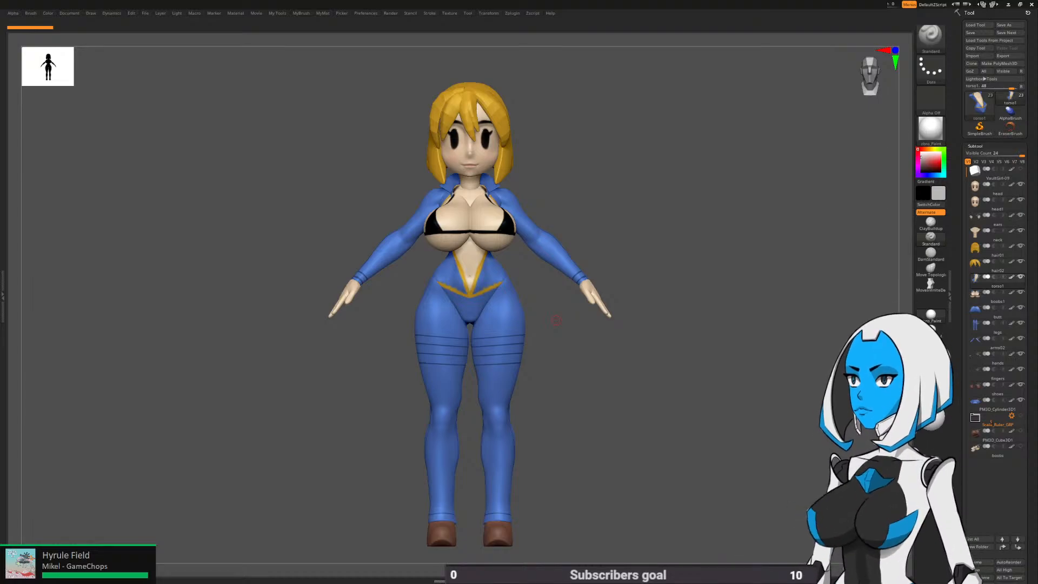
# Examine the full character model from the front, both sides and the back
pyautogui.moveTo(703, 460); pyautogui.dragTo(586, 495)
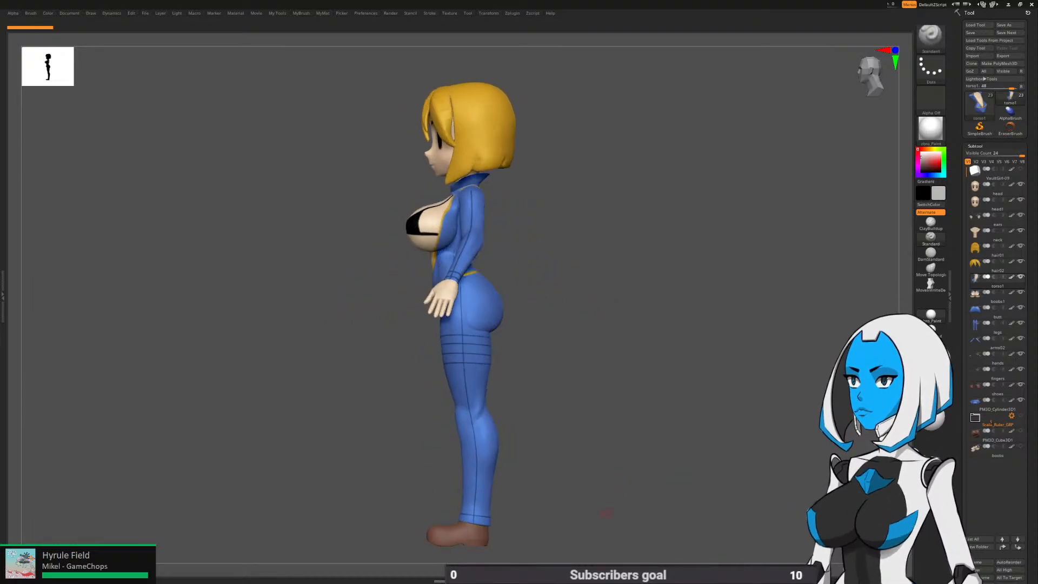
pyautogui.moveTo(649, 487); pyautogui.dragTo(641, 541)
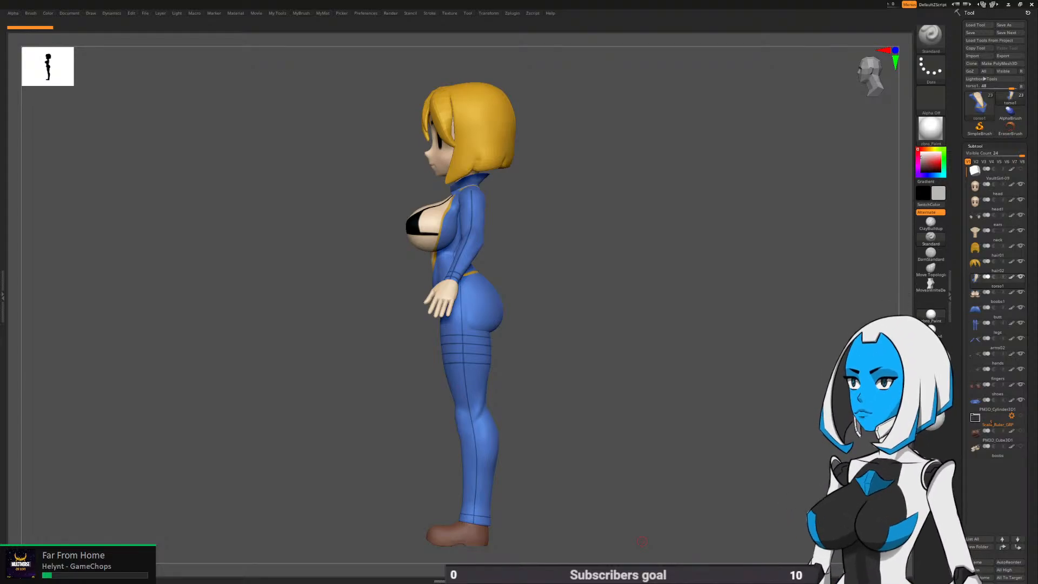
pyautogui.moveTo(571, 525); pyautogui.dragTo(609, 497)
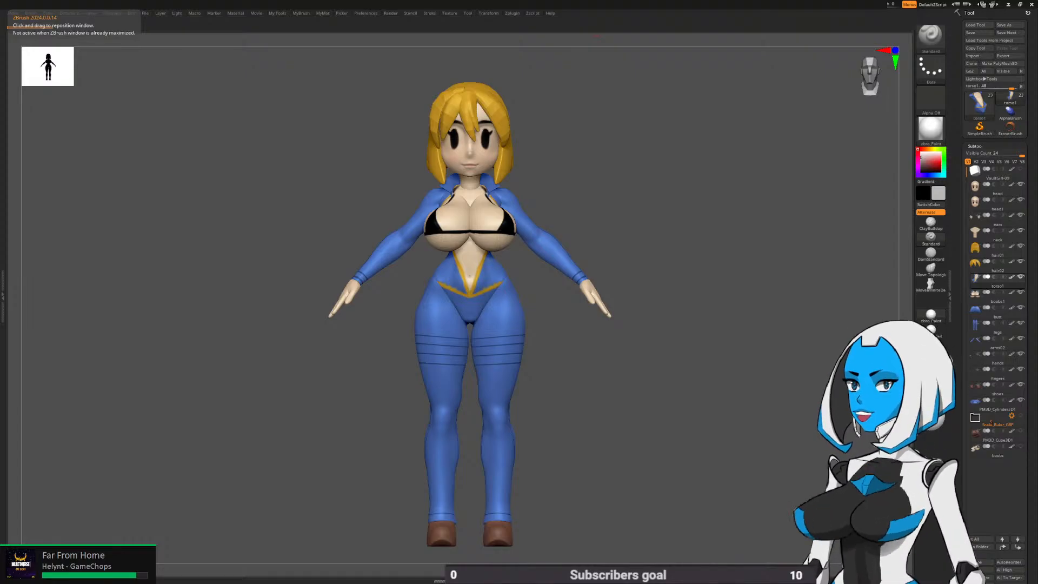
pyautogui.moveTo(659, 427)
pyautogui.mouseDown()
pyautogui.moveTo(562, 433)
pyautogui.moveTo(662, 439)
pyautogui.moveTo(569, 407)
pyautogui.moveTo(689, 441)
pyautogui.moveTo(672, 475)
pyautogui.moveTo(717, 474)
pyautogui.moveTo(622, 475)
pyautogui.mouseUp()
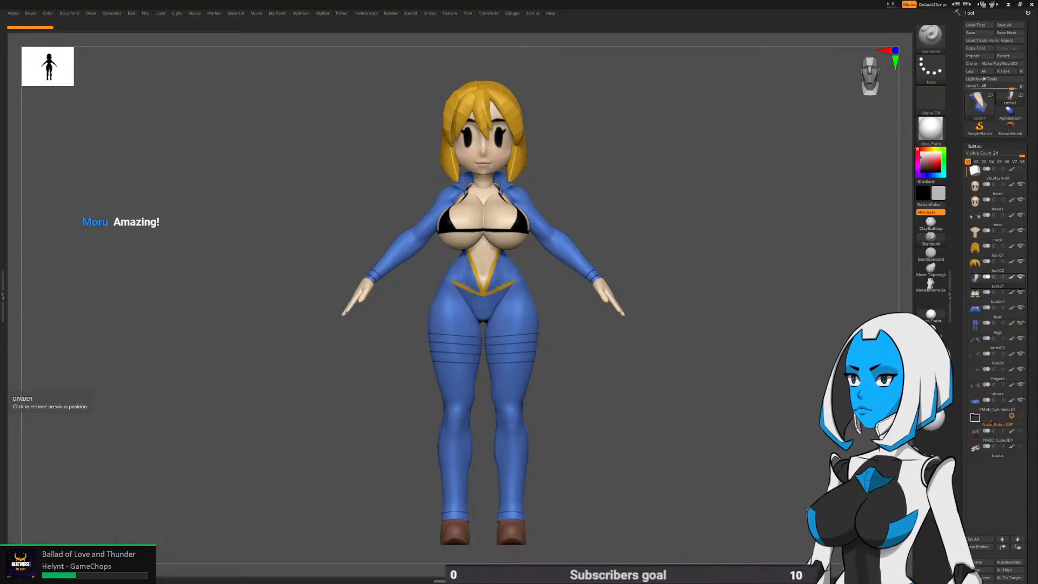
pyautogui.moveTo(303, 433); pyautogui.dragTo(649, 454)
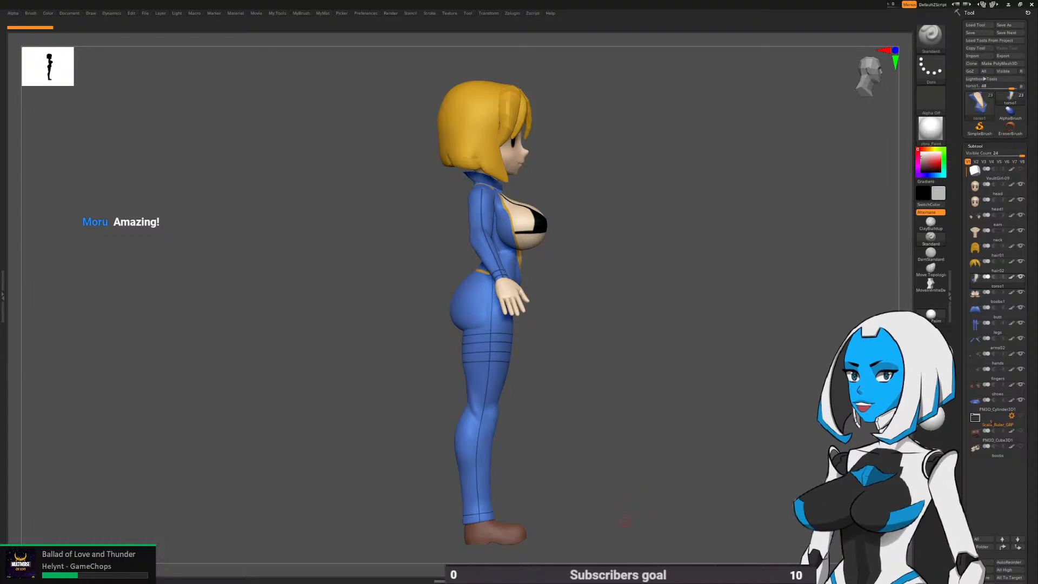
pyautogui.moveTo(597, 525); pyautogui.dragTo(749, 520)
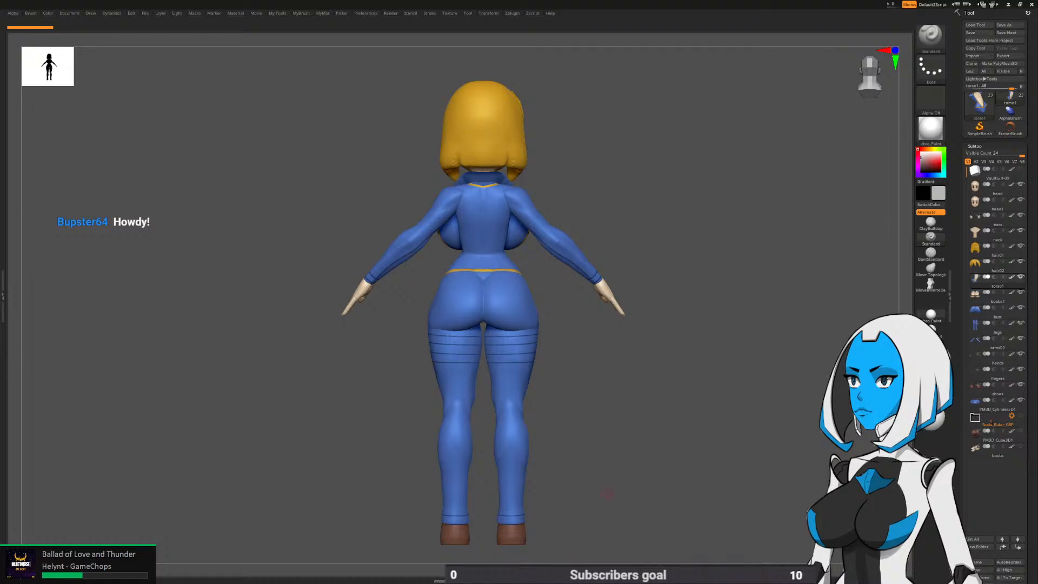
pyautogui.moveTo(608, 493); pyautogui.dragTo(617, 516)
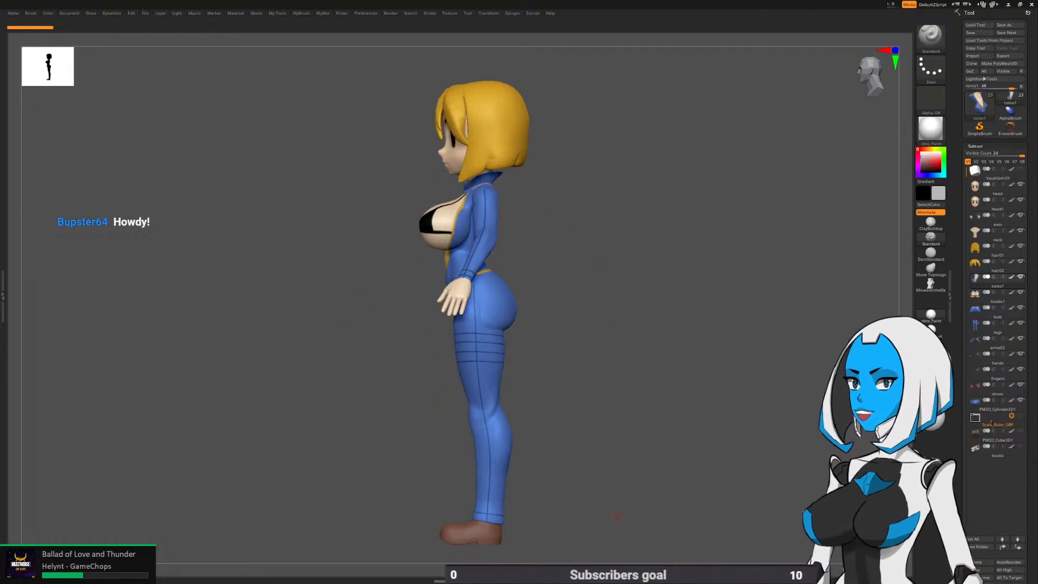
pyautogui.moveTo(571, 556); pyautogui.dragTo(600, 549)
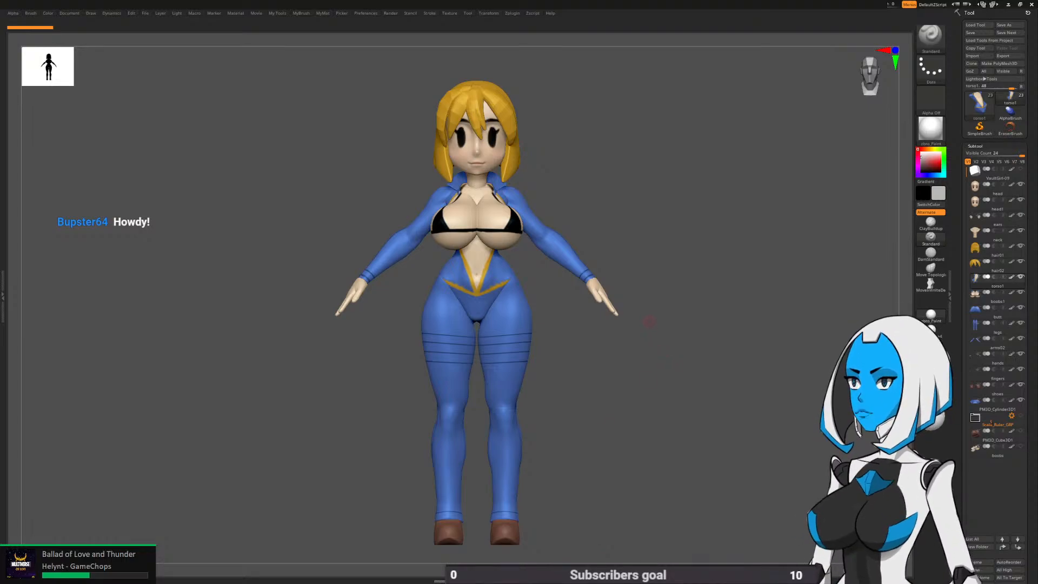
# Set the Standard brush's LazyStep to 0.1 and lower its Z Intensity
pyautogui.press('b')
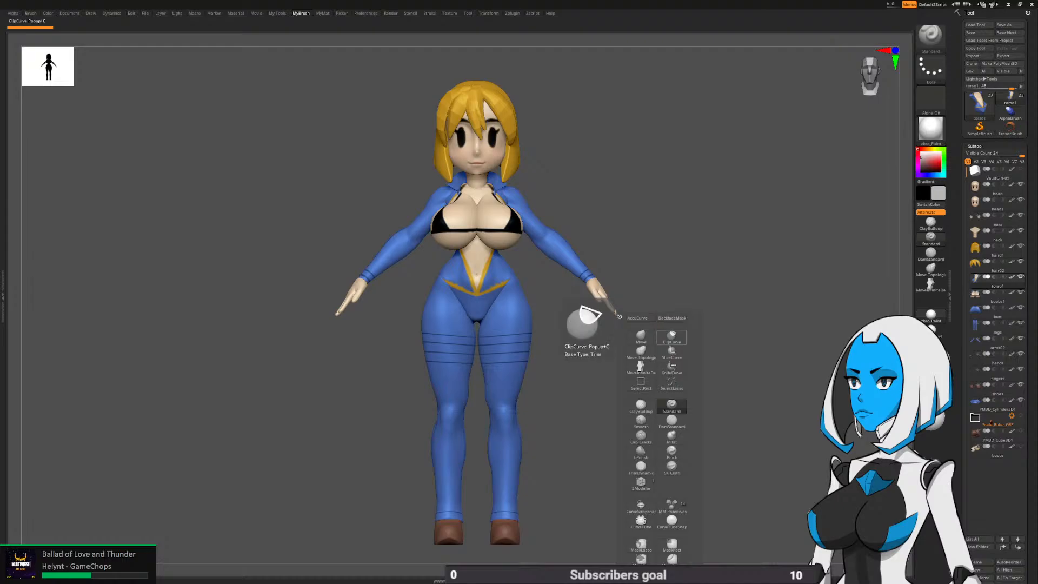
pyautogui.press('space')
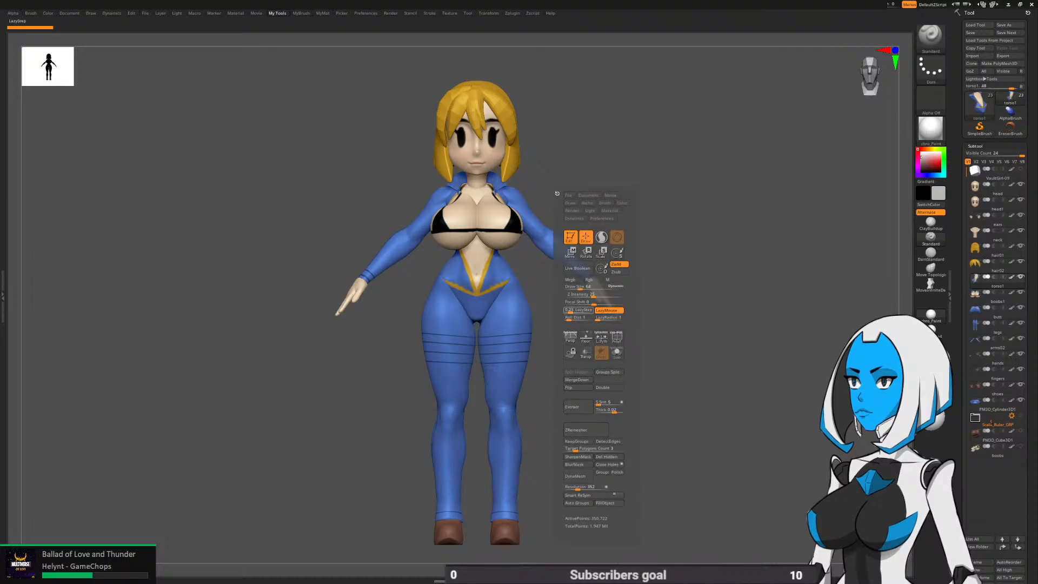
pyautogui.click(578, 310)
pyautogui.write('0.1')
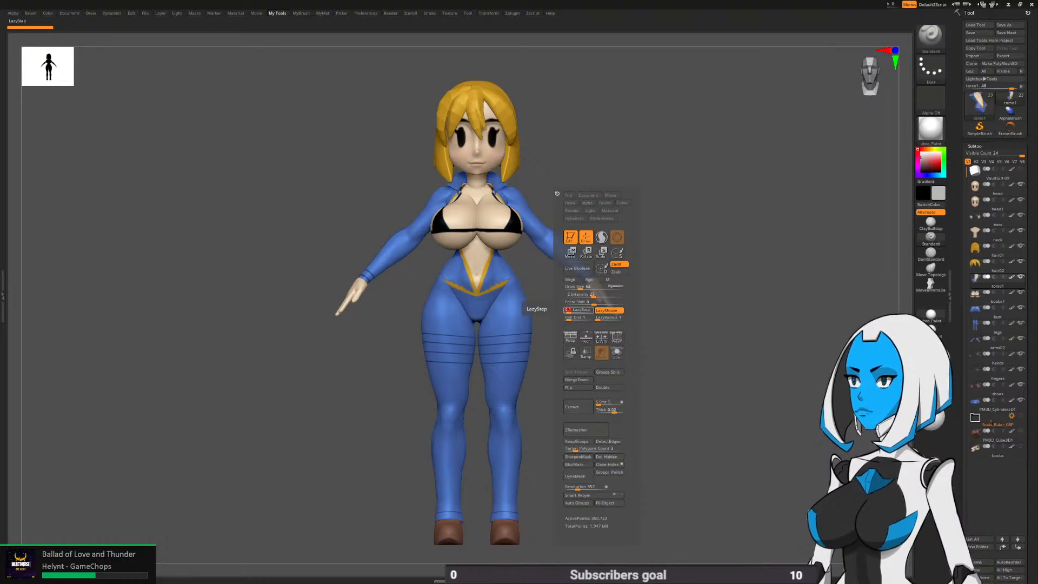
pyautogui.press('Return')
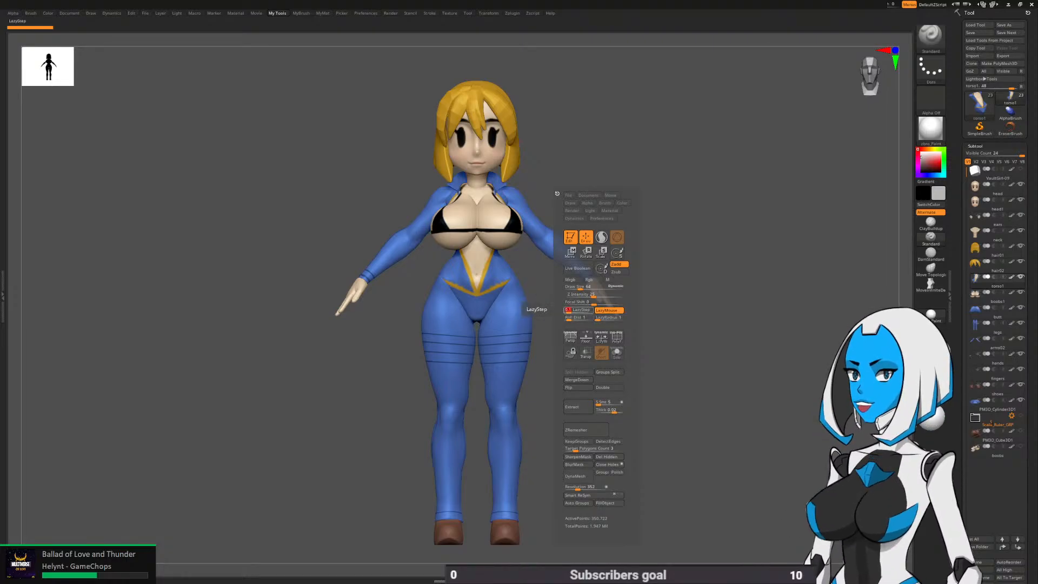
pyautogui.moveTo(594, 295); pyautogui.dragTo(590, 295)
pyautogui.press('Return')
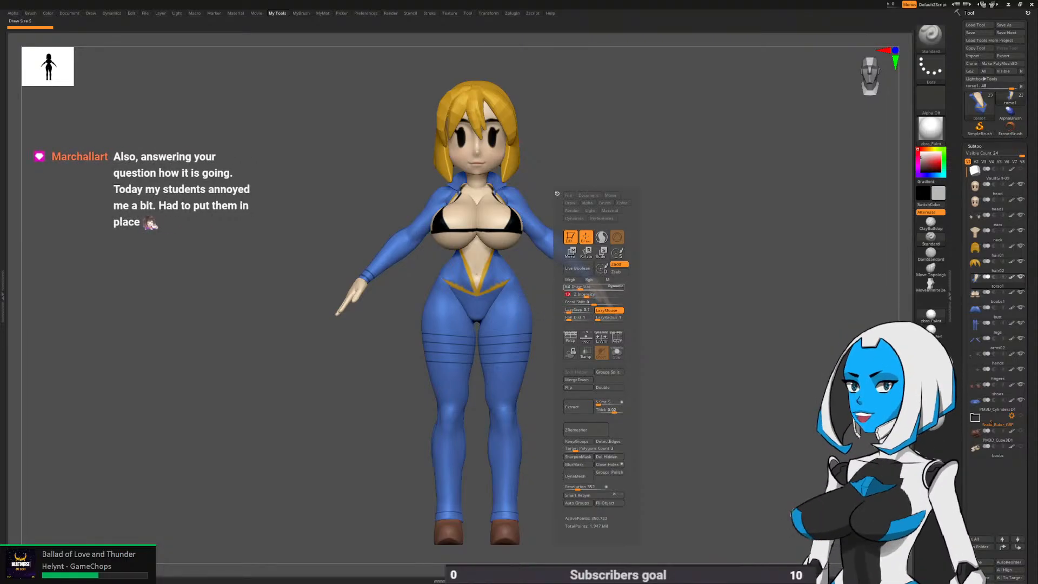
# Select the DamStandard brush, set its LazyStep to 0.01 and lower its Z Intensity
pyautogui.press('b')
pyautogui.click(616, 340)
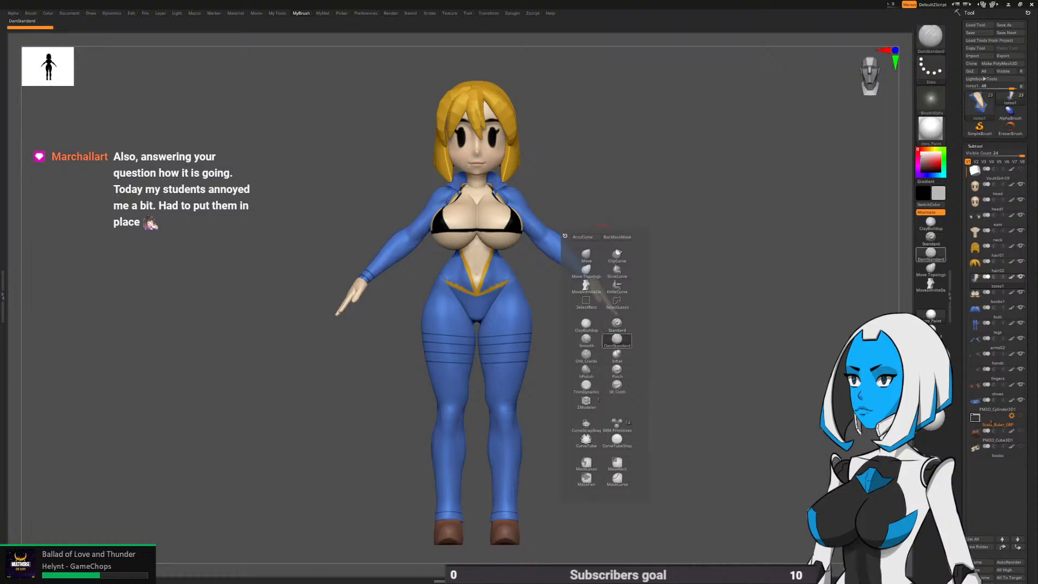
pyautogui.press('space')
pyautogui.press('Tab')
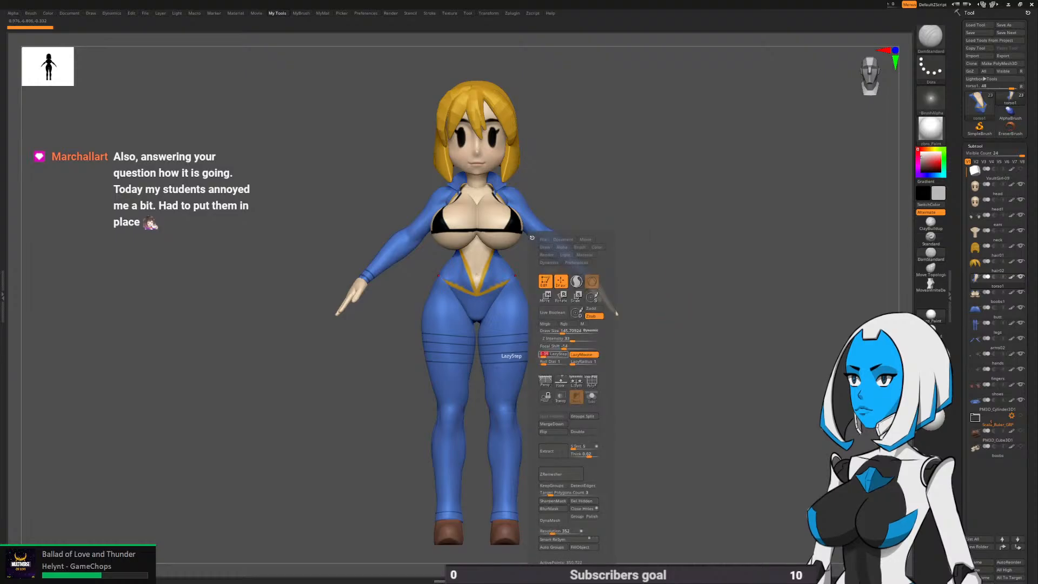
pyautogui.write('0.01')
pyautogui.press('Tab')
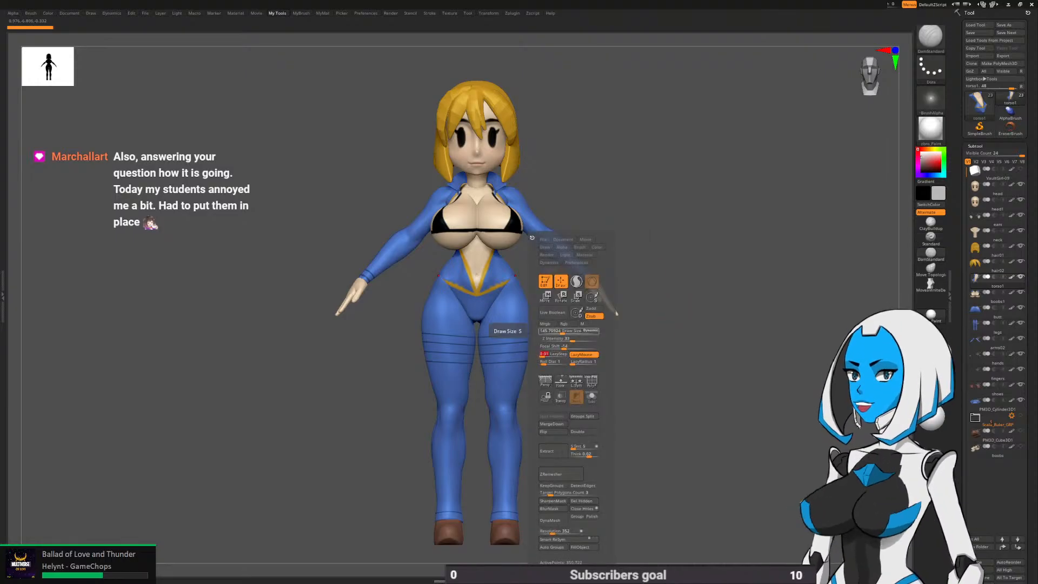
pyautogui.moveTo(571, 339)
pyautogui.mouseDown()
pyautogui.moveTo(561, 339)
pyautogui.moveTo(567, 331)
pyautogui.mouseUp()
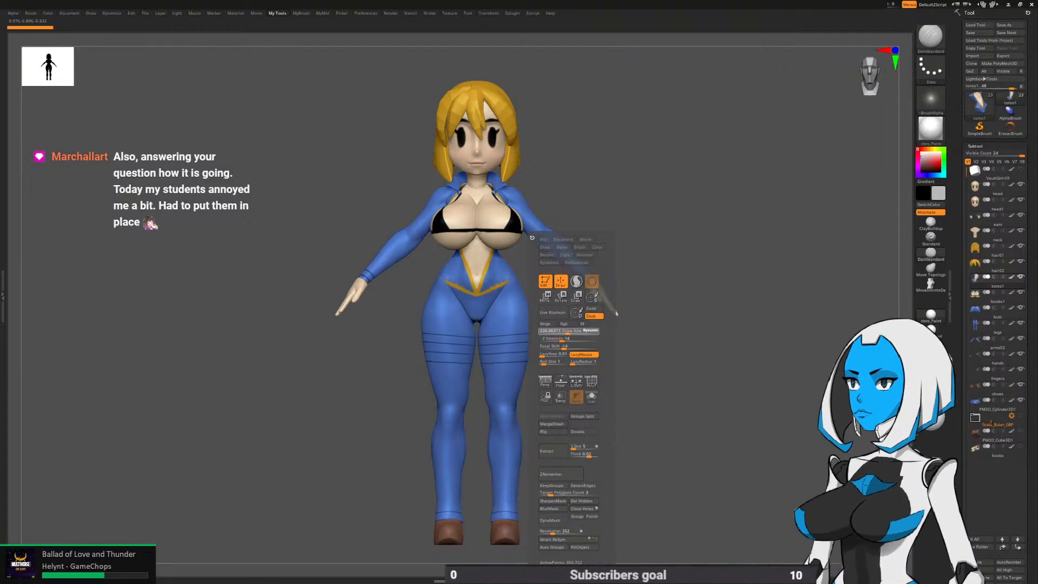
# Switch to the ClayBuildup brush and open its quick brush settings
pyautogui.press('b')
pyautogui.click(567, 413)
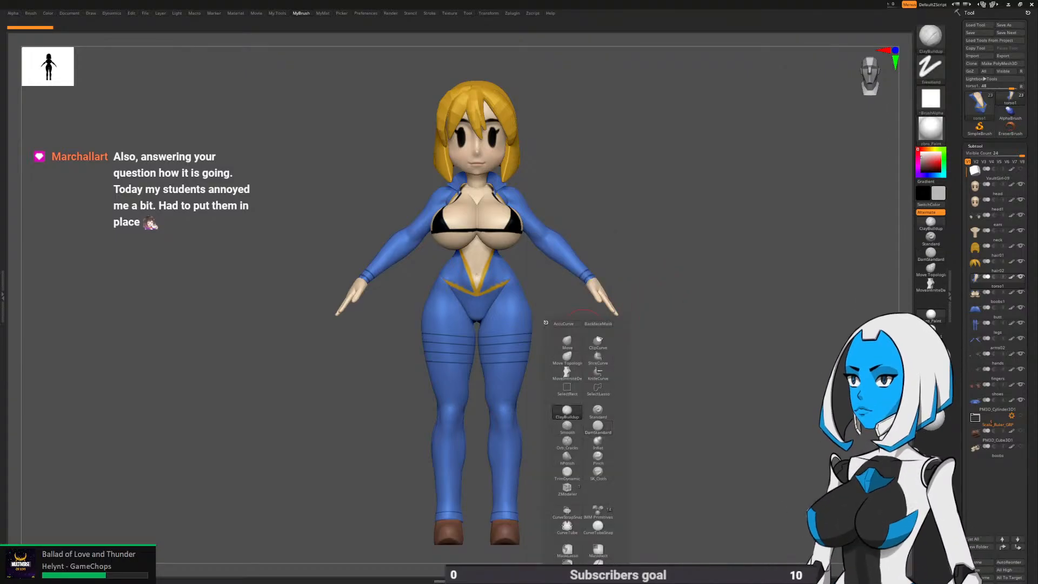
pyautogui.press('space')
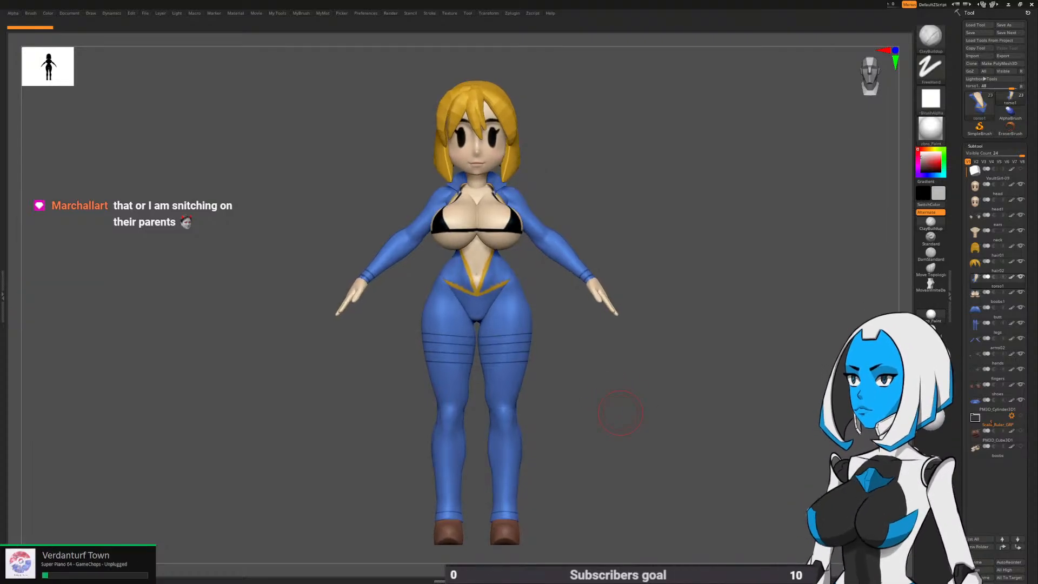
# Load the Smooth Stronger brush from LightBox, with its Rgb channel off and its Z Intensity set to 29
pyautogui.press(',')
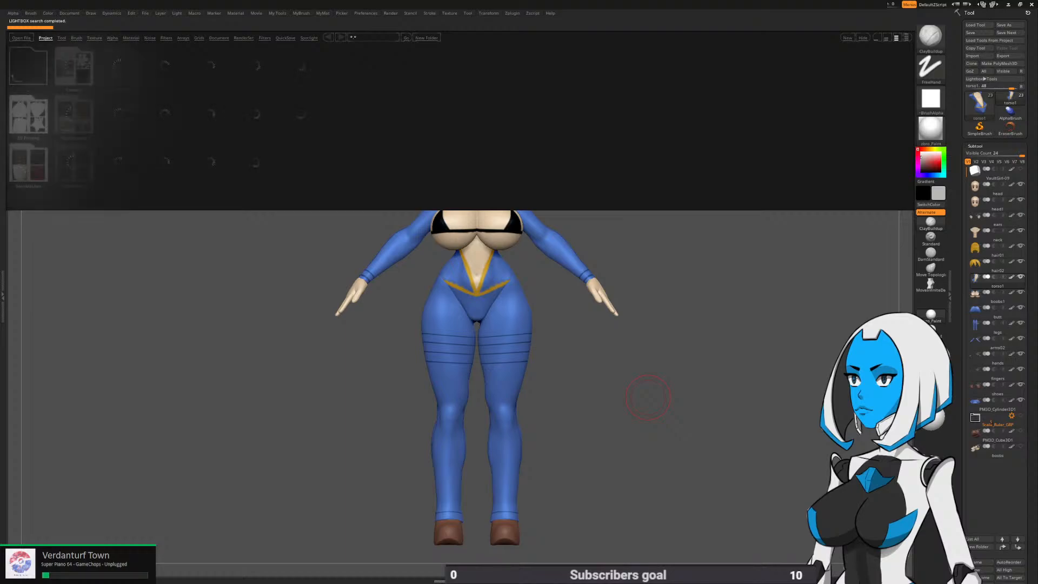
pyautogui.click(76, 38)
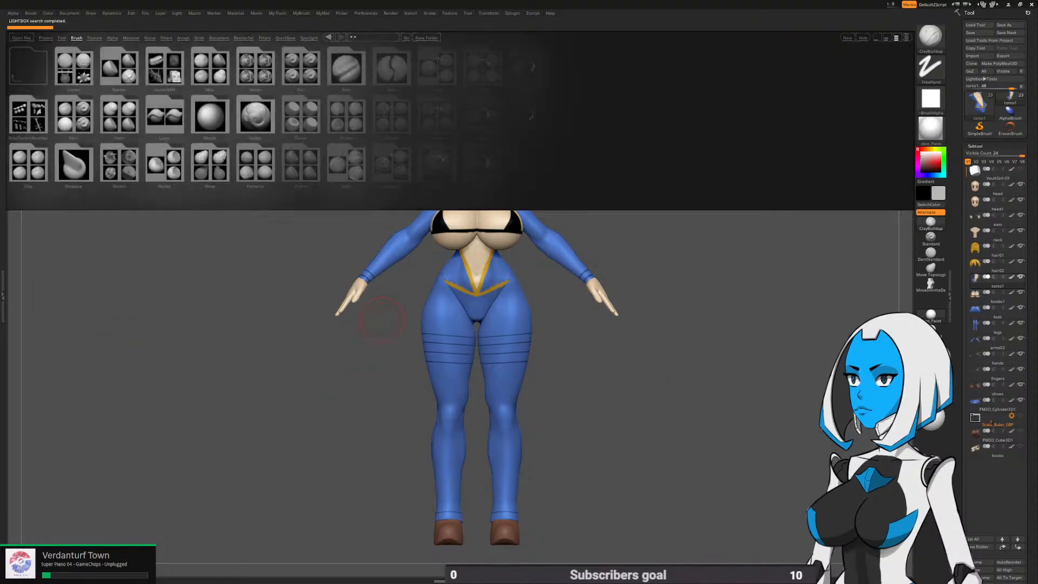
pyautogui.doubleClick(392, 115)
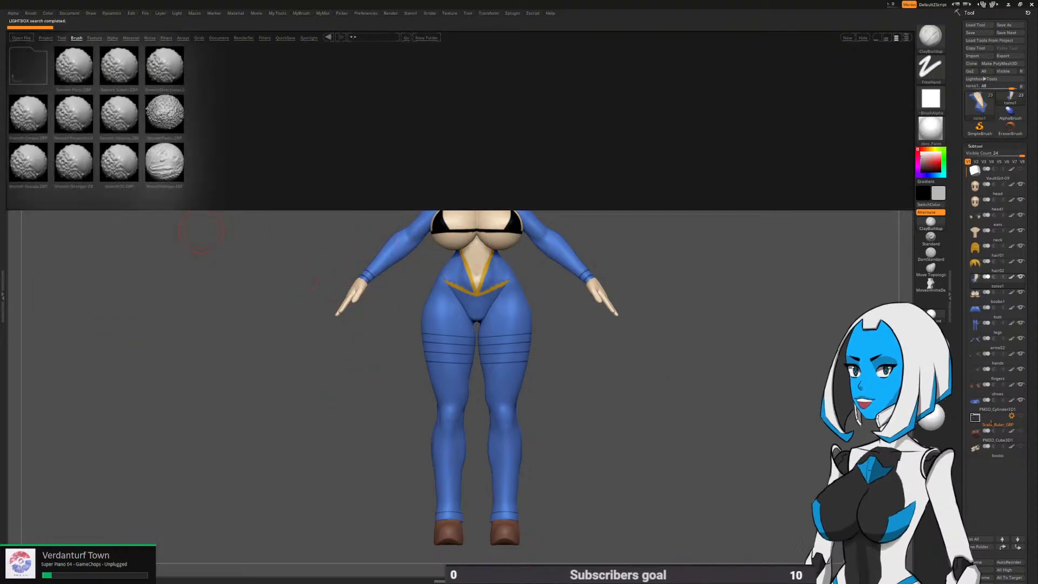
pyautogui.doubleClick(71, 163)
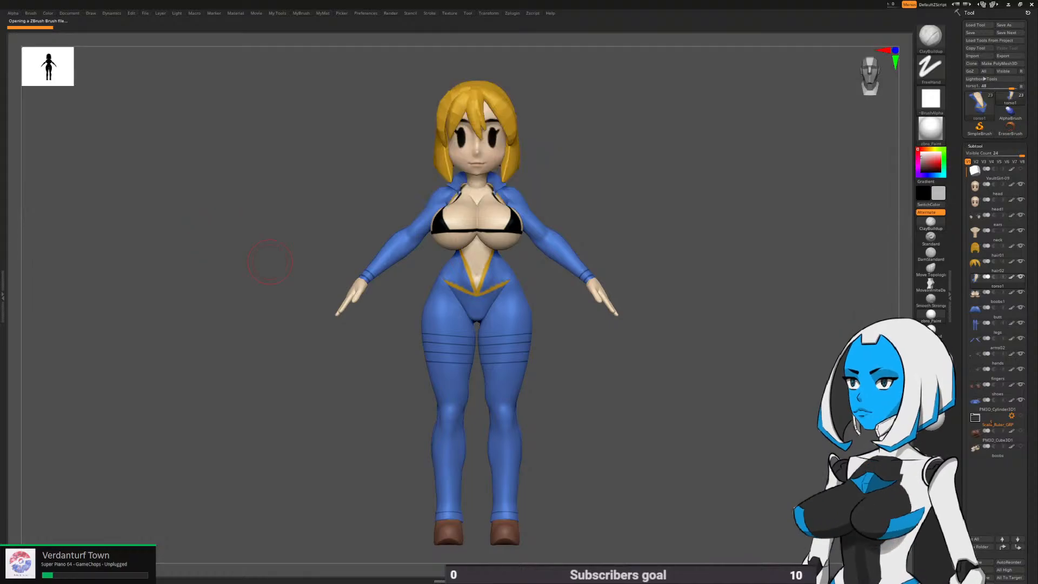
pyautogui.press('space')
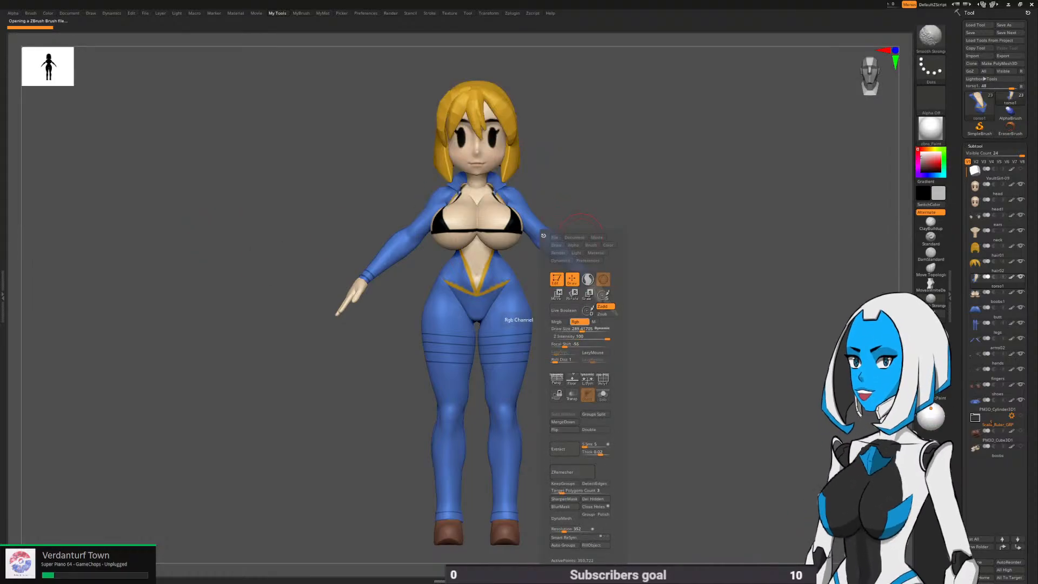
pyautogui.click(581, 337)
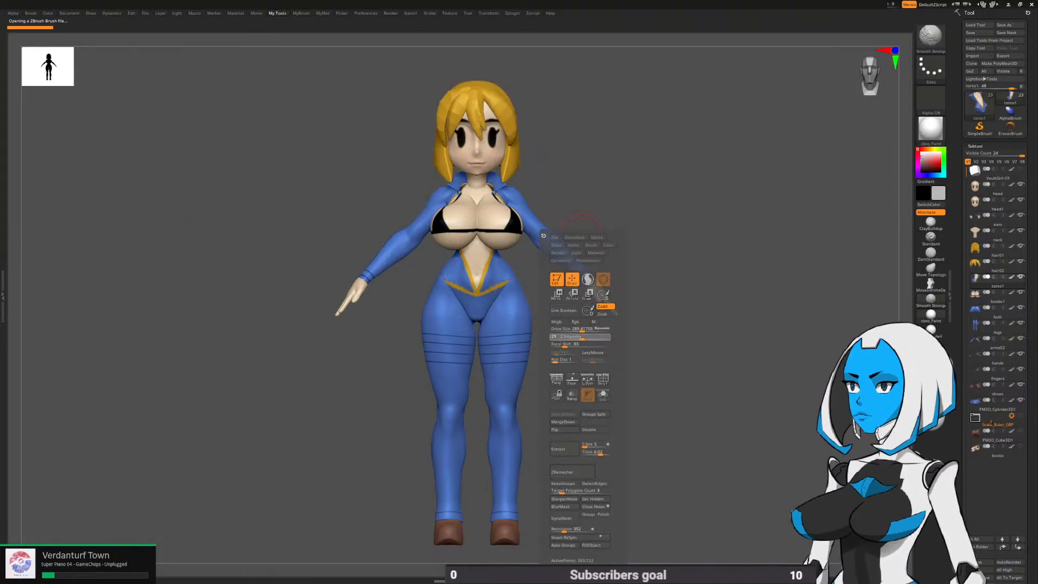
pyautogui.write('29')
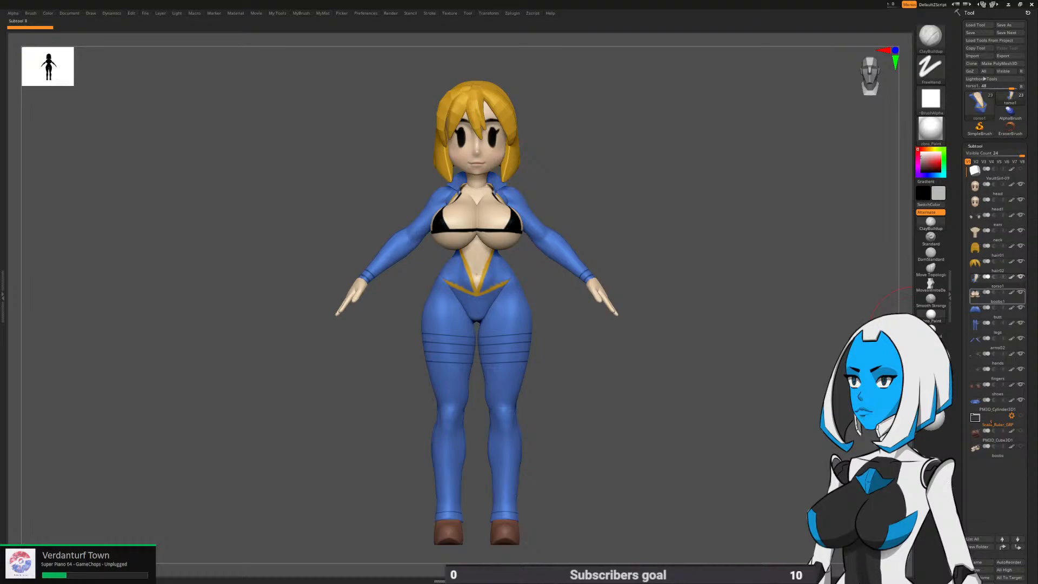
# Hide the visible body and clothing subtools listed below torso1, including the shoes, fingers, hands, arms, legs and bust
pyautogui.click(1020, 400)
pyautogui.click(1021, 385)
pyautogui.click(1020, 369)
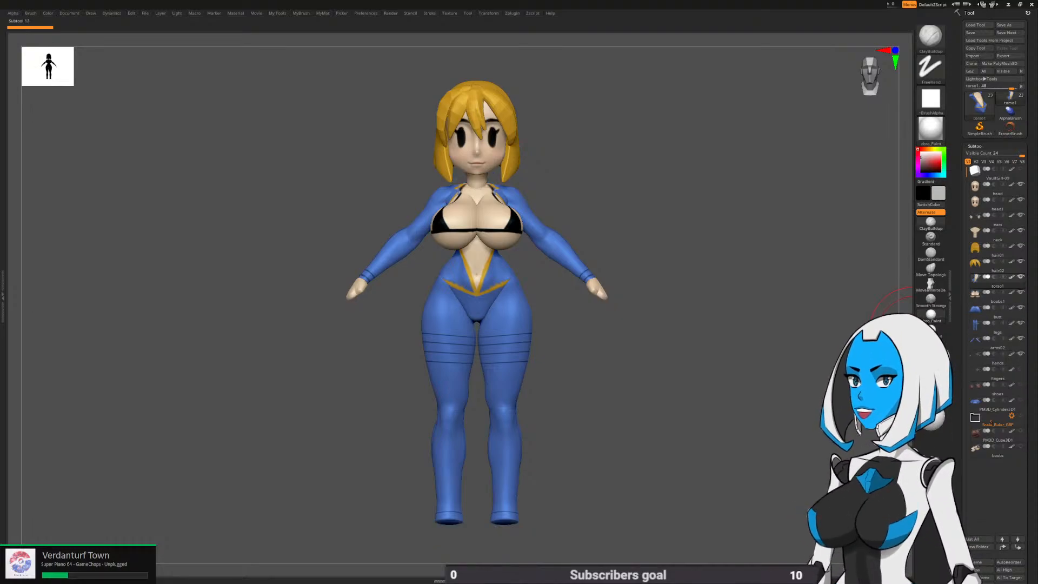
pyautogui.click(1020, 354)
pyautogui.click(1021, 338)
pyautogui.click(1021, 323)
pyautogui.click(1020, 307)
pyautogui.click(1021, 292)
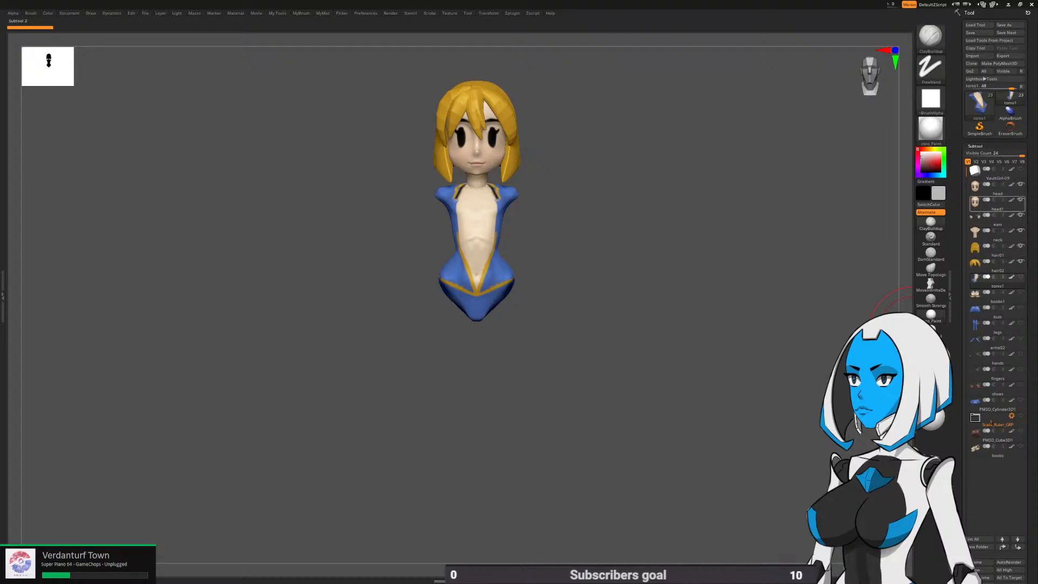
# Make the head1 subtool active and frame it for sculpting
pyautogui.click(998, 204)
pyautogui.press('f')
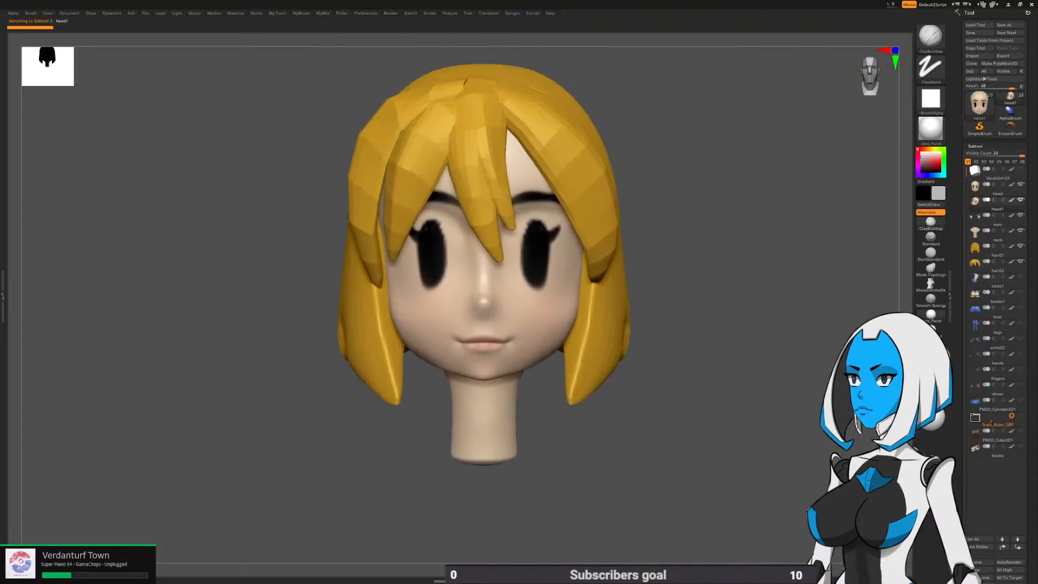
pyautogui.press('space')
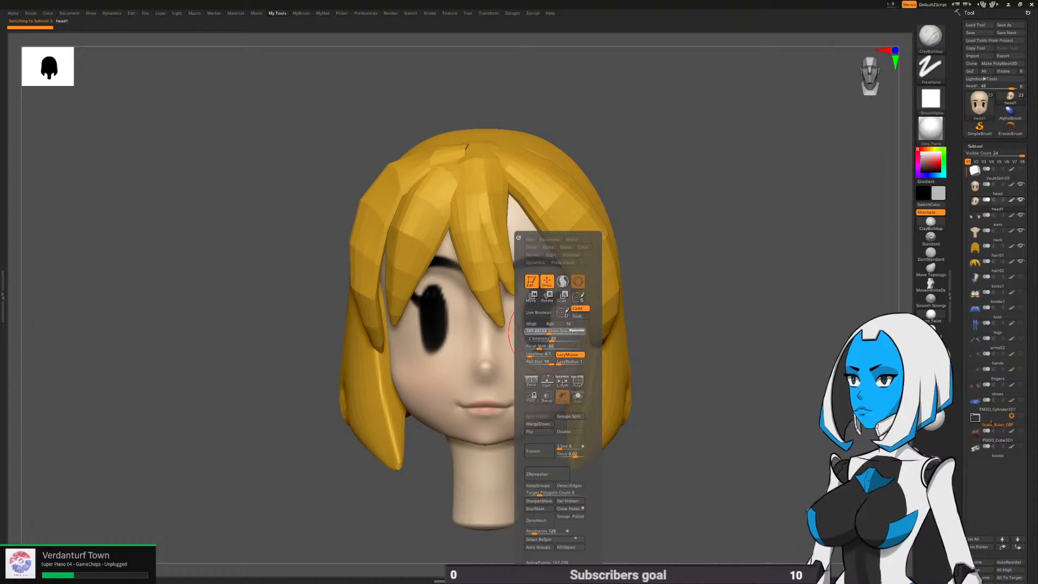
pyautogui.moveTo(582, 400)
pyautogui.mouseDown(button='right')
pyautogui.moveTo(592, 392)
pyautogui.moveTo(593, 406)
pyautogui.mouseUp(button='right')
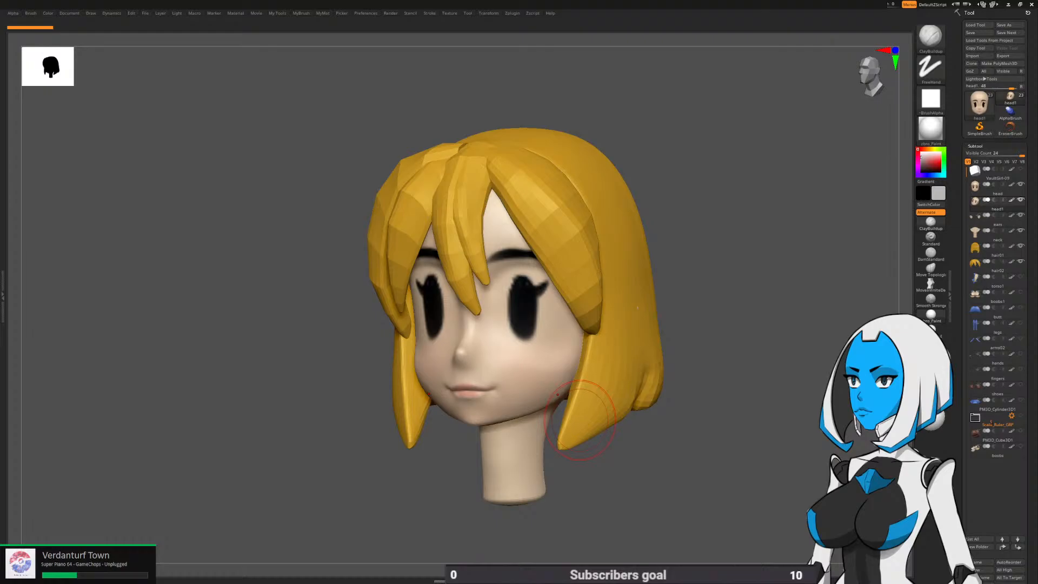
# Enlarge the sculpting brush's draw size and switch to the Move brush
pyautogui.press('space')
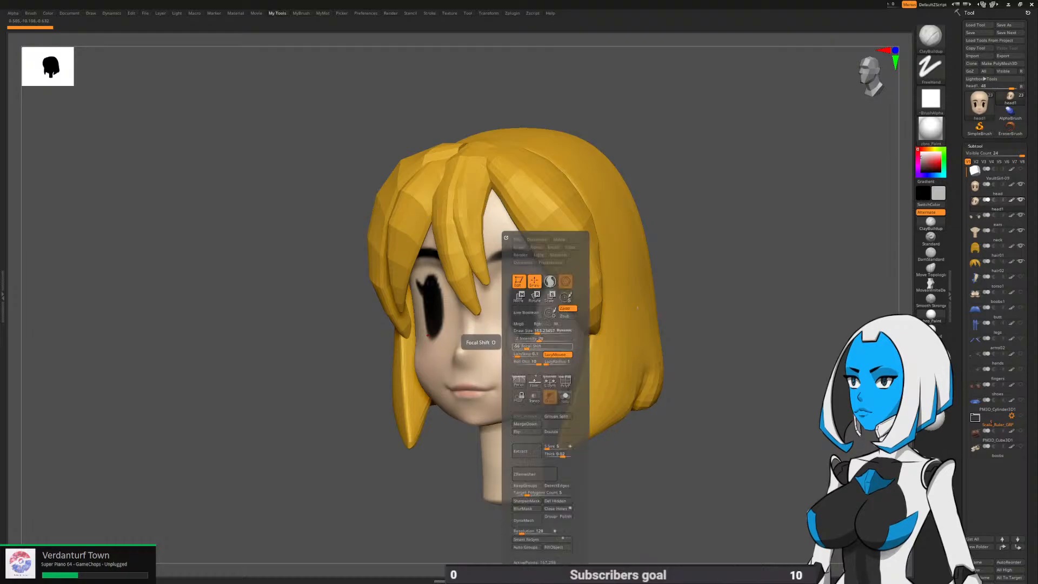
pyautogui.moveTo(539, 333); pyautogui.dragTo(542, 333)
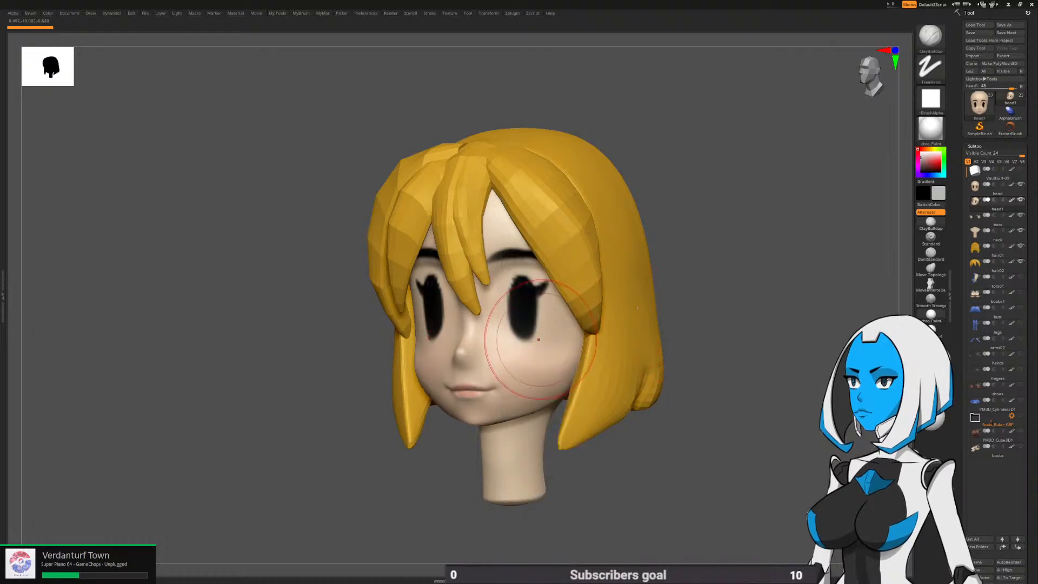
pyautogui.press('b')
pyautogui.click(524, 412)
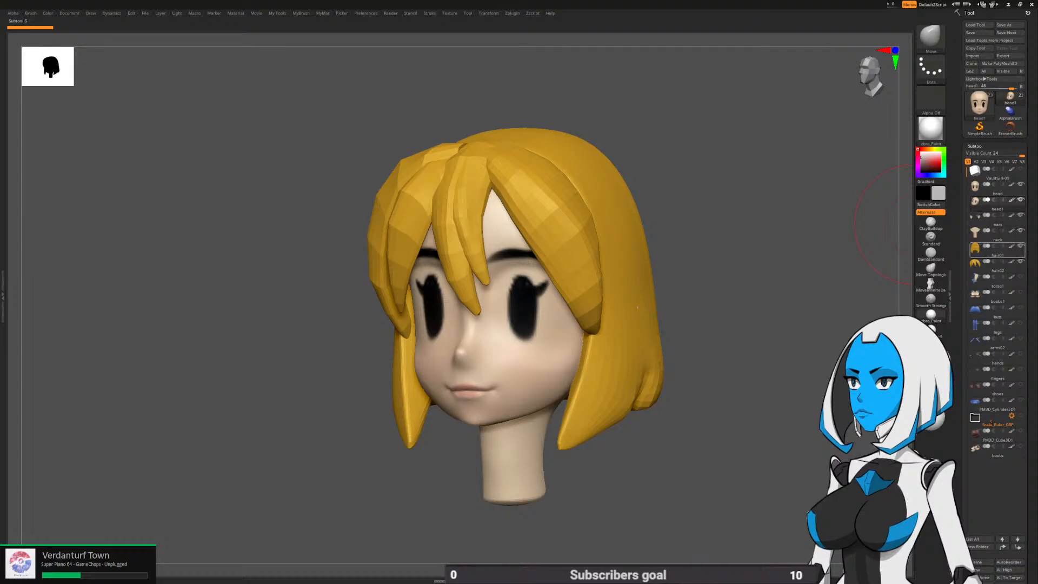
# Hide the hair01 and hair02 subtools and expand the Geometry settings for head1
pyautogui.click(1021, 246)
pyautogui.click(1021, 261)
pyautogui.moveTo(646, 340); pyautogui.dragTo(573, 324)
pyautogui.moveTo(1029, 482)
pyautogui.mouseDown()
pyautogui.moveTo(1029, 199)
pyautogui.moveTo(1029, 225)
pyautogui.mouseUp()
pyautogui.keyDown('shift'); pyautogui.click(977, 473); pyautogui.keyUp('shift')
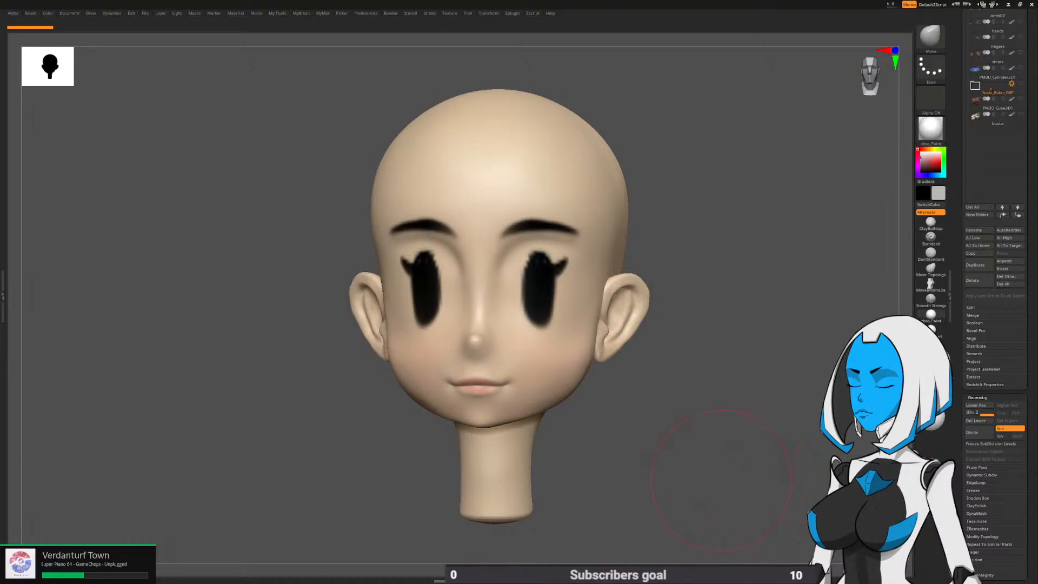
# Lower head1 by one subdivision level and hide the overlapping head subtool
pyautogui.hotkey('shift', 'd')
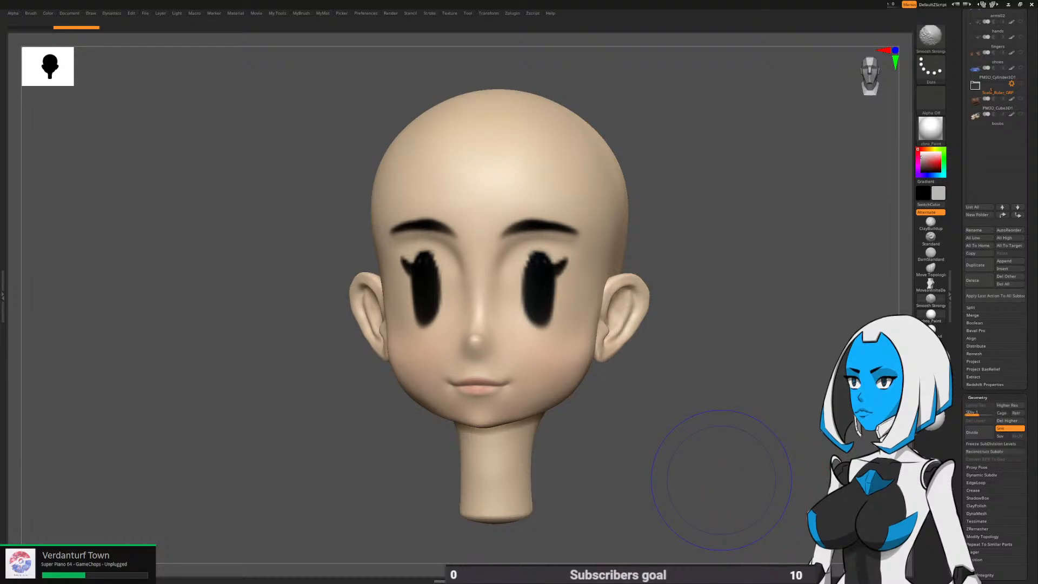
pyautogui.moveTo(722, 480); pyautogui.dragTo(559, 441)
pyautogui.press('space')
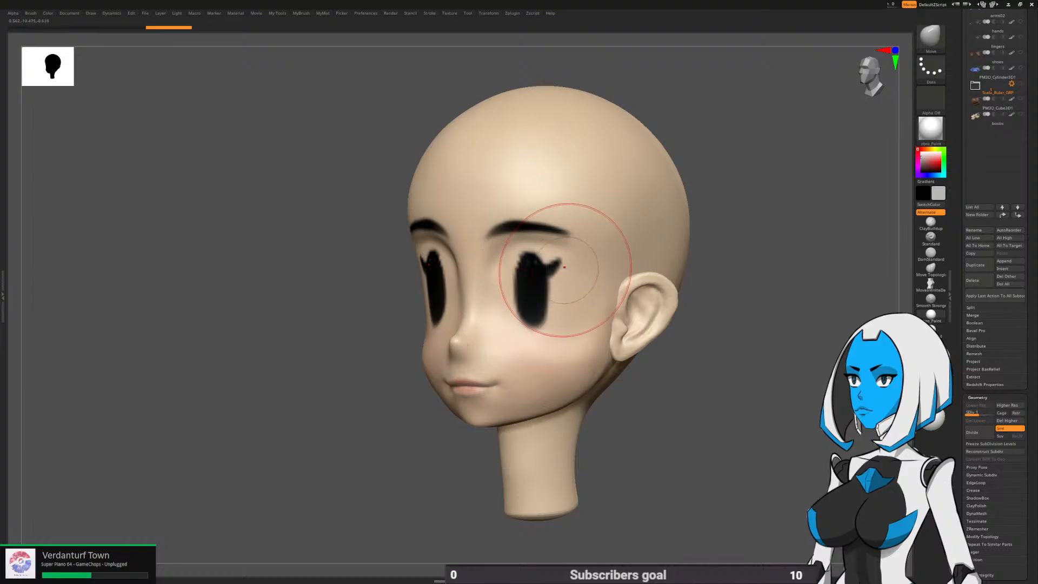
pyautogui.press('ctrl')
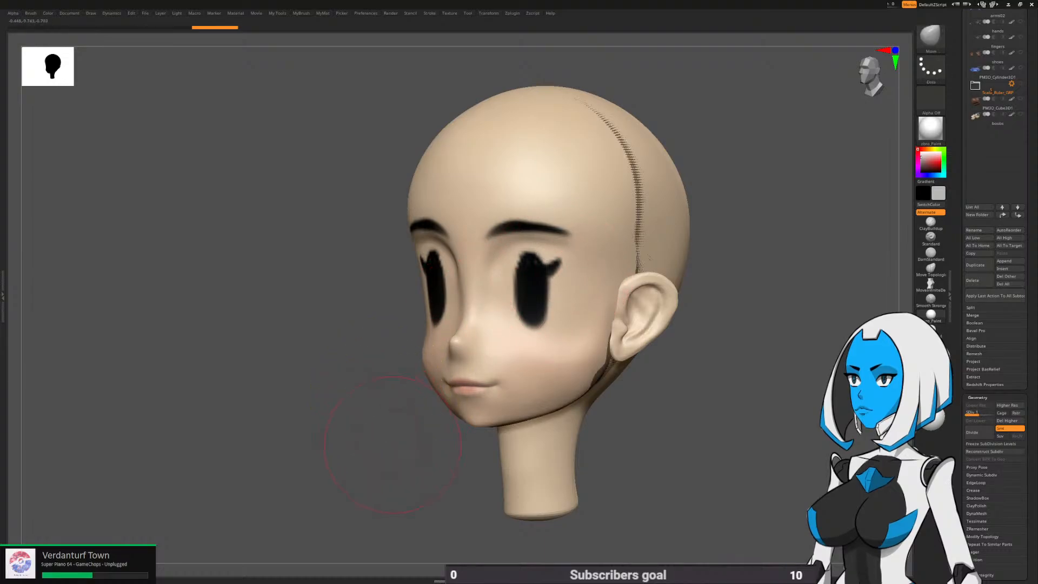
pyautogui.moveTo(371, 382); pyautogui.dragTo(389, 440)
pyautogui.scroll(6, 995, 270)
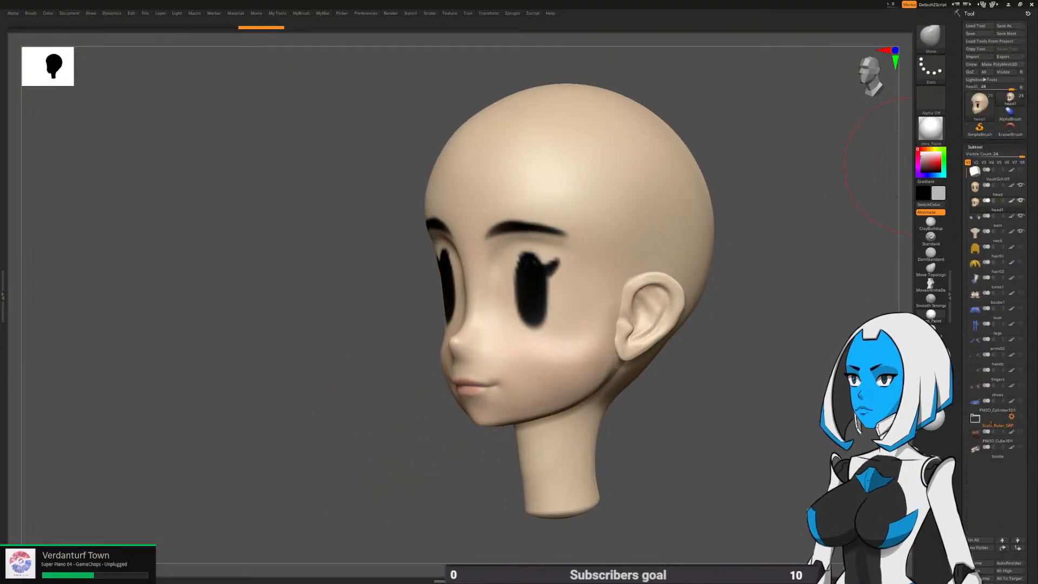
pyautogui.click(1020, 186)
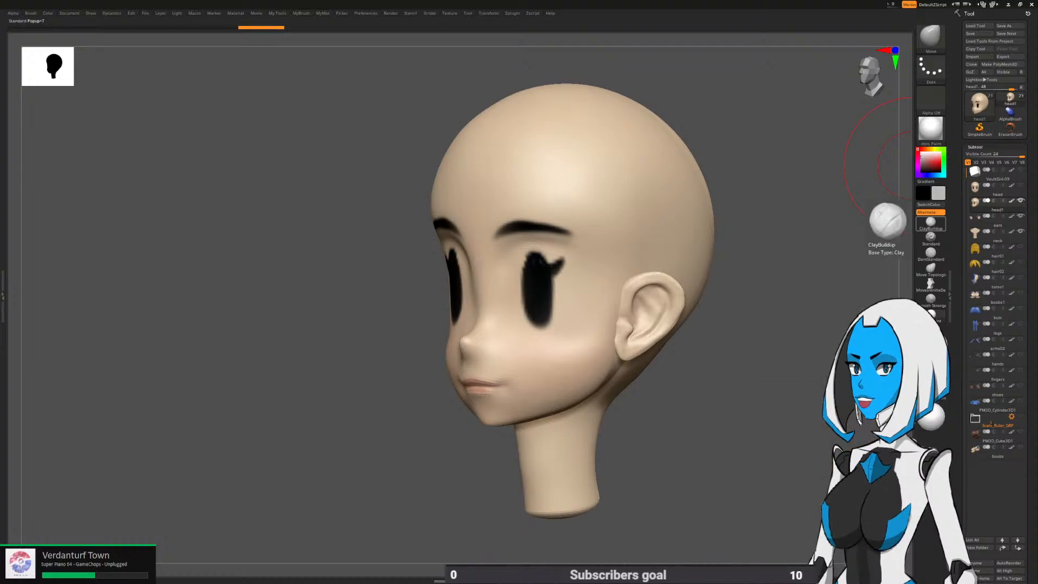
# Reshape the cheeks and sides of the face on head1 with the Move brush
pyautogui.moveTo(646, 383)
pyautogui.mouseDown()
pyautogui.moveTo(701, 381)
pyautogui.moveTo(686, 371)
pyautogui.moveTo(629, 382)
pyautogui.moveTo(573, 311)
pyautogui.mouseUp()
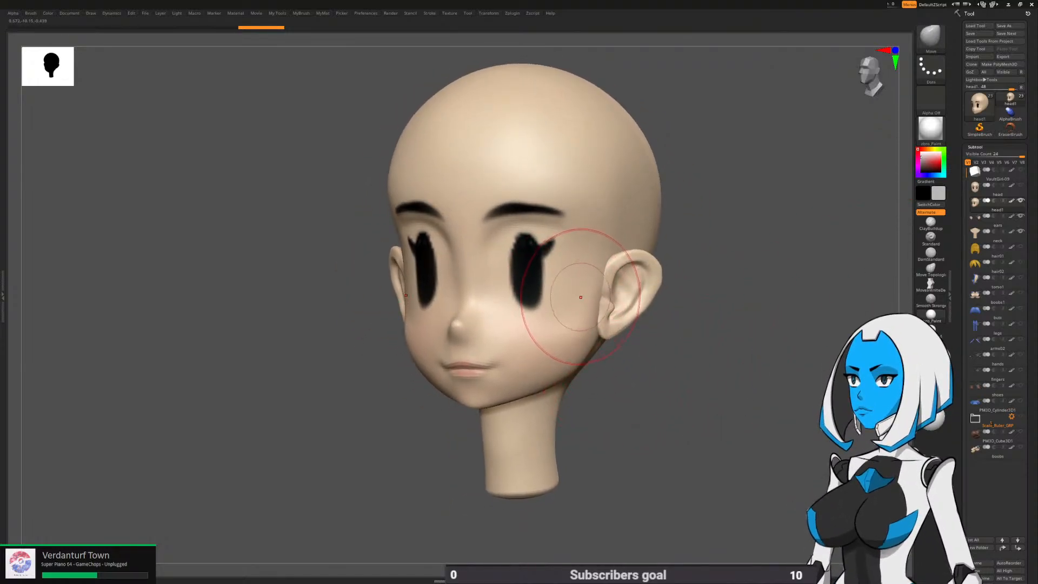
pyautogui.moveTo(593, 362); pyautogui.dragTo(614, 394)
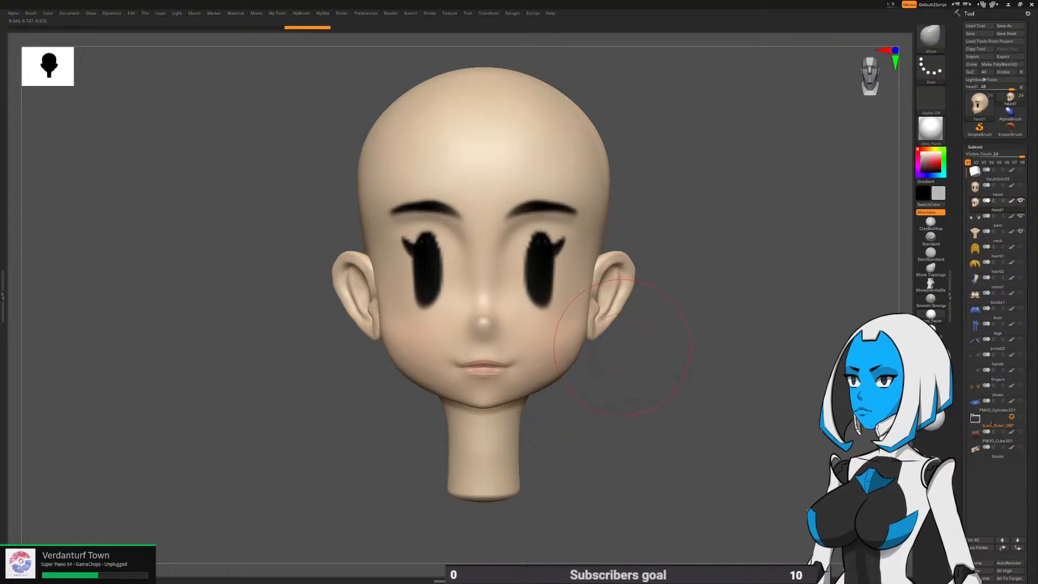
pyautogui.press('space')
pyautogui.moveTo(512, 319); pyautogui.dragTo(570, 276, button='right')
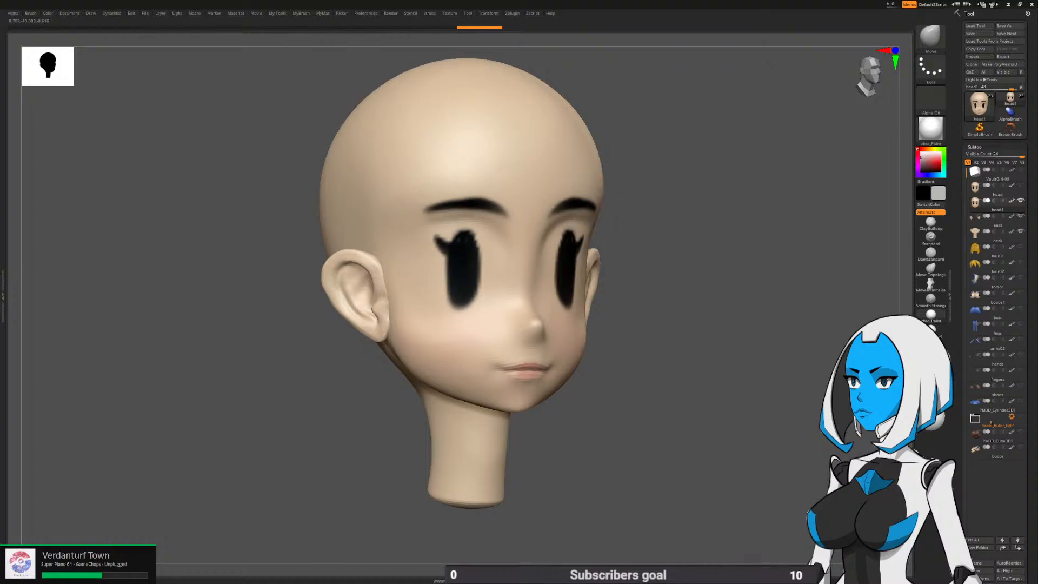
pyautogui.press('space')
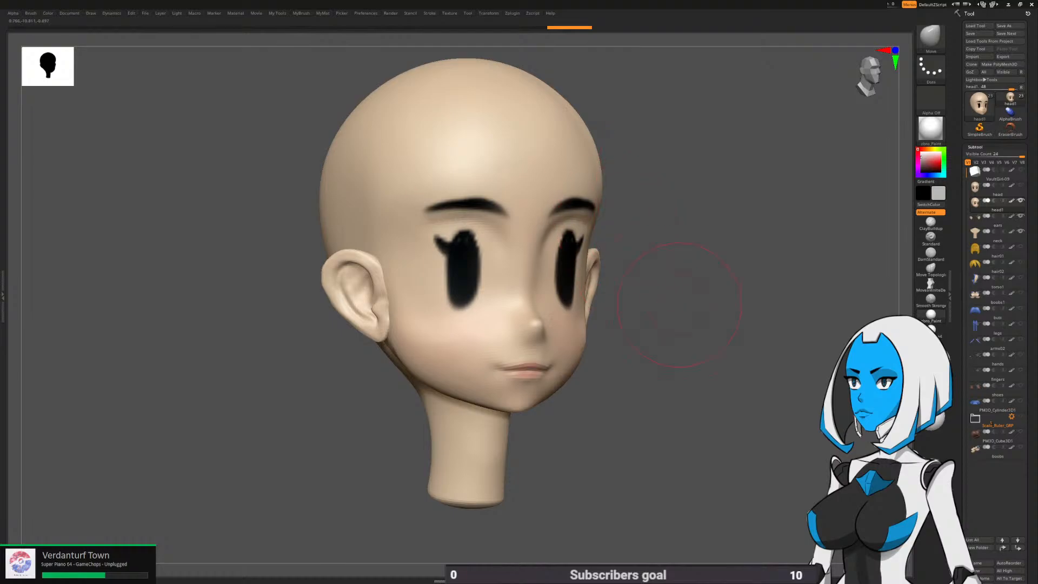
# Show hair01 and hair02, make hair02 active and isolate its front bang strand in side view
pyautogui.click(1021, 247)
pyautogui.click(1020, 262)
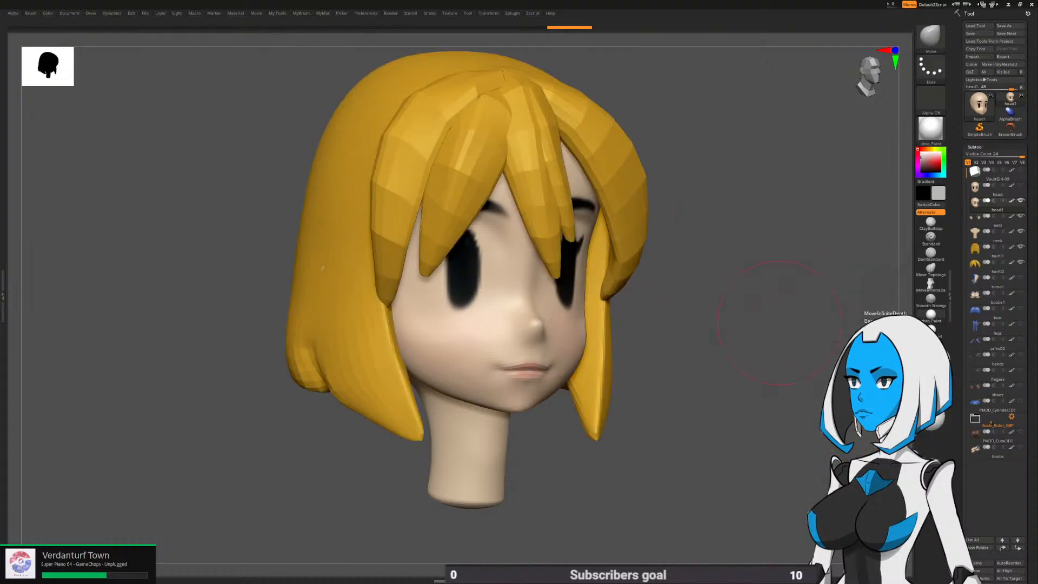
pyautogui.moveTo(741, 323); pyautogui.dragTo(871, 328)
pyautogui.keyDown('alt'); pyautogui.moveTo(741, 270); pyautogui.dragTo(666, 302); pyautogui.keyUp('alt')
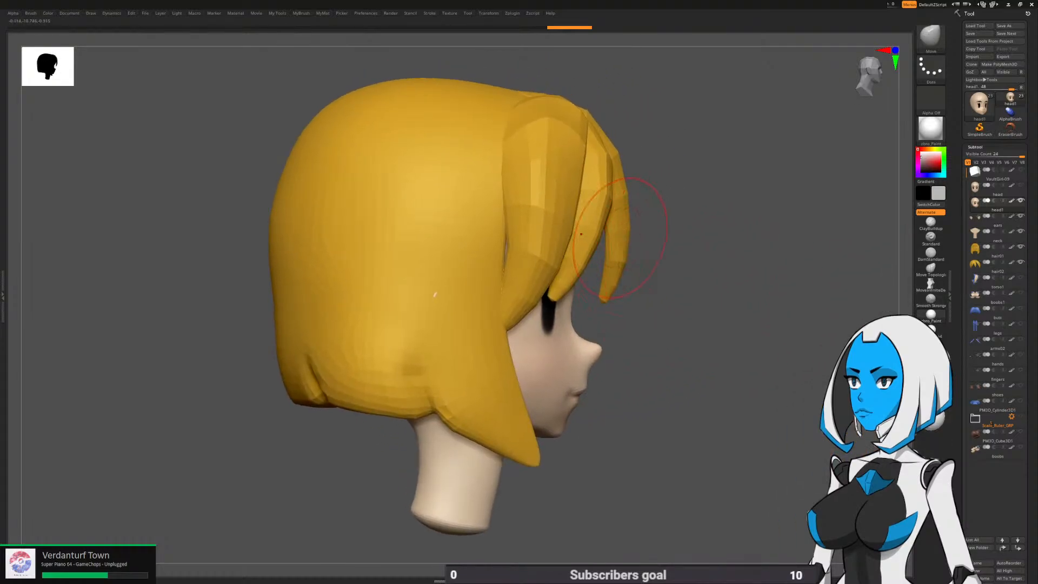
pyautogui.keyDown('alt'); pyautogui.click(621, 266); pyautogui.keyUp('alt')
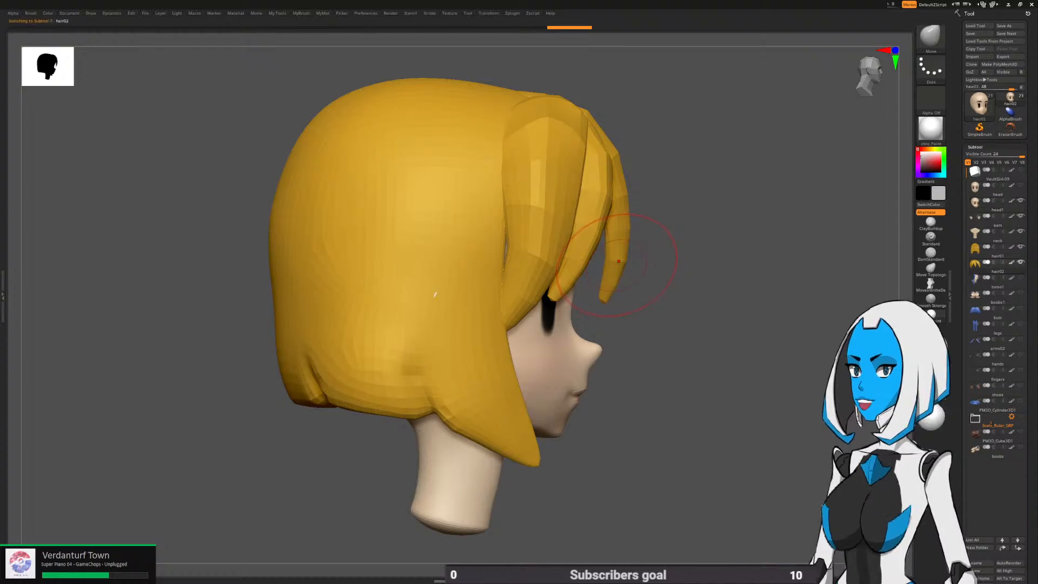
pyautogui.keyDown('ctrl'); pyautogui.keyDown('shift'); pyautogui.click(620, 261); pyautogui.keyUp('shift'); pyautogui.keyUp('ctrl')
# Enlarge the draw size and adjust the front bang strand's curve along the forehead with the Move brush
pyautogui.press('space')
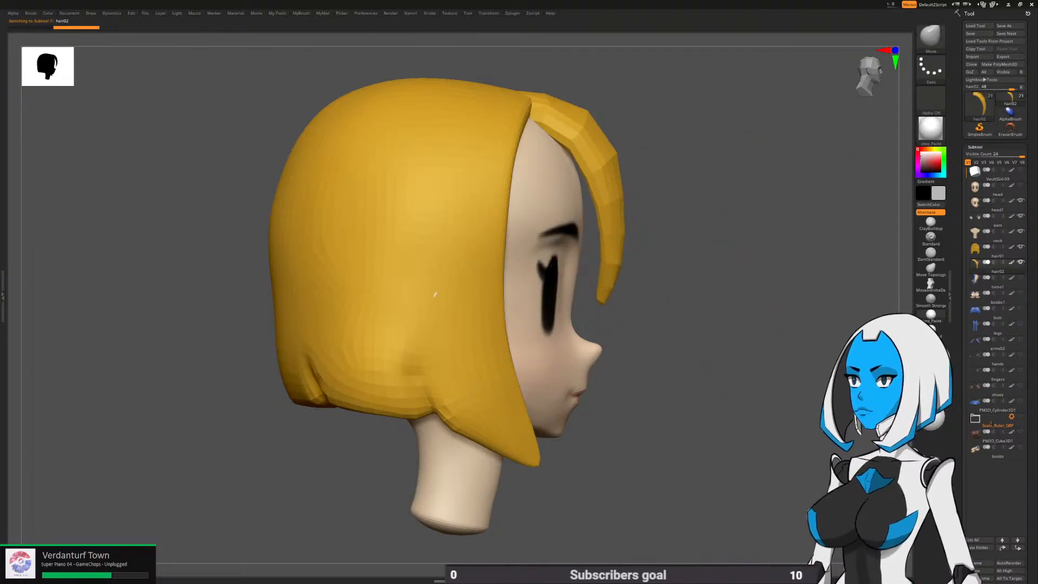
pyautogui.moveTo(591, 129); pyautogui.dragTo(577, 136)
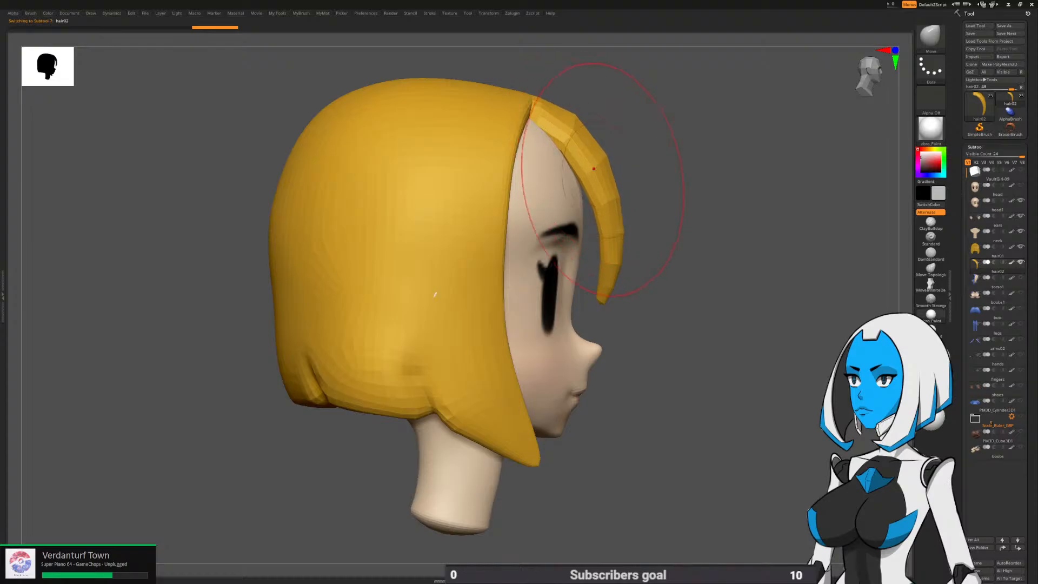
pyautogui.moveTo(609, 186); pyautogui.dragTo(604, 189)
pyautogui.moveTo(612, 233); pyautogui.dragTo(628, 234)
# Make head1 the active subtool, hide hair02 and adjust the forehead's profile with the Move brush
pyautogui.keyDown('alt'); pyautogui.click(578, 232); pyautogui.keyUp('alt')
pyautogui.moveTo(628, 234)
pyautogui.mouseDown(button='right')
pyautogui.moveTo(574, 230)
pyautogui.moveTo(620, 237)
pyautogui.mouseUp(button='right')
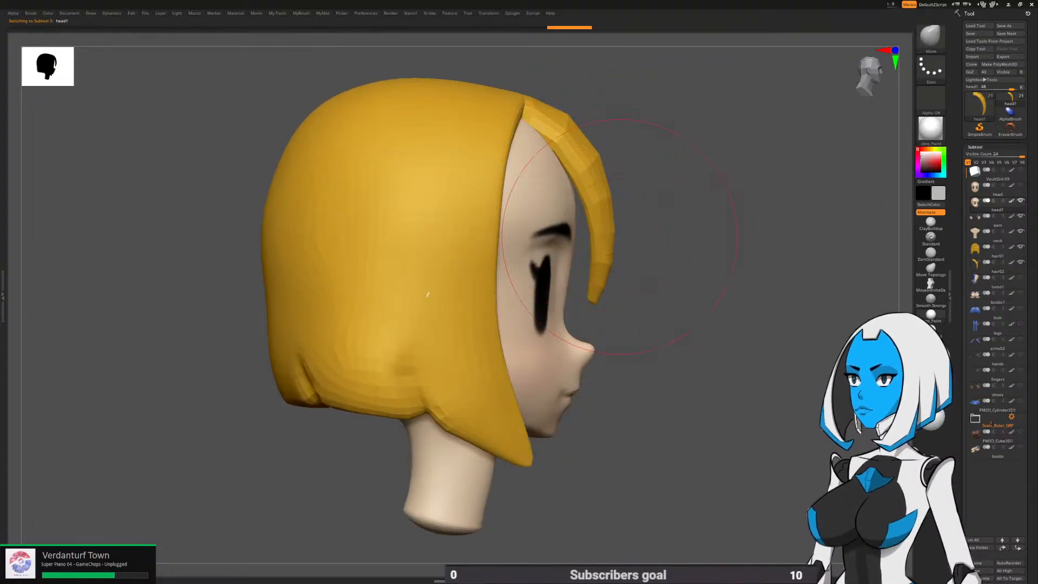
pyautogui.click(1021, 263)
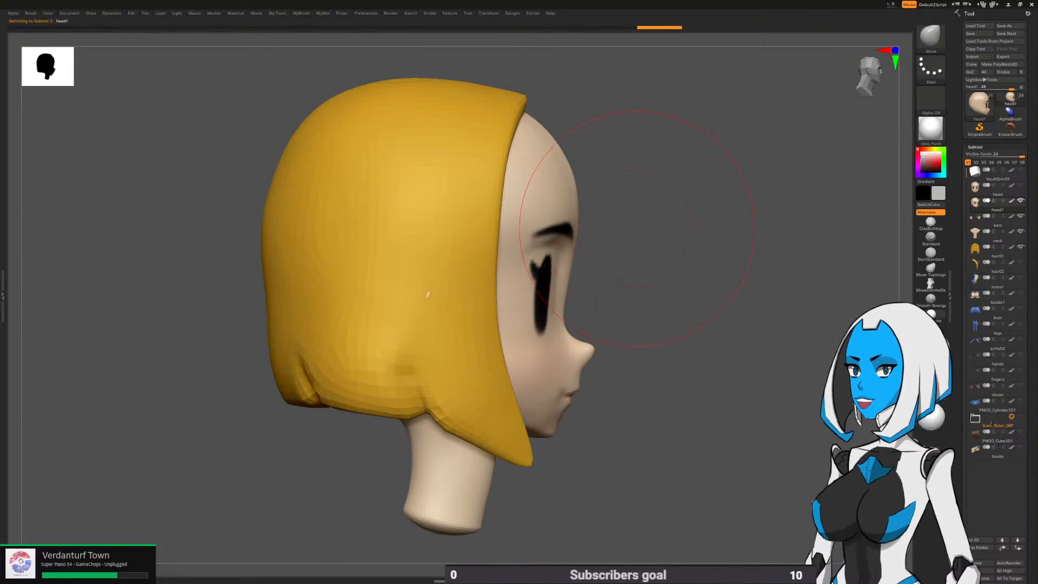
pyautogui.moveTo(634, 226); pyautogui.dragTo(567, 228, button='right')
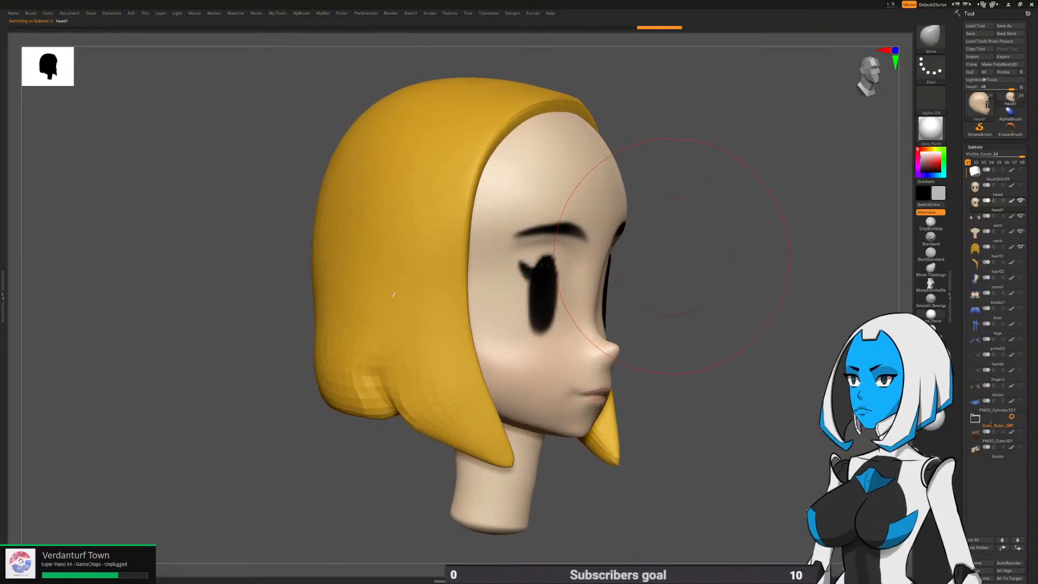
pyautogui.keyDown('alt'); pyautogui.moveTo(672, 256); pyautogui.dragTo(652, 271, button='right'); pyautogui.keyUp('alt')
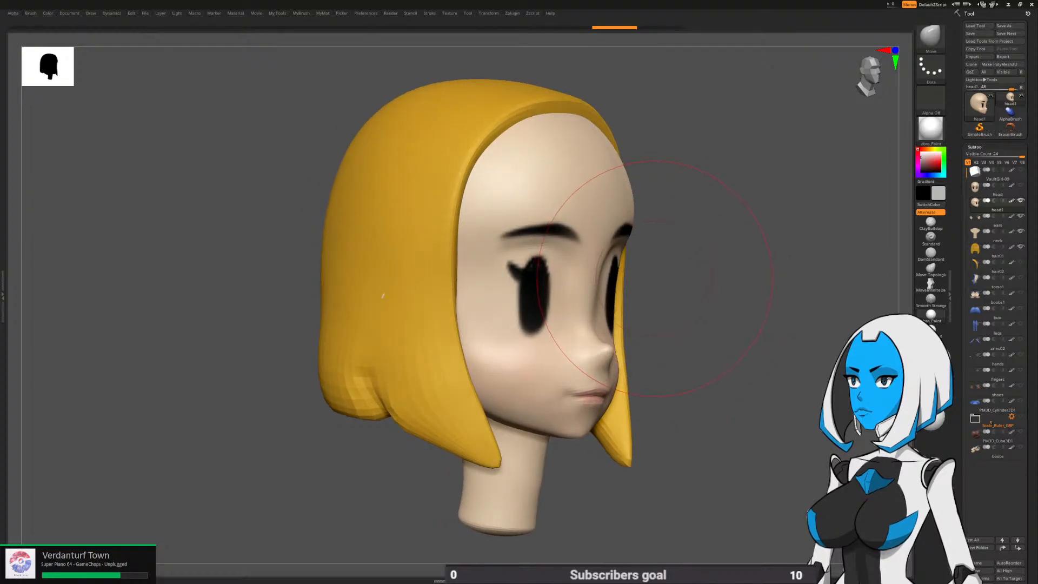
# Reduce the draw size and nudge the forehead and temples along the hairline with the Move brush
pyautogui.press('space')
pyautogui.moveTo(662, 331); pyautogui.dragTo(646, 331)
pyautogui.keyDown('alt'); pyautogui.moveTo(675, 299); pyautogui.dragTo(595, 212, button='right'); pyautogui.keyUp('alt')
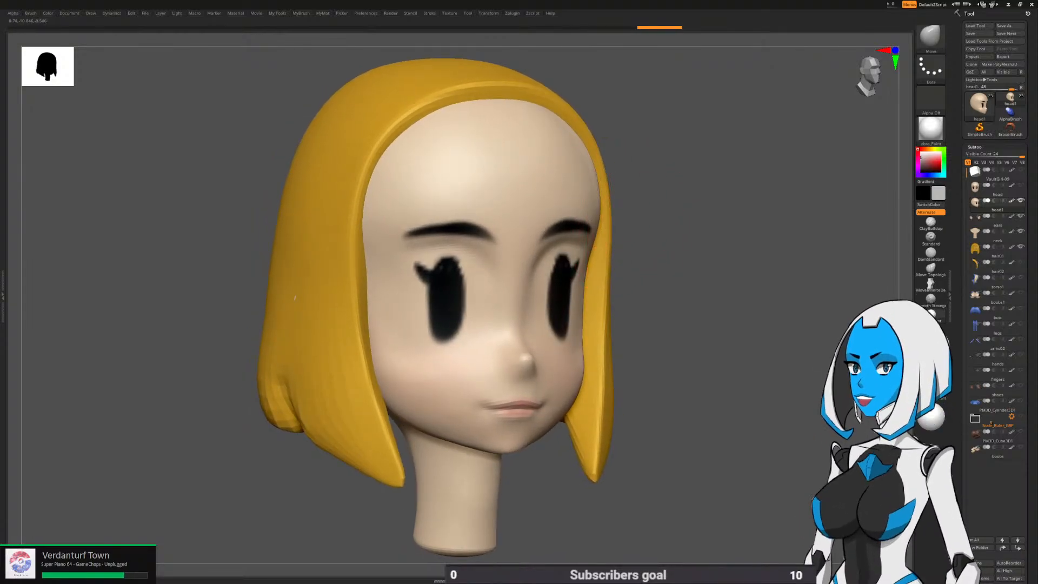
pyautogui.moveTo(597, 210); pyautogui.dragTo(599, 204)
pyautogui.moveTo(586, 153); pyautogui.dragTo(588, 147)
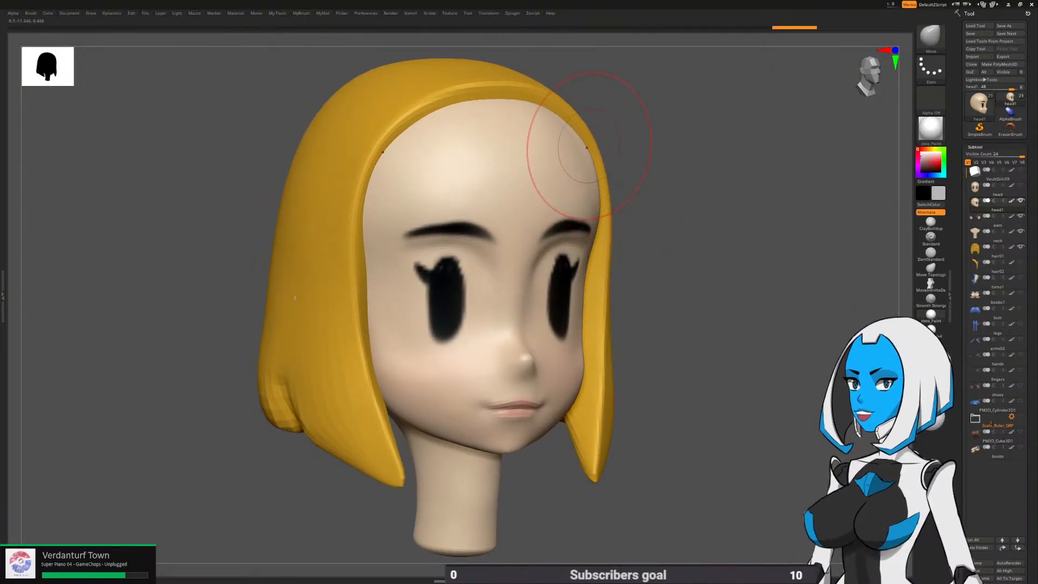
pyautogui.moveTo(599, 222); pyautogui.dragTo(598, 226)
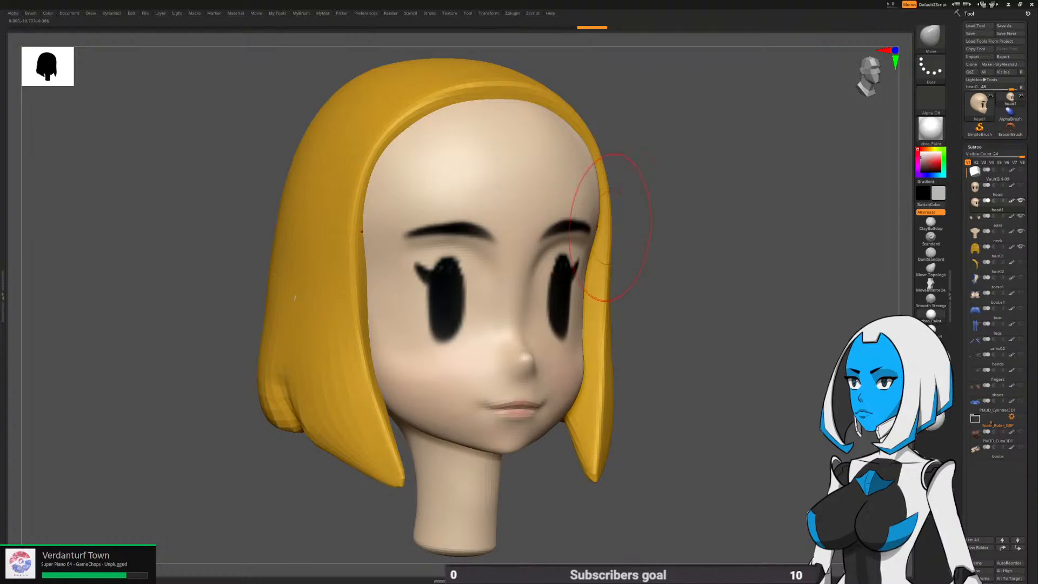
# Refine the face contour beside the eyes with the Move brush, adjust the Smooth brush's Z Intensity and smooth that area
pyautogui.press('space')
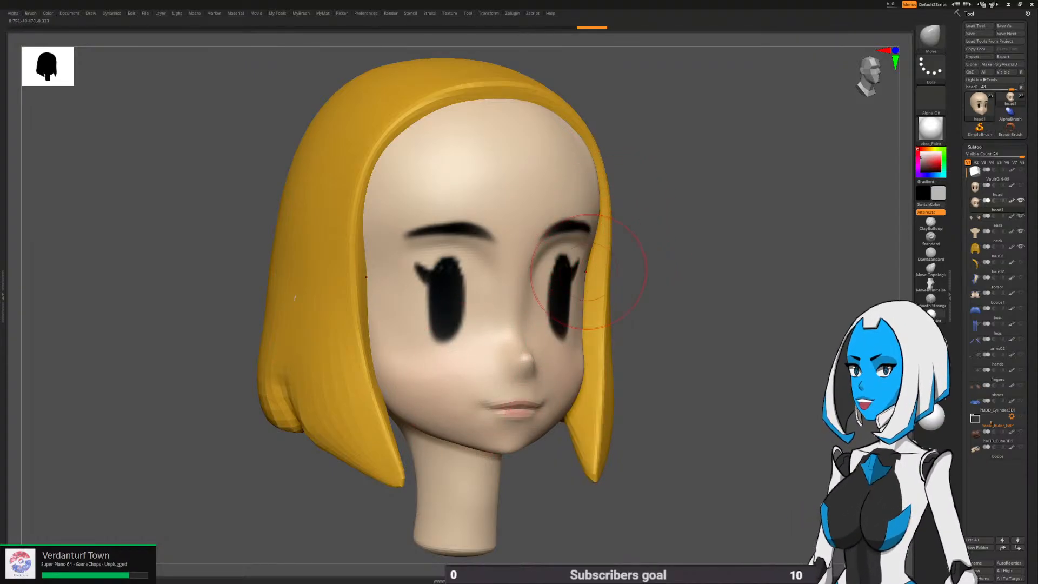
pyautogui.press('space')
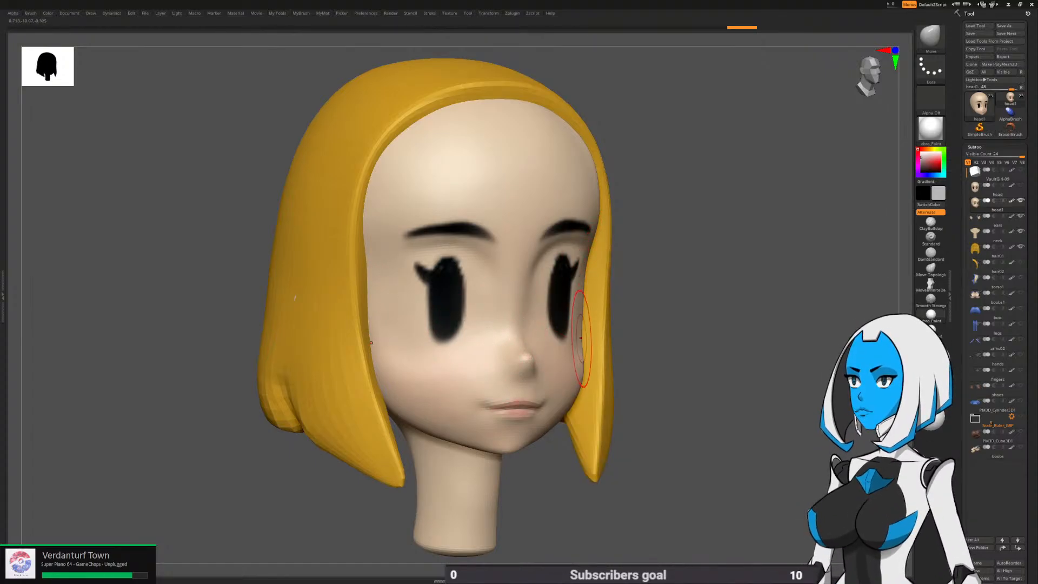
pyautogui.press('shift')
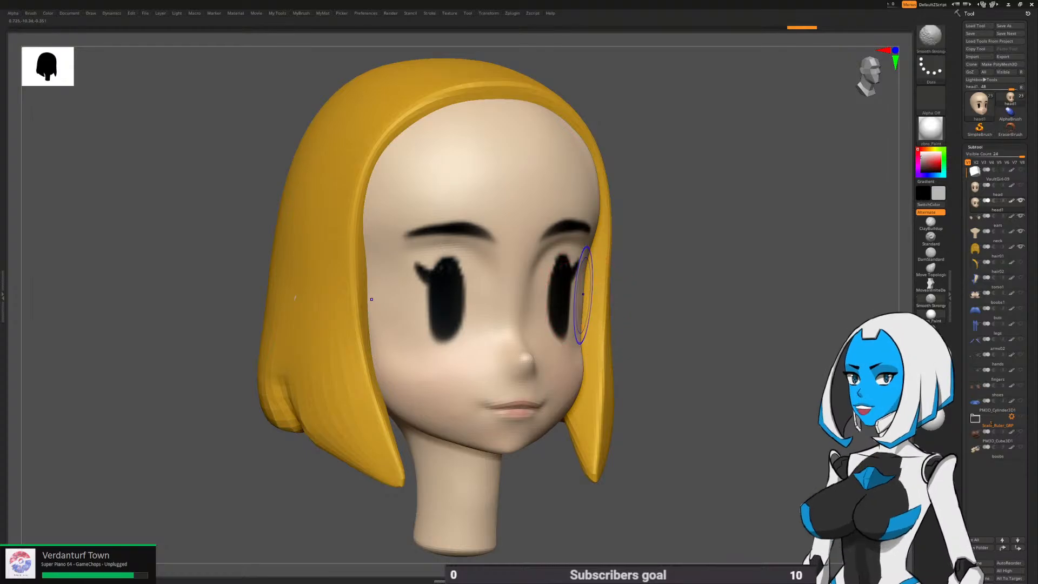
pyautogui.press('space')
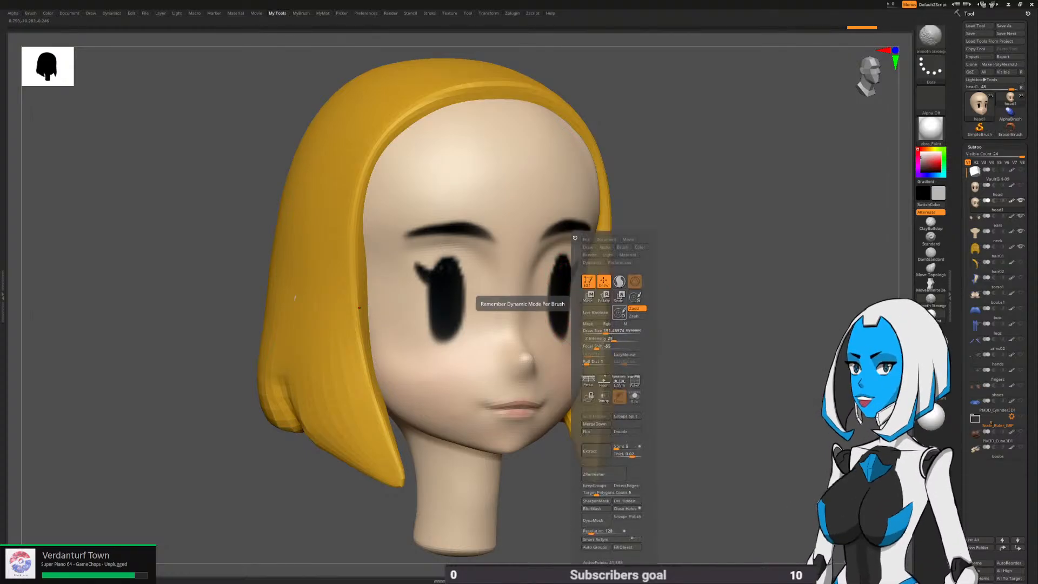
pyautogui.click(612, 339)
pyautogui.press('shift')
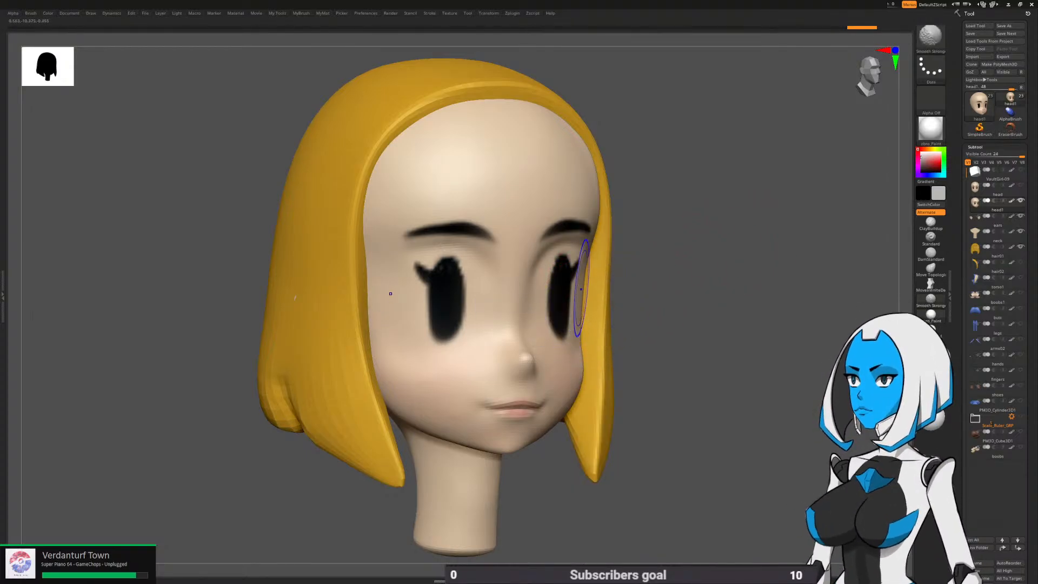
pyautogui.moveTo(673, 319)
pyautogui.mouseDown()
pyautogui.moveTo(617, 319)
pyautogui.moveTo(672, 301)
pyautogui.mouseUp()
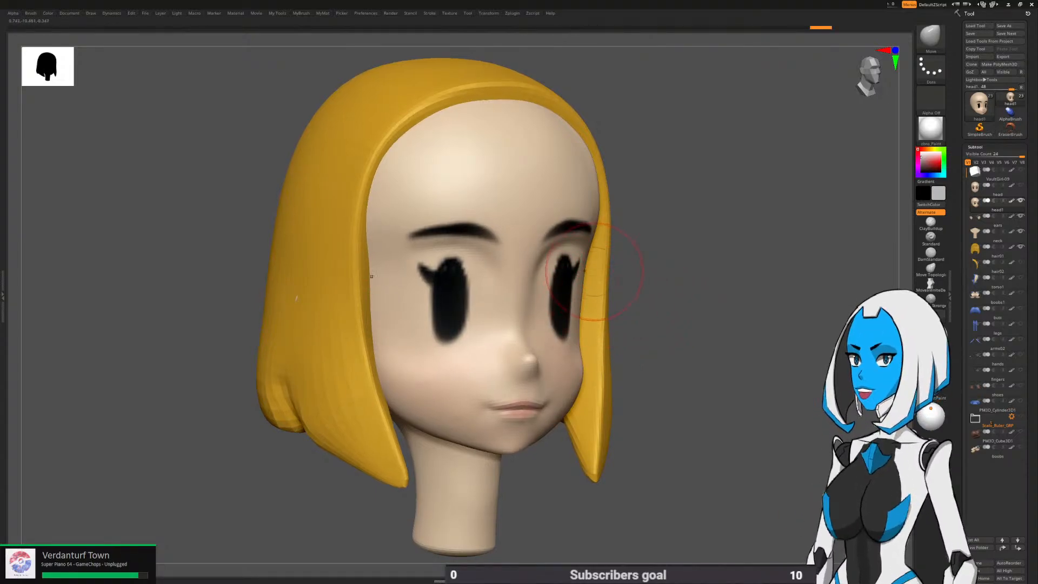
# Smooth the temples and outer eye areas on both sides of the face from several angles
pyautogui.keyDown('shift'); pyautogui.moveTo(654, 203); pyautogui.dragTo(589, 206); pyautogui.keyUp('shift')
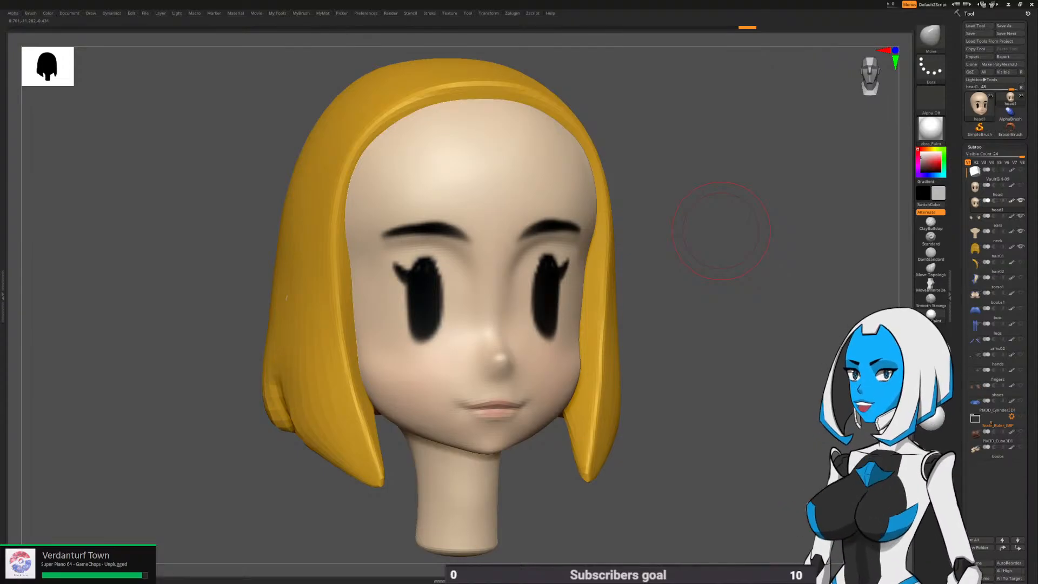
pyautogui.moveTo(722, 231); pyautogui.dragTo(702, 341)
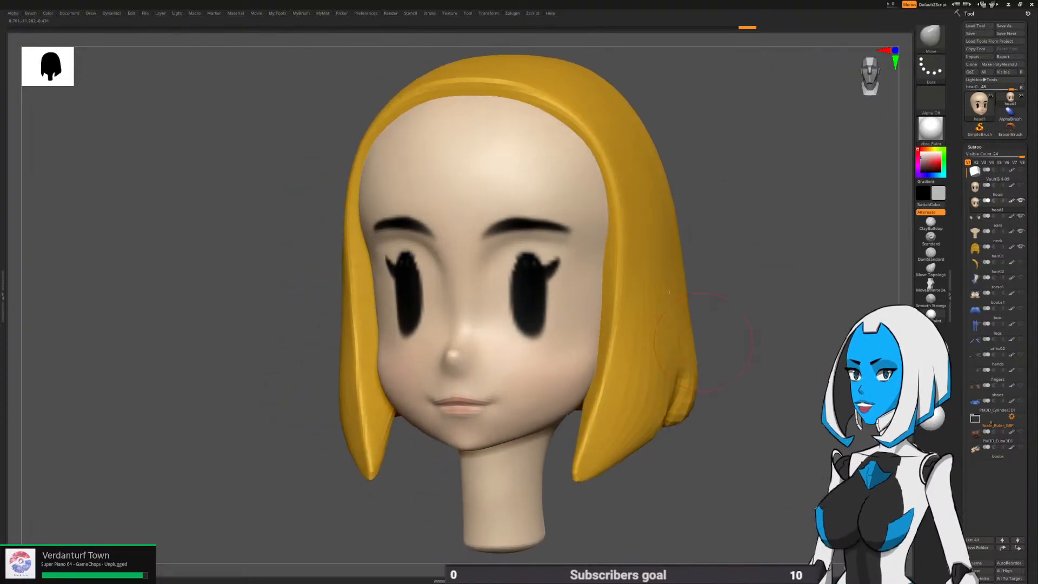
pyautogui.moveTo(765, 256); pyautogui.dragTo(752, 256)
pyautogui.moveTo(575, 292)
pyautogui.keyDown('shift'); pyautogui.mouseDown()
pyautogui.moveTo(587, 307)
pyautogui.moveTo(584, 292)
pyautogui.moveTo(596, 294)
pyautogui.moveTo(568, 293)
pyautogui.mouseUp(); pyautogui.keyUp('shift')
pyautogui.keyDown('shift'); pyautogui.moveTo(382, 303); pyautogui.dragTo(383, 286); pyautogui.keyUp('shift')
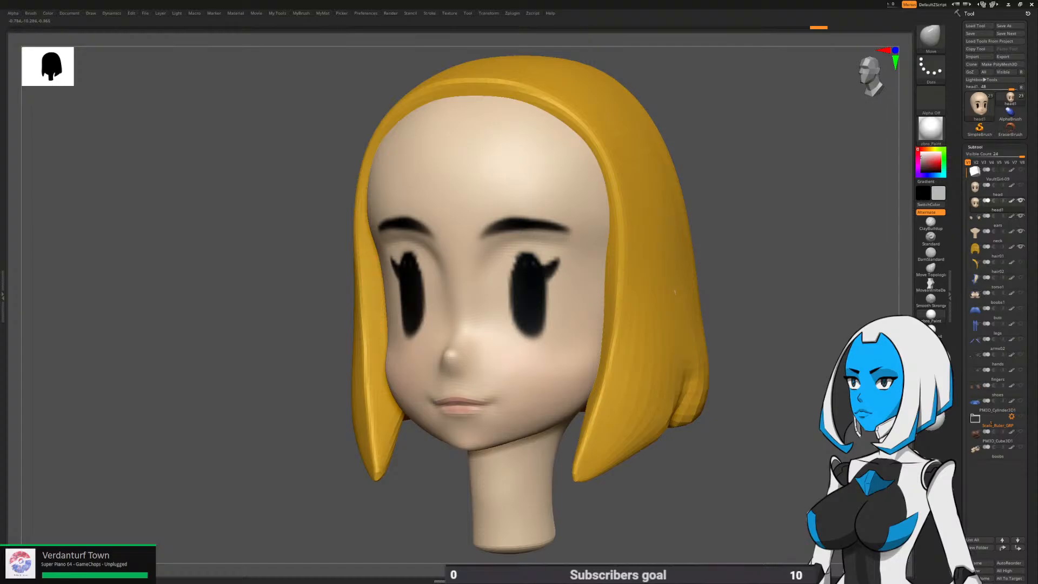
pyautogui.keyDown('shift'); pyautogui.moveTo(699, 436); pyautogui.dragTo(704, 422); pyautogui.keyUp('shift')
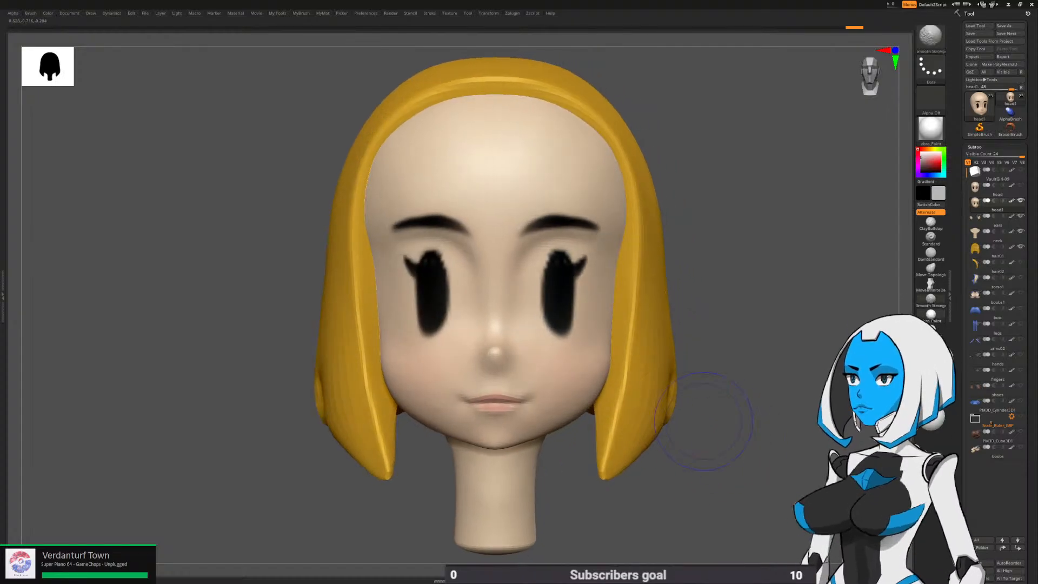
# Reduce the brush's draw size and smooth the lower cheeks and jaw corners of head1
pyautogui.press('space')
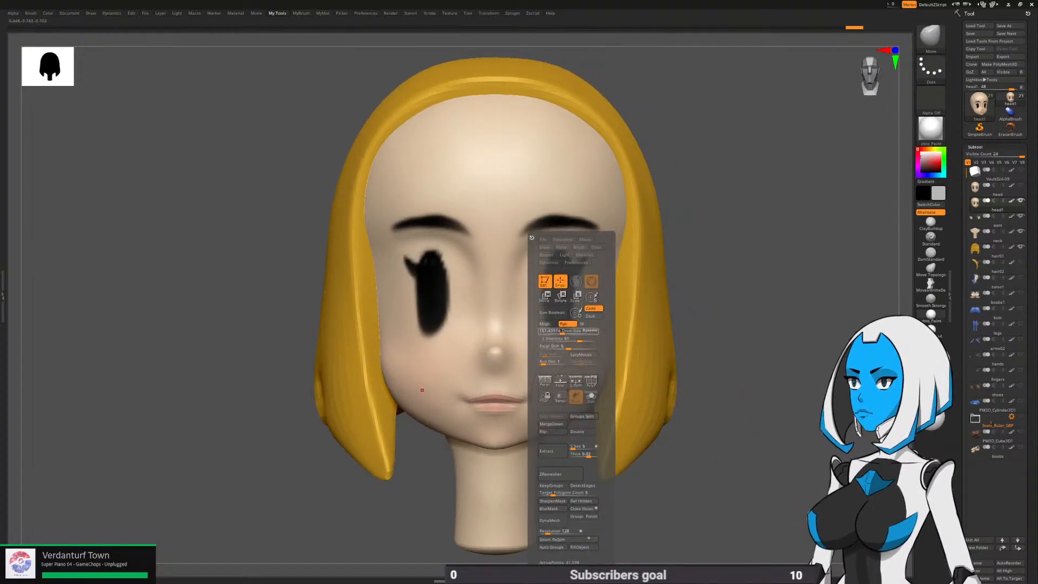
pyautogui.click(558, 331)
pyautogui.moveTo(660, 388)
pyautogui.keyDown('alt'); pyautogui.mouseDown(button='right')
pyautogui.moveTo(642, 335)
pyautogui.moveTo(584, 336)
pyautogui.mouseUp(button='right'); pyautogui.keyUp('alt')
pyautogui.keyDown('shift'); pyautogui.moveTo(535, 342); pyautogui.dragTo(587, 303); pyautogui.keyUp('shift')
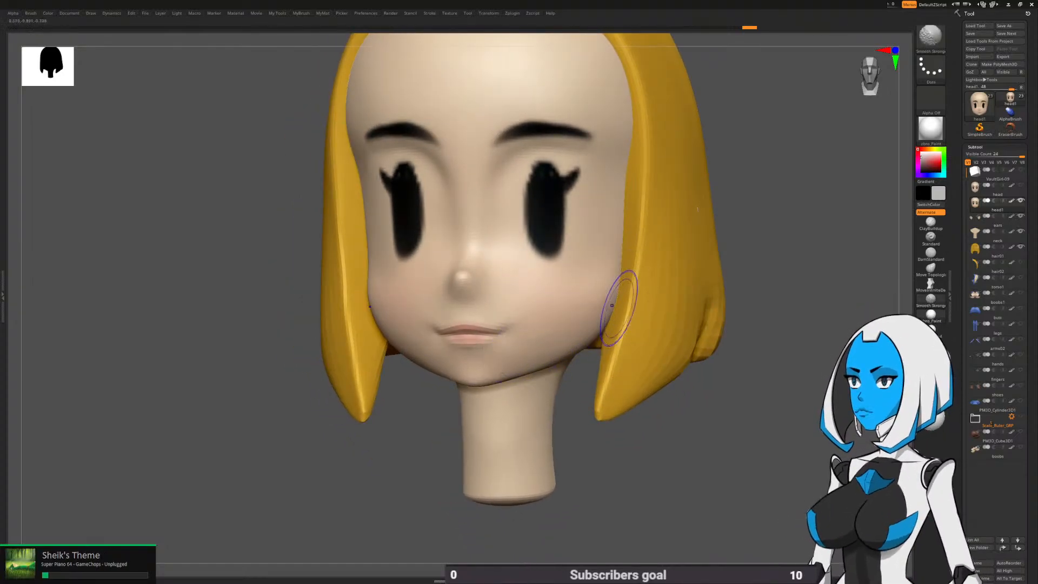
pyautogui.keyDown('shift'); pyautogui.moveTo(601, 414); pyautogui.dragTo(621, 425, button='right'); pyautogui.keyUp('shift')
pyautogui.press('space')
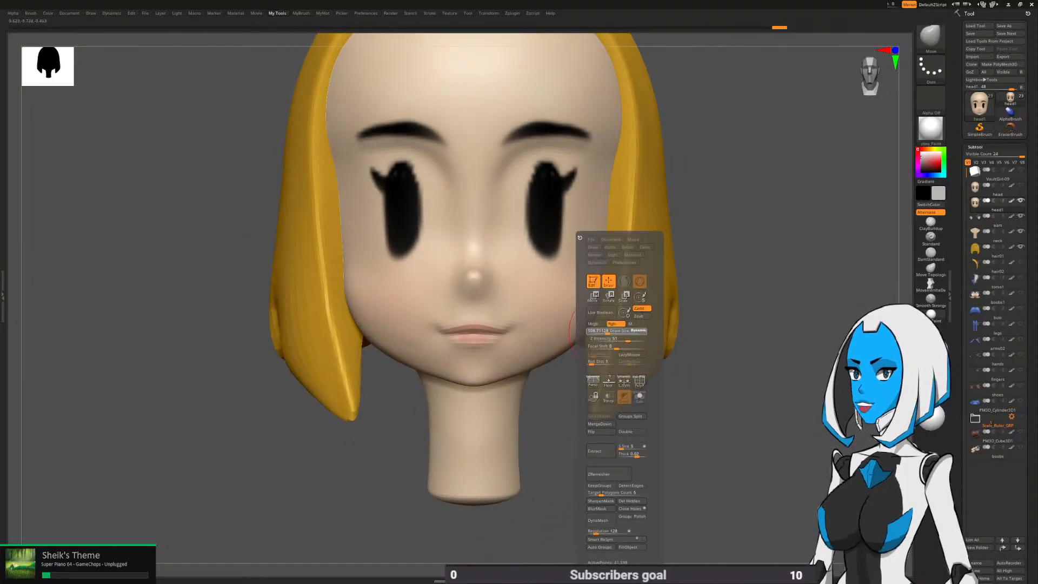
pyautogui.moveTo(697, 303); pyautogui.dragTo(759, 302, button='right')
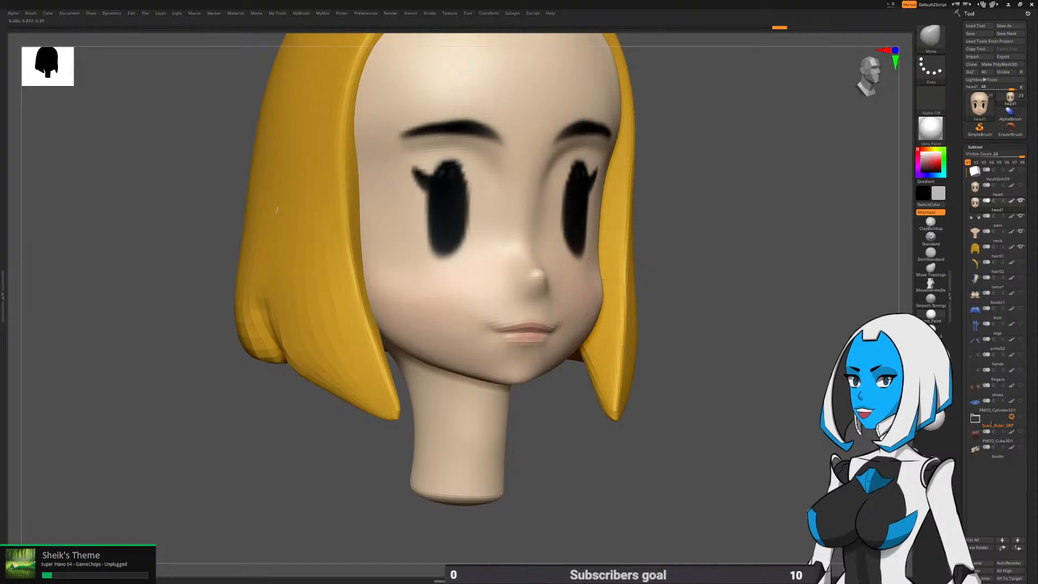
# Show and select the hair02 subtool and nudge its isolated centre bang strand with the Move brush at a reduced draw size
pyautogui.moveTo(600, 302); pyautogui.dragTo(641, 320, button='right')
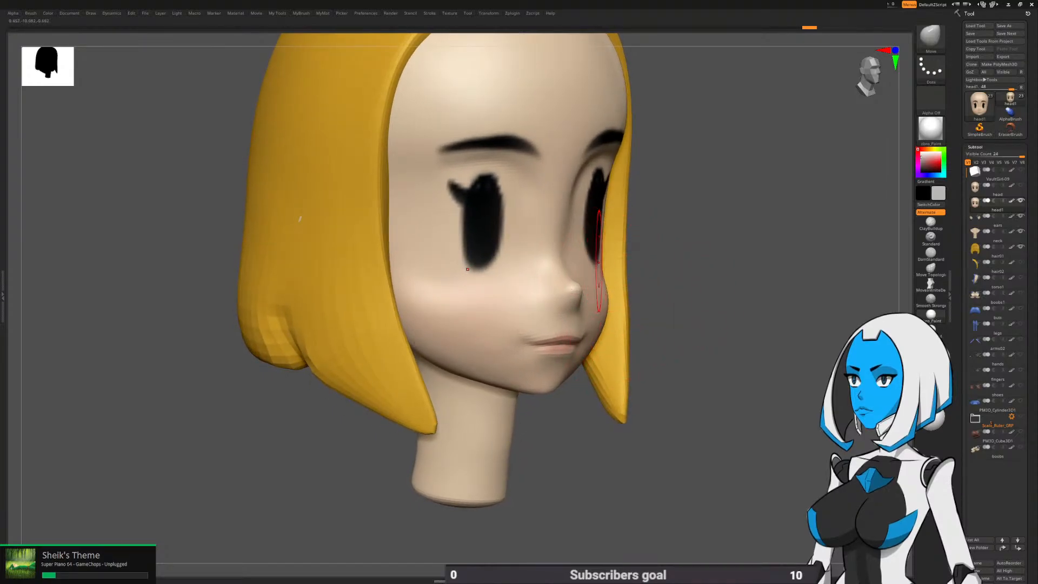
pyautogui.moveTo(653, 228); pyautogui.dragTo(594, 259, button='right')
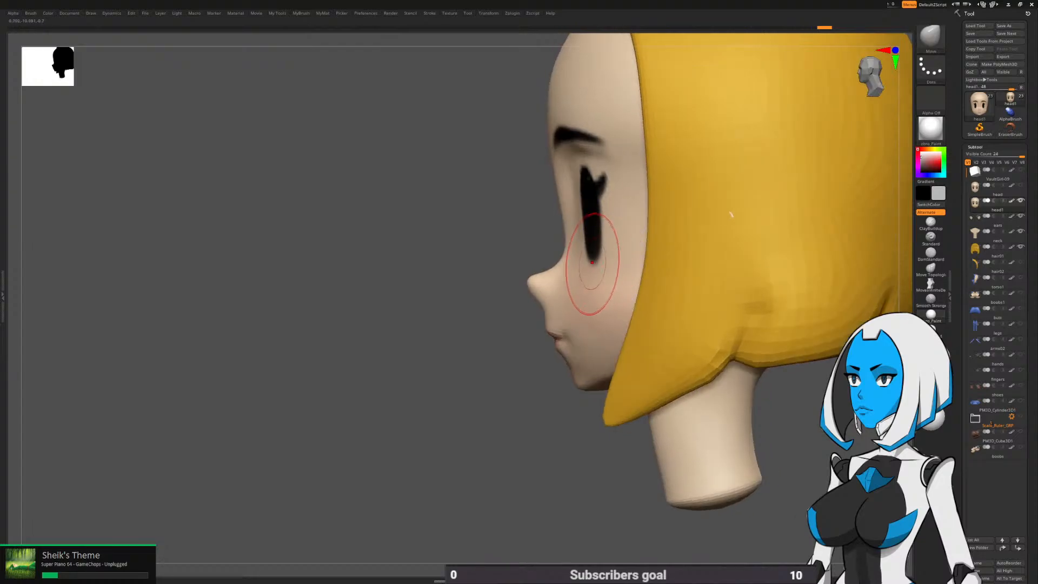
pyautogui.keyDown('alt'); pyautogui.moveTo(730, 214); pyautogui.dragTo(664, 222, button='right'); pyautogui.keyUp('alt')
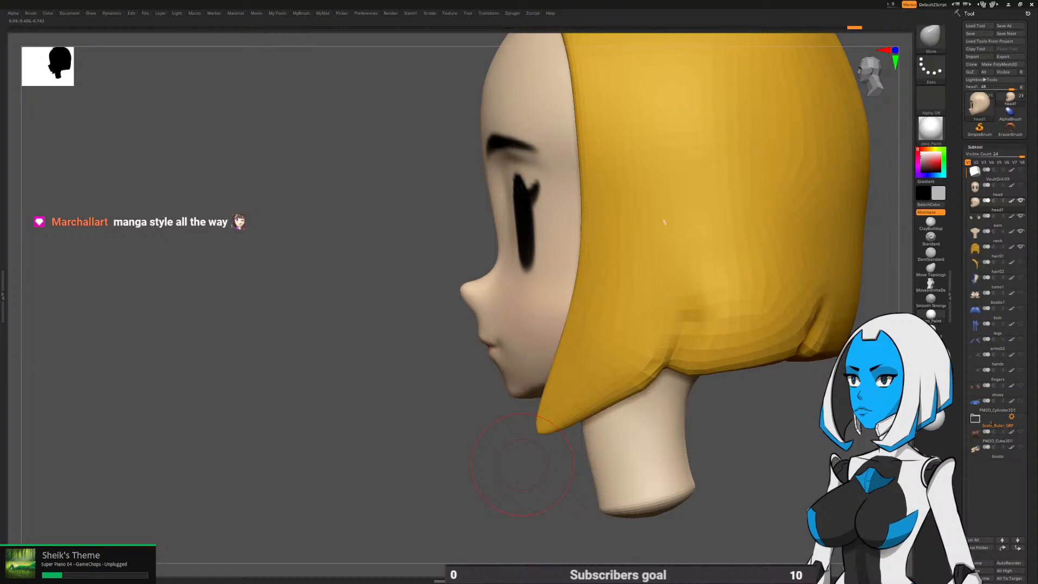
pyautogui.moveTo(664, 221)
pyautogui.mouseDown(button='right')
pyautogui.moveTo(707, 213)
pyautogui.moveTo(619, 308)
pyautogui.mouseUp(button='right')
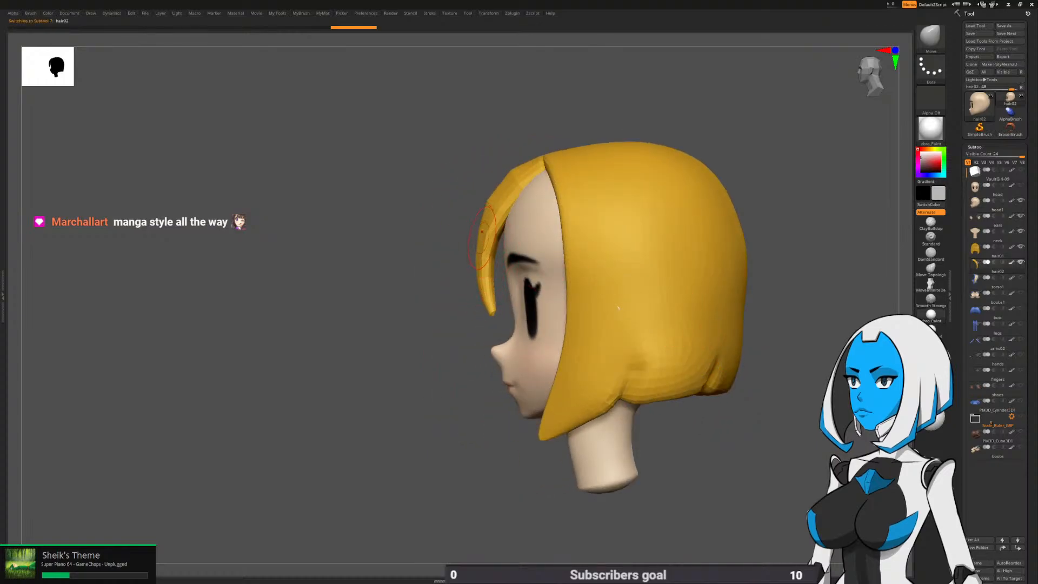
pyautogui.press('space')
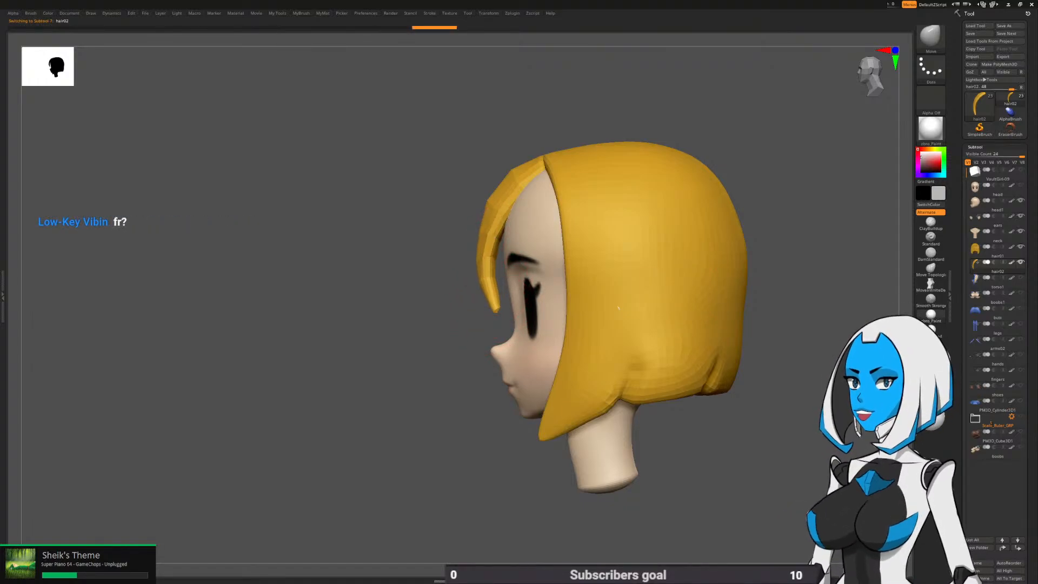
pyautogui.keyDown('ctrl'); pyautogui.moveTo(458, 351); pyautogui.dragTo(461, 380, button='right'); pyautogui.keyUp('ctrl')
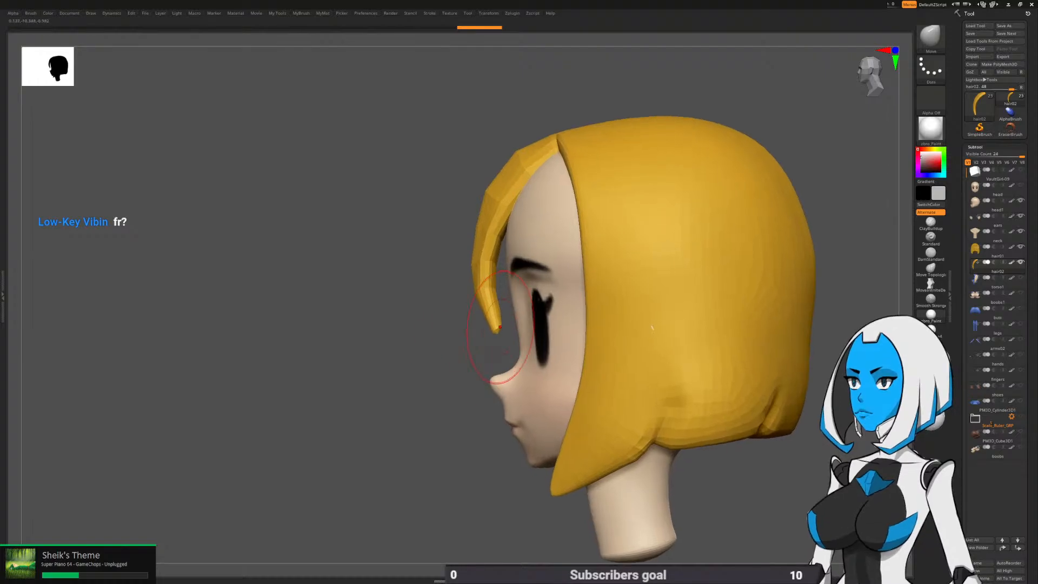
pyautogui.press('space')
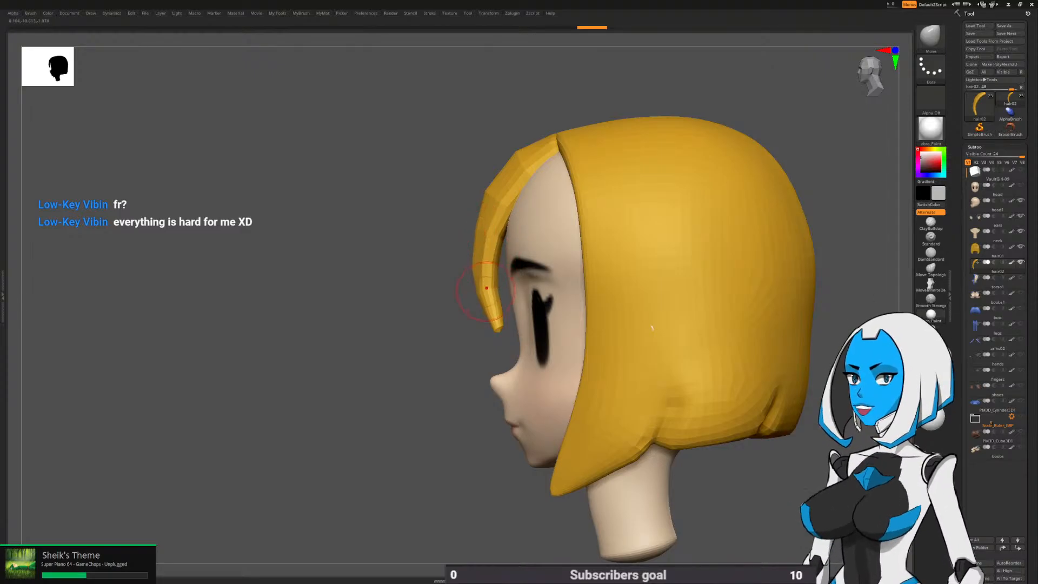
# Refine the centre bang strand's curve in front of the forehead and show all the hair02 strands again
pyautogui.moveTo(435, 365); pyautogui.dragTo(571, 233)
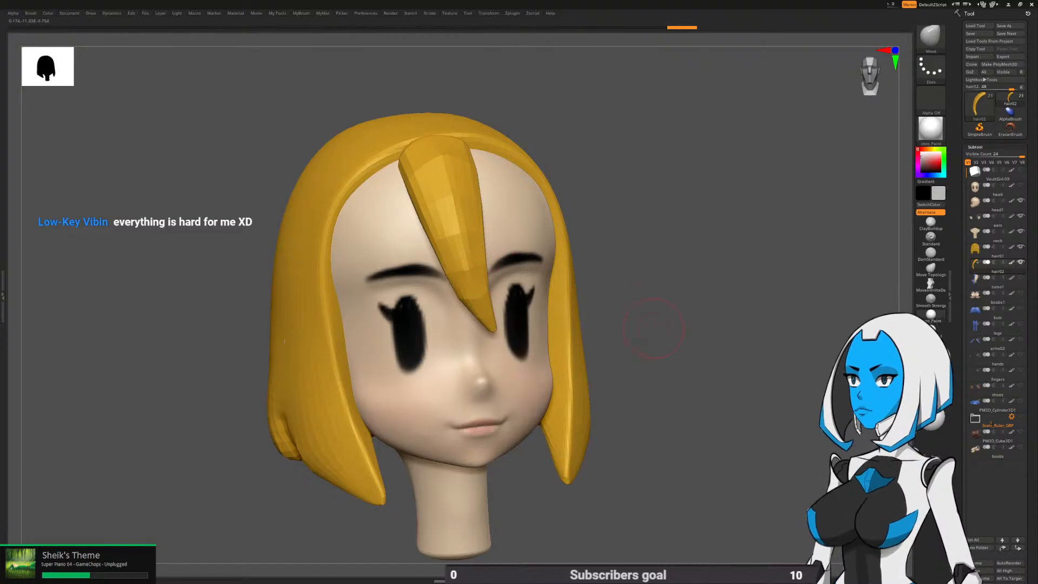
pyautogui.moveTo(653, 328); pyautogui.dragTo(717, 357)
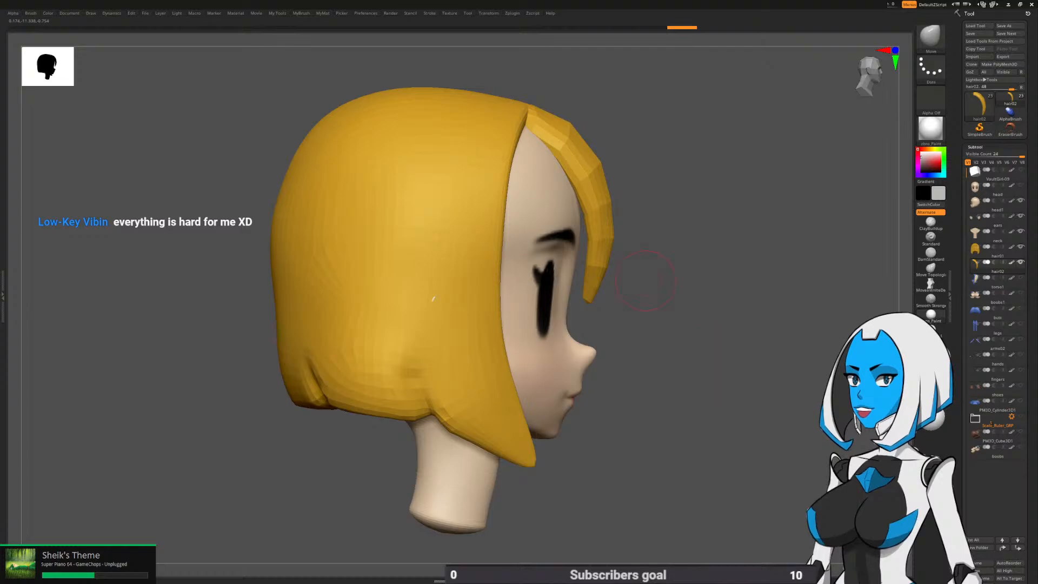
pyautogui.keyDown('alt'); pyautogui.moveTo(646, 281); pyautogui.dragTo(659, 275); pyautogui.keyUp('alt')
pyautogui.press('space')
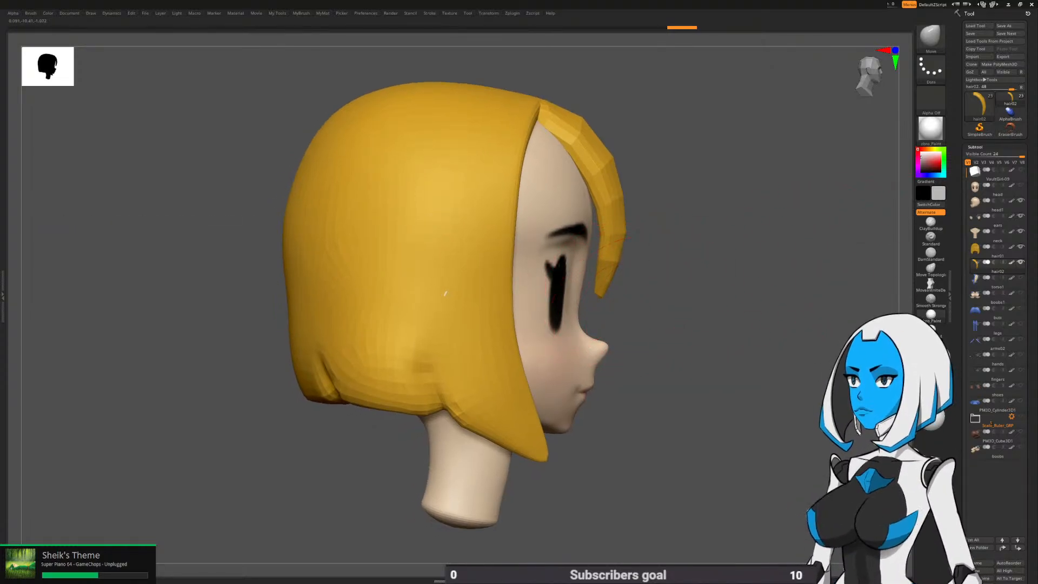
pyautogui.moveTo(672, 377)
pyautogui.mouseDown()
pyautogui.moveTo(688, 352)
pyautogui.moveTo(641, 252)
pyautogui.moveTo(693, 306)
pyautogui.mouseUp()
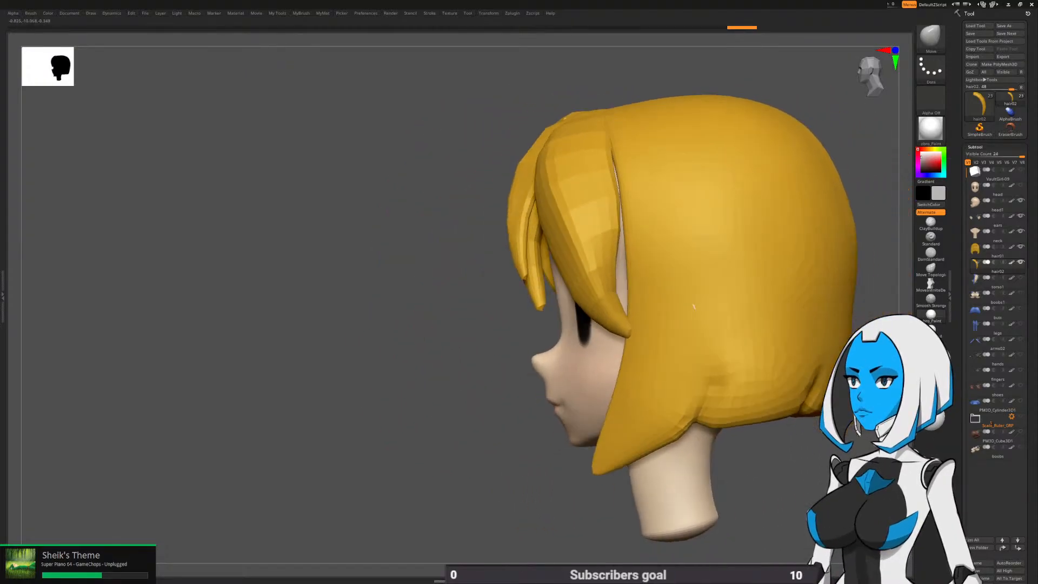
# Mask every hair02 strand except the frontmost bang, move that bang closer to the forehead and clear the mask
pyautogui.keyDown('ctrl'); pyautogui.keyDown('shift'); pyautogui.click(525, 276); pyautogui.keyUp('shift'); pyautogui.keyUp('ctrl')
pyautogui.keyDown('ctrl'); pyautogui.click(491, 339); pyautogui.keyUp('ctrl')
pyautogui.keyDown('ctrl'); pyautogui.keyDown('shift'); pyautogui.click(492, 337); pyautogui.keyUp('shift'); pyautogui.keyUp('ctrl')
pyautogui.keyDown('ctrl'); pyautogui.click(493, 336); pyautogui.keyUp('ctrl')
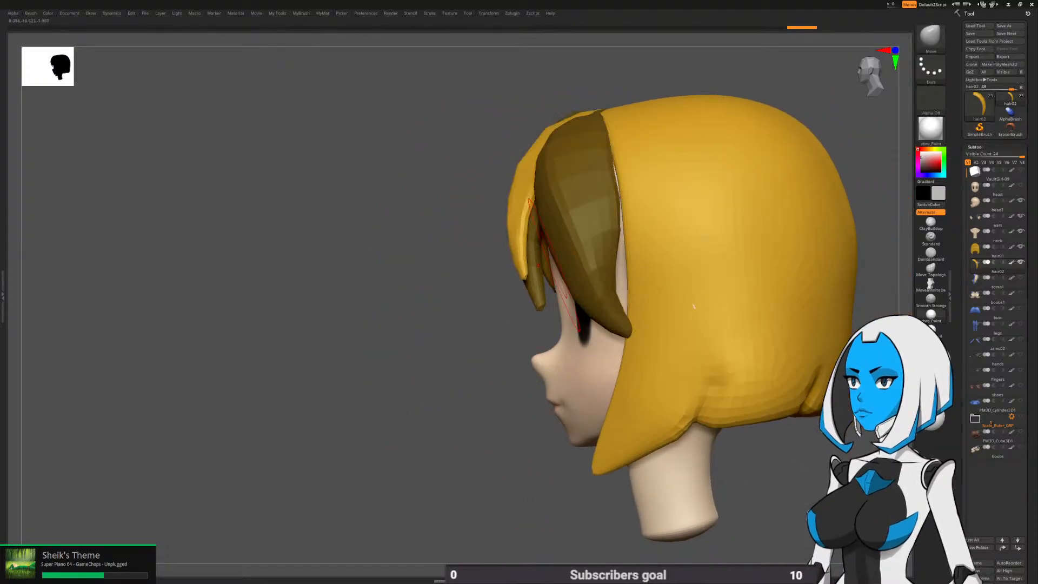
pyautogui.press('space')
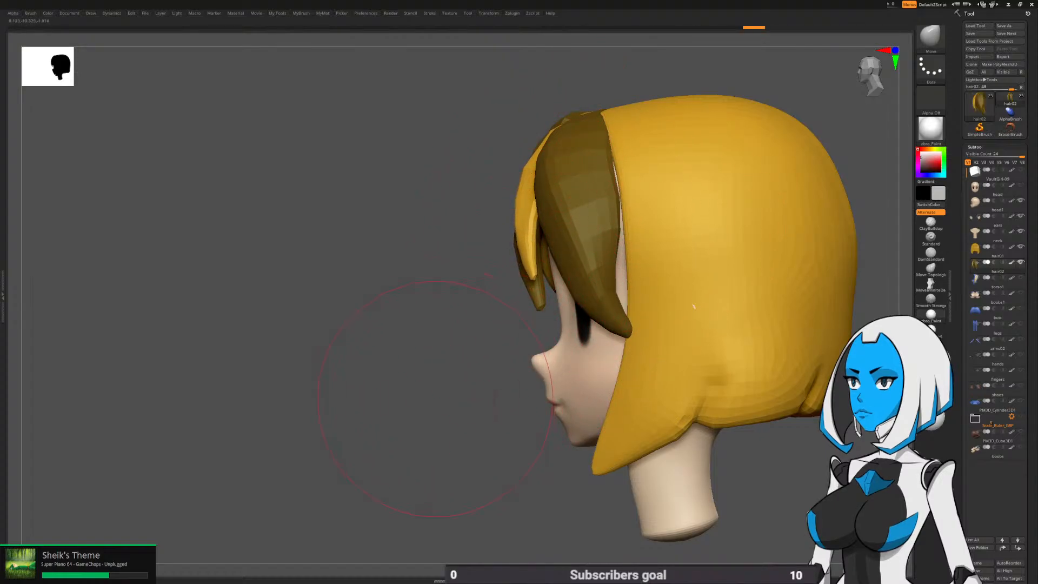
pyautogui.keyDown('shift'); pyautogui.moveTo(436, 399); pyautogui.dragTo(546, 384); pyautogui.keyUp('shift')
pyautogui.keyDown('ctrl'); pyautogui.moveTo(746, 239); pyautogui.dragTo(732, 278); pyautogui.keyUp('ctrl')
pyautogui.keyDown('shift'); pyautogui.moveTo(687, 300); pyautogui.dragTo(756, 311); pyautogui.keyUp('shift')
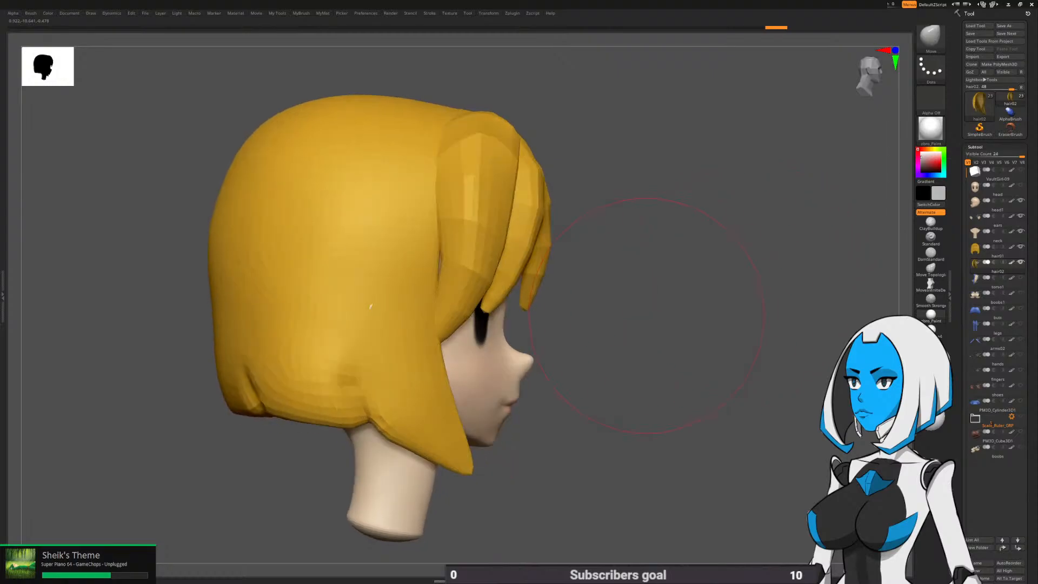
# Mask all hair02 strands except the outer bang on the character's right, move it against the side hair and clear the mask
pyautogui.keyDown('alt'); pyautogui.moveTo(647, 316); pyautogui.dragTo(725, 292); pyautogui.keyUp('alt')
pyautogui.keyDown('ctrl'); pyautogui.keyDown('shift'); pyautogui.click(536, 278); pyautogui.keyUp('shift'); pyautogui.keyUp('ctrl')
pyautogui.keyDown('ctrl'); pyautogui.click(651, 306); pyautogui.keyUp('ctrl')
pyautogui.keyDown('ctrl'); pyautogui.keyDown('shift'); pyautogui.click(652, 306); pyautogui.keyUp('shift'); pyautogui.keyUp('ctrl')
pyautogui.keyDown('ctrl'); pyautogui.click(664, 306); pyautogui.keyUp('ctrl')
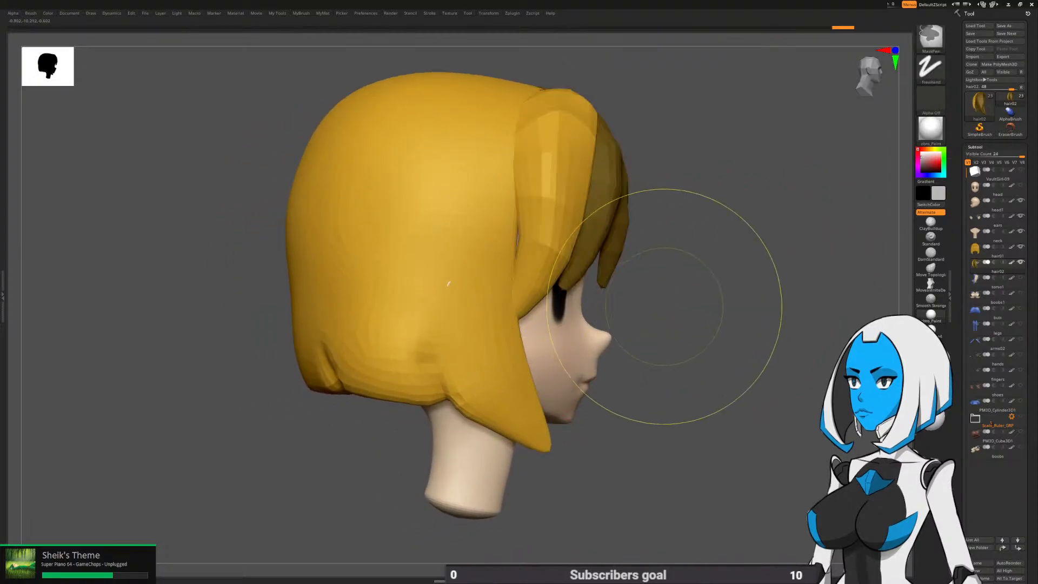
pyautogui.moveTo(664, 307)
pyautogui.mouseDown()
pyautogui.moveTo(502, 304)
pyautogui.moveTo(517, 306)
pyautogui.mouseUp()
pyautogui.moveTo(526, 243); pyautogui.dragTo(517, 241)
pyautogui.keyDown('shift'); pyautogui.moveTo(751, 303); pyautogui.dragTo(621, 300); pyautogui.keyUp('shift')
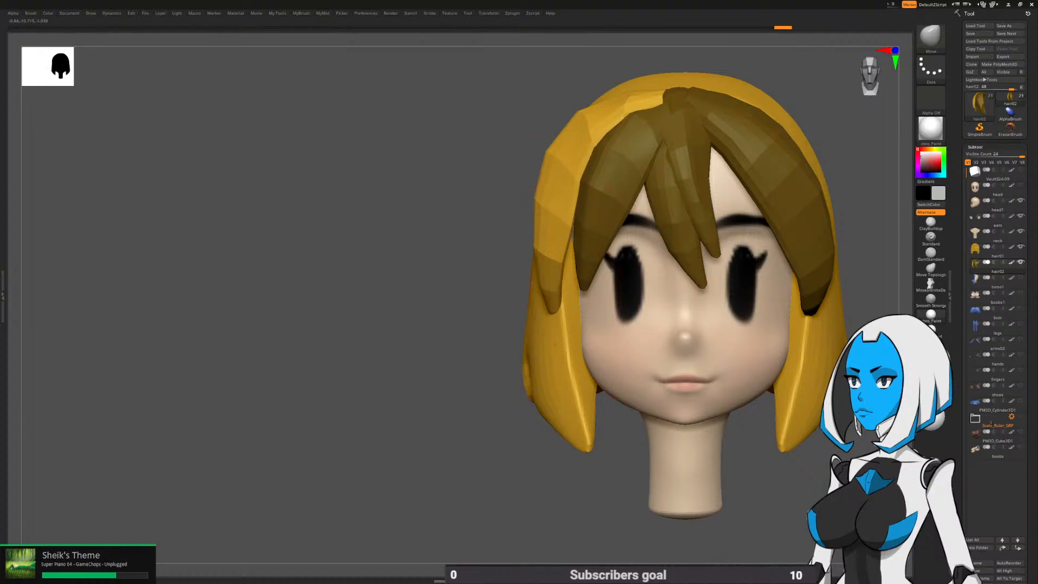
pyautogui.keyDown('alt'); pyautogui.moveTo(493, 402); pyautogui.dragTo(331, 421); pyautogui.keyUp('alt')
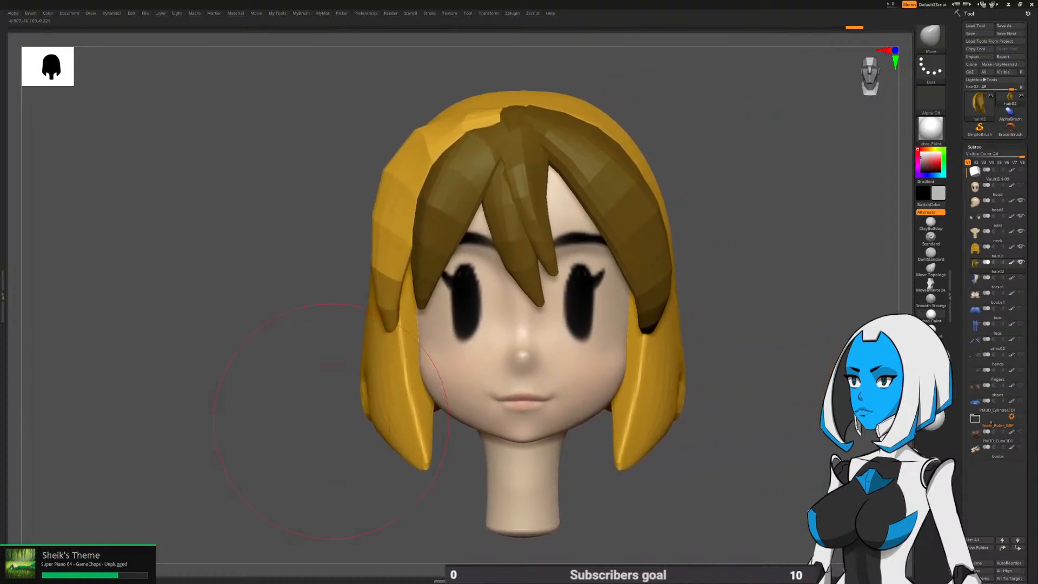
pyautogui.moveTo(743, 259); pyautogui.dragTo(711, 273)
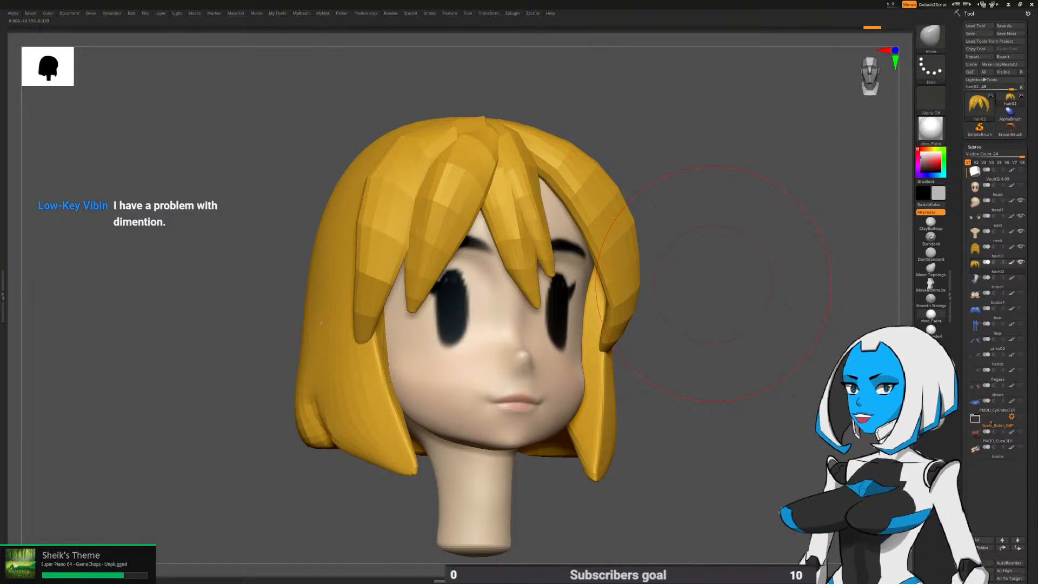
# Mask all hair02 strands except the large bang on the character's left and push its outer edge inward with the Move brush
pyautogui.moveTo(714, 284); pyautogui.dragTo(694, 279)
pyautogui.keyDown('ctrl'); pyautogui.keyDown('shift'); pyautogui.click(587, 319); pyautogui.keyUp('shift'); pyautogui.keyUp('ctrl')
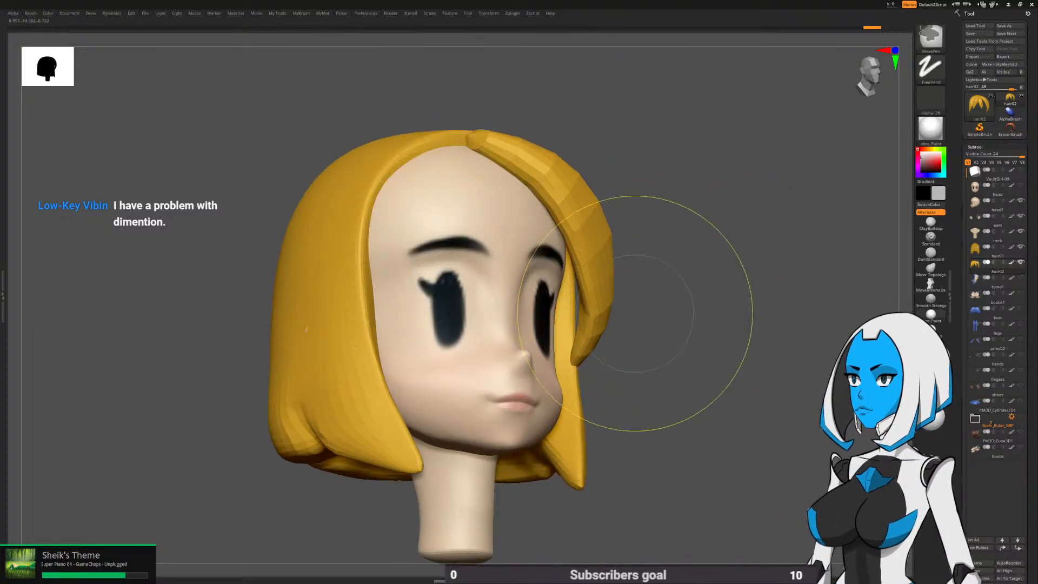
pyautogui.keyDown('ctrl'); pyautogui.click(636, 313); pyautogui.keyUp('ctrl')
pyautogui.keyDown('ctrl'); pyautogui.keyDown('shift'); pyautogui.click(637, 318); pyautogui.keyUp('shift'); pyautogui.keyUp('ctrl')
pyautogui.keyDown('ctrl'); pyautogui.click(637, 318); pyautogui.keyUp('ctrl')
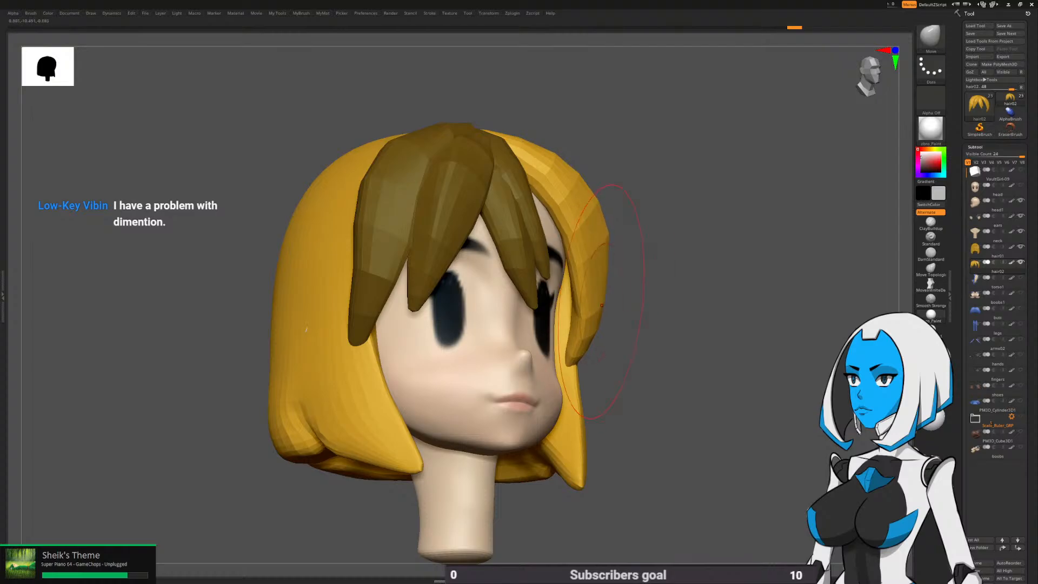
pyautogui.moveTo(602, 306); pyautogui.dragTo(606, 305)
pyautogui.moveTo(657, 308)
pyautogui.mouseDown()
pyautogui.moveTo(643, 310)
pyautogui.moveTo(676, 262)
pyautogui.moveTo(663, 260)
pyautogui.mouseUp()
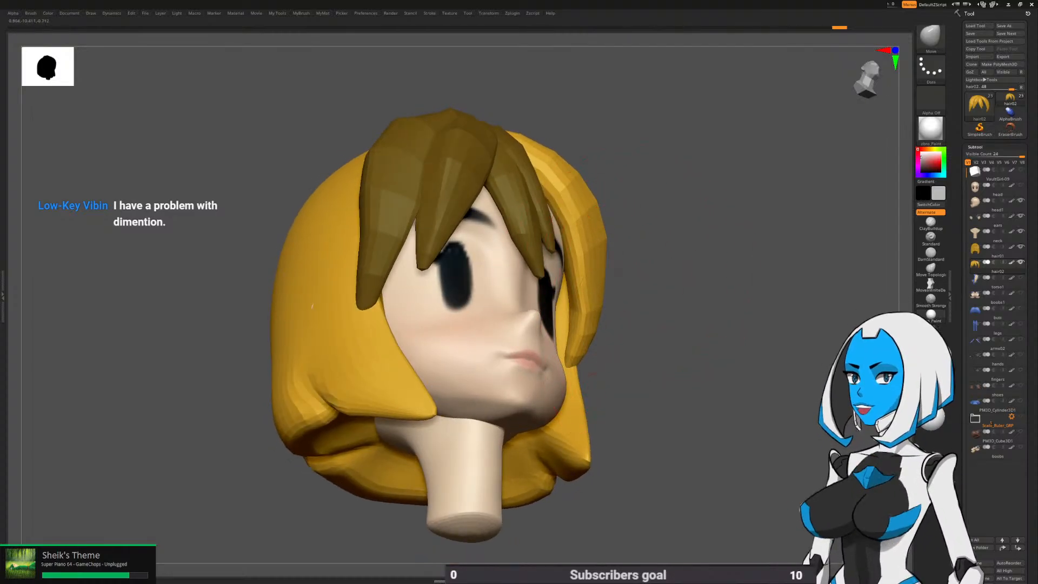
pyautogui.moveTo(599, 297); pyautogui.dragTo(592, 297)
pyautogui.moveTo(607, 240); pyautogui.dragTo(604, 240)
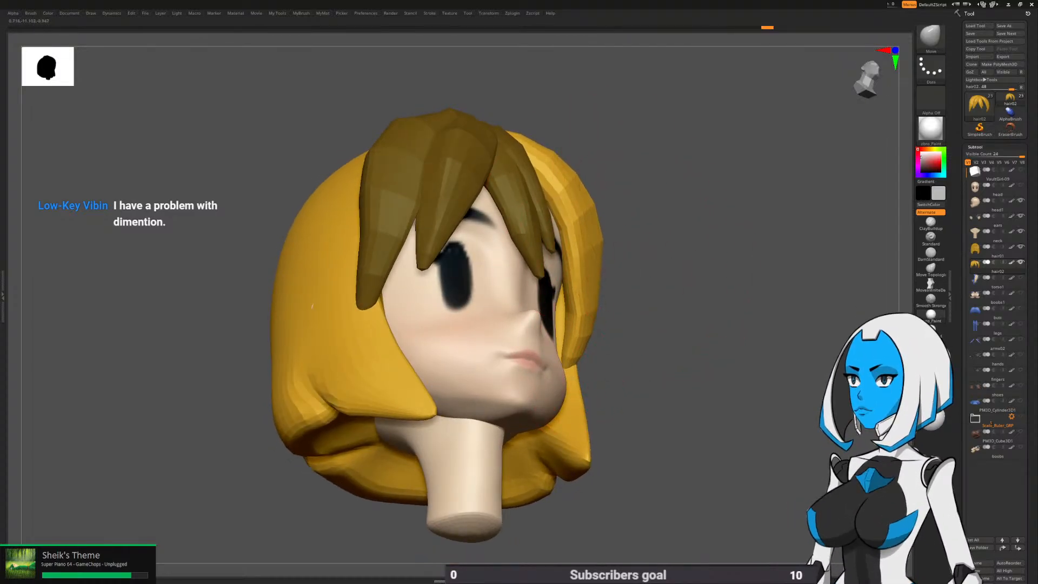
# Fit the left bang and its tip against the side hair from several angles and clear the mask
pyautogui.moveTo(312, 306); pyautogui.dragTo(86, 302)
pyautogui.moveTo(636, 290); pyautogui.dragTo(631, 290)
pyautogui.moveTo(422, 281)
pyautogui.mouseDown()
pyautogui.moveTo(600, 323)
pyautogui.moveTo(687, 324)
pyautogui.mouseUp()
pyautogui.moveTo(606, 270); pyautogui.dragTo(600, 271)
pyautogui.moveTo(606, 324); pyautogui.dragTo(602, 326)
pyautogui.moveTo(600, 347)
pyautogui.mouseDown()
pyautogui.moveTo(660, 350)
pyautogui.moveTo(605, 327)
pyautogui.mouseUp()
pyautogui.moveTo(722, 354)
pyautogui.mouseDown()
pyautogui.moveTo(665, 345)
pyautogui.moveTo(630, 325)
pyautogui.mouseUp()
pyautogui.moveTo(614, 322)
pyautogui.mouseDown()
pyautogui.moveTo(668, 331)
pyautogui.moveTo(601, 328)
pyautogui.mouseUp()
pyautogui.moveTo(608, 327)
pyautogui.mouseDown(button='right')
pyautogui.moveTo(719, 311)
pyautogui.moveTo(551, 287)
pyautogui.mouseUp(button='right')
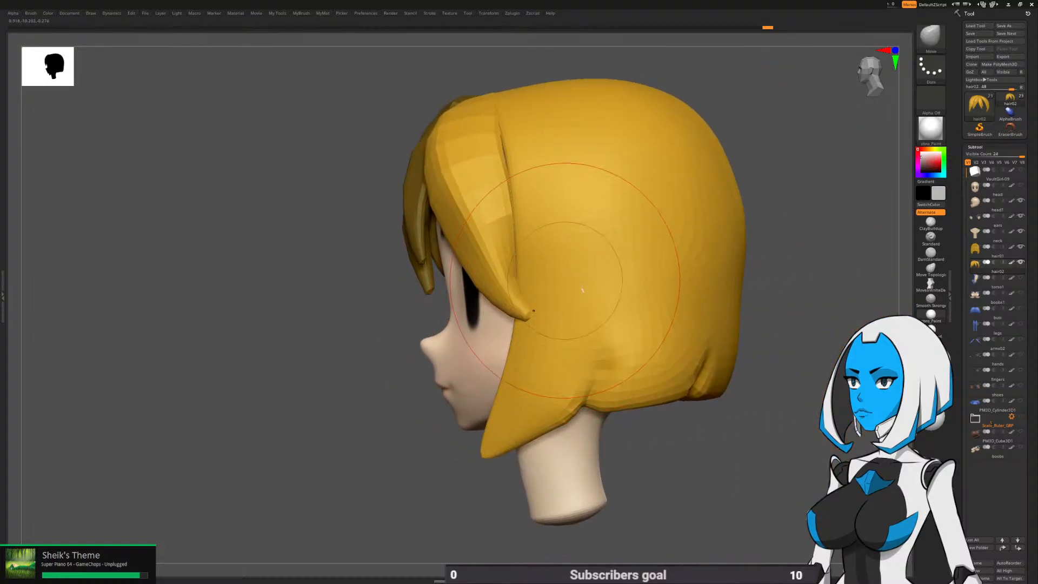
pyautogui.moveTo(573, 280); pyautogui.dragTo(579, 289)
pyautogui.moveTo(530, 286); pyautogui.dragTo(697, 293, button='right')
pyautogui.keyDown('ctrl'); pyautogui.moveTo(694, 295); pyautogui.dragTo(685, 350); pyautogui.keyUp('ctrl')
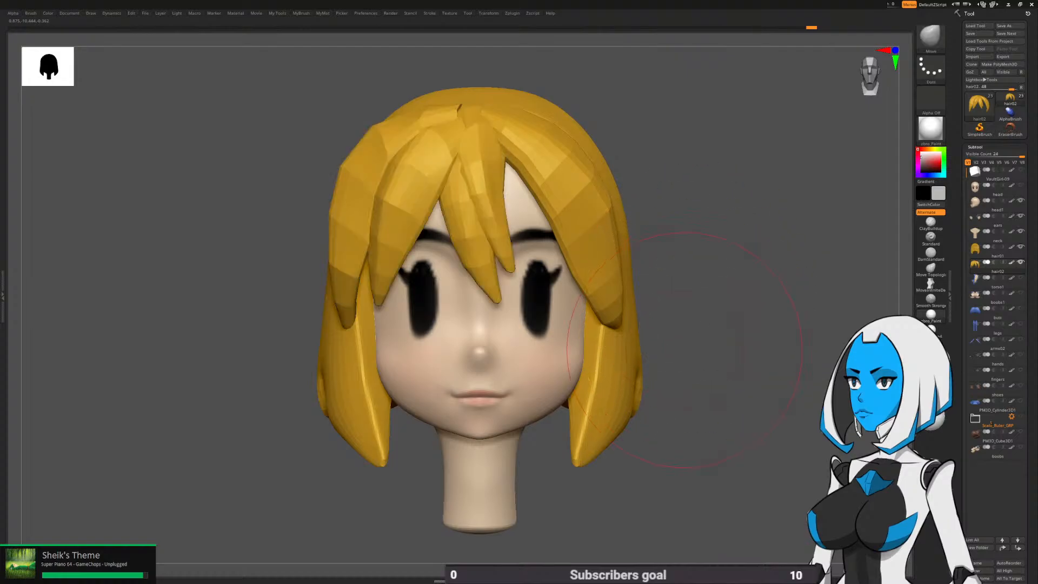
# Hide the bangs, select the hair01 subtool and solo it to expose the inside of the hair
pyautogui.click(996, 251)
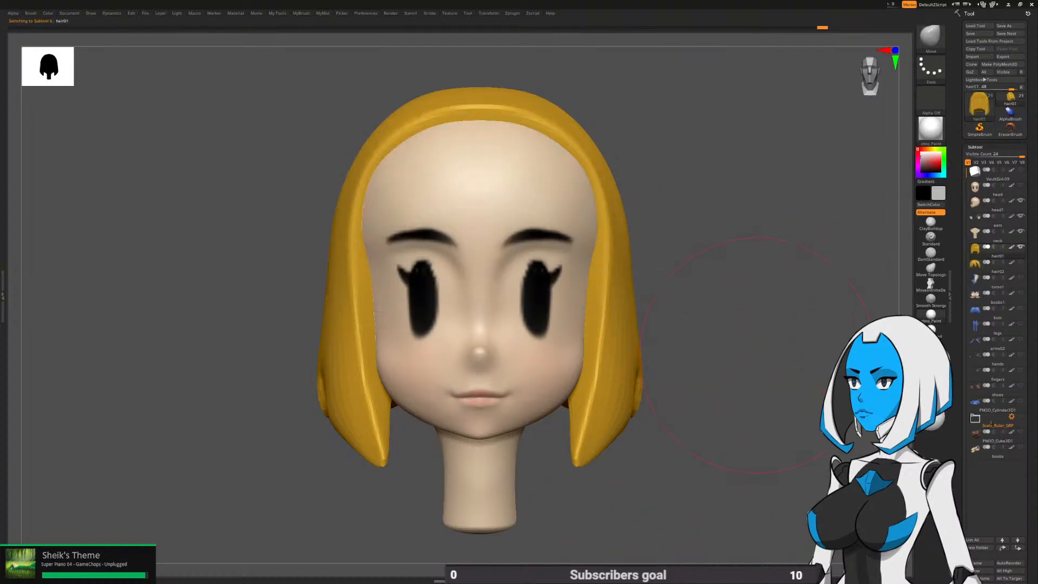
pyautogui.press('space')
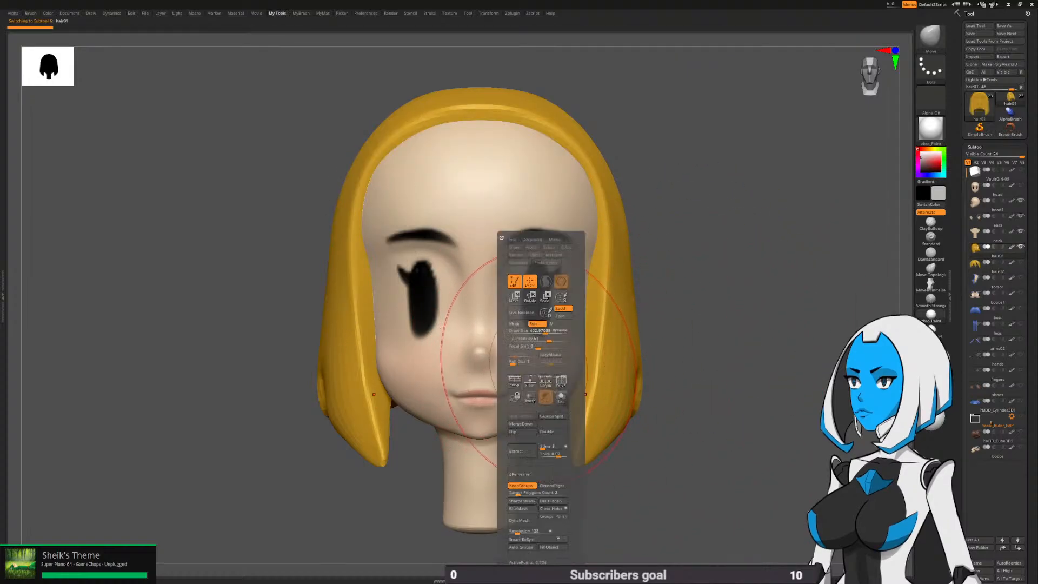
pyautogui.click(560, 397)
pyautogui.moveTo(489, 397); pyautogui.dragTo(427, 373, button='right')
pyautogui.moveTo(561, 367); pyautogui.dragTo(577, 337, button='right')
pyautogui.moveTo(618, 252)
pyautogui.keyDown('shift'); pyautogui.mouseDown()
pyautogui.moveTo(624, 238)
pyautogui.moveTo(614, 284)
pyautogui.moveTo(625, 227)
pyautogui.mouseUp(); pyautogui.keyUp('shift')
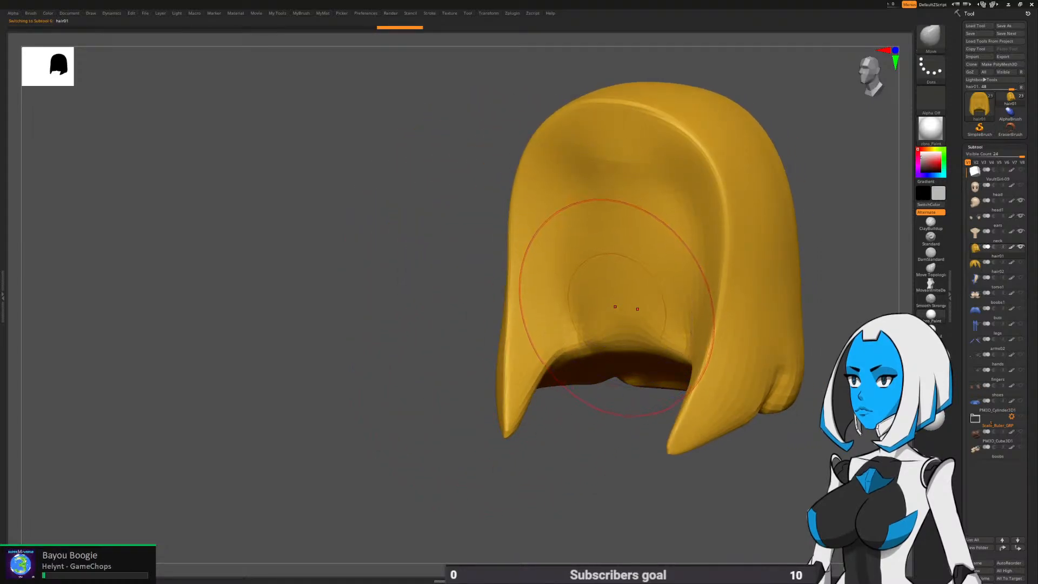
# Trim and flatten the inner surface of hair01 around its lower side locks with the TrimDynamic brush at a reduced draw size
pyautogui.keyDown('alt'); pyautogui.moveTo(614, 327); pyautogui.dragTo(595, 332, button='right'); pyautogui.keyUp('alt')
pyautogui.press('b')
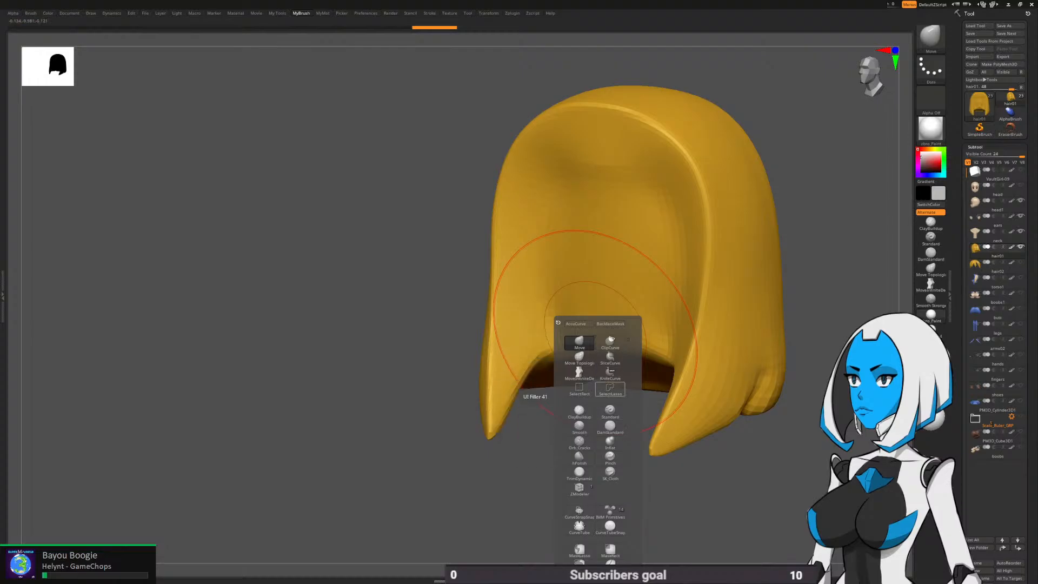
pyautogui.click(579, 471)
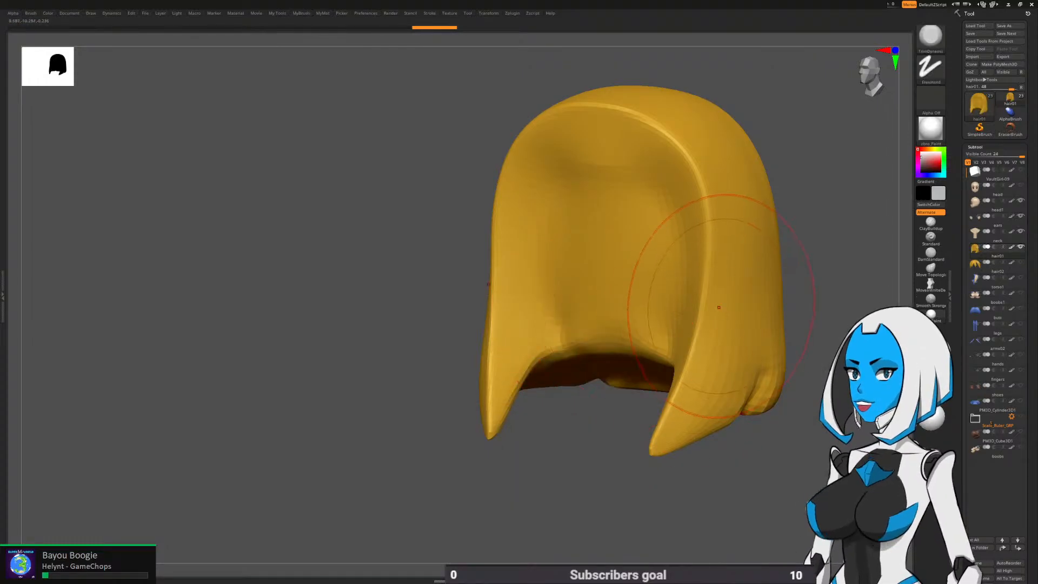
pyautogui.moveTo(718, 292)
pyautogui.mouseDown(button='right')
pyautogui.moveTo(544, 382)
pyautogui.moveTo(498, 336)
pyautogui.mouseUp(button='right')
pyautogui.press('space')
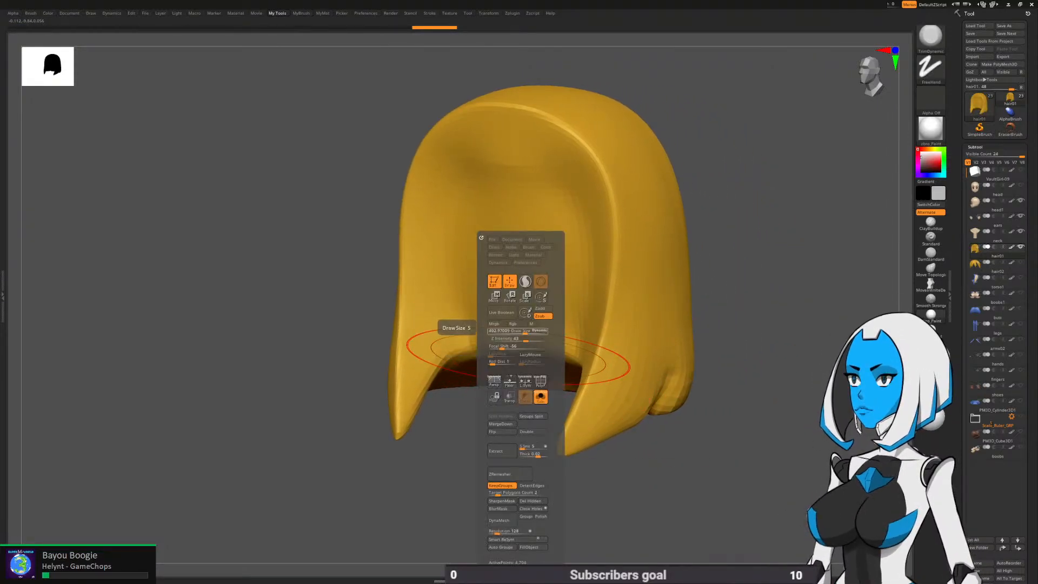
pyautogui.moveTo(525, 331); pyautogui.dragTo(518, 331)
pyautogui.moveTo(517, 331); pyautogui.dragTo(466, 337, button='right')
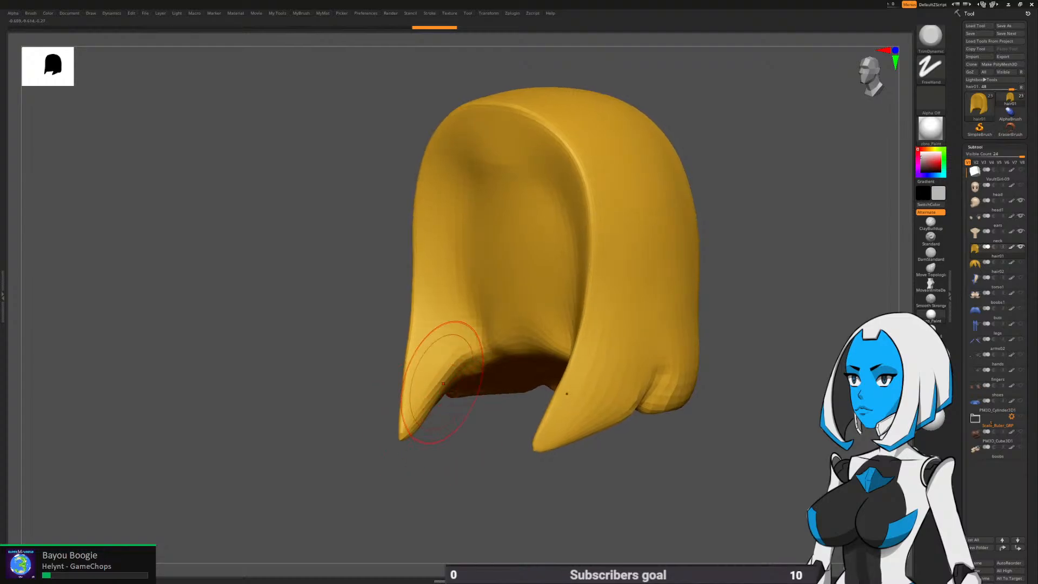
pyautogui.moveTo(432, 378)
pyautogui.mouseDown()
pyautogui.moveTo(480, 336)
pyautogui.moveTo(487, 274)
pyautogui.mouseUp()
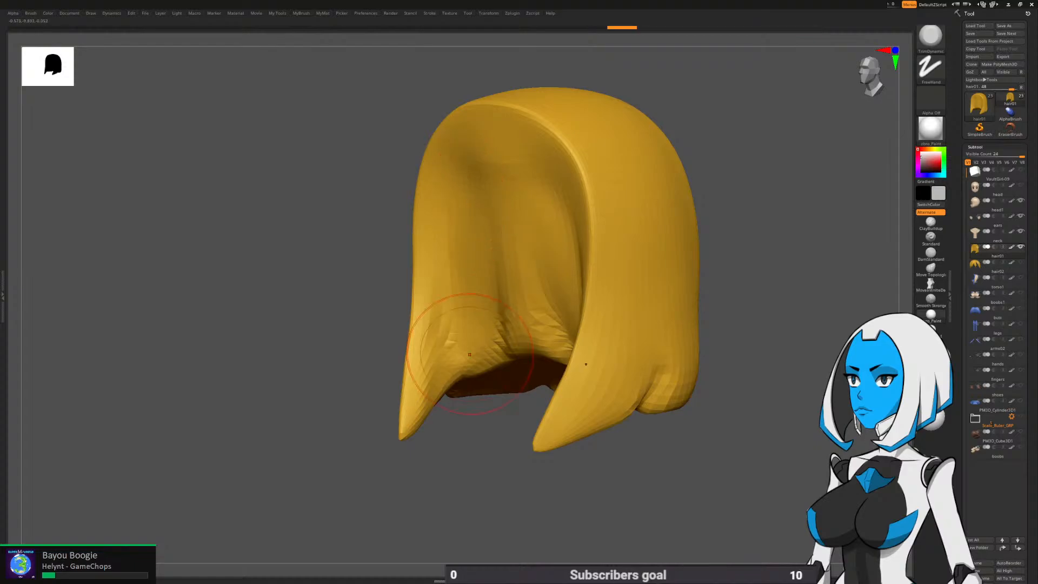
pyautogui.moveTo(470, 355); pyautogui.dragTo(466, 340, button='right')
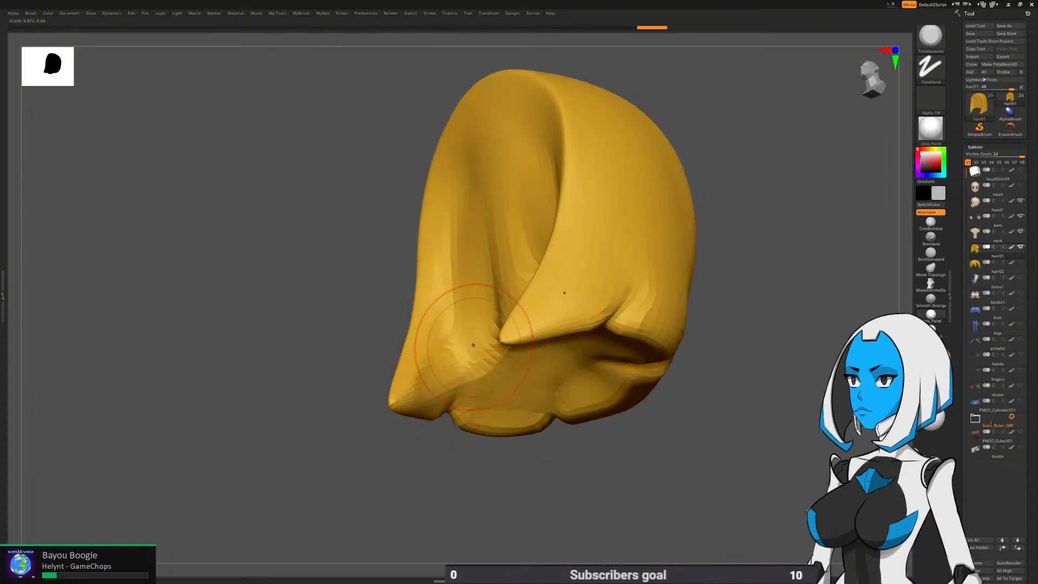
pyautogui.moveTo(417, 424); pyautogui.dragTo(435, 393, button='right')
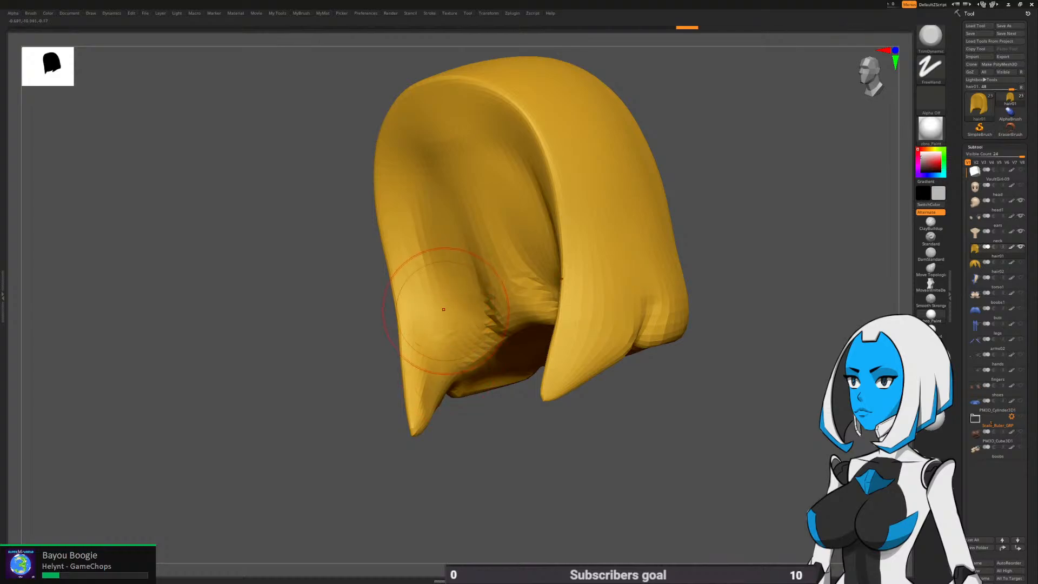
pyautogui.moveTo(449, 300); pyautogui.dragTo(460, 313, button='right')
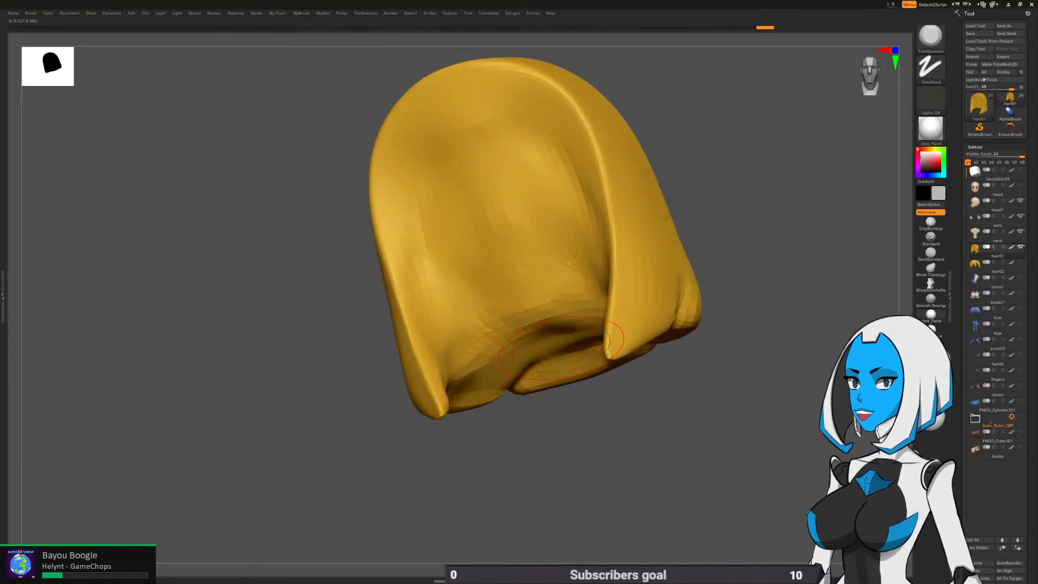
# Finish trimming the inner underside of hair01, exit solo mode and show the hair02 bangs again
pyautogui.press('space')
pyautogui.click(590, 397)
pyautogui.moveTo(709, 385); pyautogui.dragTo(671, 352, button='right')
pyautogui.click(1020, 262)
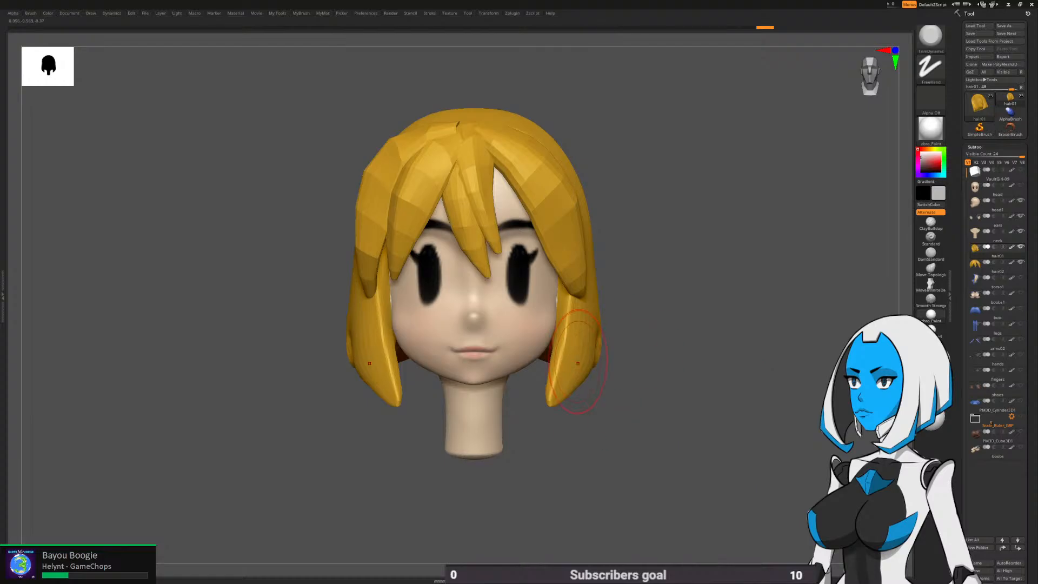
# Select the head1 subtool, check its wireframe and smooth the surface around the mouth corners
pyautogui.press('space')
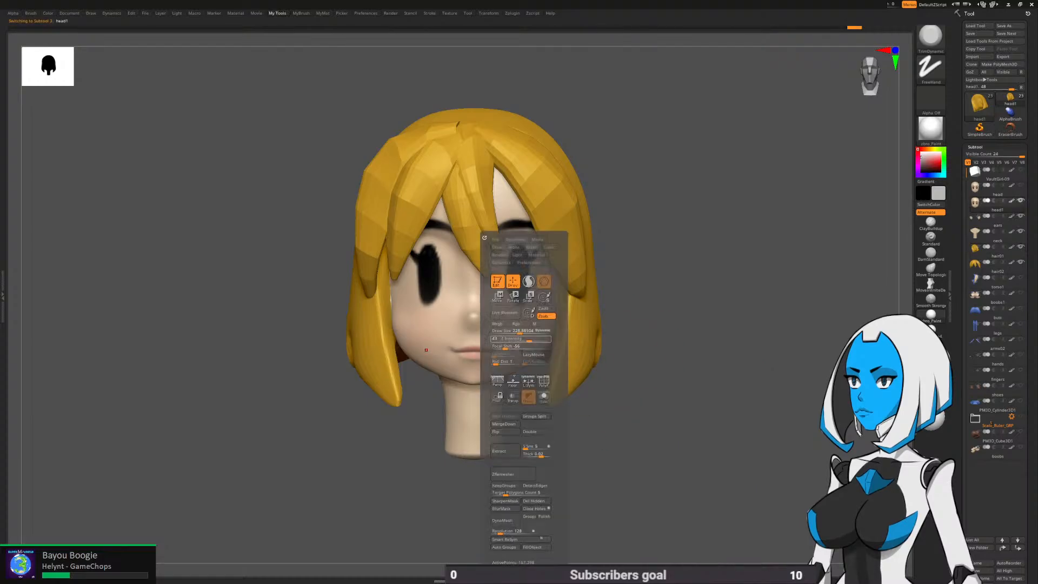
pyautogui.moveTo(427, 459)
pyautogui.keyDown('alt'); pyautogui.mouseDown()
pyautogui.moveTo(442, 466)
pyautogui.moveTo(572, 378)
pyautogui.mouseUp(); pyautogui.keyUp('alt')
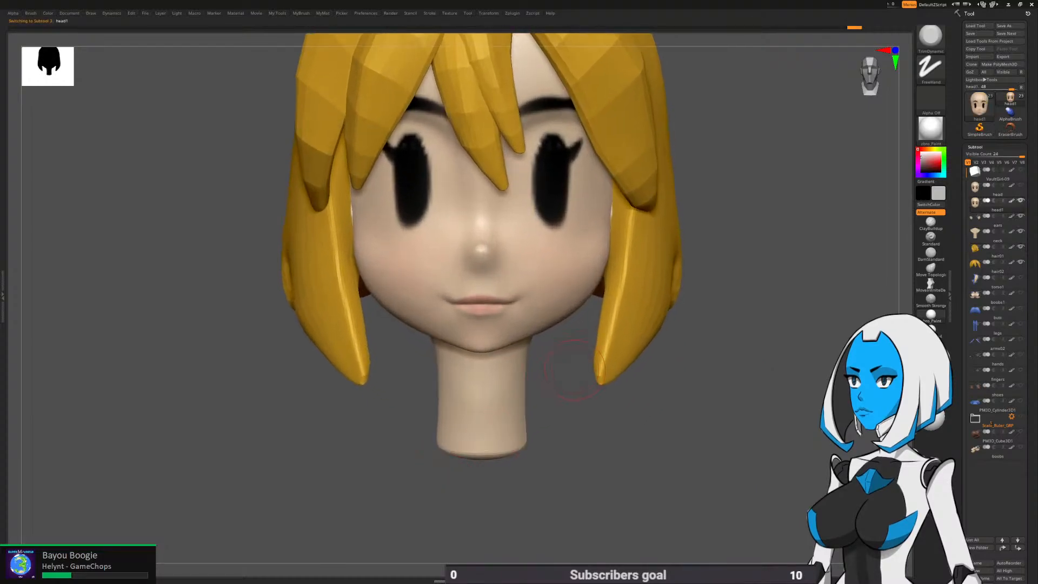
pyautogui.hotkey('shift', 'f')
pyautogui.moveTo(577, 515); pyautogui.dragTo(533, 508)
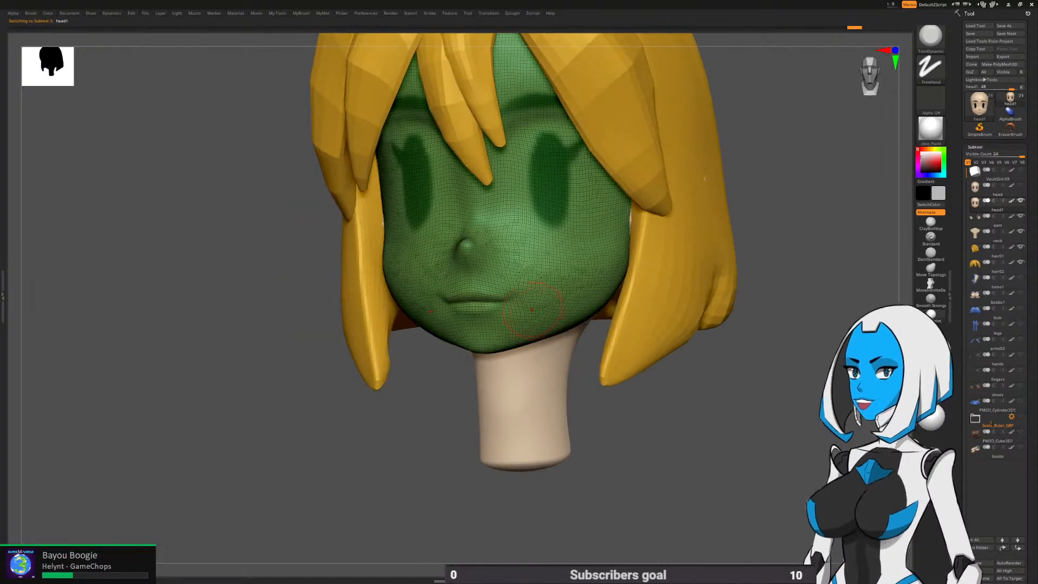
pyautogui.hotkey('shift', 'f')
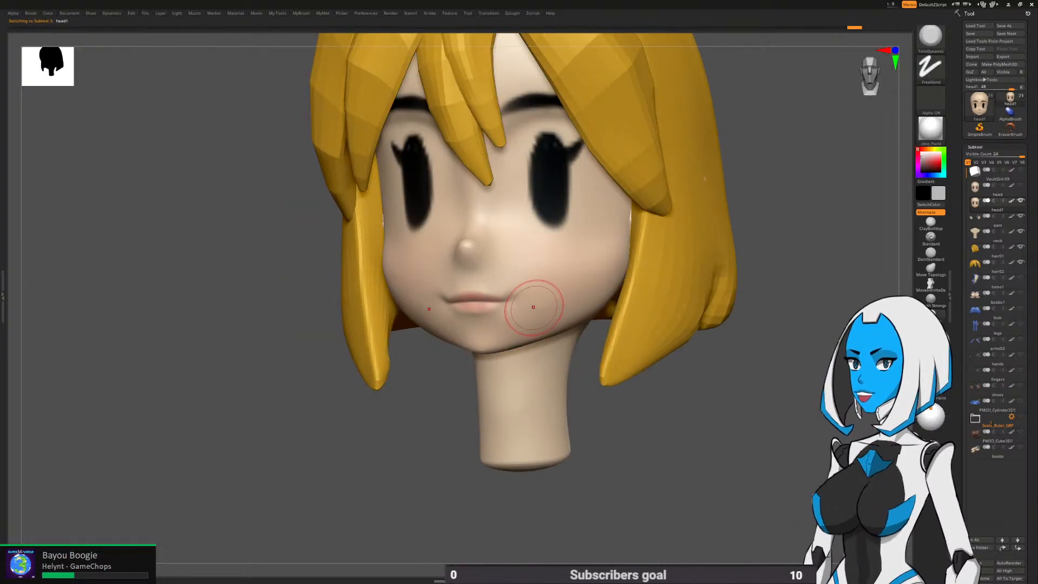
pyautogui.press('space')
pyautogui.press('shift')
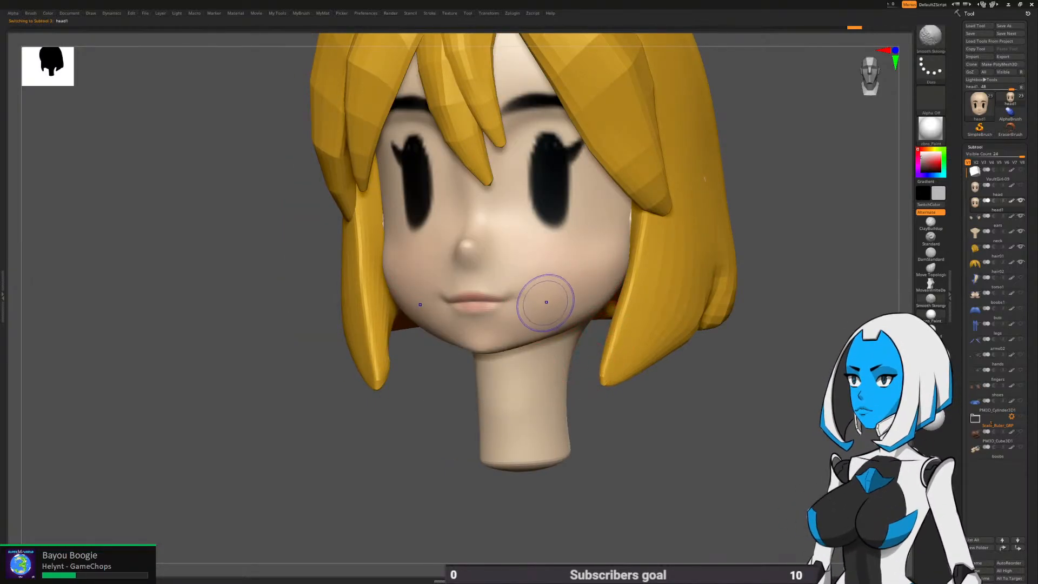
pyautogui.moveTo(616, 432); pyautogui.dragTo(661, 430)
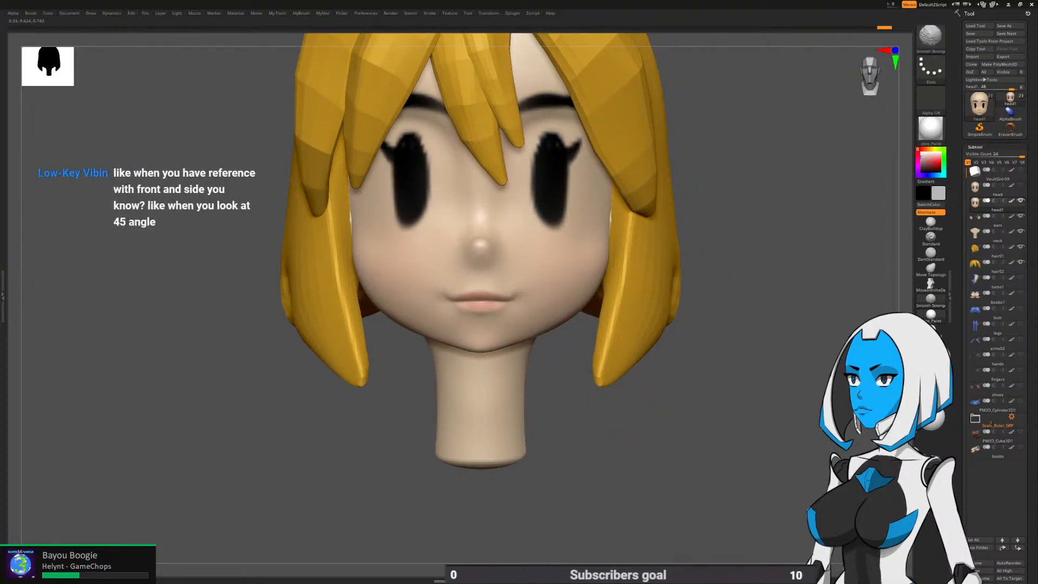
pyautogui.keyDown('alt'); pyautogui.moveTo(568, 407); pyautogui.dragTo(565, 427); pyautogui.keyUp('alt')
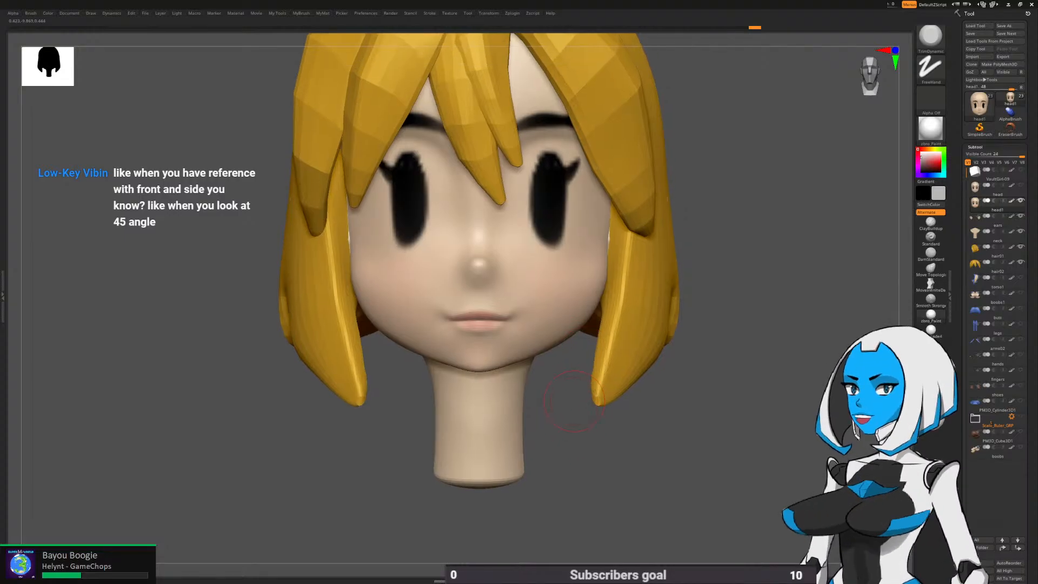
# Carve the line between the lips and turn the mouth corners up into a slight smile with the DamStandard brush
pyautogui.press('b')
pyautogui.click(543, 427)
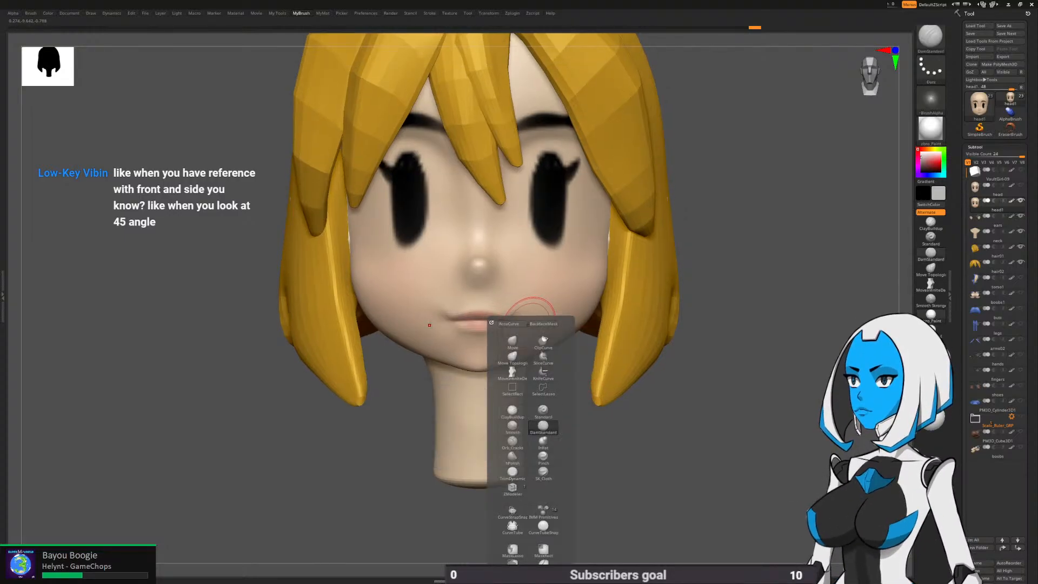
pyautogui.keyDown('ctrl'); pyautogui.moveTo(585, 306); pyautogui.dragTo(584, 343, button='right'); pyautogui.keyUp('ctrl')
pyautogui.moveTo(584, 344); pyautogui.dragTo(516, 331, button='right')
pyautogui.press('space')
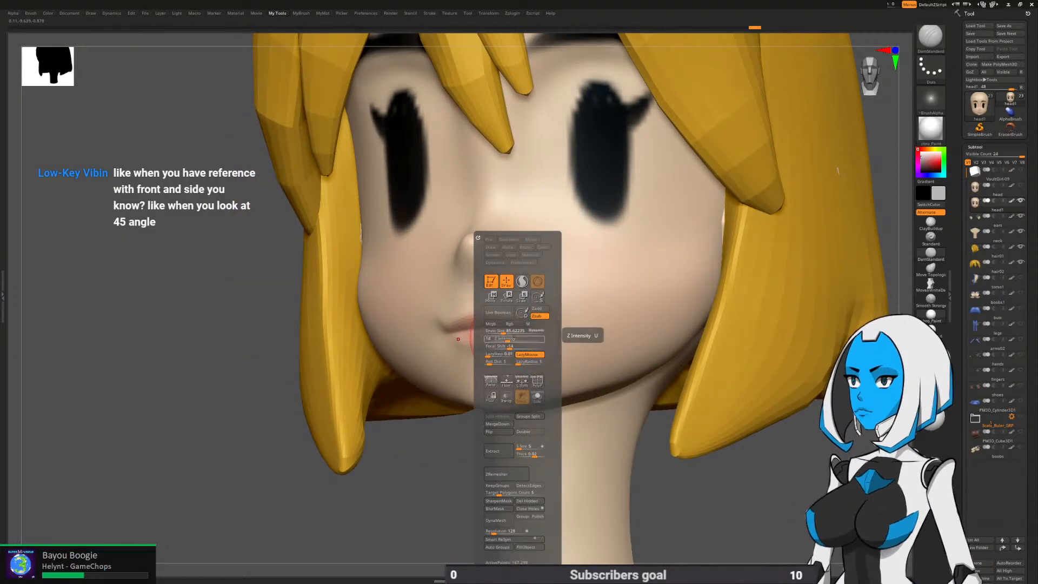
pyautogui.click(501, 331)
pyautogui.moveTo(498, 331); pyautogui.dragTo(518, 329)
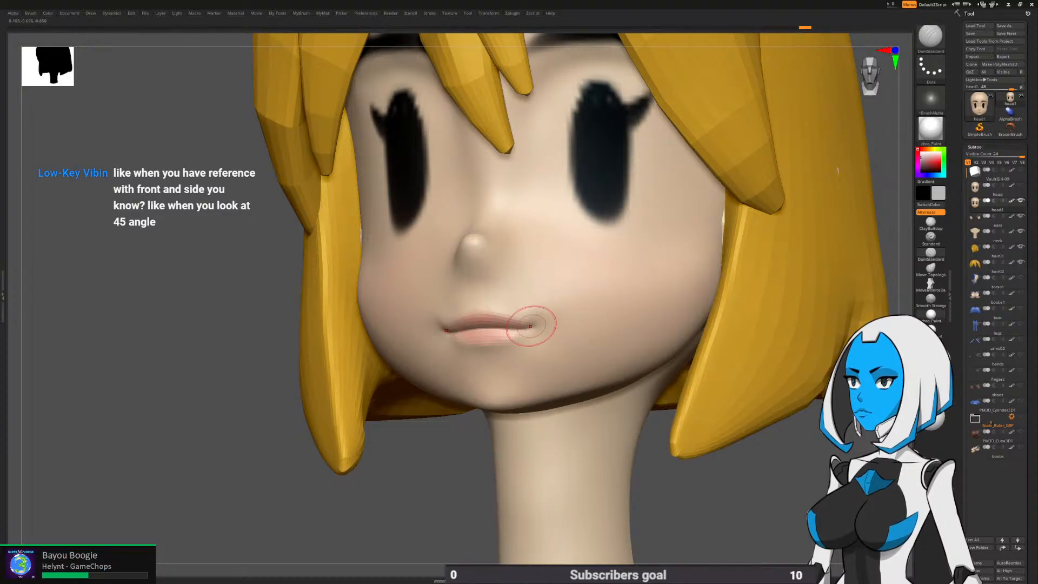
pyautogui.moveTo(449, 332); pyautogui.dragTo(526, 329)
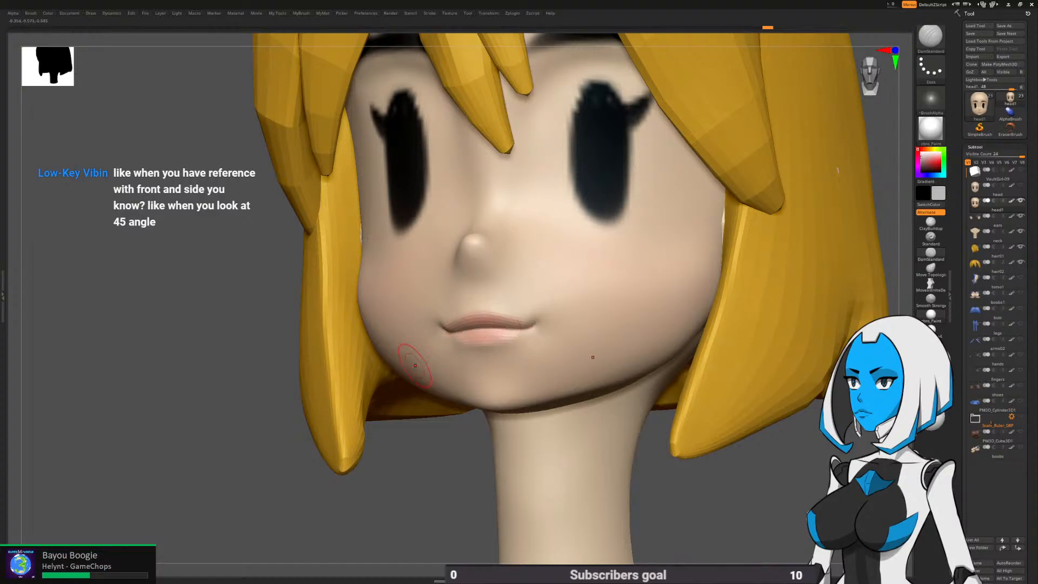
pyautogui.keyDown('ctrl'); pyautogui.moveTo(415, 365); pyautogui.dragTo(415, 319, button='right'); pyautogui.keyUp('ctrl')
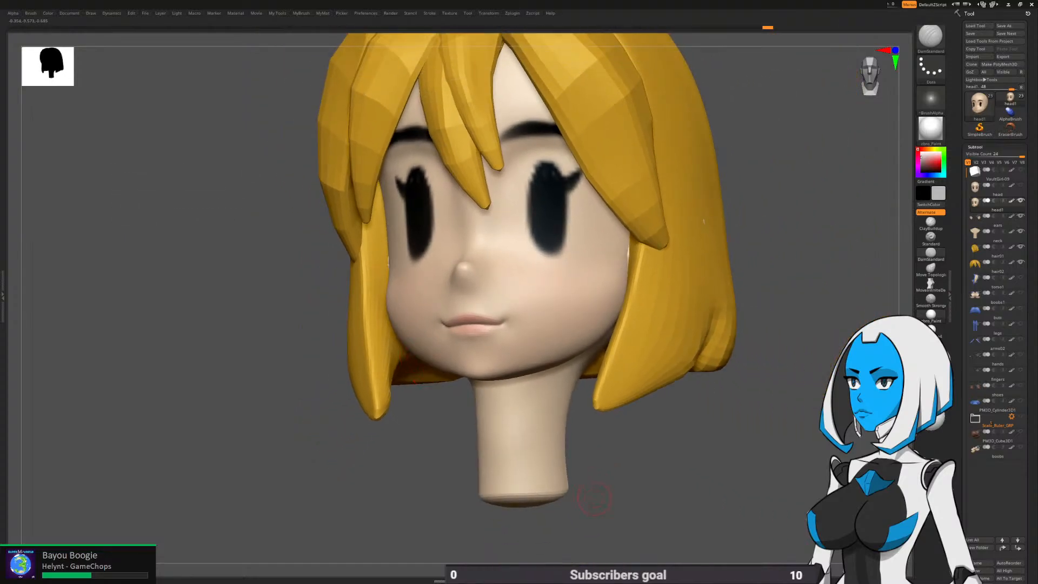
# Examine the mouth and overall face shape from the front and three-quarter views
pyautogui.moveTo(595, 498)
pyautogui.keyDown('ctrl'); pyautogui.mouseDown(button='right')
pyautogui.moveTo(607, 394)
pyautogui.moveTo(627, 450)
pyautogui.mouseUp(button='right'); pyautogui.keyUp('ctrl')
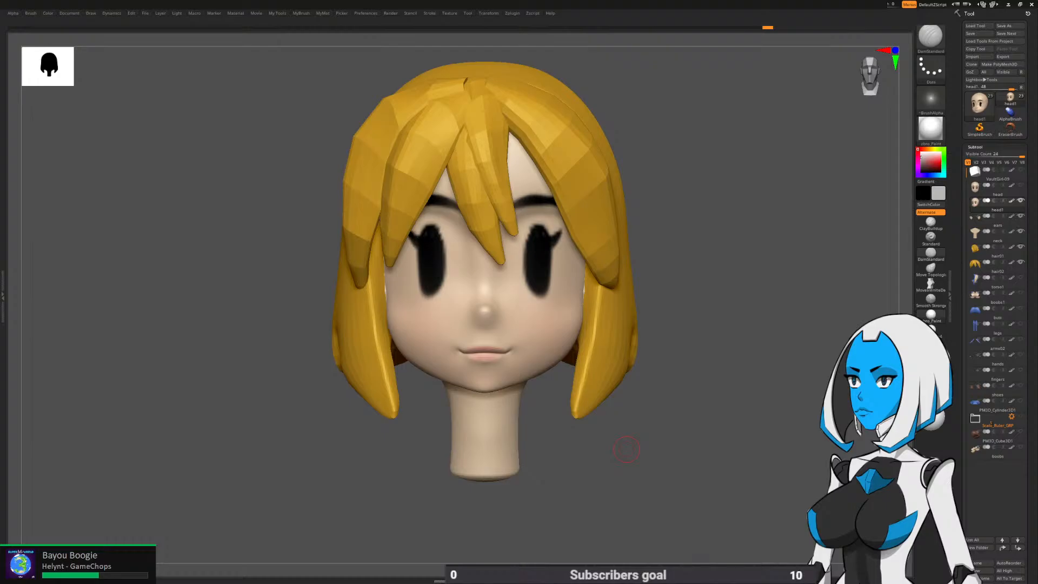
pyautogui.moveTo(627, 449)
pyautogui.mouseDown(button='right')
pyautogui.moveTo(554, 357)
pyautogui.moveTo(535, 370)
pyautogui.moveTo(548, 386)
pyautogui.mouseUp(button='right')
pyautogui.moveTo(549, 387); pyautogui.dragTo(525, 370, button='right')
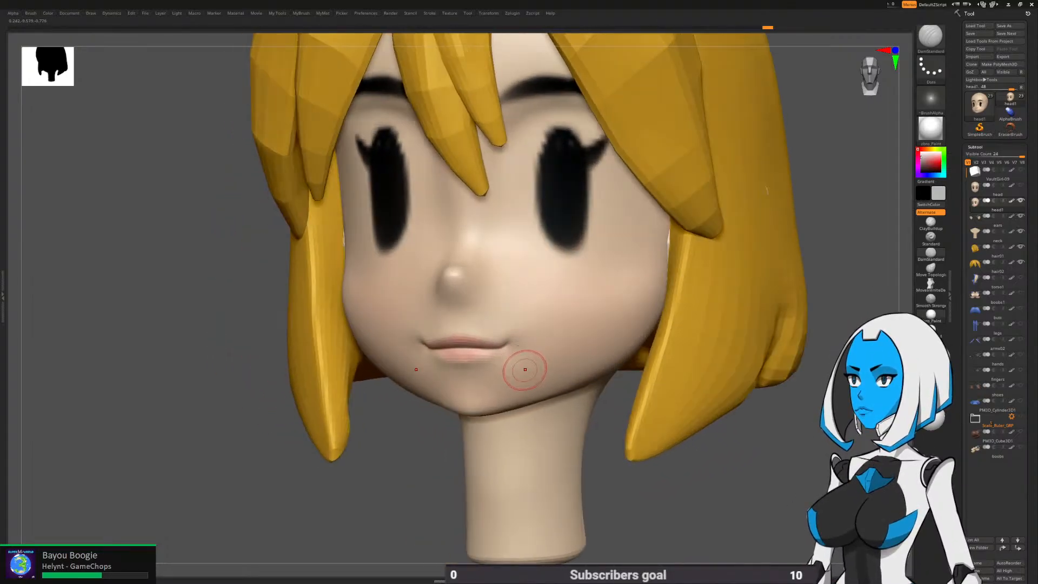
pyautogui.press('space')
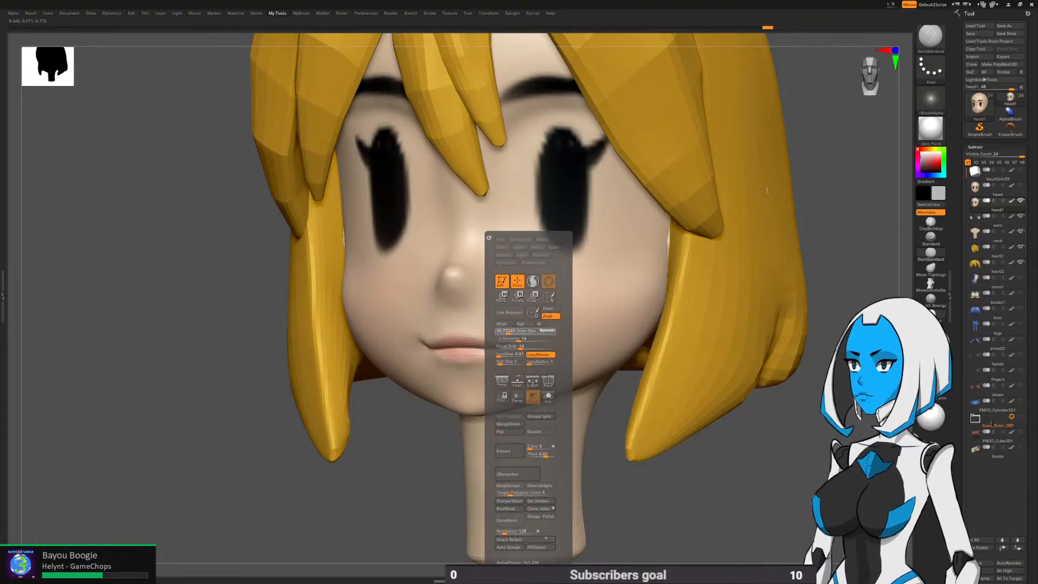
pyautogui.keyDown('ctrl'); pyautogui.moveTo(638, 324); pyautogui.dragTo(615, 399, button='right'); pyautogui.keyUp('ctrl')
pyautogui.moveTo(605, 461)
pyautogui.mouseDown()
pyautogui.moveTo(617, 464)
pyautogui.moveTo(595, 466)
pyautogui.mouseUp()
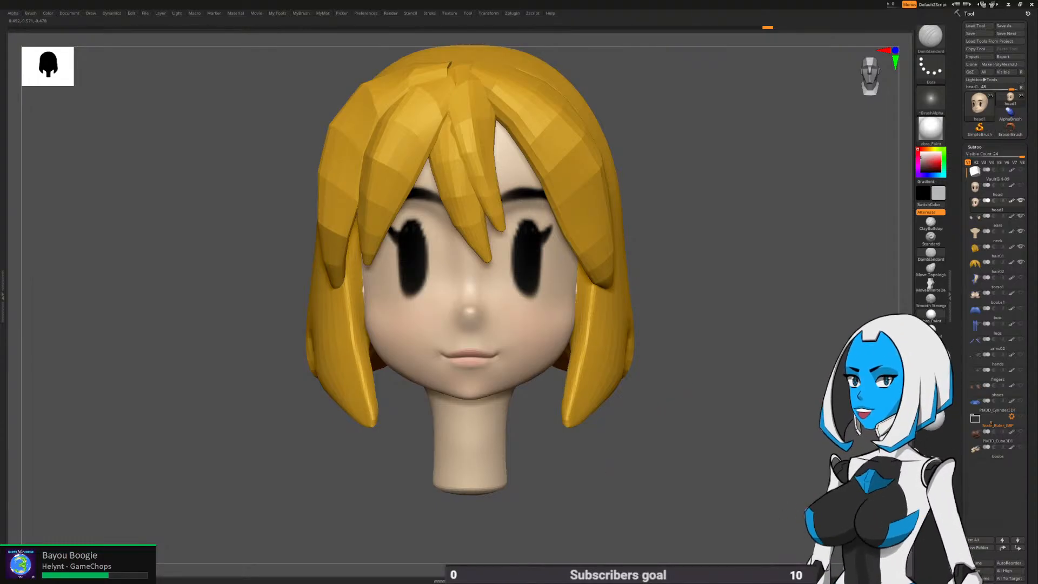
pyautogui.moveTo(651, 427)
pyautogui.keyDown('alt'); pyautogui.mouseDown()
pyautogui.moveTo(655, 414)
pyautogui.moveTo(665, 422)
pyautogui.mouseUp(); pyautogui.keyUp('alt')
# Select the hair02 subtool and fit the large bang on the character's left against the side hair with the Move brush at a reduced draw size
pyautogui.press('space')
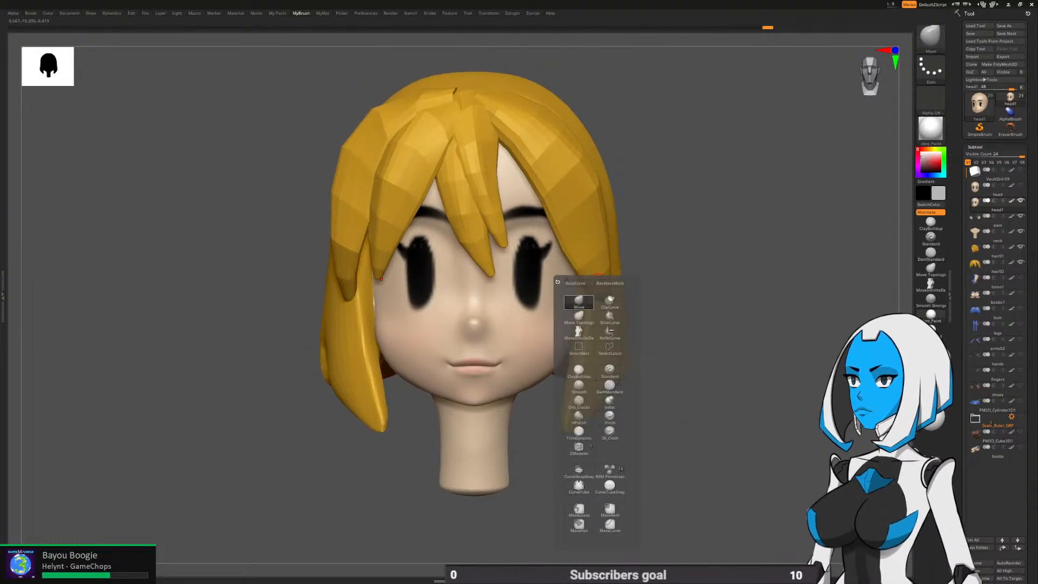
pyautogui.press('space')
pyautogui.moveTo(639, 331)
pyautogui.mouseDown()
pyautogui.moveTo(652, 330)
pyautogui.moveTo(627, 298)
pyautogui.mouseUp()
pyautogui.keyDown('alt'); pyautogui.click(600, 277); pyautogui.keyUp('alt')
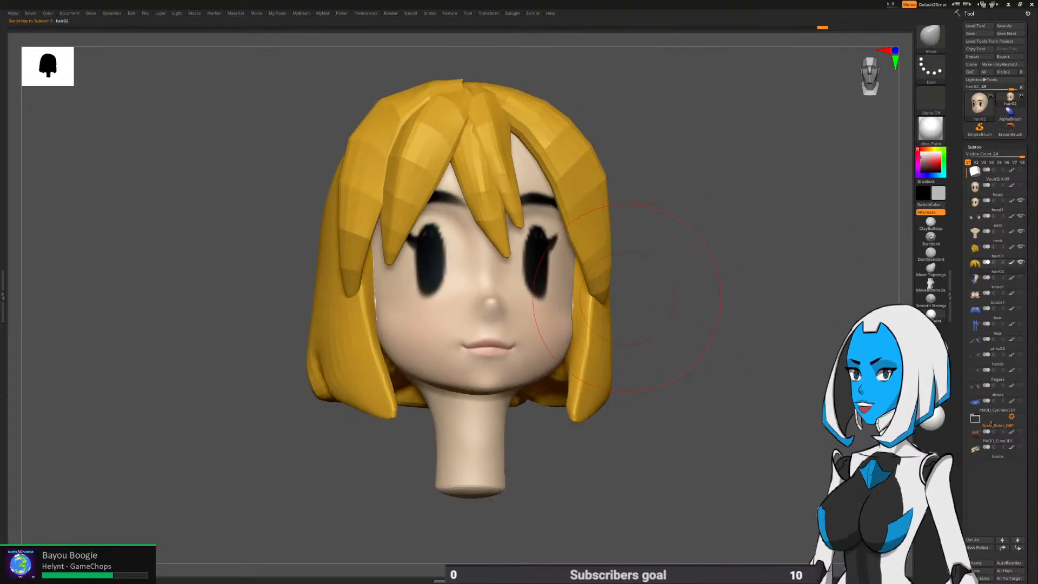
pyautogui.moveTo(598, 305); pyautogui.dragTo(609, 276, button='right')
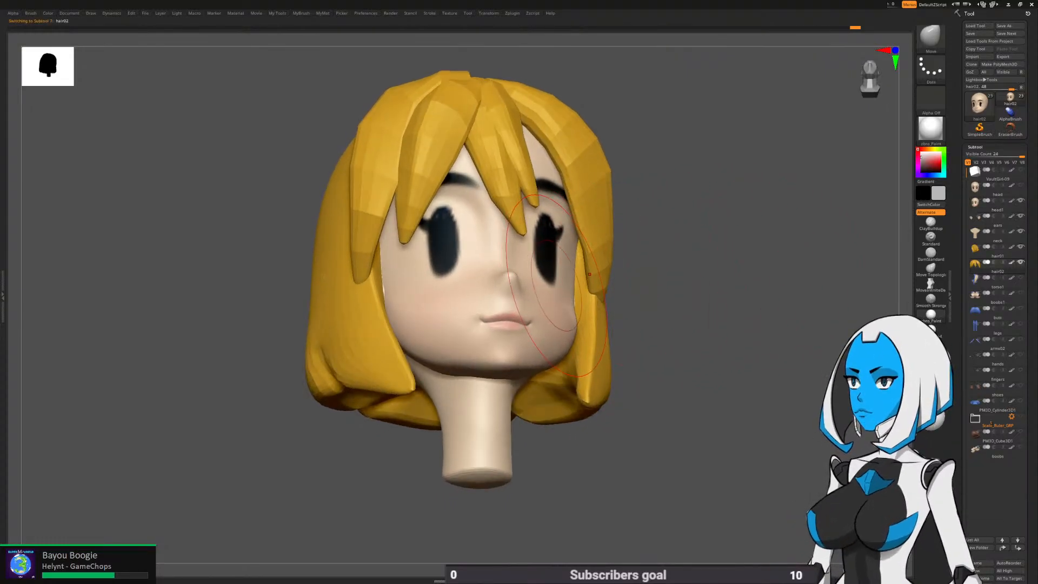
pyautogui.press('space')
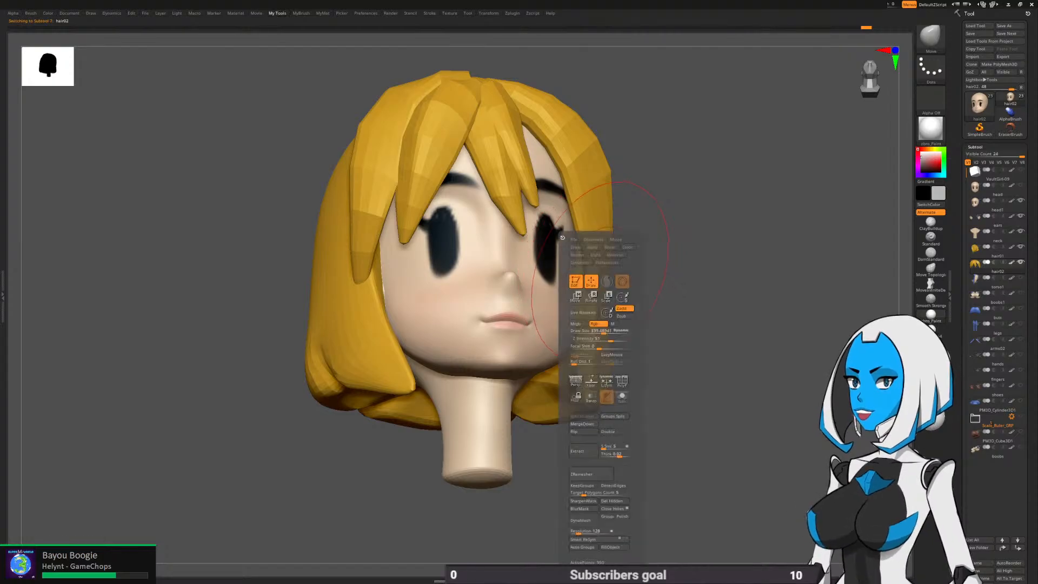
pyautogui.moveTo(599, 331); pyautogui.dragTo(590, 331)
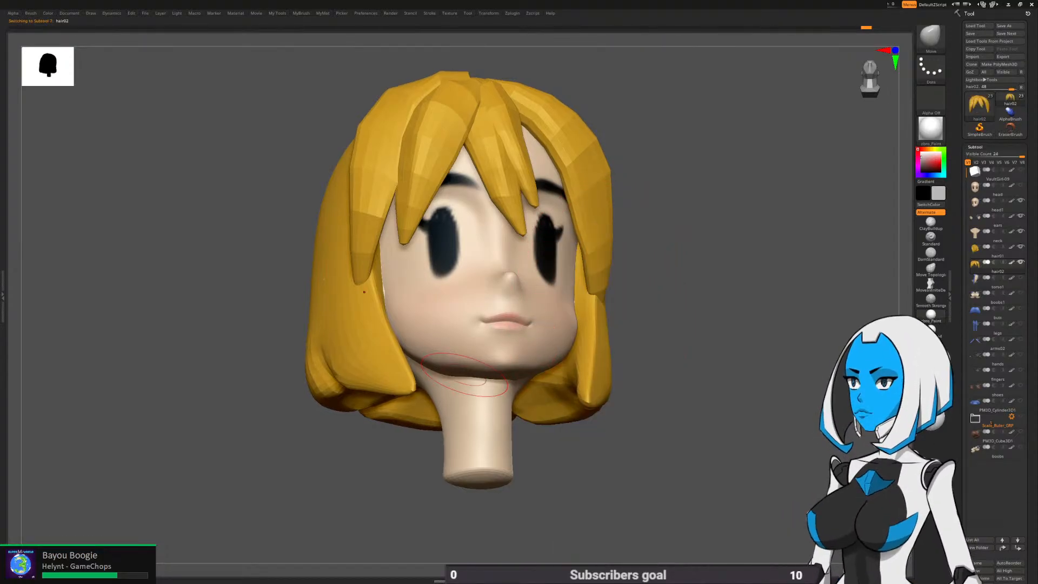
pyautogui.moveTo(547, 327)
pyautogui.mouseDown(button='right')
pyautogui.moveTo(600, 303)
pyautogui.moveTo(632, 271)
pyautogui.mouseUp(button='right')
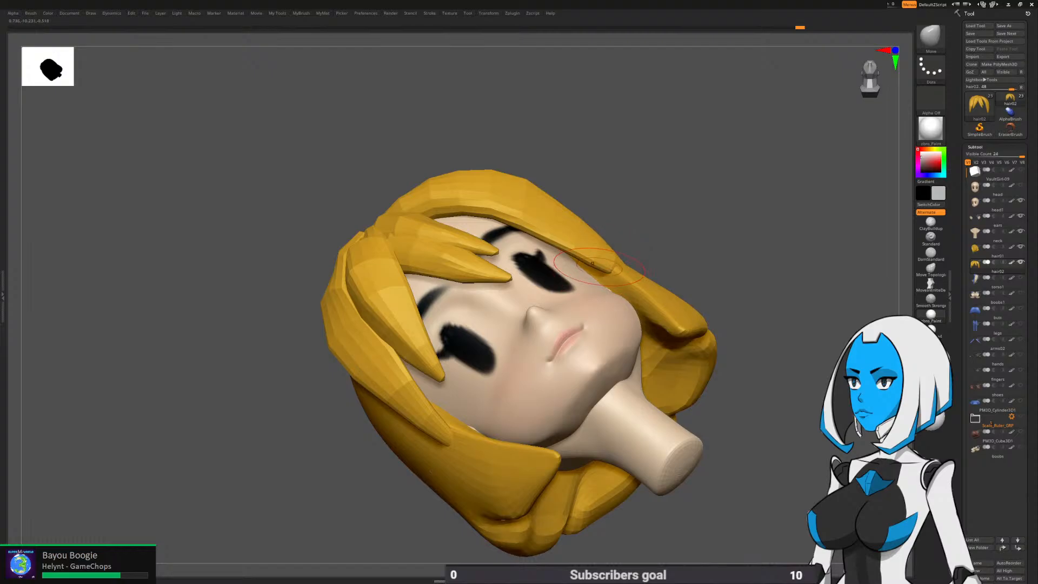
pyautogui.moveTo(625, 275); pyautogui.dragTo(586, 354, button='right')
pyautogui.moveTo(627, 460)
pyautogui.keyDown('shift'); pyautogui.mouseDown(button='right')
pyautogui.moveTo(626, 483)
pyautogui.moveTo(615, 476)
pyautogui.mouseUp(button='right'); pyautogui.keyUp('shift')
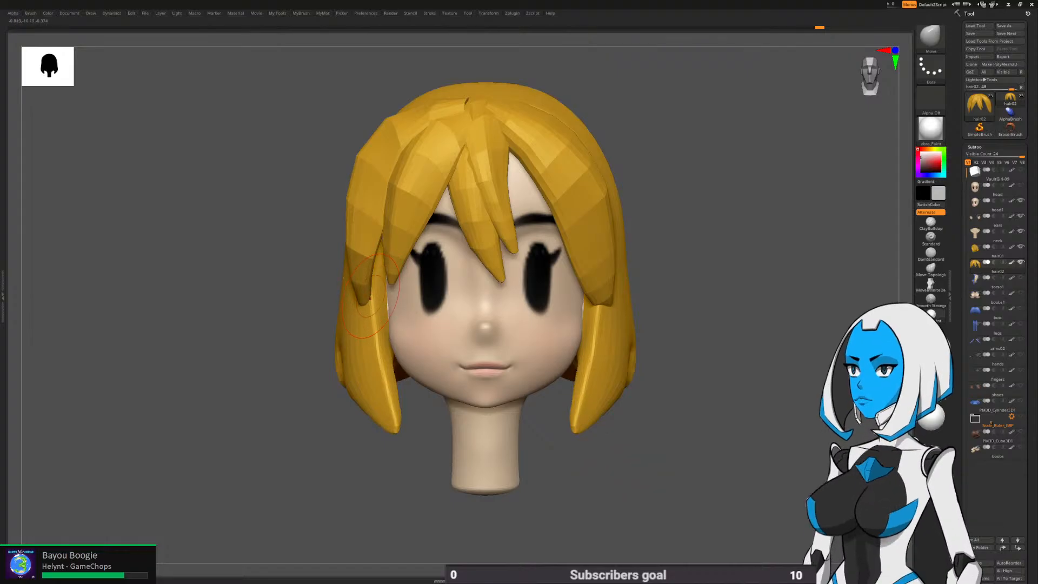
# Pull the tip of the outer bang on the character's right back over the side hair with the Move brush
pyautogui.moveTo(371, 296); pyautogui.dragTo(412, 387, button='right')
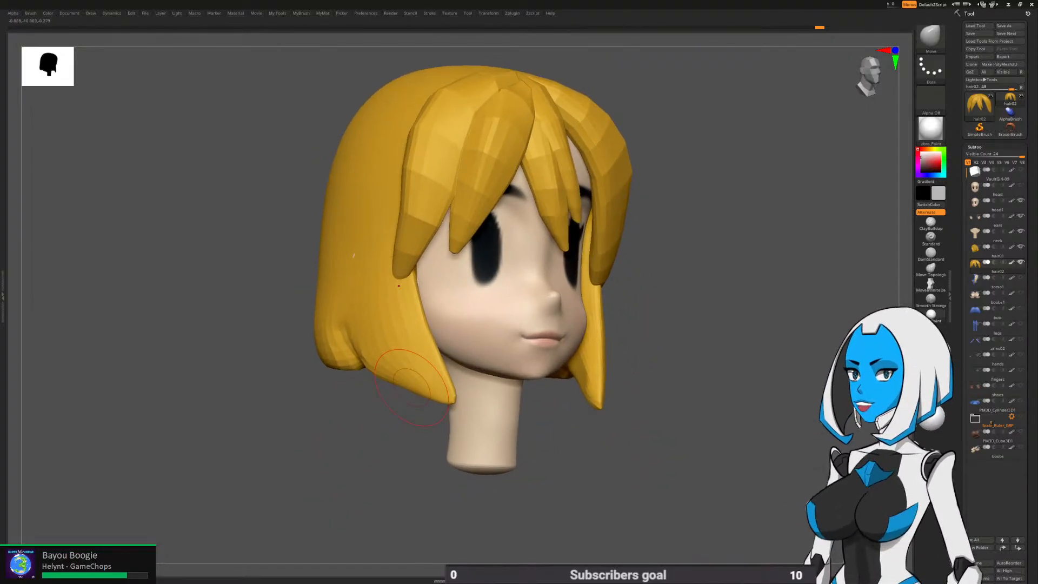
pyautogui.press('space')
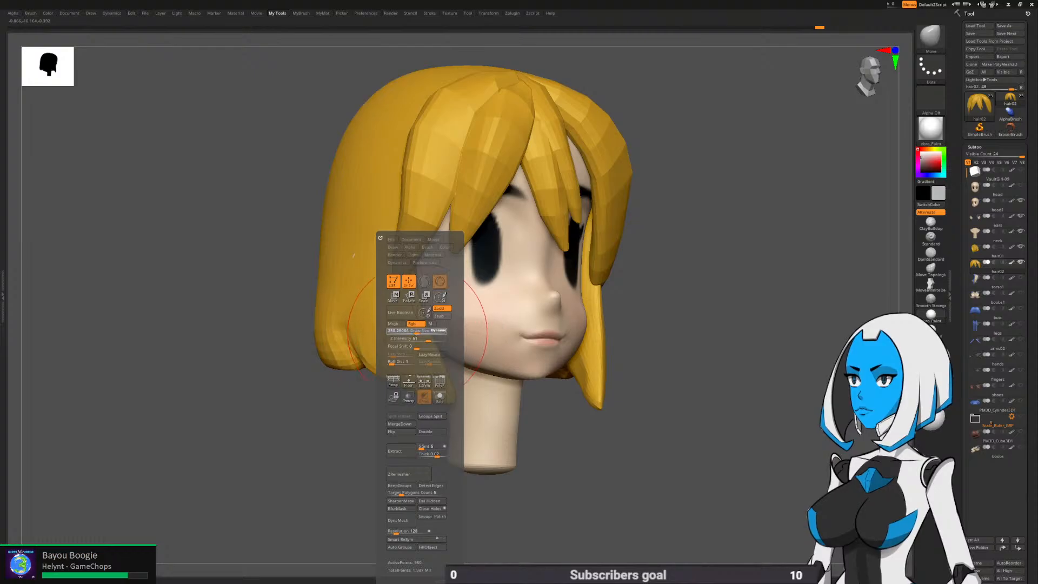
pyautogui.keyDown('alt'); pyautogui.moveTo(639, 347); pyautogui.dragTo(661, 374, button='right'); pyautogui.keyUp('alt')
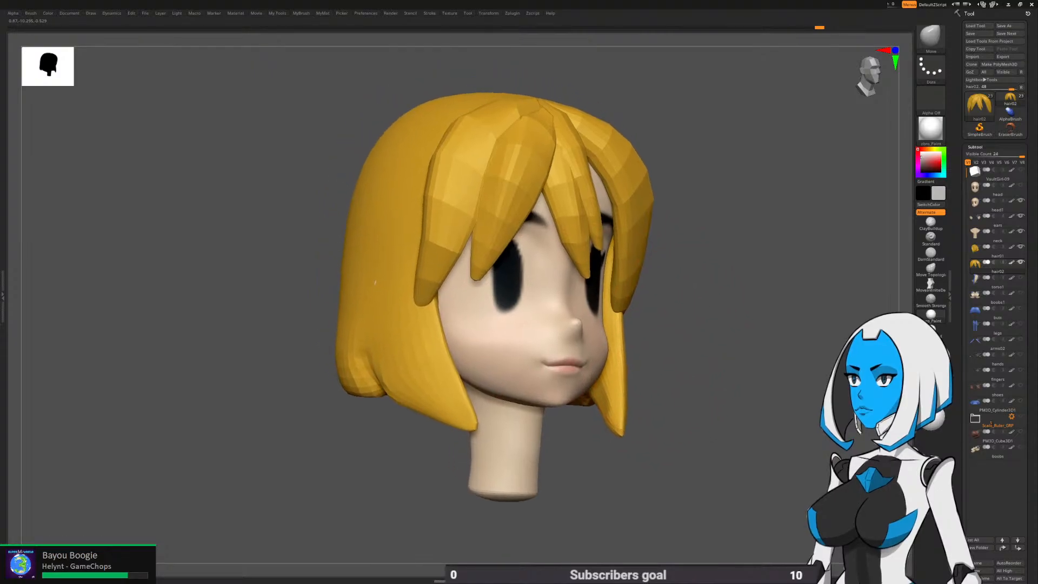
pyautogui.moveTo(416, 313); pyautogui.dragTo(455, 307, button='right')
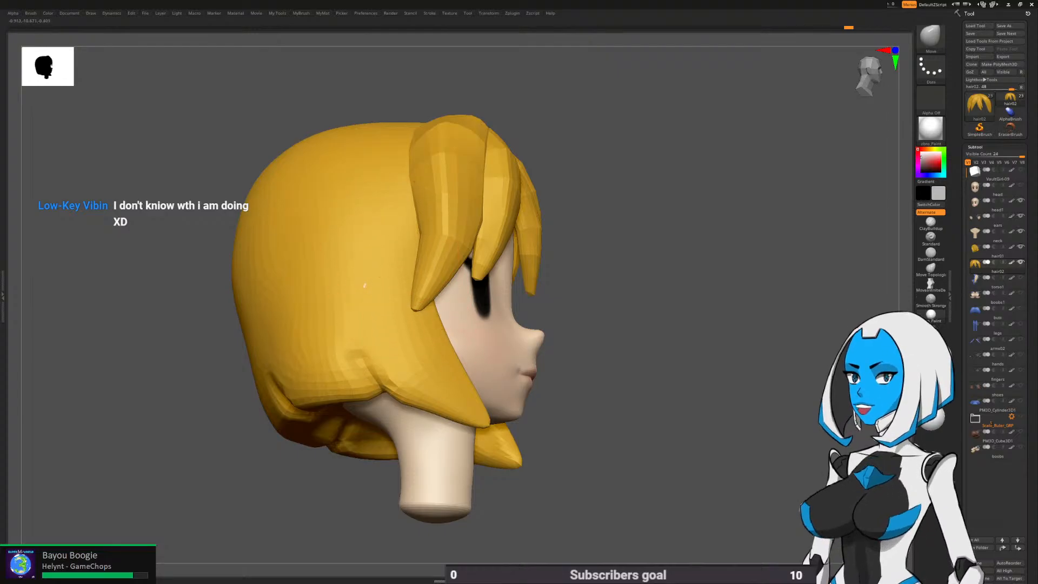
pyautogui.moveTo(510, 305); pyautogui.dragTo(553, 330, button='right')
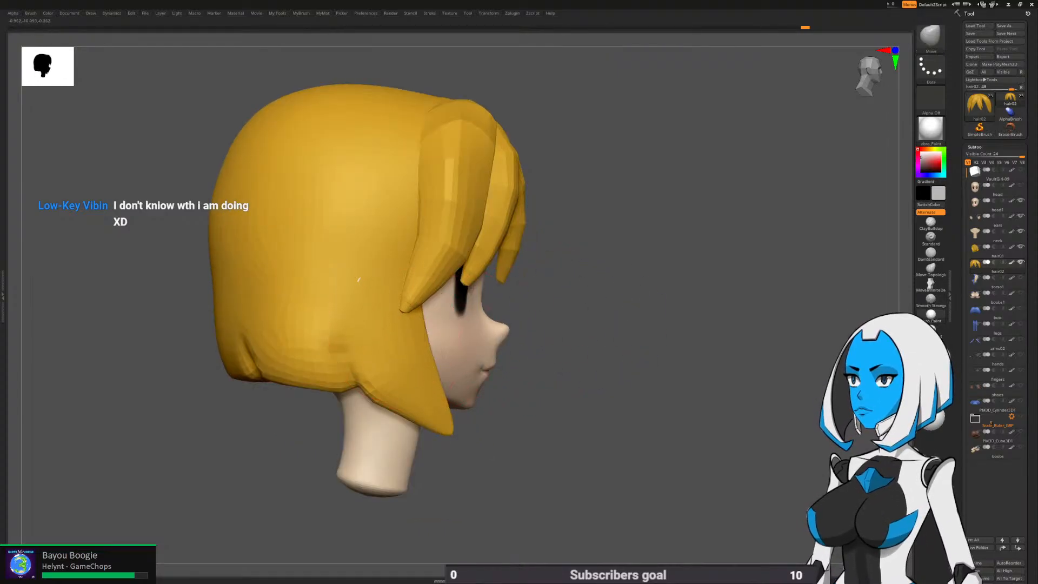
pyautogui.moveTo(466, 312); pyautogui.dragTo(428, 311, button='right')
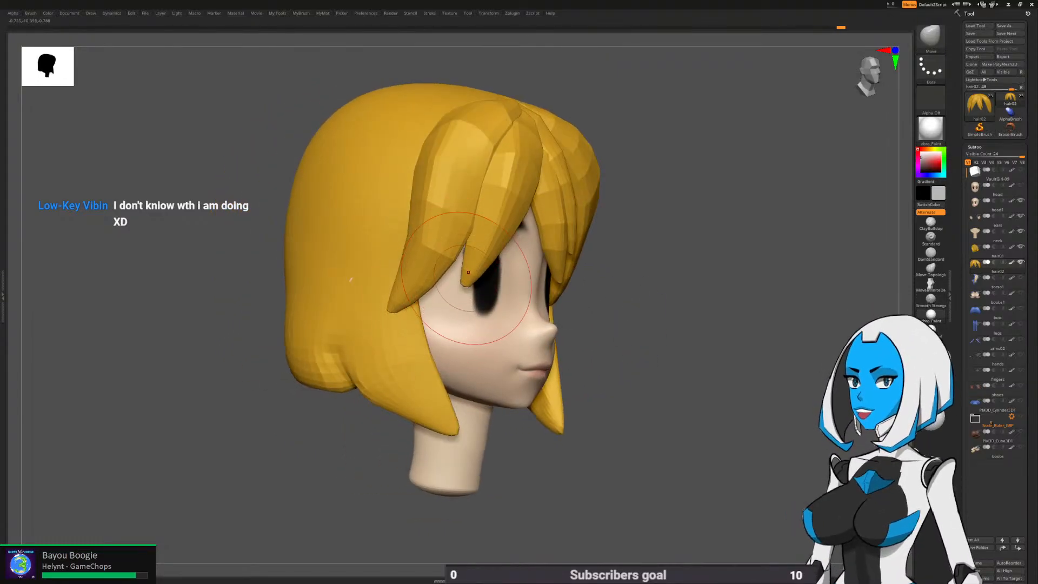
# Mask all hair02 strands except the outer bang on the character's right and reshape it against the side hair from several angles
pyautogui.keyDown('ctrl'); pyautogui.keyDown('shift'); pyautogui.click(423, 284); pyautogui.keyUp('shift'); pyautogui.keyUp('ctrl')
pyautogui.keyDown('ctrl'); pyautogui.click(328, 465); pyautogui.keyUp('ctrl')
pyautogui.keyDown('ctrl'); pyautogui.keyDown('shift'); pyautogui.click(326, 466); pyautogui.keyUp('shift'); pyautogui.keyUp('ctrl')
pyautogui.keyDown('ctrl'); pyautogui.click(326, 466); pyautogui.keyUp('ctrl')
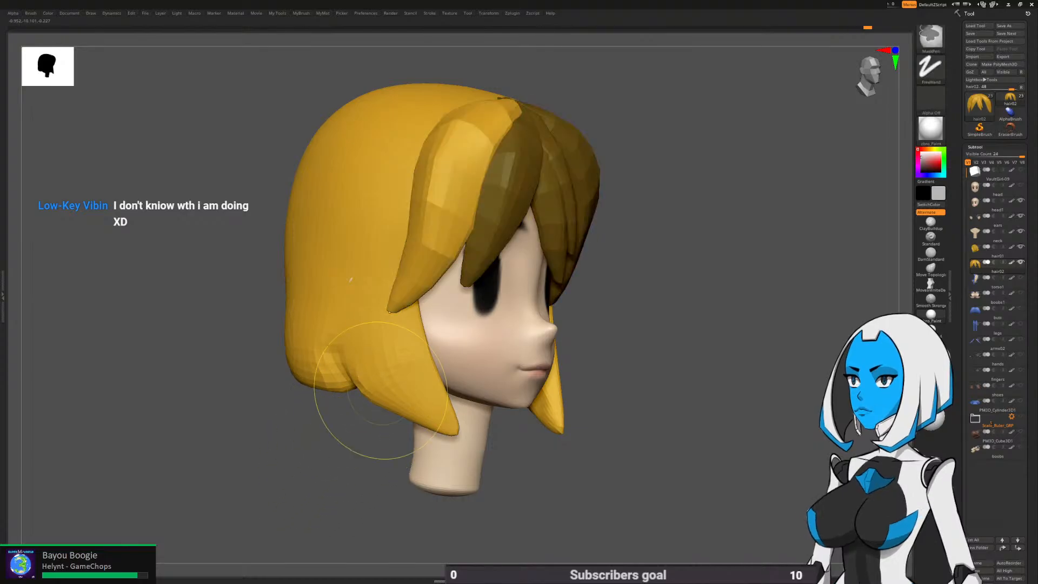
pyautogui.moveTo(463, 260); pyautogui.dragTo(474, 240, button='right')
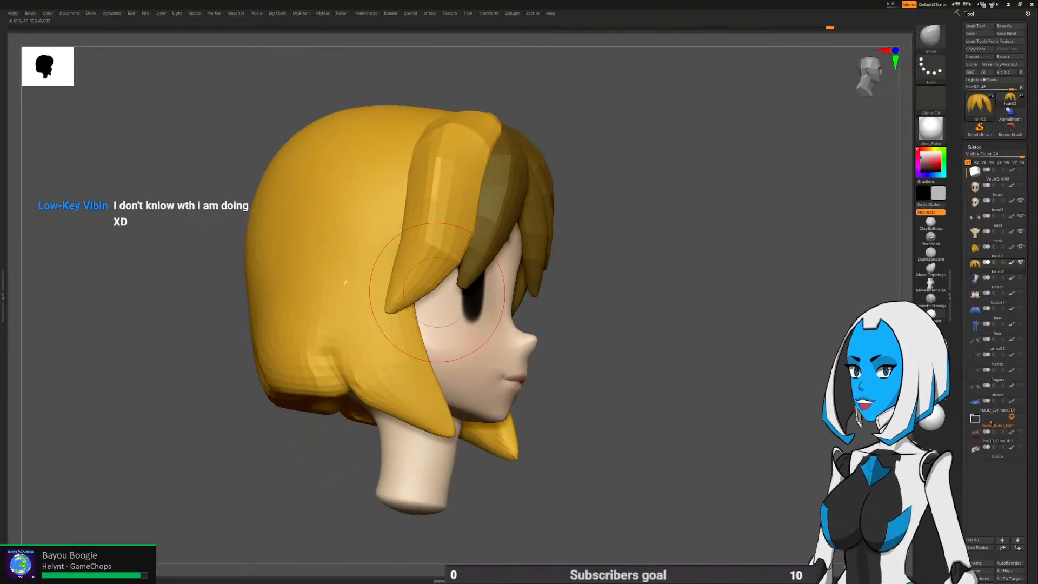
pyautogui.moveTo(443, 282)
pyautogui.mouseDown(button='right')
pyautogui.moveTo(589, 240)
pyautogui.moveTo(490, 163)
pyautogui.mouseUp(button='right')
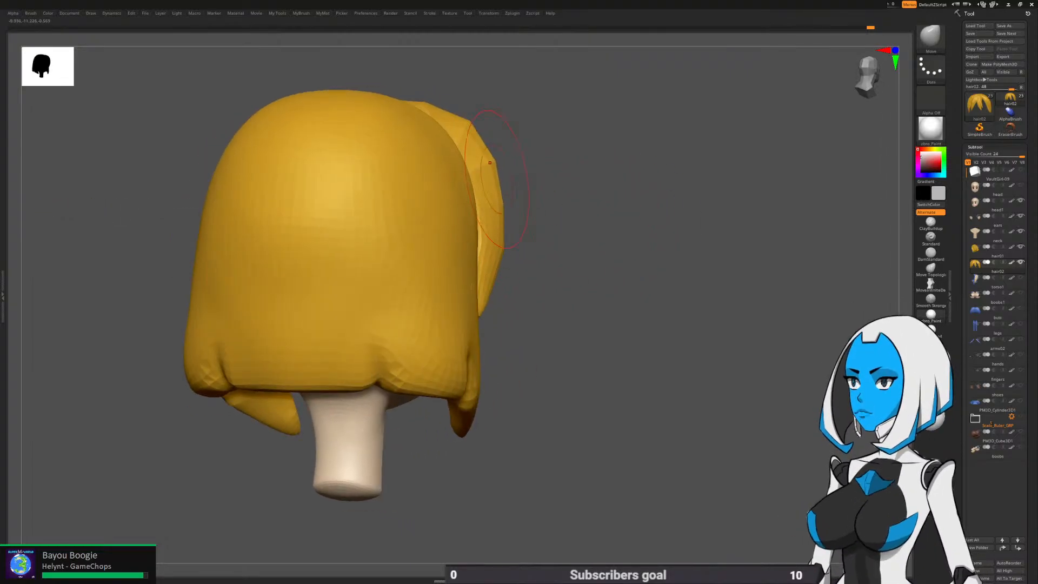
pyautogui.moveTo(501, 295); pyautogui.dragTo(400, 367, button='right')
pyautogui.keyDown('shift'); pyautogui.moveTo(422, 432); pyautogui.dragTo(390, 430, button='right'); pyautogui.keyUp('shift')
# Clear the mask and turn on the smoothed subdivision display for the hair02 bangs
pyautogui.keyDown('ctrl'); pyautogui.moveTo(670, 445); pyautogui.dragTo(686, 465); pyautogui.keyUp('ctrl')
pyautogui.keyDown('ctrl'); pyautogui.moveTo(682, 469); pyautogui.dragTo(678, 458, button='right'); pyautogui.keyUp('ctrl')
pyautogui.keyDown('alt'); pyautogui.moveTo(678, 458); pyautogui.dragTo(664, 457, button='right'); pyautogui.keyUp('alt')
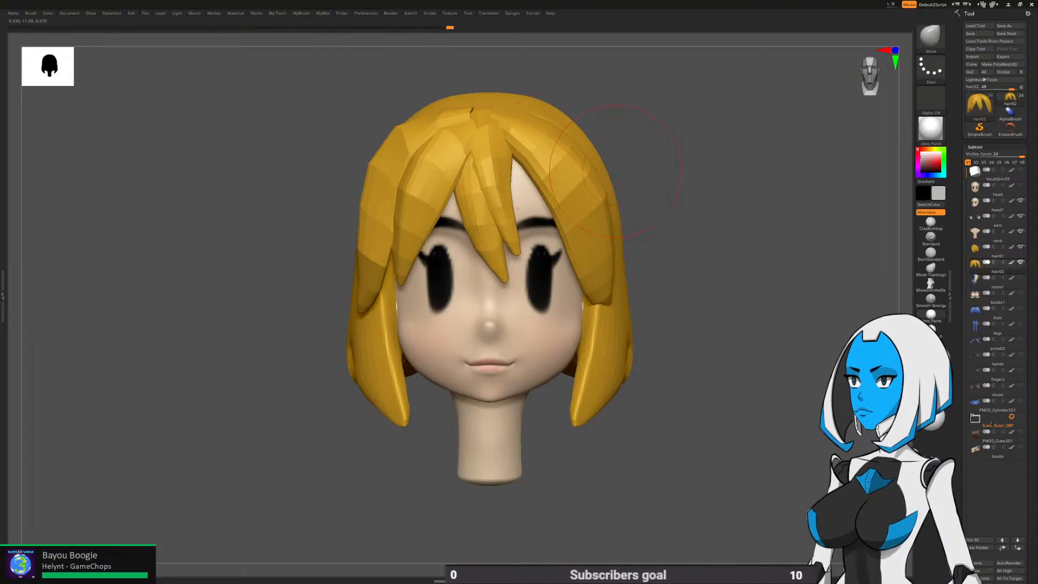
pyautogui.press('d')
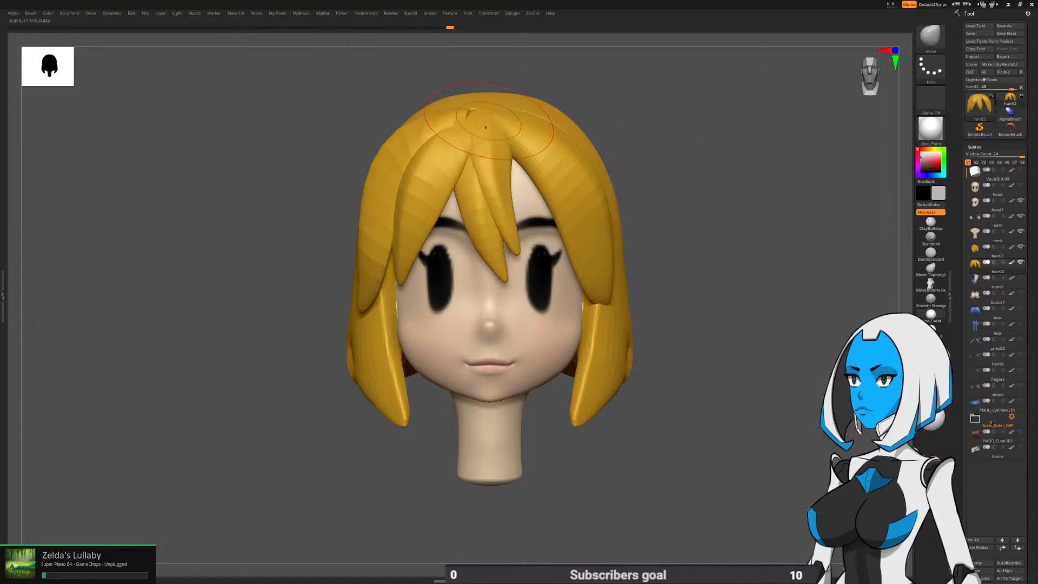
# Reshape the roots of the hair02 bangs at the crown with the Move brush and check them from the side and front
pyautogui.press('space')
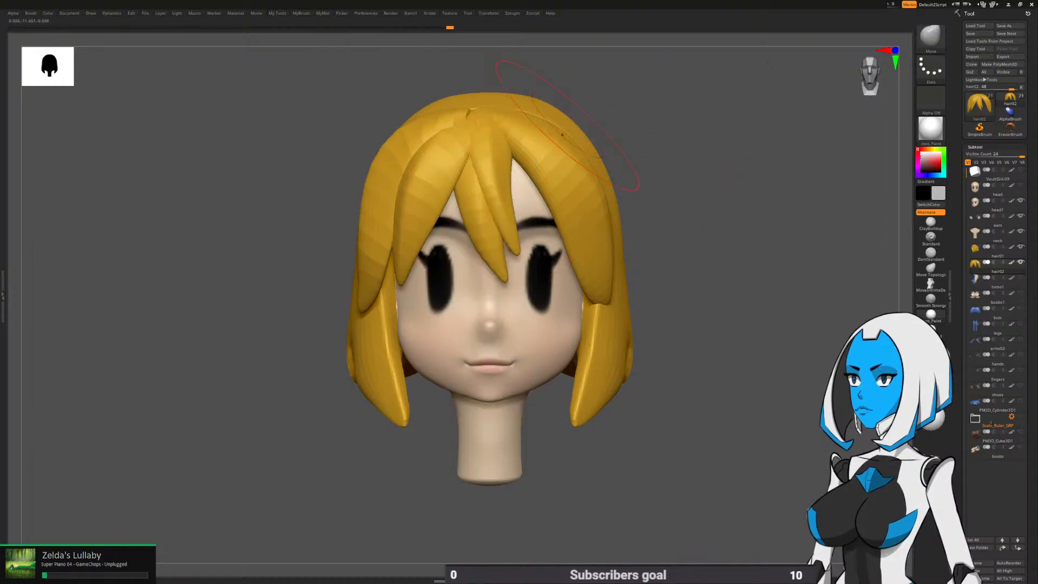
pyautogui.moveTo(480, 116); pyautogui.dragTo(461, 110)
pyautogui.moveTo(698, 168)
pyautogui.mouseDown()
pyautogui.moveTo(592, 278)
pyautogui.moveTo(291, 279)
pyautogui.mouseUp()
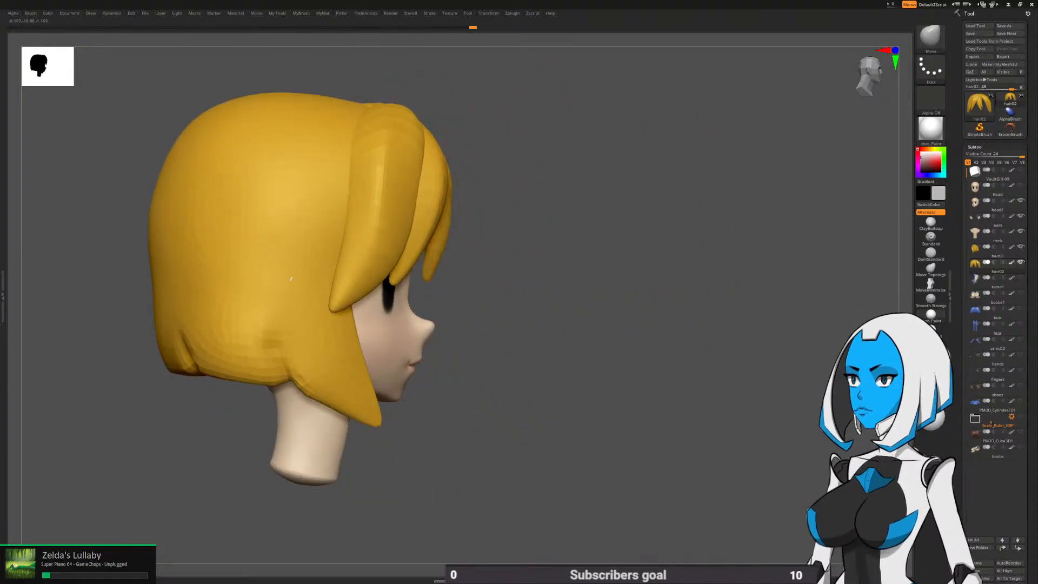
pyautogui.moveTo(703, 243); pyautogui.dragTo(573, 217)
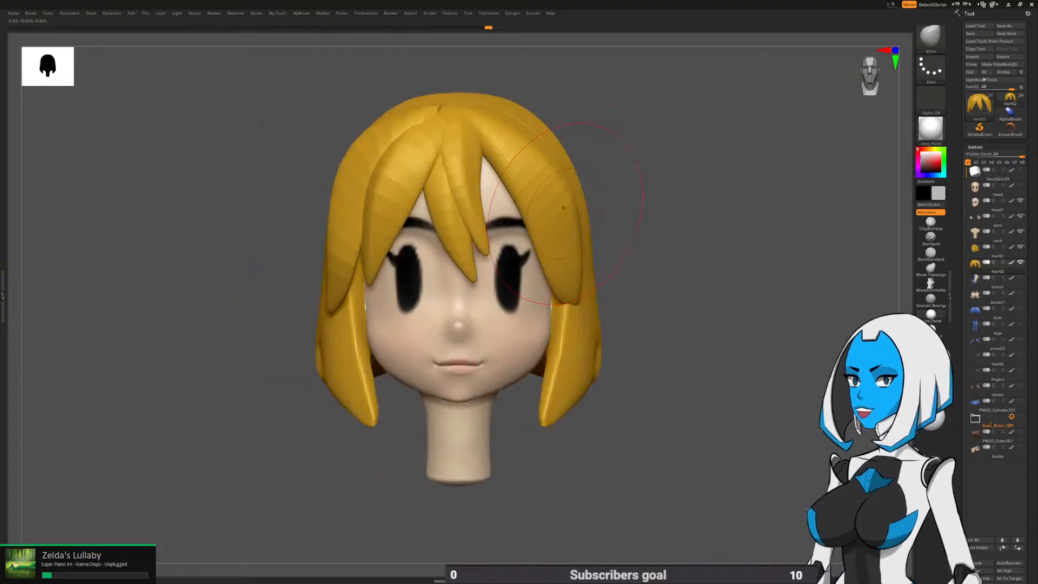
# Lower the entire hair02 bangs subtool slightly along the vertical axis with the transform gizmo
pyautogui.keyDown('alt'); pyautogui.moveTo(651, 270); pyautogui.dragTo(644, 237); pyautogui.keyUp('alt')
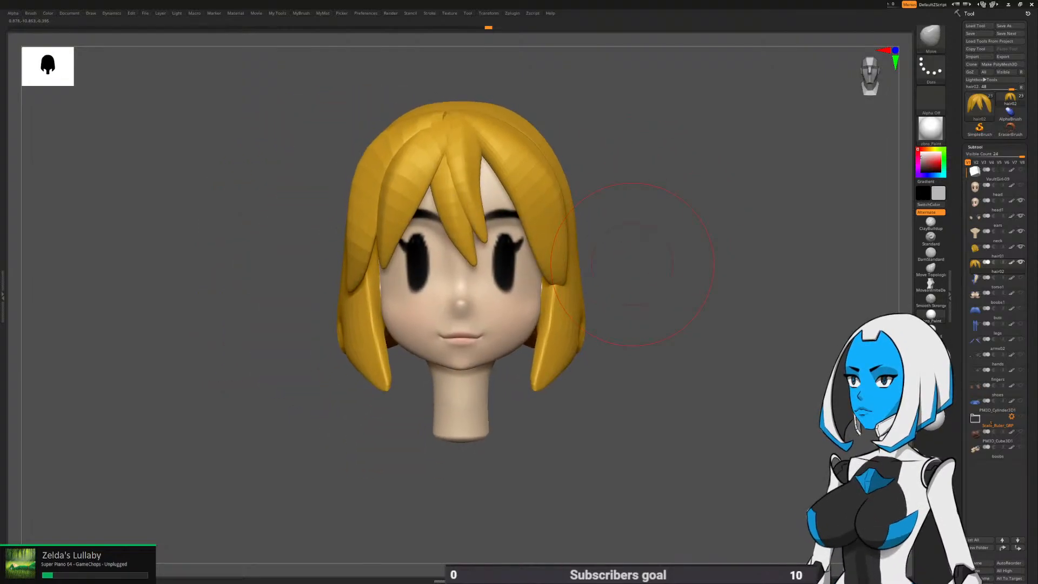
pyautogui.press('w')
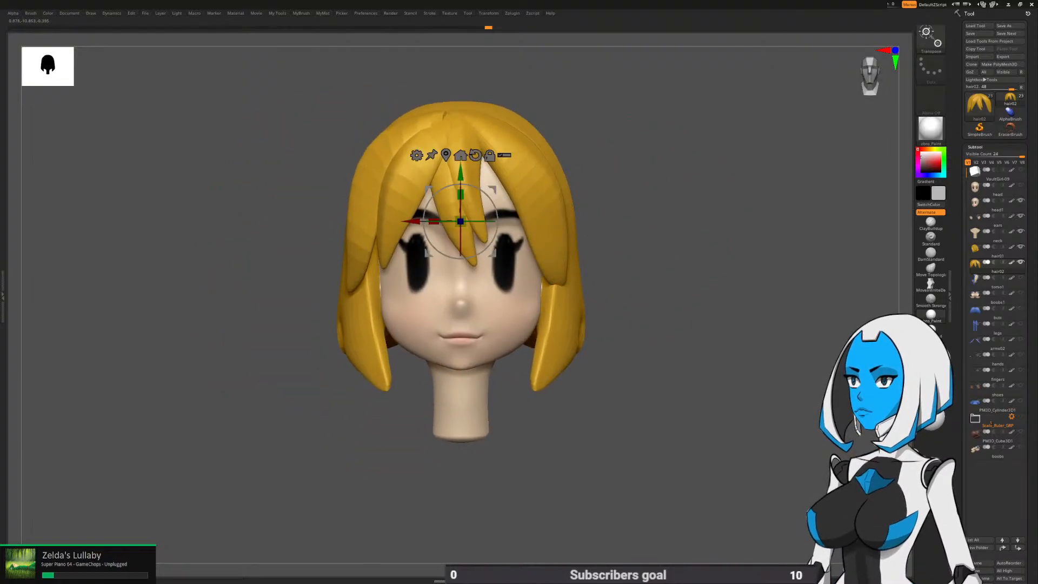
pyautogui.moveTo(460, 173); pyautogui.dragTo(460, 188)
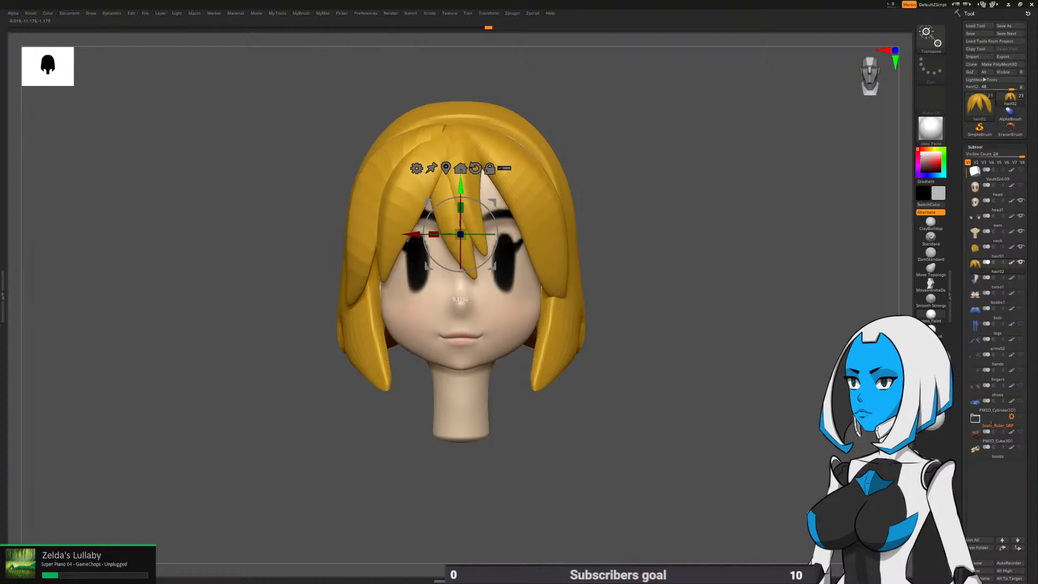
pyautogui.press('q')
# Select the hair01 subtool and move it down slightly with the transform gizmo to meet the lowered bangs
pyautogui.moveTo(725, 403); pyautogui.dragTo(589, 408)
pyautogui.keyDown('alt'); pyautogui.click(538, 263); pyautogui.keyUp('alt')
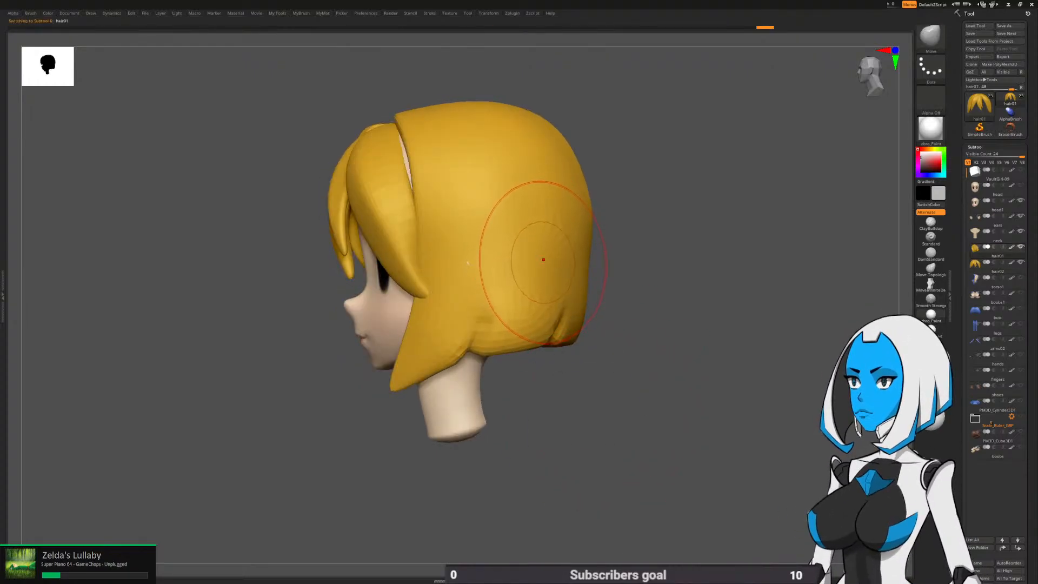
pyautogui.press('w')
pyautogui.moveTo(467, 261); pyautogui.dragTo(466, 262)
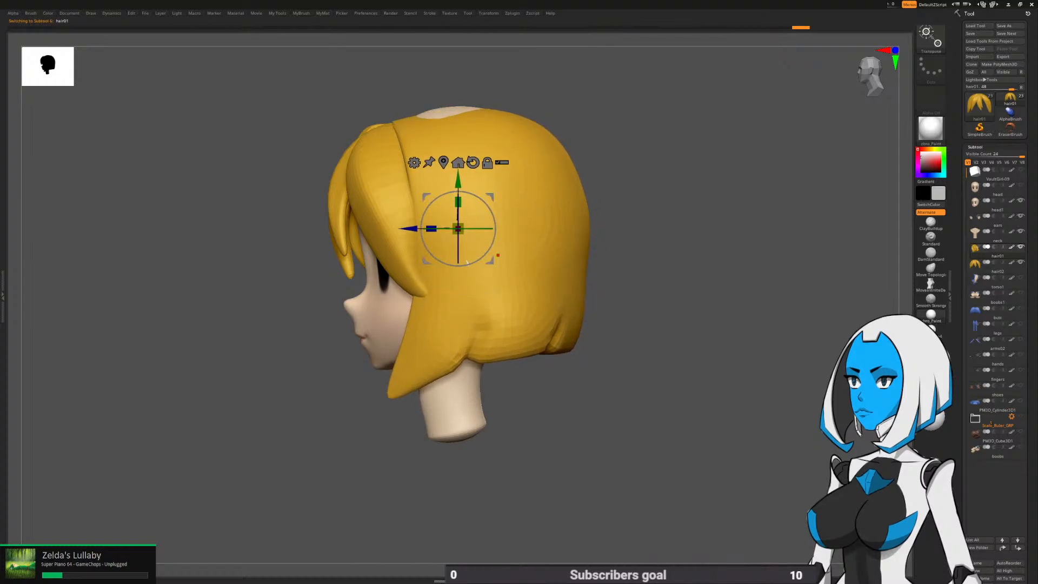
pyautogui.press('q')
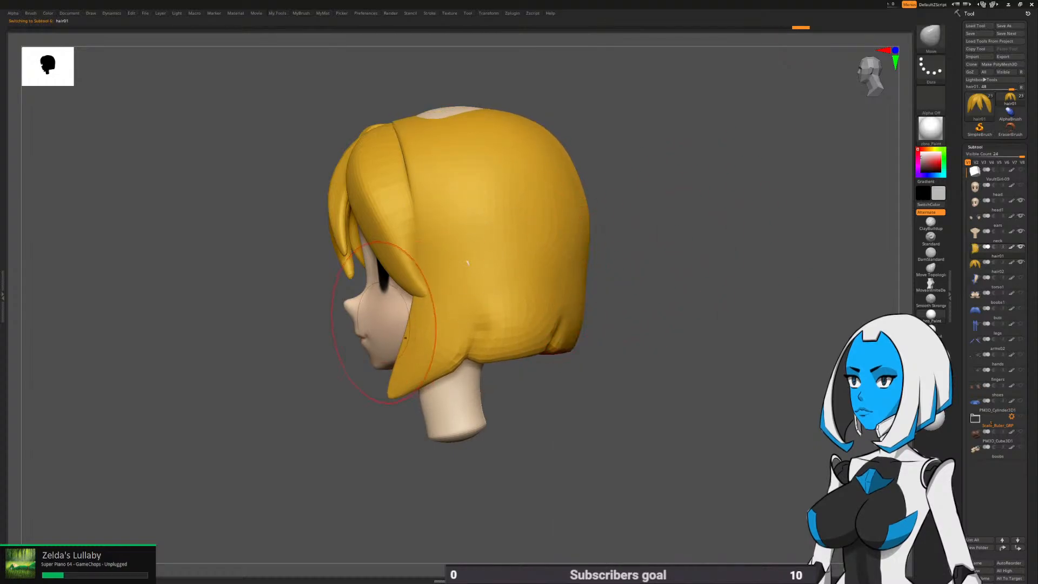
# Isolate the head1 subtool and pull the crown and back of the skull inward with the Move brush
pyautogui.press('space')
pyautogui.click(566, 397)
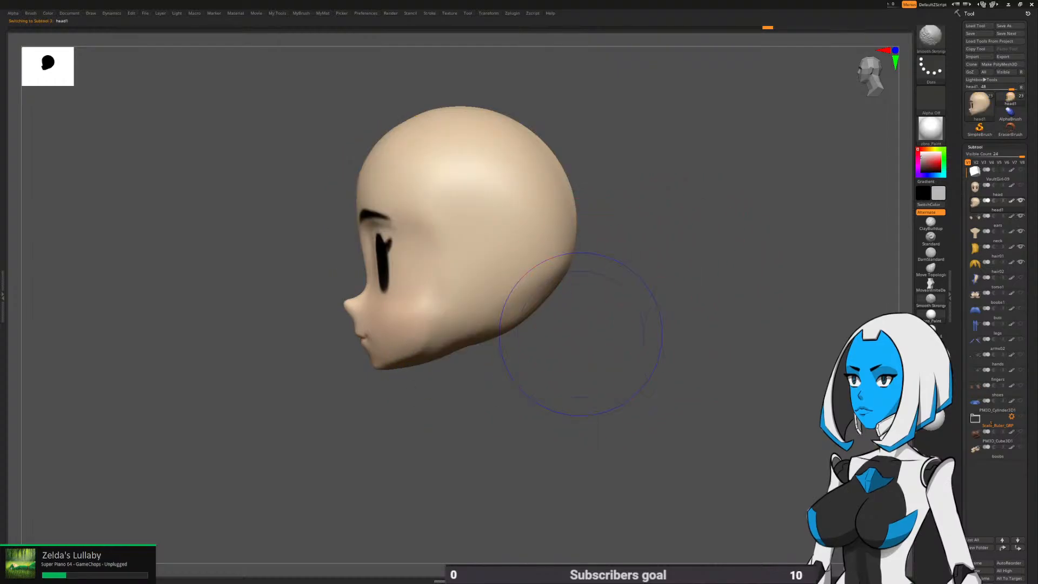
pyautogui.moveTo(581, 334); pyautogui.dragTo(522, 174)
pyautogui.press('space')
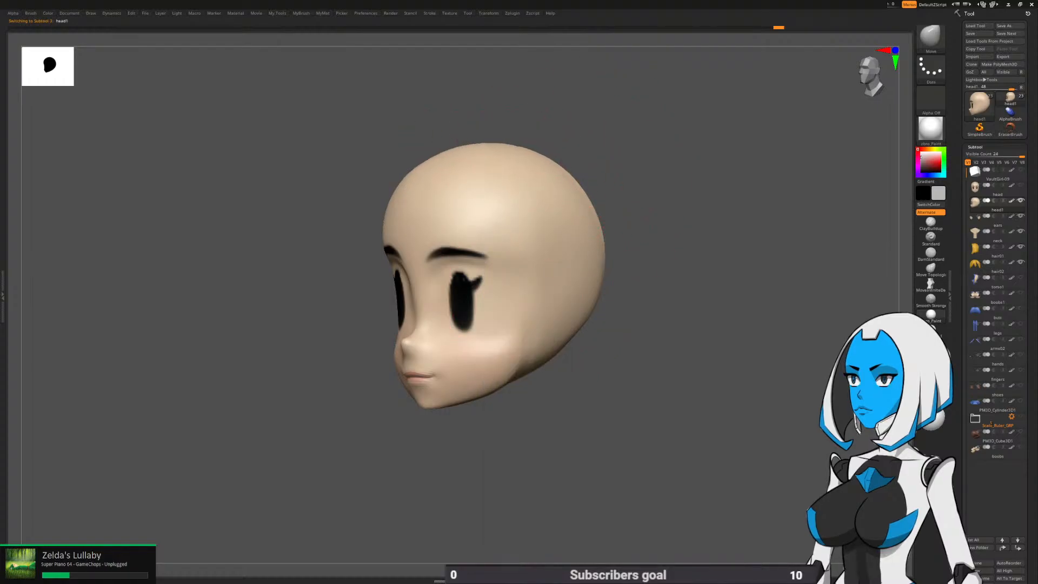
pyautogui.keyDown('shift'); pyautogui.moveTo(559, 173); pyautogui.dragTo(594, 172); pyautogui.keyUp('shift')
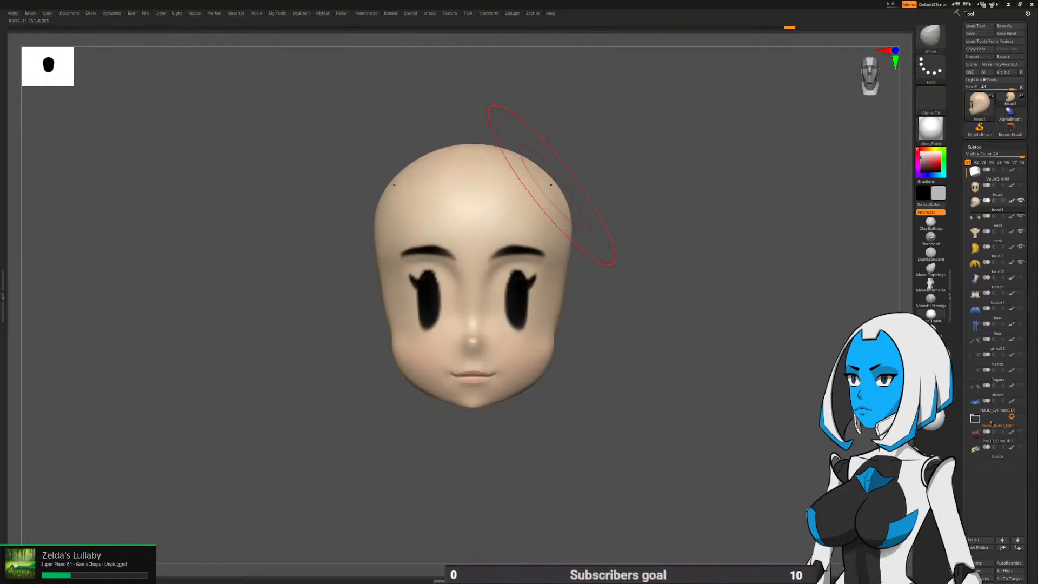
pyautogui.moveTo(603, 165); pyautogui.dragTo(521, 167)
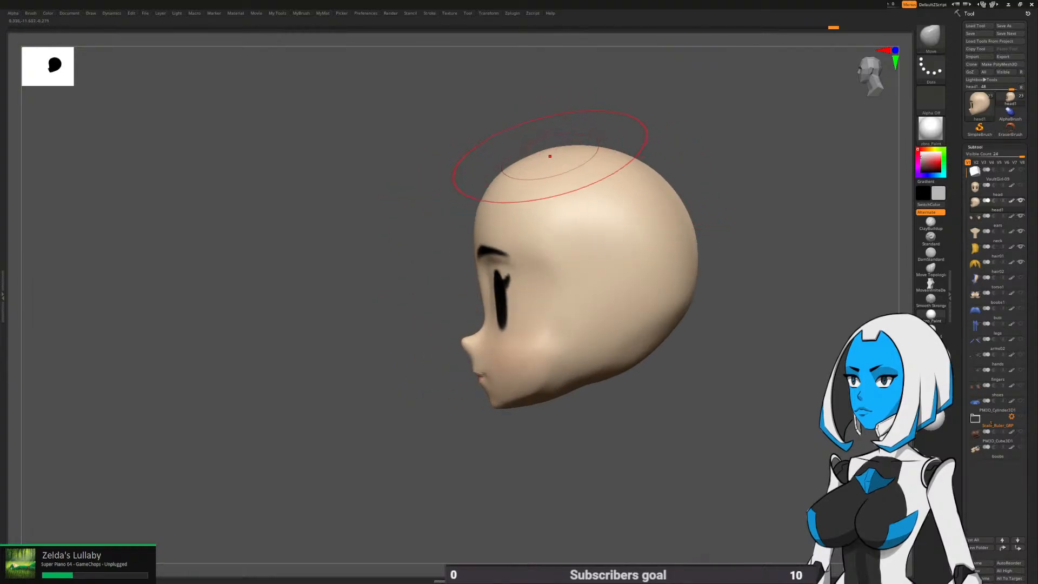
pyautogui.press('space')
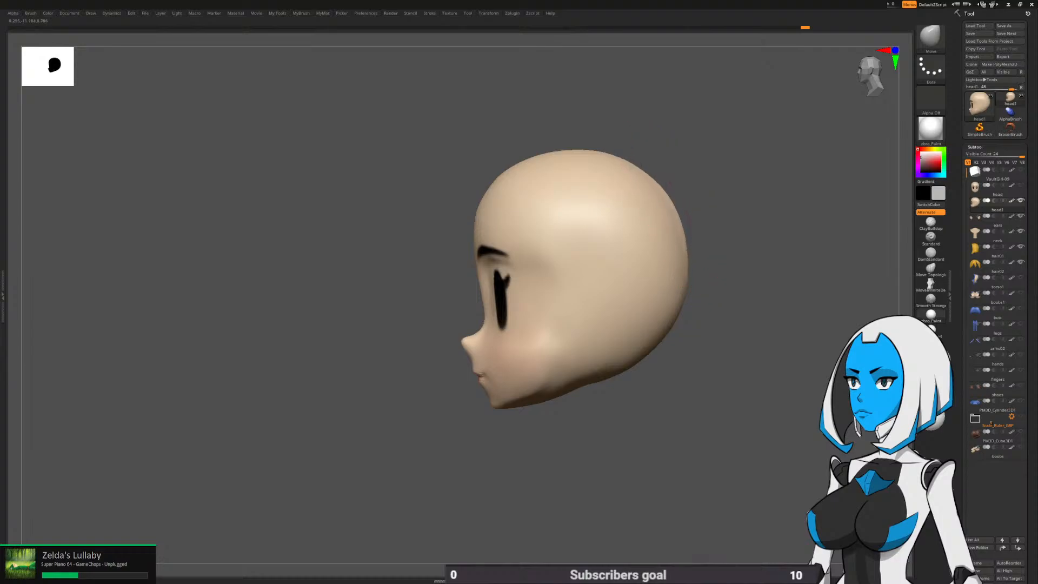
# Smooth head1's skull around the crown, sides and back at a reduced draw size, and show the other subtools again
pyautogui.moveTo(727, 232)
pyautogui.mouseDown()
pyautogui.moveTo(811, 227)
pyautogui.moveTo(703, 225)
pyautogui.mouseUp()
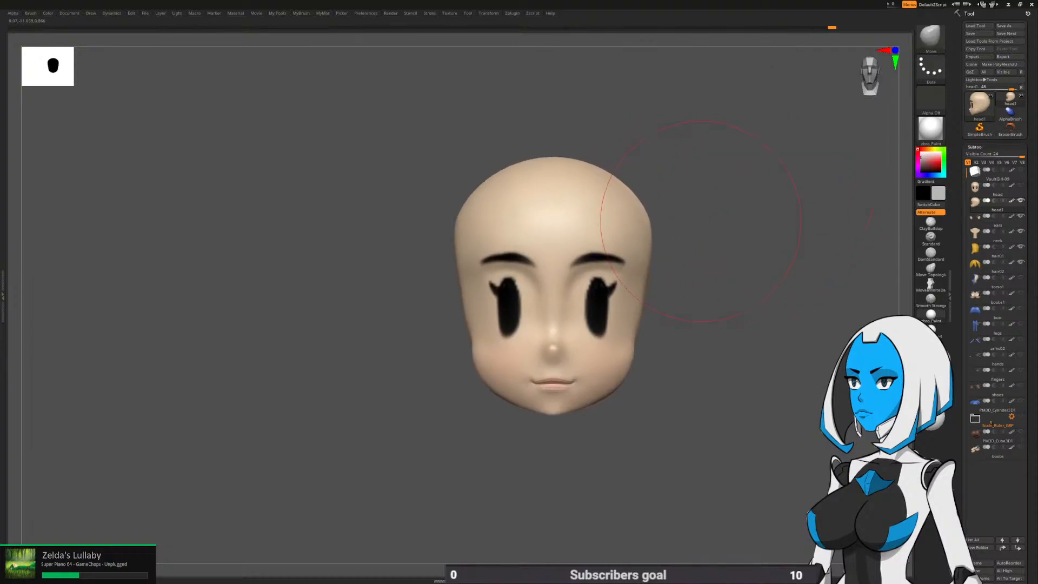
pyautogui.press('space')
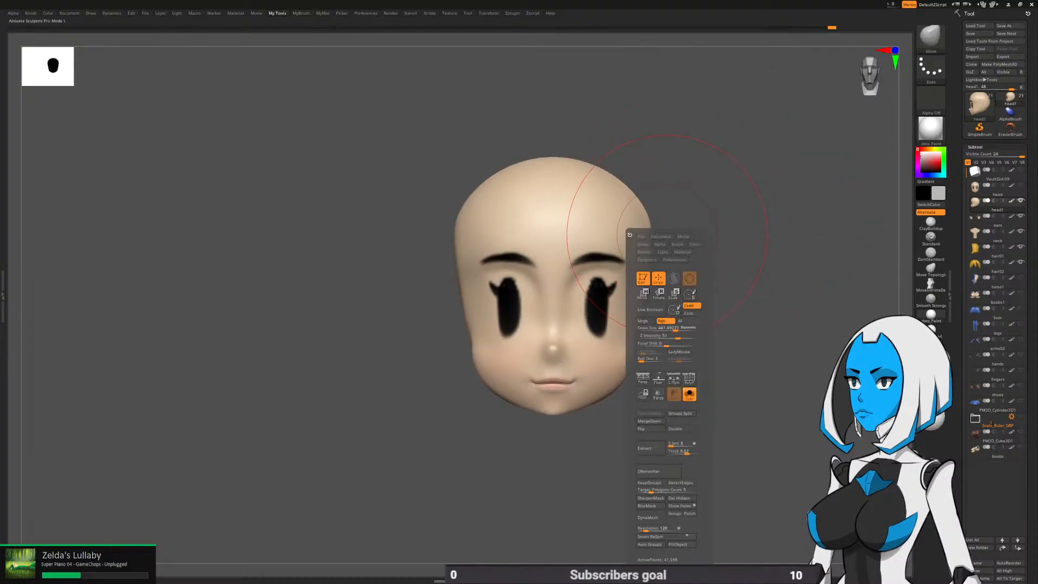
pyautogui.moveTo(670, 328); pyautogui.dragTo(667, 328)
pyautogui.keyDown('alt'); pyautogui.moveTo(751, 196); pyautogui.dragTo(622, 220); pyautogui.keyUp('alt')
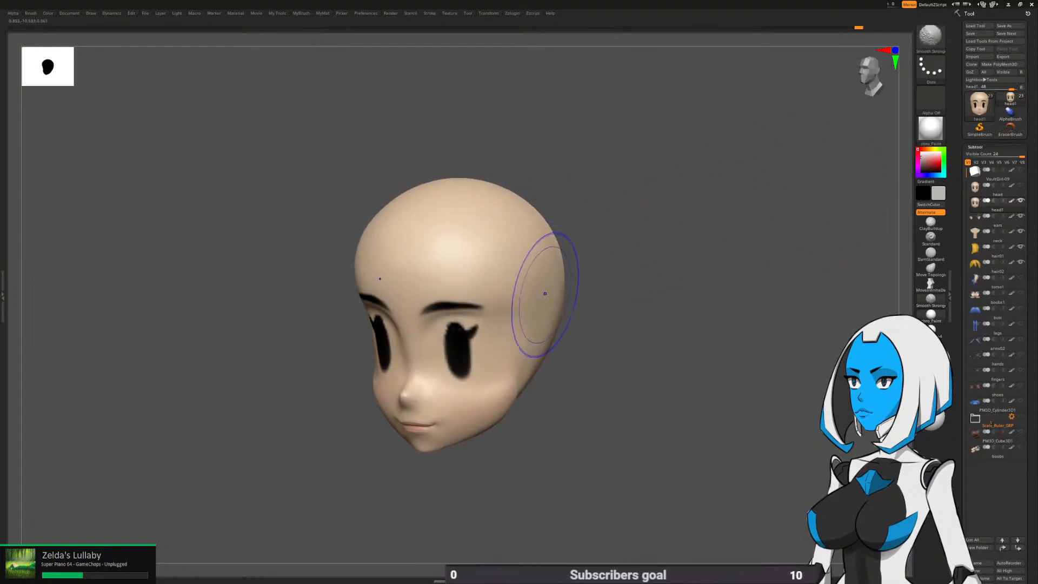
pyautogui.keyDown('shift'); pyautogui.moveTo(511, 197); pyautogui.dragTo(508, 196); pyautogui.keyUp('shift')
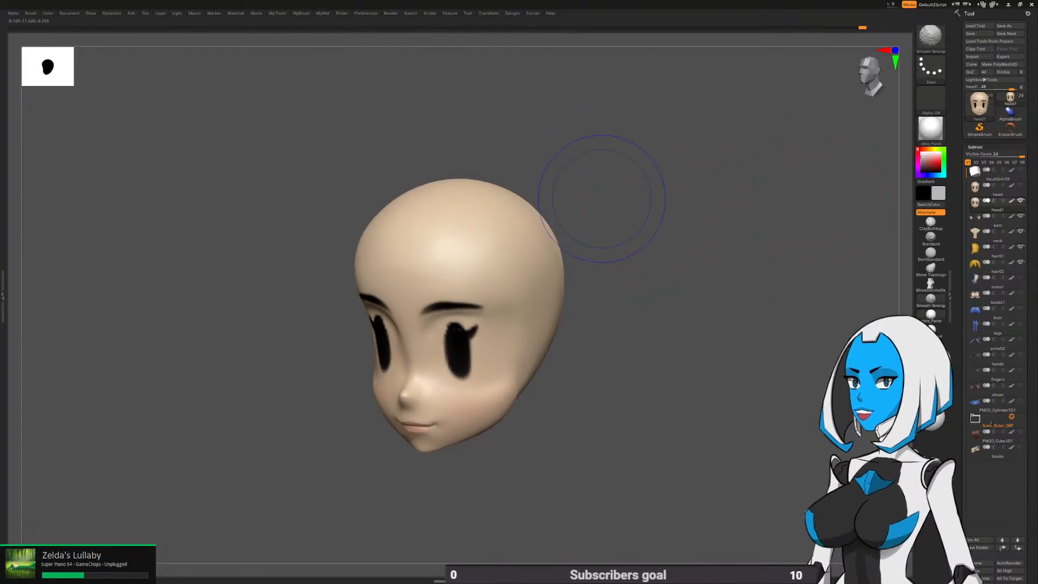
pyautogui.moveTo(600, 200)
pyautogui.keyDown('shift'); pyautogui.mouseDown()
pyautogui.moveTo(628, 208)
pyautogui.moveTo(560, 210)
pyautogui.mouseUp(); pyautogui.keyUp('shift')
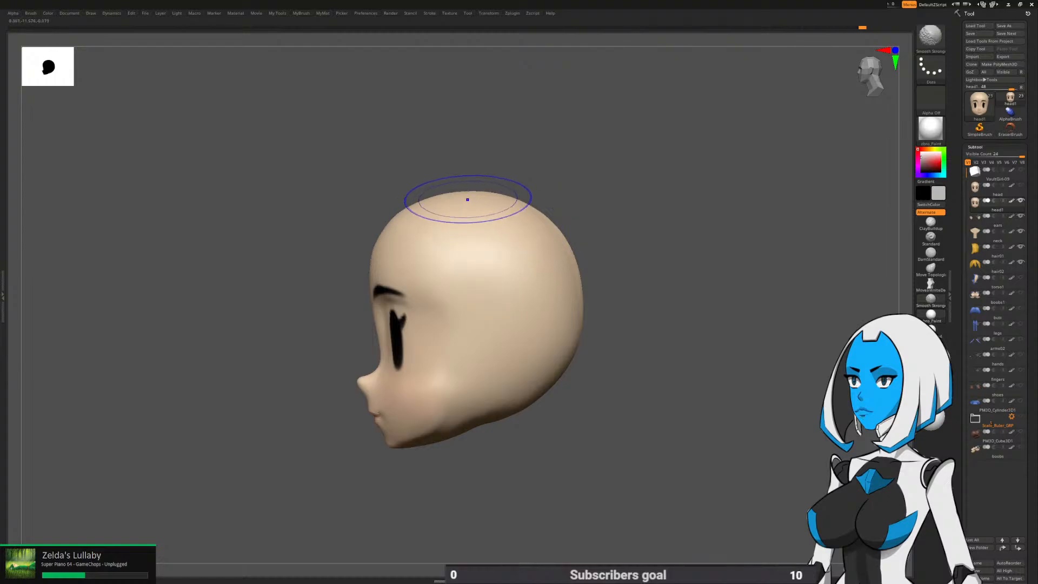
pyautogui.moveTo(468, 200)
pyautogui.keyDown('shift'); pyautogui.mouseDown()
pyautogui.moveTo(438, 204)
pyautogui.moveTo(568, 248)
pyautogui.mouseUp(); pyautogui.keyUp('shift')
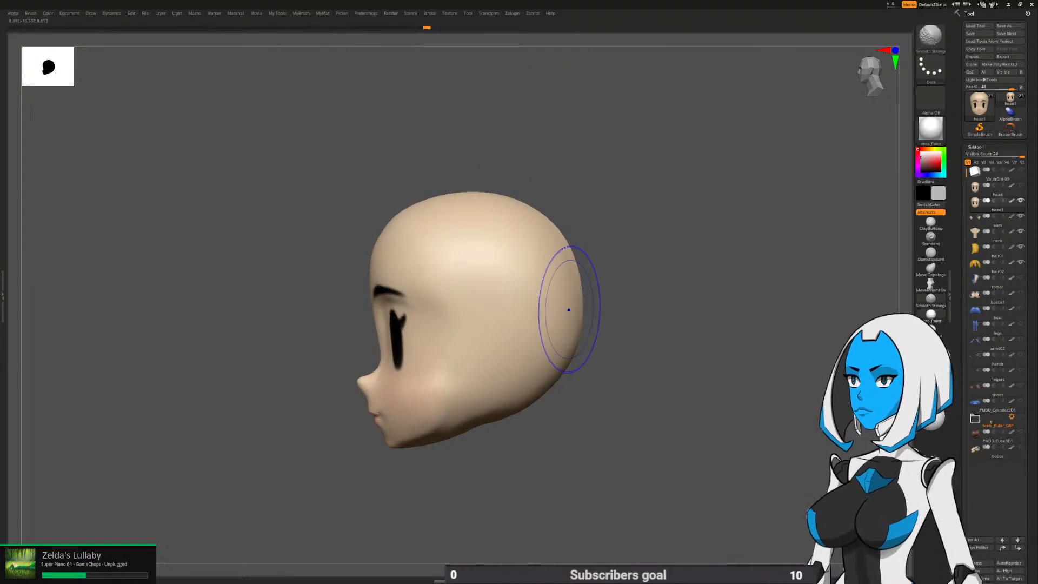
pyautogui.keyDown('shift'); pyautogui.moveTo(569, 309); pyautogui.dragTo(514, 403); pyautogui.keyUp('shift')
pyautogui.keyDown('shift'); pyautogui.moveTo(559, 346); pyautogui.dragTo(503, 413); pyautogui.keyUp('shift')
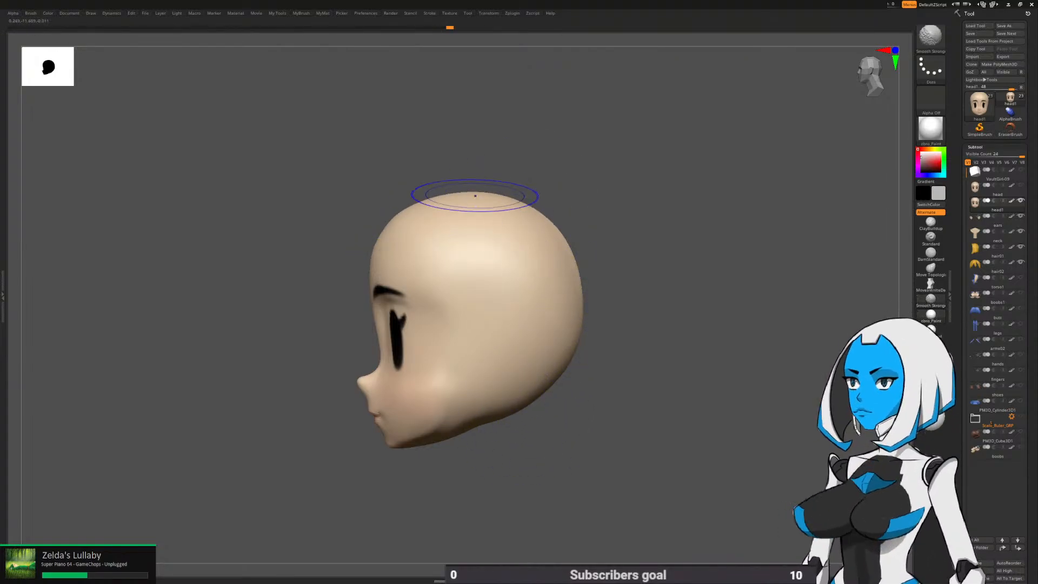
pyautogui.keyDown('shift'); pyautogui.moveTo(475, 196); pyautogui.dragTo(605, 200); pyautogui.keyUp('shift')
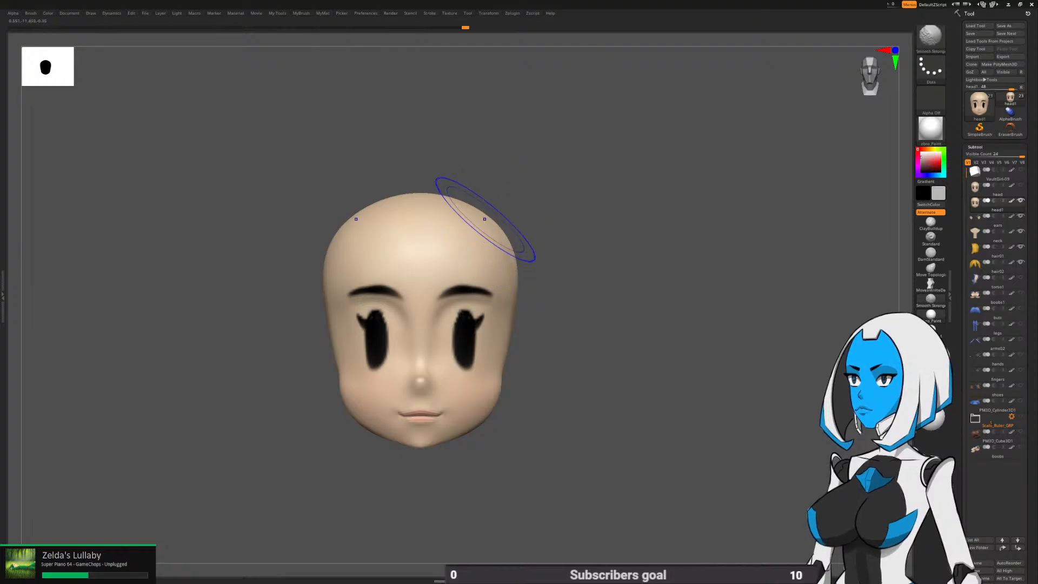
pyautogui.press('space')
pyautogui.click(681, 396)
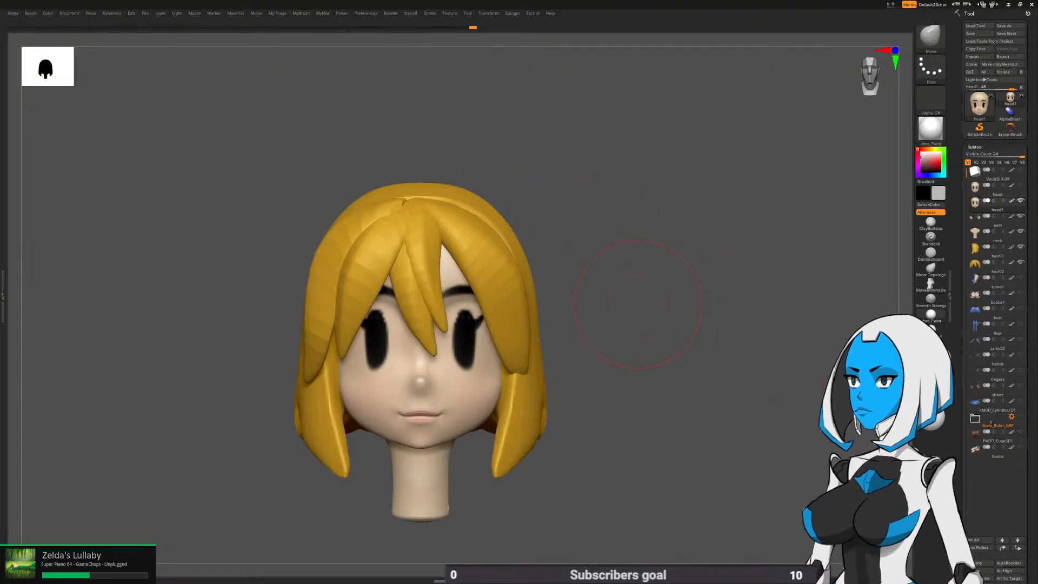
# Select the hair01 subtool and adjust its crown and sides around the bangs with the Move brush from several angles
pyautogui.keyDown('alt'); pyautogui.moveTo(580, 338); pyautogui.dragTo(633, 300); pyautogui.keyUp('alt')
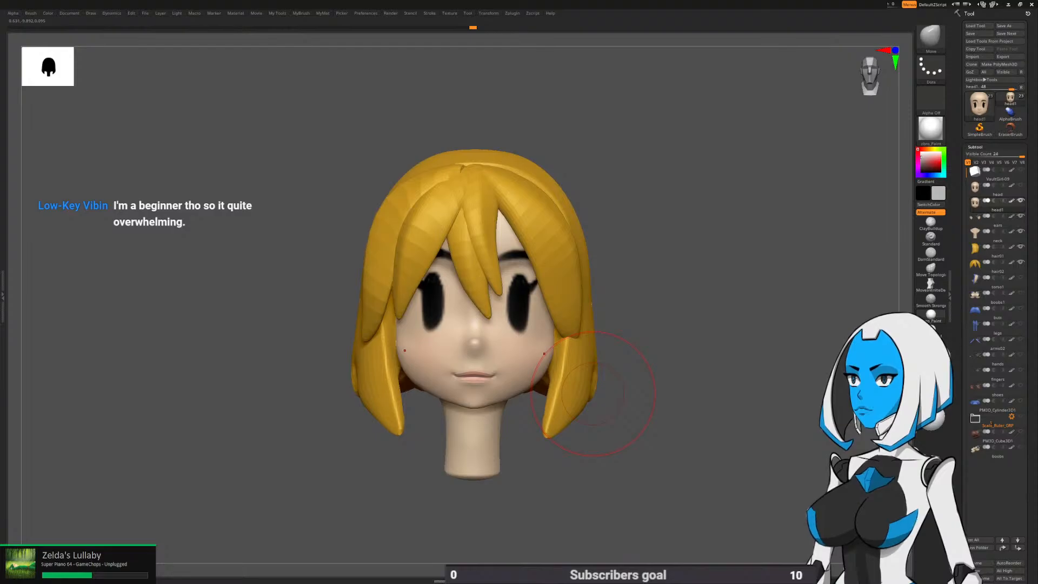
pyautogui.moveTo(593, 394); pyautogui.dragTo(462, 390)
pyautogui.keyDown('alt'); pyautogui.click(524, 231); pyautogui.keyUp('alt')
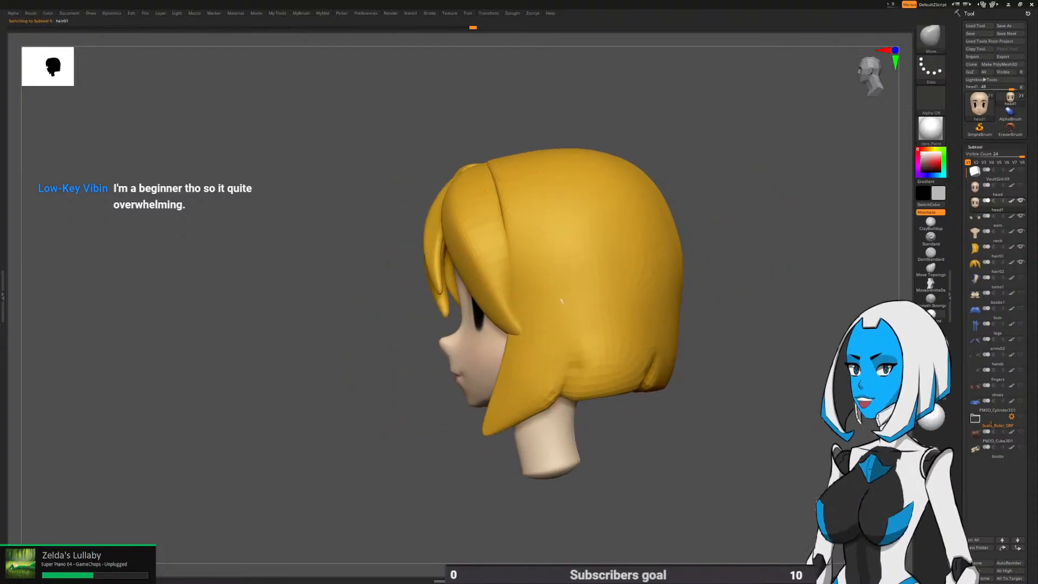
pyautogui.moveTo(703, 230); pyautogui.dragTo(827, 238)
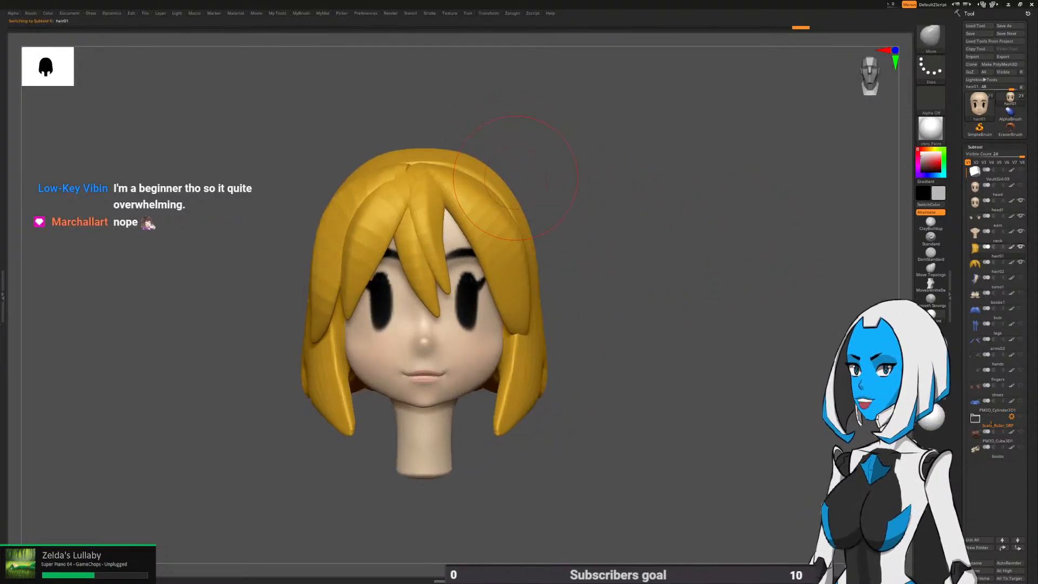
pyautogui.keyDown('alt'); pyautogui.moveTo(446, 168); pyautogui.dragTo(484, 175, button='right'); pyautogui.keyUp('alt')
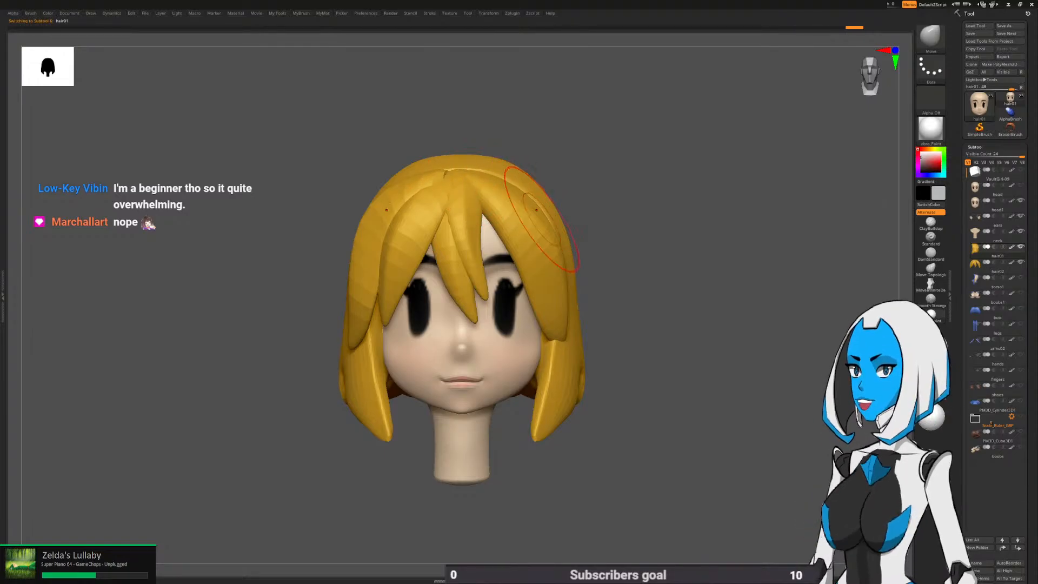
pyautogui.moveTo(547, 221)
pyautogui.mouseDown(button='right')
pyautogui.moveTo(444, 232)
pyautogui.moveTo(514, 225)
pyautogui.moveTo(535, 301)
pyautogui.moveTo(607, 225)
pyautogui.mouseUp(button='right')
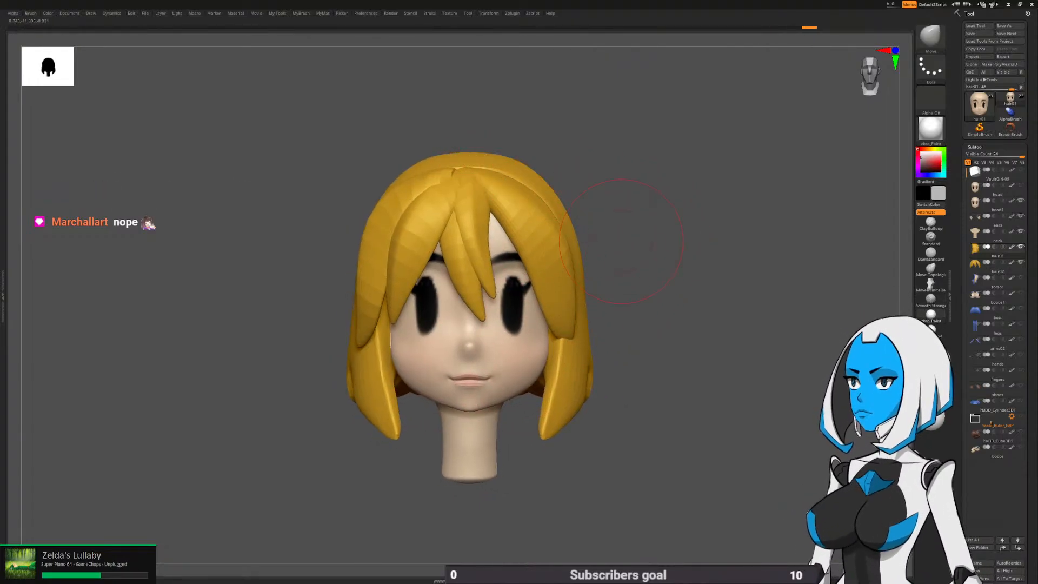
pyautogui.moveTo(491, 174); pyautogui.dragTo(607, 305, button='right')
pyautogui.moveTo(487, 427); pyautogui.dragTo(557, 430, button='right')
pyautogui.moveTo(603, 304); pyautogui.dragTo(697, 295, button='right')
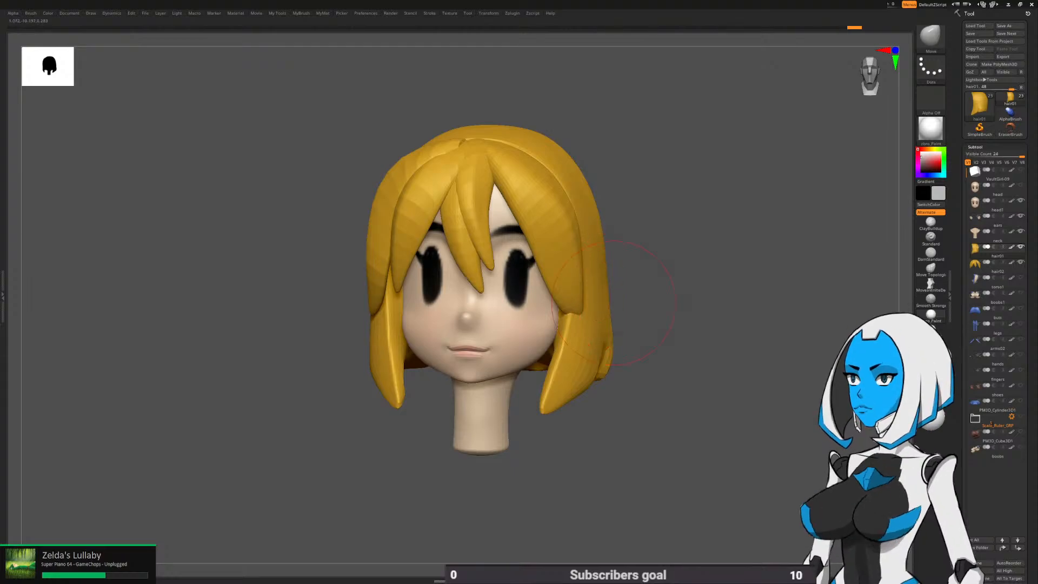
pyautogui.hotkey('ctrl', 'shift', 'z')
pyautogui.hotkey('ctrl', 'shift', 'z')
pyautogui.moveTo(676, 319)
pyautogui.keyDown('shift'); pyautogui.mouseDown(button='right')
pyautogui.moveTo(698, 324)
pyautogui.moveTo(699, 309)
pyautogui.mouseUp(button='right'); pyautogui.keyUp('shift')
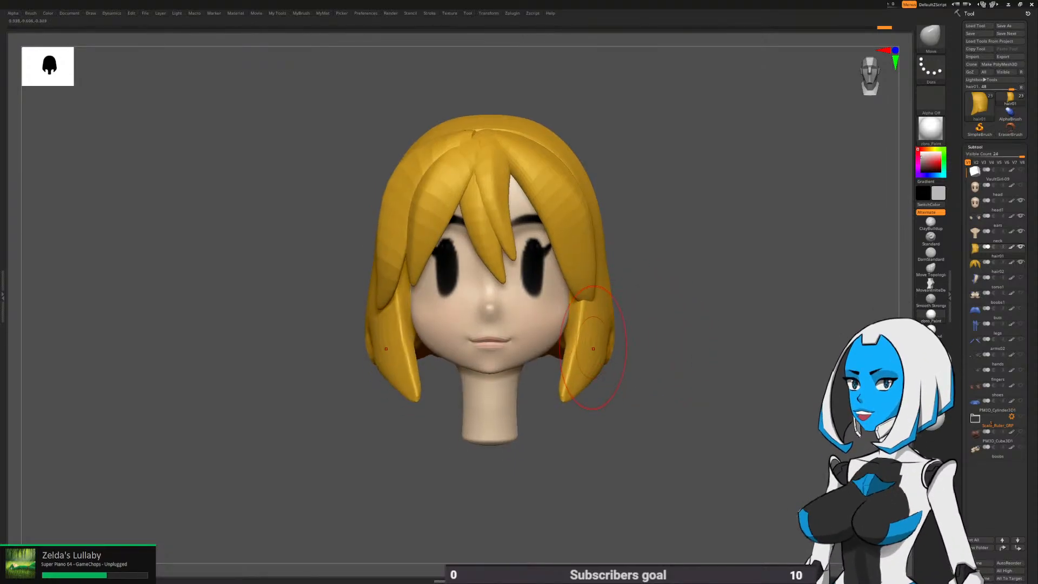
# Reshape the lower side locks of hair01 beside the cheeks with symmetrical Move brush strokes
pyautogui.moveTo(602, 334); pyautogui.dragTo(583, 374)
pyautogui.moveTo(622, 381); pyautogui.dragTo(583, 401, button='right')
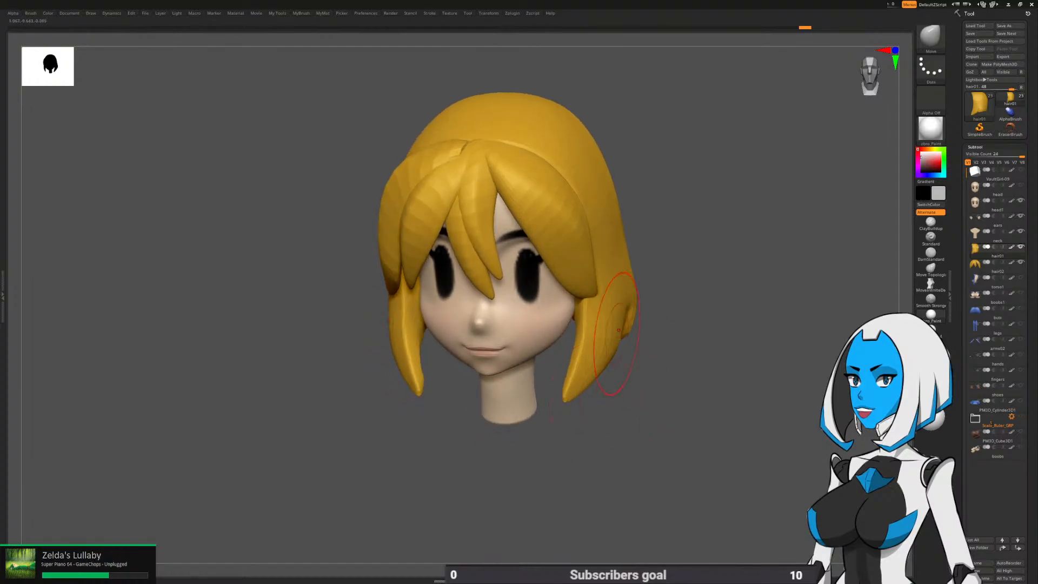
pyautogui.moveTo(644, 322); pyautogui.dragTo(630, 325, button='right')
# Increase the Move brush's draw size and push the back of hair01 inward in the side view
pyautogui.press('space')
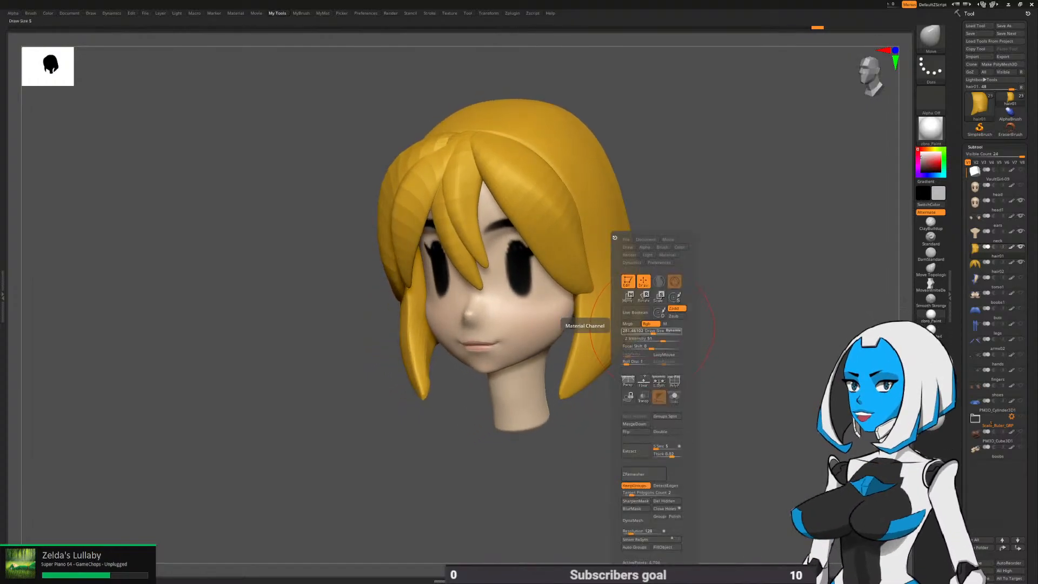
pyautogui.moveTo(657, 332); pyautogui.dragTo(626, 301, button='right')
pyautogui.moveTo(668, 299); pyautogui.dragTo(660, 298)
pyautogui.moveTo(687, 260)
pyautogui.mouseDown(button='right')
pyautogui.moveTo(722, 214)
pyautogui.moveTo(666, 217)
pyautogui.mouseUp(button='right')
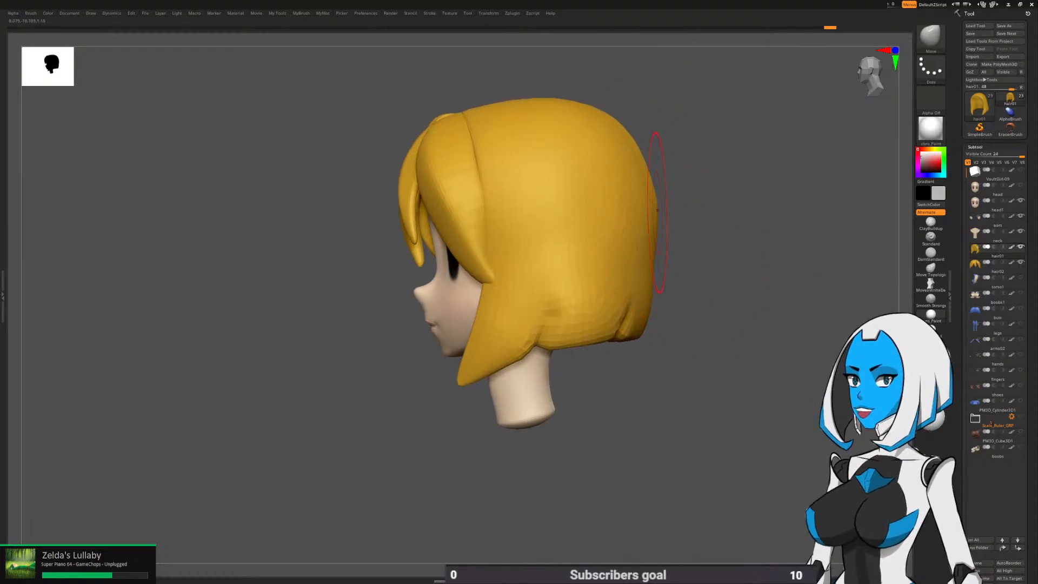
pyautogui.press('space')
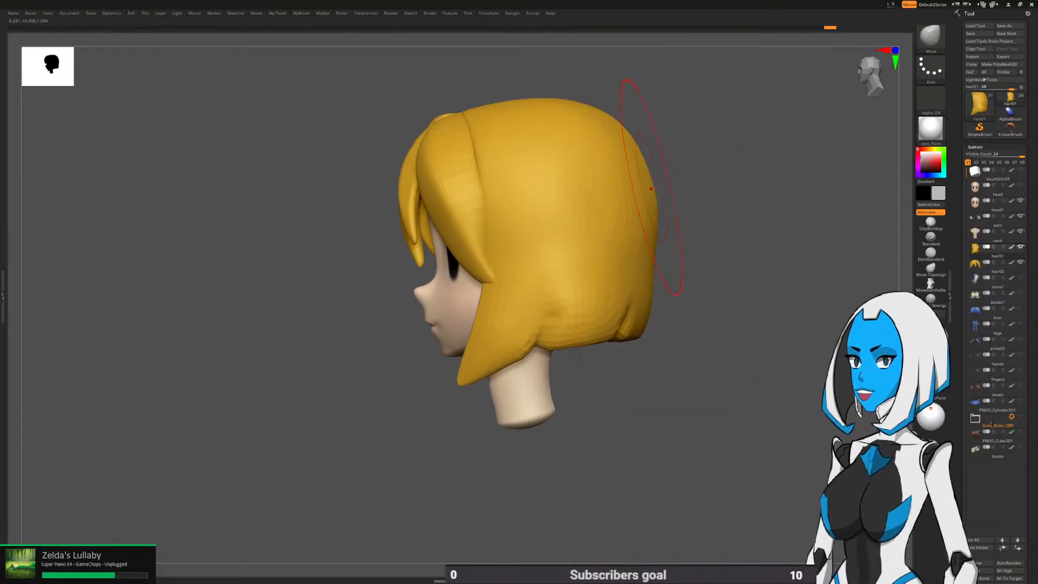
pyautogui.moveTo(656, 196); pyautogui.dragTo(646, 199)
pyautogui.moveTo(622, 235); pyautogui.dragTo(620, 235)
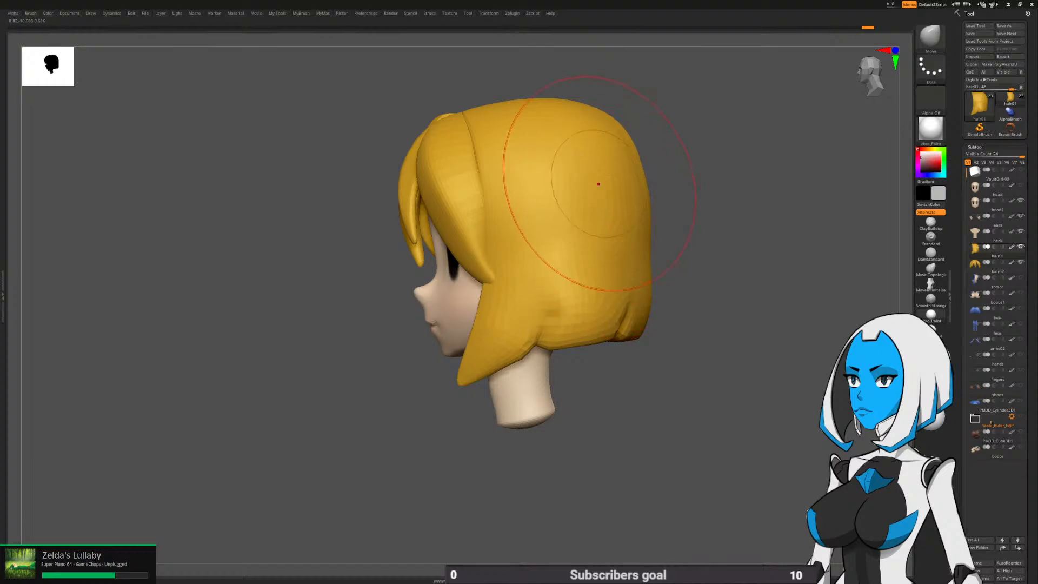
# Reshape the back of hair01 with the Move brush, flaring its lower edge outward, and slightly reduce the draw size in the back view
pyautogui.moveTo(642, 310); pyautogui.dragTo(648, 309)
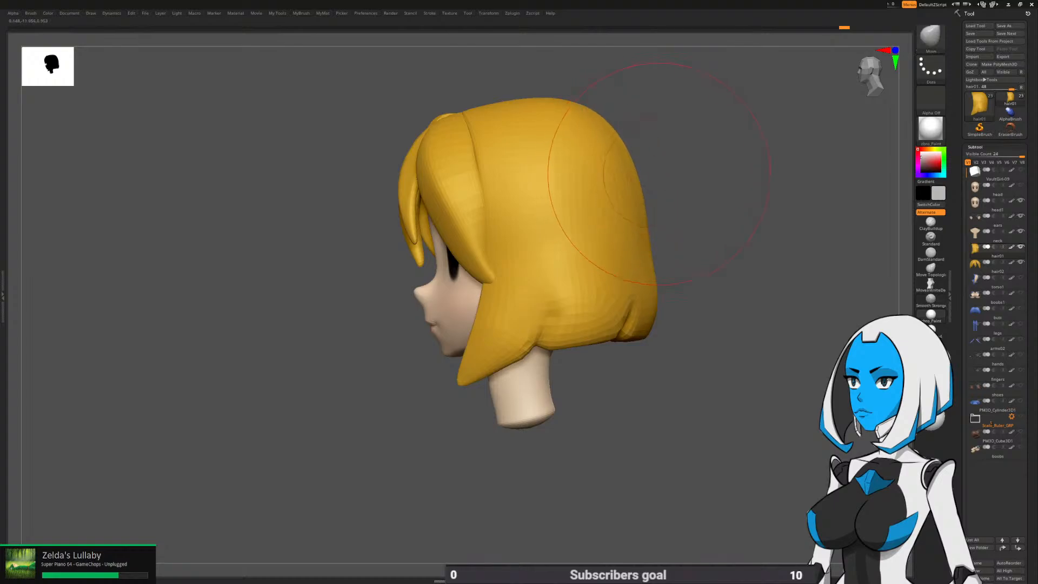
pyautogui.moveTo(660, 174); pyautogui.dragTo(557, 186, button='right')
pyautogui.keyDown('alt'); pyautogui.moveTo(713, 203); pyautogui.dragTo(621, 219, button='right'); pyautogui.keyUp('alt')
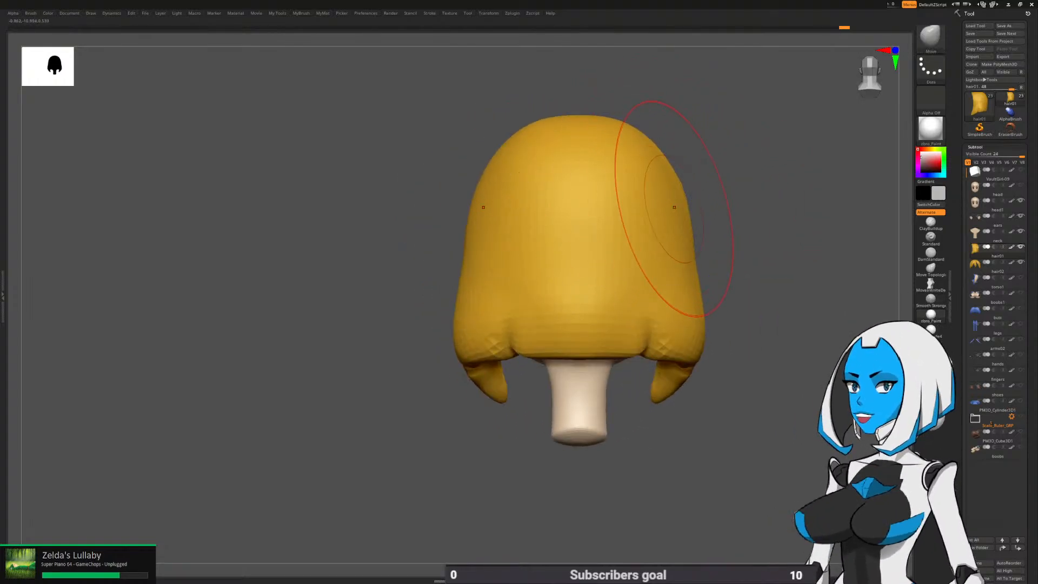
pyautogui.keyDown('alt'); pyautogui.moveTo(683, 232); pyautogui.dragTo(642, 245, button='right'); pyautogui.keyUp('alt')
pyautogui.press('space')
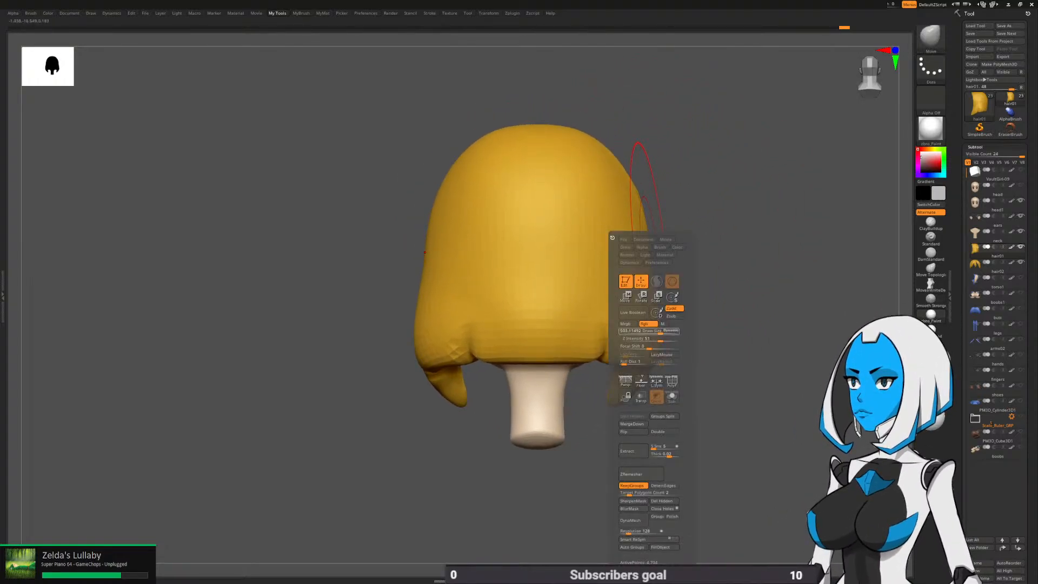
pyautogui.click(658, 331)
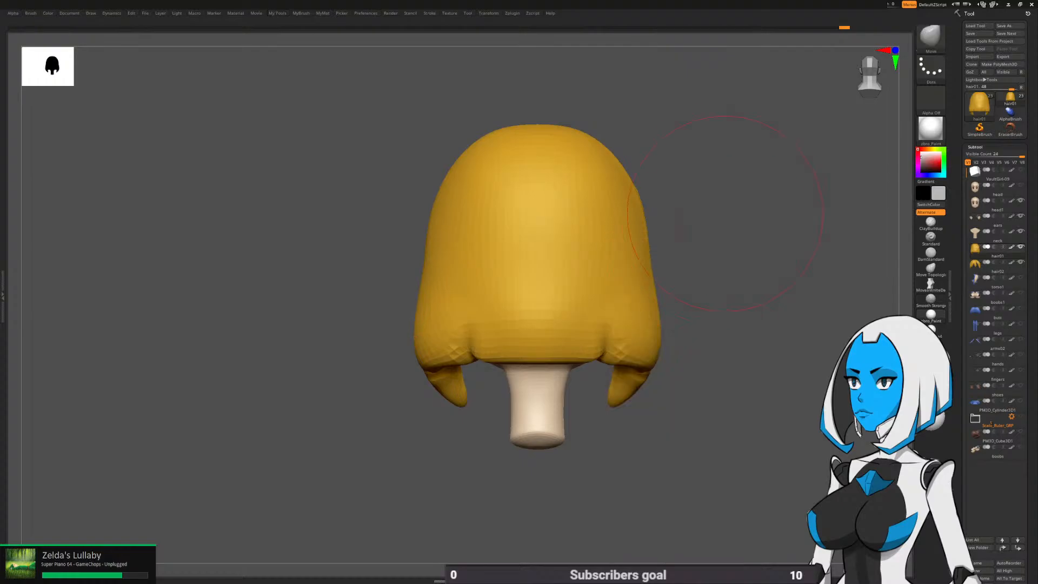
# Adjust the back contour and the lower side locks of hair01 with symmetrical Move brush strokes from the side and front
pyautogui.press('shift')
pyautogui.moveTo(729, 179); pyautogui.dragTo(471, 221, button='right')
pyautogui.moveTo(421, 275); pyautogui.dragTo(425, 272)
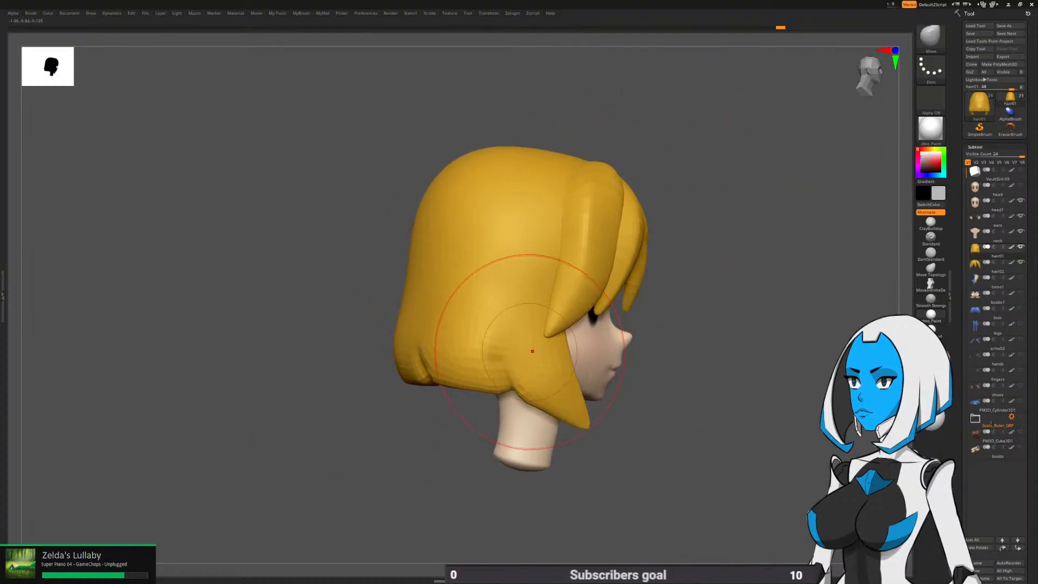
pyautogui.moveTo(529, 353); pyautogui.dragTo(533, 350)
pyautogui.keyDown('shift'); pyautogui.moveTo(748, 324); pyautogui.dragTo(586, 310, button='right'); pyautogui.keyUp('shift')
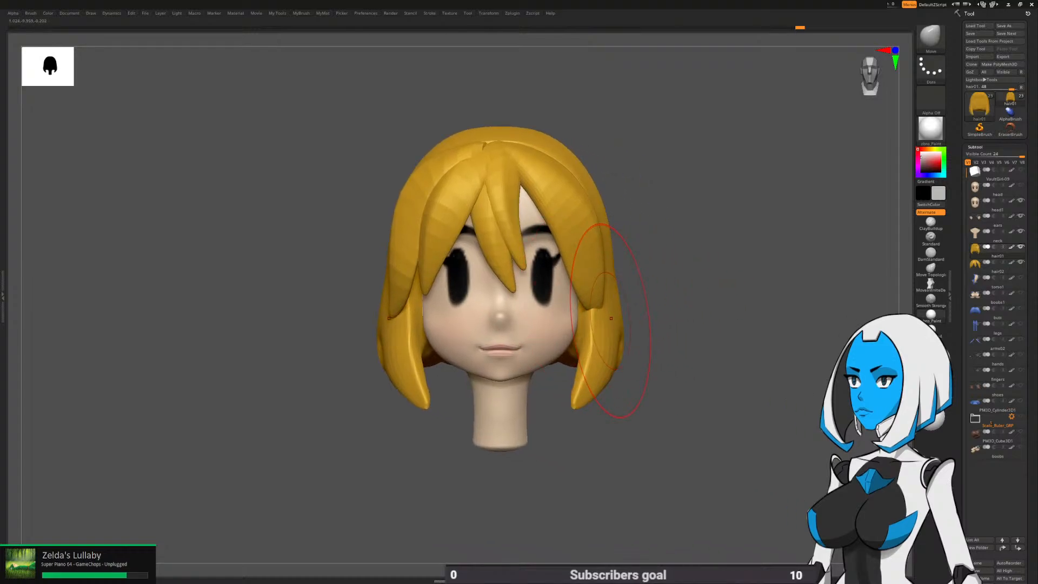
pyautogui.moveTo(662, 289); pyautogui.dragTo(680, 273, button='right')
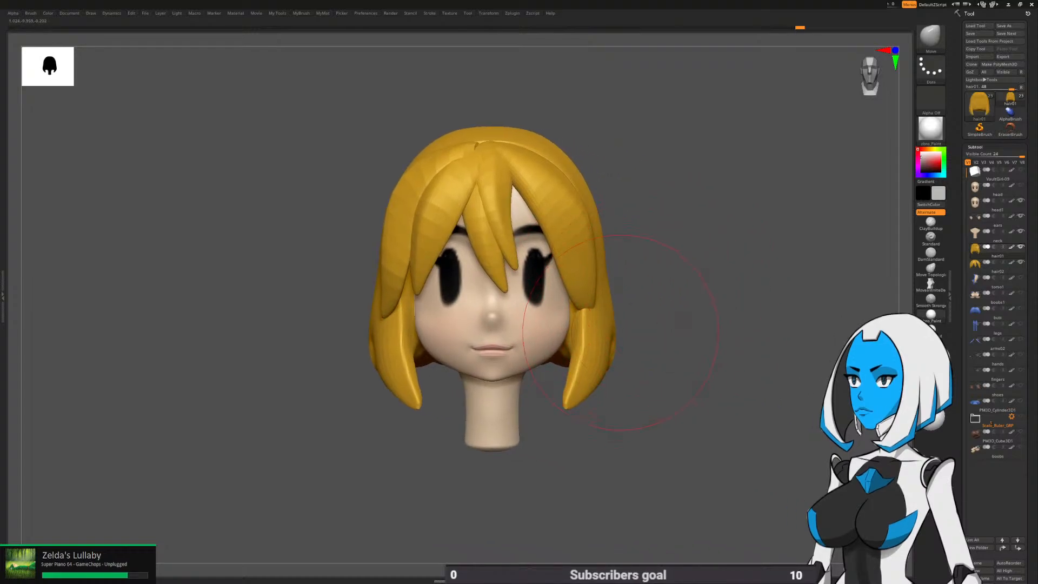
# With hair02 hidden, move hair01's lower tips inward and refine its sides using a smaller Move brush, and show hair02 again
pyautogui.click(1020, 261)
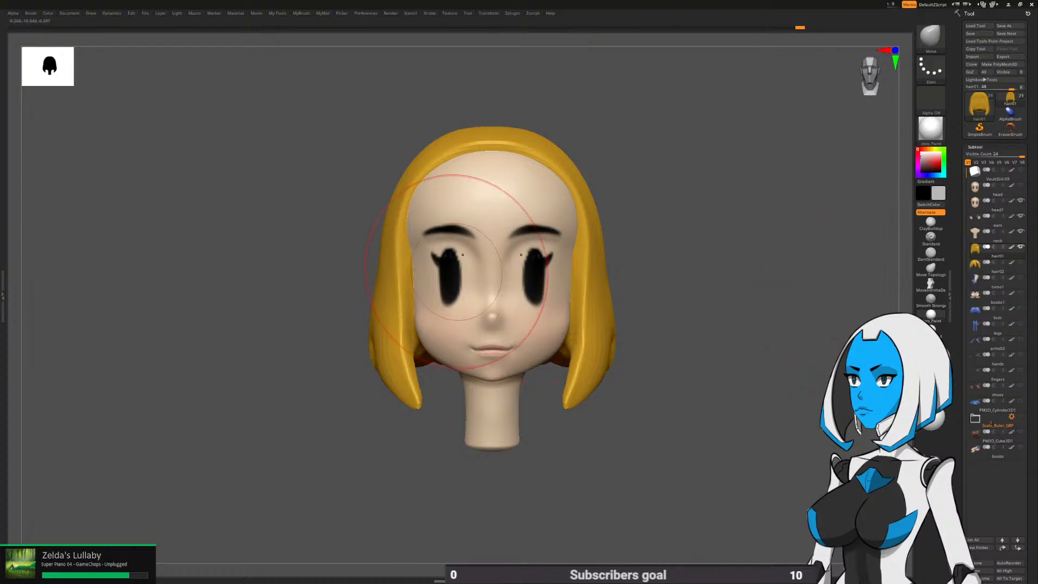
pyautogui.press('space')
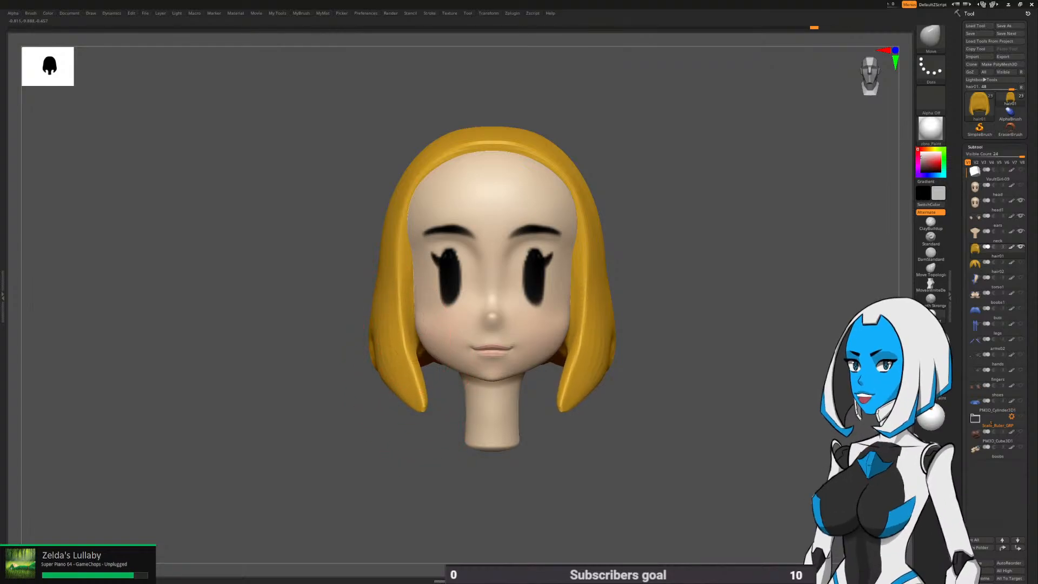
pyautogui.press('space')
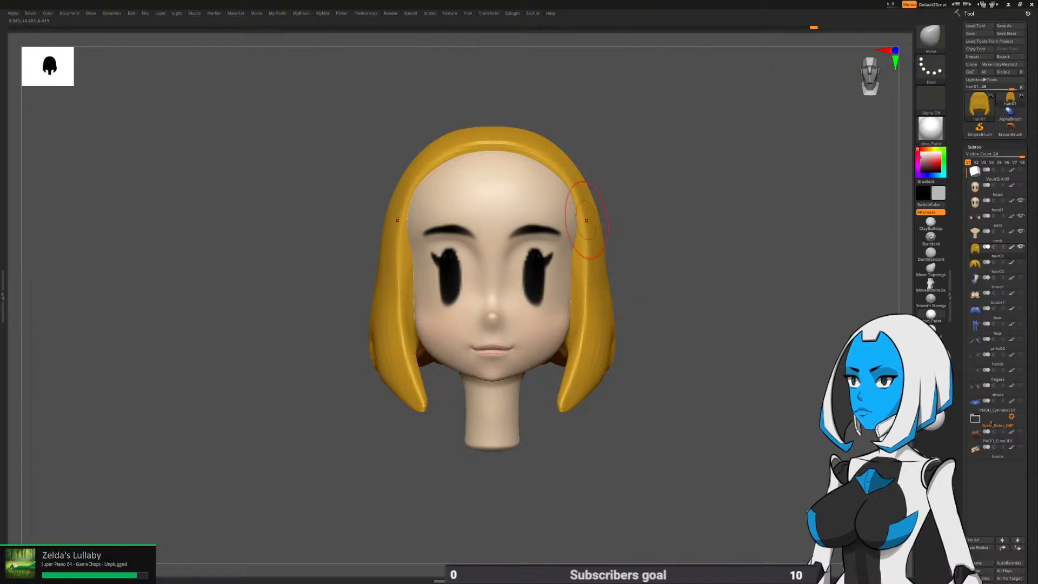
pyautogui.moveTo(600, 198); pyautogui.dragTo(605, 193)
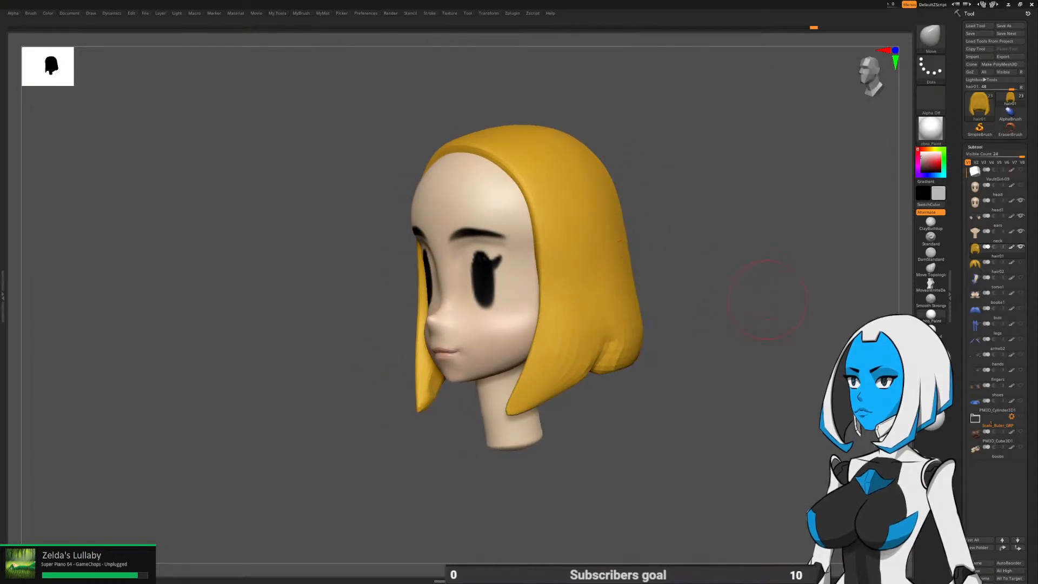
pyautogui.click(1020, 262)
pyautogui.moveTo(662, 333)
pyautogui.mouseDown()
pyautogui.moveTo(713, 336)
pyautogui.moveTo(662, 342)
pyautogui.mouseUp()
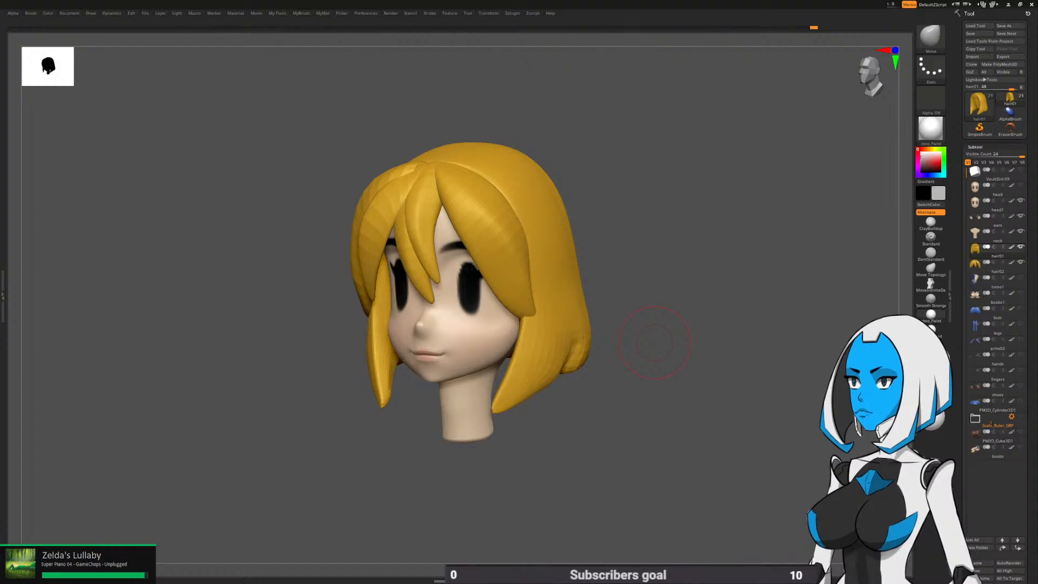
pyautogui.moveTo(640, 357)
pyautogui.mouseDown()
pyautogui.moveTo(656, 352)
pyautogui.moveTo(634, 344)
pyautogui.mouseUp()
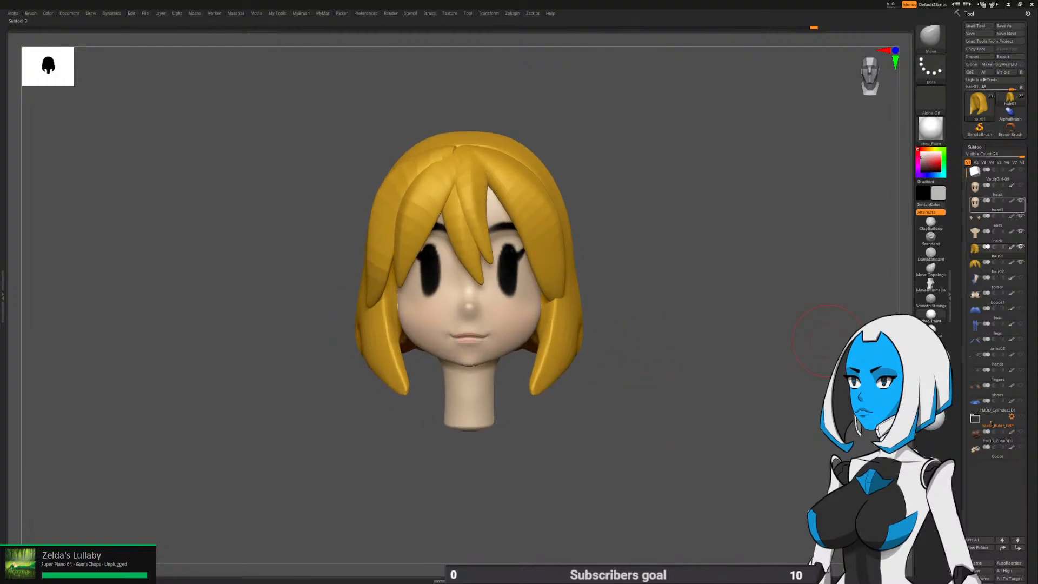
# Select the head1 subtool, hide hair02 to expose the face, and switch to the Paint brush
pyautogui.click(995, 203)
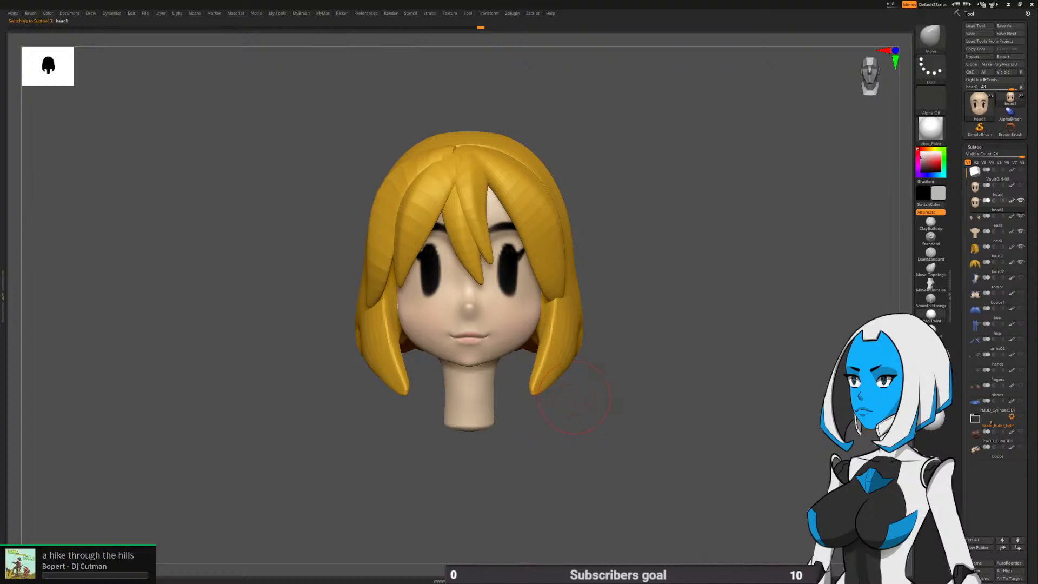
pyautogui.keyDown('ctrl'); pyautogui.moveTo(556, 348); pyautogui.dragTo(610, 400, button='right'); pyautogui.keyUp('ctrl')
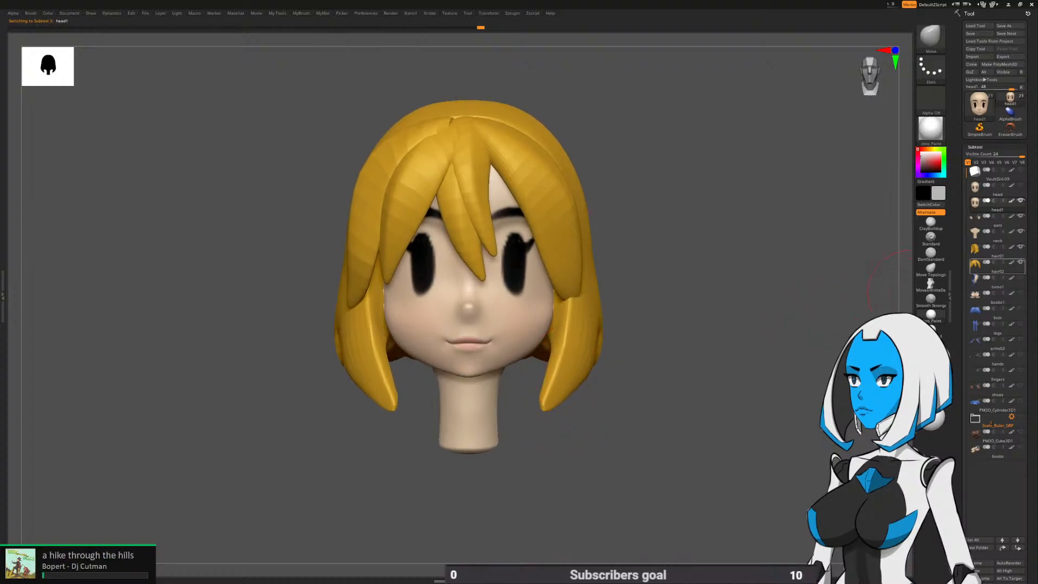
pyautogui.click(1020, 263)
pyautogui.keyDown('ctrl'); pyautogui.moveTo(646, 319); pyautogui.dragTo(697, 395, button='right'); pyautogui.keyUp('ctrl')
pyautogui.press('space')
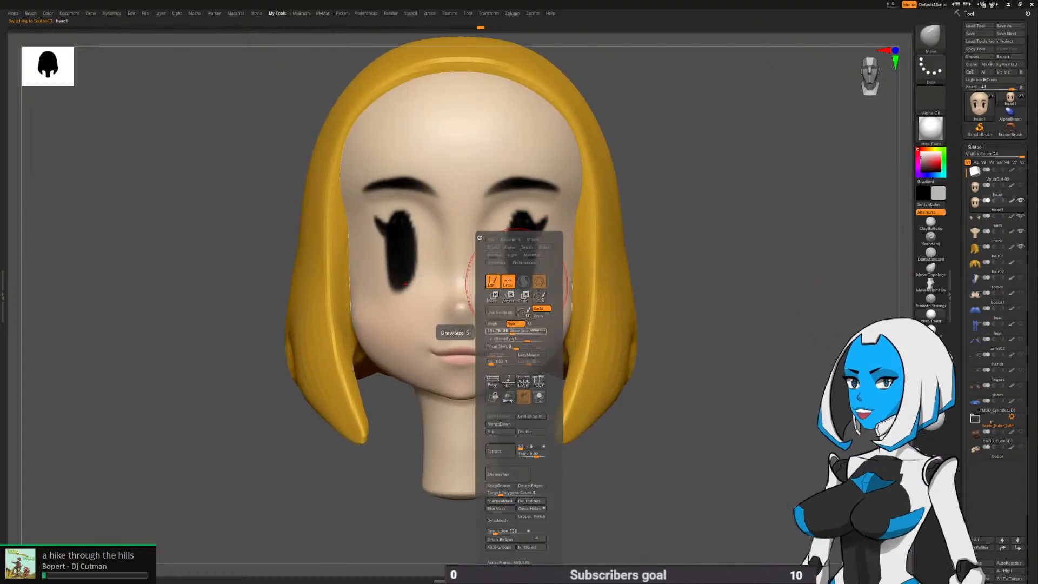
pyautogui.press('b')
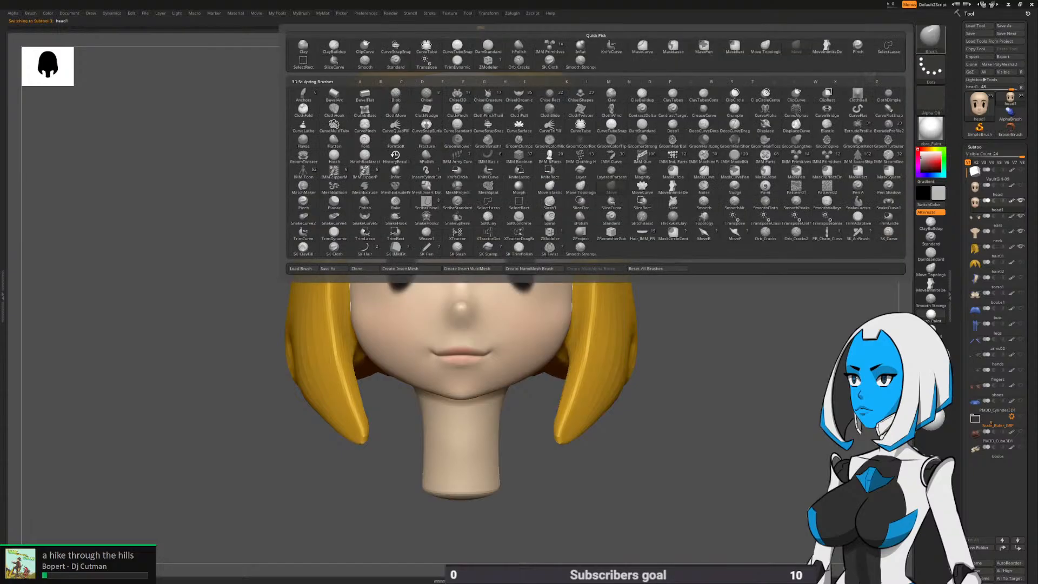
pyautogui.click(766, 188)
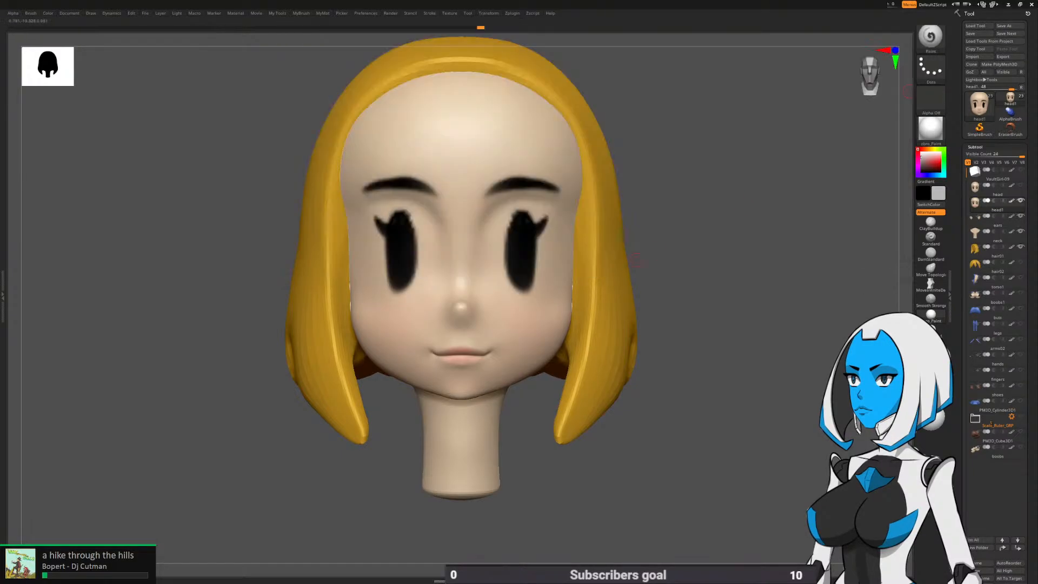
# Set the Paint brush's LazyStep to 0.1 and repaint the eye ovals in black with crisp outlines
pyautogui.press('space')
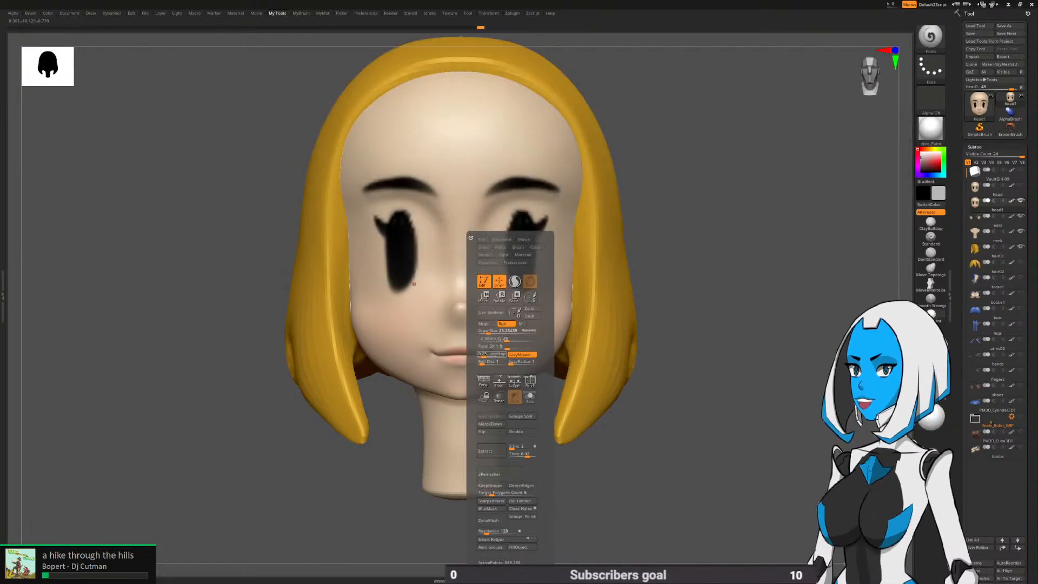
pyautogui.write('0.1')
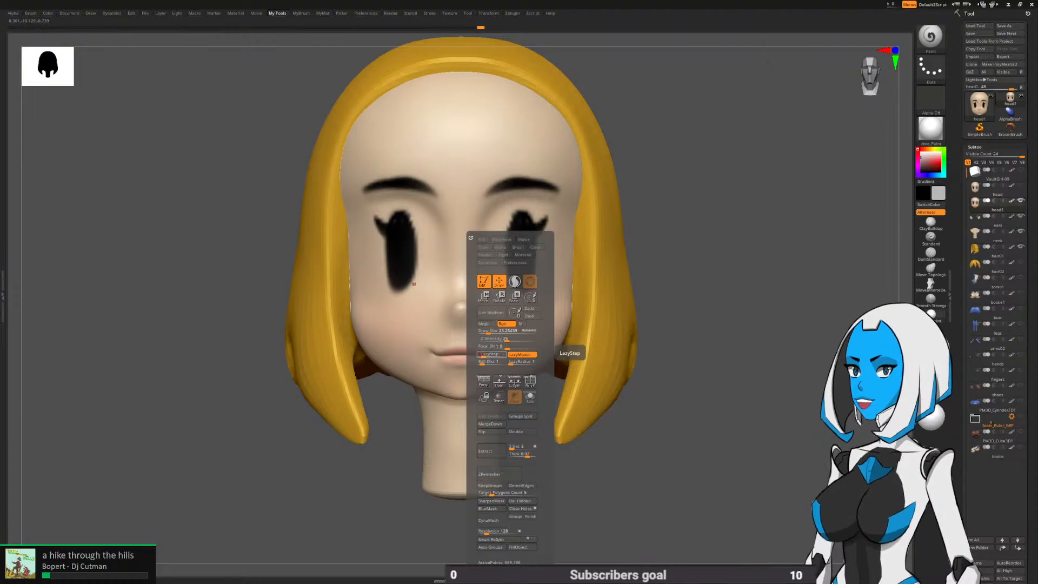
pyautogui.press('Return')
pyautogui.keyDown('ctrl'); pyautogui.moveTo(544, 223); pyautogui.dragTo(532, 227, button='right'); pyautogui.keyUp('ctrl')
pyautogui.press('space')
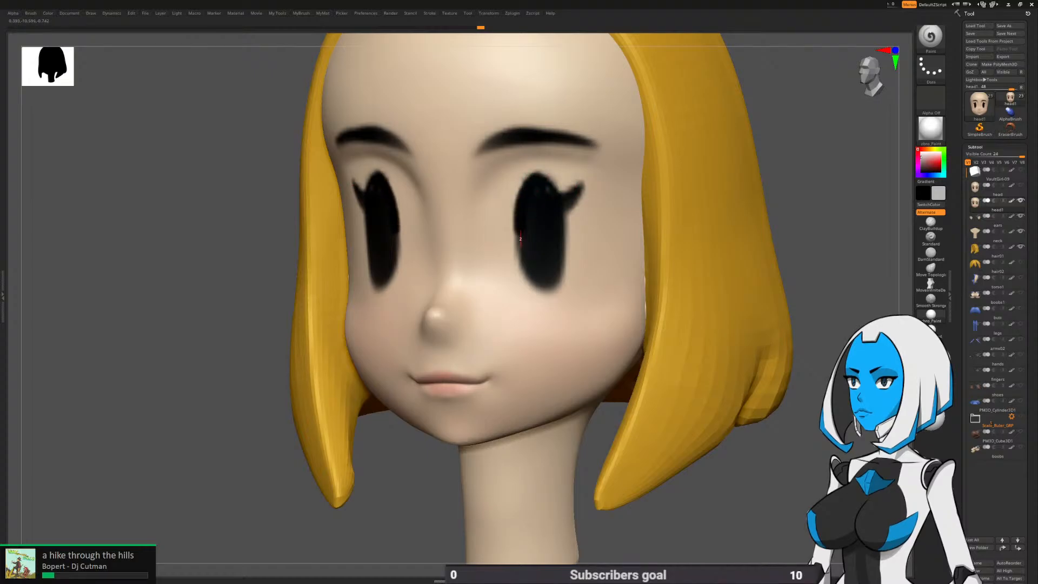
pyautogui.moveTo(543, 292); pyautogui.dragTo(560, 278)
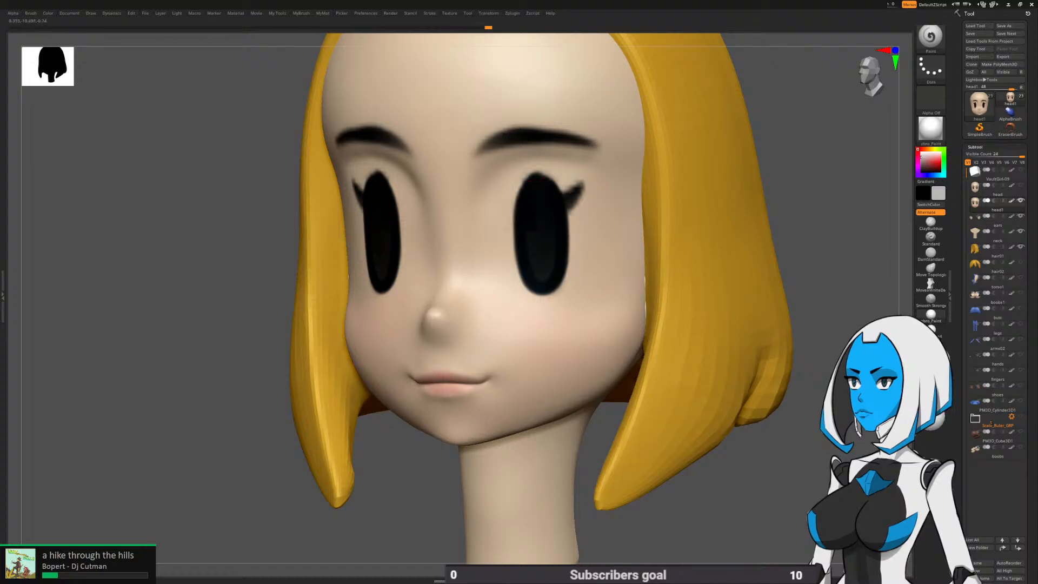
# Sharpen the outer eyelashes with a smaller black Paint brush and clean their edges with sampled skin colour
pyautogui.keyDown('ctrl'); pyautogui.moveTo(581, 213); pyautogui.dragTo(575, 287, button='right'); pyautogui.keyUp('ctrl')
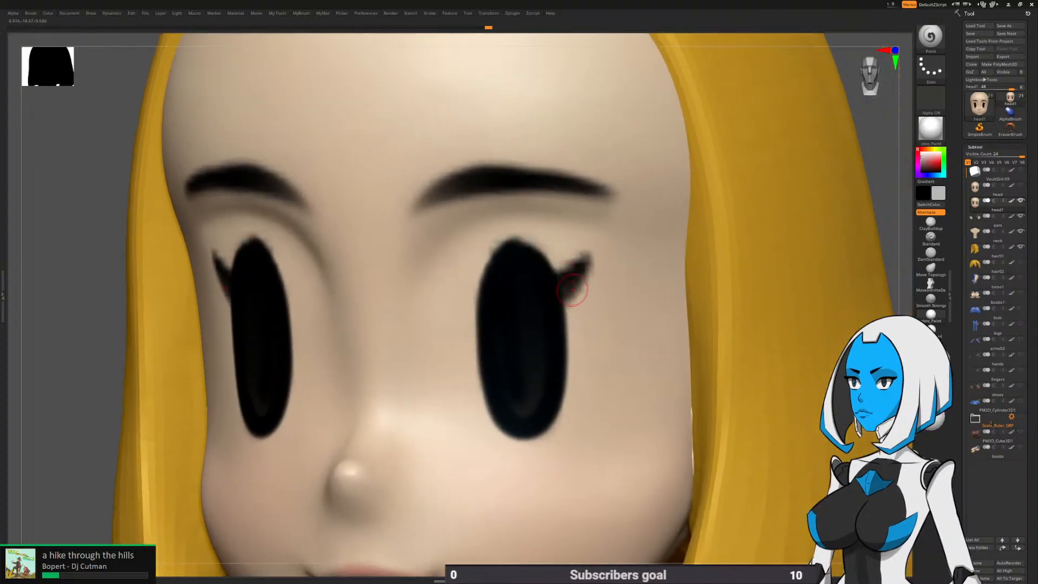
pyautogui.press('space')
pyautogui.moveTo(550, 331); pyautogui.dragTo(547, 331)
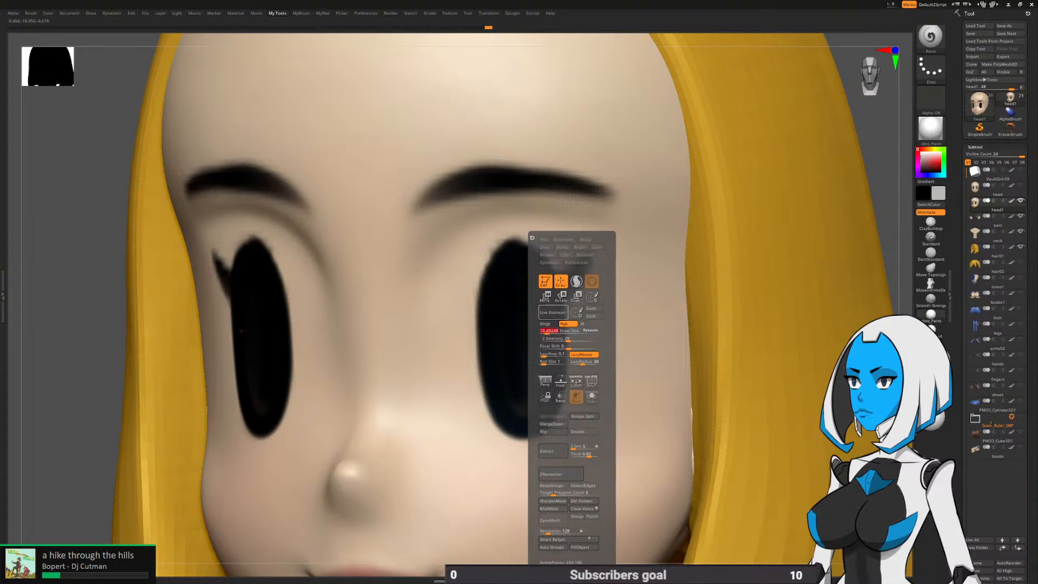
pyautogui.moveTo(579, 261)
pyautogui.mouseDown()
pyautogui.moveTo(544, 283)
pyautogui.moveTo(558, 306)
pyautogui.mouseUp()
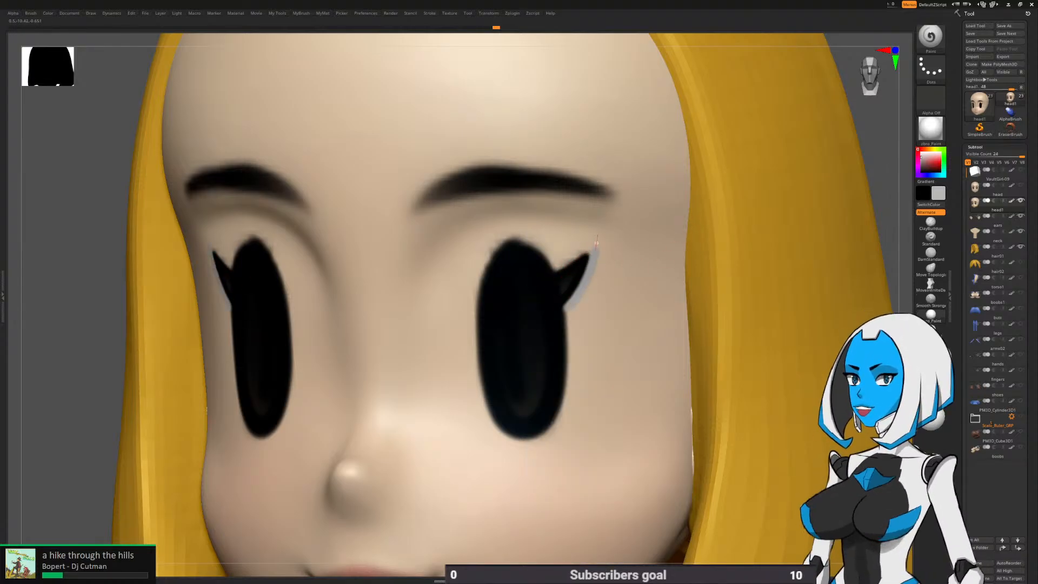
pyautogui.press('c')
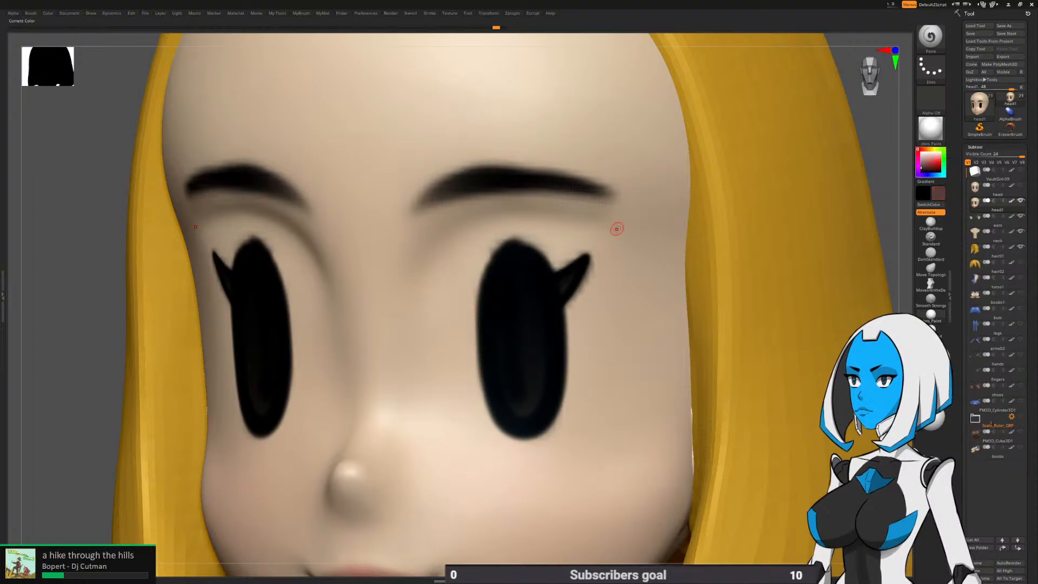
pyautogui.moveTo(582, 288); pyautogui.dragTo(596, 260)
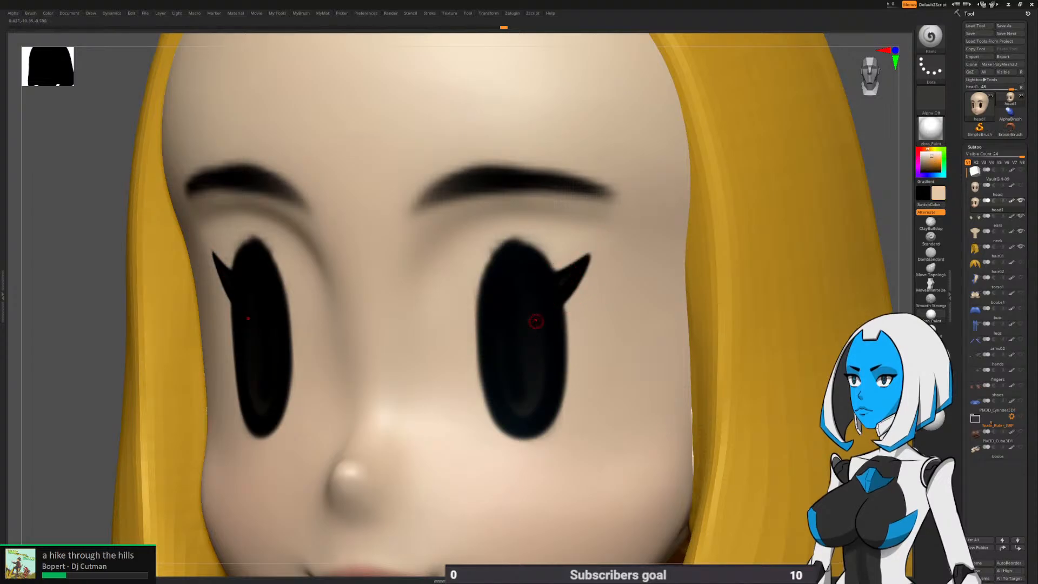
# Fill the inside of both eyes with solid black and clean up the upper and side outlines of the ovals
pyautogui.press('space')
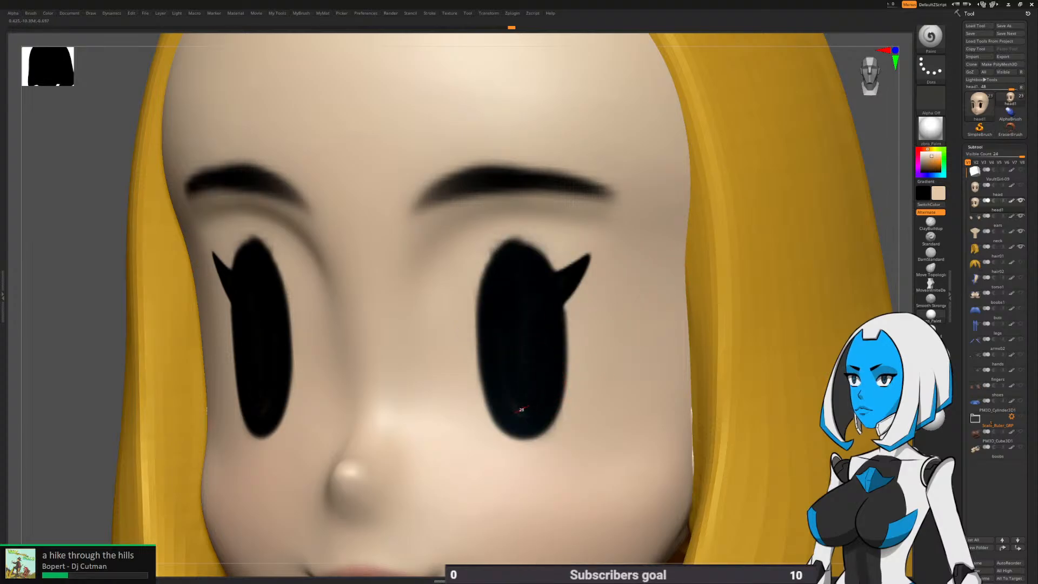
pyautogui.moveTo(477, 325); pyautogui.dragTo(491, 237)
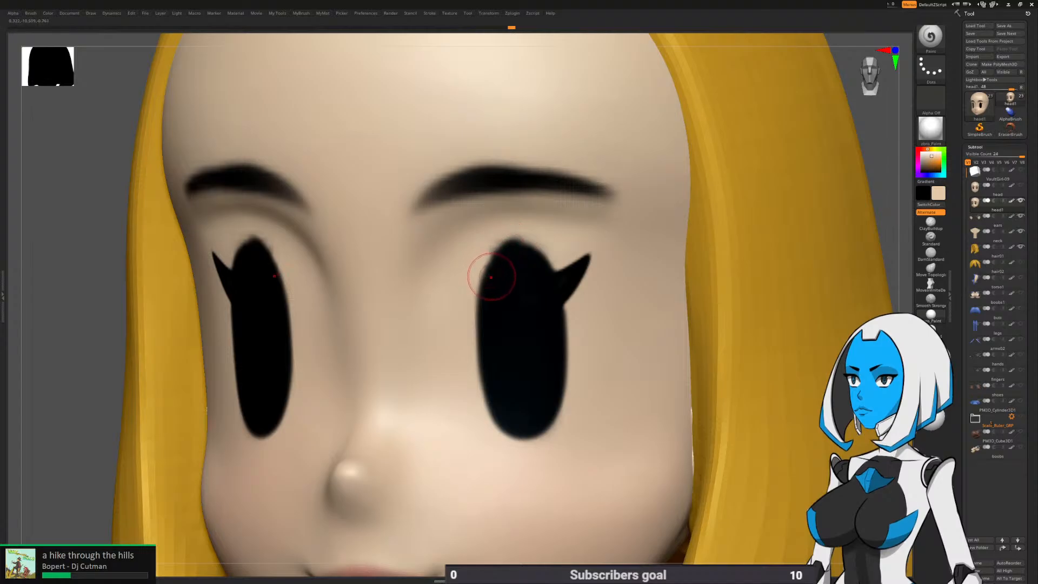
pyautogui.press('space')
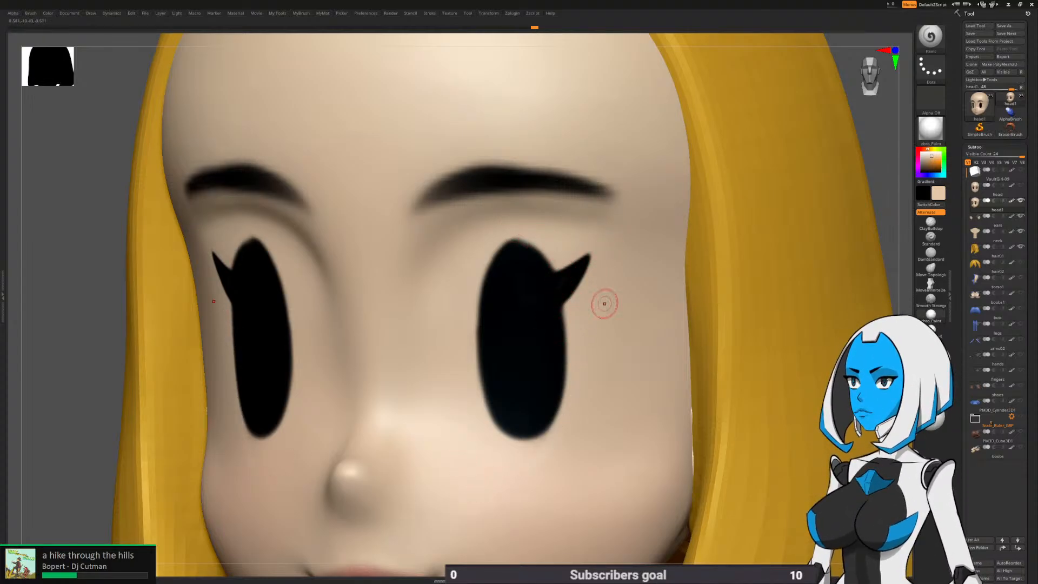
# Repaint the eyebrows in solid black with sharp ends, adjusting the draw size to clean up their edges
pyautogui.keyDown('alt'); pyautogui.moveTo(484, 229); pyautogui.dragTo(504, 279, button='right'); pyautogui.keyUp('alt')
pyautogui.press('space')
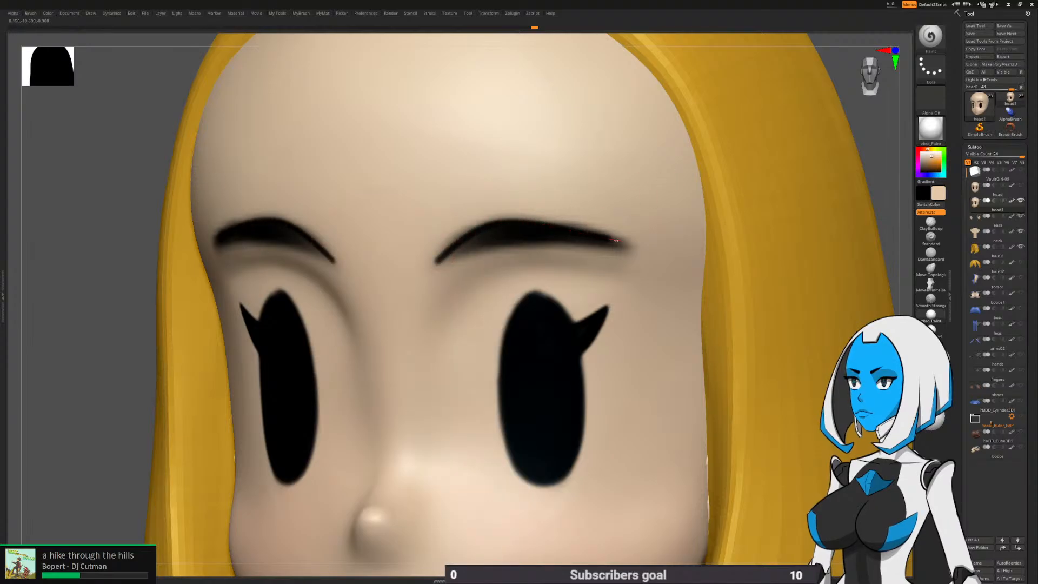
pyautogui.moveTo(446, 260)
pyautogui.mouseDown()
pyautogui.moveTo(581, 247)
pyautogui.moveTo(466, 253)
pyautogui.mouseUp()
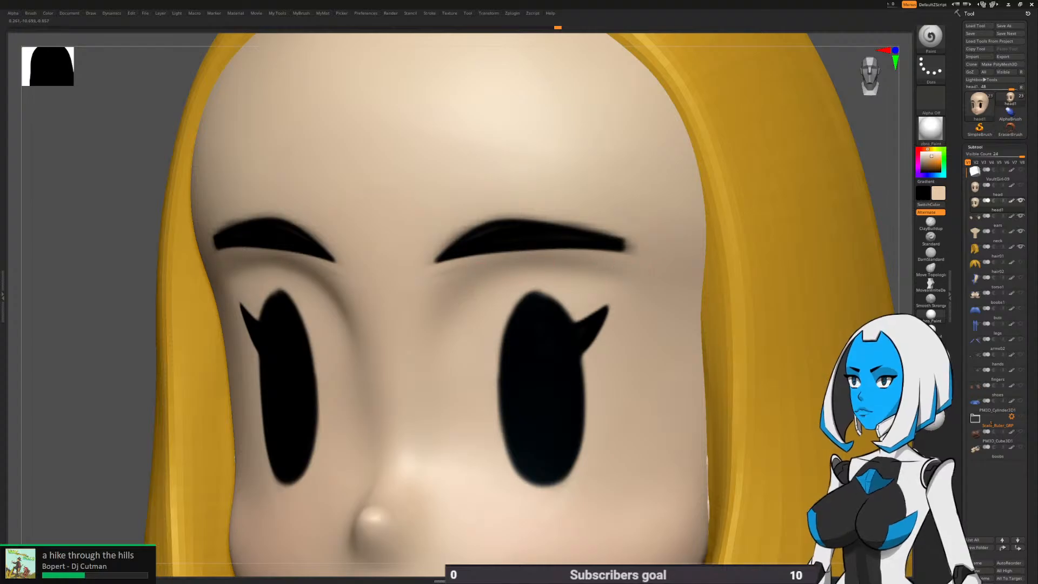
pyautogui.press('space')
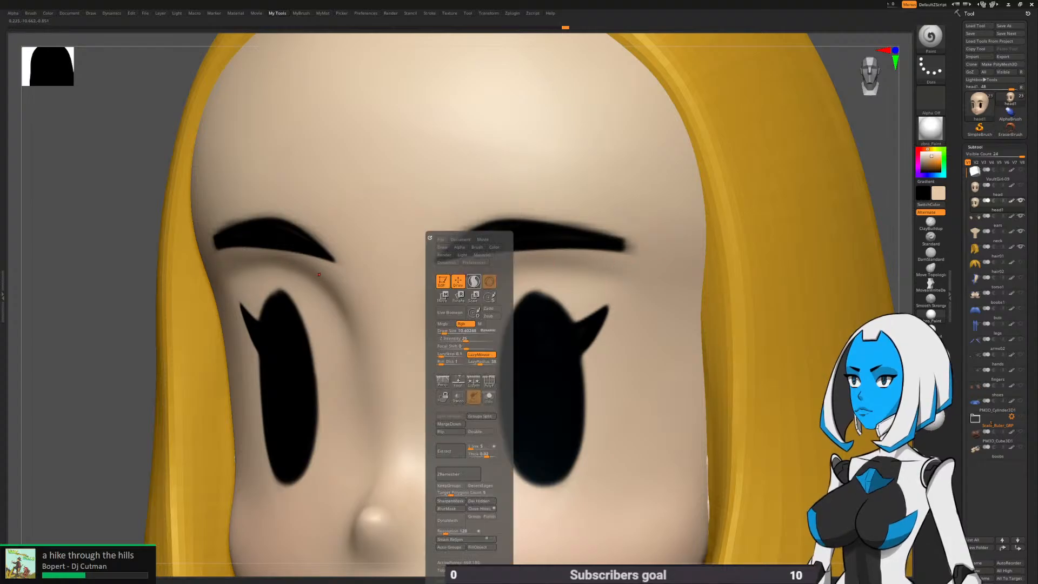
pyautogui.moveTo(444, 332); pyautogui.dragTo(448, 331)
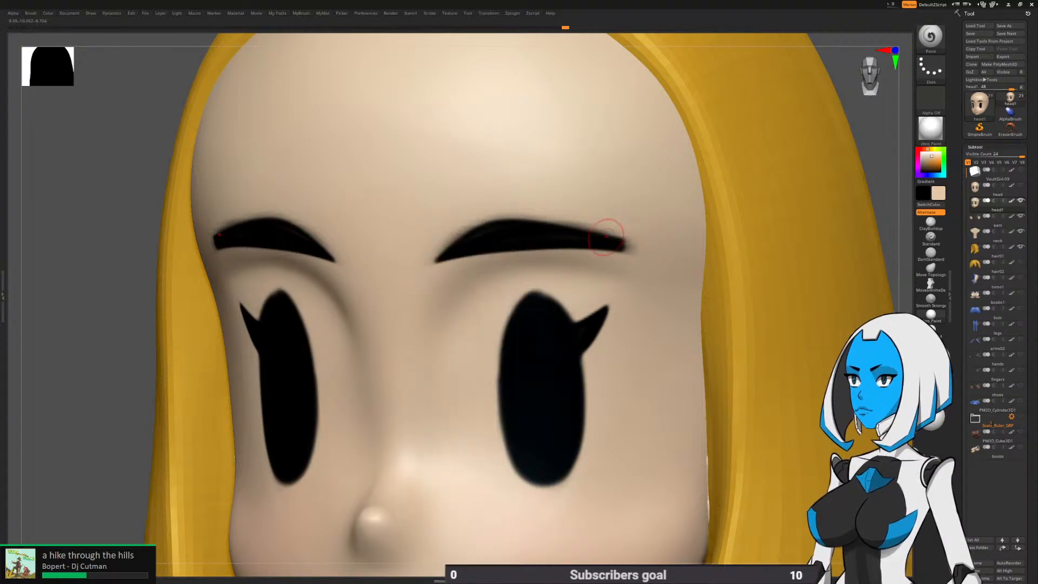
pyautogui.press('ctrl')
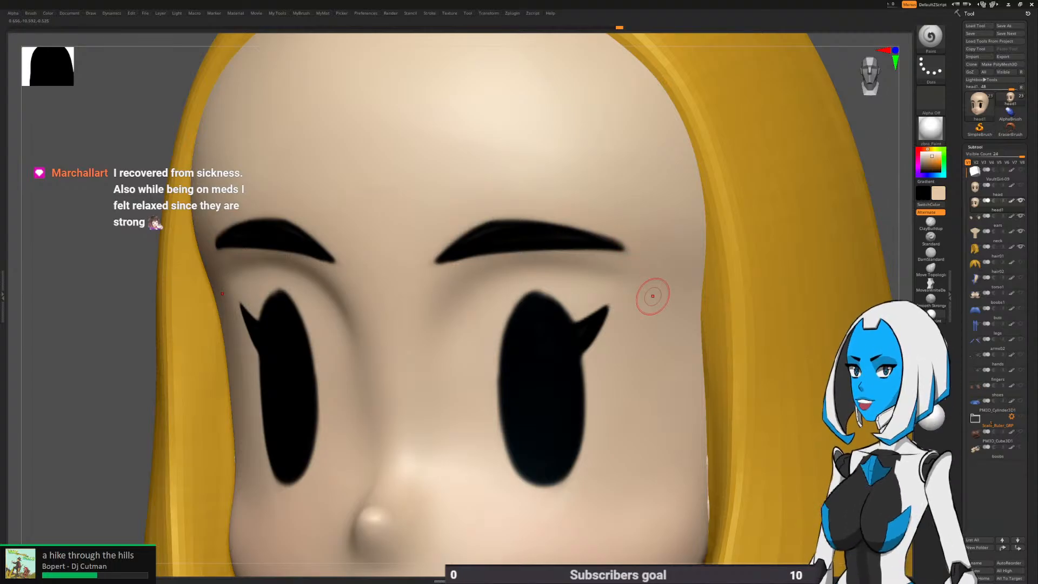
# Trim and smooth the upper edges of both eyebrows with a smaller skin-coloured Paint brush on head1
pyautogui.keyDown('ctrl'); pyautogui.moveTo(583, 246); pyautogui.dragTo(561, 464, button='right'); pyautogui.keyUp('ctrl')
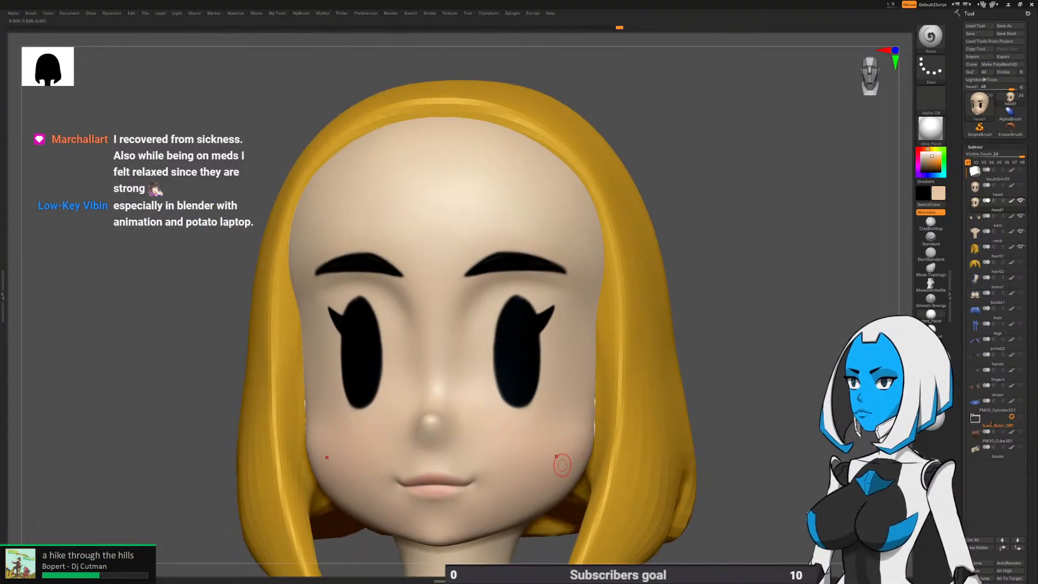
pyautogui.scroll(3, 563, 465)
pyautogui.moveTo(563, 465)
pyautogui.keyDown('ctrl'); pyautogui.mouseDown(button='right')
pyautogui.moveTo(532, 294)
pyautogui.moveTo(438, 291)
pyautogui.moveTo(529, 300)
pyautogui.mouseUp(button='right'); pyautogui.keyUp('ctrl')
pyautogui.press('space')
pyautogui.moveTo(506, 331); pyautogui.dragTo(503, 332)
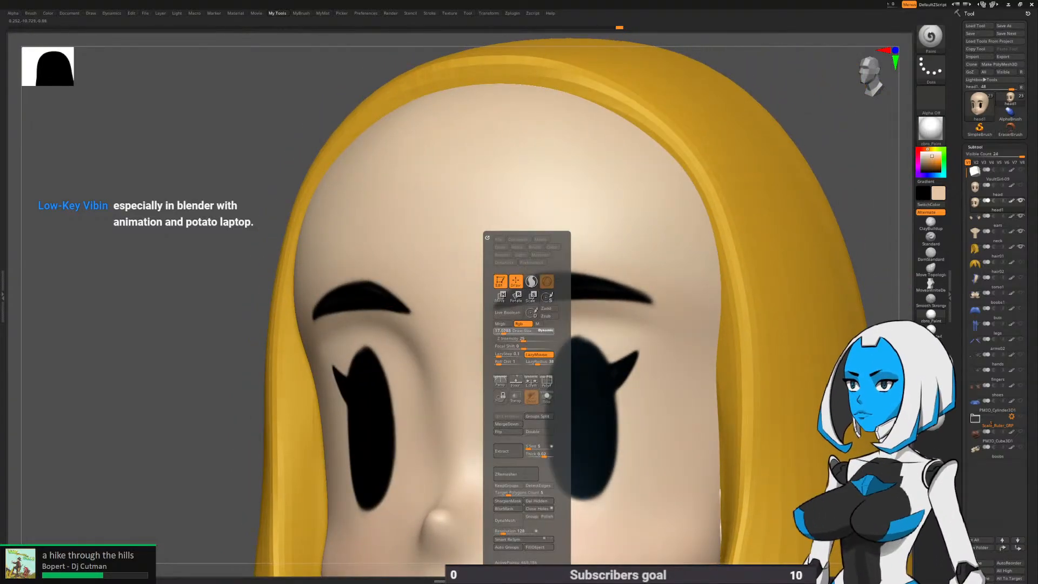
pyautogui.press('space')
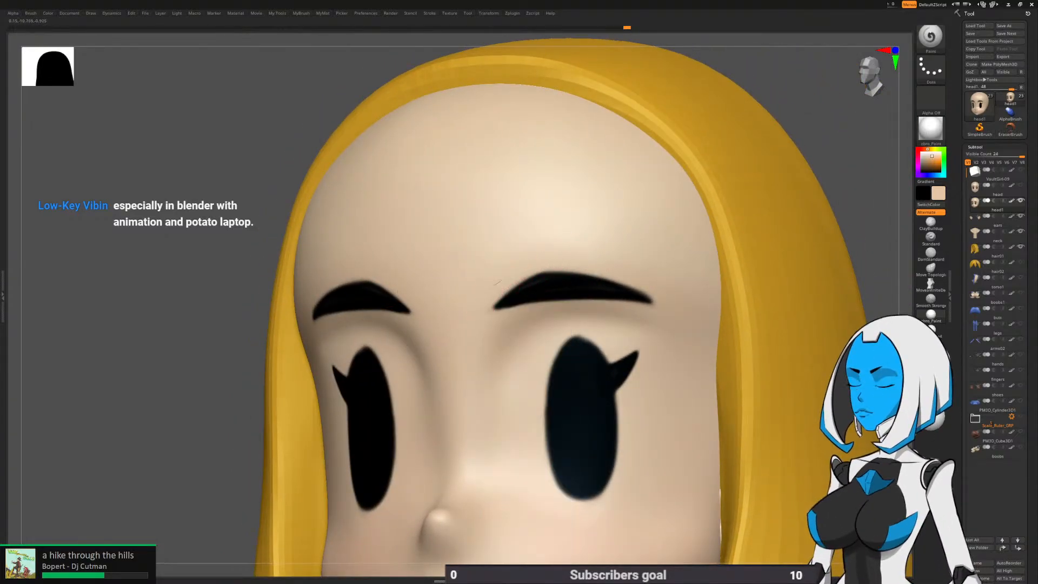
pyautogui.moveTo(496, 283)
pyautogui.mouseDown()
pyautogui.moveTo(615, 282)
pyautogui.moveTo(685, 302)
pyautogui.mouseUp()
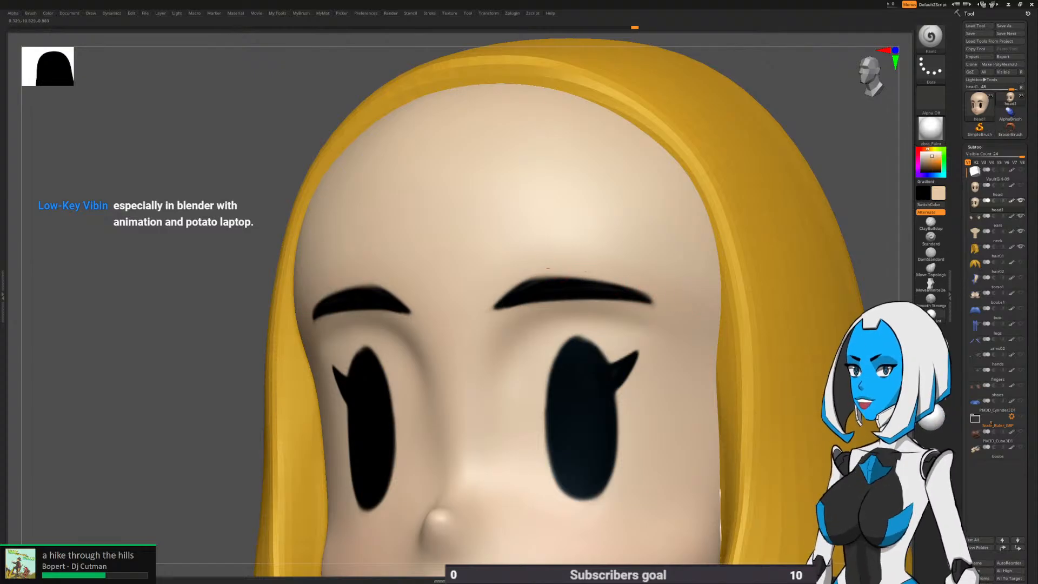
pyautogui.moveTo(562, 271); pyautogui.dragTo(716, 310)
pyautogui.moveTo(596, 306)
pyautogui.mouseDown(button='right')
pyautogui.moveTo(619, 307)
pyautogui.moveTo(562, 302)
pyautogui.moveTo(504, 320)
pyautogui.mouseUp(button='right')
pyautogui.moveTo(473, 327); pyautogui.dragTo(511, 314)
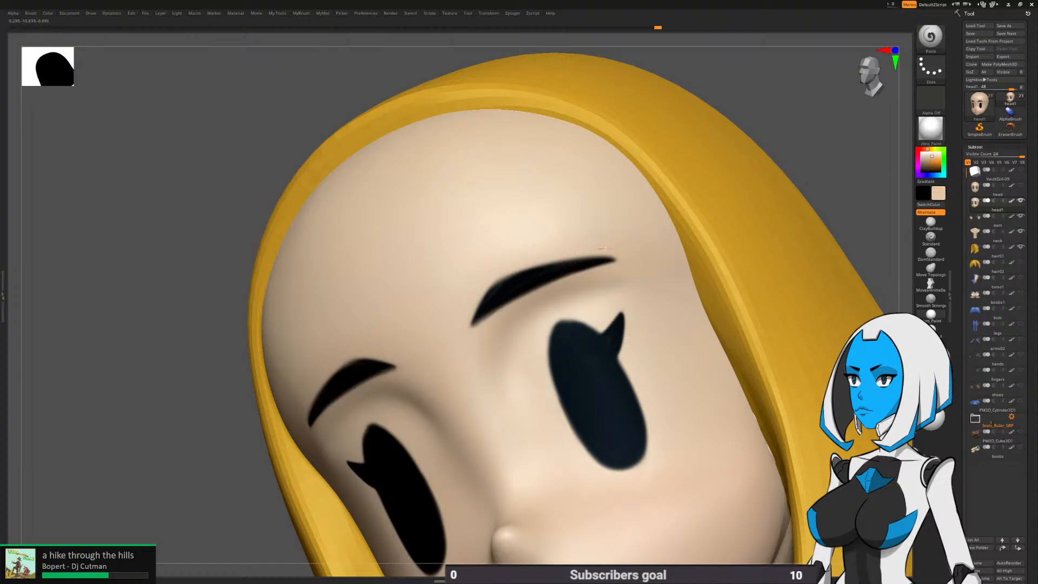
# Show the hair02 bangs again and view the whole head from the front
pyautogui.keyDown('ctrl'); pyautogui.moveTo(687, 273); pyautogui.dragTo(576, 412, button='right'); pyautogui.keyUp('ctrl')
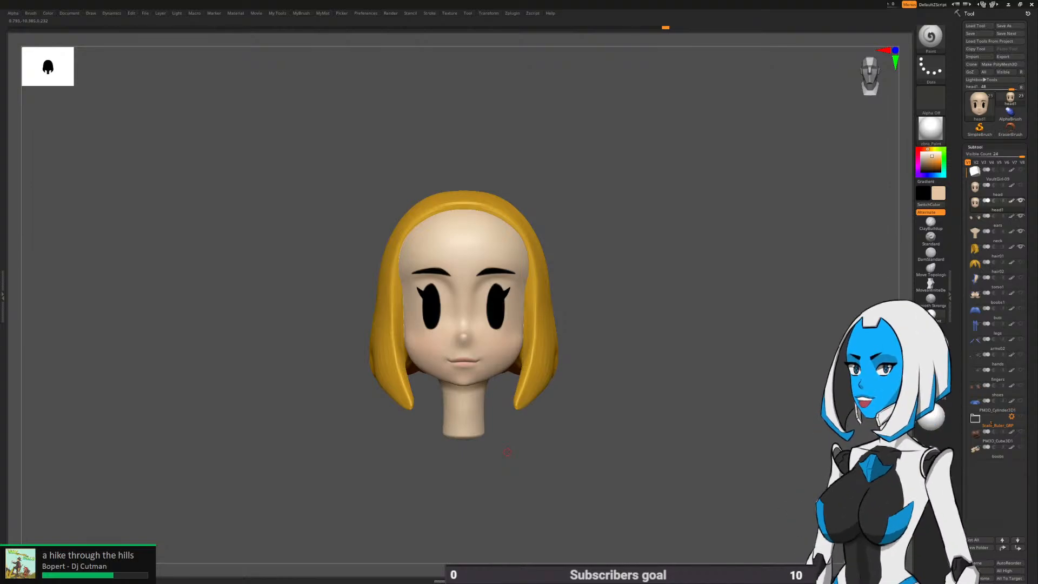
pyautogui.keyDown('ctrl'); pyautogui.moveTo(507, 452); pyautogui.dragTo(657, 377, button='right'); pyautogui.keyUp('ctrl')
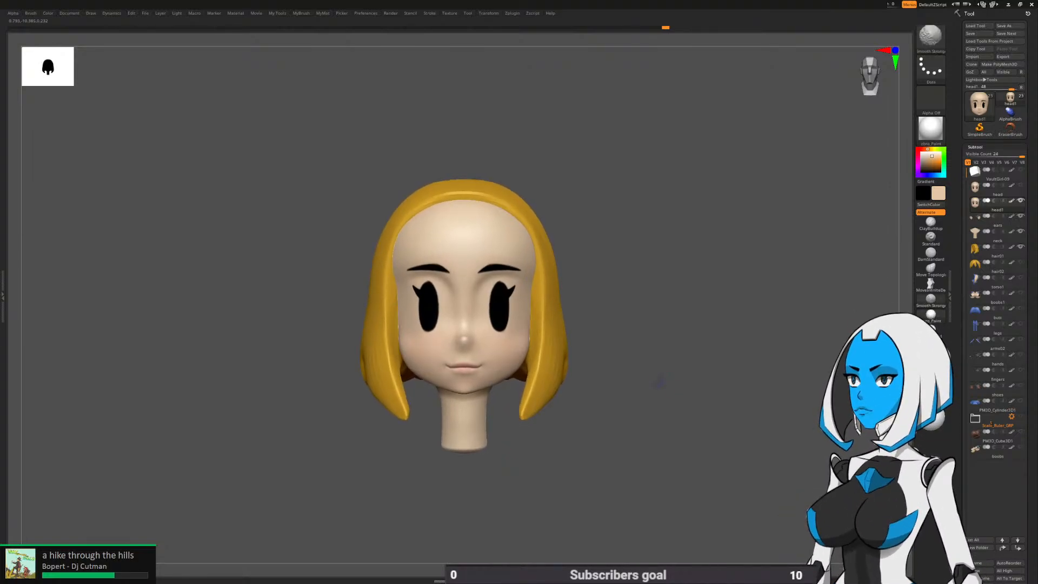
pyautogui.click(1021, 262)
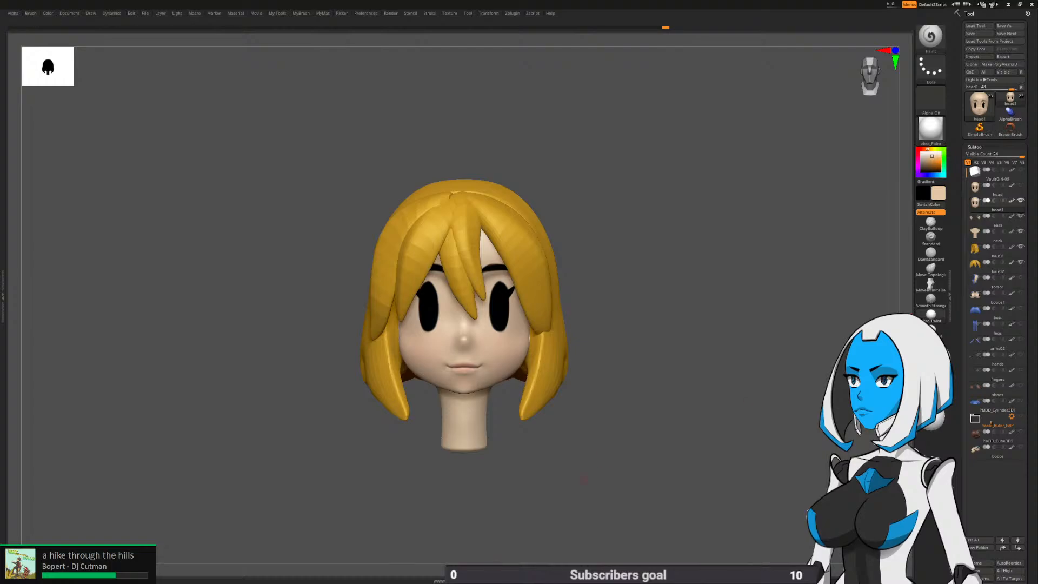
pyautogui.keyDown('alt'); pyautogui.moveTo(576, 414); pyautogui.dragTo(579, 392, button='right'); pyautogui.keyUp('alt')
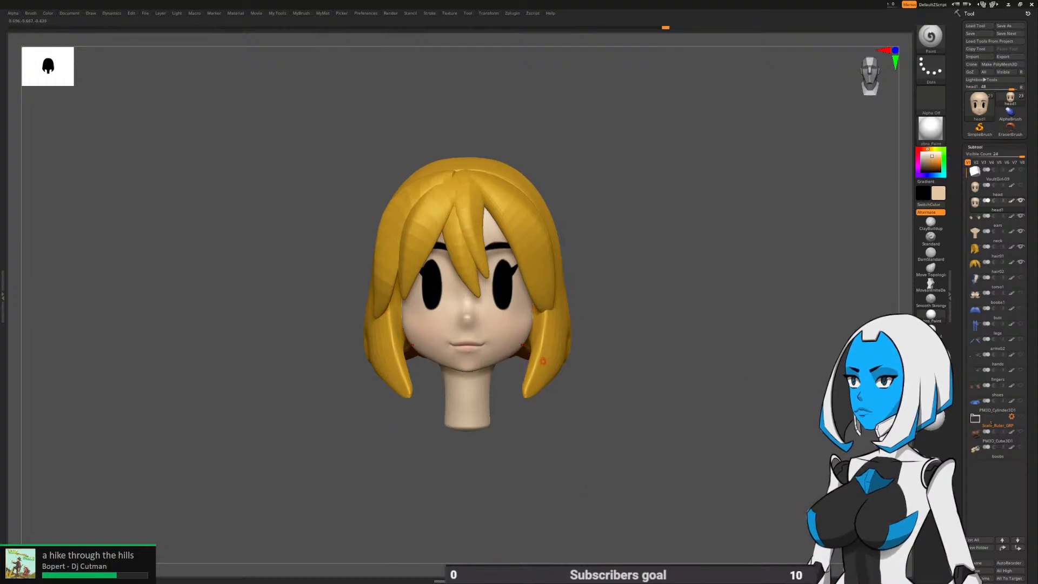
# Adjust the lower tips of the front side strands on hair01 with the Move brush, varying the draw size
pyautogui.press('space')
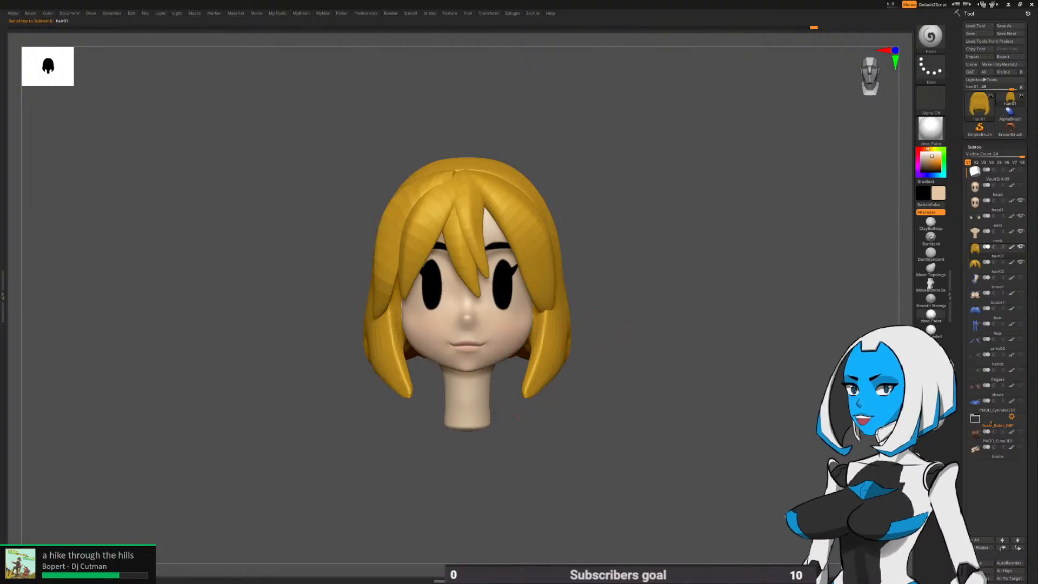
pyautogui.press('b')
pyautogui.click(520, 345)
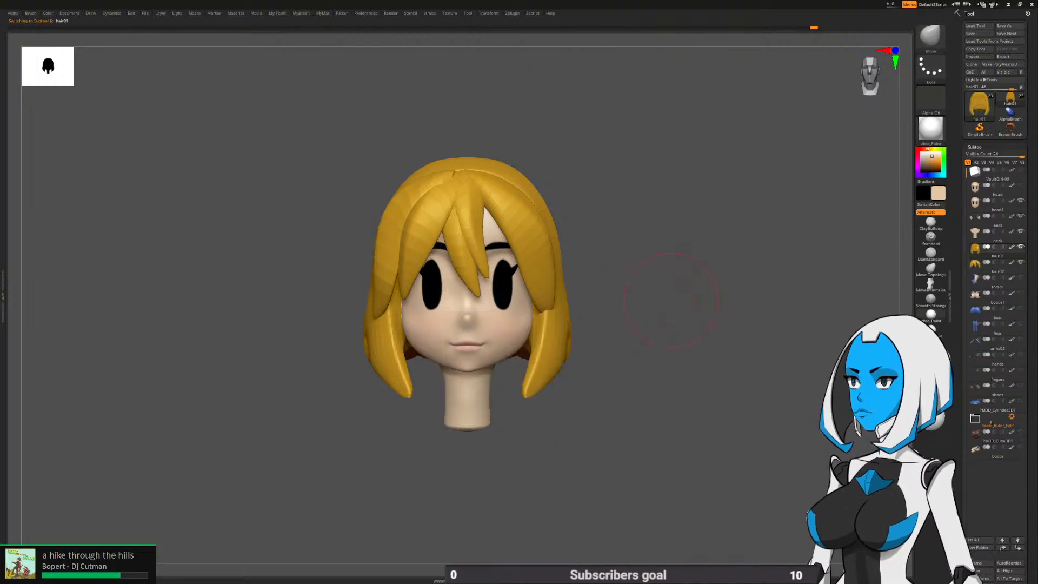
pyautogui.press('space')
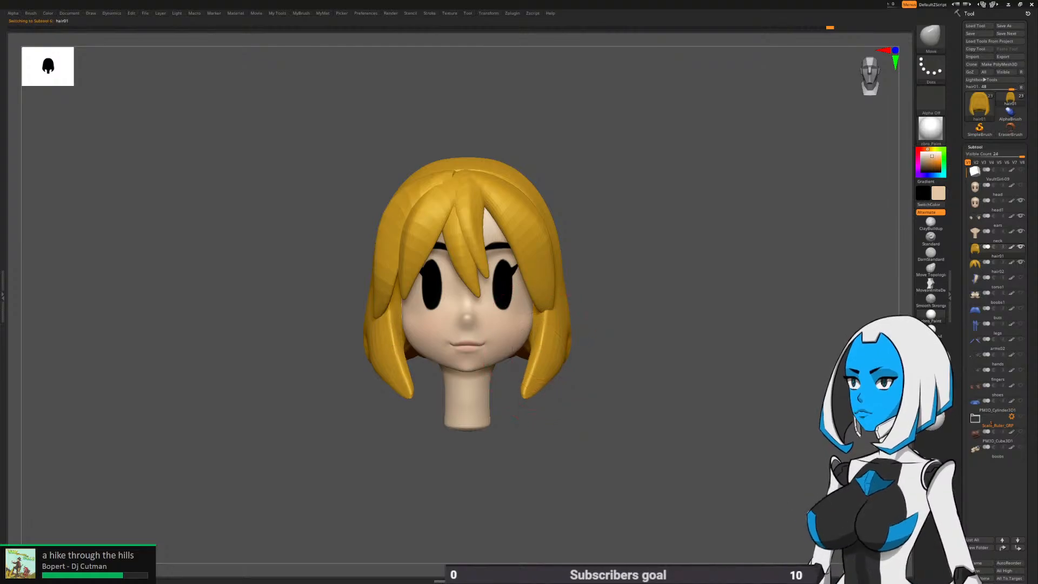
pyautogui.moveTo(646, 378)
pyautogui.mouseDown()
pyautogui.moveTo(612, 382)
pyautogui.moveTo(646, 378)
pyautogui.mouseUp()
pyautogui.keyDown('alt'); pyautogui.moveTo(646, 378); pyautogui.dragTo(650, 345); pyautogui.keyUp('alt')
pyautogui.keyDown('ctrl'); pyautogui.moveTo(567, 318); pyautogui.dragTo(569, 318, button='right'); pyautogui.keyUp('ctrl')
pyautogui.press('space')
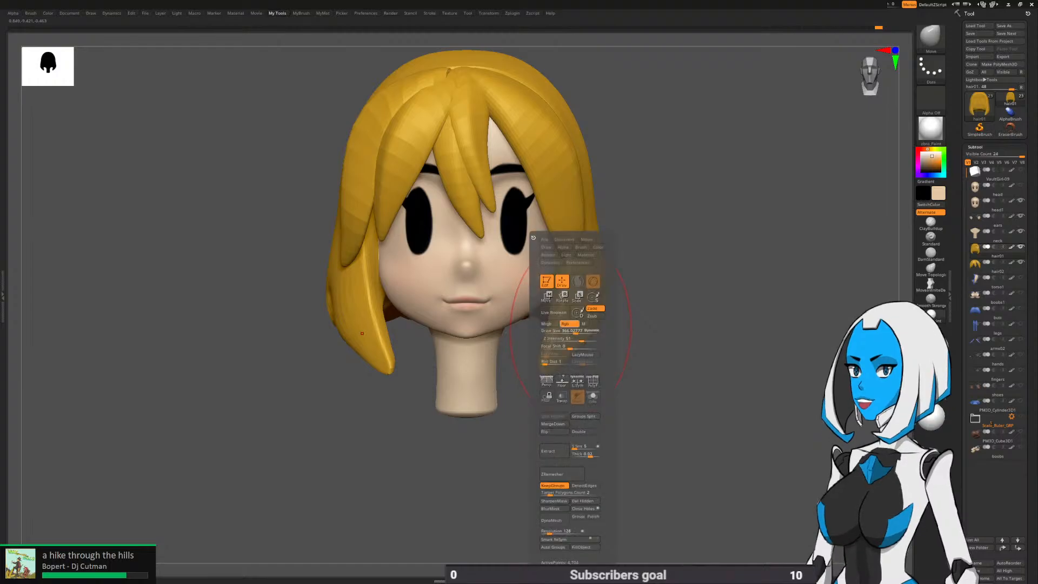
pyautogui.moveTo(421, 467)
pyautogui.mouseDown()
pyautogui.moveTo(535, 392)
pyautogui.moveTo(532, 370)
pyautogui.mouseUp()
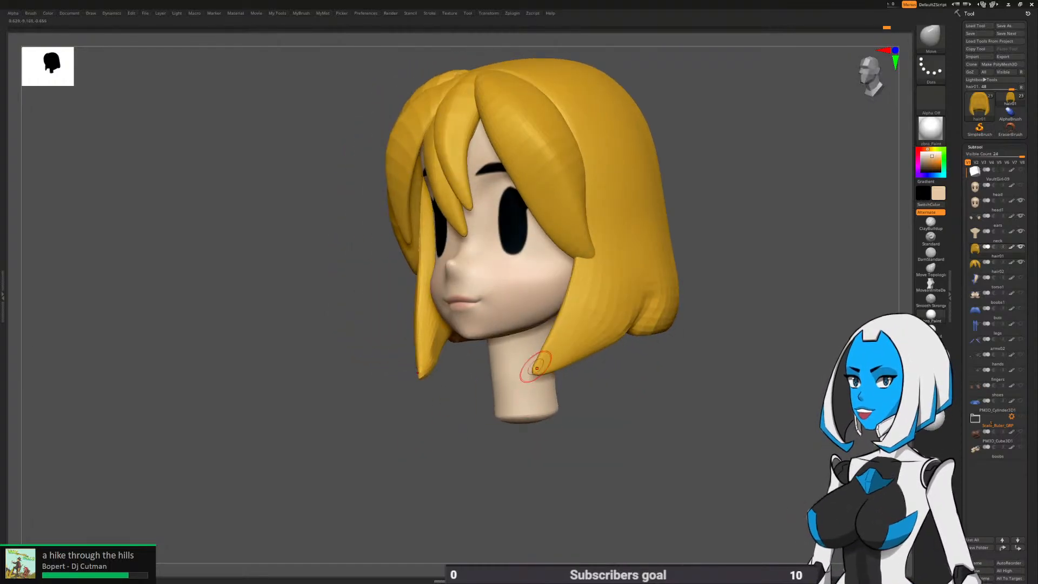
pyautogui.moveTo(595, 399)
pyautogui.keyDown('shift'); pyautogui.mouseDown()
pyautogui.moveTo(630, 341)
pyautogui.moveTo(636, 363)
pyautogui.mouseUp(); pyautogui.keyUp('shift')
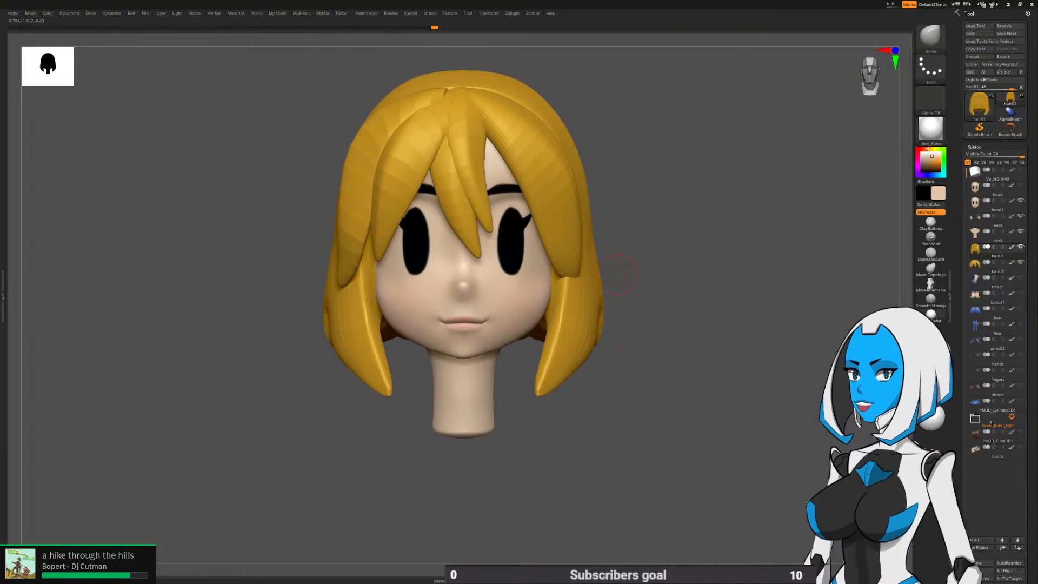
# Mask all of hair02 except the large side lock over the character's left temple
pyautogui.press('space')
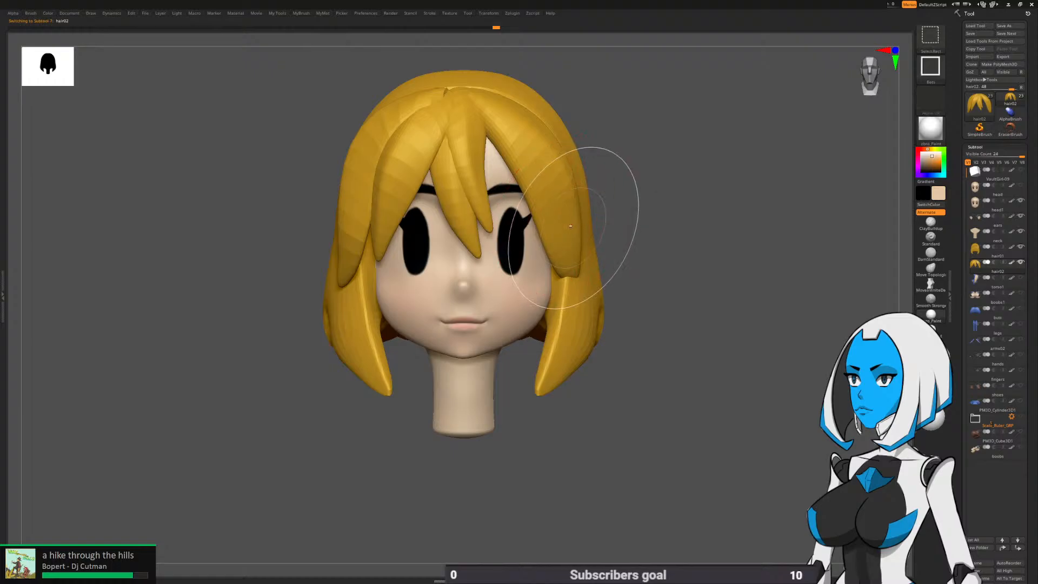
pyautogui.keyDown('ctrl'); pyautogui.keyDown('shift'); pyautogui.click(568, 226); pyautogui.keyUp('shift'); pyautogui.keyUp('ctrl')
pyautogui.keyDown('ctrl'); pyautogui.click(637, 222); pyautogui.keyUp('ctrl')
pyautogui.keyDown('ctrl'); pyautogui.keyDown('shift'); pyautogui.click(641, 222); pyautogui.keyUp('shift'); pyautogui.keyUp('ctrl')
pyautogui.hotkey('ctrl', 'i')
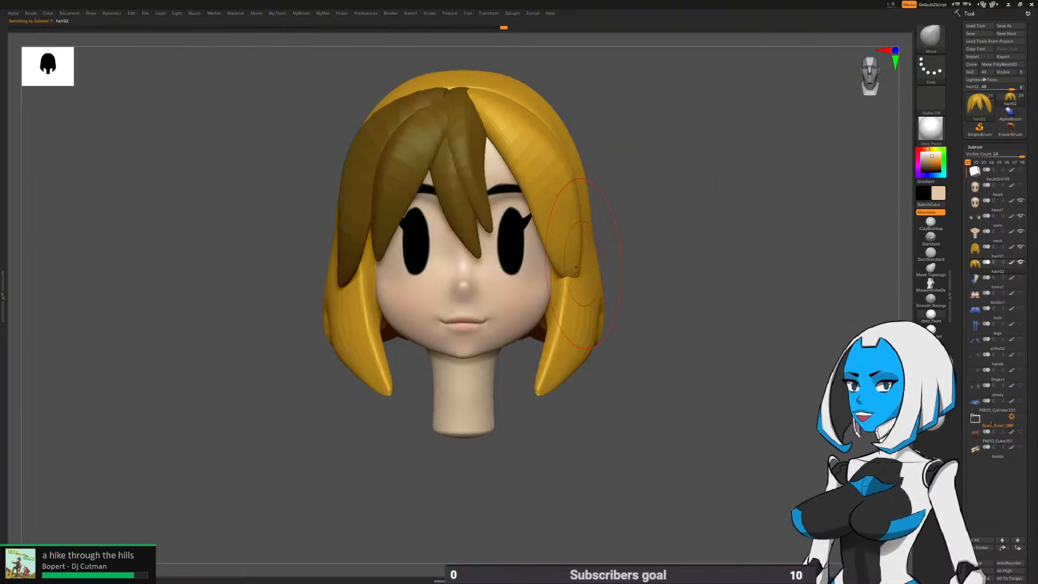
# Reshape the unmasked hair02 side lock with a large Move brush, fitting it against hair01 in front and side views
pyautogui.press('space')
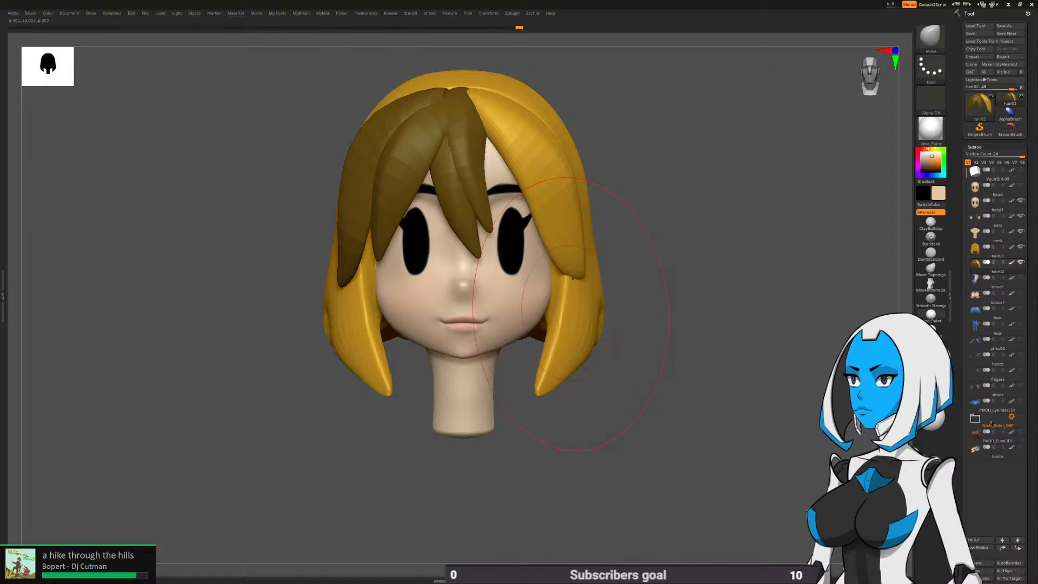
pyautogui.moveTo(681, 236); pyautogui.dragTo(433, 227)
pyautogui.moveTo(571, 205); pyautogui.dragTo(614, 197)
pyautogui.moveTo(571, 205); pyautogui.dragTo(665, 200, button='right')
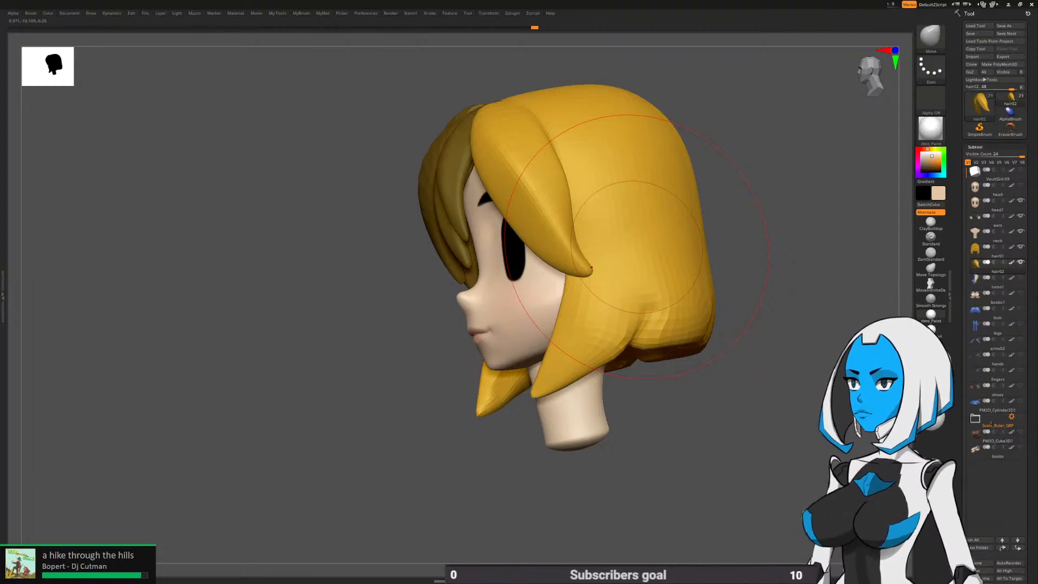
pyautogui.moveTo(703, 378); pyautogui.dragTo(833, 379)
pyautogui.moveTo(730, 346); pyautogui.dragTo(643, 338)
pyautogui.moveTo(543, 269); pyautogui.dragTo(535, 262)
pyautogui.moveTo(729, 259); pyautogui.dragTo(643, 254)
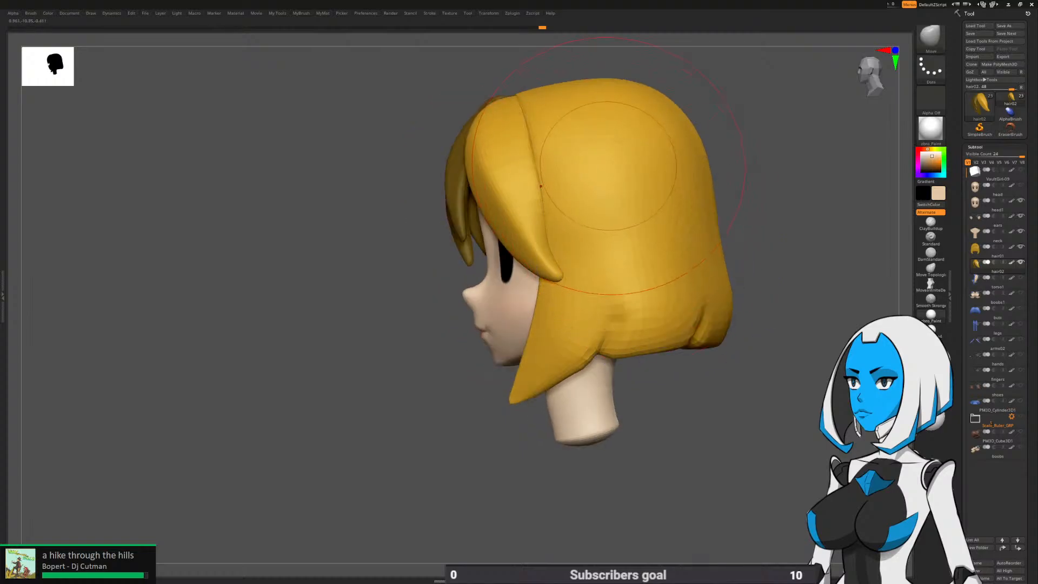
# Refine the rear edge and tip of the unmasked side lock in profile with the Move brush
pyautogui.keyDown('alt'); pyautogui.moveTo(588, 103); pyautogui.dragTo(565, 142, button='right'); pyautogui.keyUp('alt')
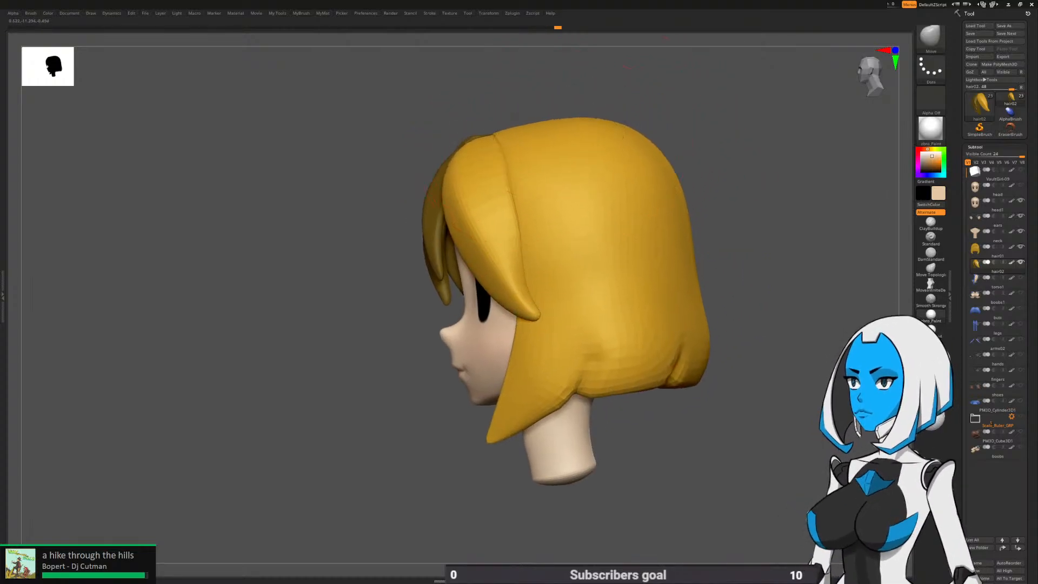
pyautogui.moveTo(573, 179); pyautogui.dragTo(579, 149, button='right')
pyautogui.moveTo(506, 163); pyautogui.dragTo(523, 249, button='right')
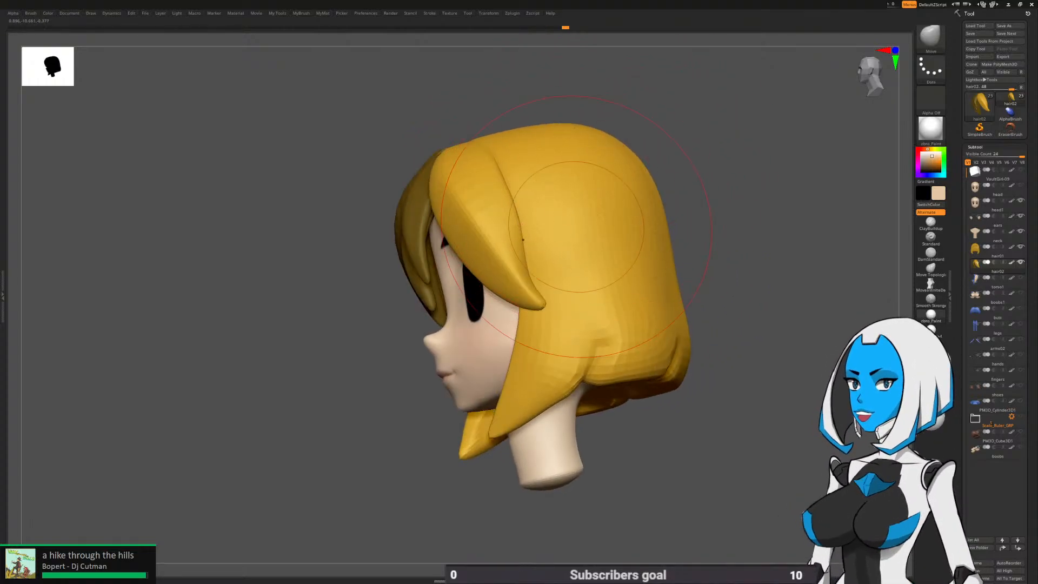
pyautogui.press('space')
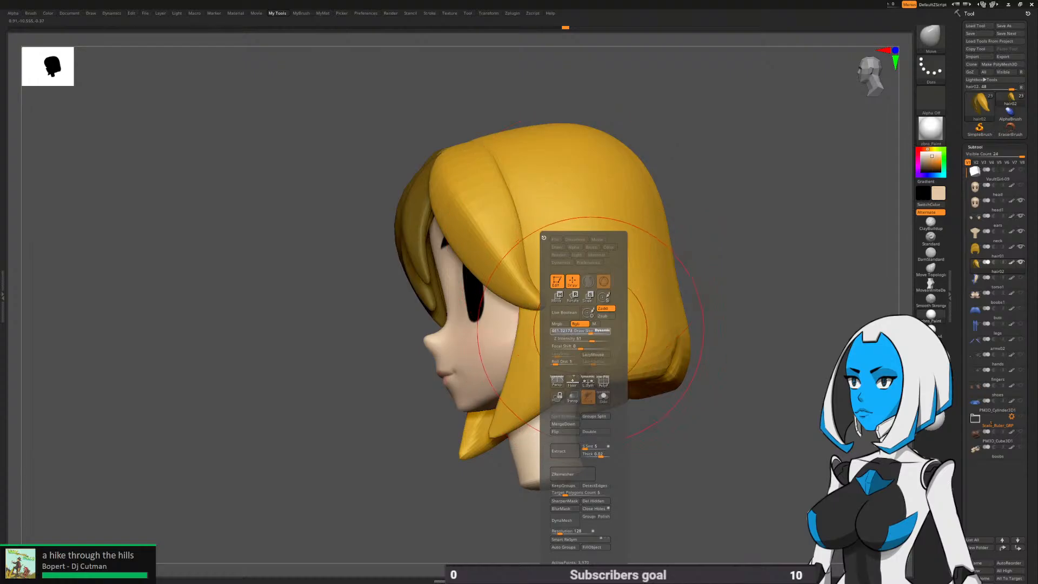
pyautogui.moveTo(765, 215); pyautogui.dragTo(672, 220, button='right')
pyautogui.moveTo(479, 298); pyautogui.dragTo(506, 303, button='right')
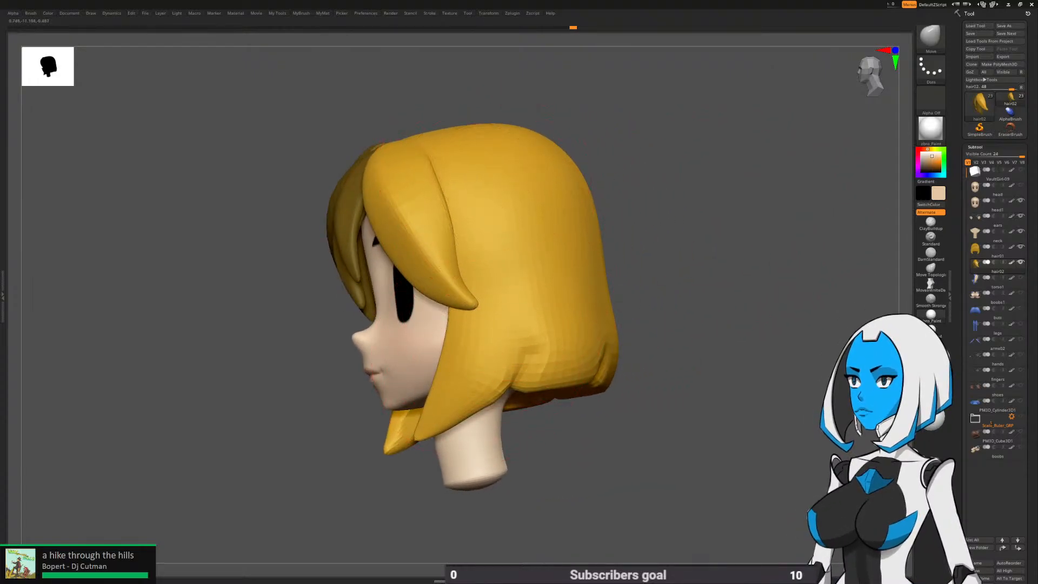
pyautogui.moveTo(373, 282); pyautogui.dragTo(508, 296, button='right')
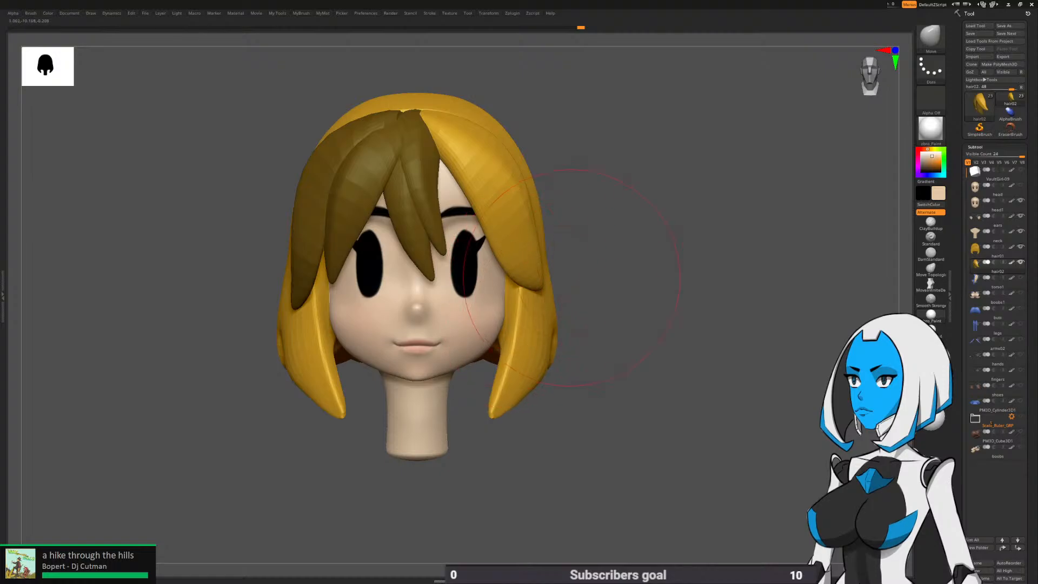
# Adjust the side lock's outer contour and its inner edge beside the forehead with the Move brush
pyautogui.moveTo(524, 289); pyautogui.dragTo(515, 263)
pyautogui.moveTo(517, 265); pyautogui.dragTo(466, 265, button='right')
pyautogui.moveTo(460, 206); pyautogui.dragTo(467, 199)
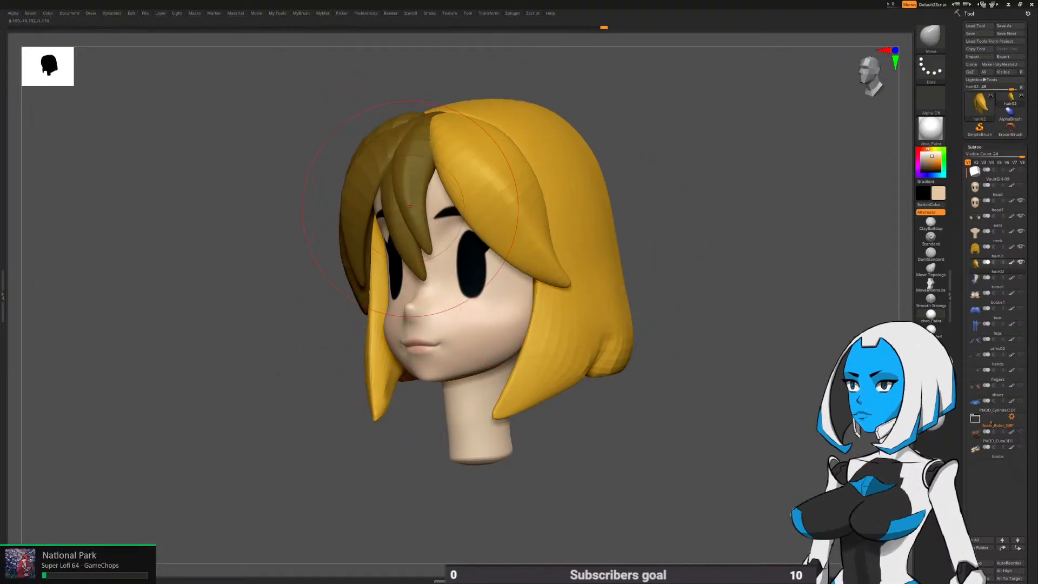
pyautogui.moveTo(401, 242); pyautogui.dragTo(445, 248, button='right')
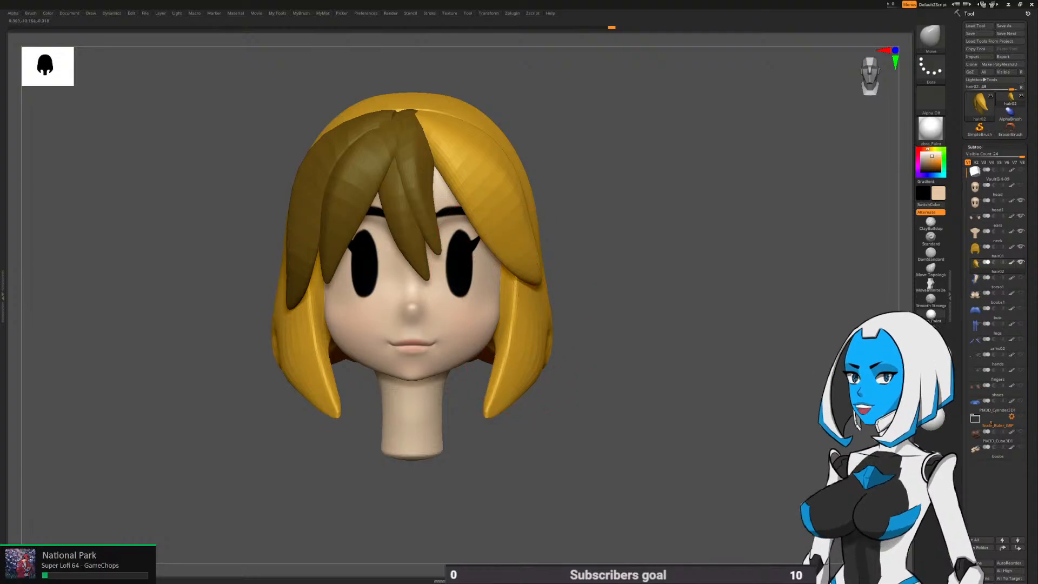
pyautogui.moveTo(532, 260); pyautogui.dragTo(536, 257)
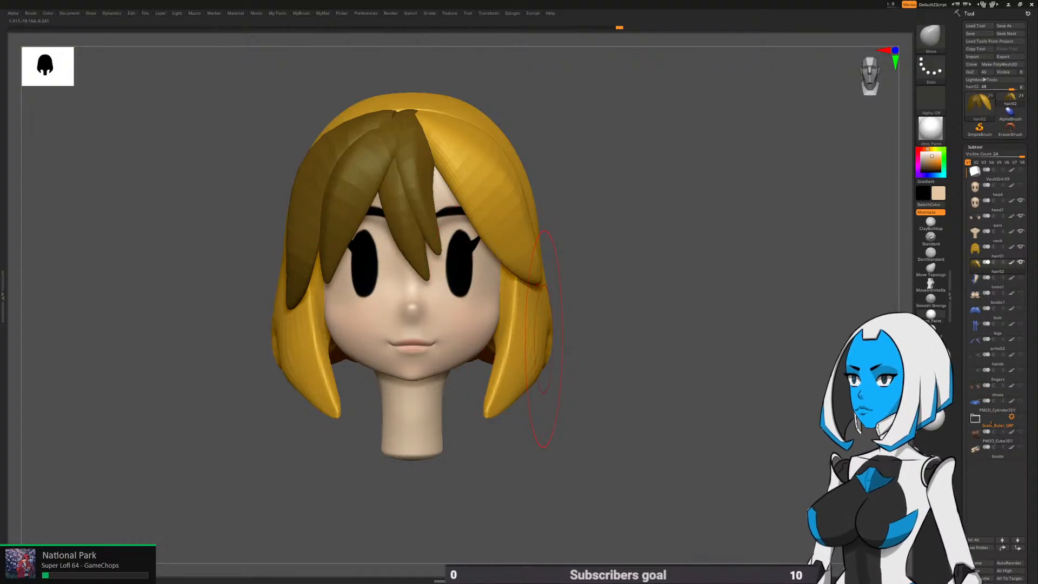
# Clear the mask on hair02 and recentre the head in front view
pyautogui.keyDown('alt'); pyautogui.moveTo(594, 407); pyautogui.dragTo(641, 385, button='right'); pyautogui.keyUp('alt')
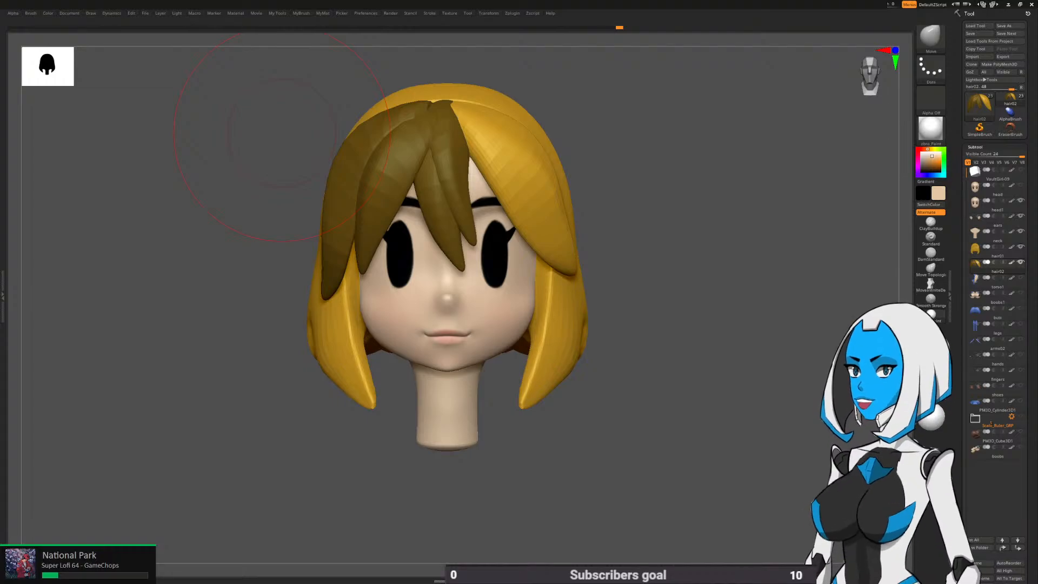
pyautogui.moveTo(282, 133); pyautogui.dragTo(277, 133)
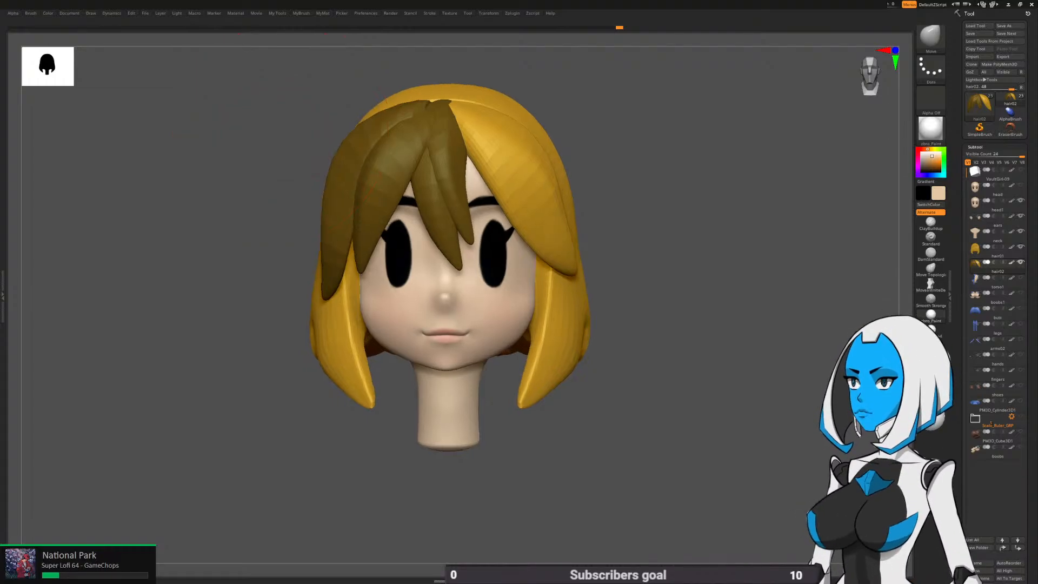
pyautogui.keyDown('alt'); pyautogui.moveTo(626, 331); pyautogui.dragTo(670, 374); pyautogui.keyUp('alt')
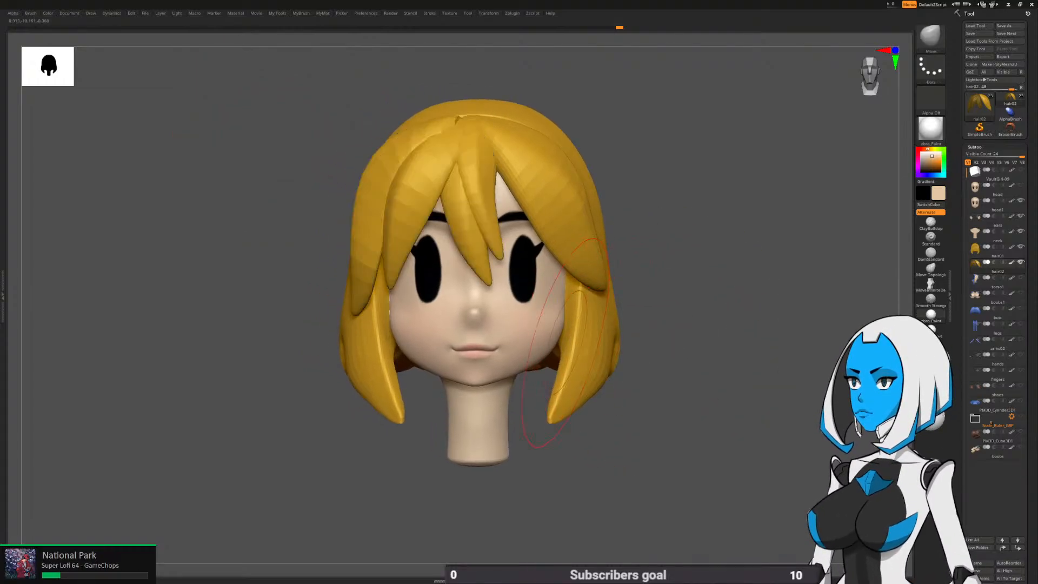
# Select the Paint brush for head1, choose a light pink colour and adjust the brush's RGB intensity
pyautogui.click(930, 40)
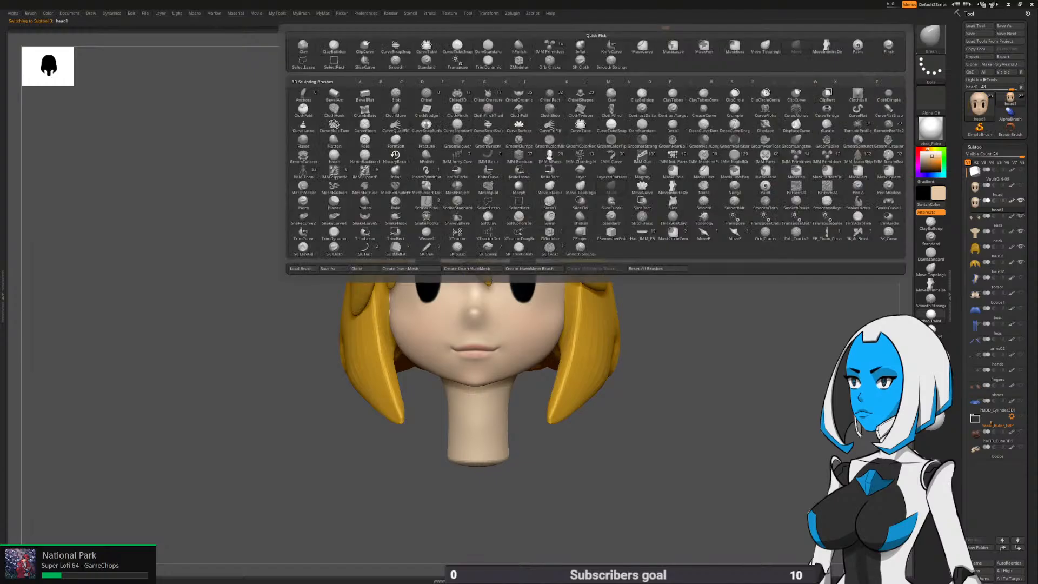
pyautogui.click(931, 40)
pyautogui.click(765, 186)
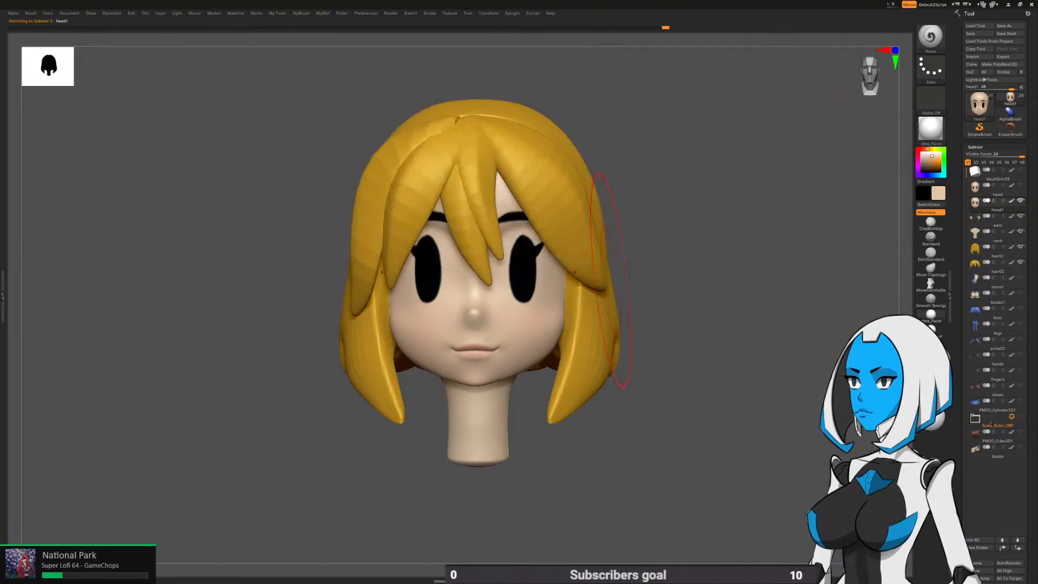
pyautogui.press('space')
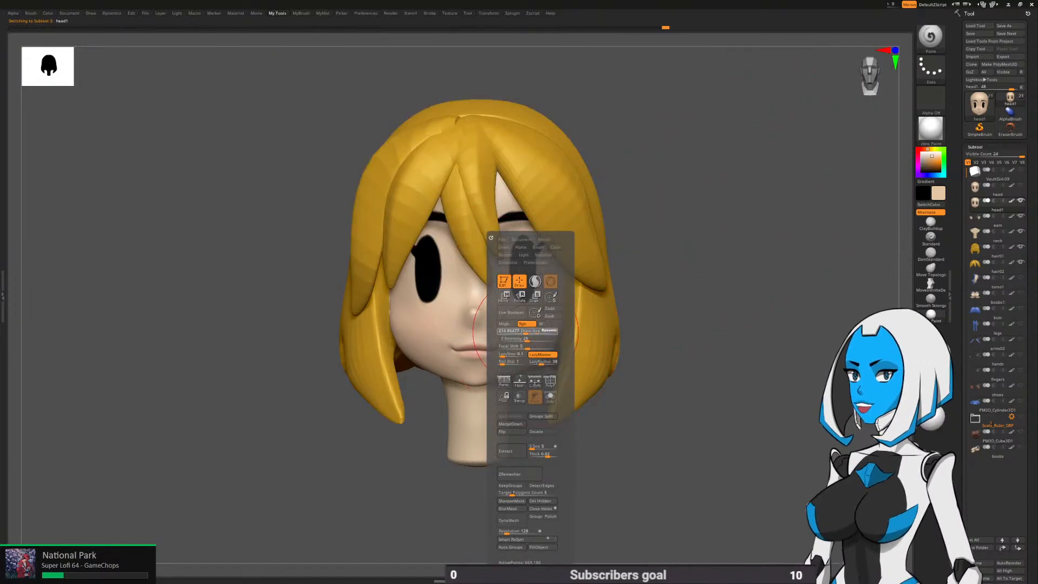
pyautogui.rightClick(648, 248)
pyautogui.click(531, 259)
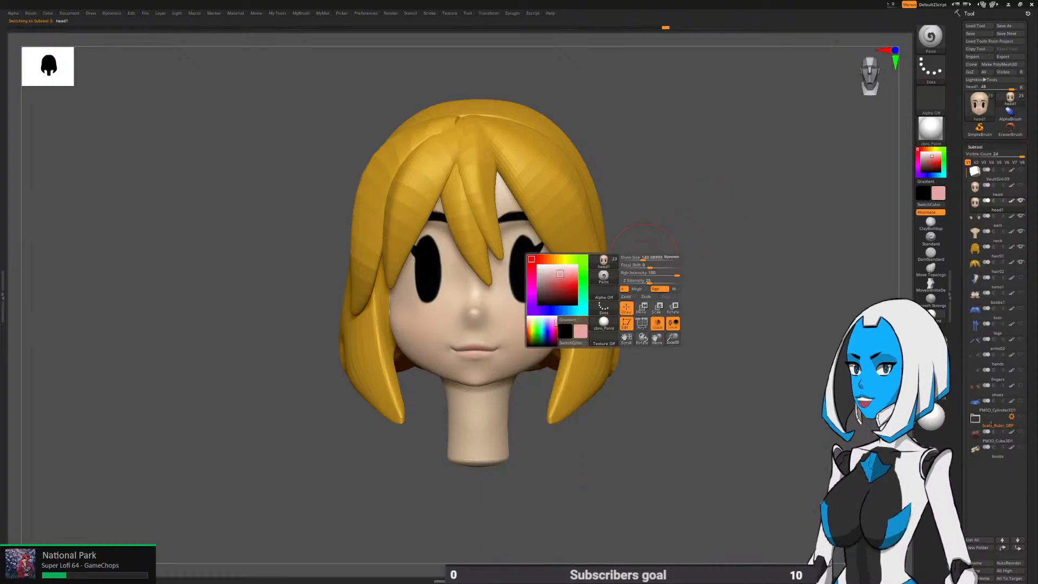
pyautogui.rightClick(604, 297)
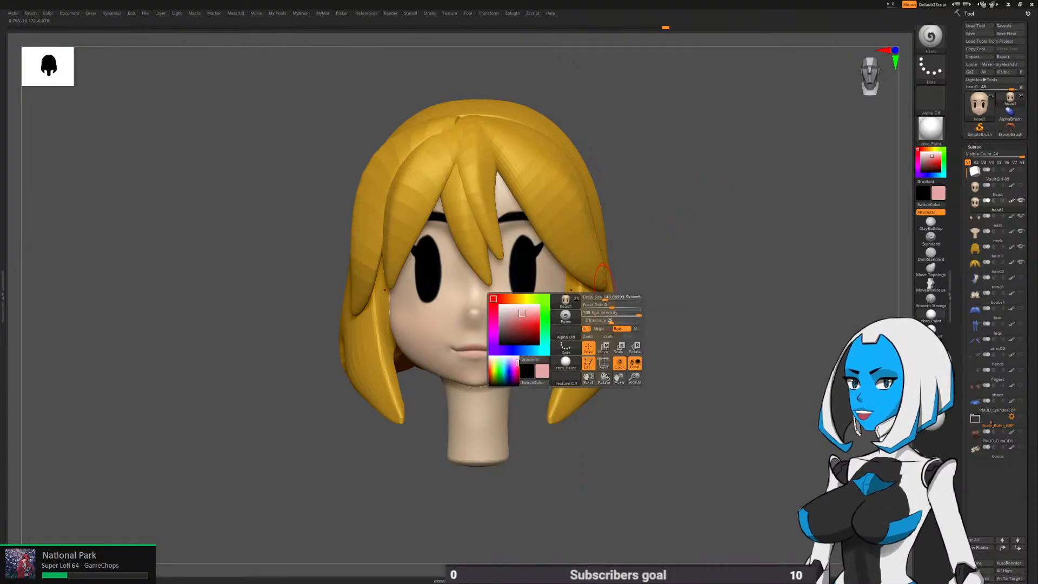
pyautogui.click(614, 313)
# Paint soft pink blush symmetrically on both cheeks of head1, adjusting the brush settings for the strokes
pyautogui.keyDown('ctrl'); pyautogui.moveTo(528, 326); pyautogui.dragTo(550, 326, button='right'); pyautogui.keyUp('ctrl')
pyautogui.rightClick(548, 325)
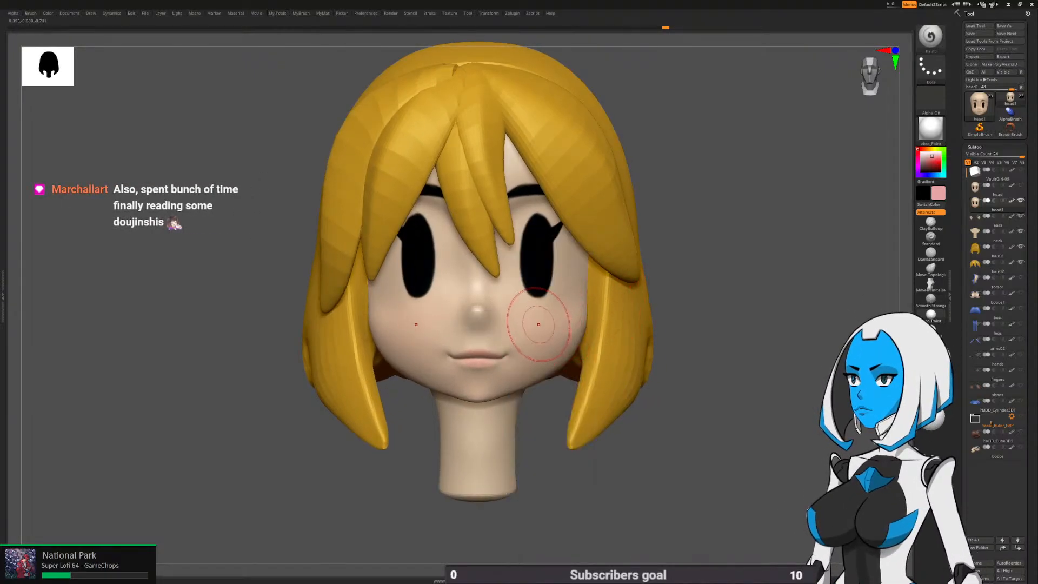
pyautogui.rightClick(557, 321)
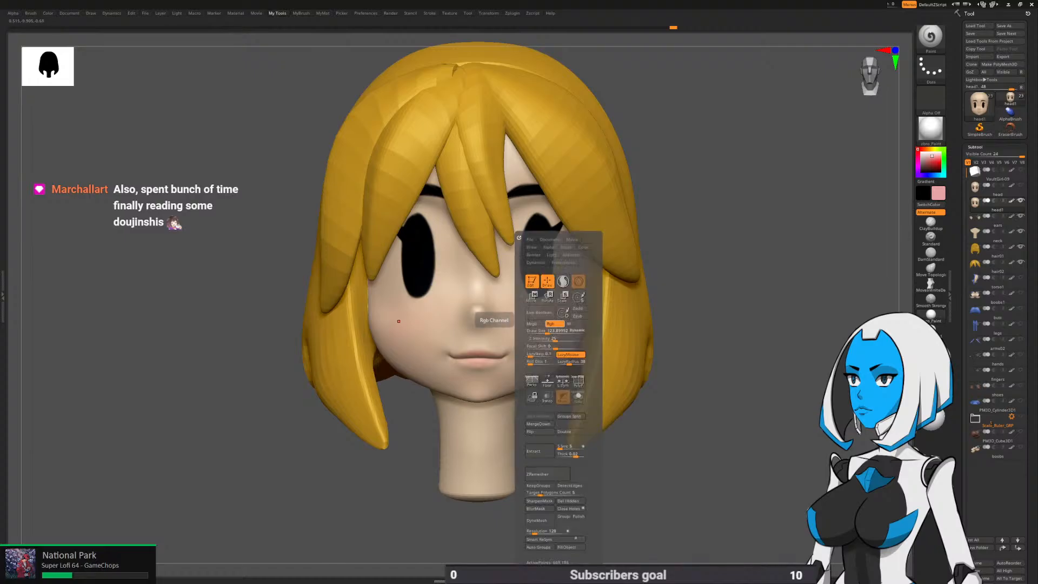
pyautogui.click(554, 313)
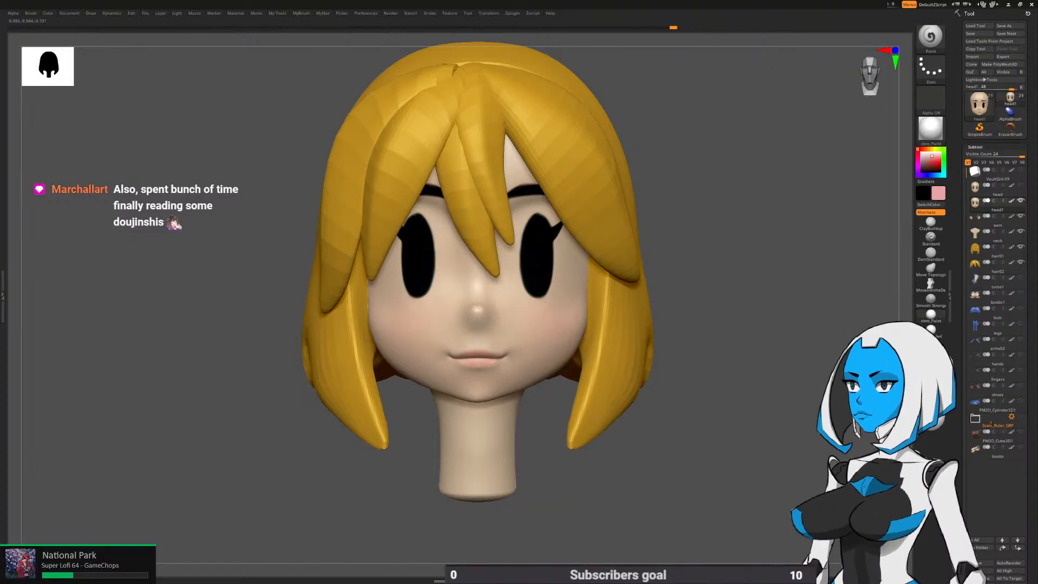
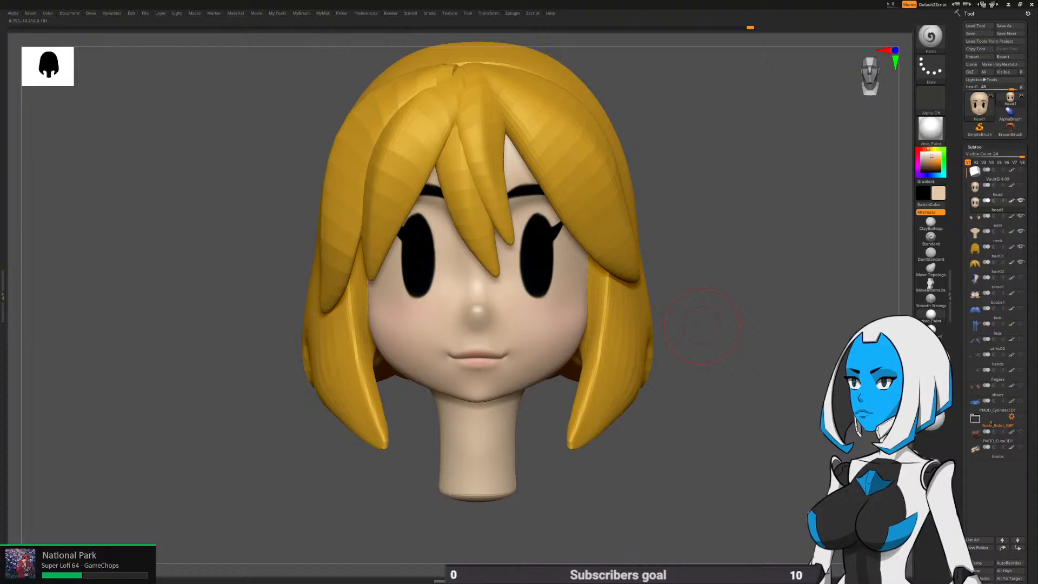
# Hide hair02 and hair01 to expose the bare head in profile
pyautogui.moveTo(702, 326)
pyautogui.keyDown('ctrl'); pyautogui.mouseDown(button='right')
pyautogui.moveTo(698, 294)
pyautogui.moveTo(608, 398)
pyautogui.moveTo(591, 447)
pyautogui.moveTo(665, 463)
pyautogui.mouseUp(button='right'); pyautogui.keyUp('ctrl')
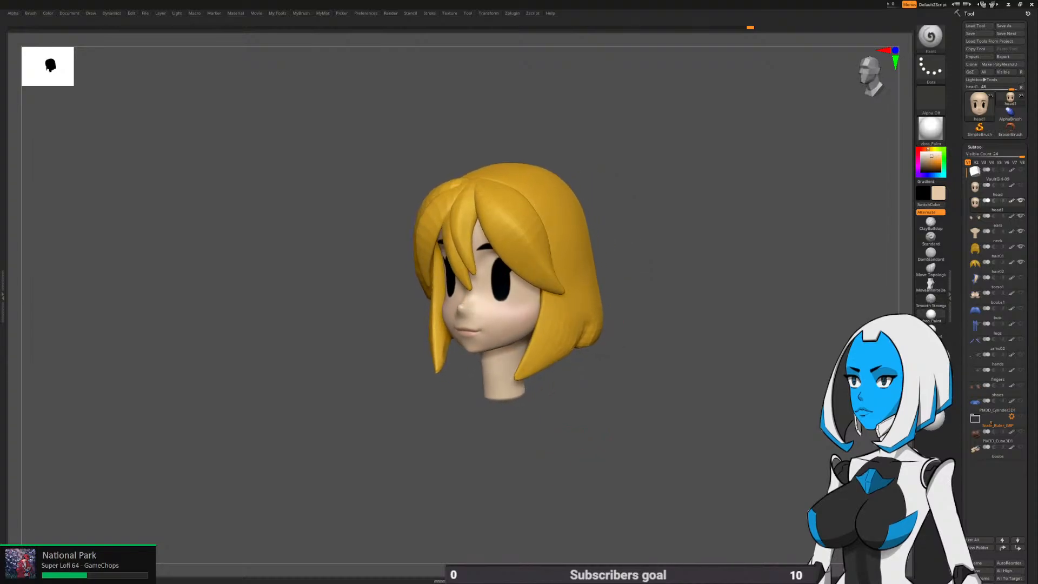
pyautogui.moveTo(599, 457); pyautogui.dragTo(576, 467, button='right')
pyautogui.keyDown('ctrl'); pyautogui.moveTo(489, 305); pyautogui.dragTo(488, 330, button='right'); pyautogui.keyUp('ctrl')
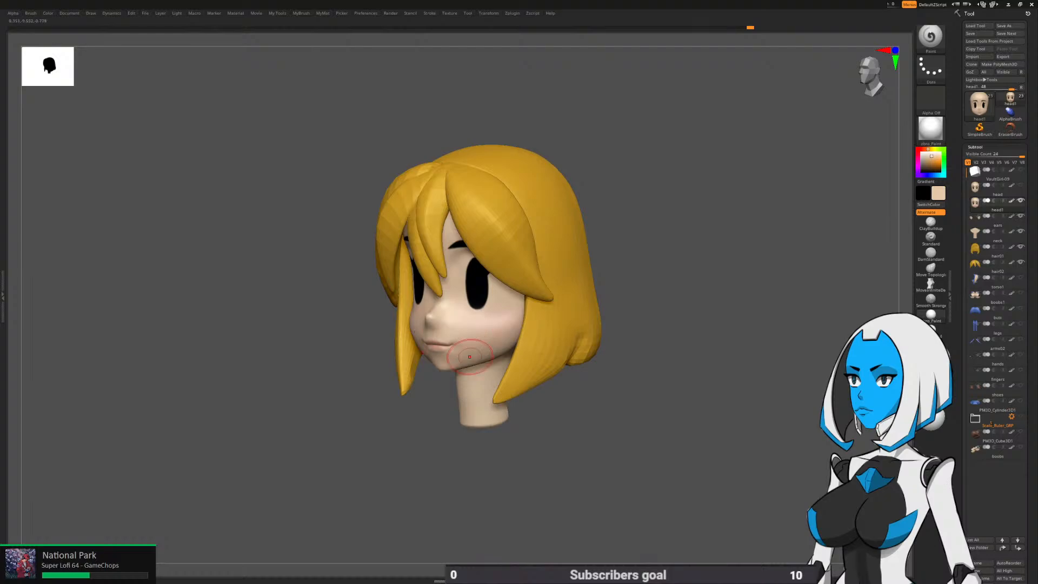
pyautogui.keyDown('shift'); pyautogui.moveTo(595, 433); pyautogui.dragTo(587, 437, button='right'); pyautogui.keyUp('shift')
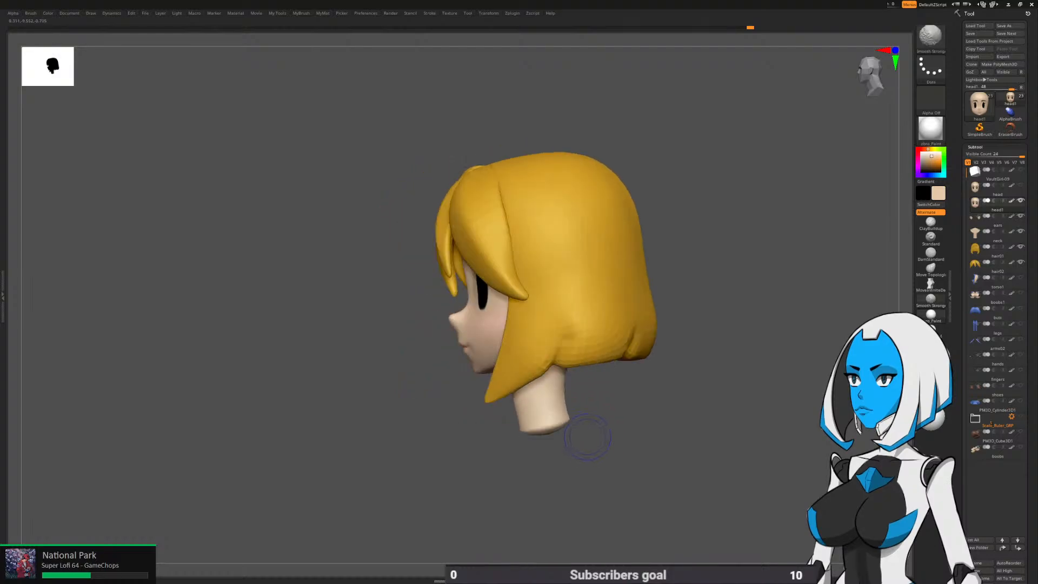
pyautogui.click(1021, 262)
pyautogui.click(1020, 246)
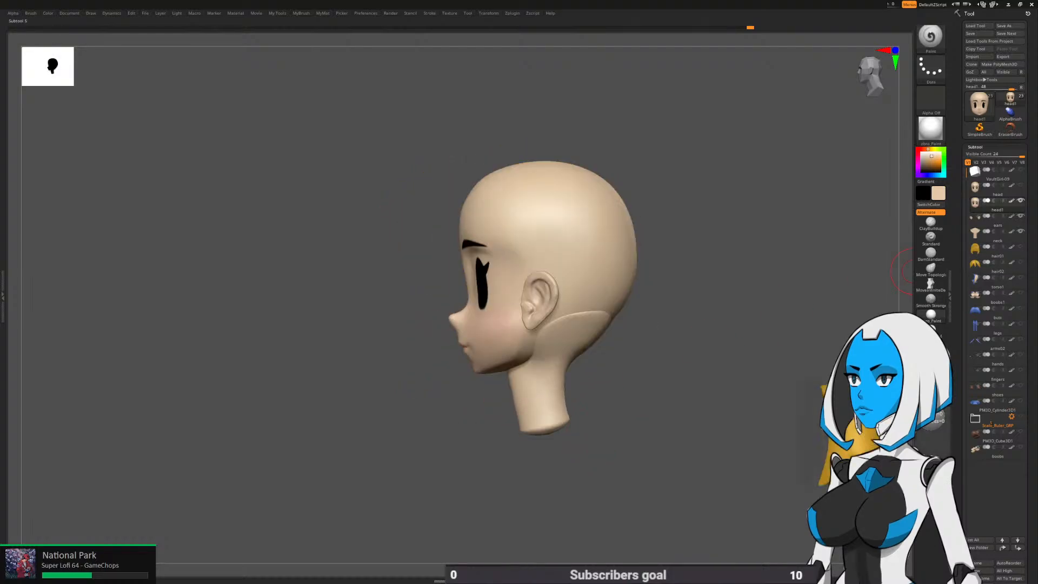
pyautogui.moveTo(487, 304)
pyautogui.keyDown('ctrl'); pyautogui.mouseDown(button='right')
pyautogui.moveTo(489, 367)
pyautogui.moveTo(510, 322)
pyautogui.mouseUp(button='right'); pyautogui.keyUp('ctrl')
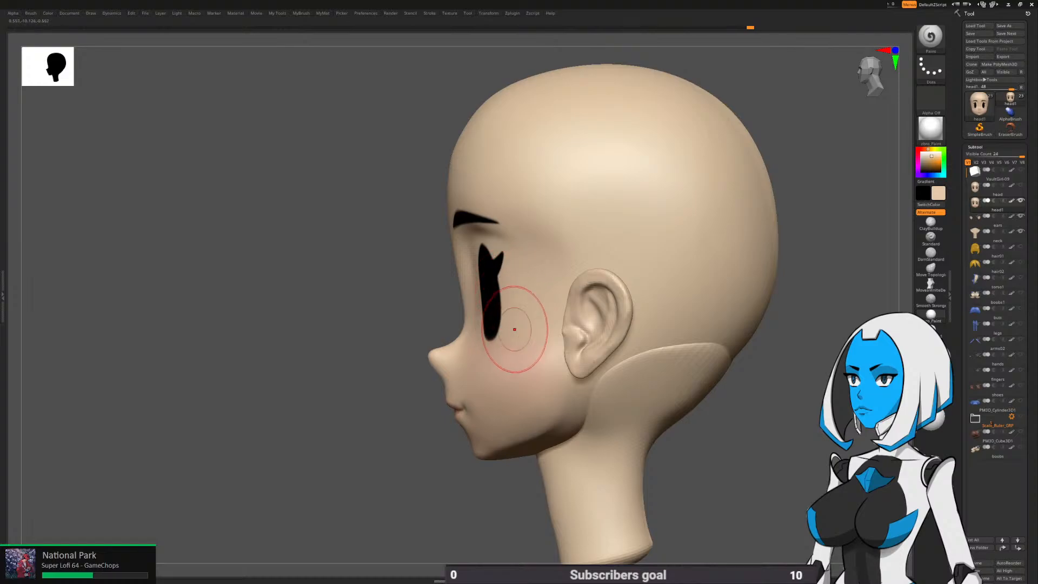
# Turn off head1's polypaint display and refine the eye-socket surface with the Move and Smooth brushes
pyautogui.press('1')
pyautogui.click(501, 341)
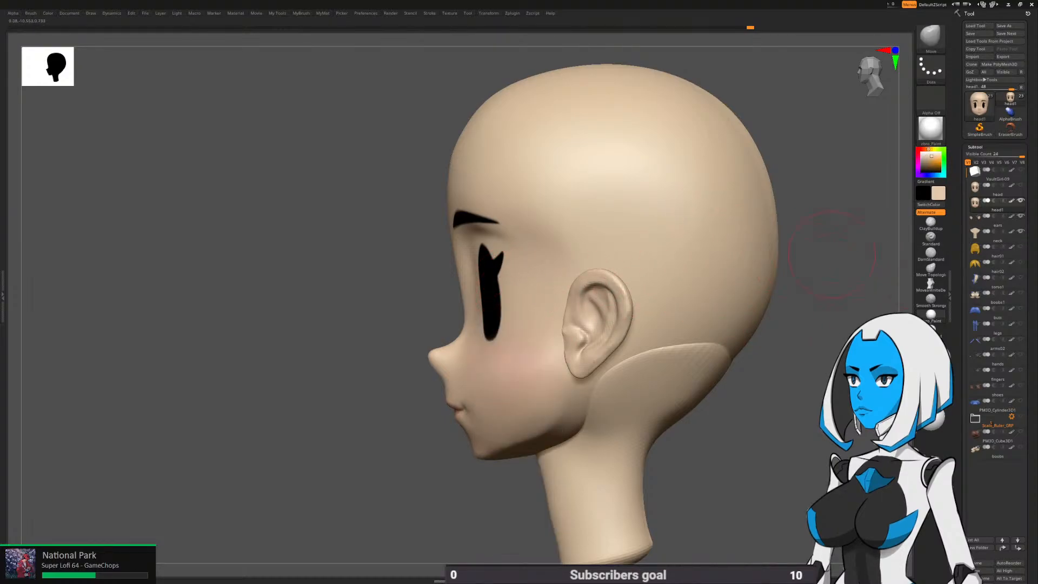
pyautogui.click(1012, 201)
pyautogui.moveTo(478, 311); pyautogui.dragTo(506, 299, button='right')
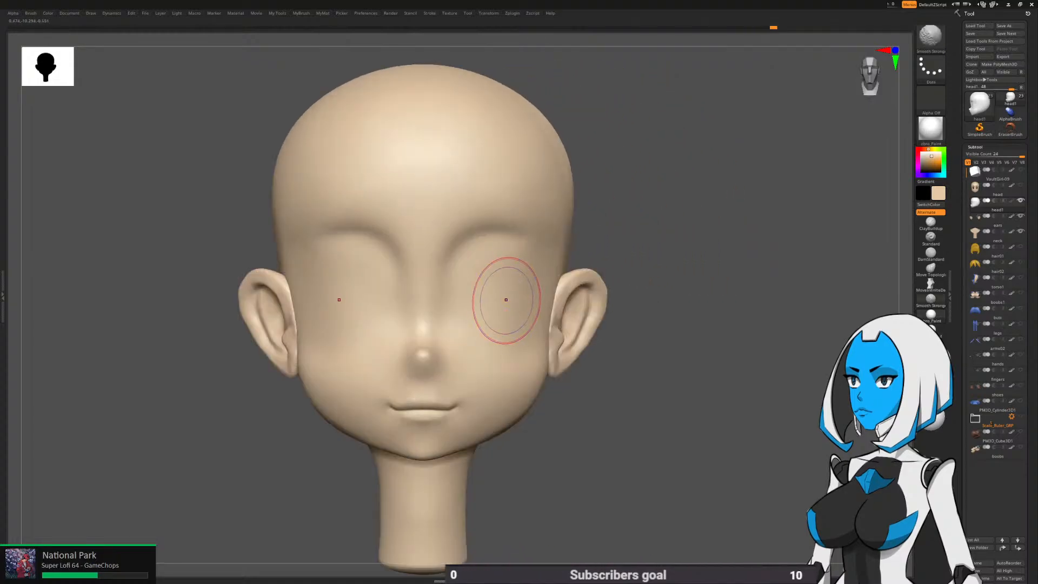
# Carve upper-eyelid creases symmetrically above both eyes with the DamStandard brush, with the polypaint display on
pyautogui.press('b')
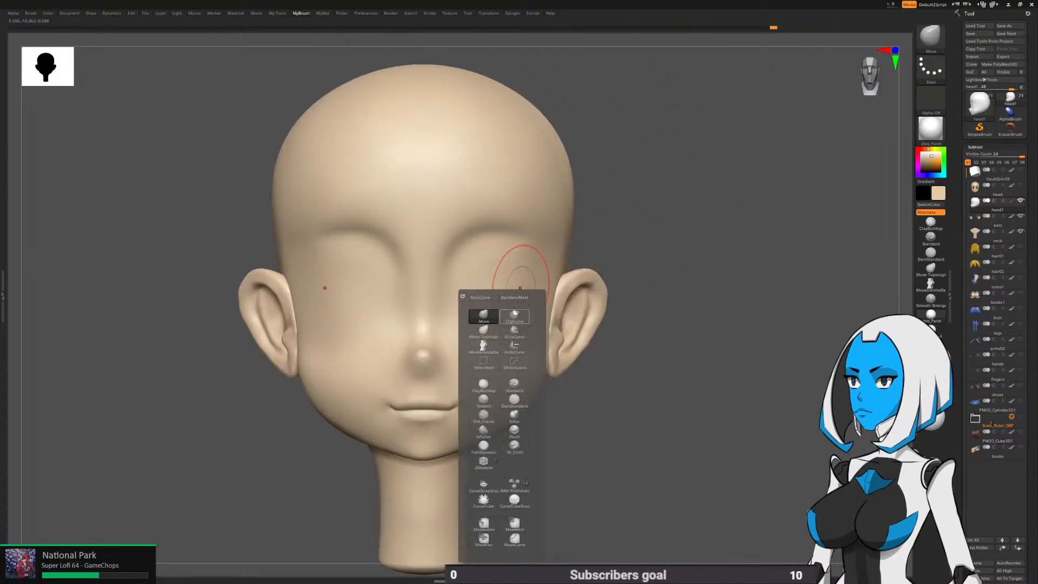
pyautogui.click(514, 400)
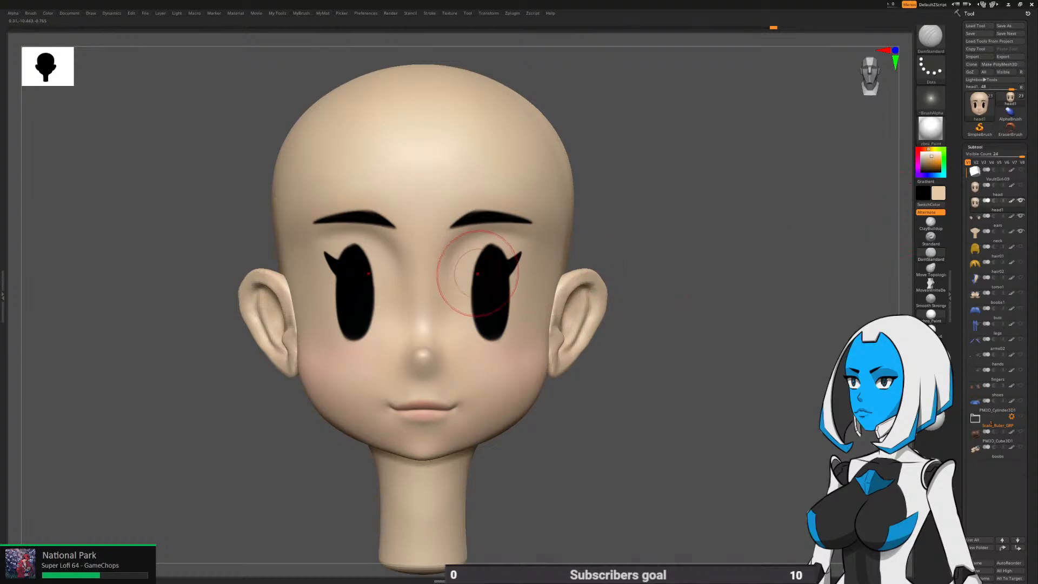
pyautogui.press('space')
pyautogui.moveTo(468, 331); pyautogui.dragTo(468, 331)
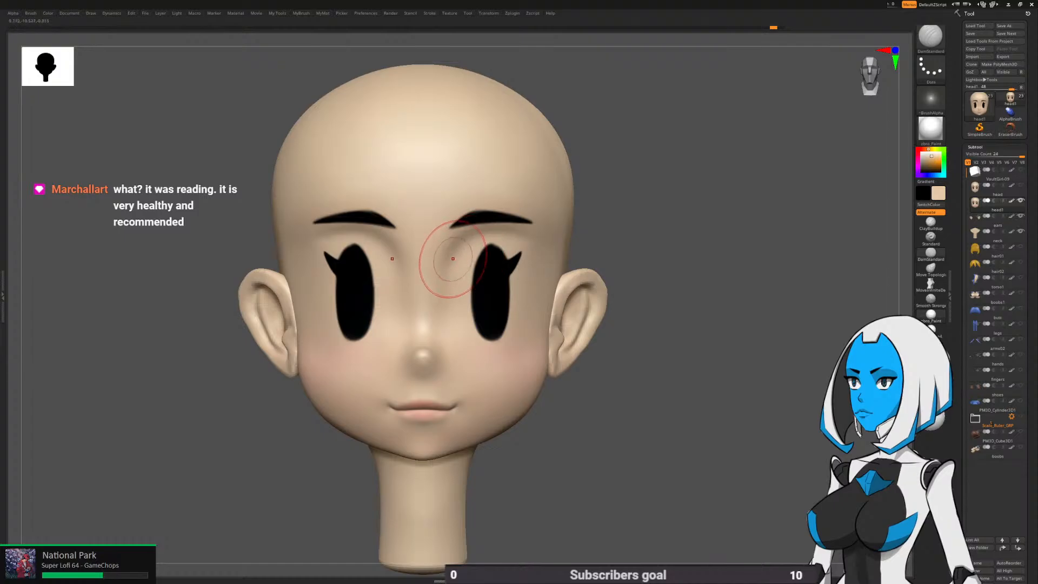
pyautogui.press('space')
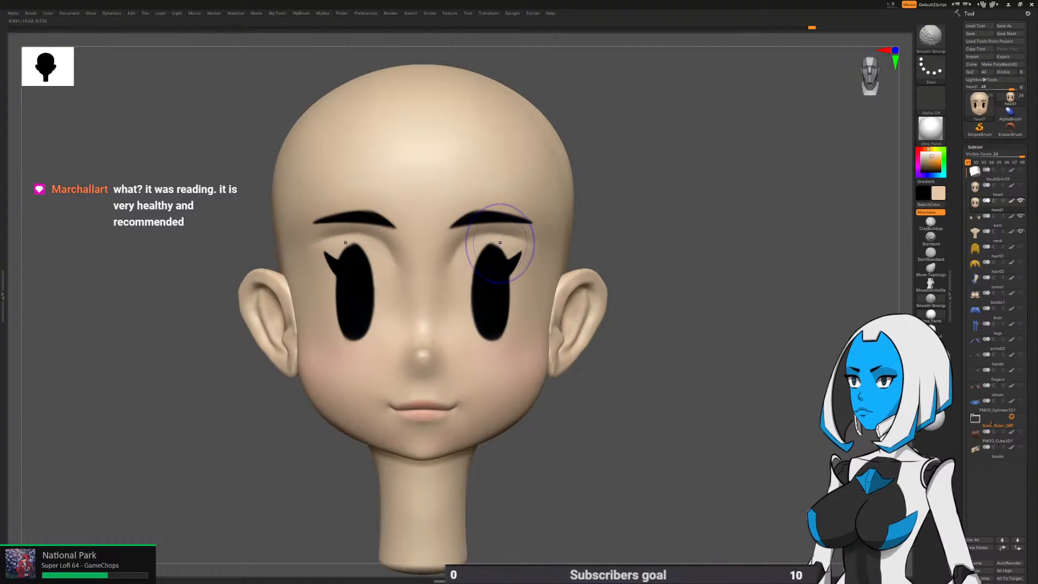
# Smooth the outer end of the eyelid crease beside the eyebrow in profile and three-quarter views
pyautogui.keyDown('shift'); pyautogui.moveTo(695, 270); pyautogui.dragTo(600, 251); pyautogui.keyUp('shift')
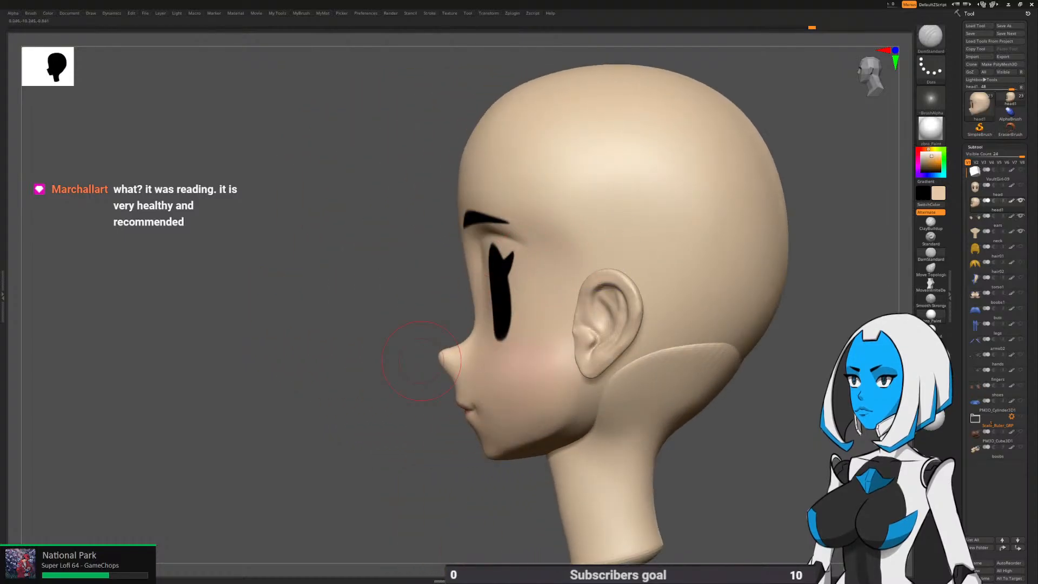
pyautogui.keyDown('alt'); pyautogui.moveTo(420, 361); pyautogui.dragTo(348, 364); pyautogui.keyUp('alt')
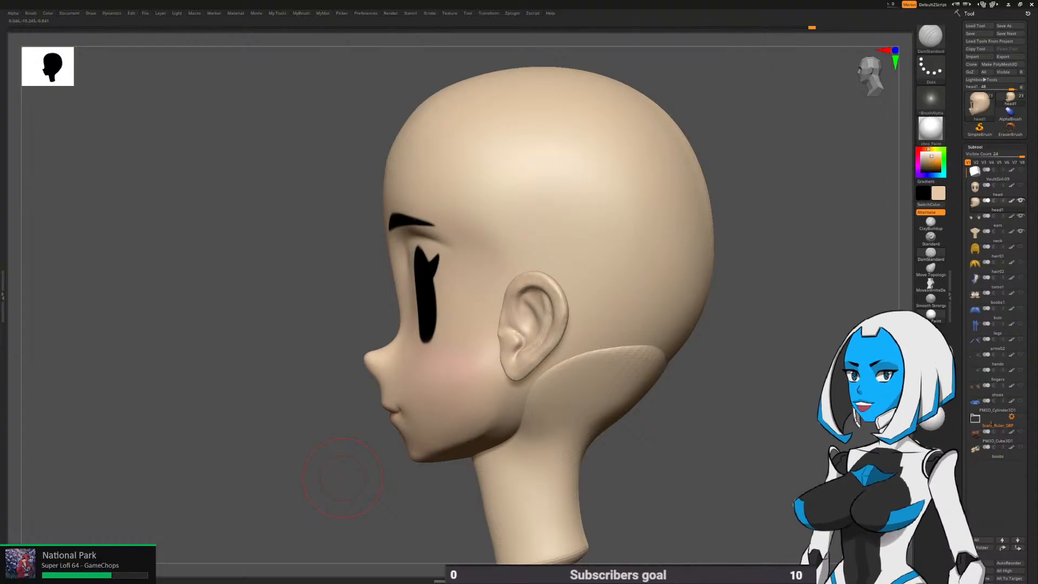
pyautogui.moveTo(343, 477); pyautogui.dragTo(734, 391)
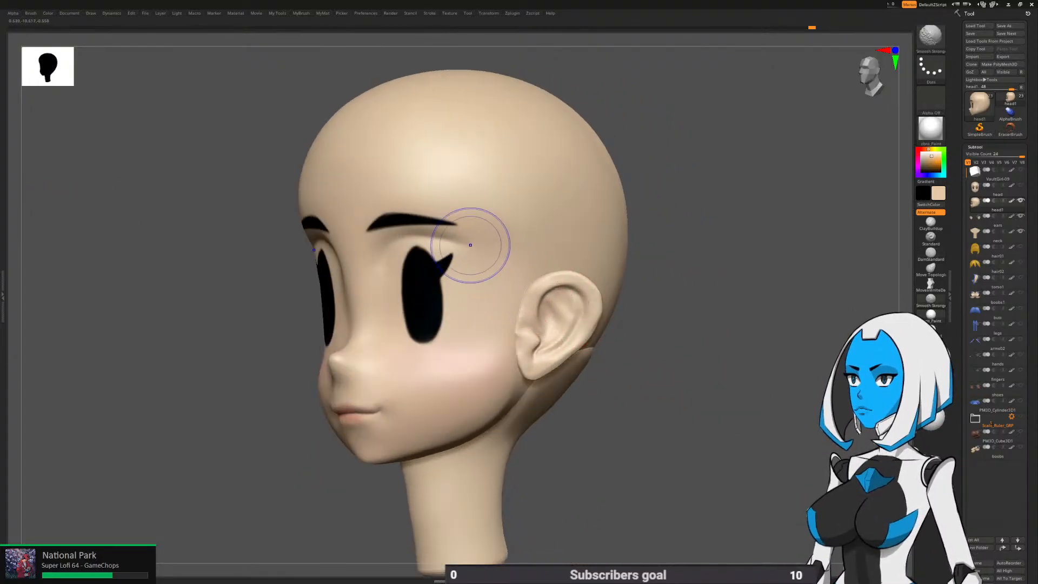
pyautogui.keyDown('shift'); pyautogui.moveTo(470, 245); pyautogui.dragTo(495, 257); pyautogui.keyUp('shift')
pyautogui.moveTo(688, 335)
pyautogui.mouseDown()
pyautogui.moveTo(662, 335)
pyautogui.moveTo(682, 349)
pyautogui.mouseUp()
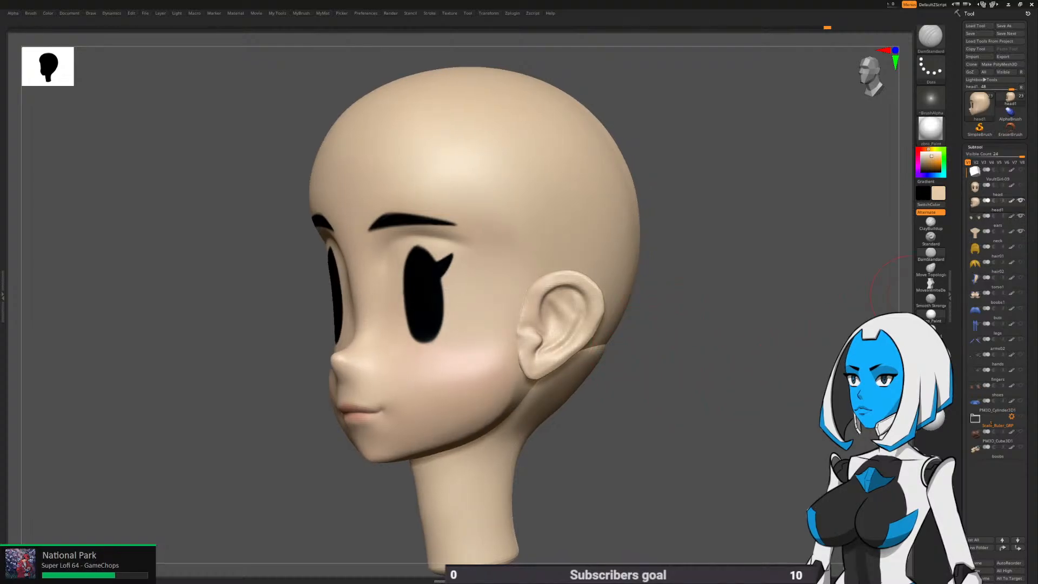
# Lower head1's subdivision level and adjust the area around the eyes using the Move brush with a changed intensity
pyautogui.scroll(-6, 995, 292)
pyautogui.click(979, 408)
pyautogui.click(979, 407)
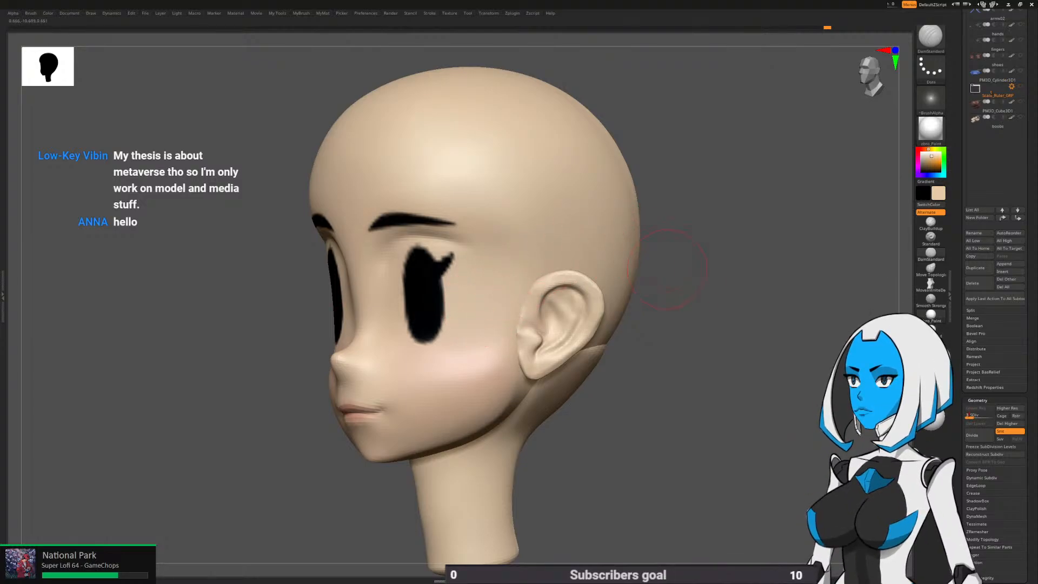
pyautogui.press('b')
pyautogui.click(543, 332)
pyautogui.press('space')
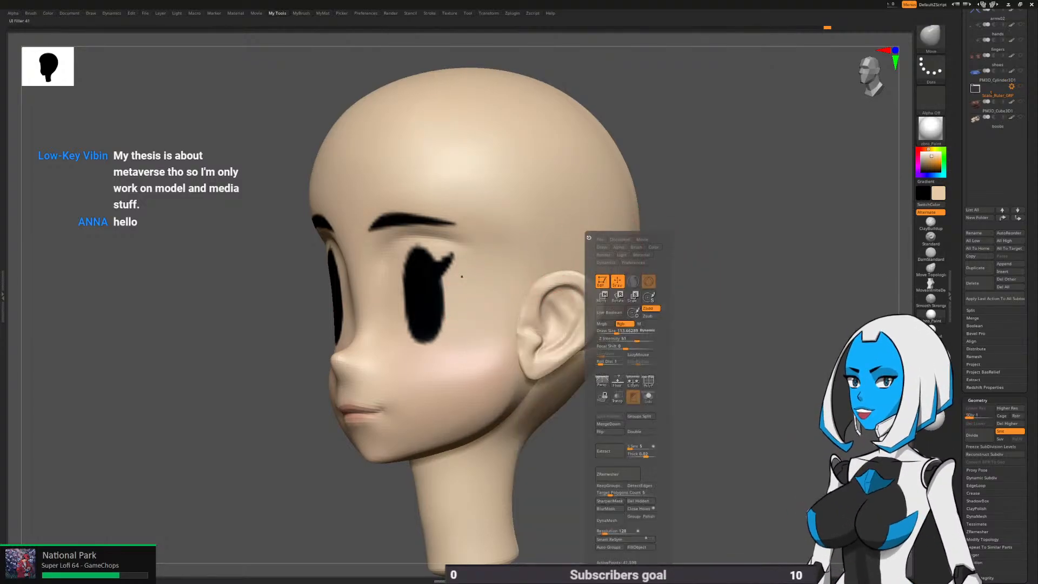
pyautogui.click(626, 339)
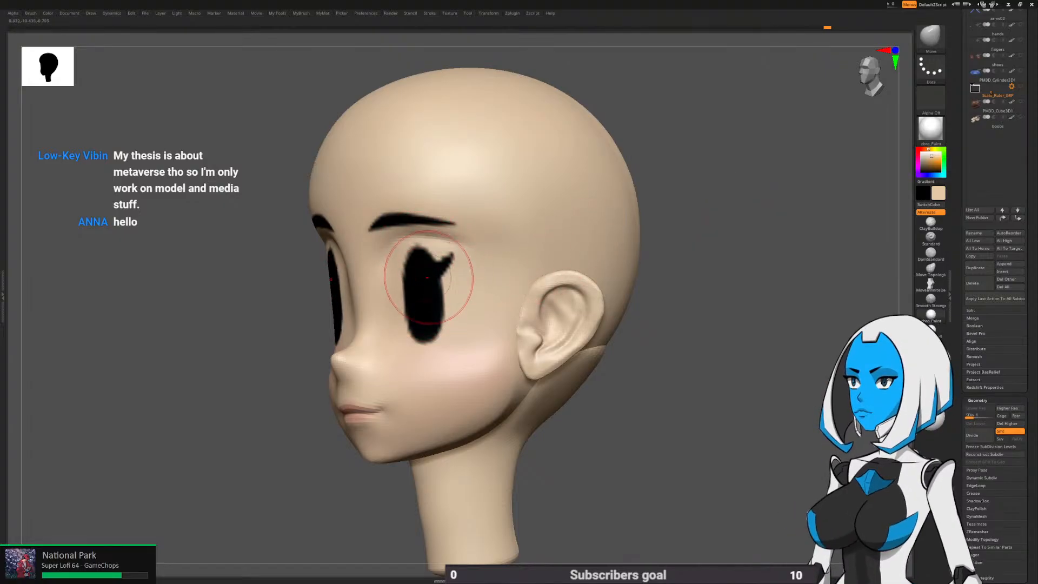
pyautogui.keyDown('shift'); pyautogui.moveTo(455, 254); pyautogui.dragTo(476, 258, button='right'); pyautogui.keyUp('shift')
# Lasso-mask both eye areas with the MaskLasso brush and invert the mask so only the eye areas stay unmasked
pyautogui.press('b')
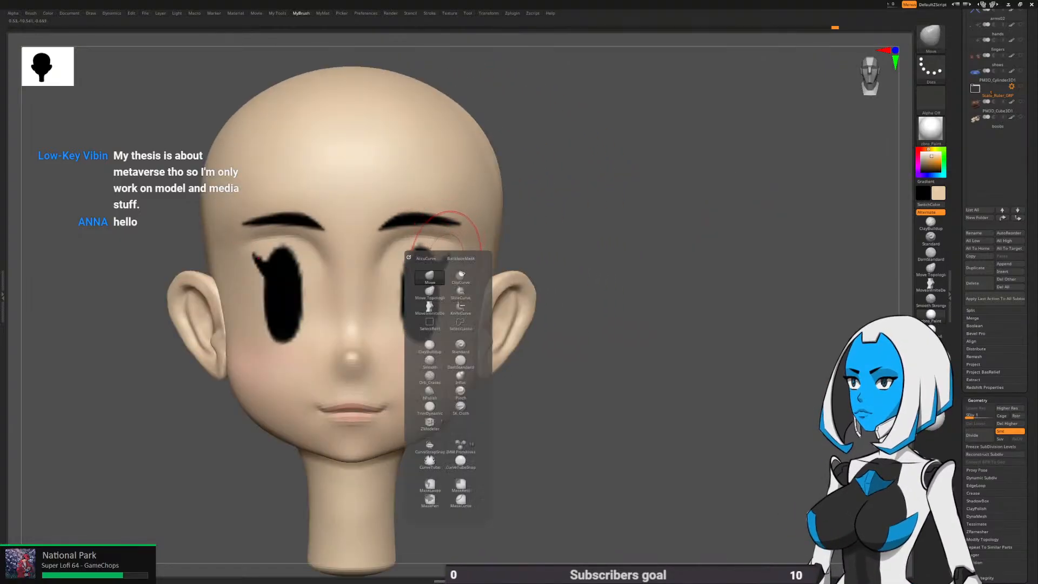
pyautogui.click(461, 486)
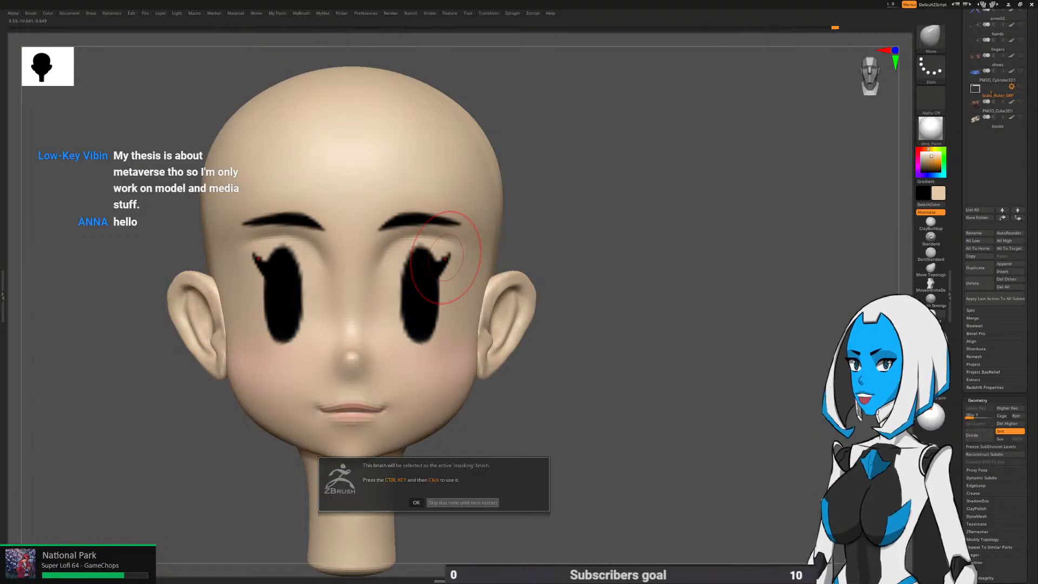
pyautogui.click(417, 501)
pyautogui.press('ctrl')
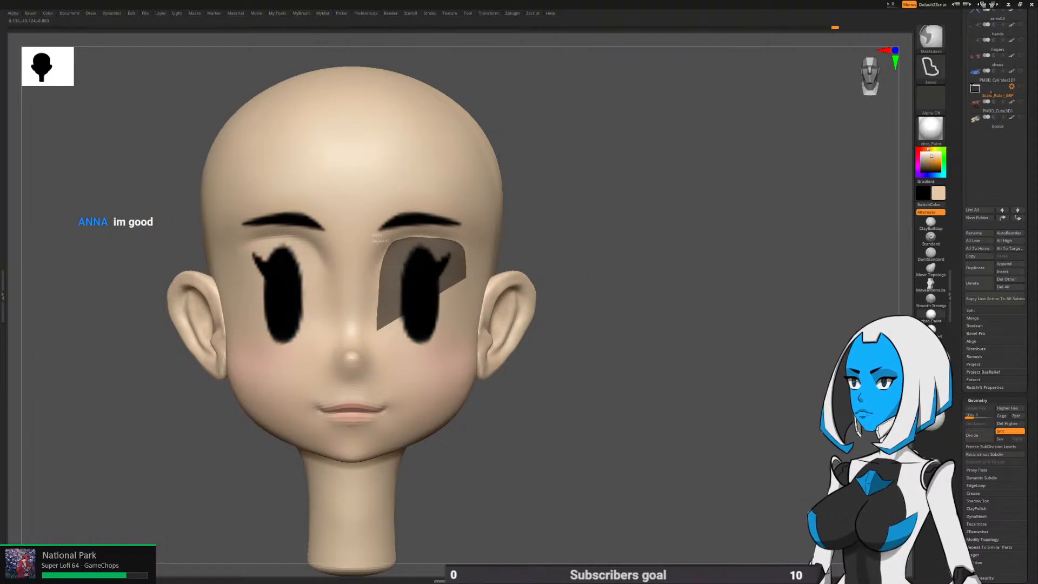
pyautogui.keyDown('ctrl'); pyautogui.moveTo(466, 273); pyautogui.dragTo(462, 323); pyautogui.keyUp('ctrl')
pyautogui.keyDown('ctrl'); pyautogui.moveTo(374, 238); pyautogui.dragTo(377, 239); pyautogui.keyUp('ctrl')
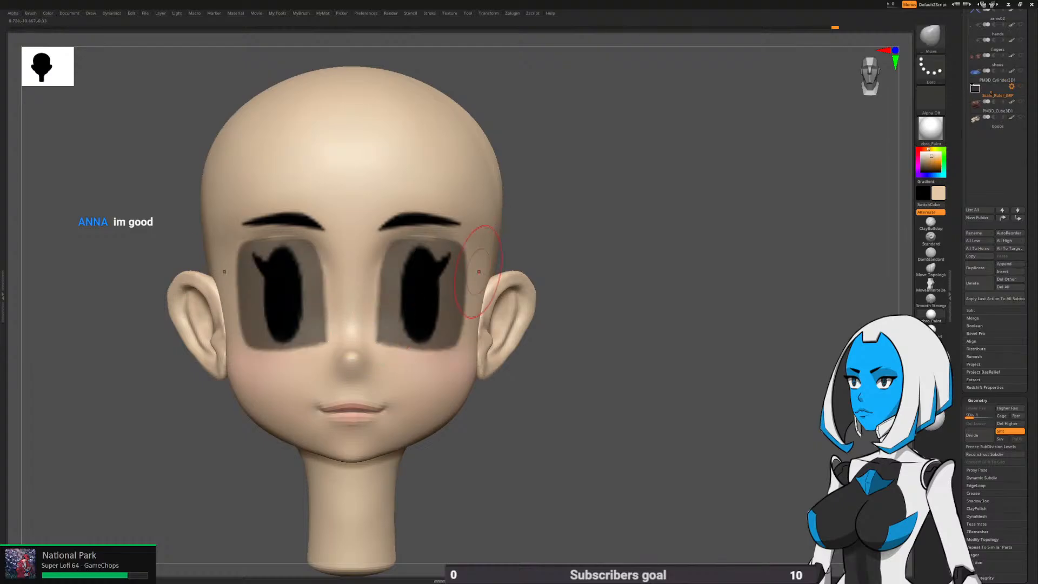
pyautogui.keyDown('ctrl'); pyautogui.click(504, 443); pyautogui.keyUp('ctrl')
pyautogui.keyDown('ctrl'); pyautogui.click(525, 474); pyautogui.keyUp('ctrl')
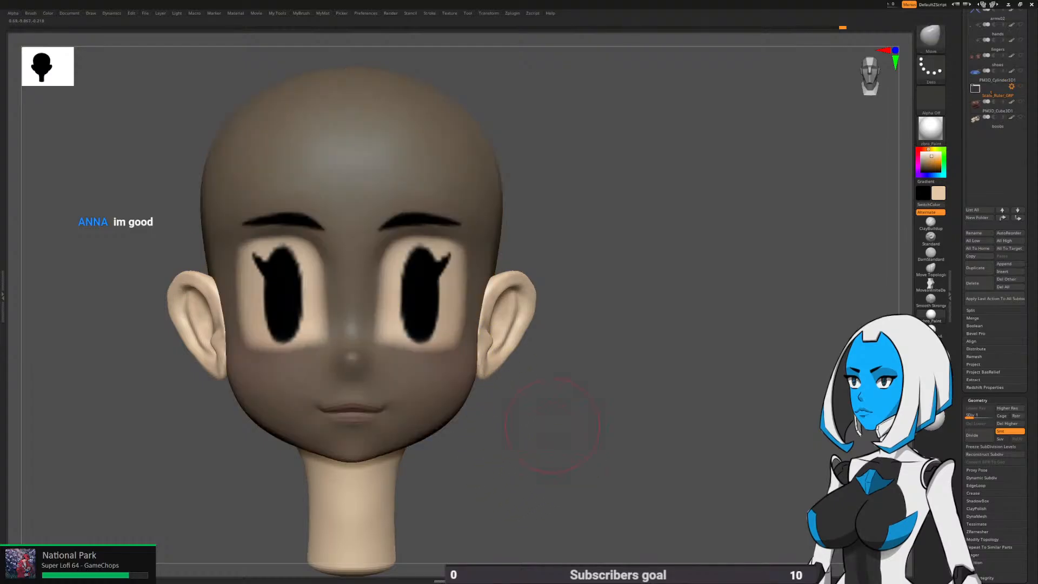
# Reshape the unmasked eye areas of head1 with the Move brush from several side angles and clear the mask
pyautogui.keyDown('alt'); pyautogui.moveTo(531, 468); pyautogui.dragTo(433, 466); pyautogui.keyUp('alt')
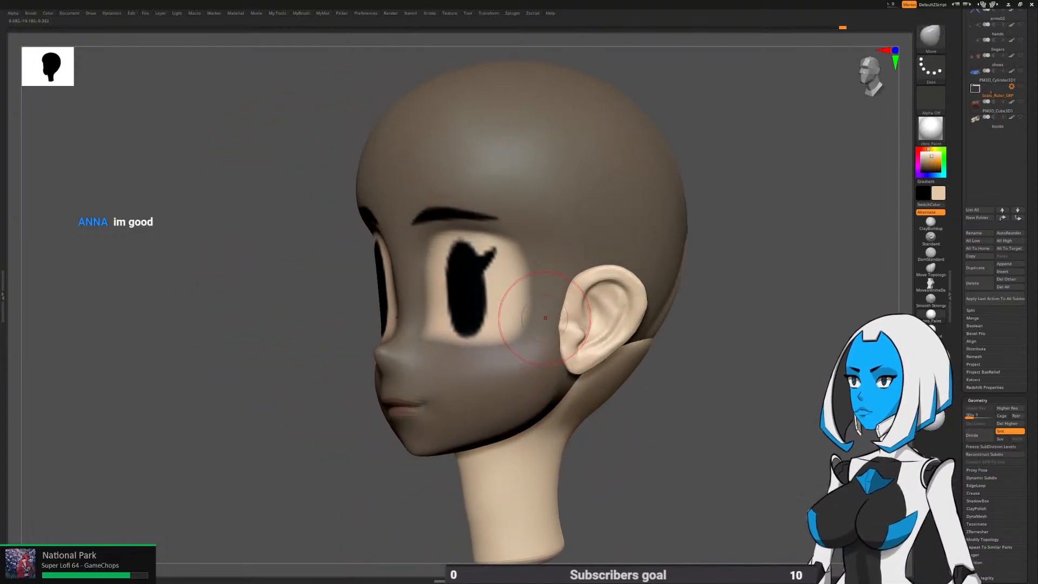
pyautogui.press('space')
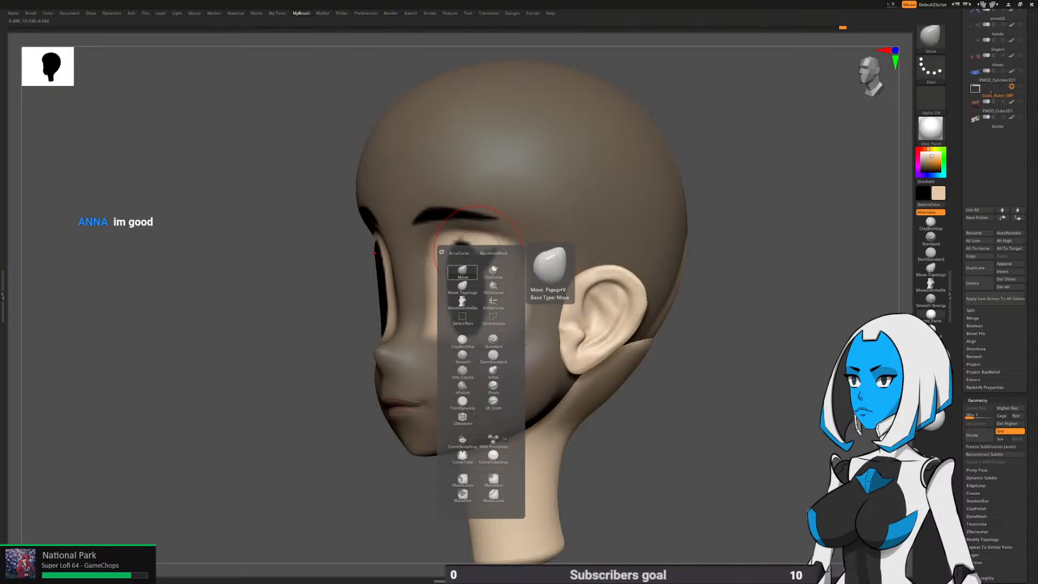
pyautogui.moveTo(668, 376); pyautogui.dragTo(522, 212)
pyautogui.press('space')
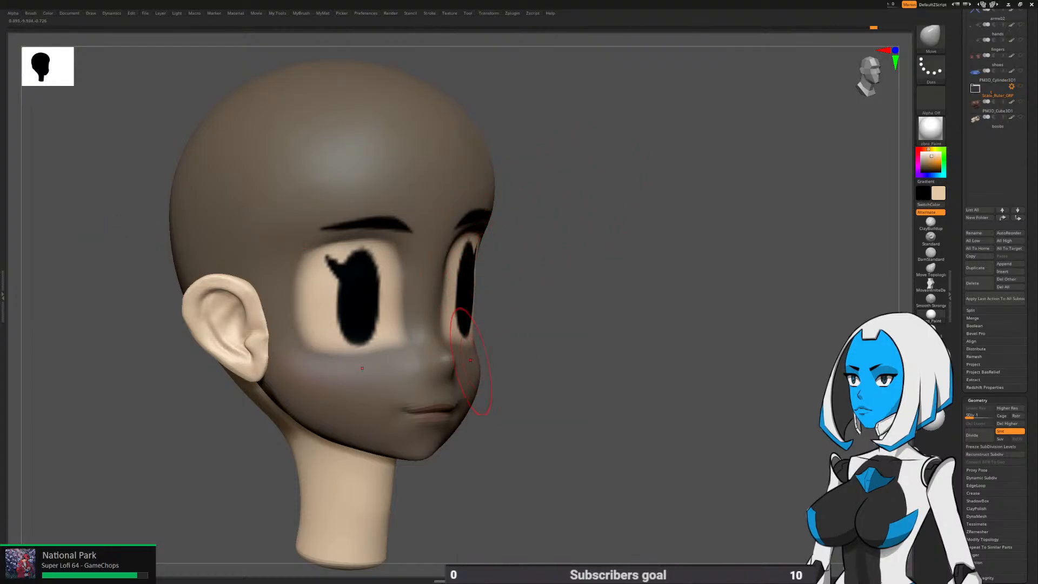
pyautogui.moveTo(611, 271); pyautogui.dragTo(329, 271)
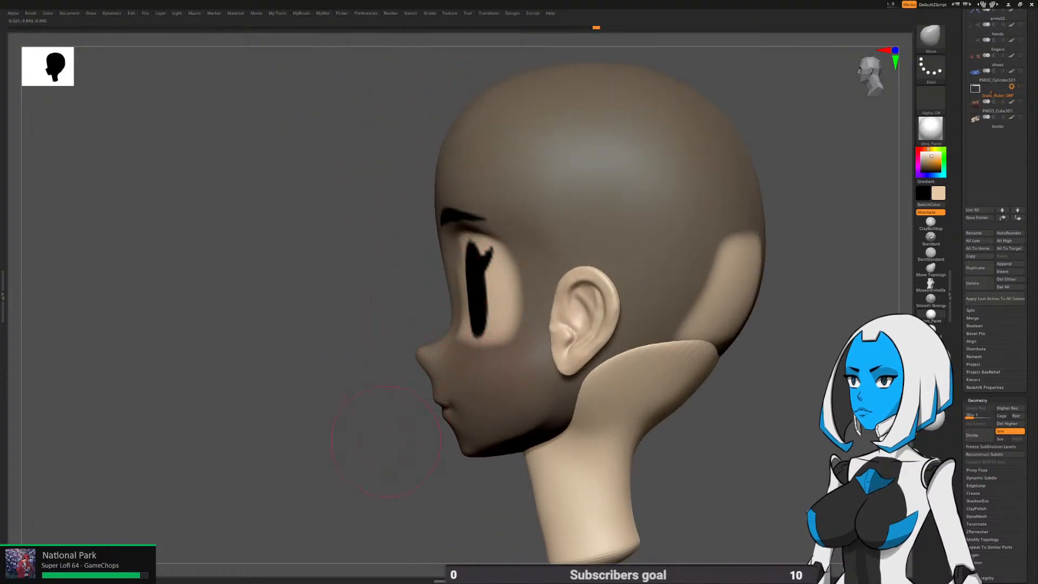
pyautogui.moveTo(362, 417); pyautogui.dragTo(439, 416)
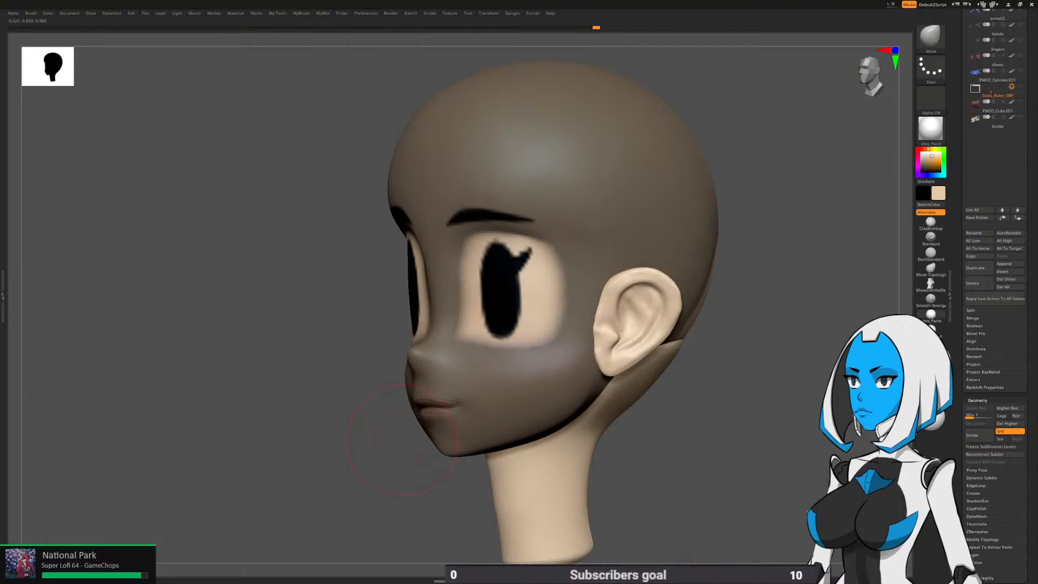
pyautogui.keyDown('ctrl'); pyautogui.moveTo(361, 473); pyautogui.dragTo(363, 491); pyautogui.keyUp('ctrl')
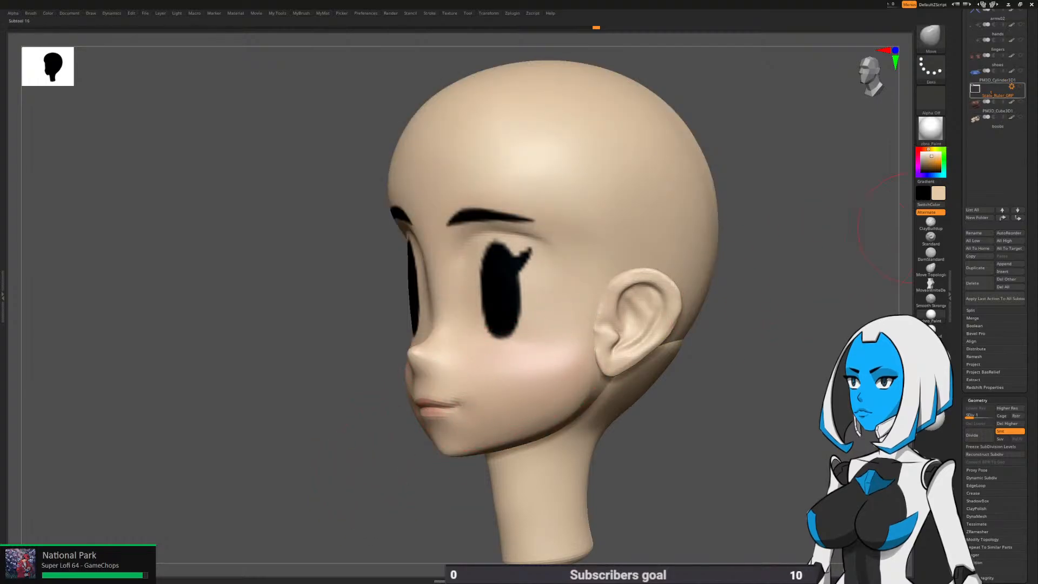
# Turn off head1's polypaint display and smooth the surface around the eye
pyautogui.scroll(5, 995, 216)
pyautogui.click(1012, 80)
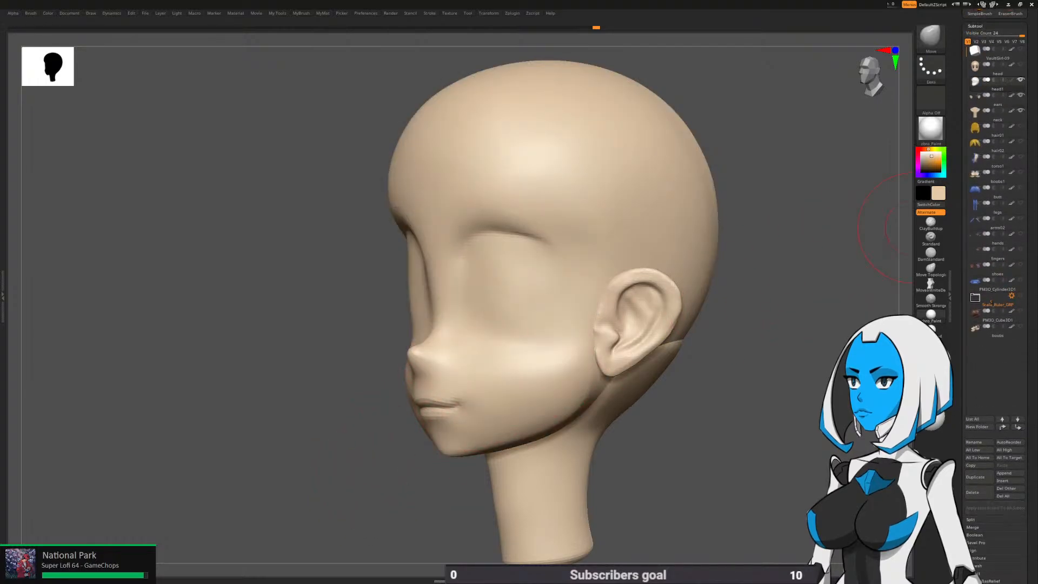
pyautogui.moveTo(506, 284)
pyautogui.keyDown('shift'); pyautogui.mouseDown()
pyautogui.moveTo(503, 303)
pyautogui.moveTo(528, 271)
pyautogui.moveTo(517, 262)
pyautogui.moveTo(491, 279)
pyautogui.moveTo(489, 297)
pyautogui.mouseUp(); pyautogui.keyUp('shift')
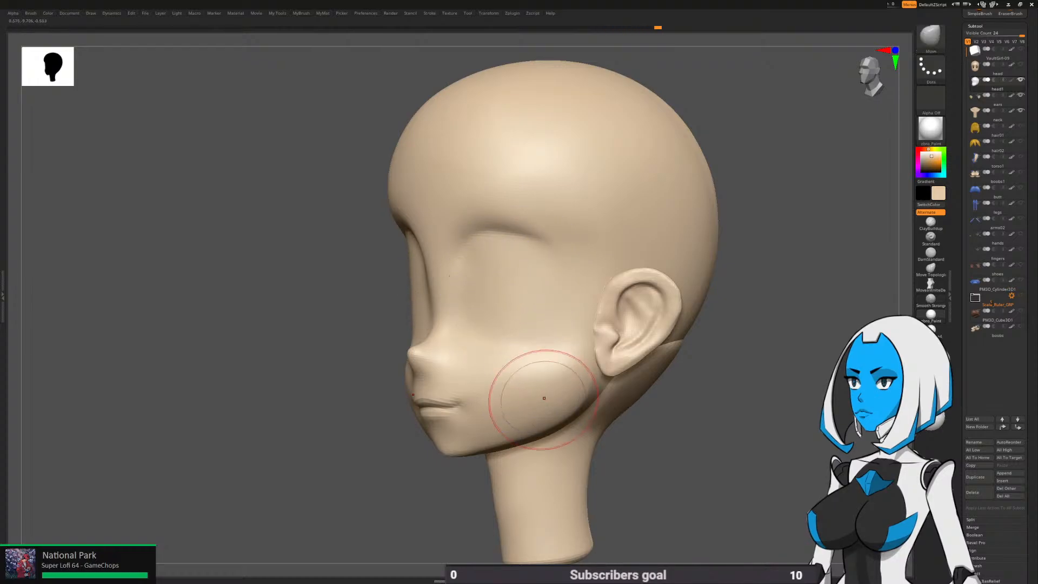
pyautogui.keyDown('shift'); pyautogui.moveTo(689, 466); pyautogui.dragTo(637, 444); pyautogui.keyUp('shift')
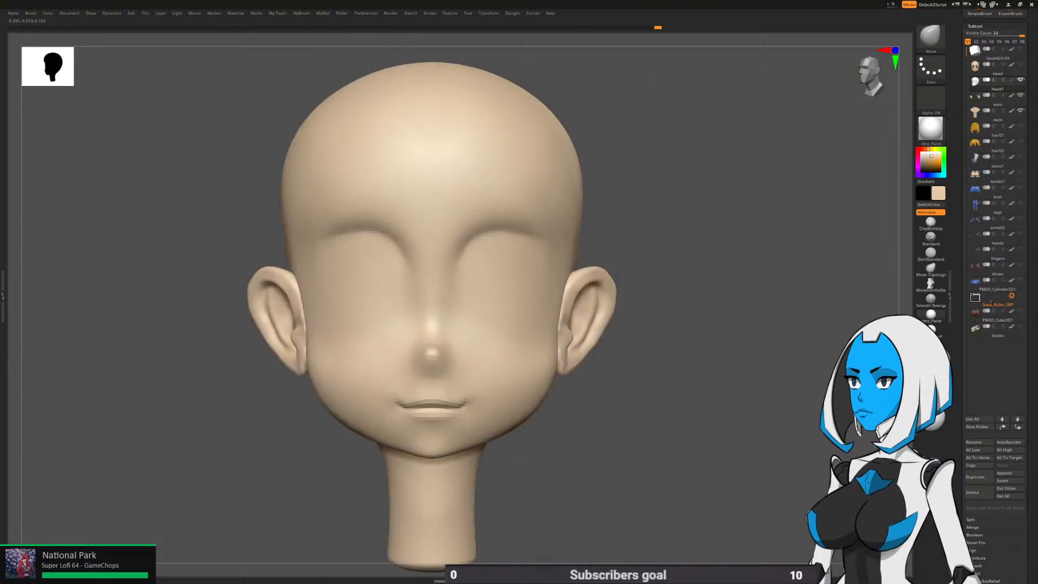
# Turn head1's polypaint display back on and duplicate the subtool as head2
pyautogui.click(1011, 80)
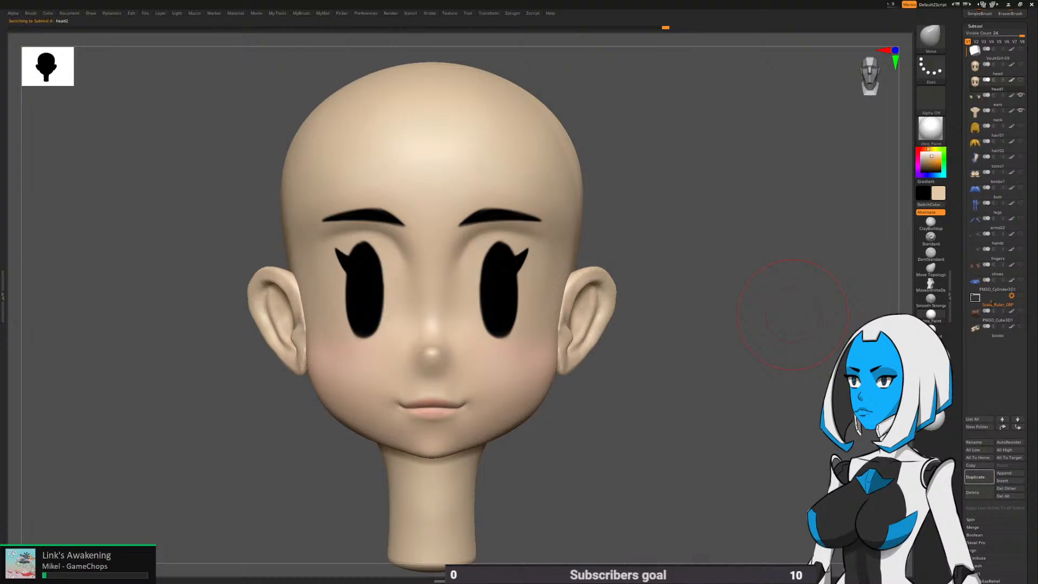
pyautogui.moveTo(670, 352); pyautogui.dragTo(697, 337)
pyautogui.moveTo(519, 250)
pyautogui.mouseDown()
pyautogui.moveTo(590, 279)
pyautogui.moveTo(596, 254)
pyautogui.mouseUp()
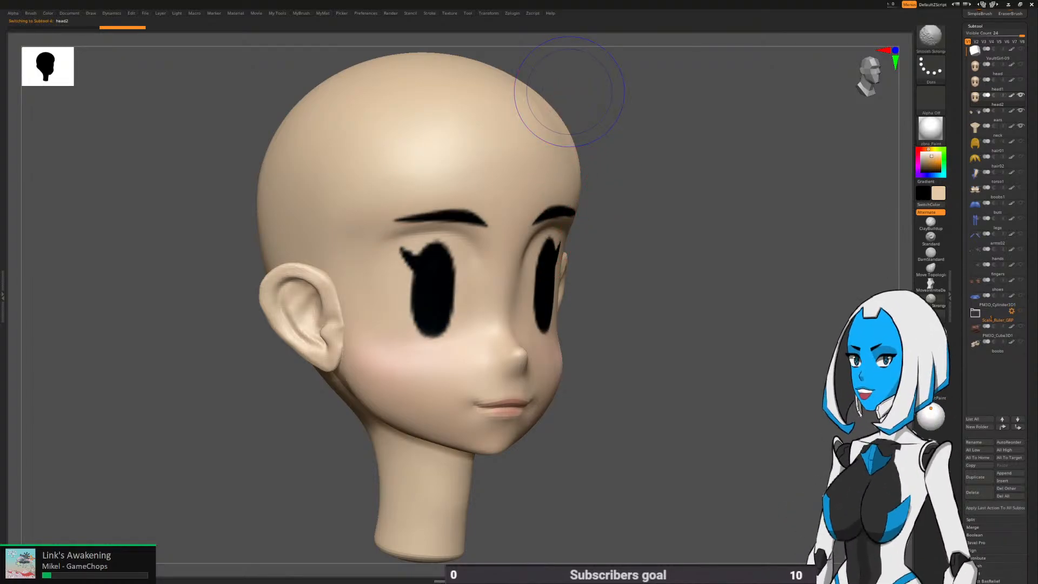
# Try smoothing head2 along the eyebrow and undo the last smoothing stroke
pyautogui.moveTo(672, 326)
pyautogui.keyDown('shift'); pyautogui.mouseDown()
pyautogui.moveTo(660, 323)
pyautogui.moveTo(728, 323)
pyautogui.mouseUp(); pyautogui.keyUp('shift')
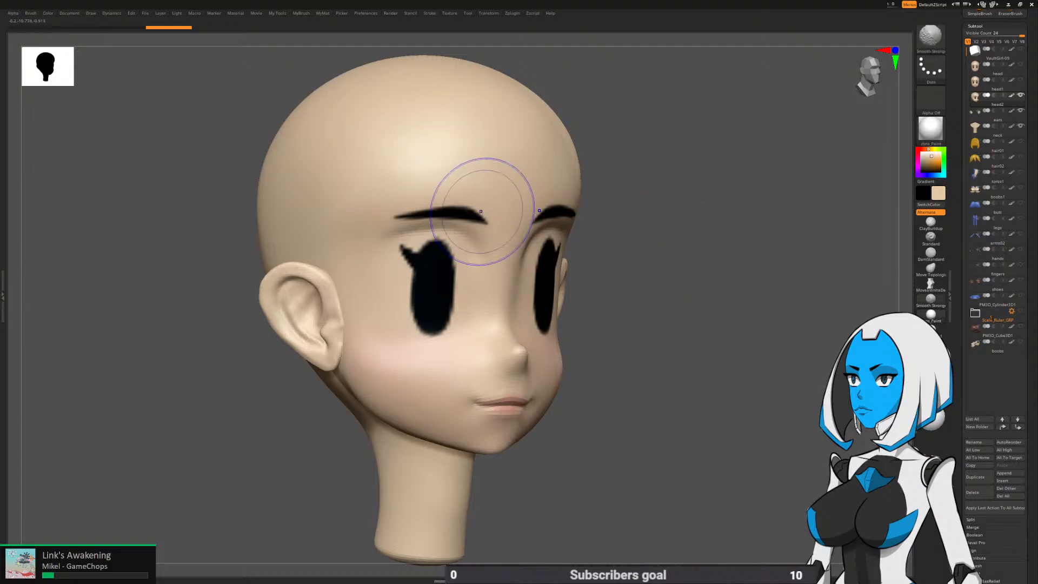
pyautogui.keyDown('shift'); pyautogui.moveTo(488, 209); pyautogui.dragTo(418, 204); pyautogui.keyUp('shift')
pyautogui.hotkey('ctrl', 'z')
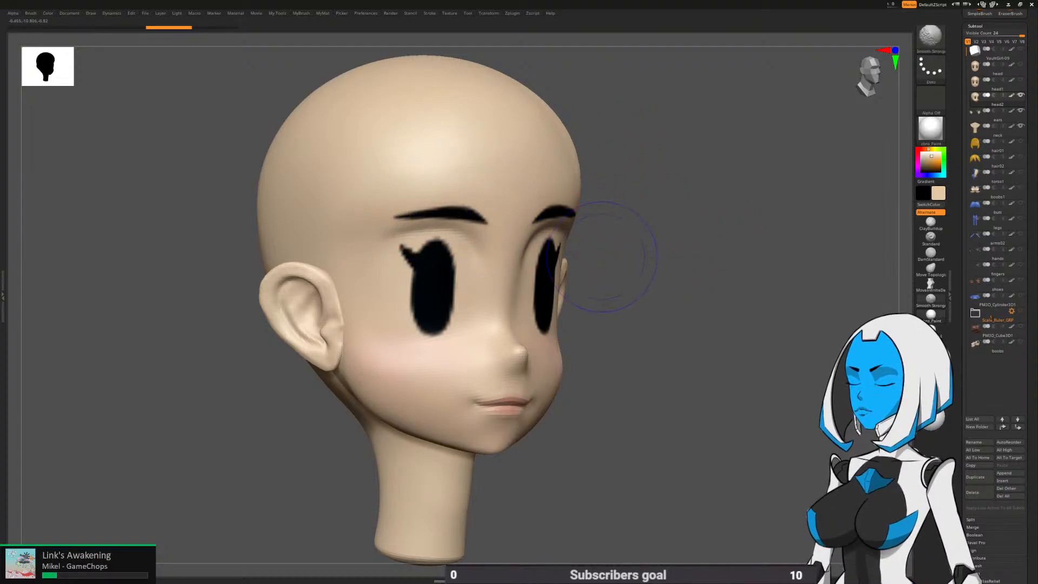
# Reshape head2's forehead and brow contour with the Move brush and smooth the brow transition in profile
pyautogui.press('space')
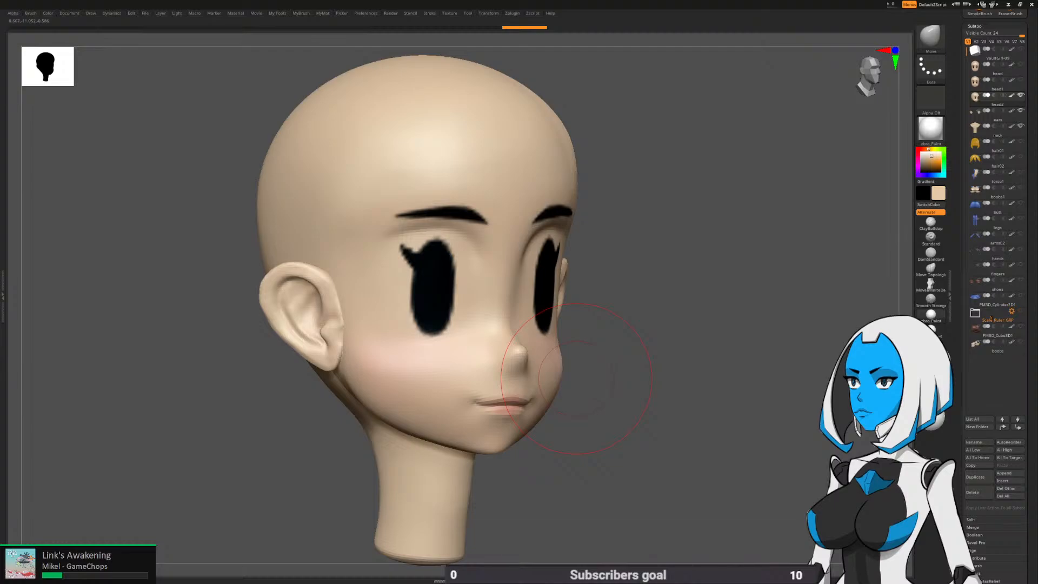
pyautogui.keyDown('shift'); pyautogui.moveTo(576, 379); pyautogui.dragTo(632, 192); pyautogui.keyUp('shift')
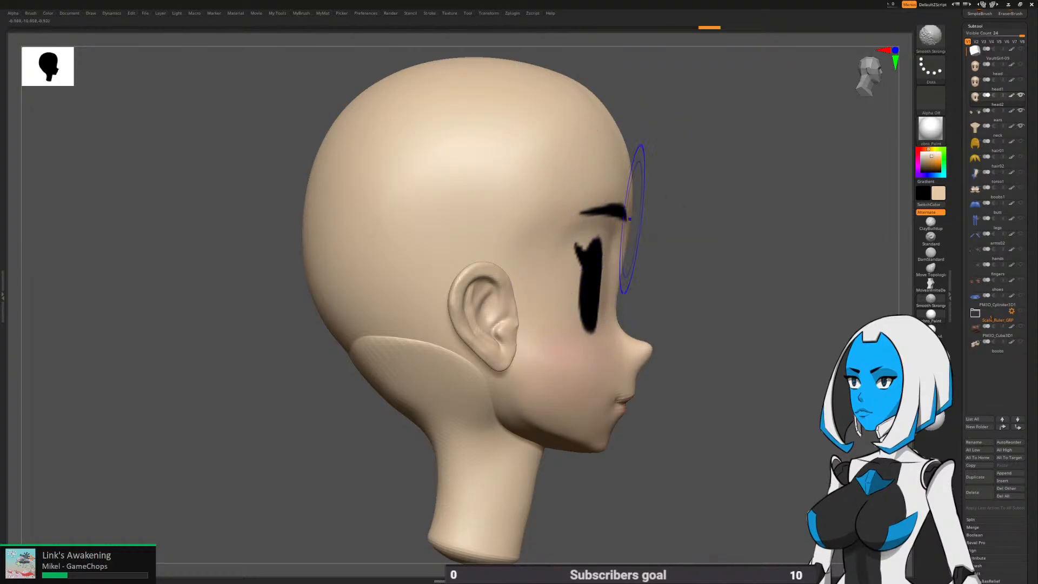
pyautogui.keyDown('shift'); pyautogui.moveTo(630, 219); pyautogui.dragTo(625, 237); pyautogui.keyUp('shift')
pyautogui.moveTo(738, 221); pyautogui.dragTo(676, 226)
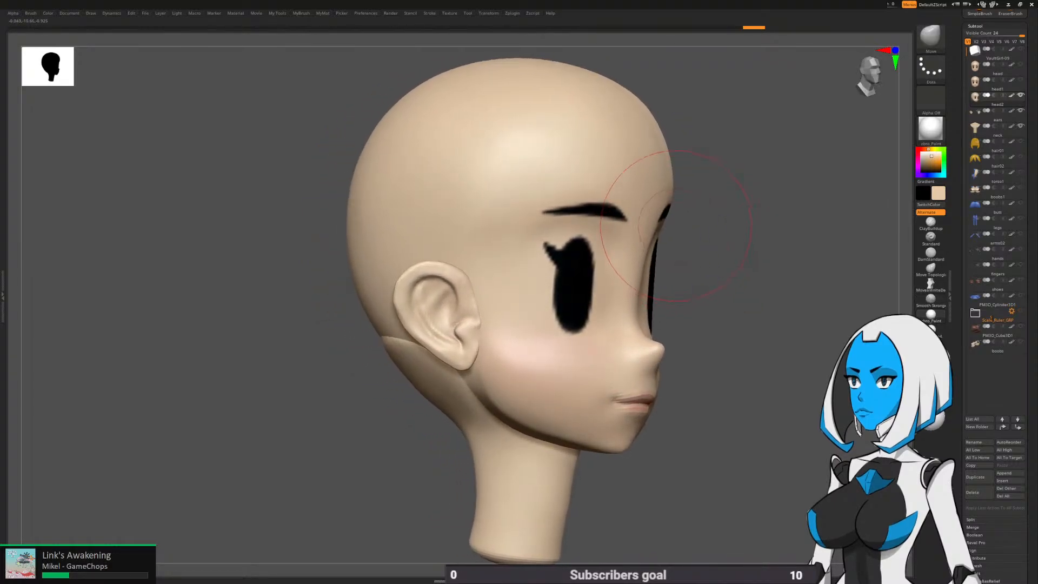
pyautogui.moveTo(730, 259); pyautogui.dragTo(683, 253)
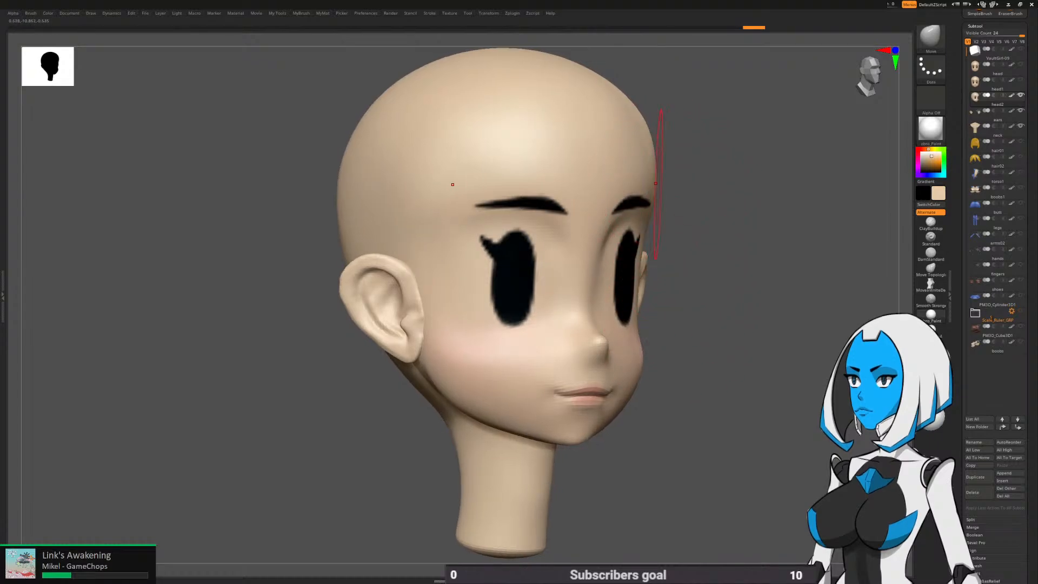
# Nudge the far edge of head2's forehead with the Move brush and step back through the recent edits
pyautogui.moveTo(657, 185); pyautogui.dragTo(654, 187)
pyautogui.hotkey('ctrl', 'z')
pyautogui.hotkey('ctrl', 'z')
pyautogui.hotkey('ctrl', 'z')
pyautogui.hotkey('ctrl', 'z')
pyautogui.hotkey('ctrl', 'z')
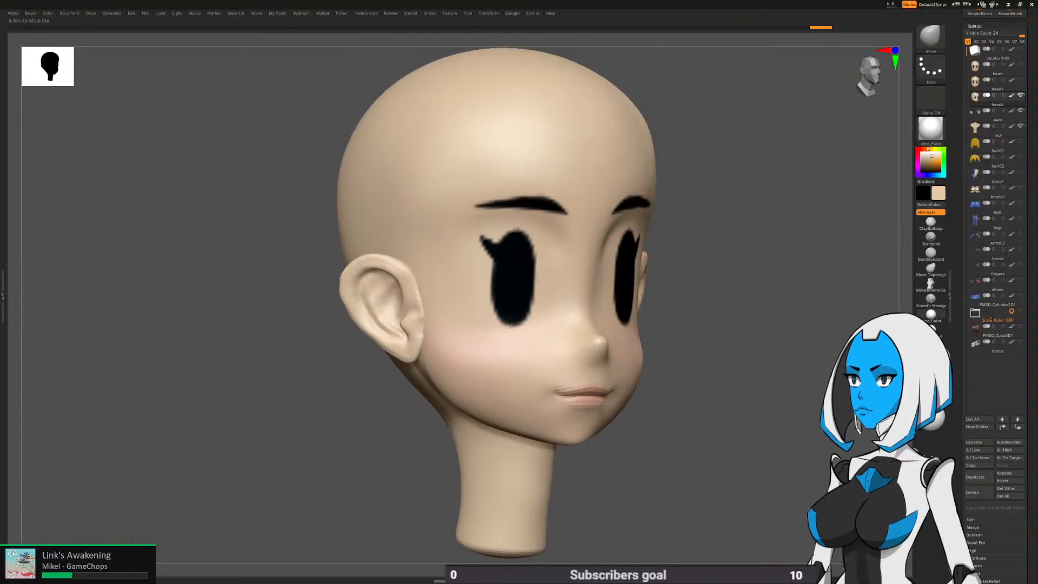
# Raise head2's subdivision level and refine the outer eyelid creases with the DamStandard brush in front and profile views
pyautogui.moveTo(686, 319)
pyautogui.mouseDown()
pyautogui.moveTo(672, 266)
pyautogui.moveTo(554, 274)
pyautogui.moveTo(542, 254)
pyautogui.mouseUp()
pyautogui.press('space')
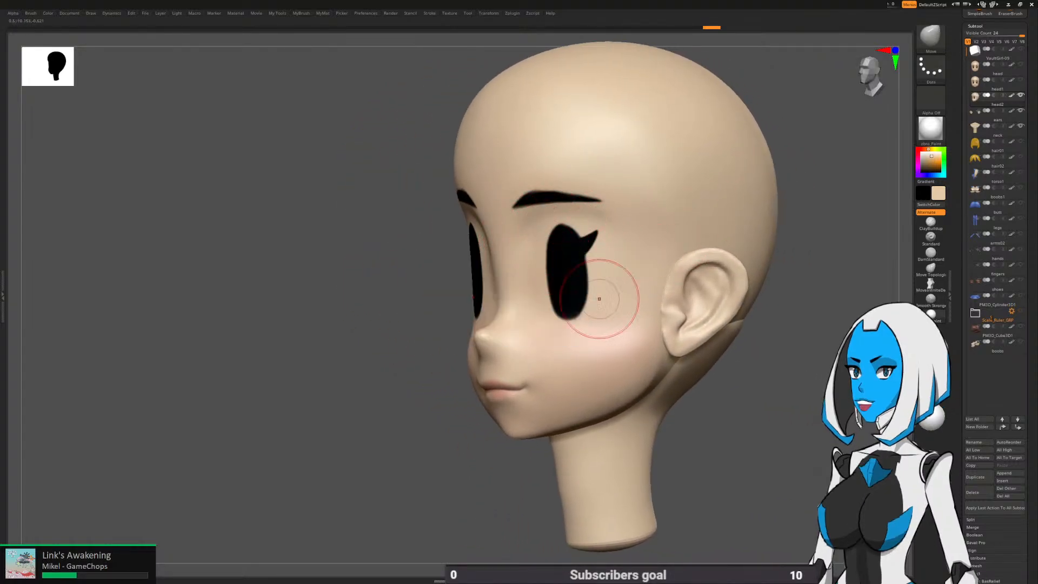
pyautogui.moveTo(403, 335); pyautogui.dragTo(490, 345)
pyautogui.press('b')
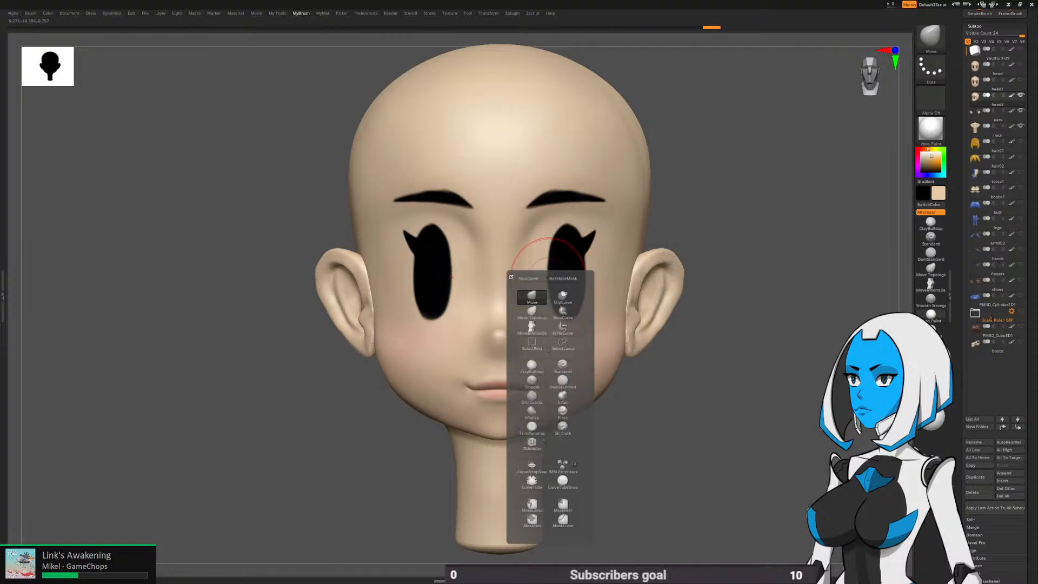
pyautogui.click(563, 381)
pyautogui.press('space')
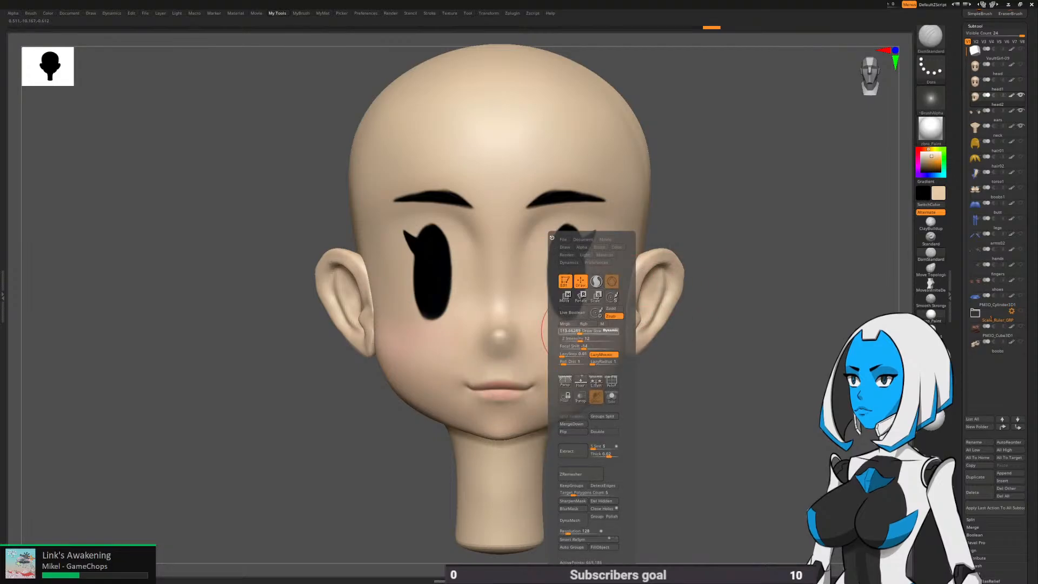
pyautogui.keyDown('alt'); pyautogui.moveTo(703, 296); pyautogui.dragTo(702, 337); pyautogui.keyUp('alt')
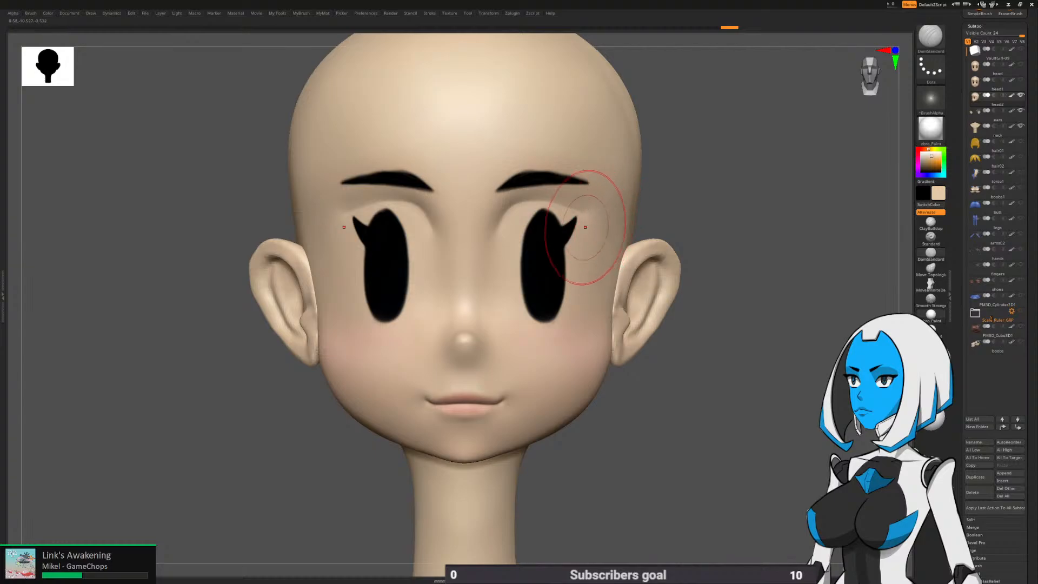
pyautogui.press('shift')
pyautogui.moveTo(757, 325); pyautogui.dragTo(541, 324)
pyautogui.moveTo(648, 224); pyautogui.dragTo(670, 224)
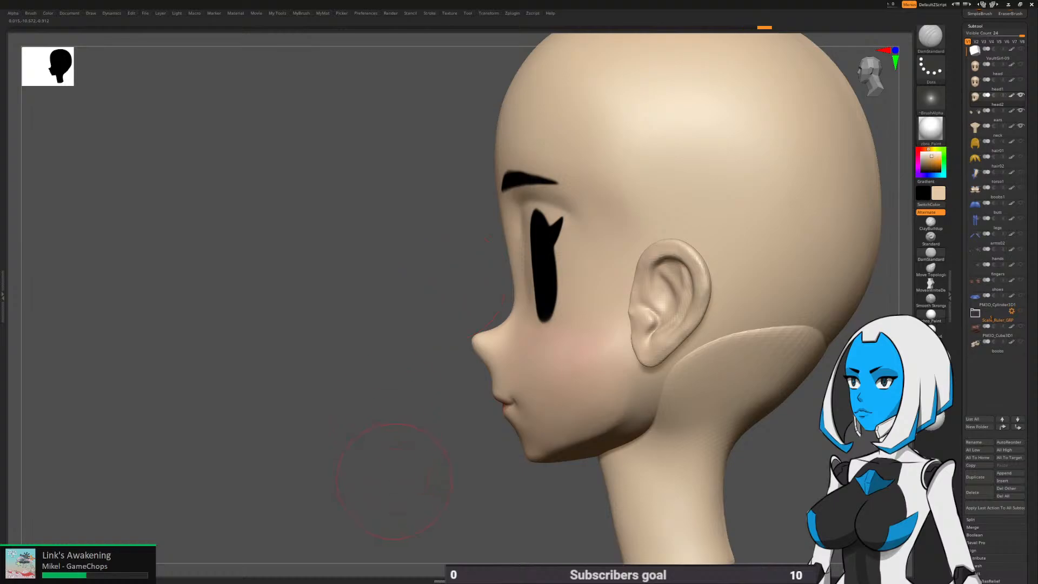
pyautogui.moveTo(395, 485)
pyautogui.mouseDown()
pyautogui.moveTo(427, 476)
pyautogui.moveTo(440, 452)
pyautogui.mouseUp()
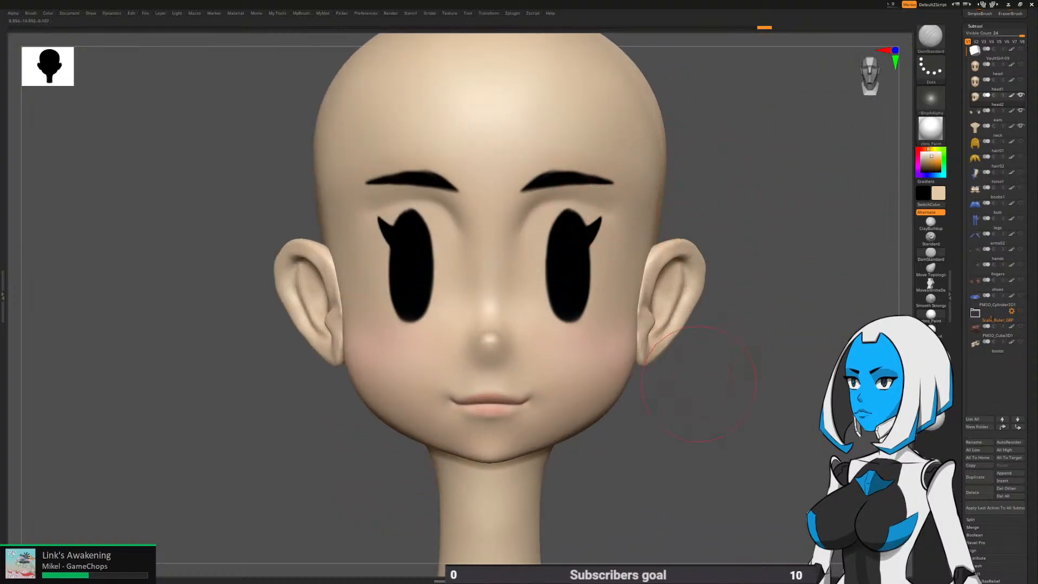
# Smooth the inner ends of head2's eyelid creases beside the nose bridge
pyautogui.press('ctrl')
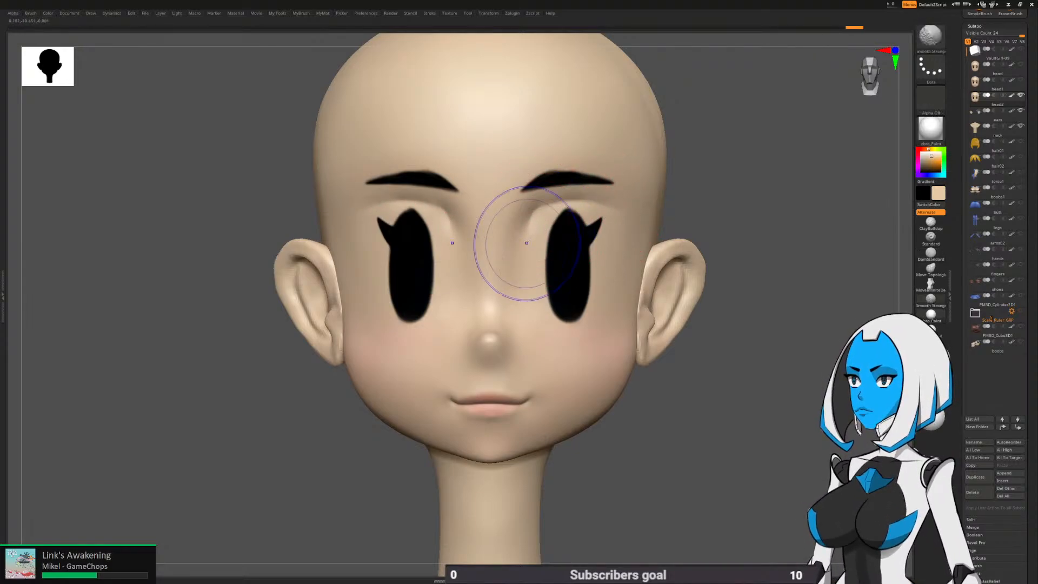
pyautogui.moveTo(535, 229)
pyautogui.keyDown('shift'); pyautogui.mouseDown()
pyautogui.moveTo(524, 219)
pyautogui.moveTo(514, 250)
pyautogui.mouseUp(); pyautogui.keyUp('shift')
pyautogui.keyDown('shift'); pyautogui.moveTo(749, 181); pyautogui.dragTo(656, 199); pyautogui.keyUp('shift')
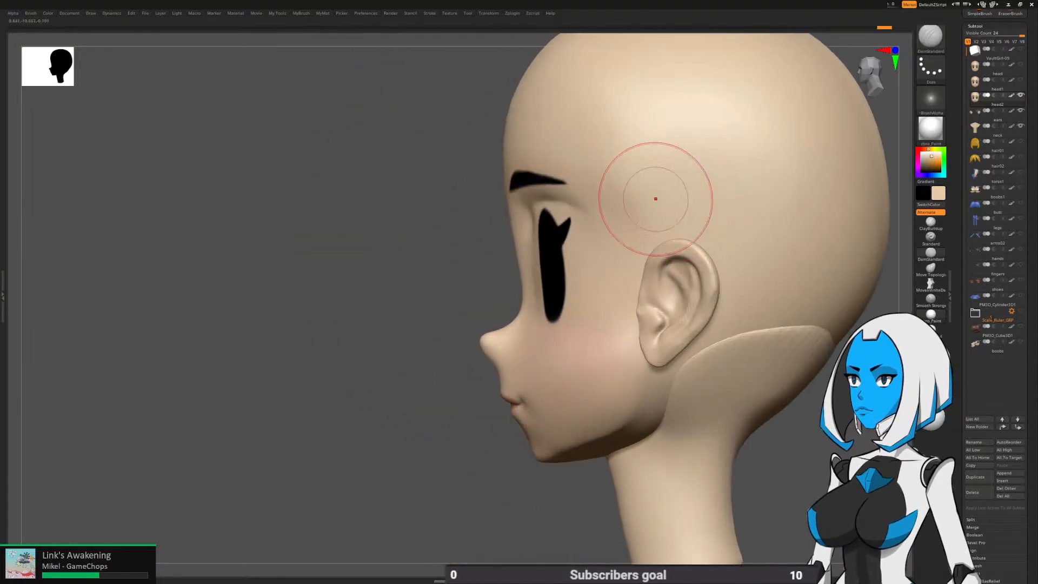
pyautogui.keyDown('shift'); pyautogui.moveTo(319, 351); pyautogui.dragTo(477, 370); pyautogui.keyUp('shift')
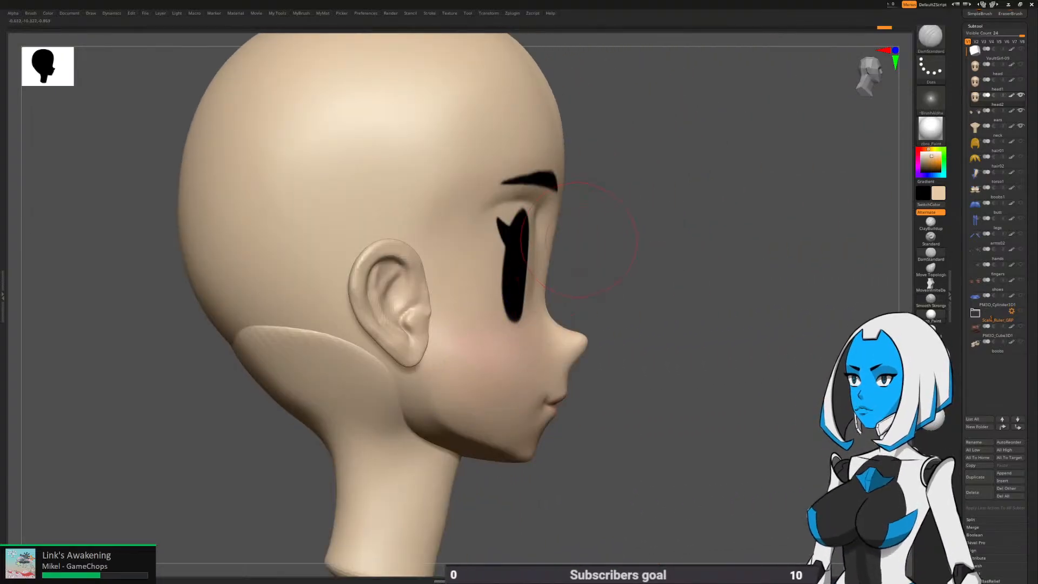
pyautogui.keyDown('alt'); pyautogui.moveTo(610, 270); pyautogui.dragTo(595, 295); pyautogui.keyUp('alt')
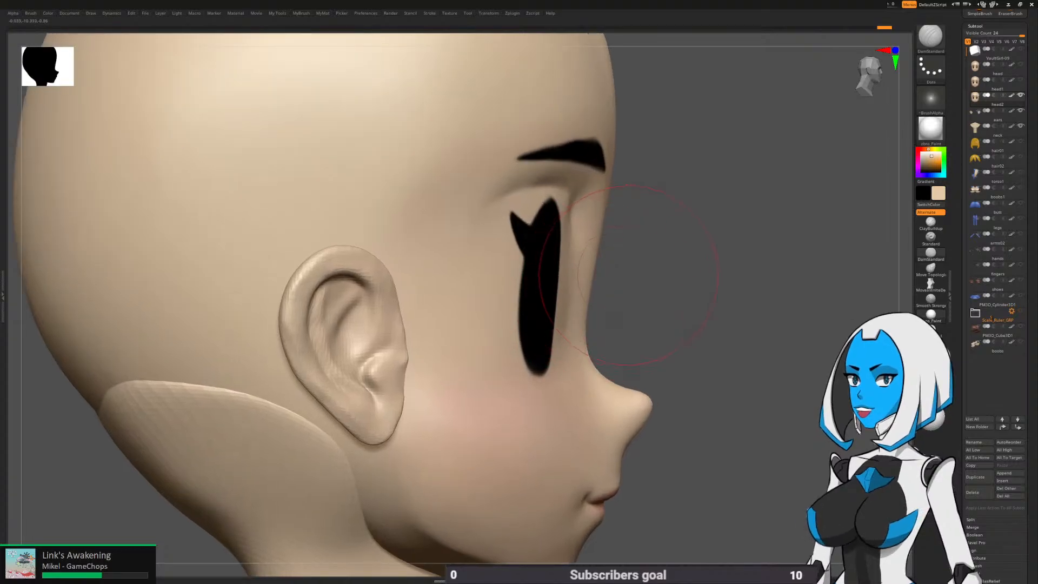
# Lower head2's subdivision level, smooth the inner eye socket and adjust its contour with the Move brush
pyautogui.press('space')
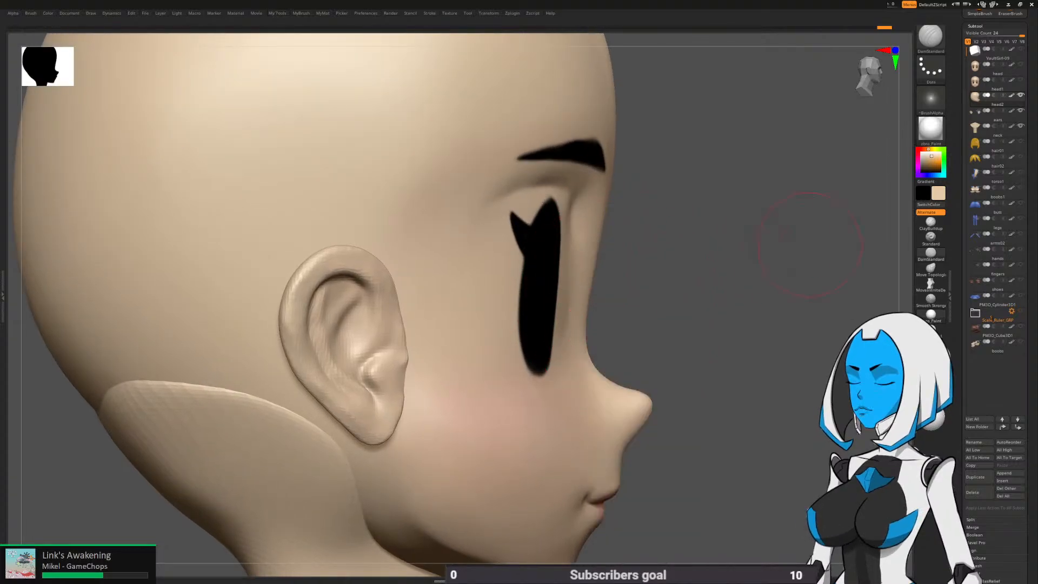
pyautogui.keyDown('shift'); pyautogui.moveTo(573, 297); pyautogui.dragTo(567, 241); pyautogui.keyUp('shift')
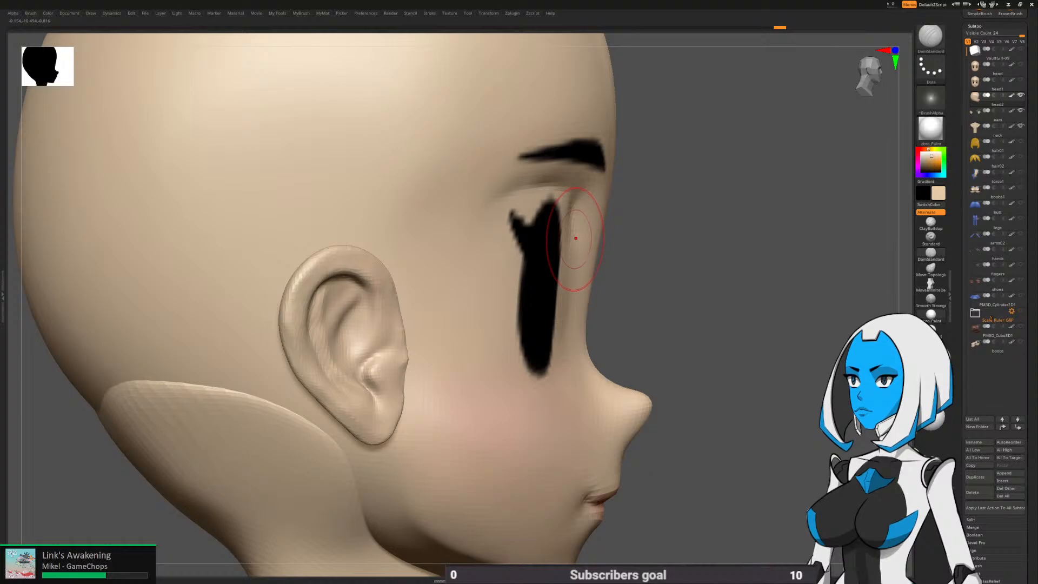
pyautogui.press('space')
pyautogui.click(559, 259)
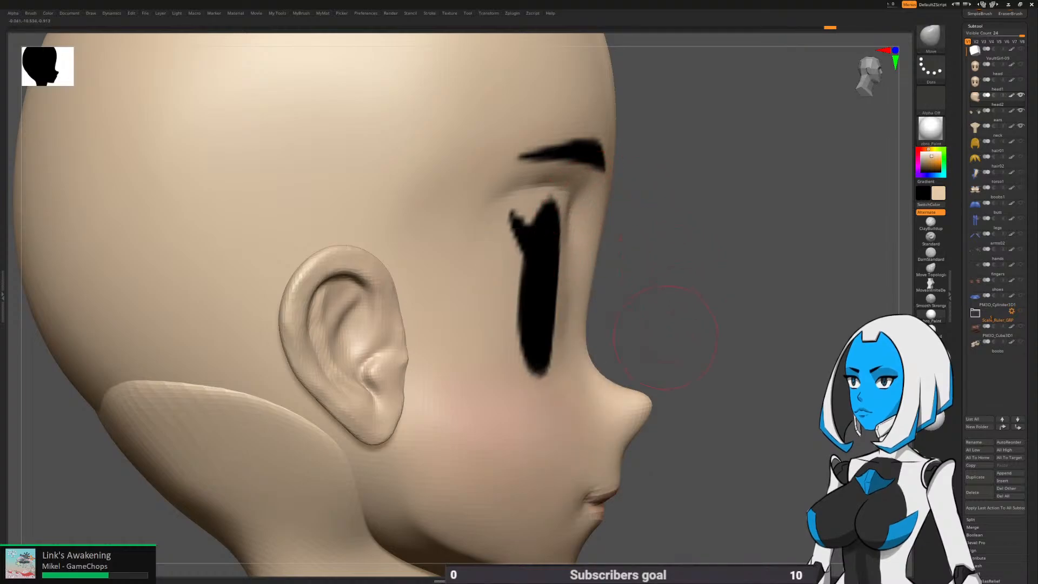
pyautogui.moveTo(666, 337)
pyautogui.mouseDown()
pyautogui.moveTo(638, 255)
pyautogui.moveTo(552, 276)
pyautogui.mouseUp()
# Refine the inner eyelid creases with the DamStandard brush and smooth them down along the nose bridge
pyautogui.press('space')
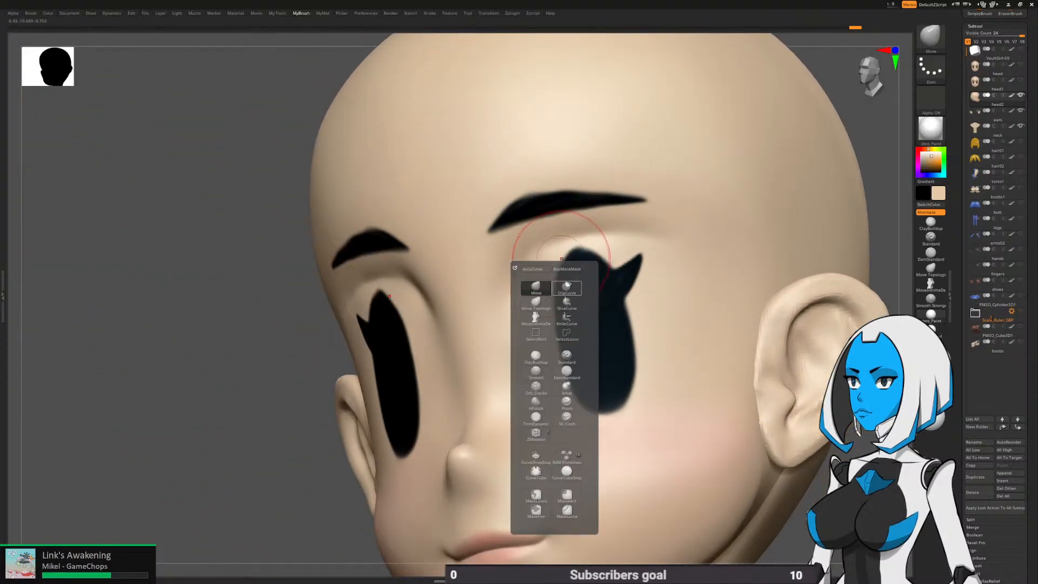
pyautogui.click(567, 372)
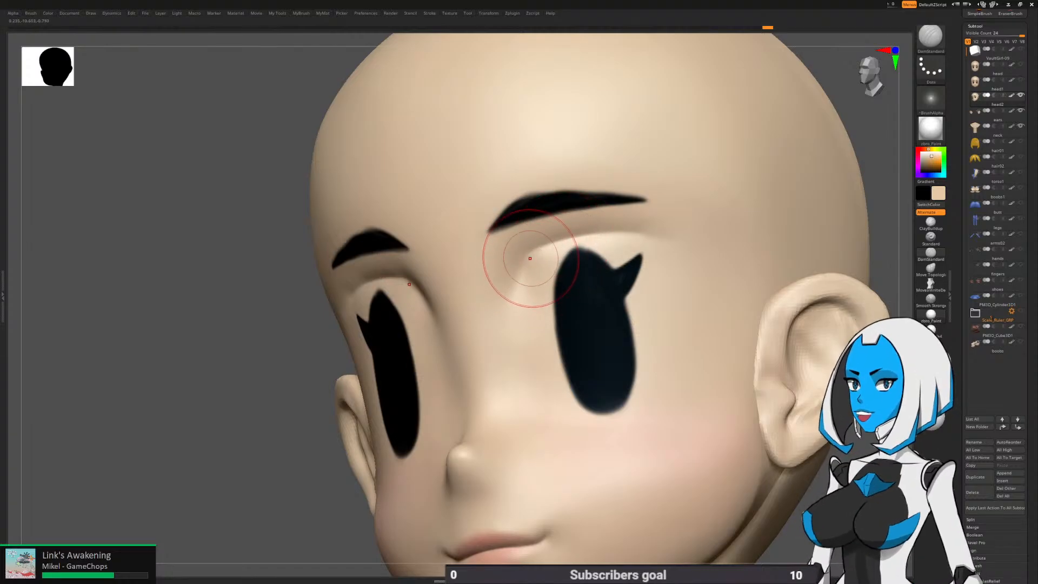
pyautogui.keyDown('shift'); pyautogui.moveTo(524, 262); pyautogui.dragTo(520, 324); pyautogui.keyUp('shift')
pyautogui.moveTo(542, 294)
pyautogui.mouseDown(button='right')
pyautogui.moveTo(519, 319)
pyautogui.moveTo(554, 343)
pyautogui.moveTo(548, 354)
pyautogui.mouseUp(button='right')
pyautogui.moveTo(429, 486)
pyautogui.keyDown('ctrl'); pyautogui.mouseDown(button='right')
pyautogui.moveTo(510, 290)
pyautogui.moveTo(548, 325)
pyautogui.mouseUp(button='right'); pyautogui.keyUp('ctrl')
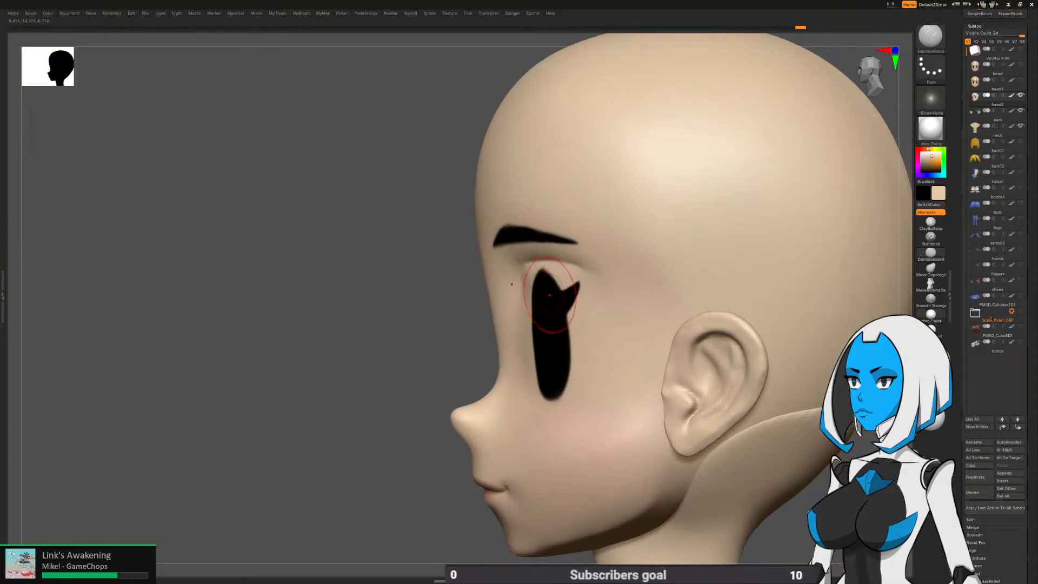
# Shape head2's eye socket and nose bridge contour in profile with the Move brush
pyautogui.press('b')
pyautogui.click(564, 395)
pyautogui.keyDown('ctrl'); pyautogui.moveTo(644, 230); pyautogui.dragTo(566, 283, button='right'); pyautogui.keyUp('ctrl')
pyautogui.press('space')
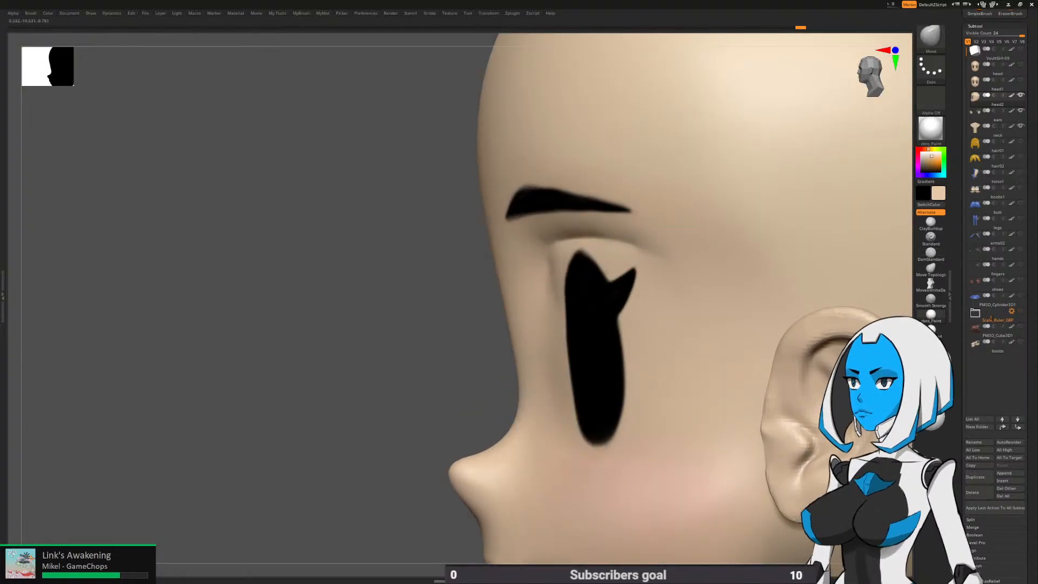
pyautogui.moveTo(554, 269); pyautogui.dragTo(533, 270, button='right')
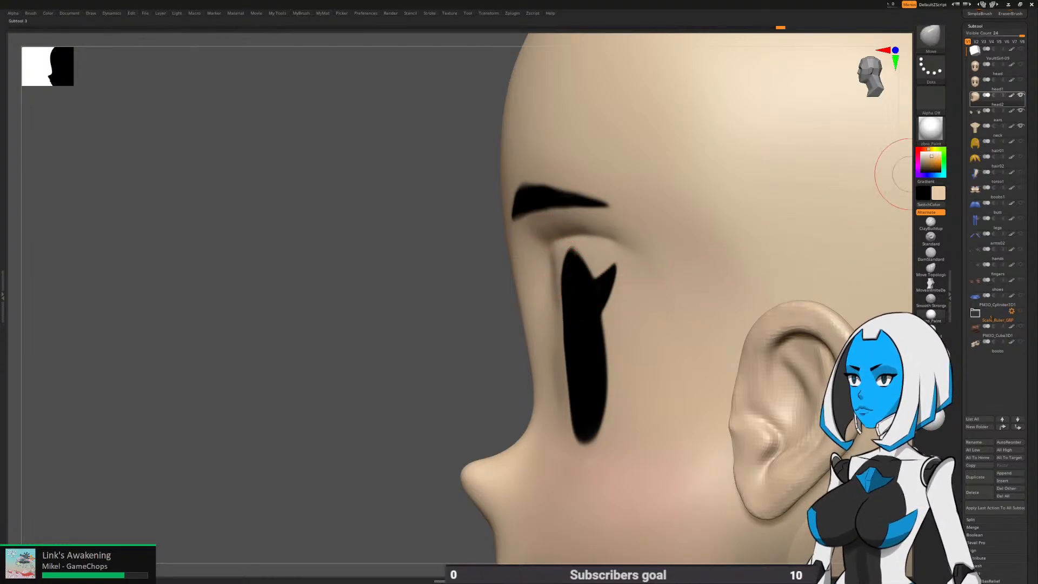
# Hide head2's painted colours, refine the eye socket contour on the plain surface and restore the colours
pyautogui.click(1011, 95)
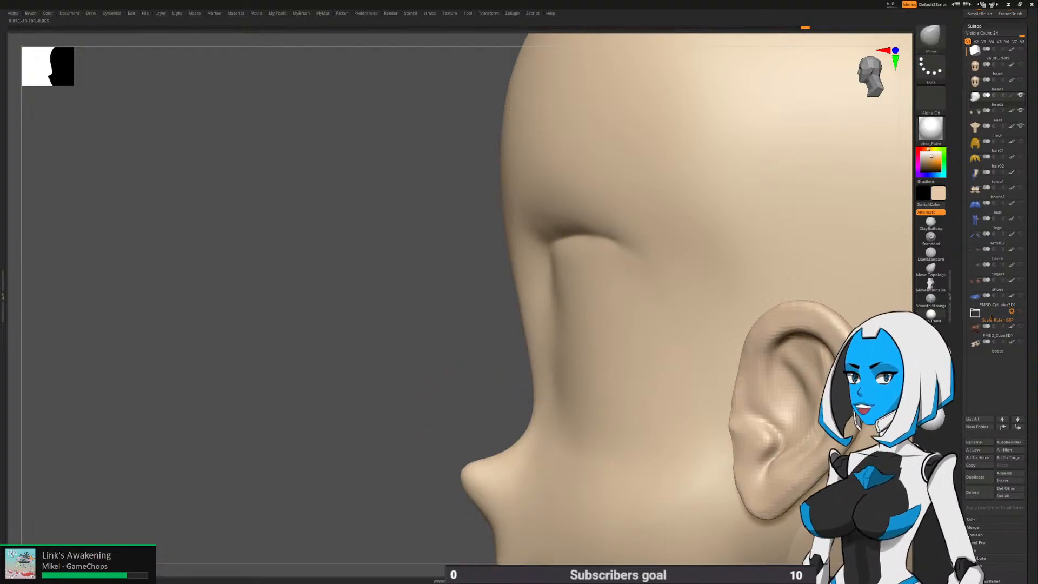
pyautogui.moveTo(585, 368)
pyautogui.keyDown('ctrl'); pyautogui.mouseDown(button='right')
pyautogui.moveTo(584, 305)
pyautogui.moveTo(560, 281)
pyautogui.mouseUp(button='right'); pyautogui.keyUp('ctrl')
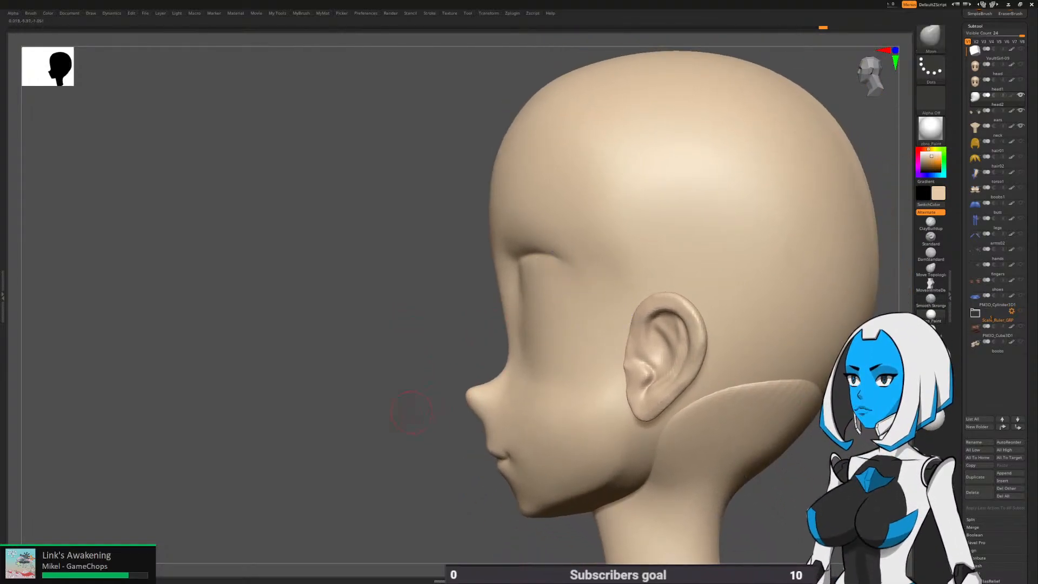
pyautogui.click(1012, 95)
pyautogui.click(1000, 116)
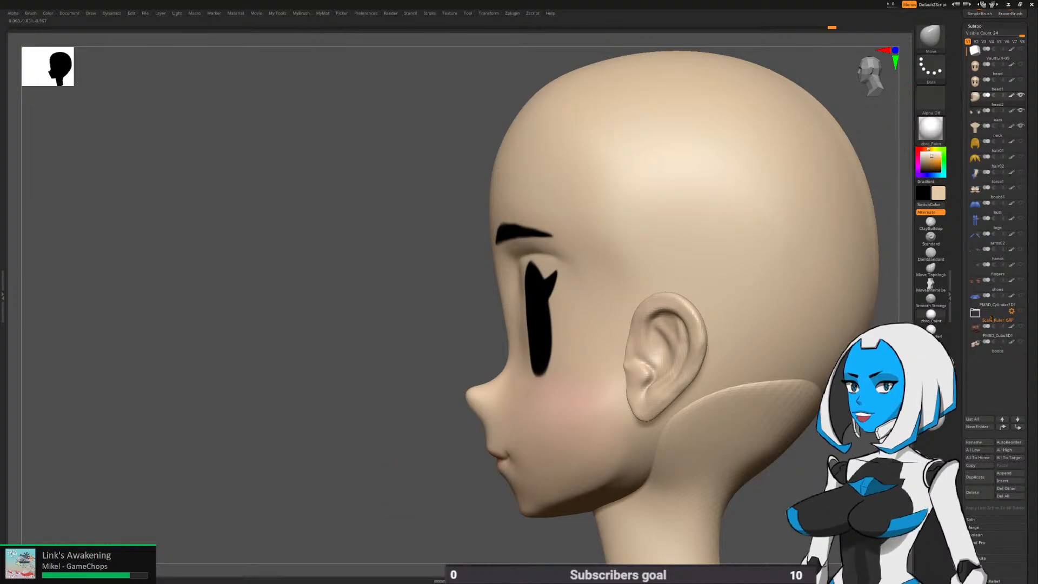
# Make the hair01 and hair02 subtools visible and view the head with hair in profile and front views
pyautogui.keyDown('ctrl'); pyautogui.moveTo(703, 351); pyautogui.dragTo(702, 289, button='right'); pyautogui.keyUp('ctrl')
pyautogui.keyDown('alt'); pyautogui.moveTo(702, 289); pyautogui.dragTo(684, 287, button='right'); pyautogui.keyUp('alt')
pyautogui.click(1020, 142)
pyautogui.click(1020, 156)
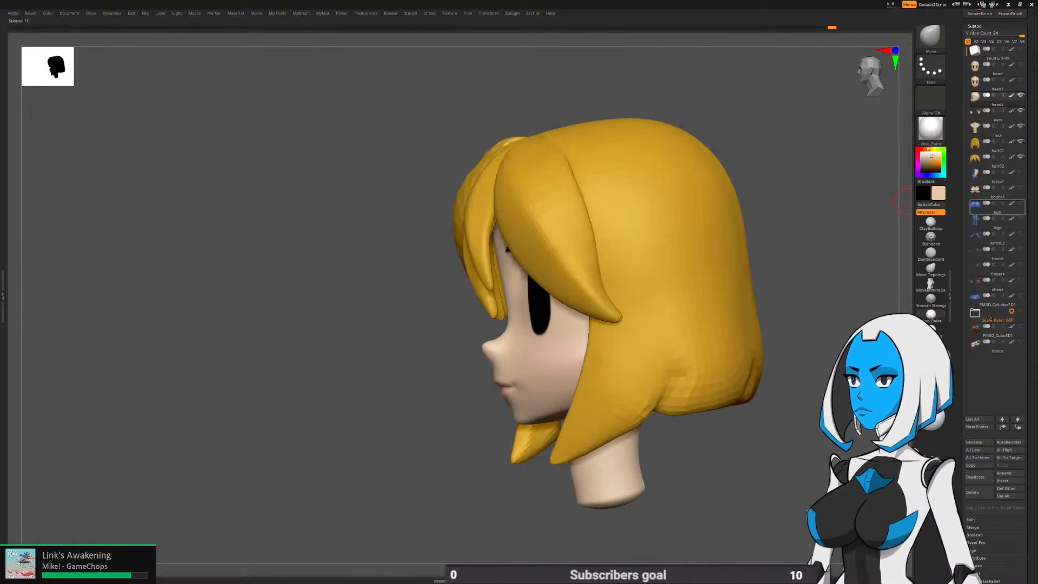
pyautogui.moveTo(436, 489); pyautogui.dragTo(471, 487, button='right')
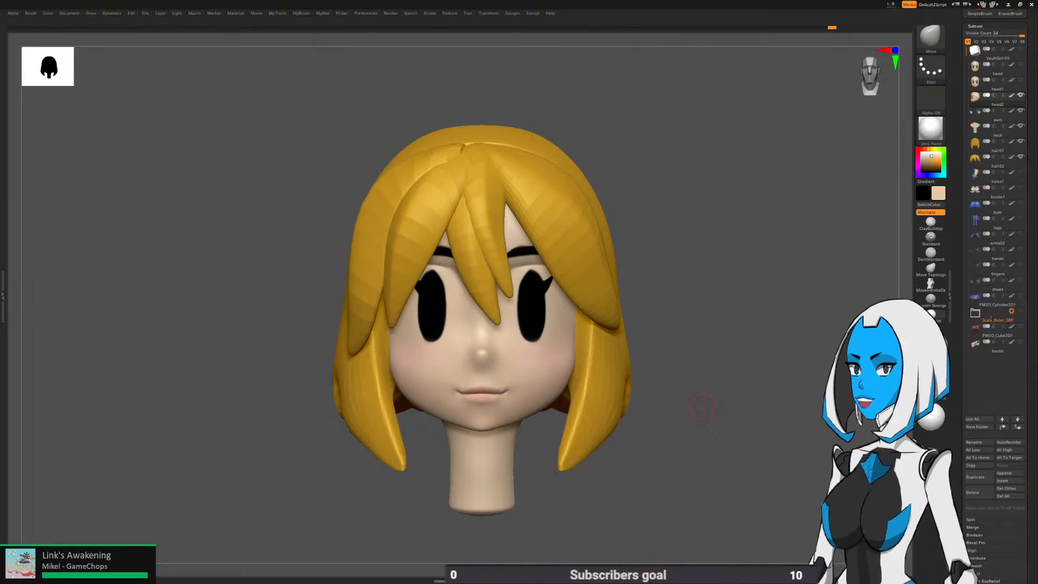
# Adjust head2's lower face around the mouth and chin with the Move brush, checking front and three-quarter views
pyautogui.keyDown('alt'); pyautogui.moveTo(672, 376); pyautogui.dragTo(675, 360); pyautogui.keyUp('alt')
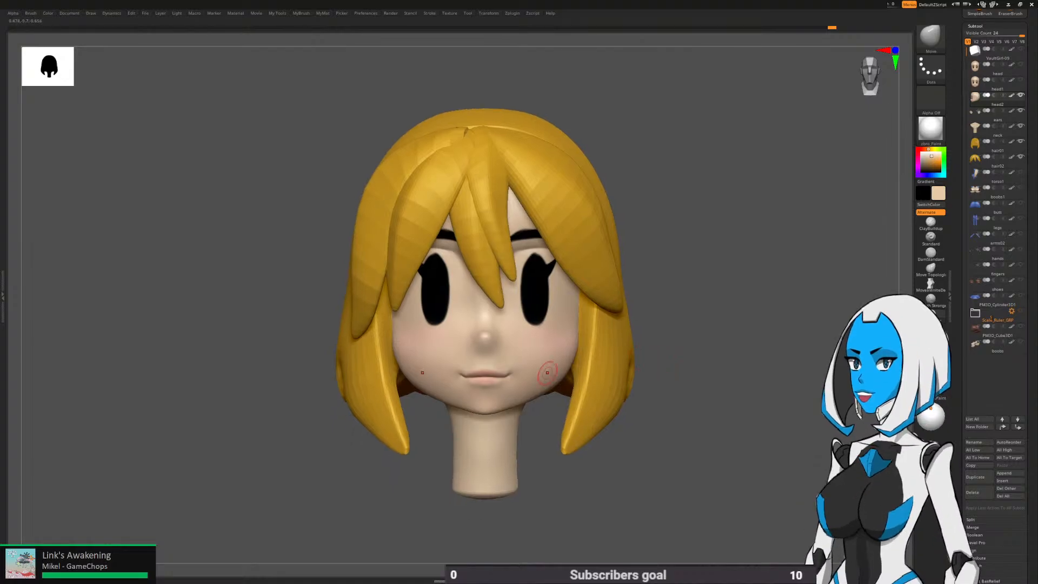
pyautogui.press('space')
pyautogui.press('space')
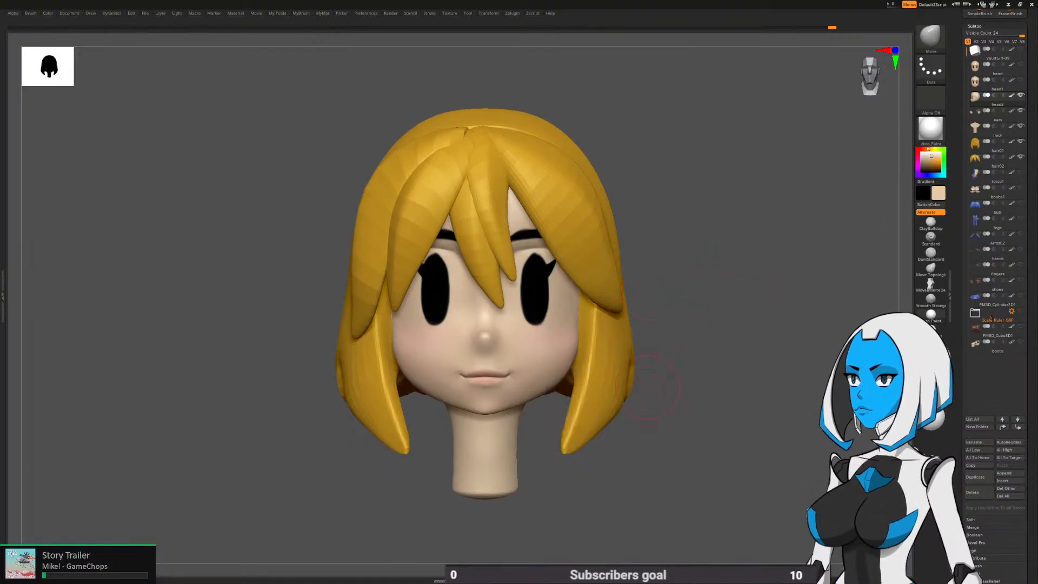
pyautogui.moveTo(656, 366)
pyautogui.keyDown('alt'); pyautogui.mouseDown()
pyautogui.moveTo(630, 390)
pyautogui.moveTo(622, 418)
pyautogui.mouseUp(); pyautogui.keyUp('alt')
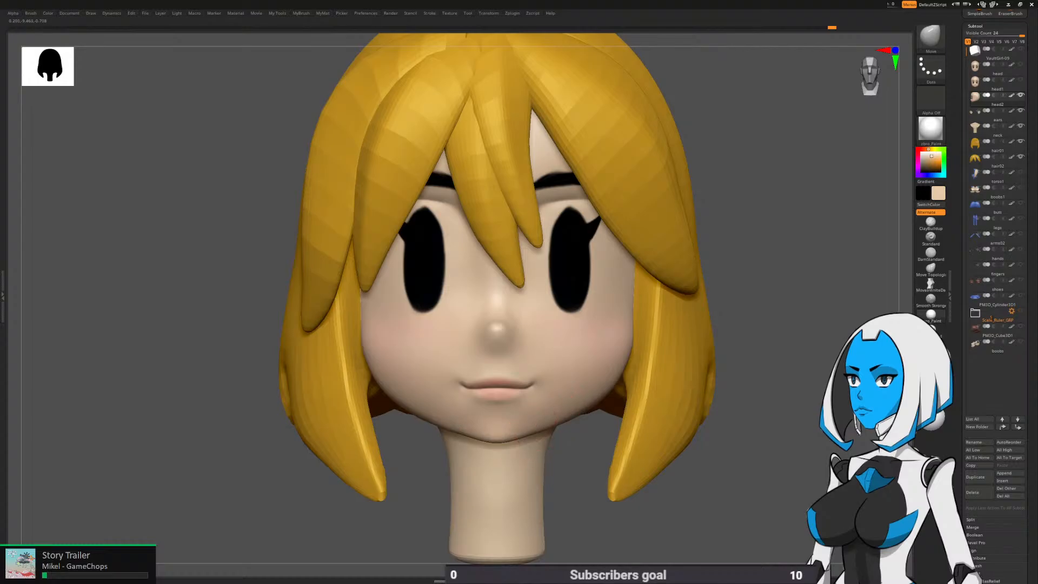
pyautogui.press('shift')
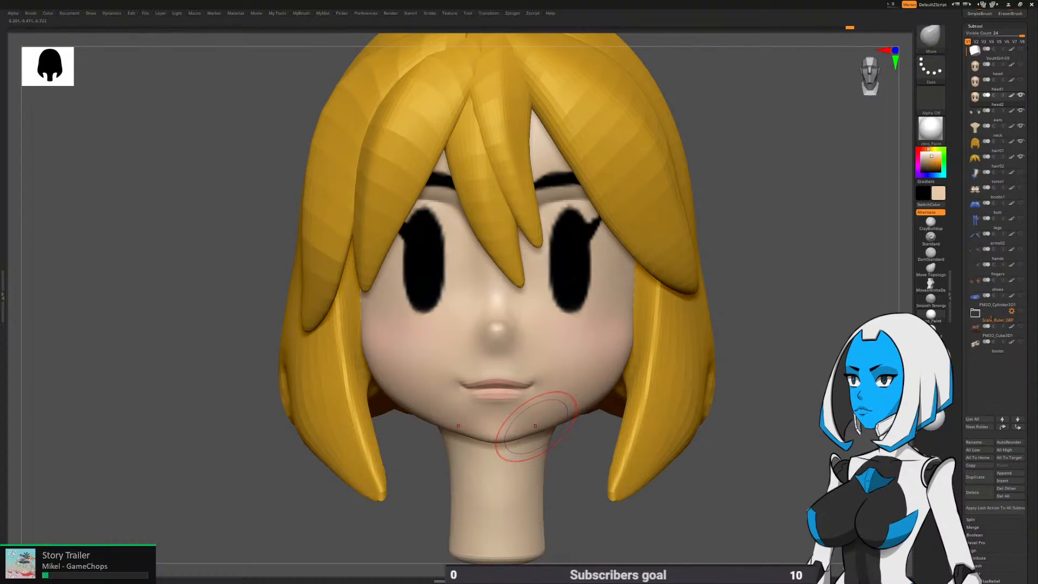
pyautogui.moveTo(581, 457); pyautogui.dragTo(646, 455)
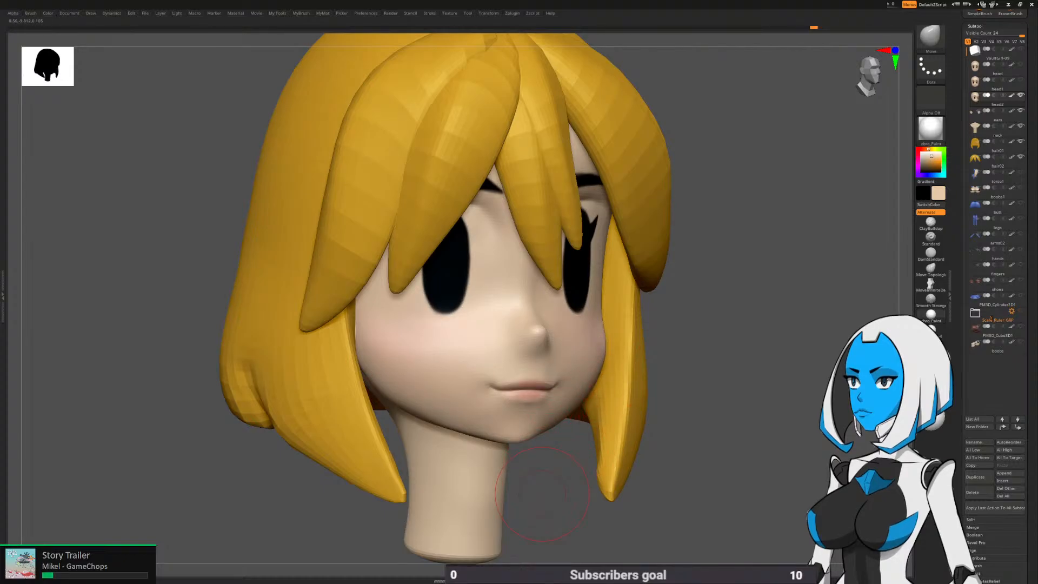
pyautogui.keyDown('alt'); pyautogui.moveTo(542, 494); pyautogui.dragTo(539, 433); pyautogui.keyUp('alt')
# Switch to hair01 and carve the notch in its lower side edge with a resized DamStandard brush
pyautogui.keyDown('shift'); pyautogui.moveTo(614, 433); pyautogui.dragTo(577, 338); pyautogui.keyUp('shift')
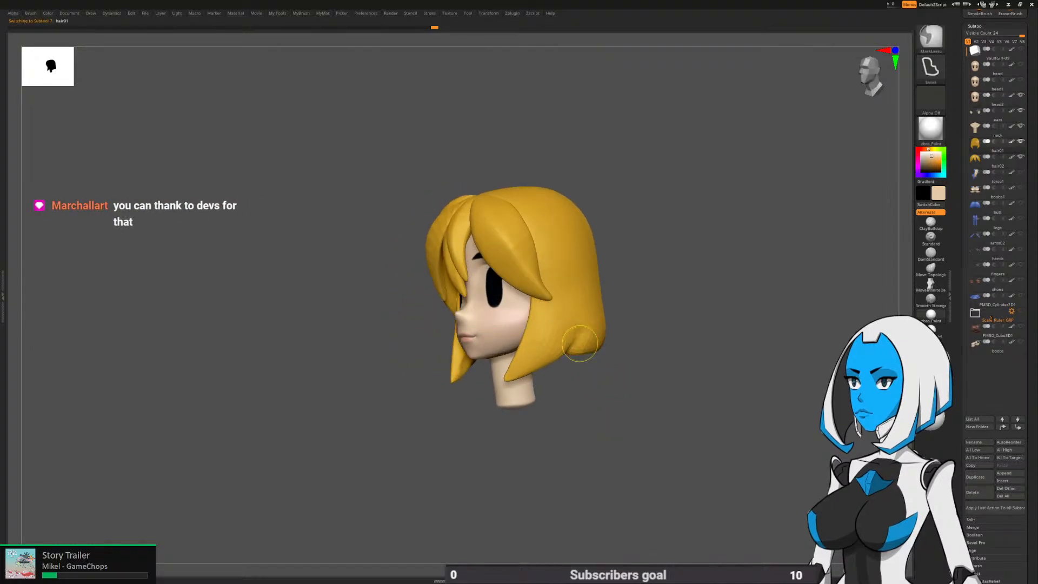
pyautogui.moveTo(580, 343)
pyautogui.keyDown('ctrl'); pyautogui.mouseDown(button='right')
pyautogui.moveTo(686, 330)
pyautogui.moveTo(589, 333)
pyautogui.mouseUp(button='right'); pyautogui.keyUp('ctrl')
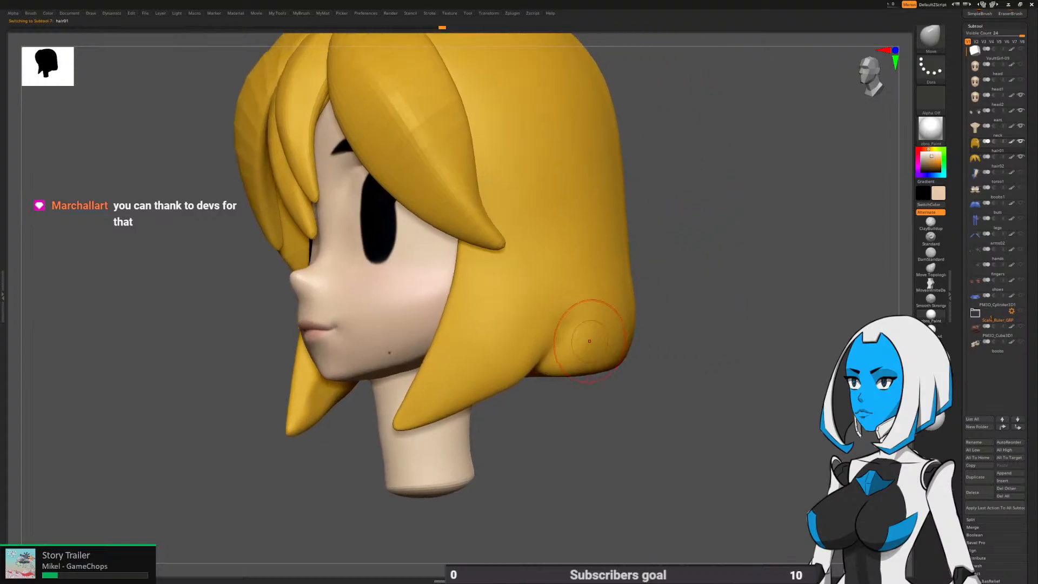
pyautogui.press('b')
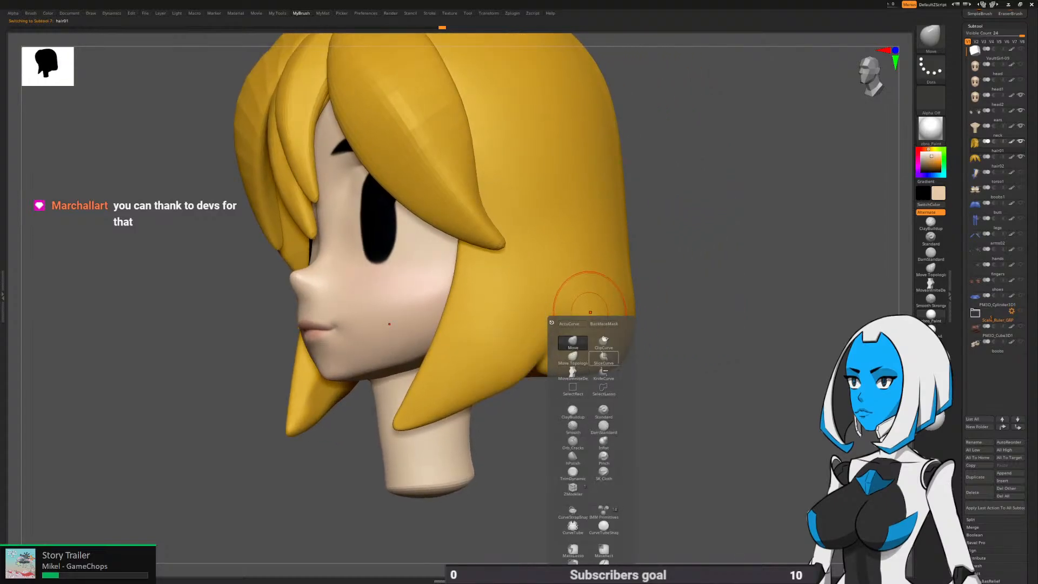
pyautogui.click(604, 427)
pyautogui.press('space')
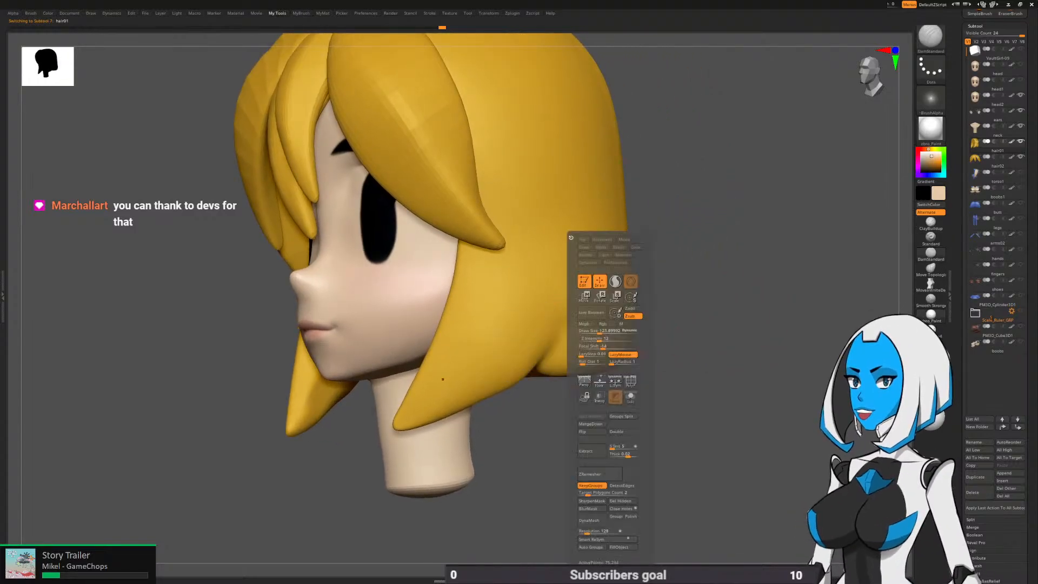
pyautogui.moveTo(606, 330); pyautogui.dragTo(599, 331)
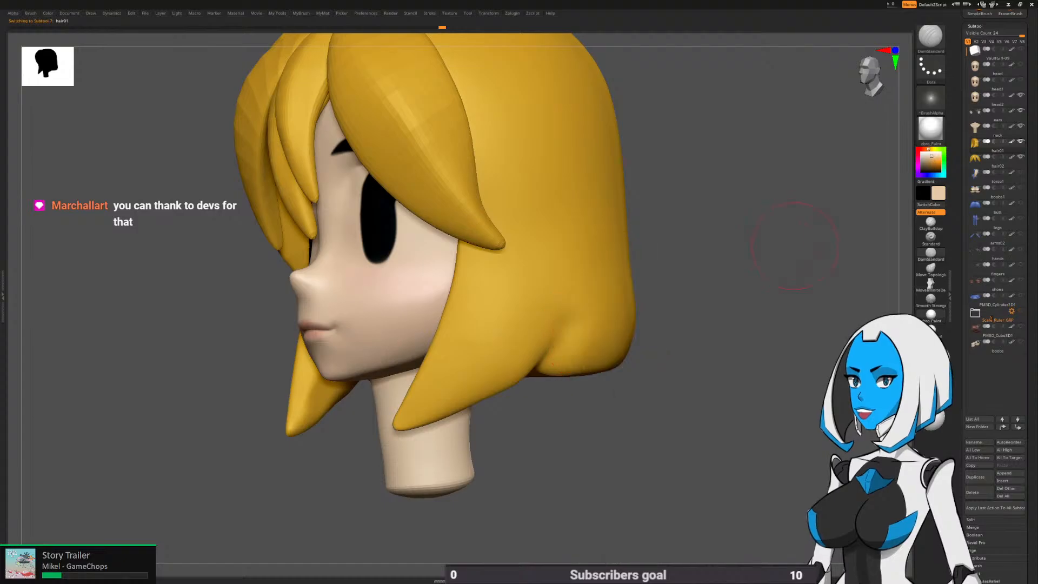
pyautogui.moveTo(632, 408)
pyautogui.mouseDown(button='right')
pyautogui.moveTo(616, 347)
pyautogui.moveTo(575, 325)
pyautogui.moveTo(550, 336)
pyautogui.mouseUp(button='right')
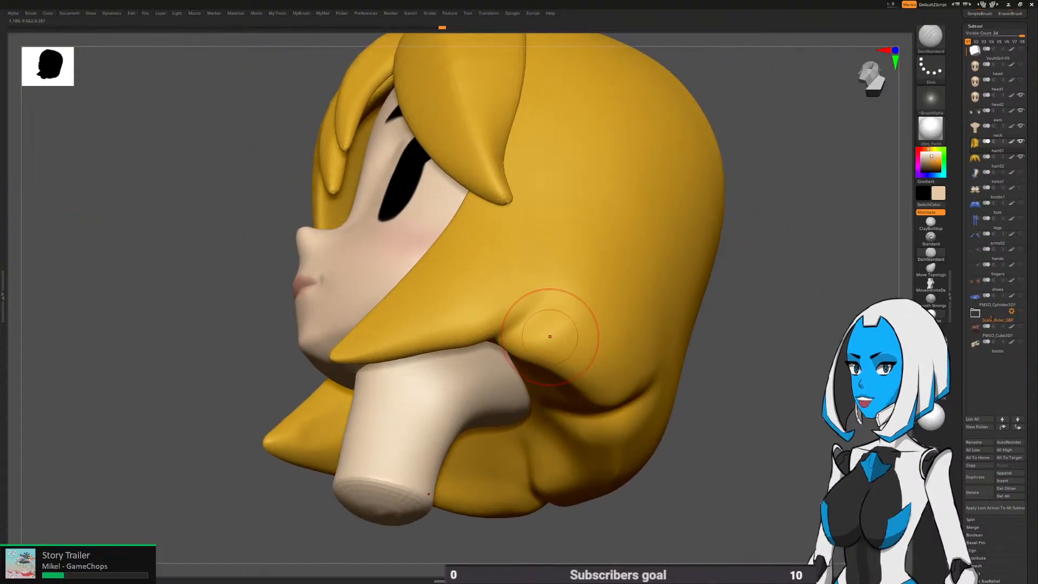
pyautogui.moveTo(535, 296); pyautogui.dragTo(510, 325)
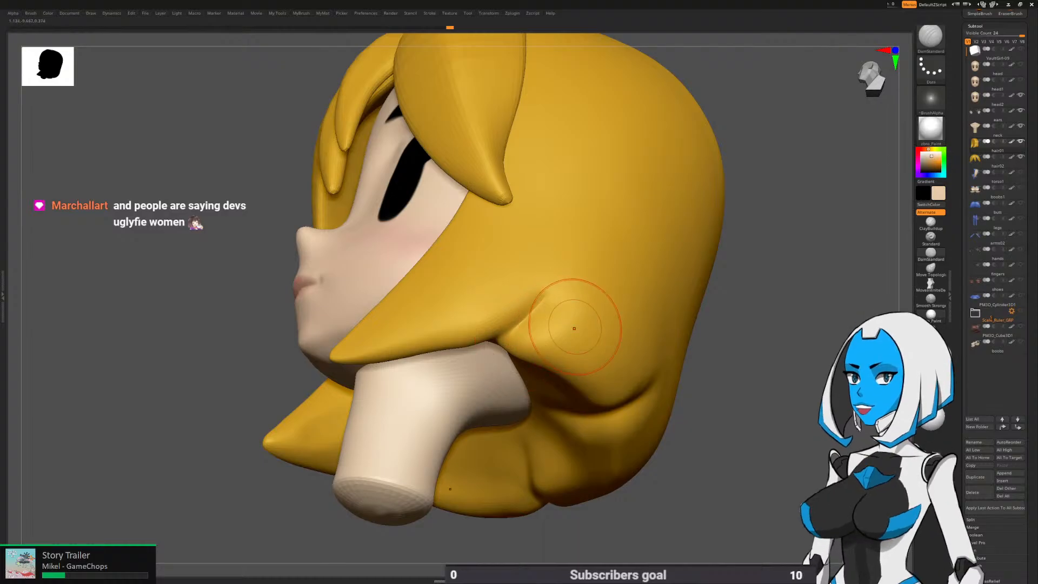
# Isolate hair01 and deepen the side notch and the creases under its lower edge
pyautogui.press('space')
pyautogui.click(598, 397)
pyautogui.moveTo(637, 320)
pyautogui.mouseDown(button='right')
pyautogui.moveTo(555, 327)
pyautogui.moveTo(538, 301)
pyautogui.moveTo(526, 341)
pyautogui.moveTo(512, 320)
pyautogui.moveTo(497, 346)
pyautogui.moveTo(505, 324)
pyautogui.moveTo(532, 318)
pyautogui.mouseUp(button='right')
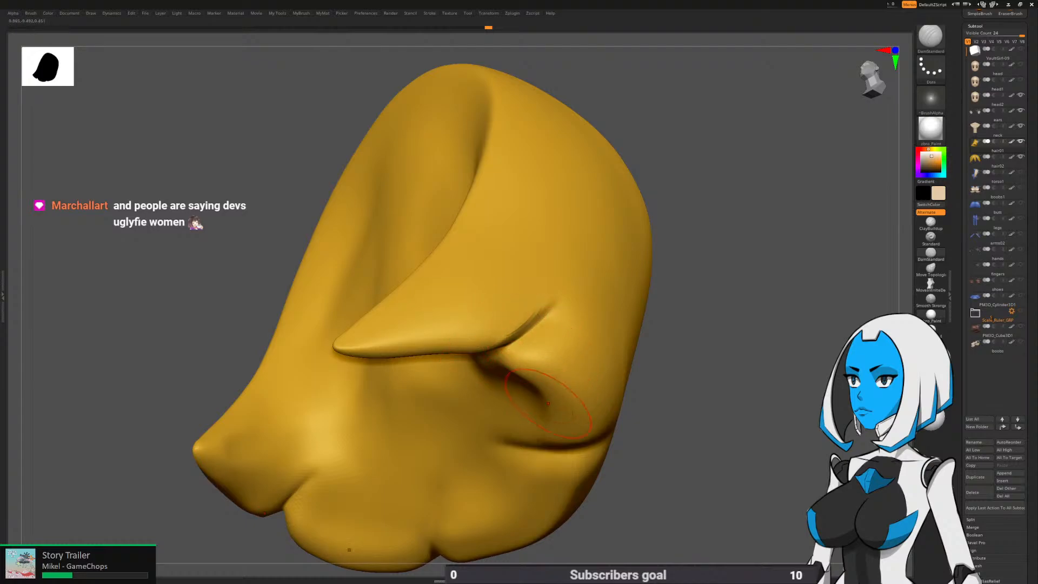
pyautogui.moveTo(548, 403); pyautogui.dragTo(540, 279, button='right')
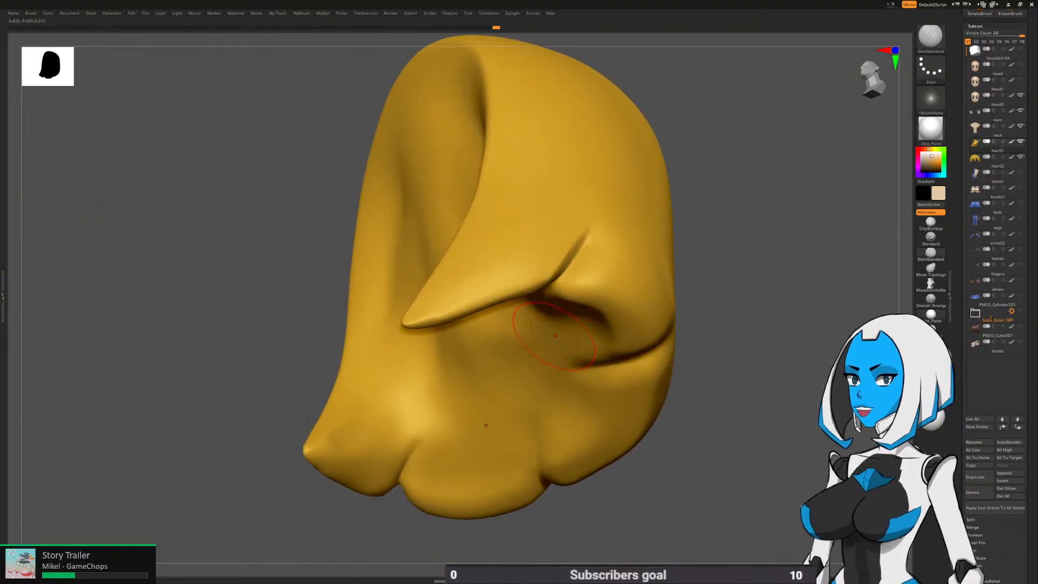
pyautogui.moveTo(507, 277)
pyautogui.mouseDown(button='right')
pyautogui.moveTo(556, 374)
pyautogui.moveTo(545, 346)
pyautogui.moveTo(606, 346)
pyautogui.moveTo(544, 292)
pyautogui.moveTo(513, 396)
pyautogui.moveTo(510, 243)
pyautogui.moveTo(487, 248)
pyautogui.mouseUp(button='right')
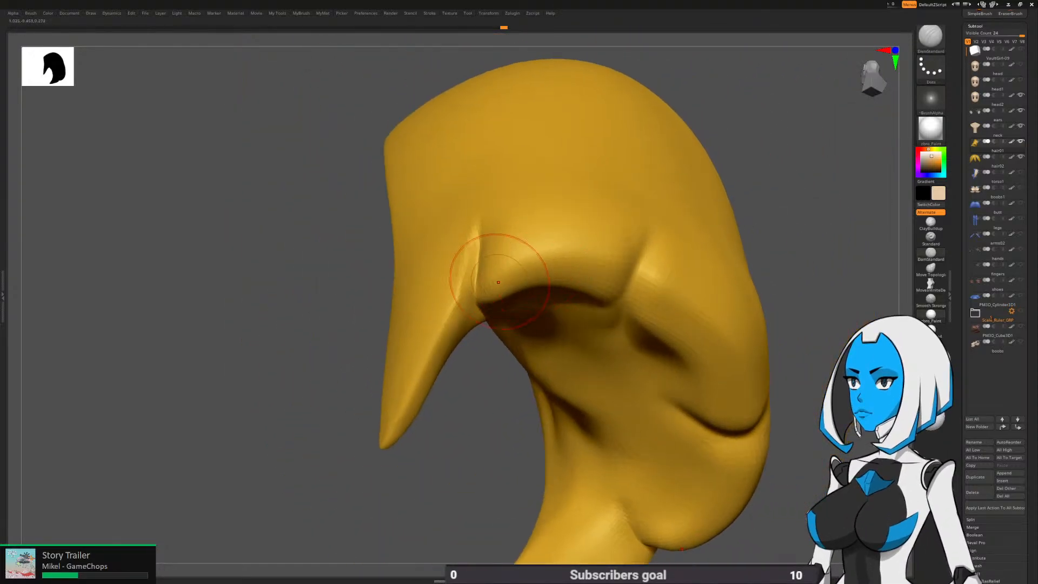
# Sharpen the notches between the lower hair locks with the DamStandard brush and smooth the surrounding rim
pyautogui.moveTo(648, 264)
pyautogui.mouseDown(button='right')
pyautogui.moveTo(500, 280)
pyautogui.moveTo(463, 265)
pyautogui.mouseUp(button='right')
pyautogui.moveTo(493, 250); pyautogui.dragTo(468, 261)
pyautogui.moveTo(468, 260); pyautogui.dragTo(506, 283, button='right')
pyautogui.keyDown('alt'); pyautogui.moveTo(506, 283); pyautogui.dragTo(568, 280, button='right'); pyautogui.keyUp('alt')
pyautogui.moveTo(511, 251); pyautogui.dragTo(429, 245, button='right')
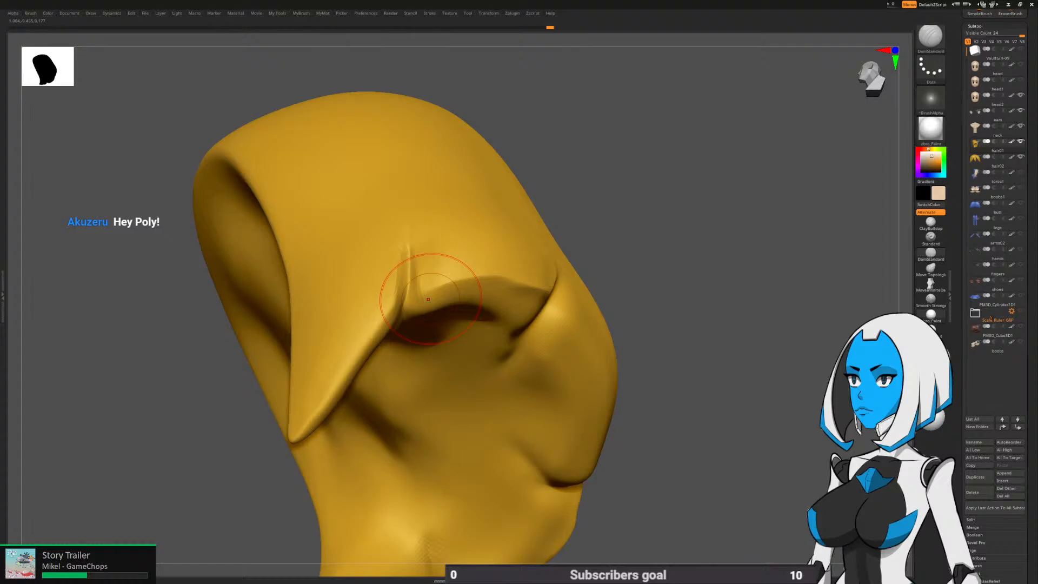
pyautogui.moveTo(428, 299); pyautogui.dragTo(546, 282, button='right')
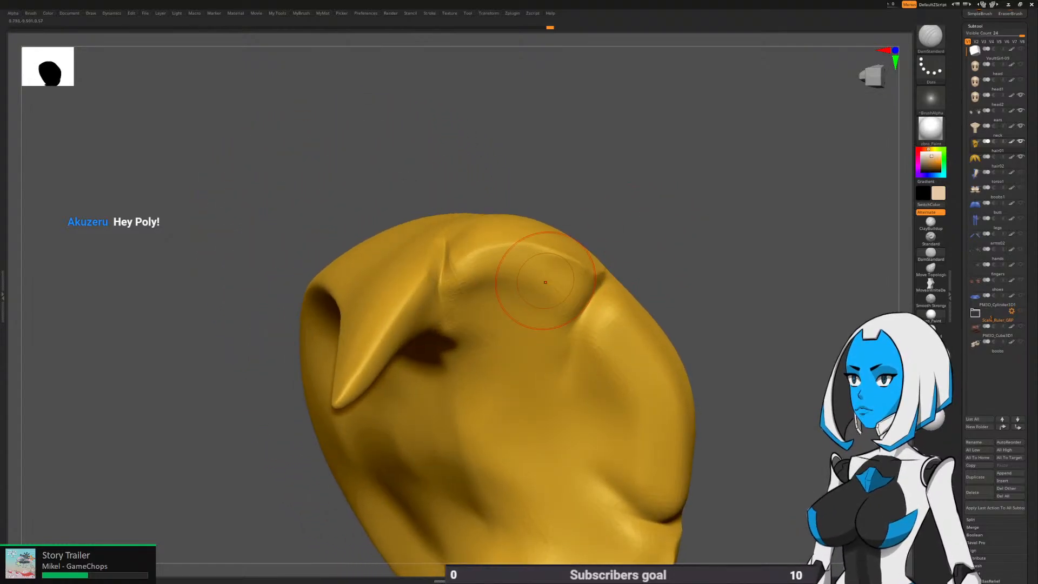
pyautogui.moveTo(527, 328)
pyautogui.mouseDown(button='right')
pyautogui.moveTo(626, 307)
pyautogui.moveTo(545, 272)
pyautogui.mouseUp(button='right')
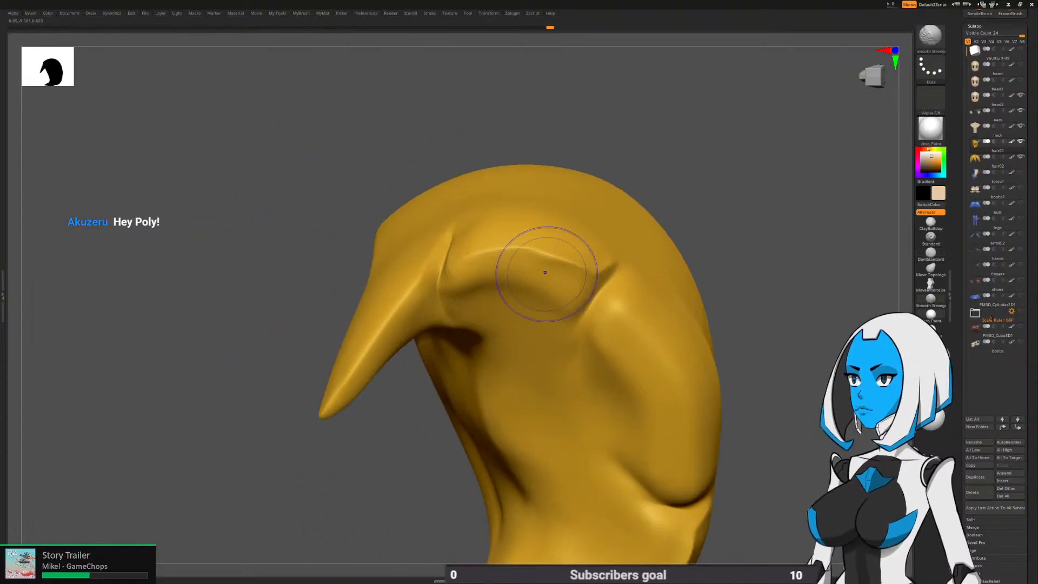
# Define a crisp lower edge along the back of hair01 with the DamStandard brush and end its isolation
pyautogui.moveTo(417, 319); pyautogui.dragTo(556, 310, button='right')
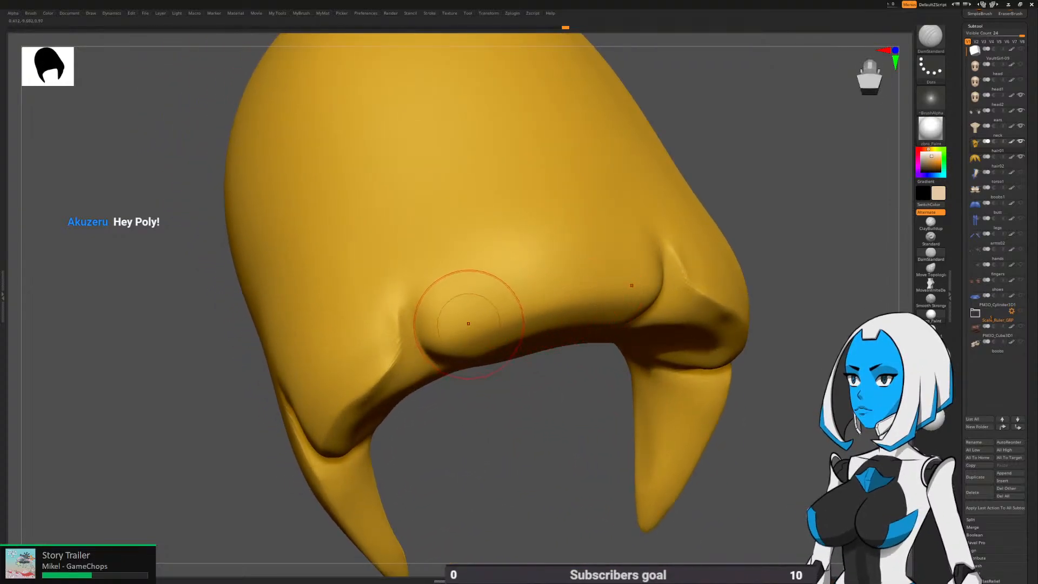
pyautogui.moveTo(441, 343); pyautogui.dragTo(557, 308)
pyautogui.moveTo(432, 308); pyautogui.dragTo(439, 306, button='right')
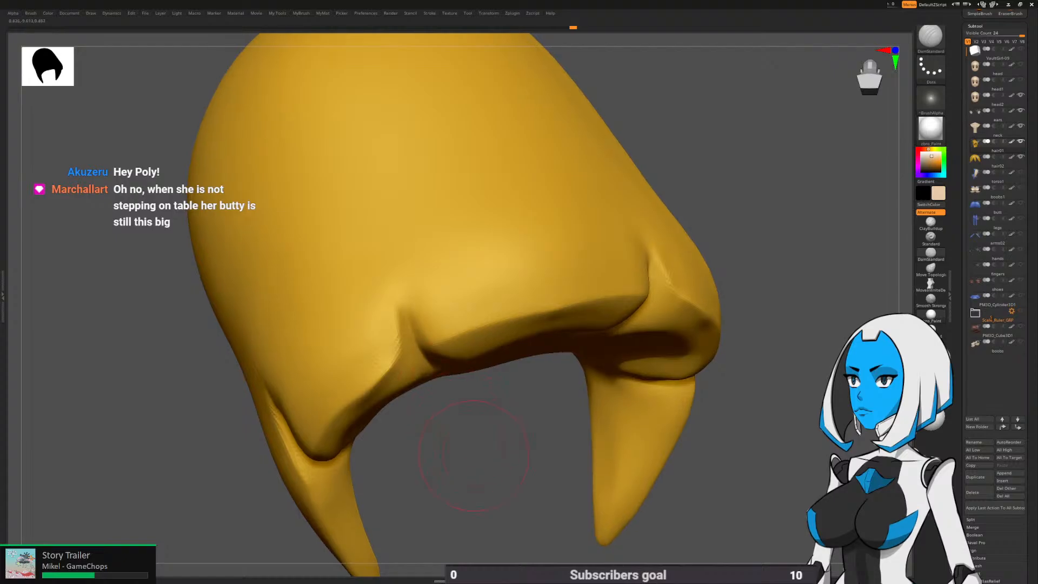
pyautogui.keyDown('ctrl'); pyautogui.moveTo(490, 435); pyautogui.dragTo(502, 378, button='right'); pyautogui.keyUp('ctrl')
pyautogui.moveTo(503, 378)
pyautogui.mouseDown(button='right')
pyautogui.moveTo(579, 378)
pyautogui.moveTo(597, 332)
pyautogui.moveTo(614, 360)
pyautogui.mouseUp(button='right')
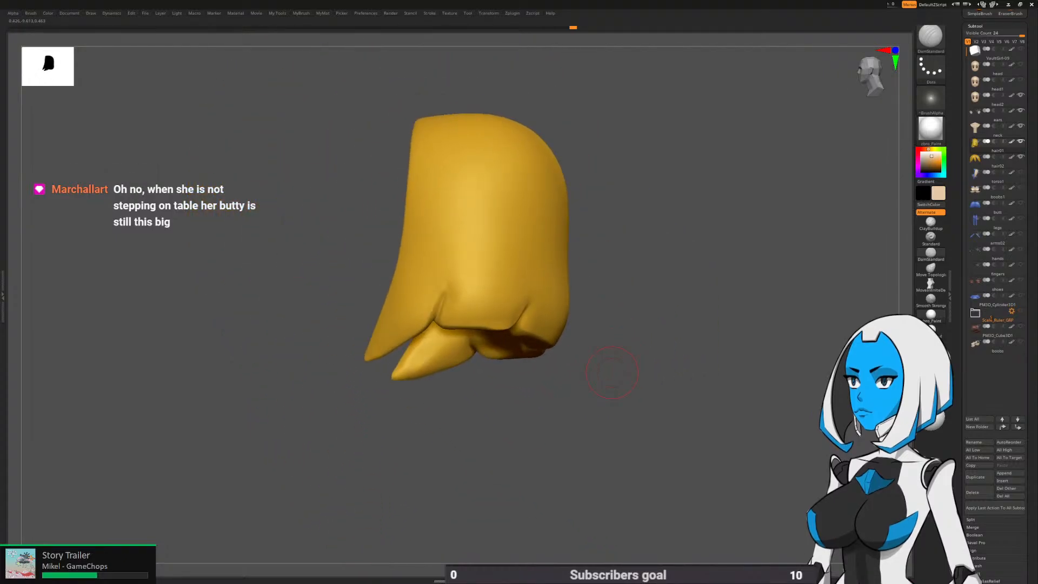
pyautogui.moveTo(612, 373)
pyautogui.mouseDown(button='right')
pyautogui.moveTo(617, 334)
pyautogui.moveTo(632, 349)
pyautogui.moveTo(620, 361)
pyautogui.moveTo(644, 355)
pyautogui.moveTo(632, 353)
pyautogui.mouseUp(button='right')
pyautogui.press('space')
pyautogui.click(642, 396)
# Flatten the lower ends of the back and side hair locks with a resized hPolish brush
pyautogui.press('b')
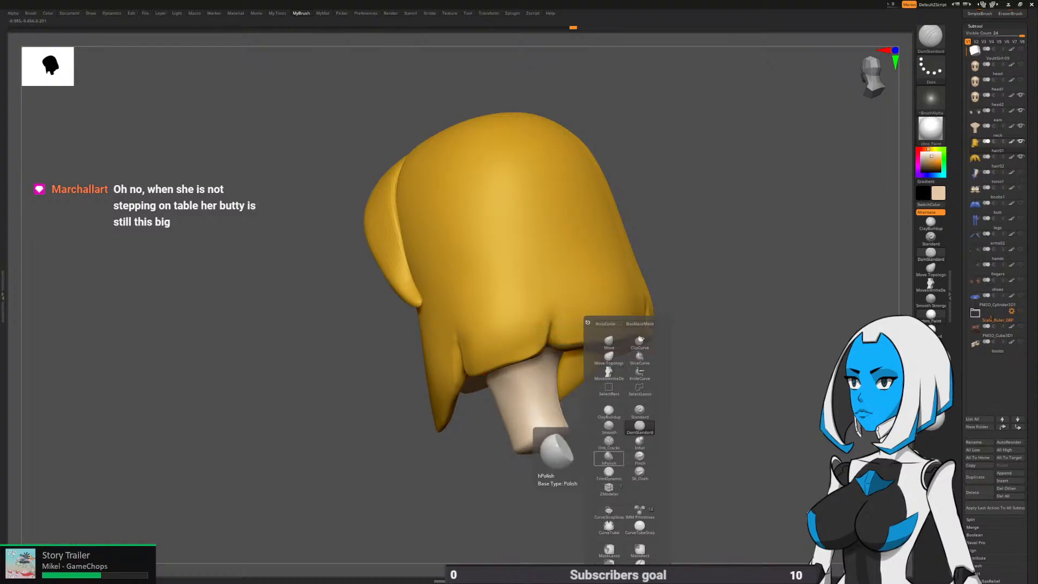
pyautogui.click(609, 458)
pyautogui.press('space')
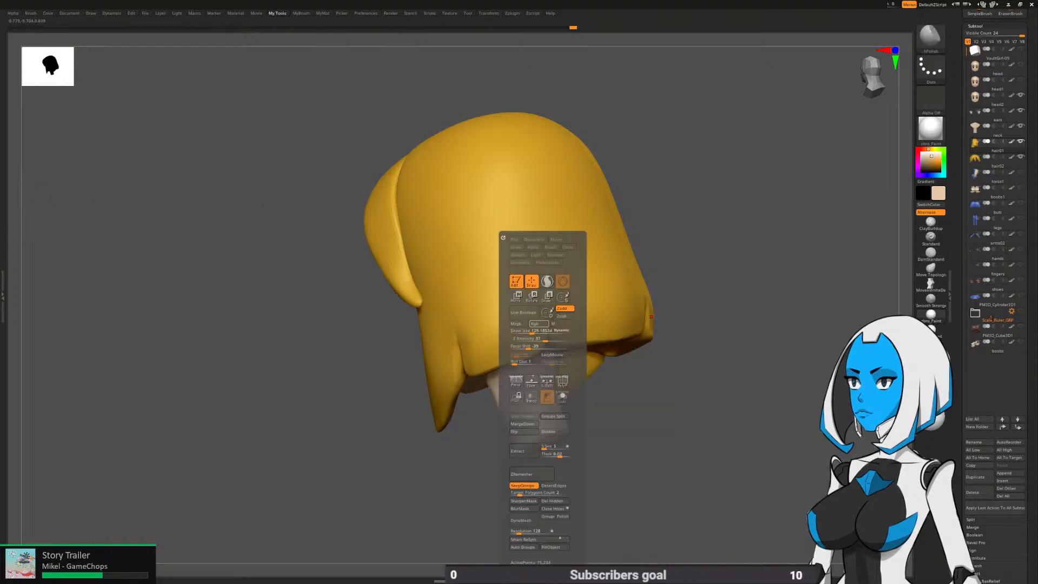
pyautogui.moveTo(541, 332); pyautogui.dragTo(532, 327)
pyautogui.moveTo(682, 262)
pyautogui.mouseDown(button='right')
pyautogui.moveTo(631, 318)
pyautogui.moveTo(641, 327)
pyautogui.mouseUp(button='right')
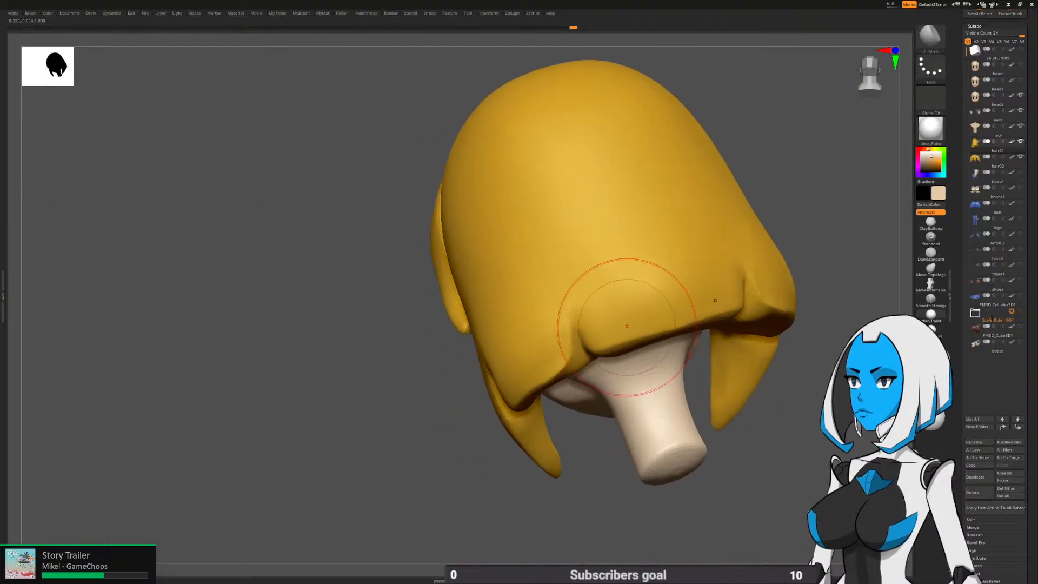
pyautogui.moveTo(567, 339); pyautogui.dragTo(634, 331, button='right')
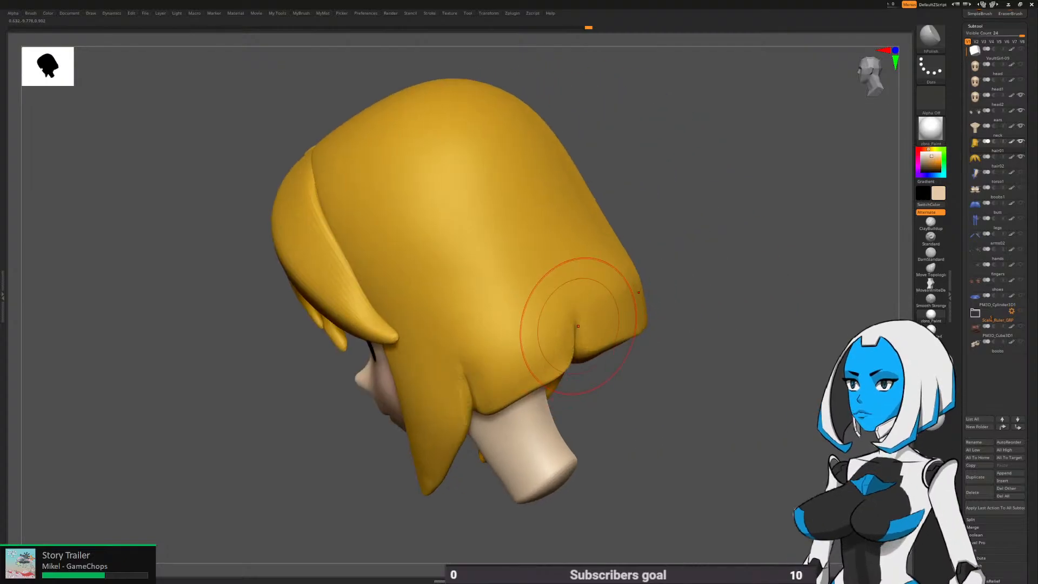
pyautogui.moveTo(502, 383)
pyautogui.mouseDown(button='right')
pyautogui.moveTo(514, 348)
pyautogui.moveTo(582, 301)
pyautogui.moveTo(606, 338)
pyautogui.moveTo(500, 319)
pyautogui.moveTo(478, 359)
pyautogui.mouseUp(button='right')
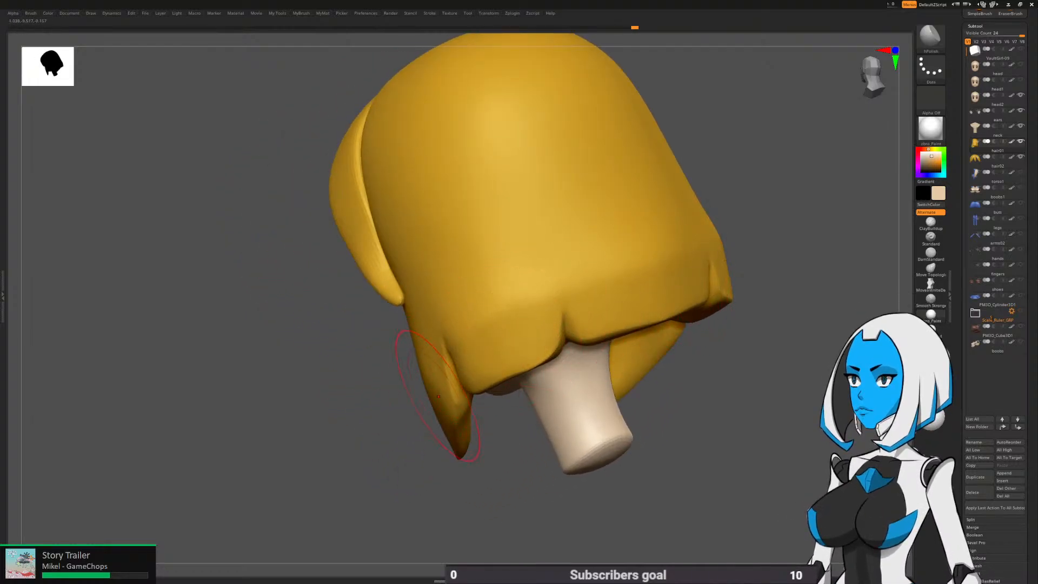
# Smooth the polished side locks and the front strand of hair01
pyautogui.moveTo(438, 396); pyautogui.dragTo(630, 354, button='right')
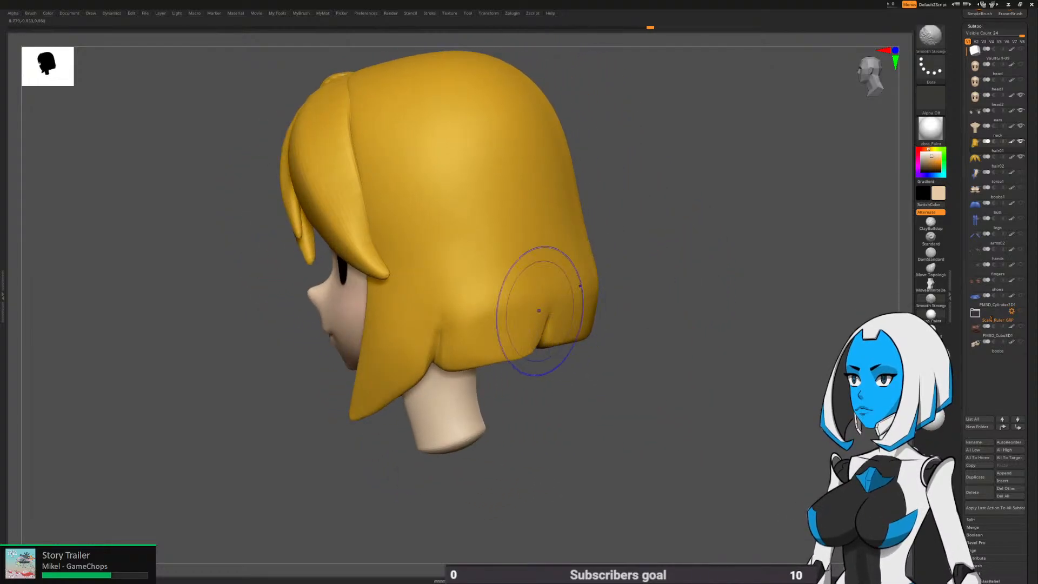
pyautogui.keyDown('shift'); pyautogui.moveTo(539, 311); pyautogui.dragTo(480, 300); pyautogui.keyUp('shift')
pyautogui.keyDown('shift'); pyautogui.moveTo(401, 331); pyautogui.dragTo(392, 346); pyautogui.keyUp('shift')
pyautogui.moveTo(519, 459)
pyautogui.mouseDown(button='right')
pyautogui.moveTo(600, 444)
pyautogui.moveTo(627, 411)
pyautogui.moveTo(652, 460)
pyautogui.mouseUp(button='right')
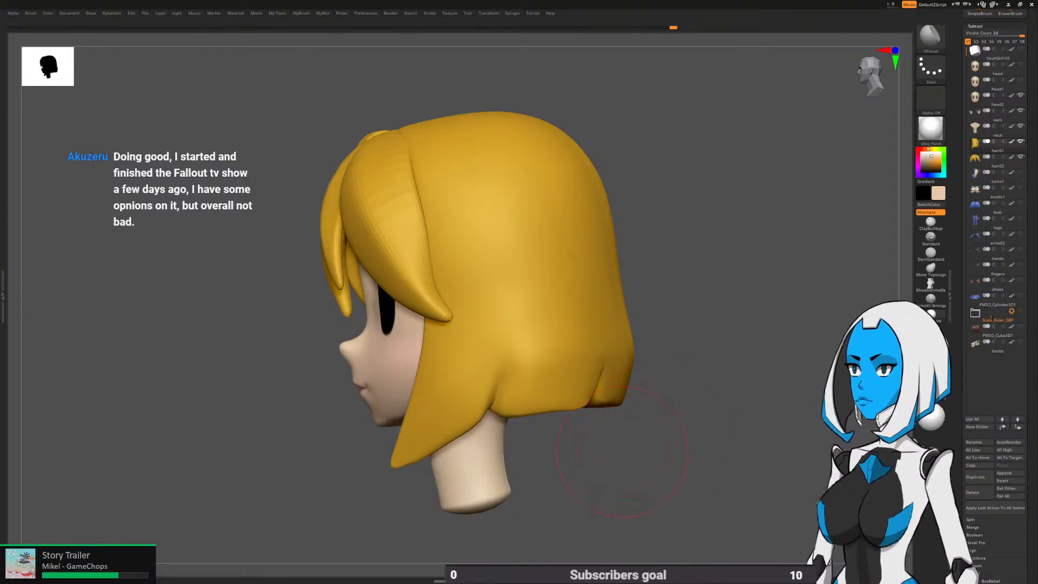
# Duplicate the hair01 subtool and hide the original, leaving the copy active
pyautogui.keyDown('alt'); pyautogui.moveTo(651, 457); pyautogui.dragTo(643, 376); pyautogui.keyUp('alt')
pyautogui.moveTo(545, 391); pyautogui.dragTo(635, 436)
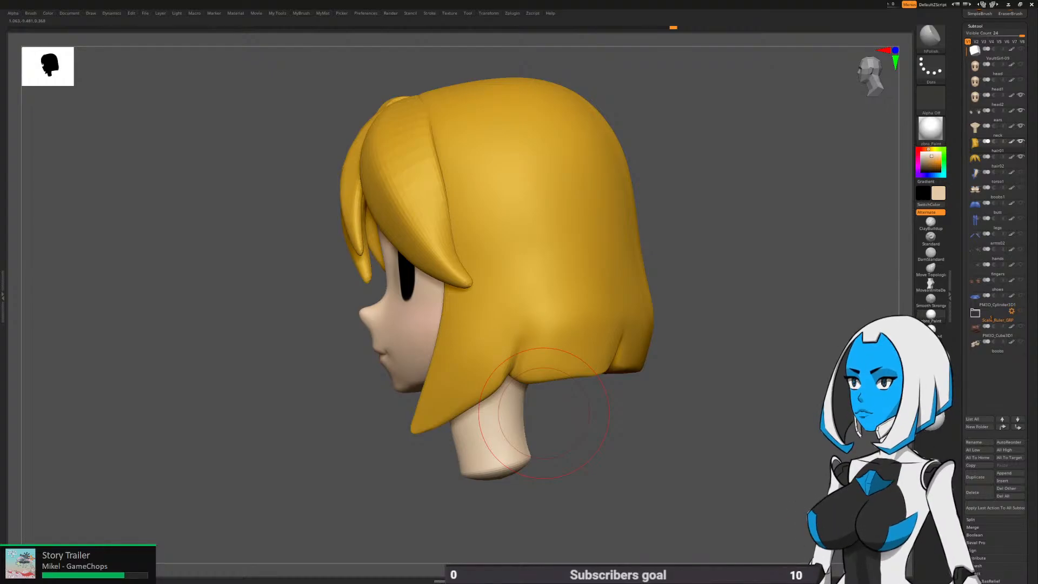
pyautogui.moveTo(644, 428); pyautogui.dragTo(625, 456)
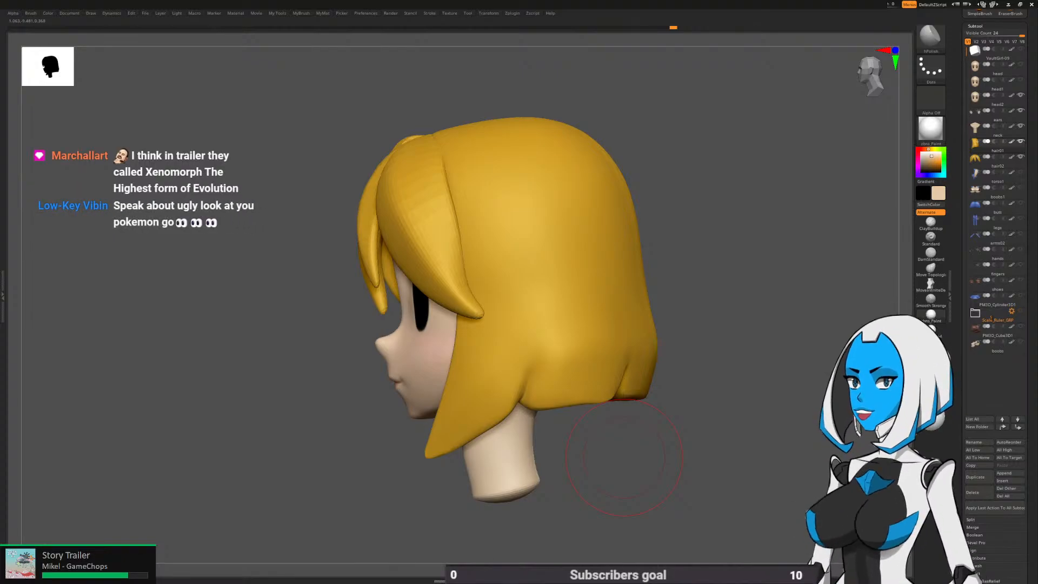
pyautogui.keyDown('alt'); pyautogui.moveTo(625, 457); pyautogui.dragTo(652, 442); pyautogui.keyUp('alt')
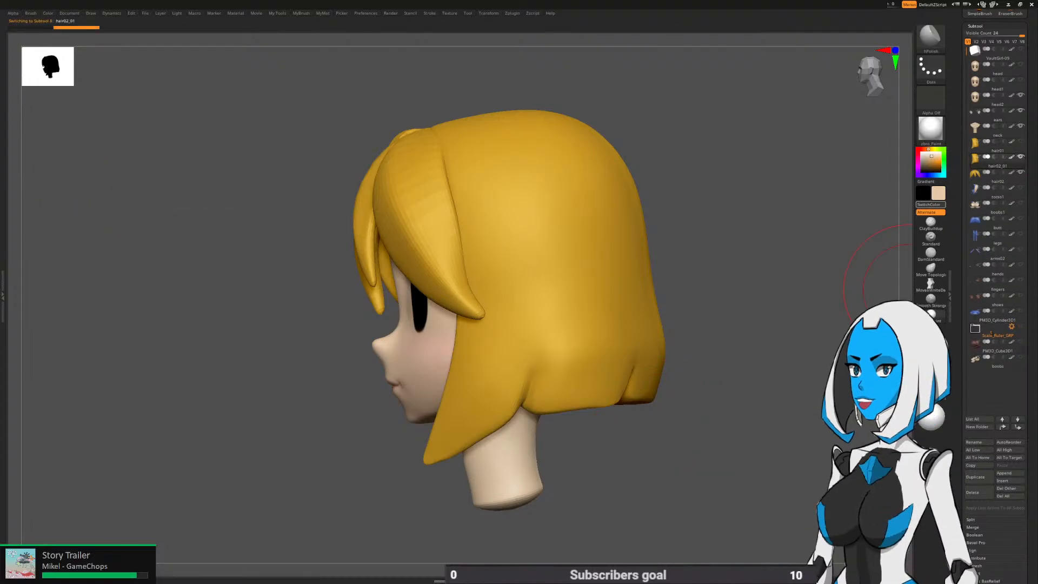
pyautogui.click(1021, 142)
# Delete the lower subdivision levels of the duplicated hair and set KnifeCurve as the active selection brush
pyautogui.scroll(-5, 979, 438)
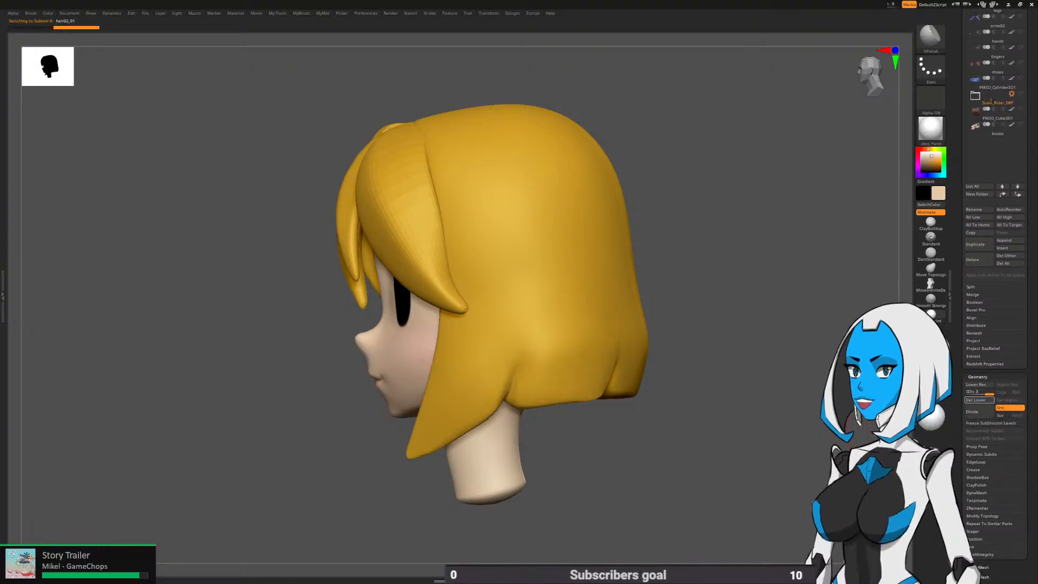
pyautogui.click(979, 400)
pyautogui.press('space')
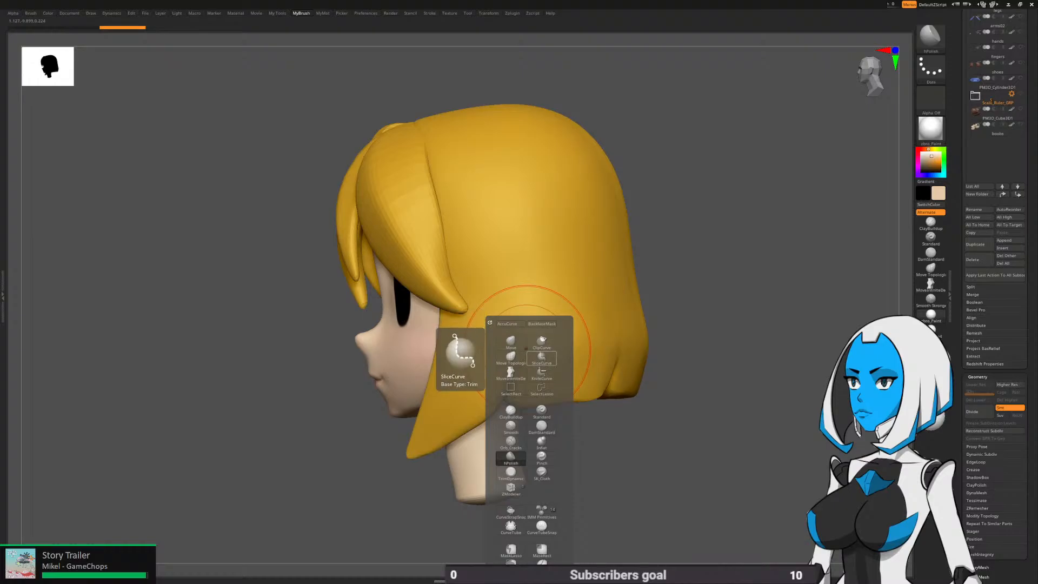
pyautogui.click(541, 387)
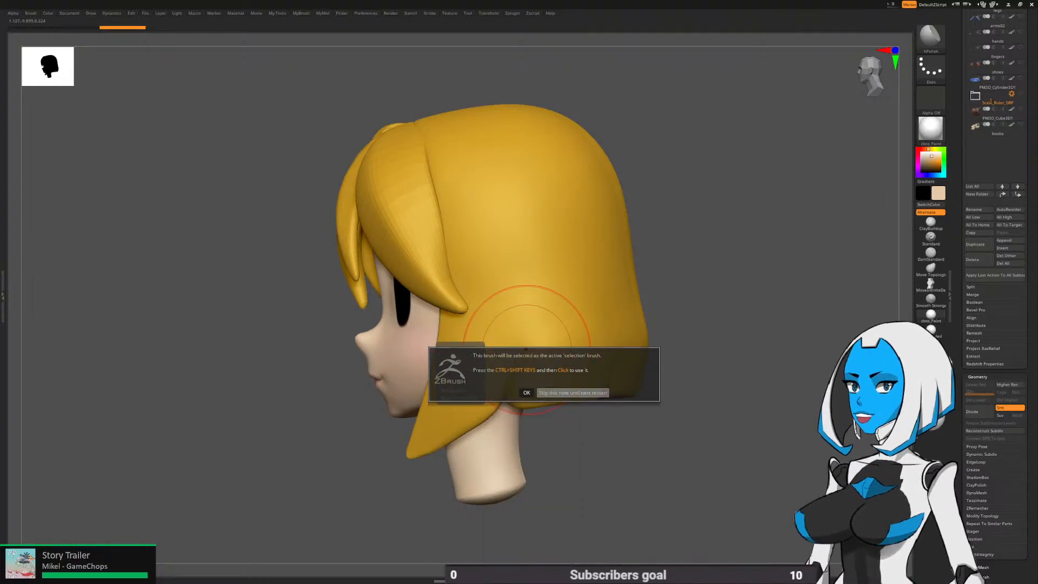
pyautogui.click(526, 392)
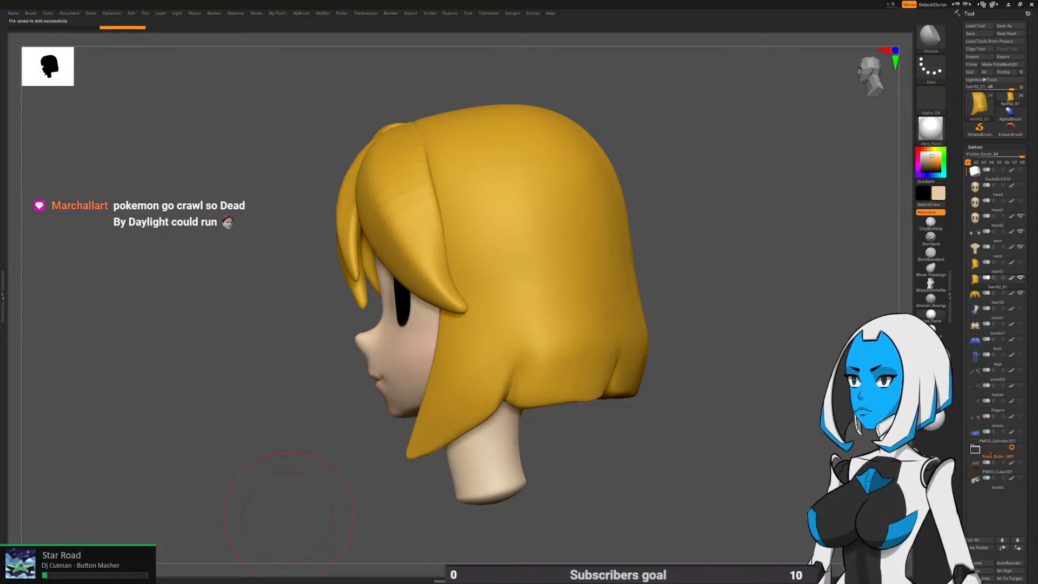
# Save the project to disk with Save As
pyautogui.click(145, 13)
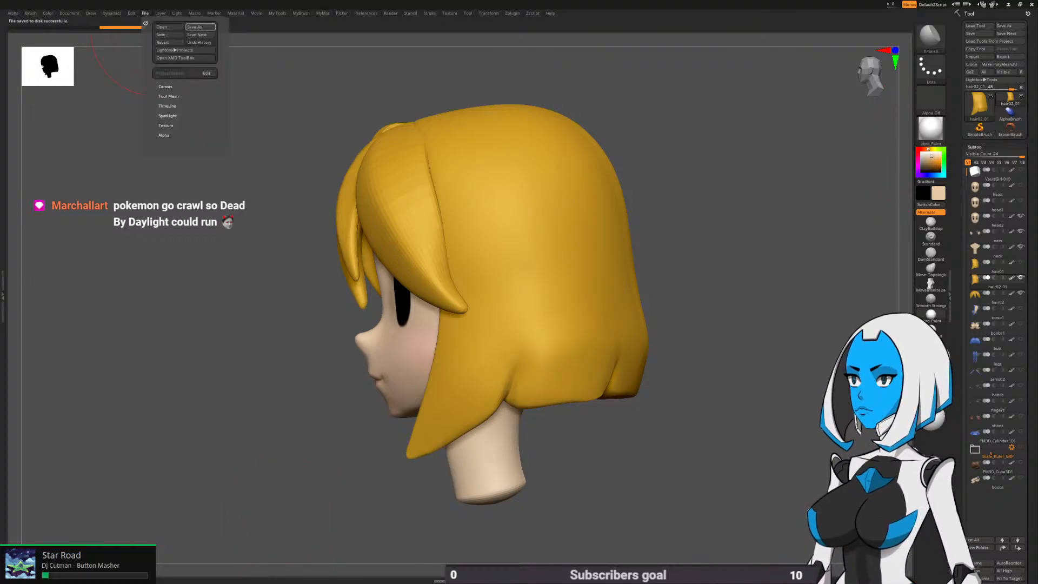
pyautogui.click(145, 13)
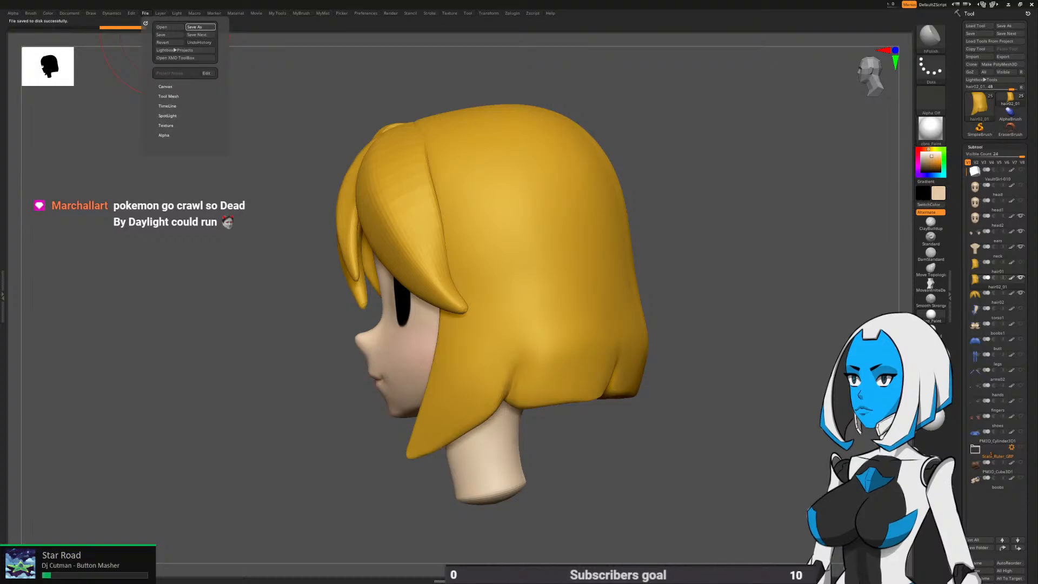
pyautogui.click(200, 27)
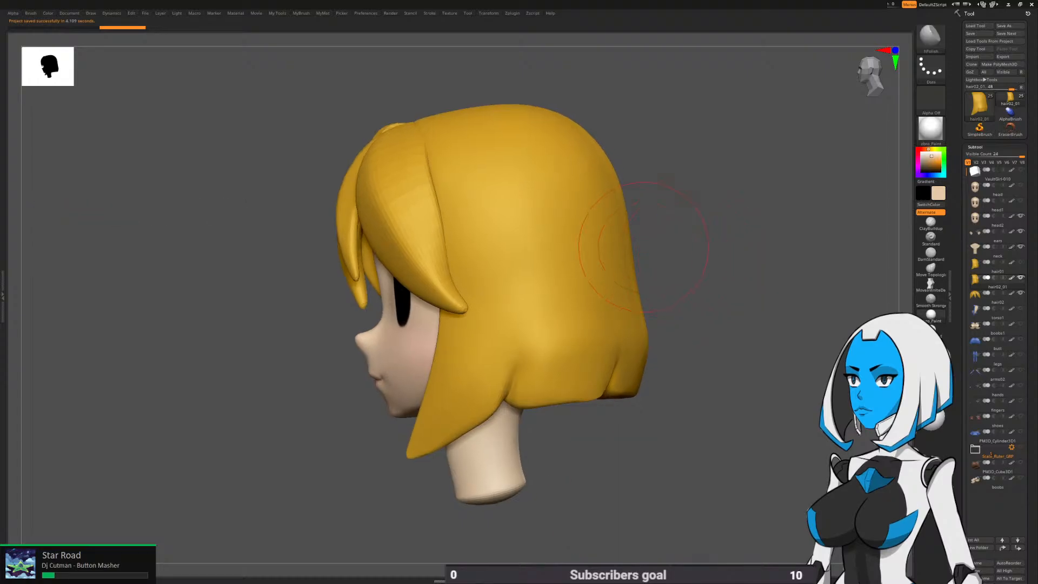
# Cut the duplicated hair with a KnifeCurve line running down from above the crown behind the front locks
pyautogui.keyDown('ctrl'); pyautogui.keyDown('shift'); pyautogui.moveTo(476, 127); pyautogui.dragTo(488, 164); pyautogui.keyUp('shift'); pyautogui.keyUp('ctrl')
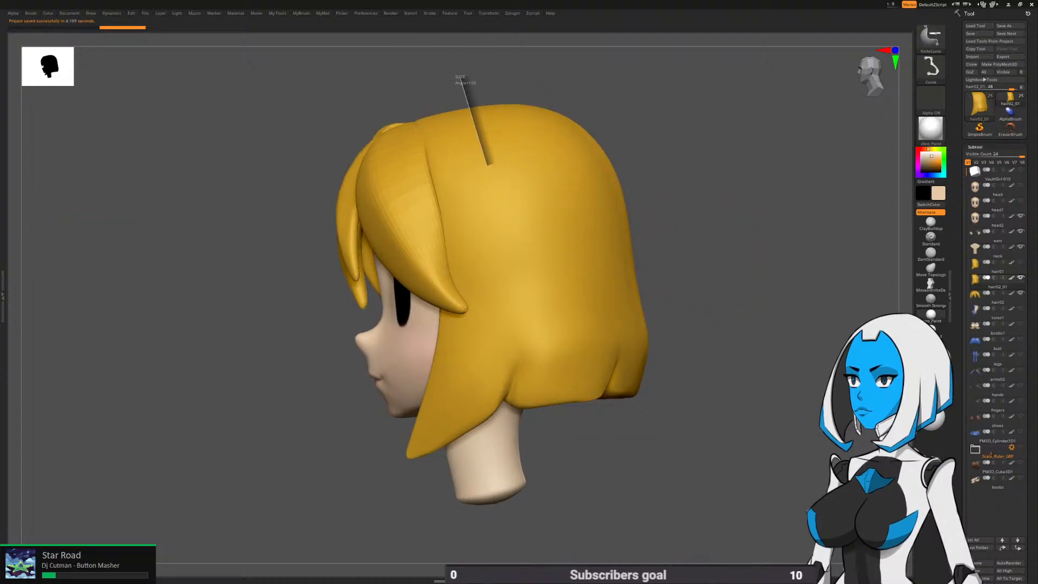
# Slice off the back of the hair02_01 mesh with a Knife Curve from crown to neck, keeping the front side locks
pyautogui.keyDown('ctrl'); pyautogui.keyDown('shift'); pyautogui.moveTo(515, 338); pyautogui.dragTo(513, 383); pyautogui.keyUp('shift'); pyautogui.keyUp('ctrl')
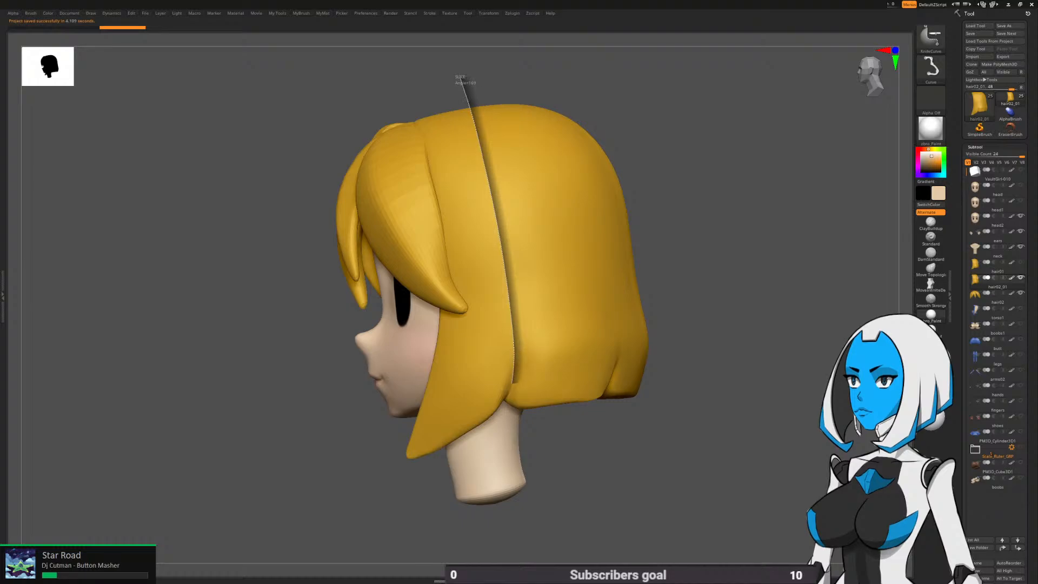
pyautogui.keyDown('ctrl'); pyautogui.keyDown('shift'); pyautogui.moveTo(472, 493); pyautogui.dragTo(470, 493); pyautogui.keyUp('shift'); pyautogui.keyUp('ctrl')
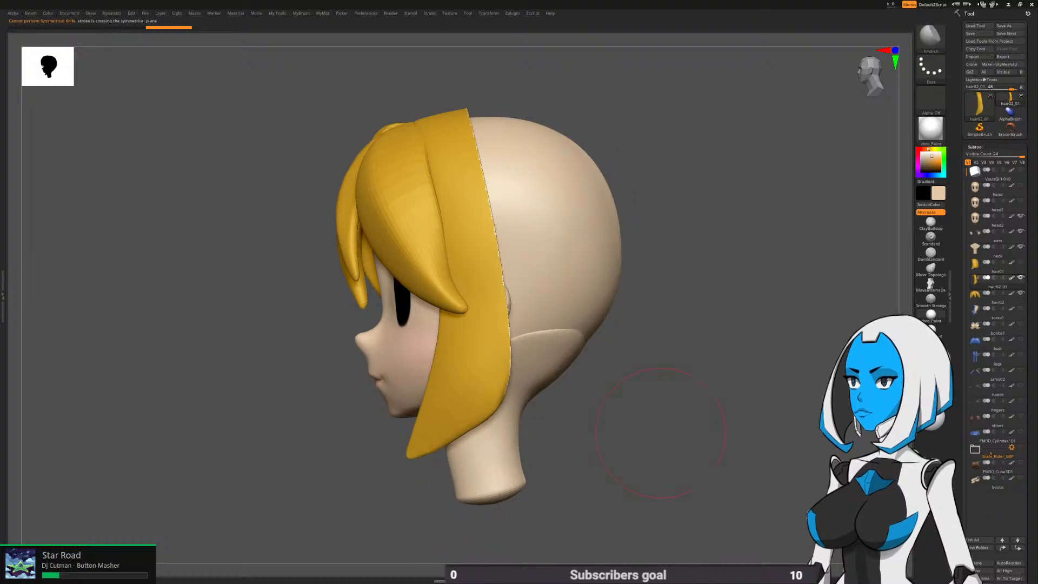
# Select the full hair01 subtool and duplicate it
pyautogui.hotkey('ctrl', 'z')
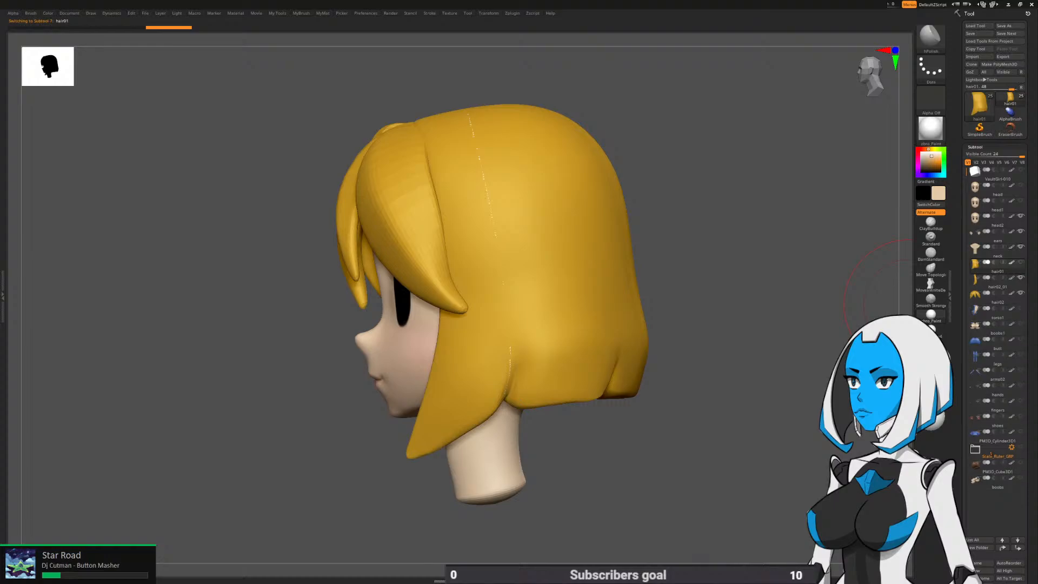
pyautogui.moveTo(996, 516); pyautogui.dragTo(996, 418)
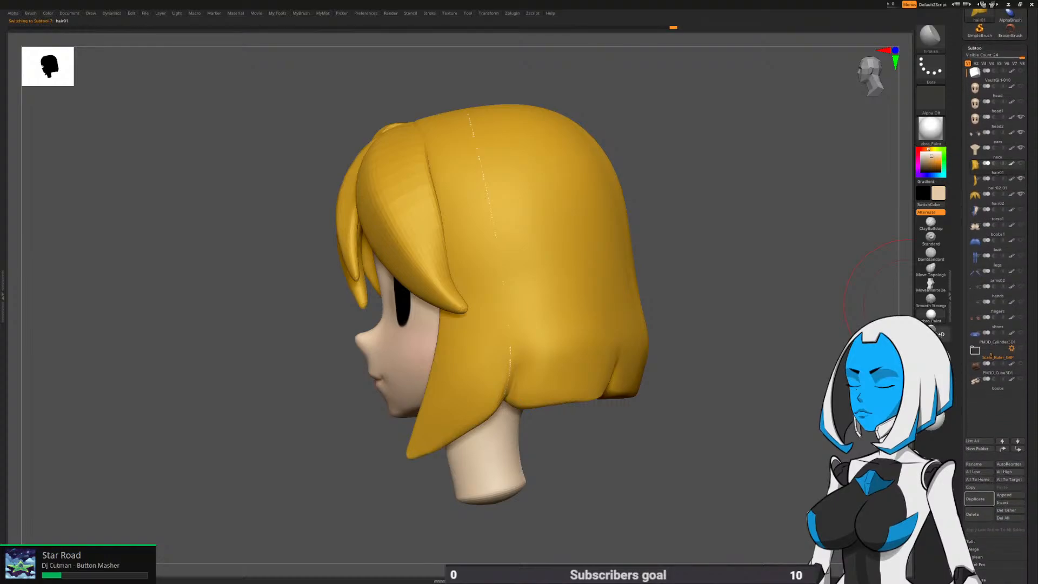
pyautogui.click(978, 499)
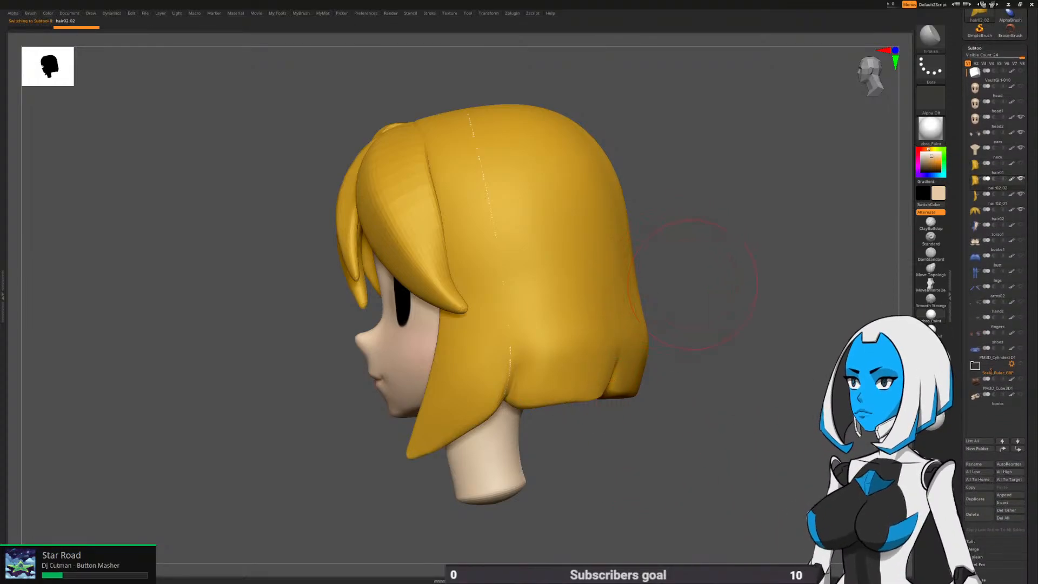
# Isolate the duplicated hair mesh and view it from directly below
pyautogui.moveTo(784, 319); pyautogui.dragTo(684, 306)
pyautogui.keyDown('alt'); pyautogui.moveTo(720, 445); pyautogui.dragTo(674, 431); pyautogui.keyUp('alt')
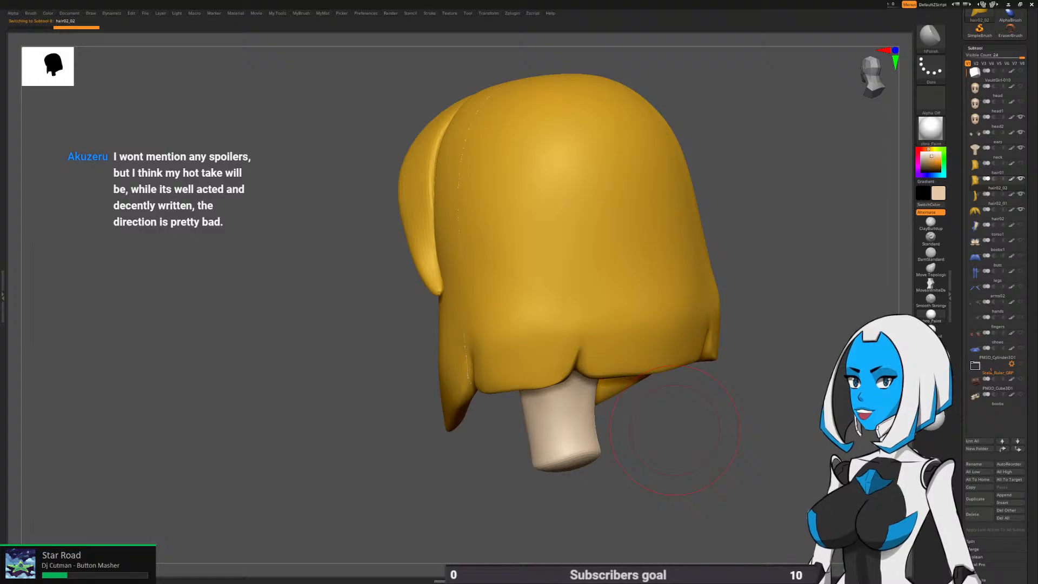
pyautogui.moveTo(674, 430)
pyautogui.keyDown('alt'); pyautogui.mouseDown()
pyautogui.moveTo(631, 432)
pyautogui.moveTo(610, 445)
pyautogui.mouseUp(); pyautogui.keyUp('alt')
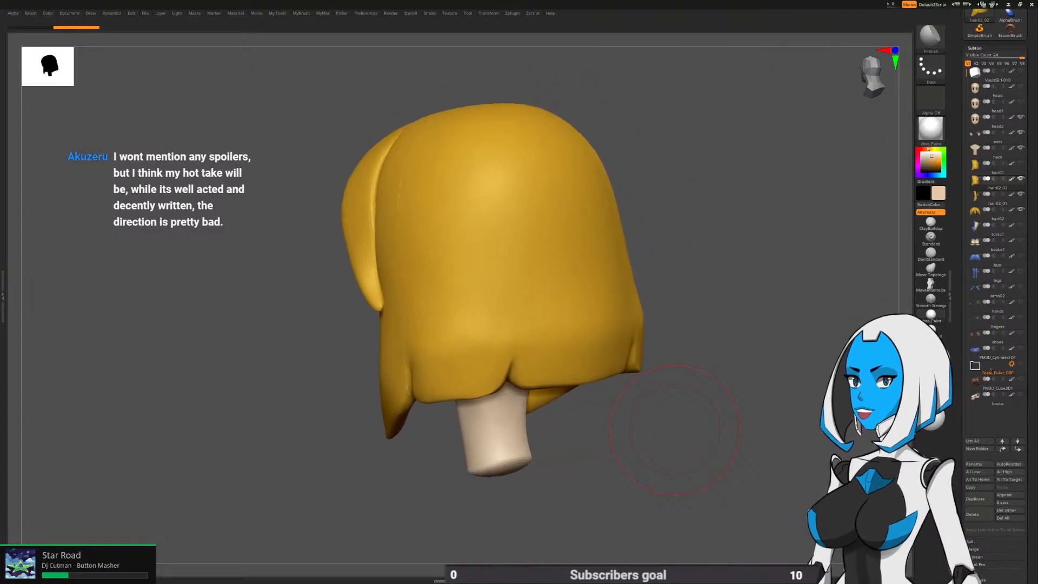
pyautogui.moveTo(674, 430); pyautogui.dragTo(676, 450)
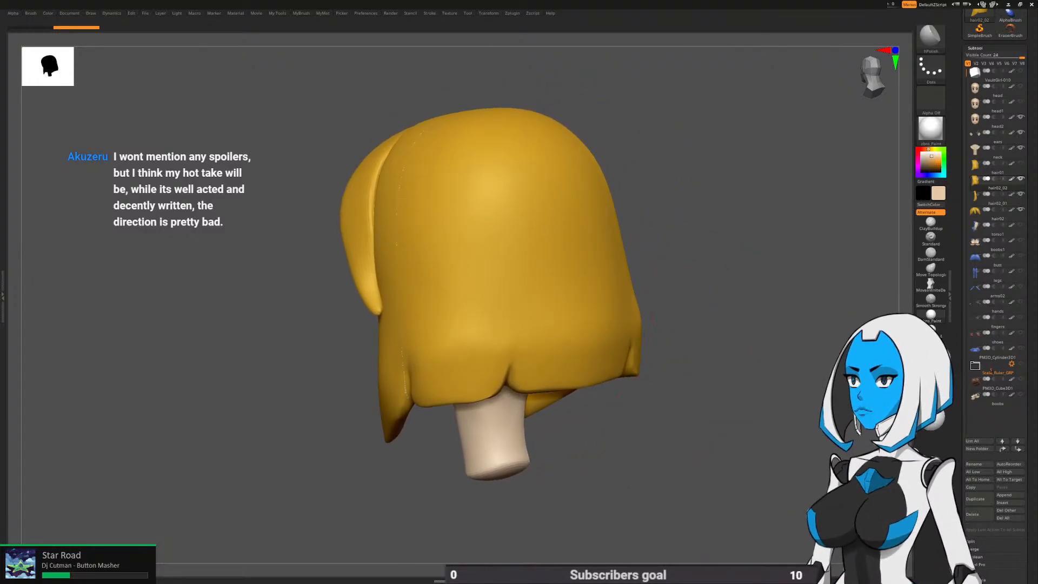
pyautogui.moveTo(710, 300)
pyautogui.mouseDown()
pyautogui.moveTo(695, 270)
pyautogui.moveTo(695, 377)
pyautogui.mouseUp()
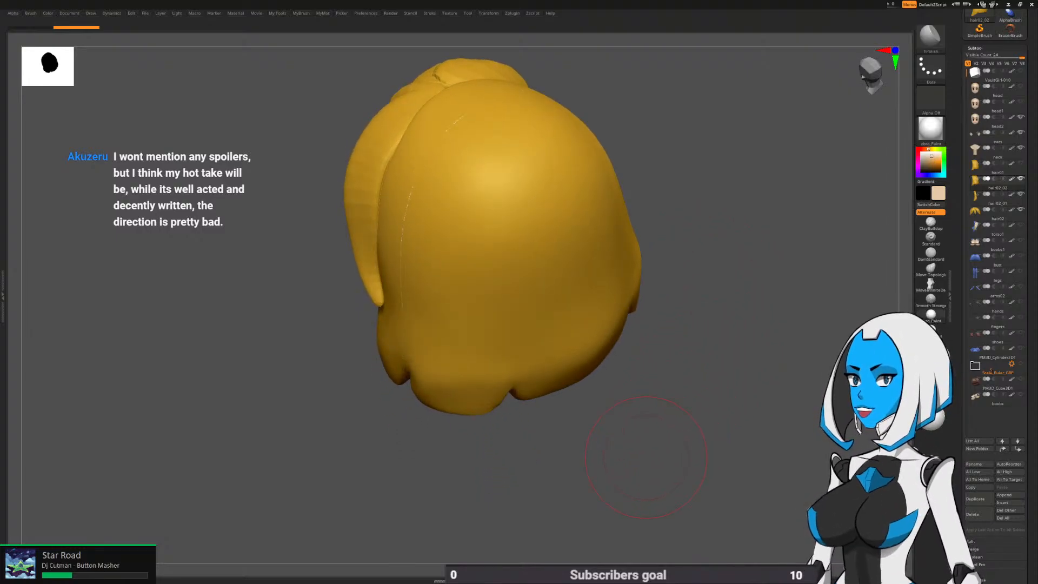
pyautogui.moveTo(646, 457)
pyautogui.mouseDown()
pyautogui.moveTo(633, 453)
pyautogui.moveTo(619, 319)
pyautogui.moveTo(644, 443)
pyautogui.mouseUp()
pyautogui.keyDown('alt'); pyautogui.moveTo(643, 443); pyautogui.dragTo(655, 527); pyautogui.keyUp('alt')
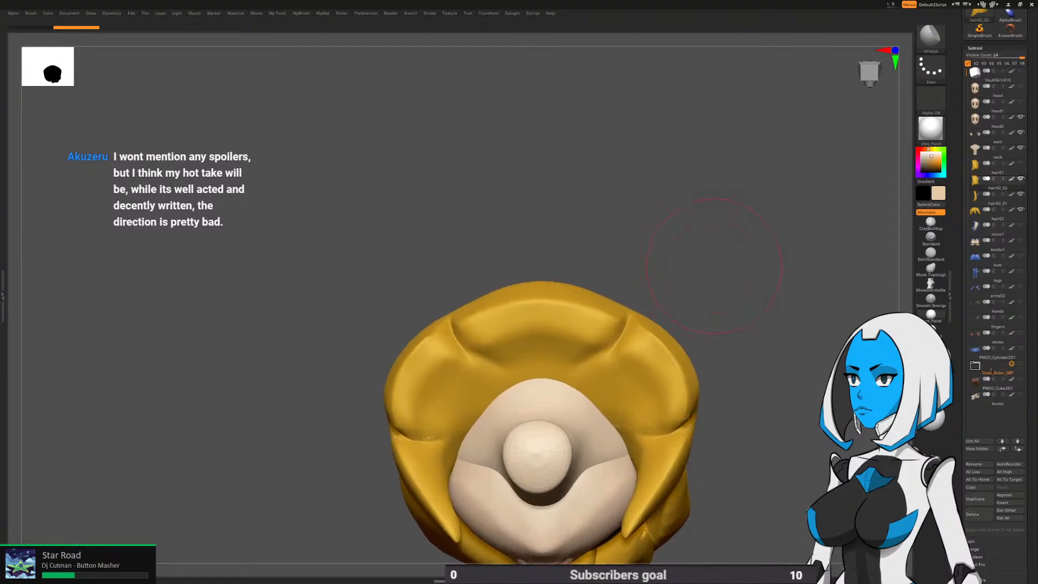
pyautogui.keyDown('alt'); pyautogui.moveTo(702, 247); pyautogui.dragTo(699, 184); pyautogui.keyUp('alt')
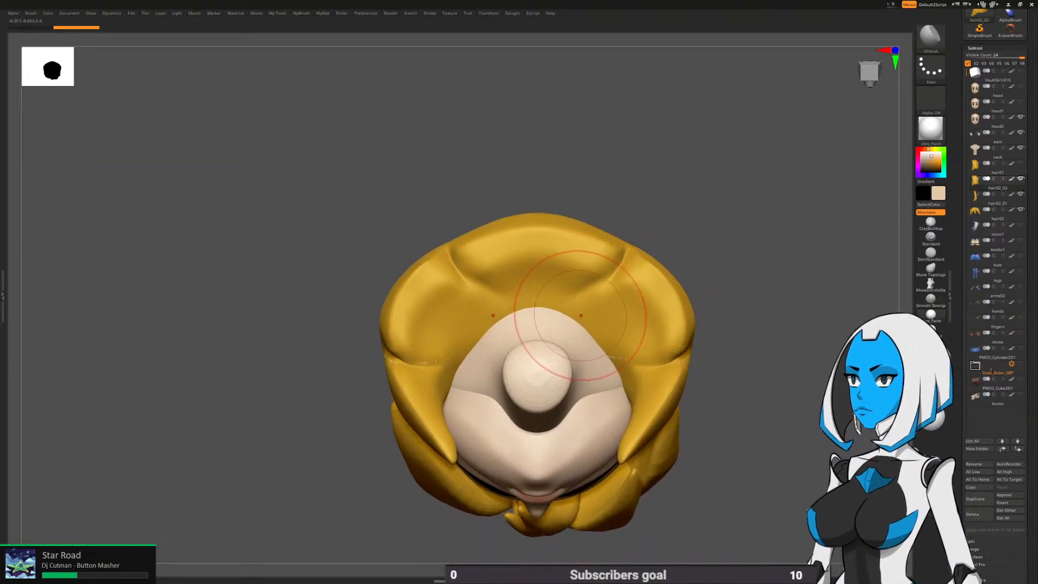
pyautogui.press('space')
pyautogui.click(625, 398)
pyautogui.keyDown('alt'); pyautogui.moveTo(636, 299); pyautogui.dragTo(621, 299, button='right'); pyautogui.keyUp('alt')
# Remove the subdivision levels and slice off both sides of the duplicated hair symmetrically with Knife Curve along the rear grooves
pyautogui.keyDown('ctrl'); pyautogui.keyDown('shift'); pyautogui.moveTo(656, 168); pyautogui.dragTo(586, 300); pyautogui.keyUp('shift'); pyautogui.keyUp('ctrl')
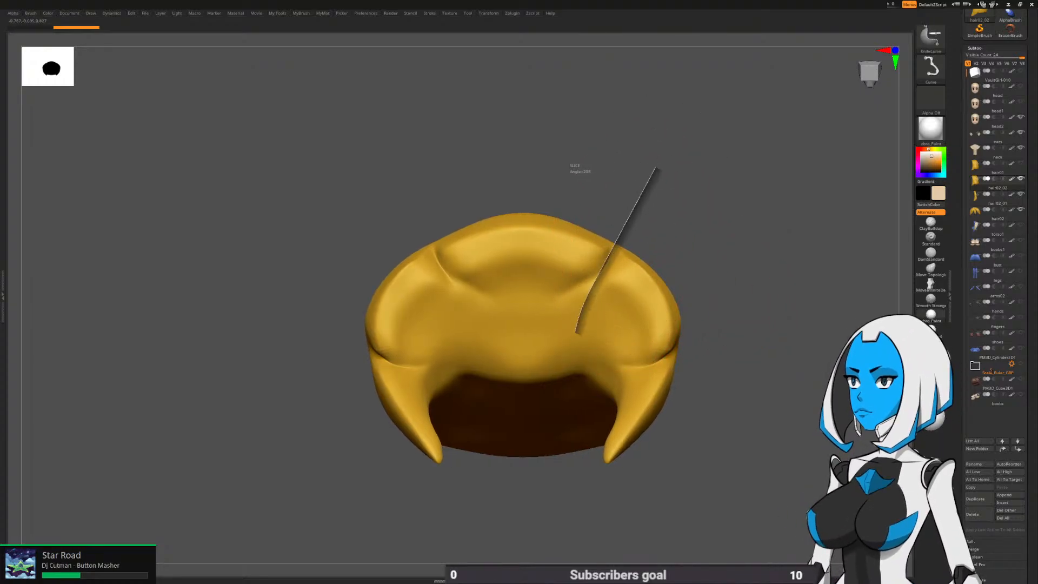
pyautogui.keyDown('ctrl'); pyautogui.keyDown('shift'); pyautogui.moveTo(559, 462); pyautogui.dragTo(563, 516); pyautogui.keyUp('shift'); pyautogui.keyUp('ctrl')
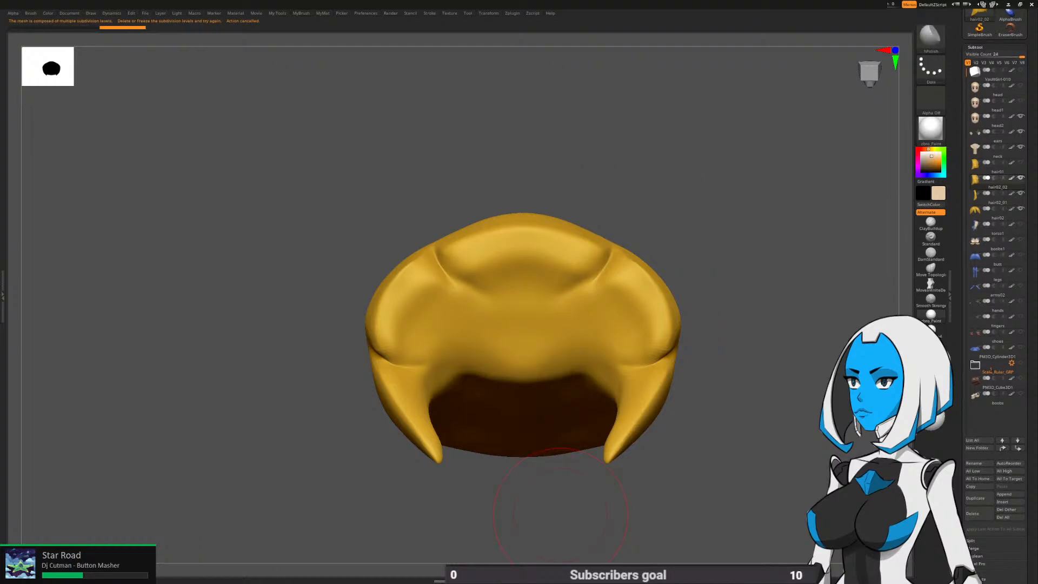
pyautogui.moveTo(1031, 476); pyautogui.dragTo(1031, 340)
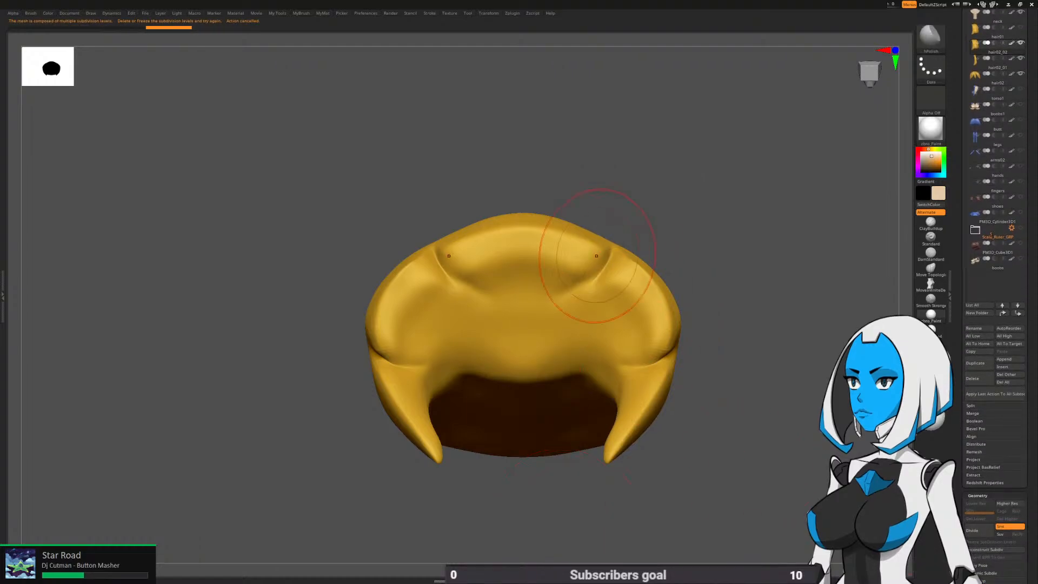
pyautogui.keyDown('ctrl'); pyautogui.keyDown('shift'); pyautogui.moveTo(616, 242); pyautogui.dragTo(588, 295); pyautogui.keyUp('shift'); pyautogui.keyUp('ctrl')
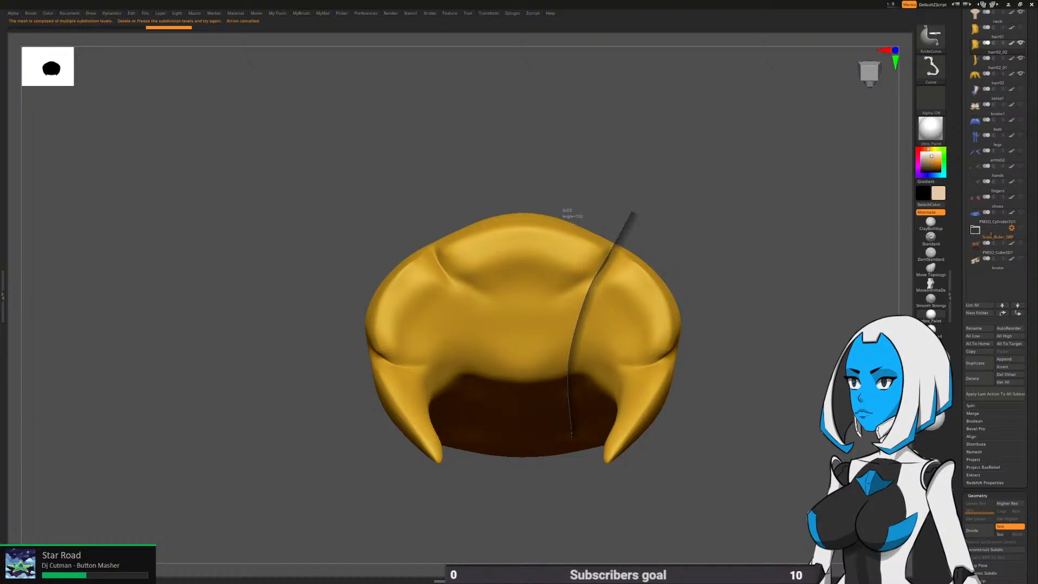
pyautogui.keyDown('ctrl'); pyautogui.keyDown('shift'); pyautogui.moveTo(572, 437); pyautogui.dragTo(576, 497); pyautogui.keyUp('shift'); pyautogui.keyUp('ctrl')
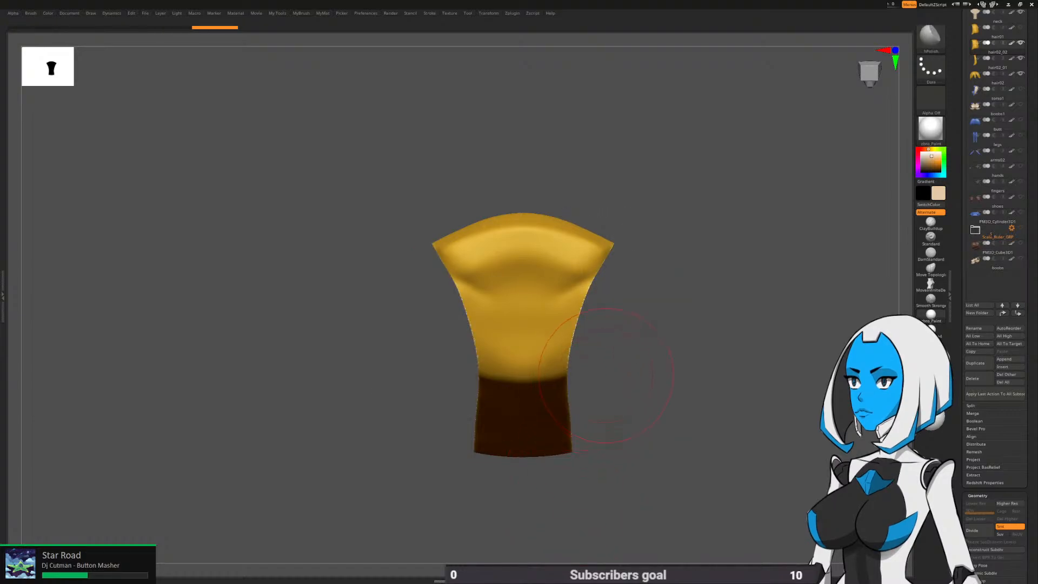
# Cut away the front part of the remaining strip, leaving the central back section, and show the other subtools again
pyautogui.keyDown('ctrl'); pyautogui.keyDown('shift'); pyautogui.moveTo(504, 371); pyautogui.dragTo(503, 371); pyautogui.keyUp('shift'); pyautogui.keyUp('ctrl')
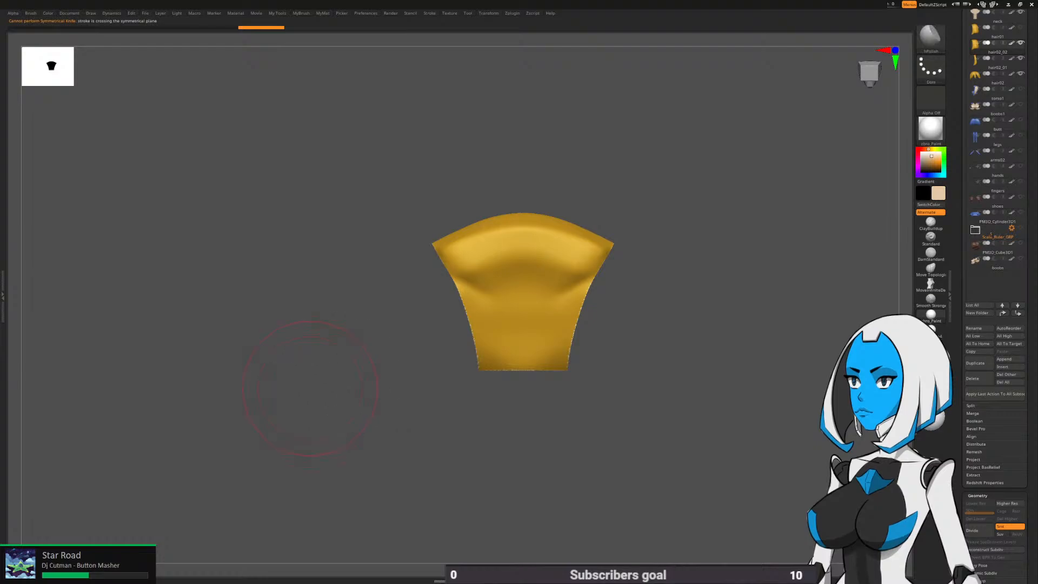
pyautogui.moveTo(310, 388); pyautogui.dragTo(664, 449)
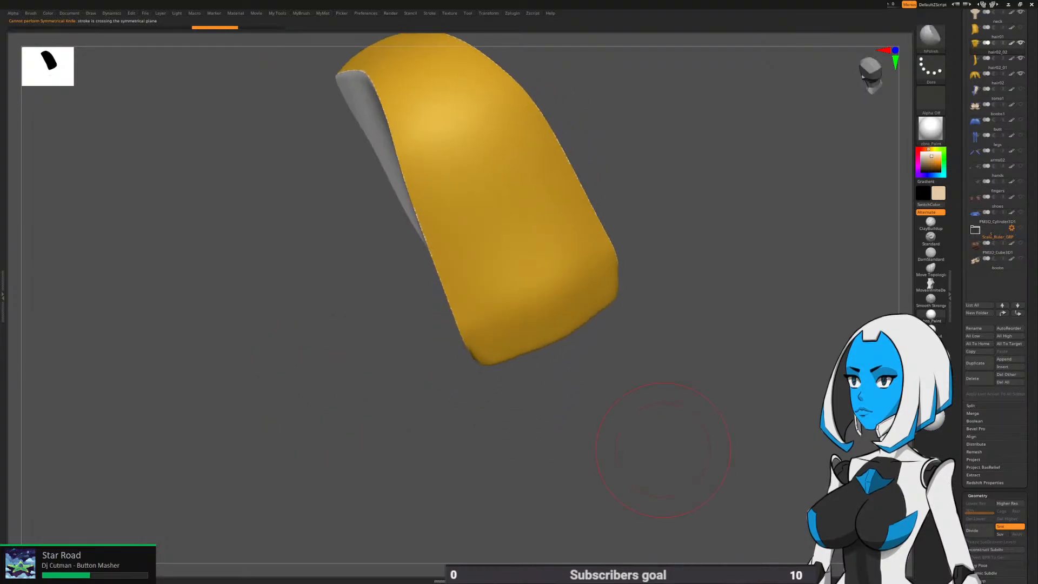
pyautogui.moveTo(643, 406)
pyautogui.mouseDown()
pyautogui.moveTo(663, 373)
pyautogui.moveTo(757, 340)
pyautogui.moveTo(832, 287)
pyautogui.mouseUp()
pyautogui.press('space')
pyautogui.click(681, 396)
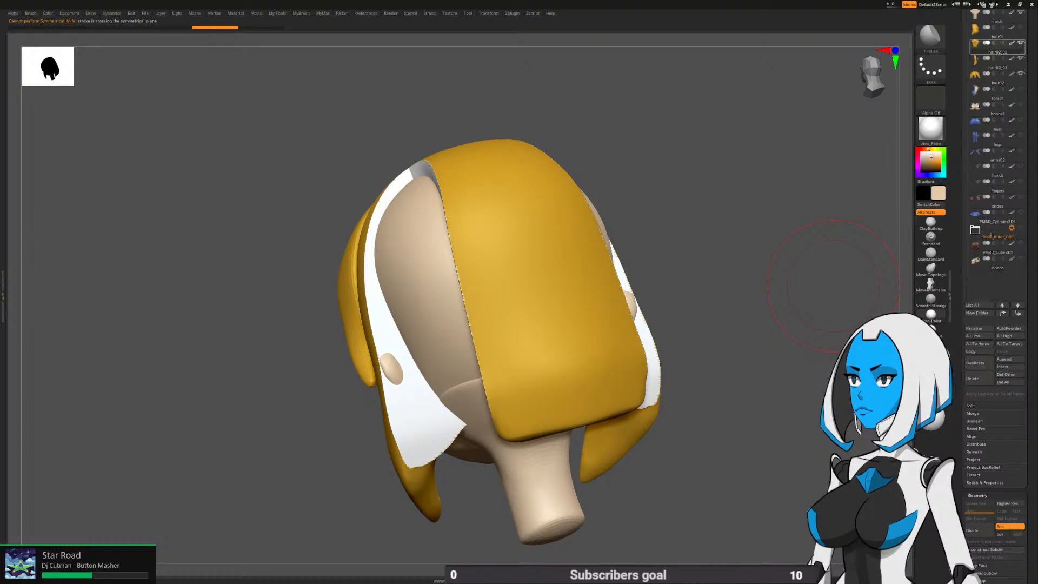
# Duplicate the full hair01 subtool once more and isolate the new copy
pyautogui.hotkey('ctrl', 'z')
pyautogui.hotkey('ctrl', 'z')
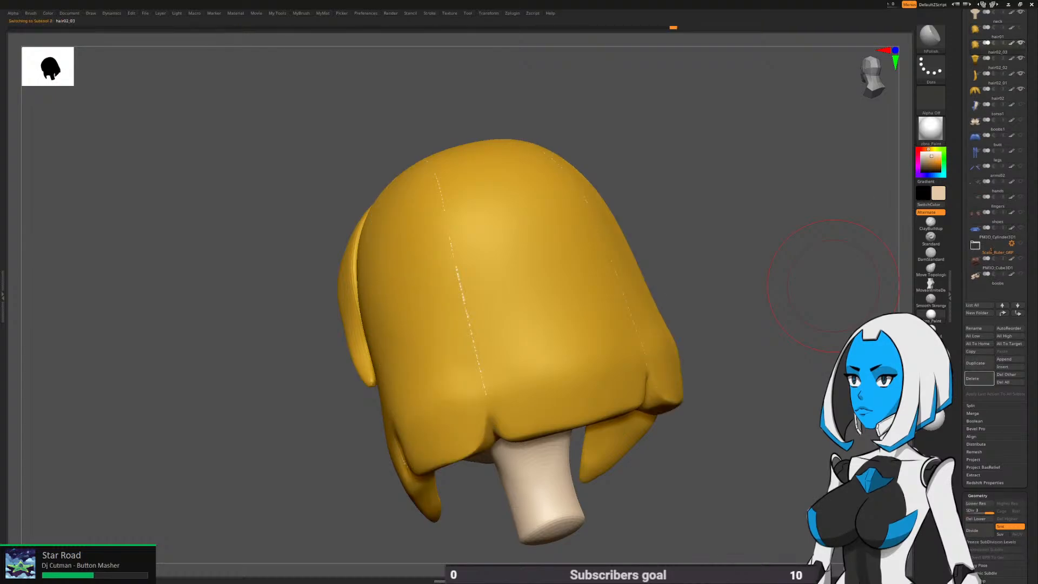
pyautogui.press('space')
pyautogui.click(692, 397)
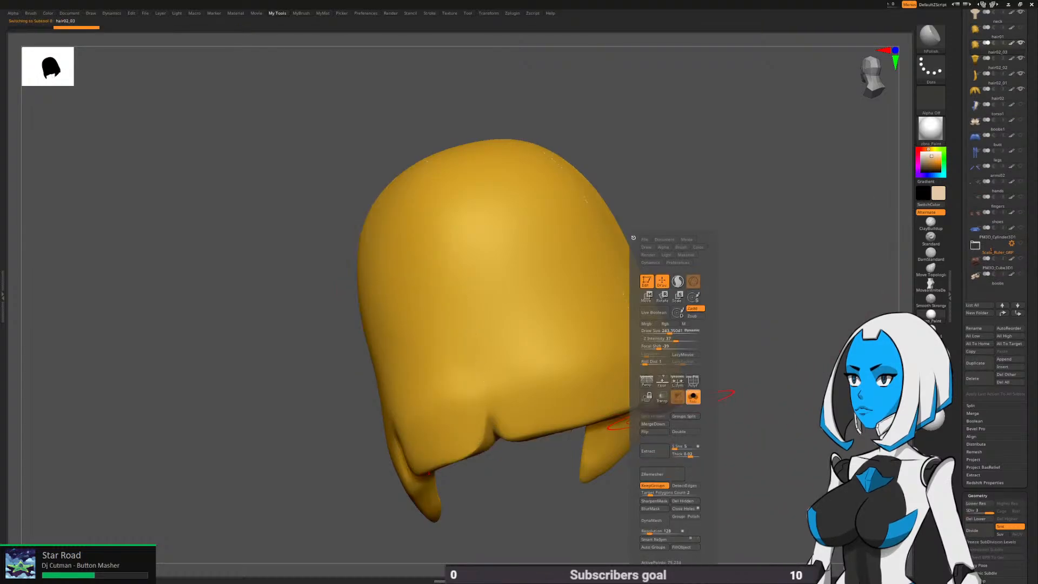
# Remove the copy's subdivision levels and slice off its front side locks with a Knife Curve from the neck groove to the crown
pyautogui.moveTo(765, 427)
pyautogui.mouseDown()
pyautogui.moveTo(778, 387)
pyautogui.moveTo(701, 345)
pyautogui.moveTo(762, 324)
pyautogui.mouseUp()
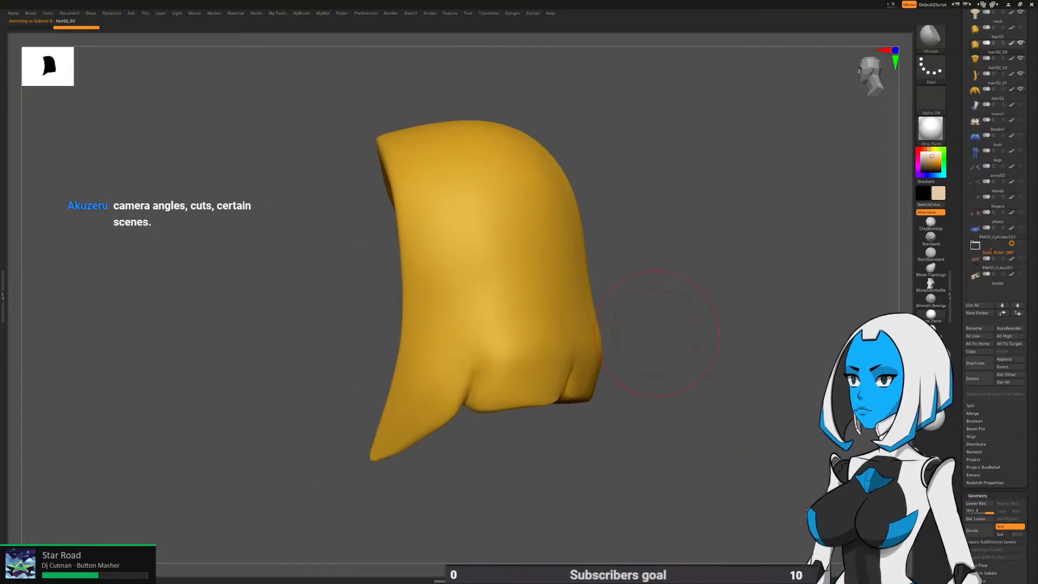
pyautogui.keyDown('alt'); pyautogui.moveTo(657, 332); pyautogui.dragTo(698, 348); pyautogui.keyUp('alt')
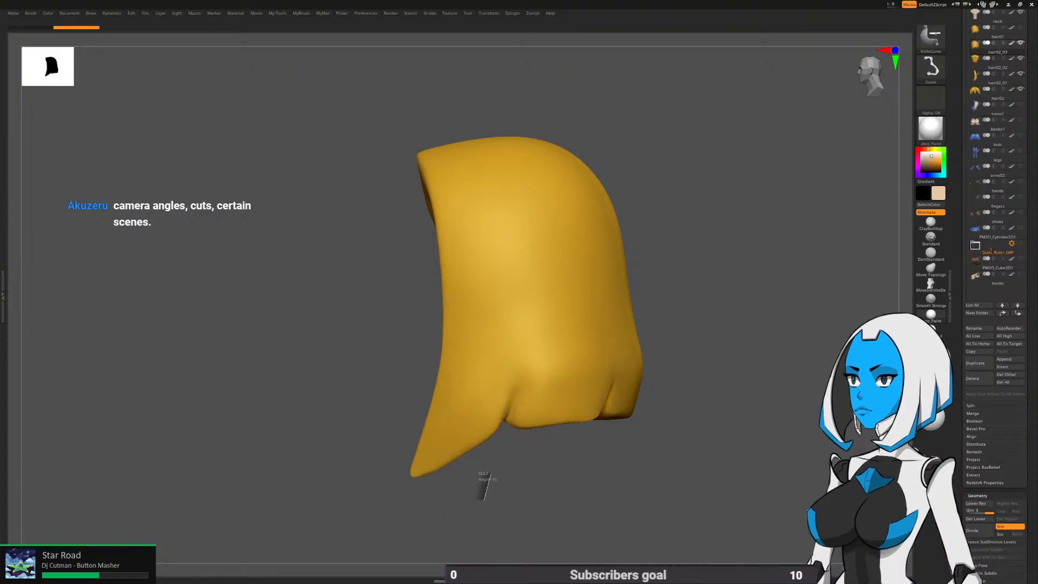
pyautogui.keyDown('ctrl'); pyautogui.keyDown('shift'); pyautogui.moveTo(482, 499); pyautogui.dragTo(515, 376); pyautogui.keyUp('shift'); pyautogui.keyUp('ctrl')
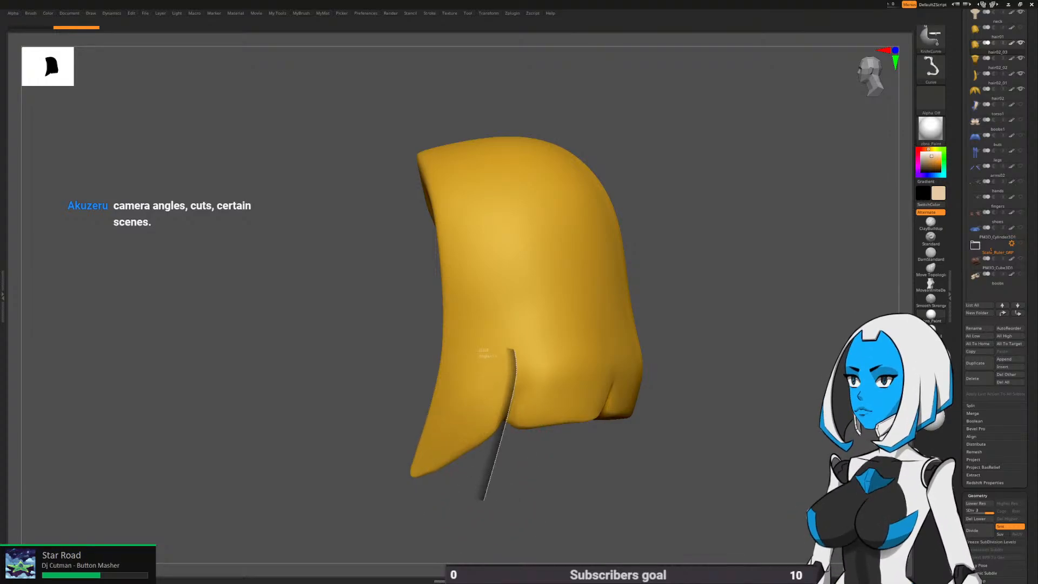
pyautogui.keyDown('ctrl'); pyautogui.keyDown('shift'); pyautogui.moveTo(506, 265); pyautogui.dragTo(446, 91); pyautogui.keyUp('shift'); pyautogui.keyUp('ctrl')
pyautogui.hotkey('shift', 'd')
pyautogui.hotkey('shift', 'd')
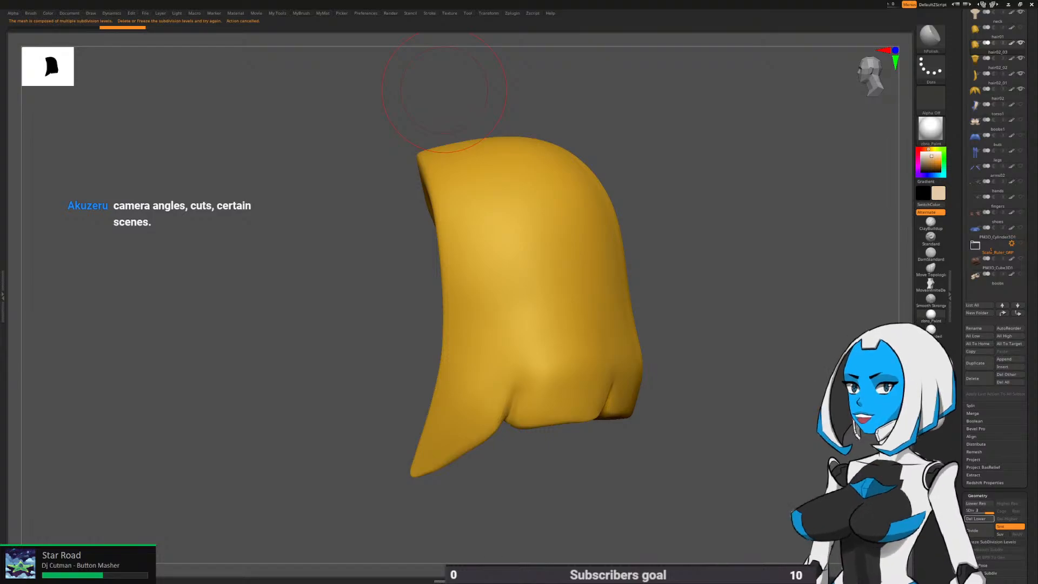
pyautogui.keyDown('alt'); pyautogui.moveTo(528, 486); pyautogui.dragTo(508, 435); pyautogui.keyUp('alt')
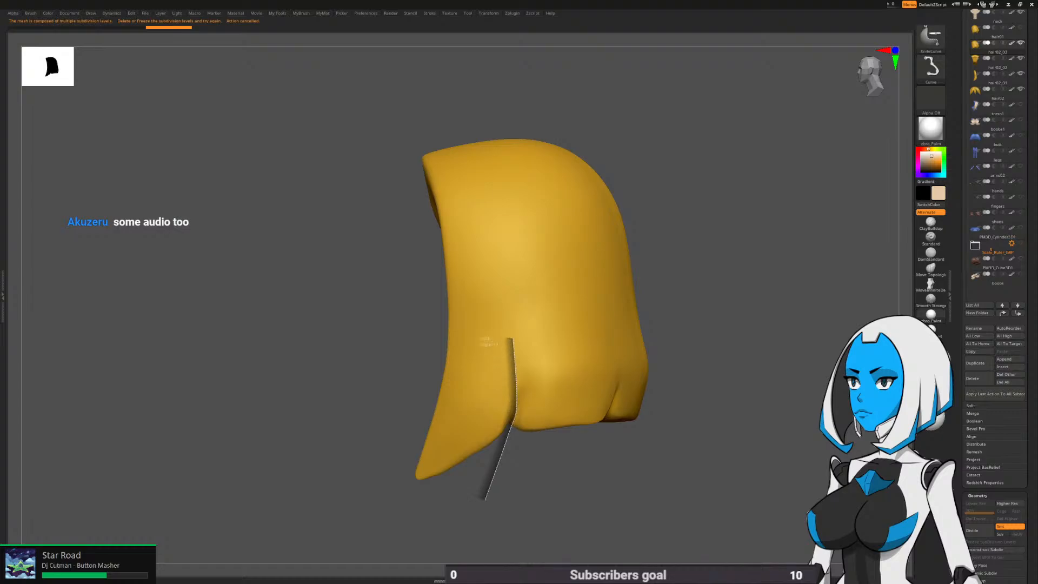
pyautogui.keyDown('ctrl'); pyautogui.keyDown('shift'); pyautogui.moveTo(509, 322); pyautogui.dragTo(466, 150); pyautogui.keyUp('shift'); pyautogui.keyUp('ctrl')
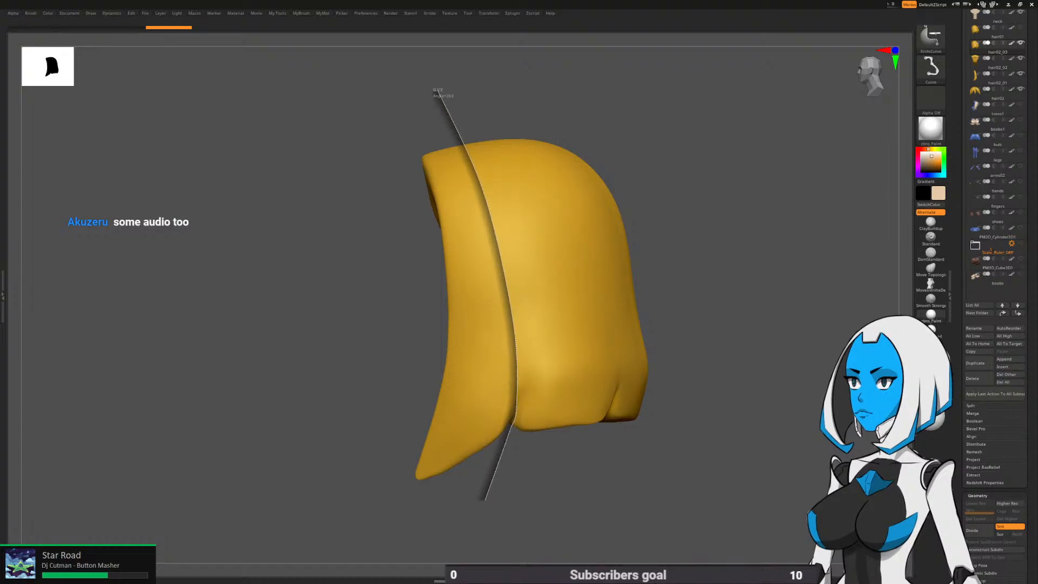
pyautogui.keyDown('ctrl'); pyautogui.keyDown('shift'); pyautogui.moveTo(439, 93); pyautogui.dragTo(437, 92); pyautogui.keyUp('shift'); pyautogui.keyUp('ctrl')
# Cut the central back section out of the copy from below along both rear grooves, and show the other subtools again
pyautogui.moveTo(692, 425); pyautogui.dragTo(587, 287)
pyautogui.keyDown('alt'); pyautogui.moveTo(630, 413); pyautogui.dragTo(593, 406); pyautogui.keyUp('alt')
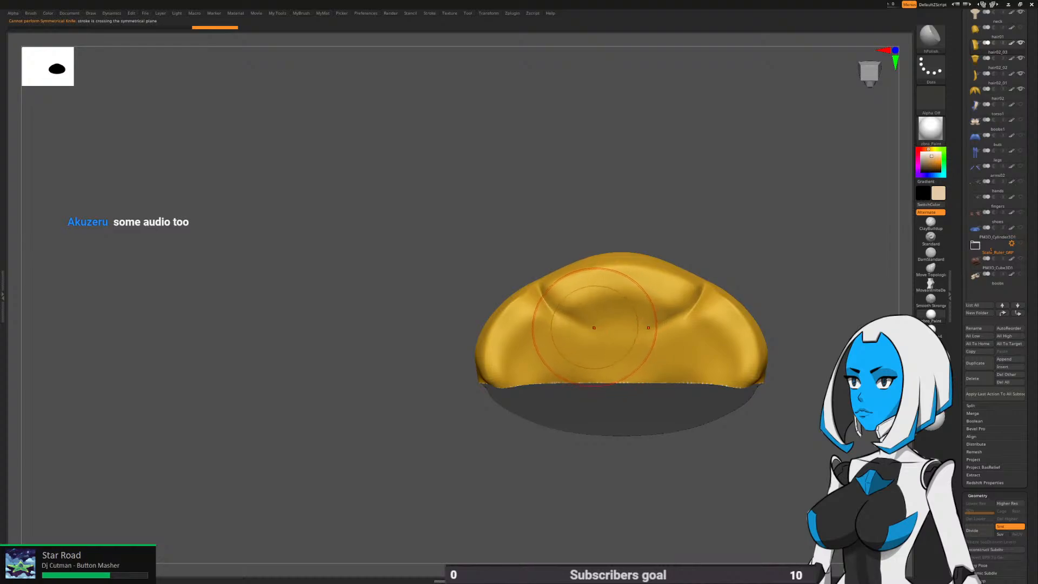
pyautogui.moveTo(514, 250)
pyautogui.keyDown('ctrl'); pyautogui.keyDown('shift'); pyautogui.mouseDown()
pyautogui.moveTo(557, 306)
pyautogui.moveTo(614, 329)
pyautogui.mouseUp(); pyautogui.keyUp('shift'); pyautogui.keyUp('ctrl')
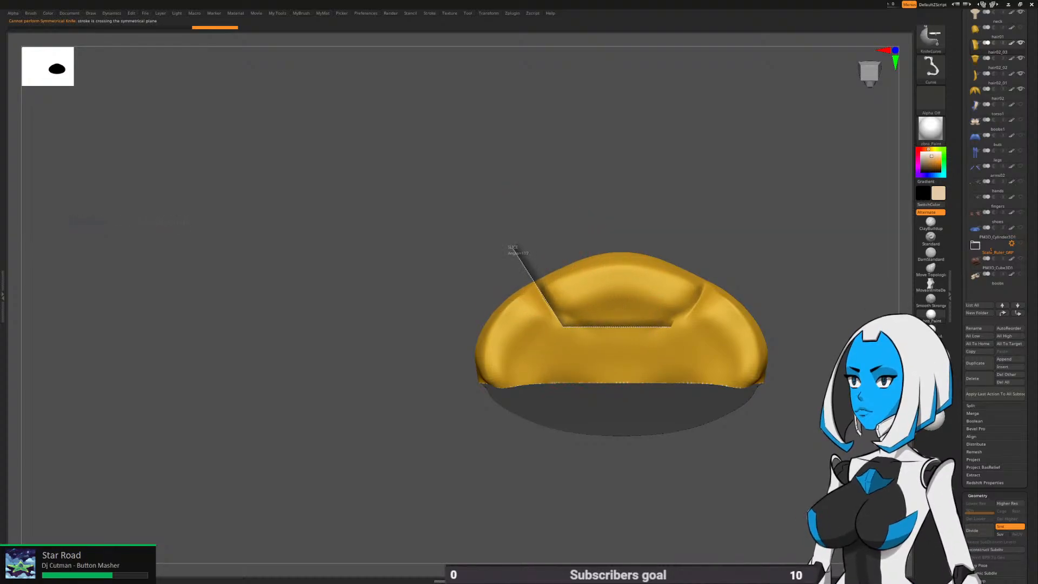
pyautogui.keyDown('ctrl'); pyautogui.keyDown('shift'); pyautogui.moveTo(678, 327); pyautogui.dragTo(680, 327); pyautogui.keyUp('shift'); pyautogui.keyUp('ctrl')
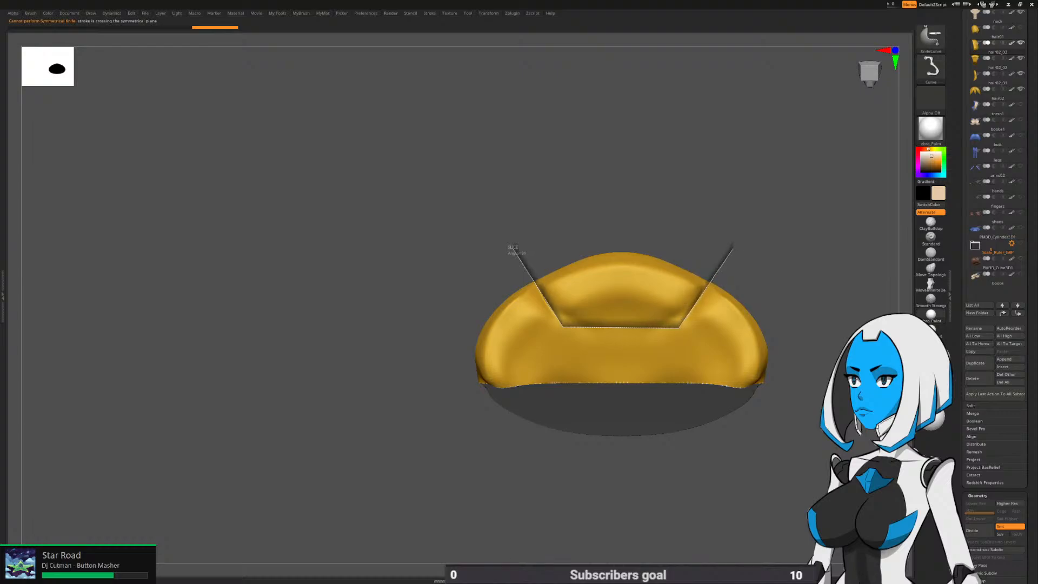
pyautogui.moveTo(733, 246)
pyautogui.keyDown('ctrl'); pyautogui.keyDown('shift'); pyautogui.mouseDown()
pyautogui.moveTo(737, 235)
pyautogui.moveTo(721, 381)
pyautogui.mouseUp(); pyautogui.keyUp('shift'); pyautogui.keyUp('ctrl')
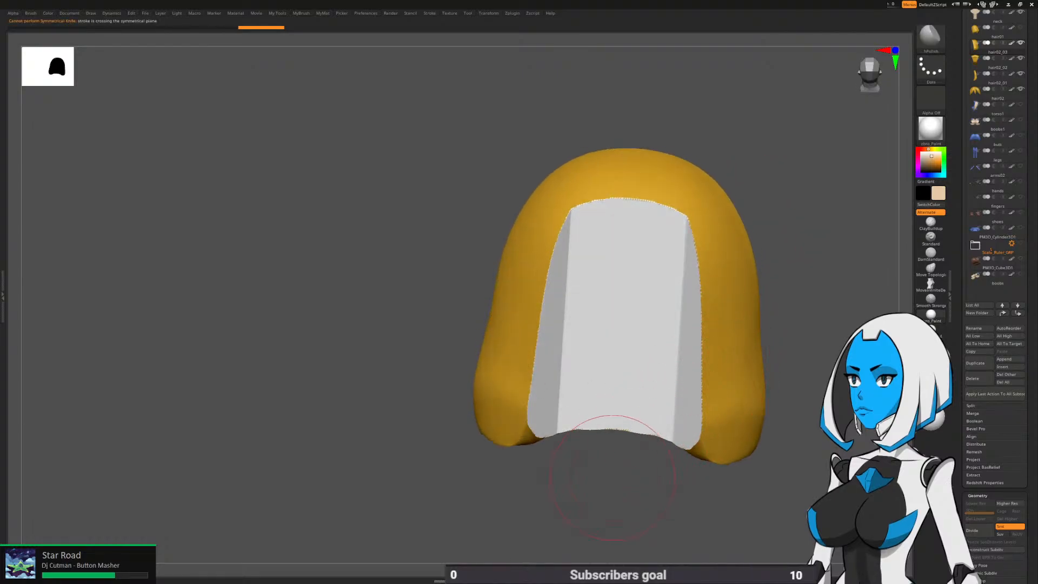
pyautogui.moveTo(546, 482)
pyautogui.mouseDown()
pyautogui.moveTo(639, 488)
pyautogui.moveTo(627, 471)
pyautogui.mouseUp()
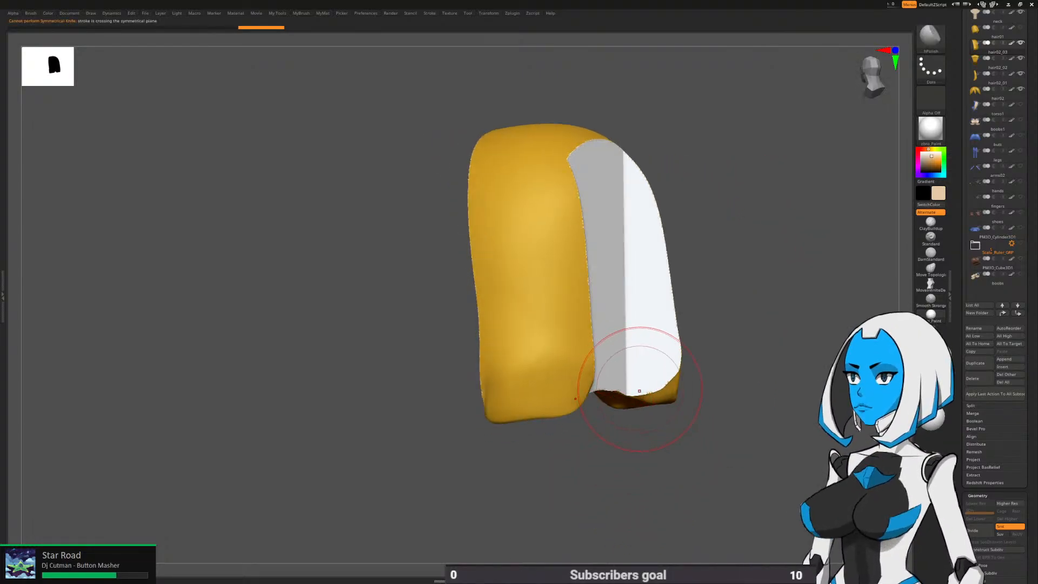
pyautogui.press('space')
pyautogui.click(671, 396)
pyautogui.moveTo(747, 364); pyautogui.dragTo(715, 321)
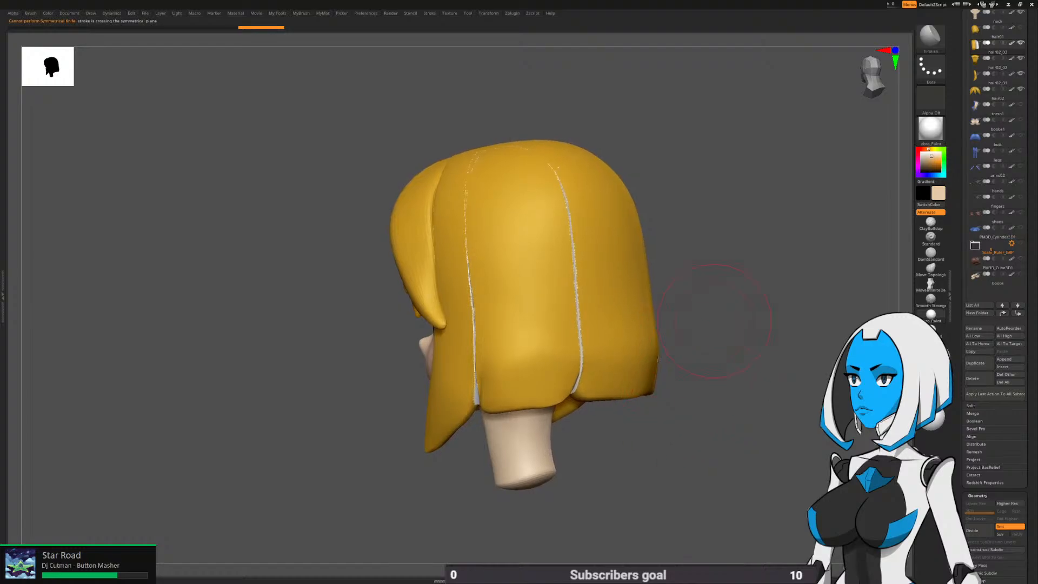
# Fill the side-back hair section with the current light beige colour and select the hair02_02 subtool
pyautogui.press('space')
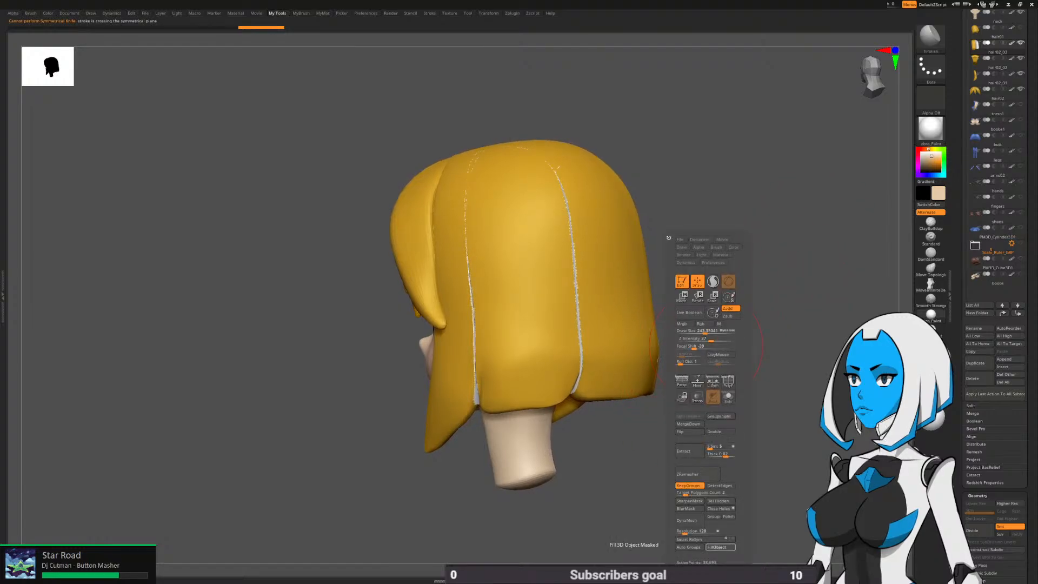
pyautogui.click(720, 547)
pyautogui.press('Down')
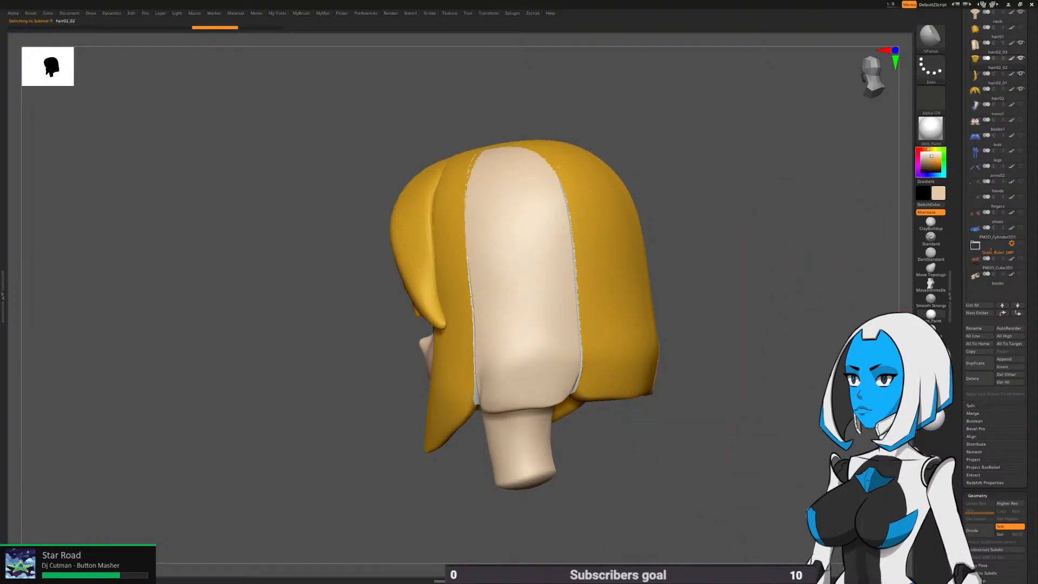
# Fill the hair02_03, hair02_02 and hair02_01 hair sections with the golden yellow hair colour
pyautogui.press('Up')
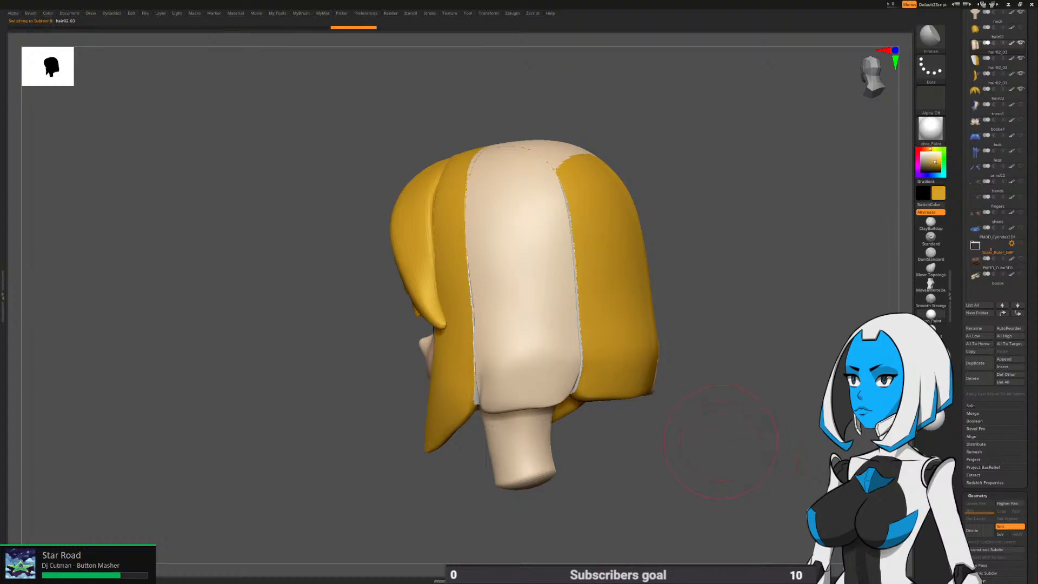
pyautogui.press('space')
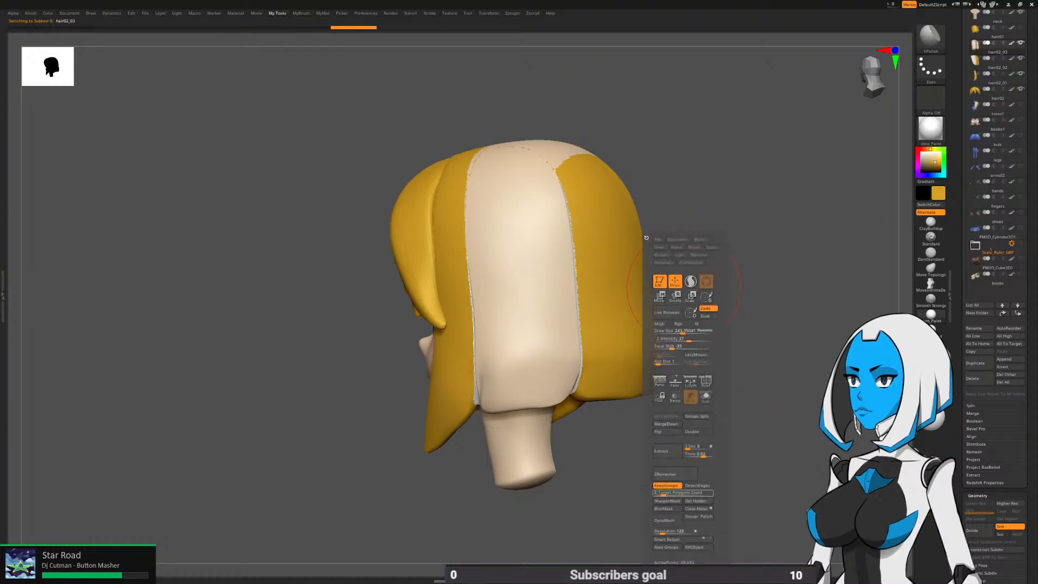
pyautogui.click(698, 547)
pyautogui.press('Down')
pyautogui.press('Down')
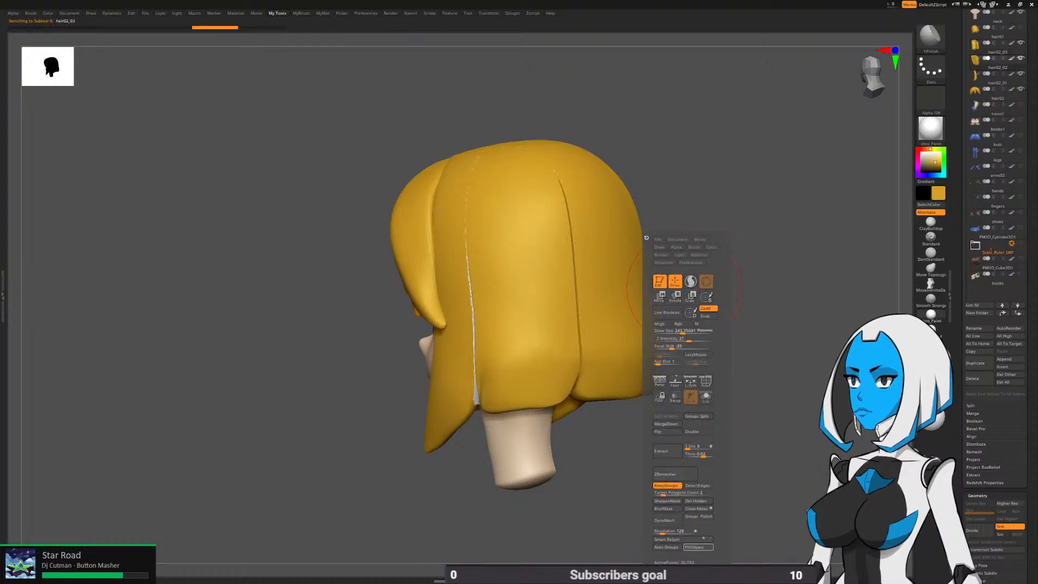
pyautogui.click(698, 547)
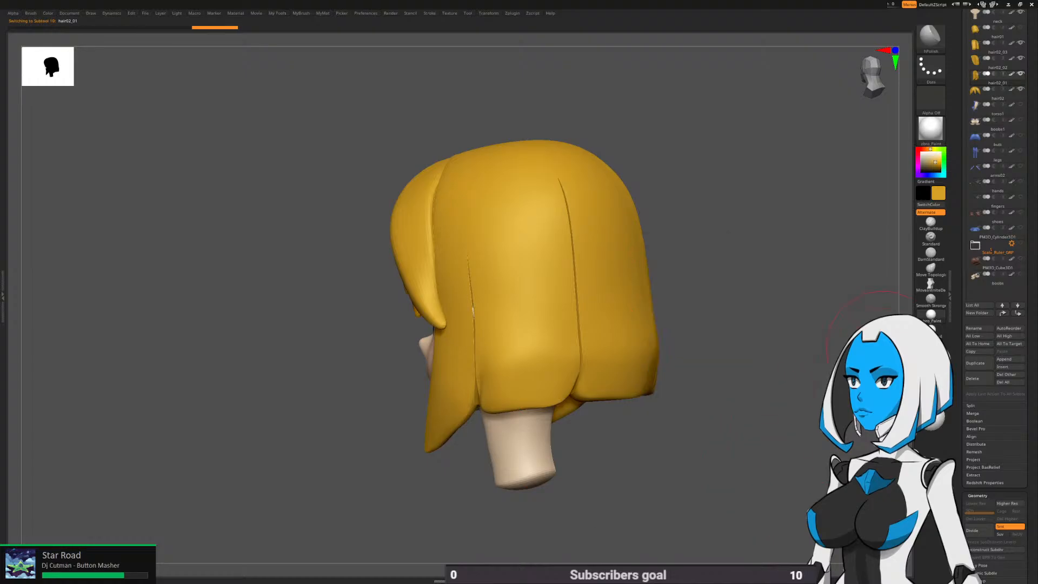
pyautogui.moveTo(702, 427); pyautogui.dragTo(784, 426)
pyautogui.keyDown('alt'); pyautogui.moveTo(646, 346); pyautogui.dragTo(658, 327); pyautogui.keyUp('alt')
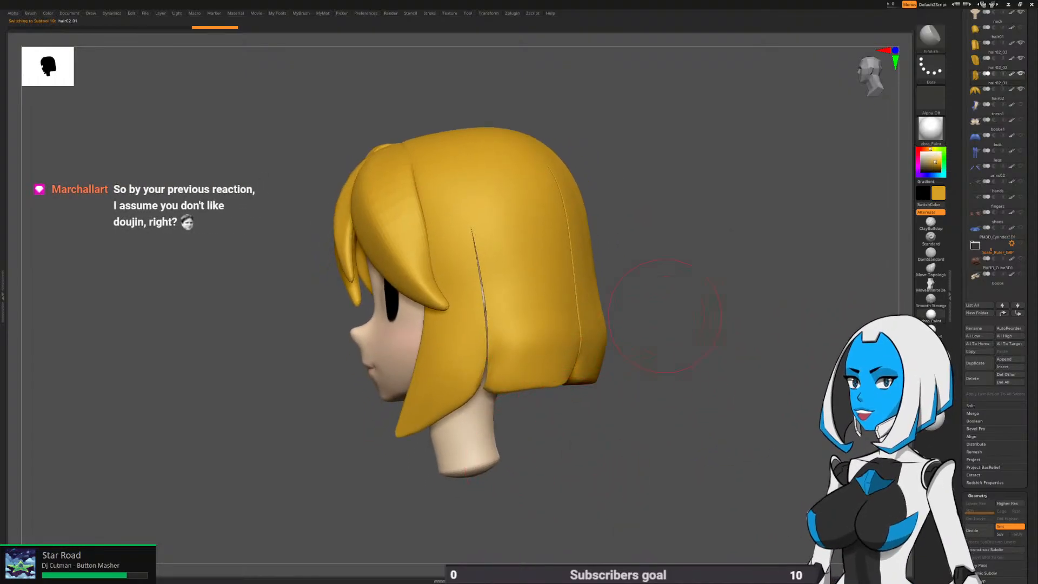
# DynaMesh the separated hair sections one after another at resolution 128
pyautogui.press('space')
pyautogui.click(622, 520)
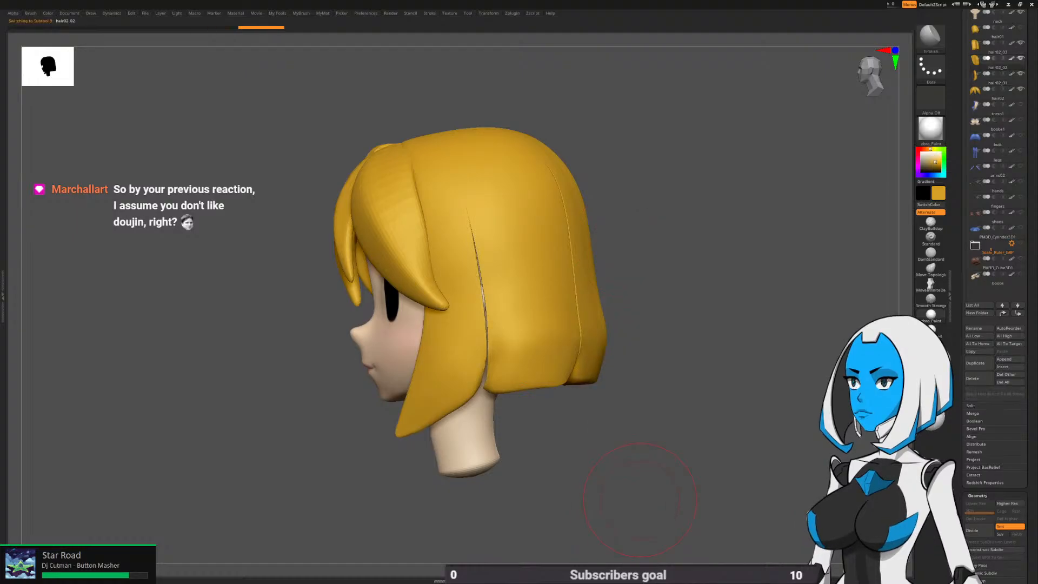
pyautogui.press('space')
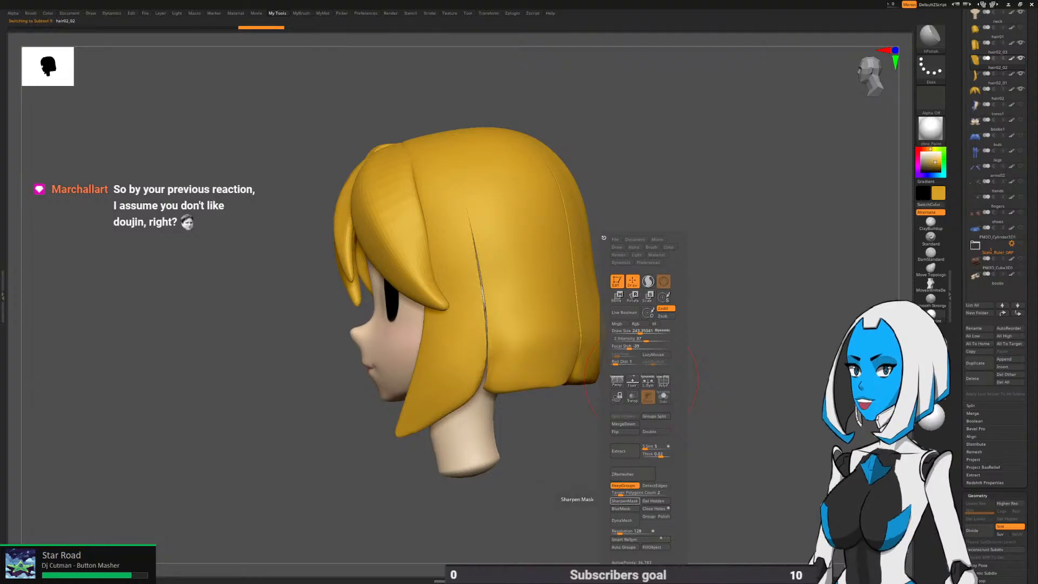
pyautogui.click(623, 520)
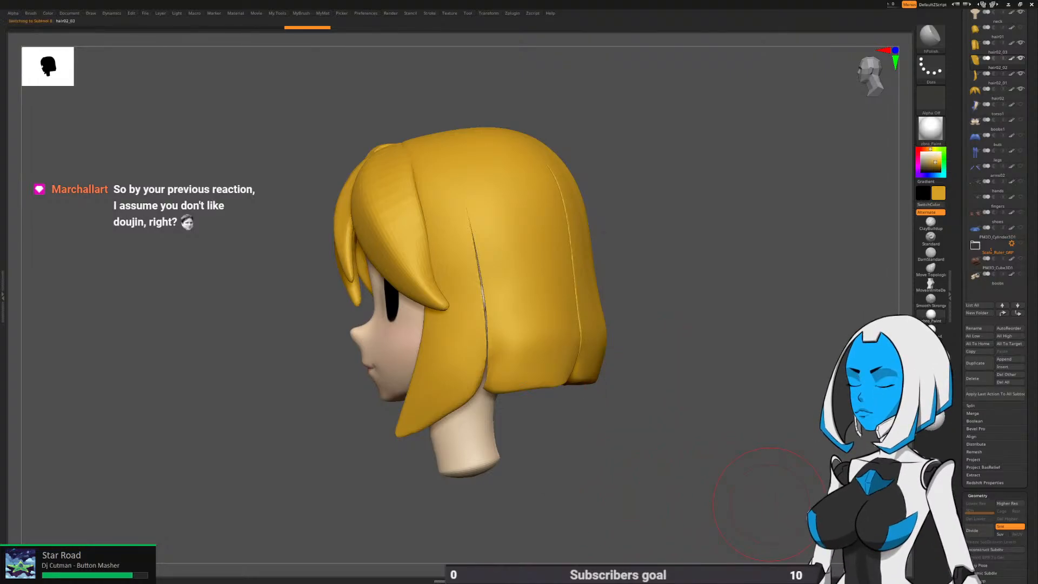
pyautogui.press('space')
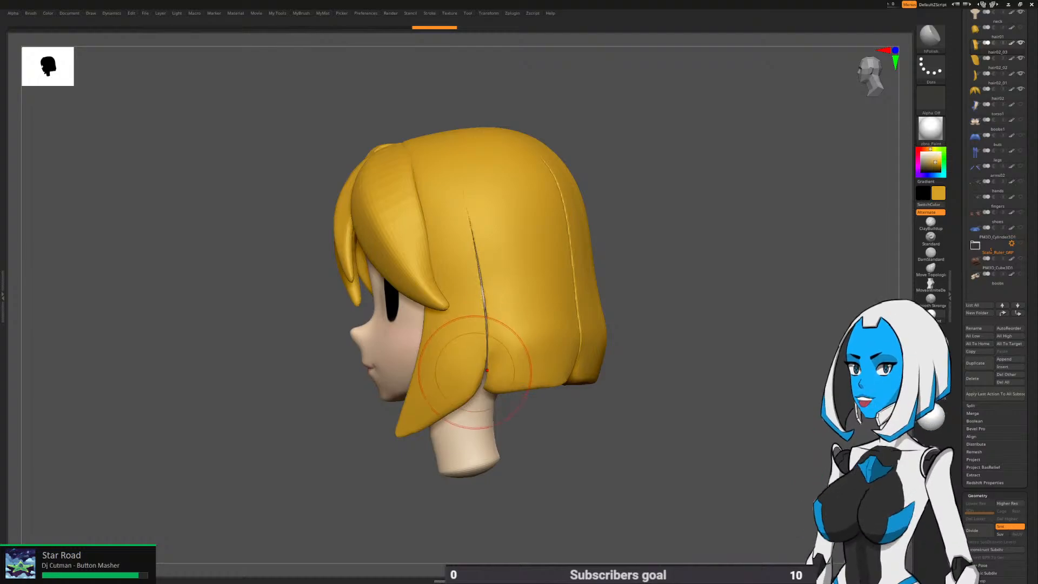
# Smooth the cut lower edges of the hair02_03 section near the neck and at the back
pyautogui.moveTo(523, 334); pyautogui.dragTo(485, 391, button='right')
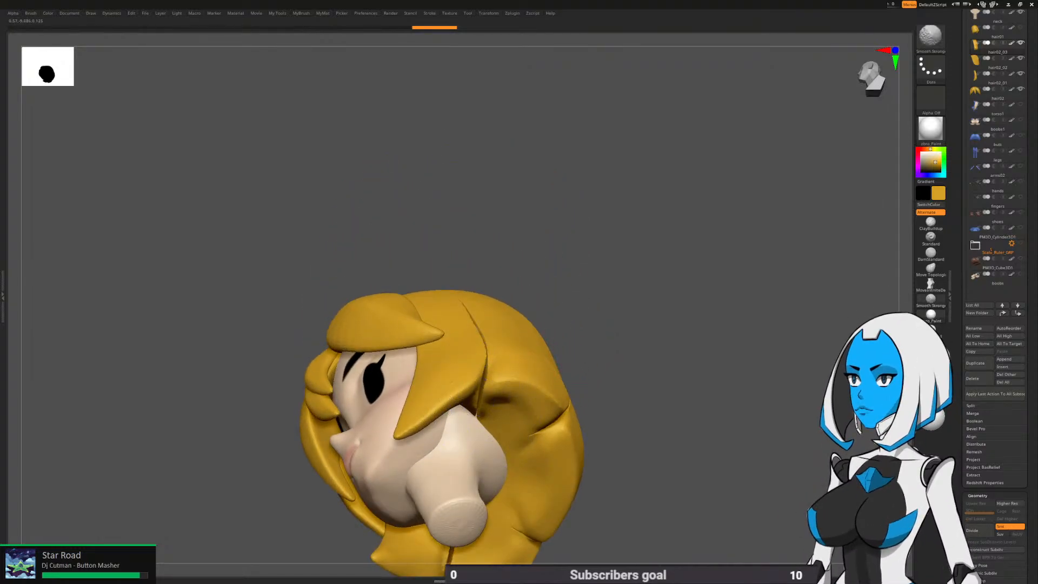
pyautogui.moveTo(488, 367)
pyautogui.keyDown('shift'); pyautogui.mouseDown()
pyautogui.moveTo(474, 427)
pyautogui.moveTo(482, 412)
pyautogui.mouseUp(); pyautogui.keyUp('shift')
pyautogui.keyDown('alt'); pyautogui.moveTo(595, 271); pyautogui.dragTo(589, 189, button='right'); pyautogui.keyUp('alt')
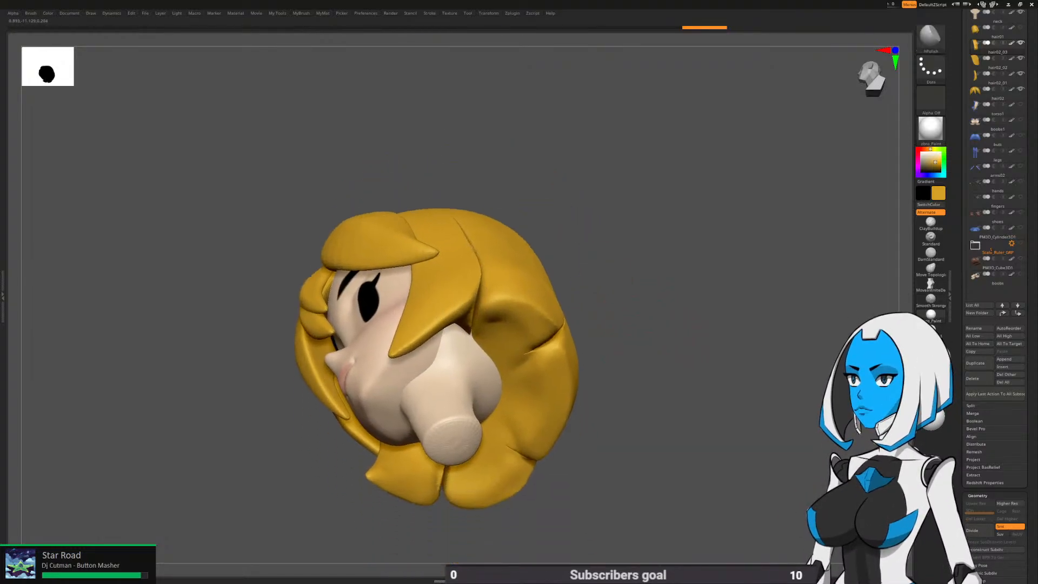
pyautogui.moveTo(673, 303); pyautogui.dragTo(595, 317, button='right')
pyautogui.keyDown('shift'); pyautogui.moveTo(560, 341); pyautogui.dragTo(546, 373); pyautogui.keyUp('shift')
pyautogui.moveTo(603, 288)
pyautogui.mouseDown(button='right')
pyautogui.moveTo(546, 303)
pyautogui.moveTo(489, 291)
pyautogui.mouseUp(button='right')
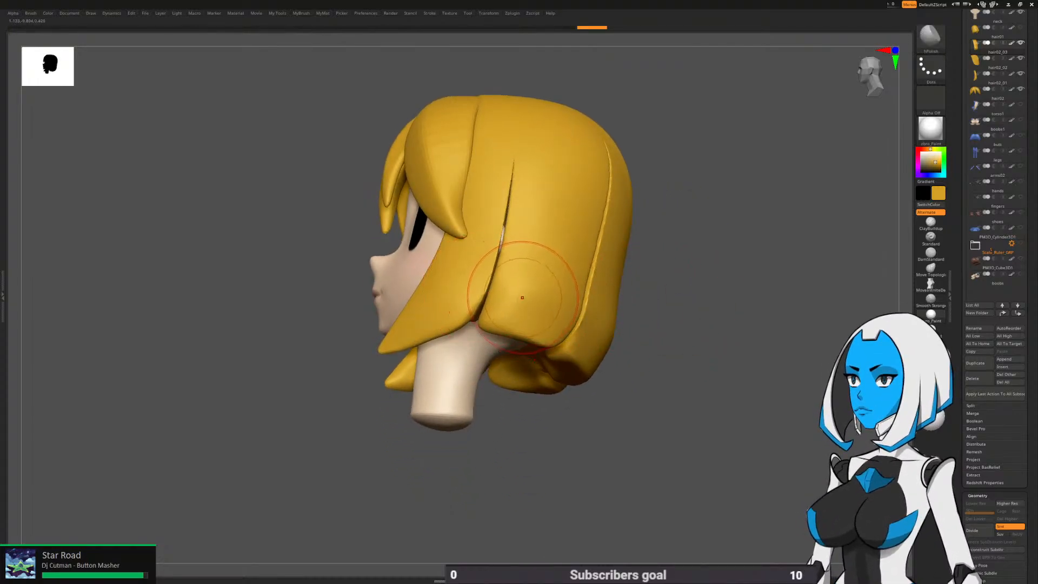
# Smooth the hair02_01 side lock along its upper rear edge and the hair02_02 section along the upper rear groove
pyautogui.keyDown('alt'); pyautogui.click(453, 295); pyautogui.keyUp('alt')
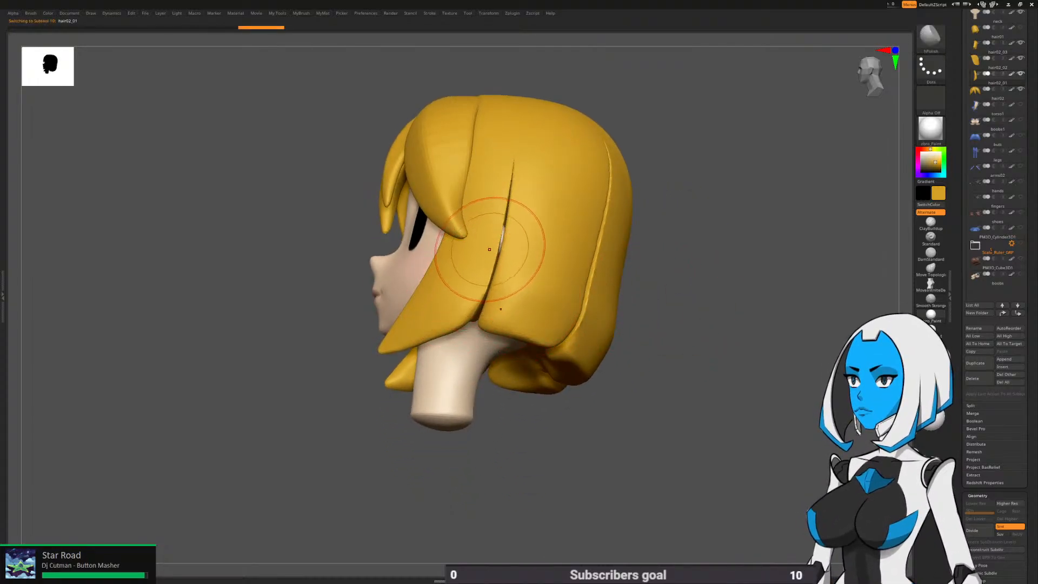
pyautogui.keyDown('shift'); pyautogui.moveTo(497, 238); pyautogui.dragTo(515, 157); pyautogui.keyUp('shift')
pyautogui.moveTo(541, 297); pyautogui.dragTo(613, 301, button='right')
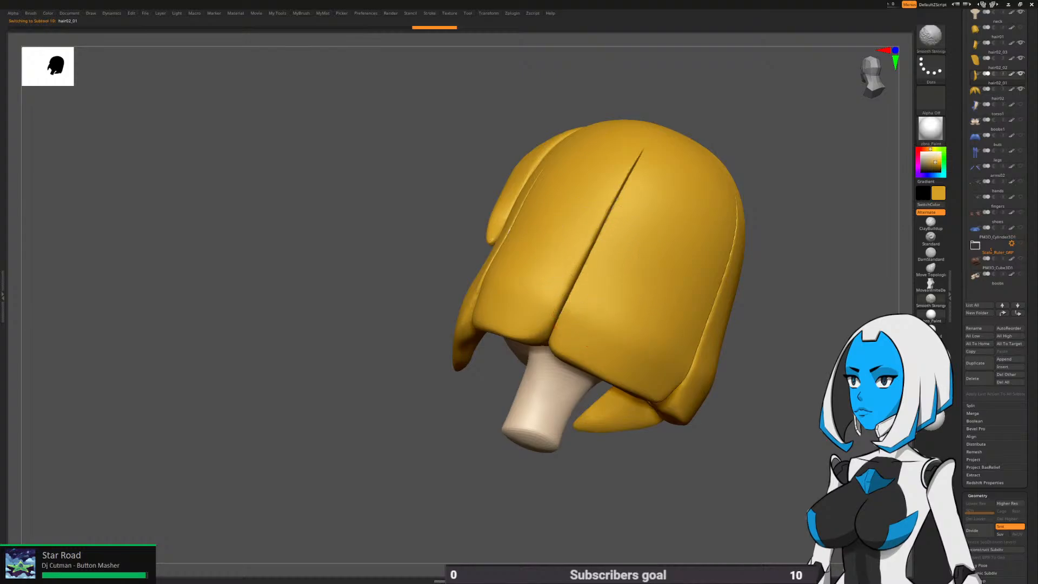
pyautogui.keyDown('alt'); pyautogui.click(644, 158); pyautogui.keyUp('alt')
pyautogui.keyDown('shift'); pyautogui.moveTo(638, 167); pyautogui.dragTo(617, 205); pyautogui.keyUp('shift')
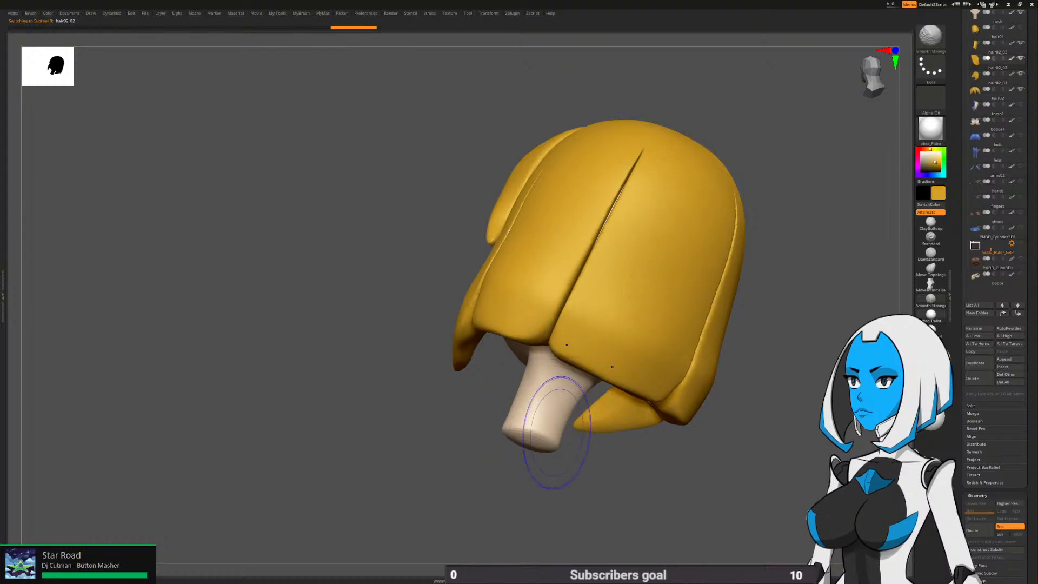
pyautogui.keyDown('shift'); pyautogui.moveTo(585, 504); pyautogui.dragTo(557, 498, button='right'); pyautogui.keyUp('shift')
pyautogui.keyDown('alt'); pyautogui.moveTo(659, 254); pyautogui.dragTo(465, 275, button='right'); pyautogui.keyUp('alt')
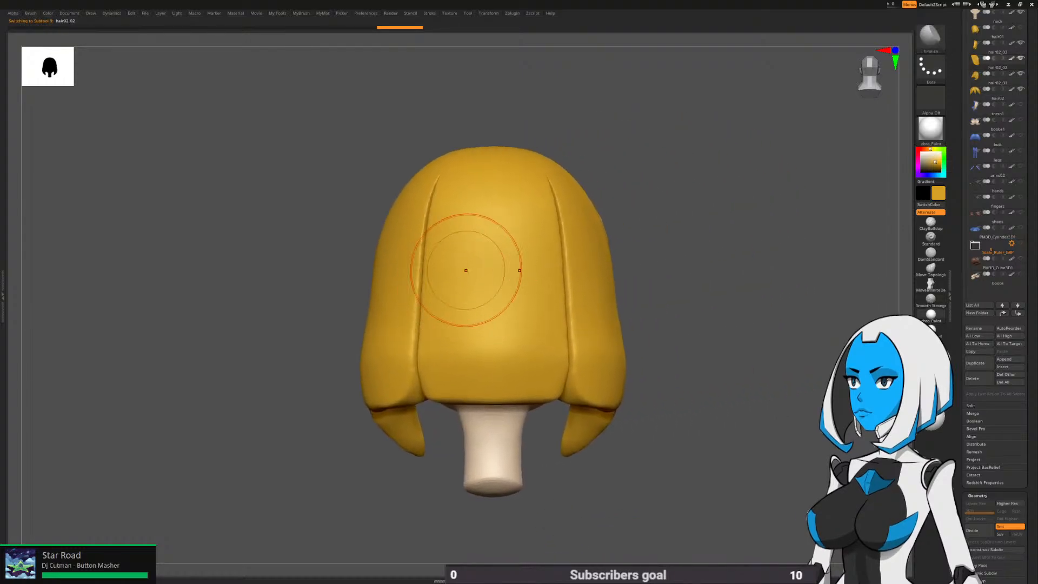
# Push the hair02_02 section's edge toward the neighbouring section along the rear groove with the Move brush
pyautogui.press('1')
pyautogui.click(539, 294)
pyautogui.press('space')
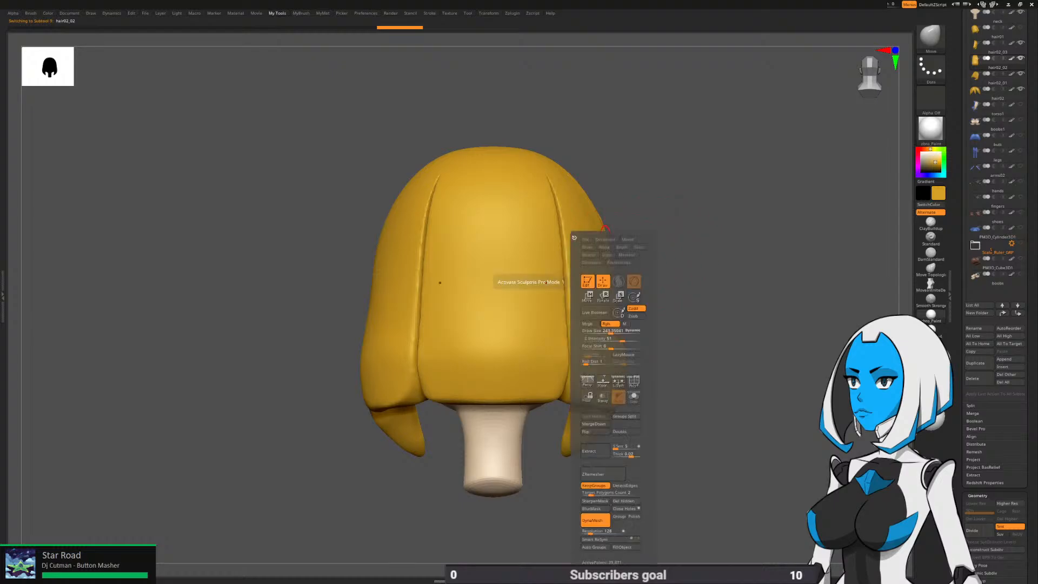
pyautogui.moveTo(622, 224); pyautogui.dragTo(535, 255, button='right')
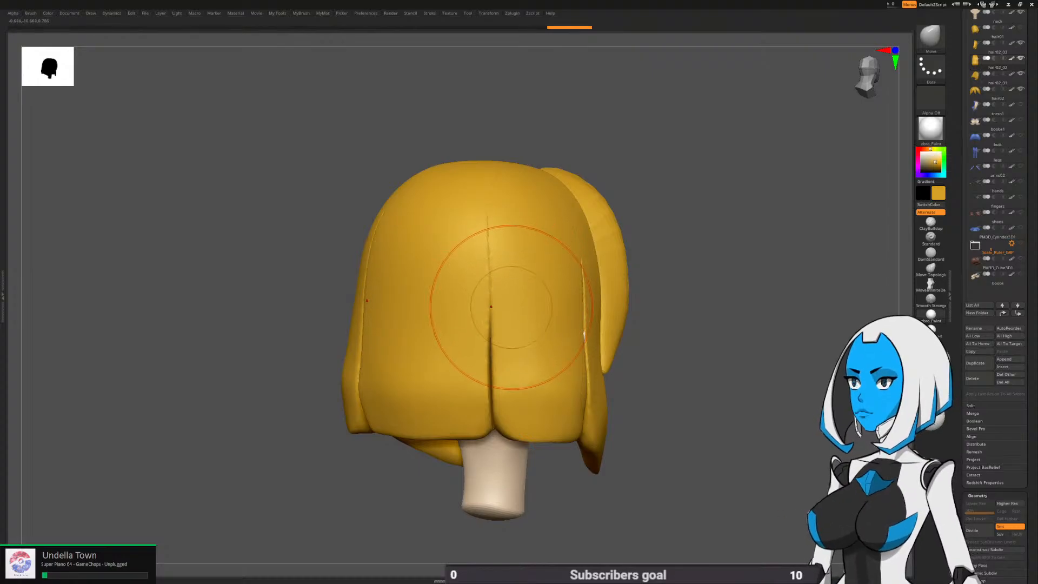
pyautogui.moveTo(517, 360); pyautogui.dragTo(508, 362)
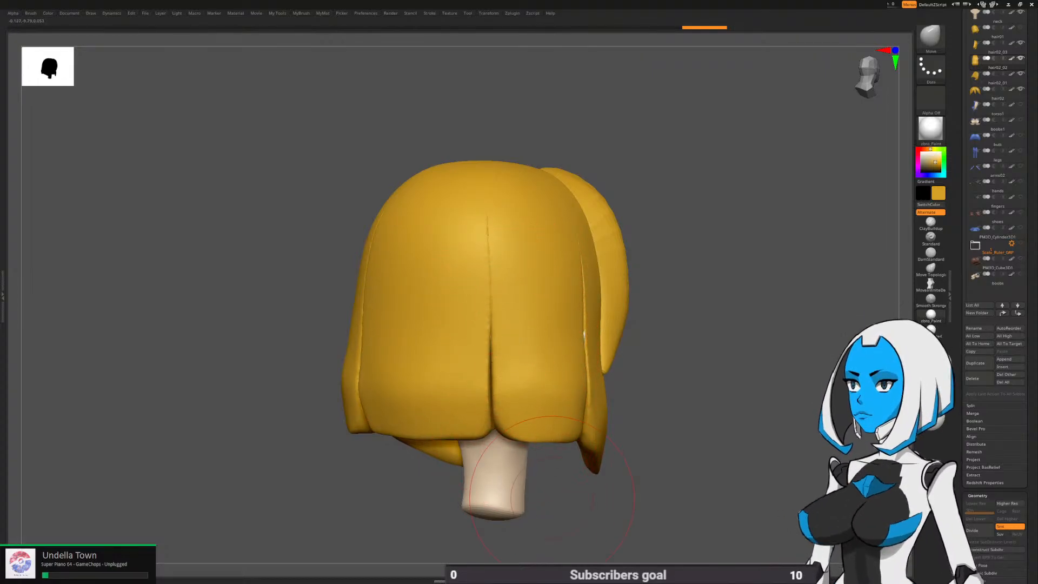
# Move the inner underside of the hair02_02 section toward the rear groove and smooth its lower edge from below
pyautogui.moveTo(625, 484)
pyautogui.mouseDown(button='right')
pyautogui.moveTo(581, 376)
pyautogui.moveTo(511, 358)
pyautogui.mouseUp(button='right')
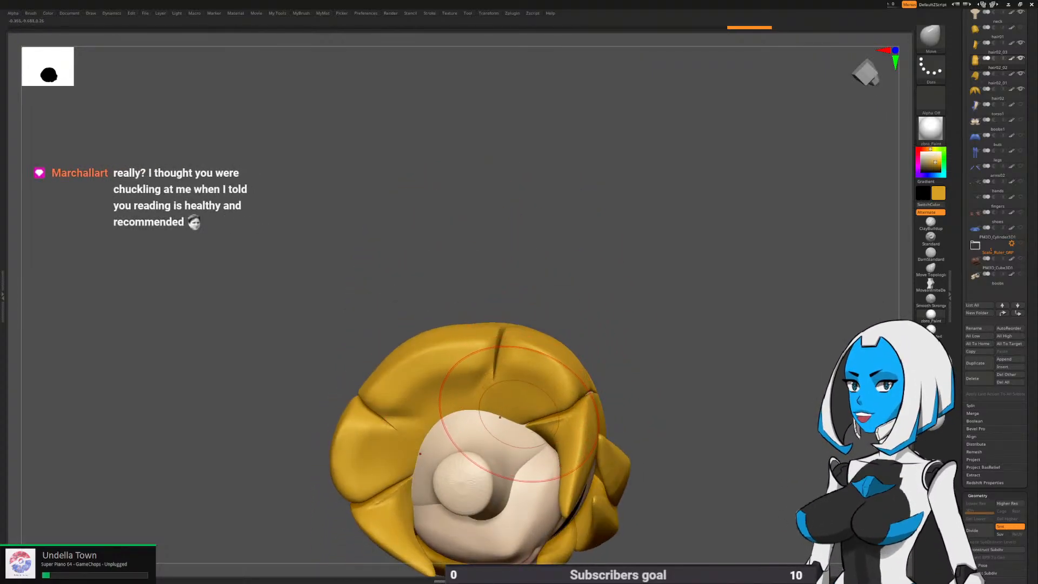
pyautogui.moveTo(512, 412)
pyautogui.mouseDown()
pyautogui.moveTo(517, 420)
pyautogui.moveTo(489, 422)
pyautogui.mouseUp()
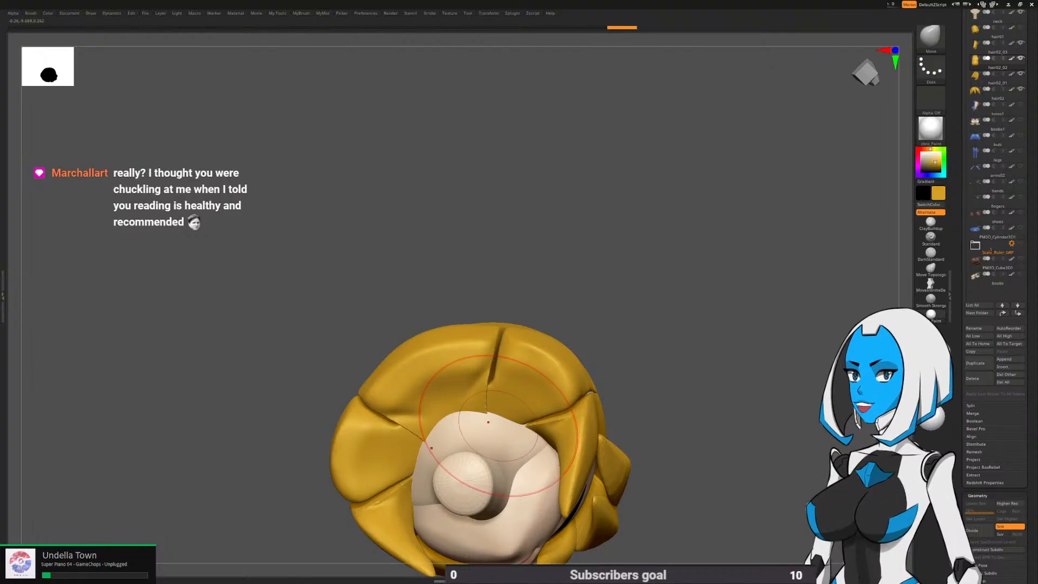
pyautogui.keyDown('alt'); pyautogui.moveTo(489, 419); pyautogui.dragTo(501, 382, button='right'); pyautogui.keyUp('alt')
pyautogui.keyDown('shift'); pyautogui.moveTo(500, 382); pyautogui.dragTo(503, 383); pyautogui.keyUp('shift')
pyautogui.keyDown('shift'); pyautogui.moveTo(503, 381); pyautogui.dragTo(507, 374); pyautogui.keyUp('shift')
pyautogui.keyDown('shift'); pyautogui.moveTo(508, 373); pyautogui.dragTo(515, 363); pyautogui.keyUp('shift')
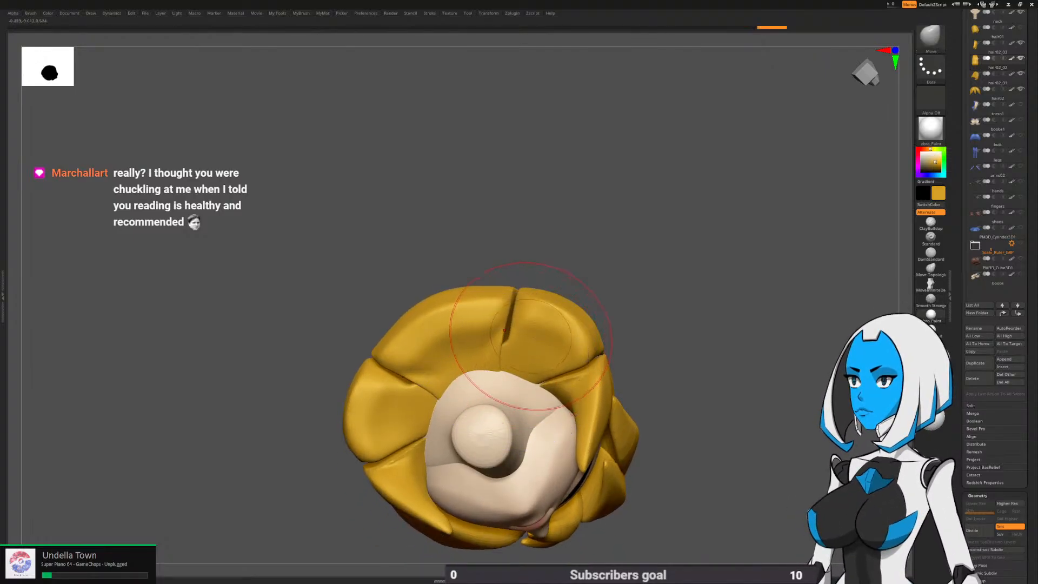
# Select the hair02_01 side lock and pull its rear edge forward along the side groove with the Move brush
pyautogui.moveTo(521, 339)
pyautogui.mouseDown(button='right')
pyautogui.moveTo(533, 411)
pyautogui.moveTo(557, 449)
pyautogui.moveTo(500, 403)
pyautogui.moveTo(489, 413)
pyautogui.mouseUp(button='right')
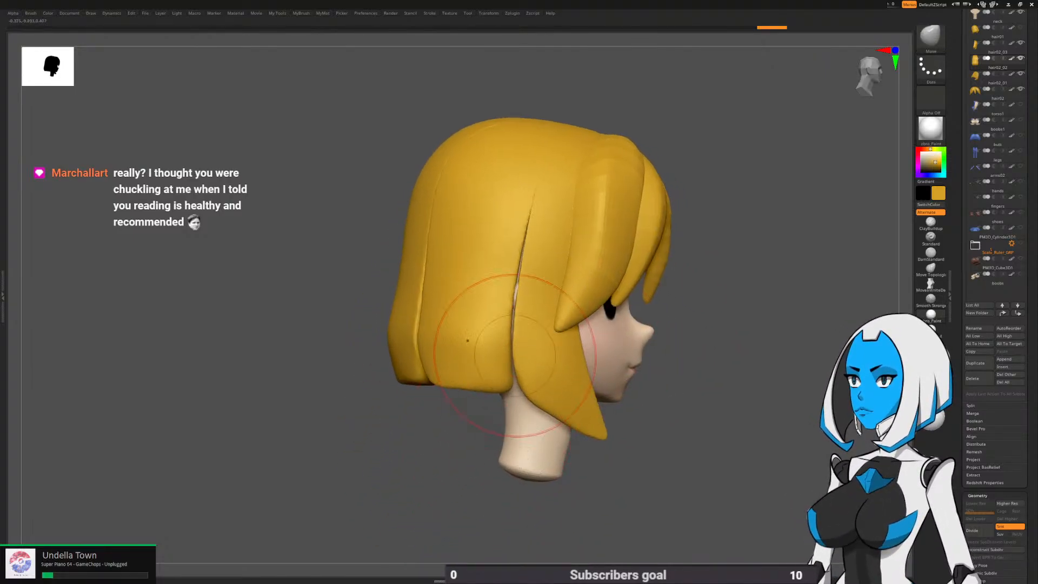
pyautogui.keyDown('alt'); pyautogui.click(526, 309); pyautogui.keyUp('alt')
pyautogui.moveTo(526, 310); pyautogui.dragTo(532, 309)
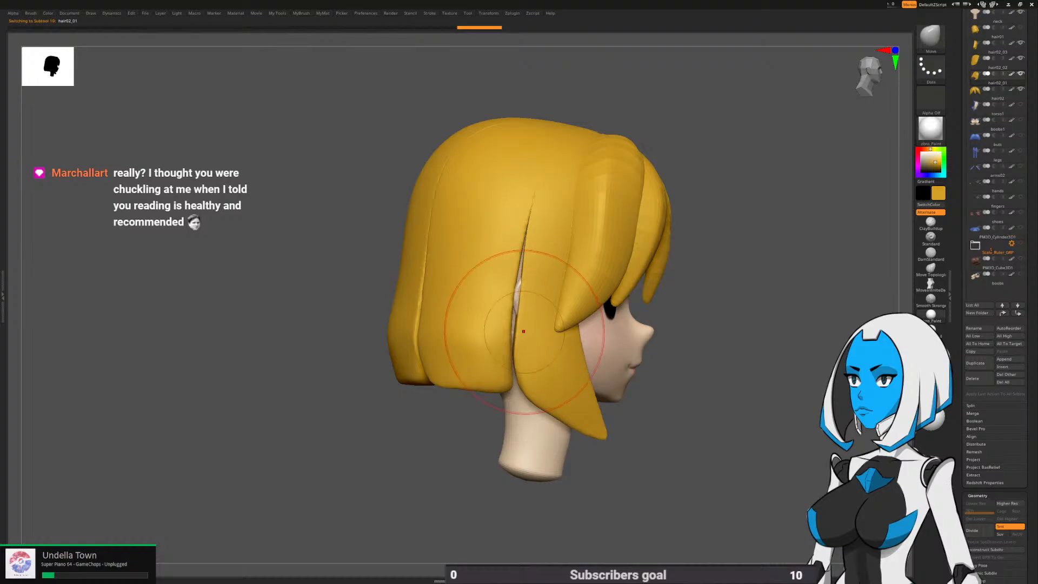
pyautogui.moveTo(515, 372); pyautogui.dragTo(520, 376)
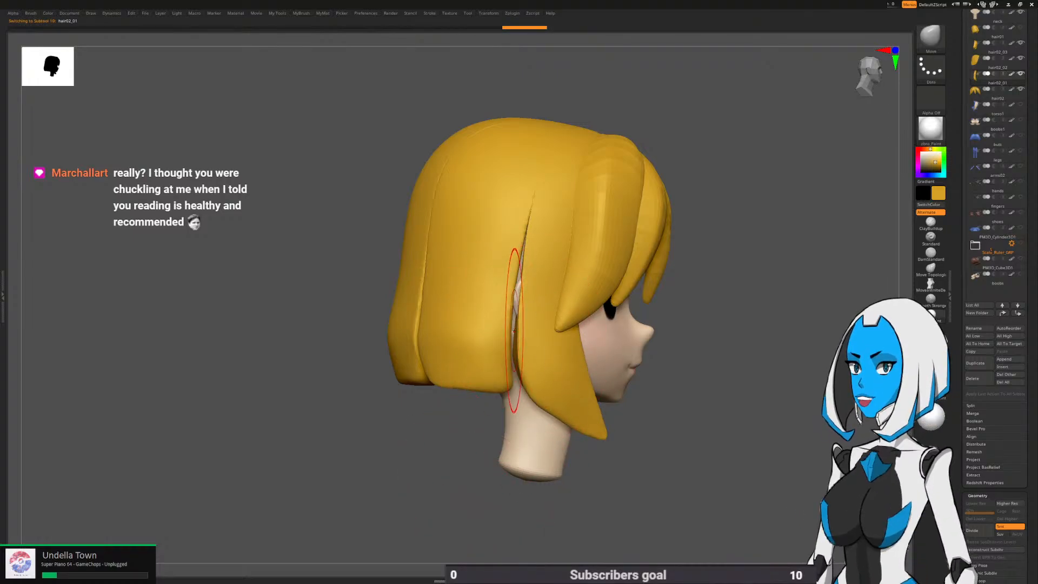
pyautogui.moveTo(516, 342); pyautogui.dragTo(522, 318)
pyautogui.moveTo(530, 234); pyautogui.dragTo(539, 221)
pyautogui.moveTo(522, 326); pyautogui.dragTo(524, 328)
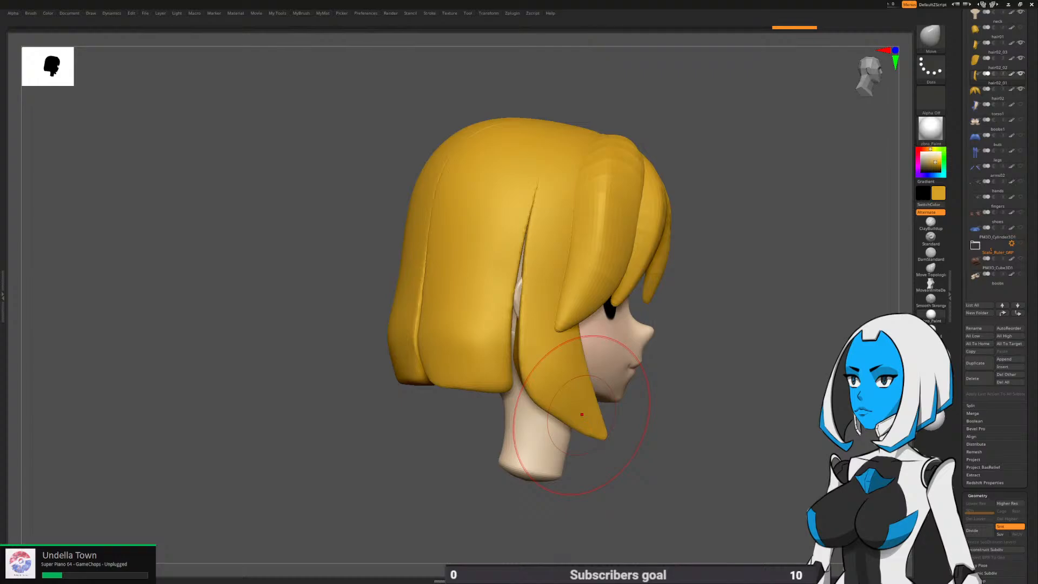
# Trim the side lock's rear edge with a ClipCurve following the groove from the neck up to the crown
pyautogui.press('b')
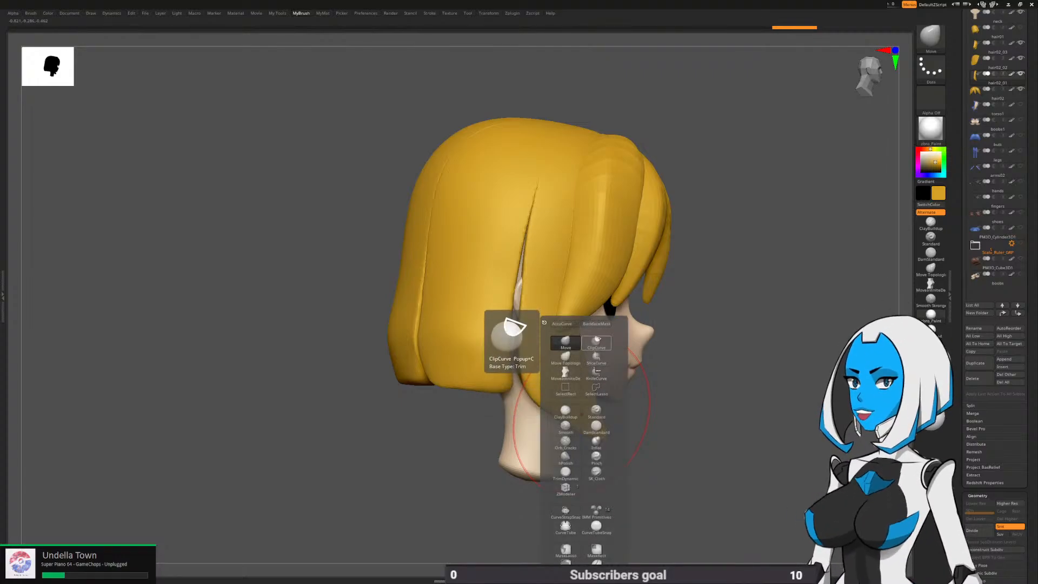
pyautogui.click(596, 342)
pyautogui.moveTo(715, 286)
pyautogui.keyDown('alt'); pyautogui.mouseDown()
pyautogui.moveTo(669, 258)
pyautogui.moveTo(659, 358)
pyautogui.moveTo(678, 390)
pyautogui.mouseUp(); pyautogui.keyUp('alt')
pyautogui.keyDown('ctrl'); pyautogui.keyDown('shift'); pyautogui.moveTo(525, 448); pyautogui.dragTo(493, 390); pyautogui.keyUp('shift'); pyautogui.keyUp('ctrl')
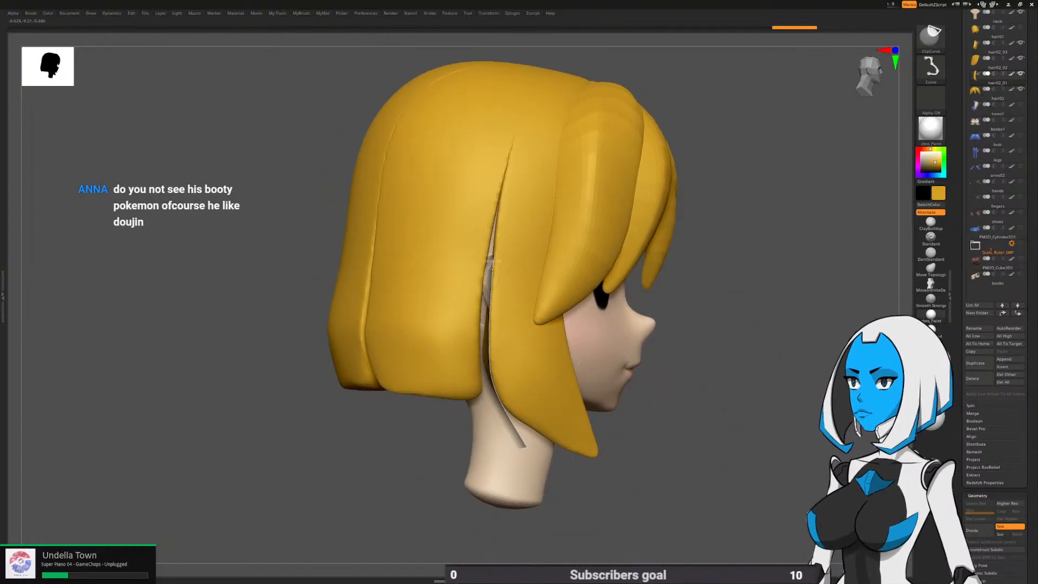
pyautogui.keyDown('ctrl'); pyautogui.keyDown('shift'); pyautogui.moveTo(502, 142); pyautogui.dragTo(495, 119); pyautogui.keyUp('shift'); pyautogui.keyUp('ctrl')
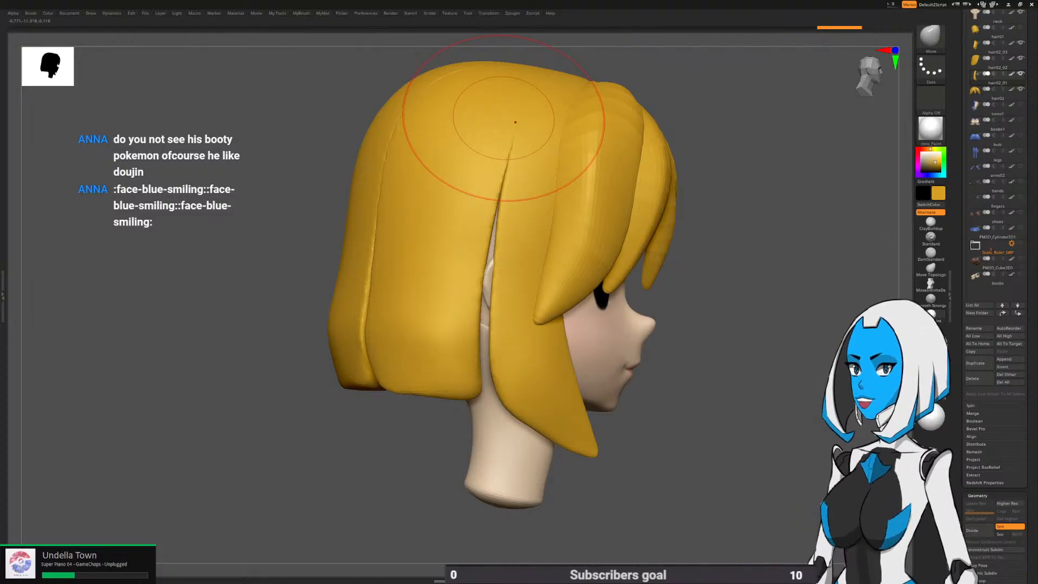
# Enlarge the Move brush to a draw size of about 503 and pull the side lock's lower part forward beside the cheek
pyautogui.moveTo(568, 313); pyautogui.dragTo(576, 300, button='right')
pyautogui.rightClick(579, 313)
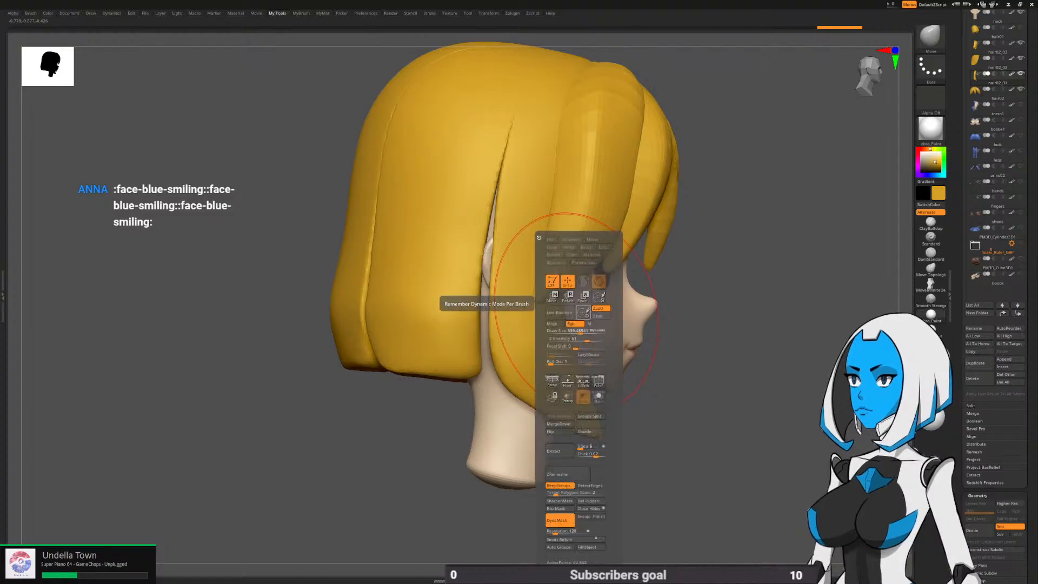
pyautogui.rightClick(651, 315)
pyautogui.rightClick(534, 323)
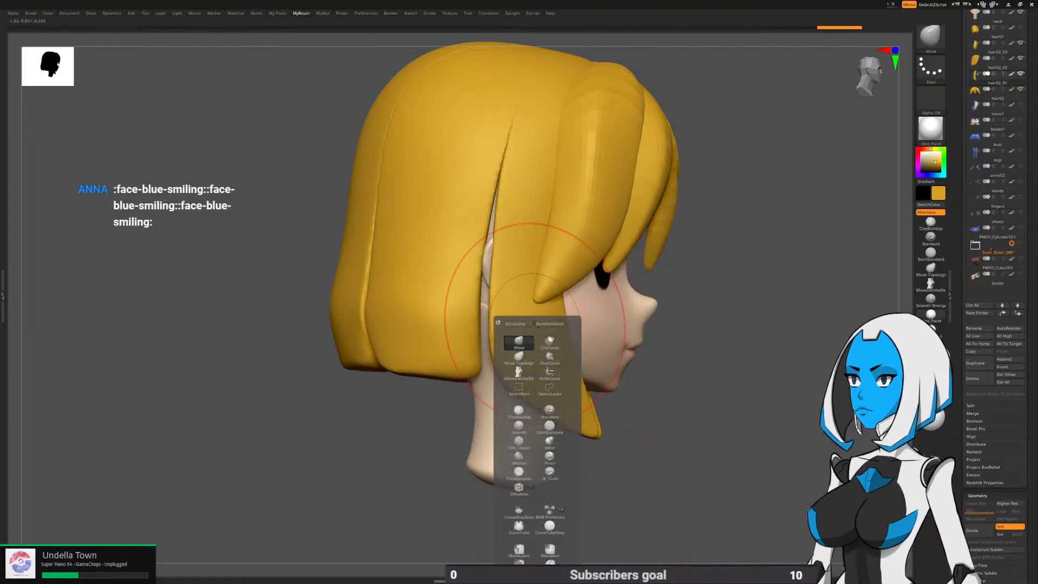
pyautogui.rightClick(601, 346)
pyautogui.moveTo(606, 331); pyautogui.dragTo(614, 331)
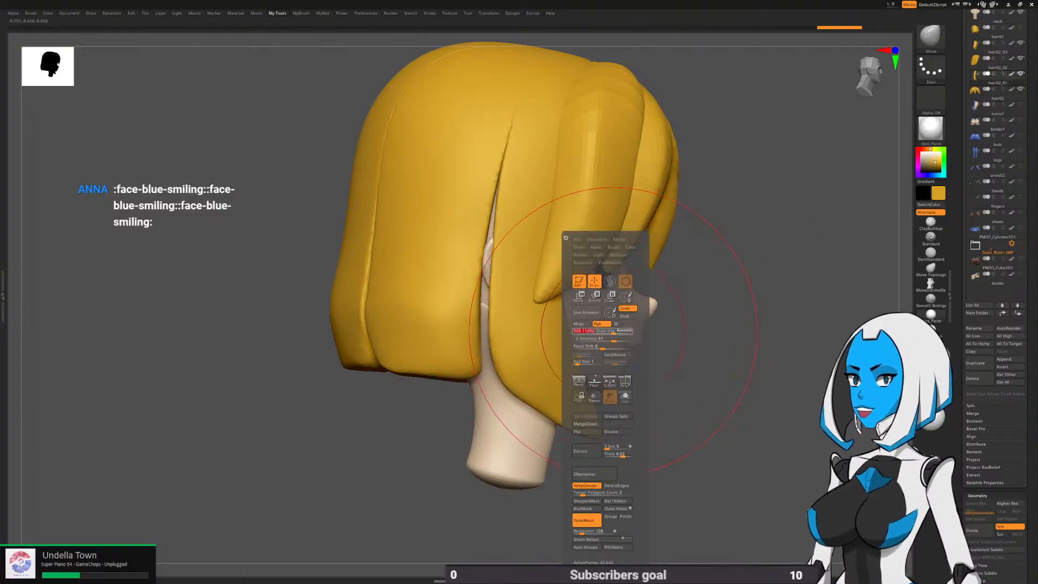
pyautogui.keyDown('alt'); pyautogui.moveTo(727, 325); pyautogui.dragTo(720, 316, button='right'); pyautogui.keyUp('alt')
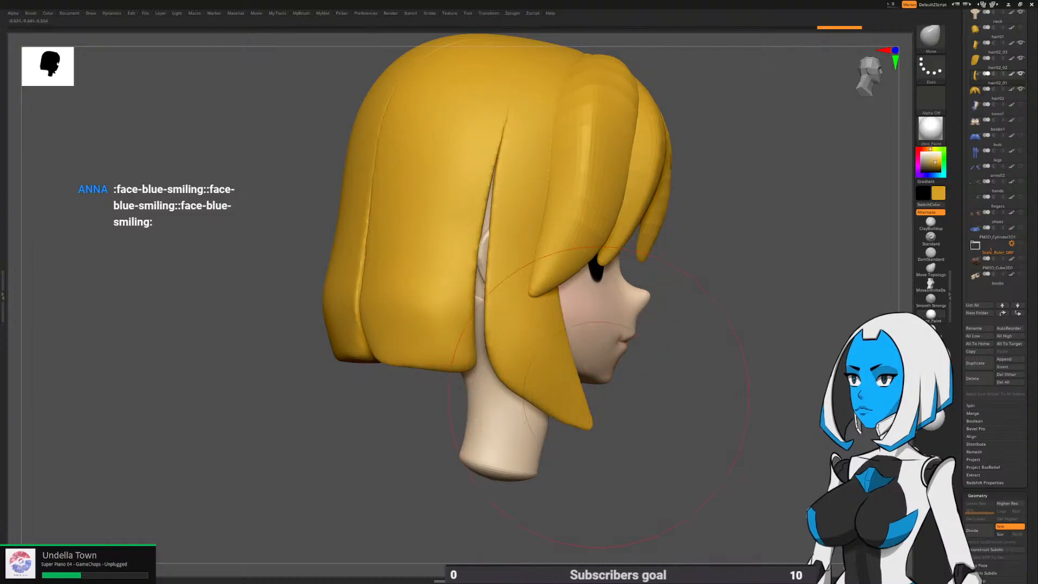
pyautogui.moveTo(719, 387); pyautogui.dragTo(668, 388, button='right')
pyautogui.moveTo(556, 377); pyautogui.dragTo(595, 399)
pyautogui.moveTo(563, 361); pyautogui.dragTo(574, 355)
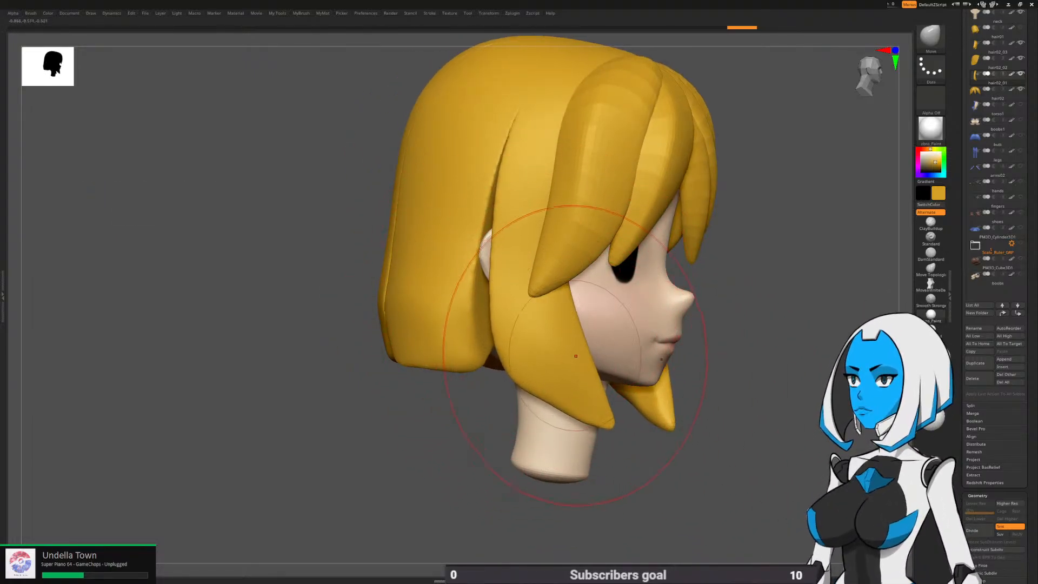
pyautogui.moveTo(562, 435); pyautogui.dragTo(570, 432)
pyautogui.moveTo(427, 432); pyautogui.dragTo(476, 413)
pyautogui.moveTo(501, 270); pyautogui.dragTo(460, 258, button='right')
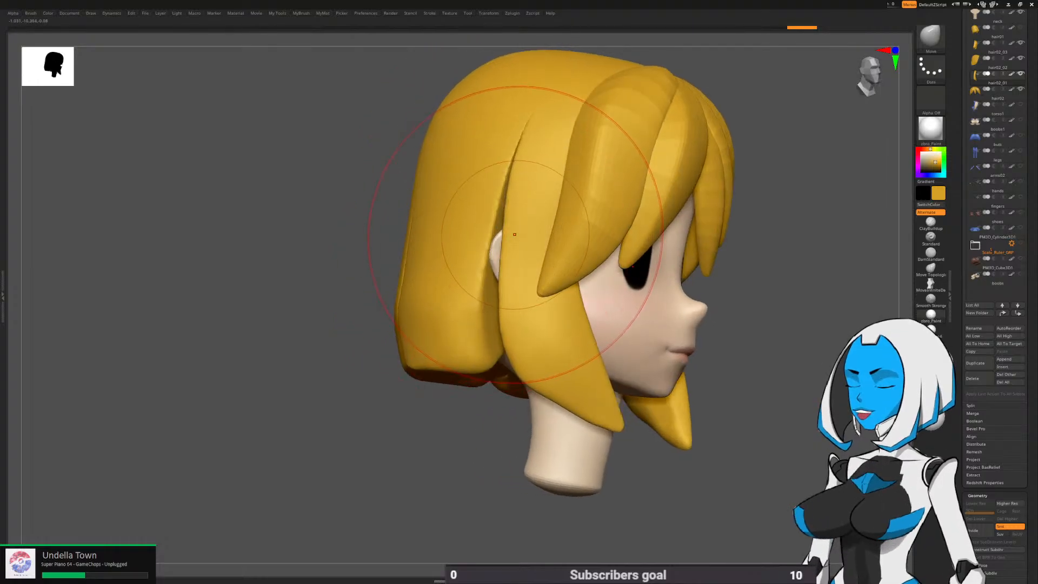
# Nudge the side lock's rear edge beside the ear, and select the hair02_03 section to pull its front edge near the ear
pyautogui.moveTo(491, 306); pyautogui.dragTo(440, 295, button='right')
pyautogui.moveTo(498, 285); pyautogui.dragTo(503, 289)
pyautogui.keyDown('alt'); pyautogui.click(491, 294); pyautogui.keyUp('alt')
pyautogui.moveTo(491, 294); pyautogui.dragTo(481, 309, button='right')
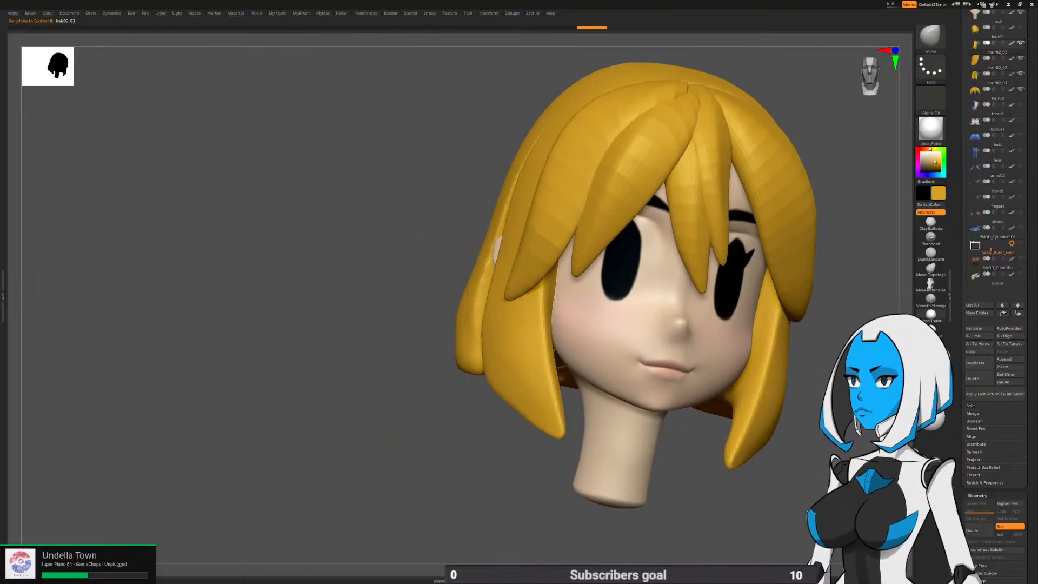
pyautogui.moveTo(471, 286); pyautogui.dragTo(475, 288)
pyautogui.moveTo(490, 270)
pyautogui.mouseDown(button='right')
pyautogui.moveTo(405, 398)
pyautogui.moveTo(521, 255)
pyautogui.moveTo(528, 220)
pyautogui.moveTo(494, 200)
pyautogui.mouseUp(button='right')
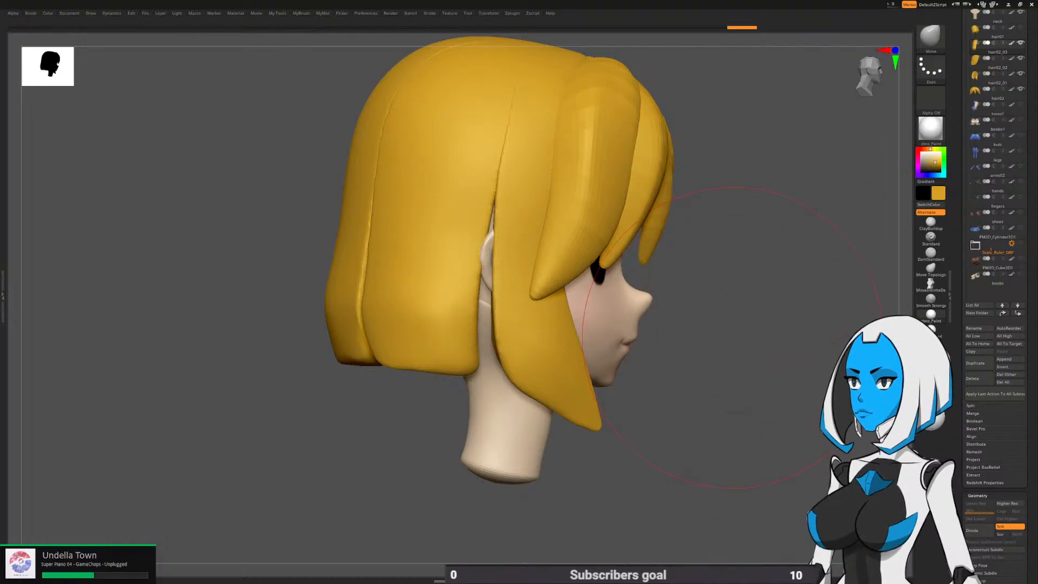
# Pull the inner underside of the hair02_03 section toward the rear groove and neck, smoothing its edge from below
pyautogui.keyDown('alt'); pyautogui.moveTo(735, 338); pyautogui.dragTo(698, 329); pyautogui.keyUp('alt')
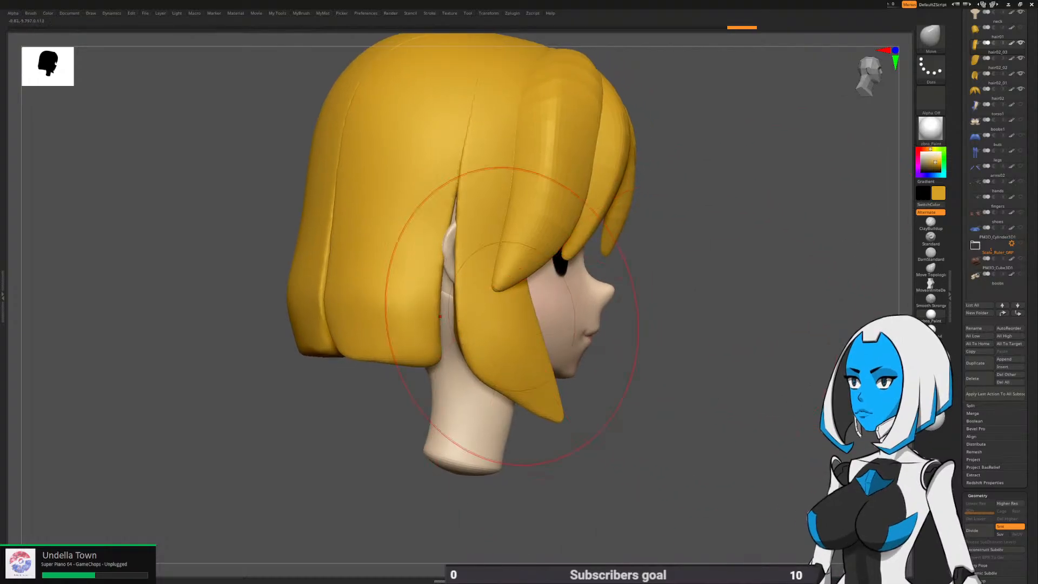
pyautogui.moveTo(469, 261)
pyautogui.keyDown('ctrl'); pyautogui.mouseDown(button='right')
pyautogui.moveTo(473, 278)
pyautogui.moveTo(480, 251)
pyautogui.moveTo(495, 282)
pyautogui.moveTo(444, 309)
pyautogui.mouseUp(button='right'); pyautogui.keyUp('ctrl')
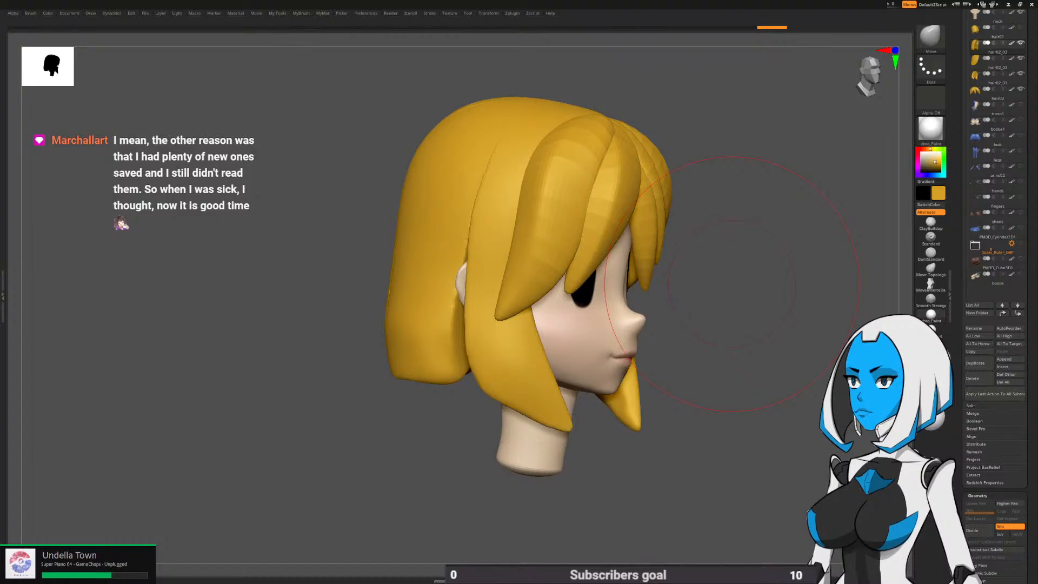
pyautogui.moveTo(695, 324); pyautogui.dragTo(727, 323)
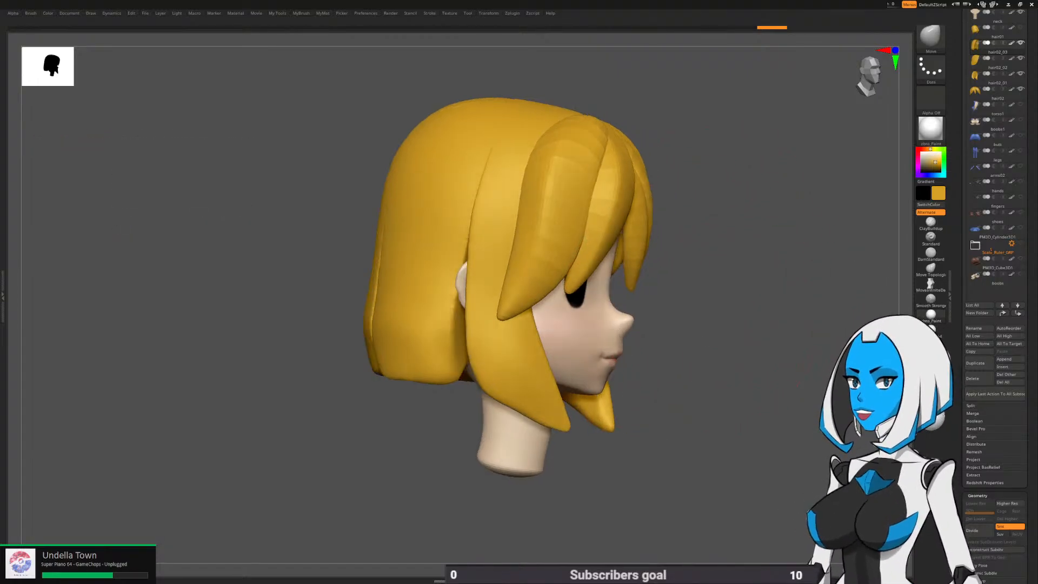
pyautogui.moveTo(727, 323); pyautogui.dragTo(767, 324, button='right')
pyautogui.keyDown('alt'); pyautogui.moveTo(496, 262); pyautogui.dragTo(549, 238, button='right'); pyautogui.keyUp('alt')
pyautogui.moveTo(411, 378)
pyautogui.mouseDown(button='right')
pyautogui.moveTo(523, 335)
pyautogui.moveTo(571, 235)
pyautogui.mouseUp(button='right')
pyautogui.moveTo(477, 240); pyautogui.dragTo(485, 245)
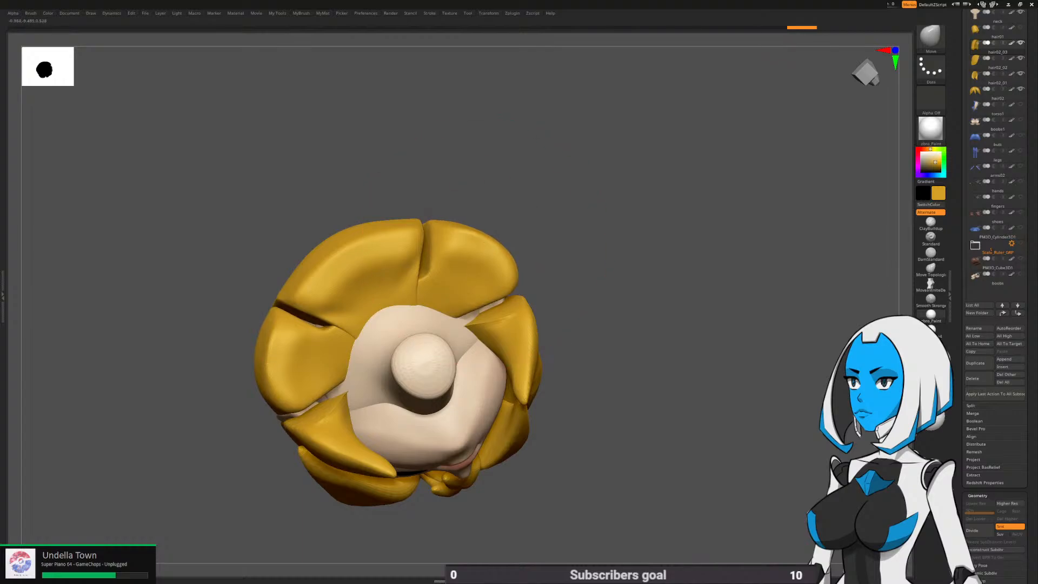
pyautogui.moveTo(492, 308)
pyautogui.mouseDown(button='right')
pyautogui.moveTo(455, 307)
pyautogui.moveTo(463, 316)
pyautogui.moveTo(473, 298)
pyautogui.mouseUp(button='right')
pyautogui.press('space')
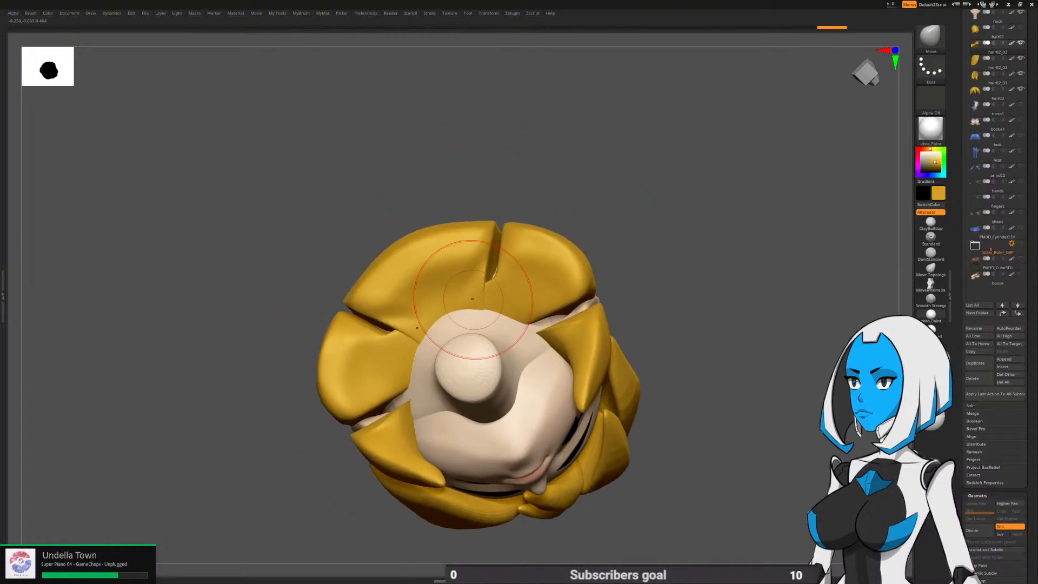
pyautogui.moveTo(457, 304); pyautogui.dragTo(449, 319)
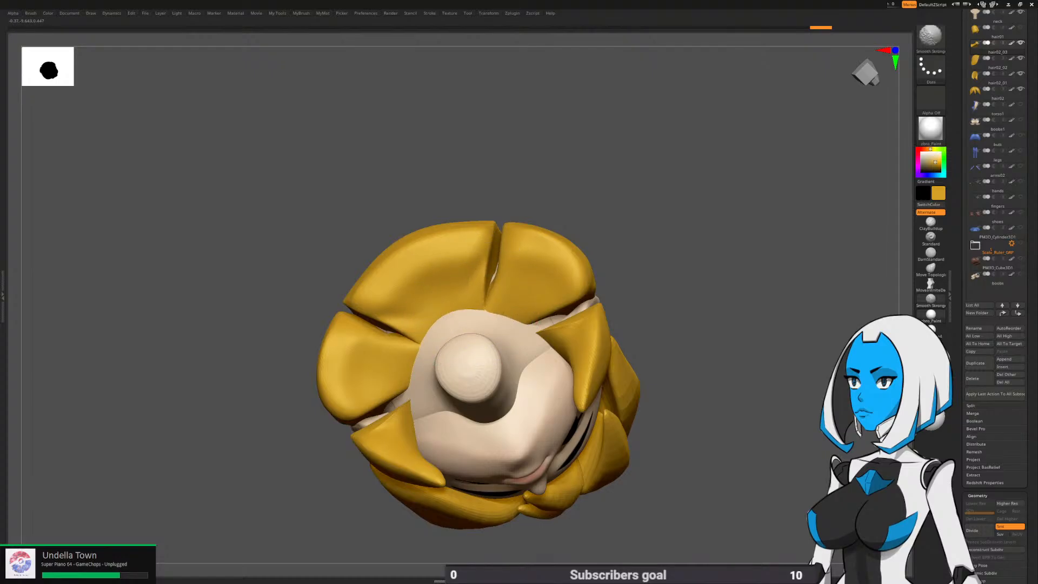
pyautogui.moveTo(460, 319); pyautogui.dragTo(472, 303, button='right')
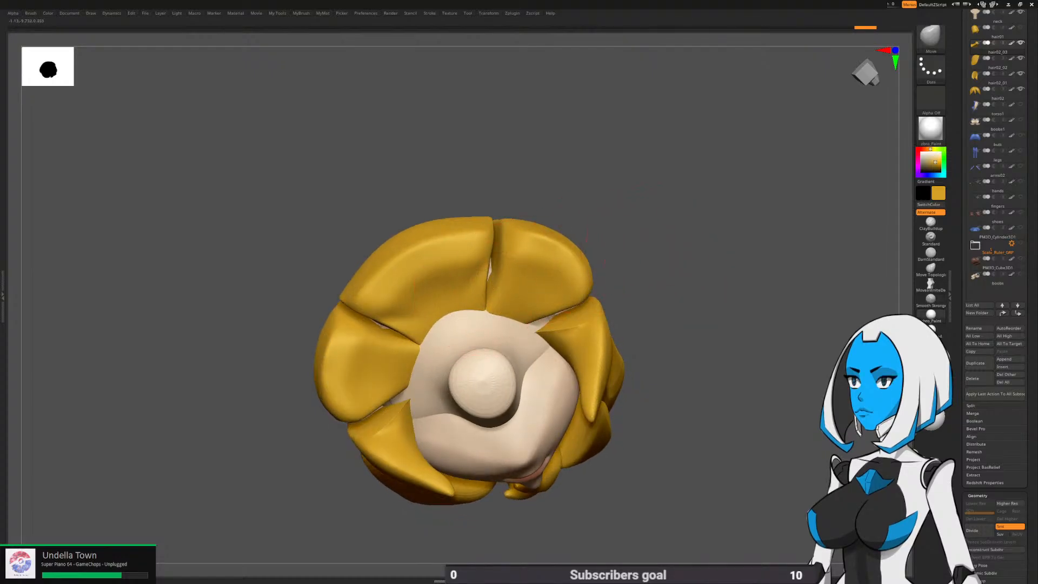
pyautogui.moveTo(626, 227)
pyautogui.mouseDown(button='right')
pyautogui.moveTo(669, 350)
pyautogui.moveTo(645, 330)
pyautogui.moveTo(642, 345)
pyautogui.moveTo(736, 341)
pyautogui.moveTo(593, 275)
pyautogui.mouseUp(button='right')
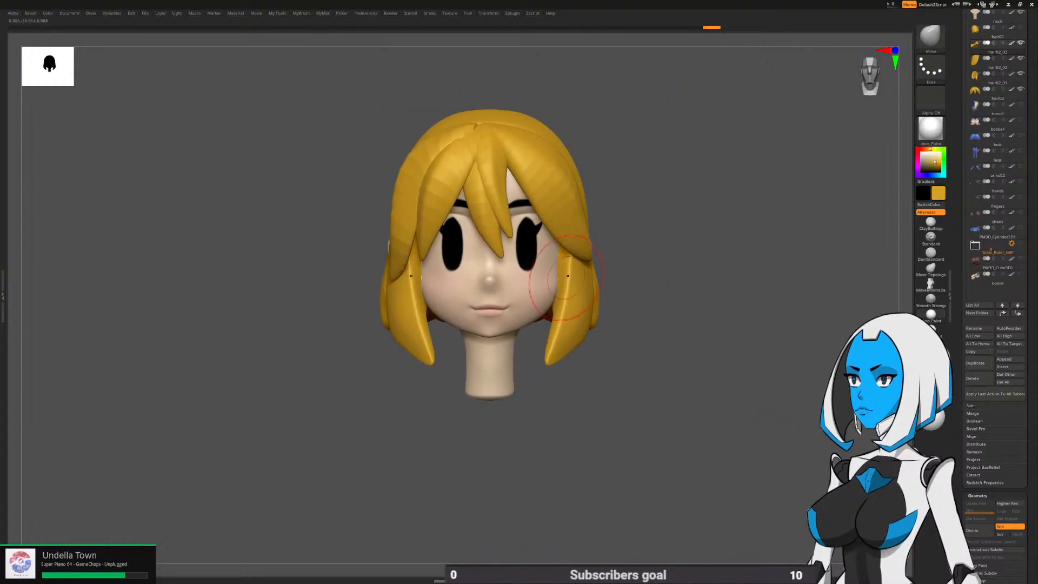
# Nudge the lower edge of the hair02_03 section slightly inward behind the side lock, working from the front
pyautogui.press('space')
pyautogui.moveTo(565, 331); pyautogui.dragTo(561, 331)
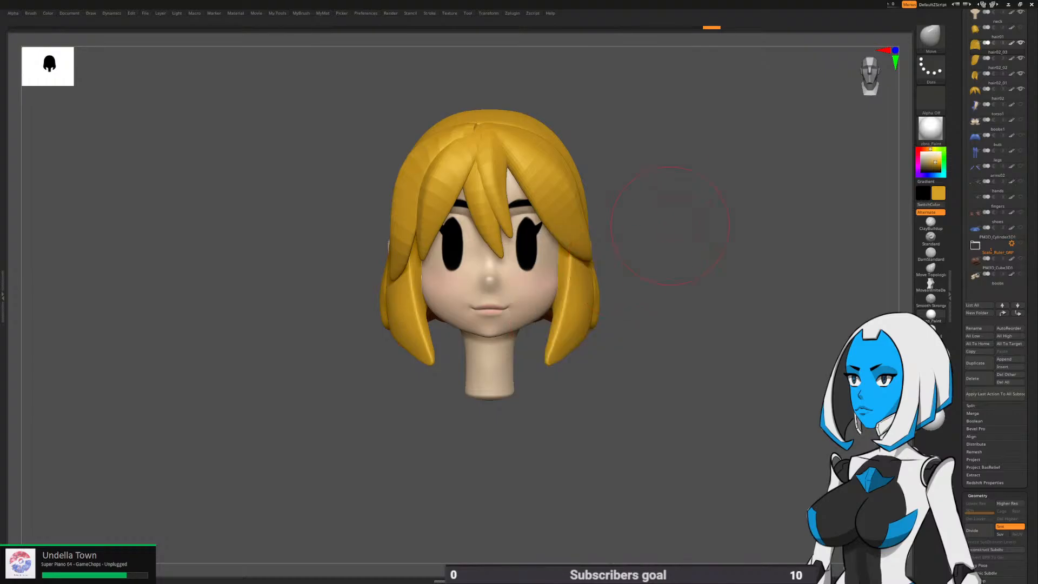
pyautogui.keyDown('ctrl'); pyautogui.moveTo(674, 219); pyautogui.dragTo(667, 243, button='right'); pyautogui.keyUp('ctrl')
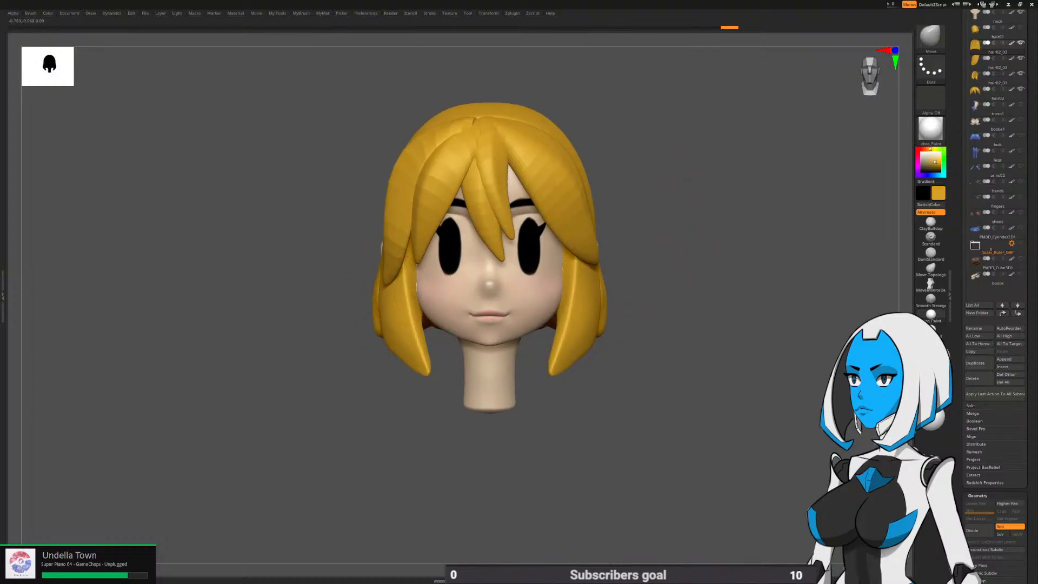
# Select the hair02_01 side lock, smooth its upper rear edge along the side groove and pull the edge back beside the ear
pyautogui.keyDown('alt'); pyautogui.click(421, 346); pyautogui.keyUp('alt')
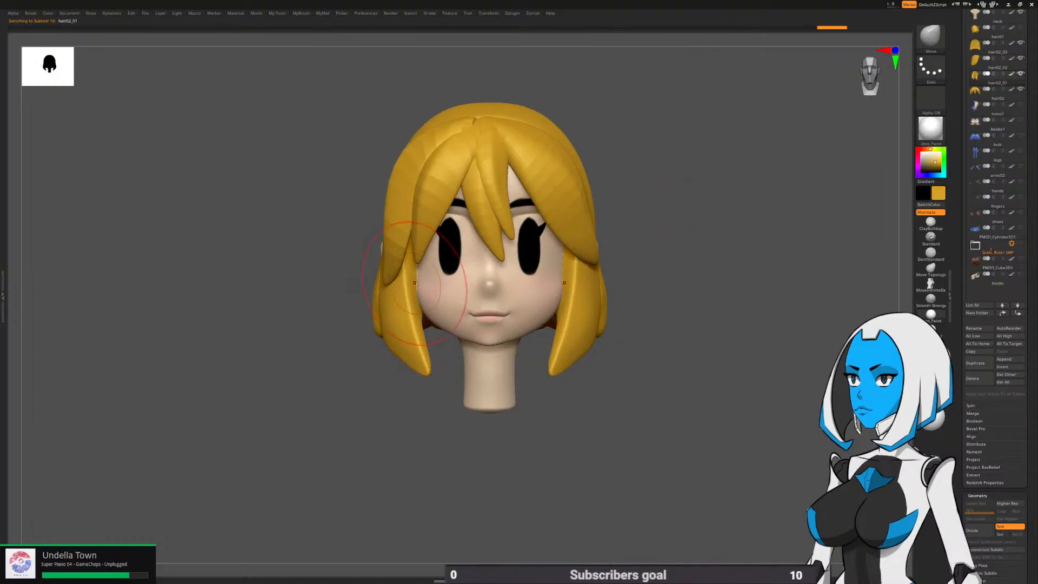
pyautogui.moveTo(427, 405); pyautogui.dragTo(568, 405)
pyautogui.moveTo(568, 405); pyautogui.dragTo(589, 403, button='right')
pyautogui.moveTo(459, 217)
pyautogui.mouseDown(button='right')
pyautogui.moveTo(518, 212)
pyautogui.moveTo(582, 239)
pyautogui.mouseUp(button='right')
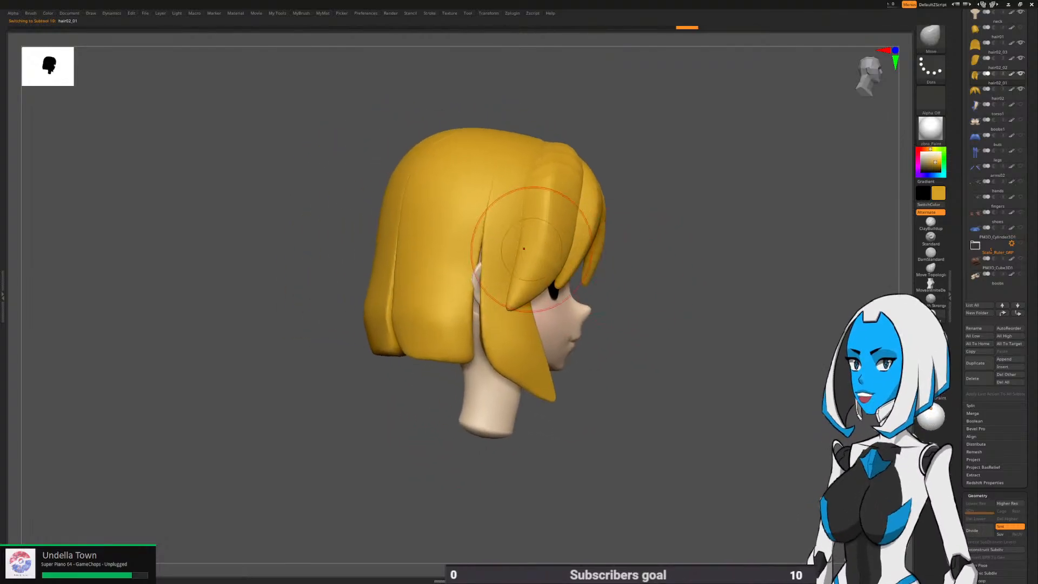
pyautogui.keyDown('ctrl'); pyautogui.moveTo(496, 225); pyautogui.dragTo(491, 265, button='right'); pyautogui.keyUp('ctrl')
pyautogui.moveTo(487, 254); pyautogui.dragTo(505, 227, button='right')
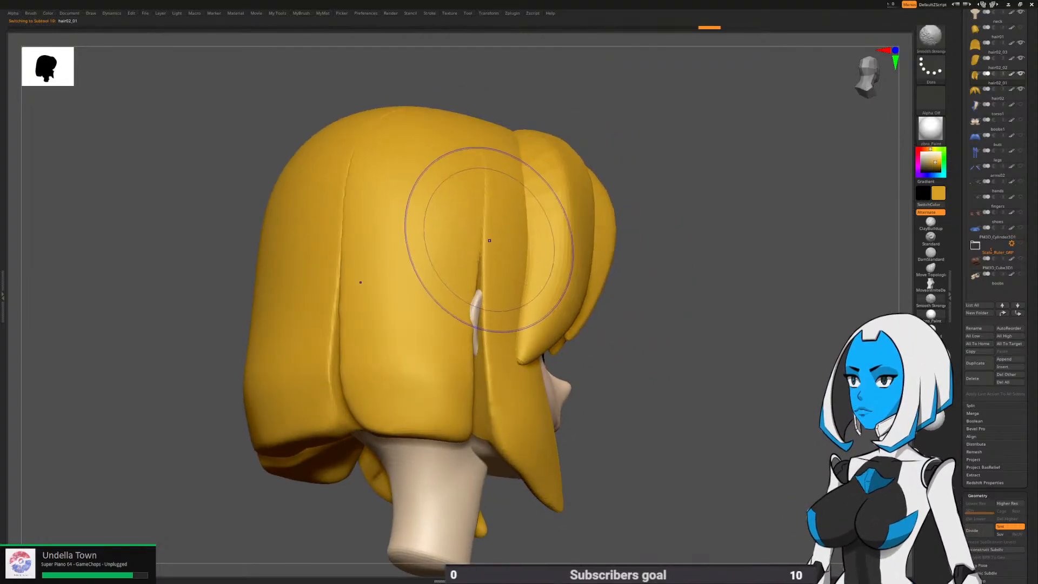
pyautogui.keyDown('shift'); pyautogui.moveTo(479, 174); pyautogui.dragTo(493, 243); pyautogui.keyUp('shift')
pyautogui.moveTo(490, 349); pyautogui.dragTo(480, 346)
# Smooth the side lock's inner underside corner from below and move its inner edge toward the neck
pyautogui.moveTo(657, 373); pyautogui.dragTo(654, 229, button='right')
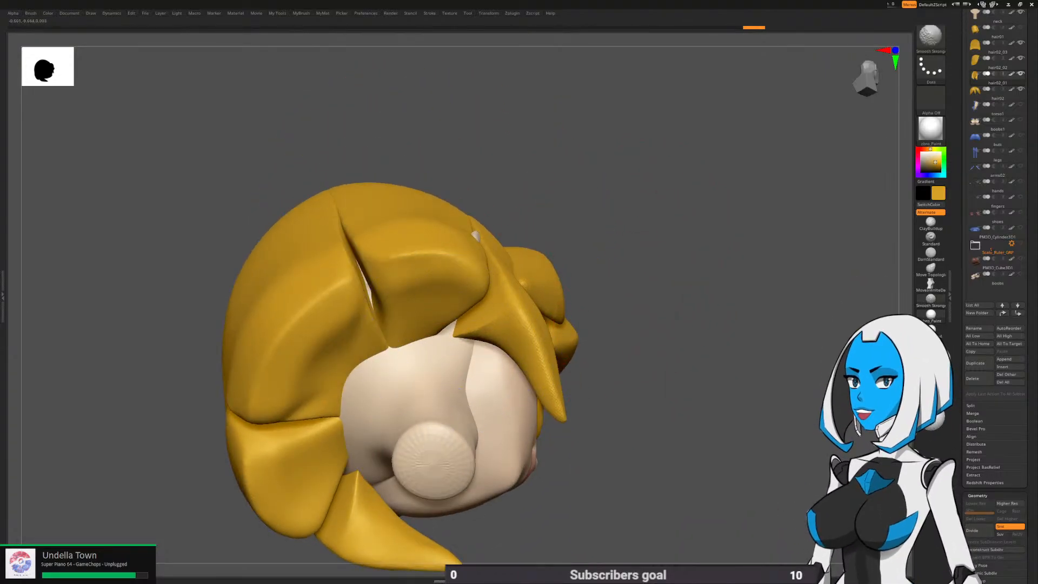
pyautogui.keyDown('shift'); pyautogui.moveTo(457, 332); pyautogui.dragTo(443, 346); pyautogui.keyUp('shift')
pyautogui.moveTo(589, 346); pyautogui.dragTo(600, 273, button='right')
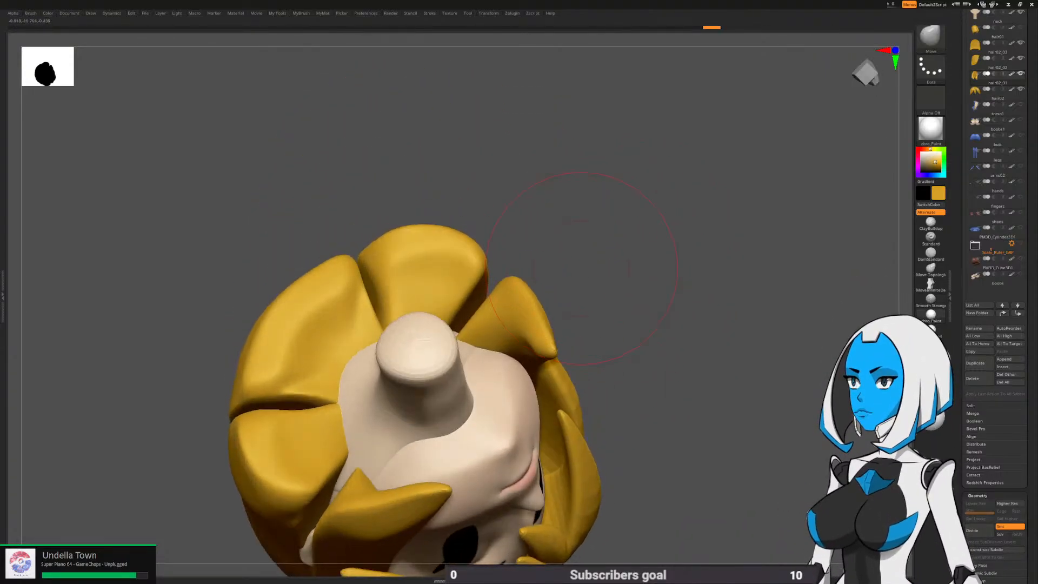
pyautogui.moveTo(478, 303); pyautogui.dragTo(471, 311)
pyautogui.moveTo(600, 302); pyautogui.dragTo(578, 276, button='right')
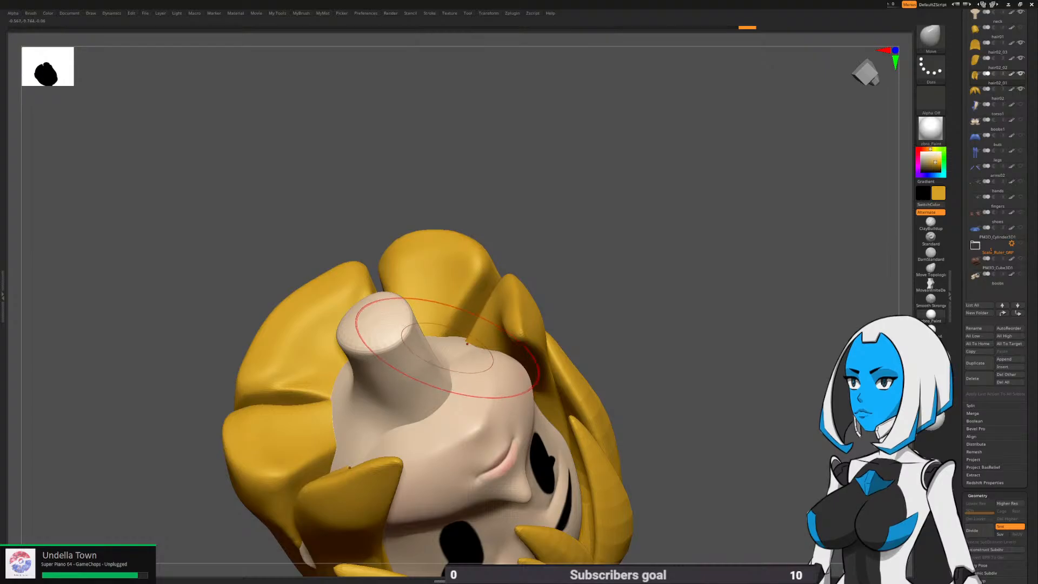
# Pull the inner underside edge of hair02_03 toward the neck, and select hair02_02 to adjust its inner edge beside it
pyautogui.moveTo(449, 348); pyautogui.dragTo(410, 372, button='right')
pyautogui.keyDown('alt'); pyautogui.click(415, 327); pyautogui.keyUp('alt')
pyautogui.moveTo(476, 329)
pyautogui.mouseDown(button='right')
pyautogui.moveTo(412, 338)
pyautogui.moveTo(429, 331)
pyautogui.mouseUp(button='right')
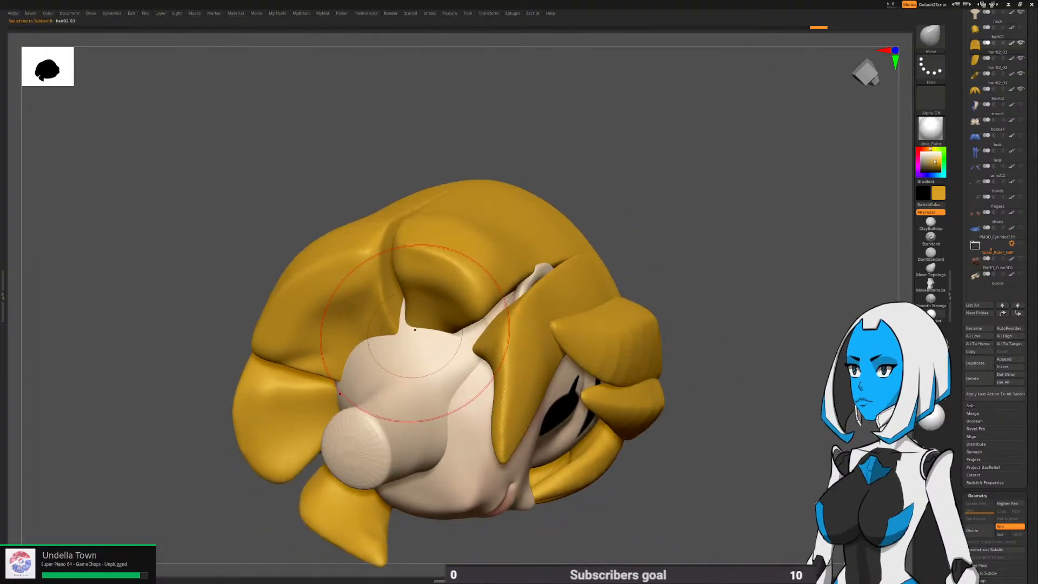
pyautogui.moveTo(415, 331); pyautogui.dragTo(410, 356)
pyautogui.moveTo(410, 357)
pyautogui.mouseDown(button='right')
pyautogui.moveTo(432, 394)
pyautogui.moveTo(385, 346)
pyautogui.mouseUp(button='right')
pyautogui.keyDown('alt'); pyautogui.click(384, 336); pyautogui.keyUp('alt')
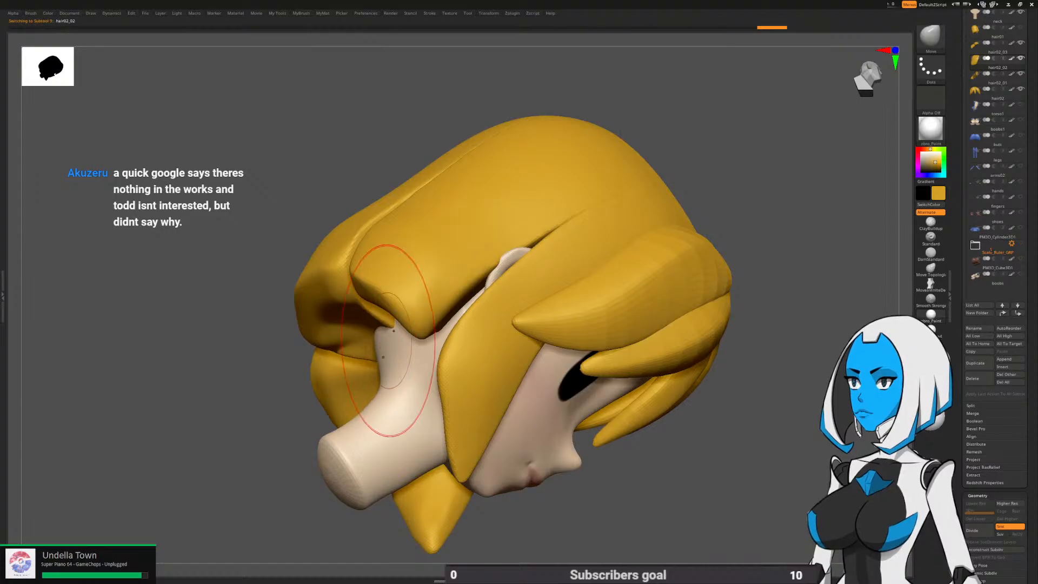
pyautogui.moveTo(393, 331); pyautogui.dragTo(416, 327)
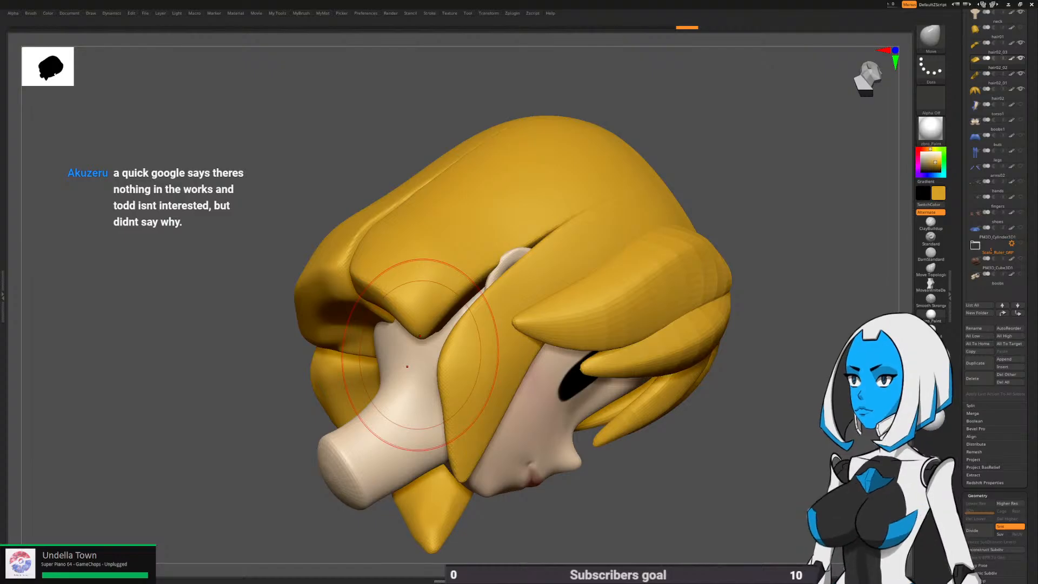
# Select the hair02_03 section and use a smaller Move brush to pull its lower rear corner into a sharper point beside the rear groove
pyautogui.moveTo(697, 395); pyautogui.dragTo(735, 346)
pyautogui.moveTo(703, 346); pyautogui.dragTo(583, 352)
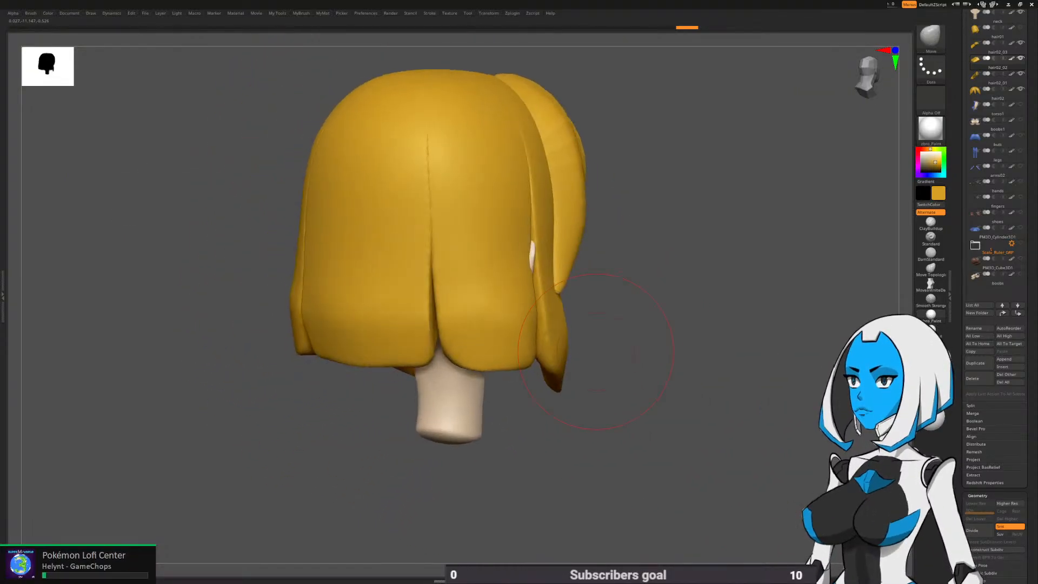
pyautogui.moveTo(506, 350)
pyautogui.keyDown('alt'); pyautogui.mouseDown()
pyautogui.moveTo(533, 308)
pyautogui.moveTo(535, 353)
pyautogui.mouseUp(); pyautogui.keyUp('alt')
pyautogui.press('space')
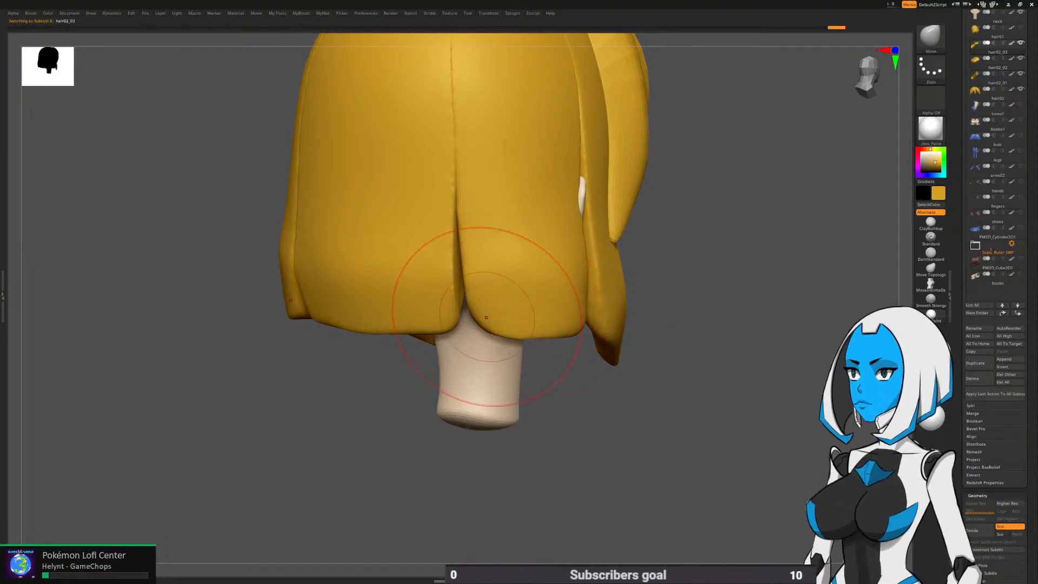
pyautogui.press('space')
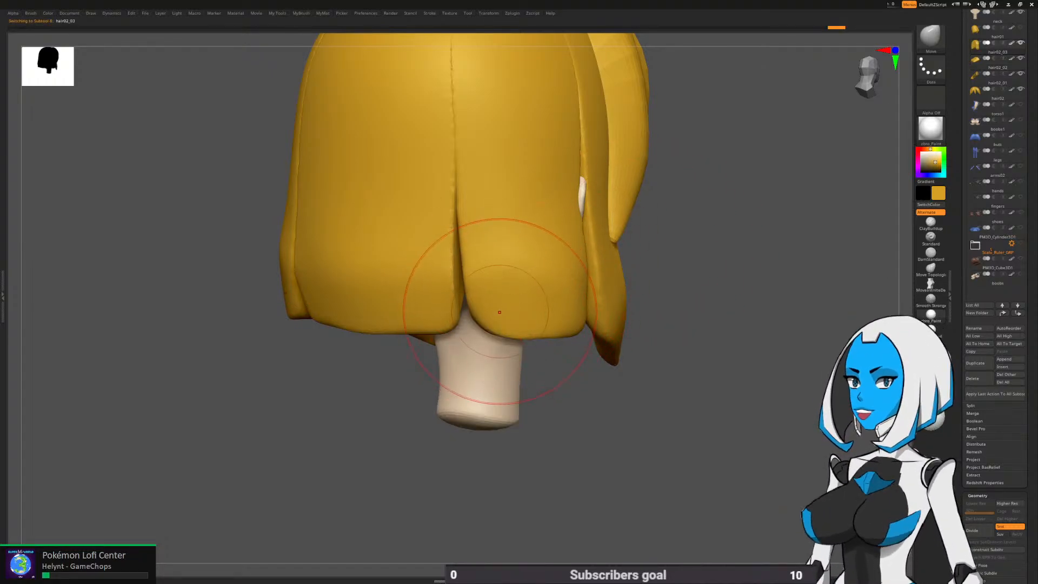
pyautogui.press('space')
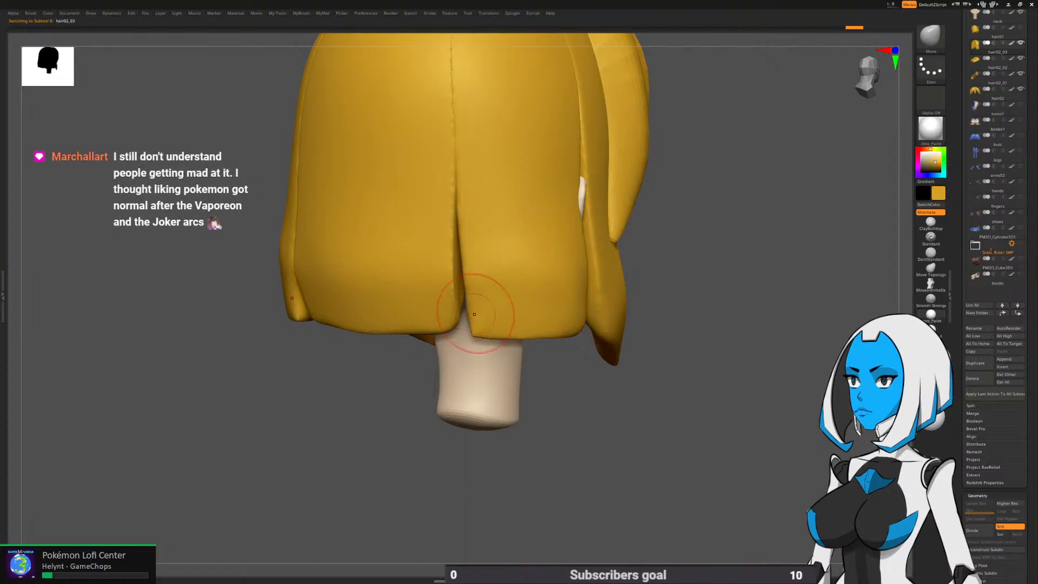
pyautogui.moveTo(547, 380); pyautogui.dragTo(481, 382)
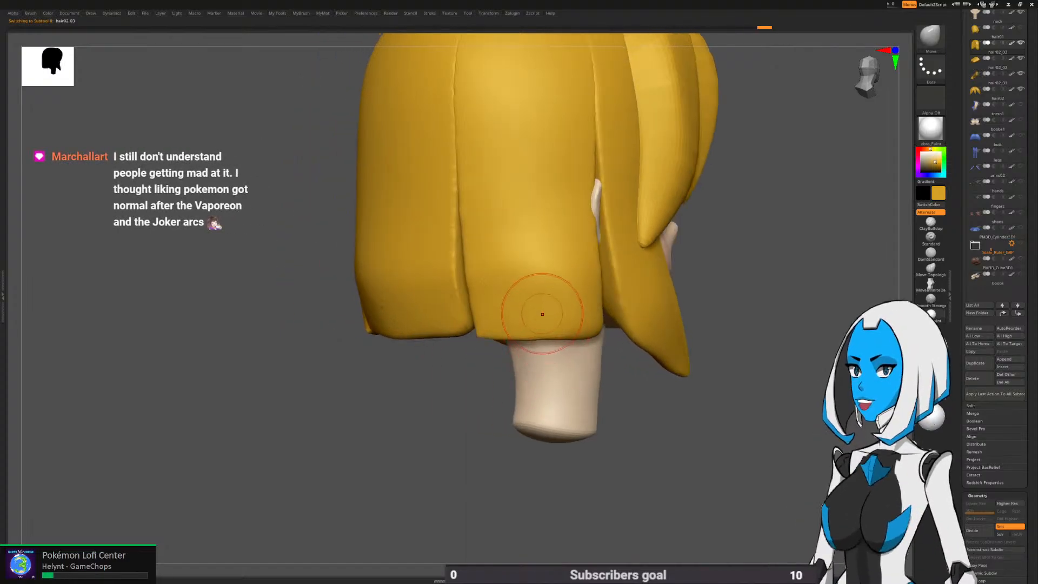
# Pull the lower front corner of the hair02_03 section down and forward into a sharper point below the ear, checking from below
pyautogui.moveTo(621, 404)
pyautogui.mouseDown()
pyautogui.moveTo(546, 427)
pyautogui.moveTo(448, 407)
pyautogui.mouseUp()
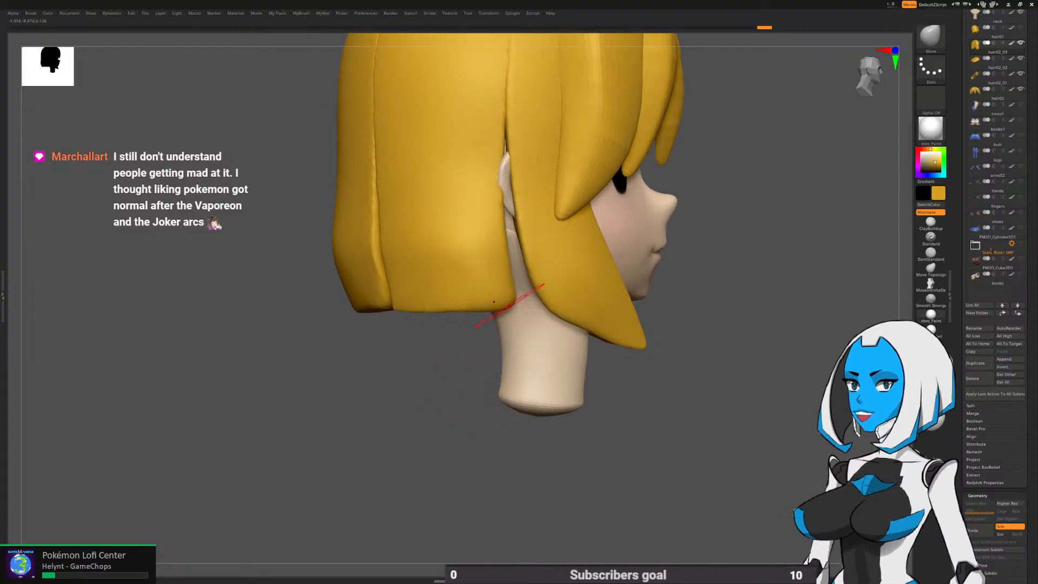
pyautogui.moveTo(506, 296); pyautogui.dragTo(512, 303)
pyautogui.moveTo(414, 373); pyautogui.dragTo(460, 346)
pyautogui.moveTo(519, 394); pyautogui.dragTo(457, 292)
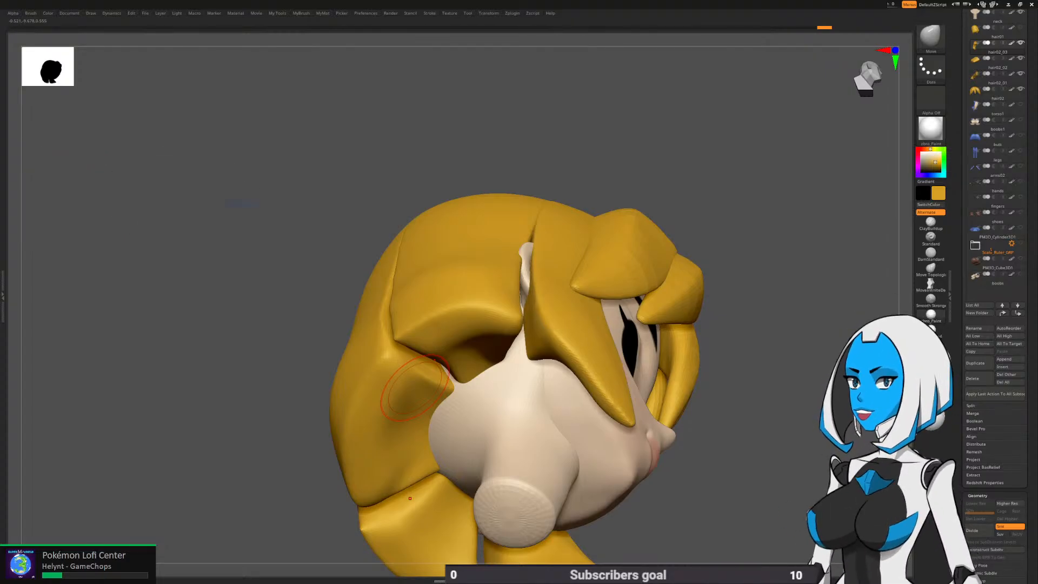
pyautogui.moveTo(415, 387); pyautogui.dragTo(449, 519, button='right')
pyautogui.moveTo(575, 308); pyautogui.dragTo(598, 314, button='right')
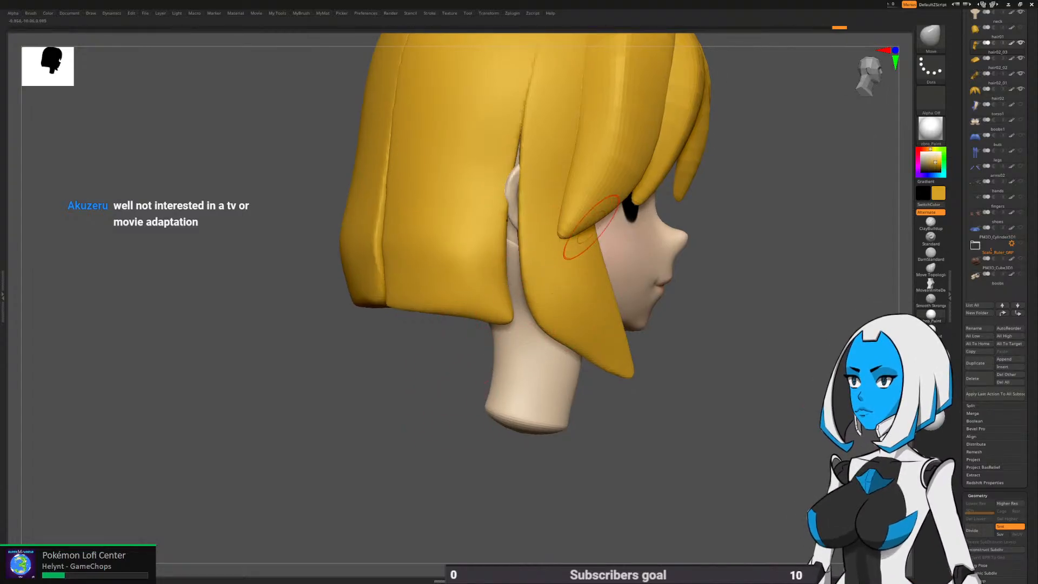
# Enlarge the Move brush and smooth the upper part of the hair02_03 section over the crown
pyautogui.press('space')
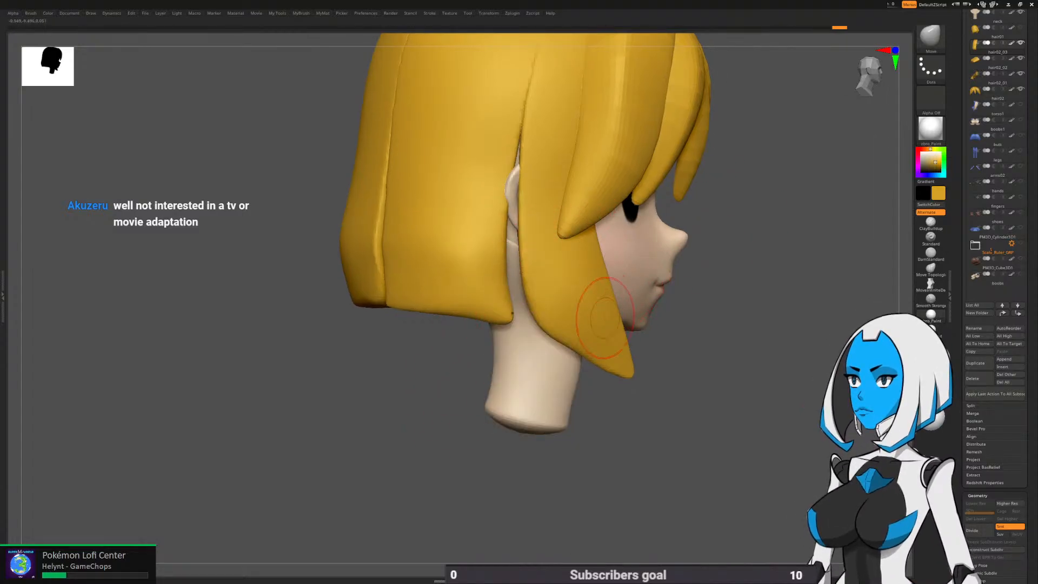
pyautogui.press('space')
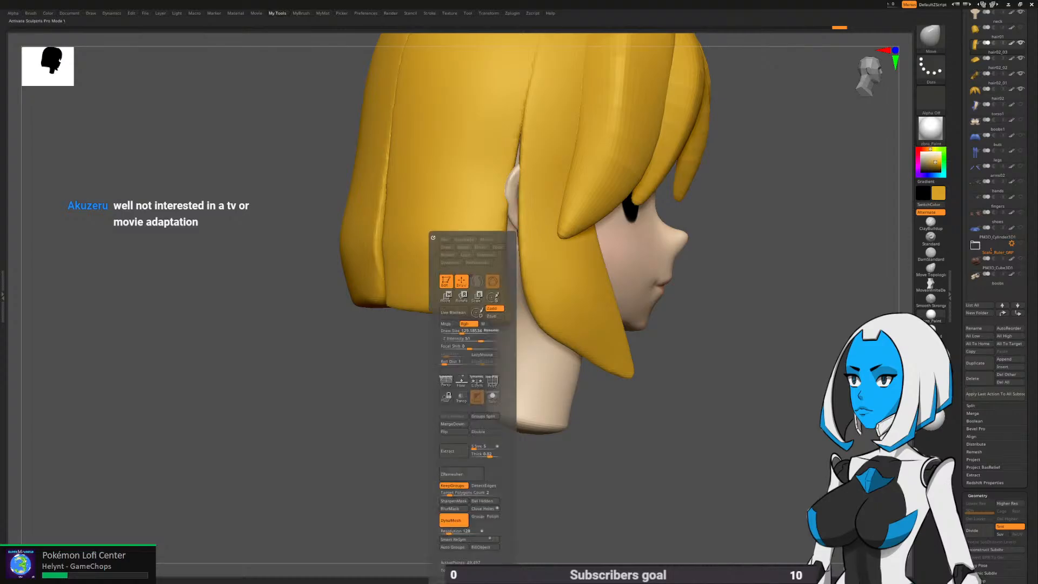
pyautogui.moveTo(471, 332); pyautogui.dragTo(474, 333)
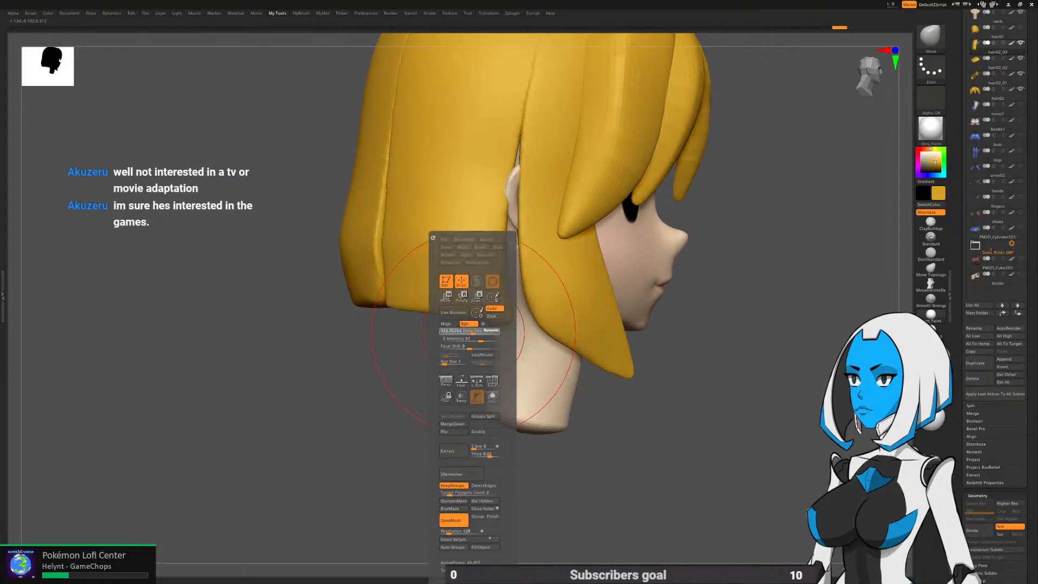
pyautogui.moveTo(524, 379)
pyautogui.mouseDown(button='right')
pyautogui.moveTo(562, 402)
pyautogui.moveTo(452, 405)
pyautogui.moveTo(541, 379)
pyautogui.moveTo(625, 415)
pyautogui.moveTo(595, 357)
pyautogui.moveTo(626, 382)
pyautogui.mouseUp(button='right')
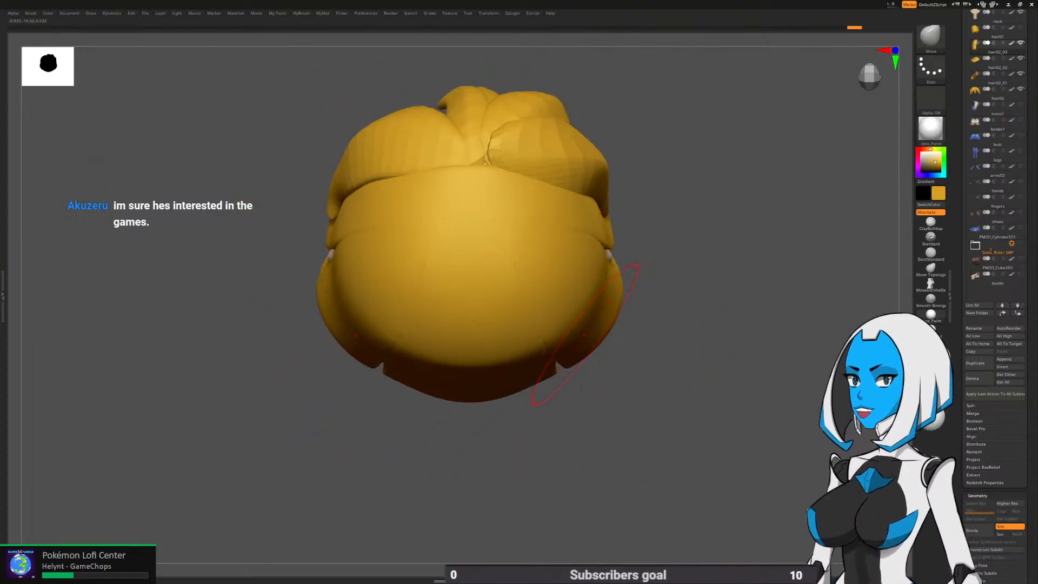
pyautogui.moveTo(498, 258)
pyautogui.keyDown('shift'); pyautogui.mouseDown()
pyautogui.moveTo(519, 245)
pyautogui.moveTo(531, 326)
pyautogui.mouseUp(); pyautogui.keyUp('shift')
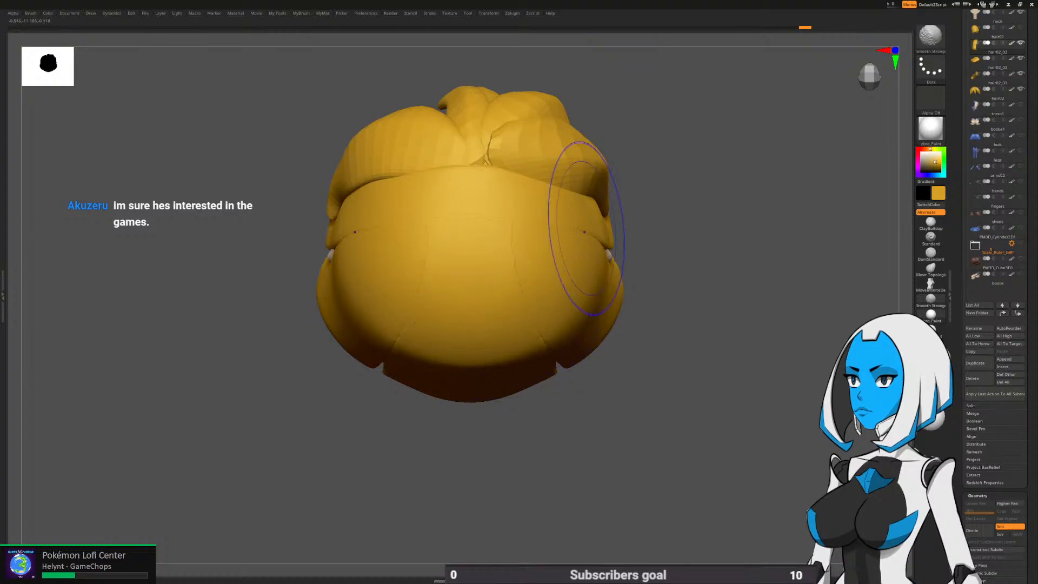
pyautogui.moveTo(588, 226)
pyautogui.mouseDown(button='right')
pyautogui.moveTo(697, 222)
pyautogui.moveTo(716, 242)
pyautogui.moveTo(713, 315)
pyautogui.moveTo(743, 244)
pyautogui.moveTo(706, 249)
pyautogui.mouseUp(button='right')
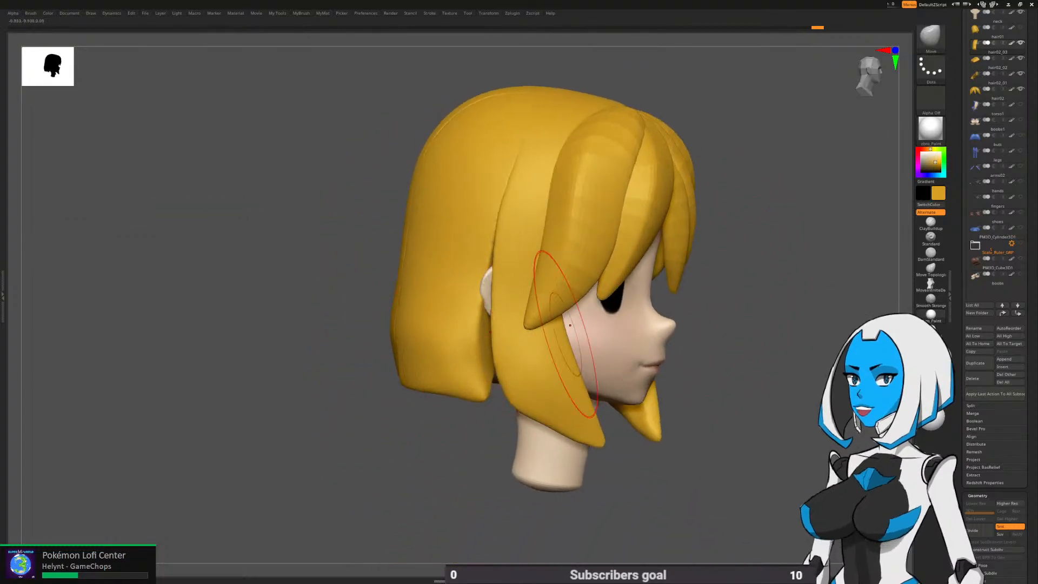
# Show the hidden torso, bust, legs, arms, hands, fingers and shoes together with the finished head and hair
pyautogui.keyDown('alt'); pyautogui.moveTo(695, 367); pyautogui.dragTo(626, 346, button='right'); pyautogui.keyUp('alt')
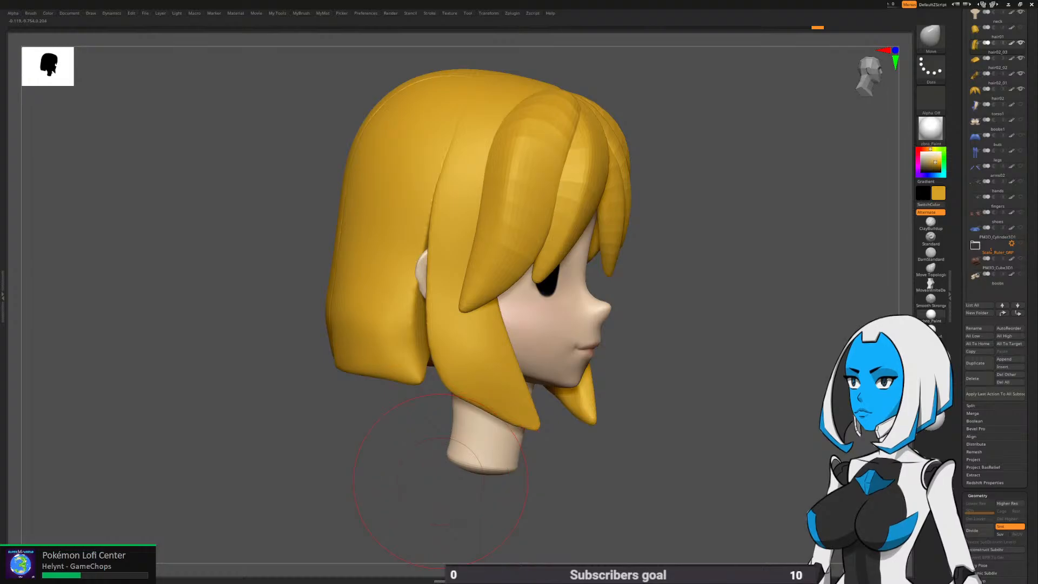
pyautogui.moveTo(441, 481); pyautogui.dragTo(330, 379, button='right')
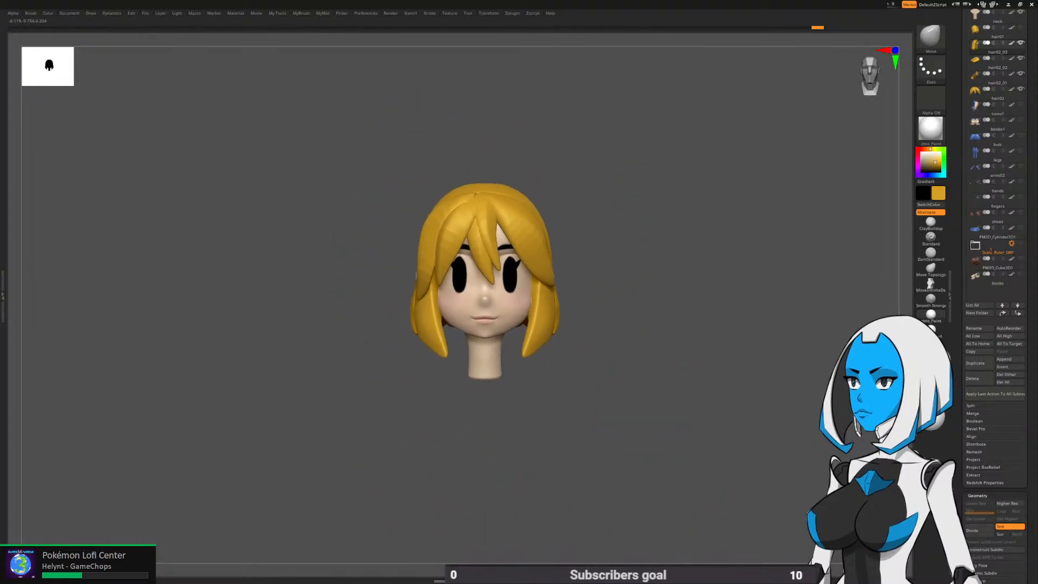
pyautogui.moveTo(703, 397)
pyautogui.mouseDown(button='right')
pyautogui.moveTo(541, 404)
pyautogui.moveTo(630, 421)
pyautogui.moveTo(618, 430)
pyautogui.mouseUp(button='right')
pyautogui.click(1021, 104)
pyautogui.click(1021, 120)
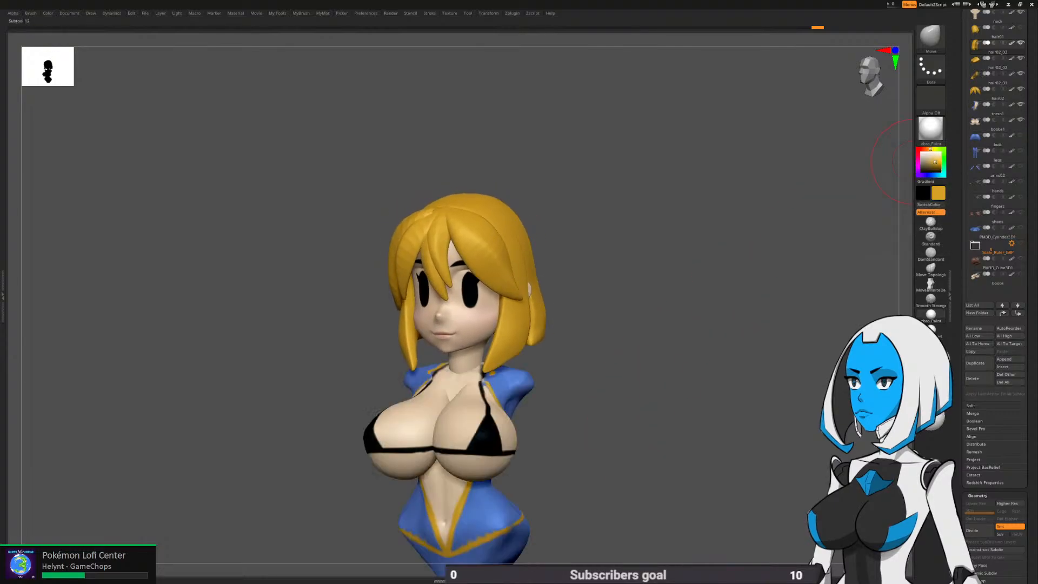
pyautogui.click(1020, 135)
pyautogui.click(1021, 151)
pyautogui.click(1020, 166)
pyautogui.click(1021, 182)
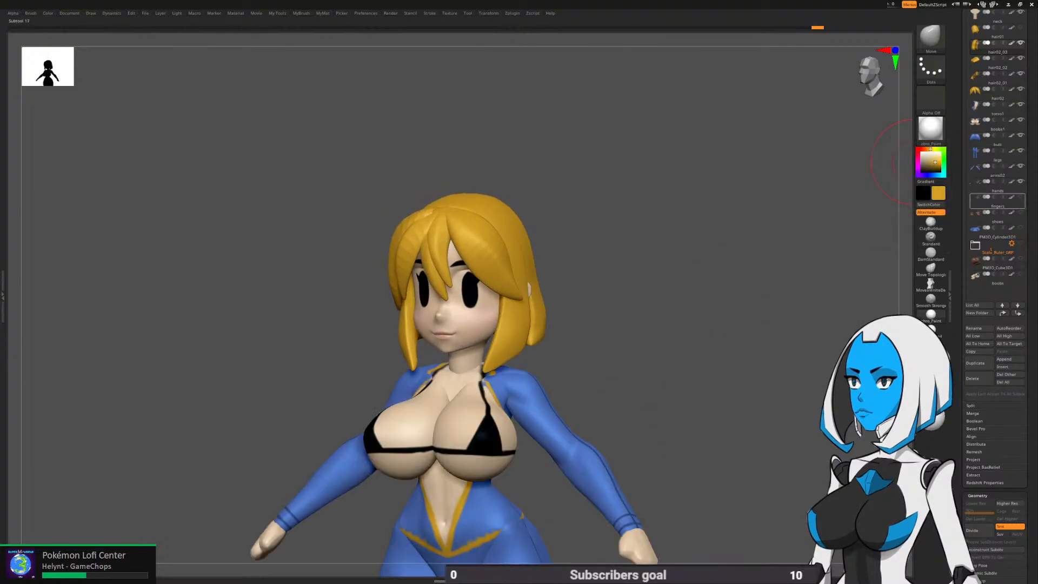
pyautogui.click(1020, 197)
pyautogui.click(1021, 212)
# Examine the full figure and the new hair's silhouette from the front, three-quarter and side
pyautogui.keyDown('alt'); pyautogui.moveTo(695, 377); pyautogui.dragTo(690, 319, button='right'); pyautogui.keyUp('alt')
pyautogui.keyDown('shift'); pyautogui.moveTo(665, 411); pyautogui.dragTo(698, 413, button='right'); pyautogui.keyUp('shift')
pyautogui.keyDown('alt'); pyautogui.moveTo(695, 465); pyautogui.dragTo(684, 297, button='right'); pyautogui.keyUp('alt')
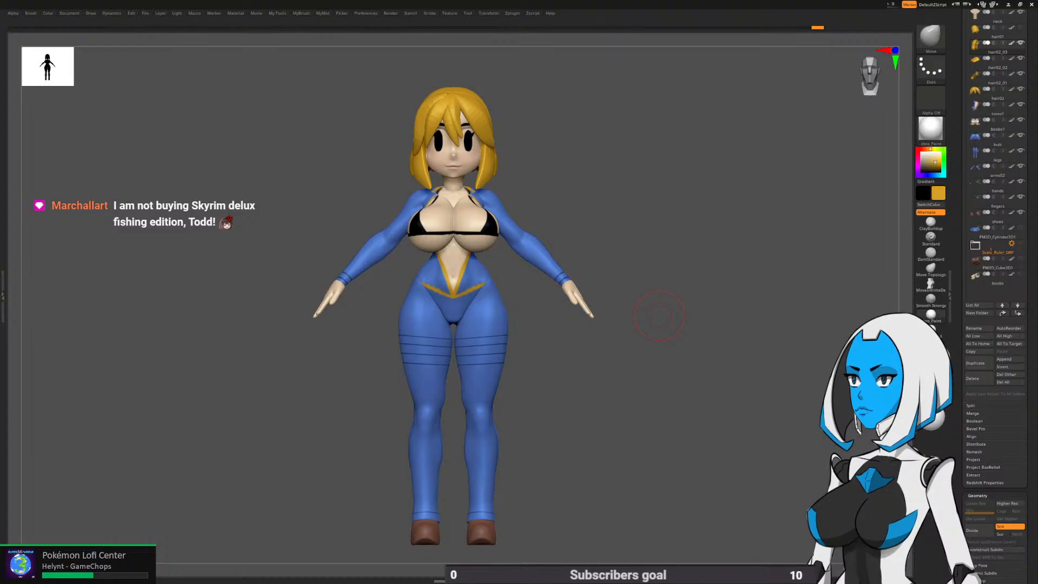
pyautogui.keyDown('alt'); pyautogui.moveTo(590, 395); pyautogui.dragTo(609, 397, button='right'); pyautogui.keyUp('alt')
pyautogui.moveTo(617, 391); pyautogui.dragTo(565, 388)
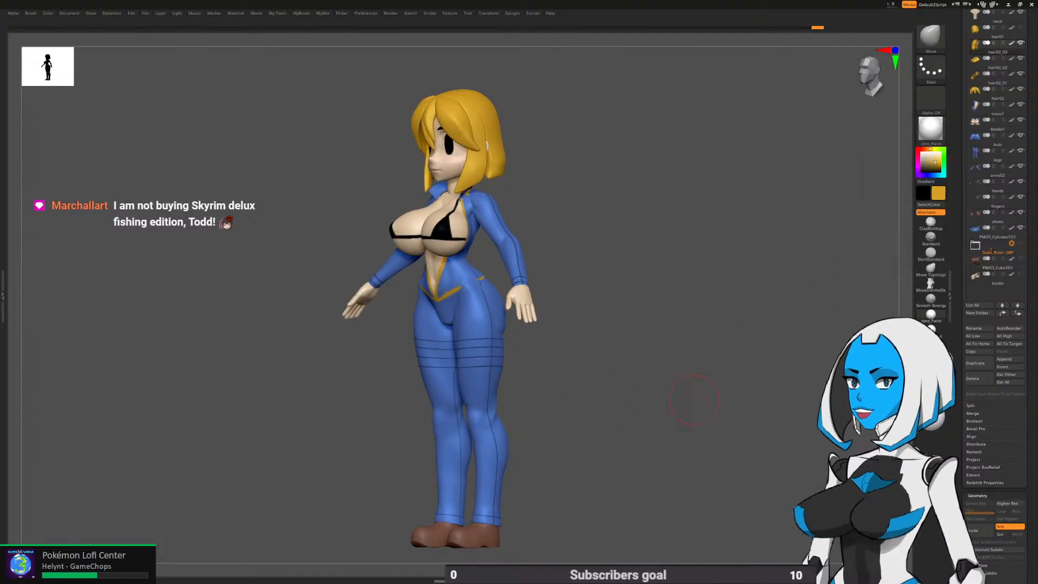
pyautogui.moveTo(686, 394); pyautogui.dragTo(621, 361)
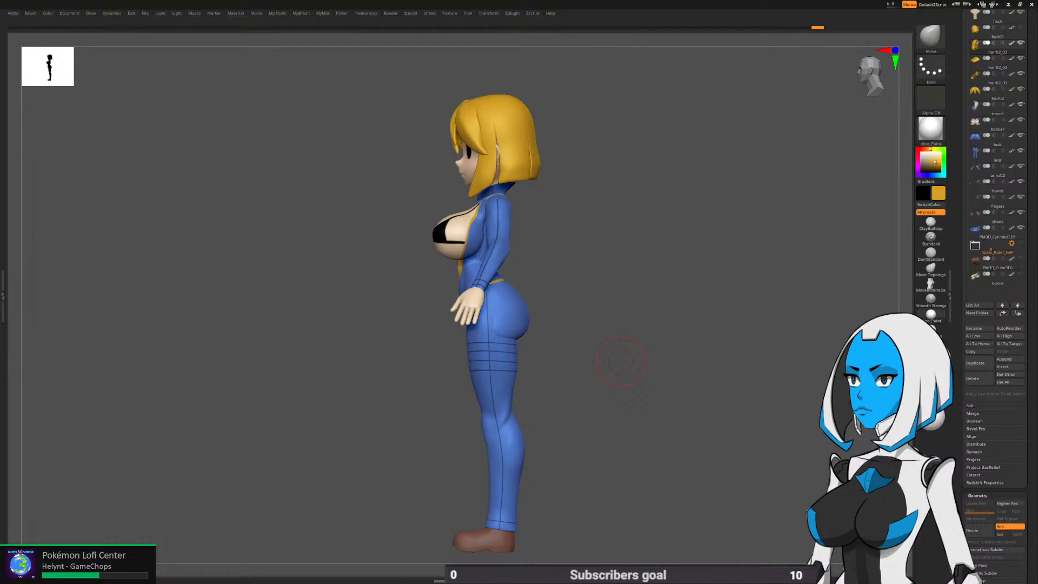
pyautogui.moveTo(562, 383); pyautogui.dragTo(621, 369)
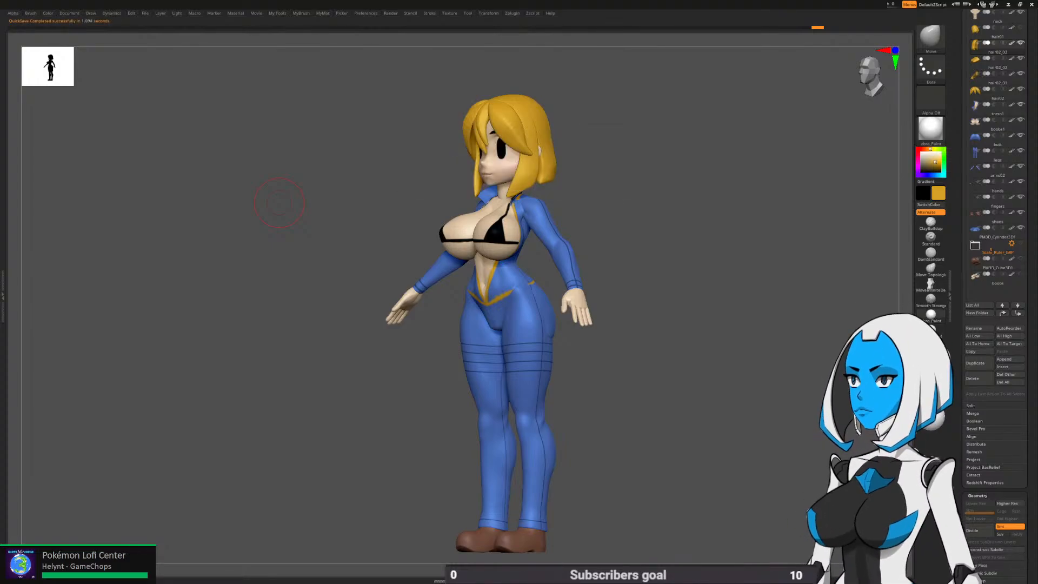
pyautogui.keyDown('shift'); pyautogui.moveTo(279, 203); pyautogui.dragTo(700, 300); pyautogui.keyUp('shift')
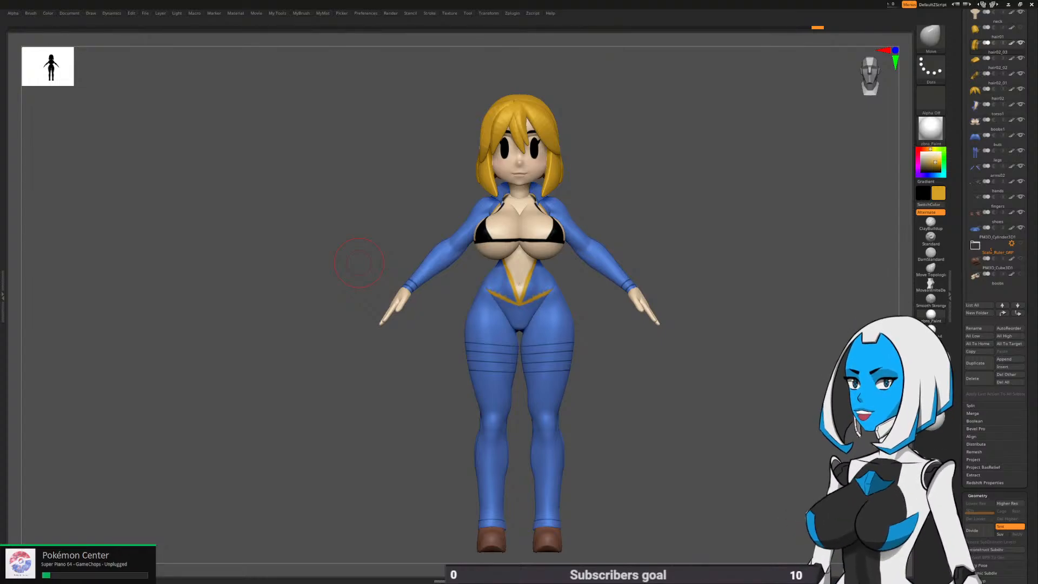
pyautogui.press('shift')
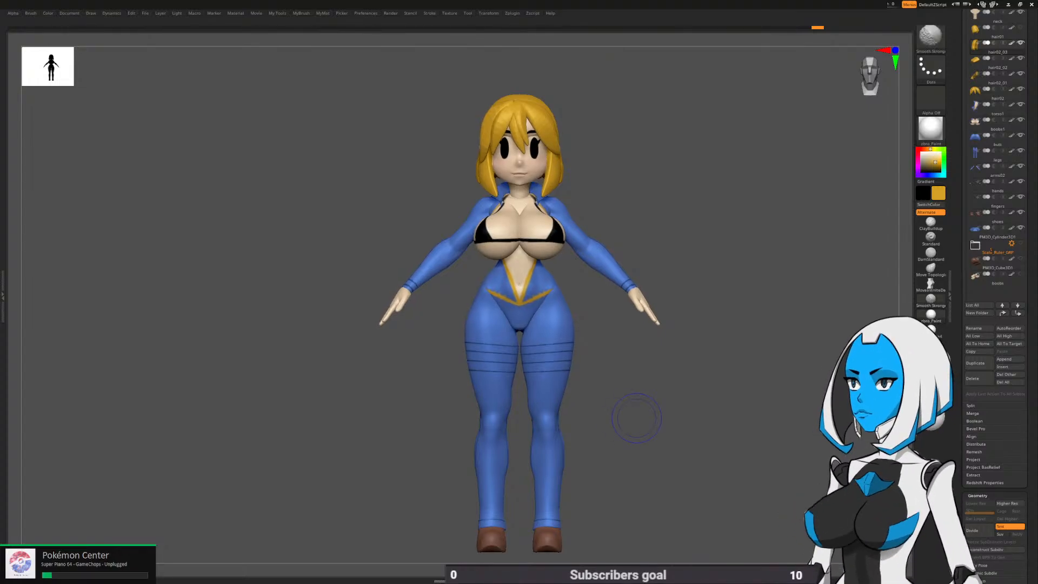
pyautogui.moveTo(633, 417)
pyautogui.keyDown('alt'); pyautogui.mouseDown()
pyautogui.moveTo(606, 413)
pyautogui.moveTo(602, 395)
pyautogui.mouseUp(); pyautogui.keyUp('alt')
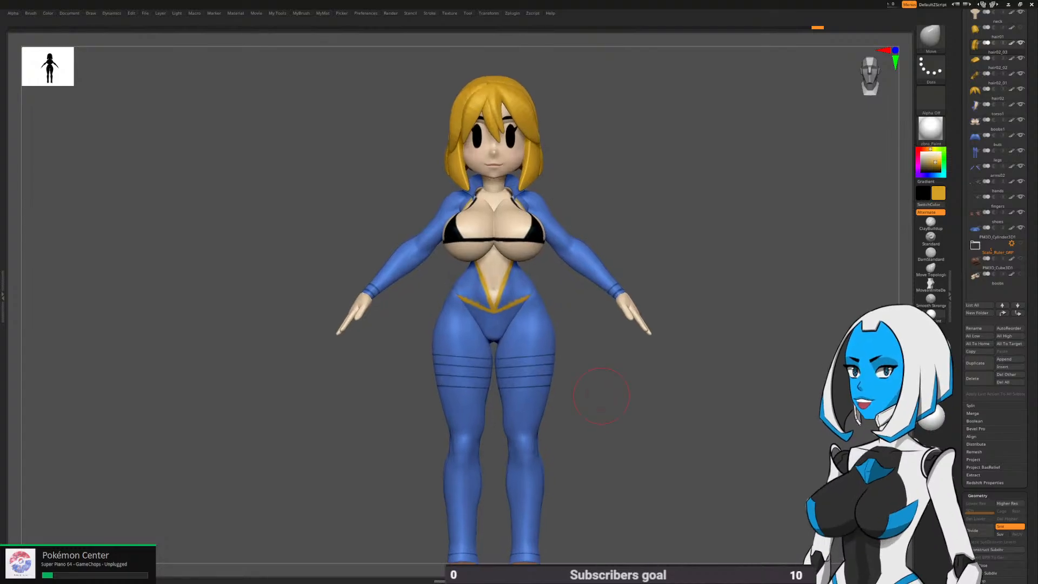
# Append a Cylinder3D to the character, select it and change its display color from yellow to grey
pyautogui.moveTo(1031, 227); pyautogui.dragTo(1030, 329)
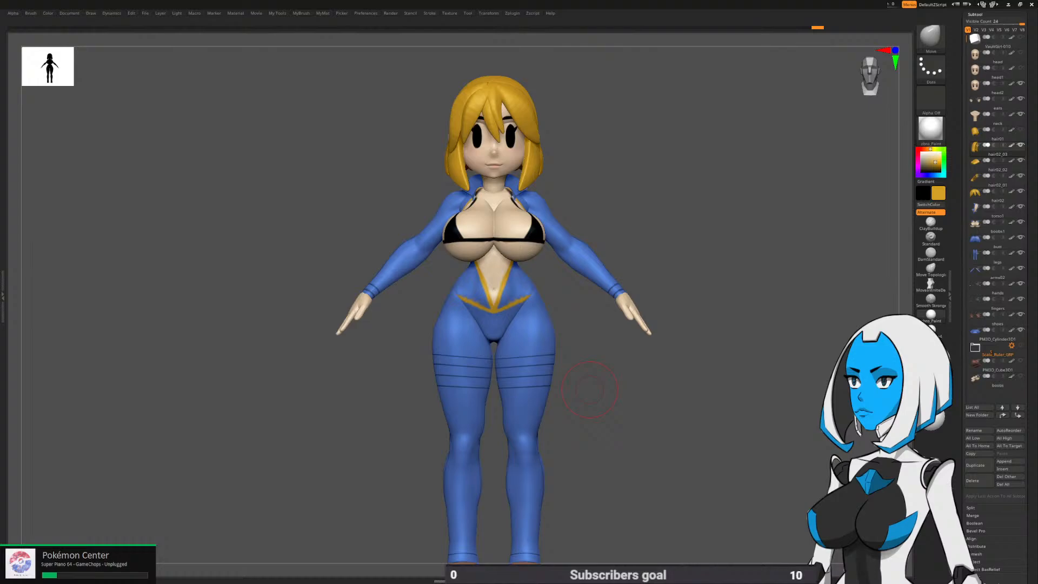
pyautogui.moveTo(592, 397); pyautogui.dragTo(612, 443)
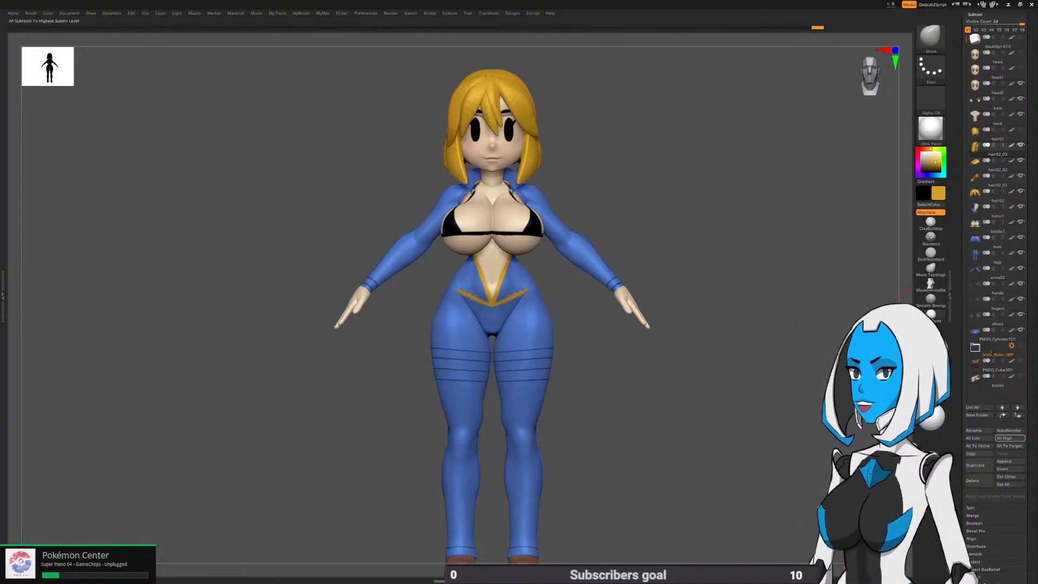
pyautogui.click(1009, 461)
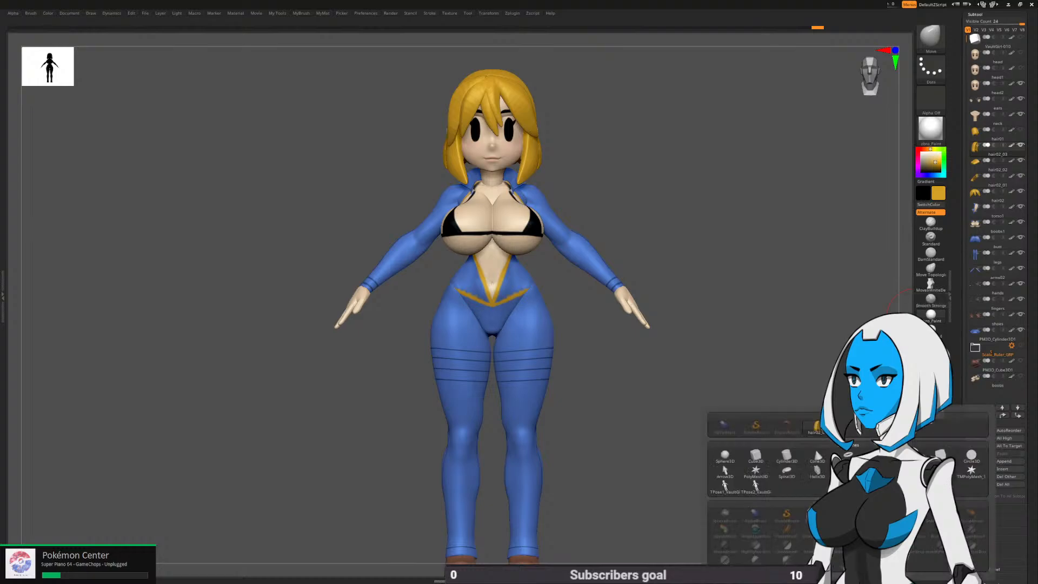
pyautogui.click(786, 457)
pyautogui.click(998, 396)
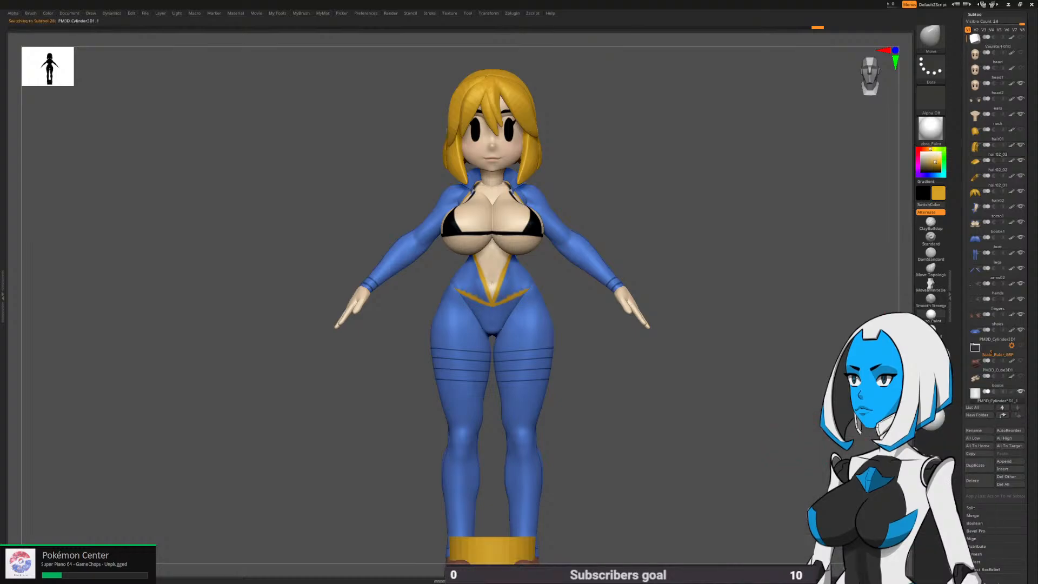
pyautogui.keyDown('alt'); pyautogui.moveTo(796, 510); pyautogui.dragTo(799, 459); pyautogui.keyUp('alt')
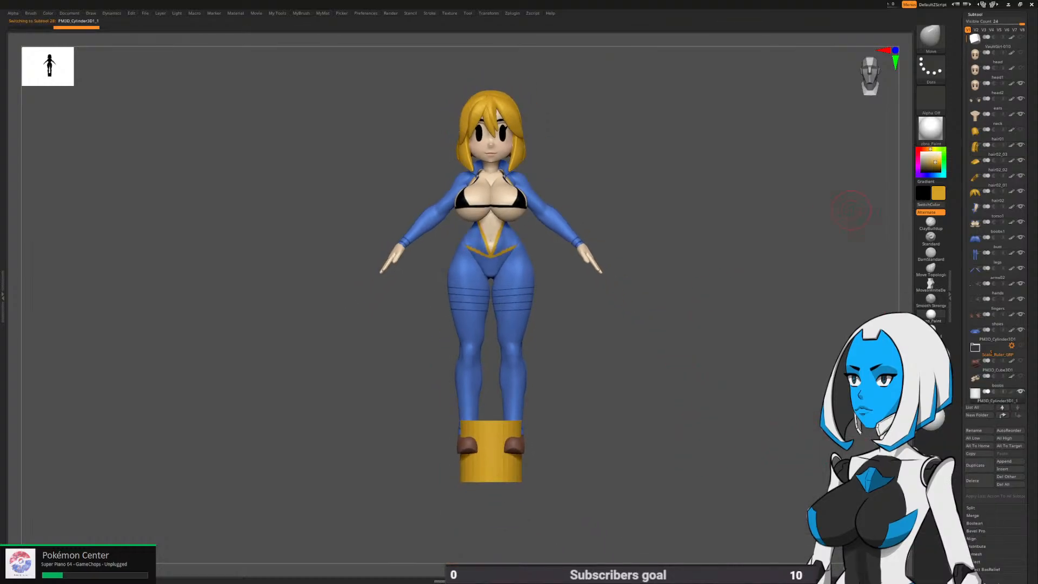
pyautogui.moveTo(922, 160); pyautogui.dragTo(920, 160)
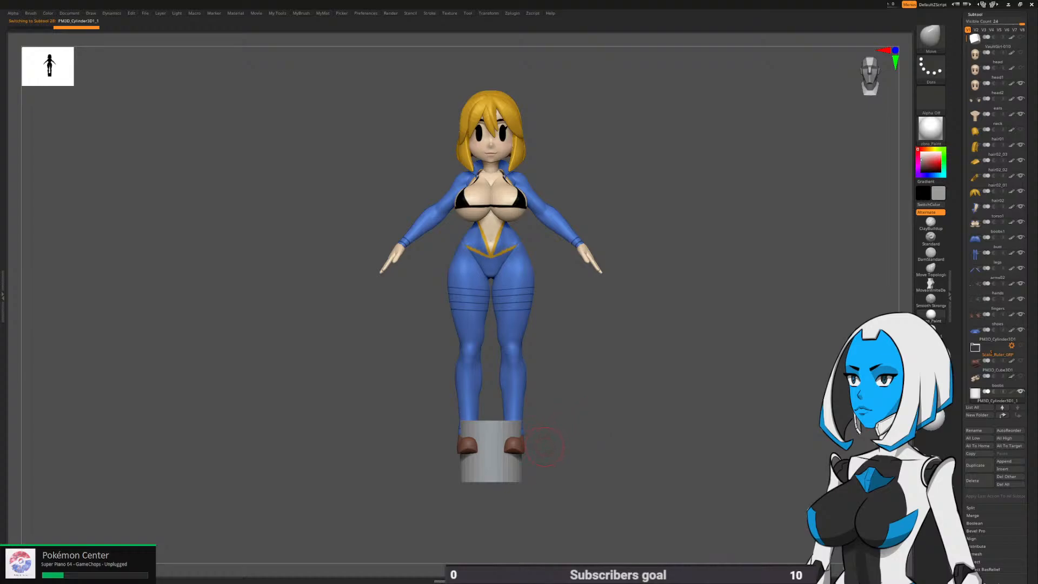
# Move the cylinder up from the feet to the neck and scale it down uniformly to about the neck's width
pyautogui.press('w')
pyautogui.moveTo(492, 410); pyautogui.dragTo(493, 130)
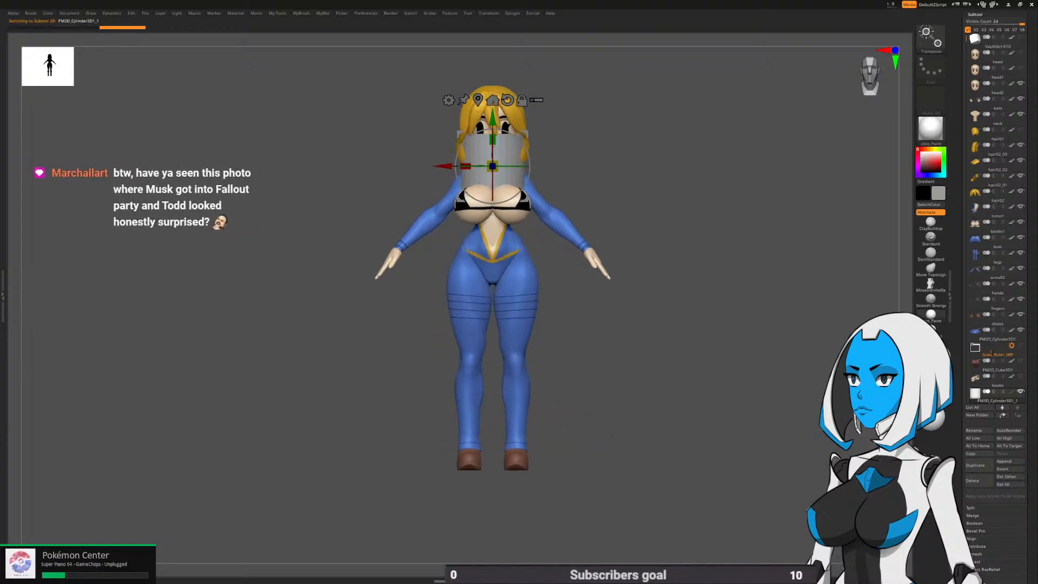
pyautogui.keyDown('alt'); pyautogui.moveTo(611, 303); pyautogui.dragTo(614, 495); pyautogui.keyUp('alt')
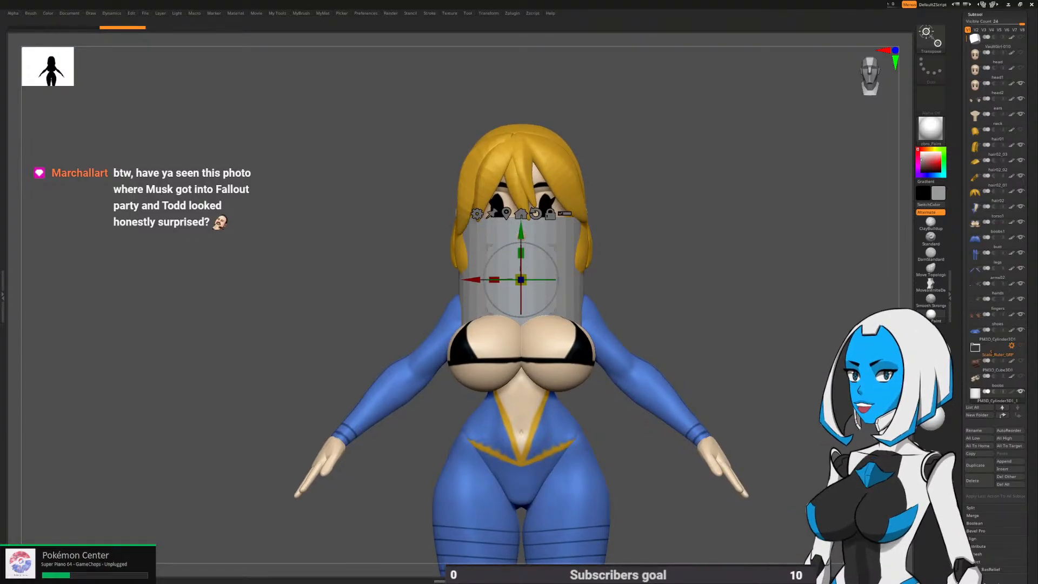
pyautogui.keyDown('alt'); pyautogui.moveTo(614, 487); pyautogui.dragTo(622, 513); pyautogui.keyUp('alt')
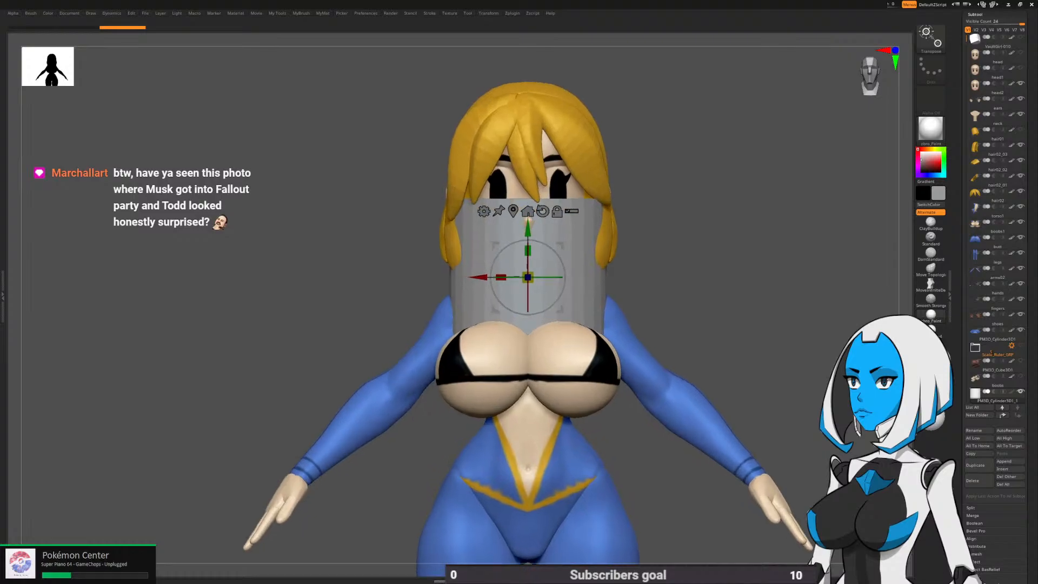
pyautogui.moveTo(528, 278); pyautogui.dragTo(527, 308)
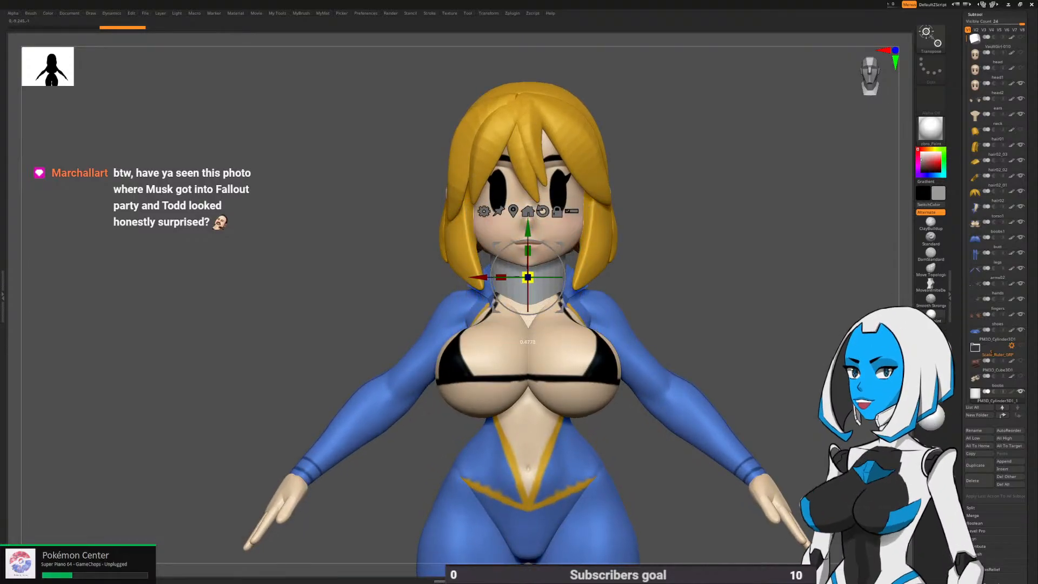
# Center the cylinder on the neck, flatten it into a short band and tilt it slightly to follow the neck
pyautogui.moveTo(681, 324); pyautogui.dragTo(601, 369)
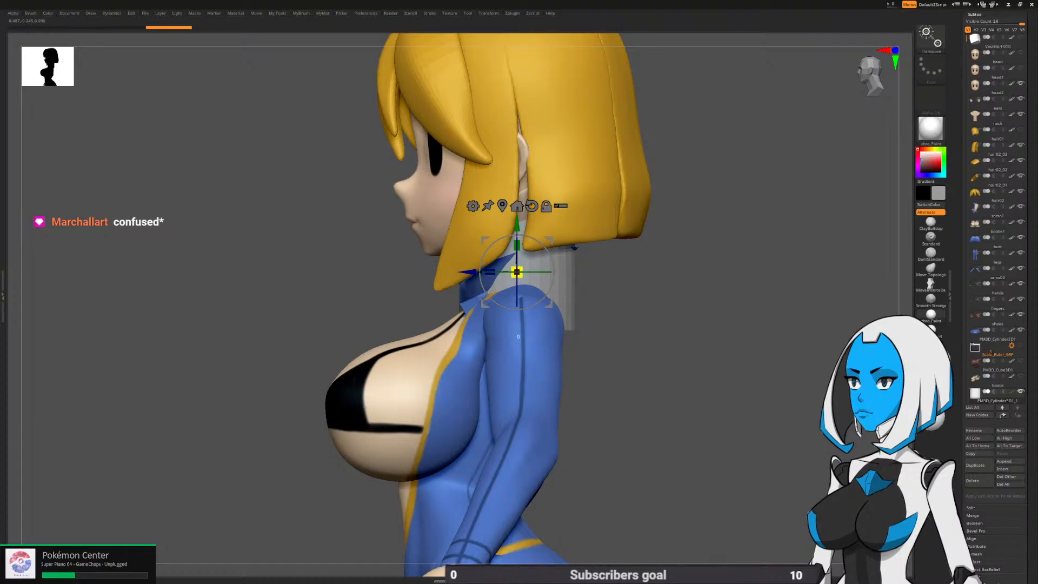
pyautogui.moveTo(517, 272); pyautogui.dragTo(516, 286)
pyautogui.moveTo(670, 324); pyautogui.dragTo(768, 324)
pyautogui.moveTo(553, 272); pyautogui.dragTo(561, 271)
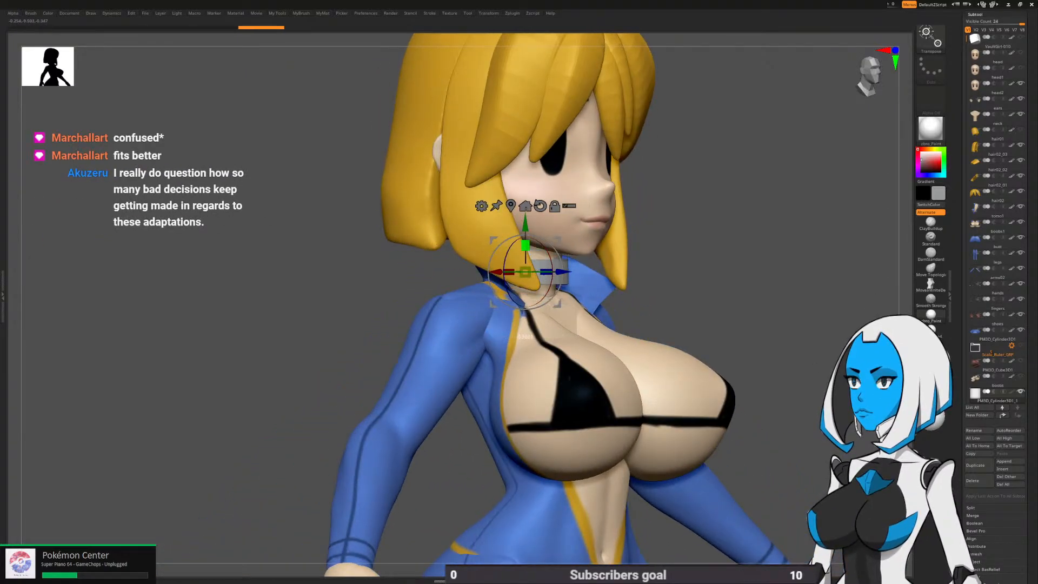
pyautogui.moveTo(746, 324); pyautogui.dragTo(660, 325)
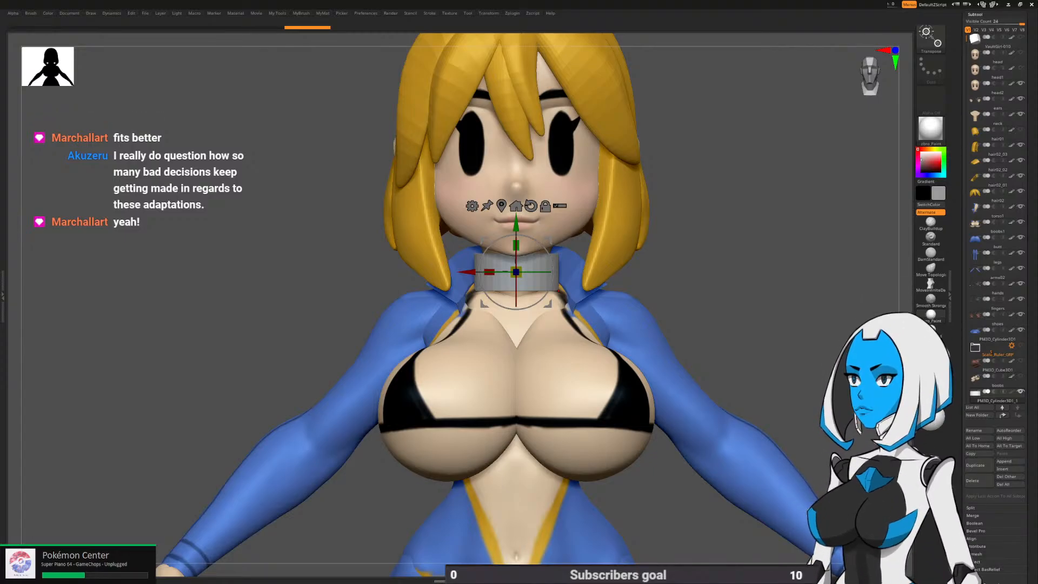
pyautogui.keyDown('alt'); pyautogui.moveTo(559, 291); pyautogui.dragTo(541, 288, button='right'); pyautogui.keyUp('alt')
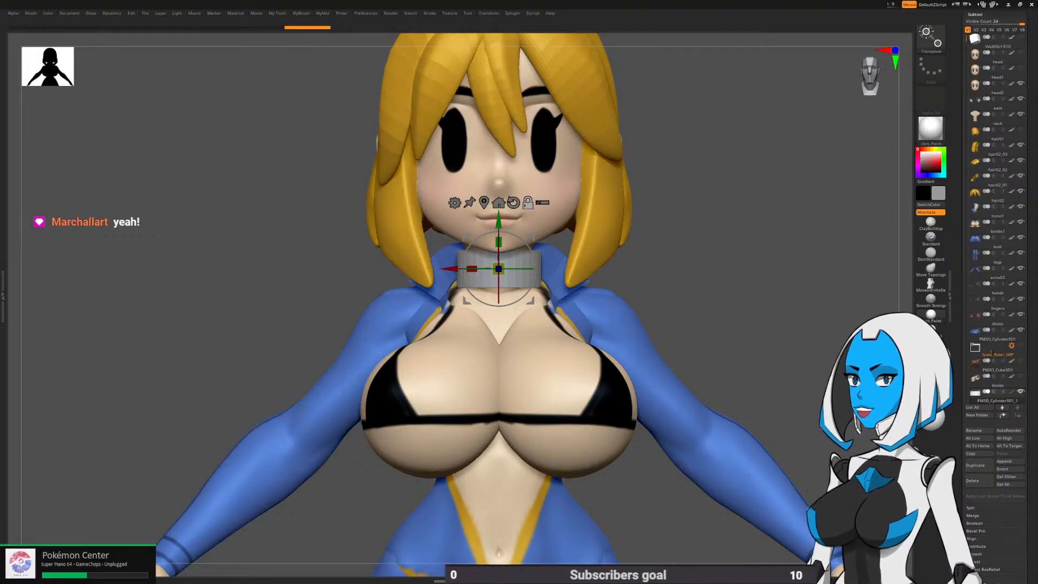
pyautogui.moveTo(498, 287); pyautogui.dragTo(499, 293)
# Hide the head, all hair sections and the suit's collar to expose the neck and the grey band
pyautogui.click(998, 85)
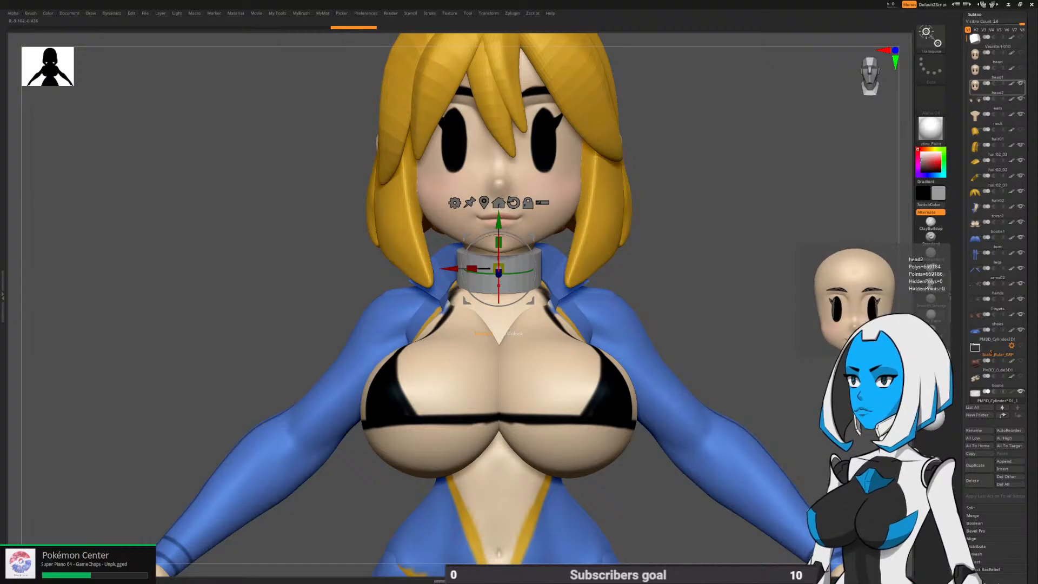
pyautogui.click(1021, 83)
pyautogui.click(1021, 115)
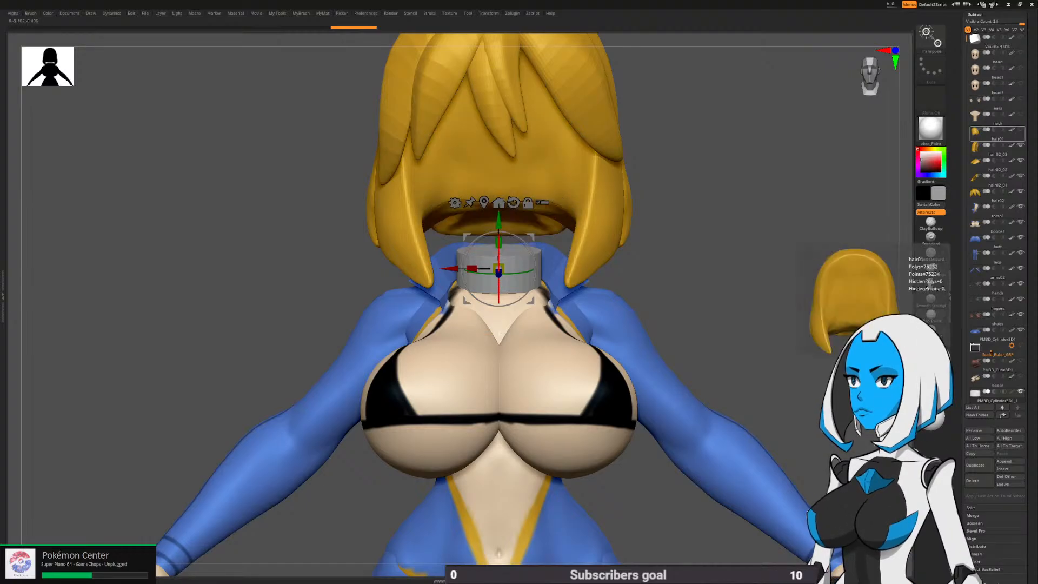
pyautogui.click(1021, 145)
pyautogui.click(1020, 161)
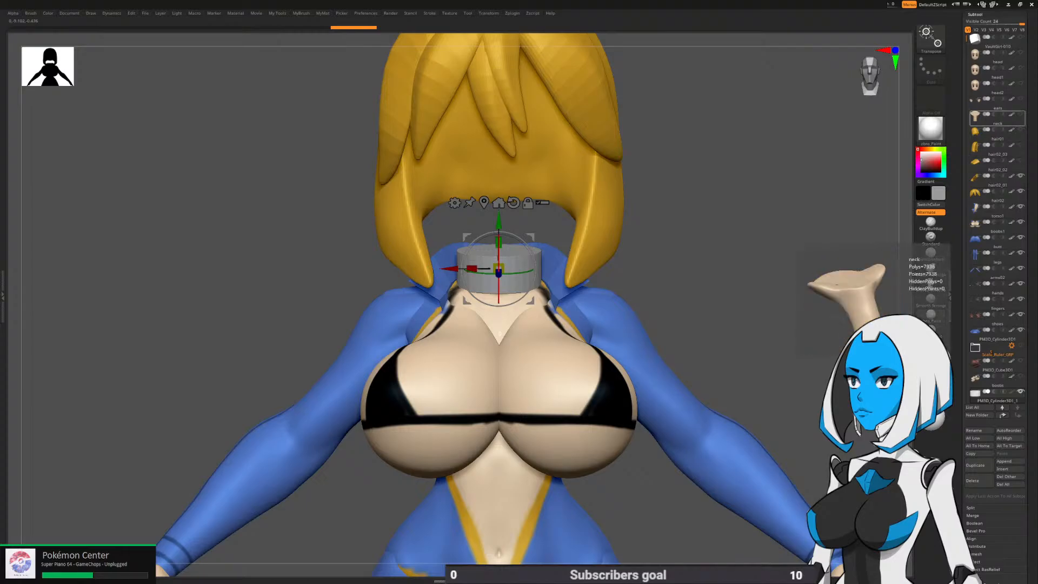
pyautogui.click(1021, 114)
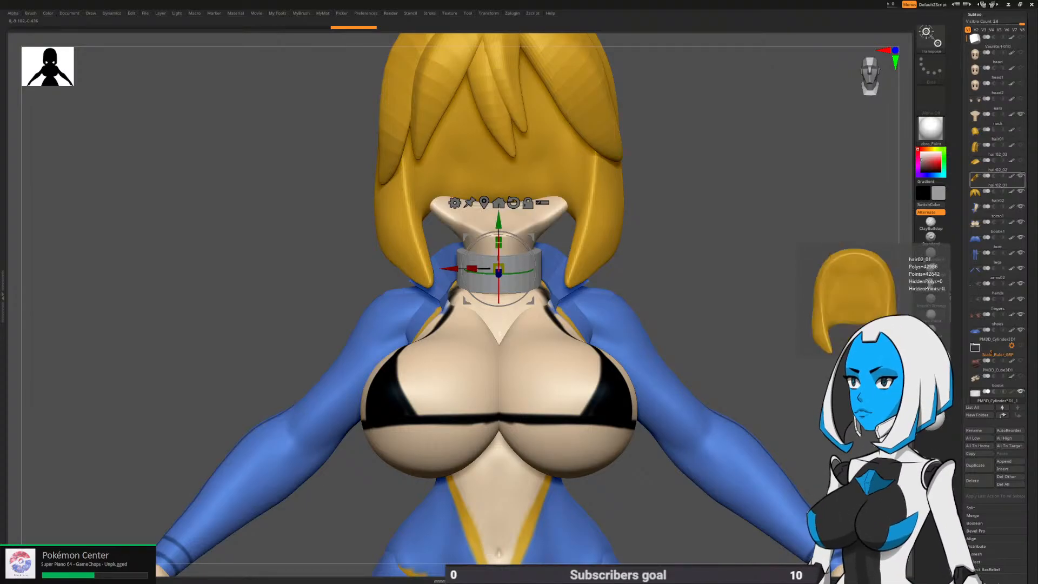
pyautogui.click(1021, 176)
pyautogui.click(1021, 191)
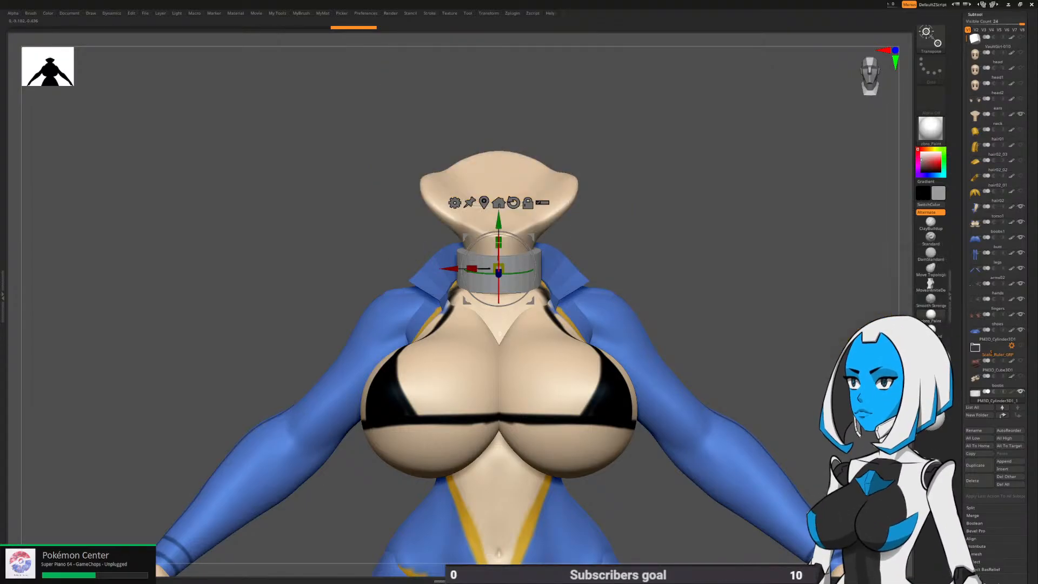
pyautogui.click(1020, 329)
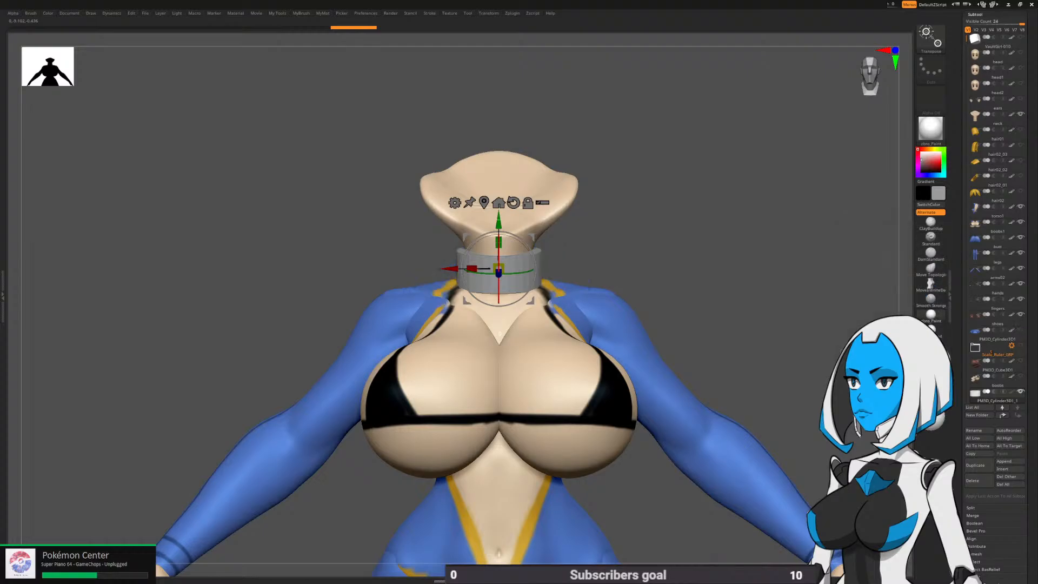
# Reduce the neck band's height and tilt it further from the side to match the slope of the neck
pyautogui.keyDown('shift'); pyautogui.moveTo(725, 281); pyautogui.dragTo(540, 281); pyautogui.keyUp('shift')
pyautogui.keyDown('ctrl'); pyautogui.moveTo(514, 179); pyautogui.dragTo(514, 262, button='right'); pyautogui.keyUp('ctrl')
pyautogui.keyDown('alt'); pyautogui.moveTo(514, 262); pyautogui.dragTo(528, 247, button='right'); pyautogui.keyUp('alt')
pyautogui.moveTo(508, 227); pyautogui.dragTo(511, 236)
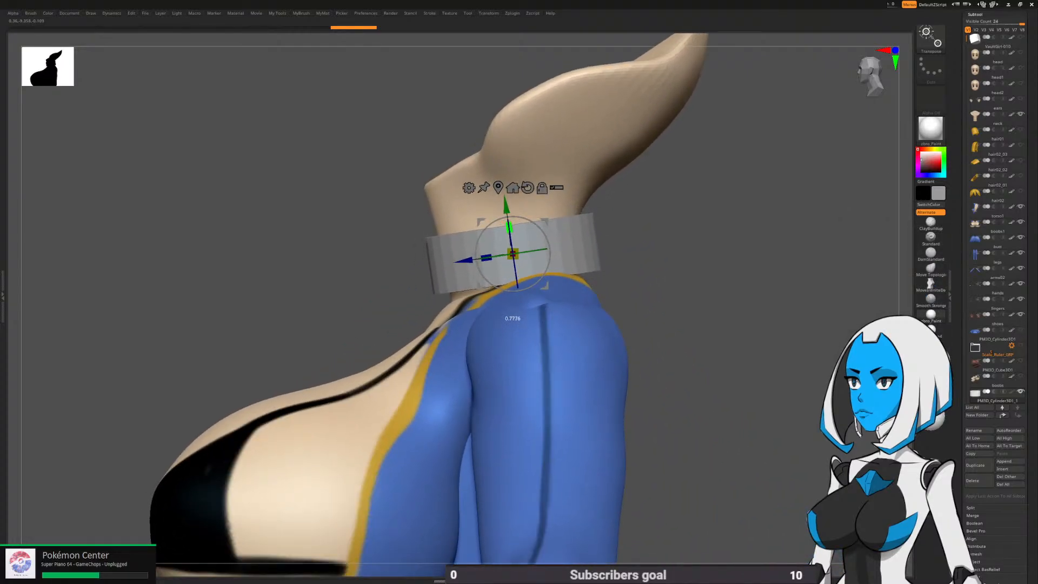
pyautogui.moveTo(547, 266); pyautogui.dragTo(548, 263)
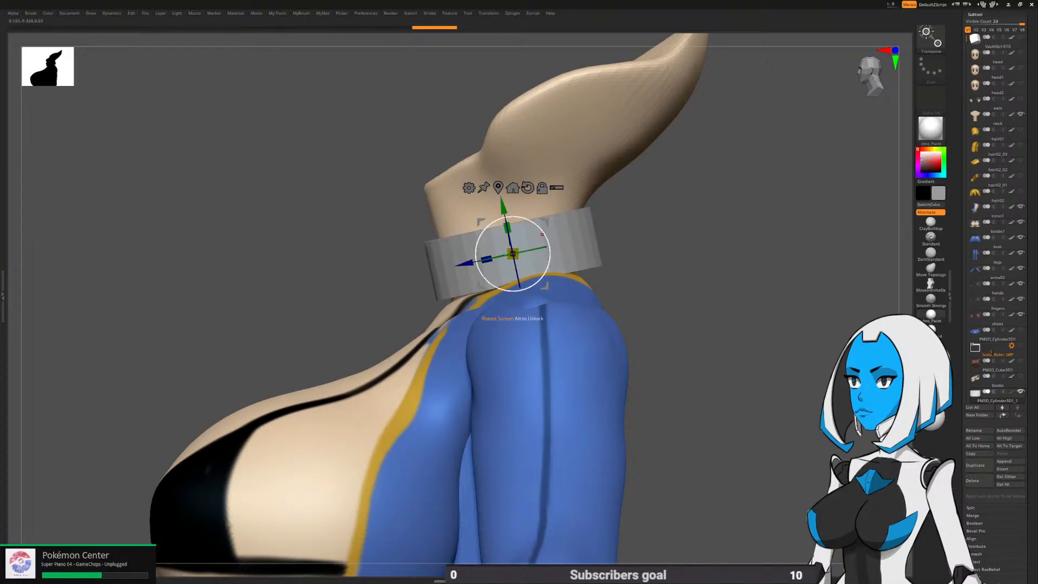
# Return to the Move brush and display the neck band's wireframe from the front
pyautogui.moveTo(552, 247); pyautogui.dragTo(597, 283, button='right')
pyautogui.press('q')
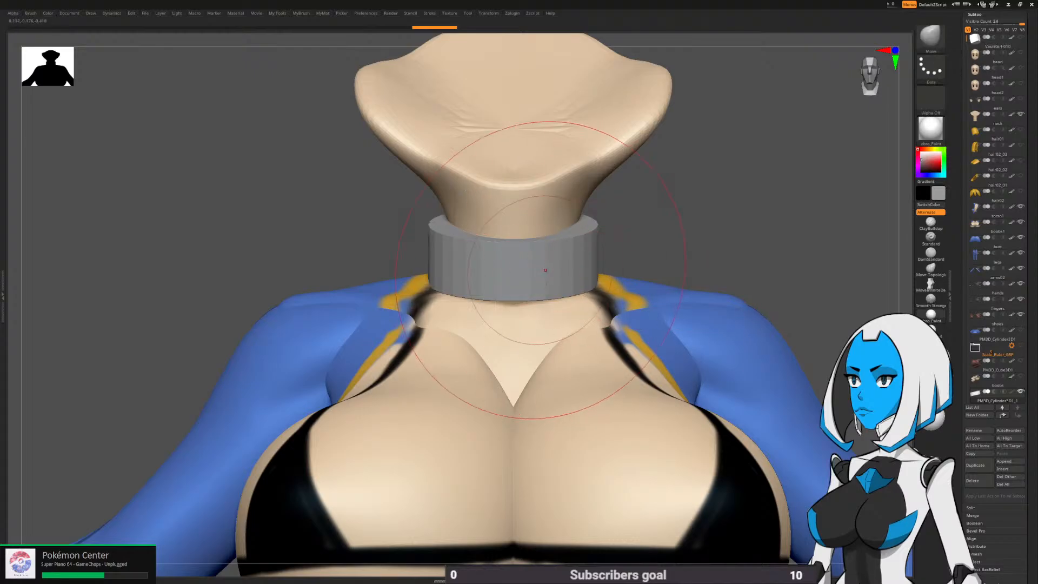
pyautogui.press('space')
pyautogui.click(583, 381)
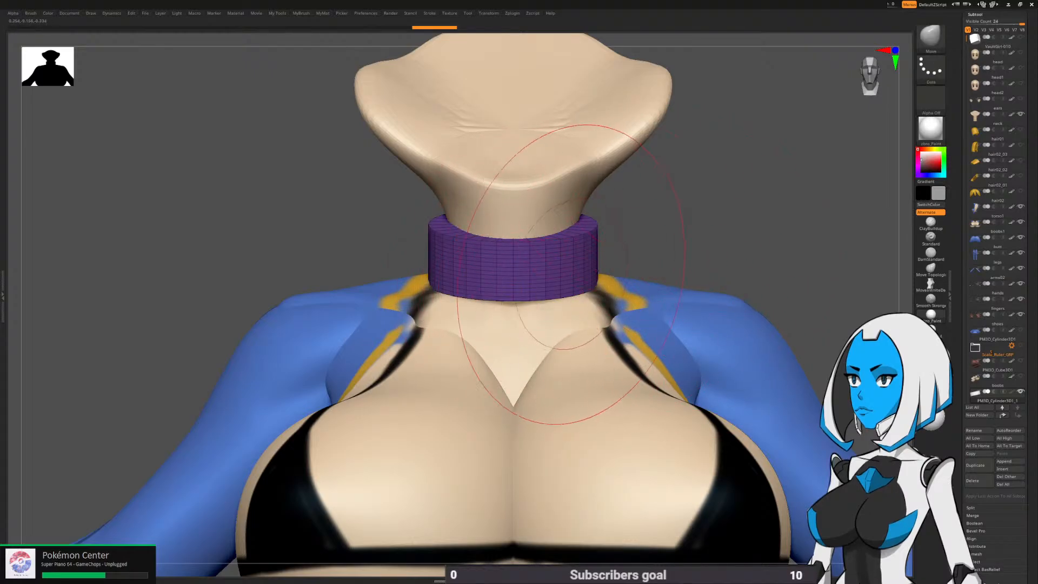
# Delete the surplus horizontal edge loops from the neck band with ZModeler, keeping a single loop around its middle
pyautogui.press('space')
pyautogui.press('b')
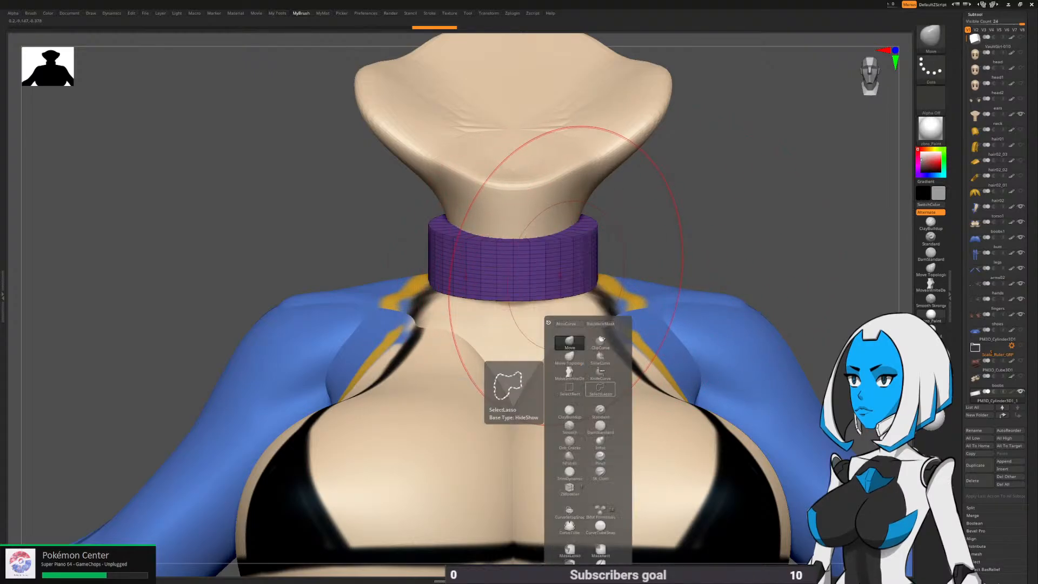
pyautogui.click(569, 488)
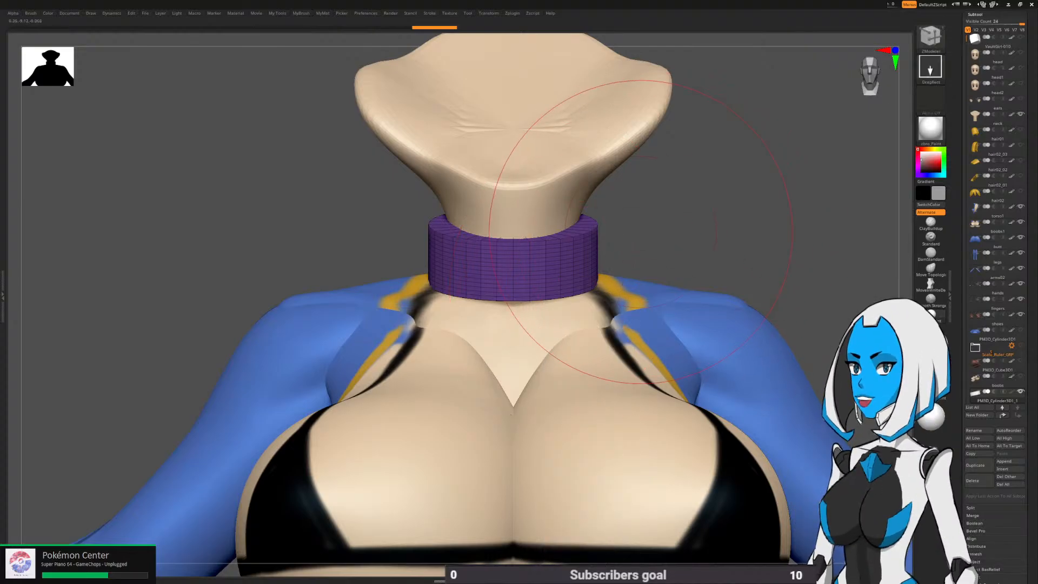
pyautogui.press('space')
pyautogui.moveTo(639, 330); pyautogui.dragTo(634, 330)
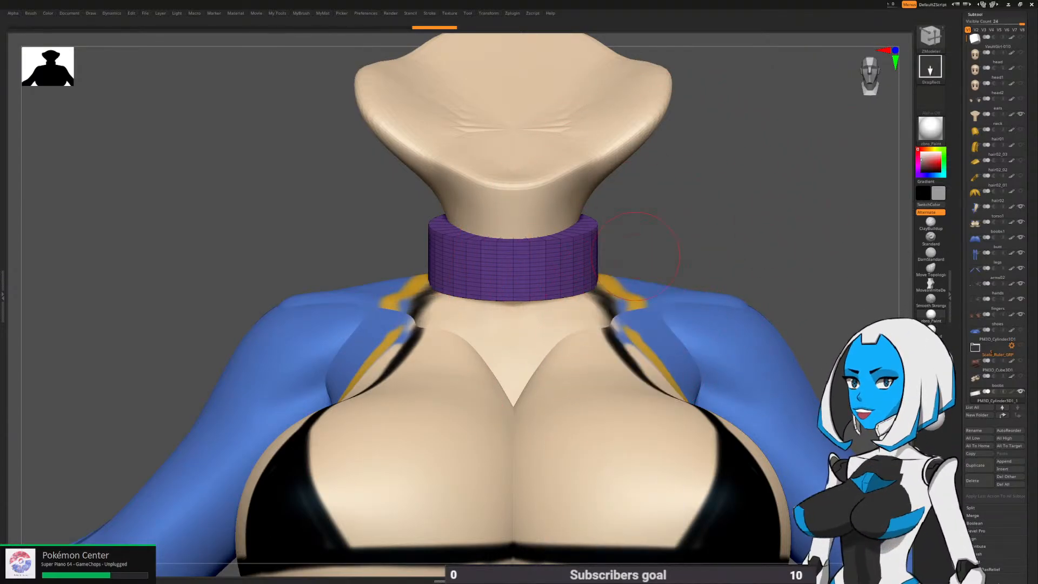
pyautogui.moveTo(636, 256); pyautogui.dragTo(563, 232, button='right')
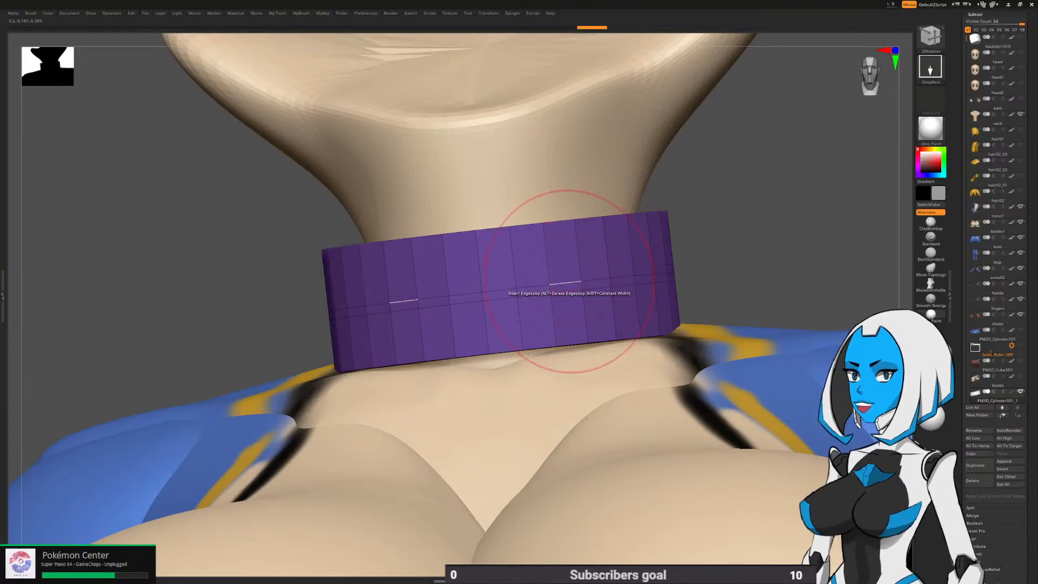
pyautogui.moveTo(570, 295); pyautogui.dragTo(704, 273, button='right')
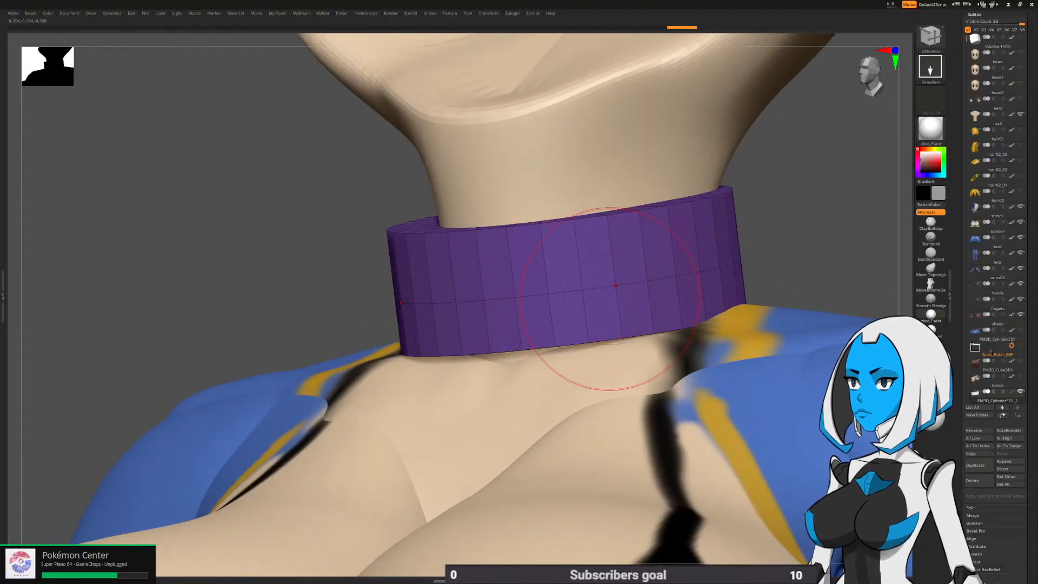
pyautogui.moveTo(594, 288); pyautogui.dragTo(648, 275, button='right')
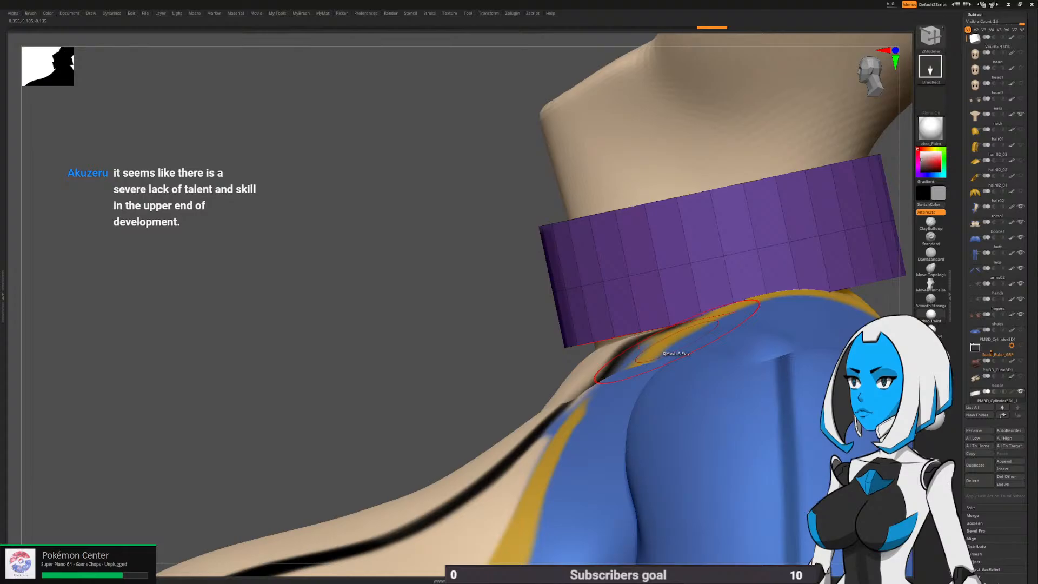
pyautogui.moveTo(677, 341)
pyautogui.keyDown('alt'); pyautogui.mouseDown(button='right')
pyautogui.moveTo(557, 303)
pyautogui.moveTo(554, 276)
pyautogui.mouseUp(button='right'); pyautogui.keyUp('alt')
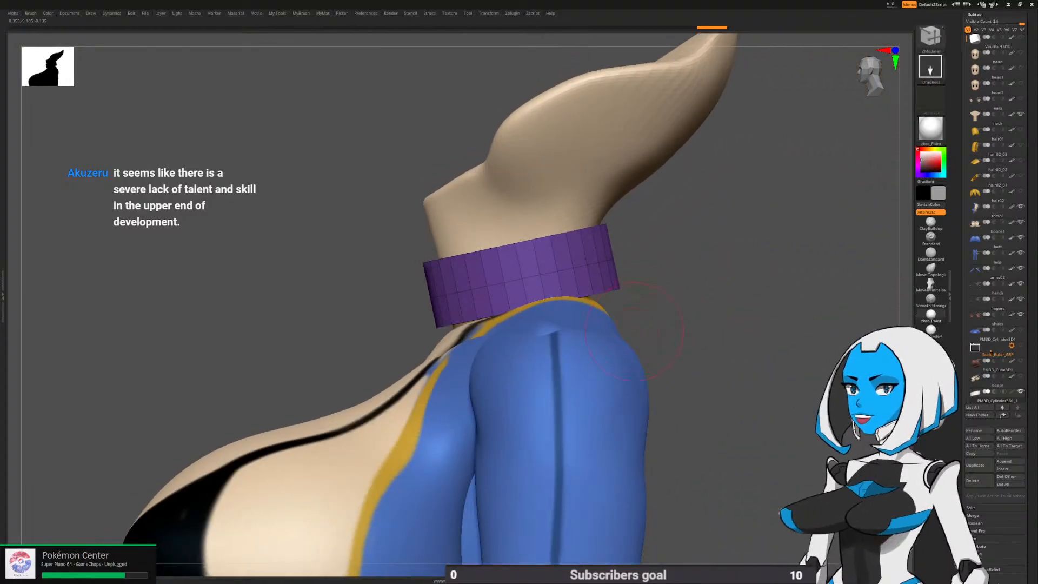
pyautogui.moveTo(526, 264); pyautogui.dragTo(652, 300, button='right')
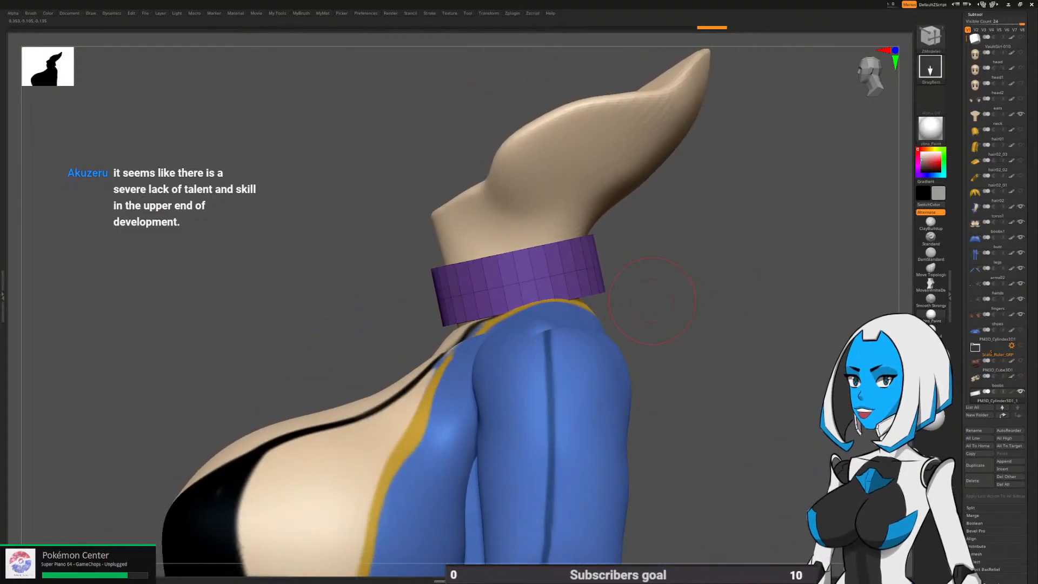
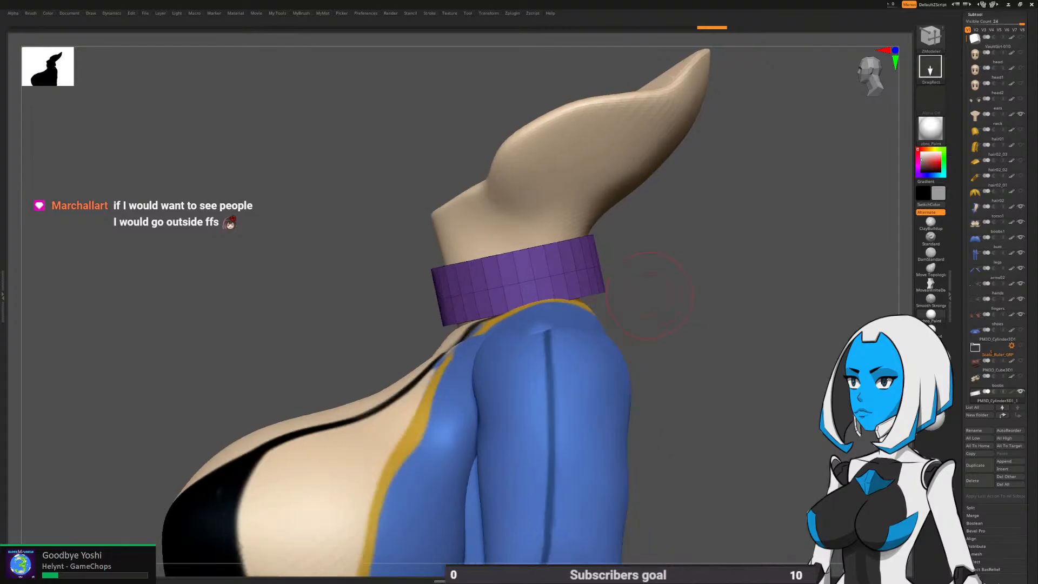
# Scale the neck band down slightly and lower it toward the base of the neck
pyautogui.moveTo(650, 295); pyautogui.dragTo(660, 321)
pyautogui.press('w')
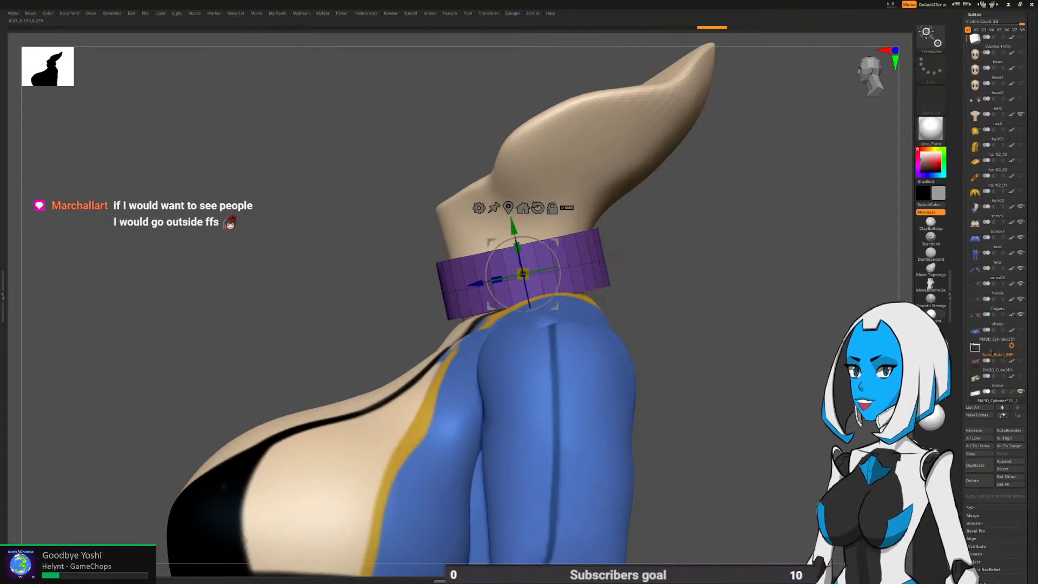
pyautogui.keyDown('shift'); pyautogui.moveTo(666, 292); pyautogui.dragTo(757, 292); pyautogui.keyUp('shift')
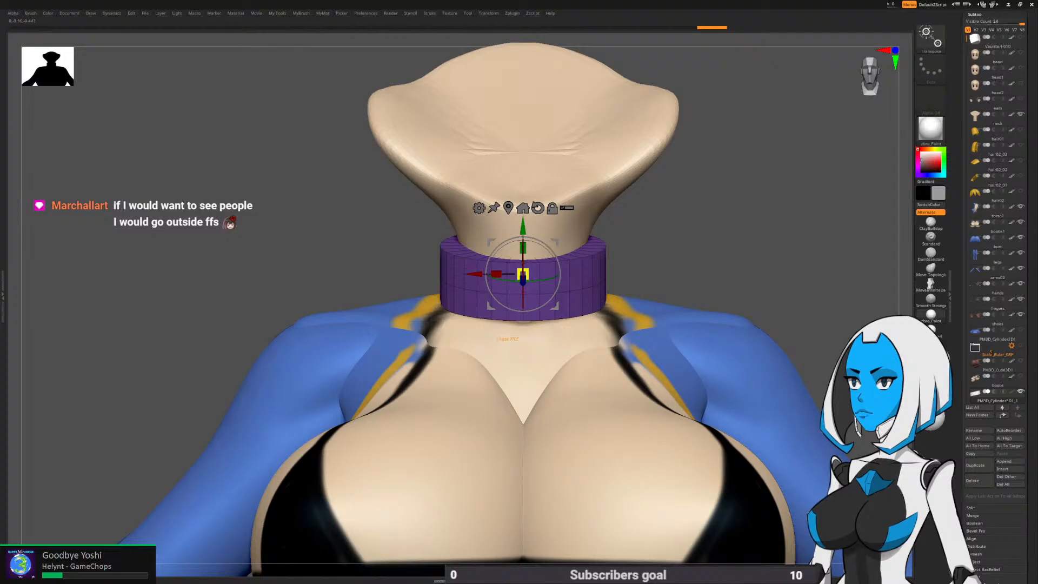
pyautogui.moveTo(523, 274); pyautogui.dragTo(513, 278)
pyautogui.moveTo(697, 276)
pyautogui.mouseDown()
pyautogui.moveTo(570, 292)
pyautogui.moveTo(548, 302)
pyautogui.moveTo(558, 321)
pyautogui.moveTo(545, 311)
pyautogui.mouseUp()
pyautogui.press('q')
pyautogui.keyDown('shift'); pyautogui.moveTo(667, 279); pyautogui.dragTo(656, 276); pyautogui.keyUp('shift')
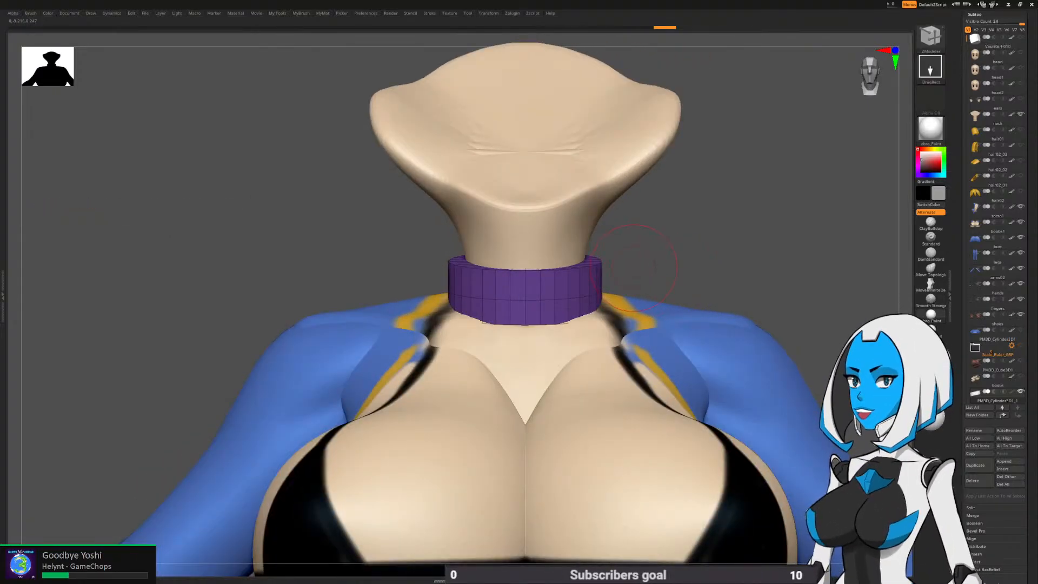
# Select the torso and adjust its surface around the base of the neck with the Move brush
pyautogui.press('b')
pyautogui.press('m')
pyautogui.press('v')
pyautogui.keyDown('alt'); pyautogui.click(632, 299); pyautogui.keyUp('alt')
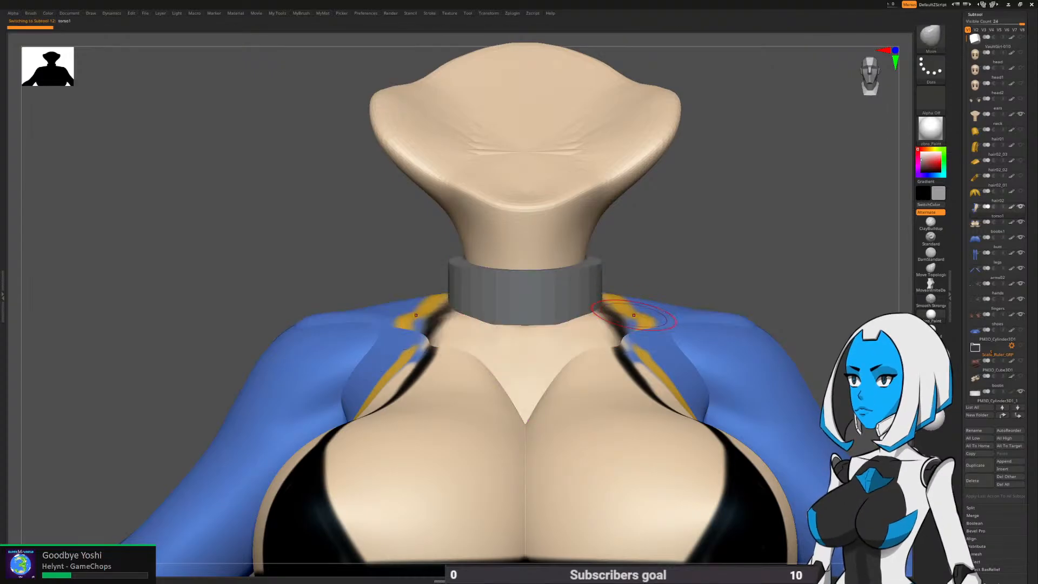
pyautogui.press('space')
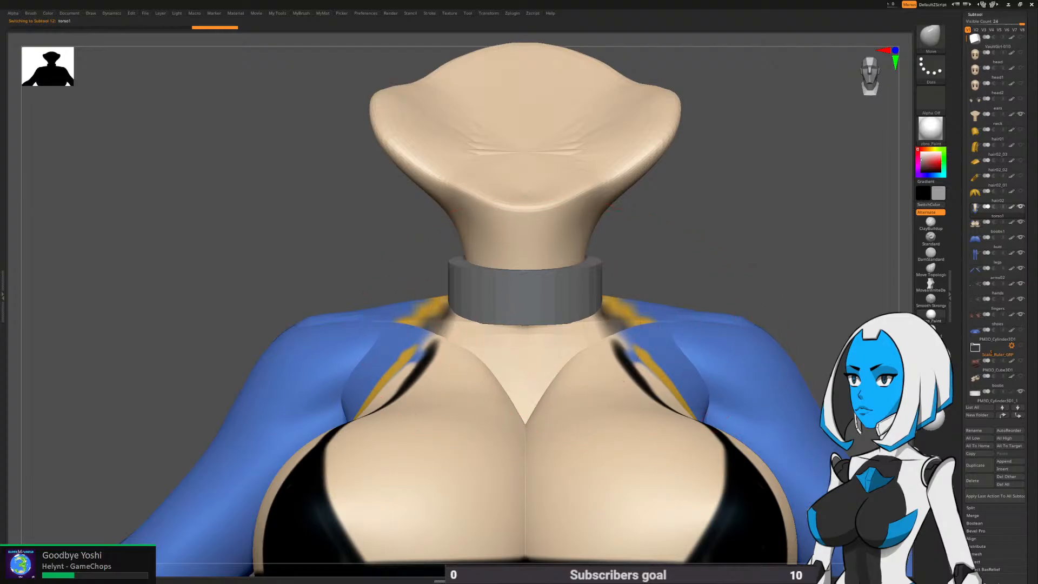
pyautogui.press('space')
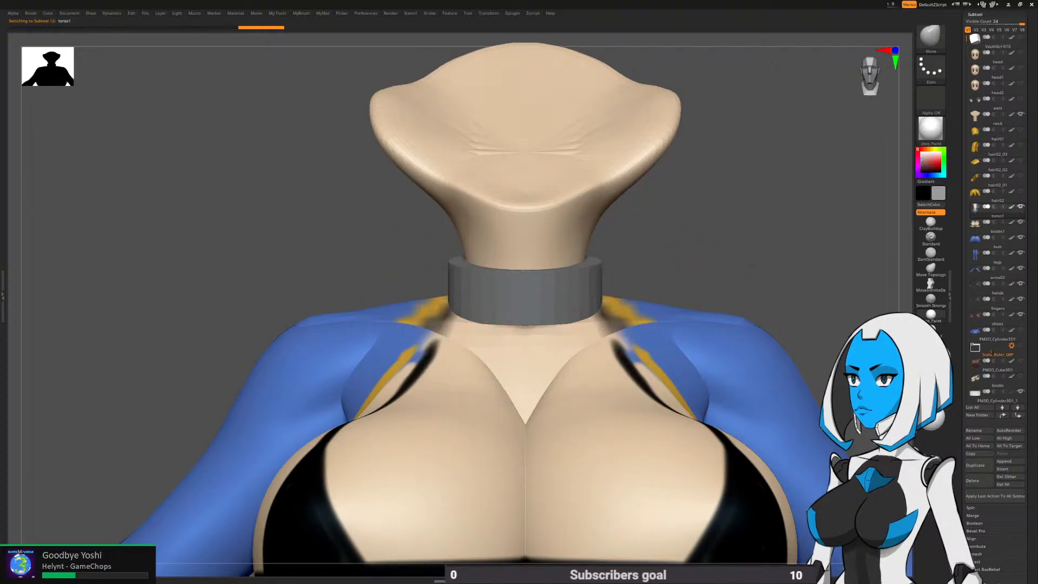
pyautogui.moveTo(581, 323); pyautogui.dragTo(324, 309, button='right')
pyautogui.moveTo(460, 303)
pyautogui.mouseDown(button='right')
pyautogui.moveTo(558, 299)
pyautogui.moveTo(566, 311)
pyautogui.moveTo(551, 296)
pyautogui.moveTo(649, 284)
pyautogui.mouseUp(button='right')
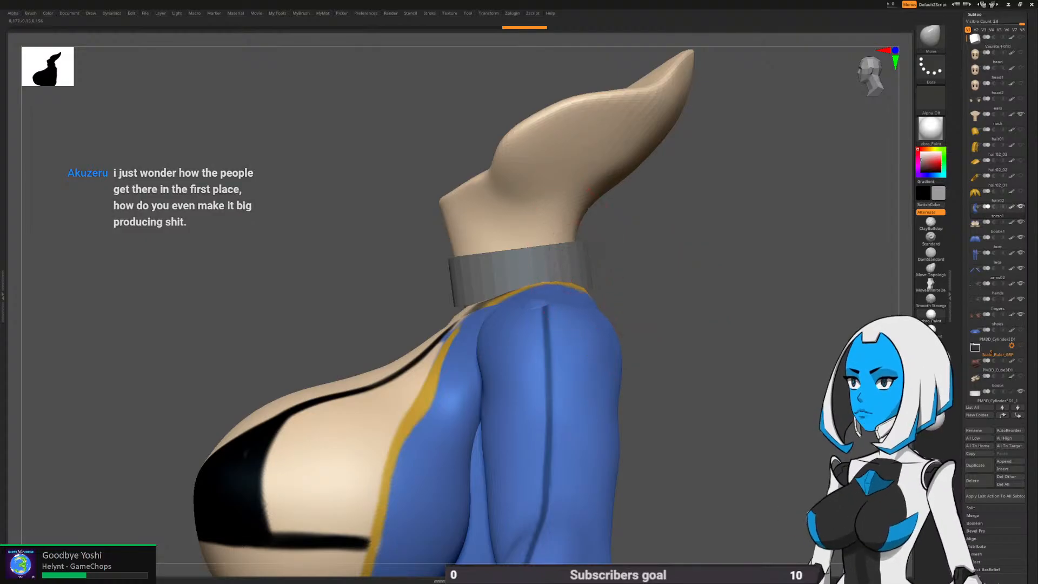
# Select the neck band again, shift it slightly up along the neck and narrow it from the front
pyautogui.keyDown('alt'); pyautogui.click(589, 267); pyautogui.keyUp('alt')
pyautogui.press('w')
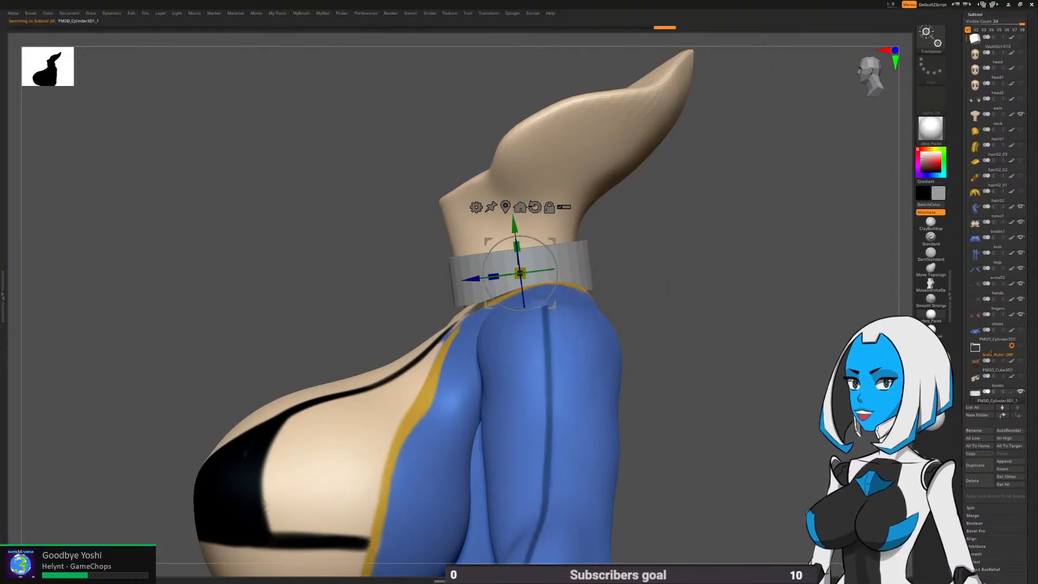
pyautogui.moveTo(557, 266); pyautogui.dragTo(549, 238)
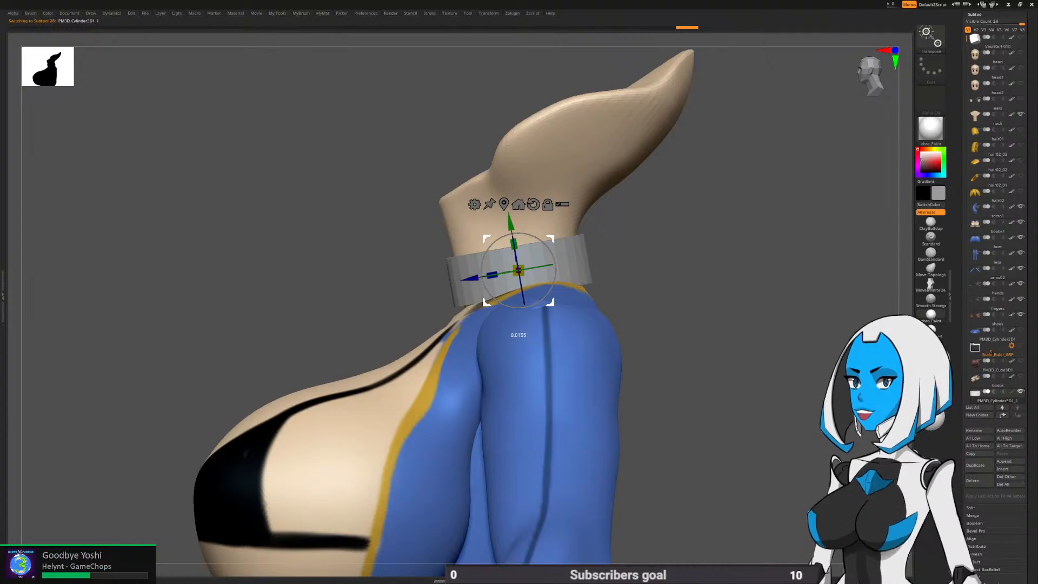
pyautogui.press('q')
pyautogui.keyDown('shift'); pyautogui.moveTo(673, 254); pyautogui.dragTo(729, 256); pyautogui.keyUp('shift')
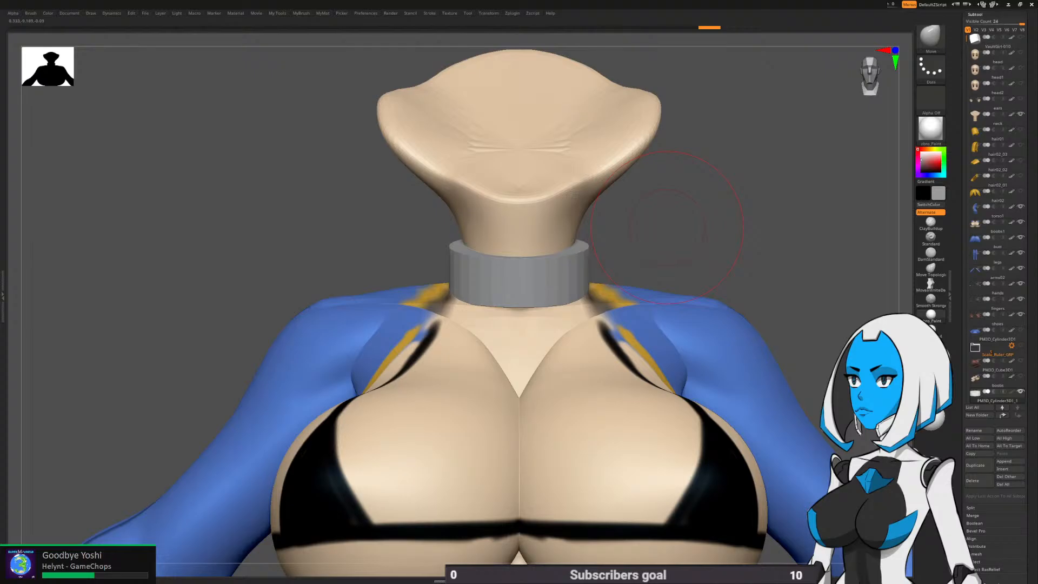
pyautogui.press('w')
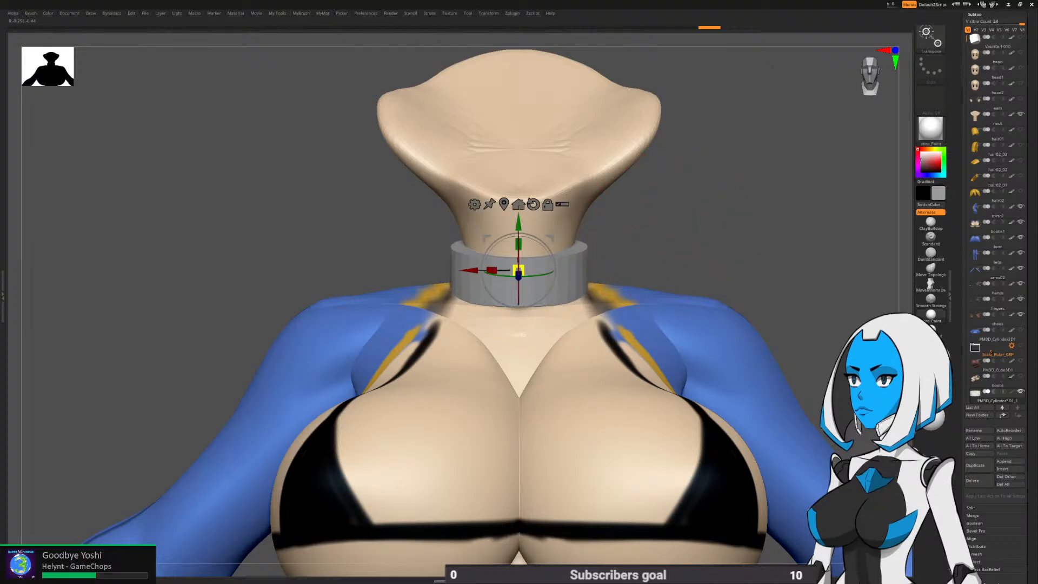
pyautogui.press('q')
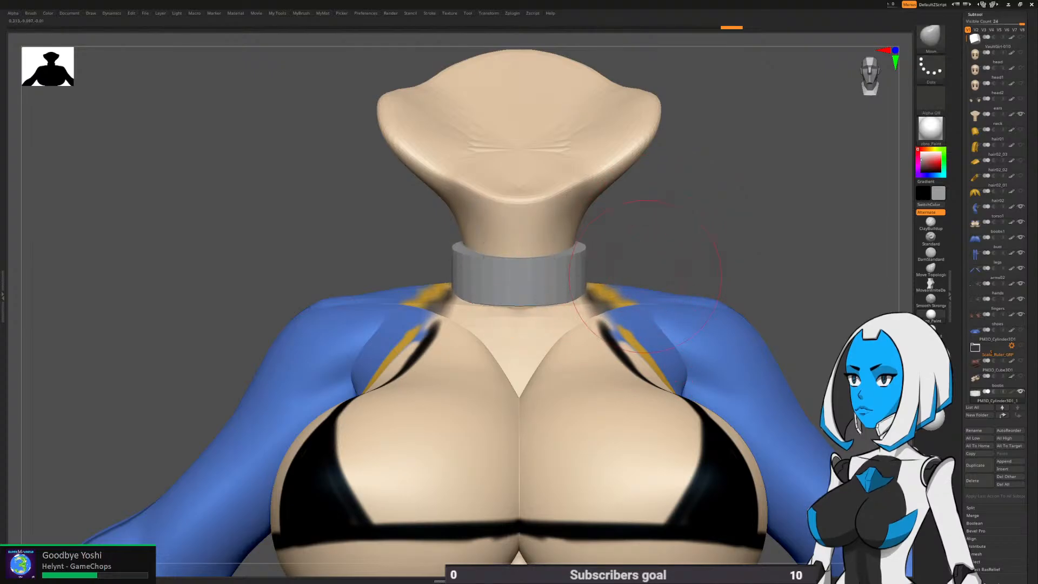
# Adjust the neck band's front-to-back depth so it wraps the neck from an angled view
pyautogui.moveTo(703, 216)
pyautogui.mouseDown()
pyautogui.moveTo(638, 237)
pyautogui.moveTo(627, 260)
pyautogui.moveTo(573, 244)
pyautogui.moveTo(697, 292)
pyautogui.moveTo(660, 303)
pyautogui.mouseUp()
pyautogui.press('w')
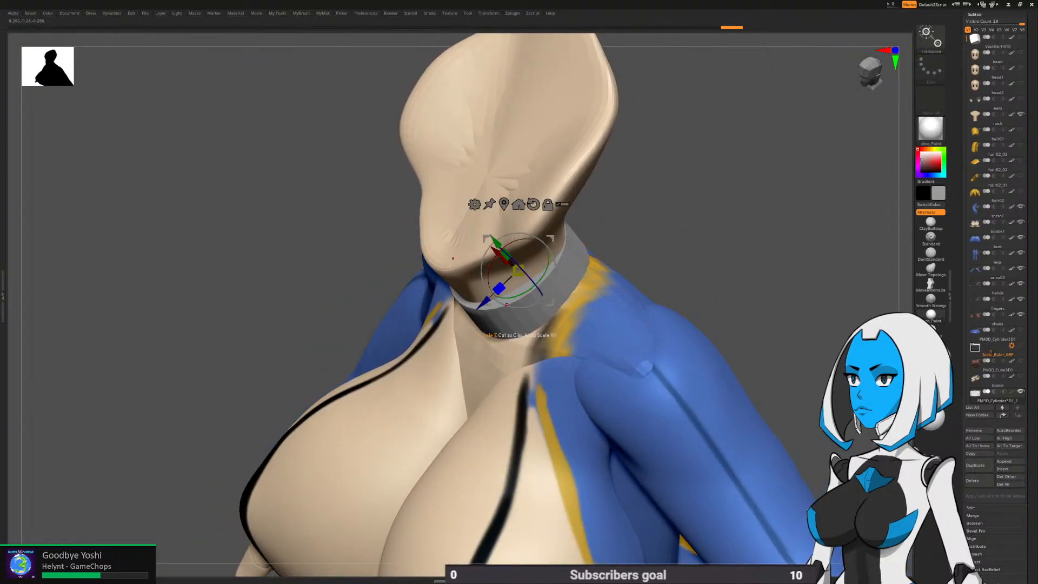
pyautogui.press('q')
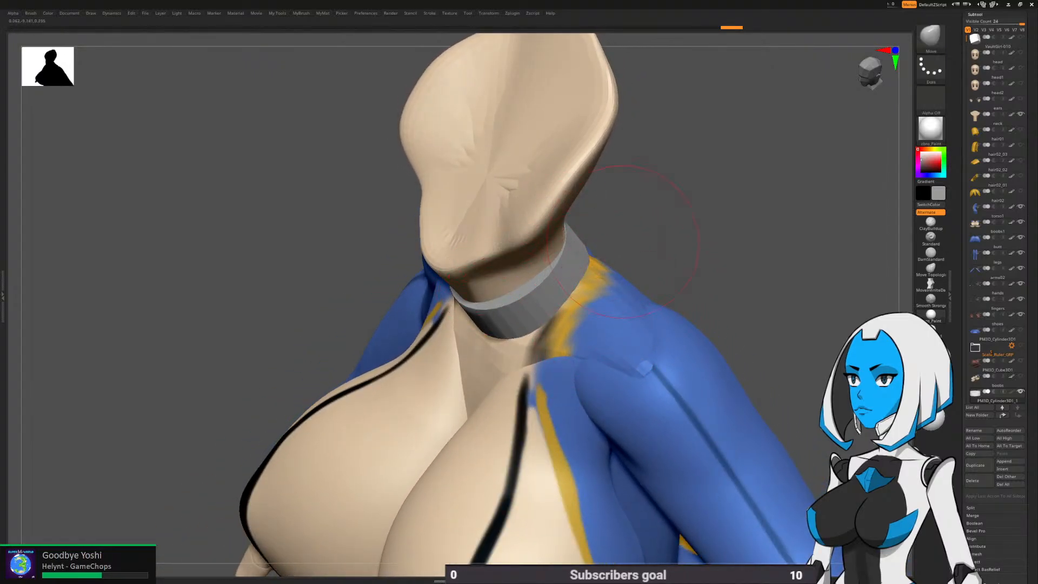
pyautogui.moveTo(623, 241)
pyautogui.mouseDown()
pyautogui.moveTo(579, 208)
pyautogui.moveTo(532, 200)
pyautogui.moveTo(664, 253)
pyautogui.mouseUp()
pyautogui.press('w')
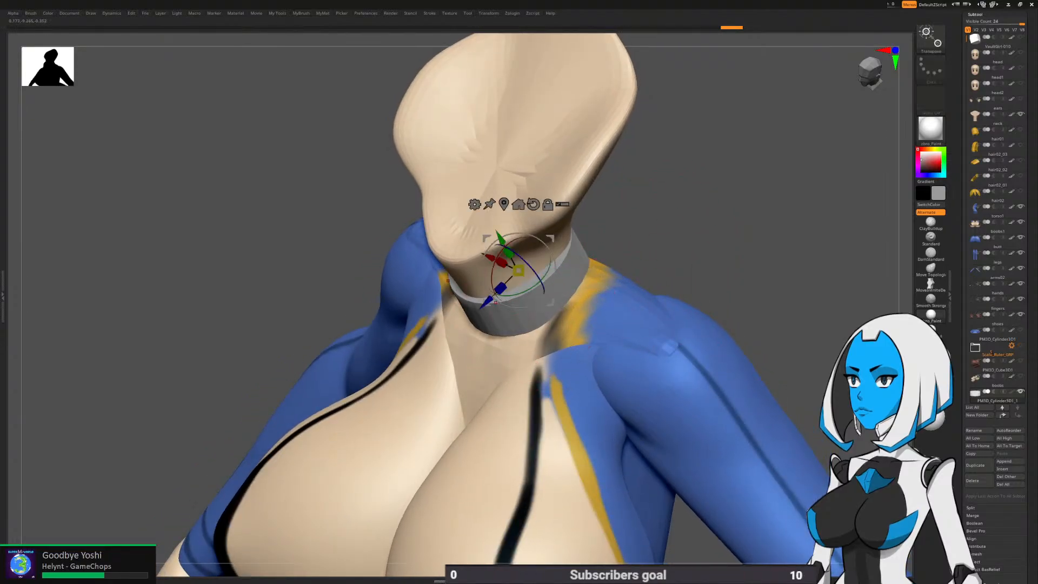
pyautogui.moveTo(500, 289); pyautogui.dragTo(522, 268)
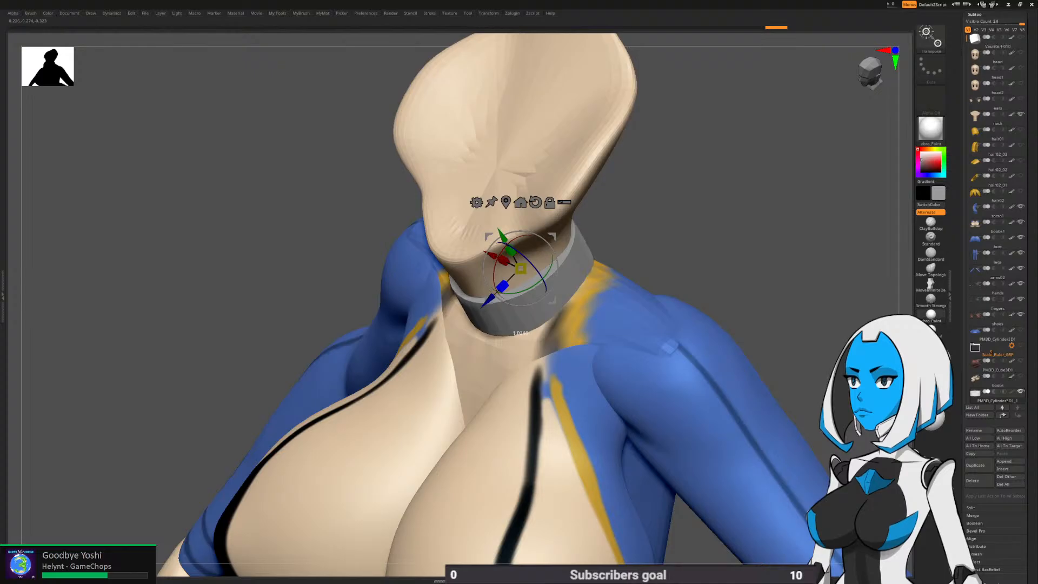
pyautogui.press('q')
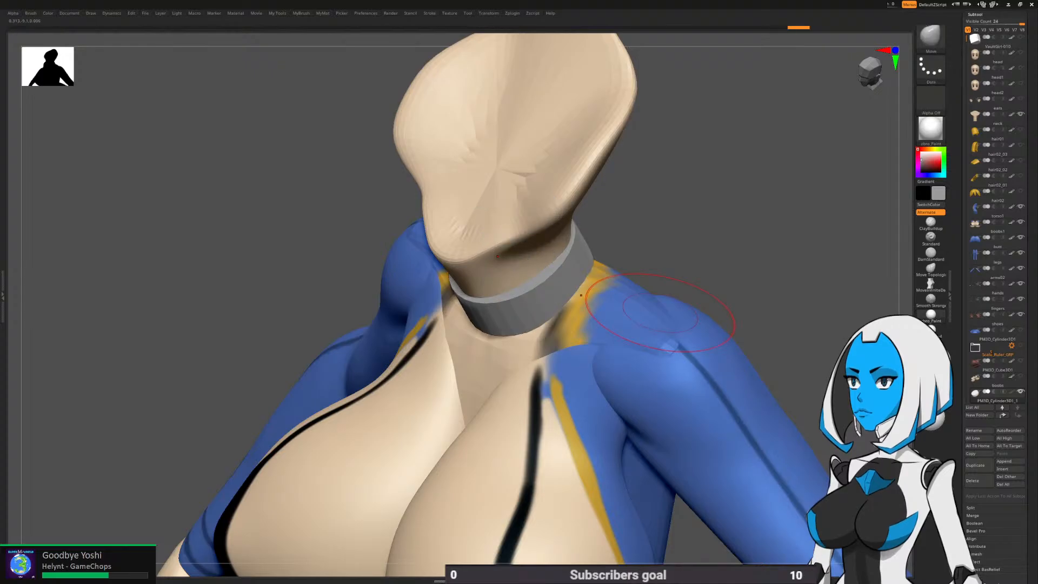
# Reshape the neck band with the Move brush from the side and front so it fits the neck's contour
pyautogui.moveTo(660, 313)
pyautogui.mouseDown(button='right')
pyautogui.moveTo(640, 298)
pyautogui.moveTo(655, 308)
pyautogui.moveTo(642, 270)
pyautogui.moveTo(644, 288)
pyautogui.mouseUp(button='right')
pyautogui.press('space')
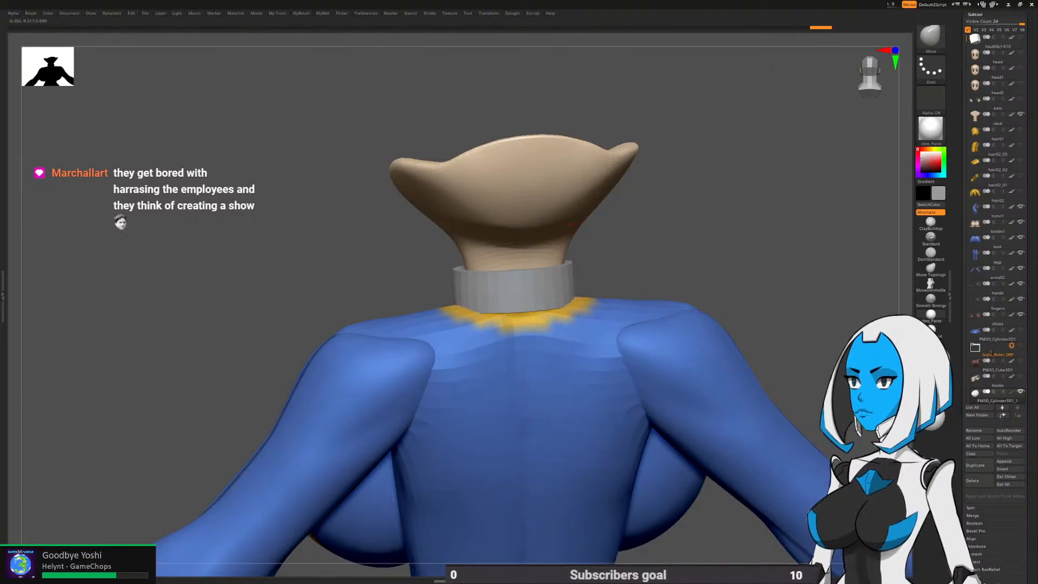
pyautogui.moveTo(571, 223)
pyautogui.mouseDown(button='right')
pyautogui.moveTo(643, 270)
pyautogui.moveTo(695, 285)
pyautogui.mouseUp(button='right')
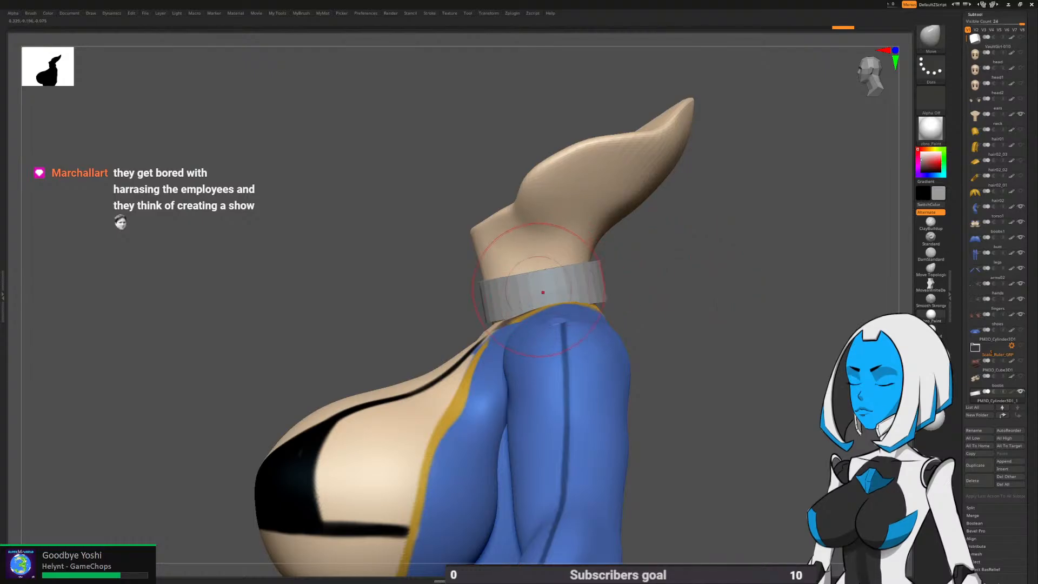
pyautogui.moveTo(542, 292)
pyautogui.mouseDown(button='right')
pyautogui.moveTo(503, 312)
pyautogui.moveTo(530, 298)
pyautogui.moveTo(517, 295)
pyautogui.mouseUp(button='right')
pyautogui.moveTo(517, 295); pyautogui.dragTo(514, 288)
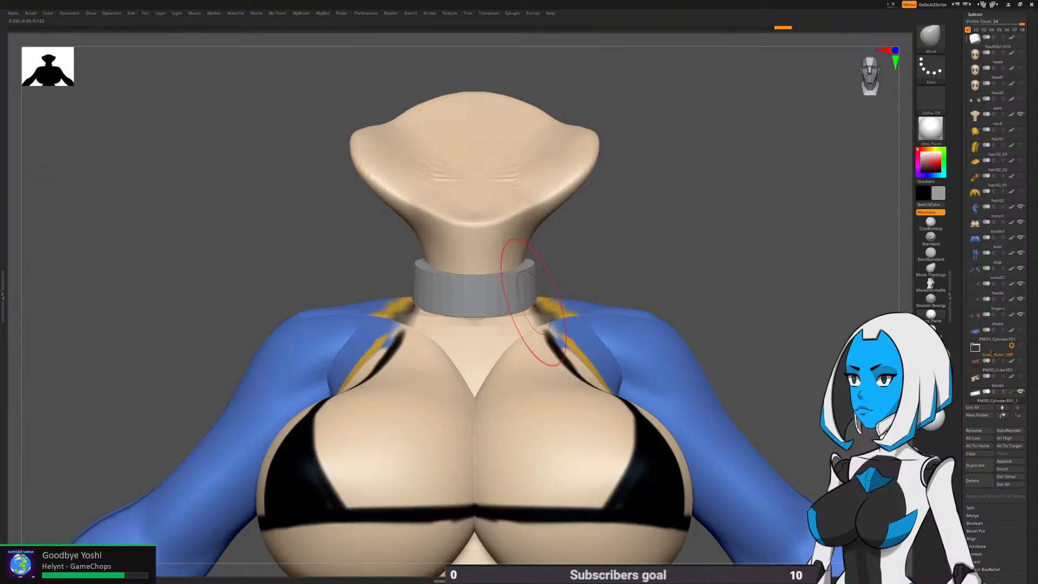
pyautogui.moveTo(535, 300); pyautogui.dragTo(568, 255, button='right')
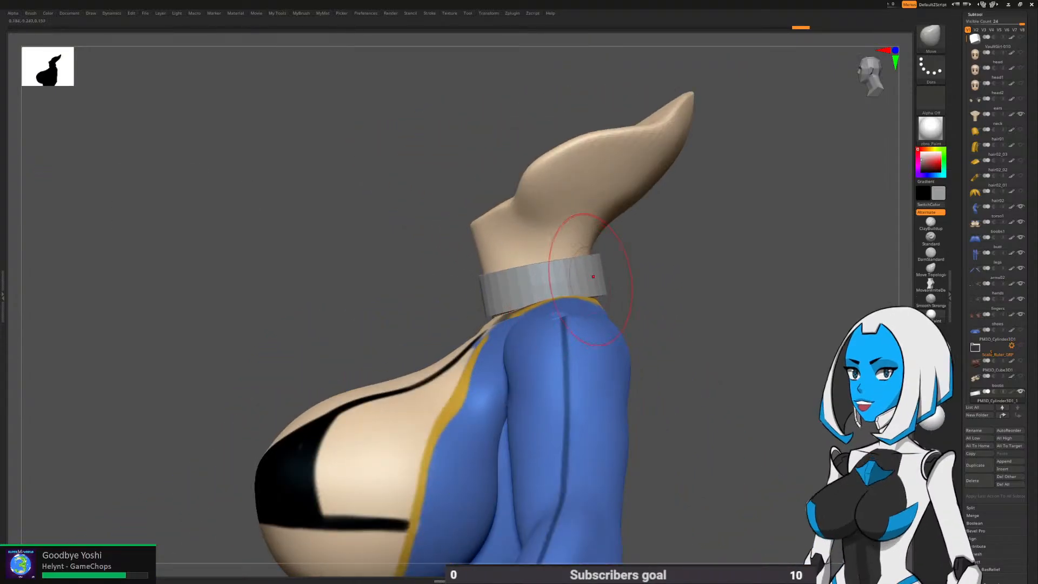
pyautogui.moveTo(620, 276); pyautogui.dragTo(590, 277, button='right')
pyautogui.moveTo(609, 277); pyautogui.dragTo(617, 276)
pyautogui.moveTo(627, 278)
pyautogui.mouseDown(button='right')
pyautogui.moveTo(670, 282)
pyautogui.moveTo(662, 292)
pyautogui.mouseUp(button='right')
pyautogui.moveTo(610, 278); pyautogui.dragTo(606, 278)
pyautogui.moveTo(630, 287)
pyautogui.mouseDown(button='right')
pyautogui.moveTo(725, 304)
pyautogui.moveTo(642, 297)
pyautogui.mouseUp(button='right')
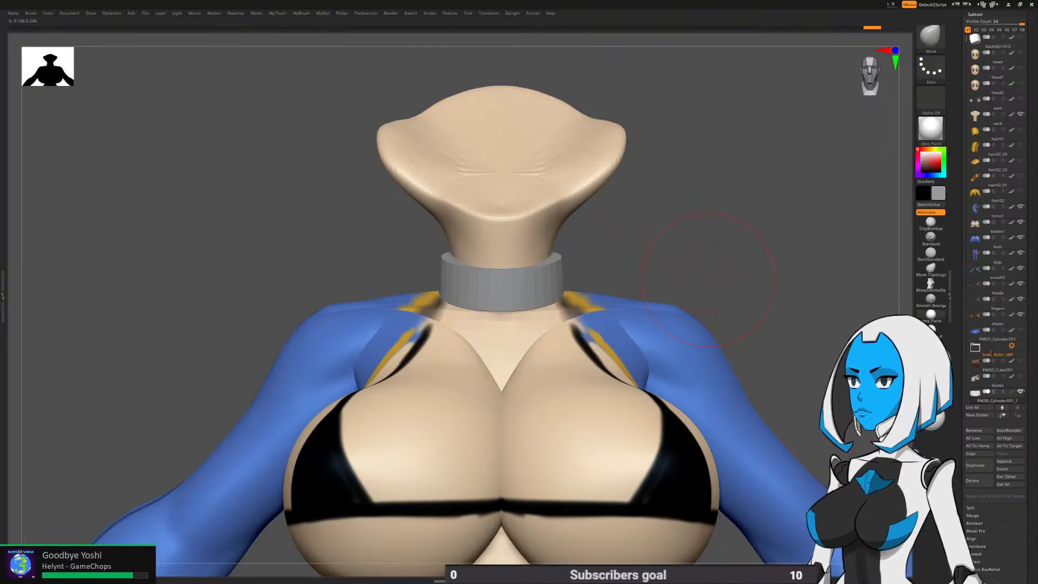
# Move the neck band's subtool up directly below PM3D_Cylinder3D1 and duplicate it
pyautogui.keyDown('alt'); pyautogui.moveTo(707, 284); pyautogui.dragTo(703, 282, button='right'); pyautogui.keyUp('alt')
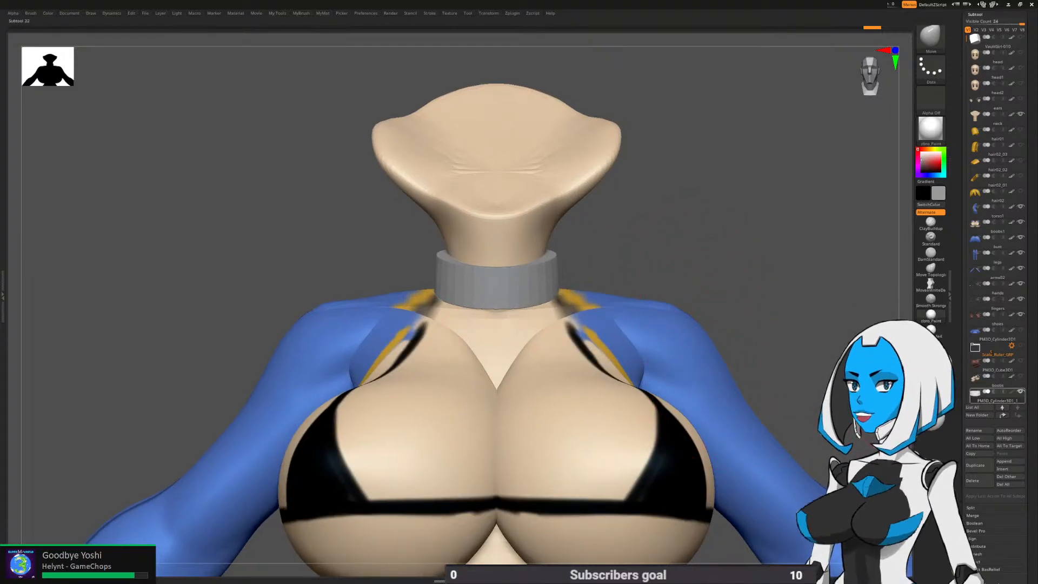
pyautogui.click(998, 362)
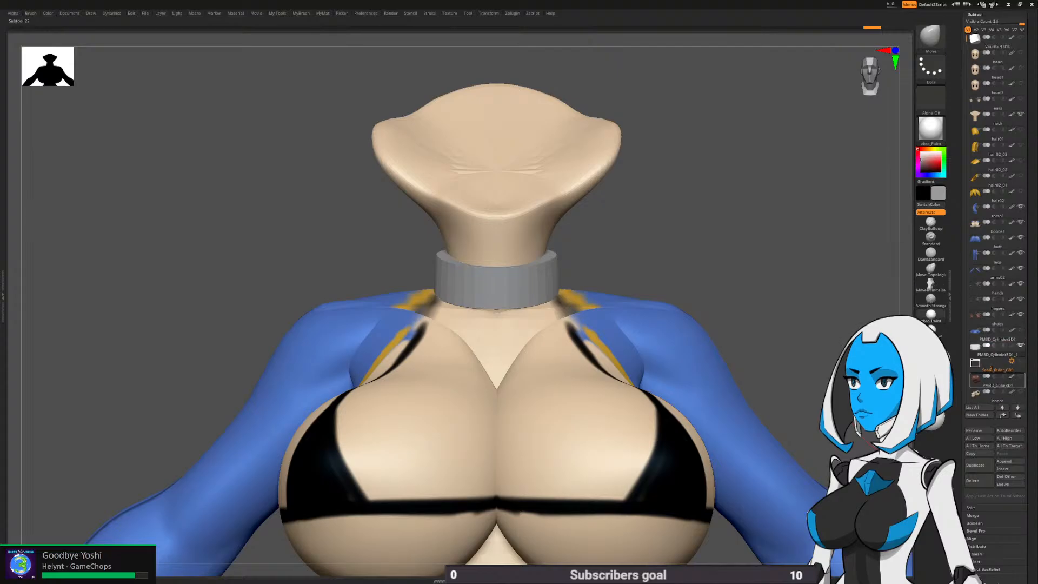
pyautogui.click(976, 465)
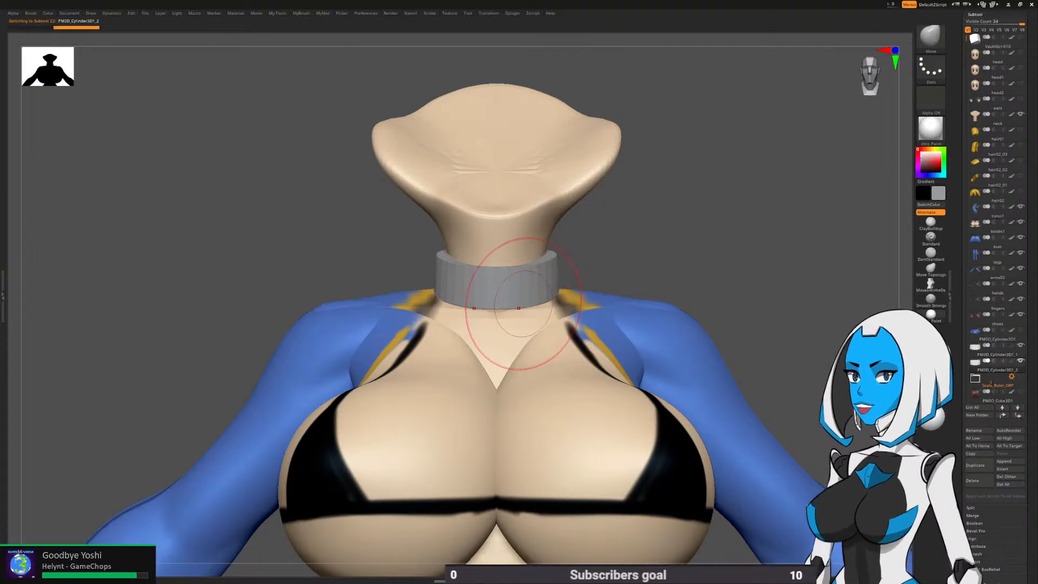
# Isolate the duplicated band and display its wireframe, viewed from above at close range
pyautogui.press('space')
pyautogui.click(552, 397)
pyautogui.click(552, 381)
pyautogui.moveTo(646, 329)
pyautogui.keyDown('ctrl'); pyautogui.mouseDown(button='right')
pyautogui.moveTo(590, 384)
pyautogui.moveTo(570, 368)
pyautogui.moveTo(572, 390)
pyautogui.mouseUp(button='right'); pyautogui.keyUp('ctrl')
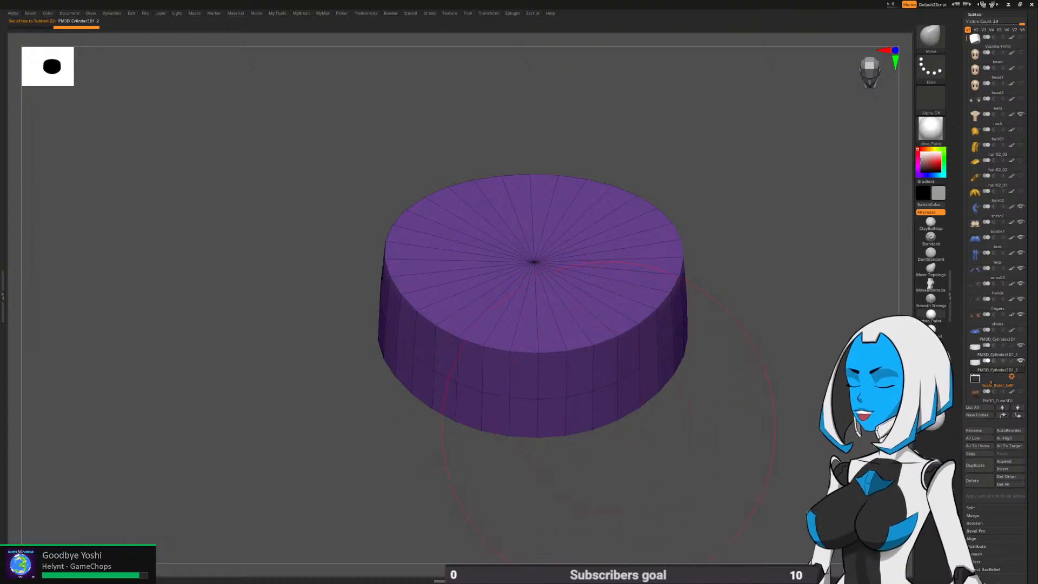
# Isolate the front section of the duplicated band's side wall with SelectLasso and delete the hidden rest of the mesh
pyautogui.moveTo(600, 451)
pyautogui.keyDown('ctrl'); pyautogui.keyDown('shift'); pyautogui.mouseDown()
pyautogui.moveTo(570, 343)
pyautogui.moveTo(509, 471)
pyautogui.mouseUp(); pyautogui.keyUp('shift'); pyautogui.keyUp('ctrl')
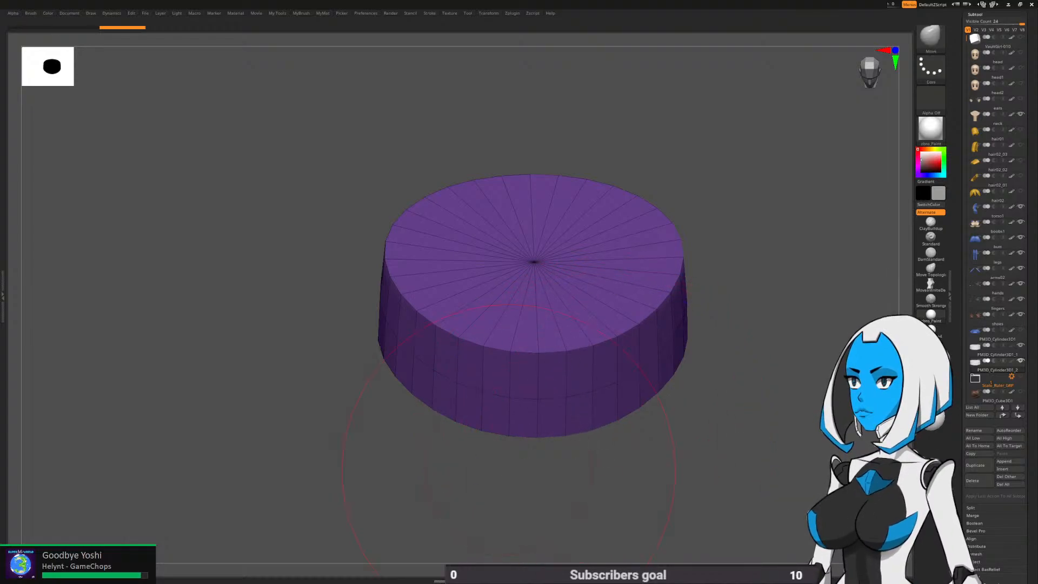
pyautogui.press('2')
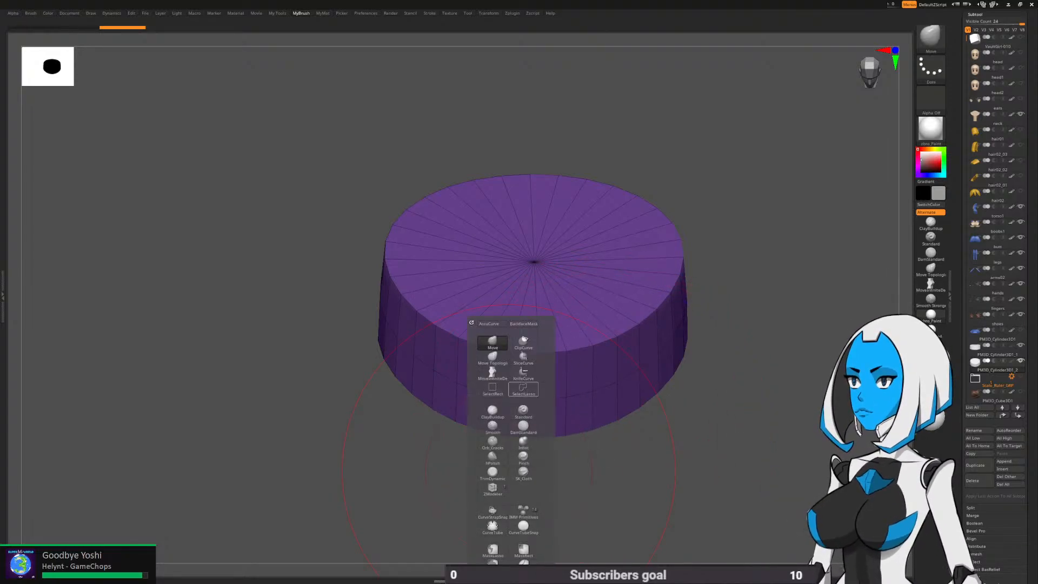
pyautogui.moveTo(605, 433)
pyautogui.keyDown('ctrl'); pyautogui.keyDown('shift'); pyautogui.mouseDown()
pyautogui.moveTo(592, 336)
pyautogui.moveTo(505, 332)
pyautogui.moveTo(535, 432)
pyautogui.mouseUp(); pyautogui.keyUp('shift'); pyautogui.keyUp('ctrl')
pyautogui.moveTo(610, 437)
pyautogui.keyDown('ctrl'); pyautogui.keyDown('shift'); pyautogui.mouseDown()
pyautogui.moveTo(609, 482)
pyautogui.moveTo(611, 459)
pyautogui.moveTo(589, 470)
pyautogui.mouseUp(); pyautogui.keyUp('shift'); pyautogui.keyUp('ctrl')
pyautogui.keyDown('ctrl'); pyautogui.keyDown('shift'); pyautogui.moveTo(549, 414); pyautogui.dragTo(561, 406); pyautogui.keyUp('shift'); pyautogui.keyUp('ctrl')
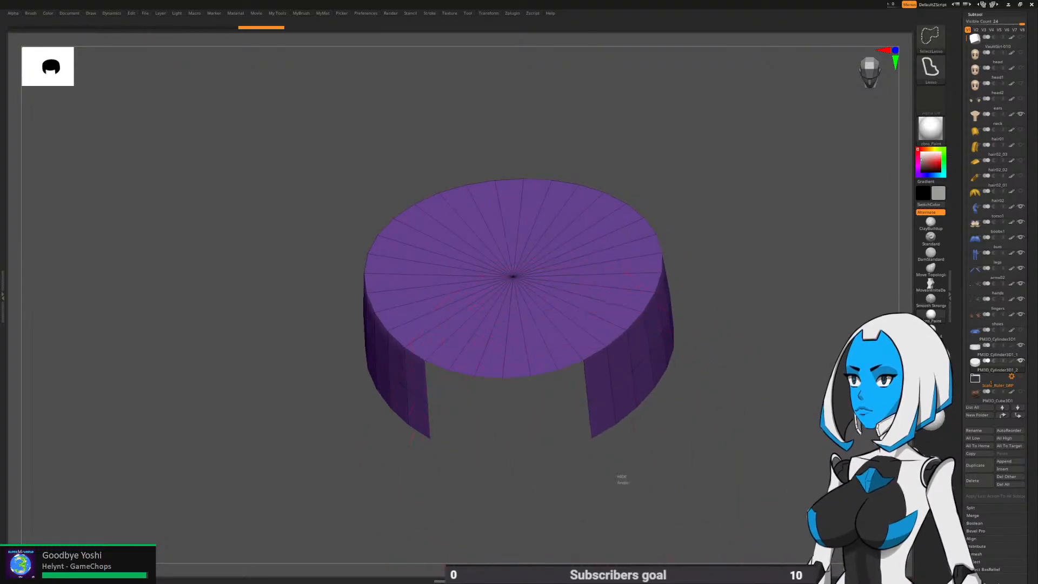
pyautogui.keyDown('ctrl'); pyautogui.keyDown('shift'); pyautogui.moveTo(621, 478); pyautogui.dragTo(627, 490); pyautogui.keyUp('shift'); pyautogui.keyUp('ctrl')
pyautogui.moveTo(627, 483); pyautogui.dragTo(646, 435)
pyautogui.press('space')
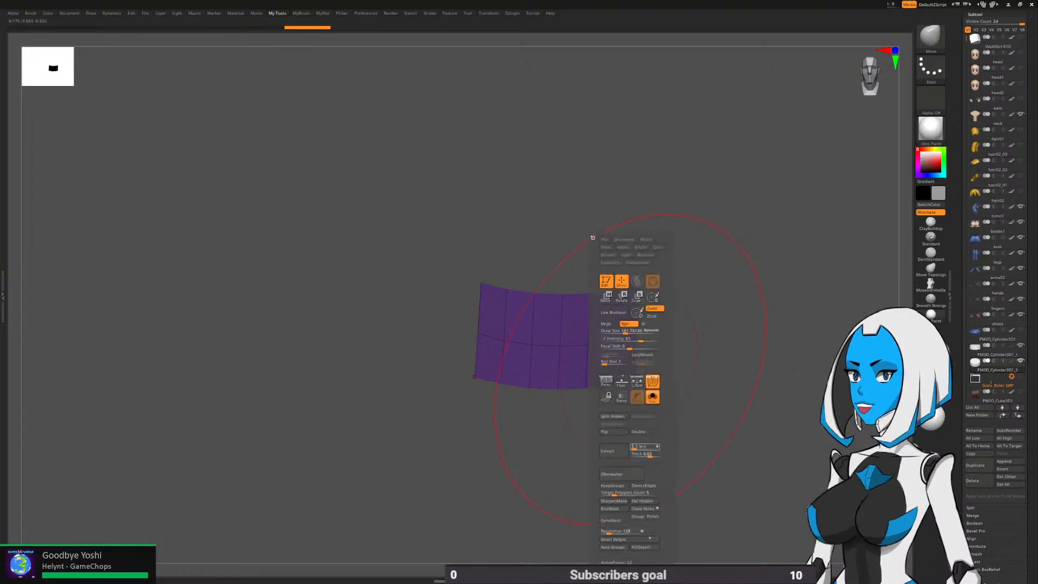
# Switch to the ZModeler brush and set its QMesh polygon action to target Polygroup All
pyautogui.press('space')
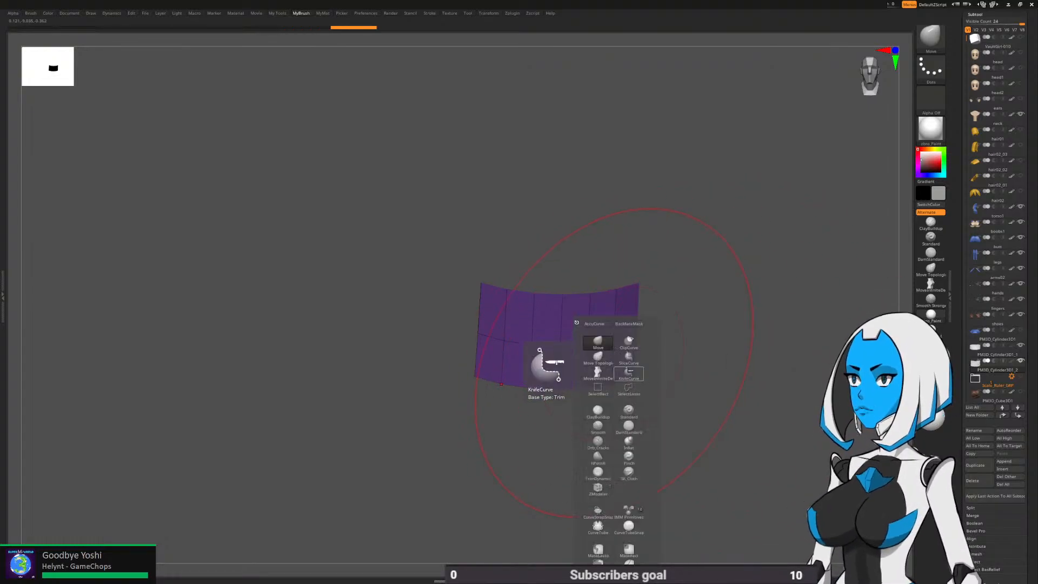
pyautogui.click(598, 486)
pyautogui.press('space')
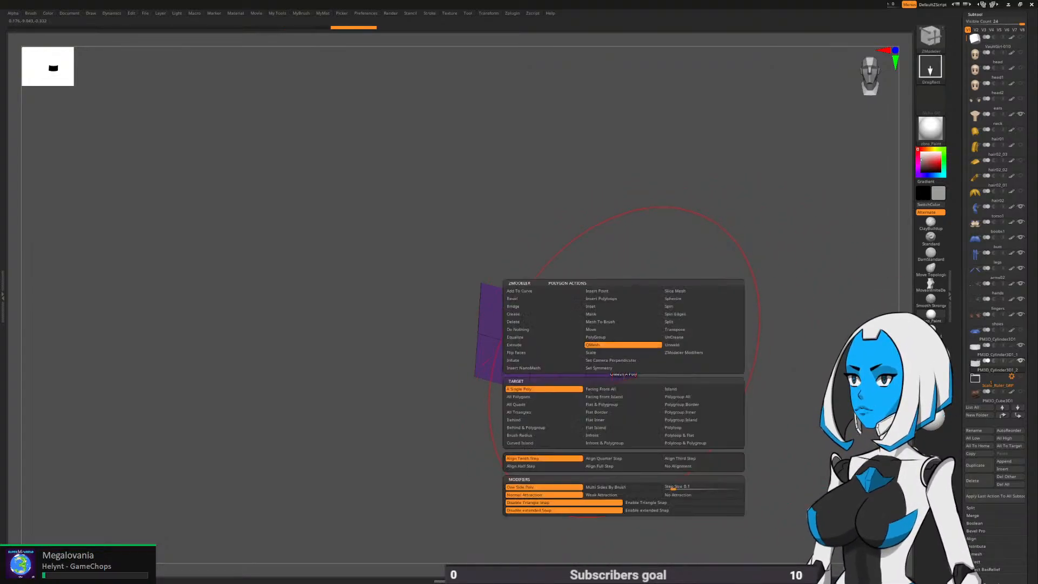
pyautogui.click(700, 394)
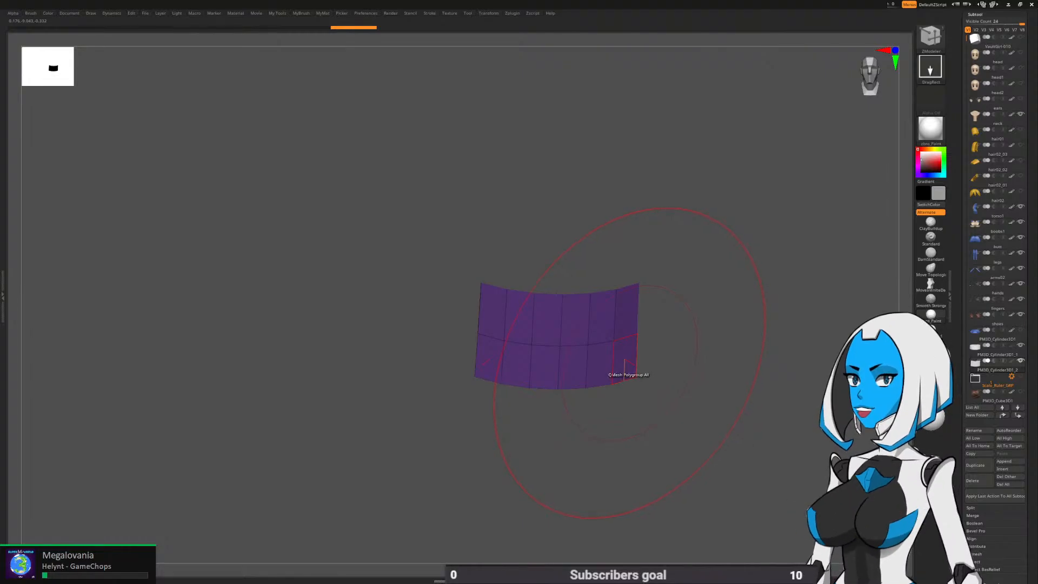
# Try to thicken the front patch outward with QMesh and check it against the neck band
pyautogui.moveTo(629, 363); pyautogui.dragTo(630, 374)
pyautogui.moveTo(638, 368); pyautogui.dragTo(682, 359)
pyautogui.press('space')
pyautogui.click(724, 395)
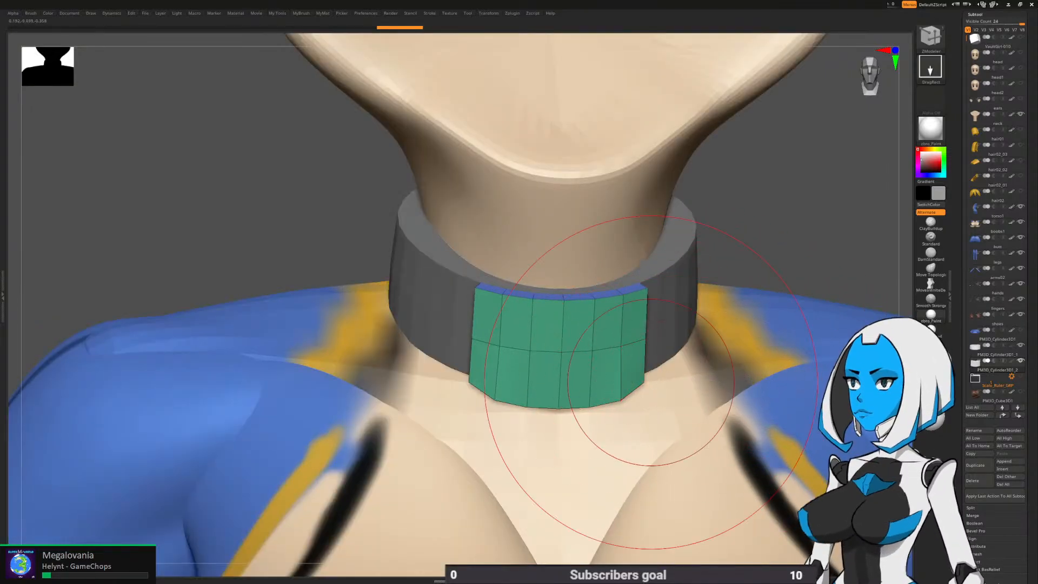
pyautogui.moveTo(653, 385); pyautogui.dragTo(562, 342, button='right')
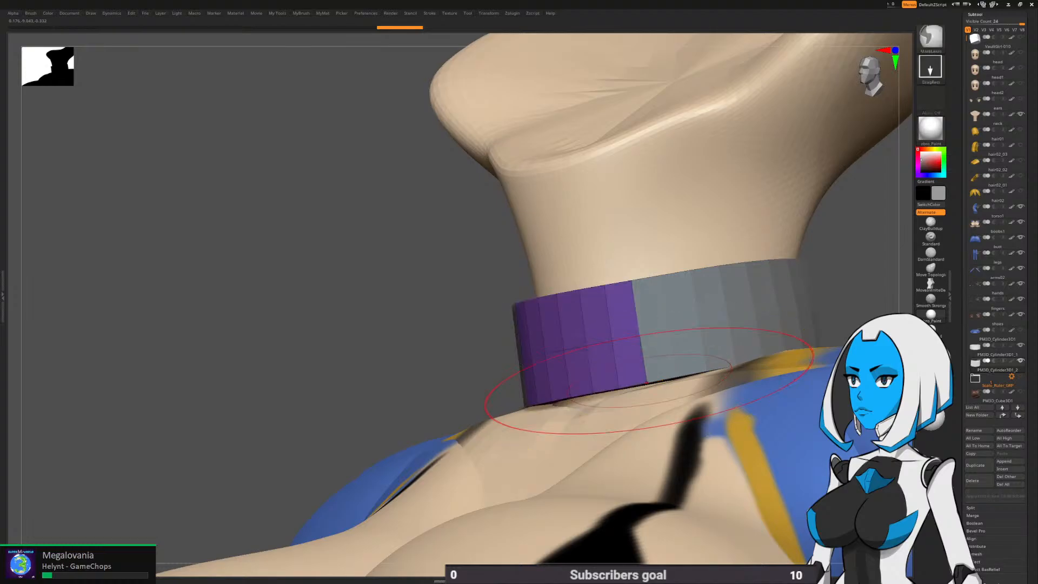
# Isolate the front patch, hide the leftover cap faces at its lower edge and delete them
pyautogui.press('space')
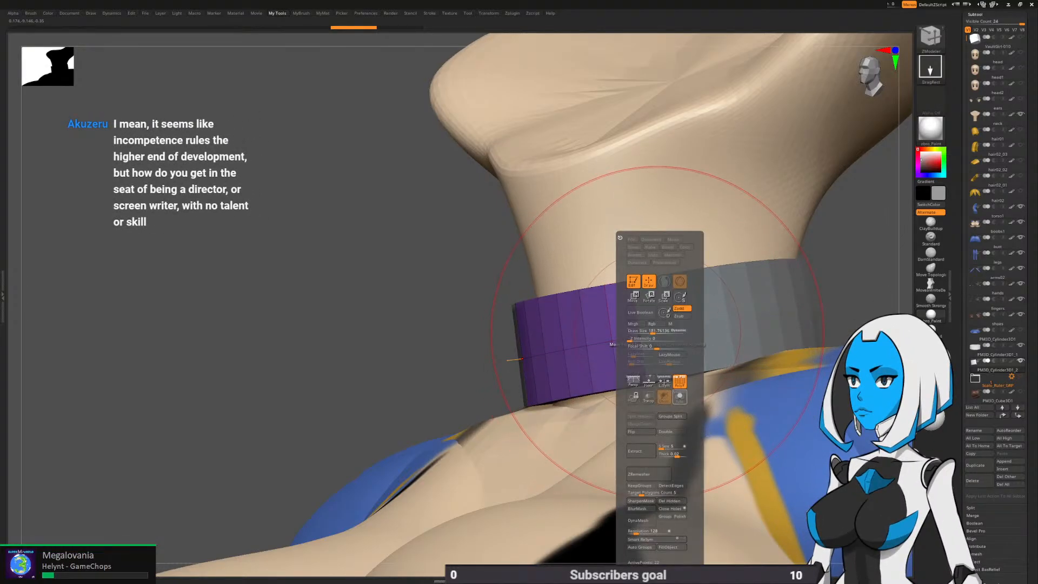
pyautogui.click(679, 397)
pyautogui.moveTo(680, 397)
pyautogui.mouseDown(button='right')
pyautogui.moveTo(651, 379)
pyautogui.moveTo(650, 340)
pyautogui.mouseUp(button='right')
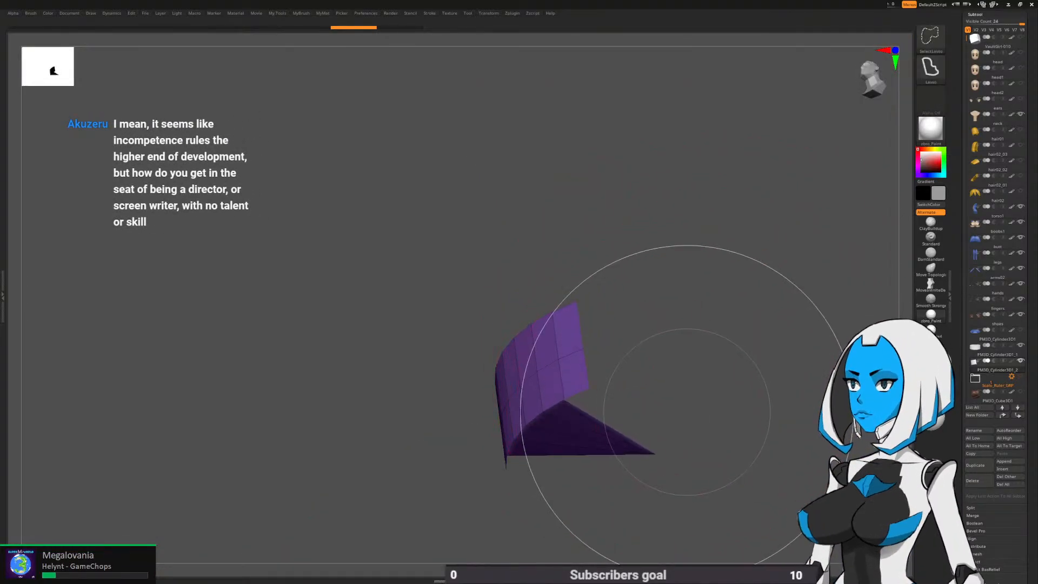
pyautogui.moveTo(685, 411)
pyautogui.keyDown('ctrl'); pyautogui.keyDown('alt'); pyautogui.keyDown('shift'); pyautogui.mouseDown()
pyautogui.moveTo(637, 444)
pyautogui.moveTo(638, 433)
pyautogui.mouseUp(); pyautogui.keyUp('shift'); pyautogui.keyUp('alt'); pyautogui.keyUp('ctrl')
pyautogui.press('space')
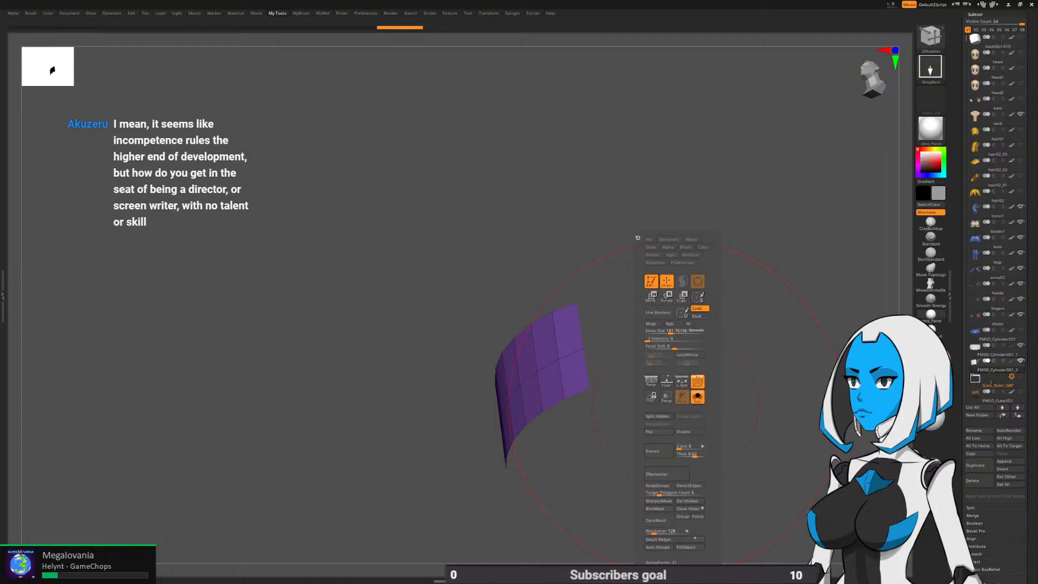
# Extrude the cleaned front patch into a thick plate with QMesh, restore the other subtools and choose the Move brush
pyautogui.moveTo(541, 373); pyautogui.dragTo(513, 361)
pyautogui.press('space')
pyautogui.click(653, 396)
pyautogui.moveTo(573, 331); pyautogui.dragTo(607, 348, button='right')
pyautogui.press('b')
pyautogui.click(574, 342)
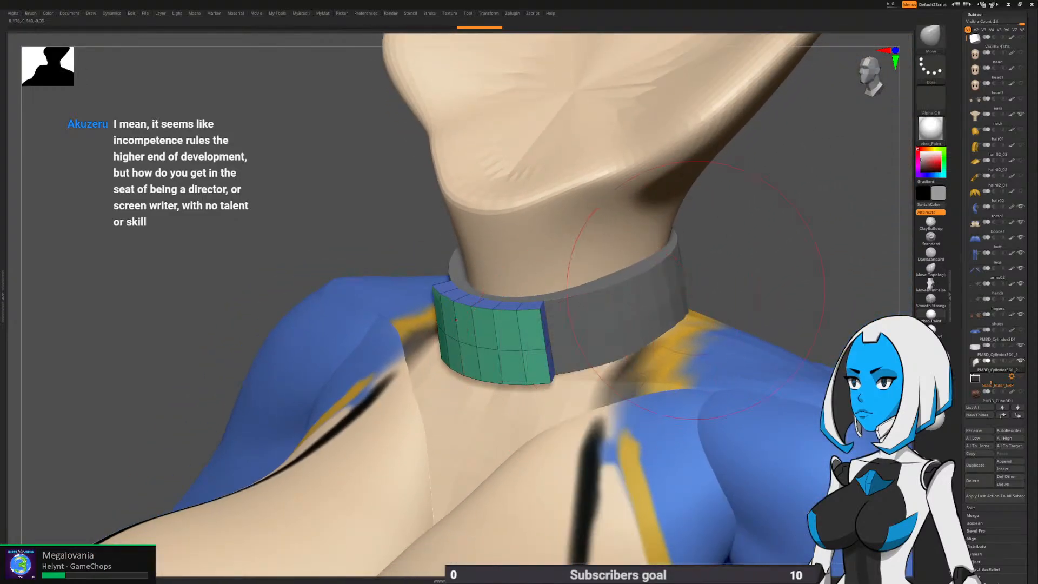
# Narrow the front plate horizontally with the gizmo and check its fit on the neck band from the side
pyautogui.moveTo(811, 286)
pyautogui.keyDown('alt'); pyautogui.mouseDown(button='right')
pyautogui.moveTo(754, 297)
pyautogui.moveTo(732, 320)
pyautogui.mouseUp(button='right'); pyautogui.keyUp('alt')
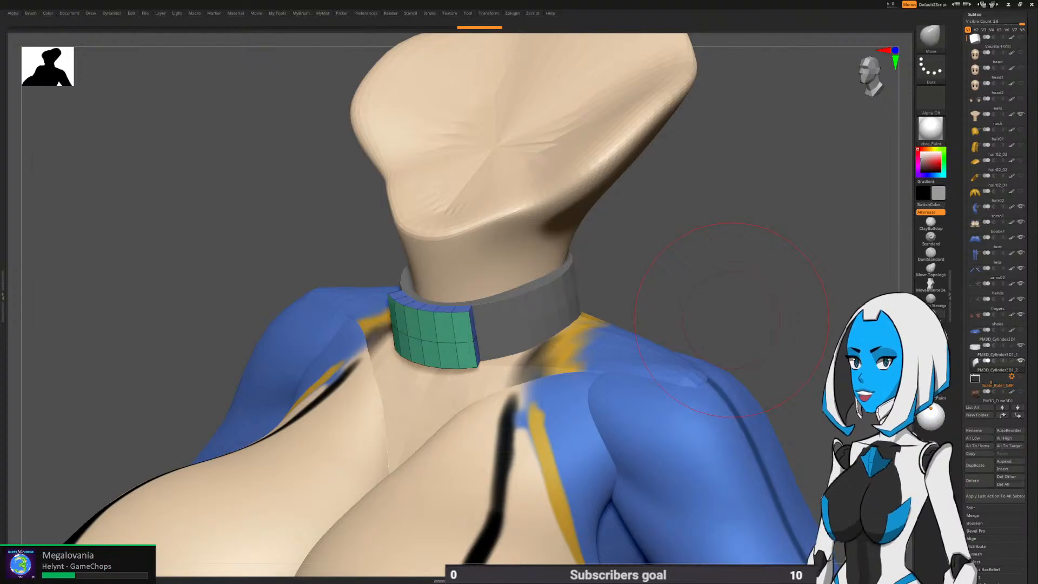
pyautogui.moveTo(730, 319); pyautogui.dragTo(463, 303)
pyautogui.keyDown('ctrl'); pyautogui.moveTo(469, 298); pyautogui.dragTo(465, 308, button='right'); pyautogui.keyUp('ctrl')
pyautogui.keyDown('ctrl'); pyautogui.click(659, 249); pyautogui.keyUp('ctrl')
pyautogui.keyDown('ctrl'); pyautogui.click(659, 249); pyautogui.keyUp('ctrl')
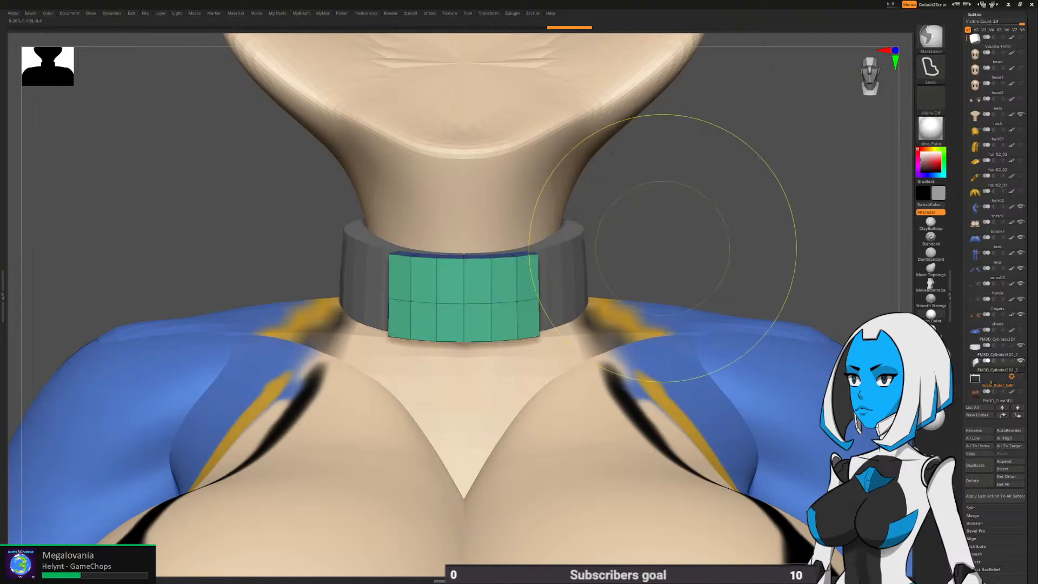
pyautogui.press('w')
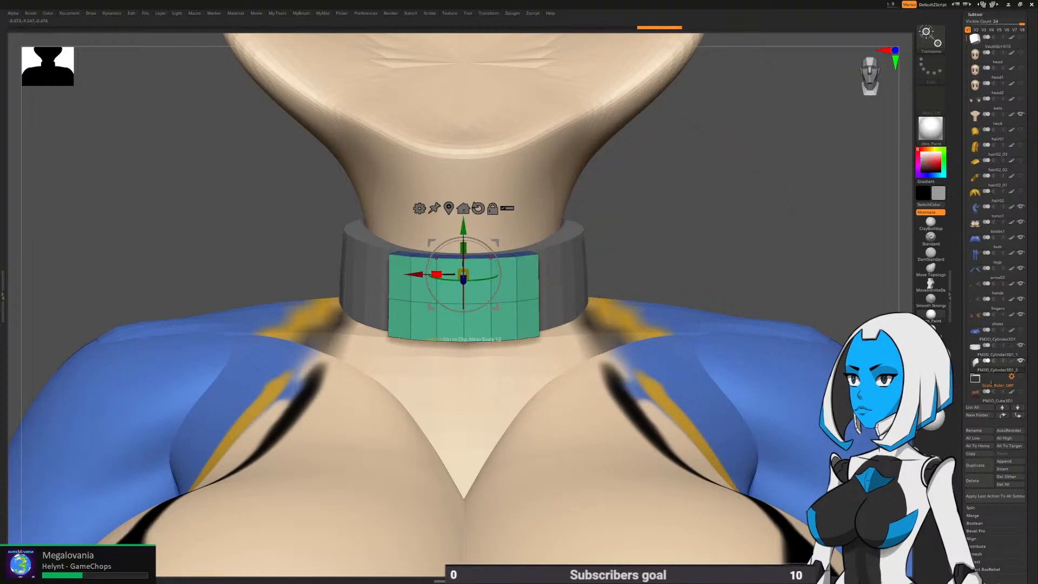
pyautogui.moveTo(437, 275); pyautogui.dragTo(453, 275)
pyautogui.moveTo(670, 257); pyautogui.dragTo(571, 260)
pyautogui.keyDown('alt'); pyautogui.moveTo(500, 274); pyautogui.dragTo(397, 292); pyautogui.keyUp('alt')
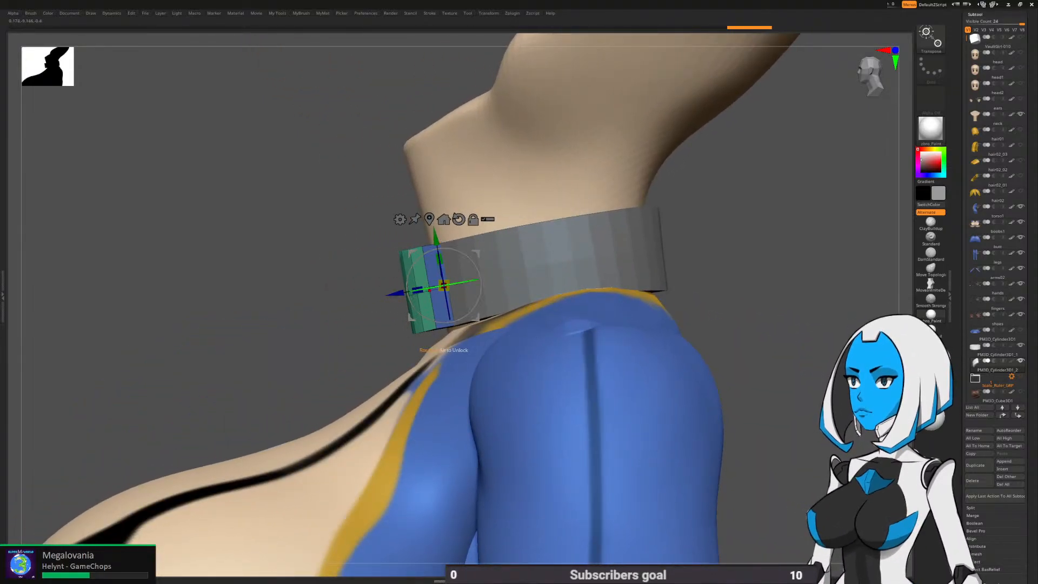
pyautogui.press('q')
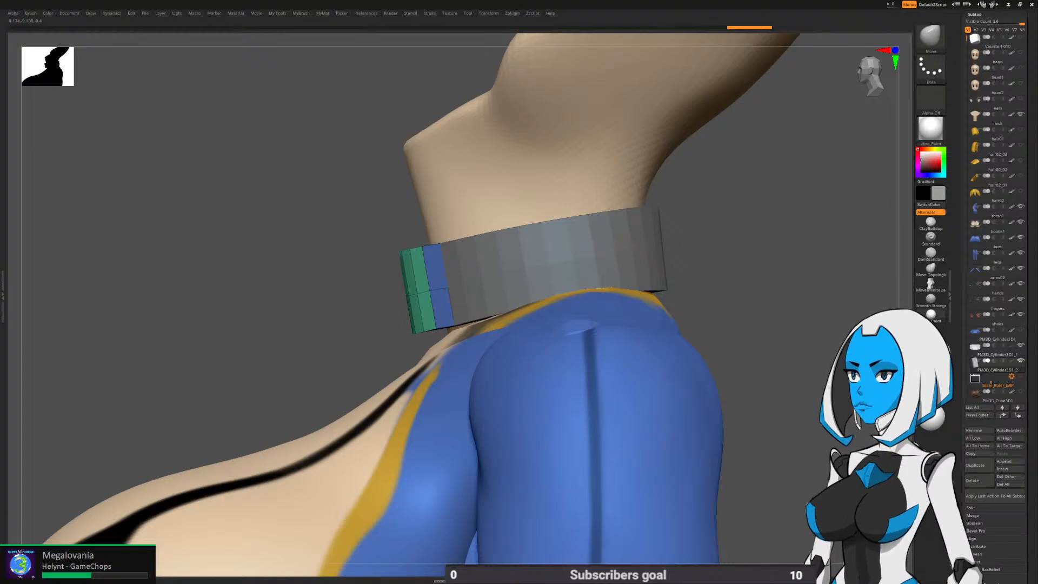
pyautogui.keyDown('ctrl'); pyautogui.moveTo(717, 280); pyautogui.dragTo(732, 291); pyautogui.keyUp('ctrl')
pyautogui.moveTo(735, 290); pyautogui.dragTo(783, 346)
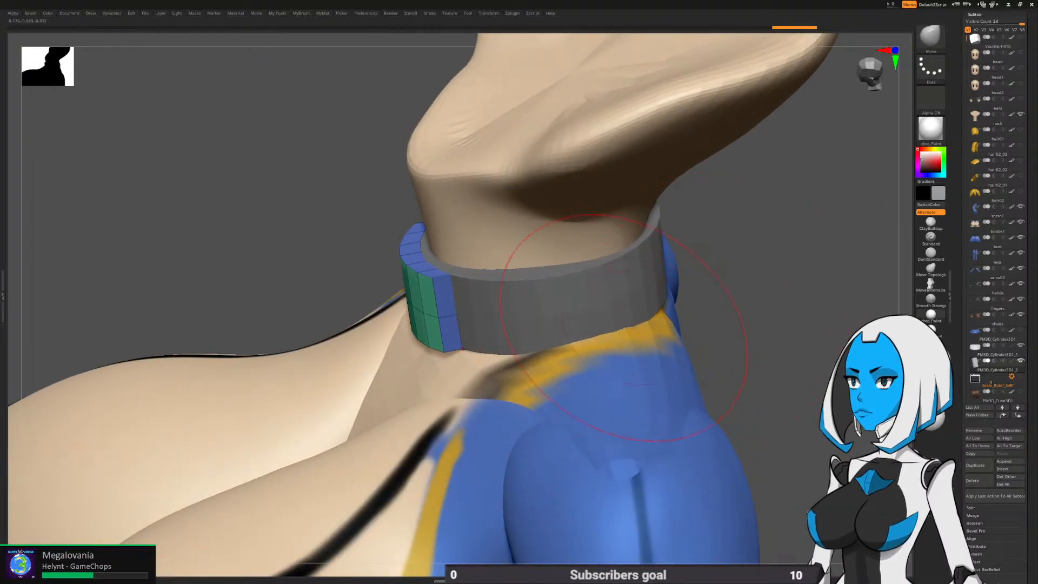
# Scale the front plate down slightly with the gizmo and fine-tune its fit against the neck band
pyautogui.press('w')
pyautogui.moveTo(259, 216); pyautogui.dragTo(362, 223)
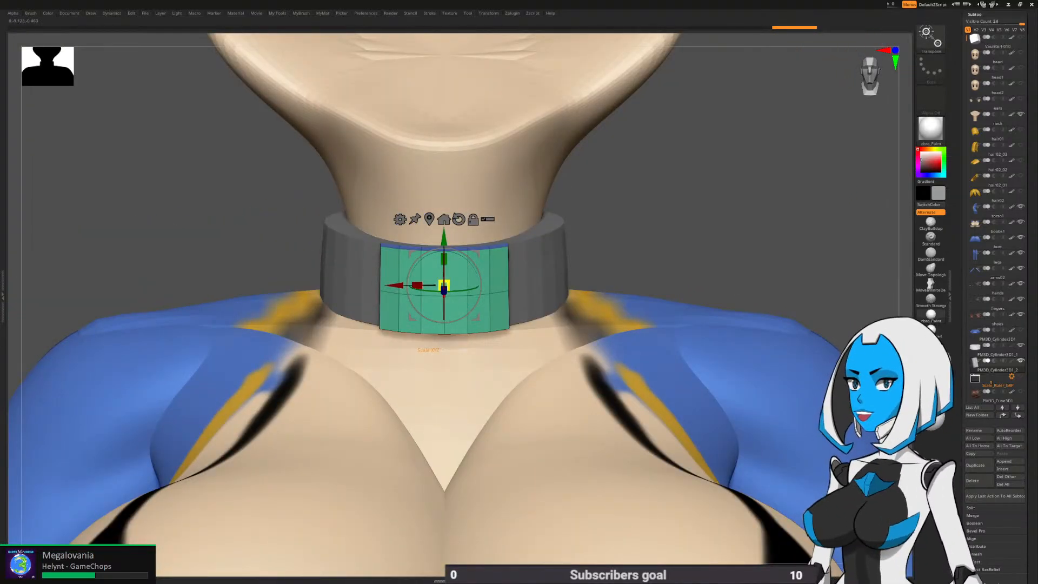
pyautogui.moveTo(444, 285); pyautogui.dragTo(440, 286)
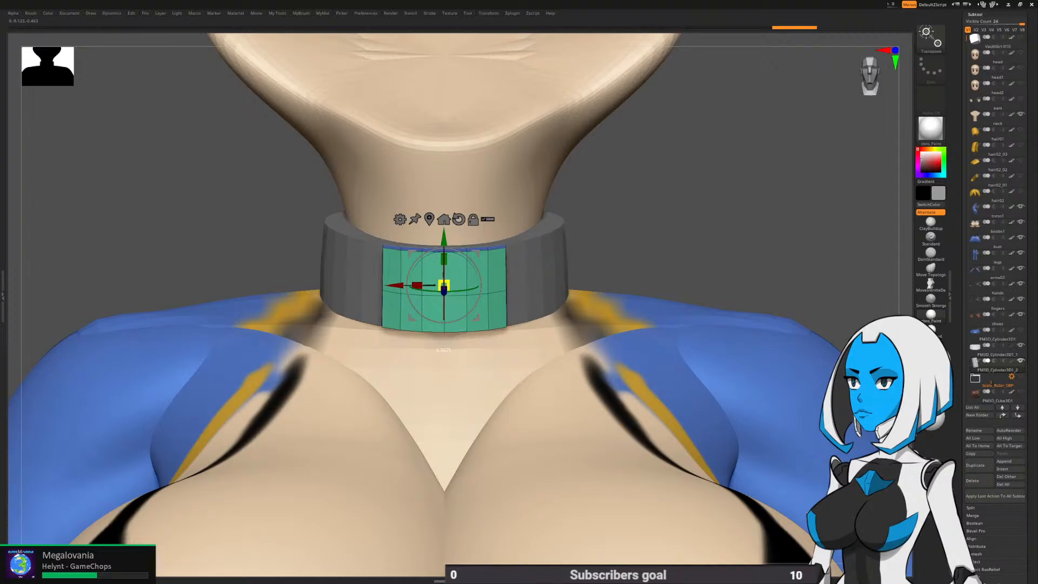
pyautogui.moveTo(260, 216); pyautogui.dragTo(400, 228)
pyautogui.moveTo(493, 293); pyautogui.dragTo(486, 291)
pyautogui.moveTo(621, 205)
pyautogui.mouseDown()
pyautogui.moveTo(551, 232)
pyautogui.moveTo(519, 219)
pyautogui.mouseUp()
pyautogui.press('q')
# Review the plate's proportions on the whole upper body from the front and turn off the wireframe display
pyautogui.keyDown('ctrl'); pyautogui.moveTo(465, 303); pyautogui.dragTo(457, 216, button='right'); pyautogui.keyUp('ctrl')
pyautogui.moveTo(648, 227); pyautogui.dragTo(610, 203)
pyautogui.keyDown('ctrl'); pyautogui.moveTo(610, 202); pyautogui.dragTo(611, 184, button='right'); pyautogui.keyUp('ctrl')
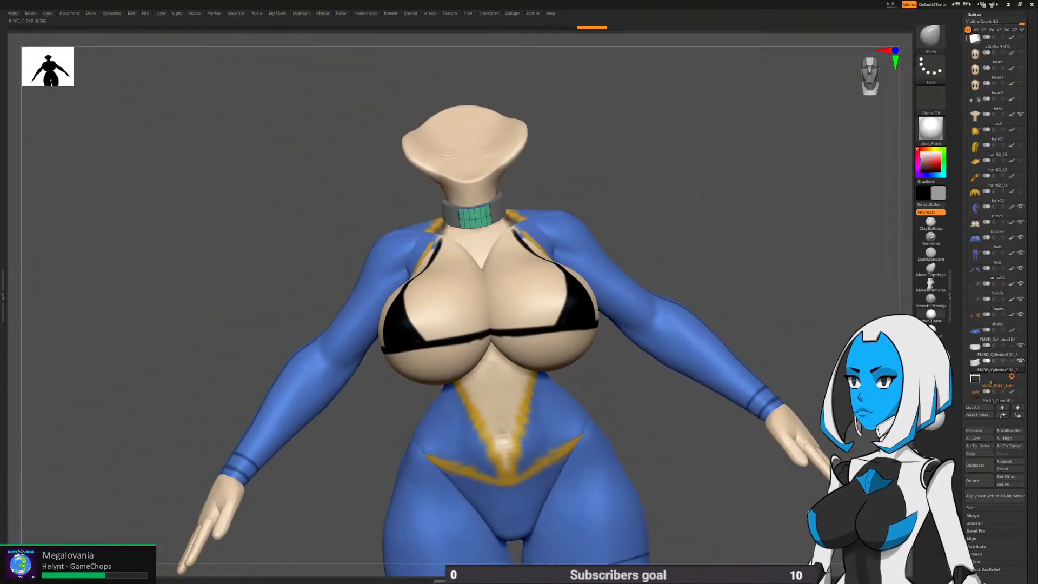
pyautogui.moveTo(648, 217); pyautogui.dragTo(627, 214)
pyautogui.keyDown('ctrl'); pyautogui.moveTo(627, 213); pyautogui.dragTo(625, 200, button='right'); pyautogui.keyUp('ctrl')
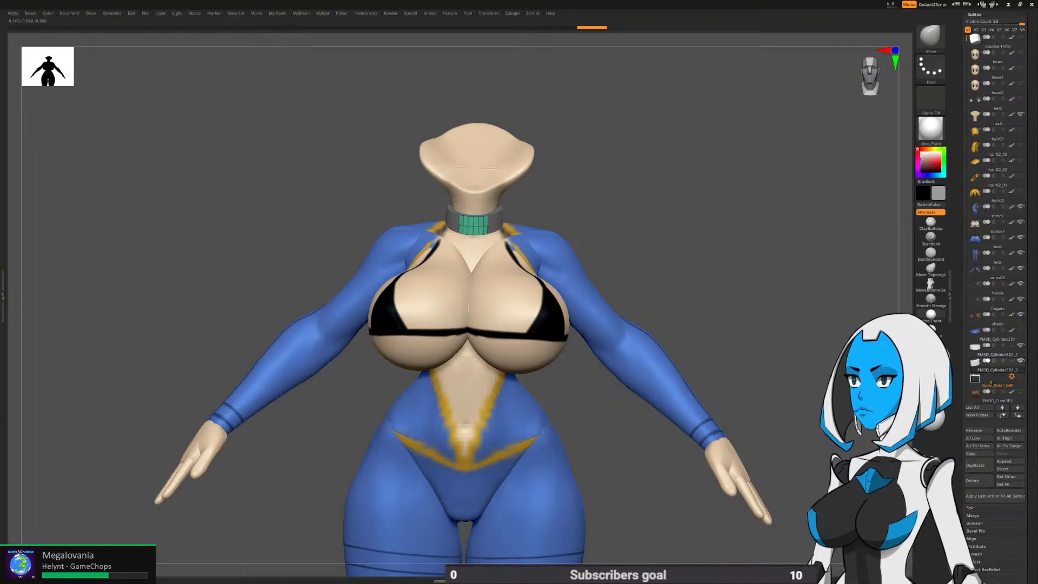
pyautogui.moveTo(646, 244); pyautogui.dragTo(659, 238)
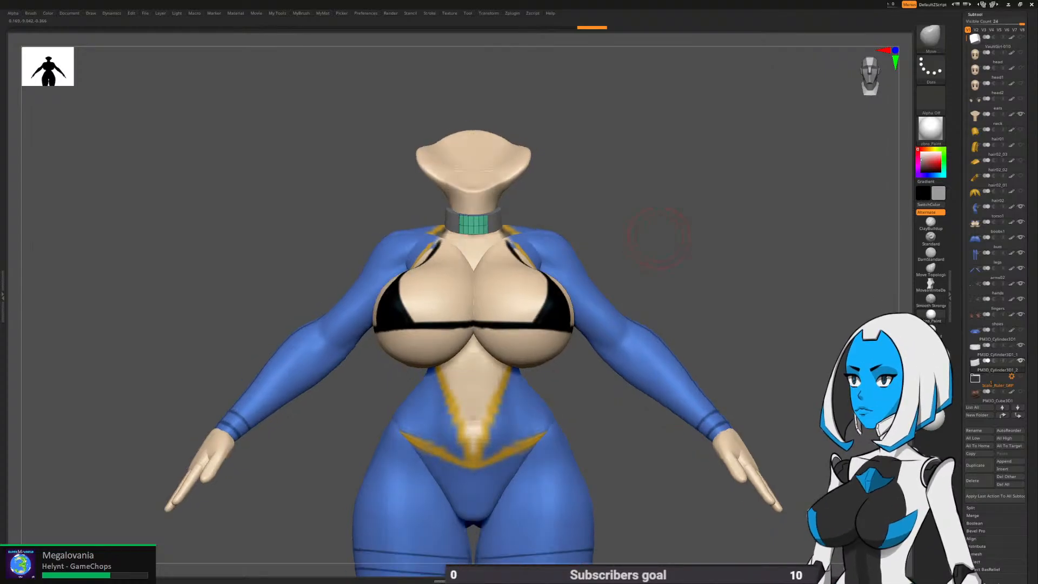
pyautogui.press('space')
pyautogui.click(681, 381)
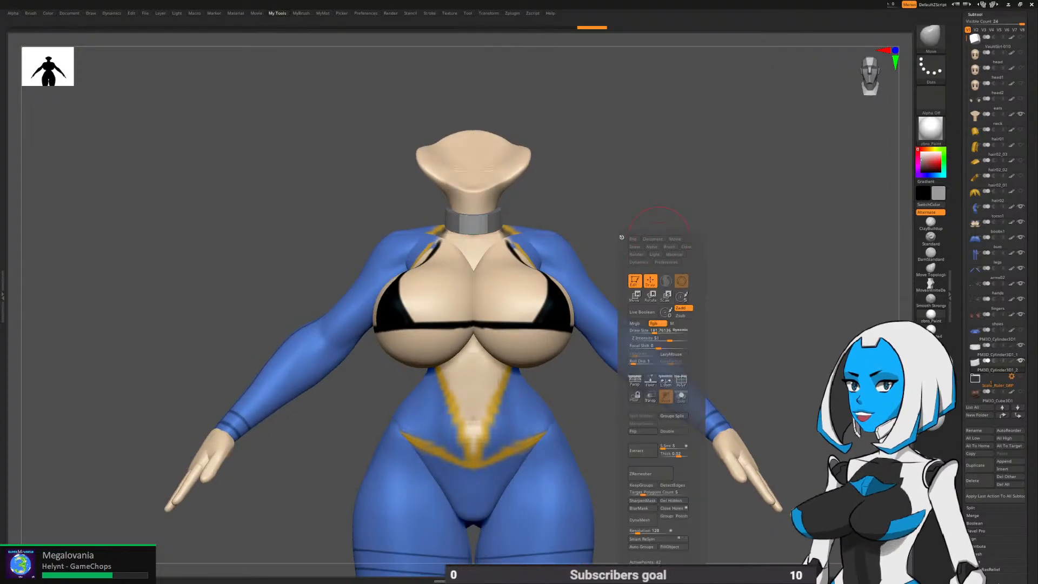
pyautogui.moveTo(656, 324); pyautogui.dragTo(650, 336)
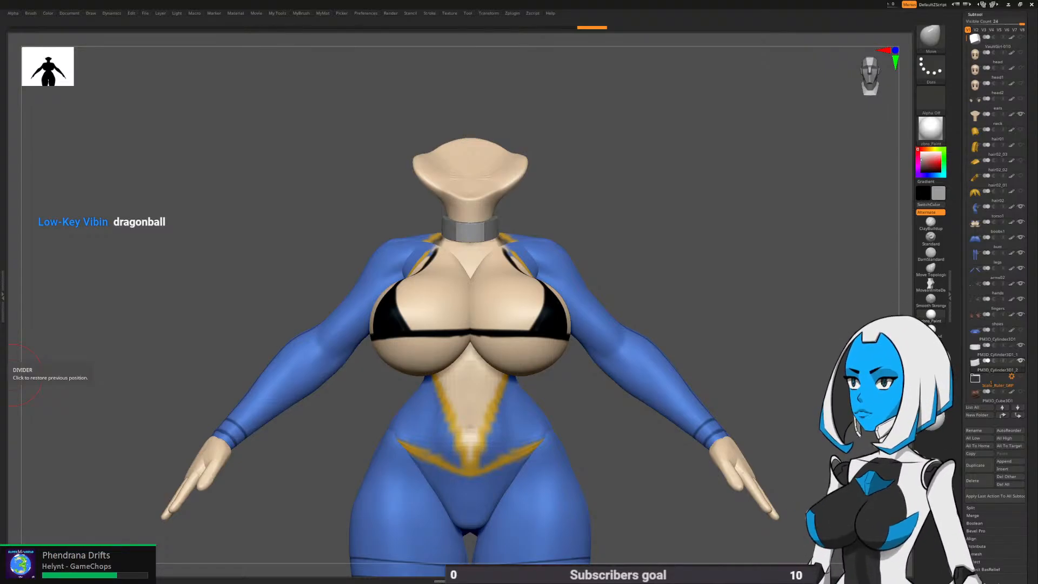
# Adjust the brush size and scale the front plate up slightly with the gizmo so it stands out from the neck band
pyautogui.moveTo(636, 273); pyautogui.dragTo(642, 282)
pyautogui.keyDown('alt'); pyautogui.moveTo(642, 282); pyautogui.dragTo(660, 274, button='right'); pyautogui.keyUp('alt')
pyautogui.keyDown('ctrl'); pyautogui.moveTo(509, 217); pyautogui.dragTo(540, 258, button='right'); pyautogui.keyUp('ctrl')
pyautogui.press('space')
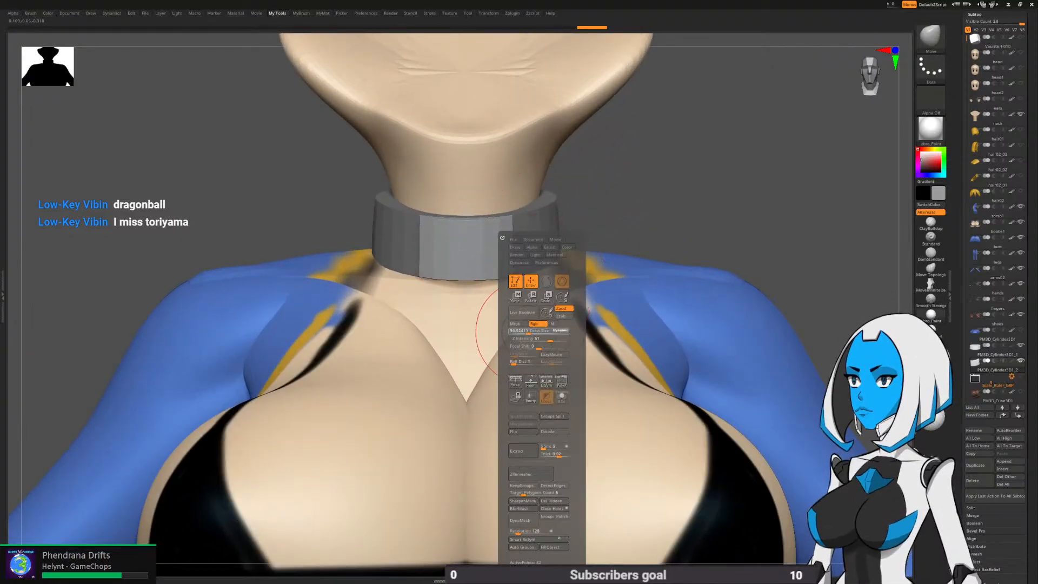
pyautogui.moveTo(658, 208); pyautogui.dragTo(490, 253)
pyautogui.moveTo(385, 311); pyautogui.dragTo(448, 320)
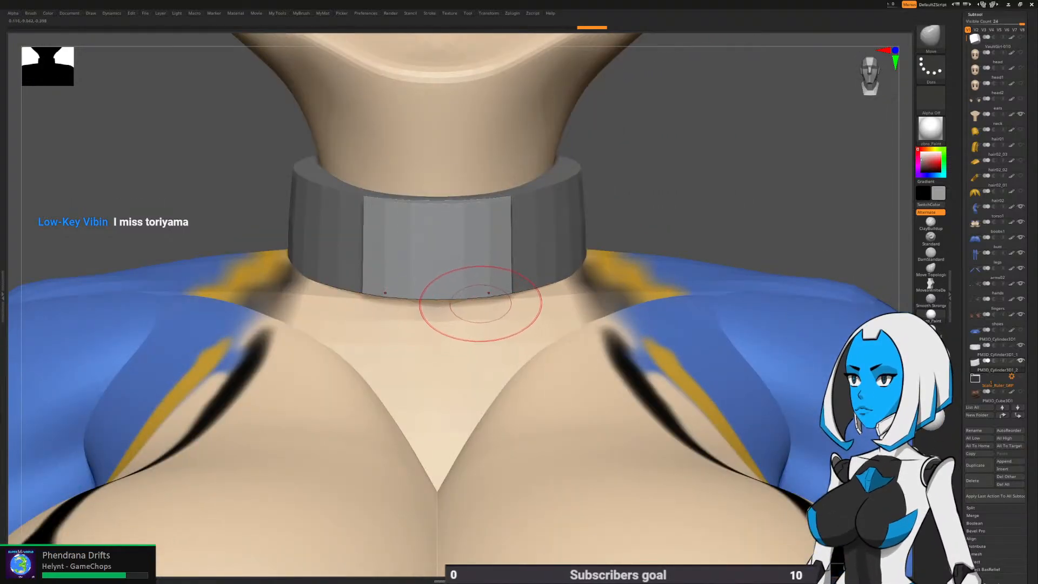
pyautogui.press('w')
pyautogui.moveTo(621, 184); pyautogui.dragTo(703, 187)
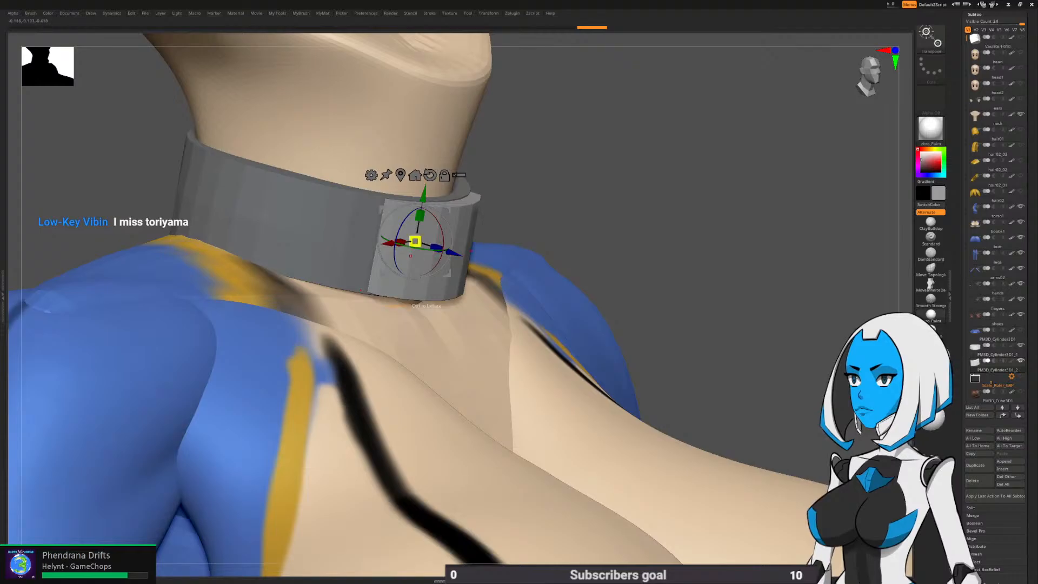
pyautogui.moveTo(415, 242); pyautogui.dragTo(424, 239)
pyautogui.moveTo(423, 195); pyautogui.dragTo(297, 201)
pyautogui.press('q')
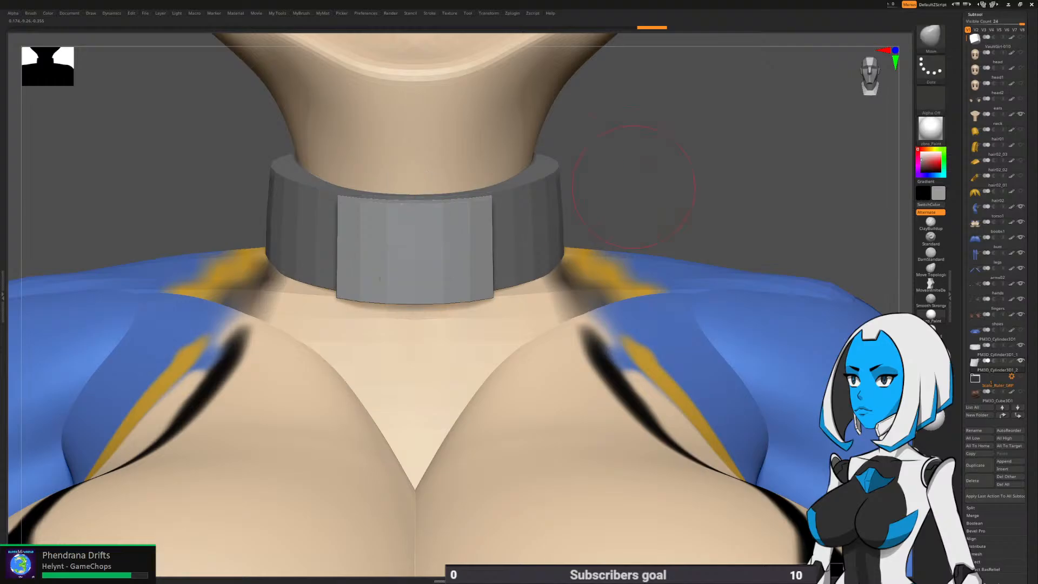
# Make the neck band the active subtool and turn on its wireframe display
pyautogui.moveTo(637, 175)
pyautogui.keyDown('alt'); pyautogui.mouseDown()
pyautogui.moveTo(580, 271)
pyautogui.moveTo(624, 358)
pyautogui.mouseUp(); pyautogui.keyUp('alt')
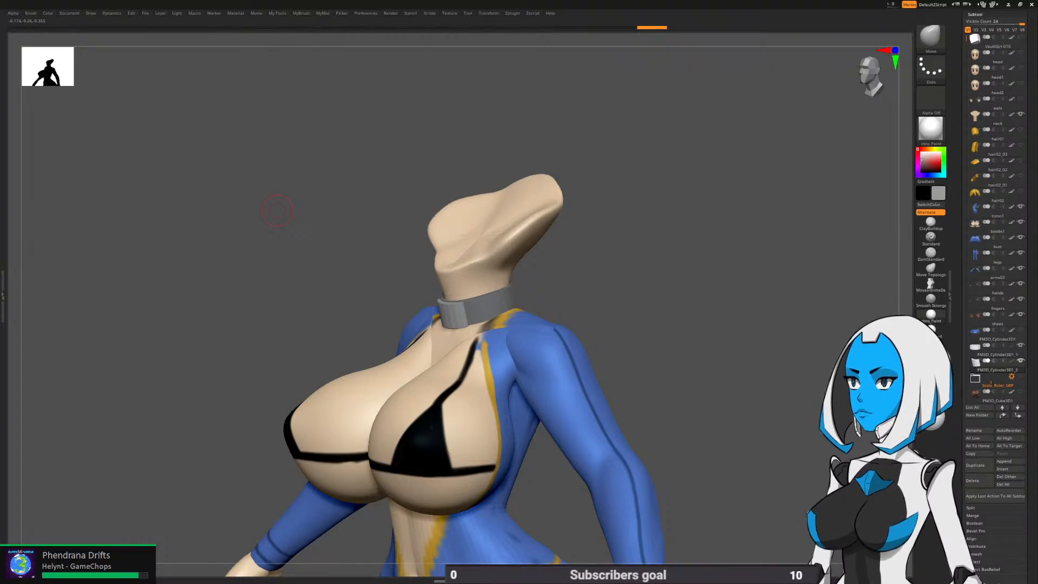
pyautogui.moveTo(278, 210); pyautogui.dragTo(267, 230)
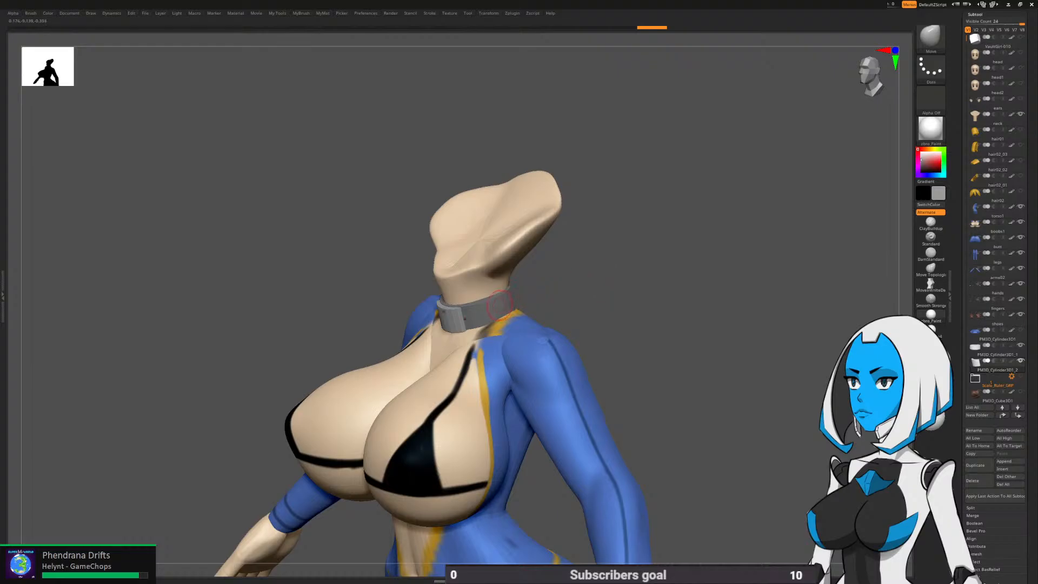
pyautogui.keyDown('alt'); pyautogui.click(500, 305); pyautogui.keyUp('alt')
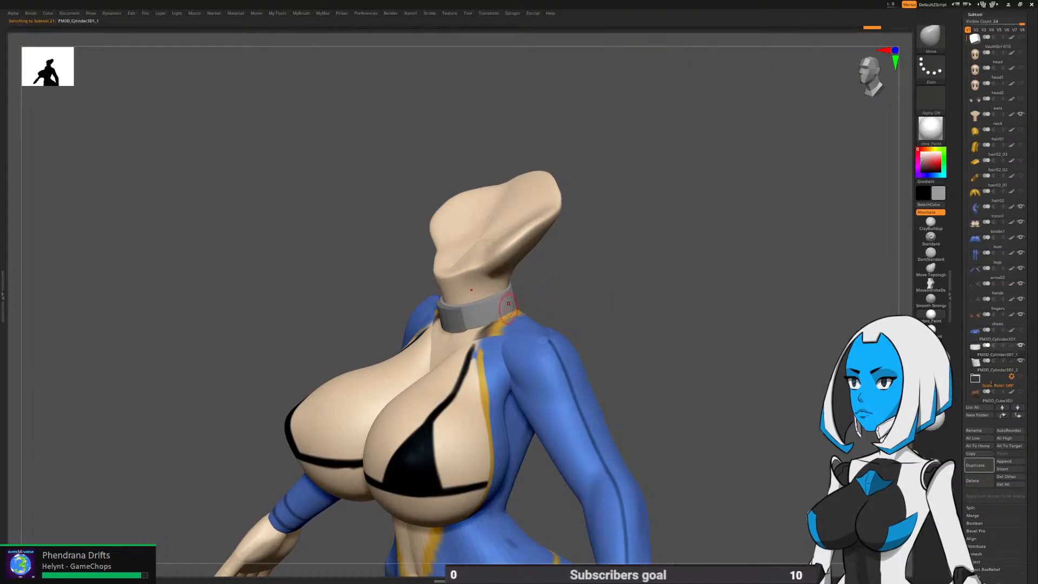
pyautogui.moveTo(505, 311)
pyautogui.keyDown('ctrl'); pyautogui.mouseDown(button='right')
pyautogui.moveTo(535, 277)
pyautogui.moveTo(544, 243)
pyautogui.mouseUp(button='right'); pyautogui.keyUp('ctrl')
pyautogui.press('space')
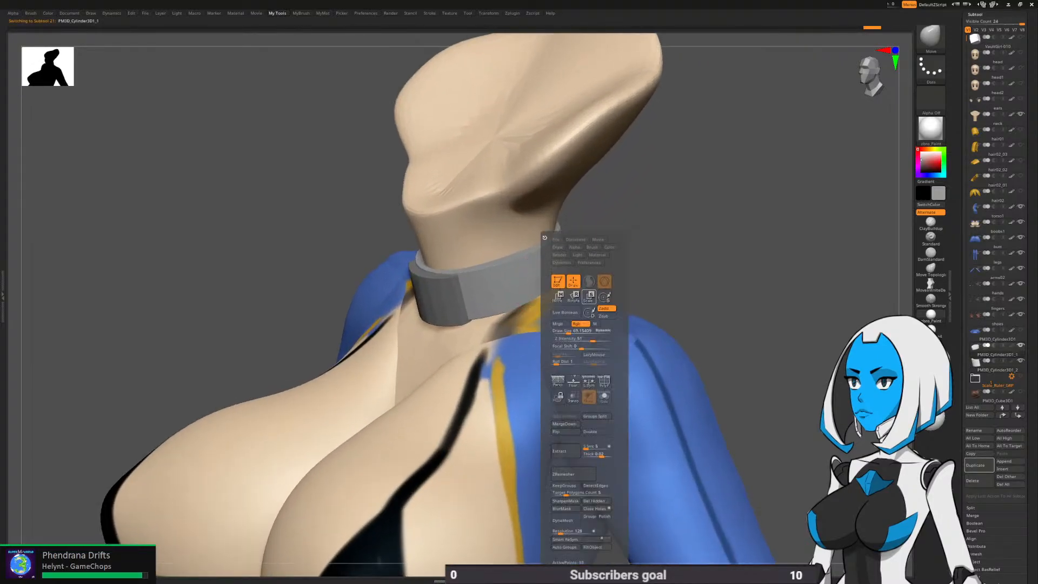
pyautogui.click(604, 381)
# Switch to the ZModeler brush and mark a two-column patch of polygons on the neck band's side as a temporary polygroup
pyautogui.moveTo(702, 275); pyautogui.dragTo(521, 238)
pyautogui.press('space')
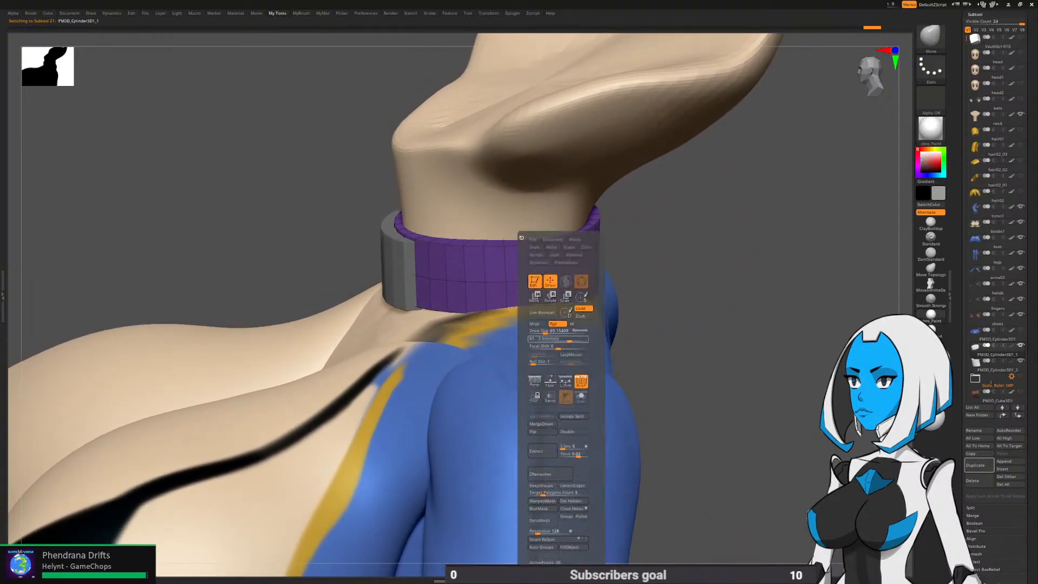
pyautogui.press('b')
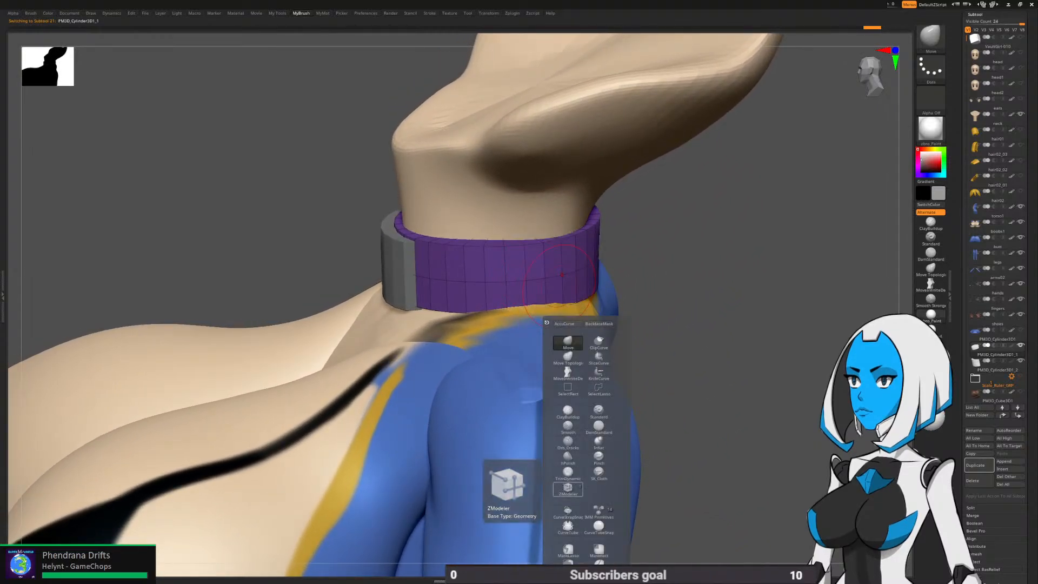
pyautogui.click(567, 489)
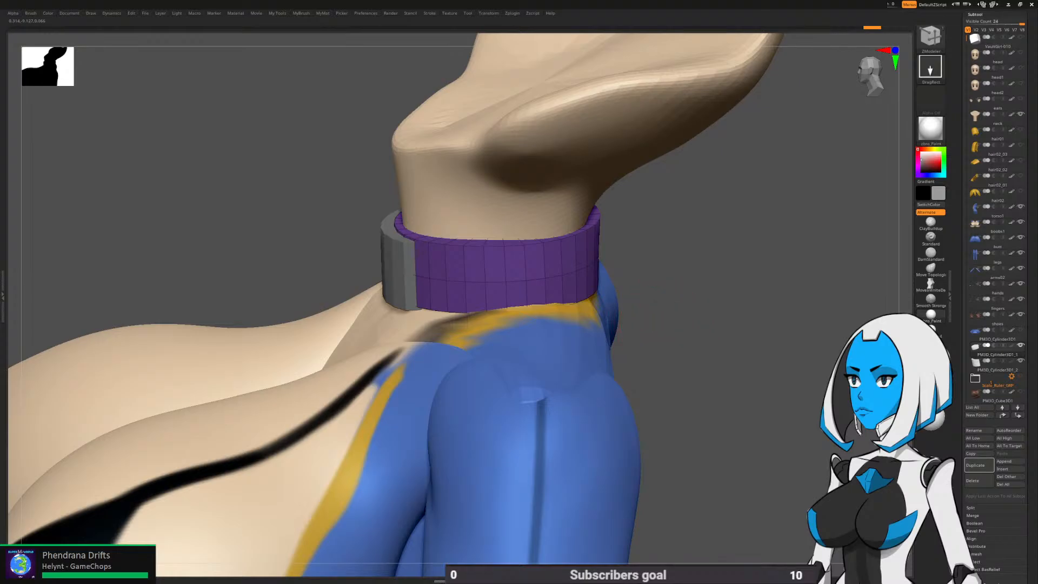
pyautogui.moveTo(670, 319); pyautogui.dragTo(647, 315)
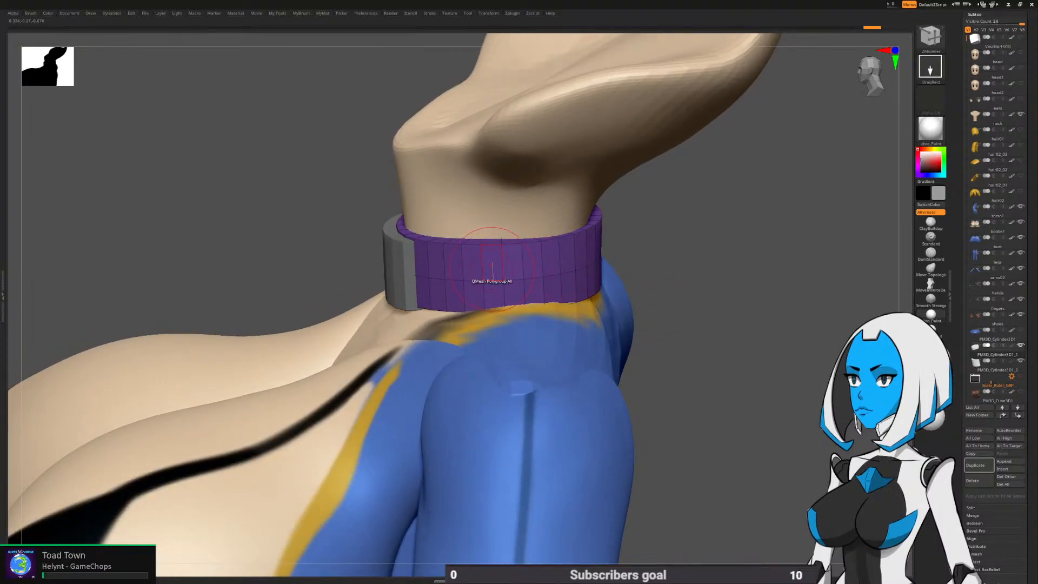
pyautogui.moveTo(511, 264)
pyautogui.keyDown('alt'); pyautogui.mouseDown()
pyautogui.moveTo(533, 270)
pyautogui.moveTo(534, 261)
pyautogui.mouseUp(); pyautogui.keyUp('alt')
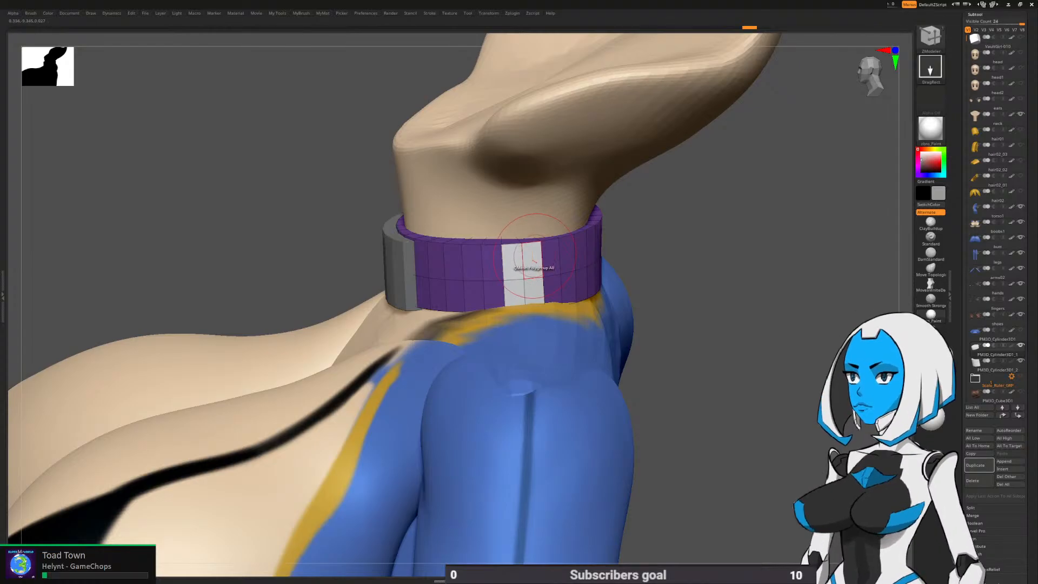
# Extrude the marked side polygons outward with QMesh into a block, undoing and repeating the extrusion to adjust its depth
pyautogui.moveTo(657, 260); pyautogui.dragTo(655, 327)
pyautogui.moveTo(534, 268); pyautogui.dragTo(533, 274)
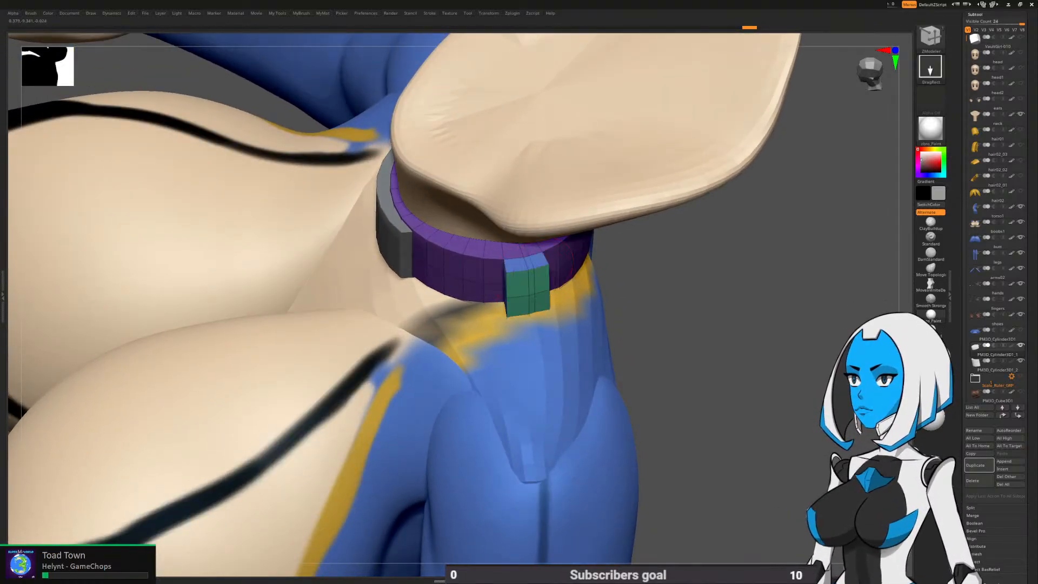
pyautogui.hotkey('ctrl', 'z')
pyautogui.moveTo(667, 303)
pyautogui.mouseDown()
pyautogui.moveTo(662, 246)
pyautogui.moveTo(570, 265)
pyautogui.mouseUp()
pyautogui.moveTo(630, 279)
pyautogui.mouseDown()
pyautogui.moveTo(675, 283)
pyautogui.moveTo(650, 305)
pyautogui.moveTo(654, 323)
pyautogui.mouseUp()
pyautogui.hotkey('ctrl', 'z')
pyautogui.moveTo(523, 301); pyautogui.dragTo(540, 301)
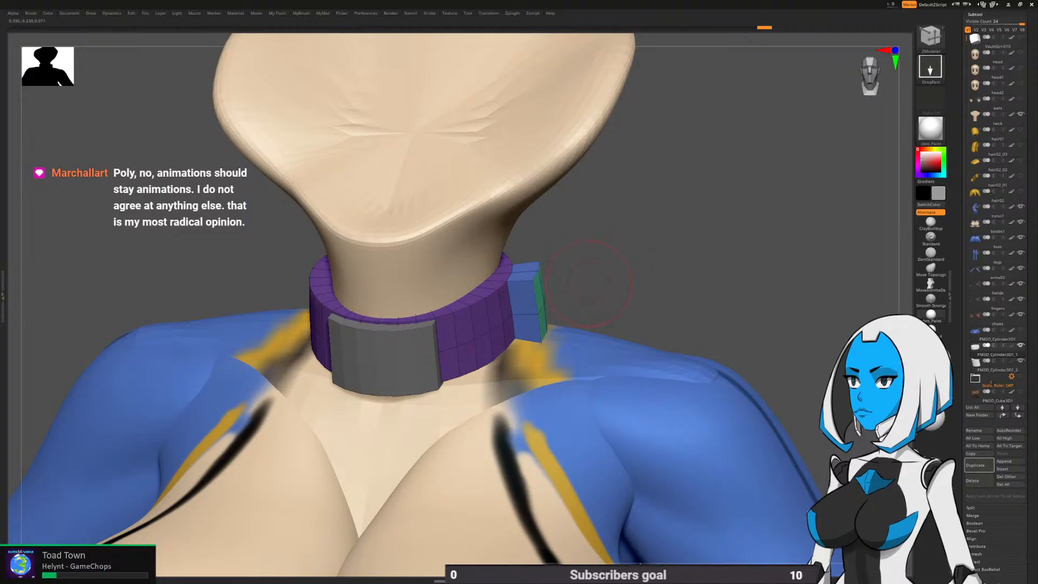
# Isolate the neck band, mask everything except the side block's outer face, and place the gizmo on that face
pyautogui.press('space')
pyautogui.click(606, 392)
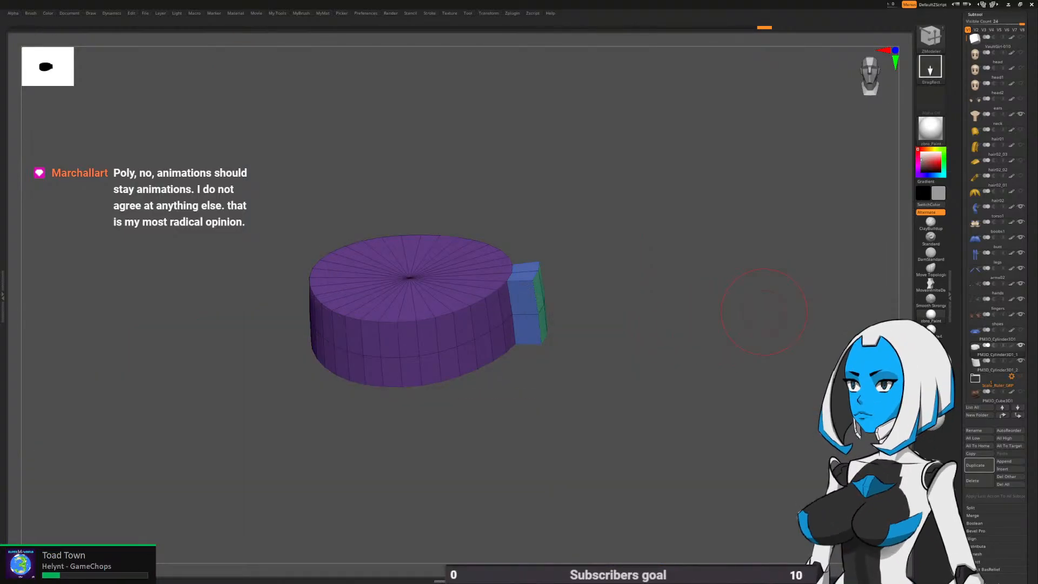
pyautogui.moveTo(764, 312)
pyautogui.keyDown('alt'); pyautogui.mouseDown()
pyautogui.moveTo(762, 292)
pyautogui.moveTo(612, 294)
pyautogui.moveTo(592, 253)
pyautogui.moveTo(551, 388)
pyautogui.moveTo(565, 389)
pyautogui.mouseUp(); pyautogui.keyUp('alt')
pyautogui.keyDown('ctrl'); pyautogui.click(656, 375); pyautogui.keyUp('ctrl')
pyautogui.moveTo(653, 378)
pyautogui.mouseDown()
pyautogui.moveTo(650, 443)
pyautogui.moveTo(605, 427)
pyautogui.moveTo(617, 378)
pyautogui.moveTo(562, 357)
pyautogui.moveTo(649, 384)
pyautogui.moveTo(653, 359)
pyautogui.moveTo(704, 377)
pyautogui.mouseUp()
pyautogui.press('w')
pyautogui.keyDown('alt'); pyautogui.click(490, 318); pyautogui.keyUp('alt')
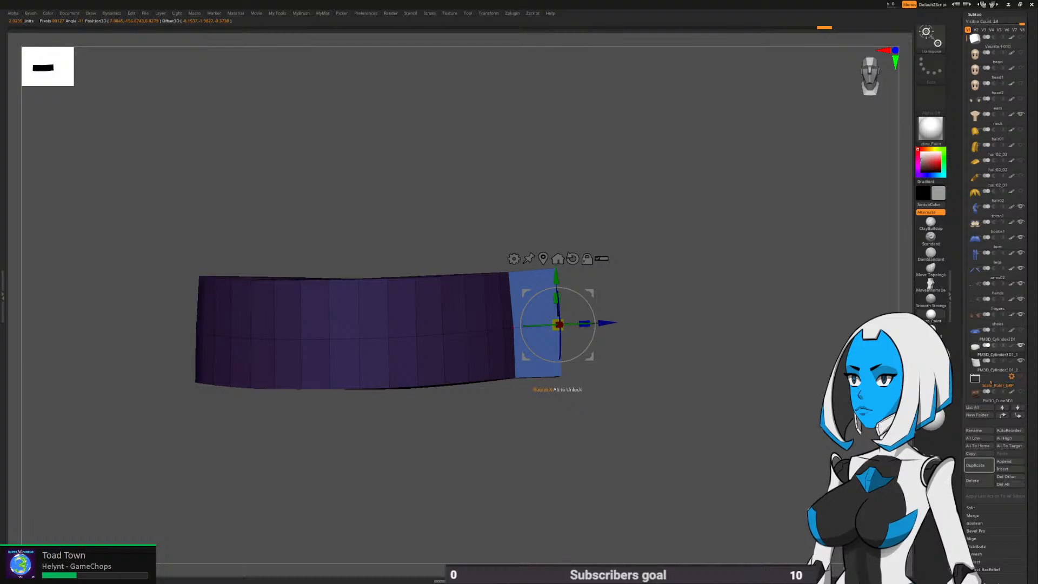
# Scale the side block's outer face to about 0.98 in height and about 0.90 in width with the gizmo
pyautogui.moveTo(649, 400); pyautogui.dragTo(644, 400)
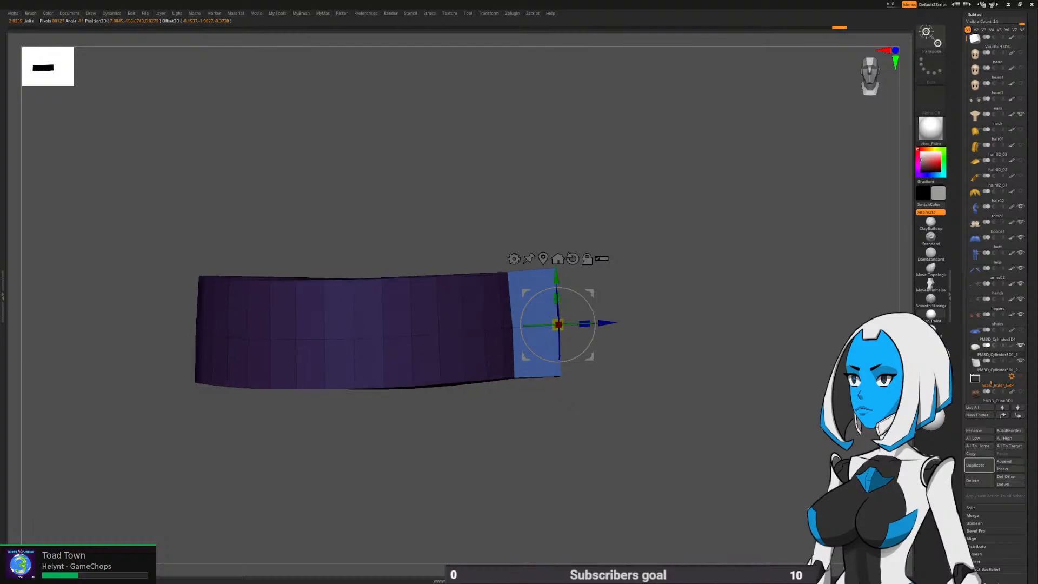
pyautogui.moveTo(557, 298); pyautogui.dragTo(557, 303)
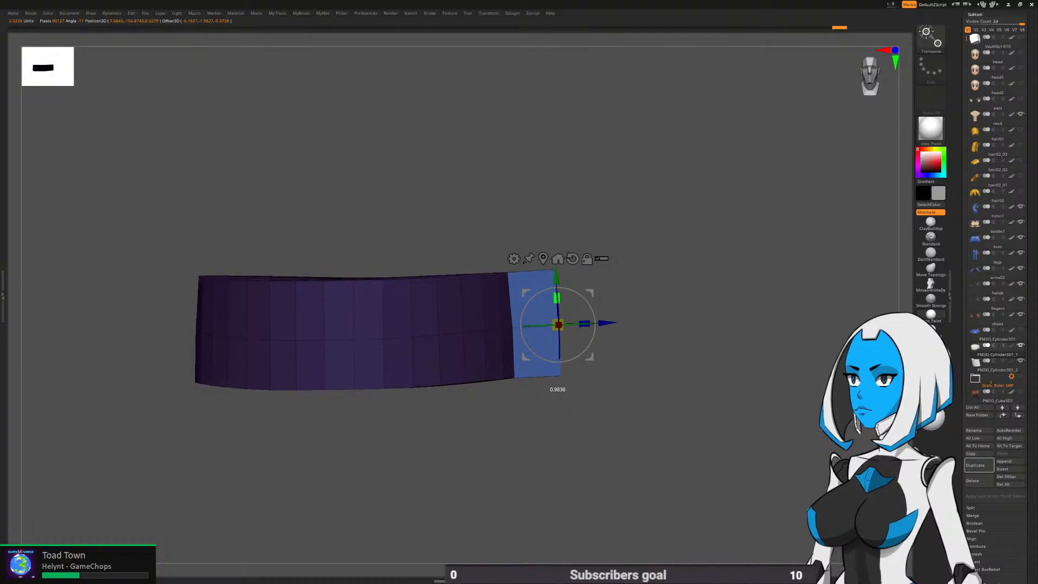
pyautogui.moveTo(670, 433); pyautogui.dragTo(560, 449)
pyautogui.press('q')
pyautogui.moveTo(559, 500); pyautogui.dragTo(560, 448)
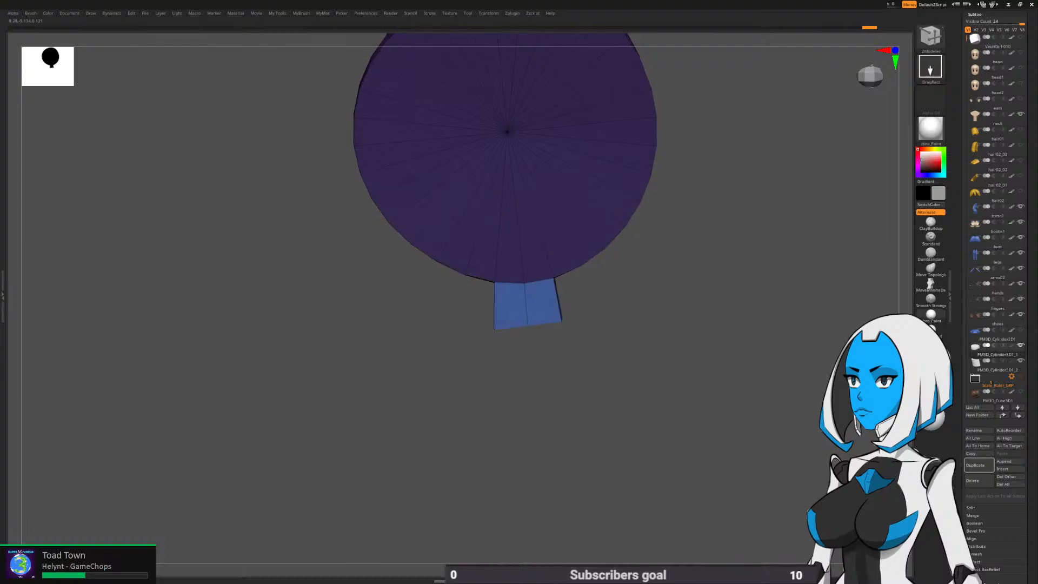
pyautogui.press('w')
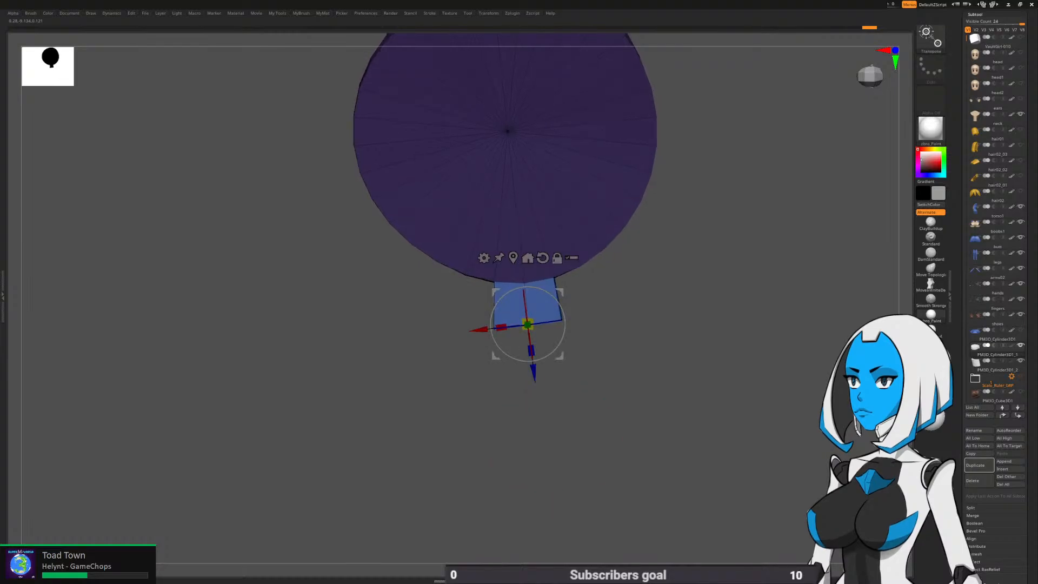
pyautogui.moveTo(503, 327); pyautogui.dragTo(506, 327)
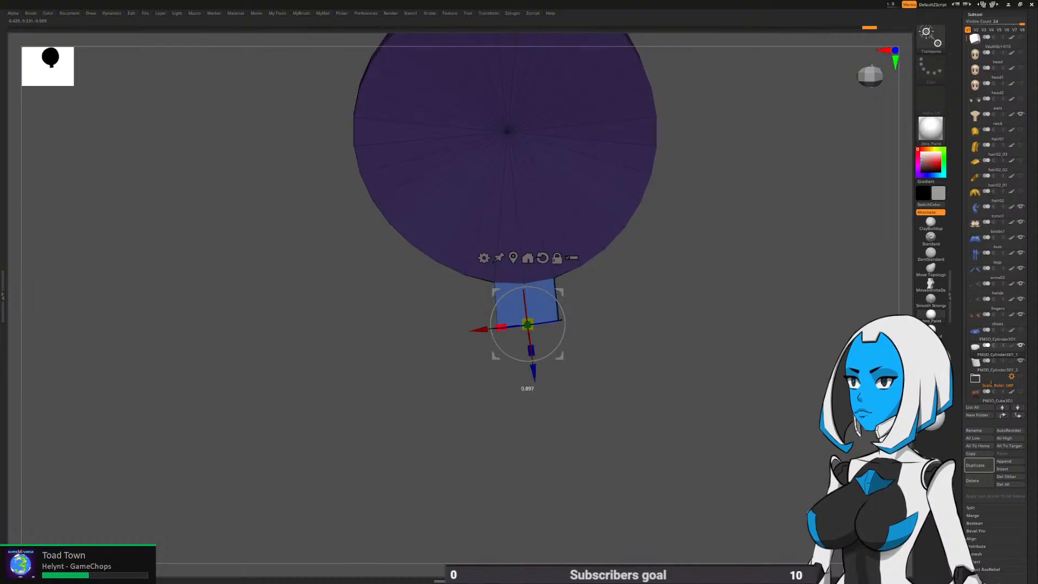
# Reduce the height of the block's outer face slightly more and shift the face down a little with the gizmo
pyautogui.press('q')
pyautogui.moveTo(600, 384); pyautogui.dragTo(624, 400)
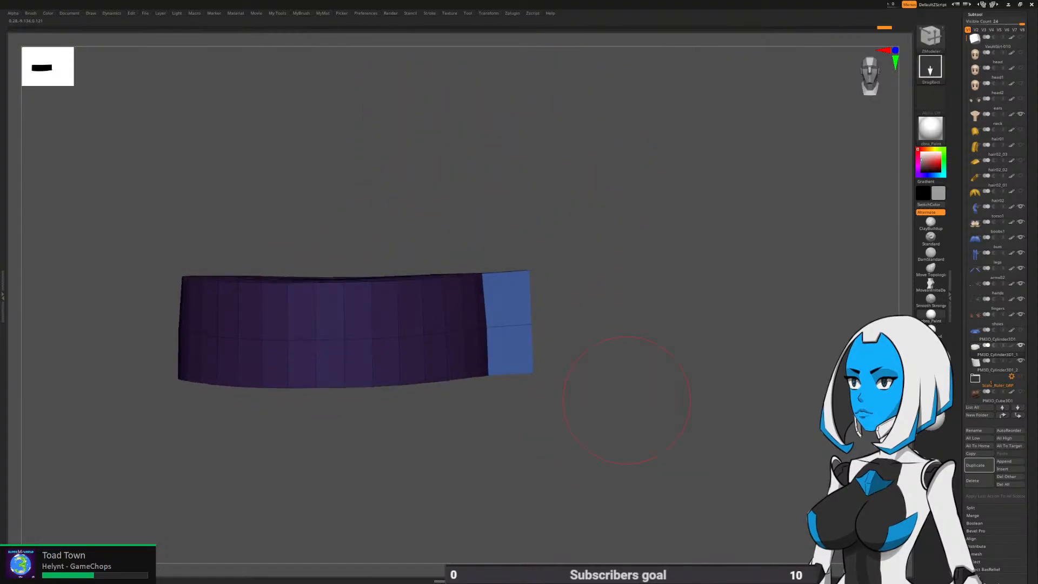
pyautogui.press('w')
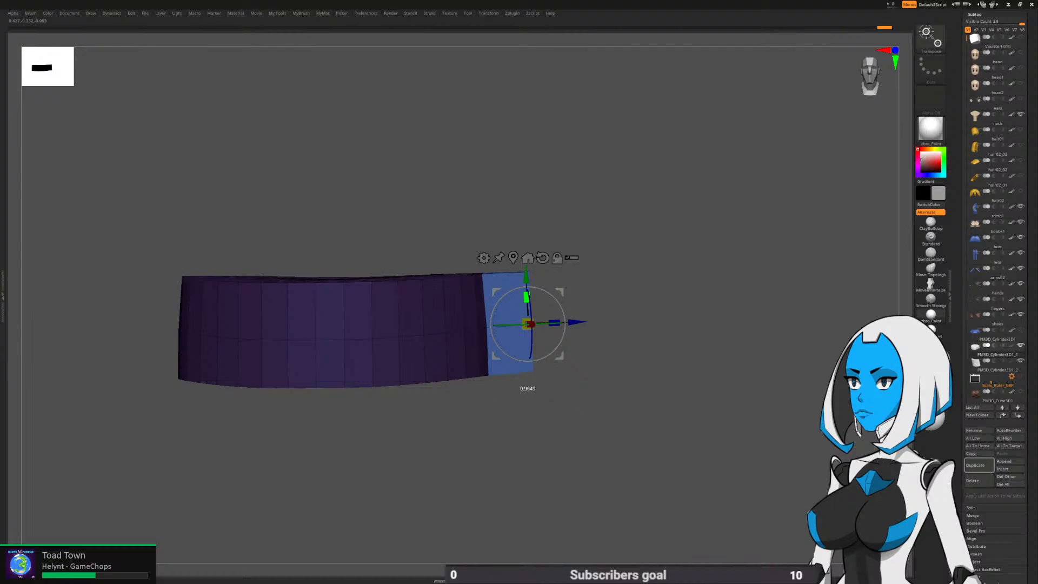
pyautogui.moveTo(526, 276); pyautogui.dragTo(526, 278)
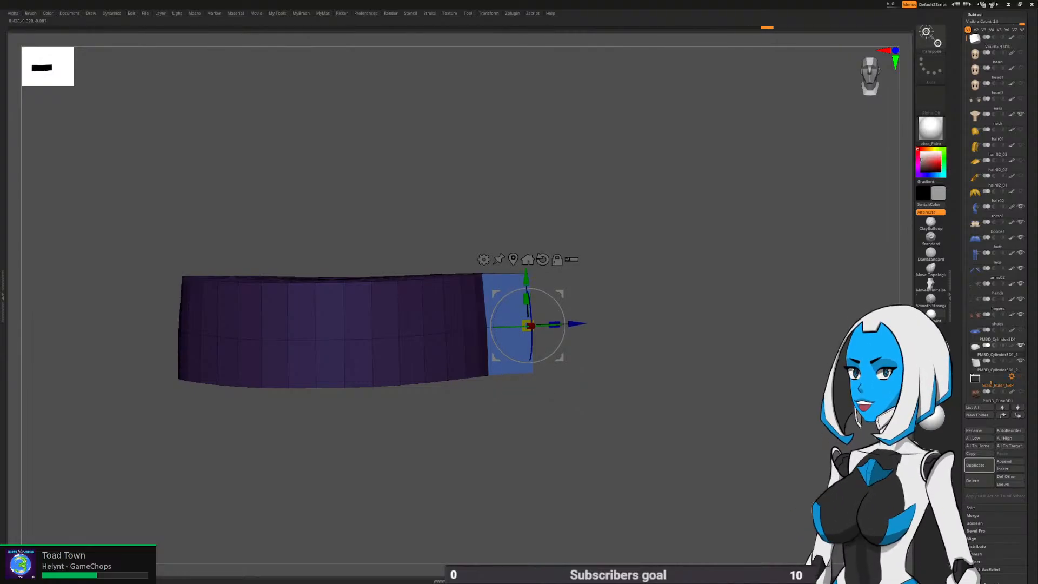
pyautogui.press('q')
# Show the rest of the body again, turn off the wireframe display, and check the side block on the neck band from several angles
pyautogui.press('space')
pyautogui.click(660, 396)
pyautogui.hotkey('shift', 'f')
pyautogui.keyDown('alt'); pyautogui.moveTo(682, 374); pyautogui.dragTo(635, 324); pyautogui.keyUp('alt')
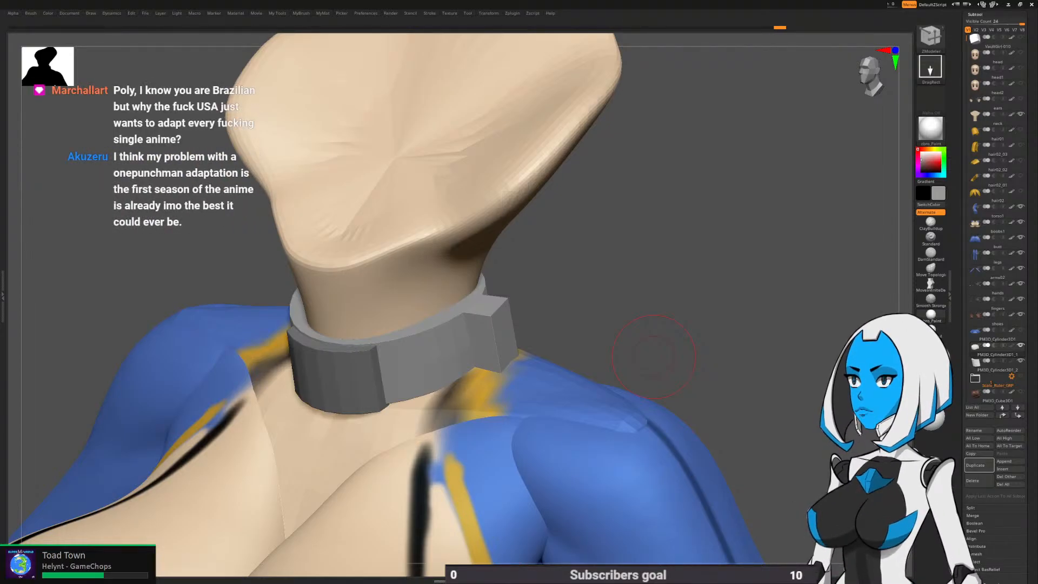
pyautogui.moveTo(654, 357); pyautogui.dragTo(620, 316)
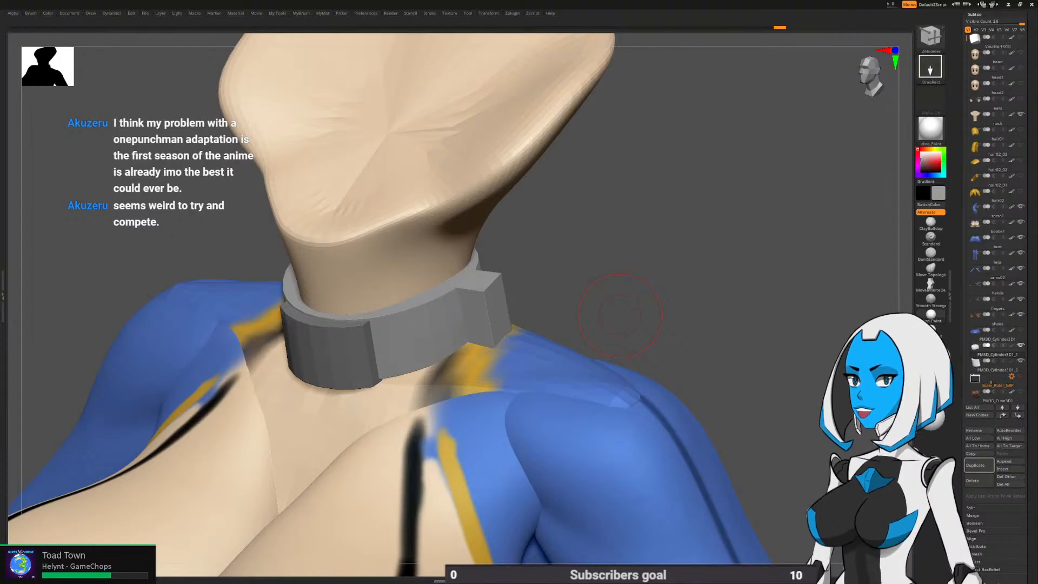
pyautogui.moveTo(620, 315)
pyautogui.keyDown('alt'); pyautogui.mouseDown()
pyautogui.moveTo(620, 284)
pyautogui.moveTo(620, 312)
pyautogui.mouseUp(); pyautogui.keyUp('alt')
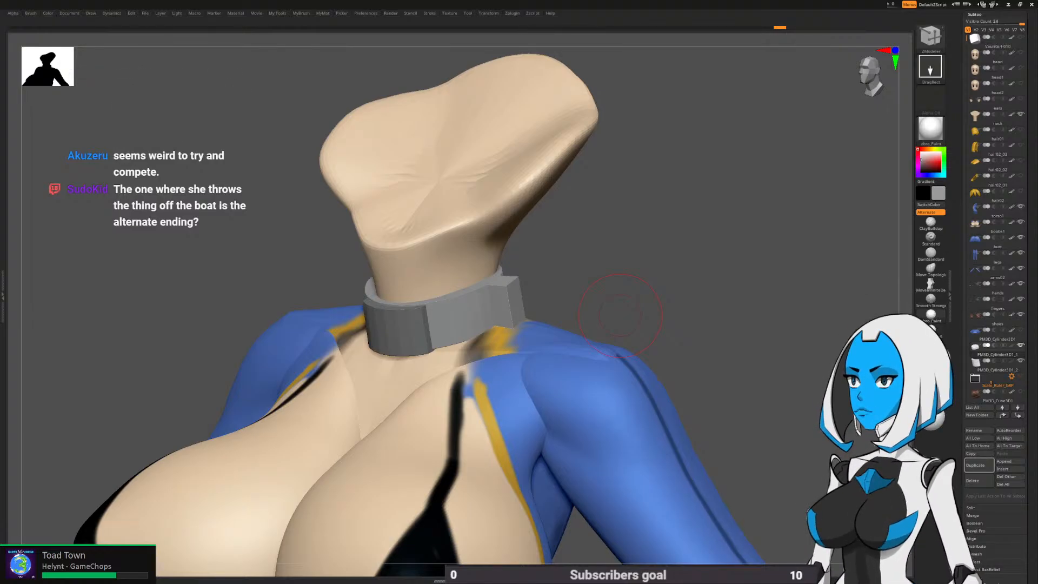
pyautogui.moveTo(620, 315)
pyautogui.mouseDown()
pyautogui.moveTo(589, 315)
pyautogui.moveTo(595, 289)
pyautogui.mouseUp()
pyautogui.press('space')
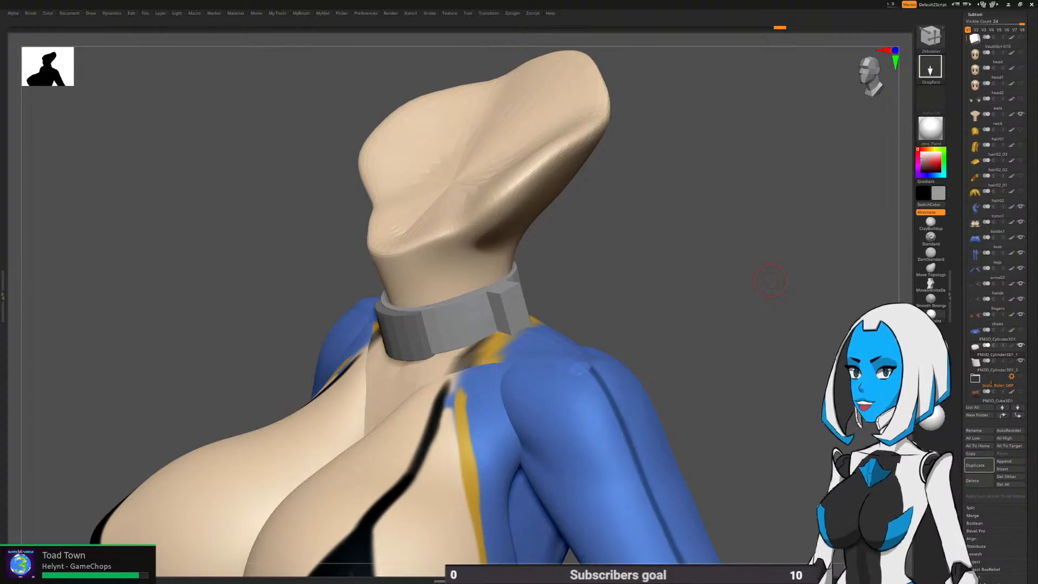
pyautogui.moveTo(610, 319); pyautogui.dragTo(568, 252)
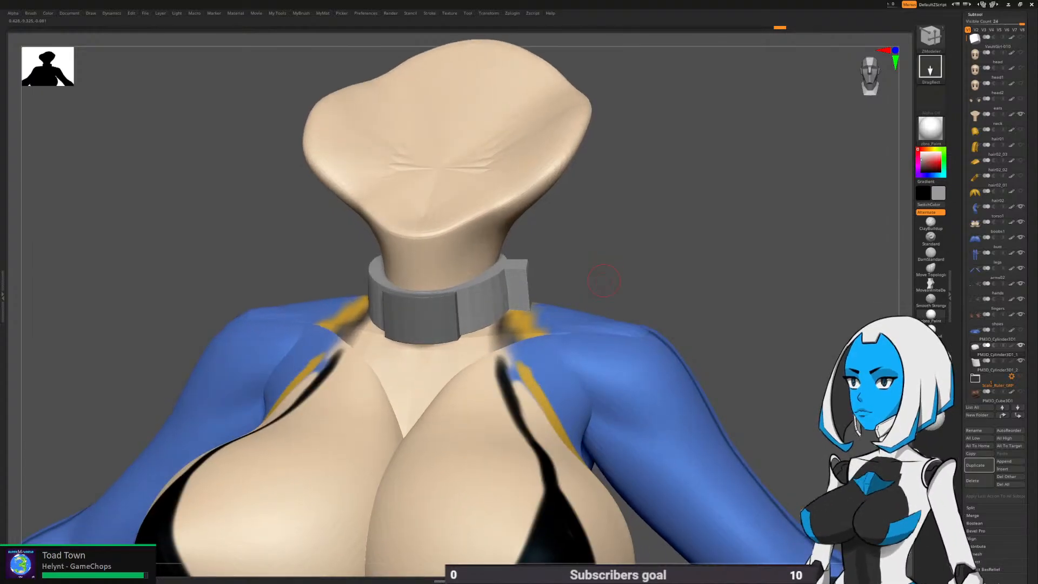
# Switch to the Move brush and inspect the neck band's side block from the front and side
pyautogui.press('space')
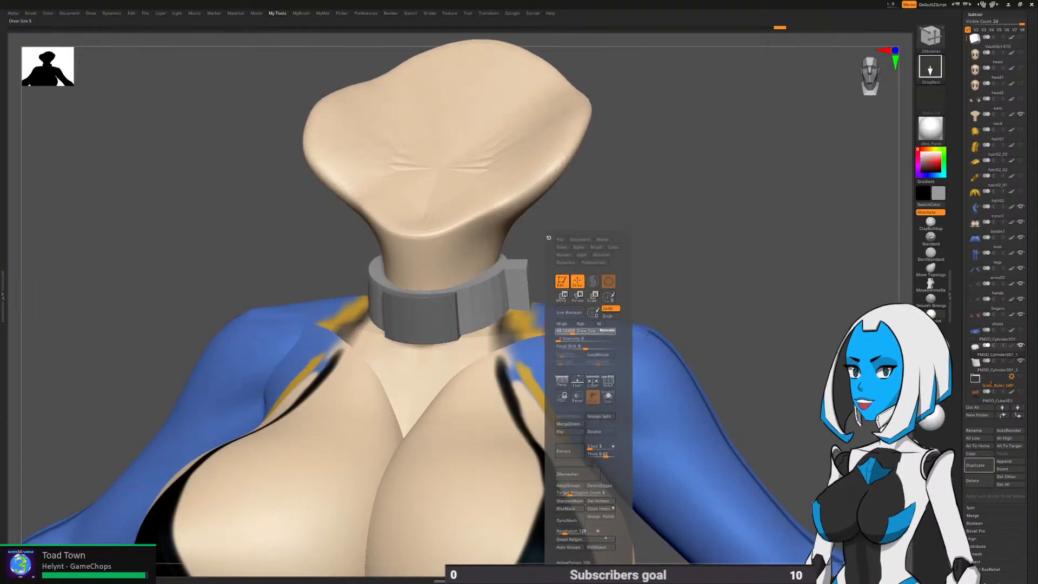
pyautogui.press('b')
pyautogui.press('m')
pyautogui.press('v')
pyautogui.moveTo(686, 245); pyautogui.dragTo(681, 239)
pyautogui.moveTo(601, 354); pyautogui.dragTo(591, 286, button='right')
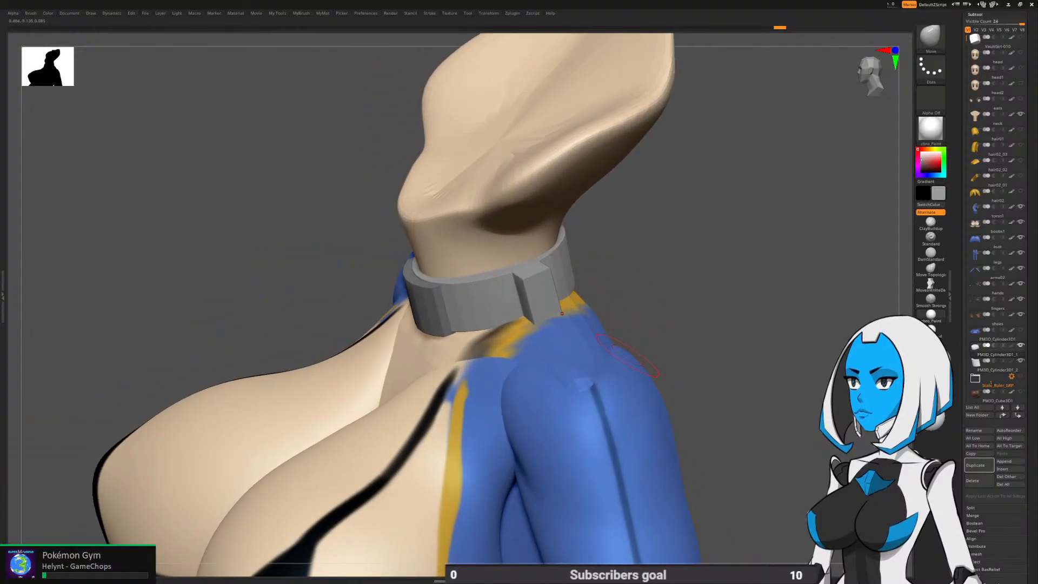
pyautogui.moveTo(680, 300); pyautogui.dragTo(667, 281, button='right')
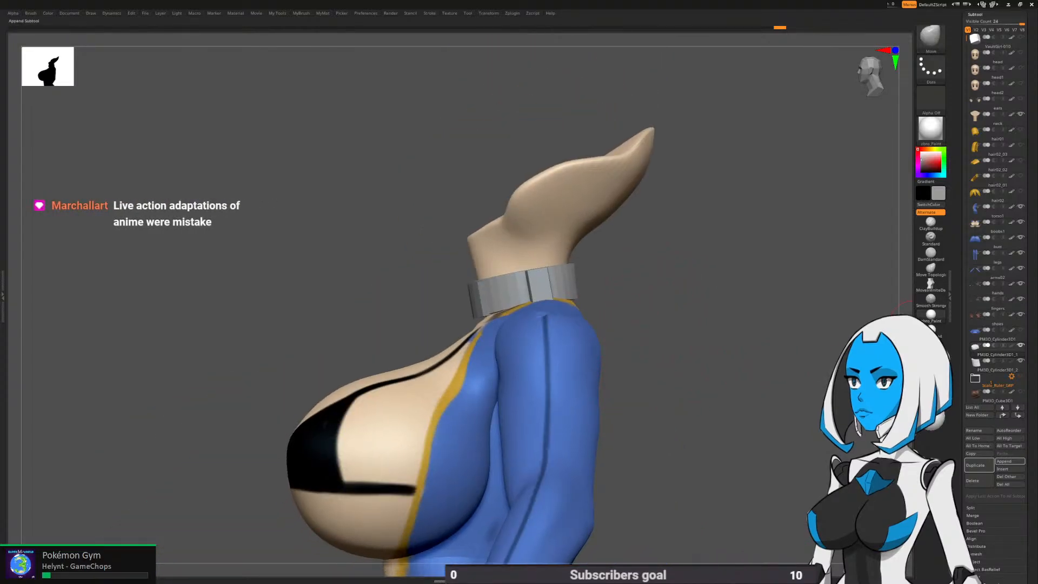
# Append a cube as a new subtool and make it the active one
pyautogui.click(1005, 461)
pyautogui.click(758, 456)
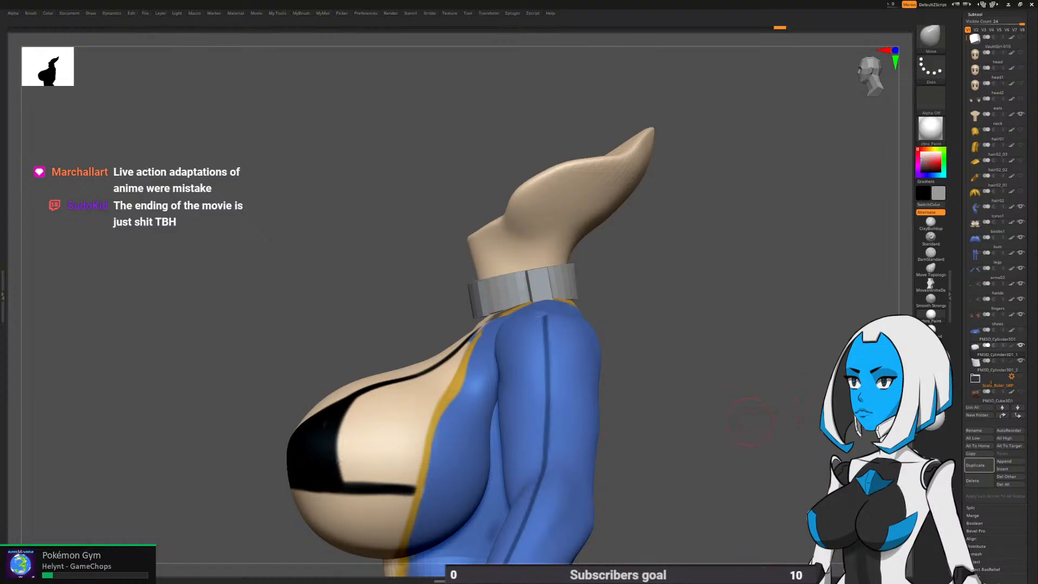
pyautogui.keyDown('ctrl'); pyautogui.moveTo(751, 422); pyautogui.dragTo(665, 249, button='right'); pyautogui.keyUp('ctrl')
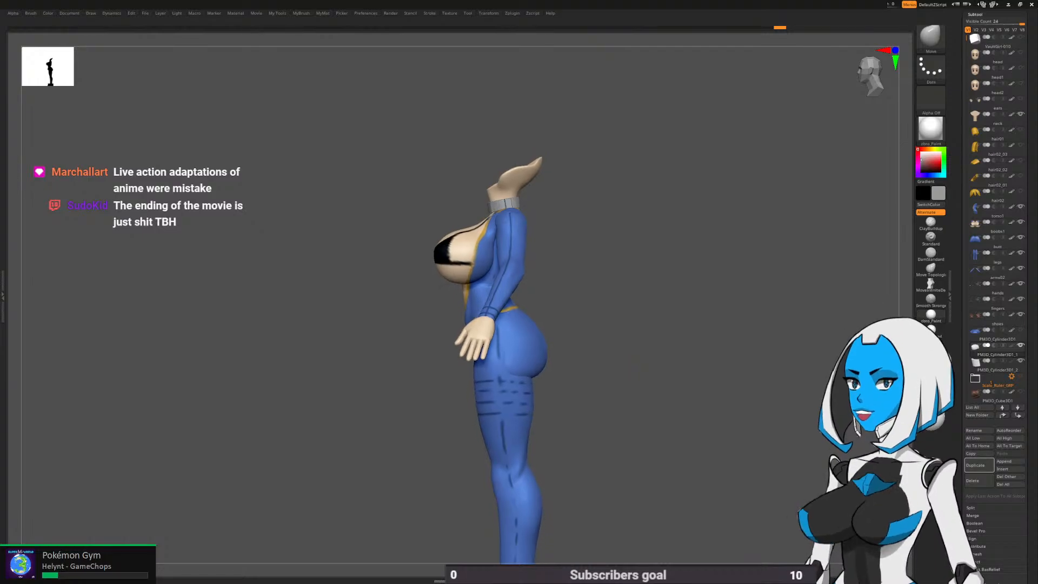
pyautogui.keyDown('alt'); pyautogui.moveTo(619, 359); pyautogui.dragTo(630, 263, button='right'); pyautogui.keyUp('alt')
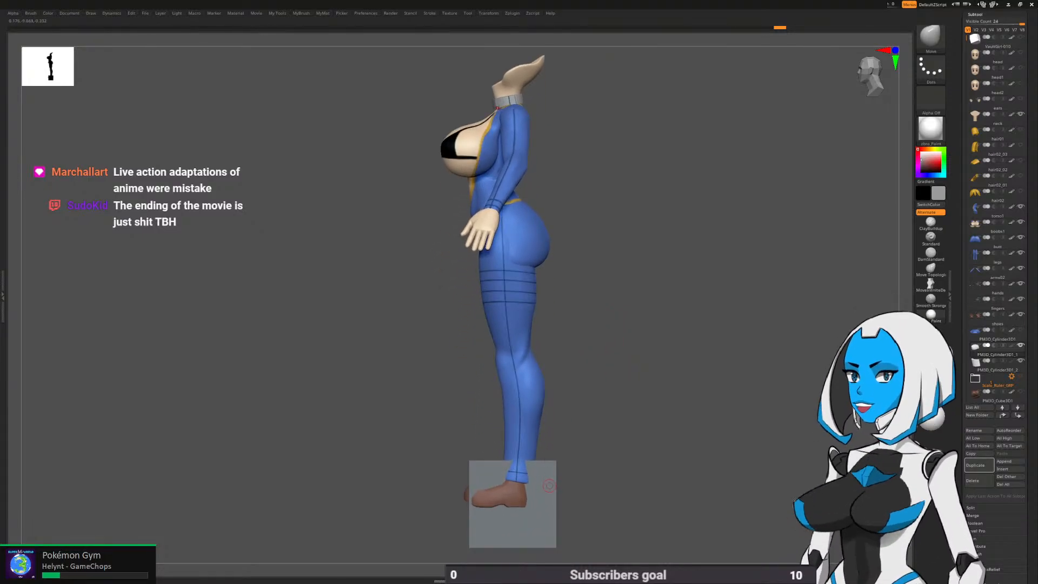
pyautogui.keyDown('alt'); pyautogui.click(541, 490); pyautogui.keyUp('alt')
# Convert the new cube to a PolyCube and move it up from the feet to neck height with the gizmo
pyautogui.press('w')
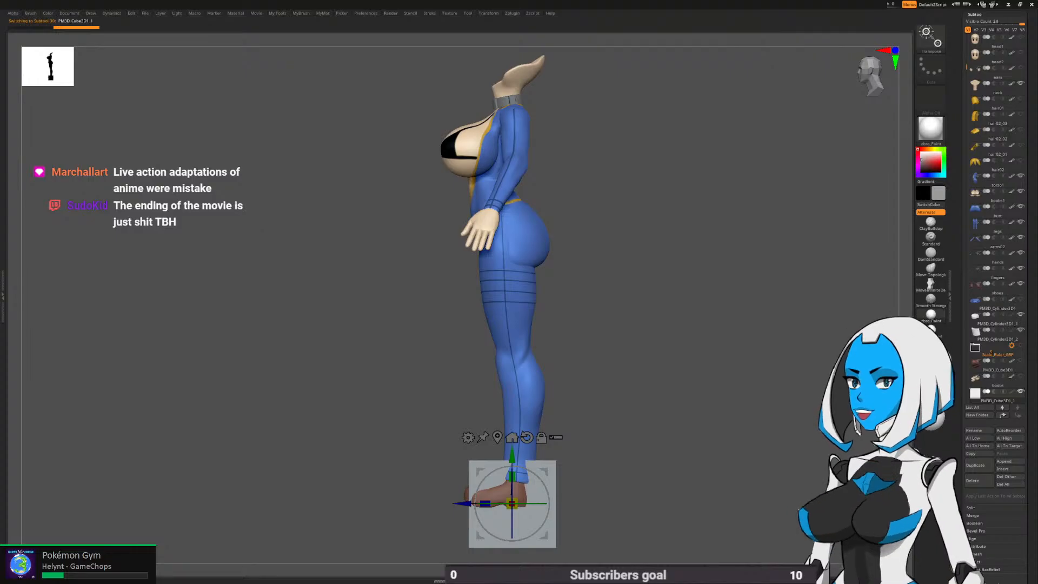
pyautogui.keyDown('alt'); pyautogui.moveTo(622, 335); pyautogui.dragTo(619, 292, button='right'); pyautogui.keyUp('alt')
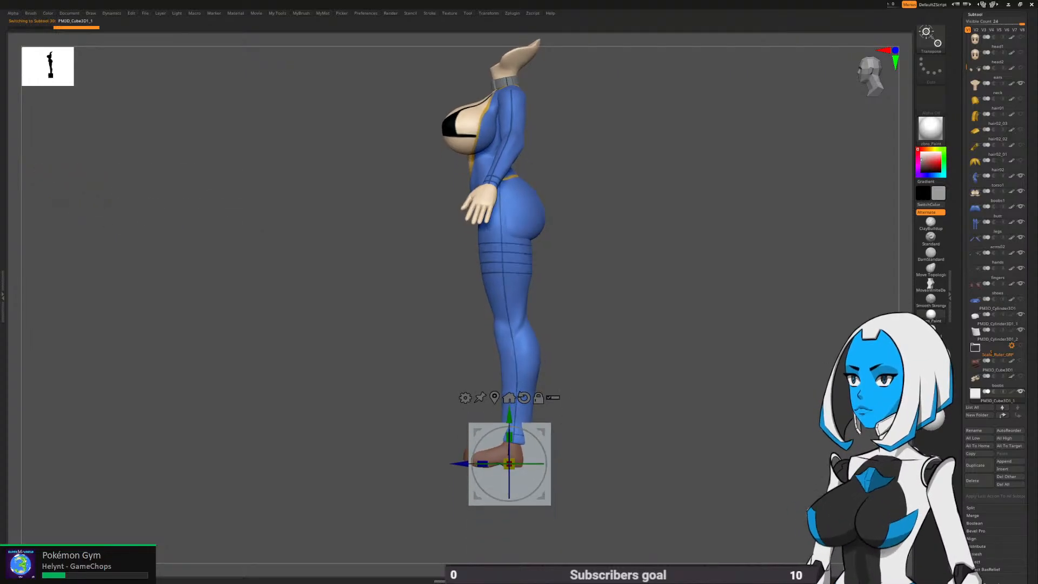
pyautogui.click(465, 398)
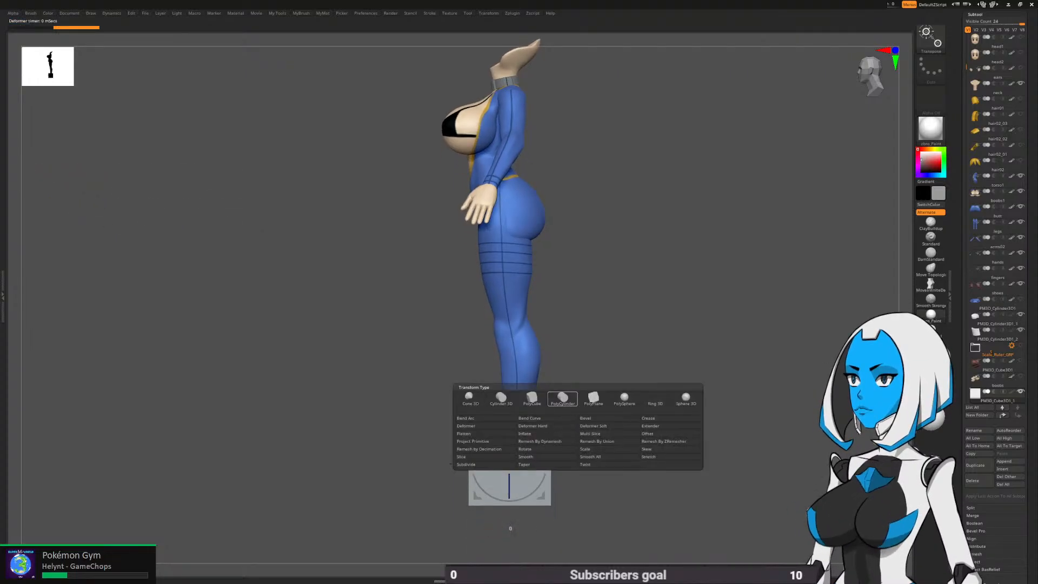
pyautogui.click(532, 399)
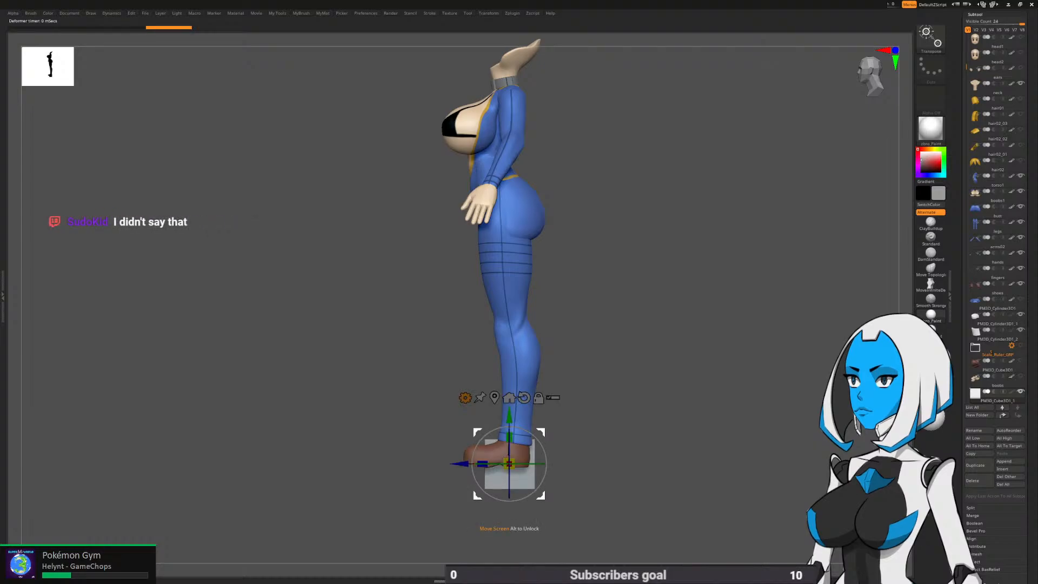
pyautogui.moveTo(510, 464)
pyautogui.keyDown('alt'); pyautogui.mouseDown()
pyautogui.moveTo(470, 457)
pyautogui.moveTo(521, 216)
pyautogui.moveTo(518, 185)
pyautogui.mouseUp(); pyautogui.keyUp('alt')
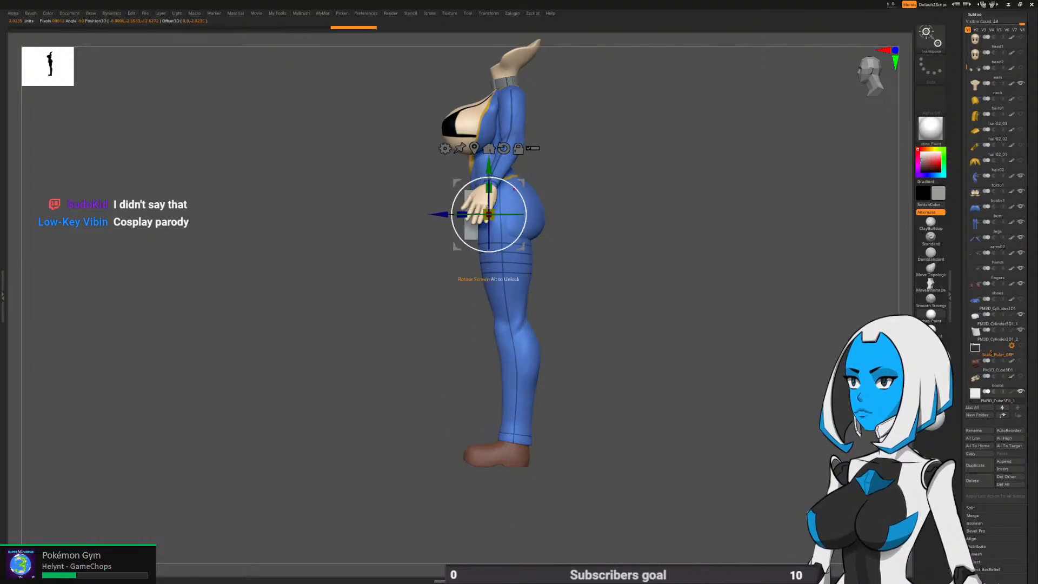
pyautogui.keyDown('alt'); pyautogui.moveTo(514, 188); pyautogui.dragTo(516, 386, button='right'); pyautogui.keyUp('alt')
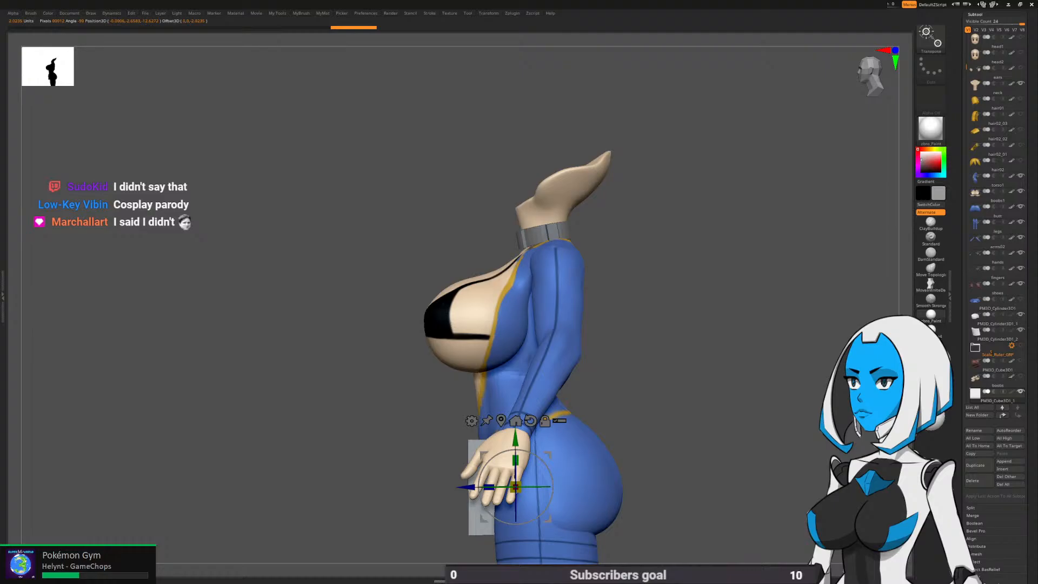
pyautogui.moveTo(547, 456); pyautogui.dragTo(558, 215)
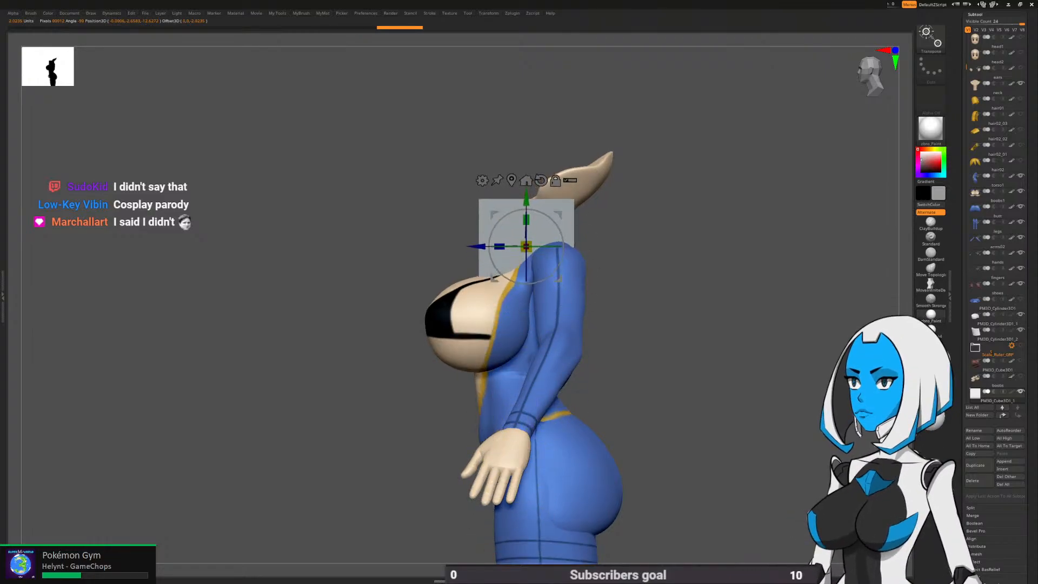
# Scale the cube down, tilt it to match the neck band's slope, and place it over the band's side
pyautogui.keyDown('shift'); pyautogui.moveTo(559, 216); pyautogui.dragTo(635, 287, button='right'); pyautogui.keyUp('shift')
pyautogui.moveTo(538, 264); pyautogui.dragTo(460, 275)
pyautogui.moveTo(460, 276); pyautogui.dragTo(618, 324, button='right')
pyautogui.moveTo(581, 277); pyautogui.dragTo(519, 264)
pyautogui.moveTo(487, 206); pyautogui.dragTo(523, 212)
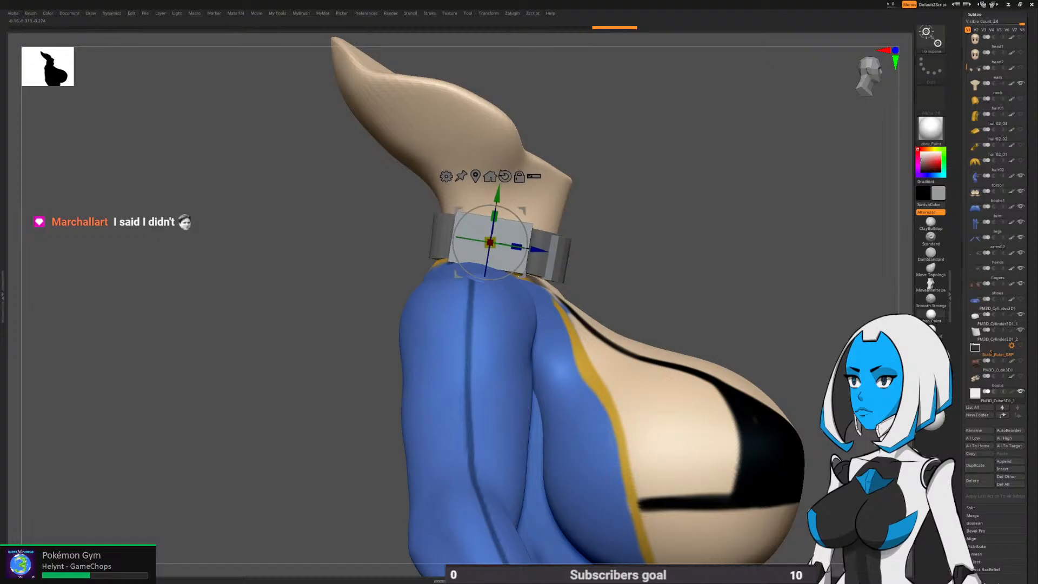
pyautogui.moveTo(519, 277); pyautogui.dragTo(536, 224, button='right')
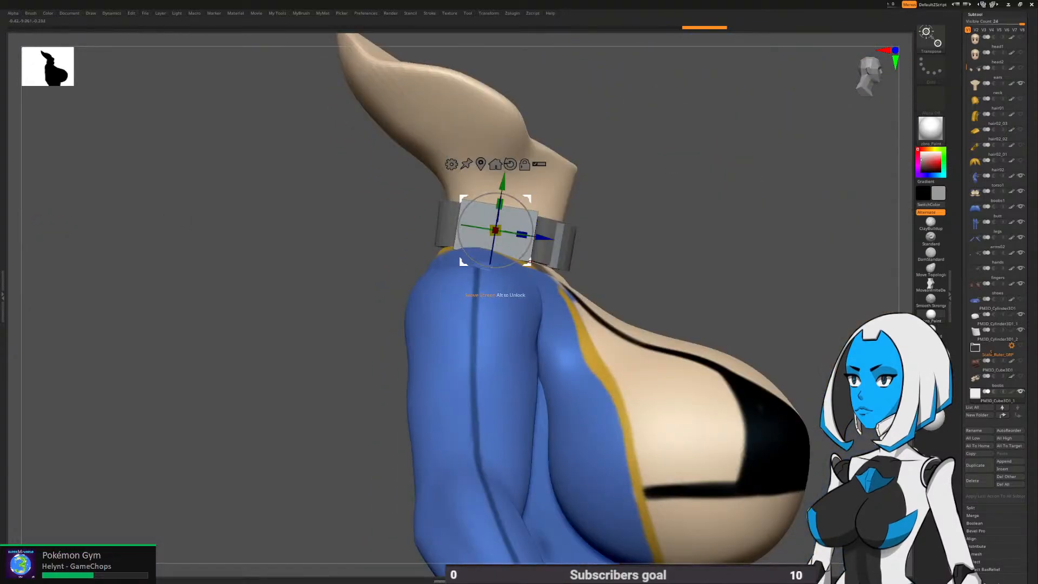
# Thin the cube into a flat block against the side of the neck band and adjust its face in side view
pyautogui.keyDown('ctrl'); pyautogui.moveTo(503, 270); pyautogui.dragTo(364, 246, button='right'); pyautogui.keyUp('ctrl')
pyautogui.keyDown('alt'); pyautogui.moveTo(429, 266); pyautogui.dragTo(430, 262, button='right'); pyautogui.keyUp('alt')
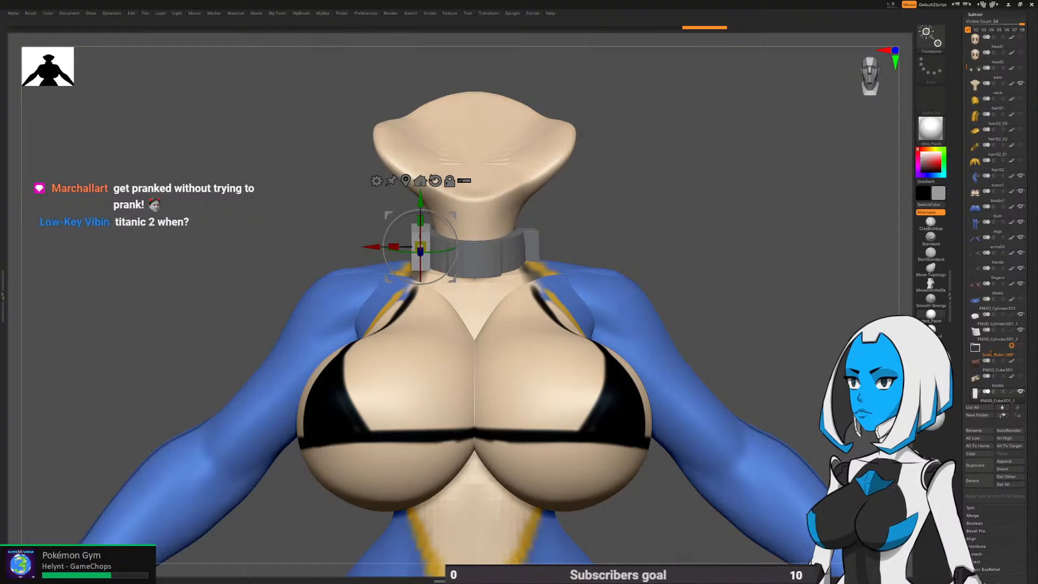
pyautogui.keyDown('alt'); pyautogui.moveTo(730, 189); pyautogui.dragTo(757, 243); pyautogui.keyUp('alt')
pyautogui.moveTo(648, 189); pyautogui.dragTo(807, 198)
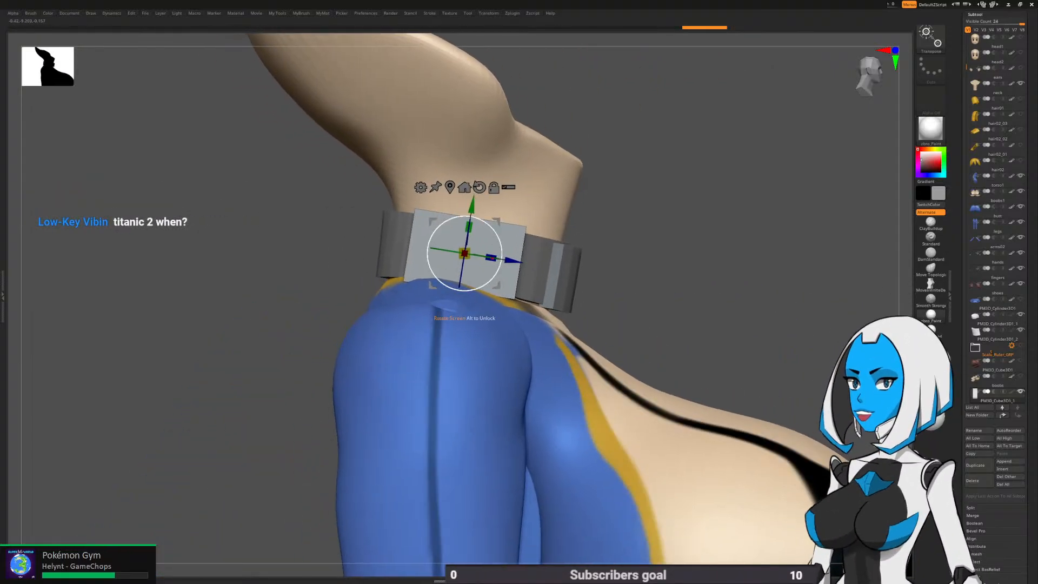
pyautogui.moveTo(490, 258); pyautogui.dragTo(494, 258)
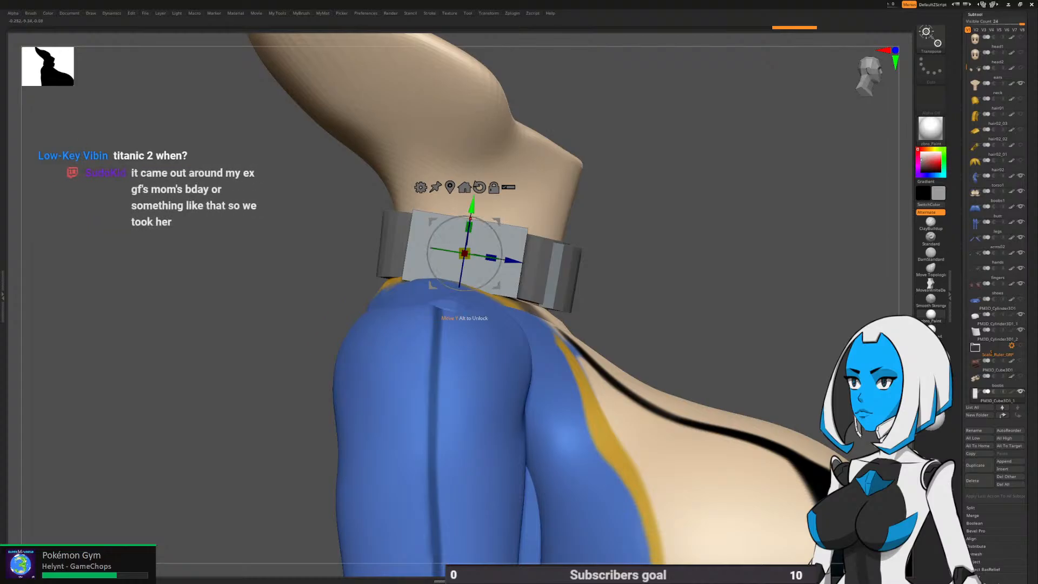
# Check the block's fit on the neck band from behind and from the side, and lengthen it slightly
pyautogui.press('q')
pyautogui.moveTo(621, 216); pyautogui.dragTo(756, 222)
pyautogui.keyDown('alt'); pyautogui.moveTo(633, 260); pyautogui.dragTo(632, 236); pyautogui.keyUp('alt')
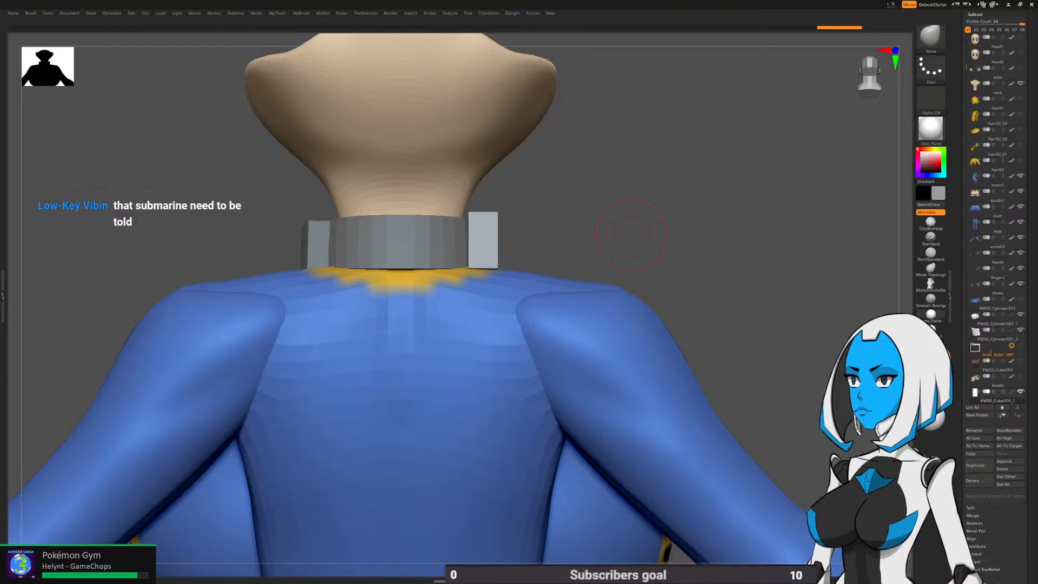
pyautogui.moveTo(632, 234); pyautogui.dragTo(630, 265)
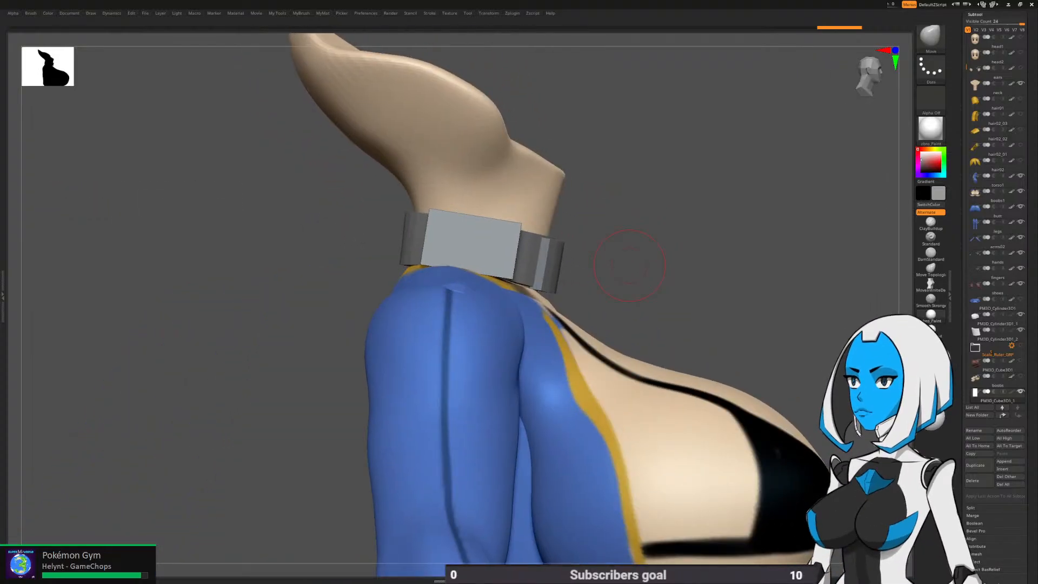
pyautogui.press('w')
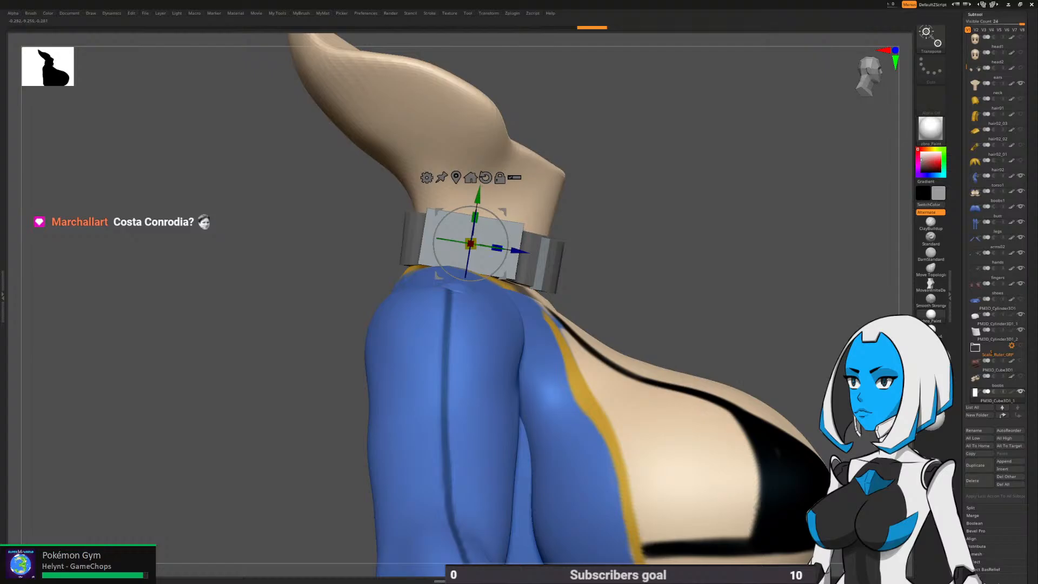
pyautogui.press('q')
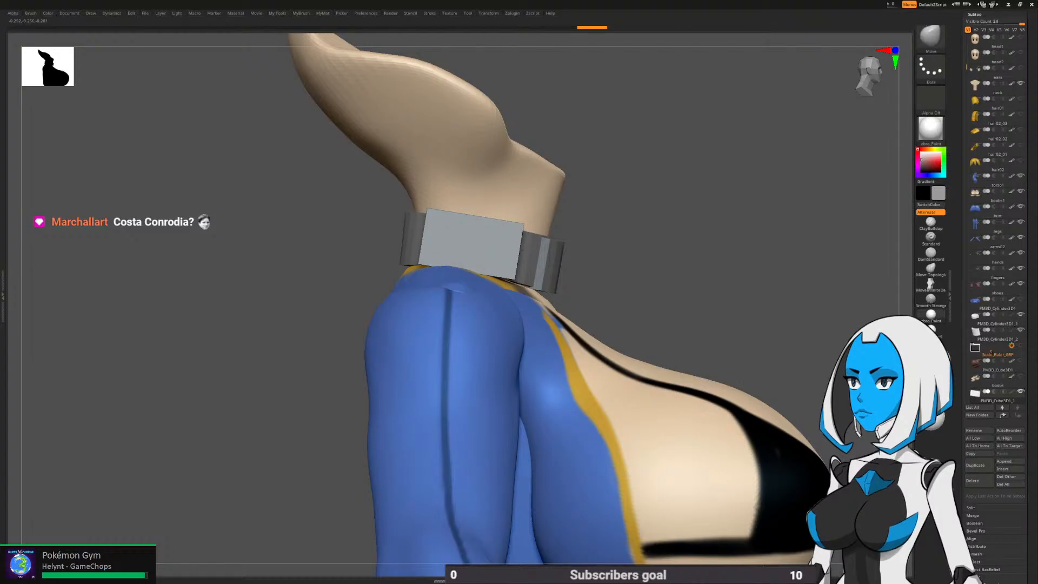
# Assign the new block a fresh polygroup while it is isolated in wireframe, and show the whole body again
pyautogui.moveTo(784, 203); pyautogui.dragTo(630, 219)
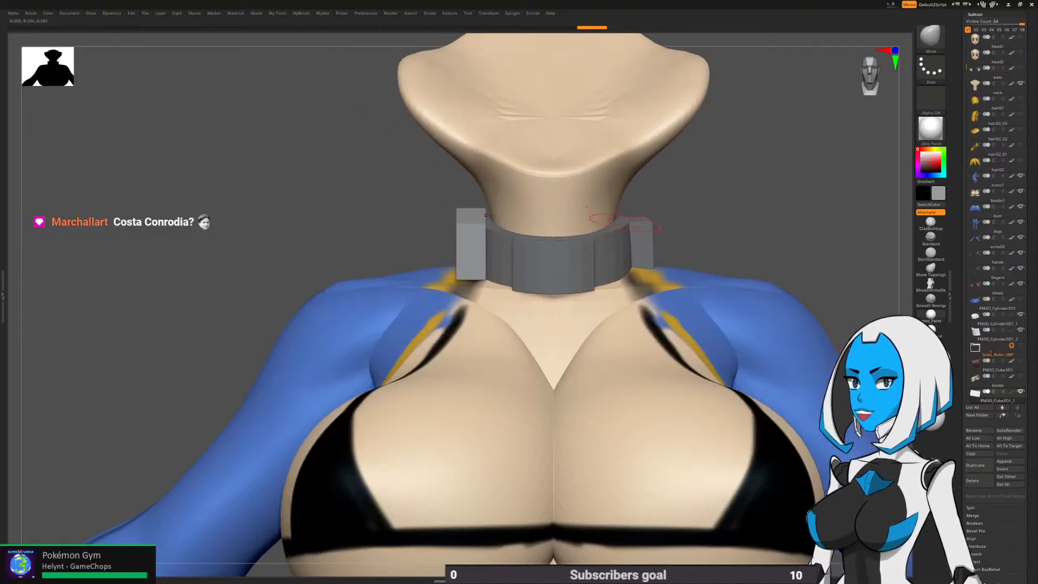
pyautogui.moveTo(706, 217)
pyautogui.keyDown('alt'); pyautogui.mouseDown()
pyautogui.moveTo(657, 219)
pyautogui.moveTo(683, 222)
pyautogui.mouseUp(); pyautogui.keyUp('alt')
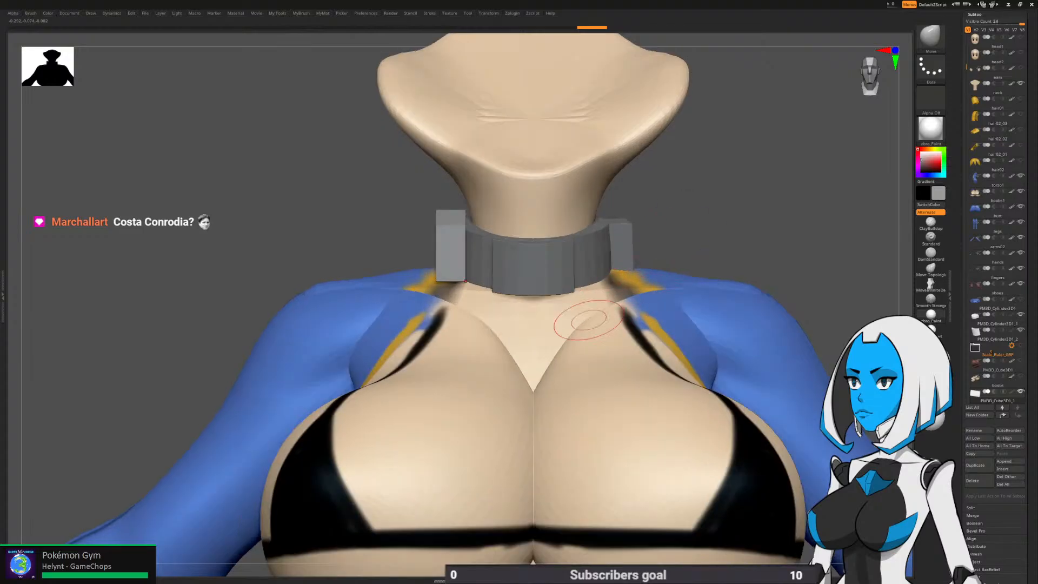
pyautogui.press('space')
pyautogui.click(582, 397)
pyautogui.click(581, 382)
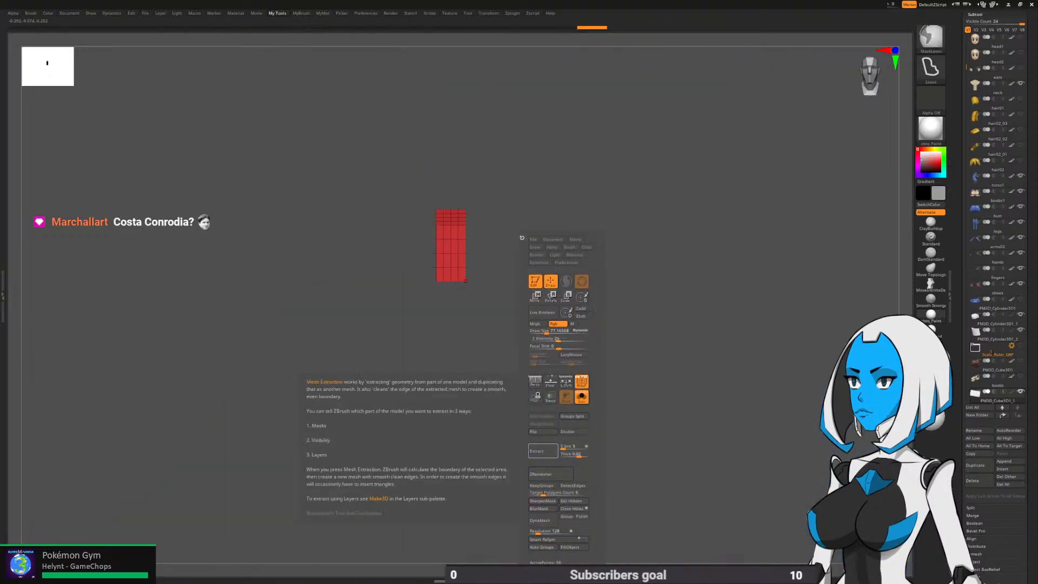
pyautogui.click(543, 451)
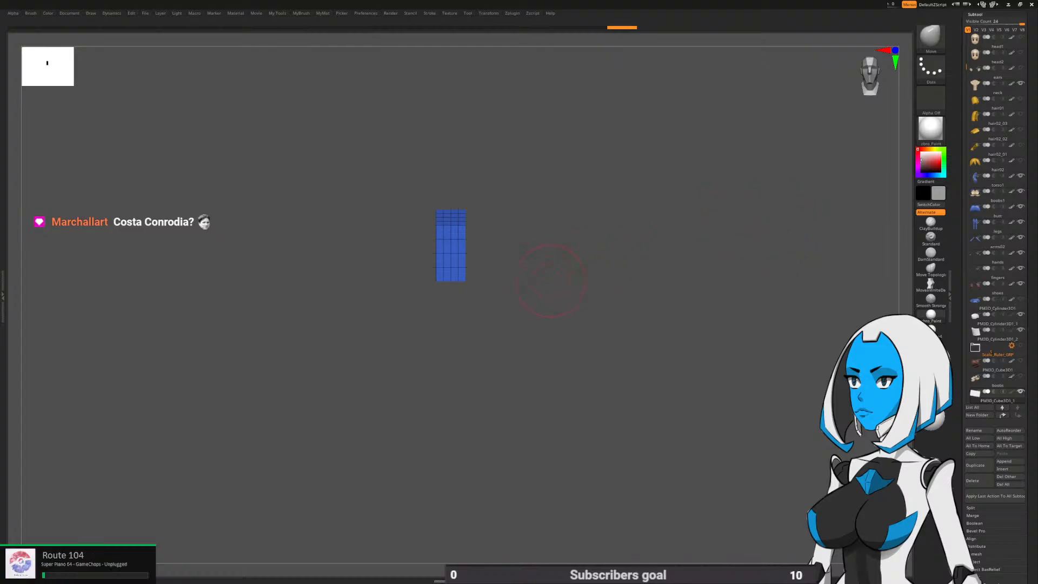
pyautogui.keyDown('alt'); pyautogui.moveTo(547, 297); pyautogui.dragTo(544, 308); pyautogui.keyUp('alt')
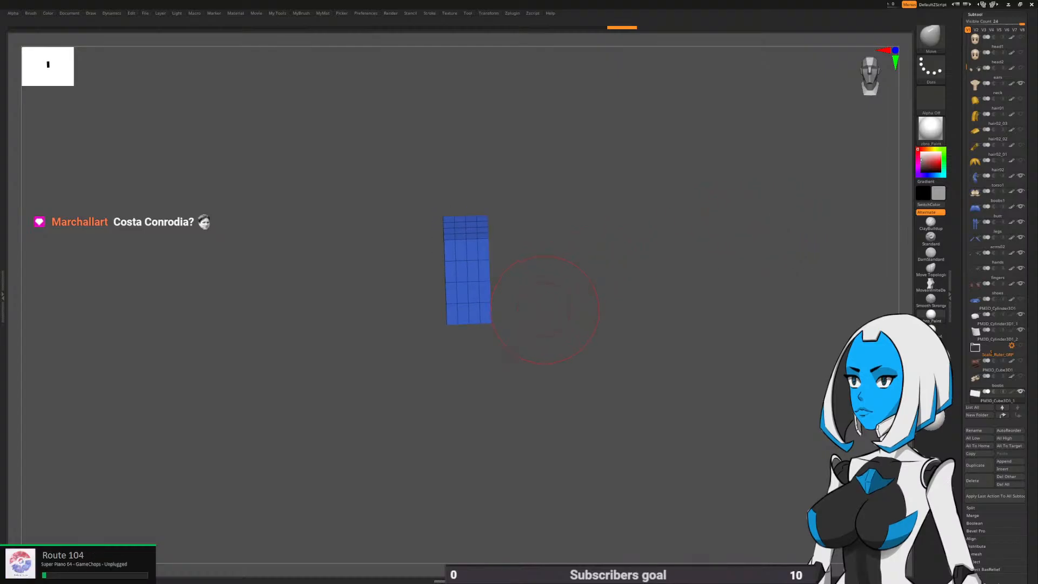
pyautogui.press('space')
pyautogui.click(569, 398)
pyautogui.click(569, 382)
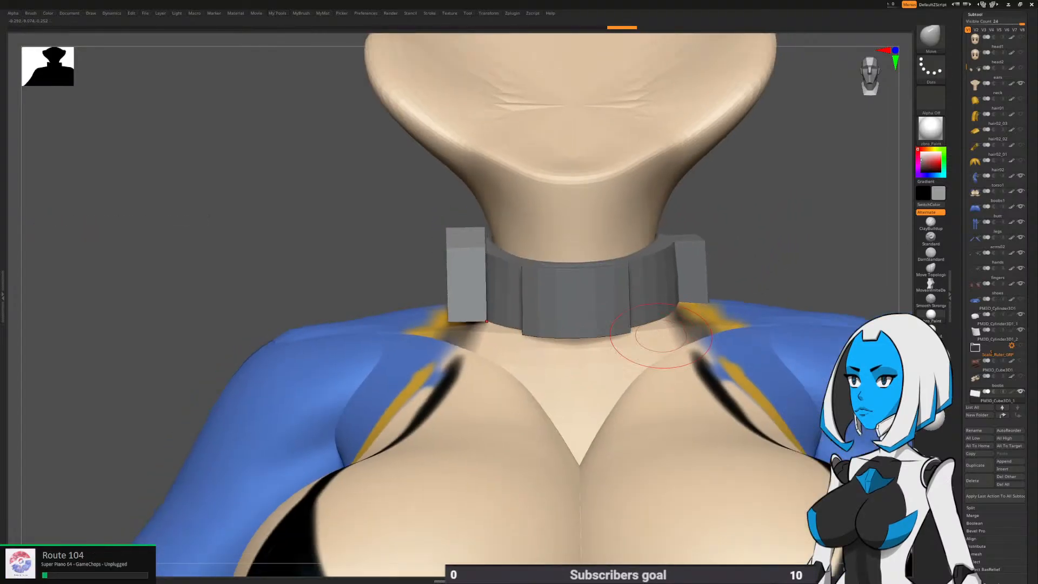
# Move the cube subtool up the list beside the neck band's cylinder parts, and make the blue jacket collar visible and active
pyautogui.press('f')
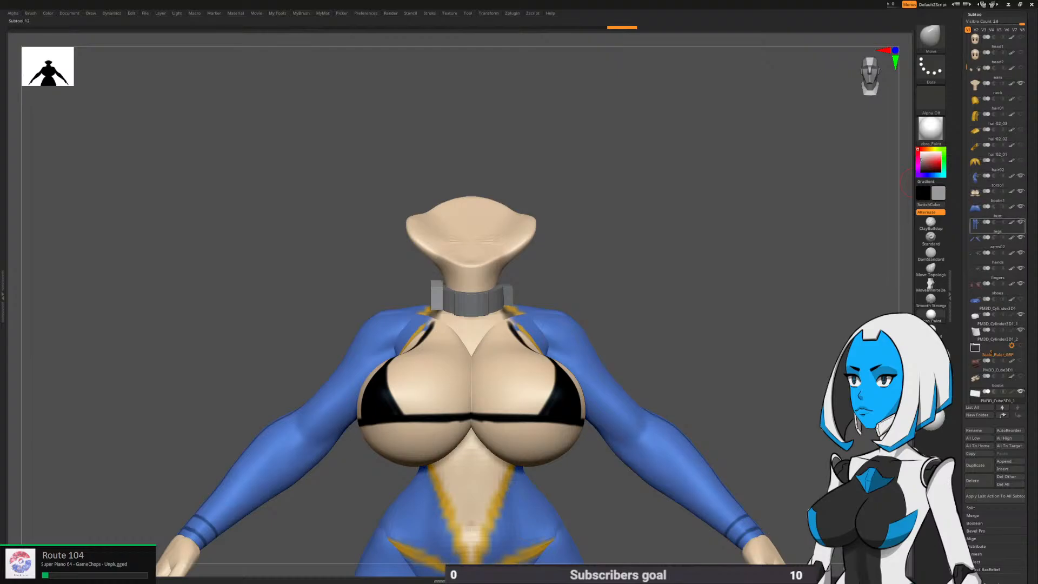
pyautogui.press('Down')
pyautogui.press('Down')
pyautogui.press('Down')
pyautogui.press('Down')
pyautogui.press('Down')
pyautogui.press('Down')
pyautogui.press('Down')
pyautogui.press('Down')
pyautogui.press('Down')
pyautogui.press('Down')
pyautogui.press('Down')
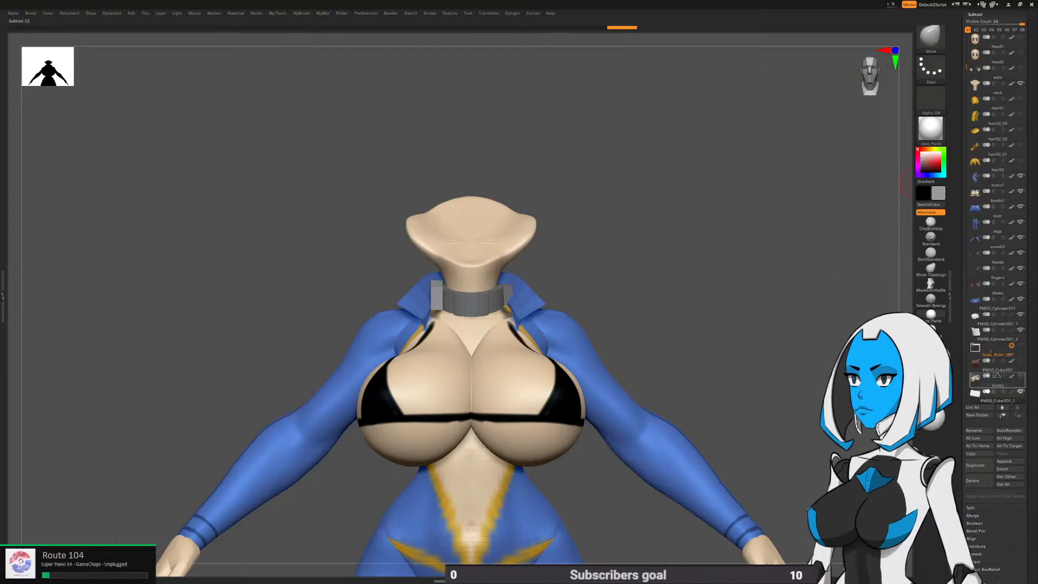
pyautogui.press('Up')
pyautogui.press('Up')
pyautogui.press('Up')
pyautogui.press('Up')
pyautogui.press('Up')
pyautogui.press('Up')
pyautogui.press('Up')
pyautogui.click(995, 303)
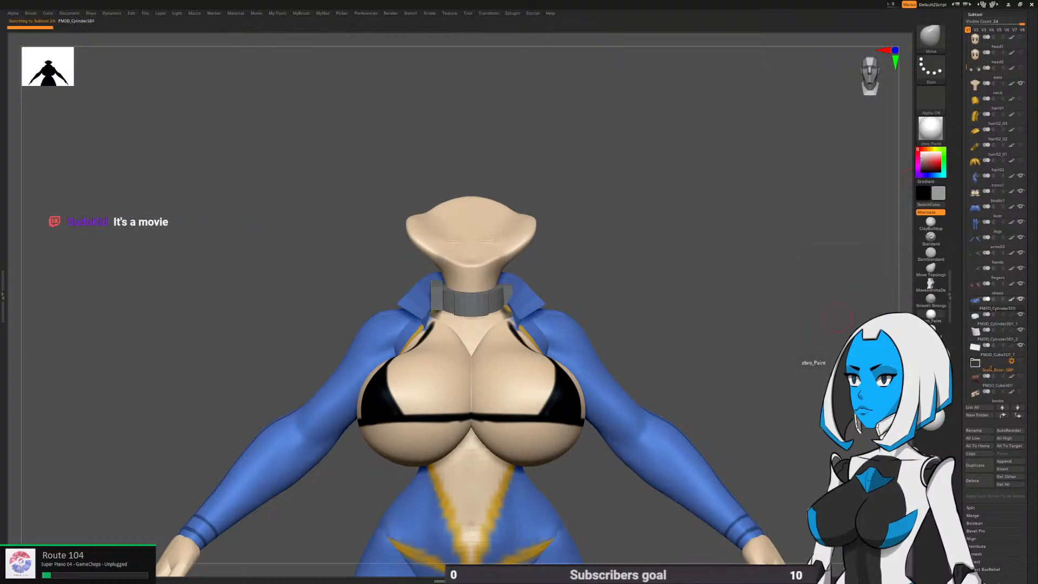
# Enlarge the Move brush and pull the front edge of the jacket collar forward, past the front of the neck band
pyautogui.keyDown('alt'); pyautogui.moveTo(708, 346); pyautogui.dragTo(716, 319); pyautogui.keyUp('alt')
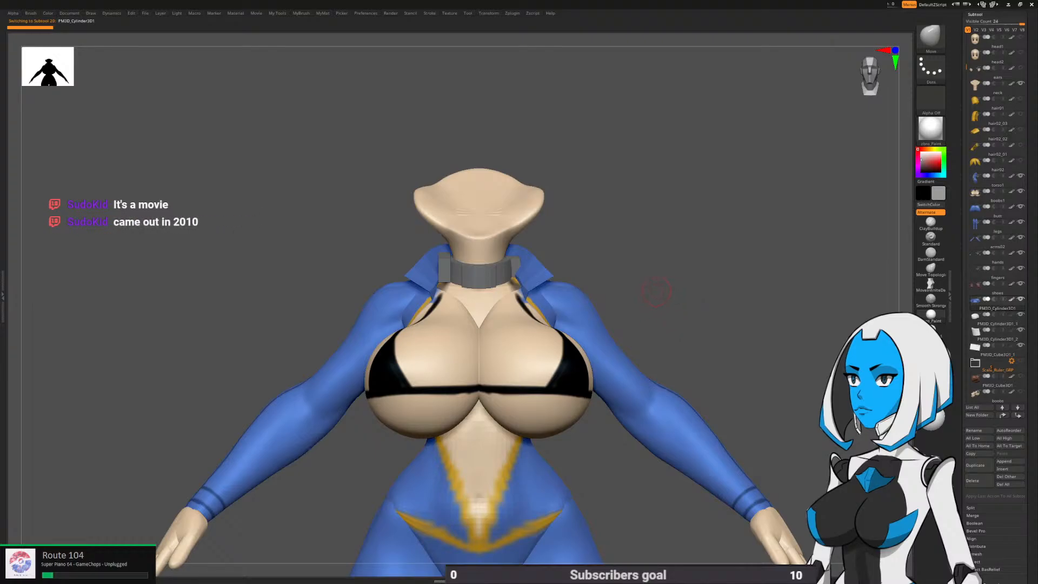
pyautogui.moveTo(672, 264); pyautogui.dragTo(491, 246)
pyautogui.keyDown('ctrl'); pyautogui.moveTo(493, 247); pyautogui.dragTo(555, 272, button='right'); pyautogui.keyUp('ctrl')
pyautogui.moveTo(671, 228)
pyautogui.keyDown('ctrl'); pyautogui.mouseDown()
pyautogui.moveTo(624, 229)
pyautogui.moveTo(495, 269)
pyautogui.moveTo(698, 157)
pyautogui.mouseUp(); pyautogui.keyUp('ctrl')
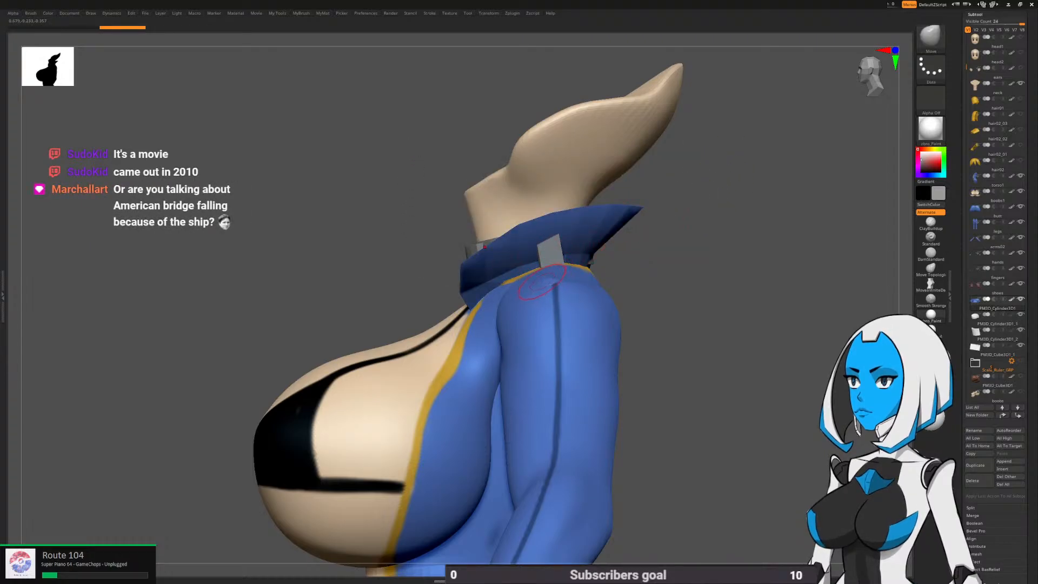
pyautogui.press('space')
pyautogui.press('space')
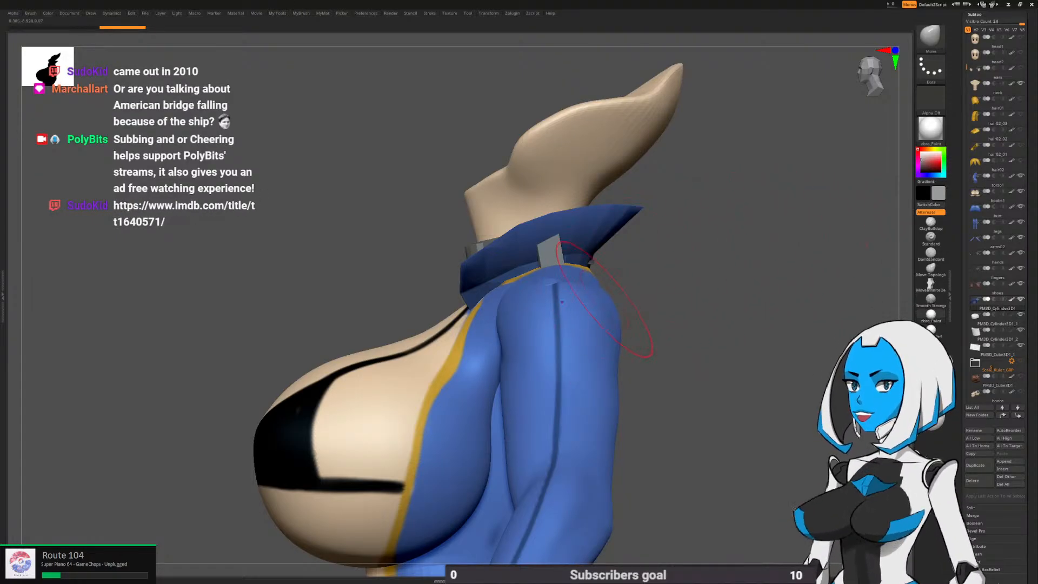
pyautogui.moveTo(472, 268); pyautogui.dragTo(457, 248)
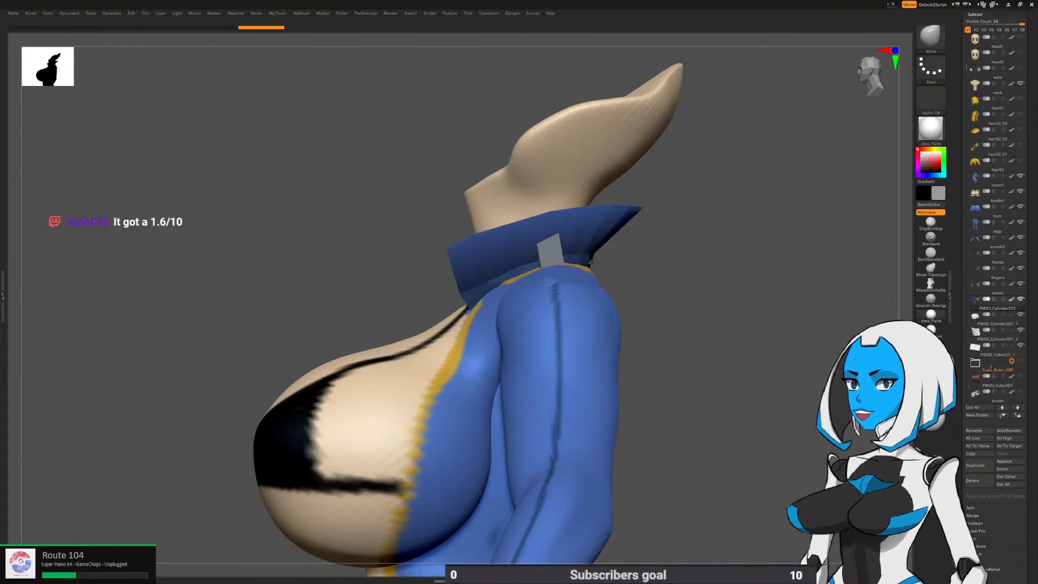
# Hide the neck subtool and look straight down on the collar and neck band
pyautogui.keyDown('shift'); pyautogui.moveTo(703, 285); pyautogui.dragTo(662, 251); pyautogui.keyUp('shift')
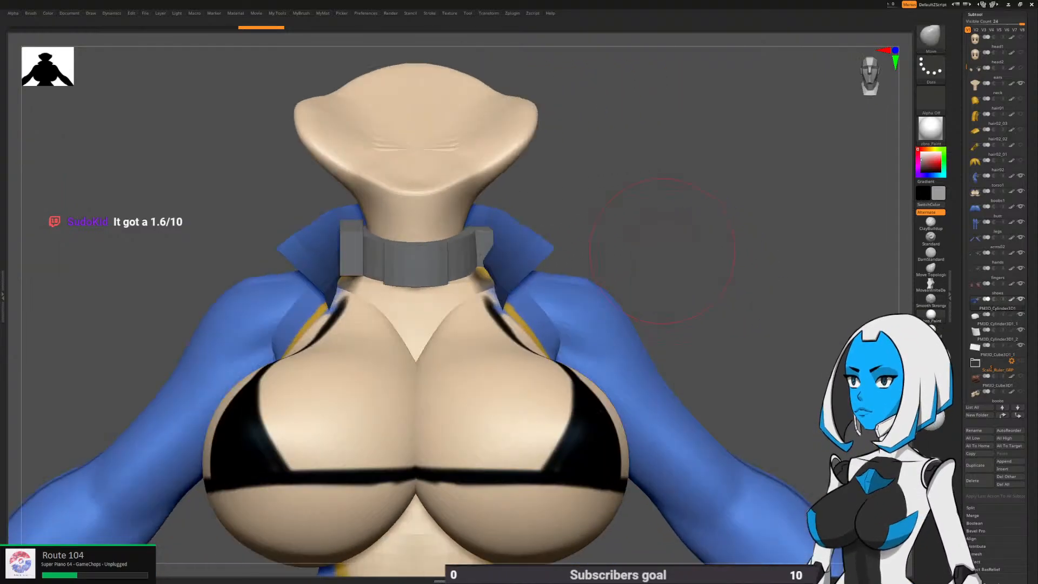
pyautogui.moveTo(591, 200); pyautogui.dragTo(525, 240)
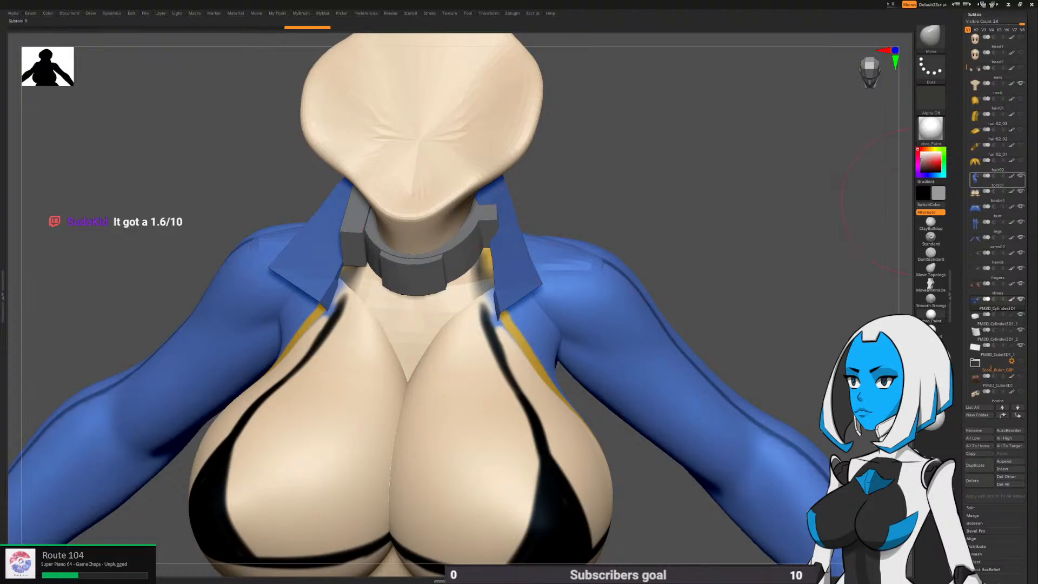
pyautogui.click(1020, 83)
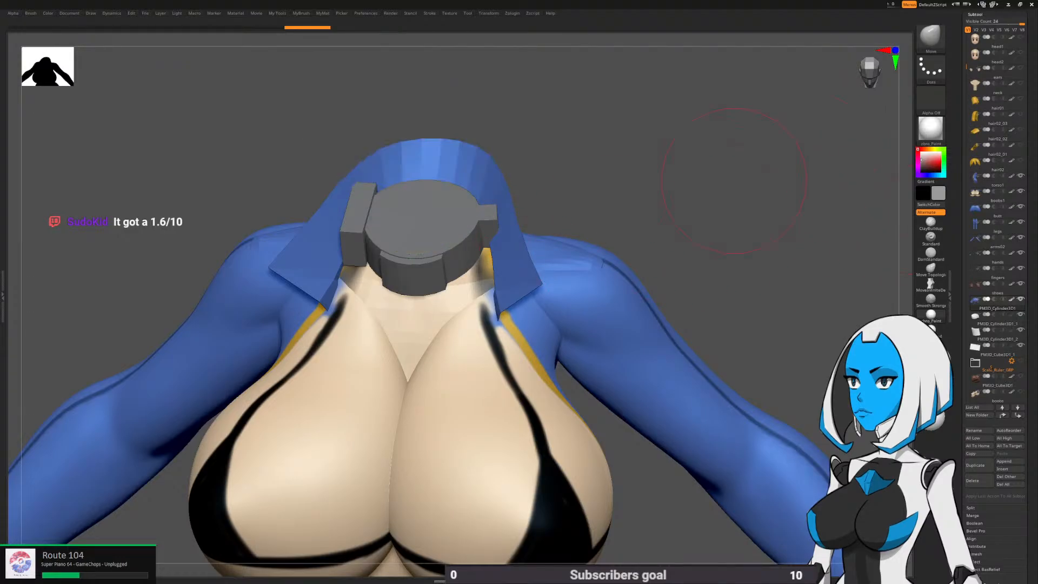
pyautogui.keyDown('shift'); pyautogui.moveTo(754, 181); pyautogui.dragTo(743, 260); pyautogui.keyUp('shift')
pyautogui.keyDown('alt'); pyautogui.moveTo(528, 201); pyautogui.dragTo(557, 238); pyautogui.keyUp('alt')
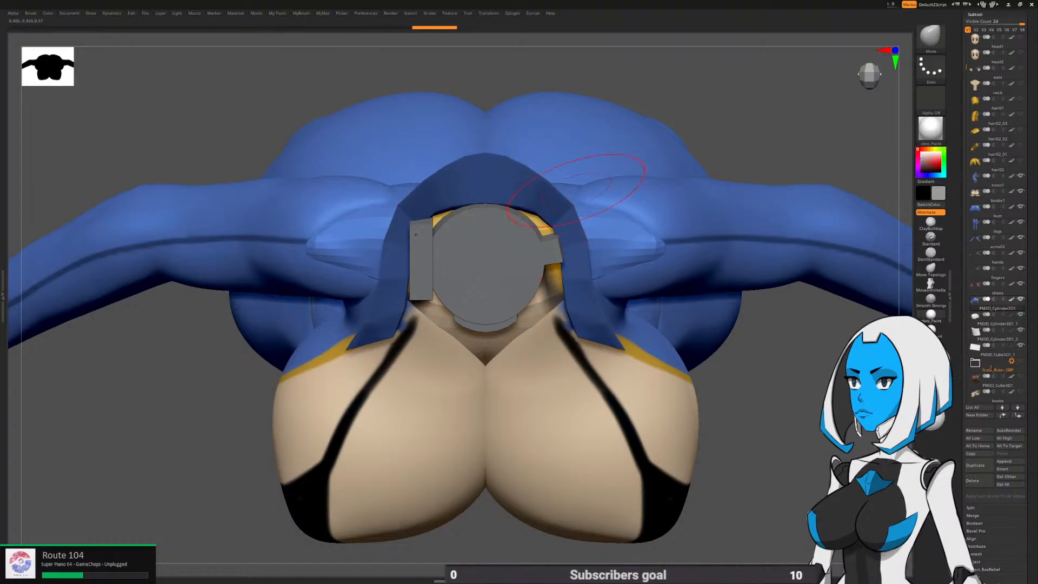
# Adjust the Move brush size and push the collar's rear corners outward on both sides, clear of the side blocks
pyautogui.press('space')
pyautogui.moveTo(574, 294); pyautogui.dragTo(573, 295)
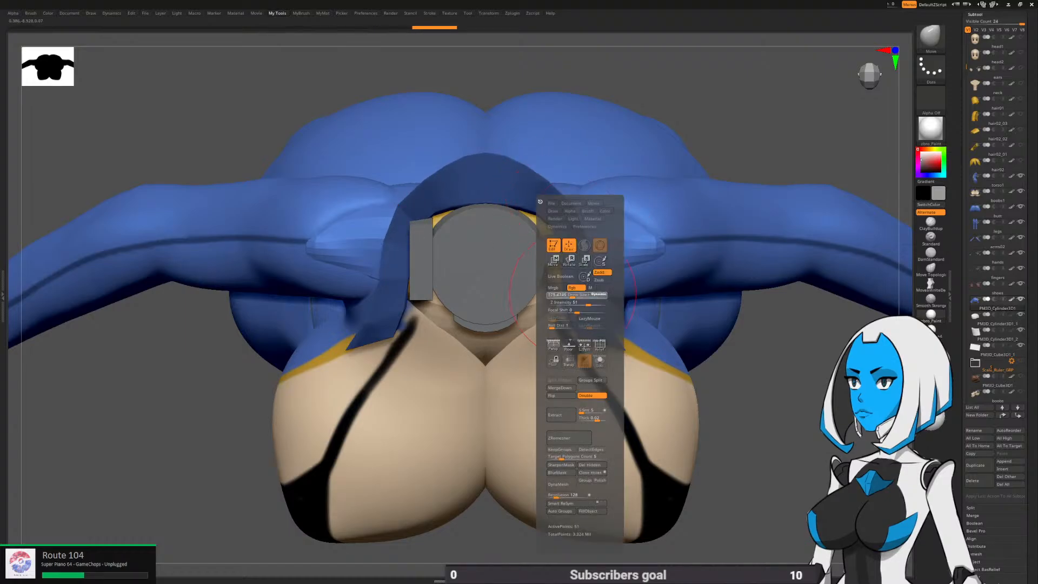
pyautogui.moveTo(569, 208); pyautogui.dragTo(544, 166)
pyautogui.moveTo(575, 203); pyautogui.dragTo(555, 223)
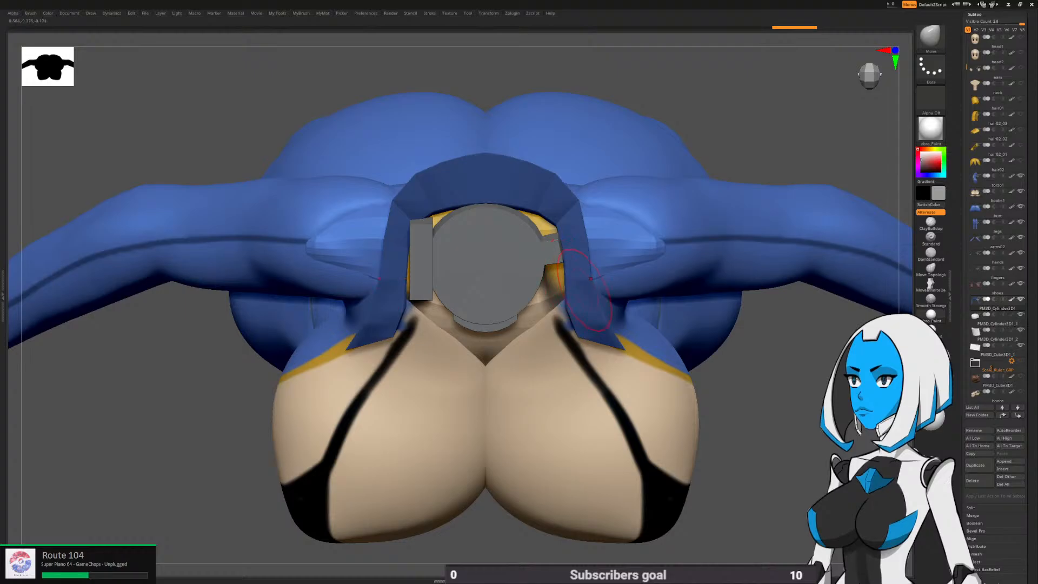
# Nudge the collar's side edge outward beside the side block and raise the middle of its rear rim with the Move brush
pyautogui.moveTo(565, 278); pyautogui.dragTo(568, 277)
pyautogui.moveTo(595, 294); pyautogui.dragTo(603, 223, button='right')
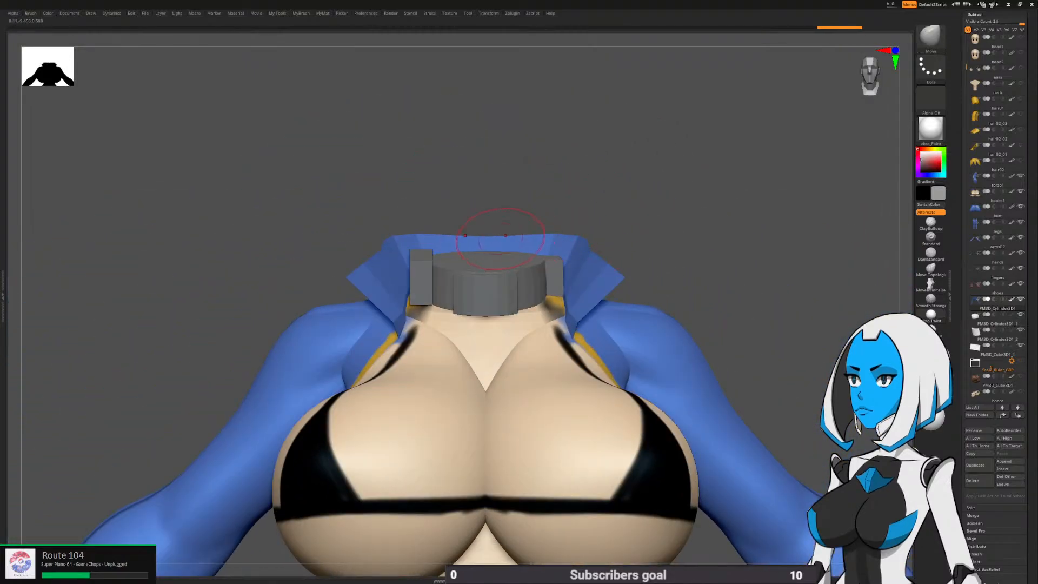
pyautogui.moveTo(530, 234)
pyautogui.mouseDown()
pyautogui.moveTo(486, 232)
pyautogui.moveTo(531, 232)
pyautogui.mouseUp()
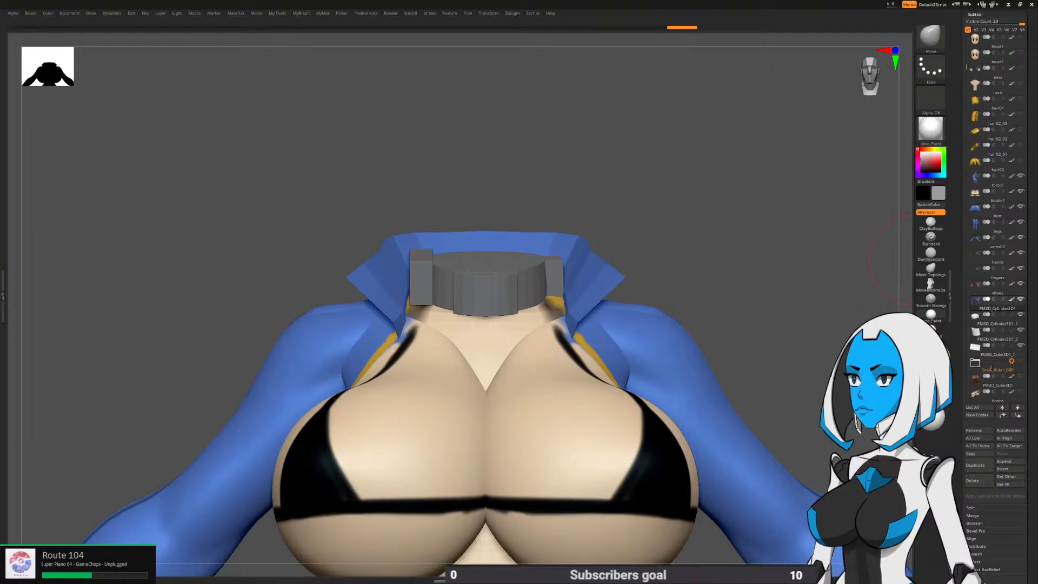
# Show the neck again and examine the collar's fit around the neck band from the back, side, front and above
pyautogui.moveTo(895, 260); pyautogui.dragTo(676, 343)
pyautogui.moveTo(675, 344); pyautogui.dragTo(576, 362)
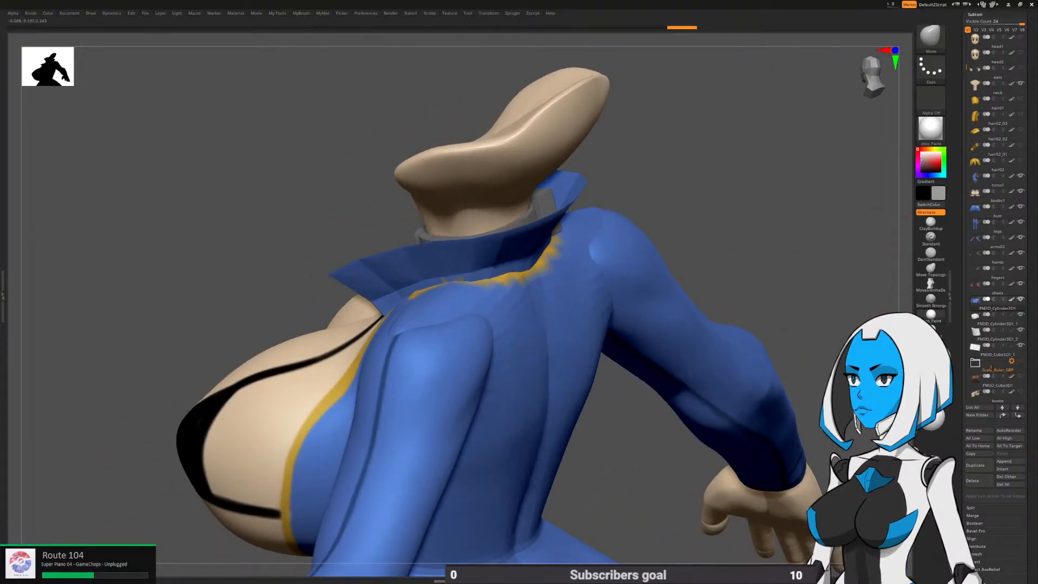
pyautogui.moveTo(675, 232); pyautogui.dragTo(821, 214)
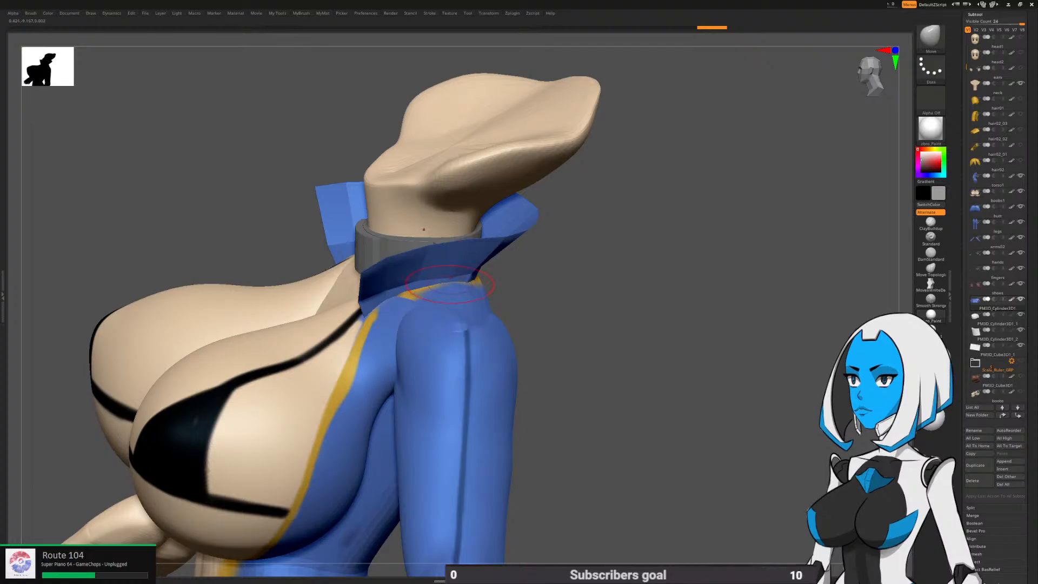
pyautogui.moveTo(649, 303); pyautogui.dragTo(654, 239)
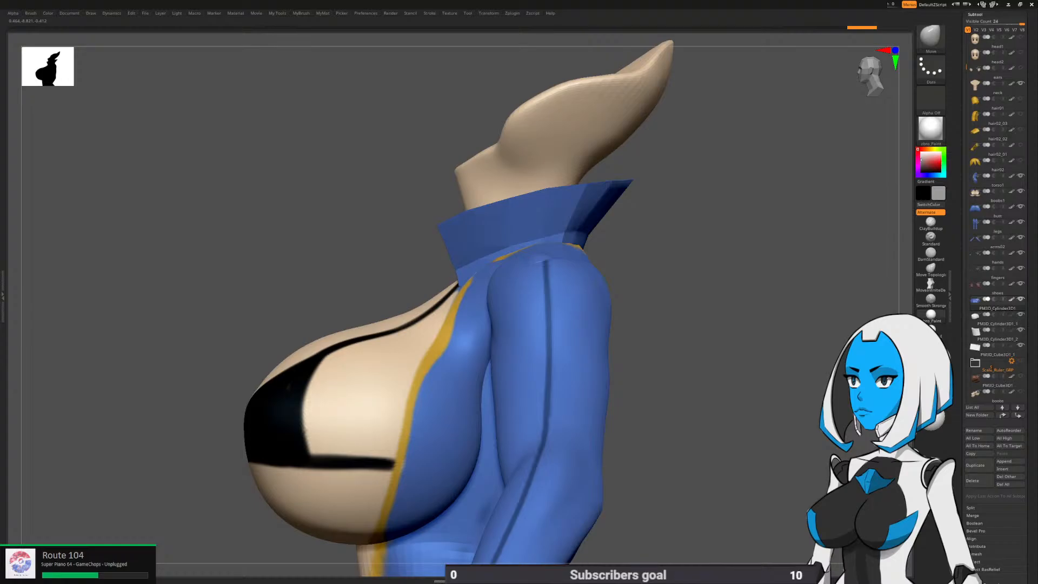
pyautogui.keyDown('alt'); pyautogui.moveTo(670, 376); pyautogui.dragTo(656, 299); pyautogui.keyUp('alt')
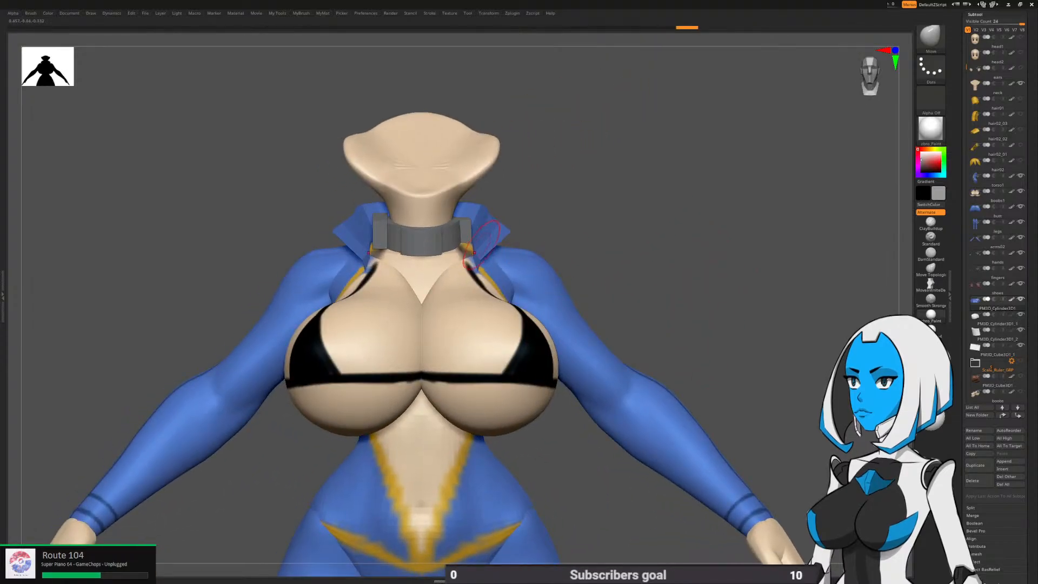
pyautogui.moveTo(475, 252); pyautogui.dragTo(481, 267, button='right')
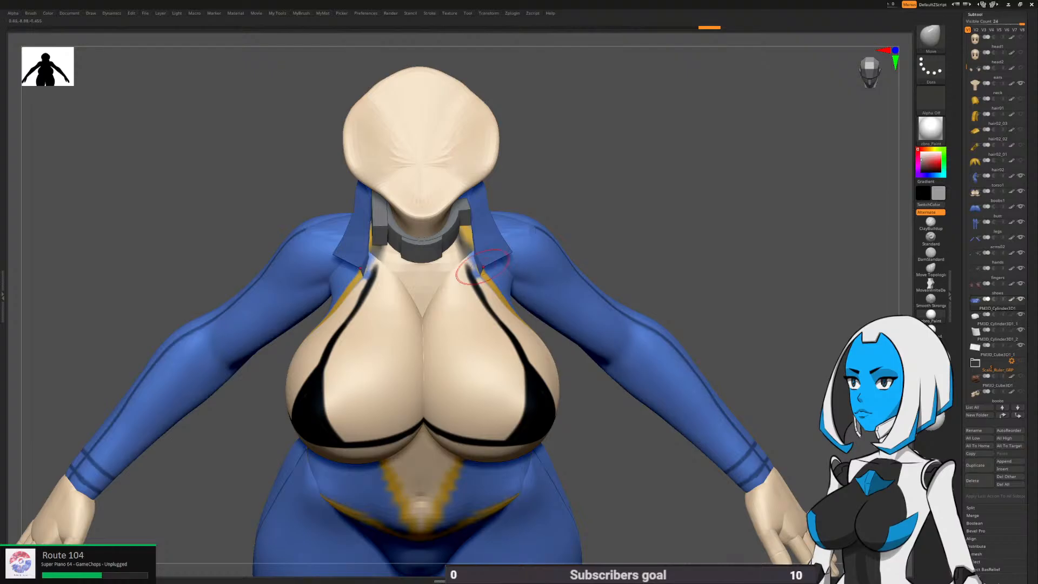
pyautogui.keyDown('shift'); pyautogui.moveTo(498, 210); pyautogui.dragTo(508, 196, button='right'); pyautogui.keyUp('shift')
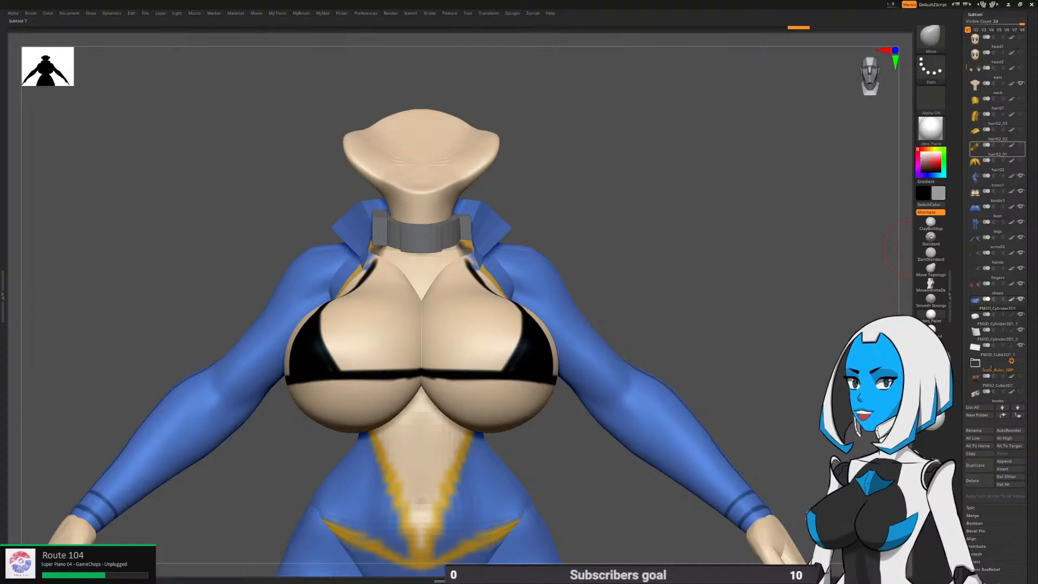
# Show the head2, ears and all hair subtools and view the full figure from an angle and from the front
pyautogui.moveTo(979, 54)
pyautogui.click(1020, 53)
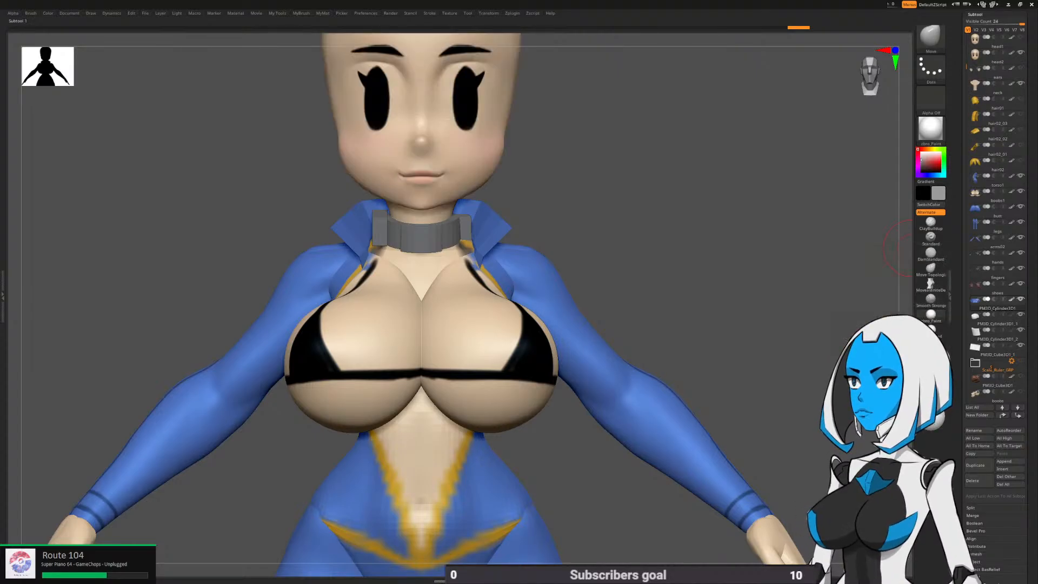
pyautogui.click(1021, 69)
pyautogui.click(1021, 99)
pyautogui.click(1021, 114)
pyautogui.click(1020, 130)
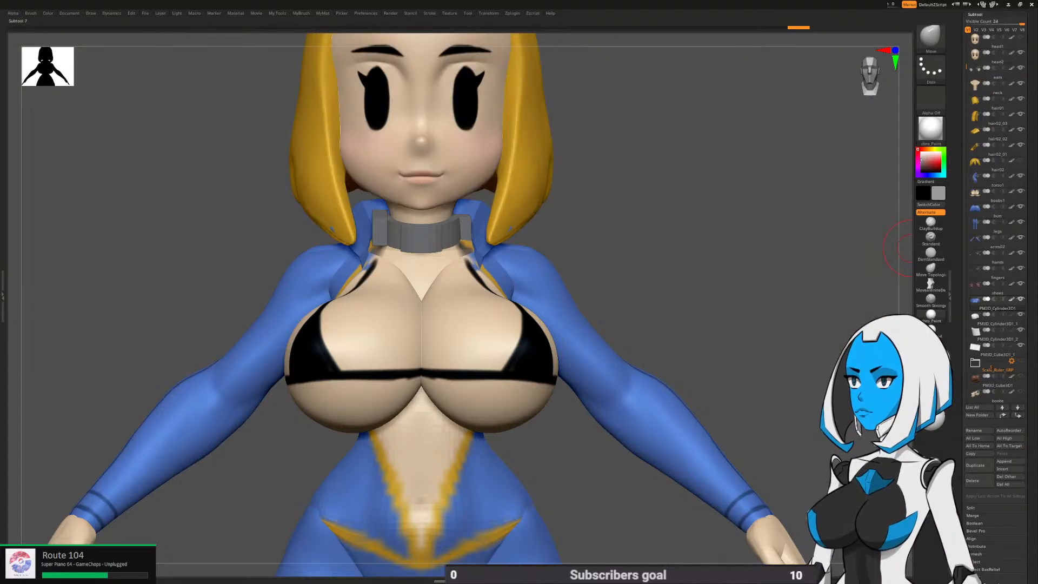
pyautogui.click(1020, 160)
pyautogui.keyDown('alt'); pyautogui.moveTo(746, 245); pyautogui.dragTo(762, 156); pyautogui.keyUp('alt')
pyautogui.moveTo(757, 216); pyautogui.dragTo(687, 222)
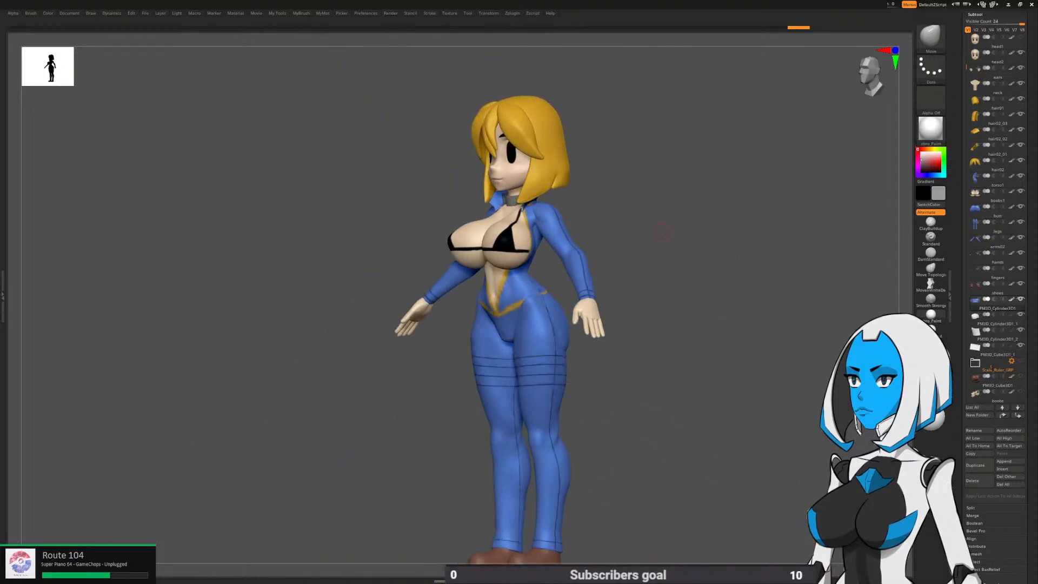
pyautogui.keyDown('alt'); pyautogui.moveTo(585, 228); pyautogui.dragTo(646, 238); pyautogui.keyUp('alt')
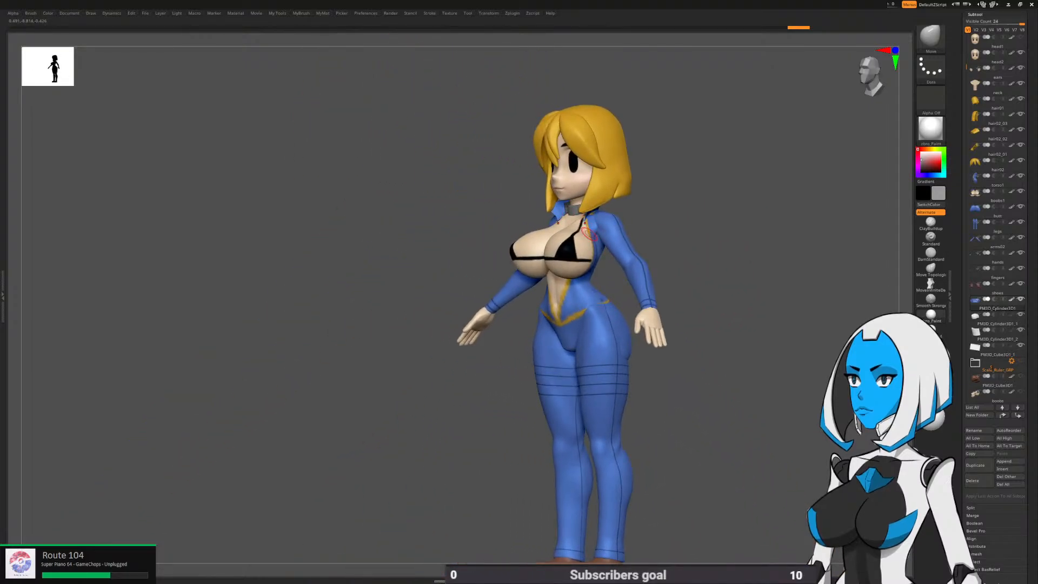
pyautogui.moveTo(676, 433); pyautogui.dragTo(755, 441)
pyautogui.keyDown('alt'); pyautogui.moveTo(702, 476); pyautogui.dragTo(684, 437); pyautogui.keyUp('alt')
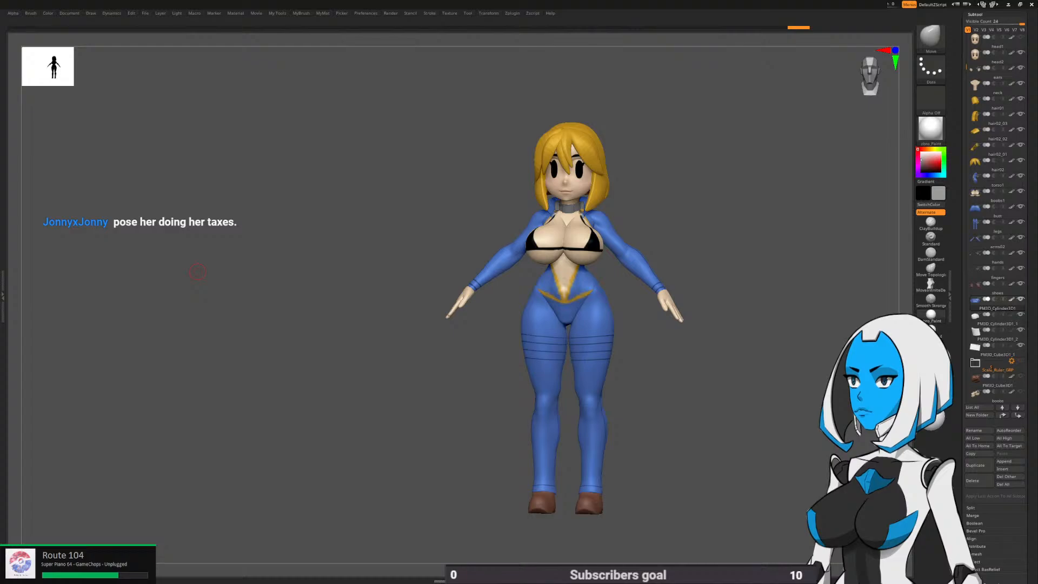
# Enlarge the brush, make the neck band cylinder active and place the transform gizmo on it
pyautogui.moveTo(727, 328); pyautogui.dragTo(601, 254)
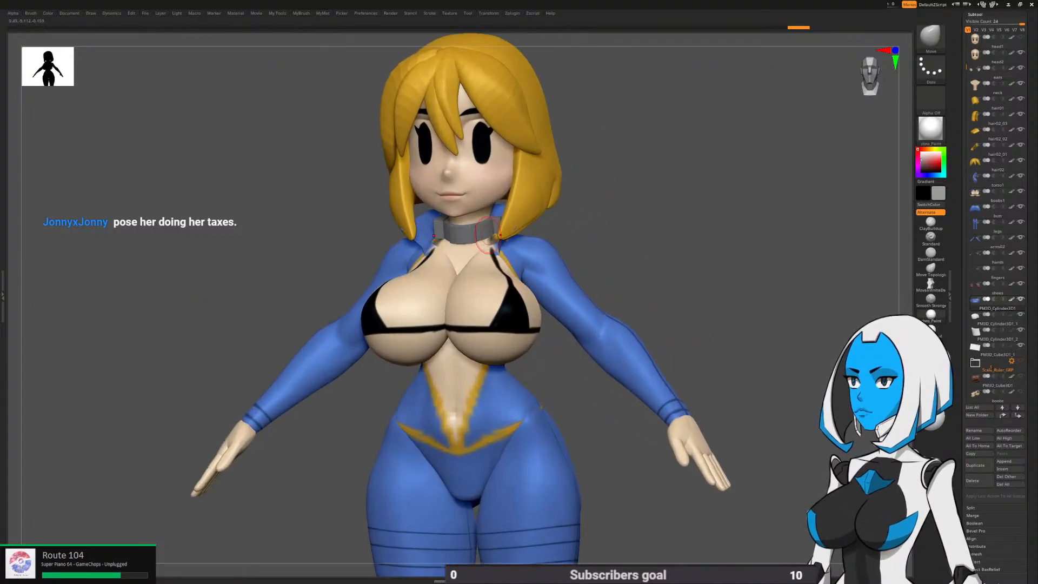
pyautogui.press('space')
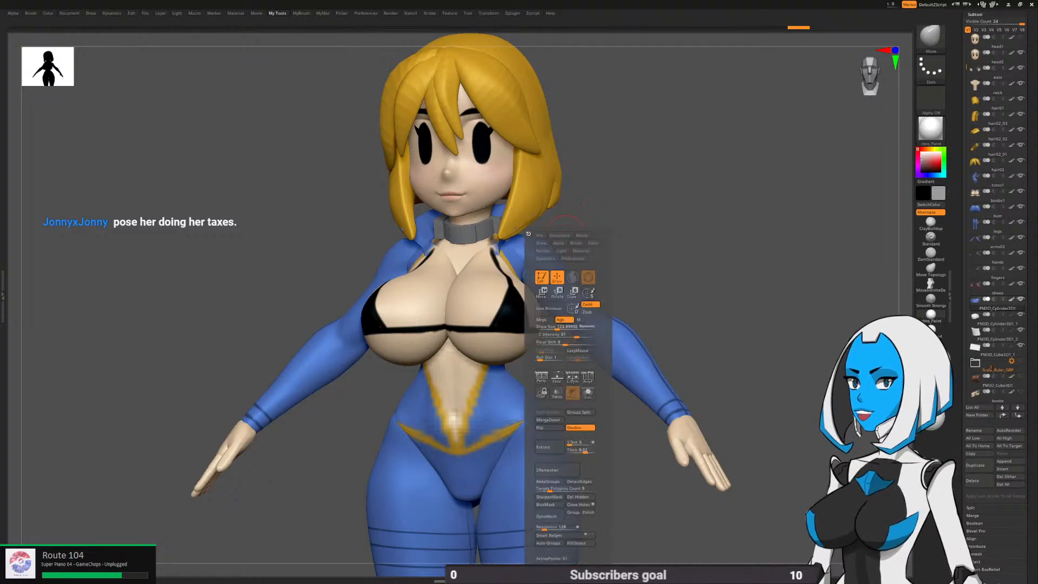
pyautogui.click(557, 327)
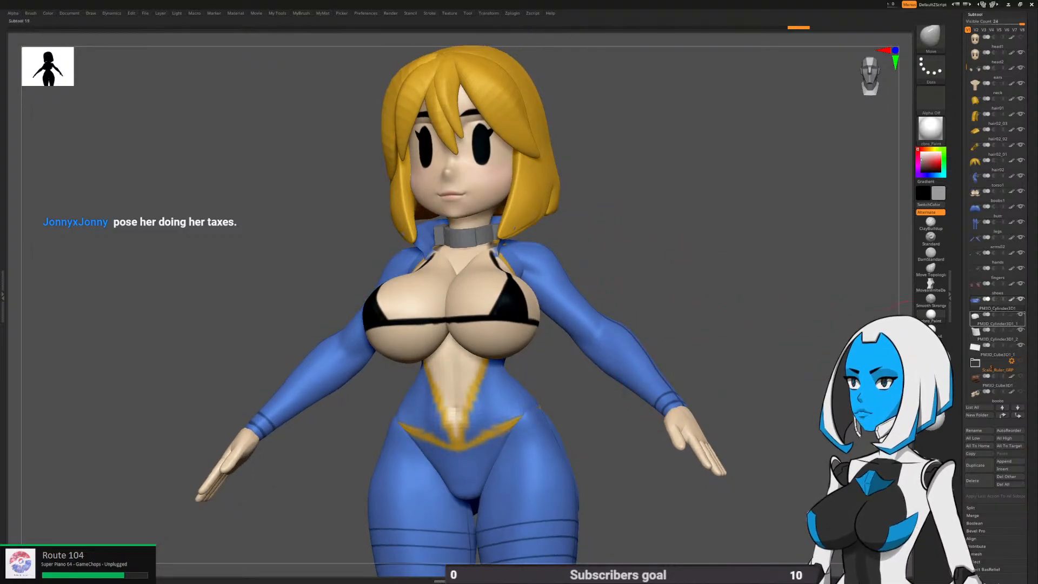
pyautogui.click(996, 318)
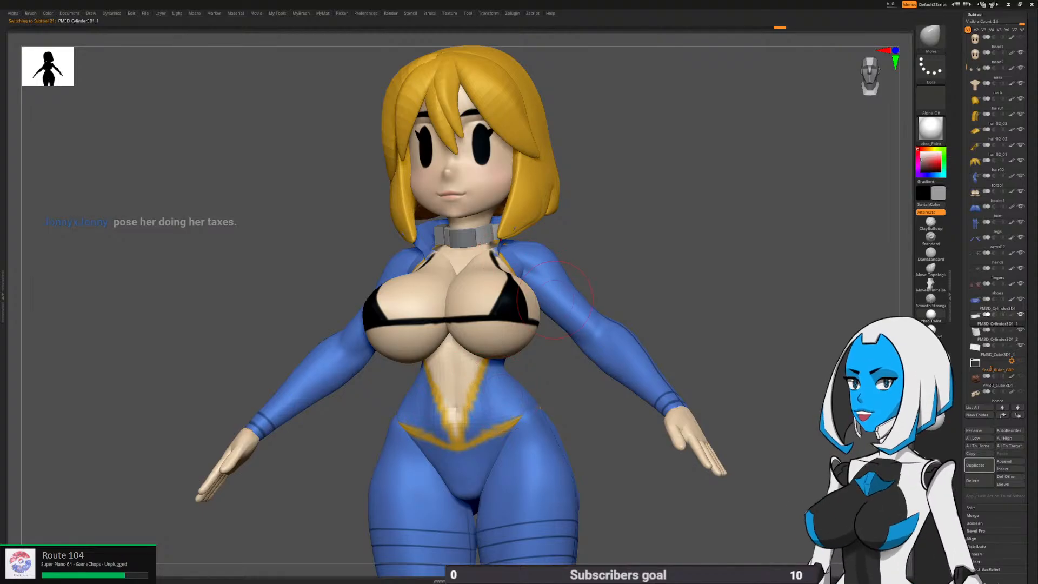
pyautogui.press('w')
pyautogui.moveTo(555, 300); pyautogui.dragTo(627, 312, button='right')
pyautogui.keyDown('alt'); pyautogui.click(486, 166); pyautogui.keyUp('alt')
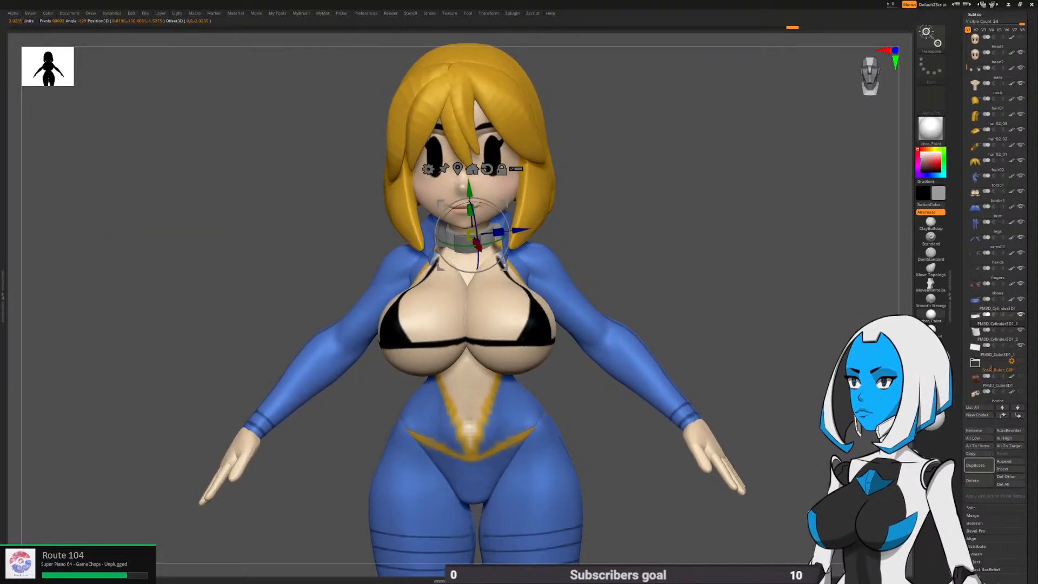
# Isolate the neck band cylinder with Solo and display its polyframe
pyautogui.press('space')
pyautogui.click(672, 397)
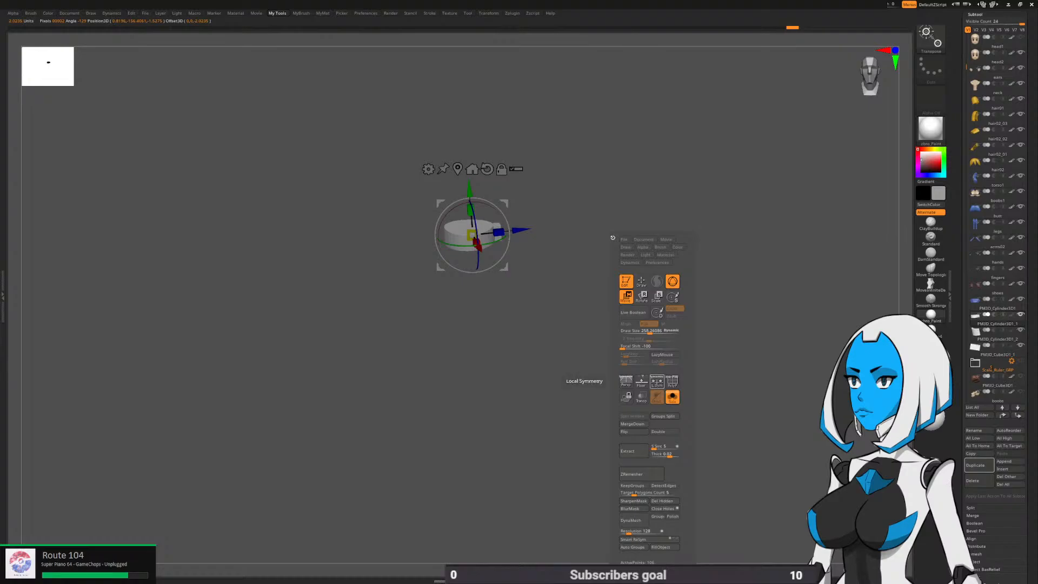
pyautogui.click(672, 381)
pyautogui.press('f')
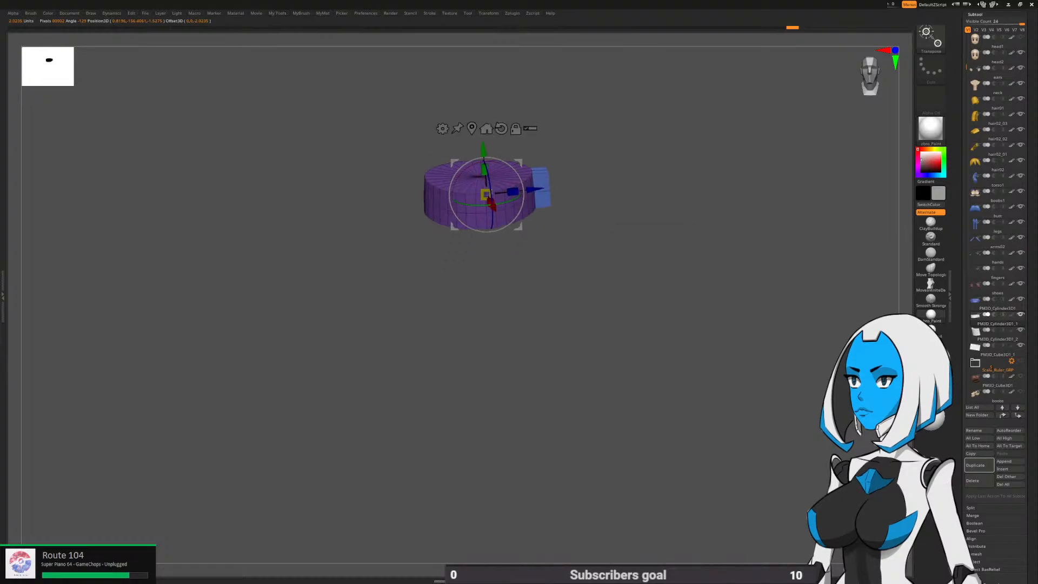
# Place the gizmo pivot on the centre of the cylinder's top face and lower it to the band's mid-height
pyautogui.moveTo(543, 325); pyautogui.dragTo(544, 311, button='right')
pyautogui.keyDown('alt'); pyautogui.moveTo(488, 207); pyautogui.dragTo(529, 111); pyautogui.keyUp('alt')
pyautogui.moveTo(499, 222); pyautogui.dragTo(499, 266, button='right')
pyautogui.keyDown('alt'); pyautogui.click(501, 197); pyautogui.keyUp('alt')
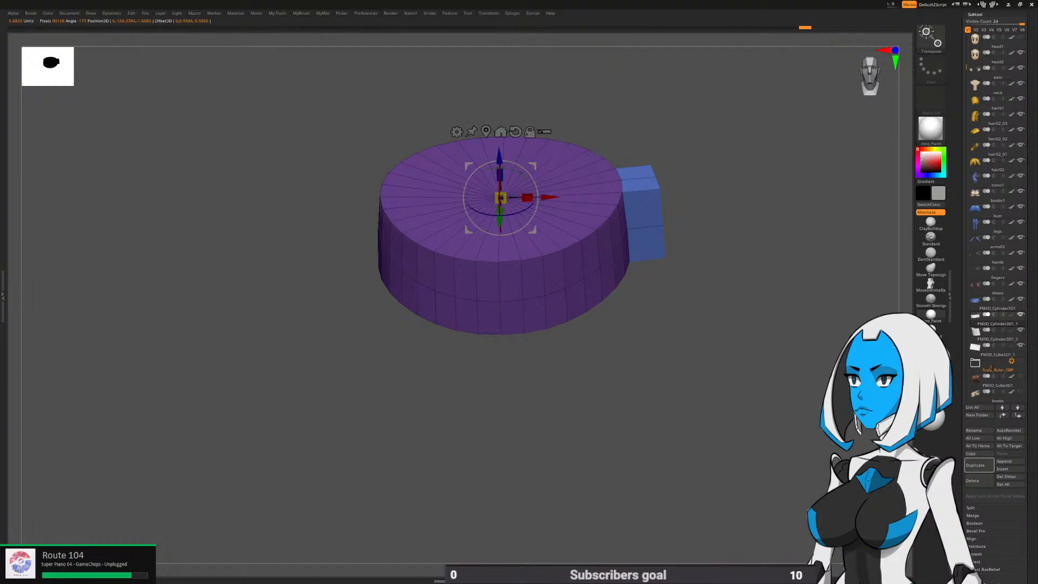
pyautogui.keyDown('alt'); pyautogui.click(486, 131); pyautogui.keyUp('alt')
pyautogui.moveTo(500, 181); pyautogui.dragTo(502, 238, button='right')
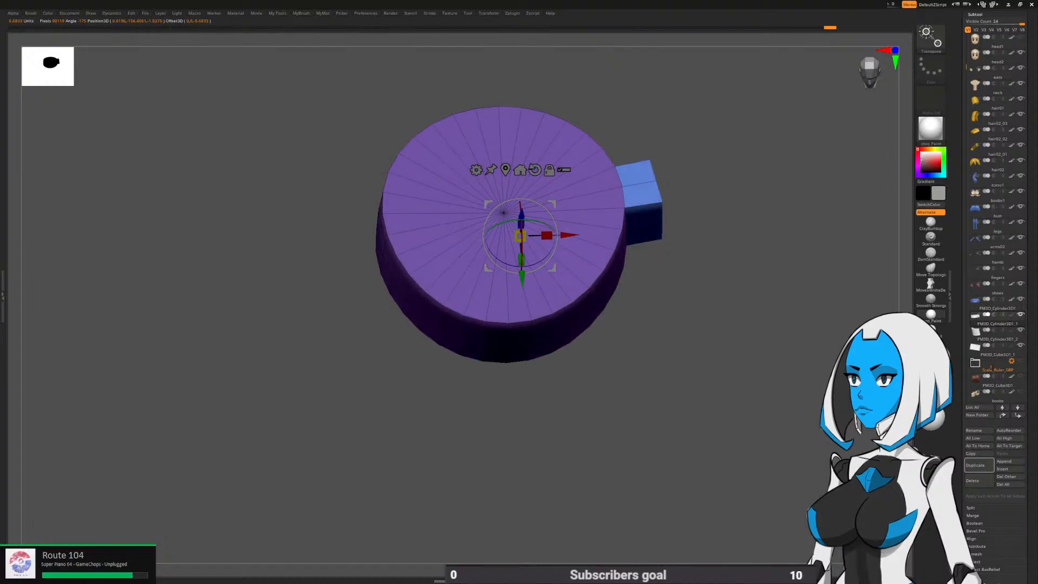
pyautogui.keyDown('alt'); pyautogui.moveTo(570, 236); pyautogui.dragTo(670, 235); pyautogui.keyUp('alt')
pyautogui.keyDown('alt'); pyautogui.click(502, 215); pyautogui.keyUp('alt')
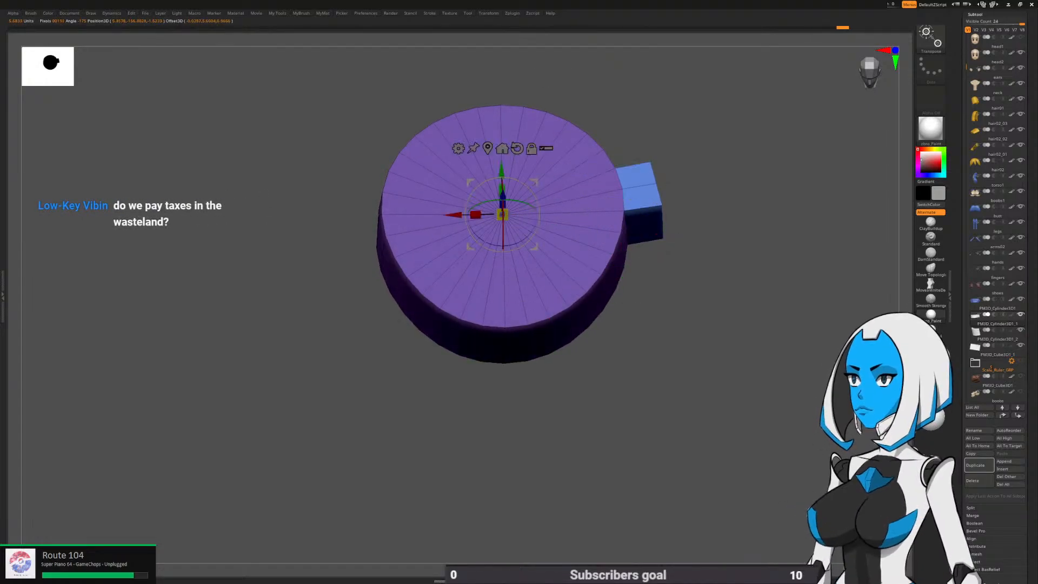
pyautogui.moveTo(502, 227); pyautogui.dragTo(502, 155, button='right')
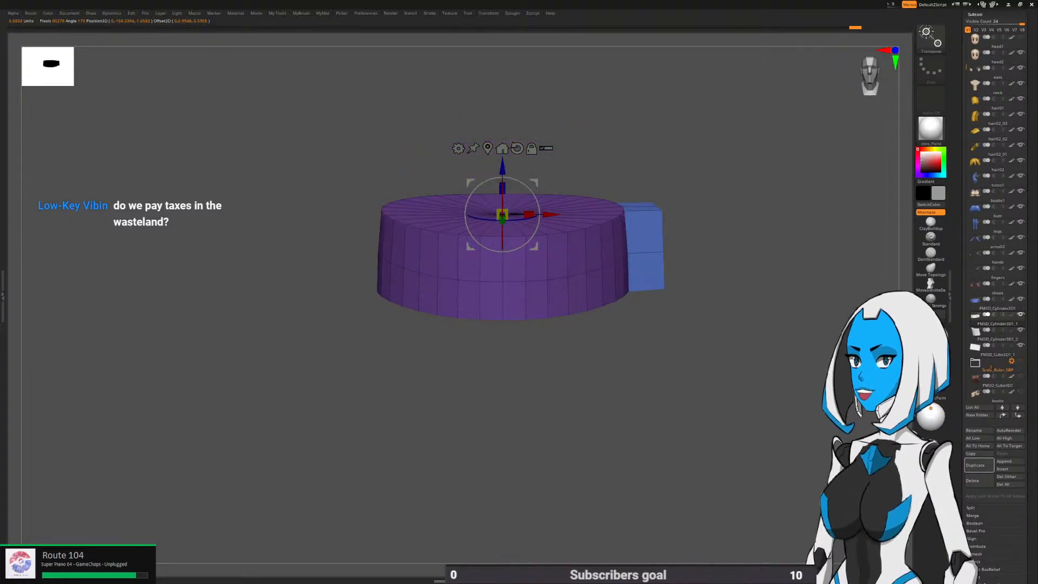
pyautogui.keyDown('alt'); pyautogui.moveTo(503, 166); pyautogui.dragTo(502, 221); pyautogui.keyUp('alt')
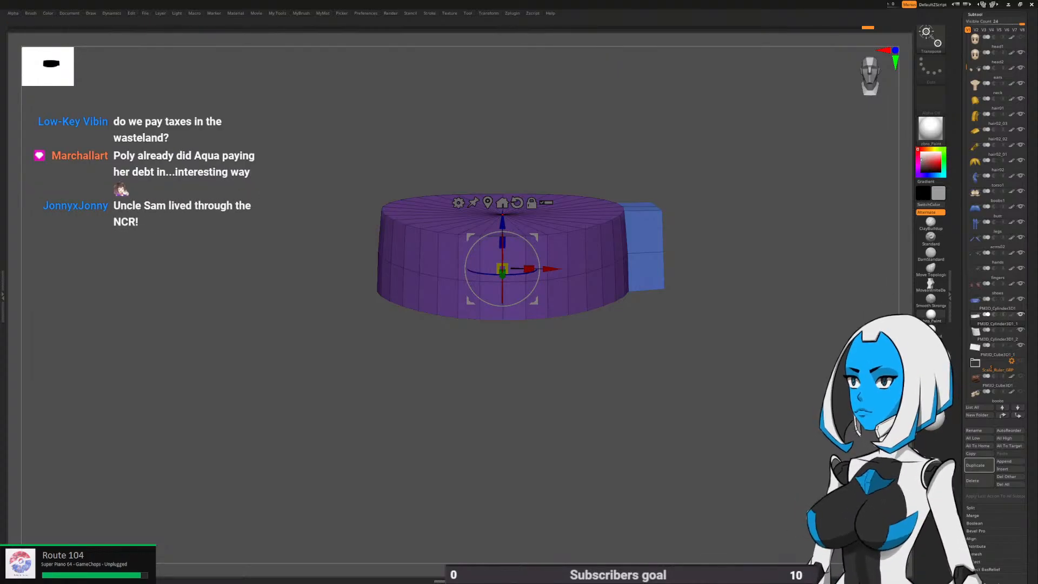
# Leave Solo mode and limit the multi-subtool transform selection to the neck band, front plate and side blocks
pyautogui.keyDown('alt'); pyautogui.moveTo(541, 422); pyautogui.dragTo(544, 354); pyautogui.keyUp('alt')
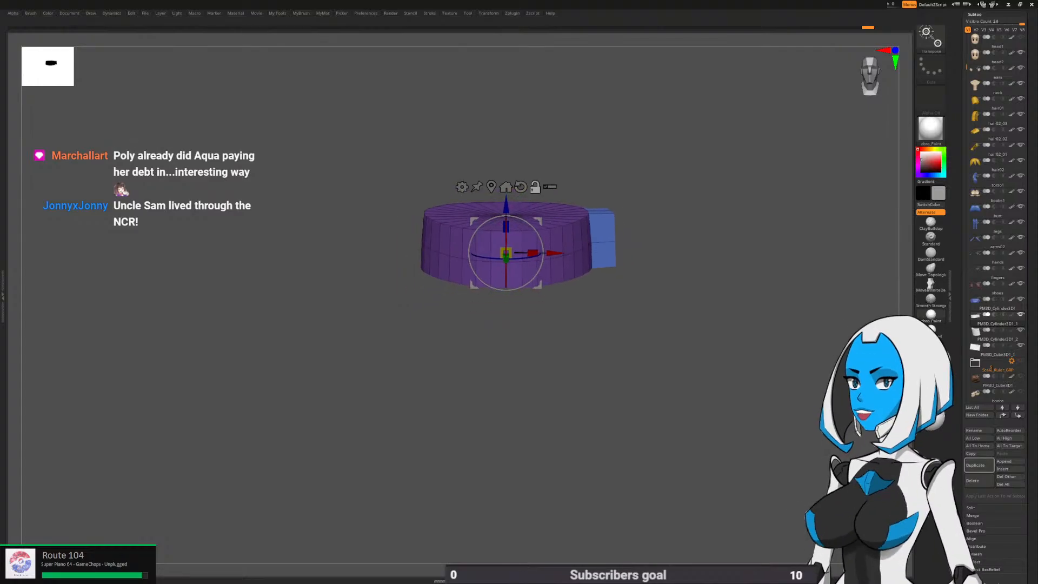
pyautogui.press('space')
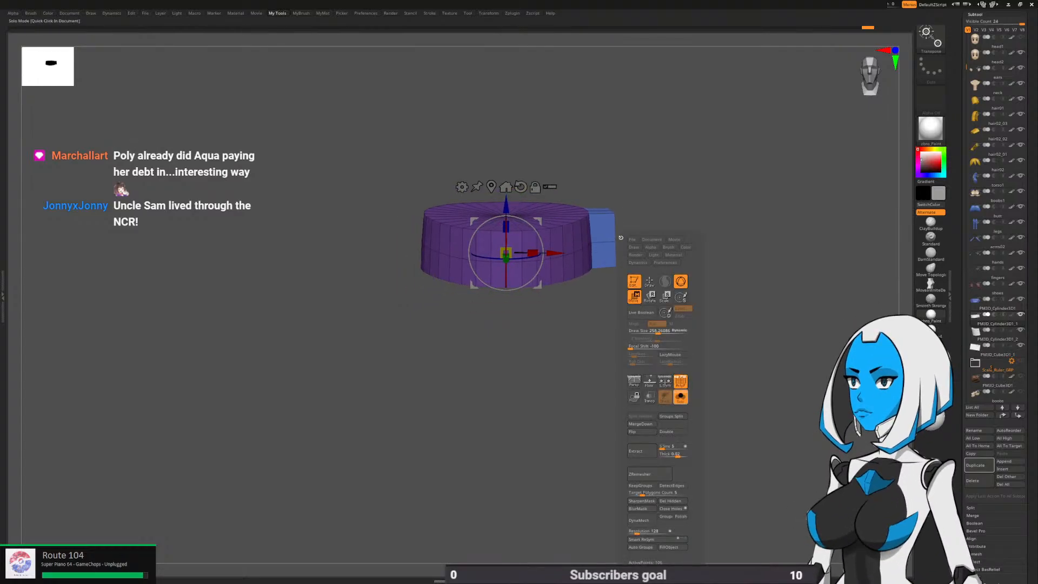
pyautogui.click(680, 396)
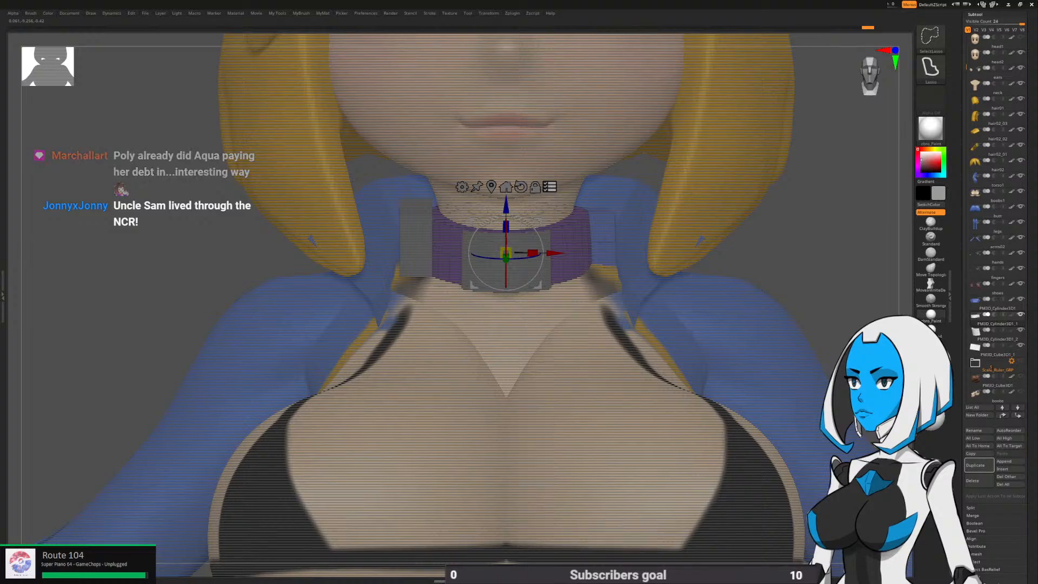
pyautogui.moveTo(618, 196)
pyautogui.keyDown('ctrl'); pyautogui.keyDown('shift'); pyautogui.mouseDown()
pyautogui.moveTo(545, 192)
pyautogui.moveTo(562, 270)
pyautogui.mouseUp(); pyautogui.keyUp('shift'); pyautogui.keyUp('ctrl')
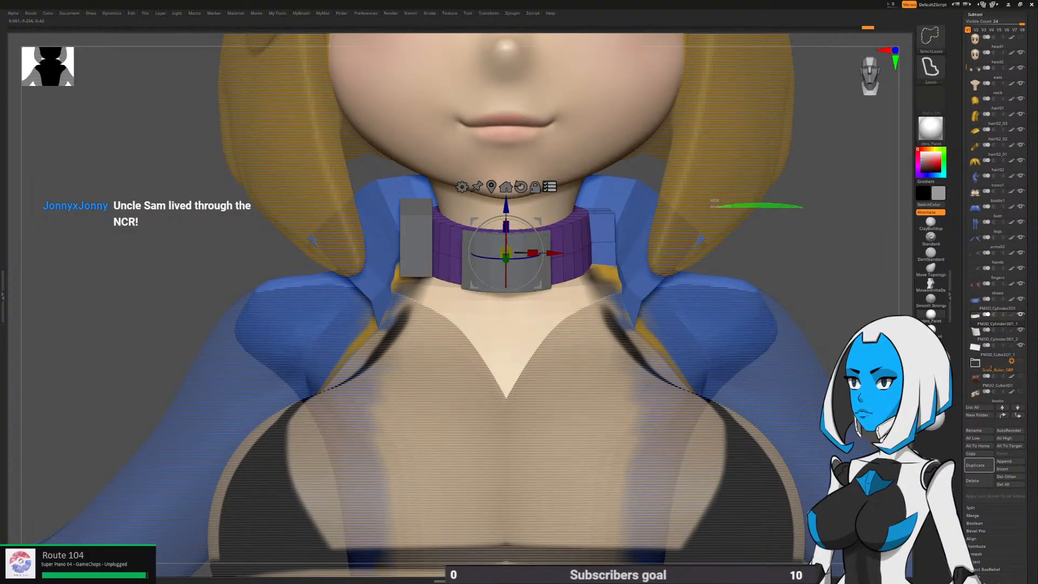
pyautogui.moveTo(715, 207)
pyautogui.keyDown('ctrl'); pyautogui.keyDown('alt'); pyautogui.keyDown('shift'); pyautogui.mouseDown()
pyautogui.moveTo(752, 316)
pyautogui.moveTo(779, 281)
pyautogui.mouseUp(); pyautogui.keyUp('shift'); pyautogui.keyUp('alt'); pyautogui.keyUp('ctrl')
pyautogui.keyDown('ctrl'); pyautogui.moveTo(779, 314); pyautogui.dragTo(762, 270, button='right'); pyautogui.keyUp('ctrl')
pyautogui.moveTo(671, 310)
pyautogui.keyDown('ctrl'); pyautogui.keyDown('shift'); pyautogui.mouseDown()
pyautogui.moveTo(656, 308)
pyautogui.moveTo(567, 360)
pyautogui.moveTo(584, 349)
pyautogui.mouseUp(); pyautogui.keyUp('shift'); pyautogui.keyUp('ctrl')
pyautogui.keyDown('alt'); pyautogui.moveTo(584, 302); pyautogui.dragTo(575, 358, button='right'); pyautogui.keyUp('alt')
pyautogui.keyDown('ctrl'); pyautogui.moveTo(576, 358); pyautogui.dragTo(572, 319, button='right'); pyautogui.keyUp('ctrl')
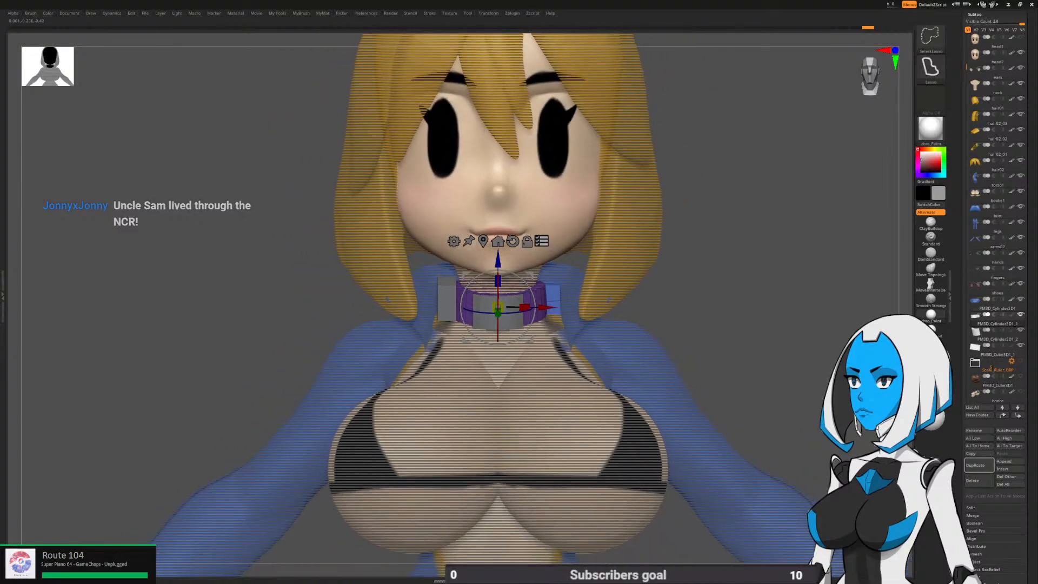
pyautogui.moveTo(727, 231)
pyautogui.keyDown('ctrl'); pyautogui.keyDown('alt'); pyautogui.keyDown('shift'); pyautogui.mouseDown()
pyautogui.moveTo(503, 189)
pyautogui.moveTo(501, 138)
pyautogui.mouseUp(); pyautogui.keyUp('shift'); pyautogui.keyUp('alt'); pyautogui.keyUp('ctrl')
pyautogui.keyDown('ctrl'); pyautogui.moveTo(502, 162); pyautogui.dragTo(424, 172, button='right'); pyautogui.keyUp('ctrl')
# Scale the selected neck band parts up slightly and uniformly, and return to sculpting mode
pyautogui.moveTo(498, 307); pyautogui.dragTo(508, 309)
pyautogui.press('q')
pyautogui.moveTo(627, 319)
pyautogui.mouseDown(button='right')
pyautogui.moveTo(697, 329)
pyautogui.moveTo(700, 291)
pyautogui.mouseUp(button='right')
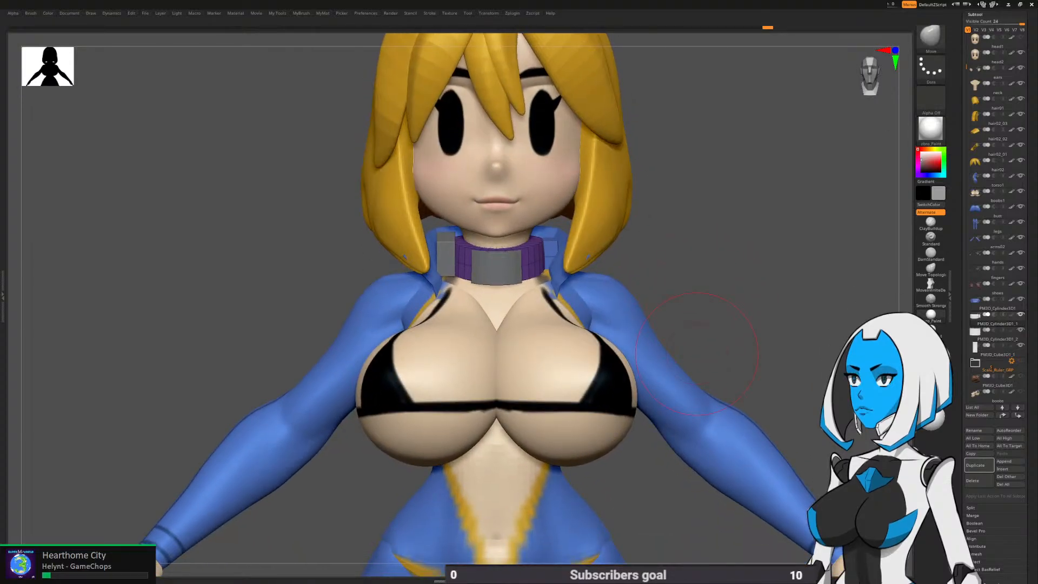
pyautogui.moveTo(697, 351); pyautogui.dragTo(675, 295, button='right')
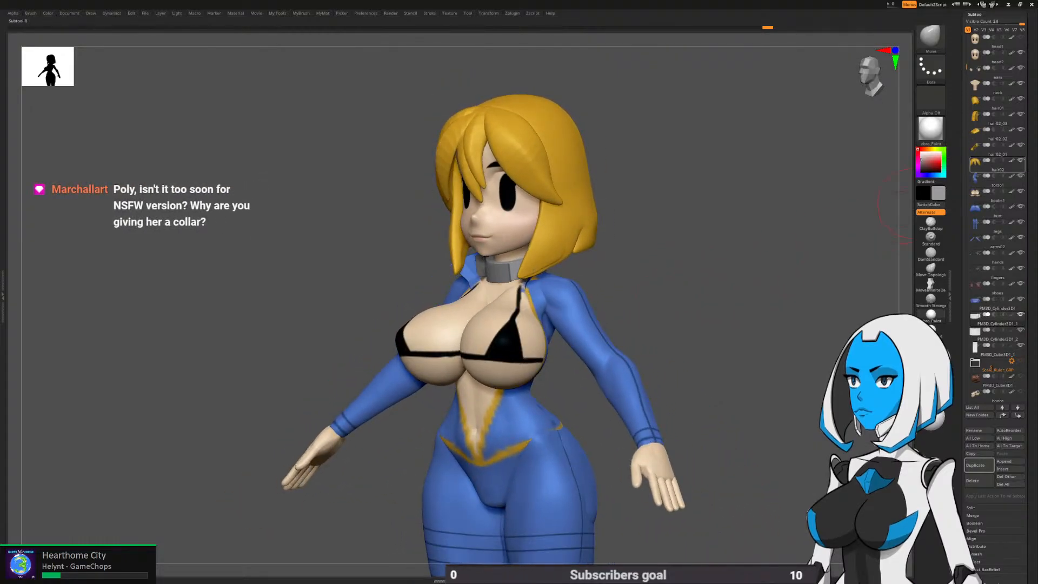
# Hide the head2, ears, hair01 and all hair02 subtools, leaving the neck and body in view
pyautogui.click(1021, 53)
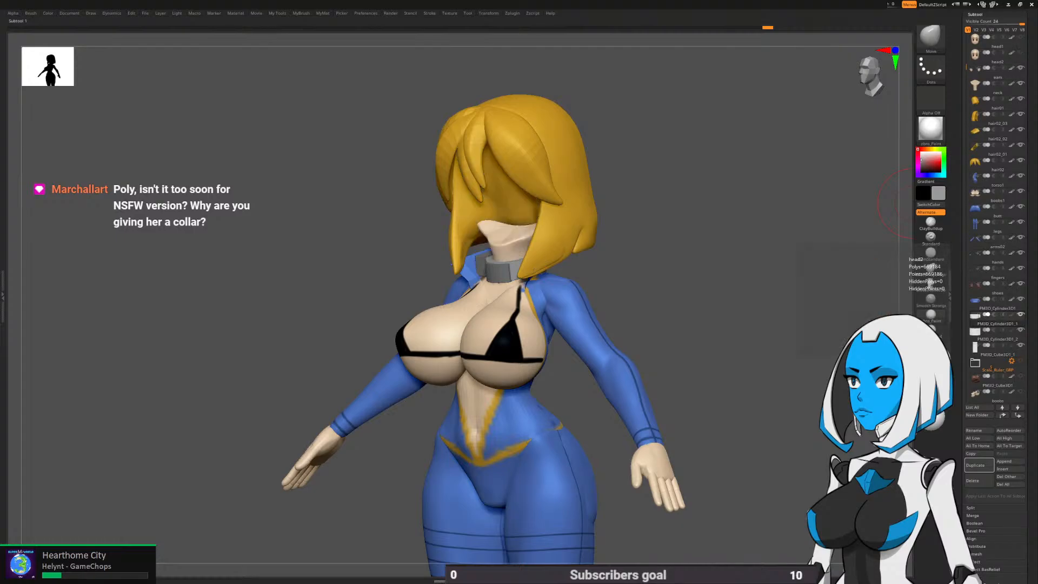
pyautogui.click(1021, 68)
pyautogui.click(1021, 99)
pyautogui.click(1021, 114)
pyautogui.click(1021, 130)
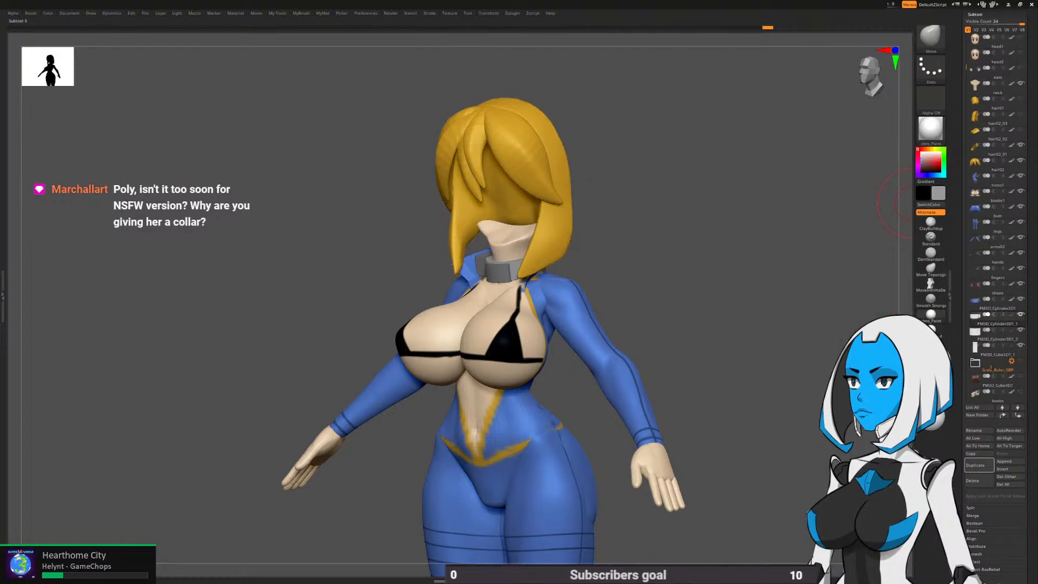
pyautogui.click(1020, 145)
pyautogui.click(1021, 160)
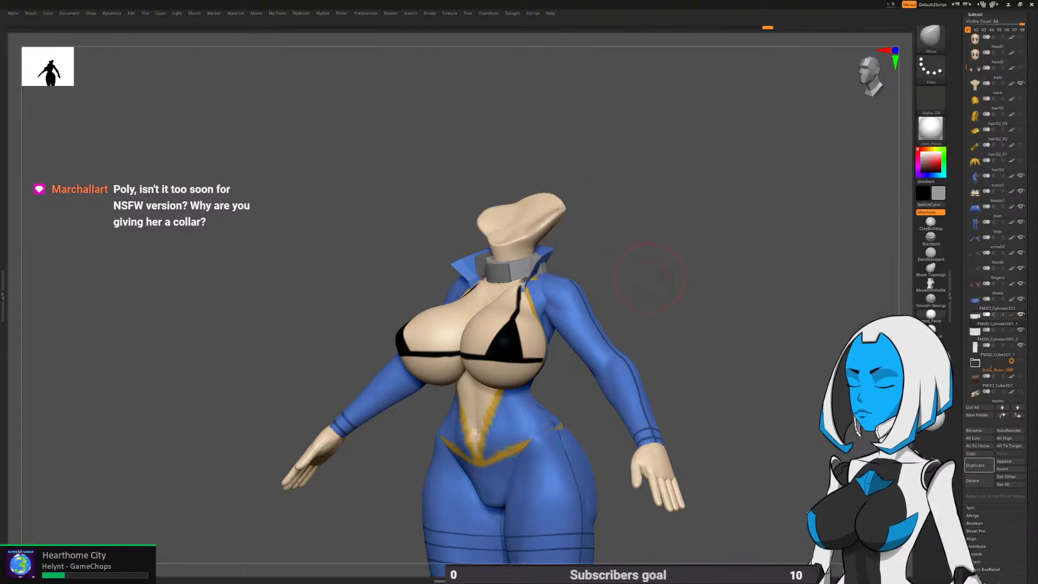
# Hide the neck subtool and make the jacket collar the active subtool, viewed from above
pyautogui.keyDown('shift'); pyautogui.moveTo(656, 281); pyautogui.dragTo(654, 312); pyautogui.keyUp('shift')
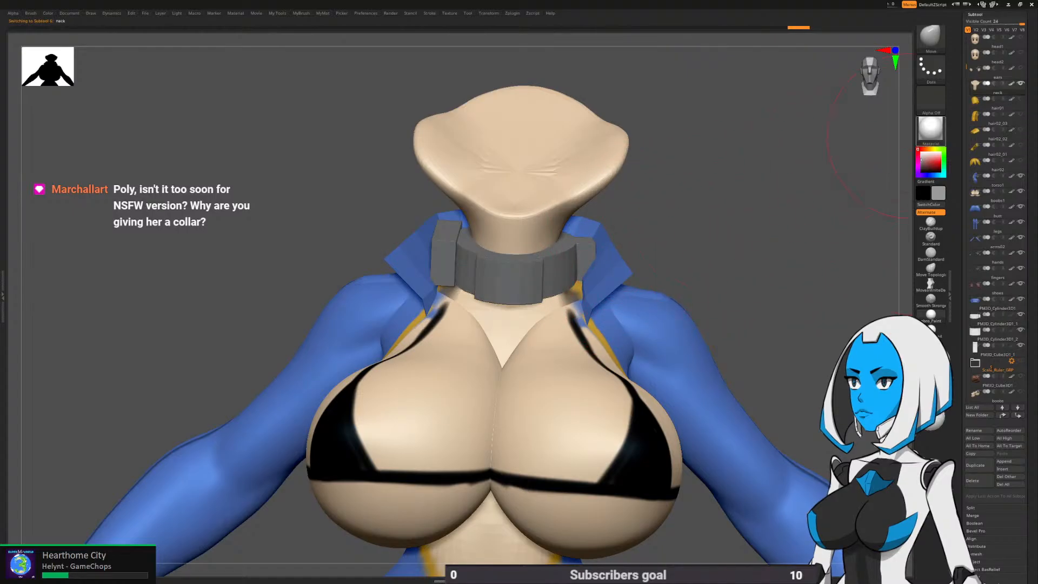
pyautogui.click(998, 88)
pyautogui.keyDown('alt'); pyautogui.click(604, 270); pyautogui.keyUp('alt')
pyautogui.keyDown('shift'); pyautogui.moveTo(652, 241); pyautogui.dragTo(651, 335); pyautogui.keyUp('shift')
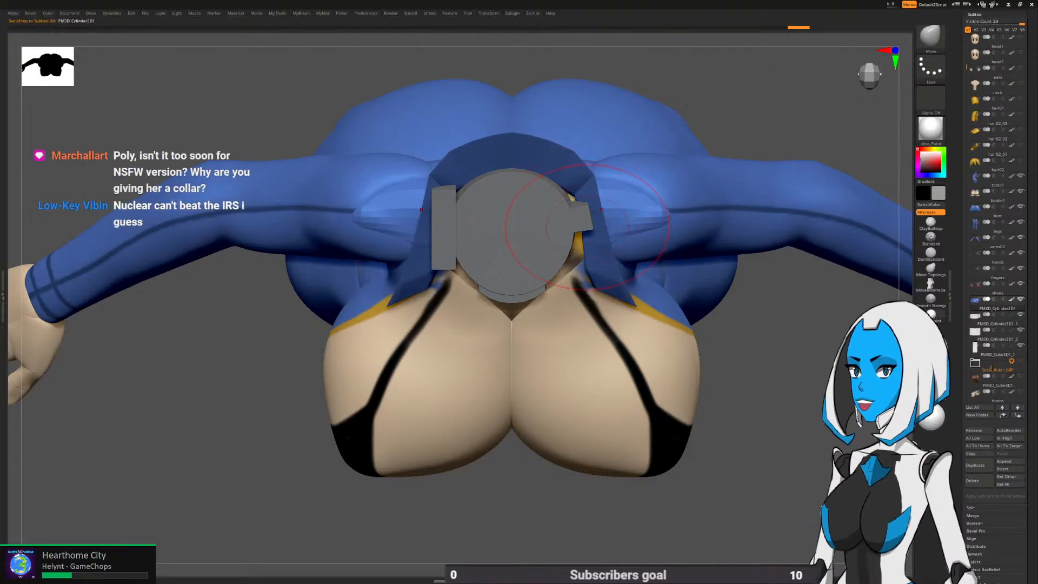
# Pull the back of the collar slightly outward and nudge its front lower corner with the Move brush to clear the neck band
pyautogui.press('space')
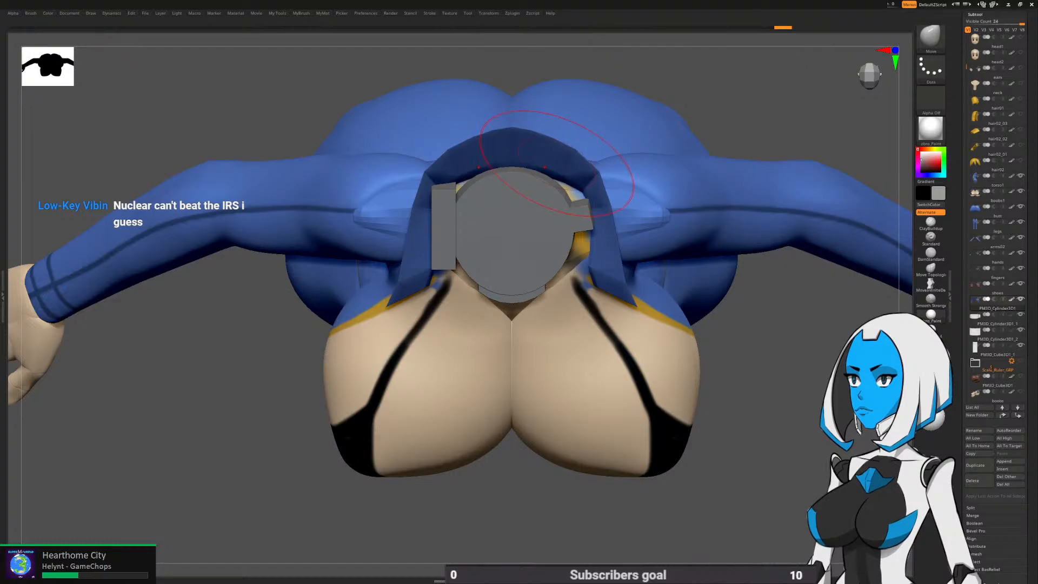
pyautogui.moveTo(751, 378)
pyautogui.mouseDown()
pyautogui.moveTo(744, 273)
pyautogui.moveTo(598, 250)
pyautogui.moveTo(625, 216)
pyautogui.moveTo(621, 232)
pyautogui.moveTo(594, 219)
pyautogui.mouseUp()
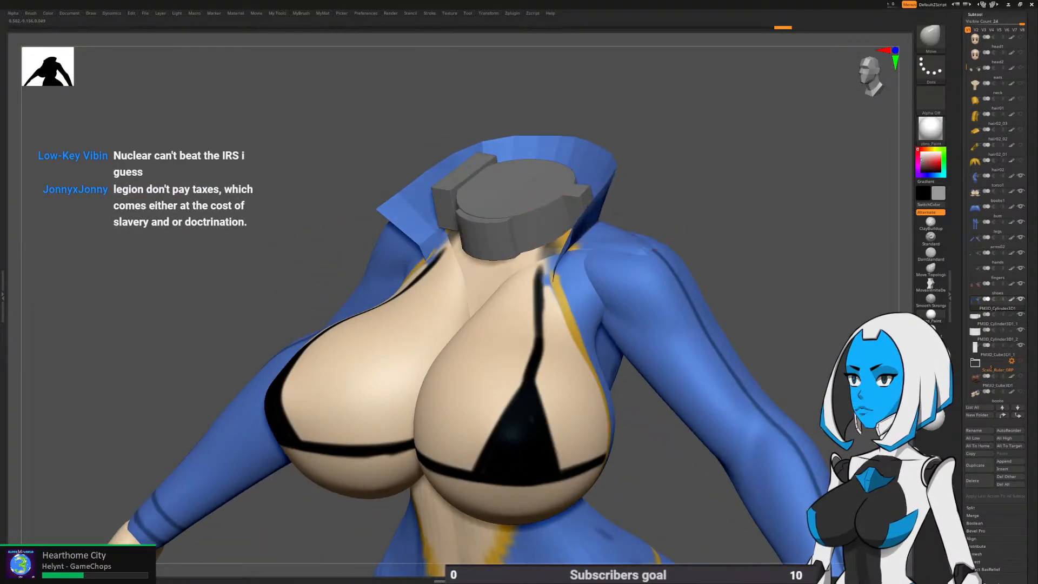
pyautogui.moveTo(557, 273); pyautogui.dragTo(558, 263)
pyautogui.moveTo(665, 216); pyautogui.dragTo(582, 242)
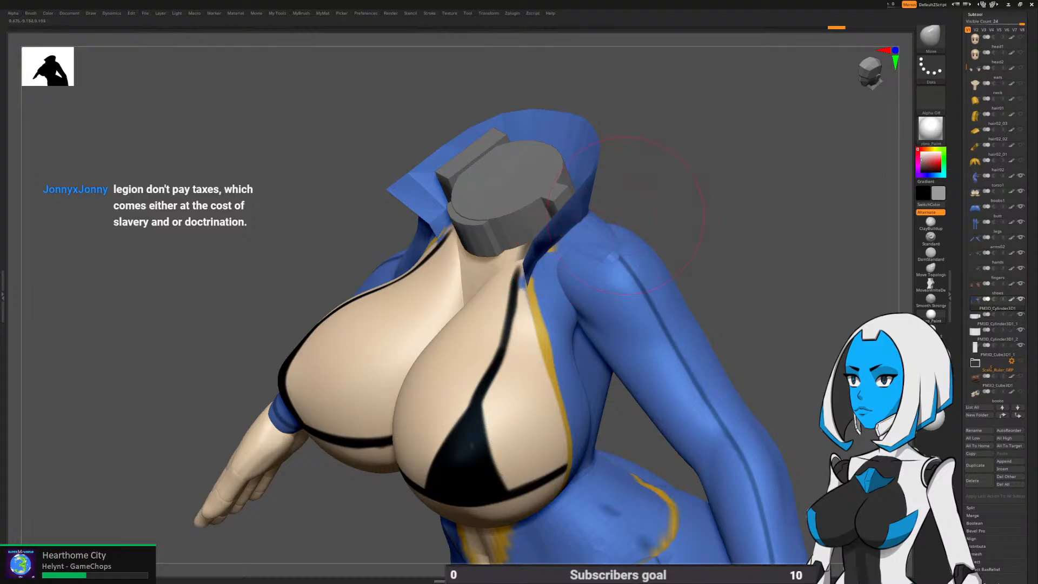
pyautogui.moveTo(627, 215)
pyautogui.mouseDown()
pyautogui.moveTo(600, 221)
pyautogui.moveTo(724, 204)
pyautogui.moveTo(691, 237)
pyautogui.mouseUp()
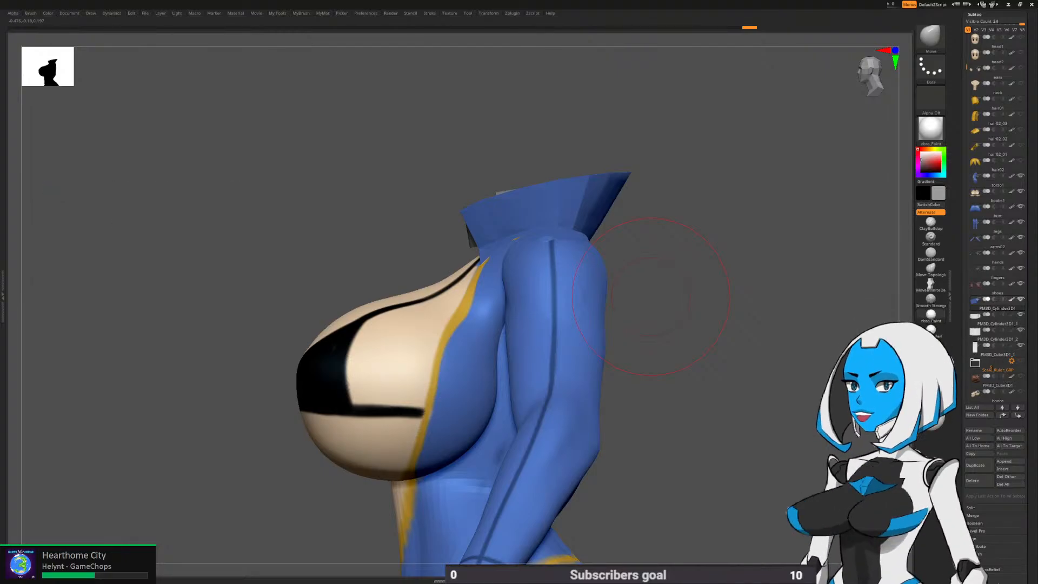
pyautogui.moveTo(652, 224); pyautogui.dragTo(684, 241)
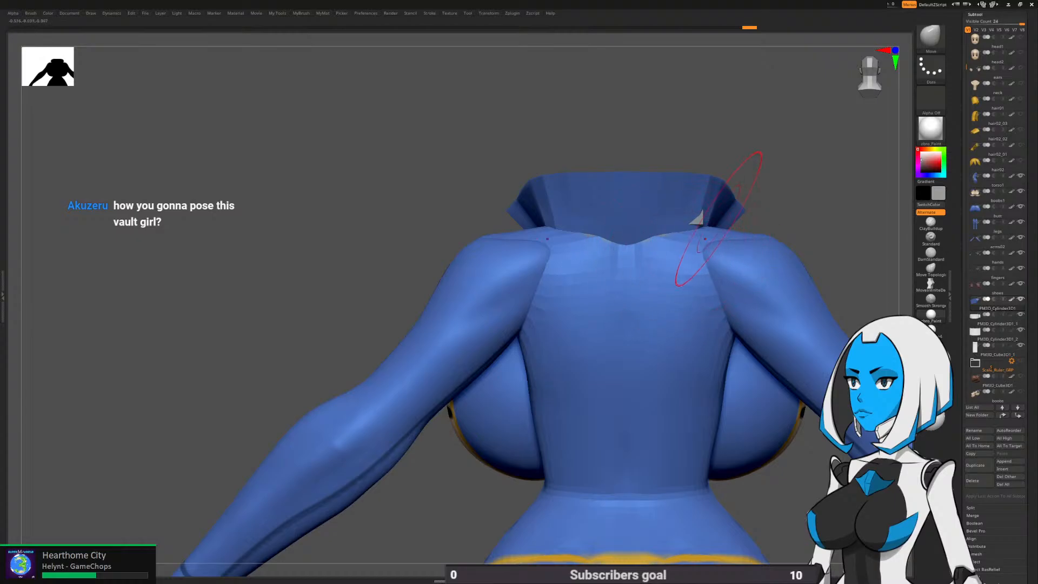
# Show the collar's wireframe and adjust its lower back edge with the Move brush where the side block pokes through
pyautogui.press('space')
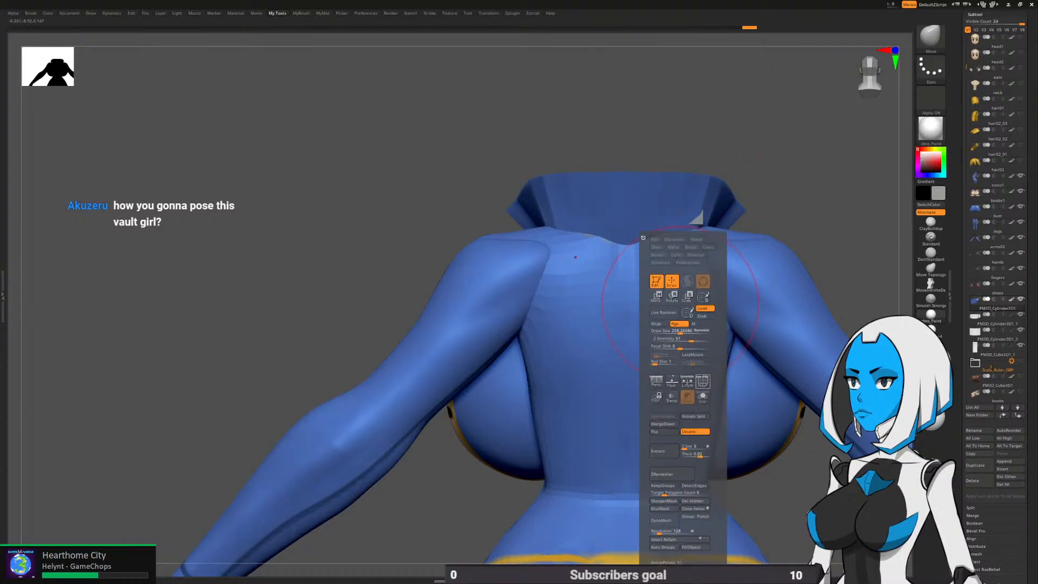
pyautogui.click(702, 382)
pyautogui.keyDown('alt'); pyautogui.moveTo(698, 247); pyautogui.dragTo(665, 265, button='right'); pyautogui.keyUp('alt')
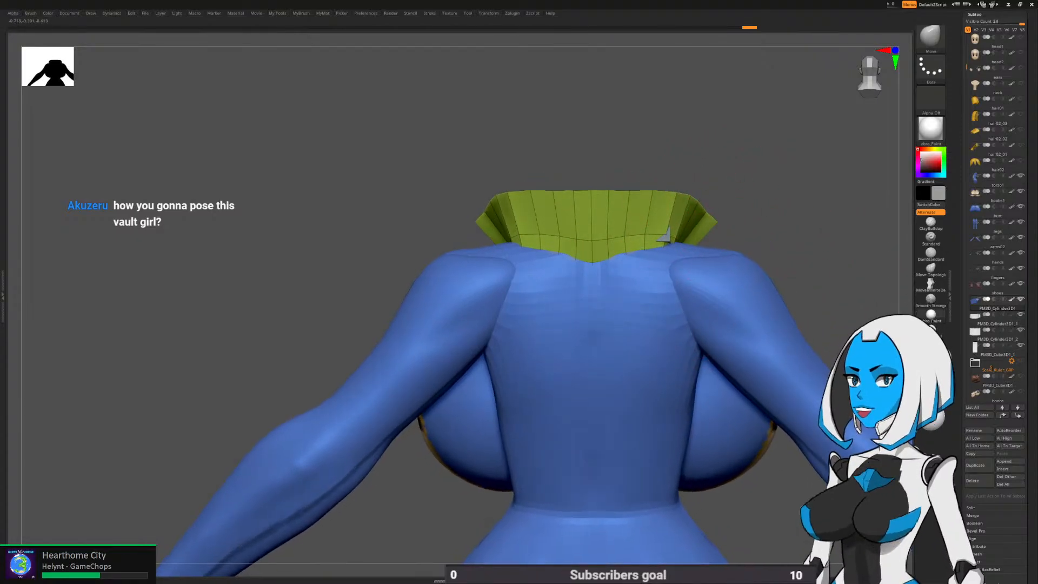
pyautogui.moveTo(723, 249); pyautogui.dragTo(730, 241, button='right')
pyautogui.moveTo(665, 235)
pyautogui.keyDown('ctrl'); pyautogui.mouseDown()
pyautogui.moveTo(470, 133)
pyautogui.moveTo(665, 236)
pyautogui.mouseUp(); pyautogui.keyUp('ctrl')
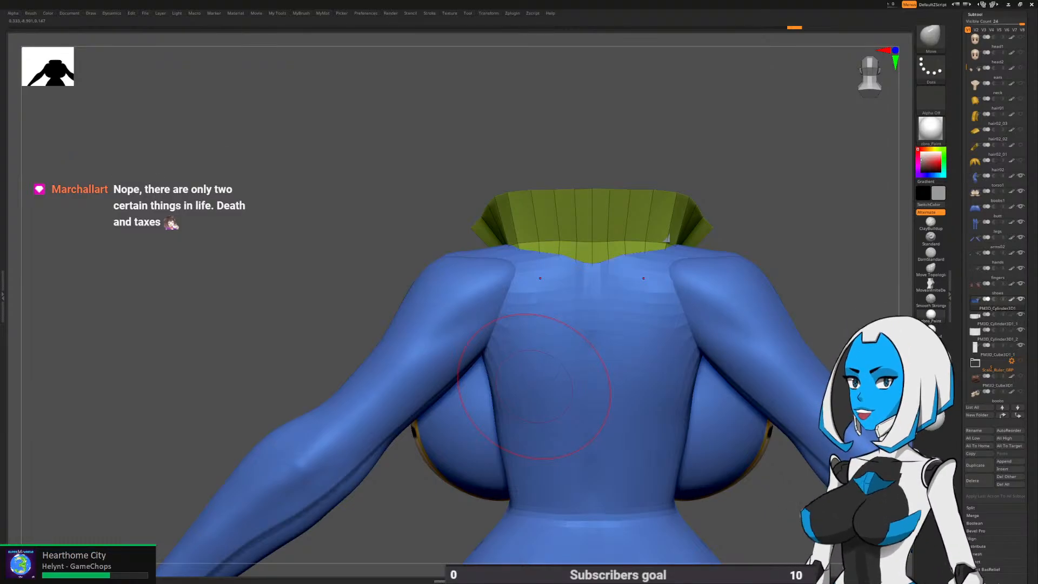
pyautogui.moveTo(487, 162)
pyautogui.mouseDown()
pyautogui.moveTo(705, 190)
pyautogui.moveTo(562, 184)
pyautogui.moveTo(478, 234)
pyautogui.mouseUp()
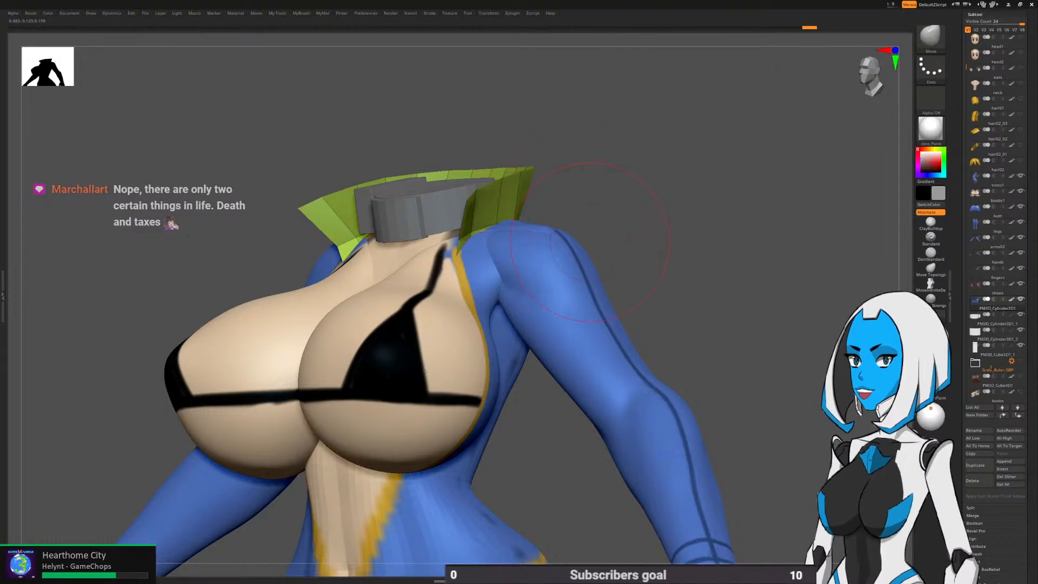
# Use a smaller Move brush to refine the collar's lower side and back edges around the side blocks, and hide the wireframe
pyautogui.press('space')
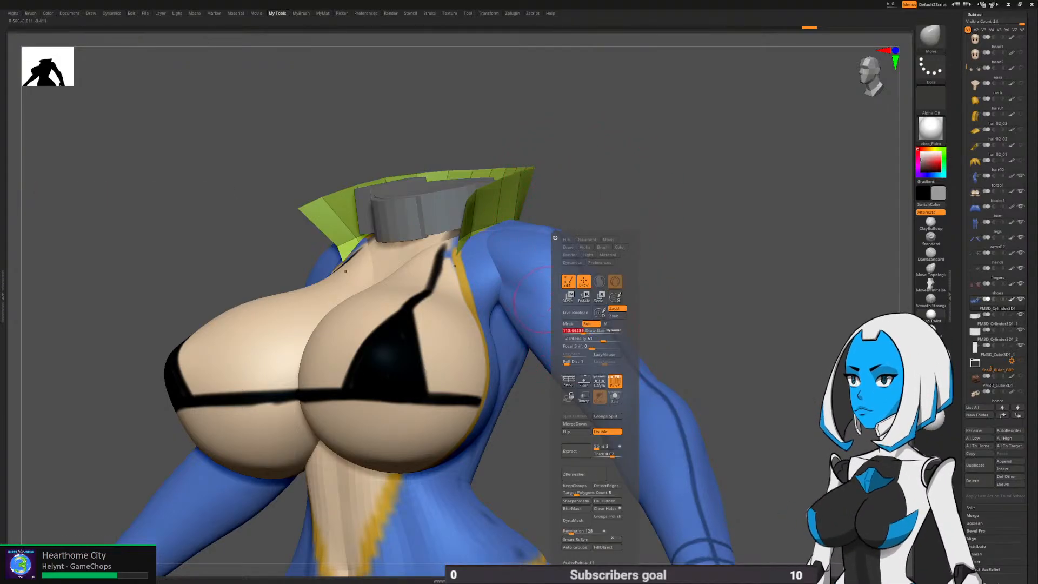
pyautogui.moveTo(648, 271); pyautogui.dragTo(675, 320)
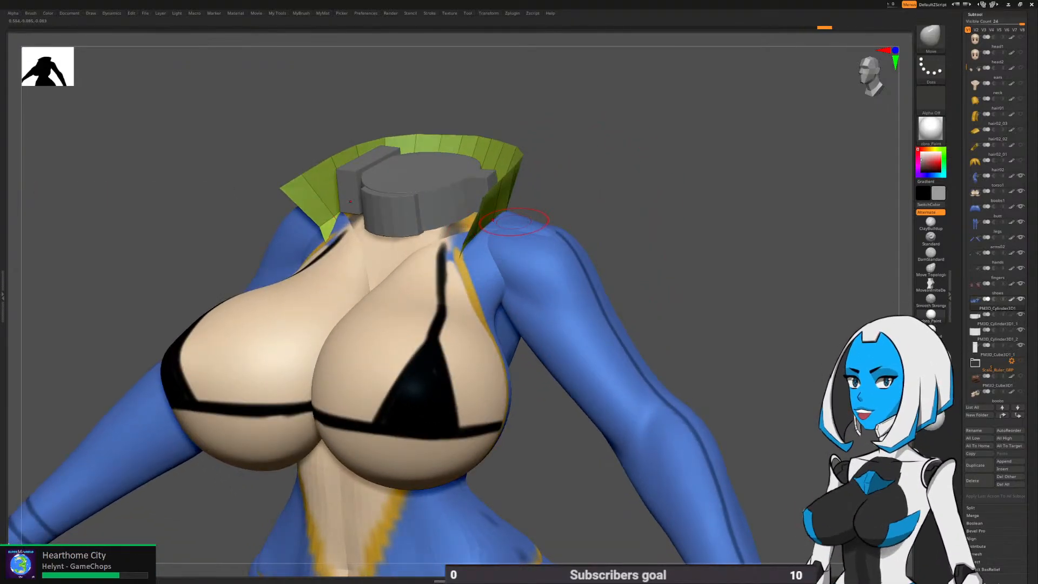
pyautogui.moveTo(516, 216); pyautogui.dragTo(533, 205)
pyautogui.moveTo(670, 216); pyautogui.dragTo(570, 201)
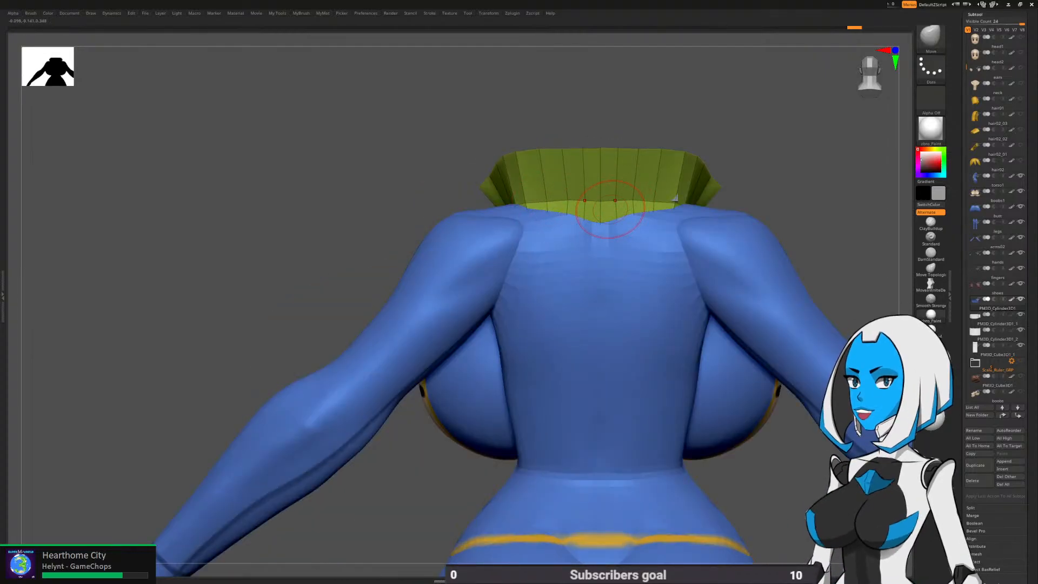
pyautogui.keyDown('alt'); pyautogui.moveTo(653, 254); pyautogui.dragTo(541, 263, button='right'); pyautogui.keyUp('alt')
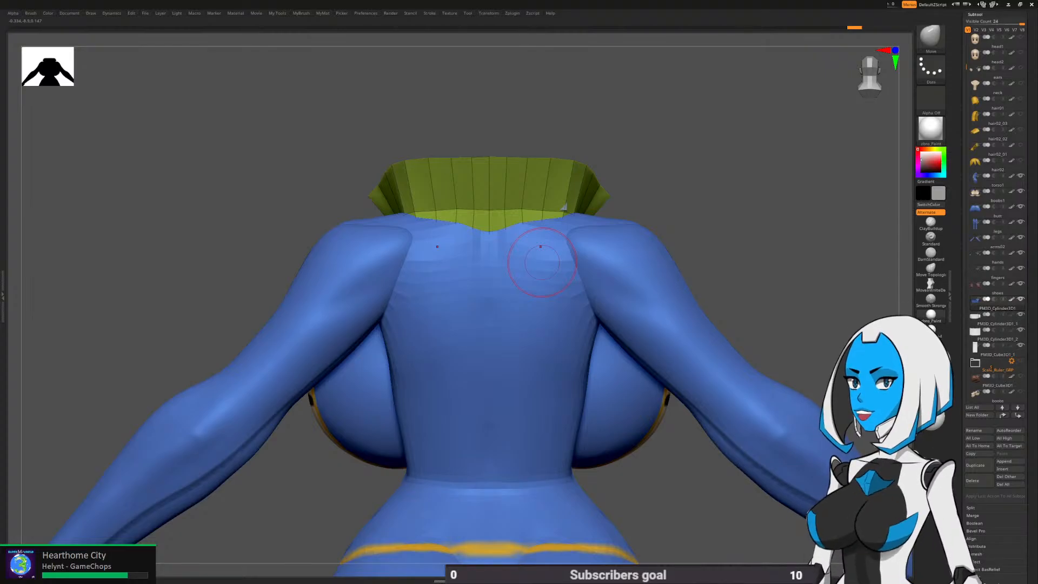
pyautogui.moveTo(644, 173); pyautogui.dragTo(642, 298)
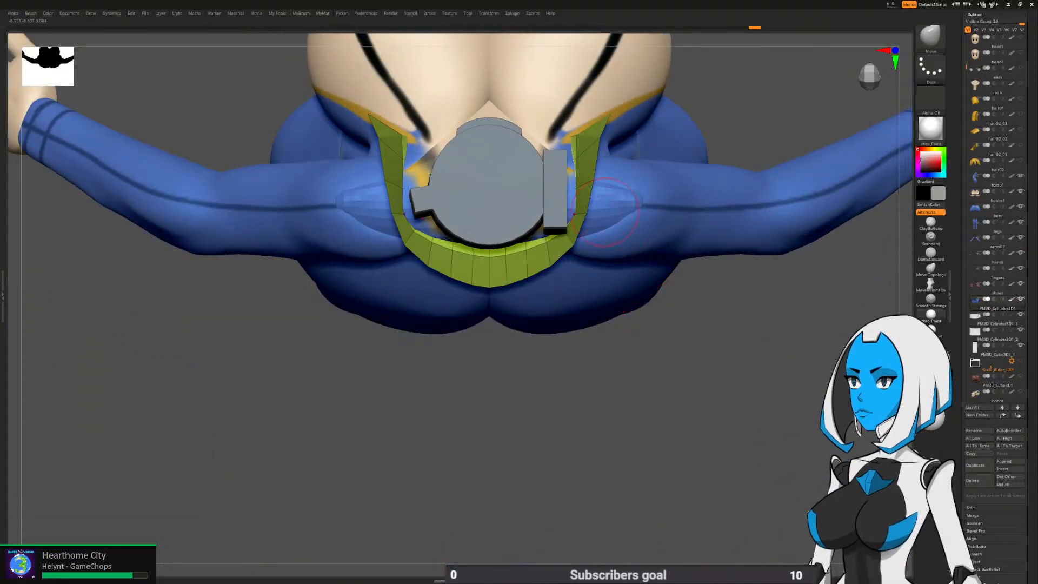
pyautogui.moveTo(505, 354); pyautogui.dragTo(597, 203)
pyautogui.press('space')
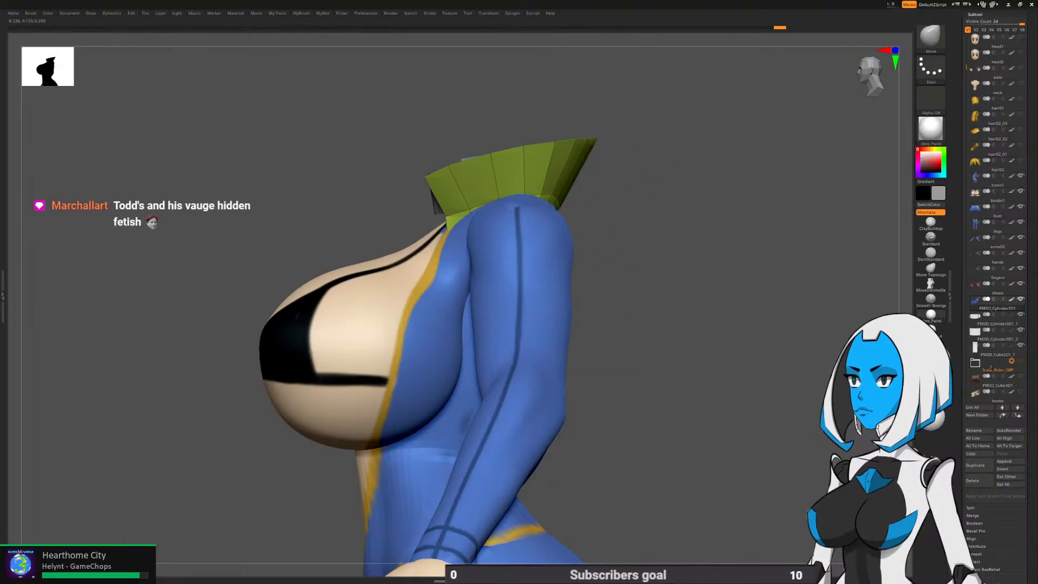
pyautogui.keyDown('shift'); pyautogui.moveTo(548, 238); pyautogui.dragTo(438, 230, button='right'); pyautogui.keyUp('shift')
pyautogui.moveTo(519, 187)
pyautogui.keyDown('alt'); pyautogui.mouseDown(button='right')
pyautogui.moveTo(448, 191)
pyautogui.moveTo(545, 236)
pyautogui.moveTo(494, 216)
pyautogui.moveTo(594, 171)
pyautogui.moveTo(595, 229)
pyautogui.moveTo(590, 216)
pyautogui.moveTo(498, 259)
pyautogui.moveTo(621, 236)
pyautogui.moveTo(599, 193)
pyautogui.mouseUp(button='right'); pyautogui.keyUp('alt')
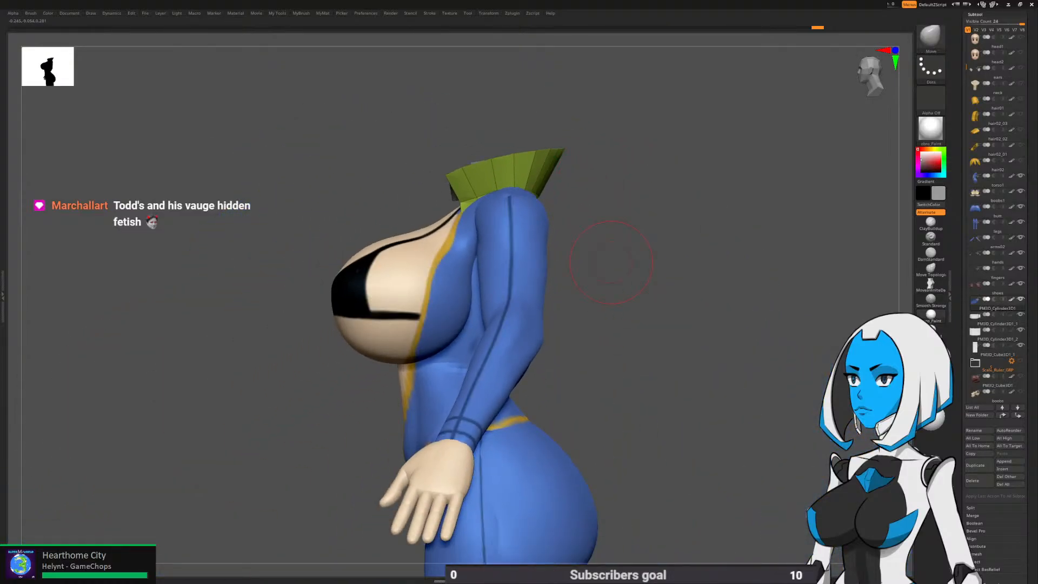
pyautogui.hotkey('shift', 'f')
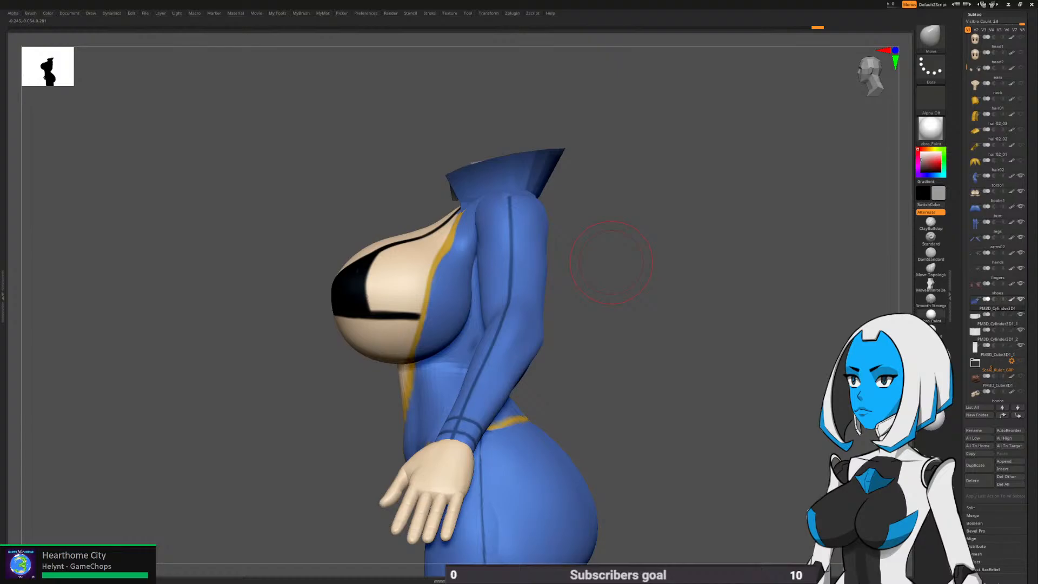
# Raise and round the collar's upper back edge and reshape its flared front tips with the Move brush
pyautogui.keyDown('ctrl'); pyautogui.moveTo(612, 229); pyautogui.dragTo(608, 271); pyautogui.keyUp('ctrl')
pyautogui.moveTo(608, 270); pyautogui.dragTo(755, 335, button='right')
pyautogui.moveTo(754, 336)
pyautogui.keyDown('ctrl'); pyautogui.mouseDown(button='right')
pyautogui.moveTo(754, 362)
pyautogui.moveTo(627, 303)
pyautogui.moveTo(598, 268)
pyautogui.moveTo(452, 265)
pyautogui.mouseUp(button='right'); pyautogui.keyUp('ctrl')
pyautogui.moveTo(458, 261)
pyautogui.keyDown('ctrl'); pyautogui.mouseDown()
pyautogui.moveTo(445, 270)
pyautogui.moveTo(660, 174)
pyautogui.moveTo(454, 203)
pyautogui.mouseUp(); pyautogui.keyUp('ctrl')
pyautogui.keyDown('ctrl'); pyautogui.click(385, 233); pyautogui.keyUp('ctrl')
pyautogui.moveTo(385, 233)
pyautogui.mouseDown(button='right')
pyautogui.moveTo(494, 257)
pyautogui.moveTo(540, 243)
pyautogui.mouseUp(button='right')
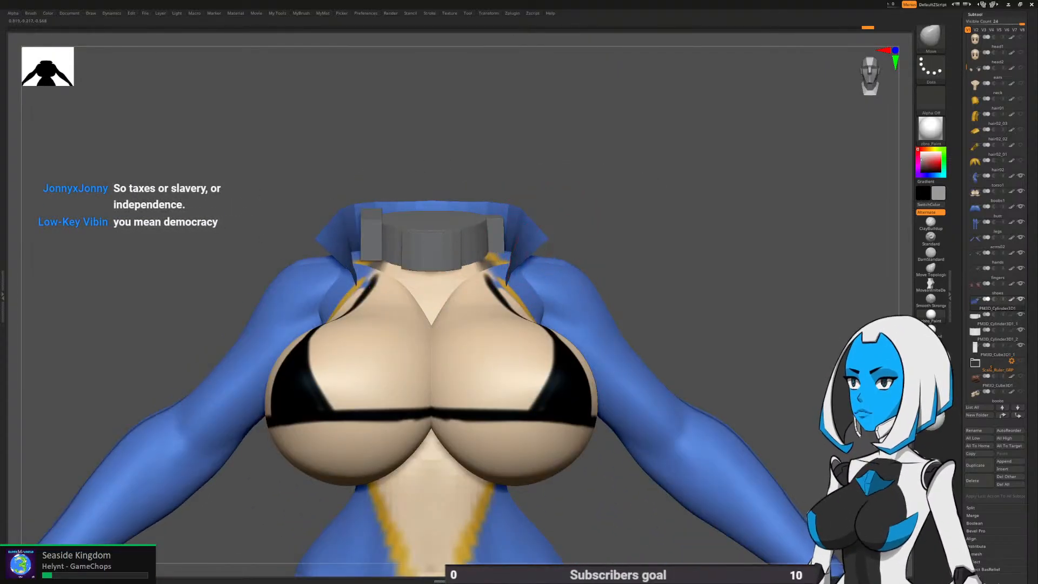
pyautogui.moveTo(545, 238); pyautogui.dragTo(548, 239)
pyautogui.moveTo(461, 204); pyautogui.dragTo(512, 199)
pyautogui.moveTo(580, 190); pyautogui.dragTo(587, 196)
pyautogui.moveTo(553, 243); pyautogui.dragTo(558, 248)
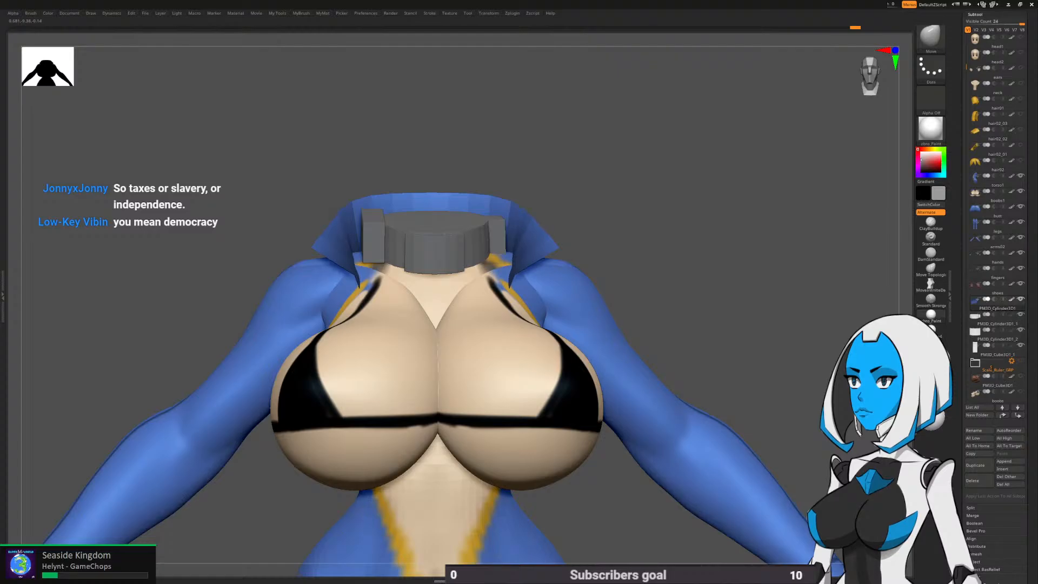
# Show the wireframe again and insert a horizontal edge loop around the collar wall with the ZModeler brush
pyautogui.moveTo(558, 205); pyautogui.dragTo(357, 197)
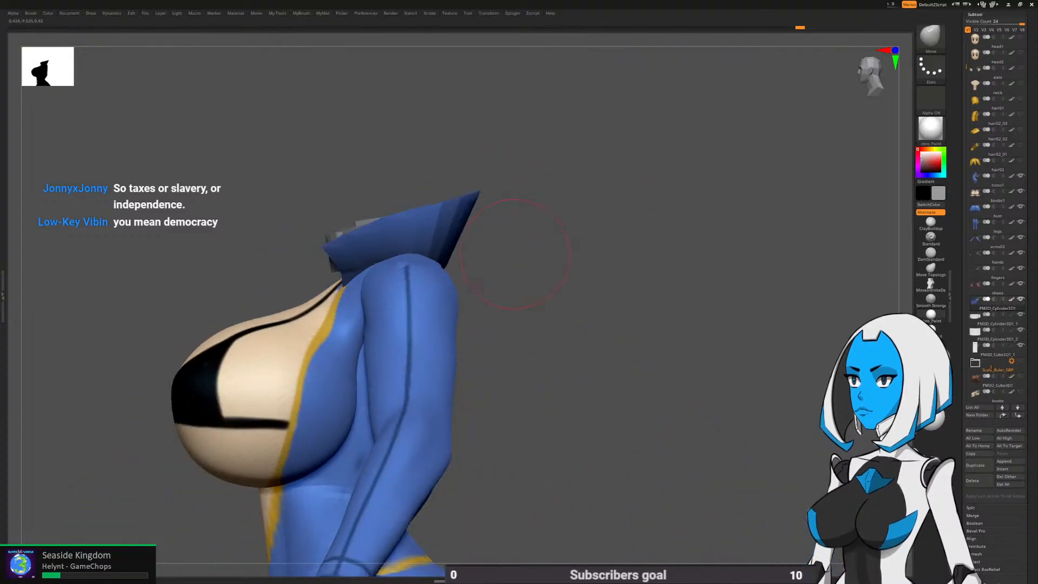
pyautogui.keyDown('alt'); pyautogui.moveTo(510, 243); pyautogui.dragTo(535, 239); pyautogui.keyUp('alt')
pyautogui.moveTo(549, 265); pyautogui.dragTo(459, 270)
pyautogui.hotkey('shift', 'f')
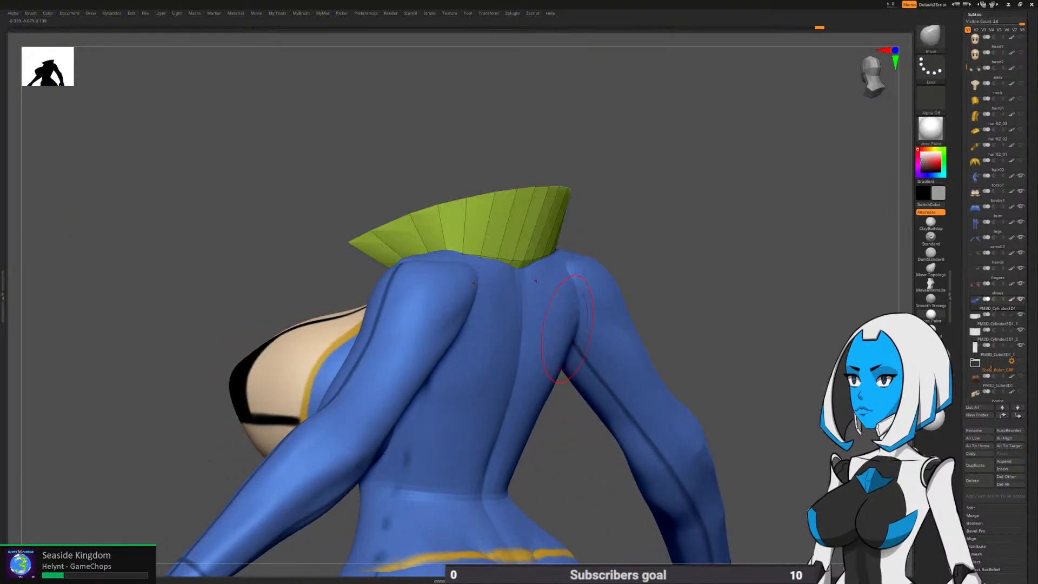
pyautogui.press('b')
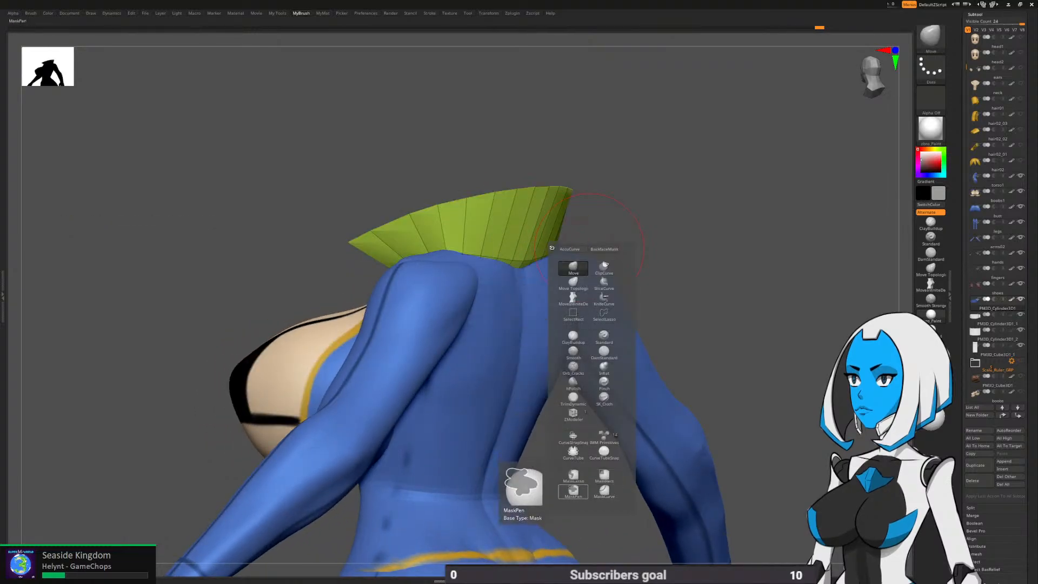
pyautogui.click(573, 413)
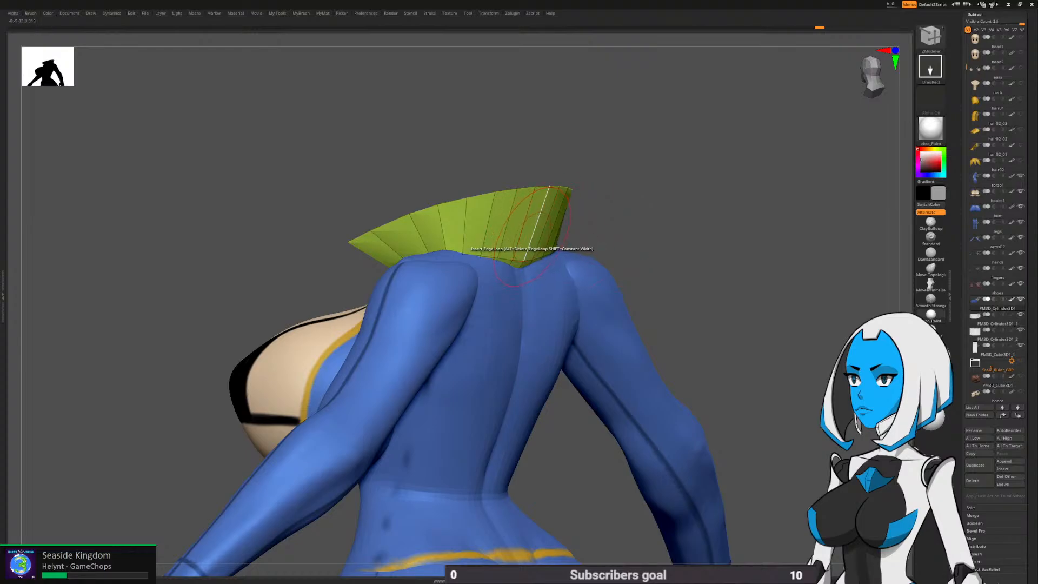
pyautogui.click(533, 235)
pyautogui.moveTo(611, 238); pyautogui.dragTo(697, 235)
pyautogui.moveTo(567, 227)
pyautogui.keyDown('ctrl'); pyautogui.mouseDown()
pyautogui.moveTo(480, 223)
pyautogui.moveTo(400, 262)
pyautogui.moveTo(568, 230)
pyautogui.mouseUp(); pyautogui.keyUp('ctrl')
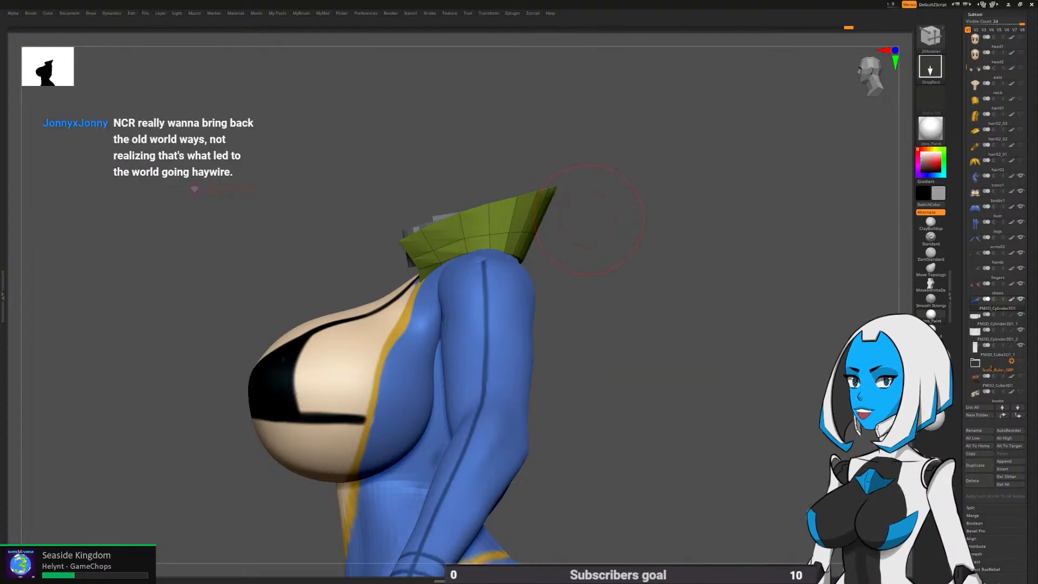
# Return to the Move brush and push the collar's lower back and side walls inward along the new edge loop for a curved profile
pyautogui.press('b')
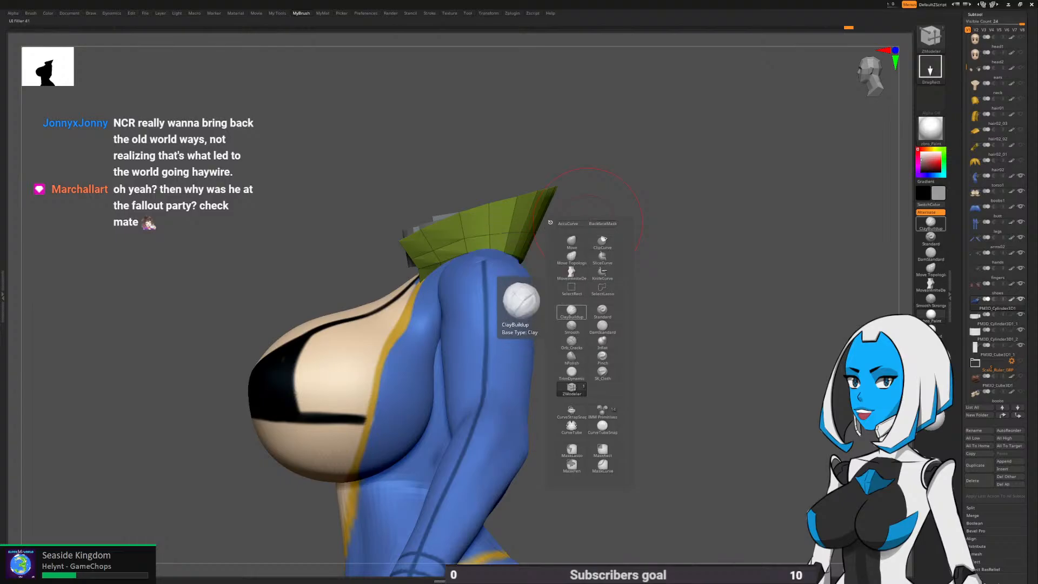
pyautogui.click(571, 241)
pyautogui.moveTo(530, 233); pyautogui.dragTo(523, 233)
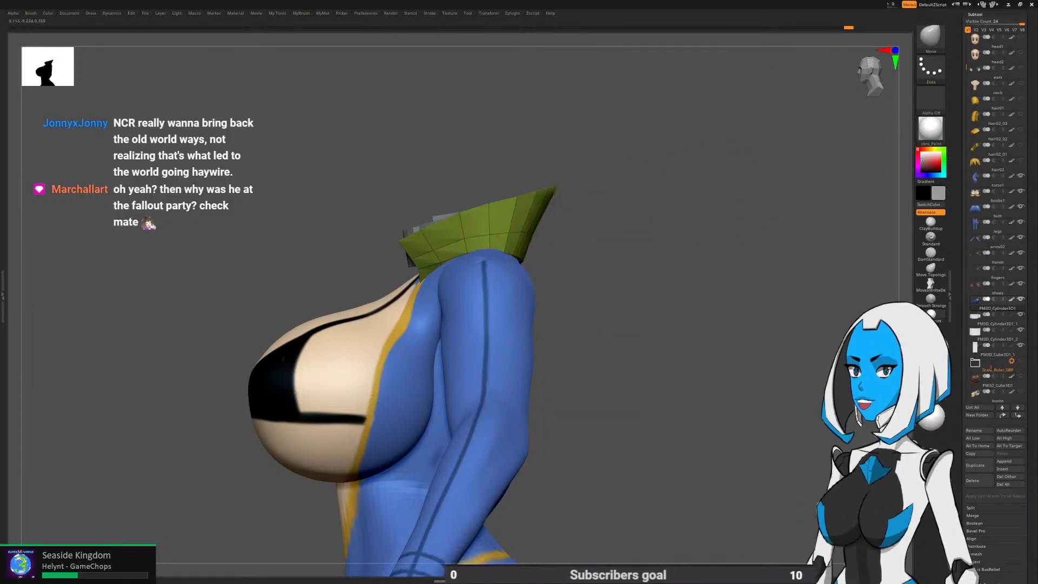
pyautogui.moveTo(622, 248)
pyautogui.mouseDown()
pyautogui.moveTo(536, 253)
pyautogui.moveTo(615, 249)
pyautogui.mouseUp()
pyautogui.moveTo(520, 256); pyautogui.dragTo(648, 258)
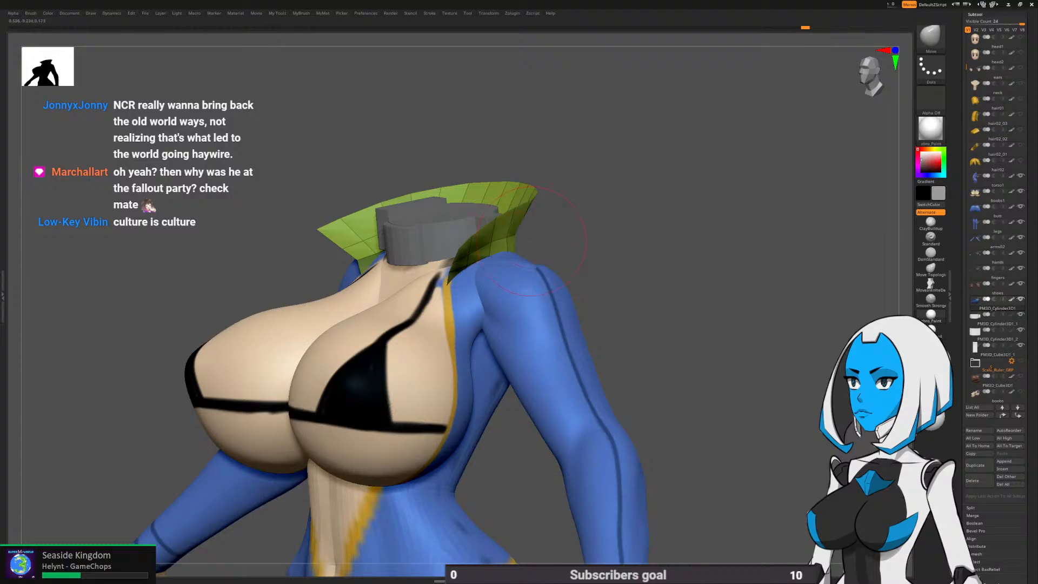
pyautogui.moveTo(532, 242)
pyautogui.mouseDown()
pyautogui.moveTo(553, 242)
pyautogui.moveTo(503, 253)
pyautogui.mouseUp()
pyautogui.moveTo(573, 250)
pyautogui.mouseDown()
pyautogui.moveTo(638, 252)
pyautogui.moveTo(637, 338)
pyautogui.mouseUp()
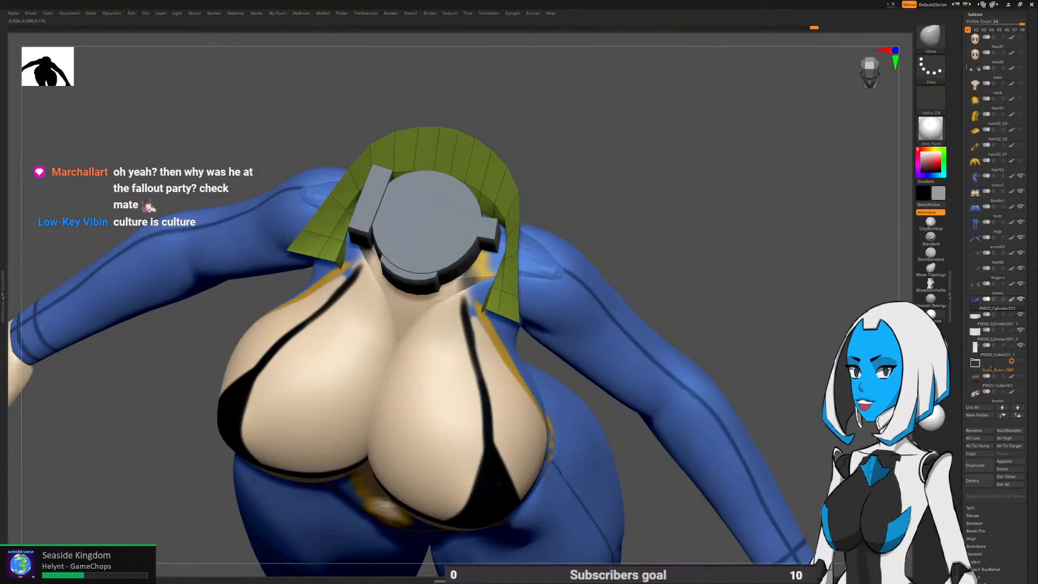
pyautogui.moveTo(637, 338)
pyautogui.keyDown('shift'); pyautogui.mouseDown(button='right')
pyautogui.moveTo(585, 201)
pyautogui.moveTo(604, 198)
pyautogui.mouseUp(button='right'); pyautogui.keyUp('shift')
pyautogui.keyDown('ctrl'); pyautogui.moveTo(476, 245); pyautogui.dragTo(476, 228, button='right'); pyautogui.keyUp('ctrl')
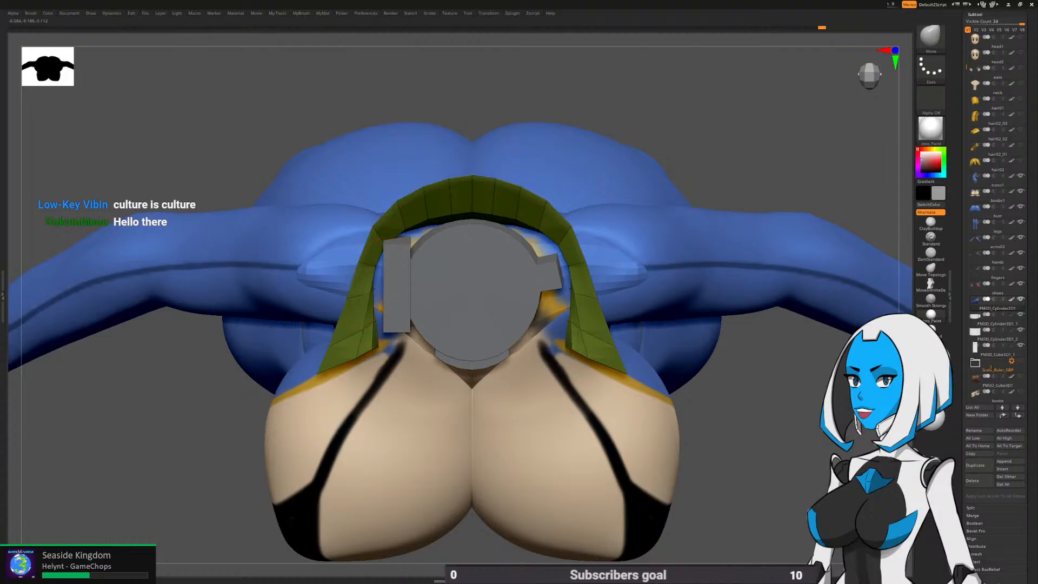
pyautogui.moveTo(232, 438); pyautogui.dragTo(662, 400)
# Select the long side block on the neck band, scale it along its front-to-back axis with the gizmo, and return to sculpting mode
pyautogui.keyDown('alt'); pyautogui.click(468, 374); pyautogui.keyUp('alt')
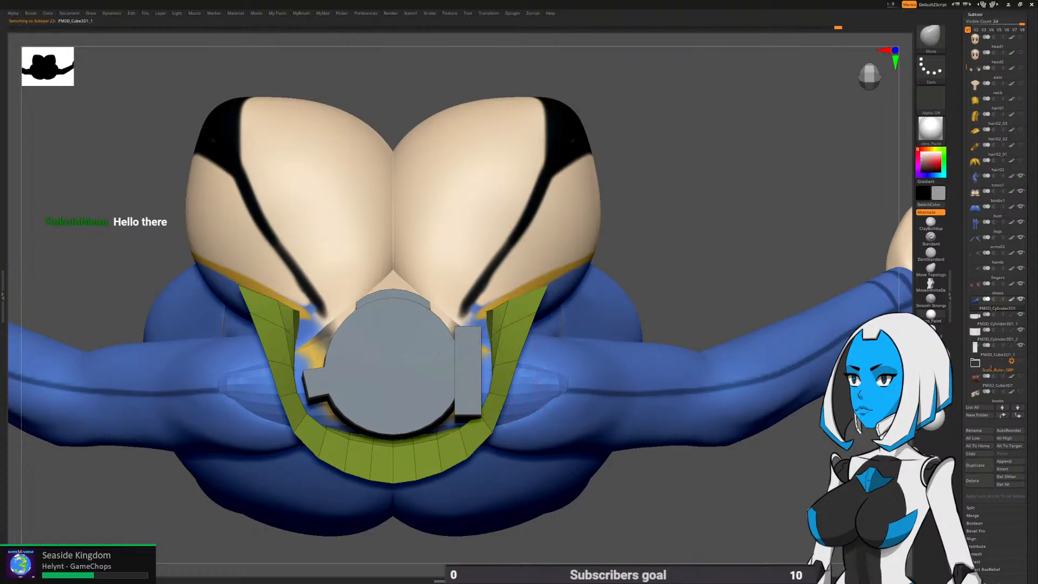
pyautogui.press('w')
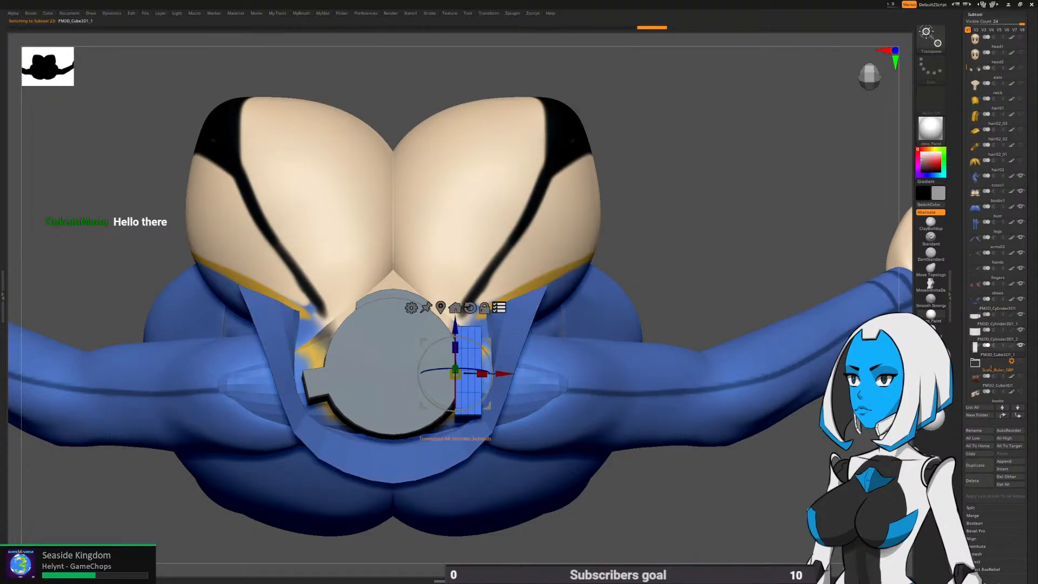
pyautogui.moveTo(455, 348); pyautogui.dragTo(455, 319)
pyautogui.press('q')
pyautogui.keyDown('ctrl'); pyautogui.moveTo(597, 321); pyautogui.dragTo(607, 429, button='right'); pyautogui.keyUp('ctrl')
pyautogui.moveTo(607, 429); pyautogui.dragTo(624, 403, button='right')
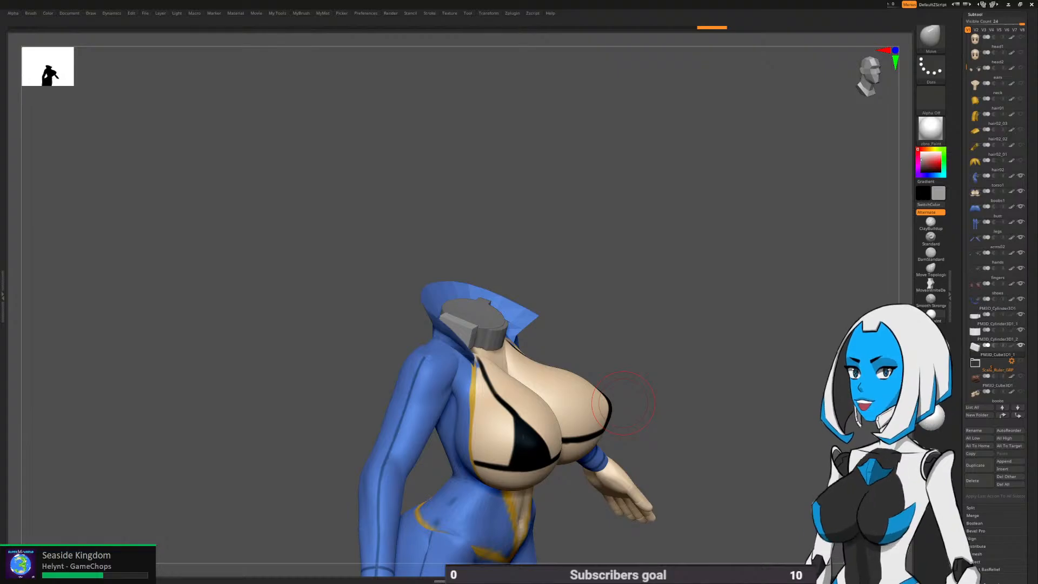
pyautogui.moveTo(646, 317); pyautogui.dragTo(659, 269)
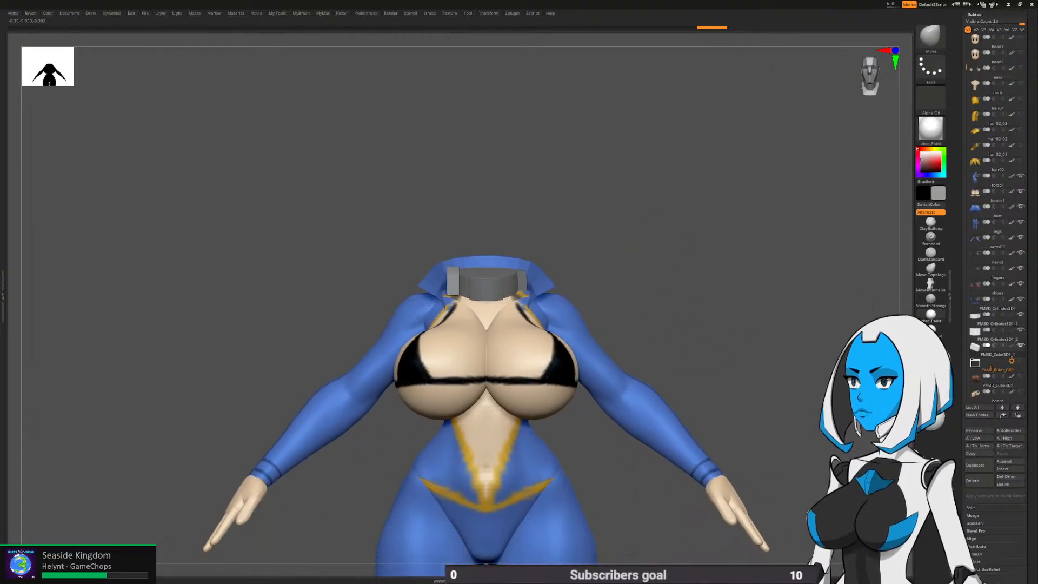
# Make the character's hair, neck, ears and head subtools visible again together with the body and collar
pyautogui.keyDown('alt'); pyautogui.moveTo(700, 342); pyautogui.dragTo(680, 299); pyautogui.keyUp('alt')
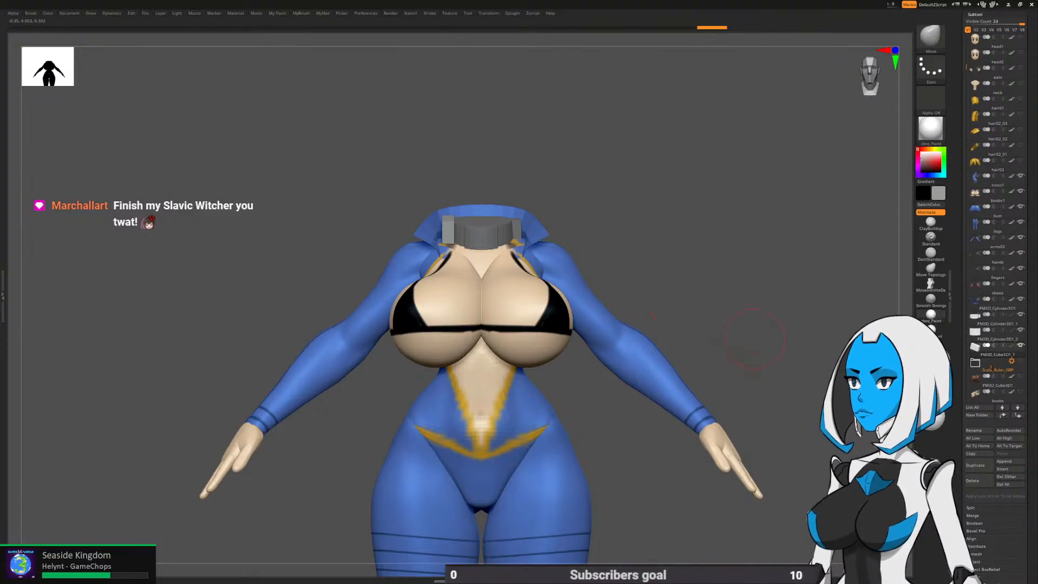
pyautogui.keyDown('alt'); pyautogui.moveTo(755, 339); pyautogui.dragTo(732, 273); pyautogui.keyUp('alt')
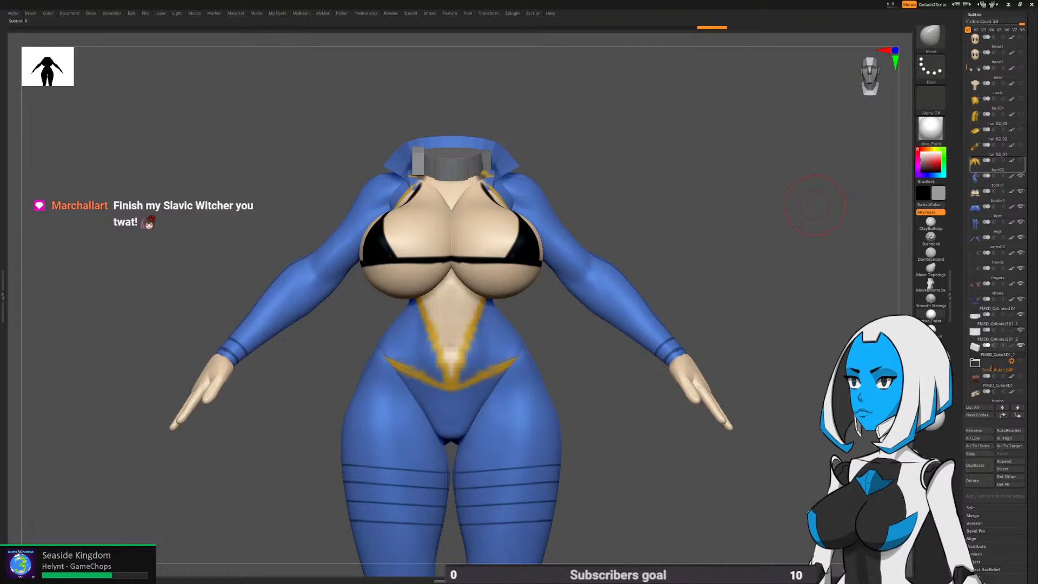
pyautogui.click(1020, 161)
pyautogui.click(1020, 145)
pyautogui.click(1021, 129)
pyautogui.click(1021, 114)
pyautogui.click(1021, 98)
pyautogui.click(1020, 82)
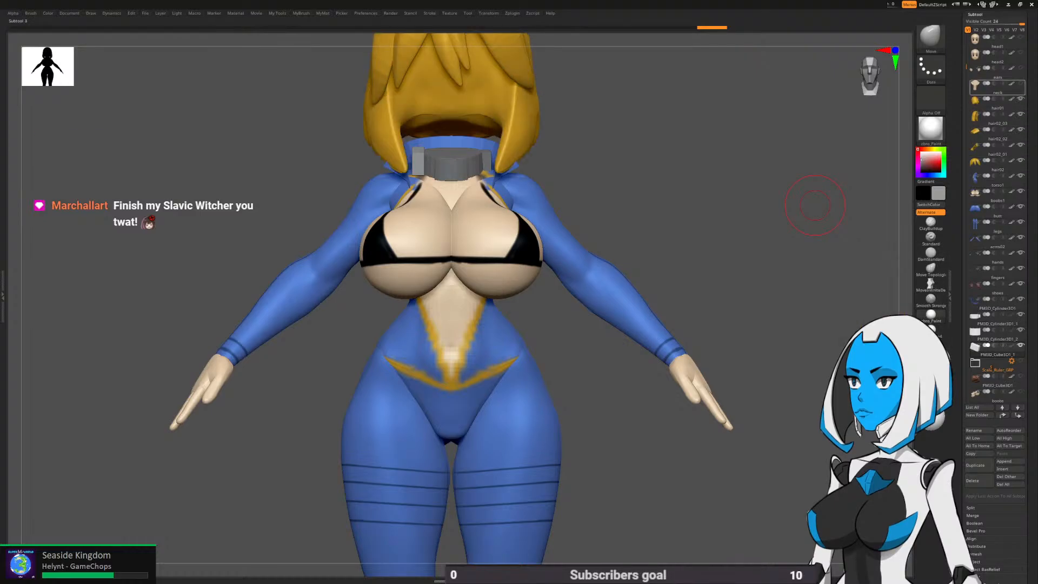
pyautogui.click(1021, 68)
pyautogui.click(1021, 53)
pyautogui.keyDown('alt'); pyautogui.moveTo(741, 309); pyautogui.dragTo(686, 343); pyautogui.keyUp('alt')
pyautogui.keyDown('alt'); pyautogui.moveTo(685, 343); pyautogui.dragTo(685, 366); pyautogui.keyUp('alt')
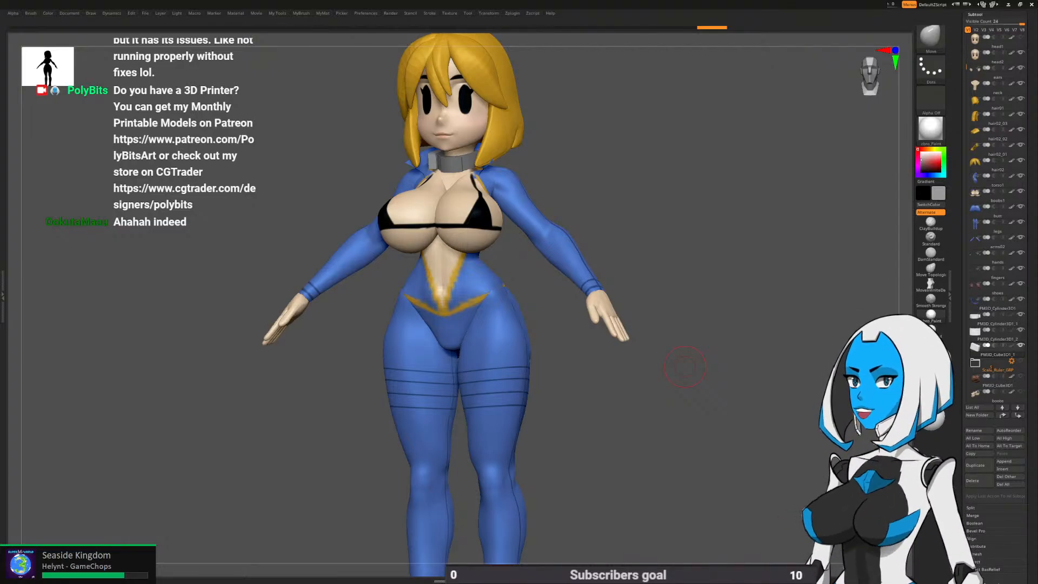
# Select the side hair lock subtool hair02_01 and reduce the Move brush's draw size
pyautogui.moveTo(605, 425); pyautogui.dragTo(690, 314)
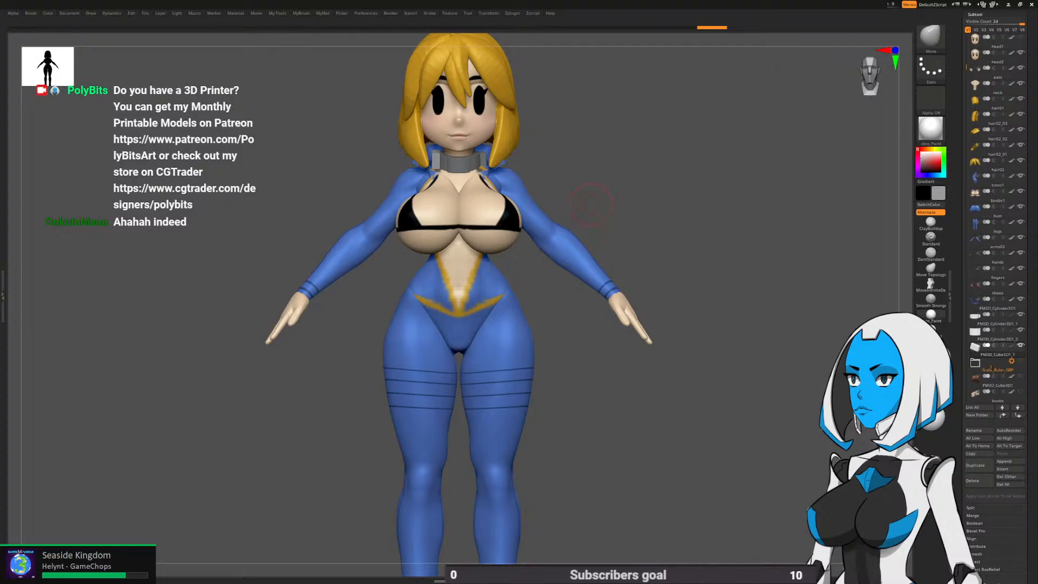
pyautogui.press('space')
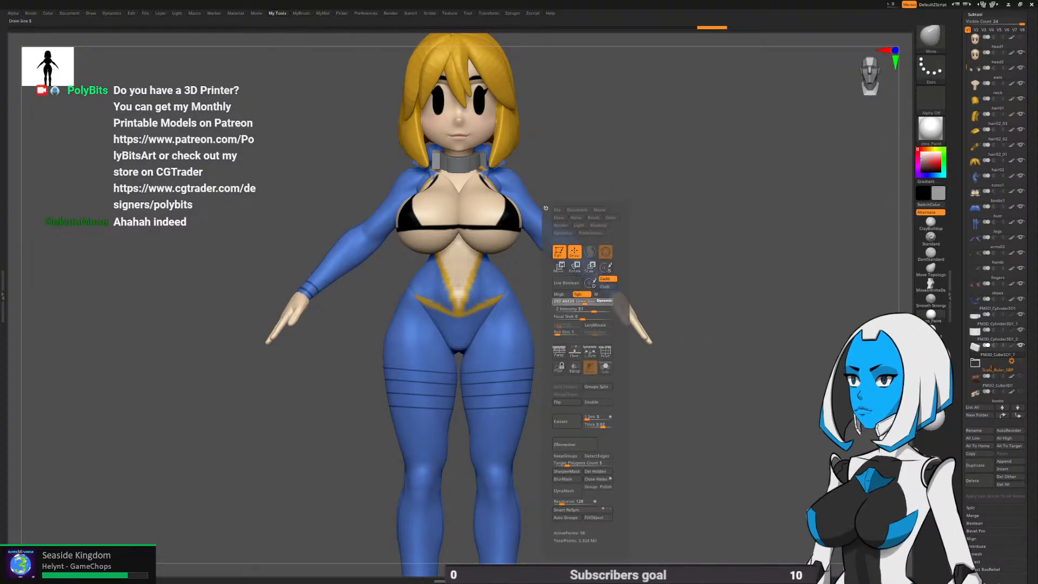
pyautogui.keyDown('alt'); pyautogui.moveTo(626, 249); pyautogui.dragTo(622, 279); pyautogui.keyUp('alt')
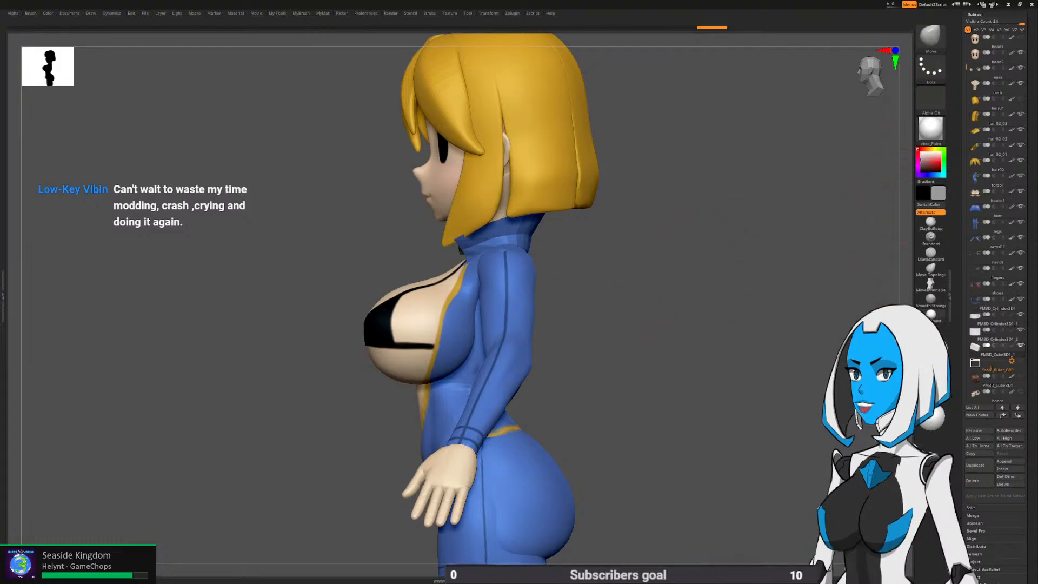
pyautogui.moveTo(892, 217)
pyautogui.keyDown('shift'); pyautogui.mouseDown()
pyautogui.moveTo(632, 260)
pyautogui.moveTo(638, 292)
pyautogui.mouseUp(); pyautogui.keyUp('shift')
pyautogui.keyDown('alt'); pyautogui.click(599, 198); pyautogui.keyUp('alt')
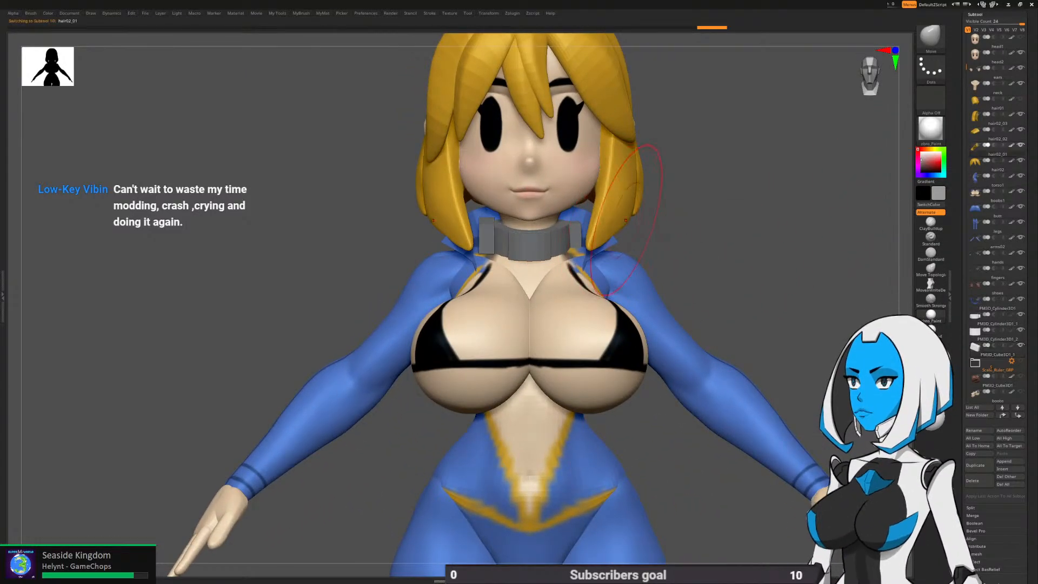
pyautogui.moveTo(665, 259)
pyautogui.keyDown('alt'); pyautogui.mouseDown()
pyautogui.moveTo(665, 216)
pyautogui.moveTo(600, 222)
pyautogui.moveTo(645, 233)
pyautogui.mouseUp(); pyautogui.keyUp('alt')
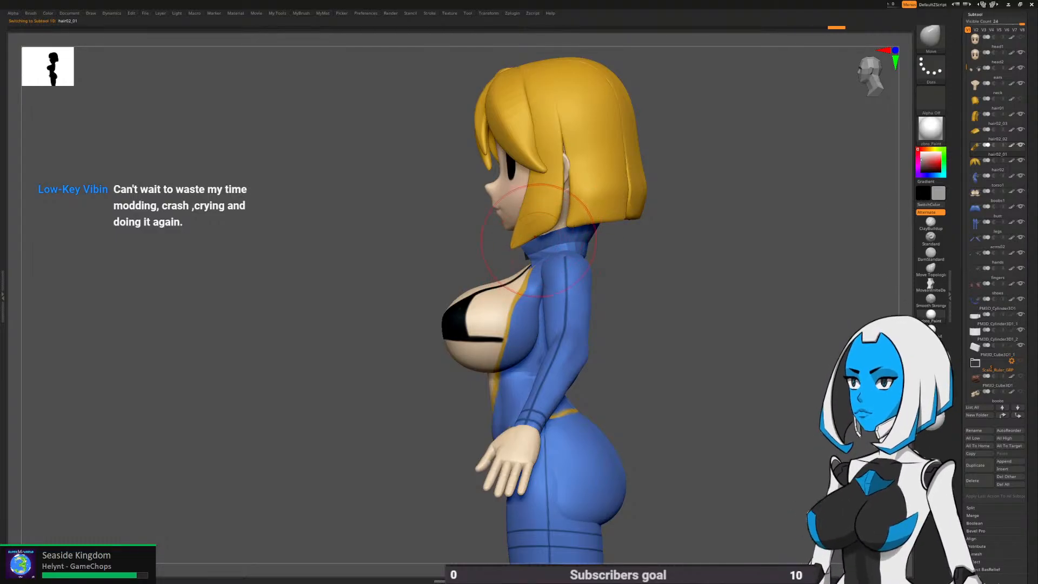
pyautogui.press('space')
pyautogui.press('space')
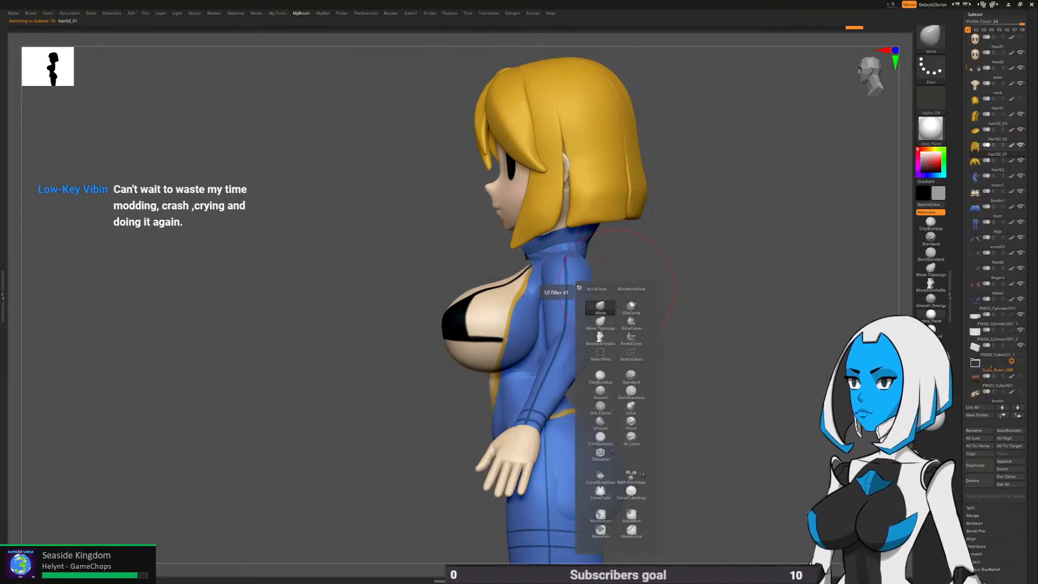
pyautogui.press('space')
pyautogui.moveTo(655, 331); pyautogui.dragTo(644, 331)
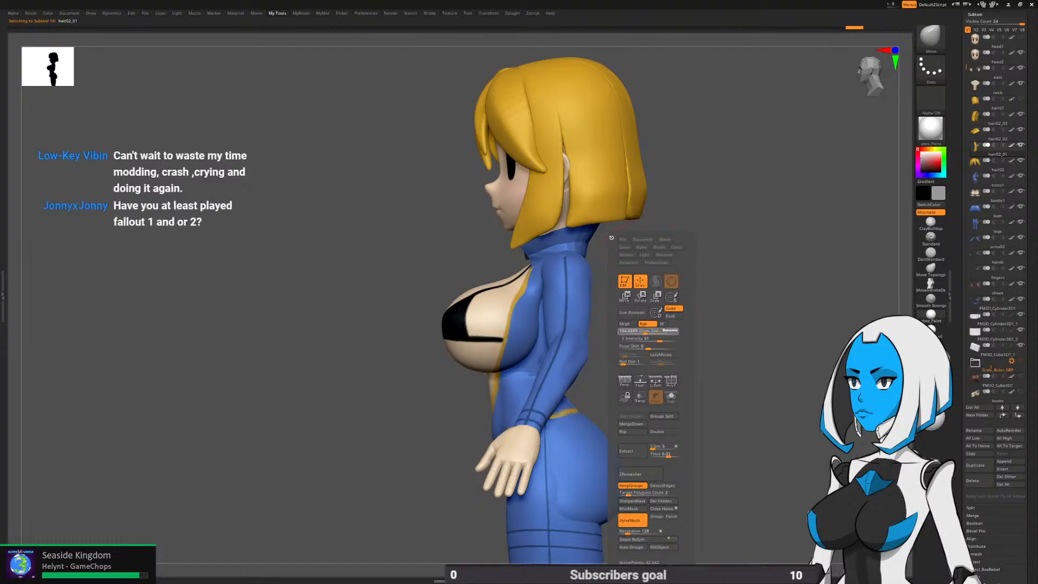
# Adjust the side section of the blonde hair in profile with the Move brush
pyautogui.keyDown('ctrl'); pyautogui.moveTo(611, 237); pyautogui.dragTo(606, 278, button='right'); pyautogui.keyUp('ctrl')
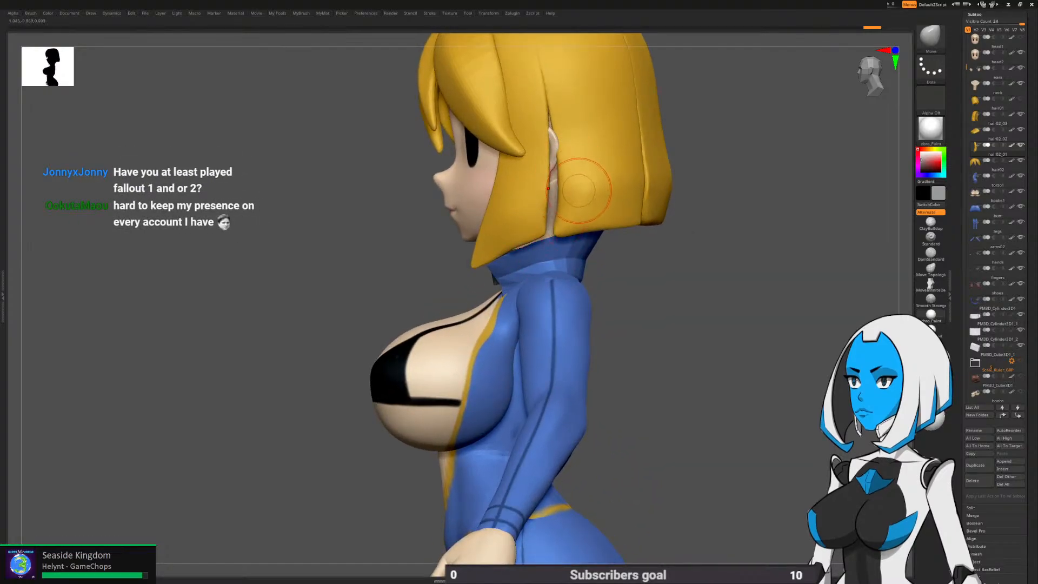
pyautogui.press('space')
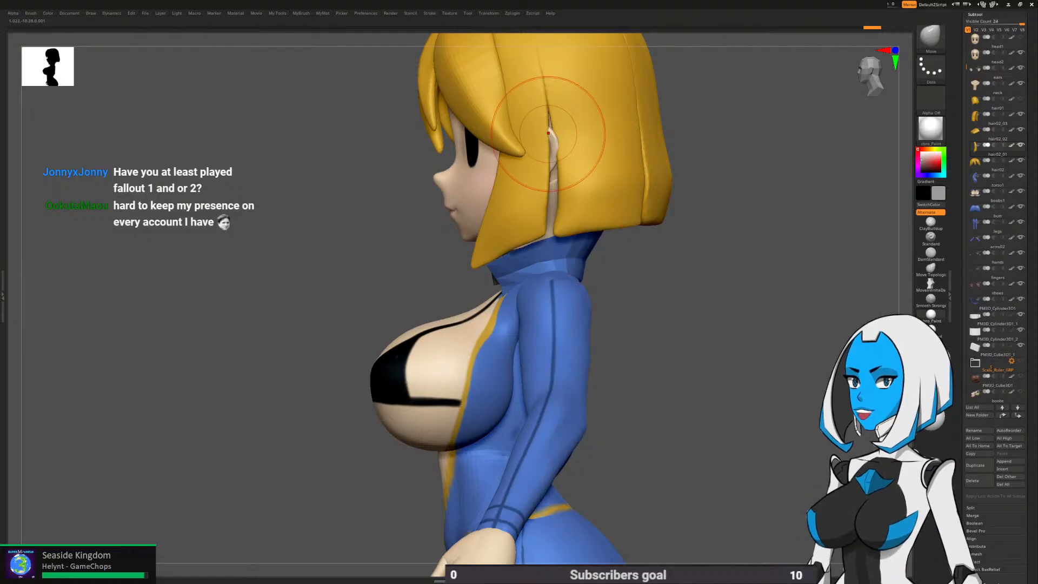
pyautogui.moveTo(510, 235); pyautogui.dragTo(490, 261)
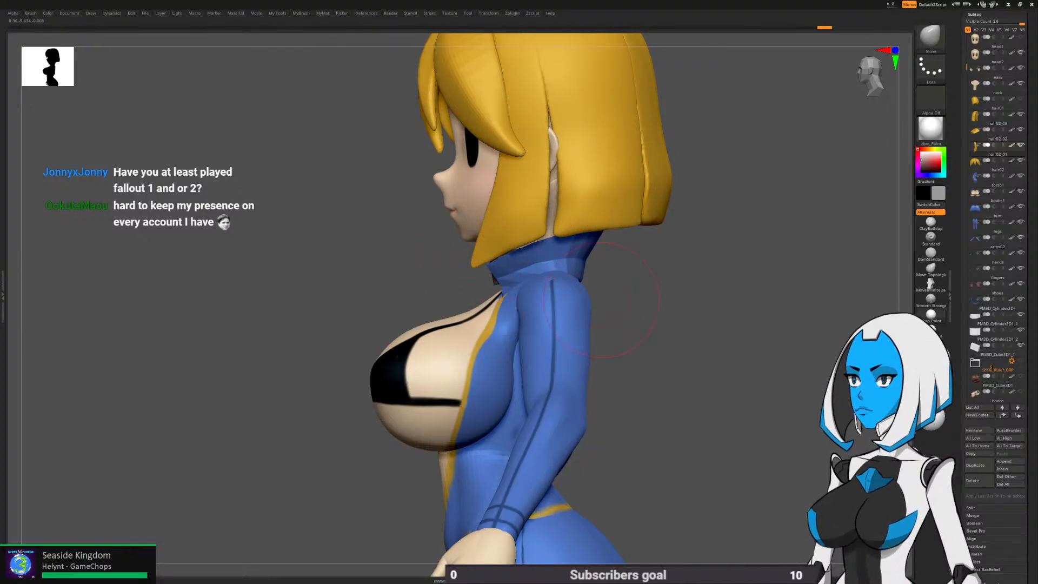
pyautogui.press('space')
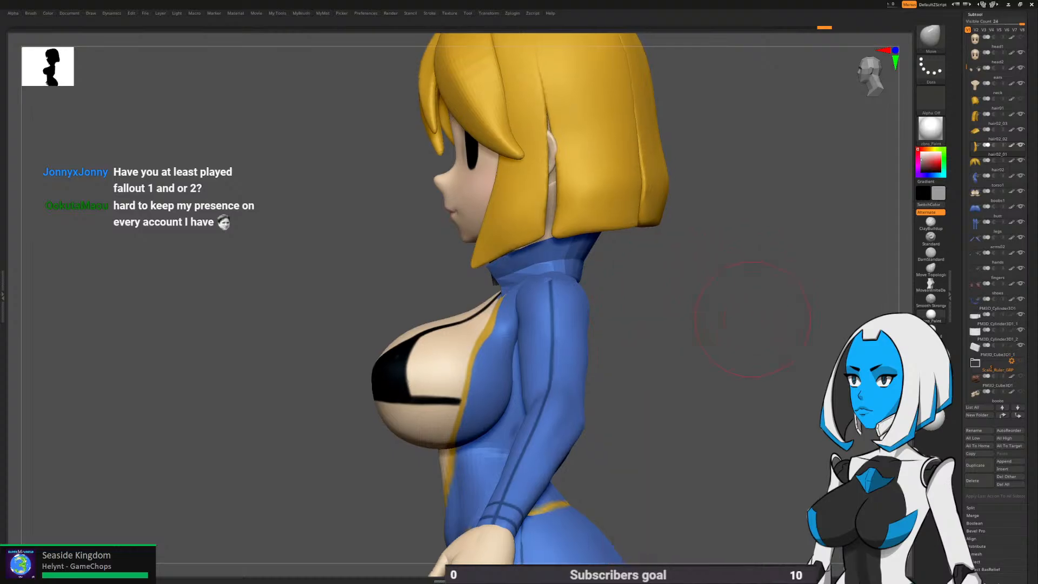
# Examine the full figure from the side, front and back to check its overall proportions
pyautogui.keyDown('ctrl'); pyautogui.moveTo(784, 295); pyautogui.dragTo(651, 379, button='right'); pyautogui.keyUp('ctrl')
pyautogui.keyDown('ctrl'); pyautogui.moveTo(659, 460); pyautogui.dragTo(655, 384, button='right'); pyautogui.keyUp('ctrl')
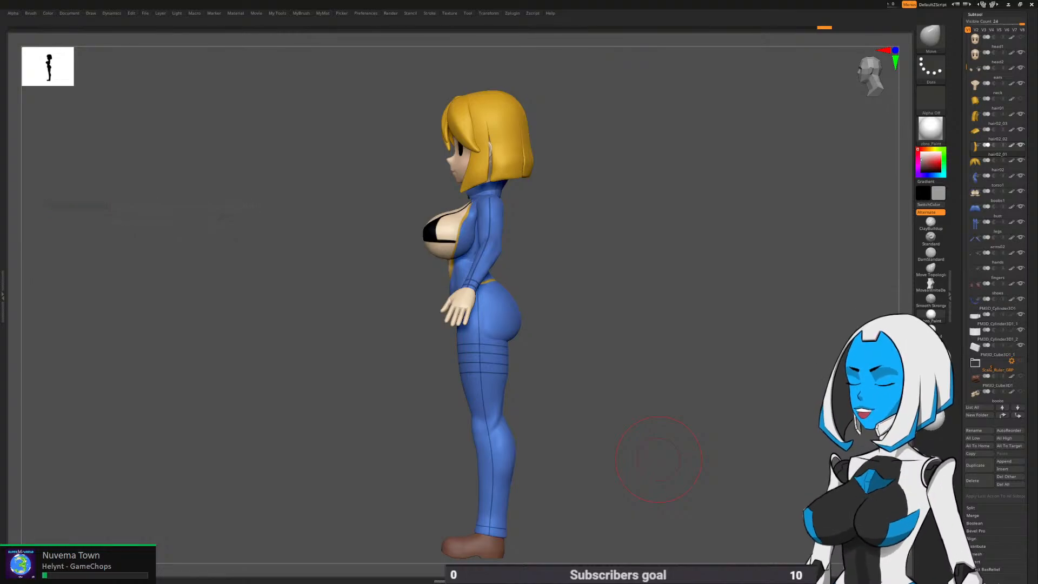
pyautogui.moveTo(659, 460); pyautogui.dragTo(610, 410, button='right')
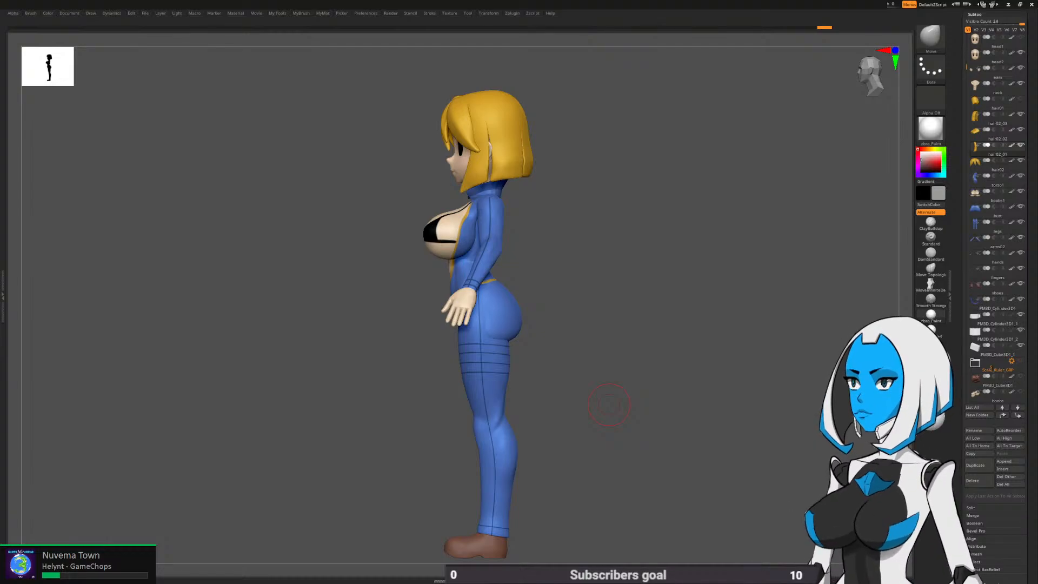
pyautogui.moveTo(578, 311); pyautogui.dragTo(630, 297)
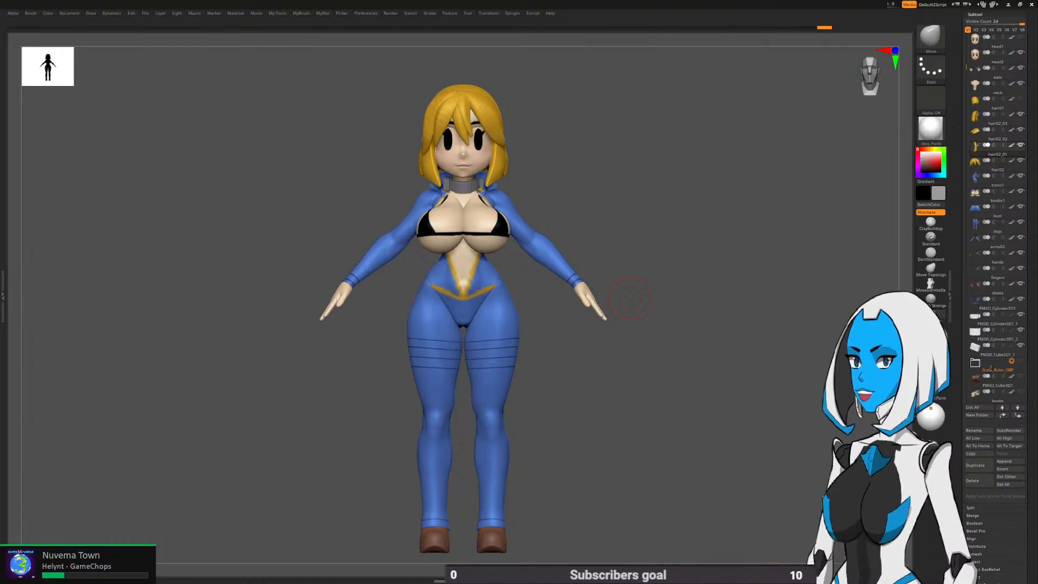
pyautogui.keyDown('alt'); pyautogui.moveTo(595, 326); pyautogui.dragTo(582, 254); pyautogui.keyUp('alt')
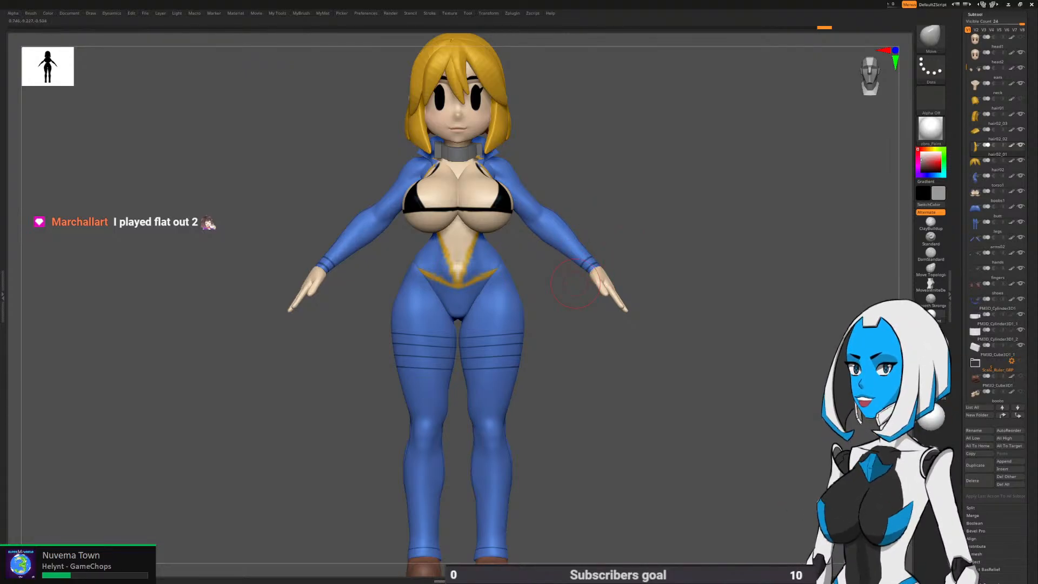
pyautogui.keyDown('alt'); pyautogui.moveTo(590, 268); pyautogui.dragTo(588, 283); pyautogui.keyUp('alt')
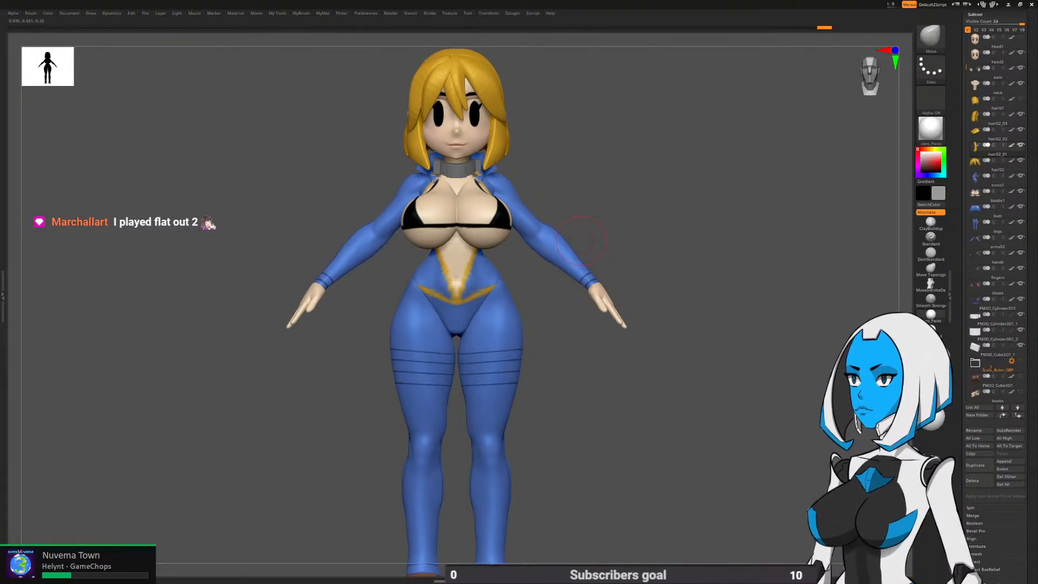
pyautogui.keyDown('alt'); pyautogui.click(554, 233); pyautogui.keyUp('alt')
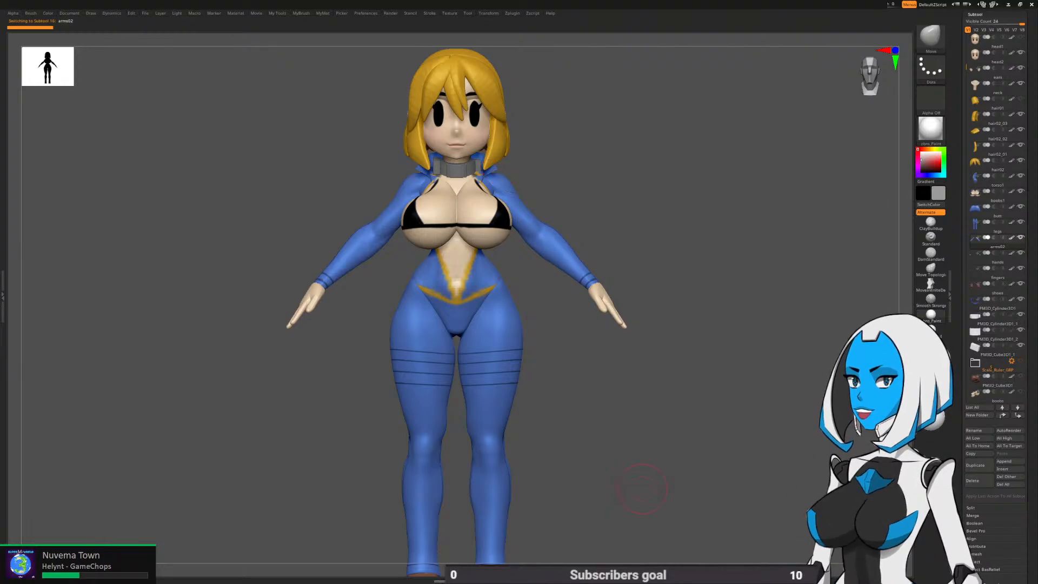
pyautogui.keyDown('ctrl'); pyautogui.moveTo(643, 488); pyautogui.dragTo(628, 445, button='right'); pyautogui.keyUp('ctrl')
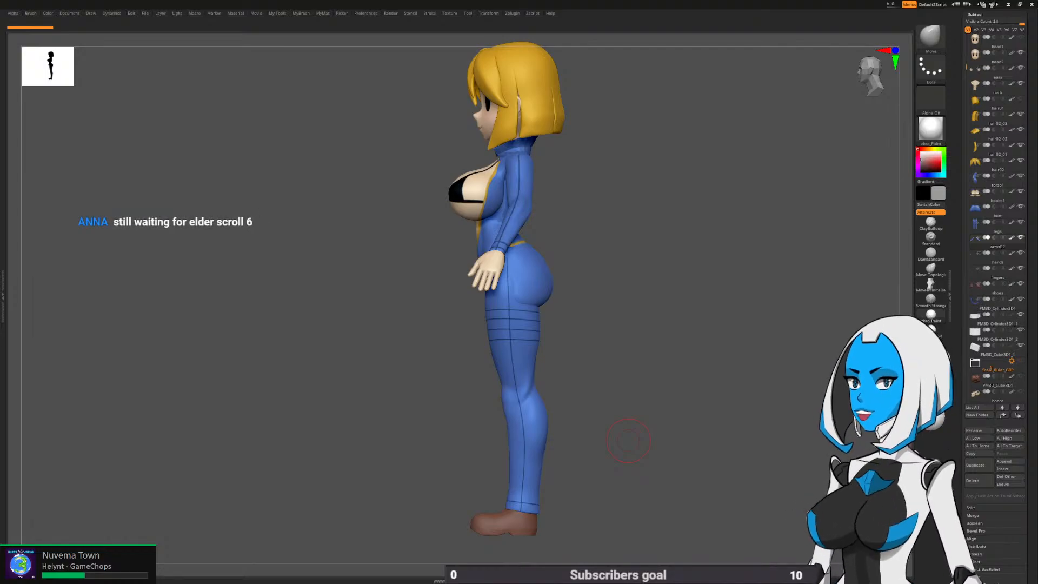
pyautogui.keyDown('shift'); pyautogui.moveTo(628, 440); pyautogui.dragTo(623, 186, button='right'); pyautogui.keyUp('shift')
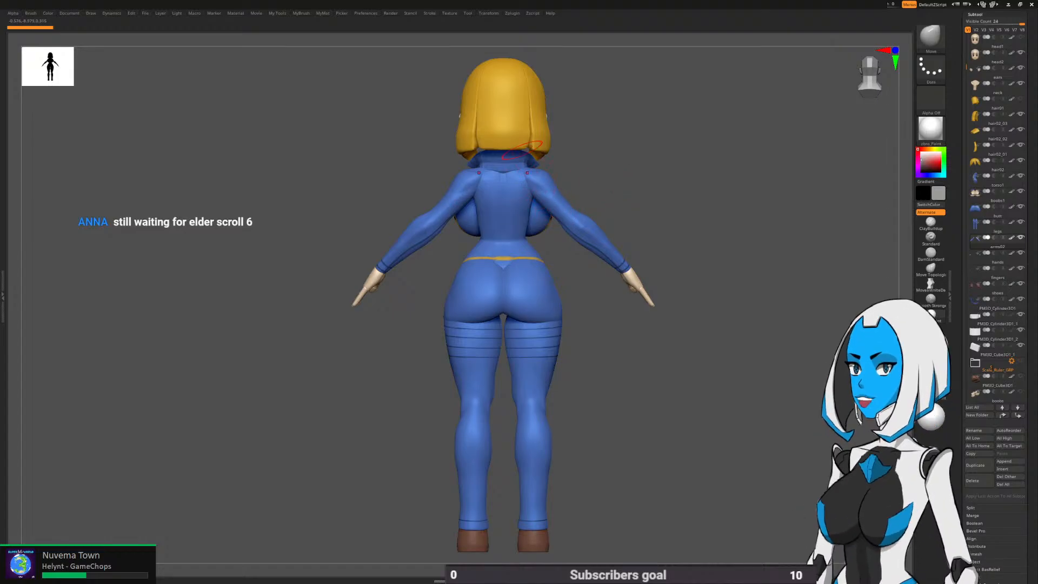
# Select the torso and reduce the Move brush's draw size for shaping the upper back below the collar
pyautogui.press('space')
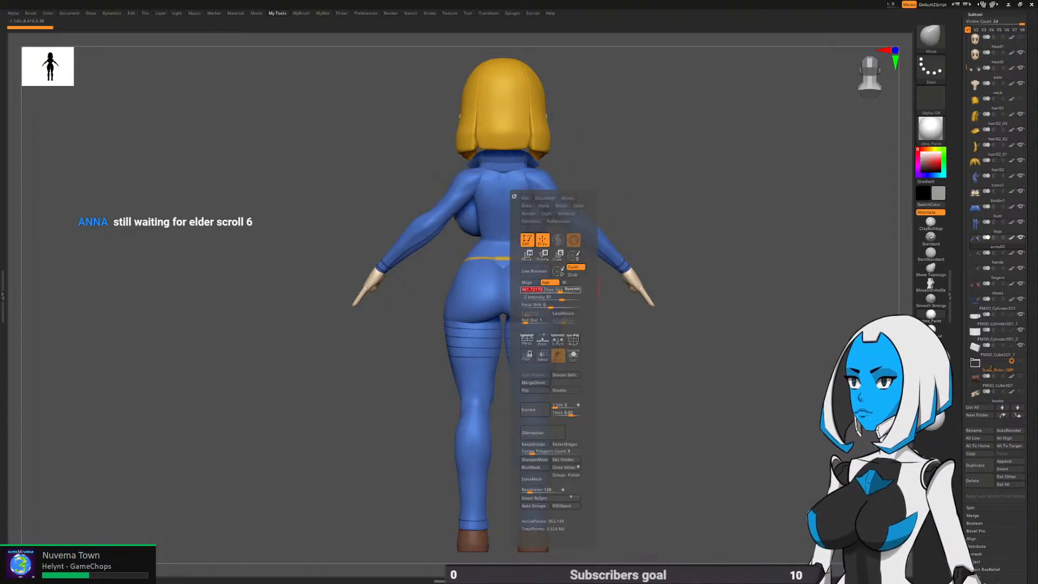
pyautogui.moveTo(616, 197)
pyautogui.keyDown('ctrl'); pyautogui.mouseDown(button='right')
pyautogui.moveTo(491, 273)
pyautogui.moveTo(521, 257)
pyautogui.mouseUp(button='right'); pyautogui.keyUp('ctrl')
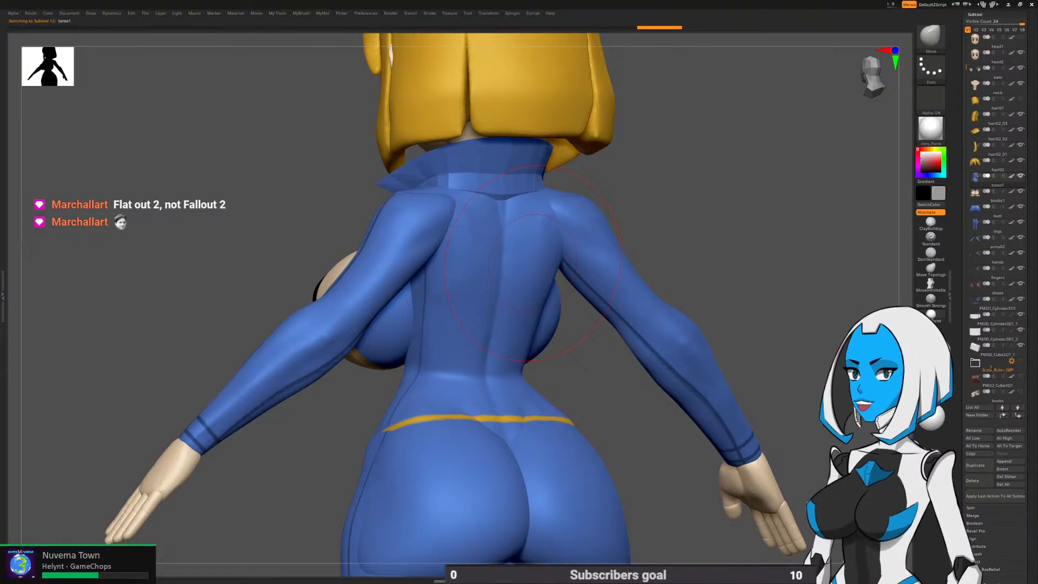
pyautogui.moveTo(532, 262); pyautogui.dragTo(532, 211, button='right')
pyautogui.press('space')
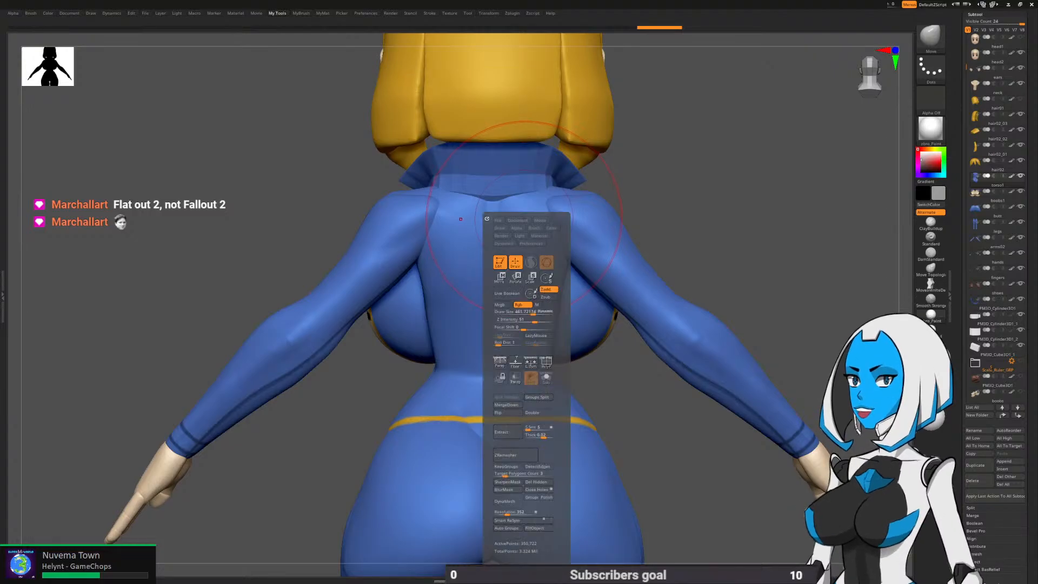
pyautogui.moveTo(541, 312); pyautogui.dragTo(527, 312)
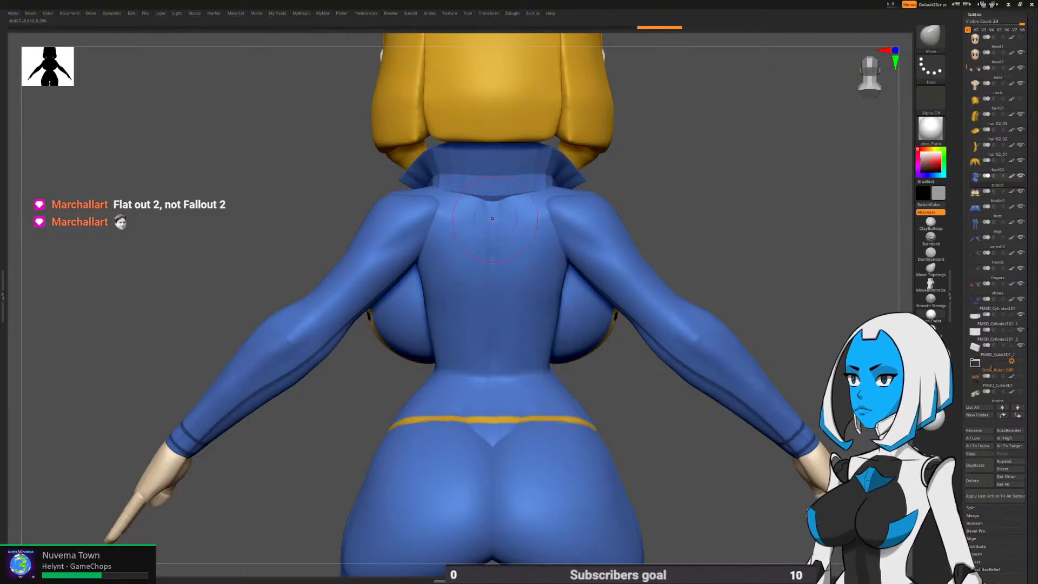
pyautogui.press('space')
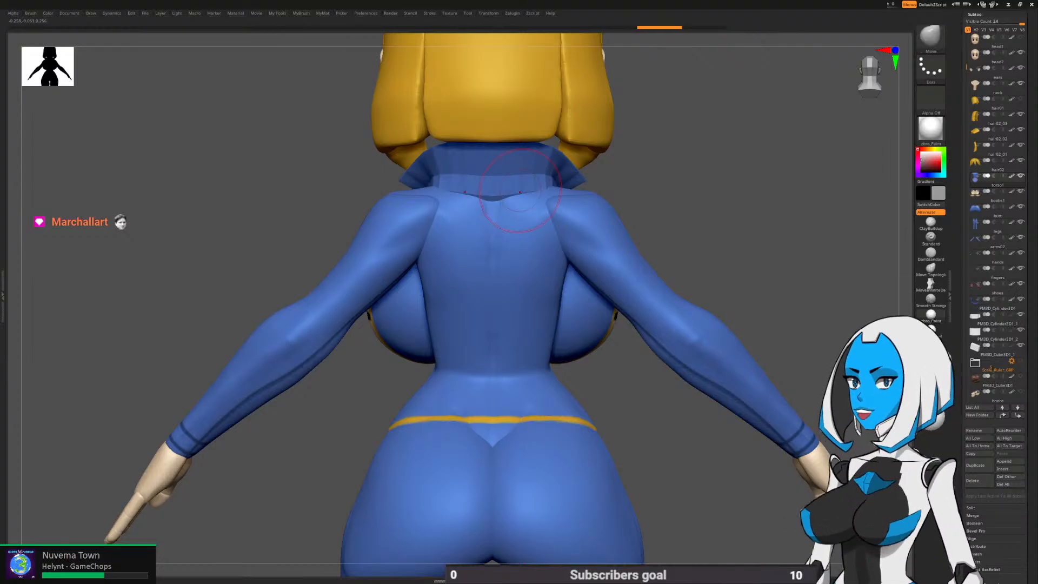
# Reshape the lower back edge of the blue collar with the Move brush so it fits the upper back
pyautogui.keyDown('alt'); pyautogui.click(511, 185); pyautogui.keyUp('alt')
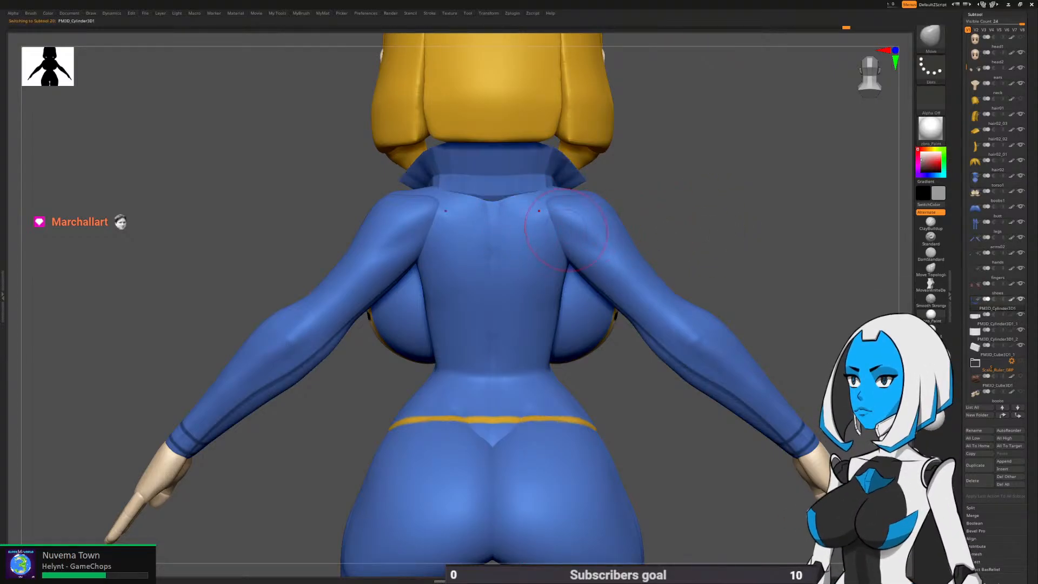
pyautogui.moveTo(667, 224); pyautogui.dragTo(503, 219)
pyautogui.moveTo(502, 218); pyautogui.dragTo(540, 216, button='right')
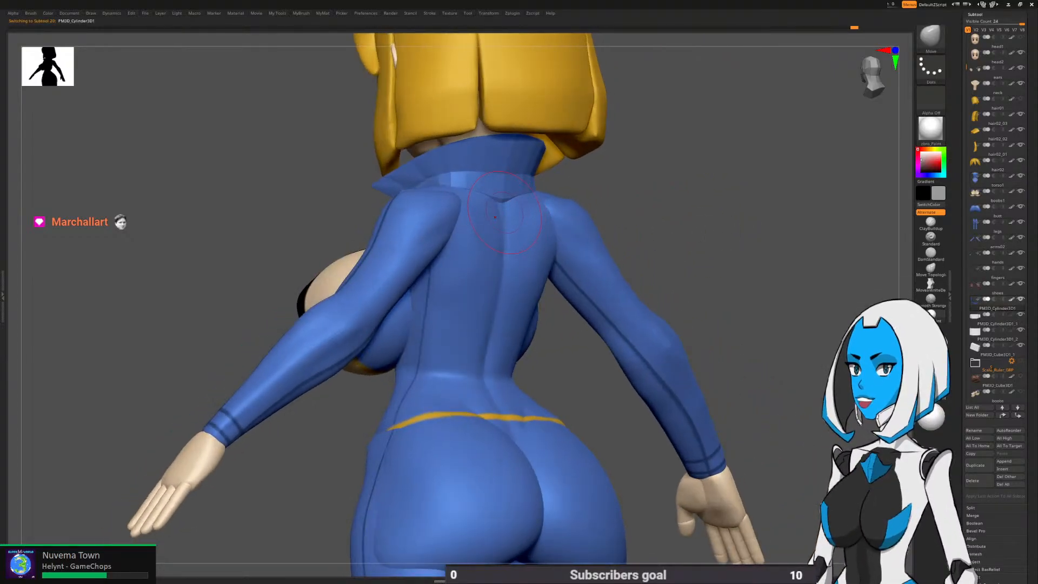
pyautogui.moveTo(519, 208); pyautogui.dragTo(516, 200)
pyautogui.moveTo(516, 203); pyautogui.dragTo(489, 204, button='right')
pyautogui.moveTo(578, 205); pyautogui.dragTo(539, 202, button='right')
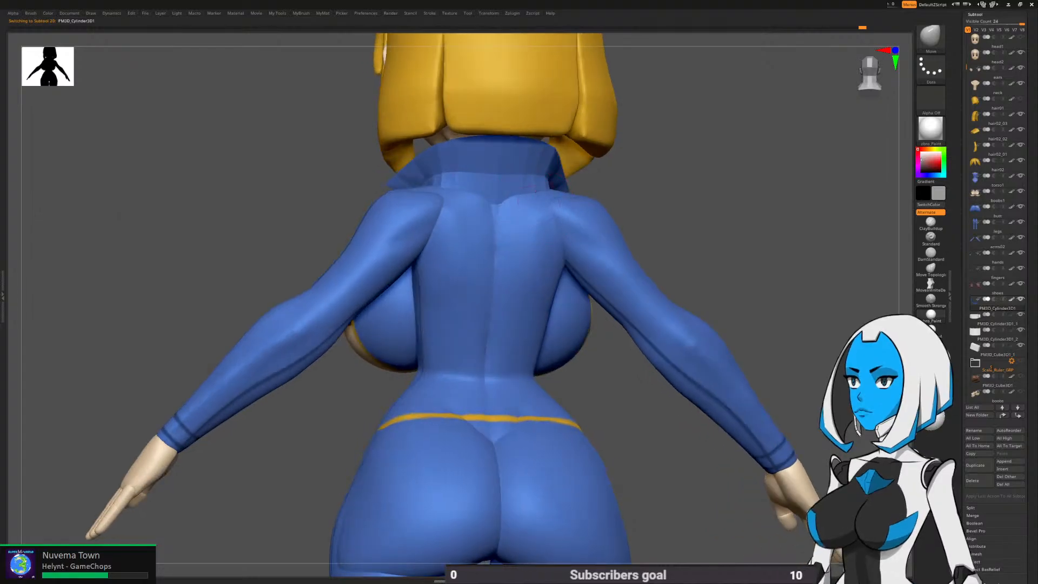
pyautogui.moveTo(539, 203); pyautogui.dragTo(537, 198)
pyautogui.keyDown('shift'); pyautogui.moveTo(540, 200); pyautogui.dragTo(513, 202, button='right'); pyautogui.keyUp('shift')
pyautogui.moveTo(509, 208); pyautogui.dragTo(511, 202)
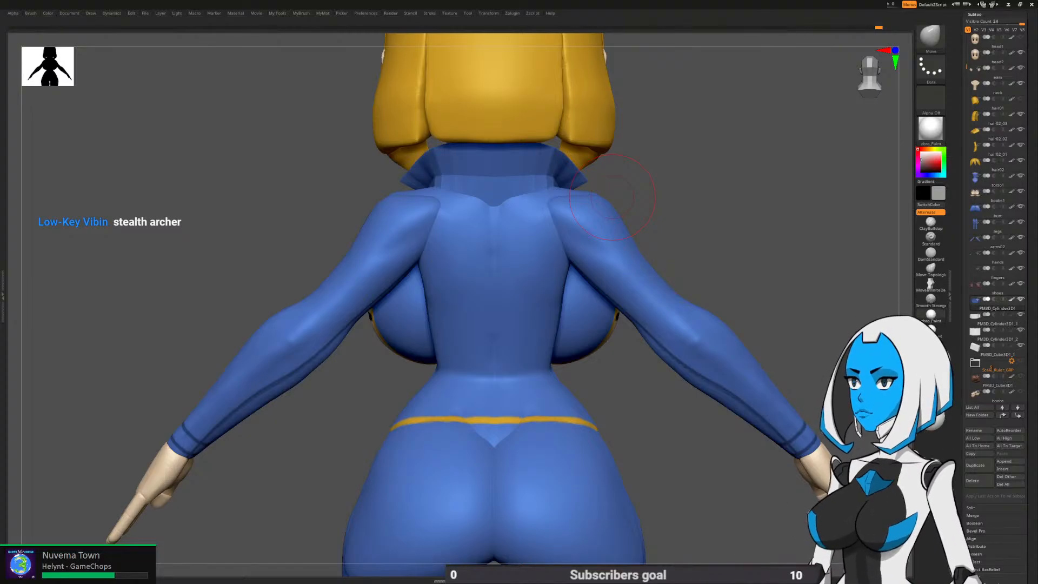
# Examine the whole figure from the front after the collar adjustment
pyautogui.keyDown('alt'); pyautogui.moveTo(693, 292); pyautogui.dragTo(698, 242); pyautogui.keyUp('alt')
pyautogui.moveTo(672, 274); pyautogui.dragTo(722, 411)
pyautogui.press('f')
pyautogui.moveTo(617, 414); pyautogui.dragTo(708, 416)
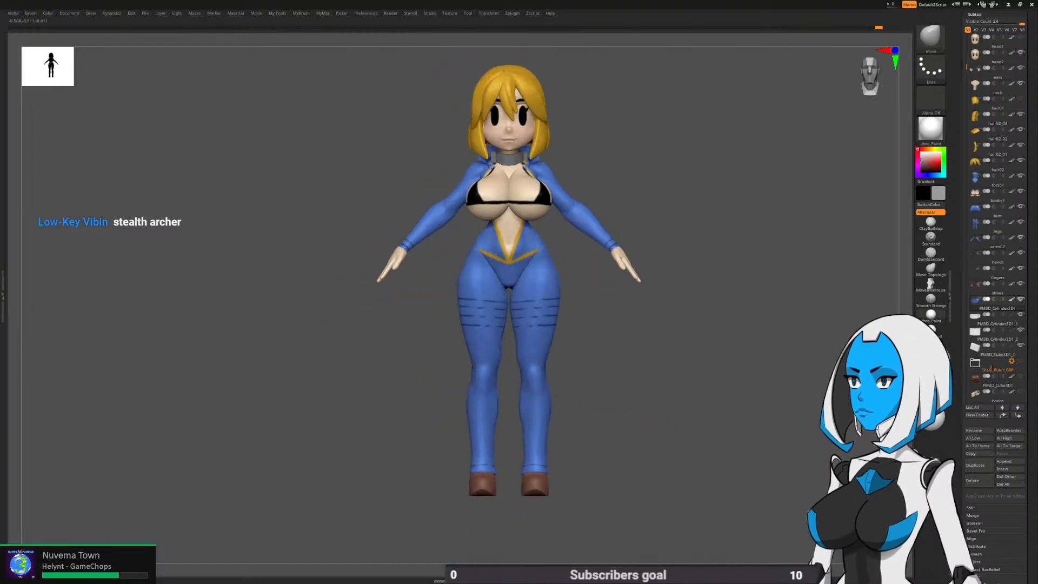
pyautogui.keyDown('shift'); pyautogui.moveTo(648, 437); pyautogui.dragTo(647, 438); pyautogui.keyUp('shift')
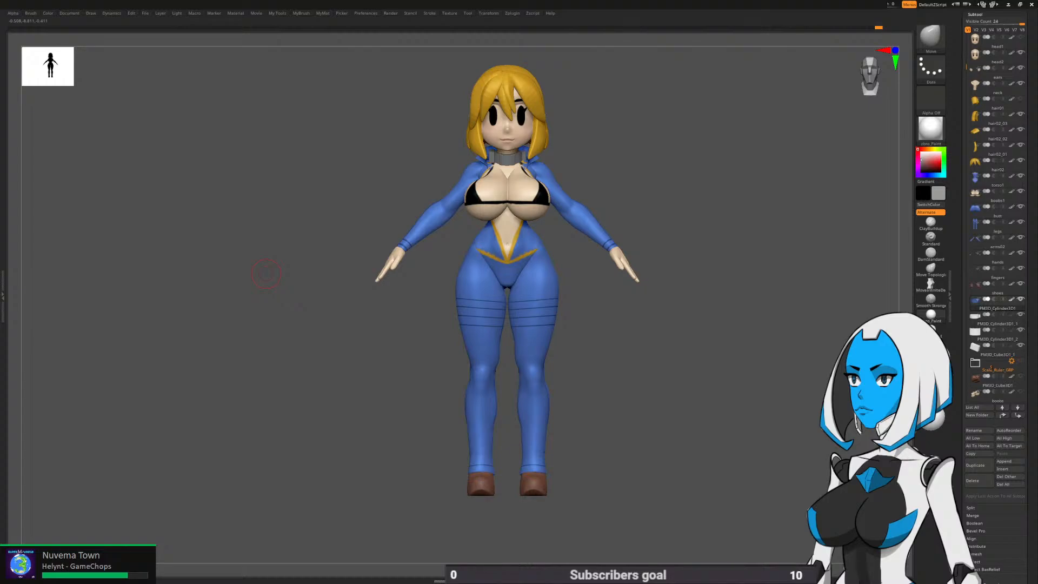
pyautogui.moveTo(266, 274); pyautogui.dragTo(668, 395)
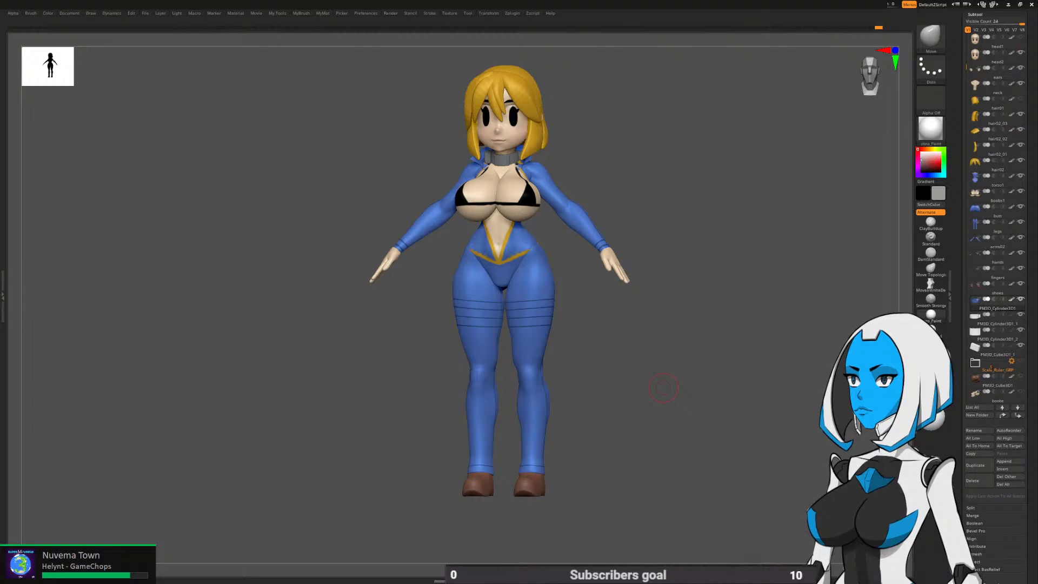
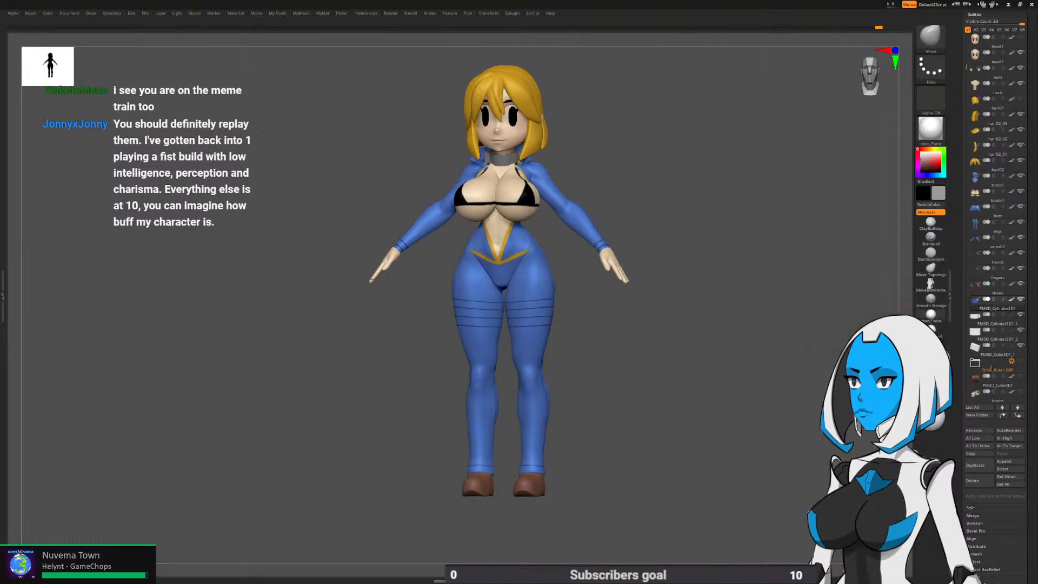
# Isolate the grey neck band with its front plate and side blocks by hiding all other subtools
pyautogui.click(1020, 299)
pyautogui.click(1020, 314)
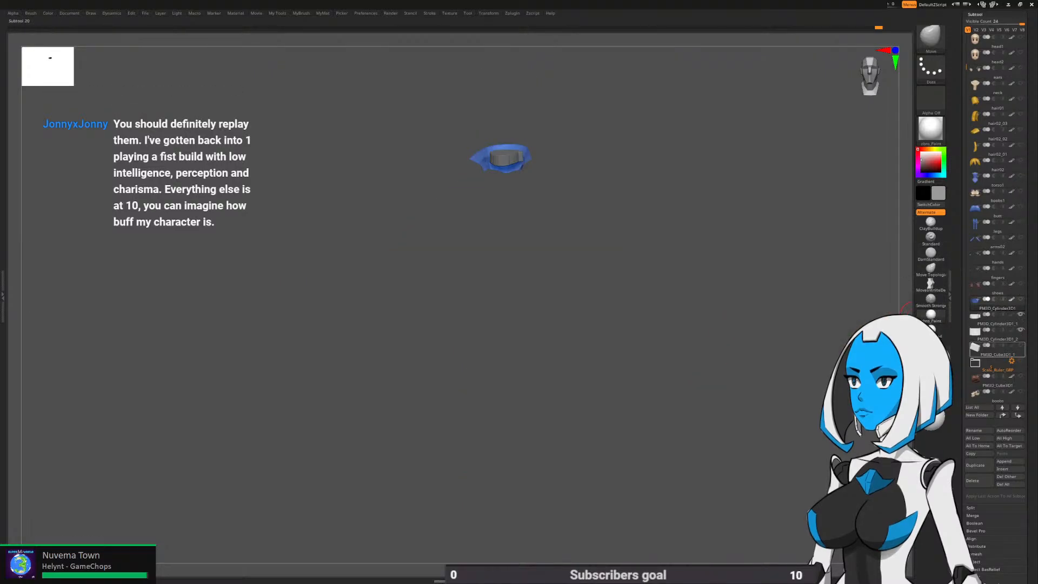
pyautogui.click(1020, 345)
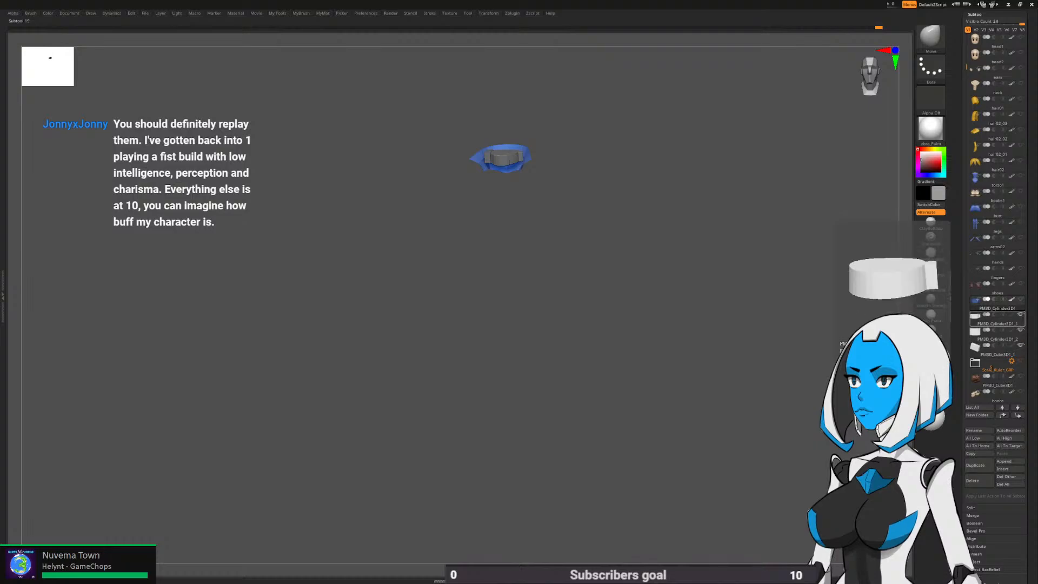
pyautogui.click(998, 320)
pyautogui.keyDown('alt'); pyautogui.moveTo(544, 202); pyautogui.dragTo(567, 331); pyautogui.keyUp('alt')
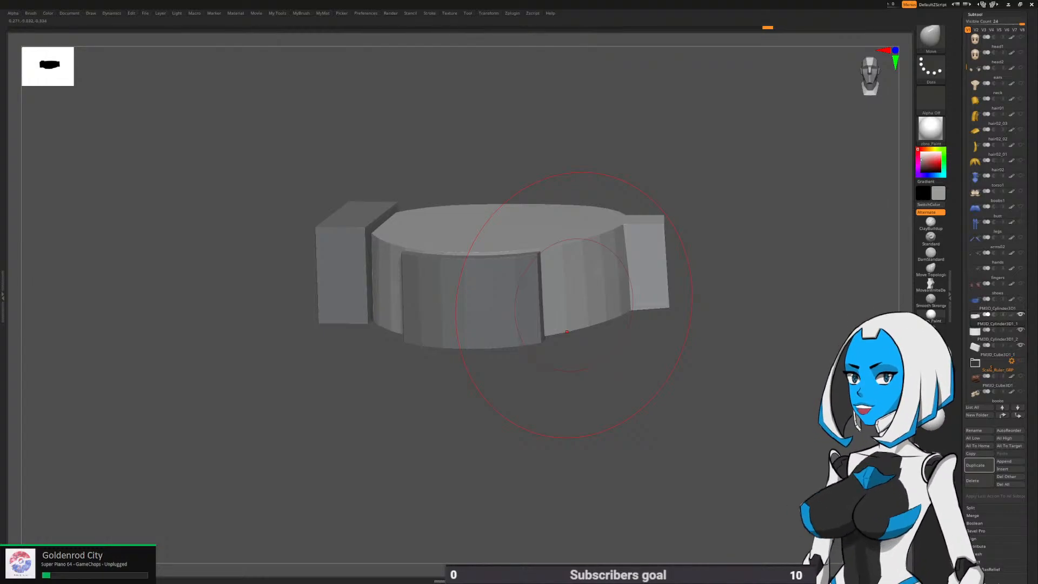
pyautogui.keyDown('alt'); pyautogui.moveTo(567, 331); pyautogui.dragTo(571, 348); pyautogui.keyUp('alt')
pyautogui.press('space')
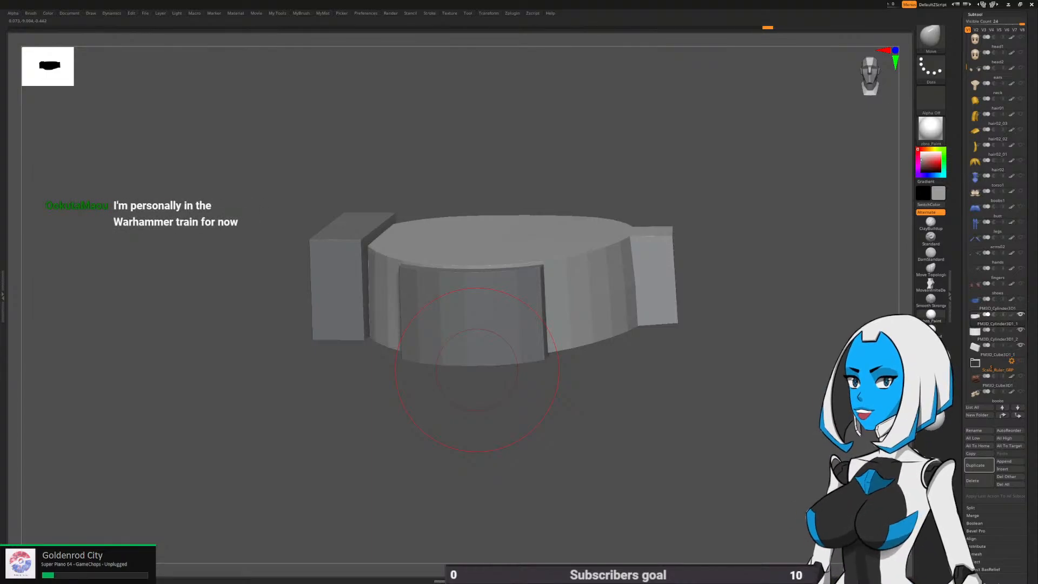
pyautogui.keyDown('ctrl'); pyautogui.moveTo(477, 370); pyautogui.dragTo(508, 414, button='right'); pyautogui.keyUp('ctrl')
pyautogui.moveTo(551, 407); pyautogui.dragTo(547, 330)
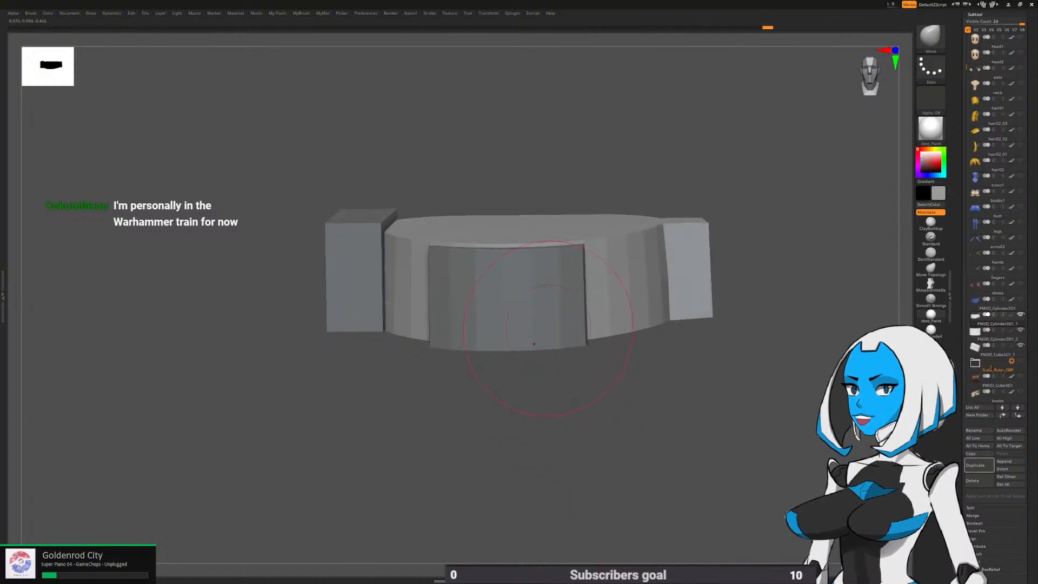
# Show the wireframe of the neck band's front plate and insert edge loops near its borders with the ZModeler brush
pyautogui.keyDown('alt'); pyautogui.click(547, 328); pyautogui.keyUp('alt')
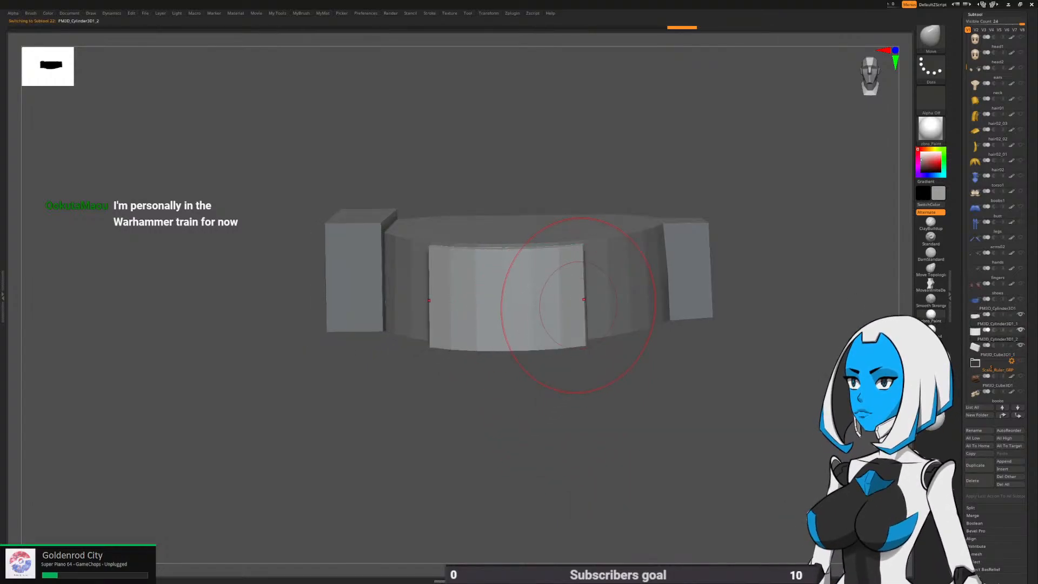
pyautogui.keyDown('alt'); pyautogui.moveTo(560, 302); pyautogui.dragTo(560, 308, button='right'); pyautogui.keyUp('alt')
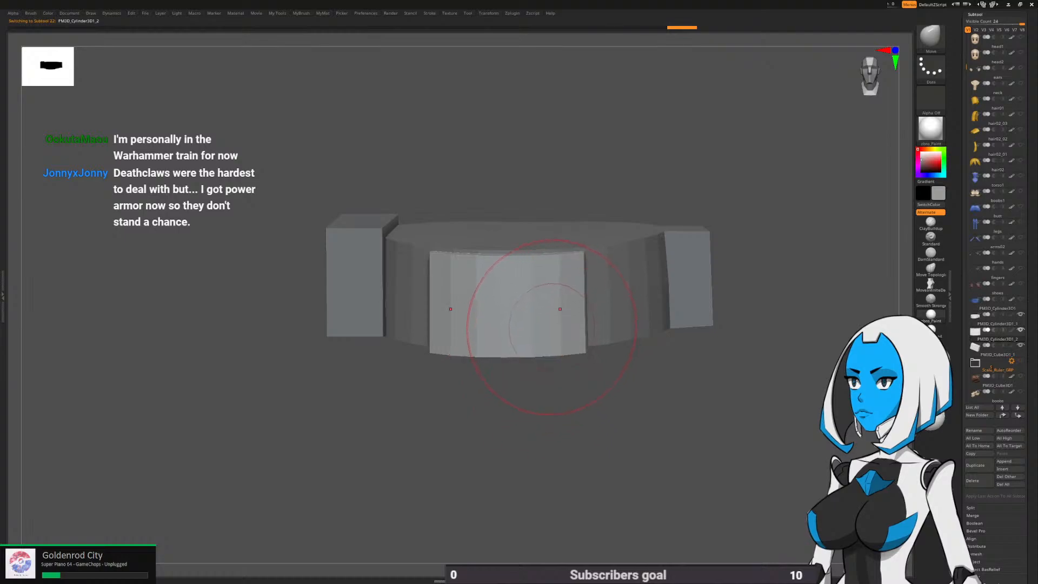
pyautogui.press('space')
pyautogui.click(585, 381)
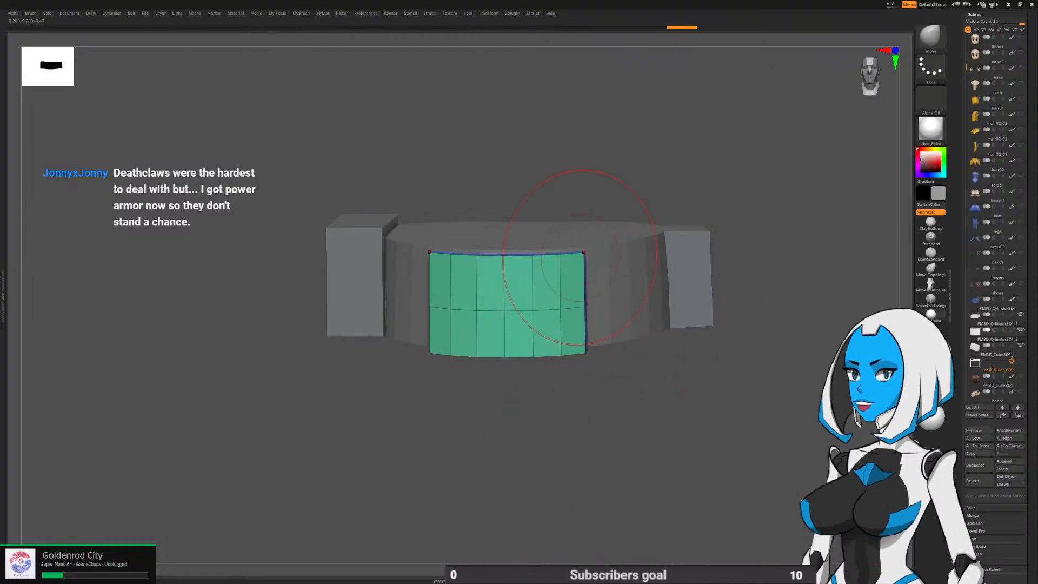
pyautogui.press('b')
pyautogui.click(537, 338)
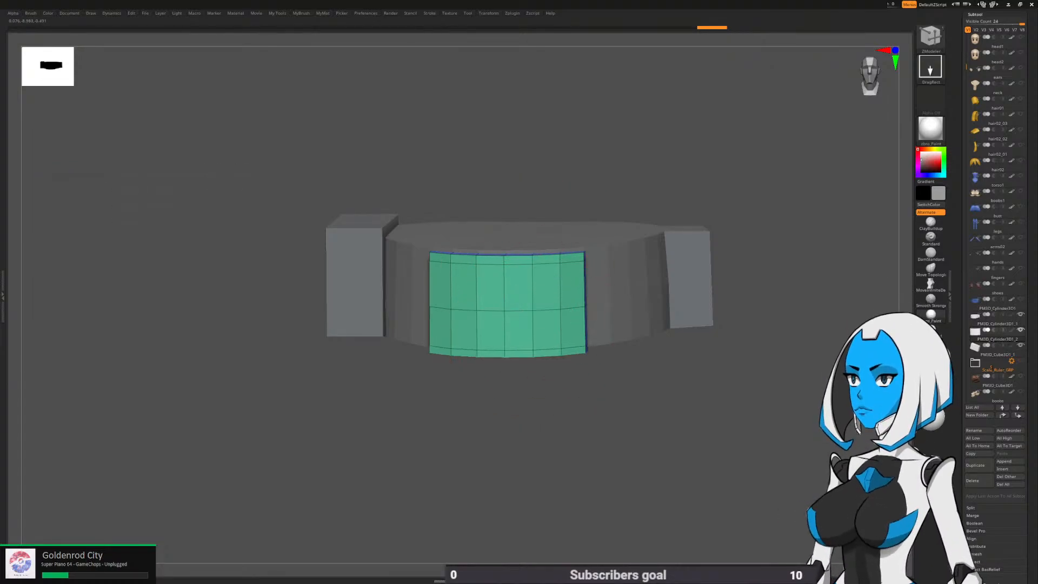
pyautogui.moveTo(566, 319); pyautogui.dragTo(572, 364, button='right')
pyautogui.click(571, 312)
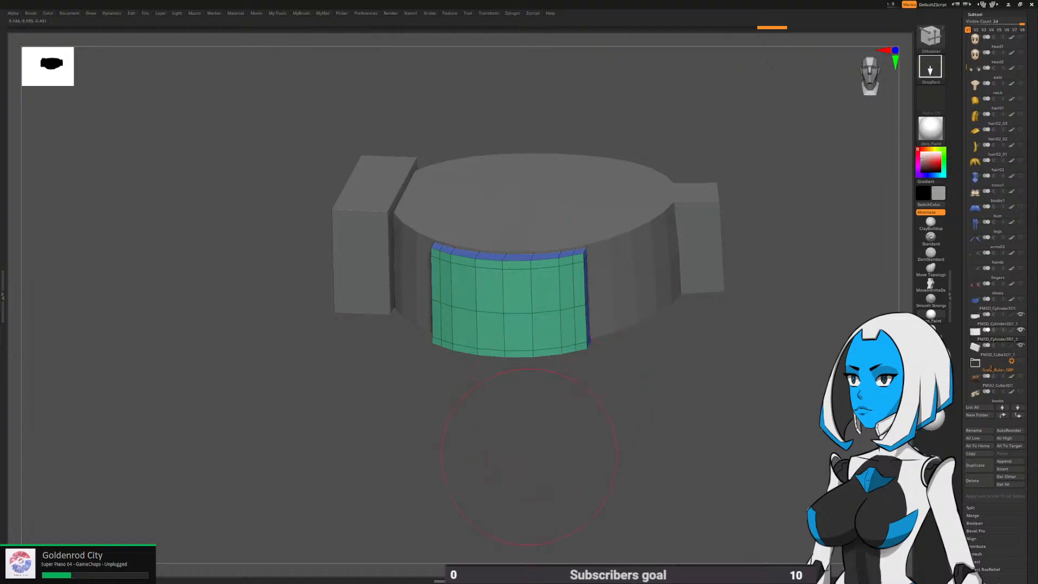
# Isolate the neck band's front plate in Solo mode so that the band and side blocks are hidden
pyautogui.moveTo(531, 498)
pyautogui.mouseDown(button='right')
pyautogui.moveTo(525, 442)
pyautogui.moveTo(529, 529)
pyautogui.moveTo(568, 406)
pyautogui.mouseUp(button='right')
pyautogui.moveTo(556, 441); pyautogui.dragTo(614, 290, button='right')
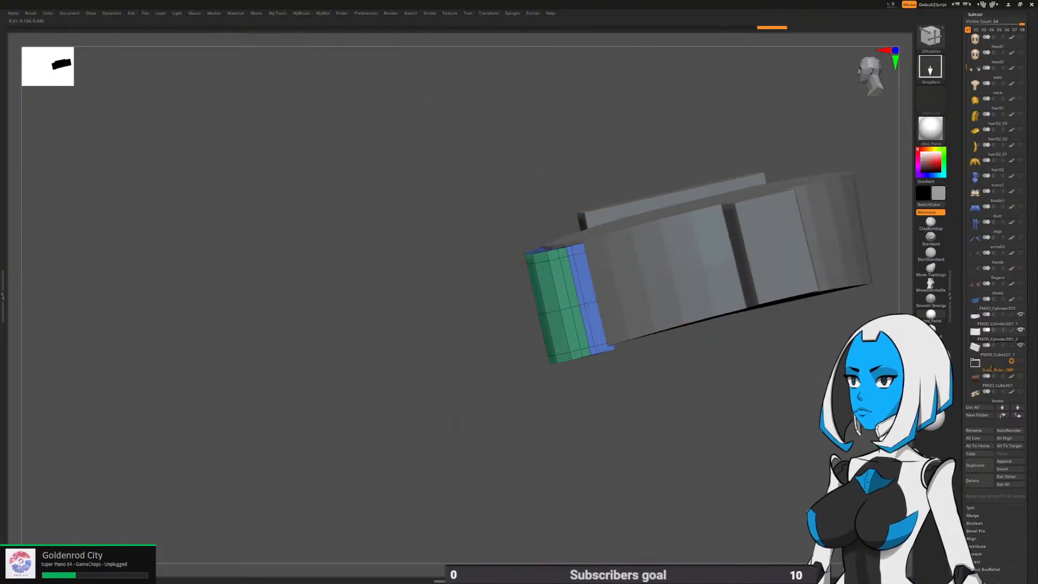
pyautogui.press('space')
pyautogui.click(651, 396)
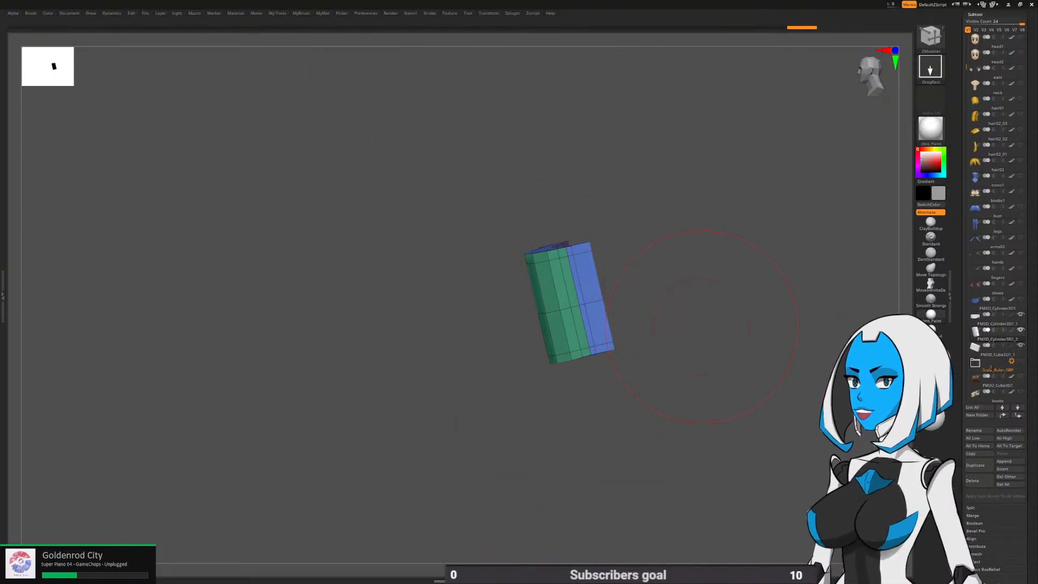
# Hide the front plate's wireframe and show the plate with smooth dynamic subdivision
pyautogui.keyDown('alt'); pyautogui.moveTo(606, 304); pyautogui.dragTo(556, 313, button='right'); pyautogui.keyUp('alt')
pyautogui.moveTo(565, 391); pyautogui.dragTo(664, 423, button='right')
pyautogui.hotkey('shift', 'f')
pyautogui.press('d')
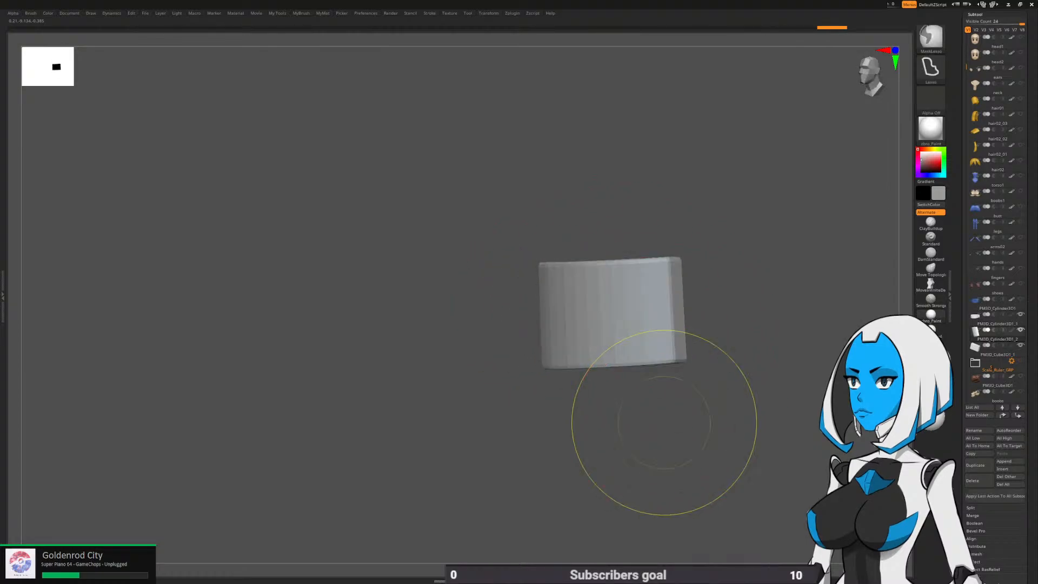
pyautogui.moveTo(665, 423)
pyautogui.mouseDown(button='right')
pyautogui.moveTo(693, 420)
pyautogui.moveTo(673, 436)
pyautogui.mouseUp(button='right')
# Choose the Paint brush for the front plate and set its draw size to 10
pyautogui.press('b')
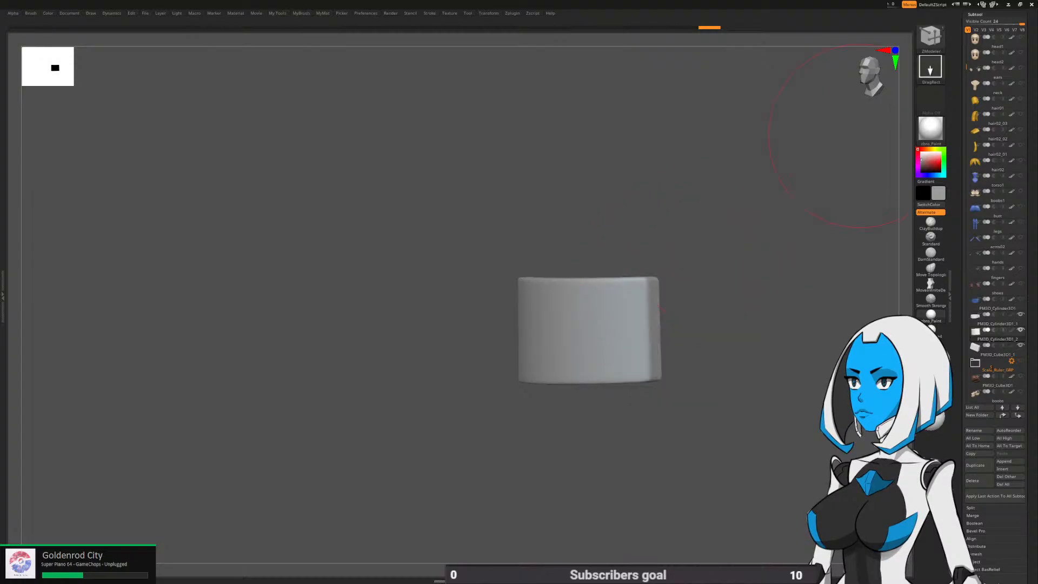
pyautogui.click(930, 37)
pyautogui.click(765, 188)
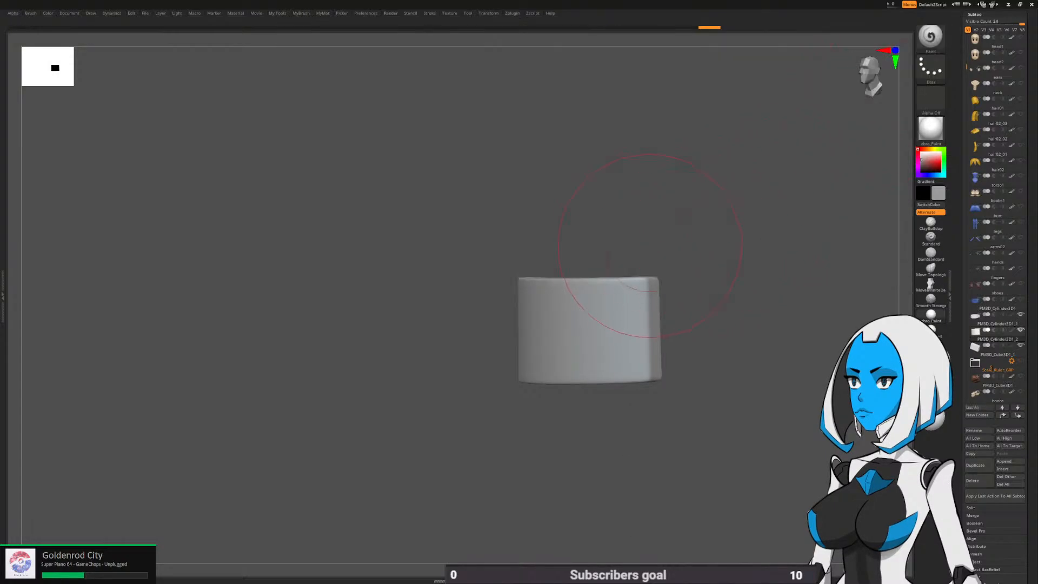
pyautogui.keyDown('alt'); pyautogui.moveTo(674, 244); pyautogui.dragTo(637, 251, button='right'); pyautogui.keyUp('alt')
pyautogui.press('space')
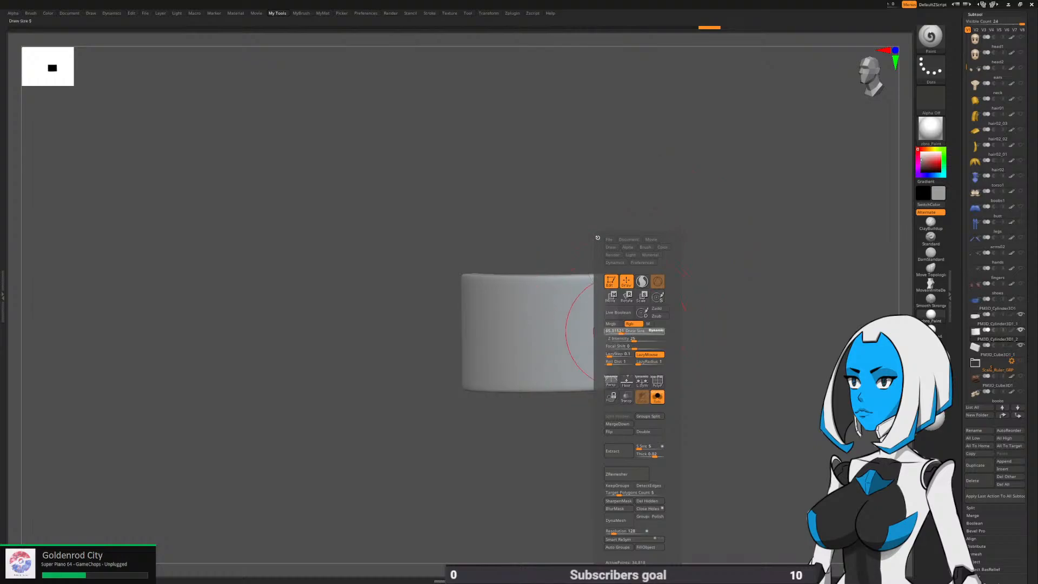
pyautogui.write('10')
pyautogui.press('Return')
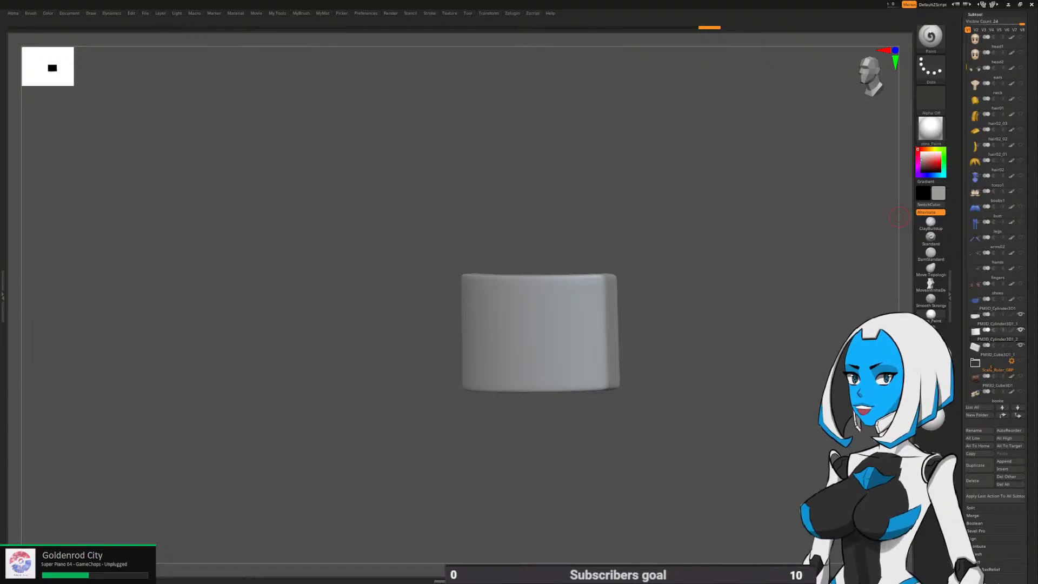
pyautogui.moveTo(667, 343); pyautogui.dragTo(616, 324)
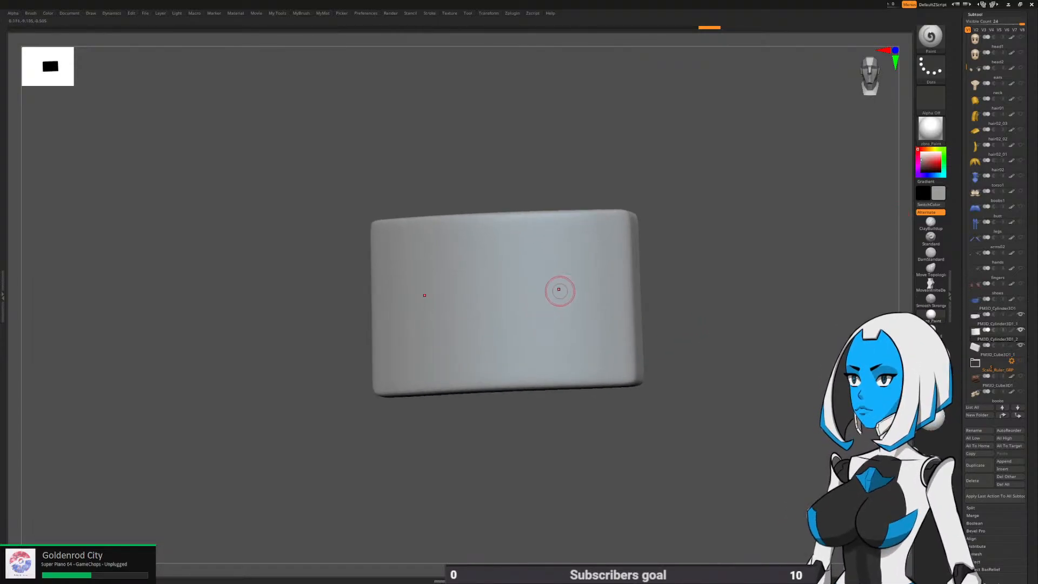
# Pick a dark grey paint colour for the front plate
pyautogui.press('space')
pyautogui.click(529, 277)
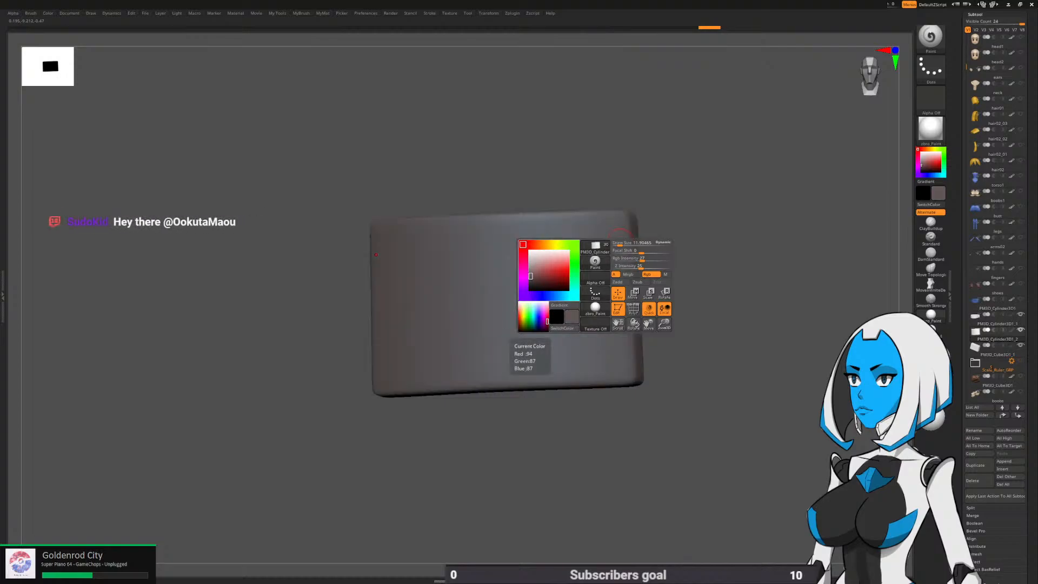
pyautogui.click(529, 279)
pyautogui.click(529, 281)
pyautogui.click(543, 316)
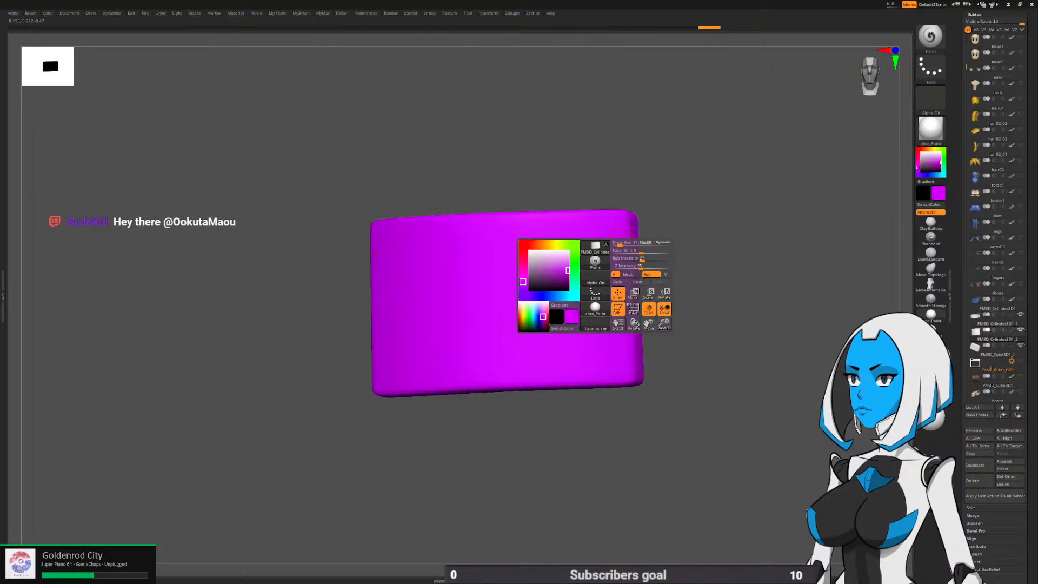
pyautogui.click(529, 281)
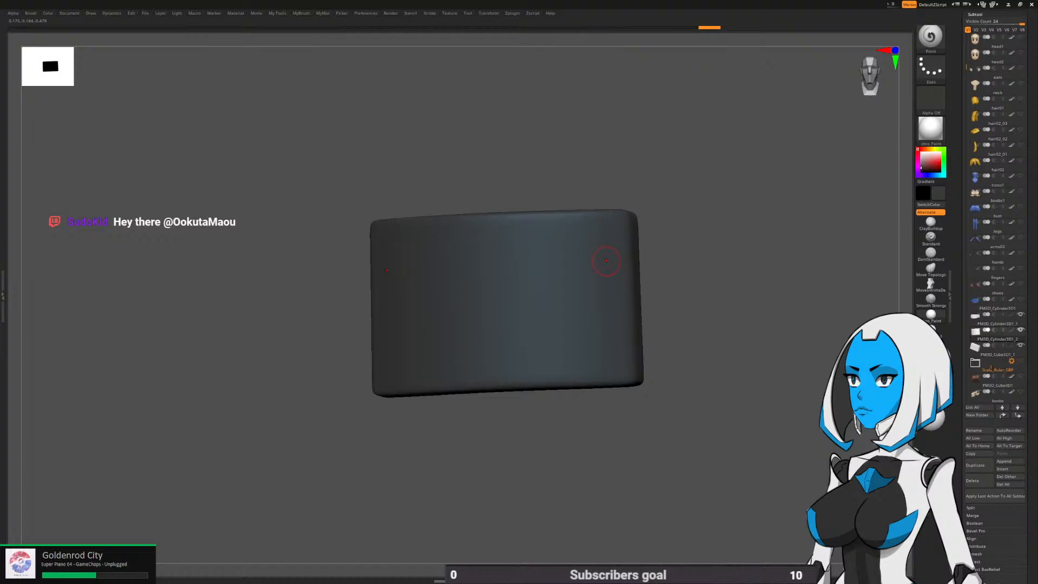
# Fill the whole front plate with the dark grey colour
pyautogui.press('space')
pyautogui.click(621, 546)
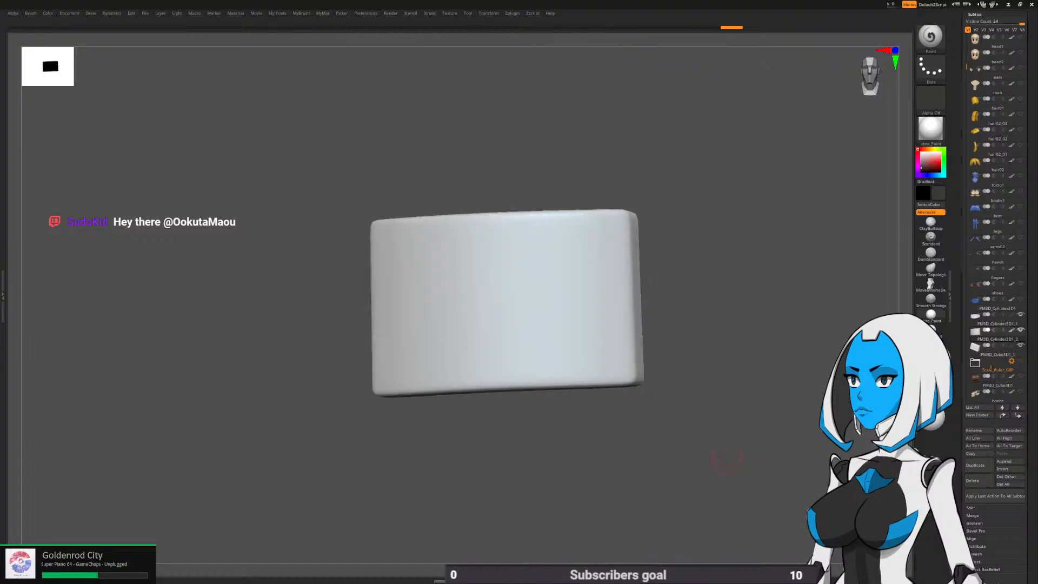
pyautogui.press('space')
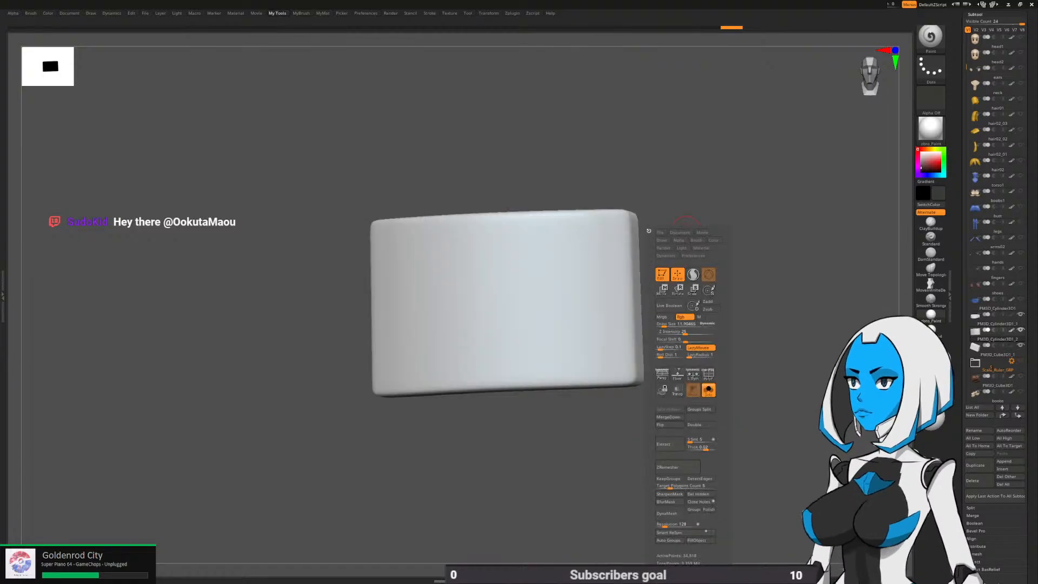
pyautogui.press('space')
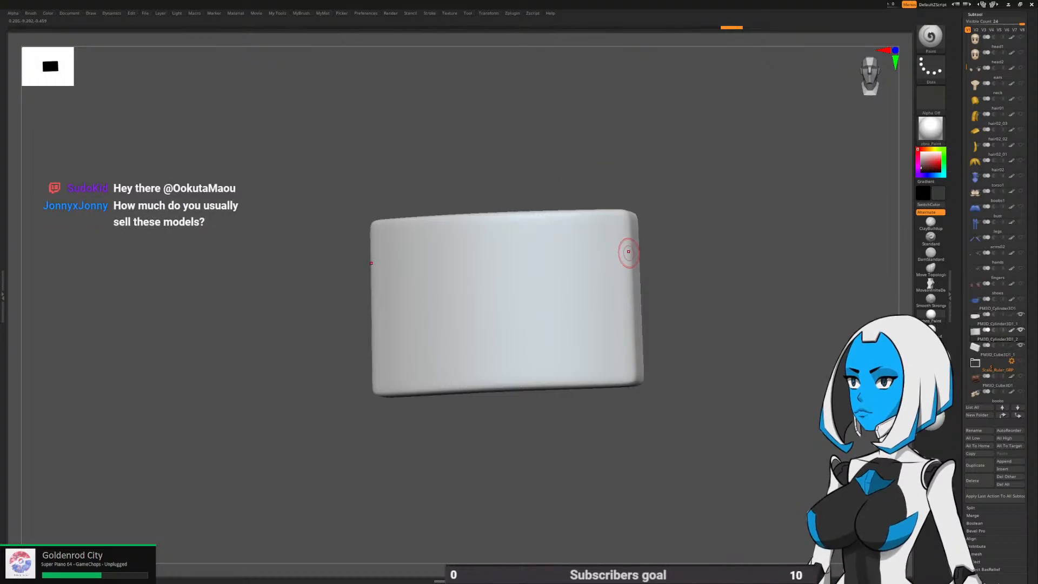
pyautogui.press('space')
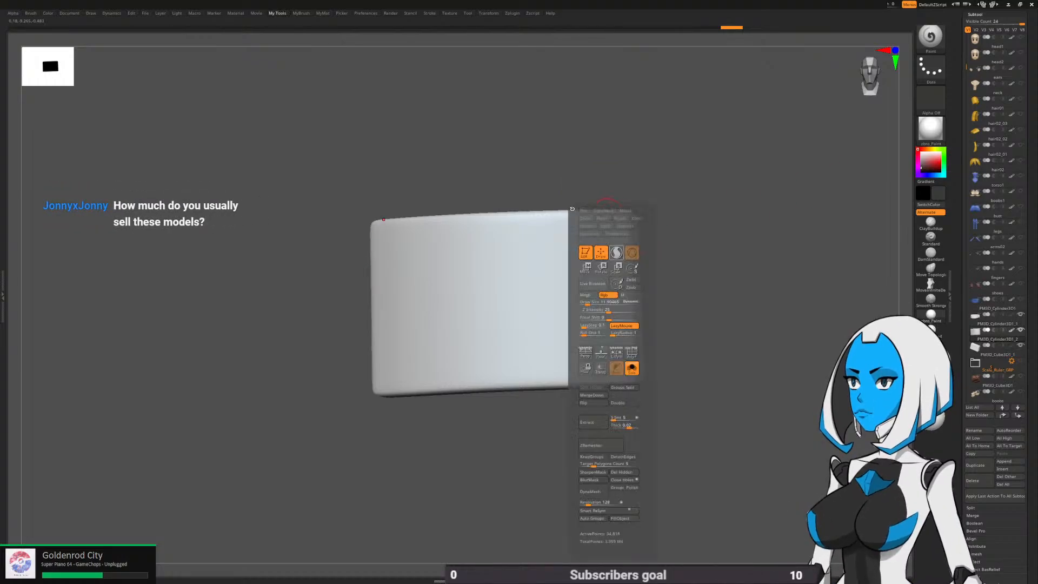
pyautogui.click(609, 465)
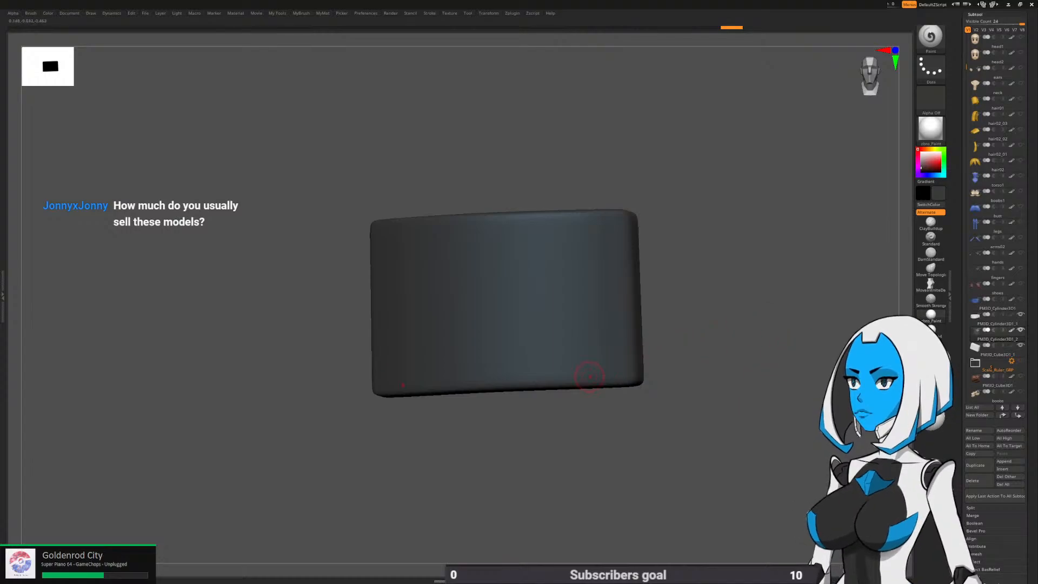
# Reduce the brush's draw size and set up light grey painting at RGB intensity 100, undoing the test stroke on the plate
pyautogui.moveTo(592, 376)
pyautogui.mouseDown(button='right')
pyautogui.moveTo(626, 371)
pyautogui.moveTo(667, 300)
pyautogui.moveTo(589, 319)
pyautogui.mouseUp(button='right')
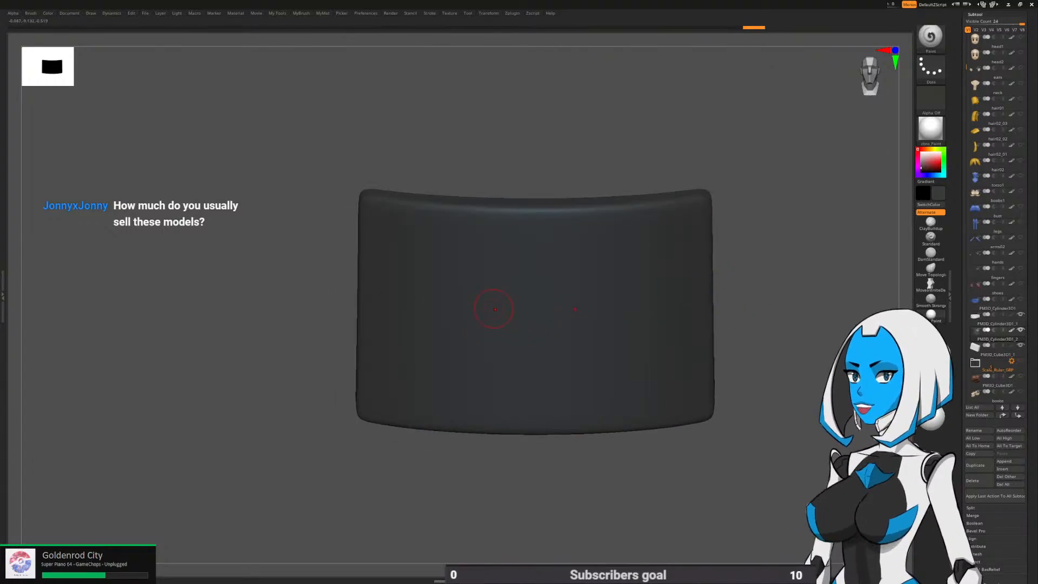
pyautogui.press('space')
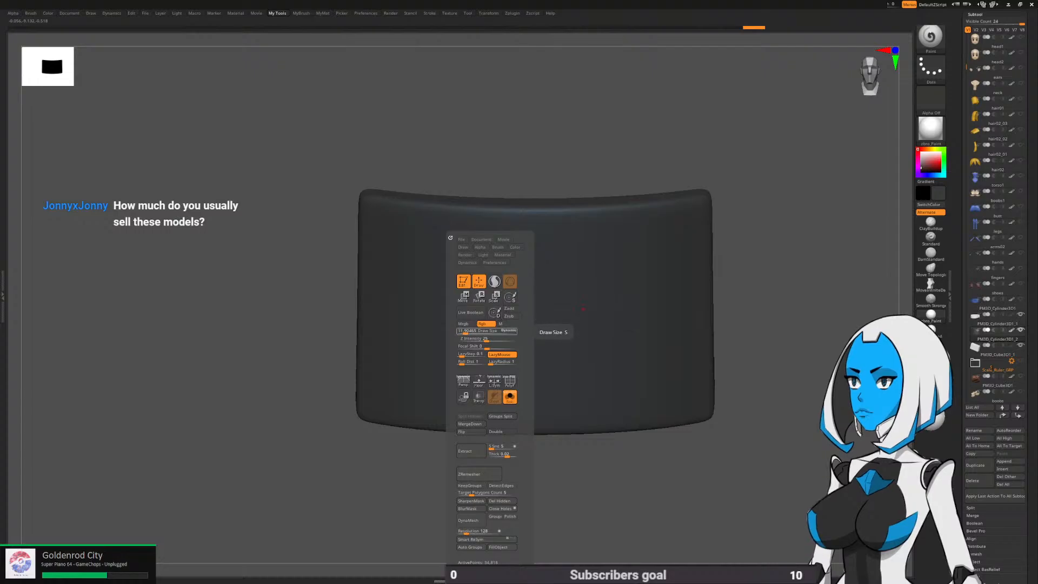
pyautogui.moveTo(462, 331); pyautogui.dragTo(452, 331)
pyautogui.press('space')
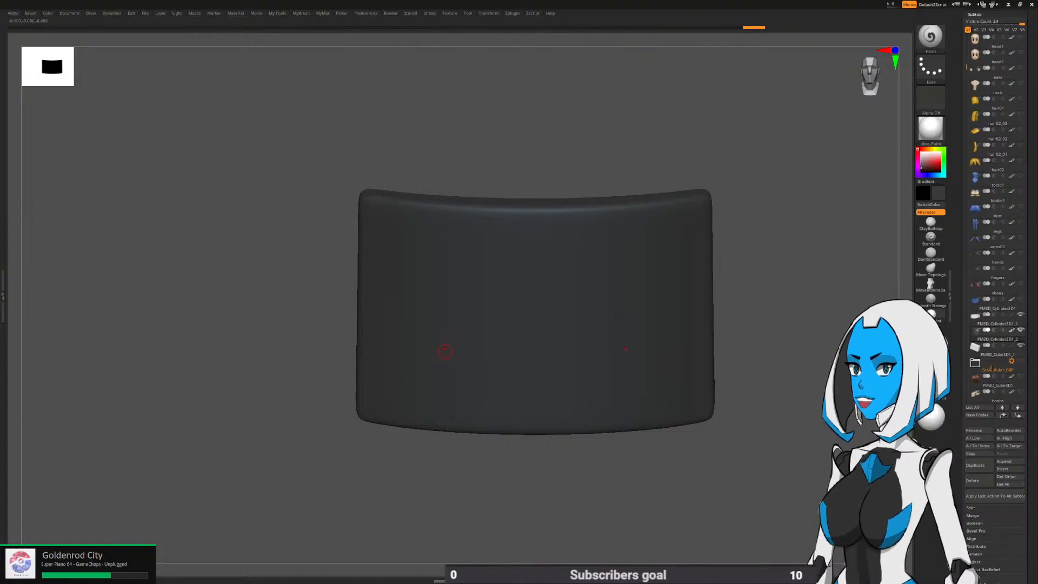
pyautogui.click(559, 257)
pyautogui.press('space')
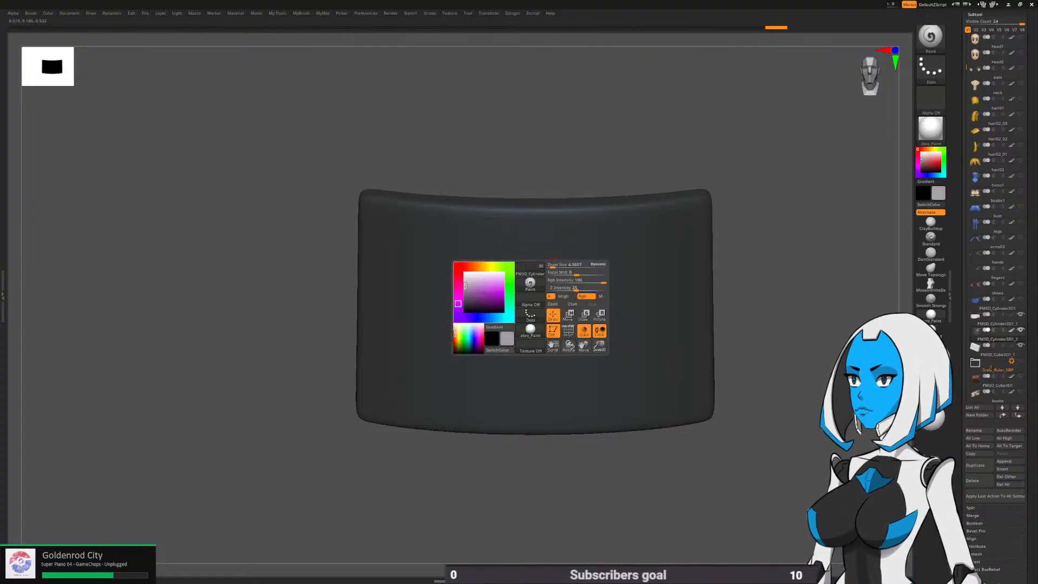
pyautogui.click(446, 345)
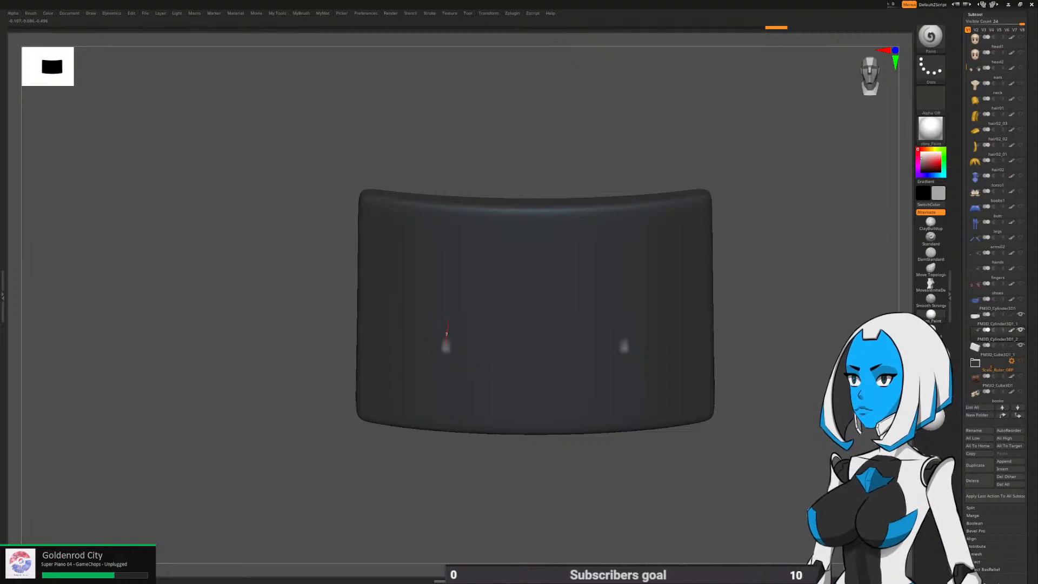
pyautogui.hotkey('ctrl', 'z')
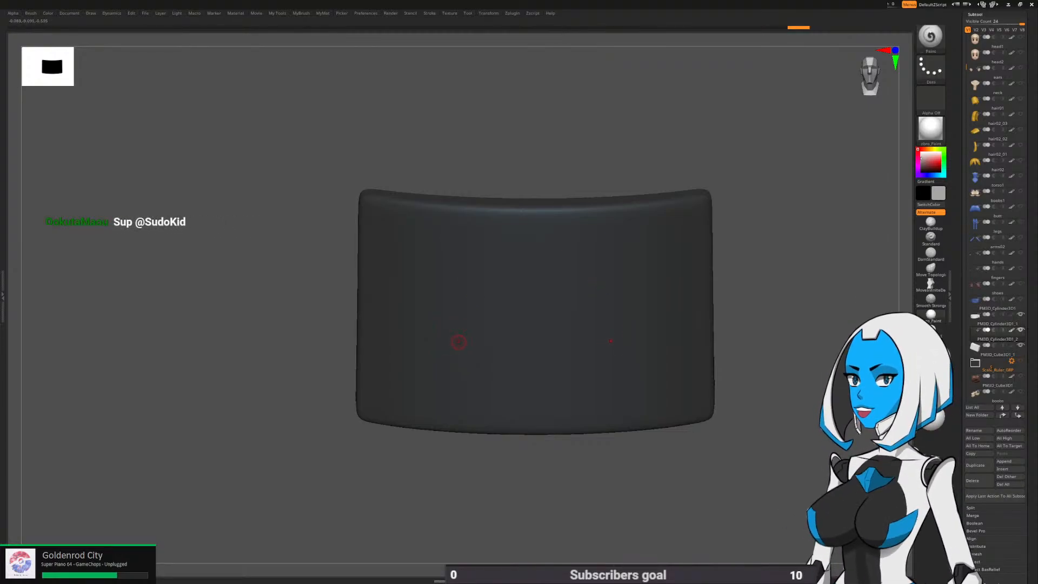
# Paint a solid light grey half-circle with a flat base at the centre of the front plate
pyautogui.moveTo(459, 344); pyautogui.dragTo(583, 344)
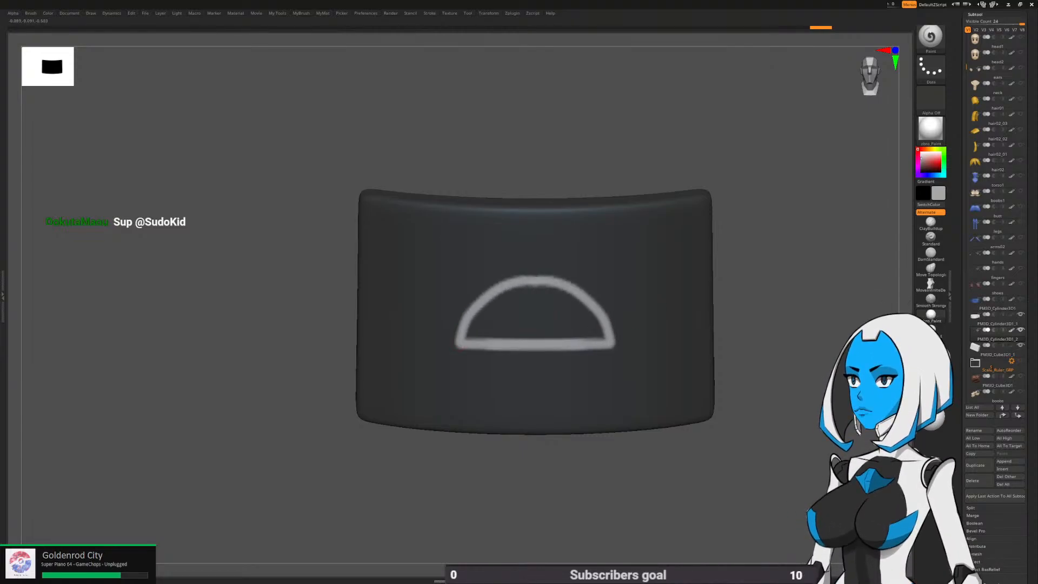
pyautogui.moveTo(535, 284); pyautogui.dragTo(507, 289)
pyautogui.moveTo(468, 337)
pyautogui.mouseDown()
pyautogui.moveTo(519, 293)
pyautogui.moveTo(475, 328)
pyautogui.moveTo(535, 333)
pyautogui.moveTo(502, 303)
pyautogui.moveTo(496, 314)
pyautogui.moveTo(532, 325)
pyautogui.moveTo(533, 310)
pyautogui.mouseUp()
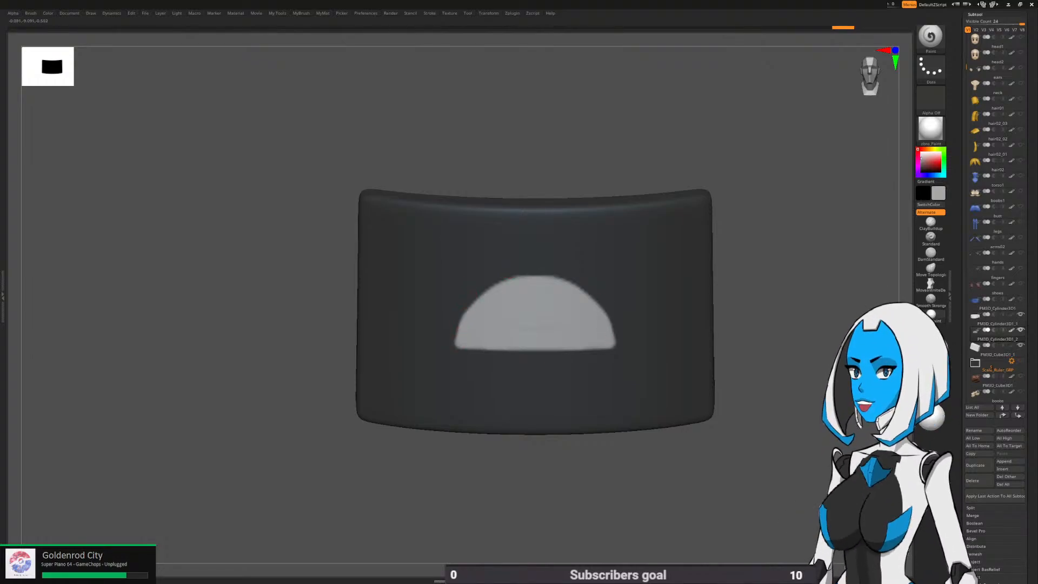
pyautogui.moveTo(459, 342); pyautogui.dragTo(475, 304)
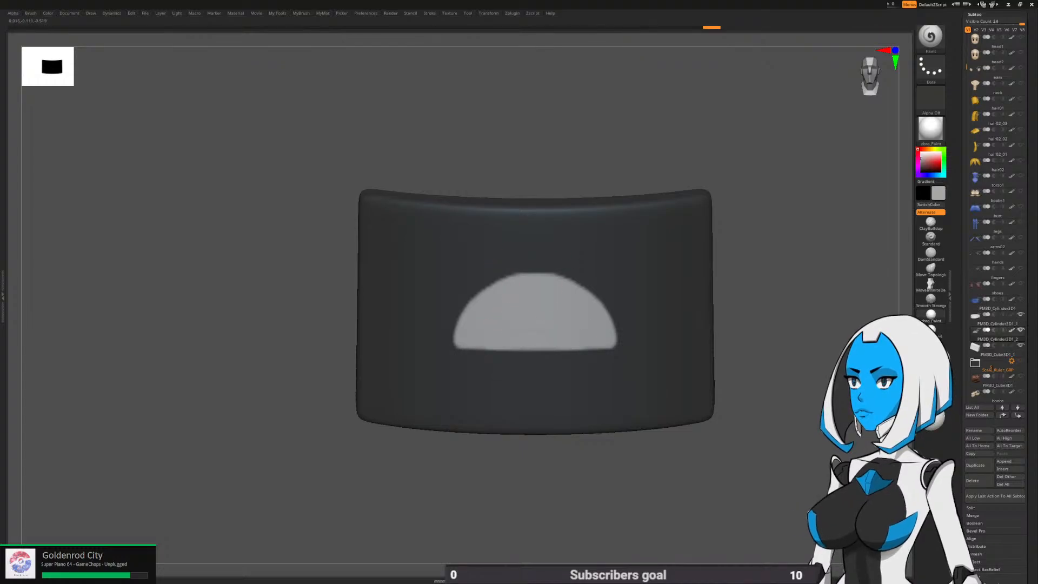
# Refine the half-circle's outline, smoothing its arc and sharpening the two lower corners and the flat base
pyautogui.press('space')
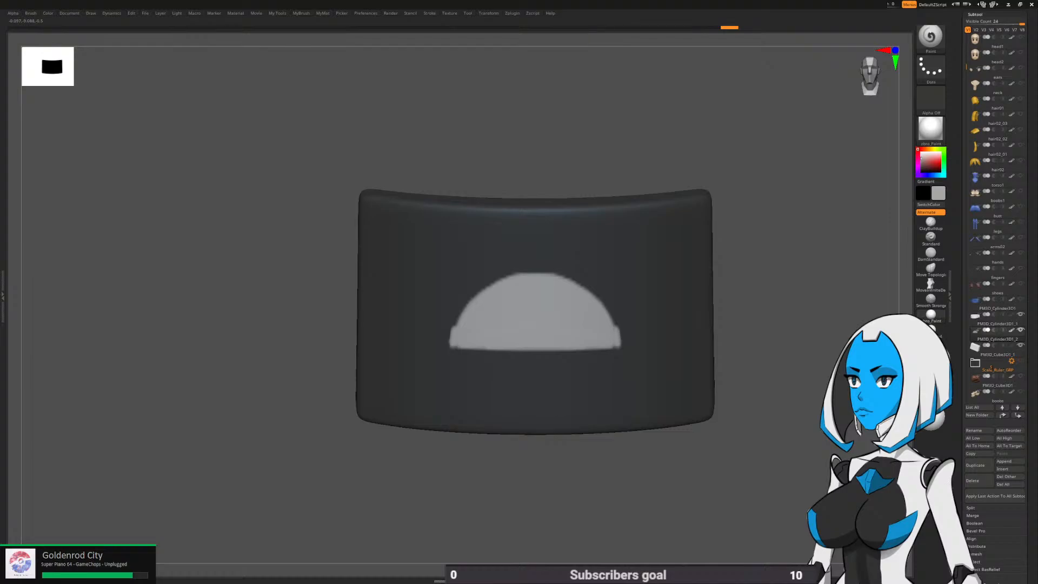
pyautogui.press('space')
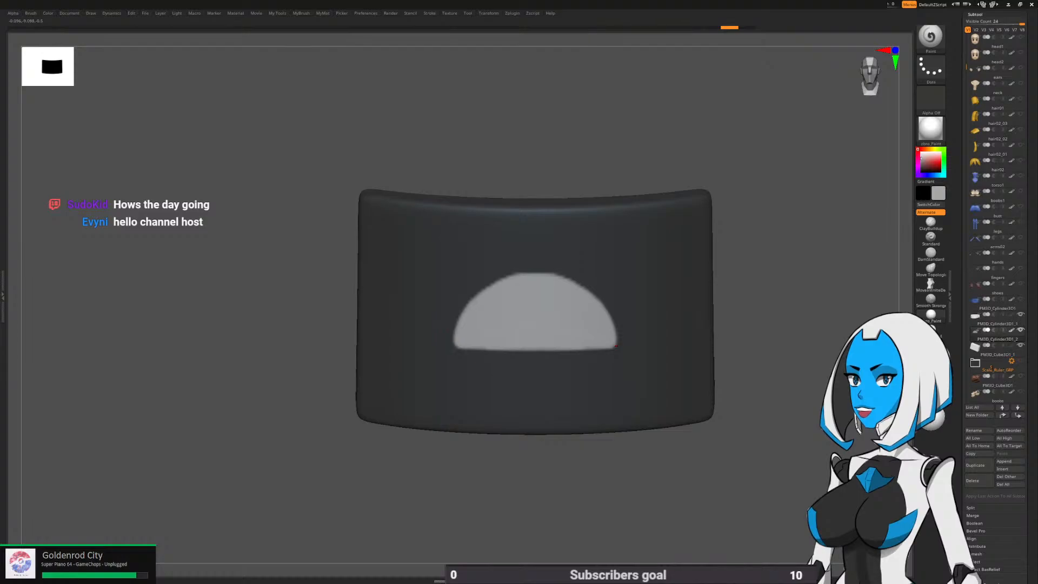
pyautogui.moveTo(453, 346)
pyautogui.mouseDown()
pyautogui.moveTo(478, 293)
pyautogui.moveTo(511, 275)
pyautogui.moveTo(544, 277)
pyautogui.mouseUp()
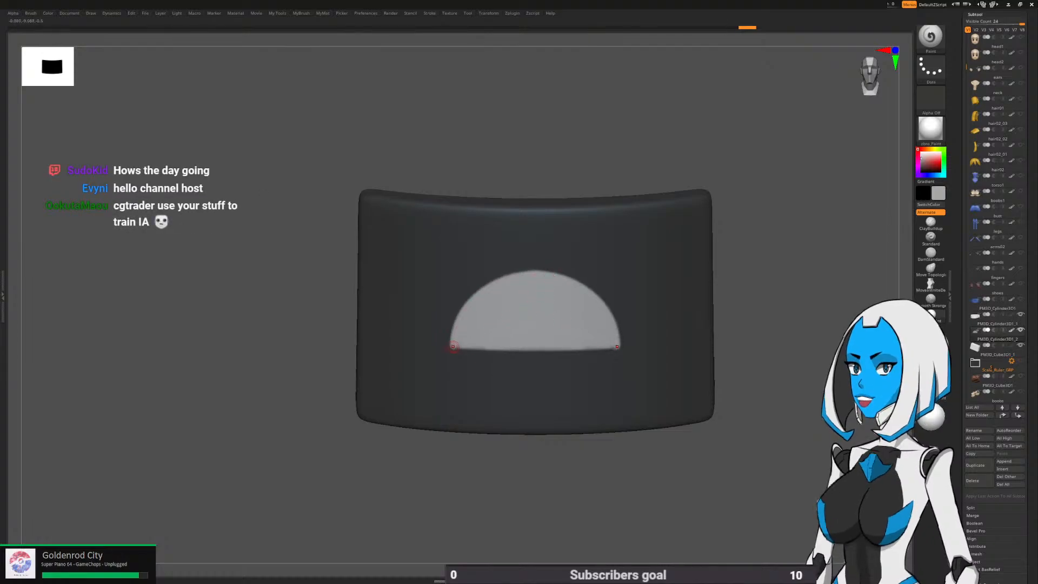
pyautogui.moveTo(452, 347); pyautogui.dragTo(536, 347)
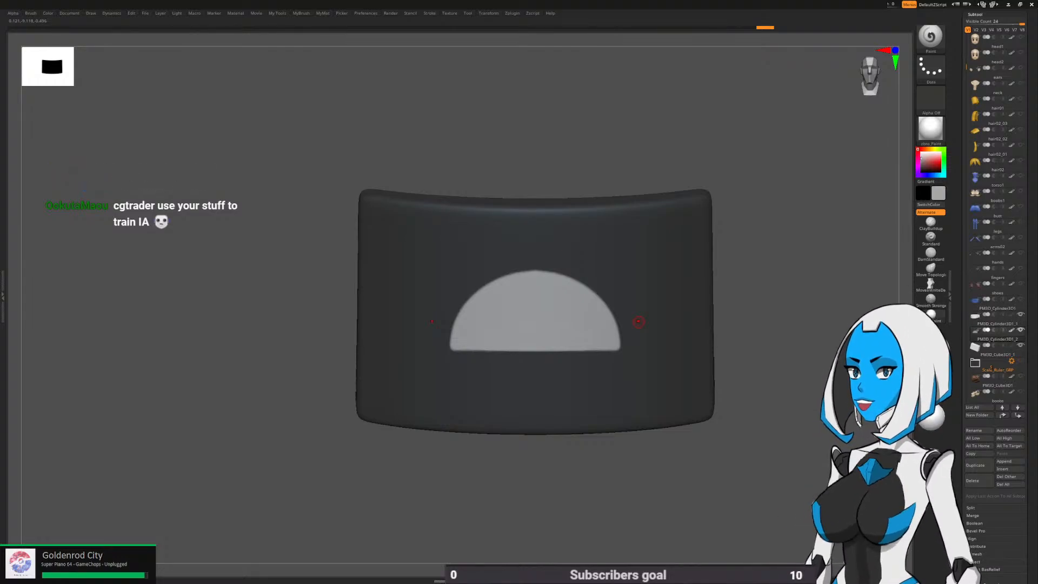
# Split the half-circle into three wedges with two thin mirrored dark grey lines meeting at the centre of its base, undoing thicker attempts
pyautogui.press('space')
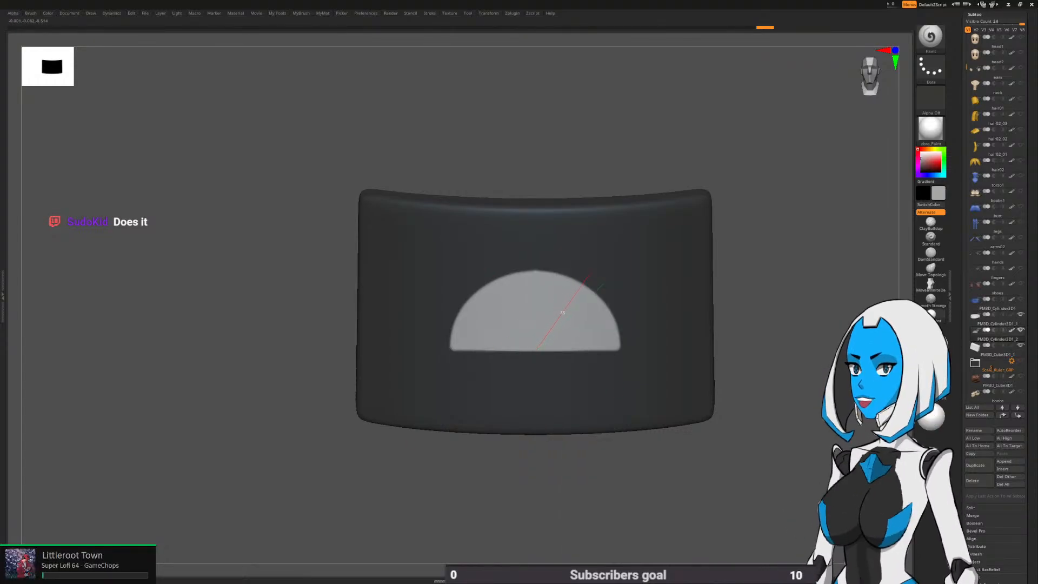
pyautogui.hotkey('ctrl', 'z')
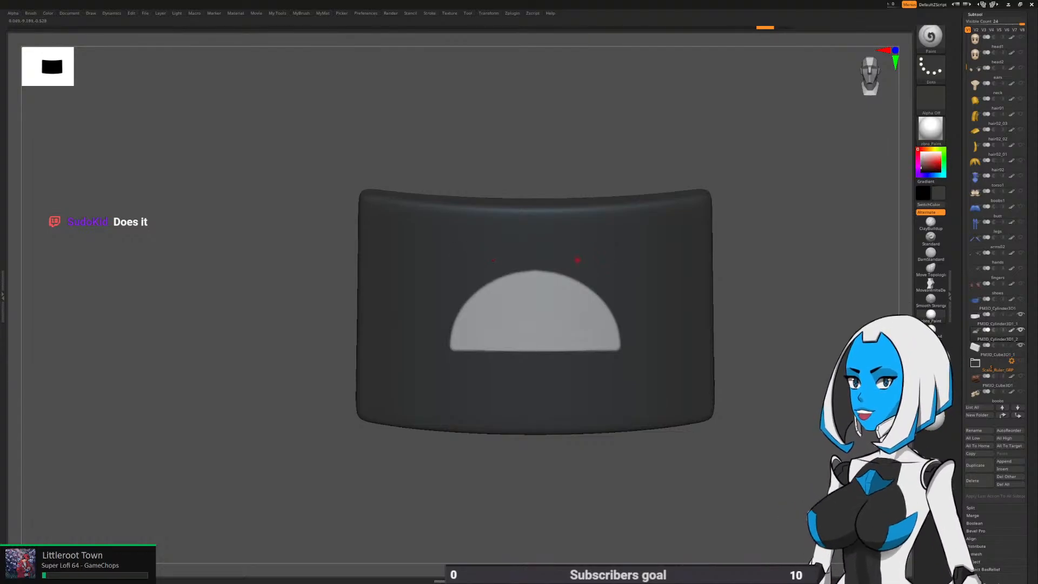
pyautogui.press('space')
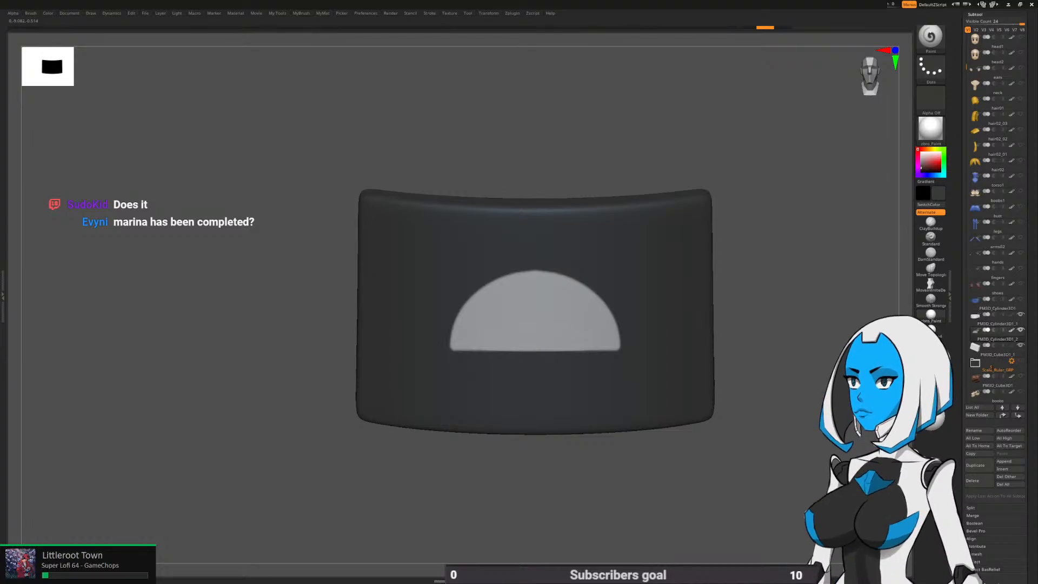
pyautogui.moveTo(535, 349); pyautogui.dragTo(584, 280)
pyautogui.hotkey('ctrl', 'z')
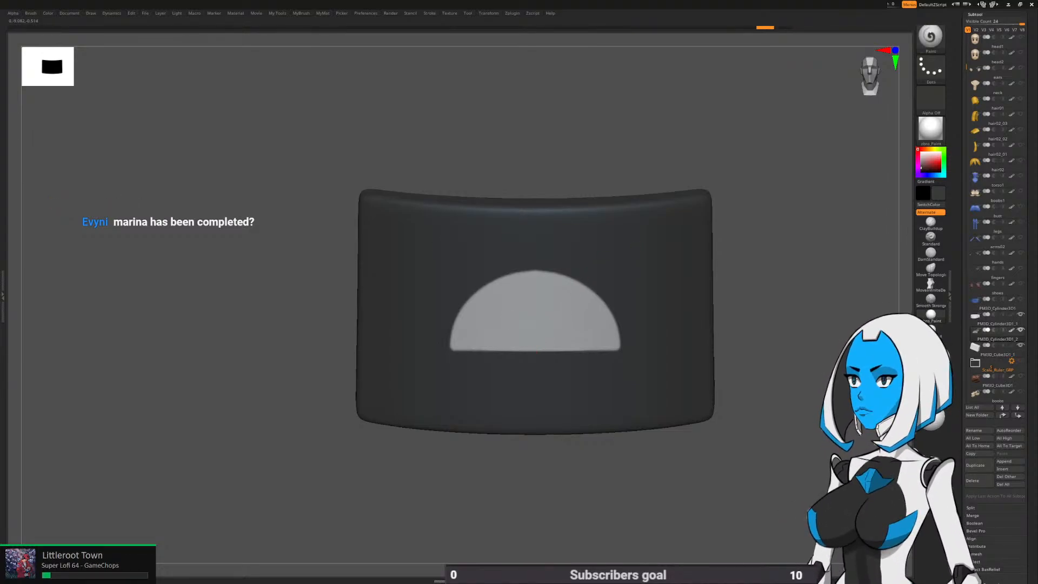
pyautogui.hotkey('ctrl', 'shift', 'z')
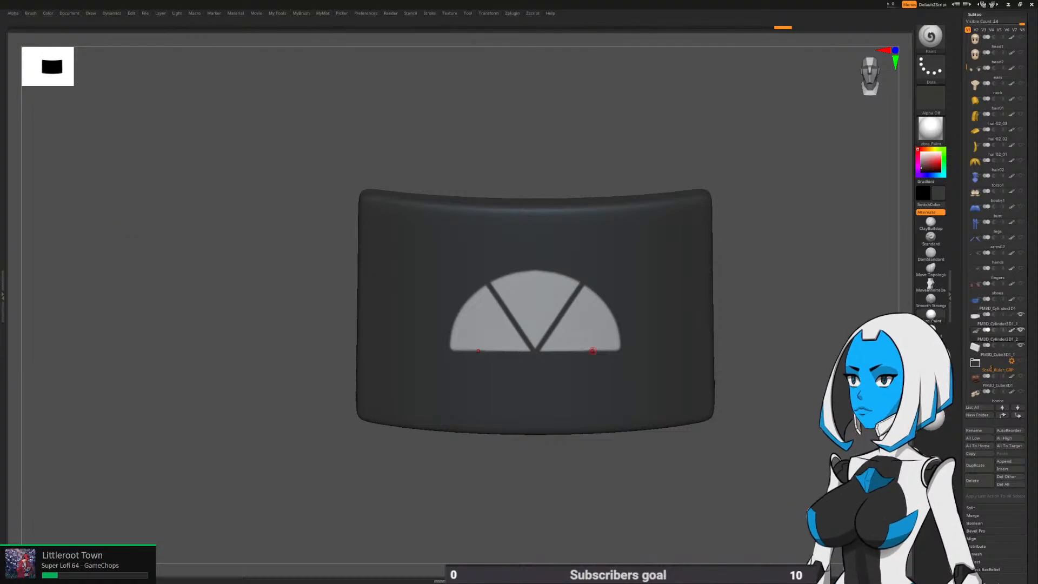
pyautogui.hotkey('ctrl', 'z')
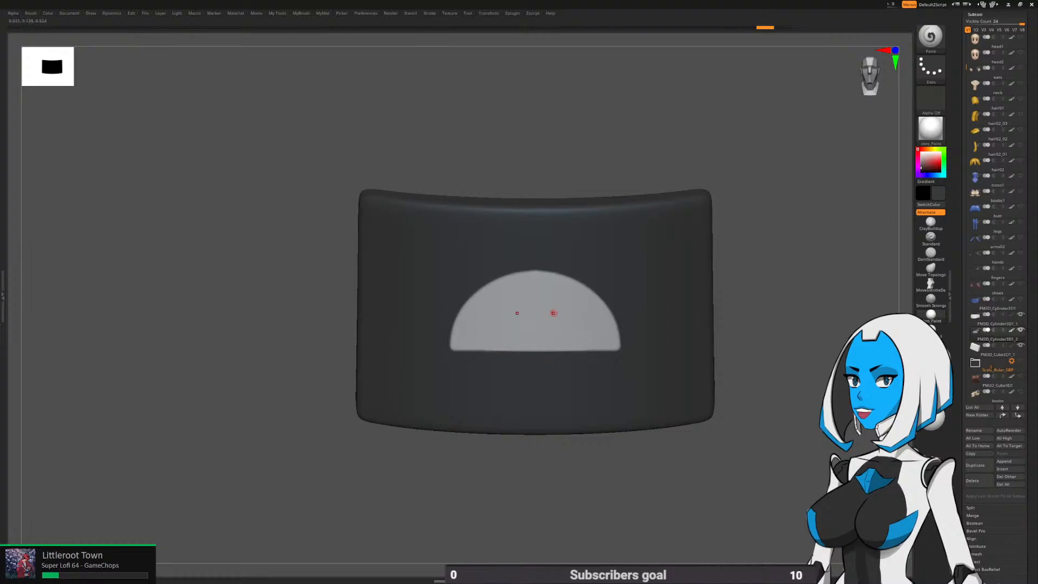
pyautogui.press('space')
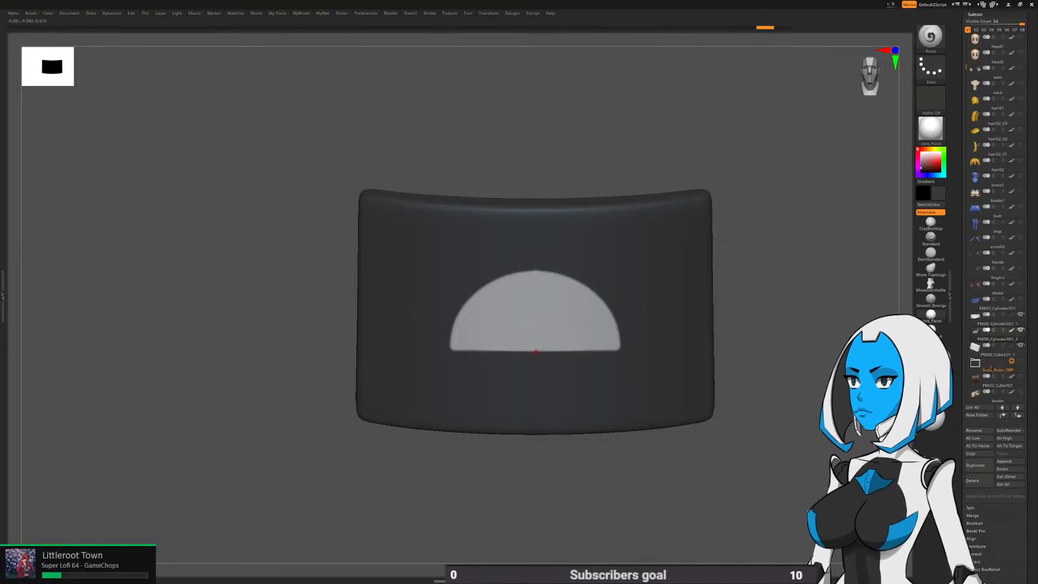
pyautogui.hotkey('ctrl', 'shift', 'z')
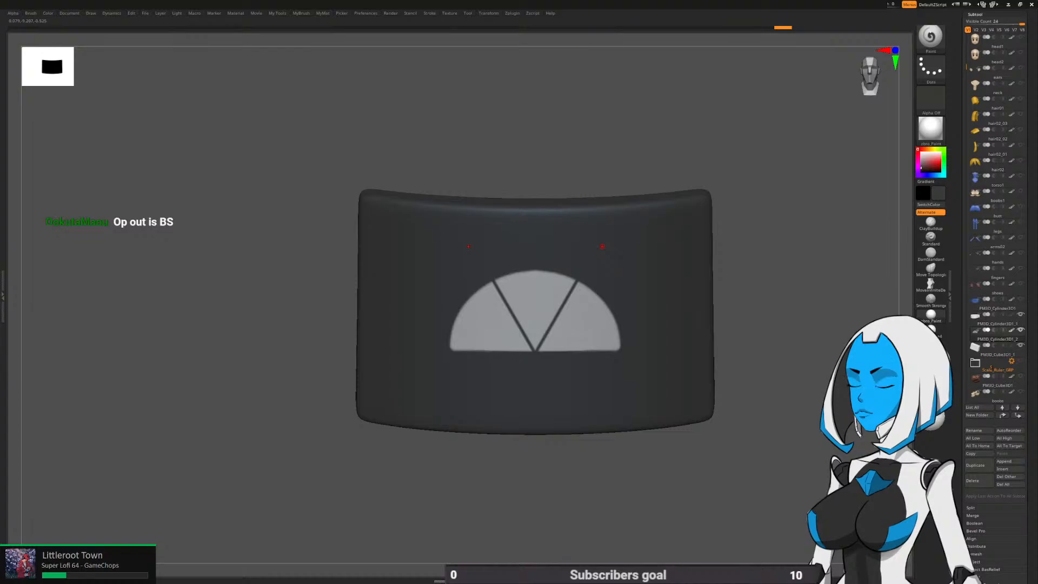
# Mask the plate's dark grey areas using Mask By Polypaint, leaving the three light grey wedges unmasked
pyautogui.scroll(-10, 995, 270)
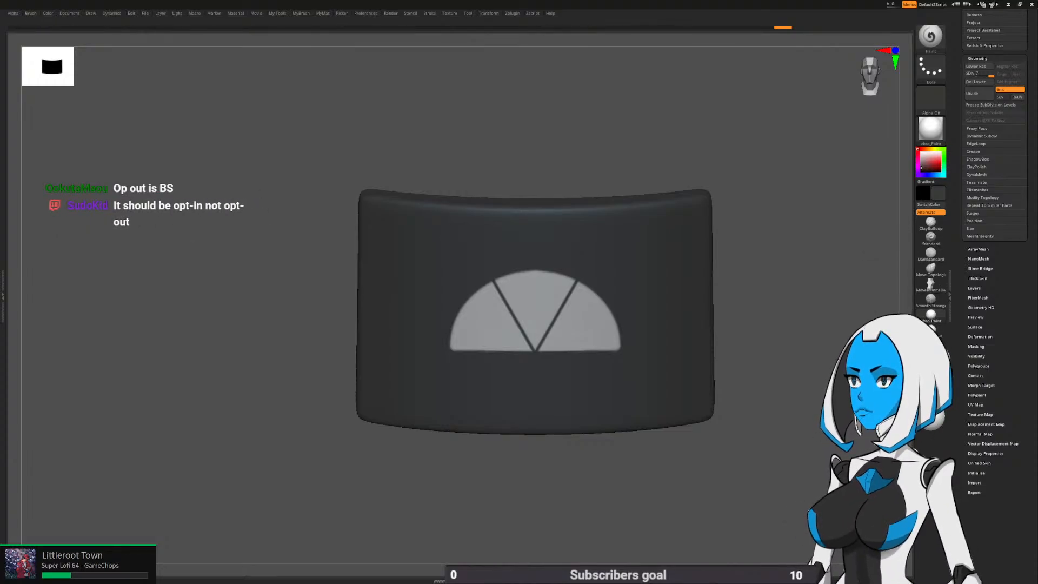
pyautogui.click(975, 346)
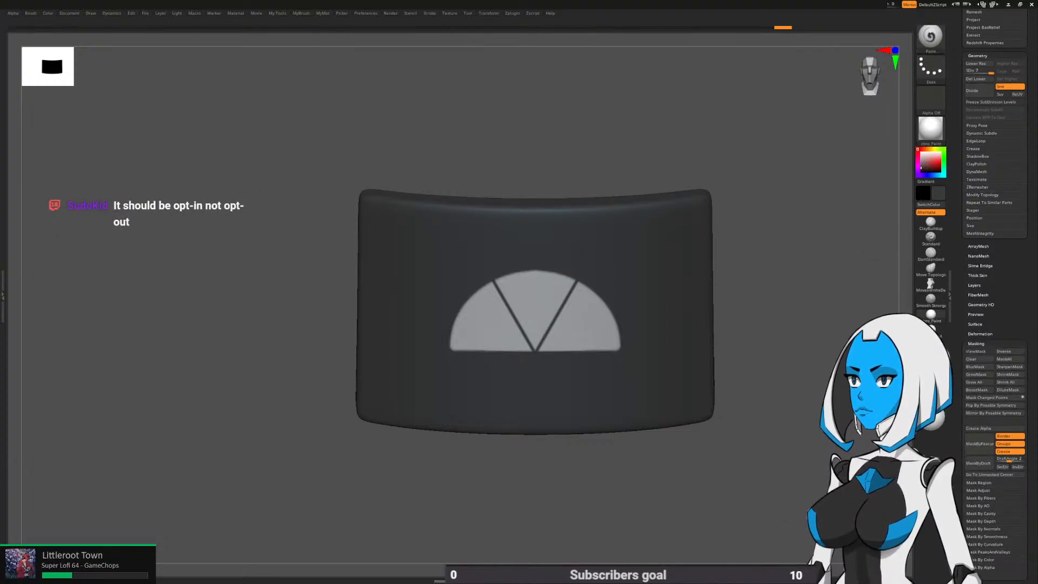
pyautogui.click(982, 559)
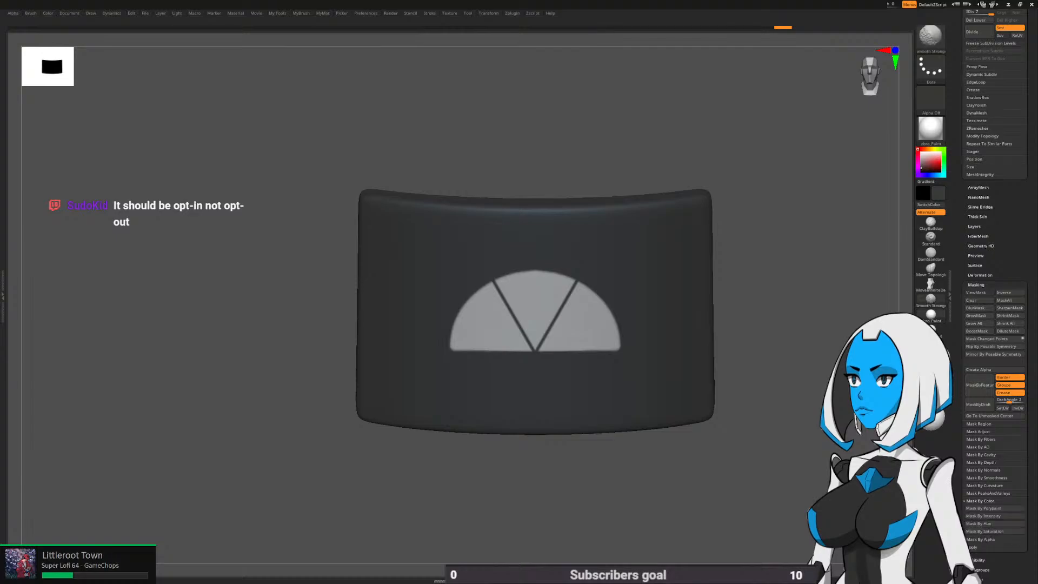
pyautogui.click(987, 508)
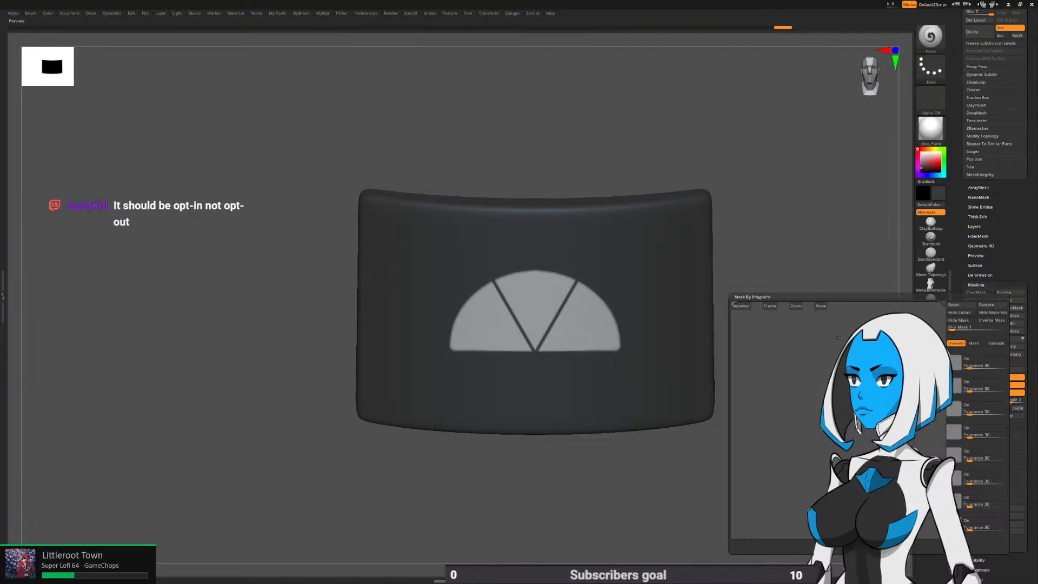
pyautogui.click(979, 359)
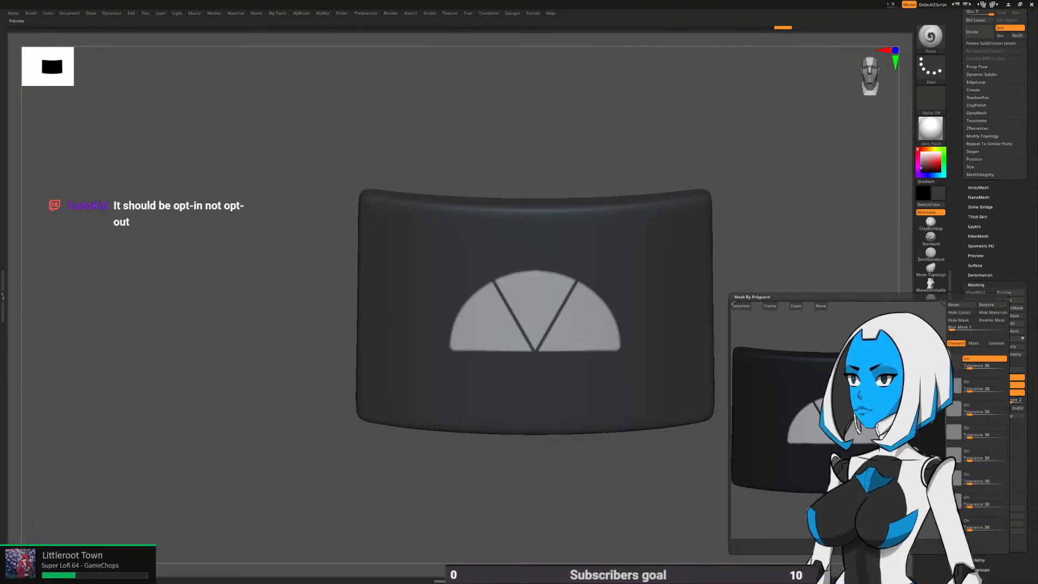
pyautogui.click(852, 546)
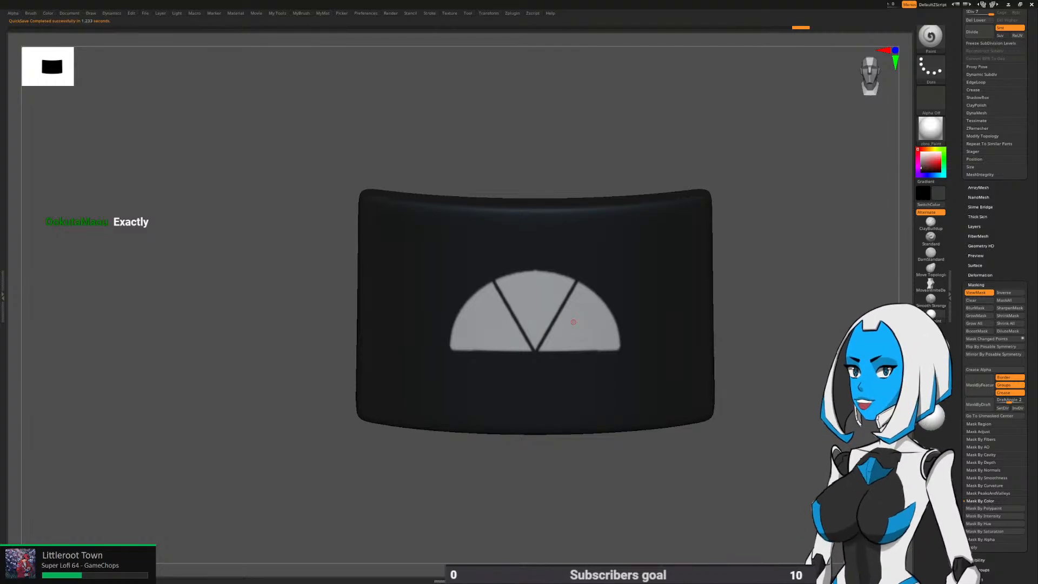
# Mask off the middle and right wedges with a lasso mask and choose a strong red as the paint colour
pyautogui.moveTo(574, 323)
pyautogui.mouseDown(button='right')
pyautogui.moveTo(578, 305)
pyautogui.moveTo(574, 344)
pyautogui.mouseUp(button='right')
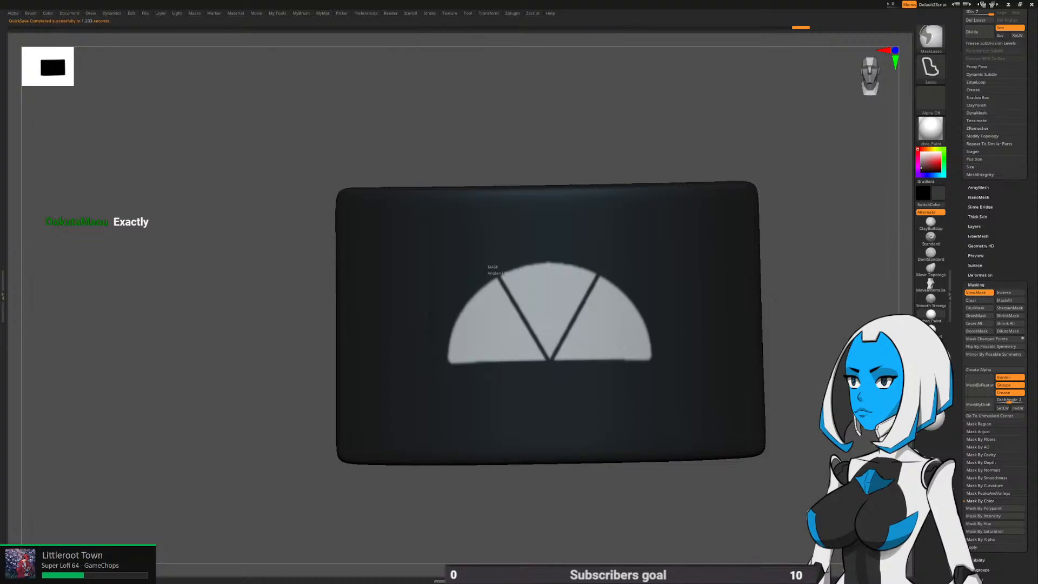
pyautogui.moveTo(494, 273)
pyautogui.keyDown('ctrl'); pyautogui.mouseDown()
pyautogui.moveTo(719, 389)
pyautogui.moveTo(492, 129)
pyautogui.mouseUp(); pyautogui.keyUp('ctrl')
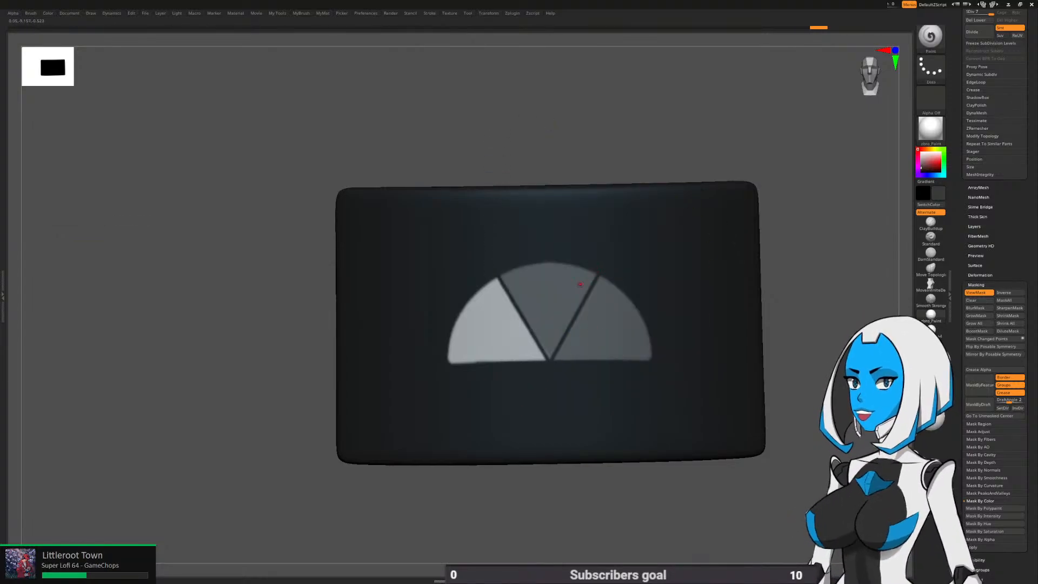
pyautogui.press('space')
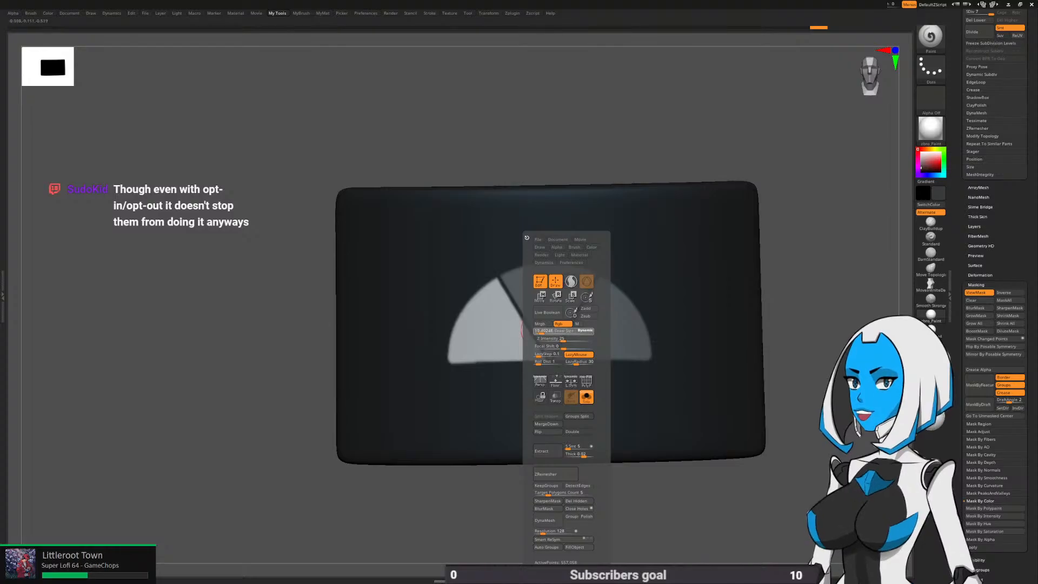
pyautogui.press('space')
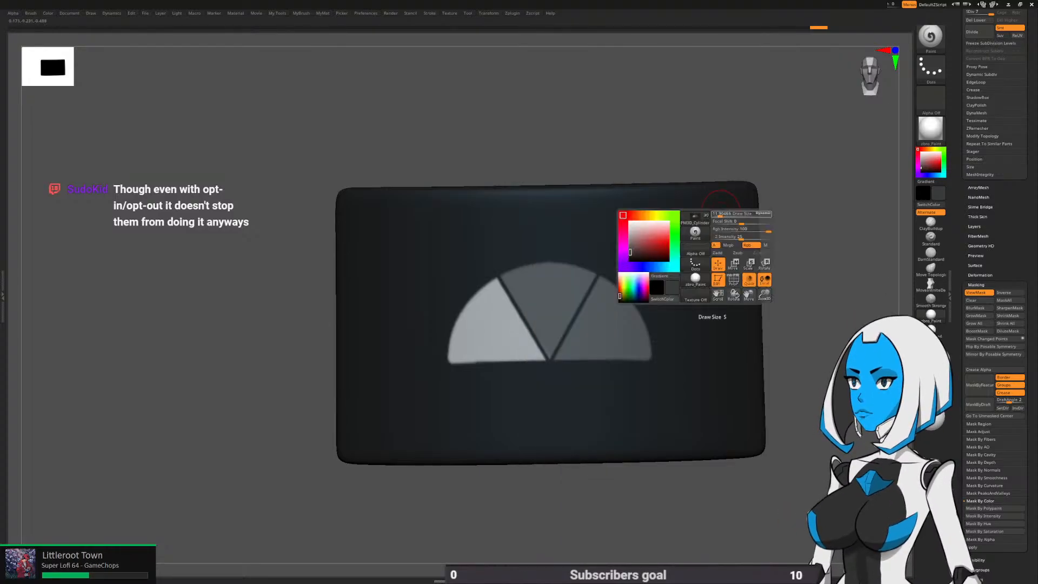
pyautogui.click(662, 240)
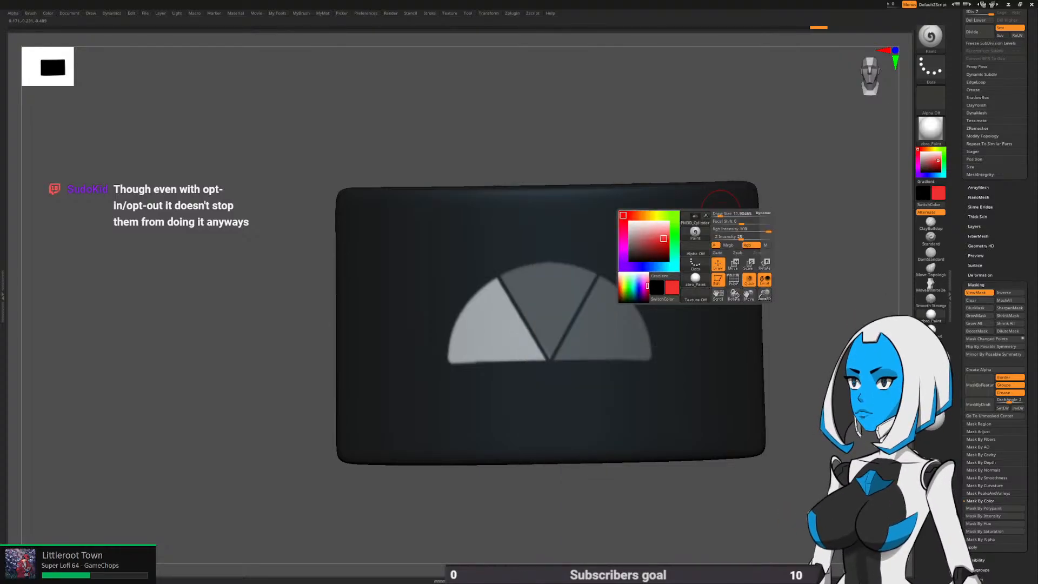
pyautogui.click(656, 238)
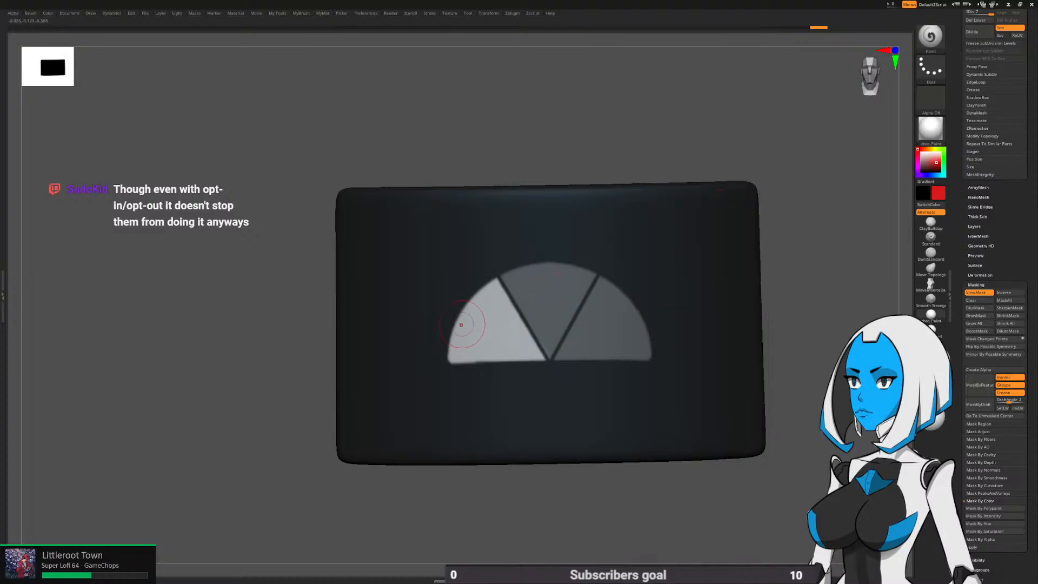
# Try painting the unmasked left wedge red, check it without the mask, and undo the paint
pyautogui.moveTo(448, 361)
pyautogui.mouseDown()
pyautogui.moveTo(487, 325)
pyautogui.moveTo(517, 338)
pyautogui.moveTo(544, 320)
pyautogui.mouseUp()
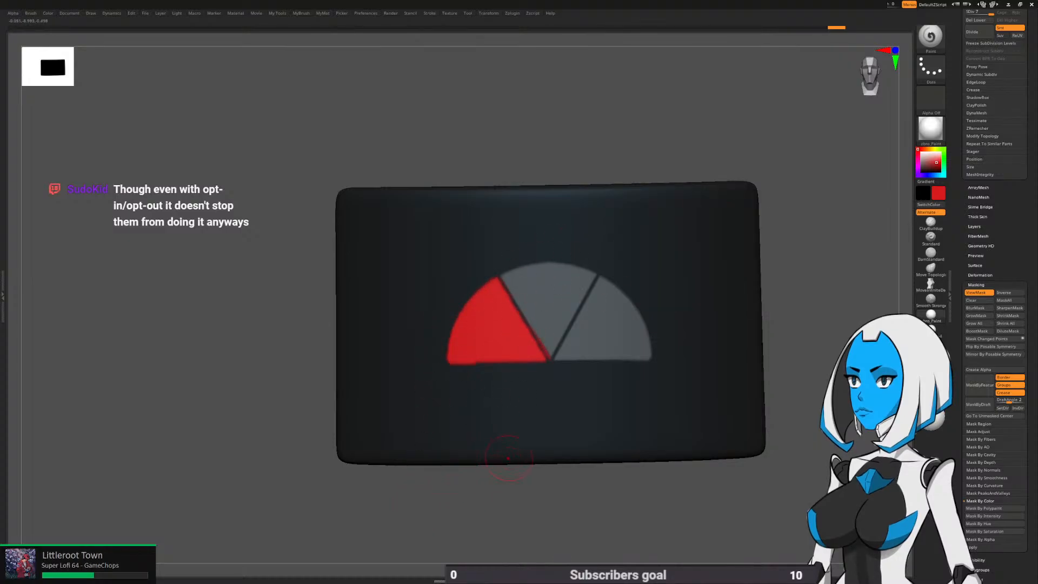
pyautogui.press('ctrl')
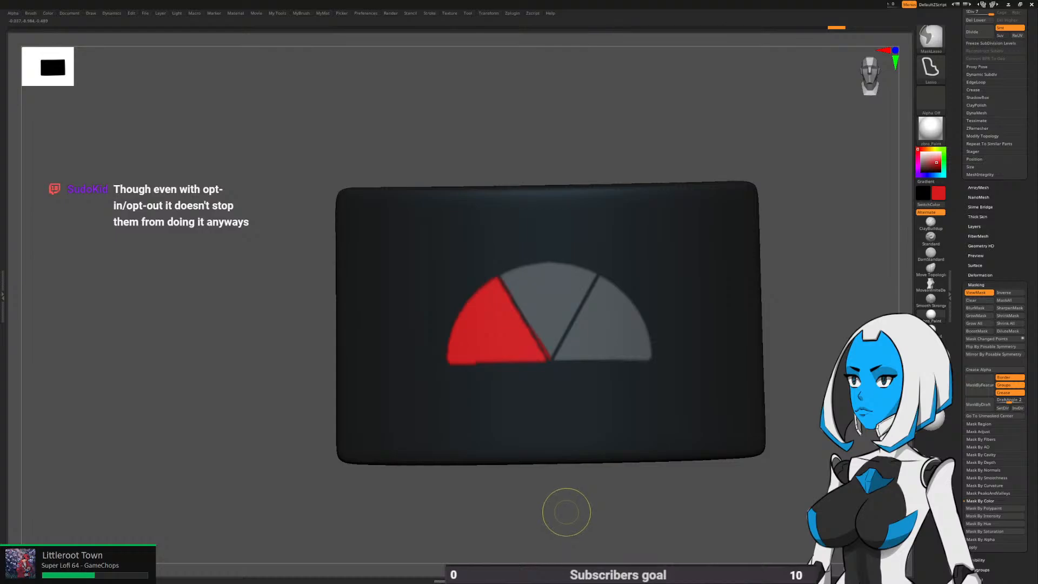
pyautogui.keyDown('ctrl'); pyautogui.click(566, 512); pyautogui.keyUp('ctrl')
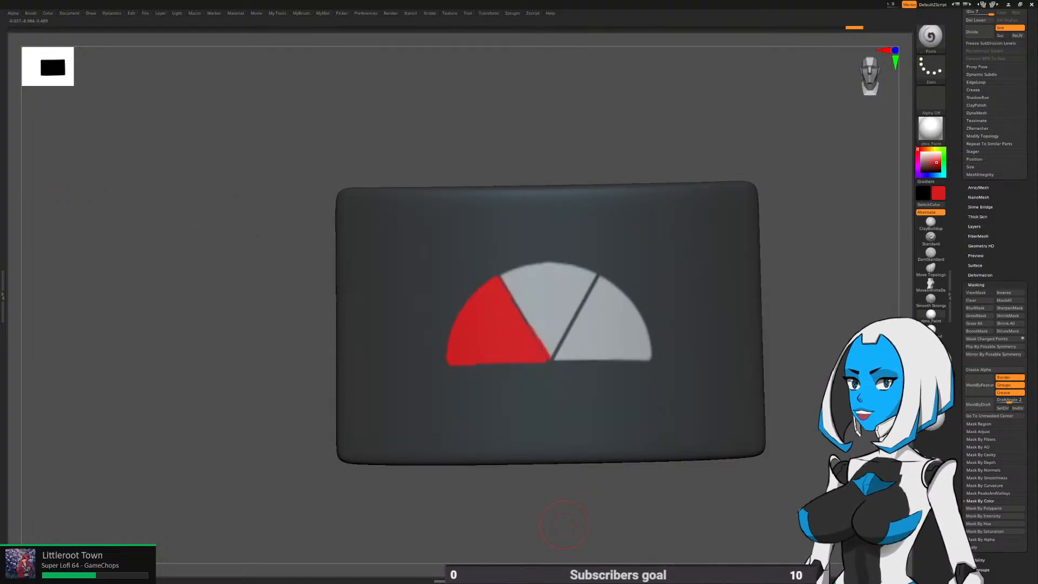
pyautogui.hotkey('ctrl', 'h')
pyautogui.hotkey('ctrl', 'z')
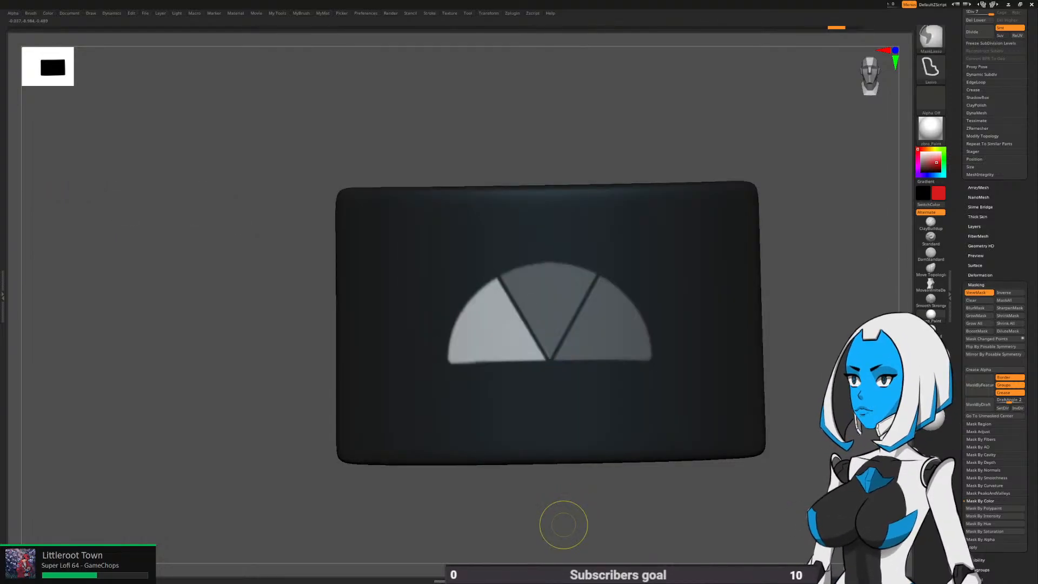
pyautogui.hotkey('ctrl', 'z')
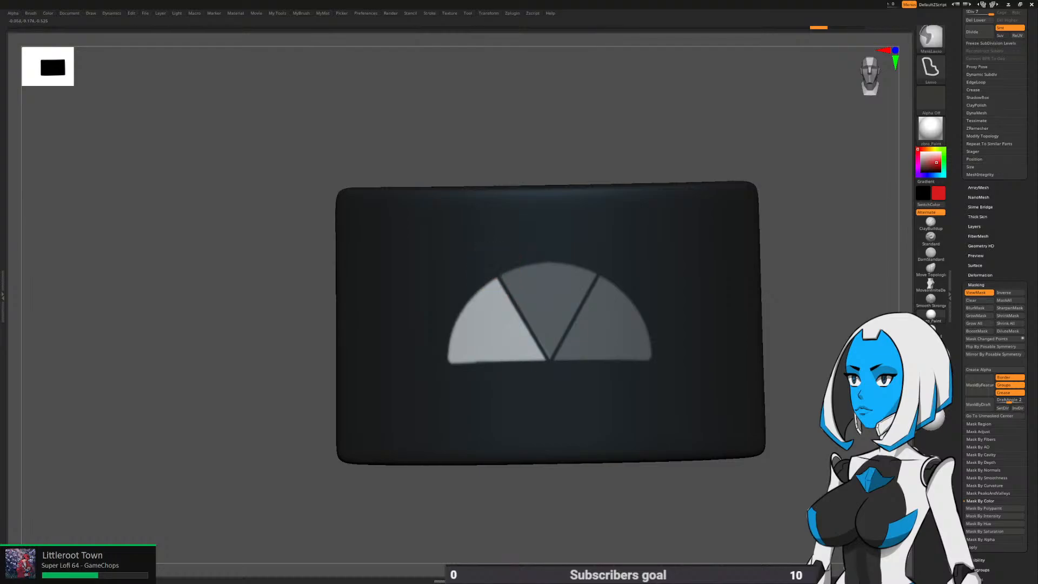
# Tighten the mask along the left dividing line, paint the left wedge solid red, and hide the mask display
pyautogui.moveTo(502, 275)
pyautogui.keyDown('ctrl'); pyautogui.mouseDown()
pyautogui.moveTo(622, 281)
pyautogui.moveTo(580, 409)
pyautogui.mouseUp(); pyautogui.keyUp('ctrl')
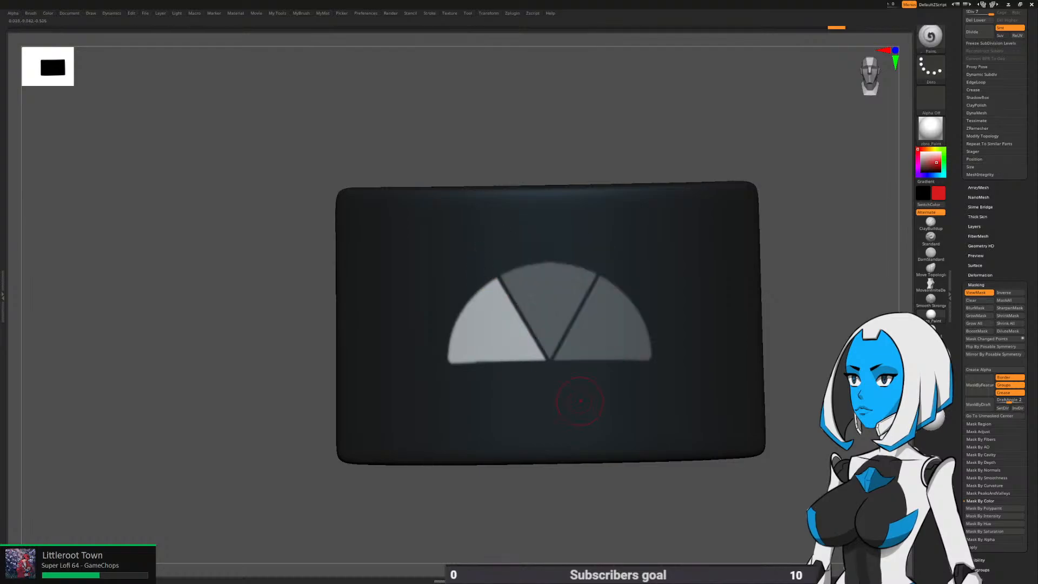
pyautogui.moveTo(474, 341)
pyautogui.mouseDown()
pyautogui.moveTo(481, 319)
pyautogui.moveTo(475, 347)
pyautogui.moveTo(500, 372)
pyautogui.moveTo(565, 357)
pyautogui.mouseUp()
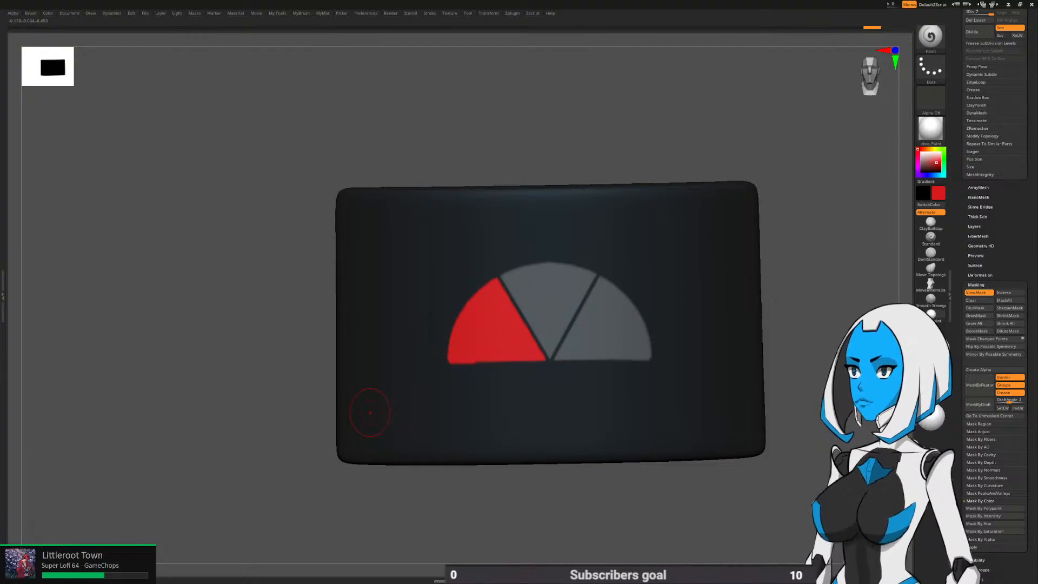
pyautogui.hotkey('ctrl', 'h')
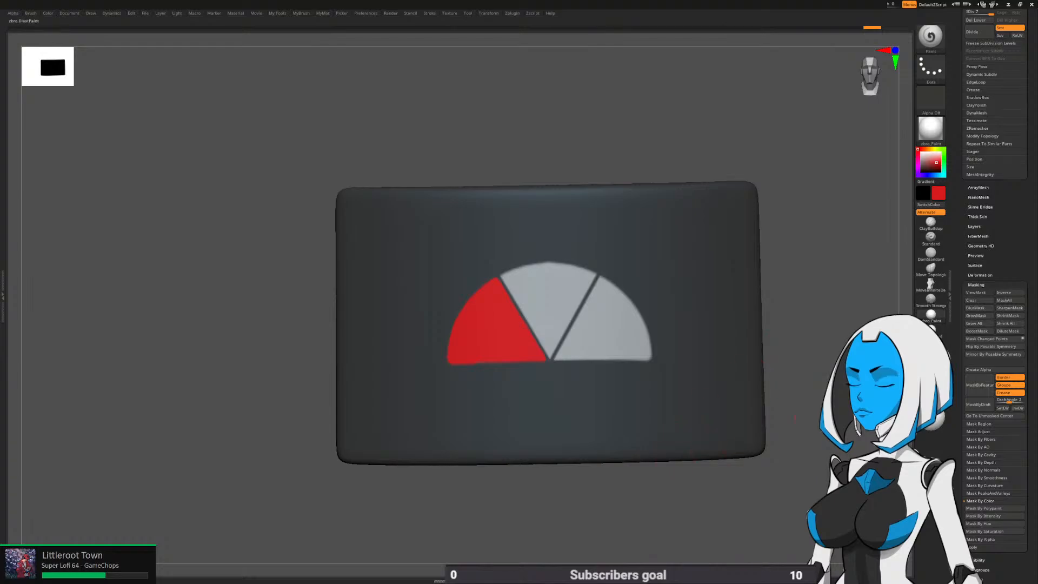
# Create a fresh Mask By Polypaint mask over the plate's dark areas and add the right wedge to it
pyautogui.click(984, 508)
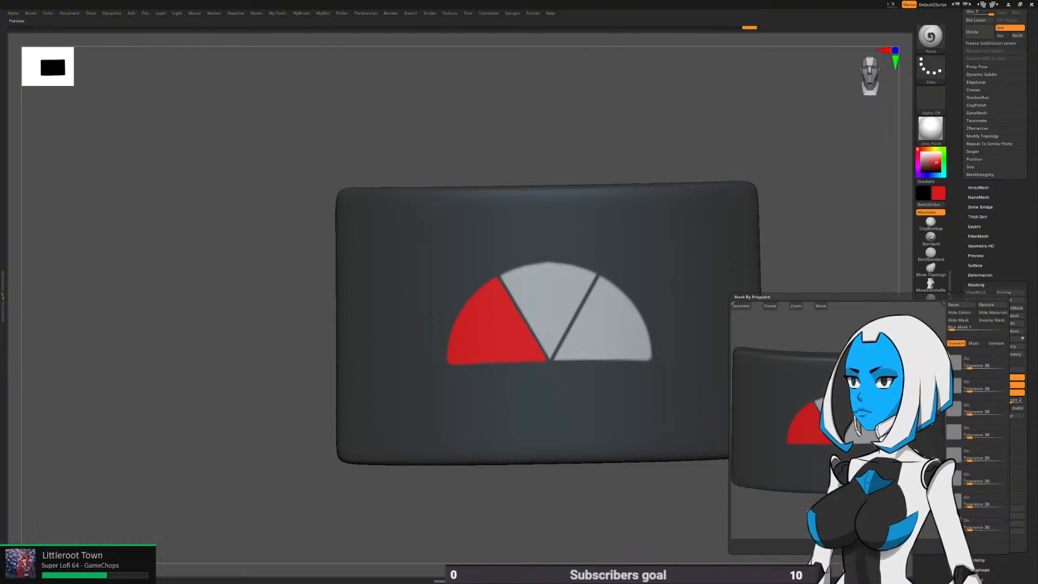
pyautogui.click(973, 359)
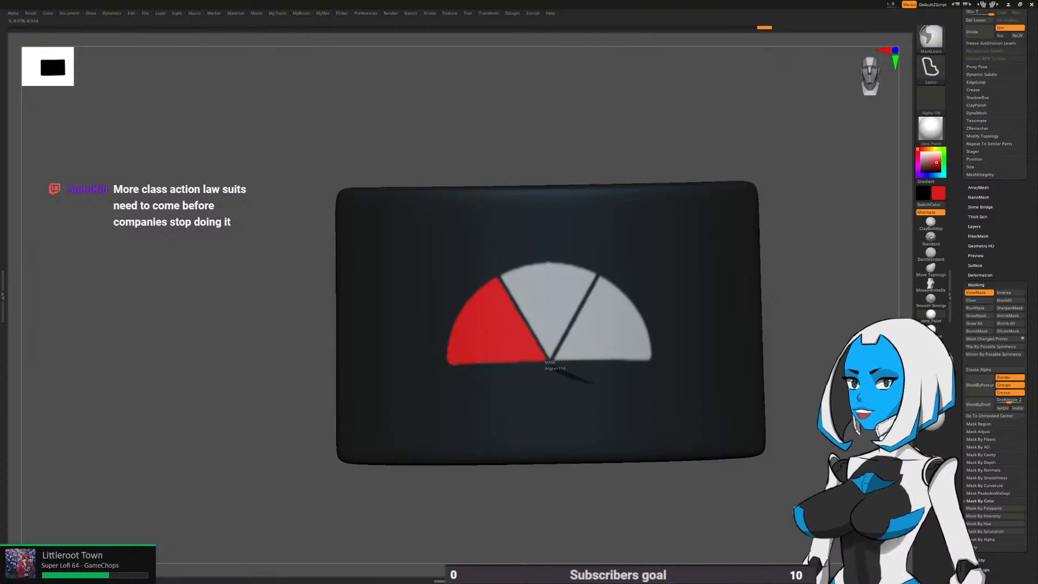
pyautogui.moveTo(551, 360)
pyautogui.keyDown('ctrl'); pyautogui.mouseDown()
pyautogui.moveTo(724, 257)
pyautogui.moveTo(632, 211)
pyautogui.moveTo(641, 197)
pyautogui.mouseUp(); pyautogui.keyUp('ctrl')
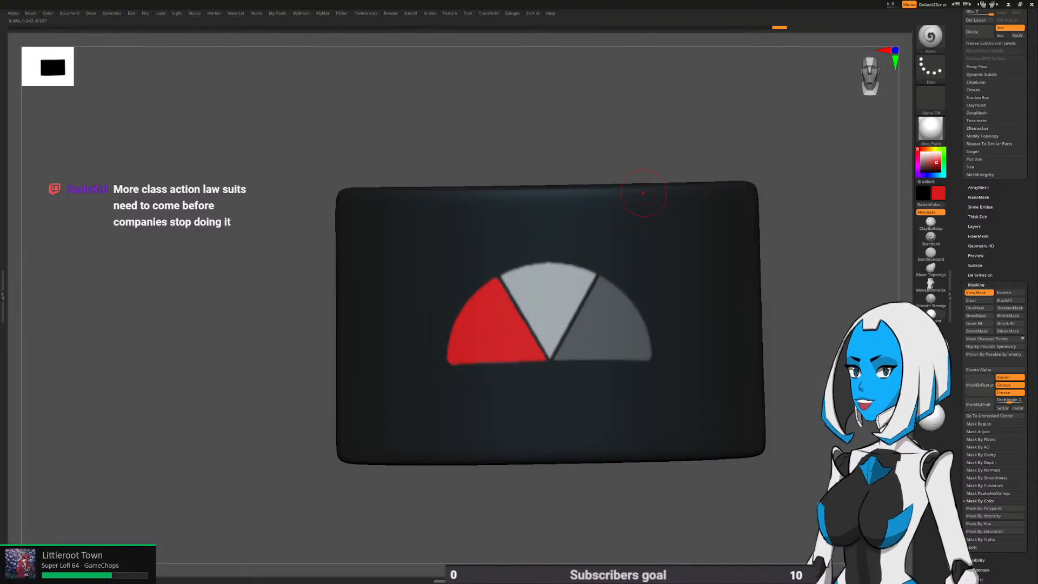
# Choose a bright yellow paint colour, undo the test stroke on the middle wedge, and mask off the red left wedge
pyautogui.press('space')
pyautogui.click(558, 270)
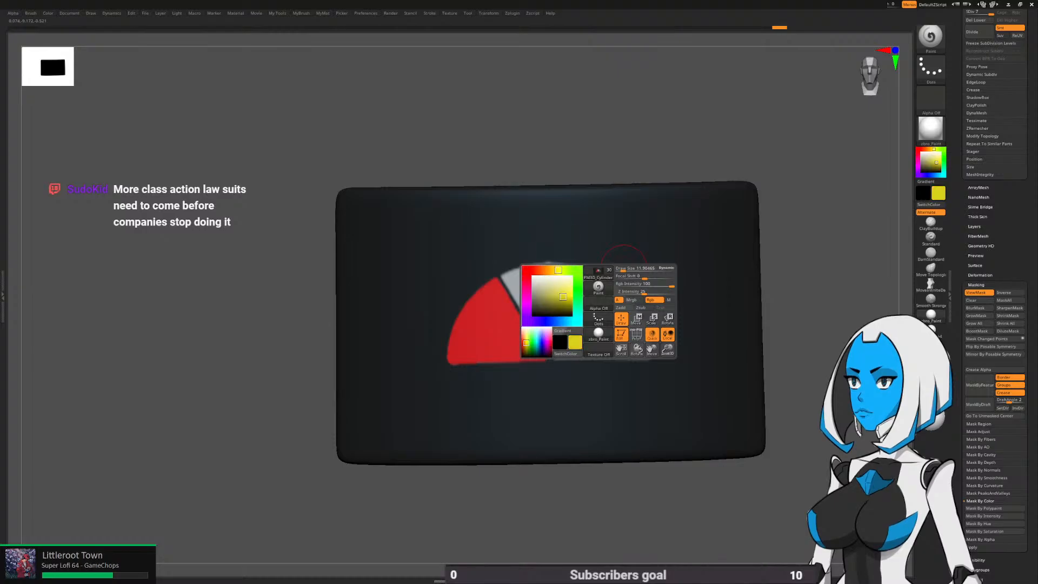
pyautogui.click(564, 297)
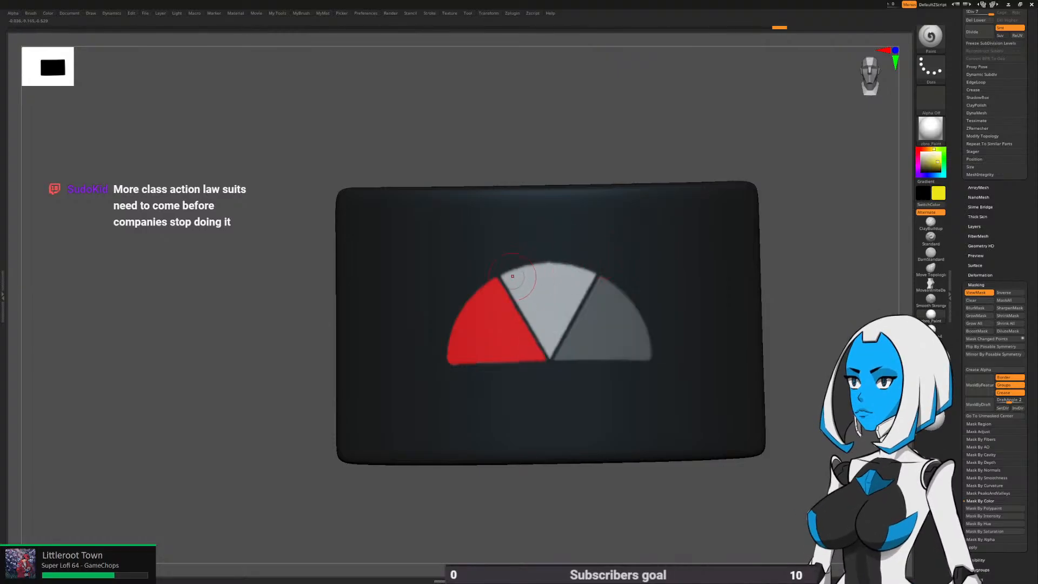
pyautogui.moveTo(518, 284)
pyautogui.mouseDown()
pyautogui.moveTo(592, 268)
pyautogui.moveTo(507, 270)
pyautogui.mouseUp()
pyautogui.hotkey('ctrl', 'z')
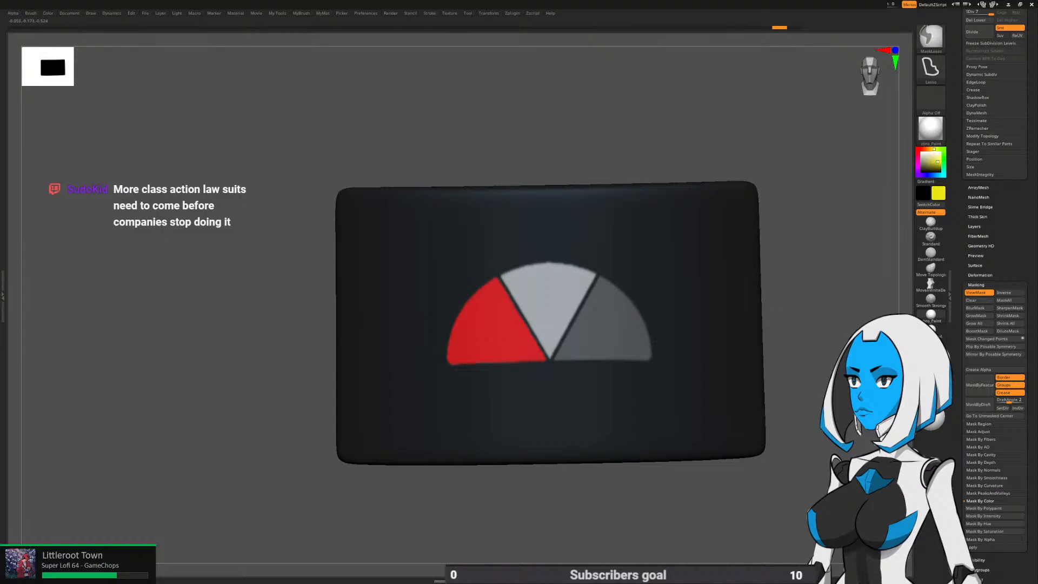
pyautogui.moveTo(493, 270)
pyautogui.keyDown('ctrl'); pyautogui.mouseDown()
pyautogui.moveTo(430, 400)
pyautogui.moveTo(498, 433)
pyautogui.moveTo(557, 429)
pyautogui.moveTo(572, 416)
pyautogui.mouseUp(); pyautogui.keyUp('ctrl')
pyautogui.moveTo(496, 276)
pyautogui.keyDown('ctrl'); pyautogui.mouseDown()
pyautogui.moveTo(541, 436)
pyautogui.moveTo(585, 410)
pyautogui.mouseUp(); pyautogui.keyUp('ctrl')
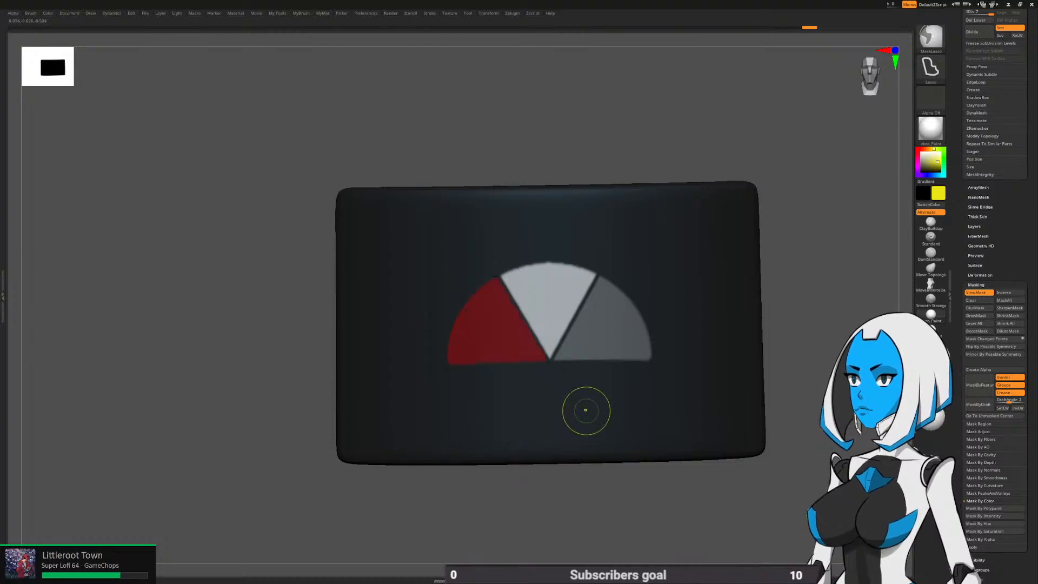
# Redo the middle wedge's yellow paint with a tighter mask along its left dividing line, then hide the mask display
pyautogui.moveTo(498, 277)
pyautogui.mouseDown()
pyautogui.moveTo(591, 234)
pyautogui.moveTo(484, 336)
pyautogui.moveTo(634, 264)
pyautogui.moveTo(533, 378)
pyautogui.mouseUp()
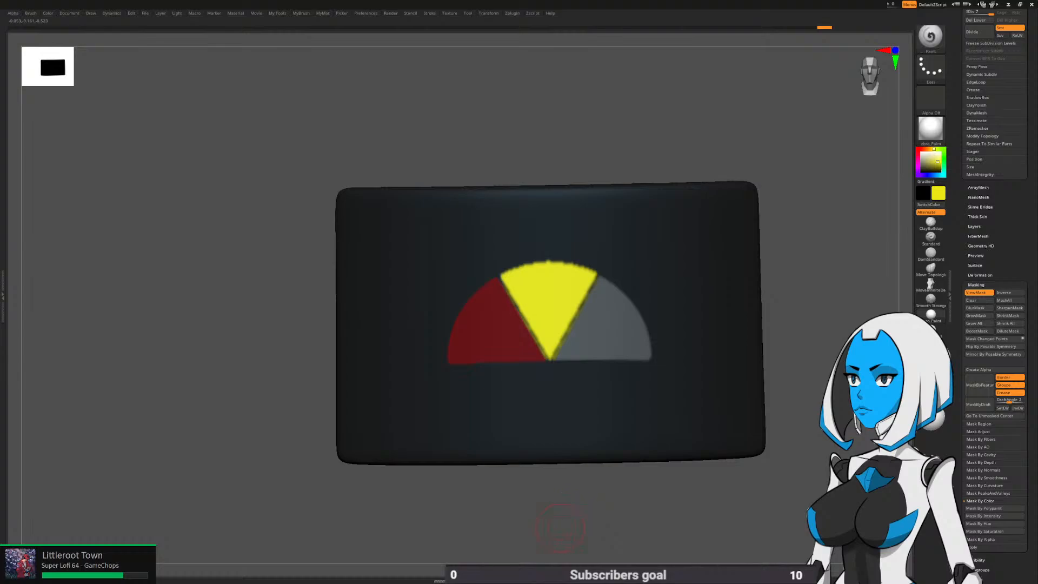
pyautogui.hotkey('ctrl', 'z')
pyautogui.press('ctrl')
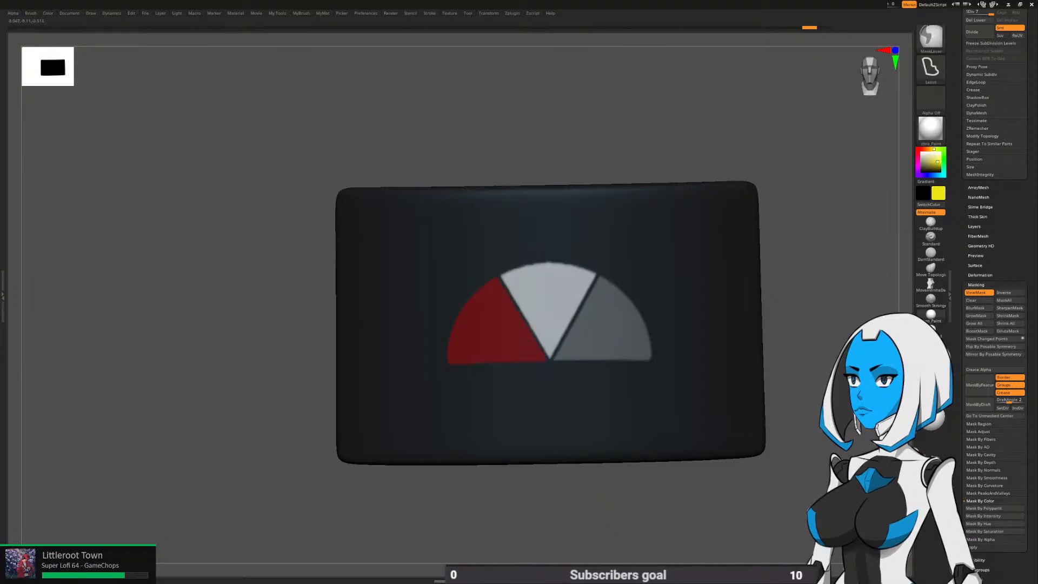
pyautogui.moveTo(522, 238)
pyautogui.mouseDown()
pyautogui.moveTo(512, 303)
pyautogui.moveTo(576, 292)
pyautogui.moveTo(517, 412)
pyautogui.mouseUp()
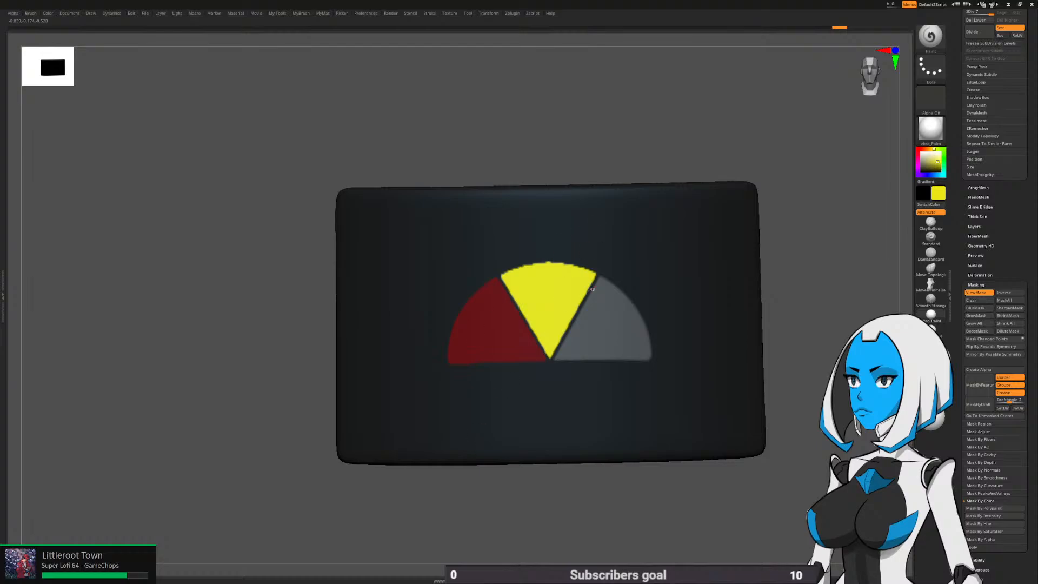
pyautogui.hotkey('ctrl', 'h')
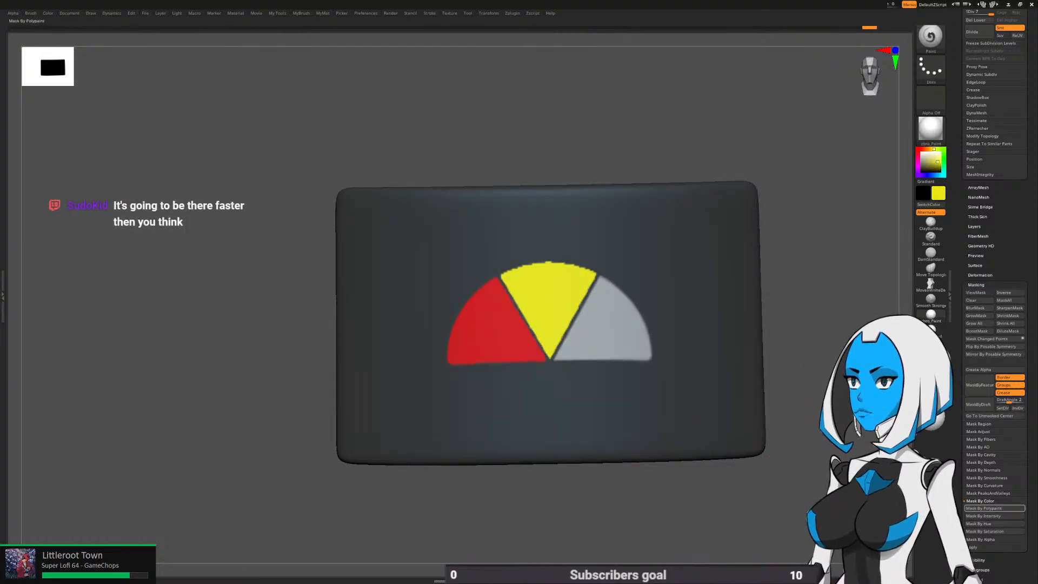
# Mask the right wedge with Mask By Polypaint and invert the mask to leave only that wedge paintable
pyautogui.click(983, 508)
pyautogui.moveTo(955, 363); pyautogui.dragTo(872, 430)
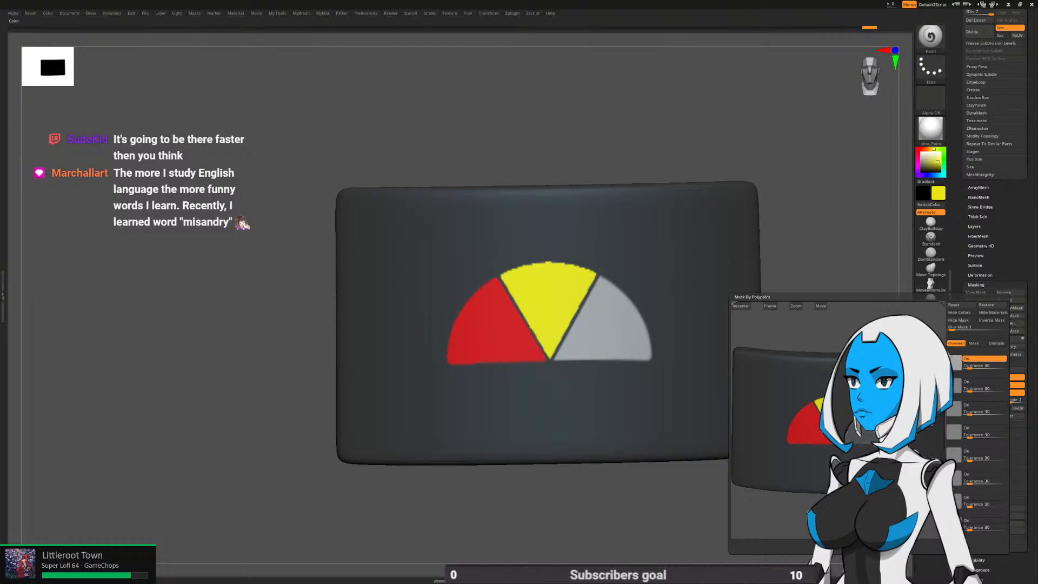
pyautogui.click(832, 544)
pyautogui.press('ctrl')
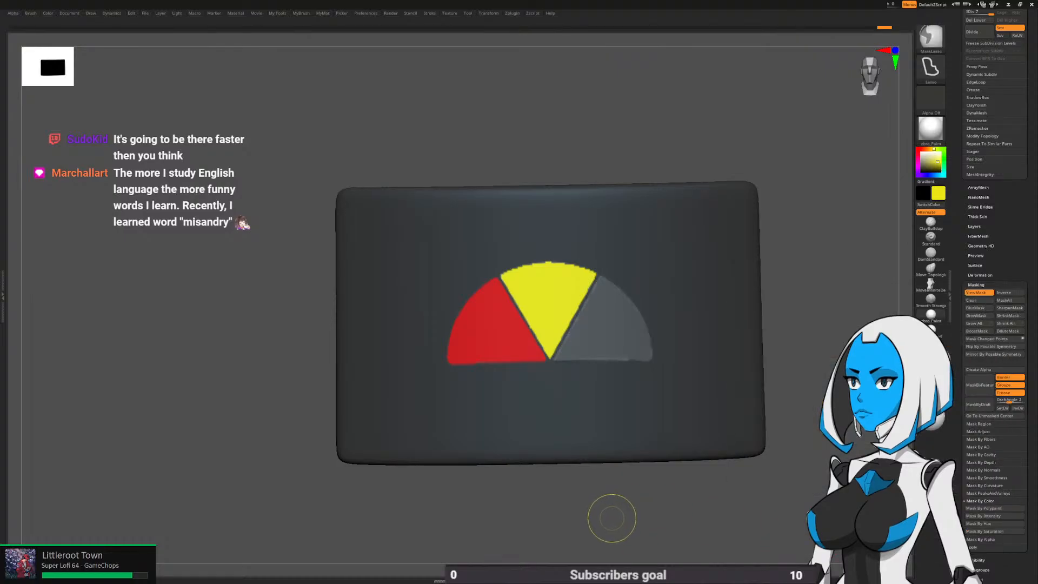
pyautogui.keyDown('ctrl'); pyautogui.click(612, 518); pyautogui.keyUp('ctrl')
# Choose a bright lime green, paint the right wedge solid, and hide the mask display
pyautogui.press('space')
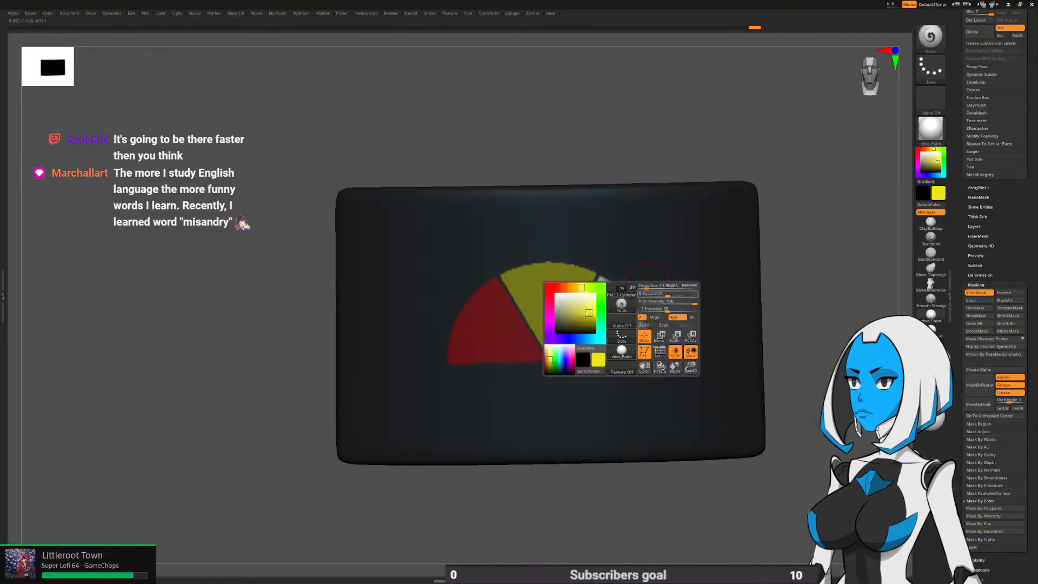
pyautogui.click(602, 288)
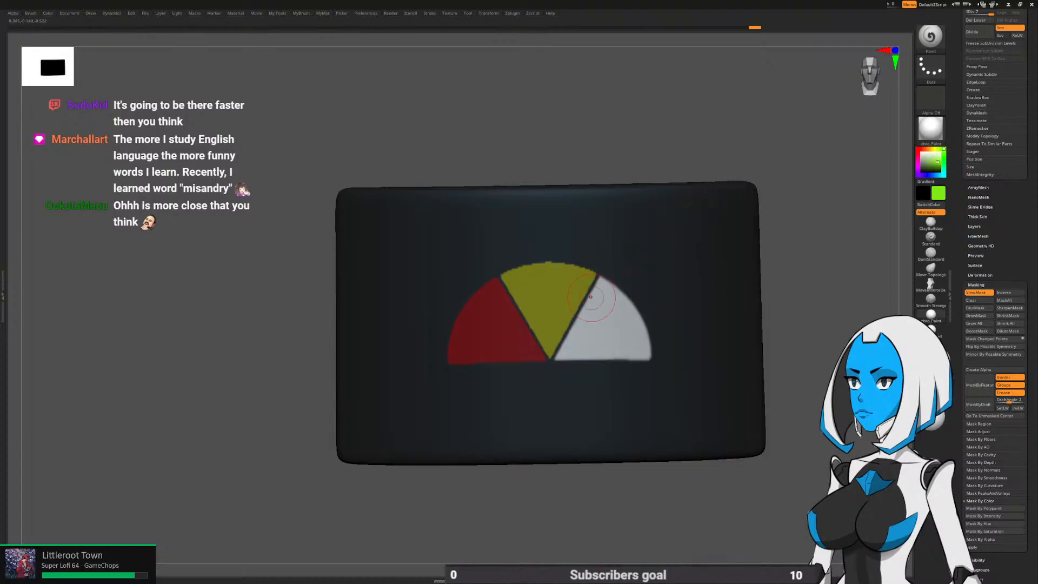
pyautogui.moveTo(600, 283)
pyautogui.mouseDown()
pyautogui.moveTo(569, 345)
pyautogui.moveTo(707, 313)
pyautogui.mouseUp()
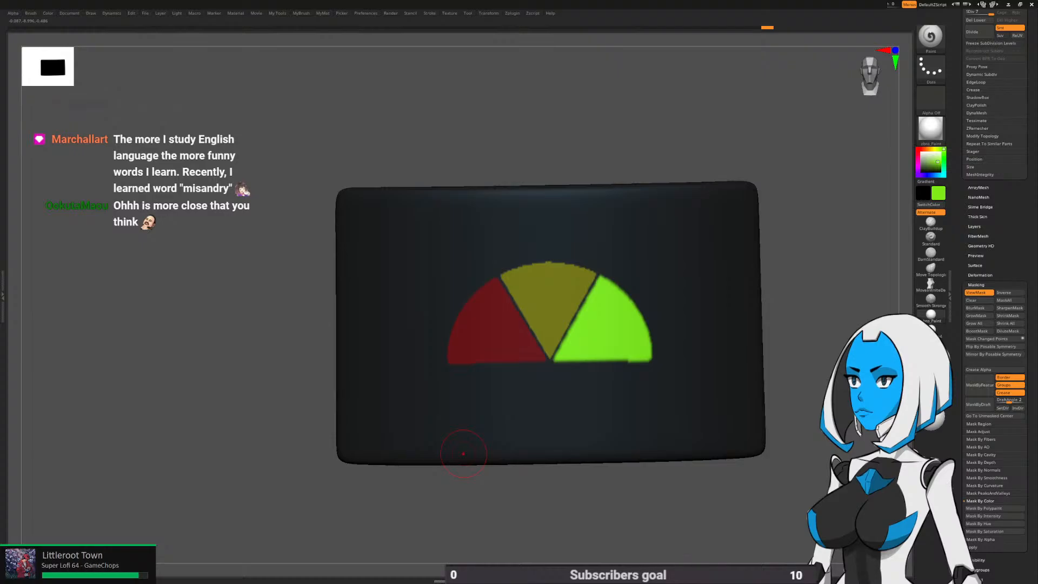
pyautogui.hotkey('ctrl', 'h')
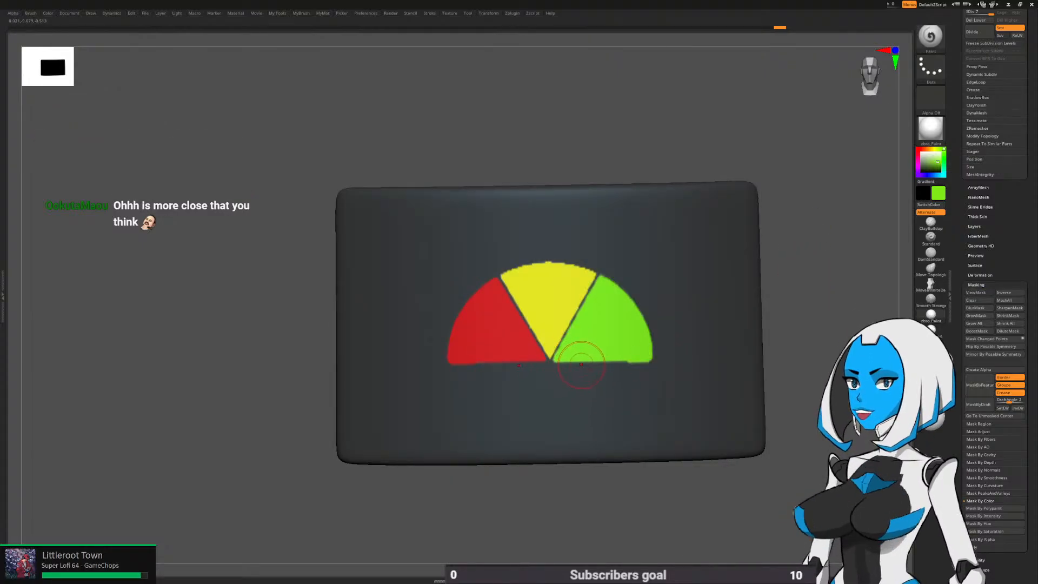
# Sample the plate's dark colour and clean up the straight lower edge of the half-circle emblem with a small brush
pyautogui.press('space')
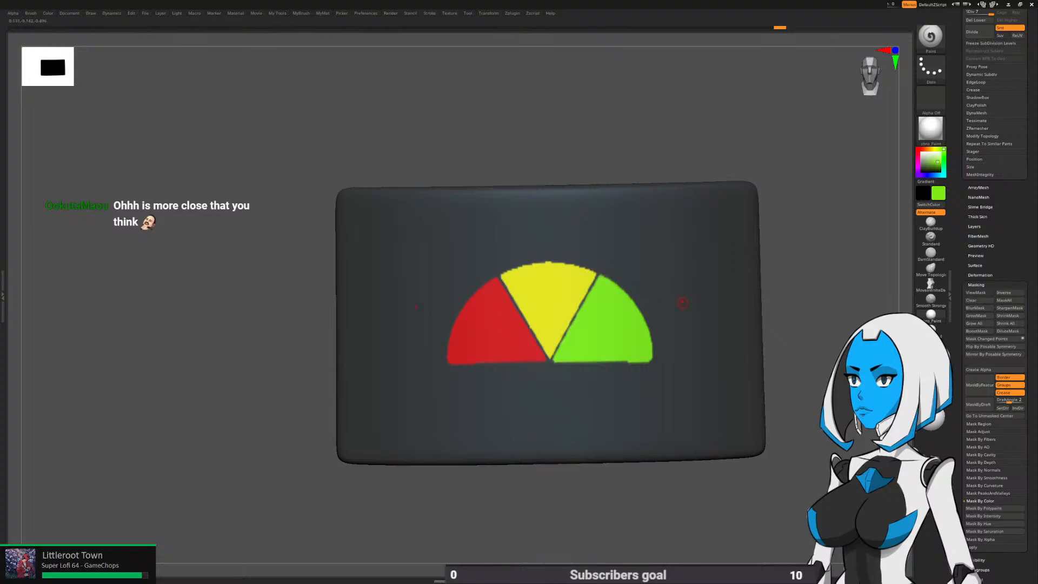
pyautogui.moveTo(702, 325); pyautogui.dragTo(759, 348, button='right')
pyautogui.press('c')
pyautogui.press('c')
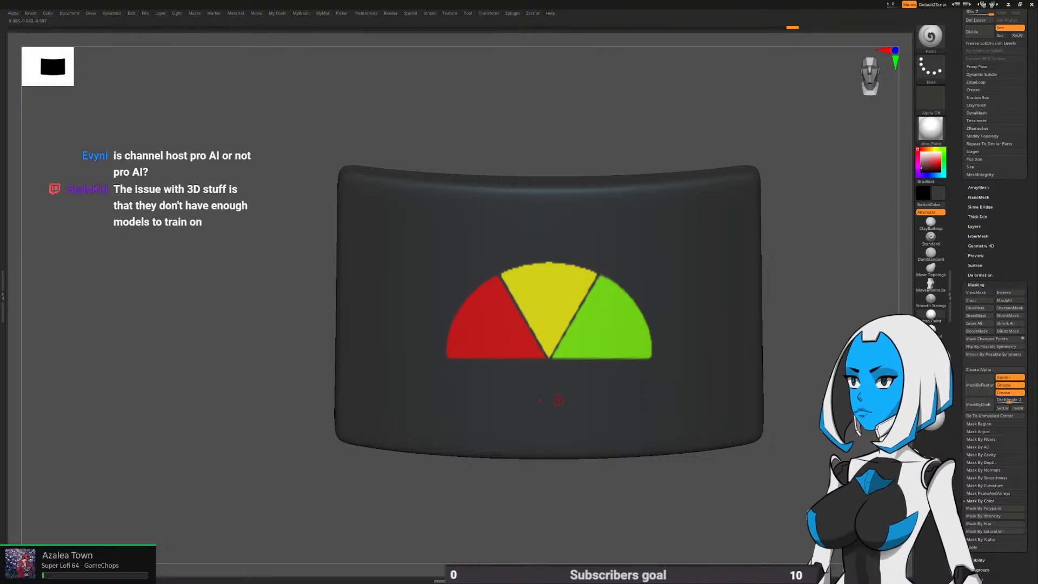
# Sharpen the dividing lines between the wedges with a smaller brush in the dark plate colour
pyautogui.press('space')
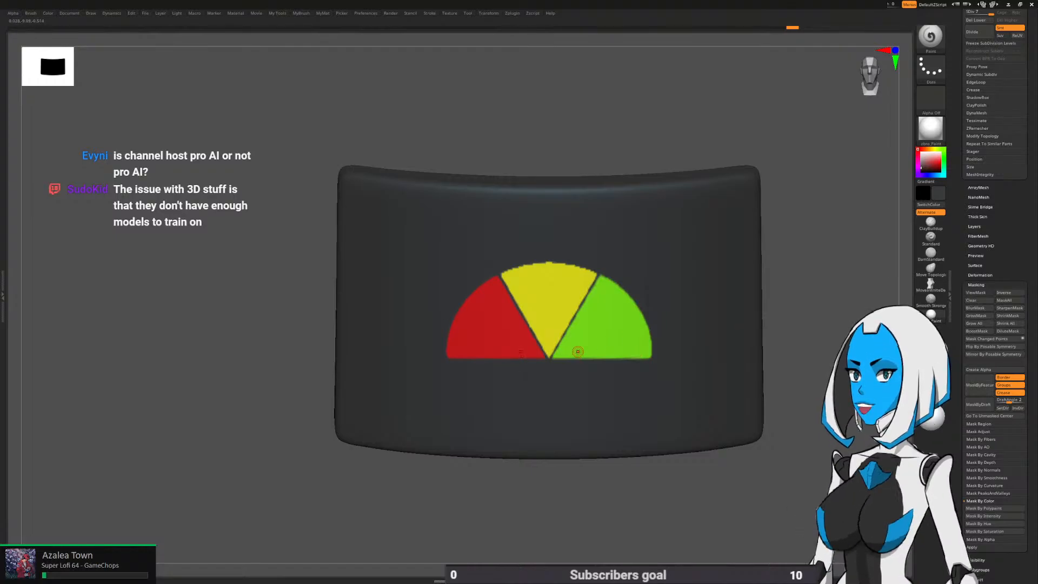
pyautogui.press('space')
pyautogui.press('space')
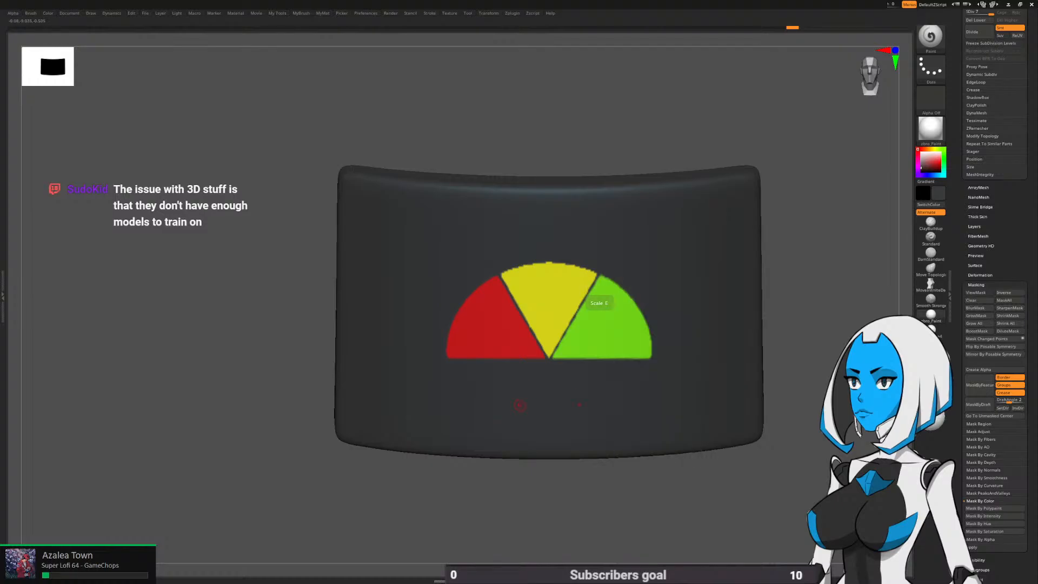
pyautogui.moveTo(575, 334); pyautogui.dragTo(591, 316, button='right')
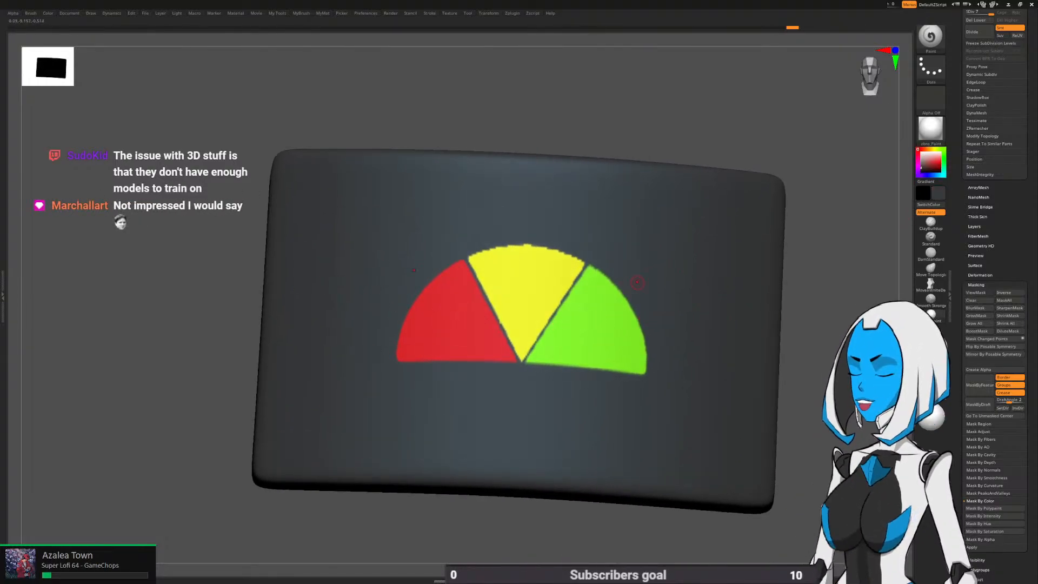
pyautogui.press('space')
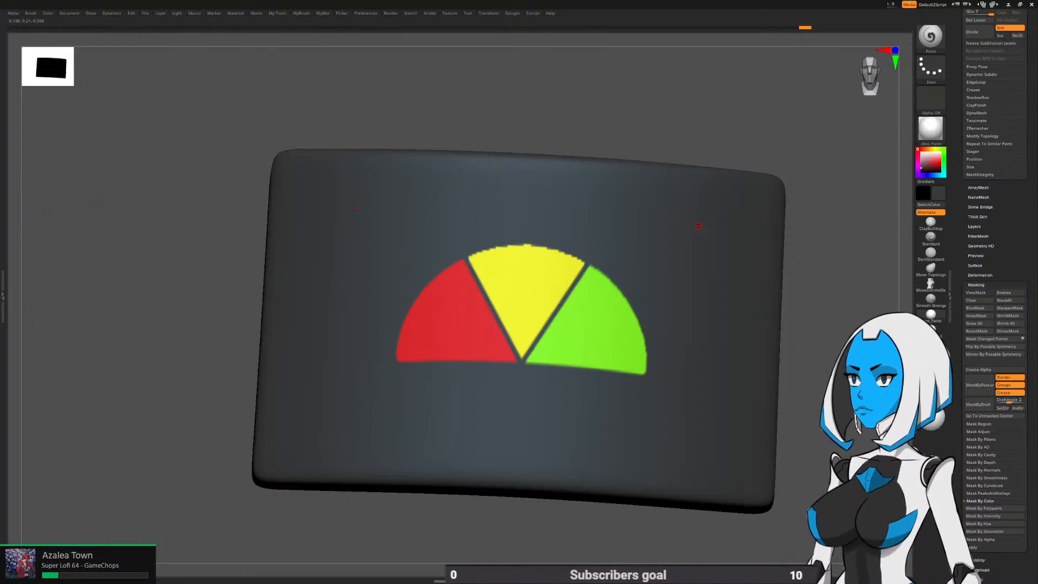
pyautogui.moveTo(785, 332)
pyautogui.mouseDown()
pyautogui.moveTo(796, 332)
pyautogui.moveTo(540, 343)
pyautogui.moveTo(532, 332)
pyautogui.mouseUp()
# Choose a bright red and paint a crisp round dot centred below the half-circle emblem
pyautogui.press('space')
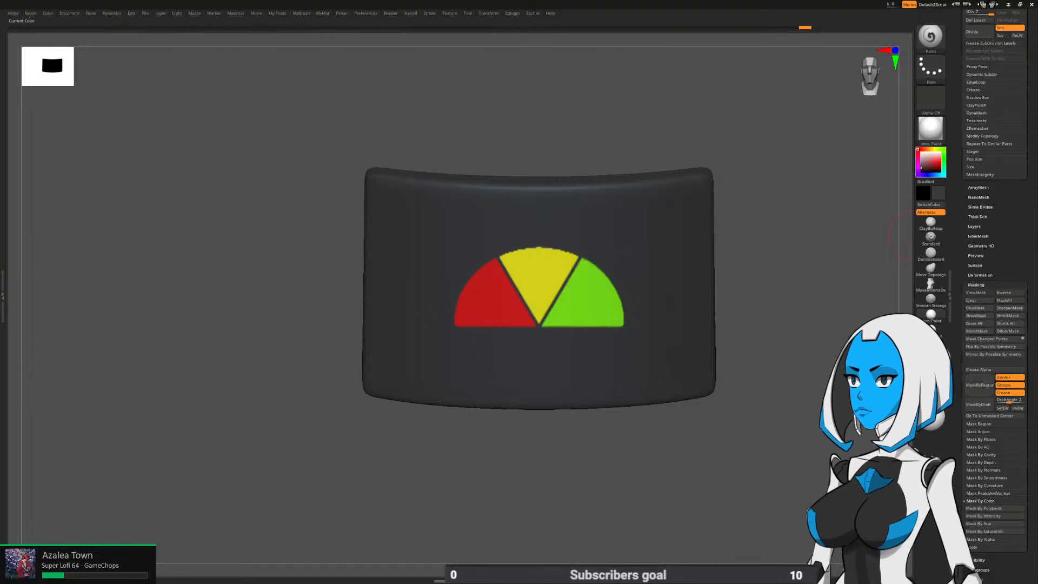
pyautogui.click(936, 162)
pyautogui.press('space')
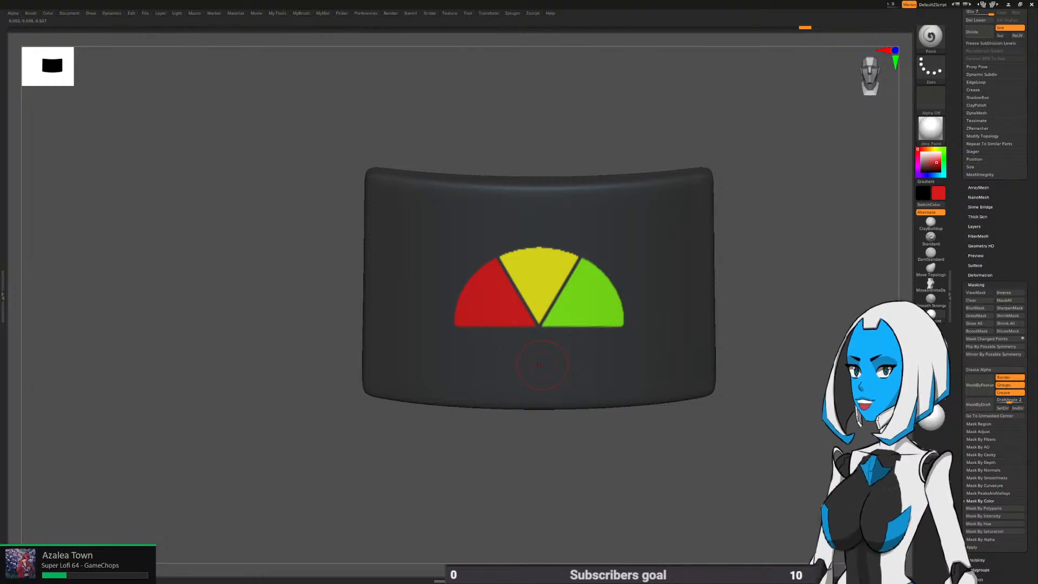
pyautogui.press('space')
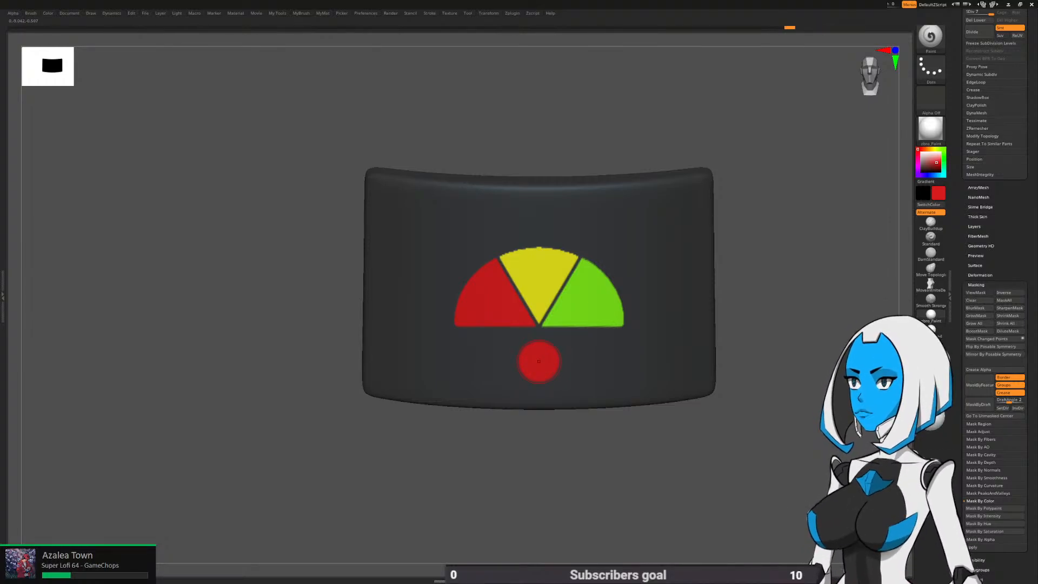
pyautogui.press('space')
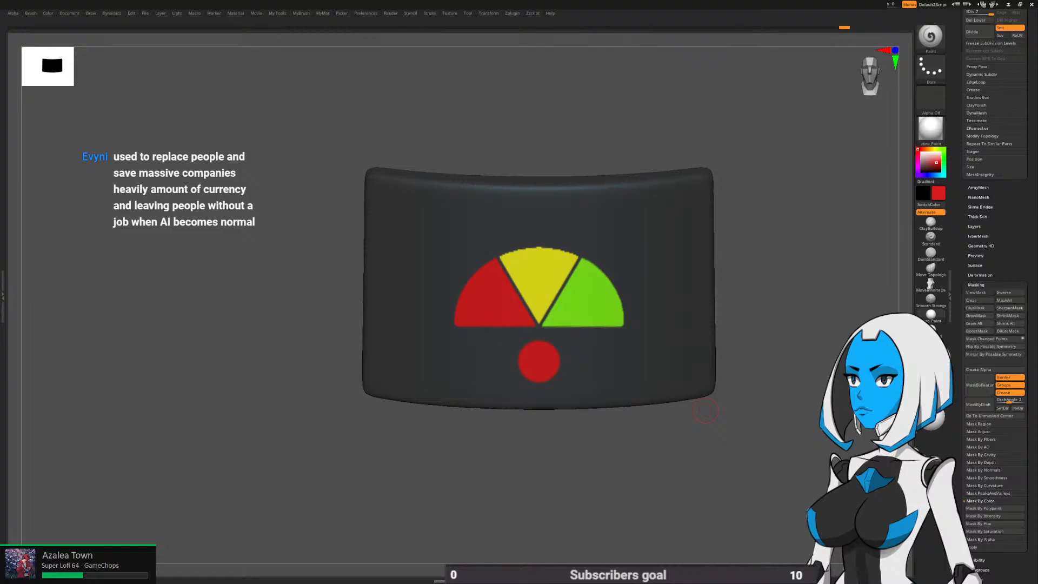
# Make the neck band's cylinder mesh active with the plate visible, and set the current colour to dark grey
pyautogui.keyDown('alt'); pyautogui.moveTo(706, 411); pyautogui.dragTo(678, 319); pyautogui.keyUp('alt')
pyautogui.press('space')
pyautogui.click(728, 394)
pyautogui.keyDown('alt'); pyautogui.click(676, 318); pyautogui.keyUp('alt')
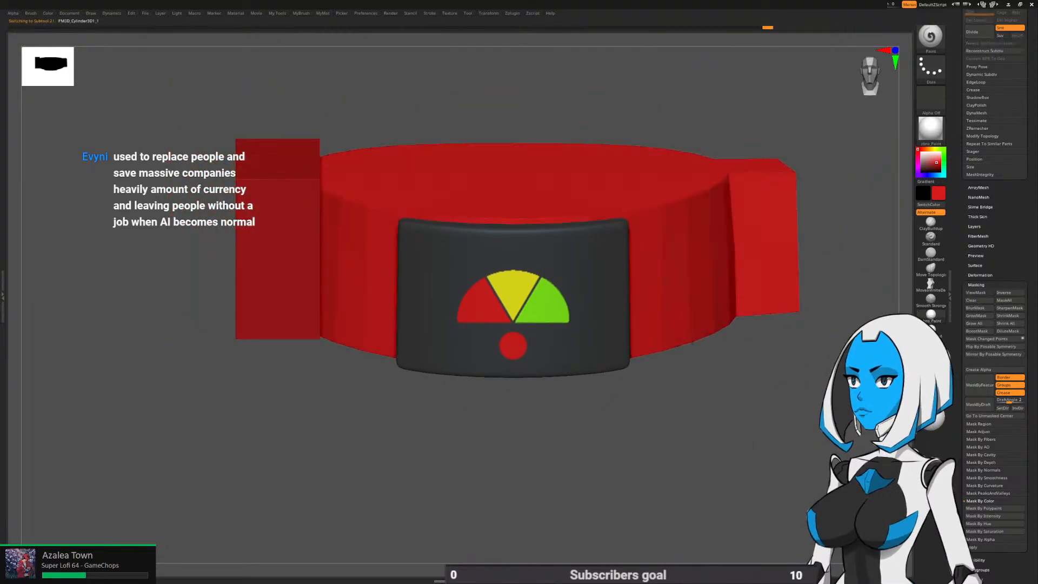
pyautogui.press('space')
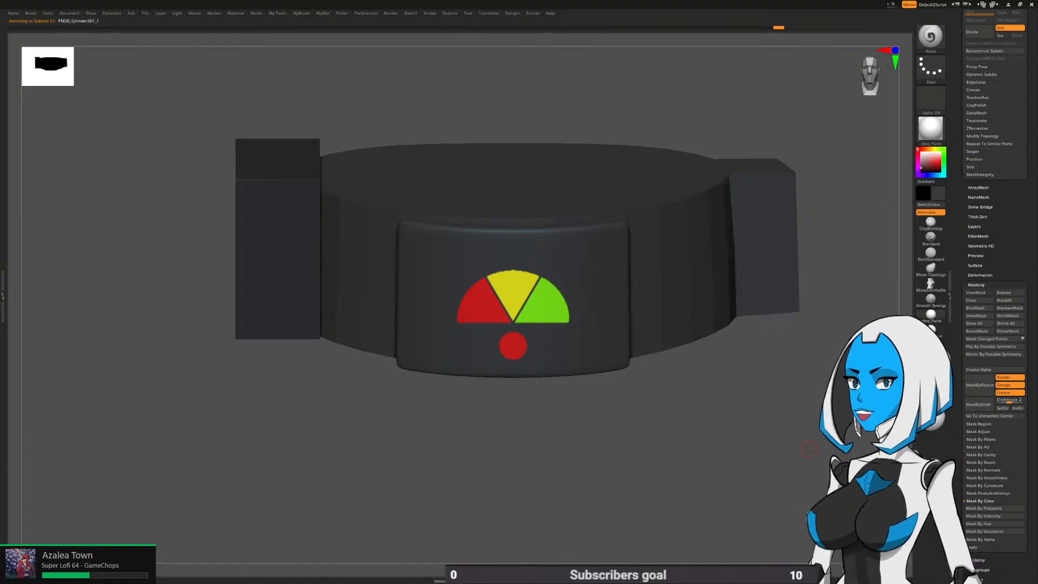
pyautogui.press('space')
pyautogui.click(685, 381)
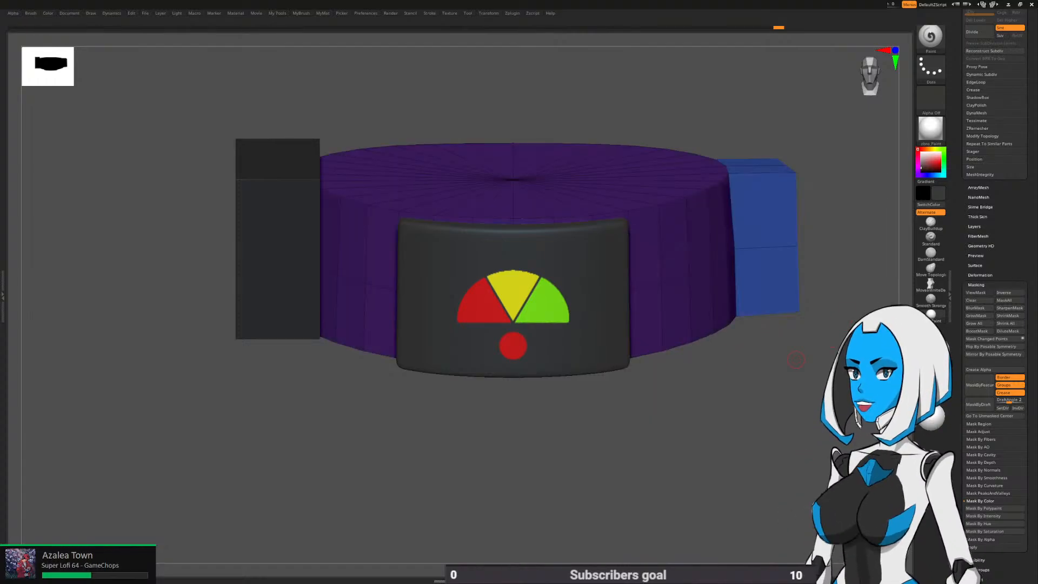
# Switch to the ZModeler brush for editing the neck band's polygons
pyautogui.moveTo(643, 416); pyautogui.dragTo(632, 376)
pyautogui.press('b')
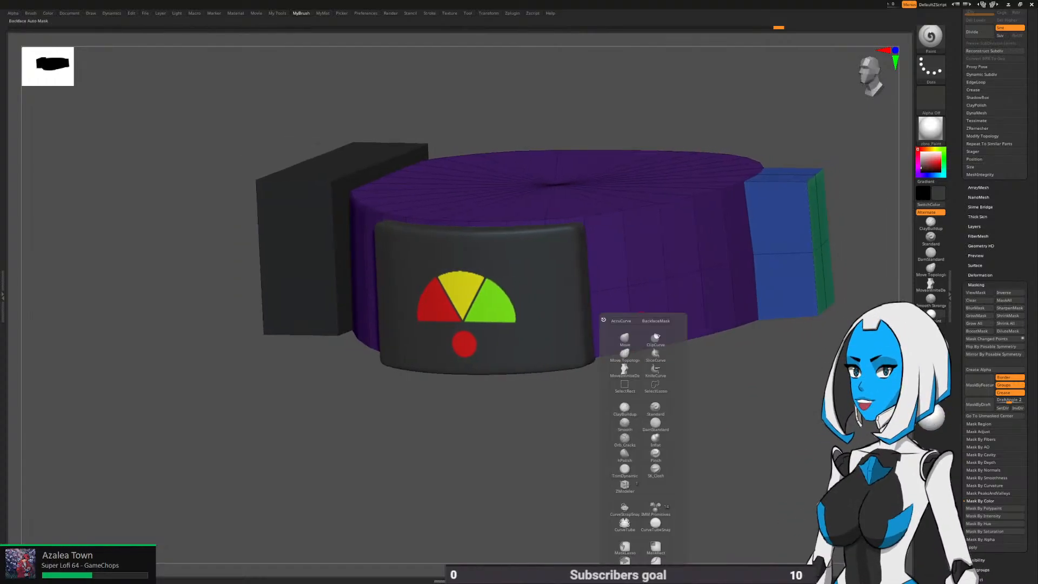
pyautogui.click(624, 485)
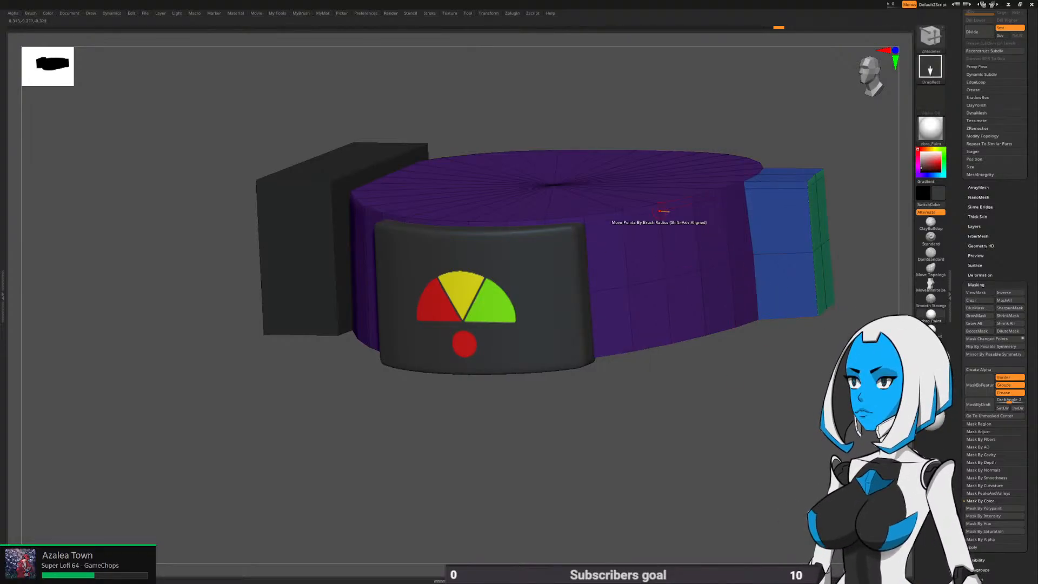
# Examine the neck band and its side block from several angles, with and without the polygroup wireframe, for places to add edge loops
pyautogui.moveTo(646, 402); pyautogui.dragTo(669, 463)
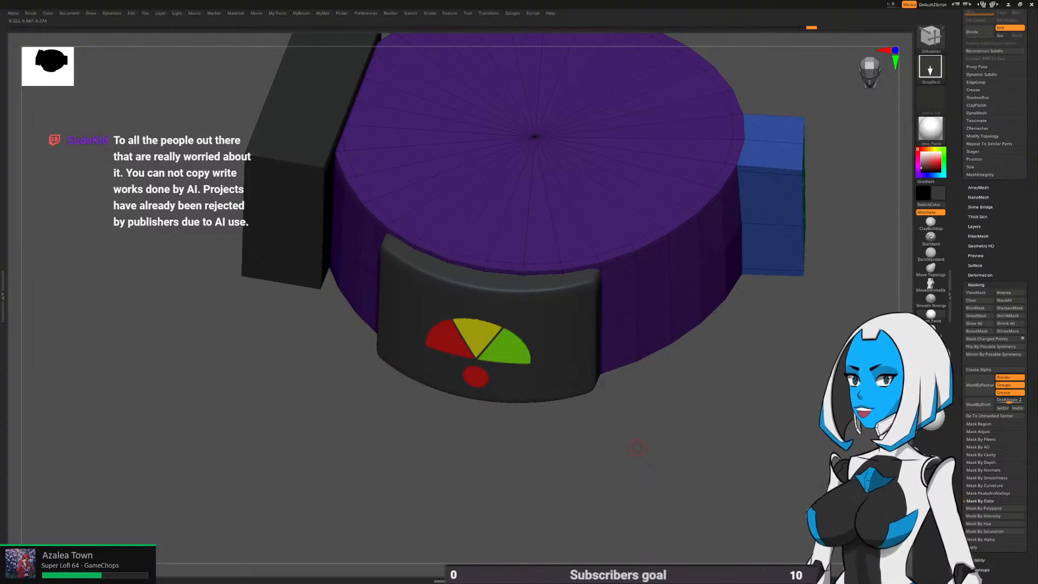
pyautogui.moveTo(638, 448)
pyautogui.mouseDown()
pyautogui.moveTo(641, 423)
pyautogui.moveTo(616, 351)
pyautogui.moveTo(554, 327)
pyautogui.mouseUp()
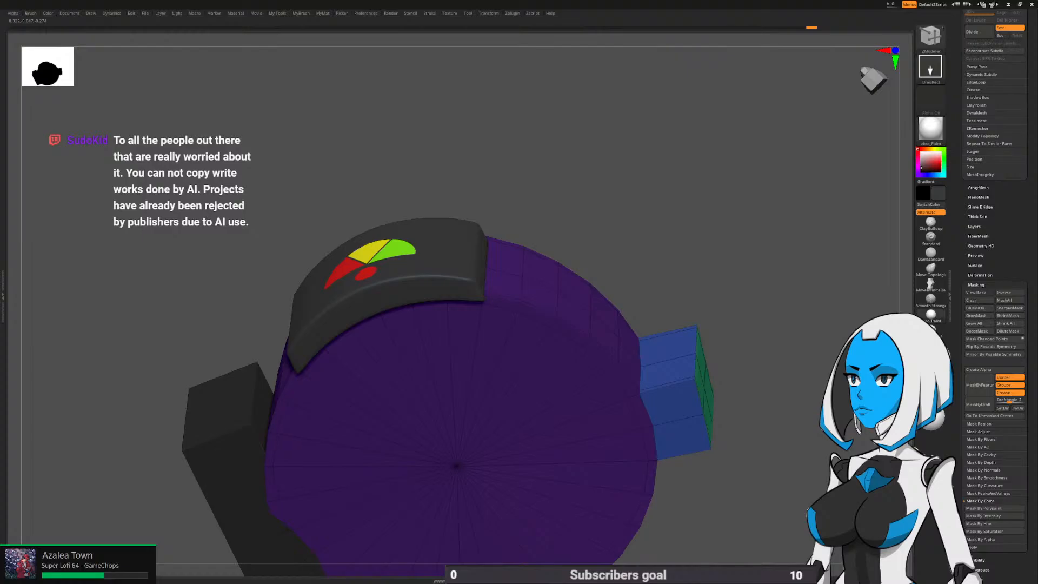
pyautogui.moveTo(659, 294)
pyautogui.mouseDown()
pyautogui.moveTo(672, 358)
pyautogui.moveTo(592, 494)
pyautogui.moveTo(590, 470)
pyautogui.moveTo(609, 457)
pyautogui.moveTo(641, 479)
pyautogui.moveTo(603, 507)
pyautogui.moveTo(628, 510)
pyautogui.mouseUp()
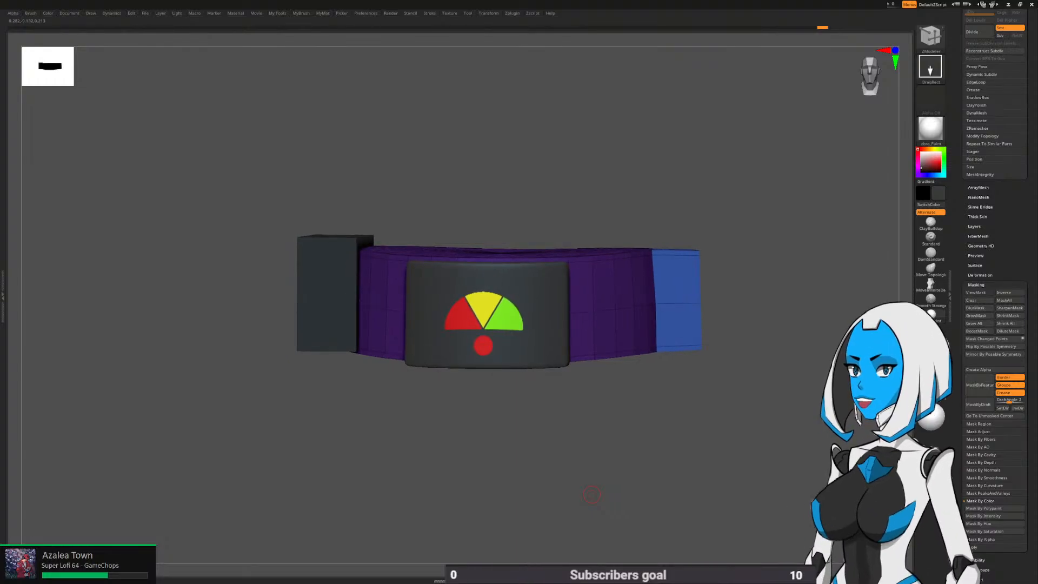
pyautogui.hotkey('shift', 'f')
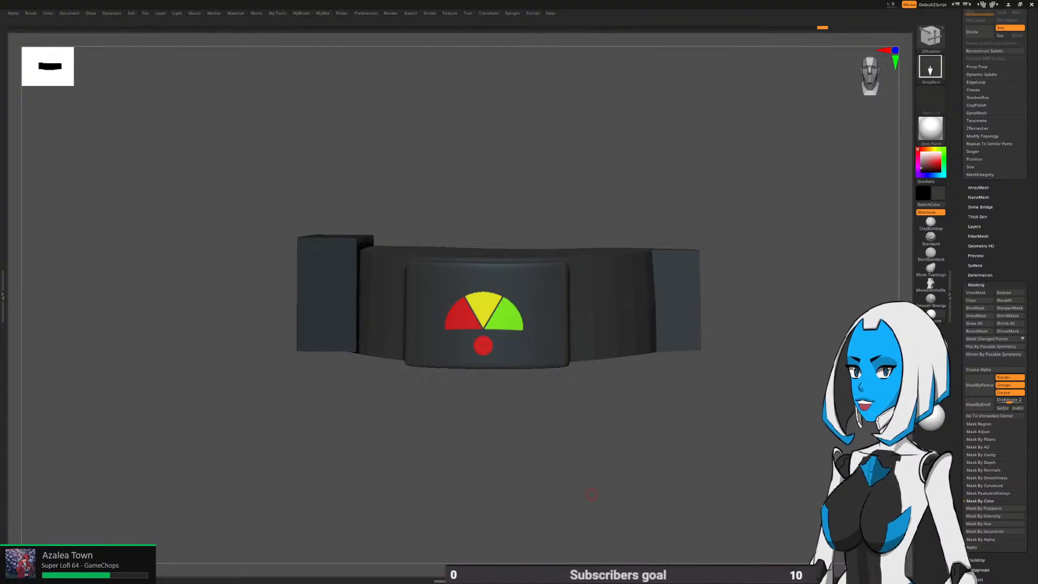
pyautogui.moveTo(592, 494); pyautogui.dragTo(525, 496)
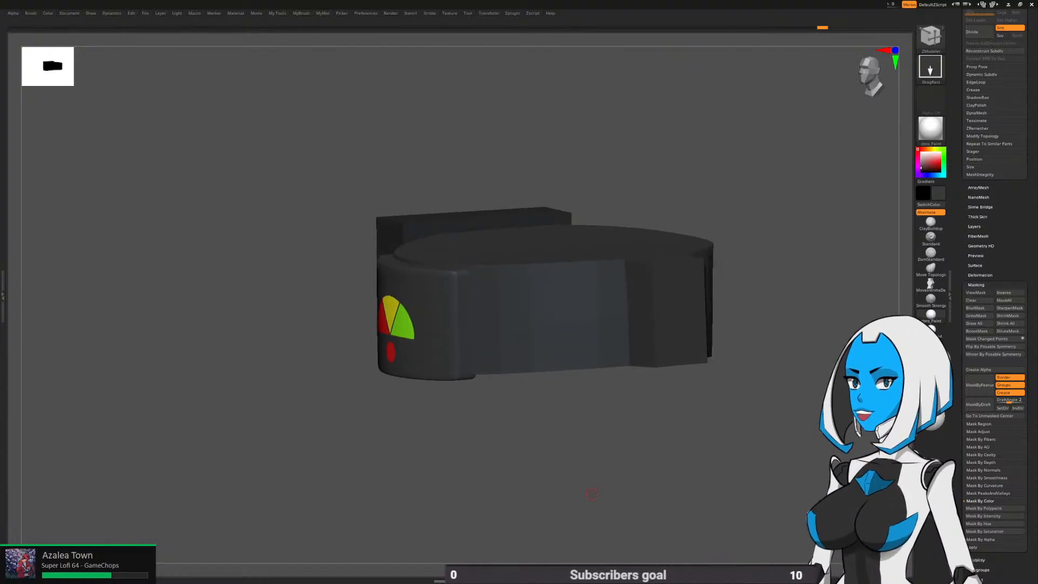
pyautogui.hotkey('shift', 'f')
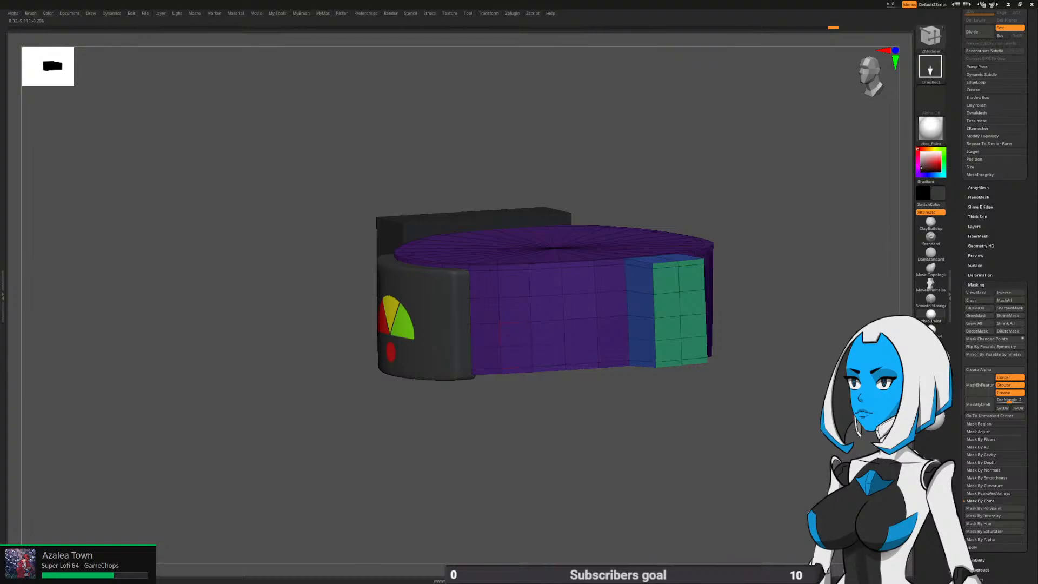
pyautogui.press('ctrl')
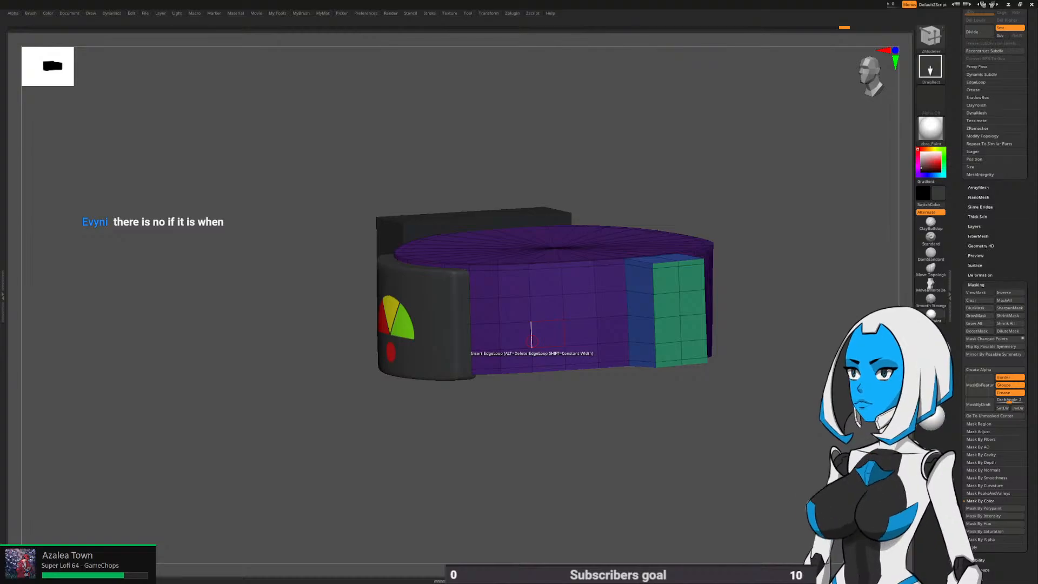
pyautogui.moveTo(532, 341)
pyautogui.mouseDown(button='right')
pyautogui.moveTo(511, 343)
pyautogui.moveTo(447, 393)
pyautogui.moveTo(437, 428)
pyautogui.mouseUp(button='right')
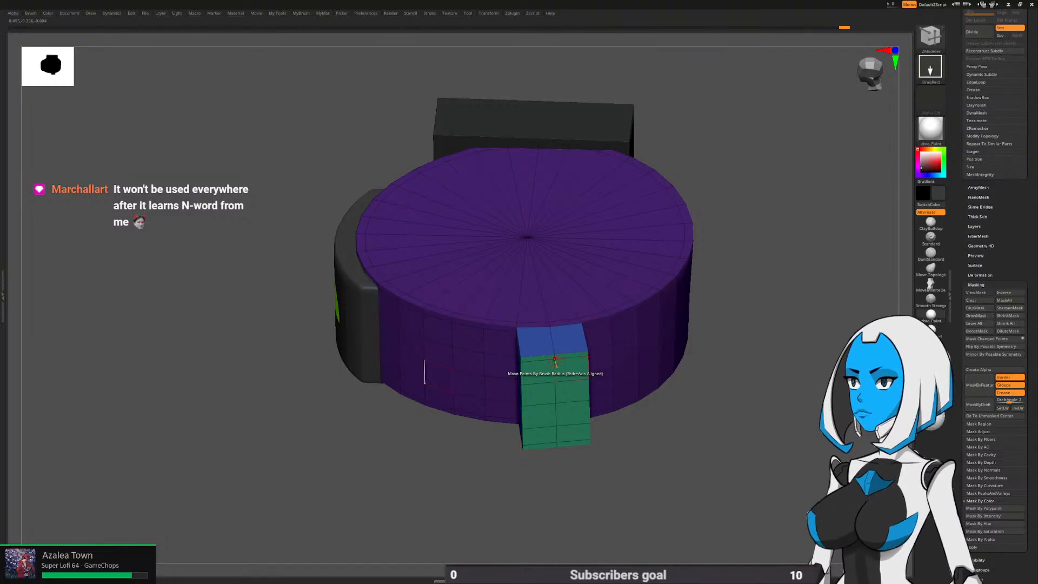
pyautogui.keyDown('ctrl'); pyautogui.moveTo(555, 362); pyautogui.dragTo(556, 373, button='right'); pyautogui.keyUp('ctrl')
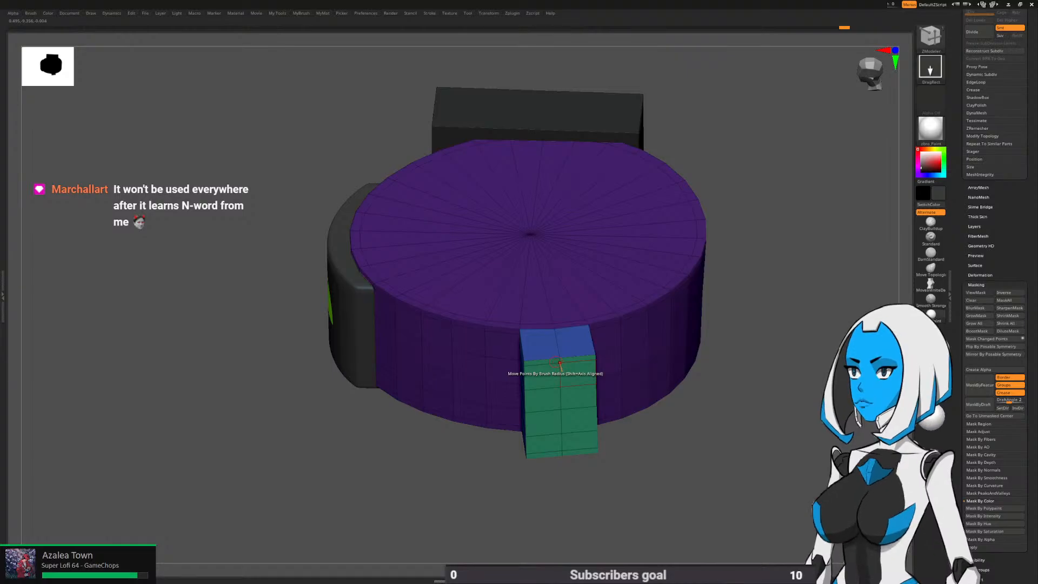
pyautogui.keyDown('ctrl'); pyautogui.moveTo(582, 384); pyautogui.dragTo(581, 389, button='right'); pyautogui.keyUp('ctrl')
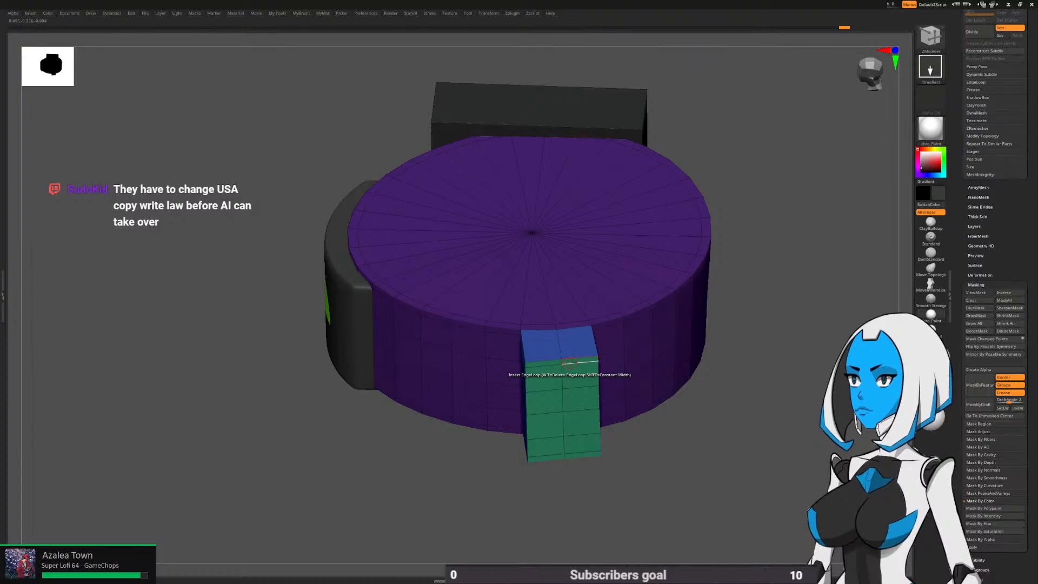
# Select the Move brush, make the block beside the gauge plate the active mesh, and show its polygroup wireframe from the front
pyautogui.press('space')
pyautogui.click(592, 381)
pyautogui.moveTo(708, 328); pyautogui.dragTo(633, 522, button='right')
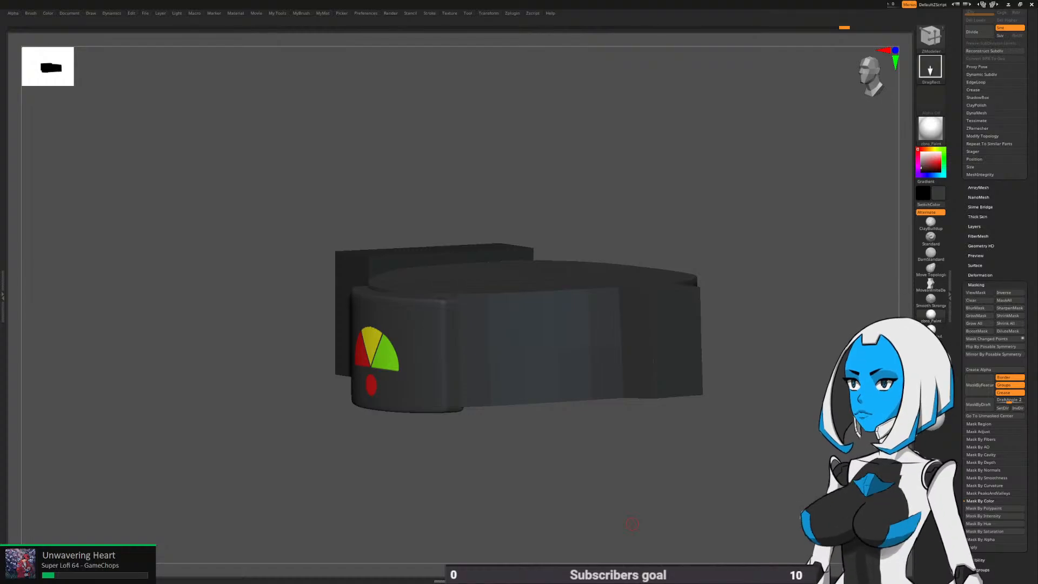
pyautogui.moveTo(632, 523); pyautogui.dragTo(568, 364)
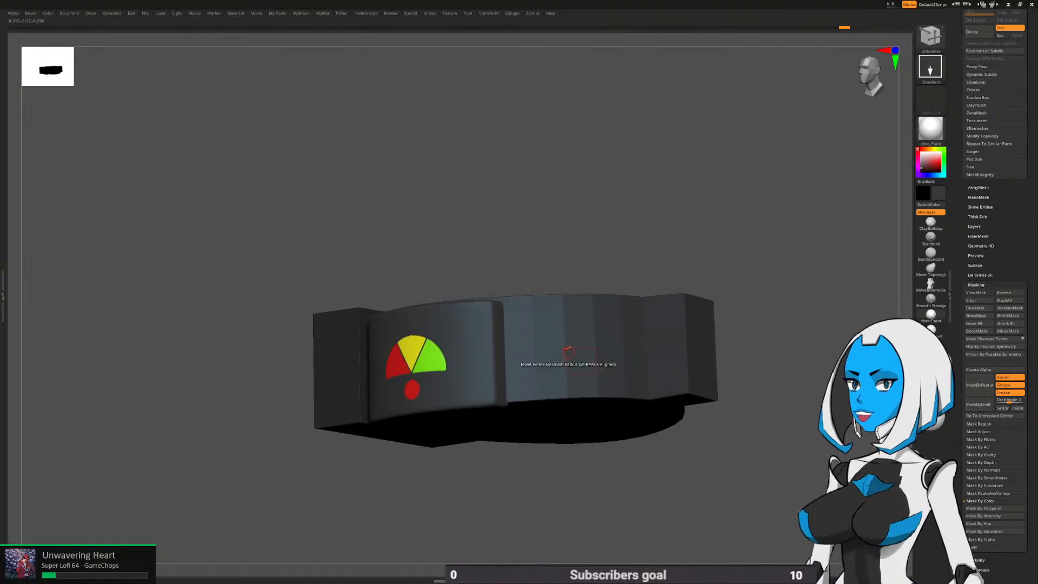
pyautogui.moveTo(568, 352)
pyautogui.mouseDown(button='right')
pyautogui.moveTo(572, 378)
pyautogui.moveTo(582, 352)
pyautogui.moveTo(649, 346)
pyautogui.mouseUp(button='right')
pyautogui.press('b')
pyautogui.click(589, 252)
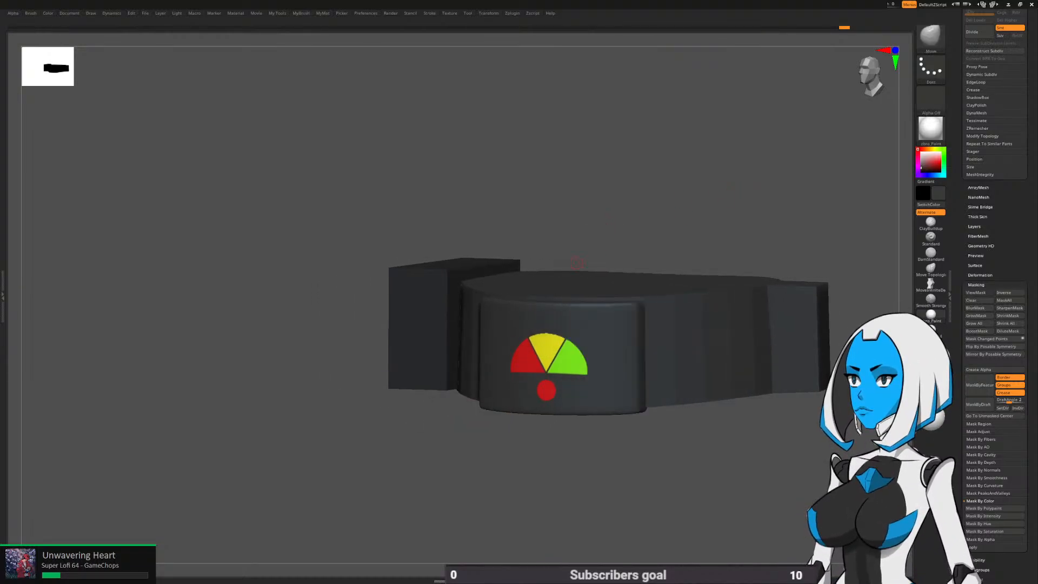
pyautogui.keyDown('alt'); pyautogui.click(427, 324); pyautogui.keyUp('alt')
pyautogui.moveTo(427, 325); pyautogui.dragTo(462, 330, button='right')
pyautogui.hotkey('shift', 'f')
pyautogui.moveTo(500, 401)
pyautogui.mouseDown(button='right')
pyautogui.moveTo(472, 426)
pyautogui.moveTo(463, 462)
pyautogui.mouseUp(button='right')
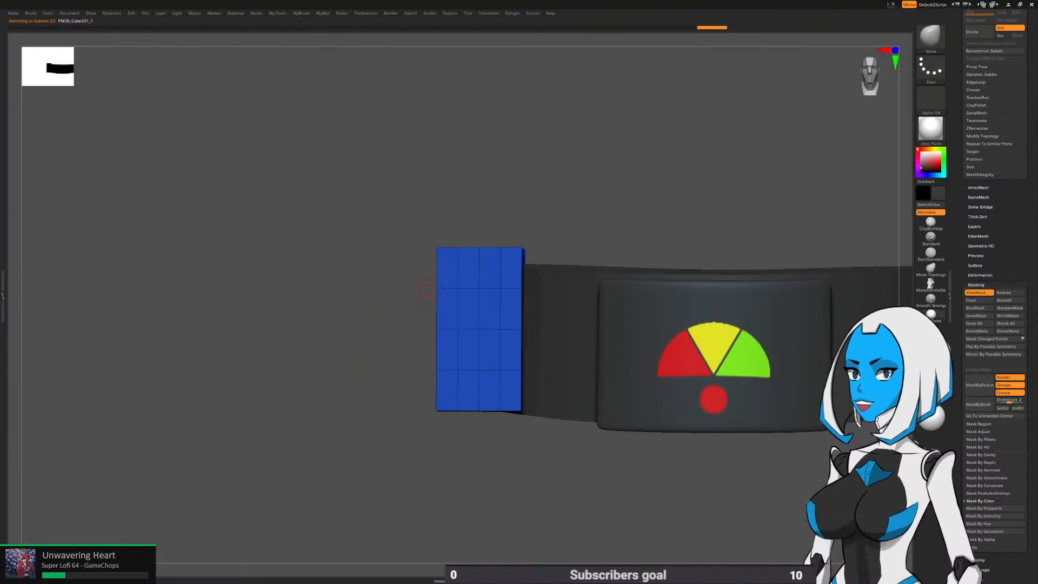
# Mask the side block's upper and lower edges and scale its inner horizontal edge loops vertically outward towards both ends
pyautogui.moveTo(392, 275)
pyautogui.keyDown('ctrl'); pyautogui.mouseDown()
pyautogui.moveTo(483, 267)
pyautogui.moveTo(545, 387)
pyautogui.moveTo(394, 388)
pyautogui.mouseUp(); pyautogui.keyUp('ctrl')
pyautogui.keyDown('ctrl'); pyautogui.click(325, 415); pyautogui.keyUp('ctrl')
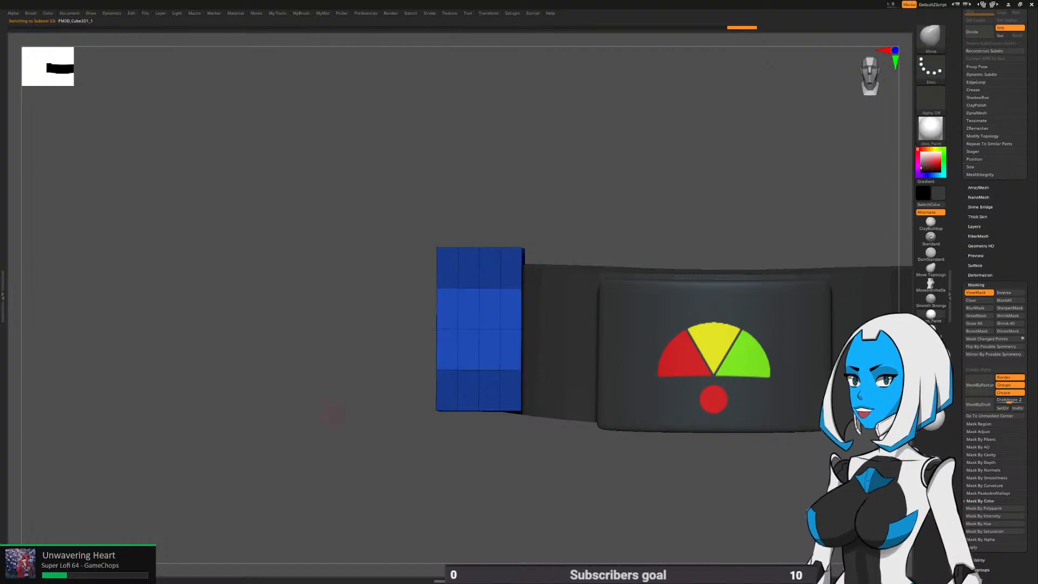
pyautogui.press('w')
pyautogui.moveTo(521, 289)
pyautogui.mouseDown(button='right')
pyautogui.moveTo(536, 290)
pyautogui.moveTo(498, 291)
pyautogui.mouseUp(button='right')
pyautogui.click(504, 269)
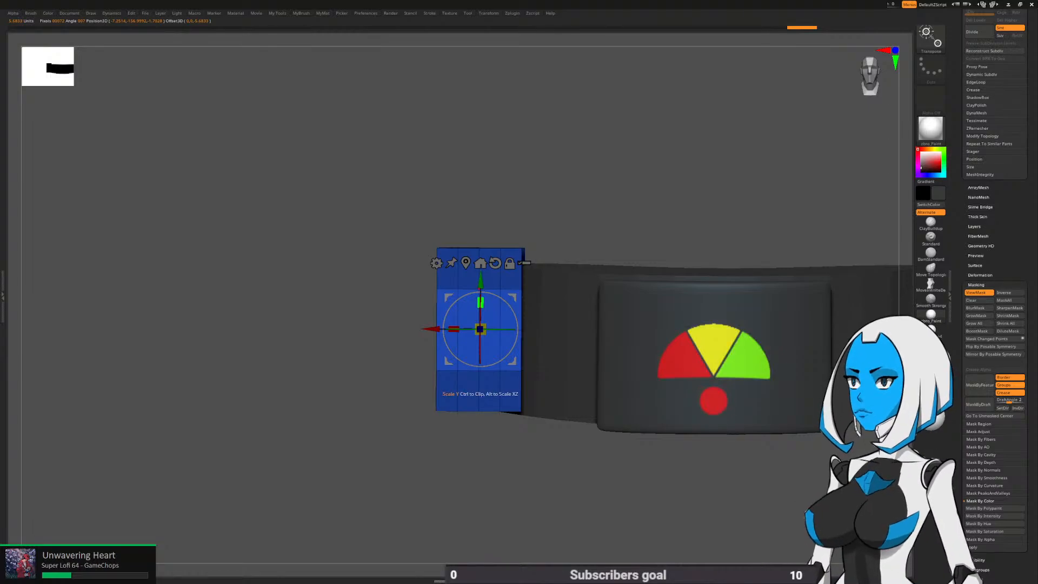
pyautogui.moveTo(480, 302); pyautogui.dragTo(480, 292)
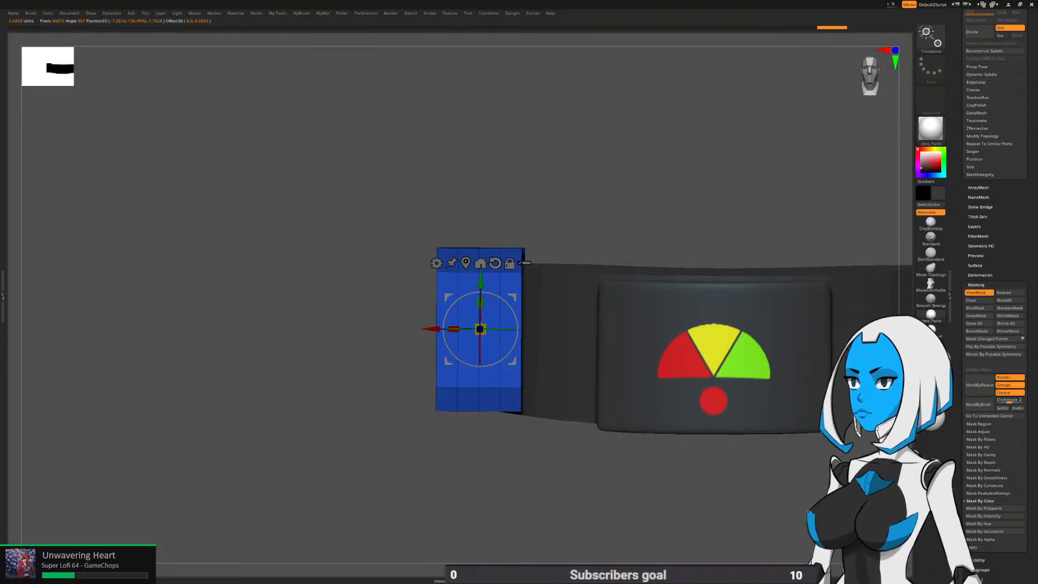
# Mask the block's outer side edges, scale its inner vertical edge loops horizontally outward, and clear the mask
pyautogui.keyDown('ctrl'); pyautogui.moveTo(514, 219); pyautogui.dragTo(525, 230); pyautogui.keyUp('ctrl')
pyautogui.moveTo(454, 379)
pyautogui.keyDown('ctrl'); pyautogui.mouseDown()
pyautogui.moveTo(471, 221)
pyautogui.moveTo(506, 360)
pyautogui.moveTo(477, 469)
pyautogui.mouseUp(); pyautogui.keyUp('ctrl')
pyautogui.moveTo(477, 460); pyautogui.dragTo(478, 477, button='right')
pyautogui.hotkey('ctrl', 'h')
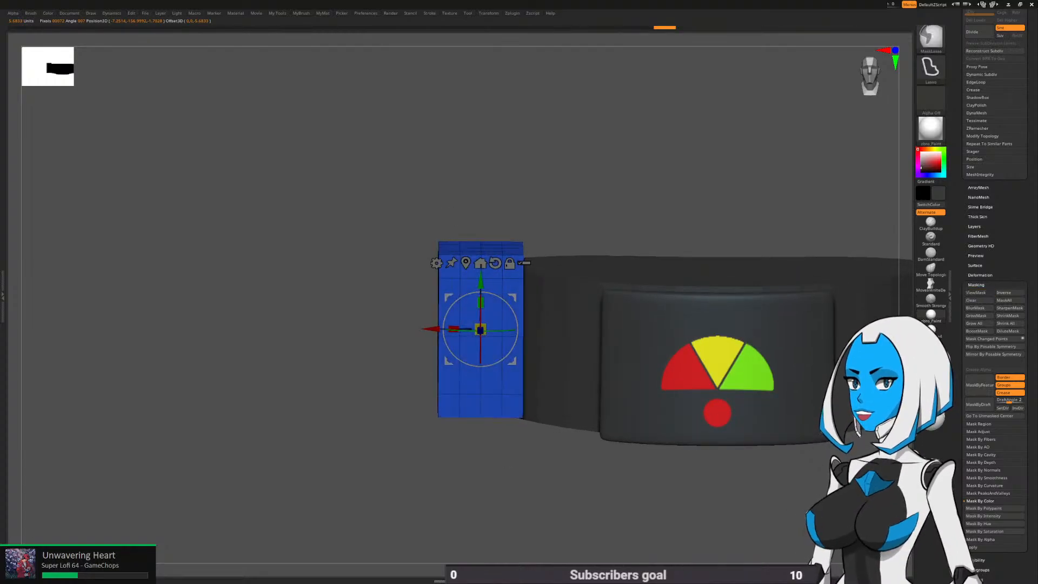
pyautogui.moveTo(449, 331)
pyautogui.keyDown('ctrl'); pyautogui.mouseDown()
pyautogui.moveTo(484, 197)
pyautogui.moveTo(516, 417)
pyautogui.moveTo(502, 335)
pyautogui.moveTo(442, 329)
pyautogui.mouseUp(); pyautogui.keyUp('ctrl')
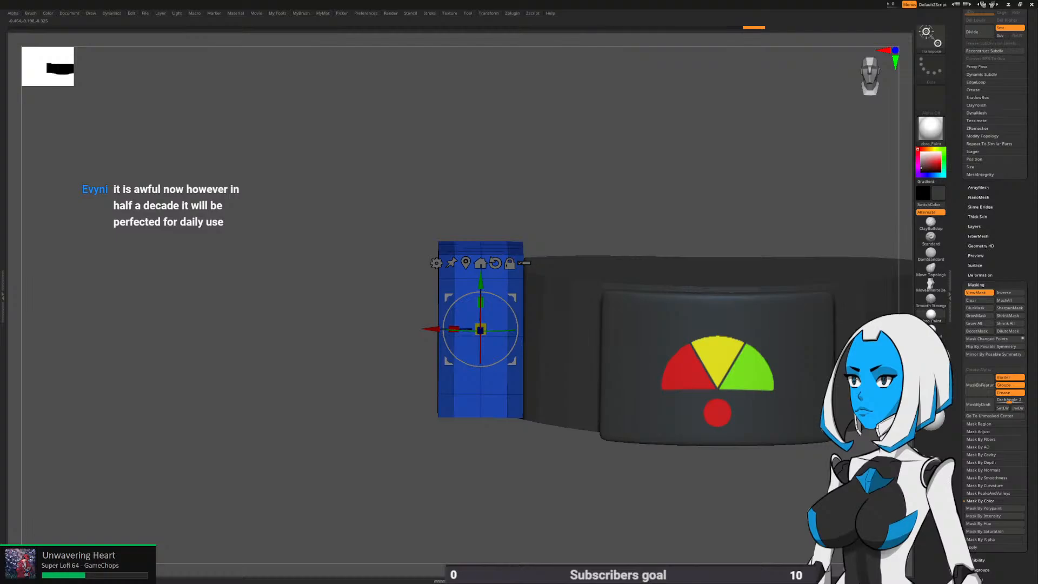
pyautogui.moveTo(346, 379); pyautogui.dragTo(346, 358)
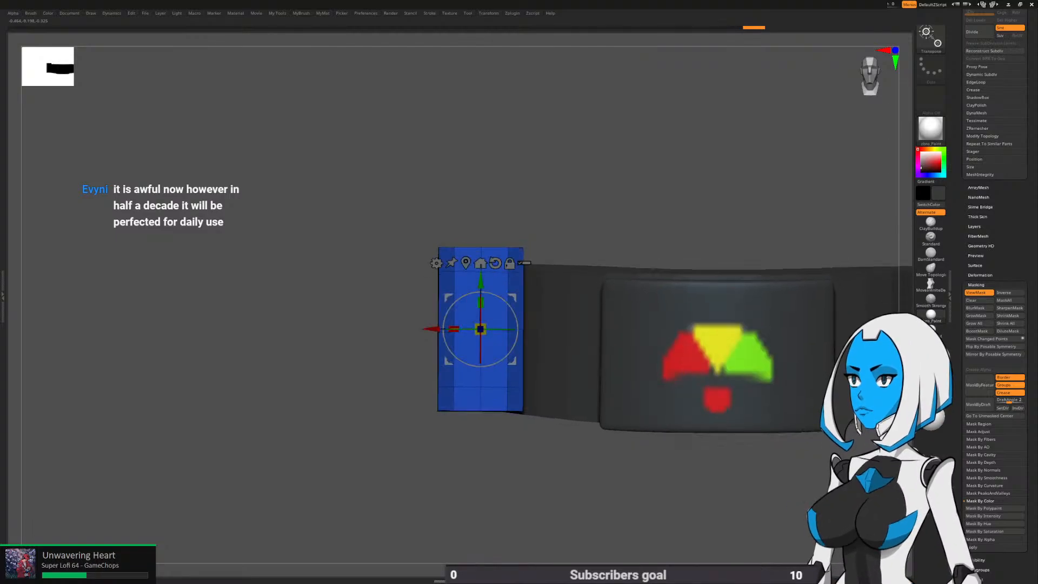
pyautogui.press('q')
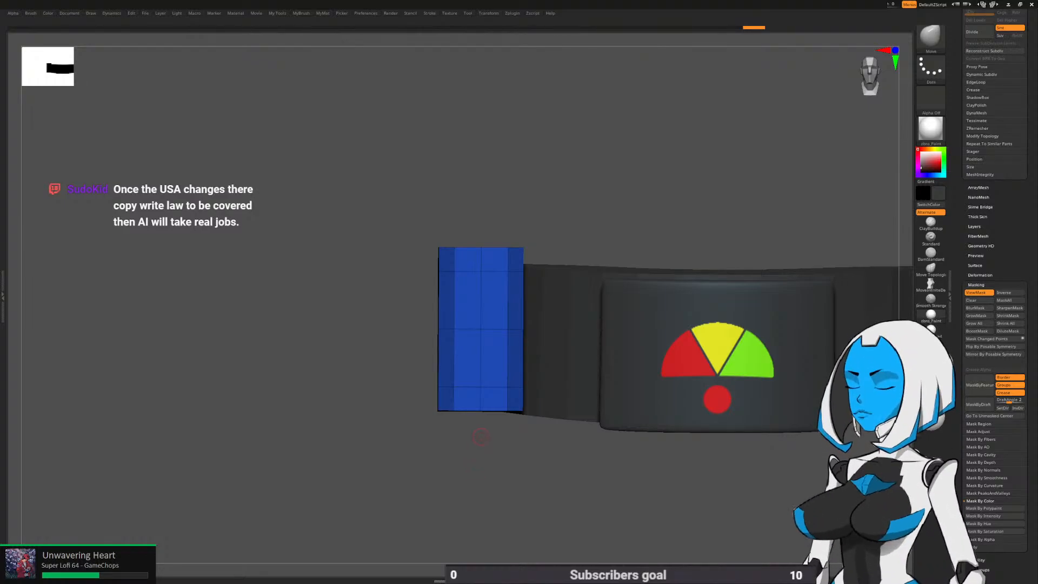
pyautogui.moveTo(486, 472)
pyautogui.mouseDown()
pyautogui.moveTo(500, 476)
pyautogui.moveTo(491, 472)
pyautogui.mouseUp()
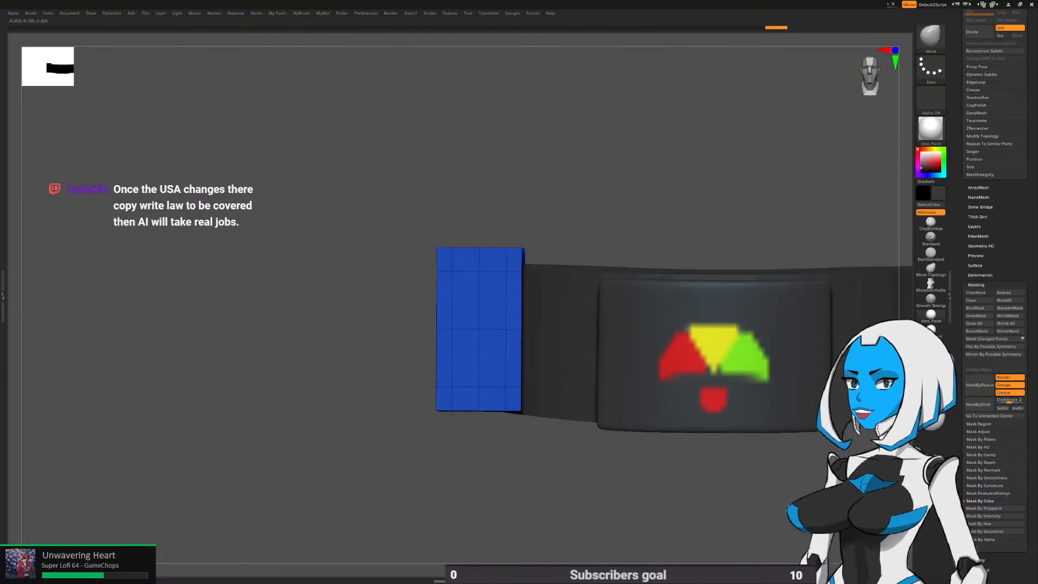
# Mask everything except the block's four corners, scale the corners inward to chamfer them, and clear the mask
pyautogui.press('ctrl')
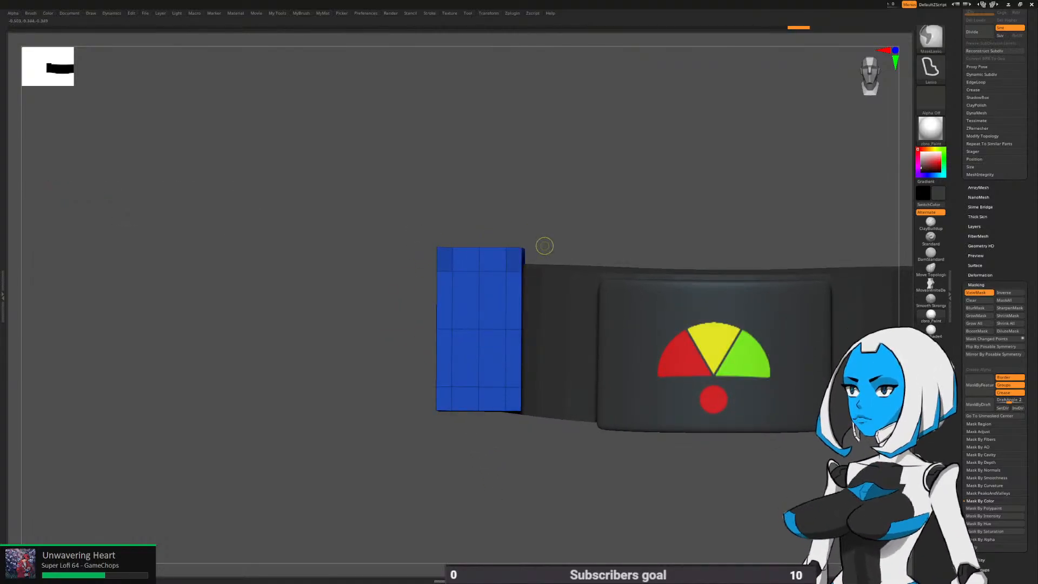
pyautogui.moveTo(521, 452); pyautogui.dragTo(523, 460)
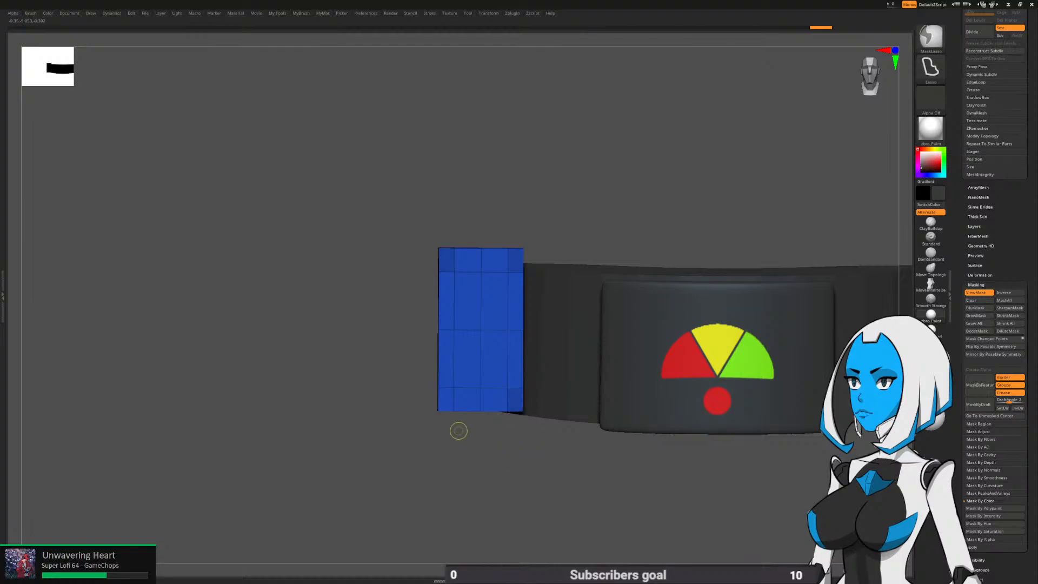
pyautogui.keyDown('ctrl'); pyautogui.click(432, 462); pyautogui.keyUp('ctrl')
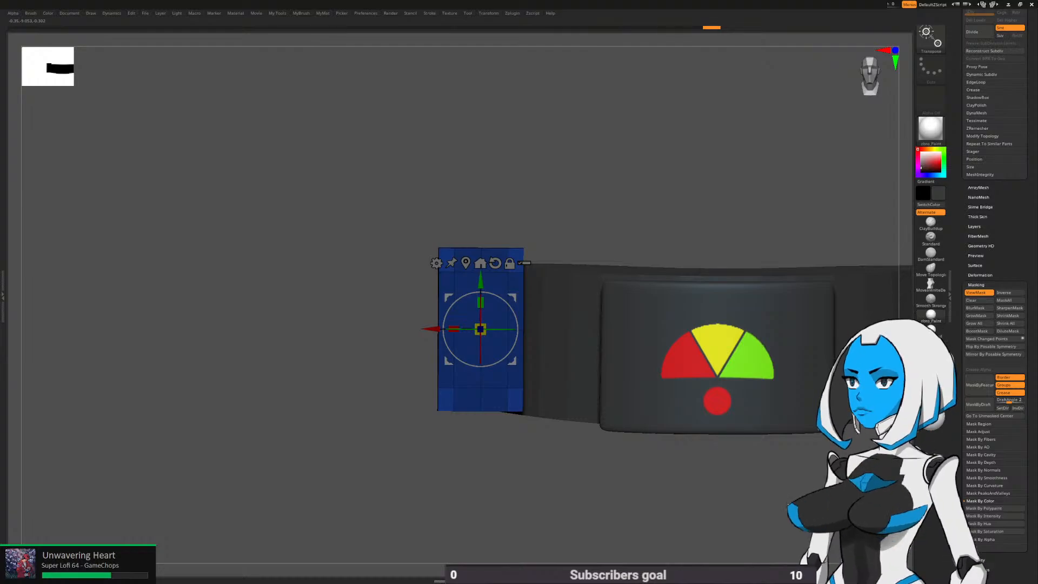
pyautogui.moveTo(480, 302); pyautogui.dragTo(460, 328)
pyautogui.press('q')
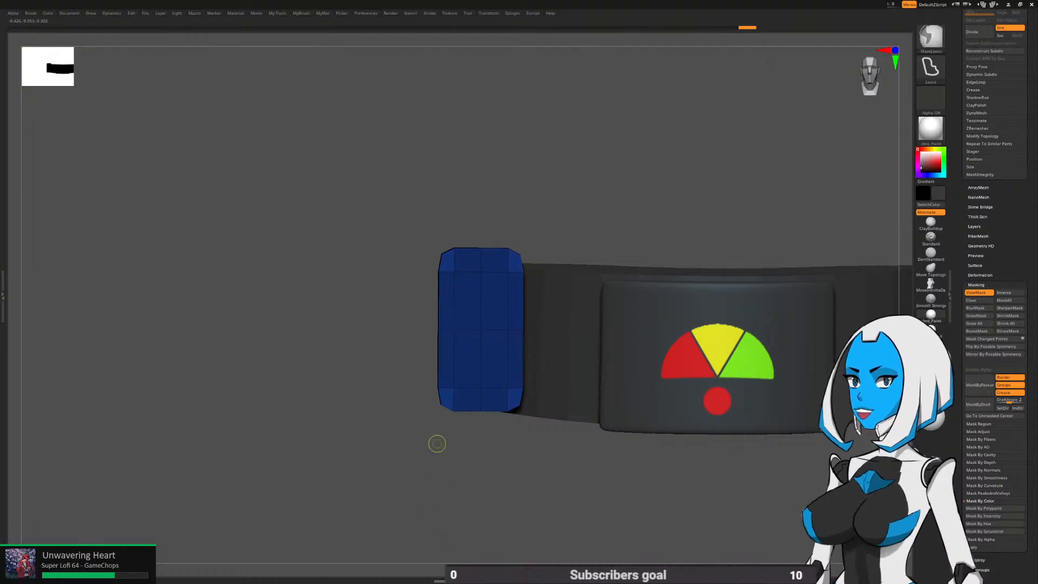
pyautogui.keyDown('ctrl'); pyautogui.moveTo(438, 442); pyautogui.dragTo(434, 476); pyautogui.keyUp('ctrl')
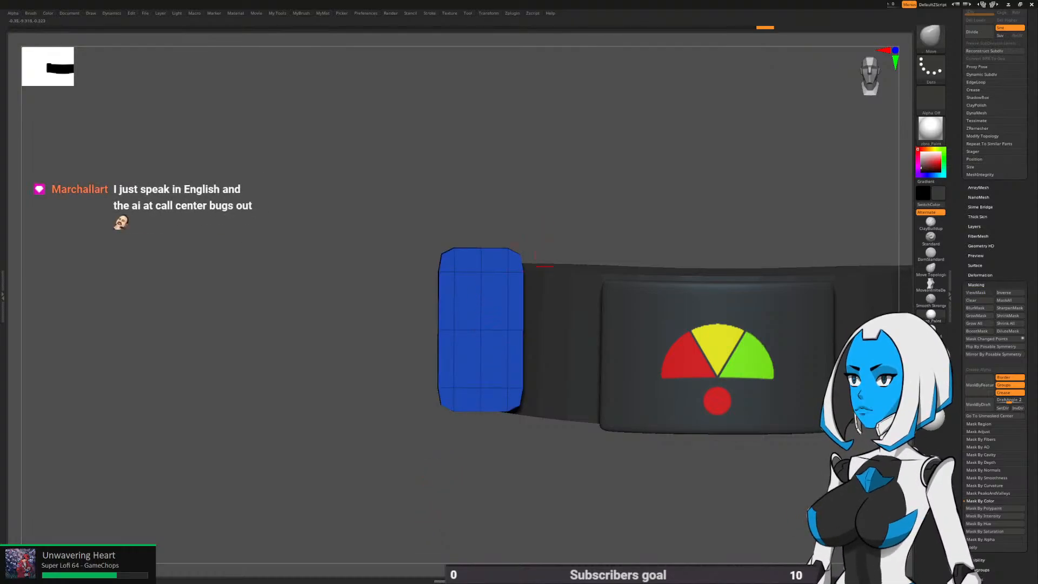
# Isolate the block, mask its outline, scale the inner edge loops slightly outward towards the upper and lower ends, and clear the mask
pyautogui.press('space')
pyautogui.click(567, 289)
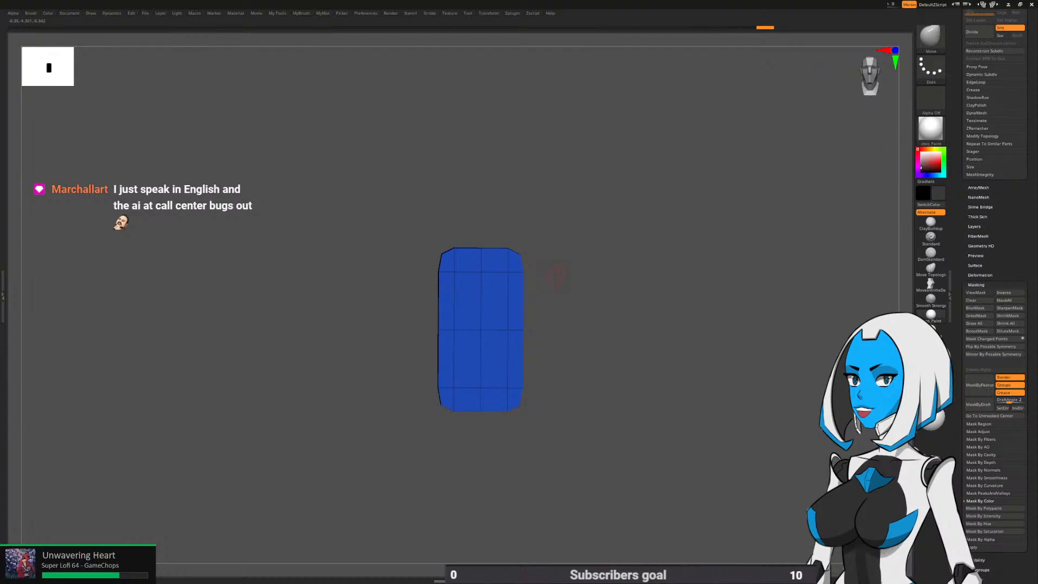
pyautogui.moveTo(445, 266)
pyautogui.keyDown('ctrl'); pyautogui.mouseDown()
pyautogui.moveTo(509, 271)
pyautogui.moveTo(508, 392)
pyautogui.moveTo(449, 275)
pyautogui.mouseUp(); pyautogui.keyUp('ctrl')
pyautogui.keyDown('ctrl'); pyautogui.click(572, 331); pyautogui.keyUp('ctrl')
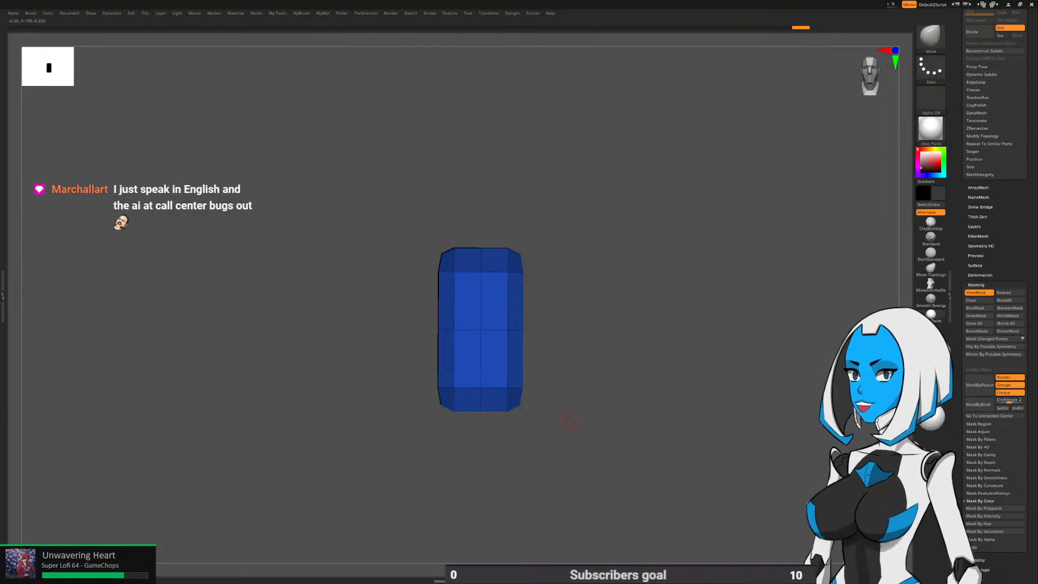
pyautogui.press('w')
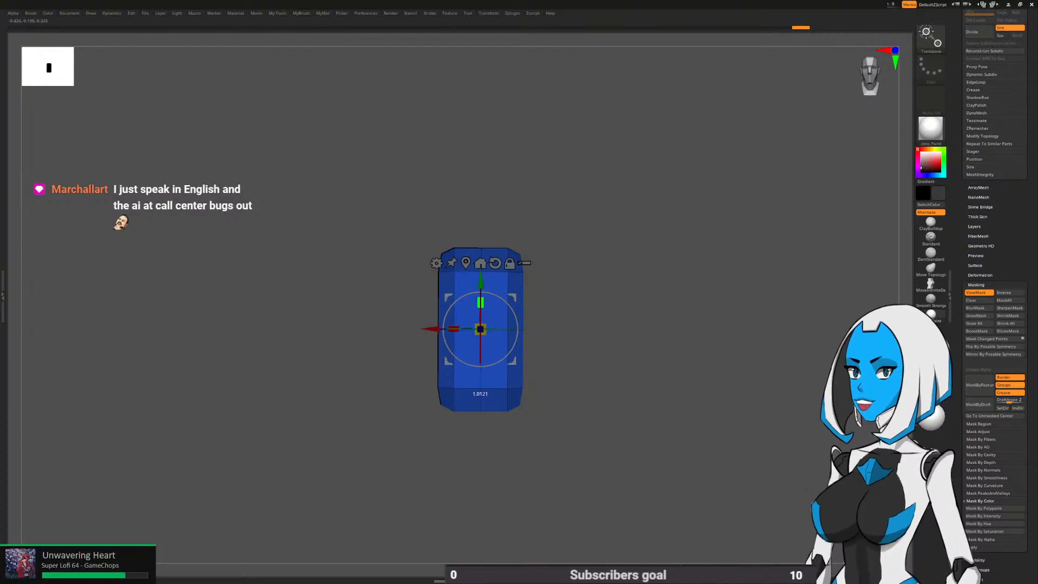
pyautogui.moveTo(481, 303); pyautogui.dragTo(481, 300)
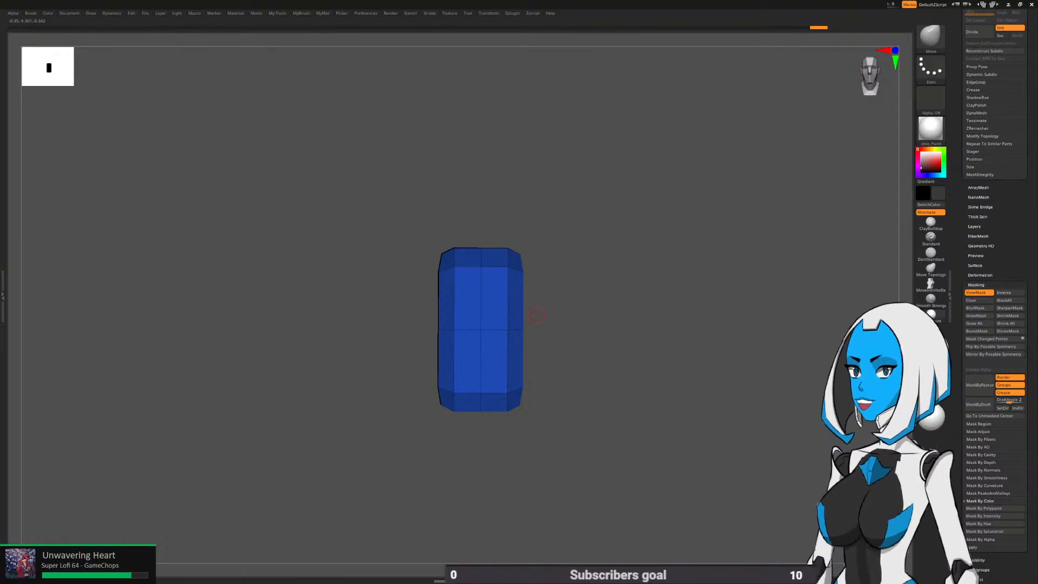
pyautogui.press('ctrl')
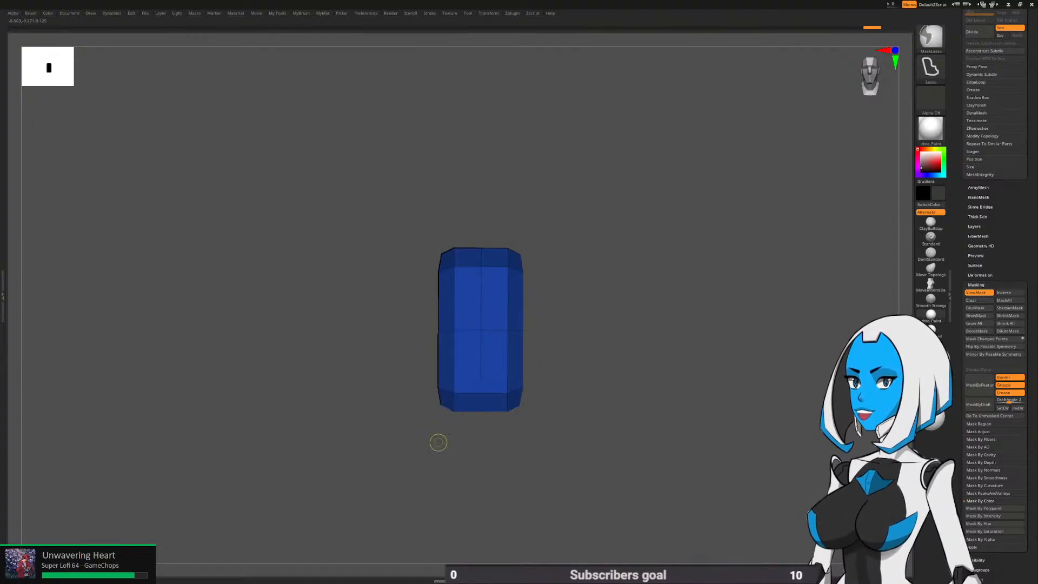
pyautogui.press('w')
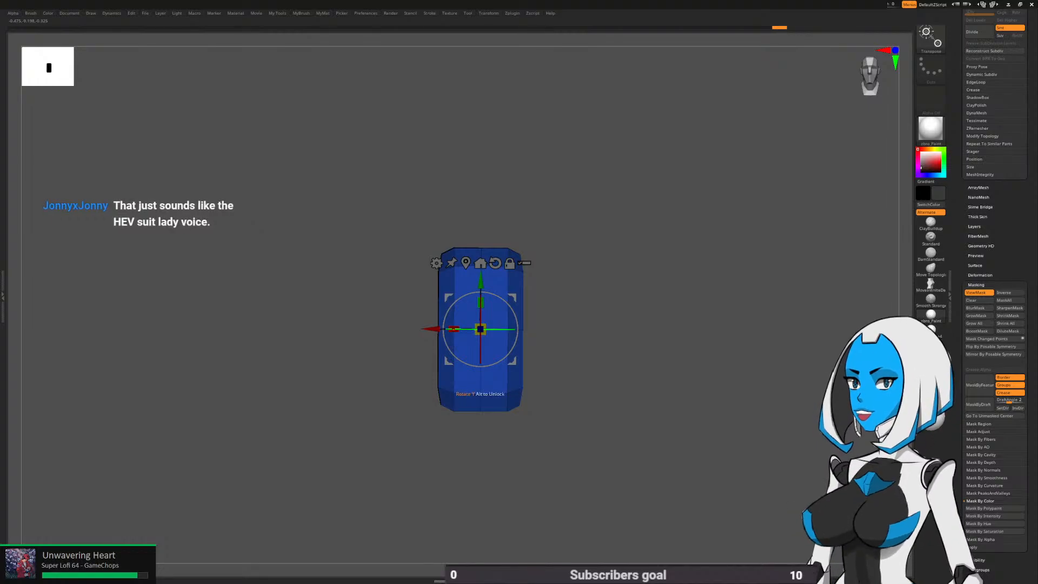
pyautogui.press('q')
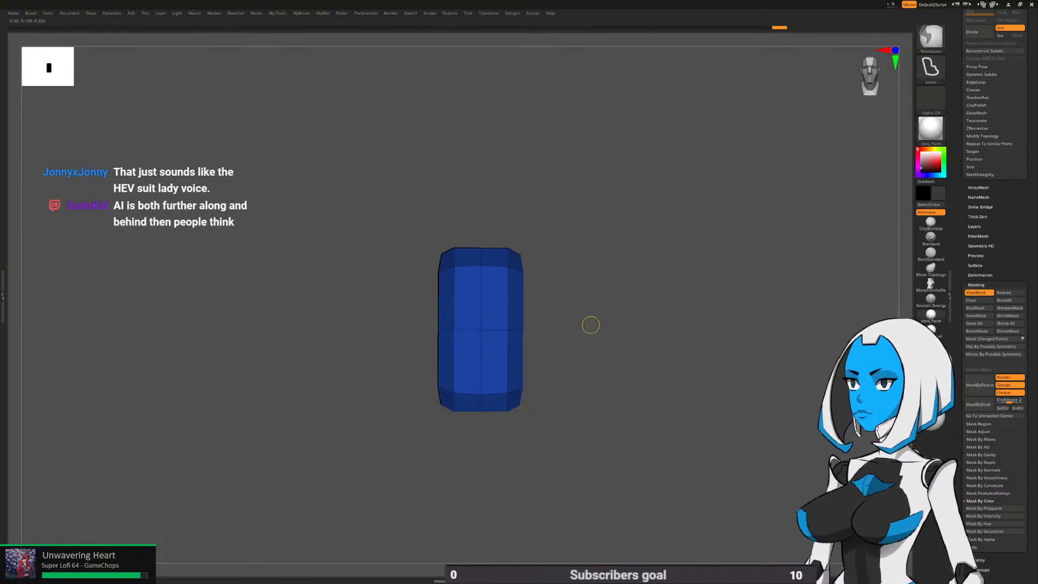
pyautogui.keyDown('ctrl'); pyautogui.moveTo(590, 324); pyautogui.dragTo(589, 365); pyautogui.keyUp('ctrl')
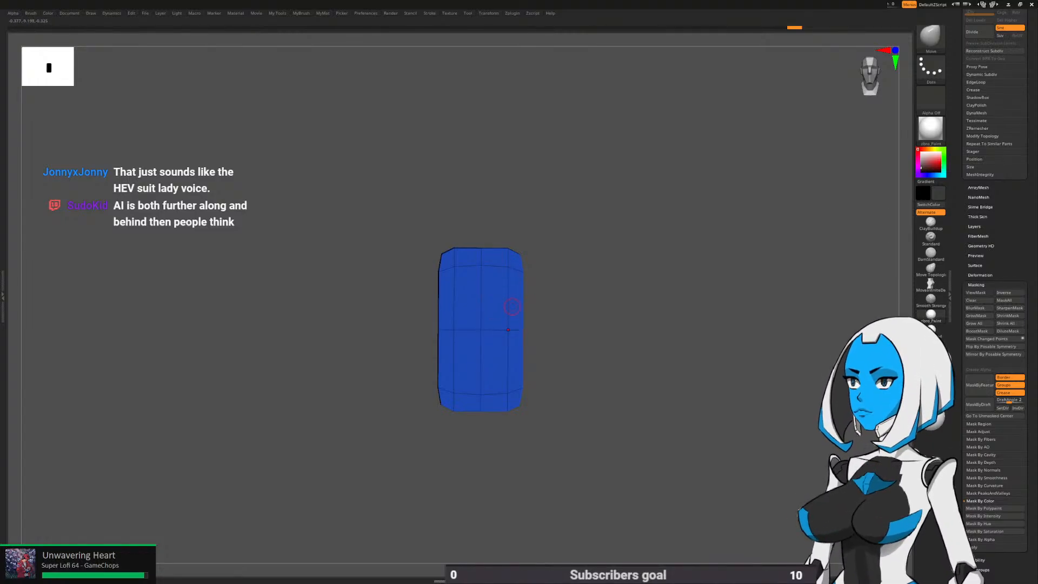
# With the ZModeler brush, mark the ring of border polygons on the block's front face and extrude it with QMesh into a raised rim
pyautogui.press('space')
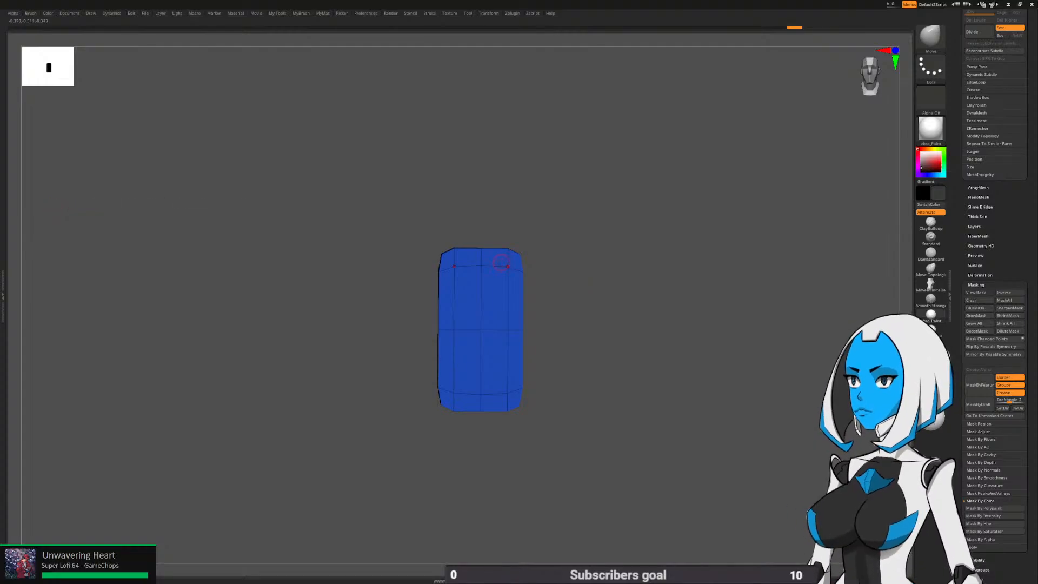
pyautogui.keyDown('ctrl'); pyautogui.moveTo(500, 261); pyautogui.dragTo(544, 256, button='right'); pyautogui.keyUp('ctrl')
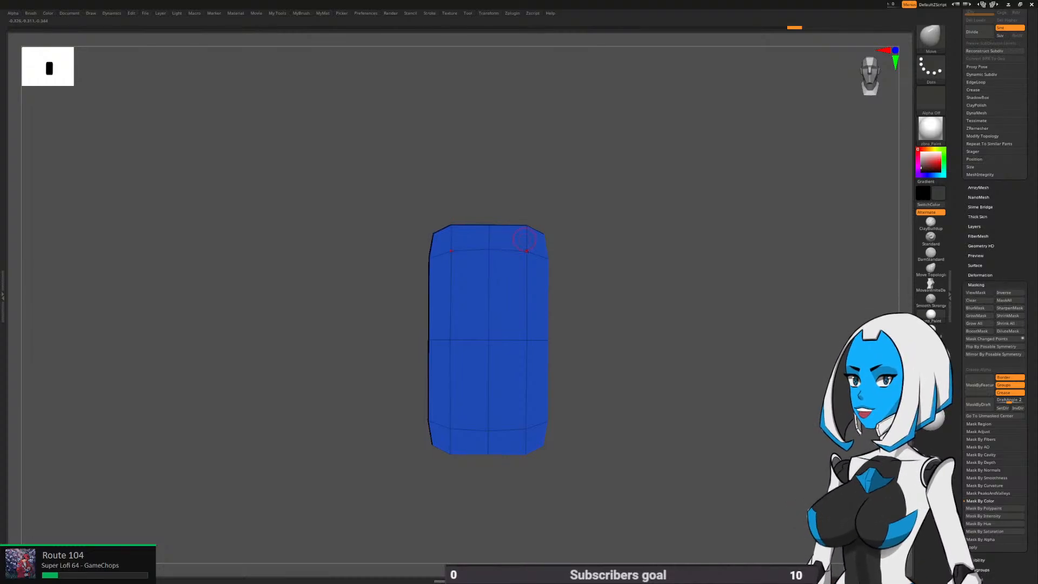
pyautogui.press('b')
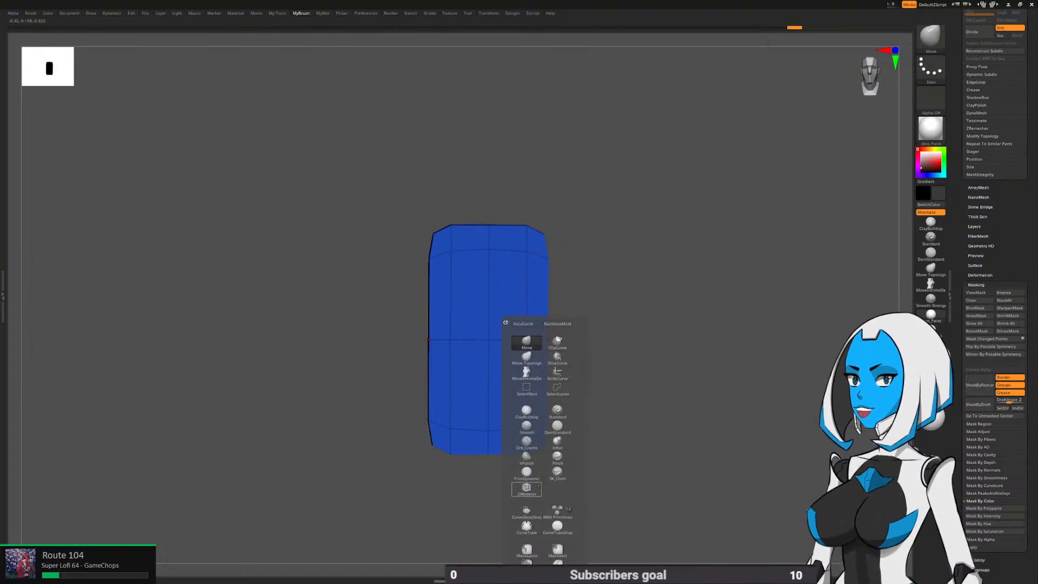
pyautogui.press('z')
pyautogui.press('m')
pyautogui.keyDown('alt'); pyautogui.click(534, 242); pyautogui.keyUp('alt')
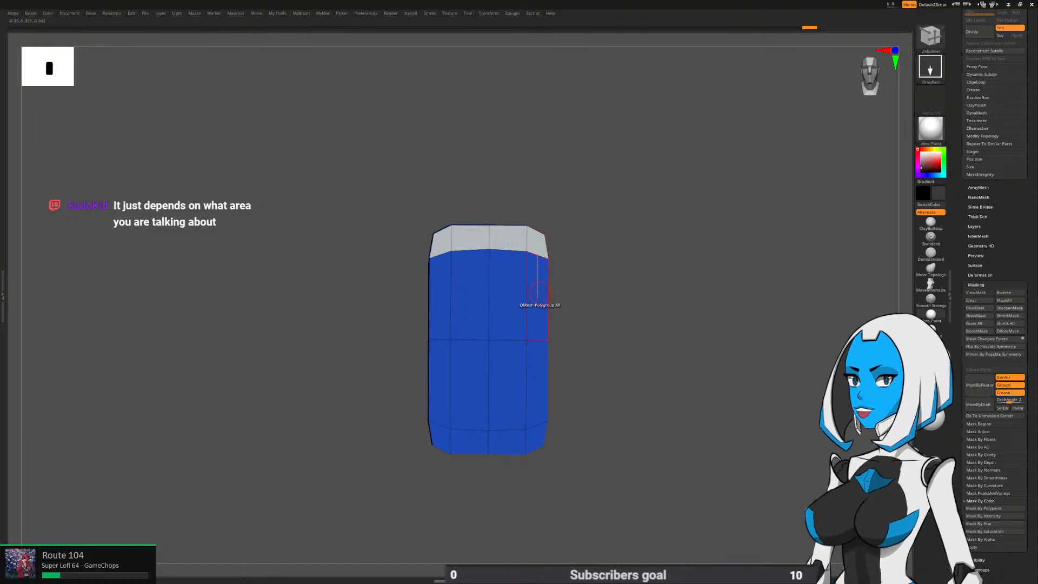
pyautogui.keyDown('alt'); pyautogui.click(538, 295); pyautogui.keyUp('alt')
pyautogui.keyDown('alt'); pyautogui.click(537, 394); pyautogui.keyUp('alt')
pyautogui.keyDown('alt'); pyautogui.click(535, 433); pyautogui.keyUp('alt')
pyautogui.keyDown('alt'); pyautogui.click(510, 442); pyautogui.keyUp('alt')
pyautogui.moveTo(564, 411); pyautogui.dragTo(636, 416)
pyautogui.moveTo(539, 303)
pyautogui.mouseDown()
pyautogui.moveTo(600, 295)
pyautogui.moveTo(658, 257)
pyautogui.moveTo(627, 254)
pyautogui.moveTo(581, 226)
pyautogui.moveTo(539, 249)
pyautogui.moveTo(468, 249)
pyautogui.moveTo(625, 192)
pyautogui.moveTo(631, 243)
pyautogui.mouseUp()
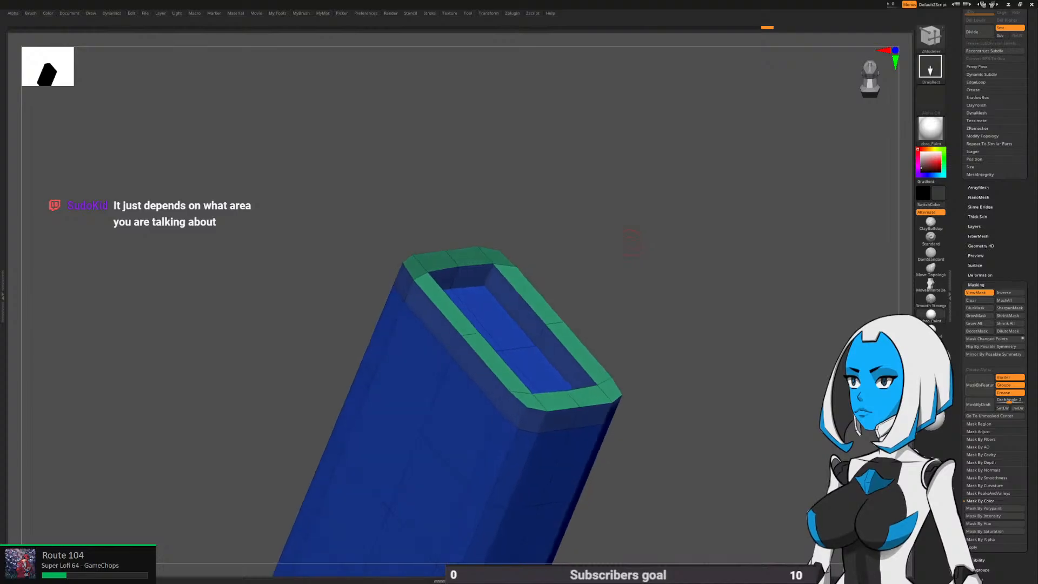
# Mask the block except for the rim's outermost edges, scale those edges inward to bevel the rim, and clear the mask
pyautogui.moveTo(495, 235)
pyautogui.keyDown('ctrl'); pyautogui.mouseDown()
pyautogui.moveTo(554, 319)
pyautogui.moveTo(638, 398)
pyautogui.moveTo(688, 326)
pyautogui.moveTo(653, 416)
pyautogui.moveTo(642, 367)
pyautogui.moveTo(677, 281)
pyautogui.mouseUp(); pyautogui.keyUp('ctrl')
pyautogui.moveTo(691, 412); pyautogui.dragTo(688, 320)
pyautogui.keyDown('ctrl'); pyautogui.click(692, 373); pyautogui.keyUp('ctrl')
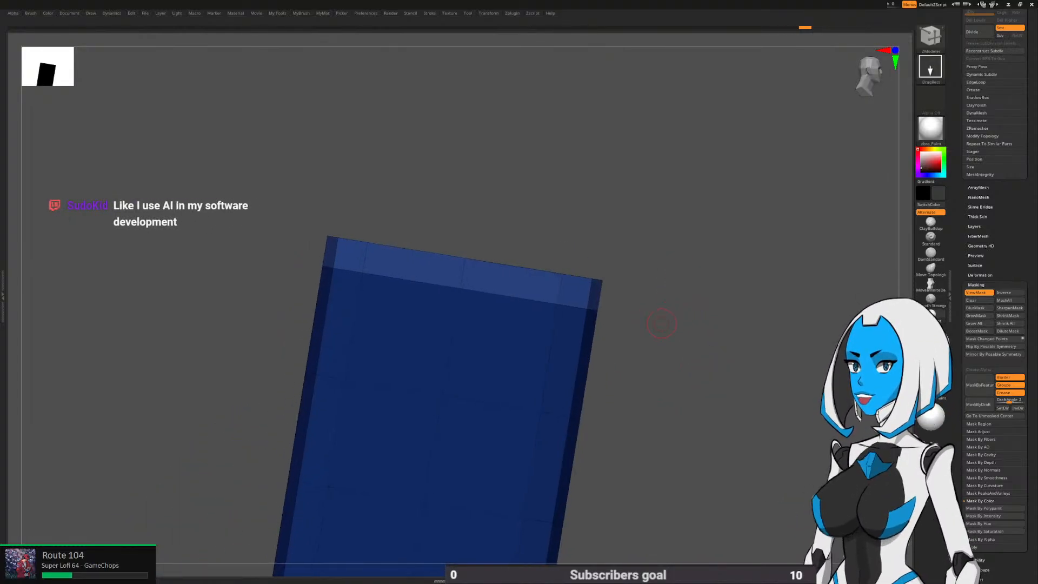
pyautogui.press('w')
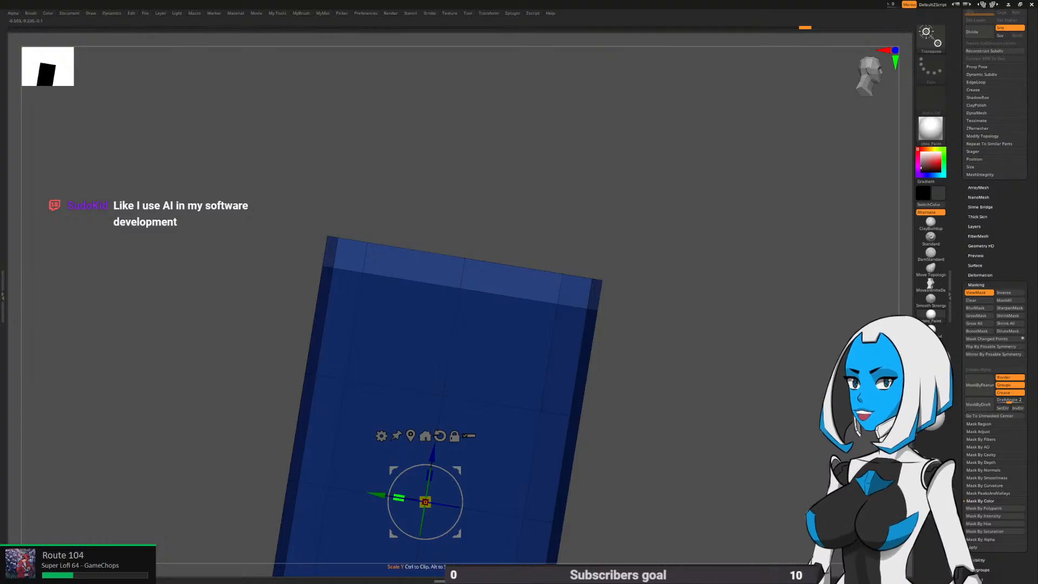
pyautogui.moveTo(398, 498); pyautogui.dragTo(429, 480)
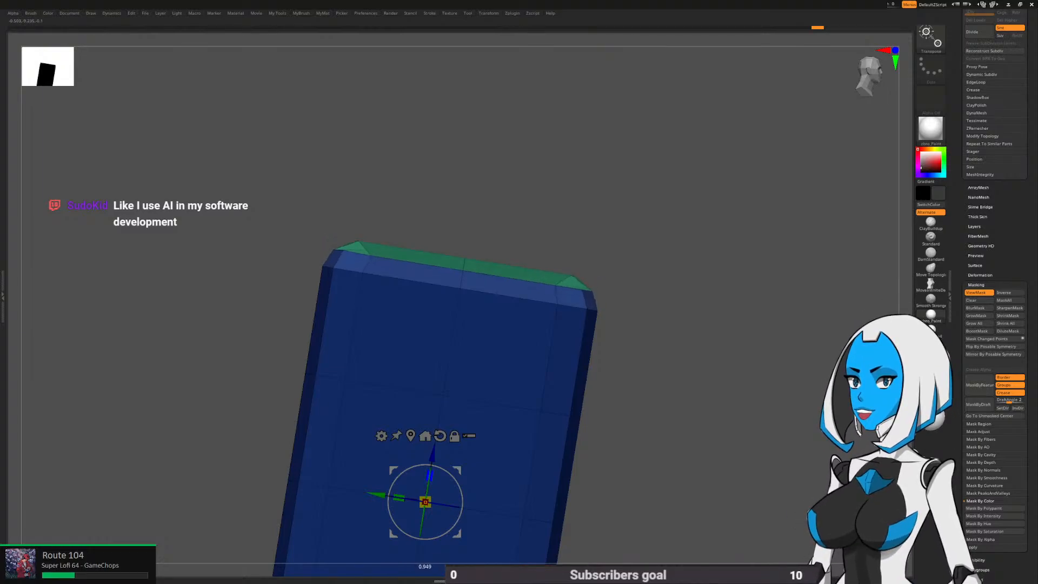
pyautogui.moveTo(540, 346); pyautogui.dragTo(460, 427, button='right')
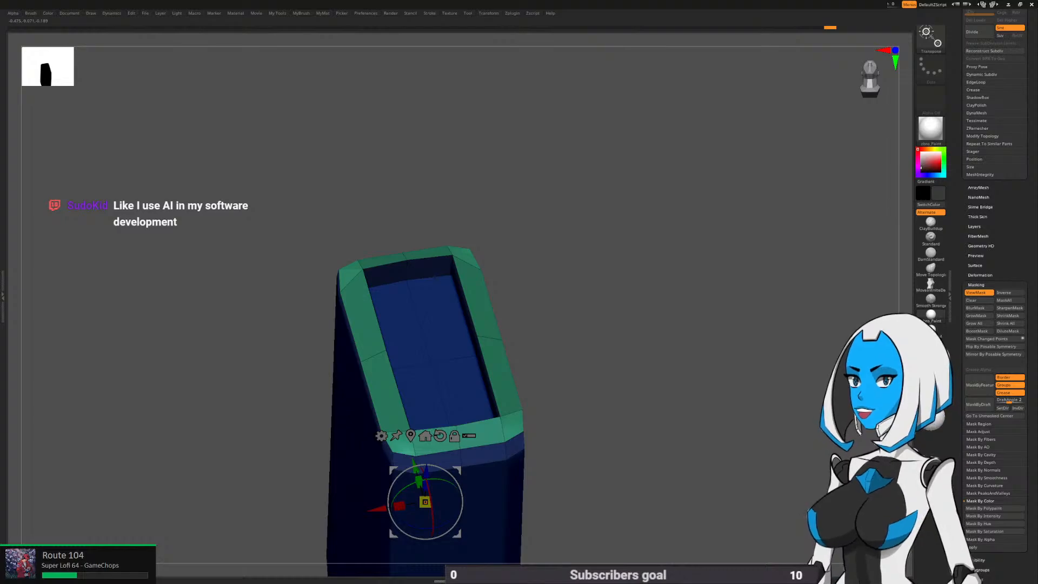
pyautogui.press('q')
pyautogui.moveTo(630, 422); pyautogui.dragTo(595, 317, button='right')
pyautogui.keyDown('ctrl'); pyautogui.moveTo(609, 292); pyautogui.dragTo(622, 309); pyautogui.keyUp('ctrl')
pyautogui.moveTo(619, 305)
pyautogui.mouseDown(button='right')
pyautogui.moveTo(608, 313)
pyautogui.moveTo(532, 303)
pyautogui.mouseUp(button='right')
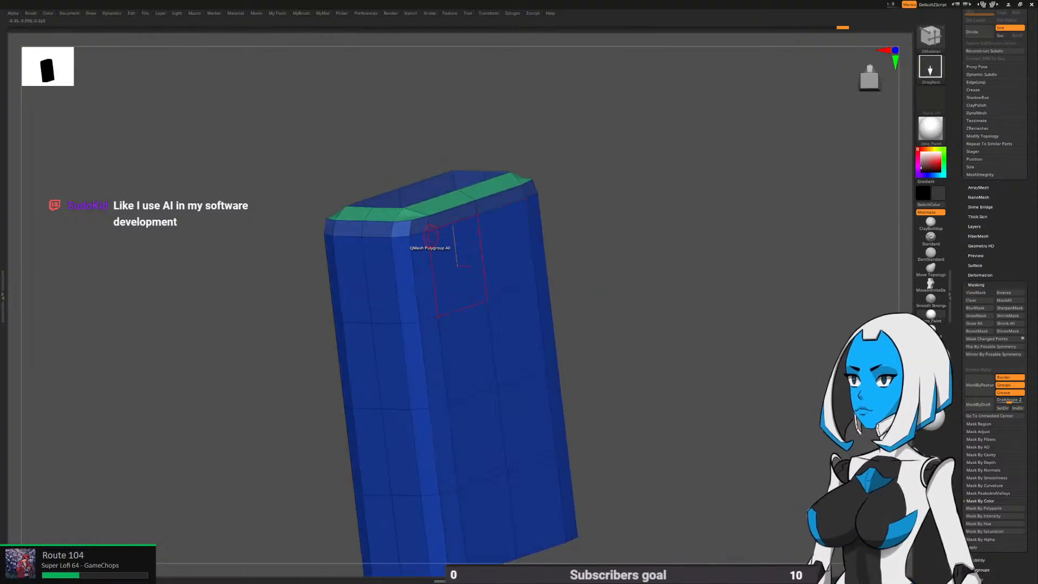
# Switch from the ZModeler brush to the Move brush for working on the block's rim
pyautogui.keyDown('alt'); pyautogui.moveTo(429, 244); pyautogui.dragTo(508, 267, button='right'); pyautogui.keyUp('alt')
pyautogui.press('b')
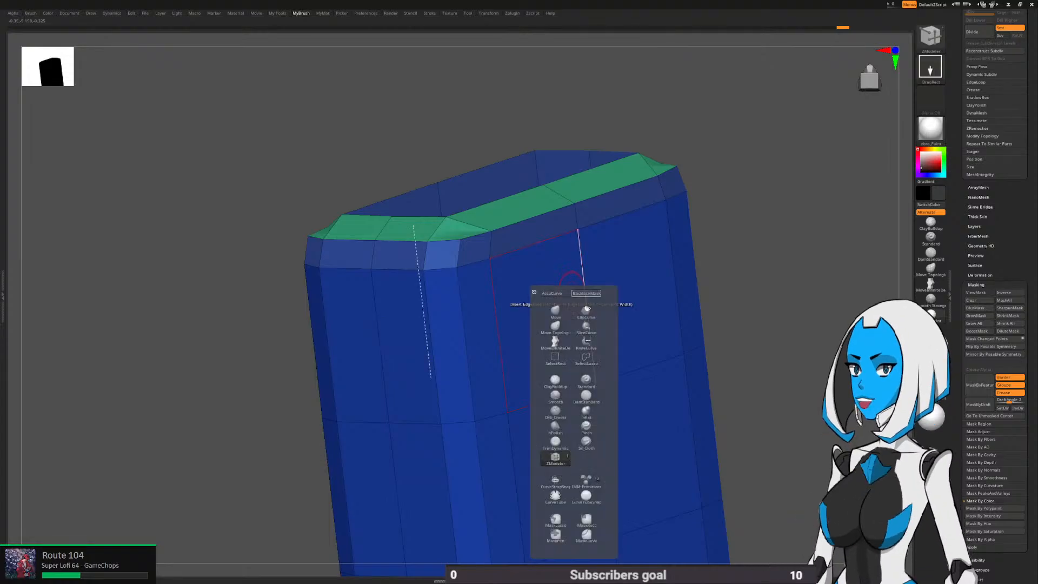
pyautogui.press('m')
pyautogui.press('v')
pyautogui.press('space')
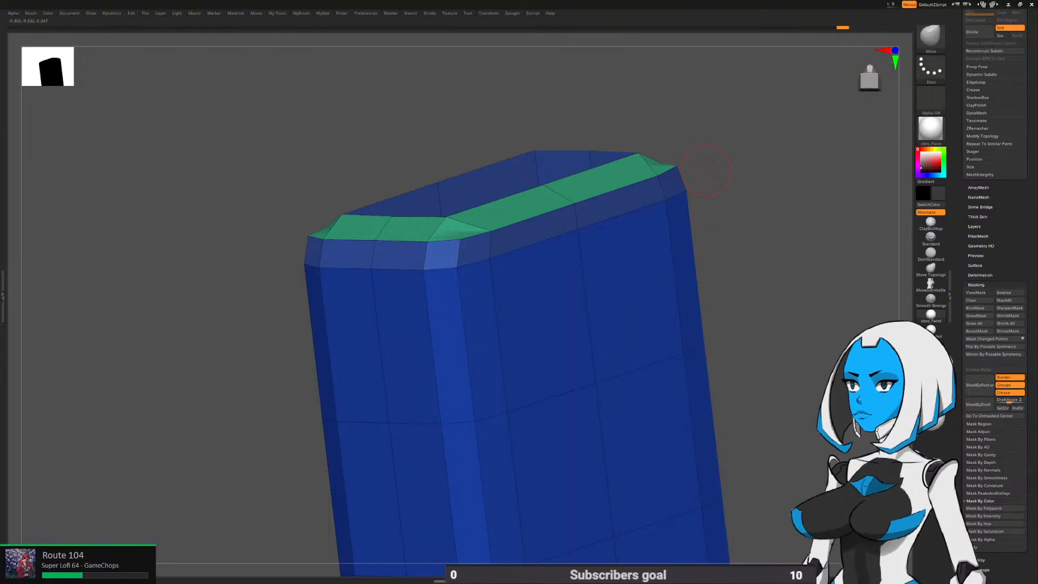
pyautogui.press('space')
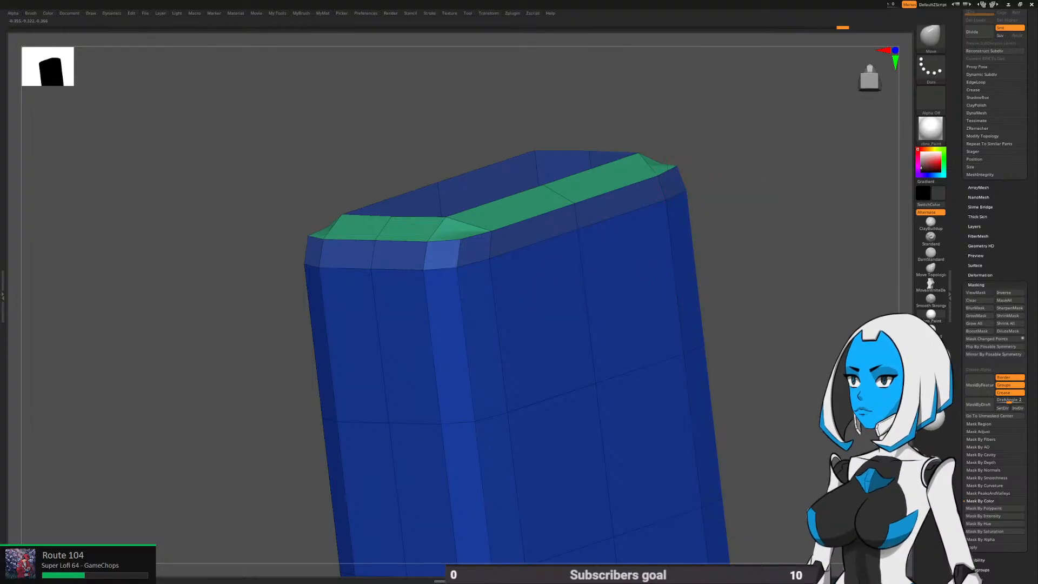
pyautogui.moveTo(667, 189); pyautogui.dragTo(429, 271, button='right')
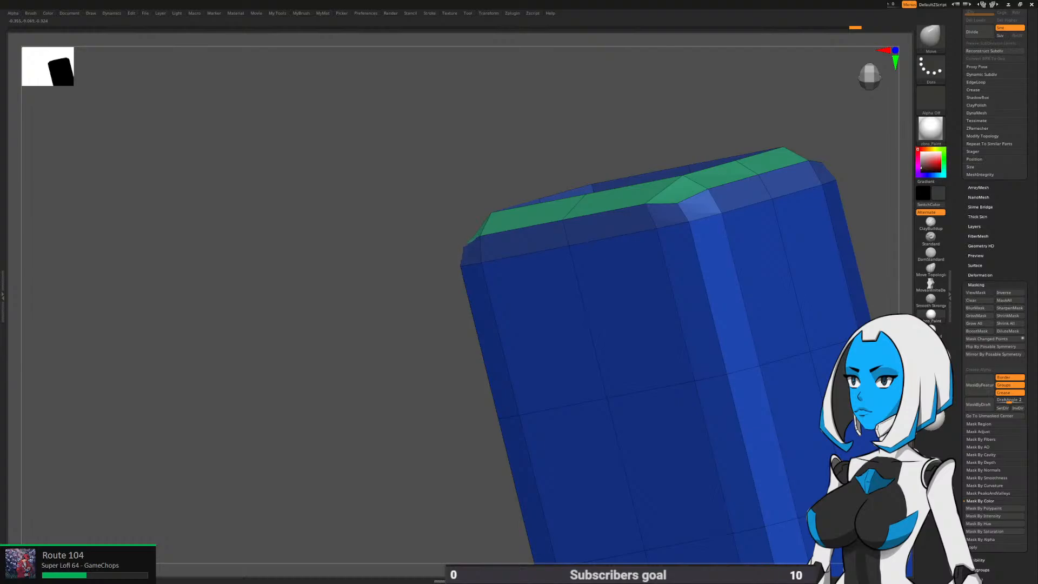
pyautogui.moveTo(415, 325)
pyautogui.mouseDown(button='right')
pyautogui.moveTo(388, 320)
pyautogui.moveTo(380, 335)
pyautogui.moveTo(393, 350)
pyautogui.moveTo(400, 333)
pyautogui.mouseUp(button='right')
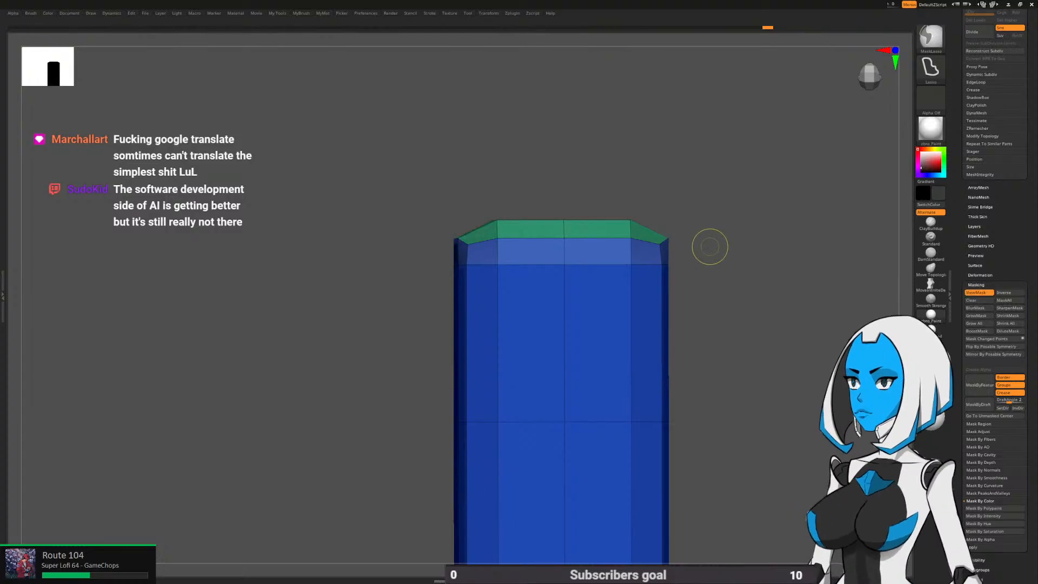
# Mask the block except for its raised rim, scale the rim slightly inward to about 0.99 across its width, and clear the mask
pyautogui.keyDown('ctrl'); pyautogui.click(710, 246); pyautogui.keyUp('ctrl')
pyautogui.press('w')
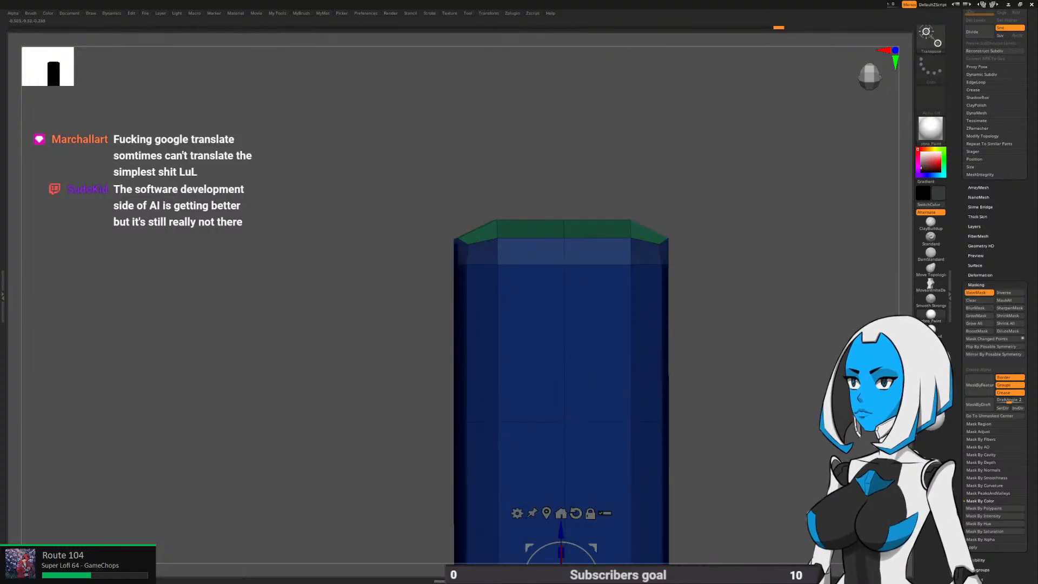
pyautogui.keyDown('alt'); pyautogui.moveTo(561, 531); pyautogui.dragTo(560, 287); pyautogui.keyUp('alt')
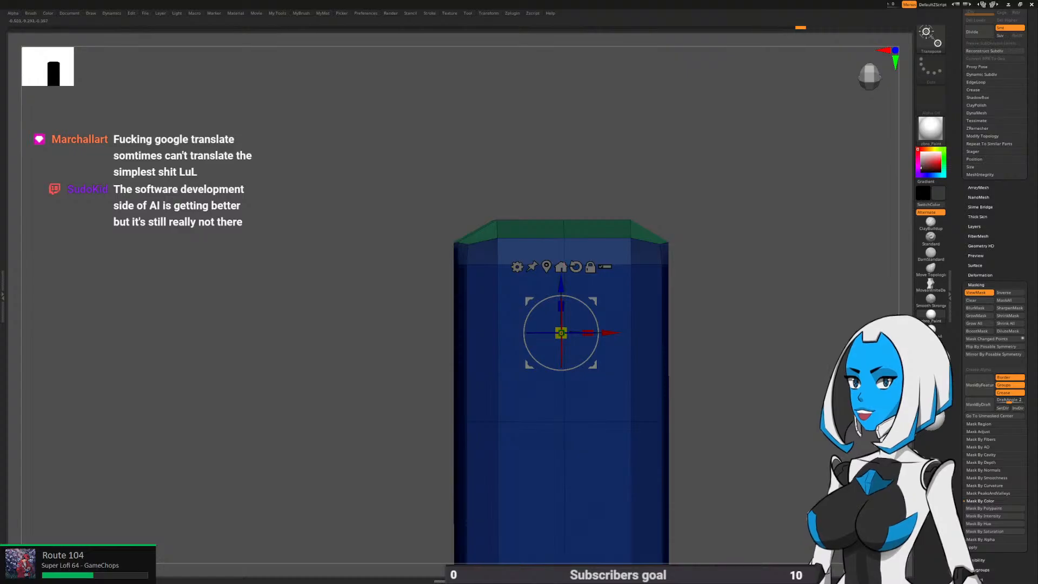
pyautogui.moveTo(725, 303); pyautogui.dragTo(724, 376)
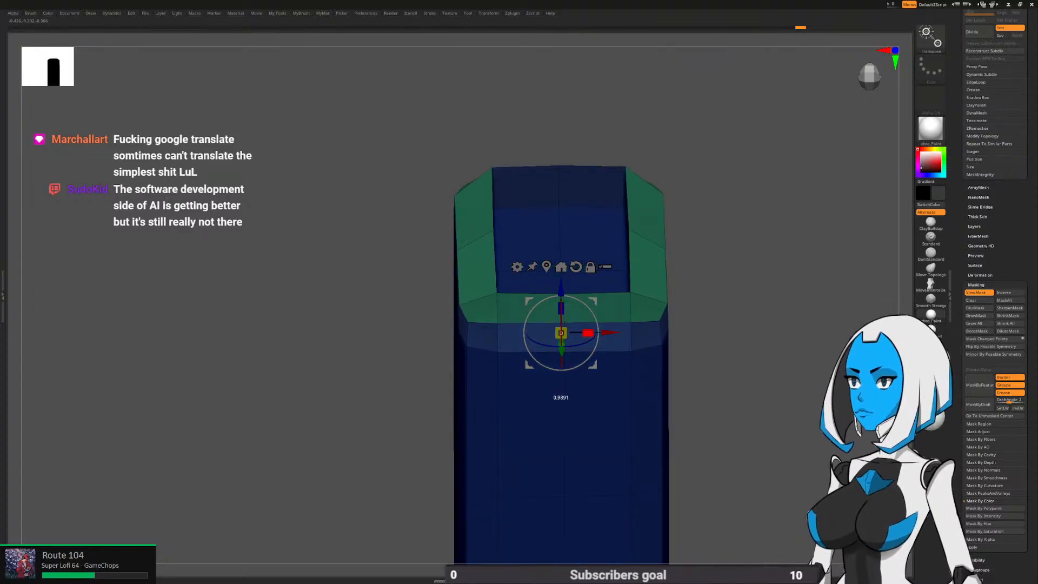
pyautogui.moveTo(586, 333); pyautogui.dragTo(570, 395, button='right')
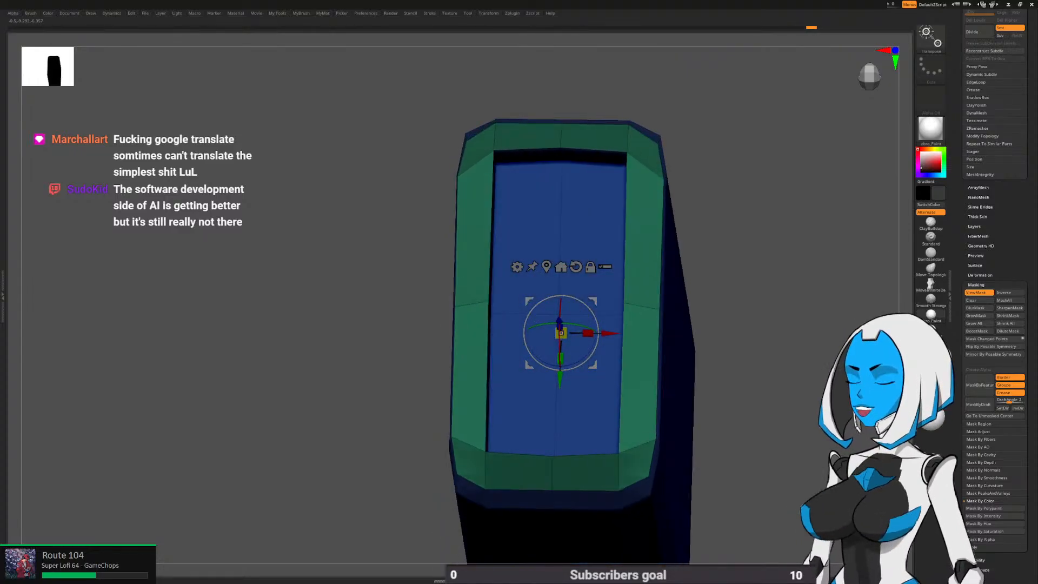
pyautogui.press('q')
pyautogui.keyDown('ctrl'); pyautogui.moveTo(568, 328); pyautogui.dragTo(583, 323, button='right'); pyautogui.keyUp('ctrl')
pyautogui.keyDown('ctrl'); pyautogui.moveTo(702, 346); pyautogui.dragTo(720, 333); pyautogui.keyUp('ctrl')
# Examine the block's rim and long sides from several angles, with and without the polyframe
pyautogui.moveTo(721, 333); pyautogui.dragTo(647, 367, button='right')
pyautogui.moveTo(586, 464); pyautogui.dragTo(673, 344, button='right')
pyautogui.hotkey('shift', 'f')
pyautogui.moveTo(555, 246); pyautogui.dragTo(555, 315, button='right')
pyautogui.press('space')
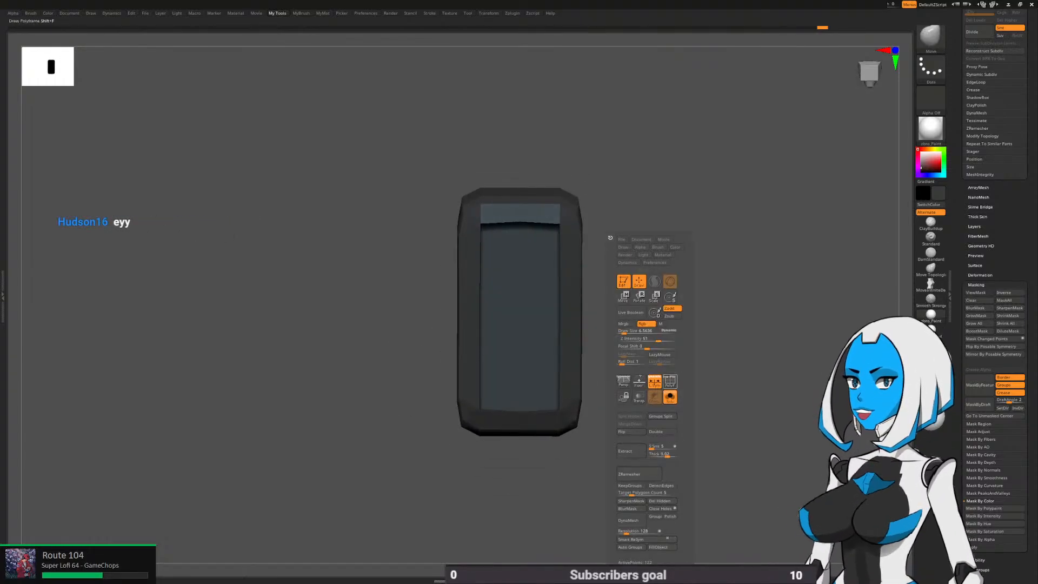
pyautogui.click(670, 381)
pyautogui.moveTo(610, 209); pyautogui.dragTo(609, 201, button='right')
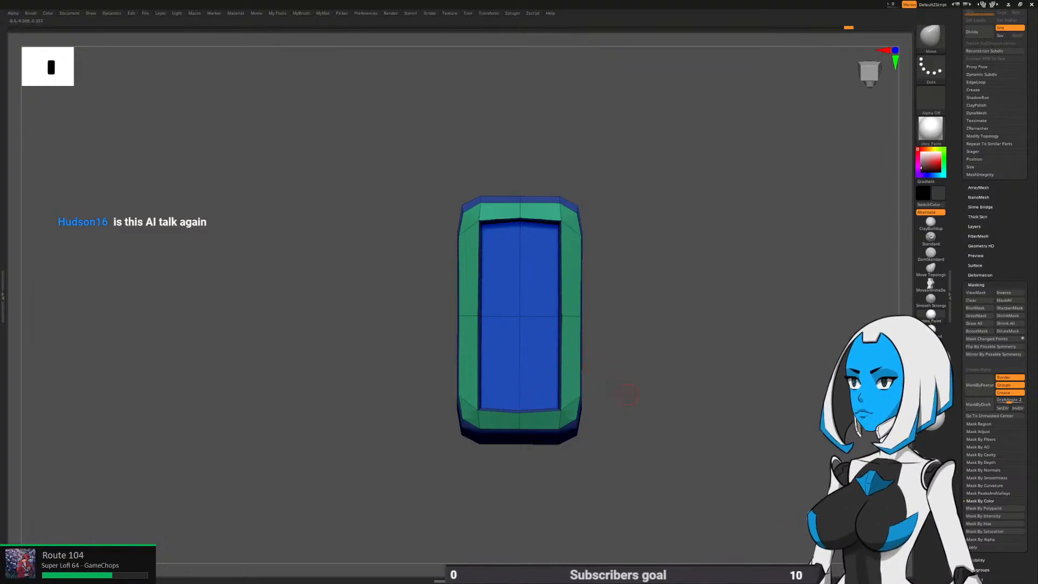
pyautogui.moveTo(629, 395); pyautogui.dragTo(532, 393)
pyautogui.moveTo(492, 489); pyautogui.dragTo(471, 512)
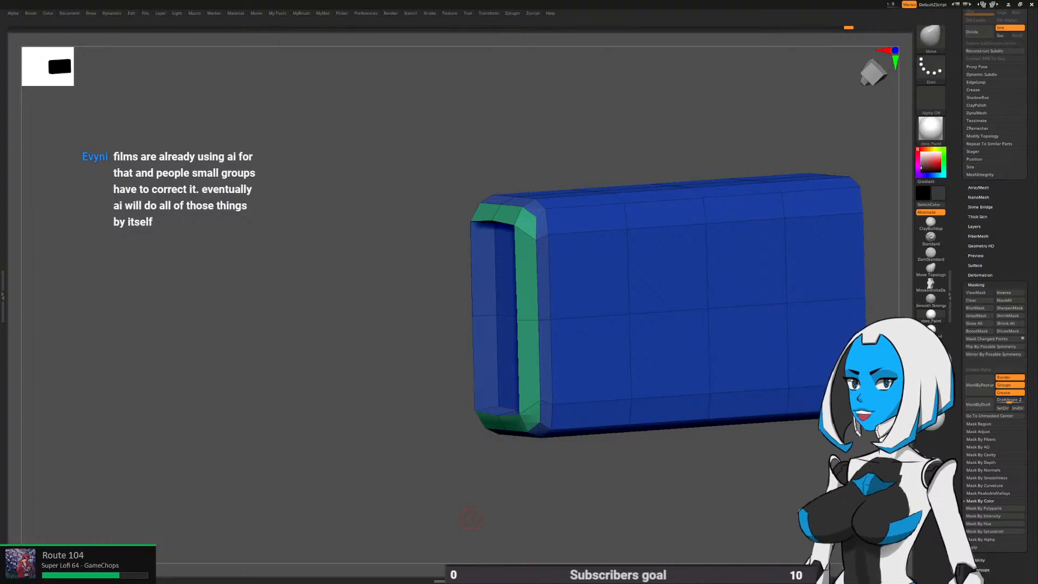
pyautogui.keyDown('alt'); pyautogui.moveTo(470, 519); pyautogui.dragTo(398, 548); pyautogui.keyUp('alt')
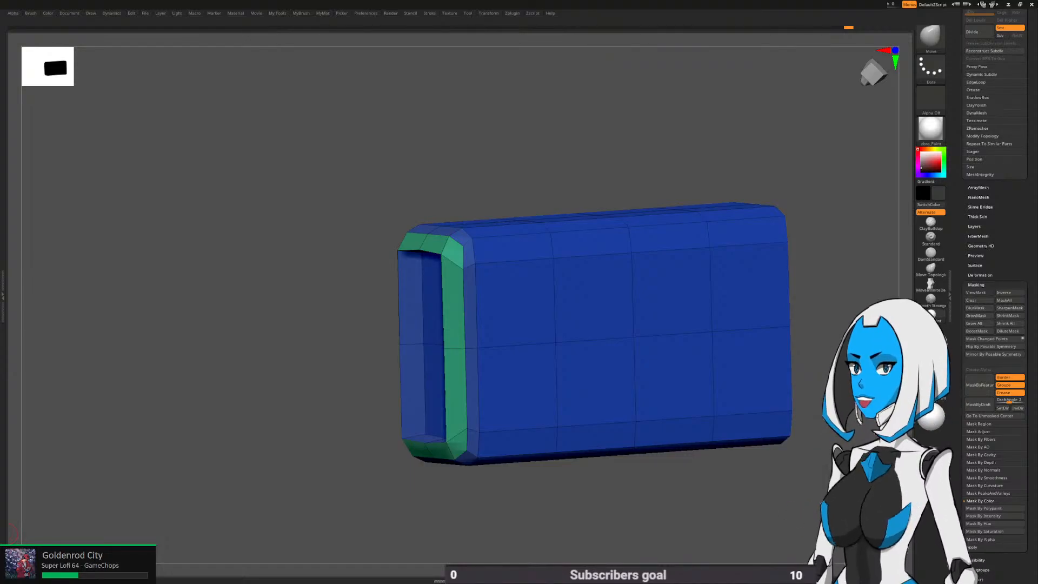
pyautogui.moveTo(9, 534); pyautogui.dragTo(18, 534)
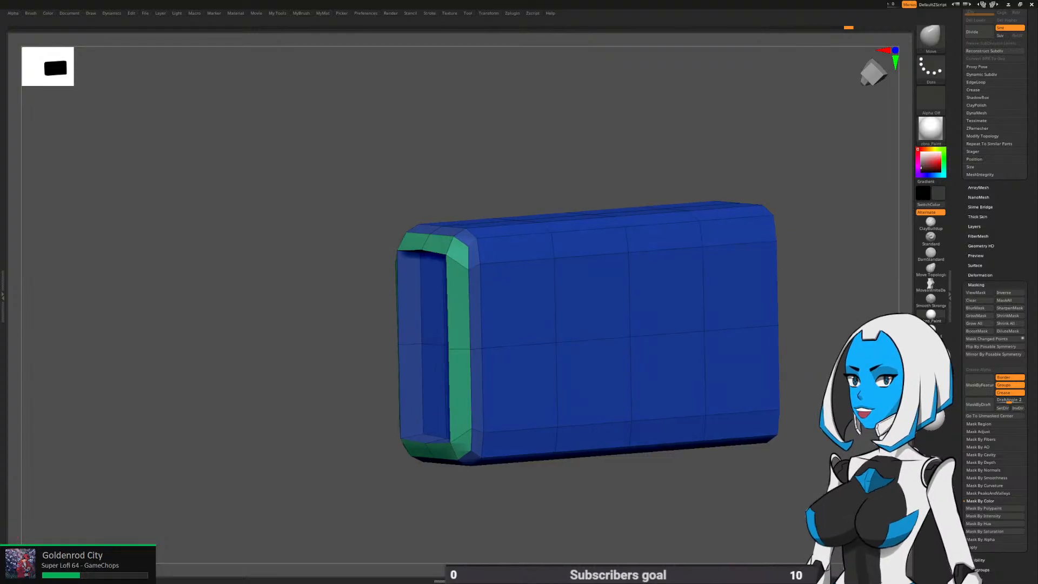
pyautogui.moveTo(590, 160); pyautogui.dragTo(609, 155)
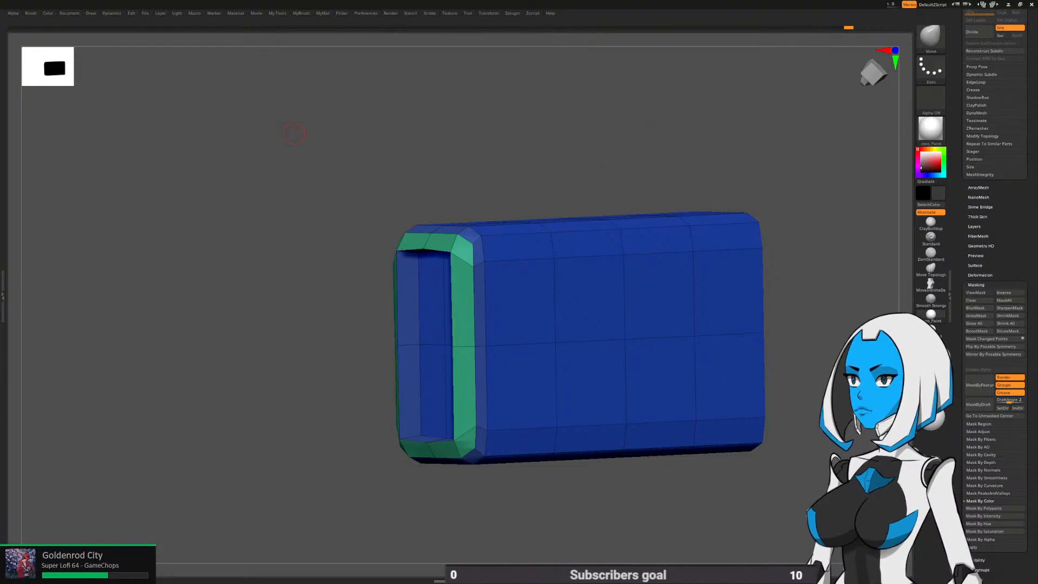
pyautogui.moveTo(294, 134); pyautogui.dragTo(315, 136)
# Check the shaded block against the whole neck band, then isolate the block again with its polyframe shown
pyautogui.moveTo(496, 329); pyautogui.dragTo(551, 329, button='right')
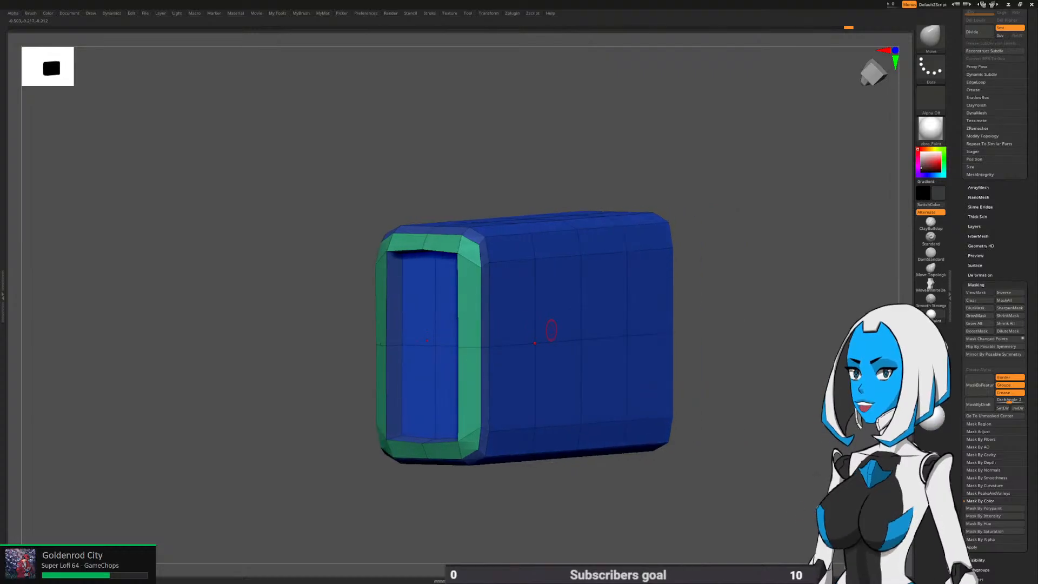
pyautogui.rightClick(565, 333)
pyautogui.hotkey('shift', 'f')
pyautogui.moveTo(545, 475); pyautogui.dragTo(600, 477)
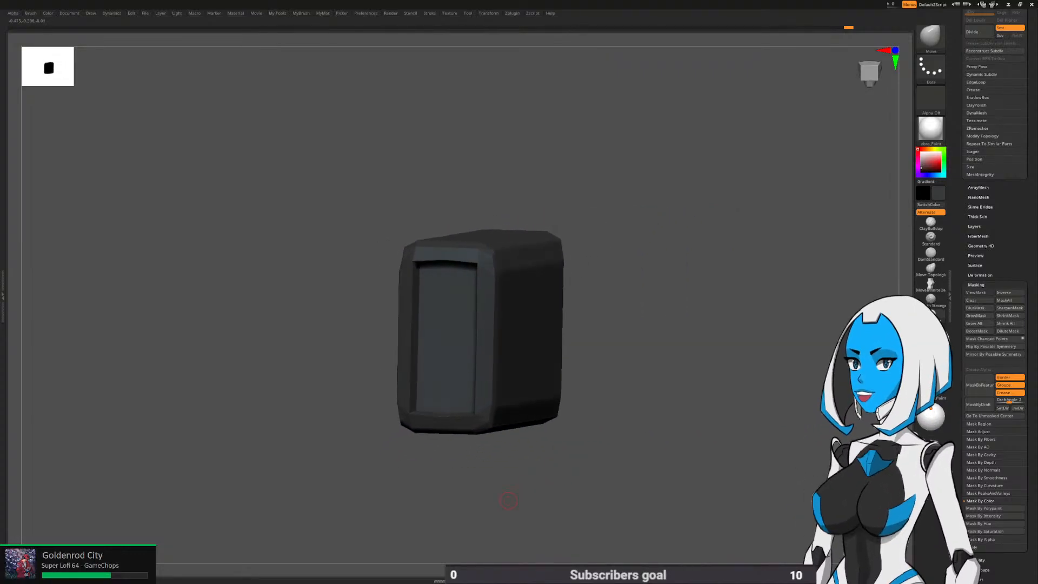
pyautogui.keyDown('alt'); pyautogui.moveTo(508, 498); pyautogui.dragTo(565, 503); pyautogui.keyUp('alt')
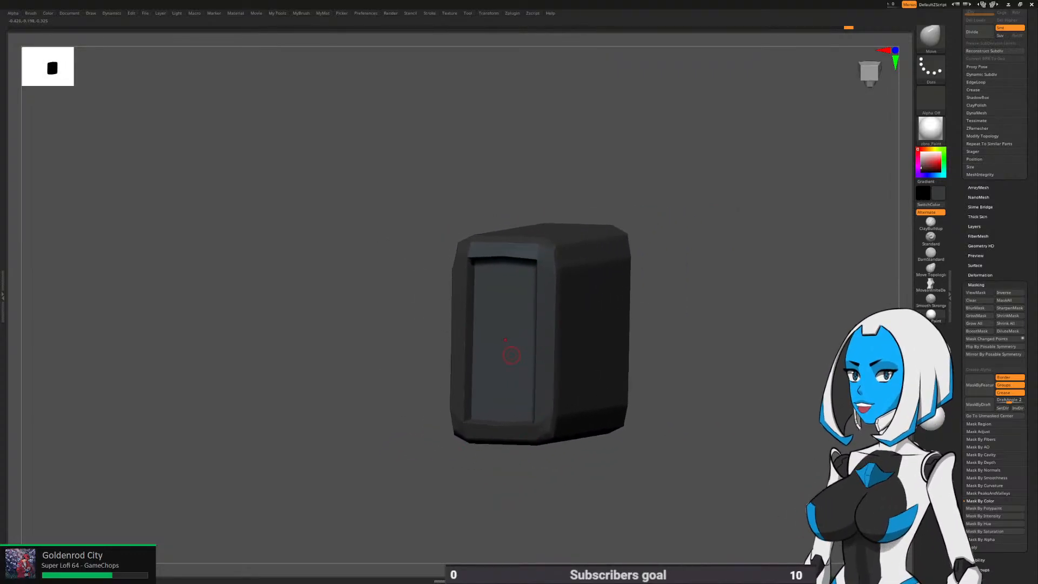
pyautogui.moveTo(695, 331); pyautogui.dragTo(582, 344)
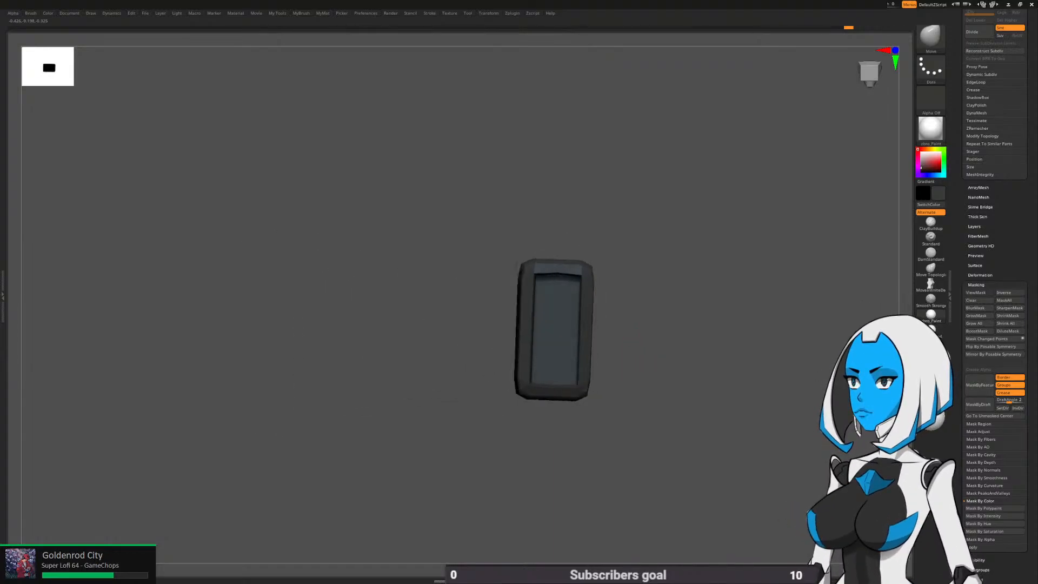
pyautogui.press('space')
pyautogui.click(658, 396)
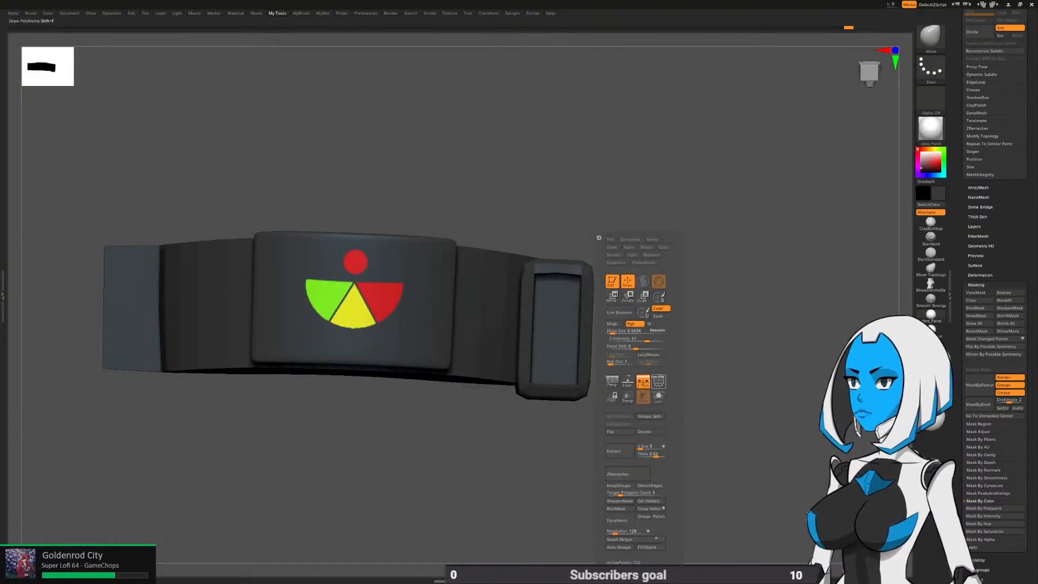
pyautogui.moveTo(698, 346); pyautogui.dragTo(589, 415)
pyautogui.click(589, 415)
pyautogui.click(659, 381)
pyautogui.moveTo(627, 356)
pyautogui.mouseDown()
pyautogui.moveTo(574, 365)
pyautogui.moveTo(616, 374)
pyautogui.moveTo(620, 360)
pyautogui.moveTo(609, 365)
pyautogui.moveTo(623, 344)
pyautogui.mouseUp()
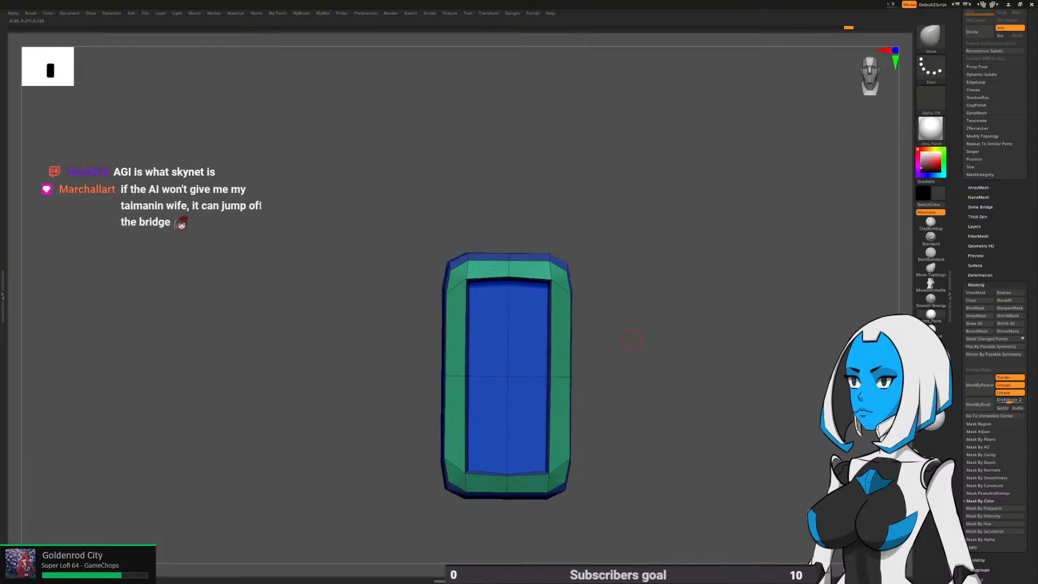
# Mask the recessed panel and the rim's inner edges, scale the block's outer edges outward to about 1.03, and clear the mask
pyautogui.keyDown('ctrl'); pyautogui.moveTo(459, 273); pyautogui.dragTo(522, 271); pyautogui.keyUp('ctrl')
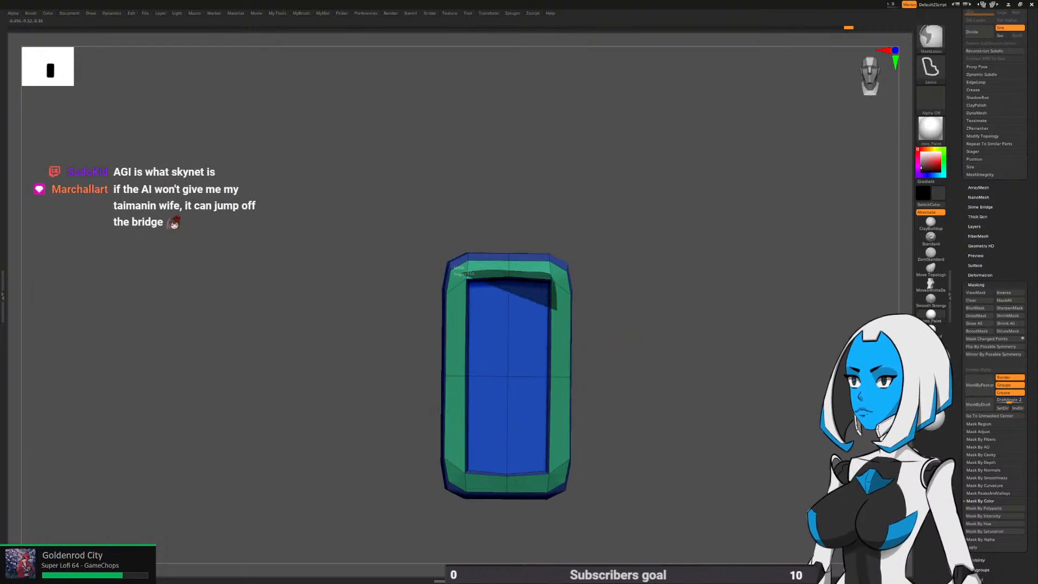
pyautogui.moveTo(556, 310)
pyautogui.keyDown('ctrl'); pyautogui.mouseDown()
pyautogui.moveTo(557, 477)
pyautogui.moveTo(459, 479)
pyautogui.mouseUp(); pyautogui.keyUp('ctrl')
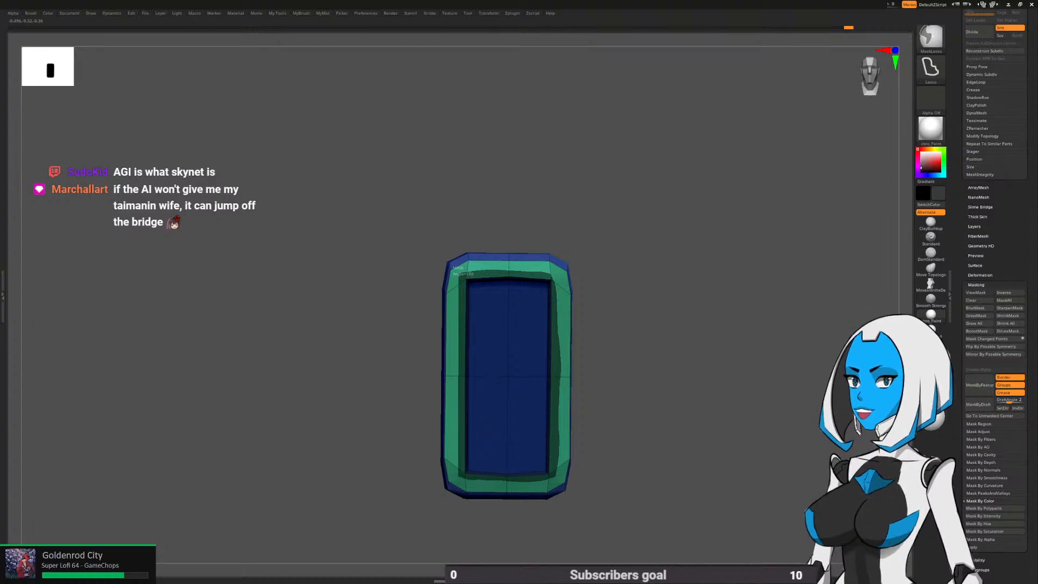
pyautogui.keyDown('ctrl'); pyautogui.moveTo(459, 270); pyautogui.dragTo(459, 273); pyautogui.keyUp('ctrl')
pyautogui.press('w')
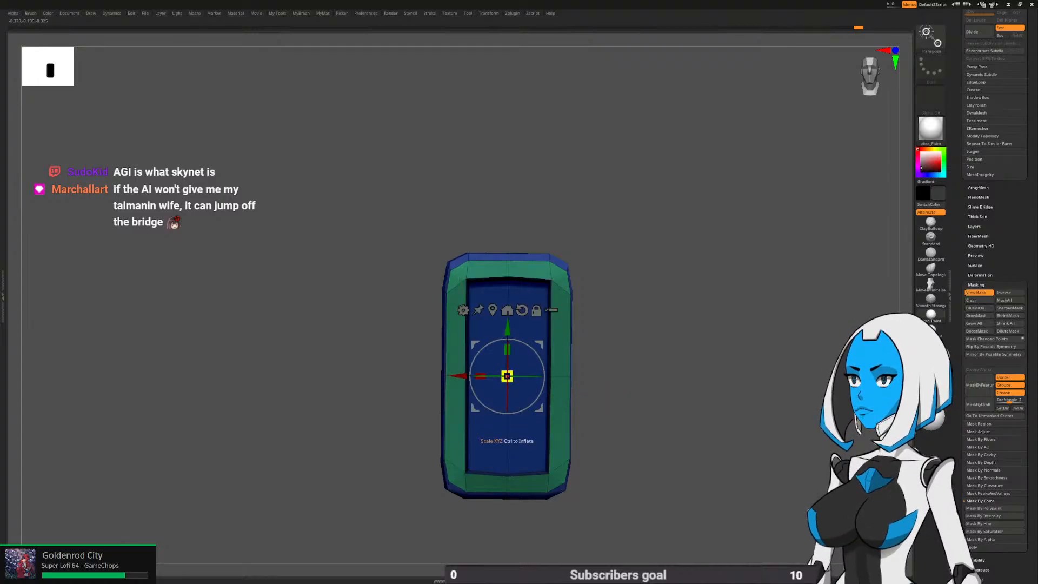
pyautogui.moveTo(507, 376); pyautogui.dragTo(512, 373)
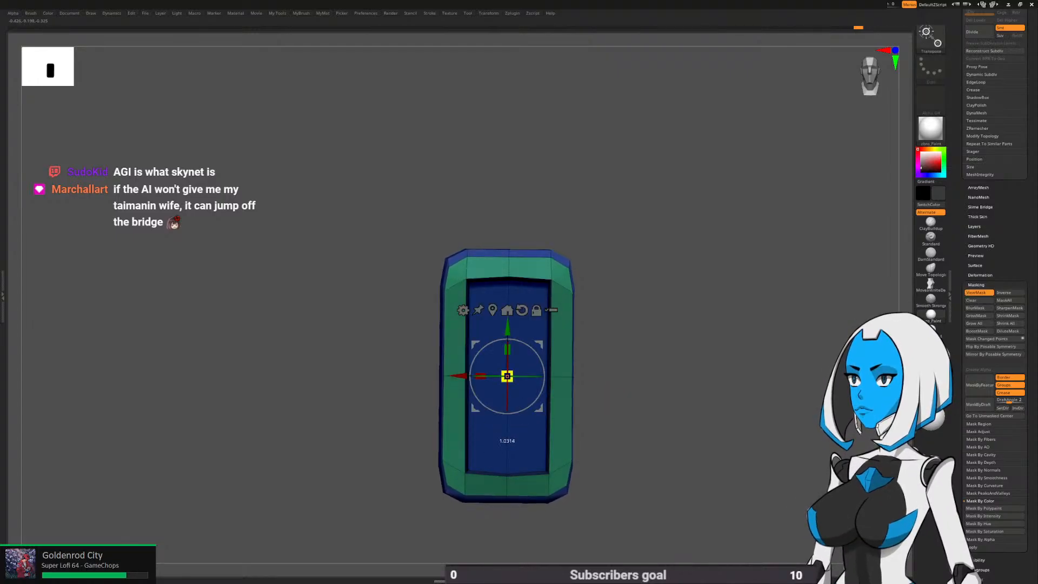
pyautogui.moveTo(378, 384); pyautogui.dragTo(512, 374)
pyautogui.moveTo(621, 381); pyautogui.dragTo(474, 376)
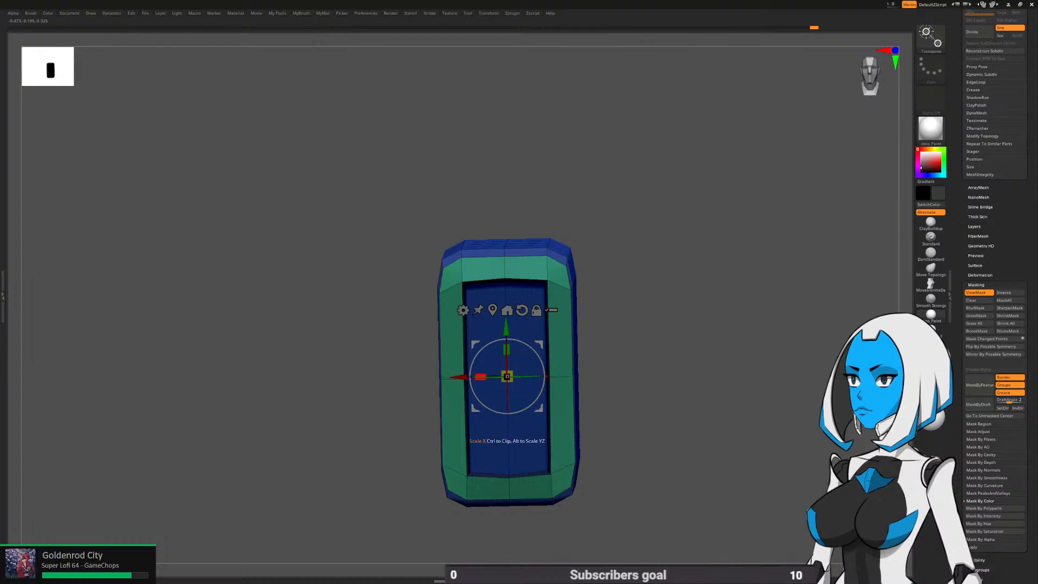
pyautogui.press('q')
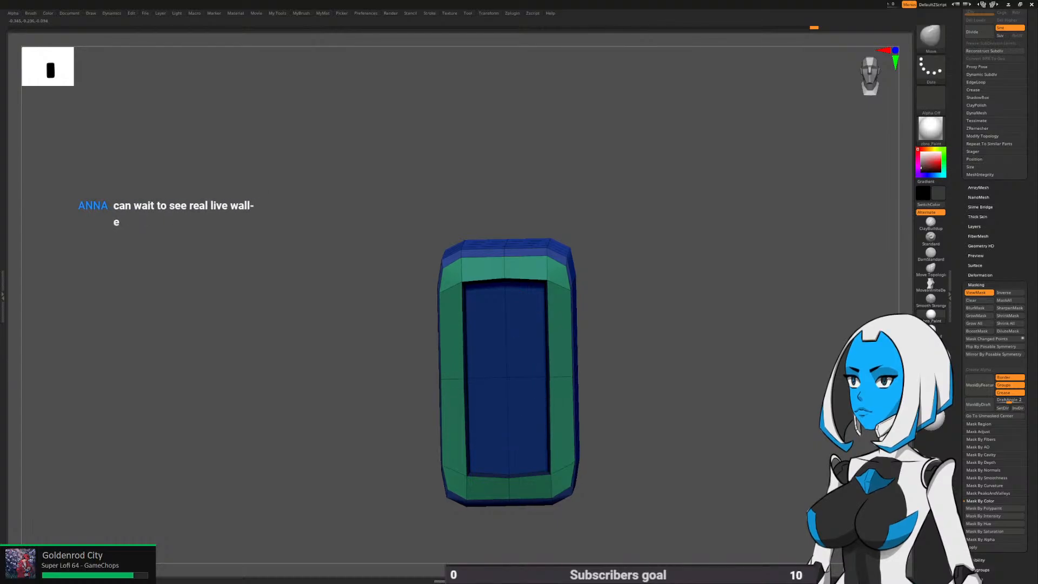
pyautogui.moveTo(629, 399); pyautogui.dragTo(613, 396)
pyautogui.hotkey('ctrl', 'h')
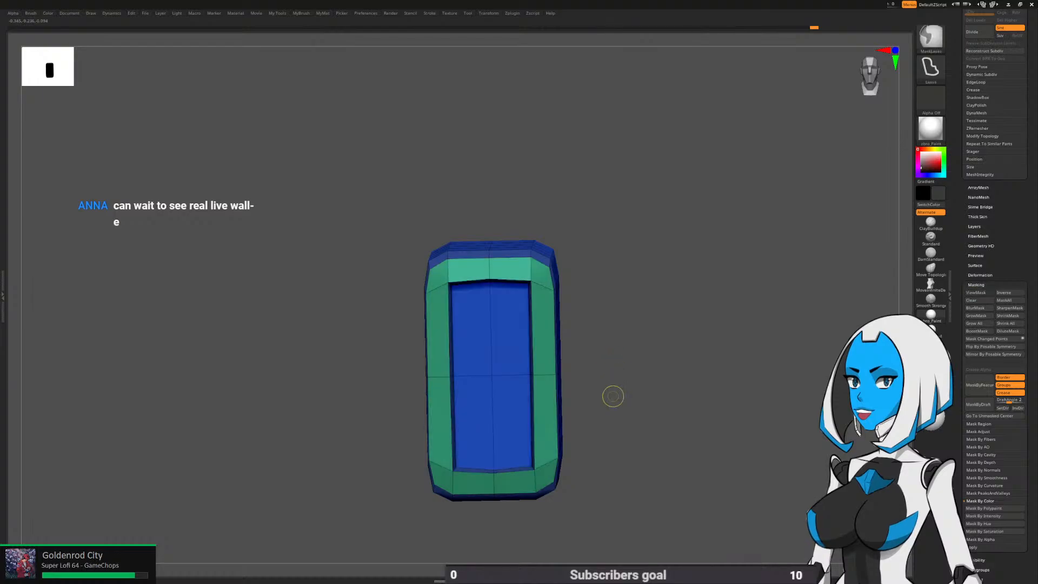
pyautogui.hotkey('shift', 'f')
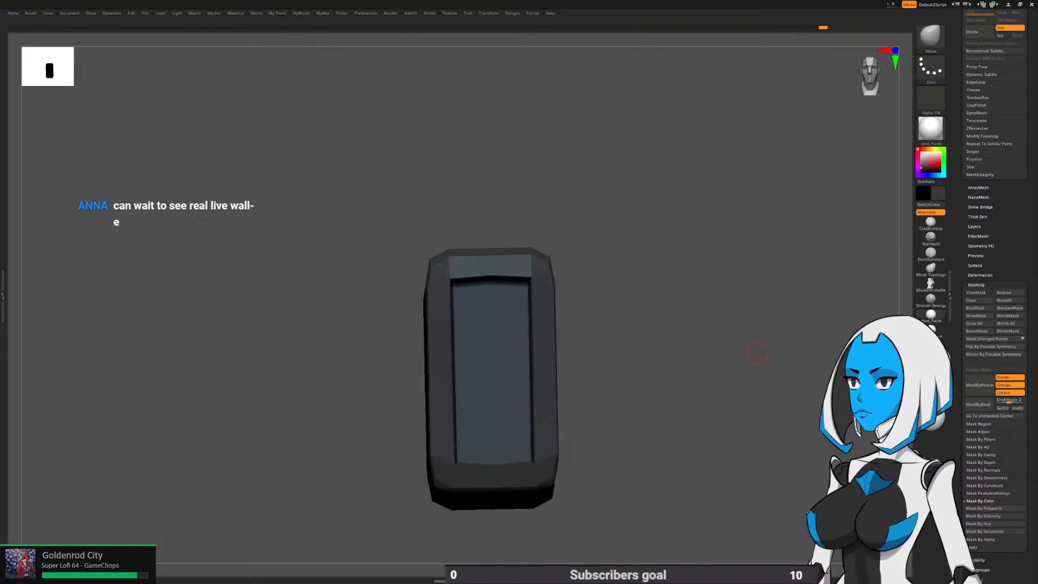
pyautogui.moveTo(758, 353); pyautogui.dragTo(545, 330, button='right')
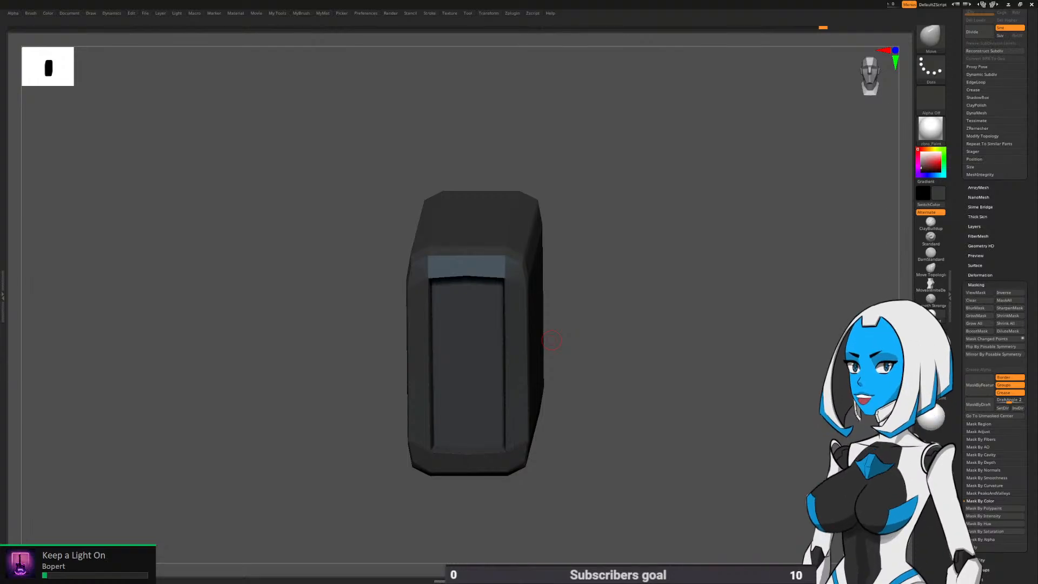
# Mask the block except for the rim's front edges in side view and move those edges slightly forward, away from the block
pyautogui.moveTo(552, 340)
pyautogui.mouseDown()
pyautogui.moveTo(549, 310)
pyautogui.moveTo(559, 342)
pyautogui.moveTo(602, 326)
pyautogui.mouseUp()
pyautogui.press('space')
pyautogui.click(625, 381)
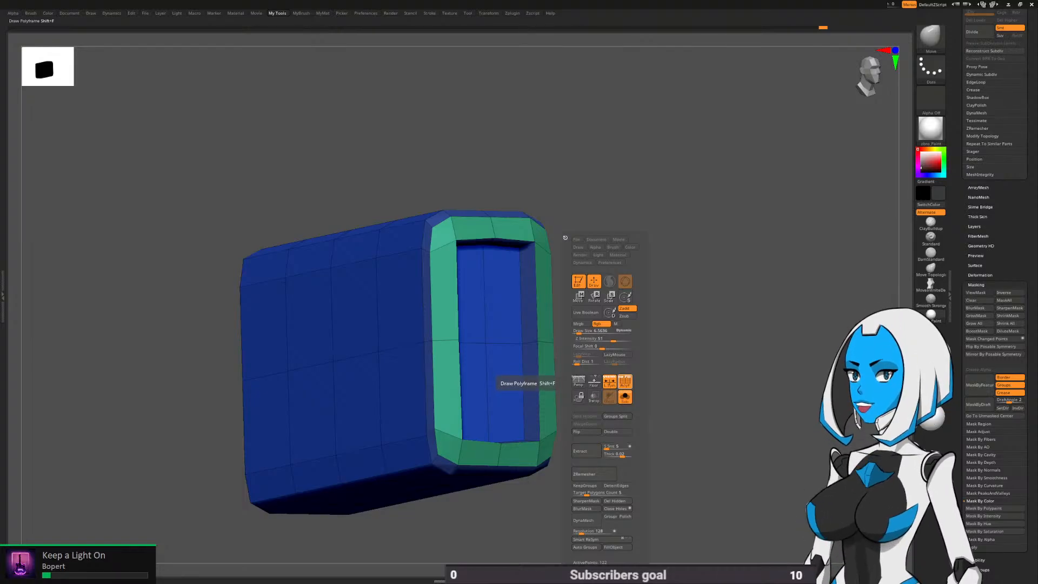
pyautogui.moveTo(732, 352); pyautogui.dragTo(805, 369)
pyautogui.moveTo(598, 303)
pyautogui.keyDown('alt'); pyautogui.mouseDown()
pyautogui.moveTo(572, 314)
pyautogui.moveTo(610, 306)
pyautogui.moveTo(597, 302)
pyautogui.mouseUp(); pyautogui.keyUp('alt')
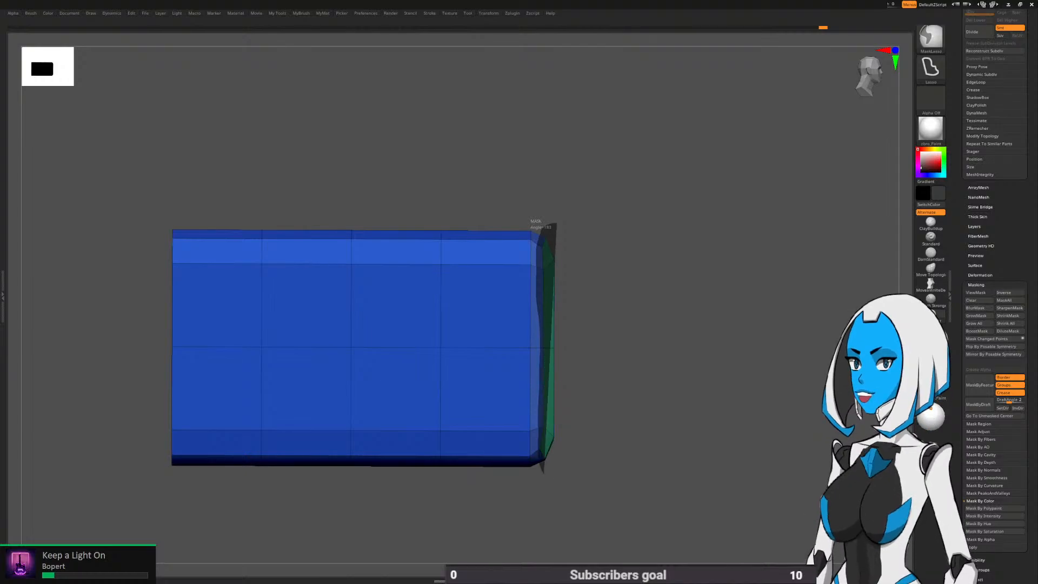
pyautogui.keyDown('ctrl'); pyautogui.moveTo(543, 473); pyautogui.dragTo(633, 349); pyautogui.keyUp('ctrl')
pyautogui.keyDown('ctrl'); pyautogui.click(657, 345); pyautogui.keyUp('ctrl')
pyautogui.press('w')
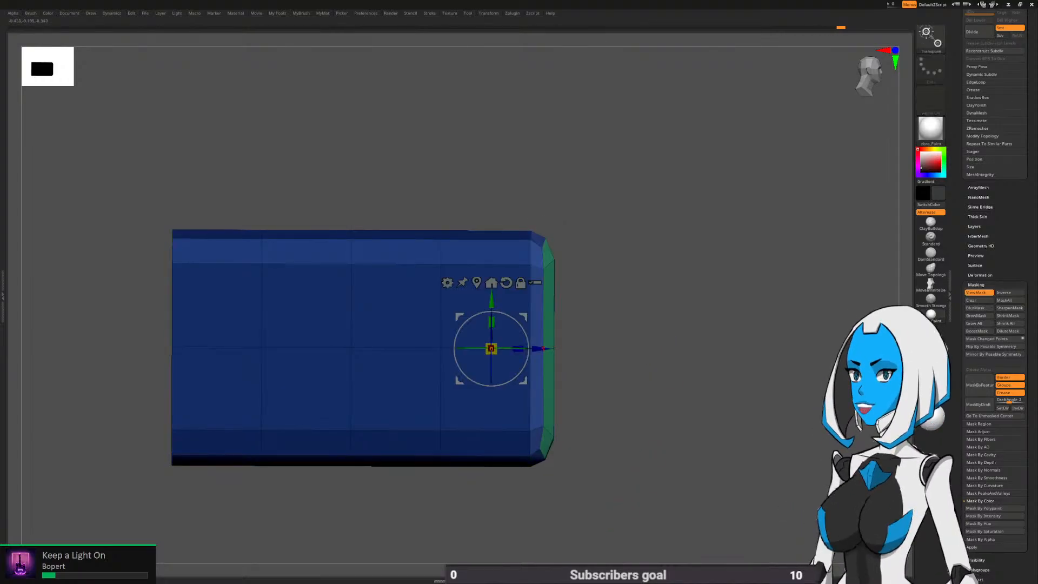
pyautogui.moveTo(539, 349); pyautogui.dragTo(543, 349)
# Adjust the lasso mask along the rim's front edges in side view, then clear the mask
pyautogui.press('q')
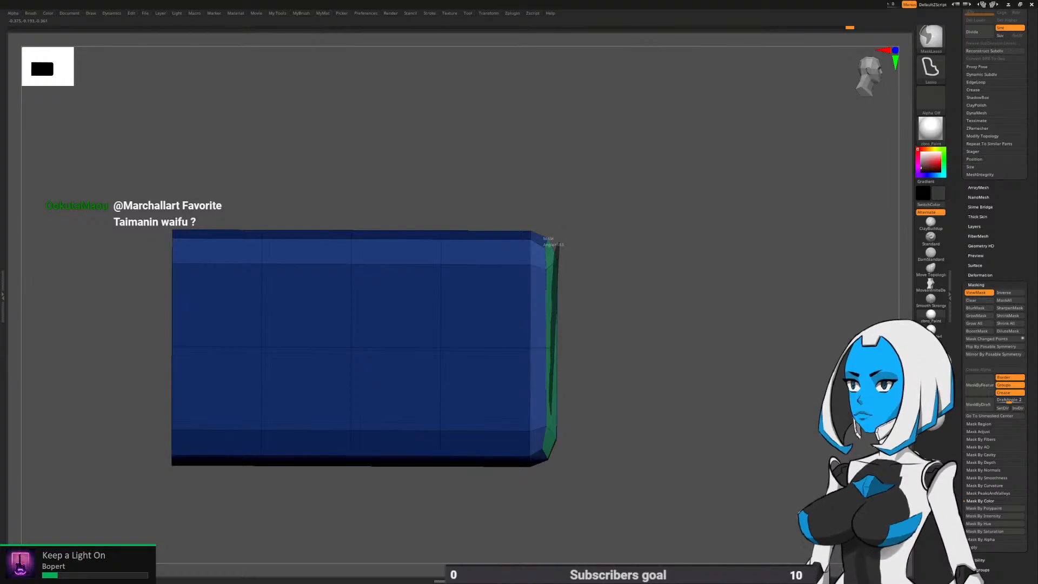
pyautogui.moveTo(550, 414)
pyautogui.keyDown('ctrl'); pyautogui.mouseDown()
pyautogui.moveTo(523, 486)
pyautogui.moveTo(527, 132)
pyautogui.mouseUp(); pyautogui.keyUp('ctrl')
pyautogui.press('w')
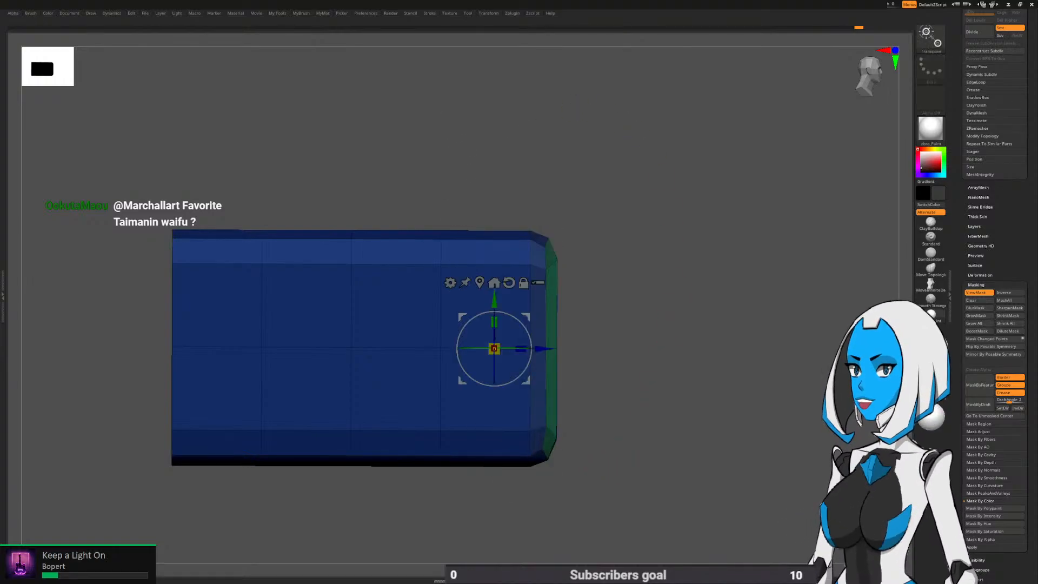
pyautogui.press('q')
pyautogui.moveTo(649, 372)
pyautogui.keyDown('ctrl'); pyautogui.mouseDown()
pyautogui.moveTo(646, 409)
pyautogui.moveTo(543, 412)
pyautogui.mouseUp(); pyautogui.keyUp('ctrl')
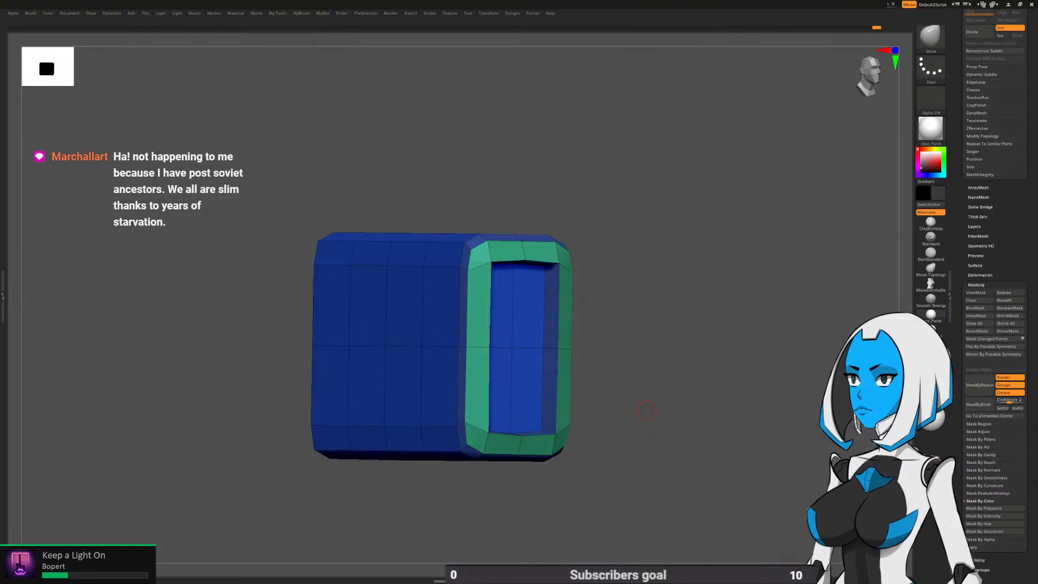
# Preview the shaded block with Dynamic Subdiv smoothing and the polyframe hidden, then return to the unsmoothed mesh
pyautogui.moveTo(647, 410); pyautogui.dragTo(600, 405)
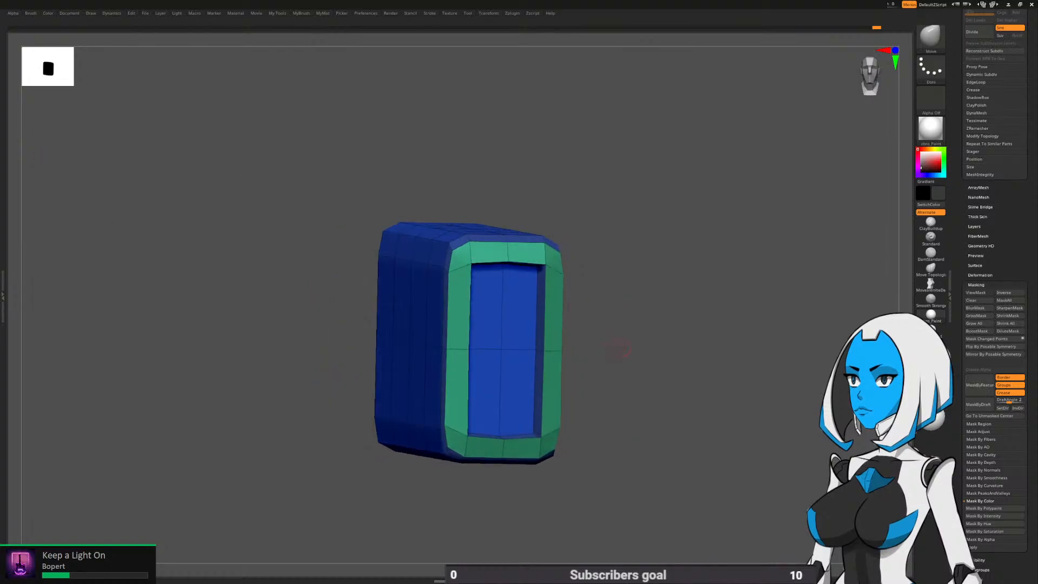
pyautogui.press('space')
pyautogui.click(663, 381)
pyautogui.moveTo(740, 364); pyautogui.dragTo(596, 359)
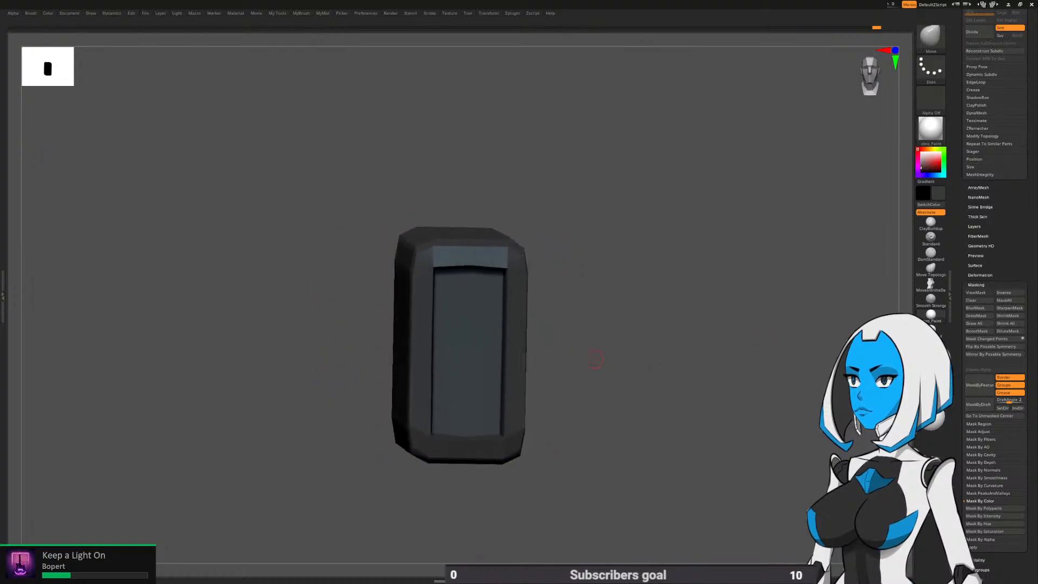
pyautogui.press('d')
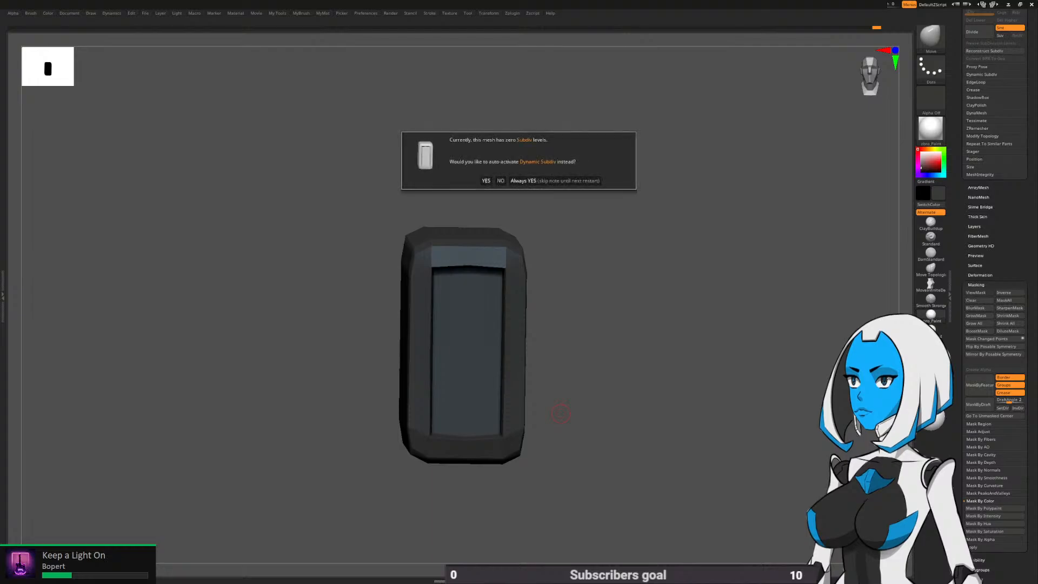
pyautogui.press('Return')
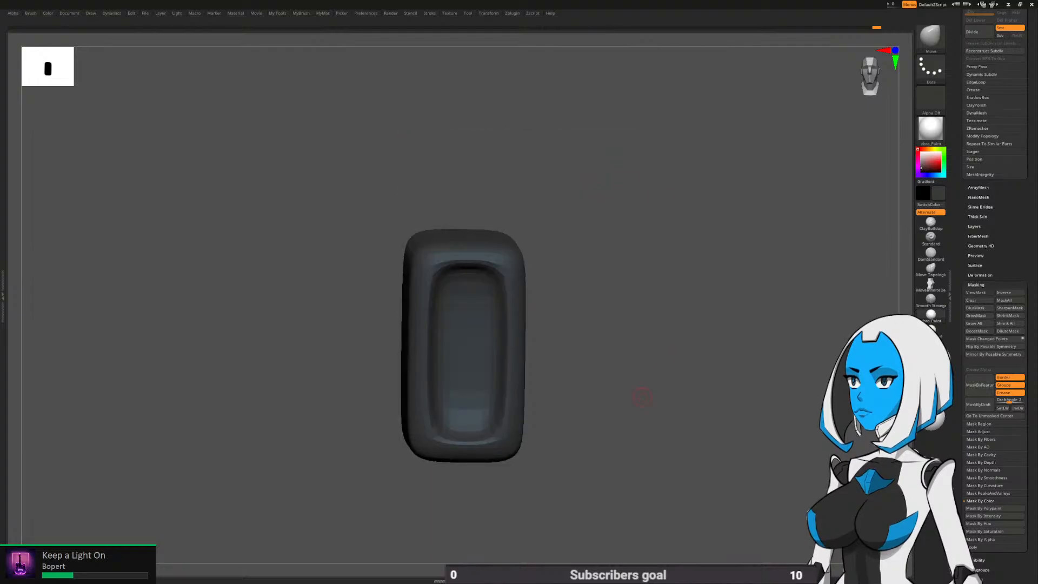
pyautogui.hotkey('shift', 'd')
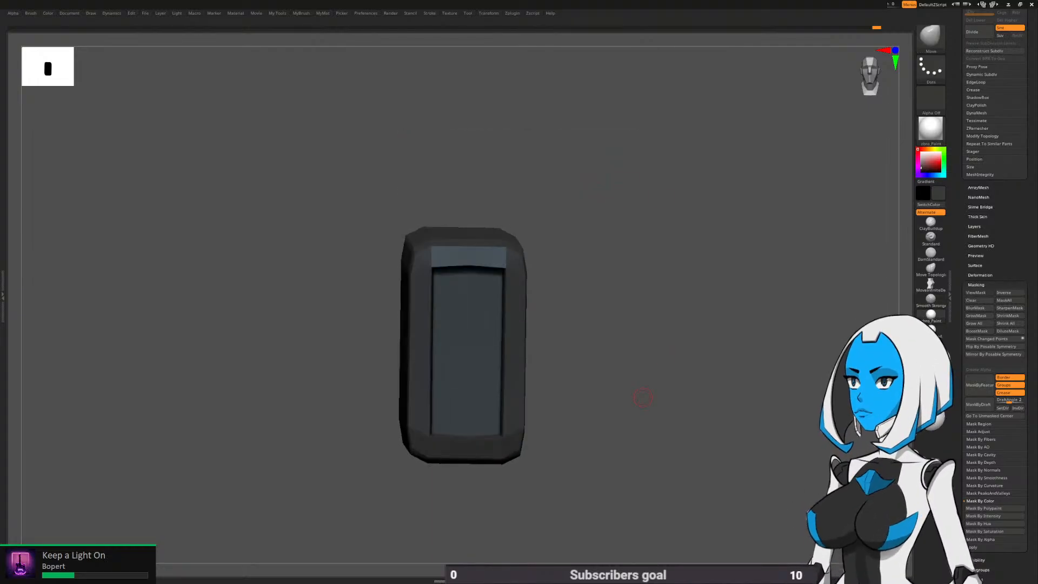
# Show the polyframe and insert a ZModeler edge loop around the recess walls, close to the rim's inner edge
pyautogui.hotkey('shift', 'f')
pyautogui.moveTo(642, 398)
pyautogui.keyDown('alt'); pyautogui.mouseDown()
pyautogui.moveTo(684, 404)
pyautogui.moveTo(627, 367)
pyautogui.moveTo(581, 277)
pyautogui.moveTo(534, 264)
pyautogui.mouseUp(); pyautogui.keyUp('alt')
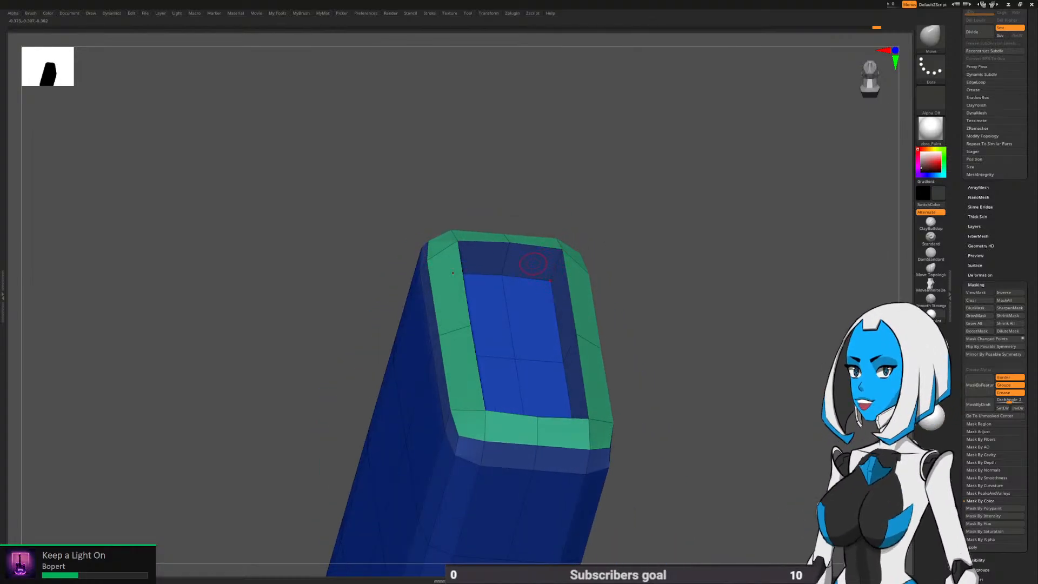
pyautogui.press('b')
pyautogui.press('z')
pyautogui.press('m')
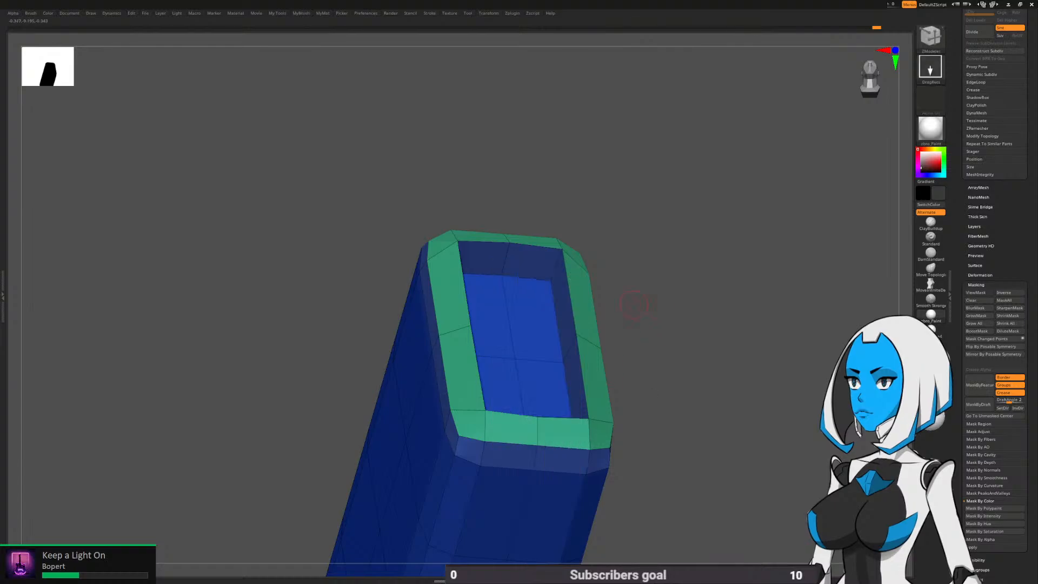
pyautogui.moveTo(634, 306); pyautogui.dragTo(517, 266)
pyautogui.click(517, 262)
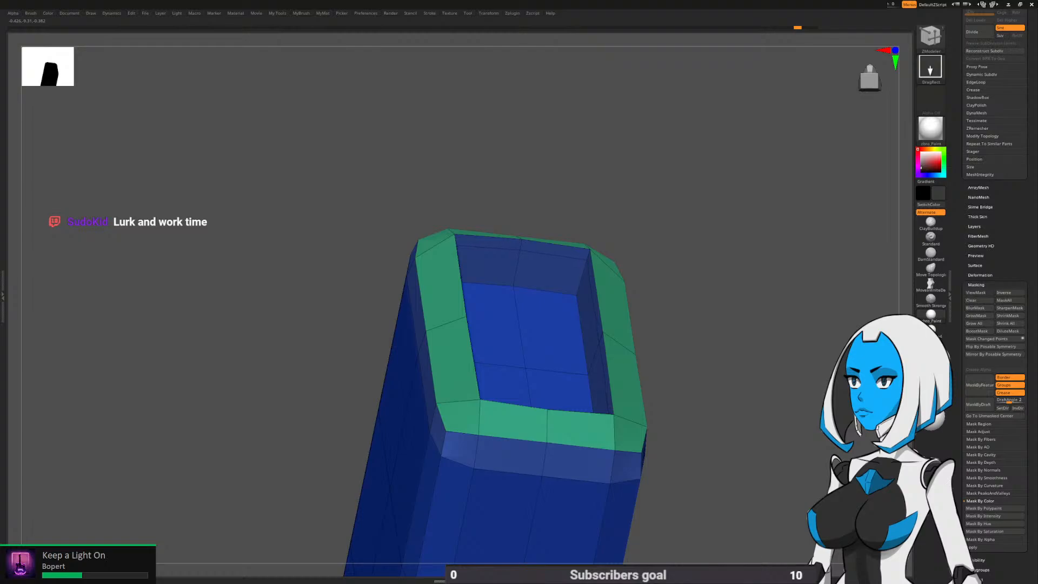
# Mask the complete new loop inside the recess with ZModeler's Mask action set to EdgeLoop Complete, and invert the mask
pyautogui.keyDown('alt'); pyautogui.moveTo(622, 204); pyautogui.dragTo(641, 229); pyautogui.keyUp('alt')
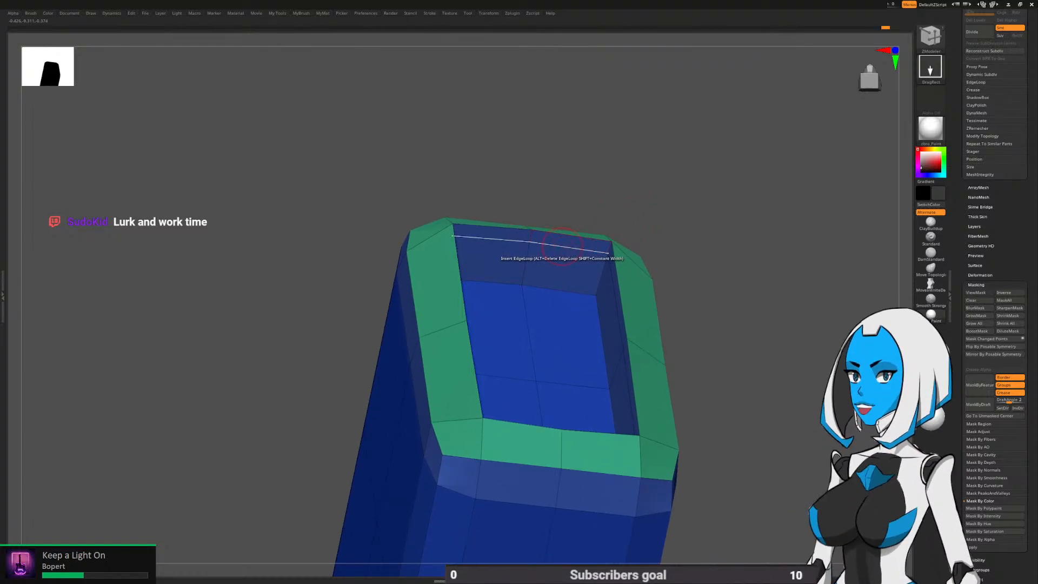
pyautogui.press('space')
pyautogui.click(560, 269)
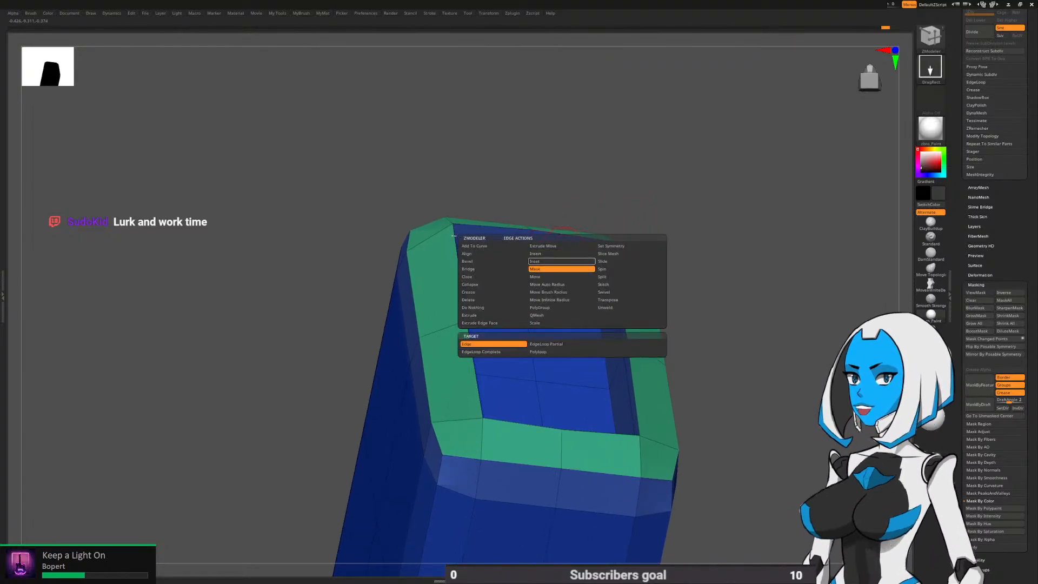
pyautogui.click(493, 351)
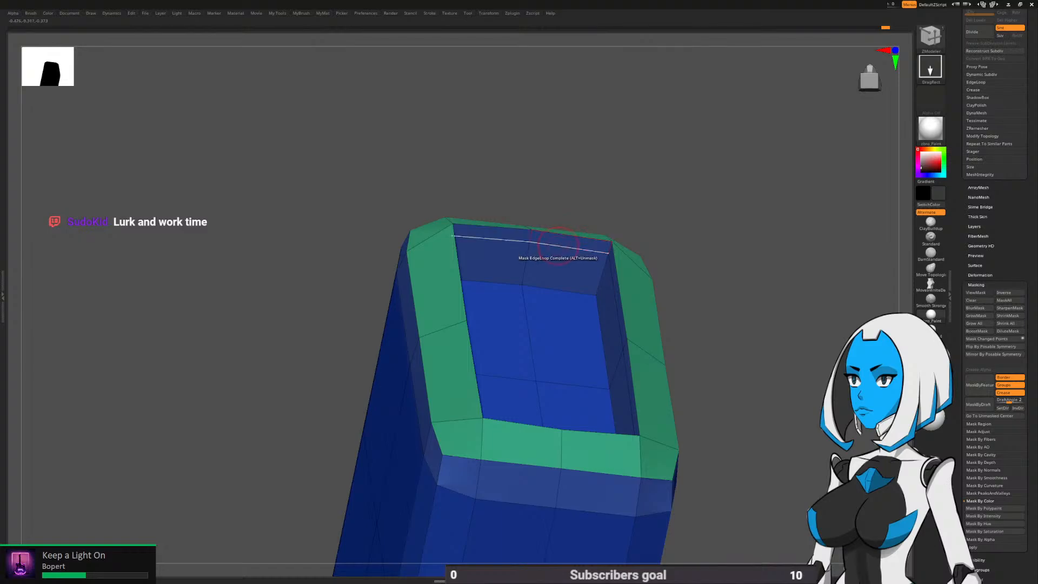
pyautogui.click(558, 246)
pyautogui.keyDown('ctrl'); pyautogui.click(714, 269); pyautogui.keyUp('ctrl')
pyautogui.press('w')
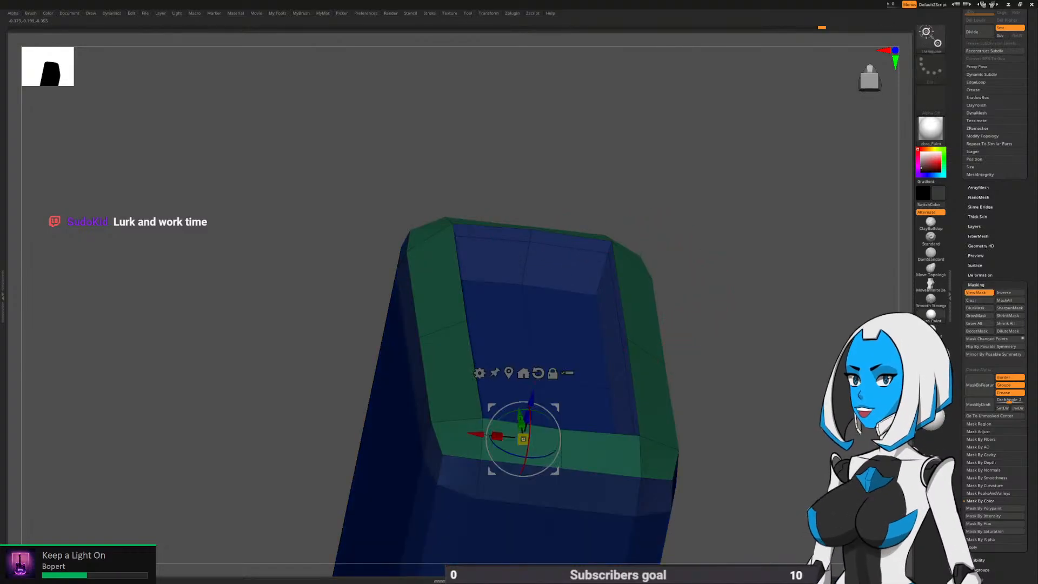
# Scale the unmasked loop inward to about 0.87 across the width and 0.98 along the length, and move it toward the recess opening
pyautogui.moveTo(719, 324); pyautogui.dragTo(713, 274)
pyautogui.keyDown('alt'); pyautogui.moveTo(528, 393); pyautogui.dragTo(547, 267); pyautogui.keyUp('alt')
pyautogui.moveTo(516, 309); pyautogui.dragTo(527, 310)
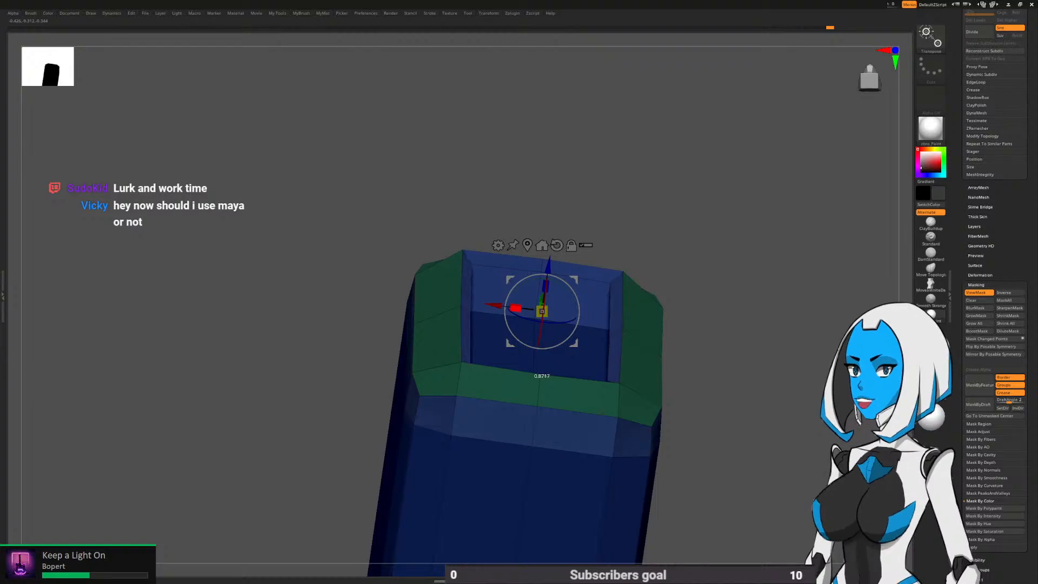
pyautogui.moveTo(719, 324); pyautogui.dragTo(644, 306)
pyautogui.moveTo(543, 263); pyautogui.dragTo(543, 253)
pyautogui.moveTo(649, 233); pyautogui.dragTo(589, 243)
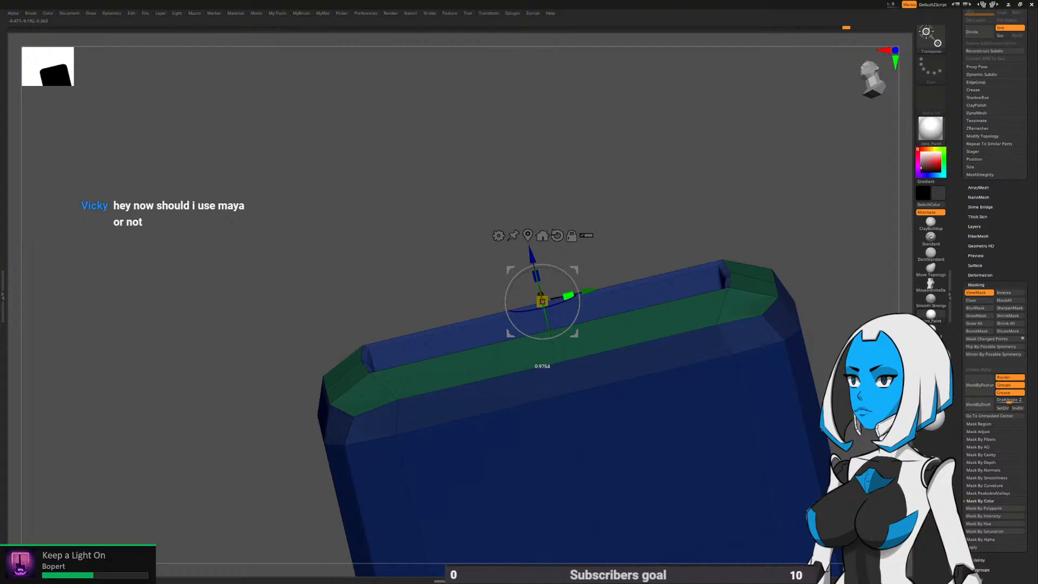
pyautogui.moveTo(568, 296); pyautogui.dragTo(567, 295)
pyautogui.moveTo(532, 257); pyautogui.dragTo(532, 254)
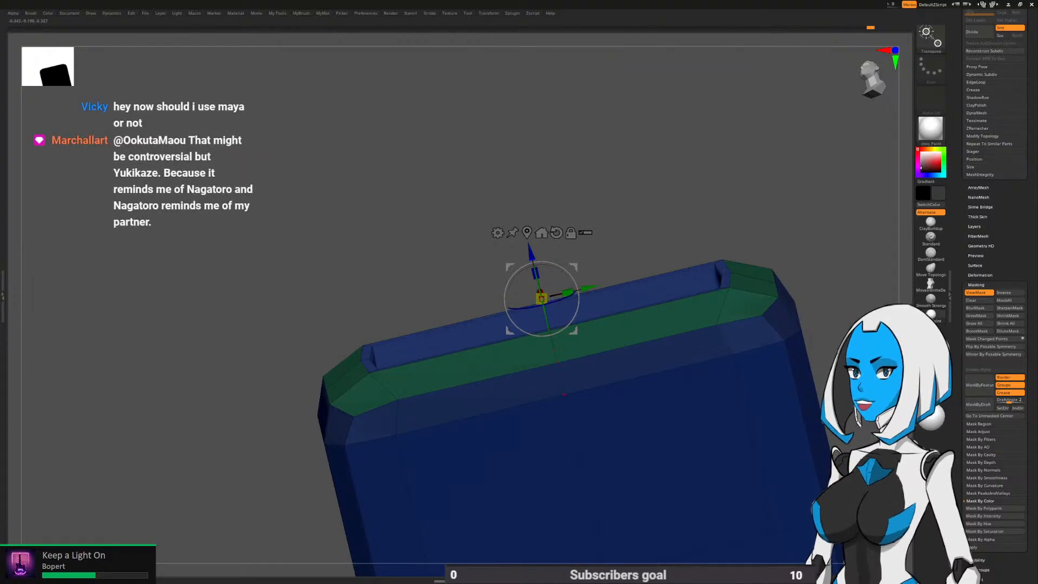
# Narrow the loop slightly further across the block's width and clear the mask
pyautogui.press('q')
pyautogui.moveTo(578, 227)
pyautogui.mouseDown()
pyautogui.moveTo(665, 221)
pyautogui.moveTo(763, 257)
pyautogui.mouseUp()
pyautogui.moveTo(696, 311); pyautogui.dragTo(702, 286)
pyautogui.press('w')
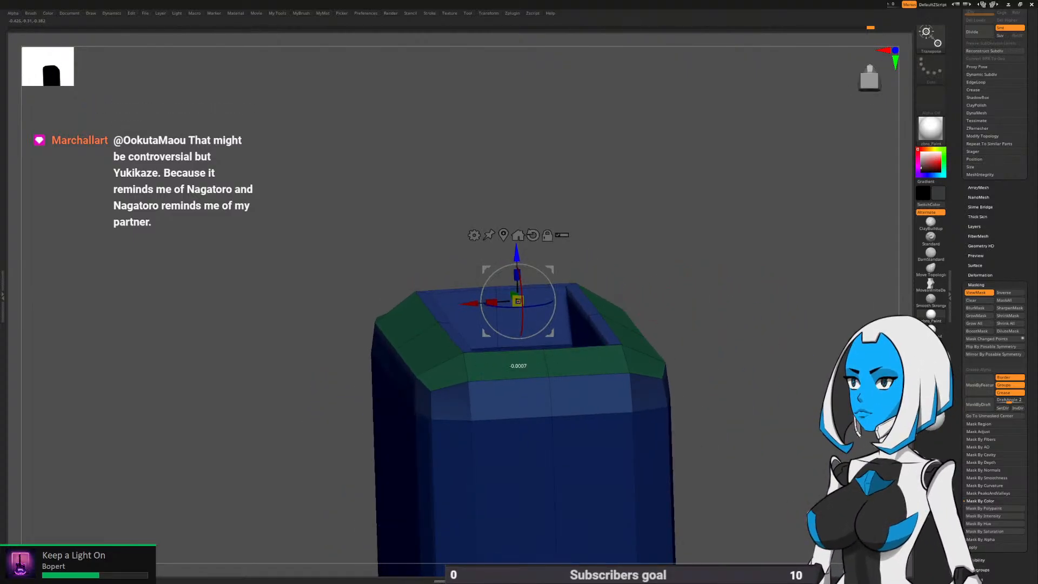
pyautogui.press('q')
pyautogui.keyDown('ctrl'); pyautogui.moveTo(684, 274); pyautogui.dragTo(684, 347); pyautogui.keyUp('ctrl')
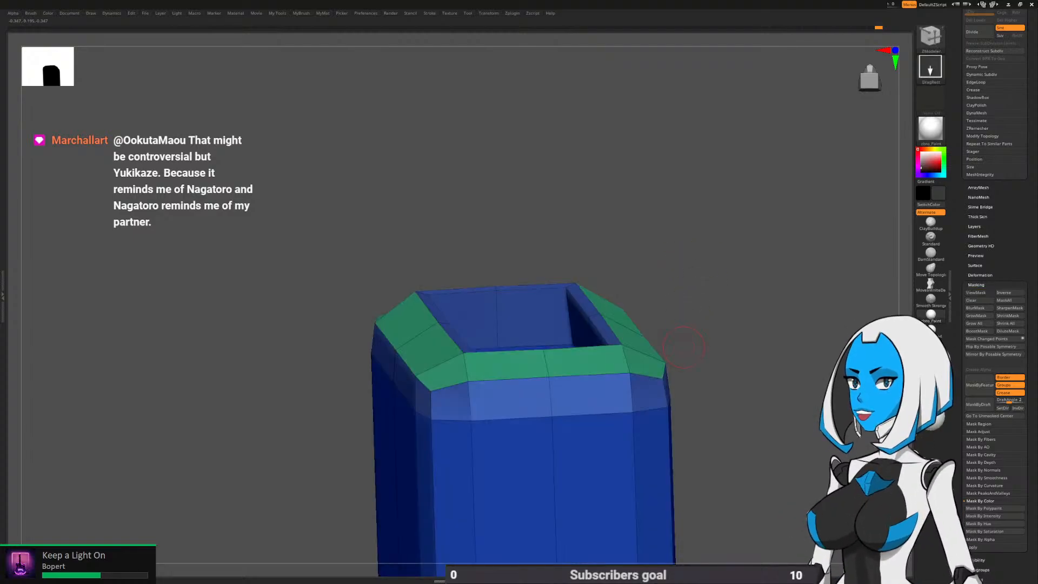
# Switch to the Move brush and adjust its draw size for the rim's corners
pyautogui.moveTo(702, 393)
pyautogui.mouseDown()
pyautogui.moveTo(697, 342)
pyautogui.moveTo(688, 355)
pyautogui.mouseUp()
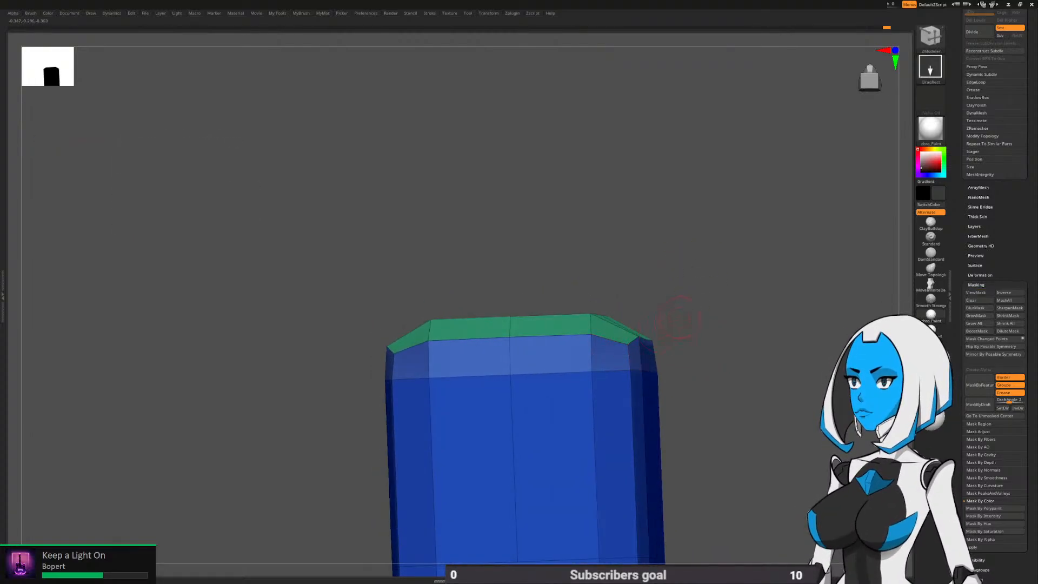
pyautogui.press('1')
pyautogui.click(661, 339)
pyautogui.press('space')
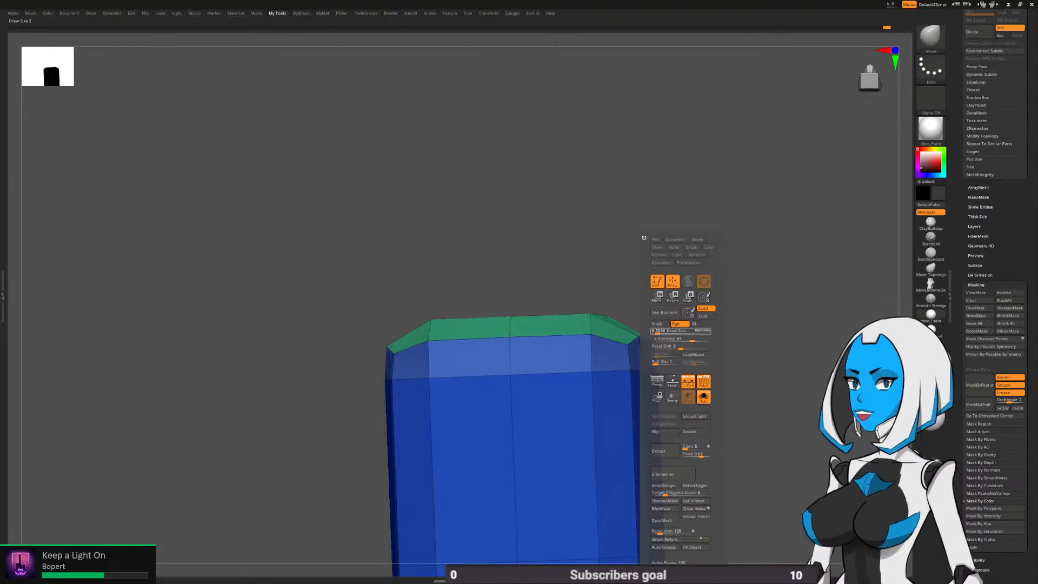
pyautogui.moveTo(658, 331)
pyautogui.mouseDown()
pyautogui.moveTo(654, 362)
pyautogui.moveTo(634, 338)
pyautogui.mouseUp()
# Examine the block's rim, chamfered corners and new inner lip from the sides and front
pyautogui.moveTo(654, 346); pyautogui.dragTo(532, 327, button='right')
pyautogui.moveTo(676, 375)
pyautogui.keyDown('alt'); pyautogui.mouseDown(button='right')
pyautogui.moveTo(626, 376)
pyautogui.moveTo(583, 421)
pyautogui.mouseUp(button='right'); pyautogui.keyUp('alt')
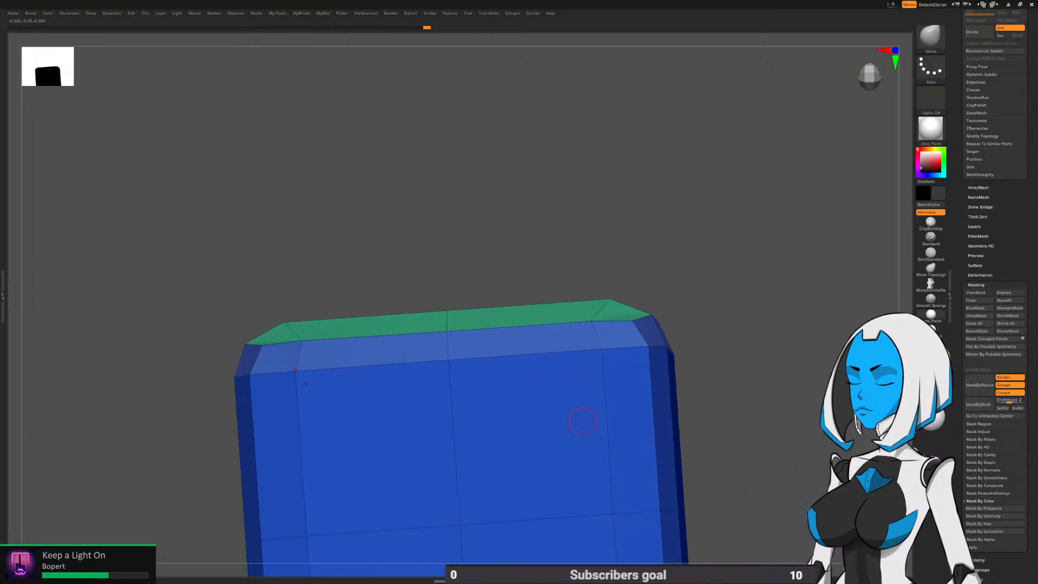
pyautogui.moveTo(582, 422)
pyautogui.mouseDown(button='right')
pyautogui.moveTo(610, 423)
pyautogui.moveTo(592, 379)
pyautogui.moveTo(600, 335)
pyautogui.moveTo(695, 322)
pyautogui.mouseUp(button='right')
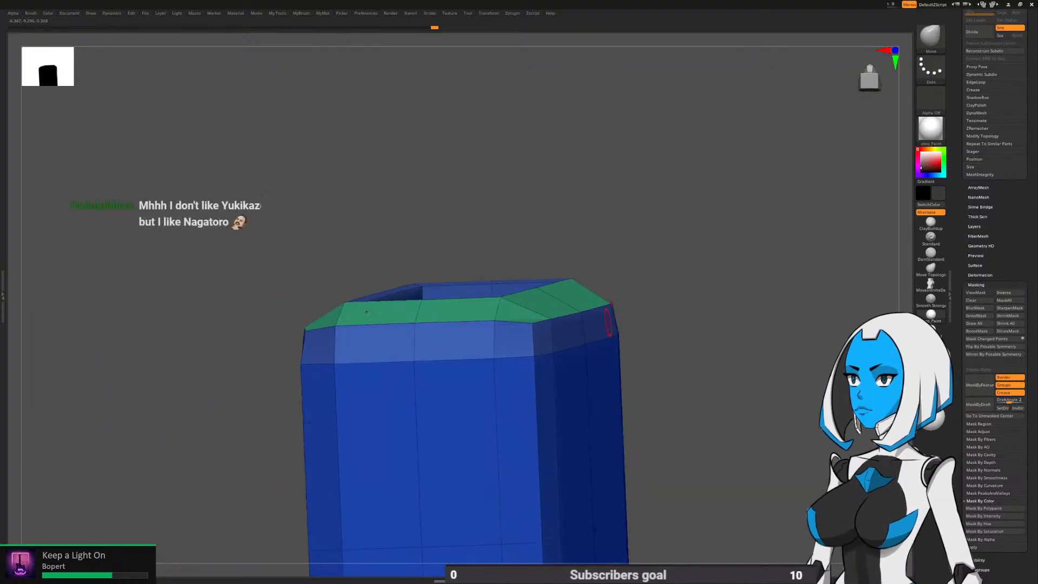
pyautogui.moveTo(608, 319)
pyautogui.mouseDown(button='right')
pyautogui.moveTo(571, 319)
pyautogui.moveTo(640, 336)
pyautogui.moveTo(616, 355)
pyautogui.moveTo(420, 387)
pyautogui.moveTo(560, 370)
pyautogui.moveTo(548, 359)
pyautogui.moveTo(363, 343)
pyautogui.mouseUp(button='right')
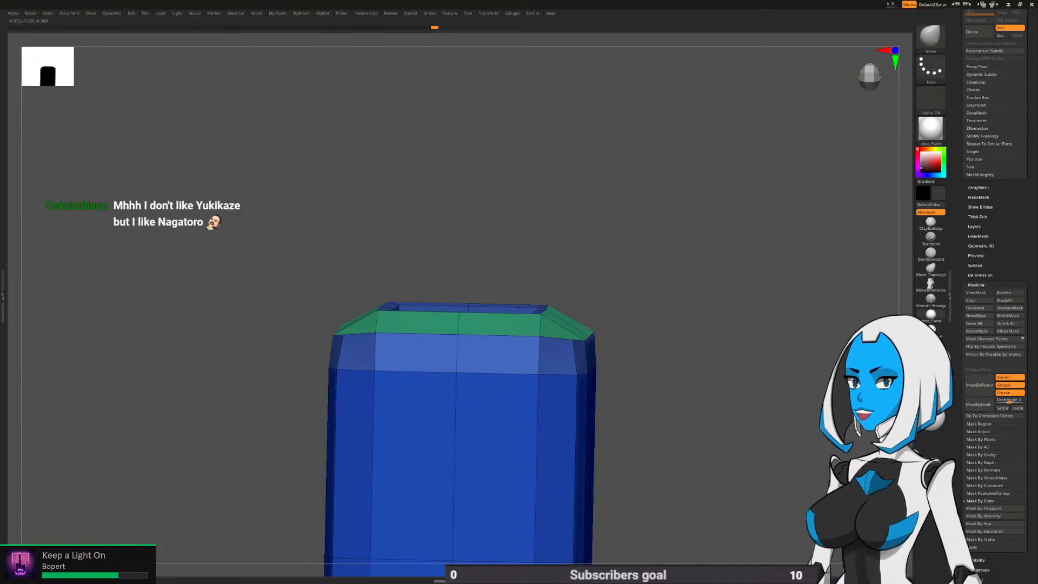
pyautogui.moveTo(498, 424); pyautogui.dragTo(501, 431, button='right')
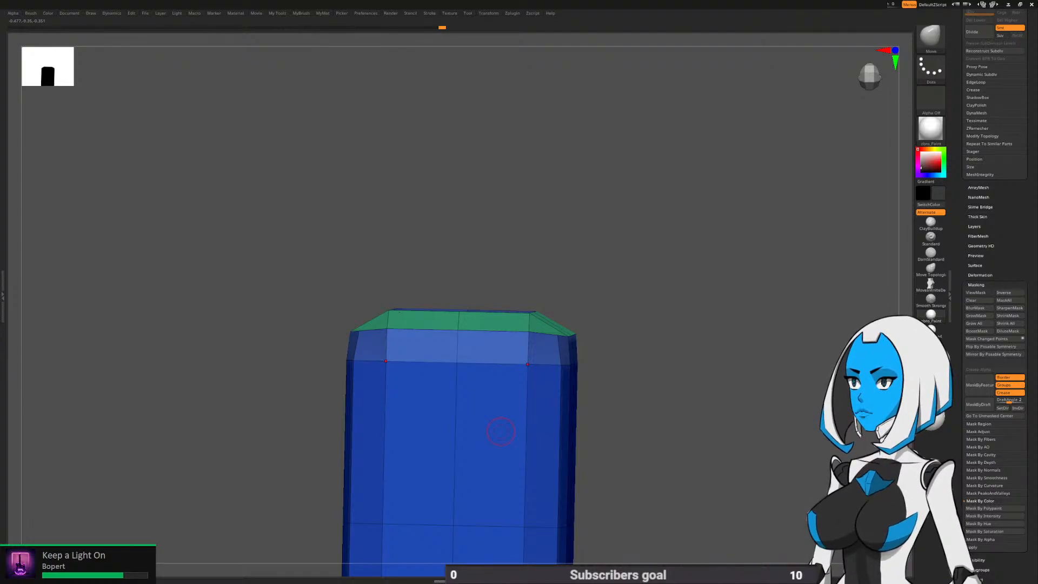
pyautogui.moveTo(501, 431); pyautogui.dragTo(479, 538, button='right')
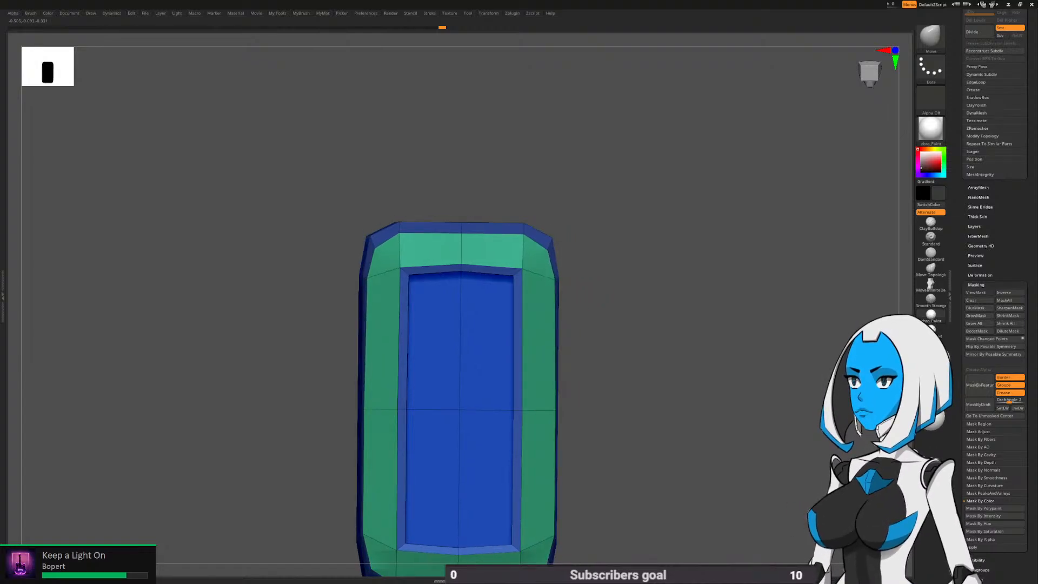
pyautogui.keyDown('alt'); pyautogui.moveTo(610, 322); pyautogui.dragTo(622, 209, button='right'); pyautogui.keyUp('alt')
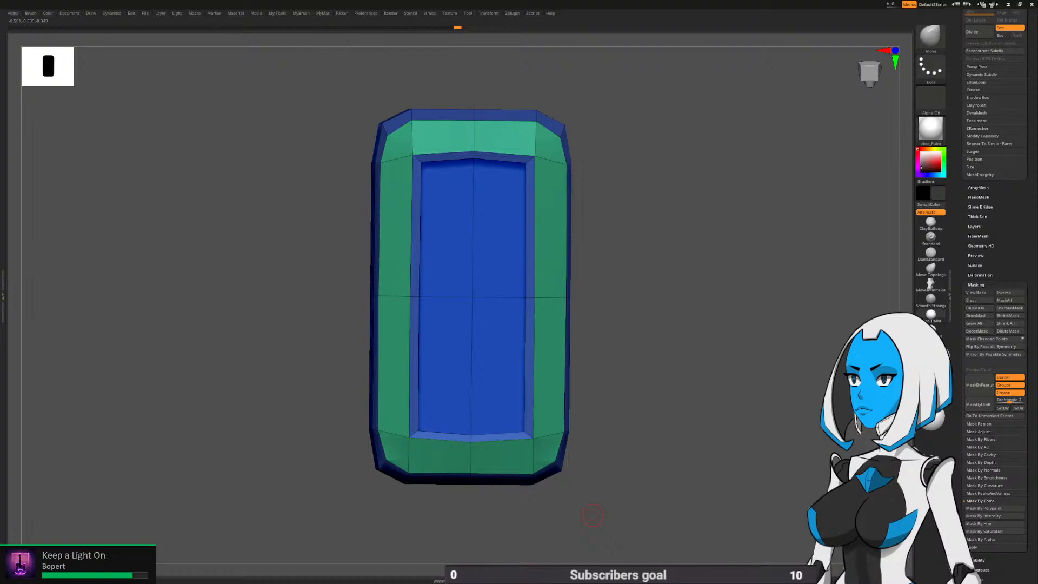
pyautogui.moveTo(592, 515); pyautogui.dragTo(573, 318, button='right')
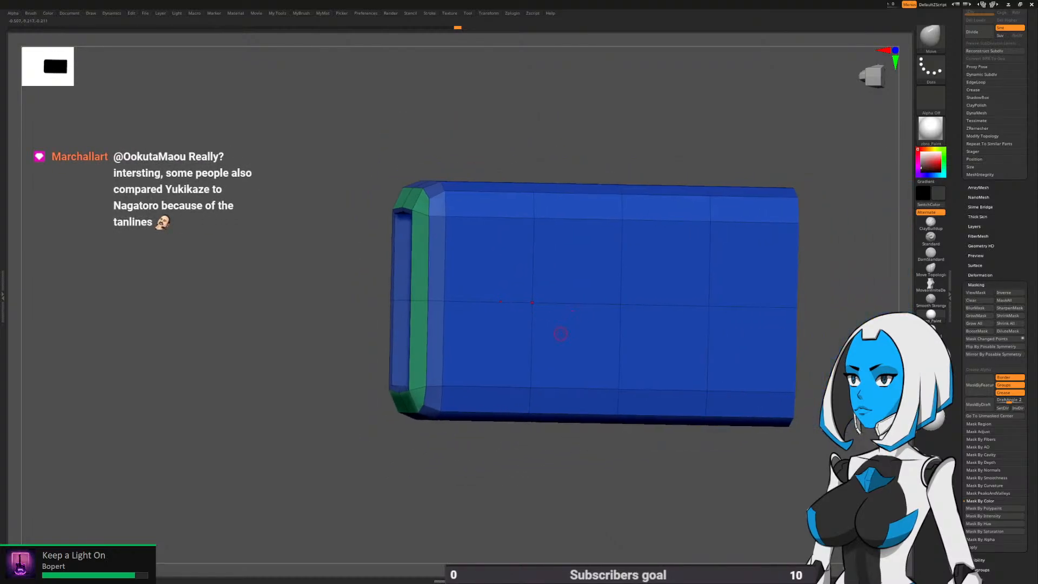
# Hide the polyframe and inspect the shaded block's rim and long side
pyautogui.press('space')
pyautogui.click(575, 381)
pyautogui.moveTo(615, 353); pyautogui.dragTo(612, 390, button='right')
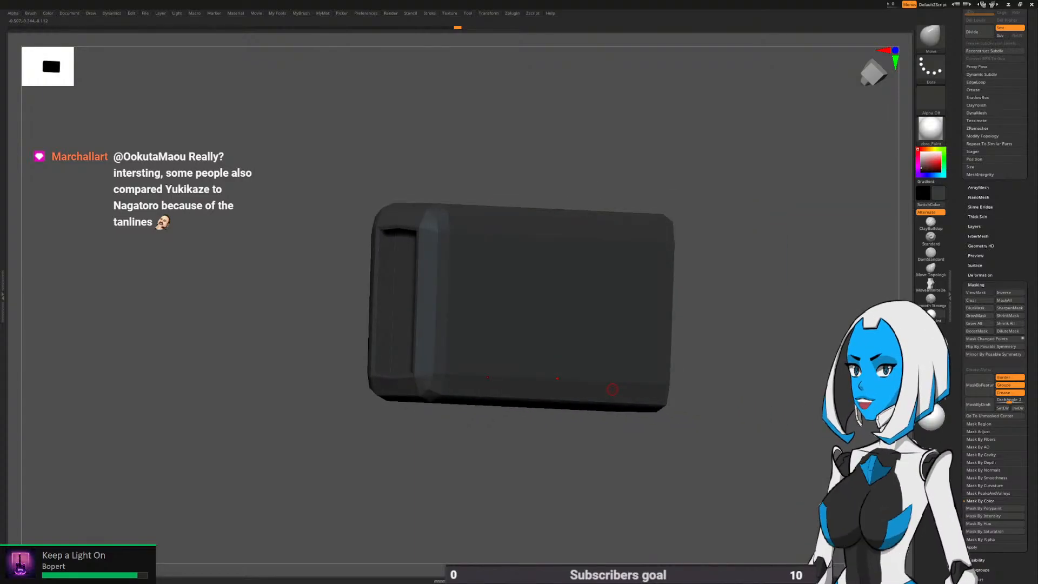
pyautogui.moveTo(612, 389); pyautogui.dragTo(640, 390, button='right')
pyautogui.keyDown('alt'); pyautogui.moveTo(640, 390); pyautogui.dragTo(662, 460, button='right'); pyautogui.keyUp('alt')
# Show the polyframe, try the ZModeler brush at the block's recess, and return to the Move brush
pyautogui.hotkey('shift', 'f')
pyautogui.keyDown('ctrl'); pyautogui.moveTo(612, 389); pyautogui.dragTo(613, 427, button='right'); pyautogui.keyUp('ctrl')
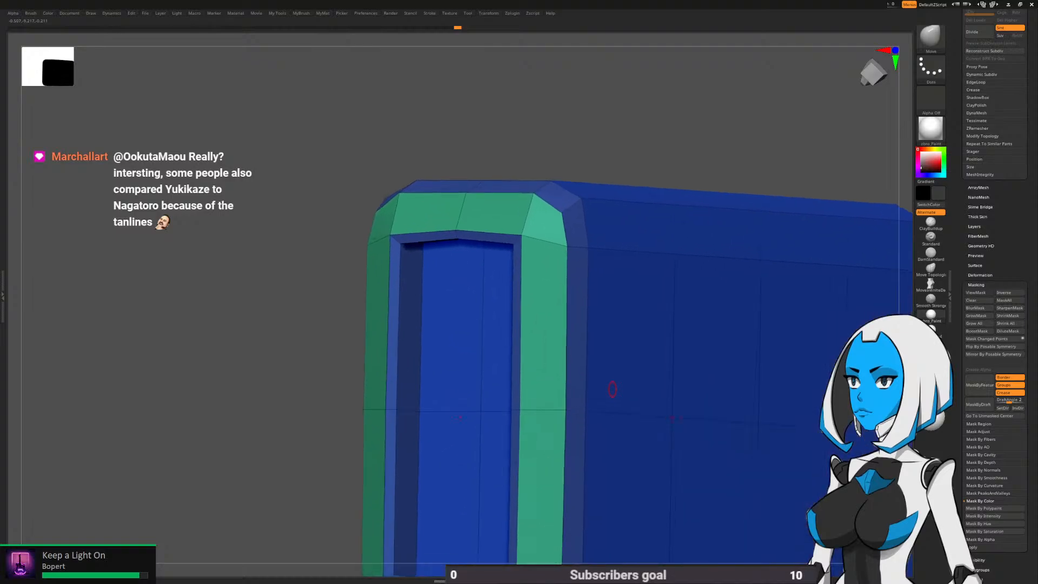
pyautogui.press('space')
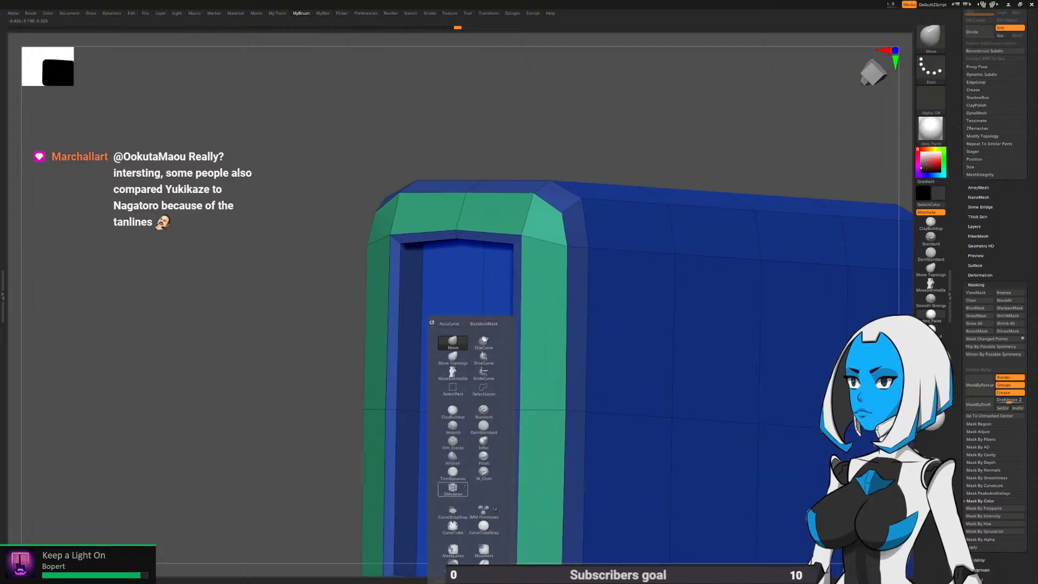
pyautogui.click(452, 489)
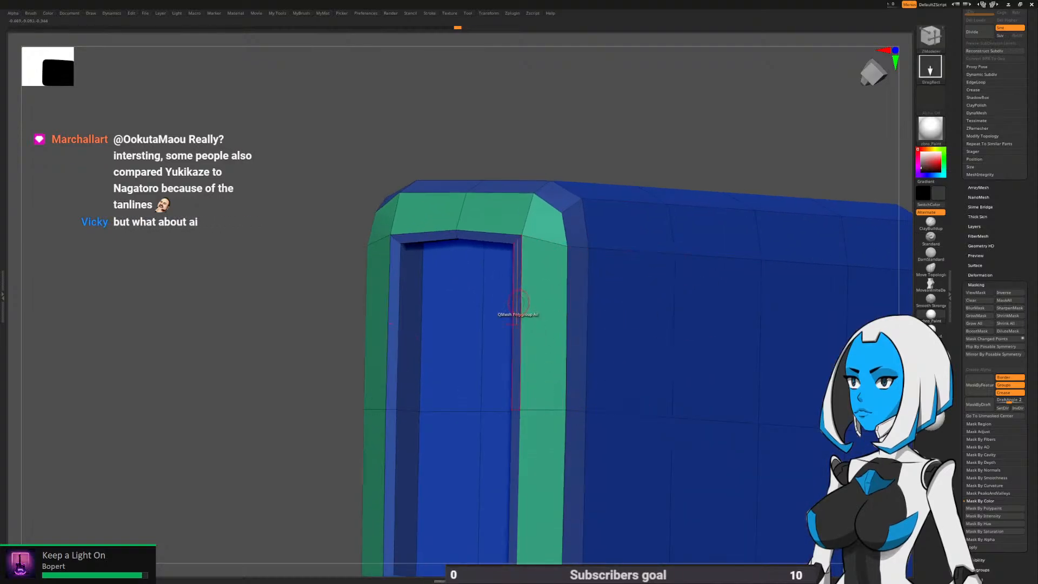
pyautogui.moveTo(518, 303)
pyautogui.mouseDown(button='right')
pyautogui.moveTo(493, 371)
pyautogui.moveTo(486, 340)
pyautogui.moveTo(510, 341)
pyautogui.mouseUp(button='right')
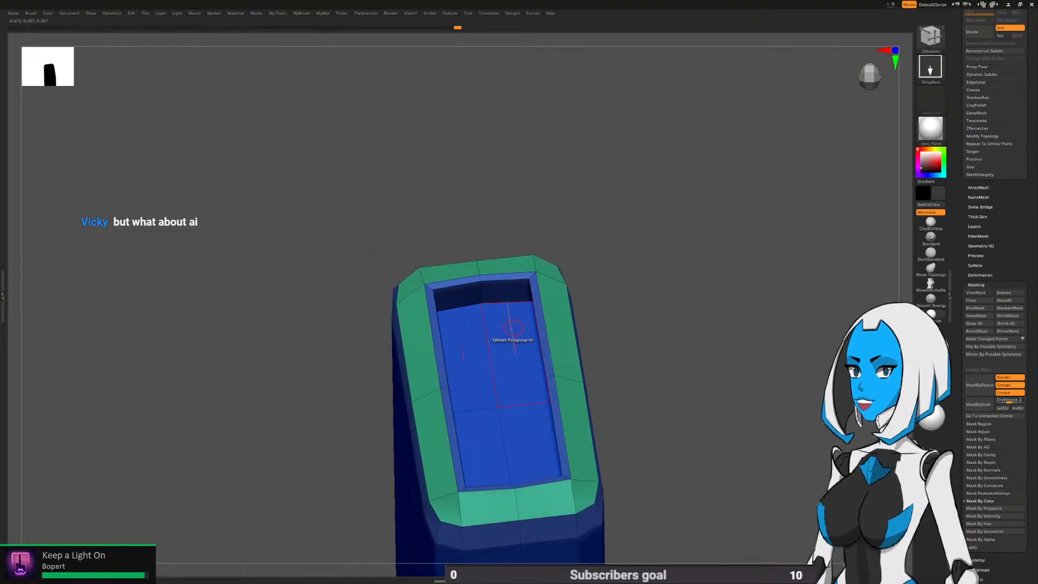
pyautogui.press('space')
pyautogui.moveTo(579, 353); pyautogui.dragTo(599, 358, button='right')
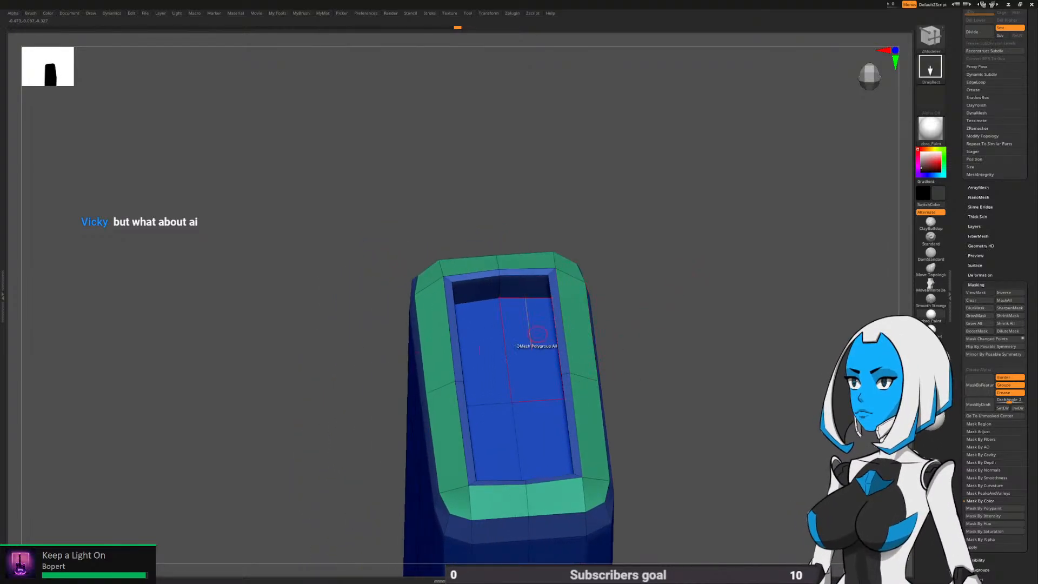
pyautogui.press('space')
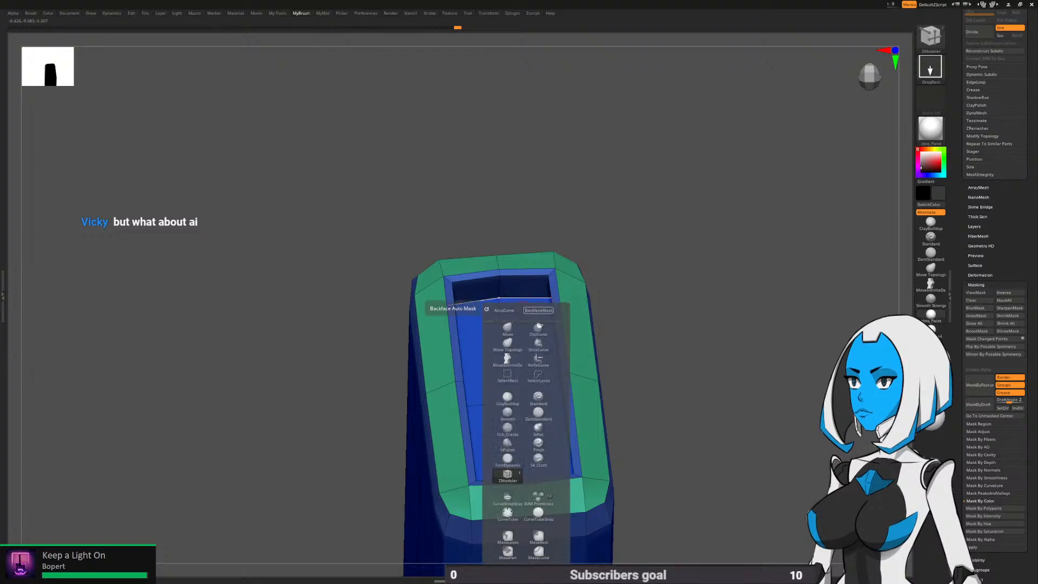
pyautogui.click(508, 328)
# Isolate the recess floor, mask the rest of the block around it, and restore the full mesh
pyautogui.moveTo(475, 325)
pyautogui.mouseDown(button='right')
pyautogui.moveTo(475, 400)
pyautogui.moveTo(475, 358)
pyautogui.mouseUp(button='right')
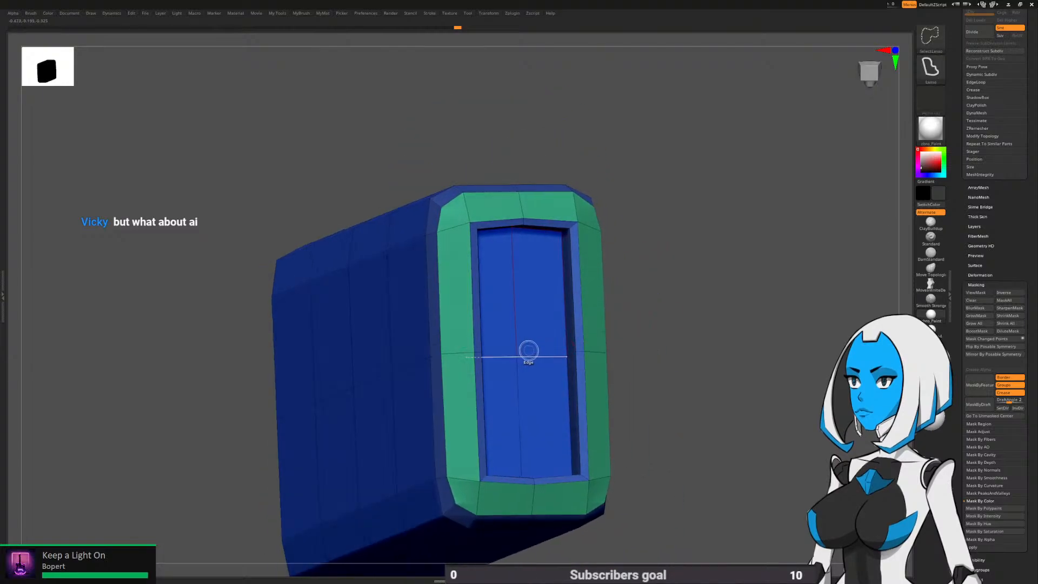
pyautogui.keyDown('ctrl'); pyautogui.keyDown('shift'); pyautogui.click(516, 351); pyautogui.keyUp('shift'); pyautogui.keyUp('ctrl')
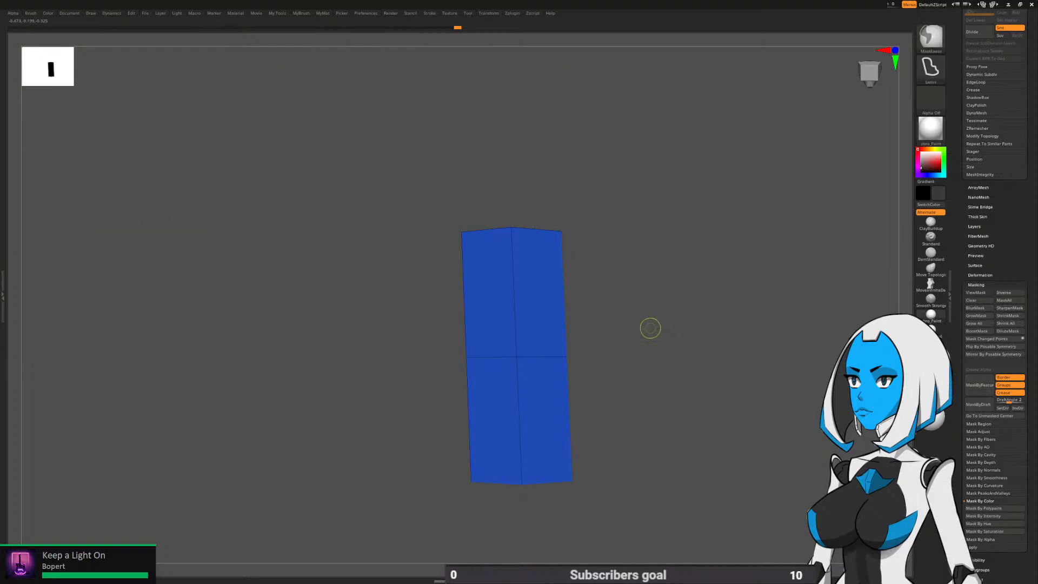
pyautogui.keyDown('ctrl'); pyautogui.click(649, 329); pyautogui.keyUp('ctrl')
pyautogui.keyDown('ctrl'); pyautogui.keyDown('shift'); pyautogui.click(651, 330); pyautogui.keyUp('shift'); pyautogui.keyUp('ctrl')
pyautogui.keyDown('ctrl'); pyautogui.click(676, 355); pyautogui.keyUp('ctrl')
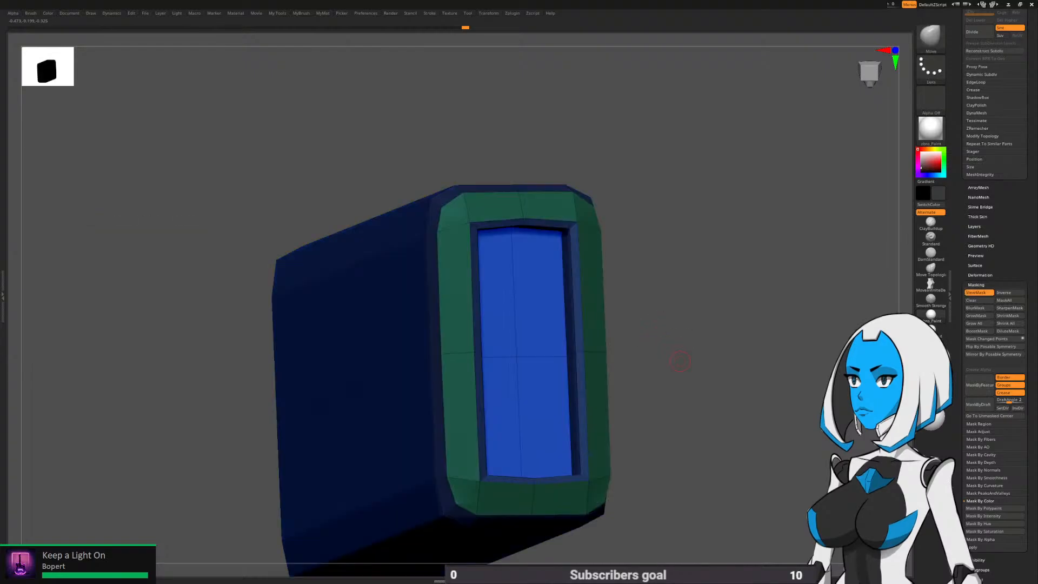
pyautogui.moveTo(683, 361)
pyautogui.keyDown('ctrl'); pyautogui.mouseDown(button='right')
pyautogui.moveTo(689, 417)
pyautogui.moveTo(648, 424)
pyautogui.moveTo(595, 456)
pyautogui.moveTo(716, 322)
pyautogui.moveTo(763, 297)
pyautogui.mouseUp(button='right'); pyautogui.keyUp('ctrl')
pyautogui.hotkey('shift', 'f')
# Clear the mask and mask the block's body, leaving only the end opposite the rim unmasked
pyautogui.moveTo(777, 270)
pyautogui.keyDown('ctrl'); pyautogui.mouseDown()
pyautogui.moveTo(635, 452)
pyautogui.moveTo(781, 437)
pyautogui.mouseUp(); pyautogui.keyUp('ctrl')
pyautogui.moveTo(791, 424)
pyautogui.keyDown('alt'); pyautogui.mouseDown(button='right')
pyautogui.moveTo(711, 361)
pyautogui.moveTo(562, 339)
pyautogui.moveTo(535, 319)
pyautogui.moveTo(564, 289)
pyautogui.moveTo(531, 282)
pyautogui.mouseUp(button='right'); pyautogui.keyUp('alt')
pyautogui.moveTo(538, 279)
pyautogui.keyDown('ctrl'); pyautogui.mouseDown()
pyautogui.moveTo(581, 194)
pyautogui.moveTo(622, 283)
pyautogui.mouseUp(); pyautogui.keyUp('ctrl')
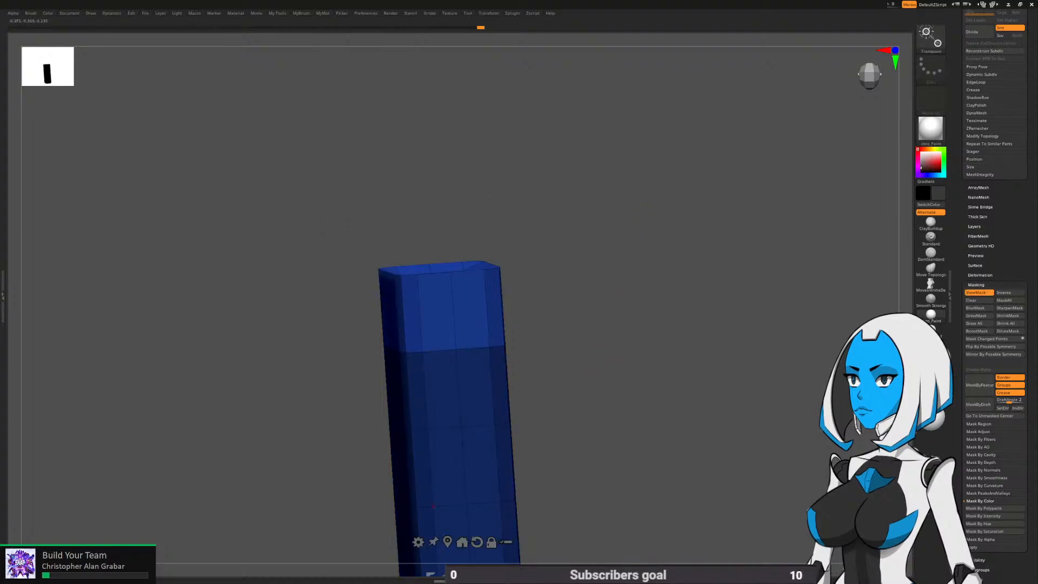
pyautogui.keyDown('alt'); pyautogui.moveTo(433, 506); pyautogui.dragTo(432, 450, button='right'); pyautogui.keyUp('alt')
# Flatten the unmasked end by scaling it along Z with the gizmo, and clear the mask
pyautogui.moveTo(466, 542); pyautogui.dragTo(448, 267)
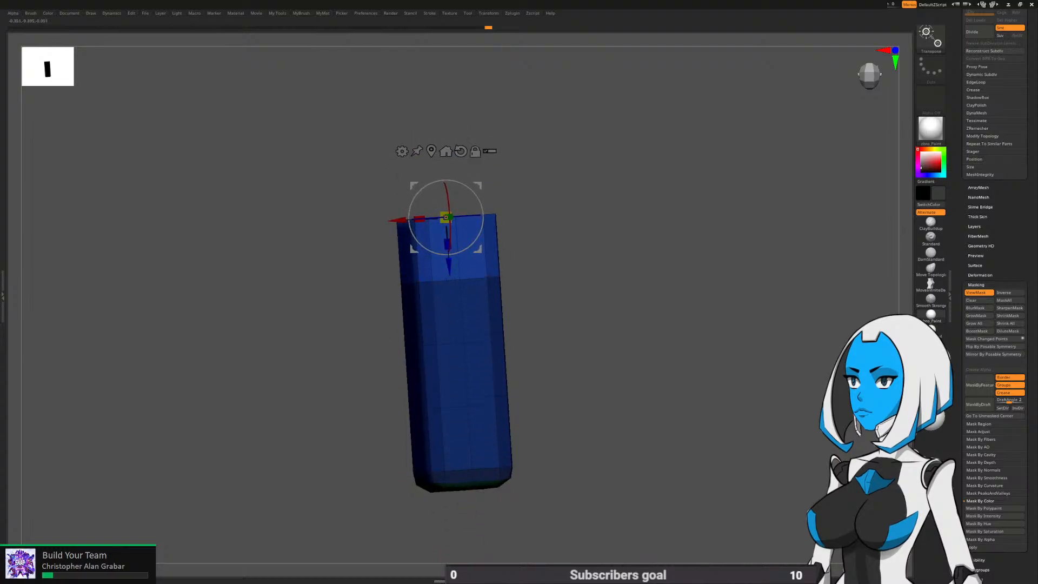
pyautogui.moveTo(448, 267); pyautogui.dragTo(449, 286, button='right')
pyautogui.keyDown('alt'); pyautogui.moveTo(450, 287); pyautogui.dragTo(496, 296, button='right'); pyautogui.keyUp('alt')
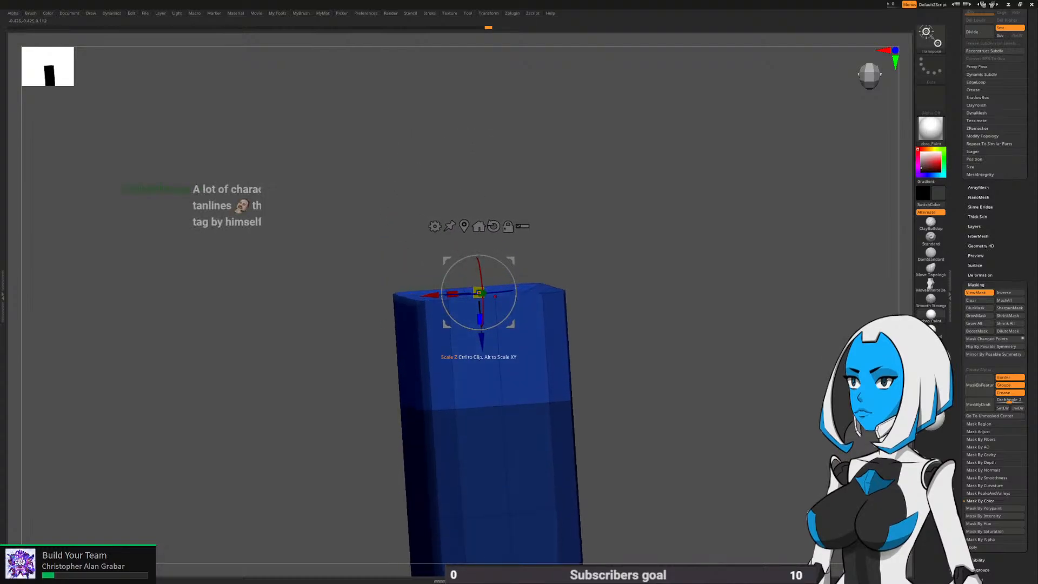
pyautogui.moveTo(480, 319); pyautogui.dragTo(480, 313)
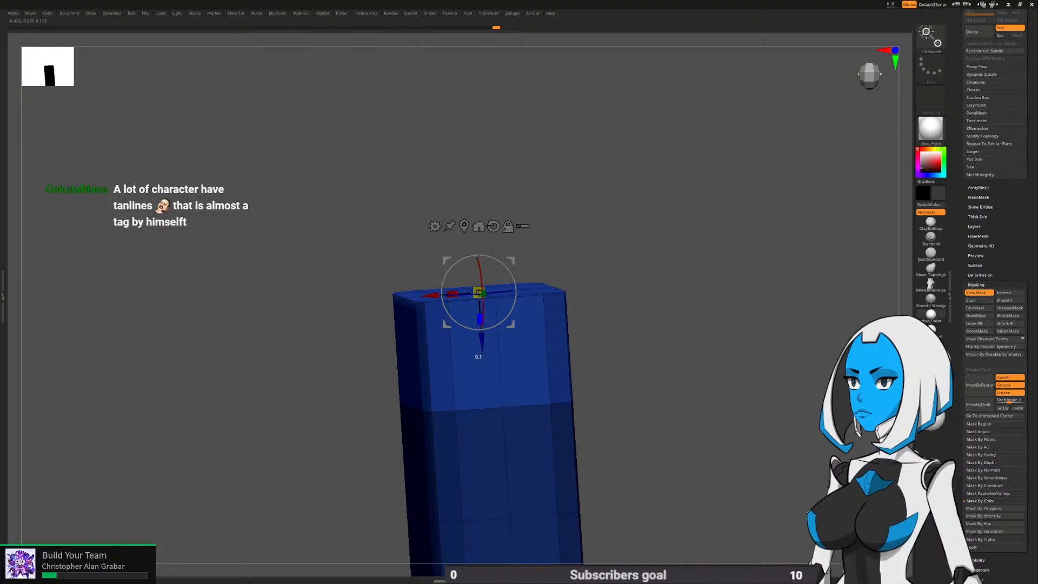
pyautogui.press('q')
pyautogui.moveTo(602, 346)
pyautogui.mouseDown(button='right')
pyautogui.moveTo(604, 377)
pyautogui.moveTo(587, 381)
pyautogui.moveTo(572, 410)
pyautogui.moveTo(409, 425)
pyautogui.mouseUp(button='right')
pyautogui.keyDown('ctrl'); pyautogui.moveTo(409, 426); pyautogui.dragTo(416, 417); pyautogui.keyUp('ctrl')
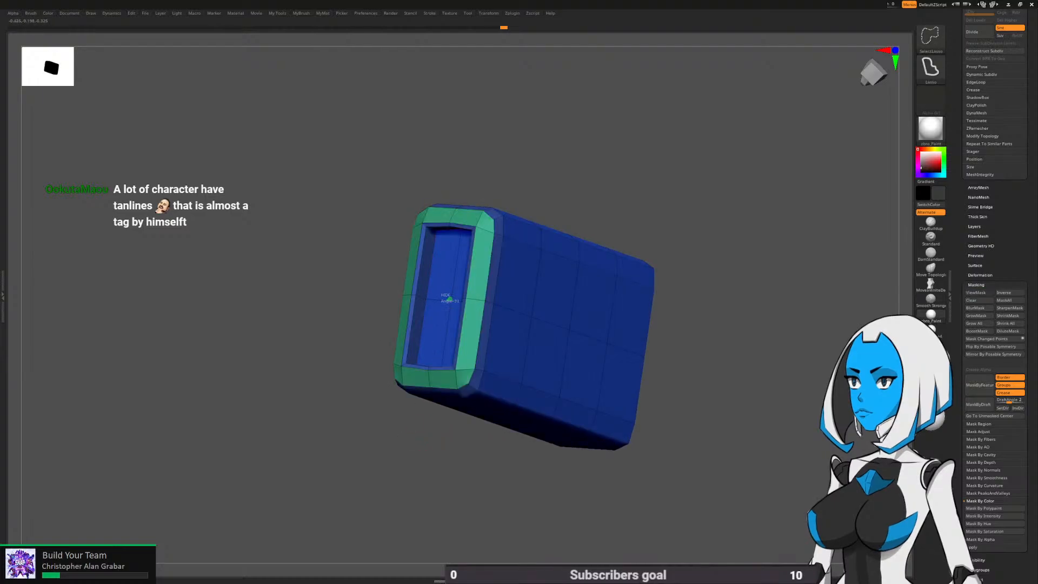
# Isolate the recess floor by its polygroup, mask everything except it, and unhide the rest of the block
pyautogui.keyDown('ctrl'); pyautogui.keyDown('shift'); pyautogui.moveTo(449, 299); pyautogui.dragTo(435, 384); pyautogui.keyUp('shift'); pyautogui.keyUp('ctrl')
pyautogui.keyDown('ctrl'); pyautogui.click(452, 480); pyautogui.keyUp('ctrl')
pyautogui.keyDown('ctrl'); pyautogui.keyDown('shift'); pyautogui.click(453, 482); pyautogui.keyUp('shift'); pyautogui.keyUp('ctrl')
pyautogui.keyDown('ctrl'); pyautogui.click(455, 486); pyautogui.keyUp('ctrl')
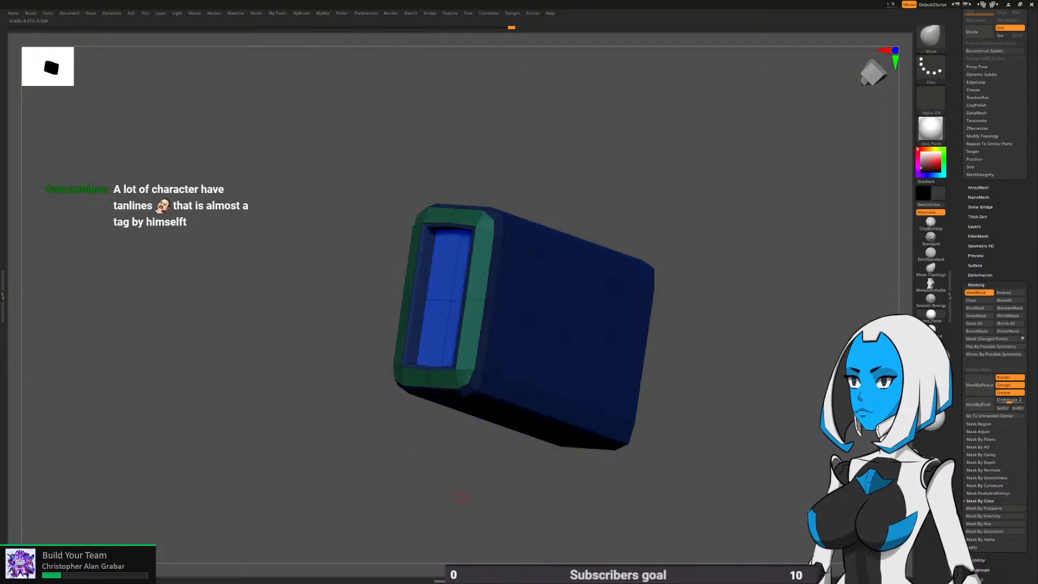
pyautogui.moveTo(459, 493)
pyautogui.mouseDown(button='right')
pyautogui.moveTo(532, 495)
pyautogui.moveTo(489, 496)
pyautogui.moveTo(481, 405)
pyautogui.moveTo(543, 404)
pyautogui.mouseUp(button='right')
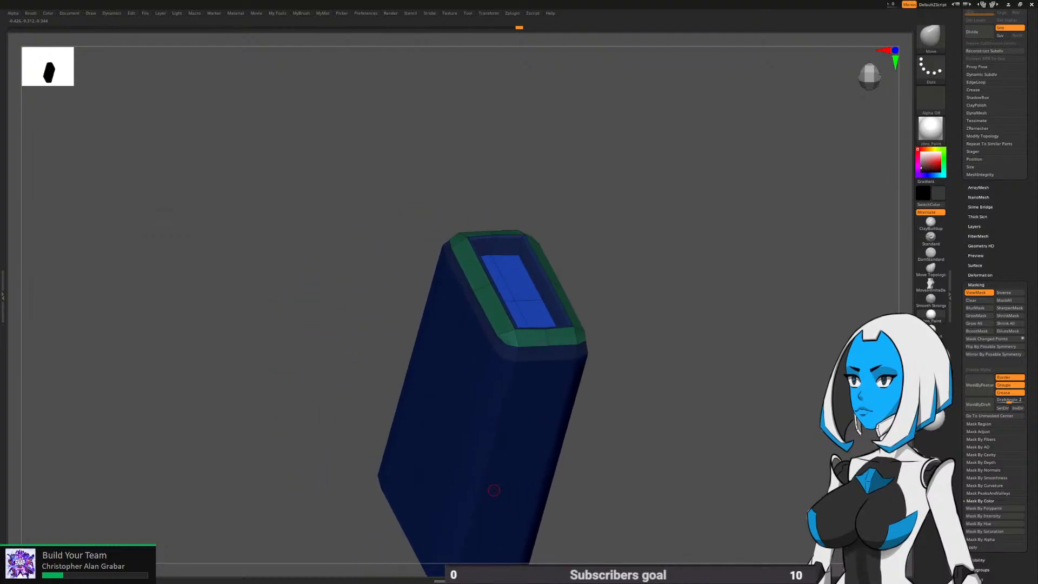
# Scale the recess floor slightly smaller along its length and width with the gizmo, and clear the mask
pyautogui.press('w')
pyautogui.keyDown('alt'); pyautogui.moveTo(460, 492); pyautogui.dragTo(525, 264); pyautogui.keyUp('alt')
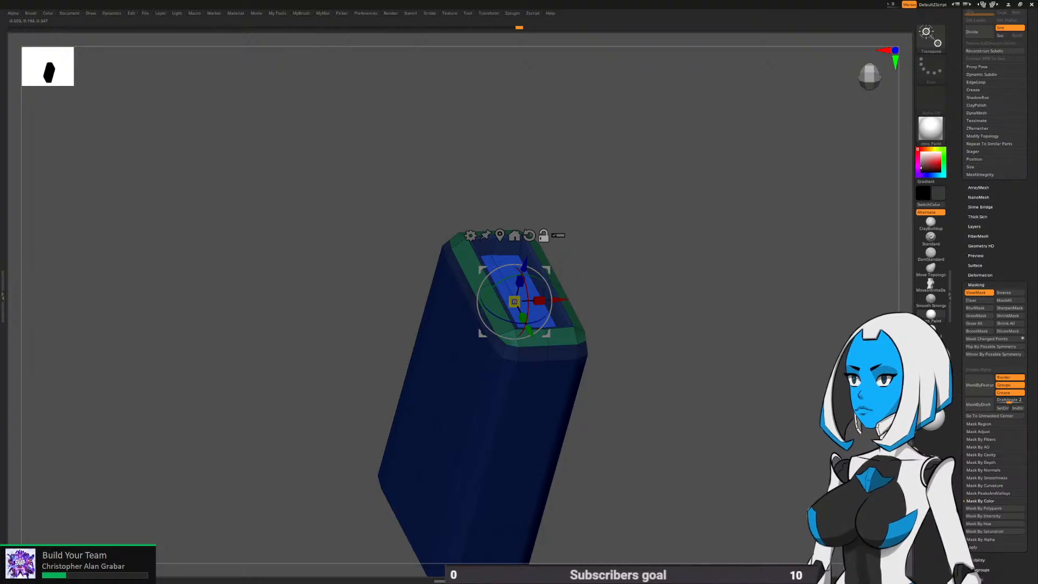
pyautogui.moveTo(525, 265); pyautogui.dragTo(470, 357, button='right')
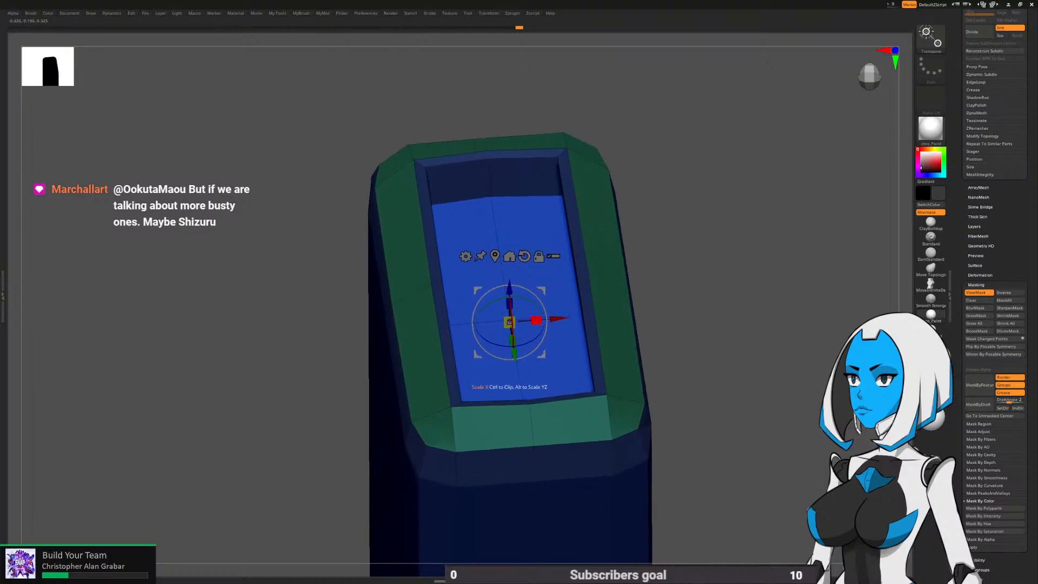
pyautogui.moveTo(532, 320); pyautogui.dragTo(510, 378, button='right')
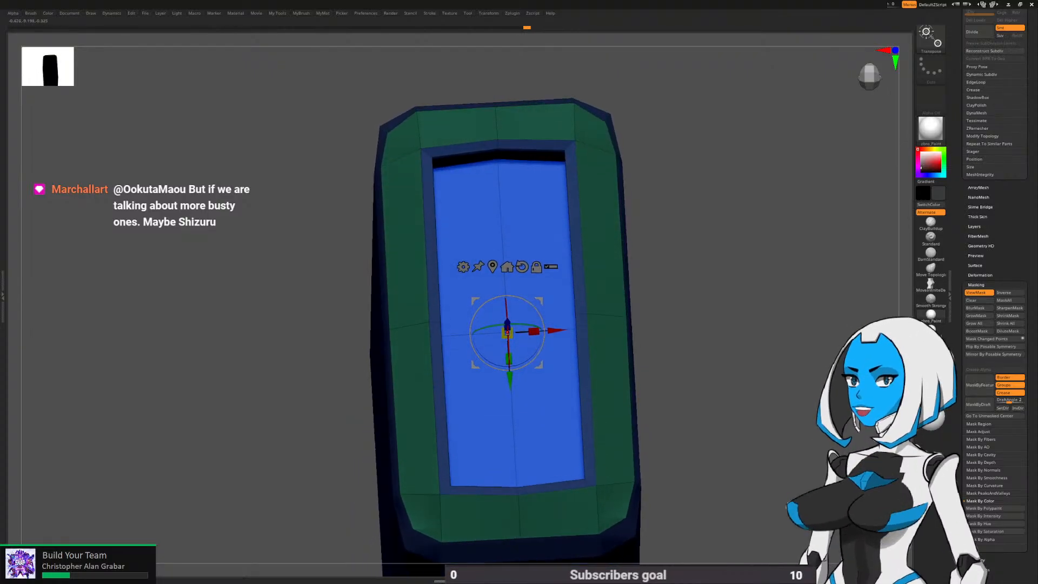
pyautogui.moveTo(509, 361); pyautogui.dragTo(508, 355)
pyautogui.moveTo(519, 330); pyautogui.dragTo(571, 310, button='right')
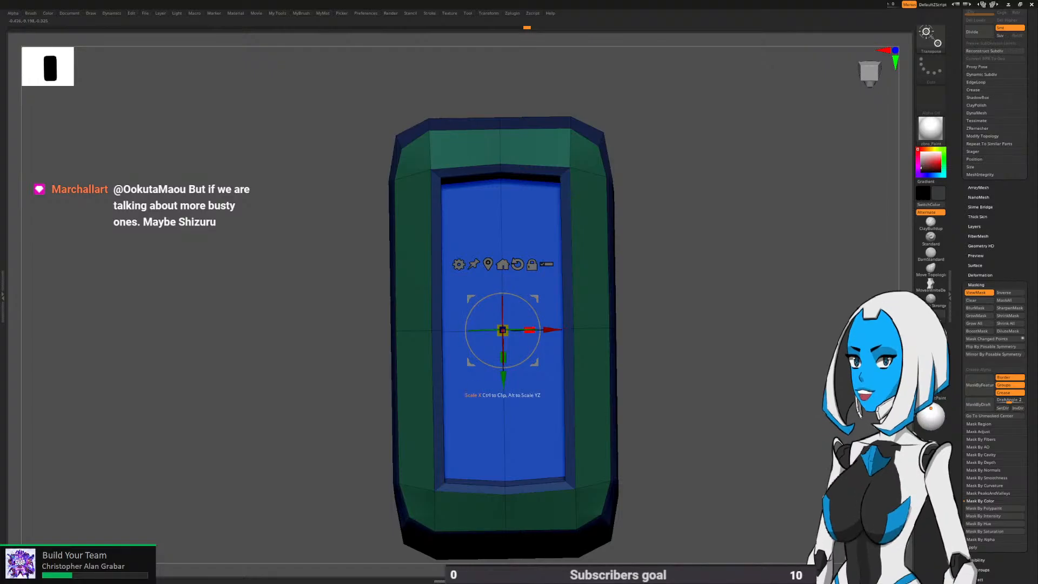
pyautogui.moveTo(530, 330); pyautogui.dragTo(524, 330)
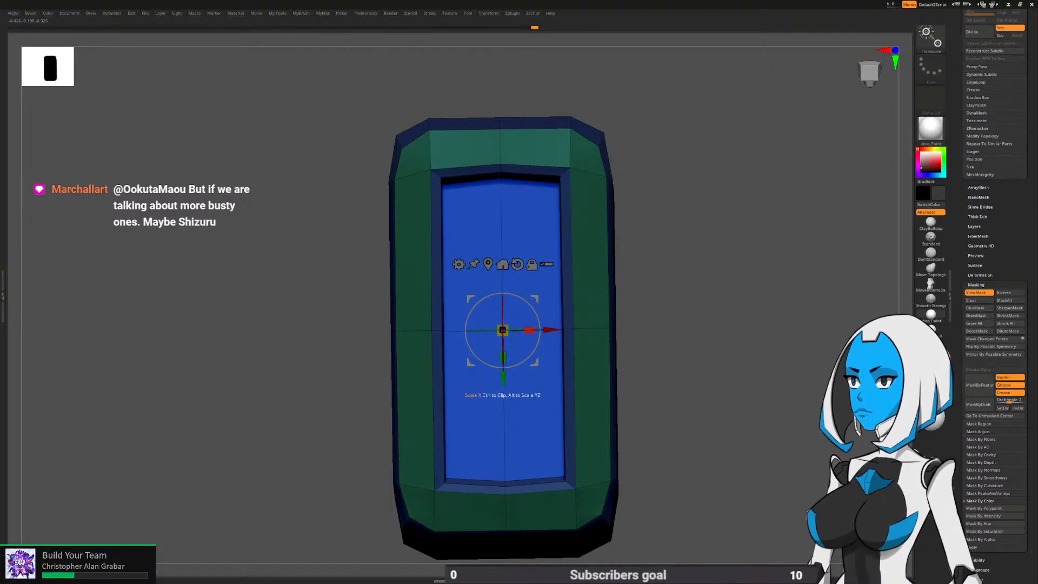
pyautogui.press('q')
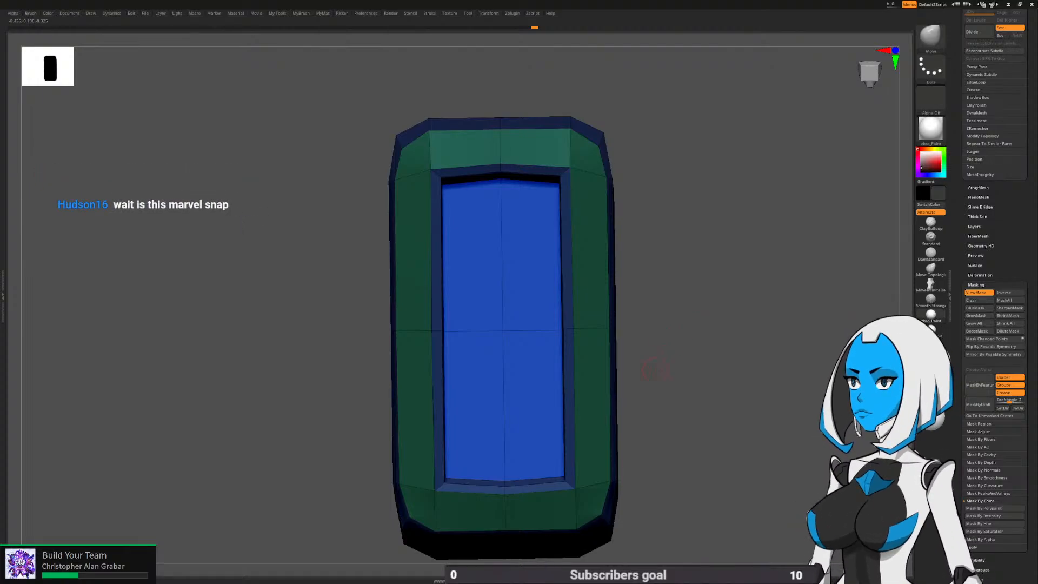
pyautogui.keyDown('alt'); pyautogui.moveTo(700, 401); pyautogui.dragTo(722, 395); pyautogui.keyUp('alt')
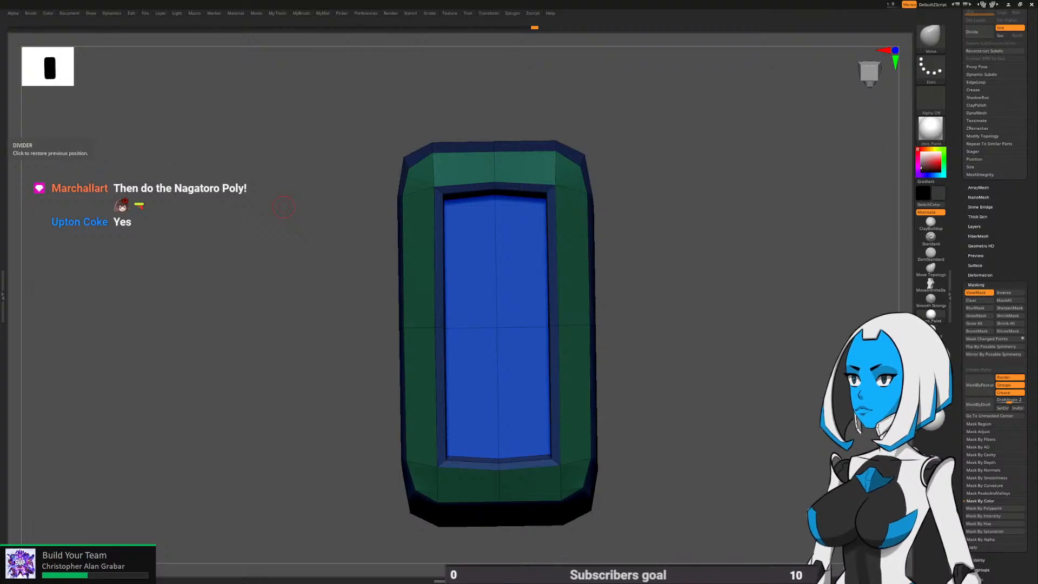
pyautogui.moveTo(283, 208); pyautogui.dragTo(614, 358)
# Insert a single edge loop around the recess's inner wall near its floor with the ZModeler brush
pyautogui.press('space')
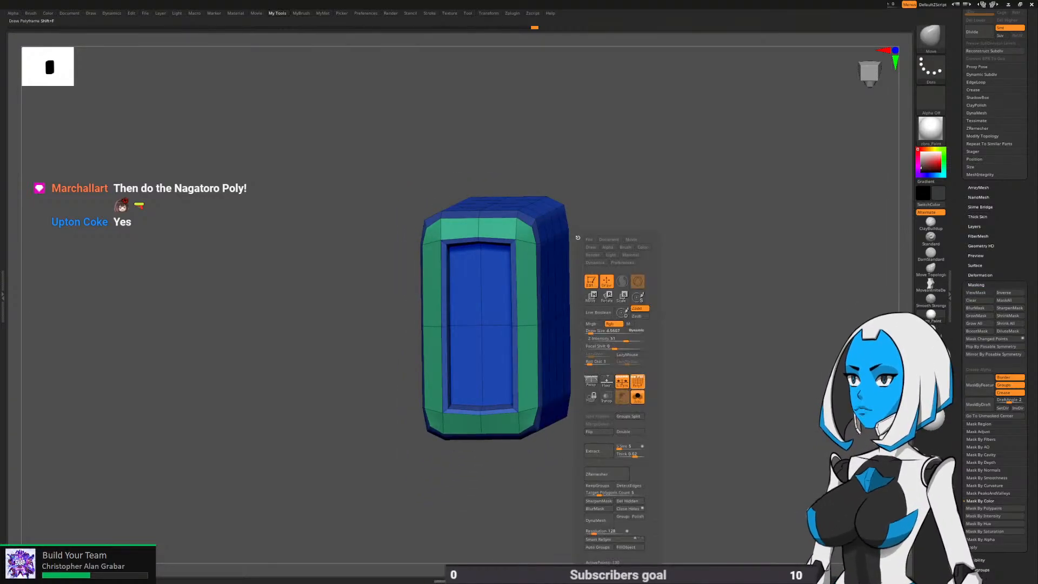
pyautogui.keyDown('ctrl'); pyautogui.moveTo(529, 323); pyautogui.dragTo(478, 343, button='right'); pyautogui.keyUp('ctrl')
pyautogui.press('space')
pyautogui.click(456, 489)
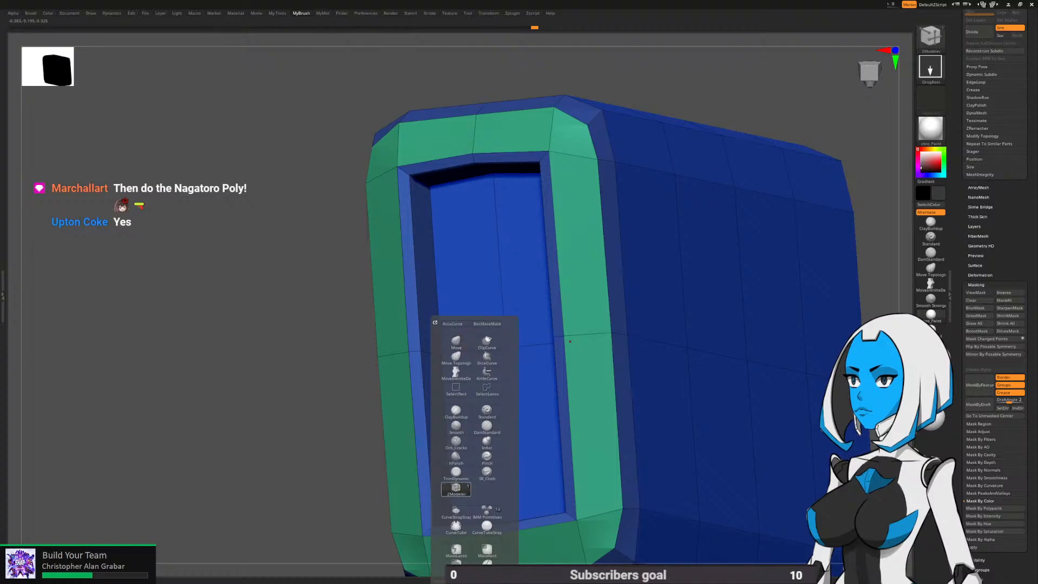
pyautogui.moveTo(579, 320)
pyautogui.mouseDown(button='right')
pyautogui.moveTo(592, 296)
pyautogui.moveTo(434, 336)
pyautogui.mouseUp(button='right')
pyautogui.click(434, 336)
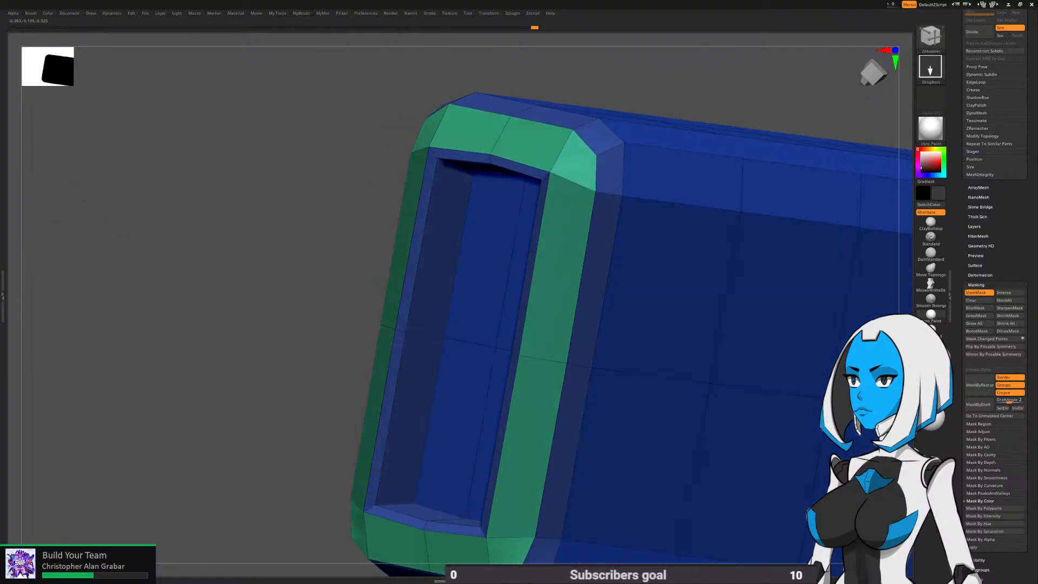
pyautogui.hotkey('ctrl', 'z')
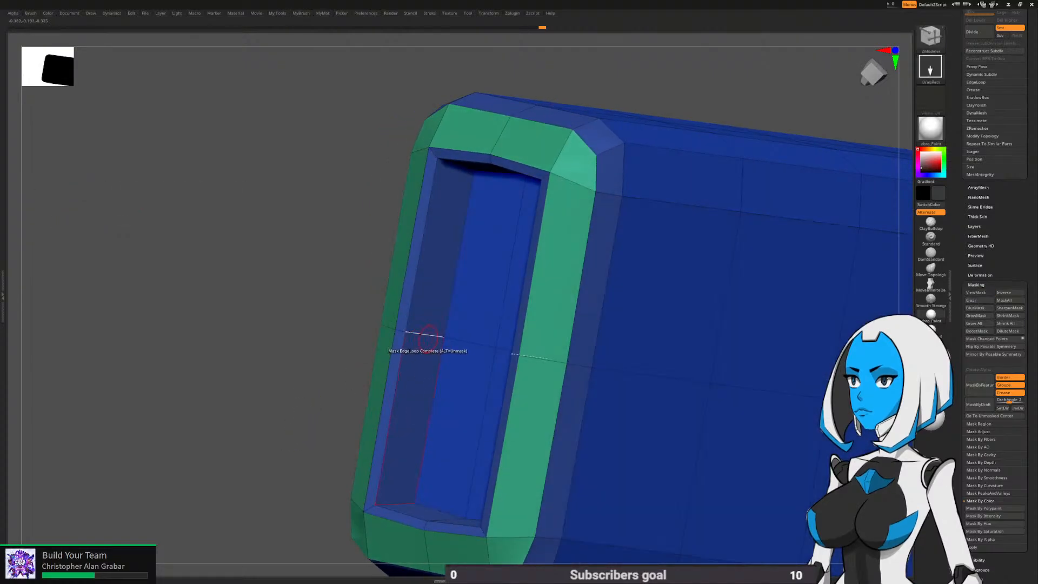
pyautogui.press('space')
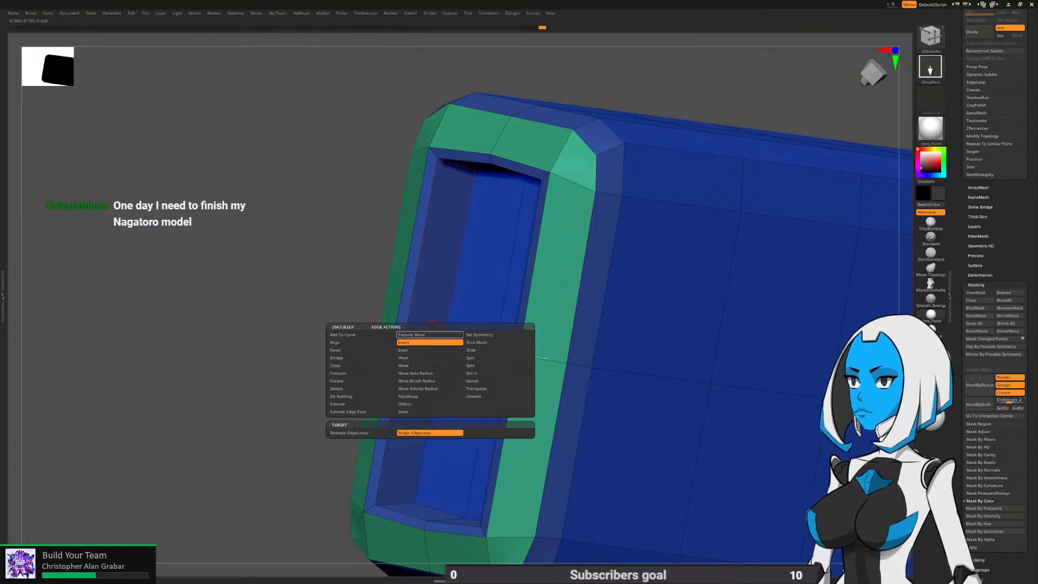
pyautogui.click(430, 342)
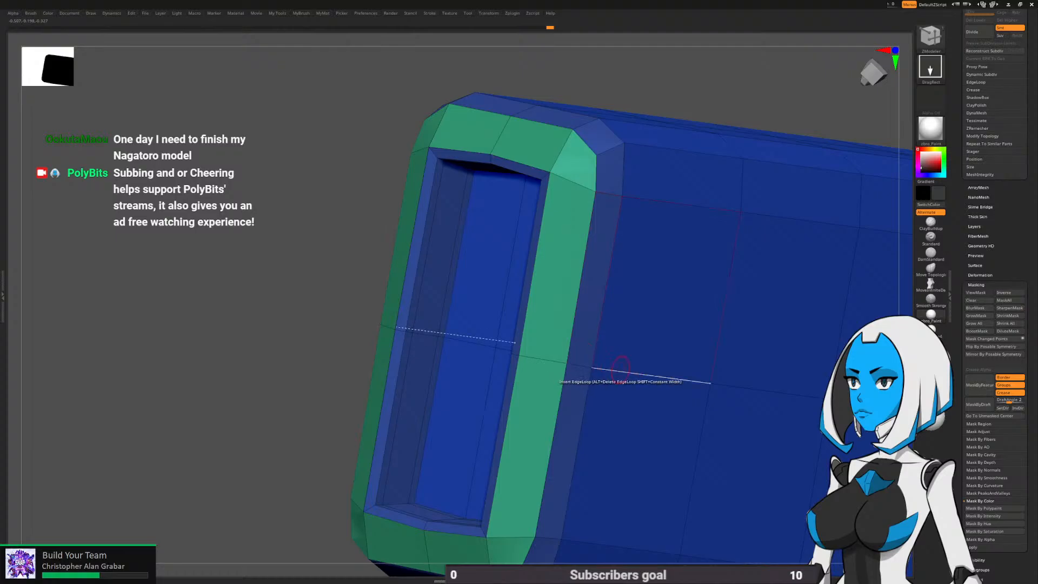
# Preview the block with dynamic subdivision and no polyframe, and return to the low-poly polyframe view
pyautogui.press('d')
pyautogui.hotkey('shift', 'f')
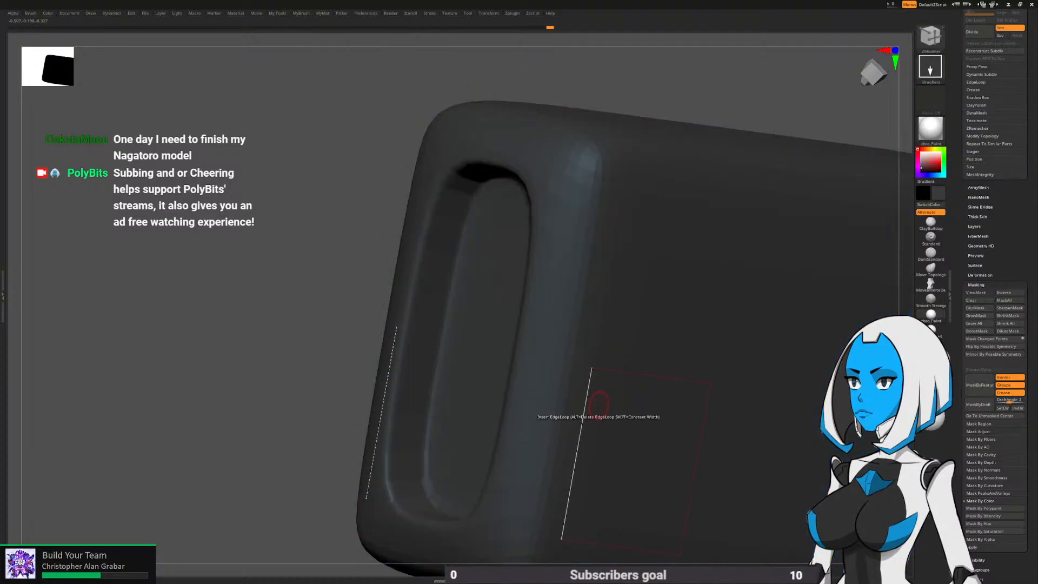
pyautogui.hotkey('shift', 'd')
pyautogui.hotkey('shift', 'f')
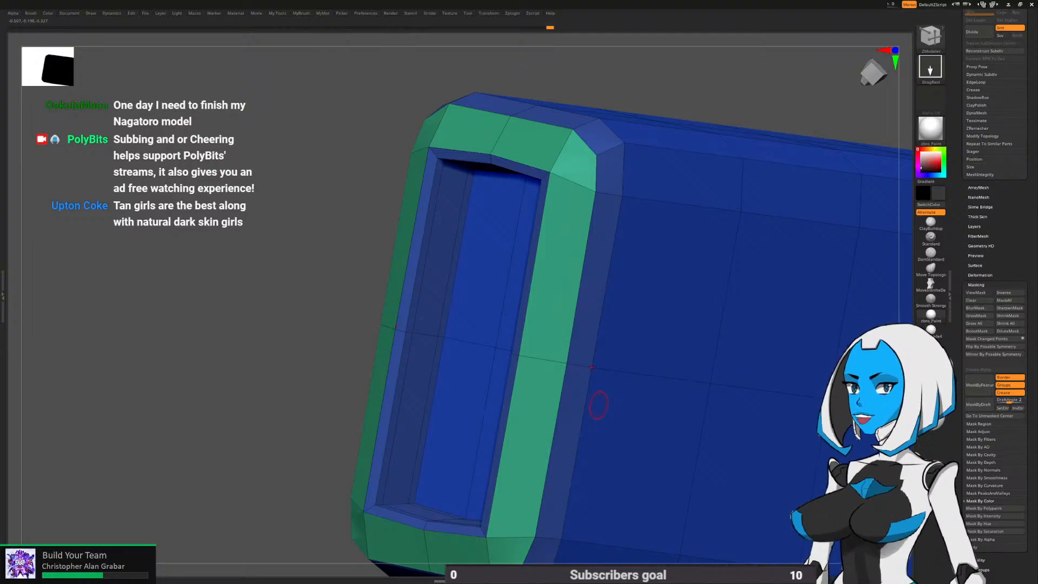
# Set the ZModeler edge action to Crease and crease the edges around the recess's floor and its opening
pyautogui.moveTo(598, 405); pyautogui.dragTo(605, 226, button='right')
pyautogui.press('b')
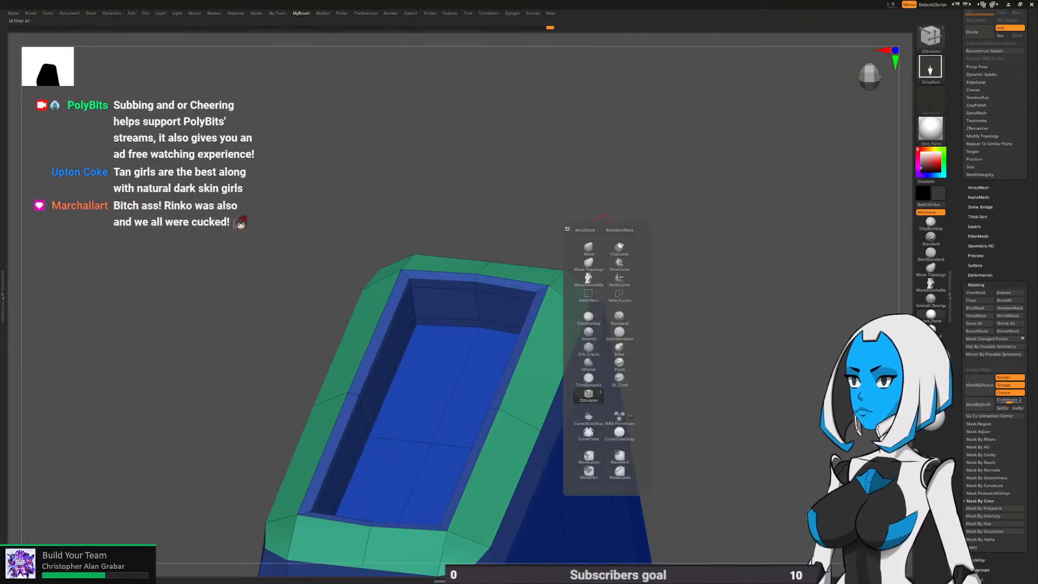
pyautogui.moveTo(515, 252); pyautogui.dragTo(611, 222, button='right')
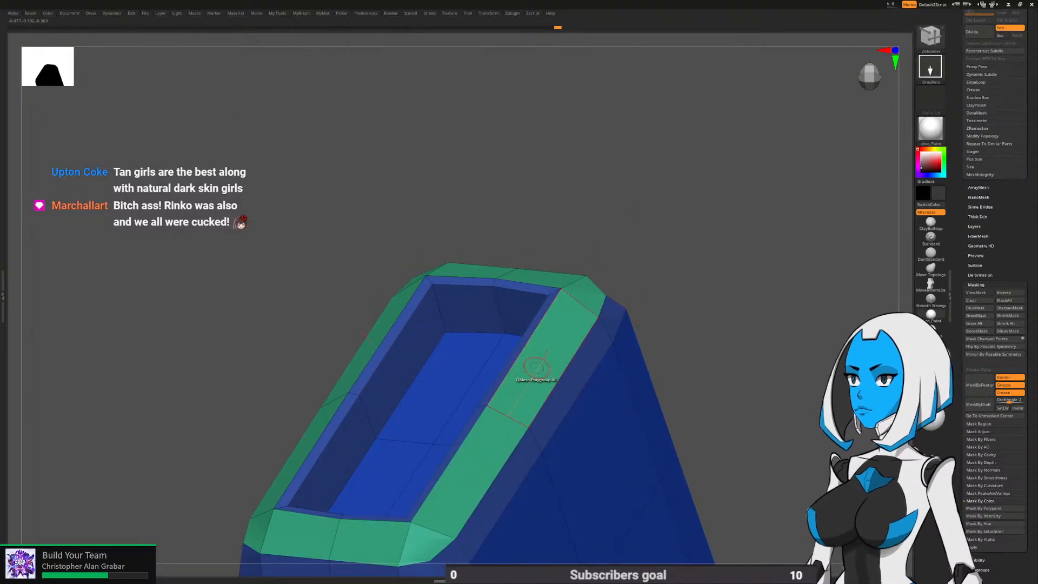
pyautogui.press('space')
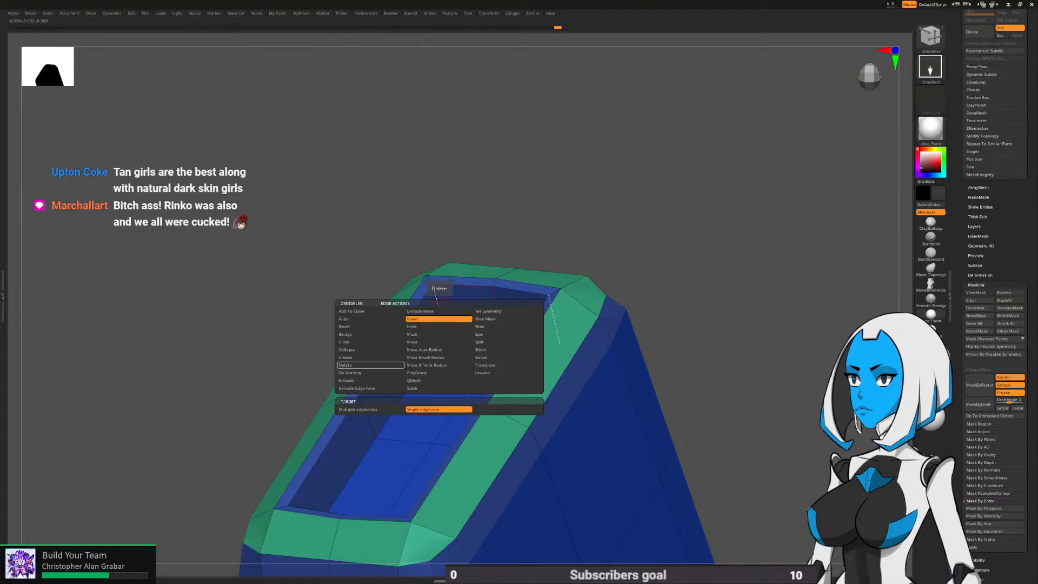
pyautogui.click(366, 358)
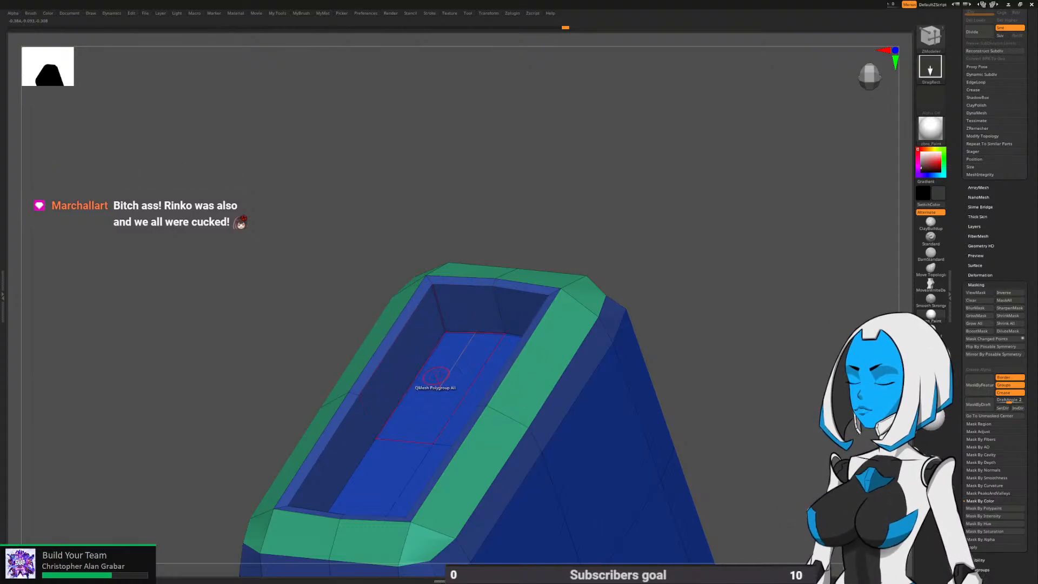
pyautogui.moveTo(452, 448); pyautogui.dragTo(408, 394, button='right')
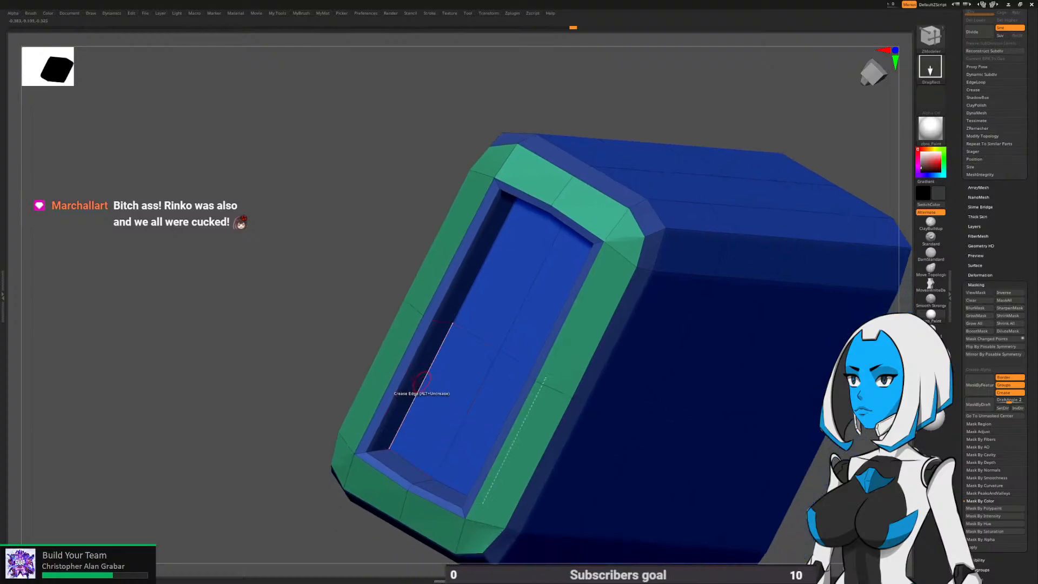
pyautogui.moveTo(409, 460); pyautogui.dragTo(380, 374, button='right')
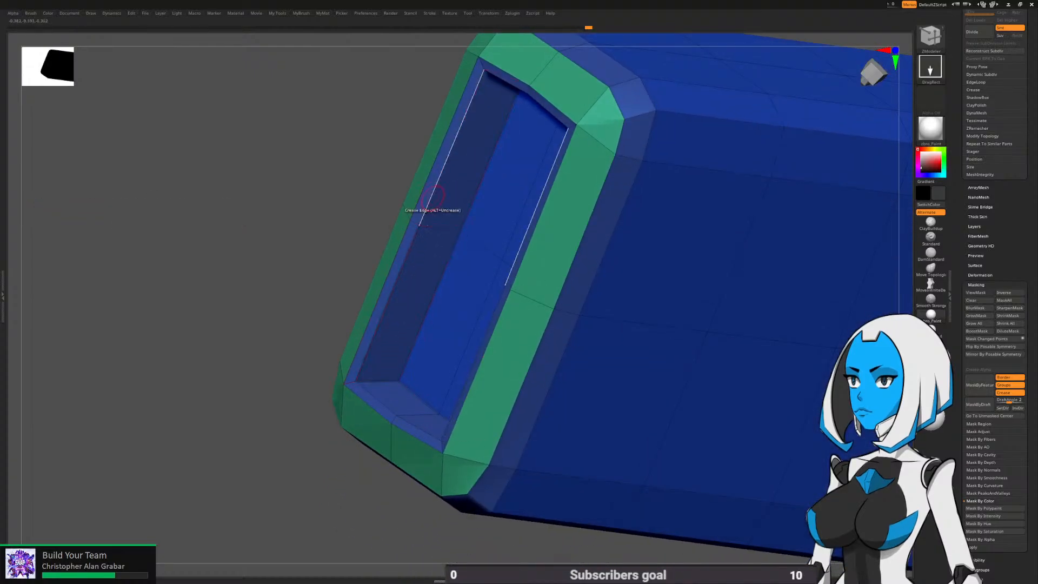
pyautogui.moveTo(525, 150); pyautogui.dragTo(480, 254, button='right')
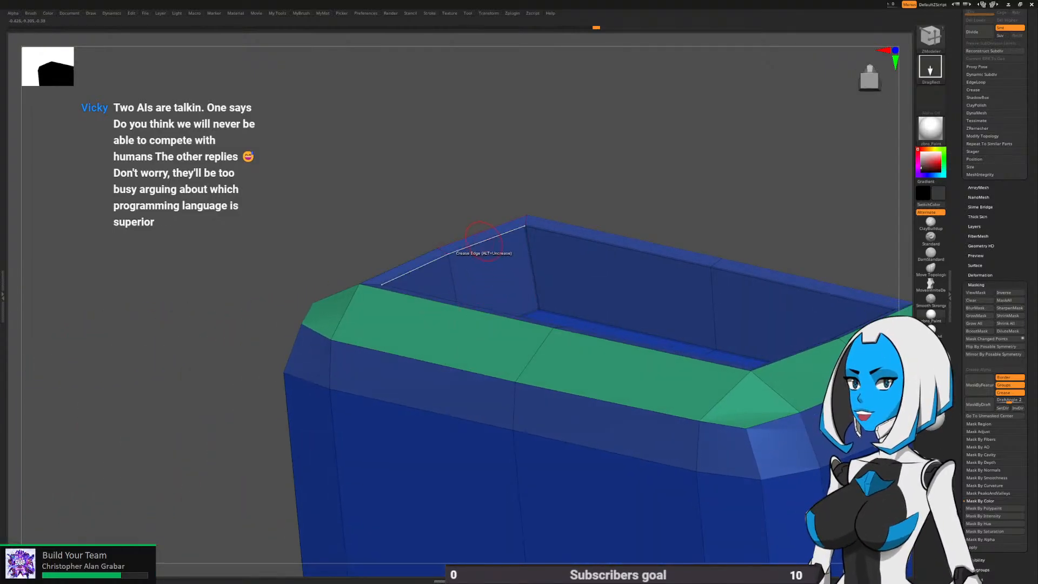
# Crease the outer chamfer edges where the block's rim meets its long and short sides
pyautogui.moveTo(537, 354); pyautogui.dragTo(423, 363, button='right')
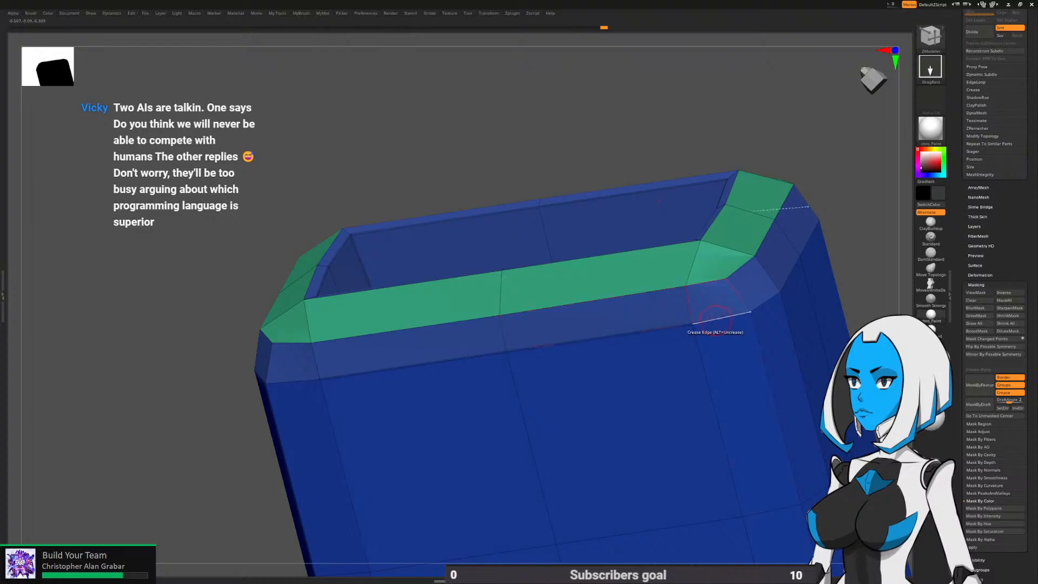
pyautogui.moveTo(715, 316); pyautogui.dragTo(605, 354, button='right')
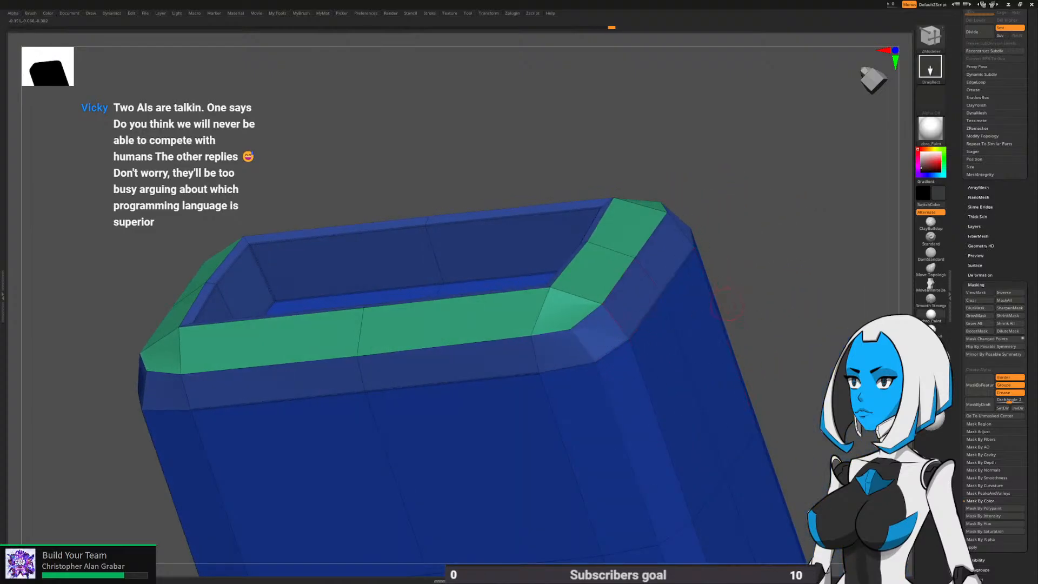
pyautogui.moveTo(727, 305); pyautogui.dragTo(476, 375, button='right')
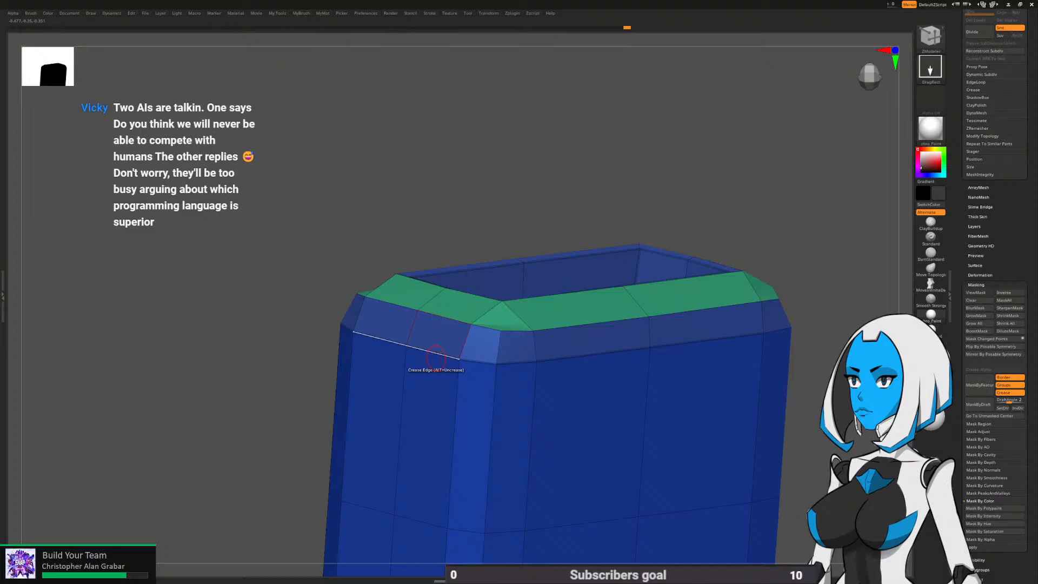
# Preview the creased block with dynamic subdivision and no polyframe, and return to the low-poly polyframe view
pyautogui.press('d')
pyautogui.hotkey('shift', 'f')
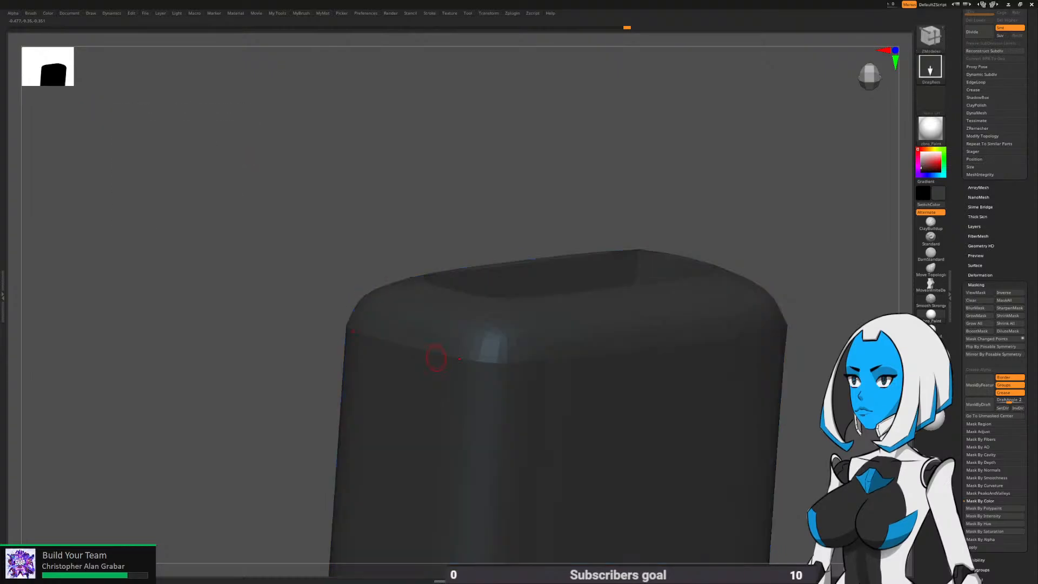
pyautogui.moveTo(435, 358)
pyautogui.mouseDown(button='right')
pyautogui.moveTo(670, 438)
pyautogui.moveTo(782, 411)
pyautogui.mouseUp(button='right')
pyautogui.moveTo(781, 411); pyautogui.dragTo(651, 427)
pyautogui.hotkey('shift', 'd')
pyautogui.hotkey('shift', 'f')
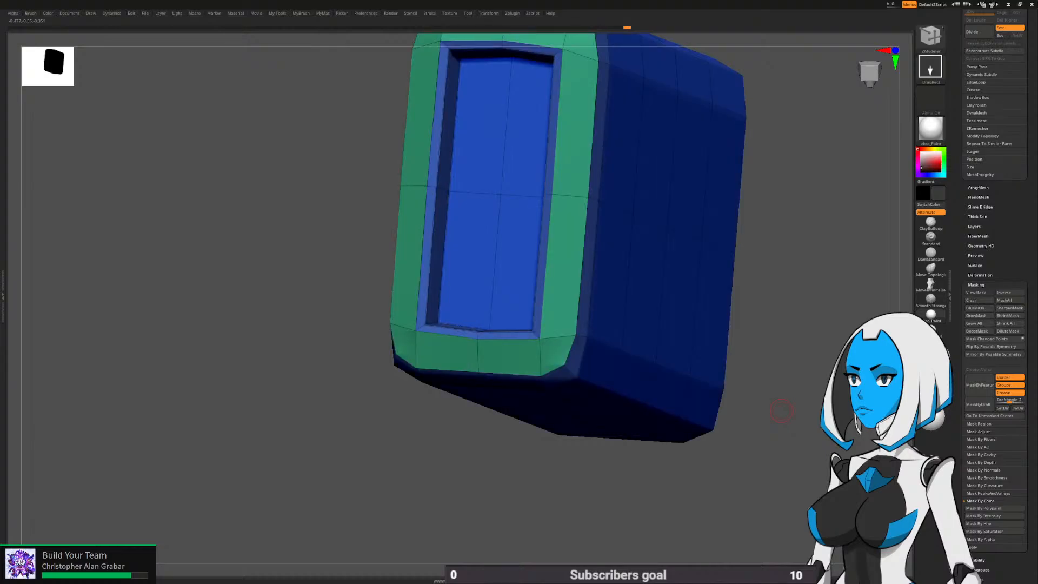
pyautogui.moveTo(781, 411); pyautogui.dragTo(830, 389)
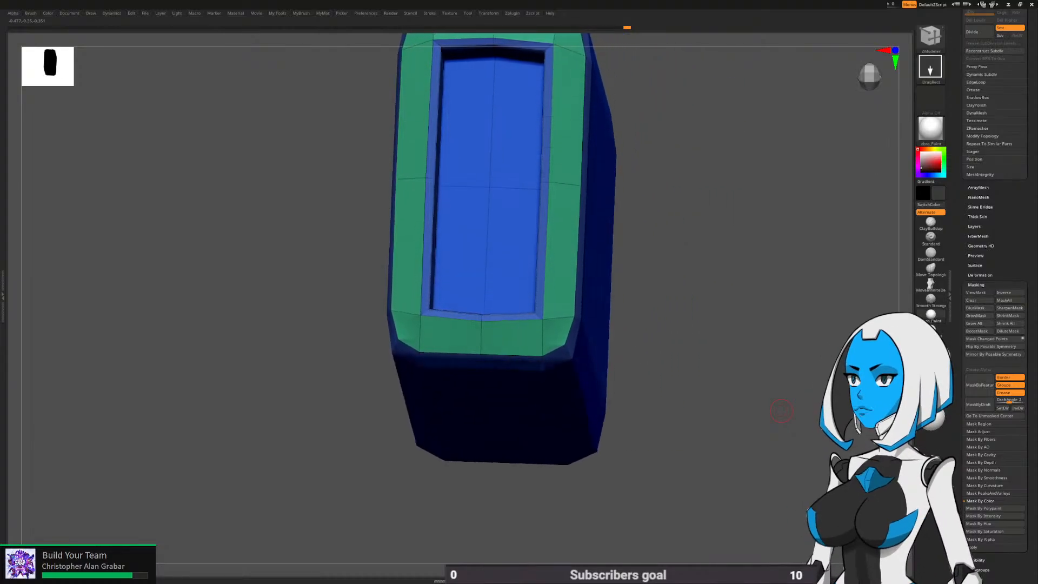
pyautogui.moveTo(558, 349)
pyautogui.mouseDown(button='right')
pyautogui.moveTo(571, 342)
pyautogui.moveTo(590, 367)
pyautogui.moveTo(562, 367)
pyautogui.mouseUp(button='right')
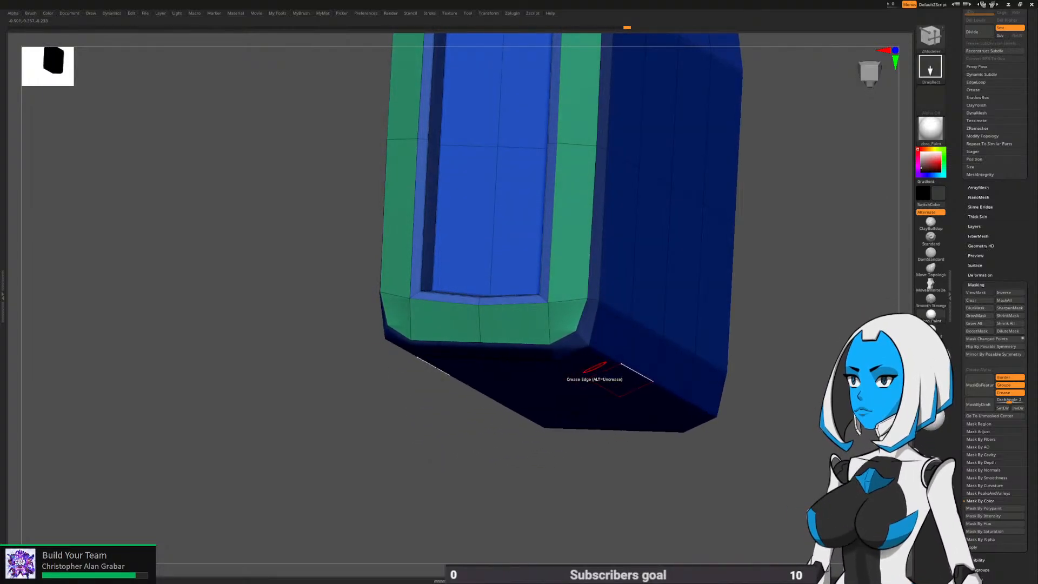
# Crease a further edge on the block and check the shape with dynamic subdivision and polyframe switched off and on again
pyautogui.moveTo(595, 370); pyautogui.dragTo(483, 210, button='right')
pyautogui.click(489, 202)
pyautogui.keyDown('ctrl'); pyautogui.moveTo(662, 252); pyautogui.dragTo(665, 254, button='right'); pyautogui.keyUp('ctrl')
pyautogui.press('d')
pyautogui.hotkey('shift', 'f')
pyautogui.hotkey('shift', 'd')
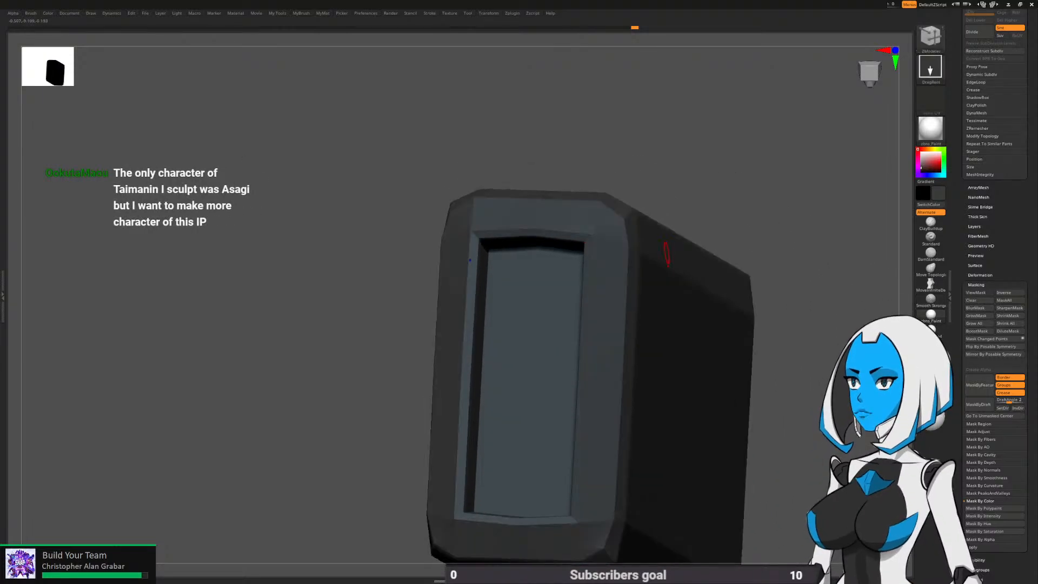
pyautogui.hotkey('shift', 'f')
# Set the ZModeler edge action to Collapse and collapse the short chamfer edges at the block's upper corners, from the rim backward
pyautogui.moveTo(668, 253); pyautogui.dragTo(631, 380, button='right')
pyautogui.keyDown('alt'); pyautogui.moveTo(631, 380); pyautogui.dragTo(574, 380, button='right'); pyautogui.keyUp('alt')
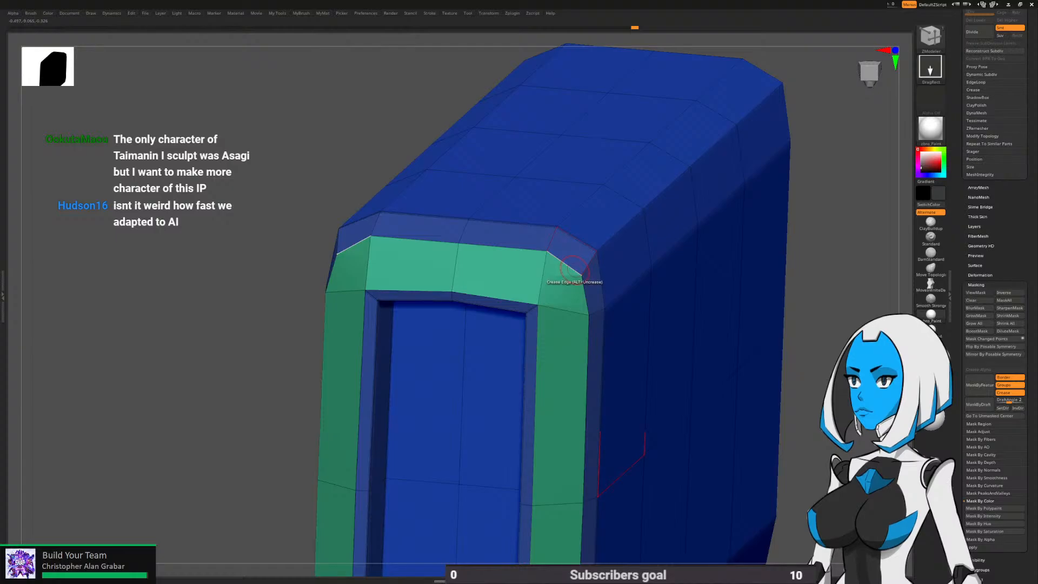
pyautogui.press('space')
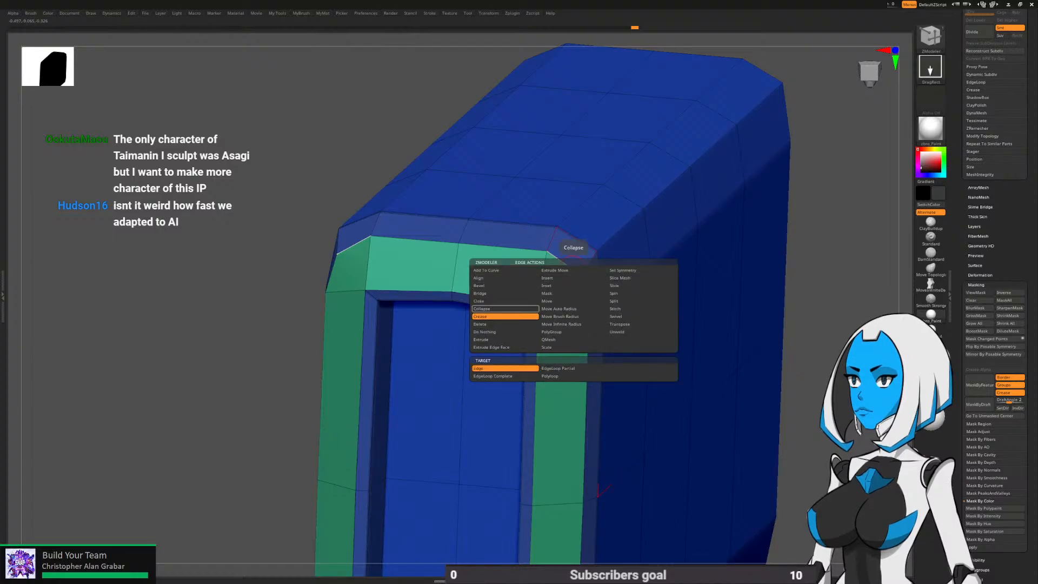
pyautogui.click(481, 309)
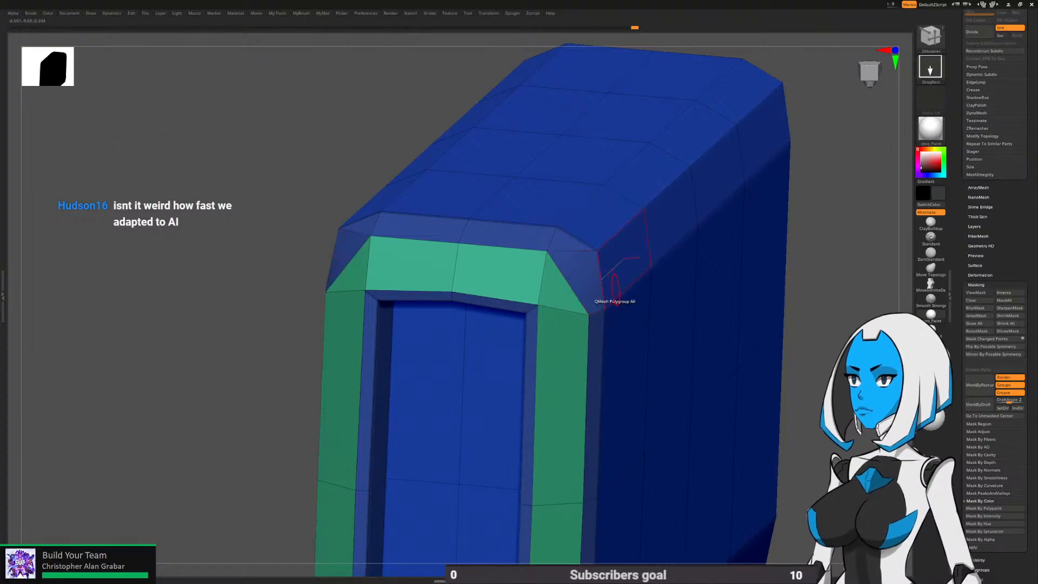
pyautogui.click(546, 265)
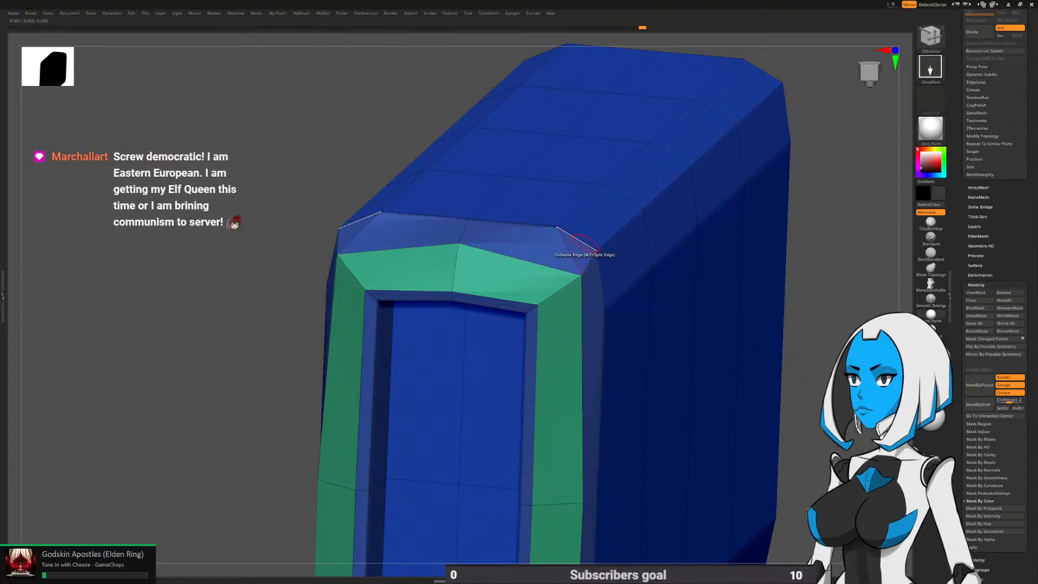
pyautogui.click(583, 242)
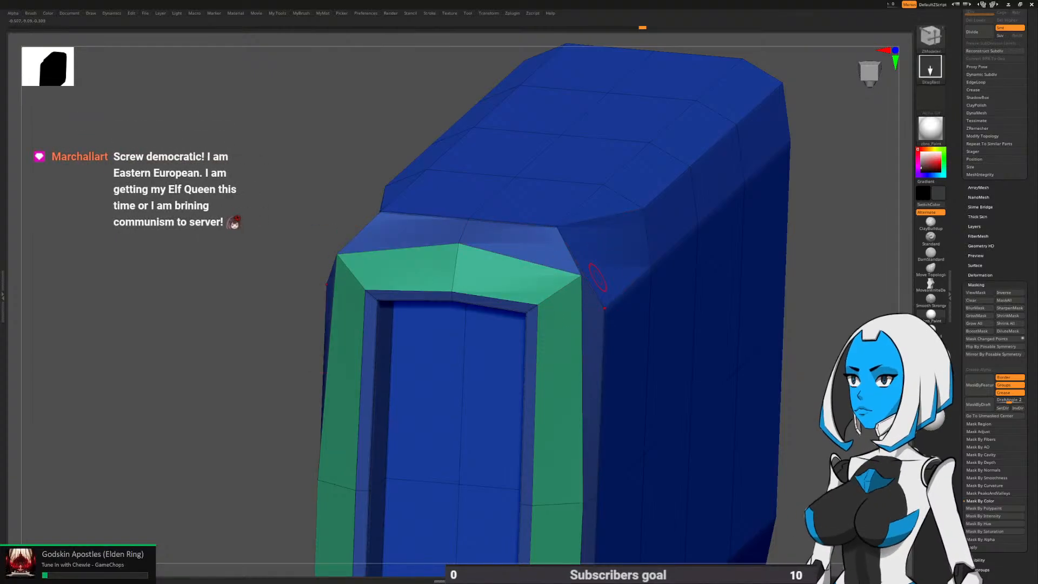
pyautogui.click(597, 276)
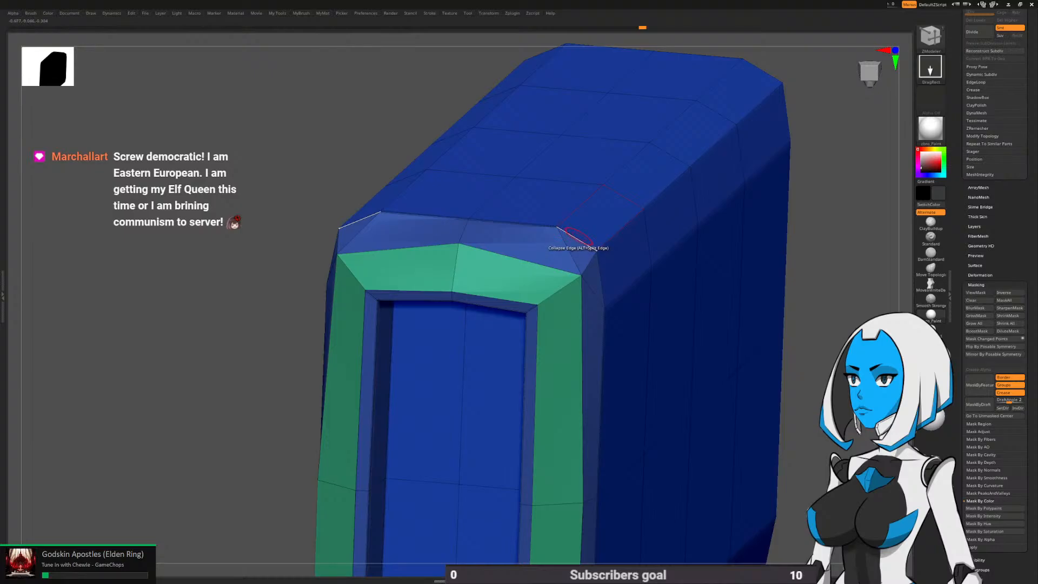
pyautogui.click(576, 240)
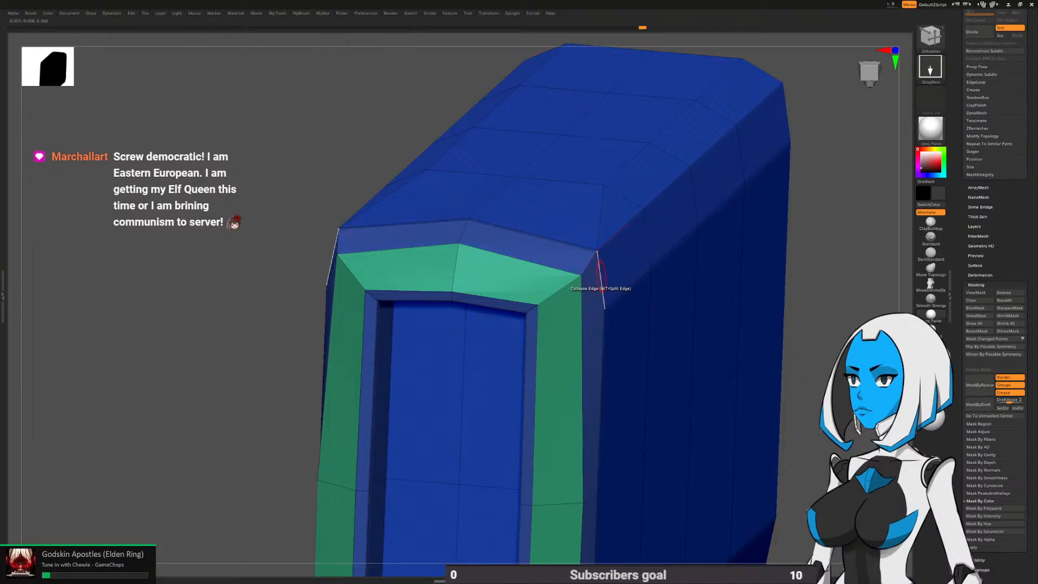
pyautogui.click(603, 289)
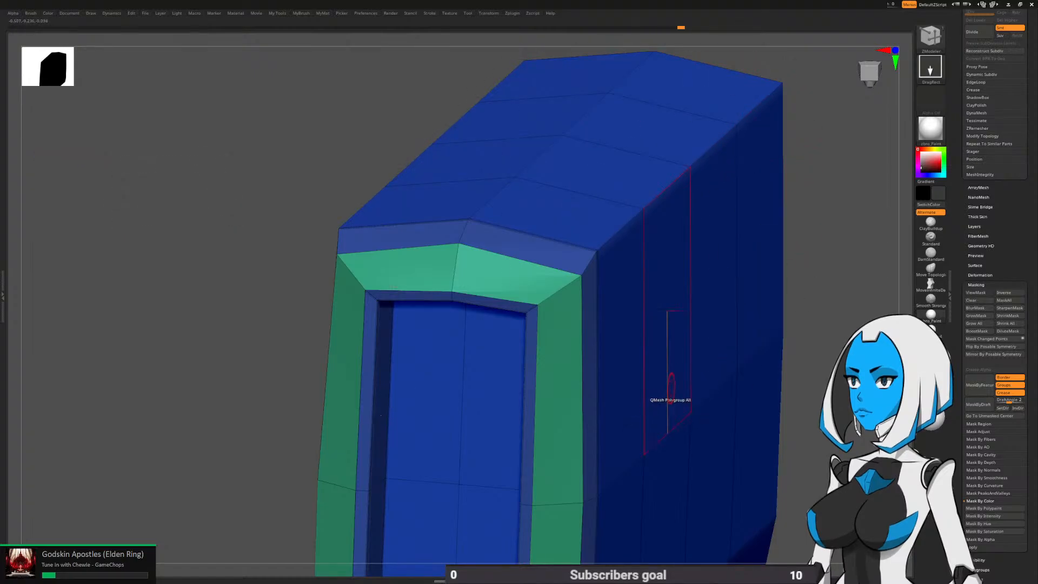
# Collapse the remaining short chamfer edges at the lower corners along the block's length and on the green rim
pyautogui.moveTo(670, 381); pyautogui.dragTo(555, 283, button='right')
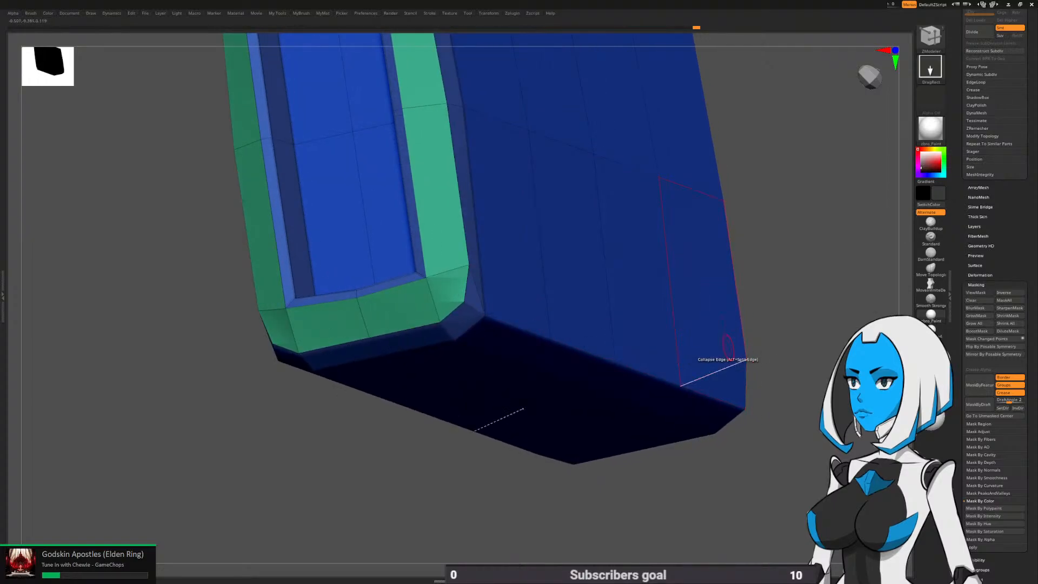
pyautogui.moveTo(781, 366); pyautogui.dragTo(518, 229, button='right')
pyautogui.click(473, 235)
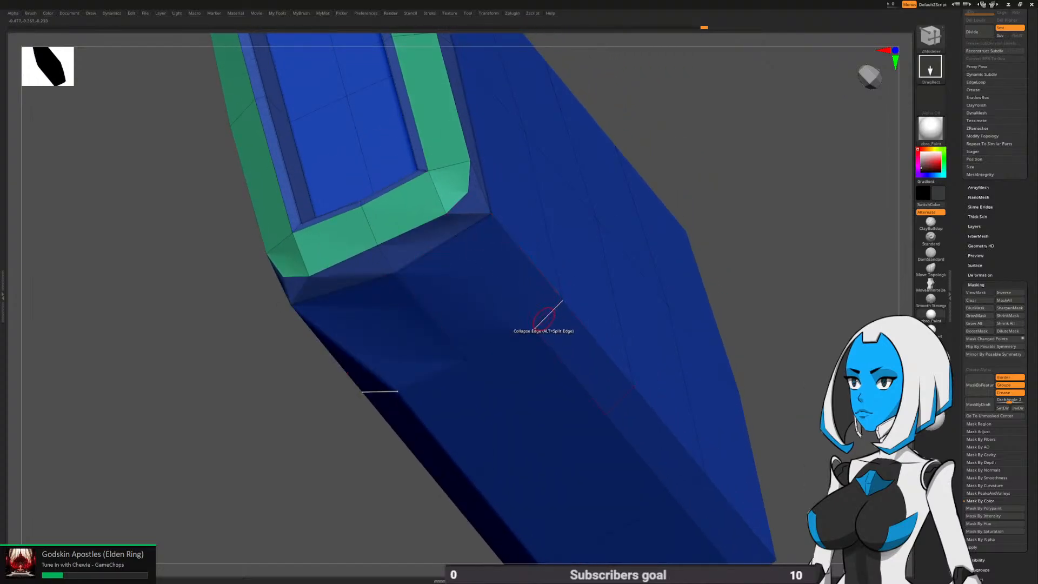
pyautogui.moveTo(614, 412); pyautogui.dragTo(598, 359, button='right')
pyautogui.click(744, 349)
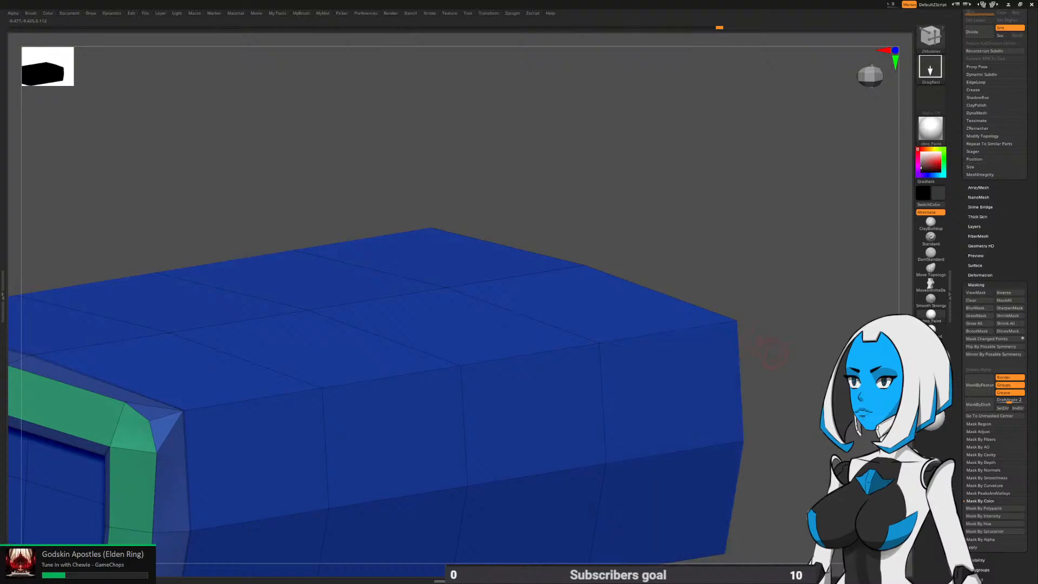
pyautogui.moveTo(736, 394); pyautogui.dragTo(537, 295, button='right')
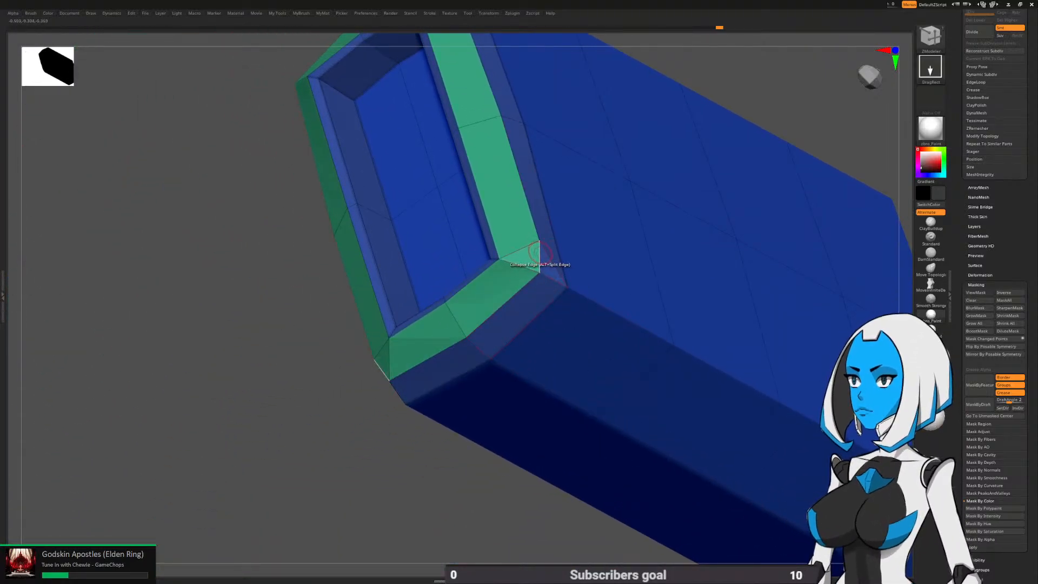
pyautogui.moveTo(639, 344); pyautogui.dragTo(551, 281, button='right')
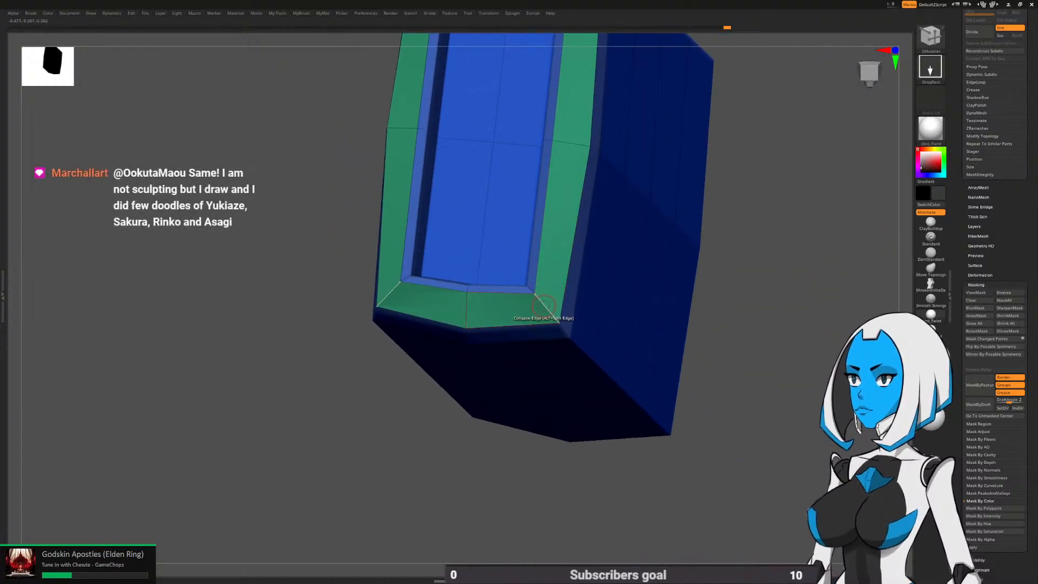
# Set the ZModeler edge action back to Crease and crease the block's long corner edges
pyautogui.press('space')
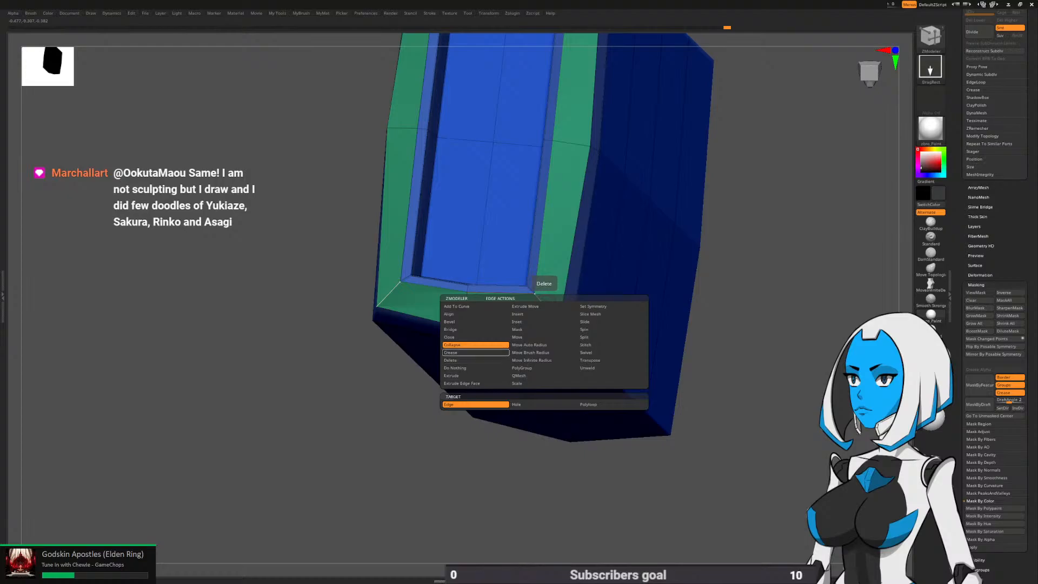
pyautogui.click(475, 352)
pyautogui.keyDown('ctrl'); pyautogui.moveTo(607, 299); pyautogui.dragTo(552, 338, button='right'); pyautogui.keyUp('ctrl')
pyautogui.moveTo(628, 321); pyautogui.dragTo(545, 301, button='right')
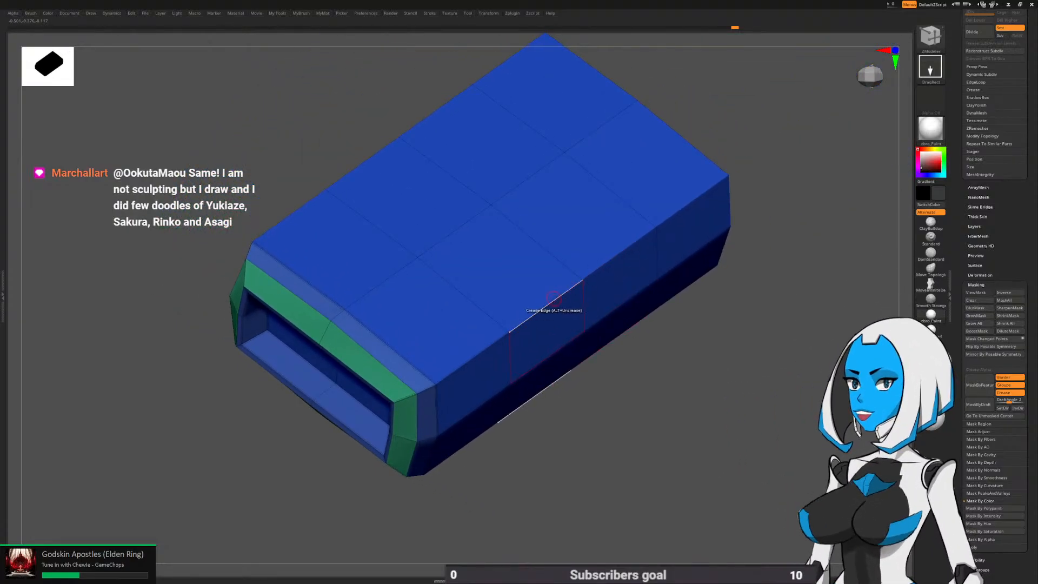
pyautogui.moveTo(673, 401); pyautogui.dragTo(571, 398, button='right')
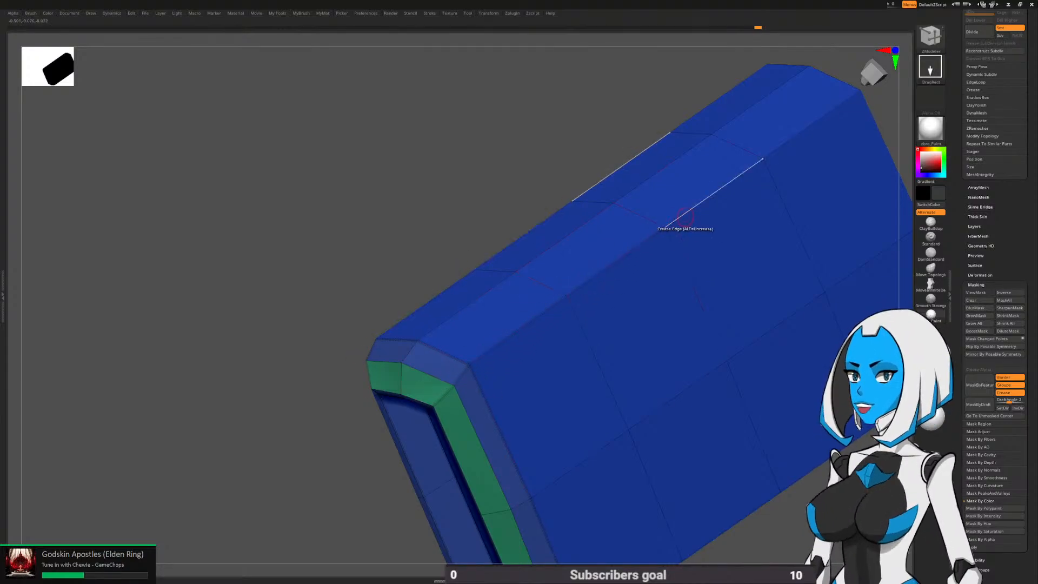
# Switch to the Move brush and examine the block's smoothed shape with polyframe off and dynamic subdivision switched on and off
pyautogui.press('b')
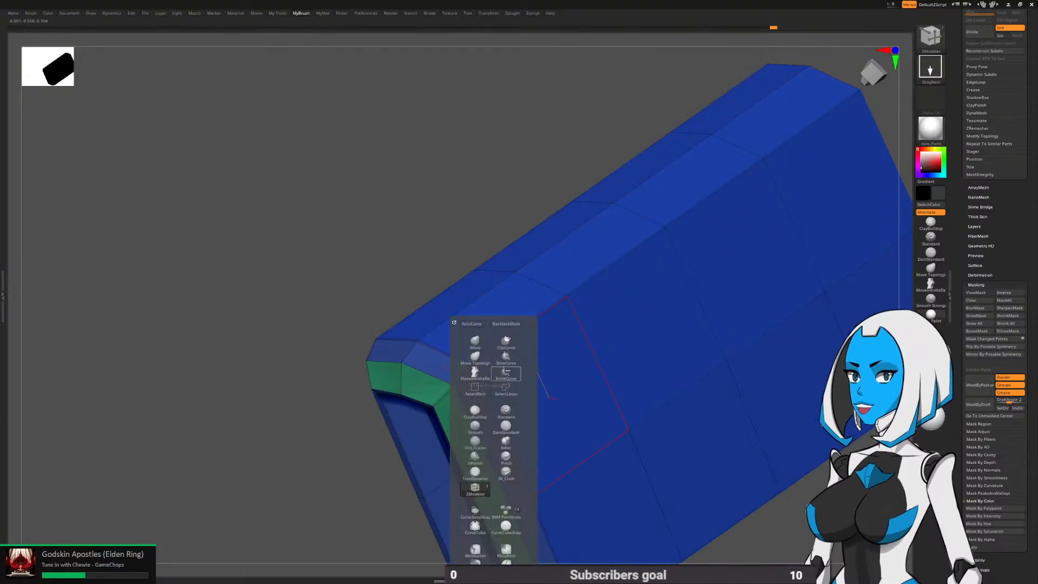
pyautogui.click(475, 343)
pyautogui.moveTo(674, 274)
pyautogui.mouseDown(button='right')
pyautogui.moveTo(562, 358)
pyautogui.moveTo(577, 257)
pyautogui.moveTo(612, 218)
pyautogui.moveTo(642, 230)
pyautogui.mouseUp(button='right')
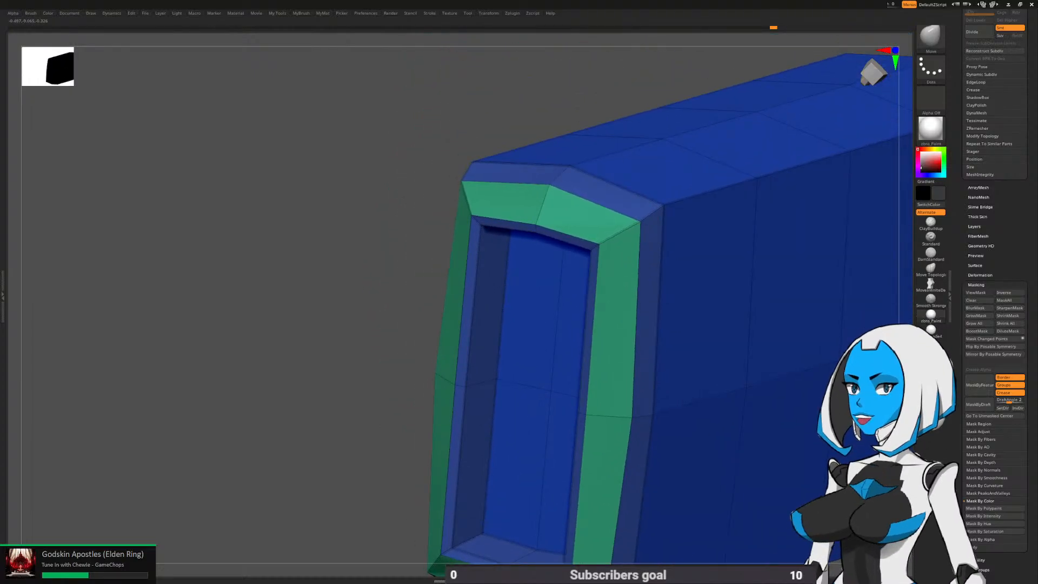
pyautogui.moveTo(672, 372)
pyautogui.mouseDown(button='right')
pyautogui.moveTo(629, 353)
pyautogui.moveTo(609, 395)
pyautogui.moveTo(597, 358)
pyautogui.moveTo(597, 377)
pyautogui.moveTo(592, 236)
pyautogui.moveTo(584, 292)
pyautogui.moveTo(532, 346)
pyautogui.mouseUp(button='right')
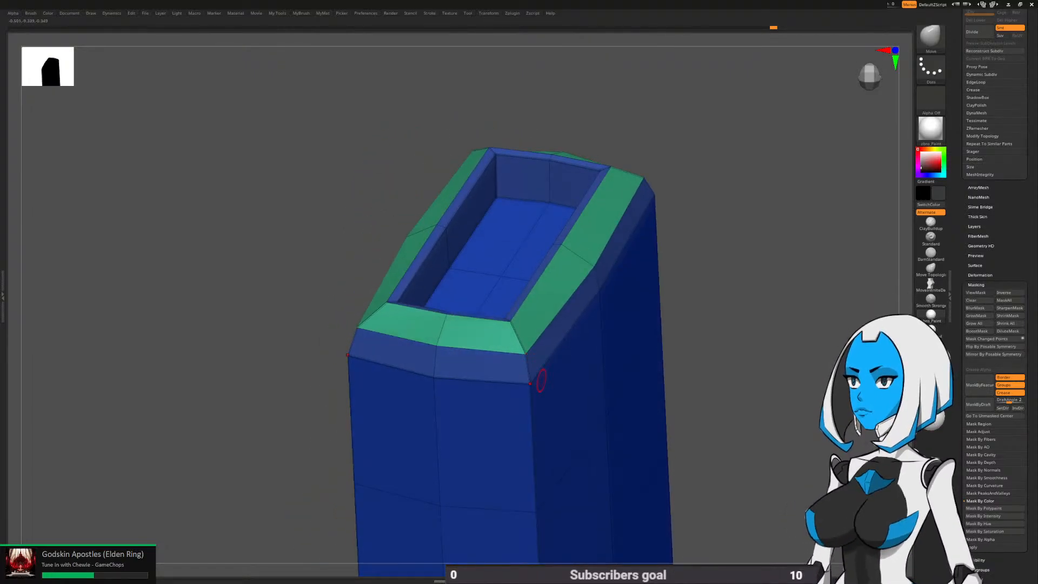
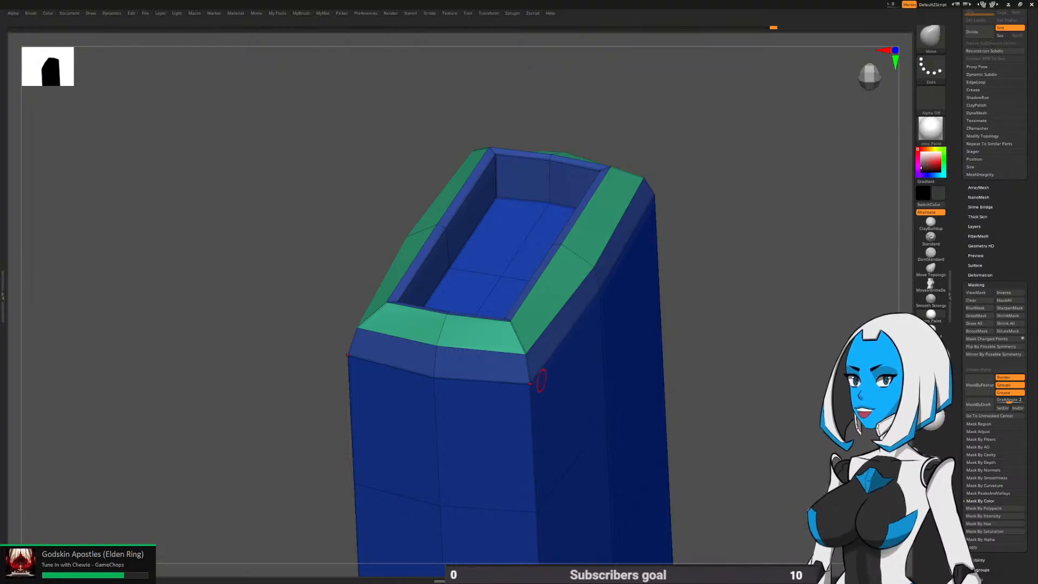
pyautogui.moveTo(542, 380)
pyautogui.keyDown('ctrl'); pyautogui.mouseDown(button='right')
pyautogui.moveTo(622, 329)
pyautogui.moveTo(610, 433)
pyautogui.moveTo(648, 394)
pyautogui.moveTo(625, 406)
pyautogui.mouseUp(button='right'); pyautogui.keyUp('ctrl')
pyautogui.hotkey('shift', 'f')
pyautogui.press('d')
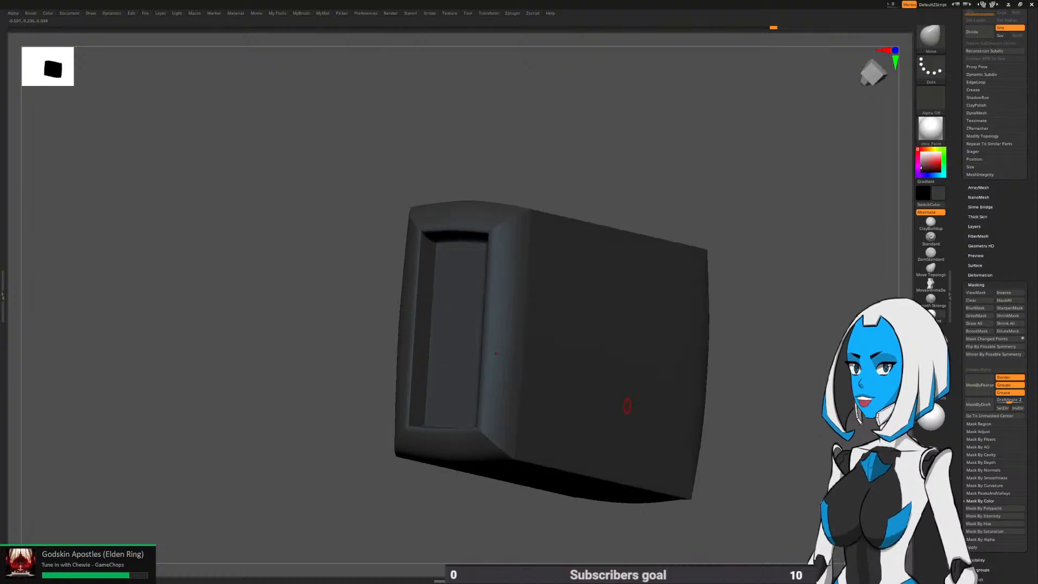
pyautogui.hotkey('shift', 'd')
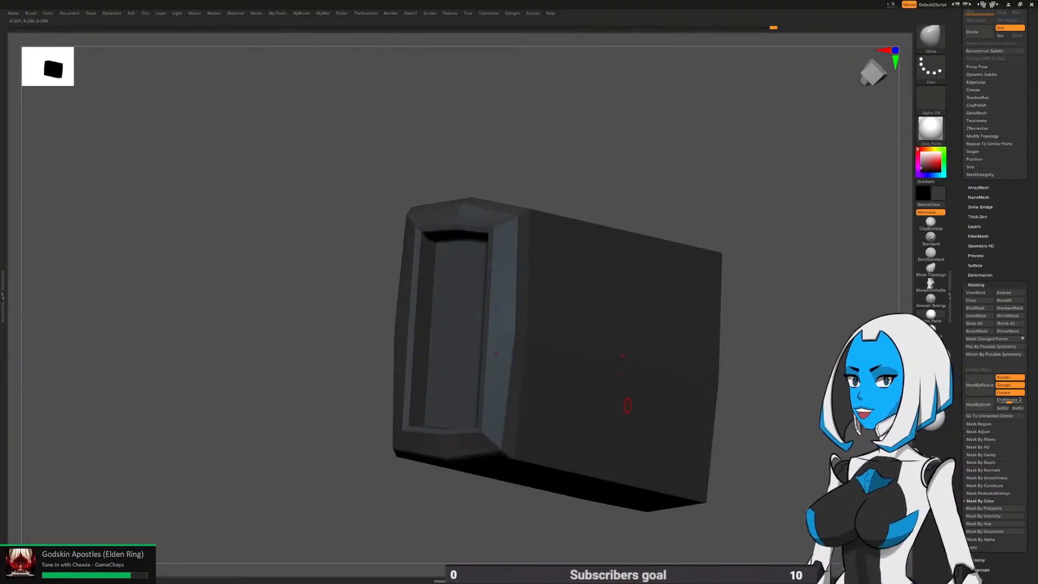
# Set the block's crease level to 2 and show the polyframe on its rear face
pyautogui.scroll(3, 995, 324)
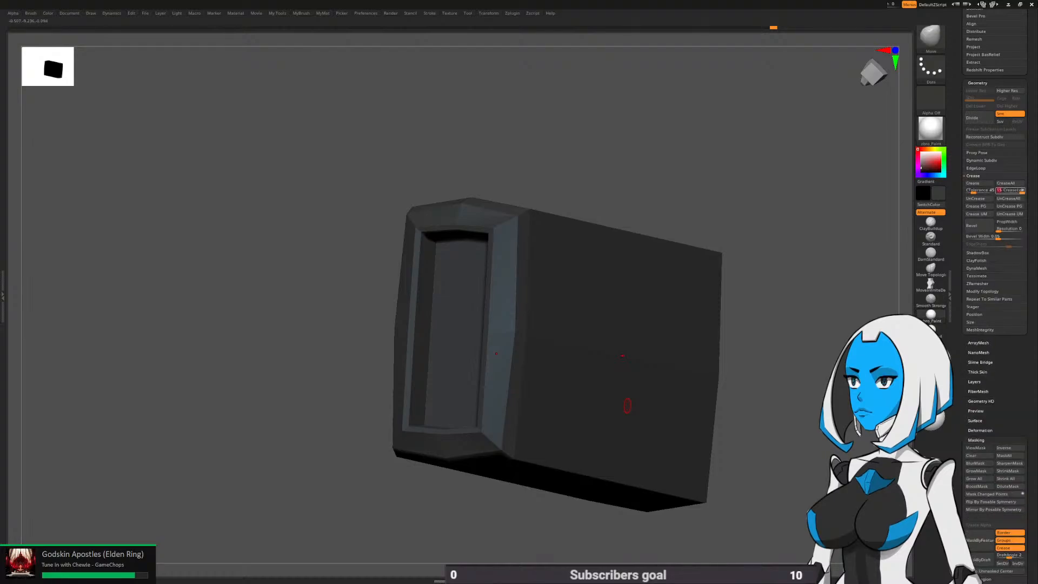
pyautogui.write('2')
pyautogui.press('Return')
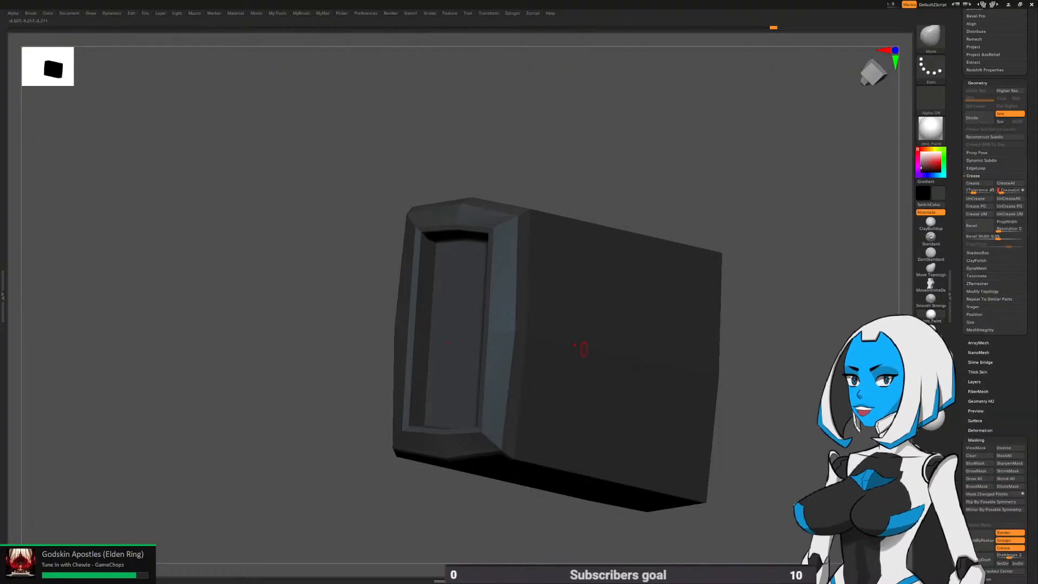
pyautogui.hotkey('shift', 'f')
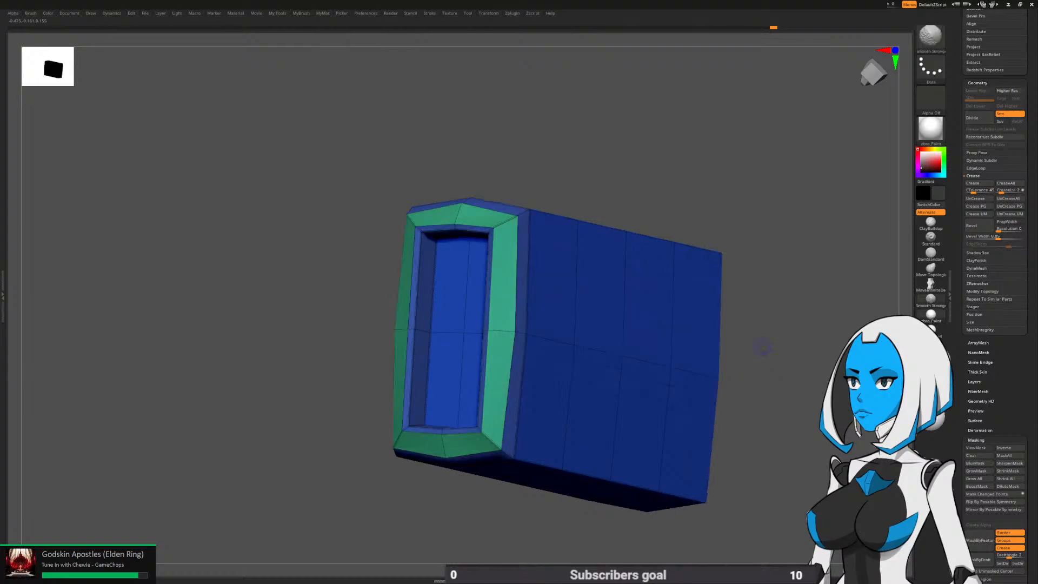
pyautogui.hotkey('shift', 'f')
pyautogui.hotkey('shift', 'f')
pyautogui.moveTo(778, 336); pyautogui.dragTo(690, 284)
pyautogui.press('space')
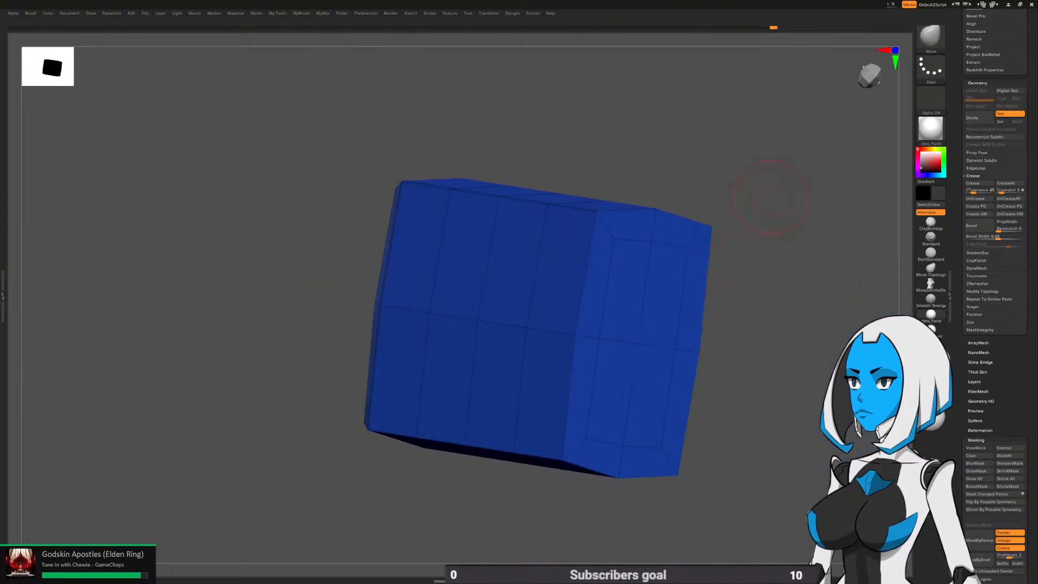
# Switch back to the ZModeler brush and crease the edge between the block's side and rear face
pyautogui.press('b')
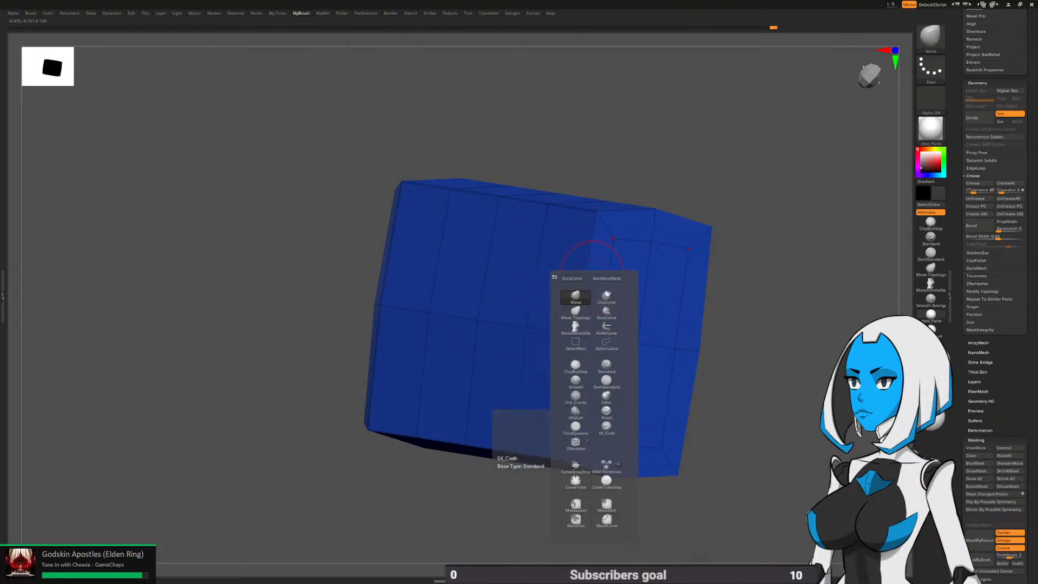
pyautogui.click(575, 464)
pyautogui.click(591, 254)
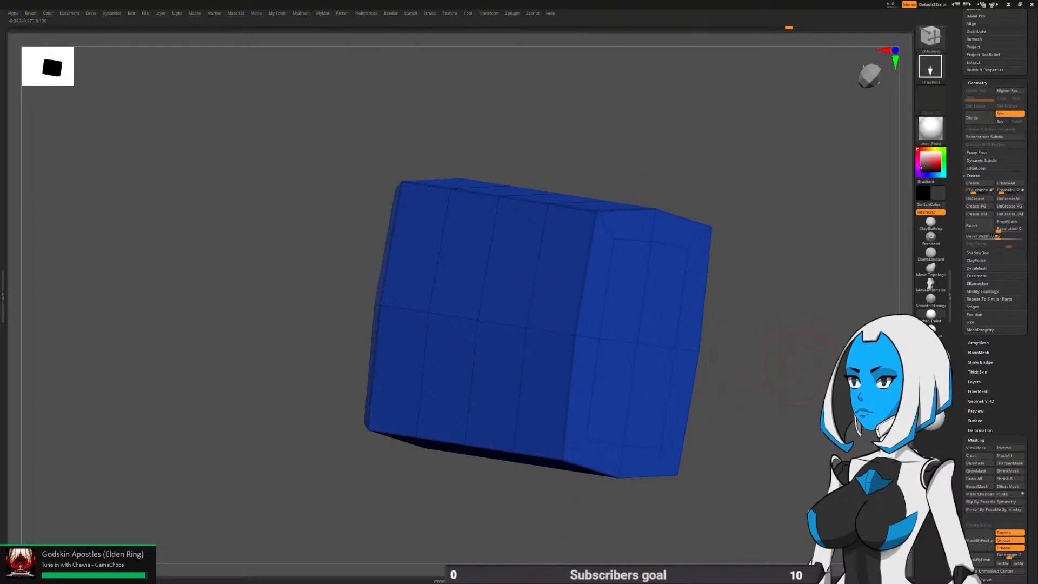
# Try subdividing the block with polyframe off and on, and return it to the undivided mesh
pyautogui.press('d')
pyautogui.hotkey('shift', 'f')
pyautogui.hotkey('shift', 'f')
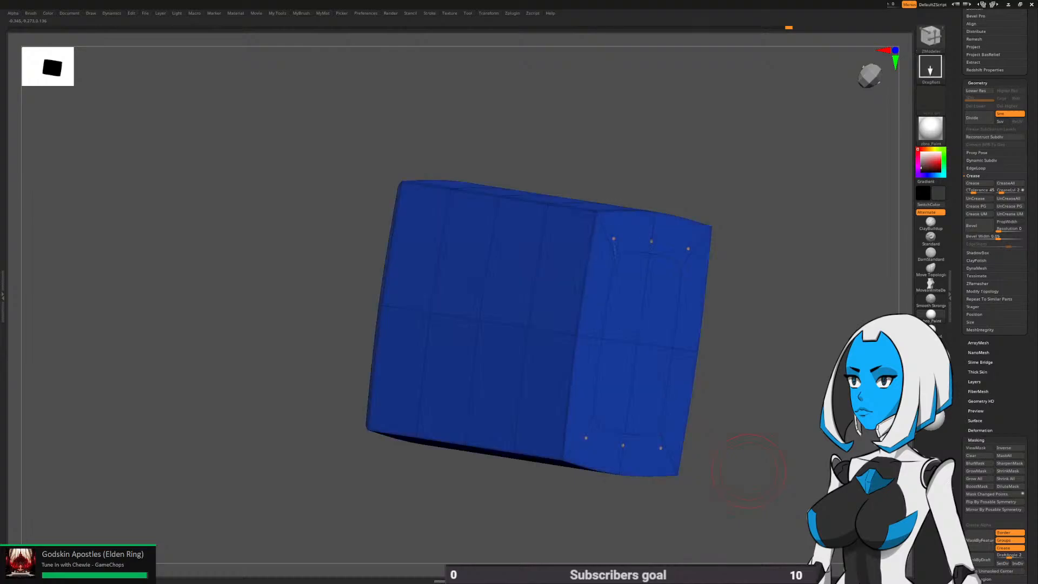
pyautogui.hotkey('shift', 'f')
pyautogui.hotkey('ctrl', 'd')
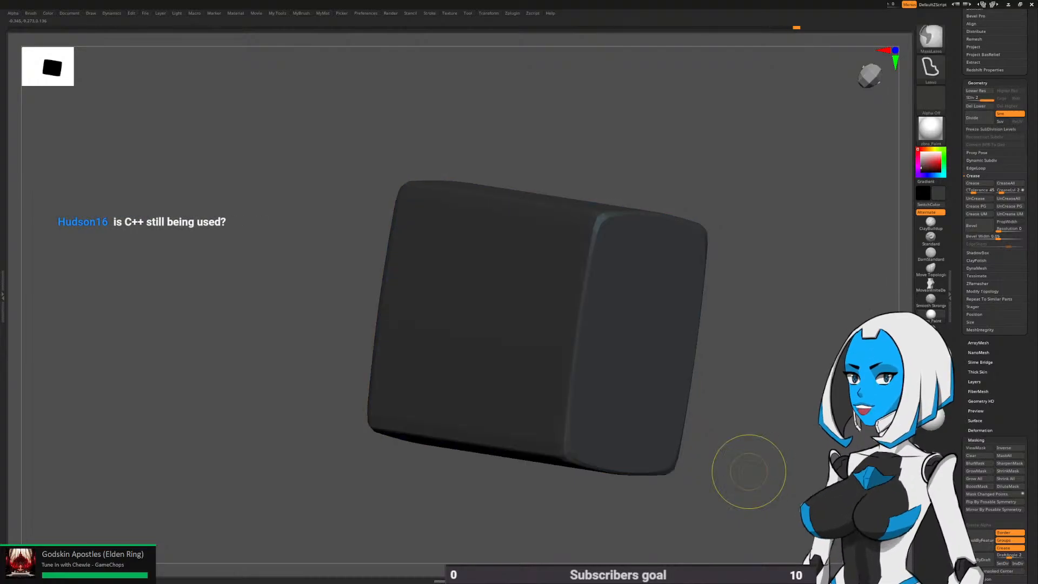
pyautogui.hotkey('shift', 'd')
pyautogui.hotkey('shift', 'f')
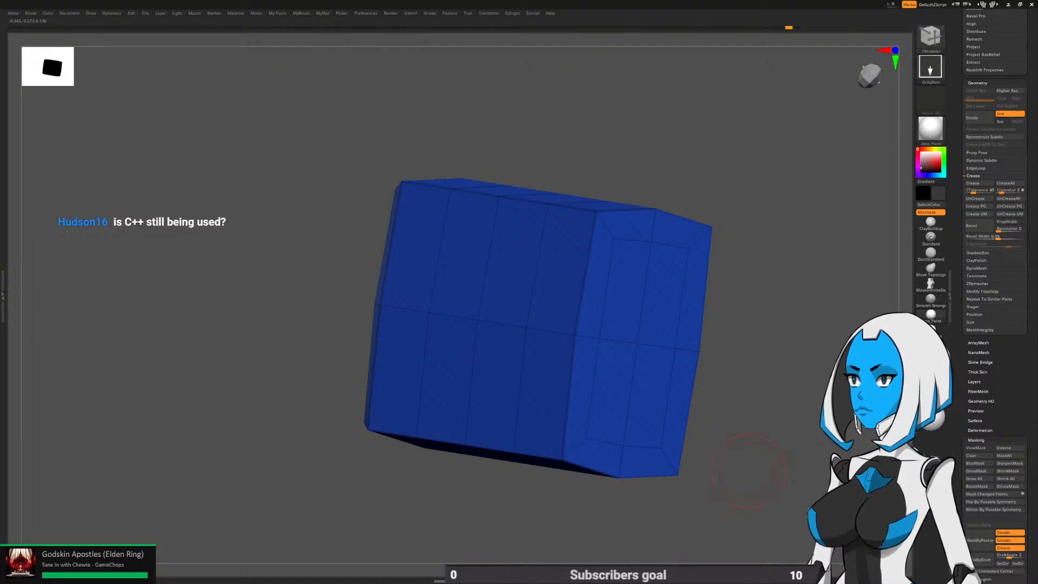
# Subdivide the block to level 6 with polyframe off and check its recessed front from straight ahead
pyautogui.press('d')
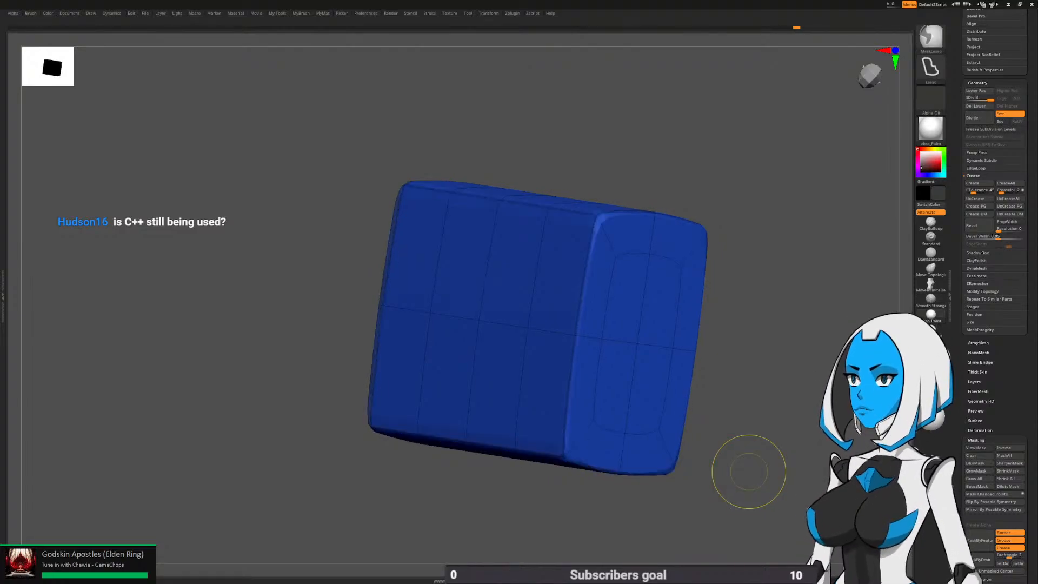
pyautogui.hotkey('shift', 'f')
pyautogui.moveTo(749, 471); pyautogui.dragTo(786, 345)
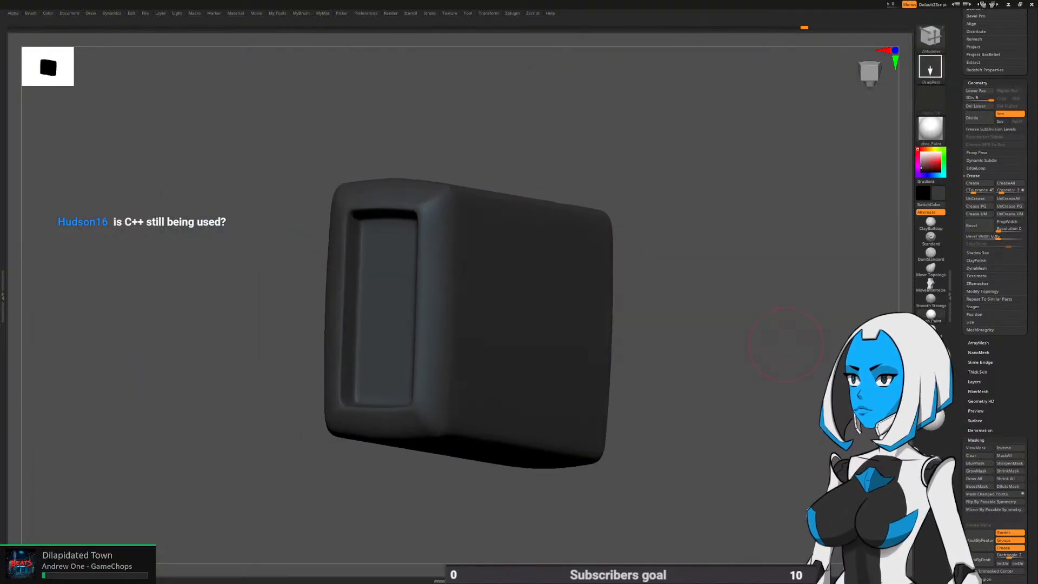
pyautogui.moveTo(657, 288); pyautogui.dragTo(661, 314)
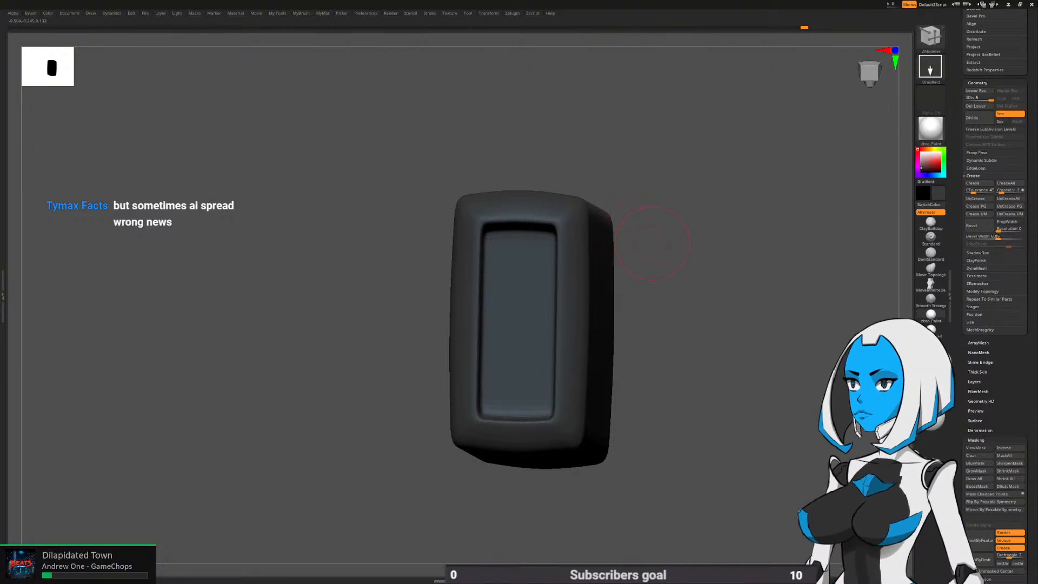
pyautogui.press('space')
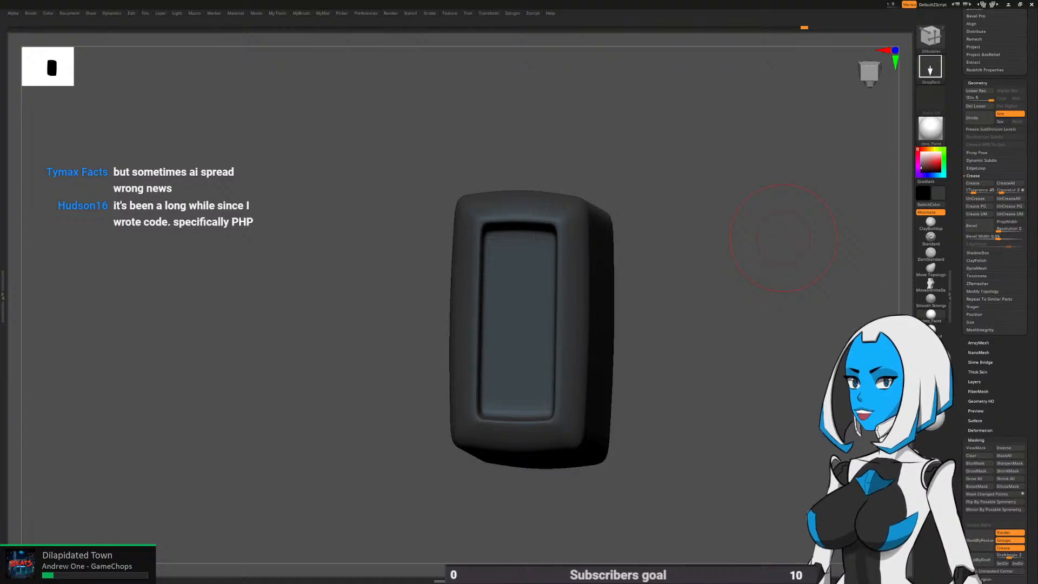
pyautogui.moveTo(784, 237)
pyautogui.keyDown('alt'); pyautogui.mouseDown()
pyautogui.moveTo(785, 252)
pyautogui.moveTo(784, 238)
pyautogui.mouseUp(); pyautogui.keyUp('alt')
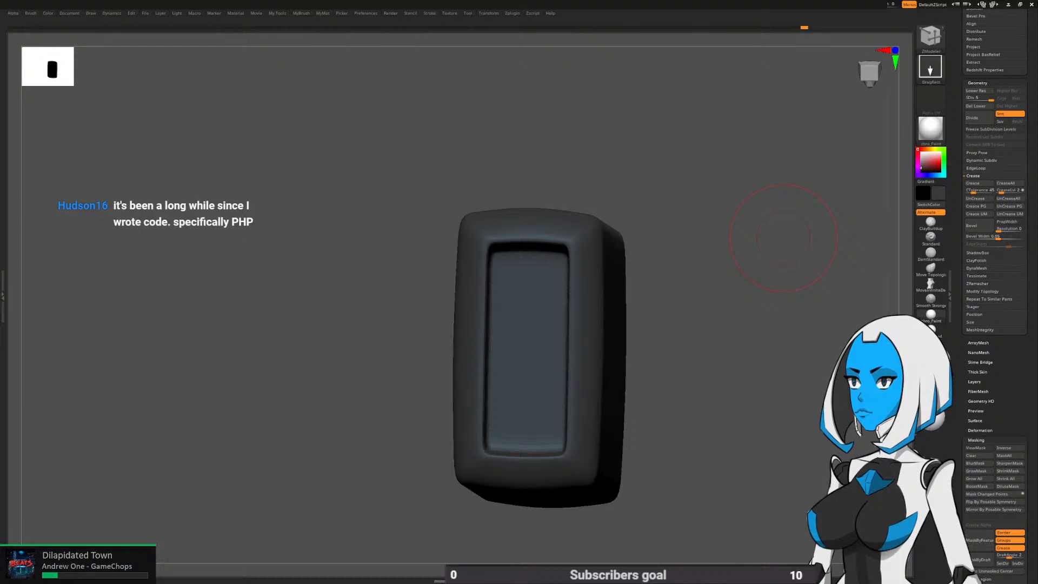
pyautogui.moveTo(784, 238)
pyautogui.mouseDown()
pyautogui.moveTo(633, 299)
pyautogui.moveTo(627, 330)
pyautogui.moveTo(622, 310)
pyautogui.moveTo(633, 304)
pyautogui.mouseUp()
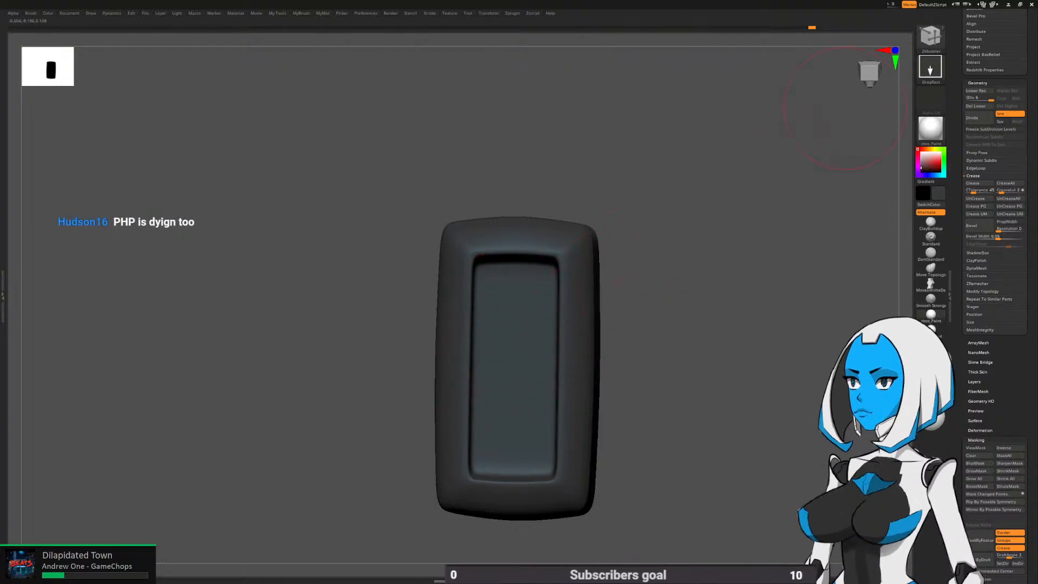
# Select the Paint brush and set MaskCurve as the masking brush
pyautogui.click(930, 36)
pyautogui.click(766, 186)
pyautogui.press('1')
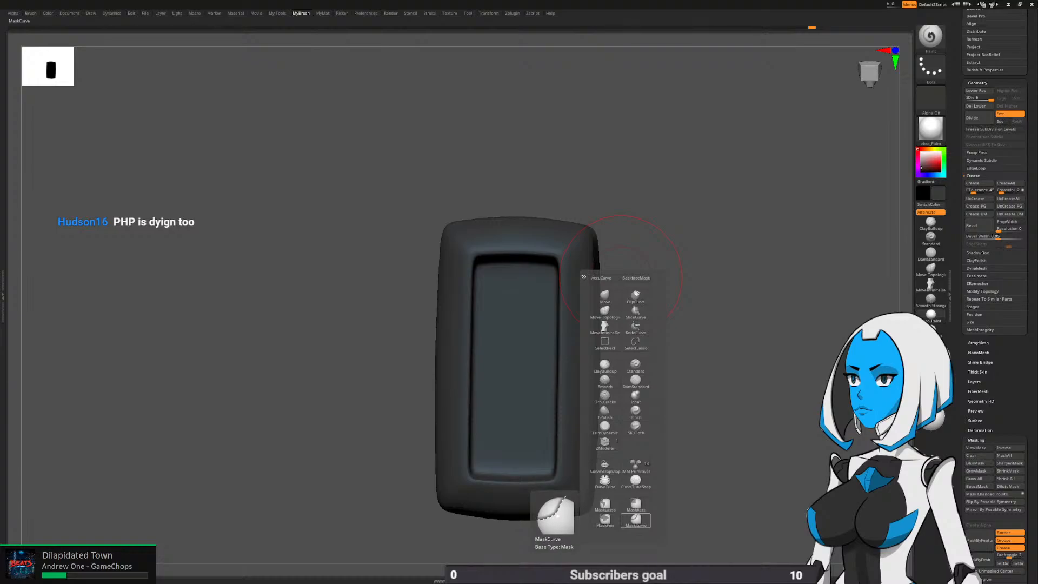
pyautogui.click(635, 520)
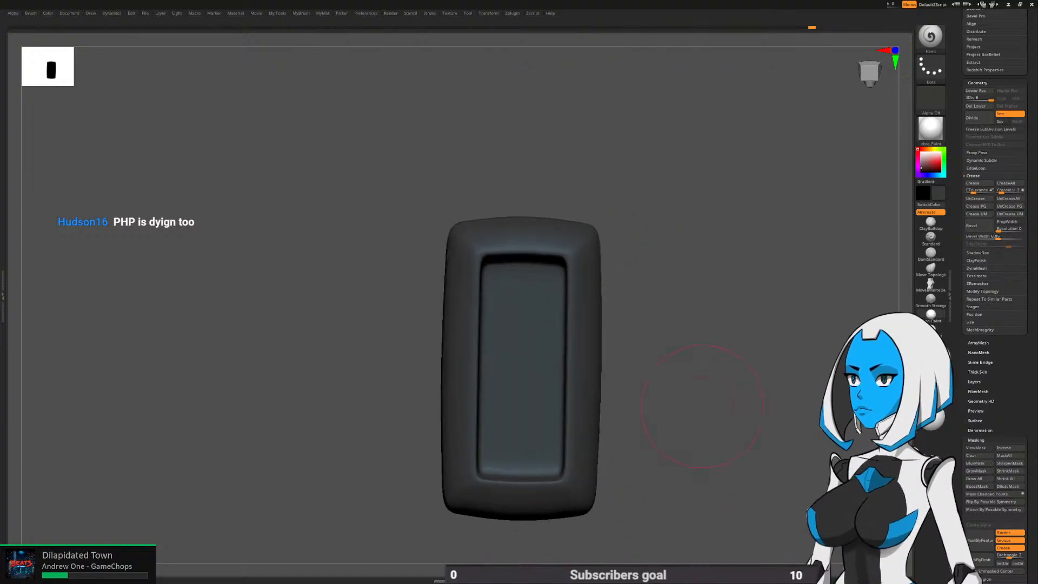
# Undo a trial diagonal curve mask on the block's upper part and subdivide the block to level 7
pyautogui.moveTo(367, 362)
pyautogui.mouseDown()
pyautogui.moveTo(409, 331)
pyautogui.moveTo(614, 262)
pyautogui.moveTo(728, 184)
pyautogui.moveTo(739, 204)
pyautogui.moveTo(731, 191)
pyautogui.mouseUp()
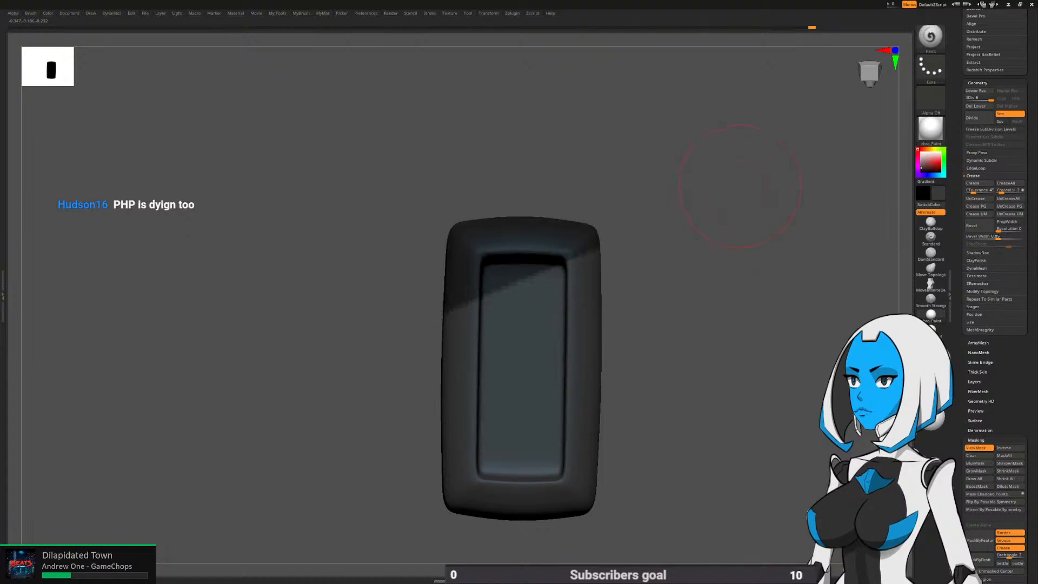
pyautogui.hotkey('ctrl', 'z')
pyautogui.hotkey('ctrl', 'd')
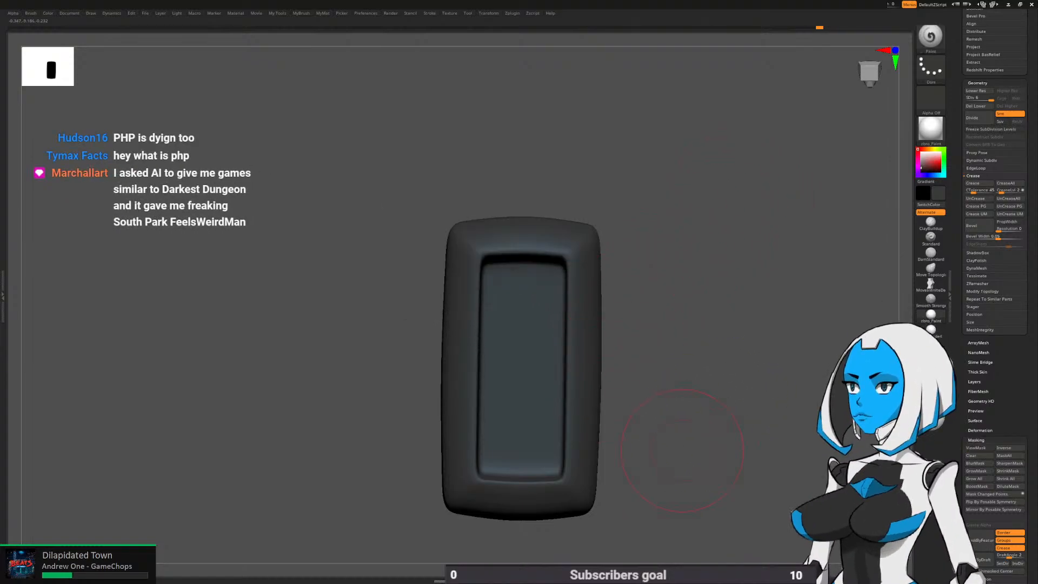
# Mask the block above and below a diagonal band with MaskCurve, leaving a rising stripe unmasked across the front
pyautogui.keyDown('ctrl'); pyautogui.moveTo(391, 342); pyautogui.dragTo(651, 230); pyautogui.keyUp('ctrl')
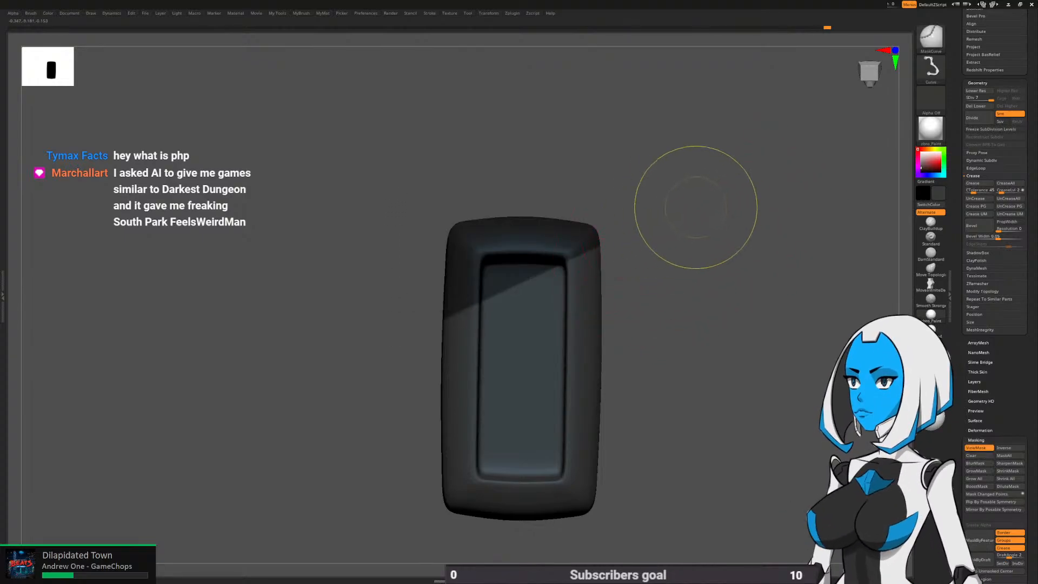
pyautogui.moveTo(469, 320)
pyautogui.keyDown('ctrl'); pyautogui.mouseDown()
pyautogui.moveTo(709, 205)
pyautogui.moveTo(390, 345)
pyautogui.moveTo(393, 399)
pyautogui.mouseUp(); pyautogui.keyUp('ctrl')
pyautogui.keyDown('ctrl'); pyautogui.click(664, 218); pyautogui.keyUp('ctrl')
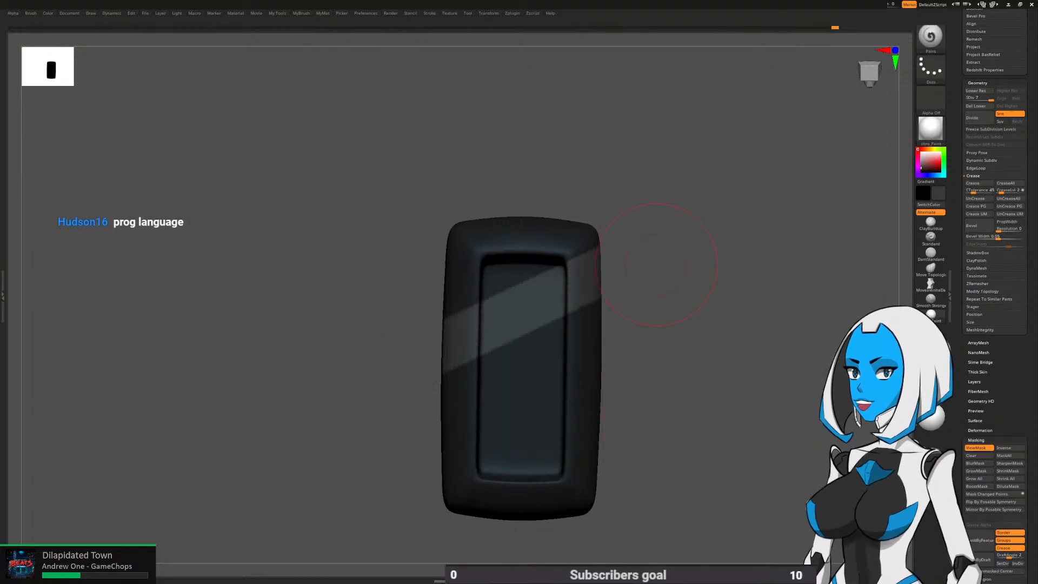
# Pick bright yellow as the paint colour and show the neck band and emblem plate around the block again
pyautogui.press('space')
pyautogui.click(592, 317)
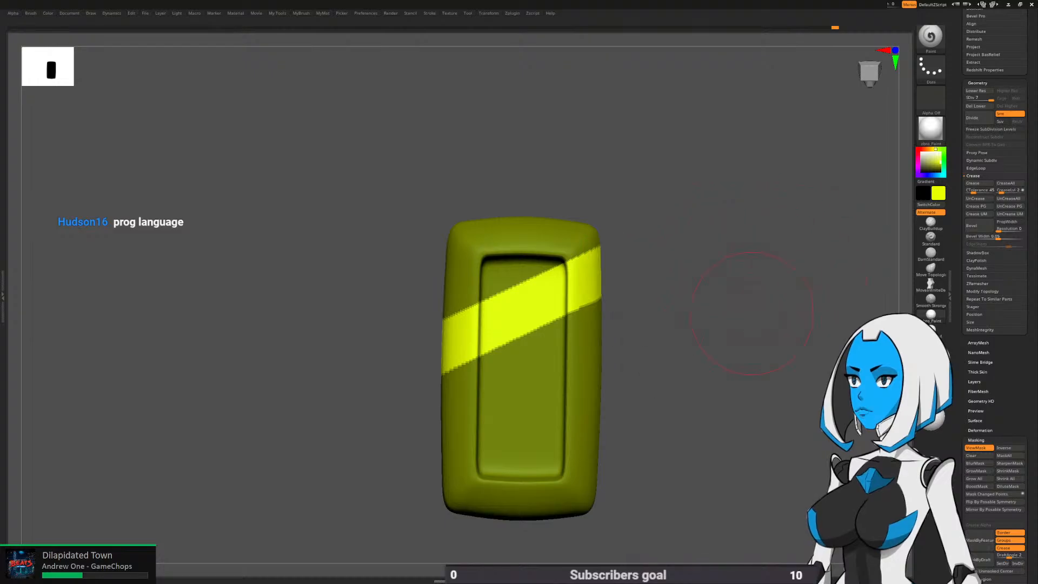
pyautogui.press('space')
pyautogui.click(723, 381)
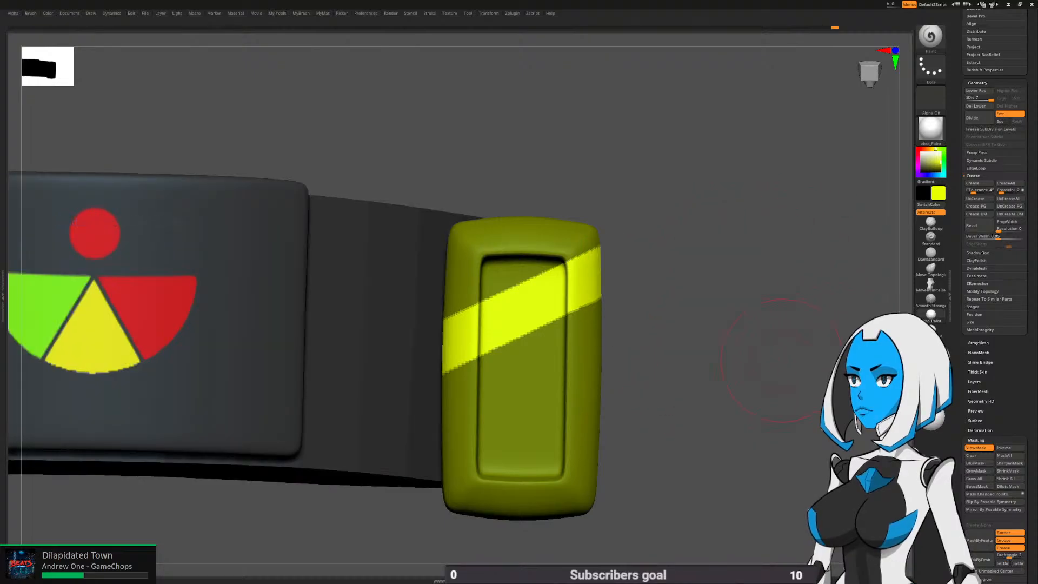
# Clear the block's mask and switch the paint colour back from yellow
pyautogui.hotkey('ctrl', 'h')
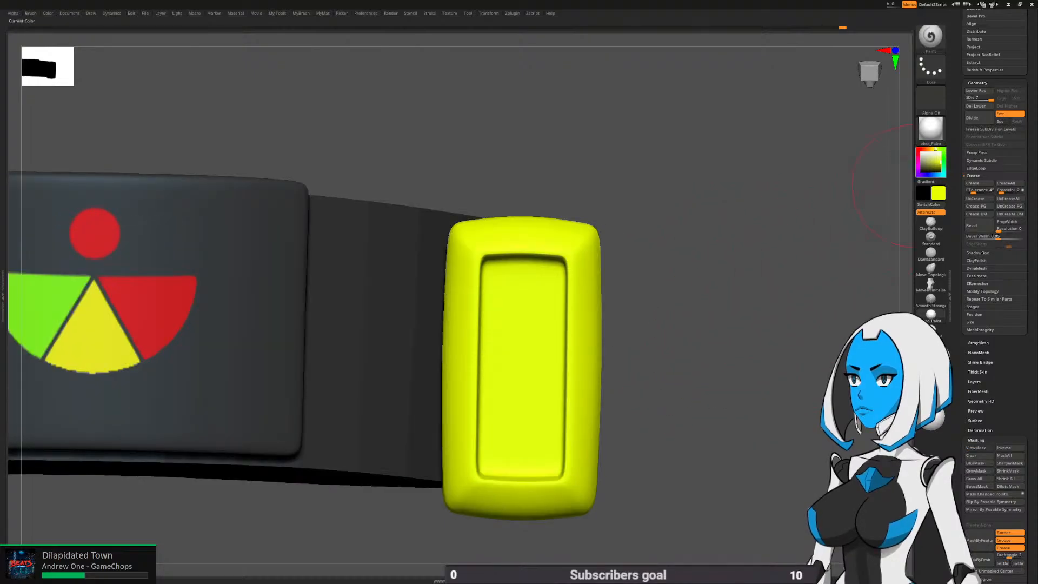
pyautogui.click(921, 168)
pyautogui.press('space')
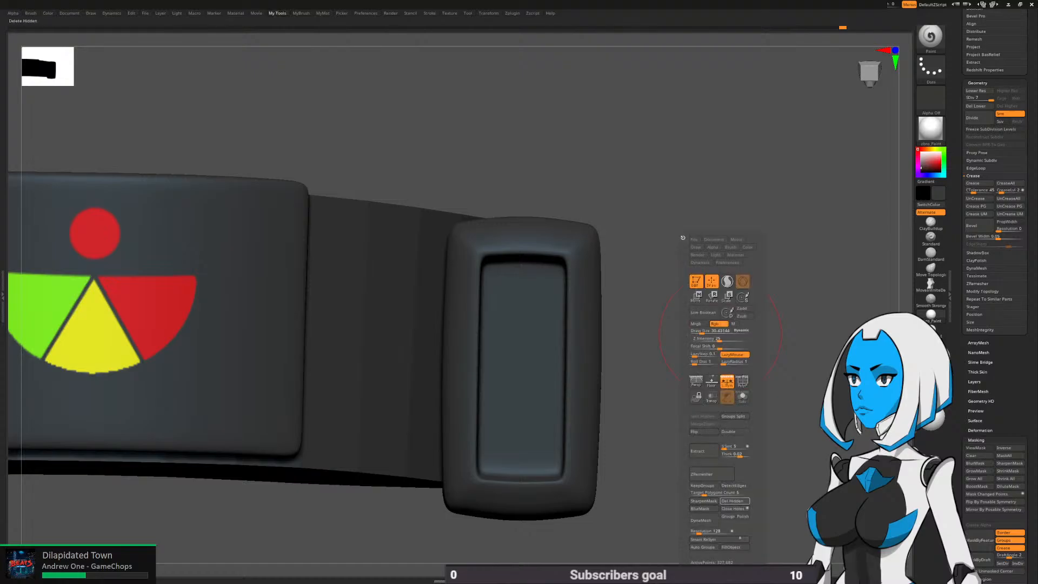
# Turn the neck band upright and mask the block above and below a diagonal band, leaving one stripe across its front unmasked
pyautogui.moveTo(719, 332); pyautogui.dragTo(588, 183)
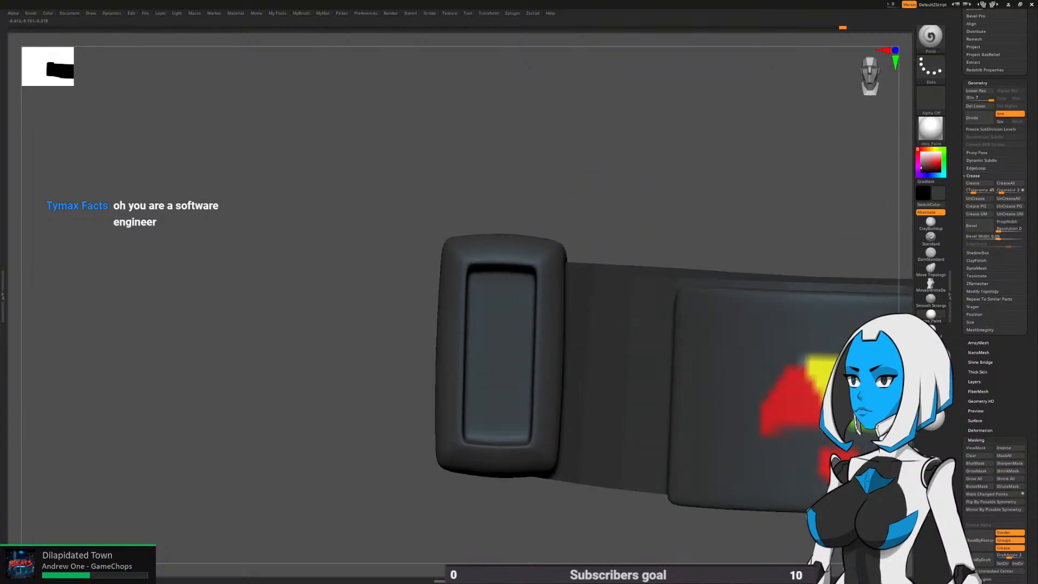
pyautogui.press('ctrl')
pyautogui.keyDown('ctrl'); pyautogui.moveTo(657, 207); pyautogui.dragTo(659, 269); pyautogui.keyUp('ctrl')
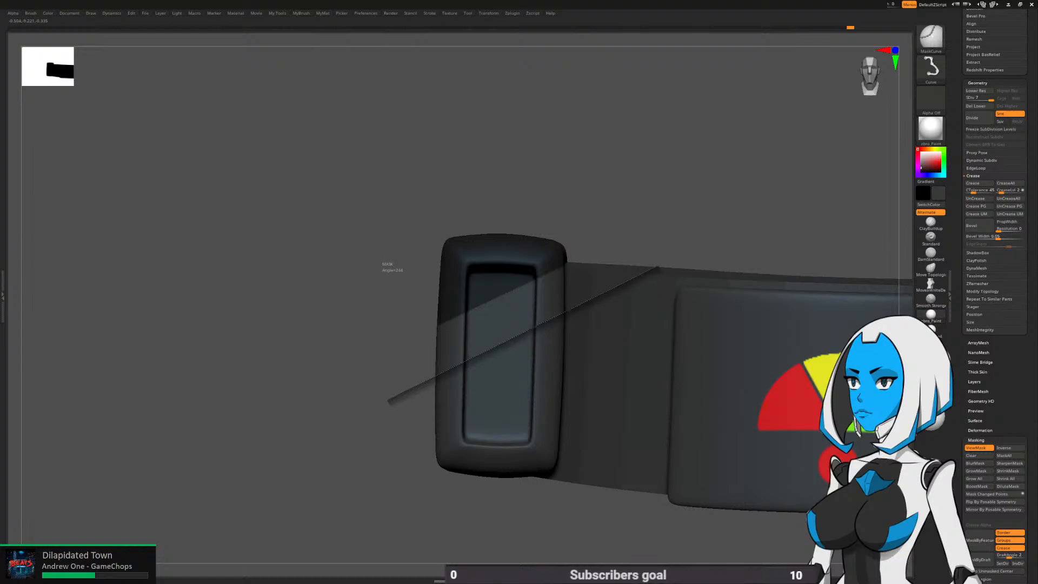
pyautogui.keyDown('ctrl'); pyautogui.moveTo(658, 268); pyautogui.dragTo(658, 269); pyautogui.keyUp('ctrl')
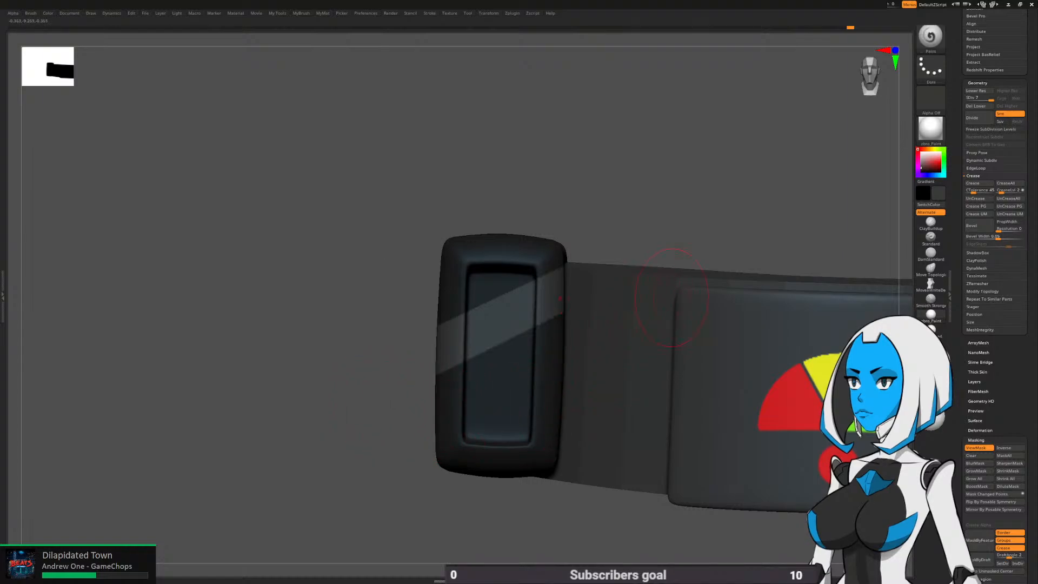
pyautogui.moveTo(646, 262)
pyautogui.keyDown('ctrl'); pyautogui.mouseDown()
pyautogui.moveTo(412, 375)
pyautogui.moveTo(393, 401)
pyautogui.moveTo(389, 452)
pyautogui.moveTo(387, 442)
pyautogui.mouseUp(); pyautogui.keyUp('ctrl')
pyautogui.keyDown('ctrl'); pyautogui.keyDown('shift'); pyautogui.click(387, 442); pyautogui.keyUp('shift'); pyautogui.keyUp('ctrl')
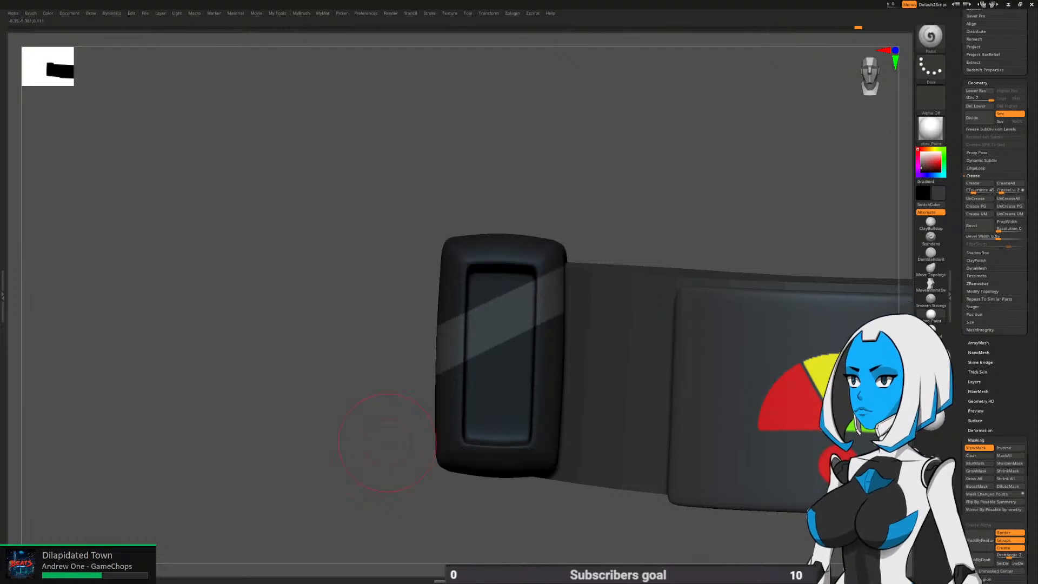
# Extend the block's mask with MaskCurve to form a second parallel diagonal stripe below the first, and invert the mask
pyautogui.moveTo(622, 238)
pyautogui.keyDown('ctrl'); pyautogui.mouseDown()
pyautogui.moveTo(382, 370)
pyautogui.moveTo(373, 455)
pyautogui.mouseUp(); pyautogui.keyUp('ctrl')
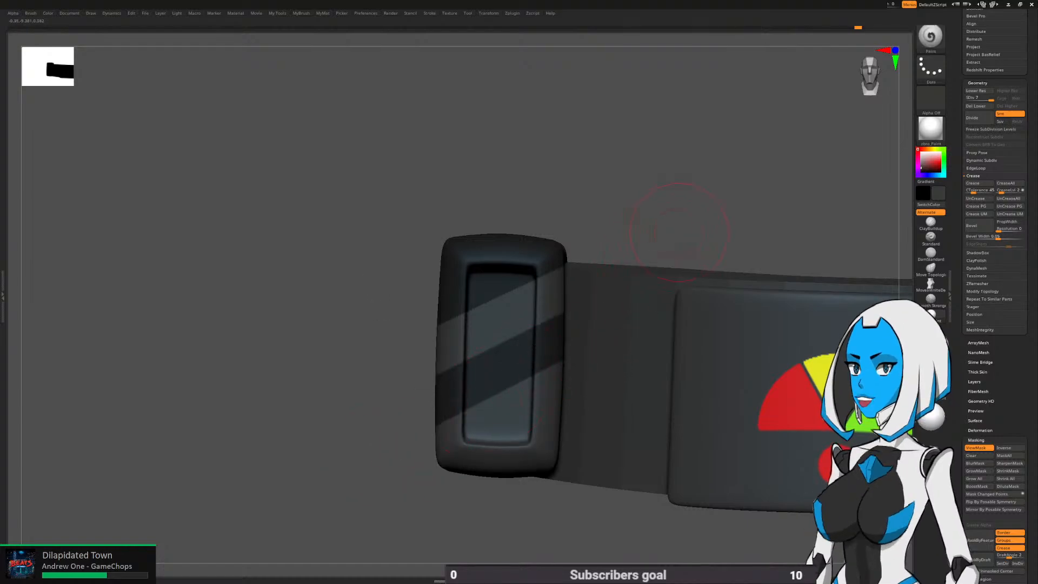
pyautogui.moveTo(707, 243)
pyautogui.keyDown('ctrl'); pyautogui.mouseDown()
pyautogui.moveTo(412, 399)
pyautogui.moveTo(388, 448)
pyautogui.moveTo(385, 494)
pyautogui.mouseUp(); pyautogui.keyUp('ctrl')
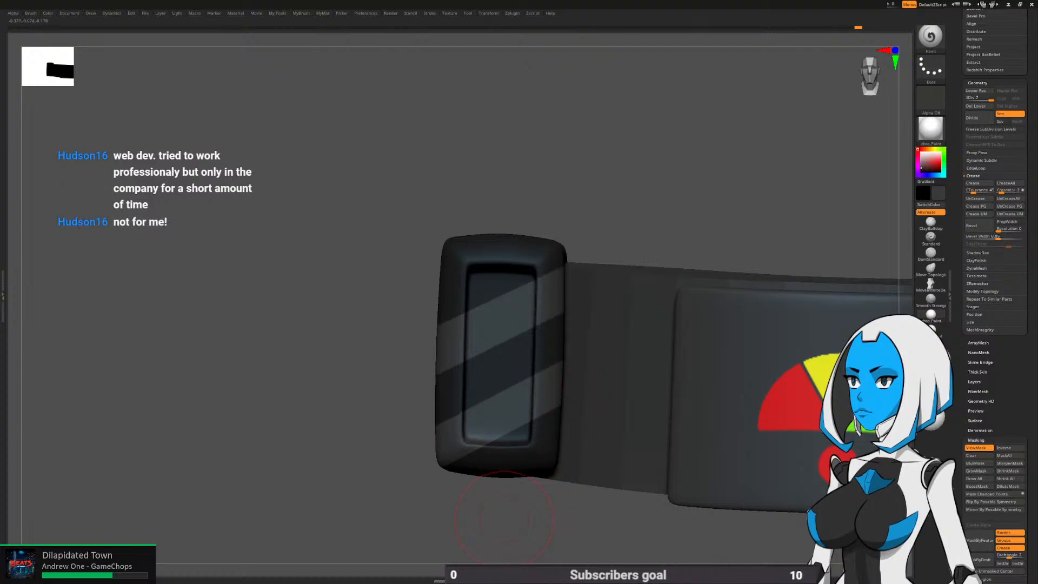
pyautogui.press('ctrl')
pyautogui.keyDown('ctrl'); pyautogui.click(506, 522); pyautogui.keyUp('ctrl')
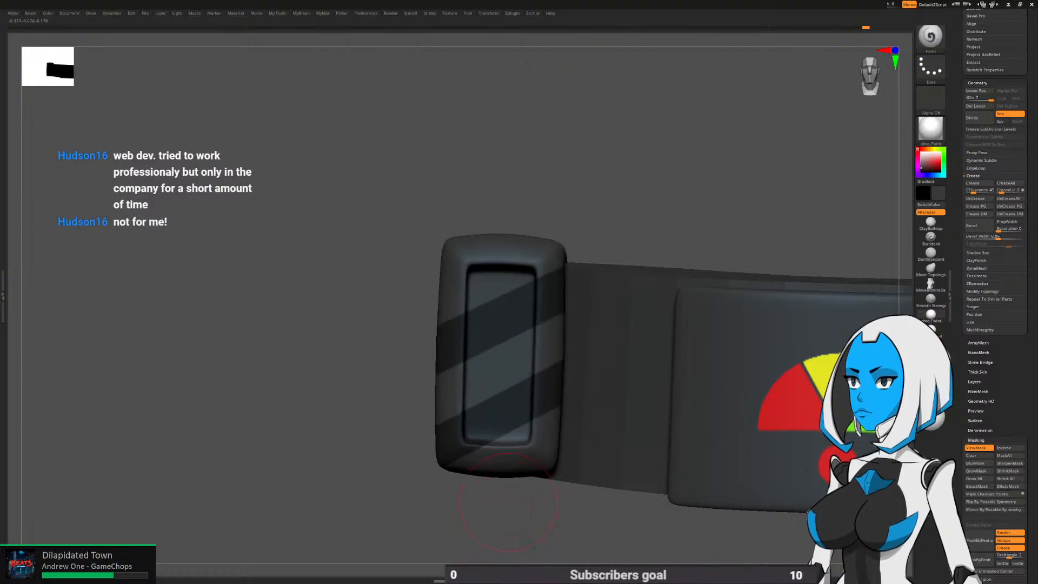
# Switch the paint colour to yellow and fill the block's unmasked areas to create hazard stripes
pyautogui.click(931, 204)
pyautogui.press('space')
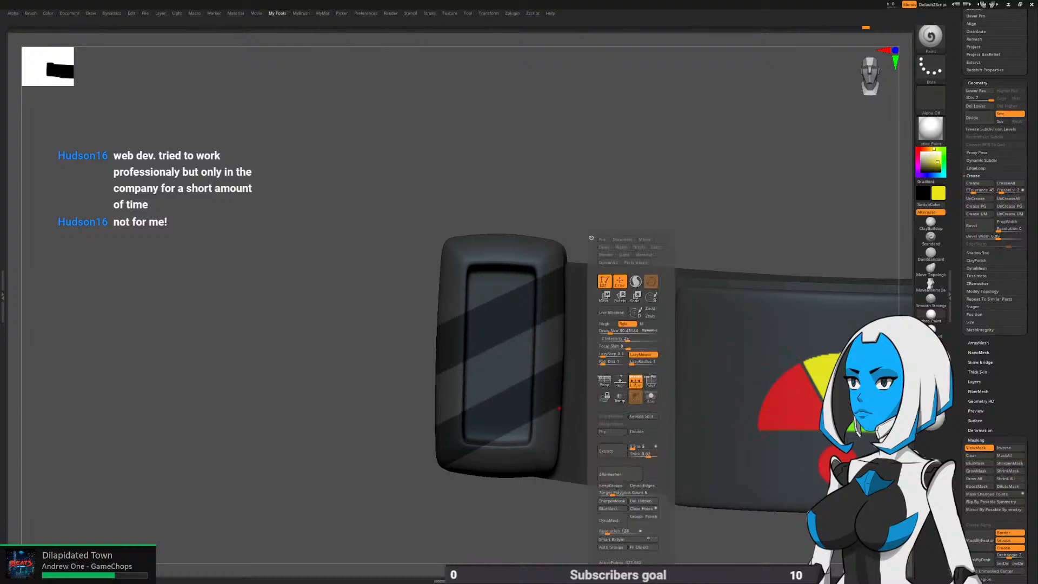
pyautogui.click(639, 547)
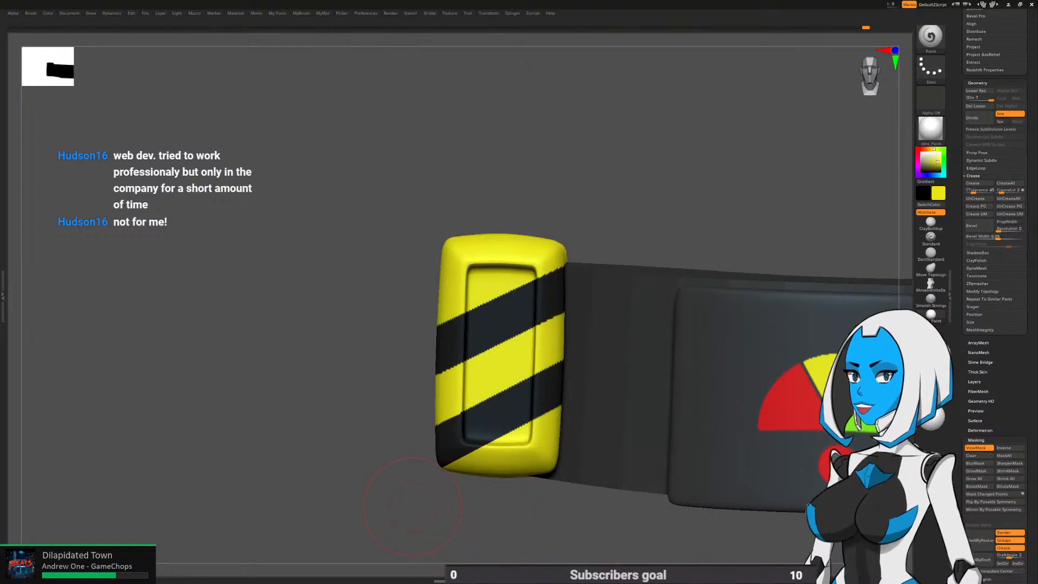
# Mask the block's striped front frame, fill the sides and recessed panel with dark grey, and clear the mask
pyautogui.moveTo(346, 495); pyautogui.dragTo(519, 492)
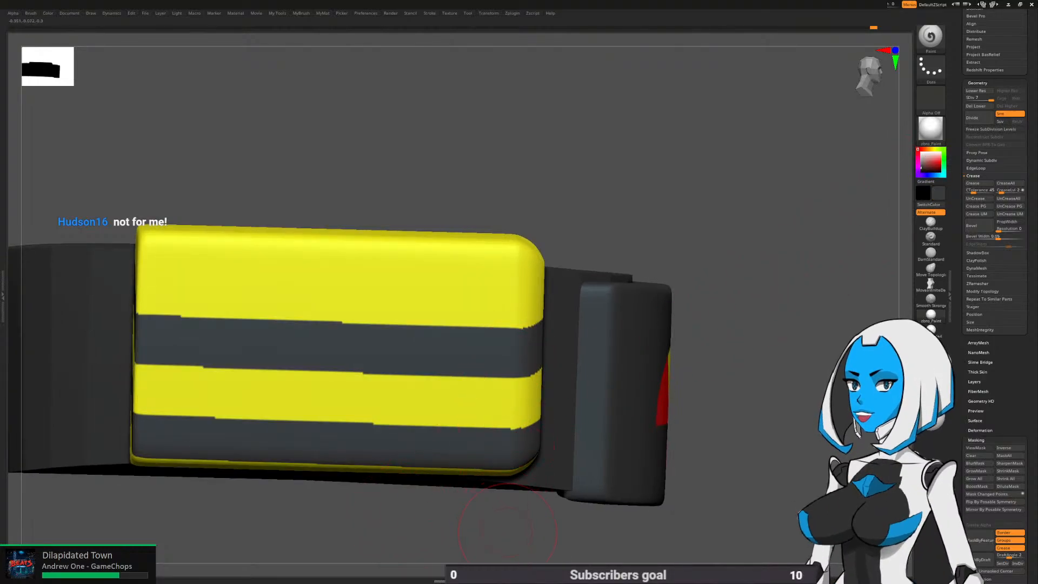
pyautogui.keyDown('ctrl'); pyautogui.moveTo(506, 537); pyautogui.dragTo(517, 188); pyautogui.keyUp('ctrl')
pyautogui.keyDown('ctrl'); pyautogui.click(626, 160); pyautogui.keyUp('ctrl')
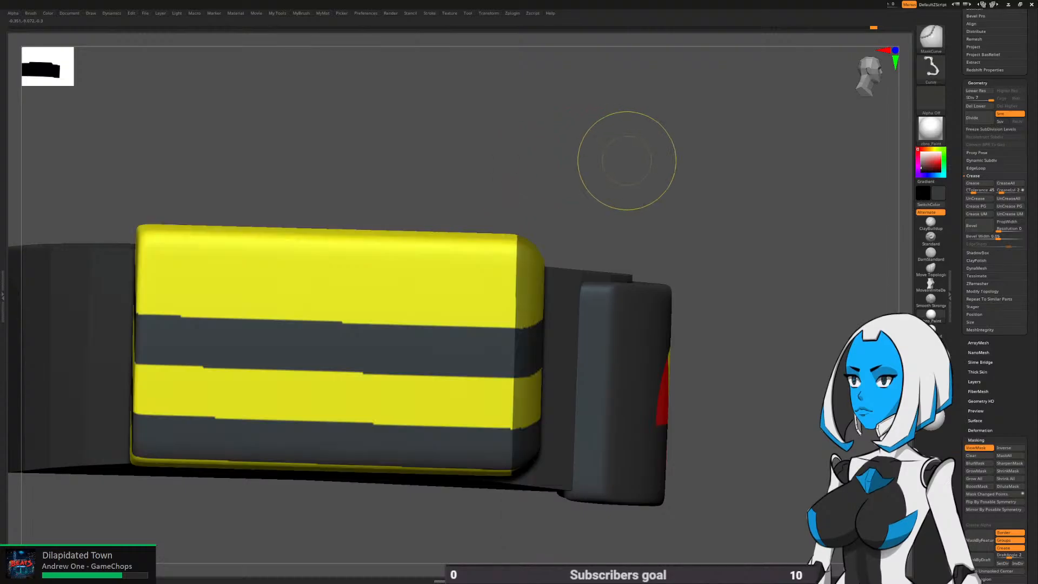
pyautogui.press('space')
pyautogui.click(709, 531)
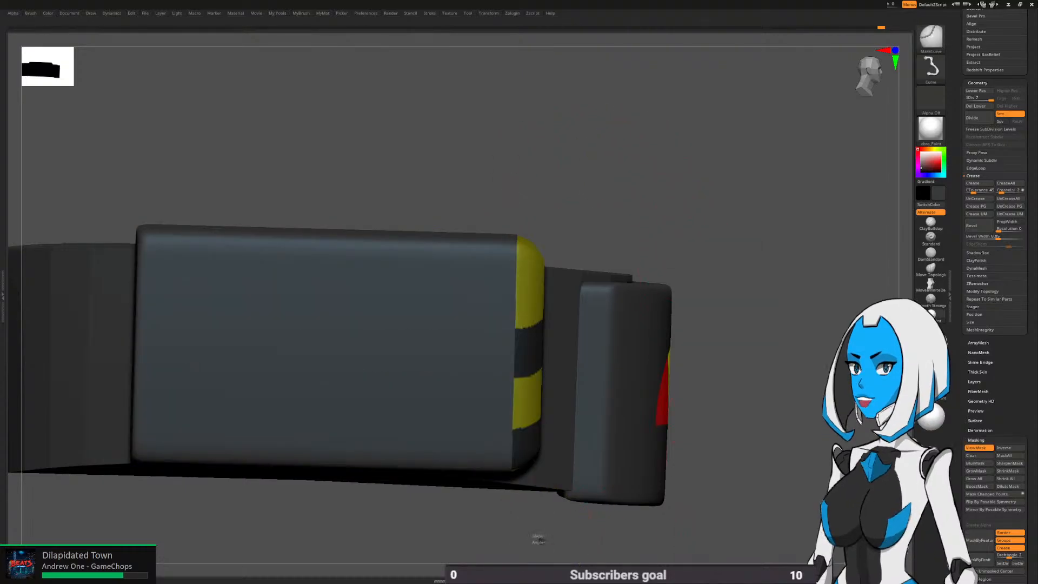
pyautogui.keyDown('ctrl'); pyautogui.moveTo(538, 538); pyautogui.dragTo(557, 546); pyautogui.keyUp('ctrl')
pyautogui.moveTo(557, 535)
pyautogui.mouseDown()
pyautogui.moveTo(351, 535)
pyautogui.moveTo(527, 530)
pyautogui.moveTo(521, 552)
pyautogui.moveTo(545, 527)
pyautogui.mouseUp()
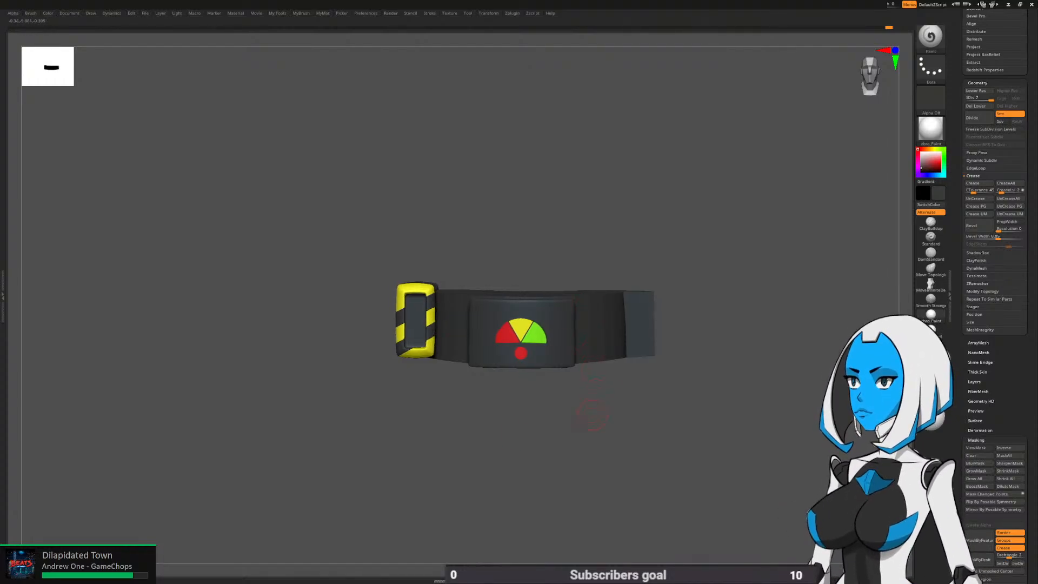
# Select the neck band, display its polyframe, and activate the ZModeler brush with the Insert edge action
pyautogui.keyDown('alt'); pyautogui.moveTo(574, 477); pyautogui.dragTo(550, 505); pyautogui.keyUp('alt')
pyautogui.moveTo(584, 416); pyautogui.dragTo(638, 360)
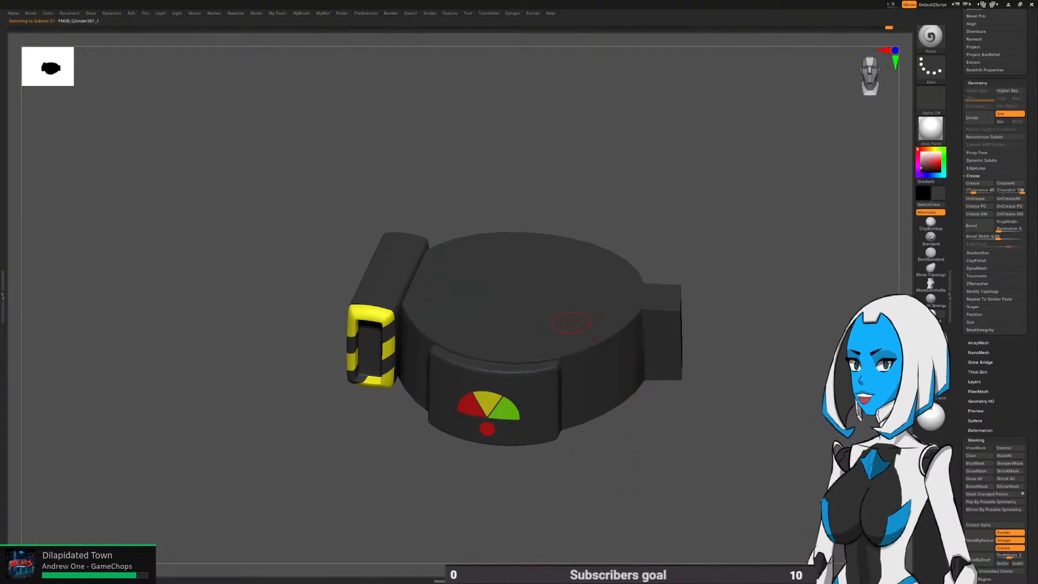
pyautogui.press('space')
pyautogui.click(640, 381)
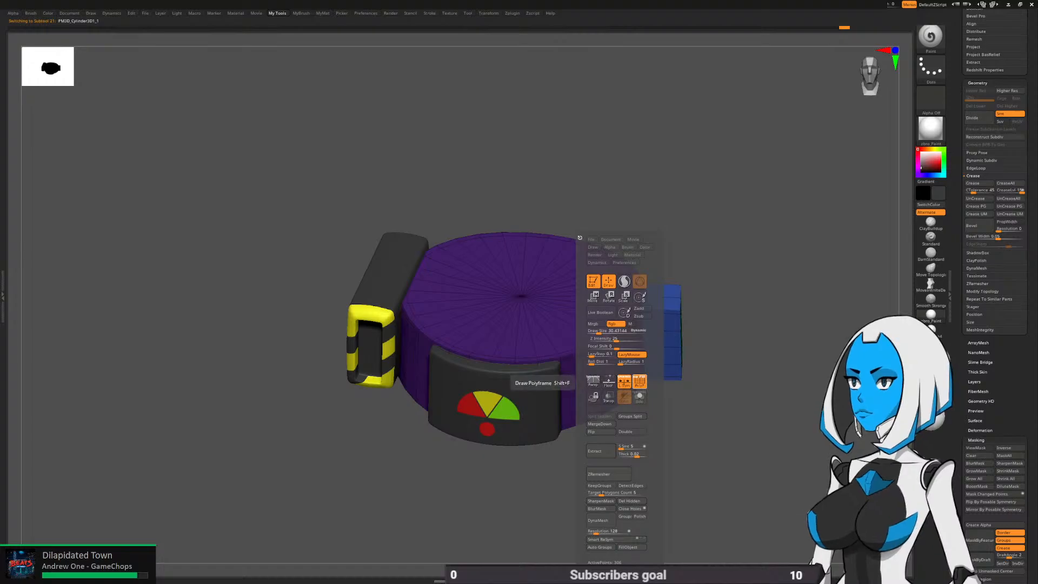
pyautogui.moveTo(627, 459); pyautogui.dragTo(605, 395)
pyautogui.press('b')
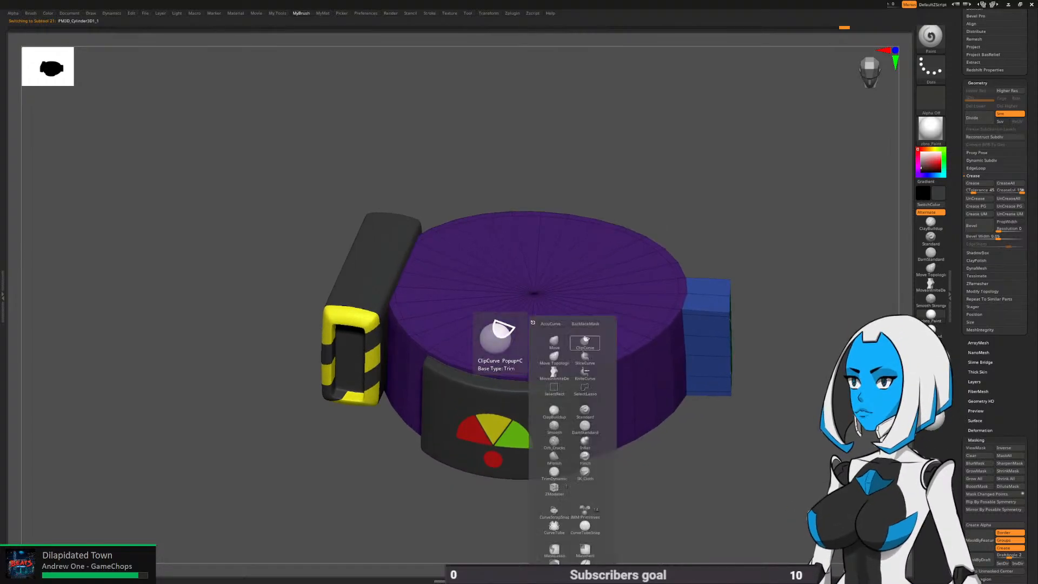
pyautogui.click(554, 488)
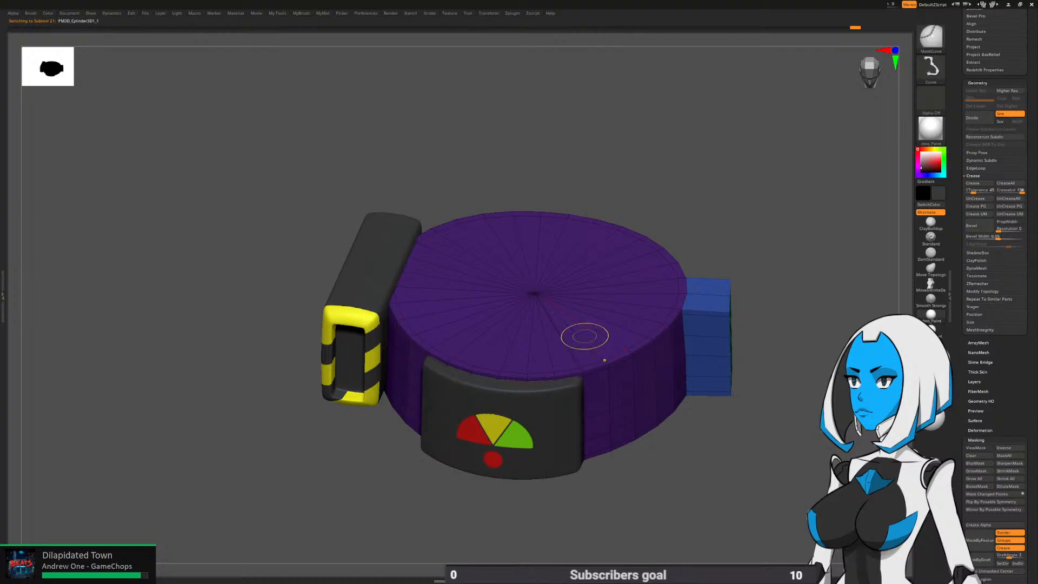
pyautogui.hotkey('ctrl', 'z')
pyautogui.press('space')
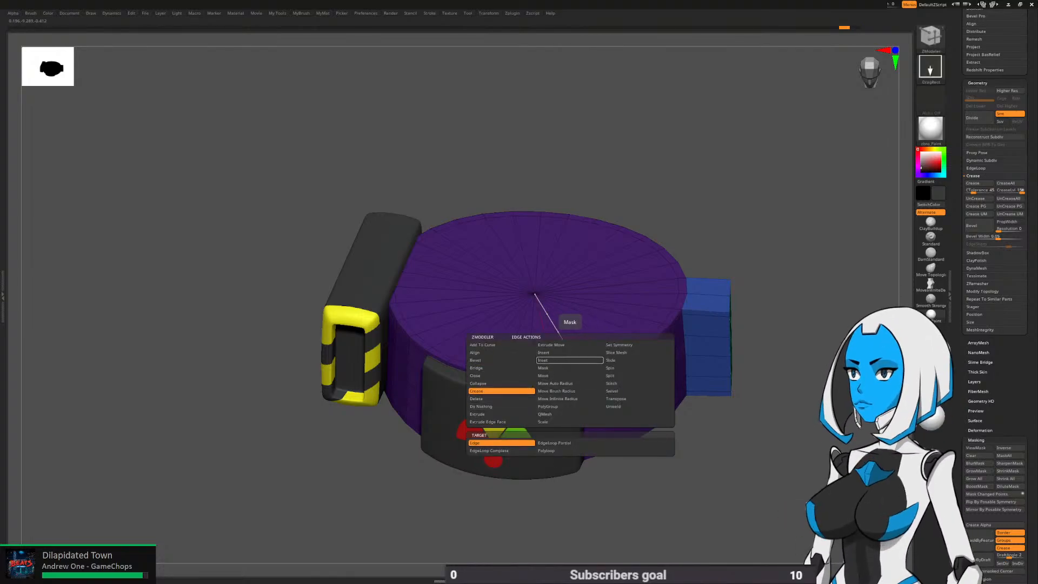
pyautogui.click(570, 353)
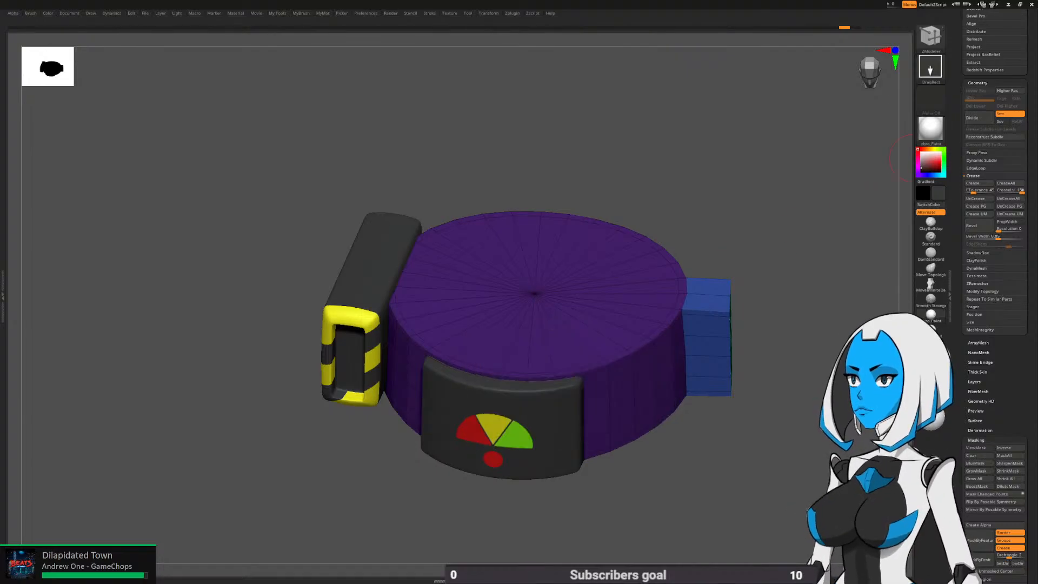
# Show the neck subtool as a reference and insert edge loops on the neck band and its plain side block
pyautogui.scroll(10, 968, 168)
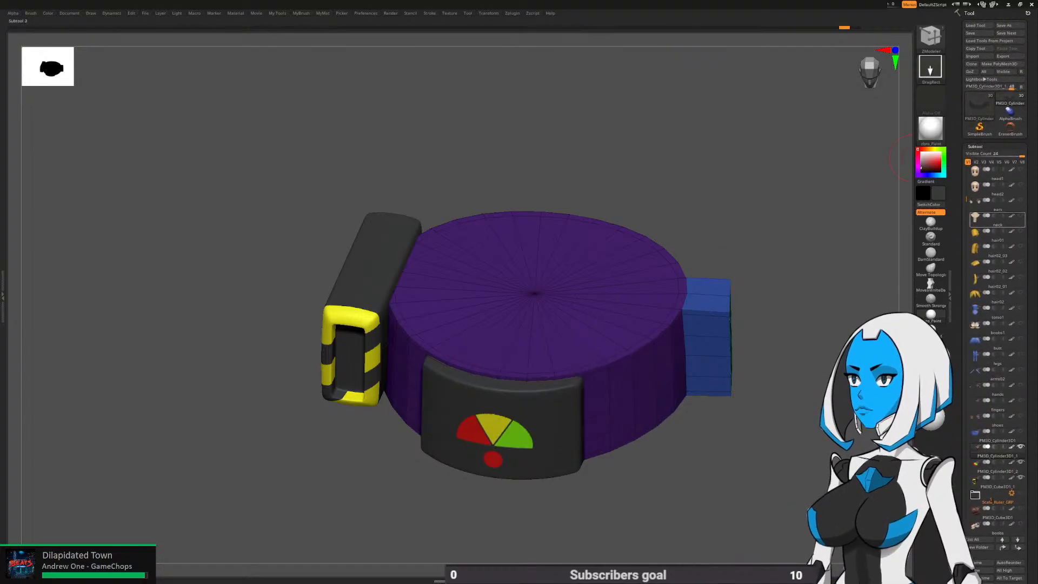
pyautogui.click(1021, 215)
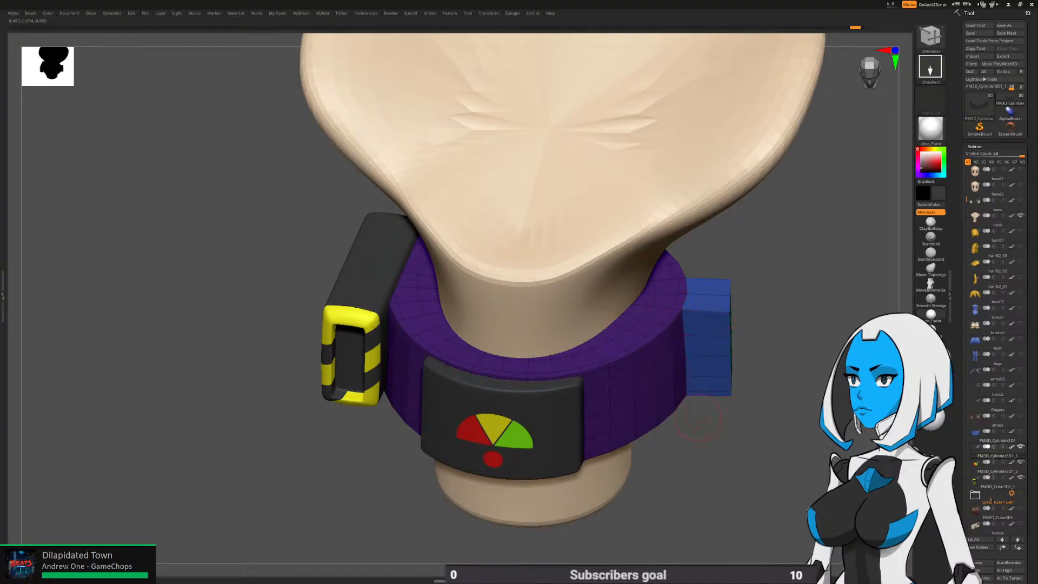
pyautogui.moveTo(681, 470); pyautogui.dragTo(665, 495)
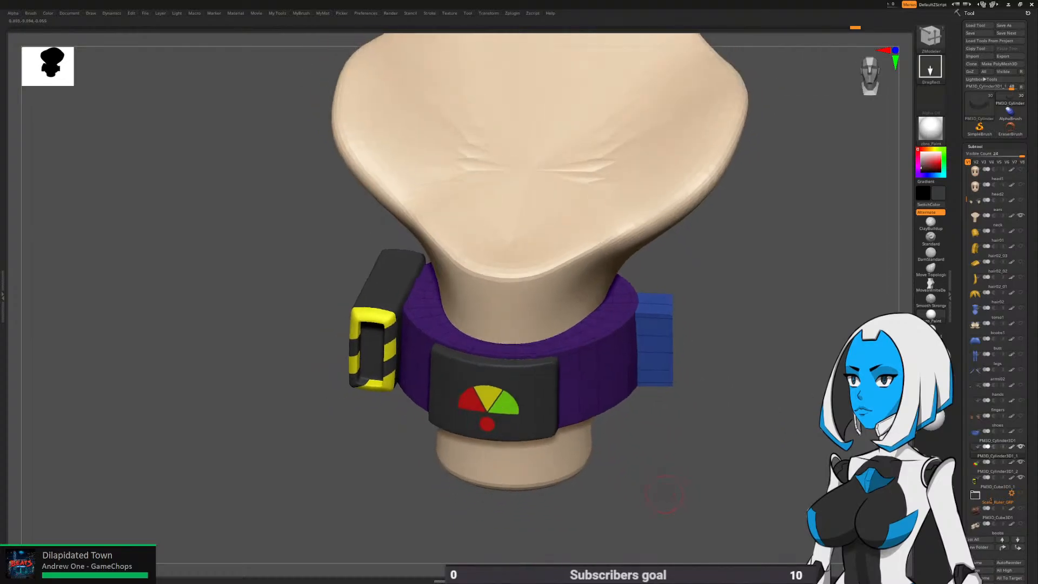
pyautogui.keyDown('alt'); pyautogui.moveTo(668, 371); pyautogui.dragTo(601, 366, button='right'); pyautogui.keyUp('alt')
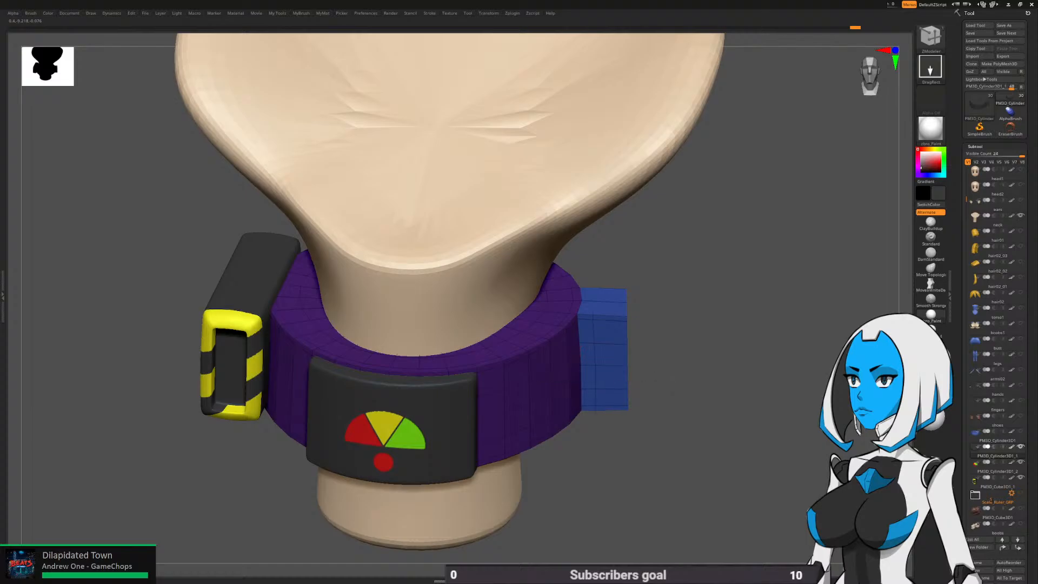
pyautogui.click(608, 365)
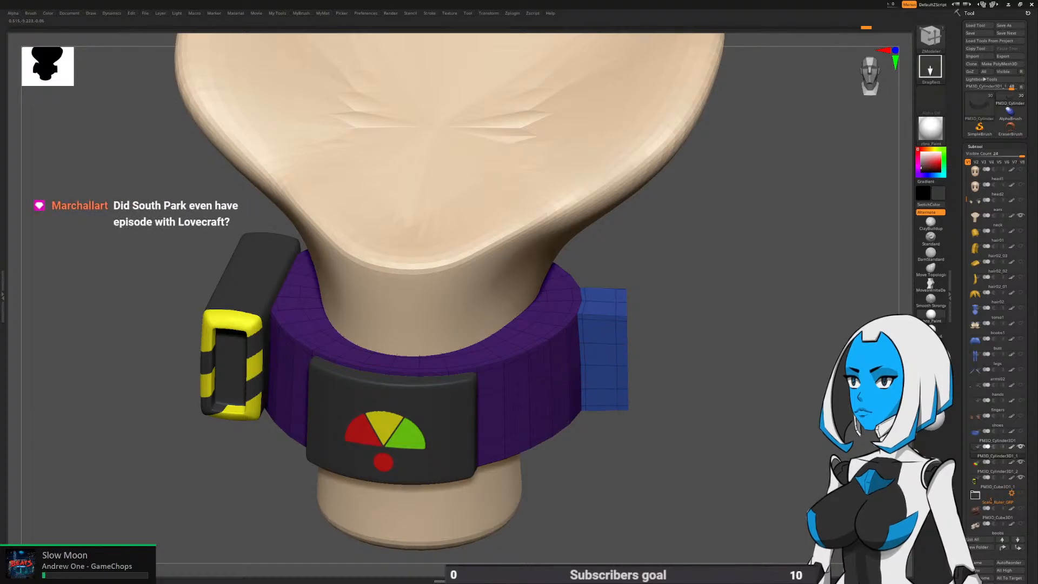
# Isolate the neck band in Solo mode and set the ZModeler edge action to Crease with the EdgeLoop Complete target
pyautogui.moveTo(741, 389); pyautogui.dragTo(663, 396)
pyautogui.press('space')
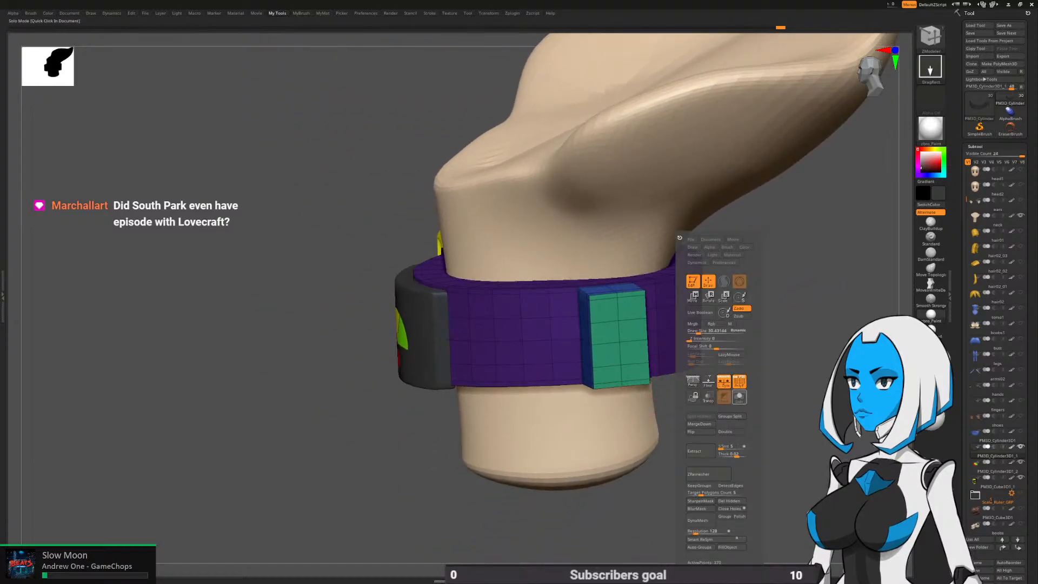
pyautogui.click(725, 395)
pyautogui.moveTo(599, 417); pyautogui.dragTo(645, 325, button='right')
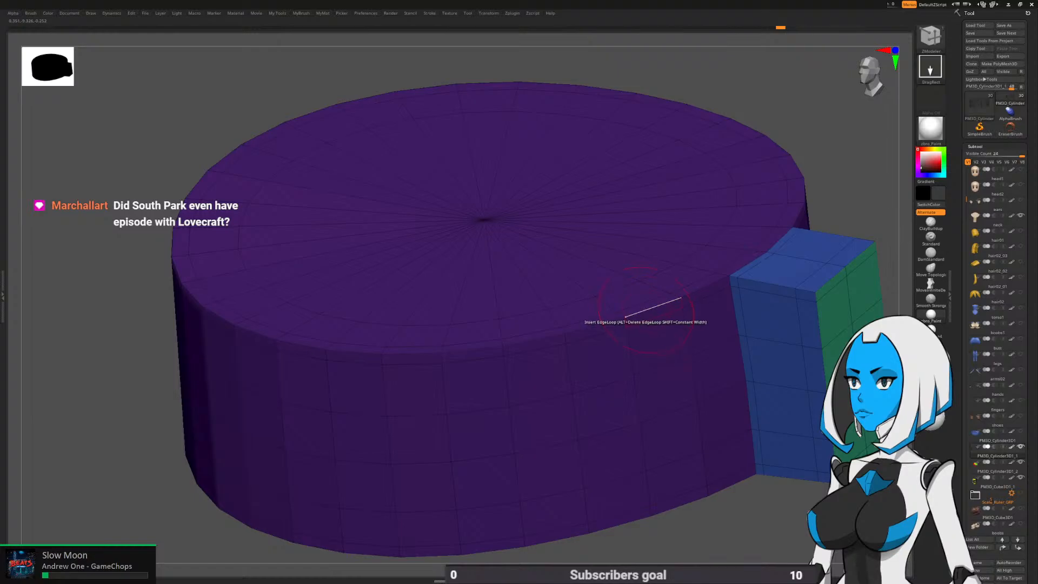
pyautogui.press('space')
pyautogui.click(575, 356)
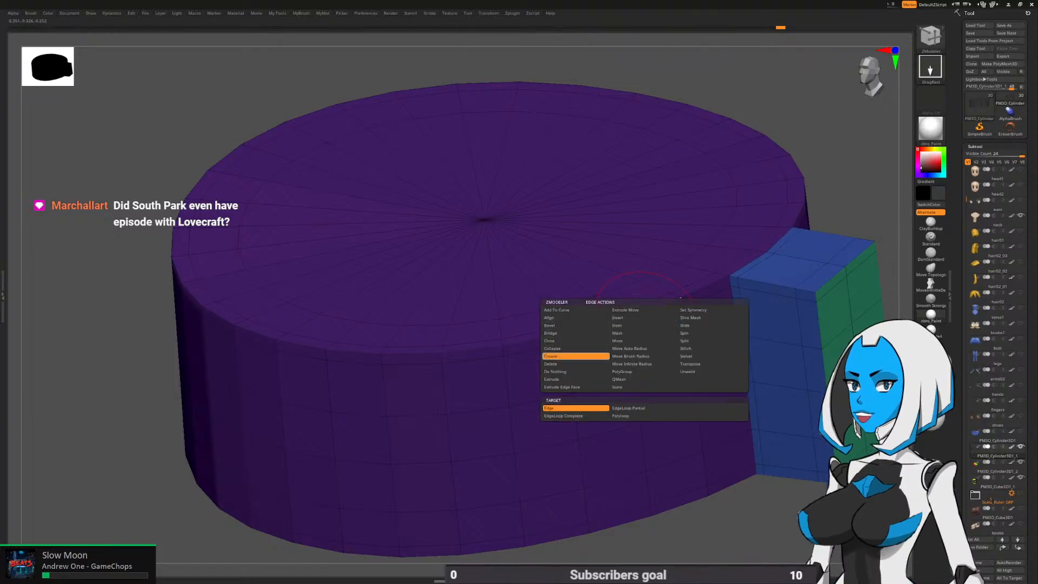
pyautogui.click(576, 416)
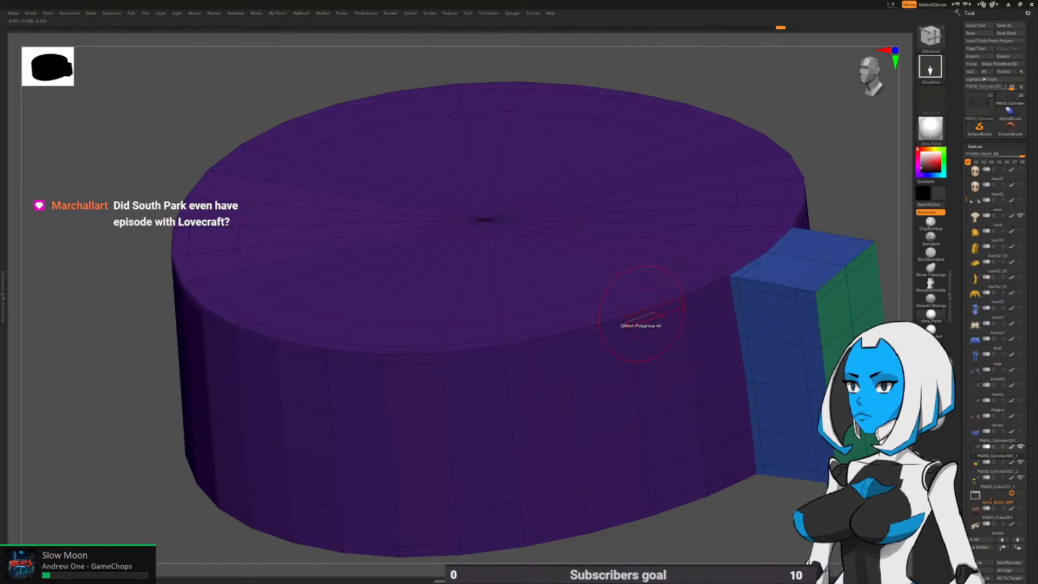
# Crease the edges where the protruding block meets the cylinder, and preview the smoothed result with dynamic subdivision
pyautogui.moveTo(684, 429)
pyautogui.mouseDown(button='right')
pyautogui.moveTo(689, 493)
pyautogui.moveTo(607, 382)
pyautogui.moveTo(573, 298)
pyautogui.moveTo(607, 318)
pyautogui.moveTo(661, 260)
pyautogui.moveTo(656, 325)
pyautogui.mouseUp(button='right')
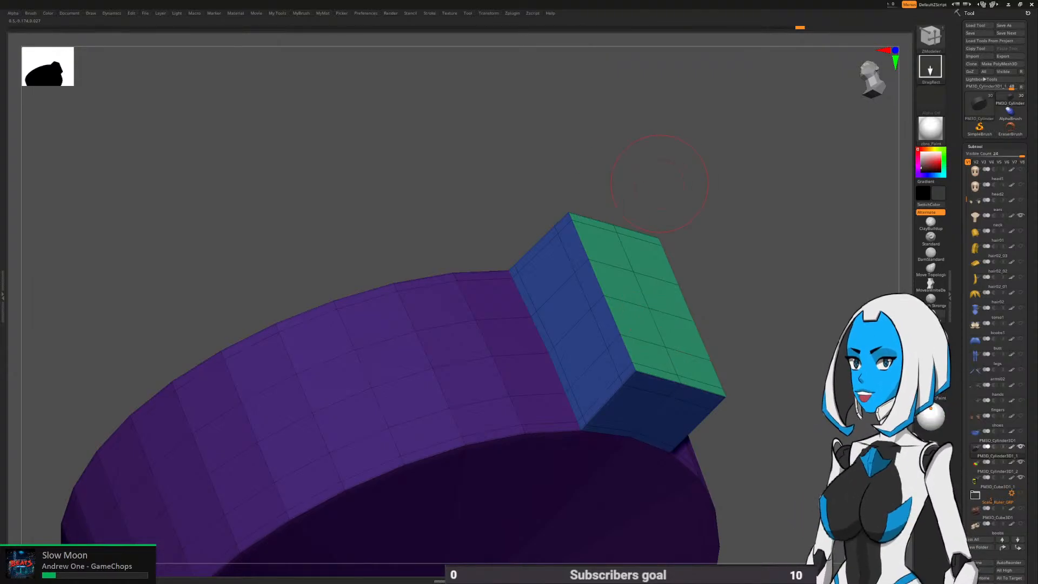
pyautogui.moveTo(656, 180); pyautogui.dragTo(656, 216)
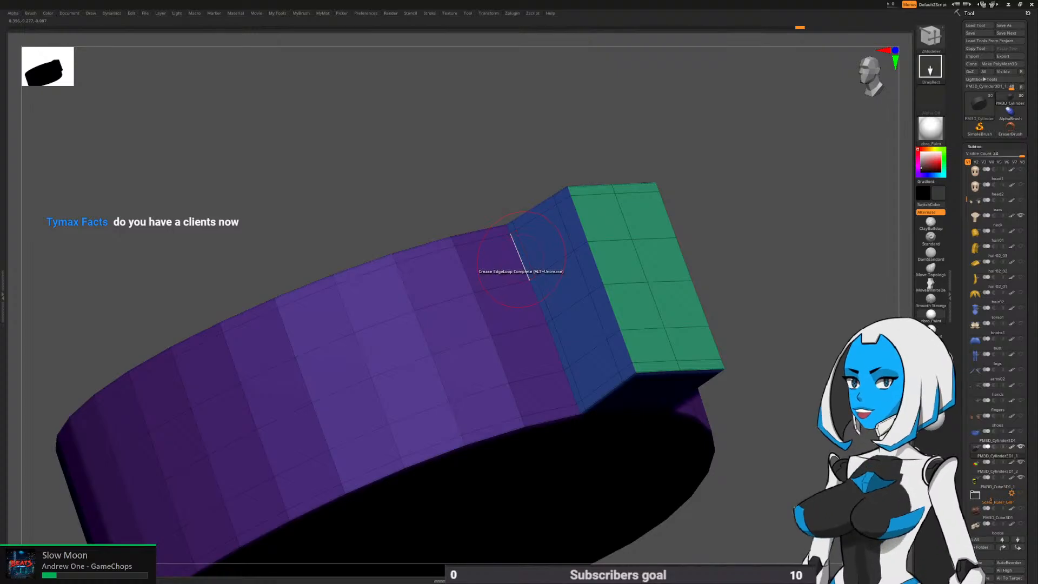
pyautogui.press('space')
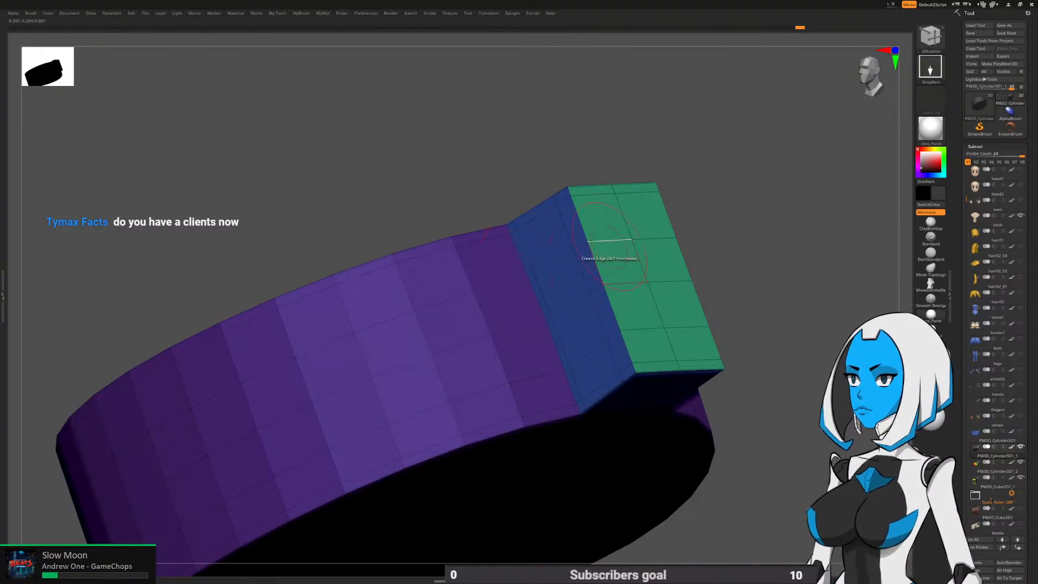
pyautogui.keyDown('ctrl'); pyautogui.moveTo(577, 274); pyautogui.dragTo(533, 236, button='right'); pyautogui.keyUp('ctrl')
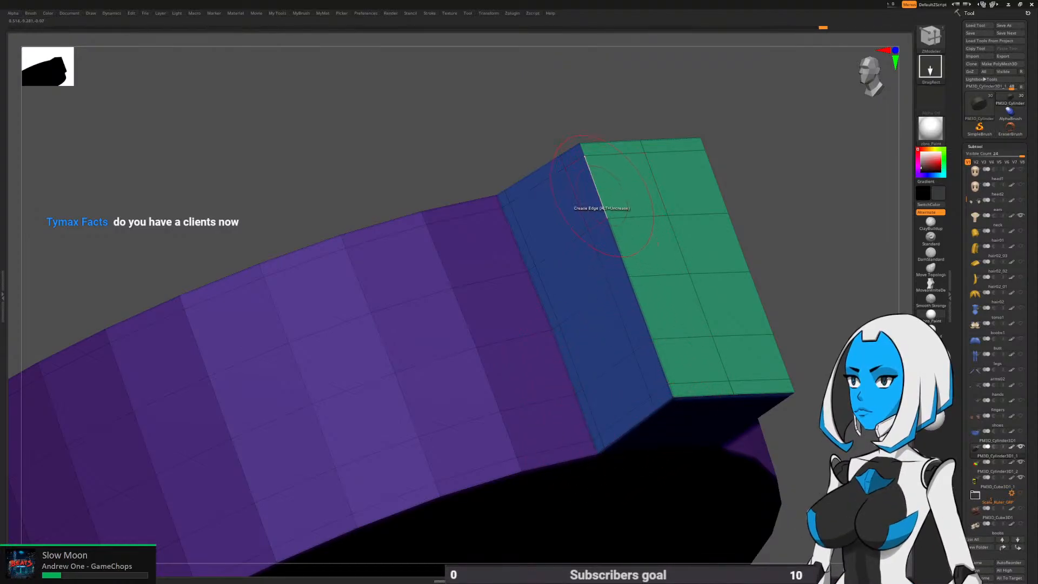
pyautogui.moveTo(610, 142); pyautogui.dragTo(558, 192, button='right')
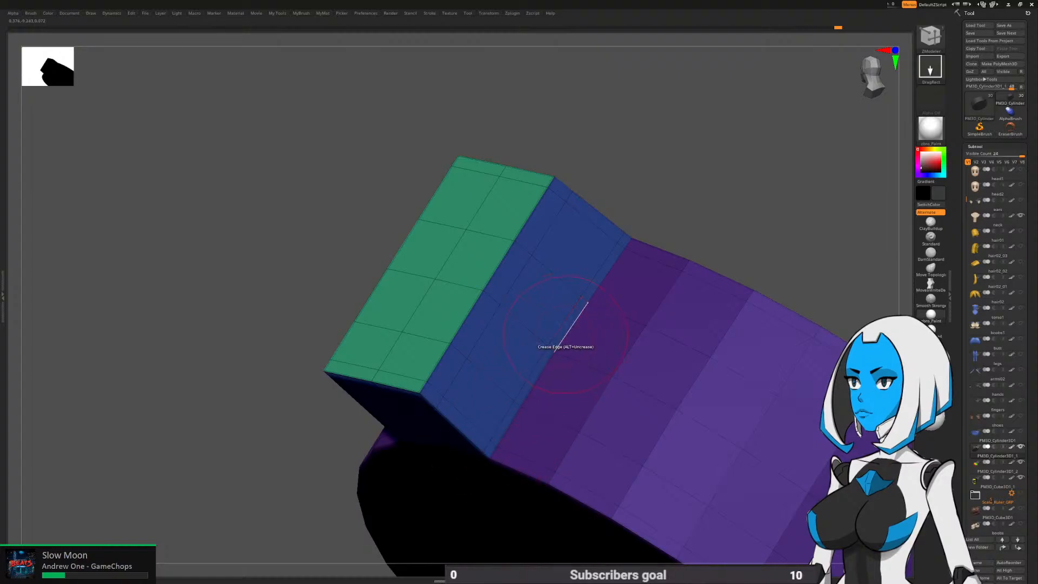
pyautogui.click(631, 245)
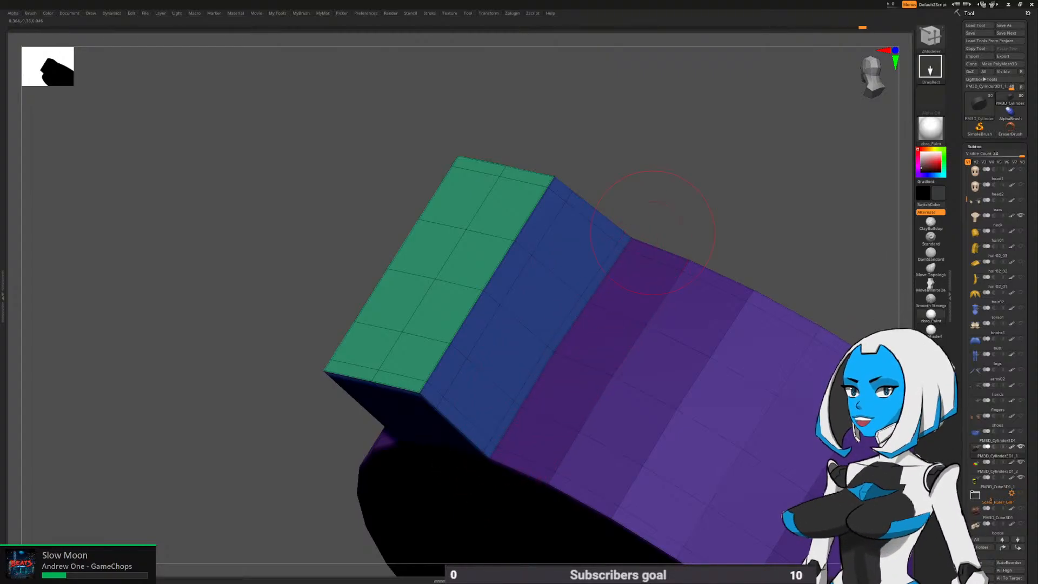
pyautogui.moveTo(706, 276)
pyautogui.keyDown('ctrl'); pyautogui.mouseDown(button='right')
pyautogui.moveTo(705, 254)
pyautogui.moveTo(759, 275)
pyautogui.moveTo(811, 243)
pyautogui.moveTo(780, 333)
pyautogui.mouseUp(button='right'); pyautogui.keyUp('ctrl')
pyautogui.press('d')
pyautogui.hotkey('shift', 'f')
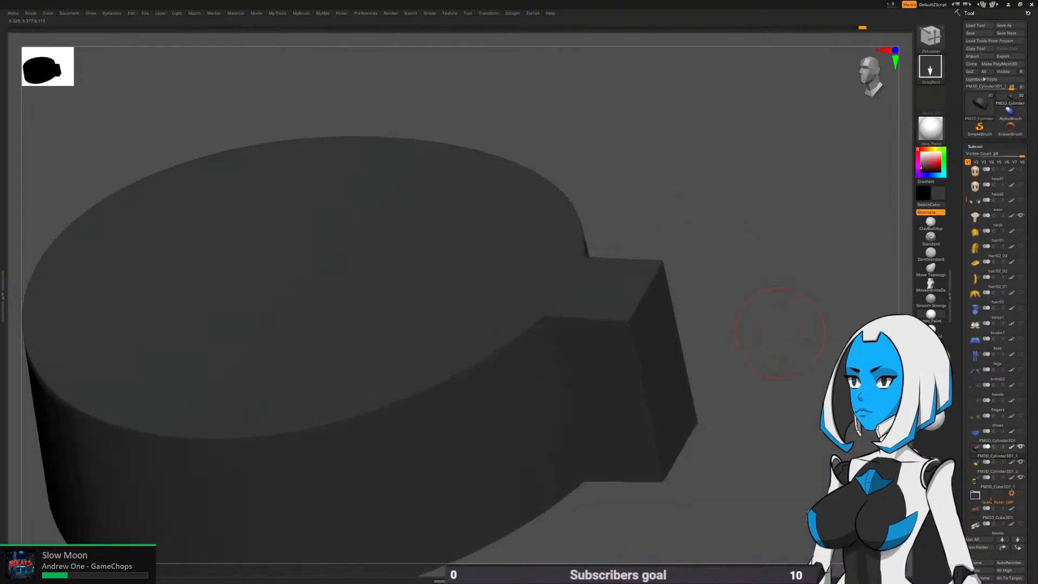
pyautogui.press('f')
pyautogui.hotkey('shift', 'f')
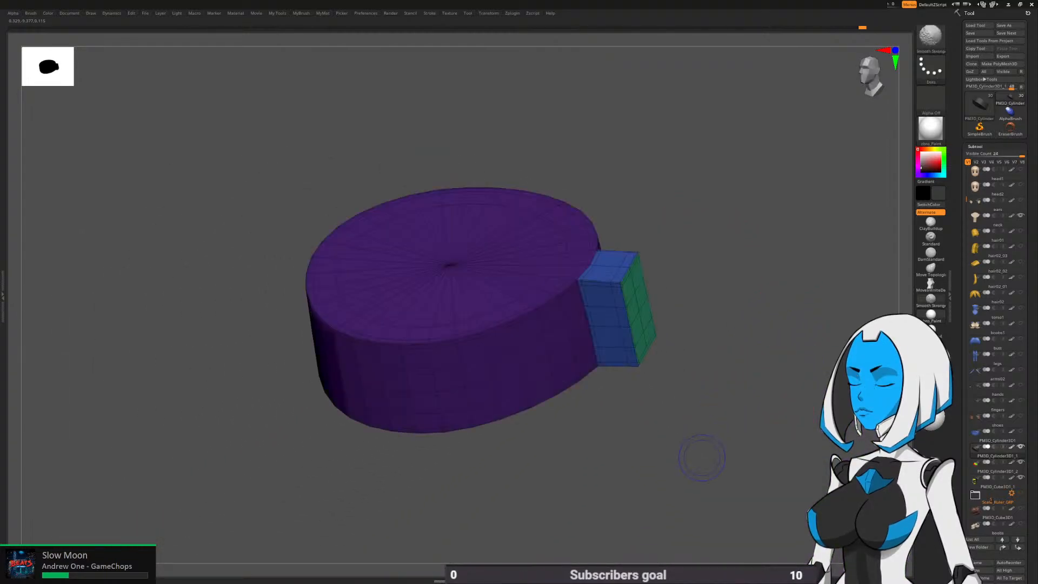
# Set the cylinder's crease level to 2 and subdivide the mesh four times
pyautogui.moveTo(1032, 530); pyautogui.dragTo(1032, 59)
pyautogui.click(1000, 366)
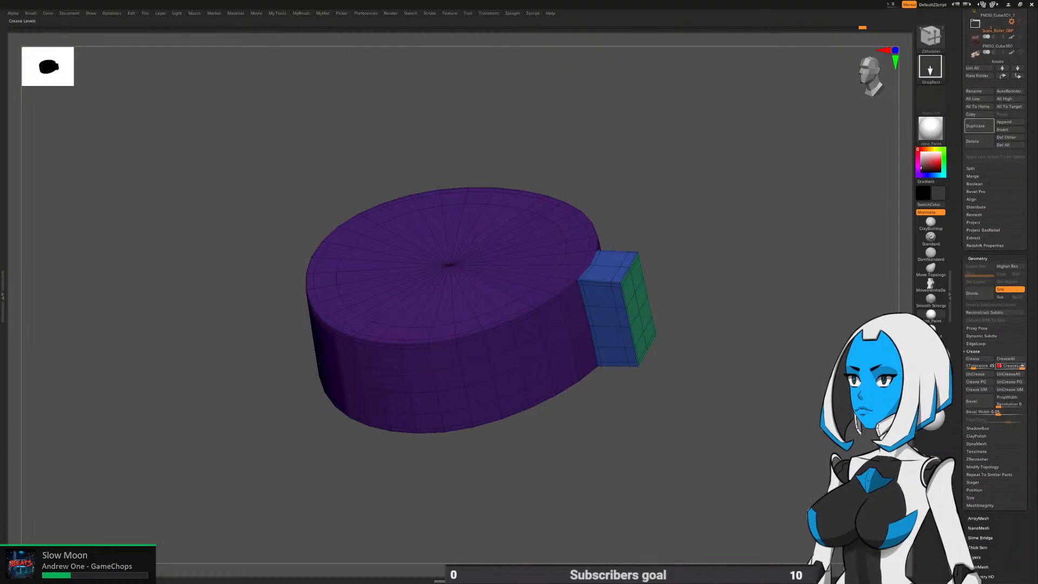
pyautogui.press('Return')
pyautogui.hotkey('shift', 'f')
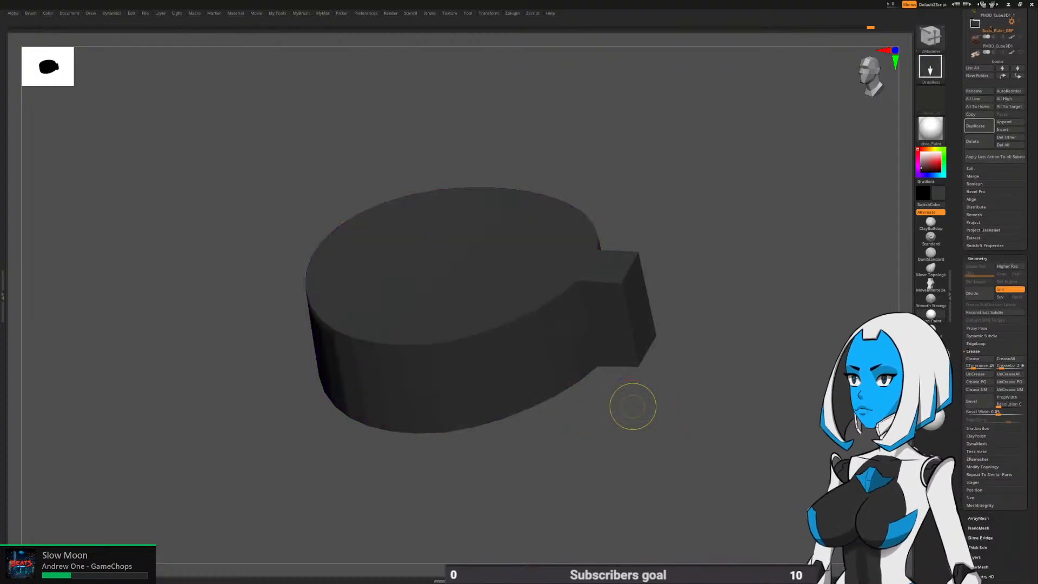
pyautogui.hotkey('ctrl', 'd')
pyautogui.hotkey('ctrl', 'd')
pyautogui.hotkey('ctrl', 'd')
pyautogui.hotkey('ctrl', 'd')
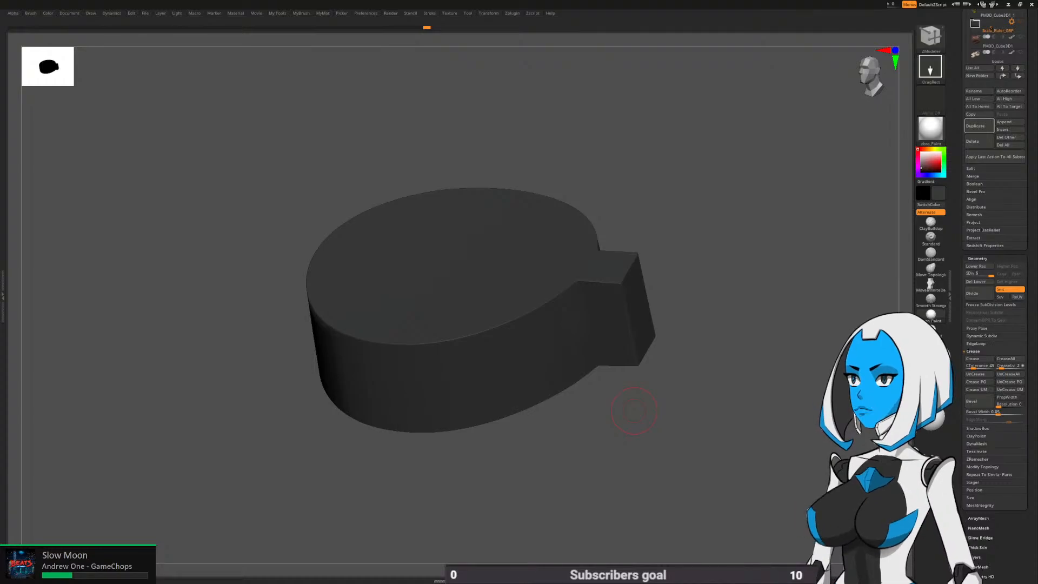
# Leave solo mode to show the neck and the other collar parts, and choose the DamStandard brush
pyautogui.press('space')
pyautogui.click(616, 396)
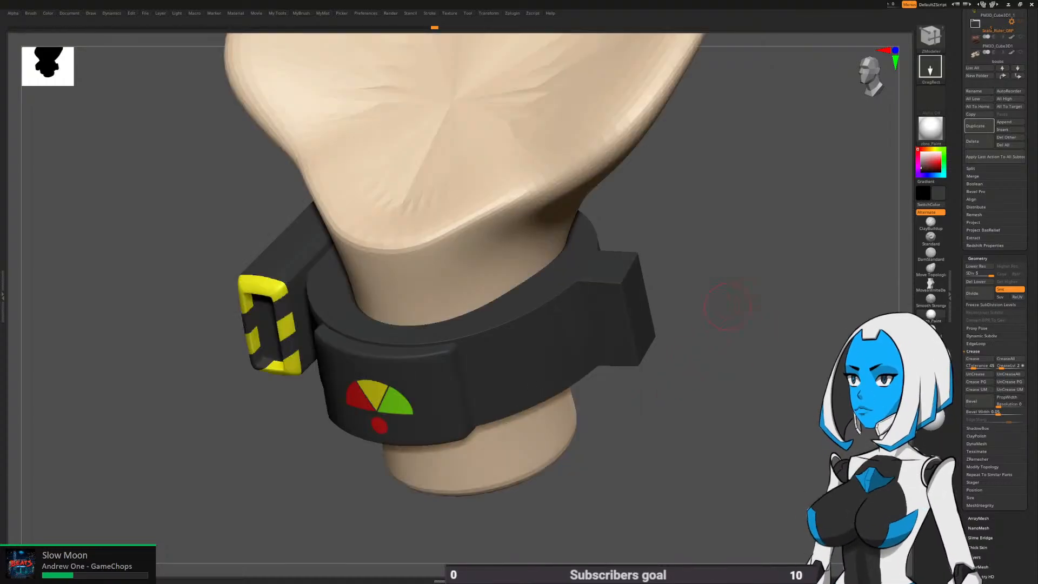
pyautogui.press('b')
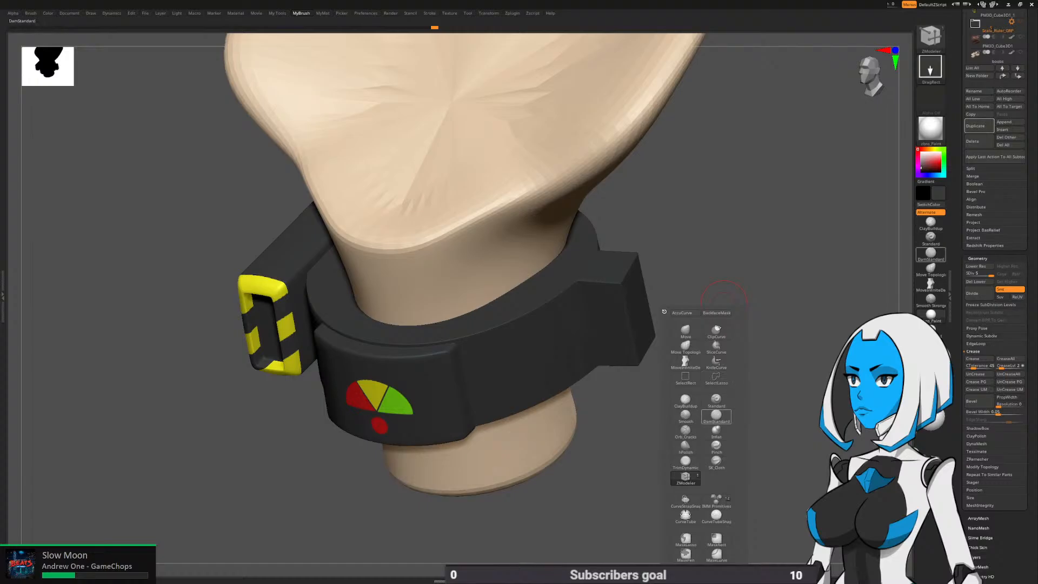
pyautogui.click(717, 415)
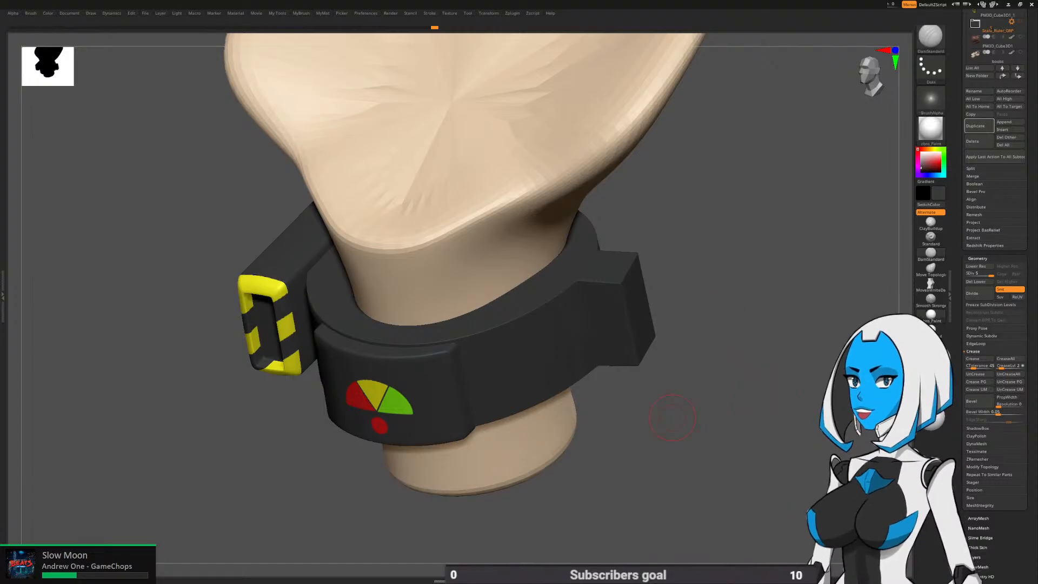
pyautogui.moveTo(672, 417)
pyautogui.mouseDown()
pyautogui.moveTo(622, 419)
pyautogui.moveTo(633, 392)
pyautogui.moveTo(515, 316)
pyautogui.moveTo(543, 312)
pyautogui.mouseUp()
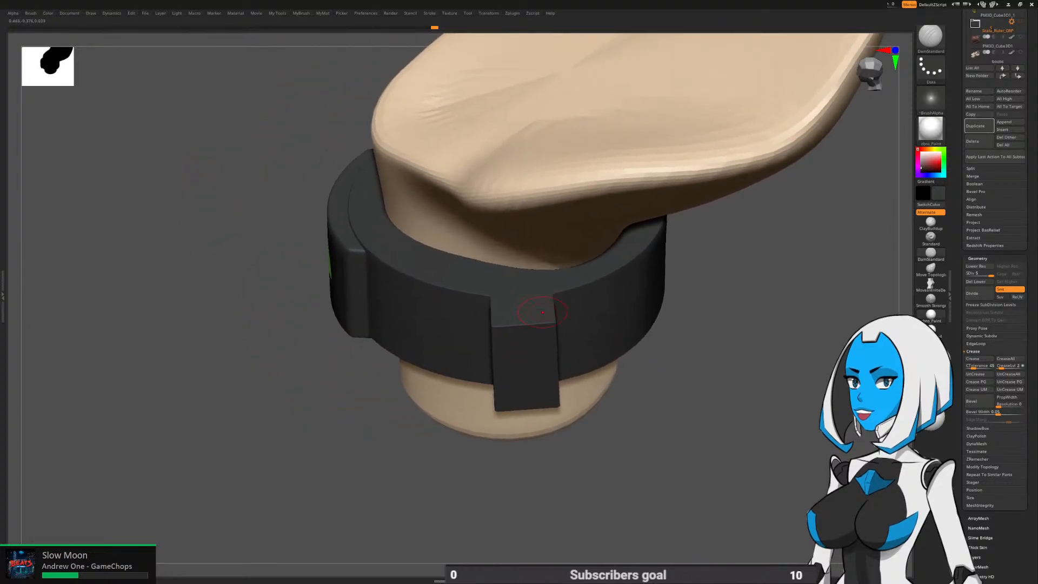
pyautogui.press('space')
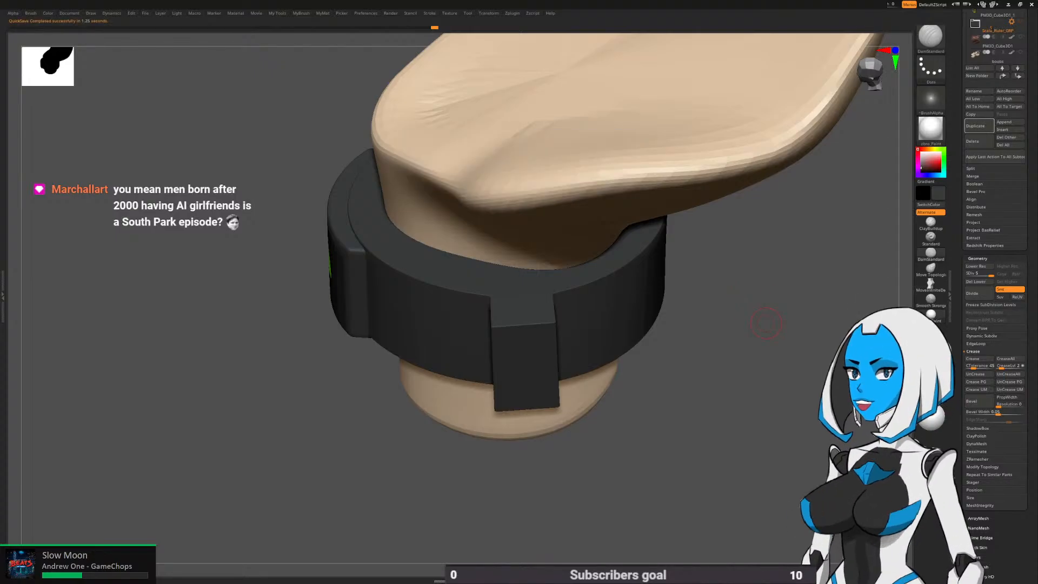
# Carve a straight vertical groove down the middle of the collar block's outer face with a small DamStandard brush
pyautogui.press('space')
pyautogui.moveTo(503, 330); pyautogui.dragTo(517, 330)
pyautogui.press('shift')
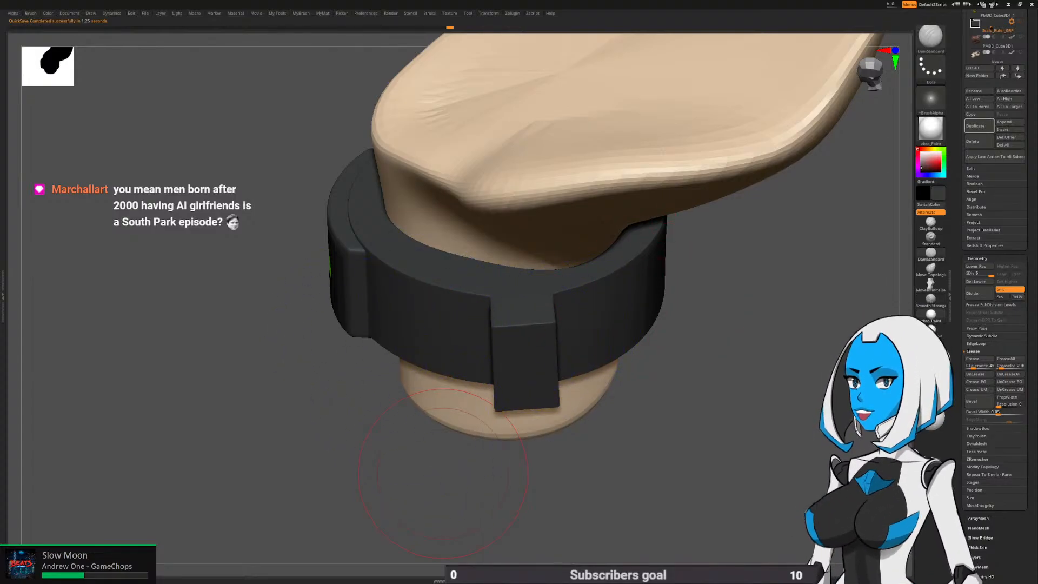
pyautogui.moveTo(443, 473)
pyautogui.mouseDown()
pyautogui.moveTo(508, 433)
pyautogui.moveTo(527, 397)
pyautogui.mouseUp()
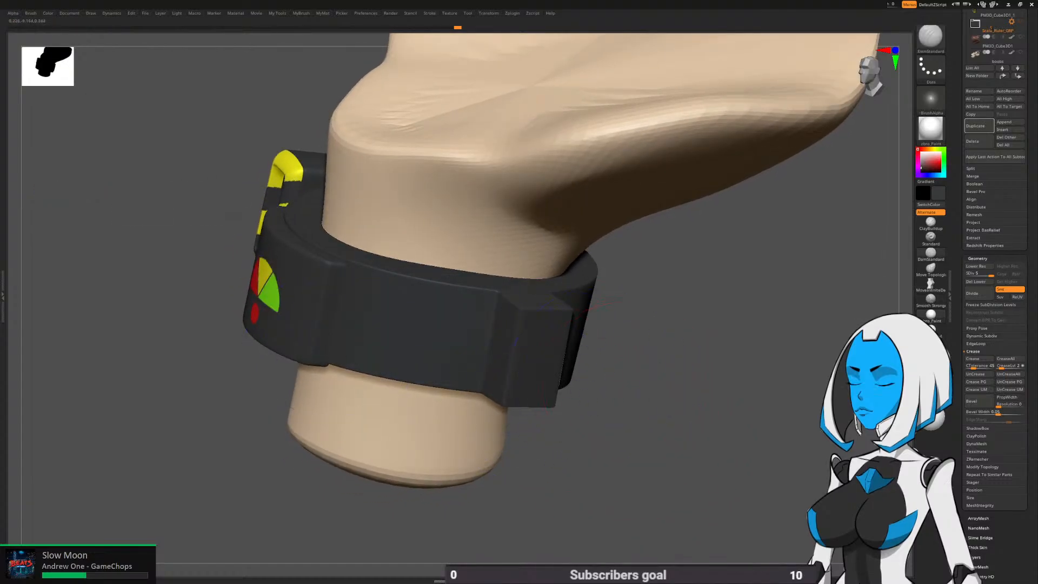
pyautogui.moveTo(735, 286); pyautogui.dragTo(695, 270)
pyautogui.press('shift')
pyautogui.press('b')
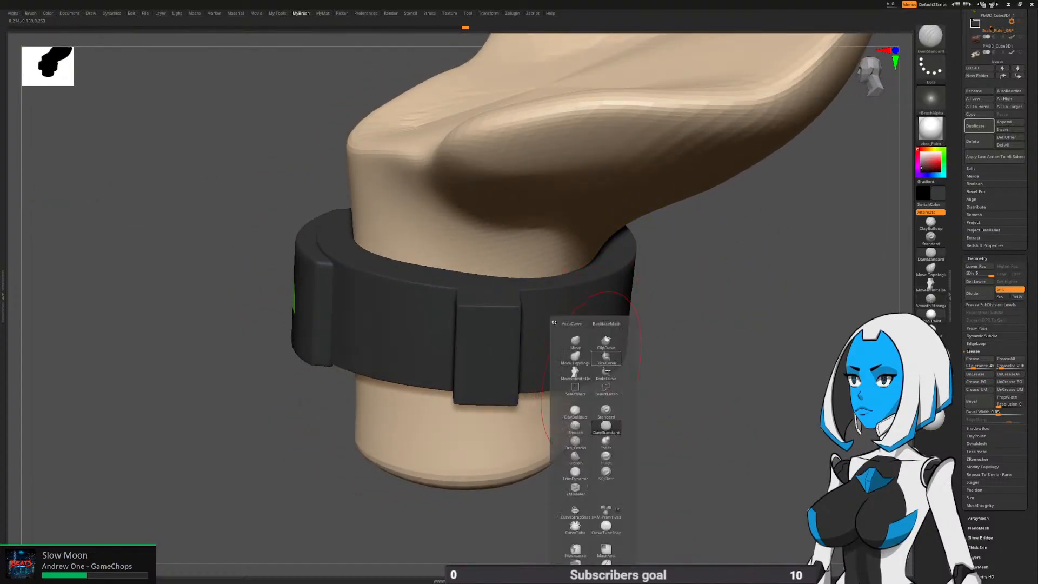
pyautogui.click(607, 428)
pyautogui.press('space')
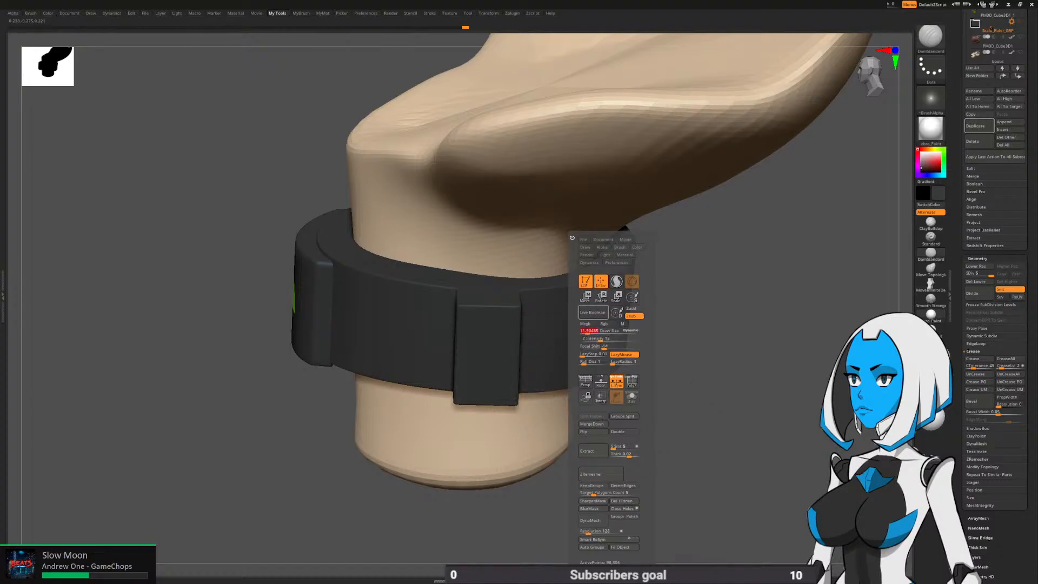
pyautogui.moveTo(601, 339); pyautogui.dragTo(619, 363)
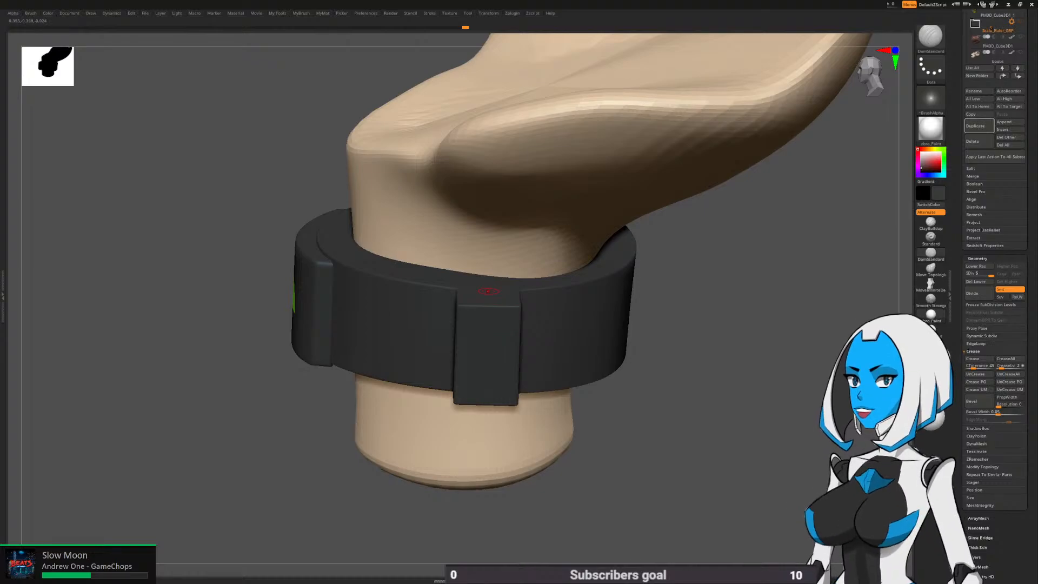
pyautogui.moveTo(490, 295); pyautogui.dragTo(494, 315, button='right')
pyautogui.moveTo(503, 262); pyautogui.dragTo(496, 261, button='right')
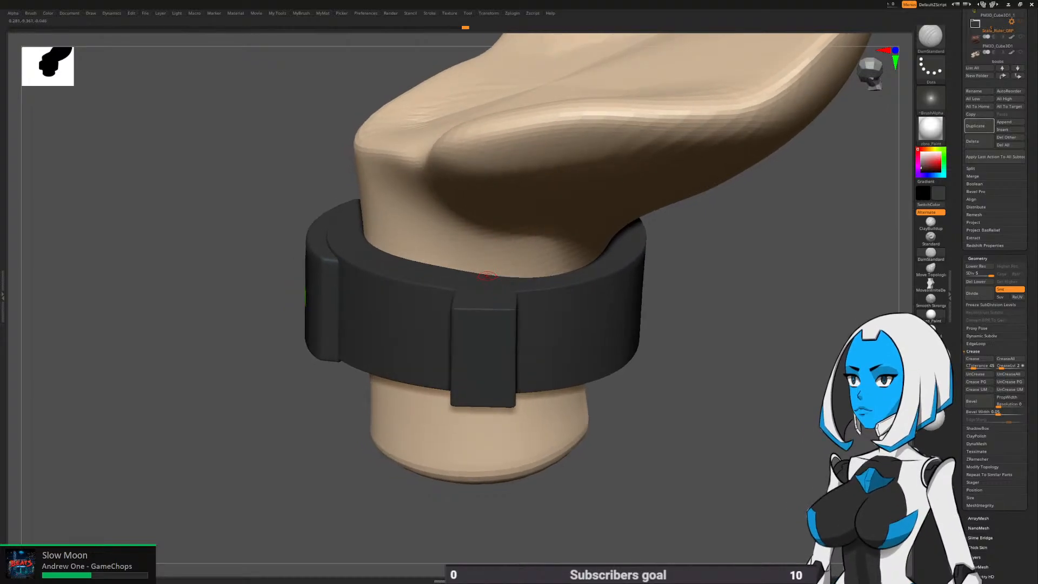
pyautogui.moveTo(486, 292); pyautogui.dragTo(486, 401)
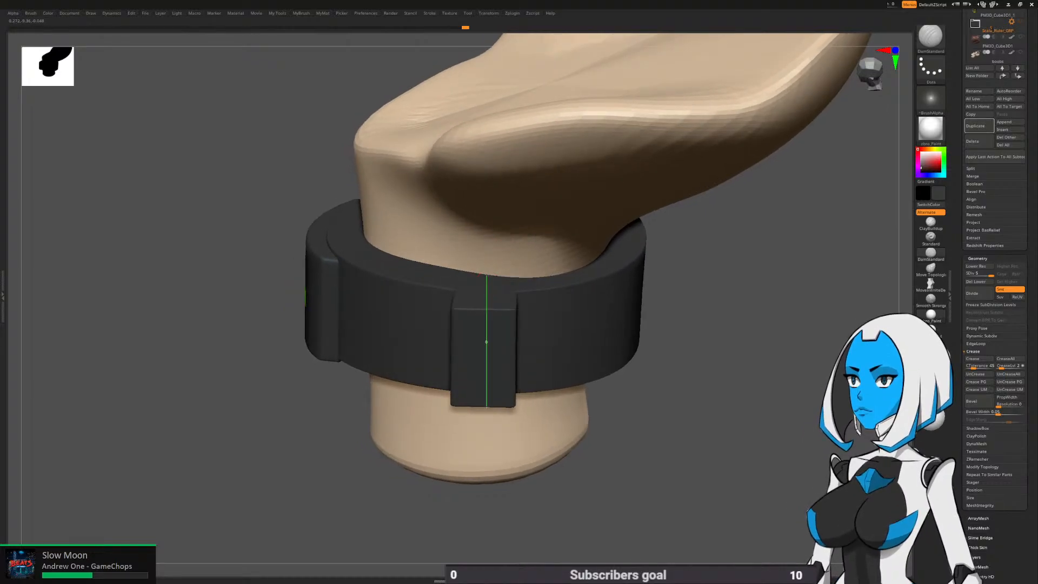
pyautogui.moveTo(632, 436); pyautogui.dragTo(612, 472, button='right')
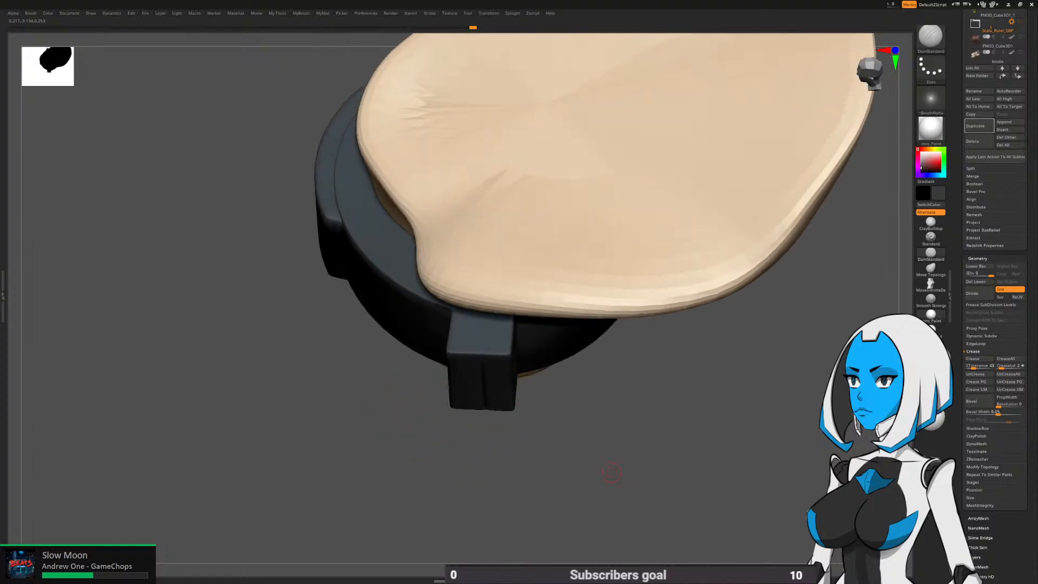
# Isolate the collar ring and continue the groove with DamStandard across the block's upper, outer and lower faces
pyautogui.rightClick(580, 474)
pyautogui.hotkey('alt', 's')
pyautogui.moveTo(712, 352)
pyautogui.mouseDown(button='right')
pyautogui.moveTo(607, 467)
pyautogui.moveTo(509, 336)
pyautogui.moveTo(498, 279)
pyautogui.moveTo(459, 384)
pyautogui.moveTo(471, 365)
pyautogui.mouseUp(button='right')
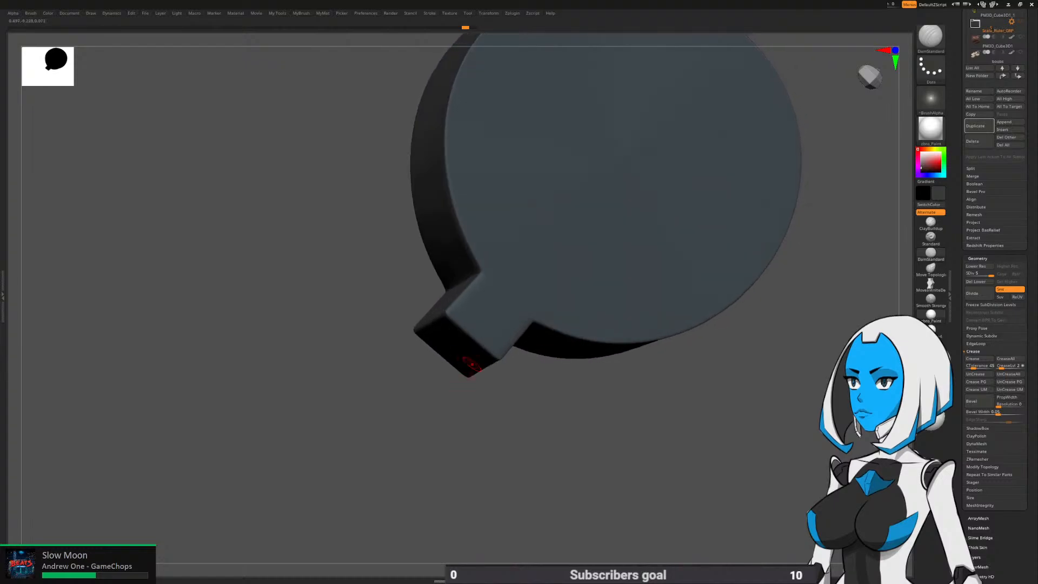
pyautogui.rightClick(533, 297)
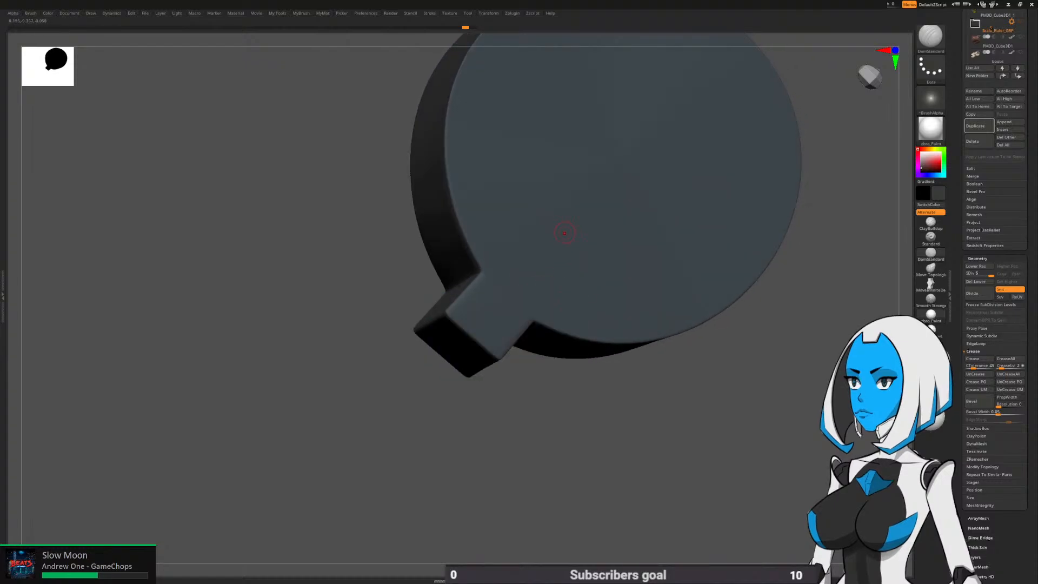
pyautogui.press('space')
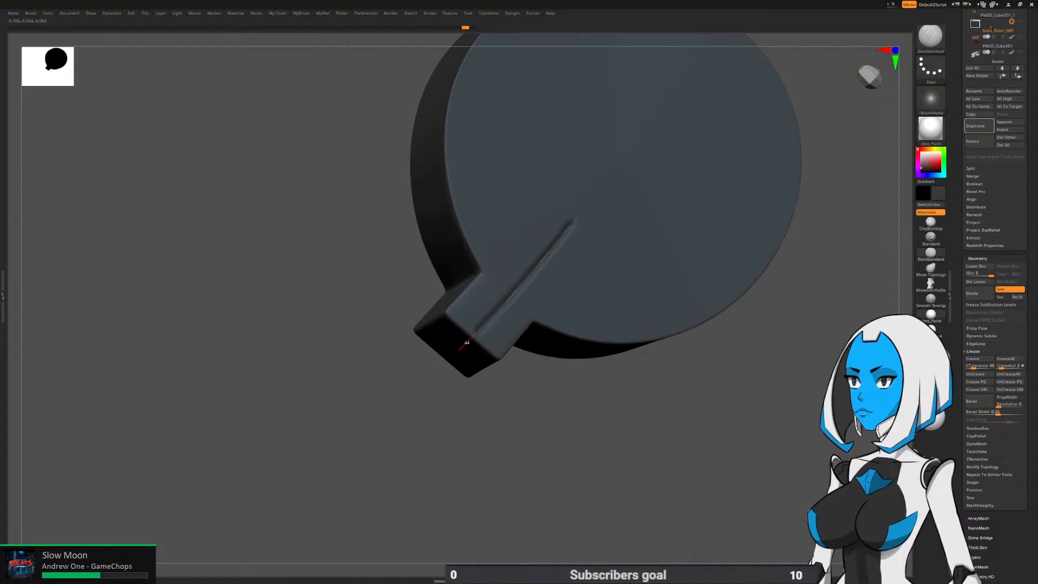
pyautogui.moveTo(447, 368); pyautogui.dragTo(558, 250)
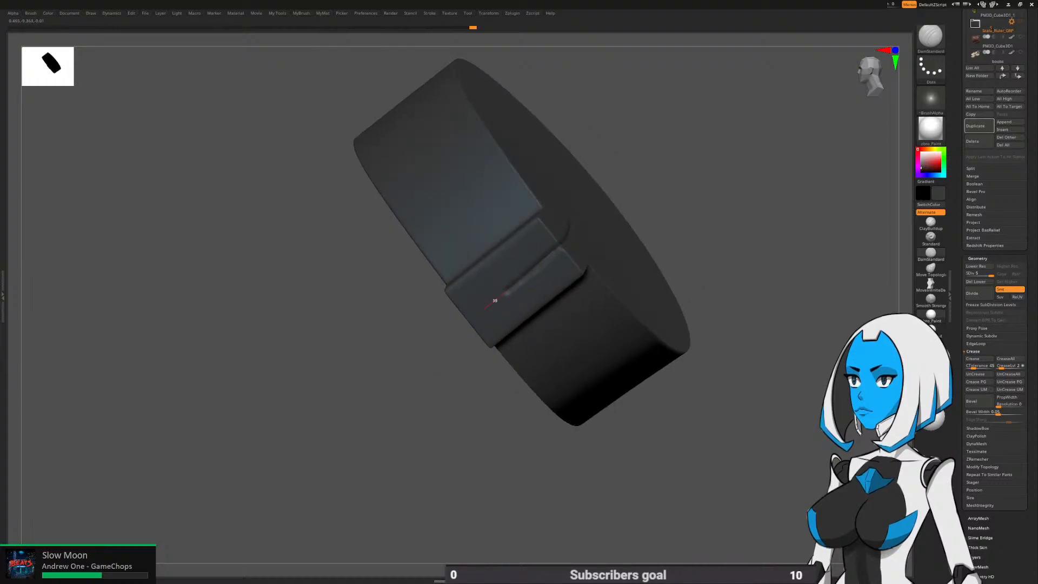
pyautogui.moveTo(450, 336); pyautogui.dragTo(514, 287)
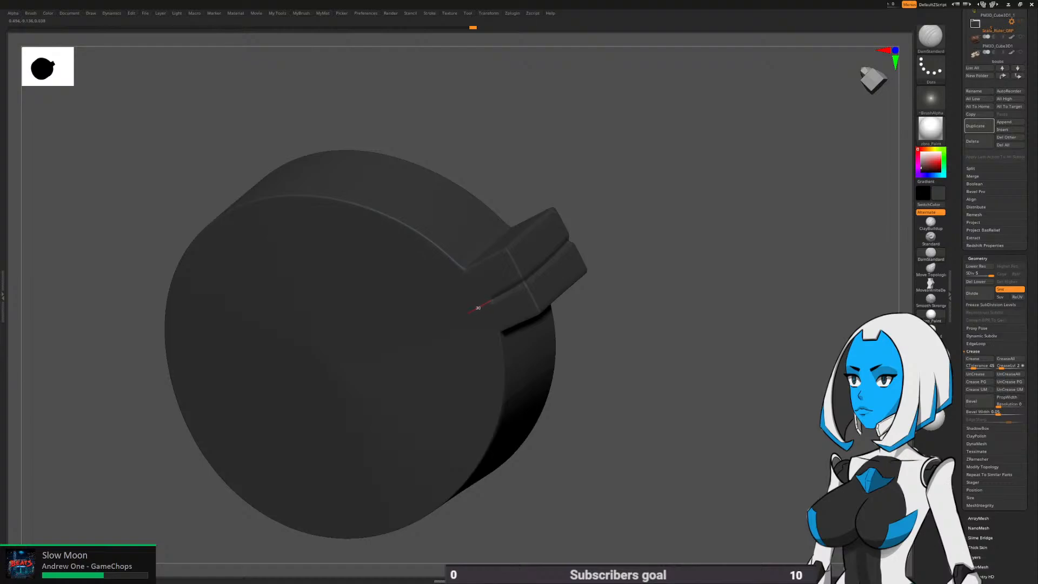
# Leave solo mode and make the hair02 subtools and the head2 subtool visible around the collar
pyautogui.moveTo(605, 476); pyautogui.dragTo(655, 407)
pyautogui.press('space')
pyautogui.click(698, 397)
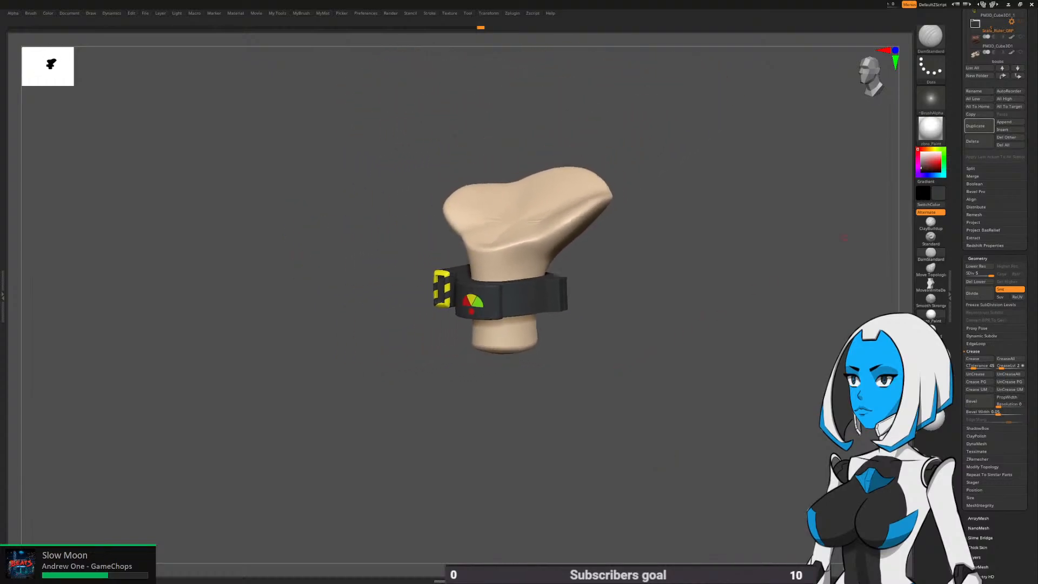
pyautogui.scroll(10, 995, 325)
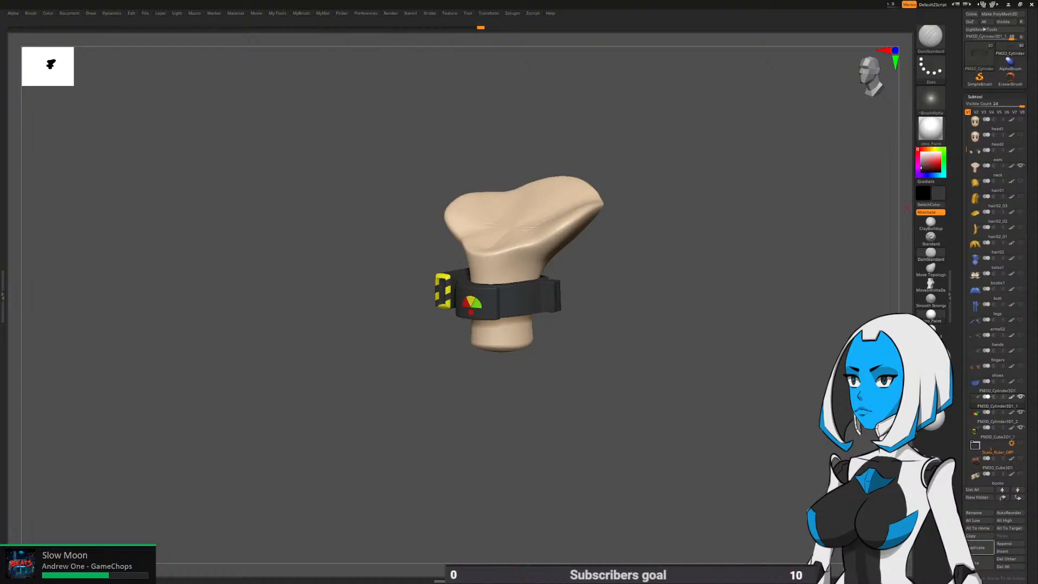
pyautogui.moveTo(1020, 181); pyautogui.dragTo(1021, 196)
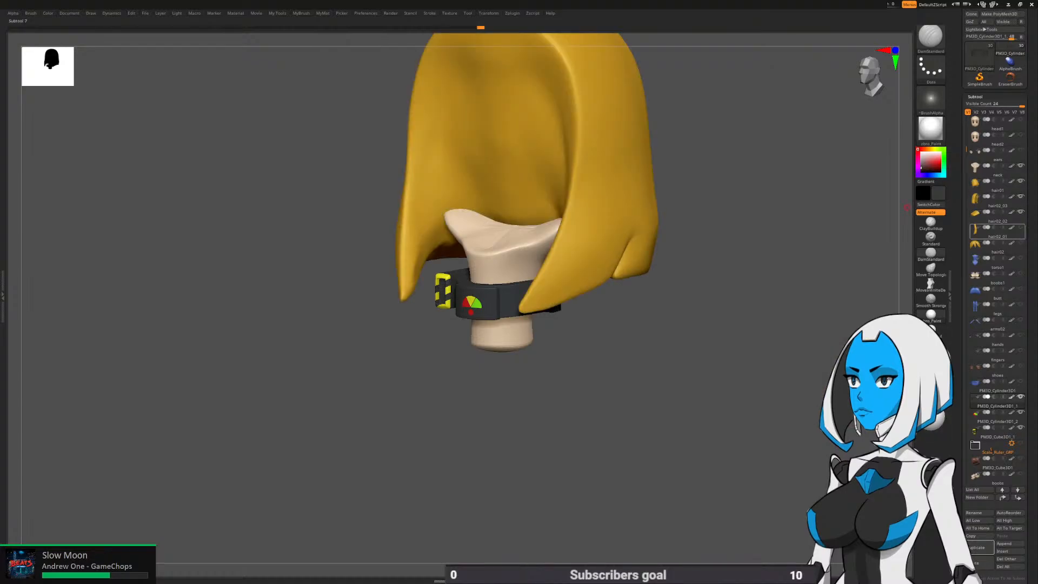
pyautogui.click(1020, 228)
pyautogui.click(1021, 243)
pyautogui.click(1020, 211)
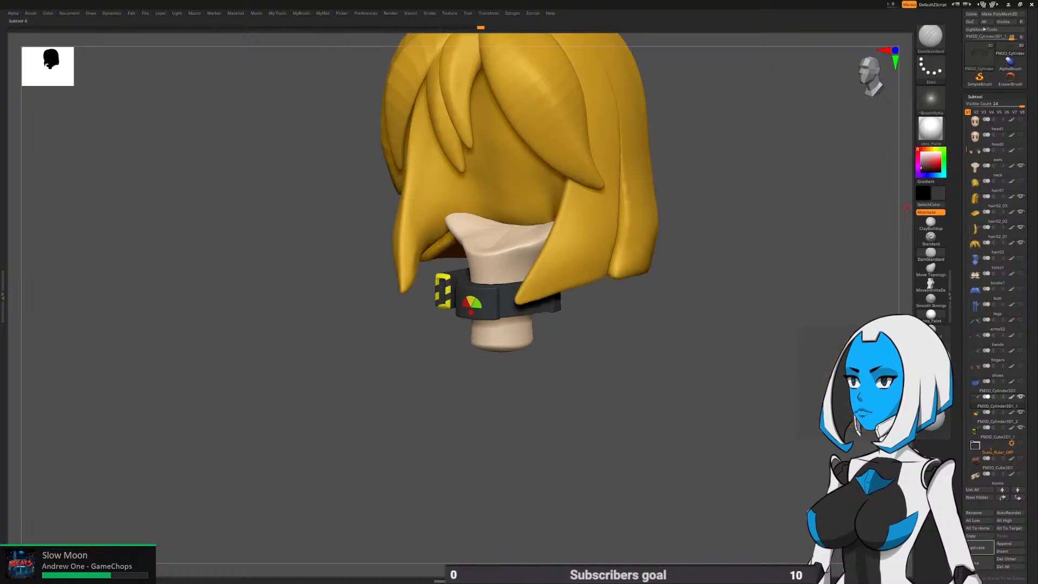
pyautogui.click(1021, 135)
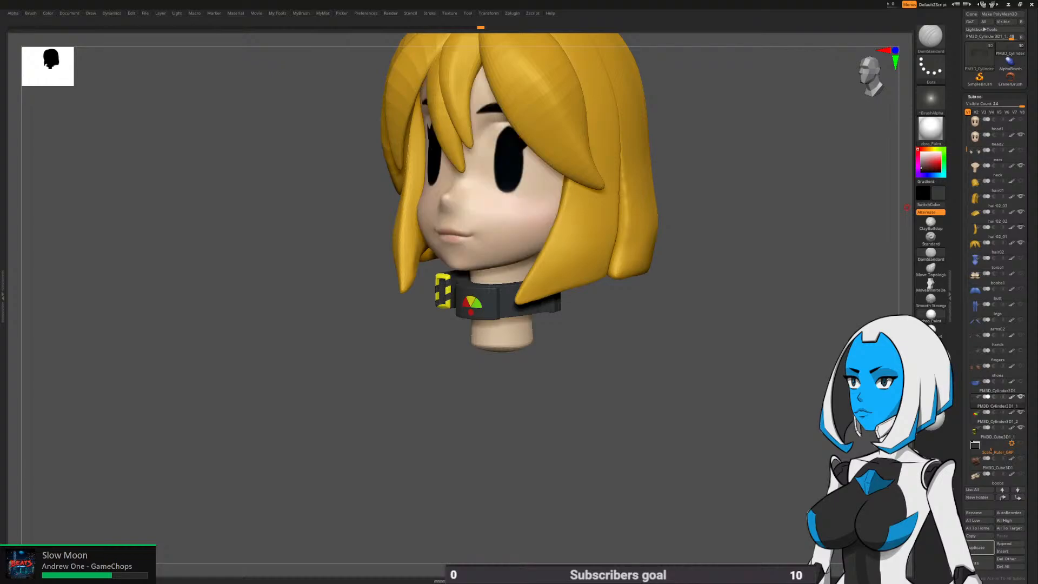
# Make the character's torso, chest, butt, legs and arms subtools visible
pyautogui.click(1021, 259)
pyautogui.click(1021, 273)
pyautogui.click(1021, 288)
pyautogui.click(1020, 305)
pyautogui.click(1021, 320)
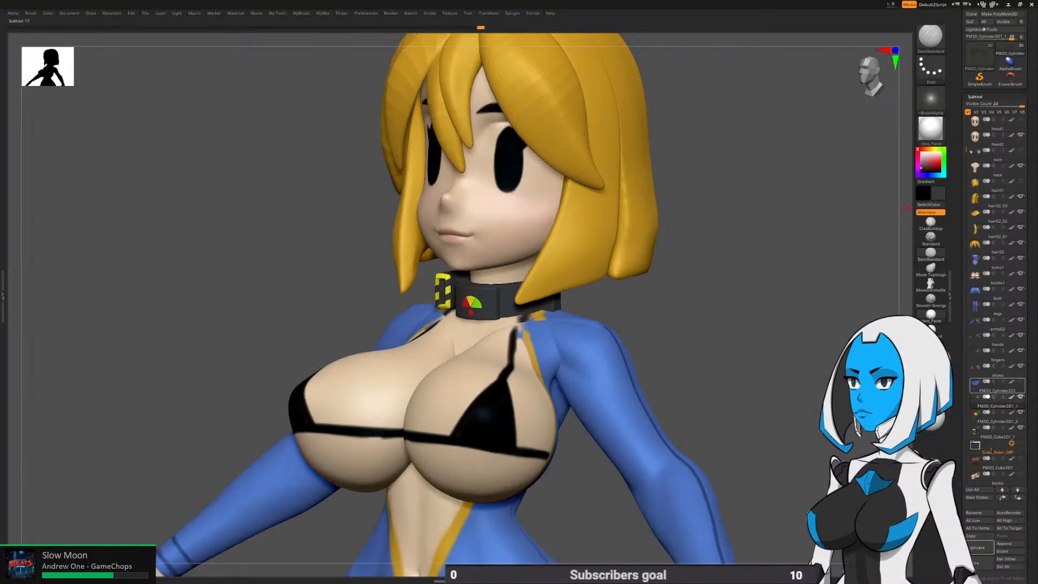
# Make the blue PM3D_Cylinder3D1 subtool visible at the neck and view the full figure from the front and three-quarter side
pyautogui.click(1021, 381)
pyautogui.keyDown('ctrl'); pyautogui.moveTo(719, 281); pyautogui.dragTo(719, 173, button='right'); pyautogui.keyUp('ctrl')
pyautogui.keyDown('ctrl'); pyautogui.moveTo(719, 173); pyautogui.dragTo(794, 106, button='right'); pyautogui.keyUp('ctrl')
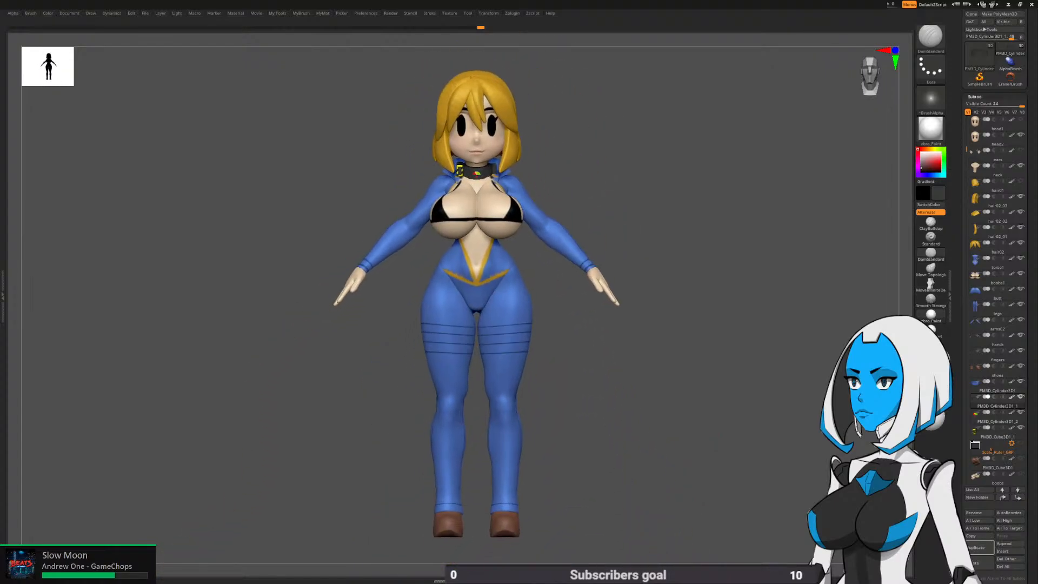
pyautogui.moveTo(719, 281); pyautogui.dragTo(660, 282, button='right')
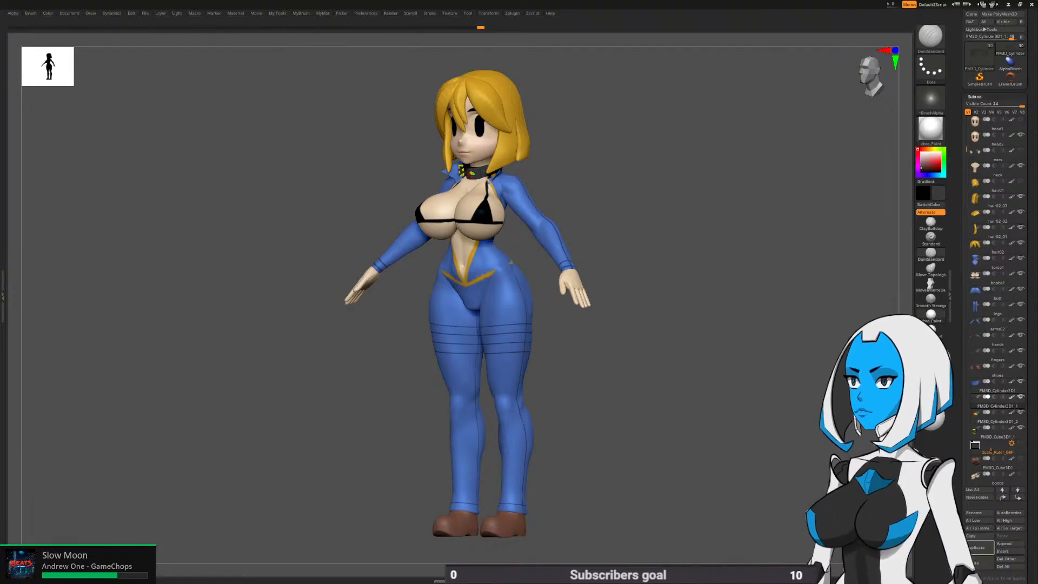
pyautogui.moveTo(661, 282)
pyautogui.mouseDown(button='right')
pyautogui.moveTo(728, 281)
pyautogui.moveTo(731, 293)
pyautogui.mouseUp(button='right')
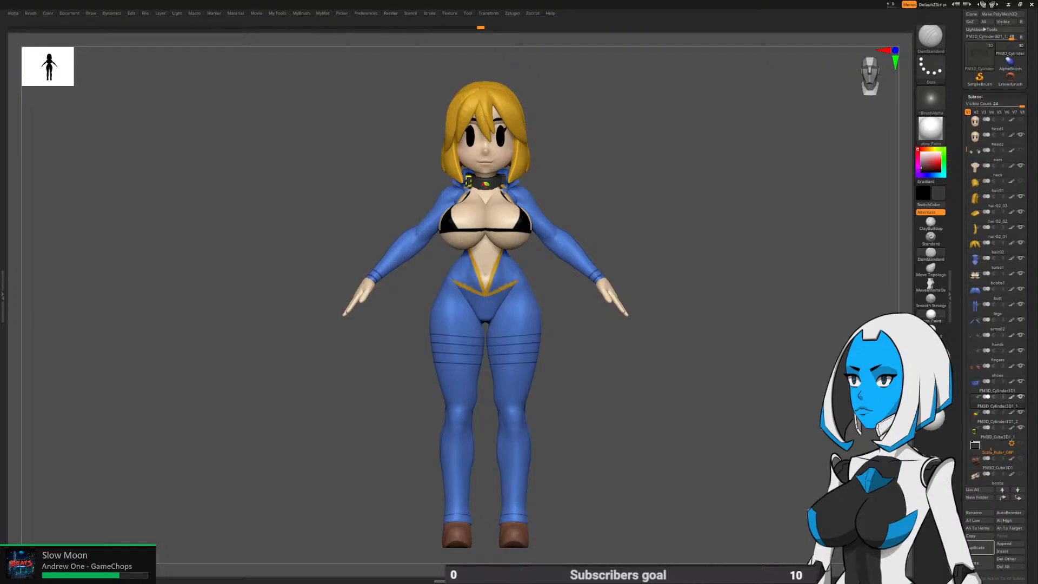
# Save the current tool and the whole project to disk
pyautogui.moveTo(1031, 292); pyautogui.dragTo(1031, 342)
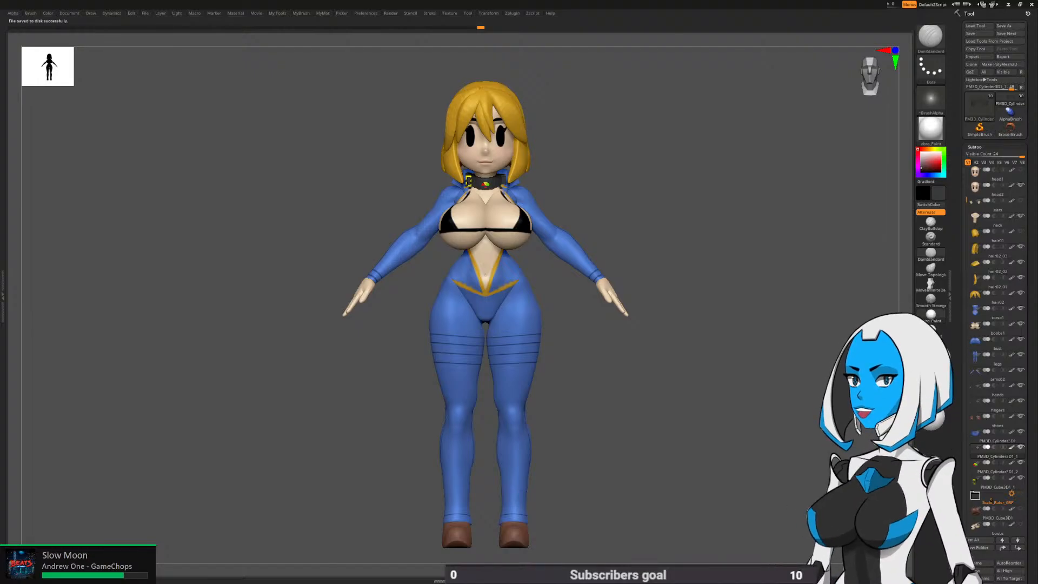
pyautogui.click(145, 13)
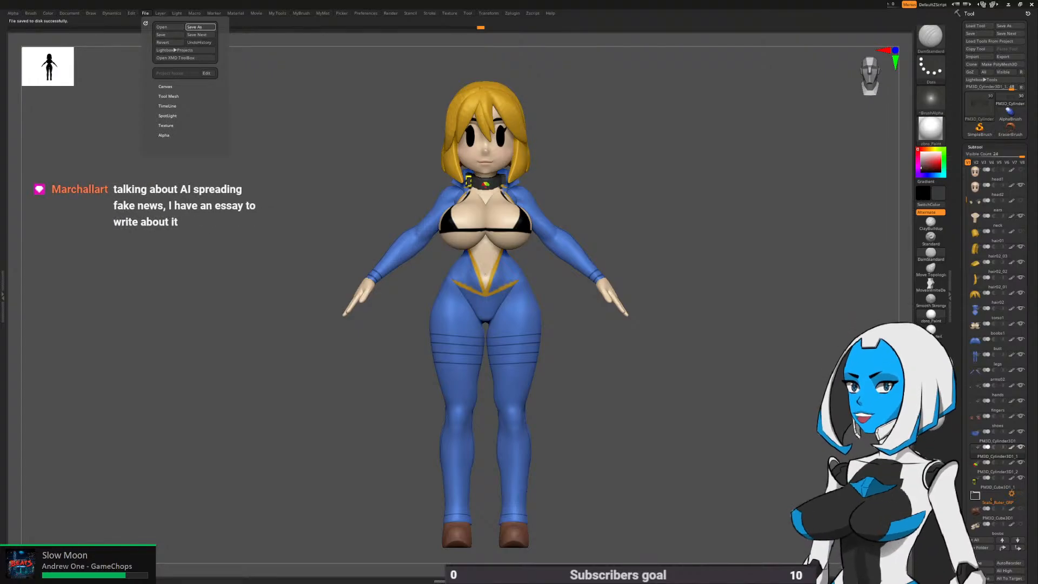
pyautogui.press('Return')
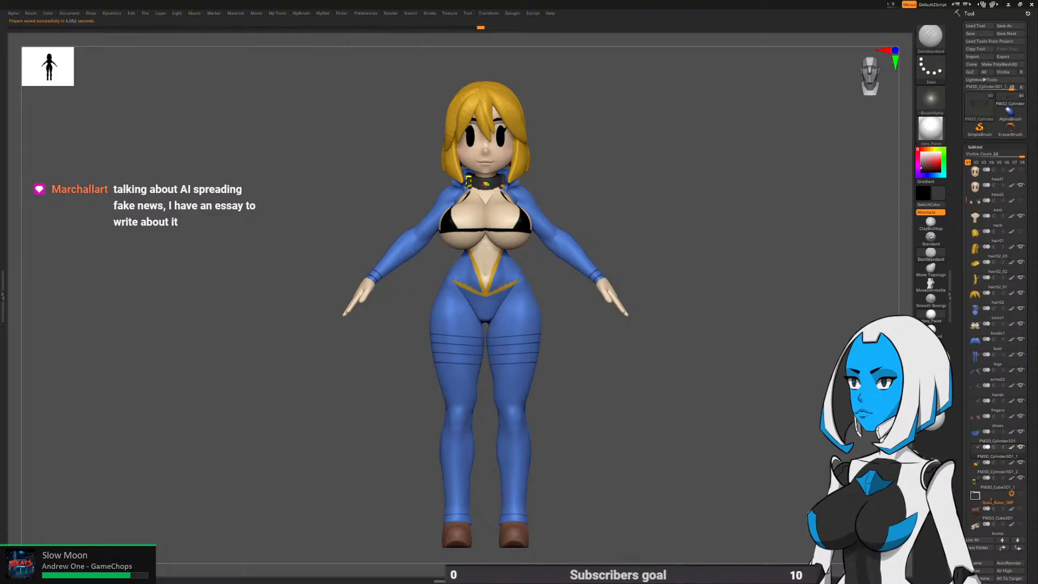
# Select the hands subtool and look over the figure from the side and the front
pyautogui.moveTo(719, 324); pyautogui.dragTo(611, 324)
pyautogui.keyDown('alt'); pyautogui.click(553, 292); pyautogui.keyUp('alt')
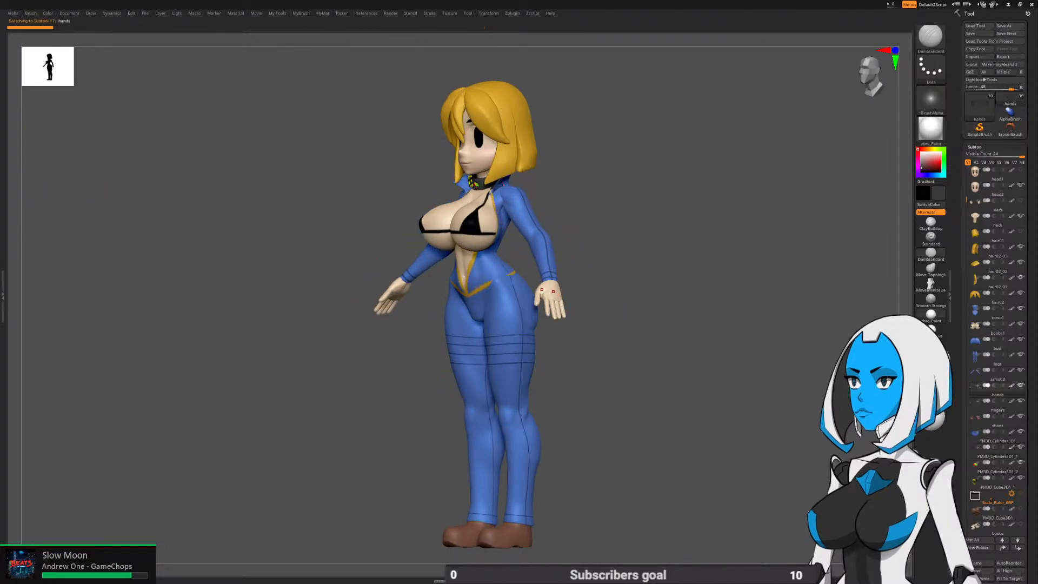
pyautogui.press('space')
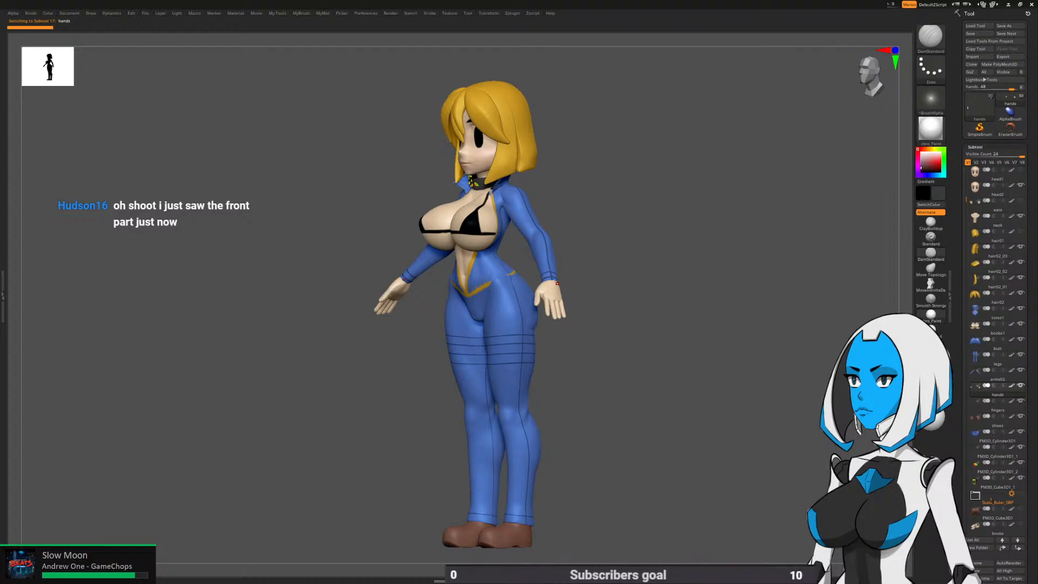
pyautogui.moveTo(557, 283); pyautogui.dragTo(601, 283)
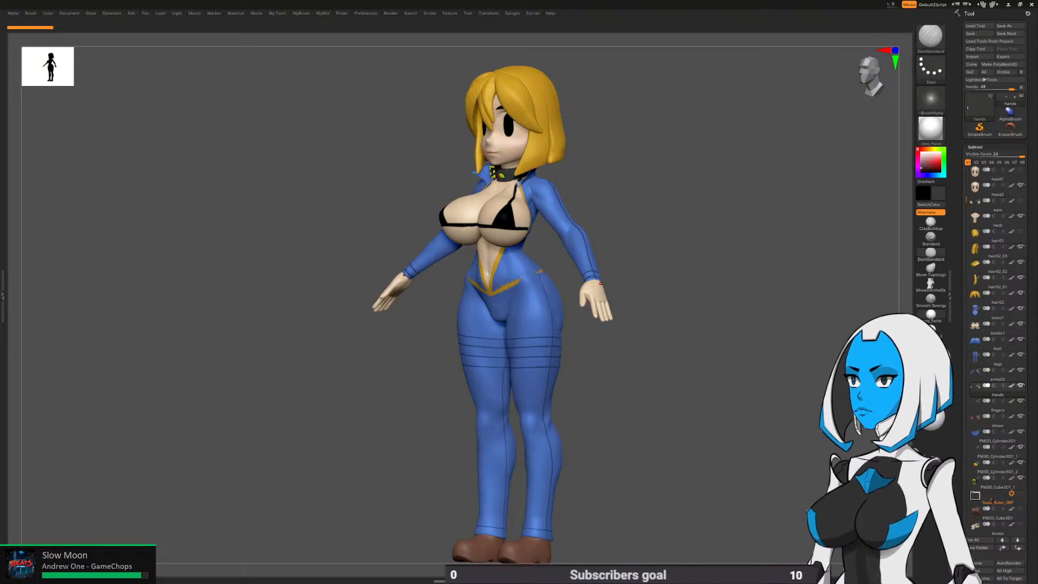
pyautogui.moveTo(638, 292); pyautogui.dragTo(716, 292)
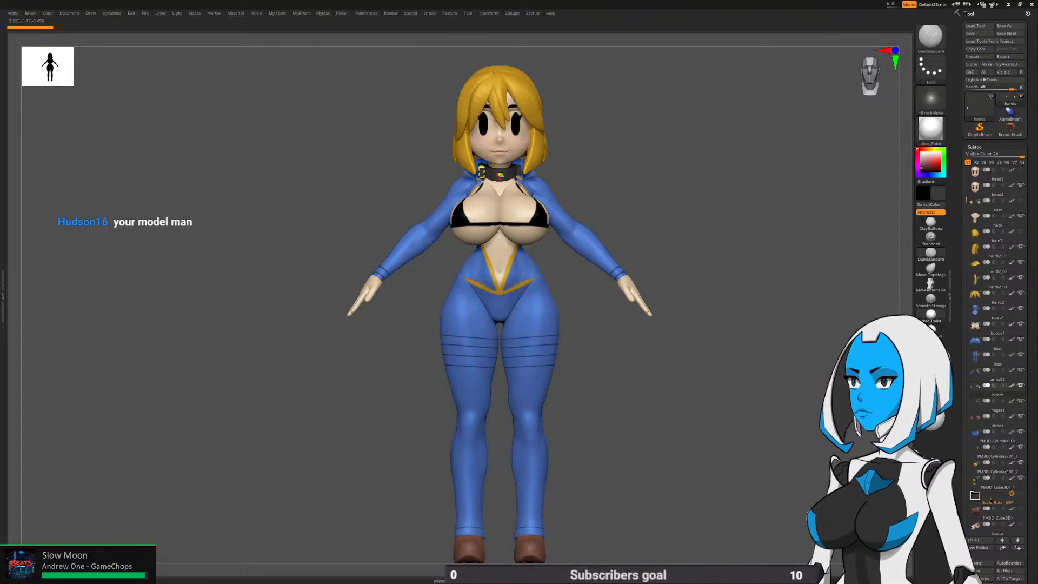
pyautogui.keyDown('alt'); pyautogui.moveTo(703, 324); pyautogui.dragTo(702, 322); pyautogui.keyUp('alt')
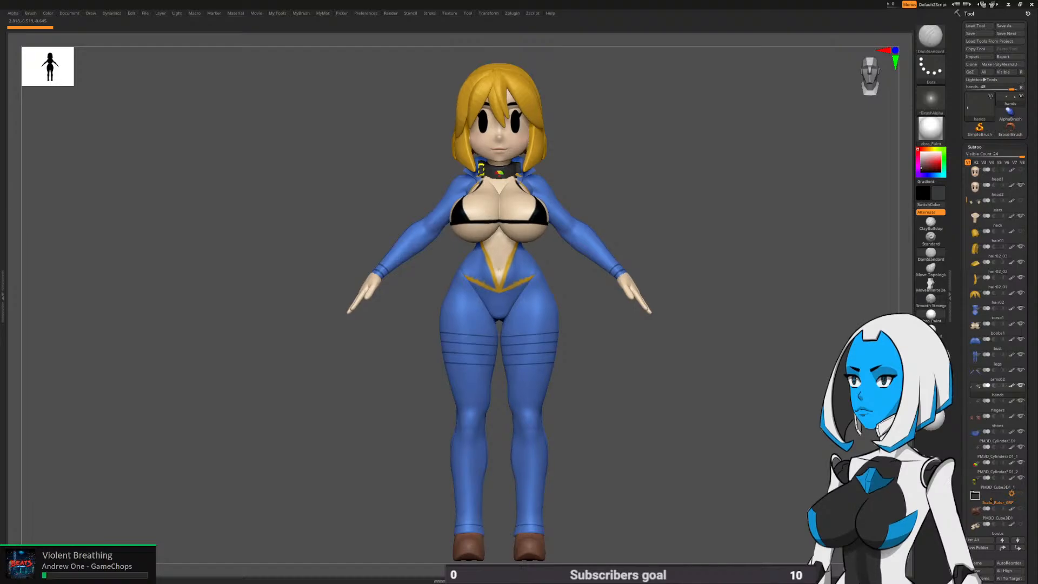
# Show only the hands and fingers subtools and frame one hand with its palm facing the view
pyautogui.click(1021, 386)
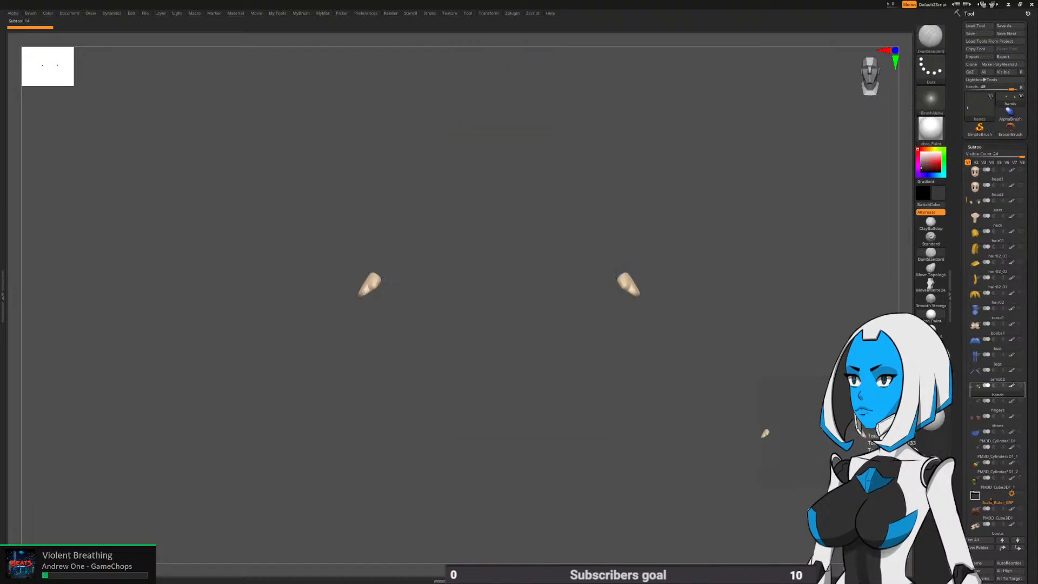
pyautogui.click(1021, 401)
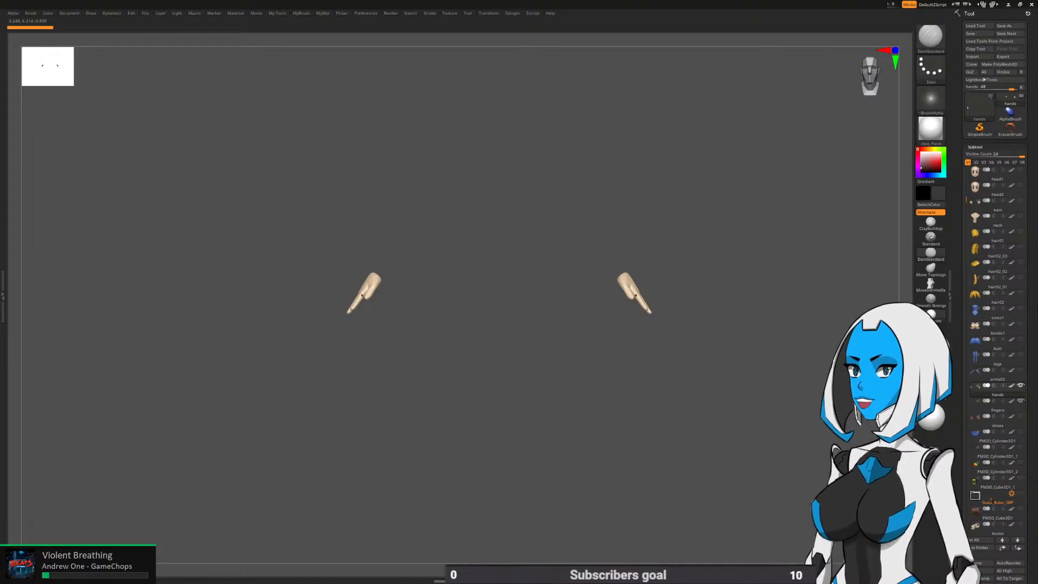
pyautogui.keyDown('alt'); pyautogui.moveTo(503, 346); pyautogui.dragTo(427, 367); pyautogui.keyUp('alt')
pyautogui.moveTo(643, 308)
pyautogui.keyDown('alt'); pyautogui.mouseDown()
pyautogui.moveTo(638, 266)
pyautogui.moveTo(614, 292)
pyautogui.moveTo(555, 323)
pyautogui.mouseUp(); pyautogui.keyUp('alt')
pyautogui.moveTo(435, 255); pyautogui.dragTo(570, 248, button='right')
pyautogui.moveTo(458, 232); pyautogui.dragTo(453, 311, button='right')
pyautogui.keyDown('alt'); pyautogui.moveTo(478, 121); pyautogui.dragTo(489, 333, button='right'); pyautogui.keyUp('alt')
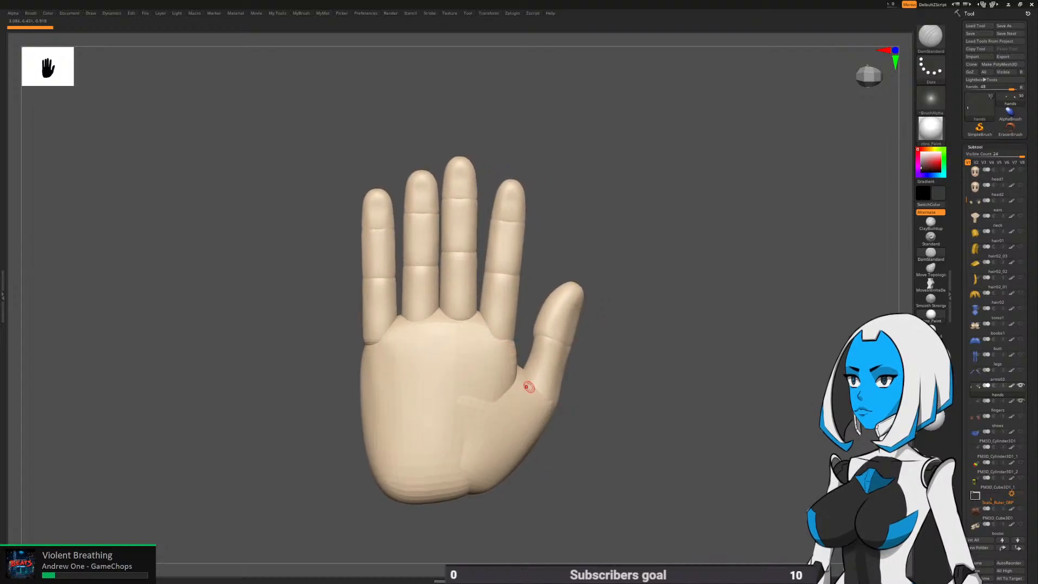
# Use a Transpose line on the hand to compare the palm's length with the middle finger's
pyautogui.press('w')
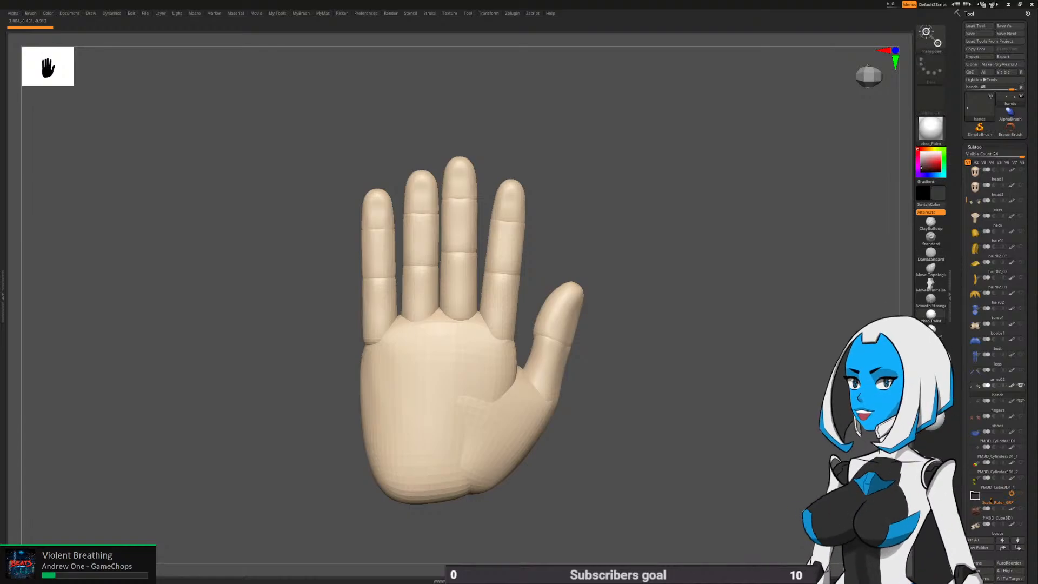
pyautogui.click(463, 383)
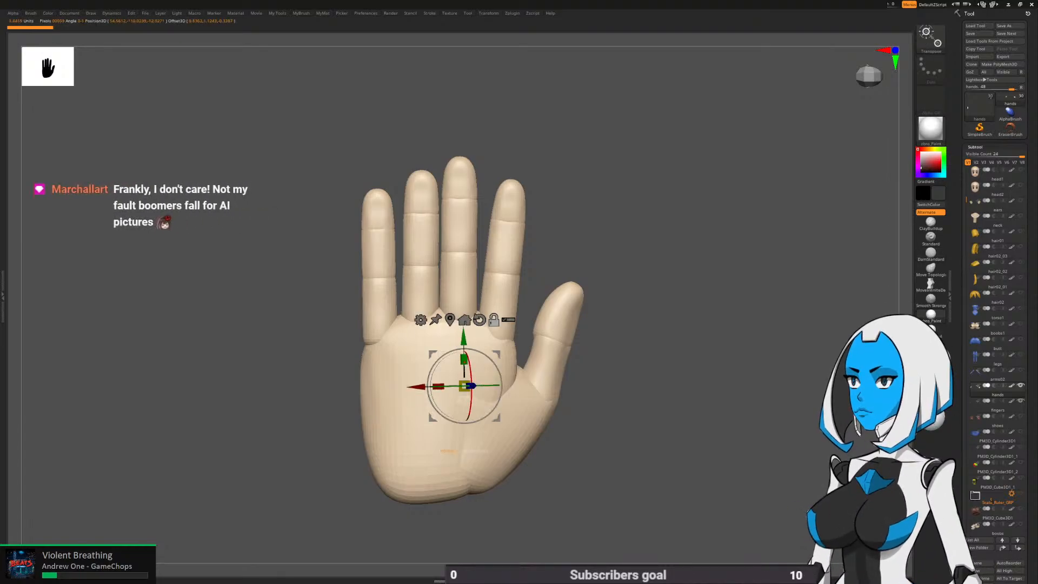
pyautogui.press('q')
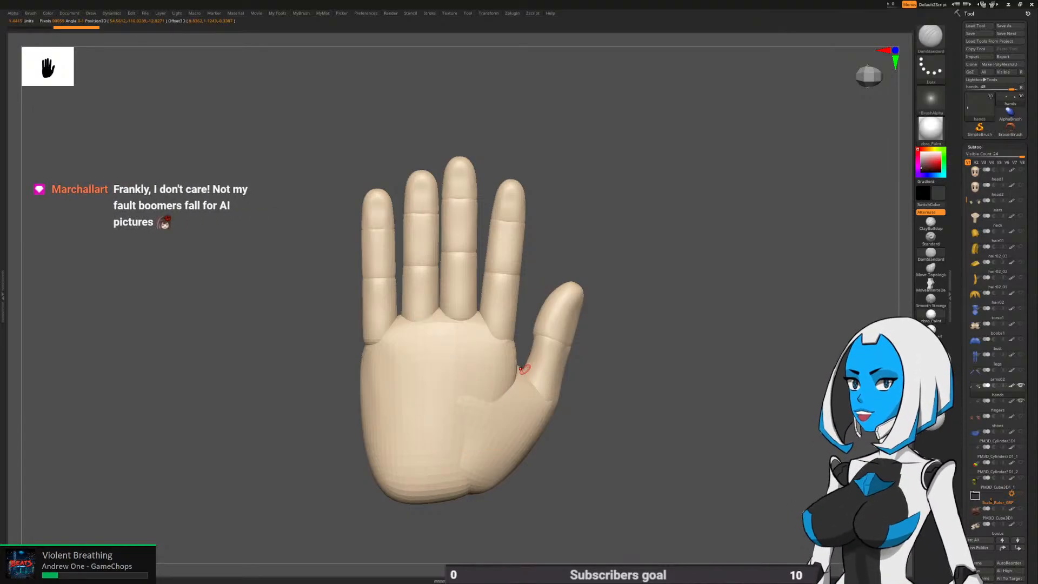
pyautogui.press('w')
pyautogui.press('space')
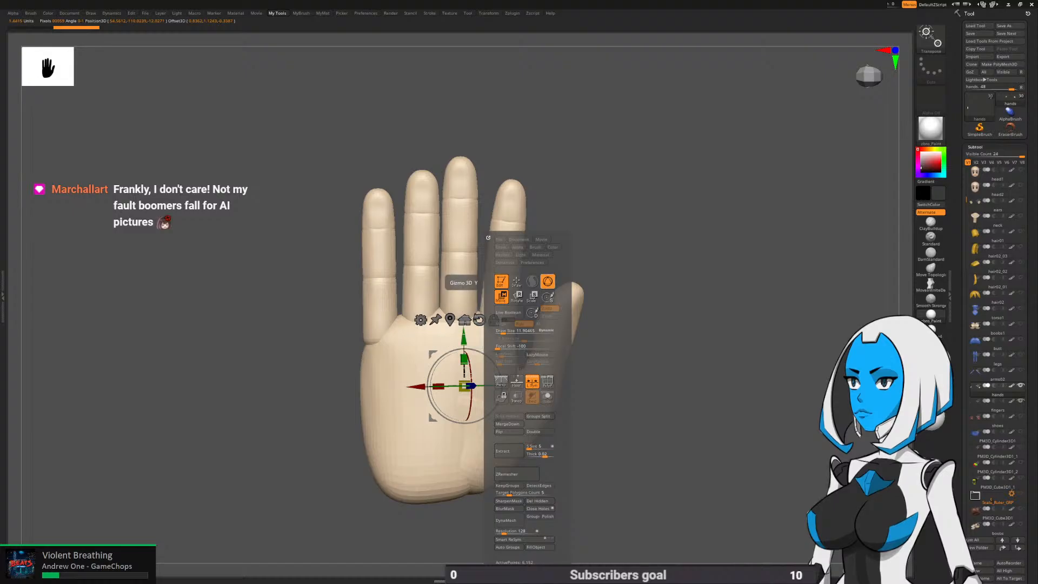
pyautogui.click(546, 279)
pyautogui.moveTo(456, 322); pyautogui.dragTo(459, 172)
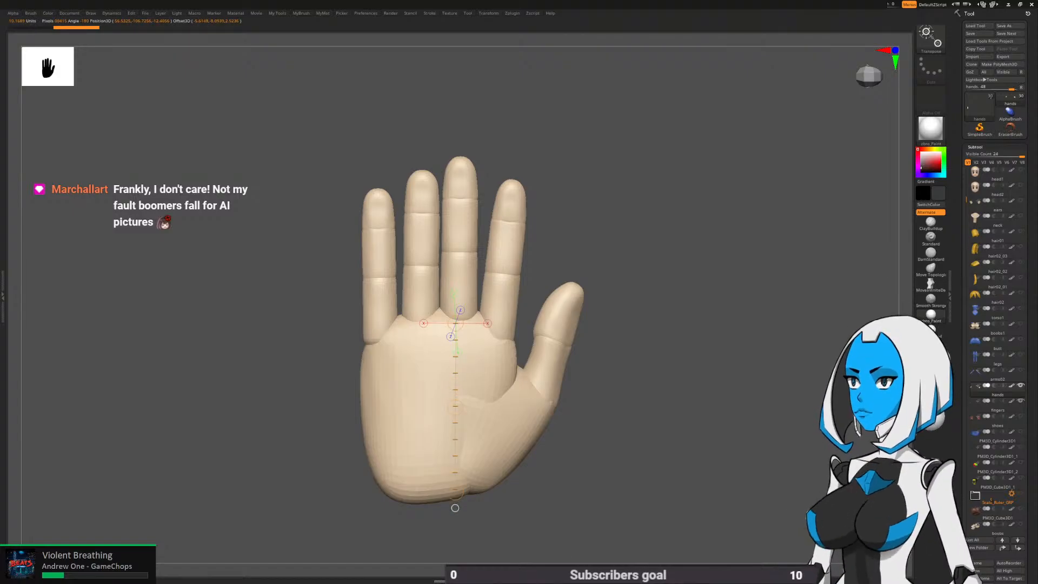
pyautogui.press('space')
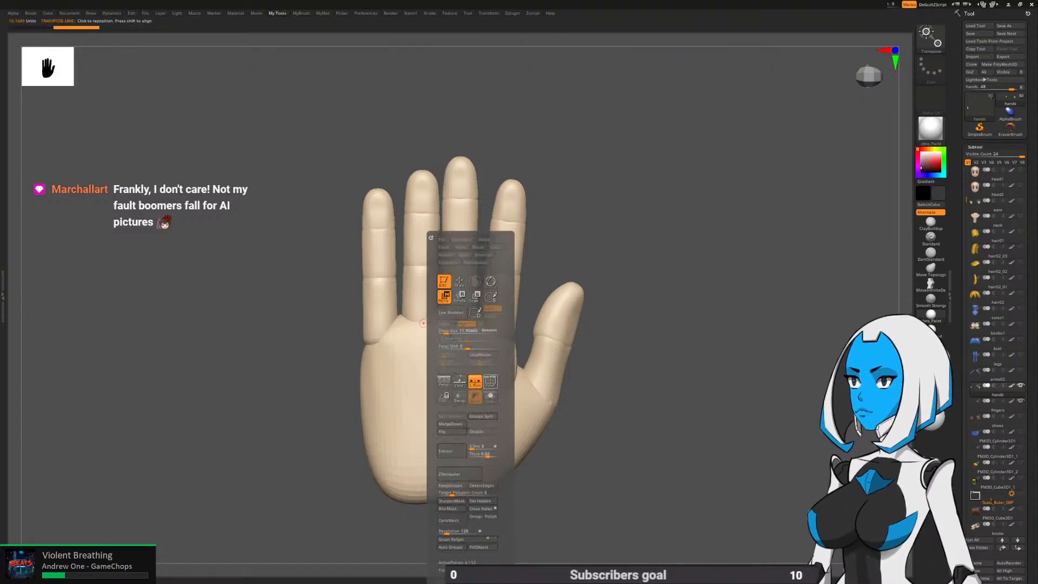
pyautogui.press('y')
pyautogui.press('q')
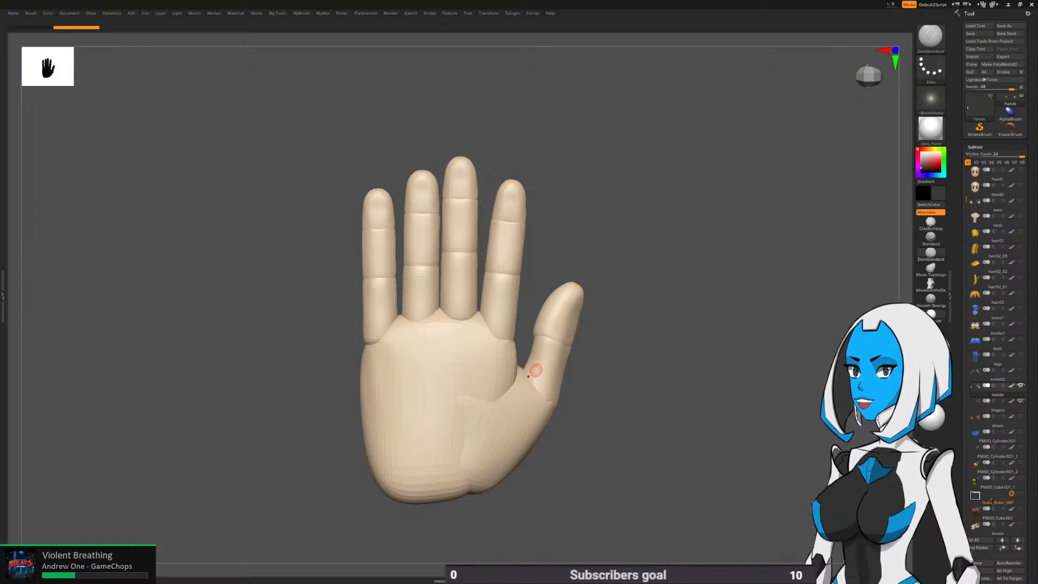
# Select the fingers subtool and mask every finger except the ring finger, using SelectRect to isolate its segments
pyautogui.press('space')
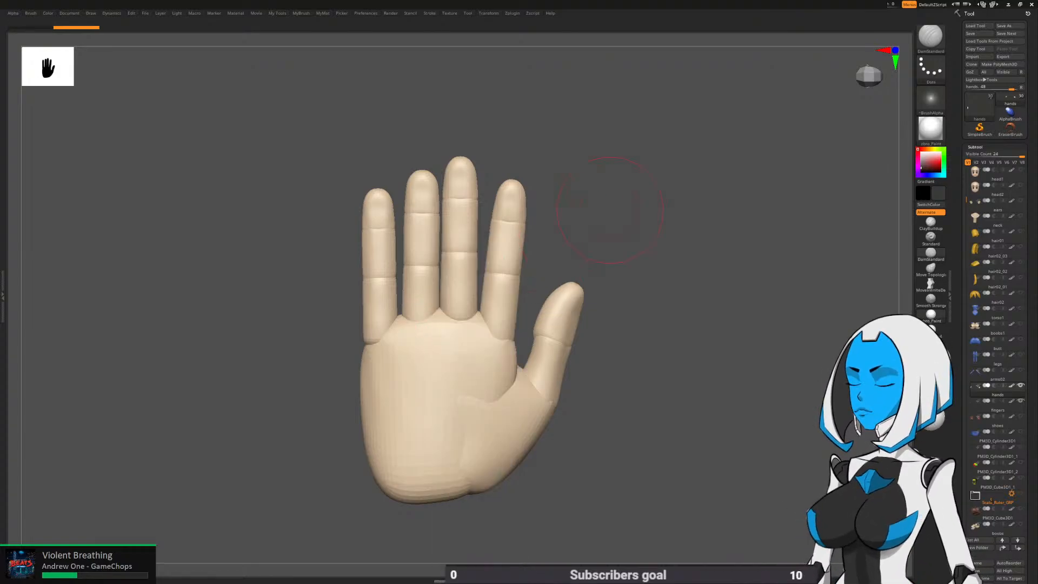
pyautogui.moveTo(451, 397)
pyautogui.keyDown('ctrl'); pyautogui.mouseDown(button='right')
pyautogui.moveTo(459, 410)
pyautogui.moveTo(482, 412)
pyautogui.mouseUp(button='right'); pyautogui.keyUp('ctrl')
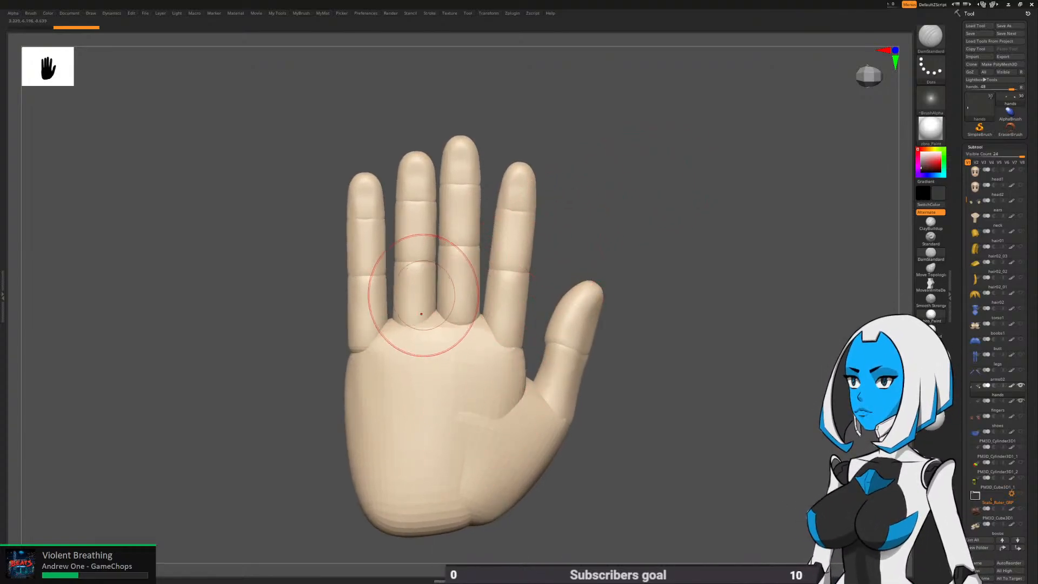
pyautogui.keyDown('alt'); pyautogui.click(419, 303); pyautogui.keyUp('alt')
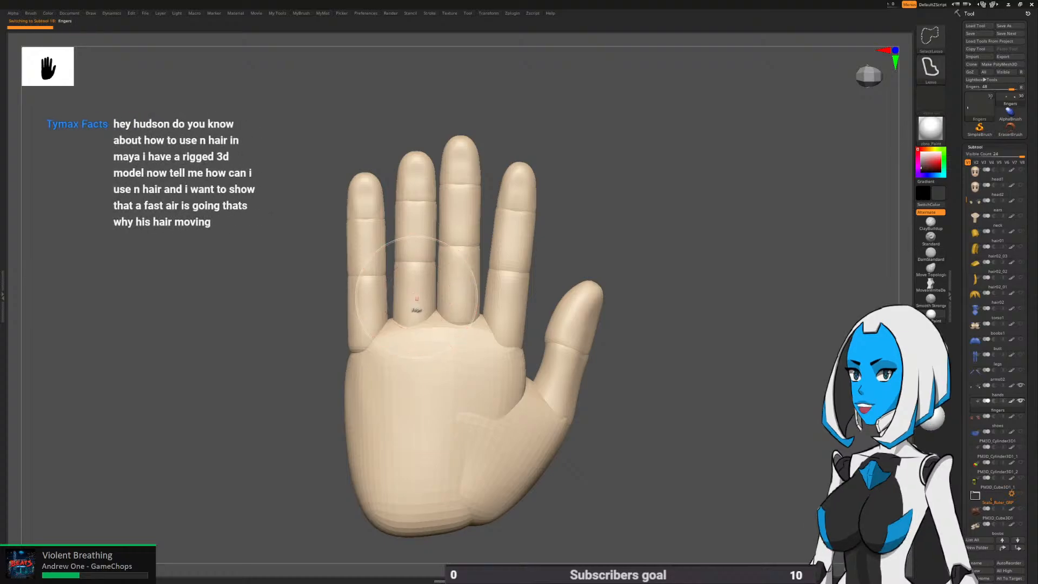
pyautogui.press('1')
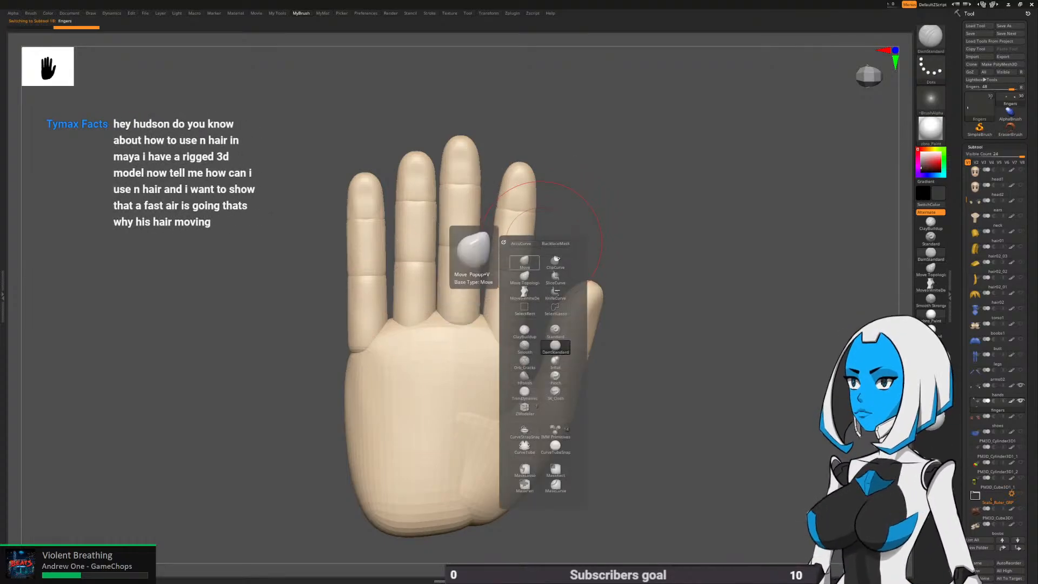
pyautogui.click(524, 308)
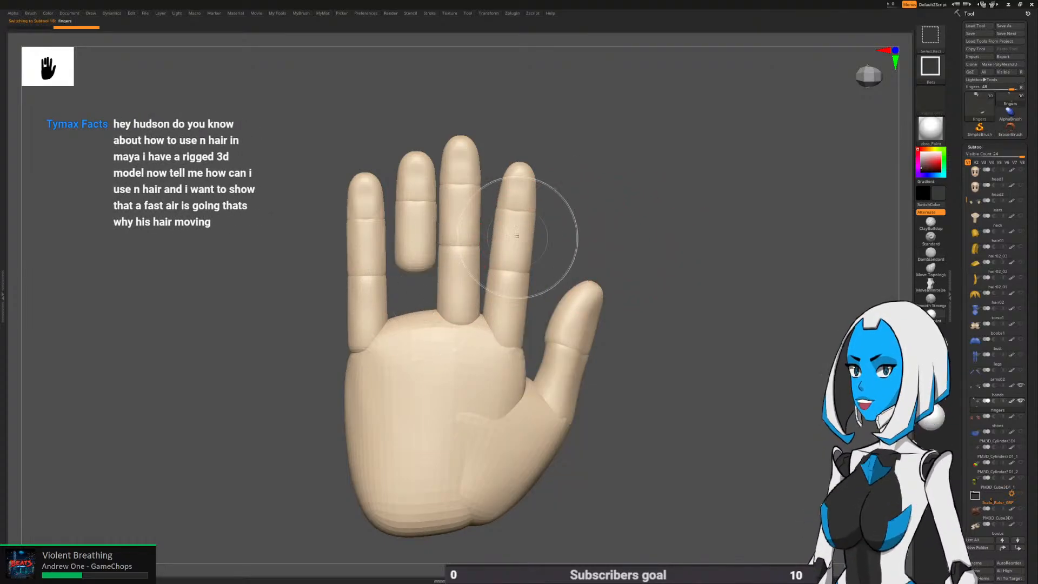
pyautogui.keyDown('ctrl'); pyautogui.keyDown('shift'); pyautogui.click(558, 201); pyautogui.keyUp('shift'); pyautogui.keyUp('ctrl')
pyautogui.keyDown('ctrl'); pyautogui.keyDown('shift'); pyautogui.click(426, 289); pyautogui.keyUp('shift'); pyautogui.keyUp('ctrl')
pyautogui.keyDown('ctrl'); pyautogui.keyDown('shift'); pyautogui.moveTo(566, 209); pyautogui.dragTo(579, 226); pyautogui.keyUp('shift'); pyautogui.keyUp('ctrl')
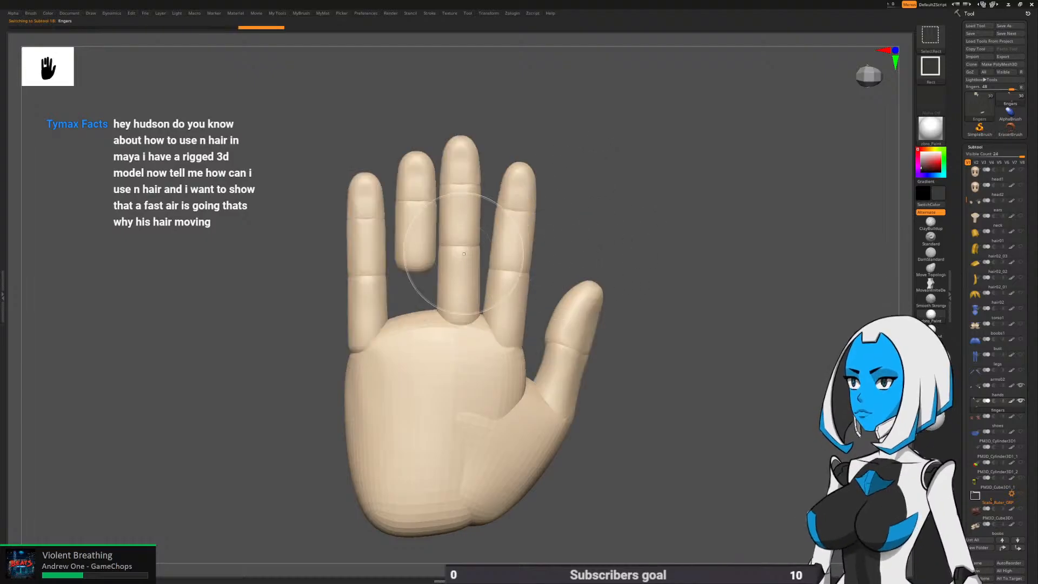
pyautogui.keyDown('ctrl'); pyautogui.keyDown('shift'); pyautogui.click(419, 232); pyautogui.keyUp('shift'); pyautogui.keyUp('ctrl')
pyautogui.keyDown('ctrl'); pyautogui.keyDown('shift'); pyautogui.click(415, 185); pyautogui.keyUp('shift'); pyautogui.keyUp('ctrl')
pyautogui.keyDown('ctrl'); pyautogui.click(573, 180); pyautogui.keyUp('ctrl')
pyautogui.keyDown('ctrl'); pyautogui.keyDown('shift'); pyautogui.click(615, 195); pyautogui.keyUp('shift'); pyautogui.keyUp('ctrl')
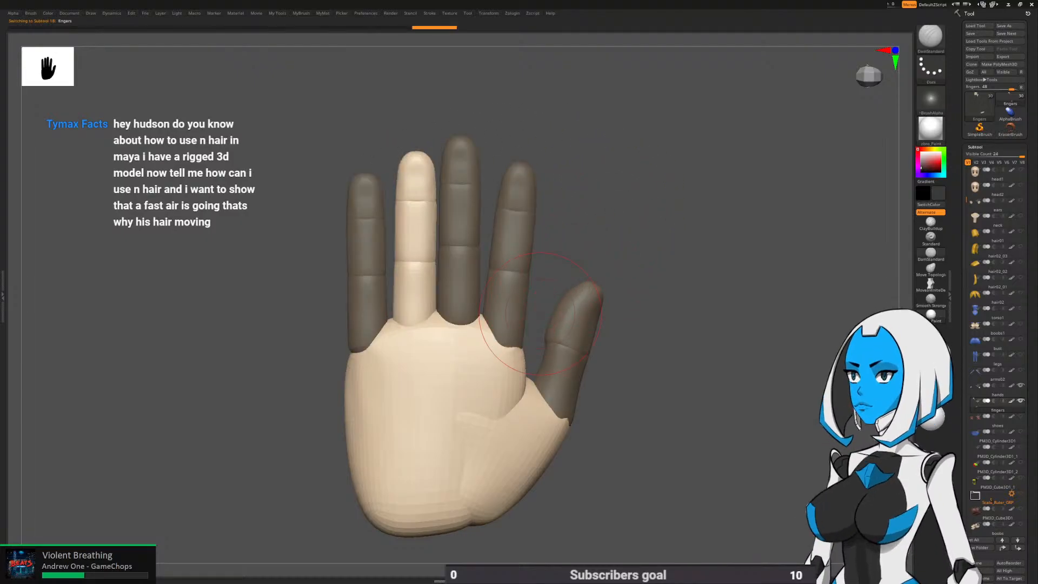
# Rotate the ring finger slightly toward the little finger about its base, and clear the mask
pyautogui.press('w')
pyautogui.click(415, 304)
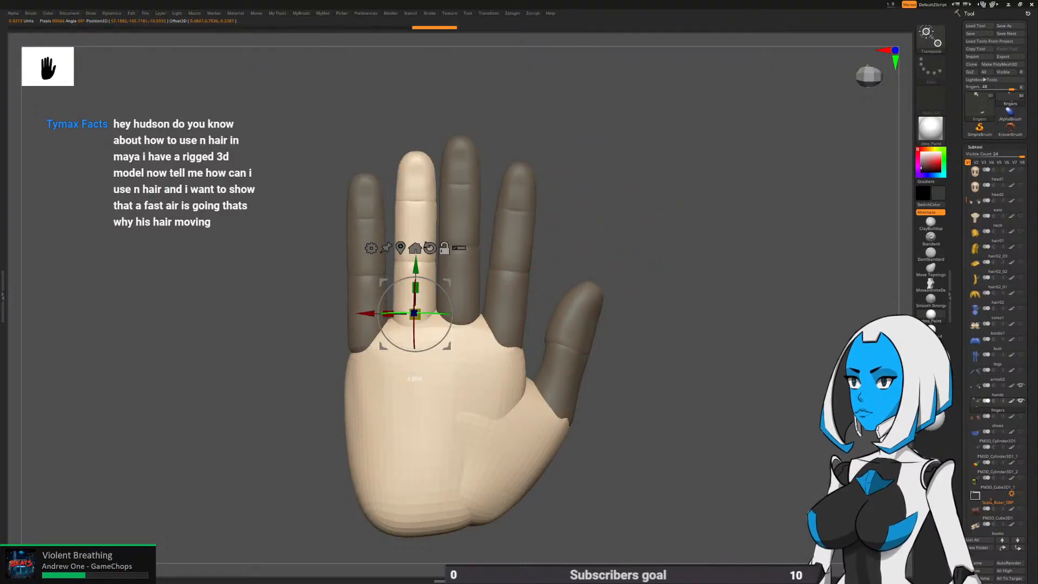
pyautogui.moveTo(450, 325); pyautogui.dragTo(446, 345)
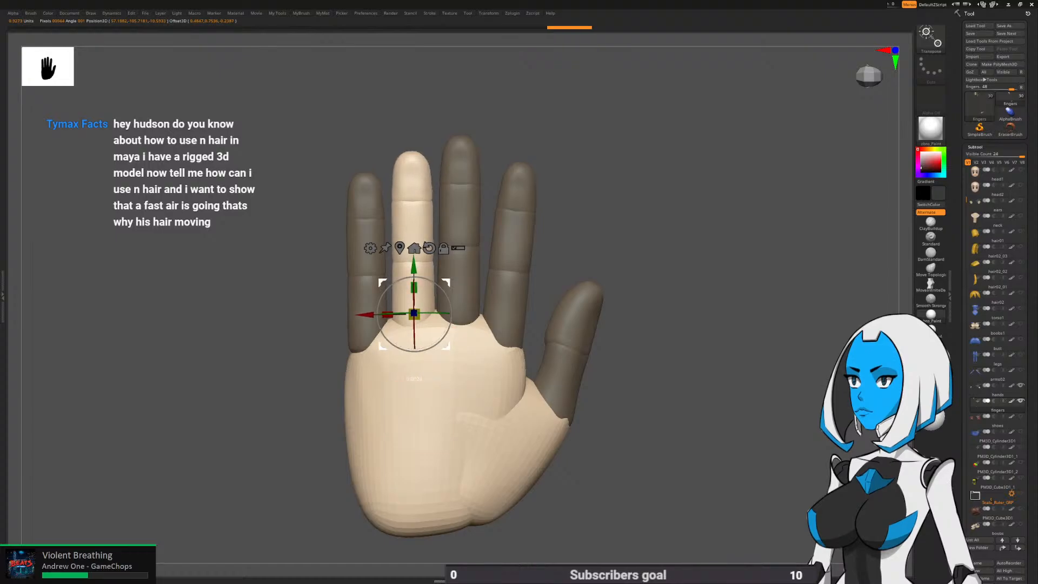
pyautogui.press('q')
pyautogui.keyDown('ctrl'); pyautogui.moveTo(642, 241); pyautogui.dragTo(632, 301); pyautogui.keyUp('ctrl')
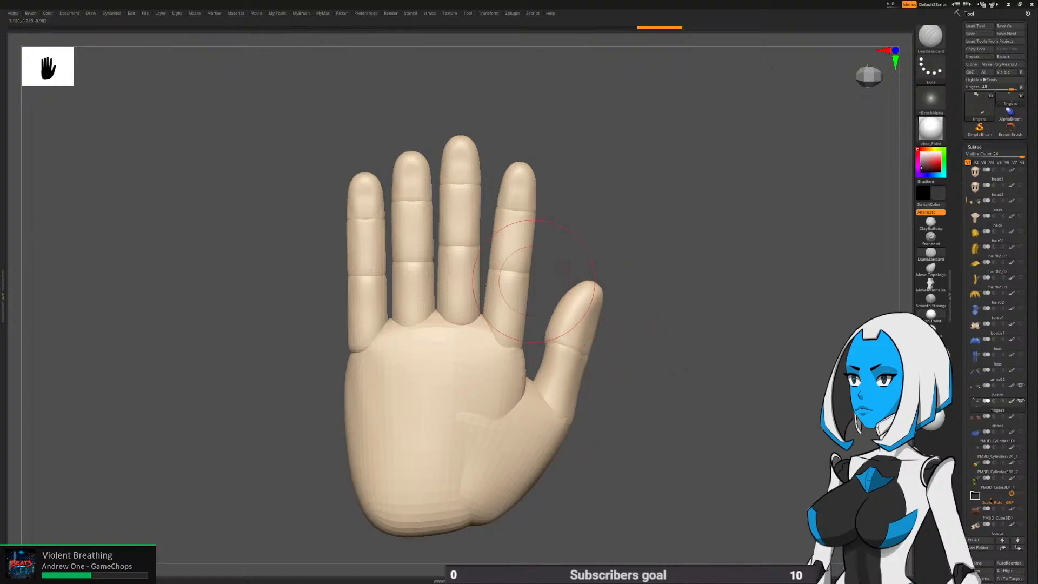
# Subdivide the hands subtool and smooth the crease beside the thumb and the lower edge of the palm
pyautogui.moveTo(653, 282)
pyautogui.mouseDown()
pyautogui.moveTo(649, 222)
pyautogui.moveTo(659, 373)
pyautogui.moveTo(670, 318)
pyautogui.mouseUp()
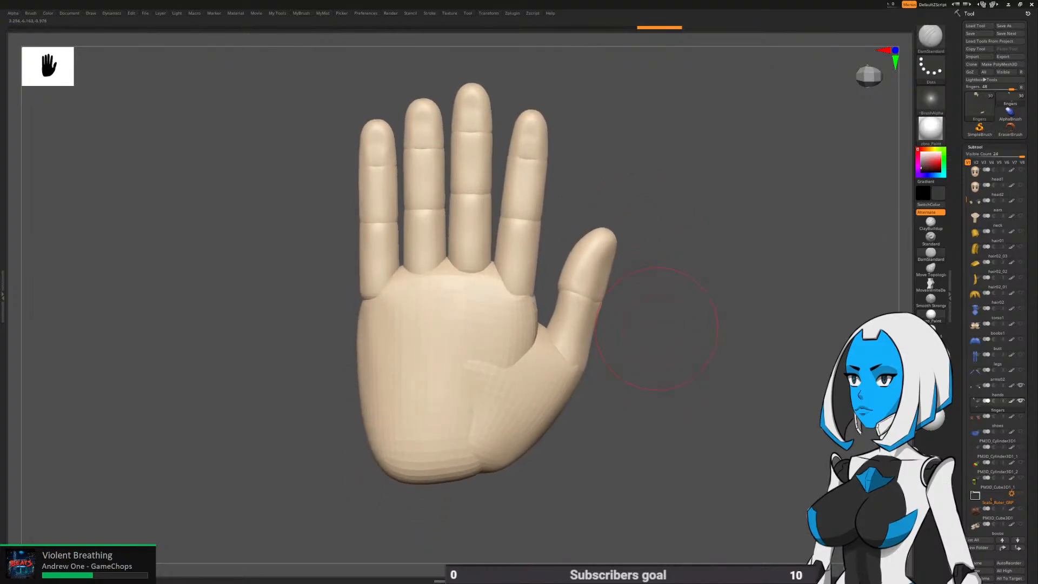
pyautogui.keyDown('alt'); pyautogui.click(522, 426); pyautogui.keyUp('alt')
pyautogui.hotkey('ctrl', 'd')
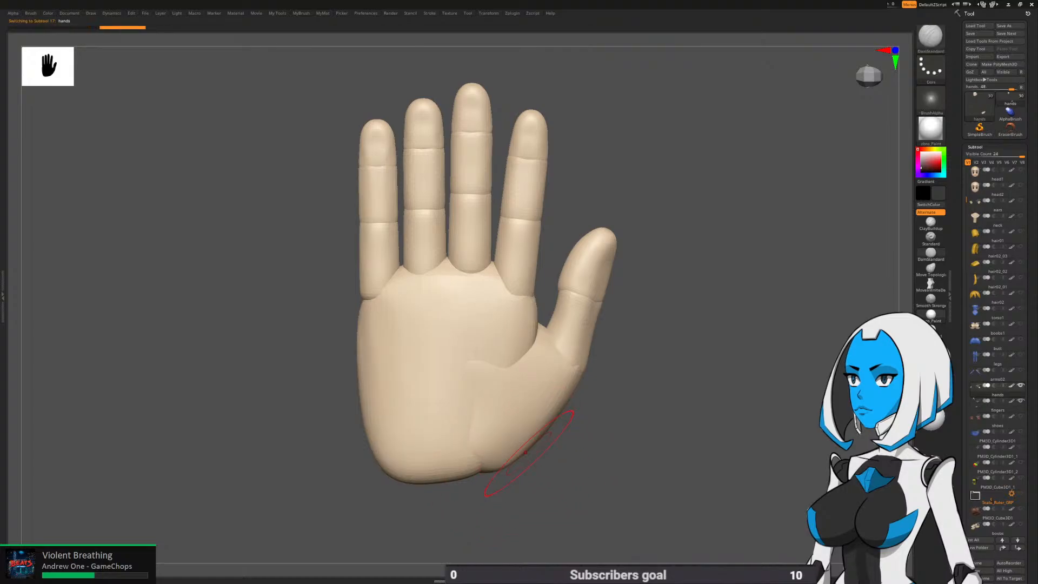
pyautogui.keyDown('shift'); pyautogui.moveTo(504, 377); pyautogui.dragTo(482, 413); pyautogui.keyUp('shift')
pyautogui.keyDown('shift'); pyautogui.moveTo(482, 412); pyautogui.dragTo(480, 376); pyautogui.keyUp('shift')
pyautogui.keyDown('shift'); pyautogui.moveTo(405, 433); pyautogui.dragTo(399, 475); pyautogui.keyUp('shift')
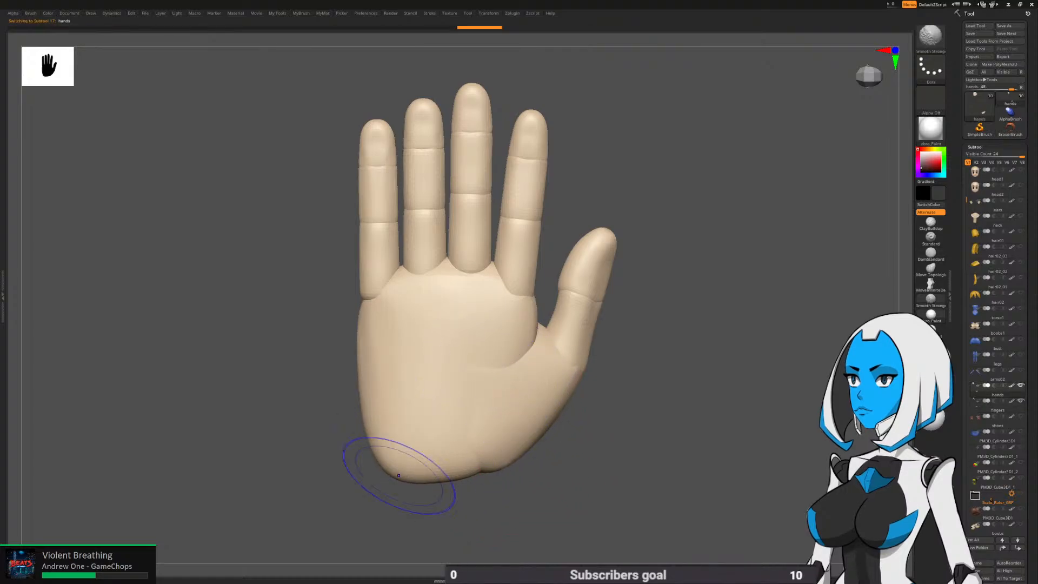
pyautogui.keyDown('alt'); pyautogui.moveTo(481, 505); pyautogui.dragTo(516, 419); pyautogui.keyUp('alt')
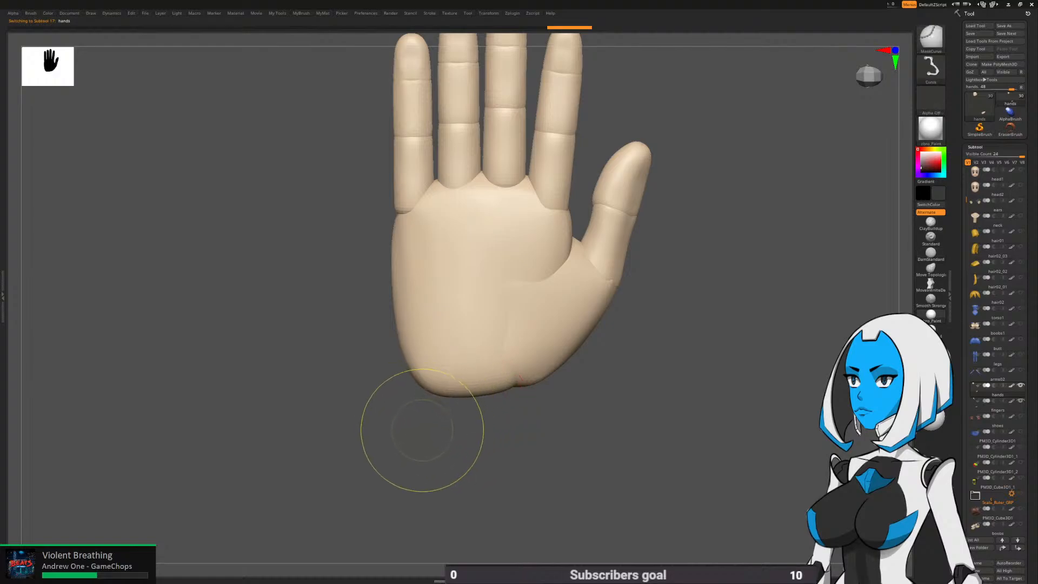
# Mask the palm of the hands subtool with a lasso mask, leaving only the strip along its lower edge unmasked
pyautogui.moveTo(420, 429)
pyautogui.keyDown('ctrl'); pyautogui.keyDown('shift'); pyautogui.mouseDown()
pyautogui.moveTo(482, 375)
pyautogui.moveTo(417, 361)
pyautogui.mouseUp(); pyautogui.keyUp('shift'); pyautogui.keyUp('ctrl')
pyautogui.press('b')
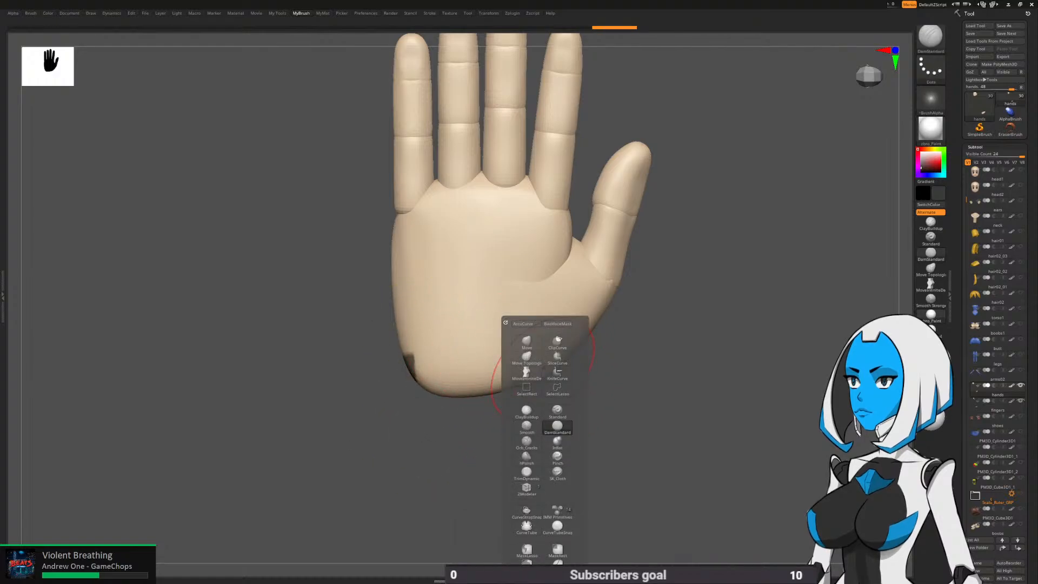
pyautogui.click(526, 550)
pyautogui.keyDown('ctrl'); pyautogui.click(532, 409); pyautogui.keyUp('ctrl')
pyautogui.moveTo(533, 408)
pyautogui.keyDown('ctrl'); pyautogui.mouseDown()
pyautogui.moveTo(487, 373)
pyautogui.moveTo(422, 449)
pyautogui.moveTo(509, 454)
pyautogui.mouseUp(); pyautogui.keyUp('ctrl')
pyautogui.keyDown('ctrl'); pyautogui.click(545, 448); pyautogui.keyUp('ctrl')
# Move the unmasked lower edge of the palm downward into a short wrist stub, flatten its end, and clear the mask
pyautogui.press('w')
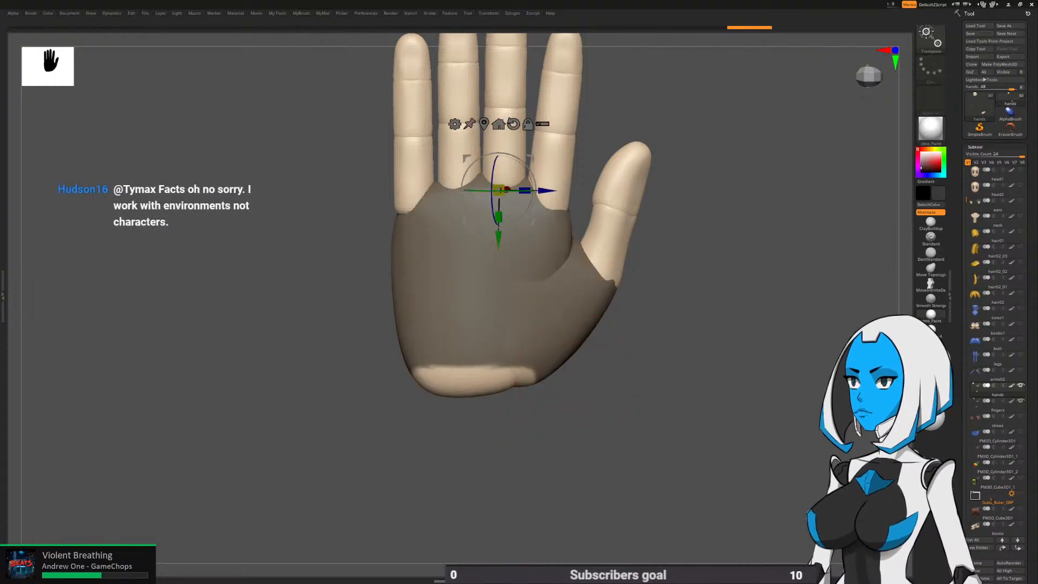
pyautogui.keyDown('alt'); pyautogui.click(479, 298); pyautogui.keyUp('alt')
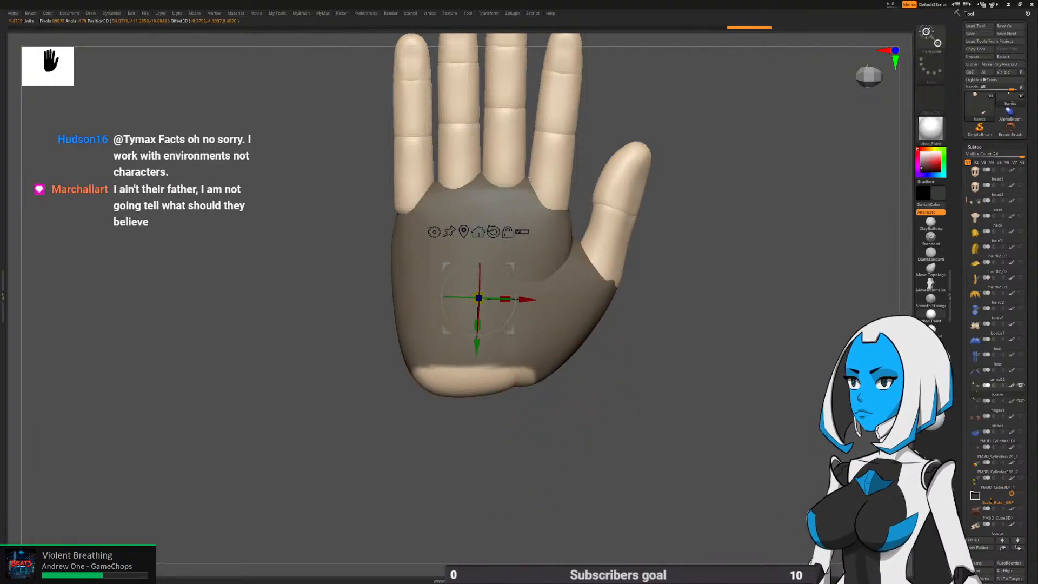
pyautogui.moveTo(477, 324); pyautogui.dragTo(482, 377)
pyautogui.moveTo(483, 452); pyautogui.dragTo(483, 452)
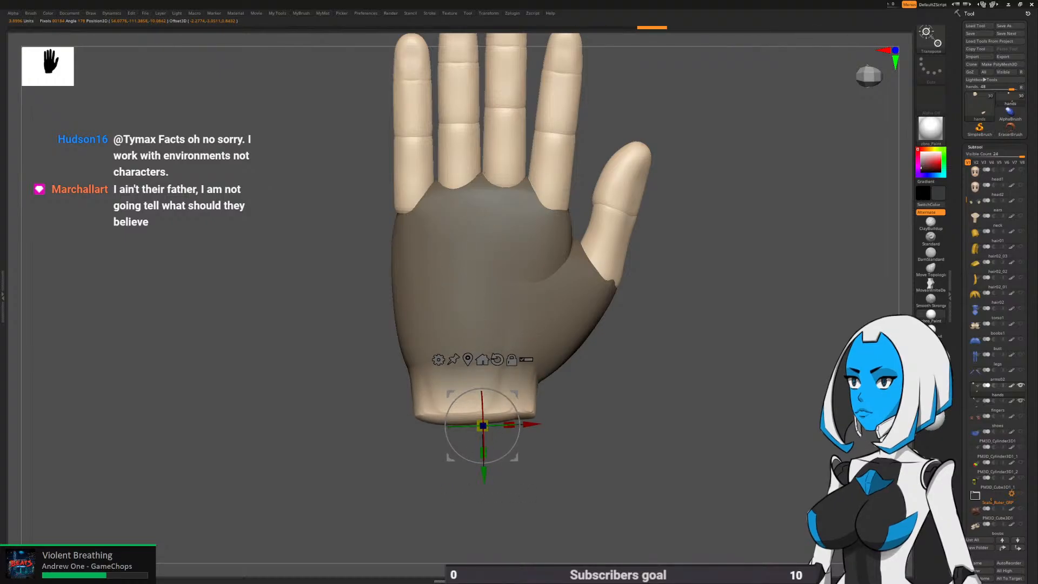
pyautogui.hotkey('ctrl', 'z')
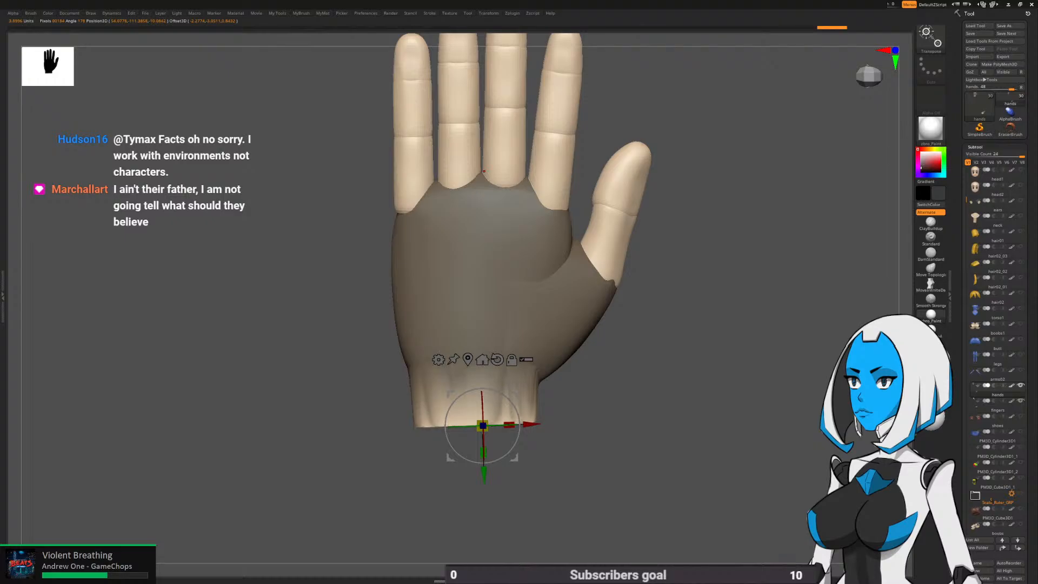
pyautogui.press('q')
pyautogui.moveTo(584, 464)
pyautogui.mouseDown()
pyautogui.moveTo(614, 341)
pyautogui.moveTo(486, 330)
pyautogui.moveTo(519, 281)
pyautogui.moveTo(471, 325)
pyautogui.moveTo(497, 319)
pyautogui.moveTo(519, 422)
pyautogui.moveTo(542, 463)
pyautogui.moveTo(529, 455)
pyautogui.moveTo(513, 464)
pyautogui.moveTo(569, 462)
pyautogui.moveTo(532, 470)
pyautogui.moveTo(560, 472)
pyautogui.mouseUp()
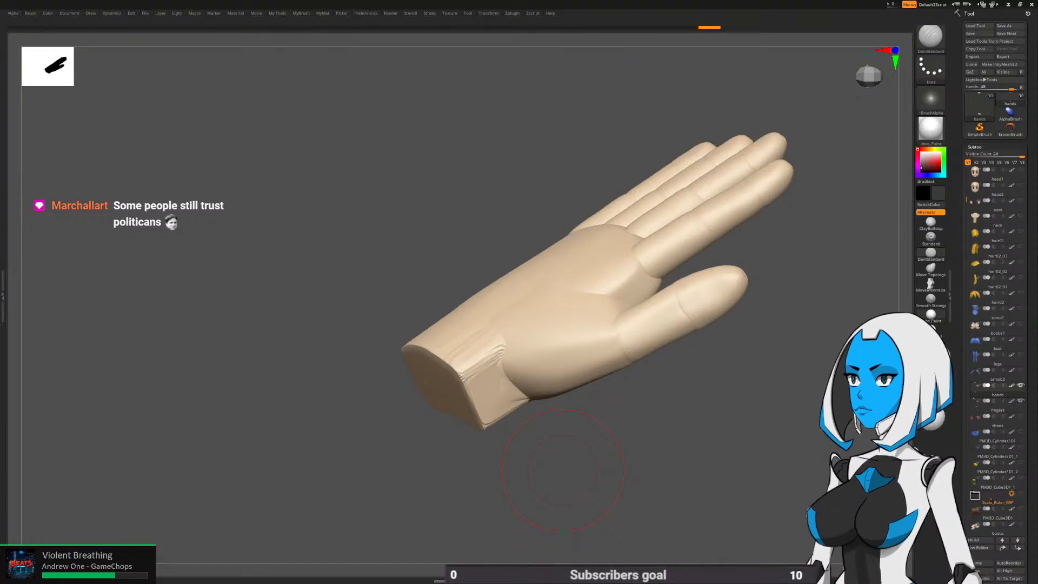
# Reshape the front and back profile of the wrist stub in side view with the Move brush
pyautogui.moveTo(587, 427)
pyautogui.mouseDown()
pyautogui.moveTo(573, 351)
pyautogui.moveTo(537, 325)
pyautogui.moveTo(487, 327)
pyautogui.moveTo(463, 312)
pyautogui.mouseUp()
pyautogui.press('b')
pyautogui.press('m')
pyautogui.press('v')
pyautogui.moveTo(578, 316)
pyautogui.mouseDown()
pyautogui.moveTo(439, 310)
pyautogui.moveTo(425, 324)
pyautogui.moveTo(400, 324)
pyautogui.mouseUp()
pyautogui.moveTo(470, 315); pyautogui.dragTo(480, 325)
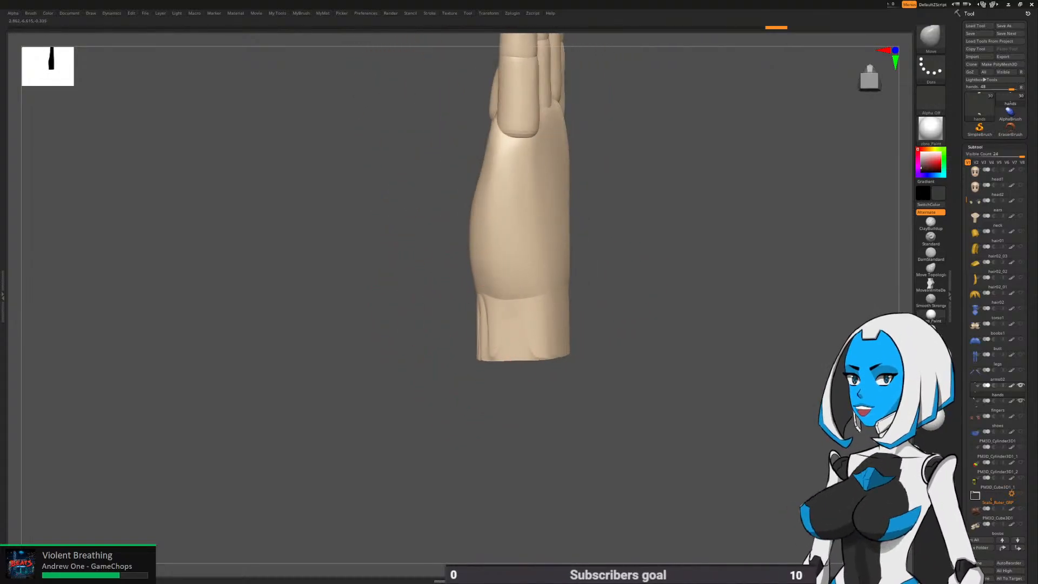
pyautogui.moveTo(429, 373)
pyautogui.mouseDown()
pyautogui.moveTo(475, 376)
pyautogui.moveTo(480, 346)
pyautogui.mouseUp()
pyautogui.moveTo(514, 379)
pyautogui.mouseDown()
pyautogui.moveTo(467, 379)
pyautogui.moveTo(484, 377)
pyautogui.mouseUp()
# Narrow the wrist below the palm and thumb base, using the Move Infinite Depth and Move brushes
pyautogui.press('b')
pyautogui.click(467, 373)
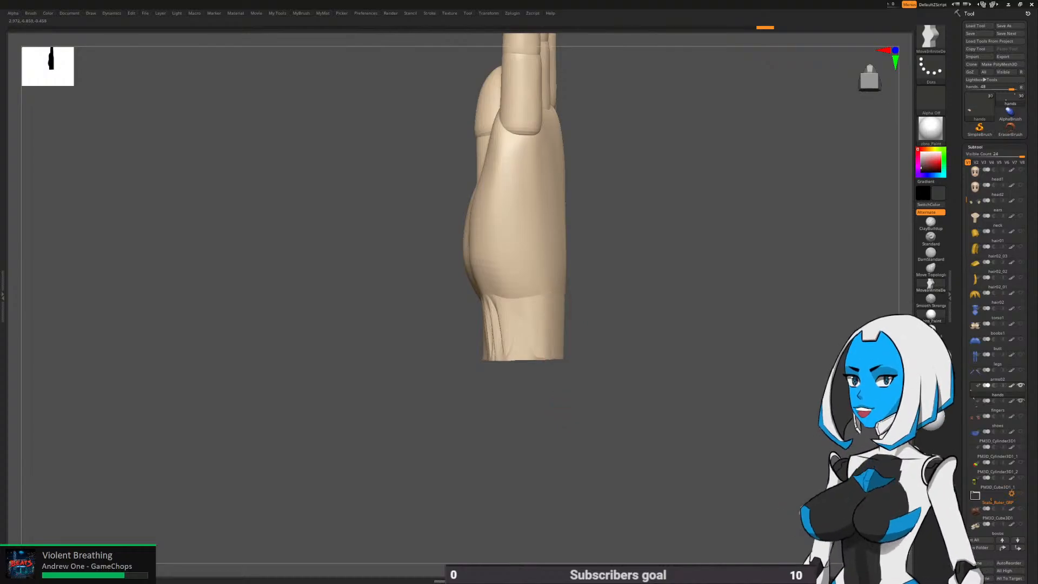
pyautogui.moveTo(490, 414); pyautogui.dragTo(527, 432)
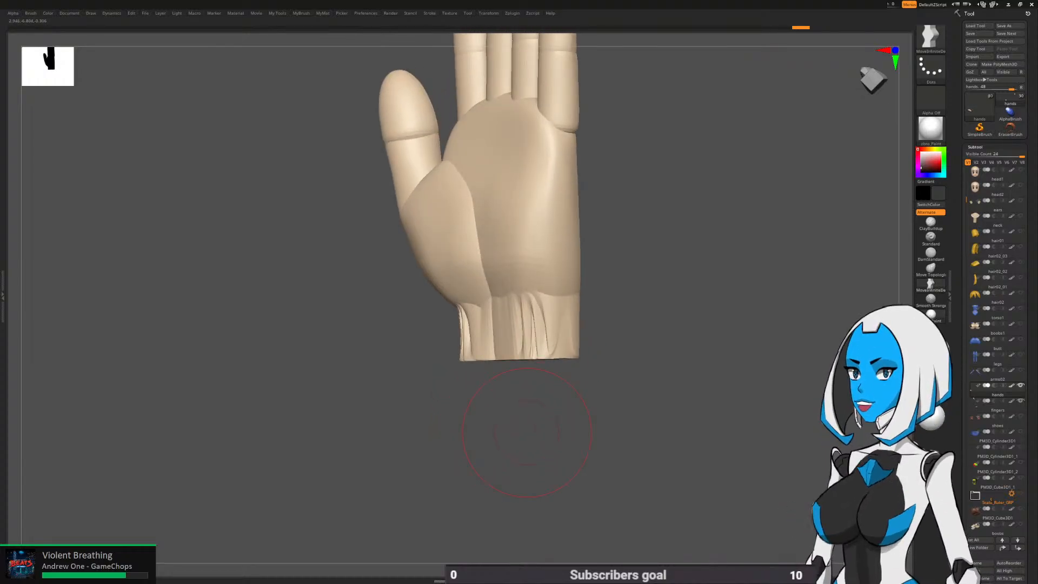
pyautogui.moveTo(508, 275); pyautogui.dragTo(540, 278, button='right')
pyautogui.press('space')
pyautogui.click(491, 340)
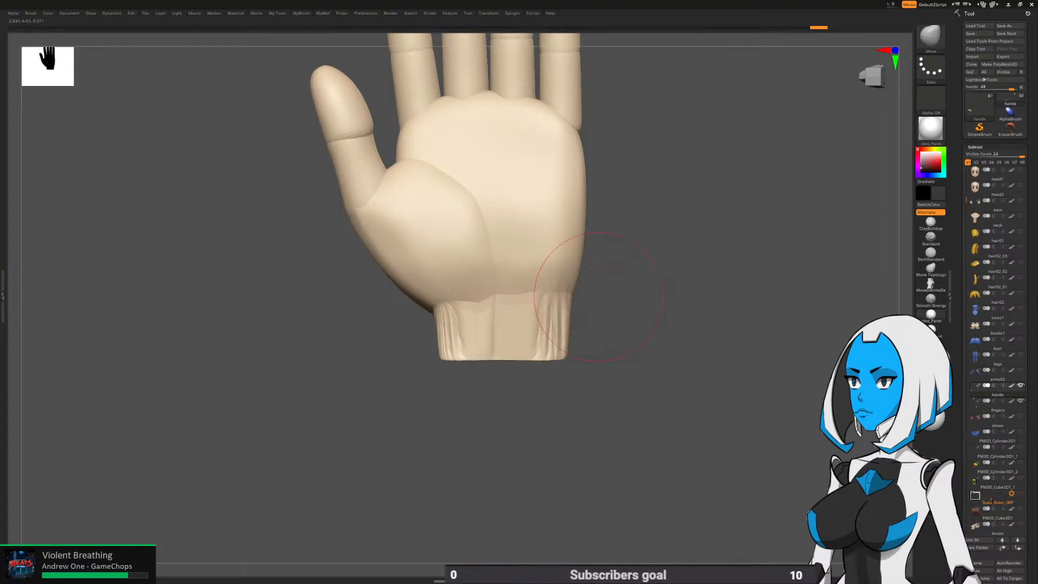
pyautogui.moveTo(598, 296)
pyautogui.mouseDown(button='right')
pyautogui.moveTo(541, 309)
pyautogui.moveTo(503, 280)
pyautogui.mouseUp(button='right')
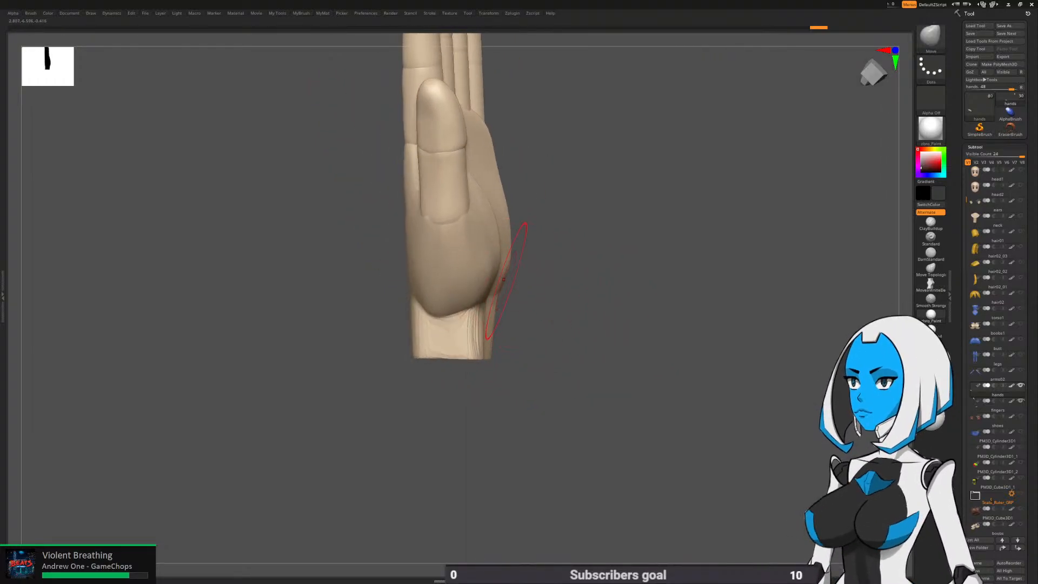
pyautogui.moveTo(548, 202); pyautogui.dragTo(585, 204, button='right')
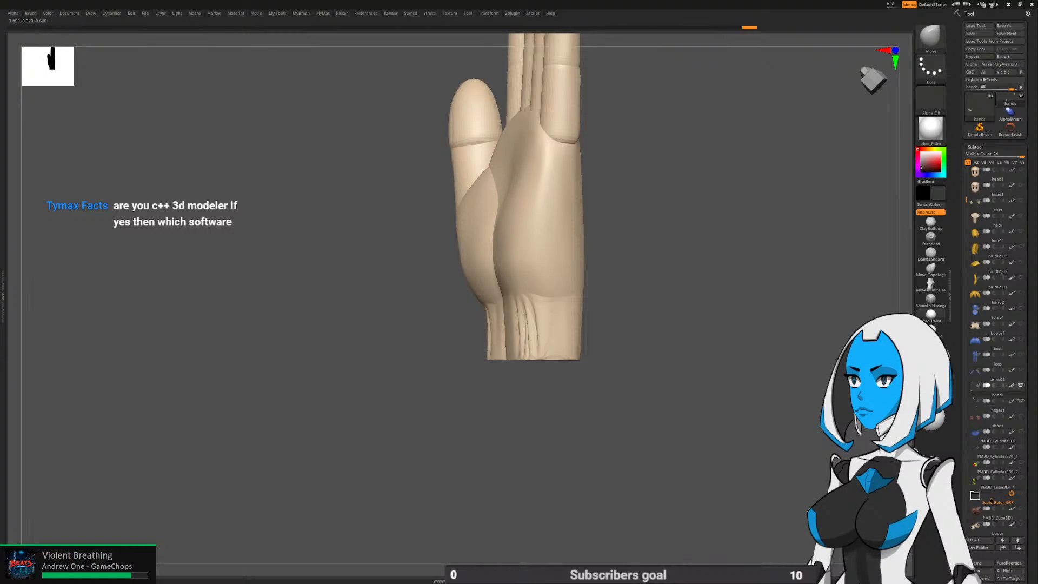
pyautogui.moveTo(621, 226); pyautogui.dragTo(550, 236, button='right')
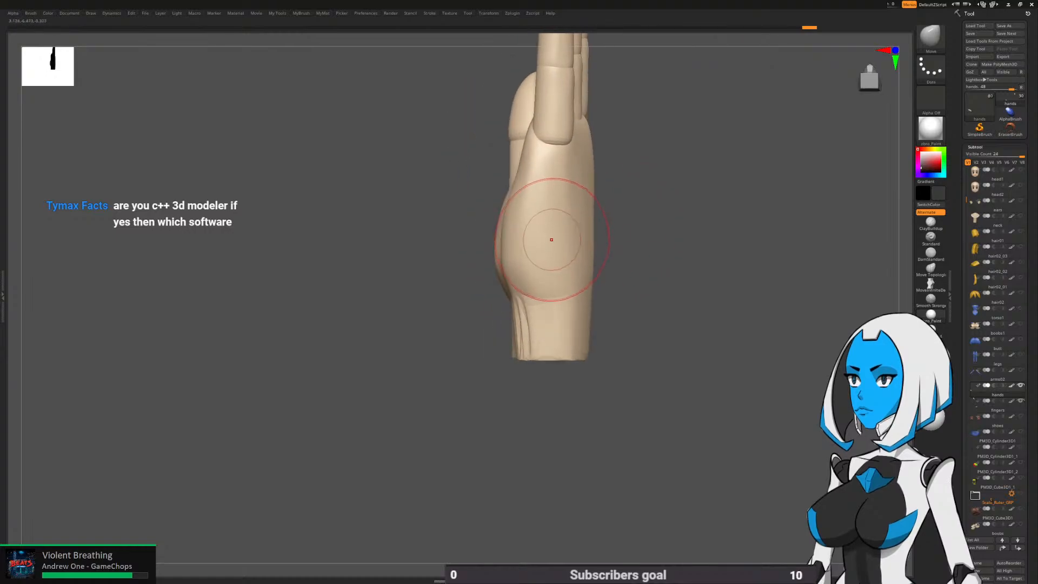
# Adjust the side profile of the heel of the palm where it meets the wrist with the Move brush
pyautogui.press('space')
pyautogui.moveTo(544, 331); pyautogui.dragTo(547, 330)
pyautogui.keyDown('alt'); pyautogui.moveTo(633, 233); pyautogui.dragTo(631, 281, button='right'); pyautogui.keyUp('alt')
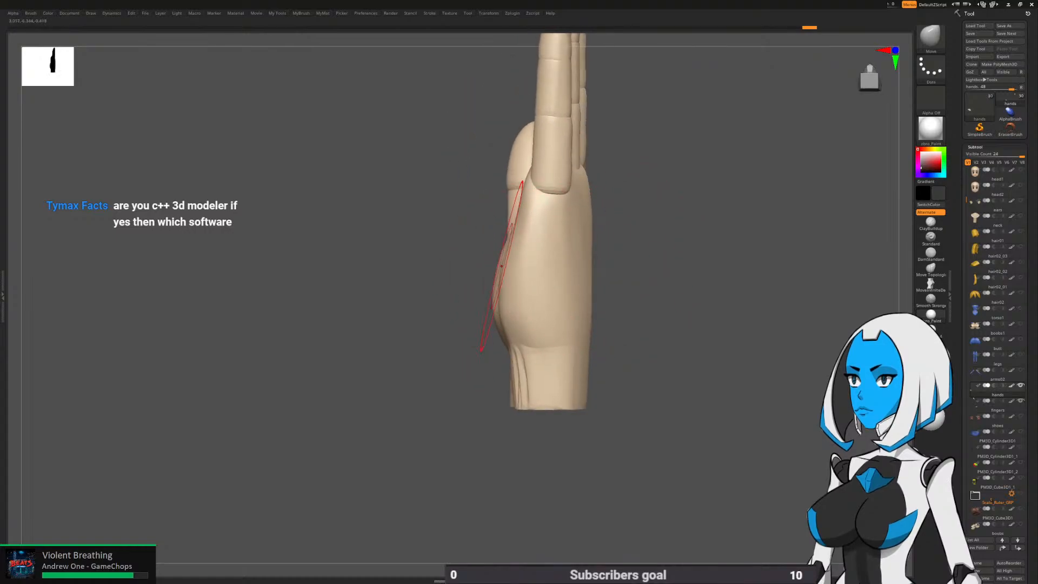
pyautogui.moveTo(503, 263); pyautogui.dragTo(500, 266)
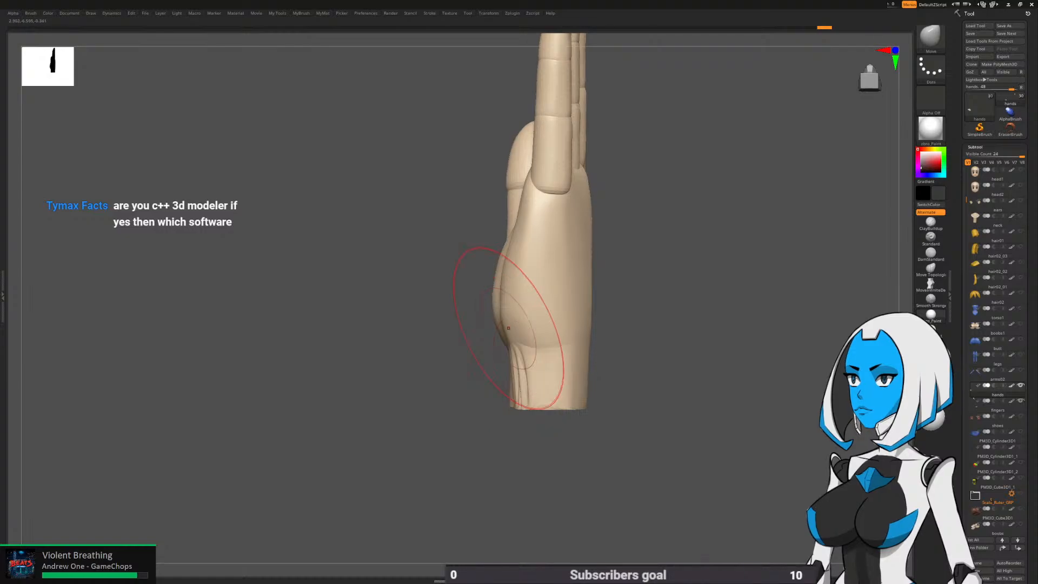
pyautogui.moveTo(500, 311); pyautogui.dragTo(519, 322, button='right')
# Check the hand's polyframe and DynaMesh it with Groups on at resolution 128, declining to freeze the subdivision levels
pyautogui.press('space')
pyautogui.click(547, 381)
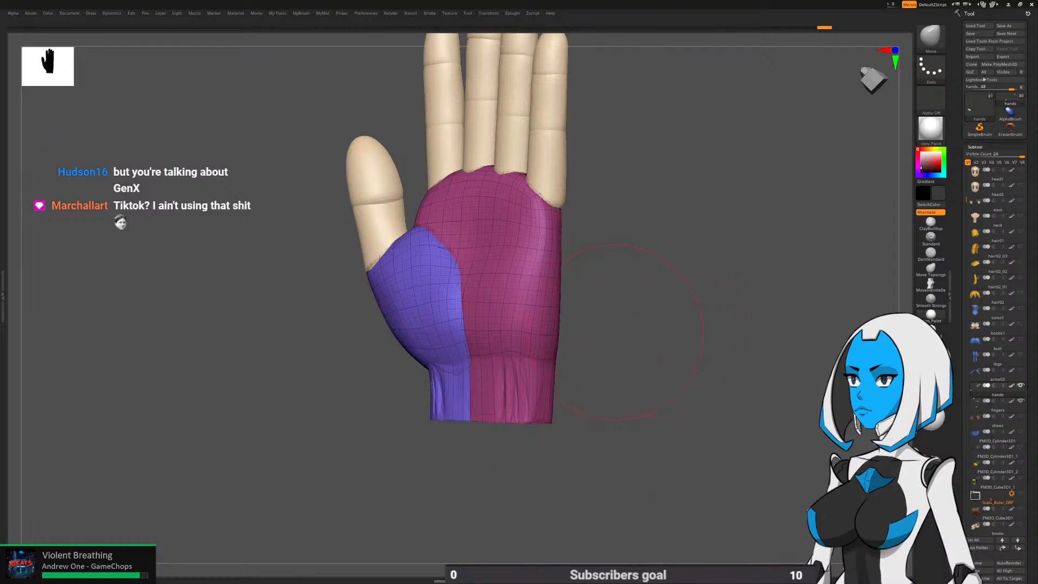
pyautogui.press('space')
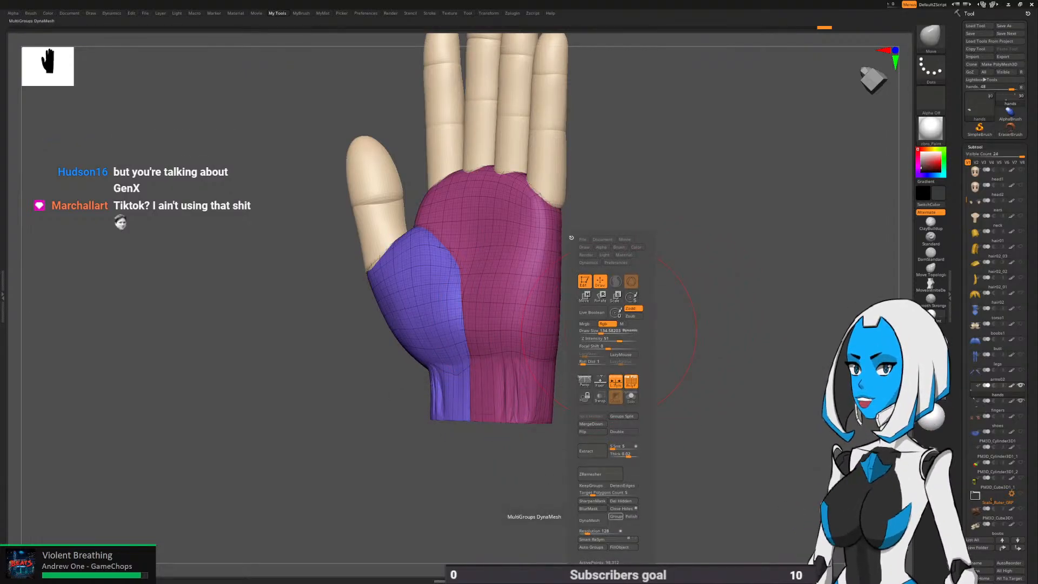
pyautogui.click(616, 516)
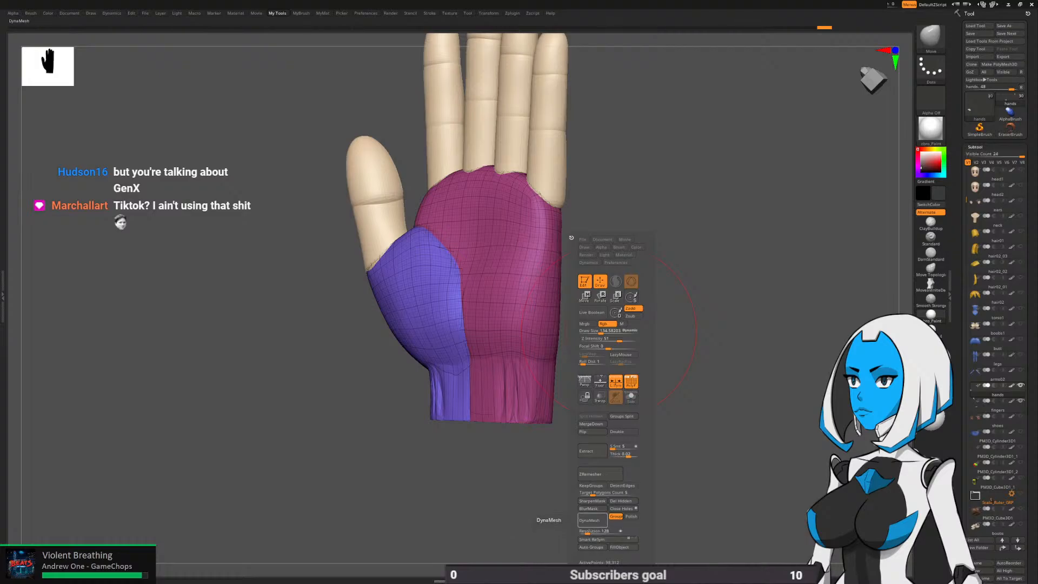
pyautogui.click(589, 520)
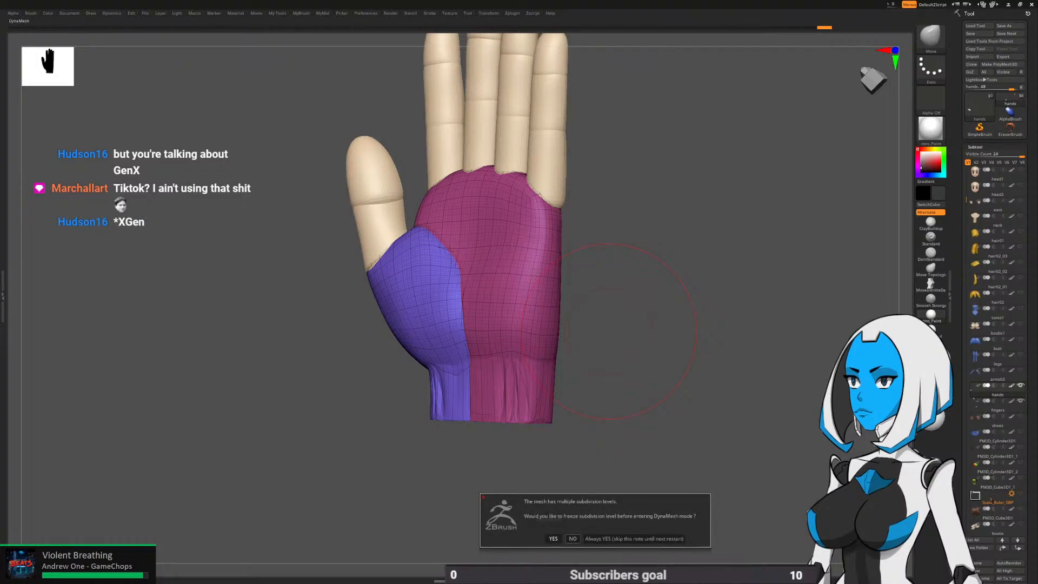
pyautogui.click(573, 539)
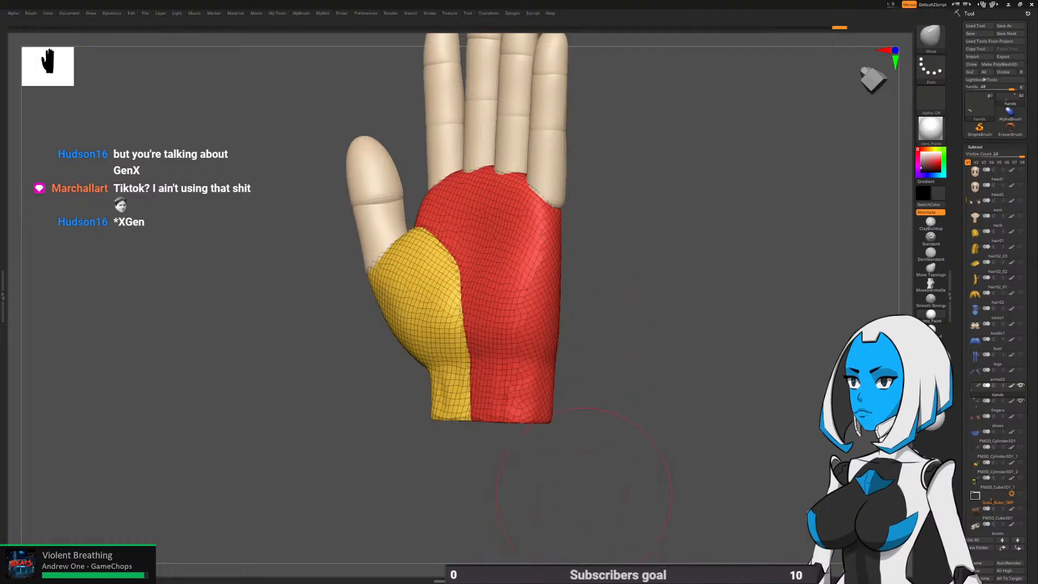
pyautogui.press('space')
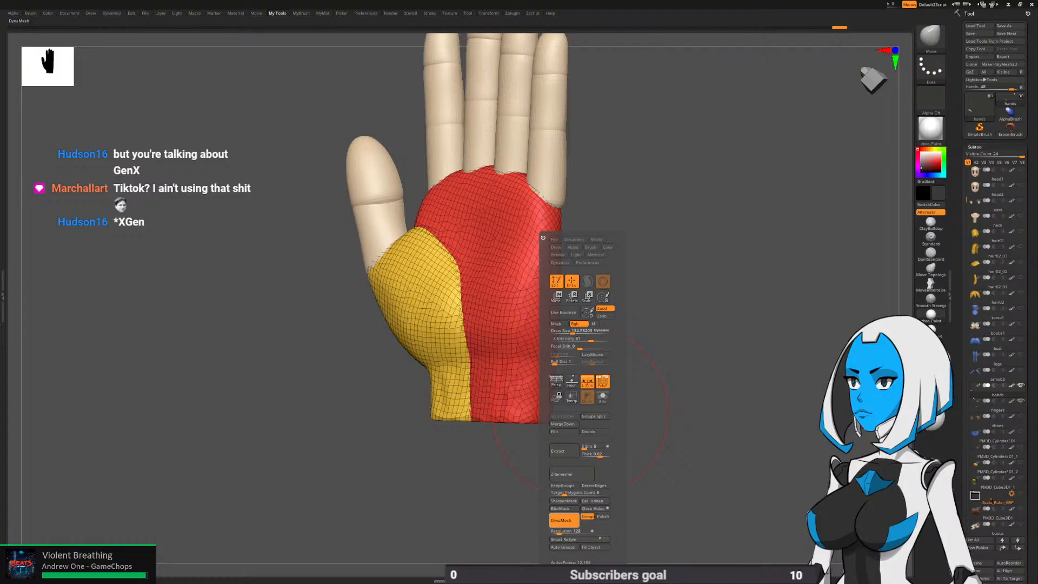
pyautogui.click(602, 381)
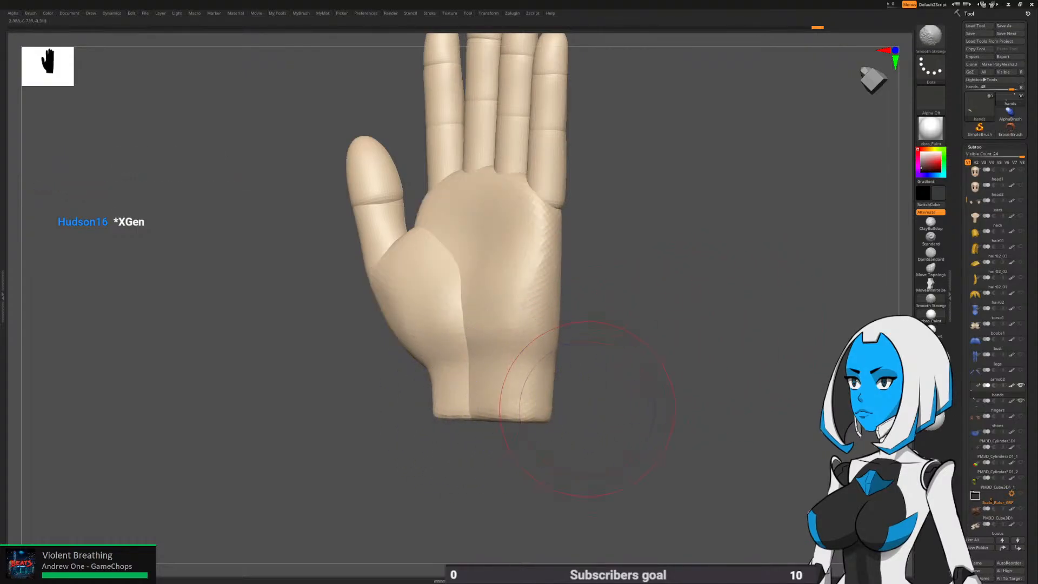
# Smooth the remeshed surface along the wrist, the edge of the palm and the thumb base
pyautogui.moveTo(607, 417)
pyautogui.mouseDown()
pyautogui.moveTo(560, 395)
pyautogui.moveTo(582, 407)
pyautogui.mouseUp()
pyautogui.moveTo(583, 409); pyautogui.dragTo(486, 409, button='right')
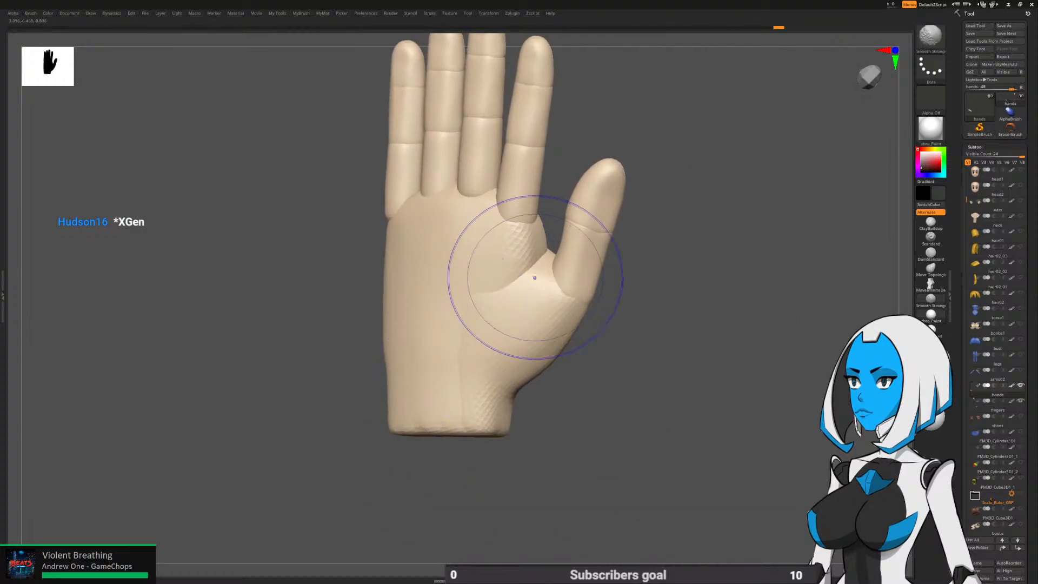
pyautogui.moveTo(528, 273); pyautogui.dragTo(586, 396, button='right')
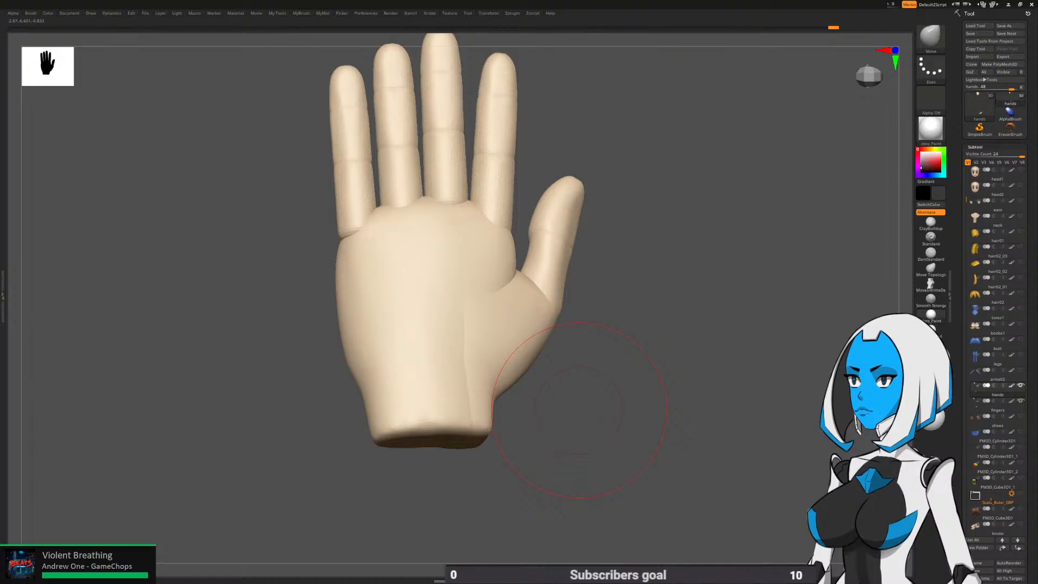
pyautogui.moveTo(578, 356)
pyautogui.mouseDown()
pyautogui.moveTo(638, 352)
pyautogui.moveTo(578, 340)
pyautogui.mouseUp()
# Sculpt the outer side of the wrist and the heel of the palm with the ClayBuildup brush at a reduced draw size
pyautogui.press('b')
pyautogui.click(561, 412)
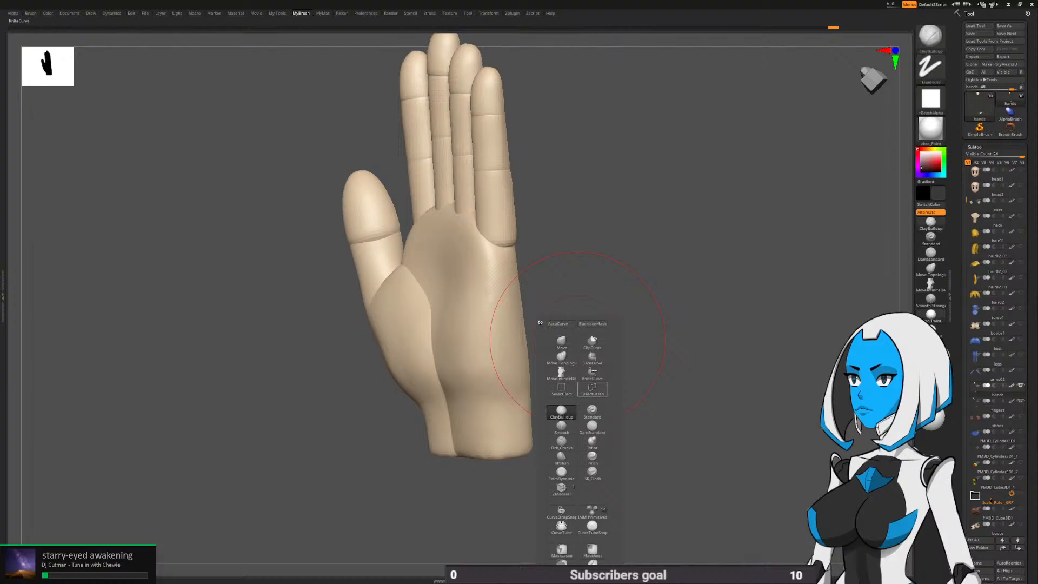
pyautogui.press('space')
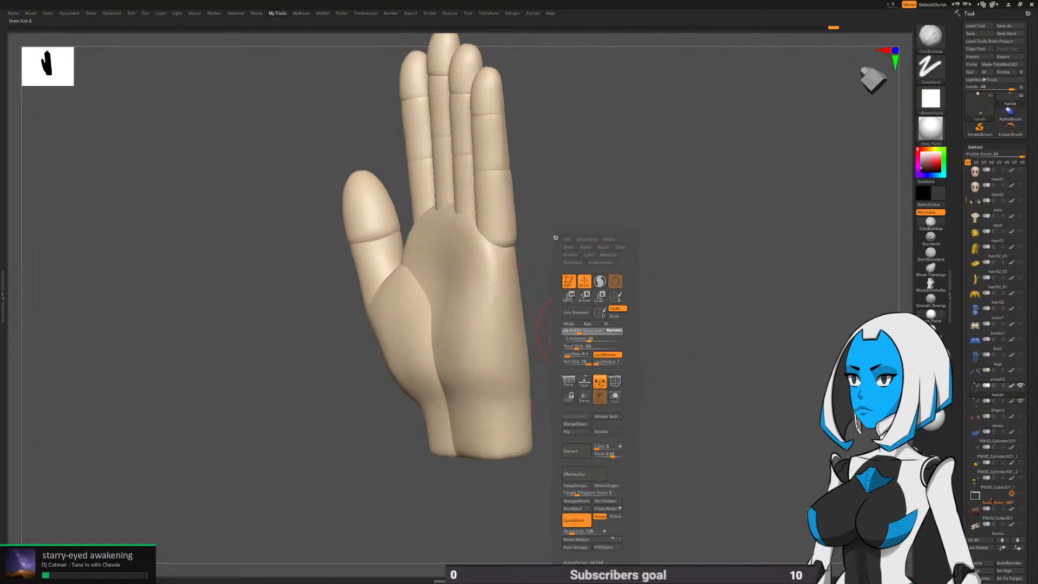
pyautogui.moveTo(672, 290)
pyautogui.mouseDown()
pyautogui.moveTo(533, 348)
pyautogui.moveTo(555, 368)
pyautogui.moveTo(450, 385)
pyautogui.moveTo(541, 286)
pyautogui.moveTo(589, 255)
pyautogui.moveTo(592, 233)
pyautogui.moveTo(597, 239)
pyautogui.mouseUp()
pyautogui.press('space')
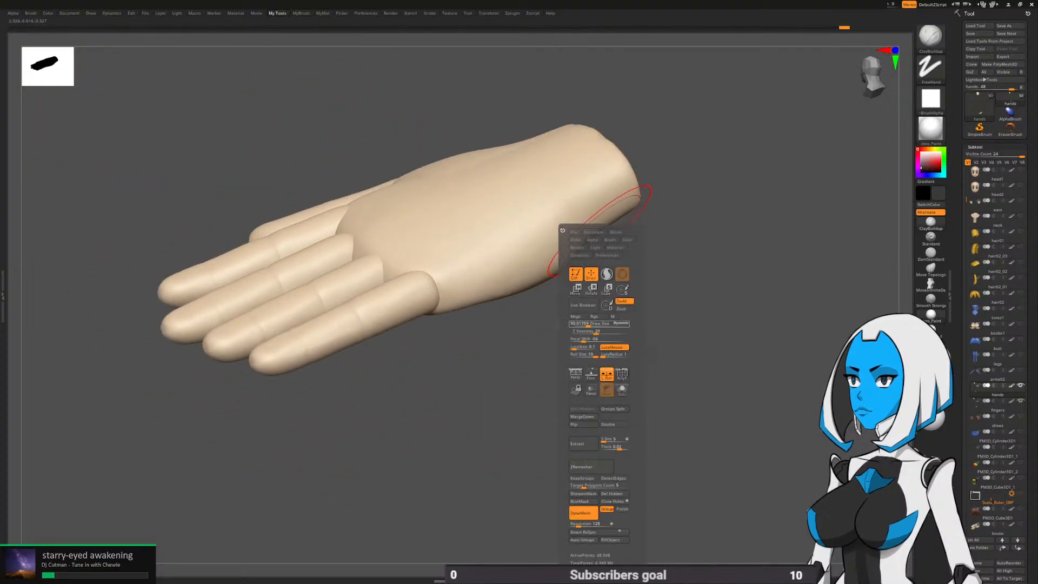
pyautogui.moveTo(592, 324)
pyautogui.mouseDown()
pyautogui.moveTo(589, 174)
pyautogui.moveTo(621, 205)
pyautogui.moveTo(575, 190)
pyautogui.moveTo(616, 167)
pyautogui.mouseUp()
# Undo the last several sculpting strokes and smooth the transition between the wrist and the outer side of the palm
pyautogui.hotkey('ctrl', 'z')
pyautogui.hotkey('ctrl', 'z')
pyautogui.hotkey('ctrl', 'z')
pyautogui.hotkey('ctrl', 'z')
pyautogui.hotkey('ctrl', 'z')
pyautogui.hotkey('ctrl', 'z')
pyautogui.keyDown('shift'); pyautogui.moveTo(593, 264); pyautogui.dragTo(569, 342); pyautogui.keyUp('shift')
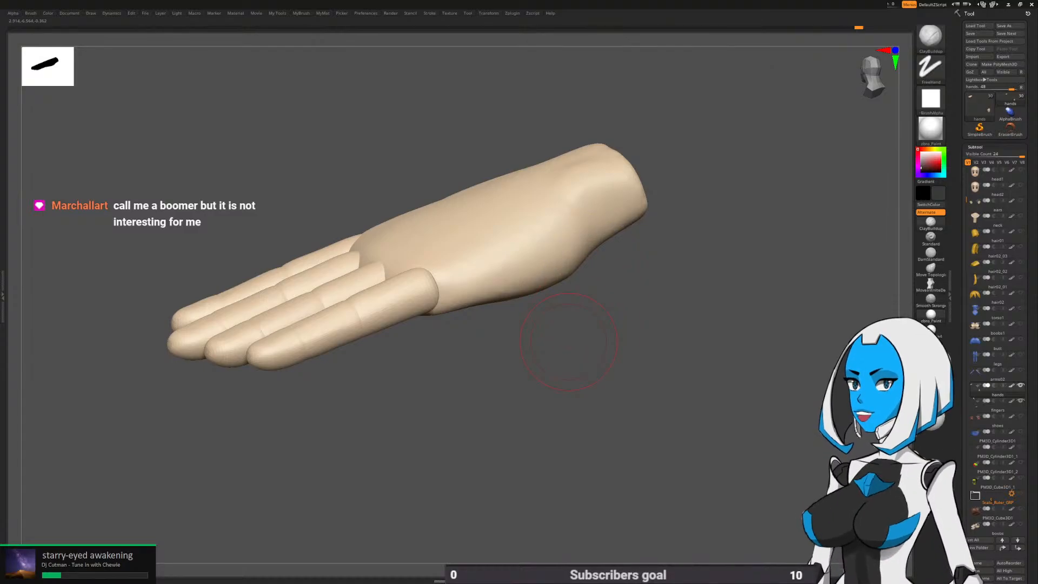
pyautogui.moveTo(569, 342); pyautogui.dragTo(607, 282)
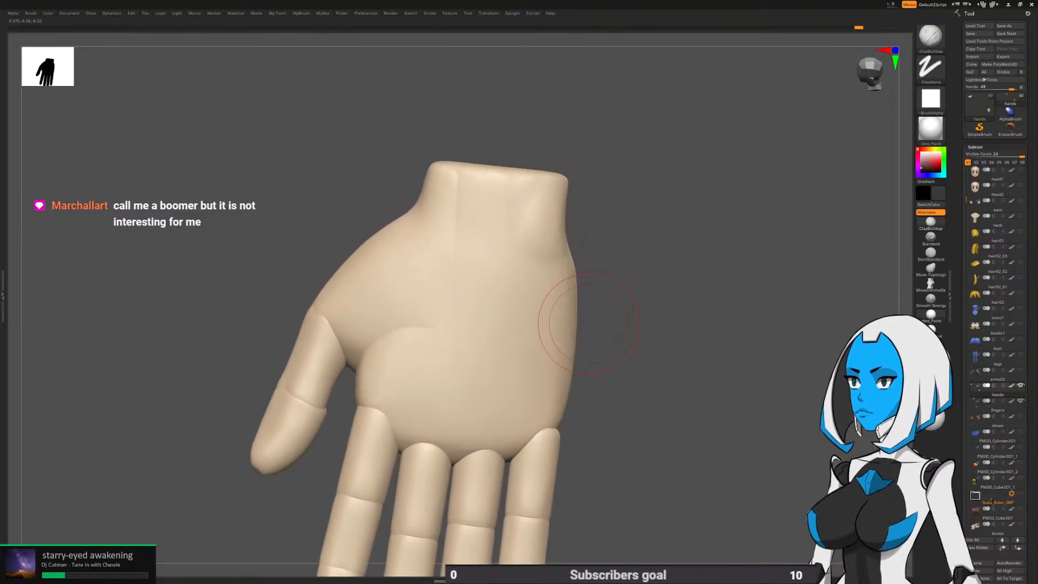
# Refine the silhouette of the wrist and the outer edge of the palm with the Move brush
pyautogui.press('b')
pyautogui.press('m')
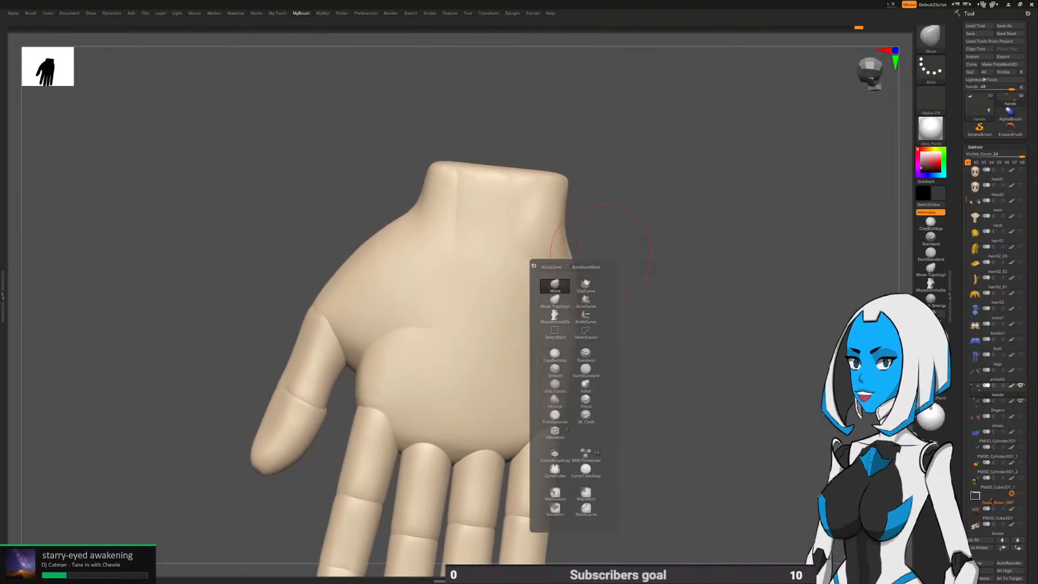
pyautogui.press('v')
pyautogui.moveTo(563, 306)
pyautogui.mouseDown()
pyautogui.moveTo(553, 346)
pyautogui.moveTo(541, 326)
pyautogui.moveTo(482, 354)
pyautogui.mouseUp()
pyautogui.press('space')
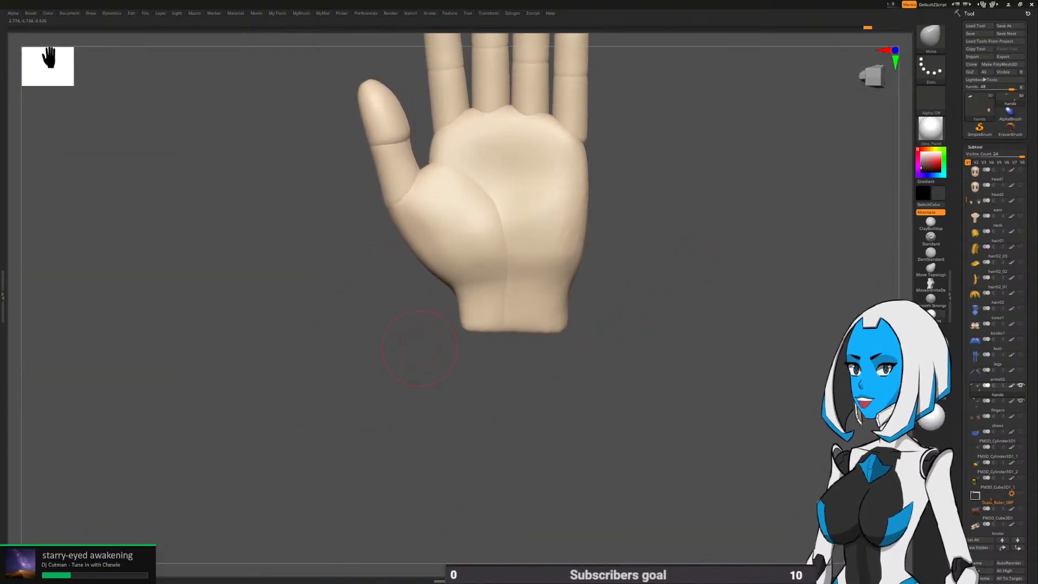
pyautogui.keyDown('alt'); pyautogui.moveTo(417, 368); pyautogui.dragTo(419, 386); pyautogui.keyUp('alt')
pyautogui.moveTo(481, 294); pyautogui.dragTo(468, 267, button='right')
# Mask the palm polygroup, leaving the thumb base free, and pull the thumb base's outer contour inward with the Move brush
pyautogui.press('space')
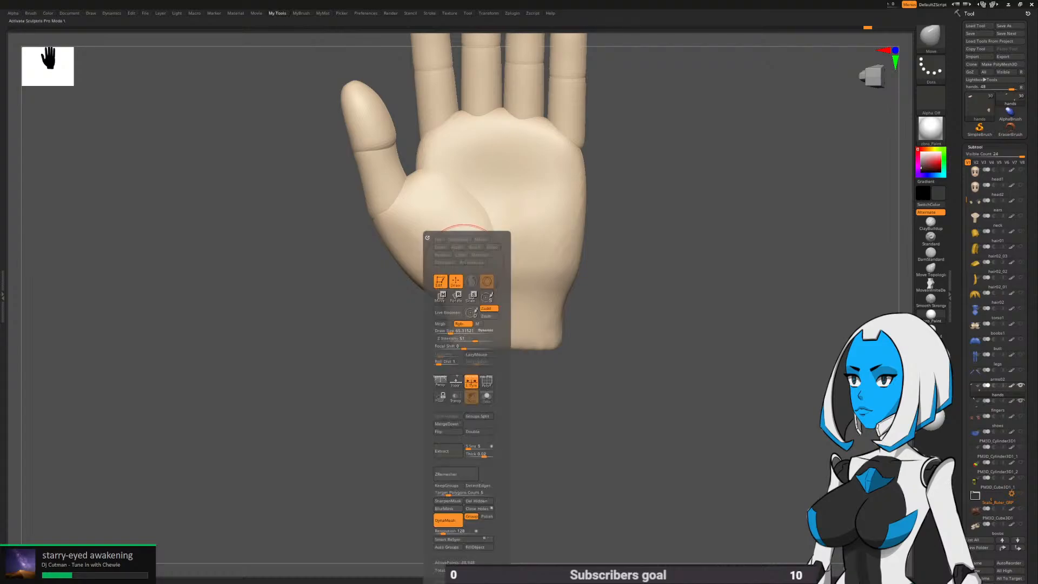
pyautogui.keyDown('ctrl'); pyautogui.keyDown('shift'); pyautogui.click(454, 282); pyautogui.keyUp('shift'); pyautogui.keyUp('ctrl')
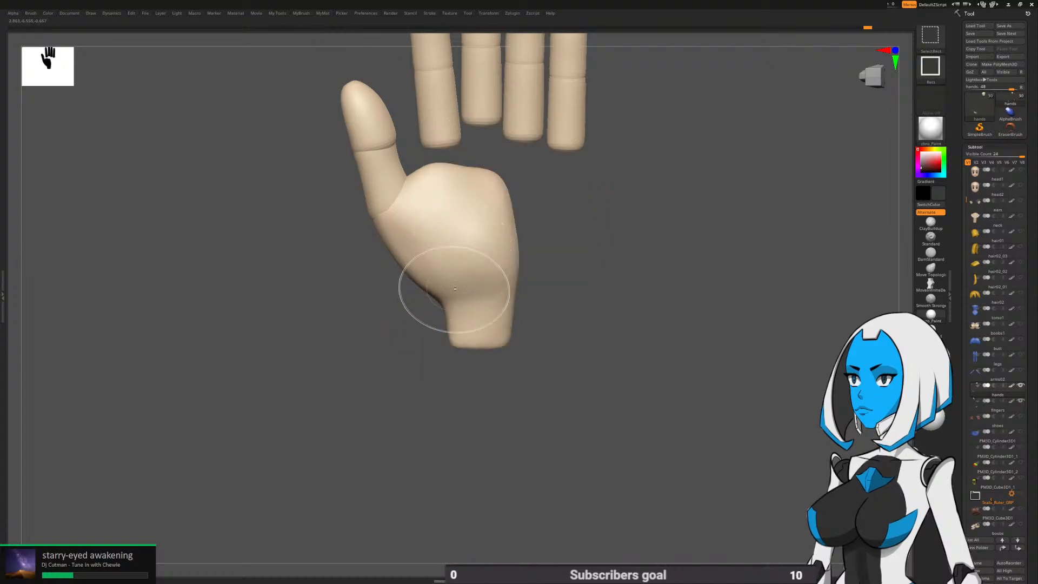
pyautogui.keyDown('ctrl'); pyautogui.click(408, 375); pyautogui.keyUp('ctrl')
pyautogui.keyDown('ctrl'); pyautogui.keyDown('shift'); pyautogui.click(408, 374); pyautogui.keyUp('shift'); pyautogui.keyUp('ctrl')
pyautogui.keyDown('ctrl'); pyautogui.click(408, 374); pyautogui.keyUp('ctrl')
pyautogui.press('space')
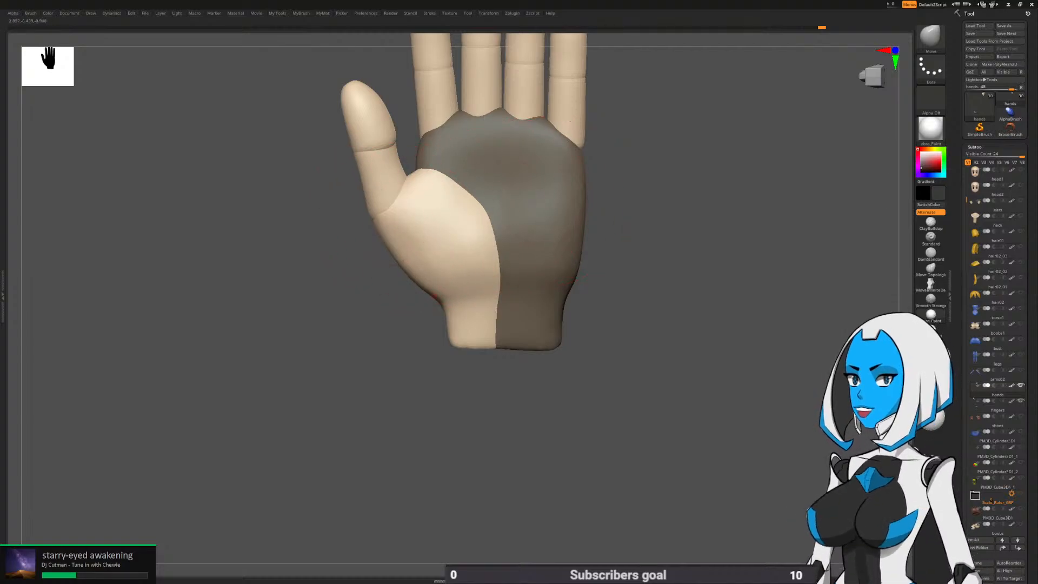
pyautogui.moveTo(383, 238); pyautogui.dragTo(394, 234)
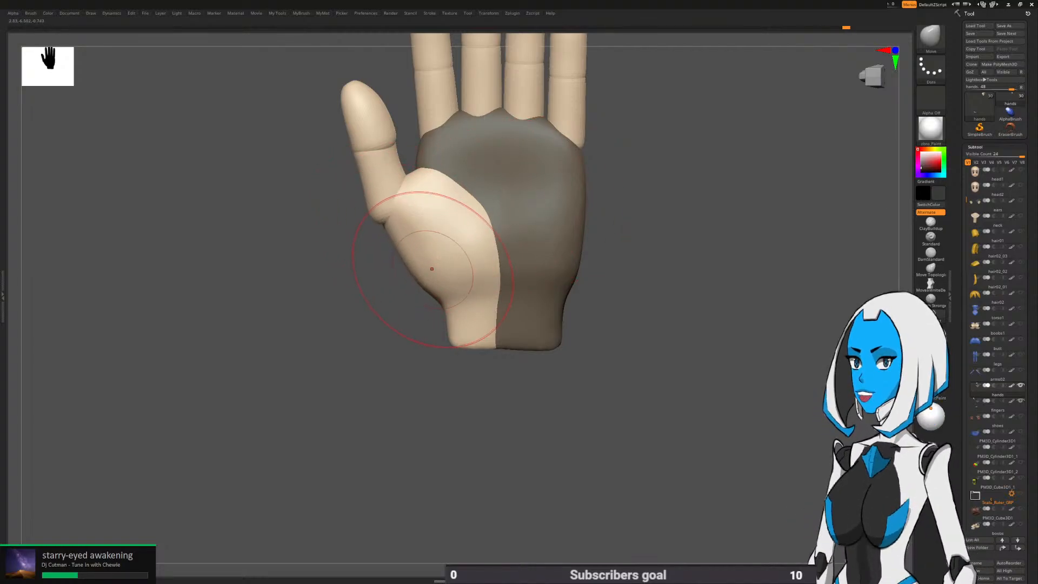
# Nudge the thumb base's contour with the Move brush and clear the mask on the palm
pyautogui.moveTo(429, 240); pyautogui.dragTo(420, 235)
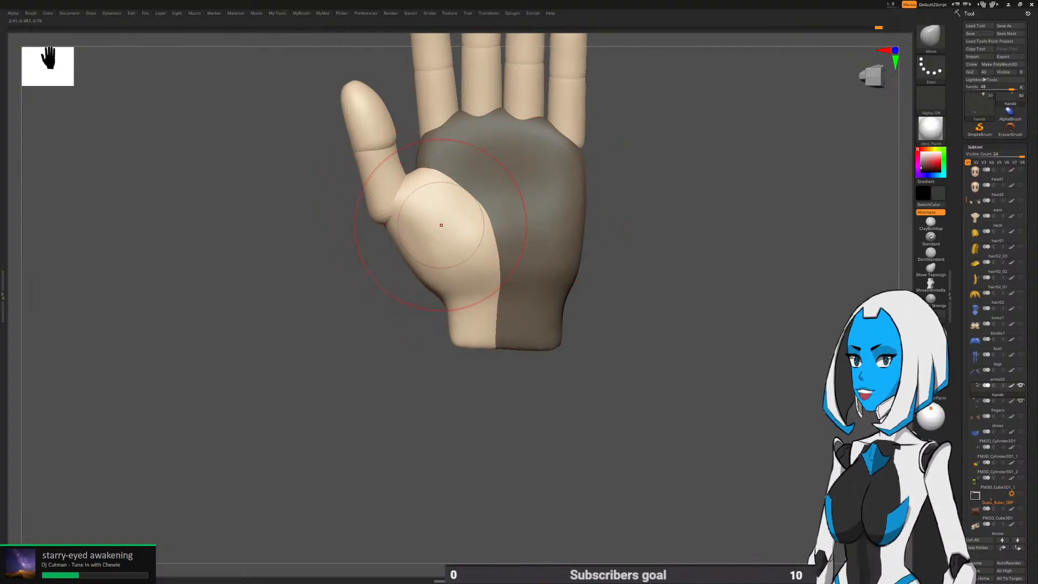
pyautogui.keyDown('ctrl'); pyautogui.moveTo(410, 349); pyautogui.dragTo(403, 355); pyautogui.keyUp('ctrl')
pyautogui.keyDown('alt'); pyautogui.moveTo(391, 208); pyautogui.dragTo(416, 271, button='right'); pyautogui.keyUp('alt')
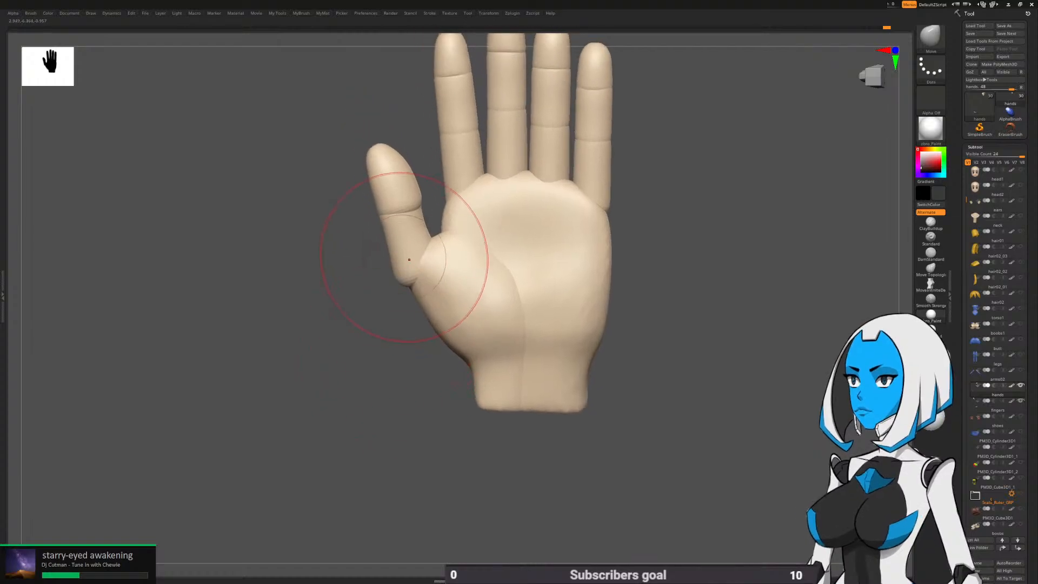
# Activate the fingers subtool and mask the four long fingers, leaving only the thumb free
pyautogui.keyDown('alt'); pyautogui.click(409, 260); pyautogui.keyUp('alt')
pyautogui.keyDown('ctrl'); pyautogui.keyDown('shift'); pyautogui.click(403, 250); pyautogui.keyUp('shift'); pyautogui.keyUp('ctrl')
pyautogui.keyDown('ctrl'); pyautogui.keyDown('shift'); pyautogui.moveTo(359, 331); pyautogui.dragTo(366, 350); pyautogui.keyUp('shift'); pyautogui.keyUp('ctrl')
pyautogui.keyDown('ctrl'); pyautogui.keyDown('shift'); pyautogui.click(397, 207); pyautogui.keyUp('shift'); pyautogui.keyUp('ctrl')
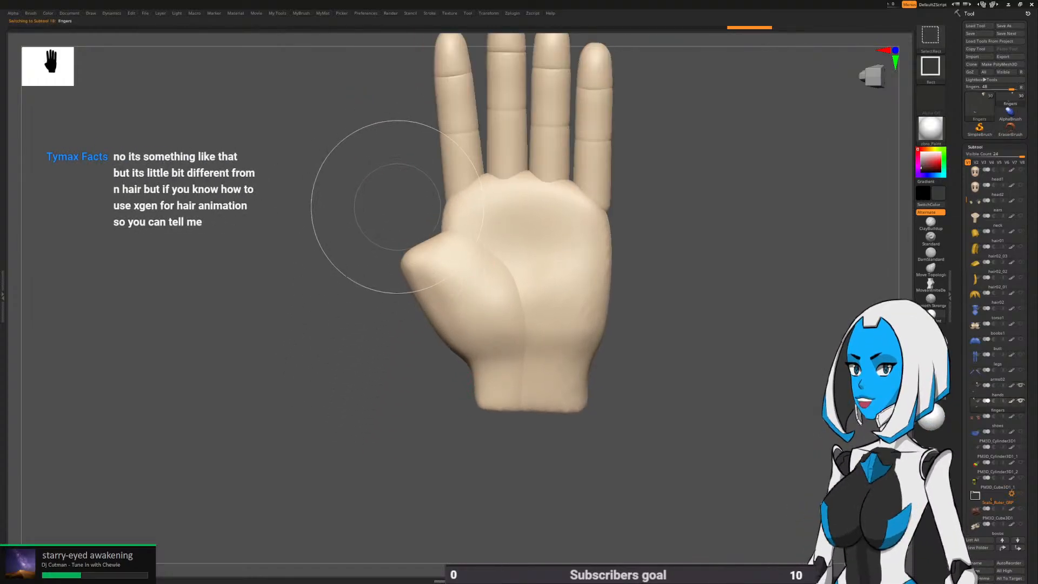
pyautogui.keyDown('ctrl'); pyautogui.click(364, 349); pyautogui.keyUp('ctrl')
pyautogui.keyDown('ctrl'); pyautogui.keyDown('shift'); pyautogui.click(373, 351); pyautogui.keyUp('shift'); pyautogui.keyUp('ctrl')
# Move the thumb slightly up and inward so it lines up with the thumb base, and clear the mask
pyautogui.press('w')
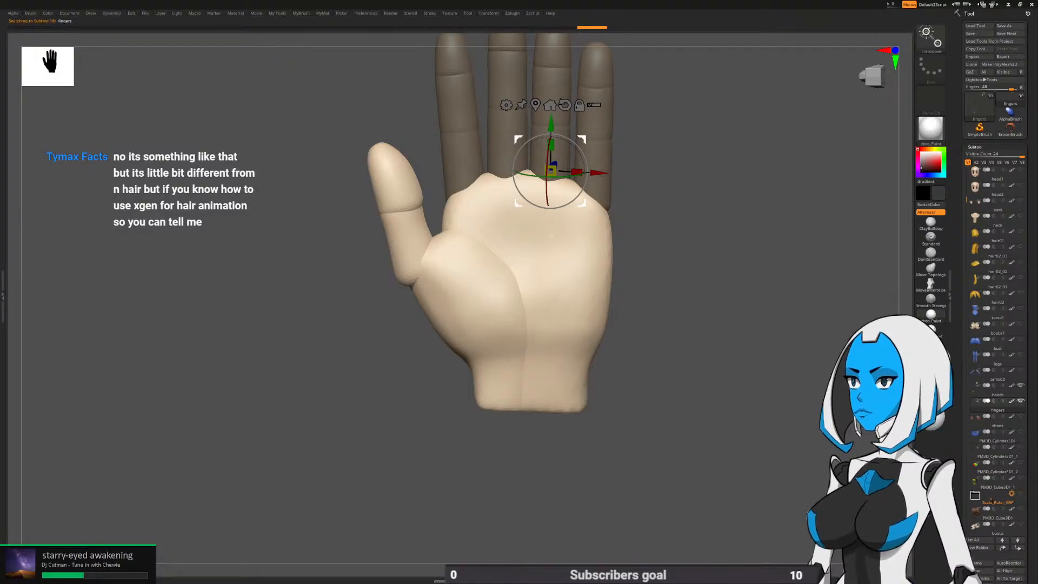
pyautogui.moveTo(519, 140); pyautogui.dragTo(526, 133)
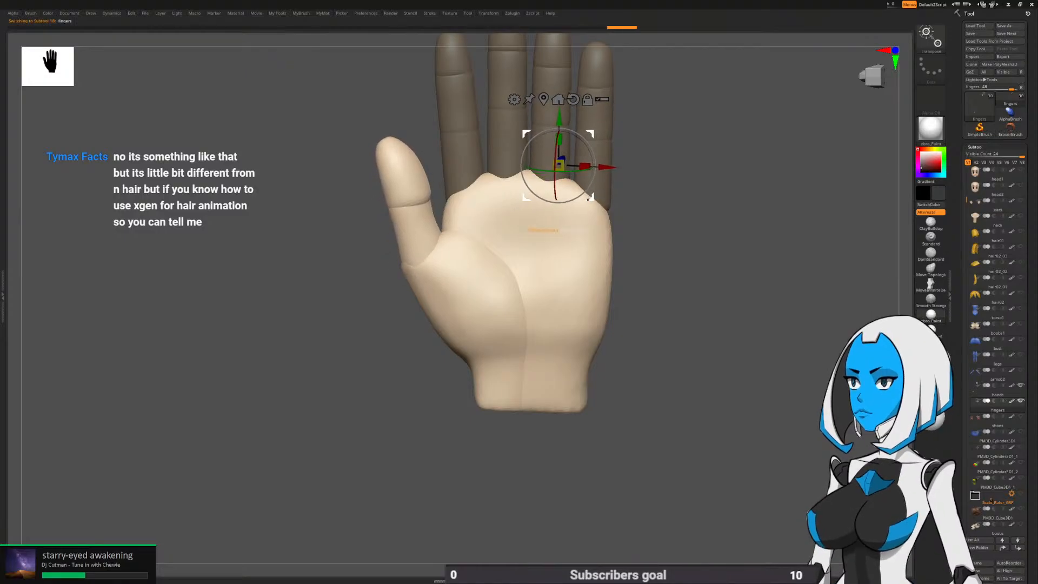
pyautogui.press('q')
pyautogui.keyDown('ctrl'); pyautogui.moveTo(398, 460); pyautogui.dragTo(417, 479); pyautogui.keyUp('ctrl')
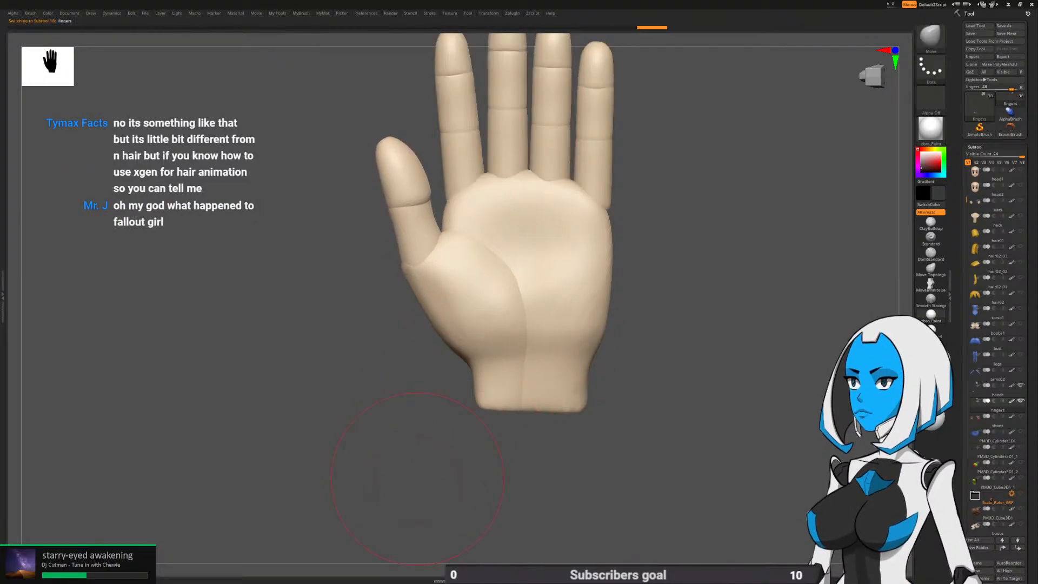
# Activate the hands subtool and mask the palm polygroup again, leaving the thumb base free
pyautogui.press('f')
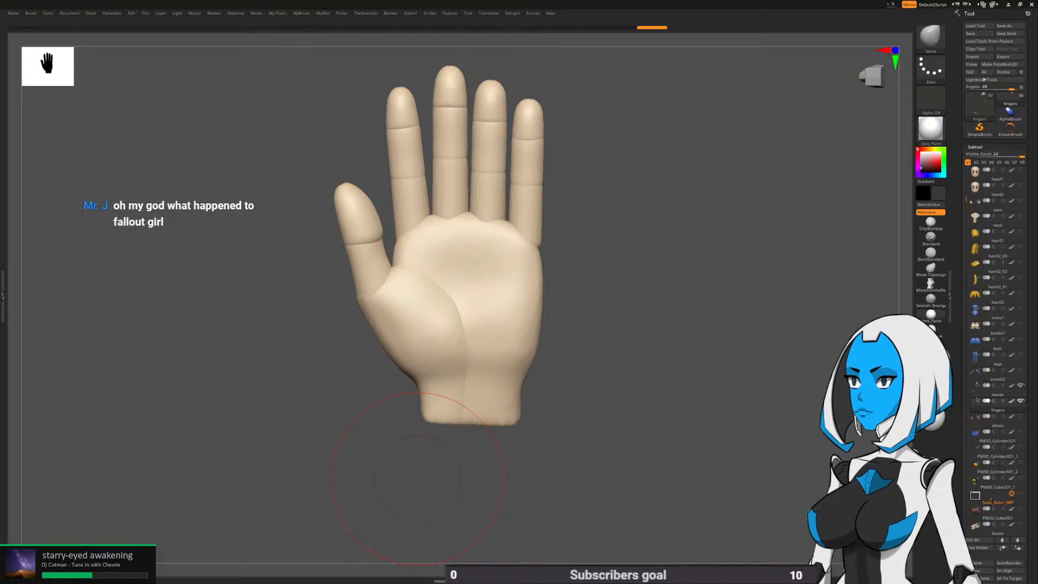
pyautogui.moveTo(597, 334); pyautogui.dragTo(557, 302)
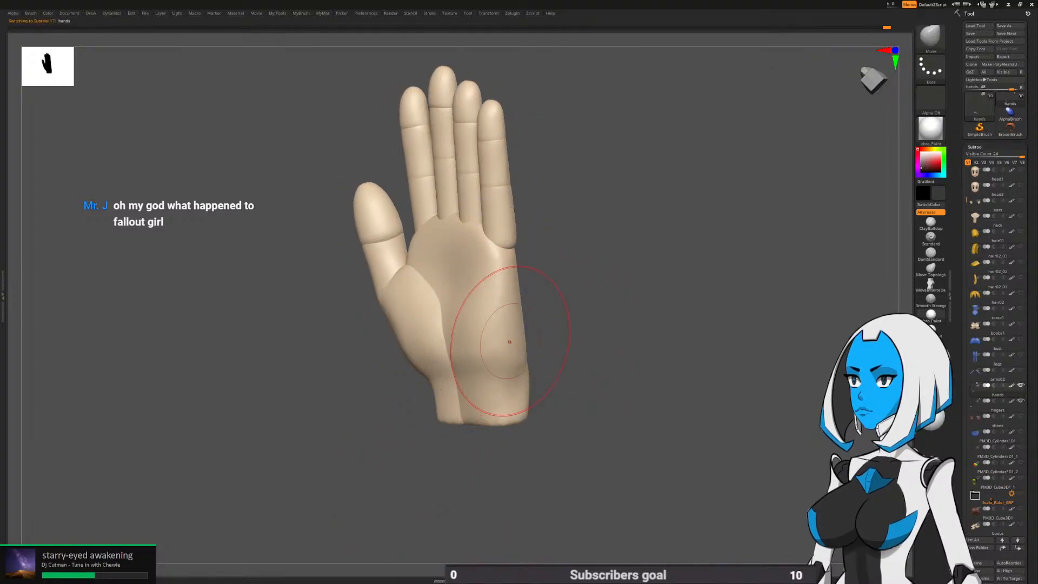
pyautogui.moveTo(562, 330); pyautogui.dragTo(641, 281)
pyautogui.keyDown('ctrl'); pyautogui.moveTo(471, 284); pyautogui.dragTo(472, 290, button='right'); pyautogui.keyUp('ctrl')
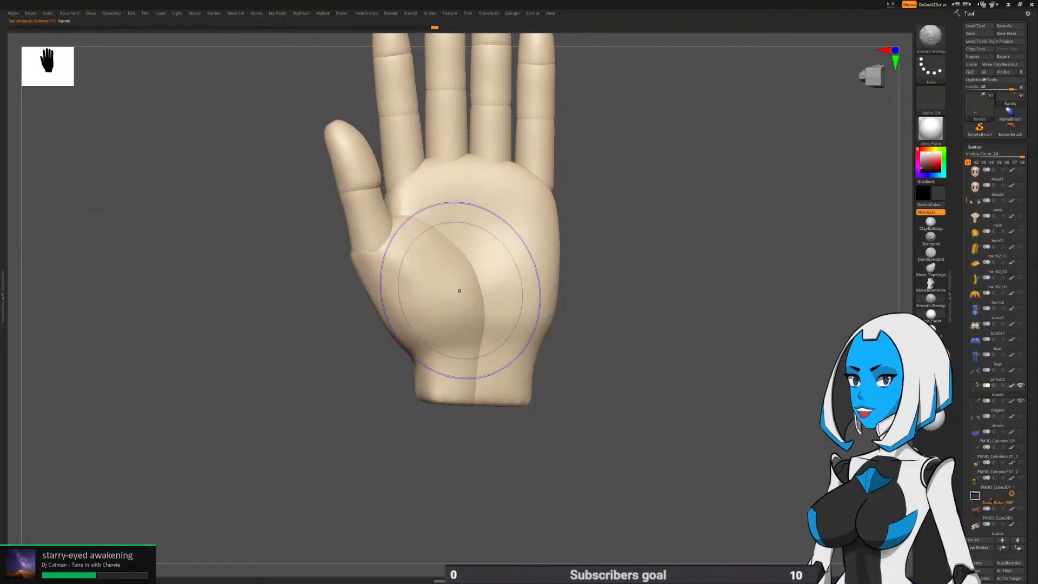
pyautogui.keyDown('ctrl'); pyautogui.keyDown('shift'); pyautogui.click(458, 292); pyautogui.keyUp('shift'); pyautogui.keyUp('ctrl')
pyautogui.keyDown('ctrl'); pyautogui.click(576, 284); pyautogui.keyUp('ctrl')
pyautogui.keyDown('ctrl'); pyautogui.keyDown('shift'); pyautogui.click(576, 283); pyautogui.keyUp('shift'); pyautogui.keyUp('ctrl')
pyautogui.keyDown('ctrl'); pyautogui.click(576, 284); pyautogui.keyUp('ctrl')
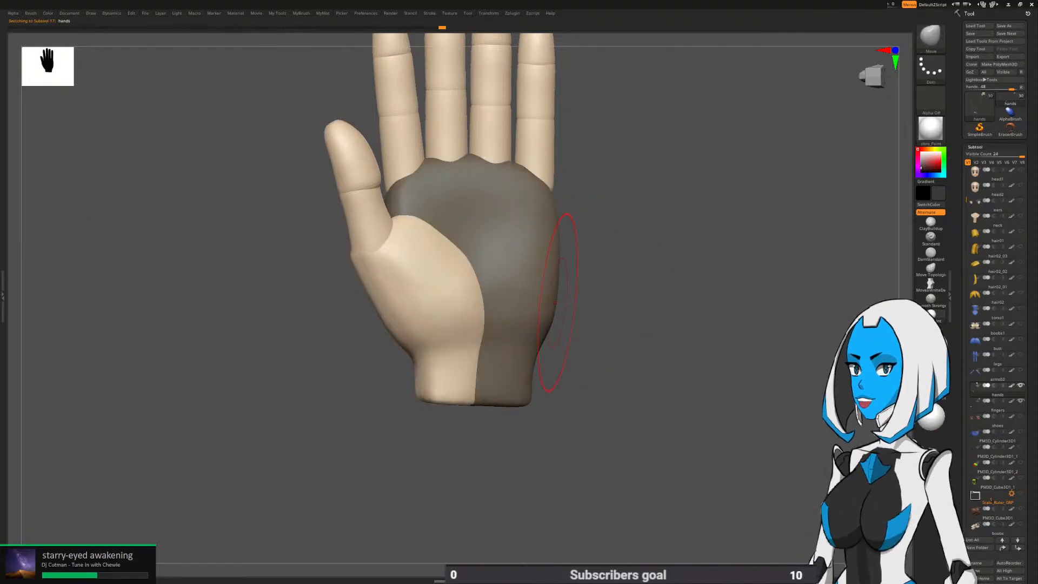
# Reshape the thumb base's profile from the thumb side with the Move brush at a reduced draw size, and clear the mask
pyautogui.press('space')
pyautogui.press('space')
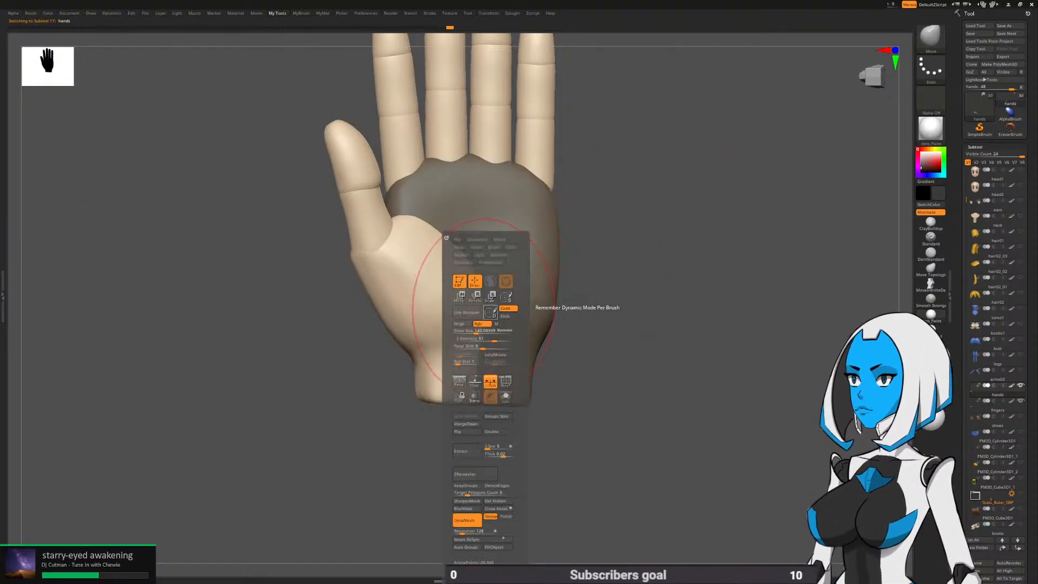
pyautogui.moveTo(482, 332); pyautogui.dragTo(474, 332)
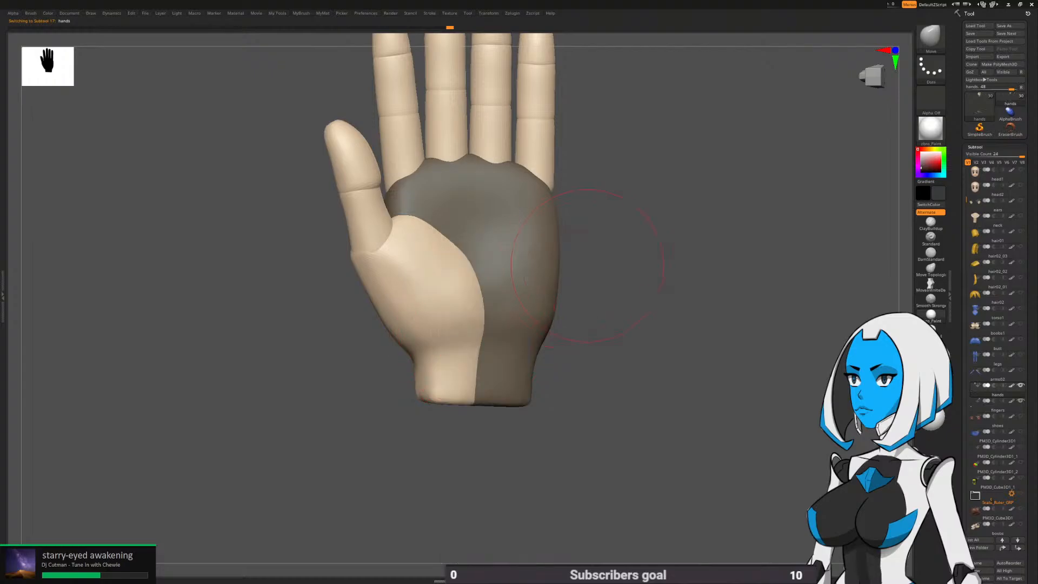
pyautogui.moveTo(610, 260)
pyautogui.mouseDown(button='right')
pyautogui.moveTo(519, 270)
pyautogui.moveTo(489, 237)
pyautogui.mouseUp(button='right')
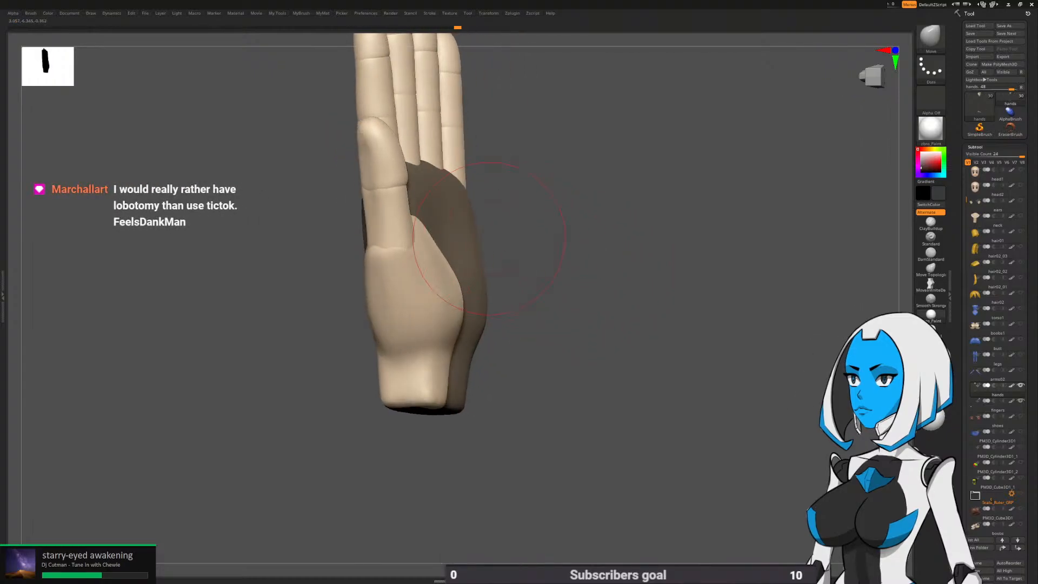
pyautogui.moveTo(529, 290); pyautogui.dragTo(562, 292, button='right')
pyautogui.moveTo(453, 267); pyautogui.dragTo(444, 269)
pyautogui.moveTo(509, 292); pyautogui.dragTo(489, 293, button='right')
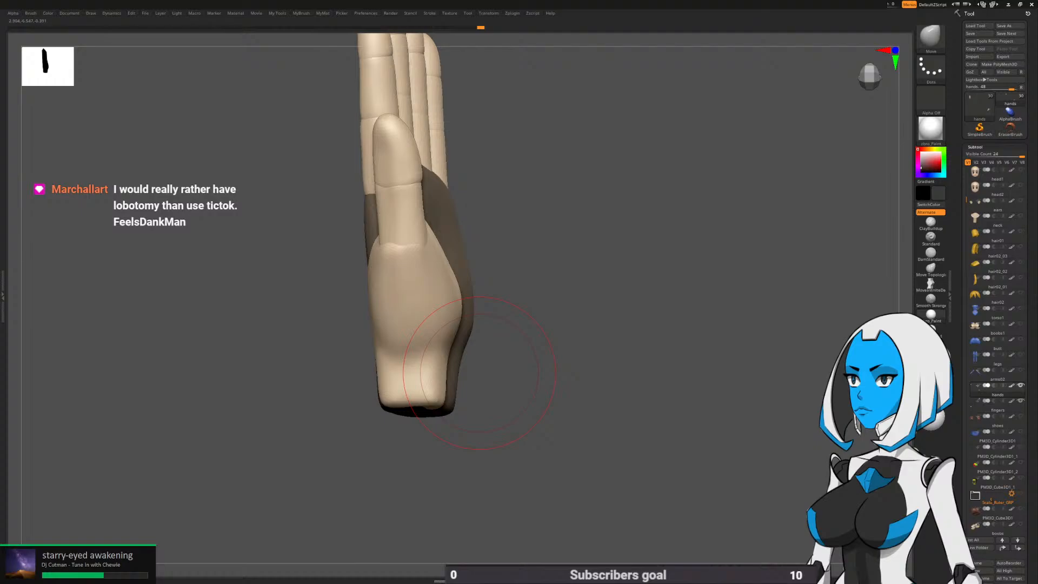
pyautogui.moveTo(480, 373); pyautogui.dragTo(562, 346, button='right')
pyautogui.keyDown('ctrl'); pyautogui.moveTo(562, 346); pyautogui.dragTo(571, 354); pyautogui.keyUp('ctrl')
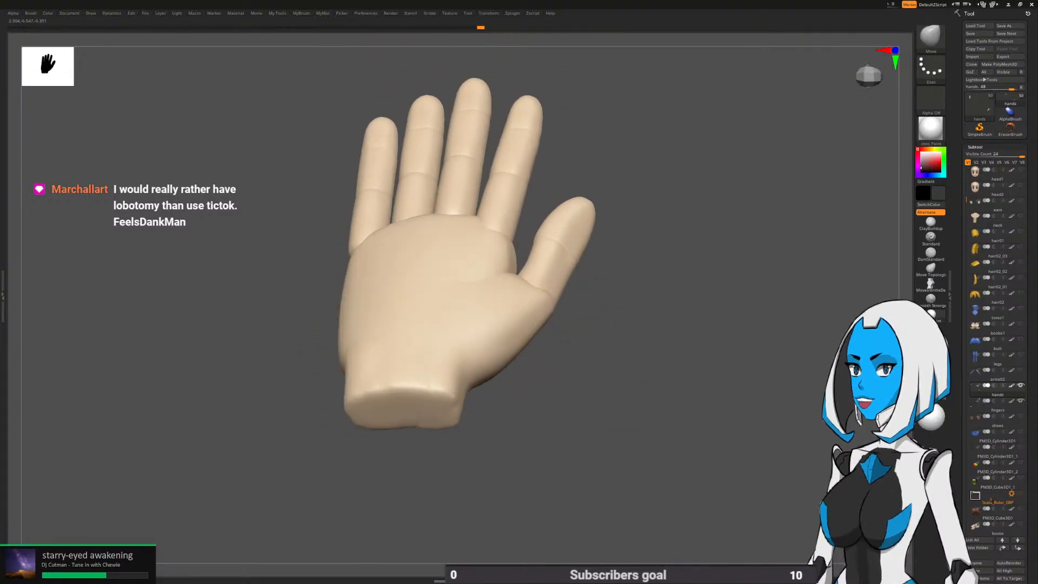
# Flatten the back of the thumb base with the TrimDynamic brush at an adjusted draw size
pyautogui.moveTo(556, 335)
pyautogui.mouseDown(button='right')
pyautogui.moveTo(550, 358)
pyautogui.moveTo(555, 349)
pyautogui.mouseUp(button='right')
pyautogui.press('b')
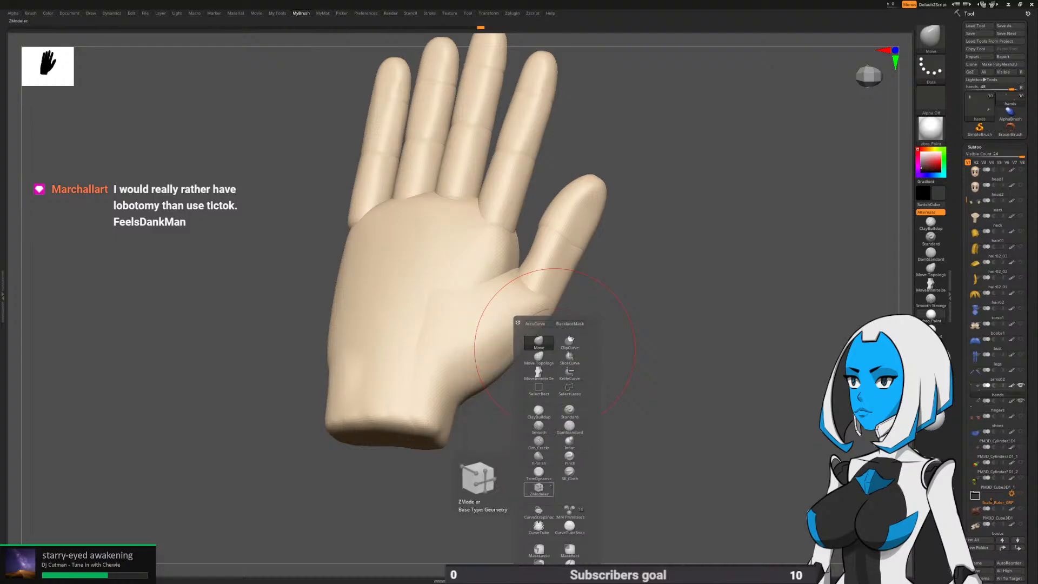
pyautogui.click(538, 474)
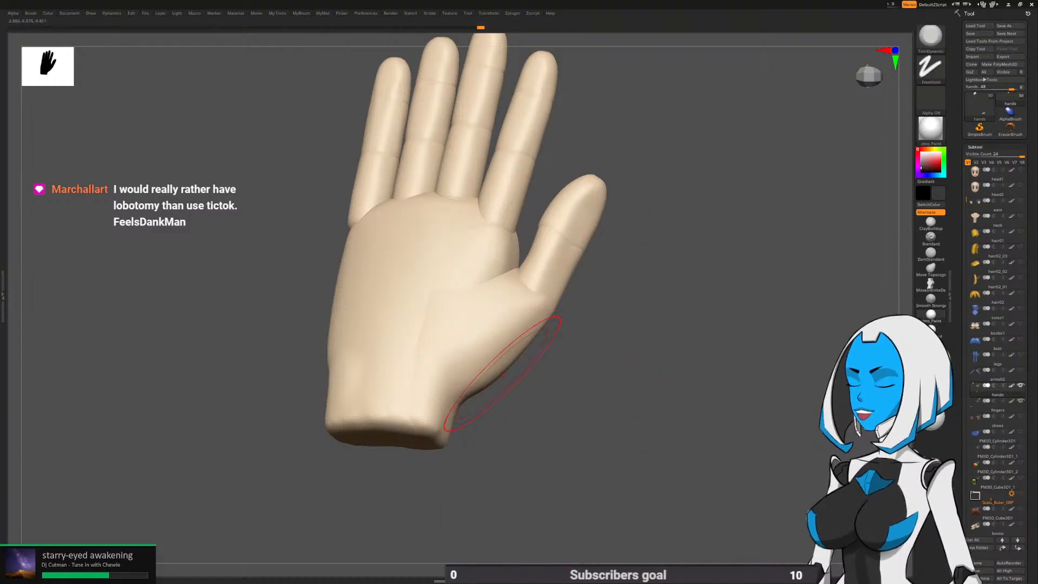
pyautogui.press('space')
pyautogui.moveTo(501, 330); pyautogui.dragTo(505, 331)
pyautogui.moveTo(622, 303)
pyautogui.keyDown('alt'); pyautogui.mouseDown(button='right')
pyautogui.moveTo(629, 289)
pyautogui.moveTo(565, 337)
pyautogui.moveTo(531, 348)
pyautogui.moveTo(550, 330)
pyautogui.mouseUp(button='right'); pyautogui.keyUp('alt')
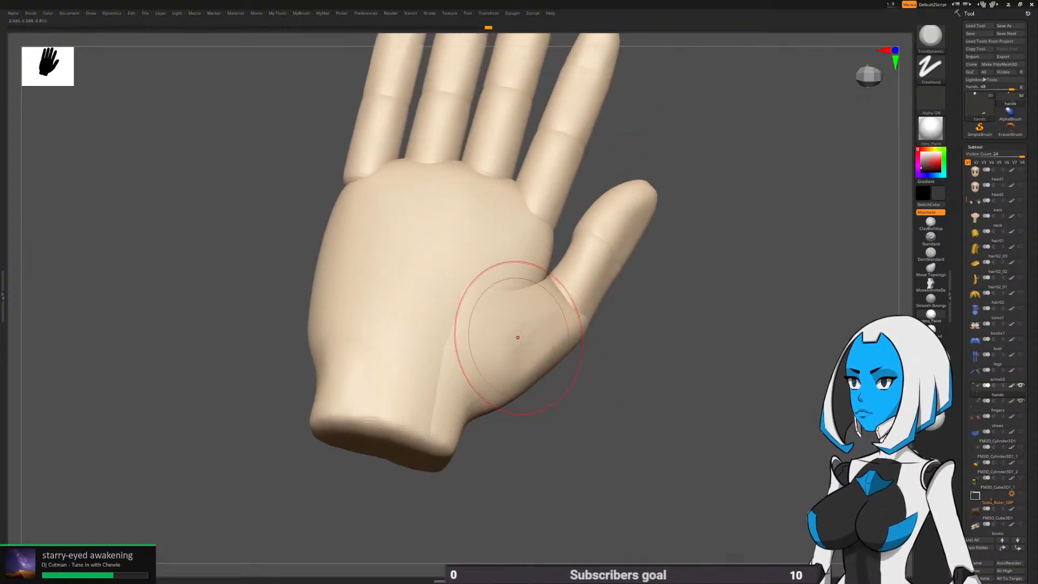
# Isolate the thumb base polygroup and trim and smooth its back surface between the wrist and the thumb
pyautogui.press('ctrl')
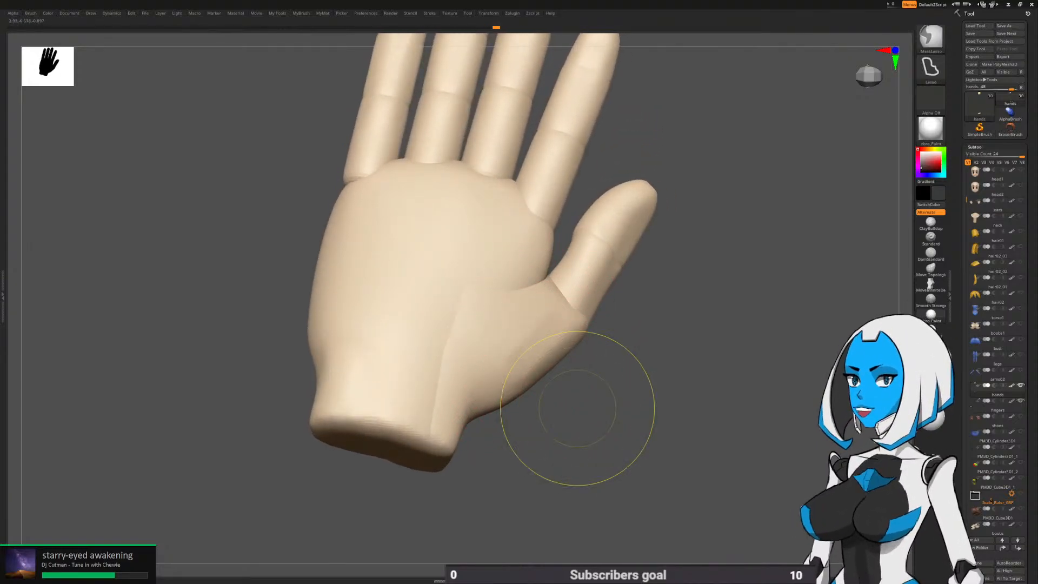
pyautogui.moveTo(533, 348); pyautogui.dragTo(565, 313, button='right')
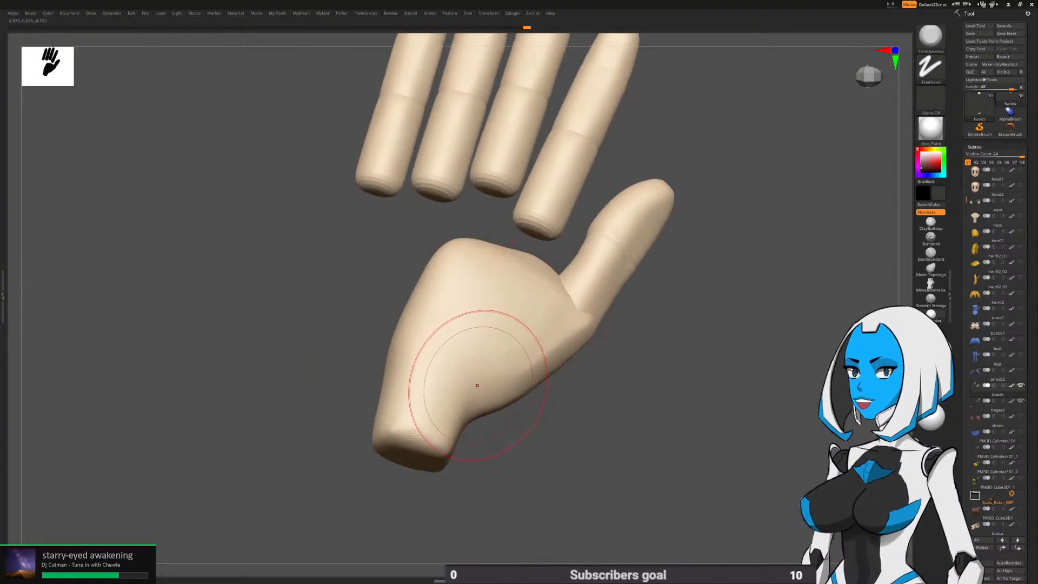
pyautogui.moveTo(477, 385); pyautogui.dragTo(519, 360, button='right')
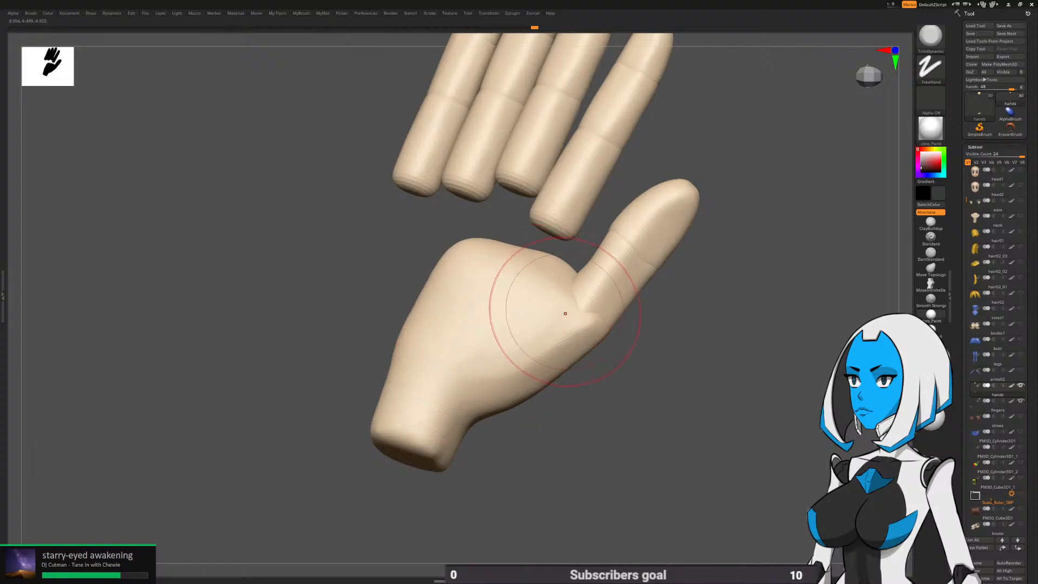
pyautogui.press('shift')
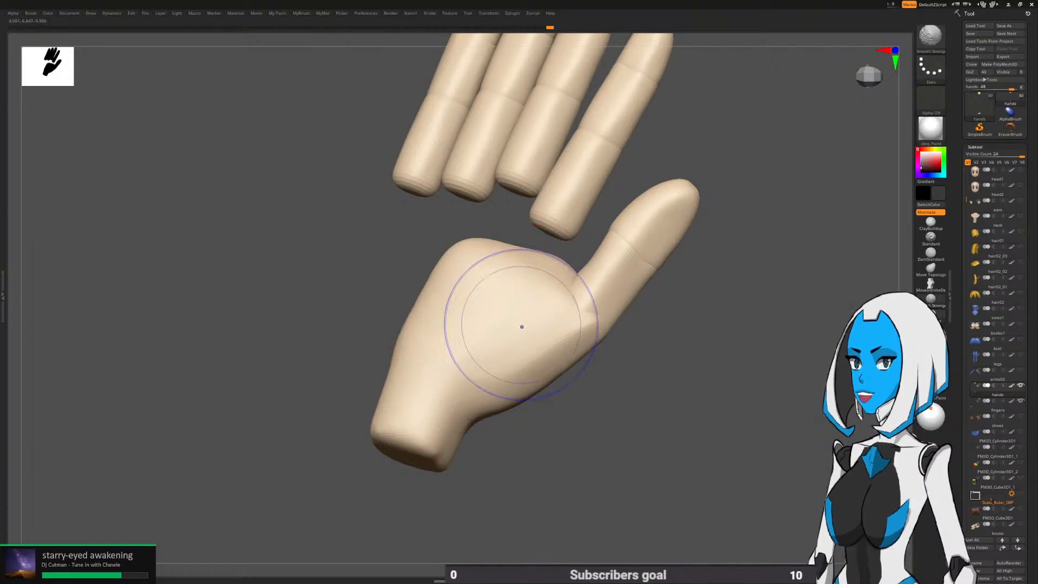
pyautogui.moveTo(497, 348)
pyautogui.mouseDown(button='right')
pyautogui.moveTo(553, 427)
pyautogui.moveTo(531, 361)
pyautogui.mouseUp(button='right')
pyautogui.keyDown('ctrl'); pyautogui.keyDown('shift'); pyautogui.click(530, 362); pyautogui.keyUp('shift'); pyautogui.keyUp('ctrl')
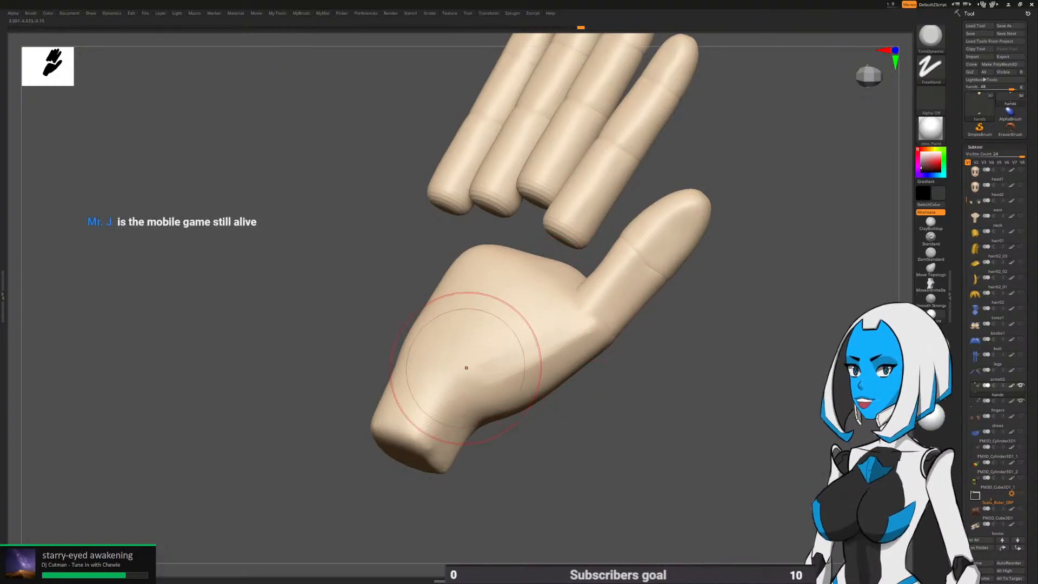
pyautogui.press('shift')
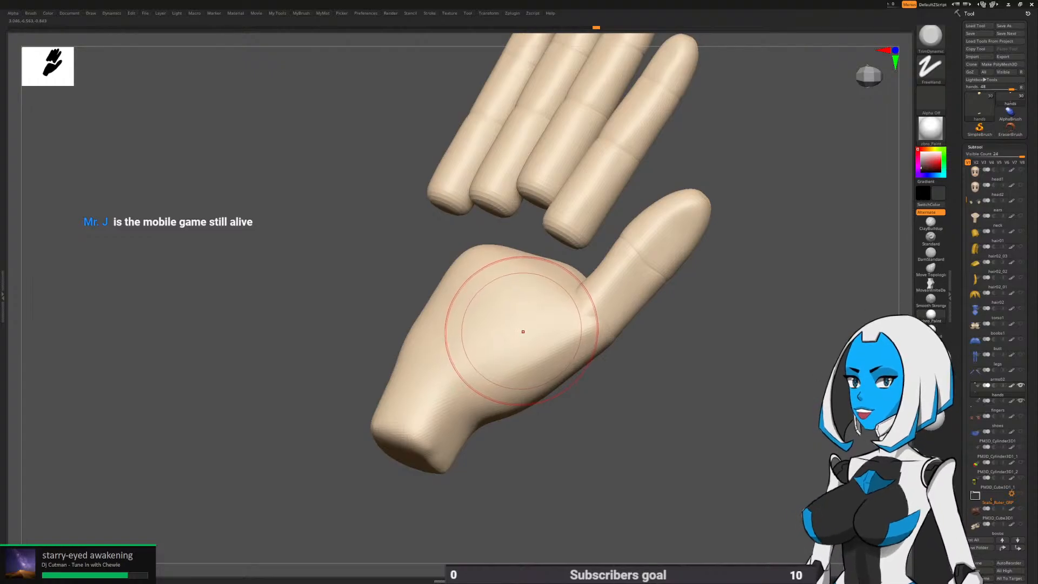
# Trim the outer edge of the thumb base near the thumb joint with a smaller TrimDynamic brush
pyautogui.press('space')
pyautogui.moveTo(516, 331); pyautogui.dragTo(513, 332)
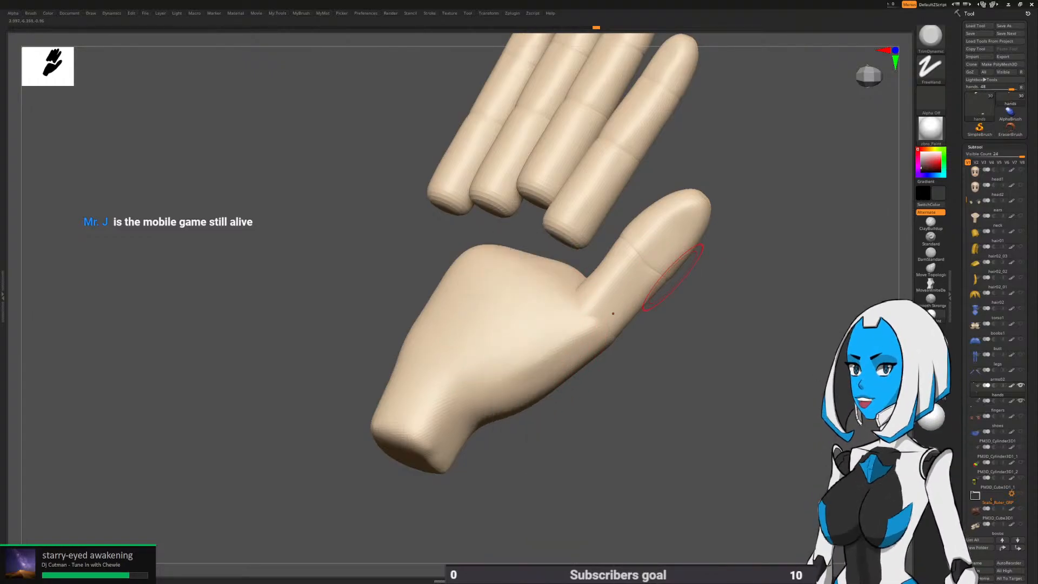
pyautogui.moveTo(676, 373)
pyautogui.mouseDown()
pyautogui.moveTo(629, 378)
pyautogui.moveTo(598, 348)
pyautogui.mouseUp()
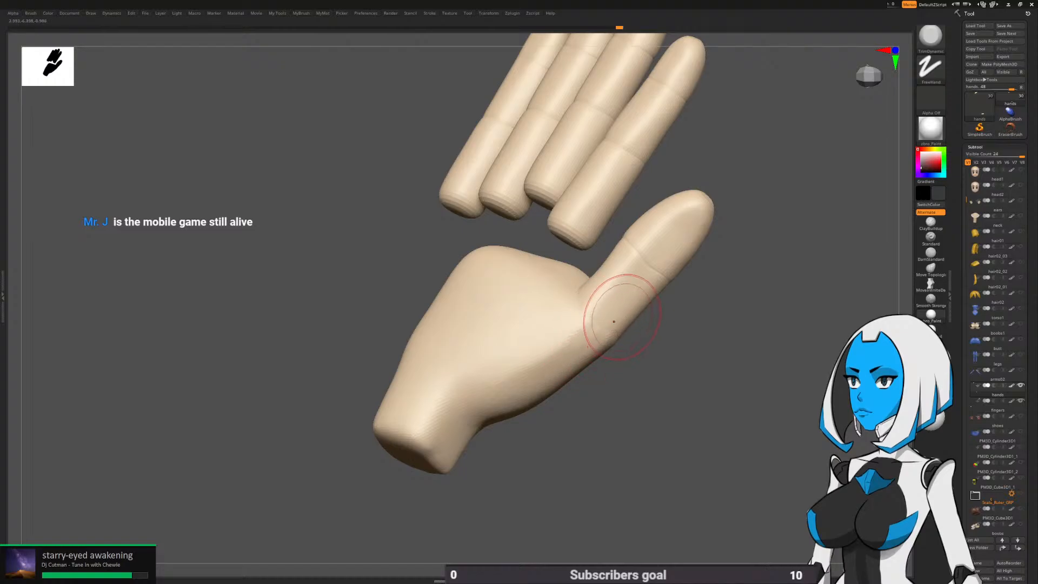
pyautogui.moveTo(567, 361); pyautogui.dragTo(580, 348, button='right')
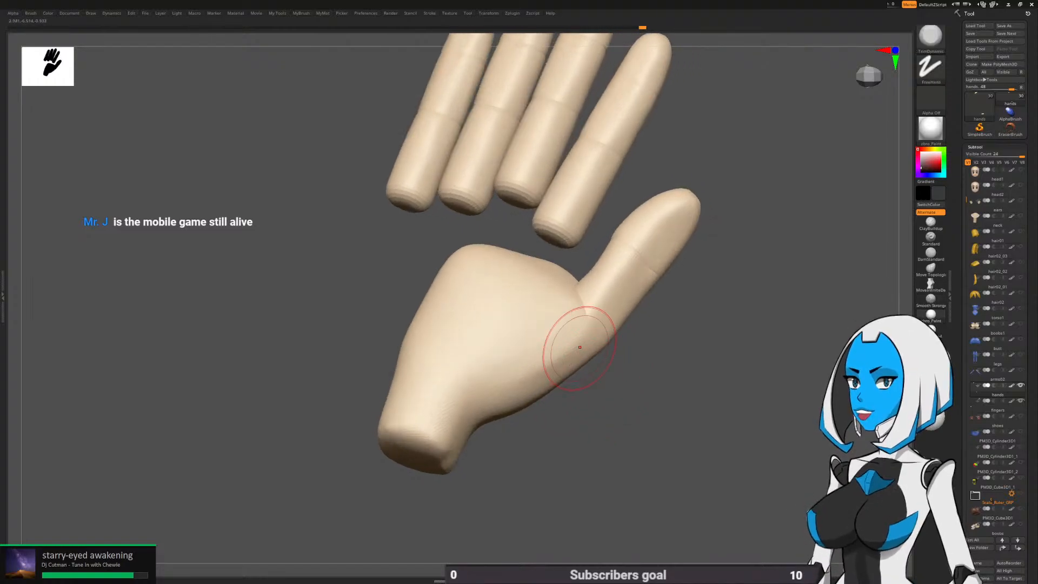
# Show the whole palm again and refine the outer edge of the thumb base toward the wrist by trimming and smoothing
pyautogui.keyDown('ctrl'); pyautogui.keyDown('shift'); pyautogui.click(568, 417); pyautogui.keyUp('shift'); pyautogui.keyUp('ctrl')
pyautogui.moveTo(577, 422); pyautogui.dragTo(589, 487)
pyautogui.moveTo(538, 432); pyautogui.dragTo(534, 369)
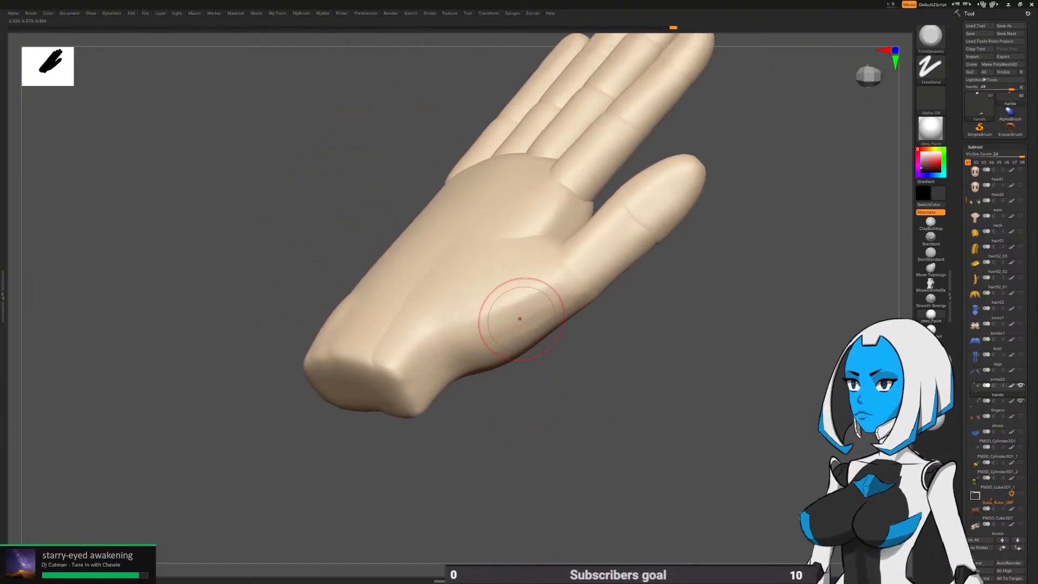
pyautogui.moveTo(541, 364); pyautogui.dragTo(546, 377)
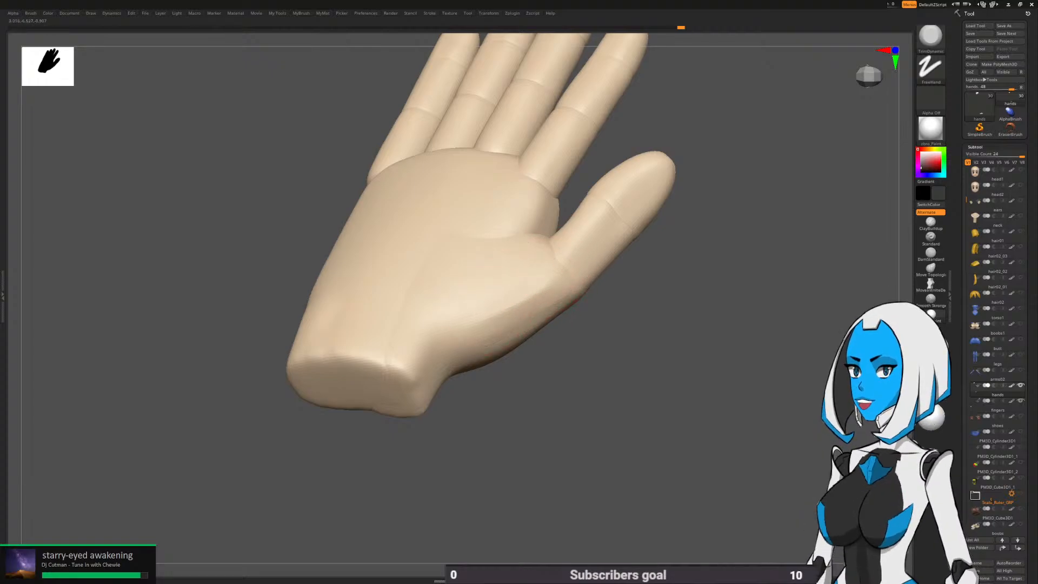
pyautogui.press('shift')
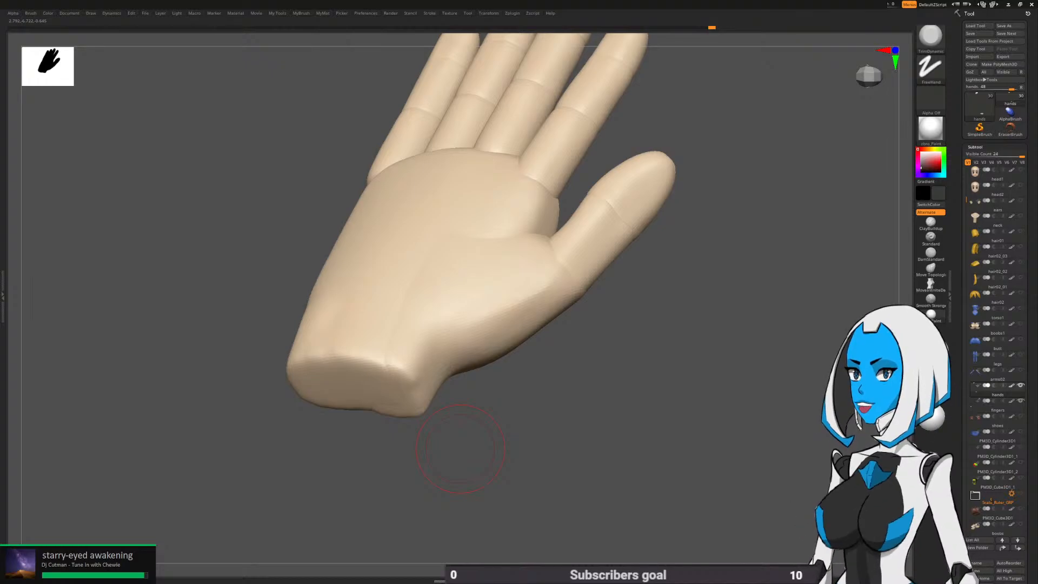
pyautogui.moveTo(460, 448)
pyautogui.mouseDown()
pyautogui.moveTo(590, 413)
pyautogui.moveTo(559, 346)
pyautogui.moveTo(529, 319)
pyautogui.mouseUp()
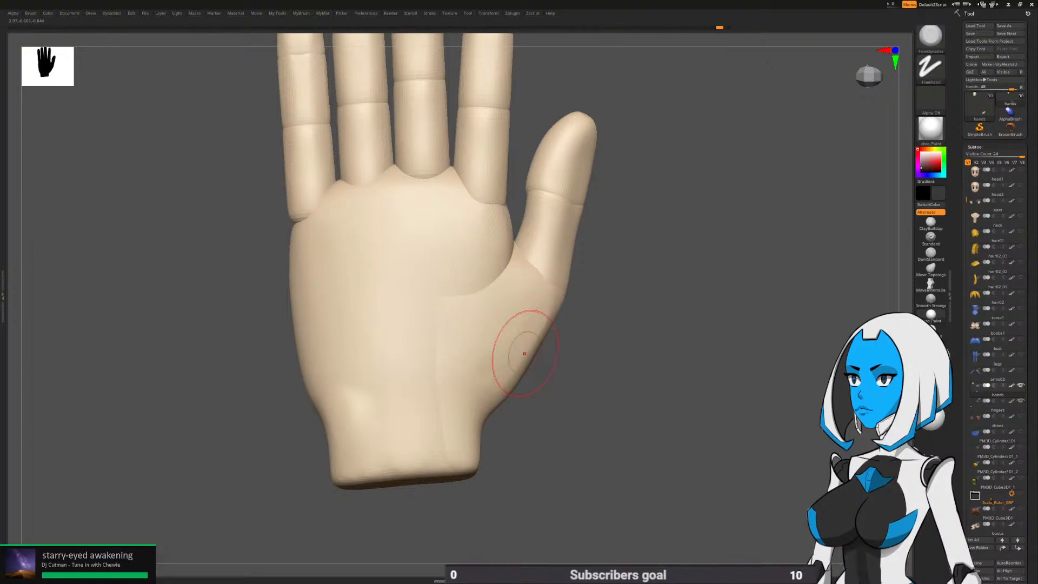
# Isolate the thumb base to refine its back surface near the wrist, and bring back the full palm
pyautogui.keyDown('ctrl'); pyautogui.keyDown('shift'); pyautogui.click(525, 353); pyautogui.keyUp('shift'); pyautogui.keyUp('ctrl')
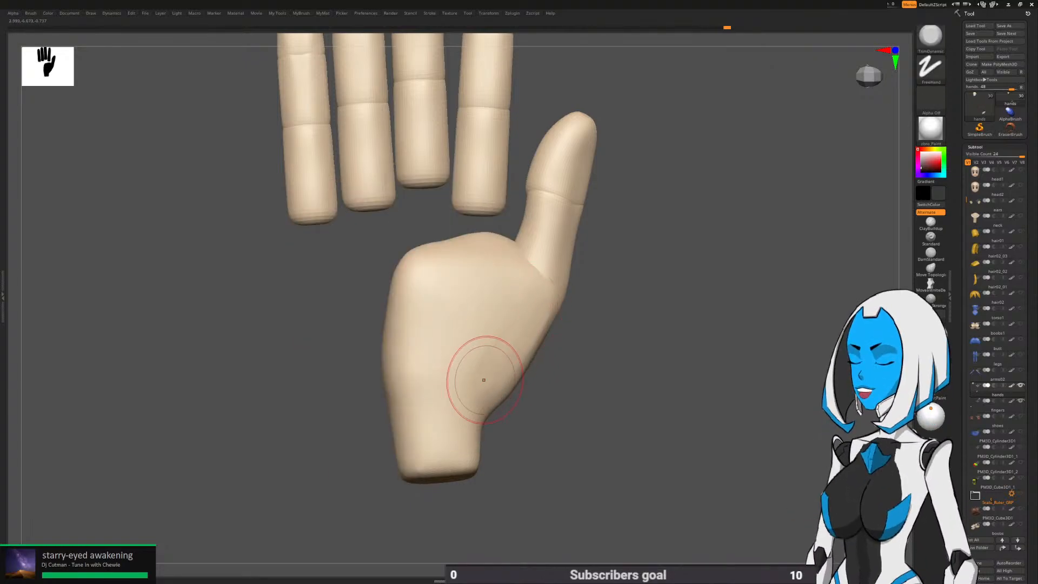
pyautogui.keyDown('ctrl'); pyautogui.keyDown('shift'); pyautogui.click(577, 376); pyautogui.keyUp('shift'); pyautogui.keyUp('ctrl')
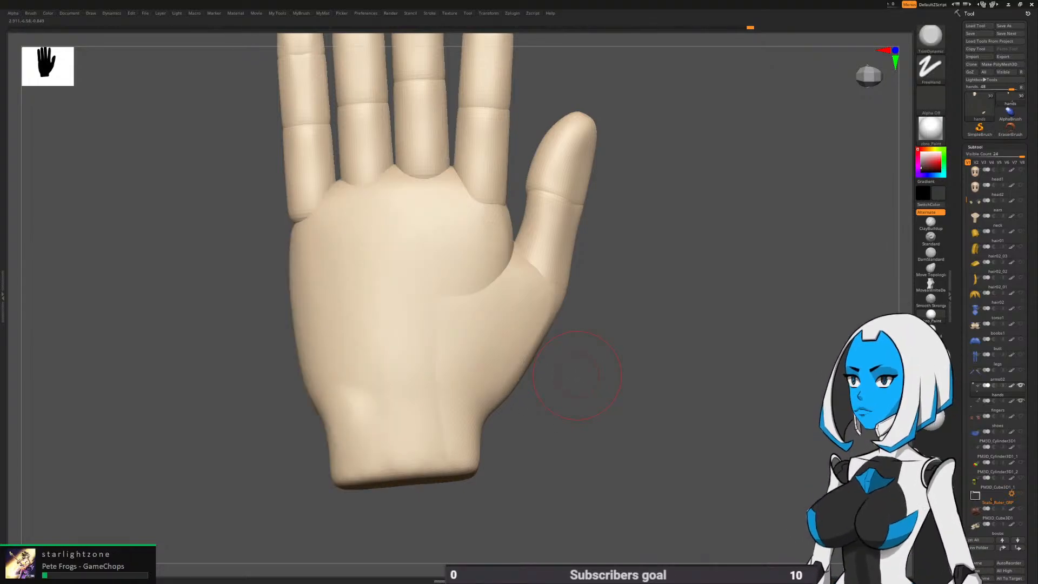
pyautogui.moveTo(577, 375)
pyautogui.mouseDown()
pyautogui.moveTo(607, 371)
pyautogui.moveTo(578, 381)
pyautogui.mouseUp()
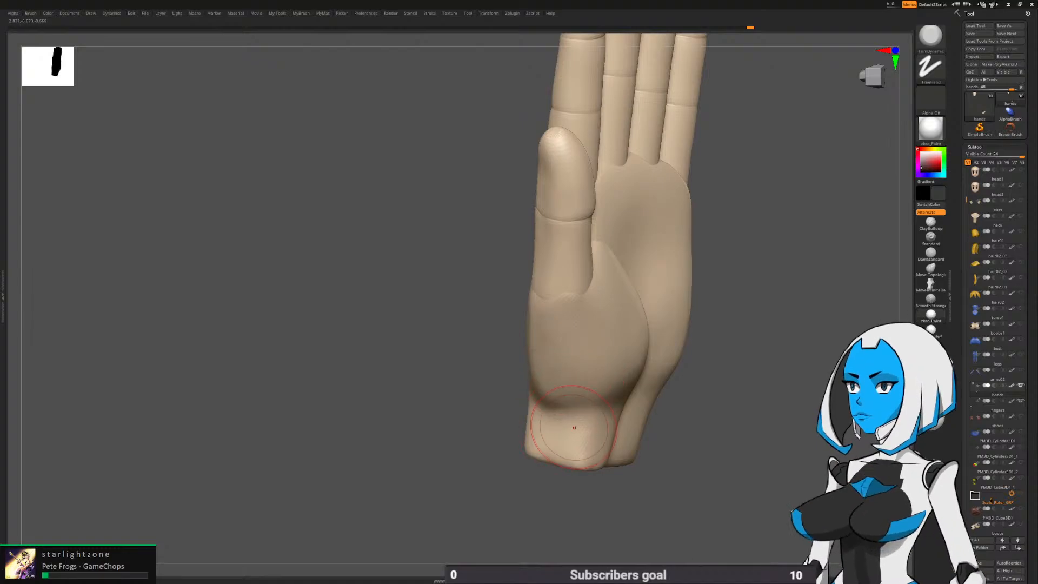
# Adjust the outer edge of the palm near the wrist with the Move brush
pyautogui.moveTo(574, 428); pyautogui.dragTo(614, 368, button='right')
pyautogui.press('b')
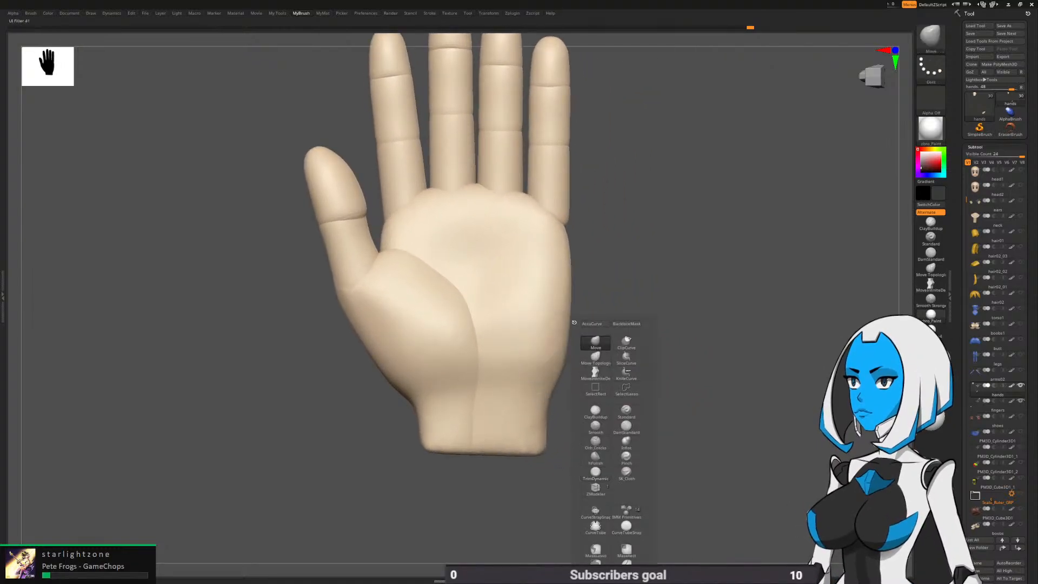
pyautogui.press('space')
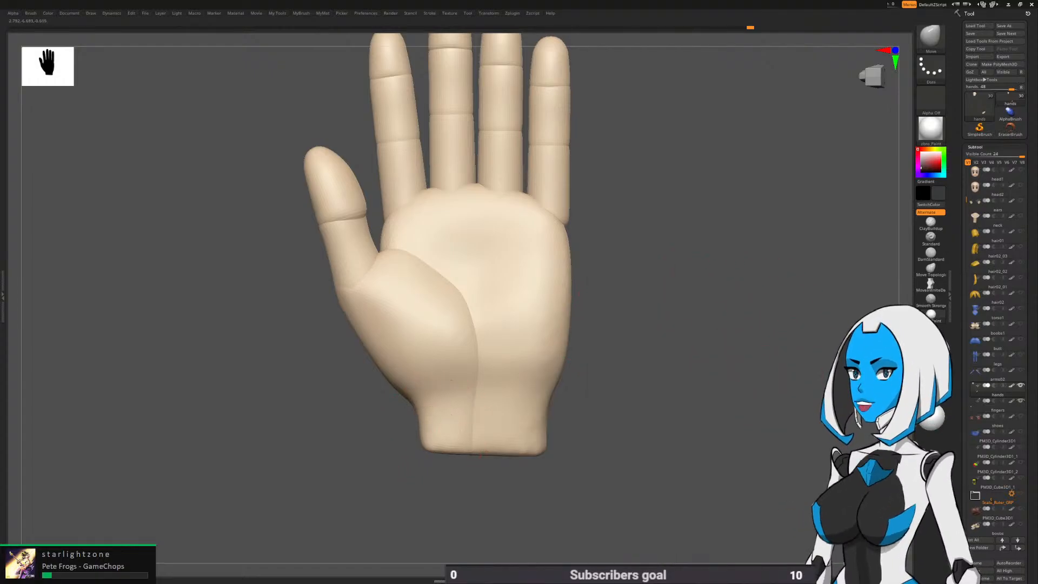
pyautogui.moveTo(560, 426); pyautogui.dragTo(559, 430, button='right')
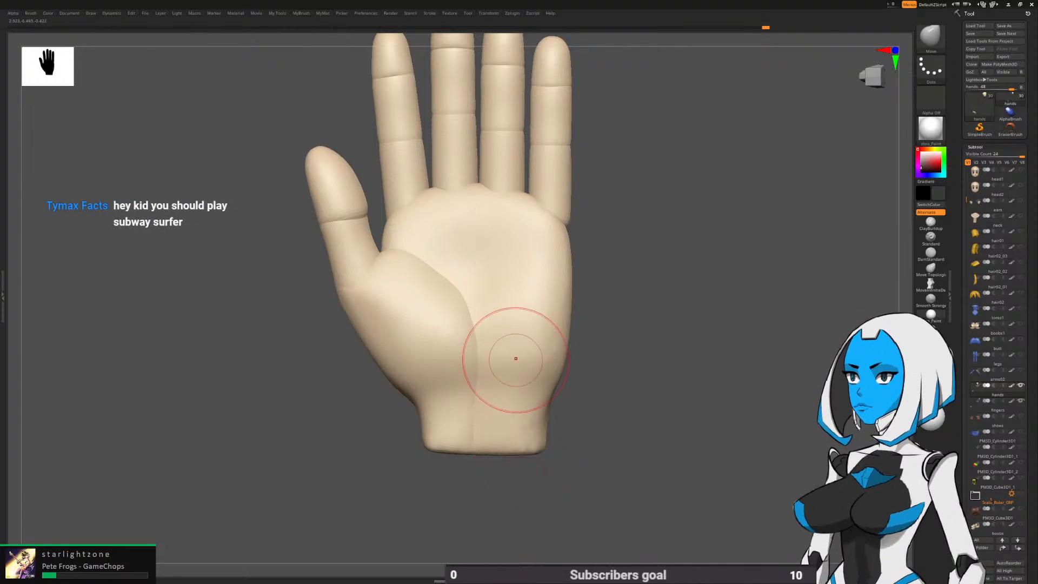
pyautogui.keyDown('ctrl'); pyautogui.moveTo(514, 357); pyautogui.dragTo(512, 380, button='right'); pyautogui.keyUp('ctrl')
pyautogui.moveTo(621, 359); pyautogui.dragTo(616, 368, button='right')
pyautogui.moveTo(511, 377)
pyautogui.mouseDown(button='right')
pyautogui.moveTo(506, 367)
pyautogui.moveTo(494, 375)
pyautogui.moveTo(493, 415)
pyautogui.mouseUp(button='right')
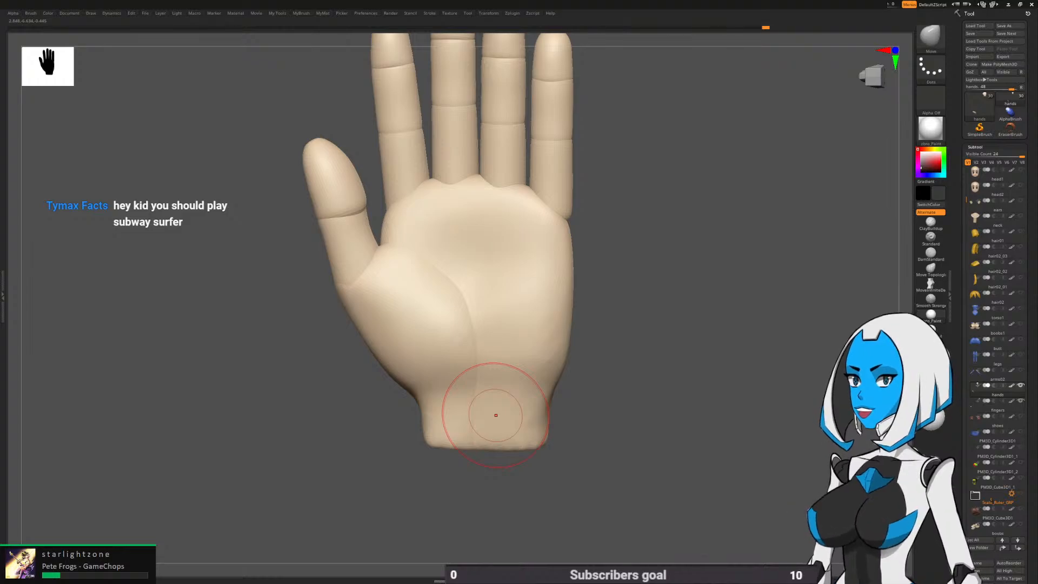
pyautogui.keyDown('ctrl'); pyautogui.moveTo(495, 415); pyautogui.dragTo(492, 465, button='right'); pyautogui.keyUp('ctrl')
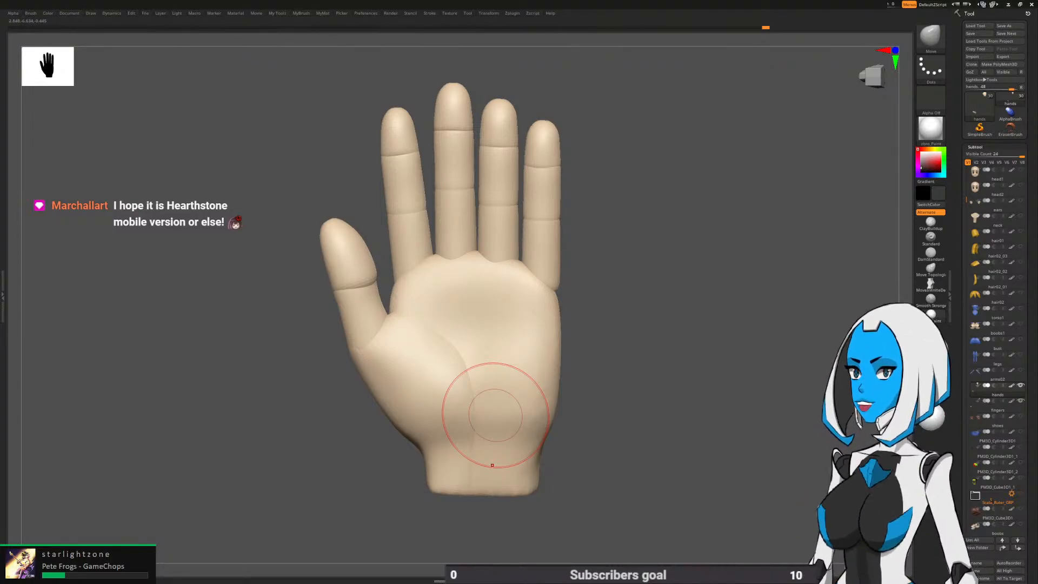
pyautogui.moveTo(617, 319)
pyautogui.mouseDown()
pyautogui.moveTo(652, 307)
pyautogui.moveTo(640, 307)
pyautogui.mouseUp()
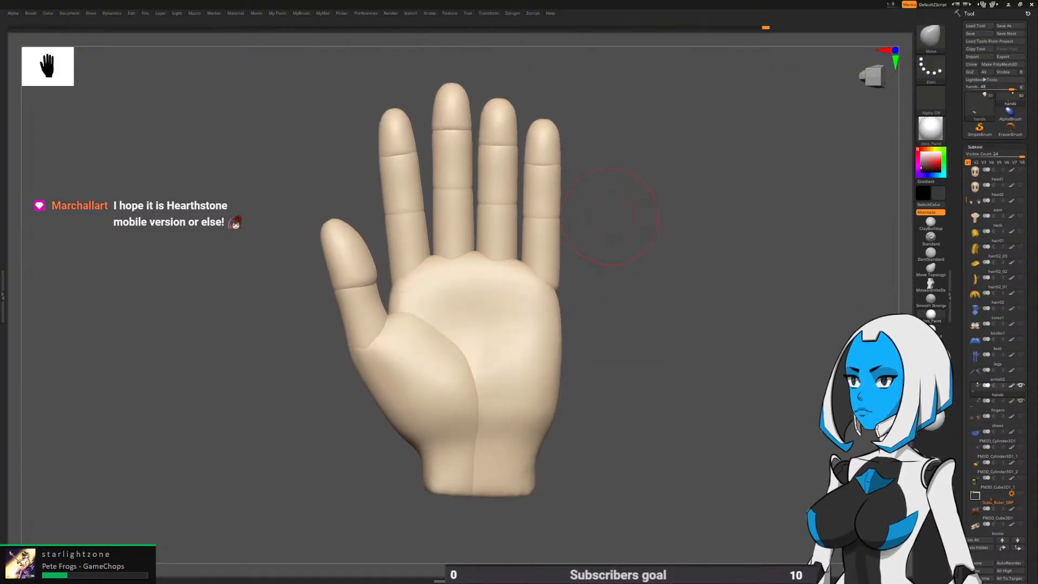
# Switch to the fingers subtool and slightly lengthen the fingertips with the Move brush
pyautogui.keyDown('alt'); pyautogui.moveTo(690, 155); pyautogui.dragTo(616, 215); pyautogui.keyUp('alt')
pyautogui.press('space')
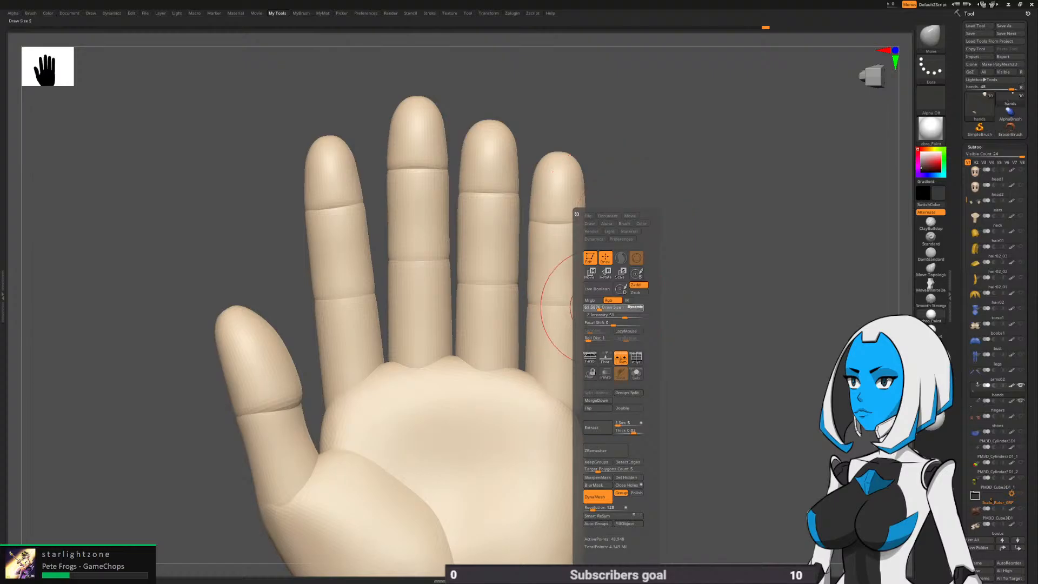
pyautogui.keyDown('alt'); pyautogui.click(560, 153); pyautogui.keyUp('alt')
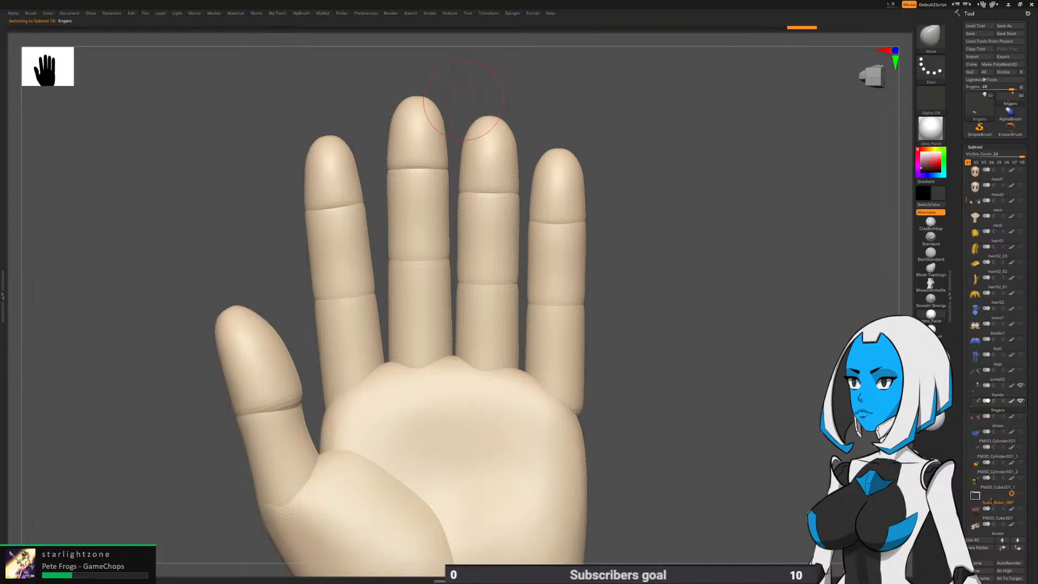
pyautogui.moveTo(425, 74); pyautogui.dragTo(419, 90)
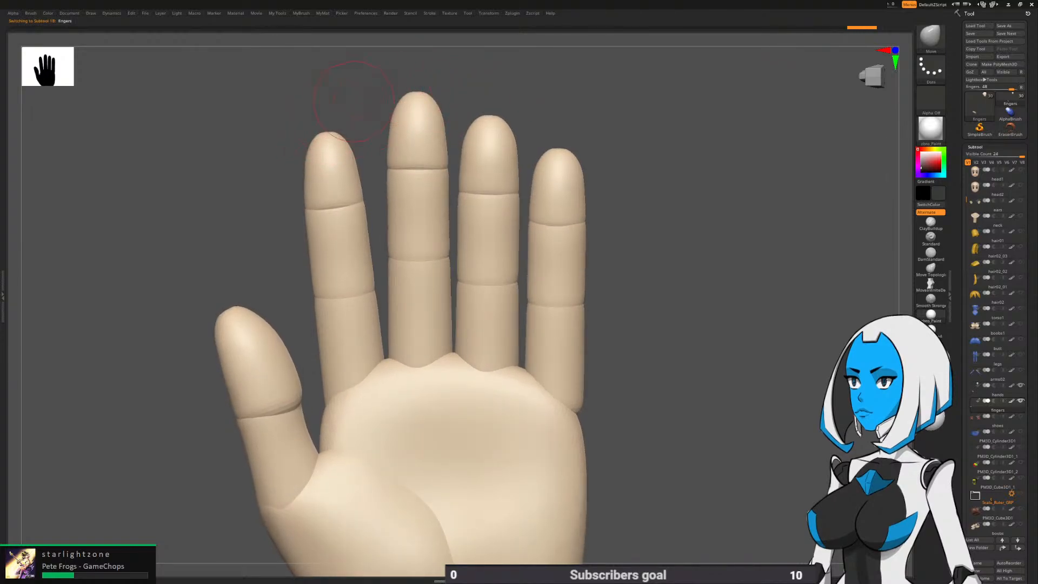
# Isolate the little finger by polygroup and mask the thumb and all the other fingers
pyautogui.moveTo(461, 289)
pyautogui.mouseDown(button='right')
pyautogui.moveTo(443, 359)
pyautogui.moveTo(461, 275)
pyautogui.moveTo(453, 255)
pyautogui.moveTo(486, 255)
pyautogui.moveTo(574, 303)
pyautogui.mouseUp(button='right')
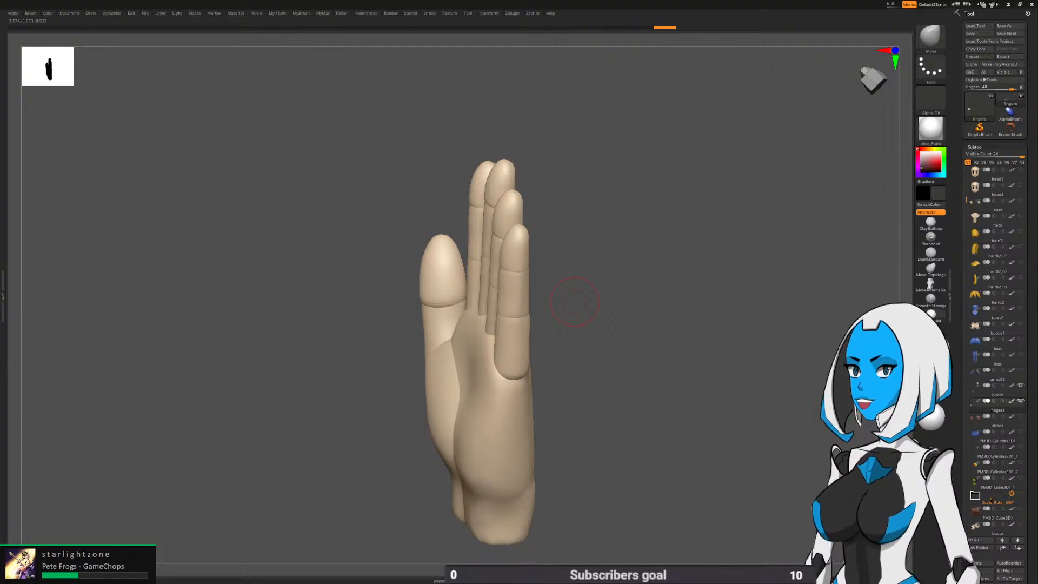
pyautogui.moveTo(575, 301); pyautogui.dragTo(641, 486, button='right')
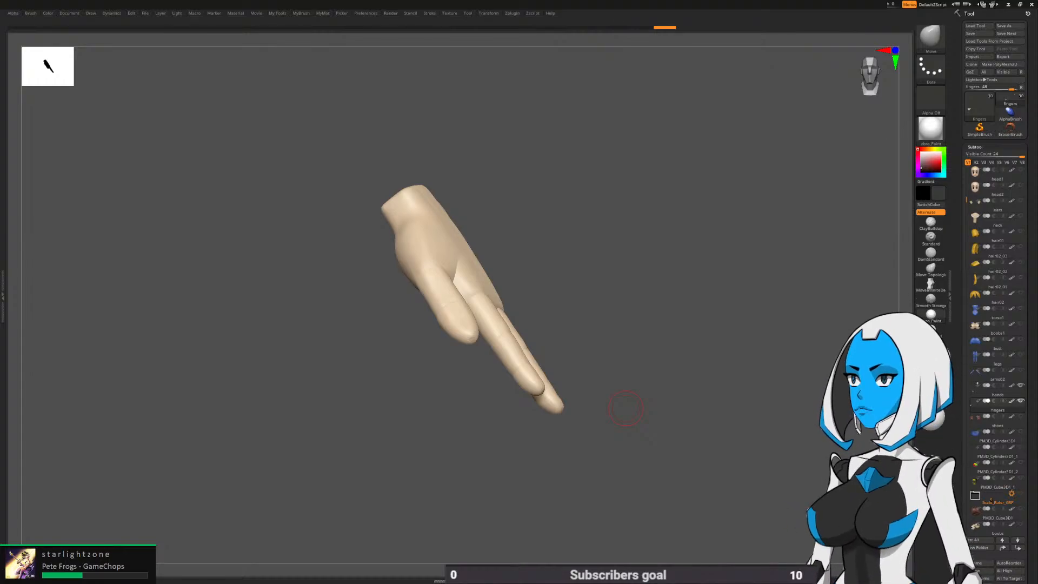
pyautogui.keyDown('alt'); pyautogui.moveTo(608, 393); pyautogui.dragTo(592, 349, button='right'); pyautogui.keyUp('alt')
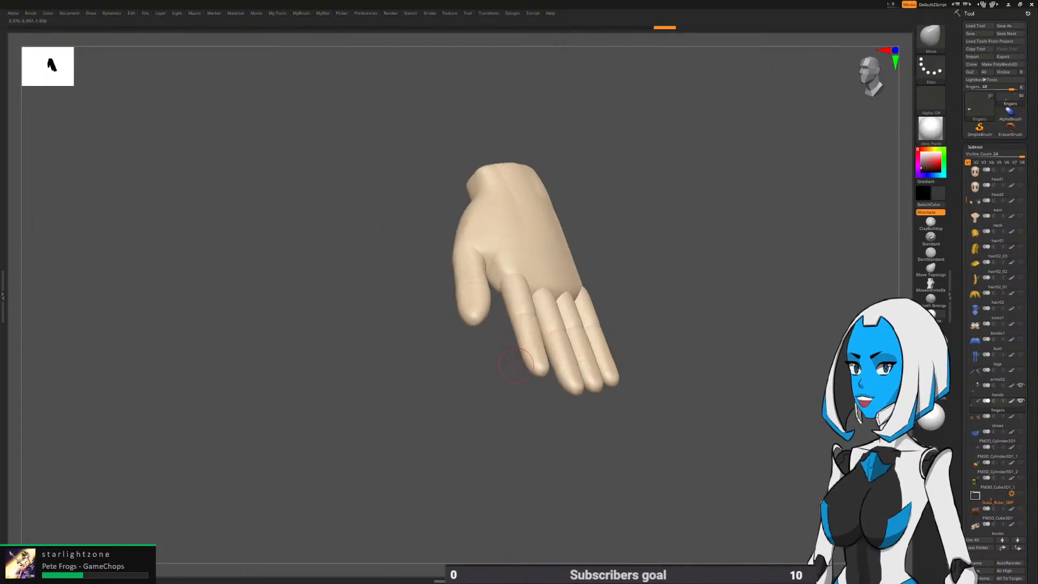
pyautogui.moveTo(491, 359); pyautogui.dragTo(508, 427, button='right')
pyautogui.moveTo(508, 427); pyautogui.dragTo(487, 309, button='right')
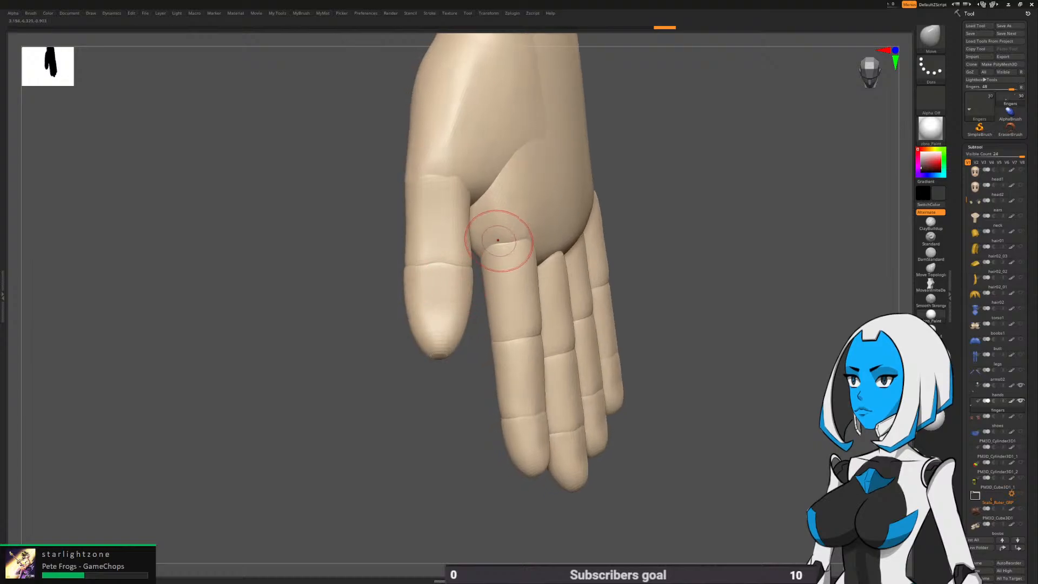
pyautogui.keyDown('ctrl'); pyautogui.moveTo(589, 424); pyautogui.dragTo(512, 329, button='right'); pyautogui.keyUp('ctrl')
pyautogui.keyDown('ctrl'); pyautogui.keyDown('shift'); pyautogui.click(511, 328); pyautogui.keyUp('shift'); pyautogui.keyUp('ctrl')
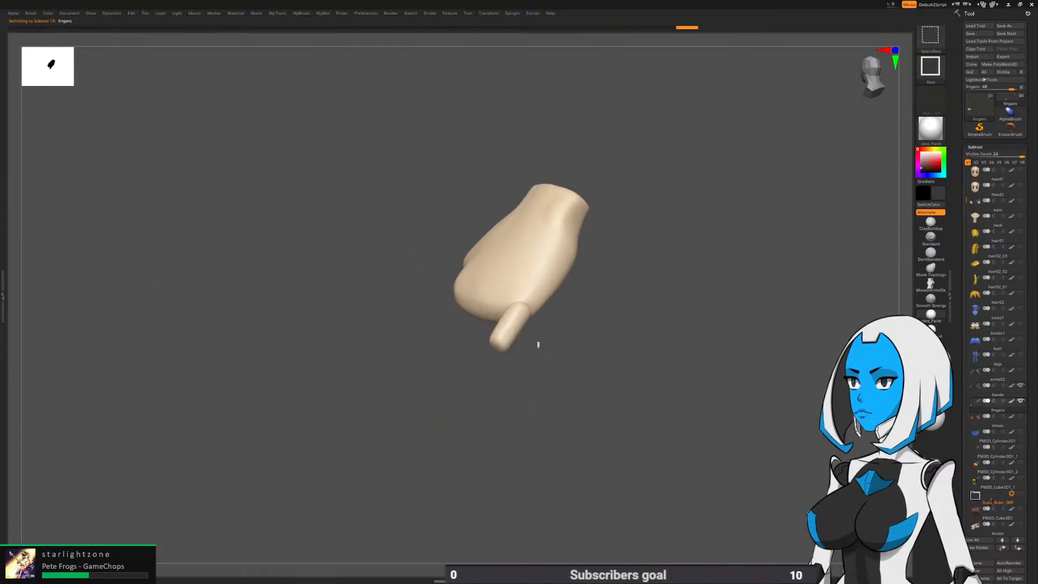
pyautogui.keyDown('ctrl'); pyautogui.click(517, 383); pyautogui.keyUp('ctrl')
pyautogui.keyDown('ctrl'); pyautogui.keyDown('shift'); pyautogui.click(532, 379); pyautogui.keyUp('shift'); pyautogui.keyUp('ctrl')
pyautogui.moveTo(545, 375)
pyautogui.mouseDown(button='right')
pyautogui.moveTo(551, 381)
pyautogui.moveTo(538, 371)
pyautogui.moveTo(545, 395)
pyautogui.mouseUp(button='right')
pyautogui.press('w')
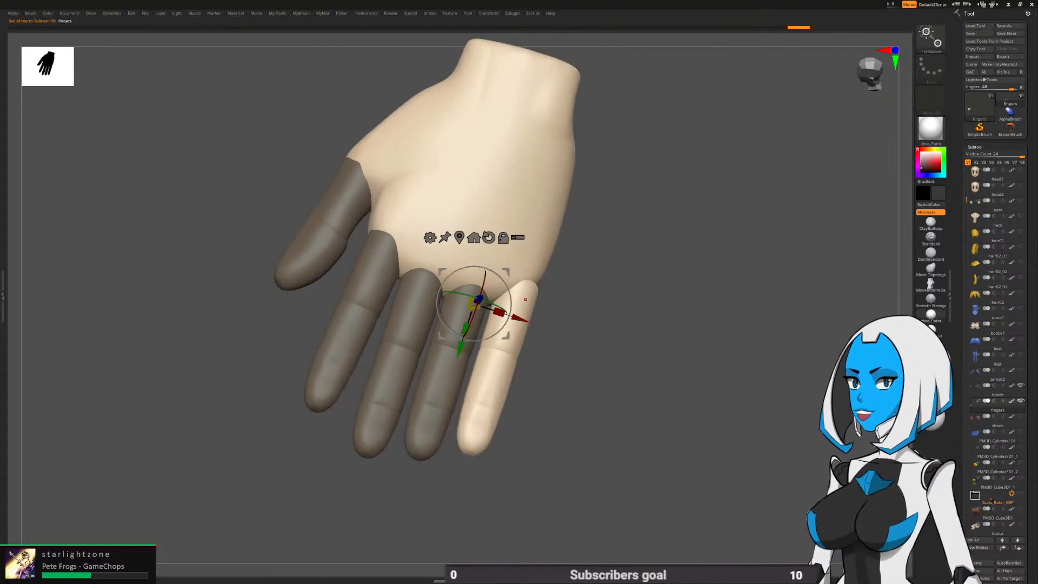
# Place the transform pivot inside the little finger's base knuckle and rotate the finger down toward the palm side
pyautogui.moveTo(524, 347); pyautogui.dragTo(516, 320, button='right')
pyautogui.keyDown('alt'); pyautogui.moveTo(517, 320); pyautogui.dragTo(462, 300); pyautogui.keyUp('alt')
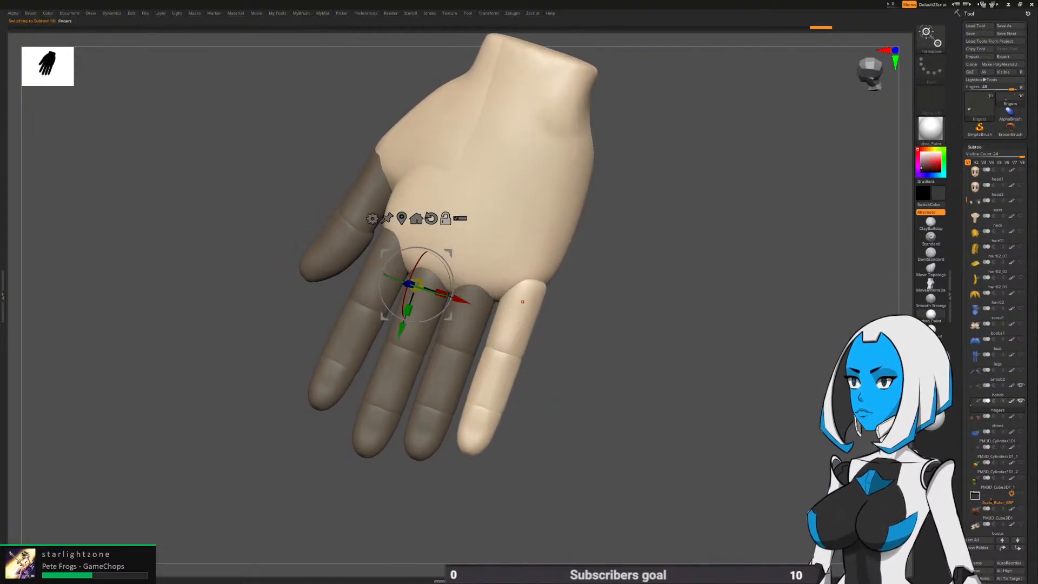
pyautogui.keyDown('alt'); pyautogui.moveTo(531, 285); pyautogui.dragTo(528, 299); pyautogui.keyUp('alt')
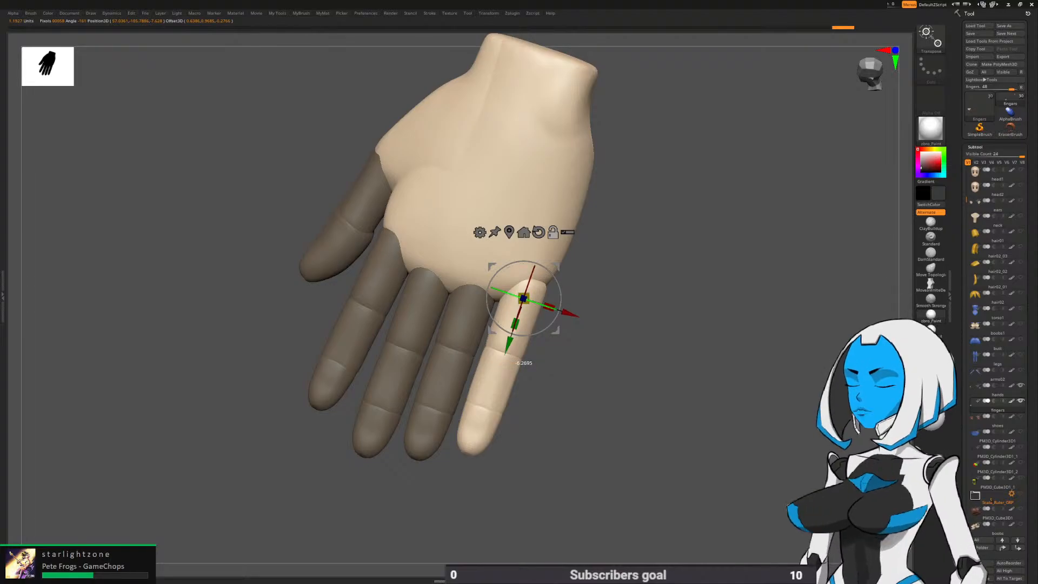
pyautogui.moveTo(527, 357); pyautogui.dragTo(402, 332, button='right')
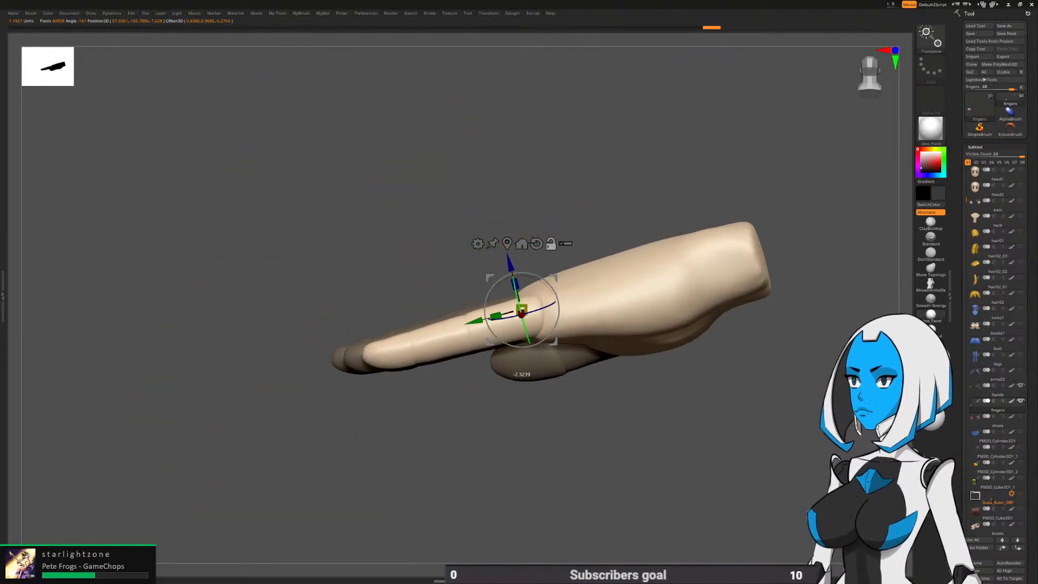
pyautogui.keyDown('alt'); pyautogui.moveTo(524, 323); pyautogui.dragTo(522, 318); pyautogui.keyUp('alt')
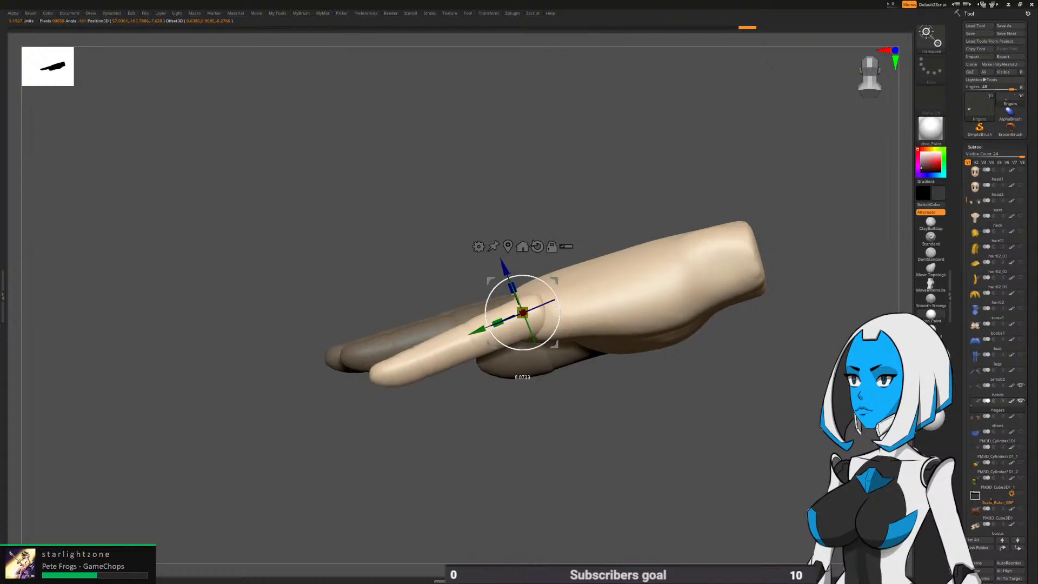
pyautogui.moveTo(498, 284); pyautogui.dragTo(489, 284)
pyautogui.press('q')
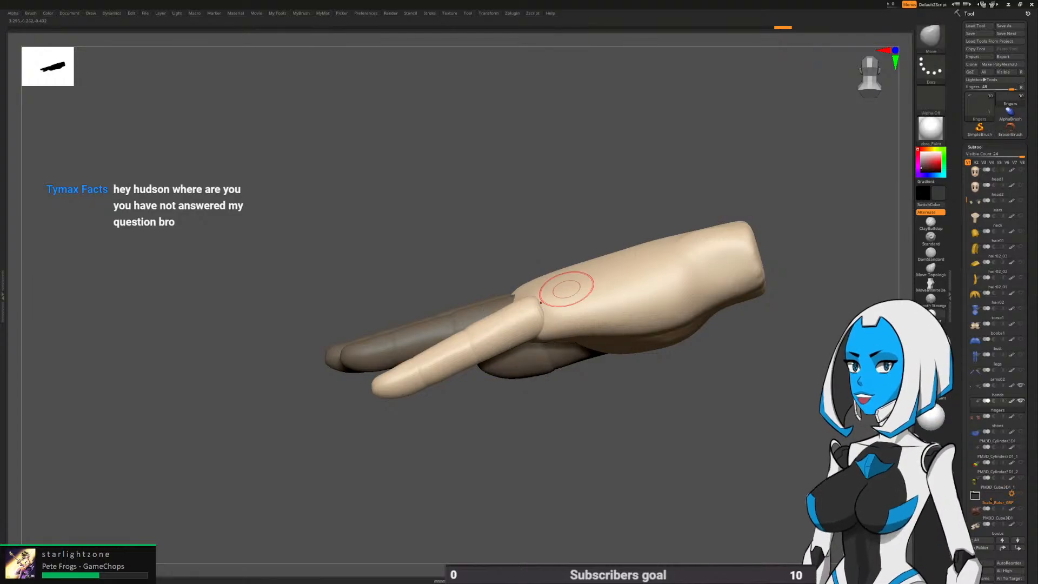
# Clear the mask and mask every finger except the ring finger
pyautogui.keyDown('ctrl'); pyautogui.moveTo(463, 416); pyautogui.dragTo(484, 443); pyautogui.keyUp('ctrl')
pyautogui.keyDown('ctrl'); pyautogui.keyDown('shift'); pyautogui.click(470, 343); pyautogui.keyUp('shift'); pyautogui.keyUp('ctrl')
pyautogui.keyDown('ctrl'); pyautogui.keyDown('shift'); pyautogui.click(470, 347); pyautogui.keyUp('shift'); pyautogui.keyUp('ctrl')
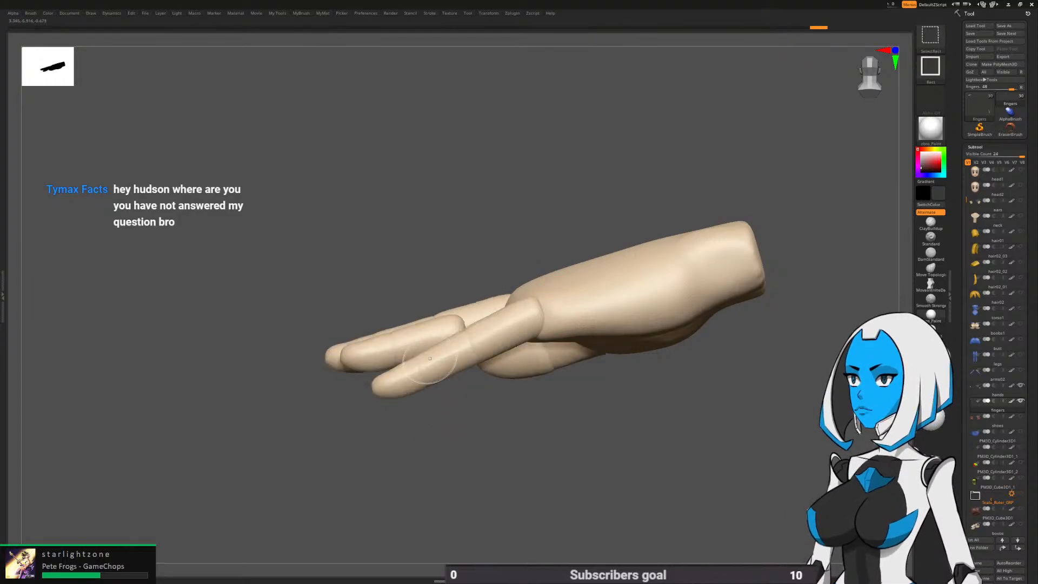
pyautogui.keyDown('ctrl'); pyautogui.keyDown('shift'); pyautogui.click(373, 342); pyautogui.keyUp('shift'); pyautogui.keyUp('ctrl')
pyautogui.keyDown('ctrl'); pyautogui.click(396, 462); pyautogui.keyUp('ctrl')
pyautogui.keyDown('ctrl'); pyautogui.keyDown('shift'); pyautogui.click(396, 462); pyautogui.keyUp('shift'); pyautogui.keyUp('ctrl')
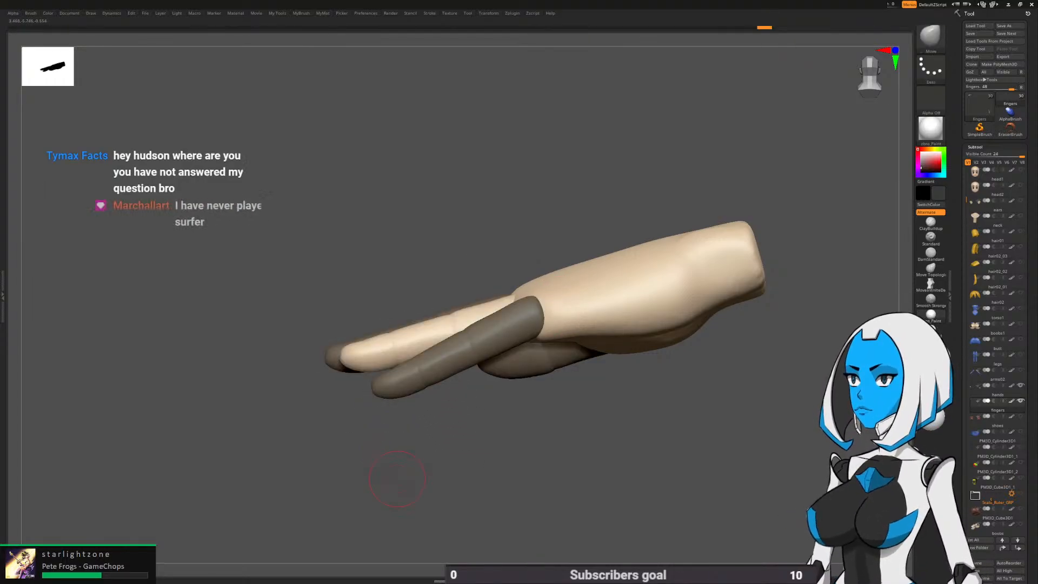
pyautogui.moveTo(395, 465)
pyautogui.mouseDown()
pyautogui.moveTo(432, 502)
pyautogui.moveTo(476, 500)
pyautogui.moveTo(485, 485)
pyautogui.mouseUp()
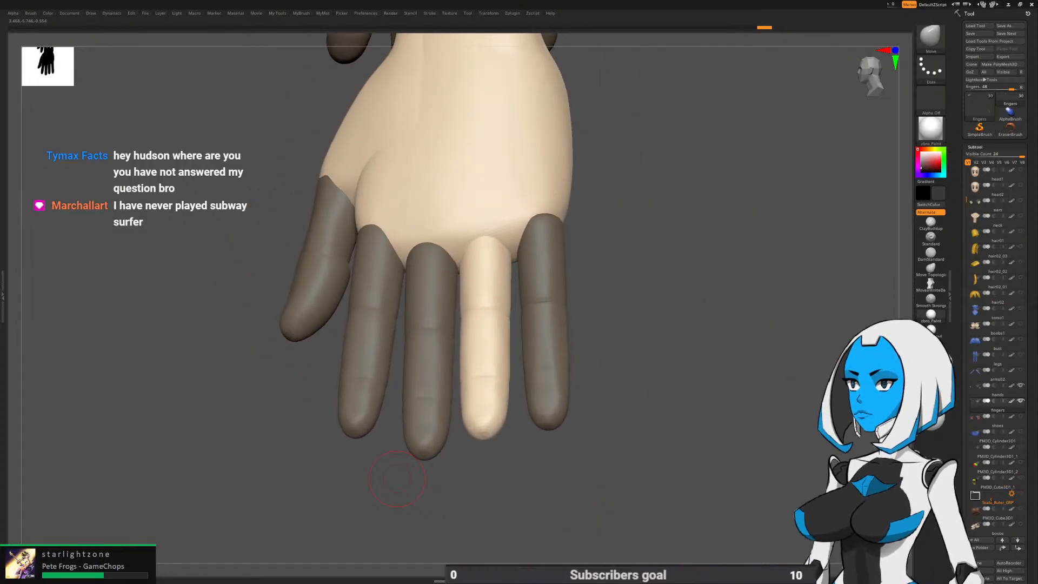
# Center the transform pivot in the ring finger's base knuckle and rotate the finger down toward the palm side
pyautogui.keyDown('alt'); pyautogui.moveTo(397, 478); pyautogui.dragTo(453, 514); pyautogui.keyUp('alt')
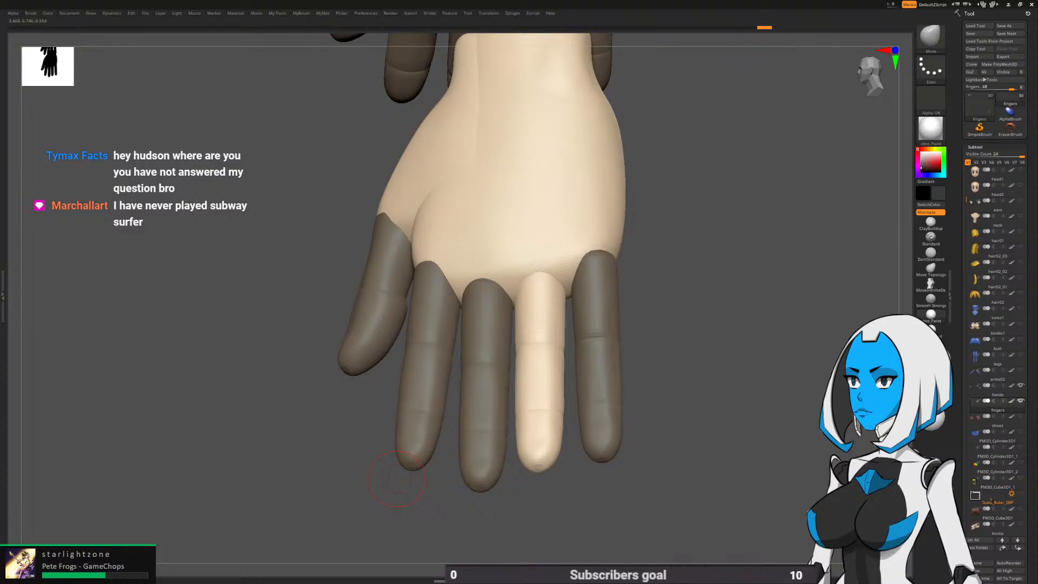
pyautogui.press('w')
pyautogui.moveTo(543, 307); pyautogui.dragTo(536, 334, button='right')
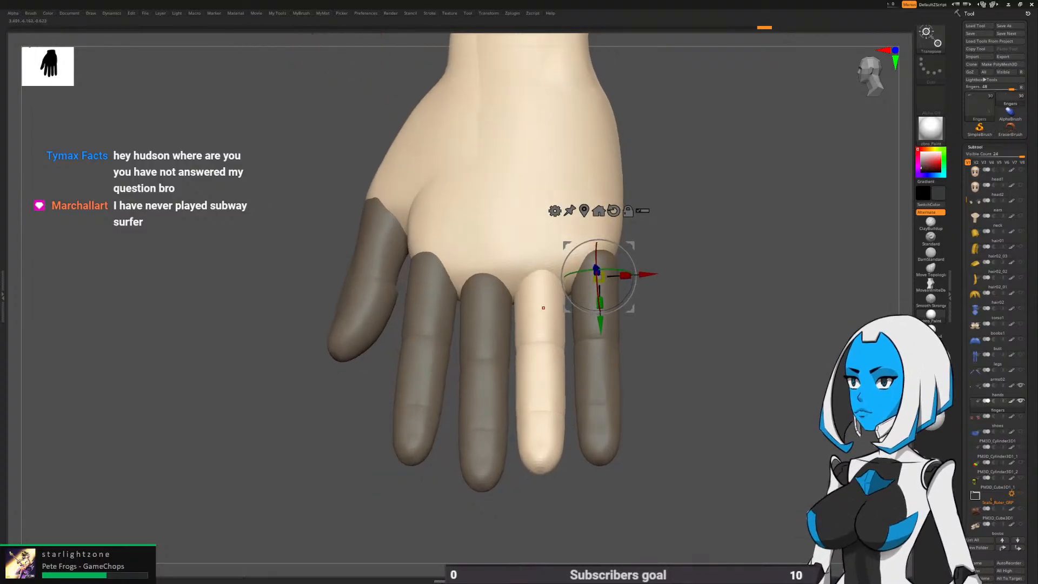
pyautogui.click(540, 280)
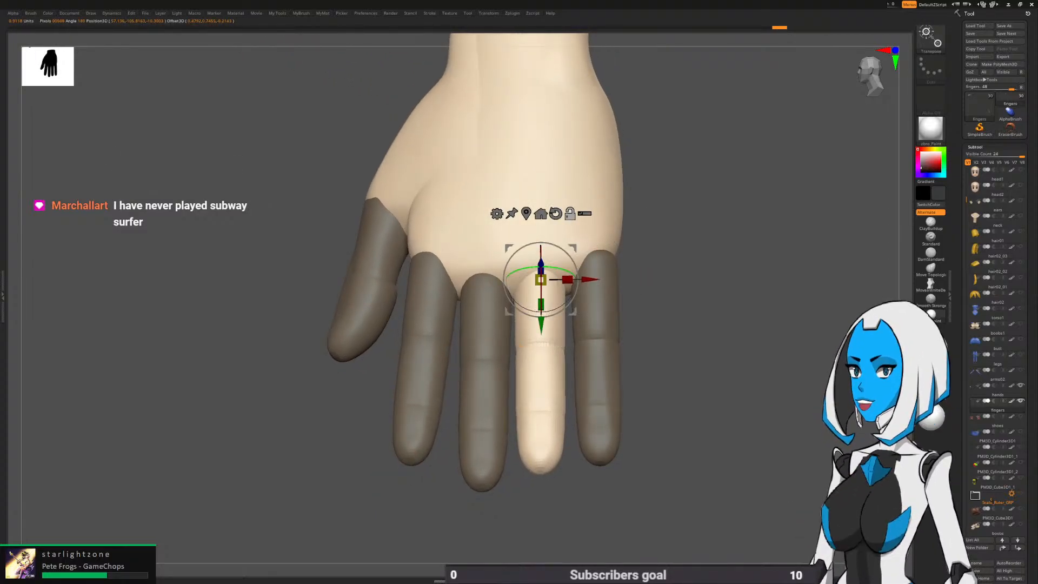
pyautogui.moveTo(557, 272); pyautogui.dragTo(590, 260, button='right')
pyautogui.moveTo(562, 252); pyautogui.dragTo(556, 261)
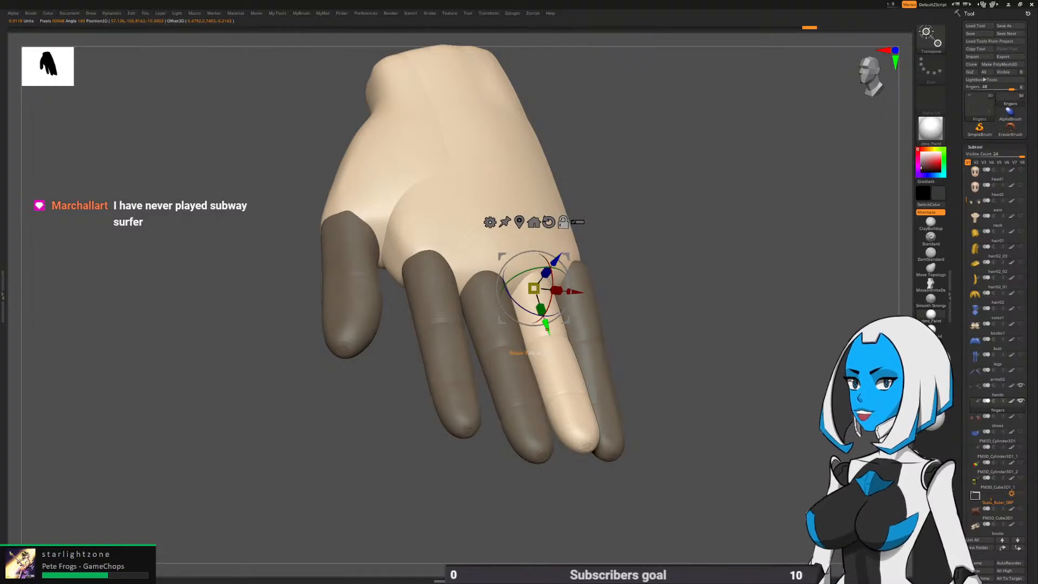
pyautogui.moveTo(547, 325); pyautogui.dragTo(380, 320, button='right')
pyautogui.moveTo(566, 265)
pyautogui.mouseDown()
pyautogui.moveTo(554, 266)
pyautogui.moveTo(561, 247)
pyautogui.mouseUp()
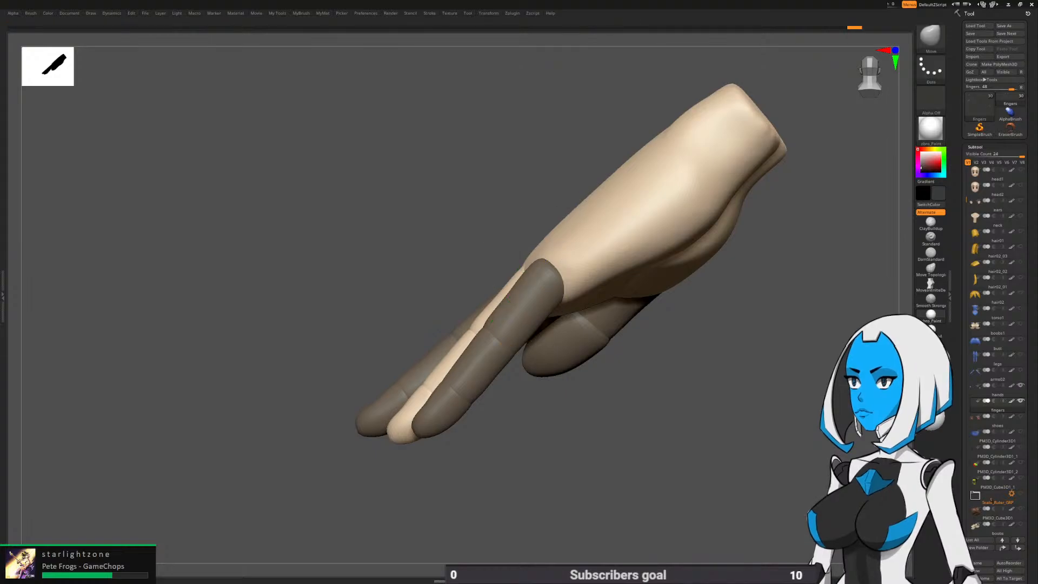
# Clear the mask, collect the index finger's segments by polygroup and mask the thumb and the remaining fingers
pyautogui.moveTo(439, 331); pyautogui.dragTo(632, 345, button='right')
pyautogui.keyDown('ctrl'); pyautogui.moveTo(640, 320); pyautogui.dragTo(633, 334); pyautogui.keyUp('ctrl')
pyautogui.keyDown('ctrl'); pyautogui.keyDown('shift'); pyautogui.click(449, 385); pyautogui.keyUp('shift'); pyautogui.keyUp('ctrl')
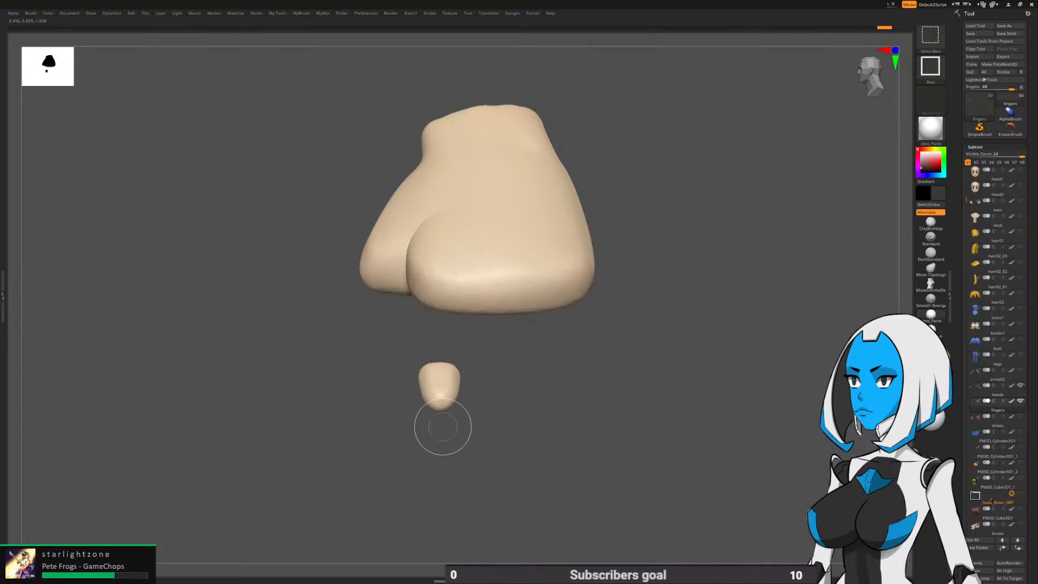
pyautogui.keyDown('ctrl'); pyautogui.keyDown('shift'); pyautogui.moveTo(443, 426); pyautogui.dragTo(443, 419); pyautogui.keyUp('shift'); pyautogui.keyUp('ctrl')
pyautogui.keyDown('ctrl'); pyautogui.keyDown('shift'); pyautogui.click(440, 361); pyautogui.keyUp('shift'); pyautogui.keyUp('ctrl')
pyautogui.keyDown('ctrl'); pyautogui.keyDown('shift'); pyautogui.click(437, 313); pyautogui.keyUp('shift'); pyautogui.keyUp('ctrl')
pyautogui.keyDown('ctrl'); pyautogui.keyDown('shift'); pyautogui.click(427, 414); pyautogui.keyUp('shift'); pyautogui.keyUp('ctrl')
pyautogui.moveTo(419, 445); pyautogui.dragTo(416, 490, button='right')
# Set the transform pivot inside the index finger's base knuckle and rotate the finger slightly toward the palm side
pyautogui.click(436, 260)
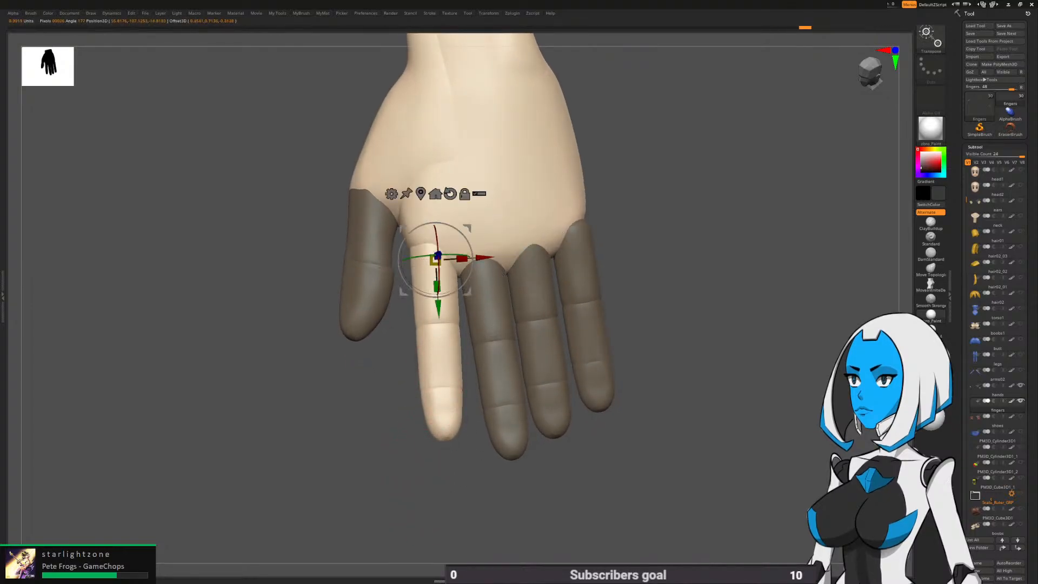
pyautogui.keyDown('alt'); pyautogui.moveTo(439, 309); pyautogui.dragTo(438, 302); pyautogui.keyUp('alt')
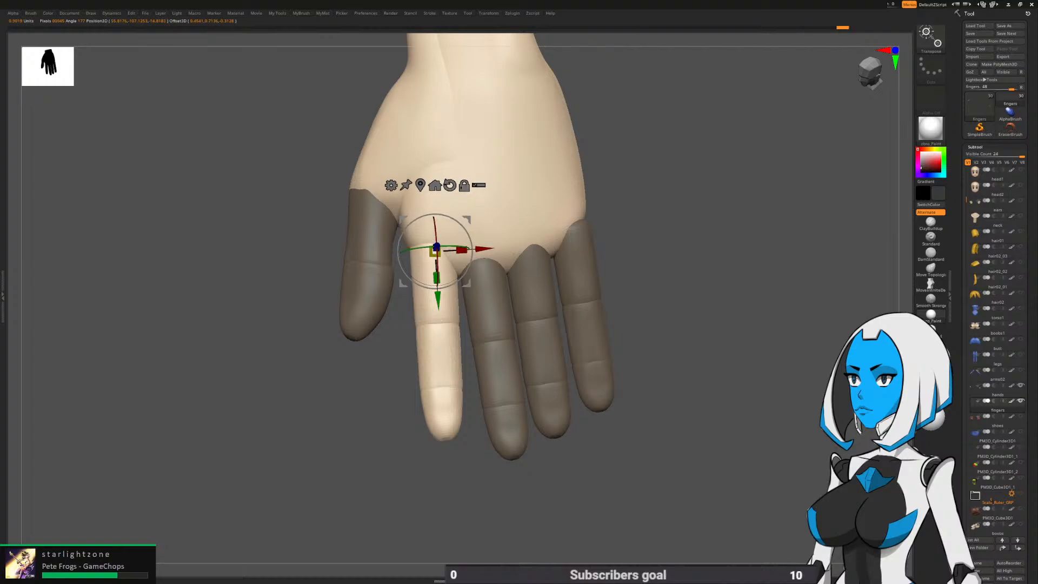
pyautogui.moveTo(442, 321); pyautogui.dragTo(529, 270, button='right')
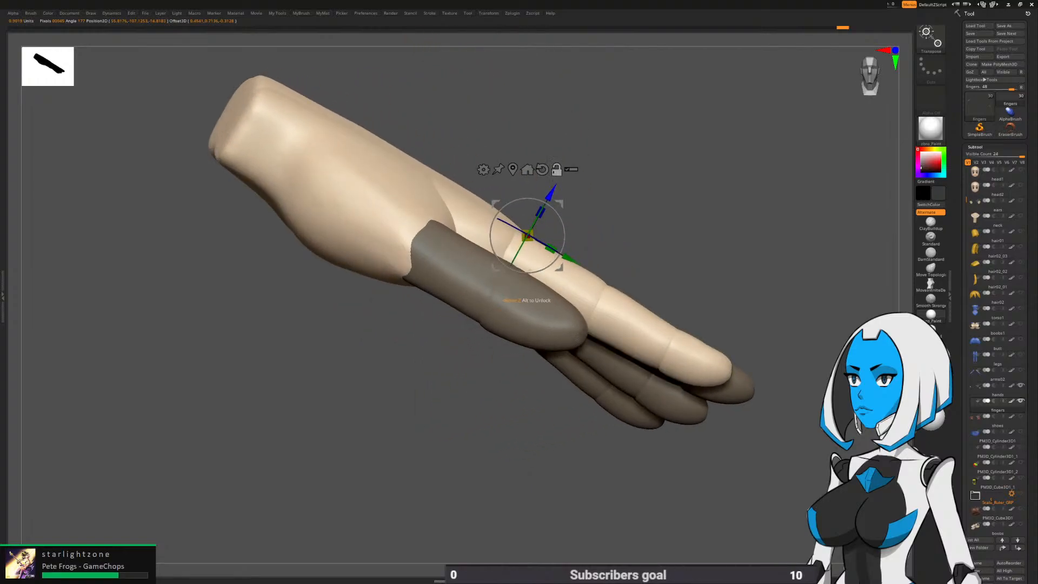
pyautogui.keyDown('alt'); pyautogui.moveTo(550, 195); pyautogui.dragTo(545, 203); pyautogui.keyUp('alt')
pyautogui.moveTo(559, 219); pyautogui.dragTo(527, 238, button='right')
pyautogui.moveTo(551, 224); pyautogui.dragTo(552, 235)
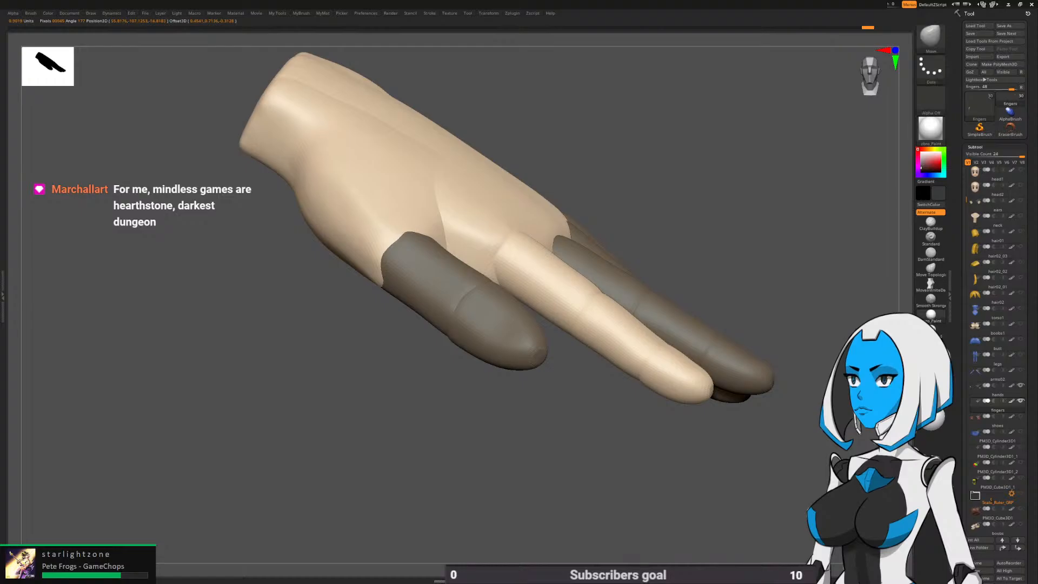
# Clear the mask, isolate the thumb's segments by polygroup and mask all four fingers
pyautogui.moveTo(546, 476)
pyautogui.keyDown('ctrl'); pyautogui.mouseDown(button='right')
pyautogui.moveTo(544, 414)
pyautogui.moveTo(516, 425)
pyautogui.mouseUp(button='right'); pyautogui.keyUp('ctrl')
pyautogui.keyDown('ctrl'); pyautogui.moveTo(516, 425); pyautogui.dragTo(533, 446); pyautogui.keyUp('ctrl')
pyautogui.moveTo(606, 438); pyautogui.dragTo(469, 433, button='right')
pyautogui.moveTo(502, 463); pyautogui.dragTo(577, 403, button='right')
pyautogui.keyDown('ctrl'); pyautogui.moveTo(539, 315); pyautogui.dragTo(527, 387, button='right'); pyautogui.keyUp('ctrl')
pyautogui.keyDown('ctrl'); pyautogui.keyDown('shift'); pyautogui.click(530, 312); pyautogui.keyUp('shift'); pyautogui.keyUp('ctrl')
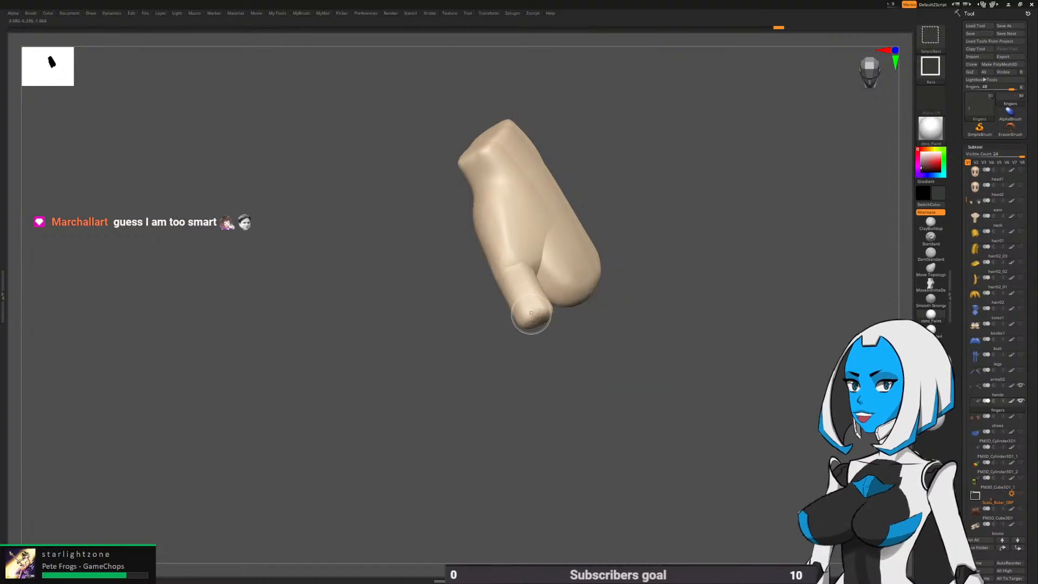
pyautogui.keyDown('ctrl'); pyautogui.keyDown('shift'); pyautogui.moveTo(505, 356); pyautogui.dragTo(514, 363); pyautogui.keyUp('shift'); pyautogui.keyUp('ctrl')
pyautogui.keyDown('ctrl'); pyautogui.keyDown('shift'); pyautogui.click(539, 349); pyautogui.keyUp('shift'); pyautogui.keyUp('ctrl')
pyautogui.keyDown('ctrl'); pyautogui.click(519, 387); pyautogui.keyUp('ctrl')
pyautogui.keyDown('ctrl'); pyautogui.keyDown('shift'); pyautogui.click(520, 390); pyautogui.keyUp('shift'); pyautogui.keyUp('ctrl')
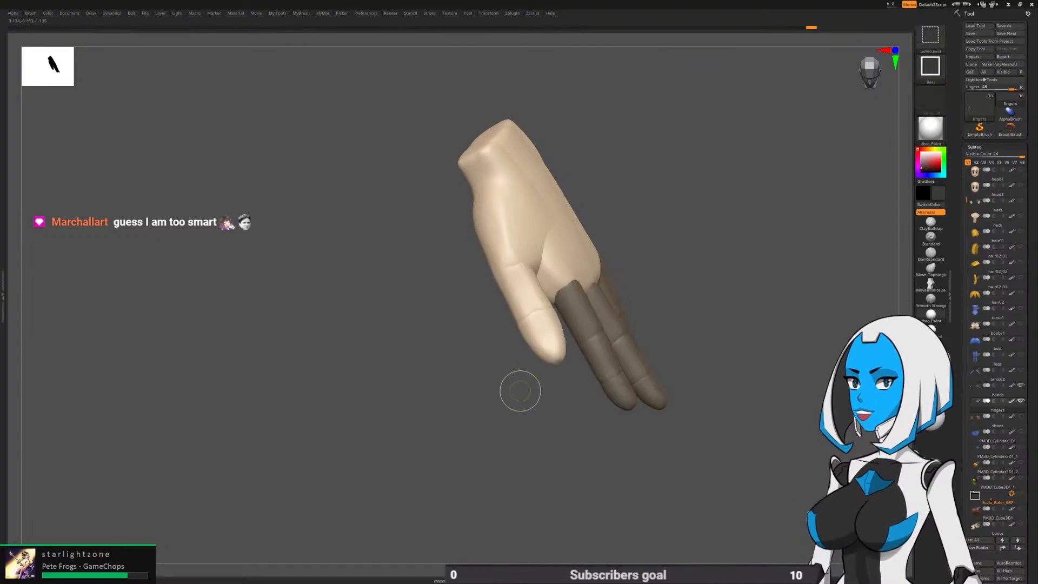
# Set the transform pivot at the thumb's base knuckle and rotate the thumb outward, away from the fingers
pyautogui.press('w')
pyautogui.moveTo(530, 303)
pyautogui.mouseDown(button='right')
pyautogui.moveTo(508, 346)
pyautogui.moveTo(500, 341)
pyautogui.mouseUp(button='right')
pyautogui.click(429, 240)
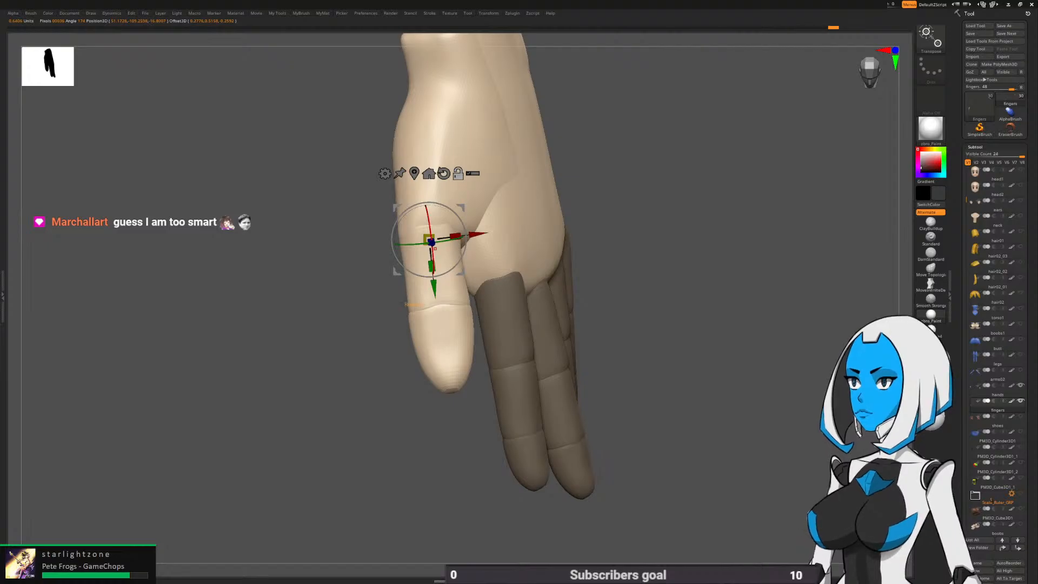
pyautogui.moveTo(389, 303); pyautogui.dragTo(530, 300, button='right')
pyautogui.keyDown('alt'); pyautogui.moveTo(477, 242); pyautogui.dragTo(458, 240); pyautogui.keyUp('alt')
pyautogui.moveTo(486, 281); pyautogui.dragTo(343, 284, button='right')
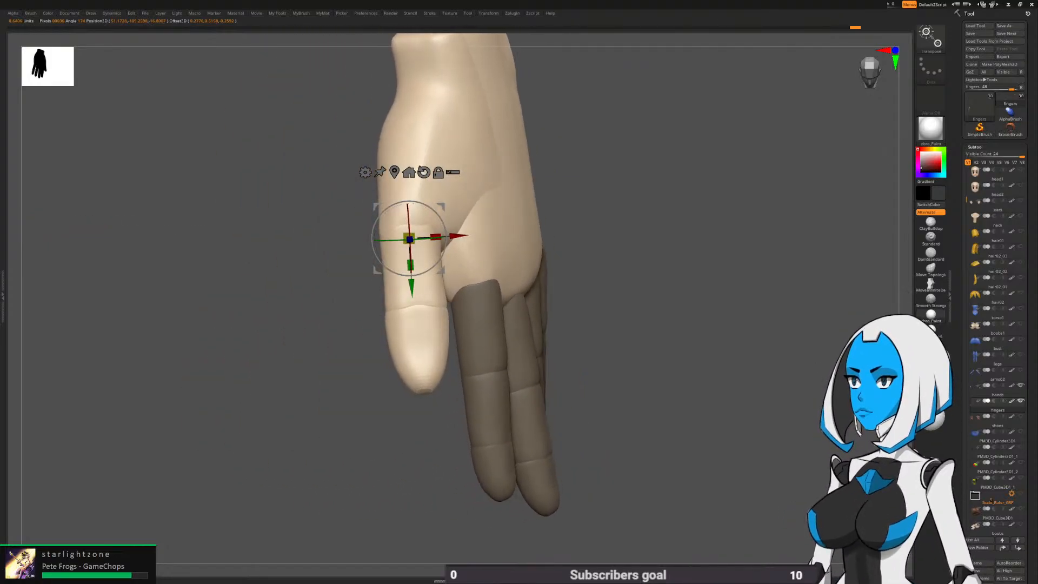
pyautogui.moveTo(458, 236)
pyautogui.keyDown('alt'); pyautogui.mouseDown()
pyautogui.moveTo(432, 239)
pyautogui.moveTo(461, 242)
pyautogui.mouseUp(); pyautogui.keyUp('alt')
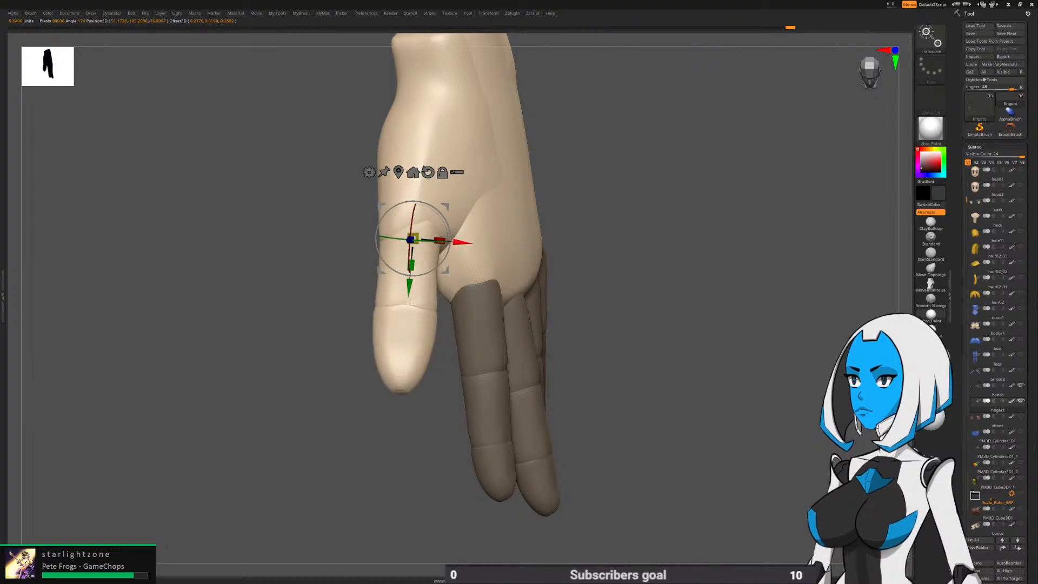
pyautogui.press('q')
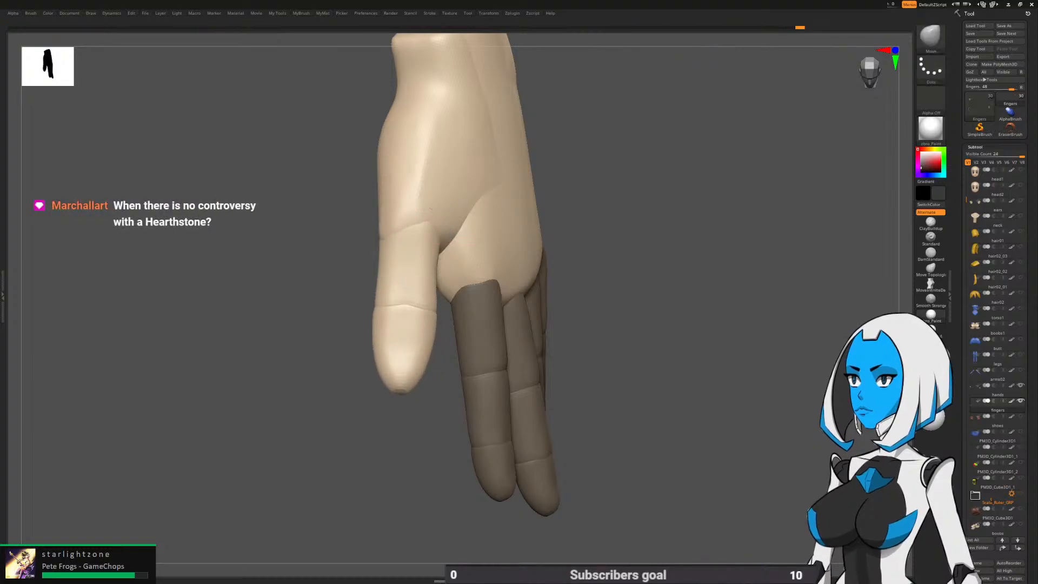
# Make the hands subtool active and flatten the bulge above the thumb's base joint with the TrimDynamic brush
pyautogui.keyDown('alt'); pyautogui.moveTo(431, 209); pyautogui.dragTo(456, 264, button='right'); pyautogui.keyUp('alt')
pyautogui.moveTo(540, 265)
pyautogui.mouseDown(button='right')
pyautogui.moveTo(491, 254)
pyautogui.moveTo(497, 270)
pyautogui.mouseUp(button='right')
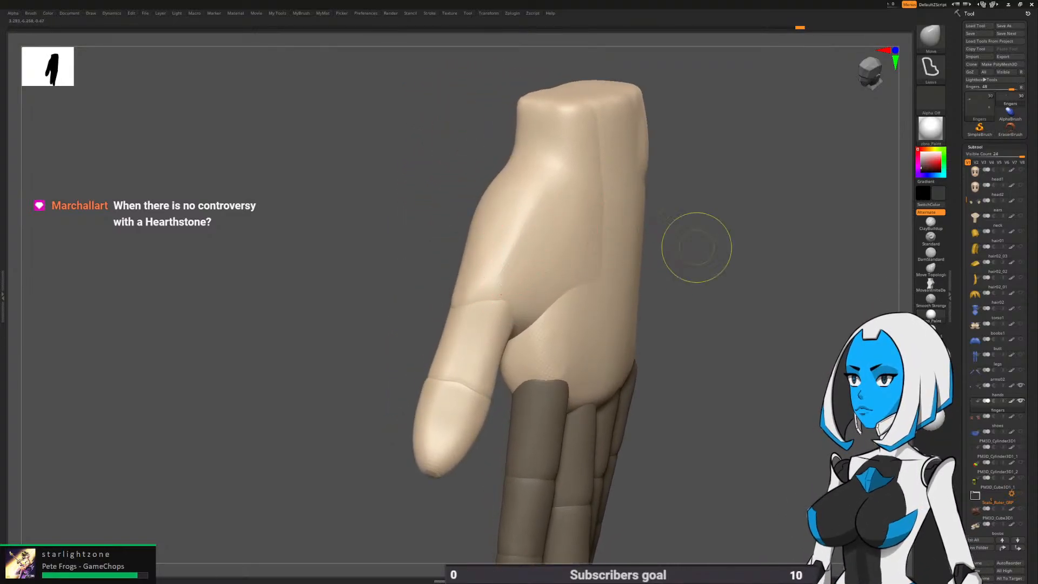
pyautogui.keyDown('alt'); pyautogui.click(504, 278); pyautogui.keyUp('alt')
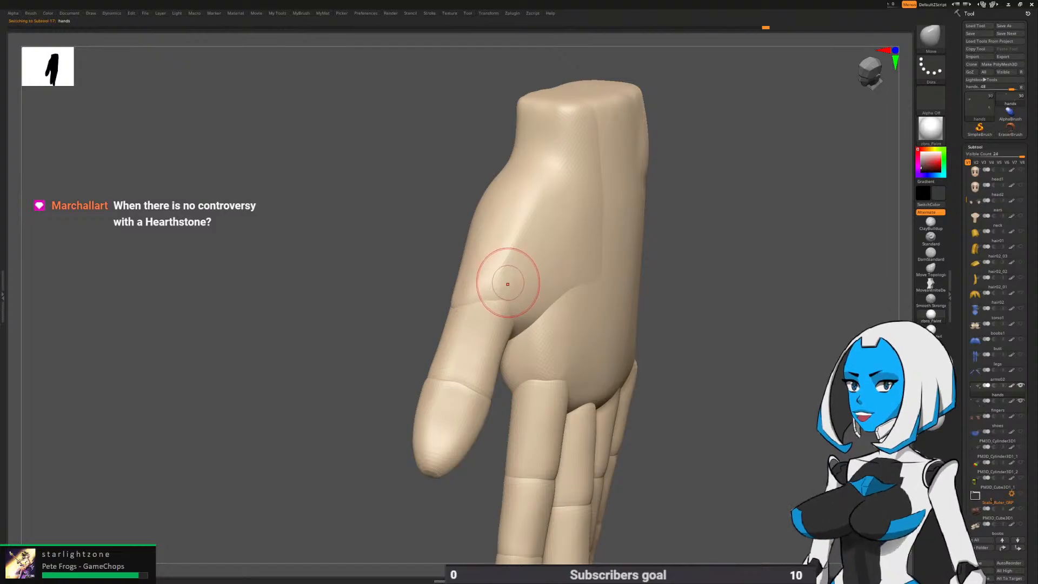
pyautogui.press('b')
pyautogui.click(492, 432)
pyautogui.press('space')
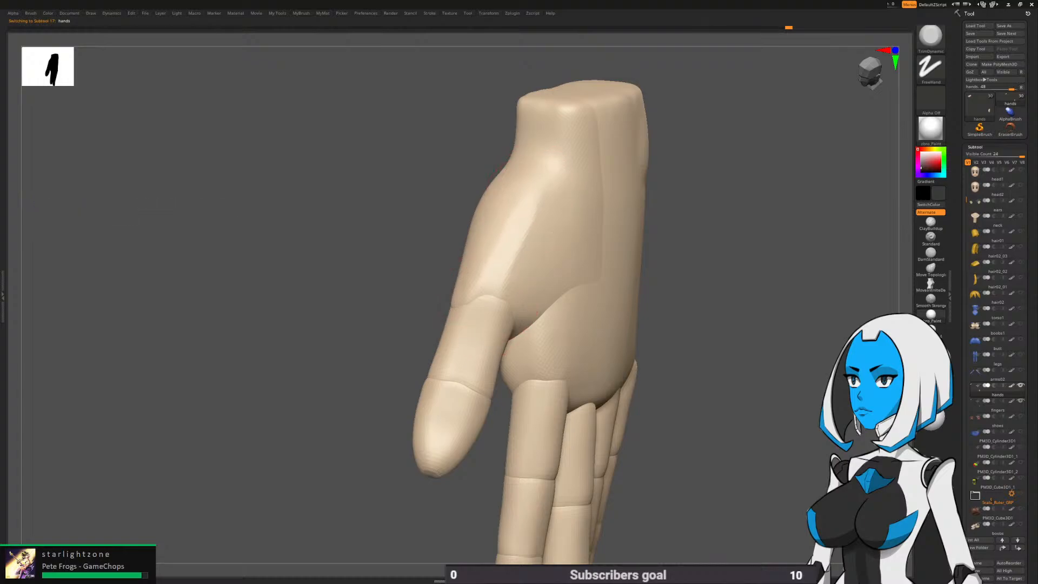
pyautogui.moveTo(481, 274); pyautogui.dragTo(463, 276)
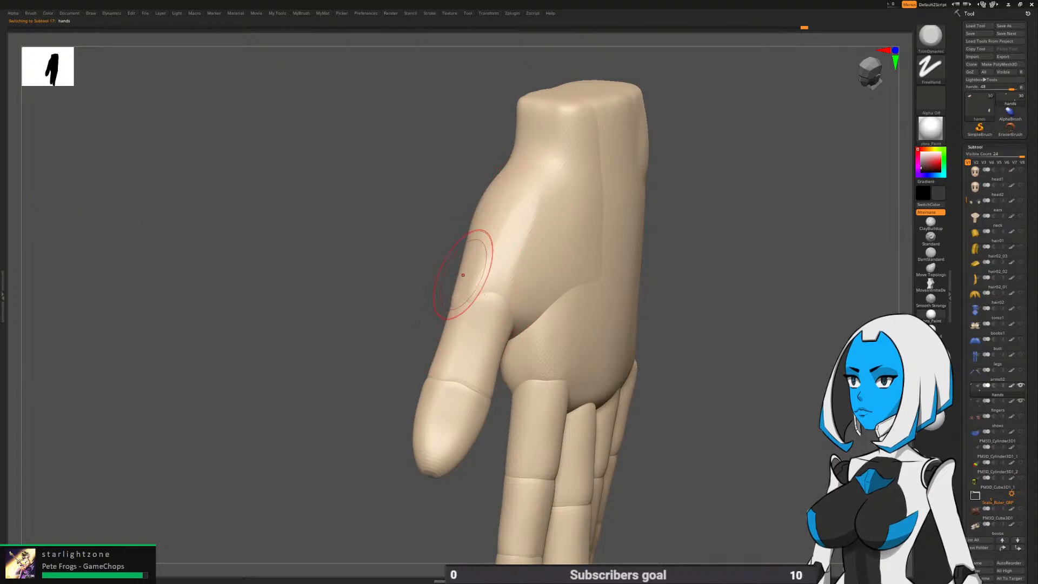
# Smooth the side of the palm and the transition from the palm into the thumb
pyautogui.moveTo(508, 269); pyautogui.dragTo(519, 270, button='right')
pyautogui.moveTo(492, 265)
pyautogui.keyDown('shift'); pyautogui.mouseDown()
pyautogui.moveTo(524, 235)
pyautogui.moveTo(508, 298)
pyautogui.moveTo(538, 231)
pyautogui.mouseUp(); pyautogui.keyUp('shift')
pyautogui.moveTo(538, 232)
pyautogui.keyDown('shift'); pyautogui.mouseDown()
pyautogui.moveTo(508, 327)
pyautogui.moveTo(514, 286)
pyautogui.mouseUp(); pyautogui.keyUp('shift')
pyautogui.moveTo(424, 319); pyautogui.dragTo(471, 322, button='right')
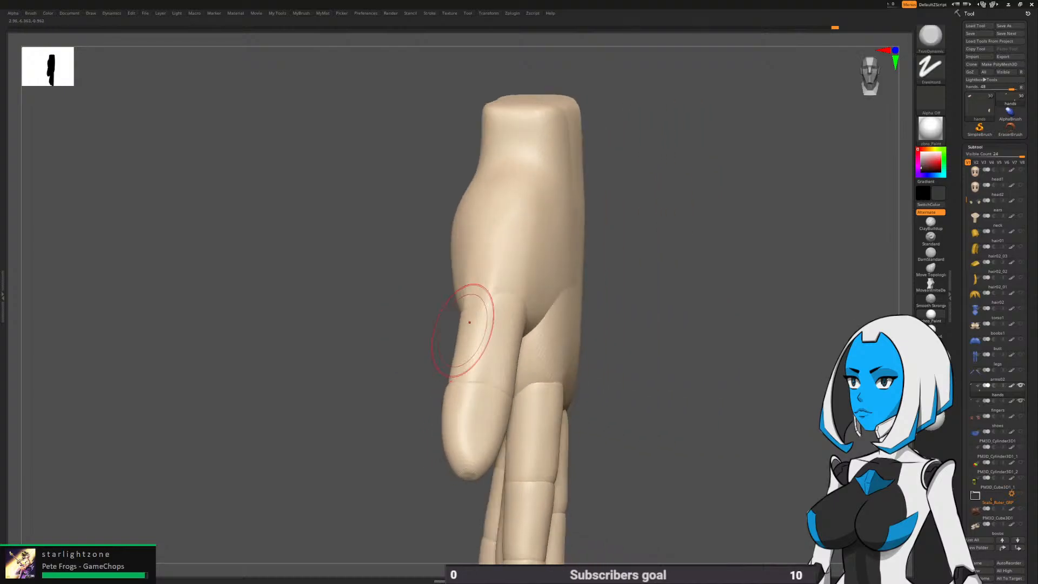
pyautogui.moveTo(481, 302)
pyautogui.keyDown('shift'); pyautogui.mouseDown()
pyautogui.moveTo(480, 243)
pyautogui.moveTo(474, 384)
pyautogui.mouseUp(); pyautogui.keyUp('shift')
# Show the whole character and hide the VaultGirl011, head and head1 subtools plus the two extra subtools near the list's end
pyautogui.moveTo(600, 354)
pyautogui.mouseDown(button='right')
pyautogui.moveTo(641, 382)
pyautogui.moveTo(627, 374)
pyautogui.moveTo(611, 324)
pyautogui.moveTo(584, 330)
pyautogui.moveTo(697, 349)
pyautogui.moveTo(710, 388)
pyautogui.mouseUp(button='right')
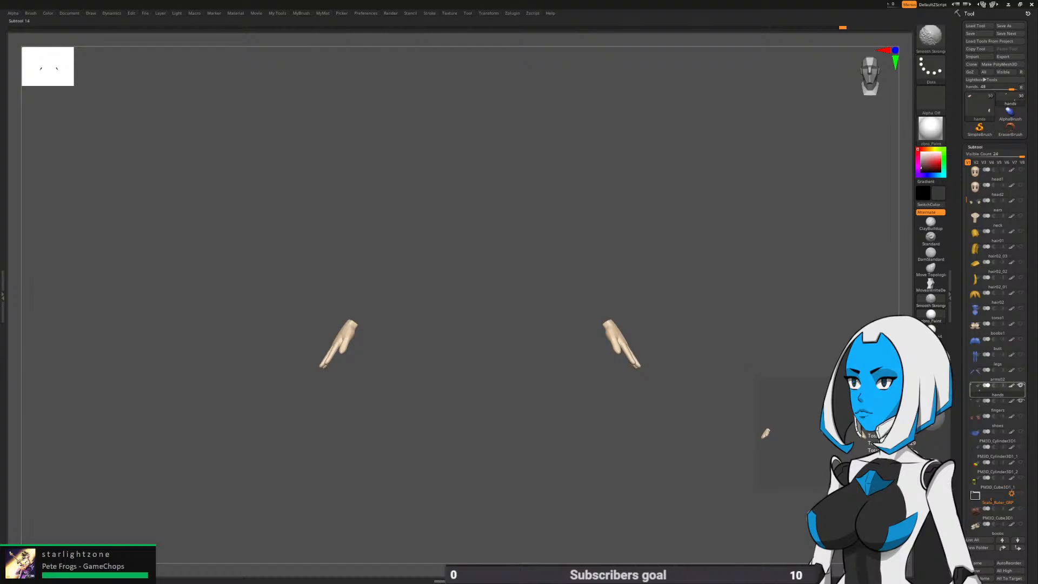
pyautogui.keyDown('shift'); pyautogui.click(1021, 385); pyautogui.keyUp('shift')
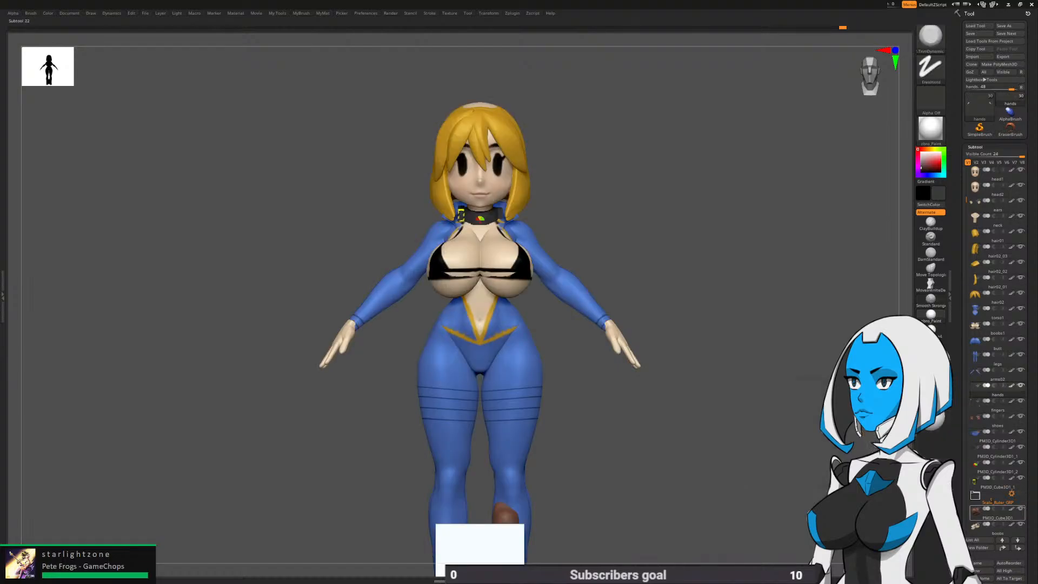
pyautogui.click(1020, 524)
pyautogui.click(1020, 509)
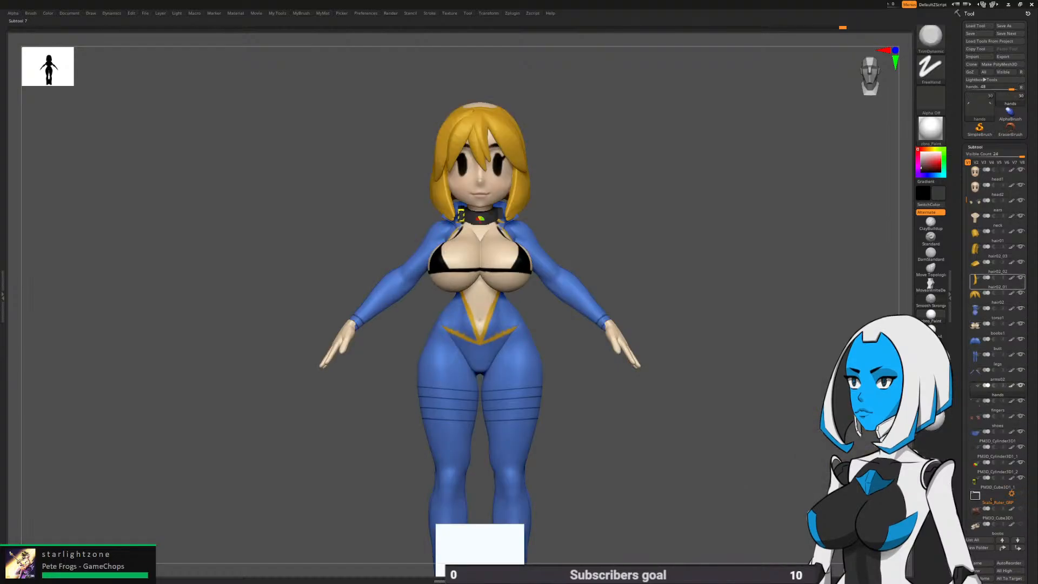
pyautogui.scroll(2, 997, 232)
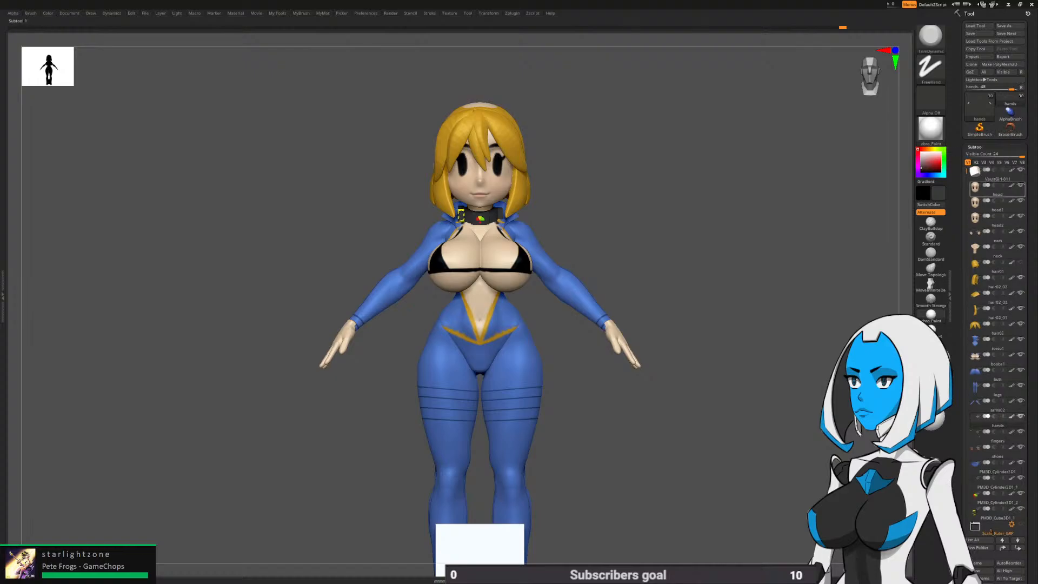
pyautogui.click(1021, 200)
pyautogui.click(1021, 185)
pyautogui.click(1021, 170)
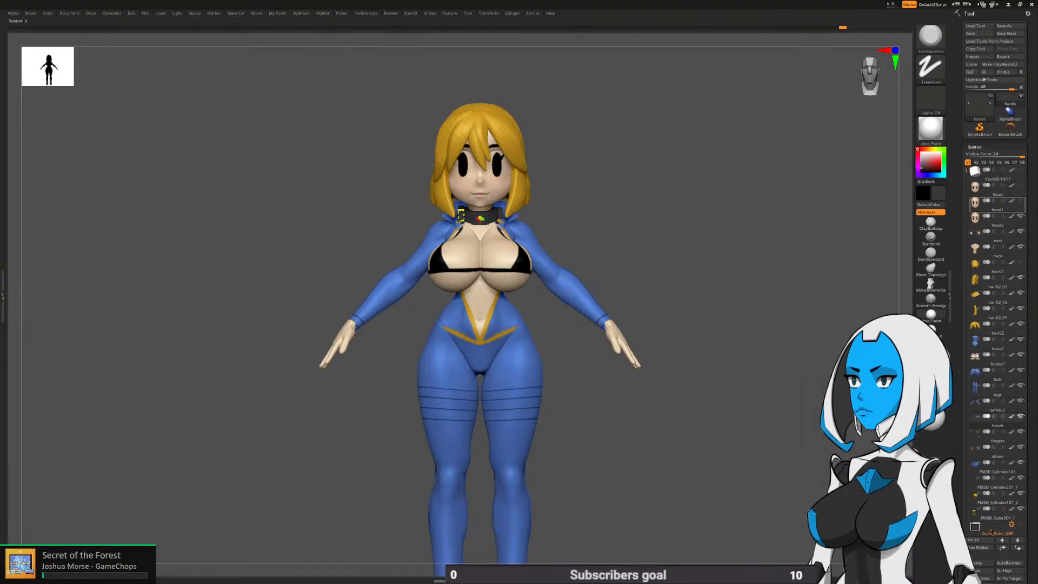
# Make the arms02 subtool active, adjust the brush size and set the arms to subdivision level 1
pyautogui.keyDown('alt'); pyautogui.moveTo(756, 415); pyautogui.dragTo(695, 357); pyautogui.keyUp('alt')
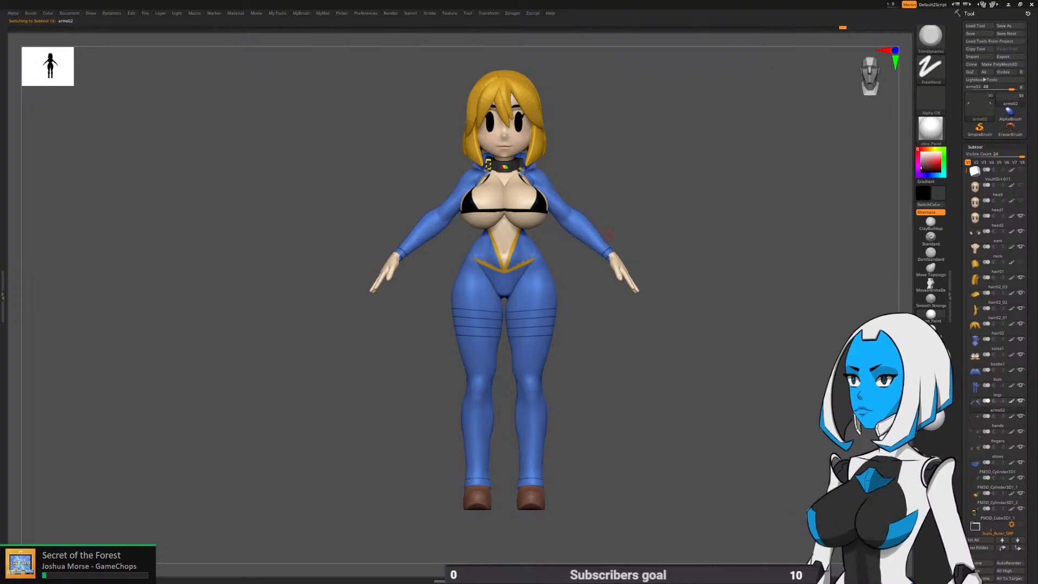
pyautogui.keyDown('alt'); pyautogui.click(624, 266); pyautogui.keyUp('alt')
pyautogui.keyDown('alt'); pyautogui.moveTo(648, 250); pyautogui.dragTo(593, 294); pyautogui.keyUp('alt')
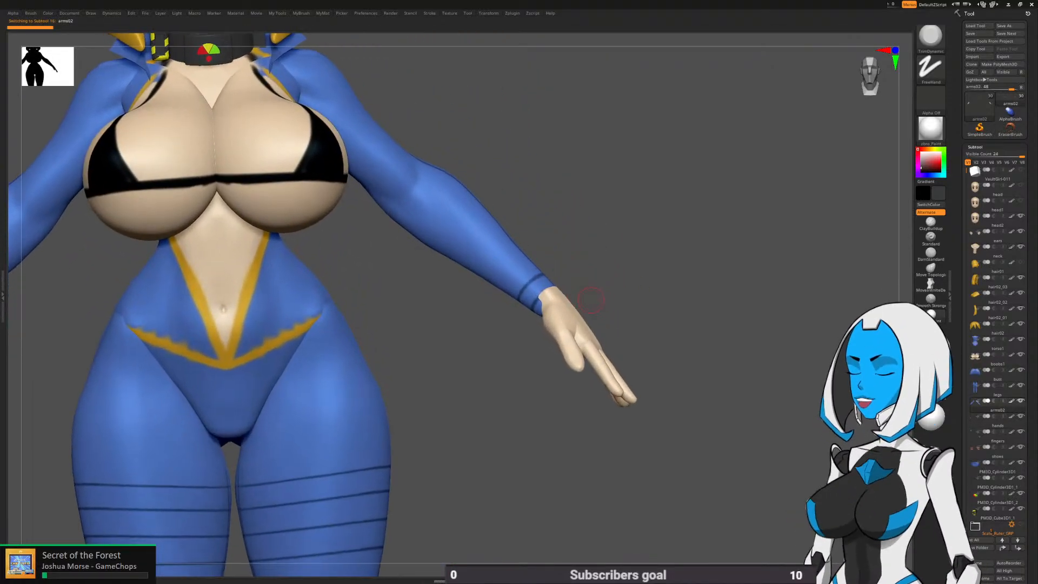
pyautogui.press('space')
pyautogui.moveTo(583, 329); pyautogui.dragTo(594, 329)
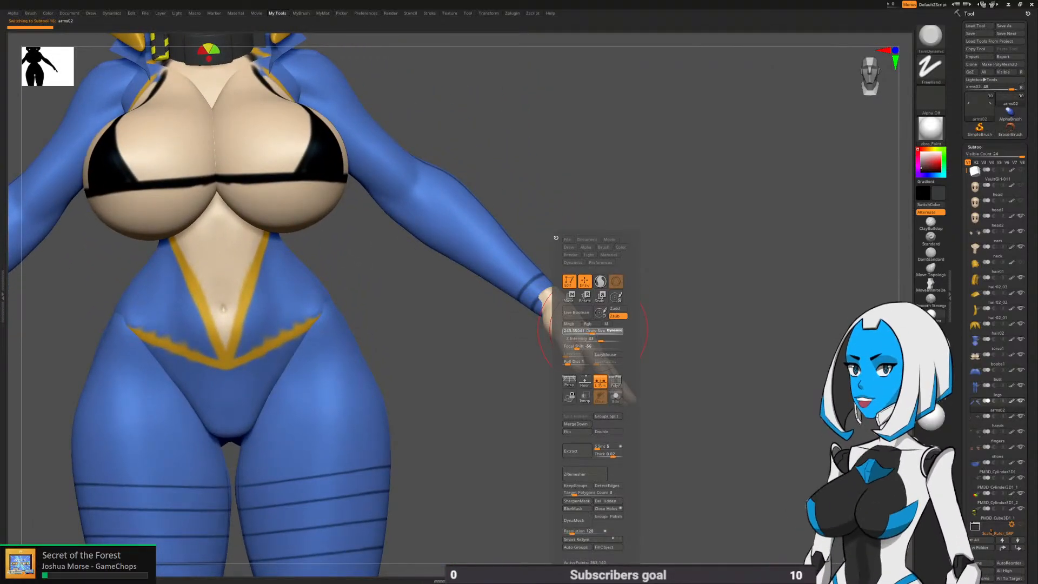
pyautogui.press('space')
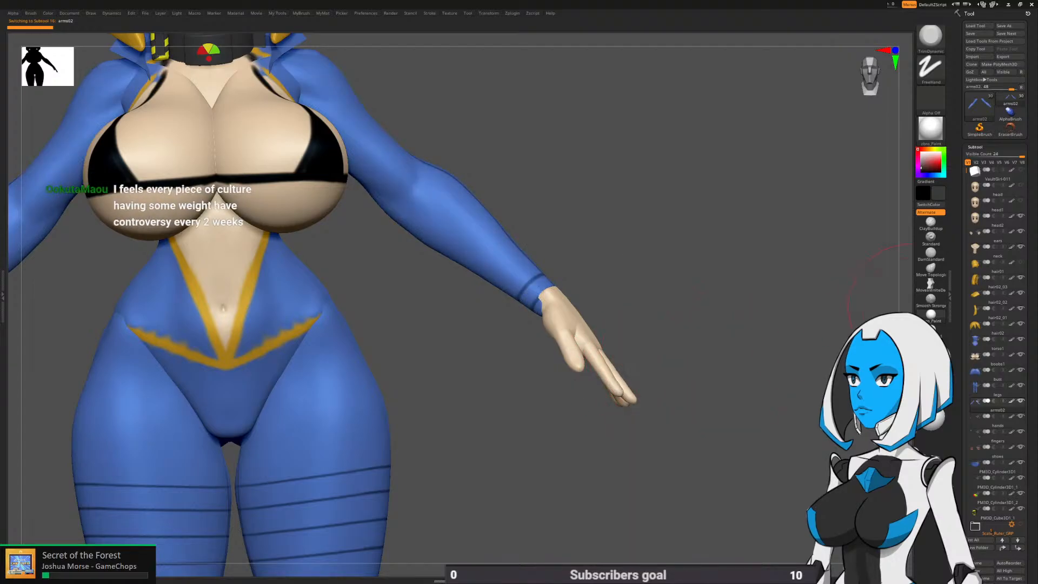
pyautogui.scroll(-6, 979, 385)
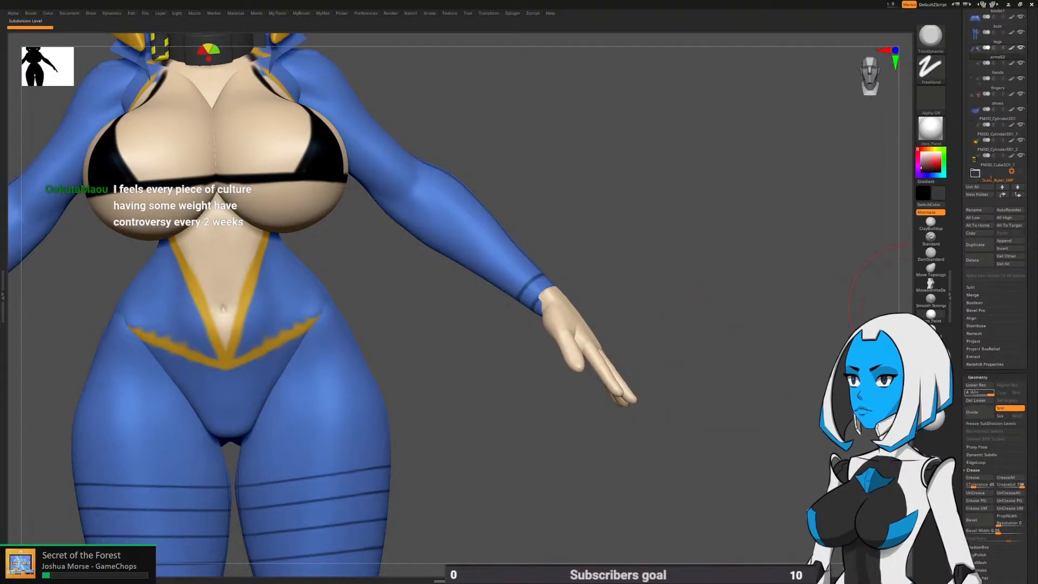
pyautogui.click(968, 392)
pyautogui.moveTo(589, 322); pyautogui.dragTo(609, 330)
pyautogui.moveTo(649, 381)
pyautogui.keyDown('ctrl'); pyautogui.mouseDown()
pyautogui.moveTo(630, 378)
pyautogui.moveTo(497, 273)
pyautogui.moveTo(378, 116)
pyautogui.moveTo(696, 401)
pyautogui.mouseUp(); pyautogui.keyUp('ctrl')
pyautogui.keyDown('ctrl'); pyautogui.click(615, 278); pyautogui.keyUp('ctrl')
pyautogui.moveTo(554, 261); pyautogui.dragTo(346, 271)
pyautogui.keyDown('ctrl'); pyautogui.moveTo(542, 290); pyautogui.dragTo(530, 331, button='right'); pyautogui.keyUp('ctrl')
pyautogui.moveTo(517, 311)
pyautogui.mouseDown()
pyautogui.moveTo(541, 297)
pyautogui.moveTo(527, 305)
pyautogui.mouseUp()
pyautogui.hotkey('ctrl', 'z')
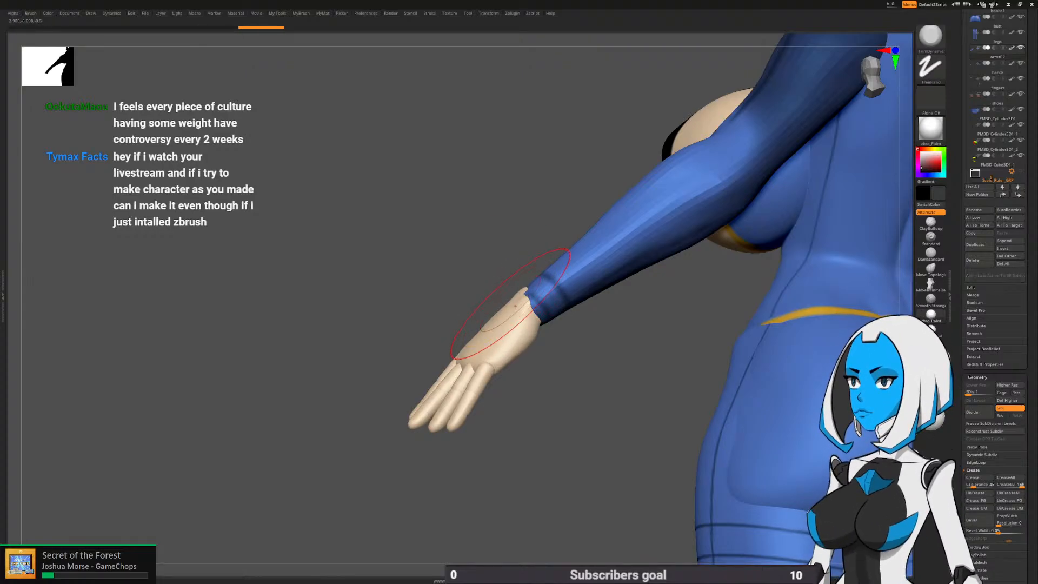
# Reshape the sleeve cuff's edge around the back and palm side of the wrist with the Move brush
pyautogui.press('b')
pyautogui.press('m')
pyautogui.press('v')
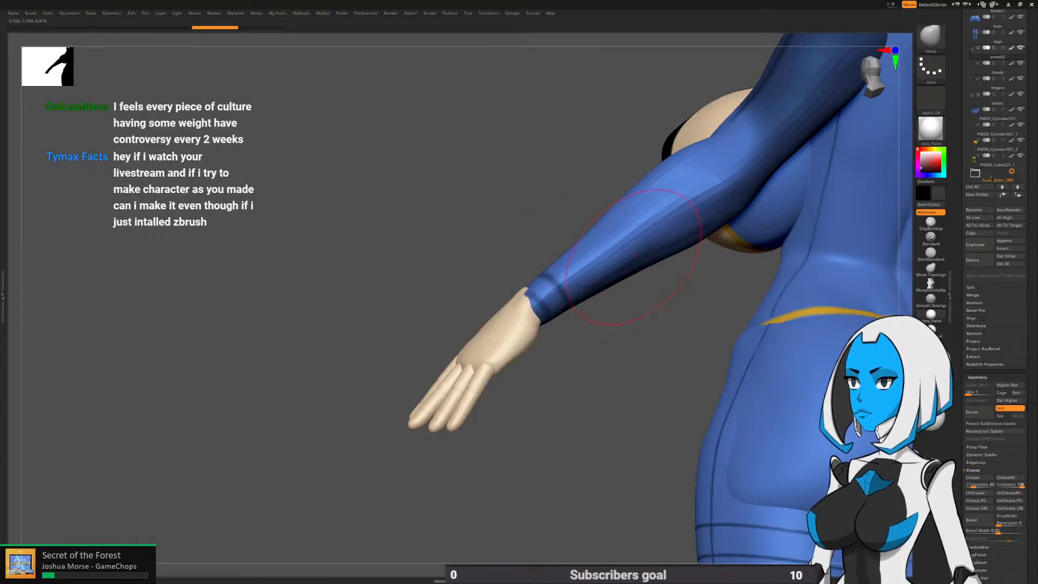
pyautogui.moveTo(514, 306); pyautogui.dragTo(524, 297)
pyautogui.moveTo(519, 303); pyautogui.dragTo(511, 312)
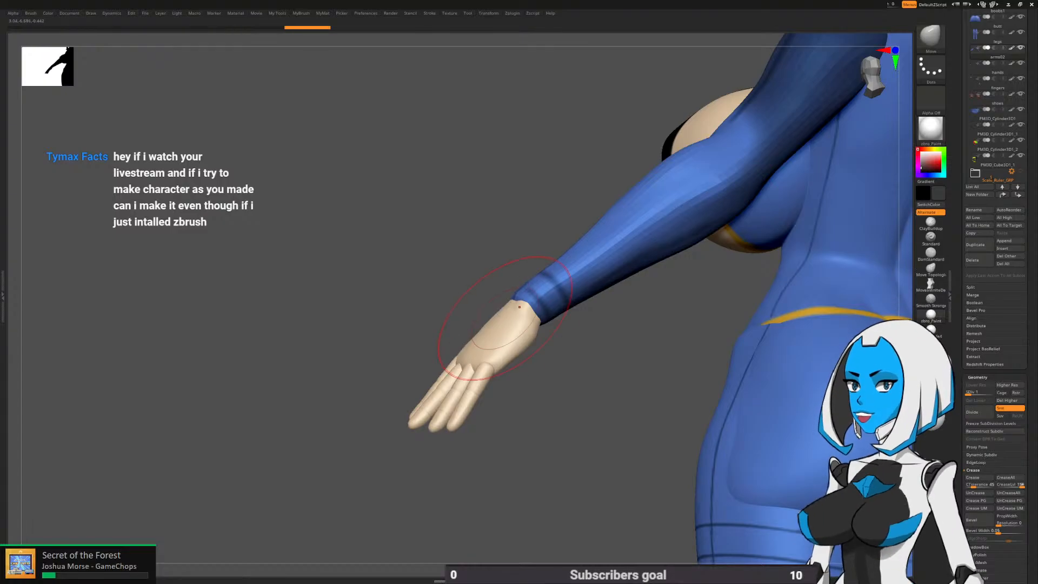
pyautogui.moveTo(511, 313)
pyautogui.mouseDown(button='right')
pyautogui.moveTo(708, 294)
pyautogui.moveTo(541, 303)
pyautogui.moveTo(584, 292)
pyautogui.moveTo(573, 281)
pyautogui.moveTo(498, 392)
pyautogui.moveTo(384, 440)
pyautogui.moveTo(465, 346)
pyautogui.mouseUp(button='right')
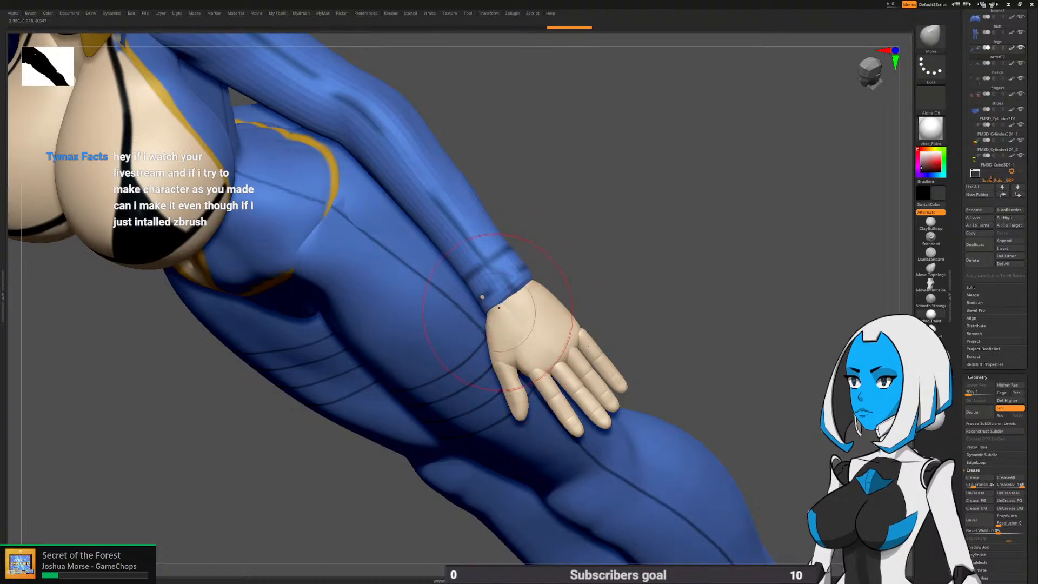
pyautogui.moveTo(490, 314)
pyautogui.mouseDown(button='right')
pyautogui.moveTo(475, 335)
pyautogui.moveTo(502, 305)
pyautogui.mouseUp(button='right')
pyautogui.moveTo(483, 321); pyautogui.dragTo(488, 324)
pyautogui.moveTo(488, 323); pyautogui.dragTo(550, 328, button='right')
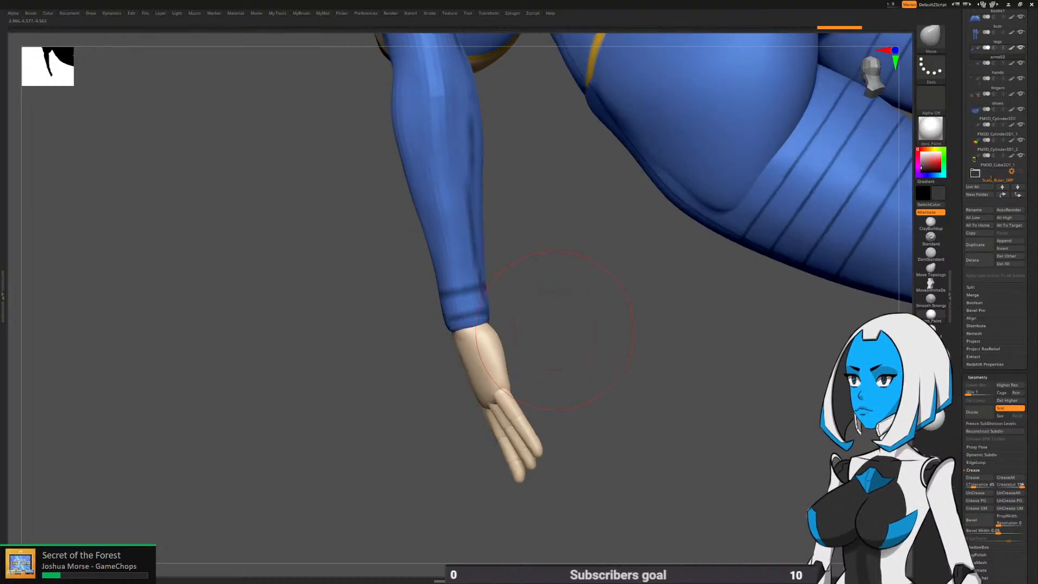
# Raise the arms to their highest subdivision level, isolate them in Solo mode and flatten the cuff's end with the hPolish brush
pyautogui.press('d')
pyautogui.press('d')
pyautogui.press('space')
pyautogui.click(566, 397)
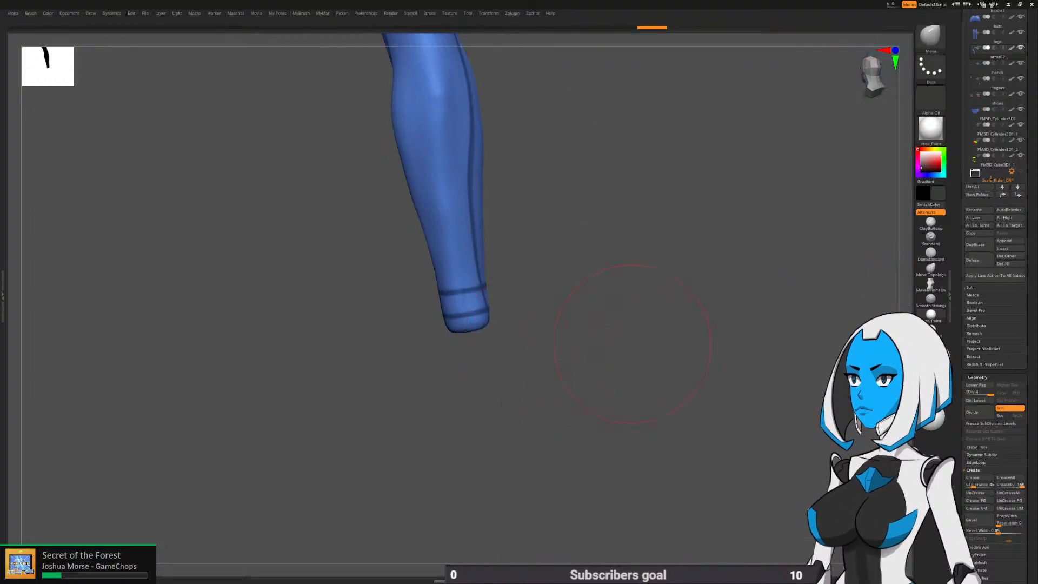
pyautogui.moveTo(637, 354); pyautogui.dragTo(563, 295)
pyautogui.press('b')
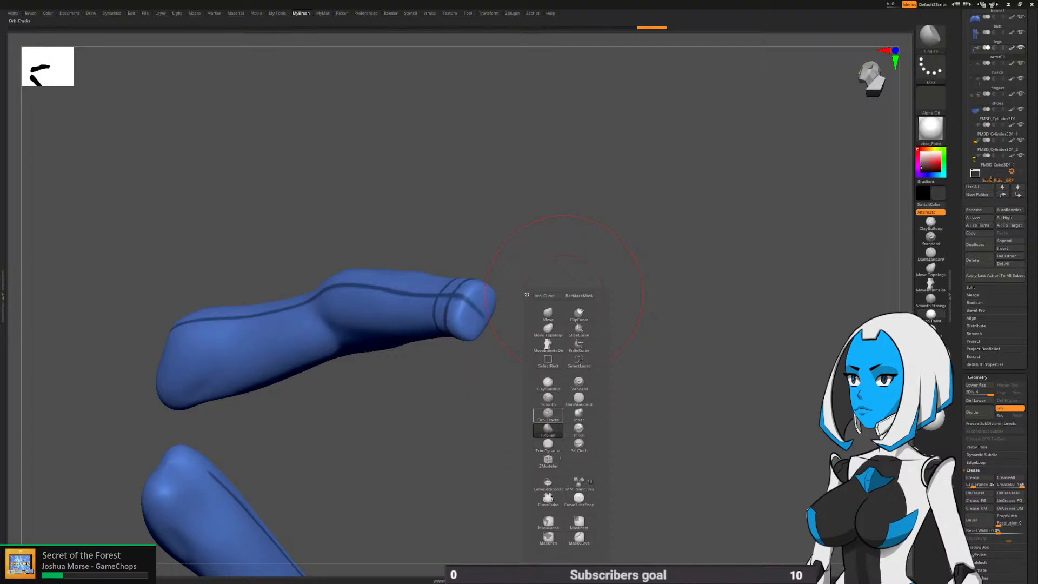
pyautogui.click(549, 431)
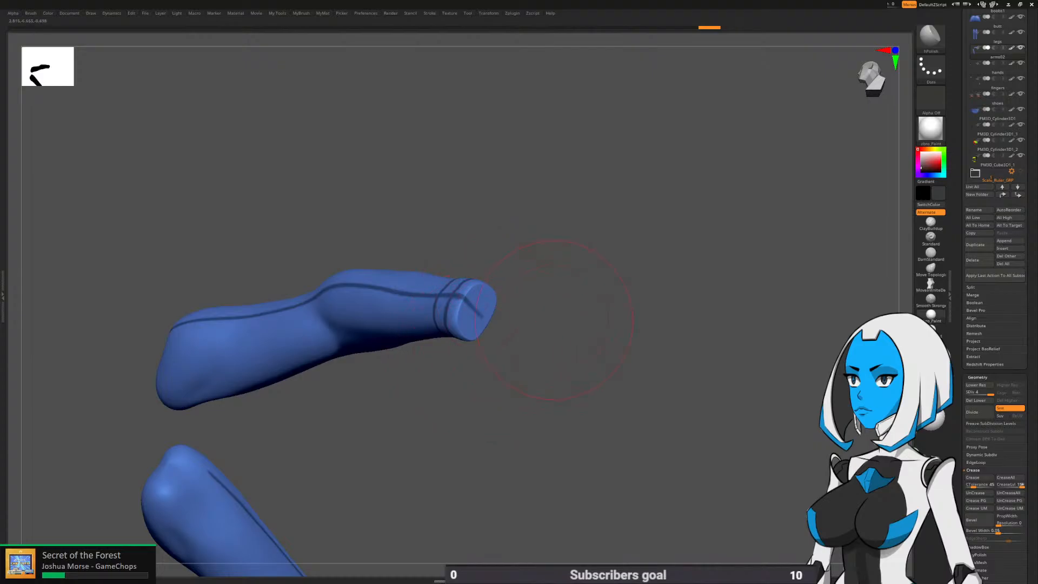
pyautogui.press('space')
pyautogui.click(612, 397)
pyautogui.moveTo(664, 346); pyautogui.dragTo(567, 381)
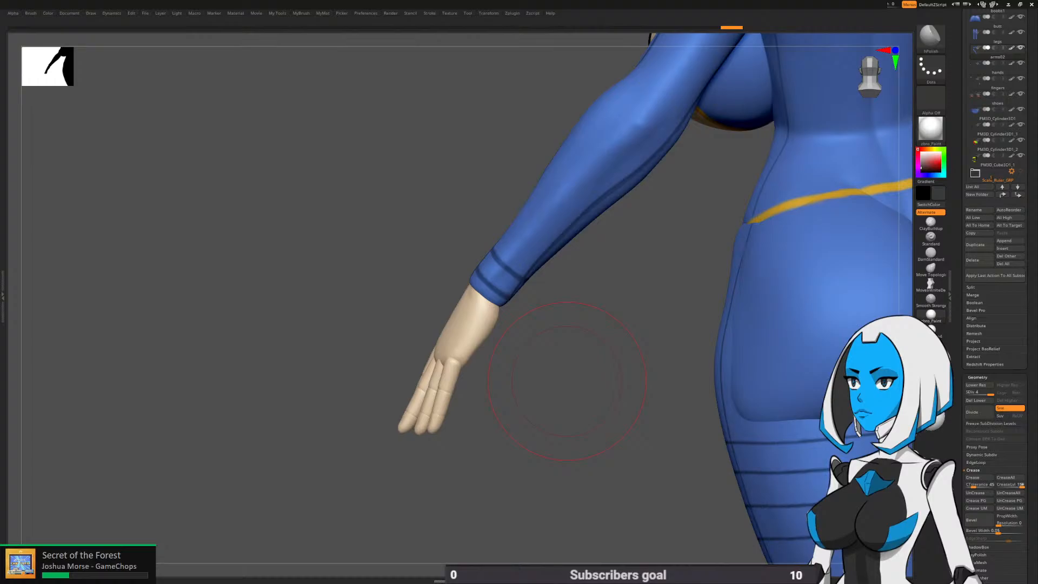
pyautogui.moveTo(566, 381); pyautogui.dragTo(475, 302)
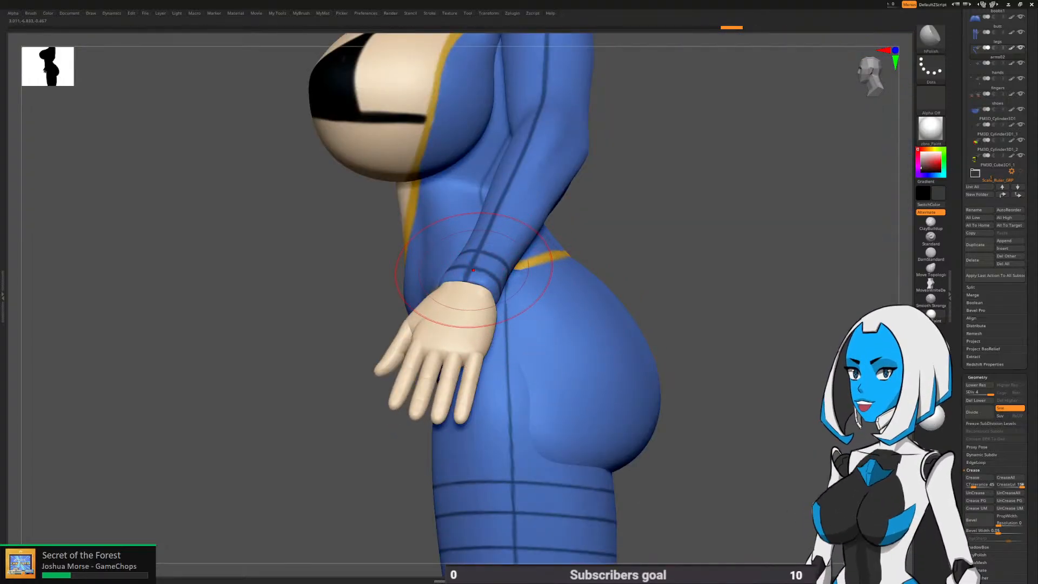
# Switch to the Move brush, set the arms to subdivision level 1 and adjust the cuff's edge on the palm side of the wrist
pyautogui.moveTo(473, 271); pyautogui.dragTo(613, 244, button='right')
pyautogui.press('space')
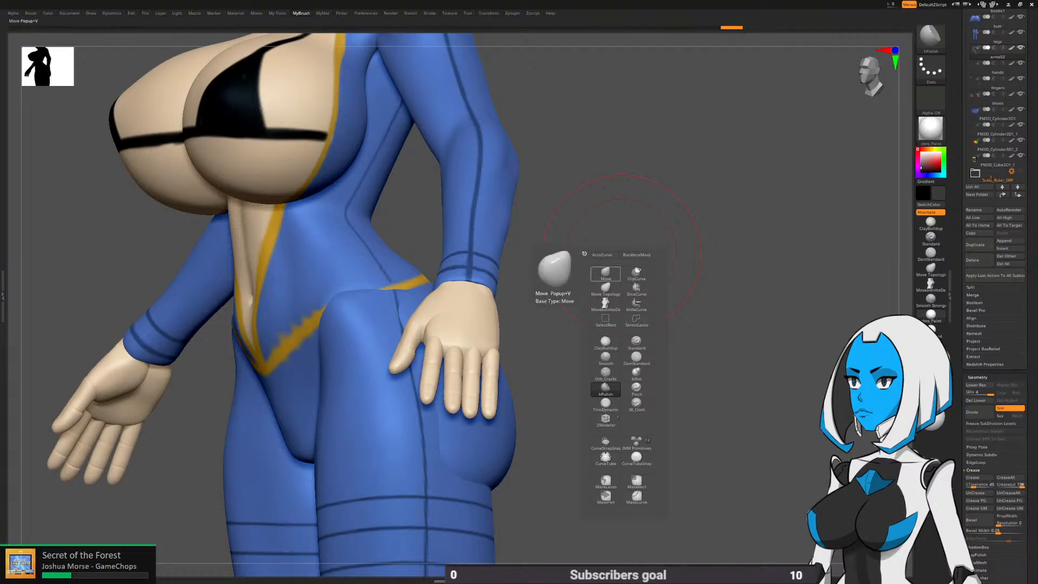
pyautogui.click(605, 274)
pyautogui.press('space')
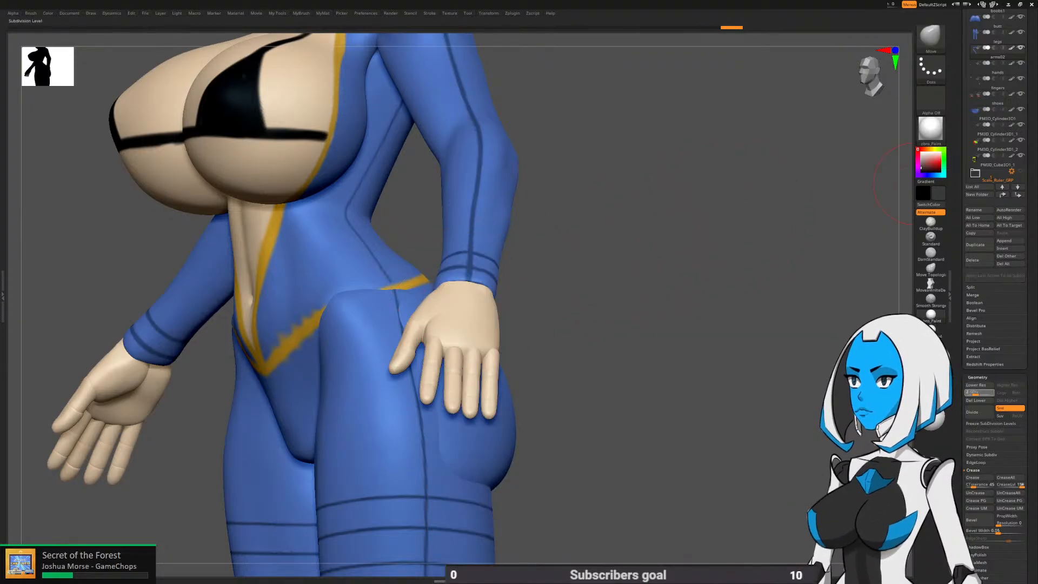
pyautogui.moveTo(976, 393); pyautogui.dragTo(968, 393)
pyautogui.moveTo(706, 322); pyautogui.dragTo(557, 362, button='right')
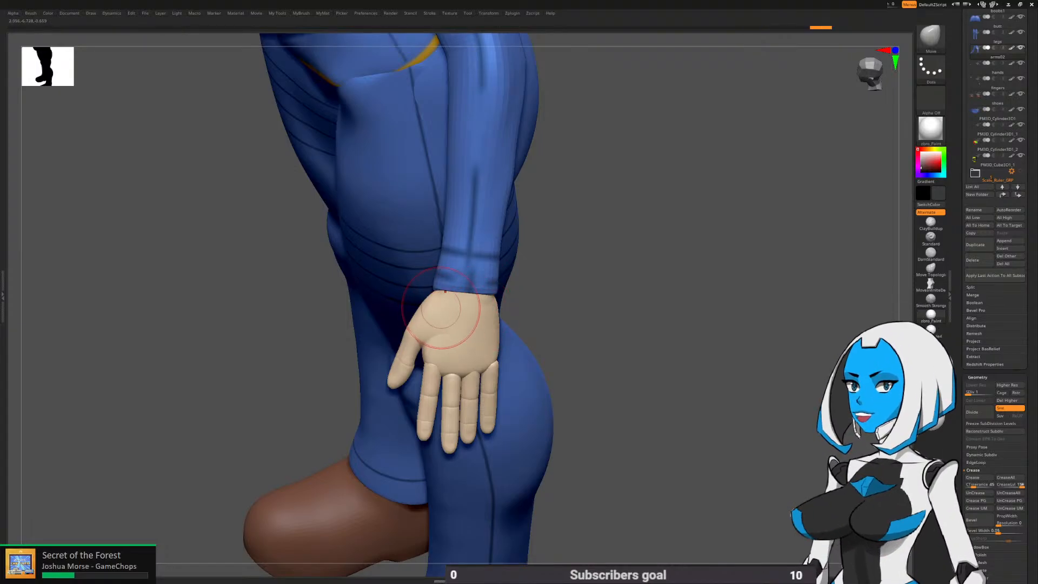
pyautogui.moveTo(440, 308)
pyautogui.mouseDown(button='right')
pyautogui.moveTo(562, 271)
pyautogui.moveTo(494, 261)
pyautogui.moveTo(490, 272)
pyautogui.mouseUp(button='right')
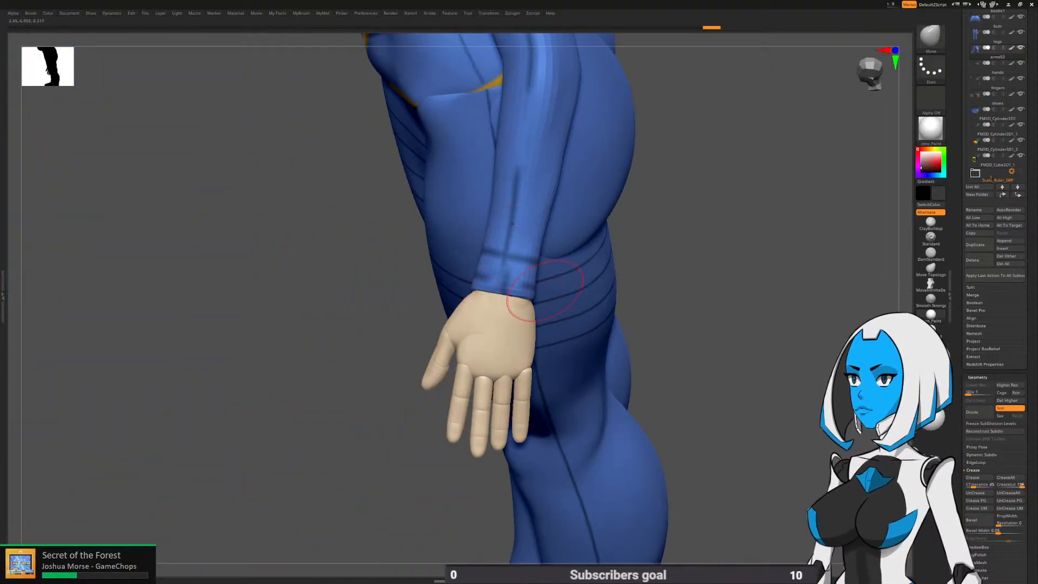
pyautogui.press('space')
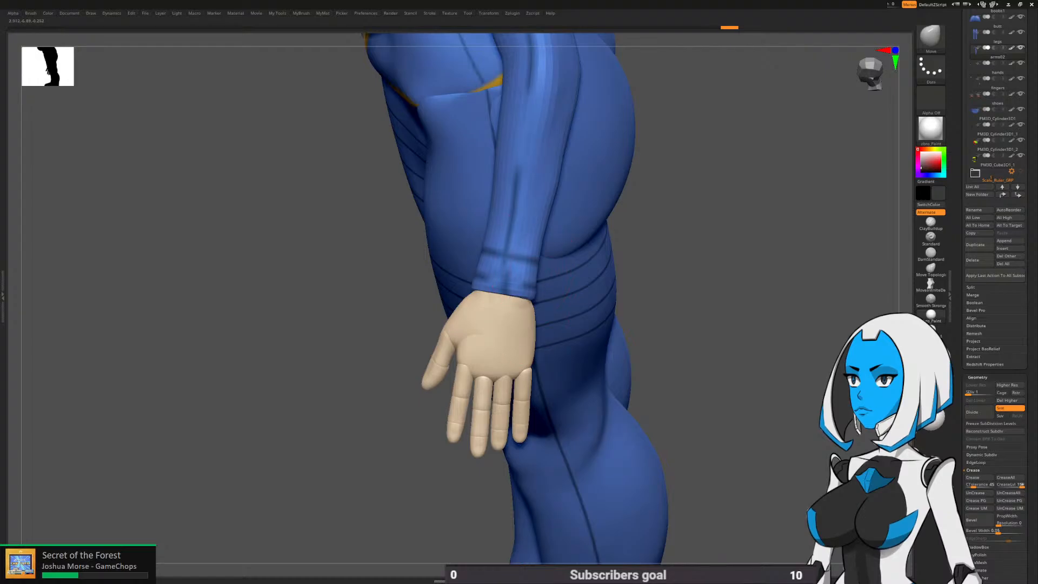
# Pull the sleeve cuff's edge closer to the wrist from the back and palm sides with the Move brush
pyautogui.moveTo(635, 258); pyautogui.dragTo(506, 317, button='right')
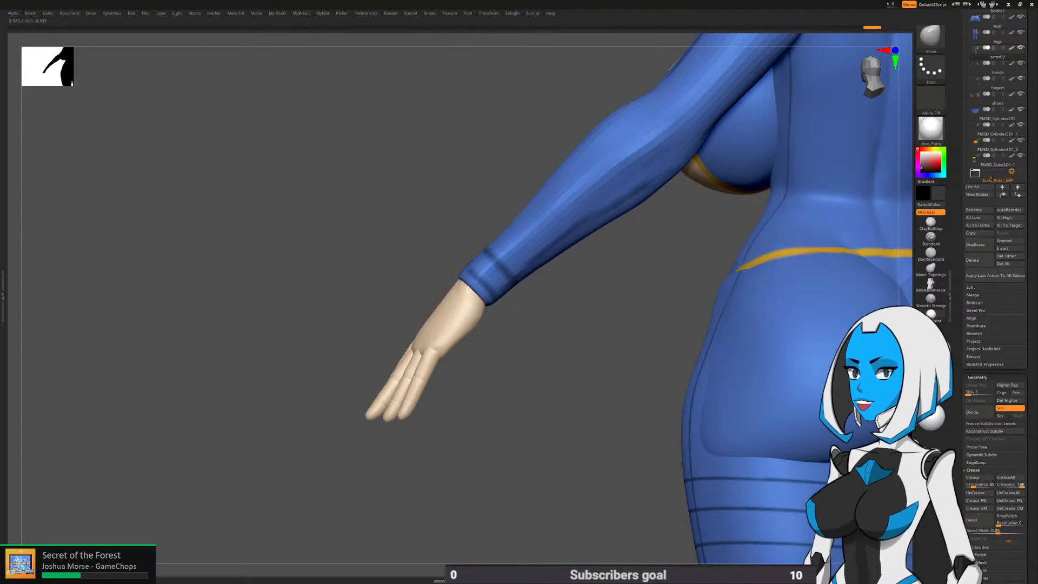
pyautogui.moveTo(459, 323); pyautogui.dragTo(441, 322, button='right')
pyautogui.moveTo(476, 302); pyautogui.dragTo(470, 296)
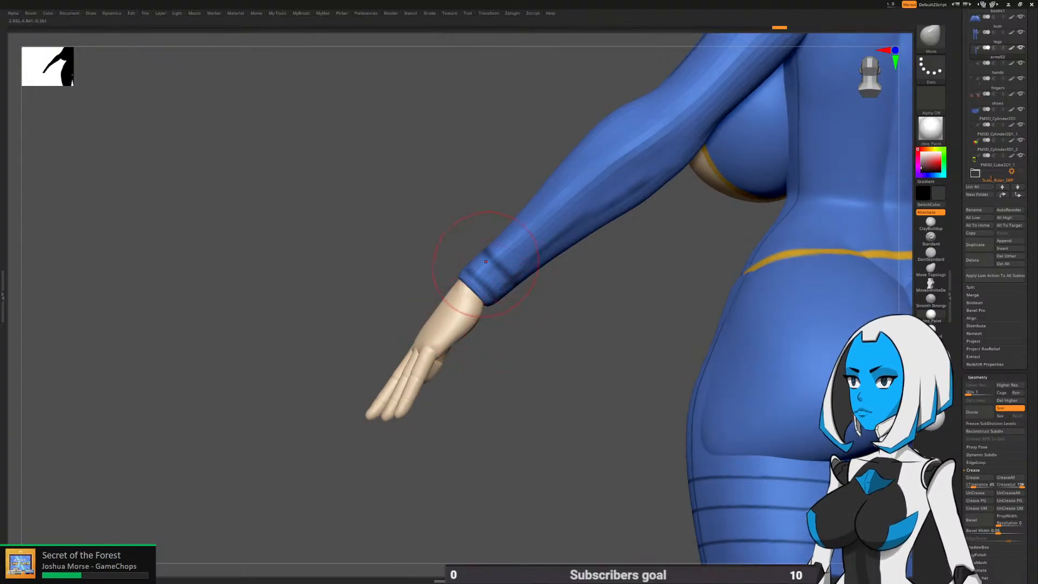
pyautogui.moveTo(478, 303); pyautogui.dragTo(473, 299)
pyautogui.moveTo(476, 302)
pyautogui.mouseDown(button='right')
pyautogui.moveTo(638, 311)
pyautogui.moveTo(600, 357)
pyautogui.moveTo(531, 324)
pyautogui.mouseUp(button='right')
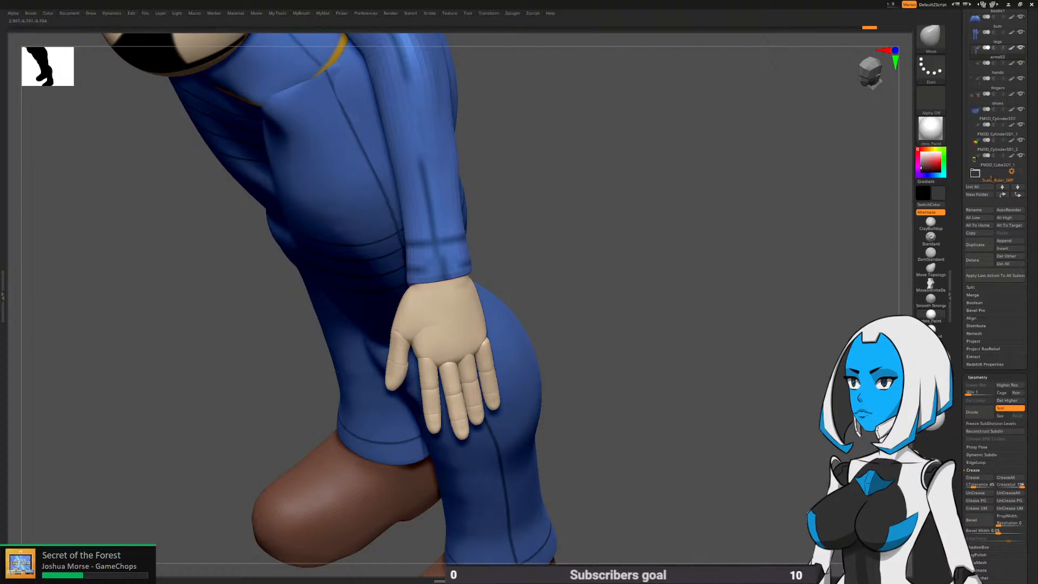
pyautogui.moveTo(443, 305); pyautogui.dragTo(439, 309)
pyautogui.moveTo(439, 308); pyautogui.dragTo(551, 265, button='right')
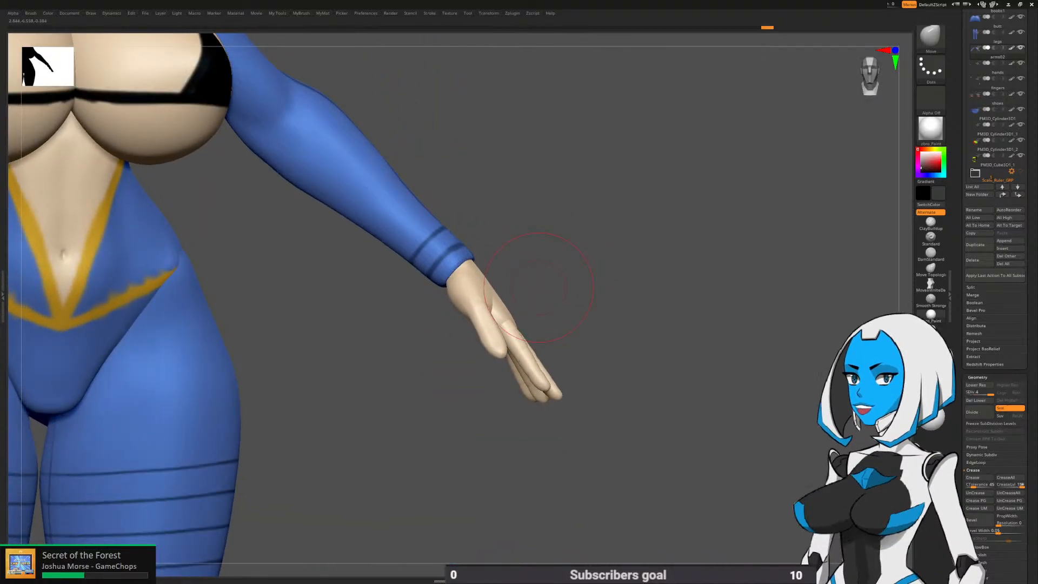
# Refine the cuff's edge where it meets the back of the hand, working at the arms' highest subdivision level
pyautogui.moveTo(538, 288)
pyautogui.mouseDown(button='right')
pyautogui.moveTo(494, 287)
pyautogui.moveTo(471, 272)
pyautogui.mouseUp(button='right')
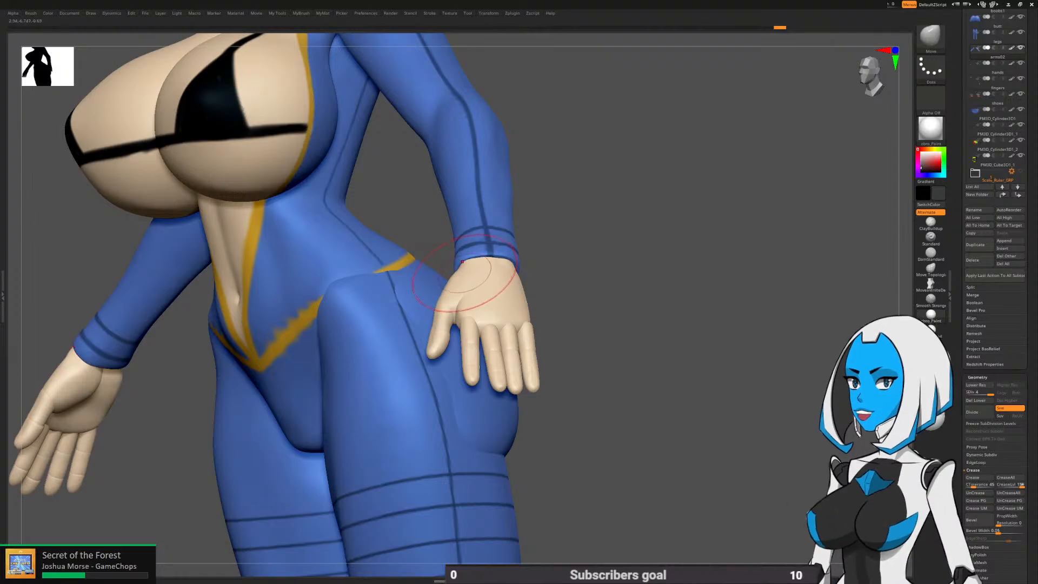
pyautogui.moveTo(462, 261); pyautogui.dragTo(467, 266)
pyautogui.moveTo(471, 279); pyautogui.dragTo(441, 257, button='right')
pyautogui.moveTo(470, 263); pyautogui.dragTo(474, 260)
pyautogui.moveTo(474, 260)
pyautogui.mouseDown(button='right')
pyautogui.moveTo(460, 216)
pyautogui.moveTo(468, 127)
pyautogui.moveTo(378, 149)
pyautogui.moveTo(470, 140)
pyautogui.moveTo(589, 303)
pyautogui.moveTo(592, 340)
pyautogui.moveTo(556, 315)
pyautogui.mouseUp(button='right')
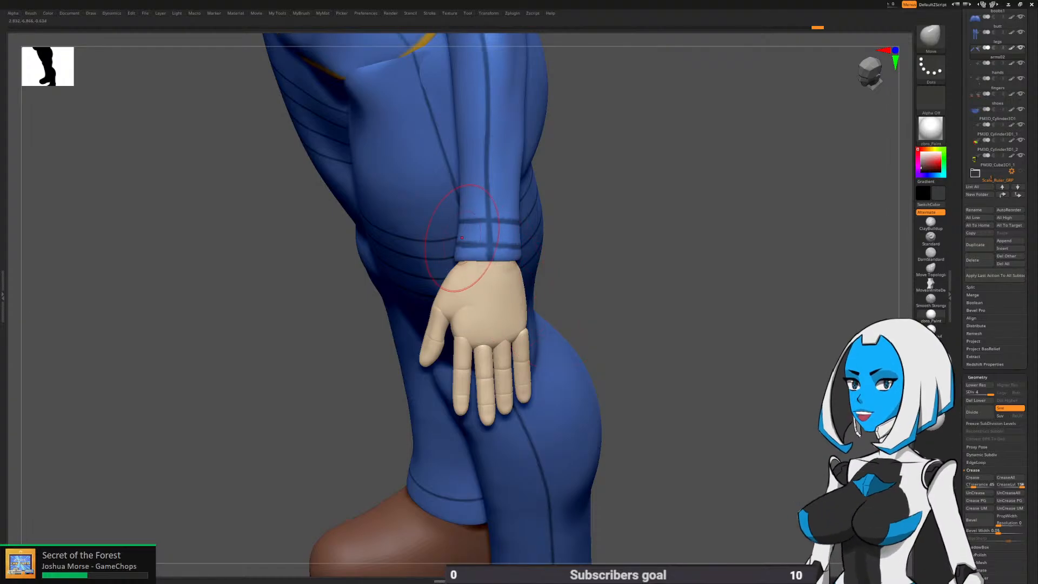
# Lower the arms to an intermediate subdivision level and shape the forearm's outline above the cuff with the Move brush
pyautogui.moveTo(459, 199); pyautogui.dragTo(465, 201)
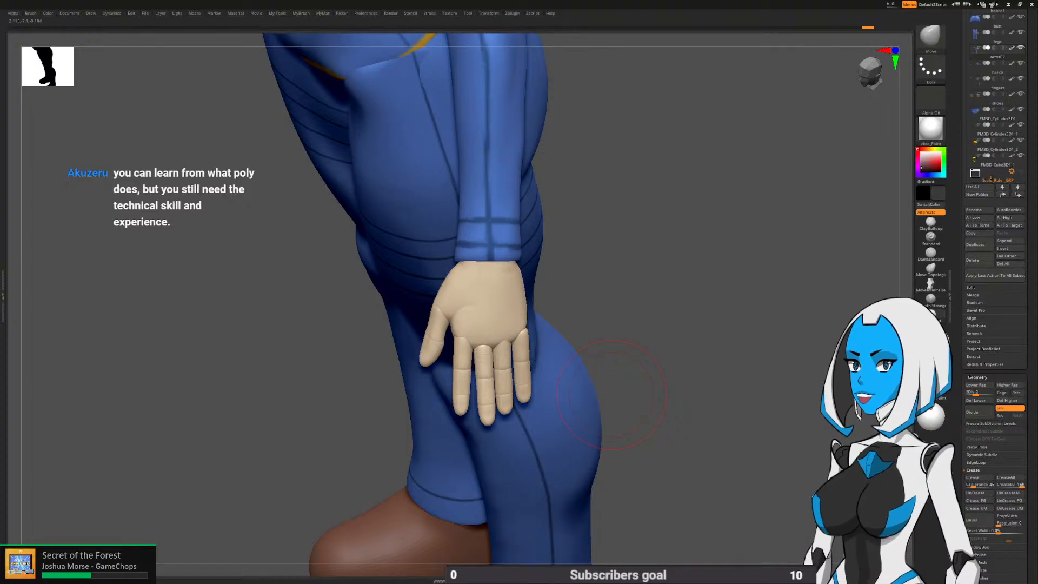
pyautogui.moveTo(611, 394); pyautogui.dragTo(518, 325)
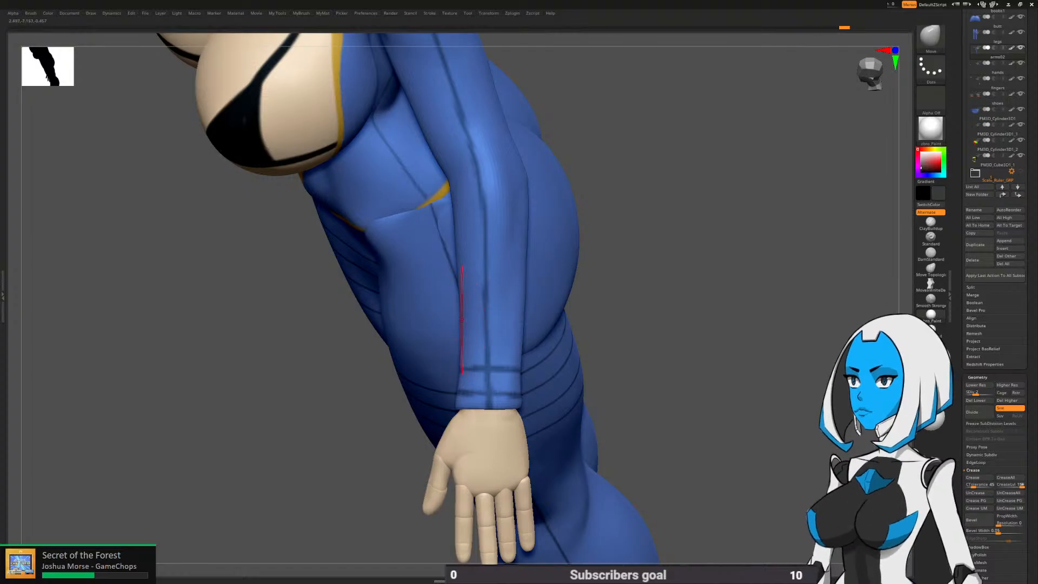
pyautogui.keyDown('alt'); pyautogui.moveTo(625, 383); pyautogui.dragTo(698, 373); pyautogui.keyUp('alt')
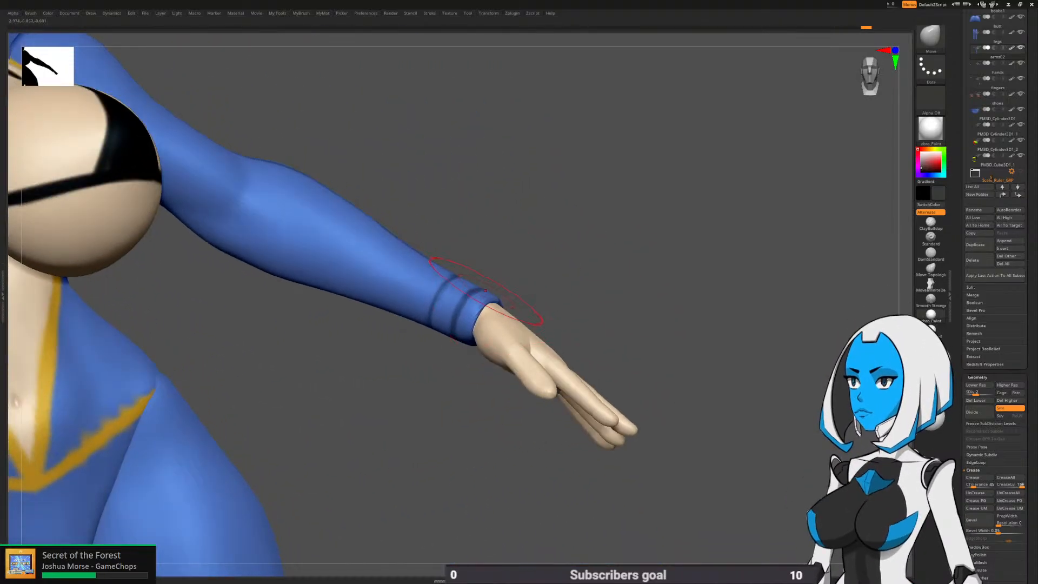
# Isolate the arms in Solo mode and flatten the cuff's open end with the hPolish brush
pyautogui.press('space')
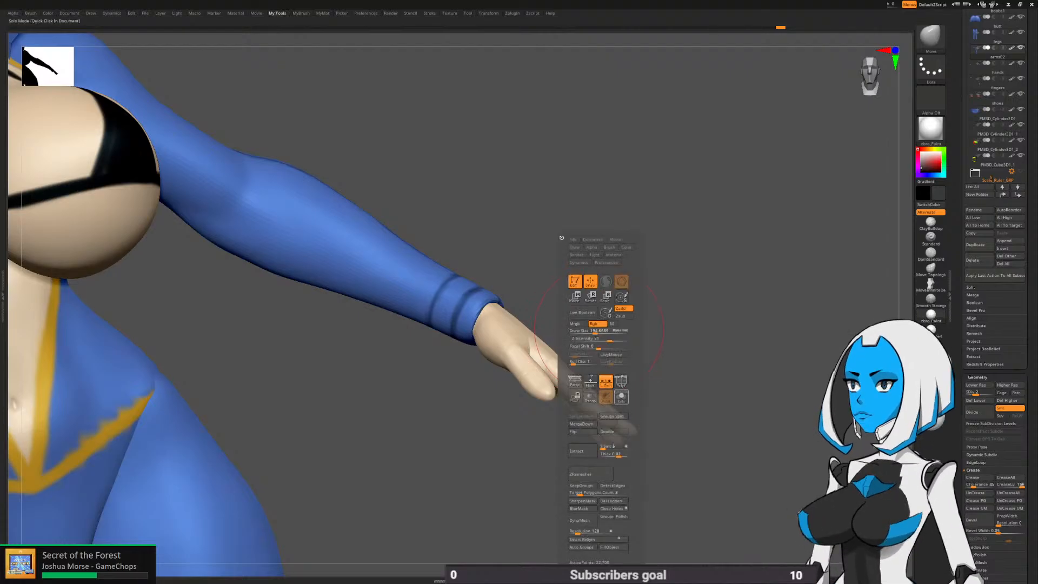
pyautogui.click(621, 396)
pyautogui.moveTo(641, 346); pyautogui.dragTo(572, 339)
pyautogui.press('b')
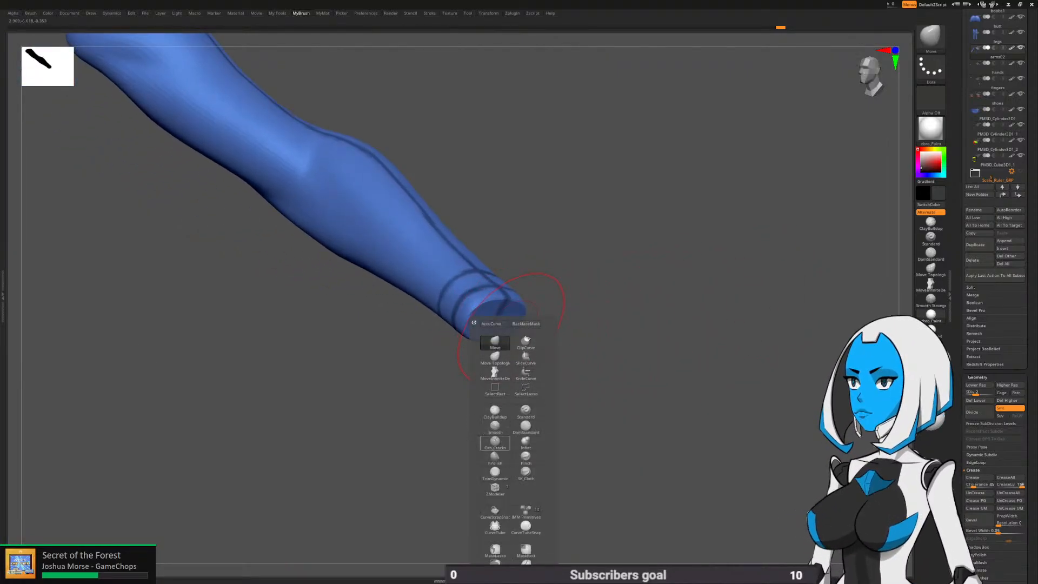
pyautogui.click(495, 458)
pyautogui.moveTo(551, 341)
pyautogui.mouseDown()
pyautogui.moveTo(516, 321)
pyautogui.moveTo(475, 331)
pyautogui.mouseUp()
pyautogui.press('space')
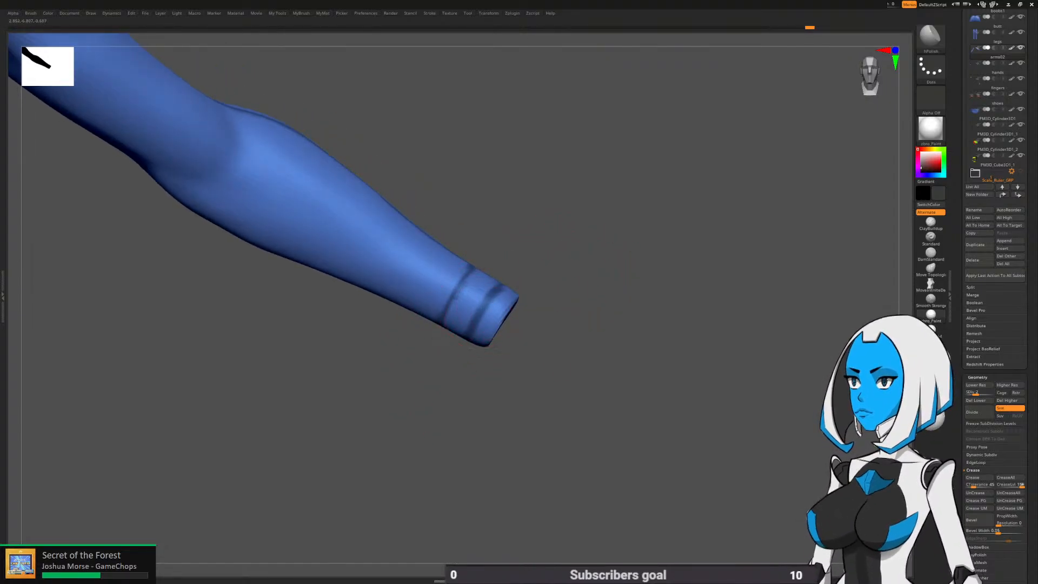
pyautogui.moveTo(537, 263); pyautogui.dragTo(482, 314)
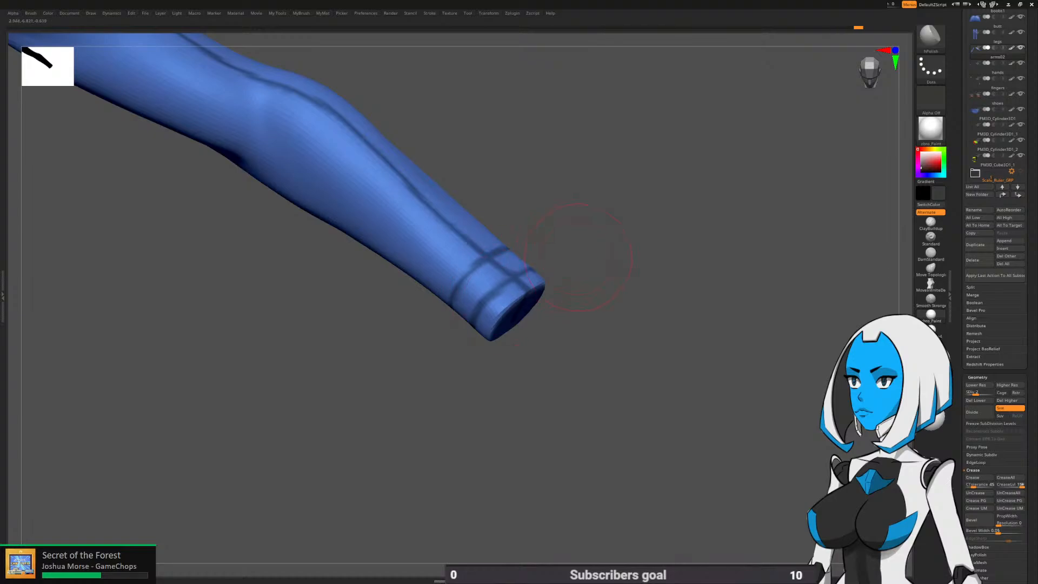
pyautogui.moveTo(579, 256); pyautogui.dragTo(579, 335)
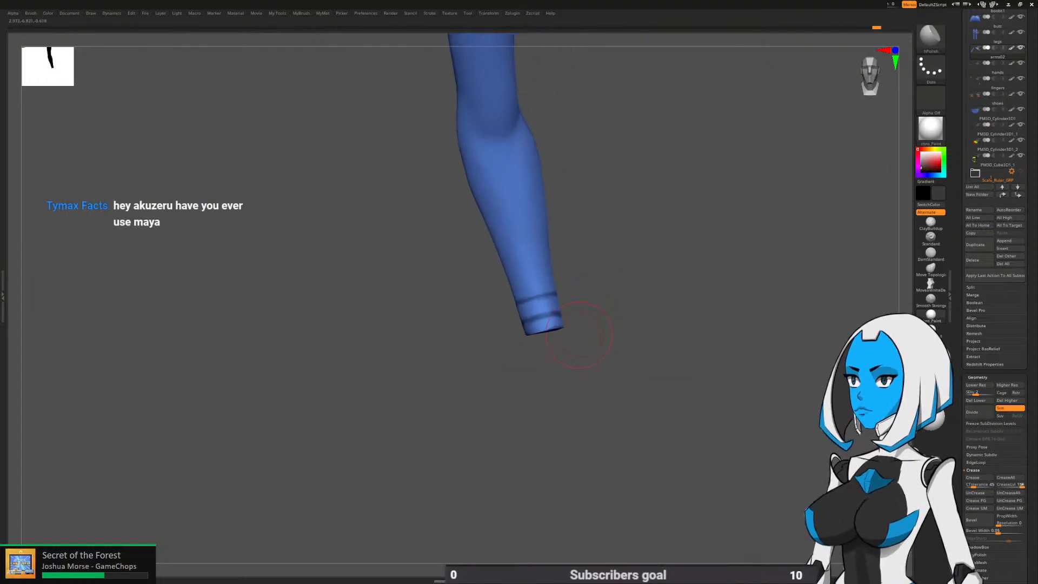
# Return to the Move brush, leave Solo mode and reshape the cuff and lower forearm against the hand
pyautogui.press('b')
pyautogui.press('m')
pyautogui.press('v')
pyautogui.press('space')
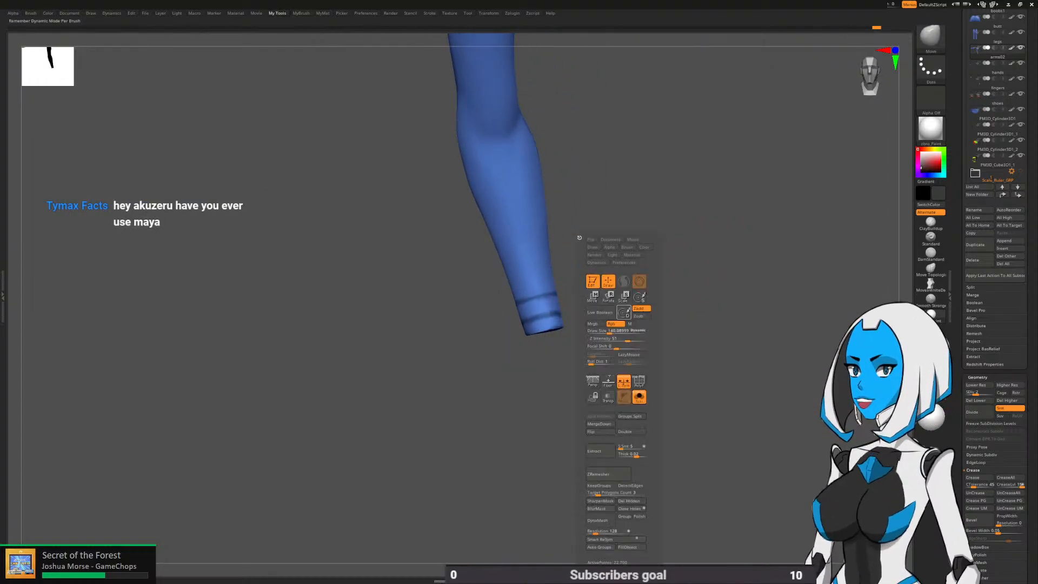
pyautogui.press('space')
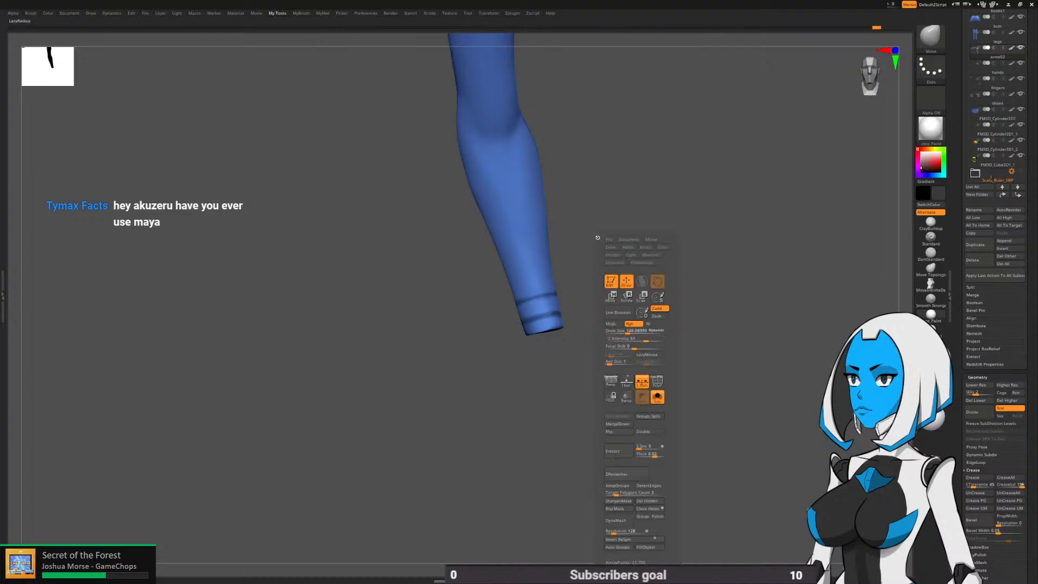
pyautogui.click(657, 397)
pyautogui.press('space')
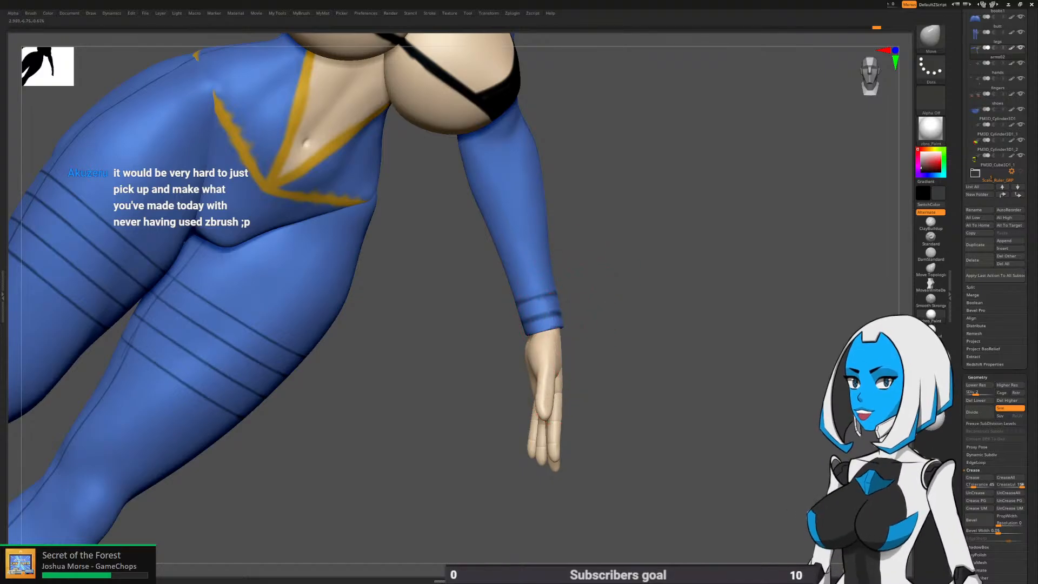
pyautogui.moveTo(553, 287); pyautogui.dragTo(558, 274)
pyautogui.moveTo(589, 243)
pyautogui.mouseDown()
pyautogui.moveTo(422, 248)
pyautogui.moveTo(411, 260)
pyautogui.mouseUp()
pyautogui.moveTo(527, 297); pyautogui.dragTo(521, 294)
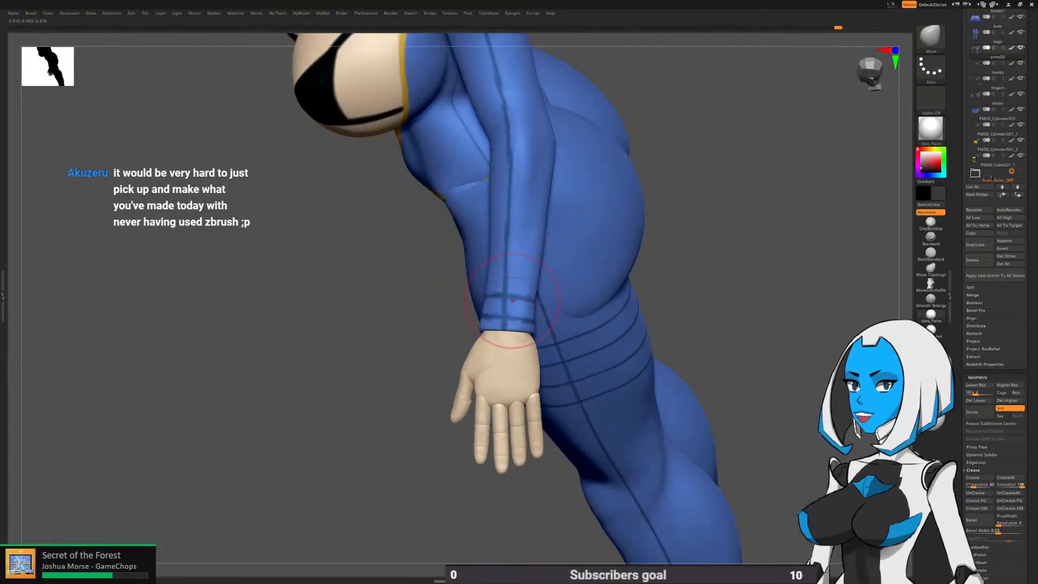
pyautogui.moveTo(649, 303)
pyautogui.mouseDown()
pyautogui.moveTo(638, 270)
pyautogui.moveTo(565, 243)
pyautogui.moveTo(578, 268)
pyautogui.mouseUp()
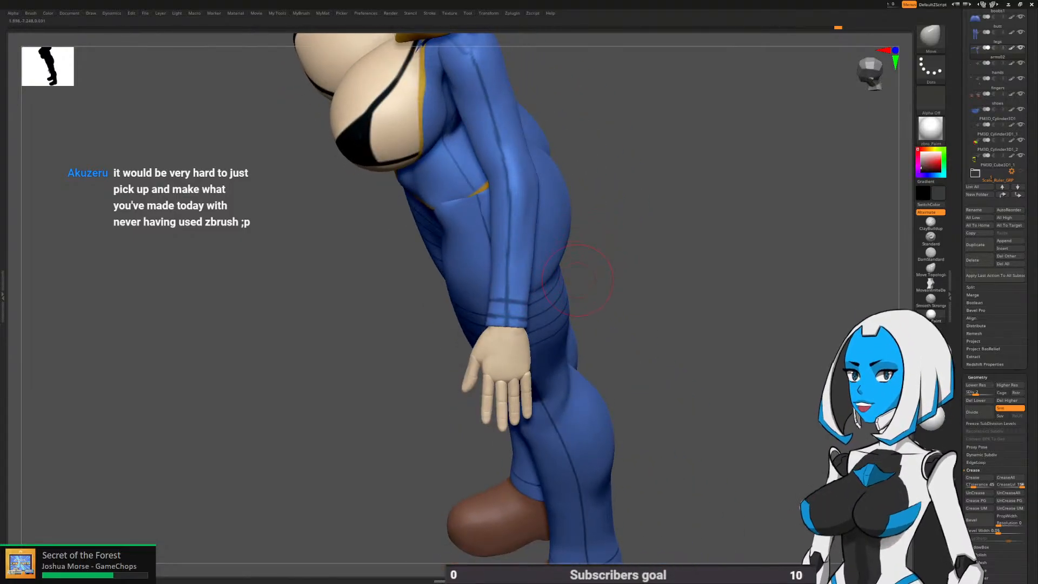
# Drop the arms to subdivision level 1 and adjust the forearm's and cuff's side outlines with the Move brush
pyautogui.hotkey('shift', 'd')
pyautogui.press('space')
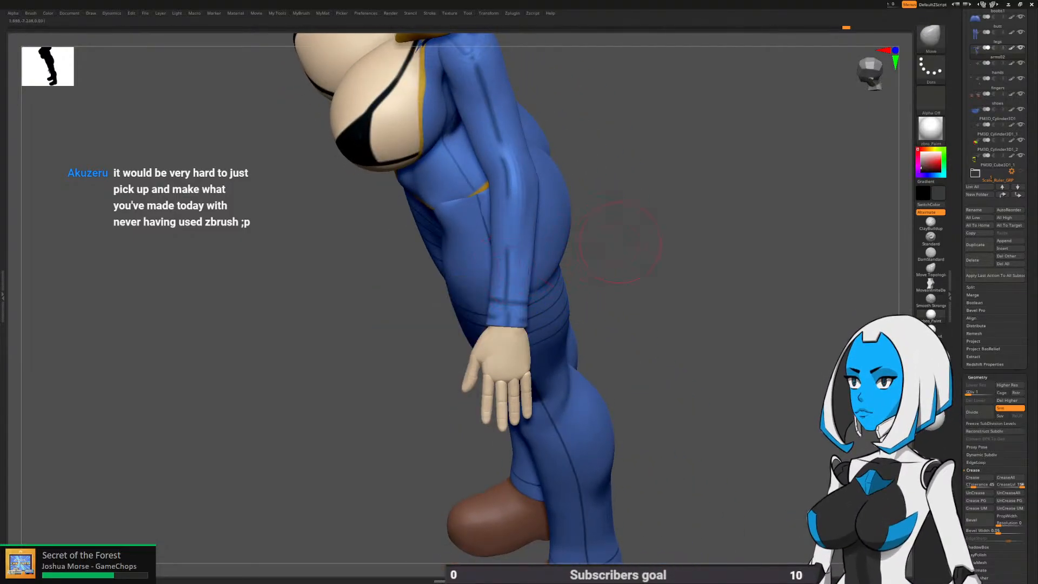
pyautogui.moveTo(635, 238); pyautogui.dragTo(668, 240)
pyautogui.moveTo(491, 265); pyautogui.dragTo(493, 232)
pyautogui.moveTo(519, 321); pyautogui.dragTo(523, 319)
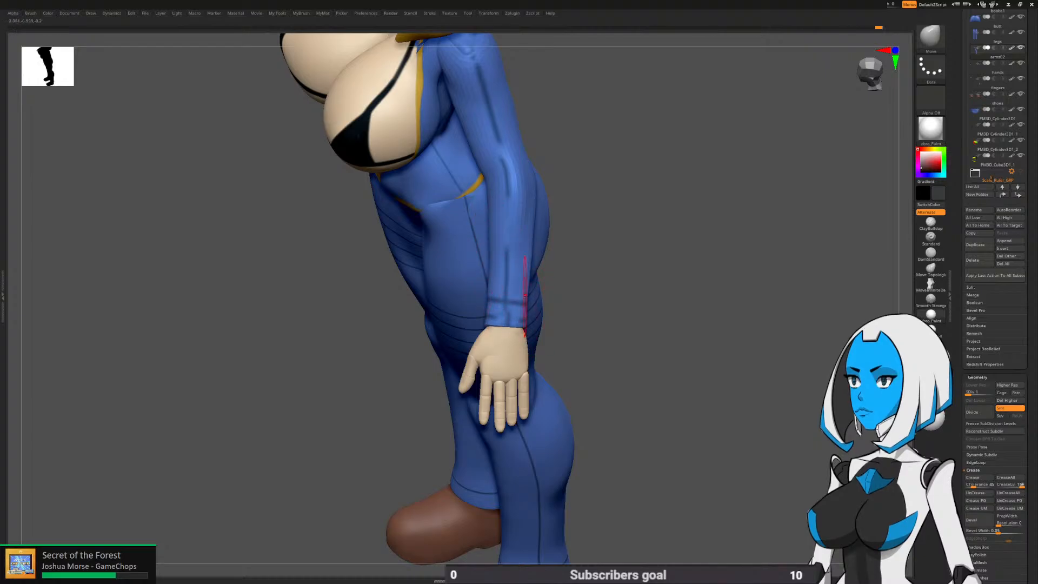
pyautogui.moveTo(643, 276); pyautogui.dragTo(592, 273)
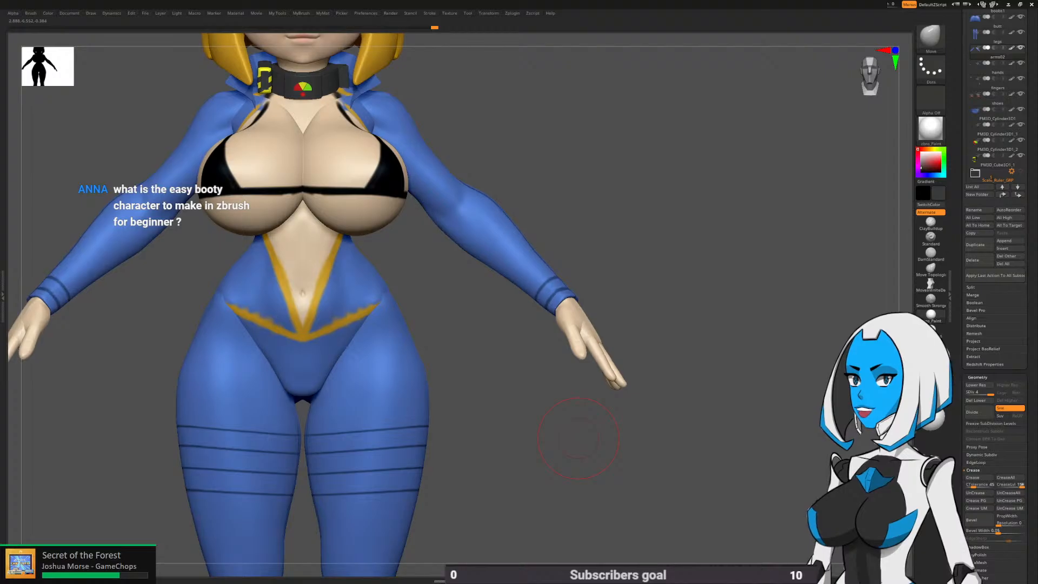
# Examine the whole character from the front and the side to judge the arms, cuffs and overall proportions
pyautogui.press('f')
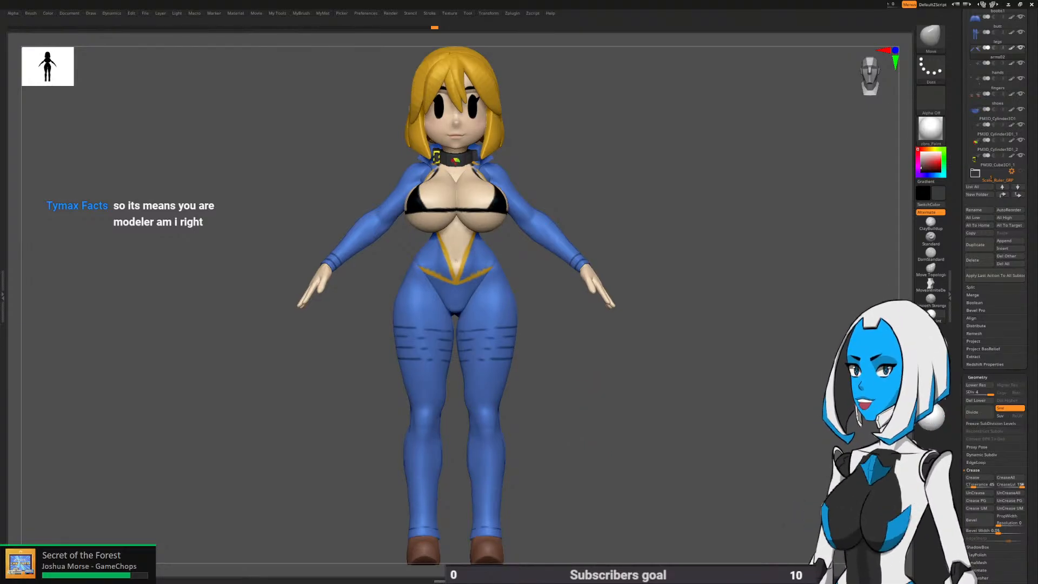
pyautogui.keyDown('alt'); pyautogui.moveTo(653, 256); pyautogui.dragTo(679, 242); pyautogui.keyUp('alt')
pyautogui.keyDown('alt'); pyautogui.moveTo(597, 332); pyautogui.dragTo(597, 325); pyautogui.keyUp('alt')
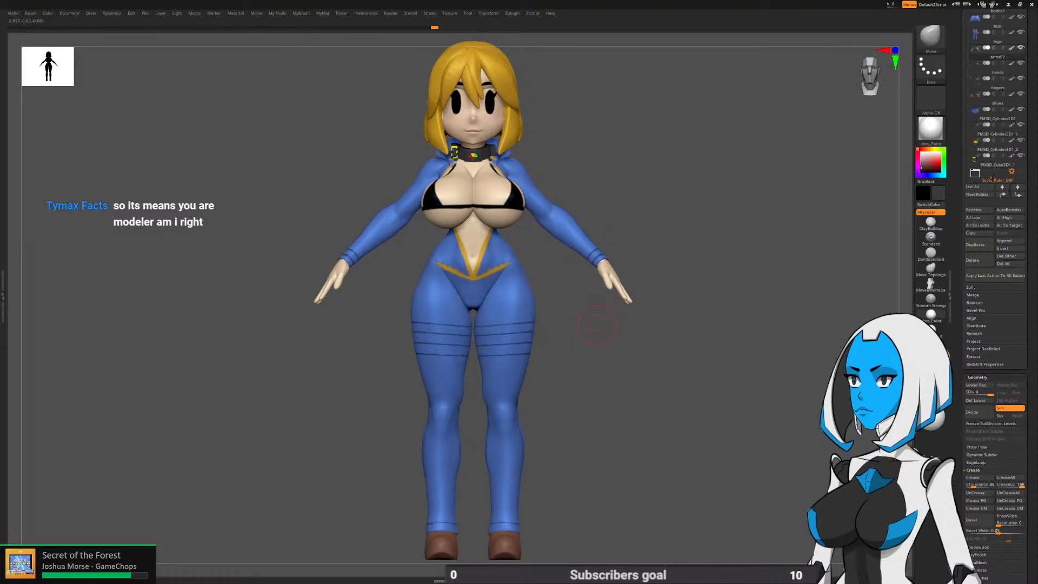
pyautogui.press('space')
pyautogui.press('space')
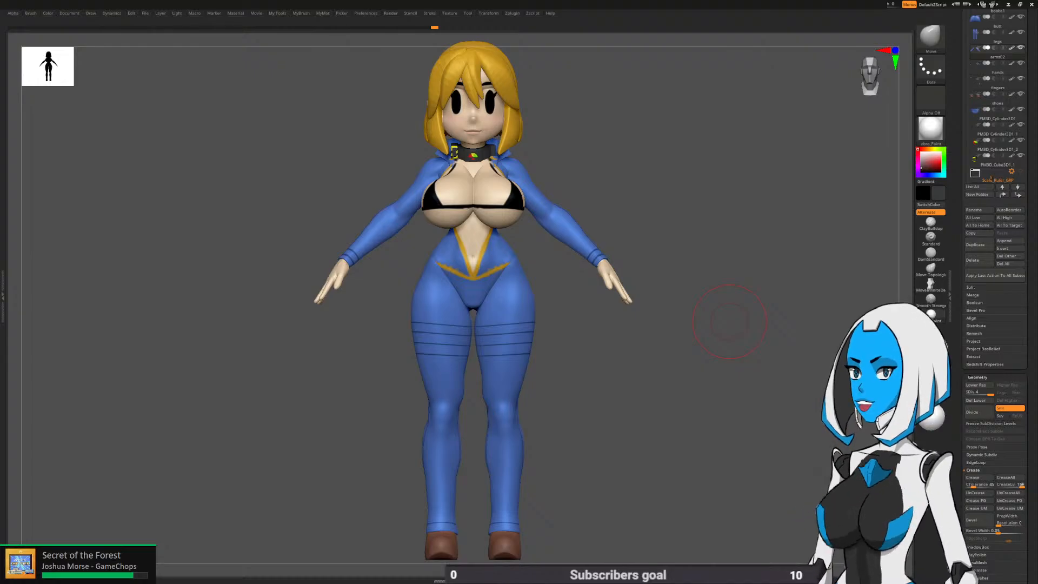
pyautogui.keyDown('shift'); pyautogui.moveTo(703, 348); pyautogui.dragTo(565, 383); pyautogui.keyUp('shift')
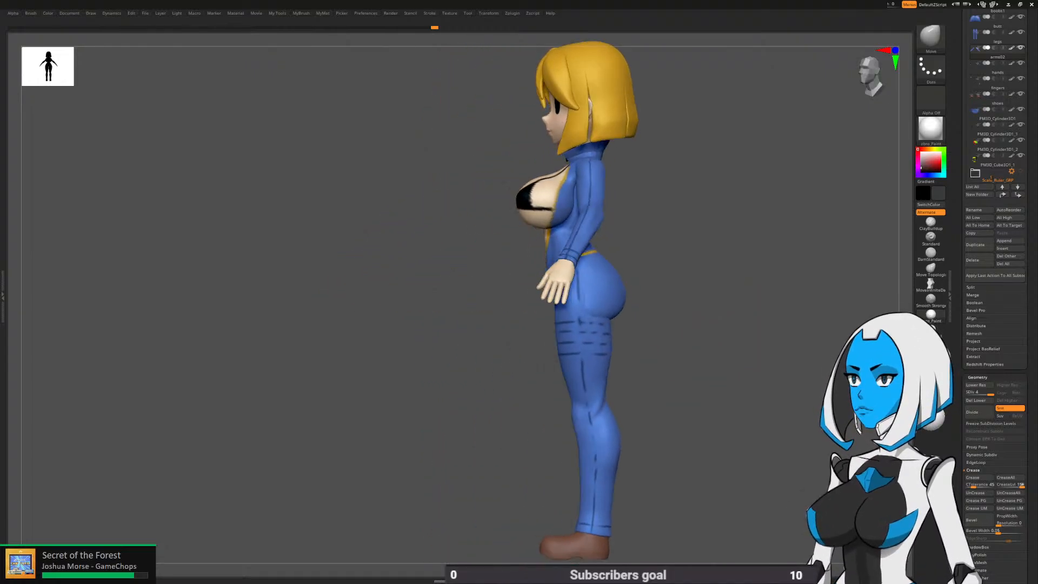
pyautogui.moveTo(672, 340)
pyautogui.keyDown('shift'); pyautogui.mouseDown()
pyautogui.moveTo(562, 373)
pyautogui.moveTo(589, 392)
pyautogui.mouseUp(); pyautogui.keyUp('shift')
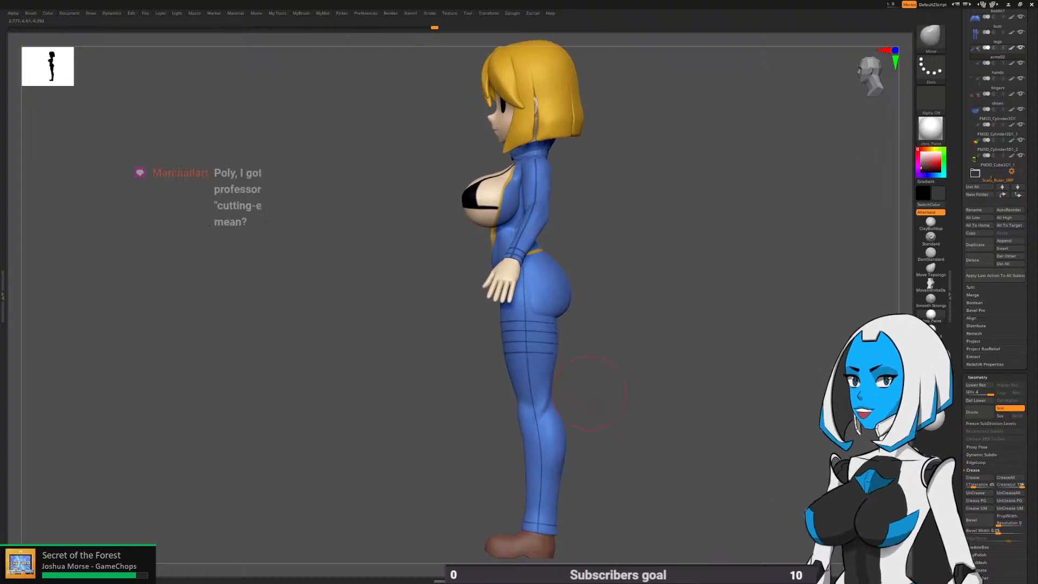
pyautogui.keyDown('shift'); pyautogui.moveTo(459, 379); pyautogui.dragTo(546, 387); pyautogui.keyUp('shift')
pyautogui.keyDown('alt'); pyautogui.moveTo(432, 401); pyautogui.dragTo(539, 396); pyautogui.keyUp('alt')
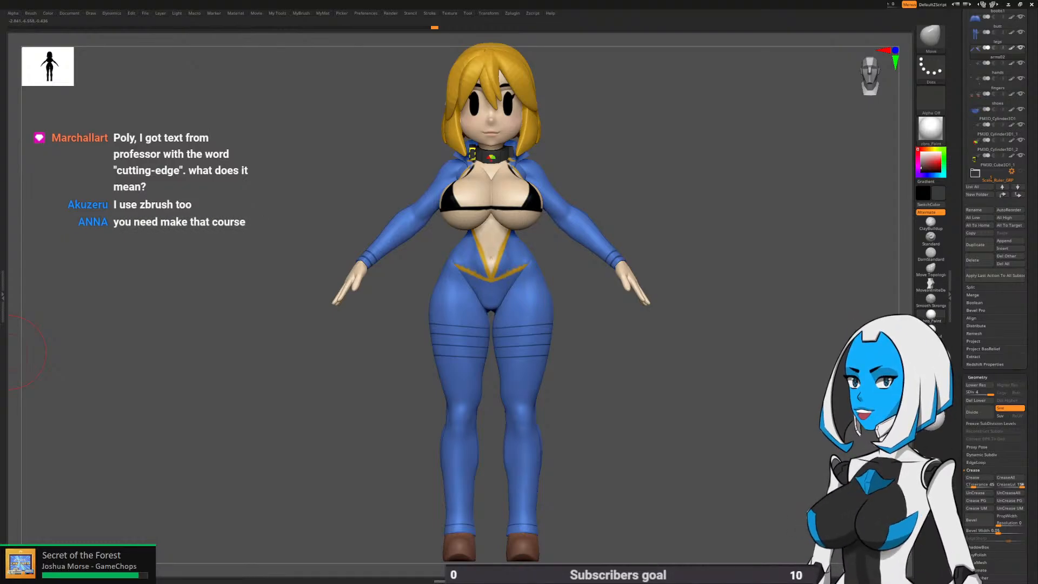
pyautogui.moveTo(9, 352)
pyautogui.keyDown('shift'); pyautogui.mouseDown()
pyautogui.moveTo(37, 354)
pyautogui.moveTo(22, 354)
pyautogui.mouseUp(); pyautogui.keyUp('shift')
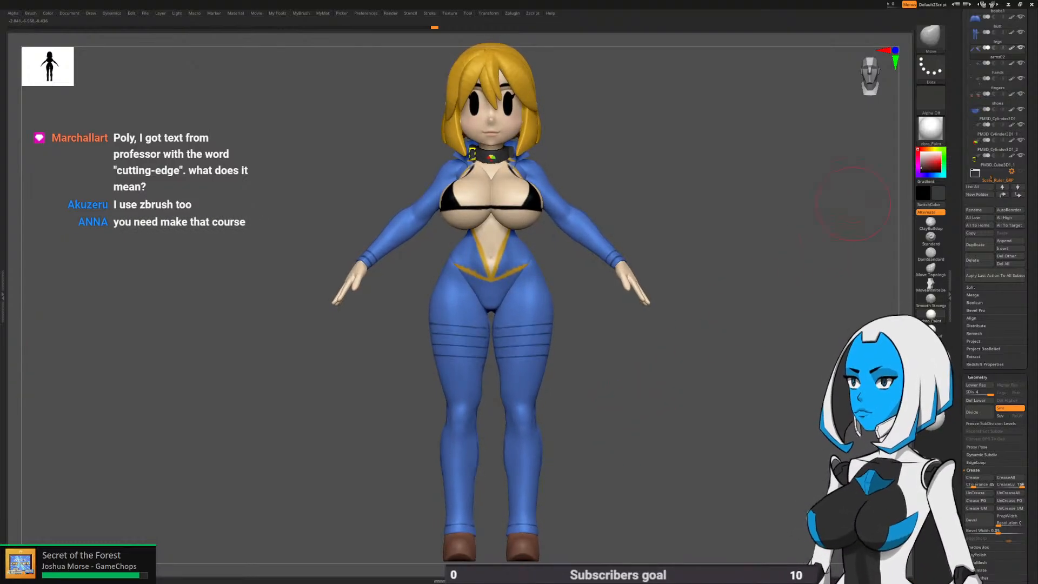
# Return to the start of the Tool palette and save the character's file to disk
pyautogui.moveTo(1030, 146); pyautogui.dragTo(1030, 499)
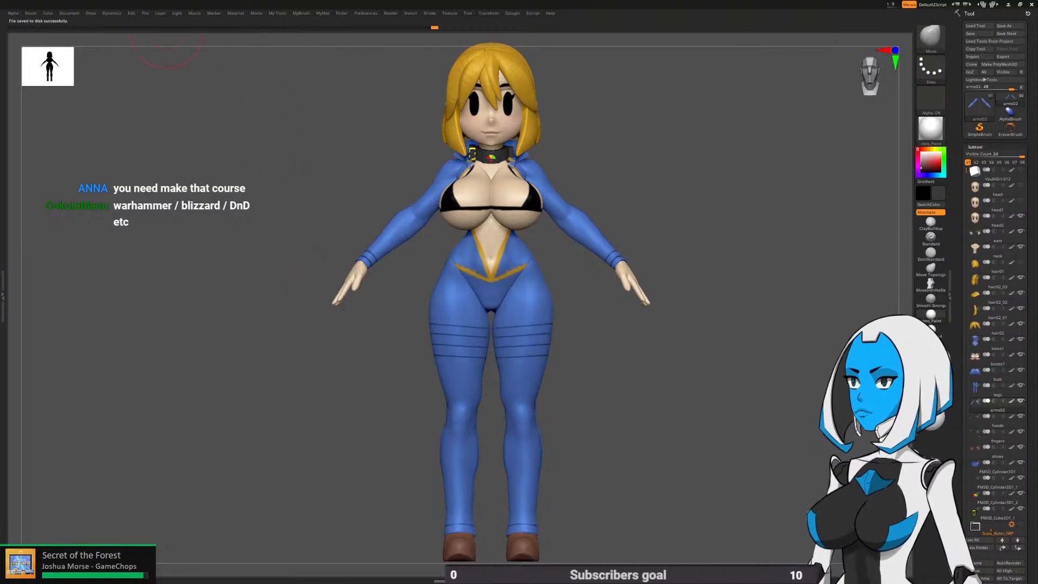
# Save the whole ZBrush project, overwriting its current project file
pyautogui.click(145, 13)
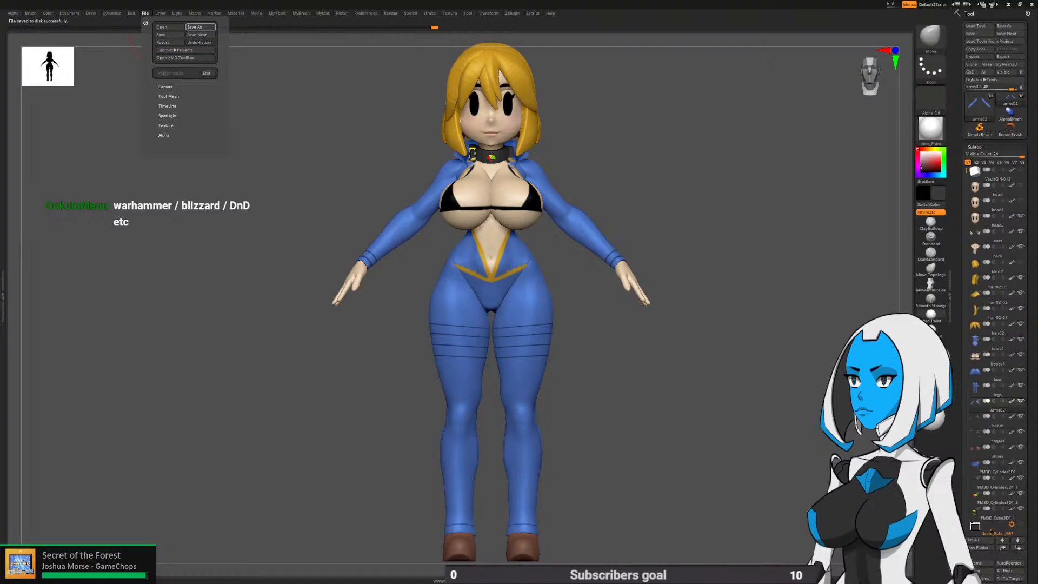
pyautogui.press('Return')
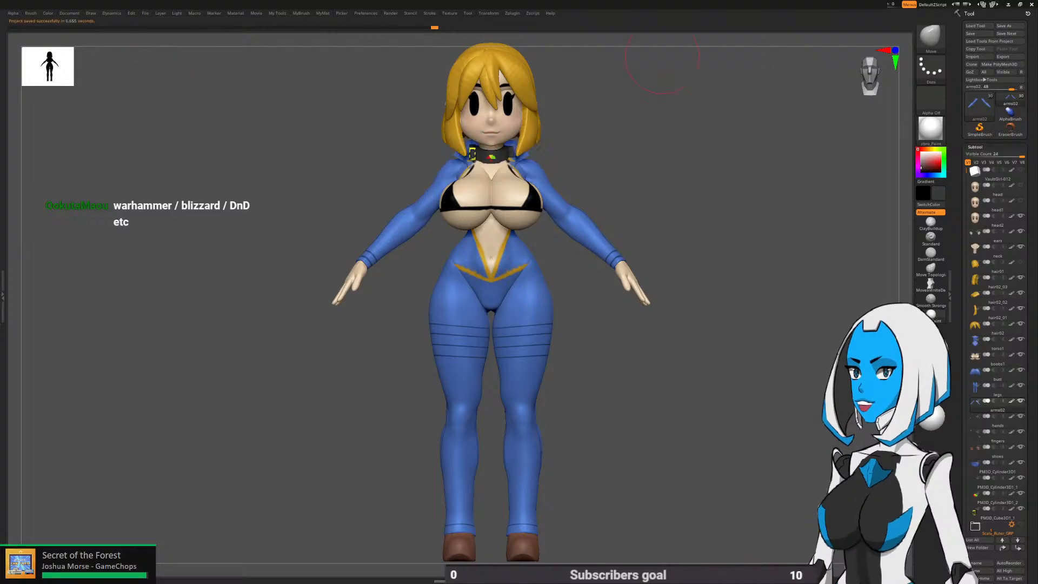
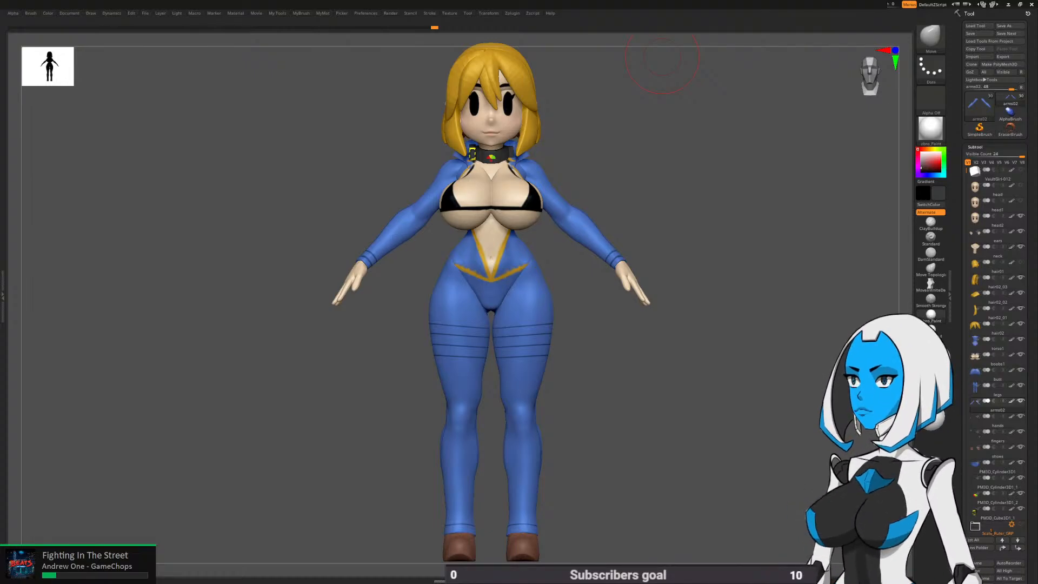
pyautogui.moveTo(642, 160); pyautogui.dragTo(662, 165)
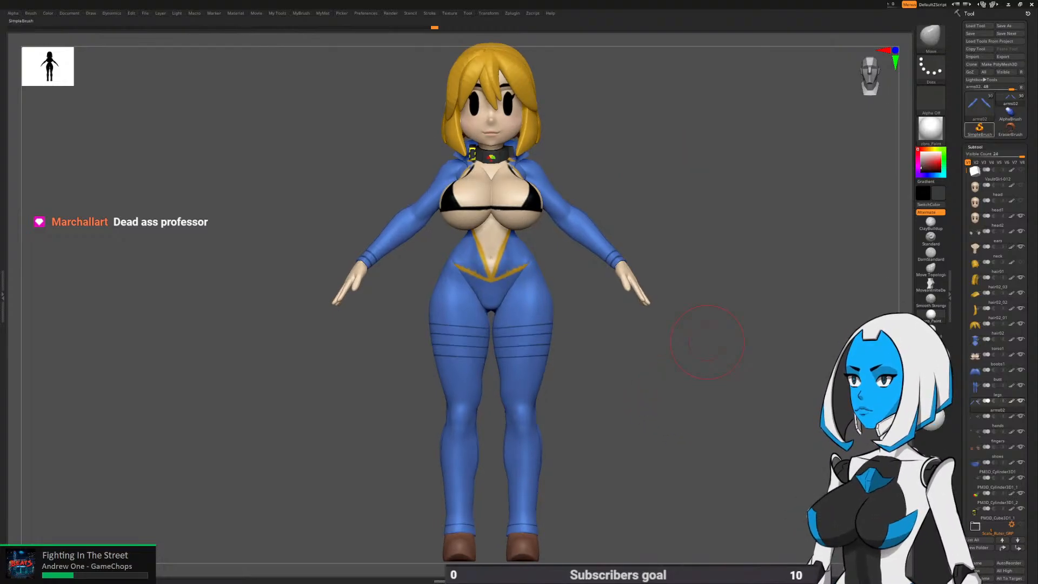
# Create a subtool folder named Head_GRP from the visible head subtool
pyautogui.click(997, 221)
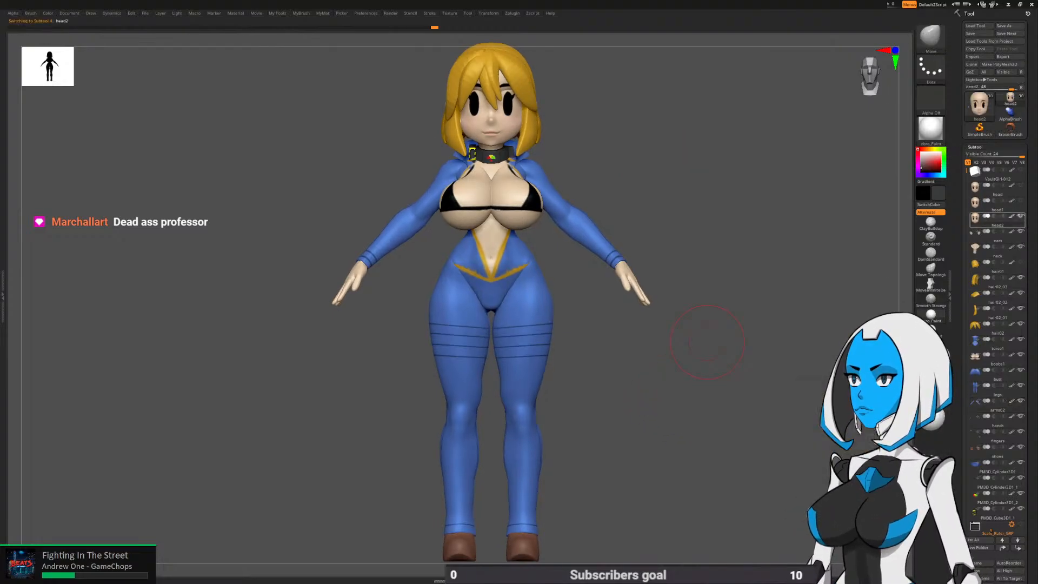
pyautogui.moveTo(1030, 420); pyautogui.dragTo(1030, 328)
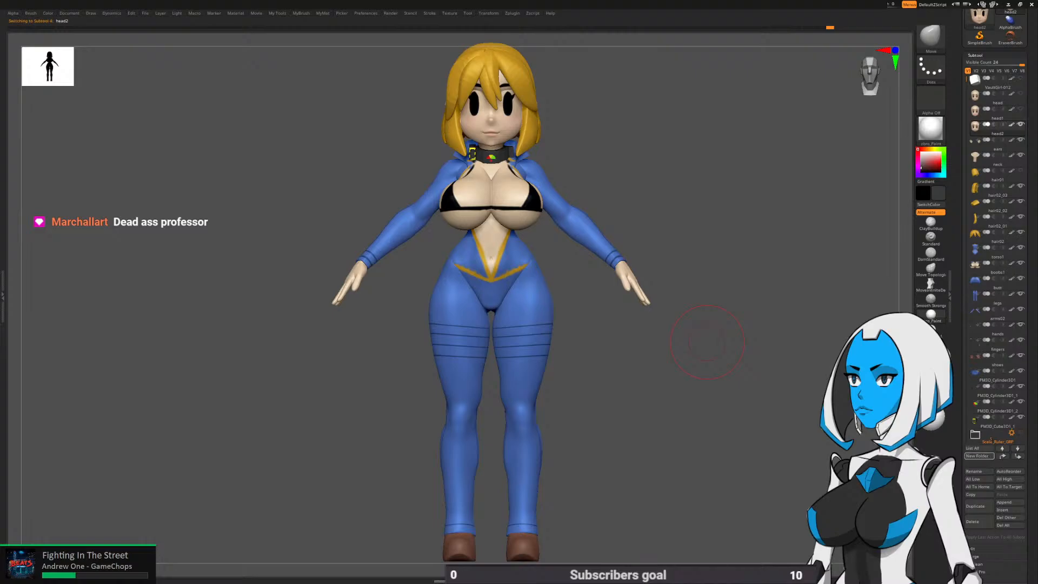
pyautogui.click(978, 455)
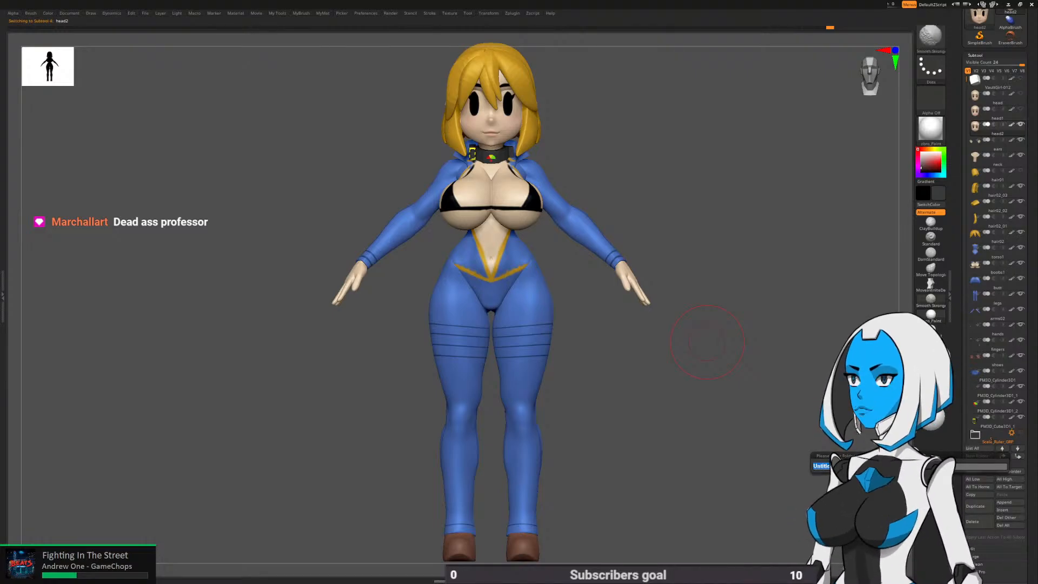
pyautogui.write('Head')
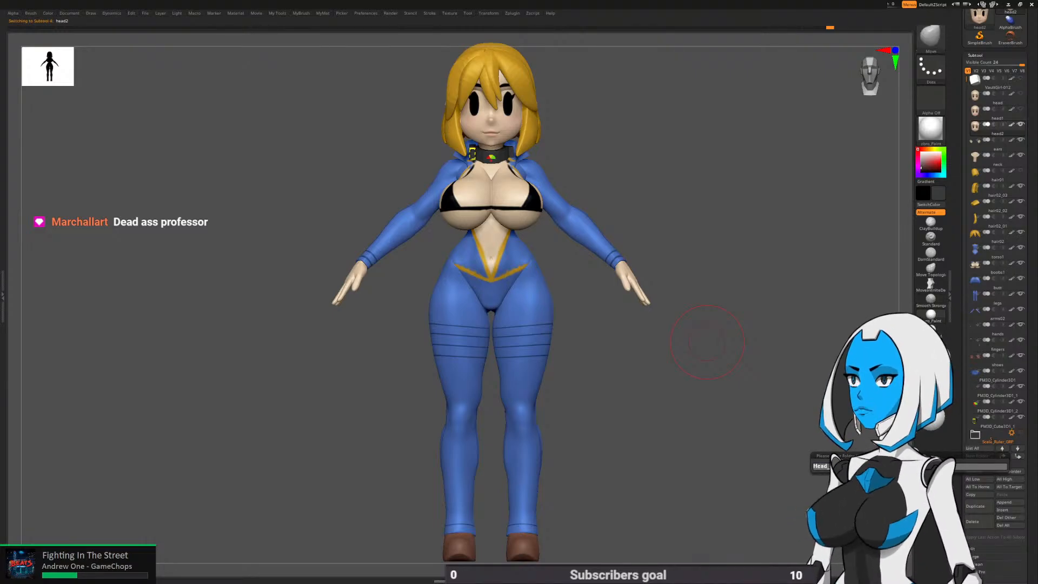
pyautogui.press('Return')
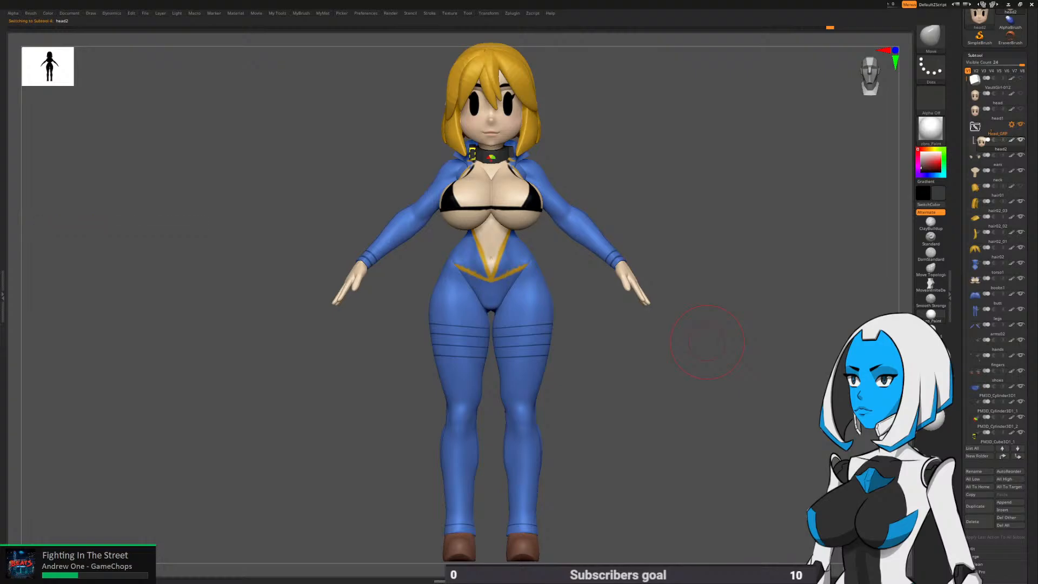
# Move the ears, the neck and the two other head subtools into Head_GRP and collapse the folder
pyautogui.moveTo(999, 159)
pyautogui.mouseDown()
pyautogui.moveTo(999, 144)
pyautogui.moveTo(999, 159)
pyautogui.mouseUp()
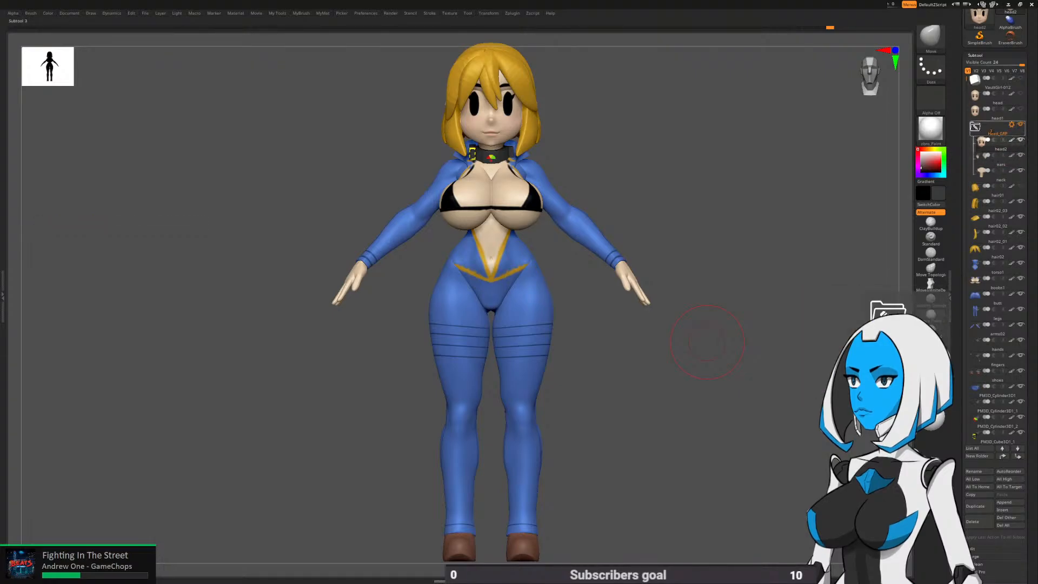
pyautogui.moveTo(999, 113)
pyautogui.mouseDown()
pyautogui.moveTo(999, 129)
pyautogui.moveTo(999, 115)
pyautogui.mouseUp()
pyautogui.click(976, 97)
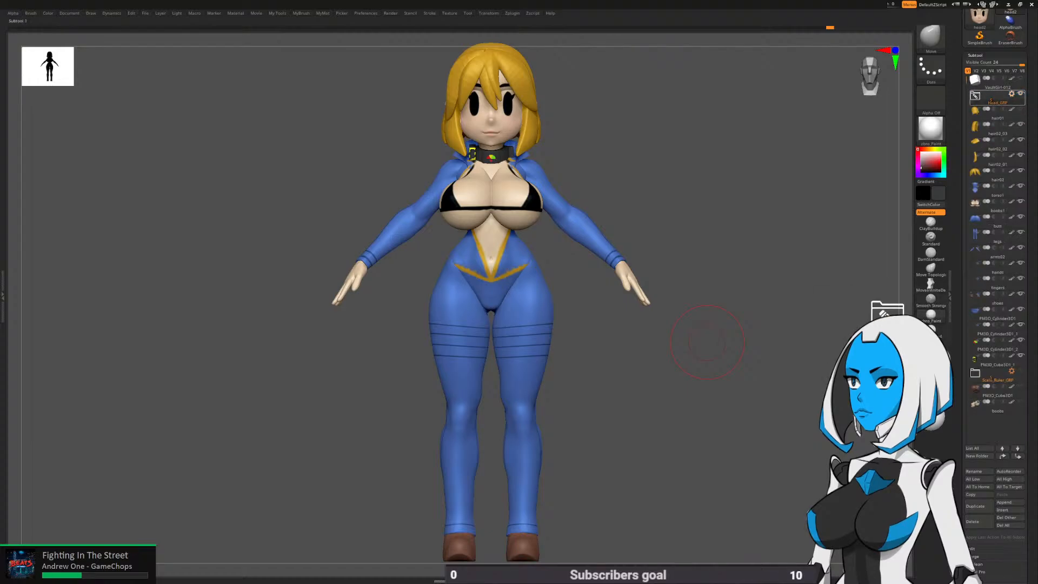
# Create a Hair_GRP folder from hair01, move the remaining hair subtools into it and collapse it
pyautogui.click(998, 112)
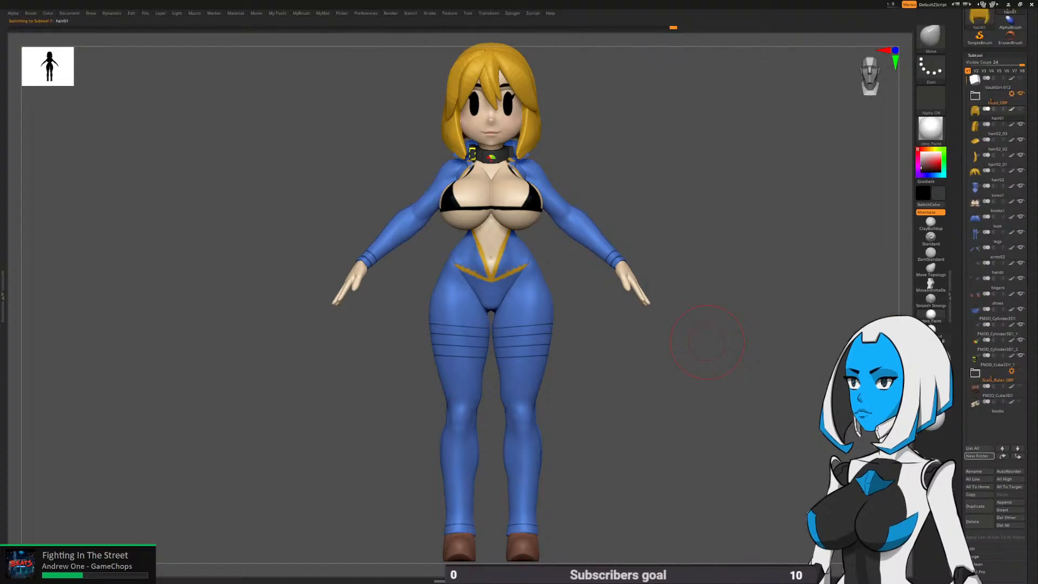
pyautogui.click(978, 456)
pyautogui.write('Hair')
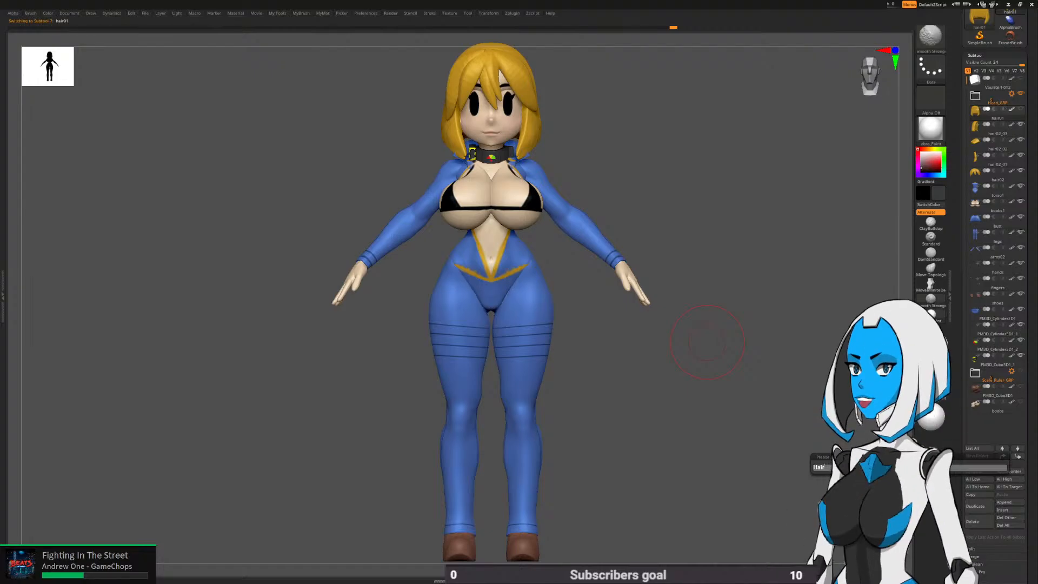
pyautogui.write('_GRP')
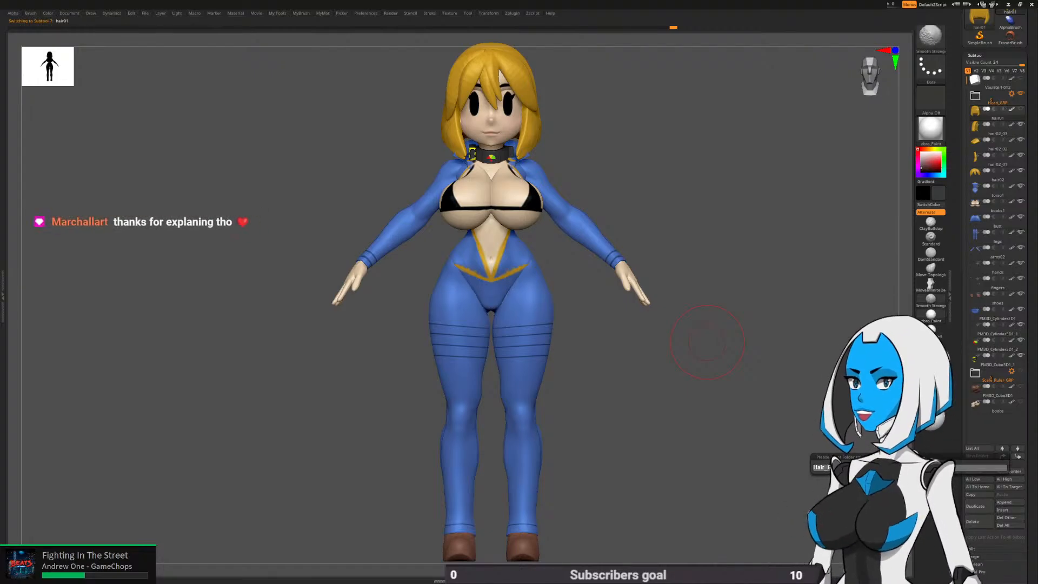
pyautogui.press('Return')
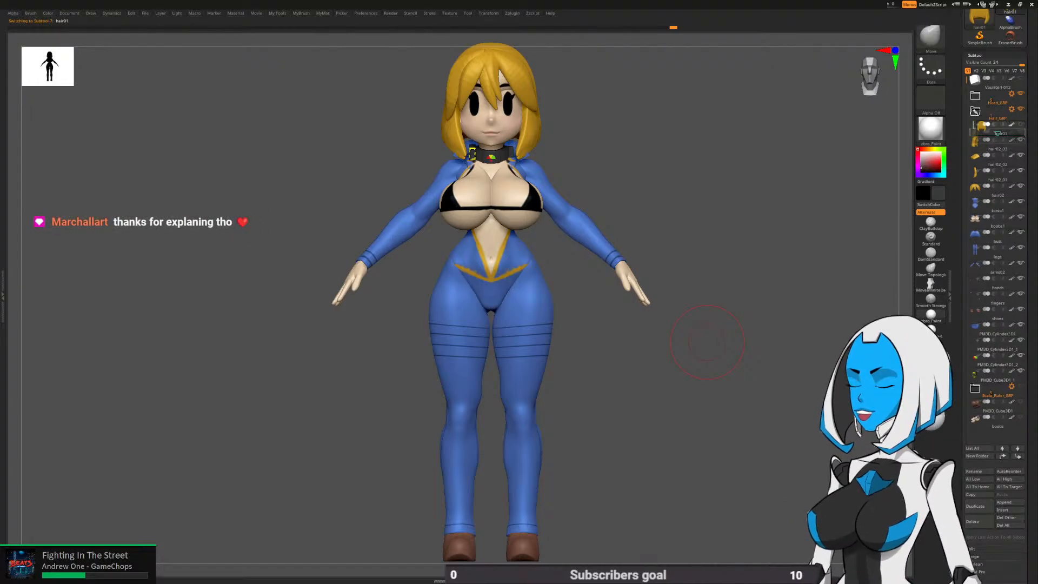
pyautogui.moveTo(998, 137); pyautogui.dragTo(997, 176)
pyautogui.click(975, 111)
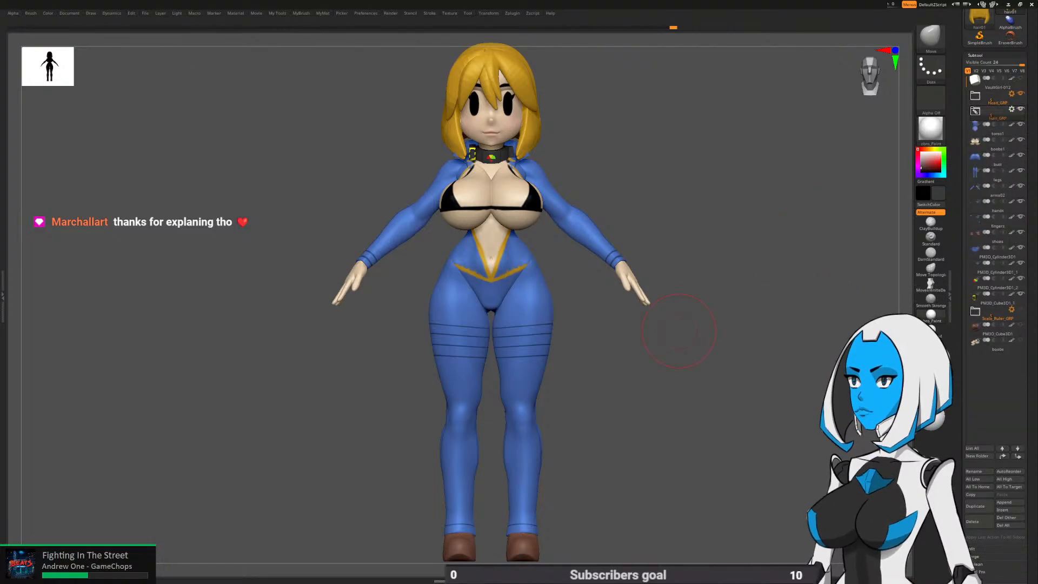
# Create a Torso_GRP folder from torso1, add the two subtools between it and the legs, and collapse the folder
pyautogui.press('Down')
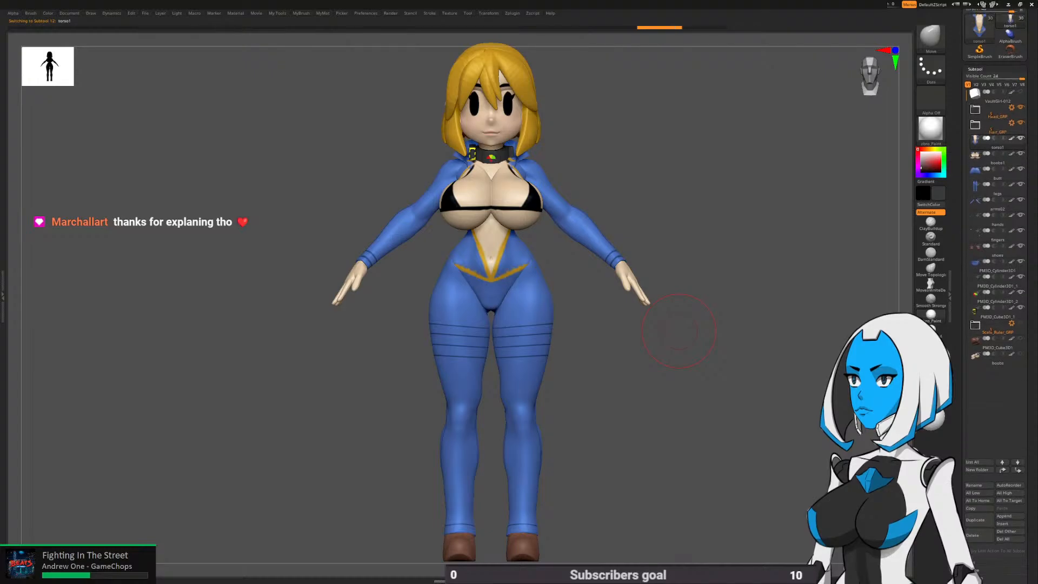
pyautogui.click(979, 477)
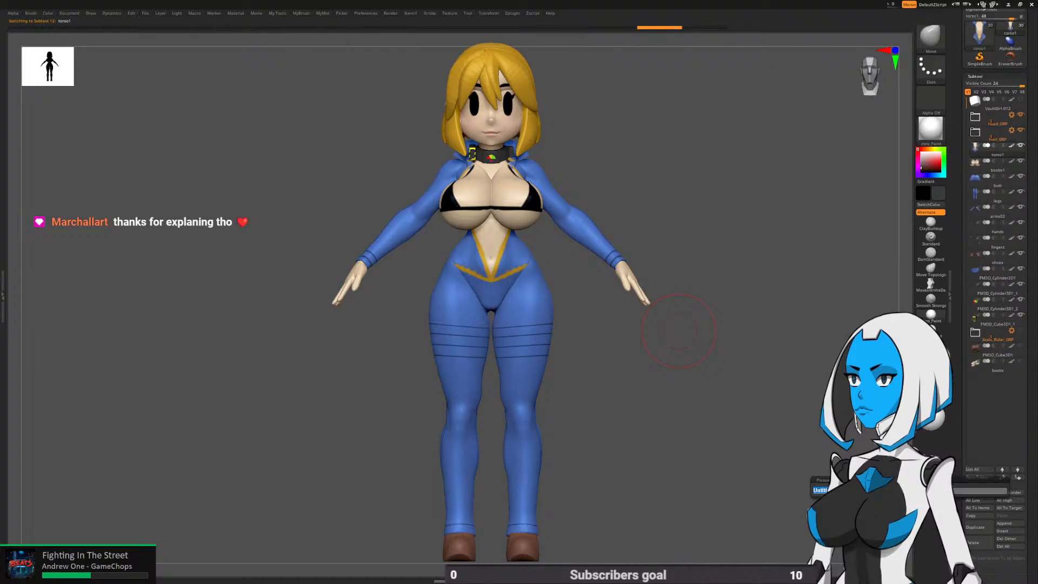
pyautogui.write('Torso')
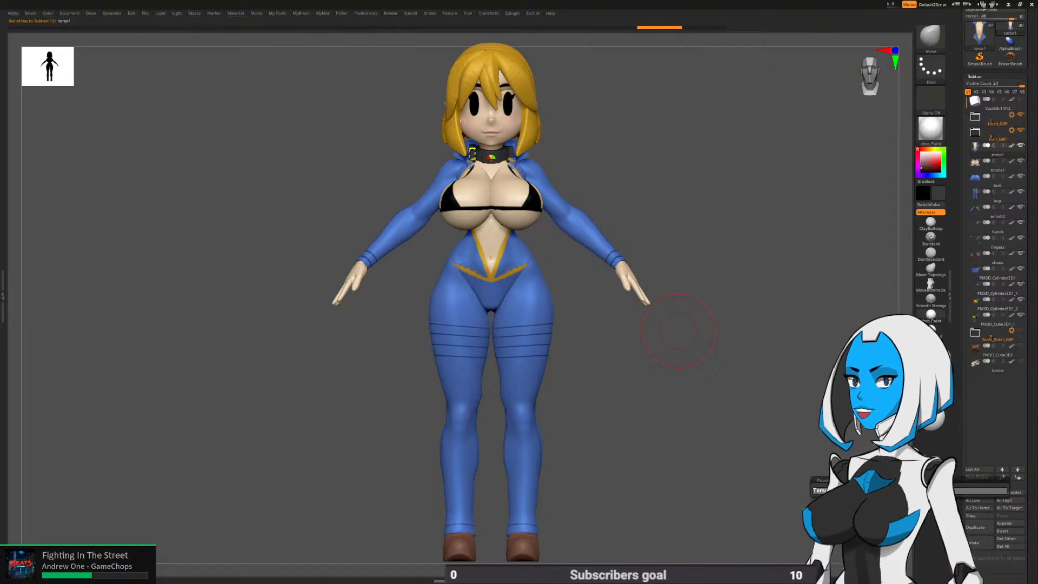
pyautogui.press('Return')
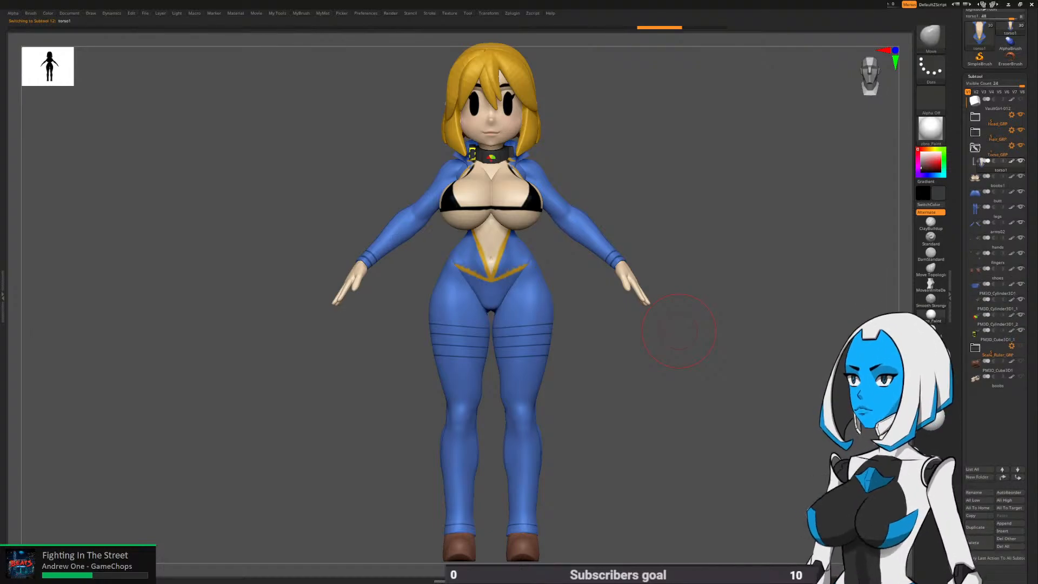
pyautogui.moveTo(997, 181)
pyautogui.mouseDown()
pyautogui.moveTo(997, 168)
pyautogui.moveTo(998, 183)
pyautogui.mouseUp()
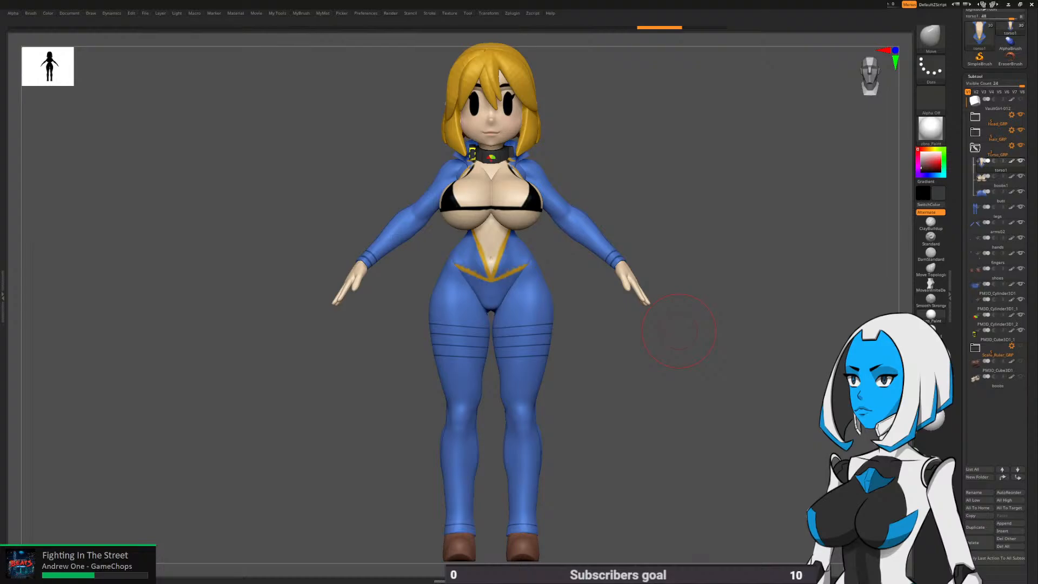
pyautogui.click(975, 147)
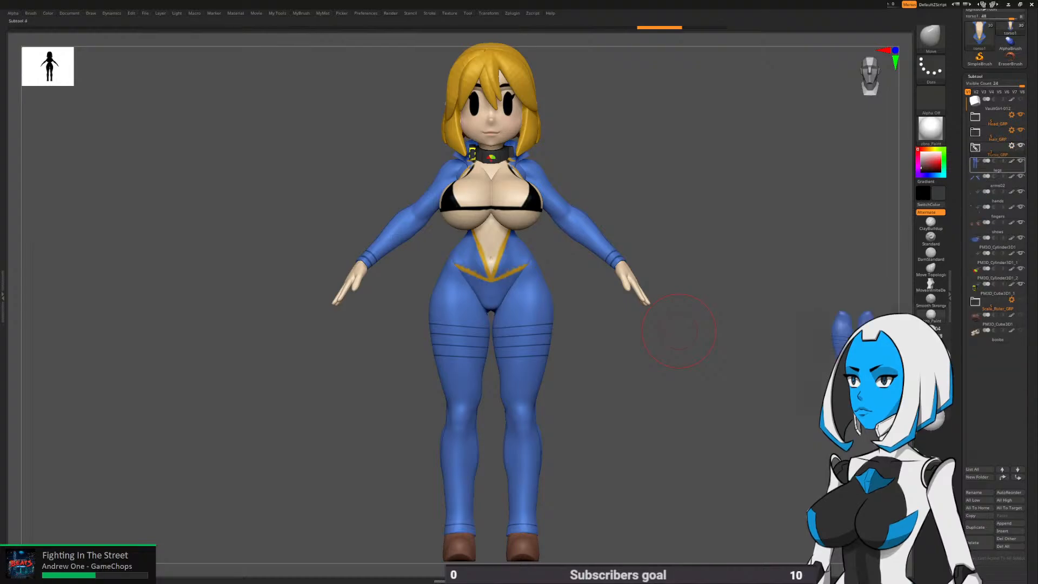
# Create a Leg_GRP folder from the legs subtool, add the shoes to it and collapse the folder
pyautogui.click(997, 167)
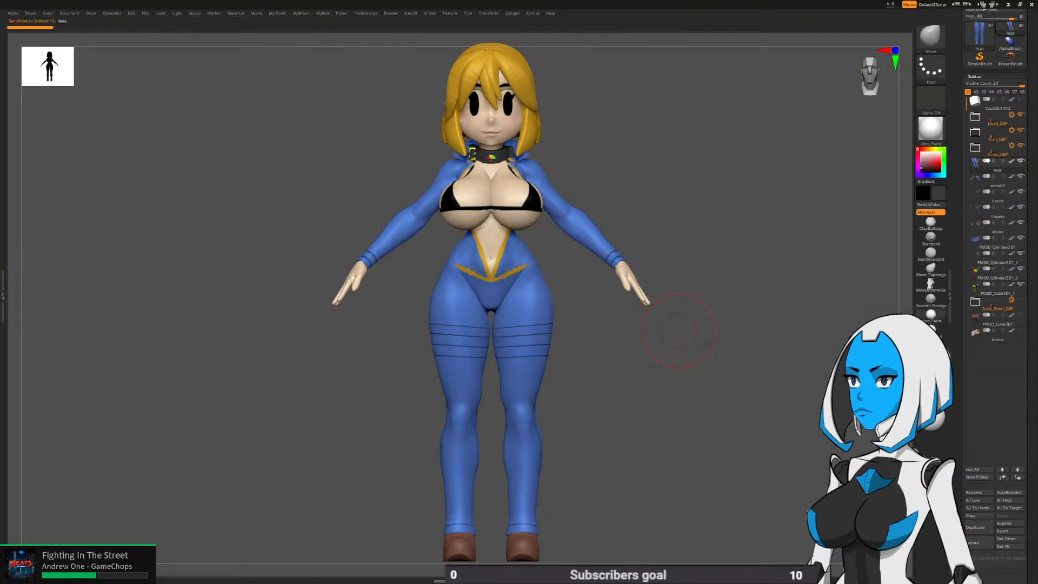
pyautogui.click(978, 477)
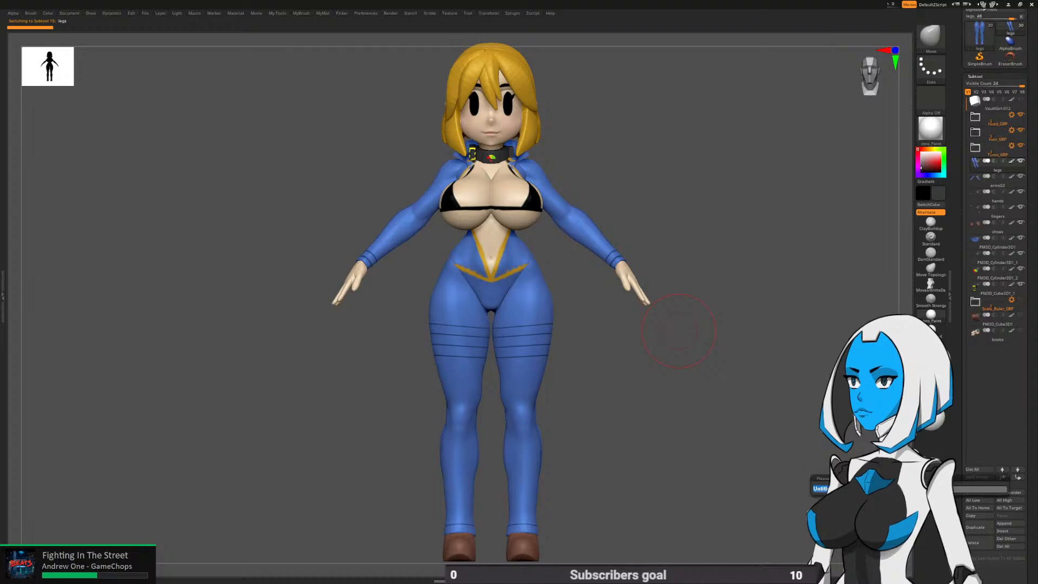
pyautogui.write('Leg_GRP')
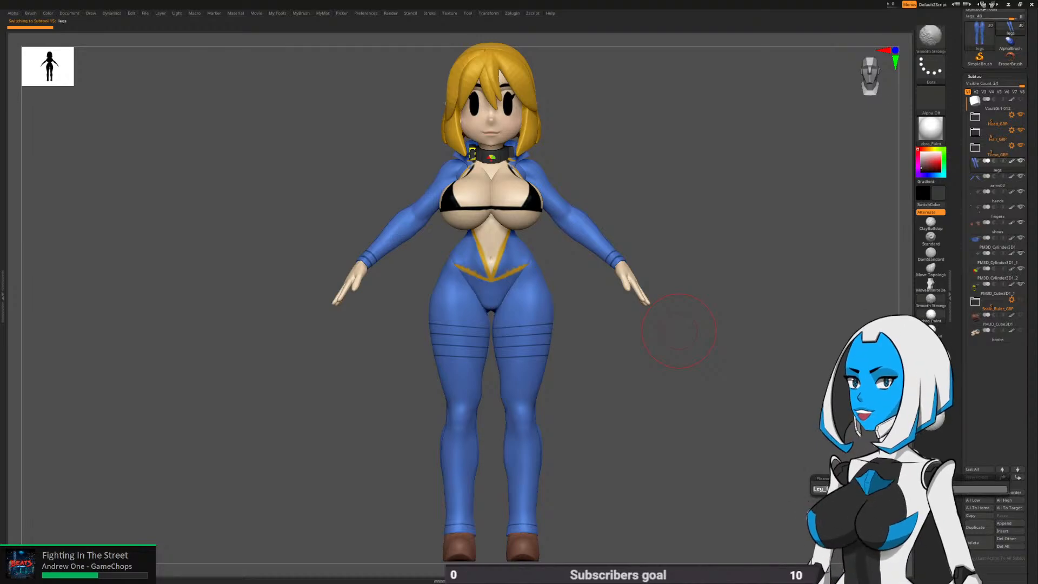
pyautogui.press('Return')
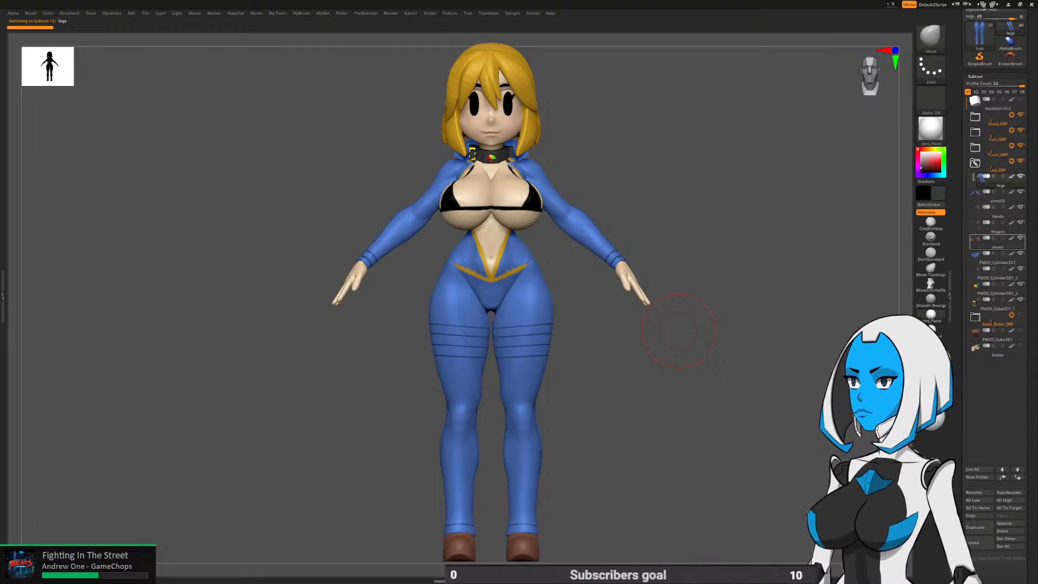
pyautogui.click(975, 162)
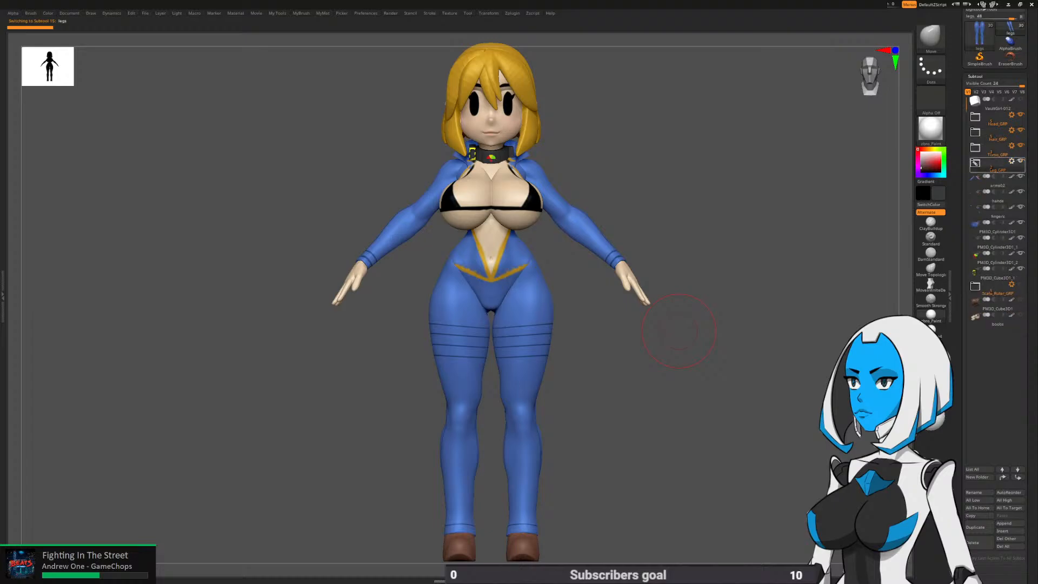
# Create an Arm_GRP folder from the arms subtool, add the hands and fingers, and collapse the folder
pyautogui.click(982, 181)
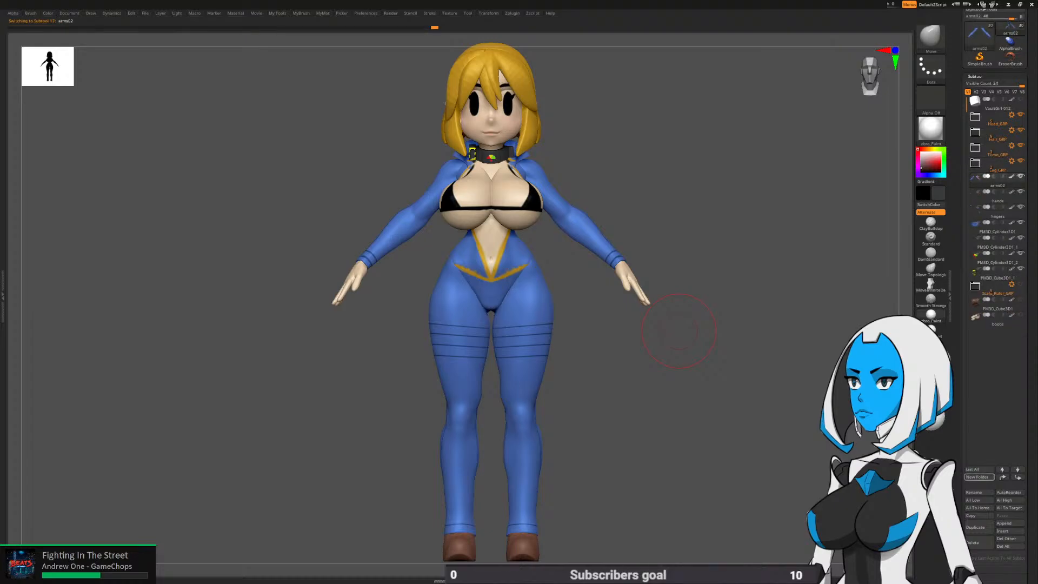
pyautogui.click(977, 477)
pyautogui.write('Arm_GRP')
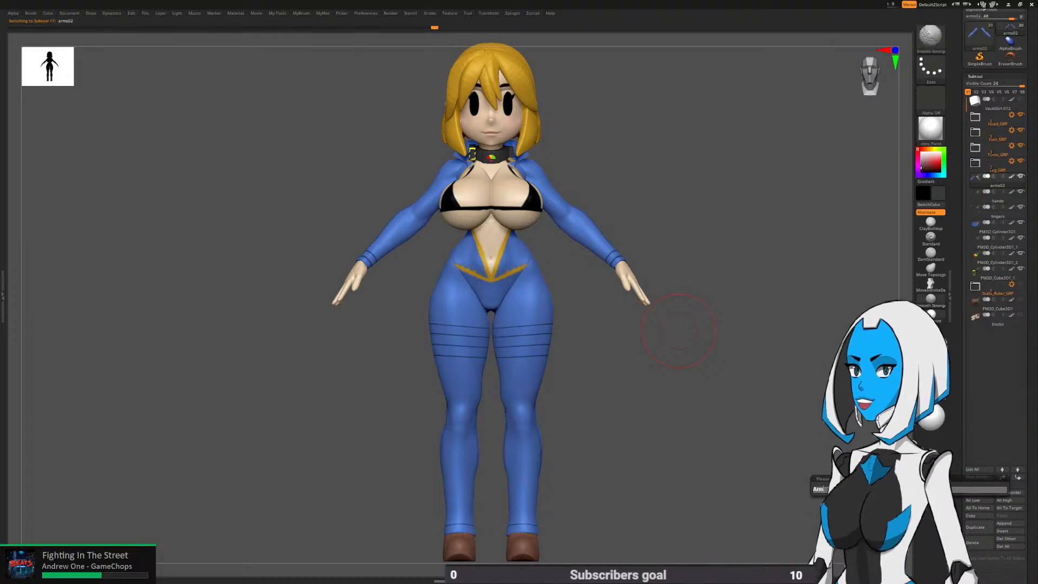
pyautogui.press('Return')
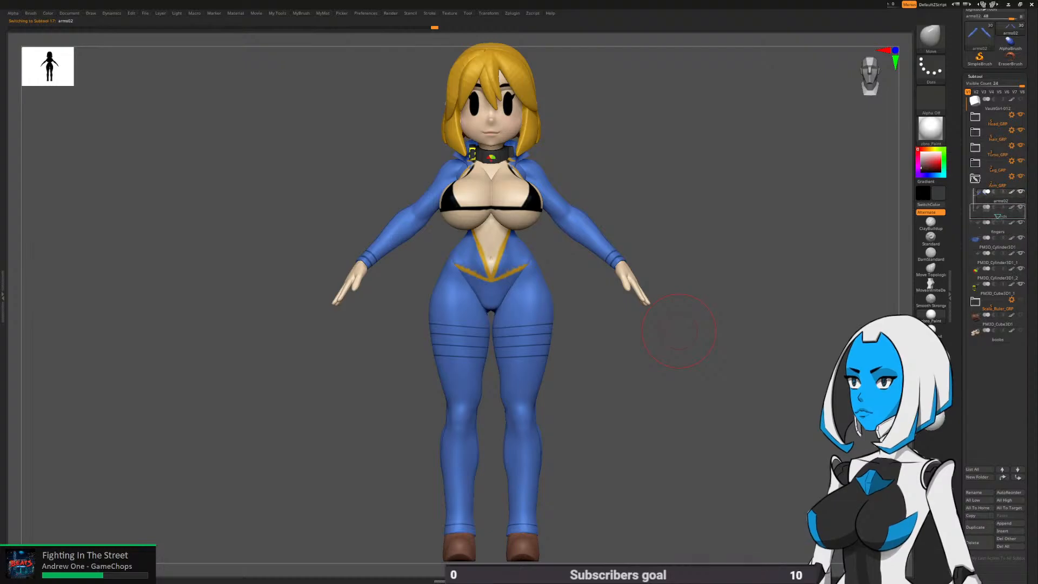
pyautogui.click(975, 178)
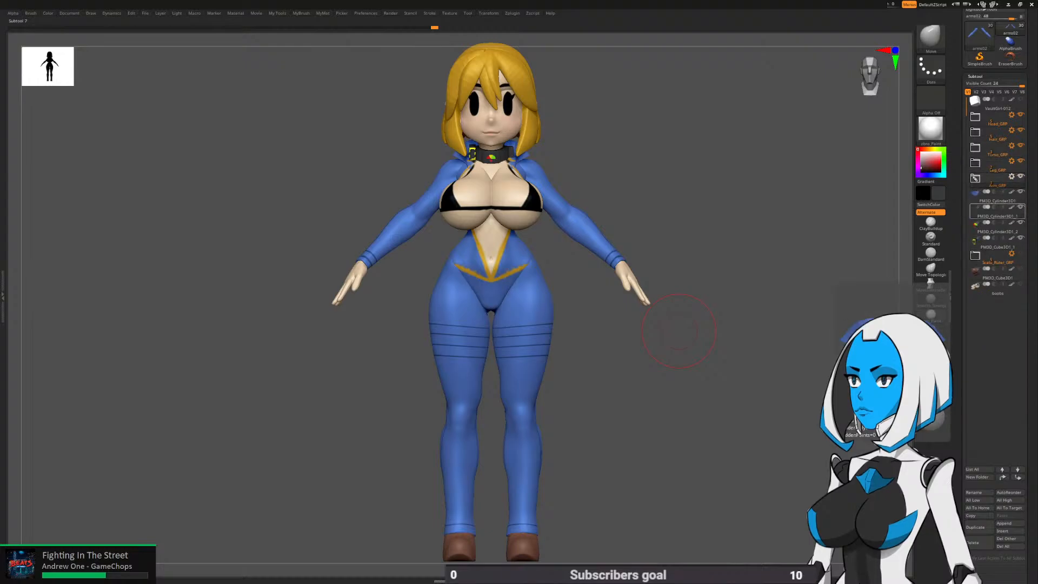
# Create a subtool folder named Clothing_GRP from PM3D_Cylinder3D1
pyautogui.click(998, 196)
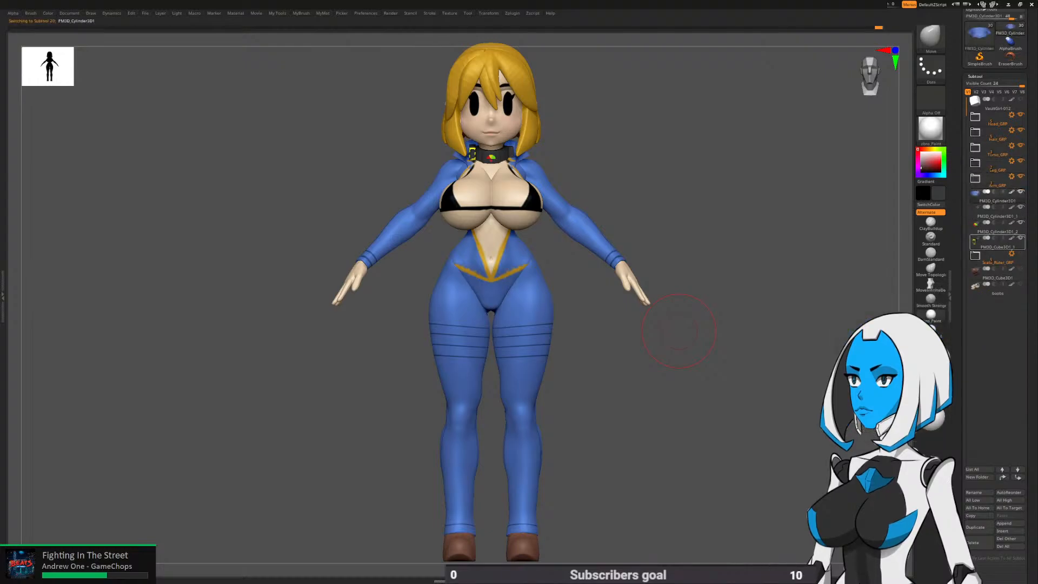
pyautogui.click(979, 477)
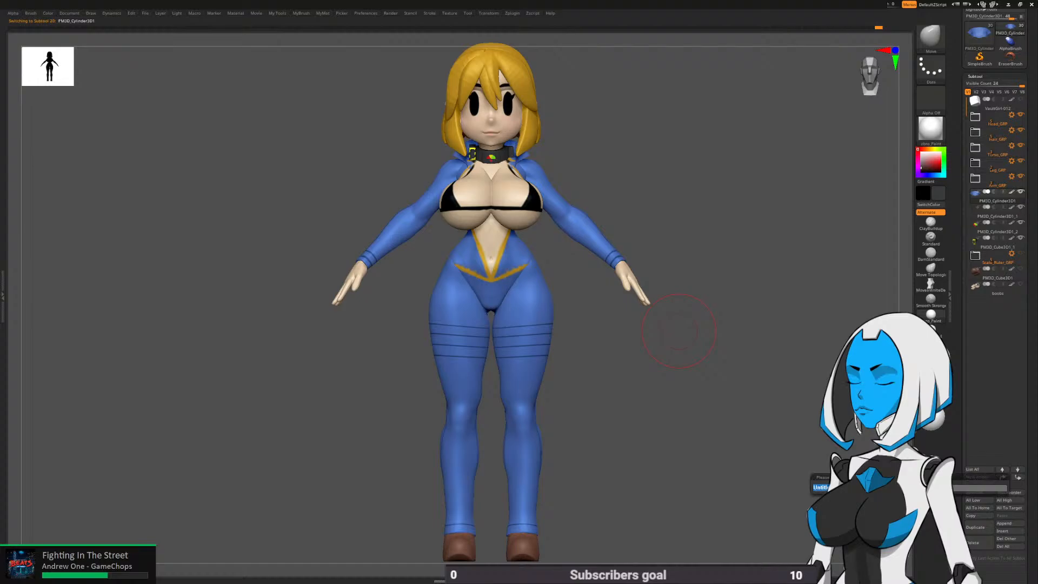
pyautogui.write('Clothi')
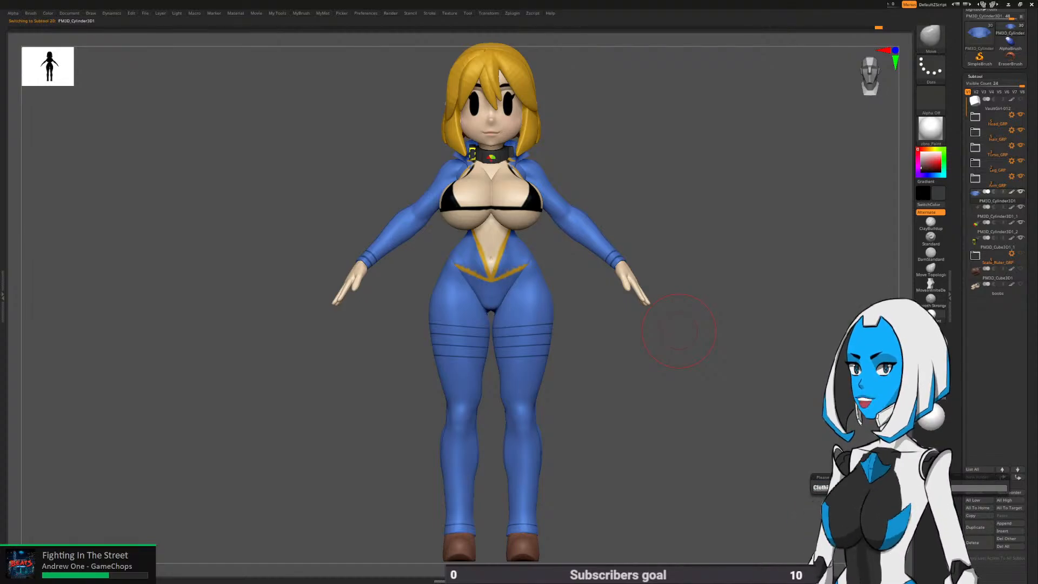
pyautogui.press('Return')
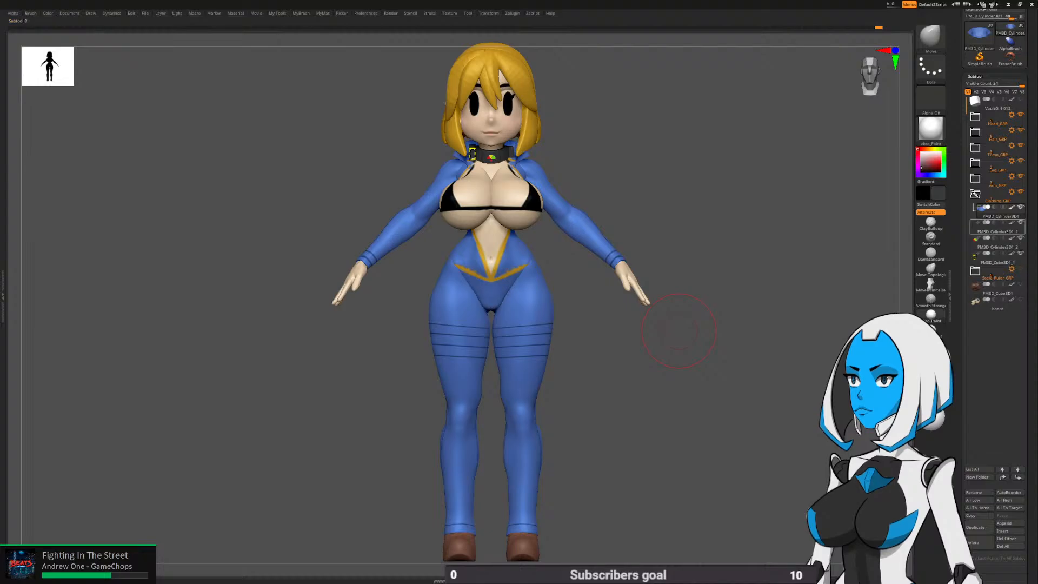
# Add the remaining clothing cylinder and cube subtools to the Clothing_GRP folder and collapse it
pyautogui.click(997, 243)
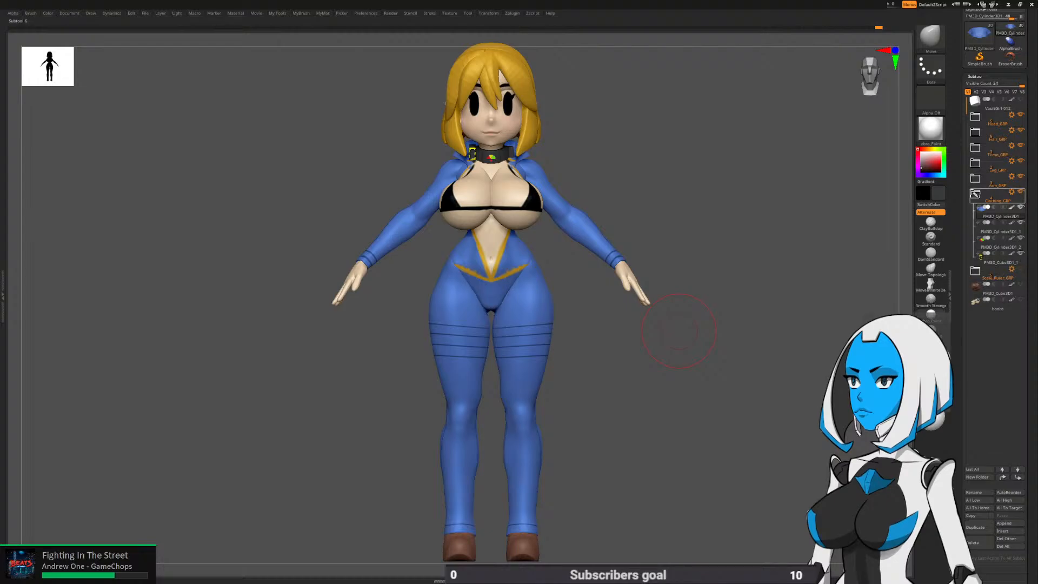
pyautogui.click(976, 193)
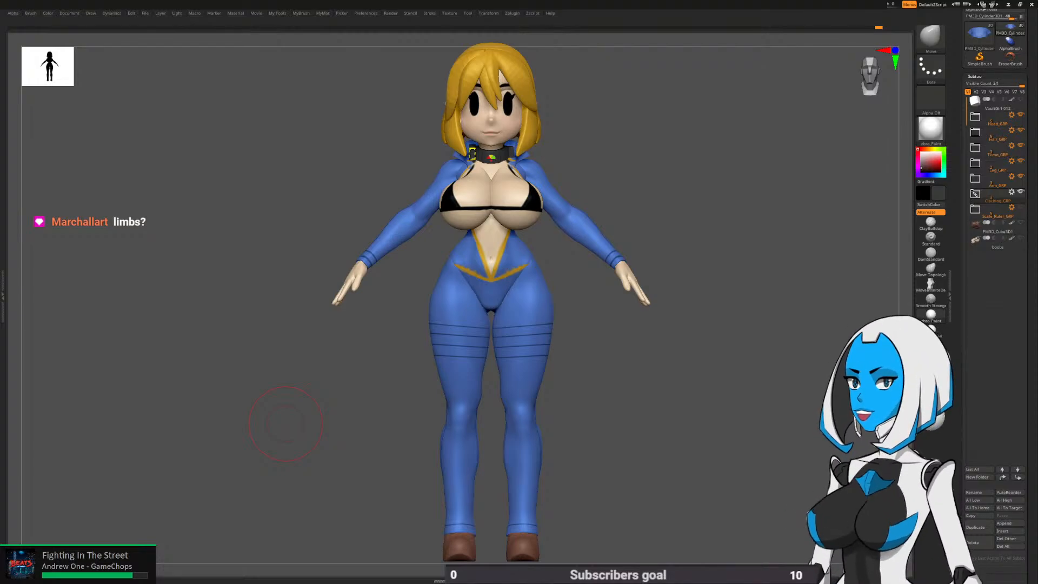
# Examine the full character from the back, side and front
pyautogui.moveTo(285, 423); pyautogui.dragTo(623, 429)
pyautogui.moveTo(542, 382); pyautogui.dragTo(505, 382, button='right')
pyautogui.keyDown('alt'); pyautogui.moveTo(576, 403); pyautogui.dragTo(558, 401, button='right'); pyautogui.keyUp('alt')
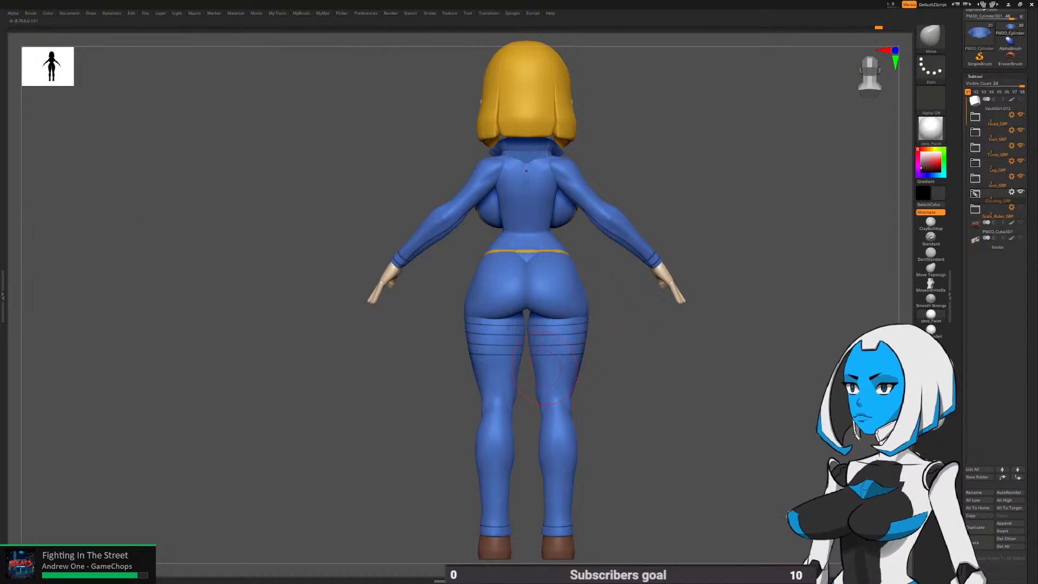
pyautogui.moveTo(565, 362); pyautogui.dragTo(598, 364, button='right')
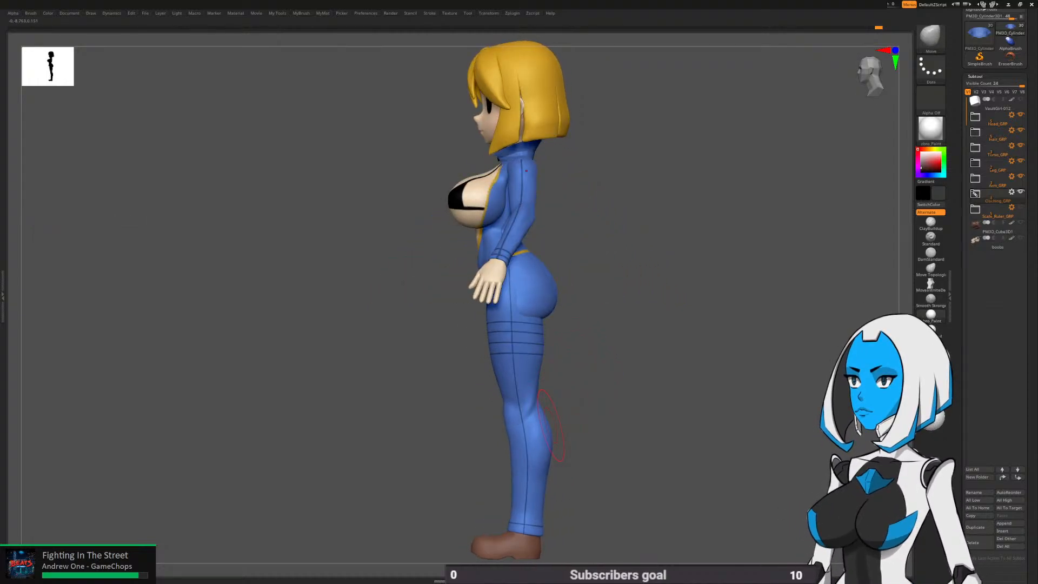
pyautogui.moveTo(555, 428); pyautogui.dragTo(611, 416, button='right')
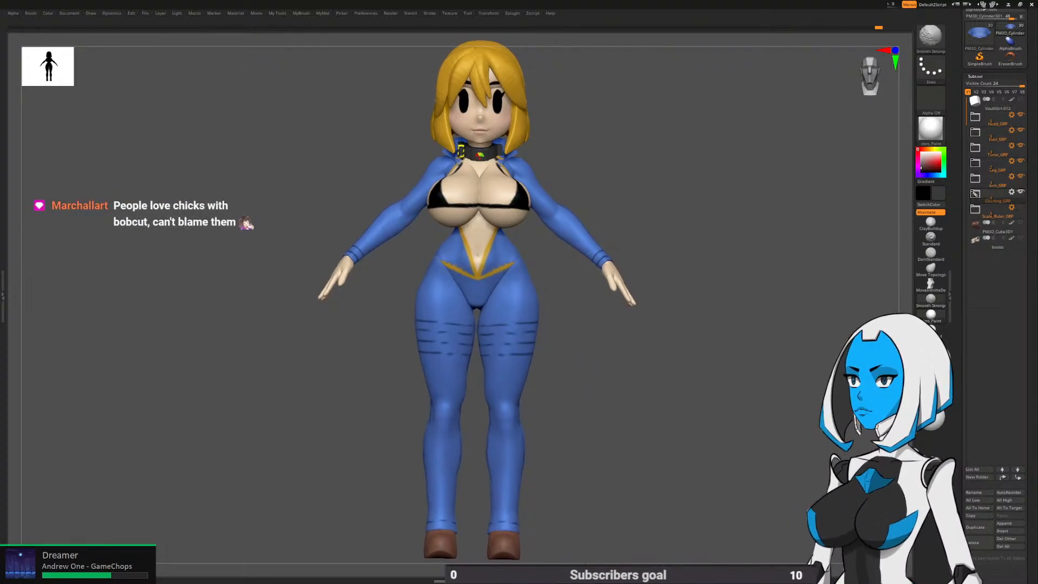
pyautogui.keyDown('alt'); pyautogui.moveTo(608, 387); pyautogui.dragTo(615, 389); pyautogui.keyUp('alt')
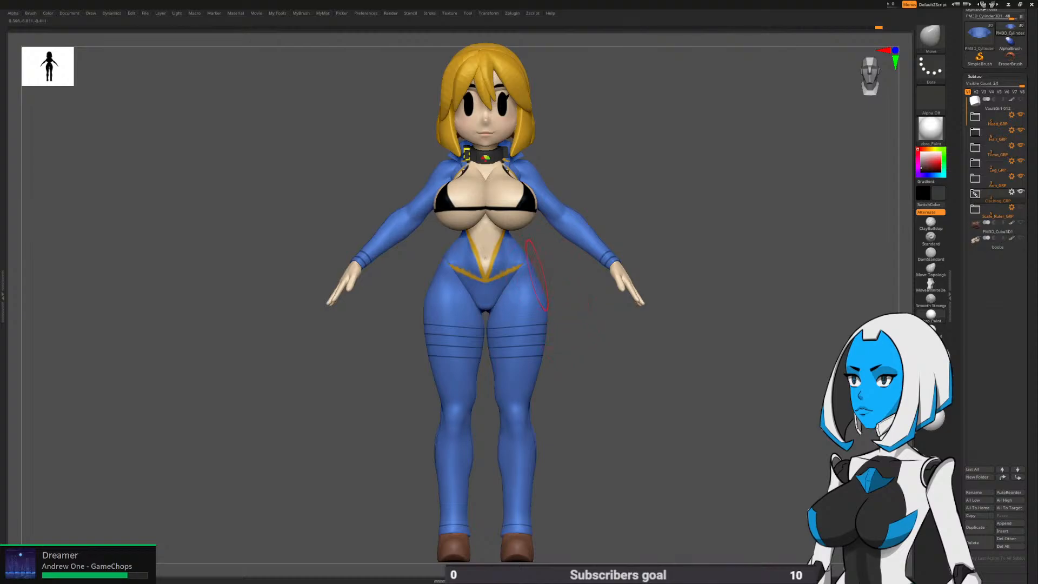
pyautogui.press('space')
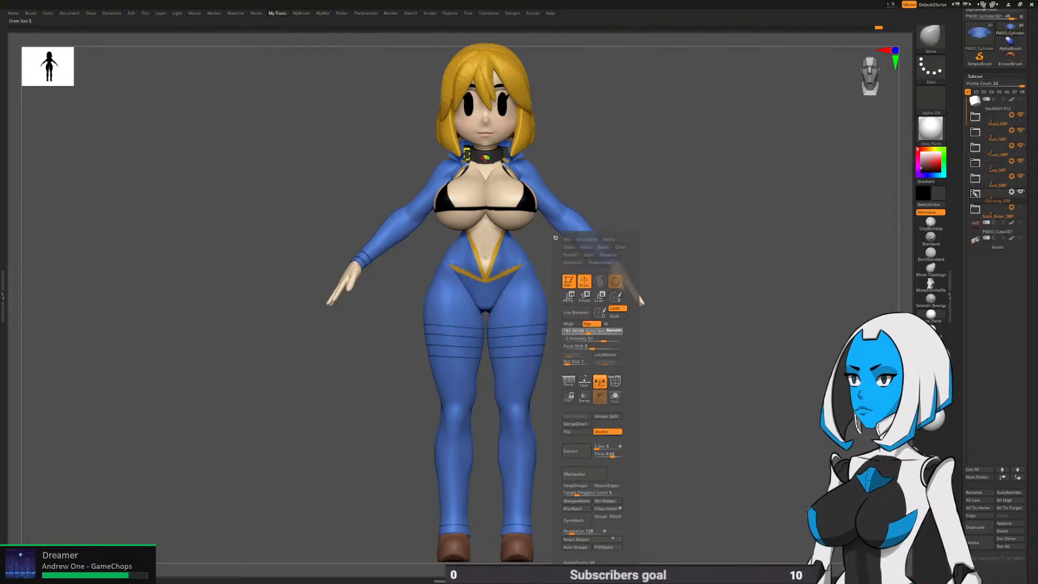
pyautogui.click(930, 253)
pyautogui.keyDown('alt'); pyautogui.moveTo(659, 404); pyautogui.dragTo(682, 411); pyautogui.keyUp('alt')
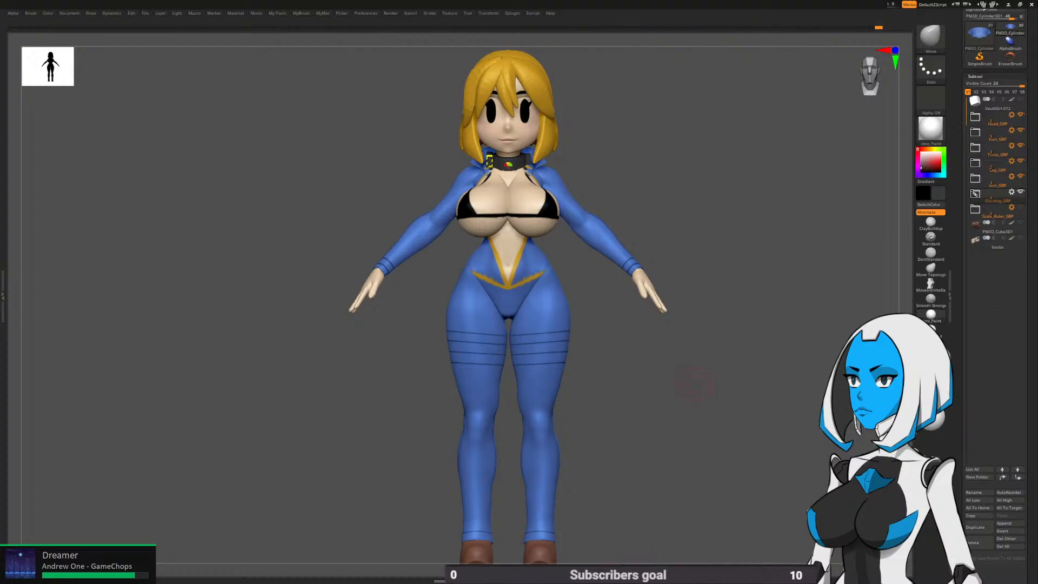
# Expand Torso_GRP, duplicate the chest subtool and delete the copy's lower subdivision levels
pyautogui.click(984, 149)
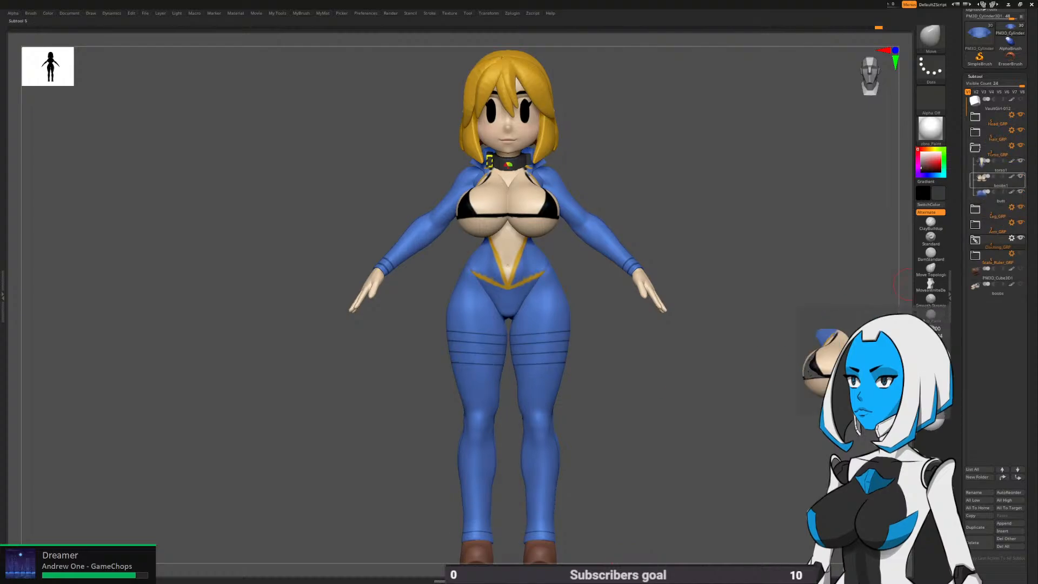
pyautogui.click(998, 182)
pyautogui.click(997, 287)
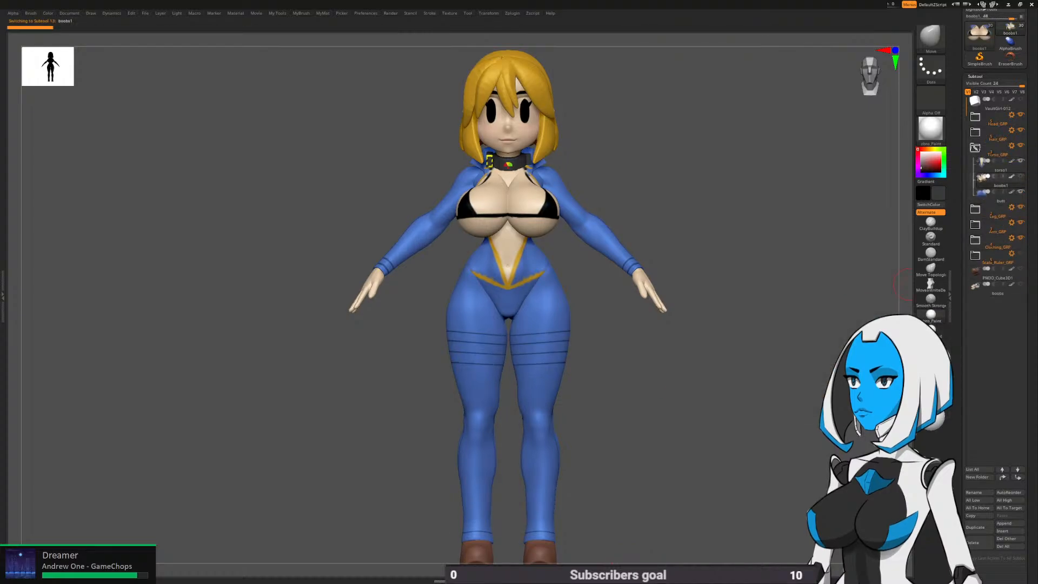
pyautogui.scroll(-3, 998, 286)
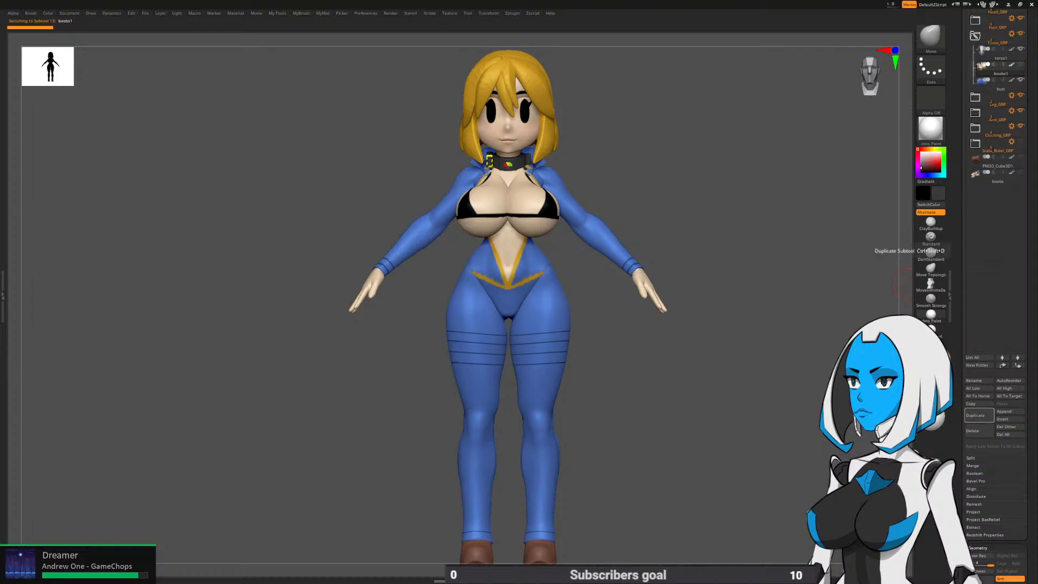
pyautogui.click(977, 415)
pyautogui.scroll(-1, 977, 378)
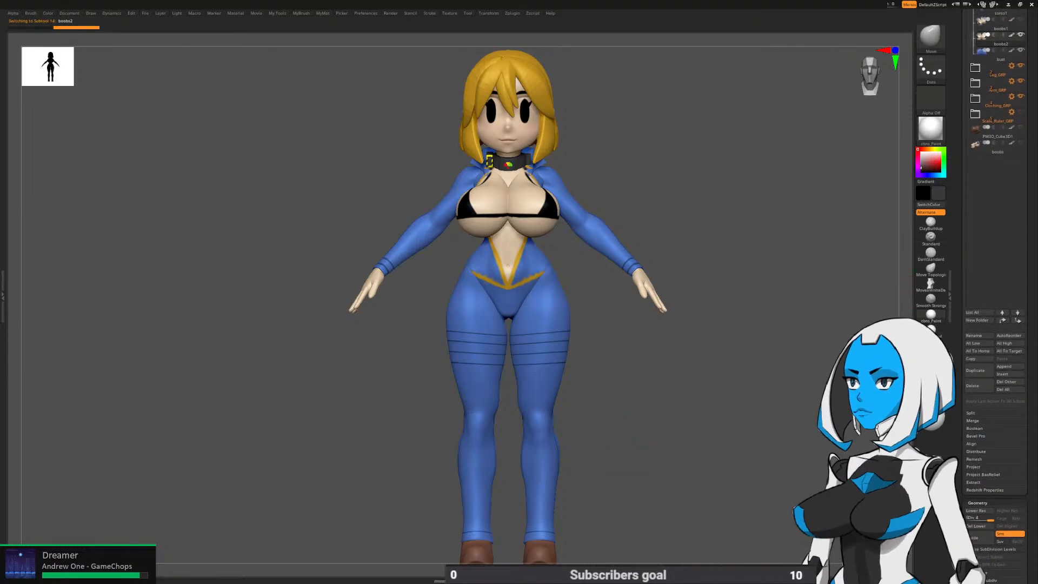
pyautogui.scroll(-1, 994, 378)
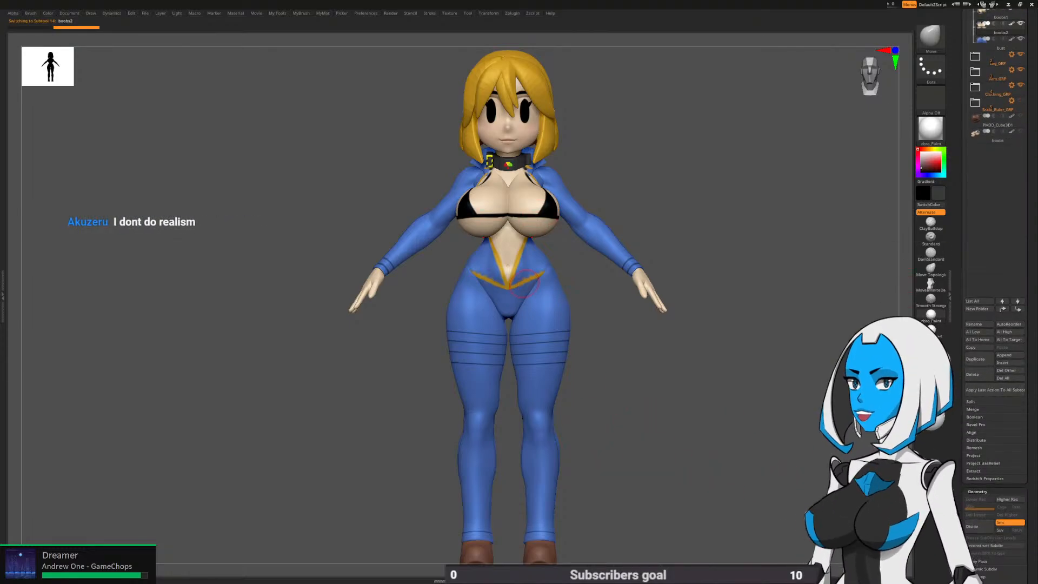
# Switch to the Topology brush and reduce its draw size for work on the duplicated chest
pyautogui.moveTo(528, 288); pyautogui.dragTo(499, 294, button='right')
pyautogui.moveTo(565, 292)
pyautogui.mouseDown(button='right')
pyautogui.moveTo(511, 272)
pyautogui.moveTo(543, 306)
pyautogui.mouseUp(button='right')
pyautogui.keyDown('ctrl'); pyautogui.moveTo(543, 305); pyautogui.dragTo(546, 287, button='right'); pyautogui.keyUp('ctrl')
pyautogui.click(931, 38)
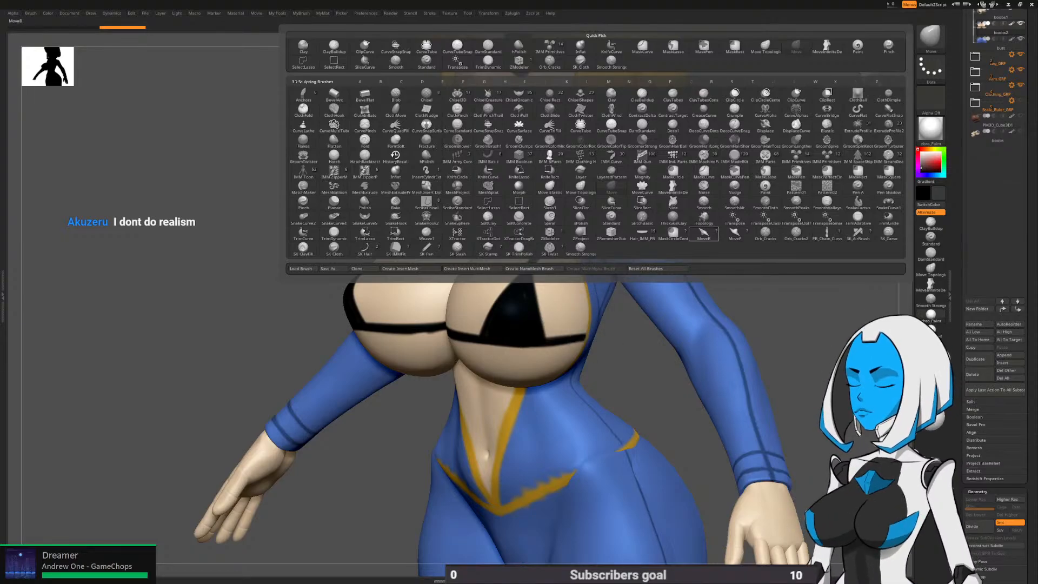
pyautogui.click(704, 218)
pyautogui.press('space')
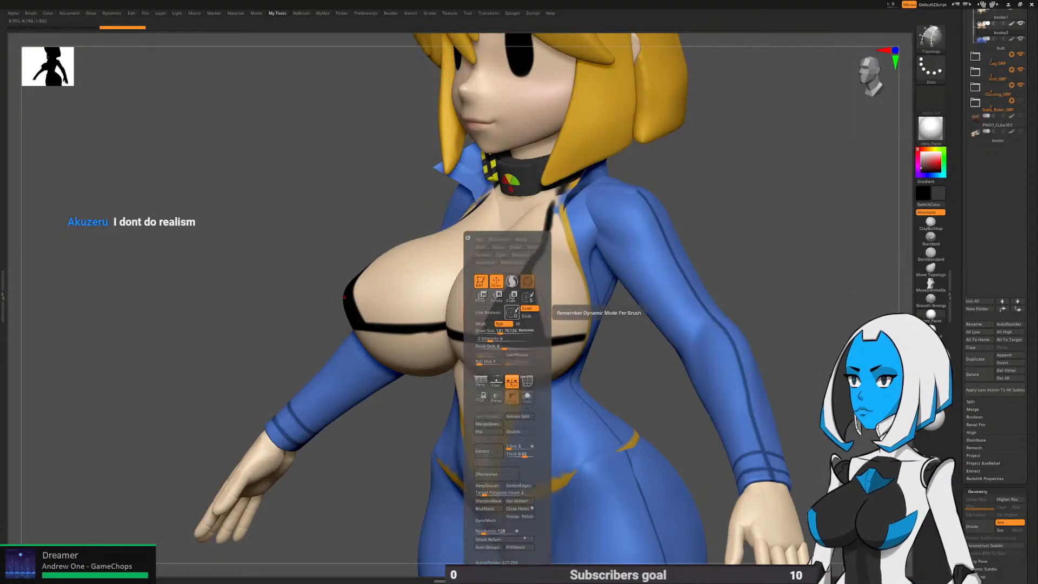
pyautogui.moveTo(501, 331); pyautogui.dragTo(491, 331)
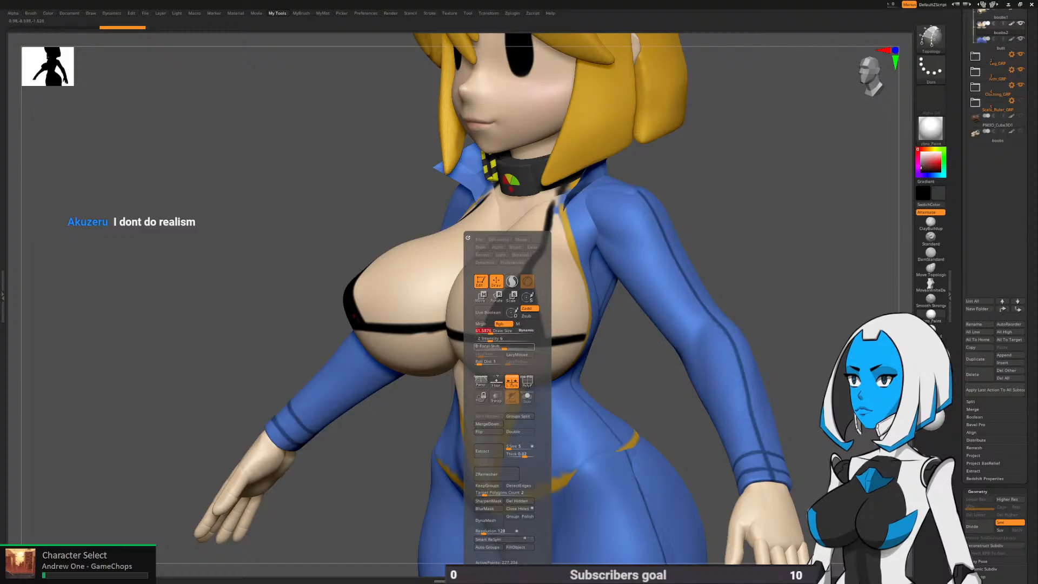
pyautogui.click(518, 354)
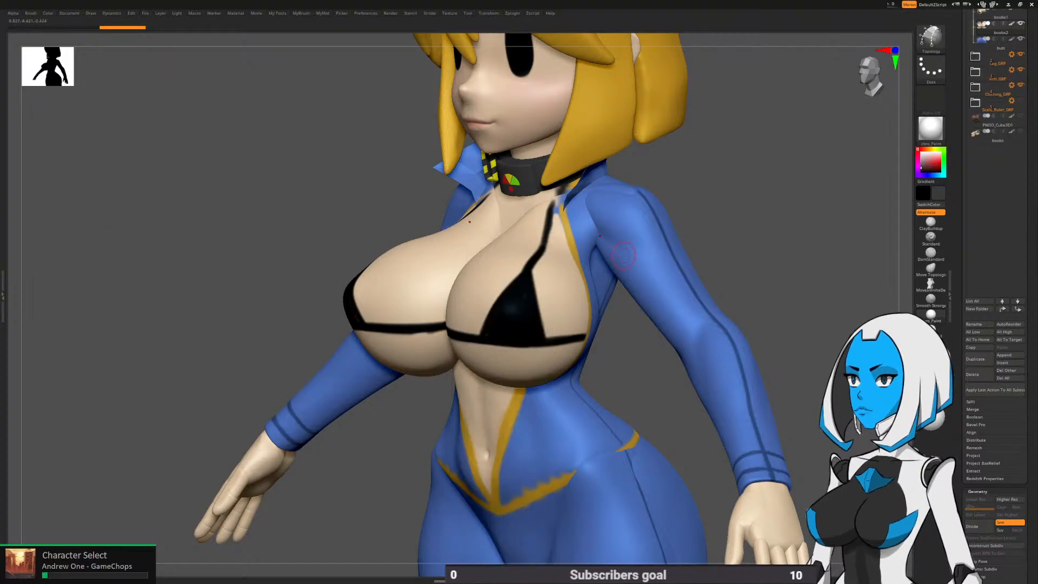
# Draw topology curves along the inner, outer and lower edges of the painted black bikini triangle
pyautogui.moveTo(533, 319)
pyautogui.keyDown('ctrl'); pyautogui.mouseDown(button='right')
pyautogui.moveTo(530, 270)
pyautogui.moveTo(547, 265)
pyautogui.mouseUp(button='right'); pyautogui.keyUp('ctrl')
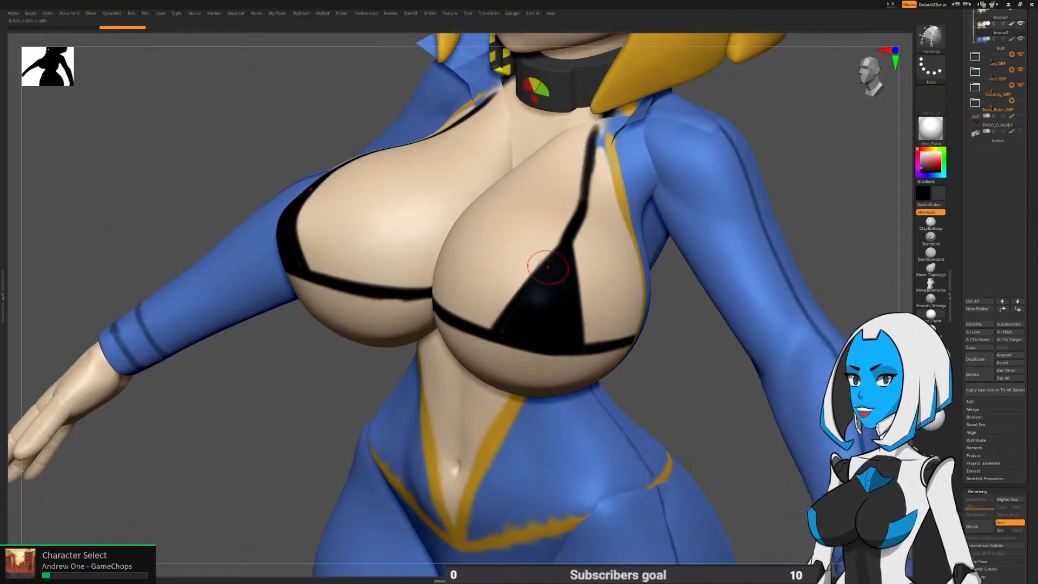
pyautogui.press('space')
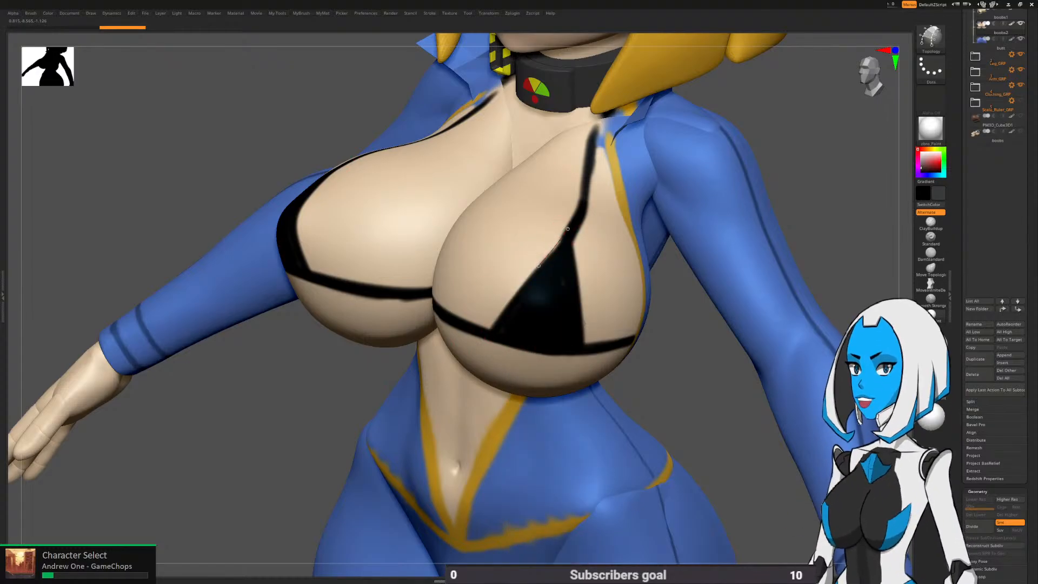
pyautogui.moveTo(593, 240); pyautogui.dragTo(585, 250, button='right')
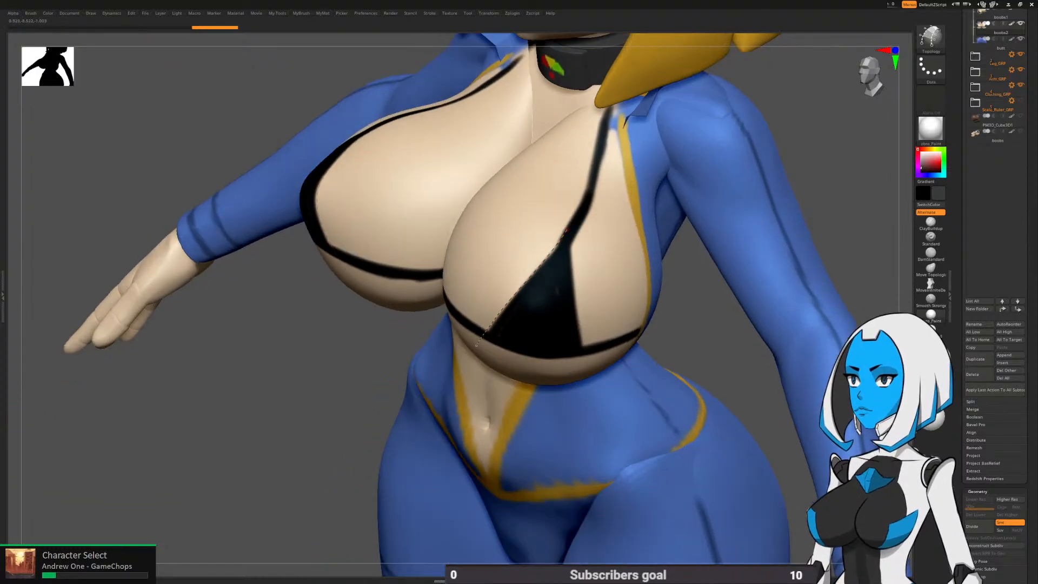
pyautogui.moveTo(581, 221); pyautogui.dragTo(585, 369)
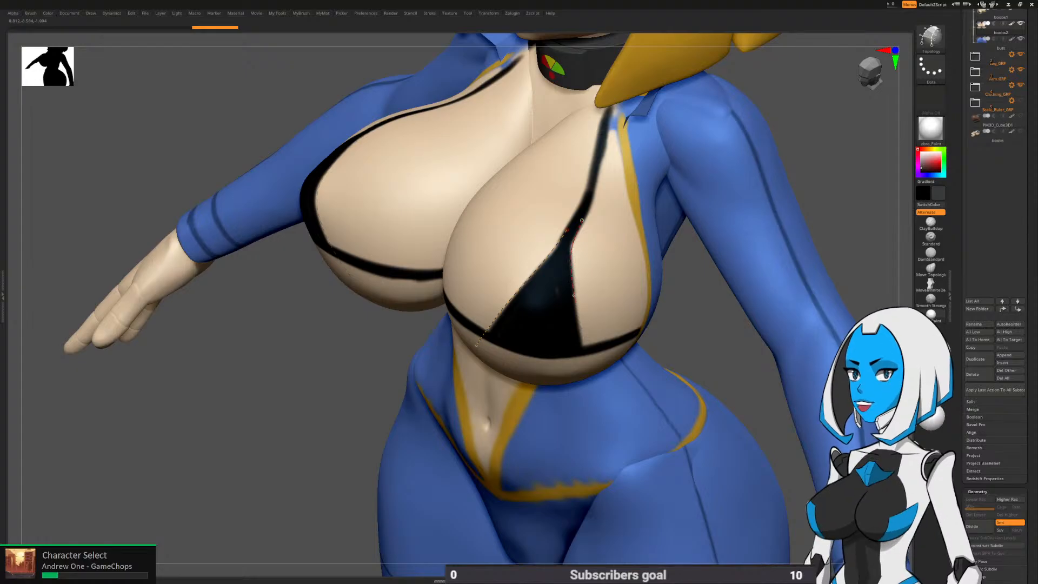
pyautogui.moveTo(586, 369); pyautogui.dragTo(569, 341, button='right')
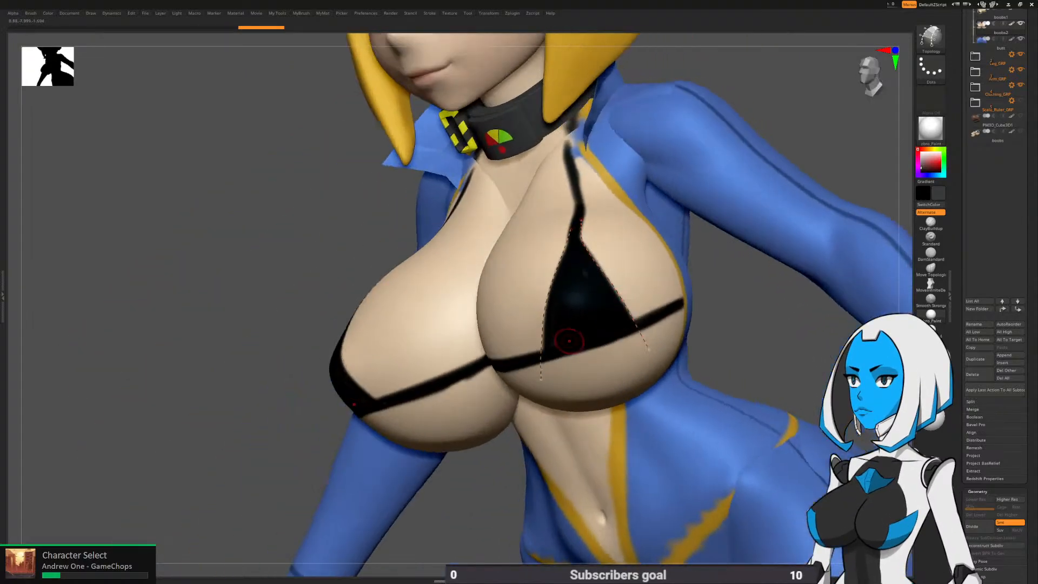
pyautogui.moveTo(526, 369); pyautogui.dragTo(682, 306)
pyautogui.hotkey('ctrl', 'z')
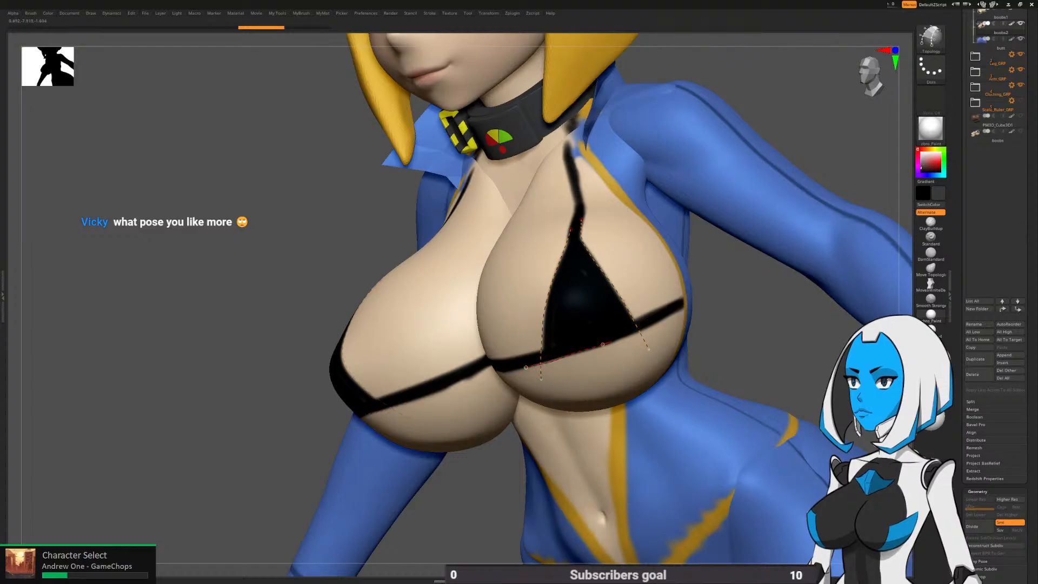
pyautogui.moveTo(663, 317); pyautogui.dragTo(670, 313)
# Divide the bikini triangle with a central vertical topology curve and several horizontal curves crossing its side edges
pyautogui.moveTo(682, 303)
pyautogui.mouseDown(button='right')
pyautogui.moveTo(660, 280)
pyautogui.moveTo(558, 234)
pyautogui.moveTo(595, 219)
pyautogui.moveTo(611, 257)
pyautogui.mouseUp(button='right')
pyautogui.moveTo(505, 236)
pyautogui.mouseDown()
pyautogui.moveTo(585, 220)
pyautogui.moveTo(537, 271)
pyautogui.moveTo(558, 387)
pyautogui.mouseUp()
pyautogui.moveTo(567, 363); pyautogui.dragTo(539, 325, button='right')
pyautogui.moveTo(474, 319)
pyautogui.mouseDown()
pyautogui.moveTo(614, 279)
pyautogui.moveTo(611, 249)
pyautogui.mouseUp()
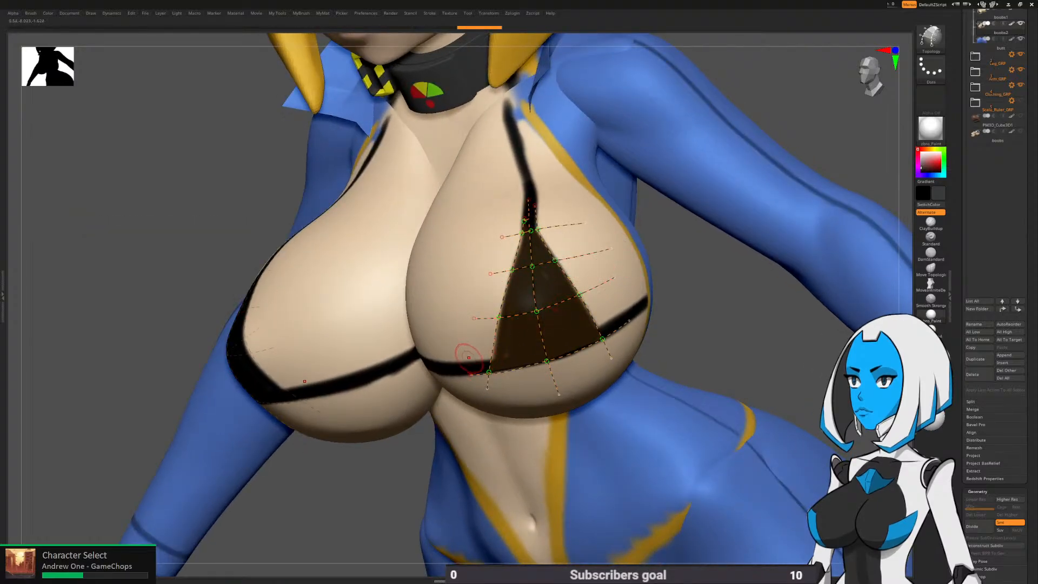
pyautogui.moveTo(642, 302)
pyautogui.mouseDown(button='right')
pyautogui.moveTo(581, 351)
pyautogui.moveTo(581, 178)
pyautogui.moveTo(584, 379)
pyautogui.moveTo(552, 296)
pyautogui.moveTo(562, 247)
pyautogui.mouseUp(button='right')
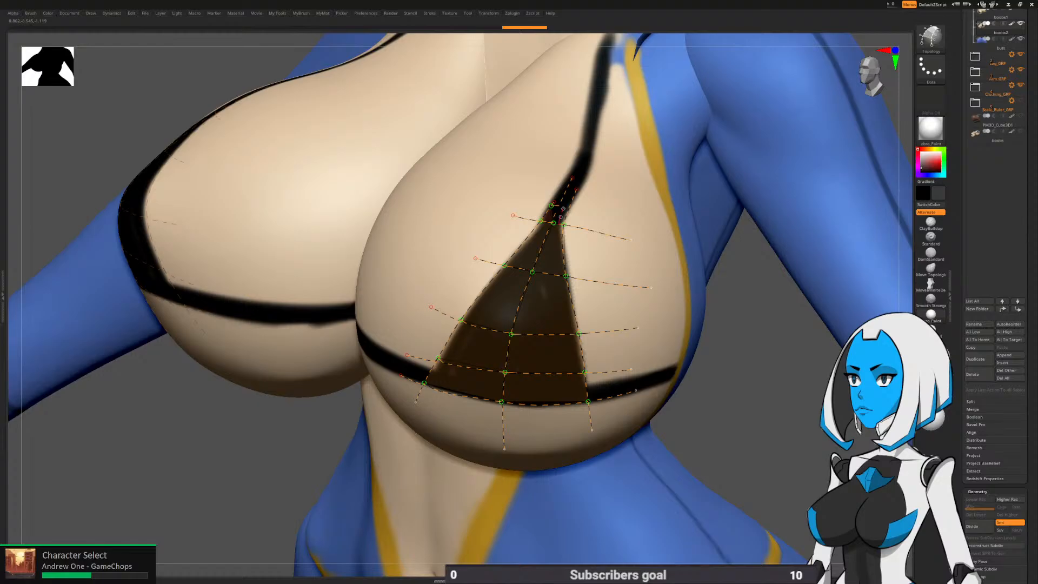
pyautogui.moveTo(560, 217); pyautogui.dragTo(546, 433)
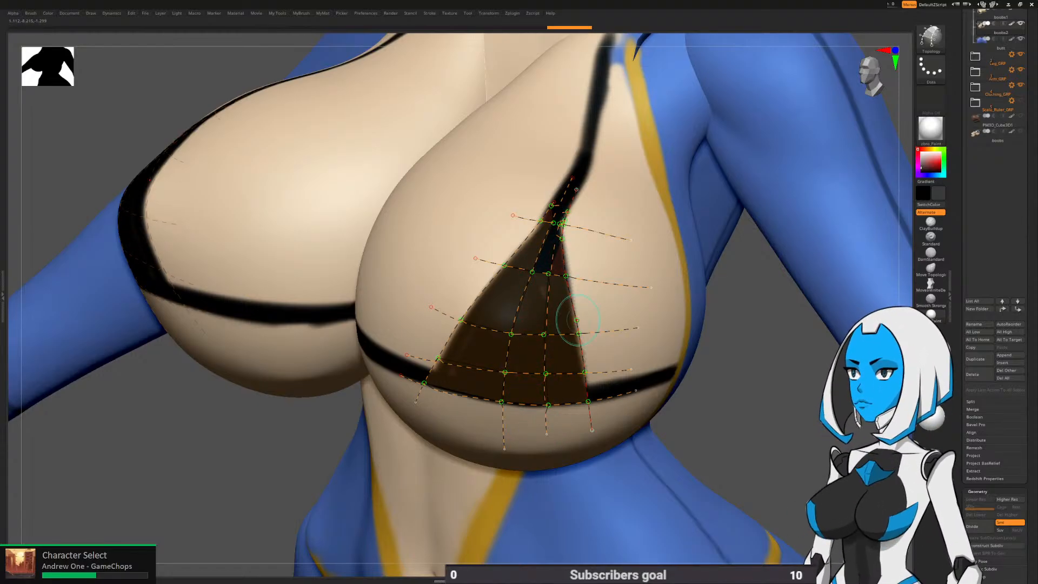
pyautogui.keyDown('ctrl'); pyautogui.moveTo(576, 320); pyautogui.dragTo(663, 357, button='right'); pyautogui.keyUp('ctrl')
pyautogui.hotkey('ctrl', 'z')
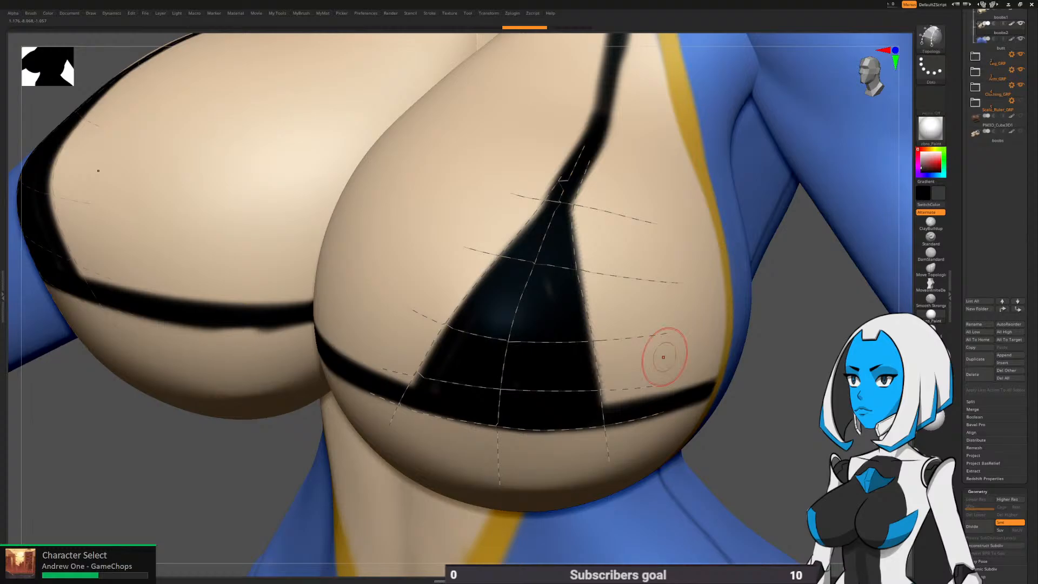
# Draw two more vertical topology curves down the bikini triangle, one on each side of the central curve
pyautogui.press('space')
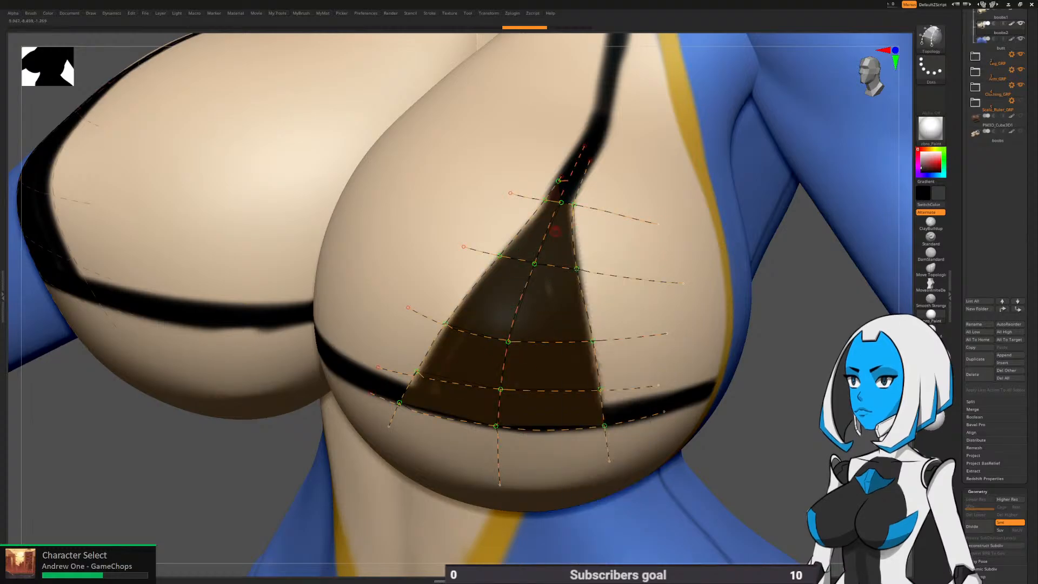
pyautogui.moveTo(565, 211); pyautogui.dragTo(560, 247)
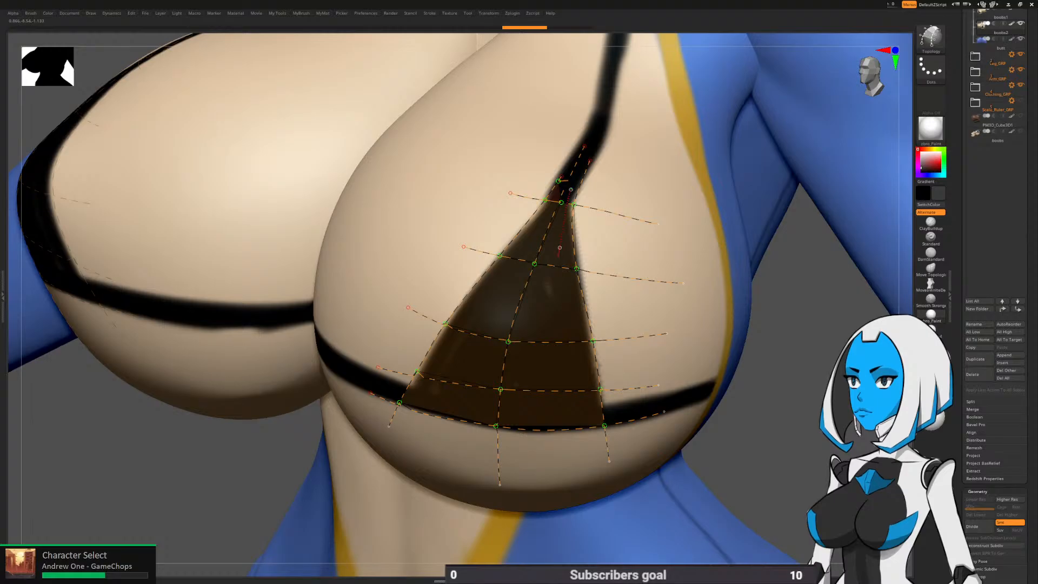
pyautogui.moveTo(553, 444); pyautogui.dragTo(552, 475)
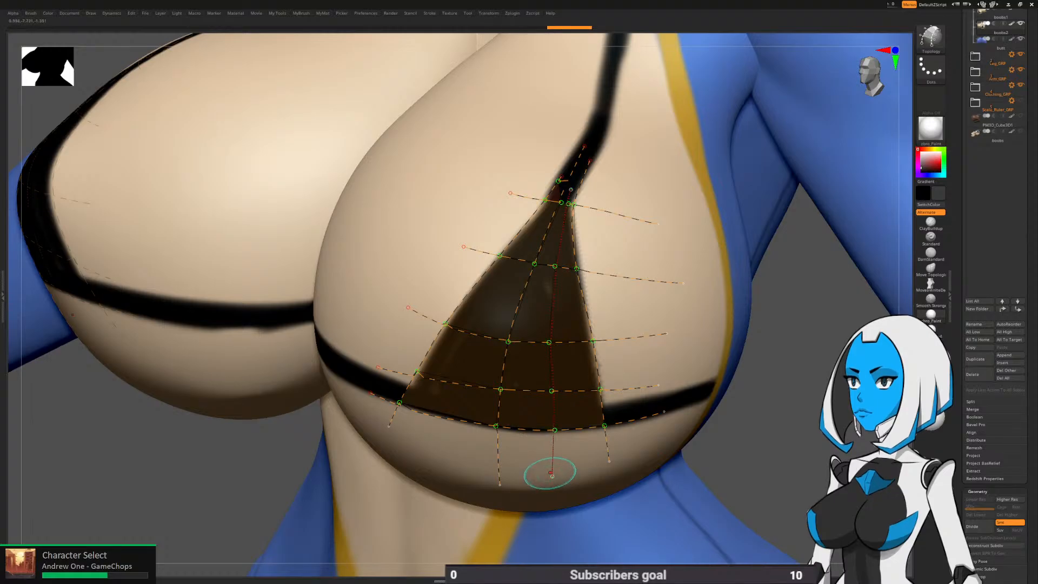
pyautogui.moveTo(599, 306); pyautogui.dragTo(622, 307, button='right')
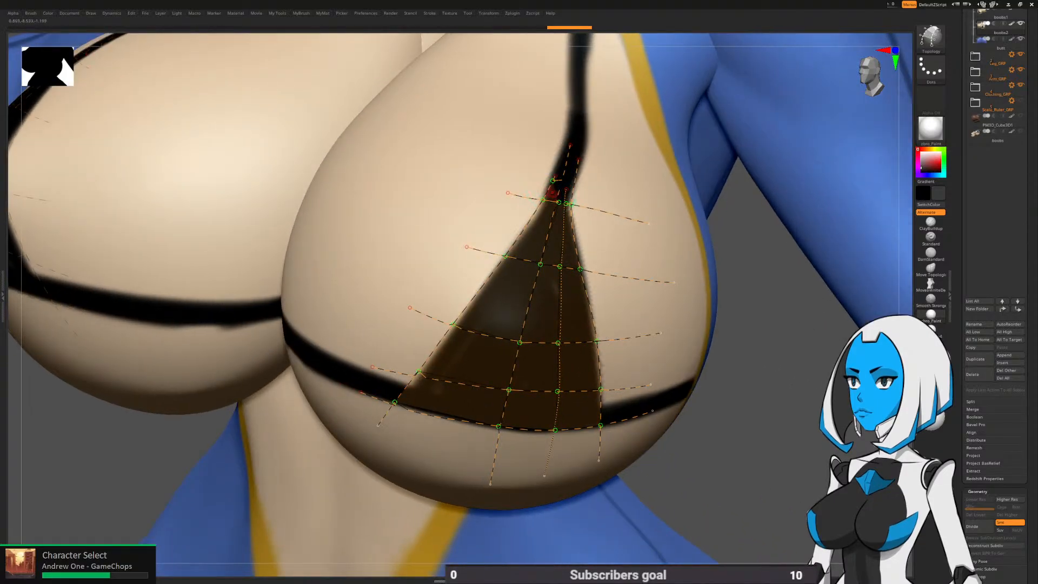
pyautogui.moveTo(549, 204); pyautogui.dragTo(530, 253)
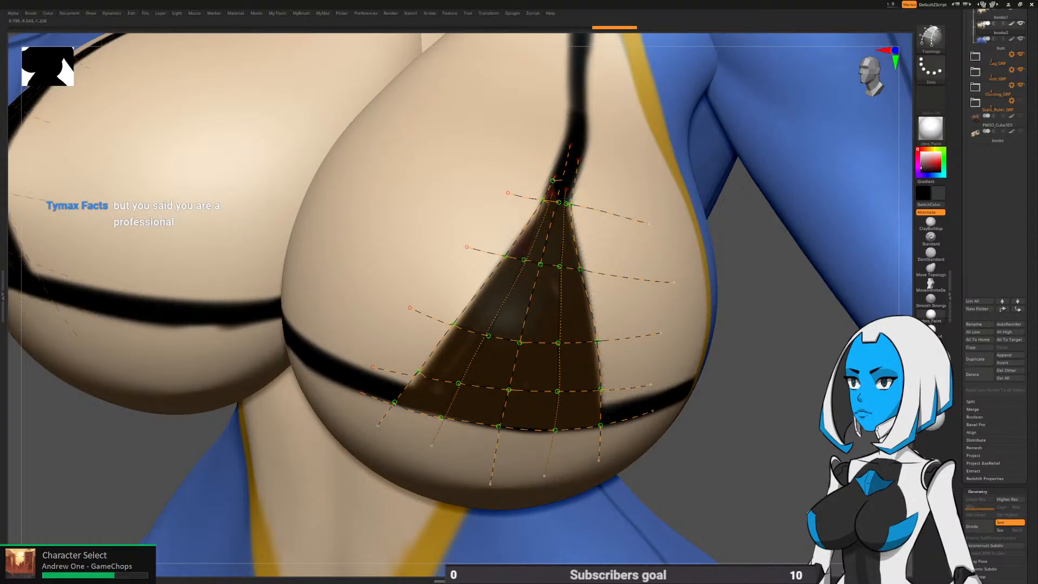
pyautogui.keyDown('alt'); pyautogui.moveTo(529, 187); pyautogui.dragTo(610, 185); pyautogui.keyUp('alt')
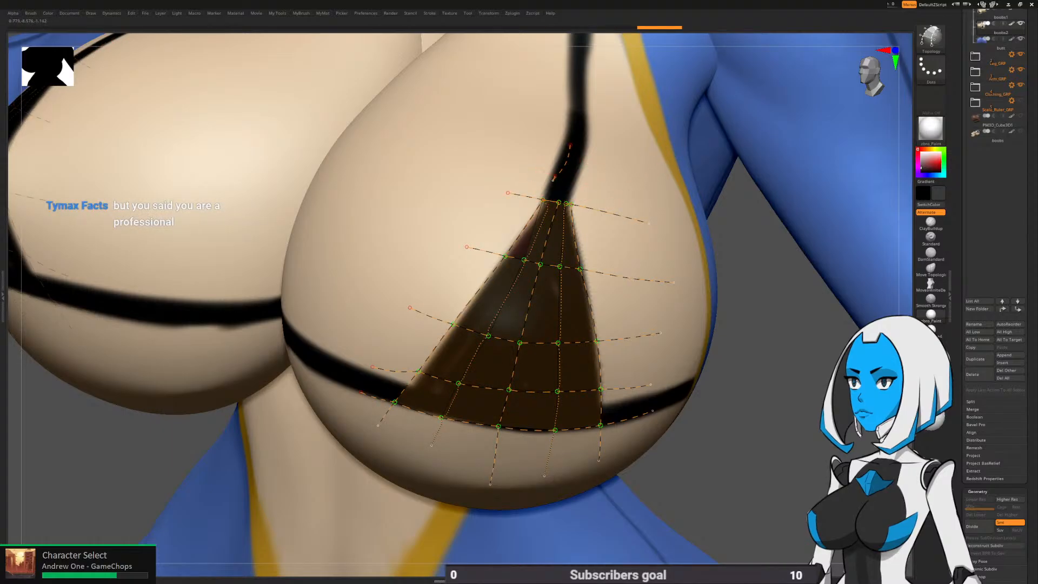
pyautogui.moveTo(571, 245)
pyautogui.mouseDown(button='right')
pyautogui.moveTo(524, 242)
pyautogui.moveTo(563, 233)
pyautogui.mouseUp(button='right')
pyautogui.click(658, 306)
pyautogui.hotkey('ctrl', 'z')
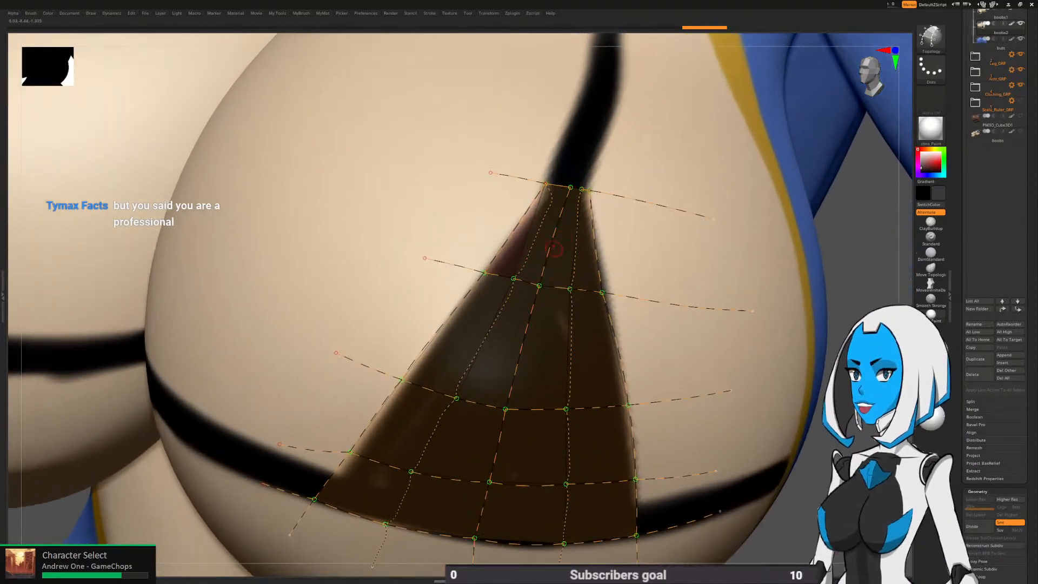
pyautogui.press('ctrl')
pyautogui.hotkey('ctrl', 'z')
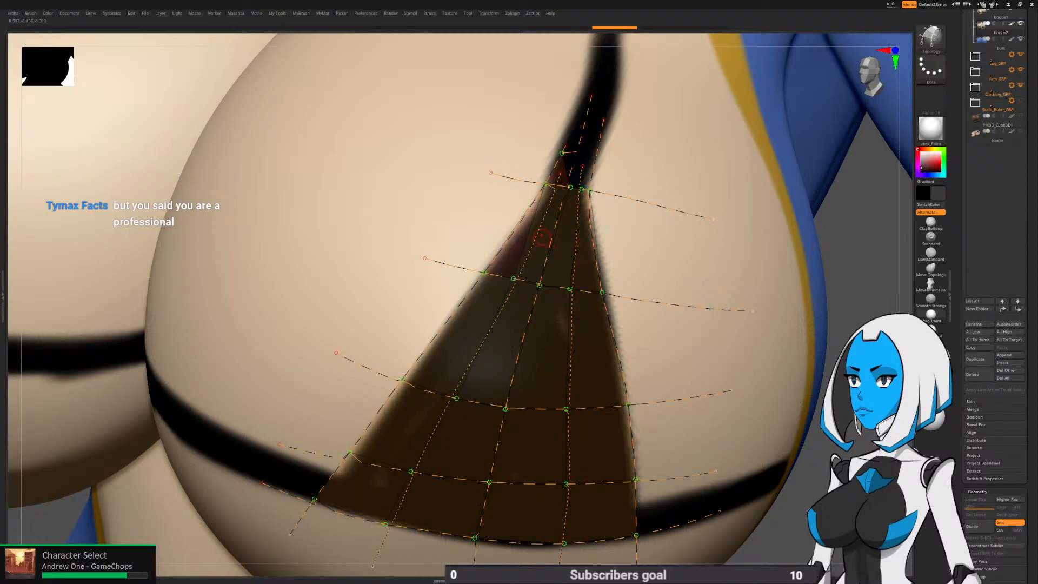
# Undo the two side vertical curves and the lower cross curve, and erase the curve ends running onto the strap
pyautogui.hotkey('ctrl', 'z')
pyautogui.hotkey('ctrl', 'z')
pyautogui.hotkey('ctrl', 'z')
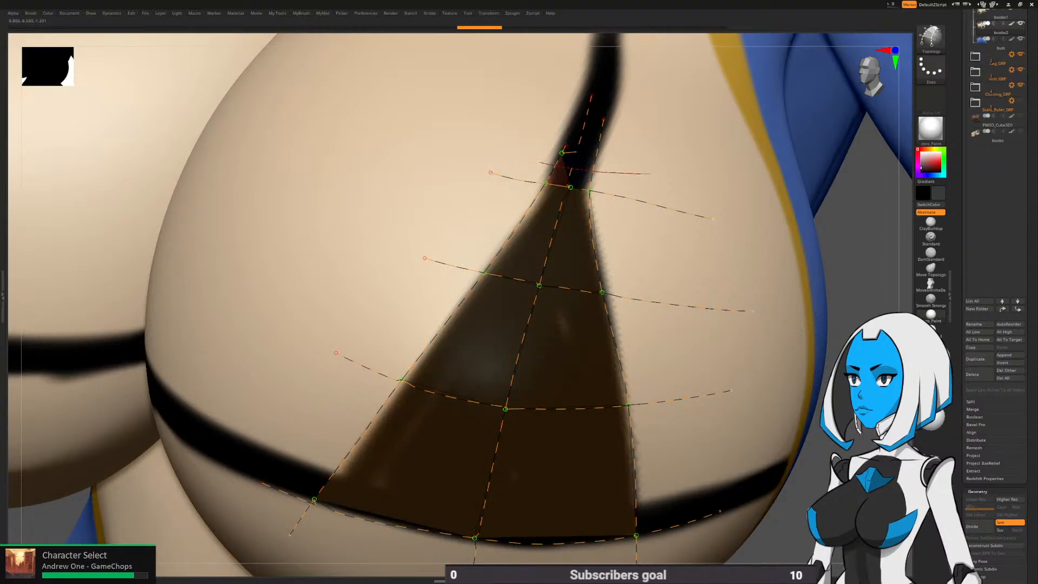
pyautogui.keyDown('alt'); pyautogui.click(562, 153); pyautogui.keyUp('alt')
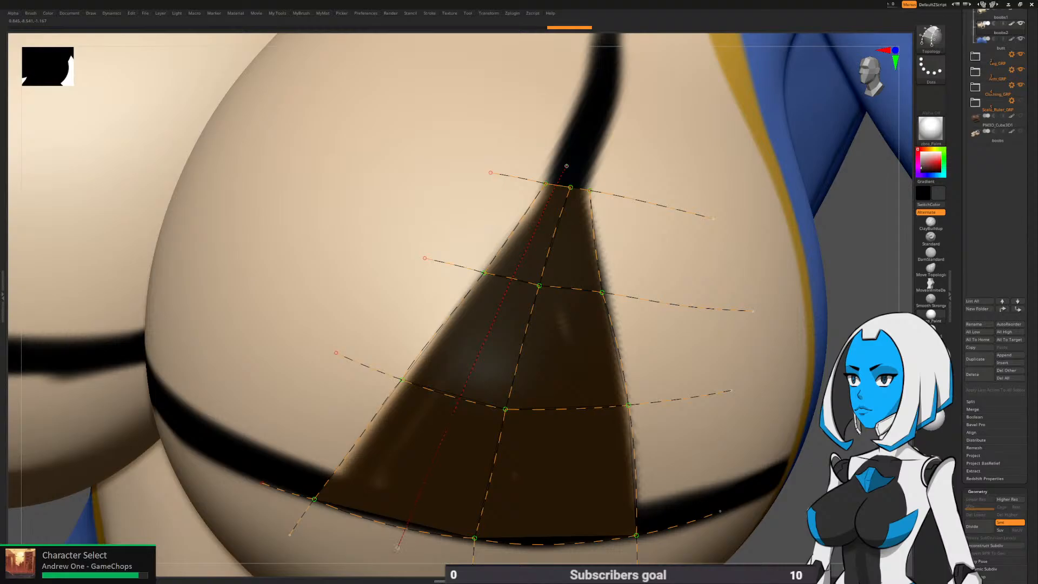
pyautogui.moveTo(398, 547); pyautogui.dragTo(396, 552)
pyautogui.keyDown('alt'); pyautogui.moveTo(552, 364); pyautogui.dragTo(565, 292, button='right'); pyautogui.keyUp('alt')
pyautogui.hotkey('ctrl', 'z')
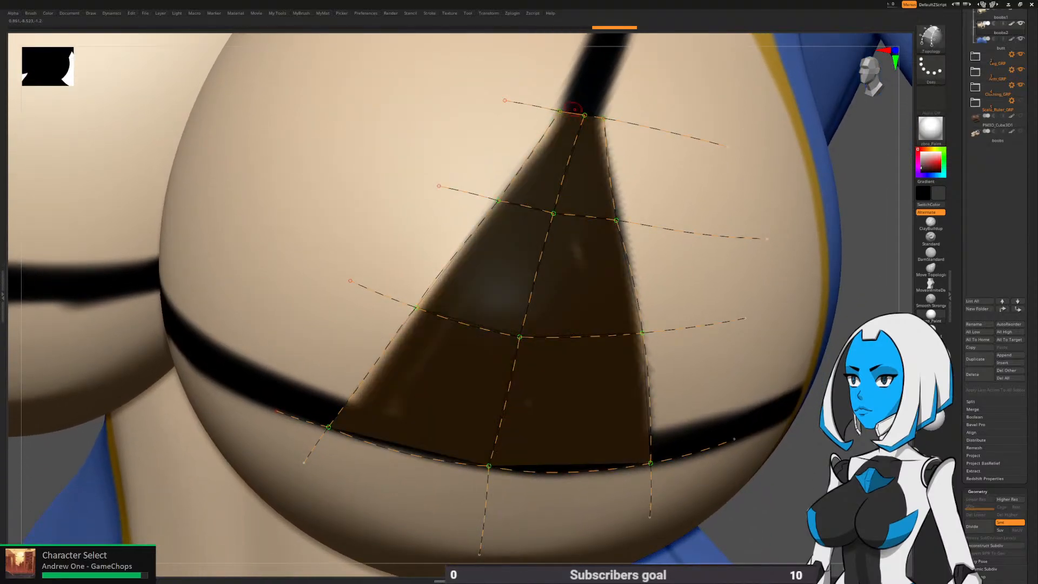
pyautogui.hotkey('ctrl', 'z')
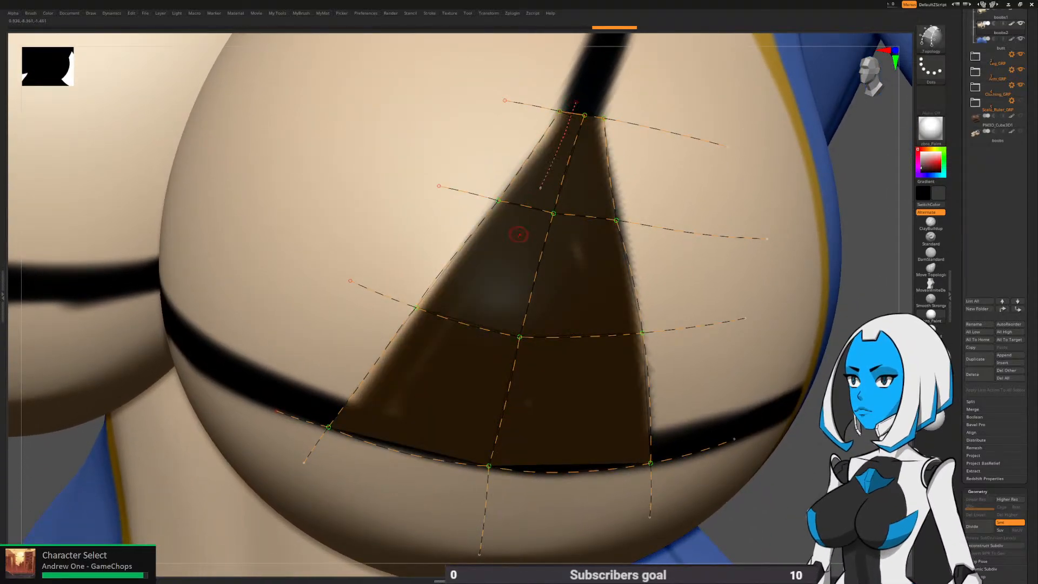
pyautogui.hotkey('ctrl', 'z')
# Erase the curves at the bikini triangle's tip and redraw its upper outline with a top cross curve and three vertical curves
pyautogui.keyDown('alt'); pyautogui.moveTo(575, 101); pyautogui.dragTo(540, 157); pyautogui.keyUp('alt')
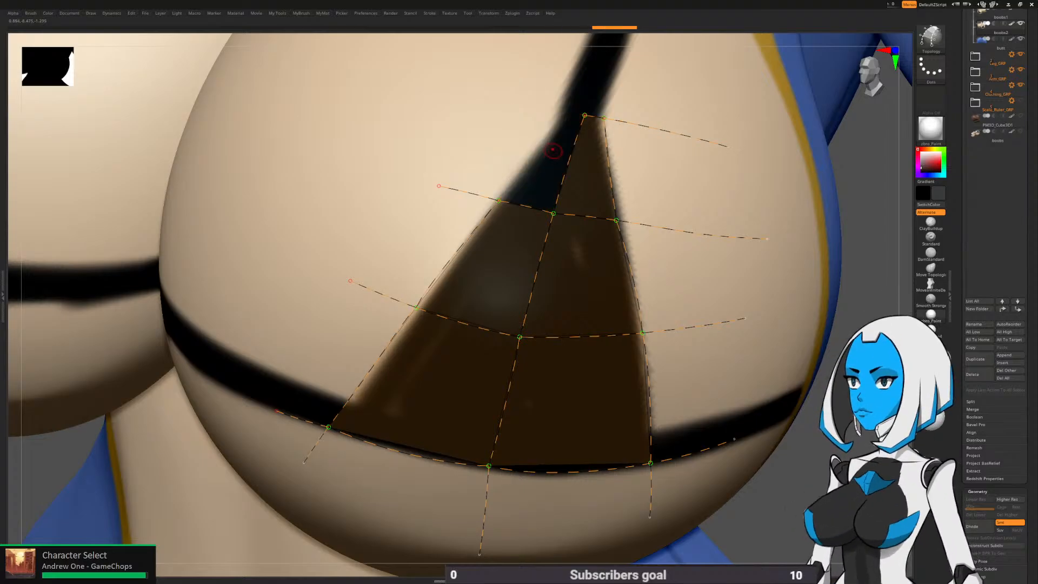
pyautogui.keyDown('alt'); pyautogui.click(589, 113); pyautogui.keyUp('alt')
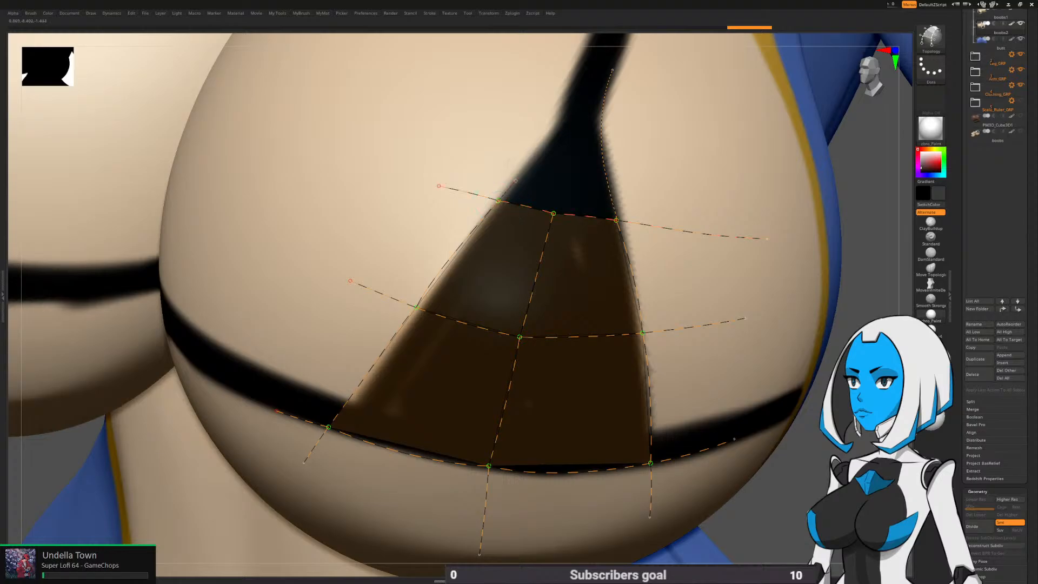
pyautogui.moveTo(515, 180); pyautogui.dragTo(580, 77)
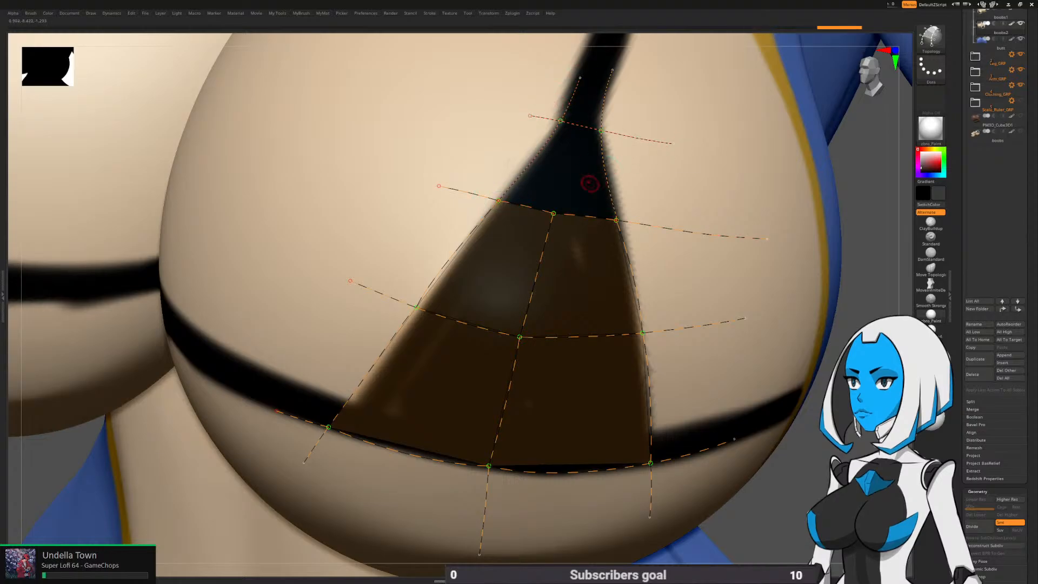
pyautogui.moveTo(561, 183); pyautogui.dragTo(579, 116)
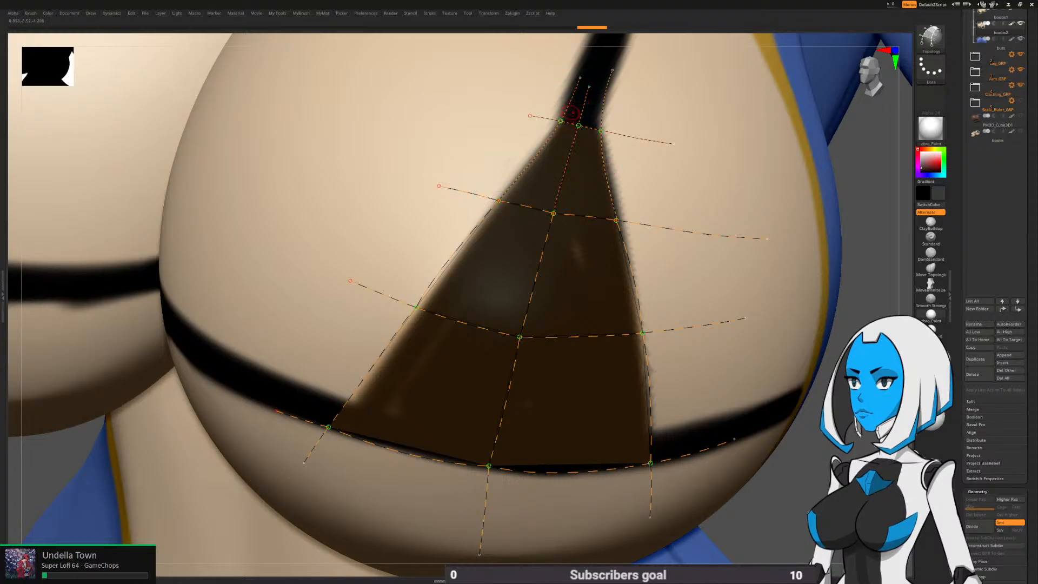
pyautogui.moveTo(411, 448); pyautogui.dragTo(396, 480)
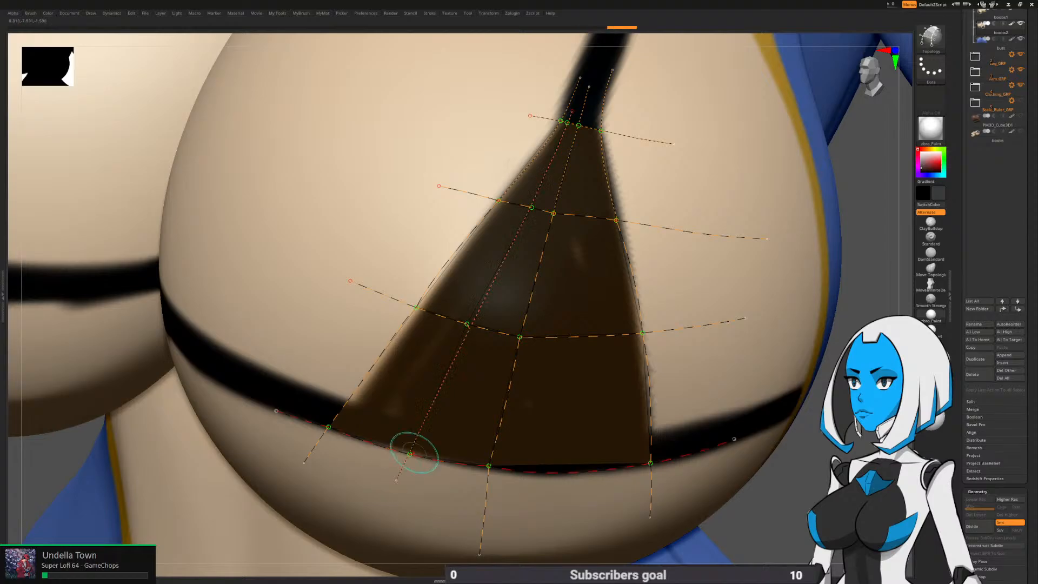
pyautogui.moveTo(591, 116); pyautogui.dragTo(574, 516)
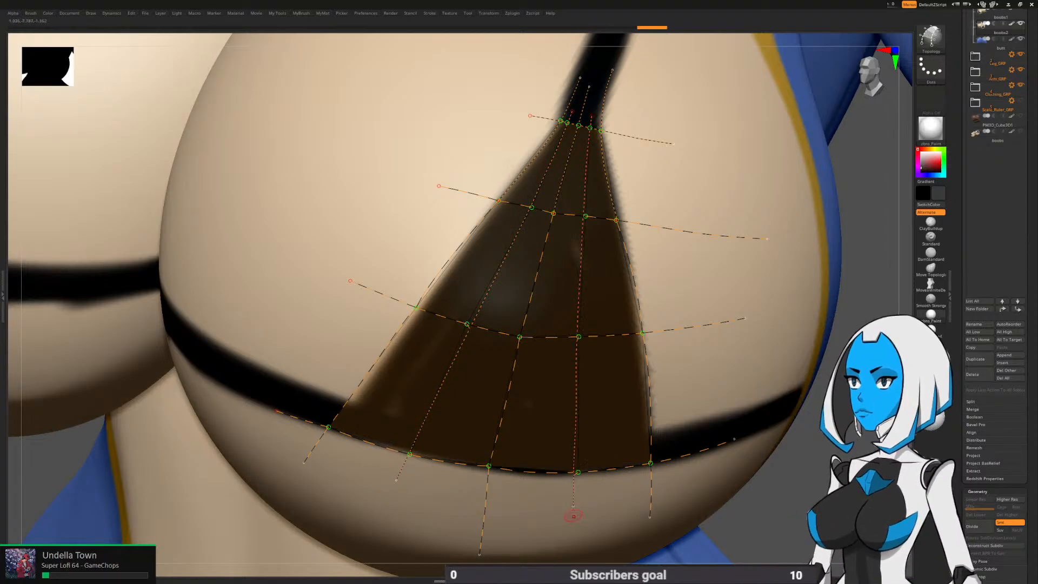
# Try generating a mesh from the topology curves at an adjusted draw size, and undo it after inspection
pyautogui.keyDown('ctrl'); pyautogui.moveTo(630, 422); pyautogui.dragTo(693, 355, button='right'); pyautogui.keyUp('ctrl')
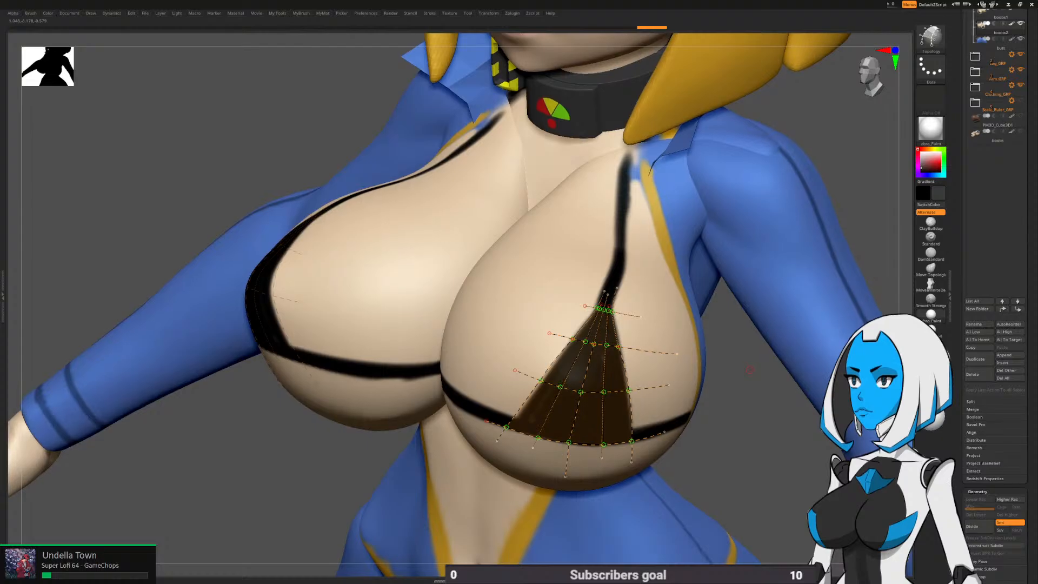
pyautogui.moveTo(751, 369); pyautogui.dragTo(746, 314)
pyautogui.keyDown('ctrl'); pyautogui.moveTo(749, 369); pyautogui.dragTo(750, 354, button='right'); pyautogui.keyUp('ctrl')
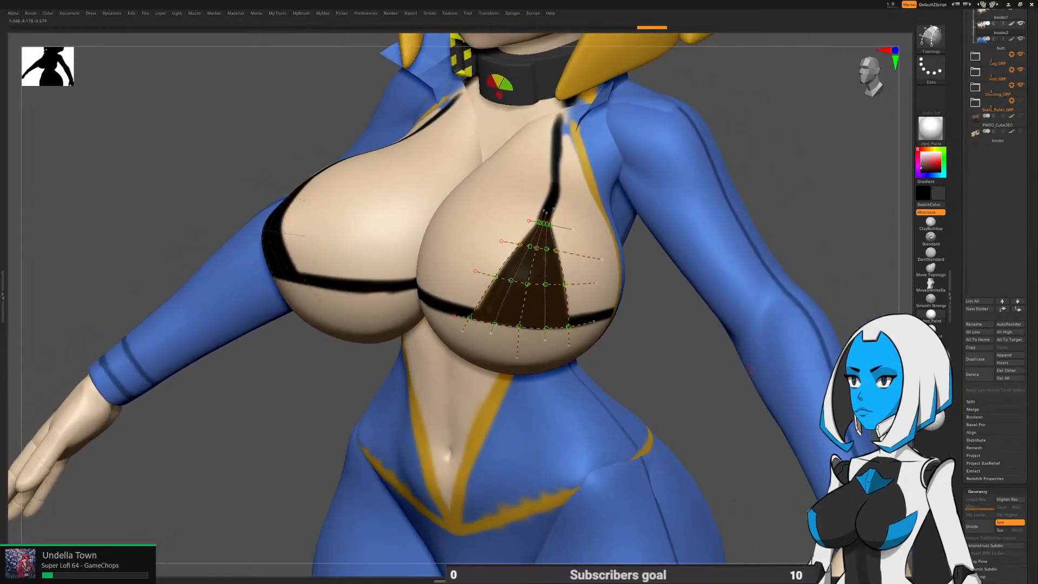
pyautogui.press('space')
pyautogui.click(647, 331)
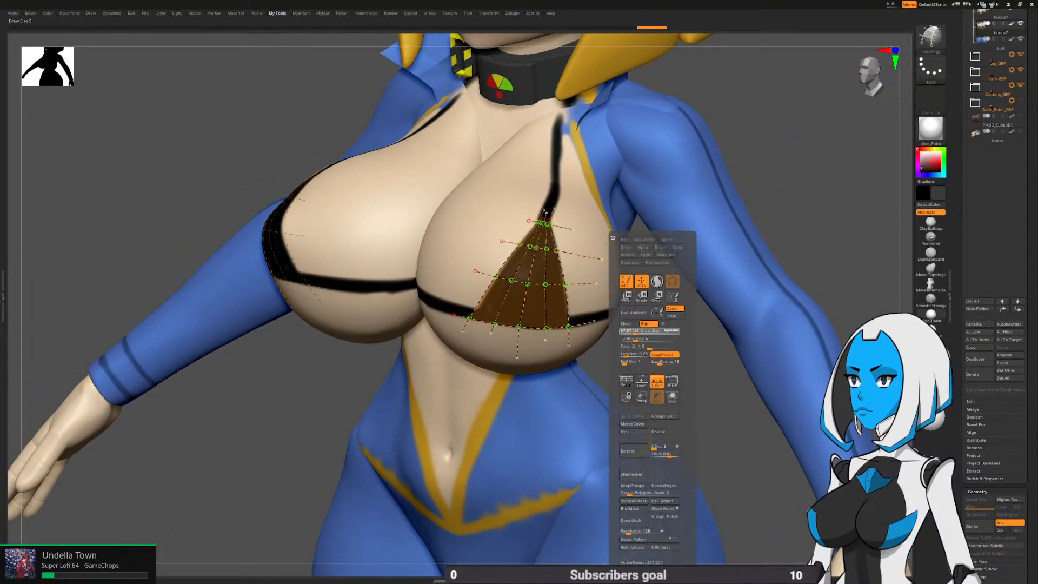
pyautogui.click(635, 331)
pyautogui.moveTo(636, 328)
pyautogui.keyDown('ctrl'); pyautogui.mouseDown(button='right')
pyautogui.moveTo(615, 325)
pyautogui.moveTo(639, 308)
pyautogui.moveTo(757, 308)
pyautogui.mouseUp(button='right'); pyautogui.keyUp('ctrl')
pyautogui.click(629, 315)
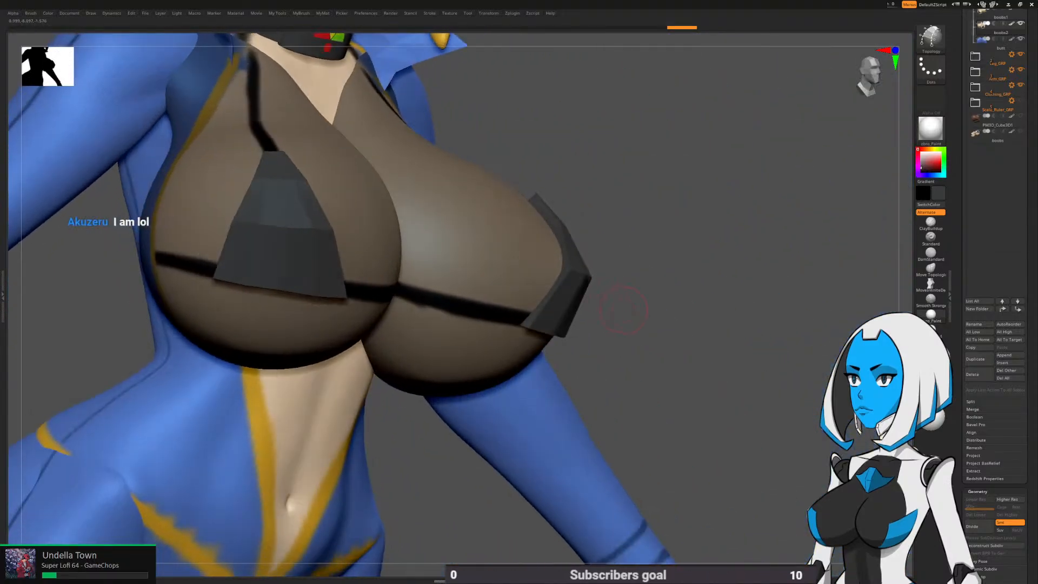
pyautogui.keyDown('alt'); pyautogui.moveTo(623, 310); pyautogui.dragTo(751, 308, button='right'); pyautogui.keyUp('alt')
pyautogui.keyDown('ctrl'); pyautogui.moveTo(752, 308); pyautogui.dragTo(613, 271, button='right'); pyautogui.keyUp('ctrl')
pyautogui.hotkey('ctrl', 'z')
pyautogui.hotkey('ctrl', 'z')
# Add a cross curve through the lower part of the bikini triangle and generate the thick mesh from the curves
pyautogui.press('space')
pyautogui.click(594, 331)
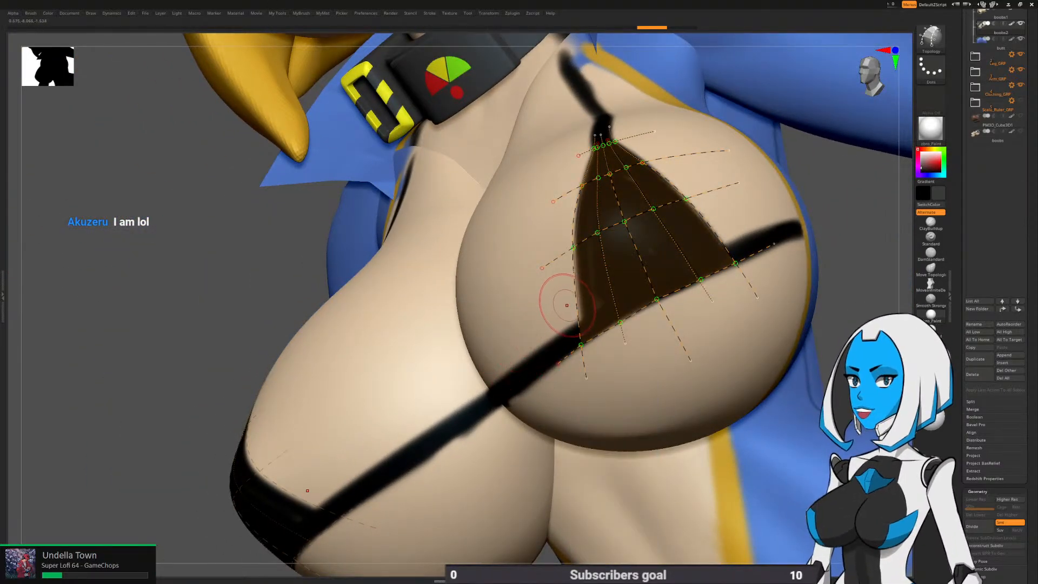
pyautogui.moveTo(559, 309); pyautogui.dragTo(764, 208)
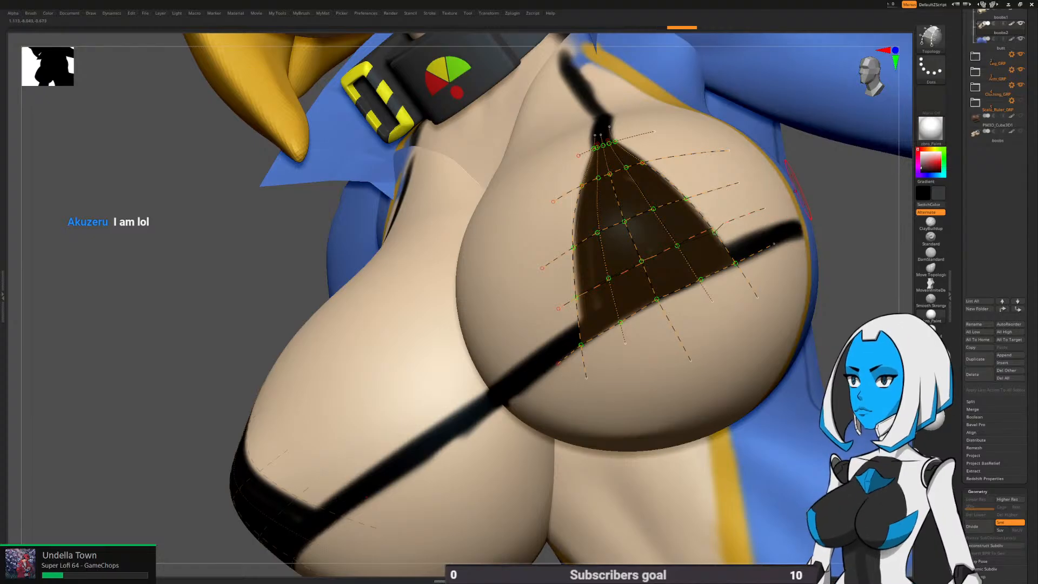
pyautogui.click(633, 289)
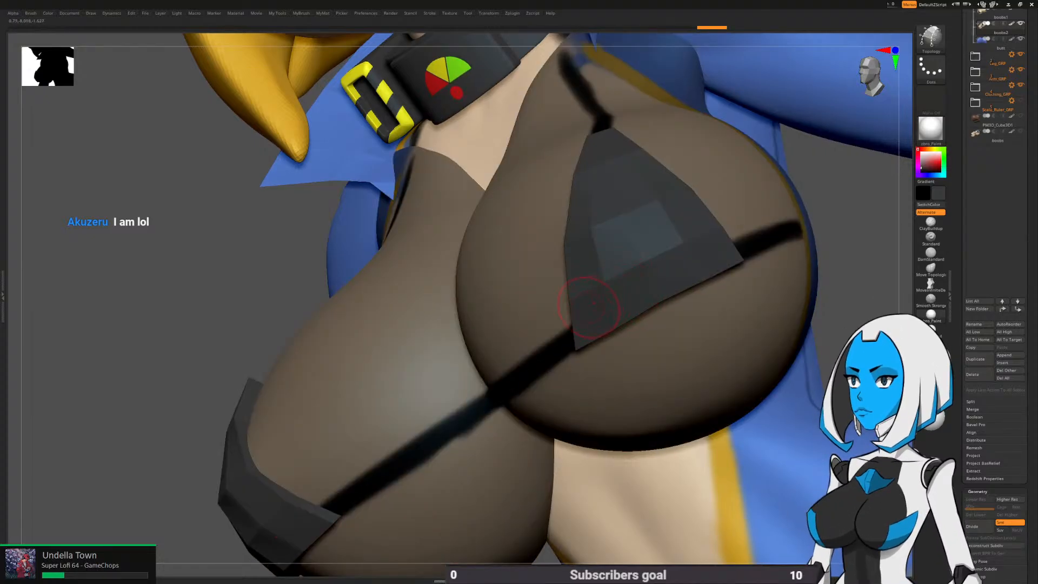
pyautogui.moveTo(589, 307); pyautogui.dragTo(686, 310, button='right')
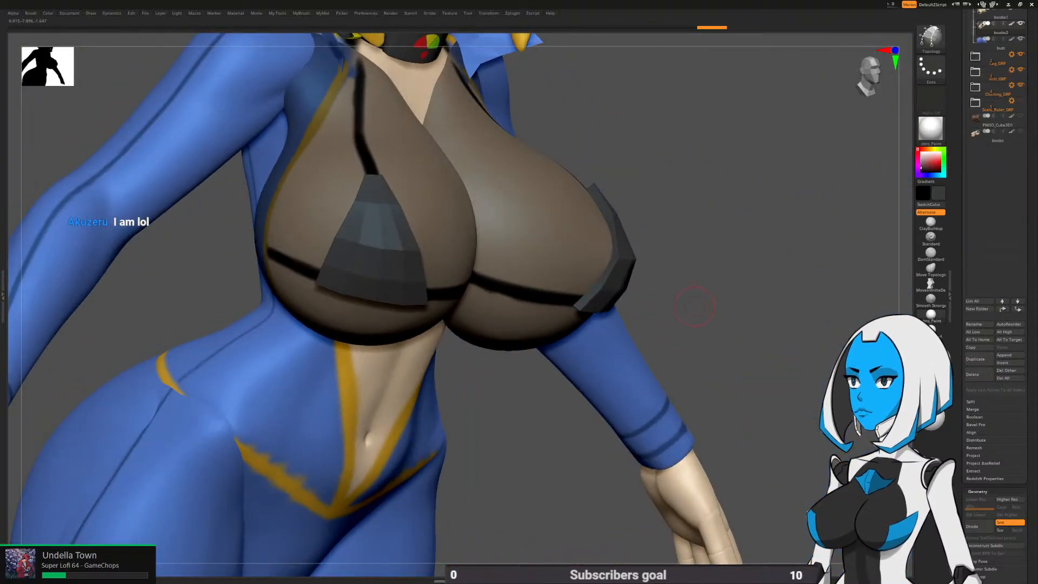
# Isolate the generated bikini cups by hiding the duplicated chest surface
pyautogui.press('space')
pyautogui.keyDown('ctrl'); pyautogui.keyDown('shift'); pyautogui.click(617, 234); pyautogui.keyUp('shift'); pyautogui.keyUp('ctrl')
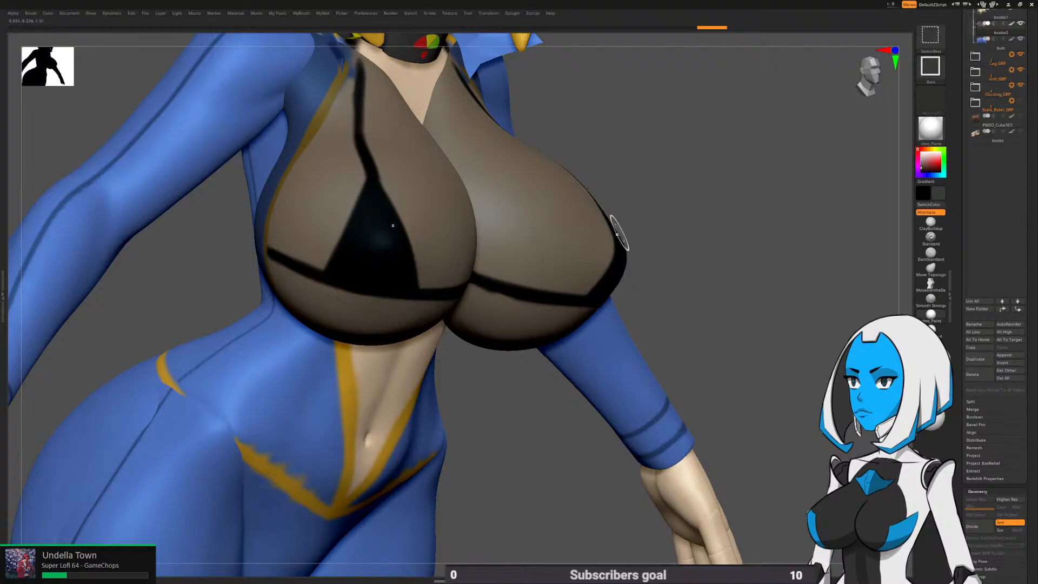
pyautogui.keyDown('ctrl'); pyautogui.keyDown('shift'); pyautogui.moveTo(728, 244); pyautogui.dragTo(730, 271); pyautogui.keyUp('shift'); pyautogui.keyUp('ctrl')
pyautogui.moveTo(728, 280); pyautogui.dragTo(719, 276, button='right')
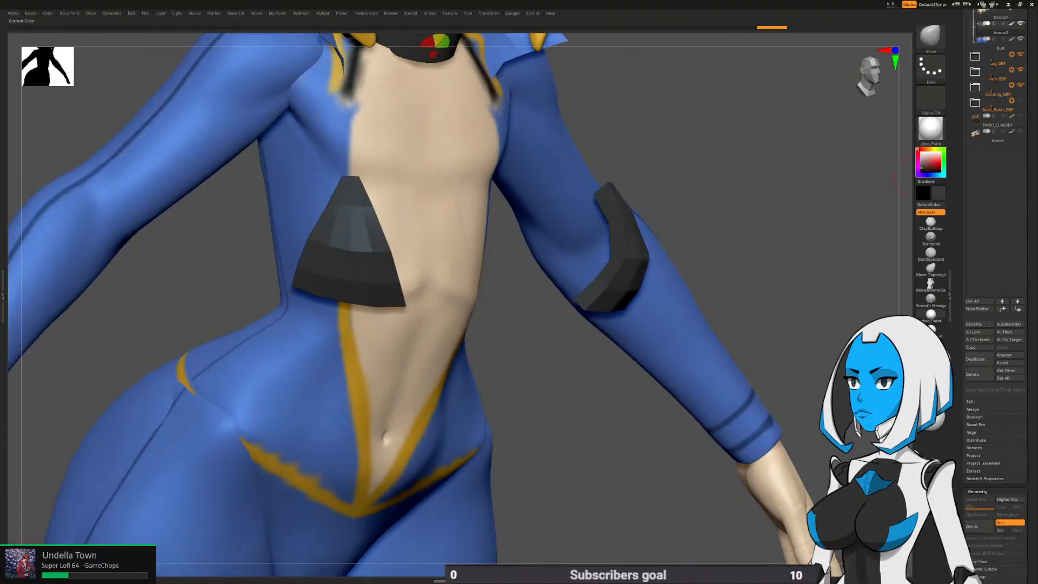
# Show the original chest subtool again and delete the hidden geometry from the bikini subtool
pyautogui.keyDown('alt'); pyautogui.moveTo(905, 120); pyautogui.dragTo(906, 175, button='right'); pyautogui.keyUp('alt')
pyautogui.moveTo(1031, 184); pyautogui.dragTo(1031, 320)
pyautogui.click(1020, 145)
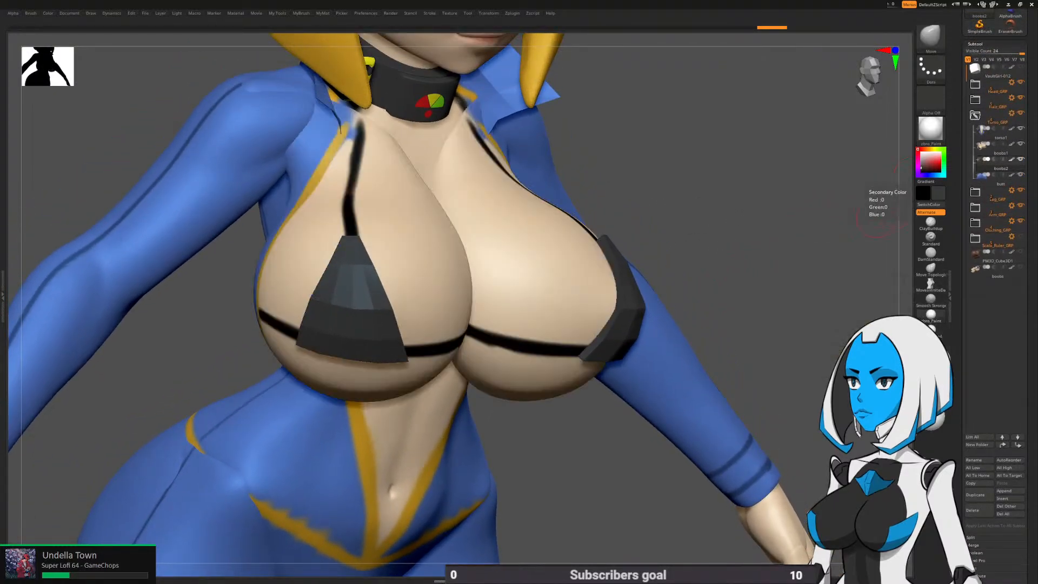
pyautogui.moveTo(727, 287); pyautogui.dragTo(703, 309, button='right')
pyautogui.press('space')
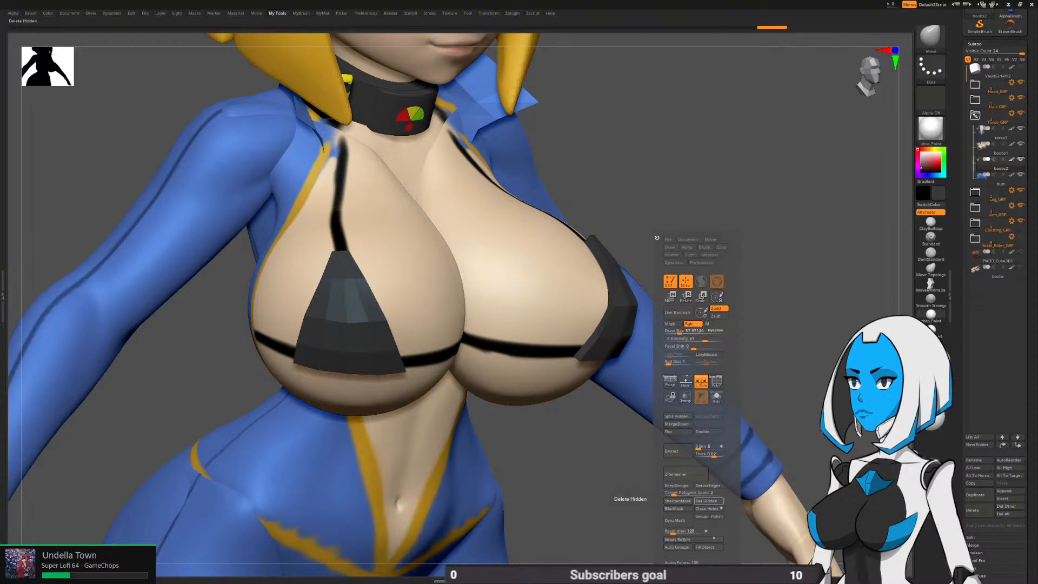
pyautogui.click(707, 501)
# Turn on the polyframe display and set the ZModeler edge action to Insert
pyautogui.moveTo(751, 373); pyautogui.dragTo(550, 398, button='right')
pyautogui.press('space')
pyautogui.click(640, 381)
pyautogui.press('1')
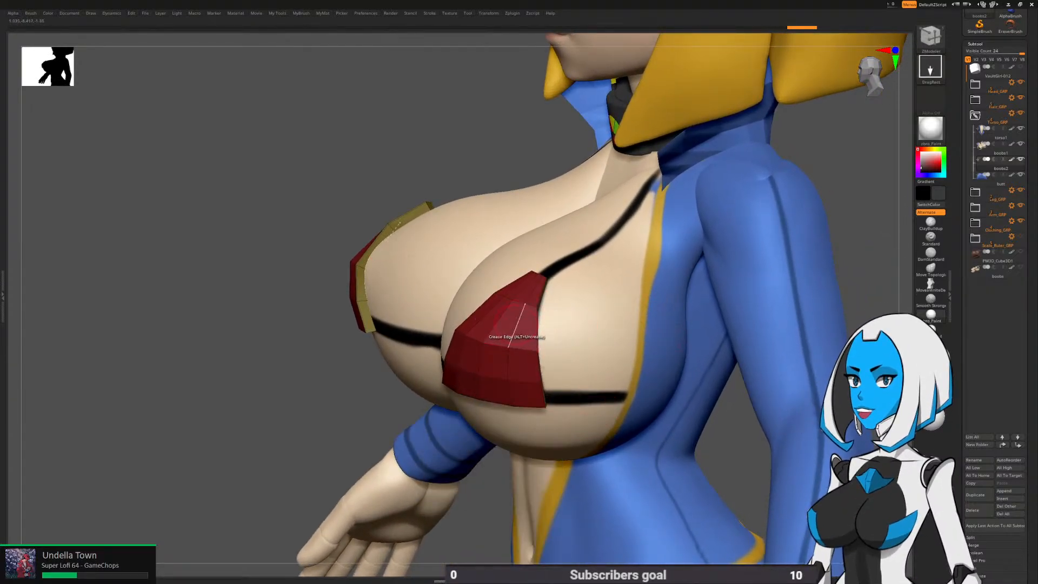
pyautogui.press('space')
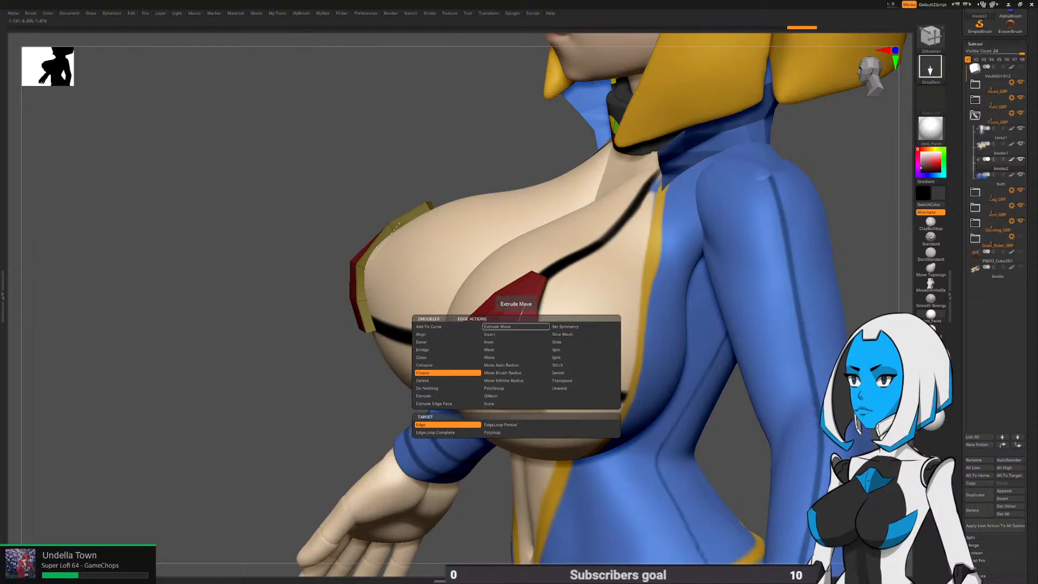
pyautogui.click(516, 334)
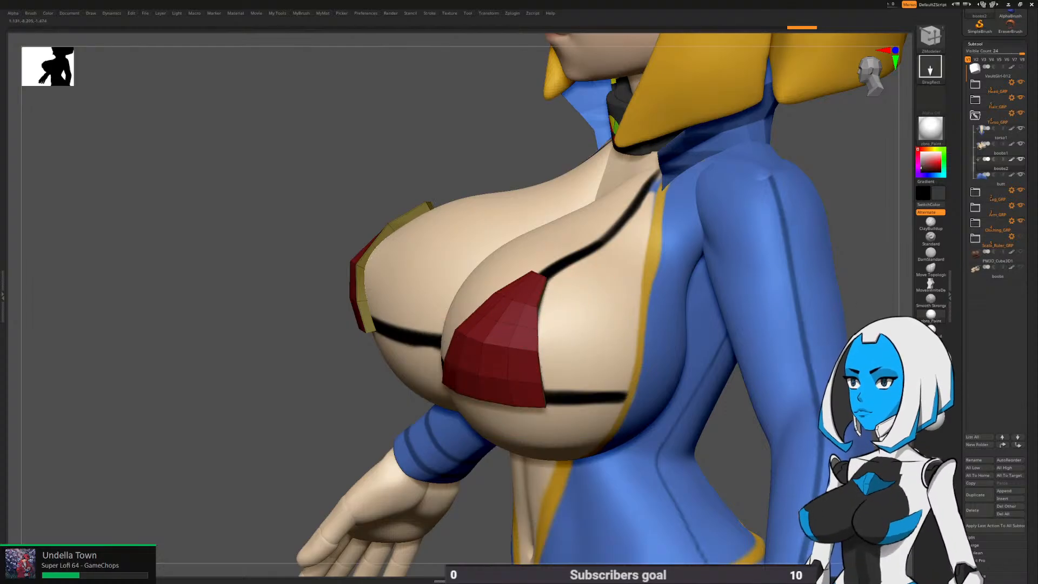
# Switch to the Move brush, adjust its draw size and push the bikini cup's edge toward the breast surface
pyautogui.moveTo(561, 320)
pyautogui.mouseDown(button='right')
pyautogui.moveTo(490, 355)
pyautogui.moveTo(500, 347)
pyautogui.mouseUp(button='right')
pyautogui.press('b')
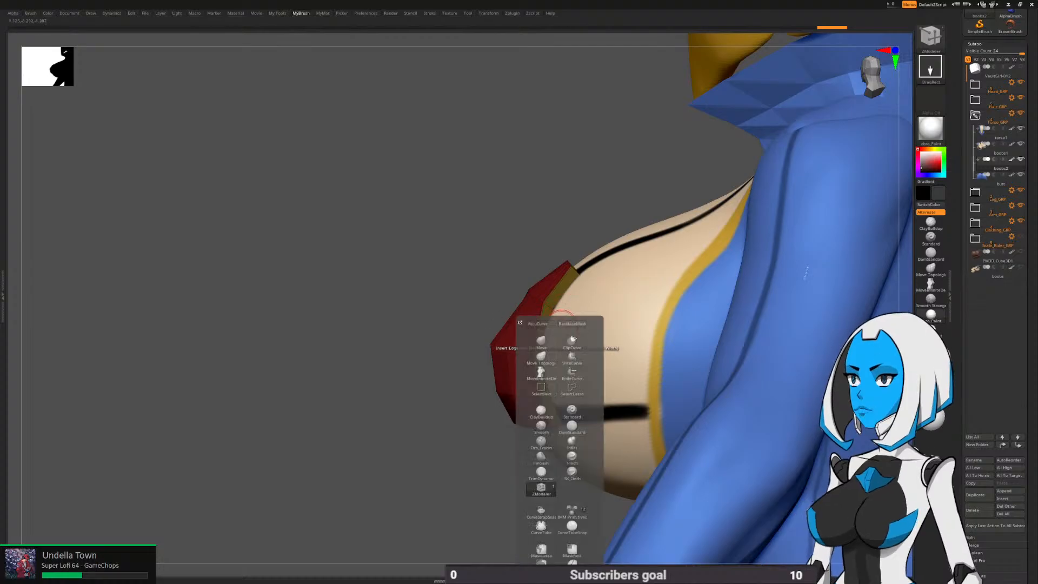
pyautogui.click(542, 342)
pyautogui.press('space')
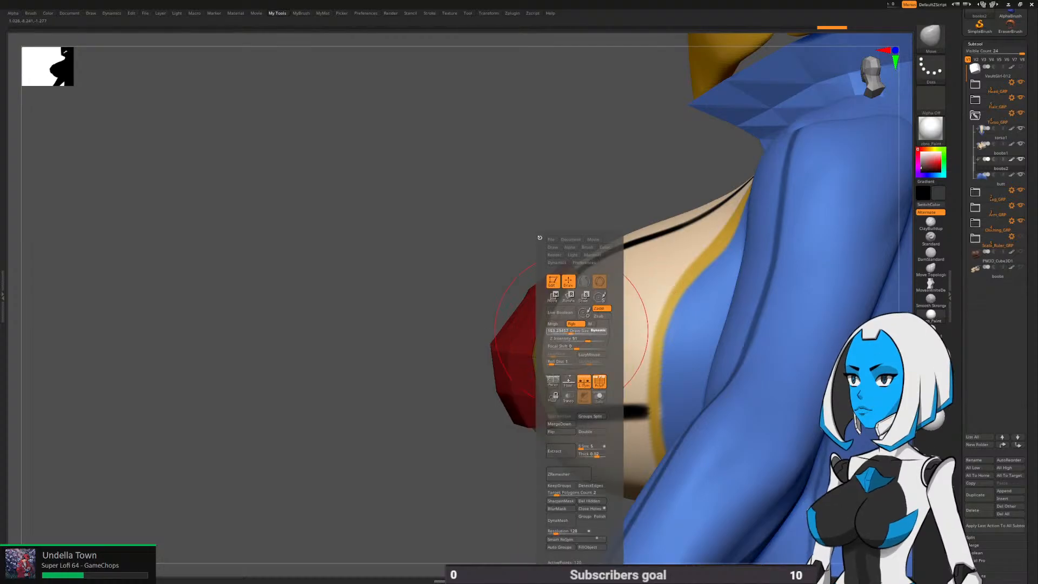
pyautogui.moveTo(453, 418)
pyautogui.mouseDown(button='right')
pyautogui.moveTo(530, 381)
pyautogui.moveTo(530, 333)
pyautogui.moveTo(407, 358)
pyautogui.mouseUp(button='right')
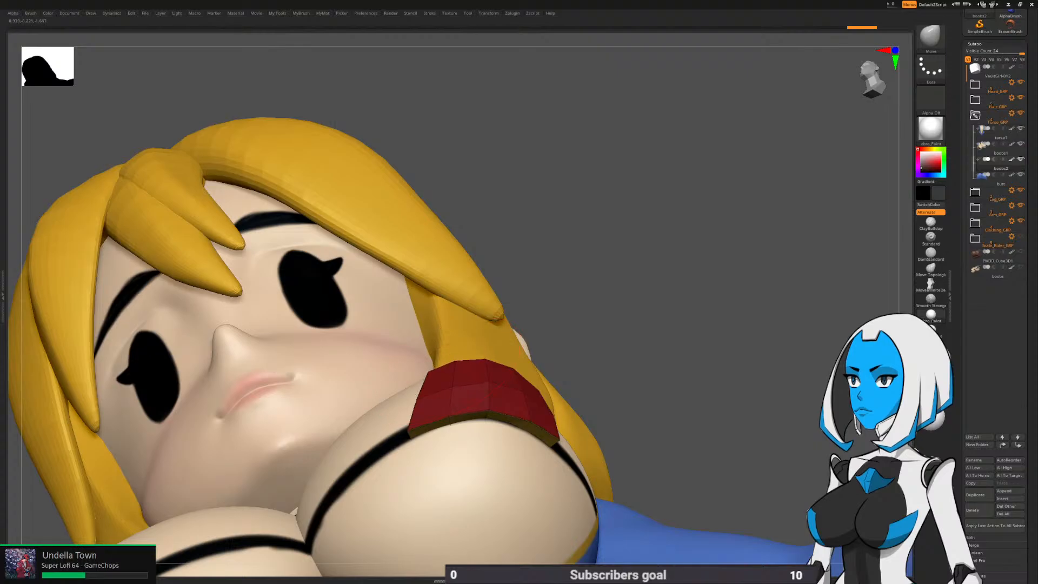
pyautogui.moveTo(497, 381); pyautogui.dragTo(359, 369, button='right')
pyautogui.moveTo(540, 393); pyautogui.dragTo(543, 397)
pyautogui.moveTo(543, 392); pyautogui.dragTo(476, 397, button='right')
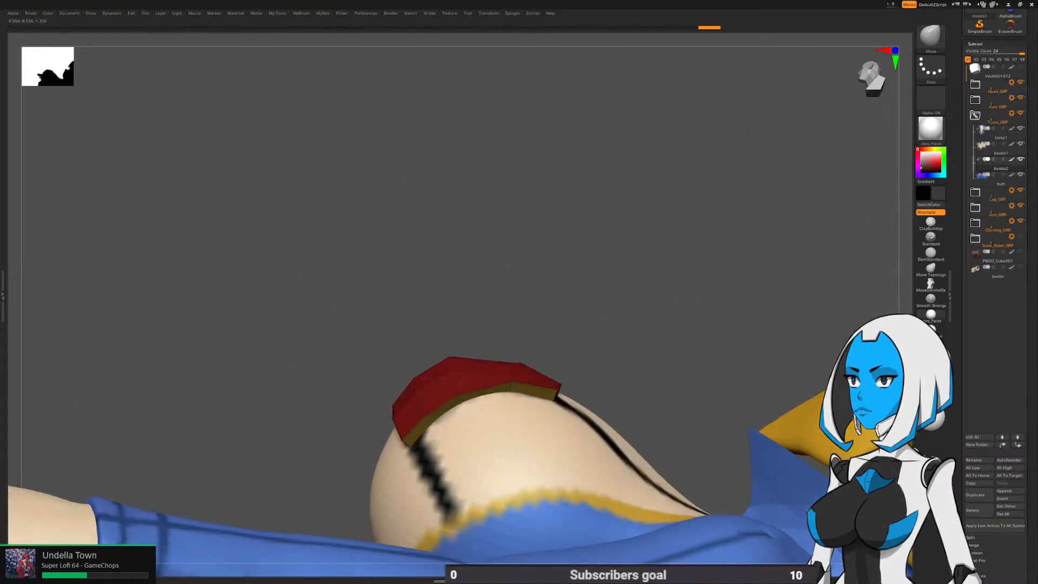
pyautogui.moveTo(571, 374); pyautogui.dragTo(389, 373, button='right')
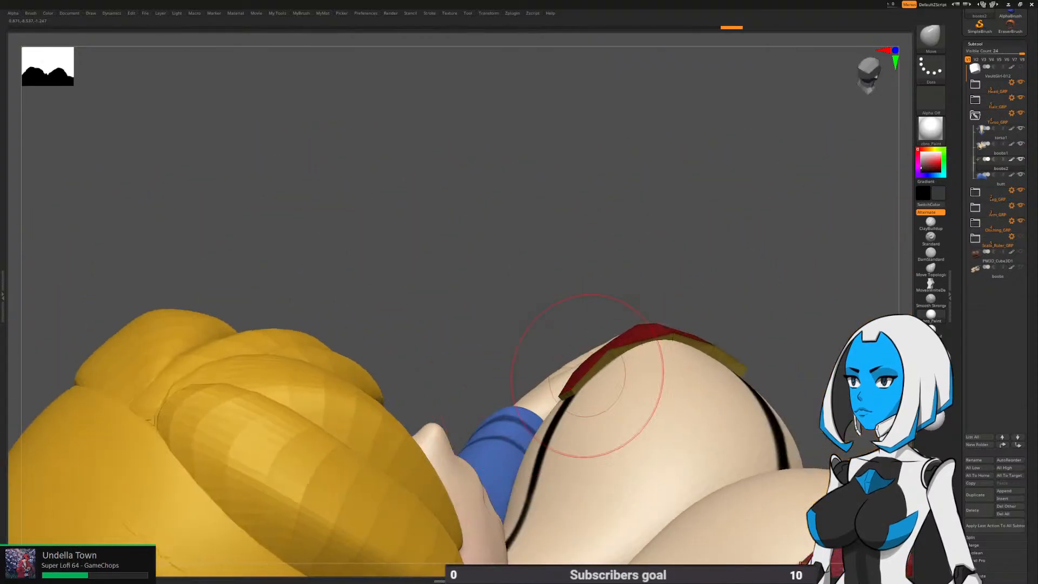
pyautogui.moveTo(640, 365); pyautogui.dragTo(557, 371, button='right')
# Reduce the Move brush's draw size and nudge the bikini cup's rim closer to the breast surface
pyautogui.press('space')
pyautogui.moveTo(538, 331); pyautogui.dragTo(532, 332)
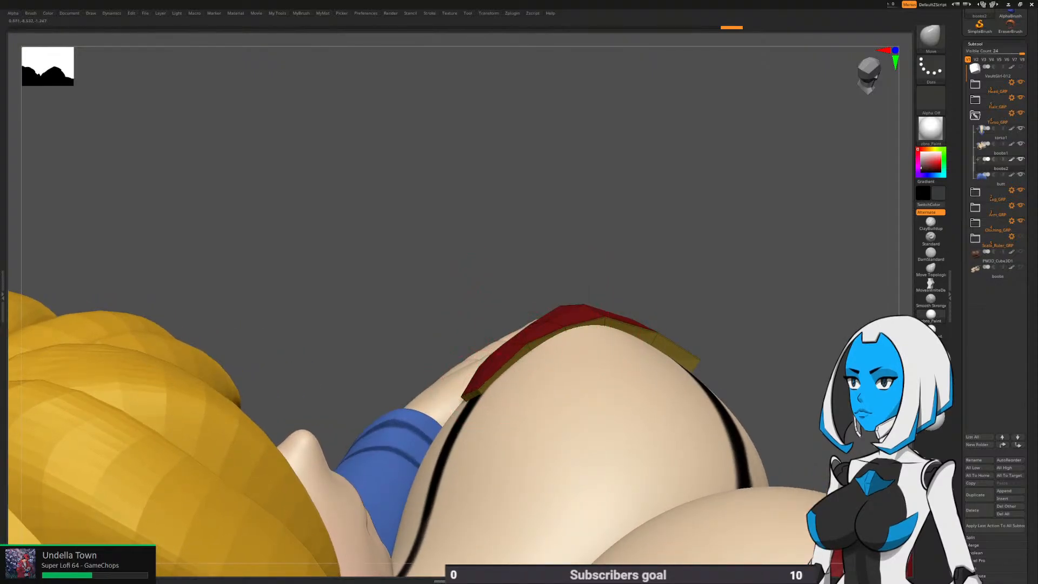
pyautogui.moveTo(575, 334); pyautogui.dragTo(591, 336)
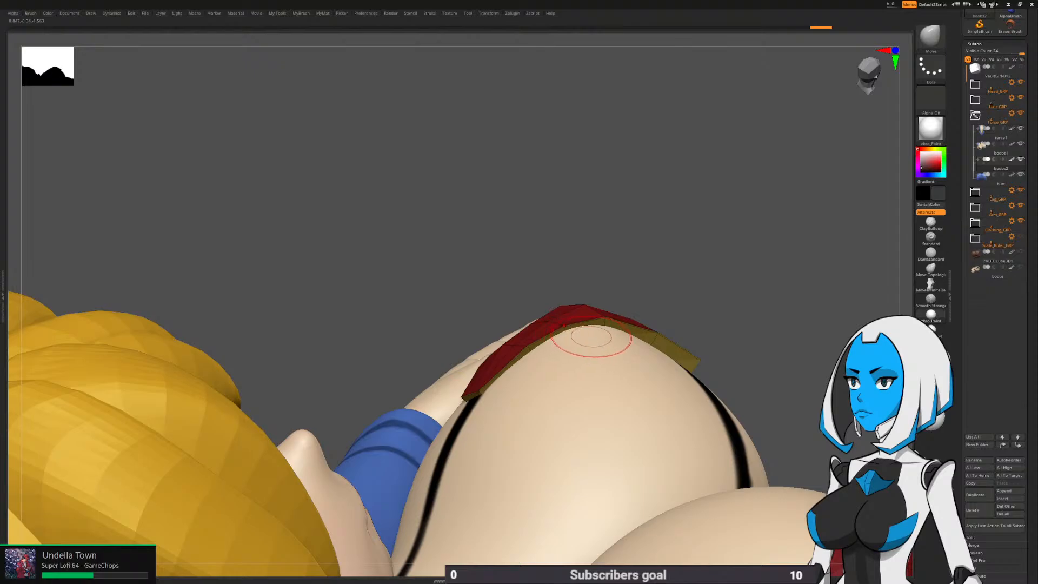
pyautogui.moveTo(592, 337)
pyautogui.mouseDown(button='right')
pyautogui.moveTo(577, 303)
pyautogui.moveTo(569, 331)
pyautogui.mouseUp(button='right')
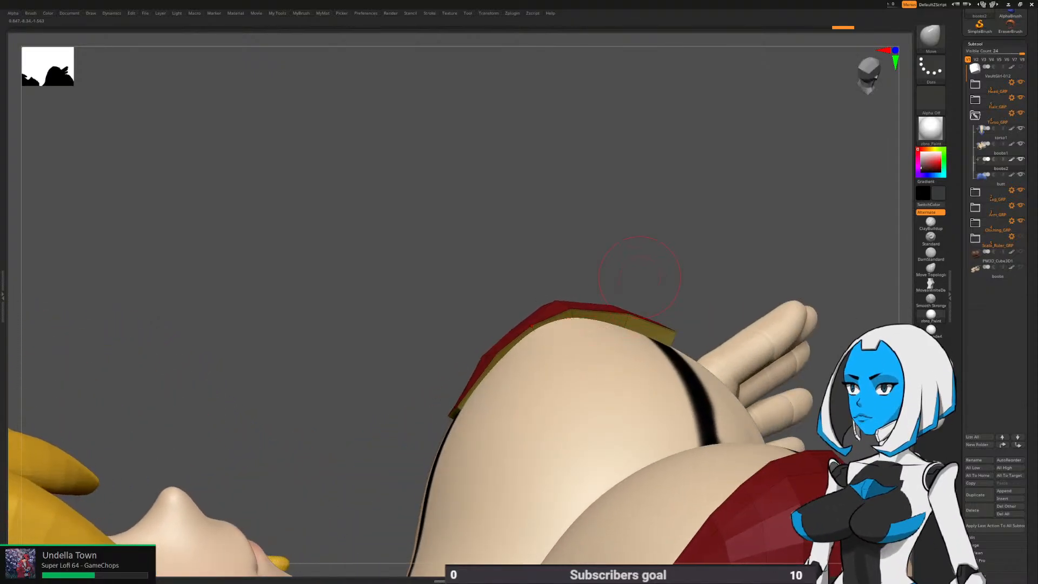
pyautogui.moveTo(649, 271); pyautogui.dragTo(611, 284, button='right')
pyautogui.moveTo(664, 331); pyautogui.dragTo(660, 325)
pyautogui.moveTo(660, 325); pyautogui.dragTo(614, 347, button='right')
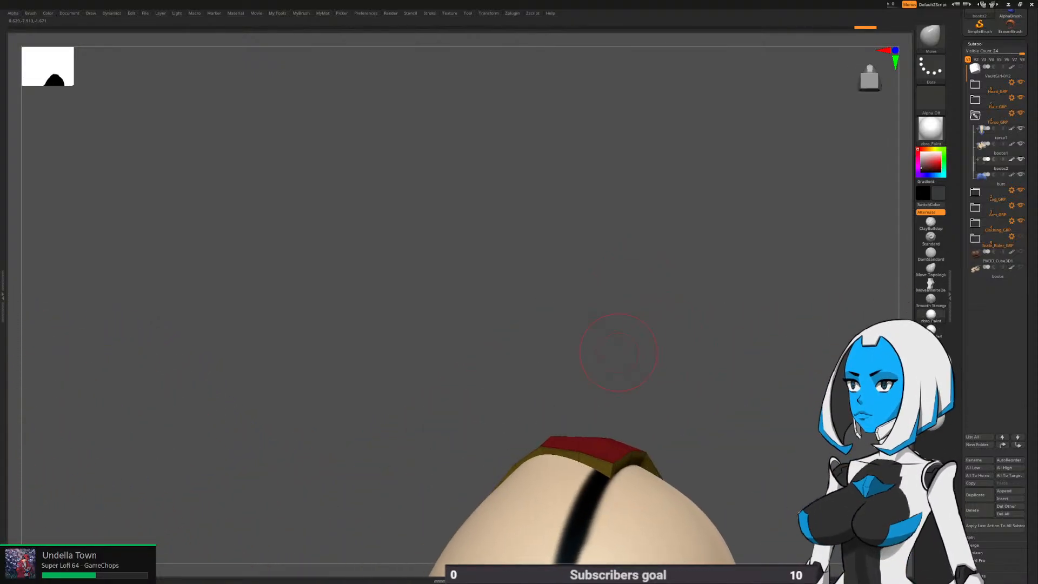
# Check the bikini cup's fit around the breast and move its protruding rim near the black strap onto the surface
pyautogui.moveTo(619, 486)
pyautogui.mouseDown(button='right')
pyautogui.moveTo(600, 477)
pyautogui.moveTo(593, 428)
pyautogui.moveTo(576, 410)
pyautogui.mouseUp(button='right')
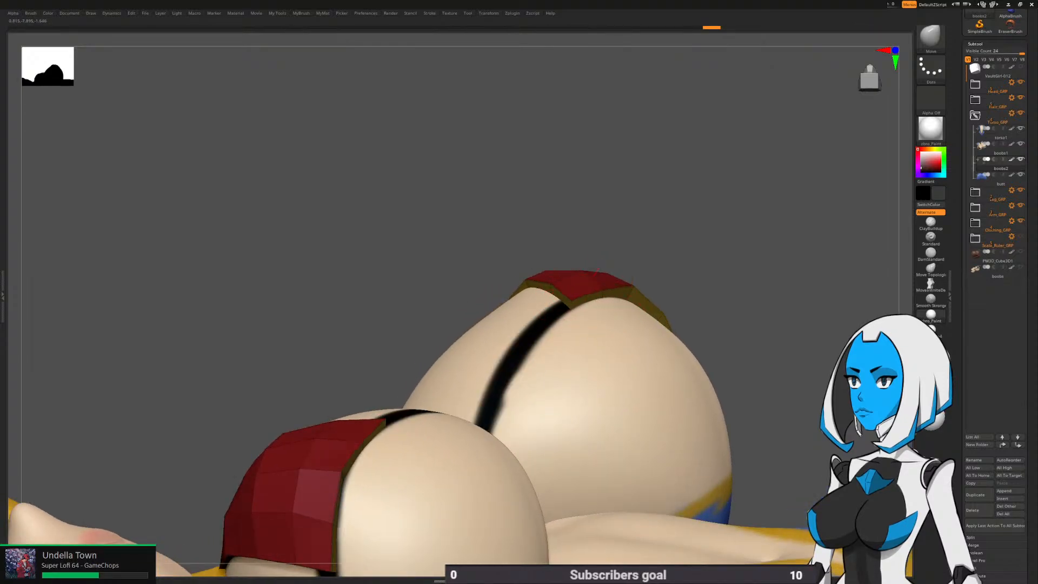
pyautogui.moveTo(615, 301); pyautogui.dragTo(639, 314, button='right')
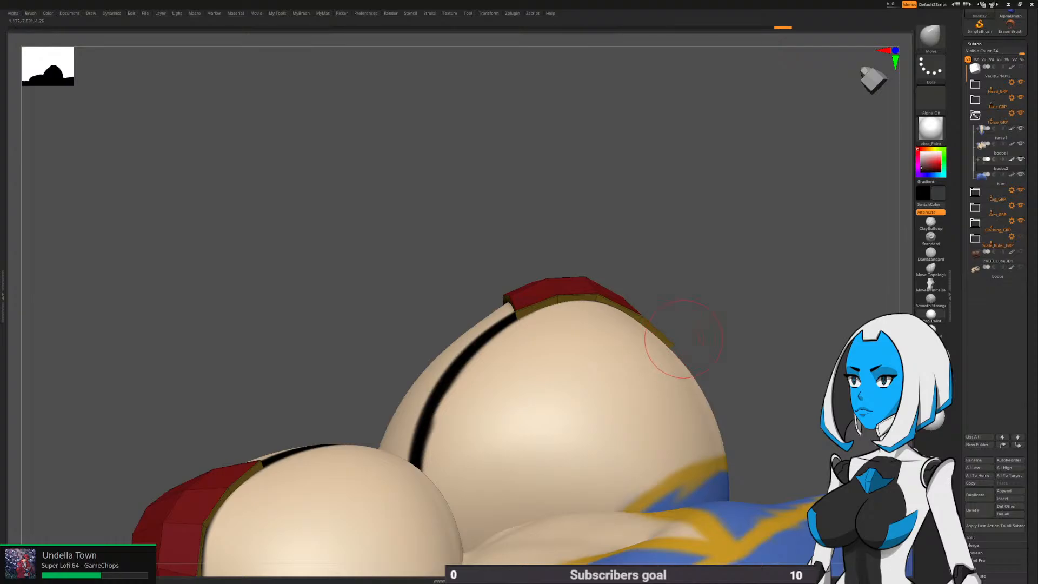
pyautogui.moveTo(622, 282)
pyautogui.mouseDown(button='right')
pyautogui.moveTo(651, 345)
pyautogui.moveTo(605, 322)
pyautogui.moveTo(549, 319)
pyautogui.mouseUp(button='right')
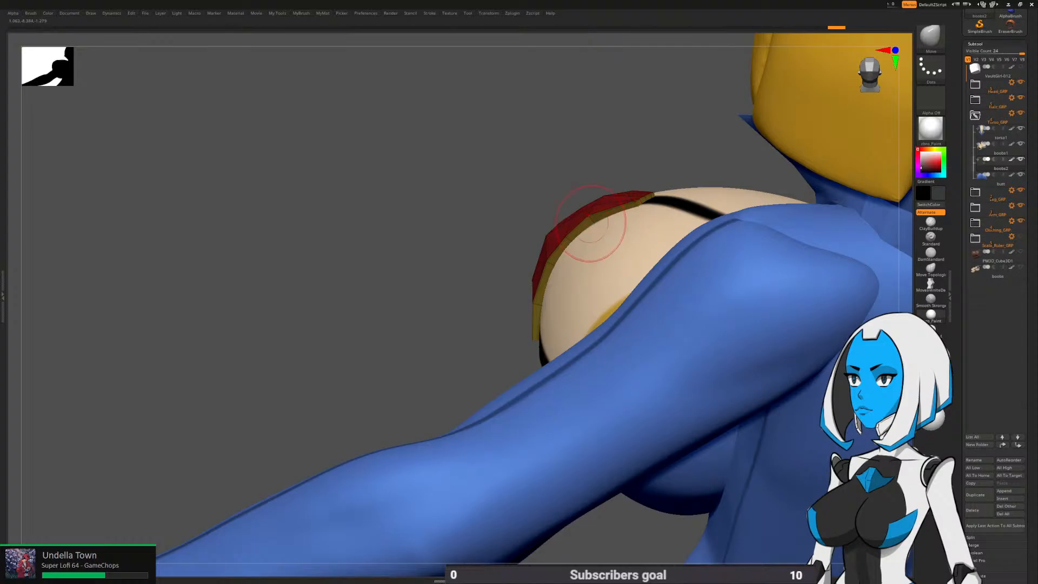
pyautogui.moveTo(532, 319); pyautogui.dragTo(562, 311, button='right')
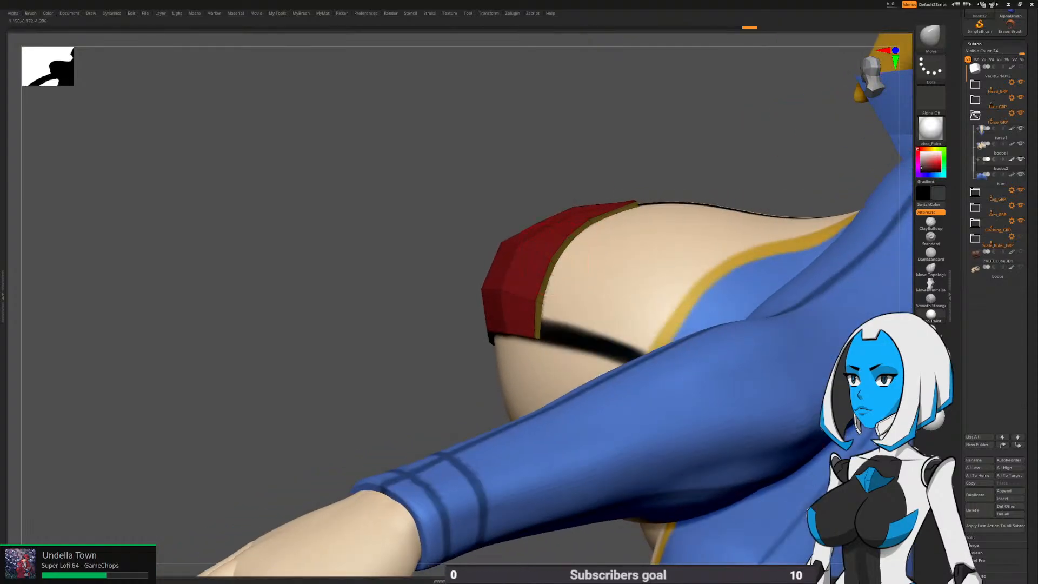
pyautogui.moveTo(433, 270)
pyautogui.mouseDown(button='right')
pyautogui.moveTo(482, 249)
pyautogui.moveTo(433, 260)
pyautogui.mouseUp(button='right')
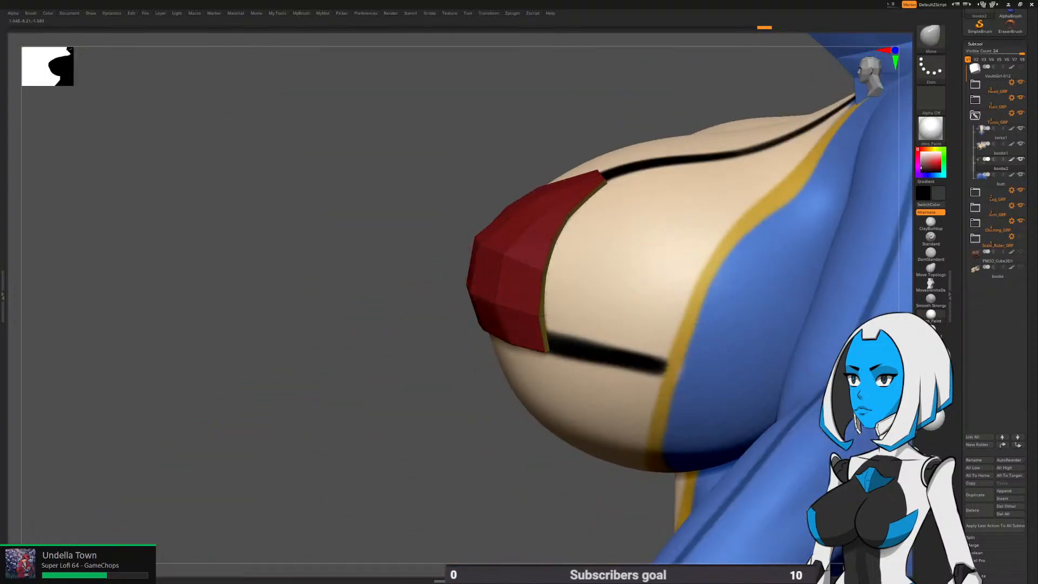
pyautogui.moveTo(673, 201)
pyautogui.mouseDown(button='right')
pyautogui.moveTo(497, 270)
pyautogui.moveTo(517, 277)
pyautogui.mouseUp(button='right')
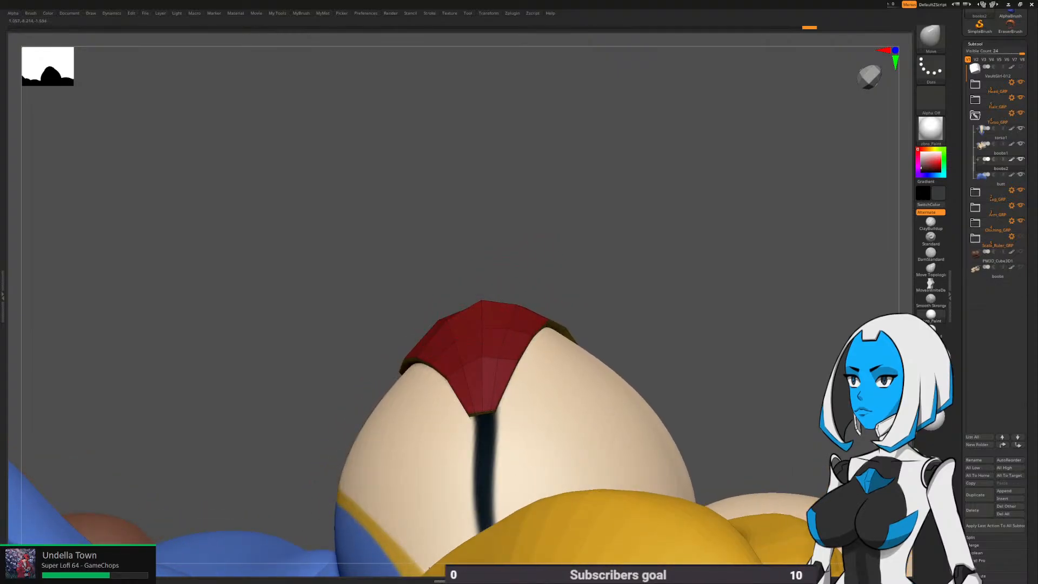
pyautogui.moveTo(665, 313); pyautogui.dragTo(547, 320, button='right')
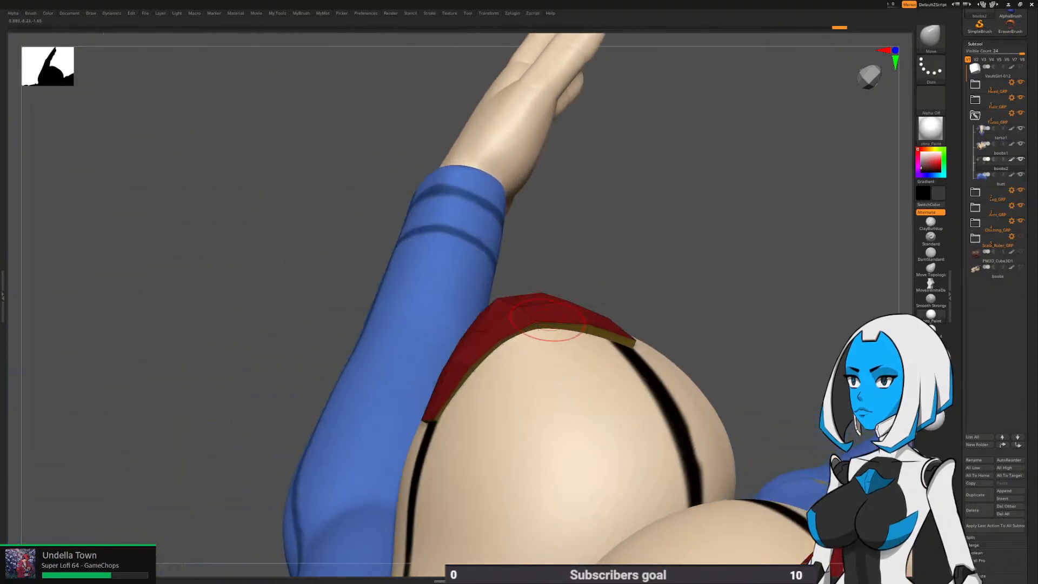
pyautogui.moveTo(586, 325); pyautogui.dragTo(629, 340)
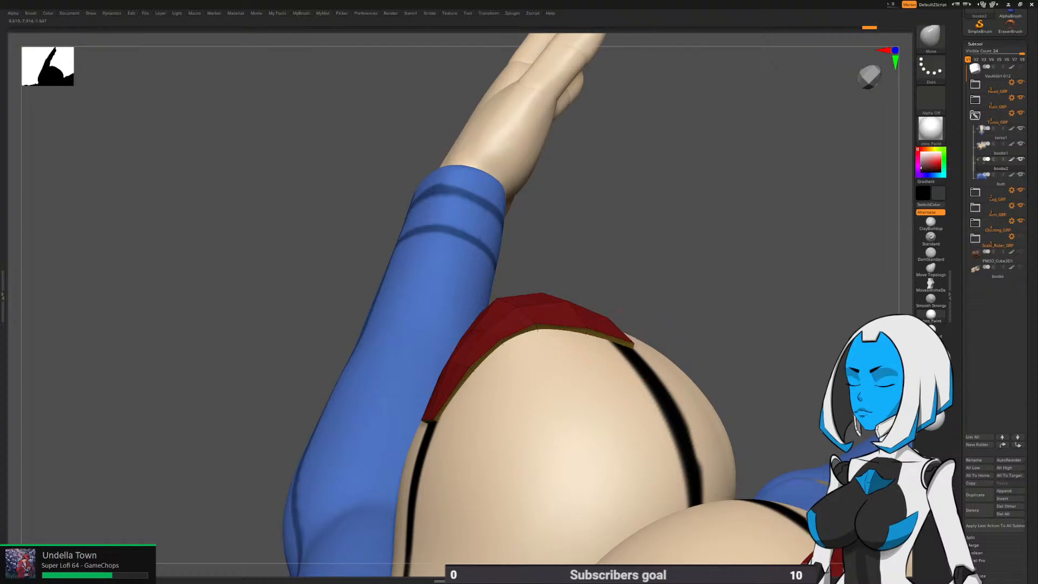
pyautogui.moveTo(638, 331)
pyautogui.mouseDown(button='right')
pyautogui.moveTo(633, 384)
pyautogui.moveTo(752, 297)
pyautogui.moveTo(724, 296)
pyautogui.mouseUp(button='right')
pyautogui.press('shift')
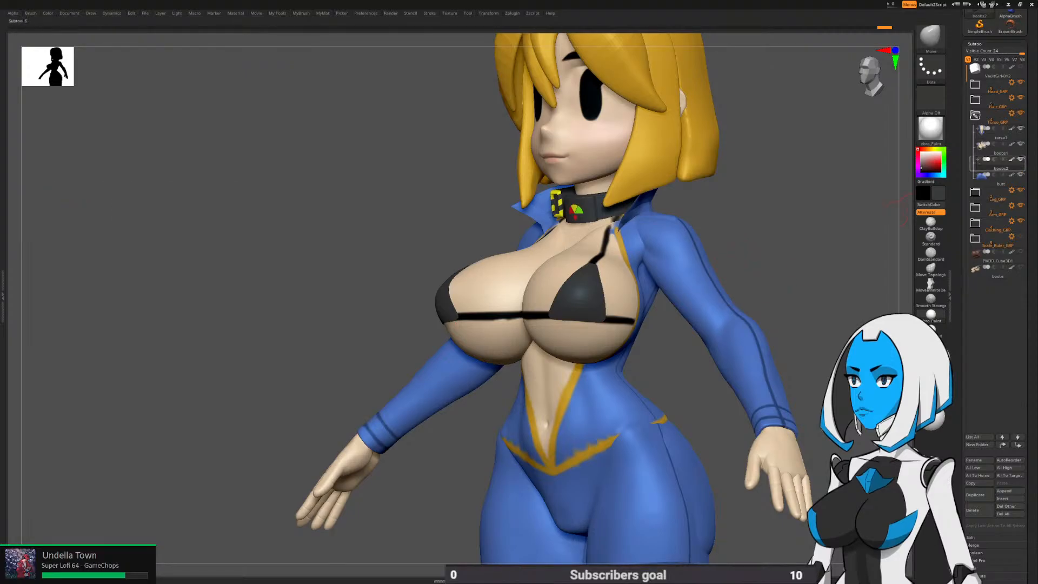
# Rename the bikini subtool as Bikini01
pyautogui.click(978, 459)
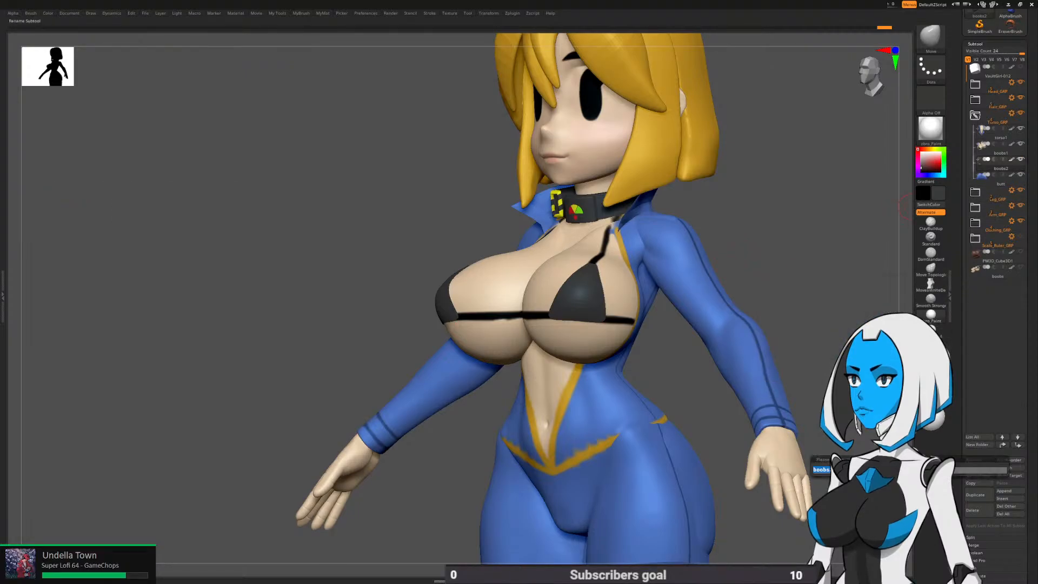
pyautogui.write('Bikini')
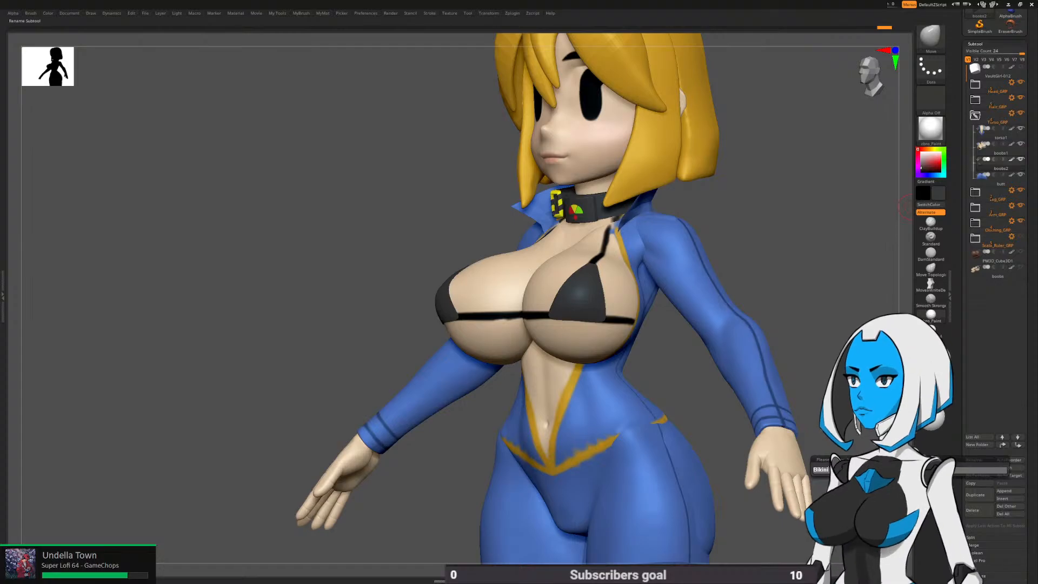
pyautogui.write('01')
pyautogui.press('Return')
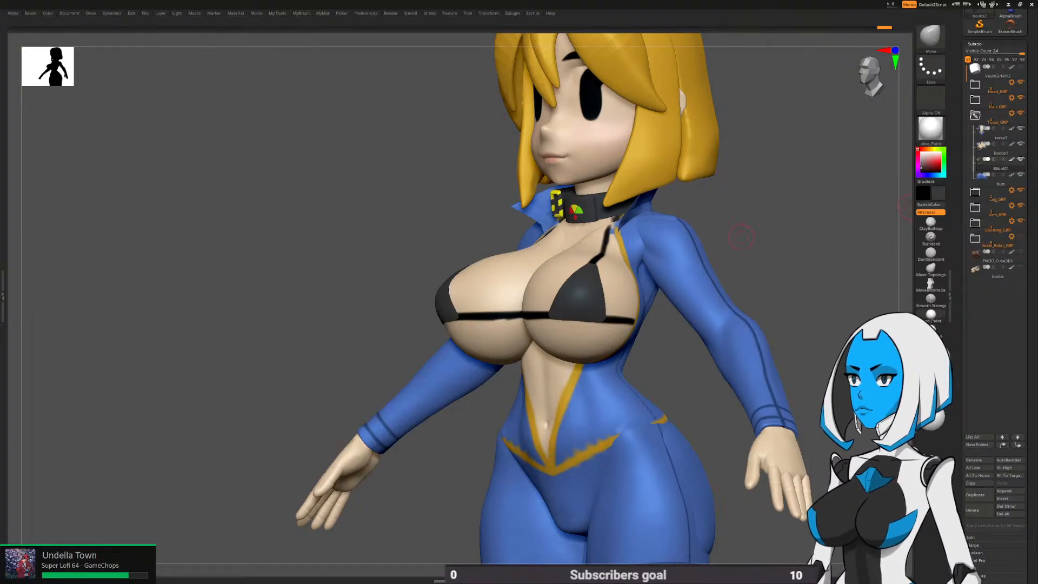
# Hide the arms folder, append a Sphere3D as a new subtool and make it the active one
pyautogui.keyDown('shift'); pyautogui.moveTo(738, 238); pyautogui.dragTo(806, 238); pyautogui.keyUp('shift')
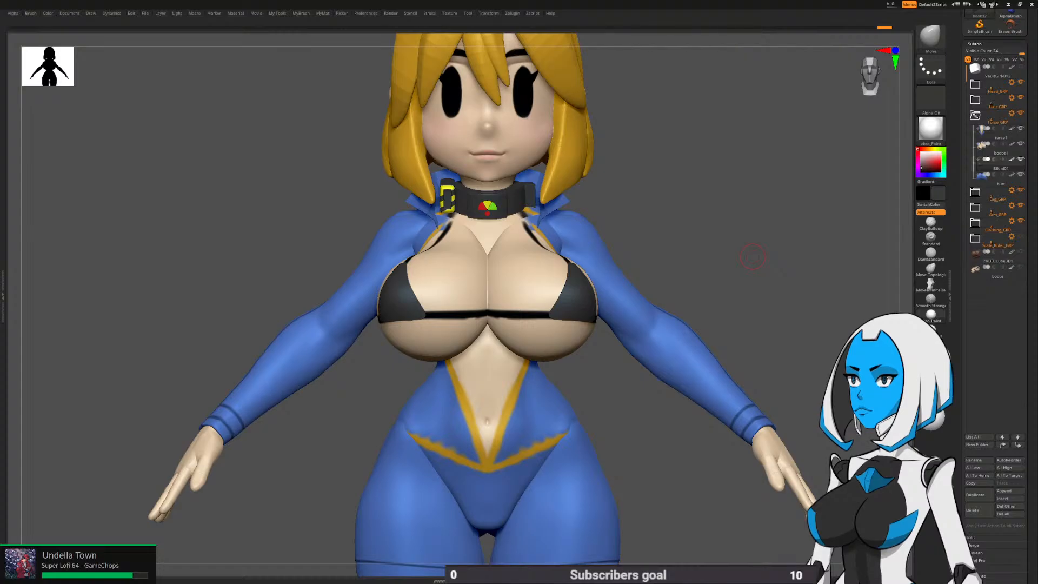
pyautogui.moveTo(753, 257); pyautogui.dragTo(651, 265)
pyautogui.keyDown('alt'); pyautogui.moveTo(817, 277); pyautogui.dragTo(750, 255); pyautogui.keyUp('alt')
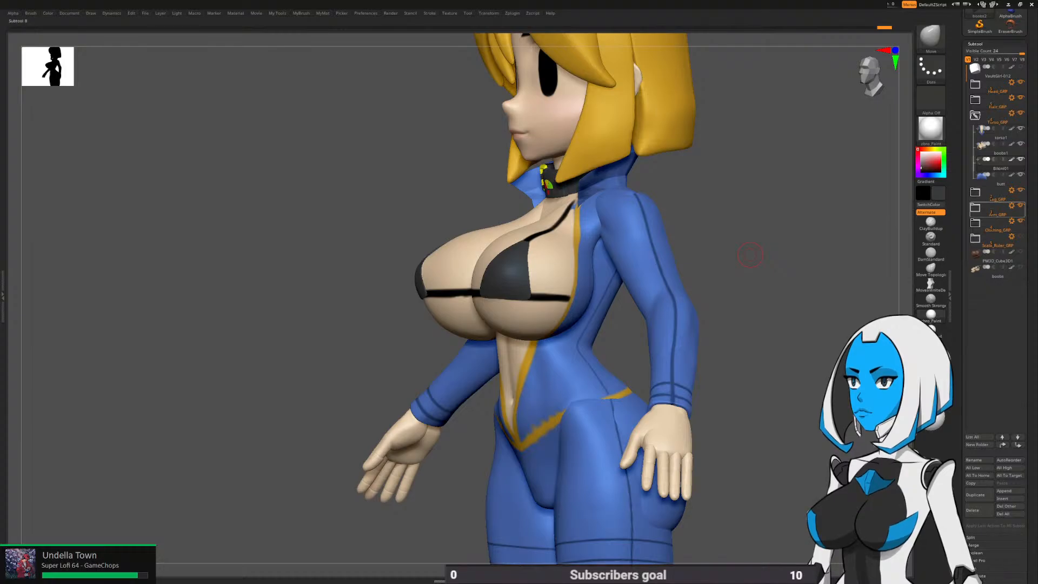
pyautogui.click(1021, 205)
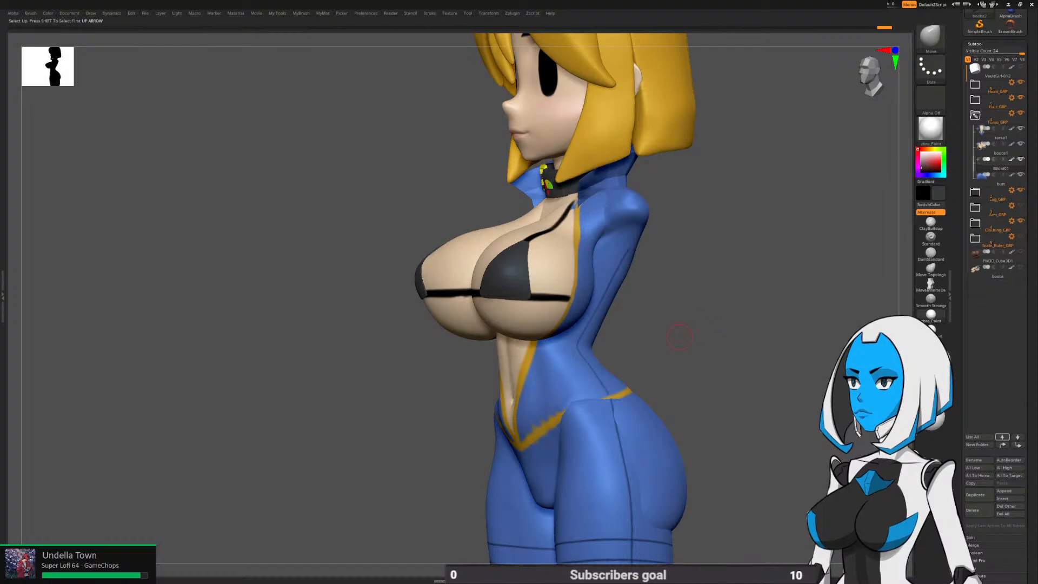
pyautogui.click(1009, 490)
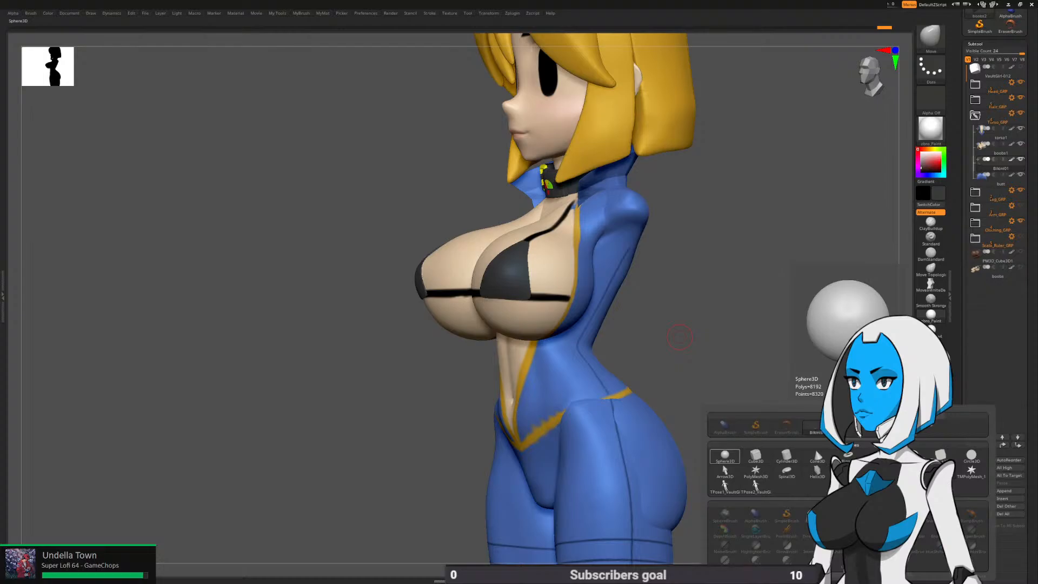
pyautogui.click(725, 456)
pyautogui.click(996, 287)
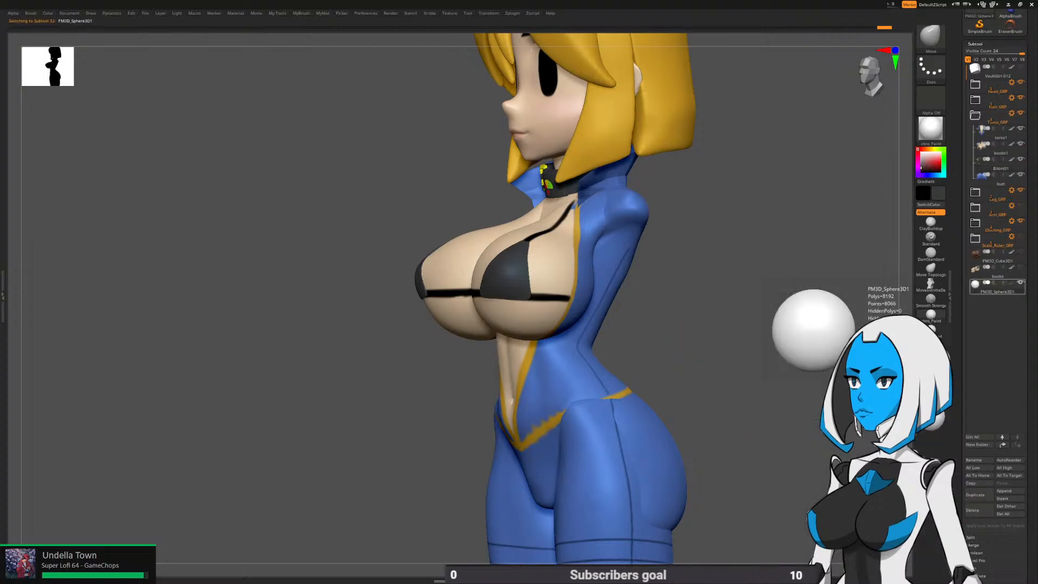
# Move the appended sphere from the feet up inside the character's torso so the body covers it
pyautogui.moveTo(550, 373); pyautogui.dragTo(656, 398, button='right')
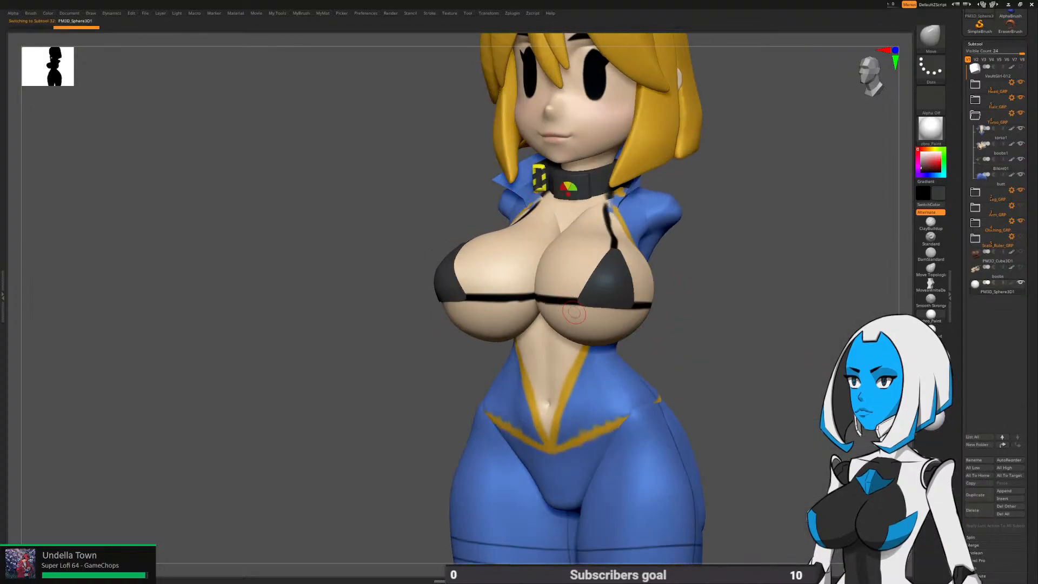
pyautogui.press('f')
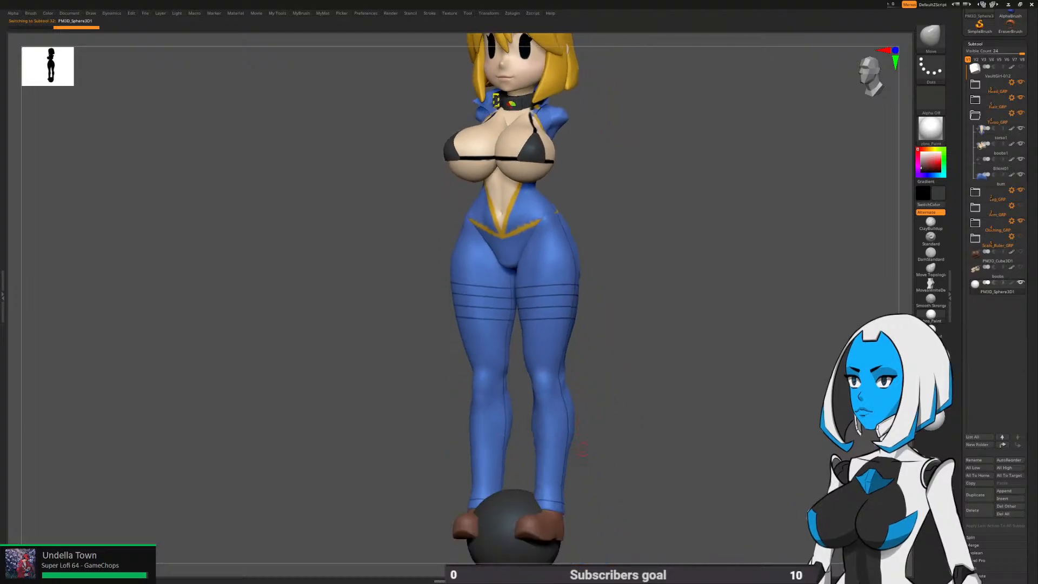
pyautogui.press('w')
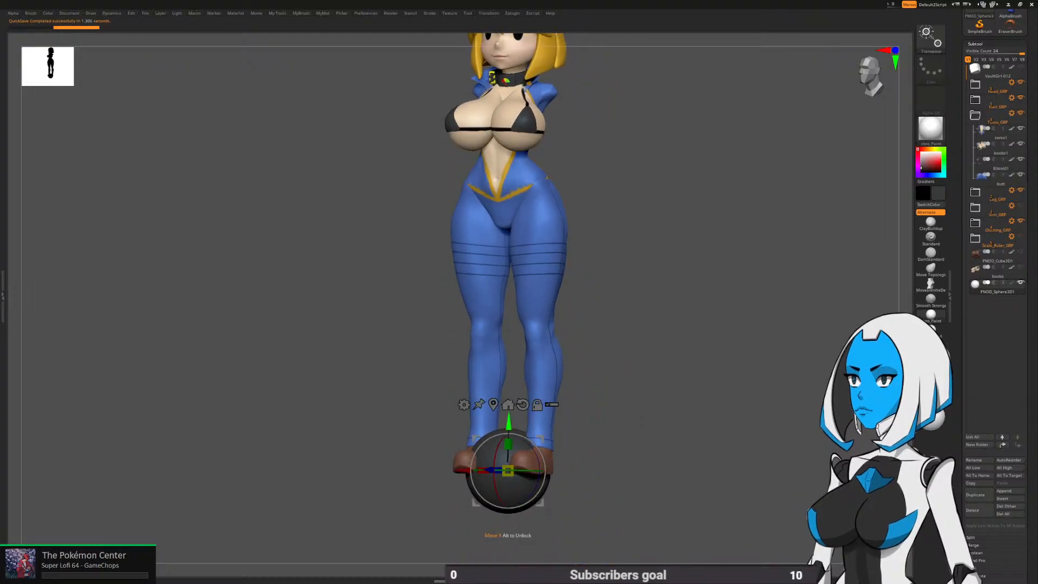
pyautogui.moveTo(508, 421); pyautogui.dragTo(511, 114)
pyautogui.keyDown('shift'); pyautogui.moveTo(638, 227); pyautogui.dragTo(608, 389); pyautogui.keyUp('shift')
pyautogui.moveTo(509, 255); pyautogui.dragTo(434, 228)
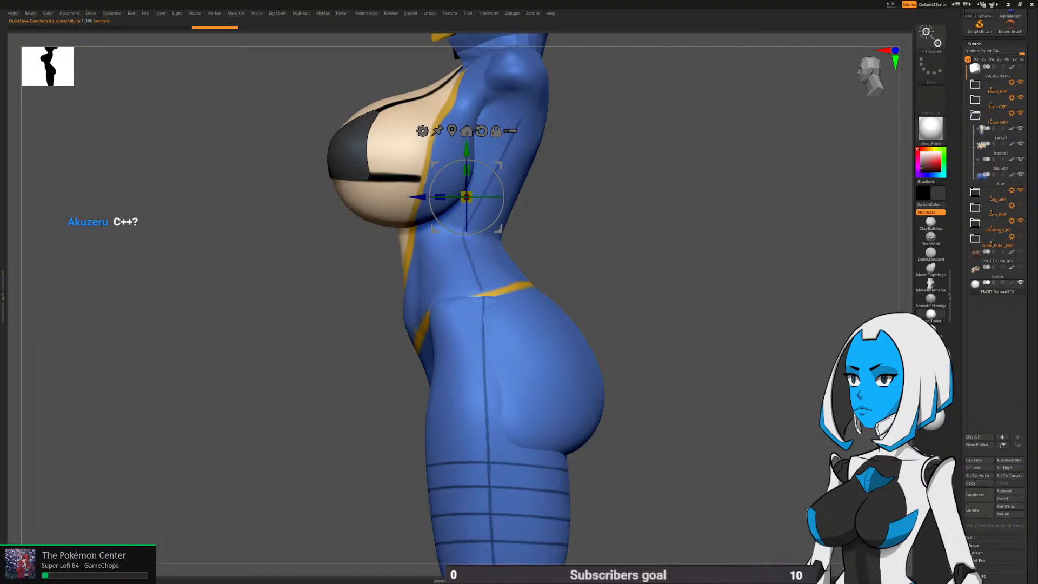
# Switch back to drawing with the Topology brush and adjust its draw size
pyautogui.press('q')
pyautogui.moveTo(556, 261)
pyautogui.keyDown('alt'); pyautogui.mouseDown()
pyautogui.moveTo(559, 333)
pyautogui.moveTo(594, 336)
pyautogui.moveTo(572, 275)
pyautogui.mouseUp(); pyautogui.keyUp('alt')
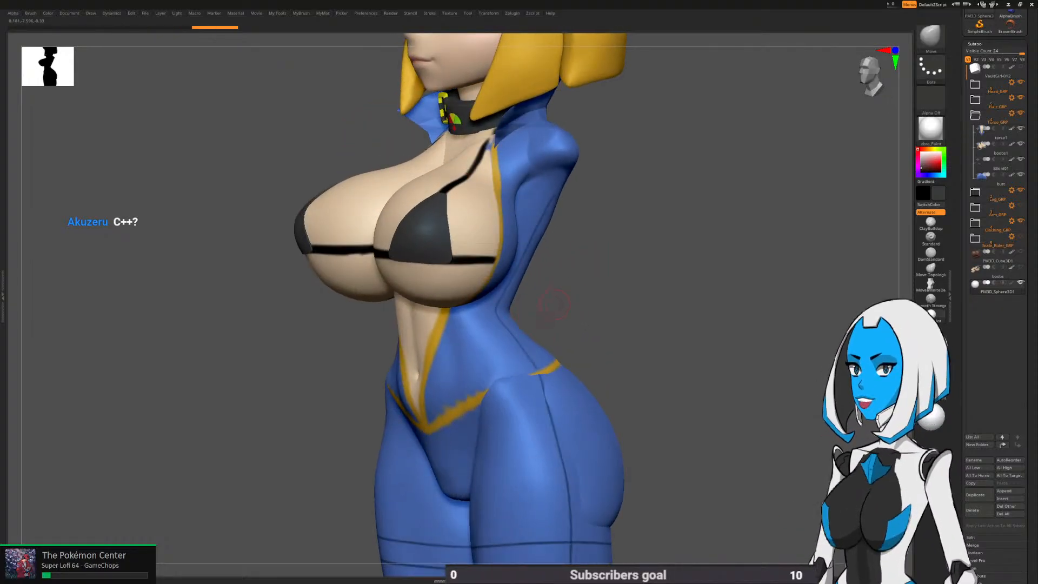
pyautogui.press('space')
pyautogui.click(930, 37)
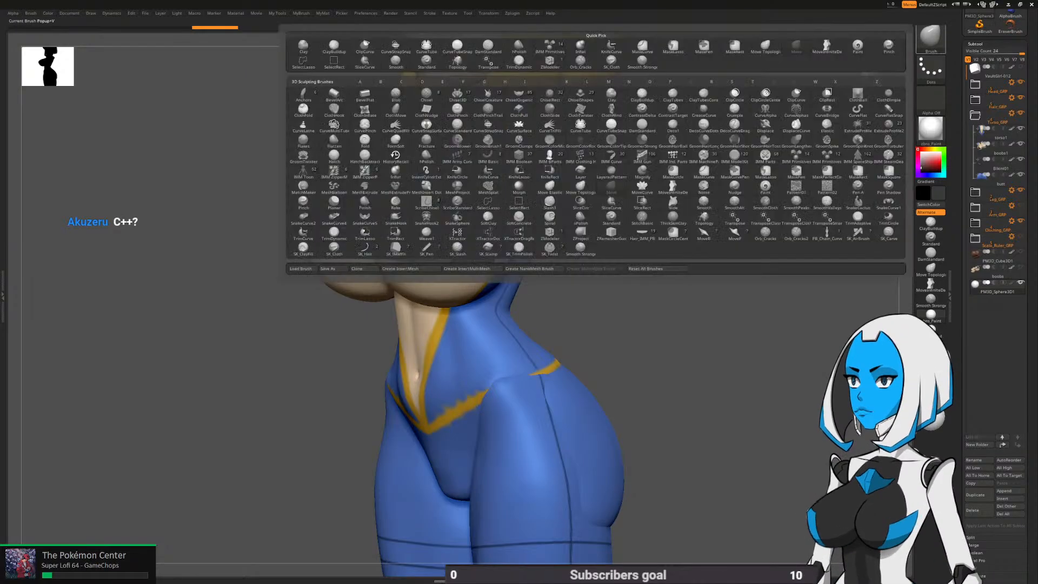
pyautogui.click(703, 216)
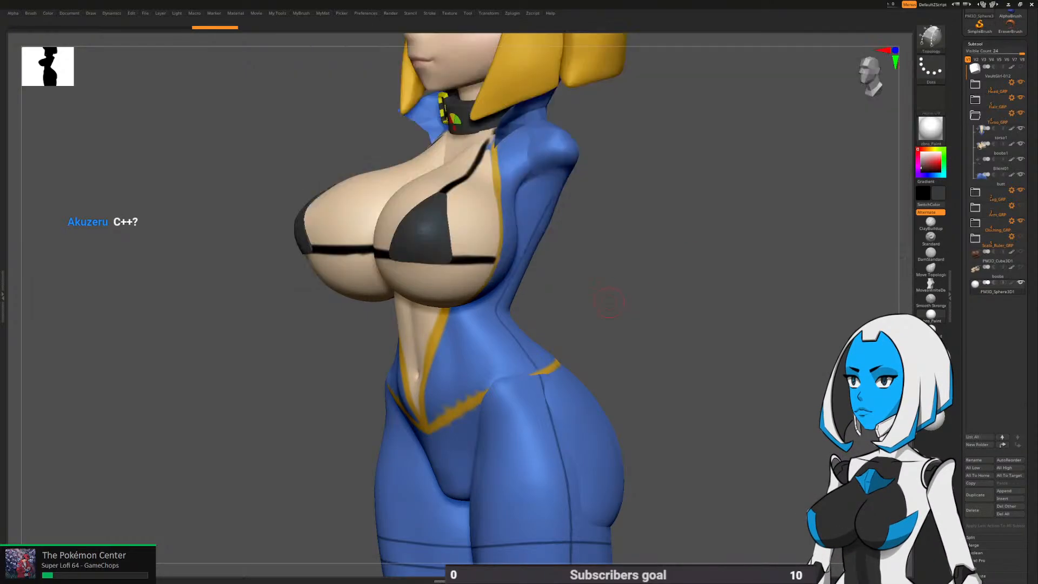
pyautogui.press('space')
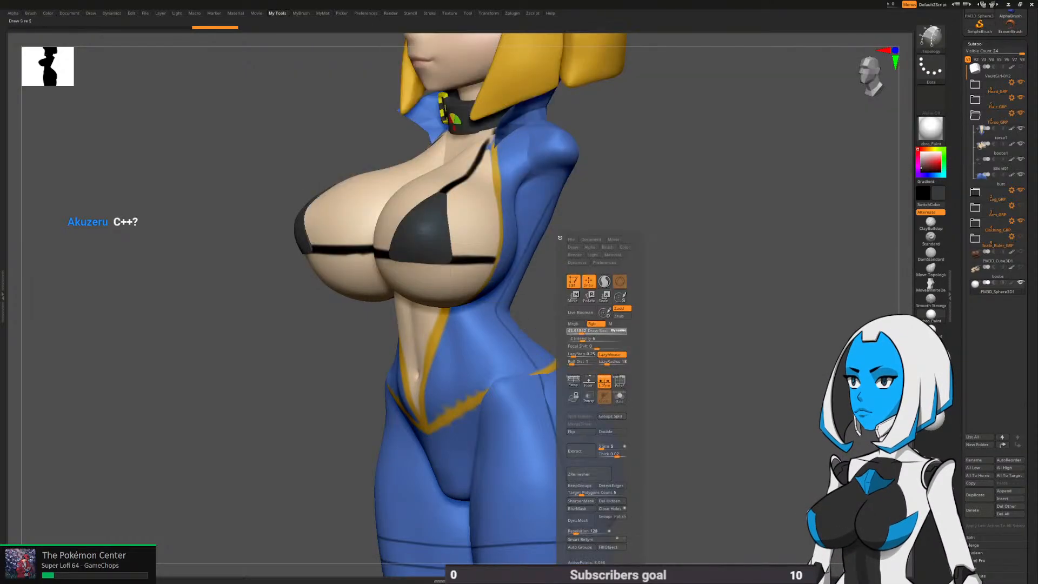
pyautogui.click(595, 330)
# Draw topology curves along the suit's yellow edge, around the side of the chest and down the front opening to its lowest point
pyautogui.keyDown('alt'); pyautogui.moveTo(502, 238); pyautogui.dragTo(532, 256, button='right'); pyautogui.keyUp('alt')
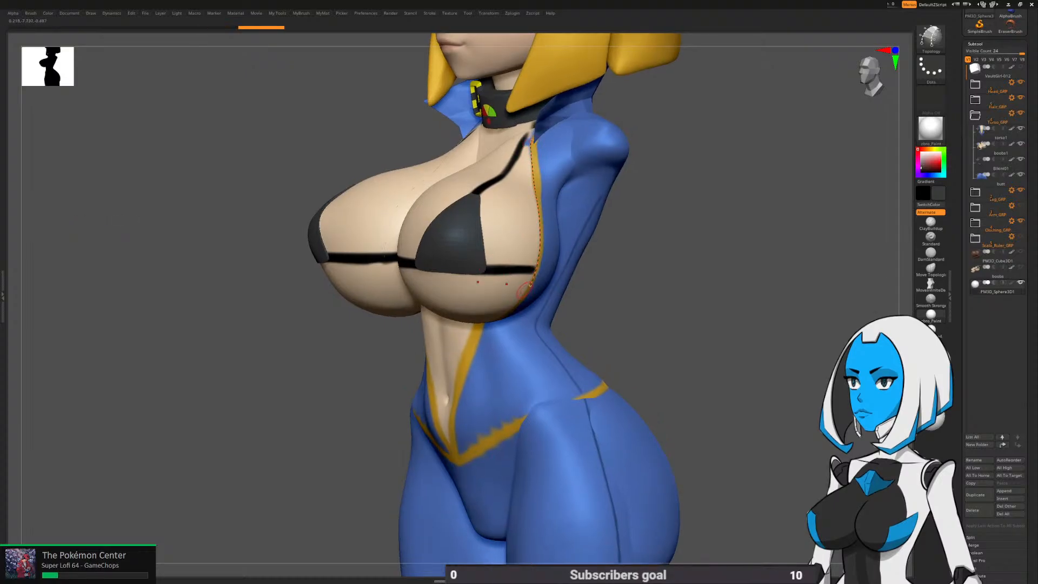
pyautogui.moveTo(524, 291); pyautogui.dragTo(536, 217, button='right')
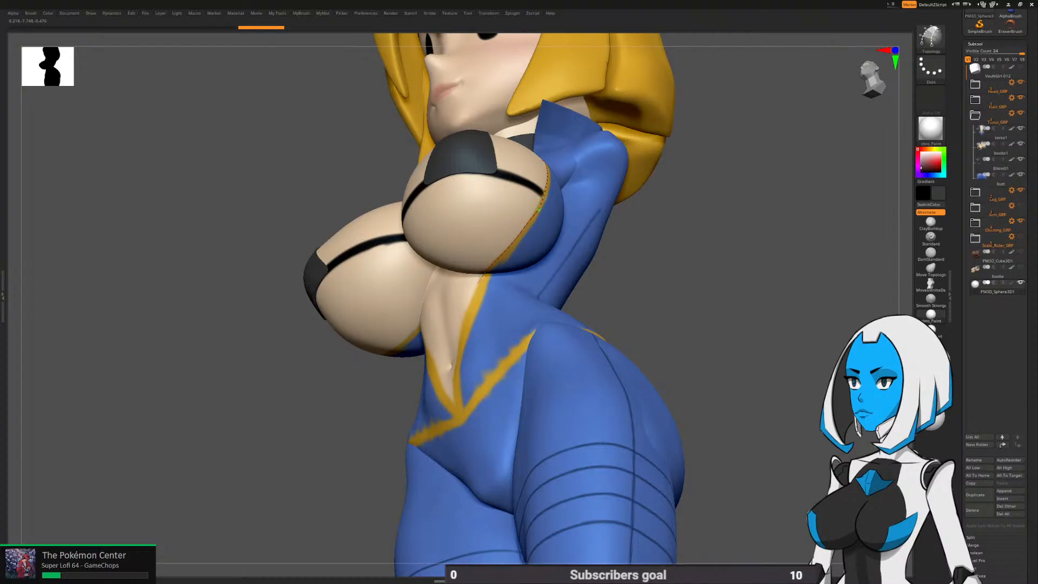
pyautogui.moveTo(470, 327); pyautogui.dragTo(577, 291, button='right')
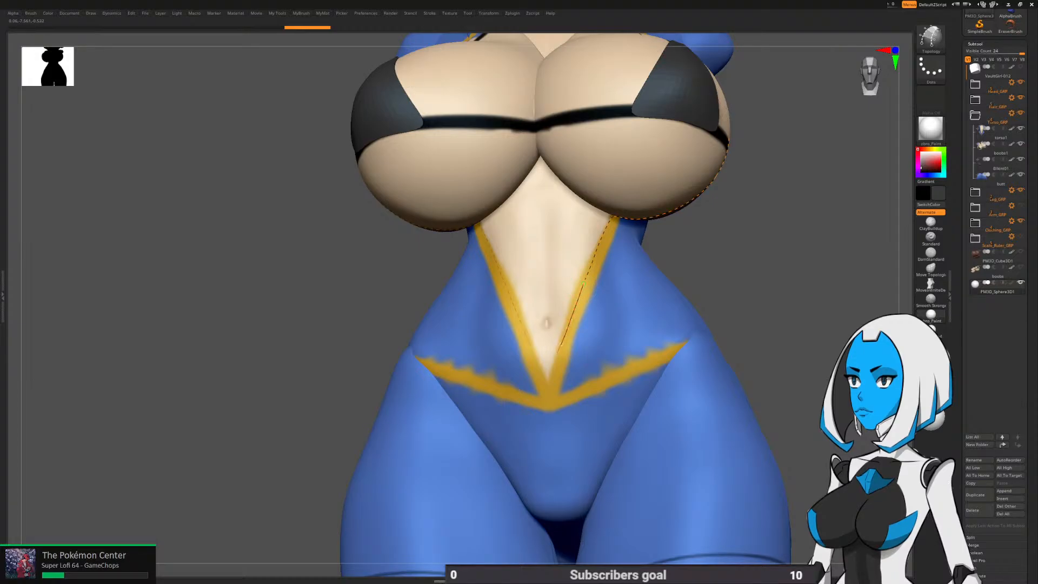
pyautogui.moveTo(553, 366); pyautogui.dragTo(547, 380)
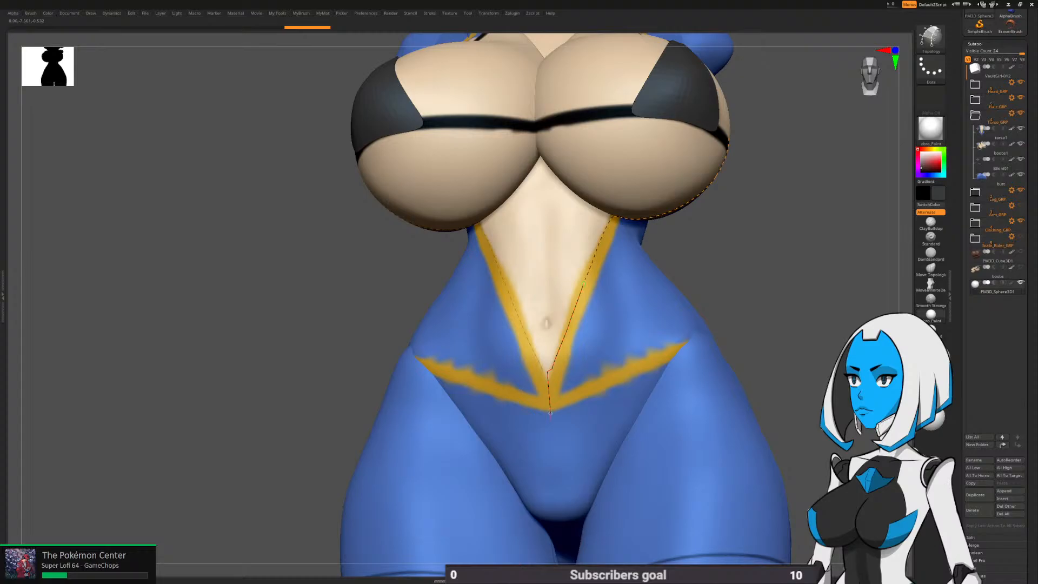
# Continue the topology curve from the front point along the waist seam and over the hip towards the back
pyautogui.moveTo(660, 342); pyautogui.dragTo(499, 437, button='right')
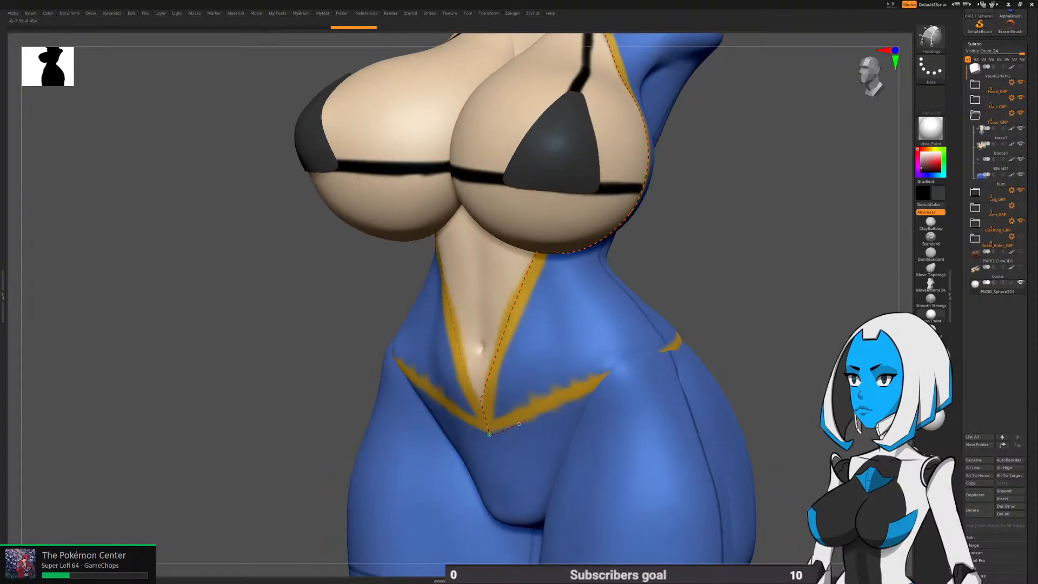
pyautogui.moveTo(595, 391); pyautogui.dragTo(597, 390)
pyautogui.moveTo(598, 390)
pyautogui.mouseDown(button='right')
pyautogui.moveTo(516, 413)
pyautogui.moveTo(548, 417)
pyautogui.mouseUp(button='right')
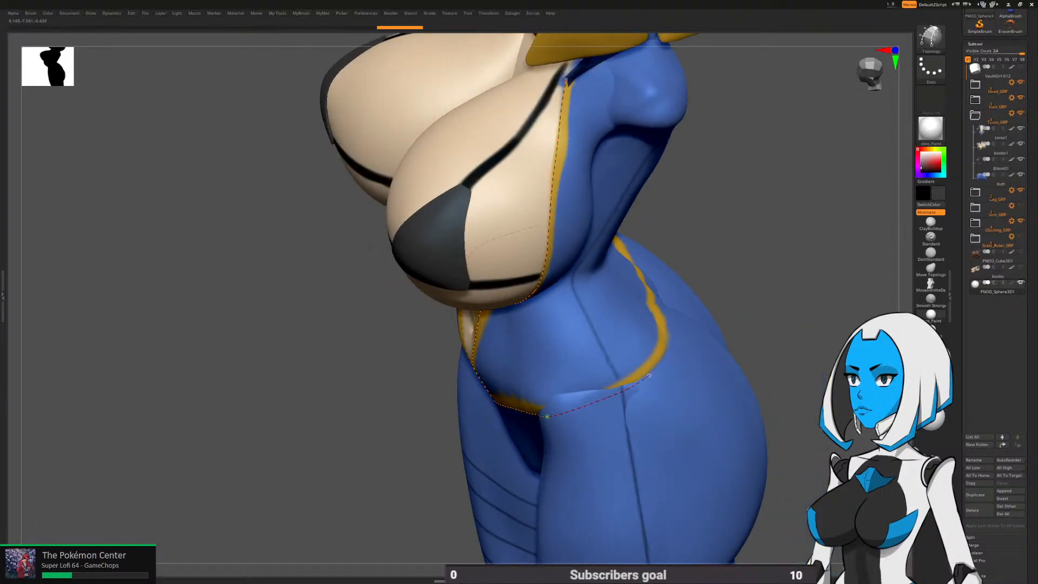
pyautogui.moveTo(649, 375); pyautogui.dragTo(650, 374)
# Hide the head and hair folders and the blue suit collar in the clothing folder to expose the neckline
pyautogui.moveTo(727, 354); pyautogui.dragTo(804, 274, button='right')
pyautogui.click(1021, 83)
pyautogui.click(1021, 98)
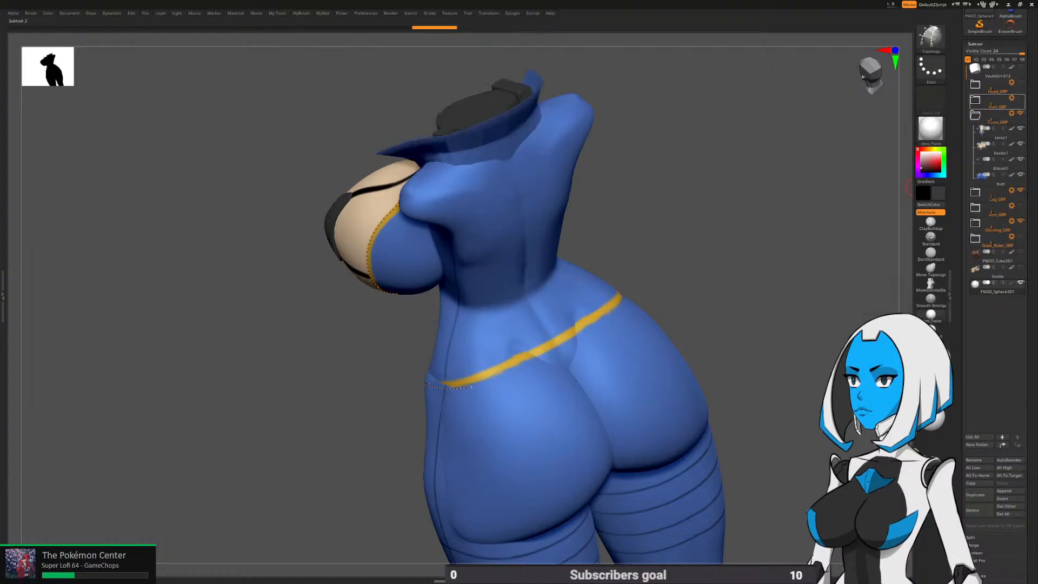
pyautogui.moveTo(730, 256); pyautogui.dragTo(677, 285, button='right')
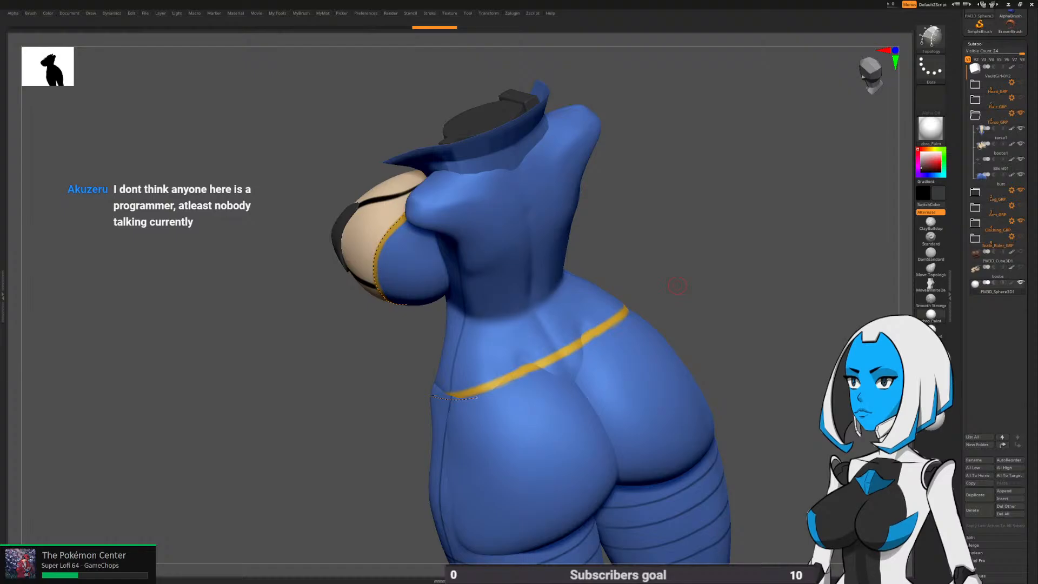
pyautogui.moveTo(678, 285); pyautogui.dragTo(525, 199, button='right')
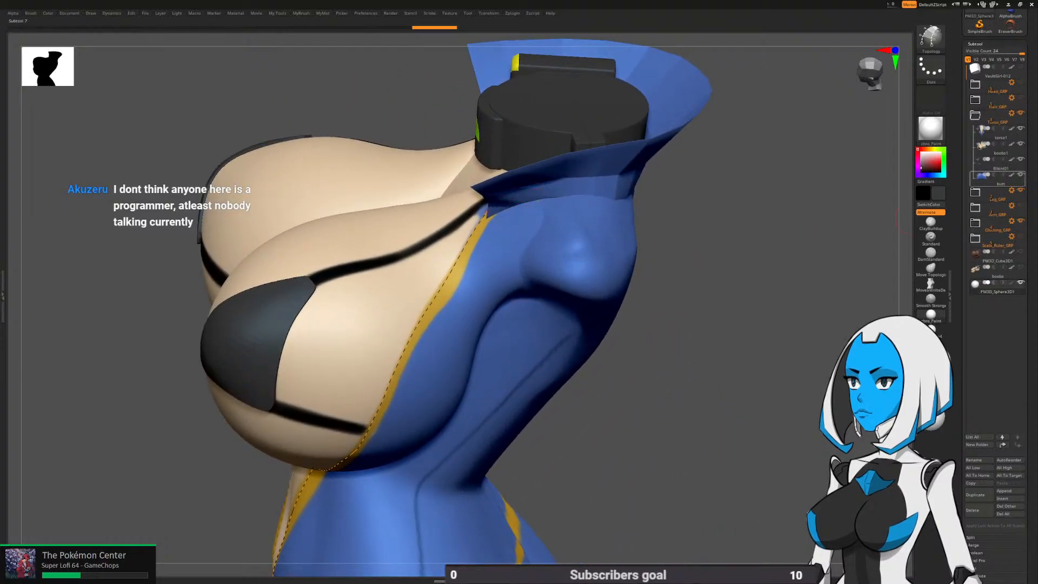
pyautogui.click(976, 222)
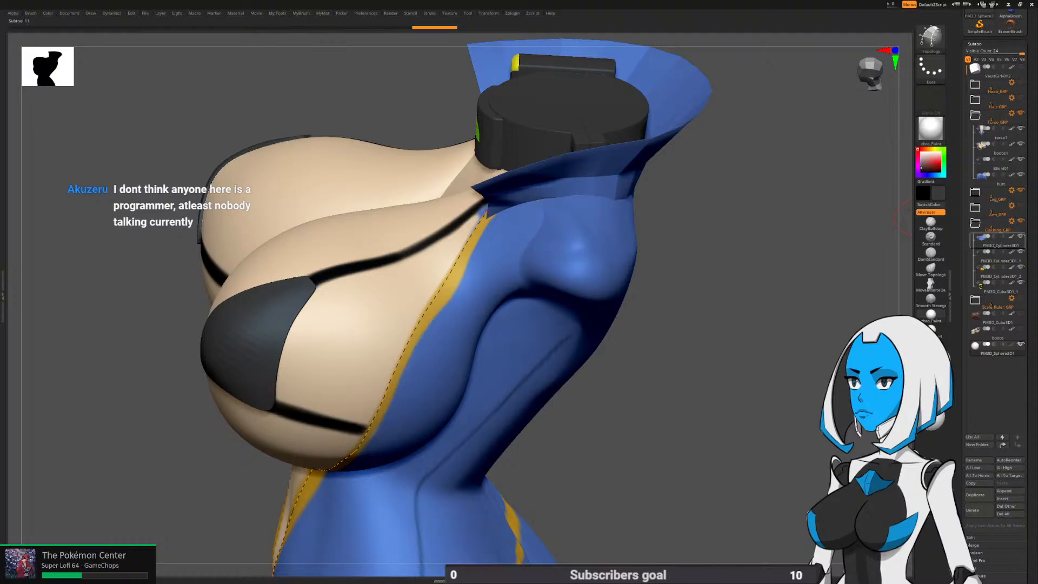
pyautogui.click(1020, 237)
# Draw the topology curve along the suit's neckline from the front shoulder edge to the centre of the back
pyautogui.moveTo(728, 238); pyautogui.dragTo(687, 250, button='right')
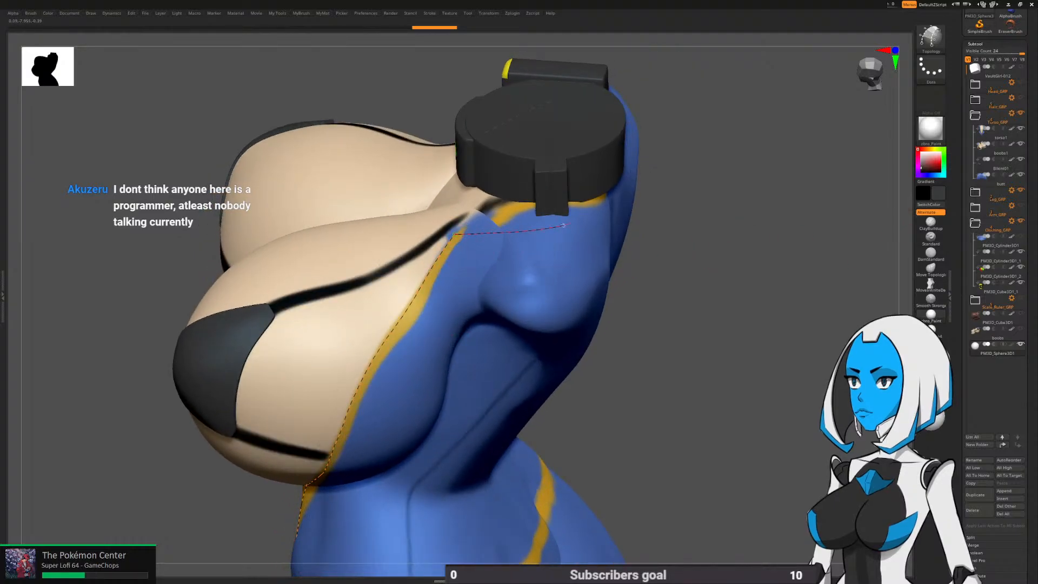
pyautogui.moveTo(458, 234); pyautogui.dragTo(526, 239, button='right')
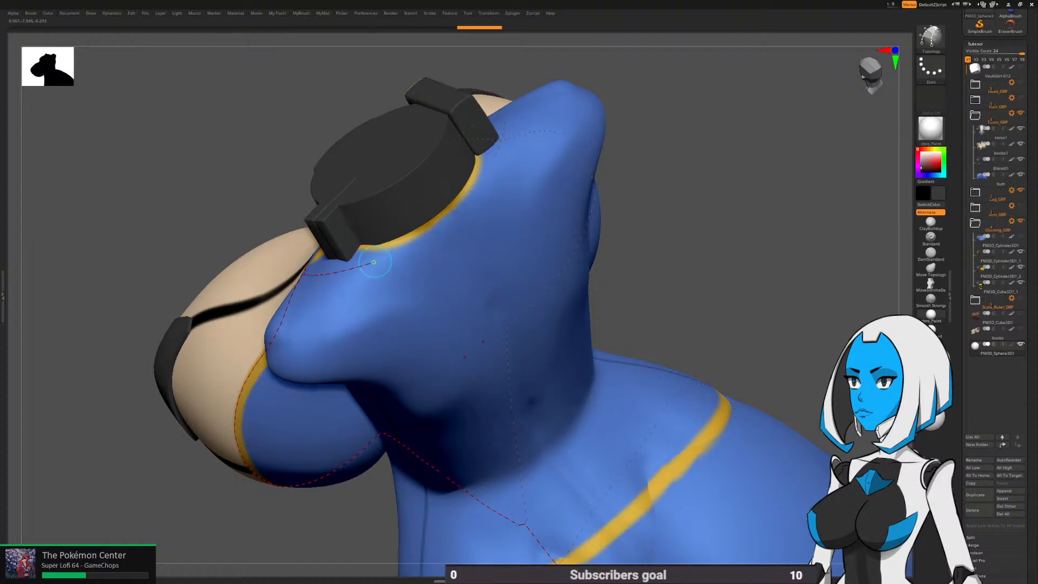
pyautogui.moveTo(374, 262); pyautogui.dragTo(393, 254)
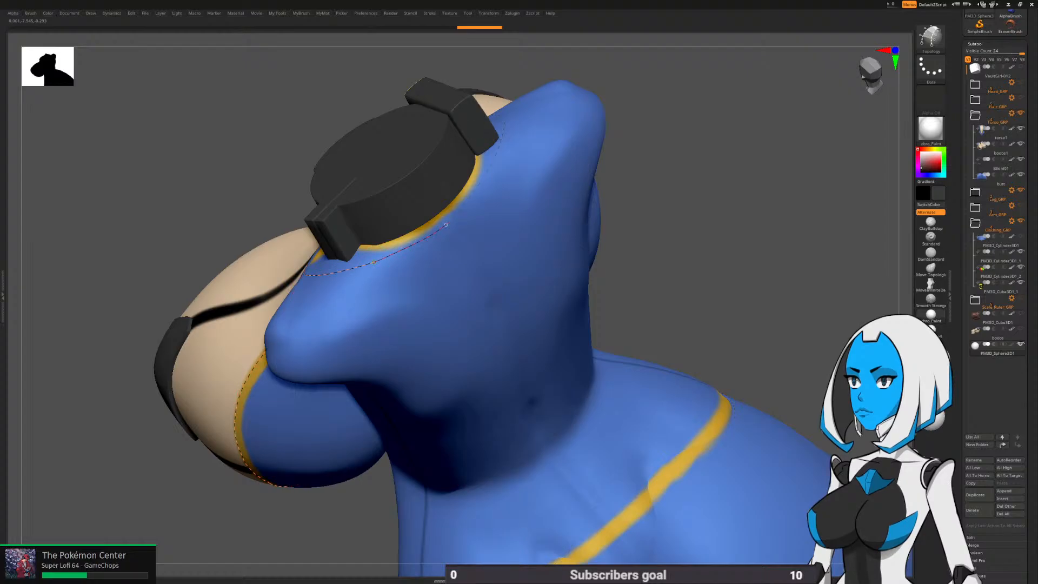
pyautogui.moveTo(446, 224); pyautogui.dragTo(475, 193)
pyautogui.moveTo(778, 265)
pyautogui.mouseDown(button='right')
pyautogui.moveTo(736, 203)
pyautogui.moveTo(730, 162)
pyautogui.moveTo(744, 125)
pyautogui.mouseUp(button='right')
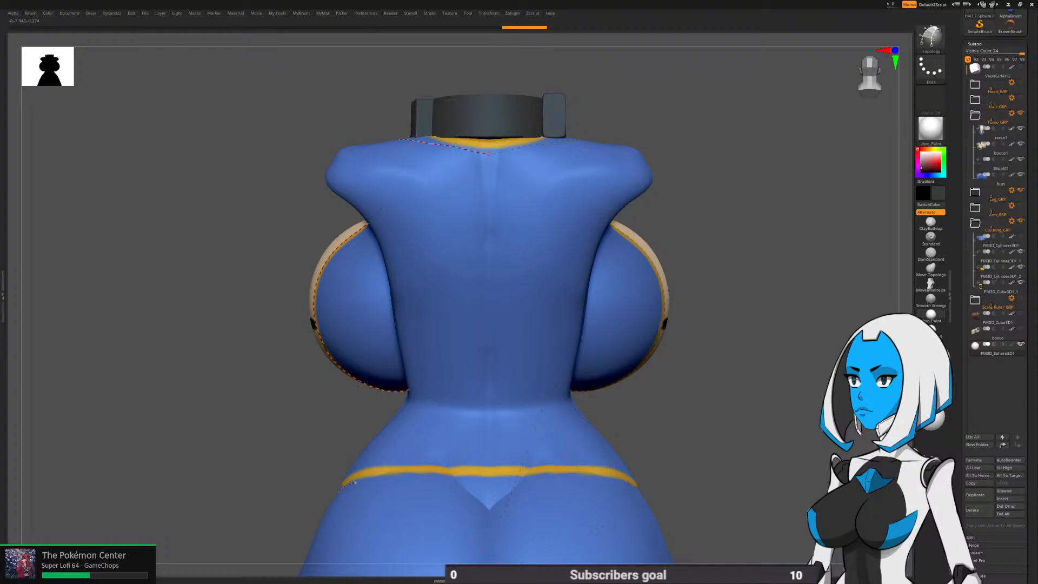
# Draw a vertical topology curve down the centre of the back and join it to the hip curve along the rear waist seam
pyautogui.moveTo(488, 153); pyautogui.dragTo(490, 255)
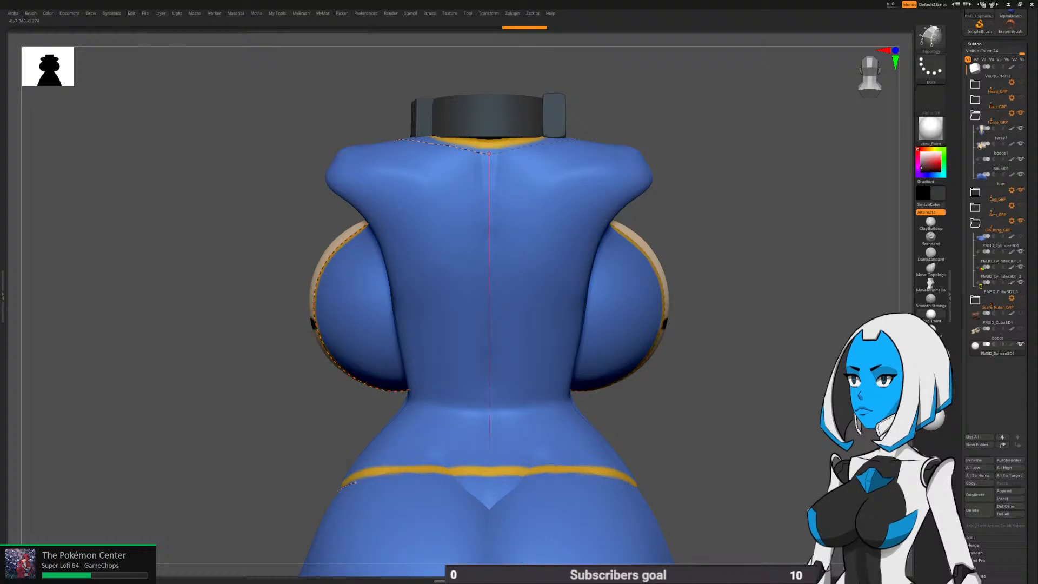
pyautogui.keyDown('alt'); pyautogui.moveTo(703, 345); pyautogui.dragTo(747, 251, button='right'); pyautogui.keyUp('alt')
pyautogui.moveTo(747, 251); pyautogui.dragTo(750, 319, button='right')
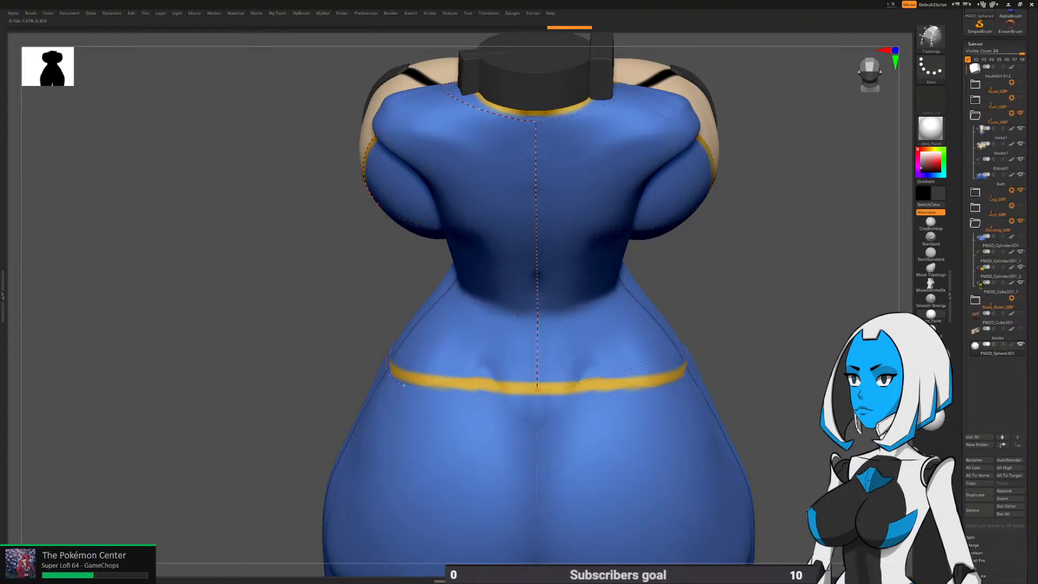
pyautogui.moveTo(441, 391); pyautogui.dragTo(525, 393)
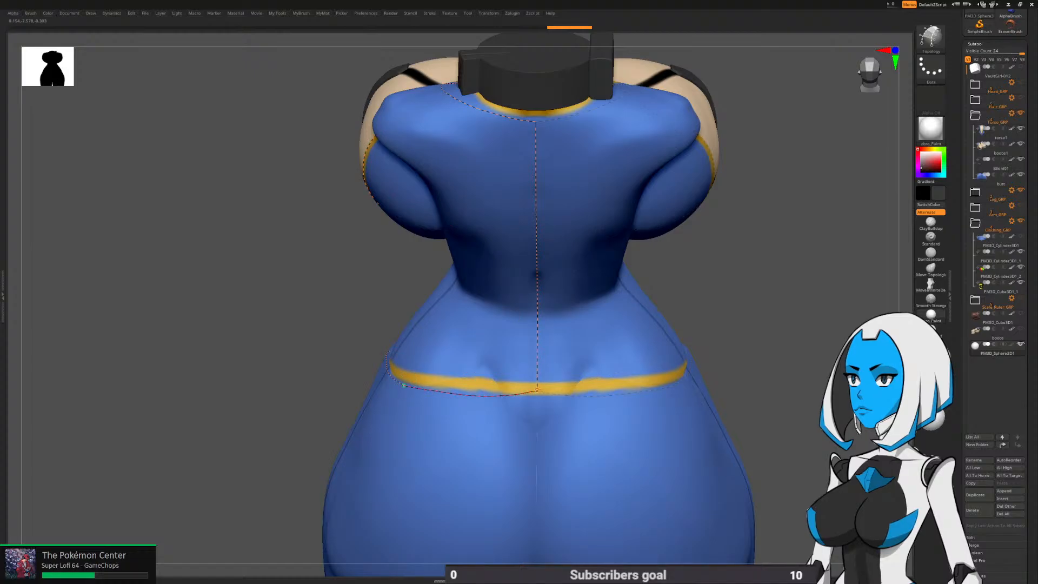
# Try a vertical topology curve down the side of the torso from the neckline to the waist seam, and undo it
pyautogui.moveTo(730, 351)
pyautogui.mouseDown(button='right')
pyautogui.moveTo(729, 291)
pyautogui.moveTo(832, 281)
pyautogui.moveTo(843, 329)
pyautogui.mouseUp(button='right')
pyautogui.moveTo(718, 250); pyautogui.dragTo(713, 298, button='right')
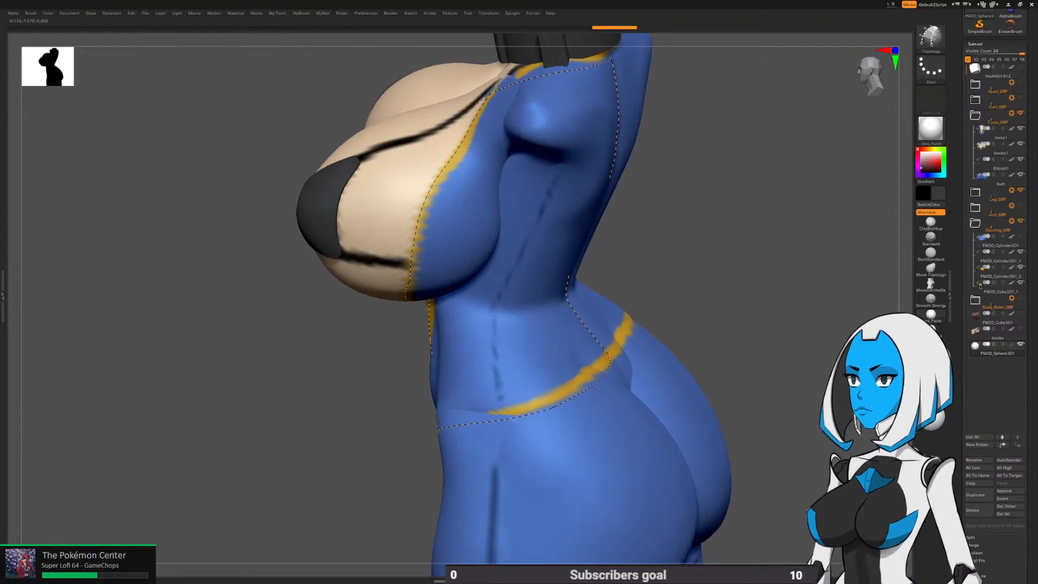
pyautogui.keyDown('alt'); pyautogui.moveTo(717, 289); pyautogui.dragTo(707, 260); pyautogui.keyUp('alt')
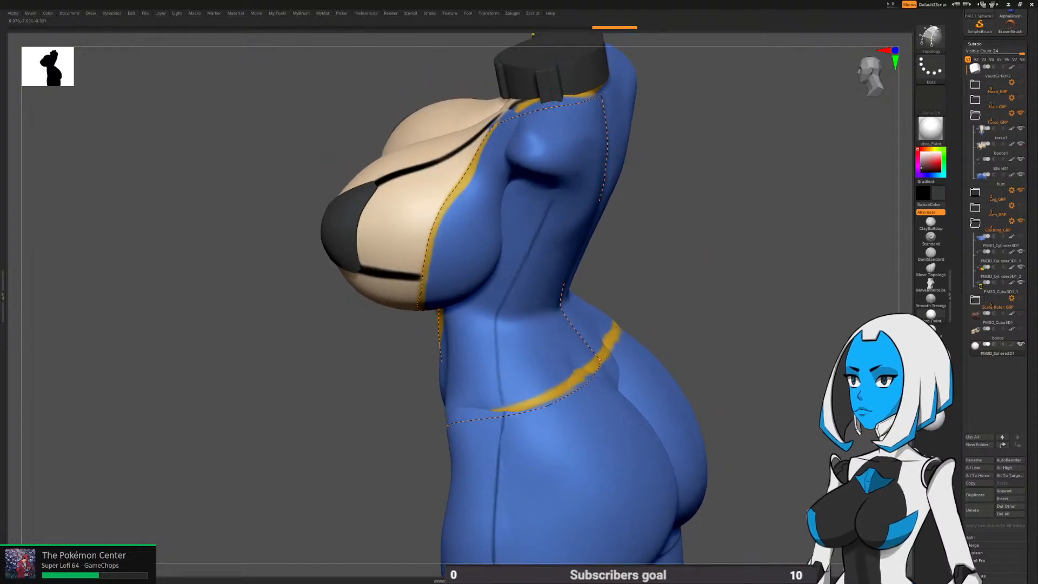
pyautogui.moveTo(540, 147); pyautogui.dragTo(524, 256)
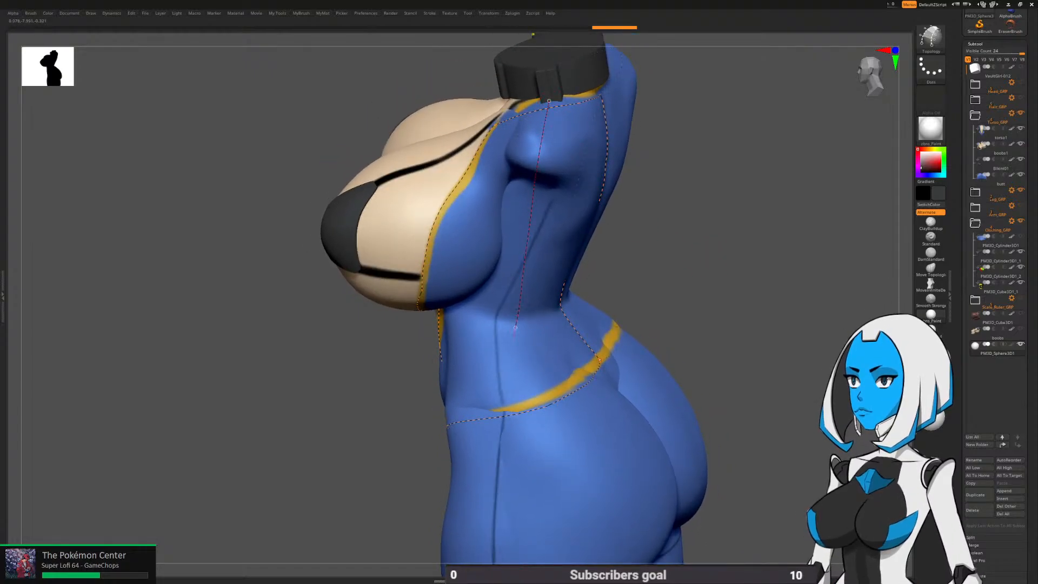
pyautogui.moveTo(509, 393); pyautogui.dragTo(515, 434)
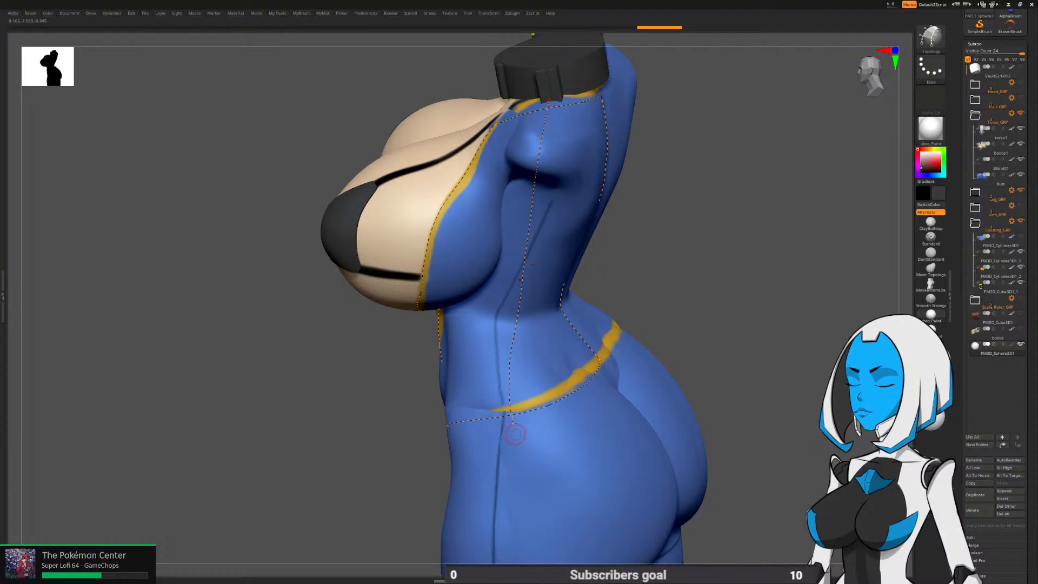
pyautogui.press('ctrl')
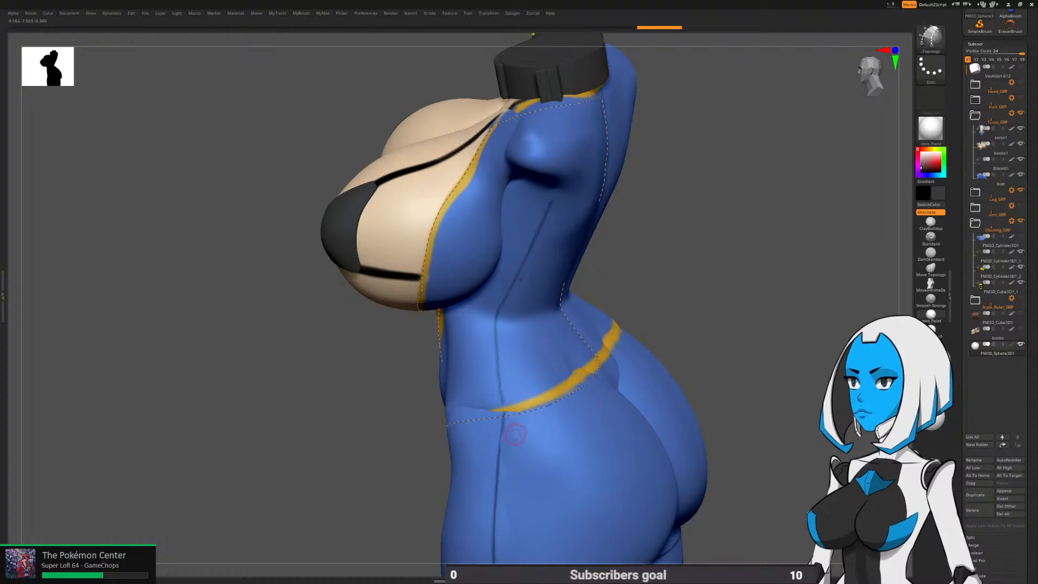
# Try another topology curve from the neckline past the armpit down the torso side to just below the waist seam, and undo it
pyautogui.hotkey('ctrl', 'z')
pyautogui.moveTo(538, 141); pyautogui.dragTo(598, 138, button='right')
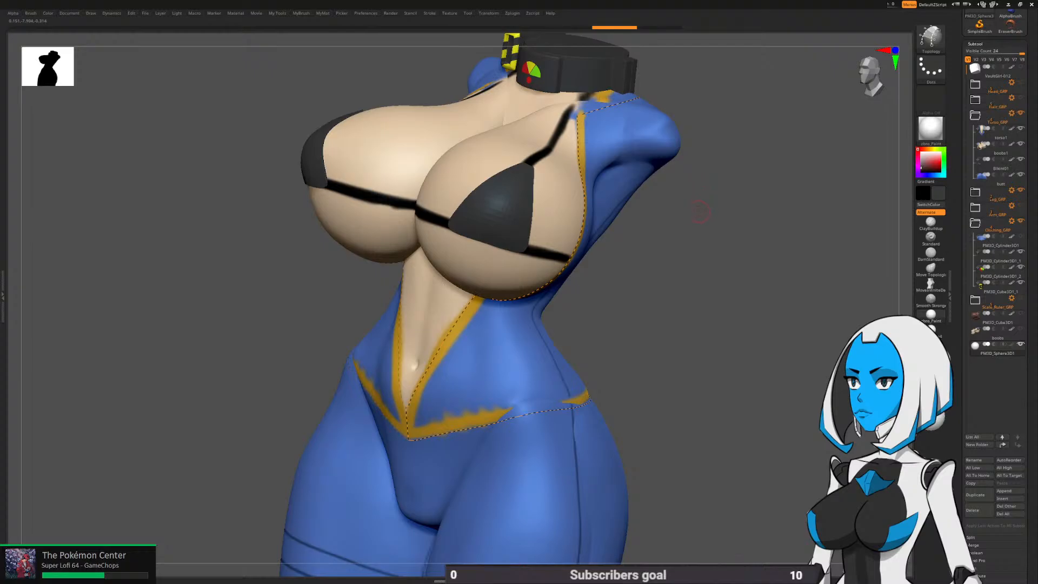
pyautogui.moveTo(699, 212); pyautogui.dragTo(573, 178, button='right')
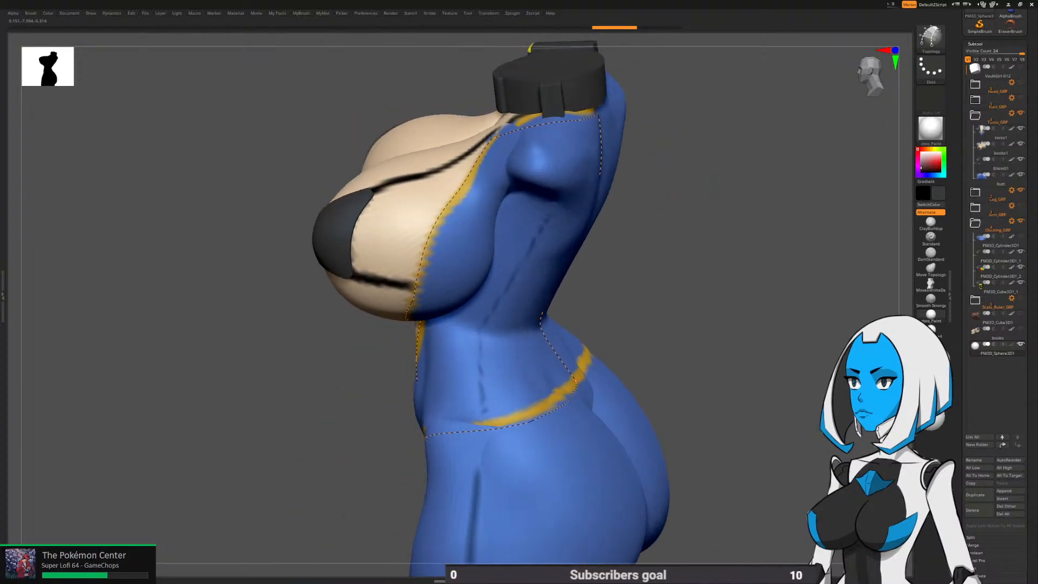
pyautogui.moveTo(549, 124); pyautogui.dragTo(540, 167)
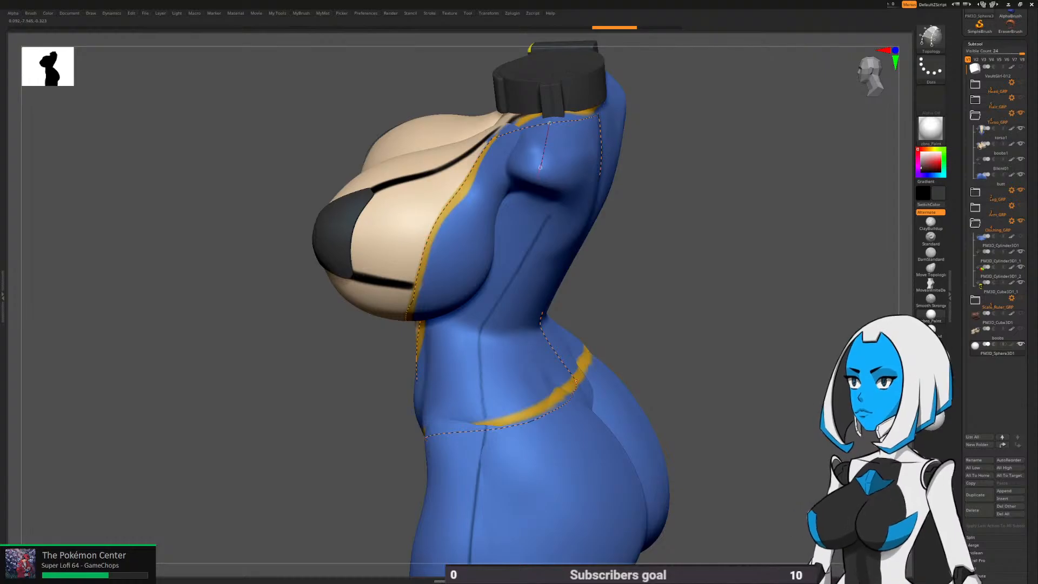
pyautogui.moveTo(485, 386); pyautogui.dragTo(488, 450)
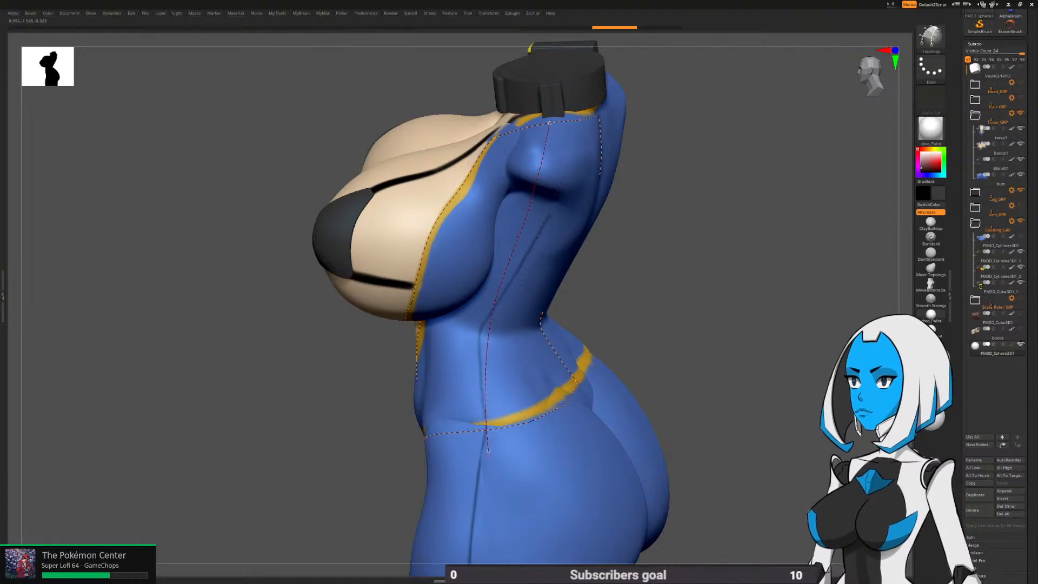
pyautogui.moveTo(654, 260); pyautogui.dragTo(644, 317, button='right')
pyautogui.hotkey('ctrl', 'z')
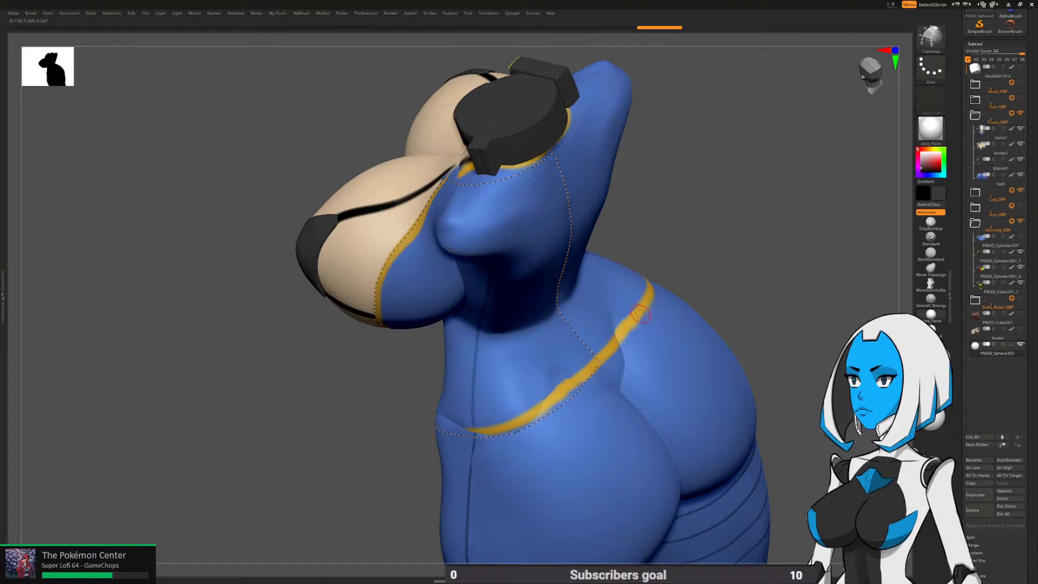
# Draw a vertical topology curve down the torso side from the neckline through the waist seam to the upper hip
pyautogui.moveTo(485, 179); pyautogui.dragTo(514, 169, button='right')
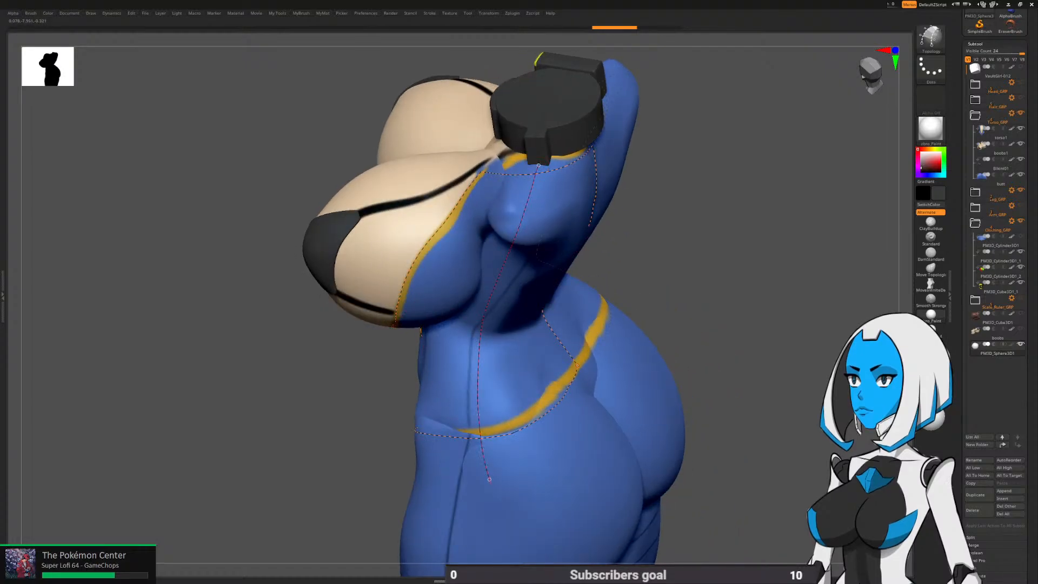
pyautogui.moveTo(708, 308); pyautogui.dragTo(714, 254, button='right')
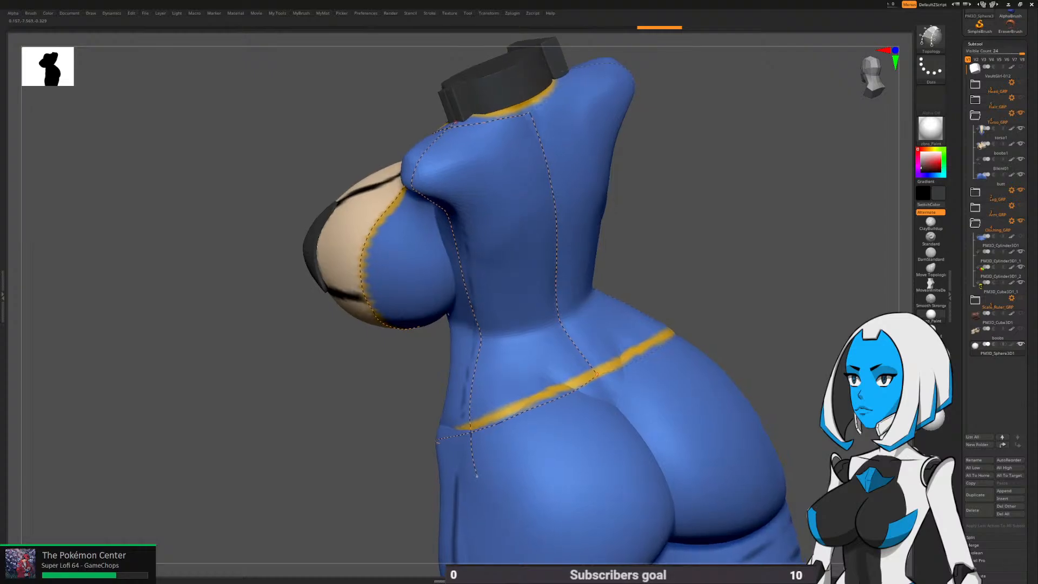
pyautogui.moveTo(574, 316)
pyautogui.keyDown('alt'); pyautogui.mouseDown(button='right')
pyautogui.moveTo(601, 276)
pyautogui.moveTo(594, 322)
pyautogui.mouseUp(button='right'); pyautogui.keyUp('alt')
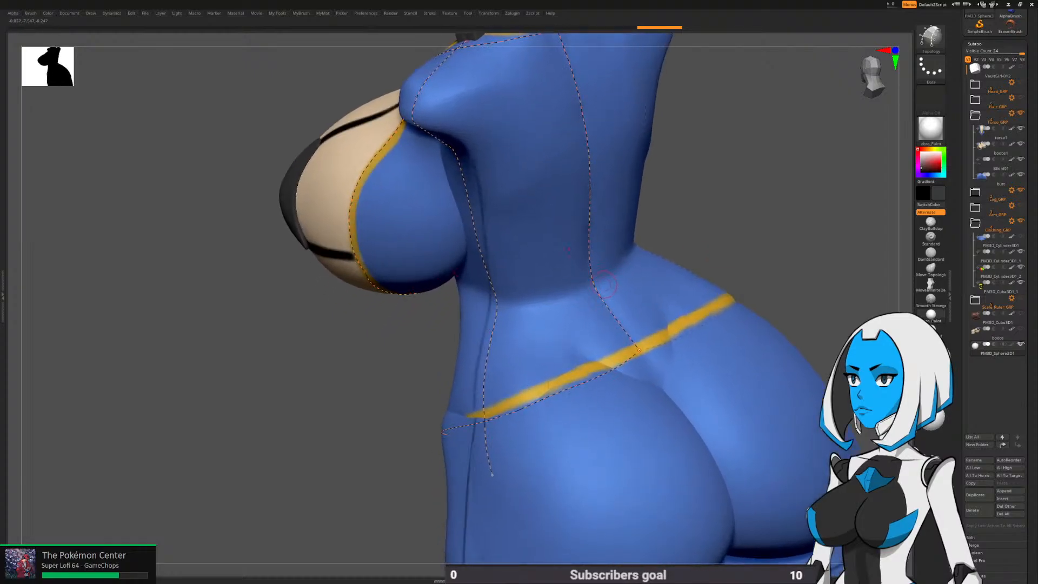
pyautogui.moveTo(603, 286); pyautogui.dragTo(481, 319, button='right')
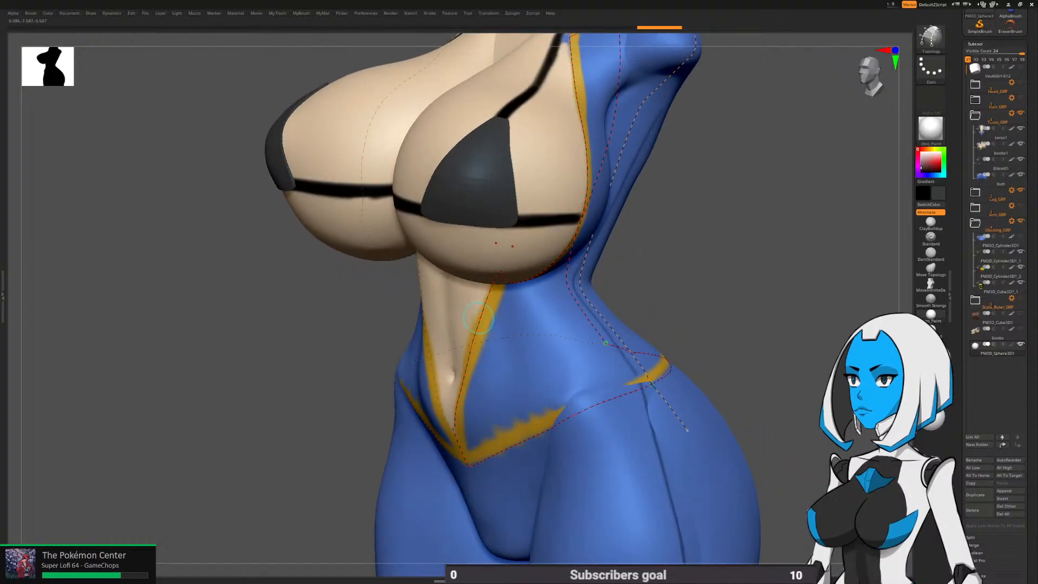
# Draw a topology curve around the narrowest part of the waist from the front opening across the side curve to the back centre curve
pyautogui.moveTo(480, 318); pyautogui.dragTo(491, 318)
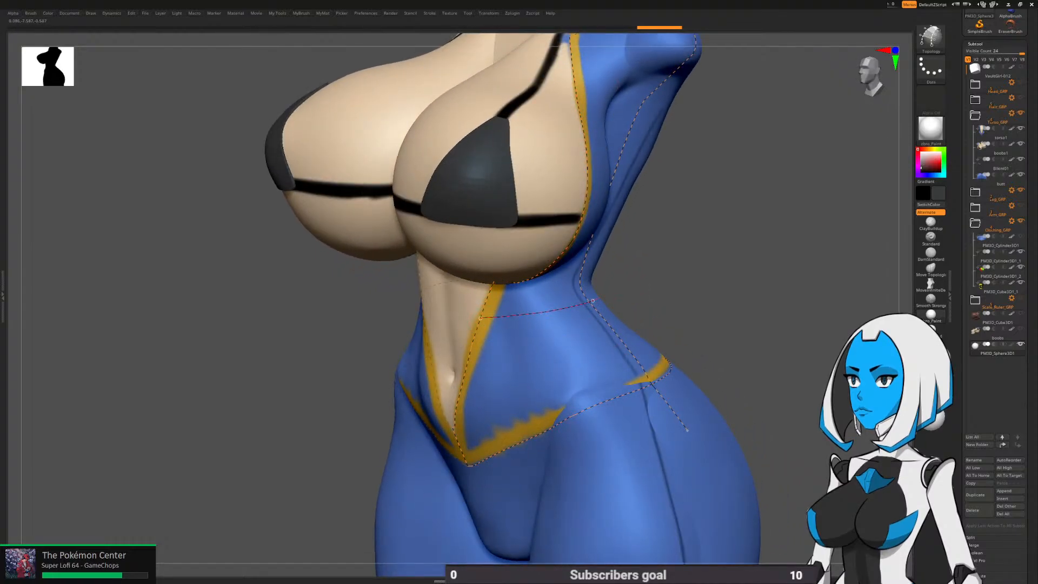
pyautogui.moveTo(593, 301); pyautogui.dragTo(590, 301)
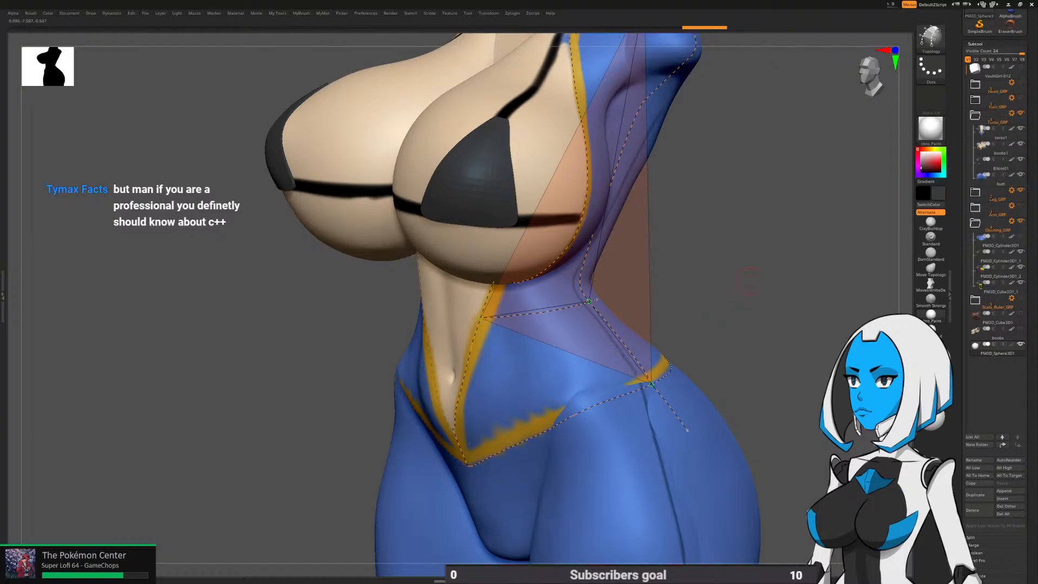
pyautogui.moveTo(749, 281); pyautogui.dragTo(662, 294, button='right')
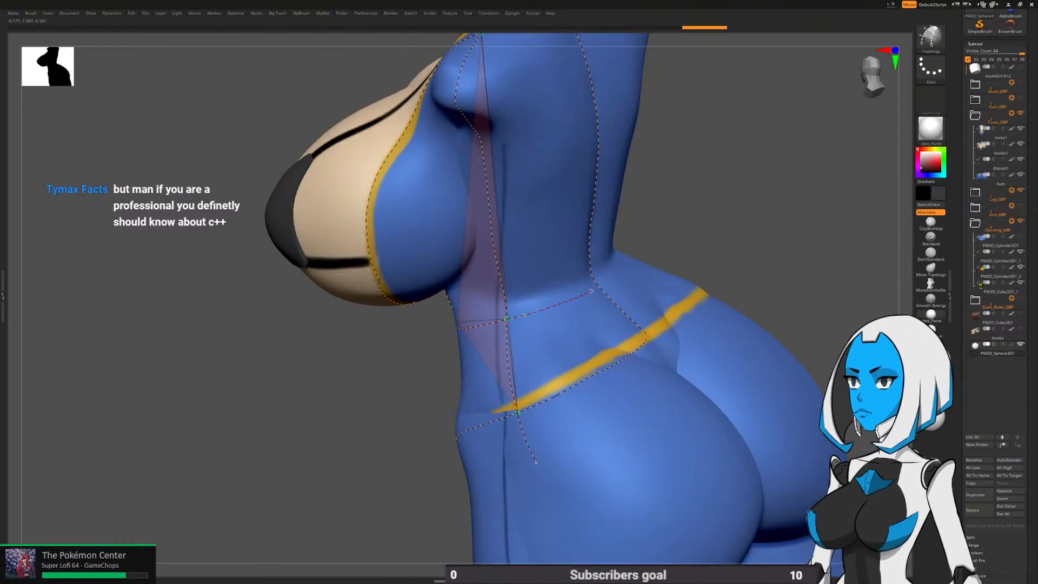
pyautogui.moveTo(591, 291); pyautogui.dragTo(608, 281)
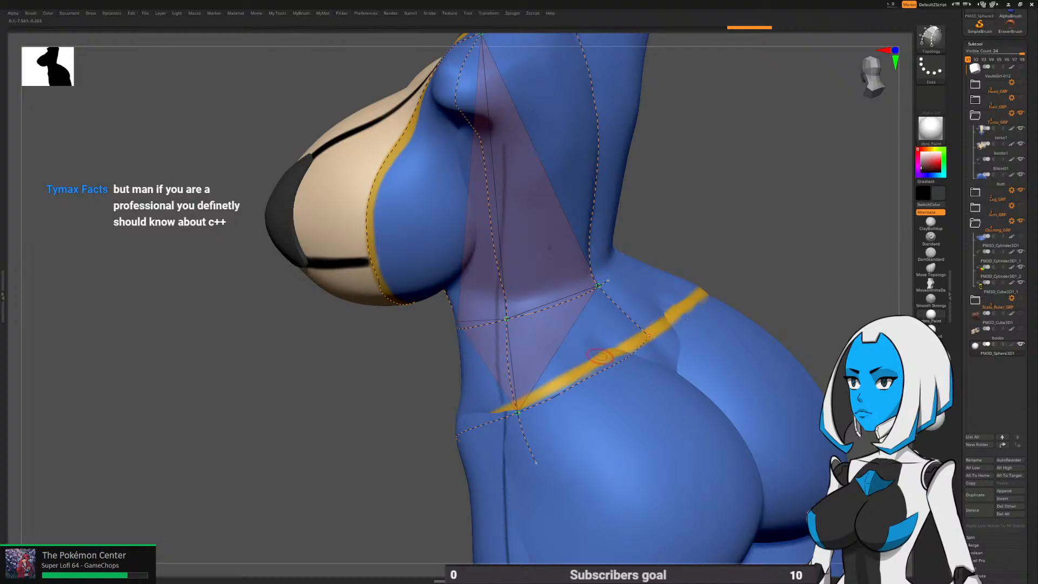
# Draw a horizontal topology curve from the suit's front edge across the side of the breast to the back centre curve
pyautogui.moveTo(594, 344); pyautogui.dragTo(705, 328, button='right')
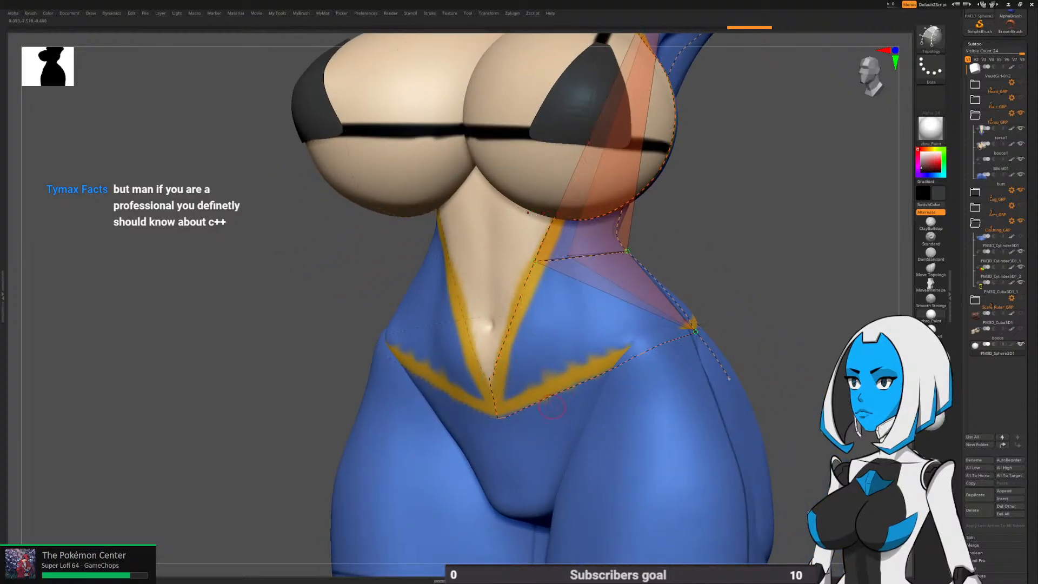
pyautogui.moveTo(552, 406)
pyautogui.mouseDown(button='right')
pyautogui.moveTo(601, 388)
pyautogui.moveTo(552, 396)
pyautogui.mouseUp(button='right')
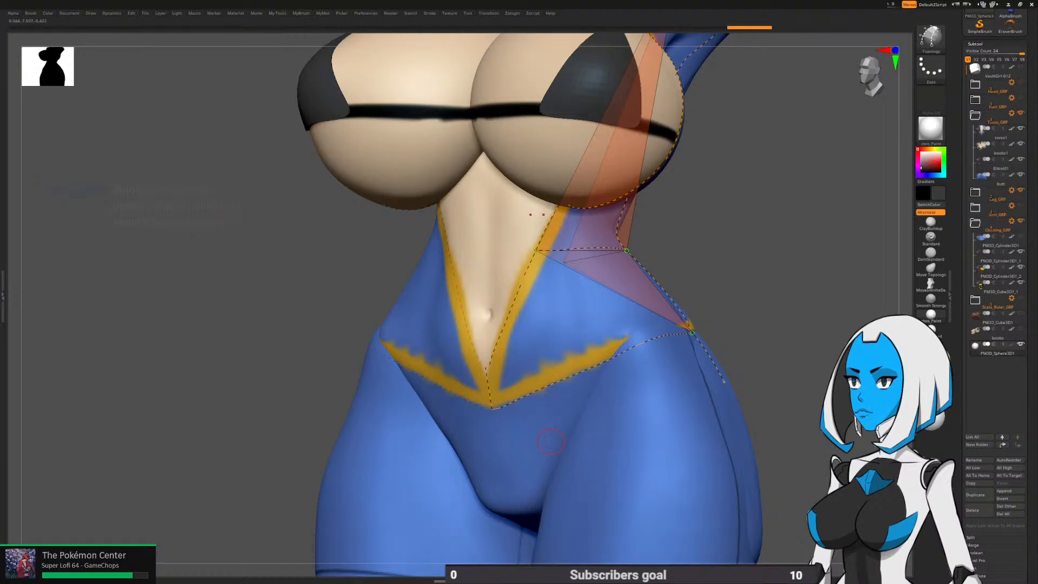
pyautogui.moveTo(551, 442); pyautogui.dragTo(432, 437, button='right')
pyautogui.keyDown('alt'); pyautogui.moveTo(732, 192); pyautogui.dragTo(698, 254, button='right'); pyautogui.keyUp('alt')
pyautogui.moveTo(360, 183); pyautogui.dragTo(372, 185)
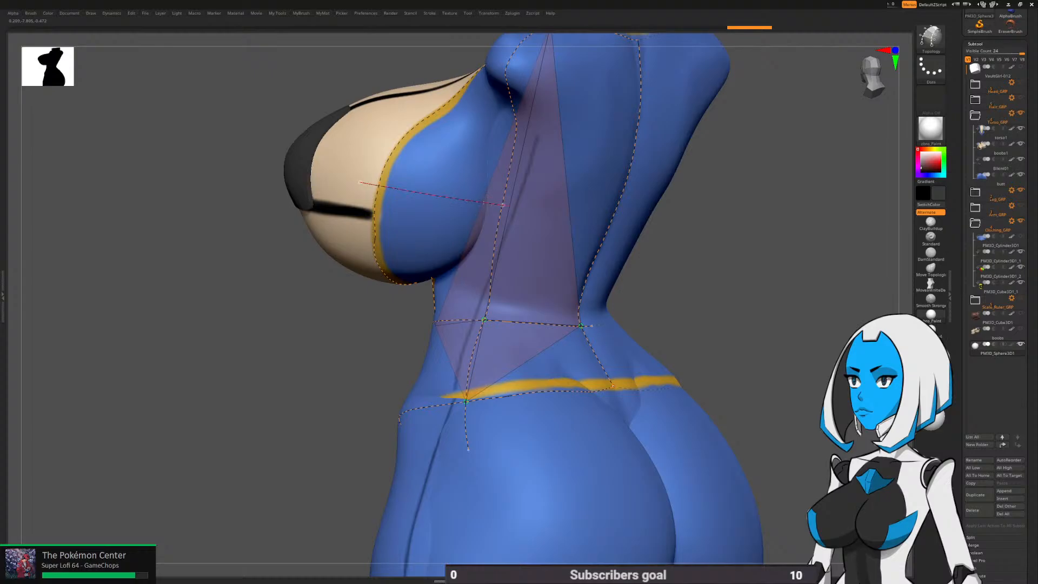
pyautogui.moveTo(618, 206); pyautogui.dragTo(620, 206)
# Draw a lower topology curve around the ribcage from the suit's front edge near the underbust to the back centre curve
pyautogui.moveTo(723, 254)
pyautogui.mouseDown(button='right')
pyautogui.moveTo(758, 256)
pyautogui.moveTo(781, 205)
pyautogui.moveTo(747, 255)
pyautogui.mouseUp(button='right')
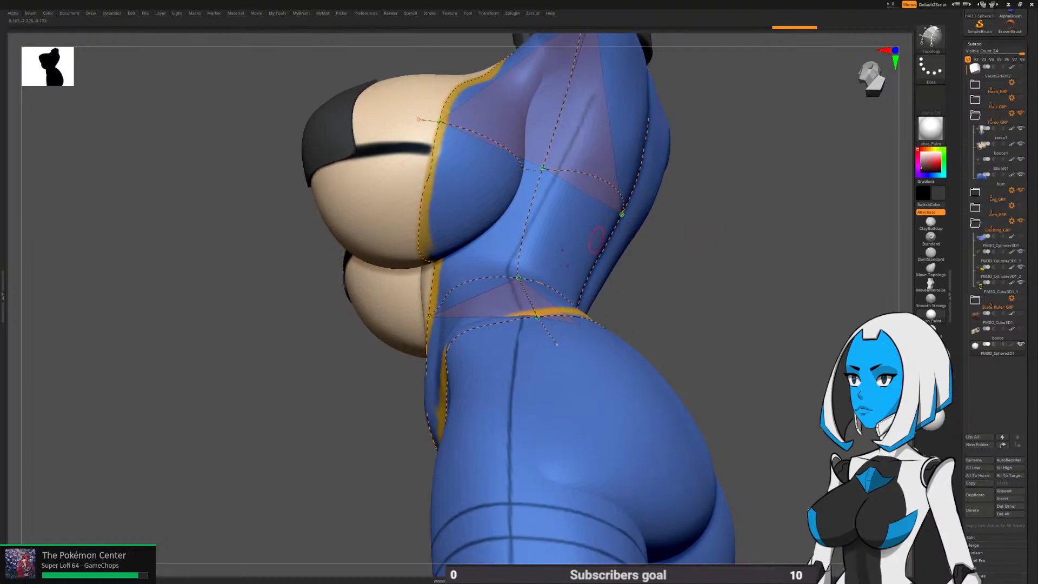
pyautogui.moveTo(429, 218); pyautogui.dragTo(414, 185, button='right')
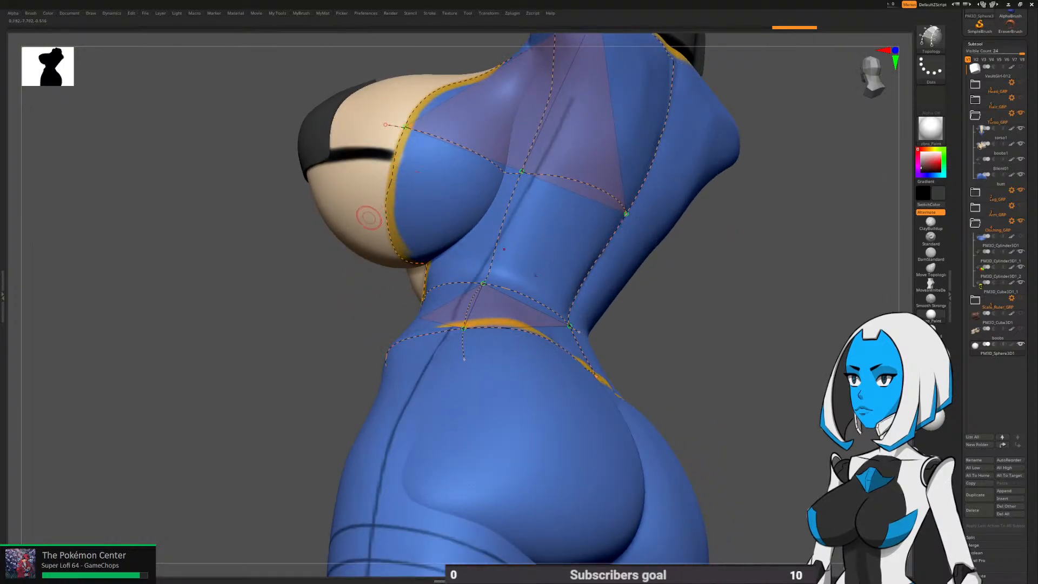
pyautogui.moveTo(524, 246); pyautogui.dragTo(595, 277)
pyautogui.moveTo(695, 331)
pyautogui.mouseDown(button='right')
pyautogui.moveTo(638, 352)
pyautogui.moveTo(653, 303)
pyautogui.moveTo(681, 297)
pyautogui.moveTo(695, 355)
pyautogui.moveTo(674, 305)
pyautogui.mouseUp(button='right')
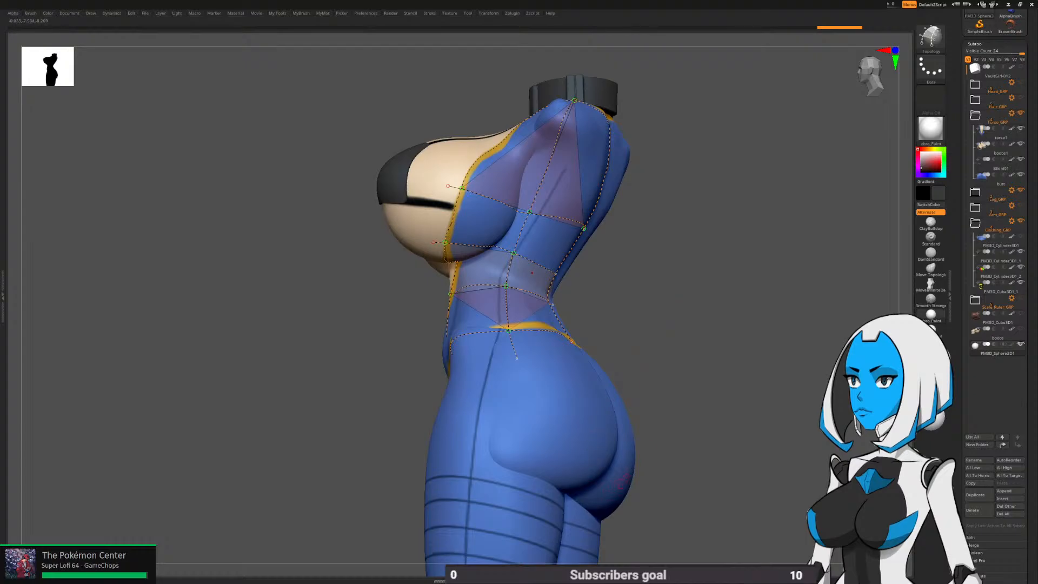
# Generate the mesh from the torso's topology curves and isolate the sphere subtool in Solo mode
pyautogui.click(557, 314)
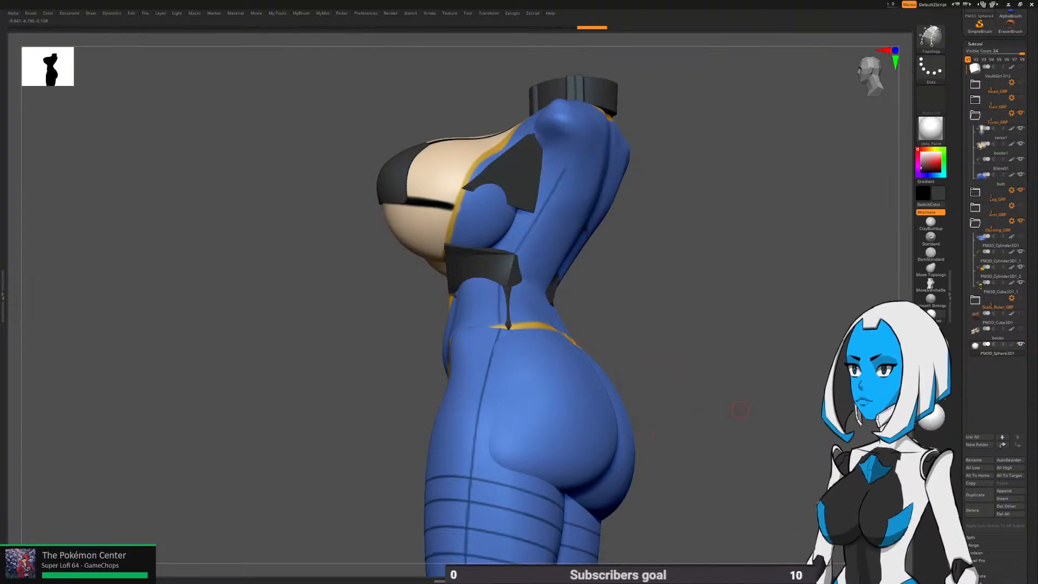
pyautogui.press('space')
pyautogui.click(762, 397)
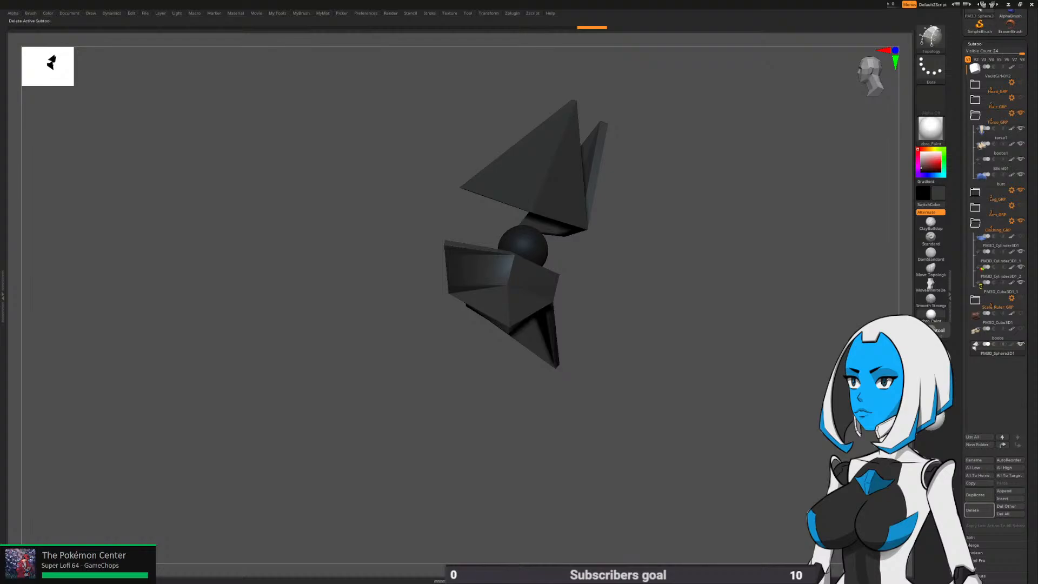
# Delete the isolated sphere subtool with its topology mesh and turn off Solo mode to show the whole torso
pyautogui.click(978, 510)
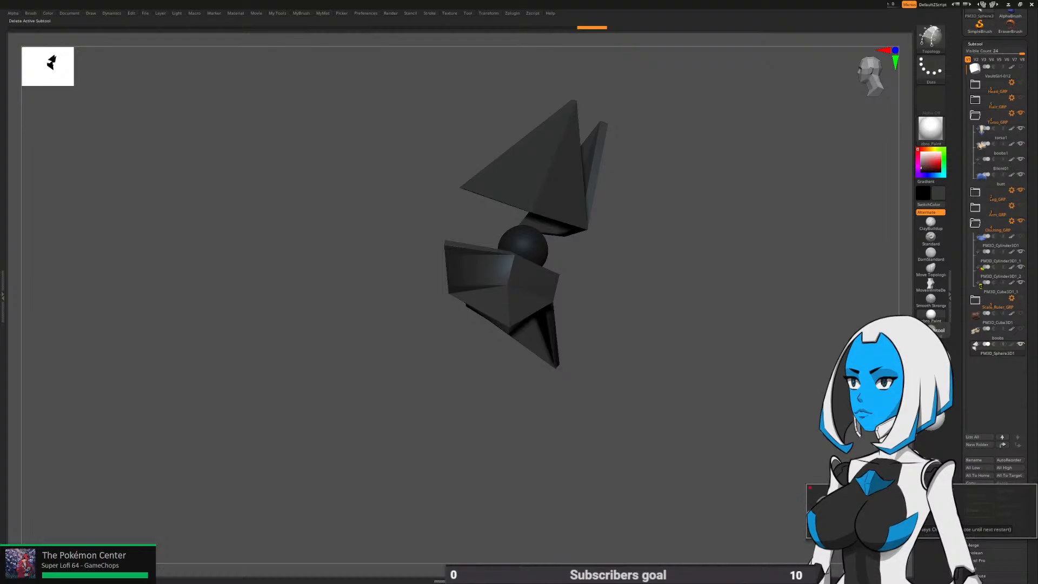
pyautogui.press('space')
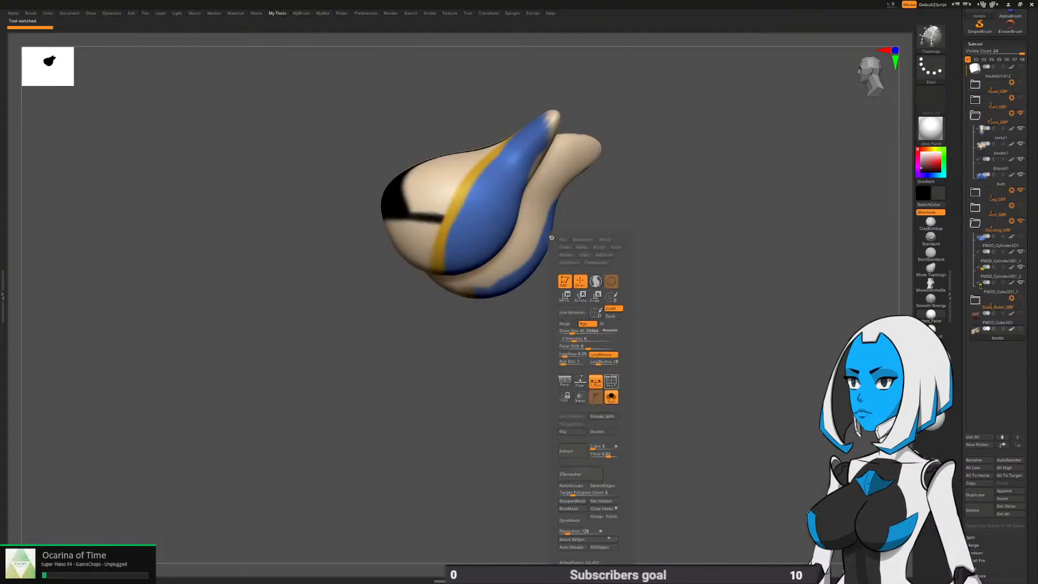
pyautogui.click(612, 395)
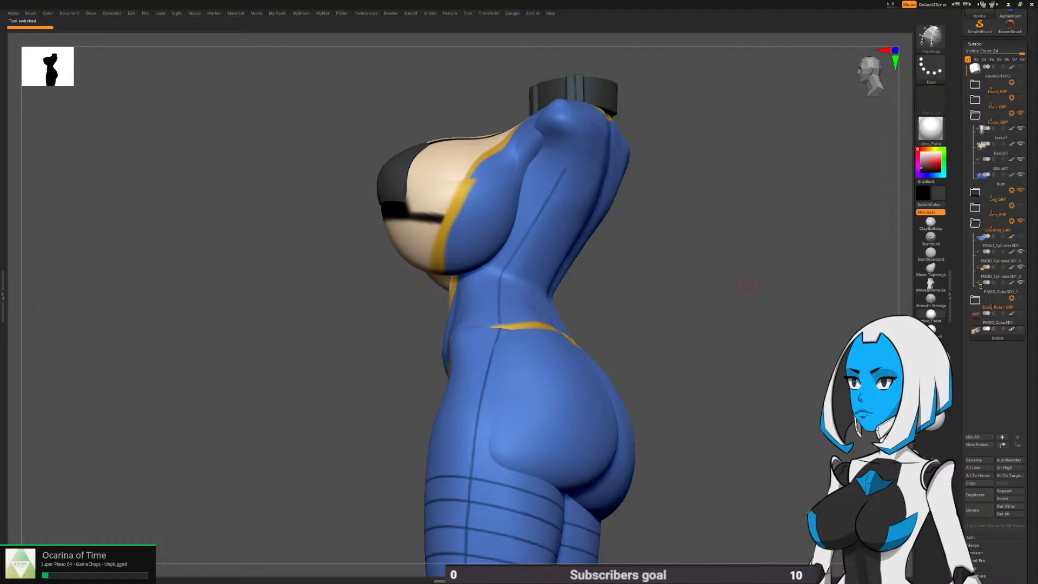
# Select the boobs1 subtool in the torso folder, switch to the Move brush and increase its draw size
pyautogui.moveTo(748, 285); pyautogui.dragTo(884, 238)
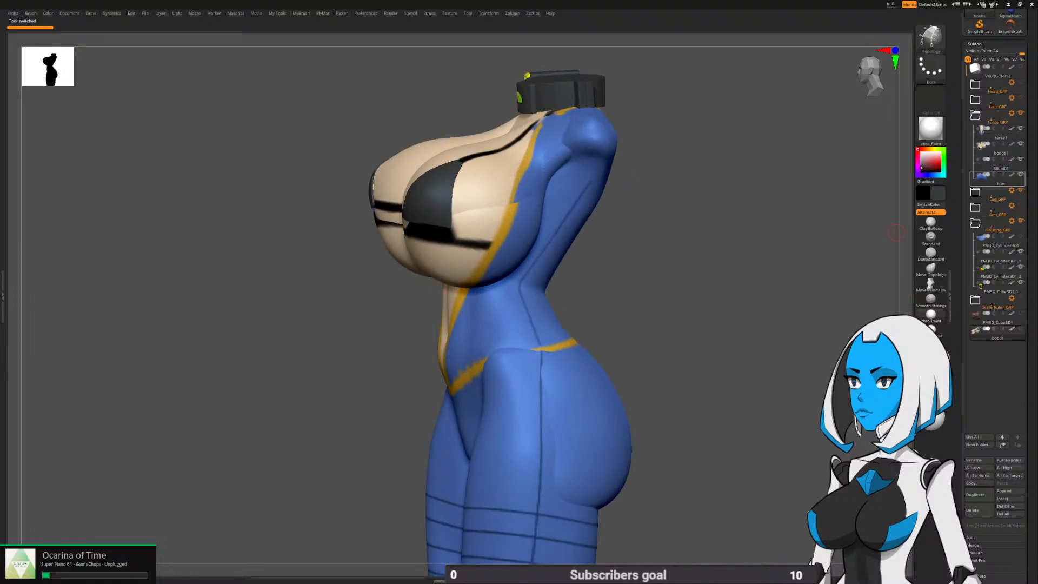
pyautogui.click(1000, 148)
pyautogui.moveTo(657, 349)
pyautogui.mouseDown()
pyautogui.moveTo(716, 341)
pyautogui.moveTo(719, 303)
pyautogui.moveTo(692, 301)
pyautogui.mouseUp()
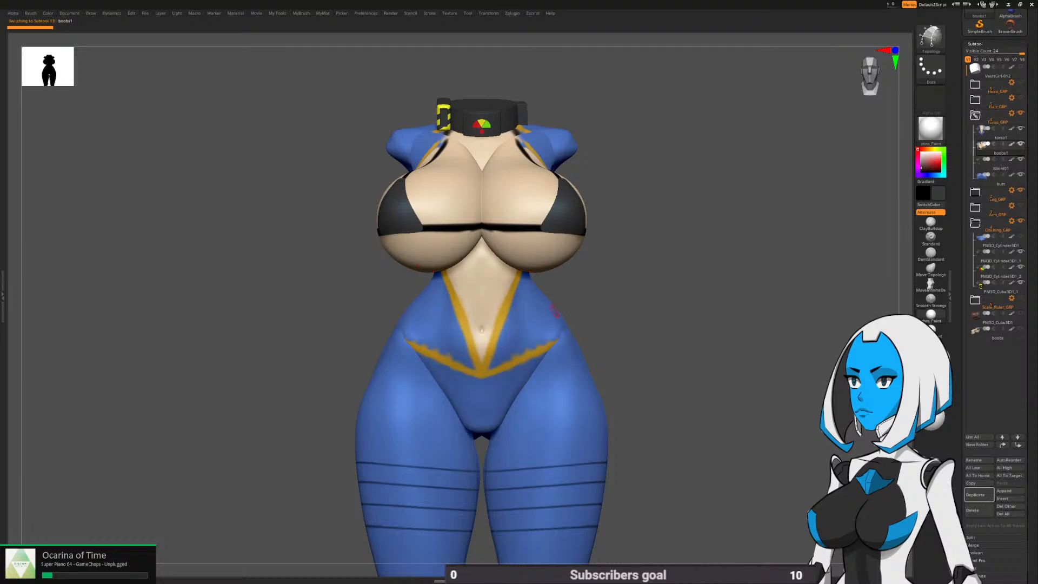
pyautogui.press('b')
pyautogui.click(539, 330)
pyautogui.press('space')
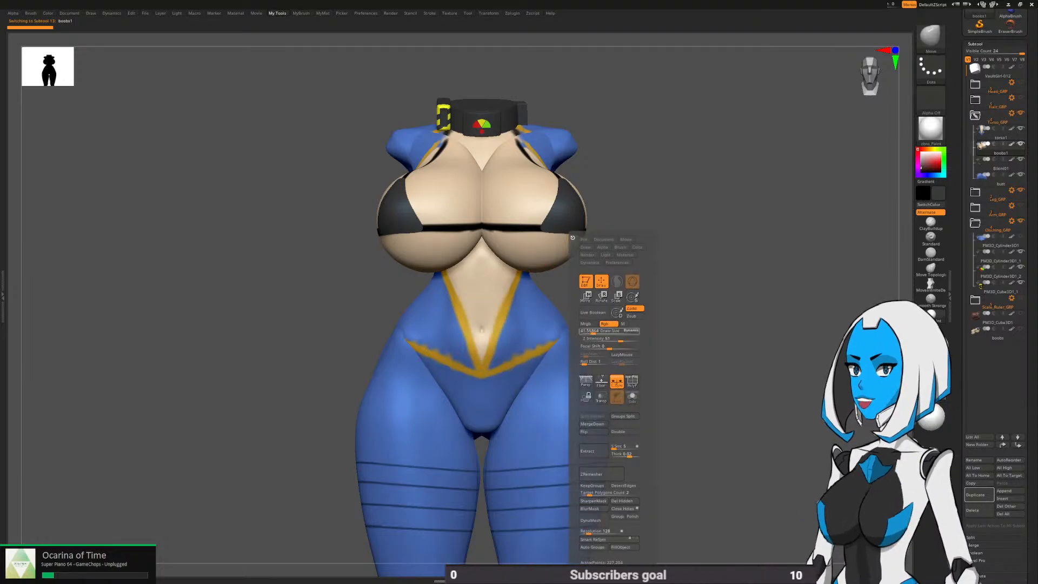
pyautogui.moveTo(593, 332); pyautogui.dragTo(600, 332)
# Unhide the head, hair and arm folders and the suit collar, and collapse the torso and clothing folders
pyautogui.moveTo(695, 296)
pyautogui.keyDown('alt'); pyautogui.mouseDown()
pyautogui.moveTo(669, 331)
pyautogui.moveTo(665, 300)
pyautogui.mouseUp(); pyautogui.keyUp('alt')
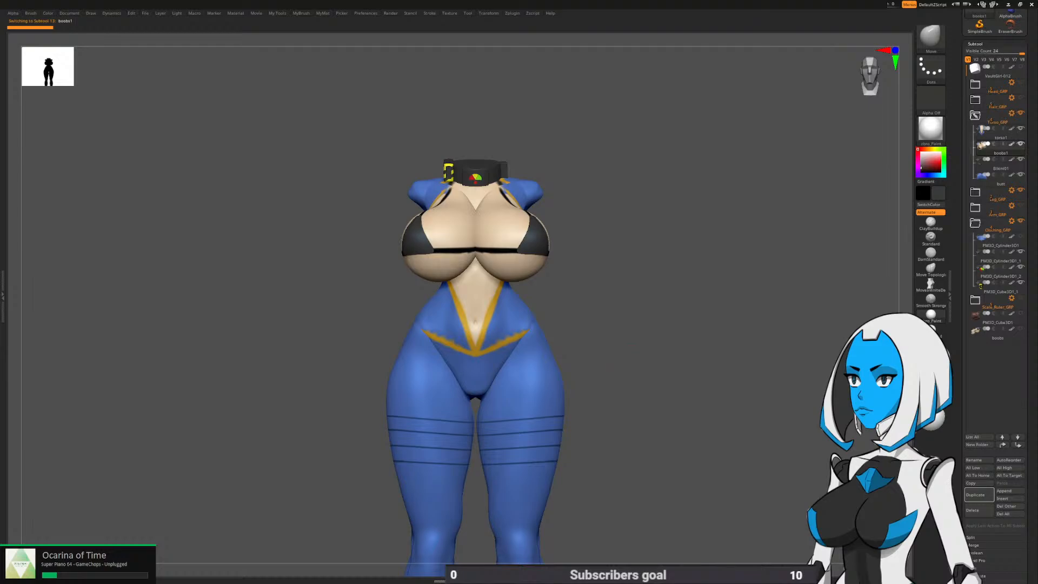
pyautogui.keyDown('alt'); pyautogui.moveTo(624, 393); pyautogui.dragTo(650, 348); pyautogui.keyUp('alt')
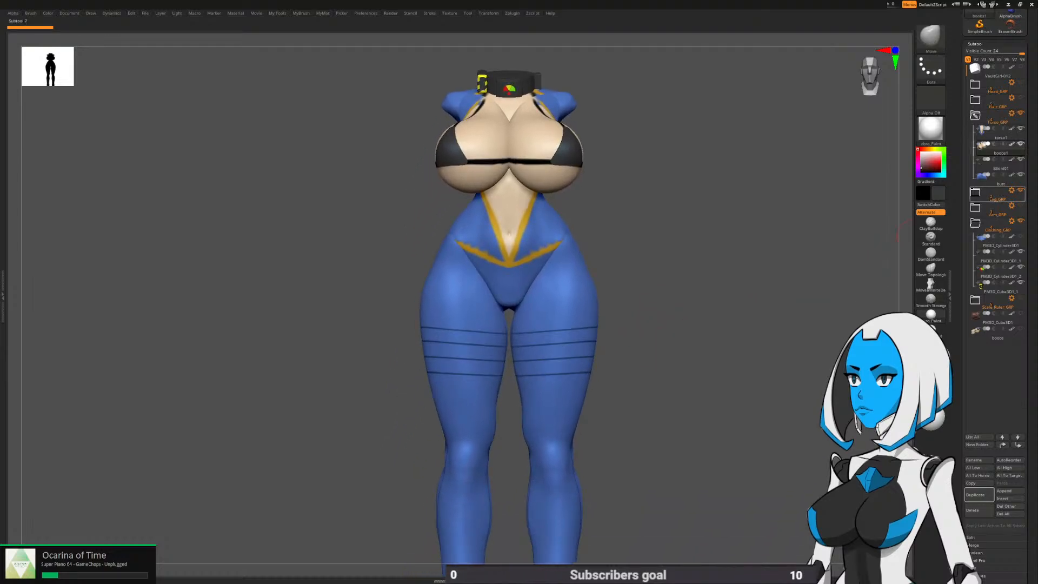
pyautogui.click(1020, 97)
pyautogui.click(1021, 83)
pyautogui.click(975, 115)
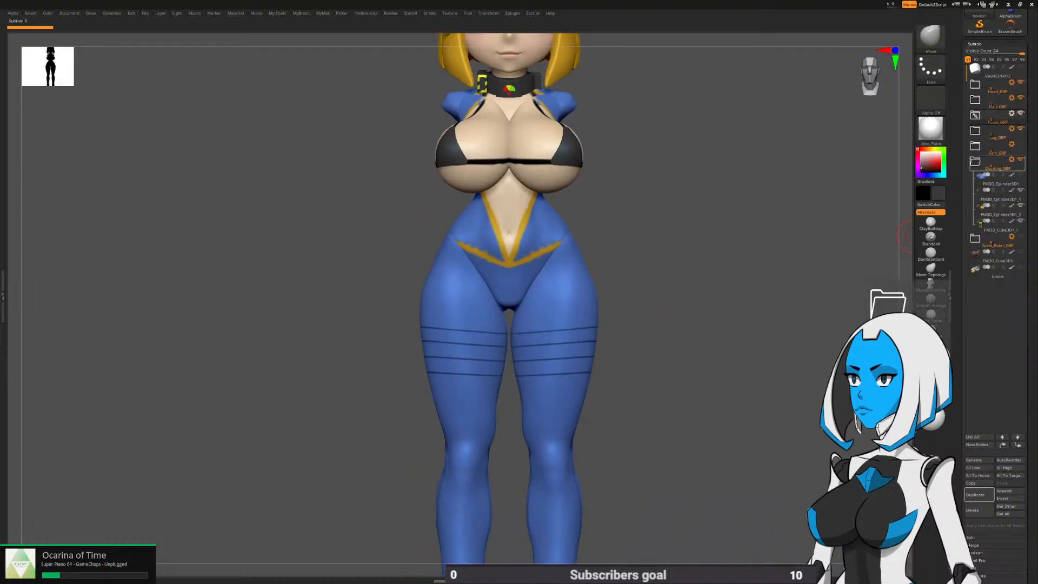
pyautogui.click(1021, 176)
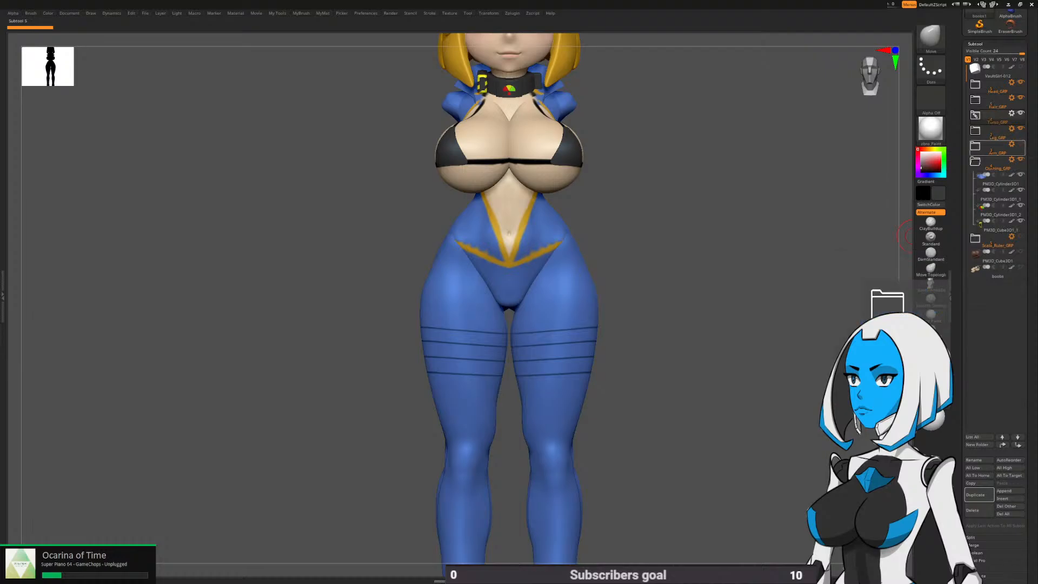
pyautogui.click(1020, 144)
pyautogui.click(975, 161)
pyautogui.moveTo(757, 319)
pyautogui.keyDown('alt'); pyautogui.mouseDown()
pyautogui.moveTo(702, 384)
pyautogui.moveTo(676, 440)
pyautogui.moveTo(678, 421)
pyautogui.mouseUp(); pyautogui.keyUp('alt')
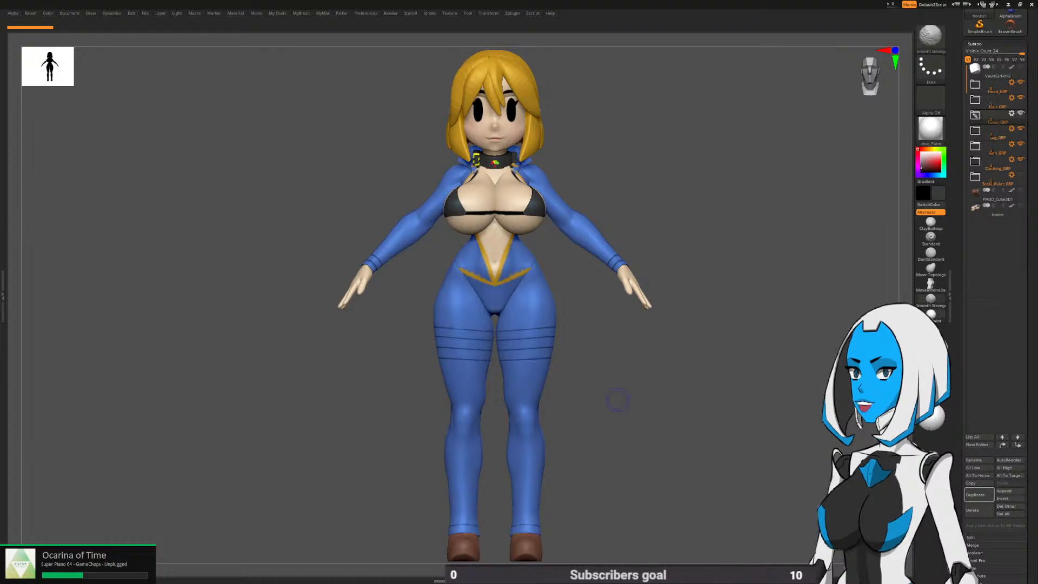
# Hide the hair, head and arm folders and expand the torso folder to list its subtools
pyautogui.moveTo(966, 324); pyautogui.dragTo(966, 388)
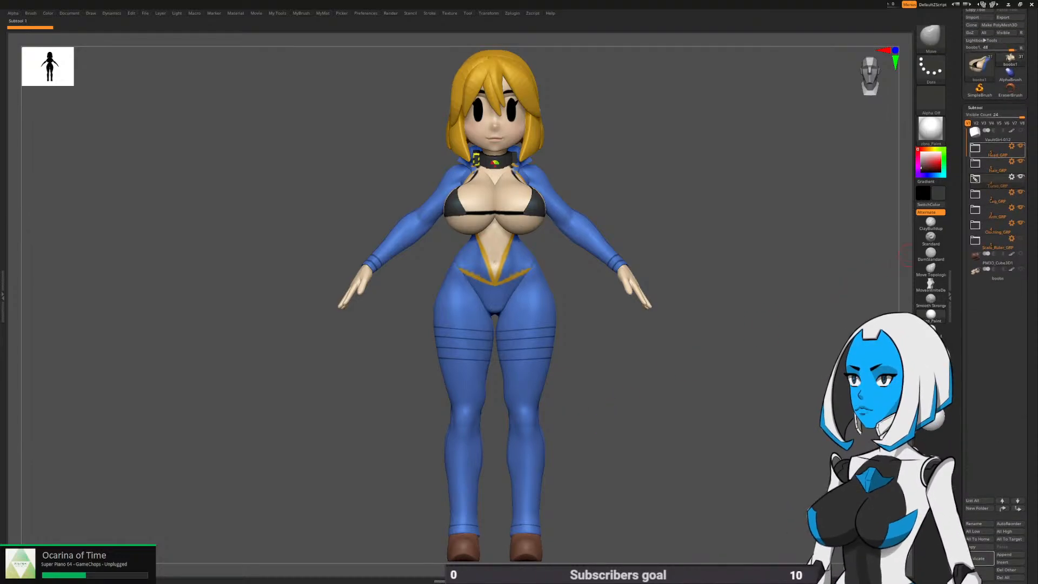
pyautogui.click(1020, 162)
pyautogui.click(1020, 146)
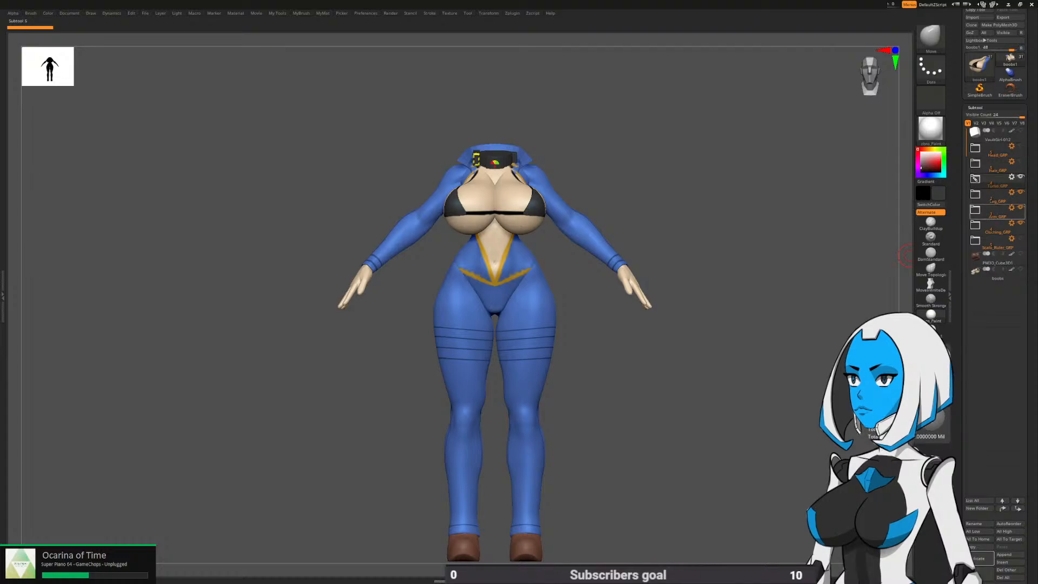
pyautogui.click(1020, 208)
pyautogui.click(975, 179)
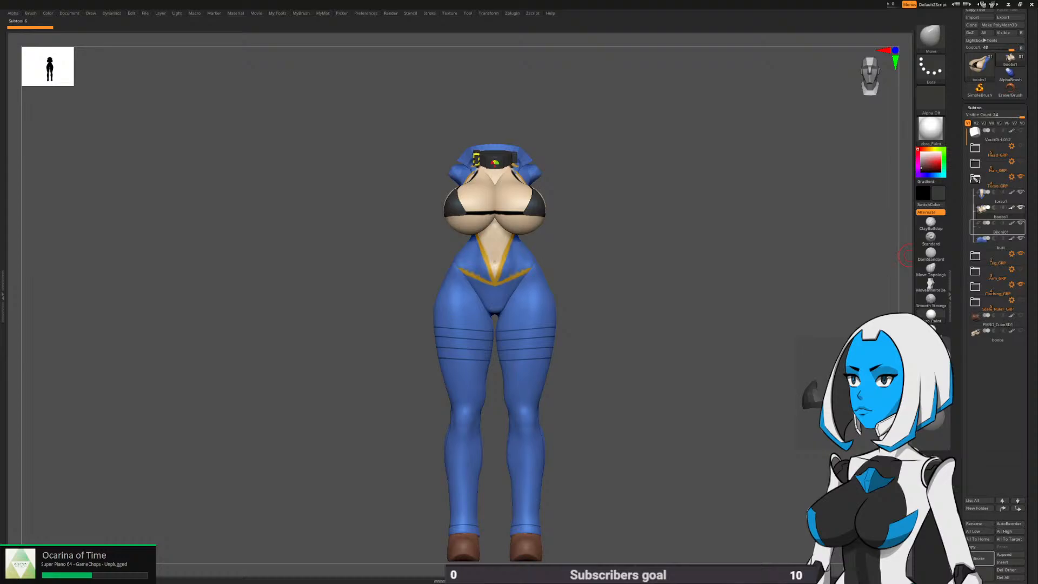
# Hide the Bikini1 subtool, collapse the torso folder and merge its visible subtools into one mesh with Boolean Folder
pyautogui.moveTo(746, 297); pyautogui.dragTo(735, 304)
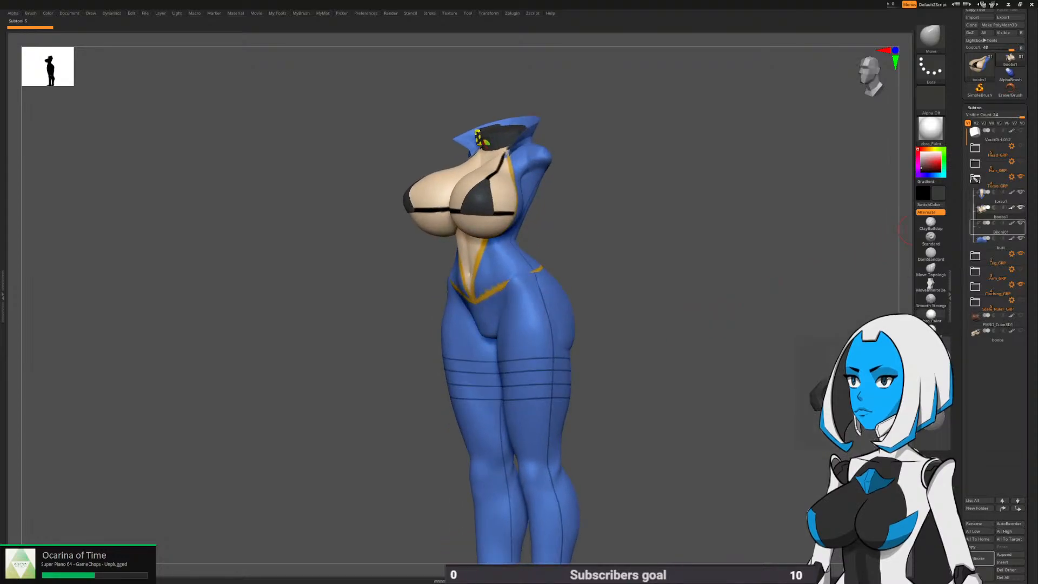
pyautogui.click(1020, 223)
pyautogui.click(975, 178)
pyautogui.click(1011, 177)
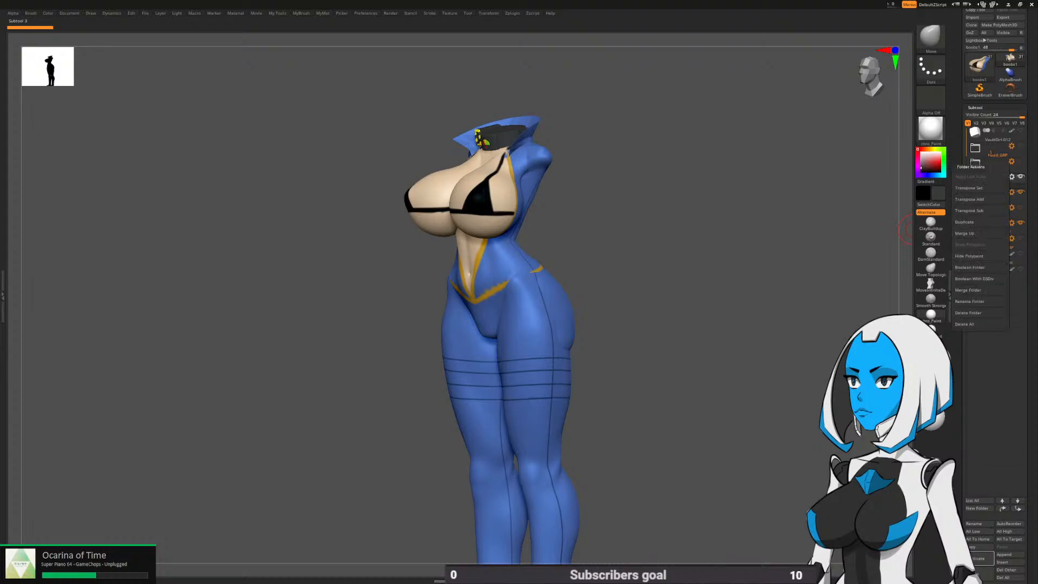
pyautogui.click(979, 267)
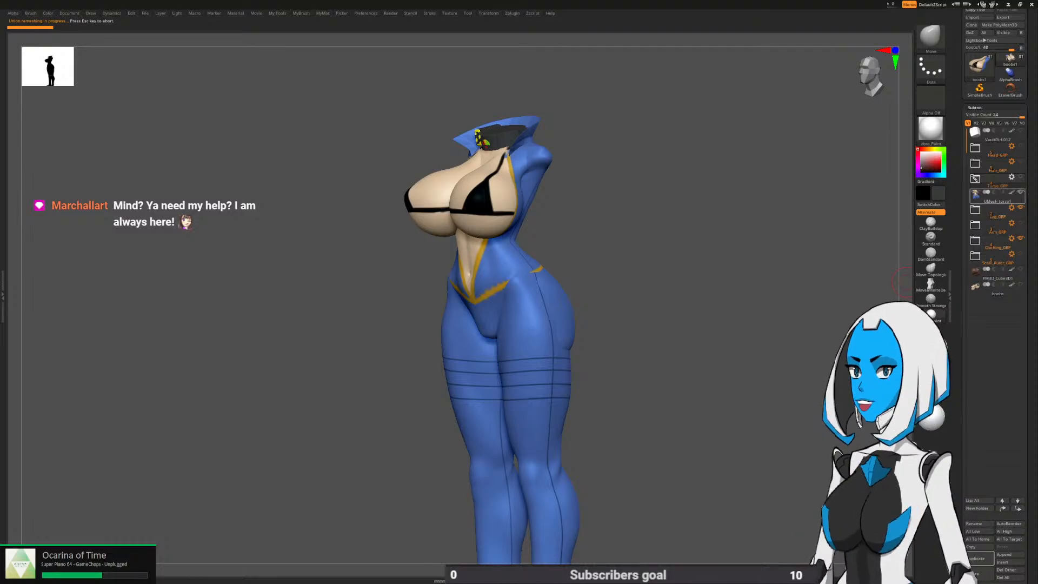
# Select the merged UMesh_torso1 subtool and isolate it in Solo mode
pyautogui.keyDown('alt'); pyautogui.moveTo(527, 230); pyautogui.dragTo(500, 244); pyautogui.keyUp('alt')
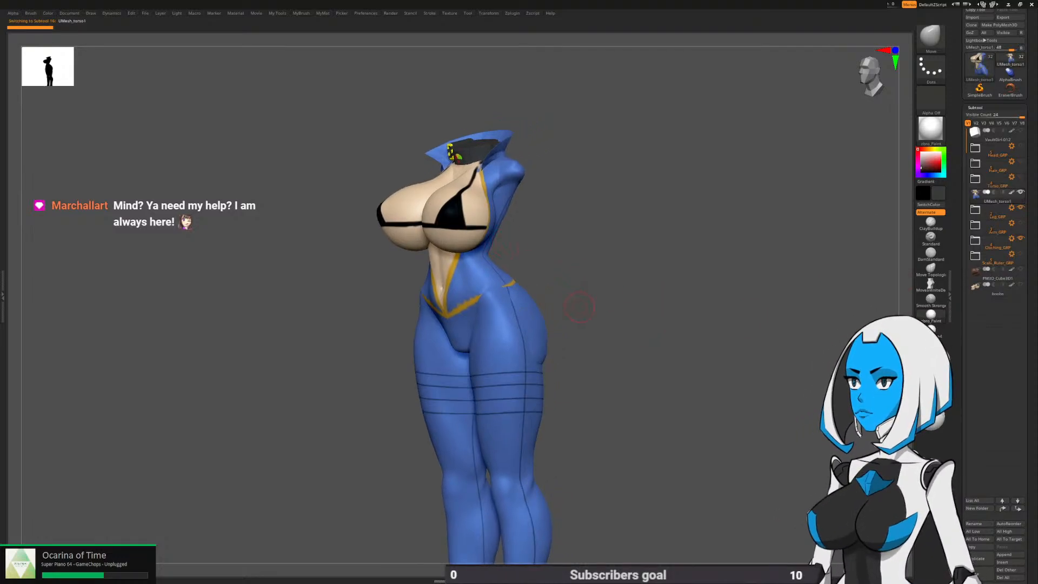
pyautogui.press('space')
pyautogui.click(654, 394)
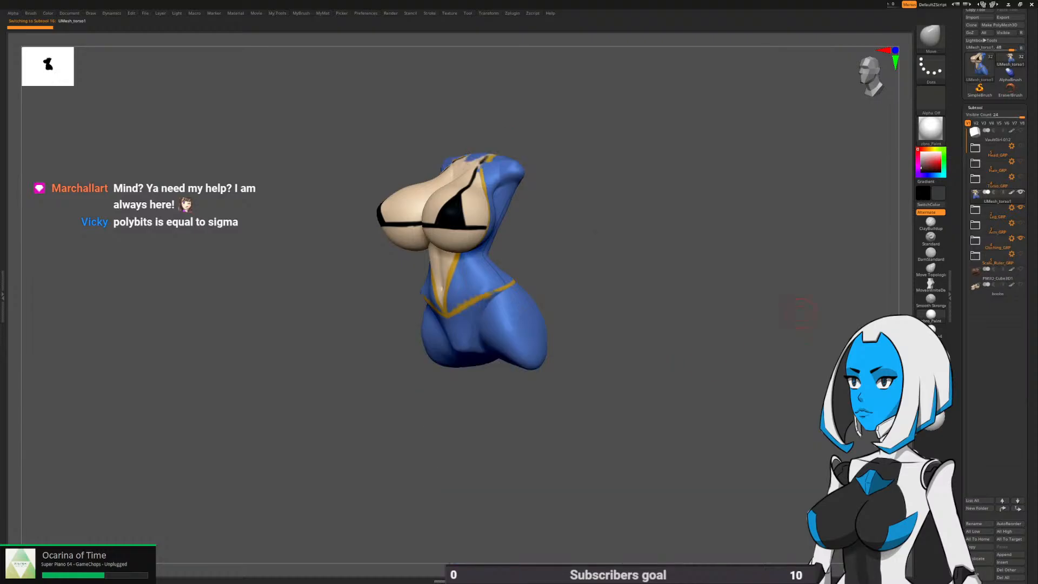
pyautogui.moveTo(628, 385)
pyautogui.keyDown('alt'); pyautogui.mouseDown()
pyautogui.moveTo(654, 454)
pyautogui.moveTo(691, 484)
pyautogui.mouseUp(); pyautogui.keyUp('alt')
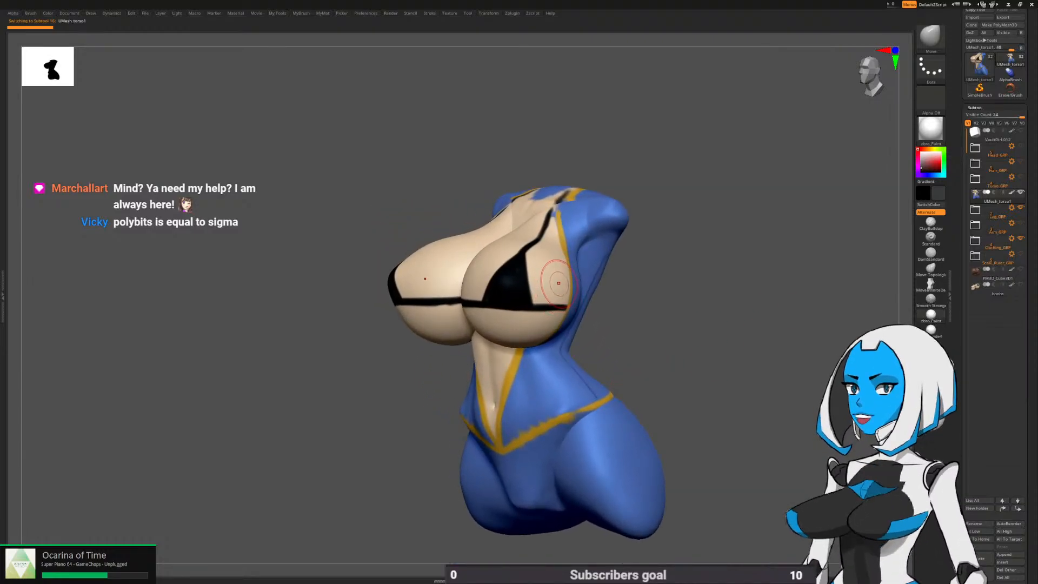
# Turn on LazyMouse for the masking brush, adjust its LazyRadius and reduce the draw size
pyautogui.press('space')
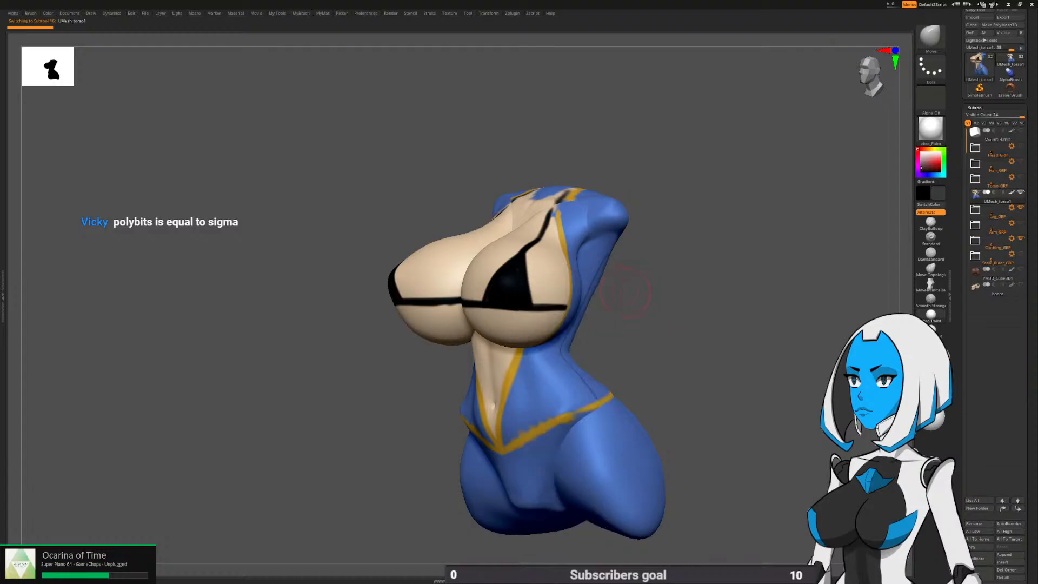
pyautogui.press('space')
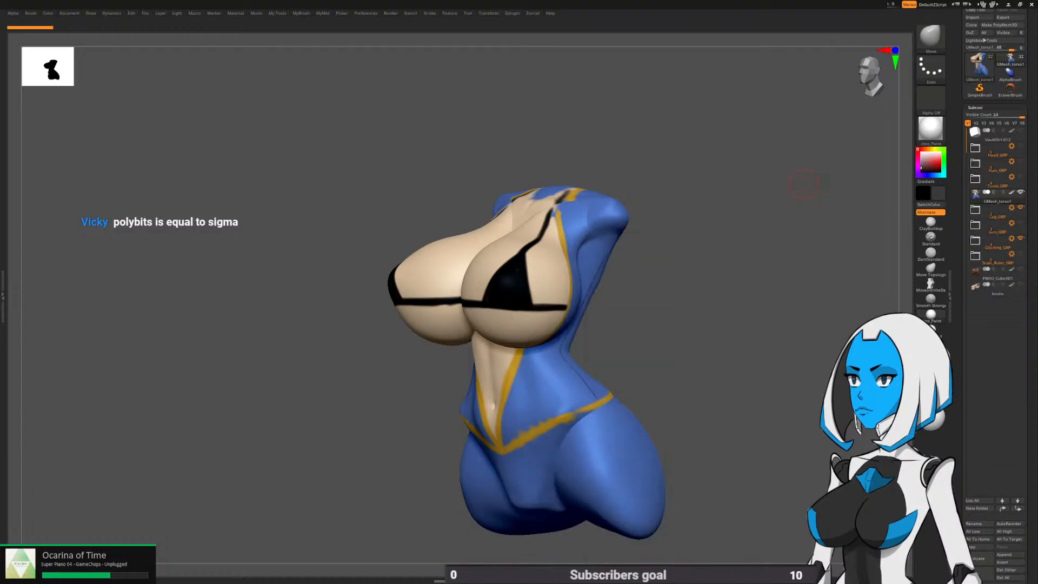
pyautogui.press('space')
pyautogui.keyDown('ctrl'); pyautogui.click(522, 249); pyautogui.keyUp('ctrl')
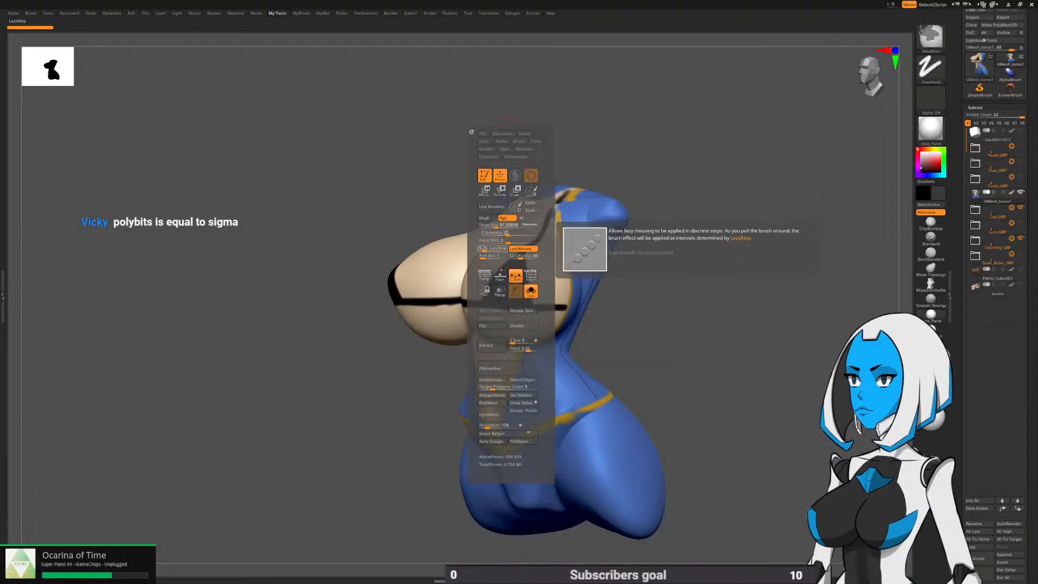
pyautogui.moveTo(485, 249); pyautogui.dragTo(483, 250)
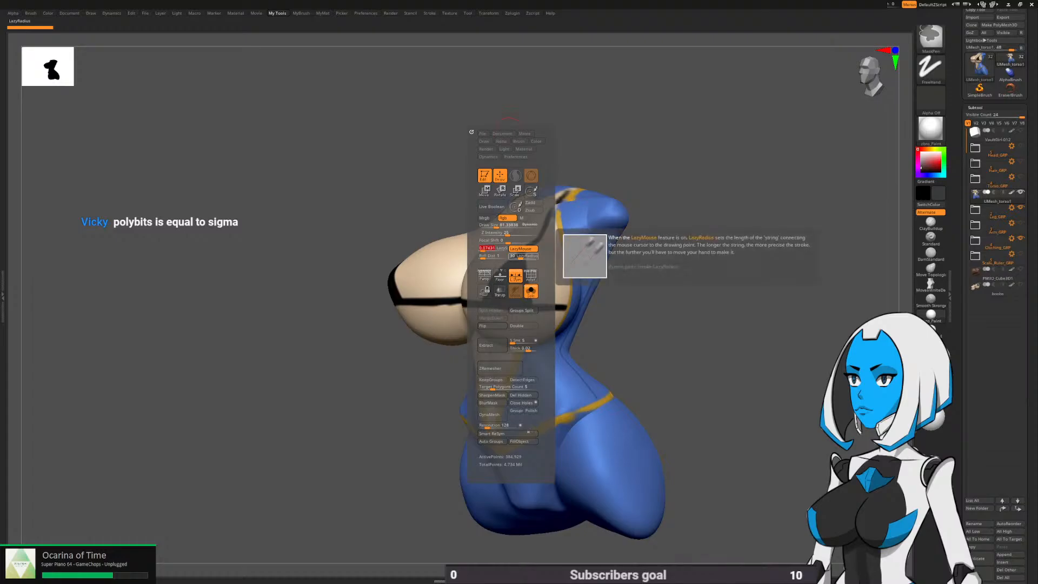
pyautogui.moveTo(565, 204); pyautogui.dragTo(573, 217, button='right')
pyautogui.press('space')
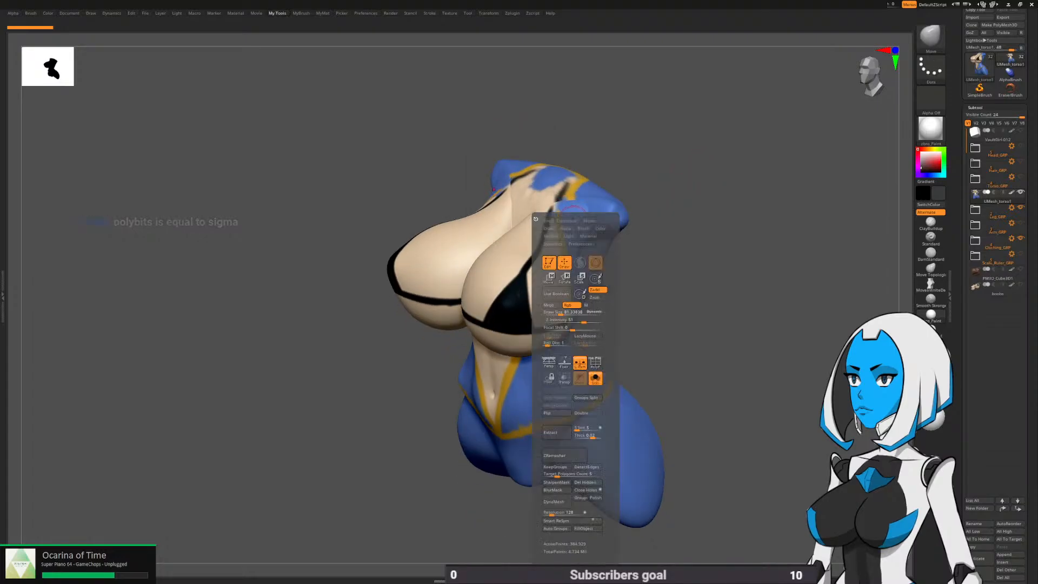
pyautogui.moveTo(558, 313); pyautogui.dragTo(555, 313)
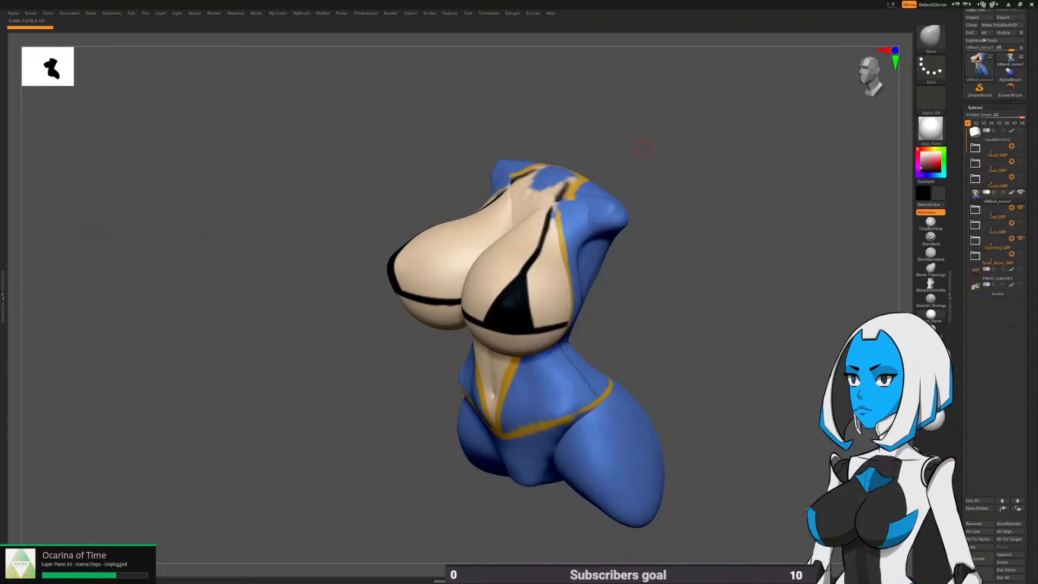
# Mask the gold trim from the shoulder down the side of the chest to beneath the breast, undoing the last stroke
pyautogui.keyDown('ctrl'); pyautogui.moveTo(571, 193); pyautogui.dragTo(564, 207); pyautogui.keyUp('ctrl')
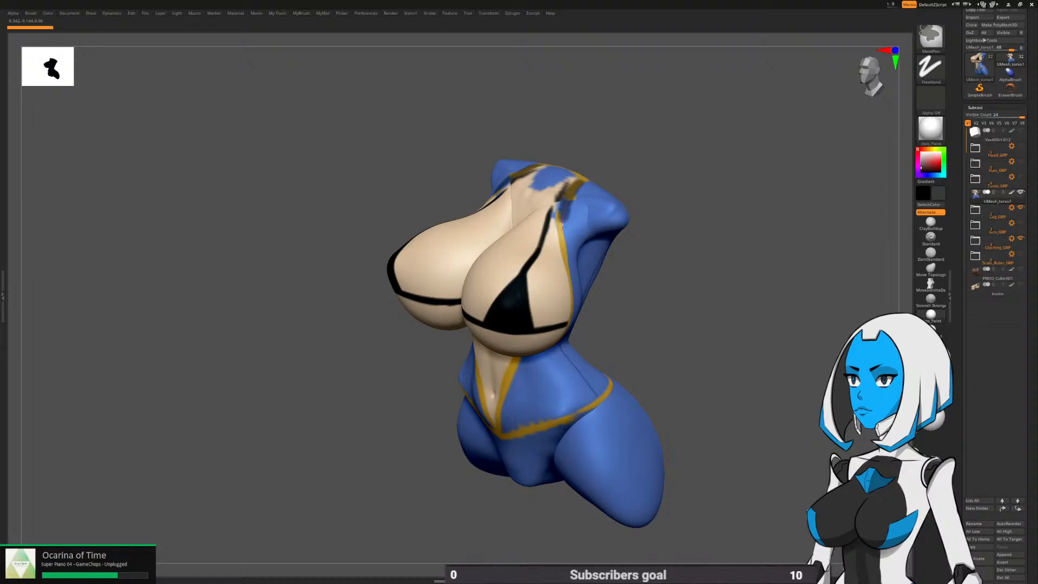
pyautogui.moveTo(571, 244); pyautogui.dragTo(546, 227, button='right')
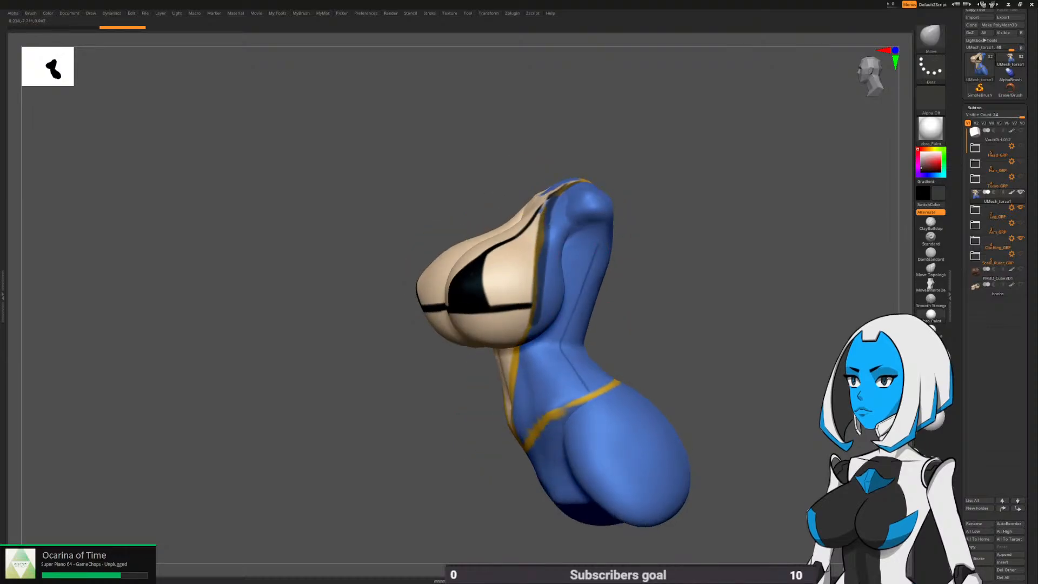
pyautogui.moveTo(532, 321)
pyautogui.mouseDown(button='right')
pyautogui.moveTo(554, 282)
pyautogui.moveTo(560, 230)
pyautogui.moveTo(554, 310)
pyautogui.mouseUp(button='right')
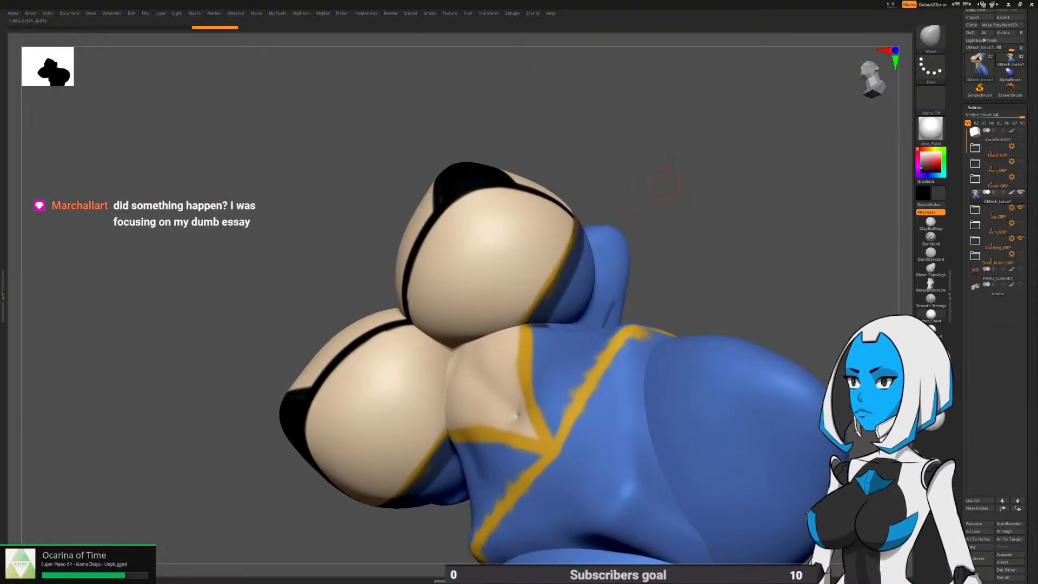
pyautogui.moveTo(638, 209); pyautogui.dragTo(692, 217, button='right')
pyautogui.moveTo(545, 269); pyautogui.dragTo(551, 273, button='right')
pyautogui.hotkey('ctrl', 'z')
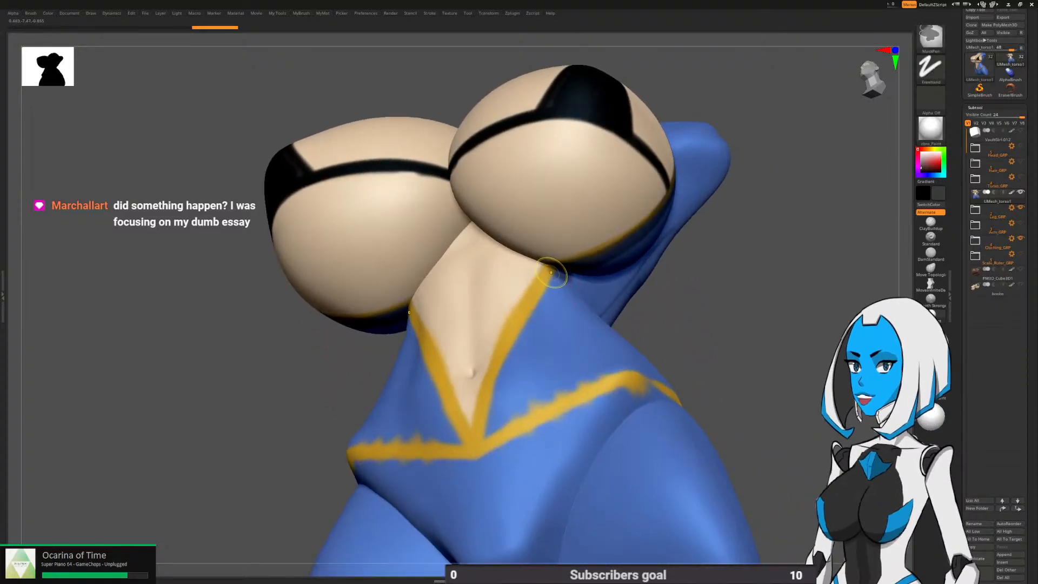
# Mask along the gold V-shaped opening on the belly and the waist trim around the hips to the back
pyautogui.moveTo(549, 273)
pyautogui.keyDown('ctrl'); pyautogui.mouseDown()
pyautogui.moveTo(501, 349)
pyautogui.moveTo(484, 426)
pyautogui.mouseUp(); pyautogui.keyUp('ctrl')
pyautogui.moveTo(665, 319)
pyautogui.mouseDown(button='right')
pyautogui.moveTo(723, 357)
pyautogui.moveTo(727, 322)
pyautogui.mouseUp(button='right')
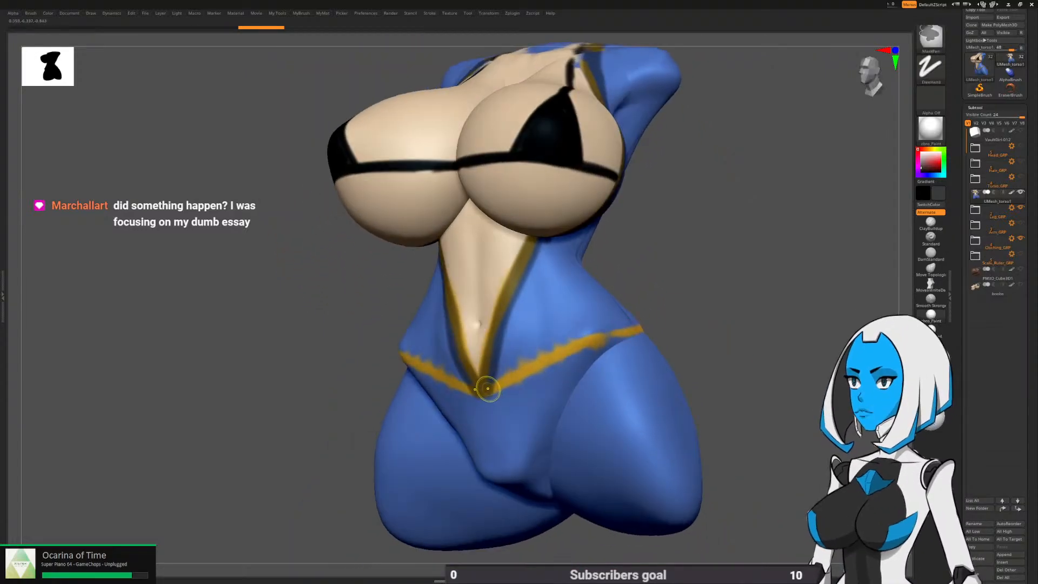
pyautogui.keyDown('ctrl'); pyautogui.moveTo(489, 392); pyautogui.dragTo(642, 323); pyautogui.keyUp('ctrl')
pyautogui.moveTo(642, 322); pyautogui.dragTo(551, 370, button='right')
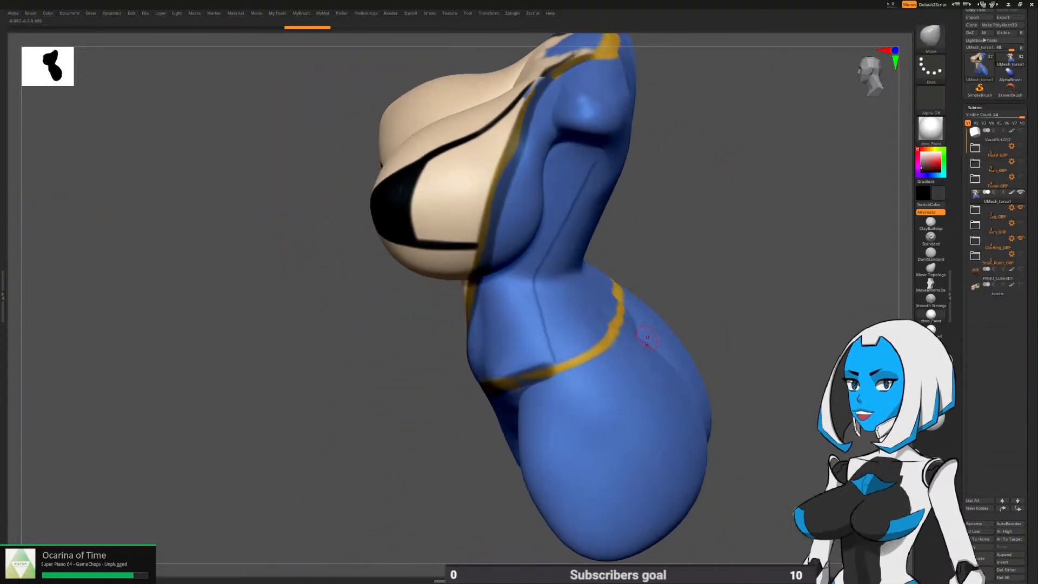
pyautogui.moveTo(688, 290); pyautogui.dragTo(589, 349, button='right')
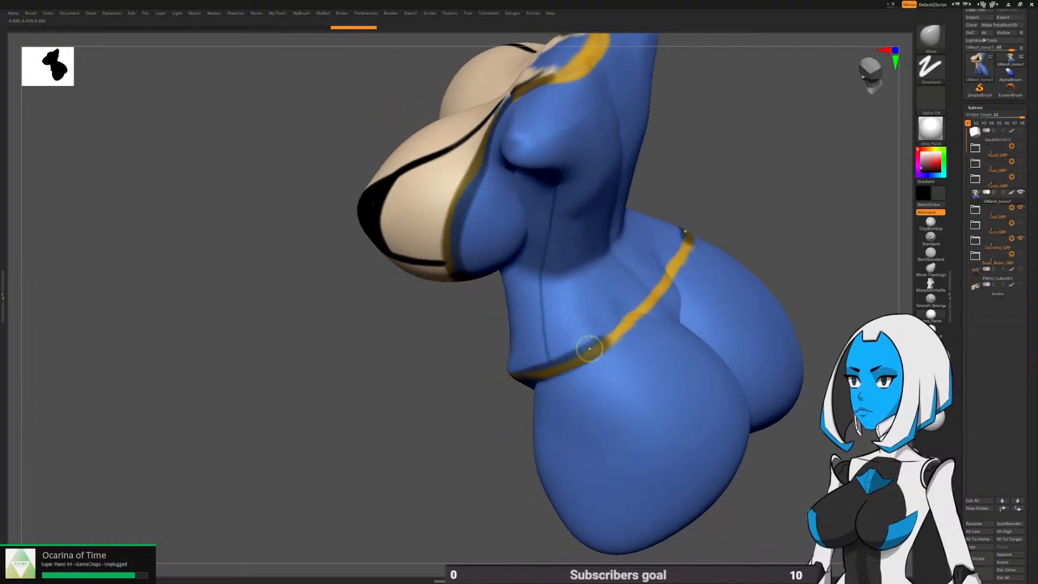
pyautogui.keyDown('ctrl'); pyautogui.moveTo(601, 341); pyautogui.dragTo(655, 290); pyautogui.keyUp('ctrl')
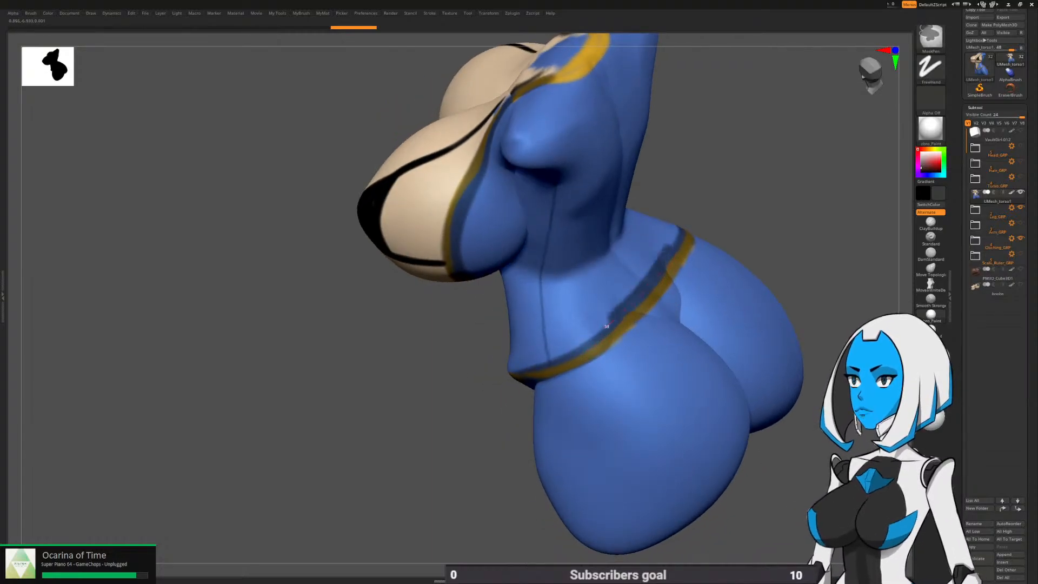
pyautogui.keyDown('ctrl'); pyautogui.moveTo(607, 326); pyautogui.dragTo(521, 365); pyautogui.keyUp('ctrl')
# Mask the gold collar trim around the neck and widen the masked band over the shoulder and side of the chest
pyautogui.moveTo(521, 365)
pyautogui.mouseDown(button='right')
pyautogui.moveTo(500, 352)
pyautogui.moveTo(492, 361)
pyautogui.moveTo(438, 503)
pyautogui.mouseUp(button='right')
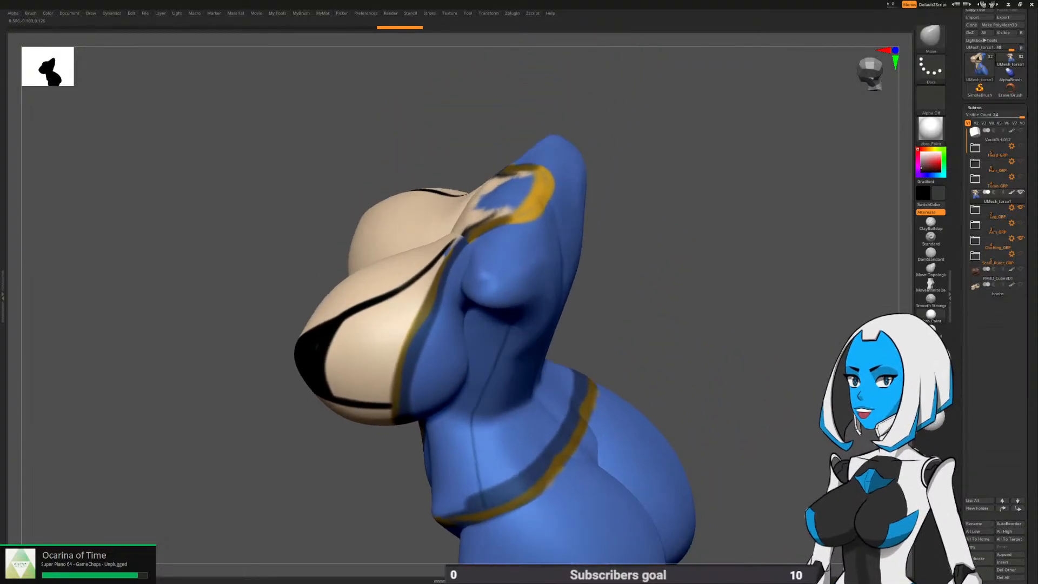
pyautogui.moveTo(487, 233); pyautogui.dragTo(508, 335, button='right')
pyautogui.keyDown('ctrl'); pyautogui.moveTo(496, 215); pyautogui.dragTo(545, 197); pyautogui.keyUp('ctrl')
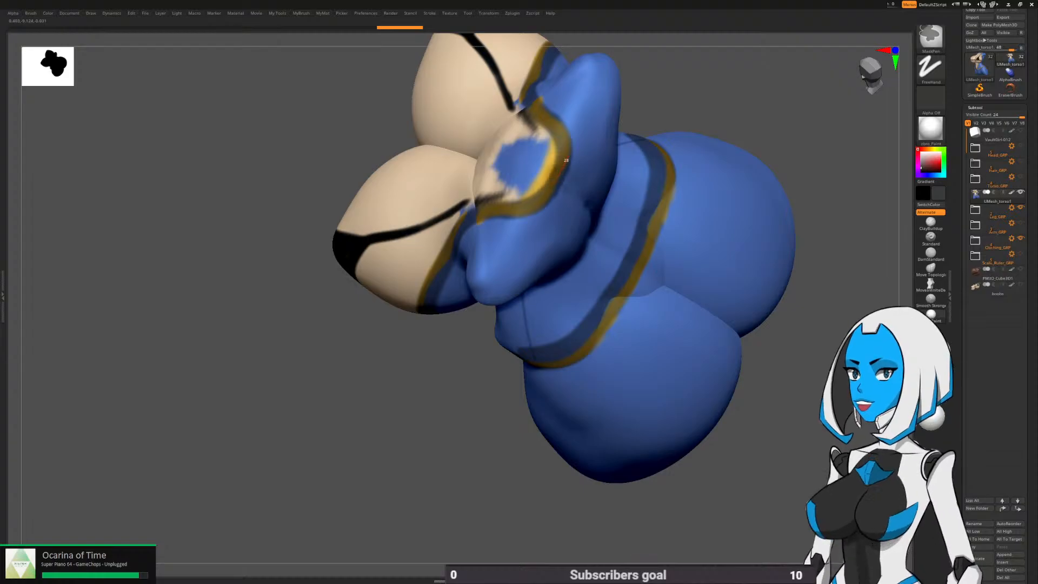
pyautogui.moveTo(566, 160)
pyautogui.keyDown('ctrl'); pyautogui.mouseDown()
pyautogui.moveTo(507, 238)
pyautogui.moveTo(482, 232)
pyautogui.mouseUp(); pyautogui.keyUp('ctrl')
pyautogui.moveTo(482, 231)
pyautogui.mouseDown(button='right')
pyautogui.moveTo(471, 189)
pyautogui.moveTo(558, 177)
pyautogui.mouseUp(button='right')
pyautogui.keyDown('ctrl'); pyautogui.moveTo(573, 211); pyautogui.dragTo(500, 260); pyautogui.keyUp('ctrl')
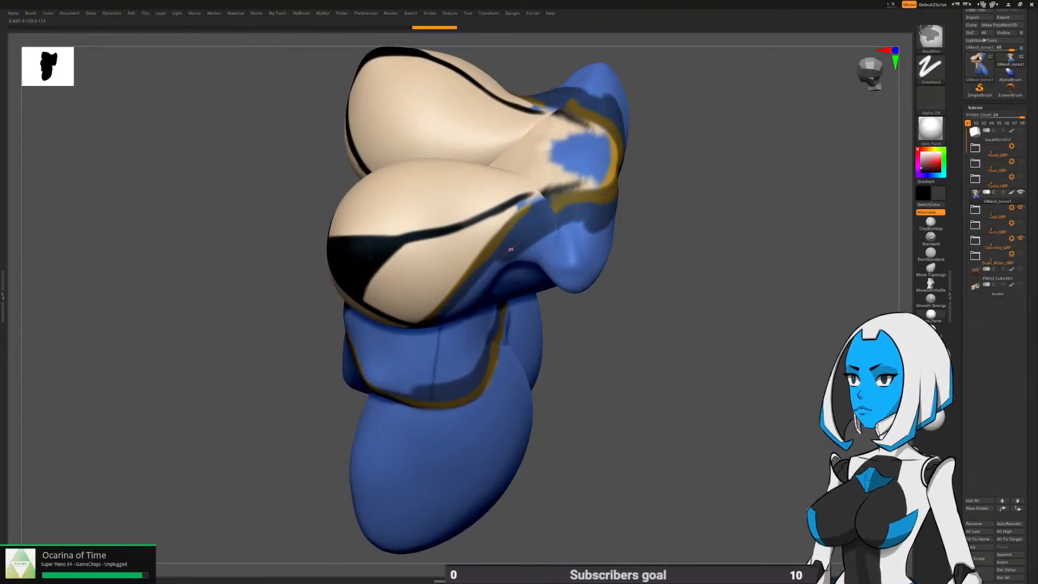
pyautogui.moveTo(612, 314); pyautogui.dragTo(541, 262, button='right')
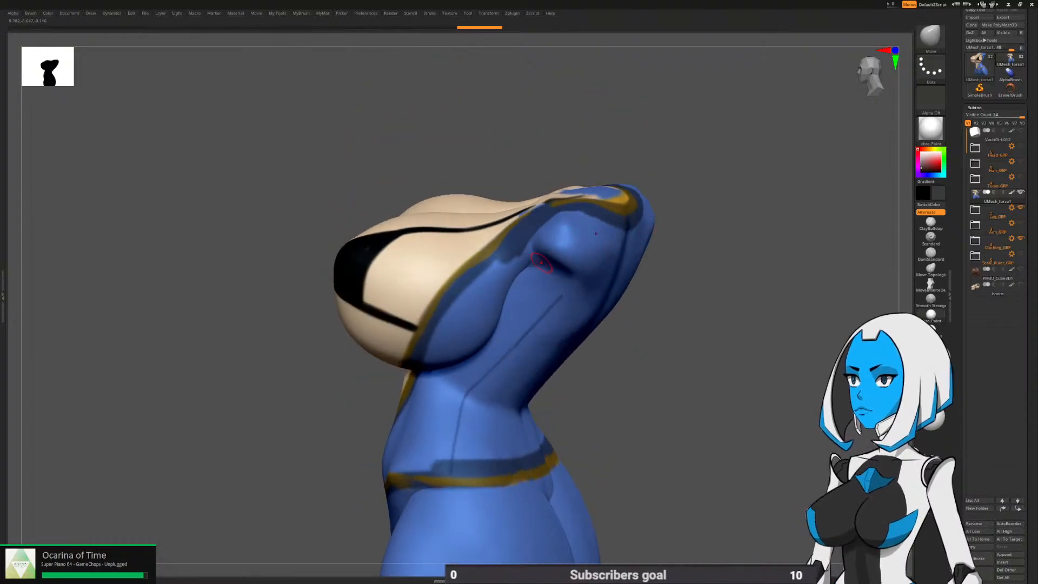
pyautogui.keyDown('ctrl'); pyautogui.moveTo(506, 252); pyautogui.dragTo(501, 263); pyautogui.keyUp('ctrl')
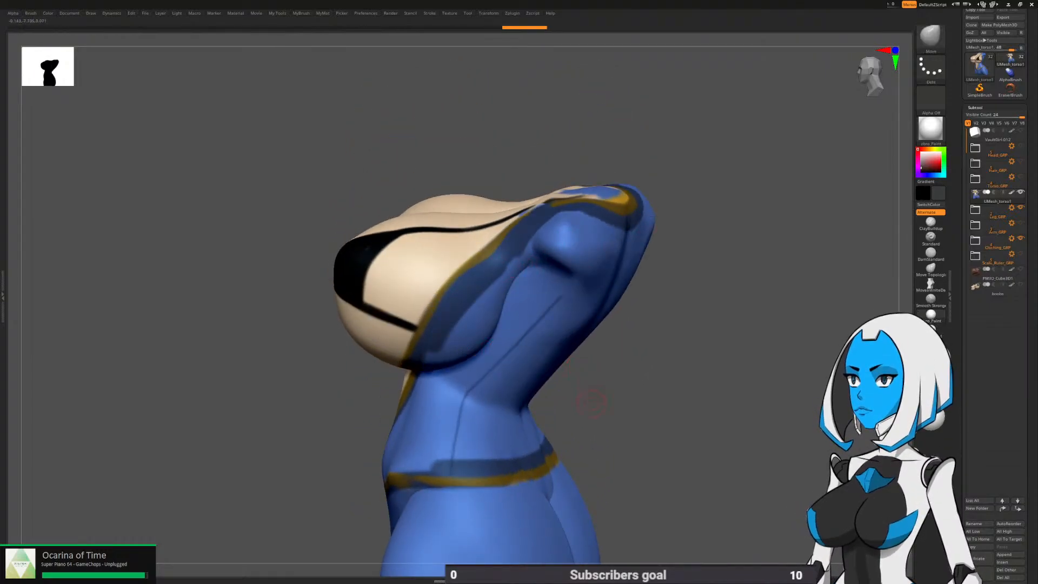
# Clear the whole mask from the merged torso
pyautogui.moveTo(567, 359); pyautogui.dragTo(614, 388, button='right')
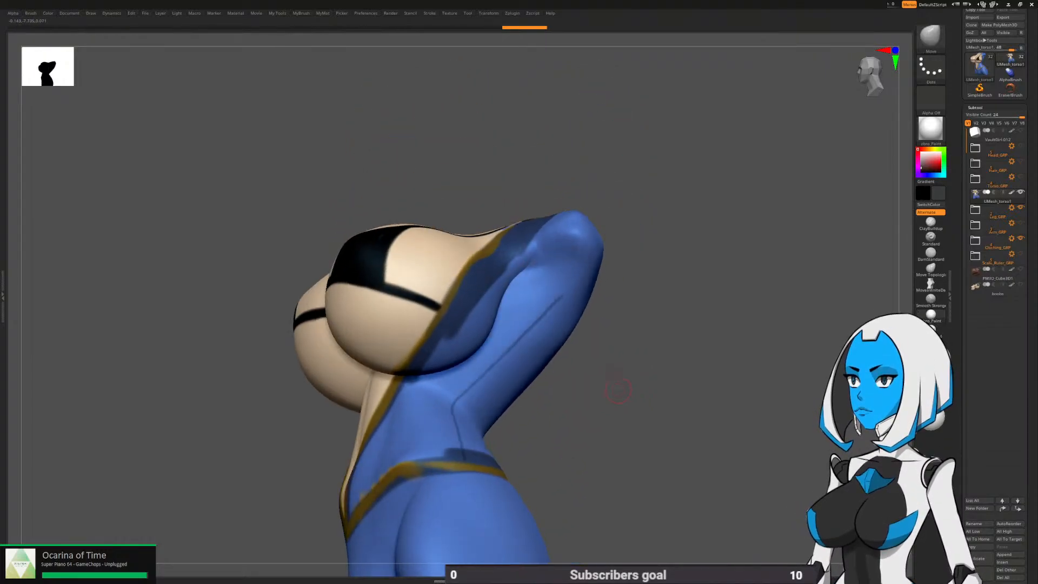
pyautogui.keyDown('ctrl'); pyautogui.moveTo(616, 386); pyautogui.dragTo(633, 396); pyautogui.keyUp('ctrl')
pyautogui.moveTo(598, 364); pyautogui.dragTo(601, 338, button='right')
pyautogui.keyDown('ctrl'); pyautogui.moveTo(601, 338); pyautogui.dragTo(592, 374, button='right'); pyautogui.keyUp('ctrl')
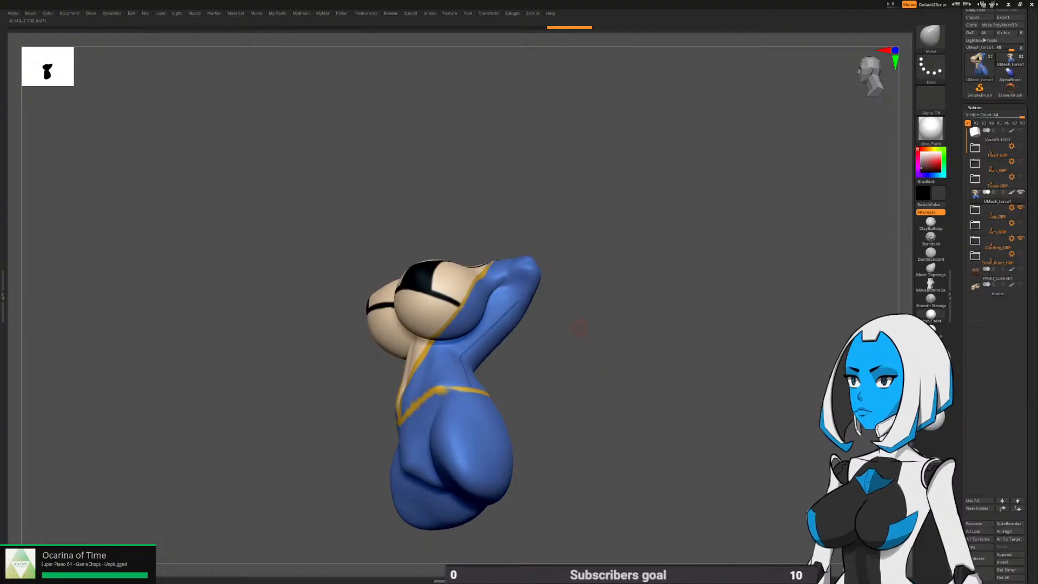
# Mask the gold trim again from the collar down the side of the chest to beneath the breast
pyautogui.press('space')
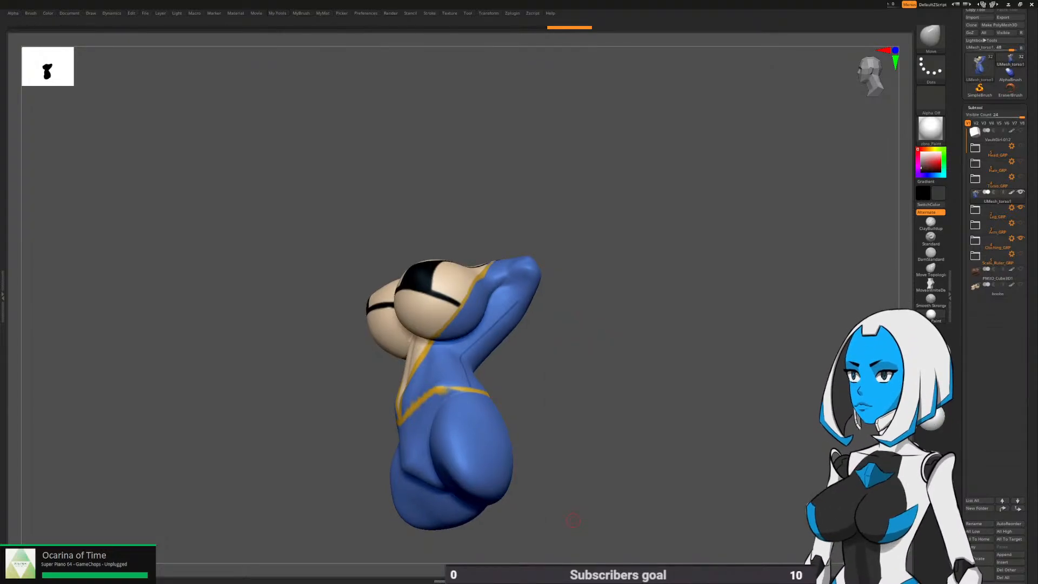
pyautogui.moveTo(575, 521); pyautogui.dragTo(575, 545, button='right')
pyautogui.moveTo(556, 303); pyautogui.dragTo(541, 238, button='right')
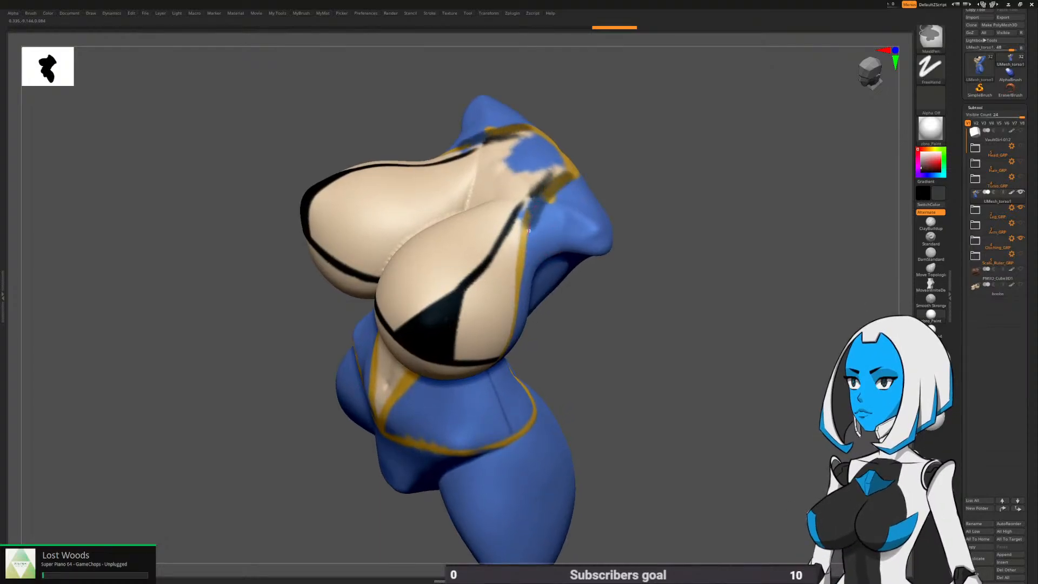
pyautogui.moveTo(525, 271); pyautogui.dragTo(494, 251, button='right')
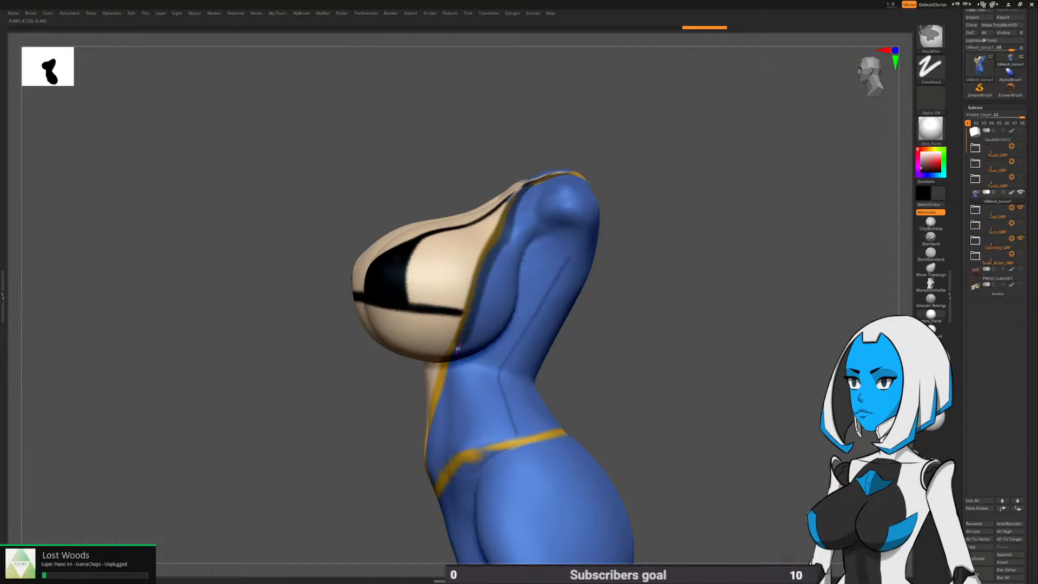
pyautogui.keyDown('alt'); pyautogui.moveTo(614, 355); pyautogui.dragTo(640, 327, button='right'); pyautogui.keyUp('alt')
pyautogui.keyDown('ctrl'); pyautogui.moveTo(577, 308); pyautogui.dragTo(562, 351, button='right'); pyautogui.keyUp('ctrl')
pyautogui.moveTo(465, 368); pyautogui.dragTo(534, 240, button='right')
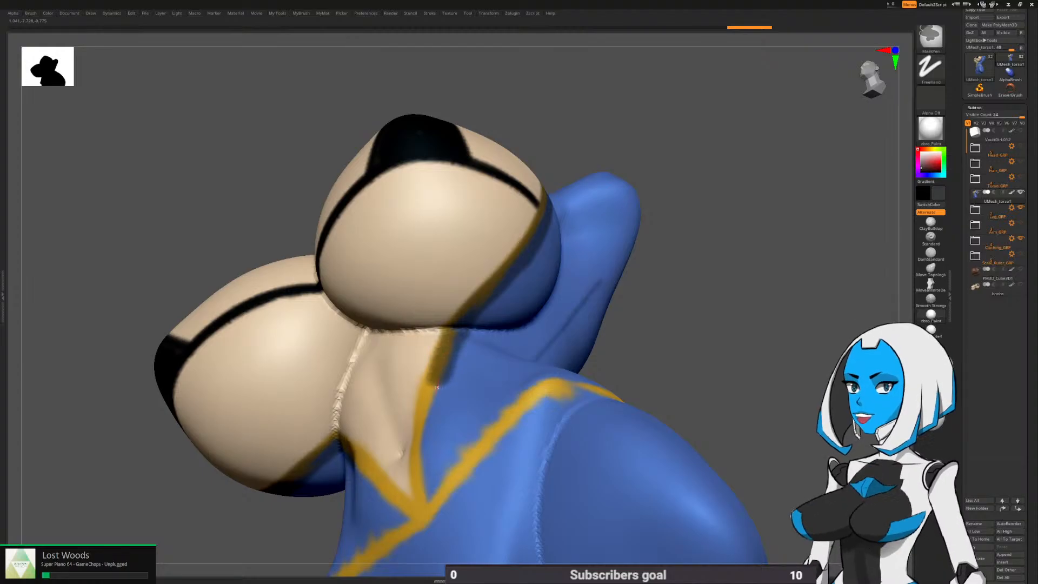
# Mask the gold V trim down the belly and the waist trim around the hip, widening the band upward across the lower back
pyautogui.keyDown('ctrl'); pyautogui.moveTo(427, 509); pyautogui.dragTo(420, 519); pyautogui.keyUp('ctrl')
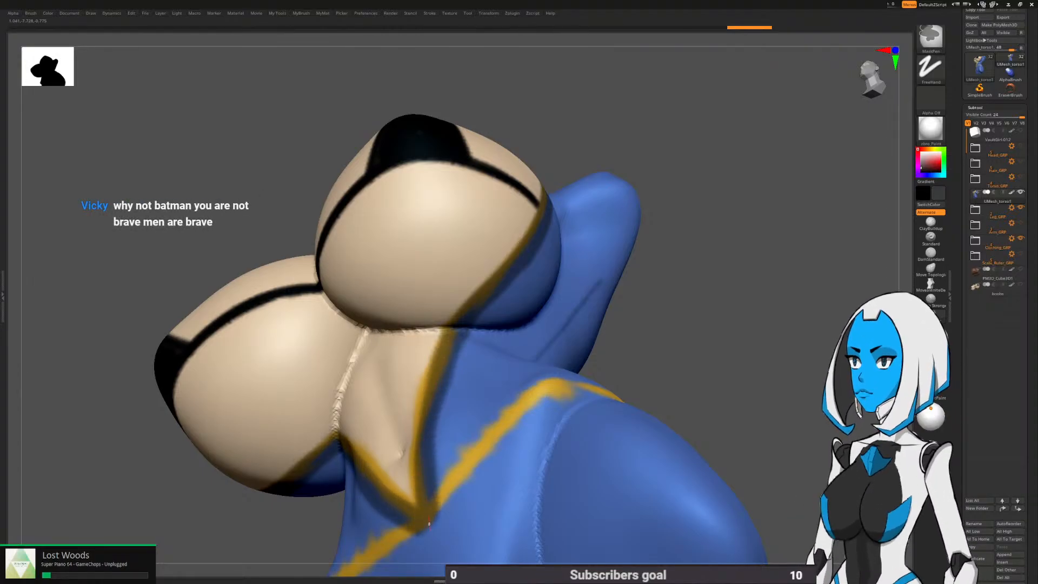
pyautogui.moveTo(422, 511); pyautogui.dragTo(439, 458, button='right')
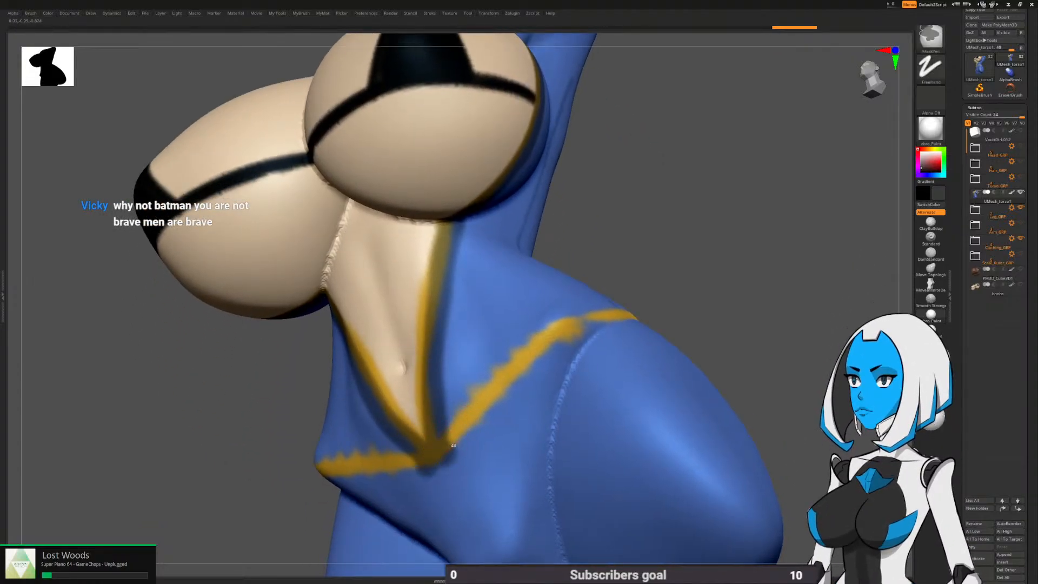
pyautogui.keyDown('ctrl'); pyautogui.moveTo(440, 453); pyautogui.dragTo(580, 332); pyautogui.keyUp('ctrl')
pyautogui.moveTo(580, 332); pyautogui.dragTo(517, 390, button='right')
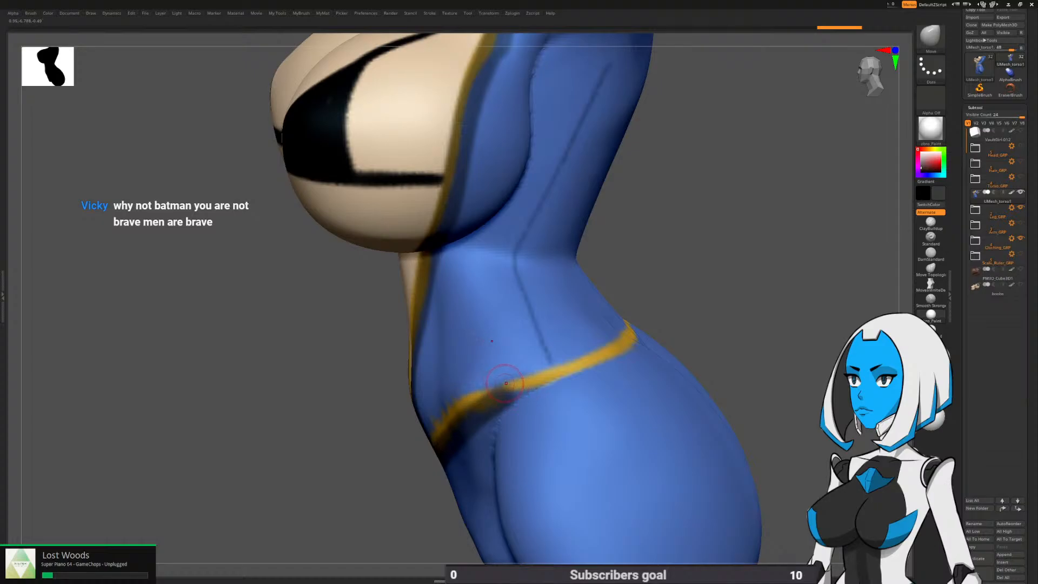
pyautogui.keyDown('ctrl'); pyautogui.moveTo(502, 399); pyautogui.dragTo(633, 330); pyautogui.keyUp('ctrl')
pyautogui.moveTo(651, 310); pyautogui.dragTo(593, 362, button='right')
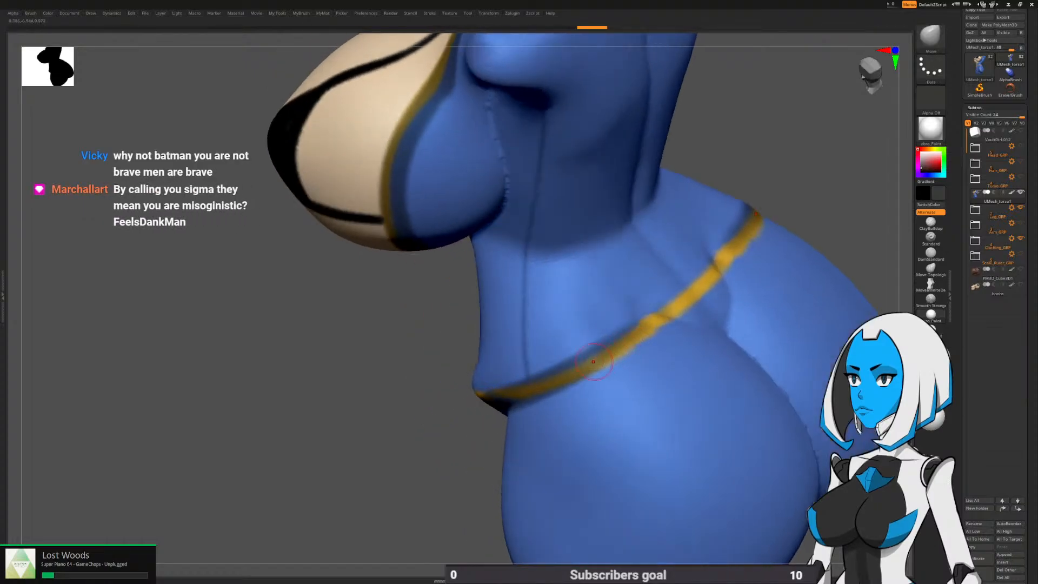
pyautogui.moveTo(564, 376)
pyautogui.keyDown('ctrl'); pyautogui.mouseDown()
pyautogui.moveTo(716, 252)
pyautogui.moveTo(524, 373)
pyautogui.mouseUp(); pyautogui.keyUp('ctrl')
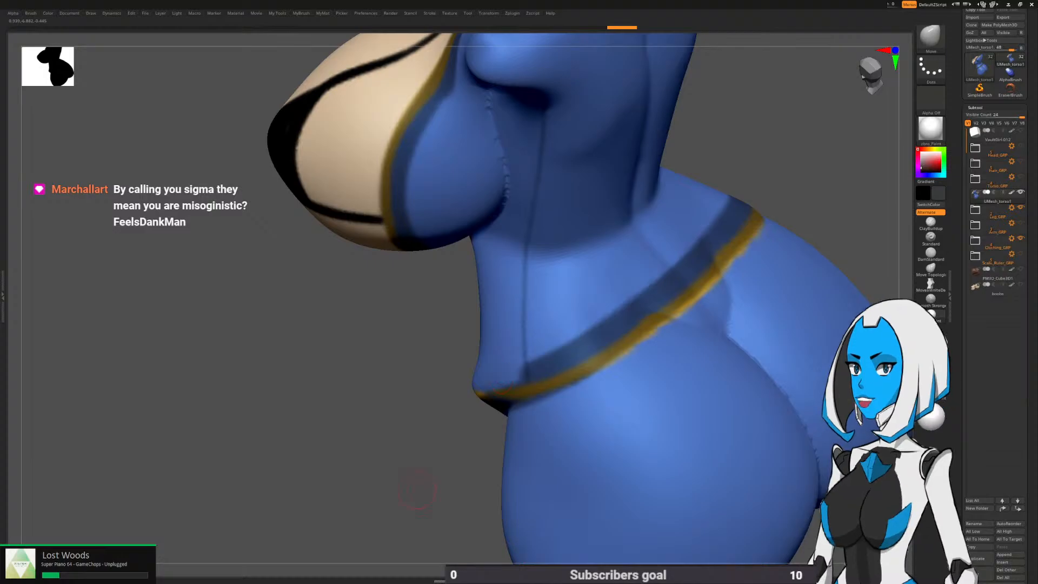
# Mask above the front waist trim and fill the belly side between the V-shaped opening and the hip
pyautogui.moveTo(417, 494); pyautogui.dragTo(485, 387)
pyautogui.moveTo(651, 324)
pyautogui.keyDown('alt'); pyautogui.mouseDown()
pyautogui.moveTo(695, 265)
pyautogui.moveTo(767, 270)
pyautogui.mouseUp(); pyautogui.keyUp('alt')
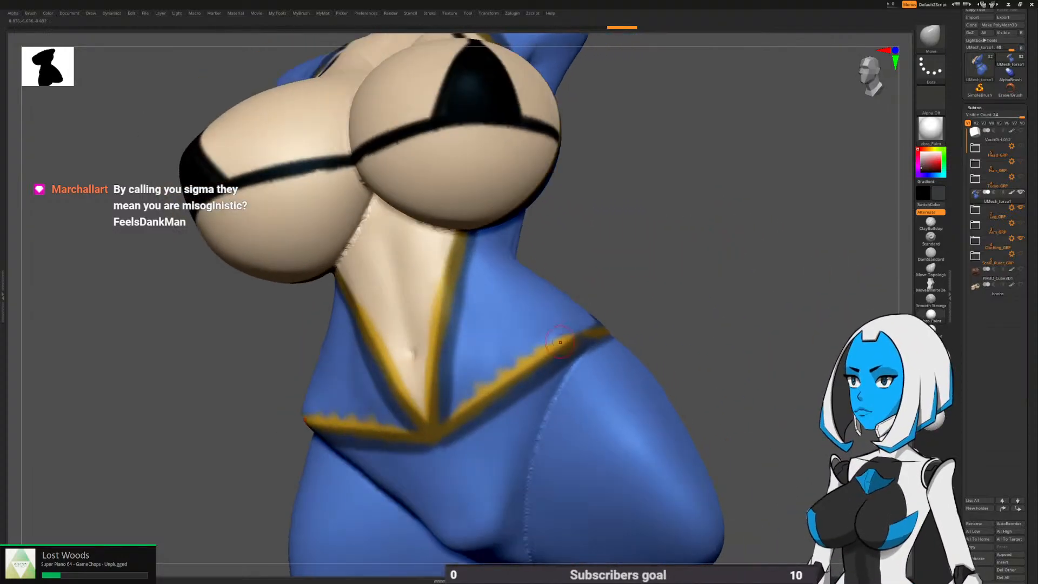
pyautogui.moveTo(449, 423)
pyautogui.keyDown('ctrl'); pyautogui.mouseDown()
pyautogui.moveTo(472, 365)
pyautogui.moveTo(464, 325)
pyautogui.moveTo(457, 421)
pyautogui.moveTo(576, 323)
pyautogui.mouseUp(); pyautogui.keyUp('ctrl')
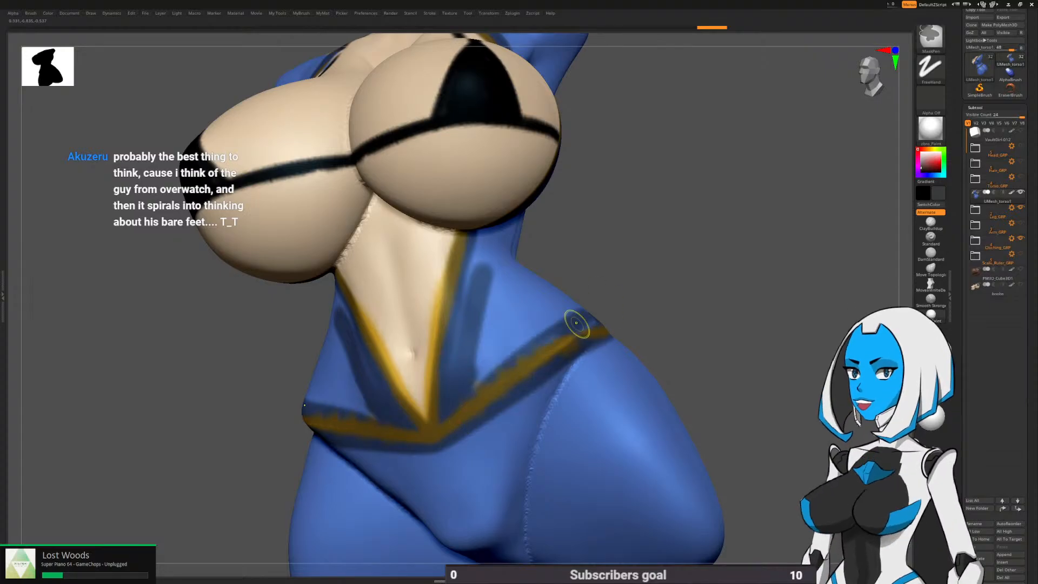
pyautogui.keyDown('ctrl'); pyautogui.moveTo(461, 406); pyautogui.dragTo(483, 329); pyautogui.keyUp('ctrl')
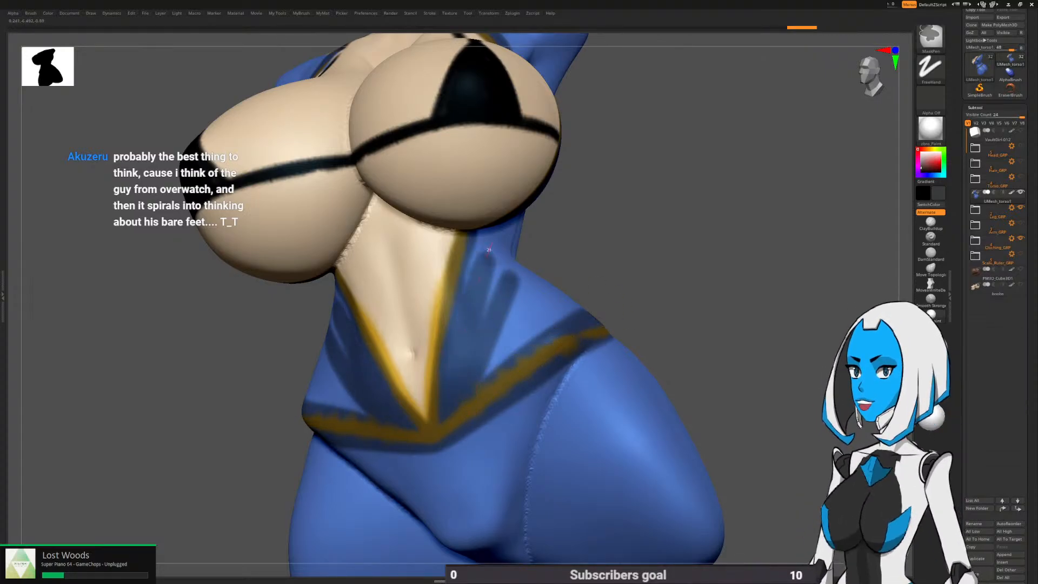
pyautogui.moveTo(480, 376)
pyautogui.keyDown('ctrl'); pyautogui.mouseDown()
pyautogui.moveTo(595, 279)
pyautogui.moveTo(563, 273)
pyautogui.mouseUp(); pyautogui.keyUp('ctrl')
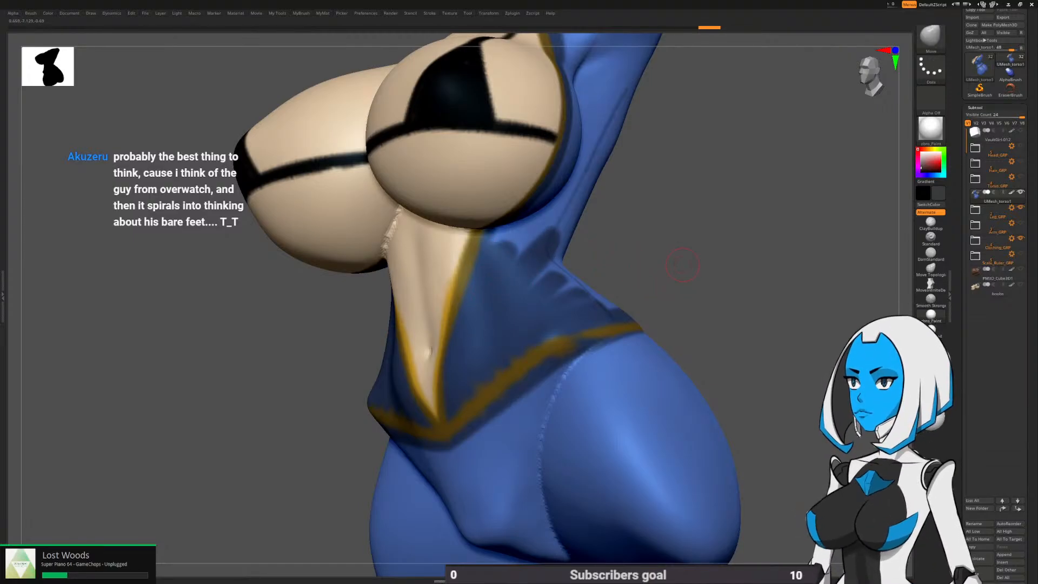
# Fill the mask over the blue side of the breast and along the ribs toward the armpit
pyautogui.keyDown('alt'); pyautogui.moveTo(682, 264); pyautogui.dragTo(686, 292); pyautogui.keyUp('alt')
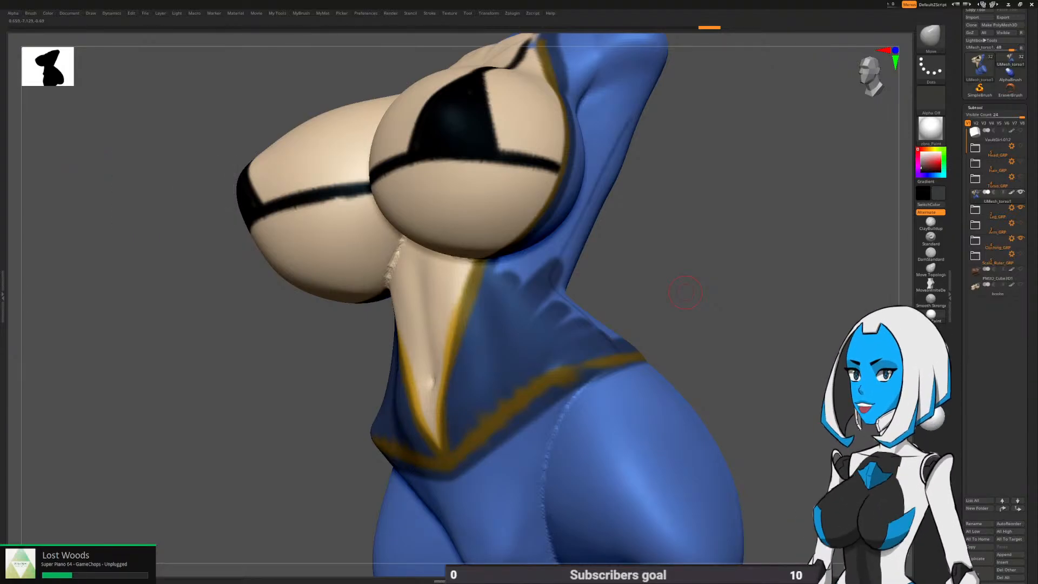
pyautogui.moveTo(685, 292); pyautogui.dragTo(647, 217)
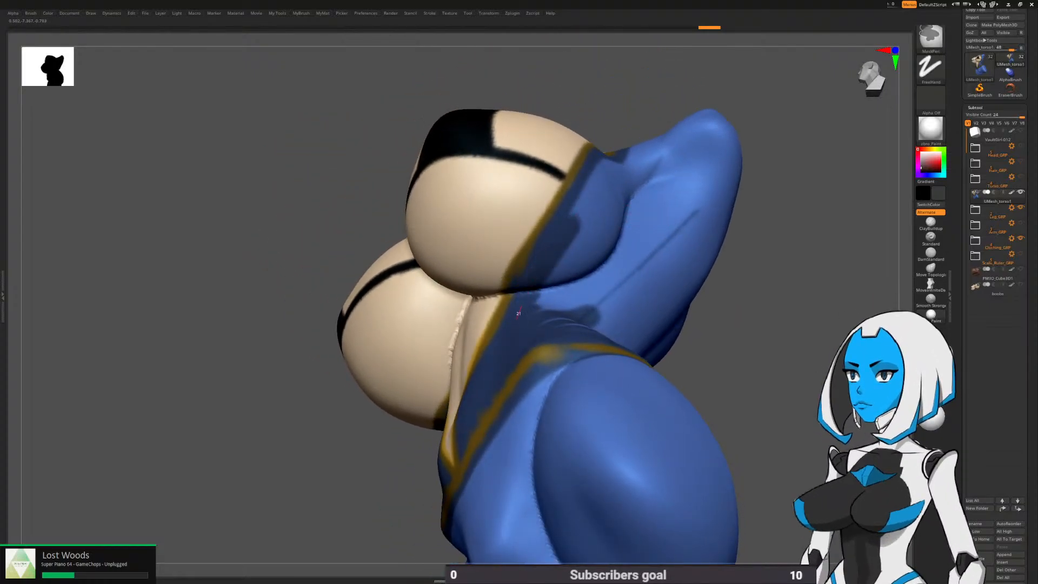
pyautogui.moveTo(580, 211)
pyautogui.keyDown('ctrl'); pyautogui.mouseDown()
pyautogui.moveTo(611, 205)
pyautogui.moveTo(608, 243)
pyautogui.mouseUp(); pyautogui.keyUp('ctrl')
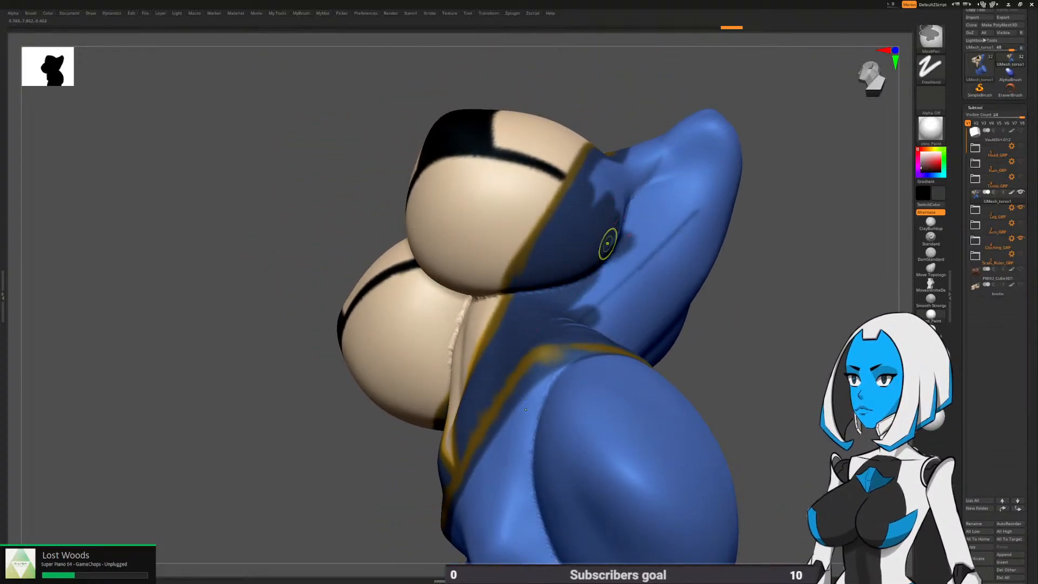
pyautogui.moveTo(789, 179); pyautogui.dragTo(754, 248)
pyautogui.moveTo(557, 243)
pyautogui.keyDown('ctrl'); pyautogui.mouseDown()
pyautogui.moveTo(594, 182)
pyautogui.moveTo(648, 149)
pyautogui.moveTo(601, 223)
pyautogui.mouseUp(); pyautogui.keyUp('ctrl')
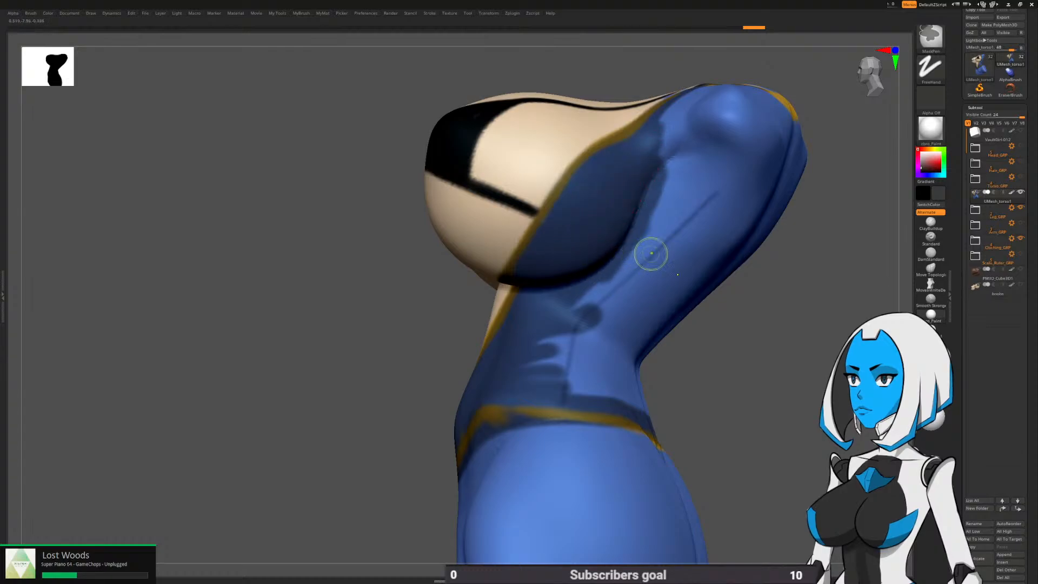
pyautogui.moveTo(746, 324); pyautogui.dragTo(697, 292)
pyautogui.keyDown('ctrl'); pyautogui.moveTo(592, 307); pyautogui.dragTo(660, 193); pyautogui.keyUp('ctrl')
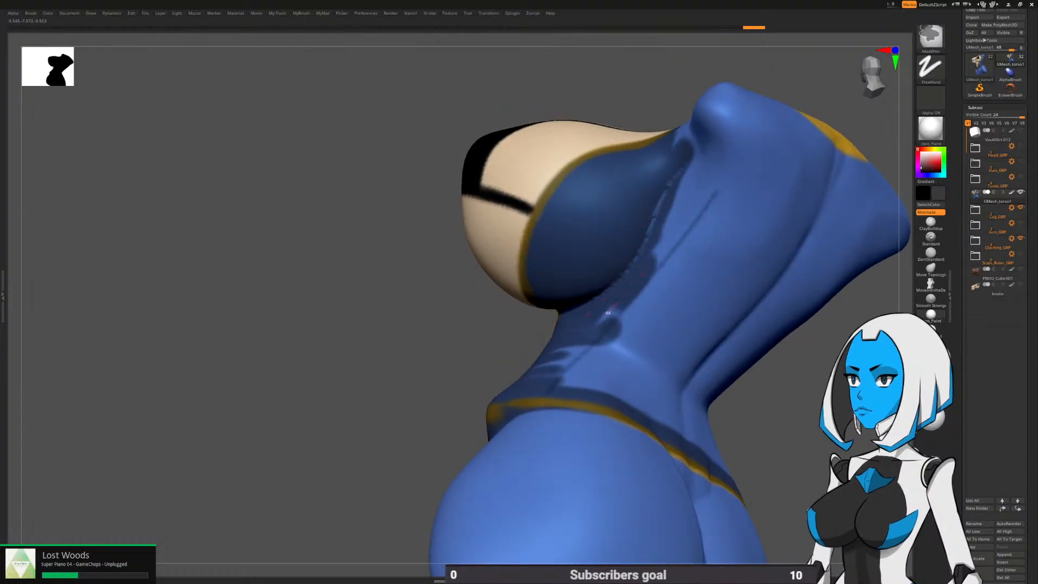
# Fill the mask across the side of the waist and lower back, extending it up the side of the torso
pyautogui.moveTo(624, 324)
pyautogui.mouseDown(button='right')
pyautogui.moveTo(477, 392)
pyautogui.moveTo(476, 423)
pyautogui.mouseUp(button='right')
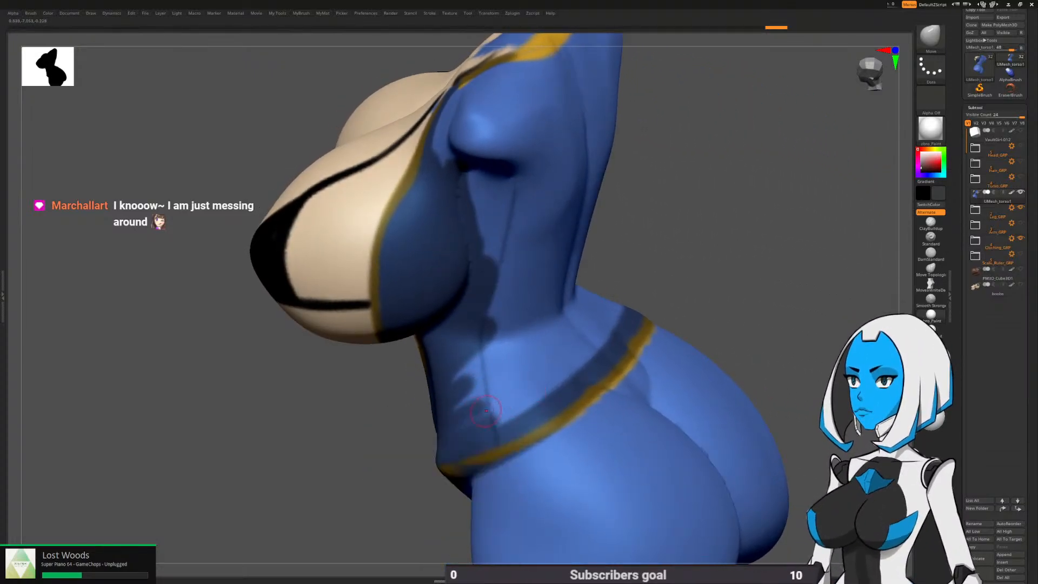
pyautogui.press('ctrl')
pyautogui.moveTo(559, 378)
pyautogui.keyDown('ctrl'); pyautogui.mouseDown()
pyautogui.moveTo(593, 328)
pyautogui.moveTo(487, 381)
pyautogui.moveTo(557, 343)
pyautogui.mouseUp(); pyautogui.keyUp('ctrl')
pyautogui.moveTo(485, 378)
pyautogui.keyDown('ctrl'); pyautogui.mouseDown()
pyautogui.moveTo(525, 322)
pyautogui.moveTo(457, 378)
pyautogui.moveTo(512, 357)
pyautogui.moveTo(478, 363)
pyautogui.mouseUp(); pyautogui.keyUp('ctrl')
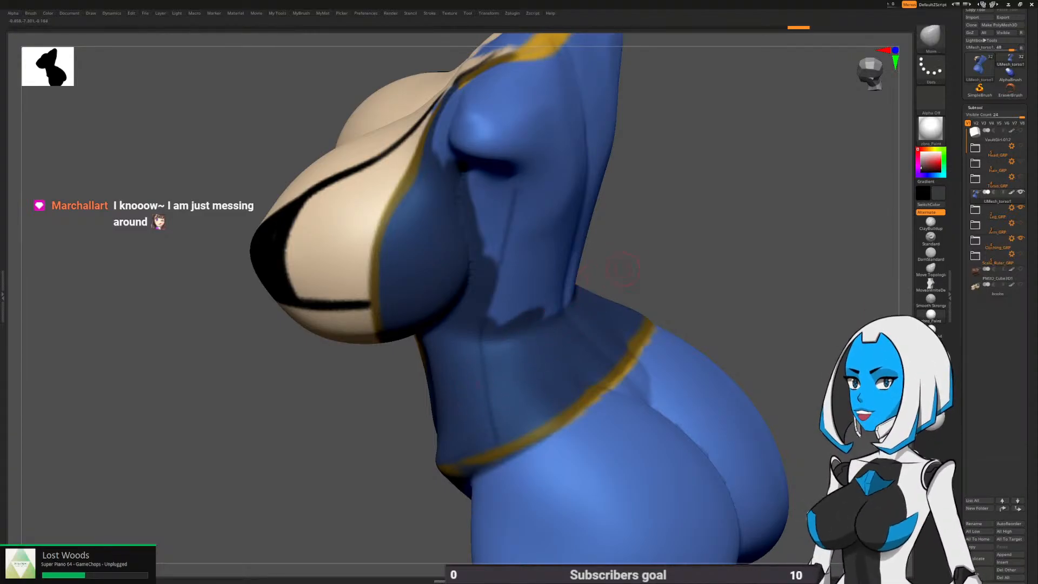
pyautogui.moveTo(717, 278); pyautogui.dragTo(660, 260, button='right')
pyautogui.moveTo(552, 333)
pyautogui.keyDown('ctrl'); pyautogui.mouseDown()
pyautogui.moveTo(597, 303)
pyautogui.moveTo(523, 319)
pyautogui.moveTo(511, 339)
pyautogui.moveTo(596, 271)
pyautogui.moveTo(554, 269)
pyautogui.moveTo(512, 289)
pyautogui.moveTo(586, 231)
pyautogui.moveTo(487, 304)
pyautogui.moveTo(577, 208)
pyautogui.mouseUp(); pyautogui.keyUp('ctrl')
# Mask the gold collar trim behind the neck and extend the mask over the shoulder
pyautogui.moveTo(670, 264)
pyautogui.mouseDown()
pyautogui.moveTo(665, 278)
pyautogui.moveTo(600, 270)
pyautogui.mouseUp()
pyautogui.moveTo(490, 248); pyautogui.dragTo(484, 294, button='right')
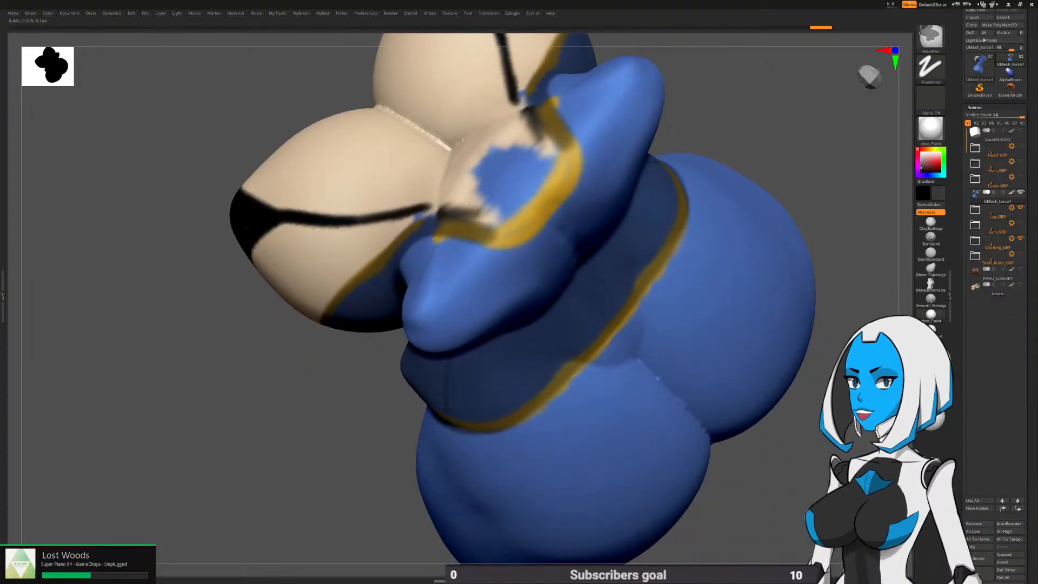
pyautogui.moveTo(464, 228)
pyautogui.keyDown('ctrl'); pyautogui.mouseDown()
pyautogui.moveTo(505, 237)
pyautogui.moveTo(574, 171)
pyautogui.mouseUp(); pyautogui.keyUp('ctrl')
pyautogui.moveTo(560, 226)
pyautogui.keyDown('ctrl'); pyautogui.mouseDown()
pyautogui.moveTo(584, 122)
pyautogui.moveTo(590, 175)
pyautogui.moveTo(626, 77)
pyautogui.mouseUp(); pyautogui.keyUp('ctrl')
pyautogui.moveTo(556, 313)
pyautogui.mouseDown(button='right')
pyautogui.moveTo(538, 352)
pyautogui.moveTo(532, 316)
pyautogui.mouseUp(button='right')
# Adjust the brush and mask the remaining blue areas of the back, shoulders and sides above the waist trim
pyautogui.press('space')
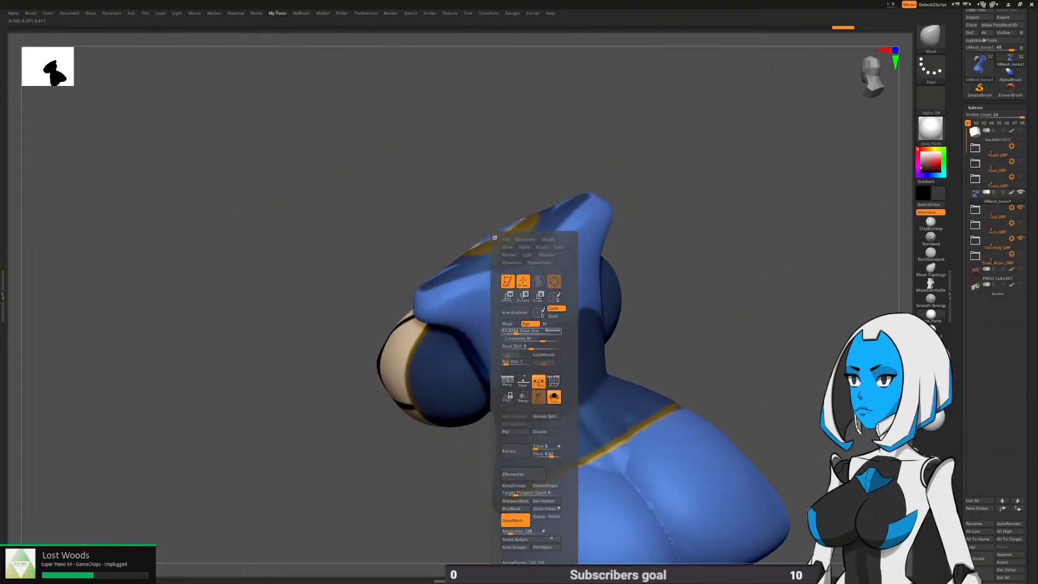
pyautogui.moveTo(558, 346)
pyautogui.keyDown('ctrl'); pyautogui.mouseDown()
pyautogui.moveTo(551, 238)
pyautogui.moveTo(565, 282)
pyautogui.moveTo(510, 323)
pyautogui.moveTo(490, 374)
pyautogui.mouseUp(); pyautogui.keyUp('ctrl')
pyautogui.moveTo(660, 282); pyautogui.dragTo(545, 340, button='right')
pyautogui.moveTo(544, 340)
pyautogui.keyDown('ctrl'); pyautogui.mouseDown()
pyautogui.moveTo(520, 354)
pyautogui.moveTo(501, 291)
pyautogui.mouseUp(); pyautogui.keyUp('ctrl')
pyautogui.moveTo(495, 258); pyautogui.dragTo(503, 313, button='right')
pyautogui.moveTo(502, 313)
pyautogui.keyDown('ctrl'); pyautogui.mouseDown()
pyautogui.moveTo(518, 263)
pyautogui.moveTo(548, 275)
pyautogui.mouseUp(); pyautogui.keyUp('ctrl')
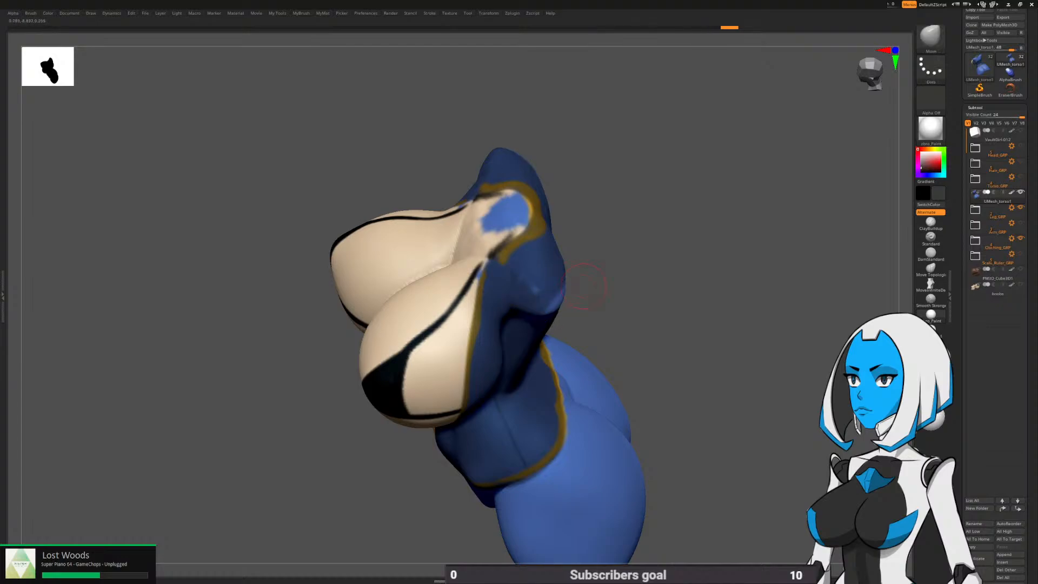
pyautogui.moveTo(583, 286); pyautogui.dragTo(551, 292, button='right')
pyautogui.moveTo(551, 291)
pyautogui.keyDown('ctrl'); pyautogui.mouseDown()
pyautogui.moveTo(566, 275)
pyautogui.moveTo(551, 275)
pyautogui.mouseUp(); pyautogui.keyUp('ctrl')
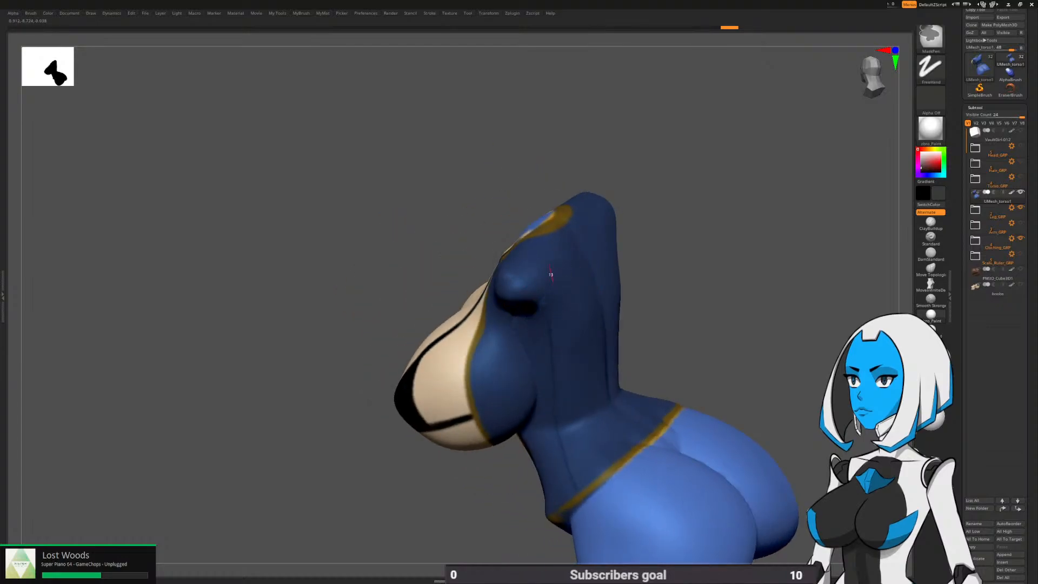
pyautogui.moveTo(674, 264); pyautogui.dragTo(612, 323, button='right')
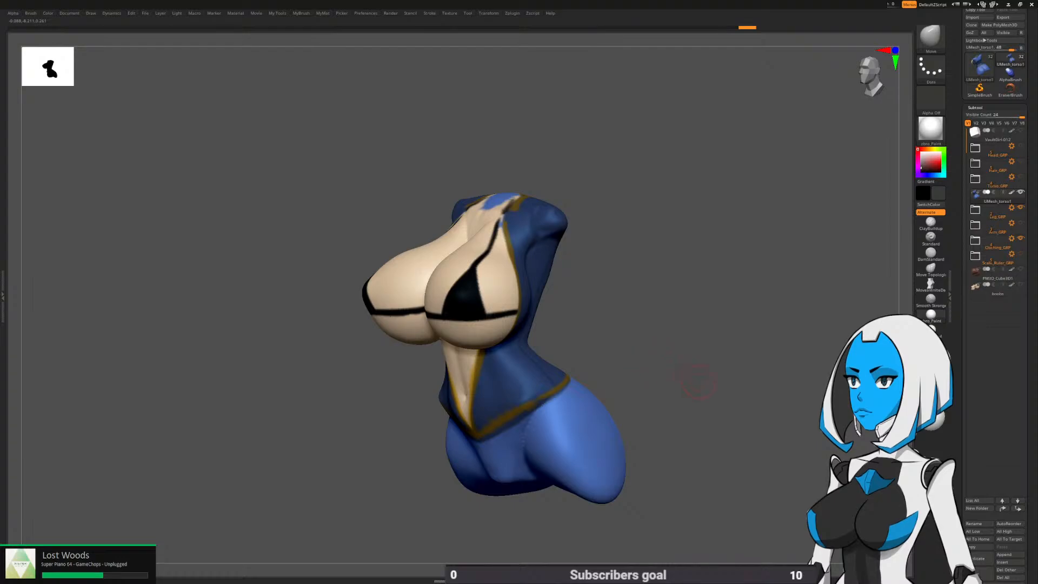
# Preview an extraction of the masked suit area and reduce its thickness to 0.002
pyautogui.scroll(-5, 995, 292)
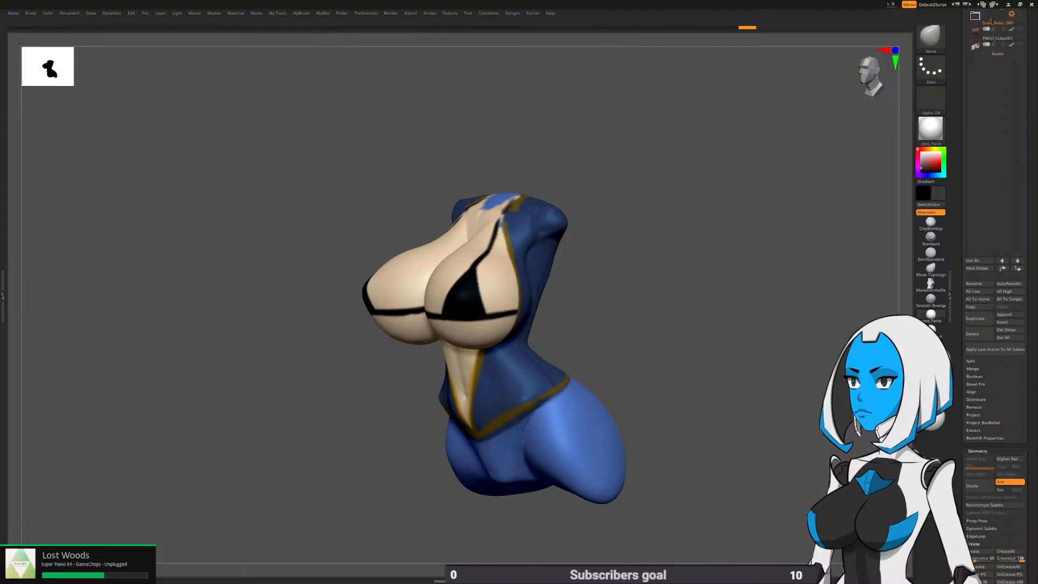
pyautogui.keyDown('shift'); pyautogui.click(973, 397); pyautogui.keyUp('shift')
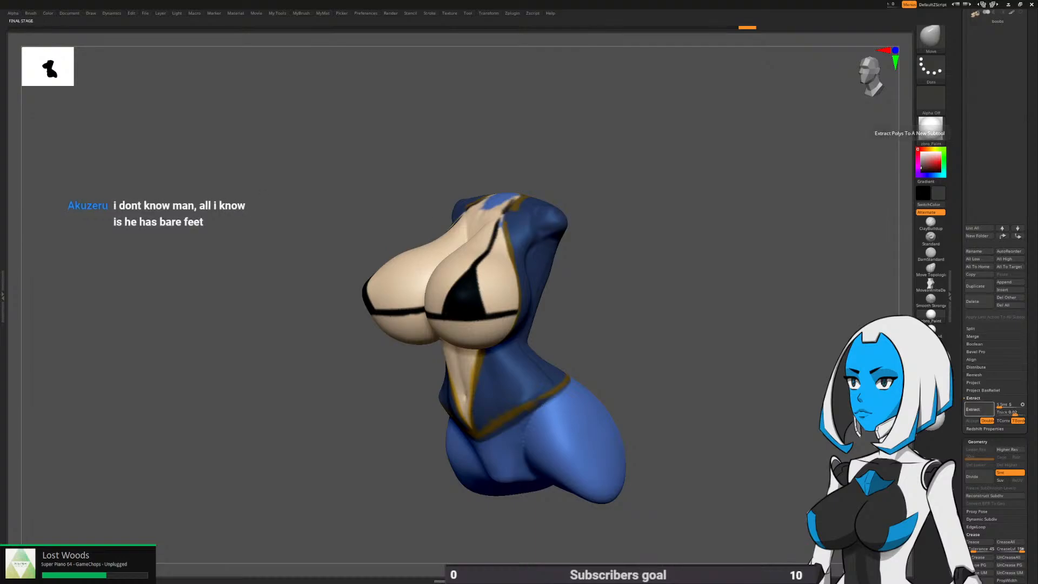
pyautogui.click(978, 409)
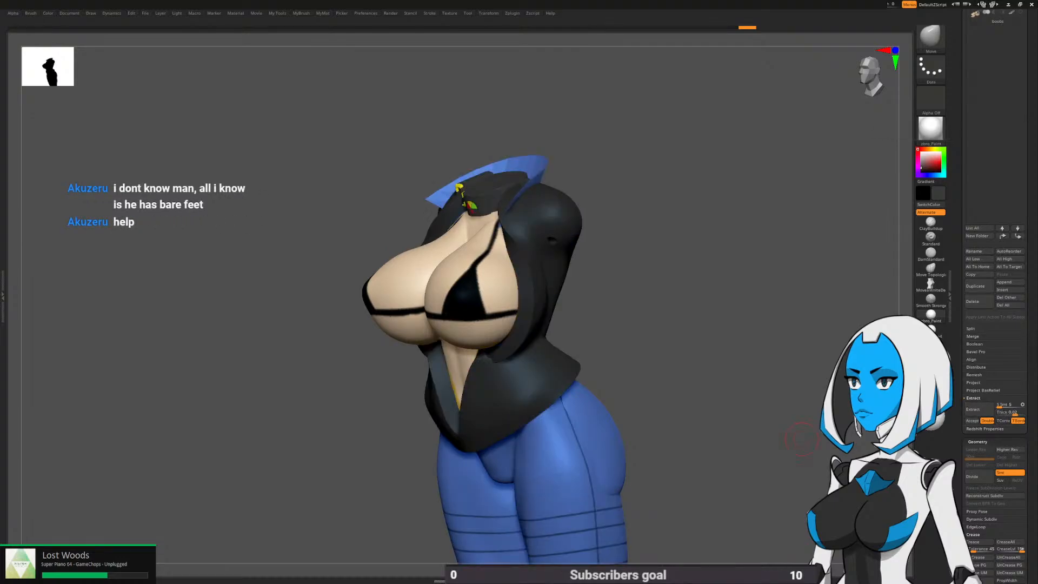
pyautogui.moveTo(778, 430); pyautogui.dragTo(789, 429)
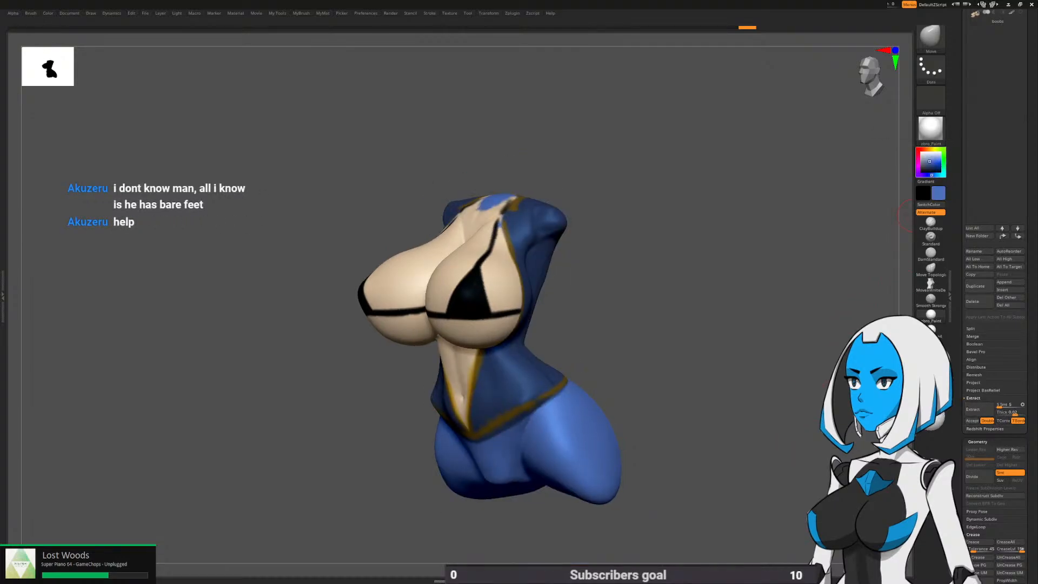
pyautogui.click(1009, 412)
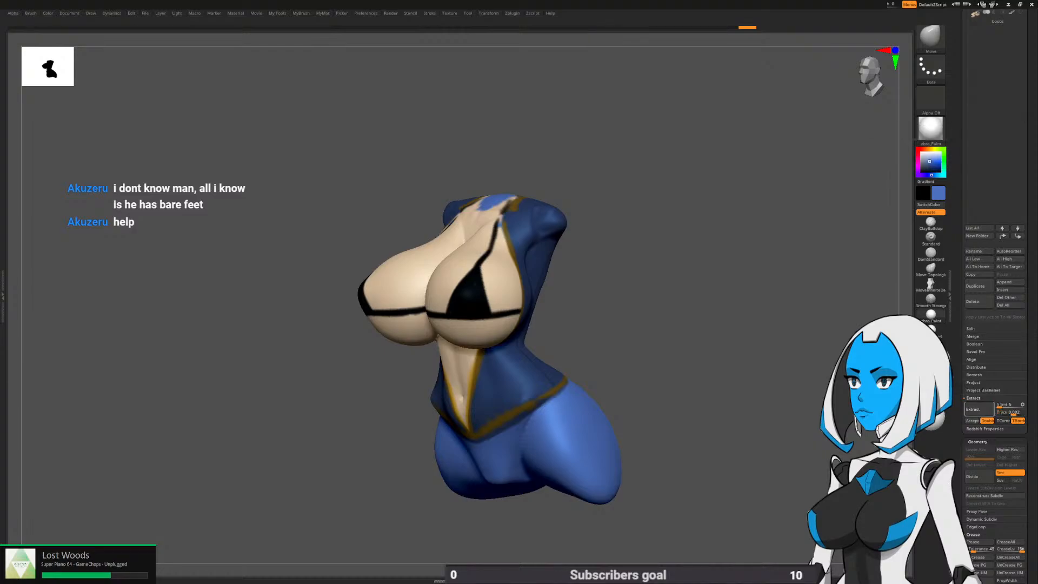
pyautogui.click(979, 409)
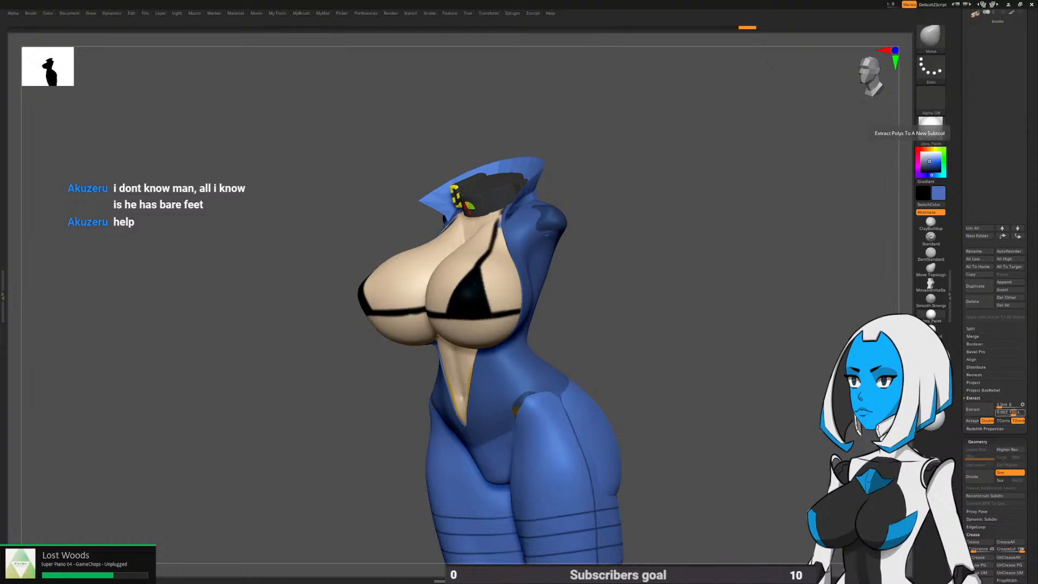
pyautogui.press('Return')
pyautogui.click(978, 410)
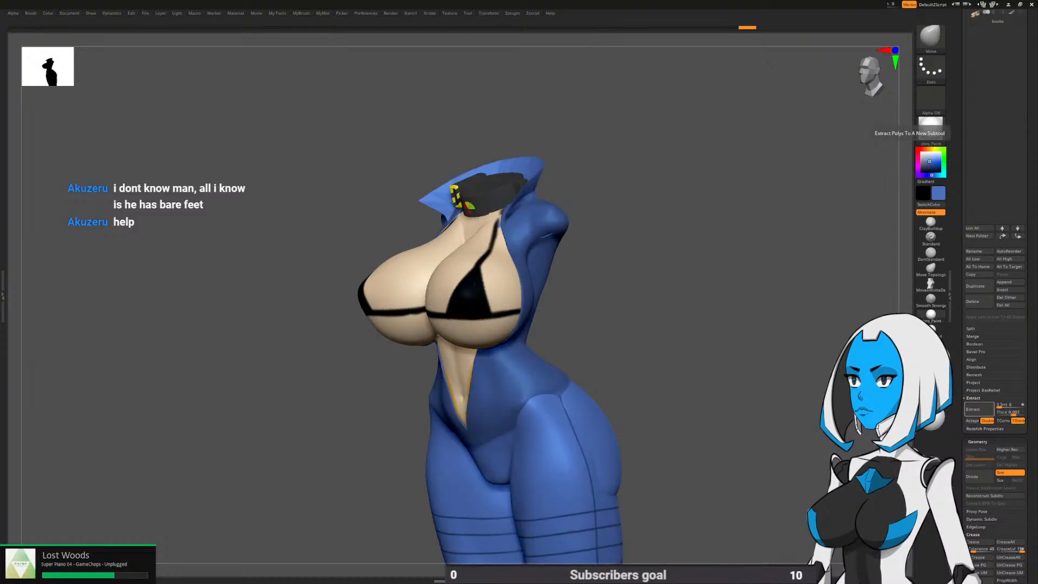
pyautogui.moveTo(800, 411); pyautogui.dragTo(741, 357)
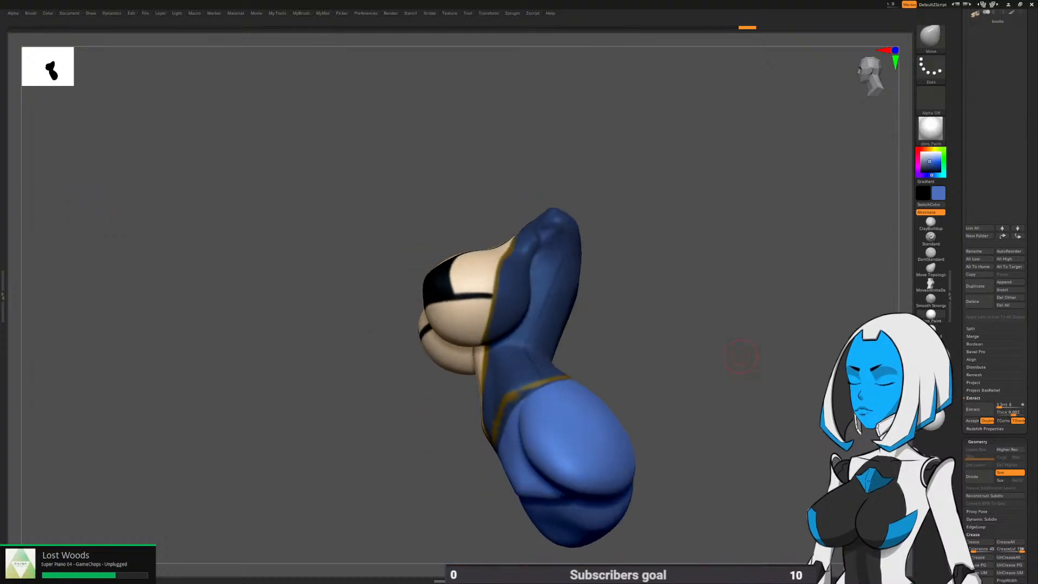
# Touch up the mask on the side near the armpit, and extract the masked suit area as a new subtool
pyautogui.press('ctrl')
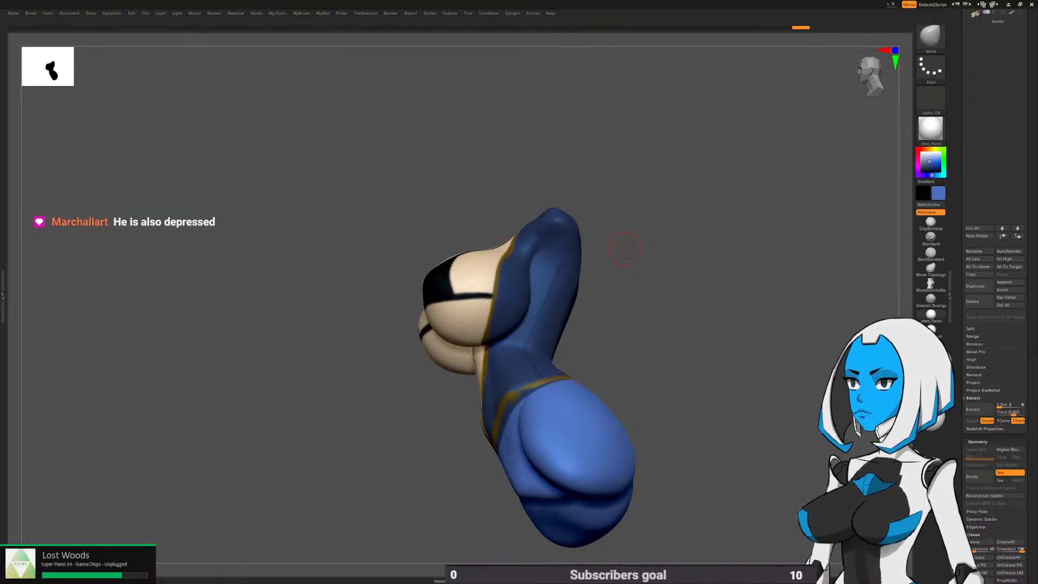
pyautogui.moveTo(625, 249)
pyautogui.mouseDown()
pyautogui.moveTo(626, 281)
pyautogui.moveTo(621, 239)
pyautogui.moveTo(658, 303)
pyautogui.mouseUp()
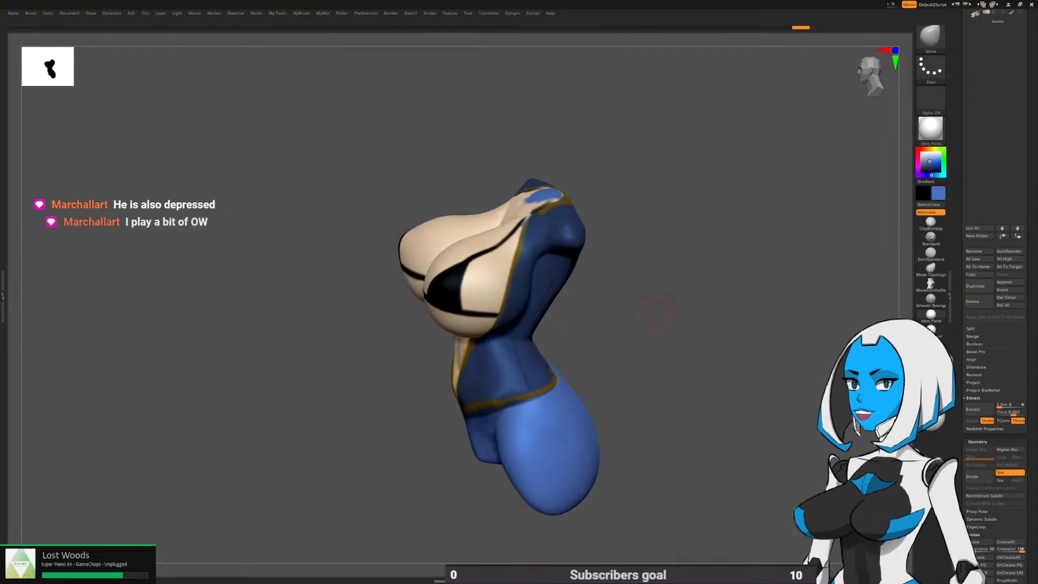
pyautogui.click(979, 409)
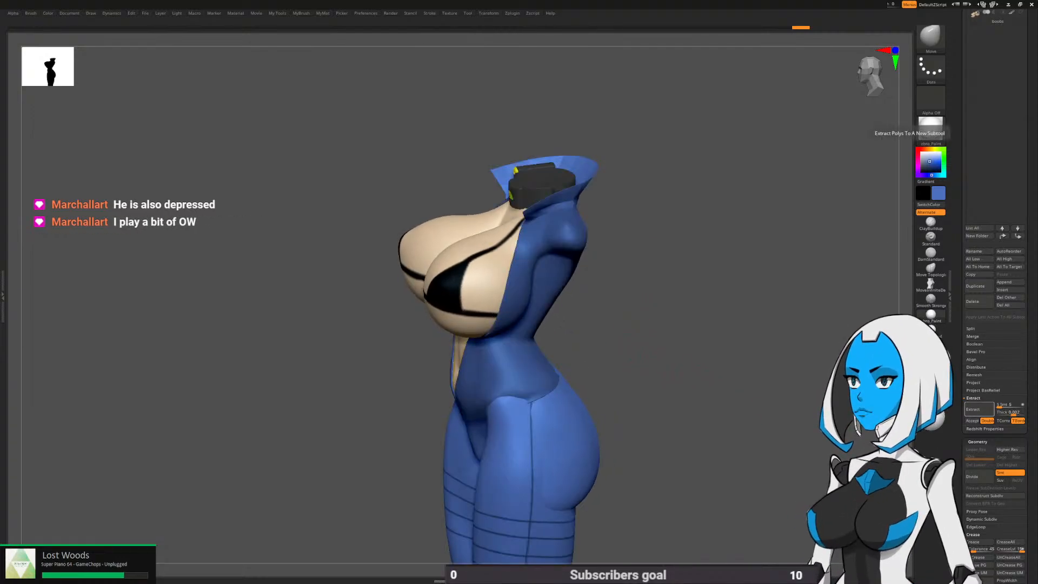
pyautogui.click(971, 421)
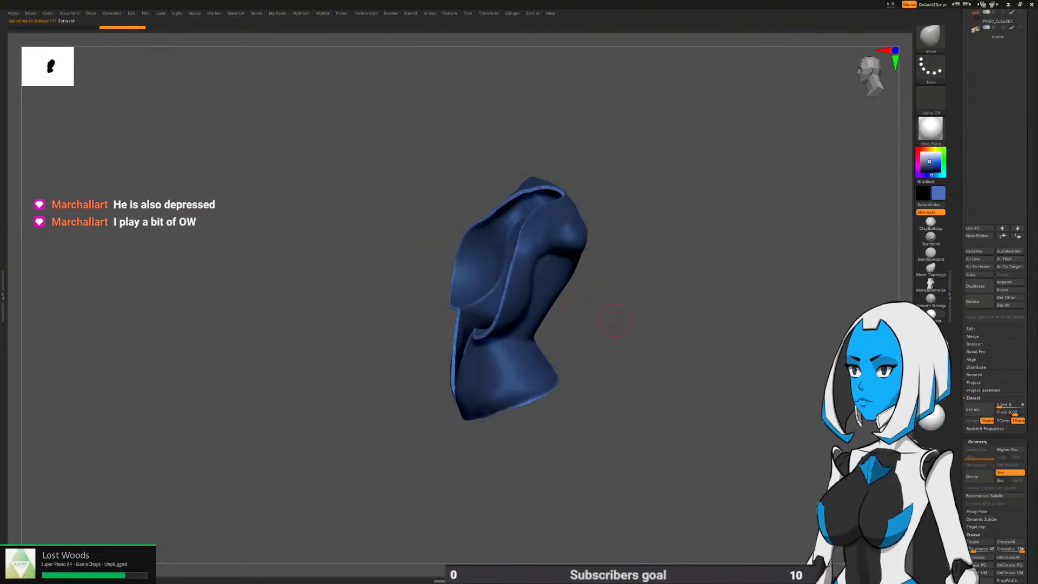
# Isolate the extracted suit's inner surface to adjust its masking, and show the whole piece with only the outer surface masked
pyautogui.moveTo(614, 324)
pyautogui.mouseDown()
pyautogui.moveTo(641, 286)
pyautogui.moveTo(631, 336)
pyautogui.moveTo(645, 339)
pyautogui.mouseUp()
pyautogui.keyDown('ctrl'); pyautogui.keyDown('shift'); pyautogui.click(569, 311); pyautogui.keyUp('shift'); pyautogui.keyUp('ctrl')
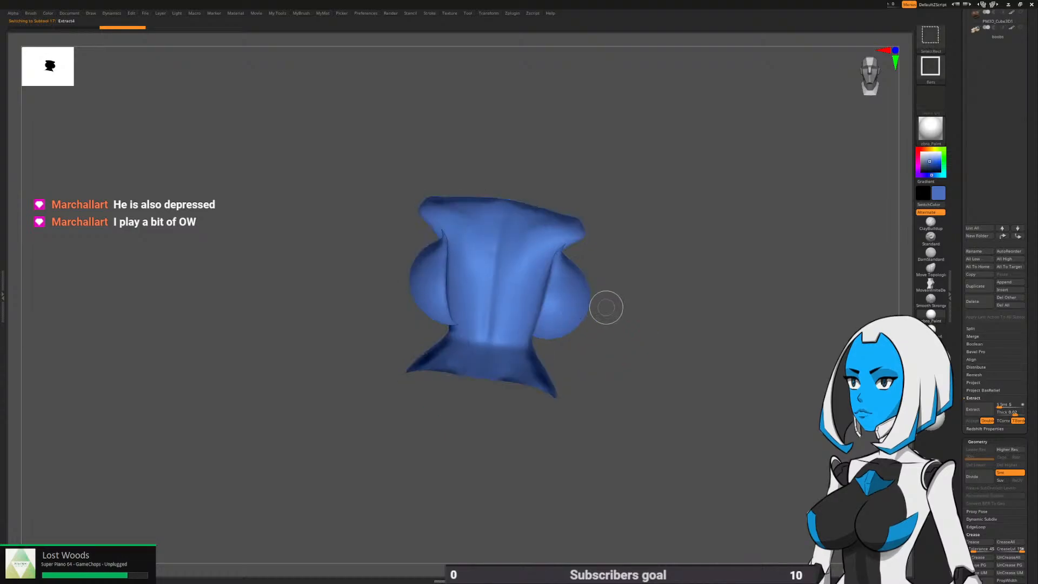
pyautogui.keyDown('ctrl'); pyautogui.click(644, 319); pyautogui.keyUp('ctrl')
pyautogui.keyDown('ctrl'); pyautogui.keyDown('shift'); pyautogui.click(648, 316); pyautogui.keyUp('shift'); pyautogui.keyUp('ctrl')
pyautogui.keyDown('ctrl'); pyautogui.click(644, 304); pyautogui.keyUp('ctrl')
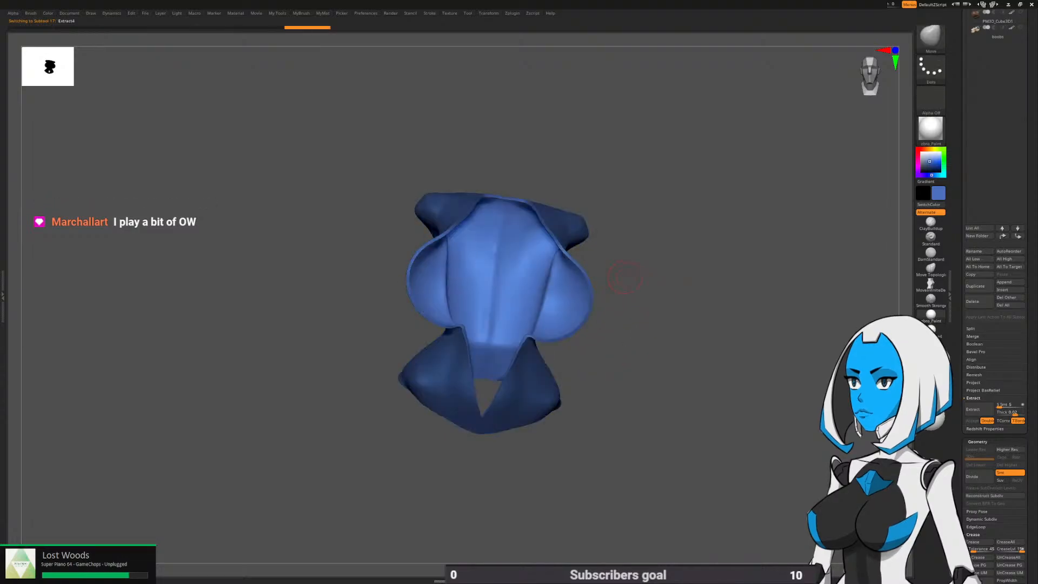
# Enlarge the Move brush and push the unmasked inner surface inward, thickening the rim around the whole extracted suit
pyautogui.press('space')
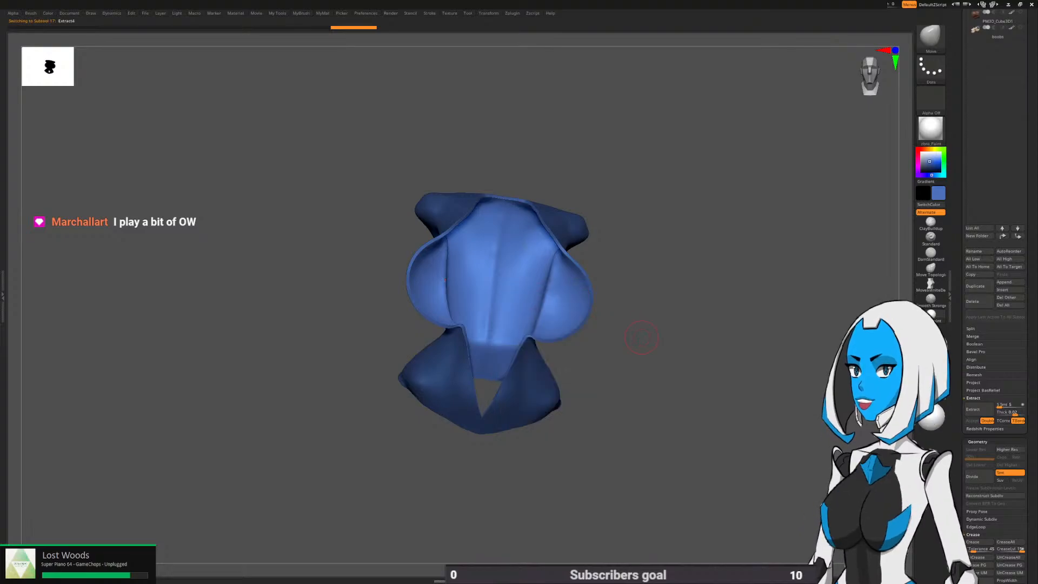
pyautogui.press('space')
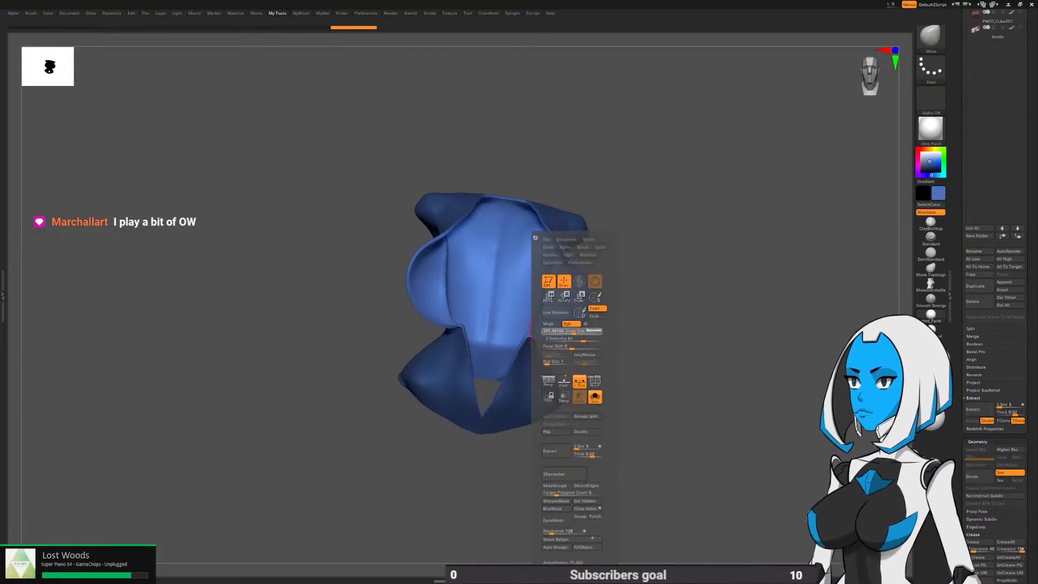
pyautogui.press('space')
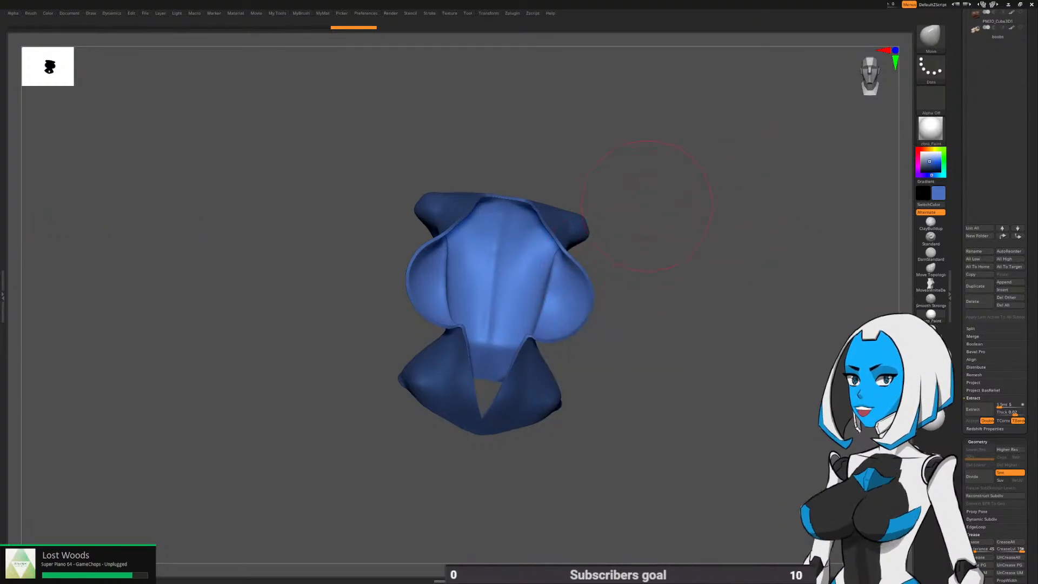
pyautogui.moveTo(671, 199); pyautogui.dragTo(546, 225)
pyautogui.keyDown('ctrl'); pyautogui.moveTo(546, 225); pyautogui.dragTo(533, 200, button='right'); pyautogui.keyUp('ctrl')
pyautogui.moveTo(531, 197); pyautogui.dragTo(528, 208)
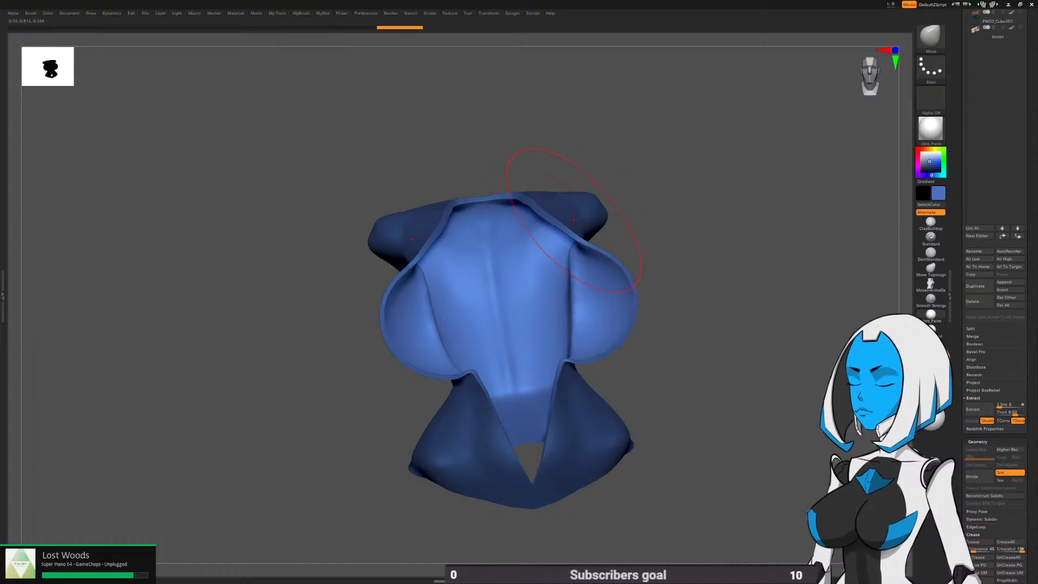
pyautogui.moveTo(608, 415); pyautogui.dragTo(607, 429)
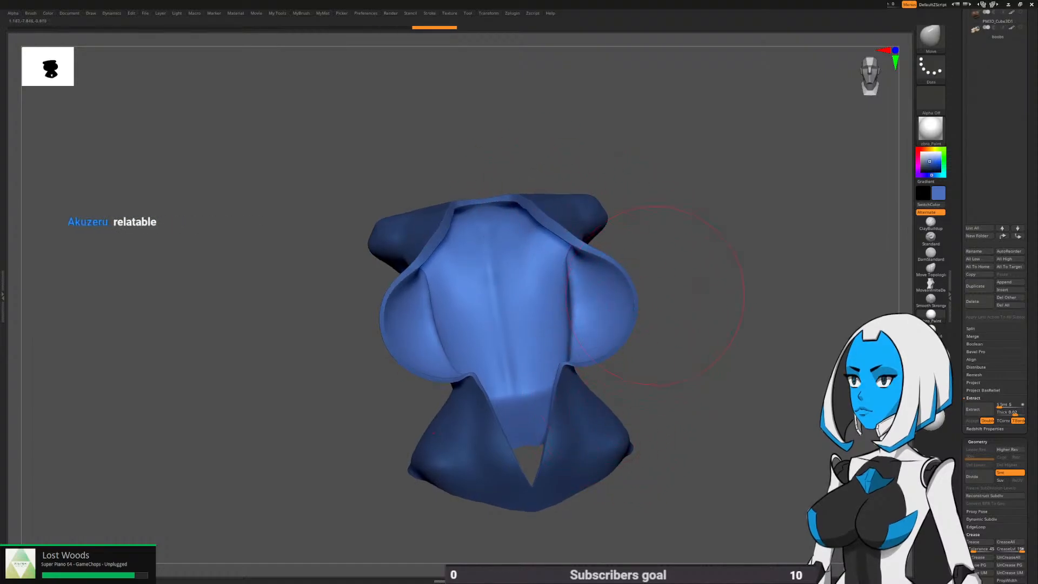
pyautogui.moveTo(659, 291); pyautogui.dragTo(641, 293)
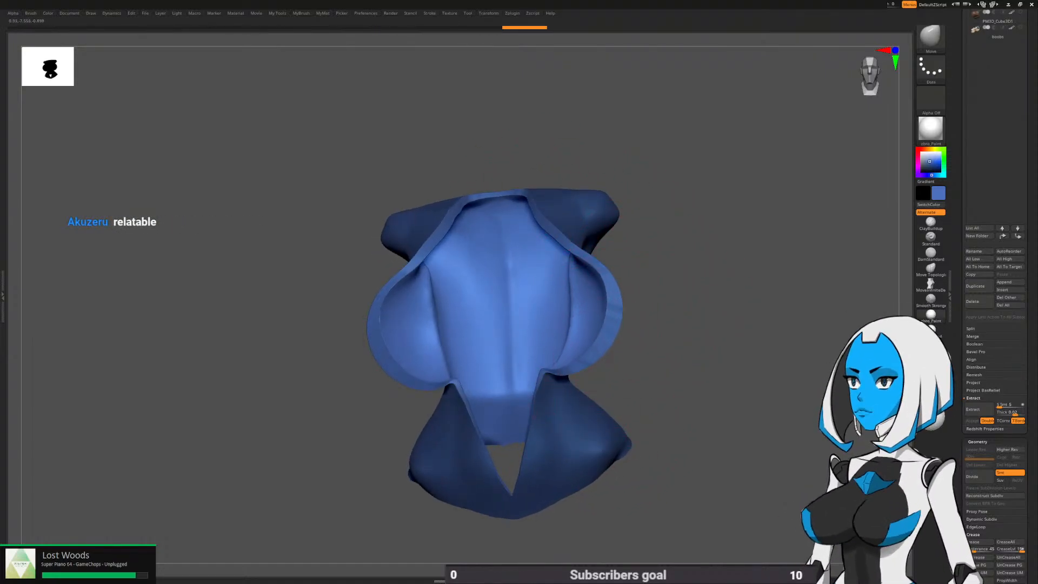
pyautogui.moveTo(570, 392); pyautogui.dragTo(638, 392, button='right')
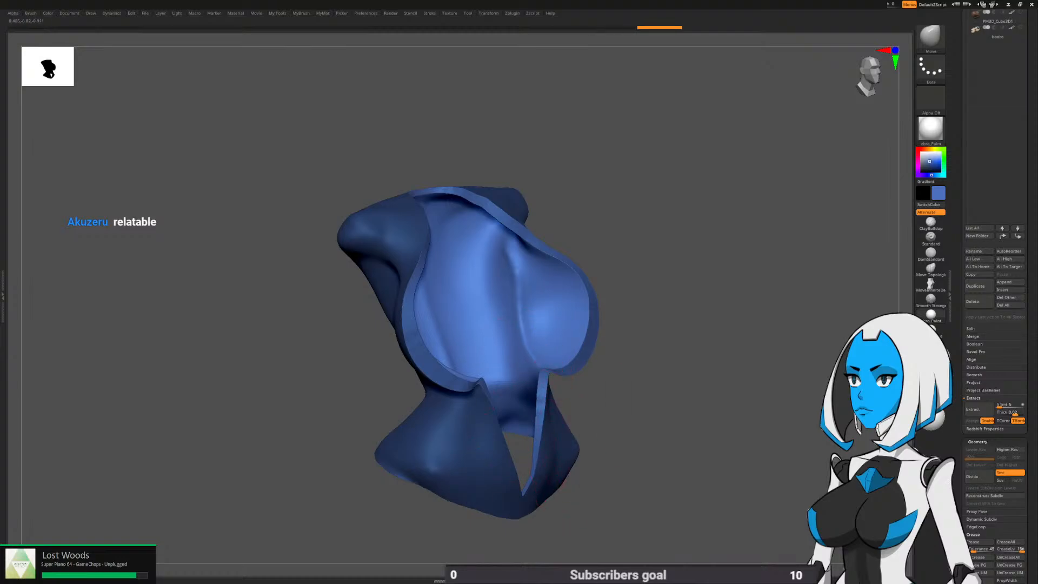
pyautogui.moveTo(584, 302); pyautogui.dragTo(532, 359, button='right')
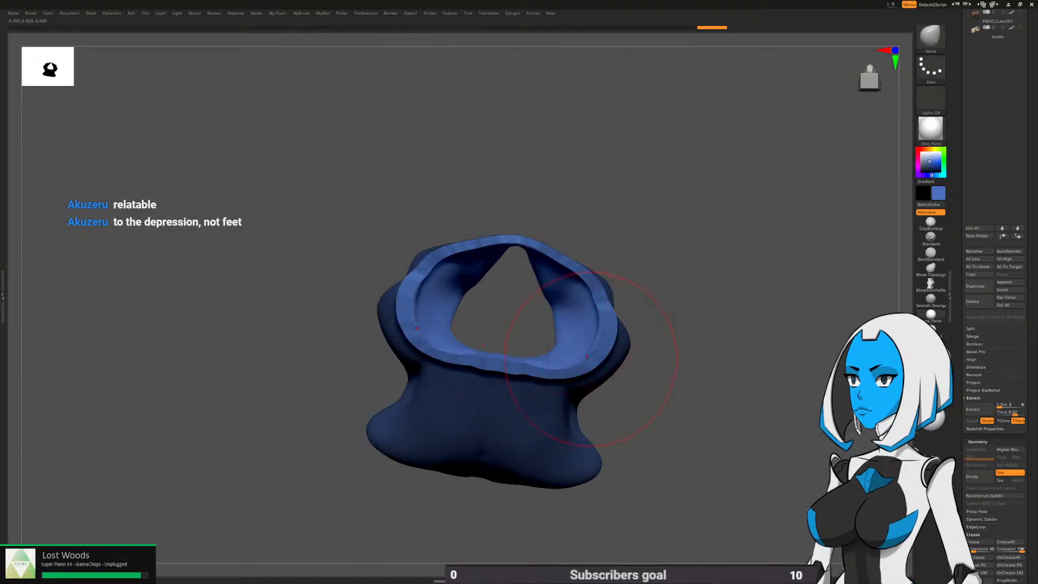
pyautogui.moveTo(673, 297)
pyautogui.mouseDown(button='right')
pyautogui.moveTo(656, 388)
pyautogui.moveTo(627, 317)
pyautogui.moveTo(608, 325)
pyautogui.moveTo(634, 324)
pyautogui.moveTo(646, 352)
pyautogui.moveTo(622, 358)
pyautogui.mouseUp(button='right')
pyautogui.moveTo(464, 419); pyautogui.dragTo(431, 424, button='right')
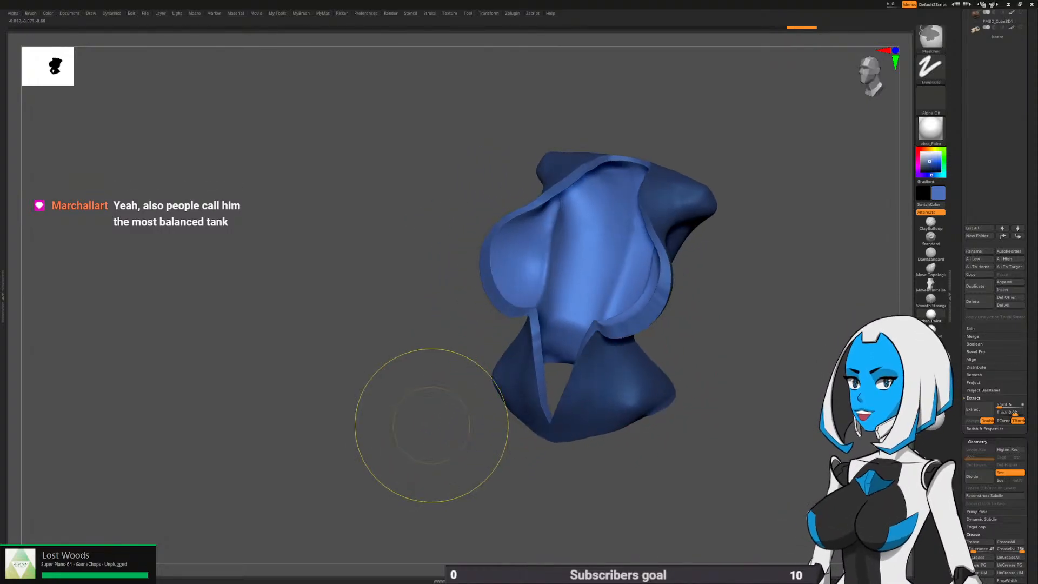
# Clear the mask, then hide the suit's inner surface and close the holes to fill the piece
pyautogui.keyDown('ctrl'); pyautogui.moveTo(439, 413); pyautogui.dragTo(419, 459); pyautogui.keyUp('ctrl')
pyautogui.keyDown('ctrl'); pyautogui.keyDown('shift'); pyautogui.click(557, 287); pyautogui.keyUp('shift'); pyautogui.keyUp('ctrl')
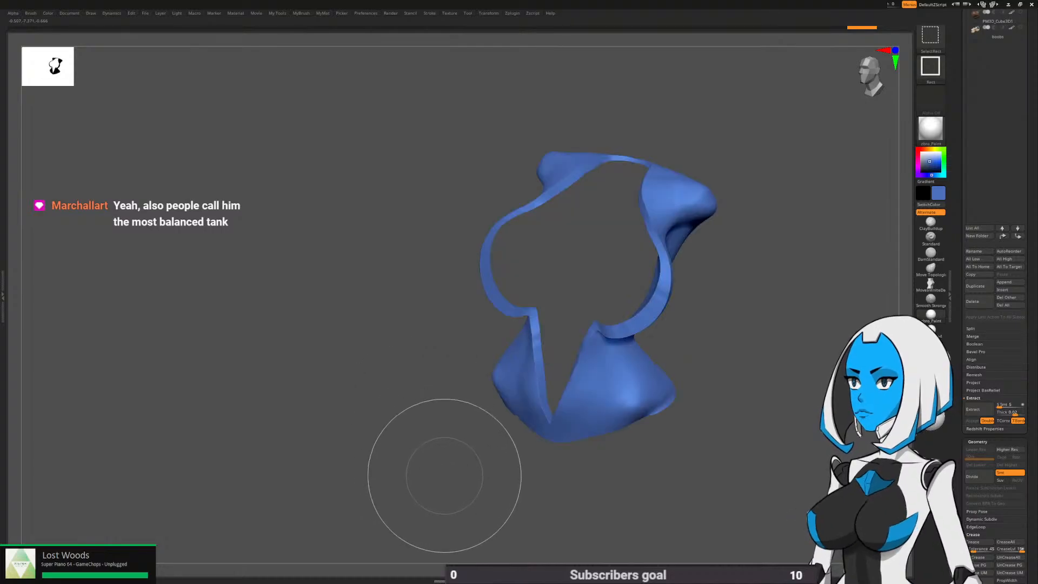
pyautogui.moveTo(614, 335); pyautogui.dragTo(579, 394, button='right')
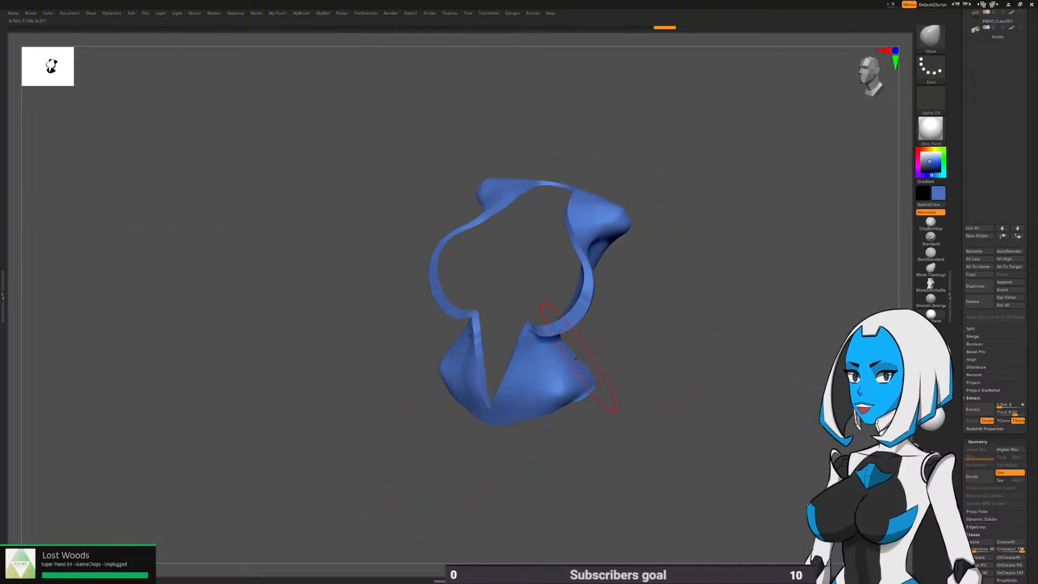
pyautogui.press('space')
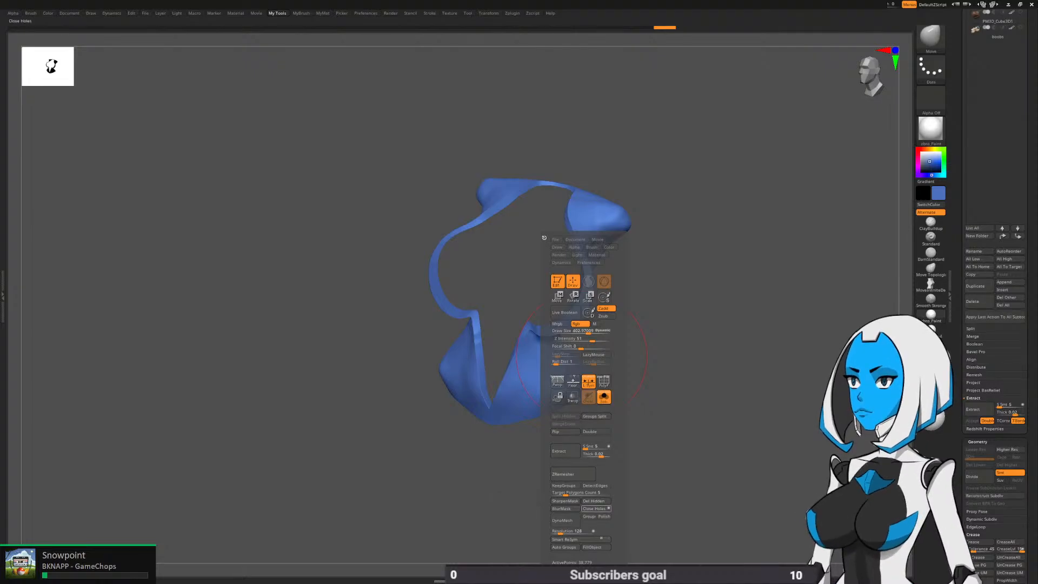
pyautogui.click(596, 508)
# Display the suit's polygroups and wireframe, and remesh the piece with ZRemesher using KeepGroups
pyautogui.moveTo(689, 415)
pyautogui.mouseDown(button='right')
pyautogui.moveTo(614, 373)
pyautogui.moveTo(654, 370)
pyautogui.moveTo(687, 439)
pyautogui.mouseUp(button='right')
pyautogui.press('space')
pyautogui.click(605, 381)
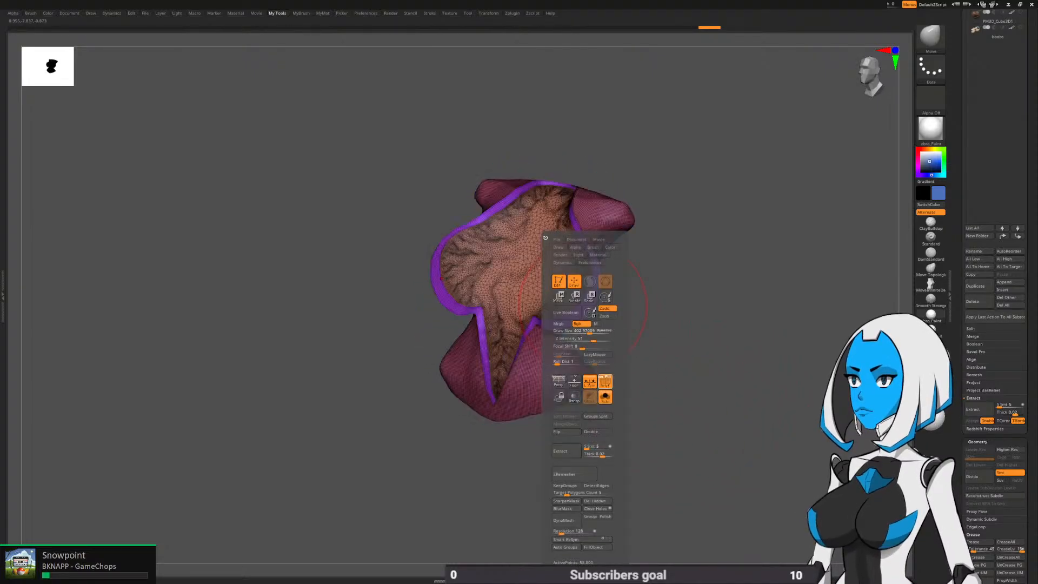
pyautogui.moveTo(609, 303); pyautogui.dragTo(595, 288, button='right')
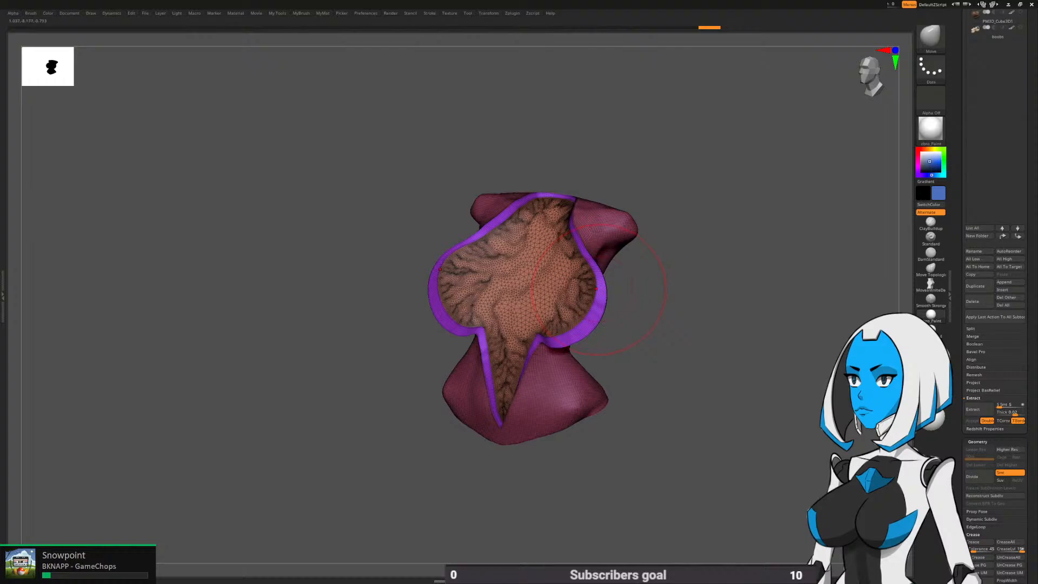
pyautogui.press('space')
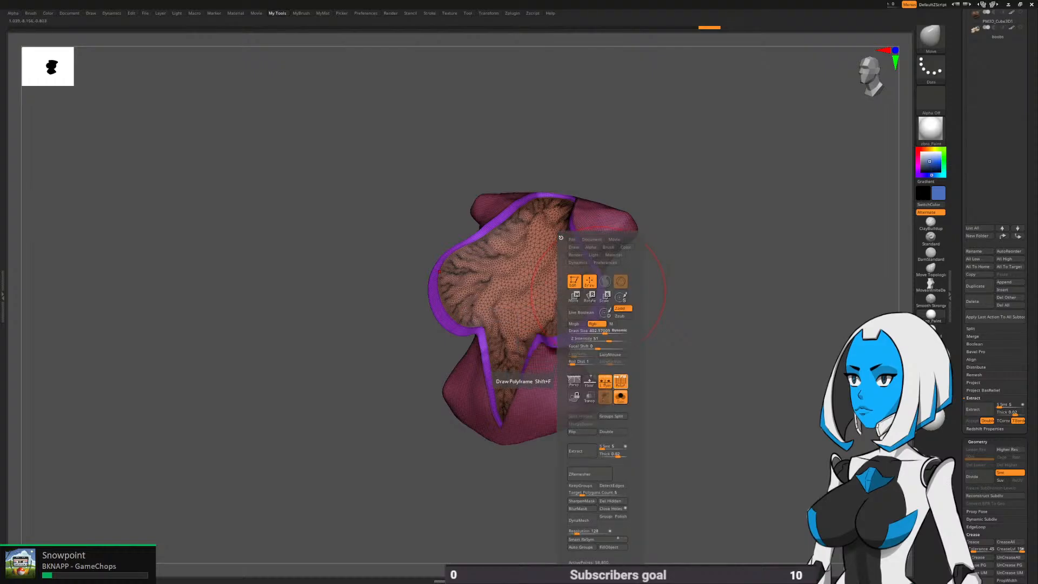
pyautogui.click(581, 485)
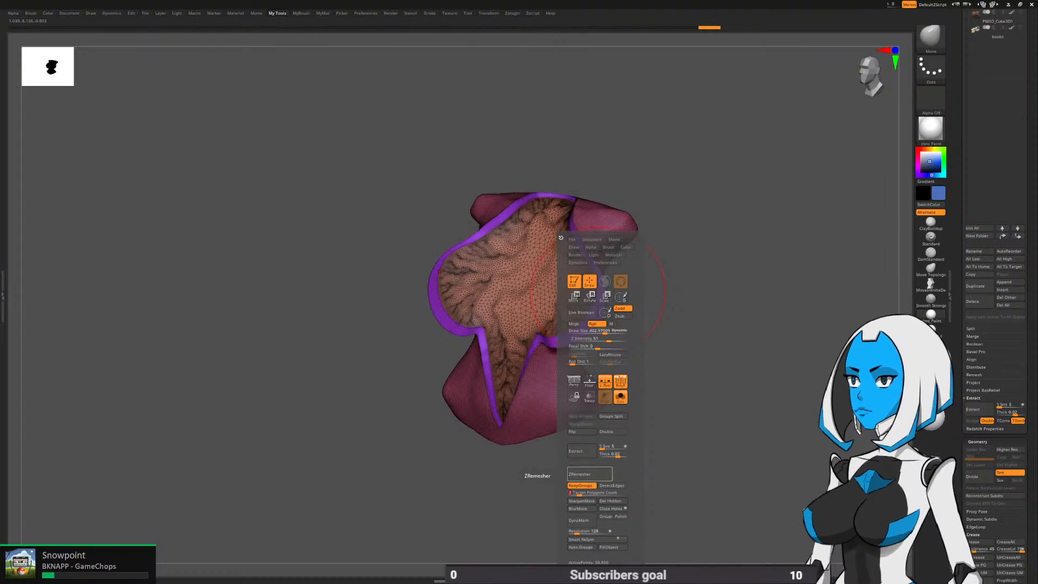
pyautogui.click(581, 474)
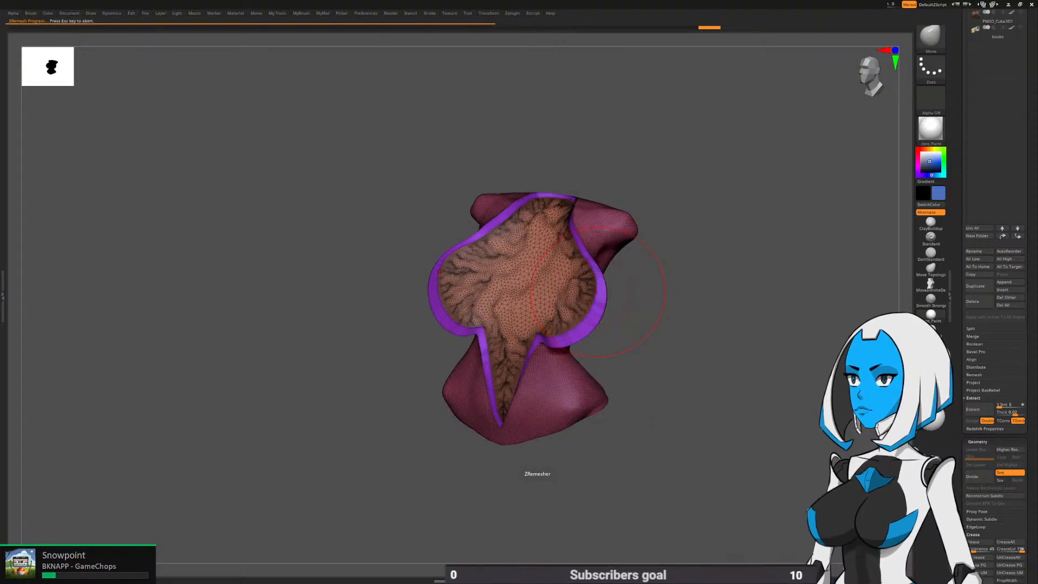
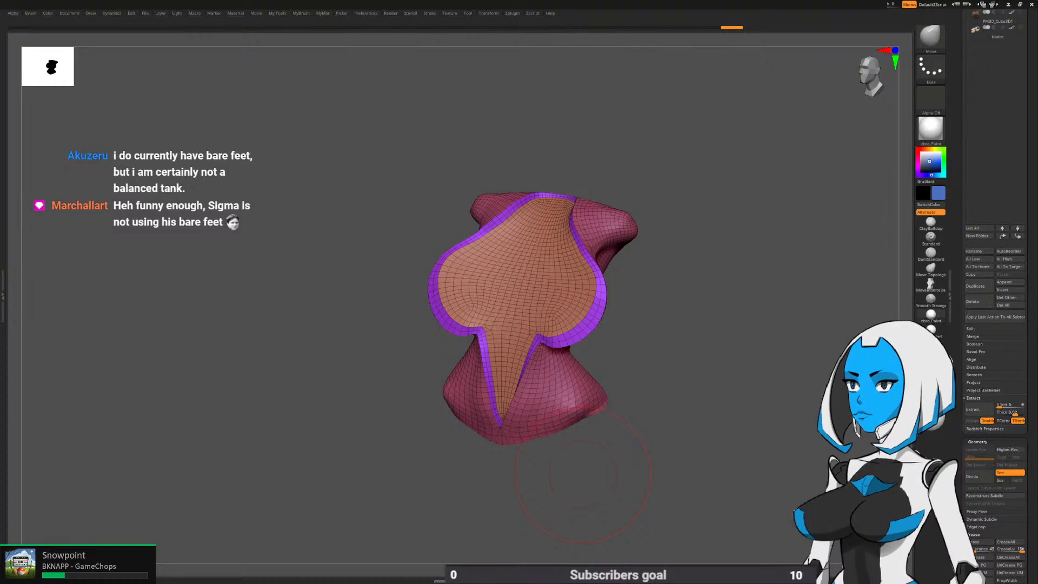
# Show the remeshed suit with the rest of the body without wireframe, and check its fit from the front, side and back
pyautogui.keyDown('shift'); pyautogui.moveTo(588, 466); pyautogui.dragTo(633, 361); pyautogui.keyUp('shift')
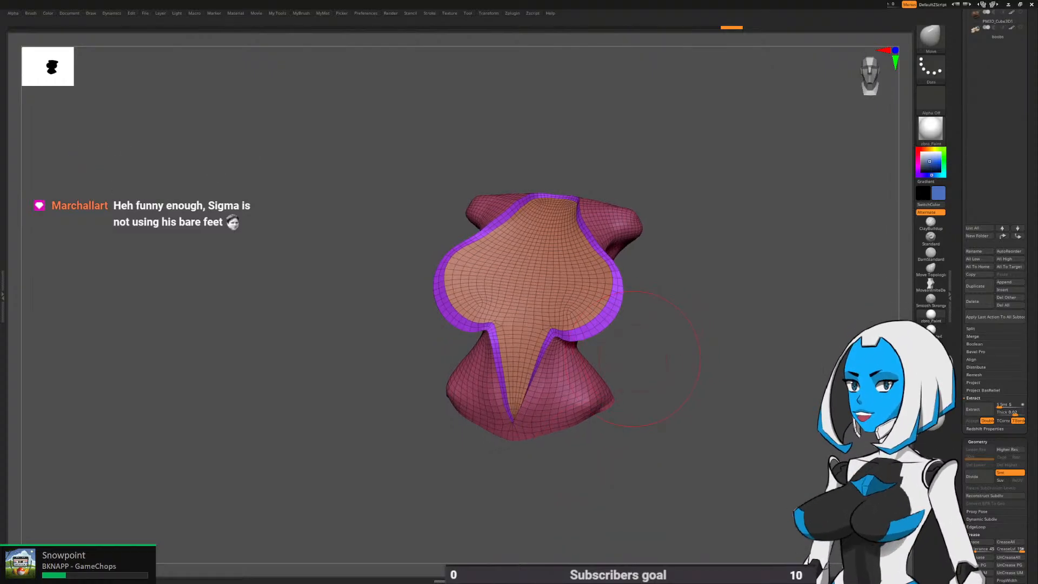
pyautogui.press('space')
pyautogui.click(654, 381)
pyautogui.click(655, 396)
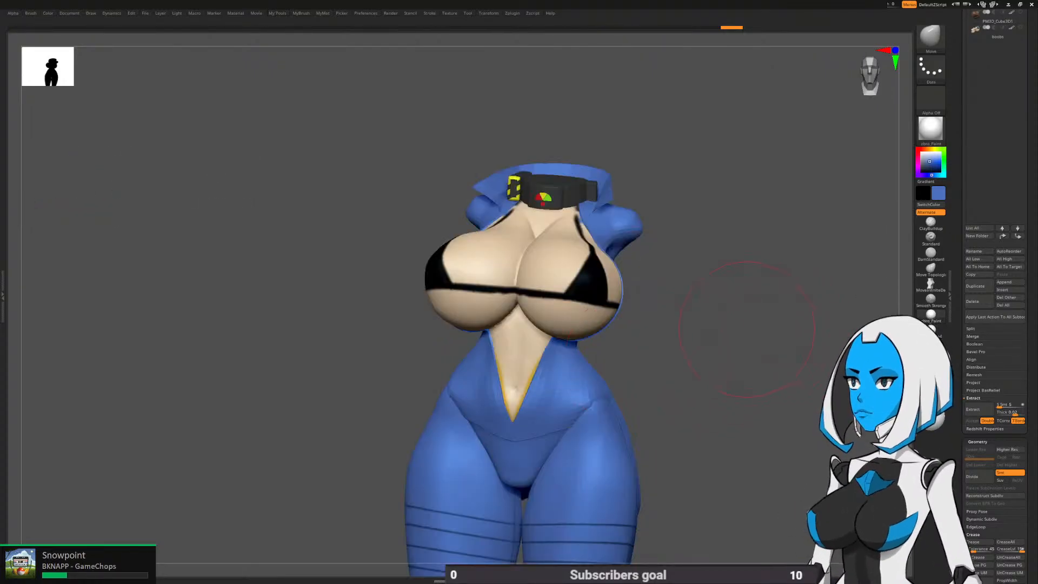
pyautogui.moveTo(771, 329); pyautogui.dragTo(686, 323)
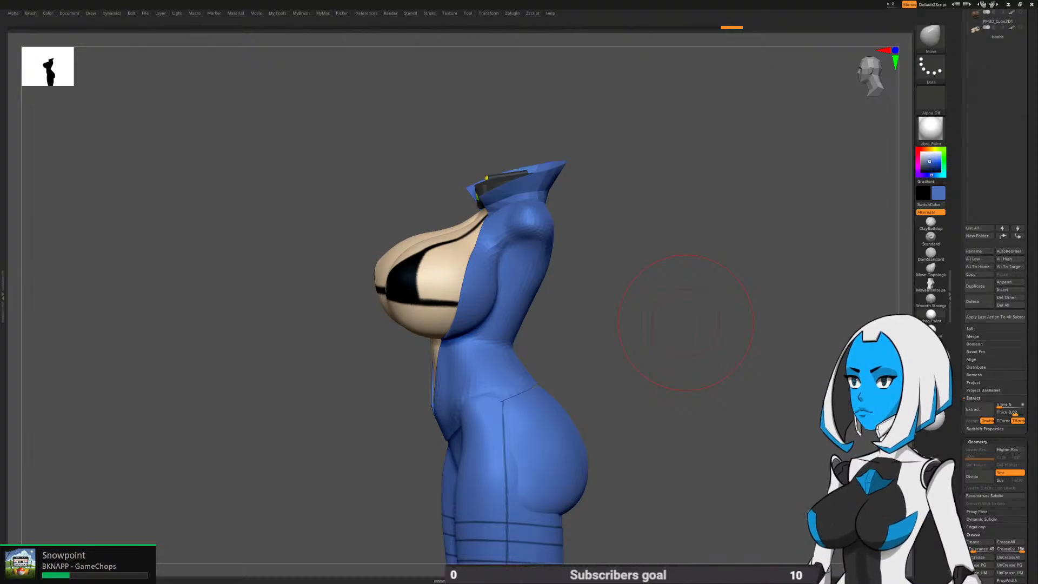
pyautogui.moveTo(686, 323); pyautogui.dragTo(613, 327)
# Isolate the suit with its wireframe displayed and remesh it again with a target polygon count of 1
pyautogui.press('space')
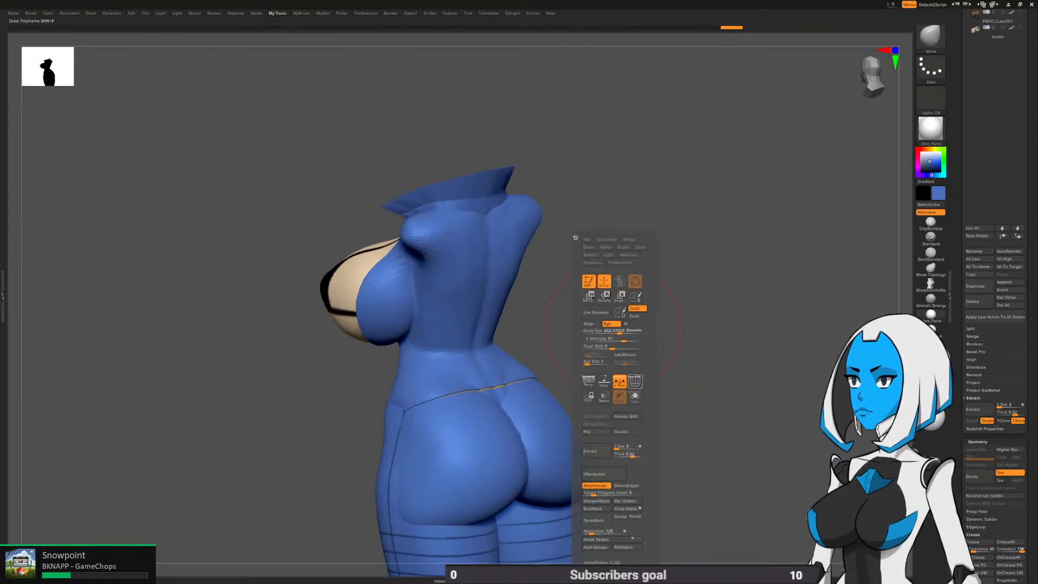
pyautogui.click(635, 381)
pyautogui.click(636, 397)
pyautogui.moveTo(521, 335); pyautogui.dragTo(690, 331)
pyautogui.press('space')
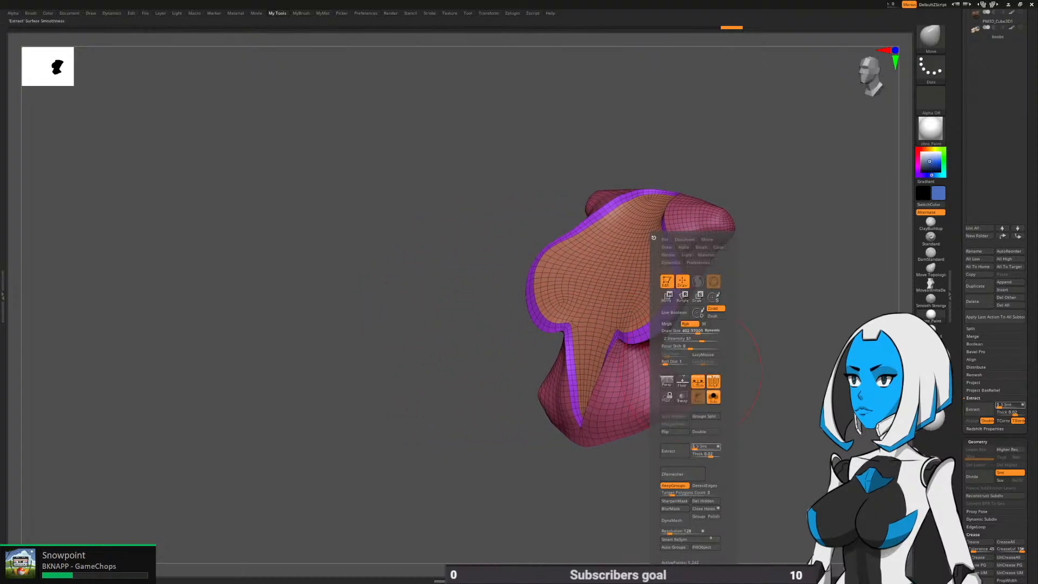
pyautogui.keyDown('alt'); pyautogui.moveTo(682, 475); pyautogui.dragTo(599, 475, button='right'); pyautogui.keyUp('alt')
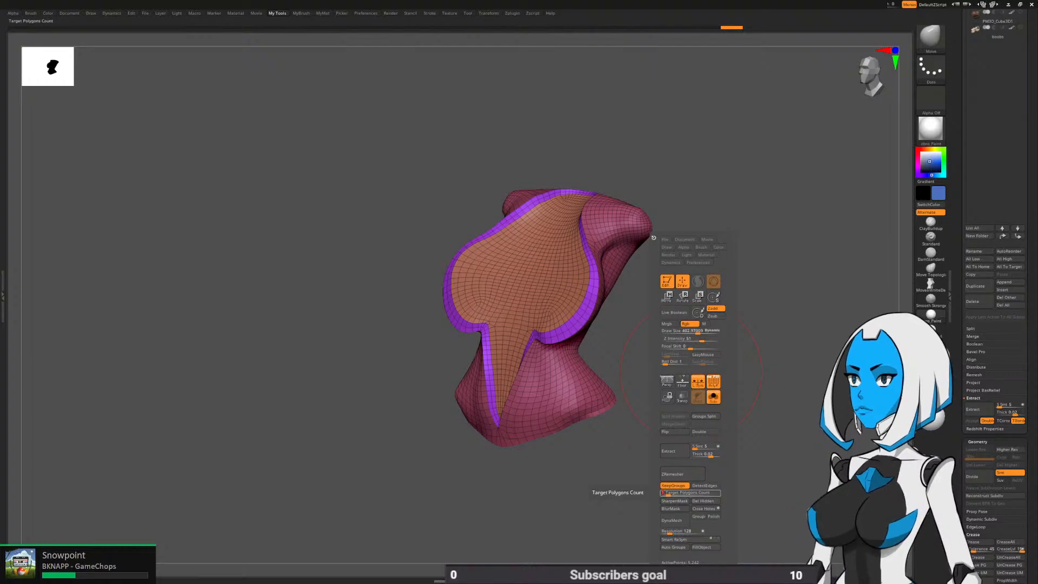
pyautogui.click(682, 474)
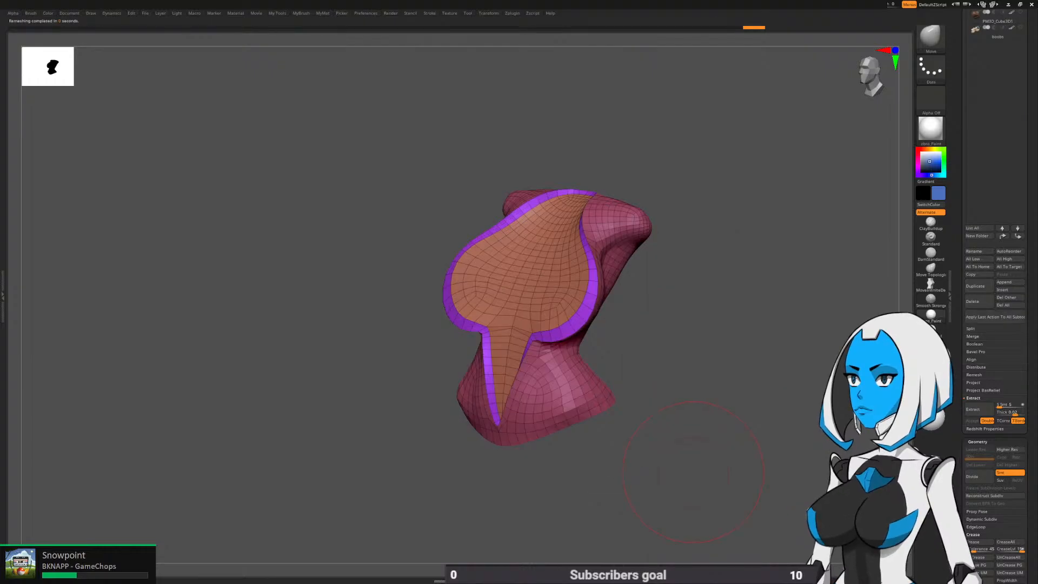
# Inspect the coarser suit mesh from behind, and show the full model without wireframe to check the side profile
pyautogui.moveTo(693, 471); pyautogui.dragTo(651, 444, button='right')
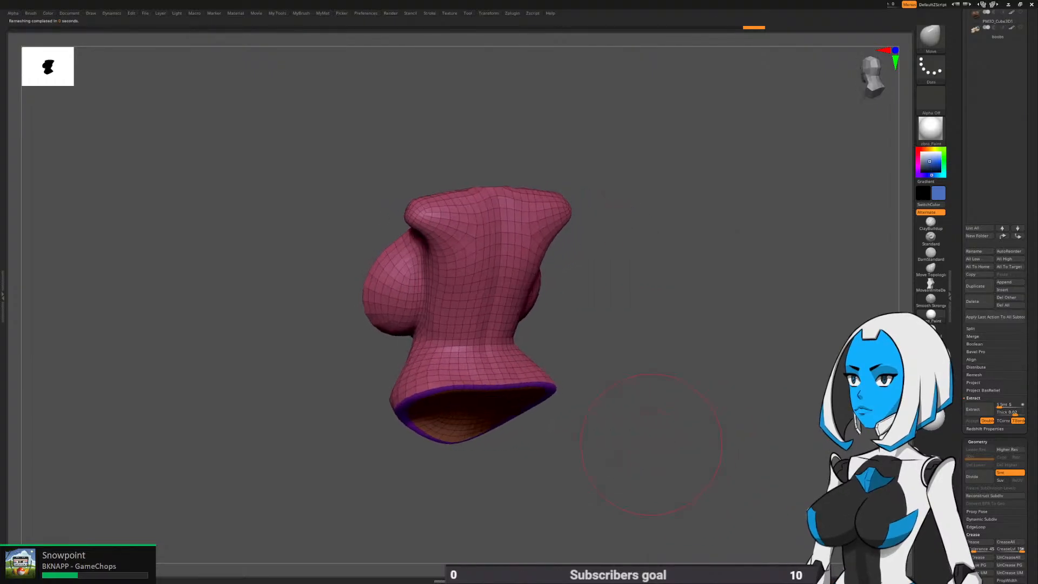
pyautogui.press('space')
pyautogui.click(656, 397)
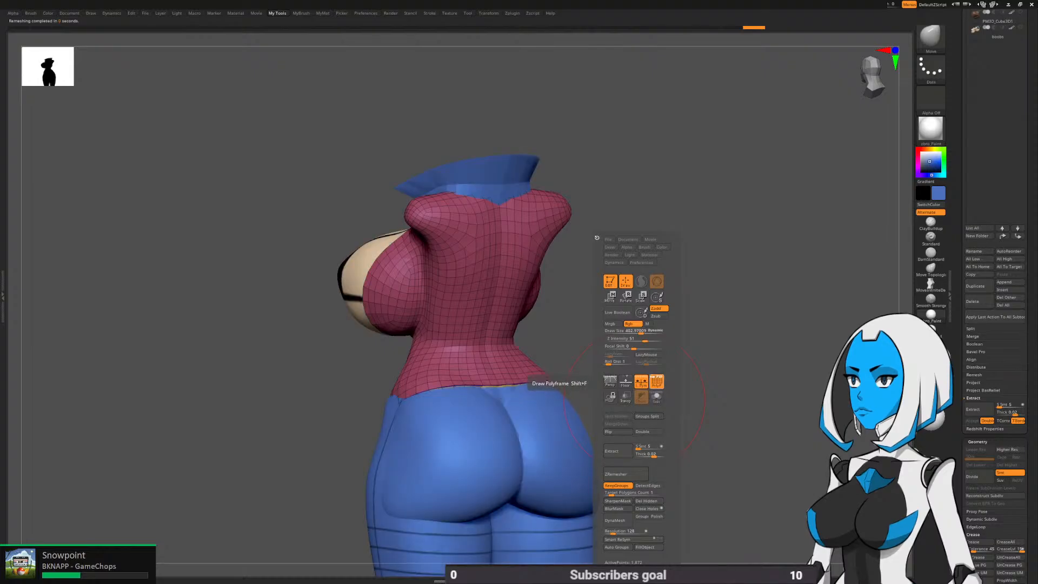
pyautogui.click(656, 381)
pyautogui.moveTo(612, 350); pyautogui.dragTo(642, 356)
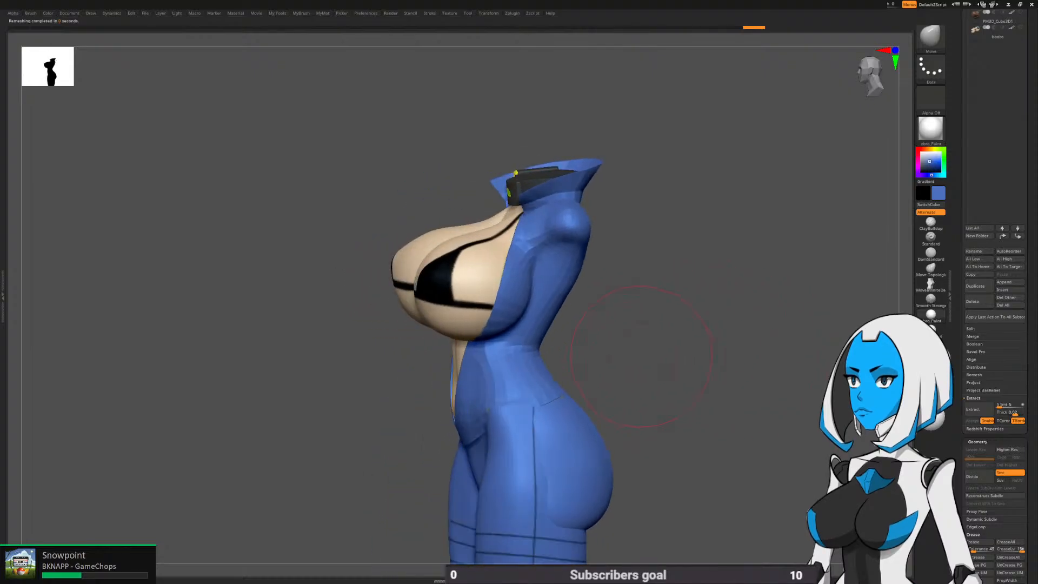
# Adjust the suit's lower edge with the Move brush along the back waist and around the front V opening
pyautogui.press('space')
pyautogui.moveTo(689, 381); pyautogui.dragTo(600, 385)
pyautogui.moveTo(464, 426); pyautogui.dragTo(455, 427)
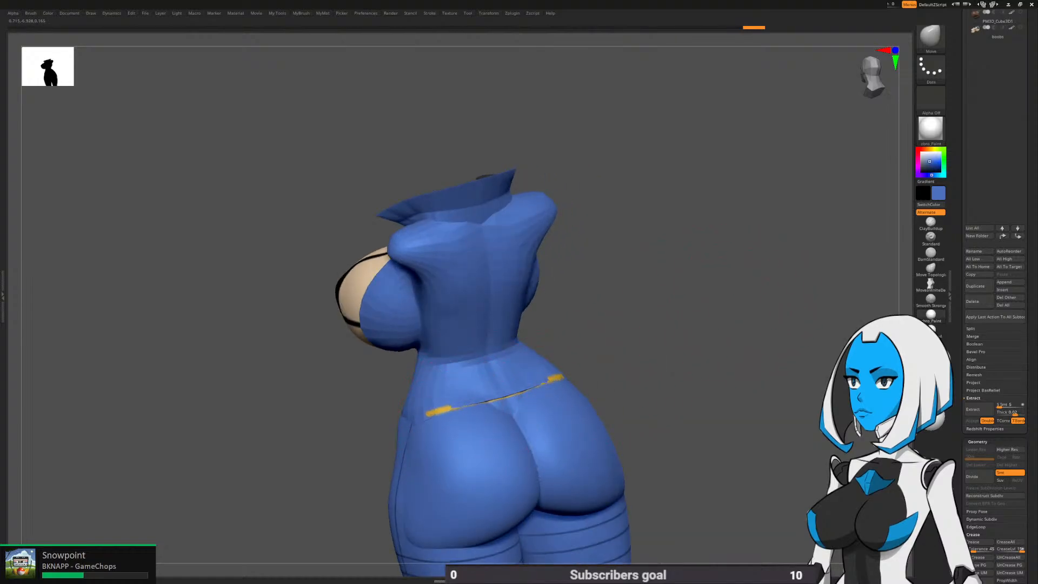
pyautogui.moveTo(357, 422)
pyautogui.mouseDown()
pyautogui.moveTo(444, 429)
pyautogui.moveTo(348, 421)
pyautogui.moveTo(430, 414)
pyautogui.mouseUp()
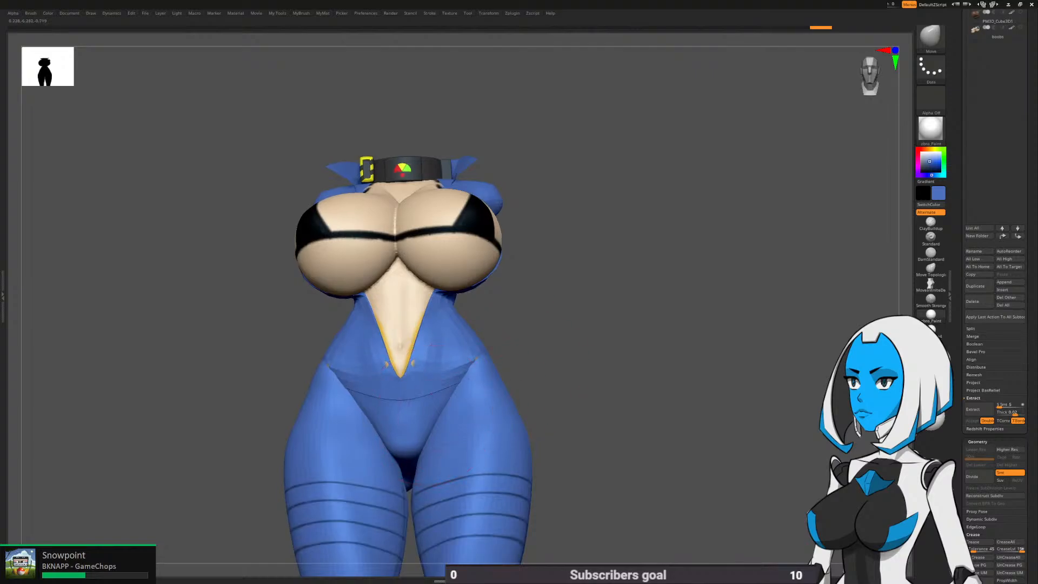
pyautogui.moveTo(453, 373); pyautogui.dragTo(447, 379)
pyautogui.keyDown('alt'); pyautogui.moveTo(420, 384); pyautogui.dragTo(532, 316, button='right'); pyautogui.keyUp('alt')
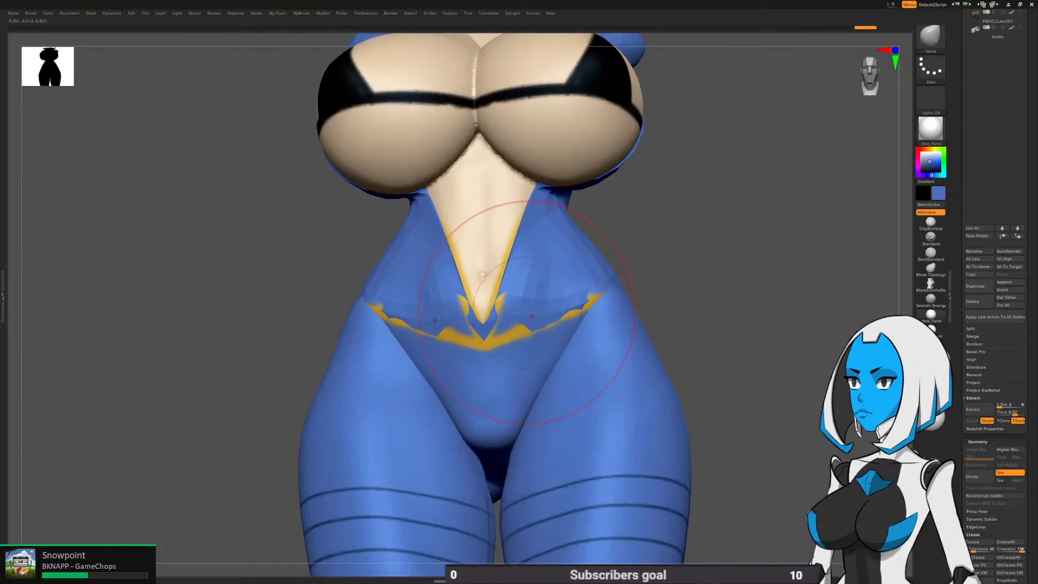
# Tuck in the suit surface around the tip of the front V opening with the Move brush and check it from the front
pyautogui.press('space')
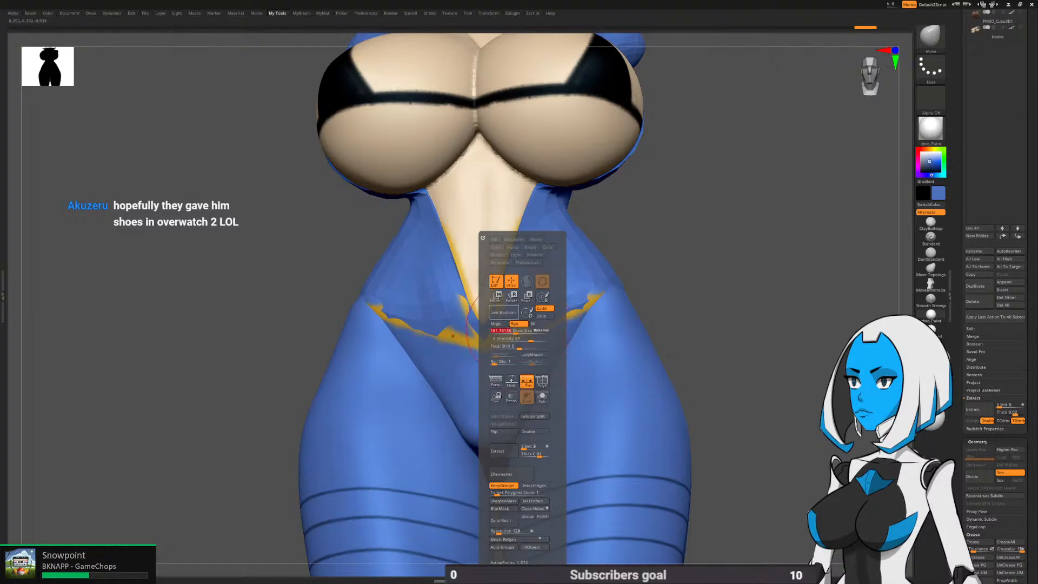
pyautogui.moveTo(499, 290)
pyautogui.mouseDown(button='right')
pyautogui.moveTo(522, 281)
pyautogui.moveTo(509, 287)
pyautogui.mouseUp(button='right')
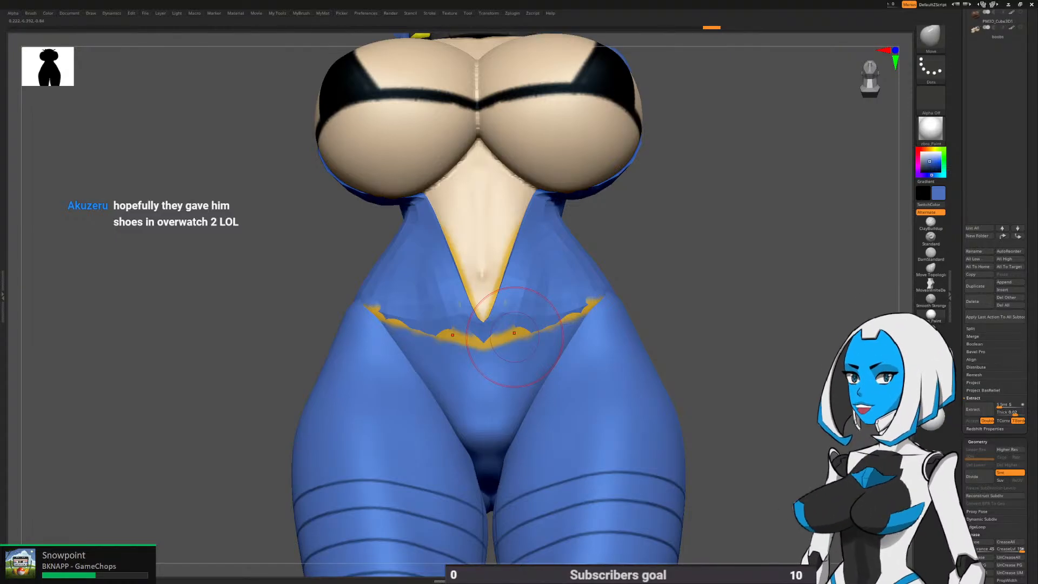
pyautogui.keyDown('alt'); pyautogui.moveTo(514, 337); pyautogui.dragTo(513, 249, button='right'); pyautogui.keyUp('alt')
pyautogui.keyDown('ctrl'); pyautogui.moveTo(512, 250); pyautogui.dragTo(502, 177, button='right'); pyautogui.keyUp('ctrl')
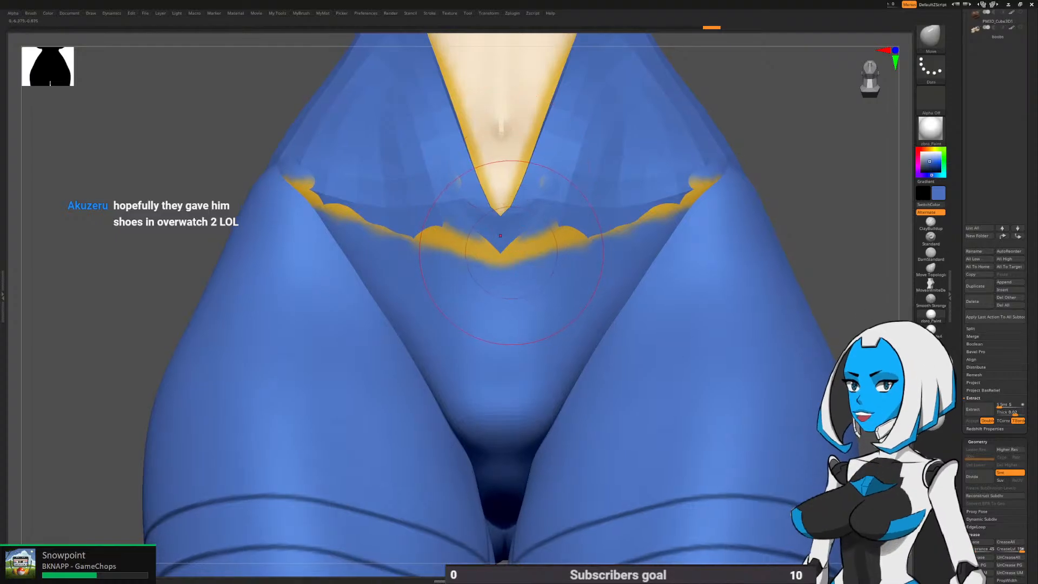
pyautogui.press('space')
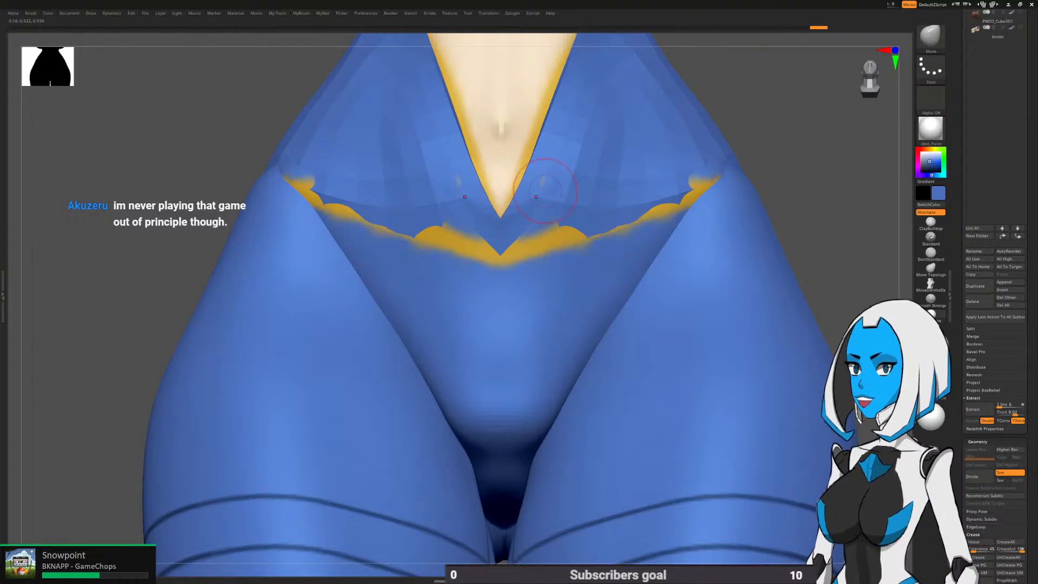
pyautogui.keyDown('ctrl'); pyautogui.moveTo(539, 268); pyautogui.dragTo(552, 384, button='right'); pyautogui.keyUp('ctrl')
pyautogui.moveTo(664, 232)
pyautogui.keyDown('ctrl'); pyautogui.mouseDown(button='right')
pyautogui.moveTo(637, 262)
pyautogui.moveTo(644, 308)
pyautogui.moveTo(682, 222)
pyautogui.mouseUp(button='right'); pyautogui.keyUp('ctrl')
pyautogui.scroll(10, 995, 292)
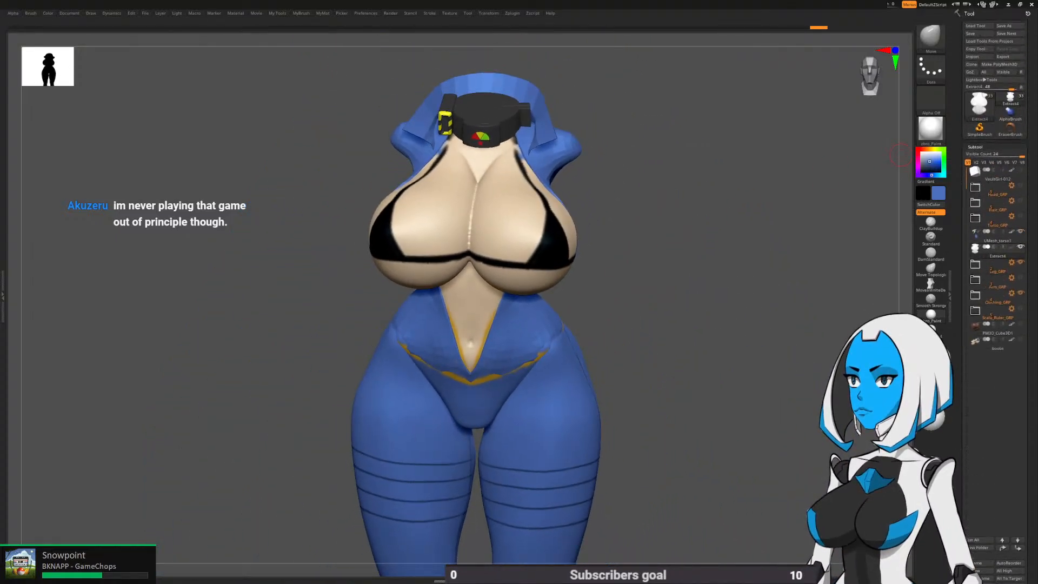
# Select the UMesh_torso1 subtool and delete it from the subtool list
pyautogui.click(998, 239)
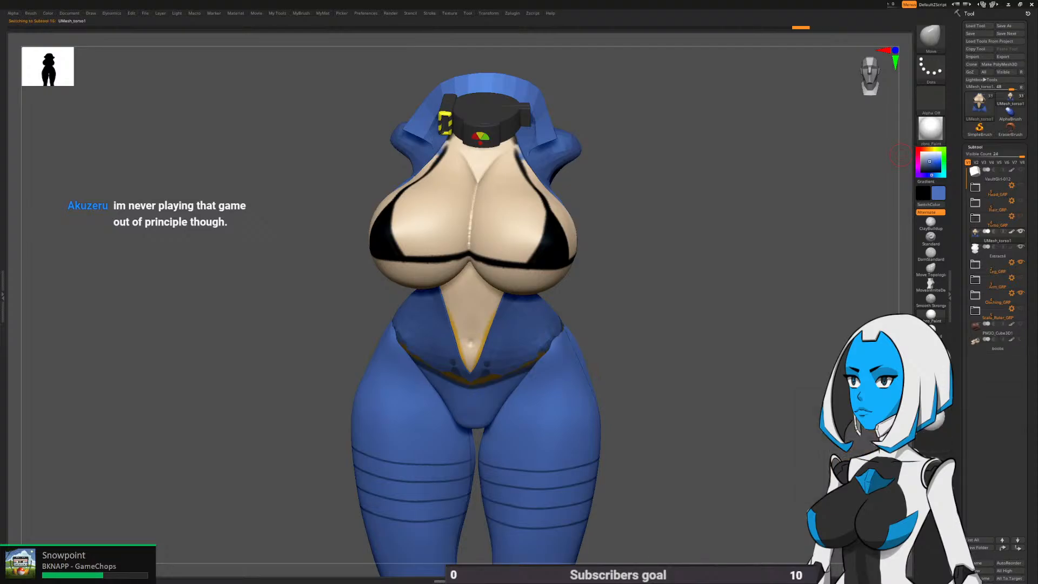
pyautogui.moveTo(1029, 271); pyautogui.dragTo(1029, 235)
pyautogui.moveTo(980, 495); pyautogui.dragTo(980, 413)
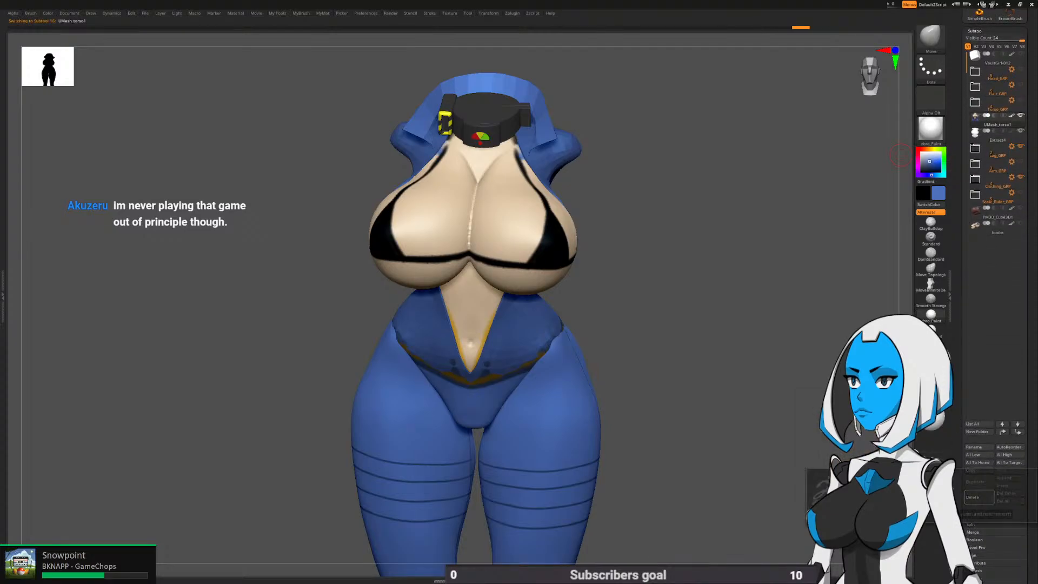
pyautogui.click(973, 497)
# Show the hidden torso, head, hair and arm groups so the suit sits on the full character
pyautogui.click(1020, 100)
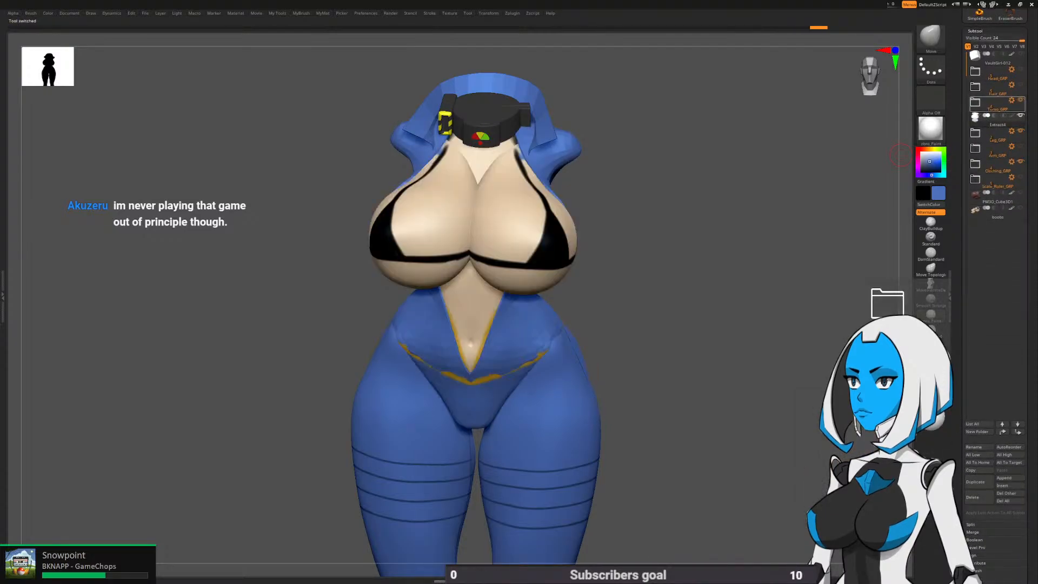
pyautogui.click(1021, 84)
pyautogui.click(1020, 69)
pyautogui.click(1021, 146)
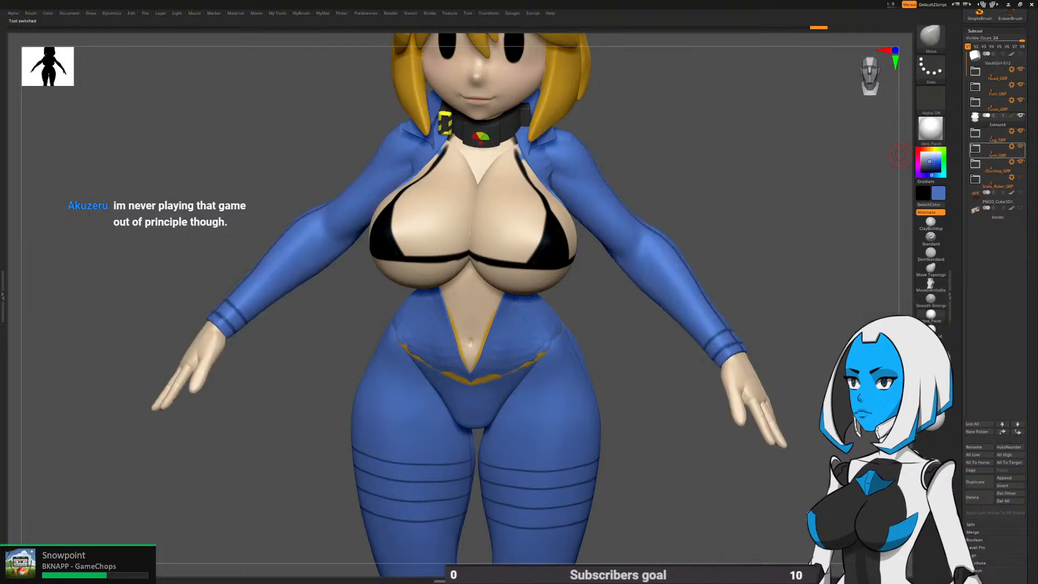
# Face the character from the front and subdivide the suit mesh to smooth its surface
pyautogui.keyDown('shift'); pyautogui.moveTo(787, 327); pyautogui.dragTo(791, 293); pyautogui.keyUp('shift')
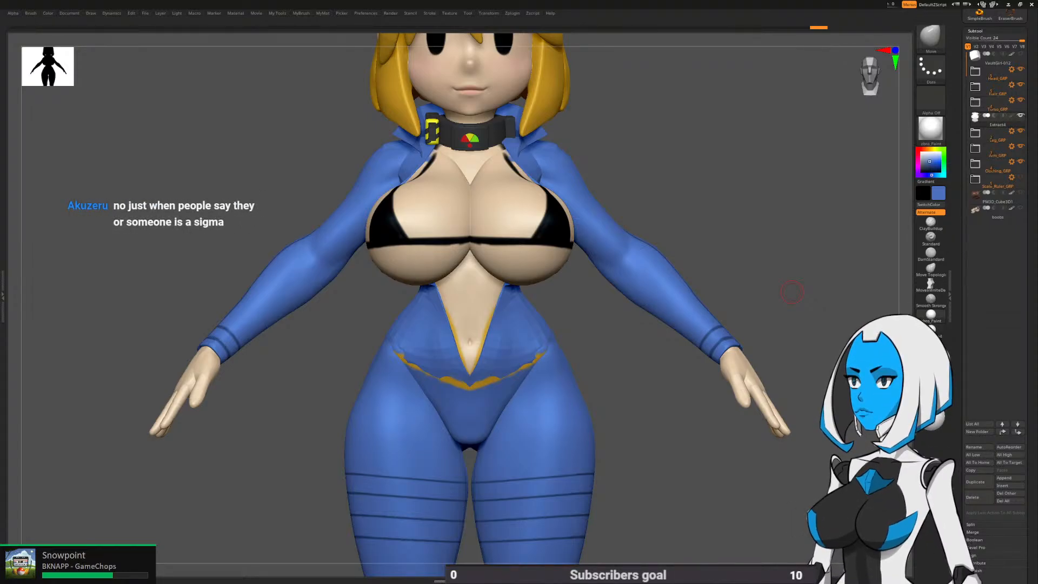
pyautogui.keyDown('ctrl'); pyautogui.moveTo(545, 344); pyautogui.dragTo(568, 433, button='right'); pyautogui.keyUp('ctrl')
pyautogui.keyDown('alt'); pyautogui.moveTo(567, 432); pyautogui.dragTo(560, 331, button='right'); pyautogui.keyUp('alt')
pyautogui.press('space')
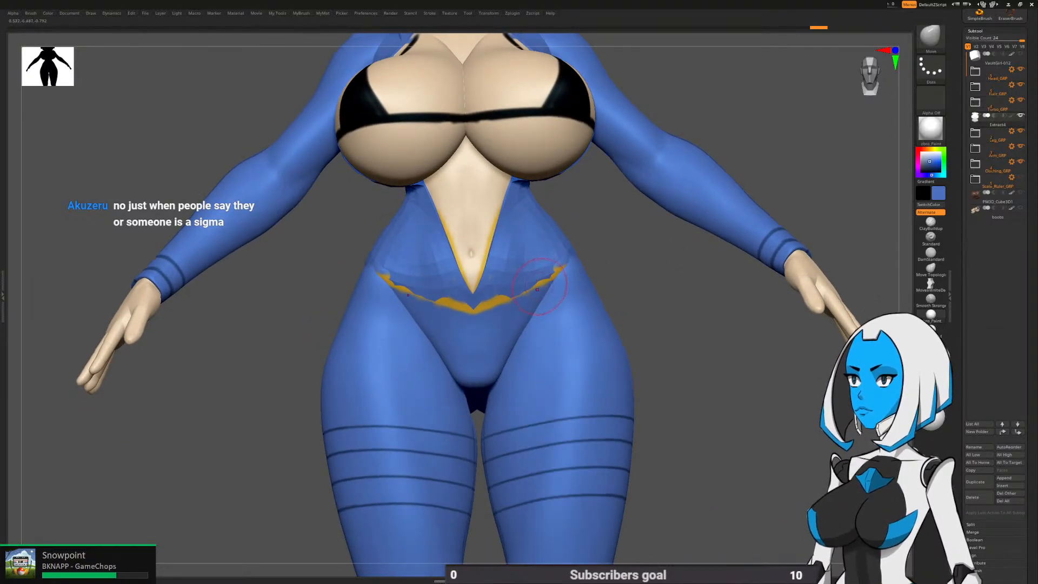
pyautogui.hotkey('ctrl', 'd')
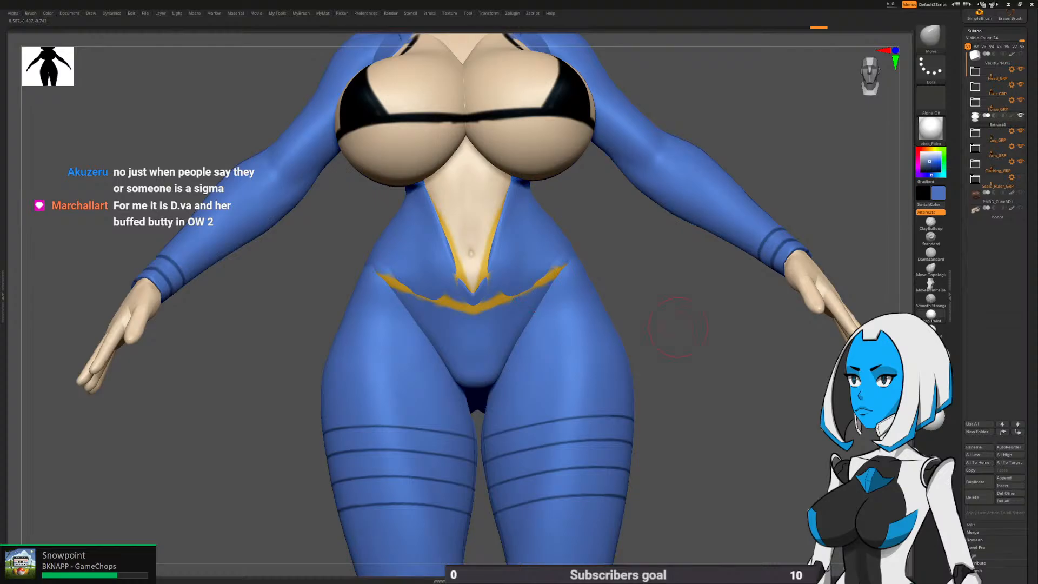
# Adjust the smoothed suit's V tip and lower front edge with the Move brush so they follow the orange waist trim
pyautogui.moveTo(678, 327); pyautogui.dragTo(530, 291, button='right')
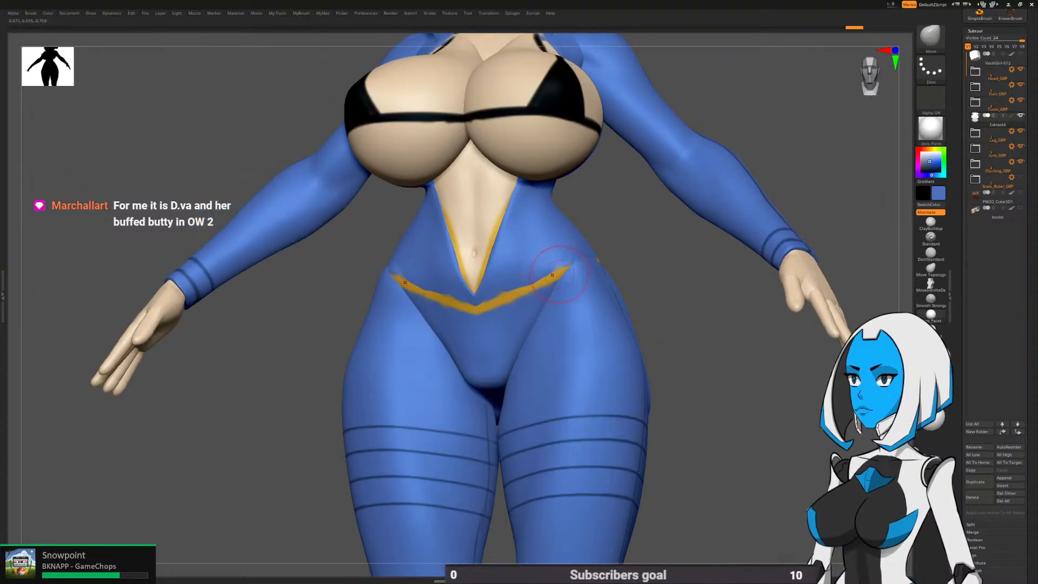
pyautogui.moveTo(751, 287); pyautogui.dragTo(596, 259, button='right')
pyautogui.moveTo(705, 243); pyautogui.dragTo(523, 212, button='right')
pyautogui.press('space')
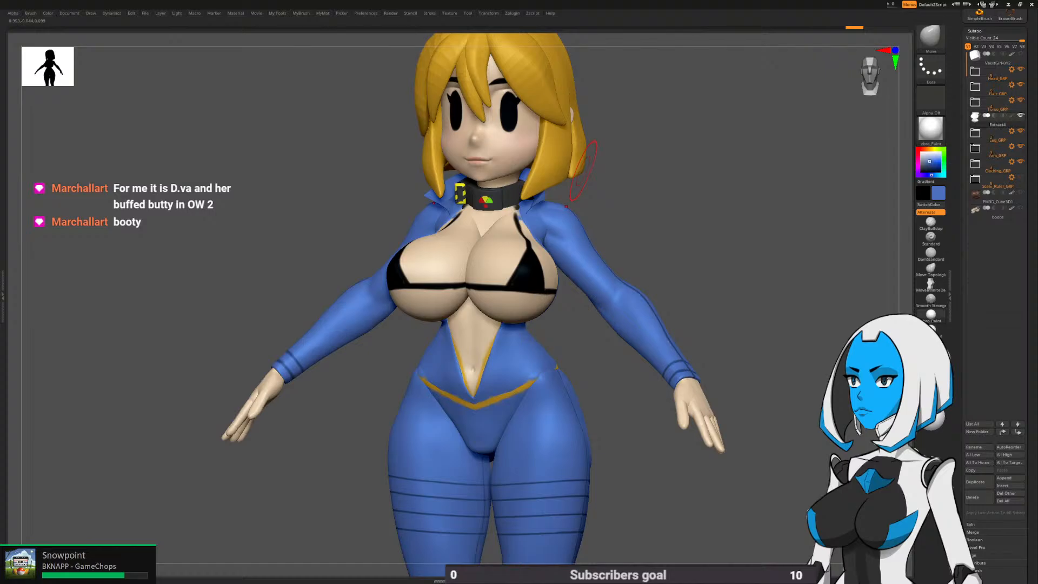
# Refine the suit's opening edge along the shoulder and the side of the chest with the Move brush
pyautogui.keyDown('ctrl'); pyautogui.moveTo(583, 170); pyautogui.dragTo(553, 210, button='right'); pyautogui.keyUp('ctrl')
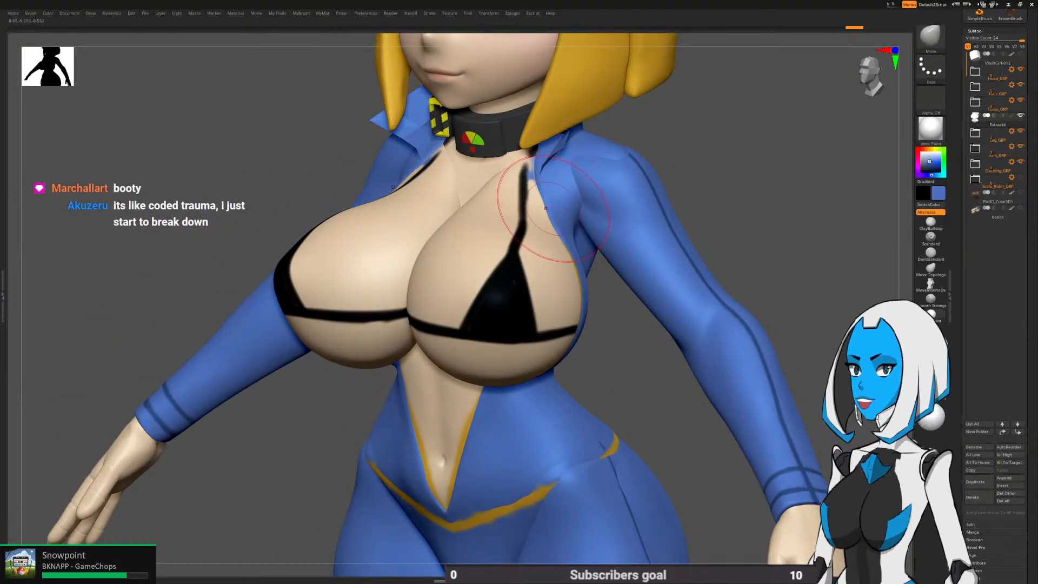
pyautogui.press('space')
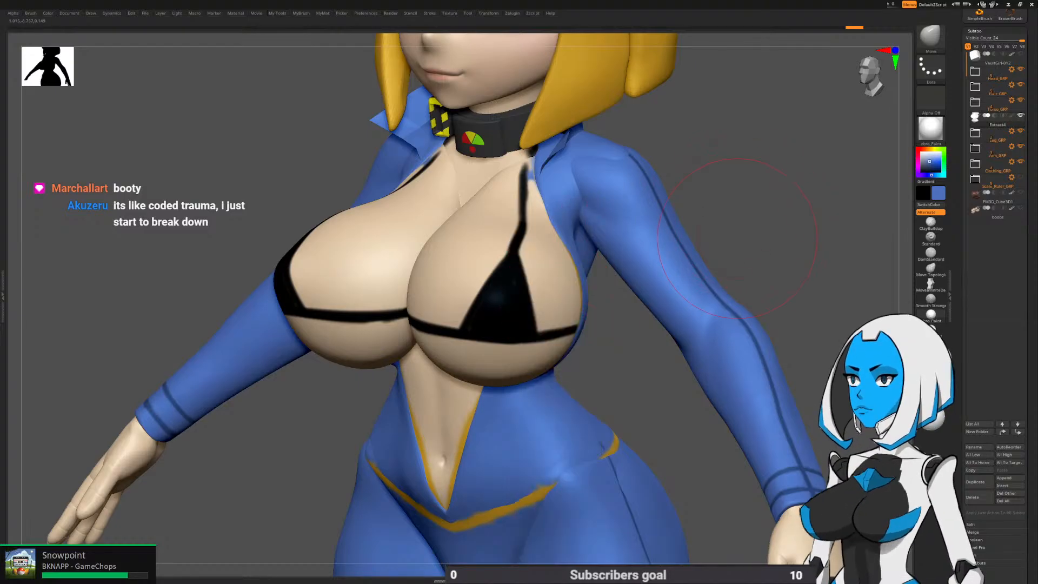
pyautogui.keyDown('ctrl'); pyautogui.moveTo(737, 238); pyautogui.dragTo(737, 261, button='right'); pyautogui.keyUp('ctrl')
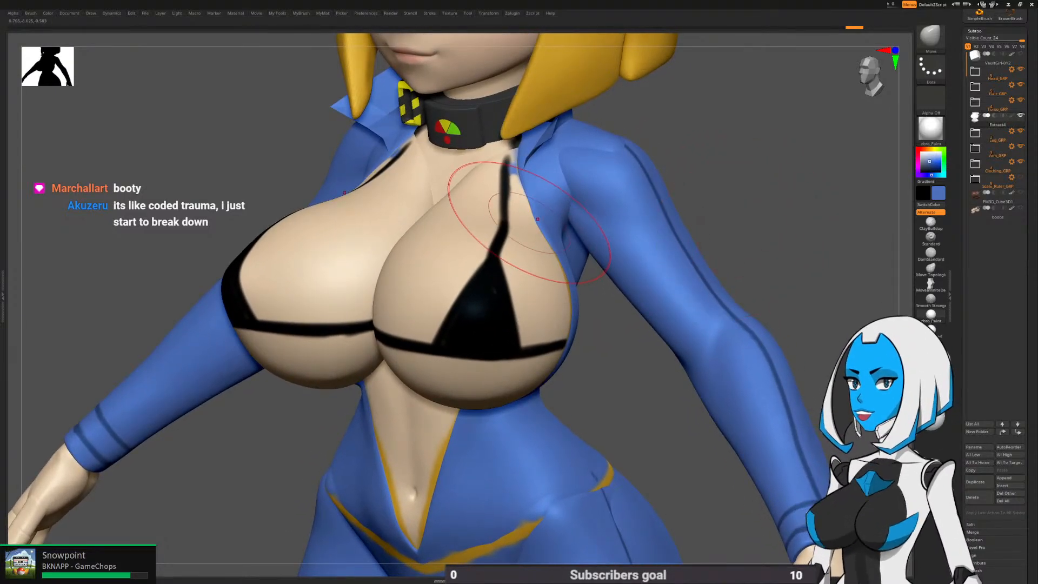
pyautogui.moveTo(515, 217)
pyautogui.mouseDown(button='right')
pyautogui.moveTo(556, 214)
pyautogui.moveTo(583, 289)
pyautogui.mouseUp(button='right')
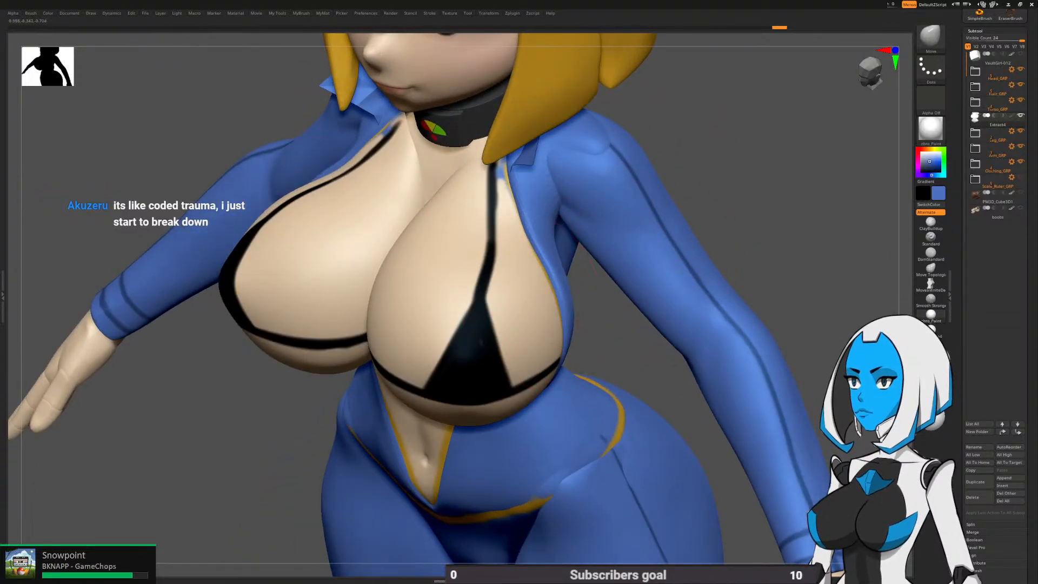
pyautogui.moveTo(551, 332); pyautogui.dragTo(572, 332, button='right')
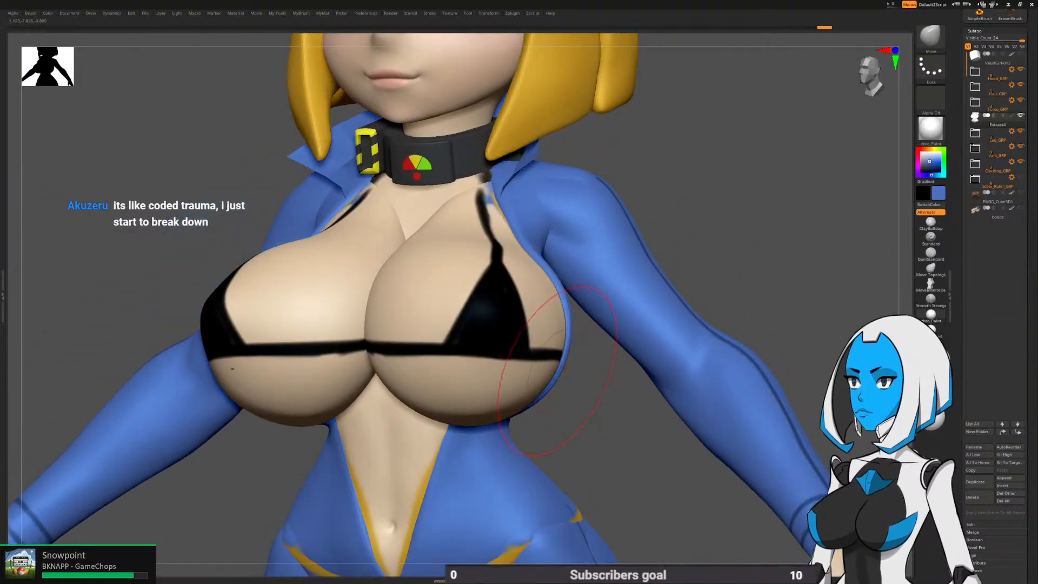
pyautogui.moveTo(564, 368); pyautogui.dragTo(490, 425, button='right')
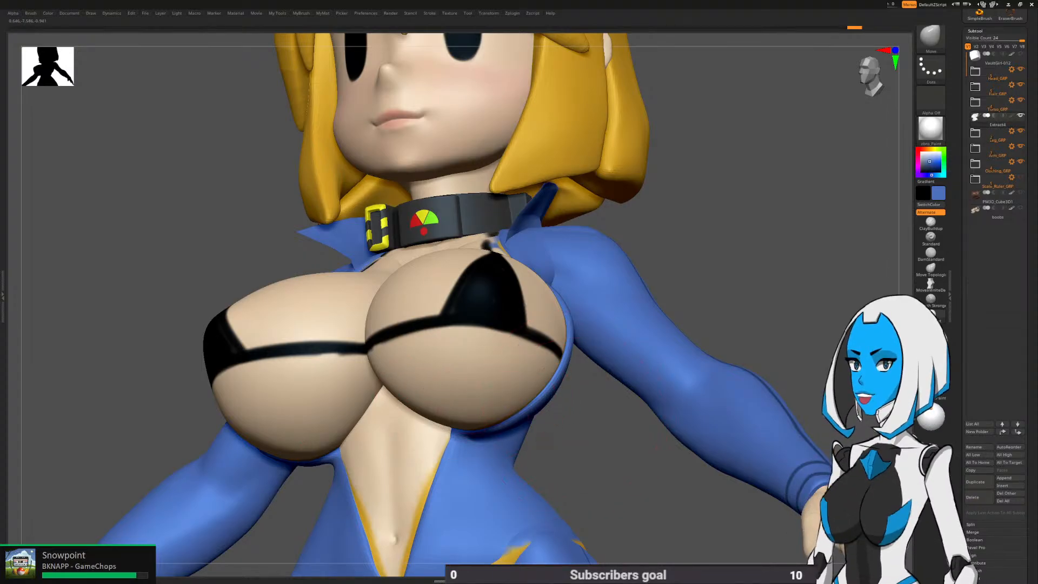
pyautogui.moveTo(568, 440); pyautogui.dragTo(638, 460, button='right')
pyautogui.keyDown('alt'); pyautogui.moveTo(557, 486); pyautogui.dragTo(513, 326, button='right'); pyautogui.keyUp('alt')
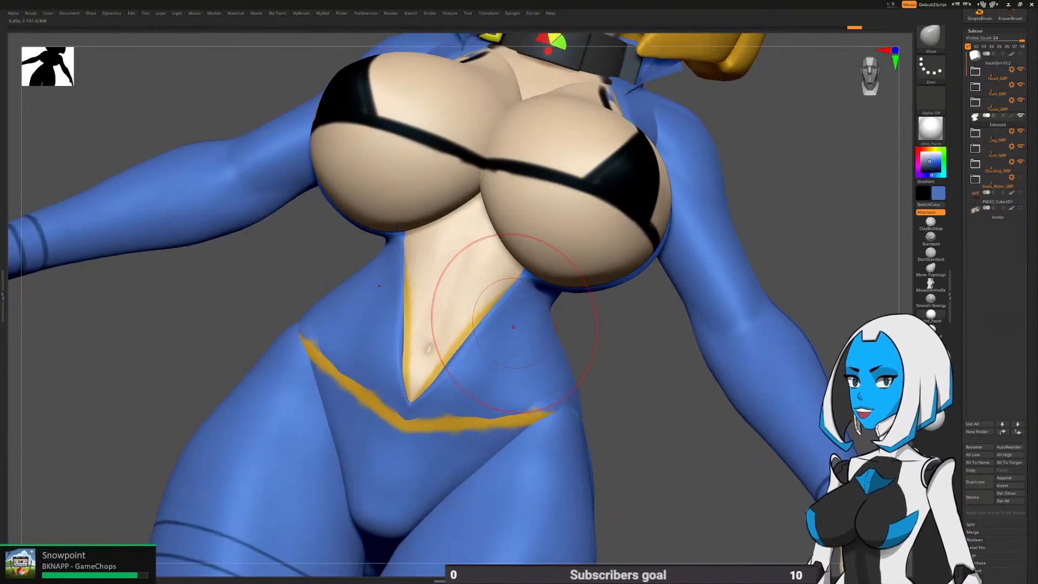
# Return the suit to its coarse, unsmoothed mesh and display its wireframe
pyautogui.hotkey('shift', 'd')
pyautogui.hotkey('shift', 'f')
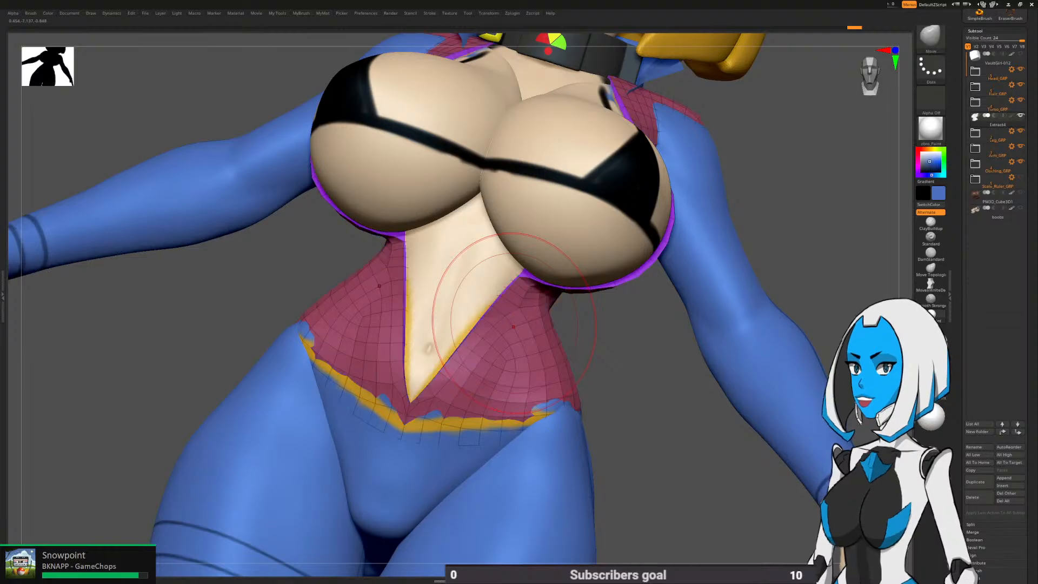
pyautogui.moveTo(513, 327); pyautogui.dragTo(526, 308, button='right')
# Pull the suit's opening edges outward just under the chest with the Move brush, symmetrically on both sides
pyautogui.press('space')
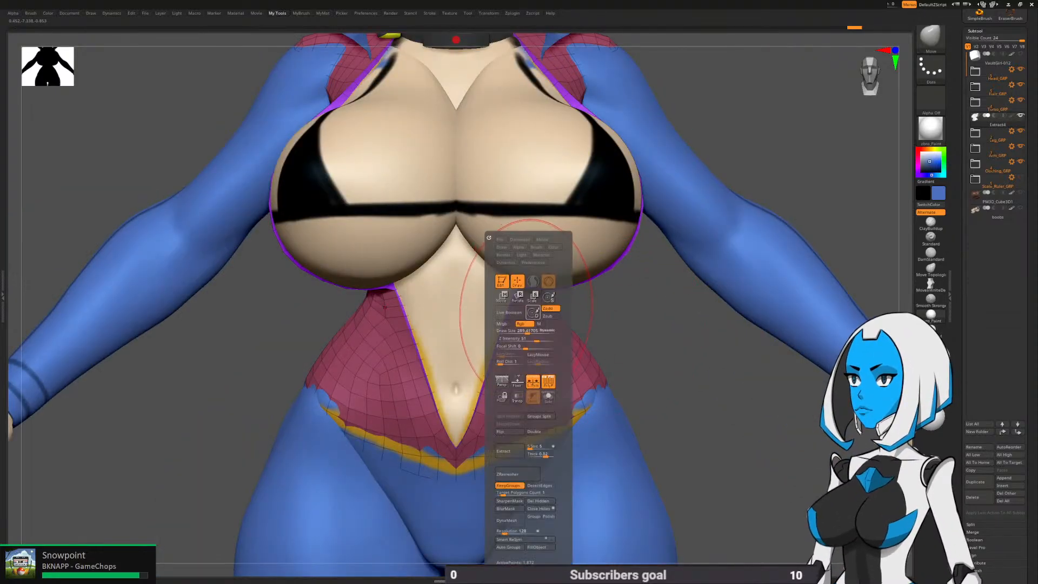
pyautogui.moveTo(508, 325); pyautogui.dragTo(490, 328, button='right')
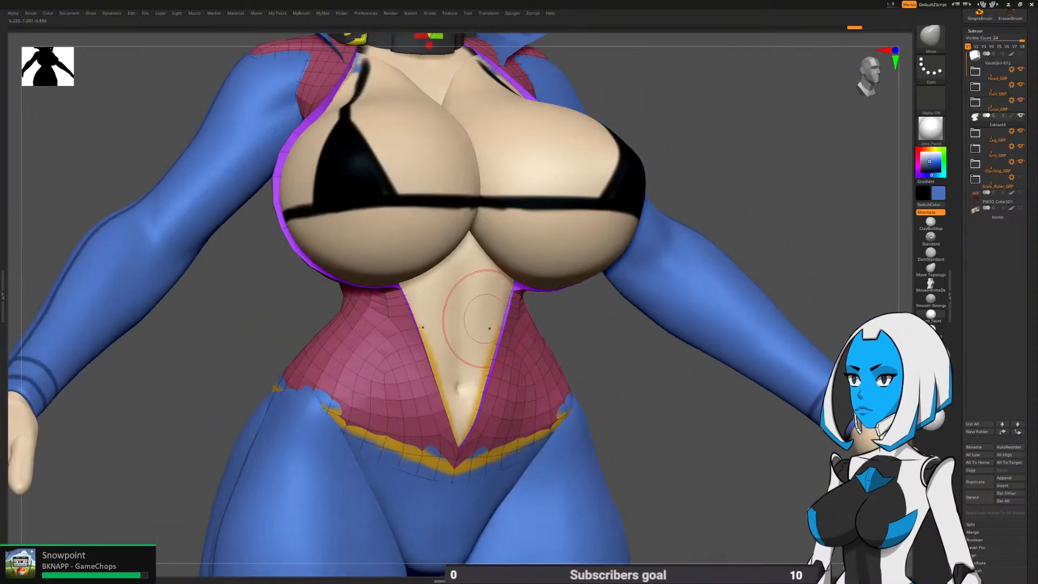
pyautogui.press('space')
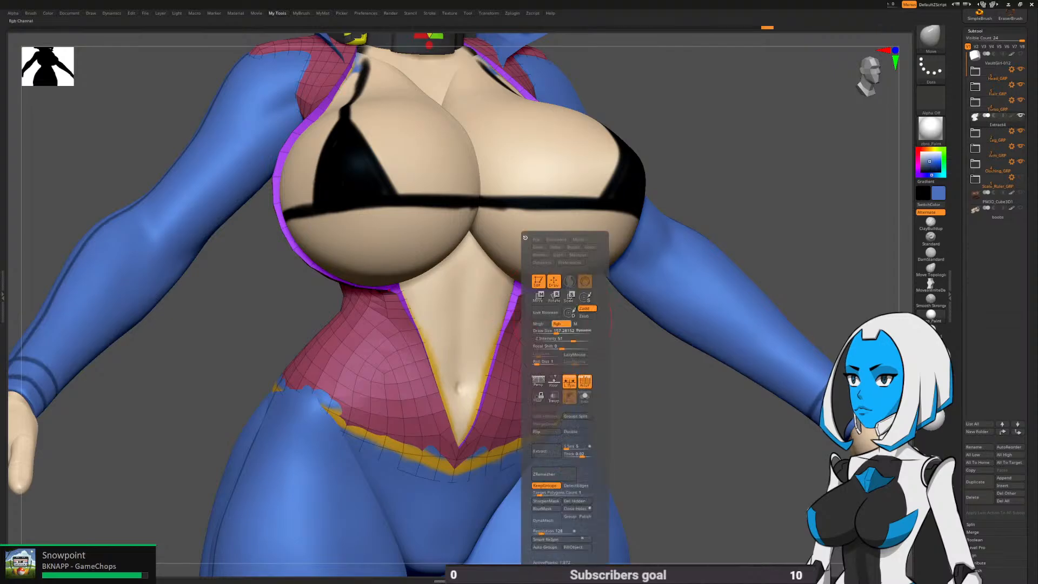
pyautogui.moveTo(484, 298); pyautogui.dragTo(527, 303, button='right')
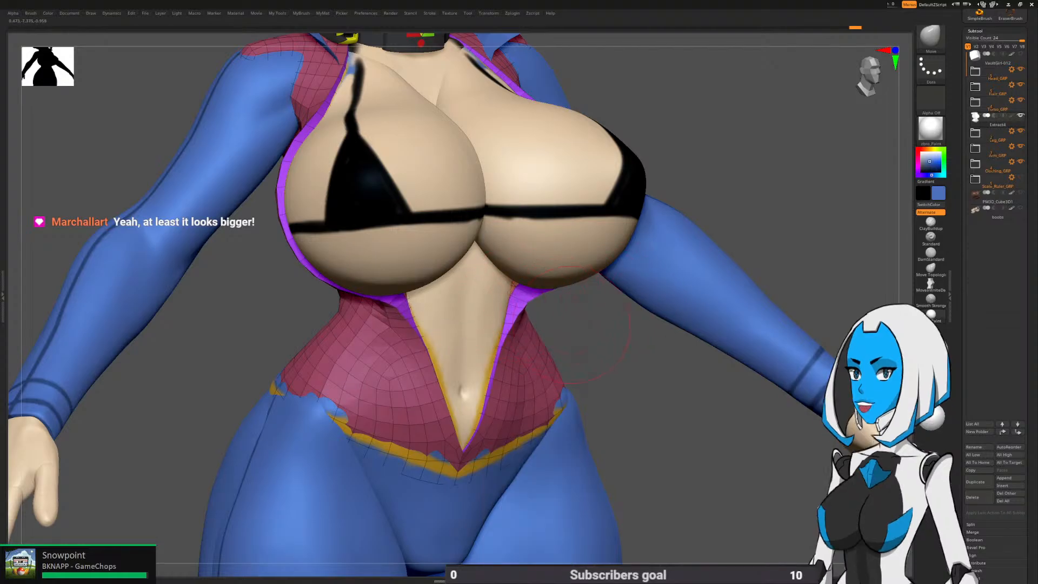
pyautogui.moveTo(574, 326); pyautogui.dragTo(536, 352)
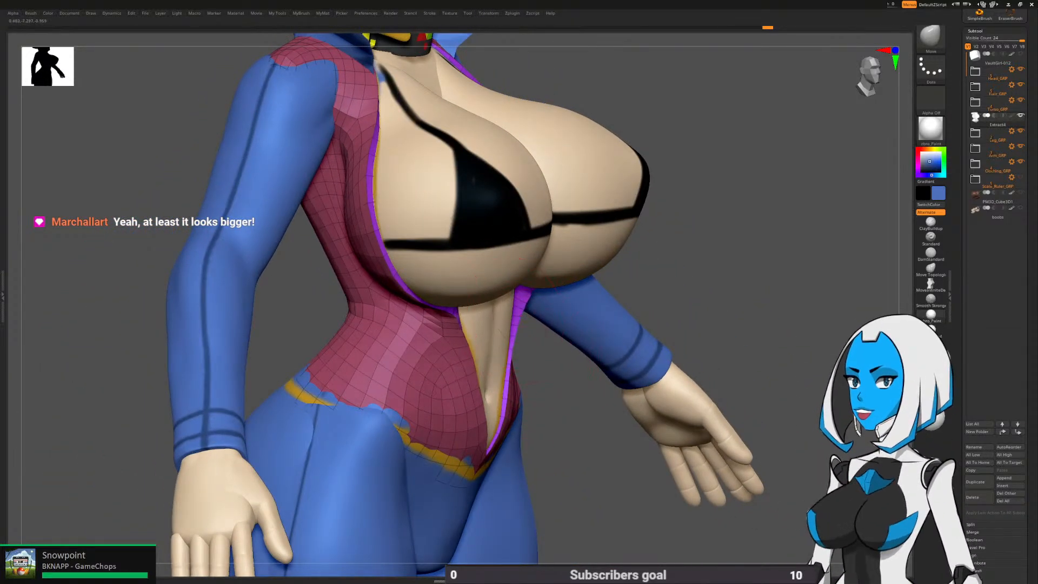
pyautogui.moveTo(524, 309)
pyautogui.mouseDown(button='right')
pyautogui.moveTo(479, 320)
pyautogui.moveTo(490, 319)
pyautogui.mouseUp(button='right')
pyautogui.moveTo(517, 321); pyautogui.dragTo(524, 318)
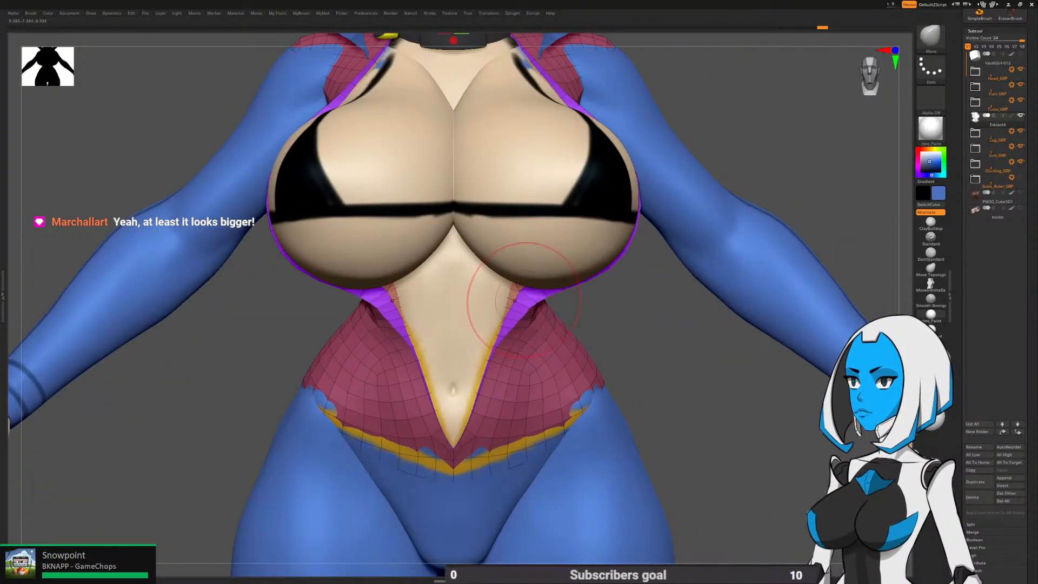
# Refine the suit's opening edge under the chest with the Move brush, working from side and low angles
pyautogui.moveTo(511, 315); pyautogui.dragTo(422, 297, button='right')
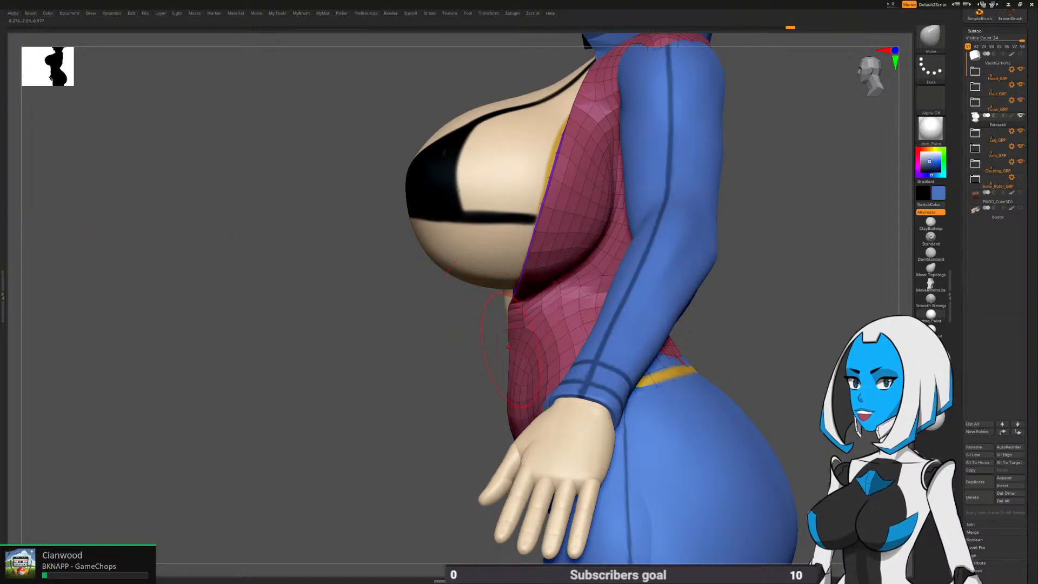
pyautogui.moveTo(508, 330); pyautogui.dragTo(508, 303, button='right')
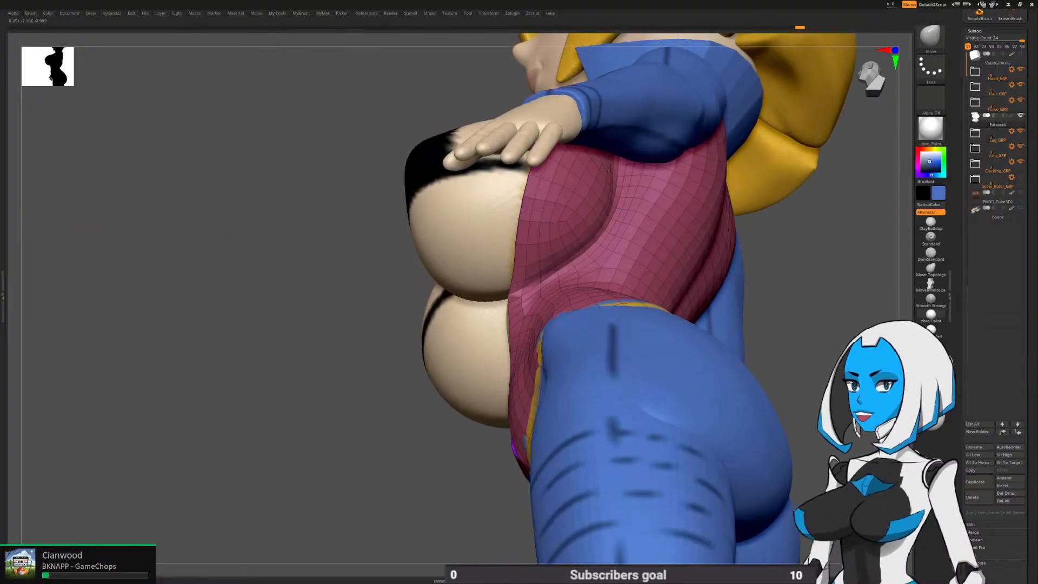
pyautogui.press('space')
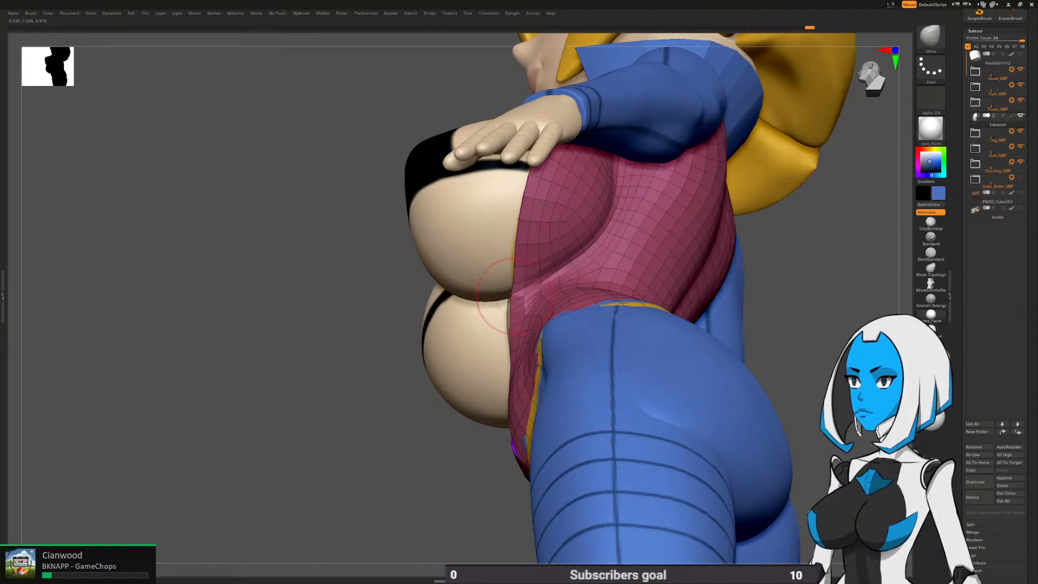
pyautogui.press('space')
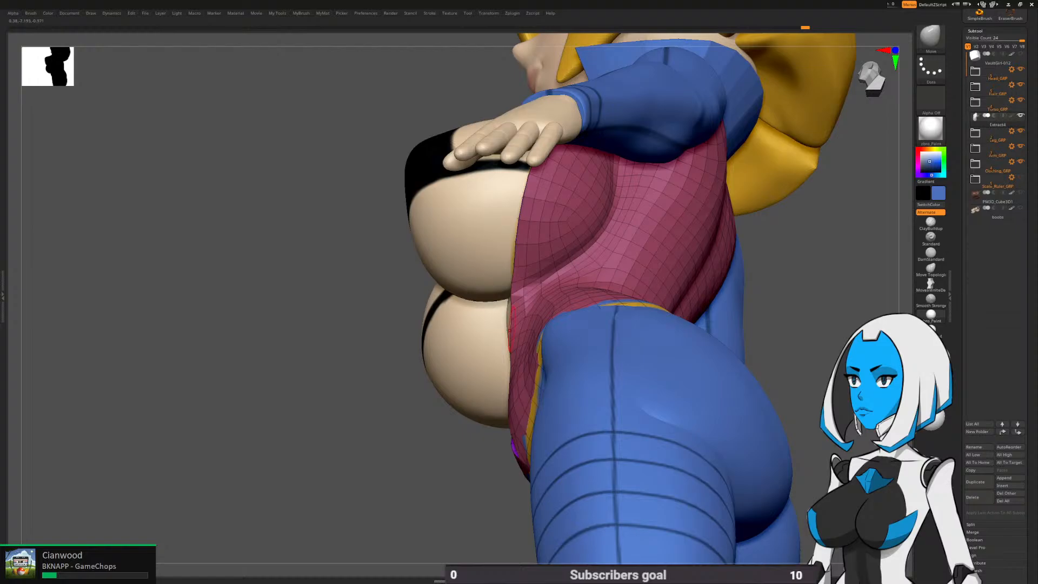
pyautogui.moveTo(424, 463); pyautogui.dragTo(522, 298)
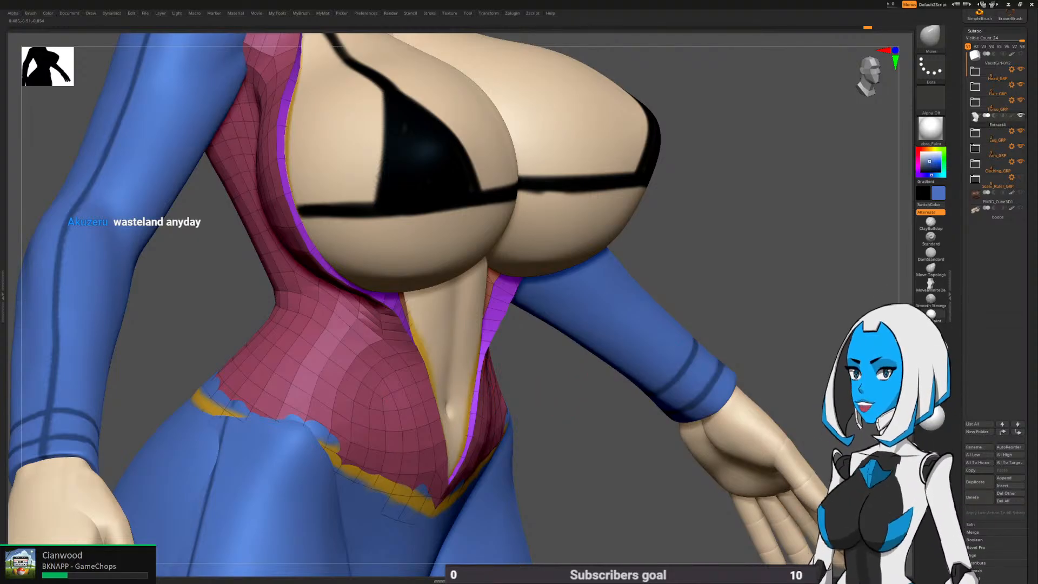
pyautogui.moveTo(568, 400); pyautogui.dragTo(610, 340)
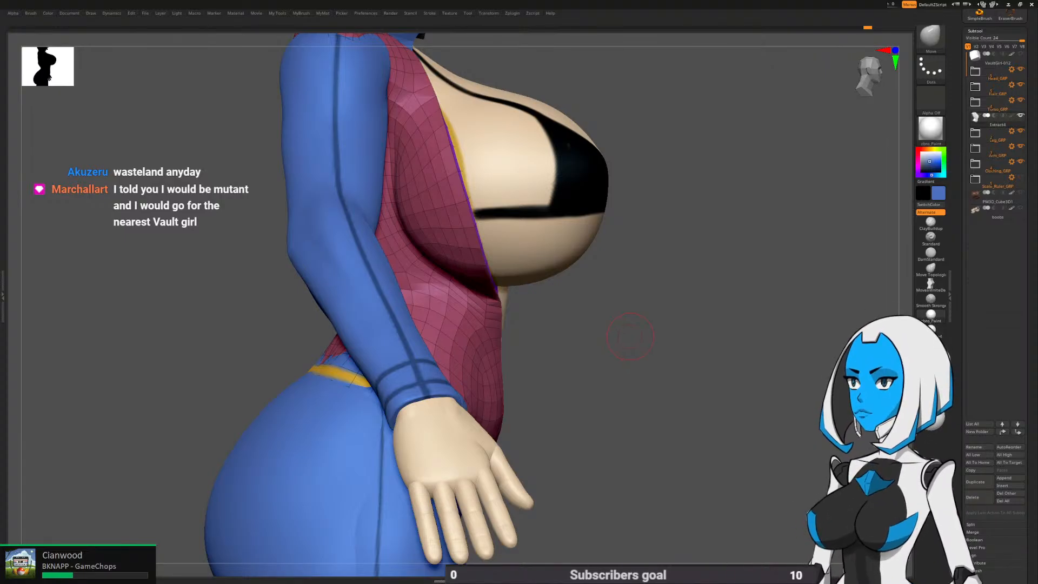
pyautogui.keyDown('shift'); pyautogui.moveTo(628, 325); pyautogui.dragTo(601, 335); pyautogui.keyUp('shift')
# Hide the suit's wireframe and expand the torso folder in the subtool list
pyautogui.press('space')
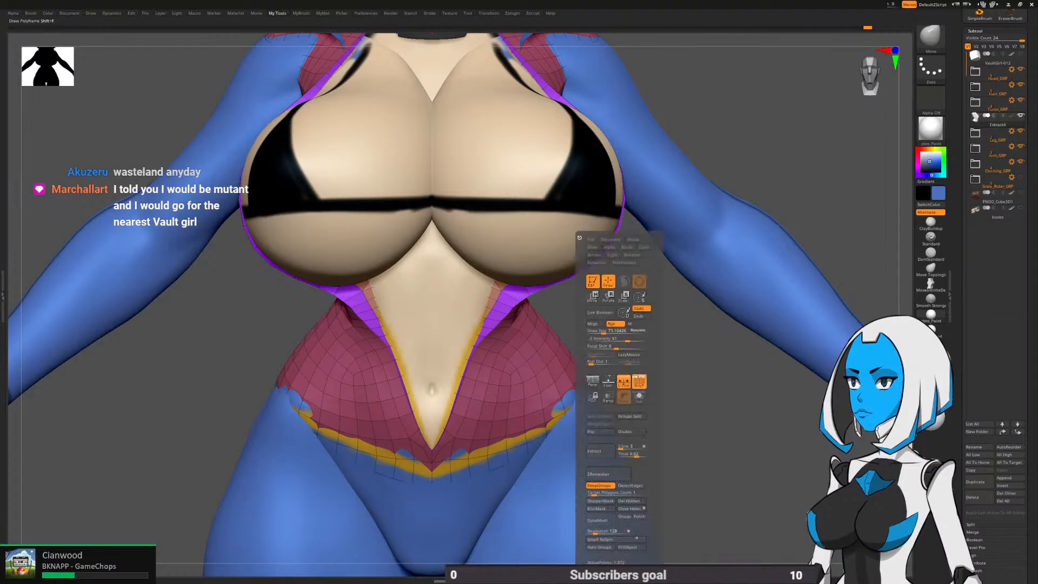
pyautogui.click(641, 308)
pyautogui.keyDown('alt'); pyautogui.moveTo(645, 460); pyautogui.dragTo(434, 300); pyautogui.keyUp('alt')
pyautogui.press('space')
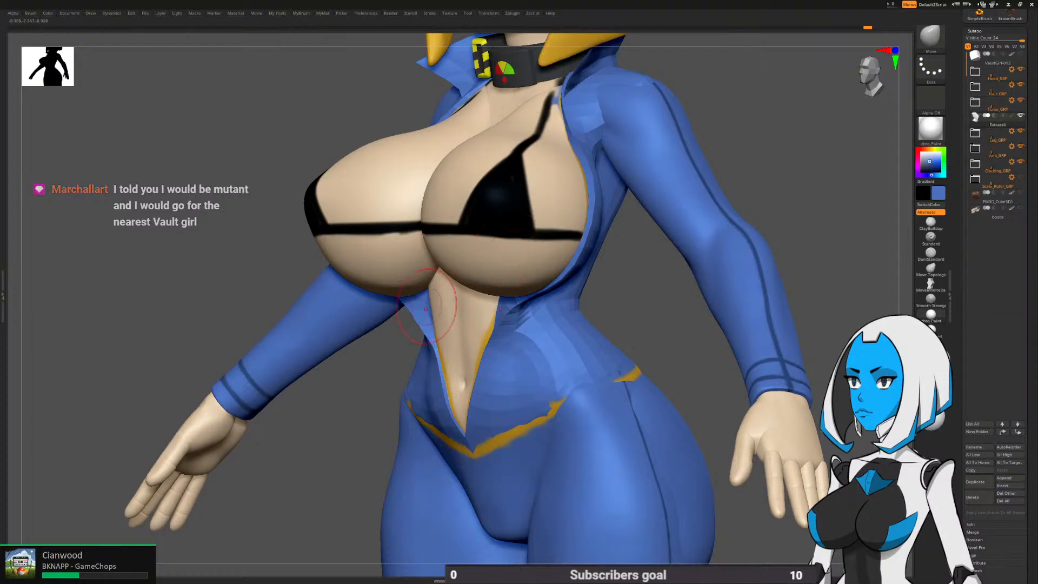
pyautogui.keyDown('alt'); pyautogui.moveTo(643, 295); pyautogui.dragTo(638, 233); pyautogui.keyUp('alt')
pyautogui.moveTo(638, 233); pyautogui.dragTo(591, 233)
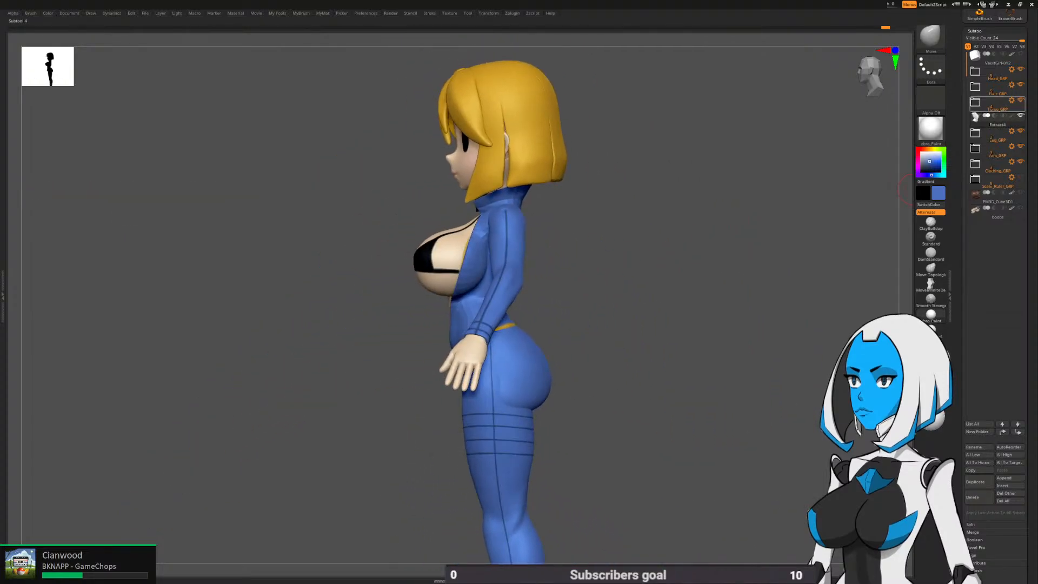
pyautogui.click(975, 102)
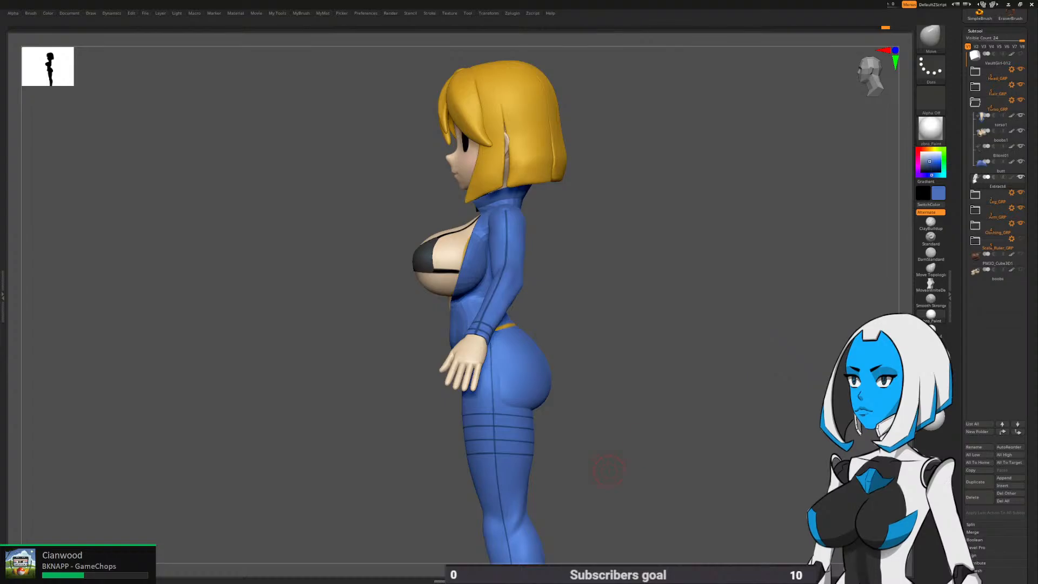
# Reshape the suit's opening edge along the side of the chest with a resized Move brush so it follows the body's curve
pyautogui.moveTo(610, 471); pyautogui.dragTo(533, 465)
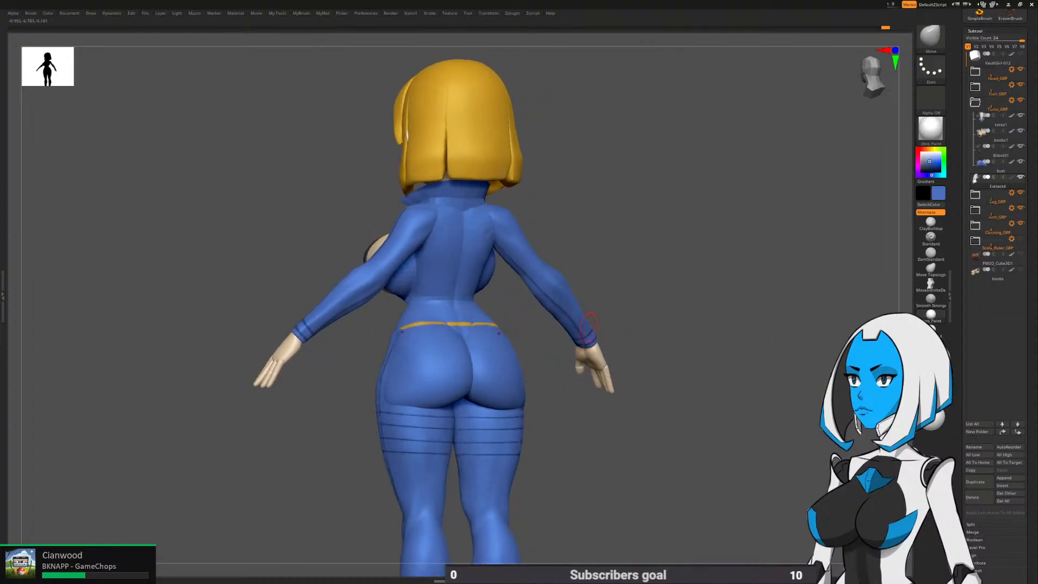
pyautogui.keyDown('alt'); pyautogui.moveTo(611, 303); pyautogui.dragTo(616, 357); pyautogui.keyUp('alt')
pyautogui.moveTo(319, 351); pyautogui.dragTo(403, 354)
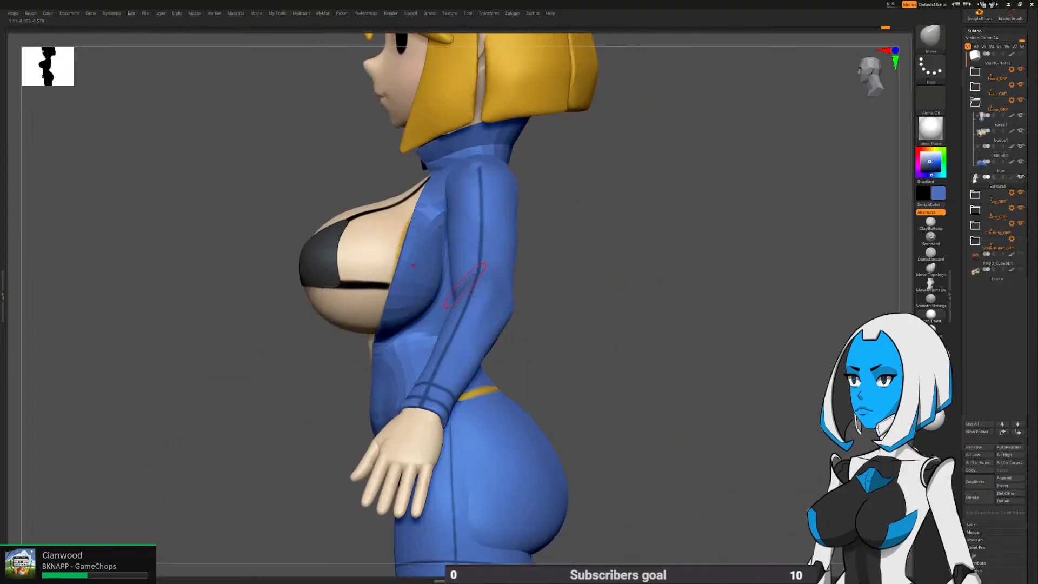
pyautogui.press('b')
pyautogui.press('space')
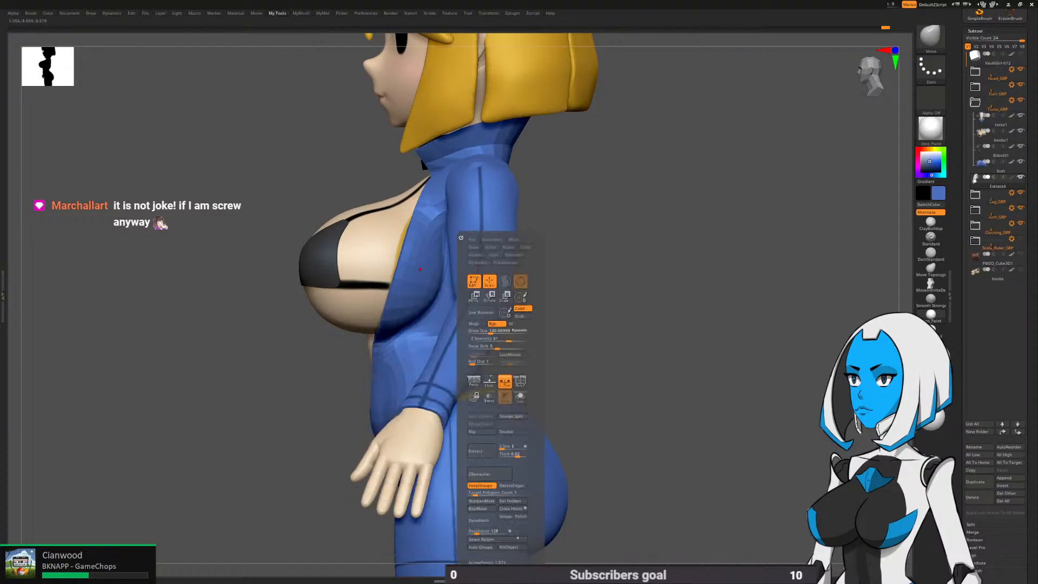
pyautogui.moveTo(499, 331); pyautogui.dragTo(495, 331)
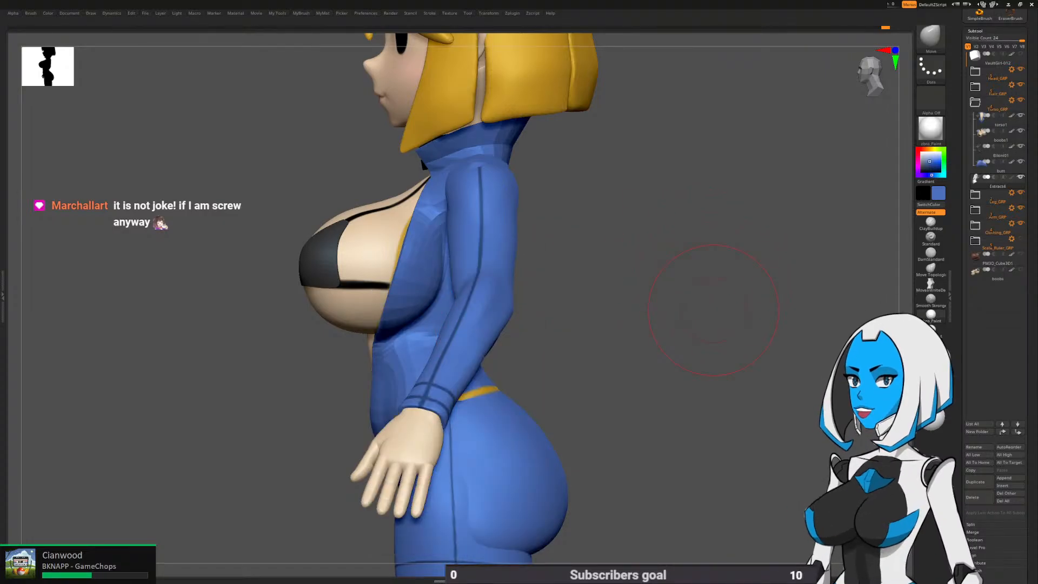
pyautogui.moveTo(560, 240); pyautogui.dragTo(511, 246)
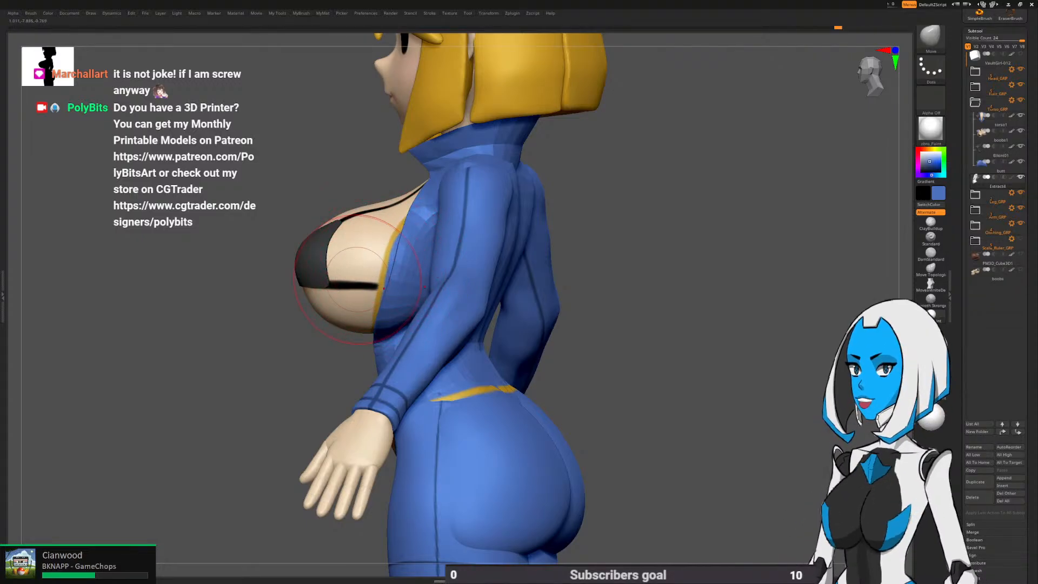
pyautogui.moveTo(384, 244); pyautogui.dragTo(372, 251)
pyautogui.moveTo(371, 252); pyautogui.dragTo(330, 265, button='right')
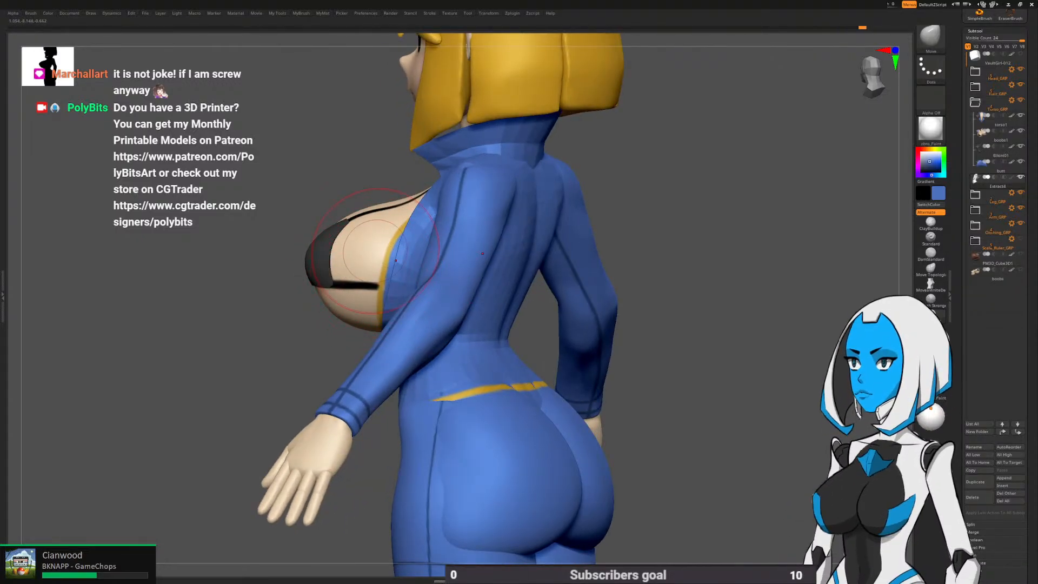
pyautogui.moveTo(353, 302); pyautogui.dragTo(497, 276, button='right')
pyautogui.moveTo(496, 276); pyautogui.dragTo(491, 277)
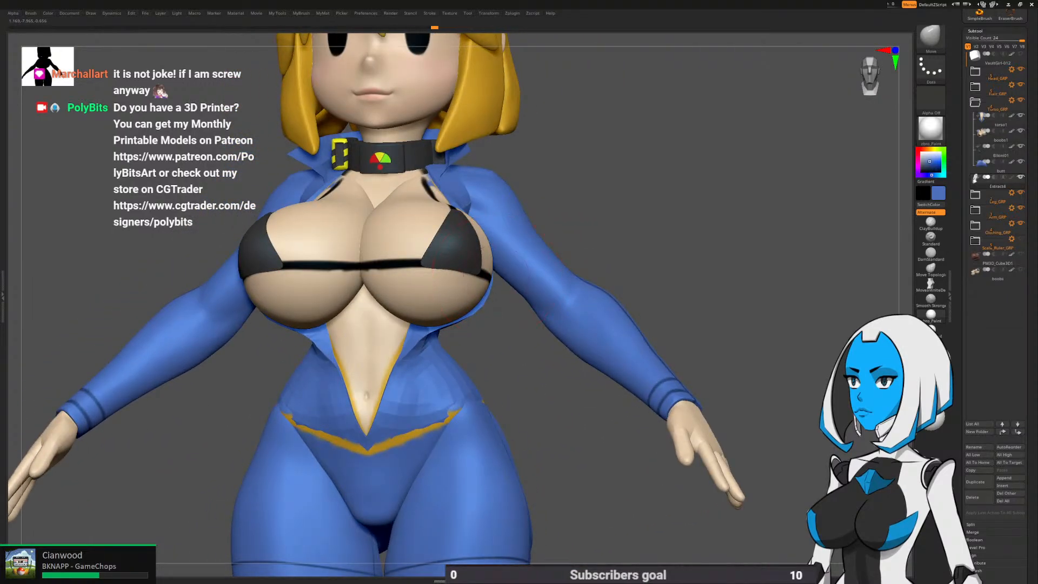
pyautogui.moveTo(503, 292); pyautogui.dragTo(433, 308, button='right')
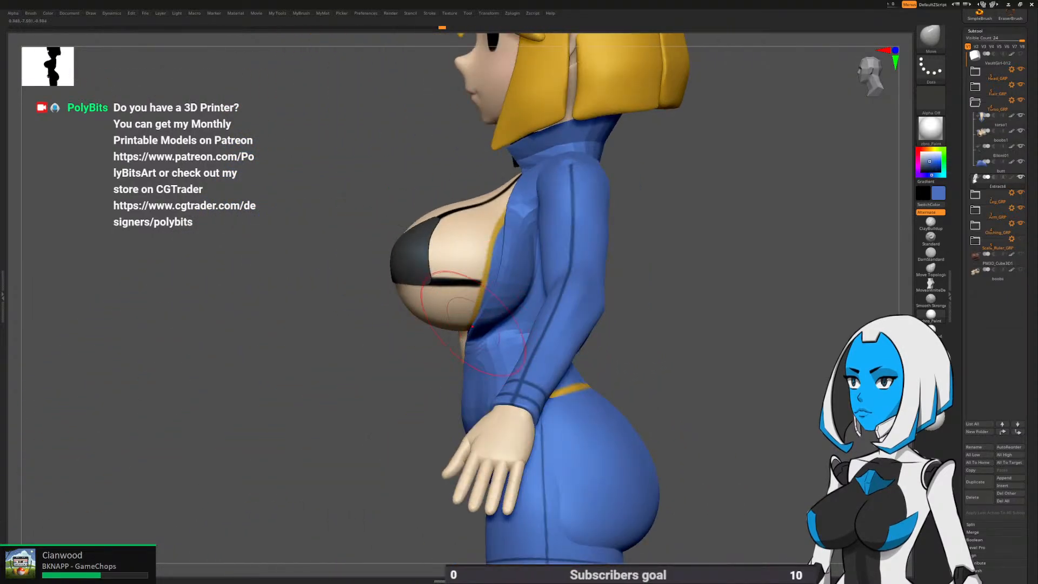
pyautogui.moveTo(482, 237)
pyautogui.mouseDown(button='right')
pyautogui.moveTo(464, 243)
pyautogui.moveTo(508, 275)
pyautogui.mouseUp(button='right')
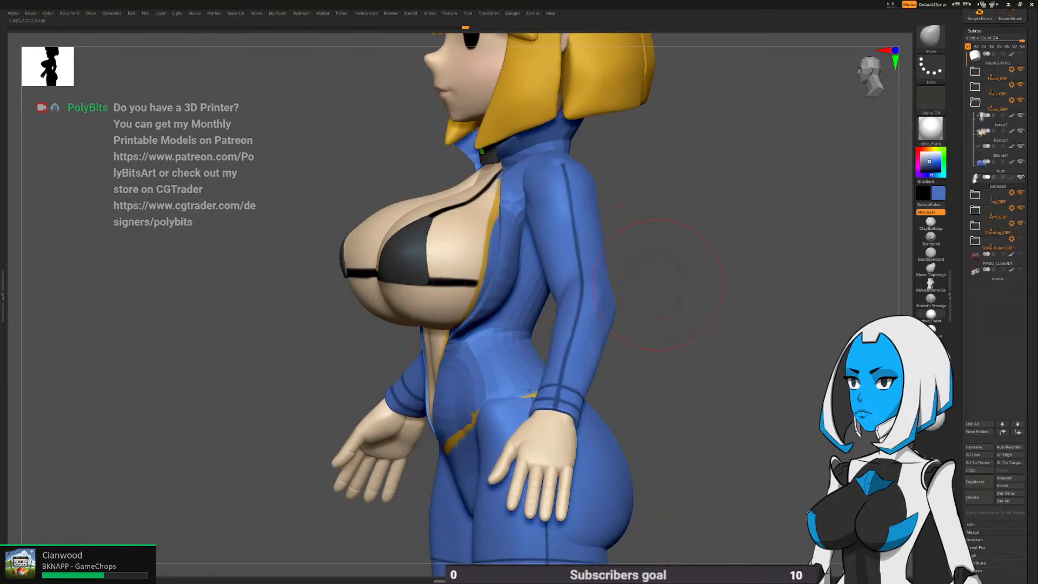
# Select the extracted suit subtool again and fill the whole object with the current blue colour
pyautogui.moveTo(658, 284); pyautogui.dragTo(672, 278, button='right')
pyautogui.keyDown('alt'); pyautogui.click(460, 297); pyautogui.keyUp('alt')
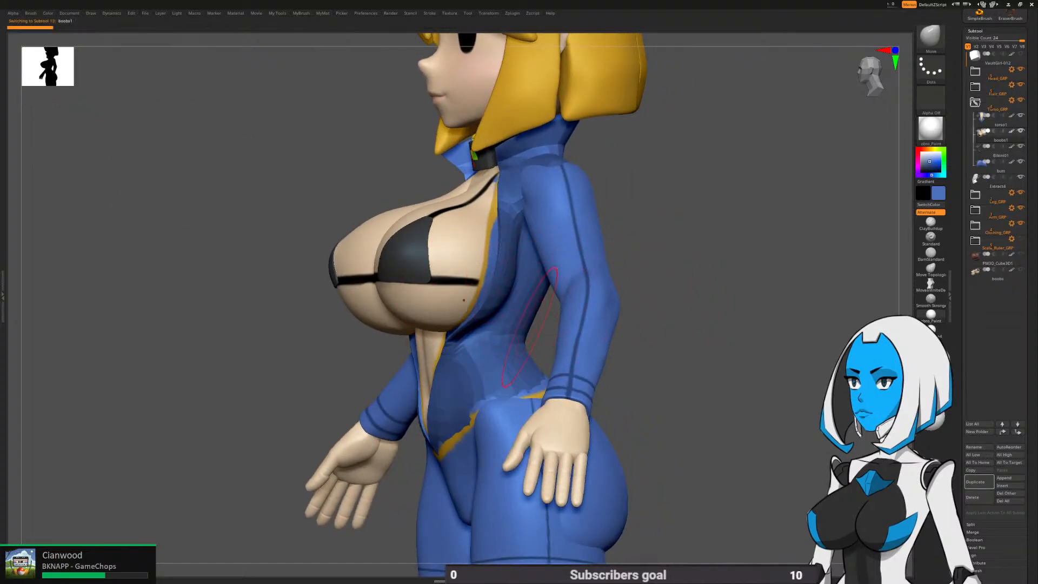
pyautogui.keyDown('alt'); pyautogui.click(527, 333); pyautogui.keyUp('alt')
pyautogui.press('space')
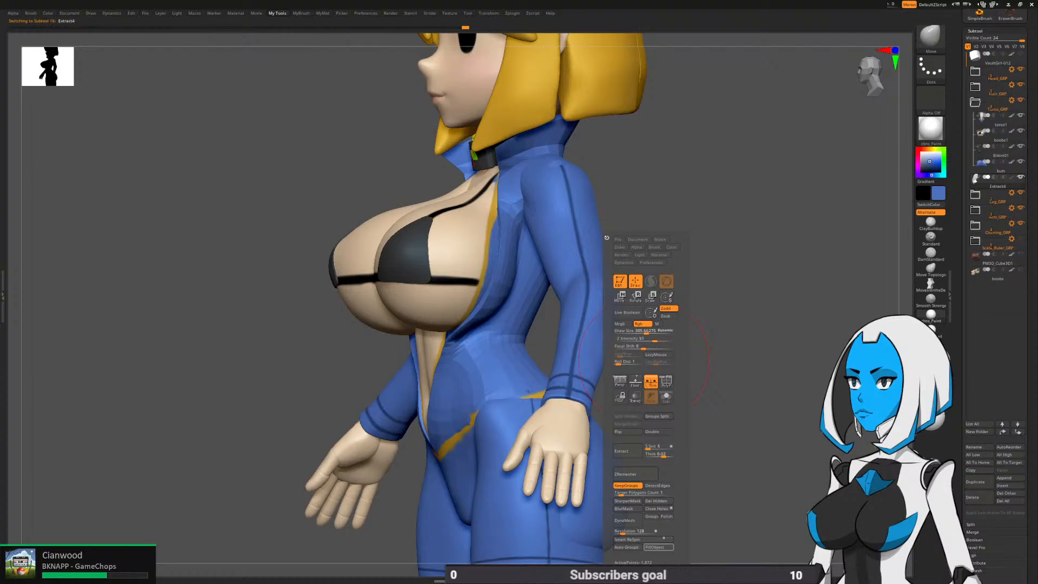
# Select the chest subtool, reduce the brush size and sample the skin tone as the active colour
pyautogui.press('space')
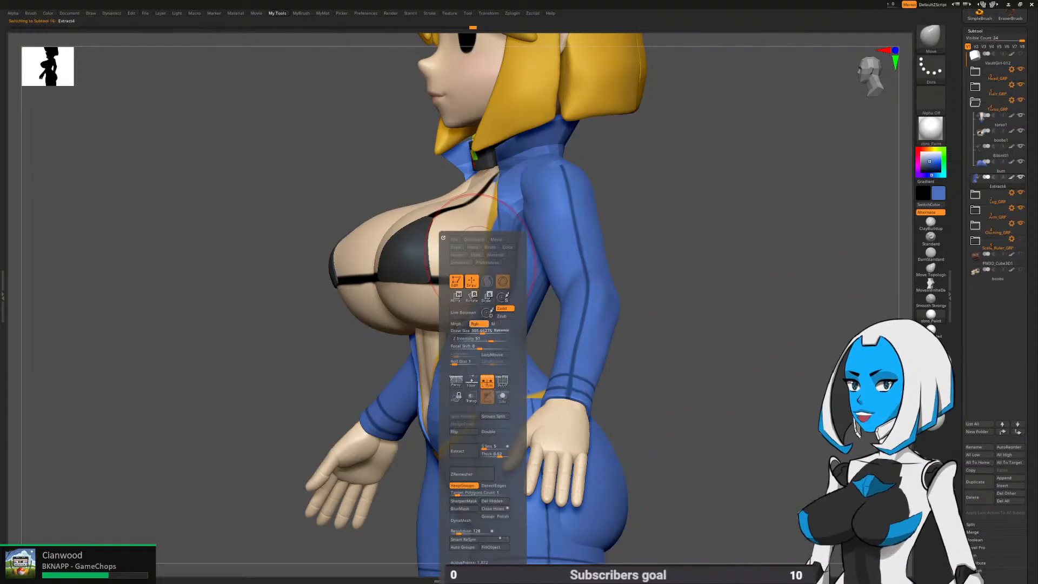
pyautogui.keyDown('alt'); pyautogui.click(472, 239); pyautogui.keyUp('alt')
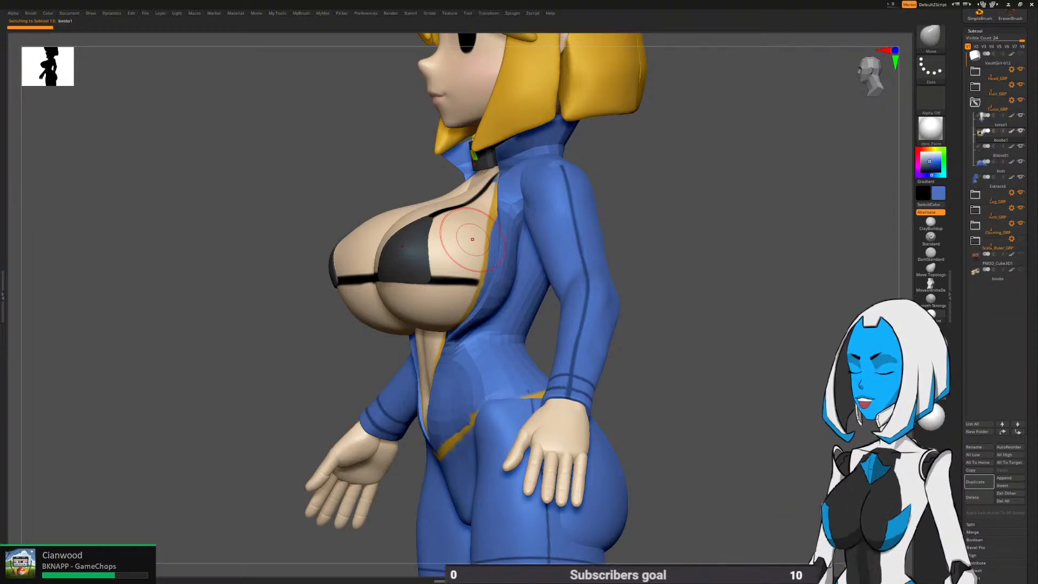
pyautogui.press('space')
pyautogui.moveTo(583, 332); pyautogui.dragTo(578, 332)
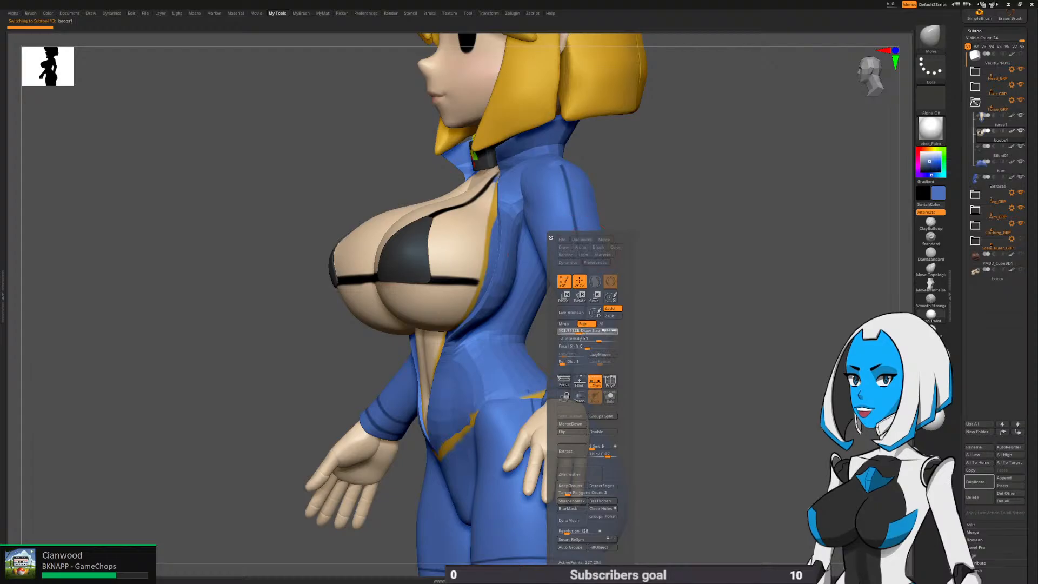
pyautogui.moveTo(930, 162); pyautogui.dragTo(463, 246)
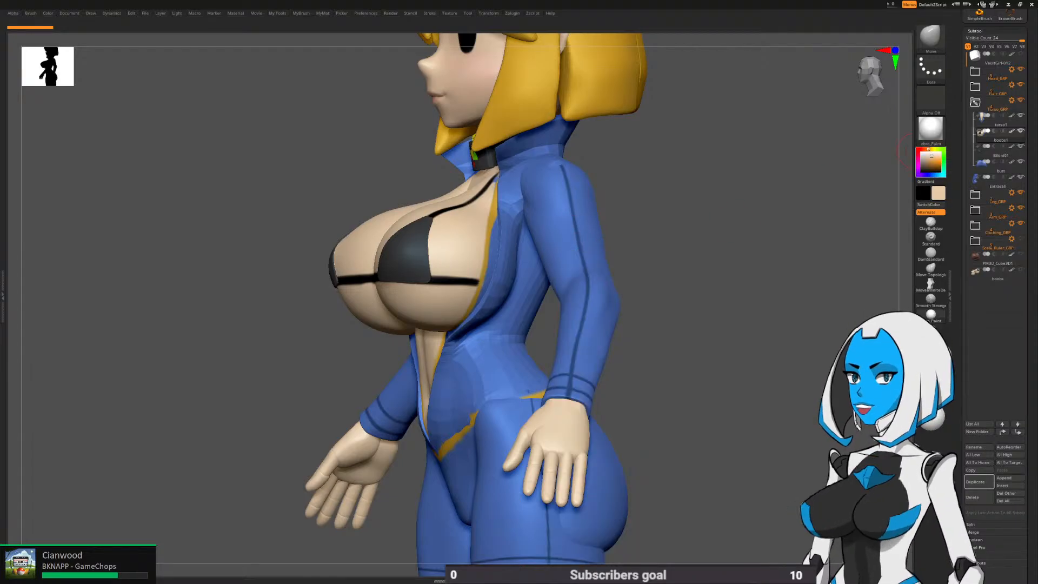
# Paint skin tone over the yellow trim and strap end along the side of the chest with a small Paint brush
pyautogui.moveTo(532, 252); pyautogui.dragTo(503, 266, button='right')
pyautogui.press('space')
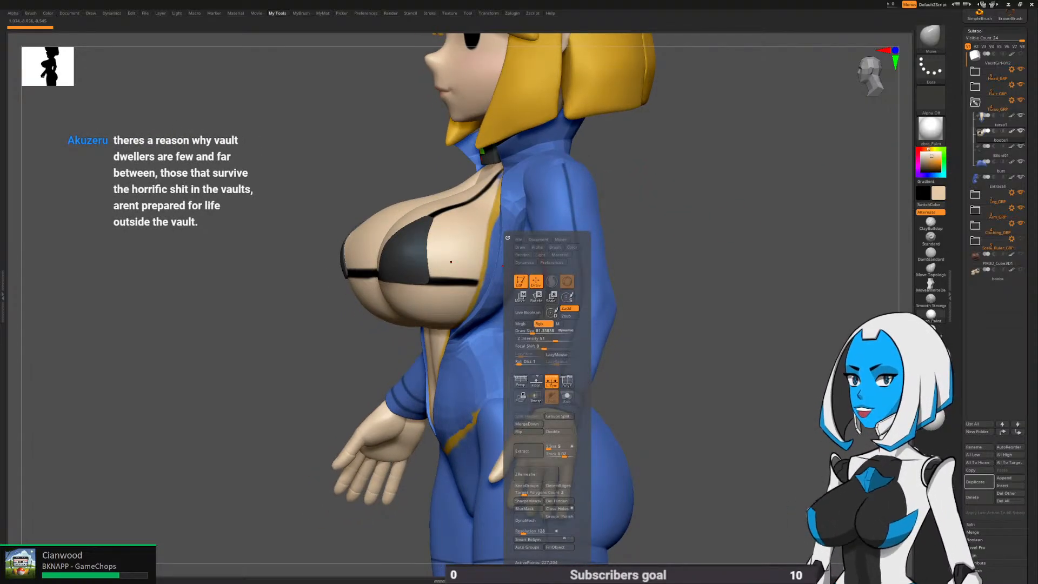
pyautogui.moveTo(532, 331); pyautogui.dragTo(533, 331)
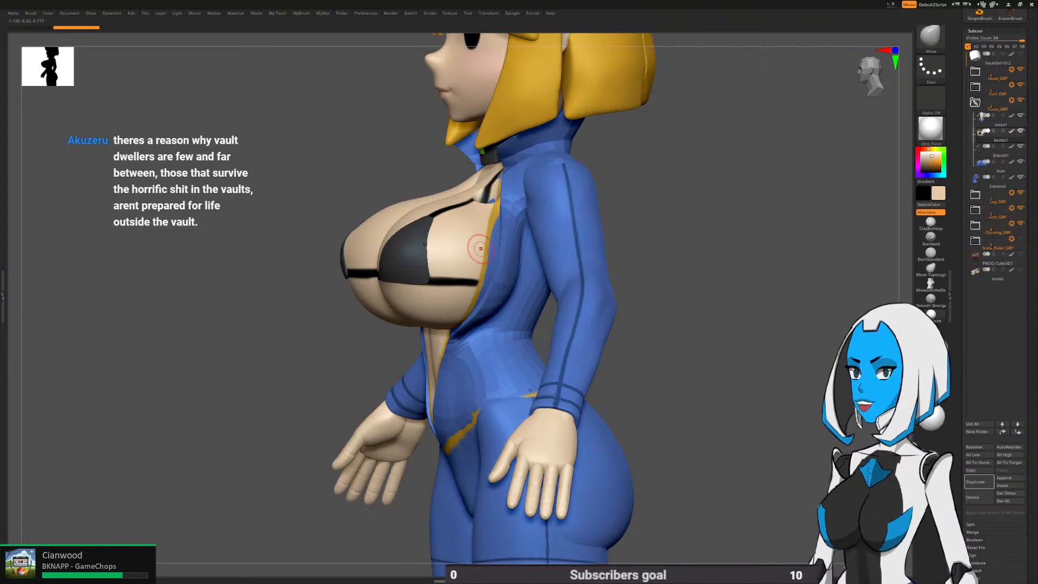
pyautogui.click(930, 36)
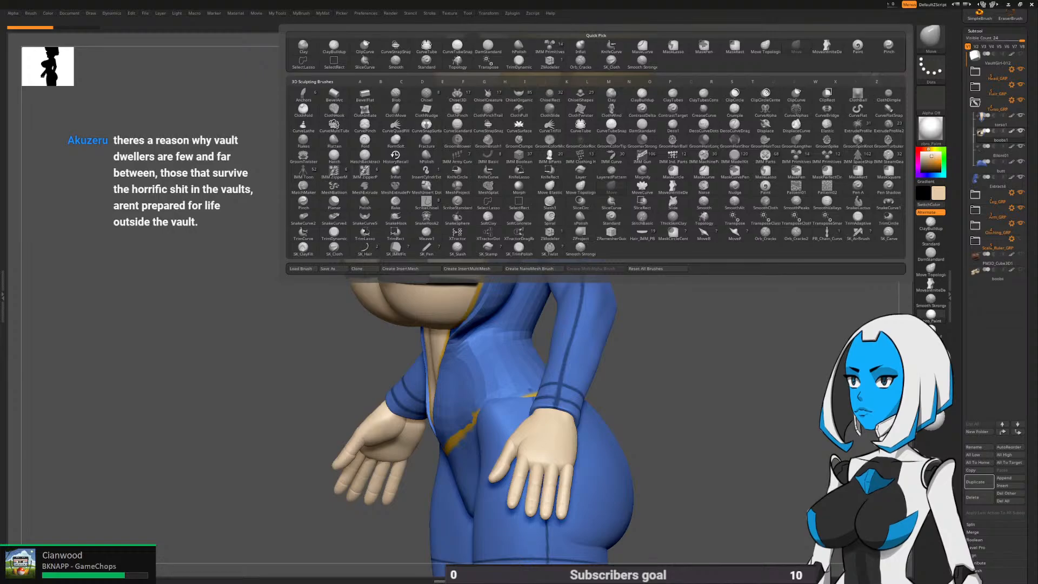
pyautogui.click(765, 186)
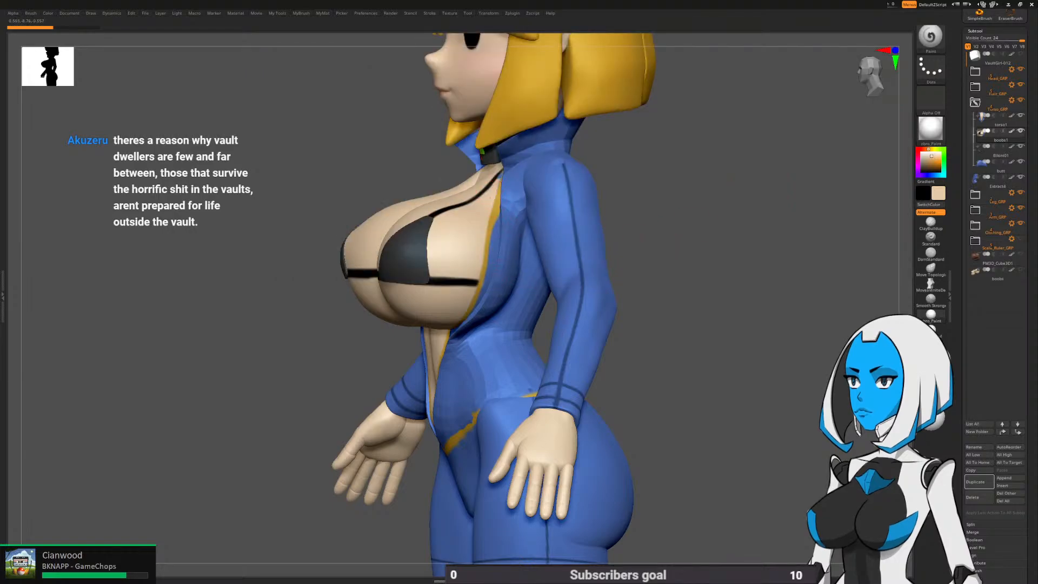
pyautogui.moveTo(494, 214); pyautogui.dragTo(489, 253)
pyautogui.moveTo(494, 215); pyautogui.dragTo(475, 288)
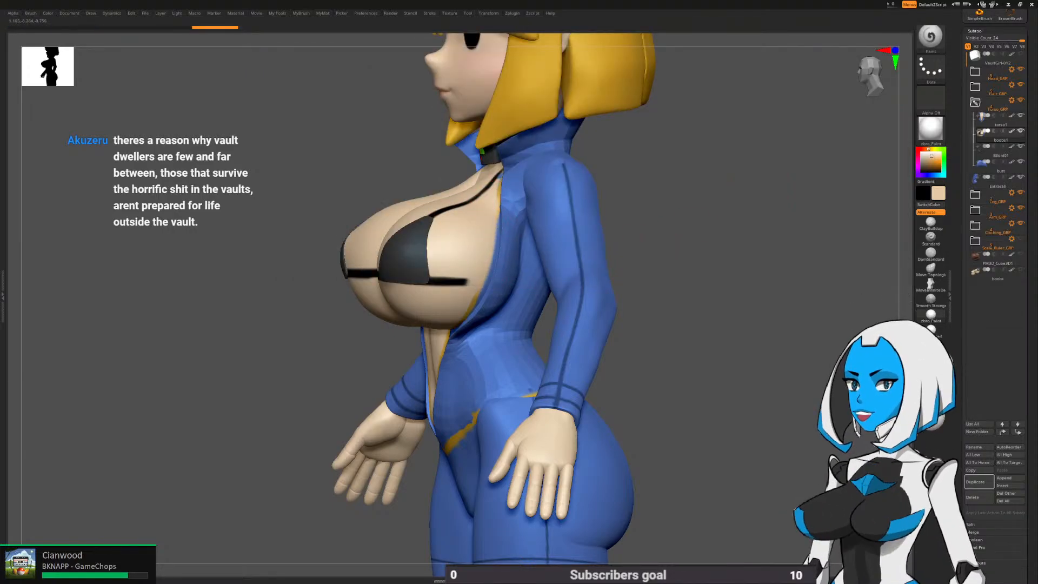
# Paint out the remaining yellow trim along the lower and upper side of the chest, next to the suit's edge
pyautogui.moveTo(479, 269); pyautogui.dragTo(475, 241, button='right')
pyautogui.moveTo(476, 284); pyautogui.dragTo(462, 315)
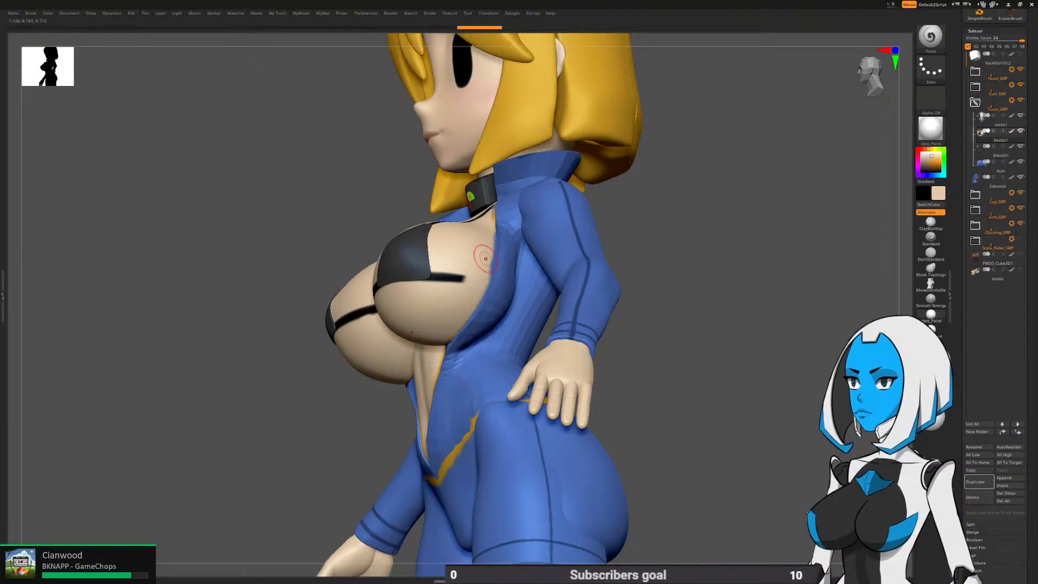
pyautogui.click(485, 258)
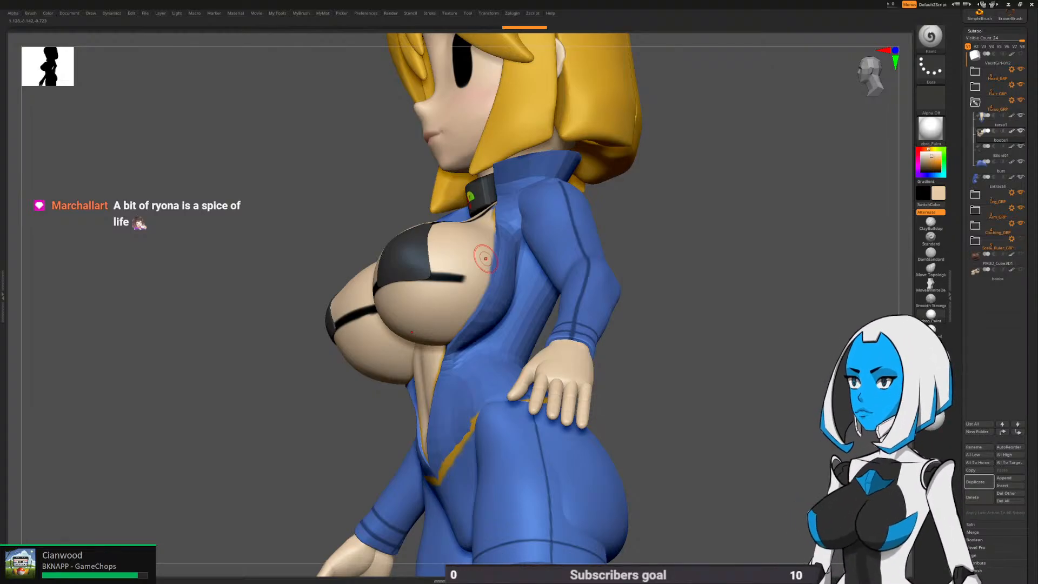
pyautogui.moveTo(486, 259); pyautogui.dragTo(493, 248, button='right')
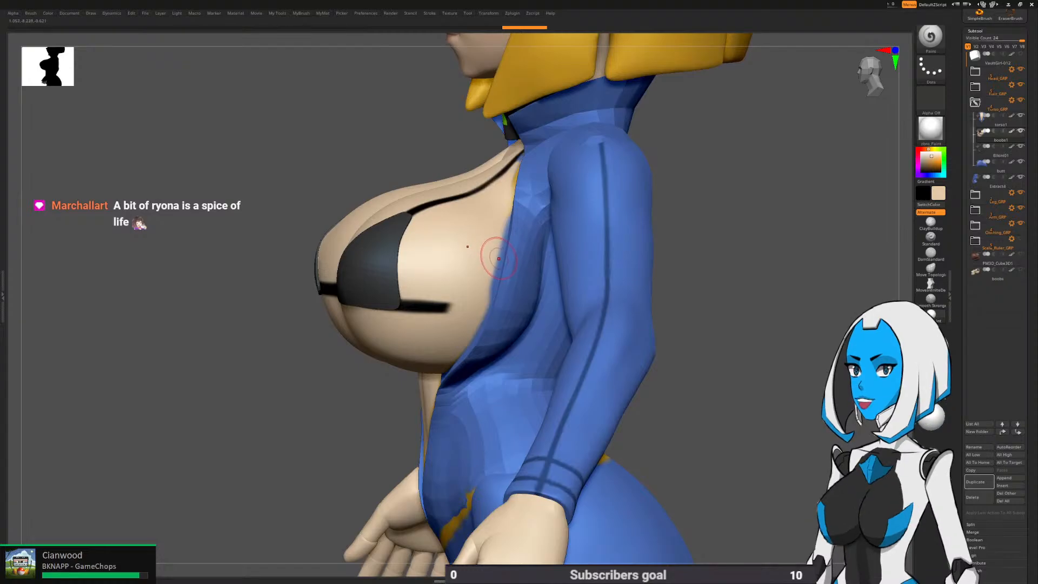
pyautogui.press('space')
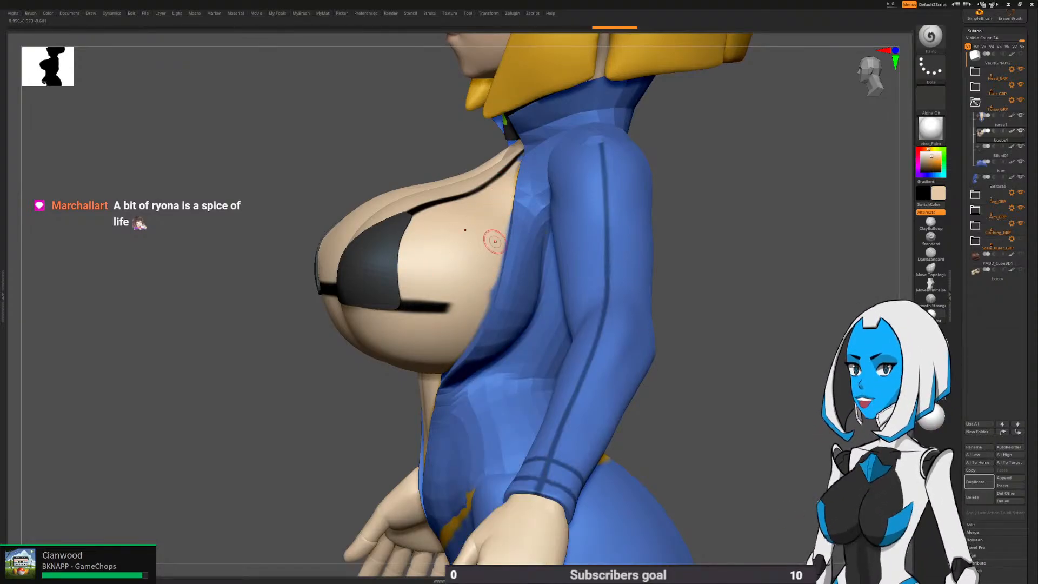
pyautogui.moveTo(392, 408); pyautogui.dragTo(508, 254, button='right')
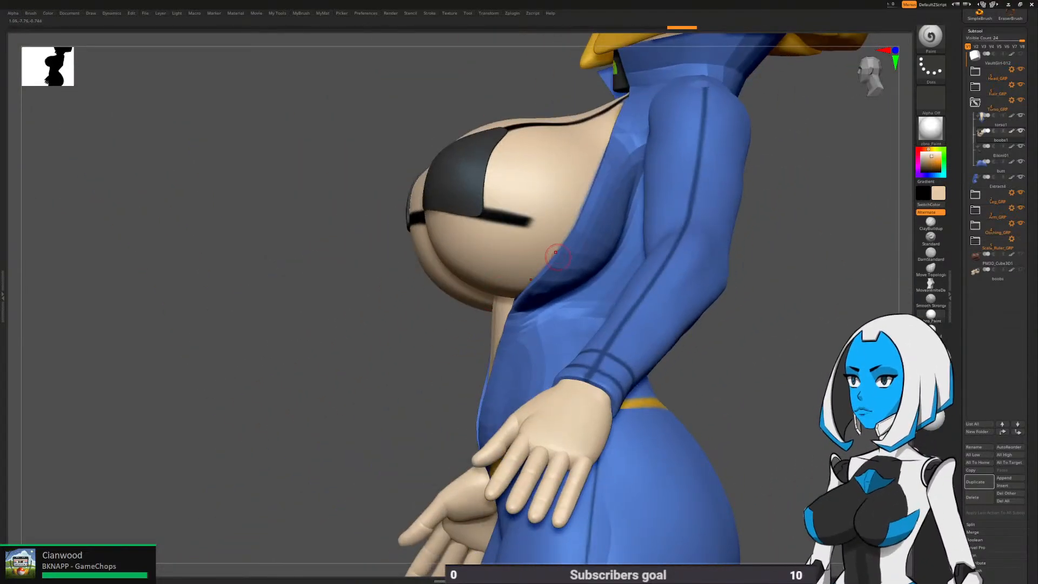
# Adjust the Paint brush size and extend the black strap along the side of the chest up to the suit's edge
pyautogui.moveTo(570, 266); pyautogui.dragTo(491, 335, button='right')
pyautogui.press('space')
pyautogui.moveTo(475, 330); pyautogui.dragTo(471, 331)
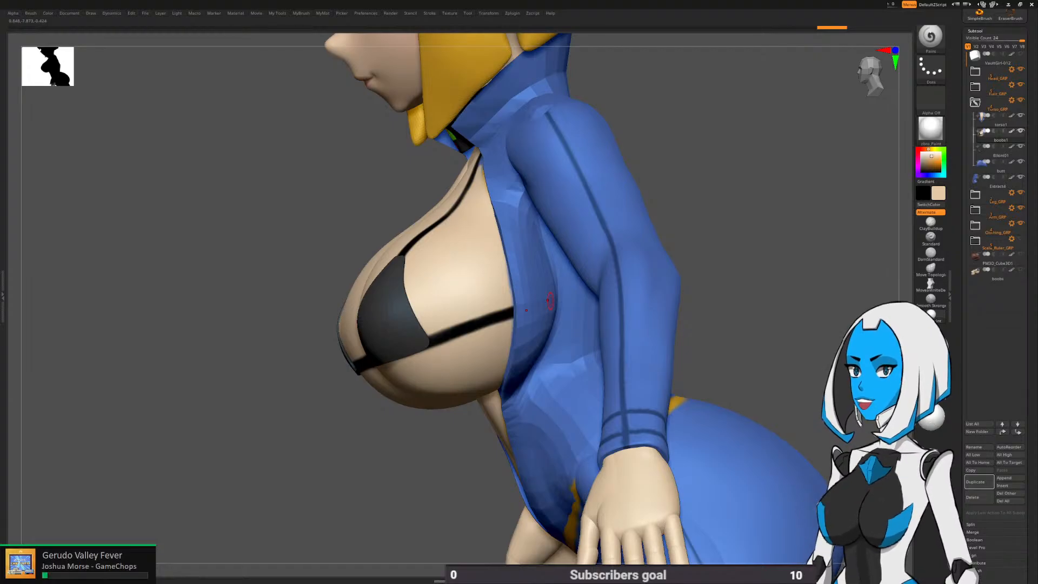
pyautogui.keyDown('ctrl'); pyautogui.moveTo(550, 301); pyautogui.dragTo(619, 342, button='right'); pyautogui.keyUp('ctrl')
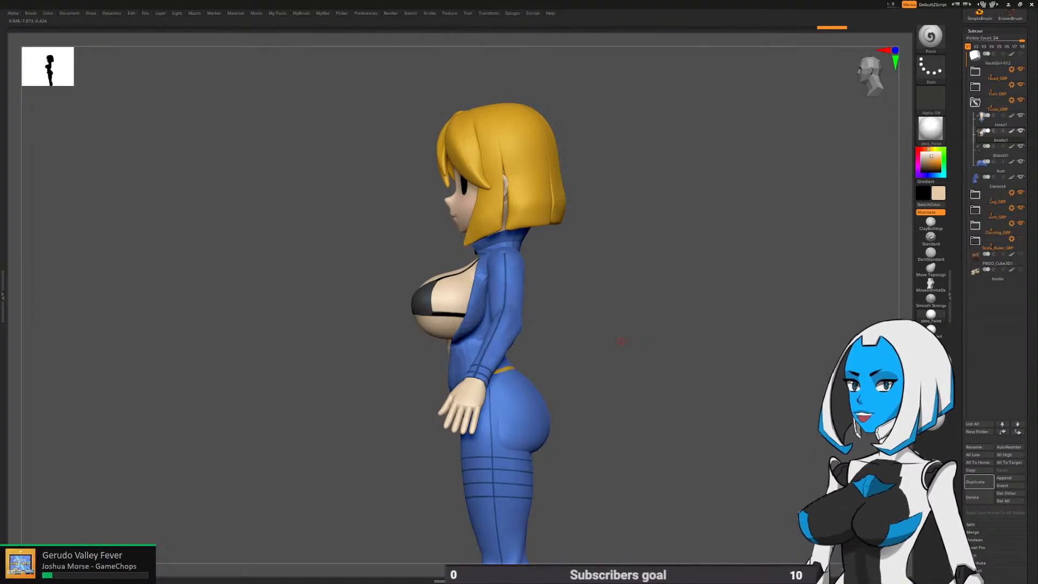
pyautogui.moveTo(620, 341)
pyautogui.mouseDown()
pyautogui.moveTo(740, 325)
pyautogui.moveTo(749, 276)
pyautogui.moveTo(730, 265)
pyautogui.moveTo(731, 238)
pyautogui.moveTo(730, 265)
pyautogui.moveTo(681, 325)
pyautogui.moveTo(611, 330)
pyautogui.mouseUp()
# Switch to an enlarged Move brush and smooth the side of the chest where it runs under the suit
pyautogui.press('b')
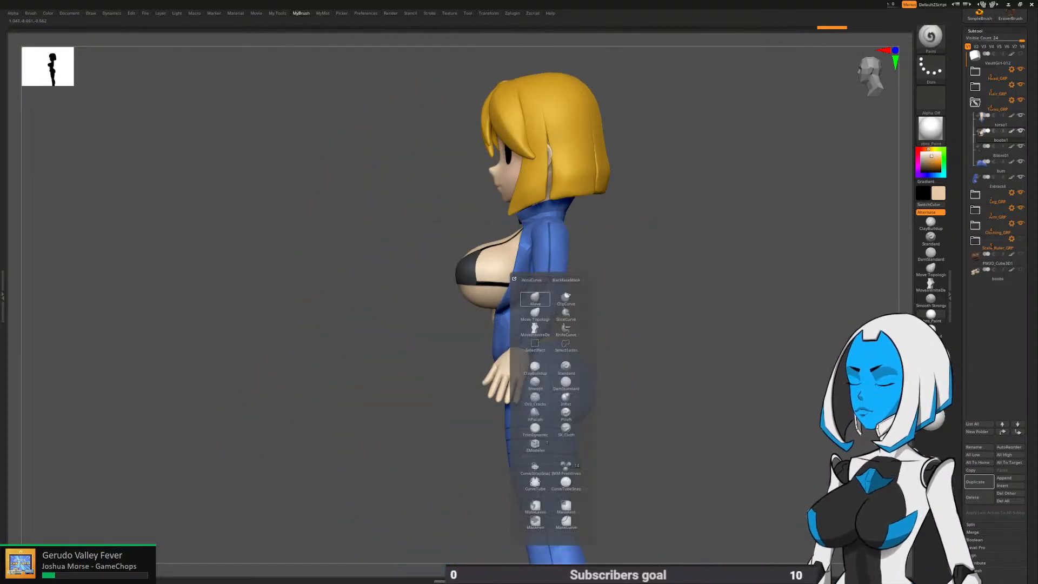
pyautogui.press('m')
pyautogui.press('v')
pyautogui.press('space')
pyautogui.moveTo(585, 331); pyautogui.dragTo(590, 331)
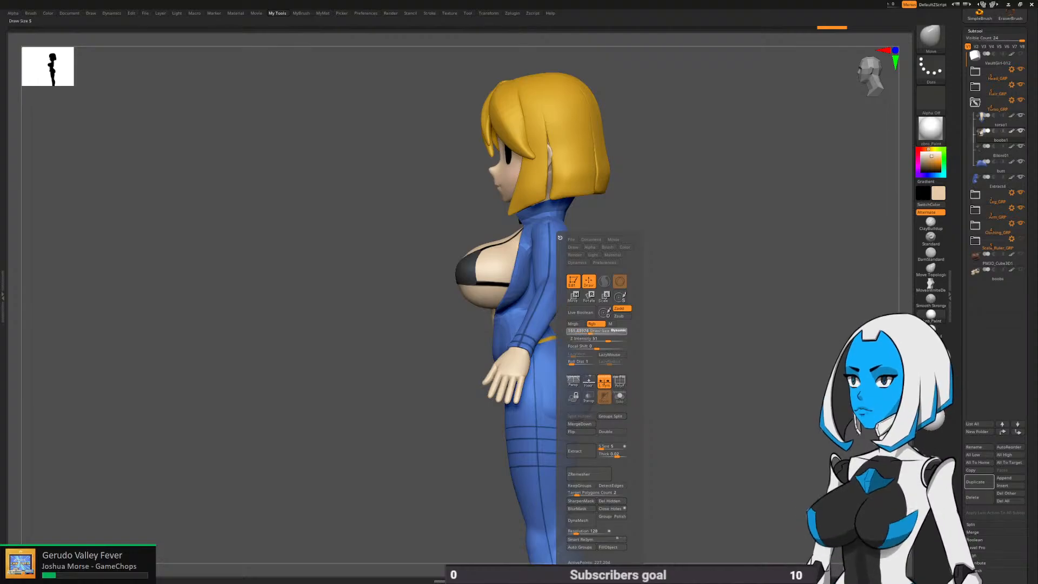
pyautogui.keyDown('alt'); pyautogui.moveTo(770, 237); pyautogui.dragTo(474, 294); pyautogui.keyUp('alt')
pyautogui.moveTo(474, 294)
pyautogui.mouseDown(button='right')
pyautogui.moveTo(461, 261)
pyautogui.moveTo(478, 280)
pyautogui.mouseUp(button='right')
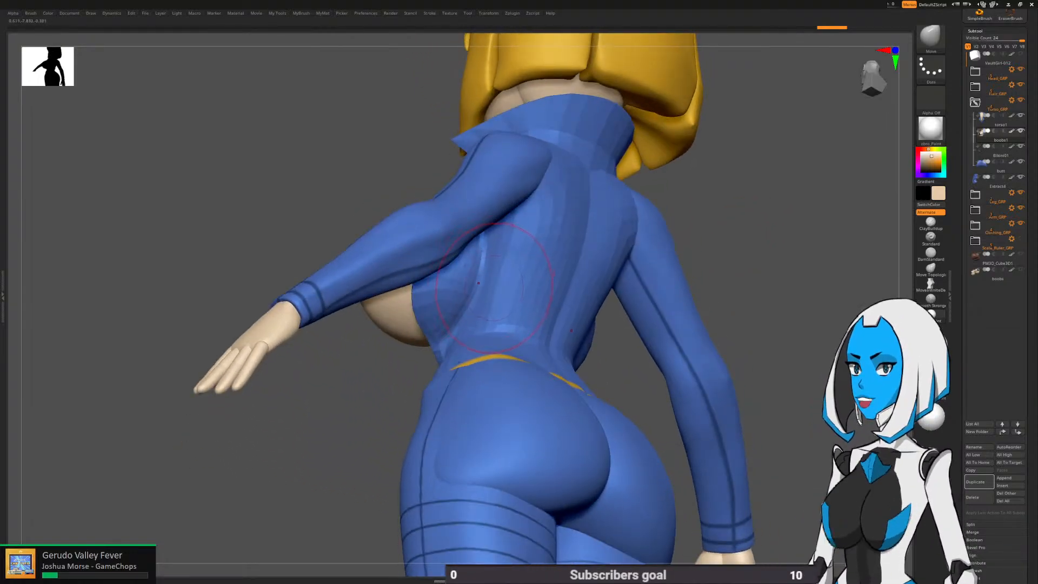
pyautogui.press('space')
pyautogui.moveTo(487, 331); pyautogui.dragTo(493, 330)
pyautogui.moveTo(493, 331); pyautogui.dragTo(480, 270, button='right')
pyautogui.press('space')
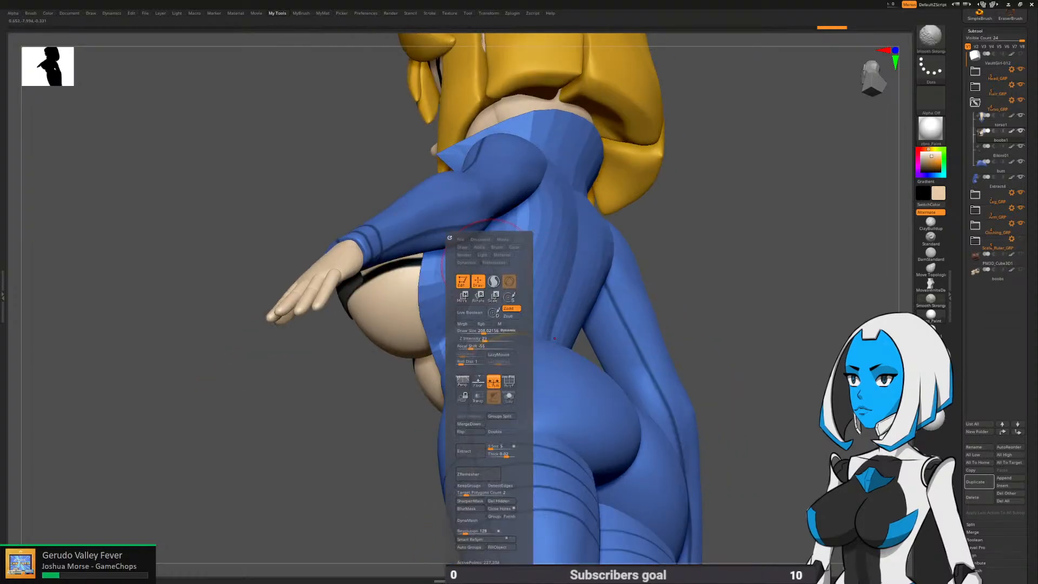
pyautogui.keyDown('shift'); pyautogui.moveTo(482, 264); pyautogui.dragTo(472, 275); pyautogui.keyUp('shift')
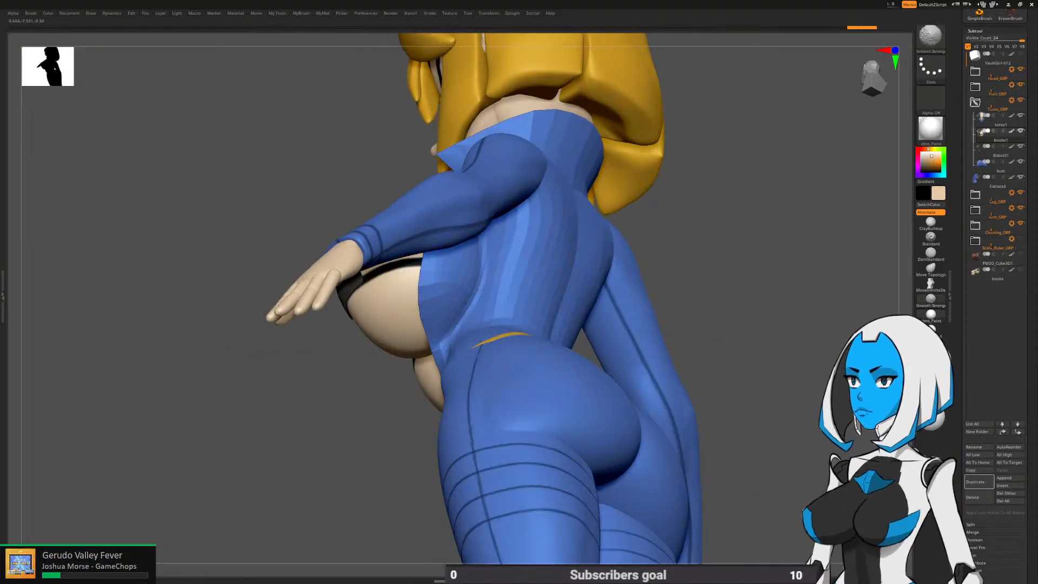
# Select the extracted suit subtool and smooth its side below the arm and towards the waist
pyautogui.keyDown('alt'); pyautogui.click(496, 272); pyautogui.keyUp('alt')
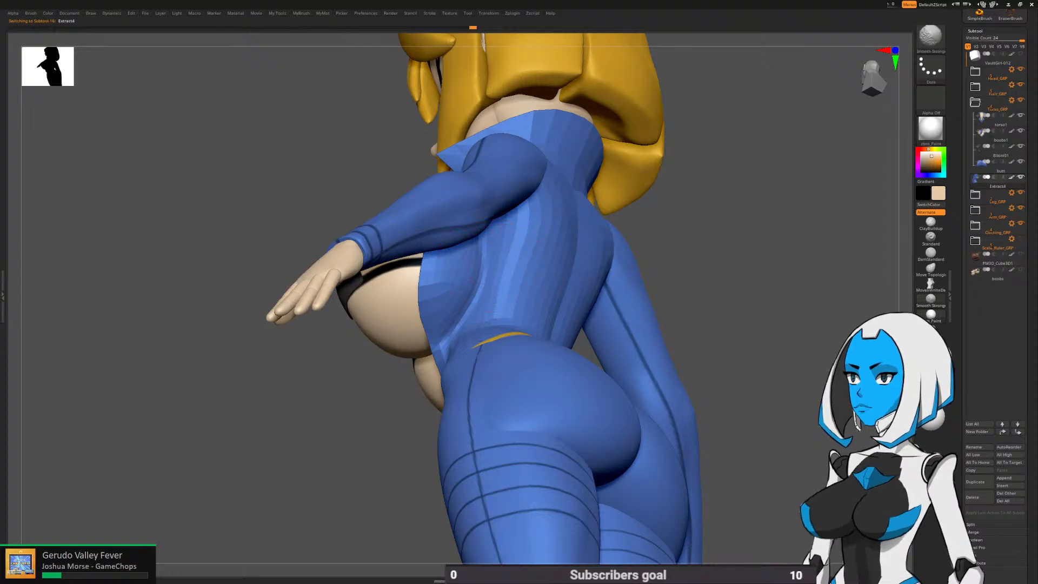
pyautogui.keyDown('shift'); pyautogui.moveTo(496, 272); pyautogui.dragTo(506, 287); pyautogui.keyUp('shift')
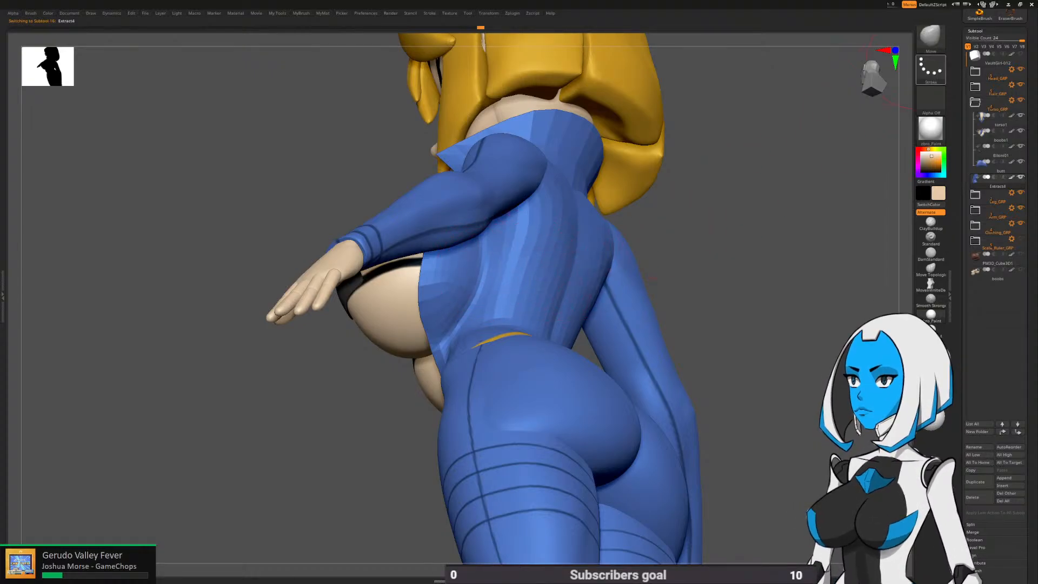
pyautogui.moveTo(670, 206); pyautogui.dragTo(757, 298)
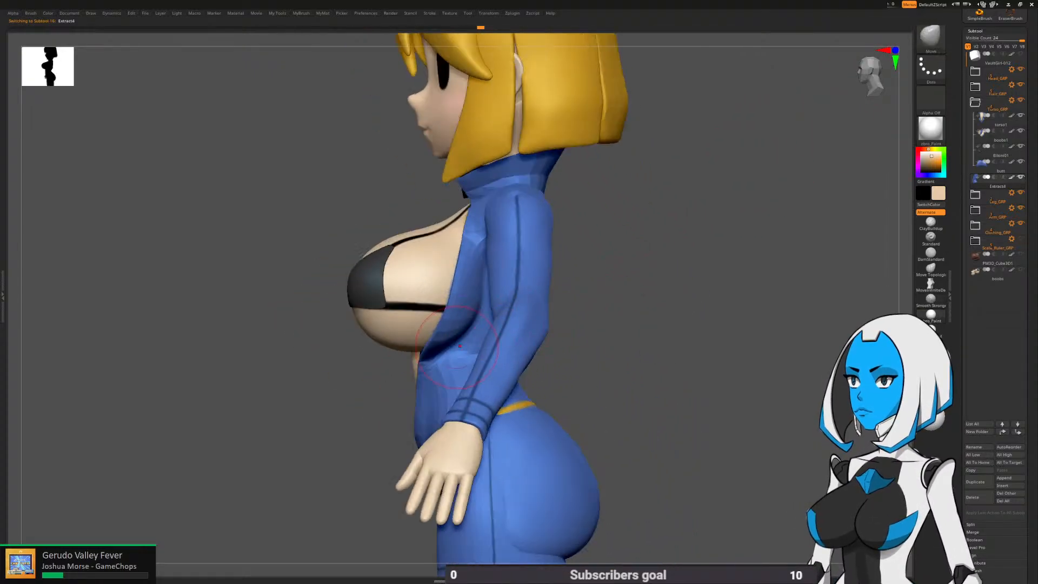
pyautogui.keyDown('shift'); pyautogui.moveTo(458, 347); pyautogui.dragTo(483, 306); pyautogui.keyUp('shift')
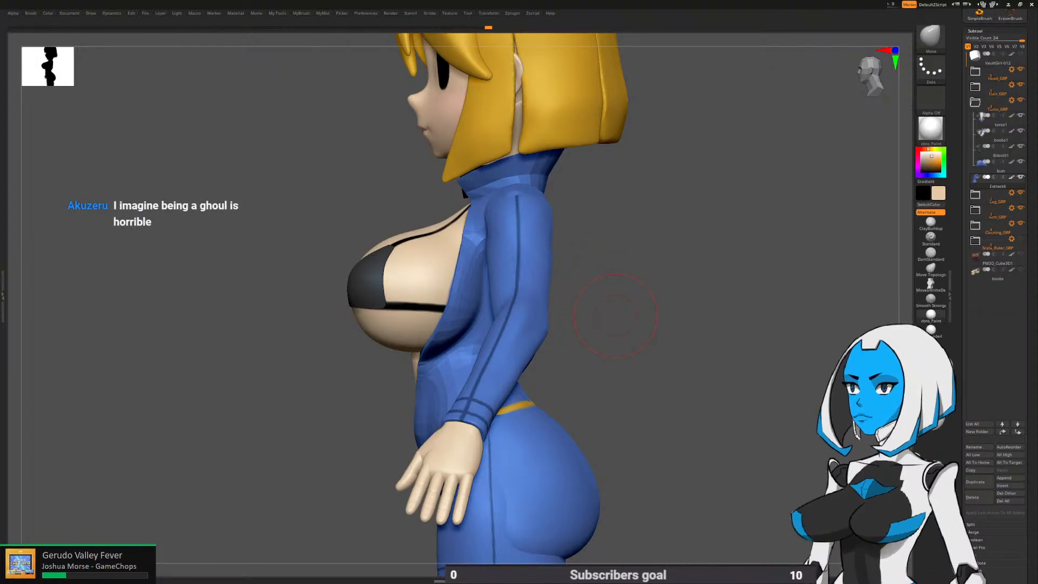
# Hide the arms group and reshape the suit's side around the chest with a larger Move brush
pyautogui.moveTo(616, 315); pyautogui.dragTo(639, 273)
pyautogui.press('b')
pyautogui.press('space')
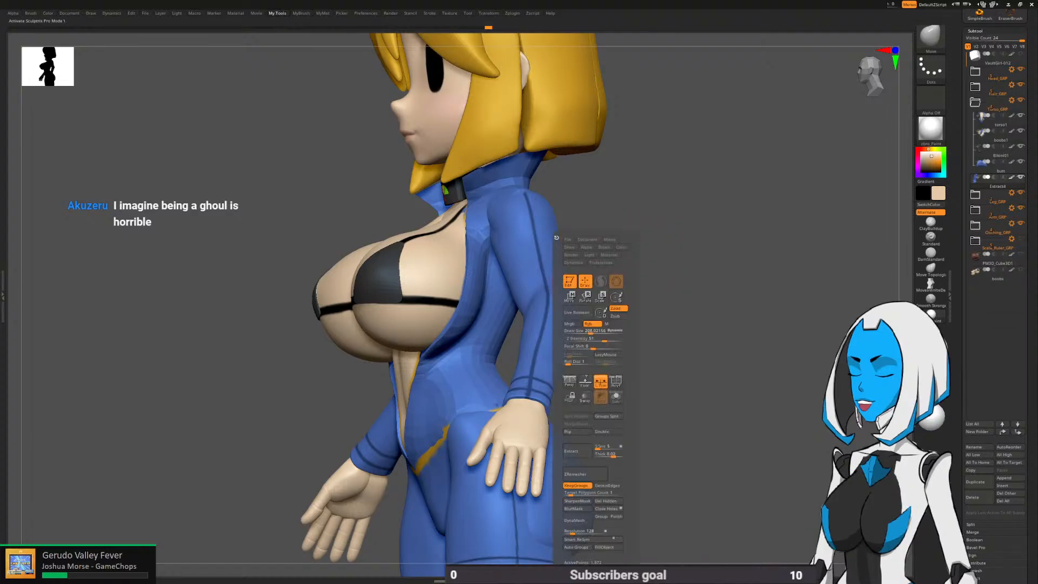
pyautogui.moveTo(590, 331); pyautogui.dragTo(599, 331)
pyautogui.moveTo(800, 270)
pyautogui.mouseDown()
pyautogui.moveTo(657, 269)
pyautogui.moveTo(675, 269)
pyautogui.mouseUp()
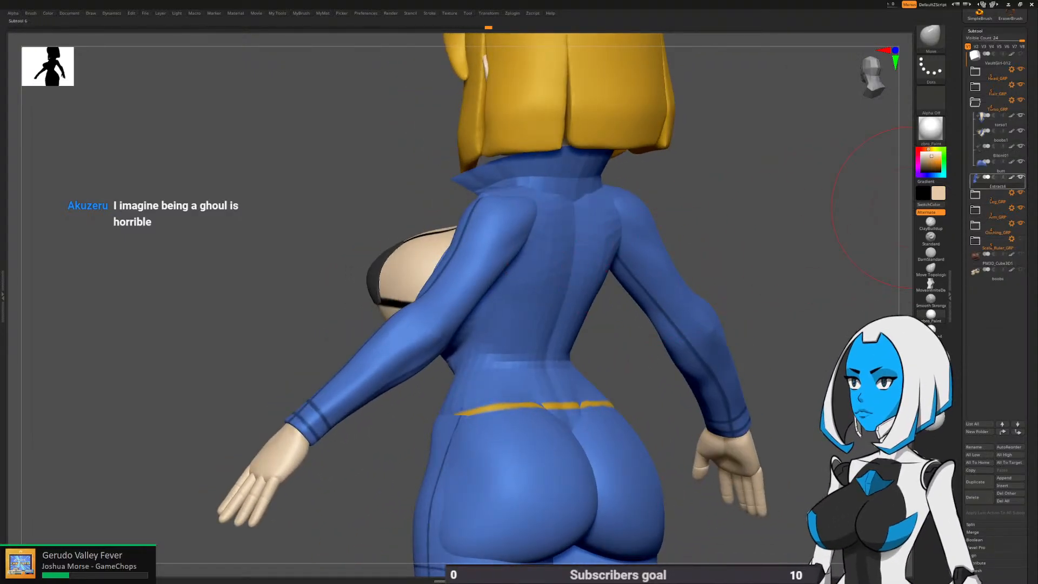
pyautogui.click(1020, 208)
pyautogui.moveTo(388, 358)
pyautogui.mouseDown()
pyautogui.moveTo(421, 317)
pyautogui.moveTo(446, 338)
pyautogui.moveTo(441, 331)
pyautogui.mouseUp()
pyautogui.press('space')
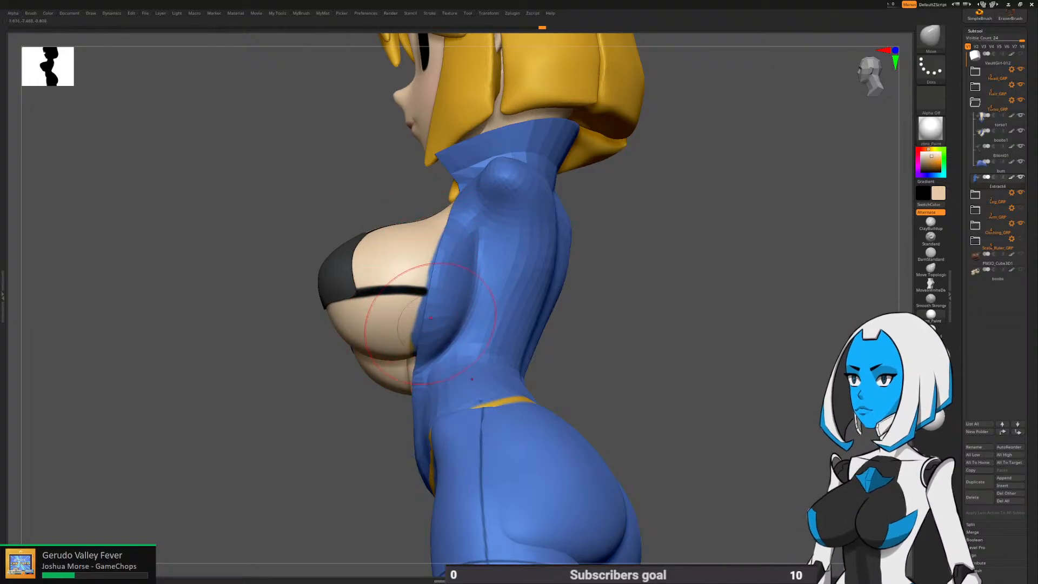
pyautogui.moveTo(430, 318)
pyautogui.mouseDown(button='right')
pyautogui.moveTo(456, 331)
pyautogui.moveTo(455, 319)
pyautogui.moveTo(613, 319)
pyautogui.mouseUp(button='right')
pyautogui.moveTo(440, 320)
pyautogui.mouseDown(button='right')
pyautogui.moveTo(379, 322)
pyautogui.moveTo(497, 288)
pyautogui.mouseUp(button='right')
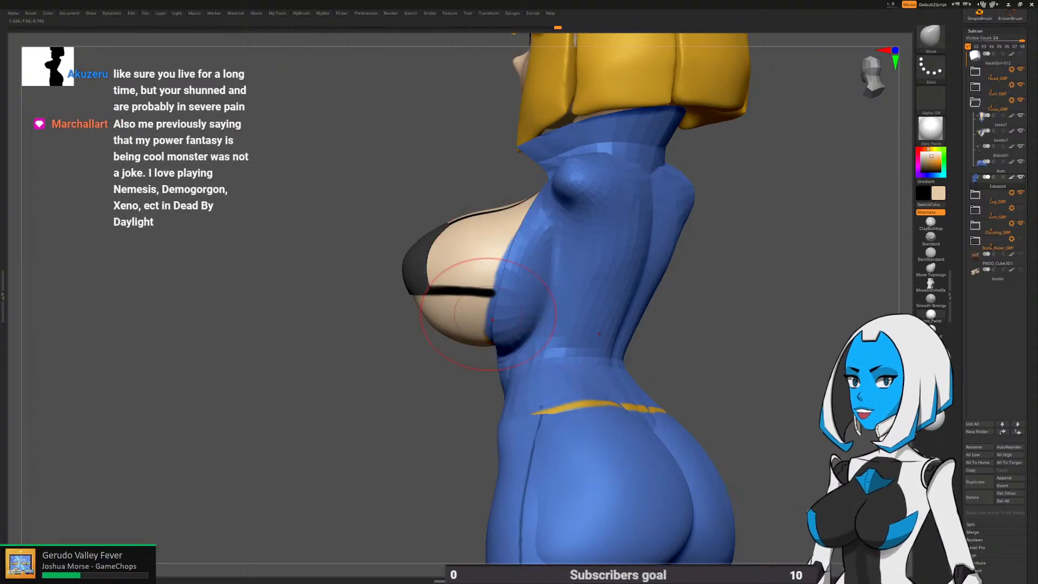
pyautogui.moveTo(489, 314)
pyautogui.mouseDown(button='right')
pyautogui.moveTo(522, 289)
pyautogui.moveTo(549, 287)
pyautogui.moveTo(465, 281)
pyautogui.mouseUp(button='right')
# Select the chest subtool and paint skin tone over the leftover yellow beside the suit's edge with the Paint brush
pyautogui.keyDown('alt'); pyautogui.click(448, 260); pyautogui.keyUp('alt')
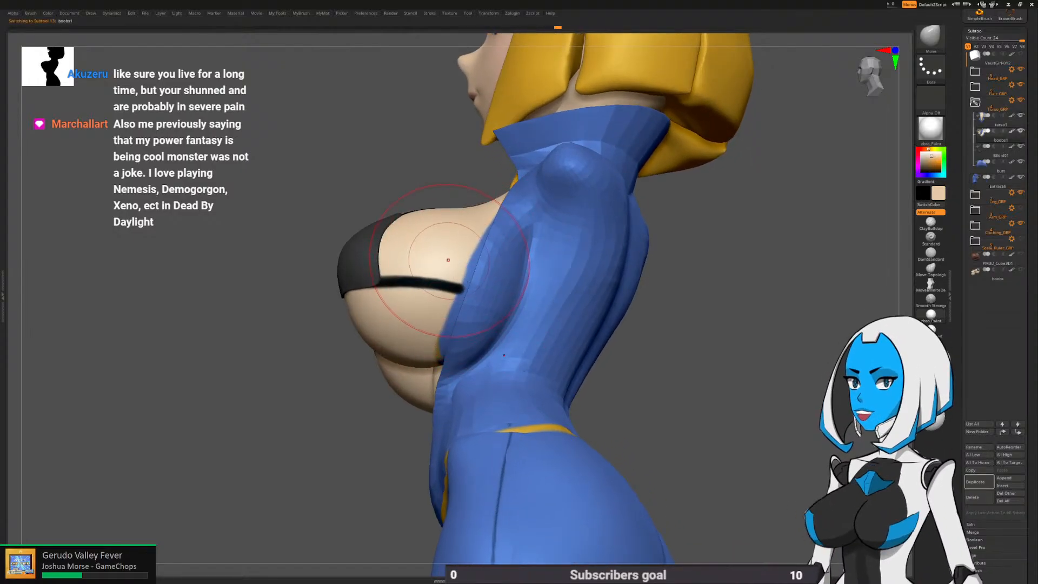
pyautogui.press('space')
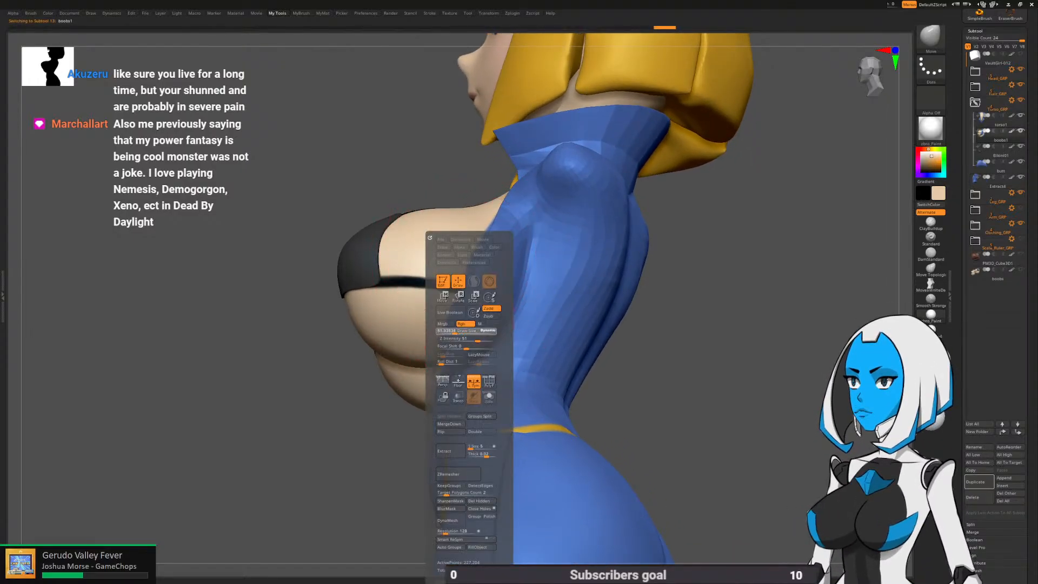
pyautogui.press('b')
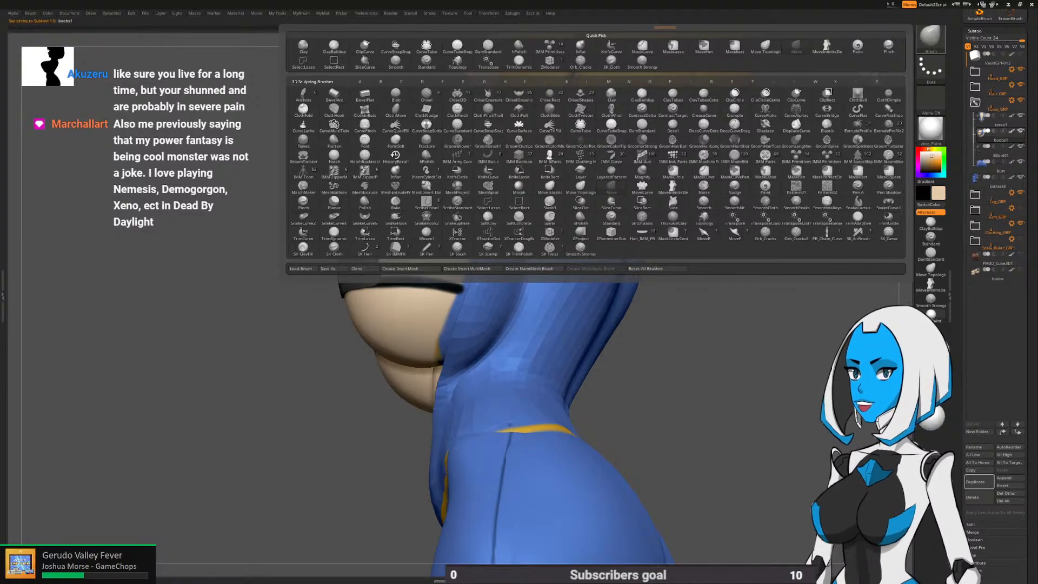
pyautogui.click(765, 185)
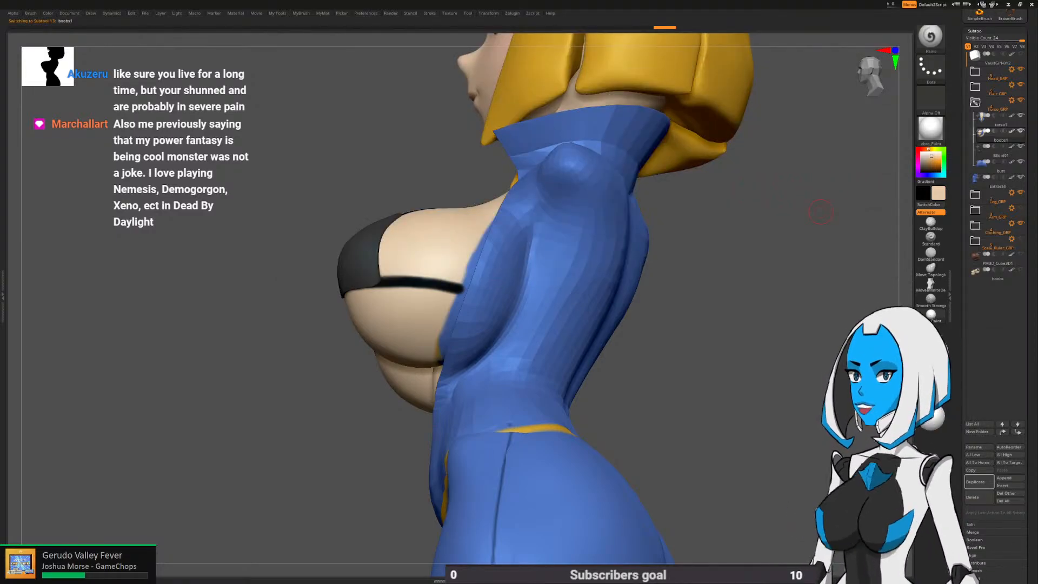
pyautogui.moveTo(709, 286); pyautogui.dragTo(632, 355)
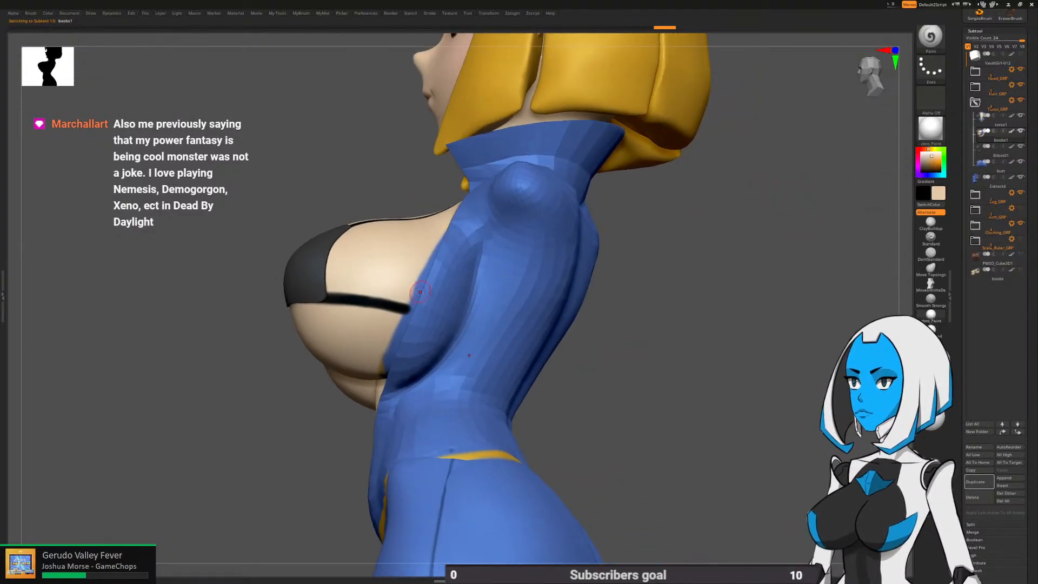
pyautogui.press('space')
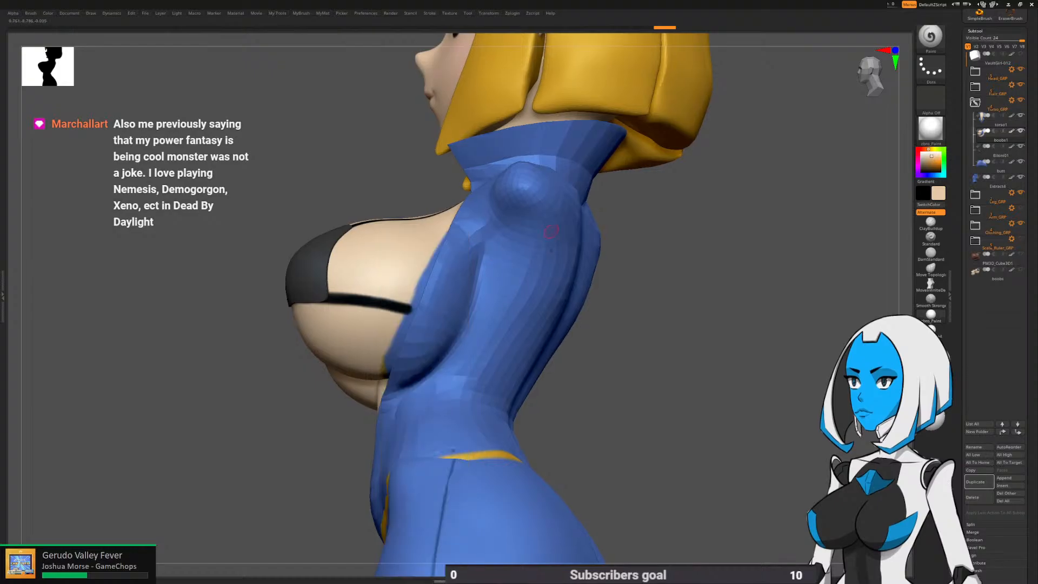
pyautogui.moveTo(551, 231)
pyautogui.keyDown('alt'); pyautogui.mouseDown(button='right')
pyautogui.moveTo(633, 243)
pyautogui.moveTo(518, 265)
pyautogui.mouseUp(button='right'); pyautogui.keyUp('alt')
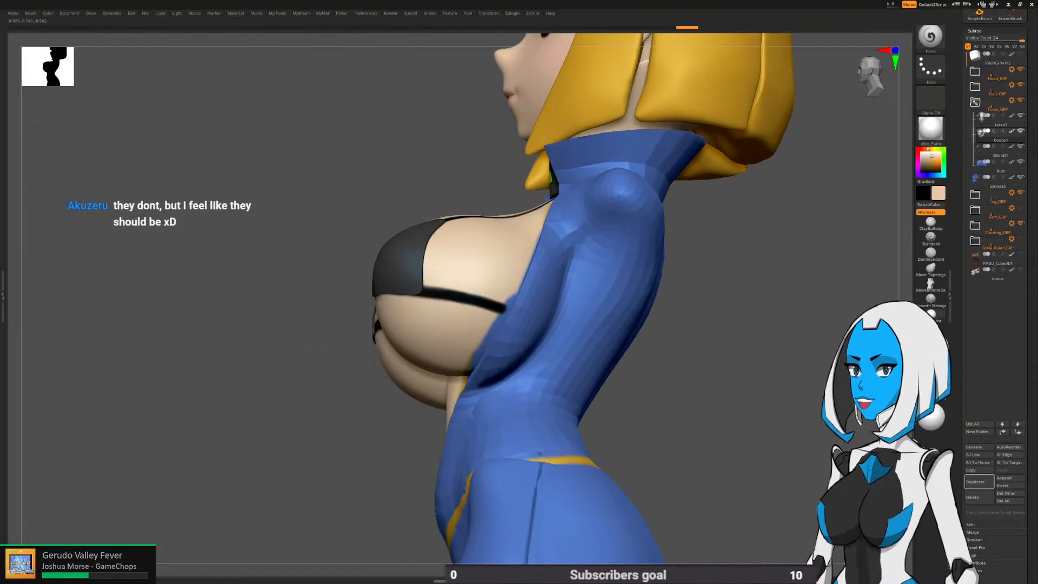
pyautogui.moveTo(518, 281); pyautogui.dragTo(497, 326)
pyautogui.moveTo(468, 364); pyautogui.dragTo(475, 355, button='right')
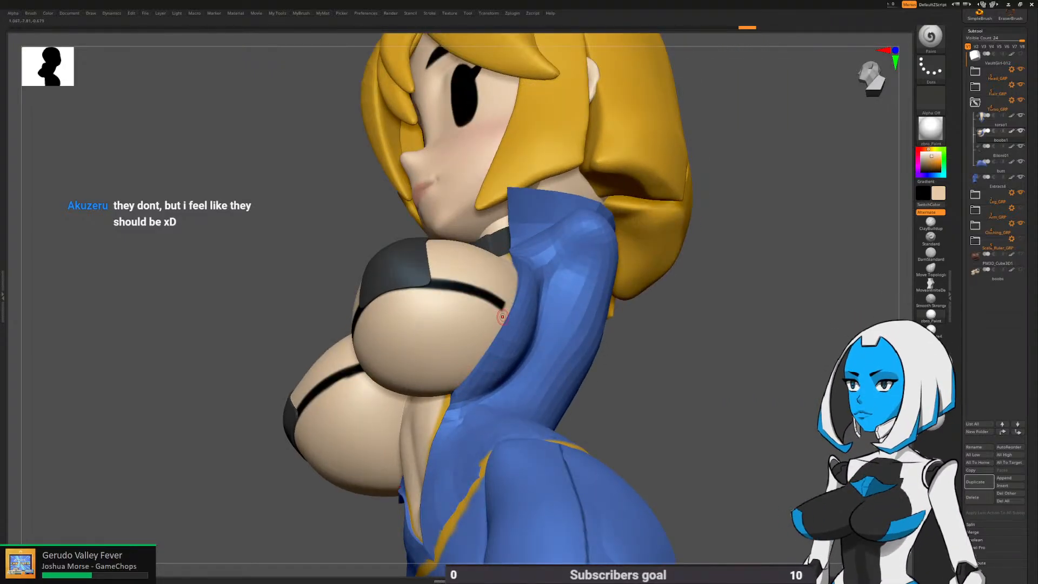
pyautogui.moveTo(506, 329)
pyautogui.mouseDown(button='right')
pyautogui.moveTo(503, 379)
pyautogui.moveTo(519, 333)
pyautogui.moveTo(533, 335)
pyautogui.mouseUp(button='right')
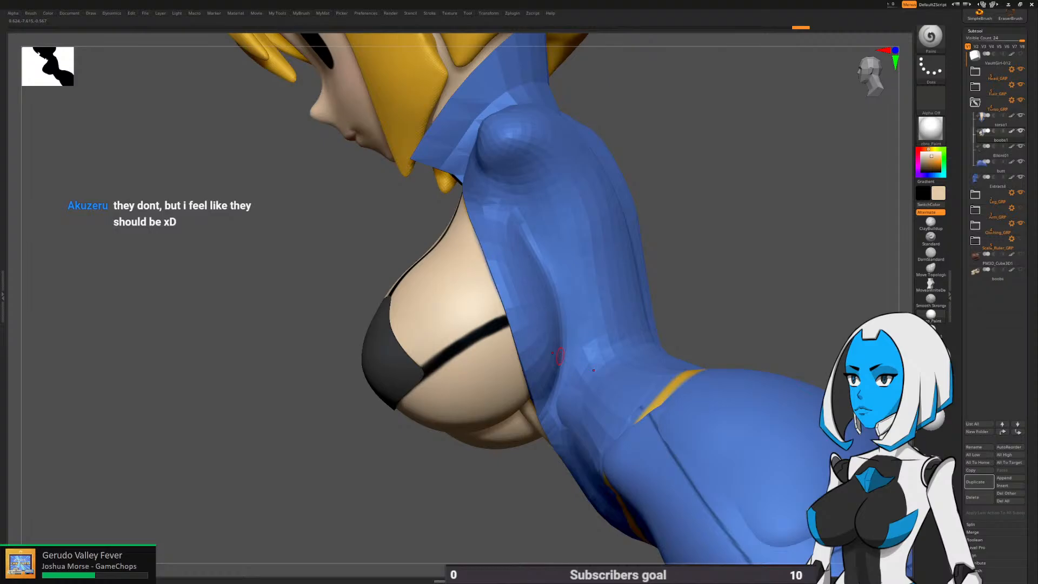
# Switch to an enlarged Move brush and adjust the upper outer chest near the strap and the suit's collar
pyautogui.moveTo(593, 370)
pyautogui.mouseDown(button='right')
pyautogui.moveTo(503, 399)
pyautogui.moveTo(496, 414)
pyautogui.moveTo(533, 399)
pyautogui.moveTo(572, 335)
pyautogui.mouseUp(button='right')
pyautogui.press('space')
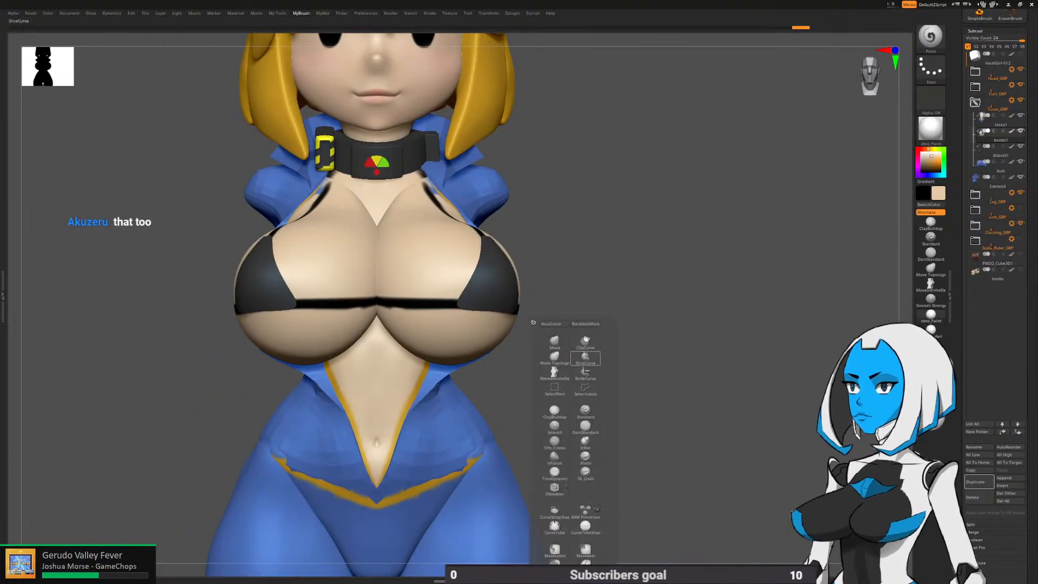
pyautogui.click(555, 343)
pyautogui.press('space')
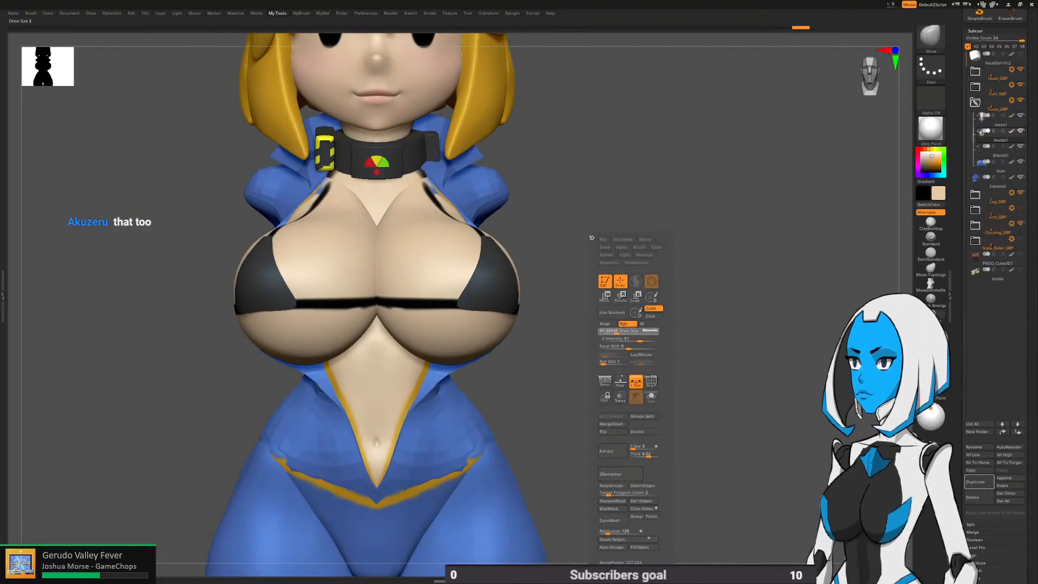
pyautogui.moveTo(628, 330); pyautogui.dragTo(632, 331)
pyautogui.moveTo(811, 338)
pyautogui.mouseDown(button='right')
pyautogui.moveTo(774, 360)
pyautogui.moveTo(638, 324)
pyautogui.mouseUp(button='right')
pyautogui.moveTo(551, 241)
pyautogui.mouseDown(button='right')
pyautogui.moveTo(595, 232)
pyautogui.moveTo(554, 206)
pyautogui.moveTo(557, 232)
pyautogui.moveTo(511, 181)
pyautogui.mouseUp(button='right')
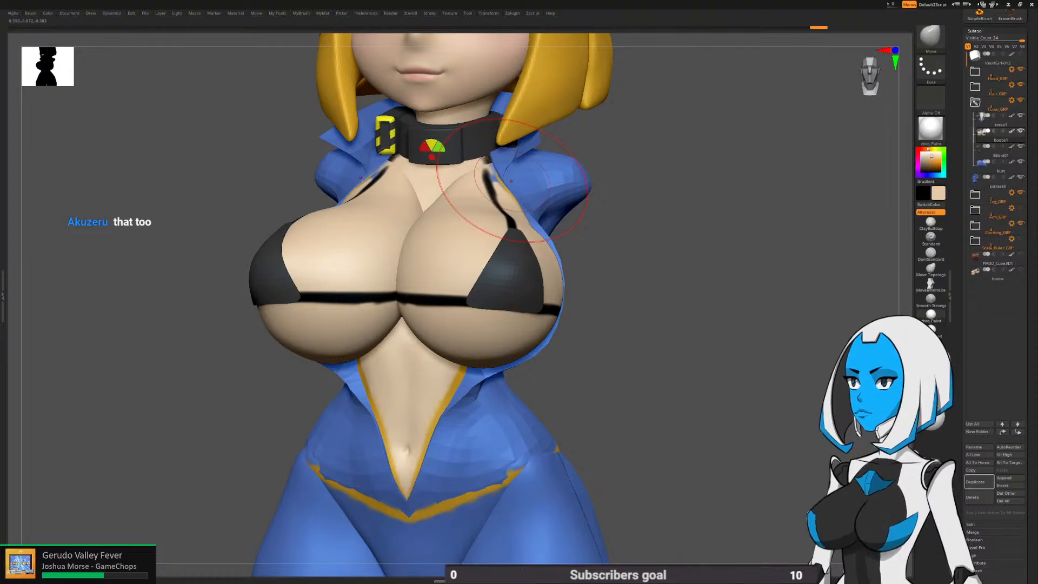
# Select the extracted suit subtool and hide the head and hair groups to expose the collar
pyautogui.keyDown('alt'); pyautogui.click(539, 180); pyautogui.keyUp('alt')
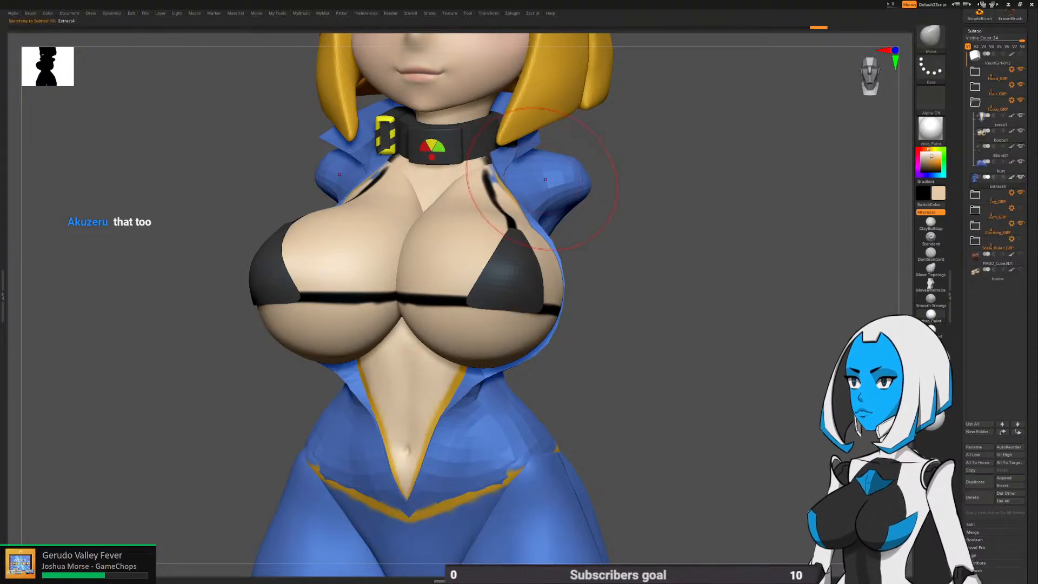
pyautogui.moveTo(519, 172); pyautogui.dragTo(550, 233, button='right')
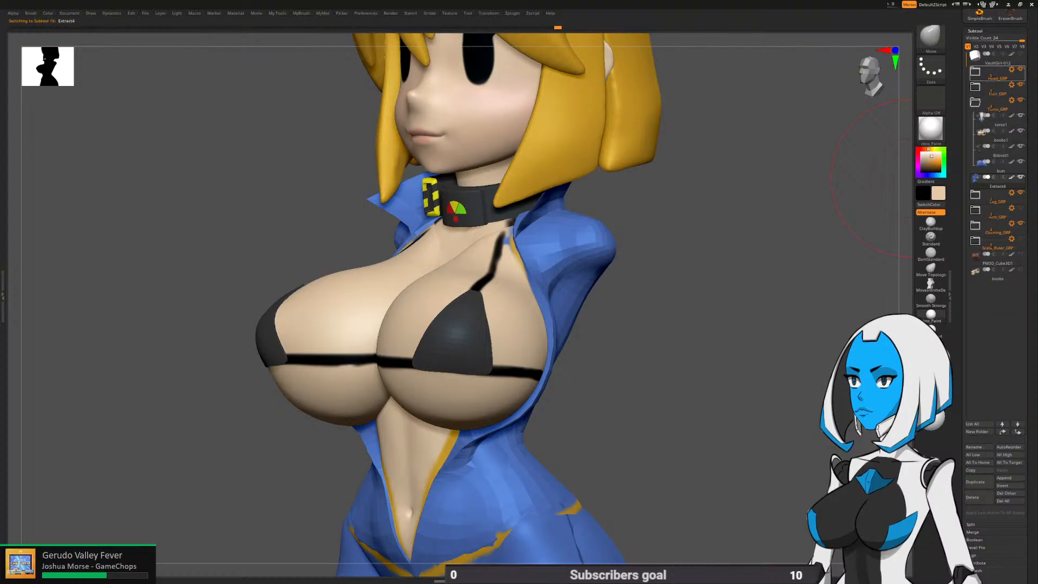
pyautogui.click(1020, 70)
pyautogui.click(1021, 85)
pyautogui.moveTo(601, 146); pyautogui.dragTo(629, 232, button='right')
# Reshape the suit's collar and front edge around the neck device with a smaller Move brush
pyautogui.press('space')
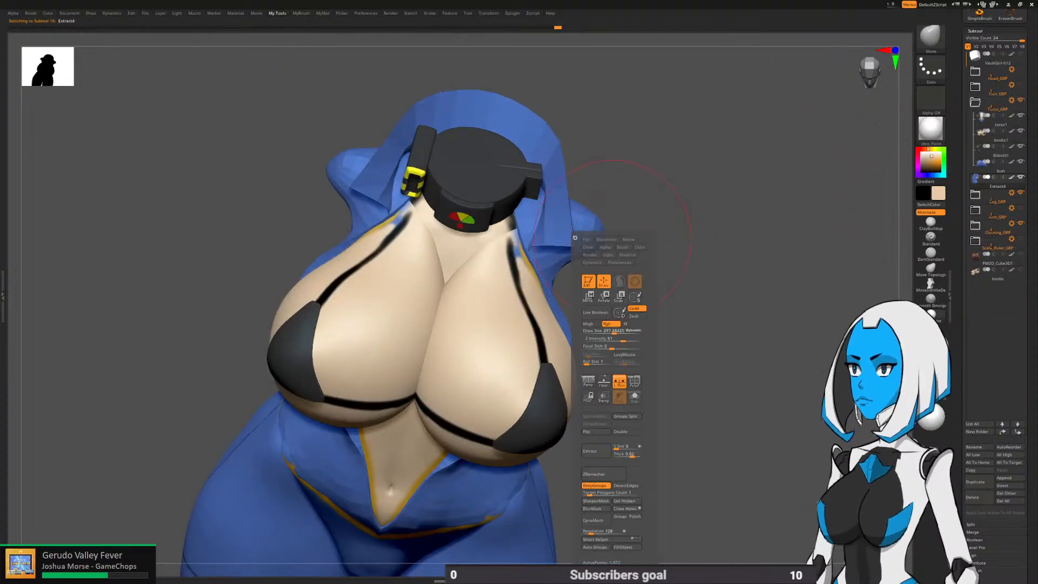
pyautogui.moveTo(614, 332); pyautogui.dragTo(605, 332)
pyautogui.moveTo(491, 151); pyautogui.dragTo(513, 203, button='right')
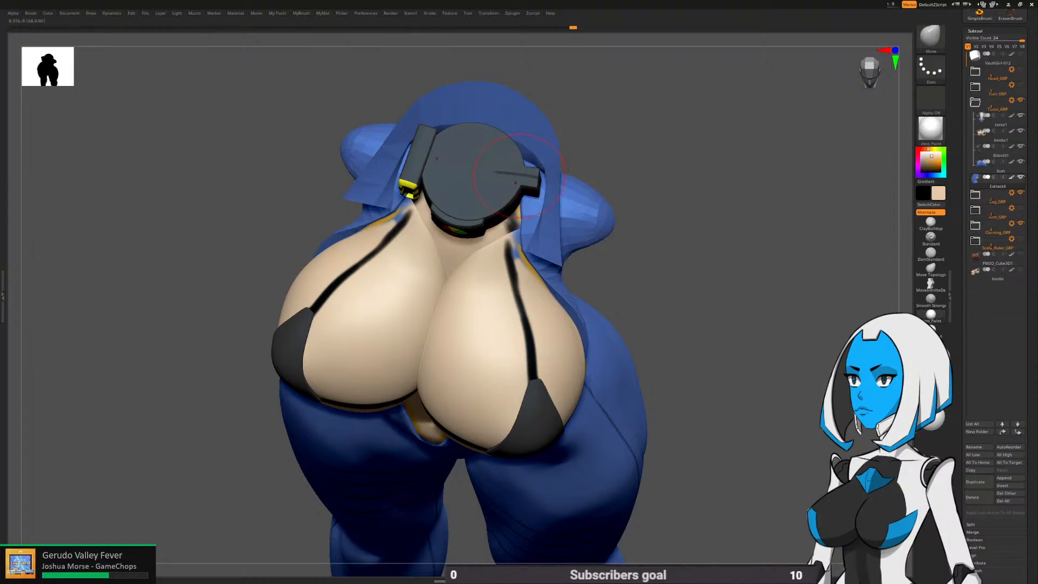
pyautogui.moveTo(511, 216); pyautogui.dragTo(523, 222)
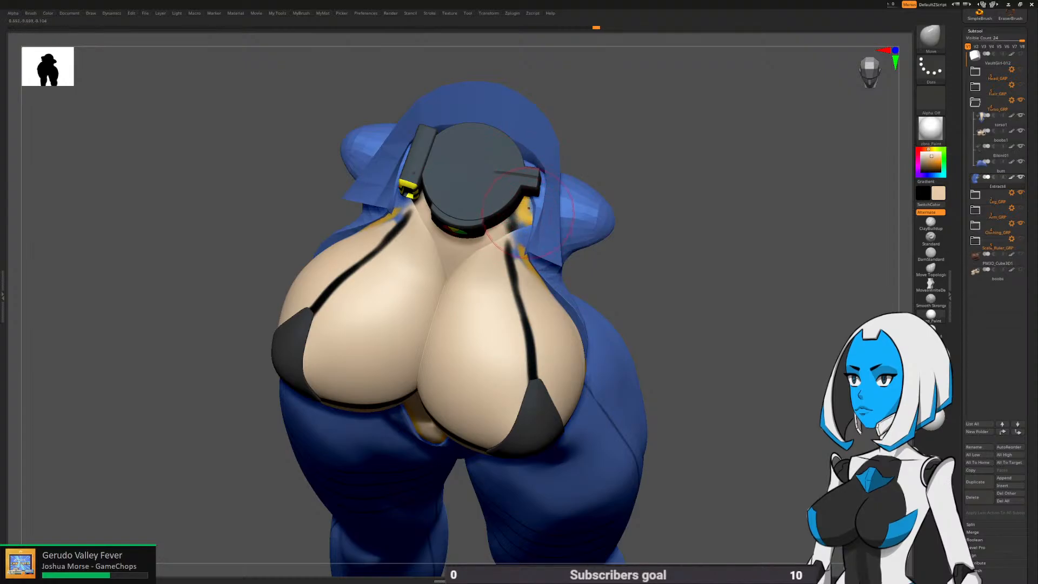
pyautogui.moveTo(578, 117); pyautogui.dragTo(540, 174, button='right')
pyautogui.moveTo(541, 174)
pyautogui.mouseDown()
pyautogui.moveTo(529, 176)
pyautogui.moveTo(537, 166)
pyautogui.mouseUp()
pyautogui.moveTo(539, 167); pyautogui.dragTo(543, 172)
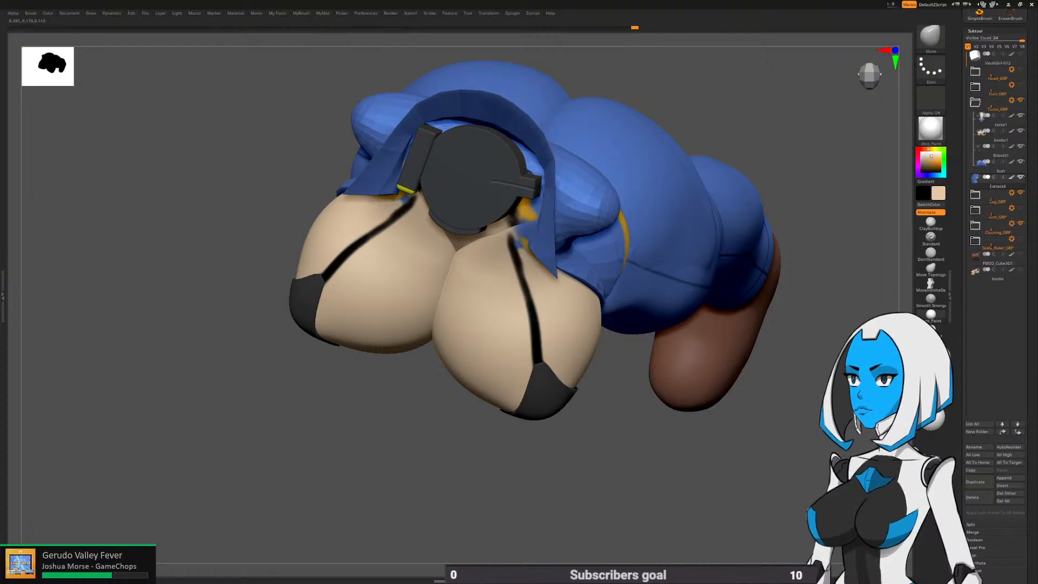
pyautogui.moveTo(555, 295); pyautogui.dragTo(582, 427, button='right')
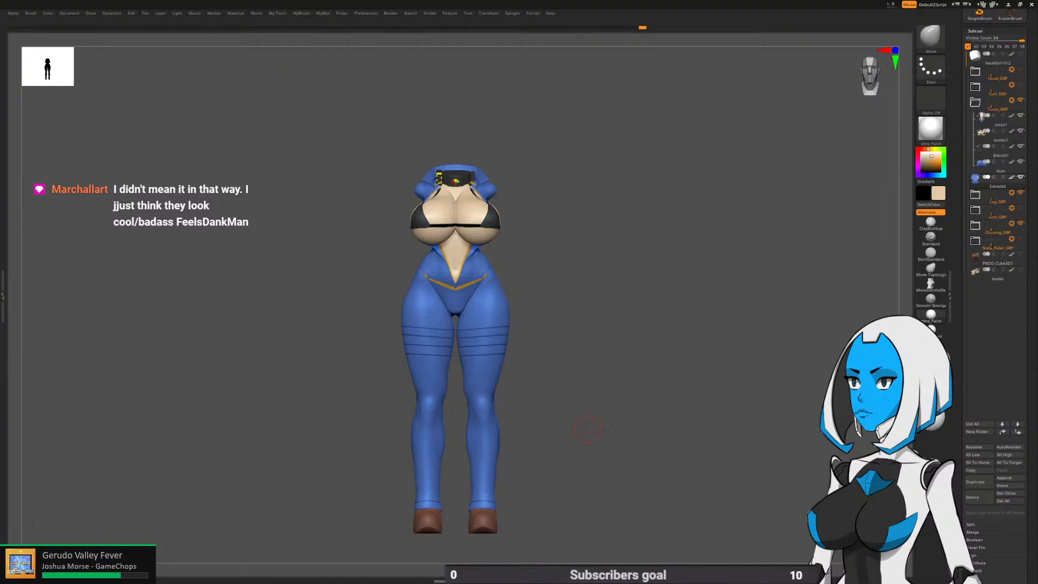
pyautogui.keyDown('alt'); pyautogui.moveTo(595, 378); pyautogui.dragTo(616, 383); pyautogui.keyUp('alt')
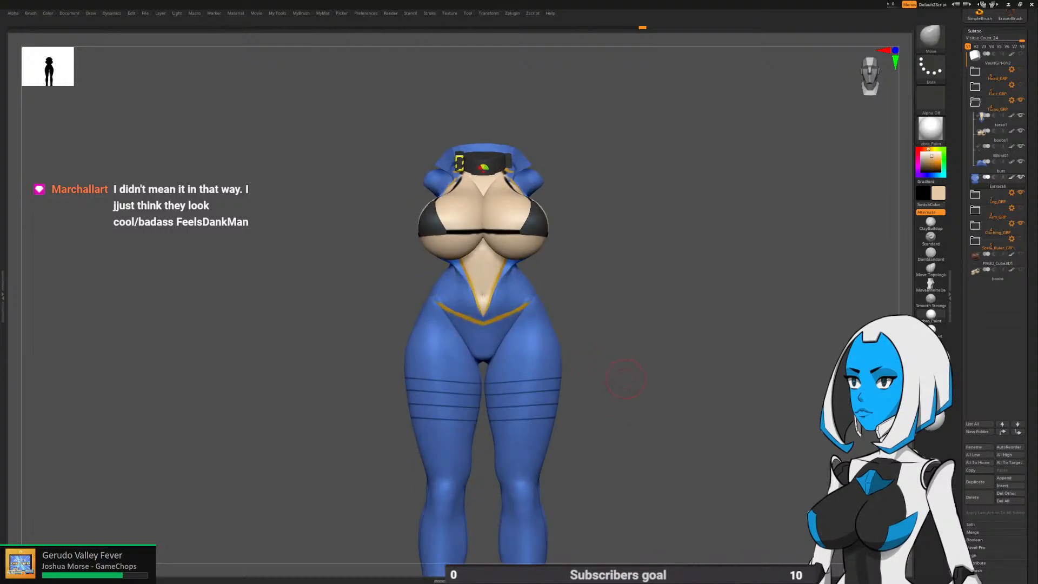
# Show the arm, hair and head groups again to check the complete character
pyautogui.click(1020, 208)
pyautogui.click(1020, 85)
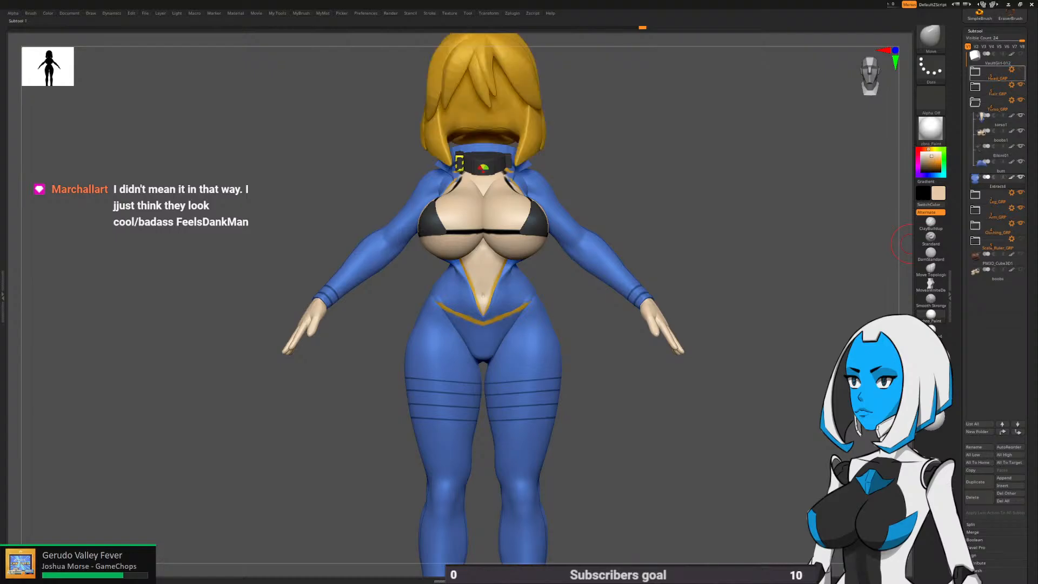
pyautogui.click(1020, 69)
pyautogui.keyDown('alt'); pyautogui.moveTo(680, 496); pyautogui.dragTo(643, 469); pyautogui.keyUp('alt')
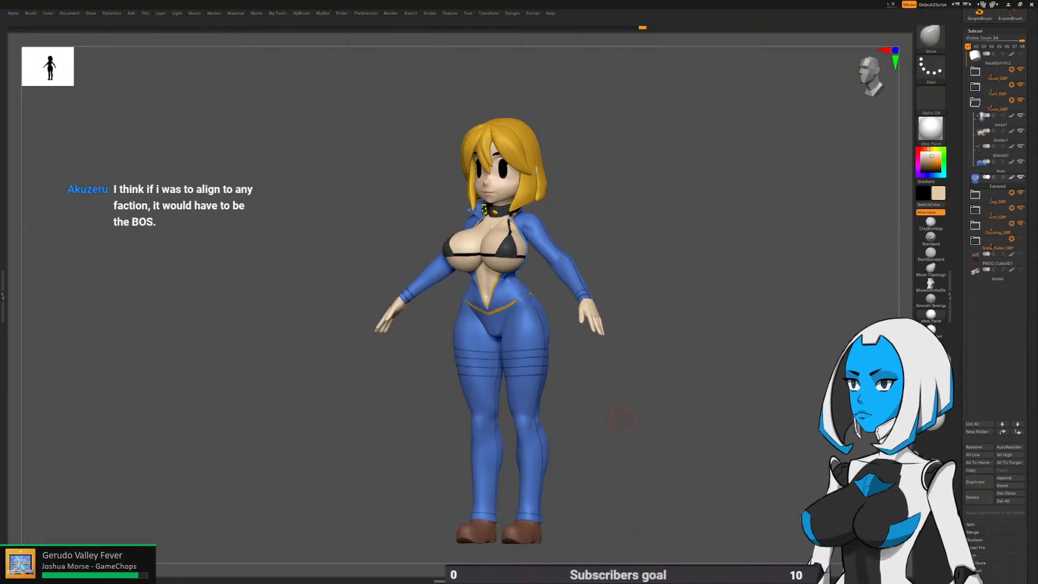
pyautogui.moveTo(618, 417)
pyautogui.keyDown('alt'); pyautogui.mouseDown()
pyautogui.moveTo(620, 432)
pyautogui.moveTo(687, 434)
pyautogui.moveTo(651, 417)
pyautogui.mouseUp(); pyautogui.keyUp('alt')
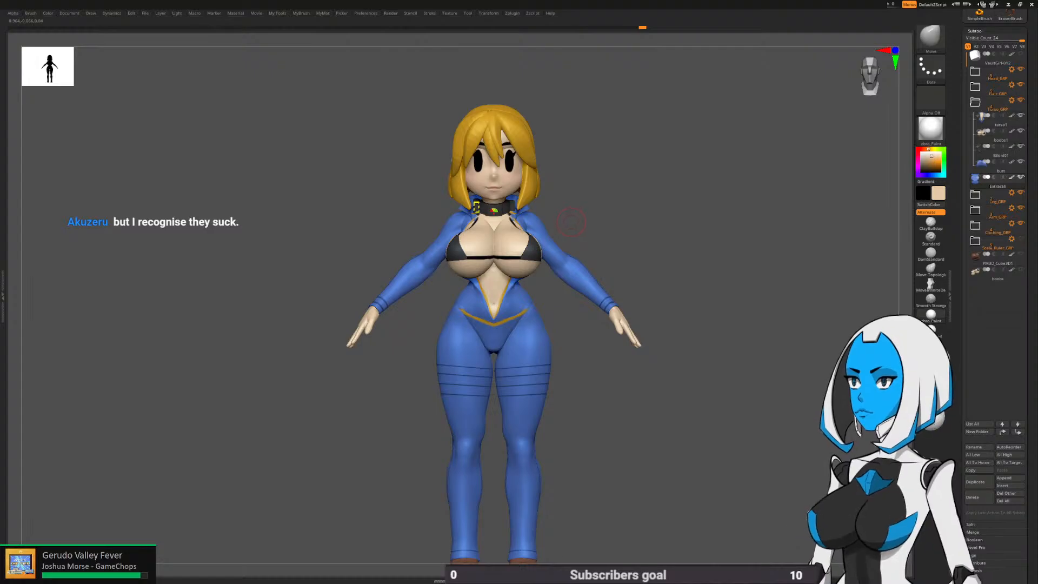
pyautogui.press('space')
pyautogui.press('space')
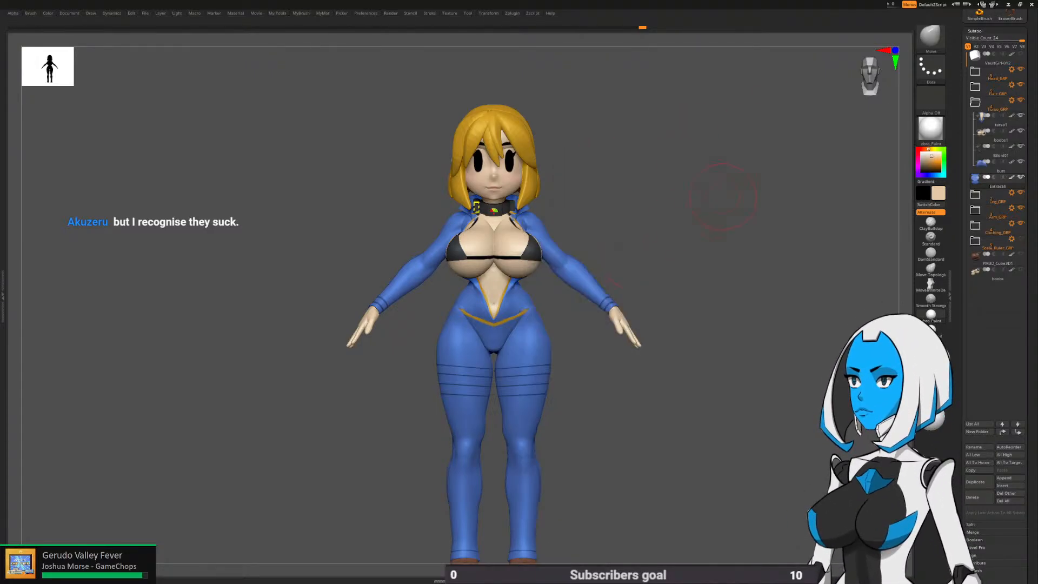
pyautogui.keyDown('alt'); pyautogui.moveTo(732, 185); pyautogui.dragTo(727, 193); pyautogui.keyUp('alt')
# Select the head subtool and reduce the Move brush's draw size while checking the face and neck device
pyautogui.keyDown('alt'); pyautogui.click(502, 197); pyautogui.keyUp('alt')
pyautogui.keyDown('ctrl'); pyautogui.moveTo(499, 197); pyautogui.dragTo(568, 335, button='right'); pyautogui.keyUp('ctrl')
pyautogui.press('space')
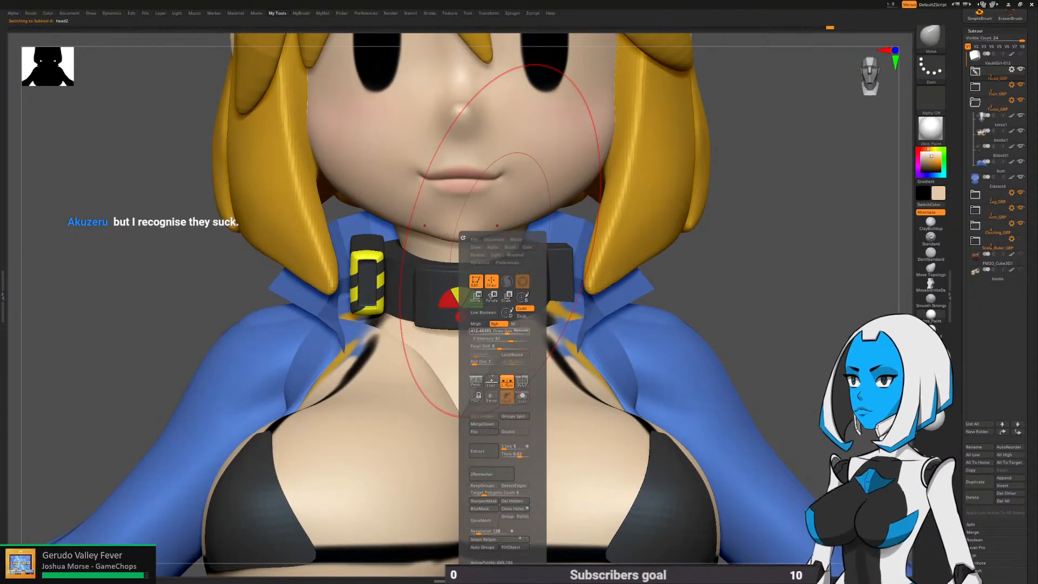
pyautogui.moveTo(507, 332); pyautogui.dragTo(491, 332)
pyautogui.keyDown('alt'); pyautogui.moveTo(505, 204); pyautogui.dragTo(504, 305, button='right'); pyautogui.keyUp('alt')
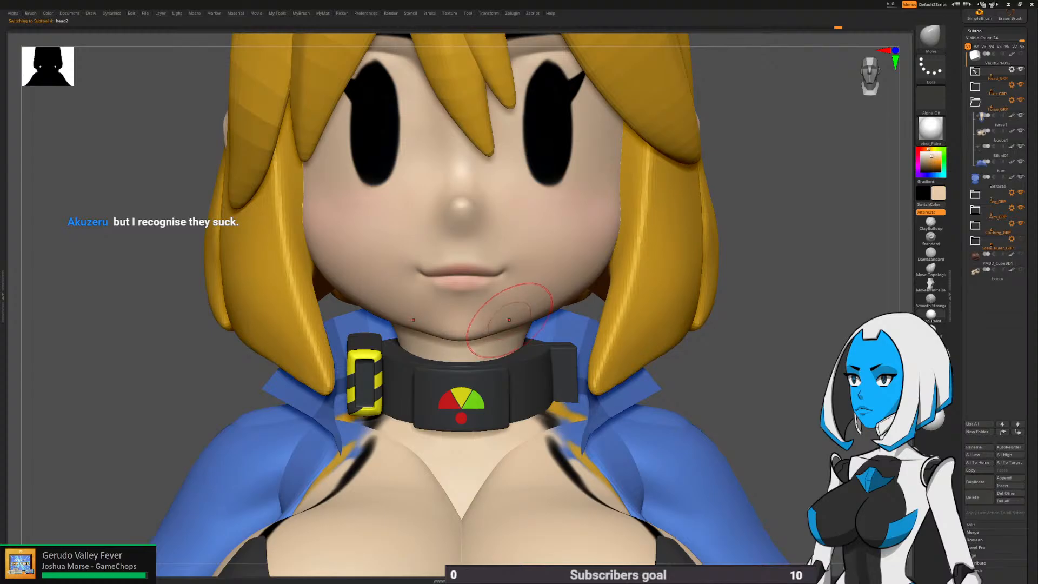
pyautogui.moveTo(760, 346)
pyautogui.keyDown('ctrl'); pyautogui.mouseDown(button='right')
pyautogui.moveTo(757, 254)
pyautogui.moveTo(750, 279)
pyautogui.mouseUp(button='right'); pyautogui.keyUp('ctrl')
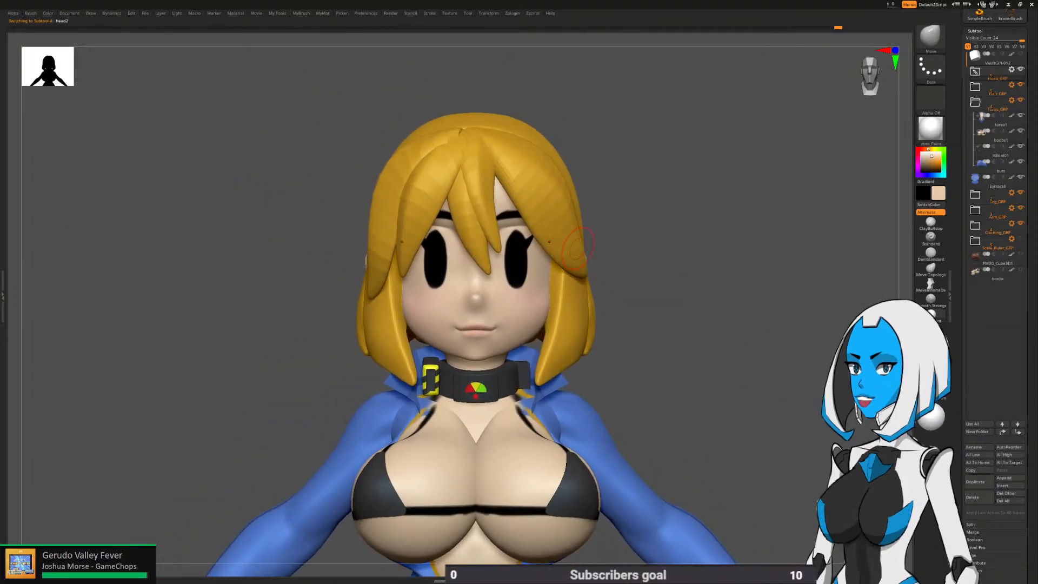
# Expand the hair group and duplicate the long fringe lock over the character's temple
pyautogui.keyDown('alt'); pyautogui.click(580, 239); pyautogui.keyUp('alt')
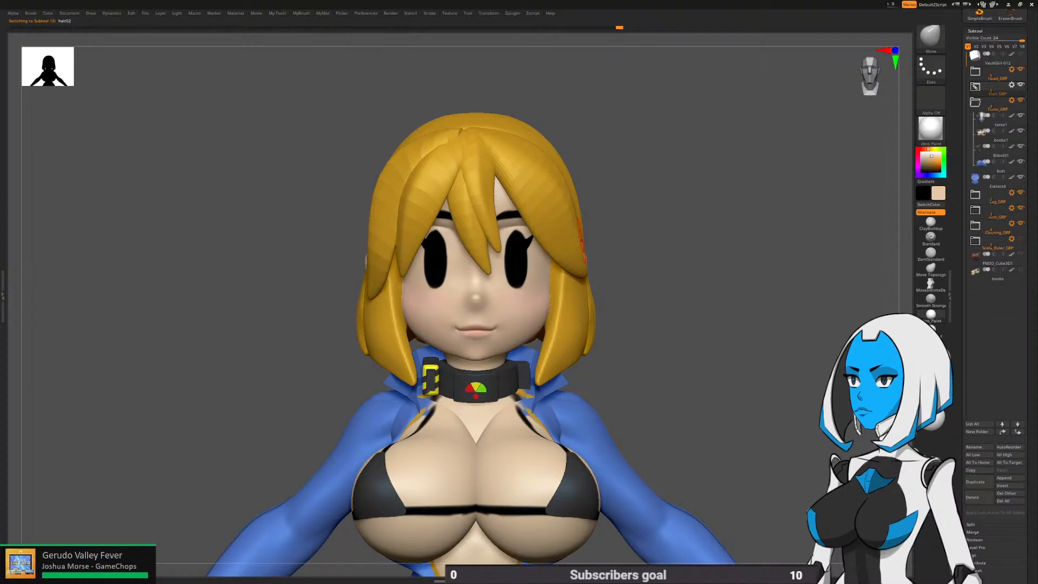
pyautogui.click(975, 87)
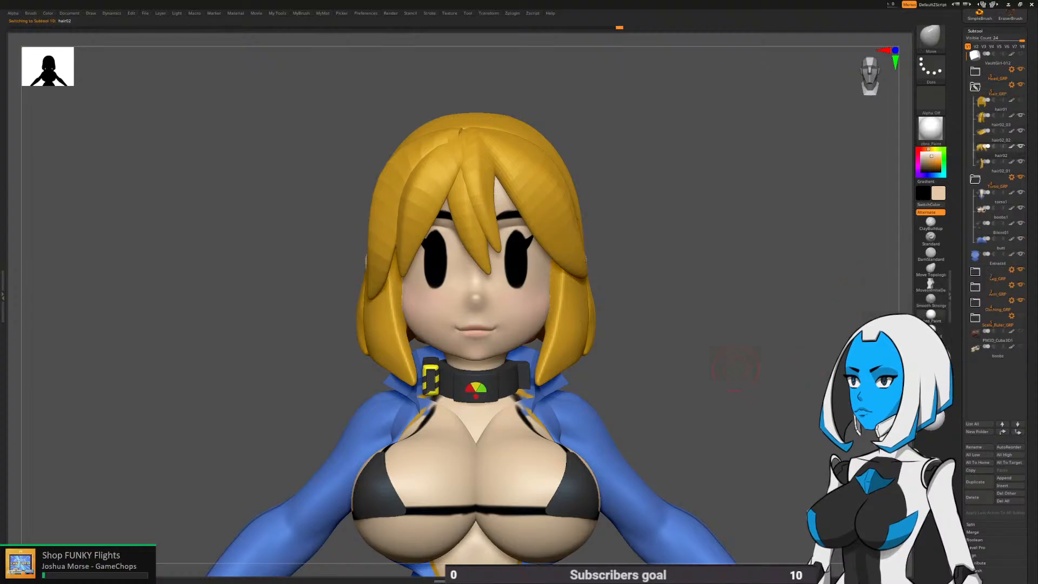
pyautogui.moveTo(737, 364)
pyautogui.mouseDown(button='right')
pyautogui.moveTo(665, 366)
pyautogui.moveTo(728, 366)
pyautogui.mouseUp(button='right')
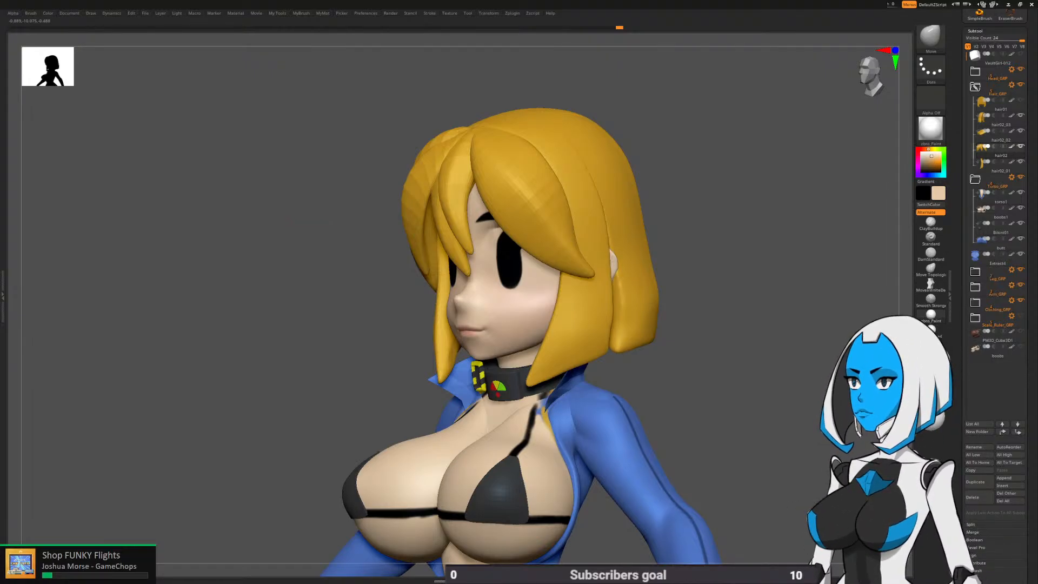
pyautogui.hotkey('shift', 'f')
pyautogui.hotkey('shift', 'f')
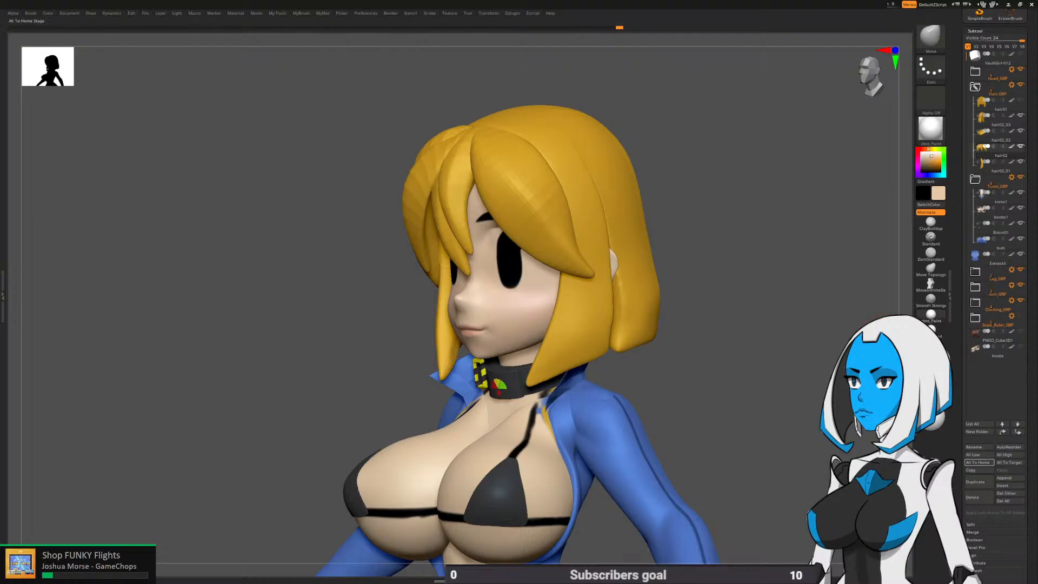
pyautogui.click(976, 482)
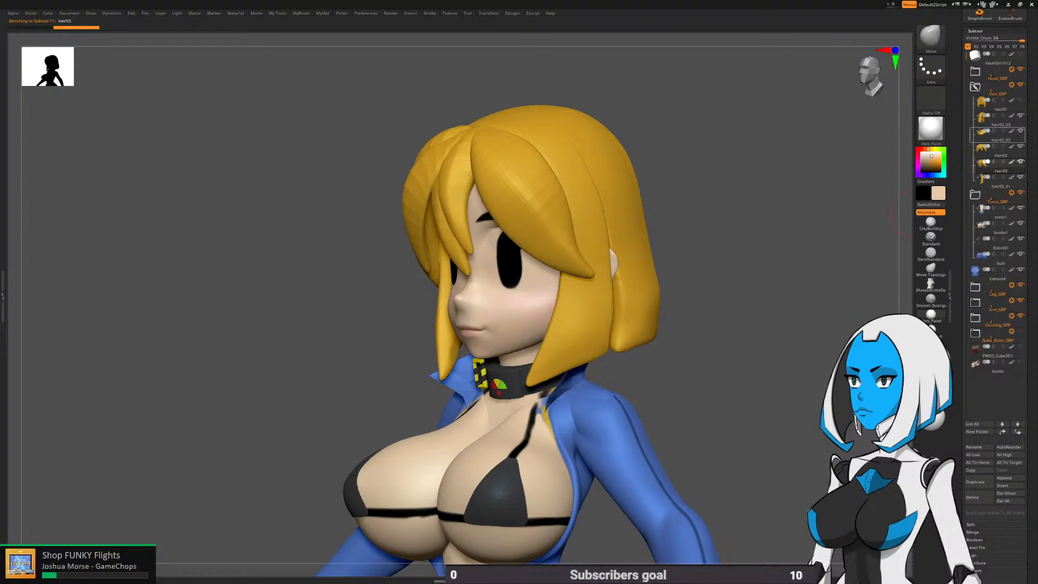
pyautogui.press('Up')
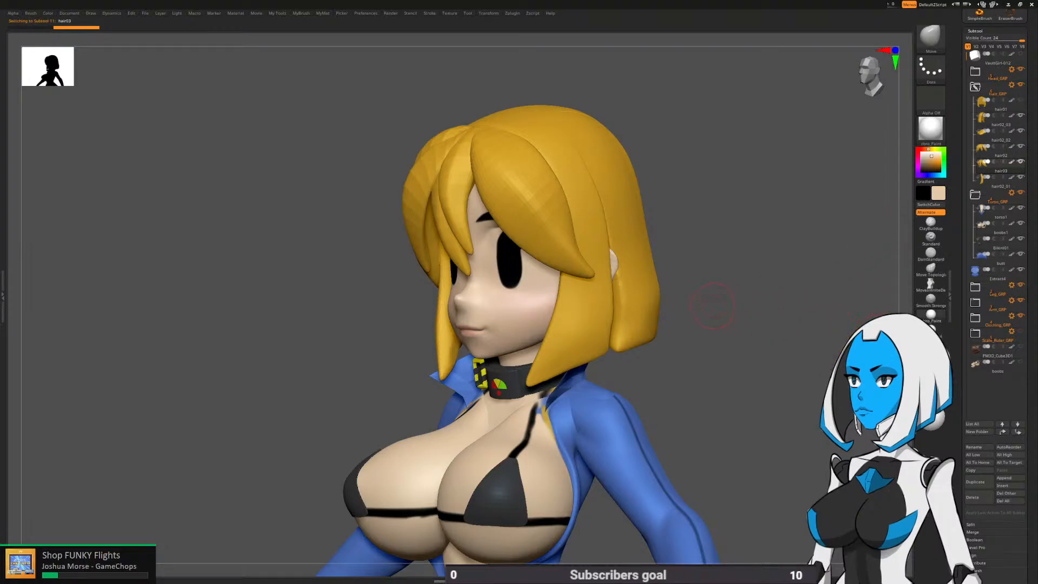
# Isolate the duplicated hair lock and lower its subdivision level to get a coarse mesh for reshaping
pyautogui.press('space')
pyautogui.click(733, 398)
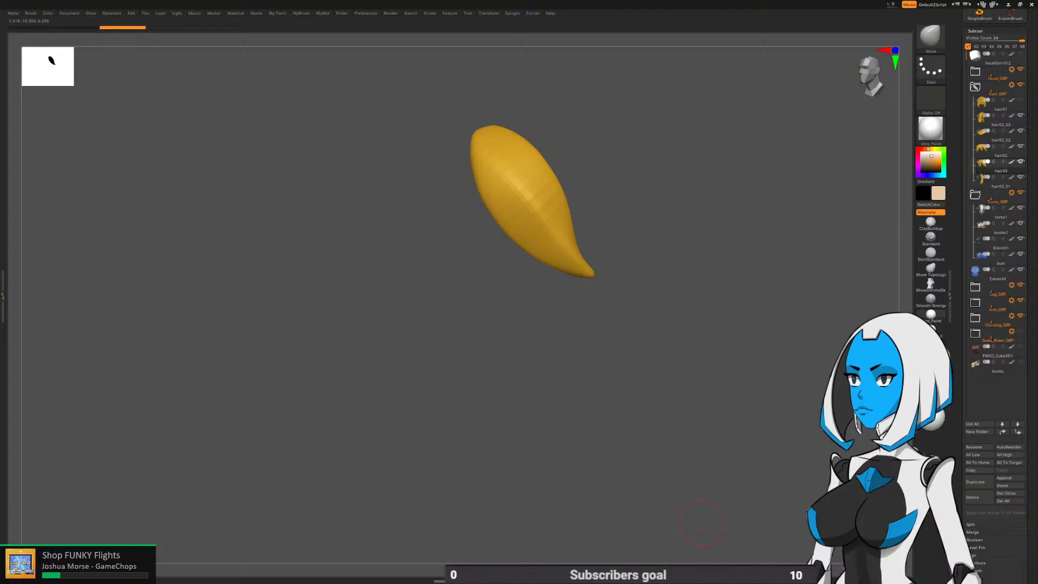
pyautogui.press('shift')
pyautogui.press('space')
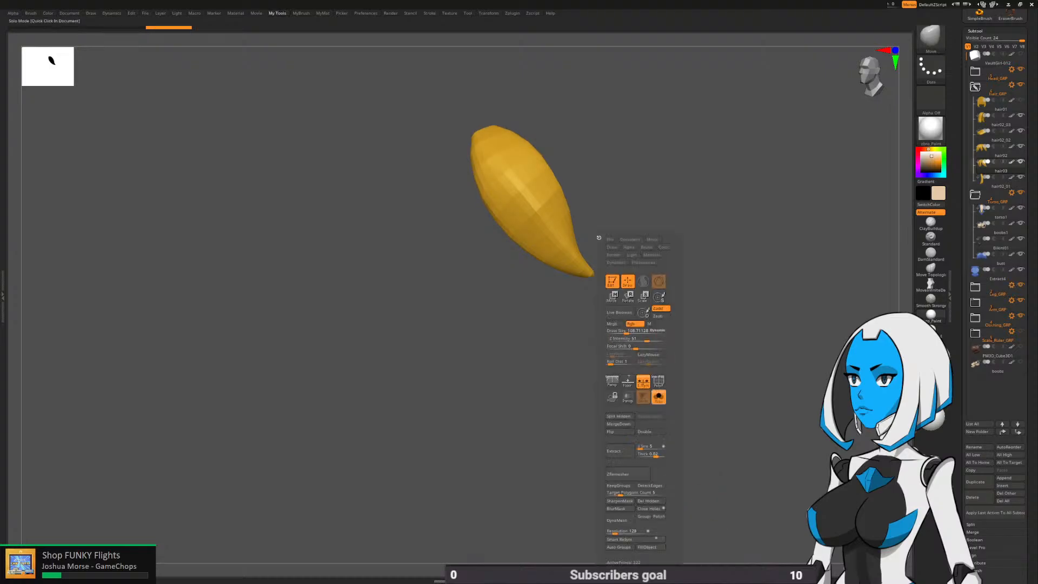
pyautogui.click(615, 488)
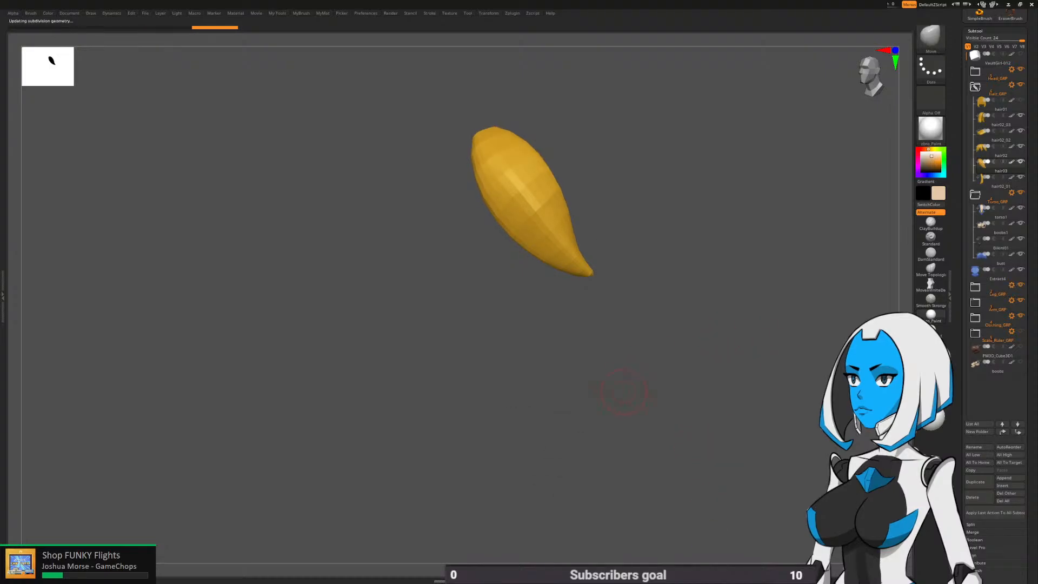
pyautogui.press('space')
pyautogui.click(663, 395)
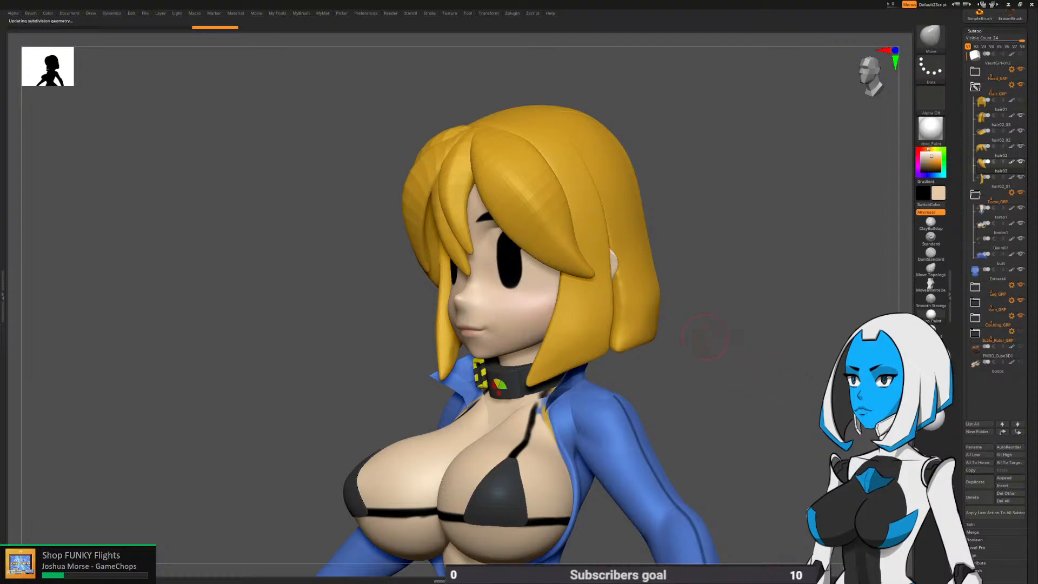
pyautogui.press('space')
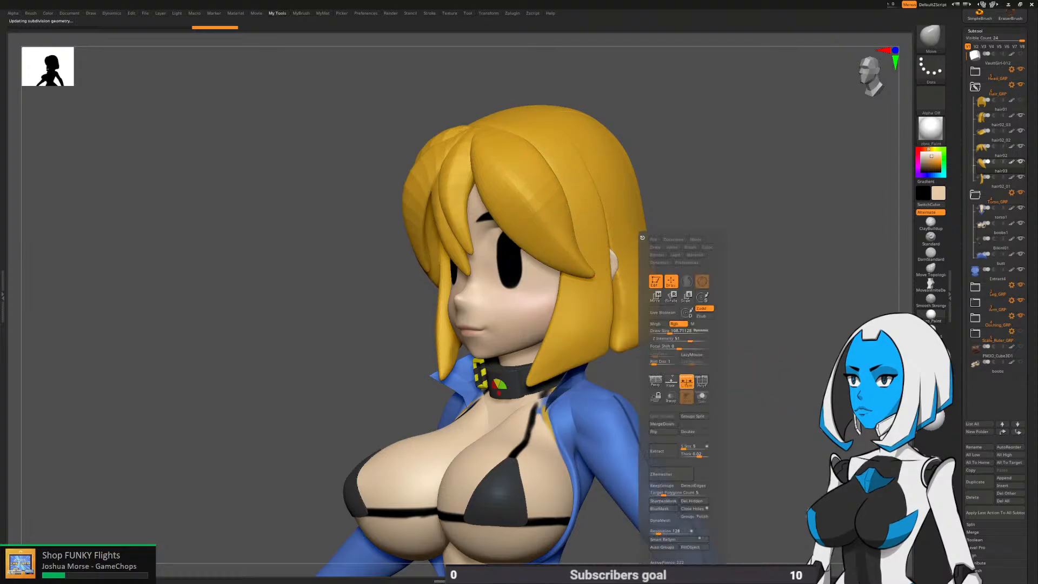
pyautogui.click(694, 389)
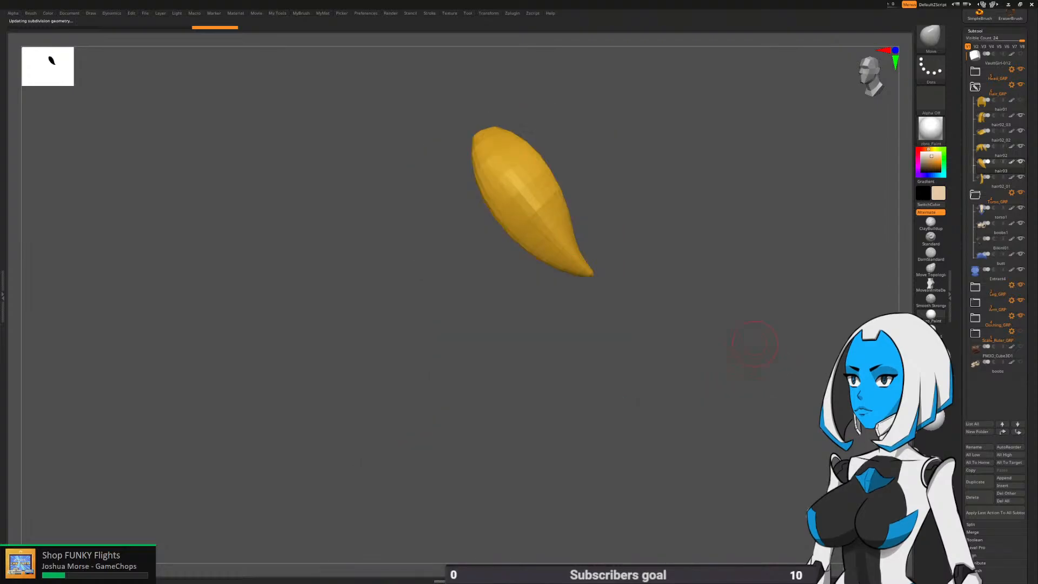
# Place the transform gizmo at the duplicated lock's root, show the other subtools and move the lock back beside the original fringe
pyautogui.press('w')
pyautogui.keyDown('alt'); pyautogui.click(495, 135); pyautogui.keyUp('alt')
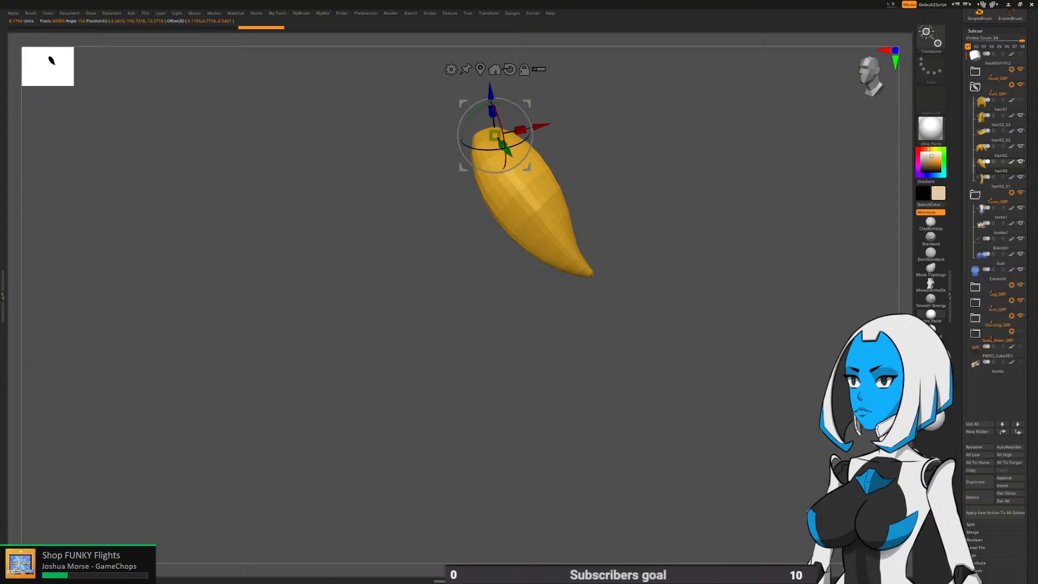
pyautogui.press('space')
pyautogui.click(717, 392)
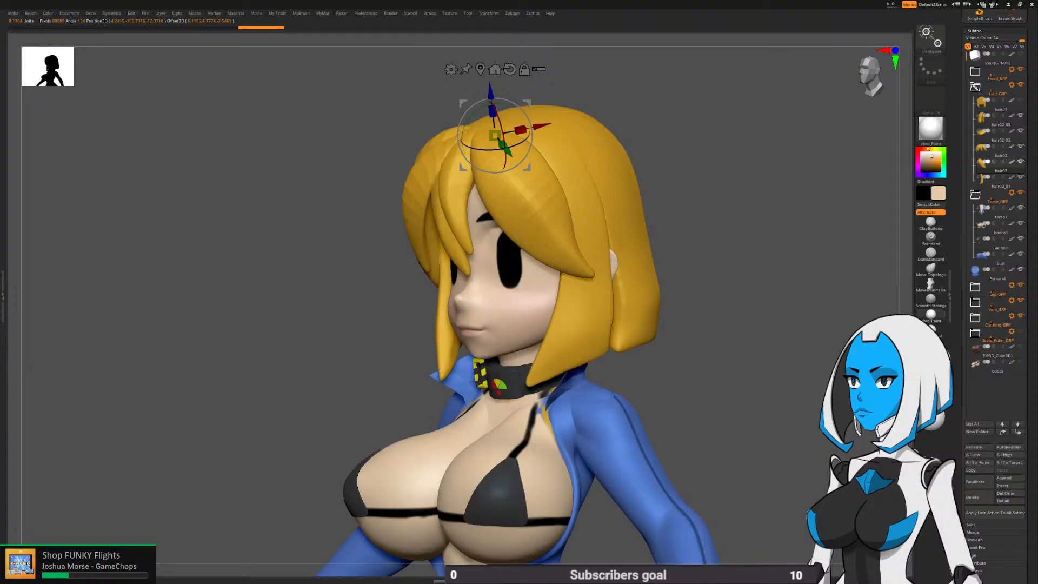
pyautogui.keyDown('alt'); pyautogui.moveTo(717, 392); pyautogui.dragTo(715, 469); pyautogui.keyUp('alt')
pyautogui.moveTo(539, 156); pyautogui.dragTo(541, 130)
pyautogui.press('q')
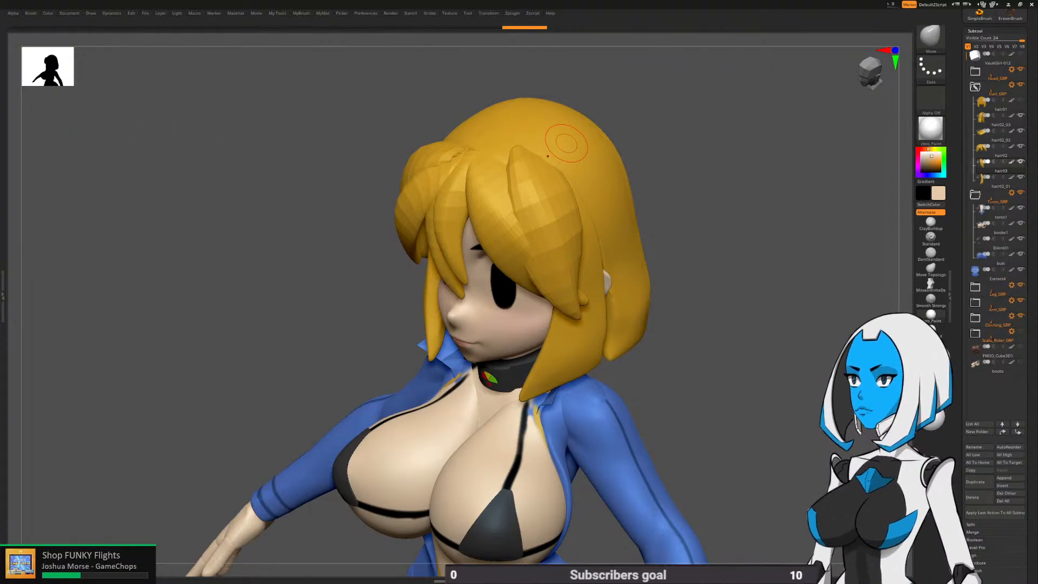
# Shape the duplicated lock against the side of the head with an enlarged Move brush
pyautogui.moveTo(769, 350); pyautogui.dragTo(674, 289)
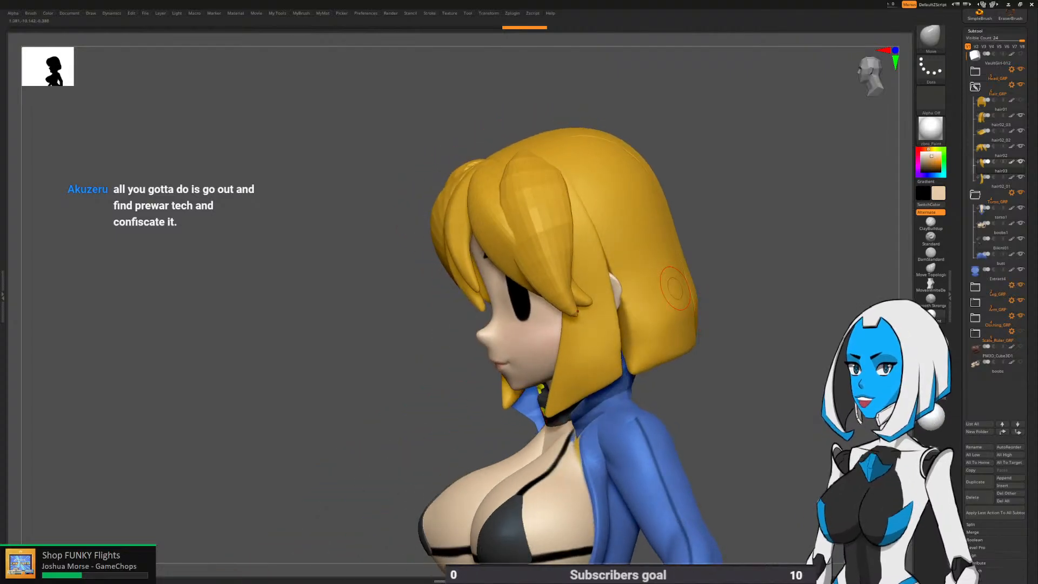
pyautogui.moveTo(597, 288)
pyautogui.keyDown('alt'); pyautogui.mouseDown(button='right')
pyautogui.moveTo(470, 287)
pyautogui.moveTo(524, 287)
pyautogui.mouseUp(button='right'); pyautogui.keyUp('alt')
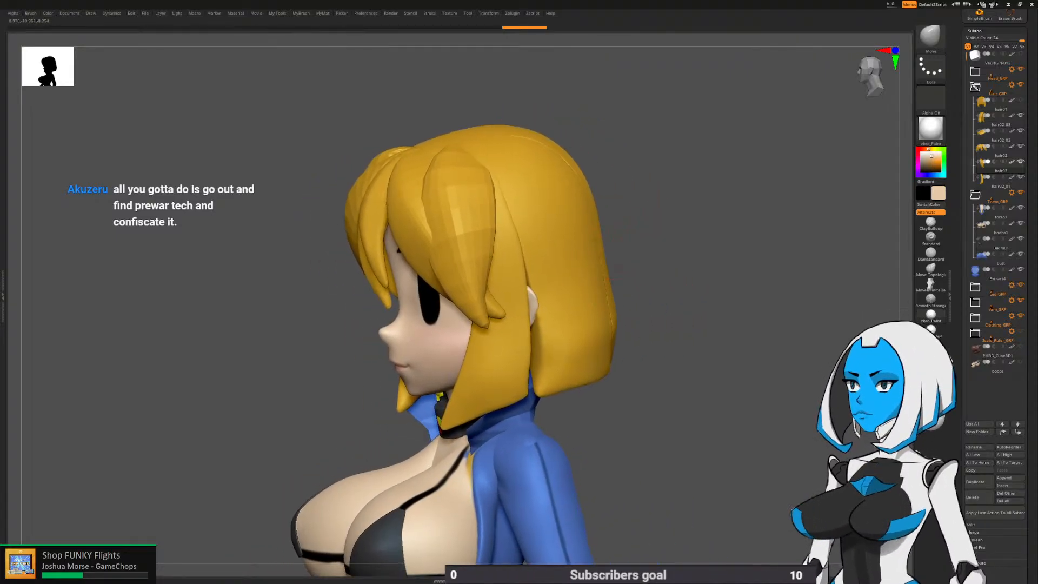
pyautogui.press('space')
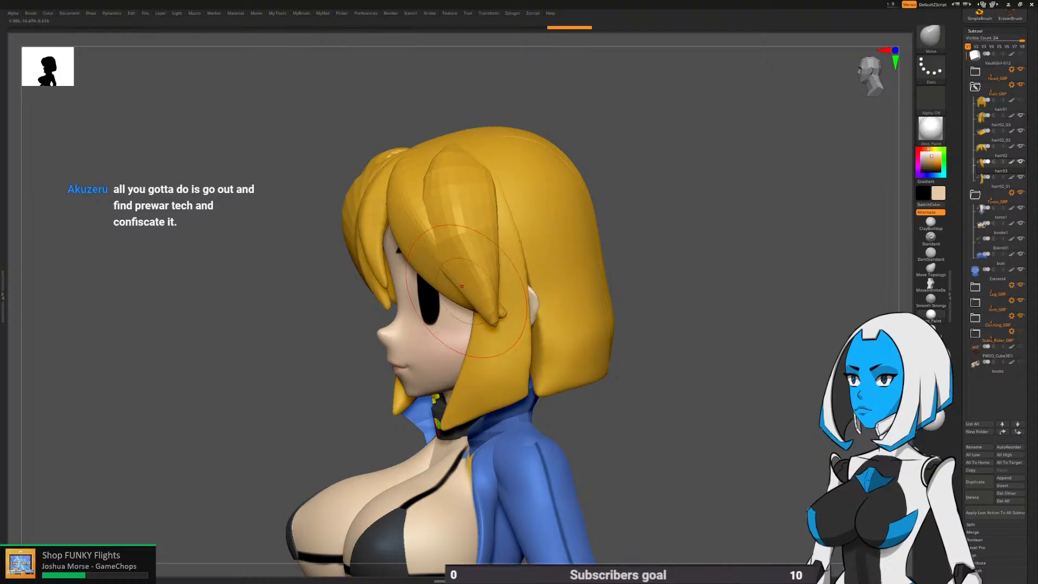
pyautogui.hotkey('ctrl', 'd')
pyautogui.moveTo(644, 189); pyautogui.dragTo(648, 148, button='right')
# Reposition the transform gizmo onto the upper end of the duplicated side lock
pyautogui.press('w')
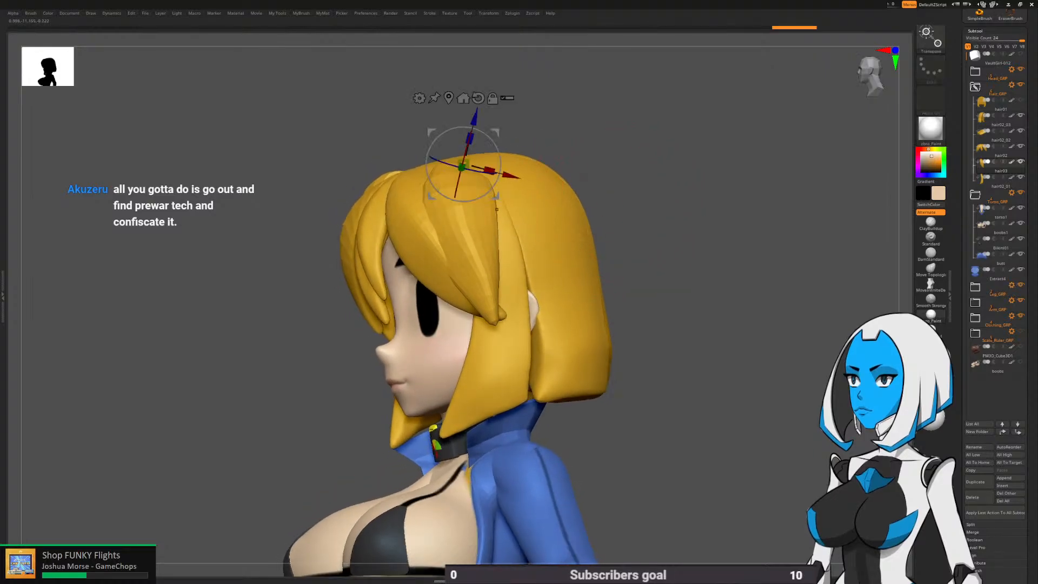
pyautogui.keyDown('alt'); pyautogui.moveTo(494, 194); pyautogui.dragTo(522, 123); pyautogui.keyUp('alt')
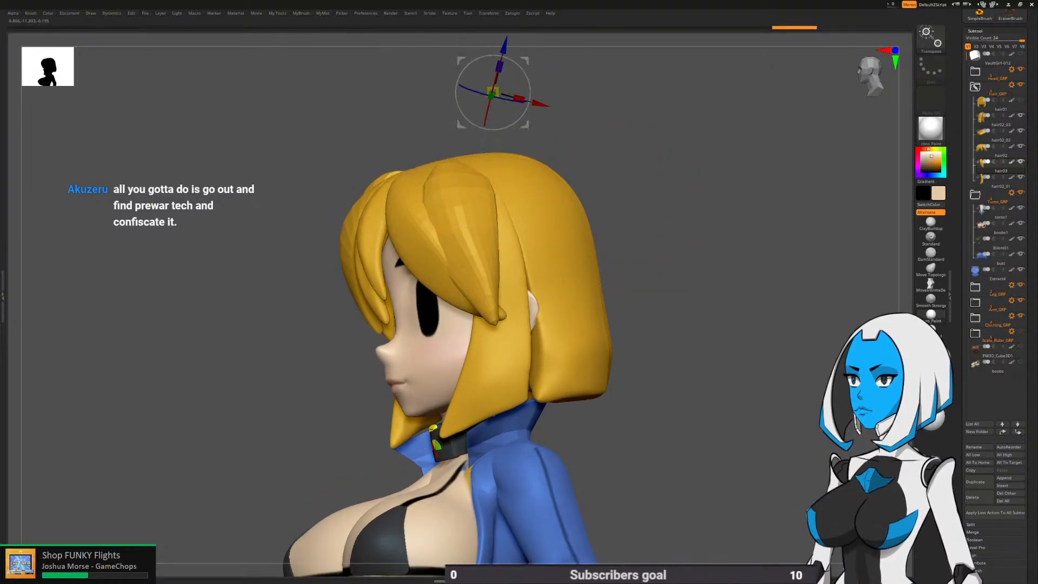
pyautogui.keyDown('alt'); pyautogui.moveTo(447, 186); pyautogui.dragTo(464, 162); pyautogui.keyUp('alt')
pyautogui.keyDown('alt'); pyautogui.moveTo(476, 196); pyautogui.dragTo(470, 202); pyautogui.keyUp('alt')
pyautogui.moveTo(567, 135); pyautogui.dragTo(660, 116)
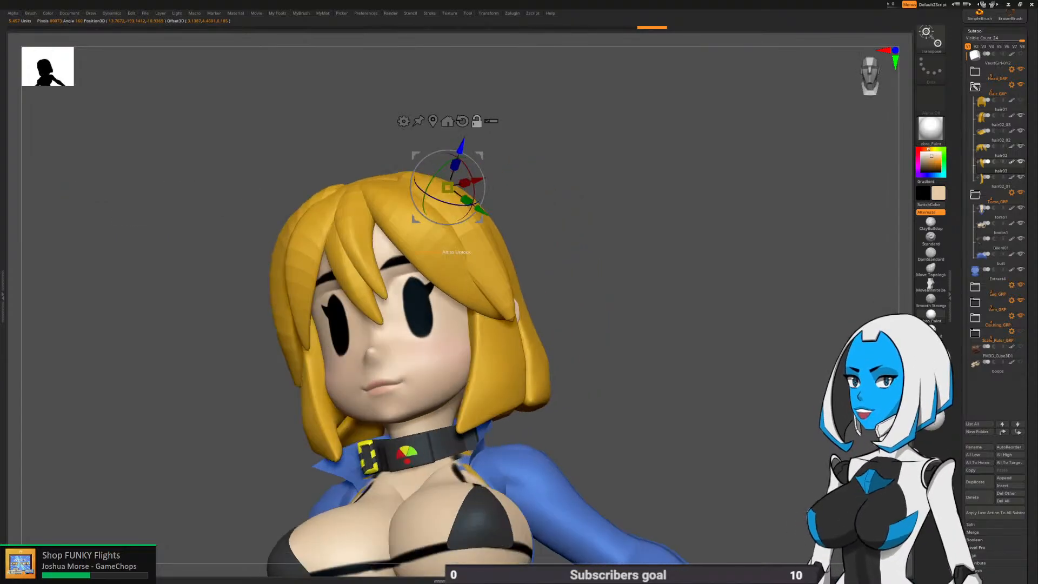
pyautogui.keyDown('alt'); pyautogui.moveTo(461, 146); pyautogui.dragTo(456, 162); pyautogui.keyUp('alt')
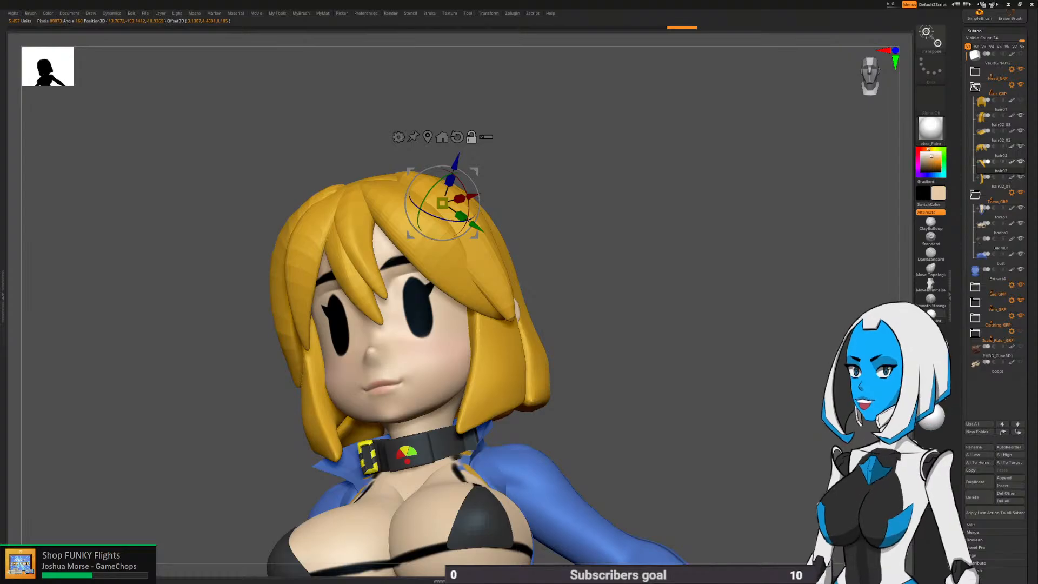
# Return to drawing with a larger Move brush and pull the side lock's lower part back toward the ear
pyautogui.moveTo(659, 162)
pyautogui.mouseDown()
pyautogui.moveTo(546, 186)
pyautogui.moveTo(536, 232)
pyautogui.mouseUp()
pyautogui.press('q')
pyautogui.press('space')
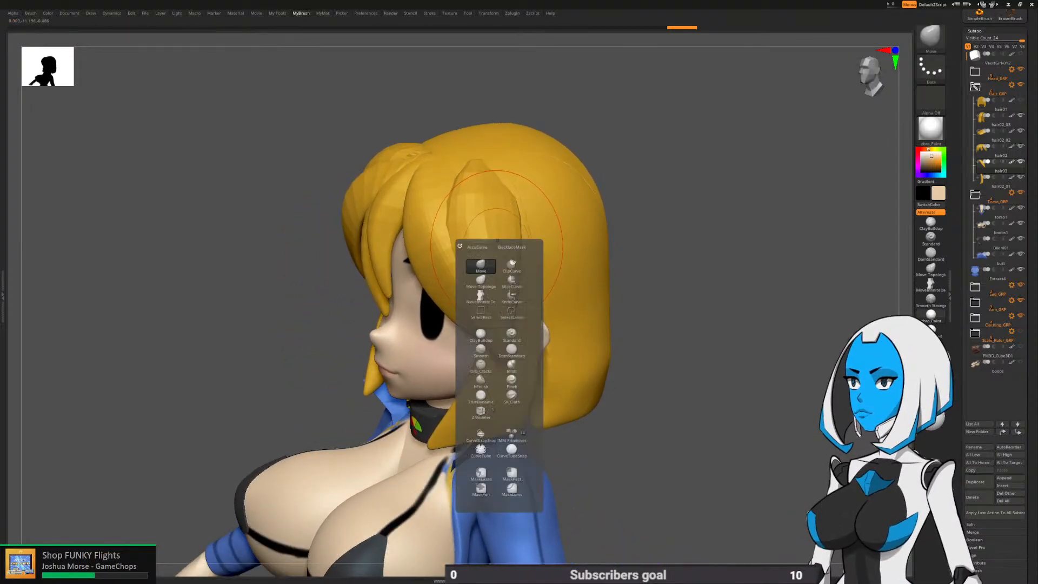
pyautogui.press('space')
pyautogui.moveTo(513, 331); pyautogui.dragTo(518, 331)
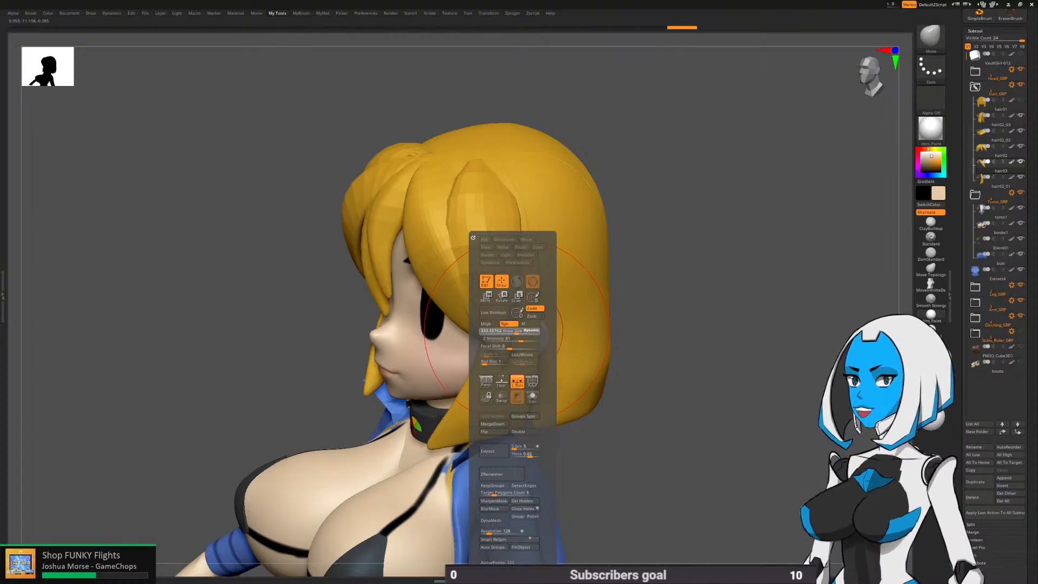
pyautogui.moveTo(458, 259); pyautogui.dragTo(476, 271)
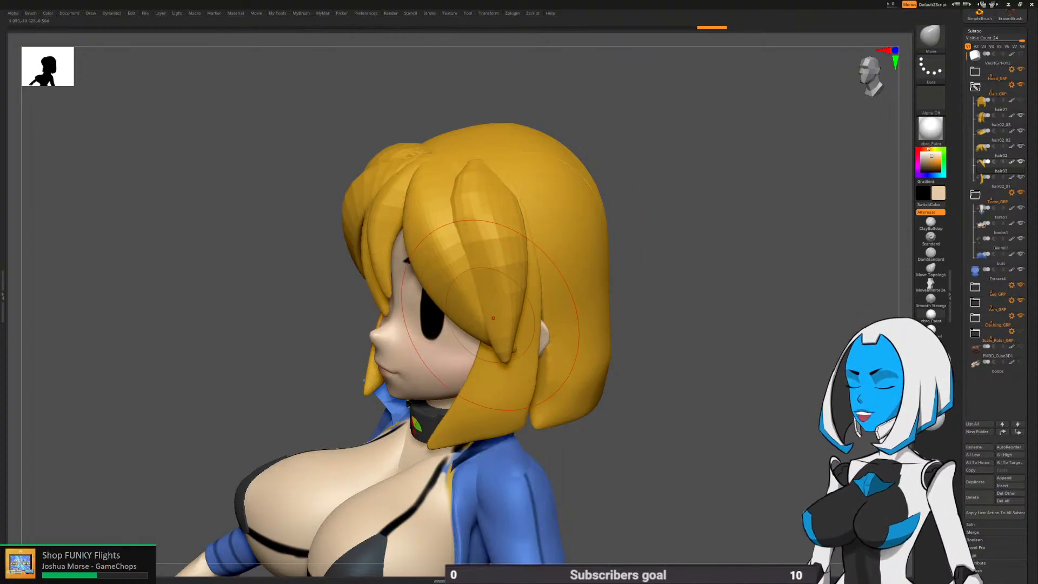
# Refine the side lock's tip and its front and back edges with the Move brush to follow the head
pyautogui.moveTo(650, 366); pyautogui.dragTo(627, 354)
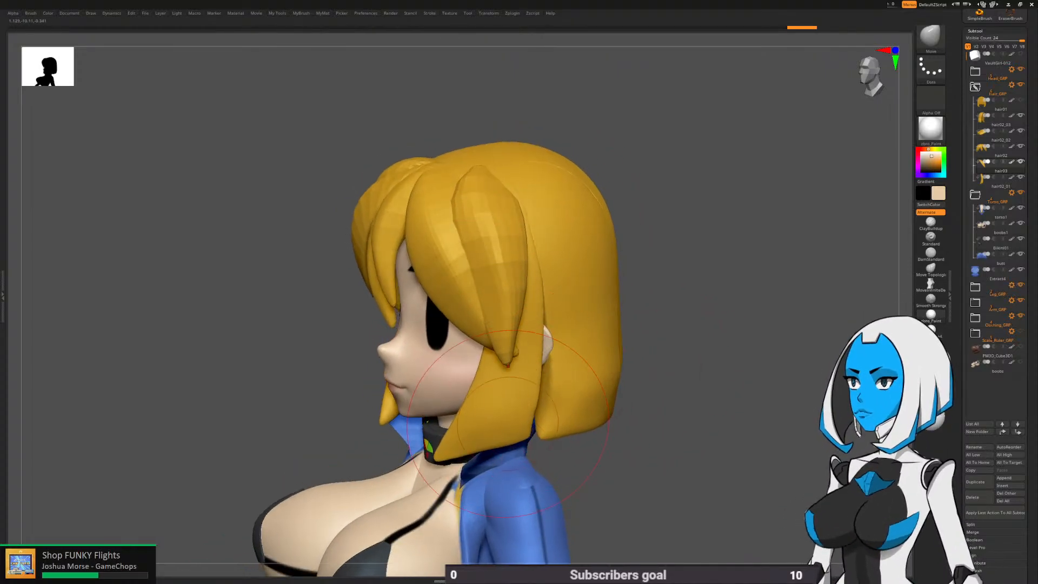
pyautogui.moveTo(517, 357); pyautogui.dragTo(506, 359)
pyautogui.moveTo(670, 354); pyautogui.dragTo(643, 357)
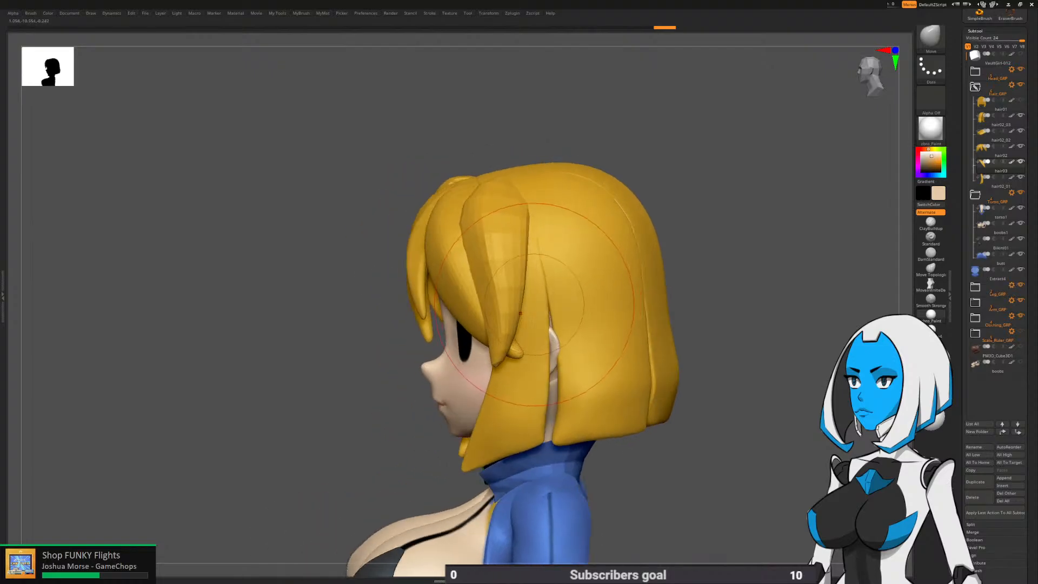
pyautogui.moveTo(532, 265); pyautogui.dragTo(525, 266)
pyautogui.moveTo(466, 222); pyautogui.dragTo(473, 220)
pyautogui.moveTo(682, 270); pyautogui.dragTo(730, 269)
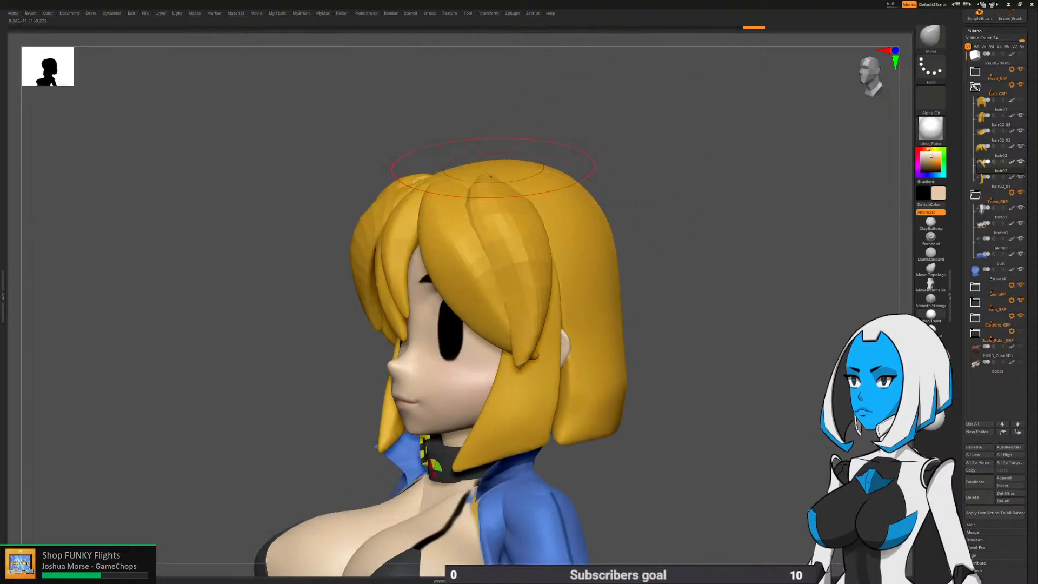
# Refine the duplicated side lock's upper end on the crown and its back edge near the ear with the Move brush
pyautogui.moveTo(471, 160); pyautogui.dragTo(473, 165)
pyautogui.moveTo(586, 125); pyautogui.dragTo(536, 130)
pyautogui.moveTo(467, 185); pyautogui.dragTo(474, 186)
pyautogui.moveTo(510, 142); pyautogui.dragTo(562, 141)
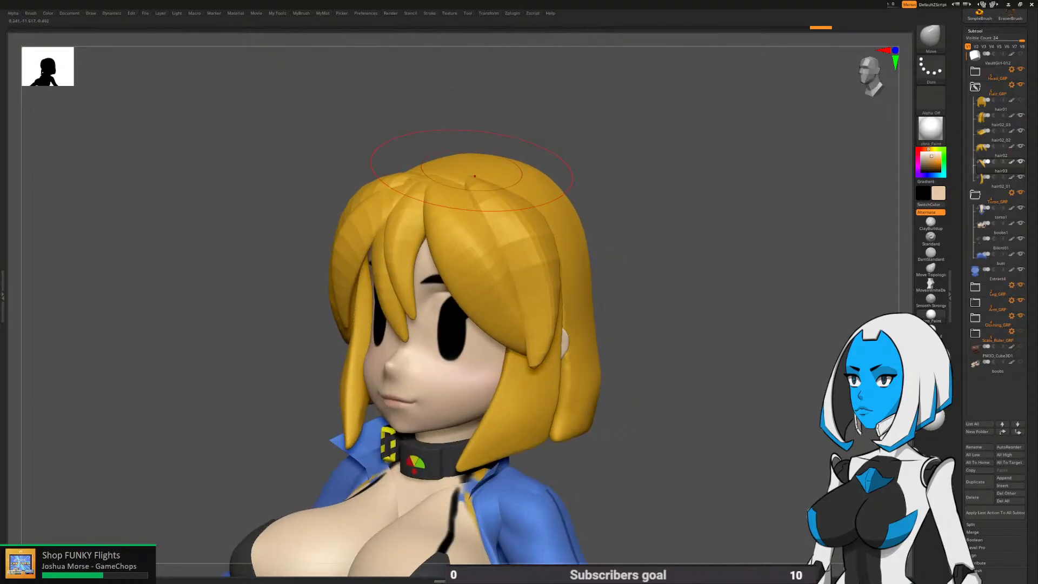
pyautogui.moveTo(627, 231); pyautogui.dragTo(661, 219)
pyautogui.moveTo(559, 326); pyautogui.dragTo(564, 329)
pyautogui.moveTo(649, 302); pyautogui.dragTo(579, 302)
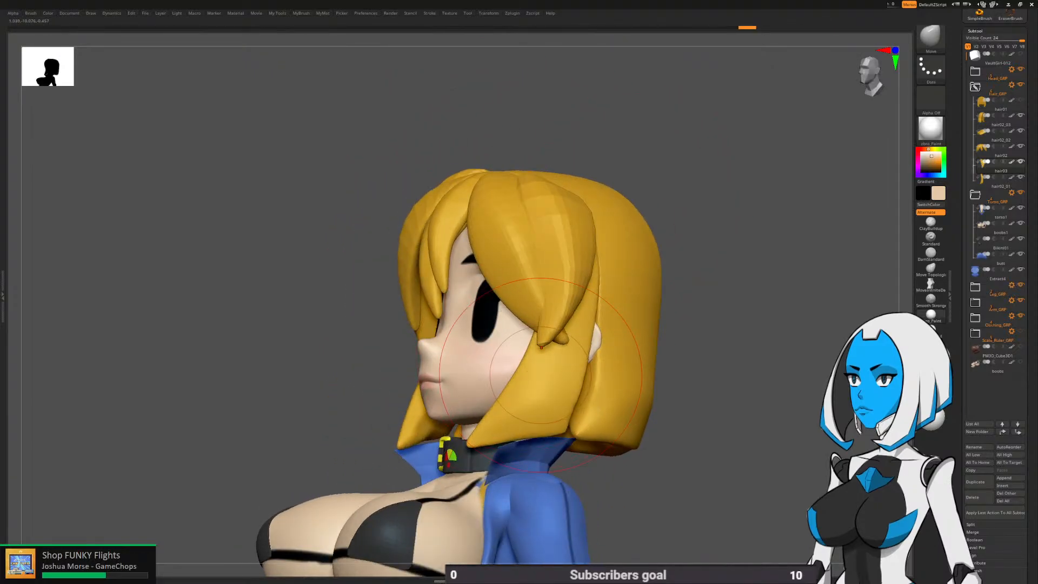
pyautogui.moveTo(657, 345); pyautogui.dragTo(692, 325)
# Select the front fringe subtool and nudge its outer edge beside the duplicated side lock with the Move brush
pyautogui.keyDown('alt'); pyautogui.click(529, 302); pyautogui.keyUp('alt')
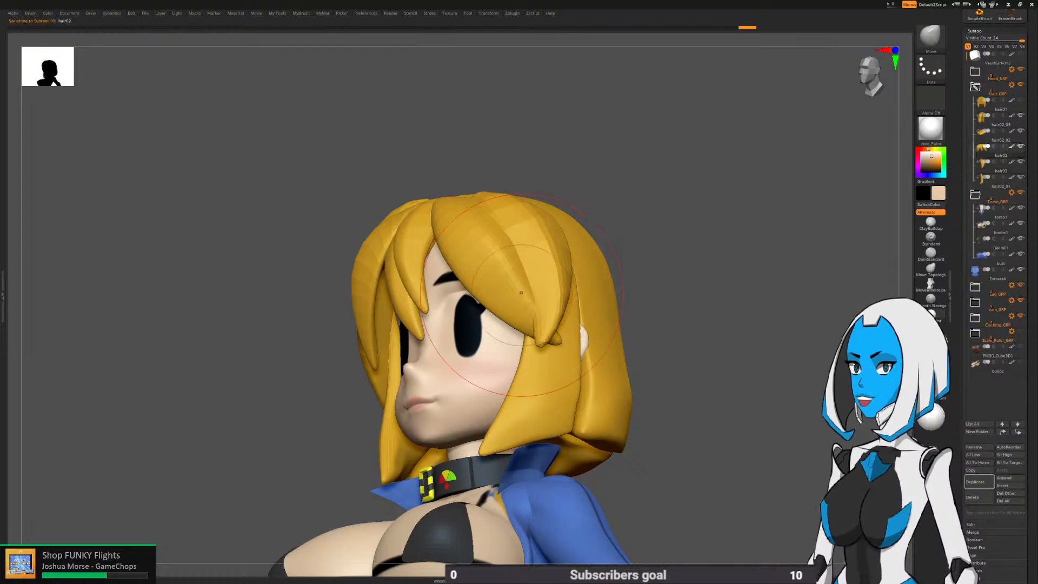
pyautogui.moveTo(611, 271)
pyautogui.mouseDown()
pyautogui.moveTo(637, 238)
pyautogui.moveTo(661, 236)
pyautogui.mouseUp()
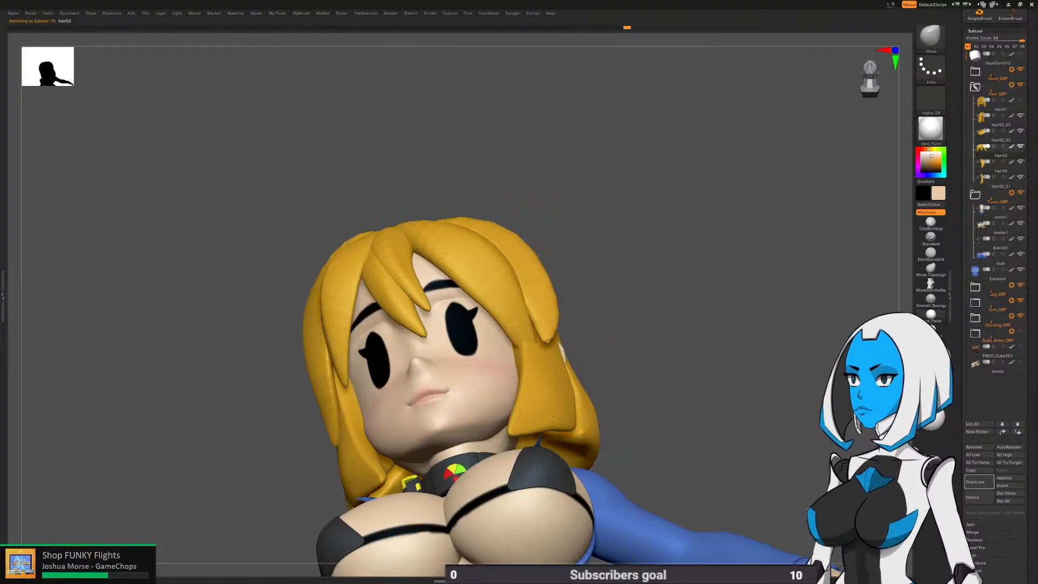
pyautogui.moveTo(535, 308); pyautogui.dragTo(532, 304)
pyautogui.keyDown('shift'); pyautogui.moveTo(577, 235); pyautogui.dragTo(584, 261); pyautogui.keyUp('shift')
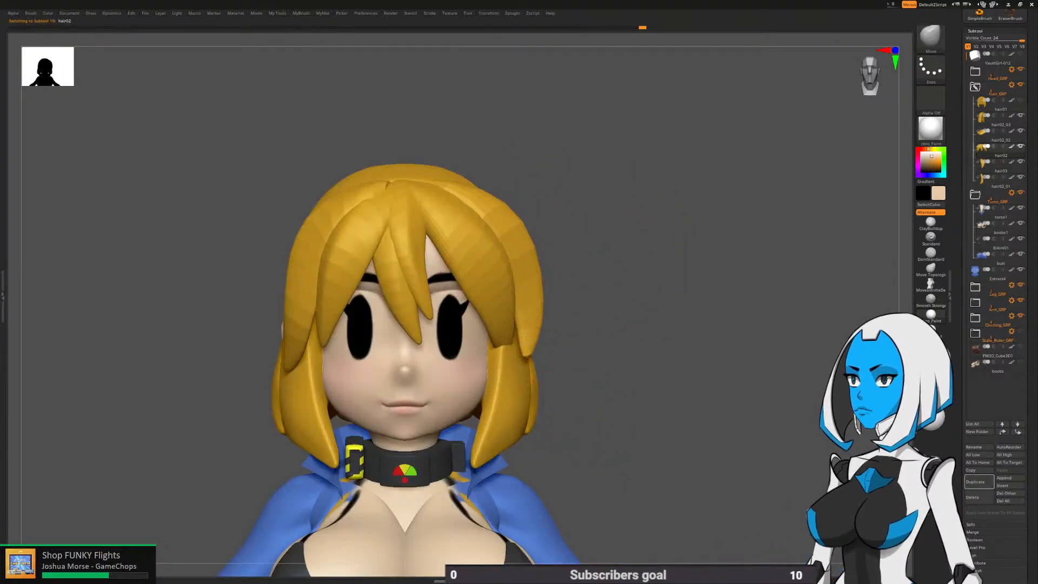
# Adjust the long side hair beside the cheek and the overlapping front fringe with the Move brush from the front
pyautogui.keyDown('alt'); pyautogui.click(503, 376); pyautogui.keyUp('alt')
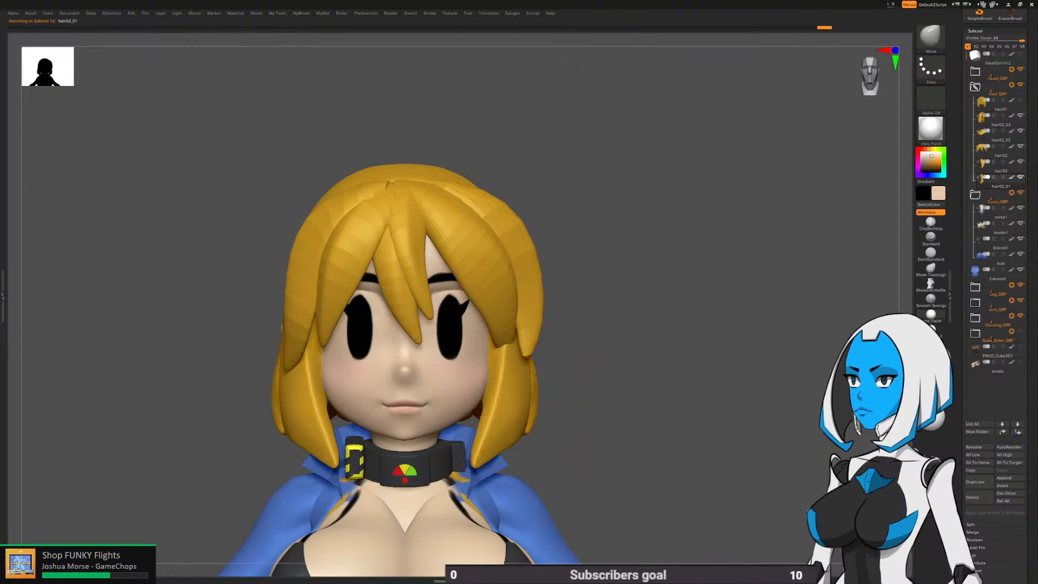
pyautogui.moveTo(505, 335); pyautogui.dragTo(518, 324)
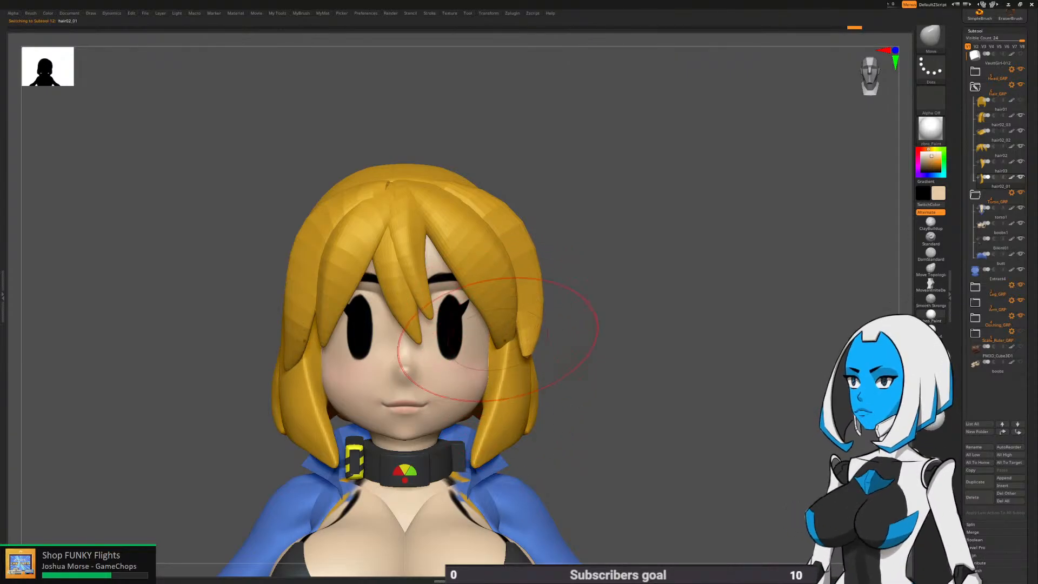
pyautogui.moveTo(527, 367); pyautogui.dragTo(530, 373)
pyautogui.keyDown('alt'); pyautogui.moveTo(574, 346); pyautogui.dragTo(607, 310); pyautogui.keyUp('alt')
pyautogui.keyDown('alt'); pyautogui.click(543, 272); pyautogui.keyUp('alt')
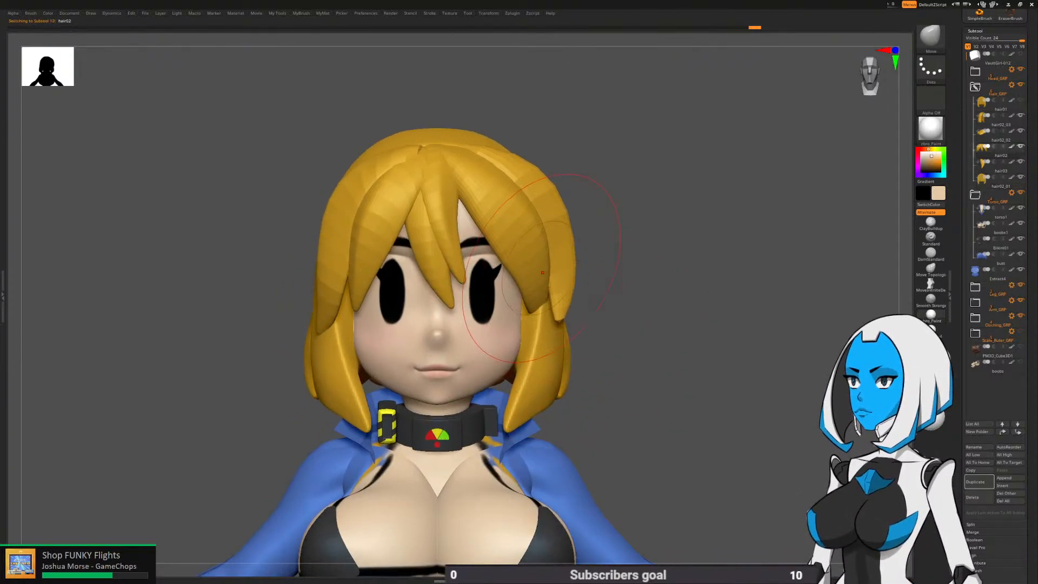
pyautogui.moveTo(539, 233); pyautogui.dragTo(532, 236)
# Reselect the duplicated side lock and reshape its outer contour and back edge with the Move brush
pyautogui.keyDown('alt'); pyautogui.click(558, 286); pyautogui.keyUp('alt')
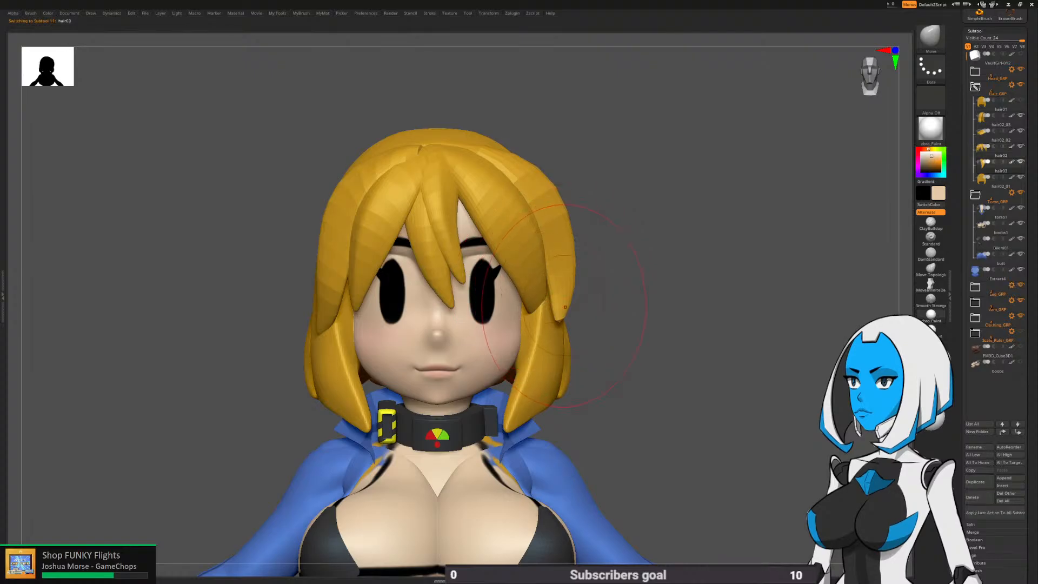
pyautogui.moveTo(662, 303); pyautogui.dragTo(573, 303)
pyautogui.moveTo(565, 287); pyautogui.dragTo(560, 288)
pyautogui.moveTo(676, 303); pyautogui.dragTo(616, 305)
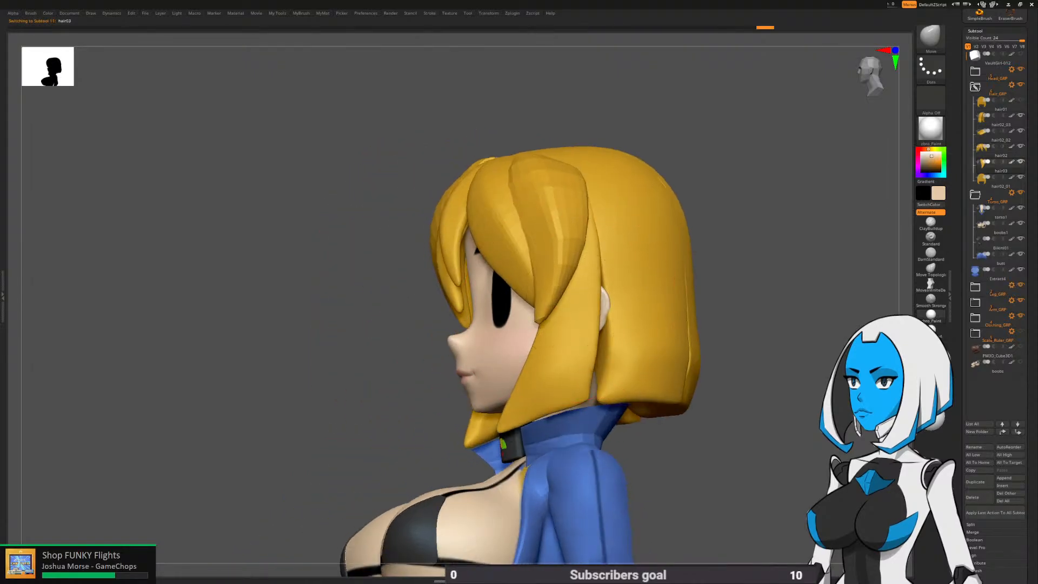
pyautogui.moveTo(582, 209); pyautogui.dragTo(586, 211)
pyautogui.moveTo(584, 273); pyautogui.dragTo(578, 271)
pyautogui.moveTo(649, 265)
pyautogui.mouseDown(button='right')
pyautogui.moveTo(616, 273)
pyautogui.moveTo(576, 240)
pyautogui.mouseUp(button='right')
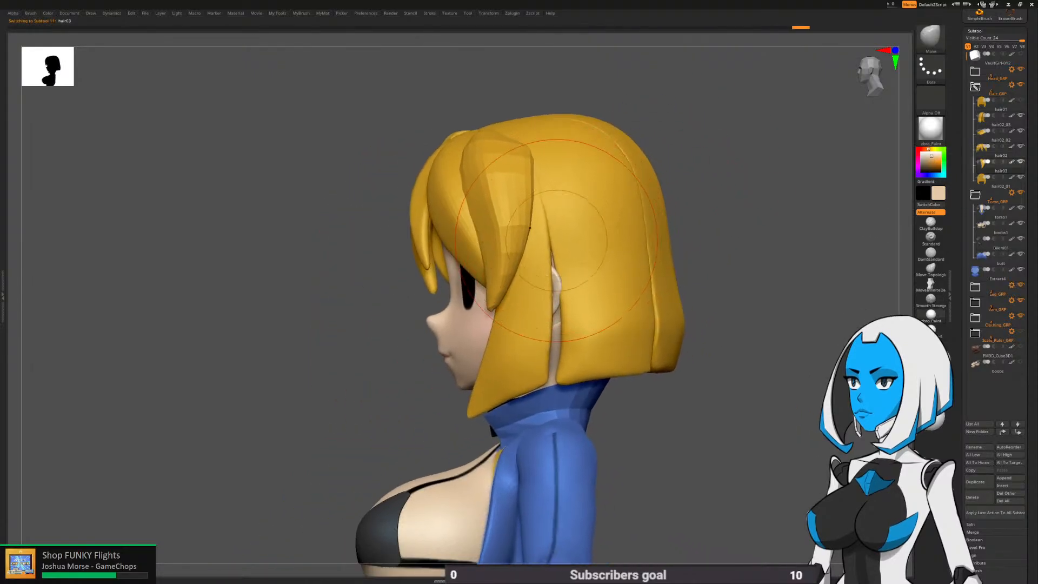
# Examine how the duplicated side lock sits against the surrounding hair from the side, above and behind
pyautogui.keyDown('alt'); pyautogui.moveTo(532, 328); pyautogui.dragTo(509, 317, button='right'); pyautogui.keyUp('alt')
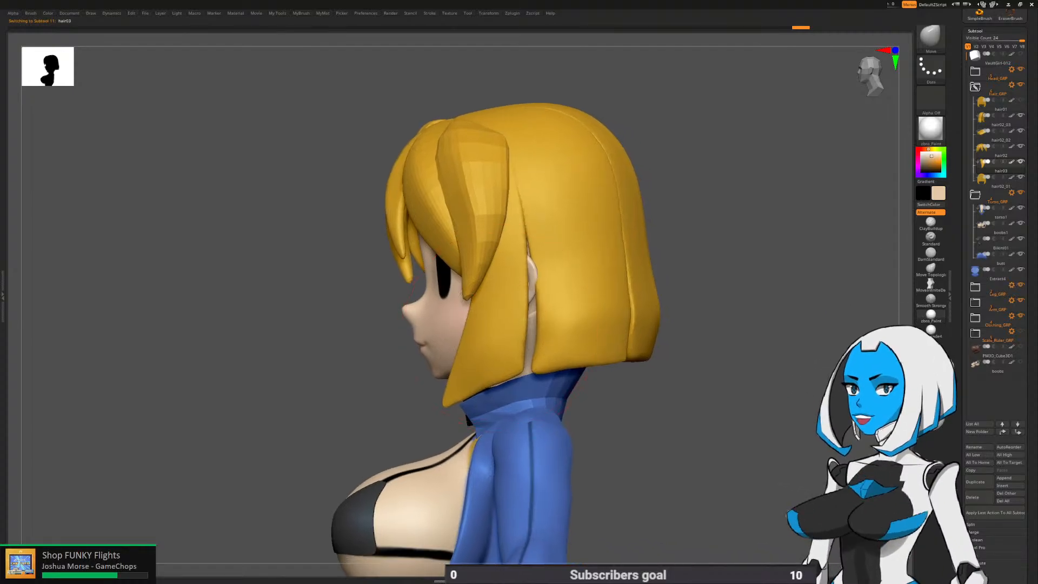
pyautogui.keyDown('alt'); pyautogui.click(509, 317); pyautogui.keyUp('alt')
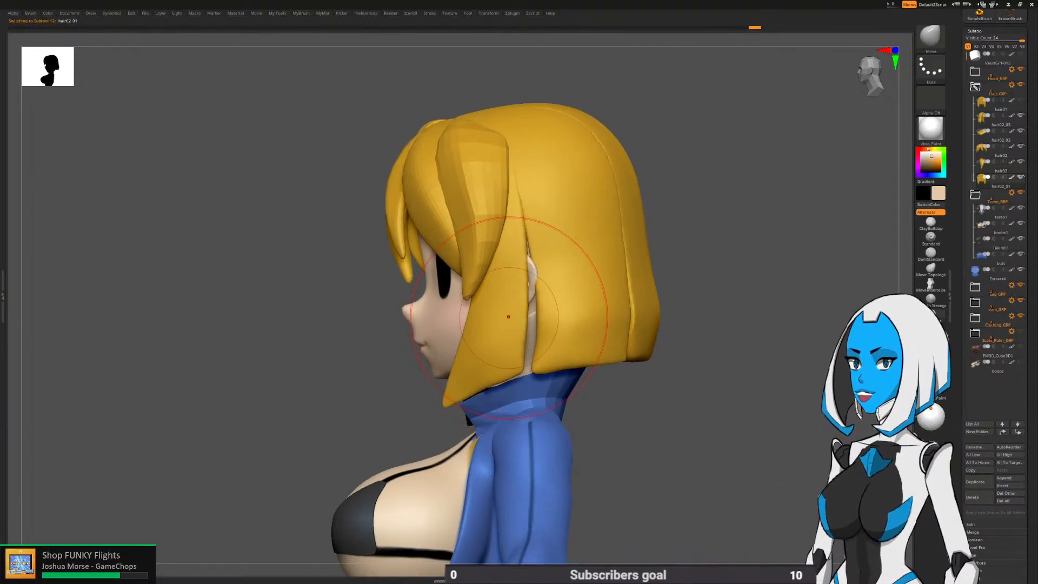
pyautogui.keyDown('alt'); pyautogui.moveTo(657, 401); pyautogui.dragTo(651, 396, button='right'); pyautogui.keyUp('alt')
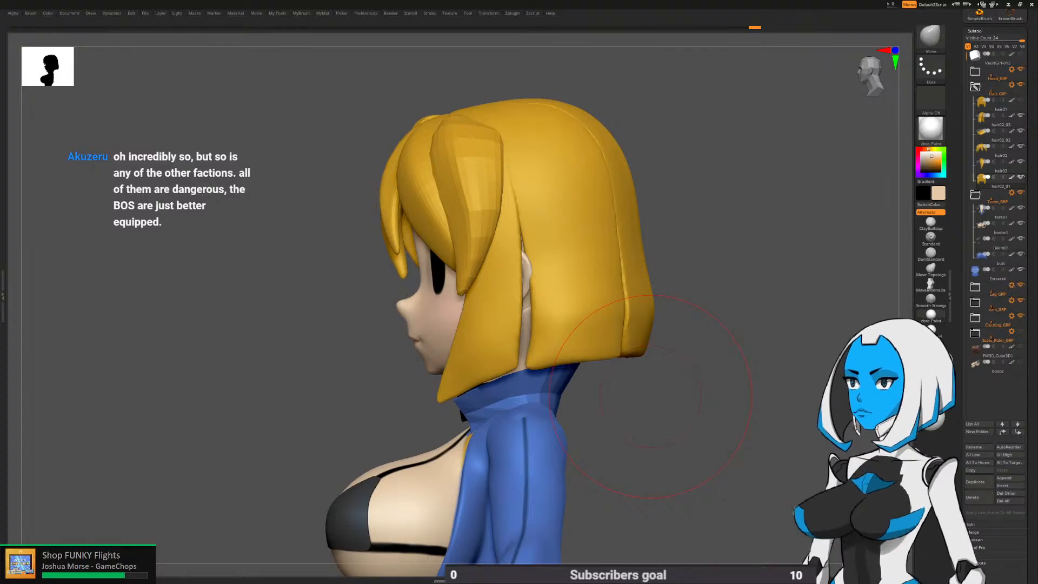
pyautogui.moveTo(651, 396); pyautogui.dragTo(679, 491, button='right')
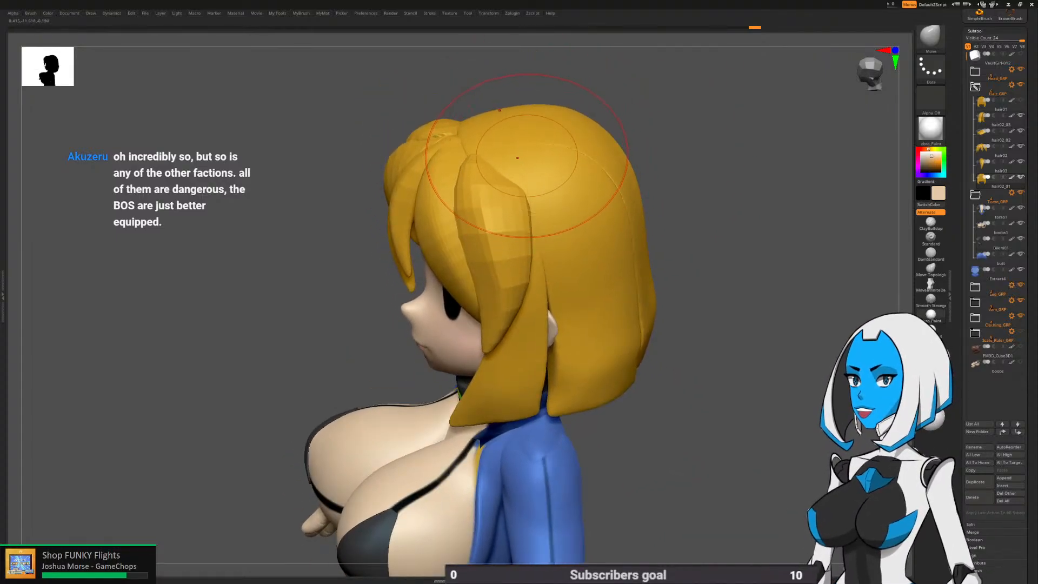
pyautogui.keyDown('alt'); pyautogui.click(511, 219); pyautogui.keyUp('alt')
pyautogui.moveTo(511, 219); pyautogui.dragTo(416, 178, button='right')
pyautogui.moveTo(556, 146); pyautogui.dragTo(557, 168, button='right')
pyautogui.moveTo(460, 200); pyautogui.dragTo(490, 254, button='right')
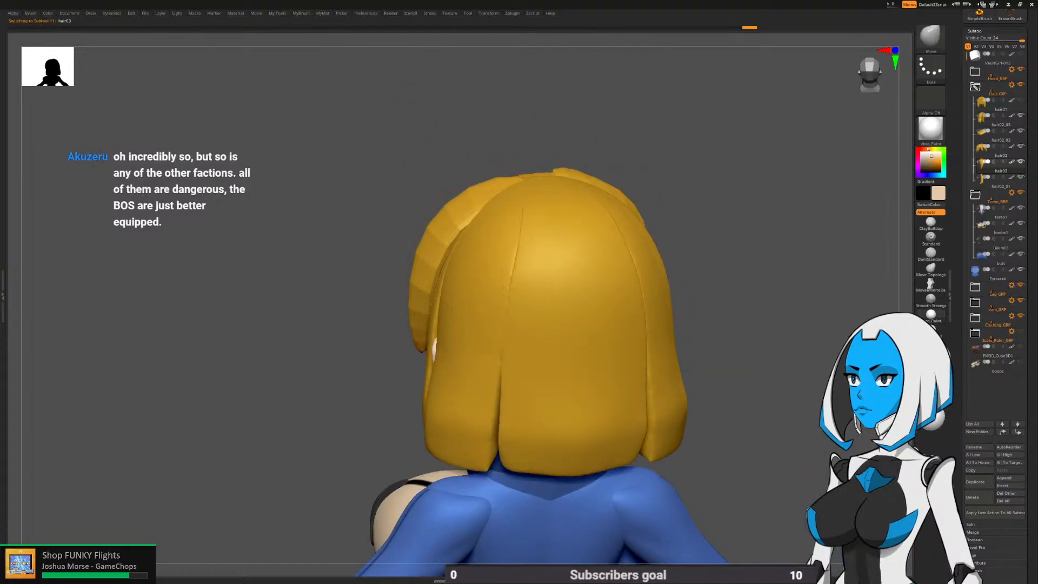
pyautogui.moveTo(503, 194)
pyautogui.keyDown('alt'); pyautogui.mouseDown(button='right')
pyautogui.moveTo(489, 230)
pyautogui.moveTo(522, 228)
pyautogui.mouseUp(button='right'); pyautogui.keyUp('alt')
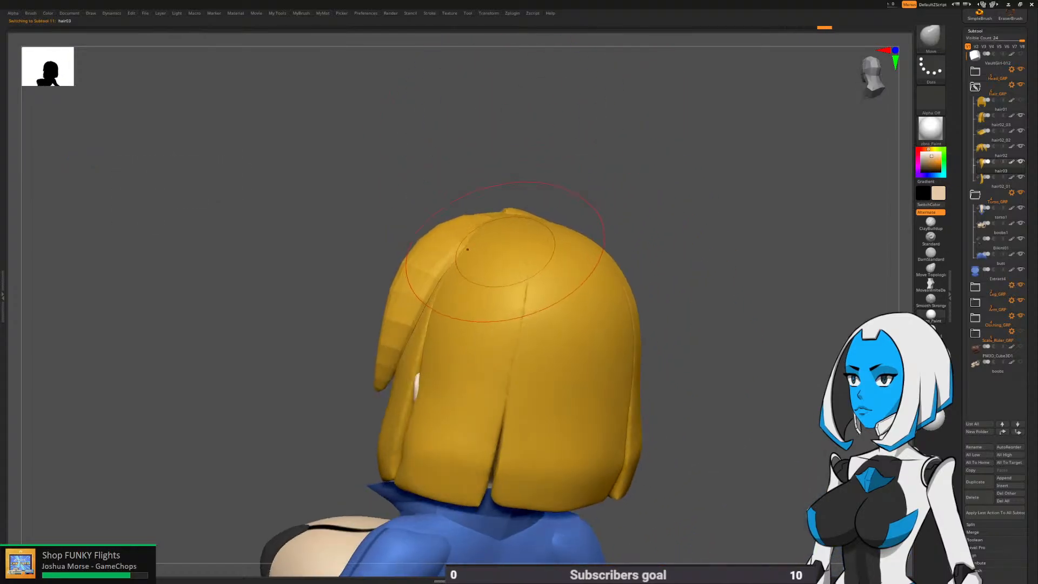
pyautogui.moveTo(463, 298)
pyautogui.mouseDown(button='right')
pyautogui.moveTo(573, 292)
pyautogui.moveTo(584, 308)
pyautogui.moveTo(642, 272)
pyautogui.mouseUp(button='right')
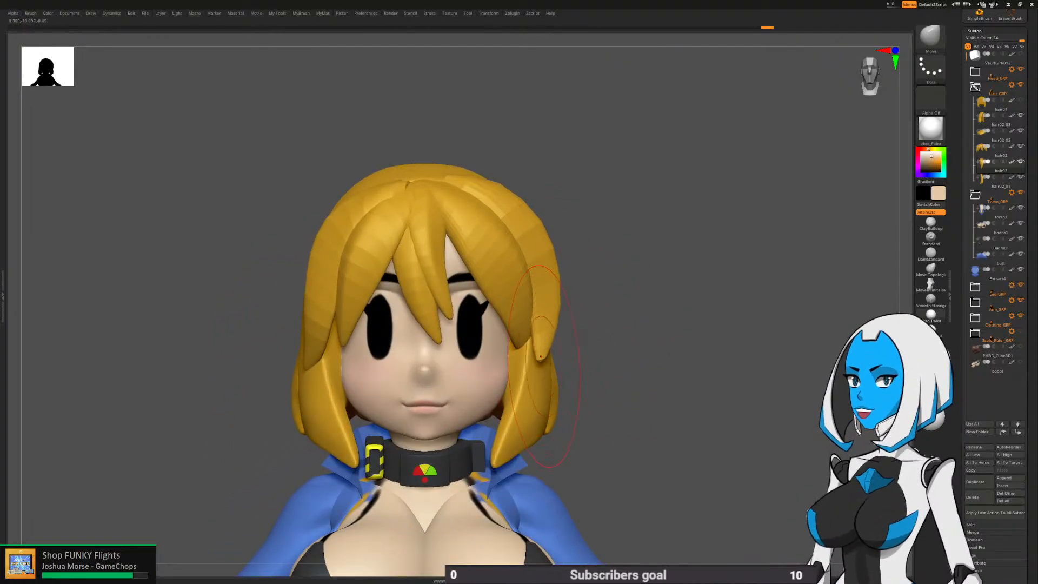
# Pull the duplicated side lock's tip inward toward the face and tighten its outer edge in the front view
pyautogui.moveTo(541, 355); pyautogui.dragTo(531, 369)
pyautogui.moveTo(559, 302); pyautogui.dragTo(556, 304)
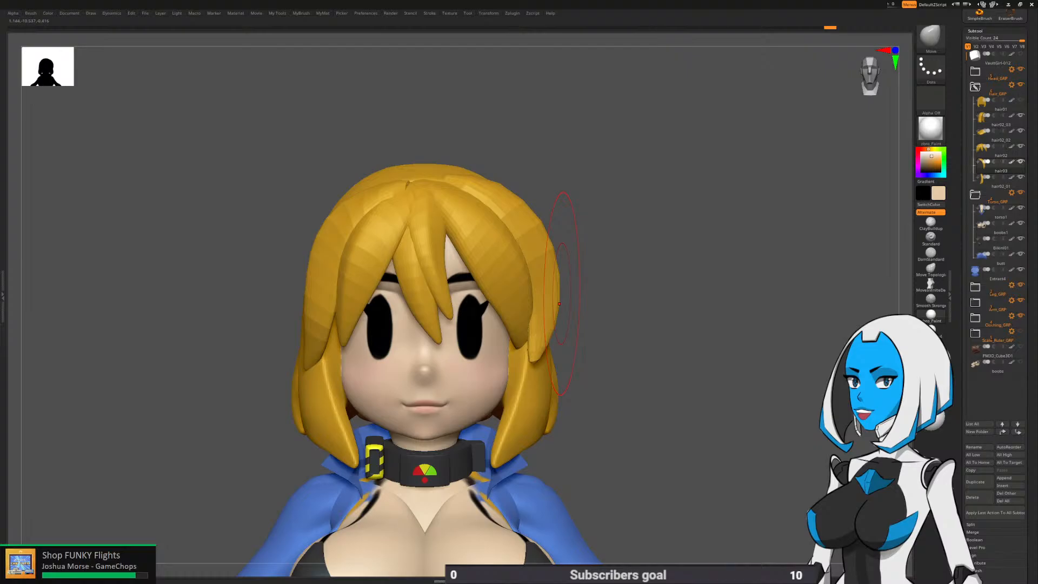
pyautogui.keyDown('alt'); pyautogui.moveTo(559, 304); pyautogui.dragTo(678, 238, button='right'); pyautogui.keyUp('alt')
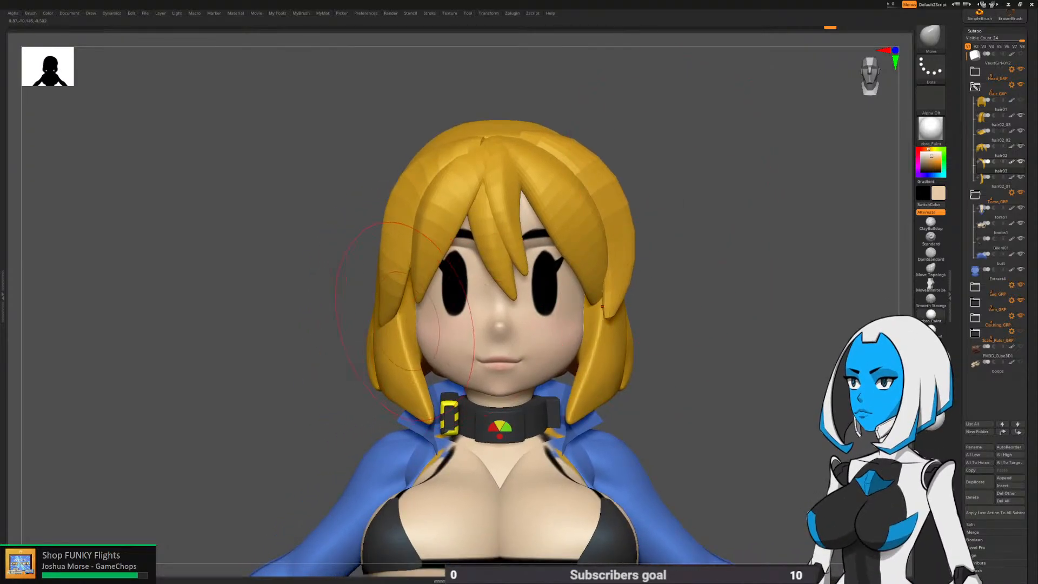
# Select the front fringe subtool and mask its central bangs, leaving the lock on the character's right side unmasked
pyautogui.keyDown('alt'); pyautogui.click(391, 293); pyautogui.keyUp('alt')
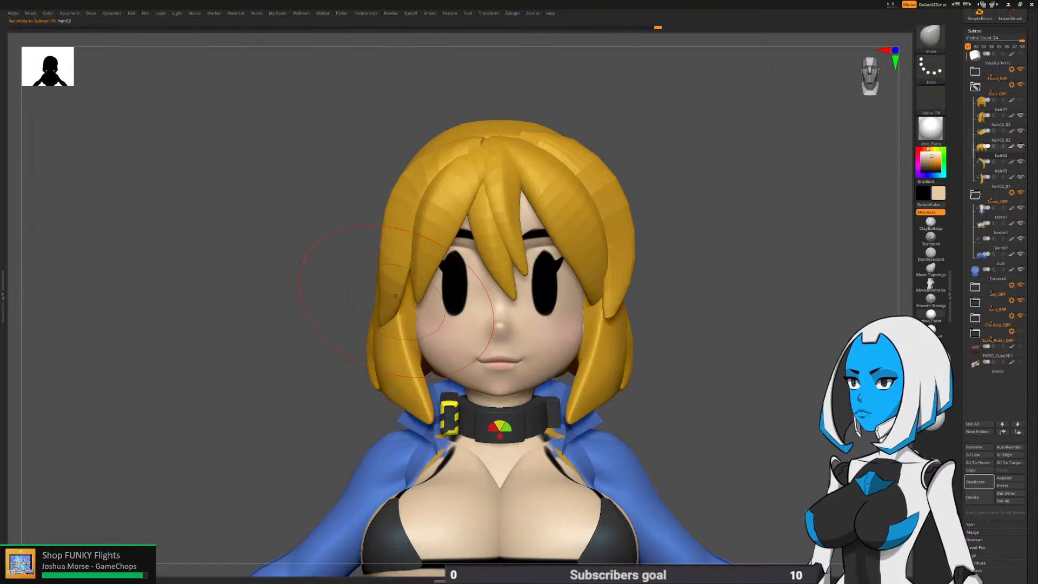
pyautogui.keyDown('ctrl'); pyautogui.keyDown('shift'); pyautogui.click(383, 312); pyautogui.keyUp('shift'); pyautogui.keyUp('ctrl')
pyautogui.keyDown('ctrl'); pyautogui.keyDown('shift'); pyautogui.click(278, 417); pyautogui.keyUp('shift'); pyautogui.keyUp('ctrl')
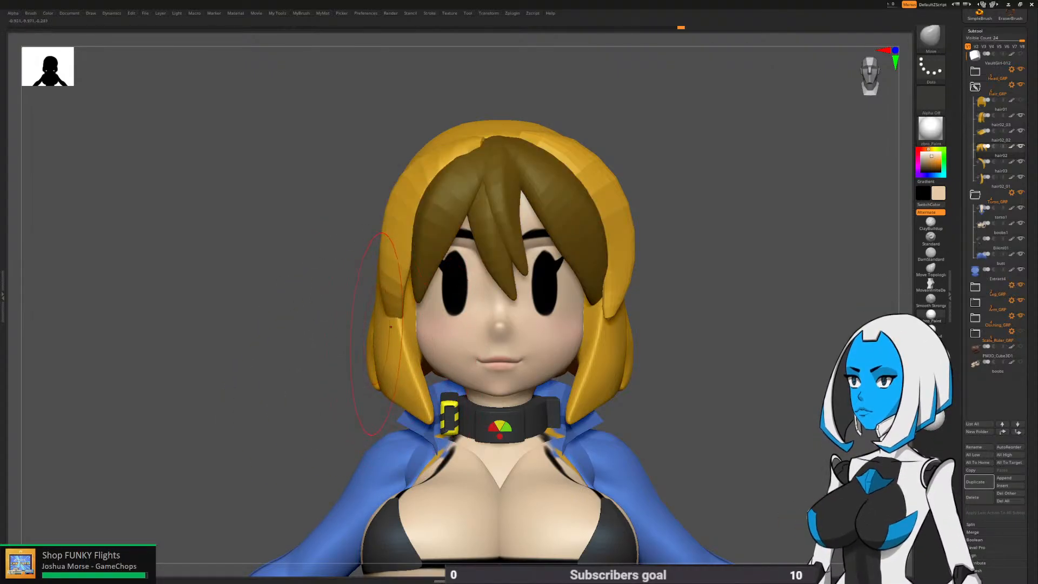
# Reshape the unmasked right side lock with the Move brush, lengthening its tip along the cheek and smoothing its surface
pyautogui.keyDown('shift'); pyautogui.moveTo(406, 380); pyautogui.dragTo(489, 373, button='right'); pyautogui.keyUp('shift')
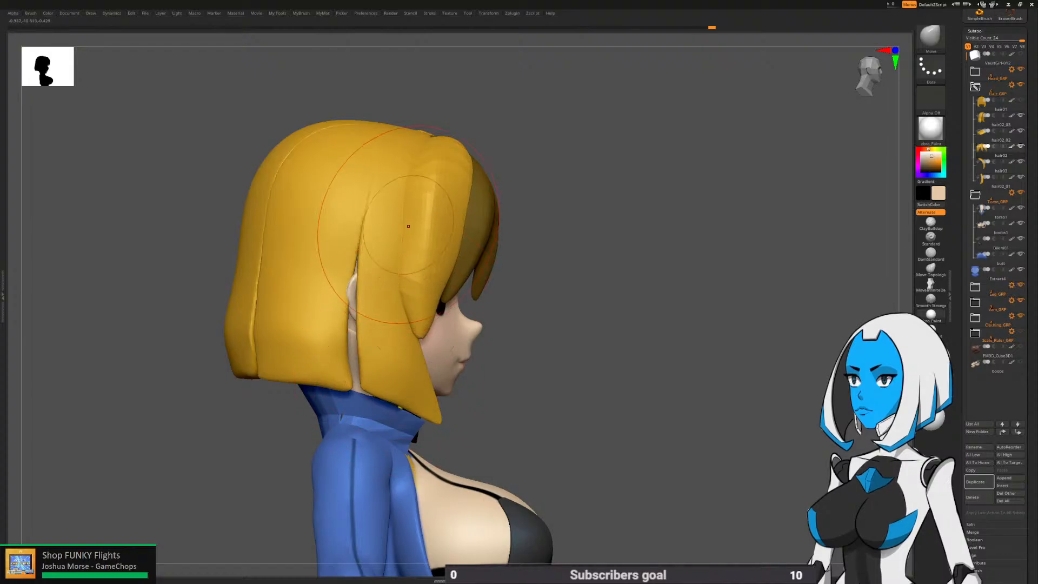
pyautogui.moveTo(540, 268); pyautogui.dragTo(515, 273, button='right')
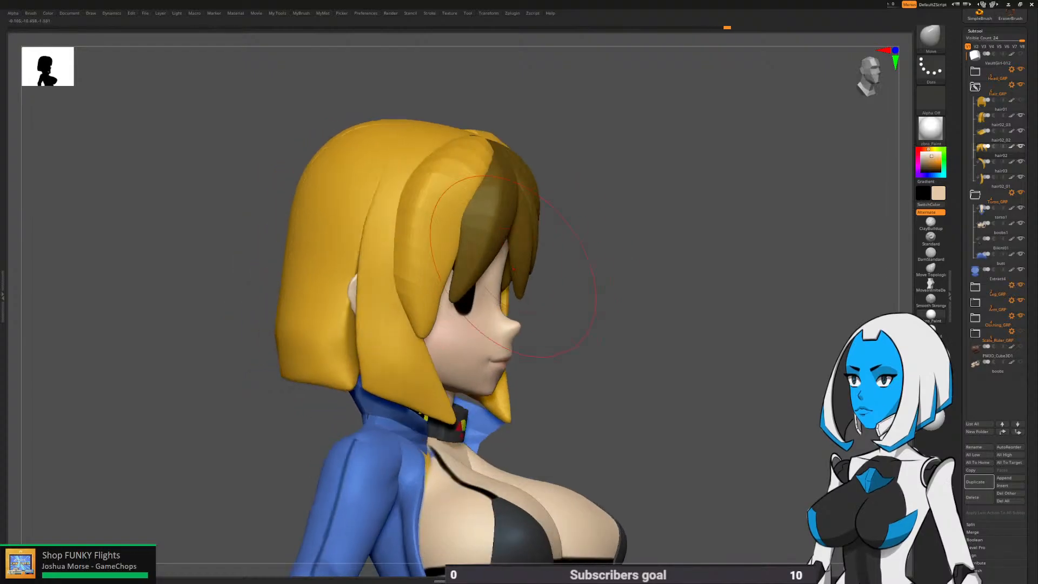
pyautogui.press('space')
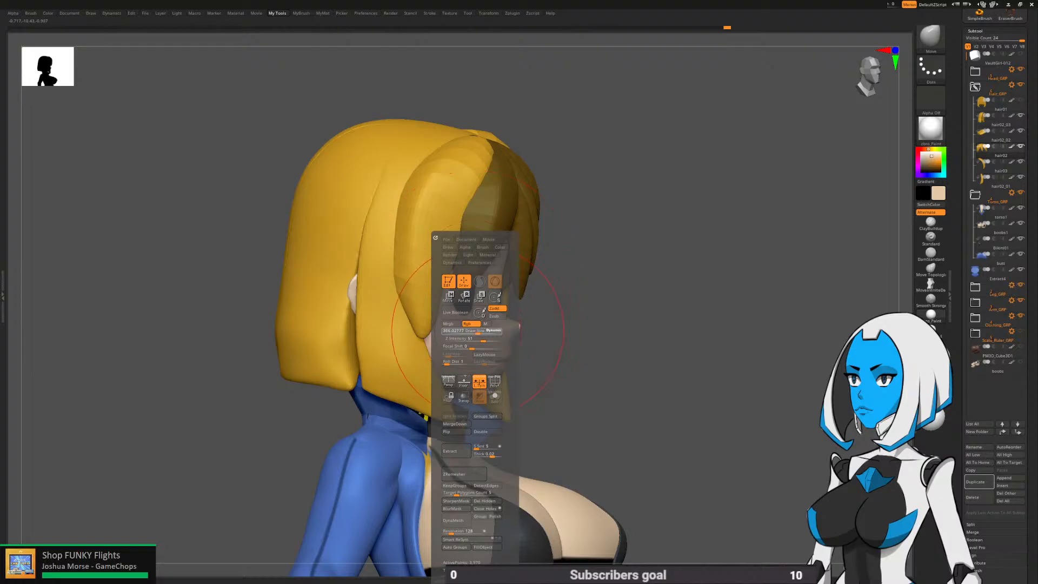
pyautogui.moveTo(562, 327)
pyautogui.mouseDown(button='right')
pyautogui.moveTo(517, 243)
pyautogui.moveTo(419, 265)
pyautogui.mouseUp(button='right')
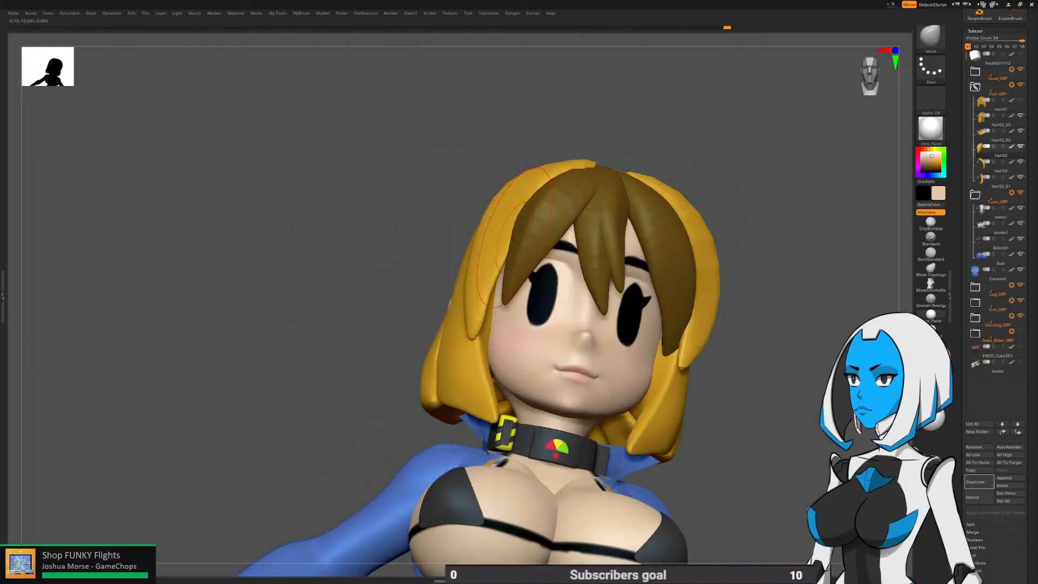
pyautogui.keyDown('shift'); pyautogui.moveTo(408, 330); pyautogui.dragTo(418, 378, button='right'); pyautogui.keyUp('shift')
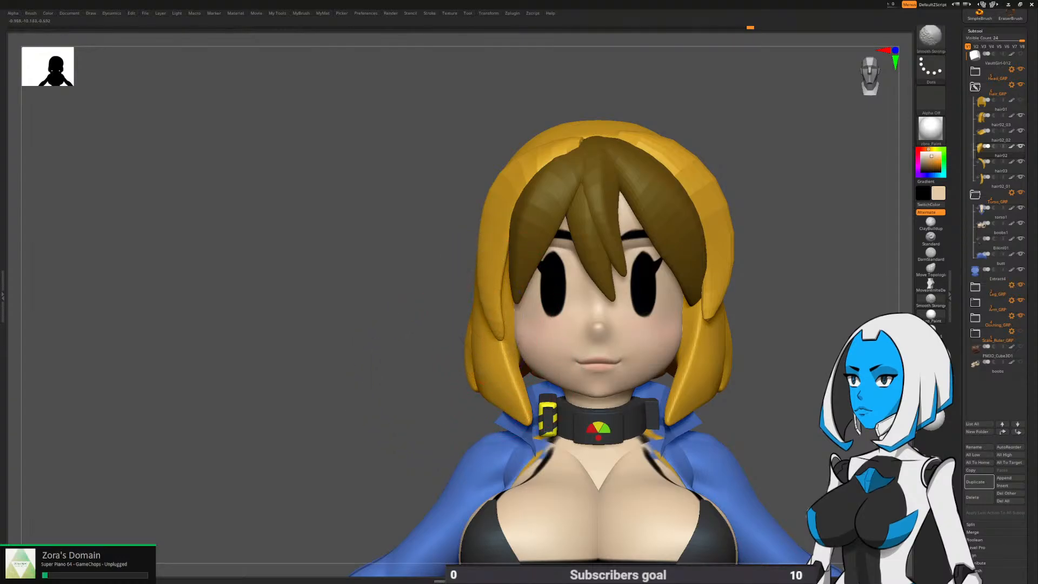
# Reduce the Move brush size and refine the right side lock's tip and back edge to follow the head in profile
pyautogui.press('space')
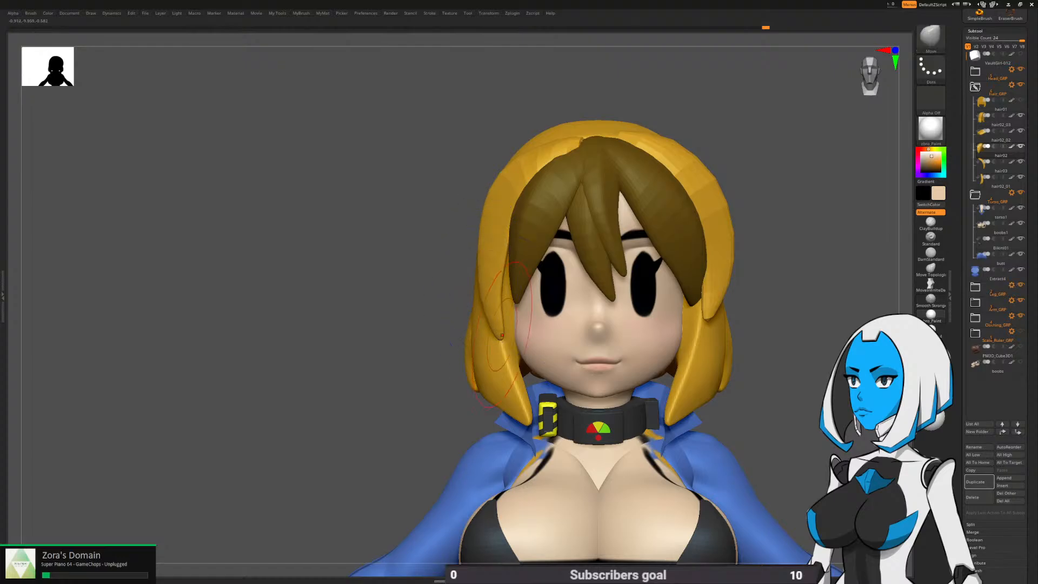
pyautogui.moveTo(379, 373); pyautogui.dragTo(481, 385)
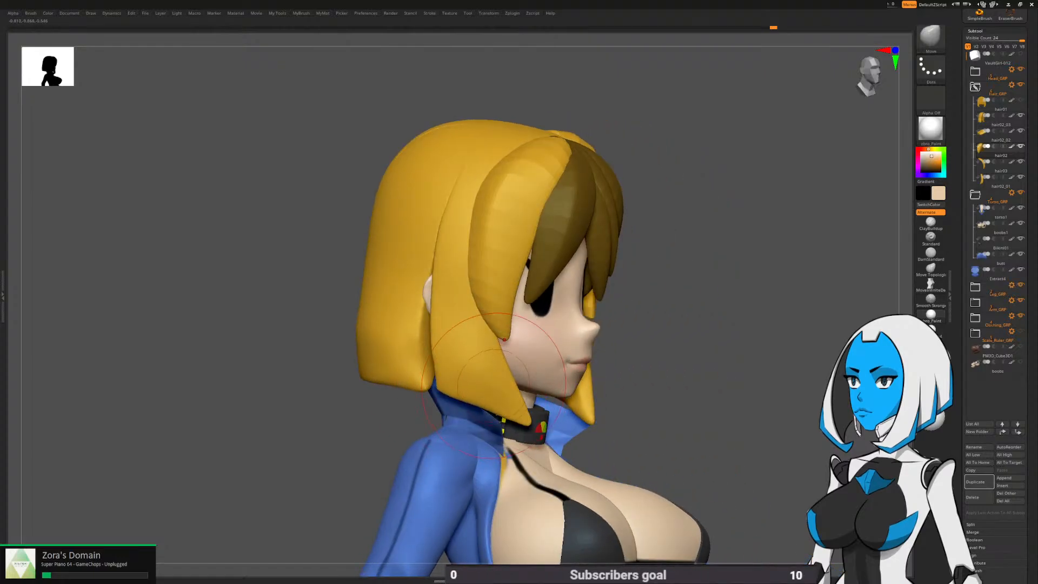
pyautogui.moveTo(502, 339); pyautogui.dragTo(488, 280)
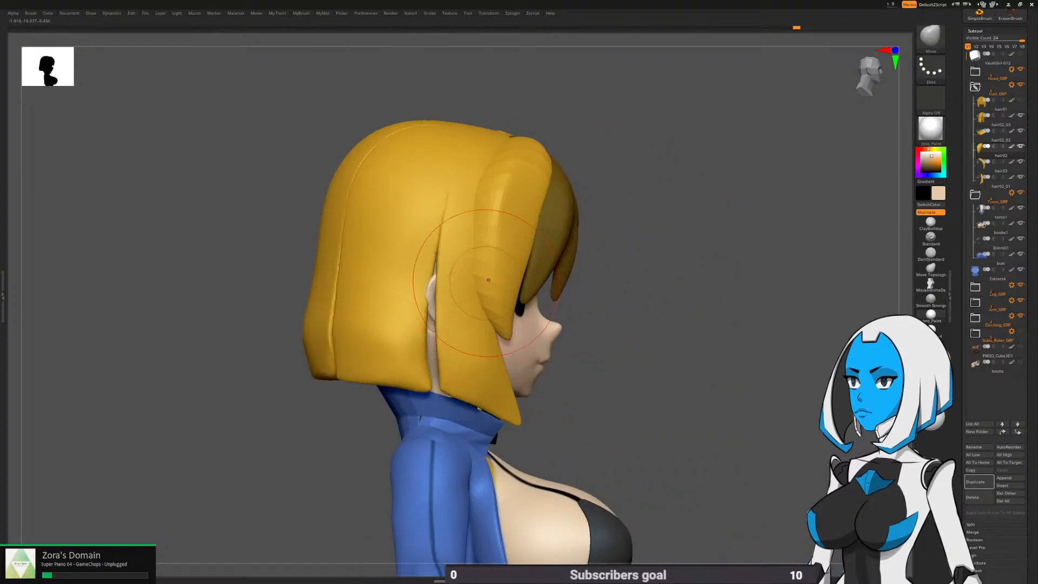
pyautogui.moveTo(493, 207); pyautogui.dragTo(500, 205)
pyautogui.moveTo(500, 205); pyautogui.dragTo(503, 157, button='right')
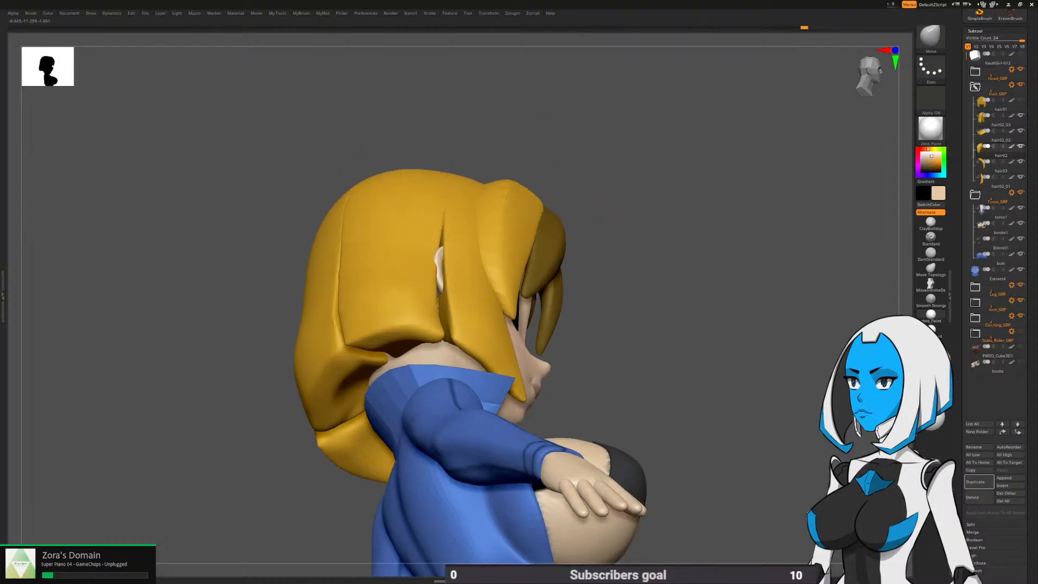
pyautogui.moveTo(603, 230); pyautogui.dragTo(653, 231)
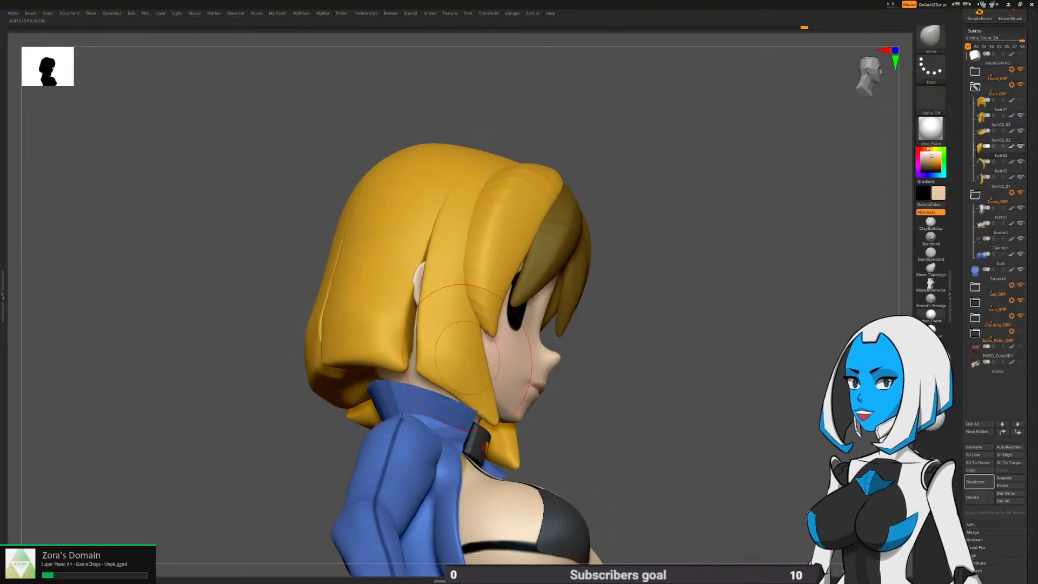
pyautogui.moveTo(581, 295); pyautogui.dragTo(592, 336)
pyautogui.moveTo(471, 350); pyautogui.dragTo(466, 346)
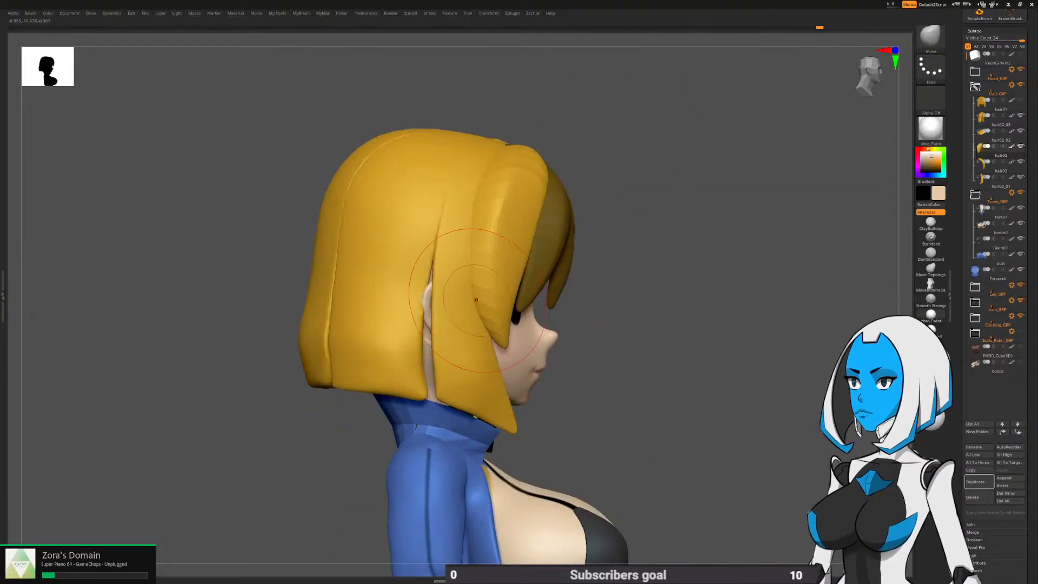
pyautogui.keyDown('alt'); pyautogui.moveTo(619, 308); pyautogui.dragTo(630, 295); pyautogui.keyUp('alt')
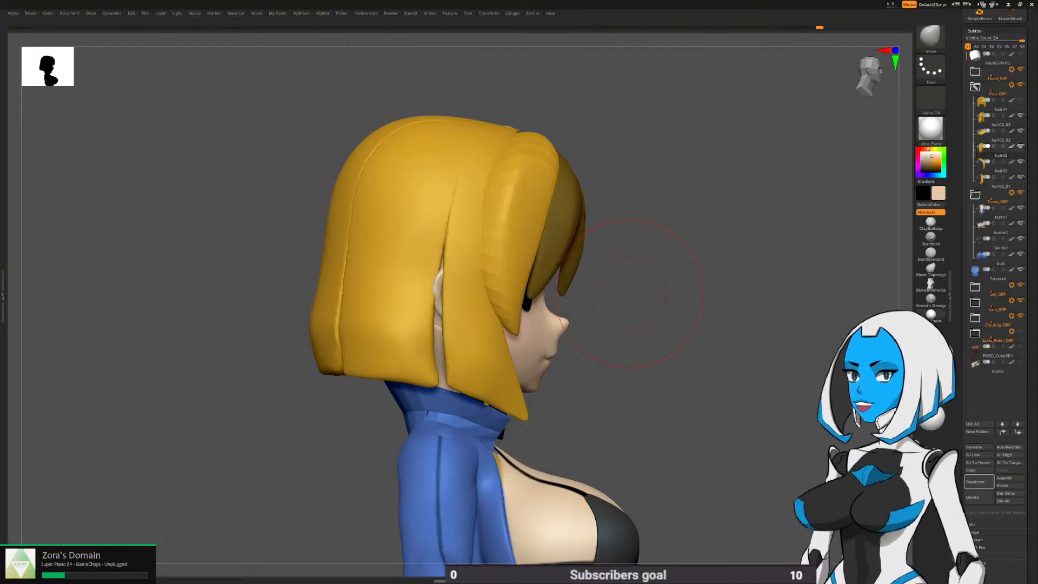
pyautogui.moveTo(629, 312); pyautogui.dragTo(629, 313)
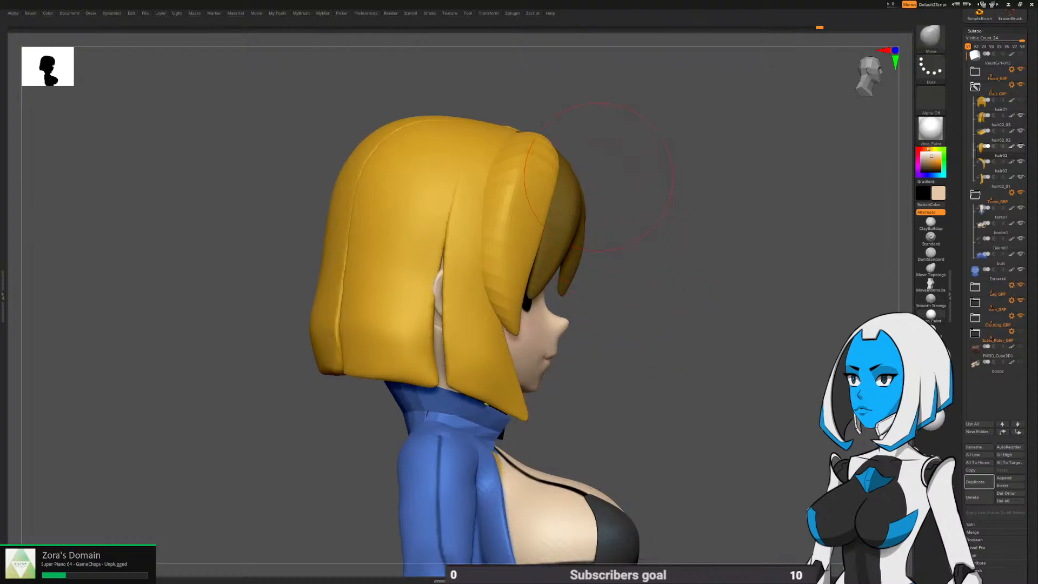
# Tuck the upper front edge of the character's right side lock back toward the head with the Move brush
pyautogui.moveTo(630, 204)
pyautogui.mouseDown()
pyautogui.moveTo(592, 224)
pyautogui.moveTo(581, 246)
pyautogui.moveTo(569, 131)
pyautogui.mouseUp()
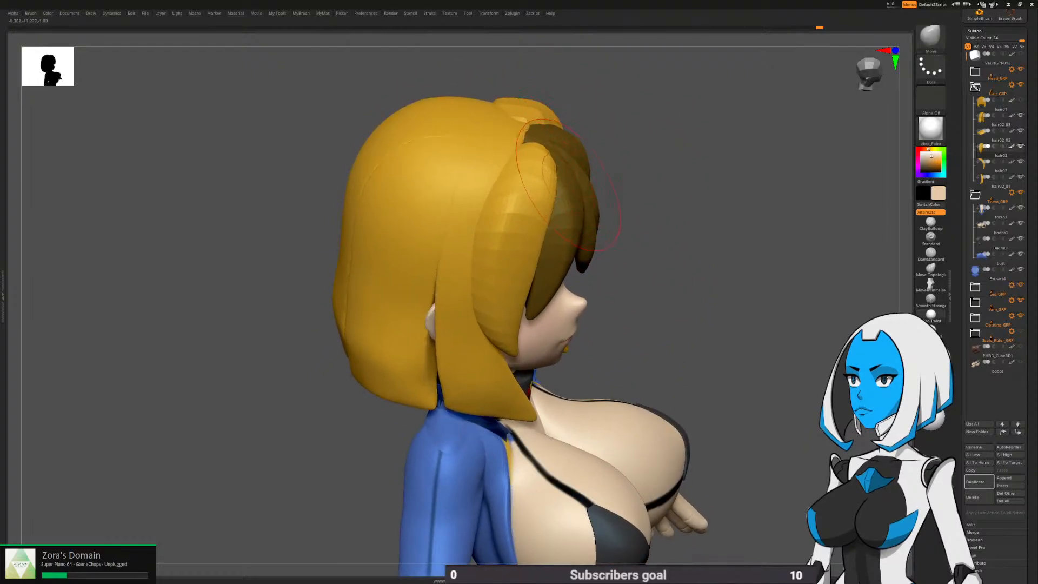
pyautogui.moveTo(563, 180); pyautogui.dragTo(530, 173)
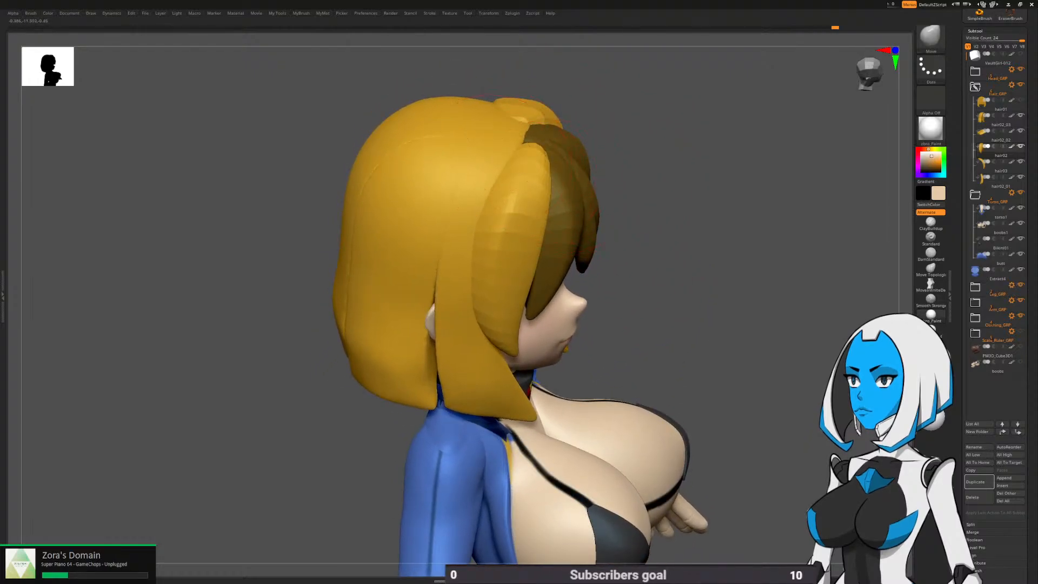
pyautogui.moveTo(622, 229); pyautogui.dragTo(623, 216)
pyautogui.keyDown('alt'); pyautogui.moveTo(642, 293); pyautogui.dragTo(626, 273); pyautogui.keyUp('alt')
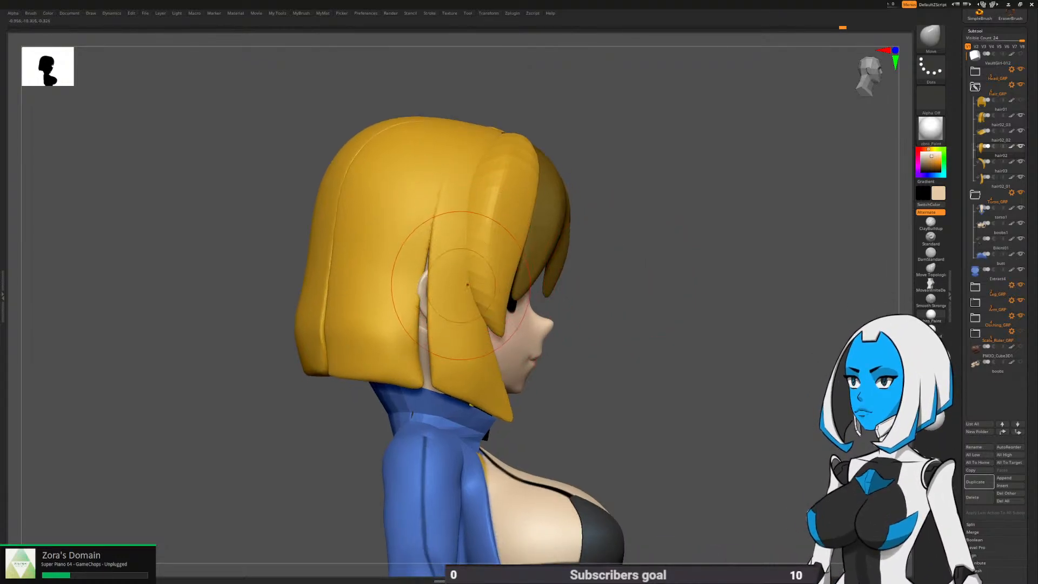
# Isolate the character's right side lock, flatten its surface with the TrimDynamic brush, and bring the whole model back into view
pyautogui.press('space')
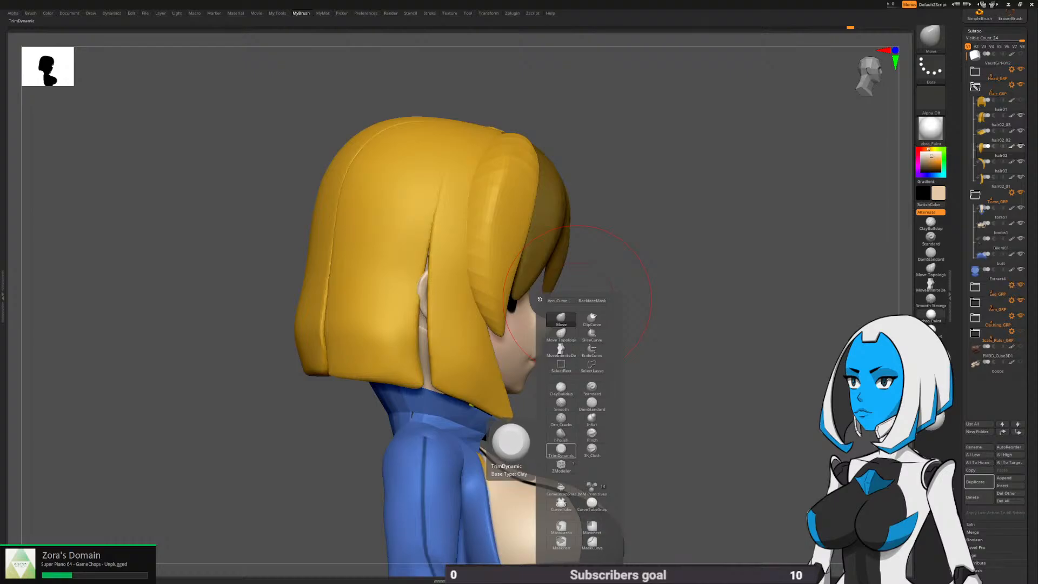
pyautogui.click(561, 450)
pyautogui.press('space')
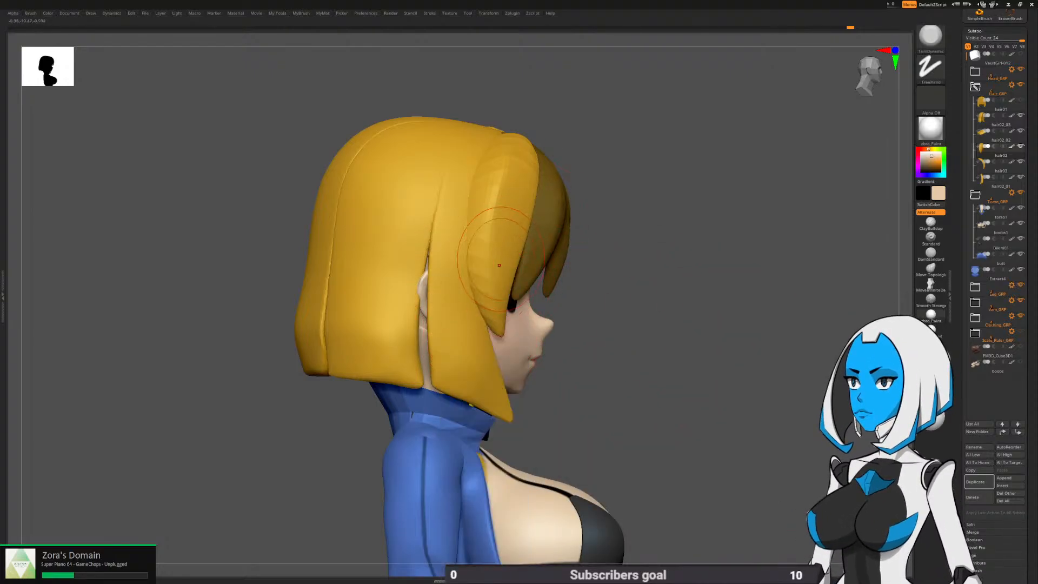
pyautogui.press('space')
pyautogui.click(605, 398)
pyautogui.keyDown('alt'); pyautogui.click(509, 290); pyautogui.keyUp('alt')
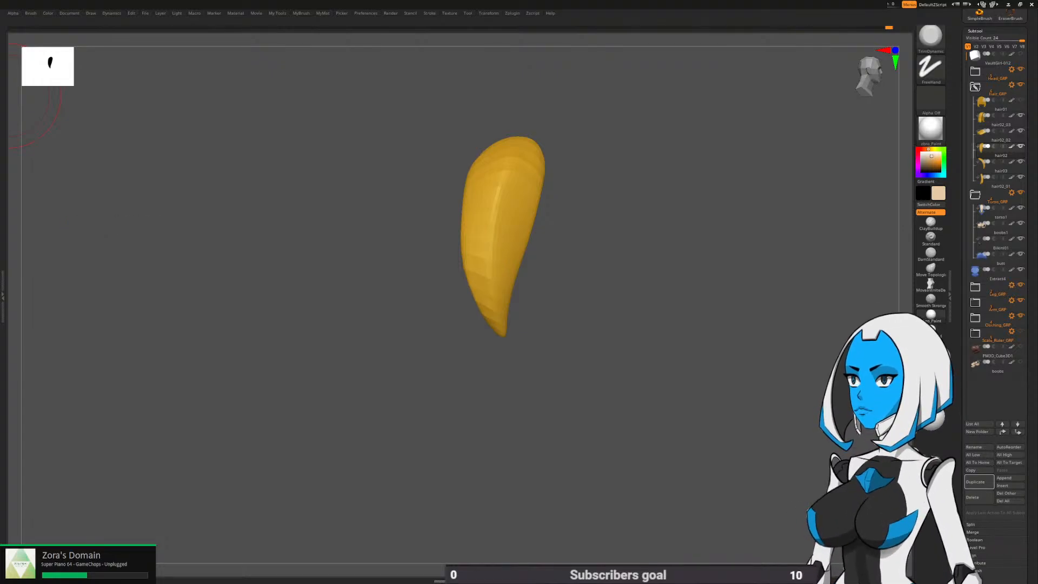
pyautogui.press('space')
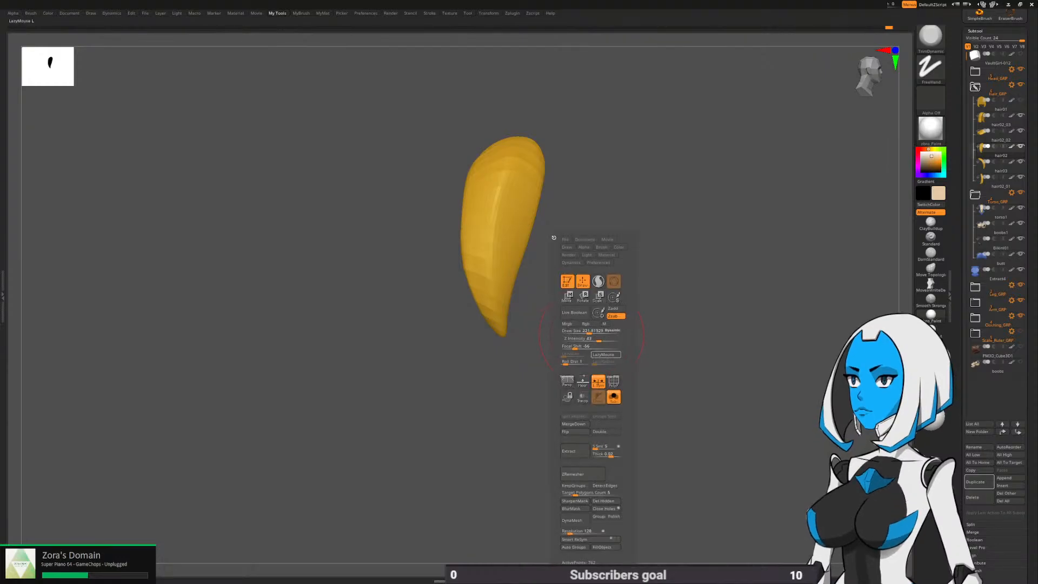
pyautogui.click(613, 398)
pyautogui.moveTo(686, 339); pyautogui.dragTo(595, 335)
pyautogui.keyDown('ctrl'); pyautogui.keyDown('shift'); pyautogui.click(735, 285); pyautogui.keyUp('shift'); pyautogui.keyUp('ctrl')
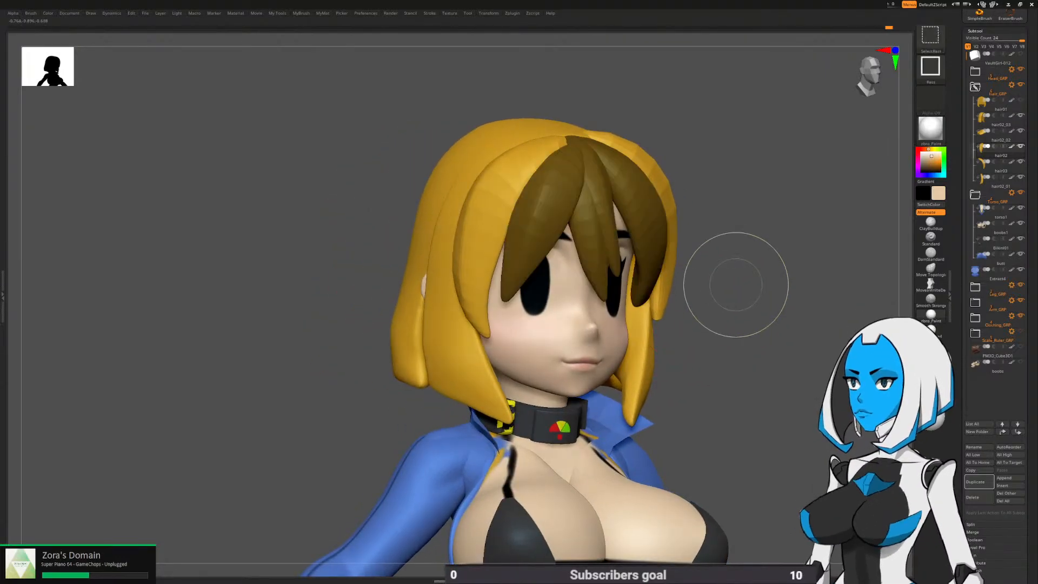
# Clear the fringe mask and mask the central bangs again, leaving only the lock on the character's right side unmasked
pyautogui.keyDown('ctrl'); pyautogui.click(741, 330); pyautogui.keyUp('ctrl')
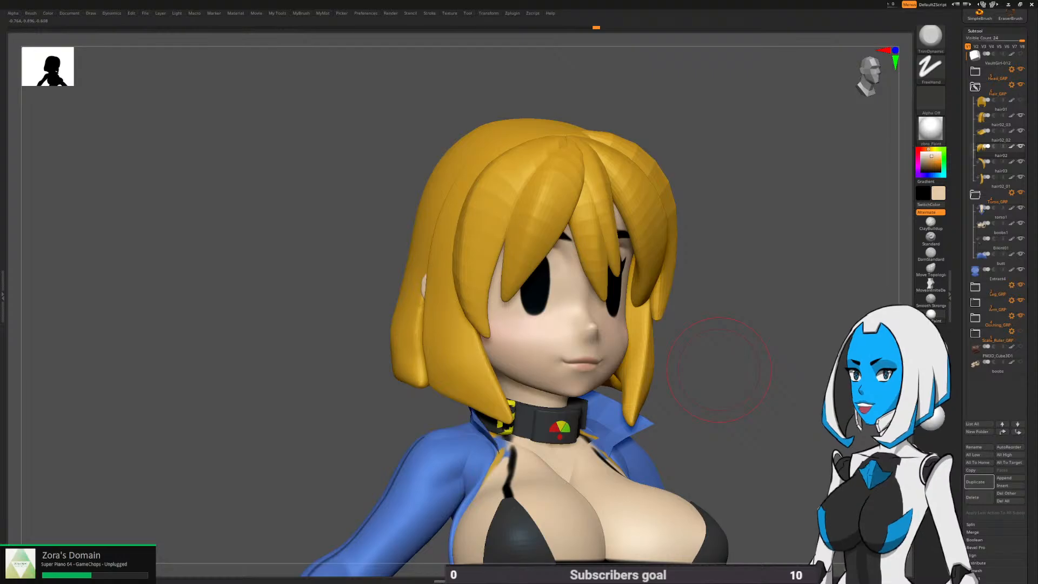
pyautogui.moveTo(719, 369); pyautogui.dragTo(632, 363)
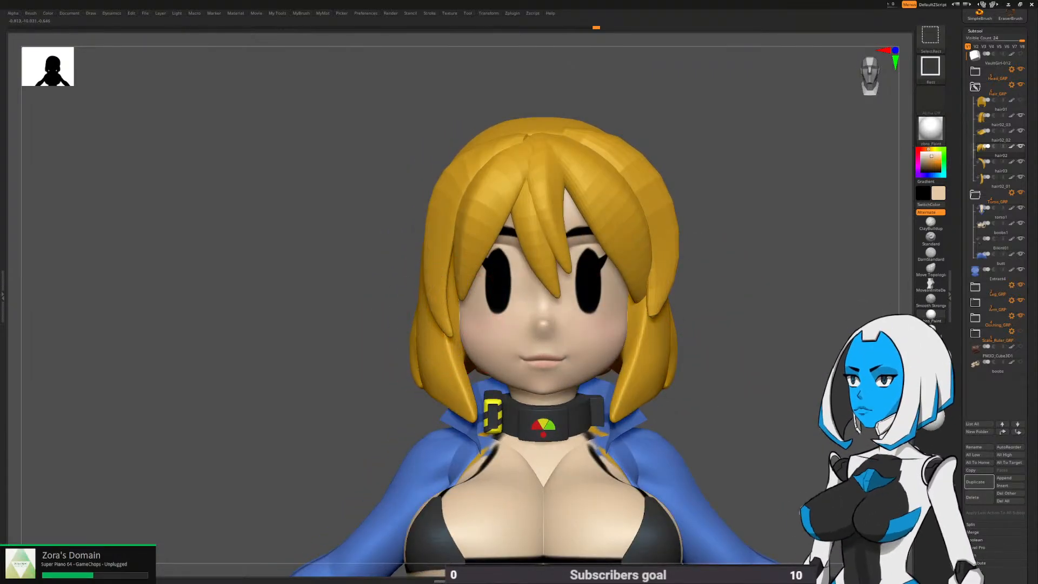
pyautogui.keyDown('ctrl'); pyautogui.keyDown('shift'); pyautogui.click(447, 304); pyautogui.keyUp('shift'); pyautogui.keyUp('ctrl')
pyautogui.keyDown('ctrl'); pyautogui.click(388, 382); pyautogui.keyUp('ctrl')
pyautogui.keyDown('ctrl'); pyautogui.keyDown('shift'); pyautogui.click(387, 382); pyautogui.keyUp('shift'); pyautogui.keyUp('ctrl')
pyautogui.keyDown('ctrl'); pyautogui.click(387, 382); pyautogui.keyUp('ctrl')
# Adjust the unmasked right side lock's outline in the front view with the Move brush
pyautogui.press('space')
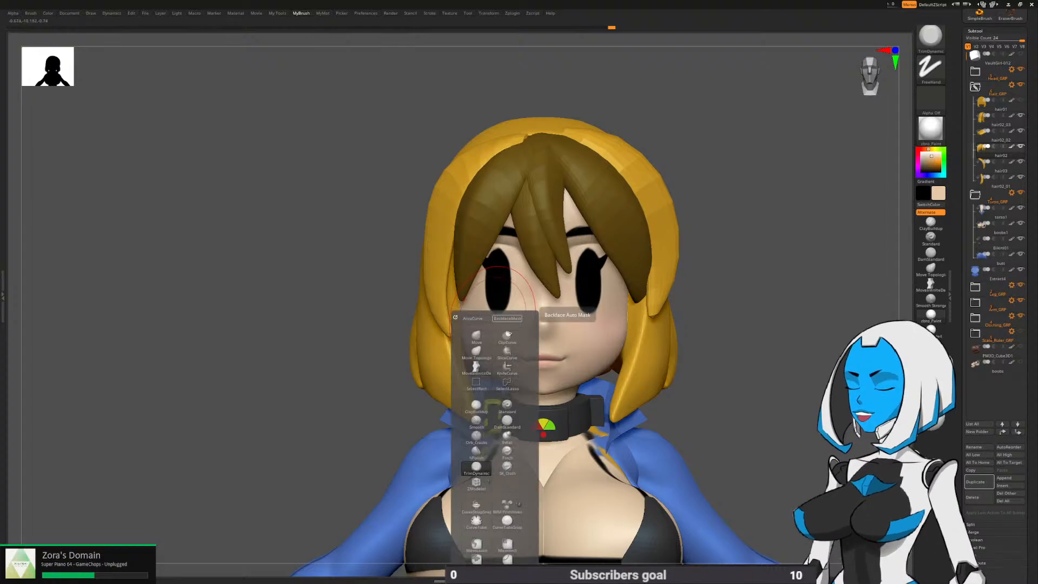
pyautogui.press('space')
pyautogui.click(468, 342)
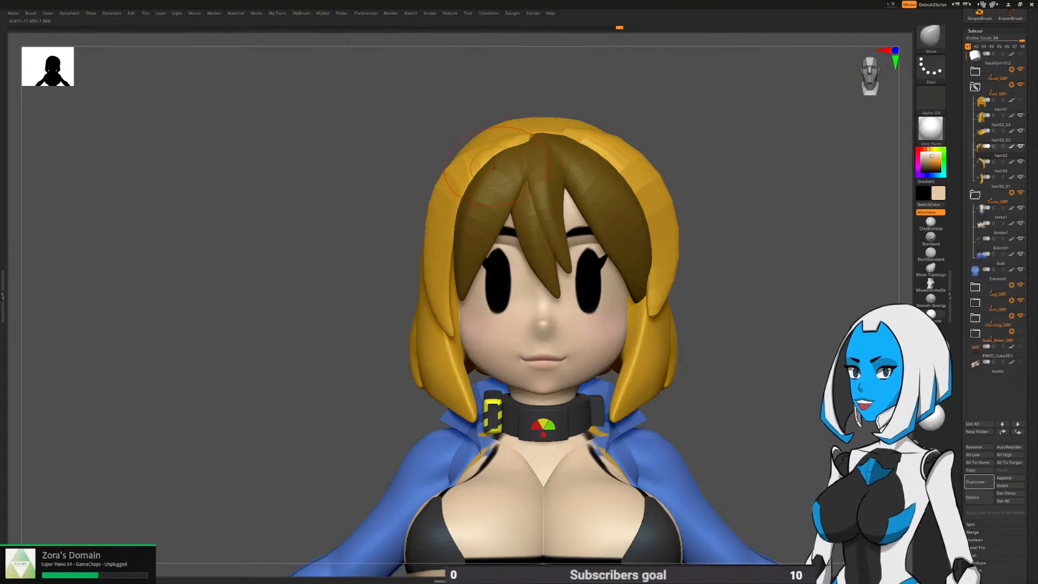
pyautogui.press('space')
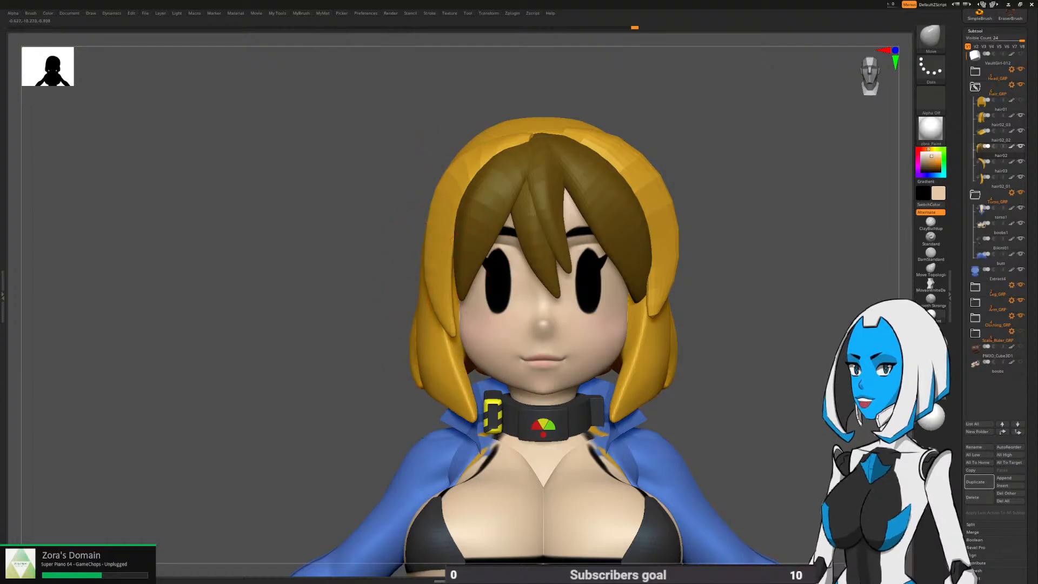
# Refine the right side lock's root and volume with the Move brush, checking it in profile and from above the head
pyautogui.moveTo(335, 319); pyautogui.dragTo(465, 319)
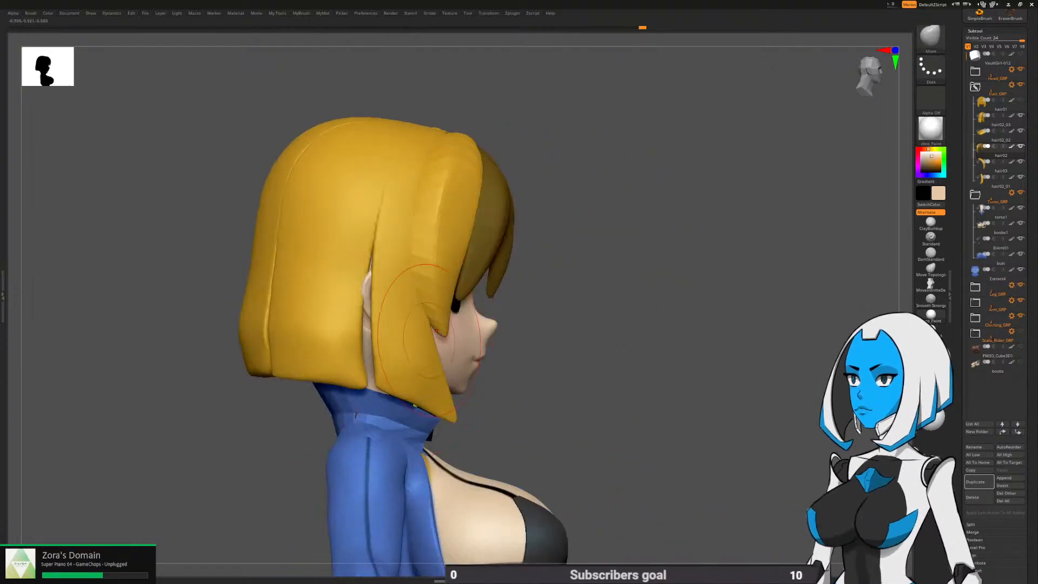
pyautogui.moveTo(655, 200); pyautogui.dragTo(536, 201)
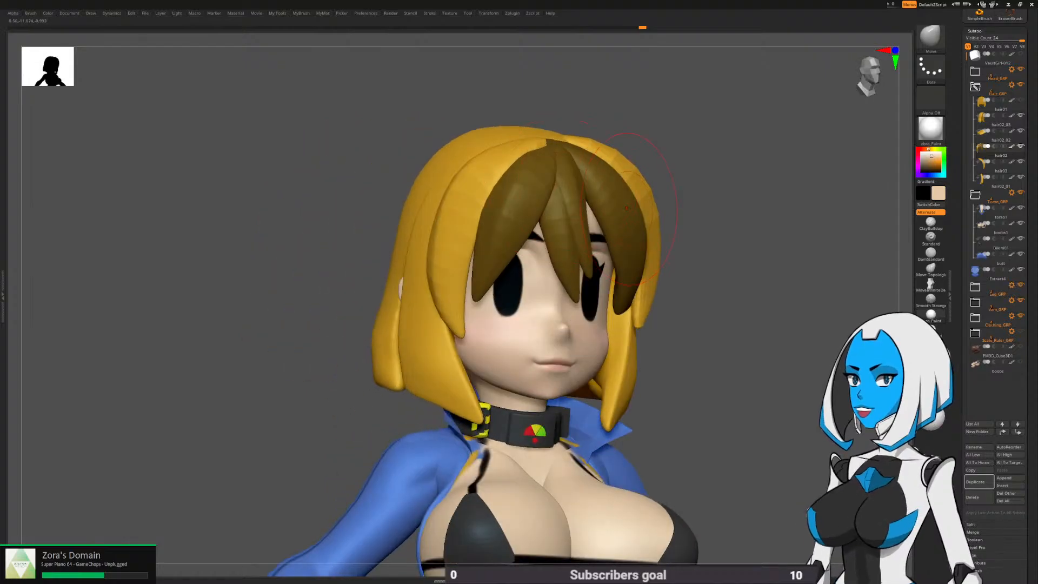
pyautogui.moveTo(638, 181); pyautogui.dragTo(607, 238)
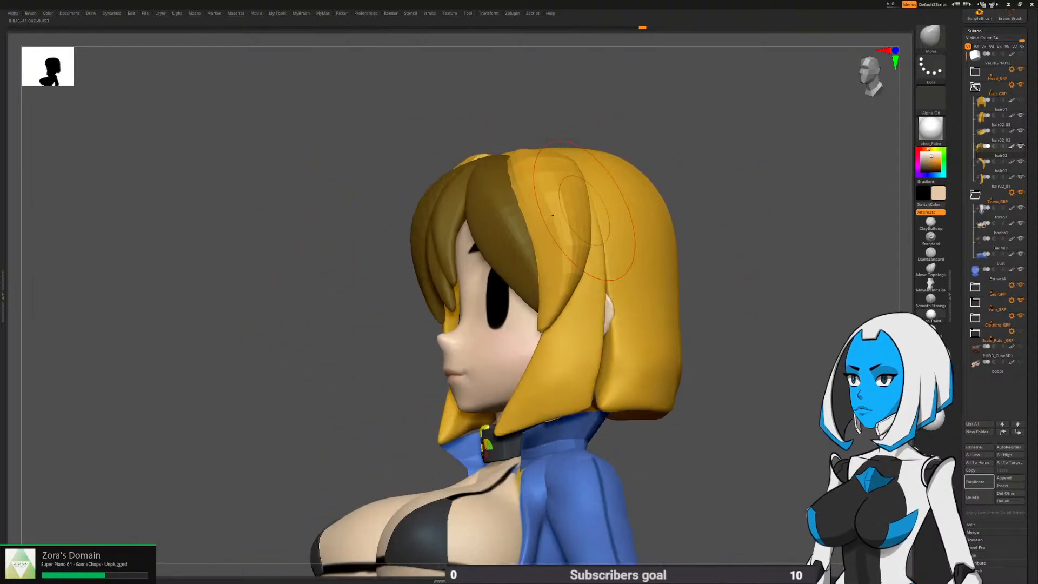
pyautogui.moveTo(676, 154)
pyautogui.mouseDown()
pyautogui.moveTo(708, 162)
pyautogui.moveTo(756, 135)
pyautogui.moveTo(695, 135)
pyautogui.moveTo(683, 184)
pyautogui.moveTo(695, 270)
pyautogui.moveTo(702, 259)
pyautogui.moveTo(648, 257)
pyautogui.mouseUp()
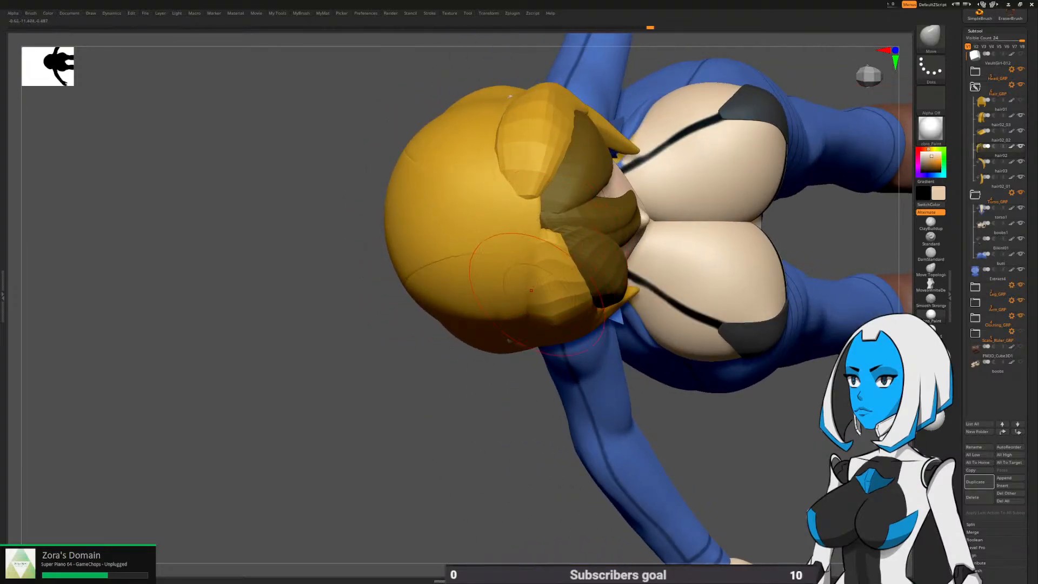
pyautogui.keyDown('alt'); pyautogui.moveTo(433, 414); pyautogui.dragTo(344, 441); pyautogui.keyUp('alt')
pyautogui.moveTo(343, 440); pyautogui.dragTo(371, 442)
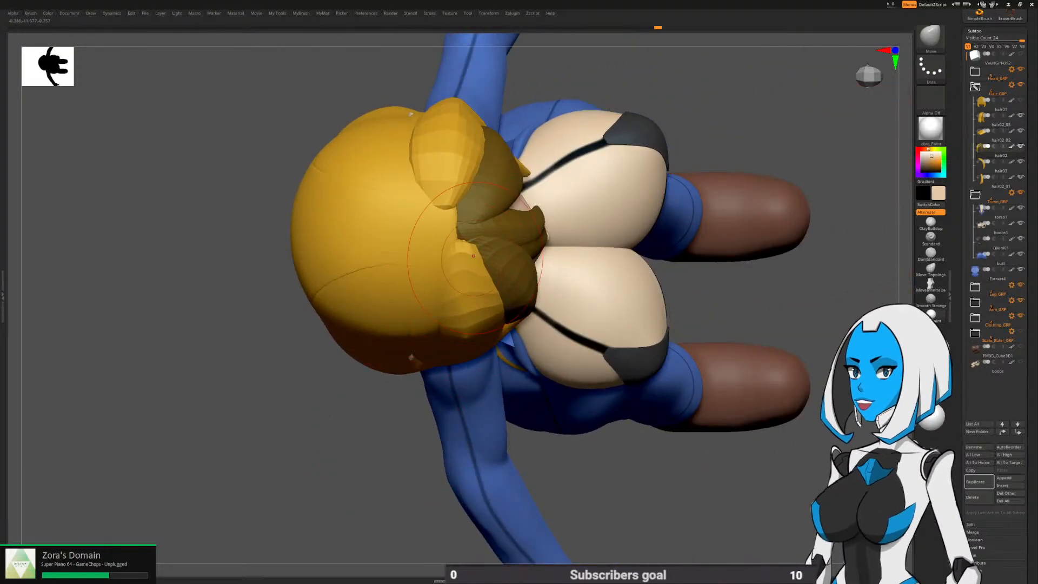
# Invert the fringe mask and reshape the unmasked front bangs with the Move brush
pyautogui.moveTo(330, 527); pyautogui.dragTo(346, 354)
pyautogui.keyDown('ctrl'); pyautogui.click(342, 496); pyautogui.keyUp('ctrl')
pyautogui.moveTo(589, 292); pyautogui.dragTo(510, 241)
pyautogui.moveTo(501, 317); pyautogui.dragTo(493, 285)
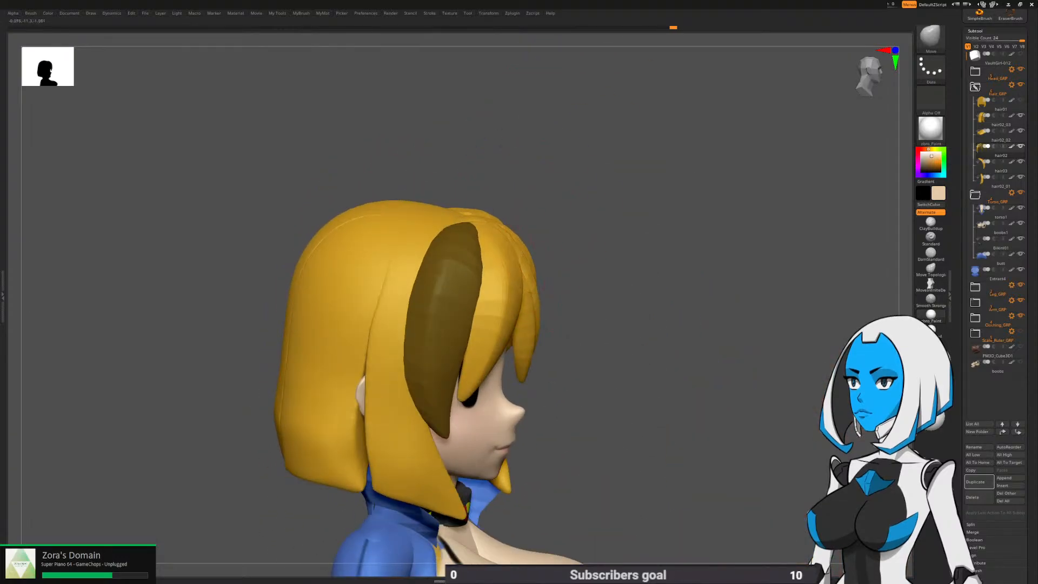
pyautogui.moveTo(543, 248); pyautogui.dragTo(624, 307)
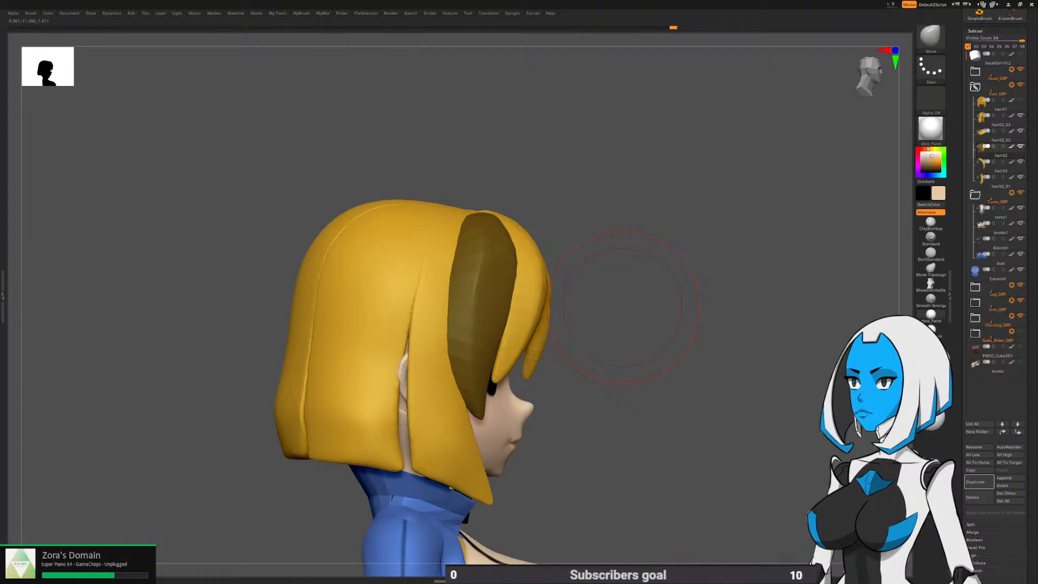
# Select the hair03 side lock and pull it slightly inward toward the head
pyautogui.moveTo(624, 306)
pyautogui.mouseDown()
pyautogui.moveTo(605, 308)
pyautogui.moveTo(615, 296)
pyautogui.mouseUp()
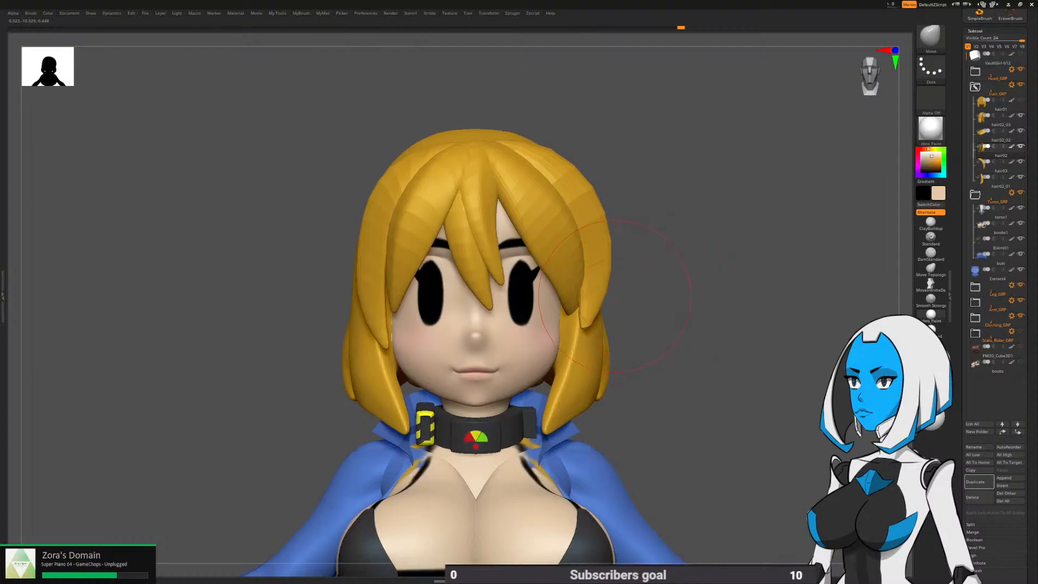
pyautogui.keyDown('alt'); pyautogui.click(610, 269); pyautogui.keyUp('alt')
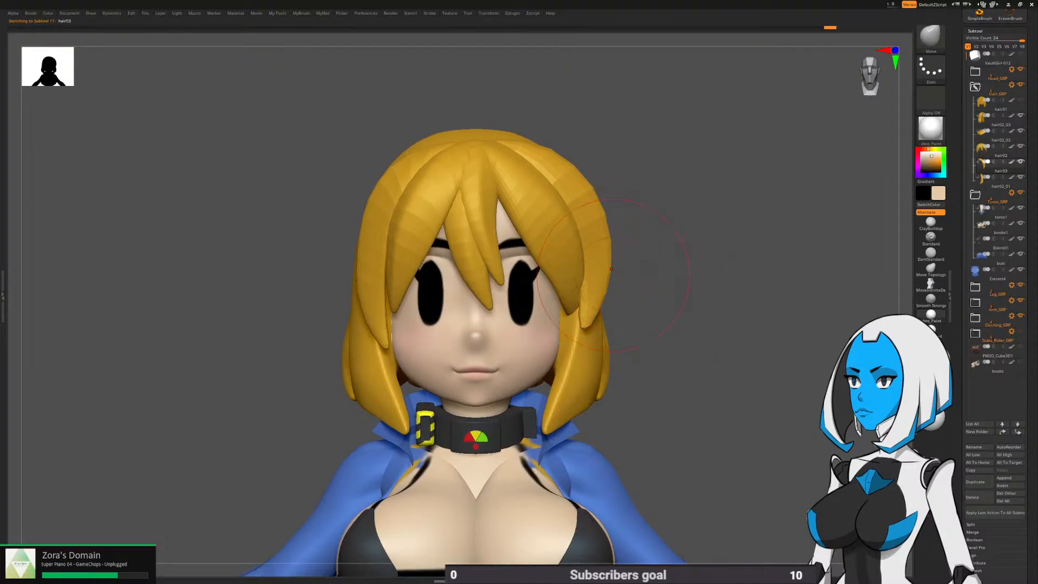
pyautogui.press('space')
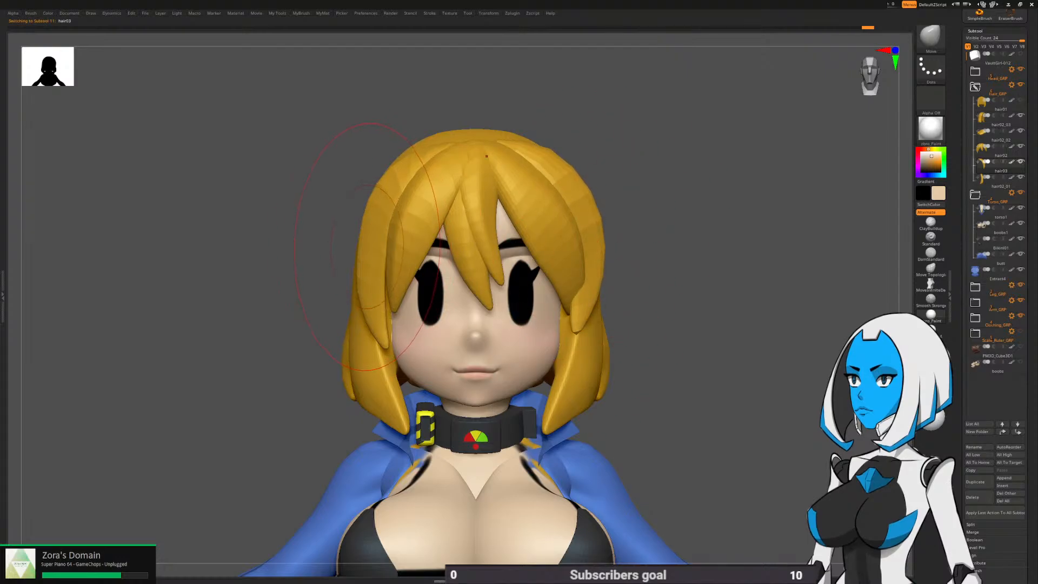
# On the hair02 fringe, mask every strand except the outer lock on the character's right side
pyautogui.keyDown('alt'); pyautogui.click(368, 242); pyautogui.keyUp('alt')
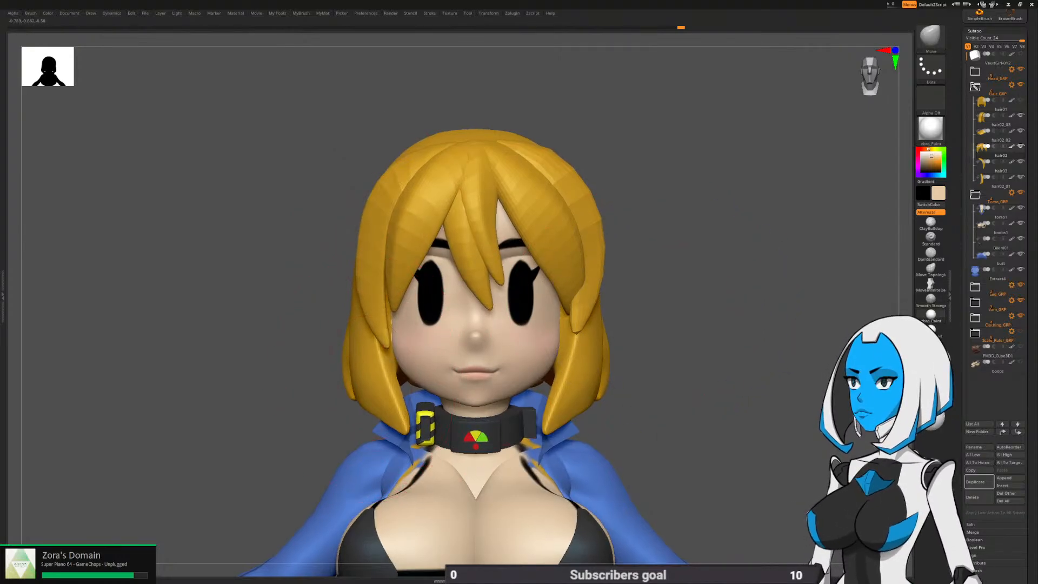
pyautogui.keyDown('ctrl'); pyautogui.keyDown('shift'); pyautogui.click(378, 327); pyautogui.keyUp('shift'); pyautogui.keyUp('ctrl')
pyautogui.keyDown('ctrl'); pyautogui.click(329, 391); pyautogui.keyUp('ctrl')
pyautogui.keyDown('ctrl'); pyautogui.keyDown('shift'); pyautogui.click(311, 424); pyautogui.keyUp('shift'); pyautogui.keyUp('ctrl')
pyautogui.keyDown('ctrl'); pyautogui.click(328, 410); pyautogui.keyUp('ctrl')
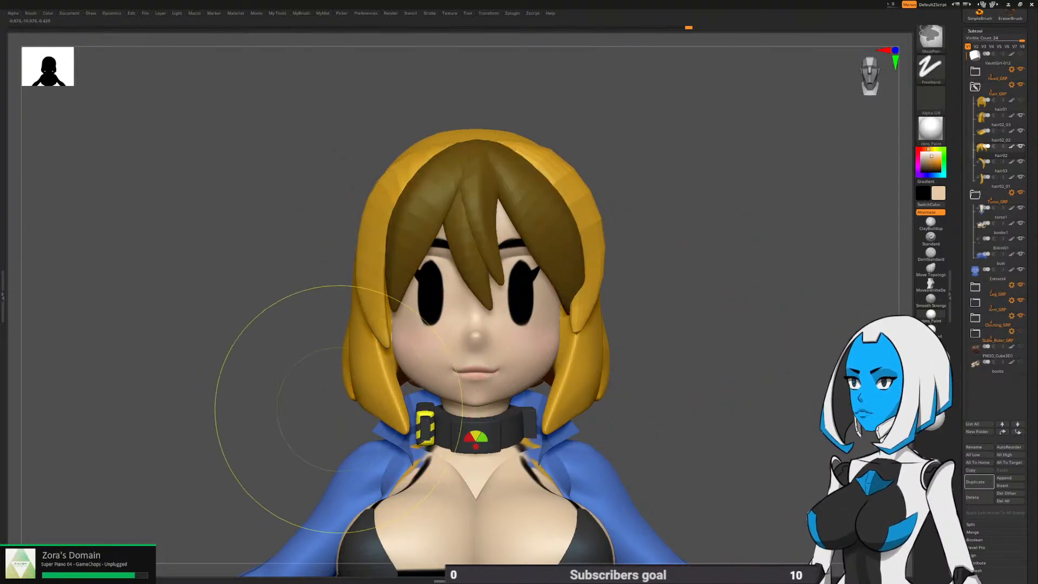
# Reshape the unmasked outer lock with the Move brush, adjusting the draw size for the side profile
pyautogui.moveTo(415, 325); pyautogui.dragTo(422, 322)
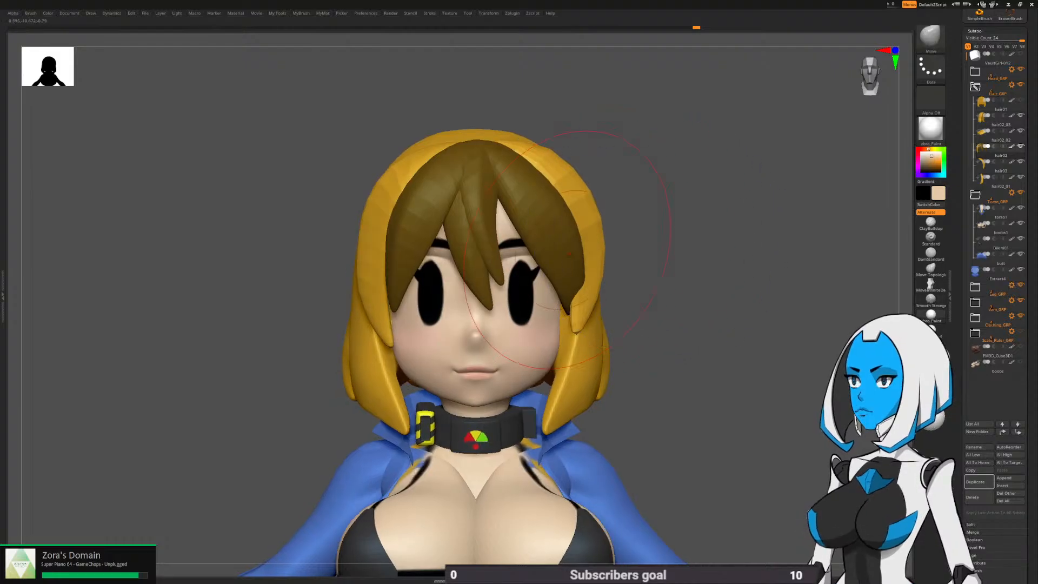
pyautogui.moveTo(319, 317); pyautogui.dragTo(544, 194)
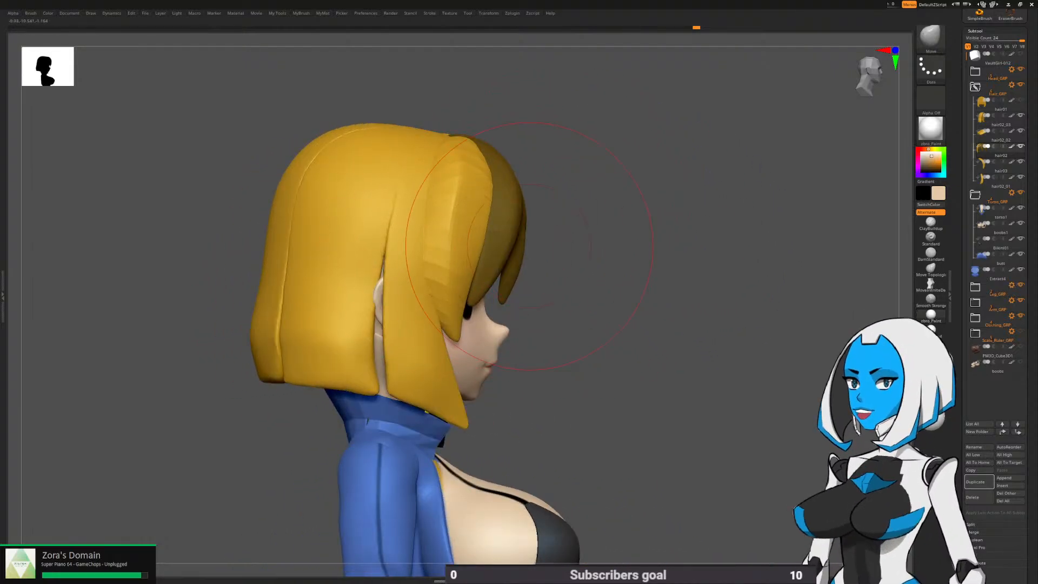
pyautogui.press('space')
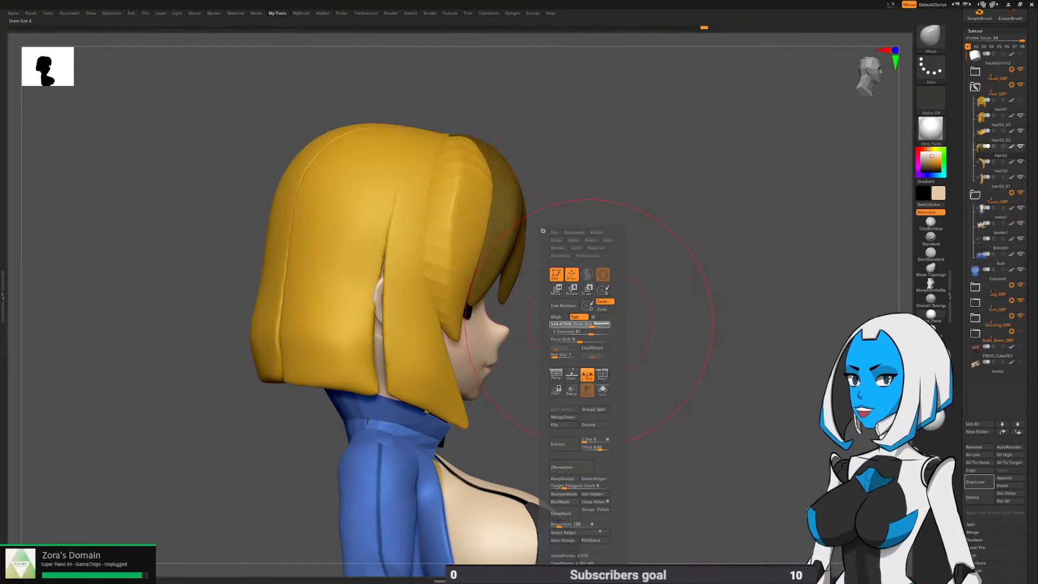
pyautogui.moveTo(719, 216)
pyautogui.mouseDown()
pyautogui.moveTo(608, 194)
pyautogui.moveTo(489, 232)
pyautogui.mouseUp()
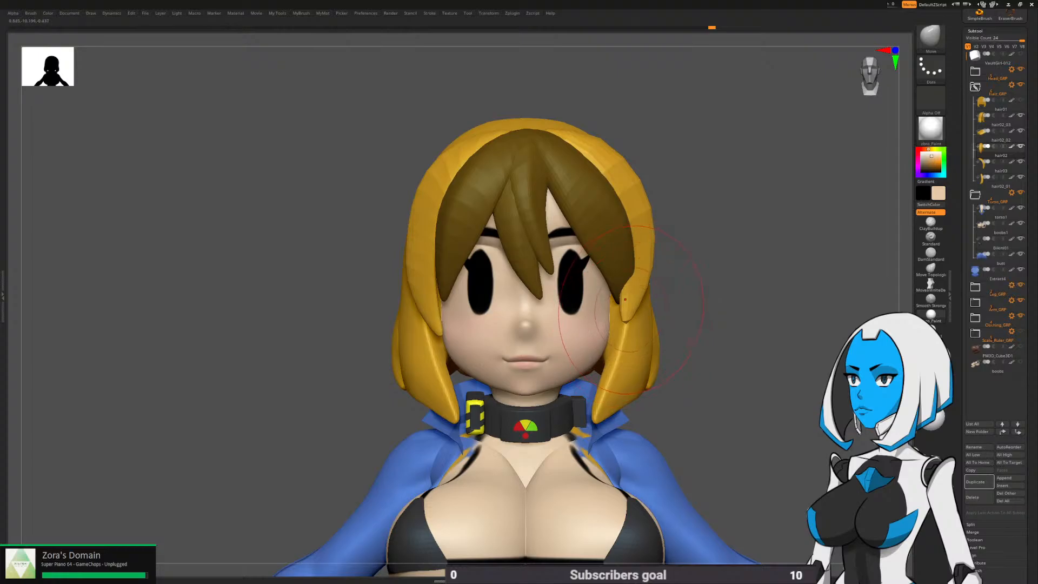
# Clear the hair02 mask and mask all its strands except the large fringe strand by the character's left eye
pyautogui.keyDown('alt'); pyautogui.click(625, 298); pyautogui.keyUp('alt')
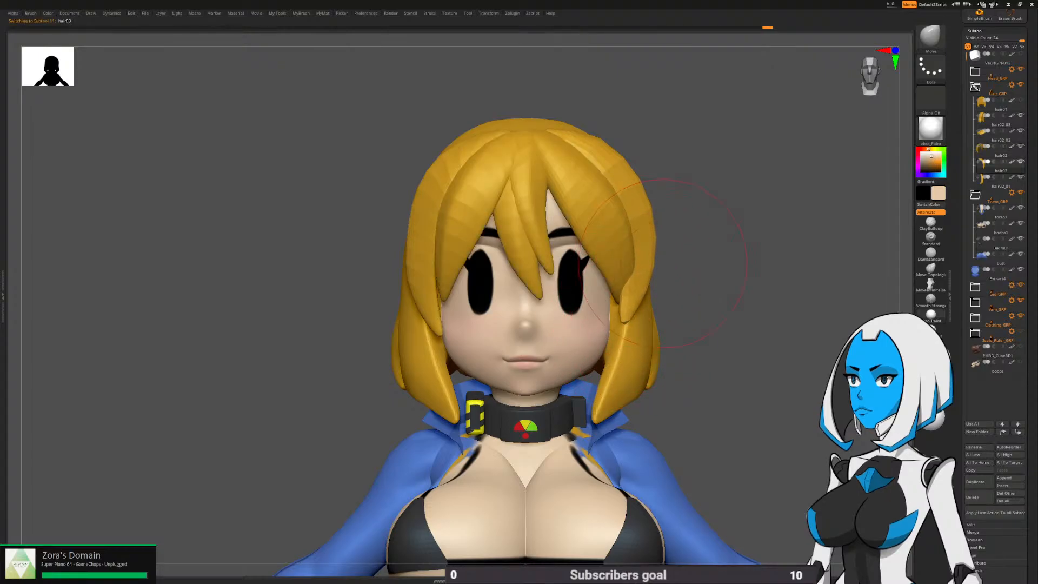
pyautogui.keyDown('alt'); pyautogui.click(611, 259); pyautogui.keyUp('alt')
pyautogui.keyDown('ctrl'); pyautogui.moveTo(690, 273); pyautogui.dragTo(701, 292); pyautogui.keyUp('ctrl')
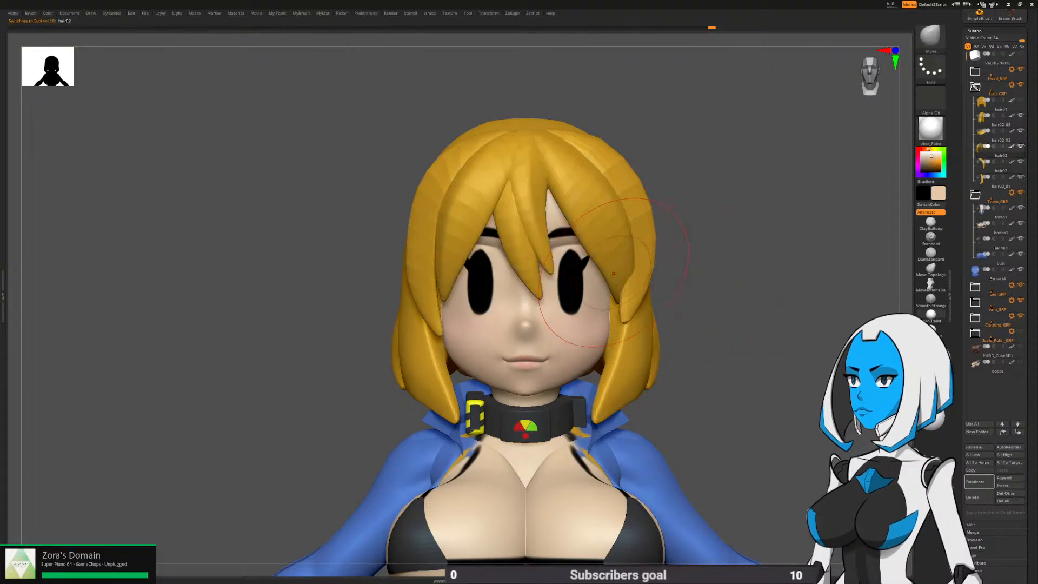
pyautogui.keyDown('ctrl'); pyautogui.keyDown('shift'); pyautogui.click(615, 254); pyautogui.keyUp('shift'); pyautogui.keyUp('ctrl')
pyautogui.keyDown('ctrl'); pyautogui.click(692, 273); pyautogui.keyUp('ctrl')
pyautogui.keyDown('ctrl'); pyautogui.keyDown('shift'); pyautogui.click(696, 274); pyautogui.keyUp('shift'); pyautogui.keyUp('ctrl')
pyautogui.keyDown('ctrl'); pyautogui.click(696, 274); pyautogui.keyUp('ctrl')
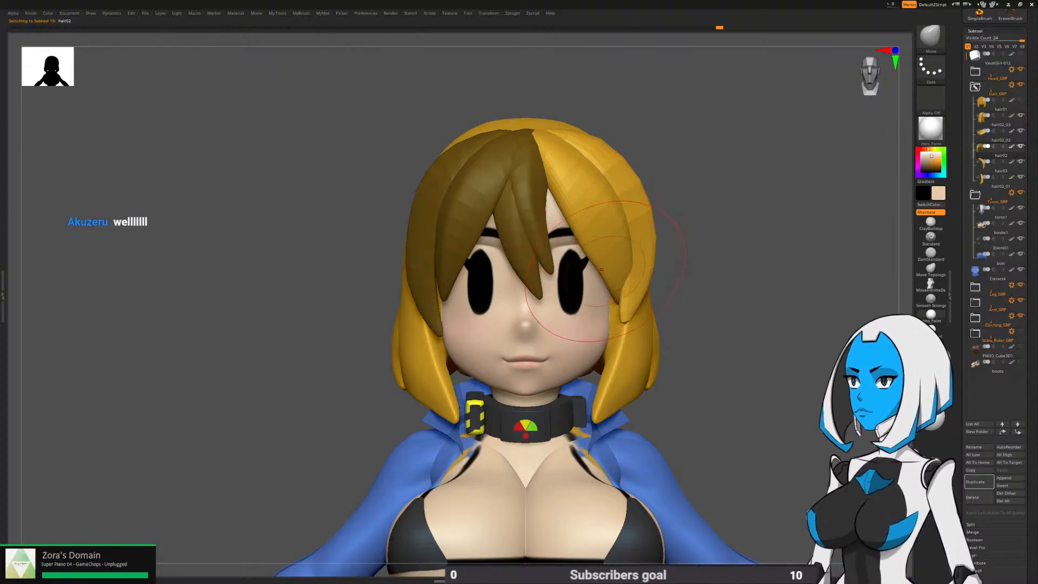
# Reshape the unmasked left-eye fringe strand with the Move brush so it follows the neighbouring hair
pyautogui.press('shift')
pyautogui.keyDown('alt'); pyautogui.moveTo(636, 263); pyautogui.dragTo(593, 272, button='right'); pyautogui.keyUp('alt')
pyautogui.moveTo(692, 303); pyautogui.dragTo(600, 315, button='right')
pyautogui.moveTo(542, 219); pyautogui.dragTo(536, 253, button='right')
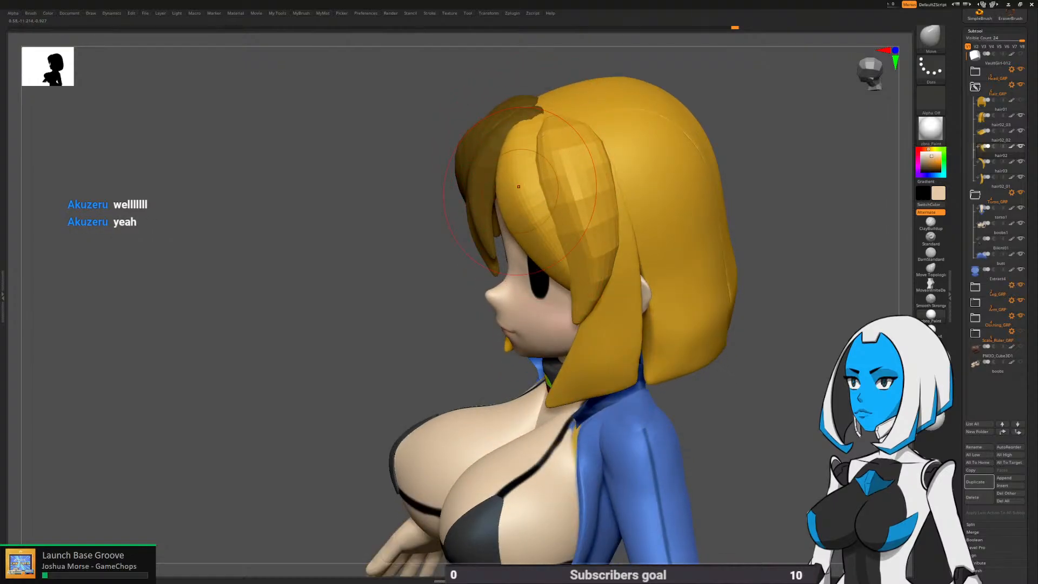
pyautogui.moveTo(518, 186); pyautogui.dragTo(517, 157, button='right')
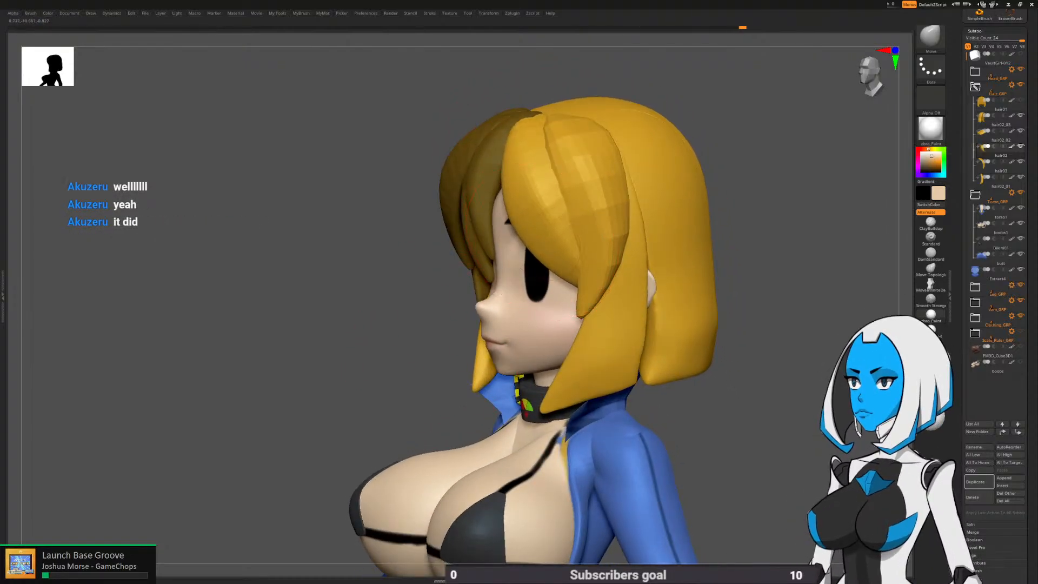
pyautogui.moveTo(514, 118); pyautogui.dragTo(684, 300, button='right')
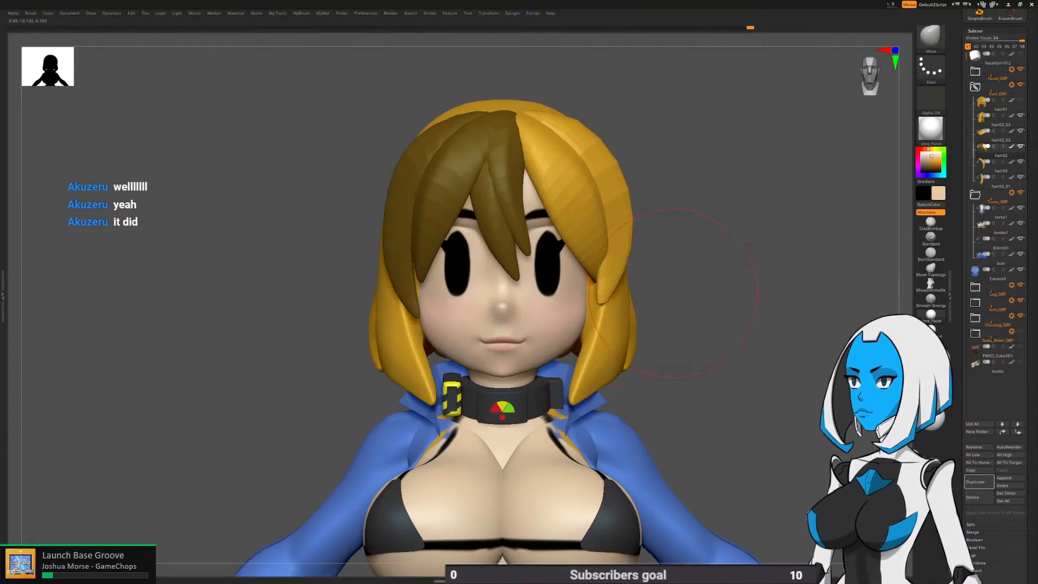
# Clear the mask, leave only the wider central fringe strand of hair02 unmasked, and adjust its shape
pyautogui.keyDown('ctrl'); pyautogui.click(681, 258); pyautogui.keyUp('ctrl')
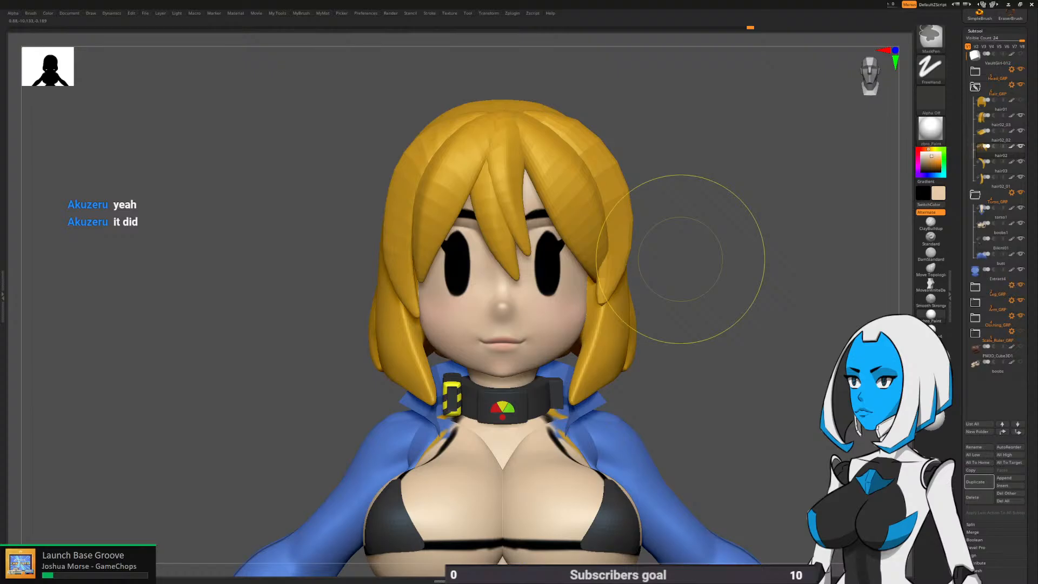
pyautogui.keyDown('ctrl'); pyautogui.keyDown('shift'); pyautogui.click(521, 236); pyautogui.keyUp('shift'); pyautogui.keyUp('ctrl')
pyautogui.keyDown('ctrl'); pyautogui.click(655, 196); pyautogui.keyUp('ctrl')
pyautogui.keyDown('ctrl'); pyautogui.keyDown('shift'); pyautogui.click(668, 192); pyautogui.keyUp('shift'); pyautogui.keyUp('ctrl')
pyautogui.keyDown('ctrl'); pyautogui.click(670, 191); pyautogui.keyUp('ctrl')
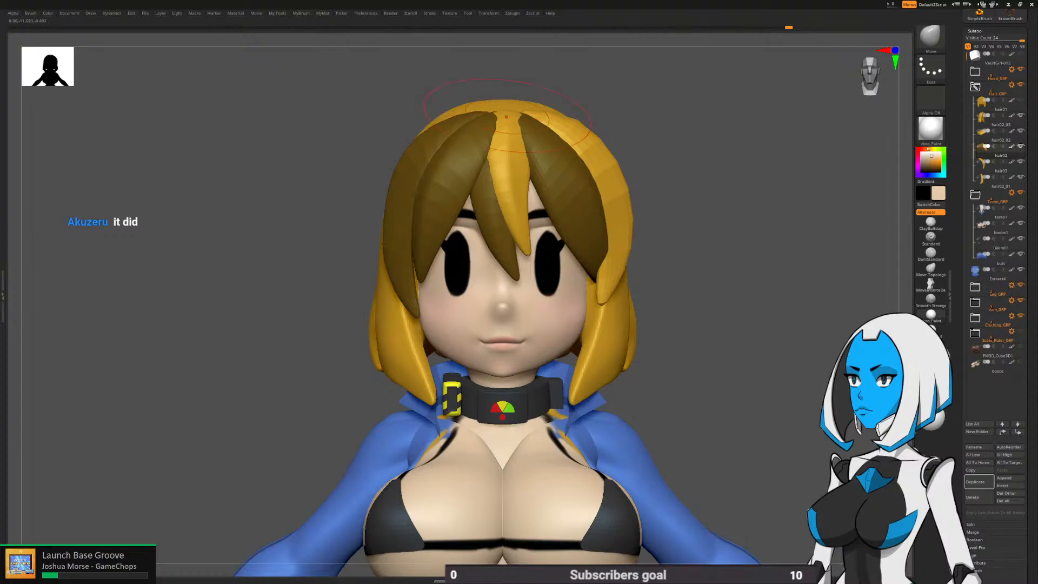
pyautogui.moveTo(662, 135)
pyautogui.mouseDown()
pyautogui.moveTo(657, 73)
pyautogui.moveTo(662, 116)
pyautogui.mouseUp()
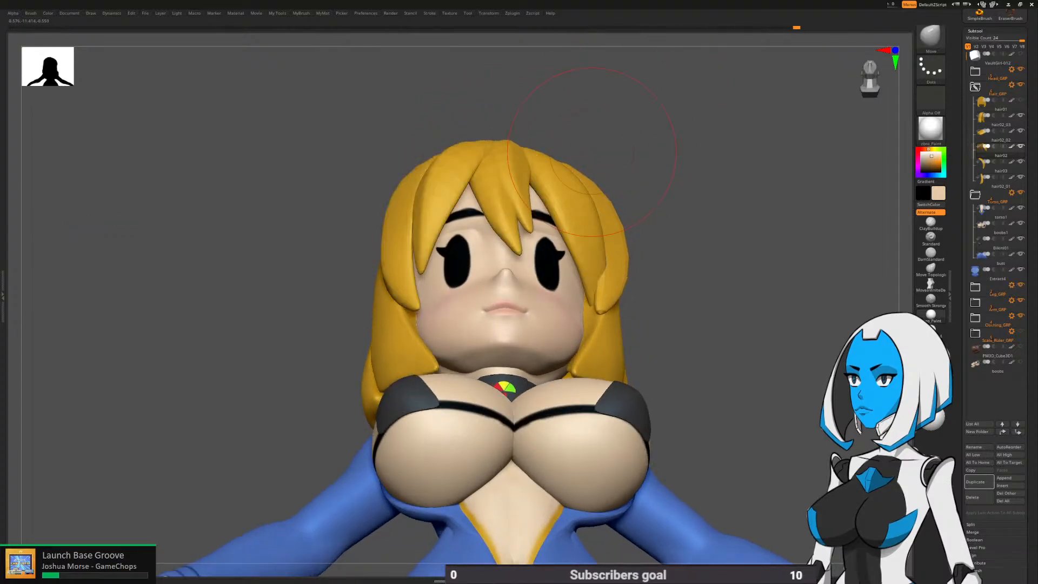
# Mask all hair02 strands except the wider central one again and refine that strand from a low angle
pyautogui.keyDown('ctrl'); pyautogui.keyDown('shift'); pyautogui.click(521, 174); pyautogui.keyUp('shift'); pyautogui.keyUp('ctrl')
pyautogui.keyDown('ctrl'); pyautogui.click(591, 146); pyautogui.keyUp('ctrl')
pyautogui.keyDown('ctrl'); pyautogui.keyDown('shift'); pyautogui.click(593, 148); pyautogui.keyUp('shift'); pyautogui.keyUp('ctrl')
pyautogui.keyDown('ctrl'); pyautogui.click(593, 148); pyautogui.keyUp('ctrl')
pyautogui.moveTo(595, 149); pyautogui.dragTo(681, 154)
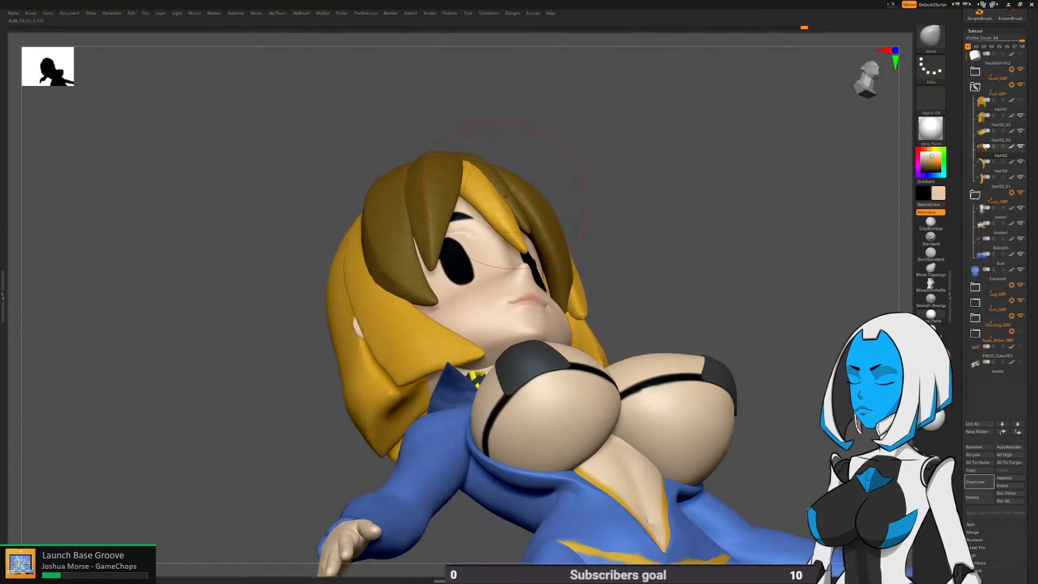
pyautogui.moveTo(499, 208); pyautogui.dragTo(495, 205)
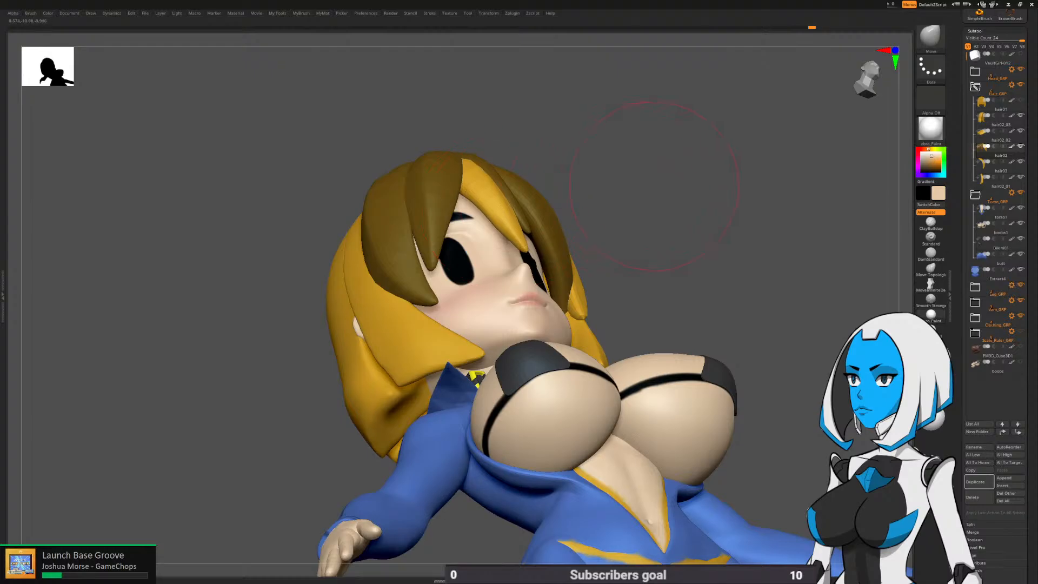
# Mask the whole hair02 fringe except the thin central strand falling between the eyes
pyautogui.moveTo(668, 181)
pyautogui.keyDown('shift'); pyautogui.mouseDown()
pyautogui.moveTo(664, 218)
pyautogui.moveTo(713, 287)
pyautogui.moveTo(710, 254)
pyautogui.moveTo(708, 301)
pyautogui.mouseUp(); pyautogui.keyUp('shift')
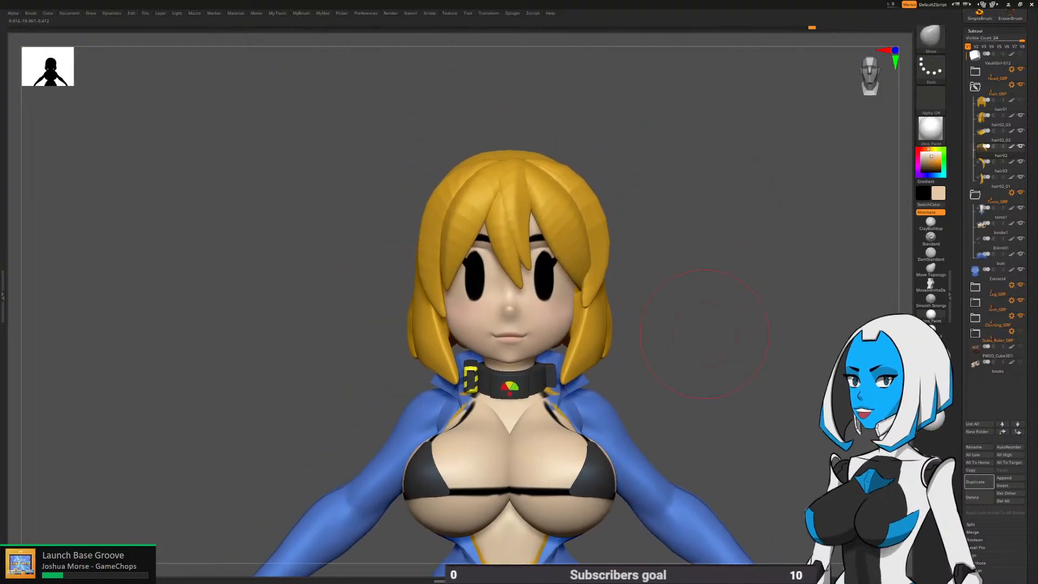
pyautogui.keyDown('ctrl'); pyautogui.keyDown('shift'); pyautogui.click(508, 222); pyautogui.keyUp('shift'); pyautogui.keyUp('ctrl')
pyautogui.keyDown('ctrl'); pyautogui.click(611, 153); pyautogui.keyUp('ctrl')
pyautogui.keyDown('ctrl'); pyautogui.keyDown('shift'); pyautogui.click(612, 153); pyautogui.keyUp('shift'); pyautogui.keyUp('ctrl')
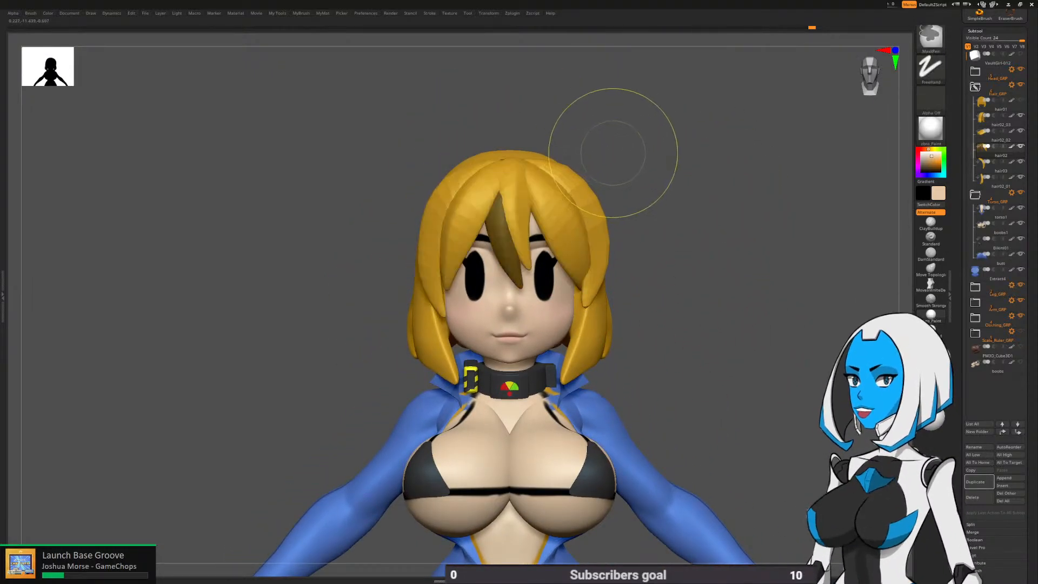
pyautogui.keyDown('ctrl'); pyautogui.click(614, 155); pyautogui.keyUp('ctrl')
# Reshape the unmasked thin central strand with the Move brush and clear the mask
pyautogui.moveTo(614, 156)
pyautogui.mouseDown()
pyautogui.moveTo(656, 138)
pyautogui.moveTo(691, 143)
pyautogui.mouseUp()
pyautogui.moveTo(504, 238); pyautogui.dragTo(501, 234)
pyautogui.moveTo(622, 238); pyautogui.dragTo(406, 244)
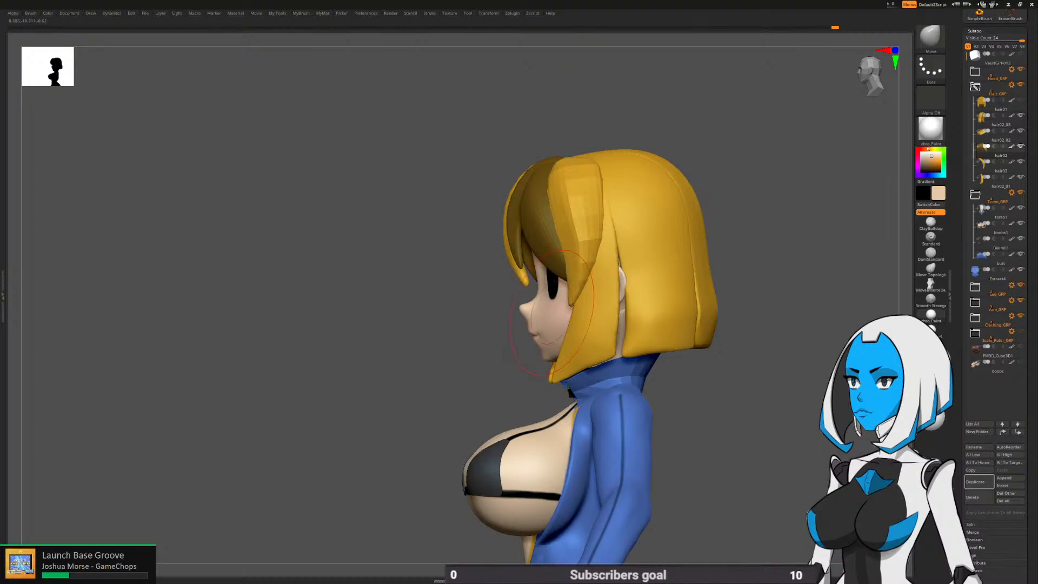
pyautogui.moveTo(552, 312); pyautogui.dragTo(566, 305)
pyautogui.moveTo(479, 315)
pyautogui.keyDown('shift'); pyautogui.mouseDown()
pyautogui.moveTo(488, 313)
pyautogui.moveTo(453, 373)
pyautogui.moveTo(354, 338)
pyautogui.moveTo(432, 330)
pyautogui.mouseUp(); pyautogui.keyUp('shift')
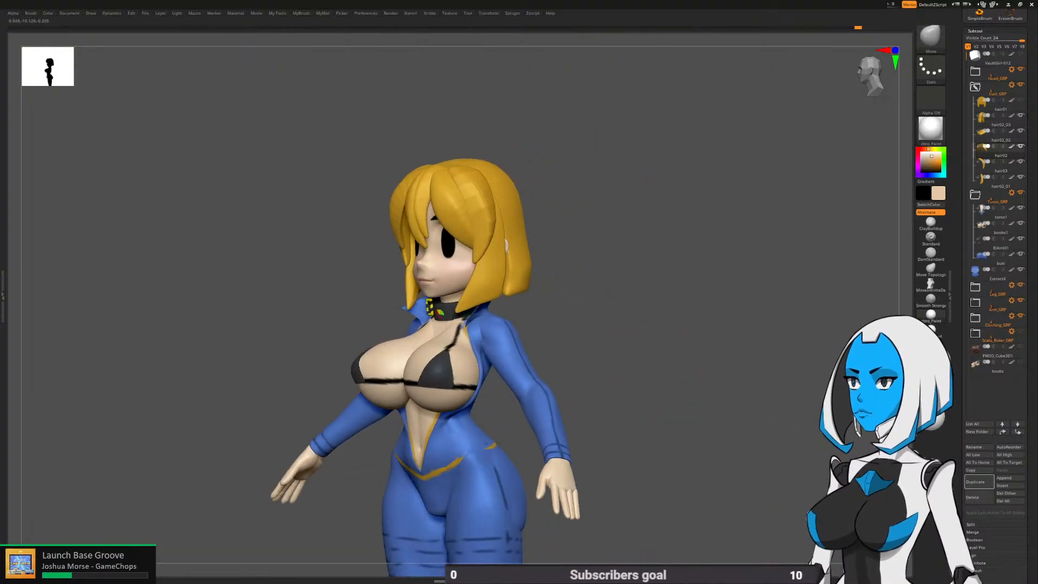
pyautogui.moveTo(608, 357); pyautogui.dragTo(634, 362)
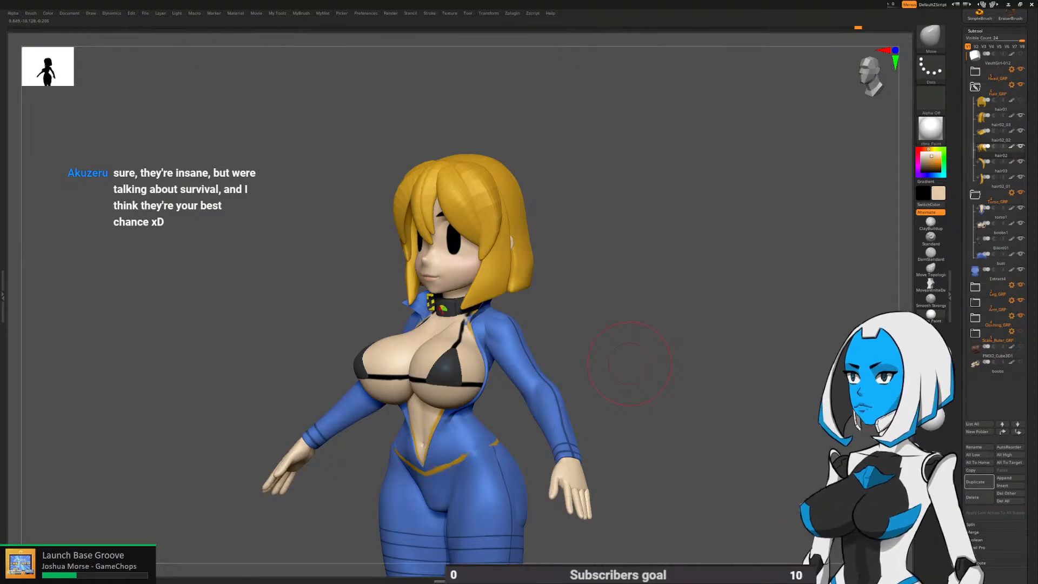
# Select the hair02_01 back hair and isolate it with Solo
pyautogui.moveTo(584, 359); pyautogui.dragTo(651, 347)
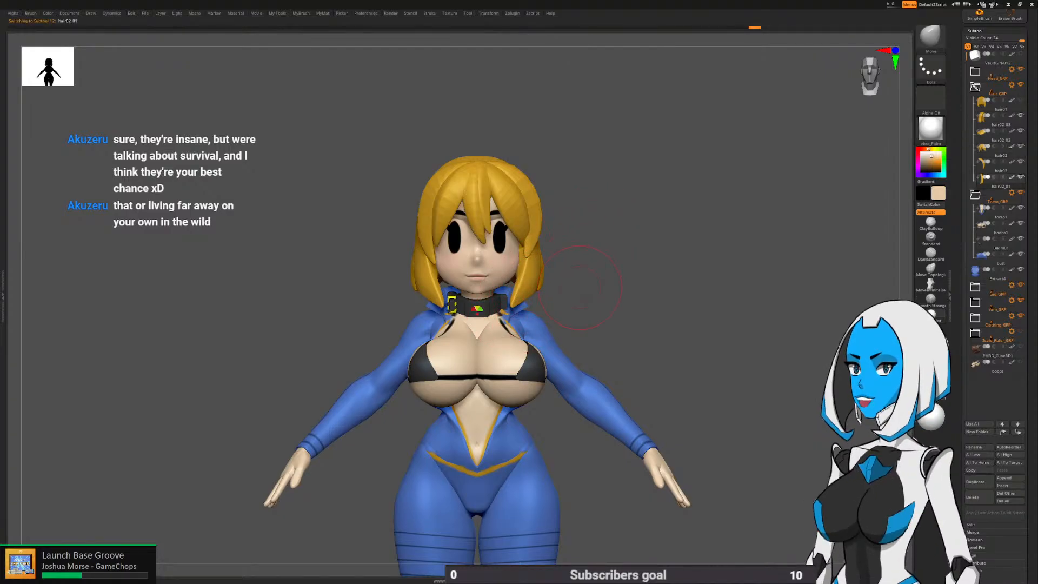
pyautogui.press('space')
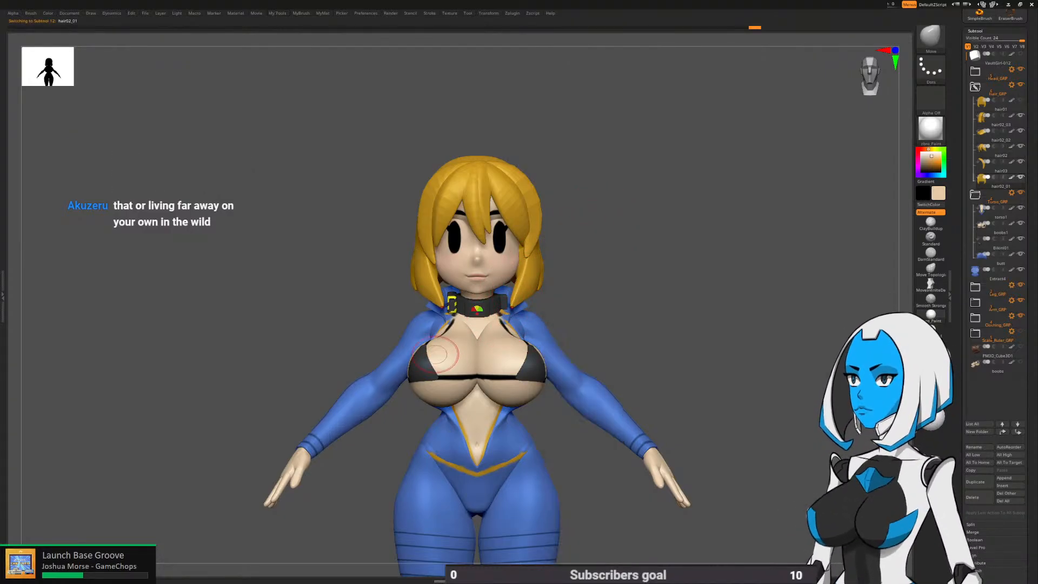
pyautogui.keyDown('ctrl'); pyautogui.moveTo(480, 312); pyautogui.dragTo(525, 301, button='right'); pyautogui.keyUp('ctrl')
pyautogui.moveTo(525, 302)
pyautogui.mouseDown()
pyautogui.moveTo(527, 260)
pyautogui.moveTo(526, 276)
pyautogui.mouseUp()
pyautogui.moveTo(527, 276)
pyautogui.mouseDown(button='right')
pyautogui.moveTo(600, 278)
pyautogui.moveTo(581, 303)
pyautogui.mouseUp(button='right')
pyautogui.press('space')
pyautogui.click(608, 397)
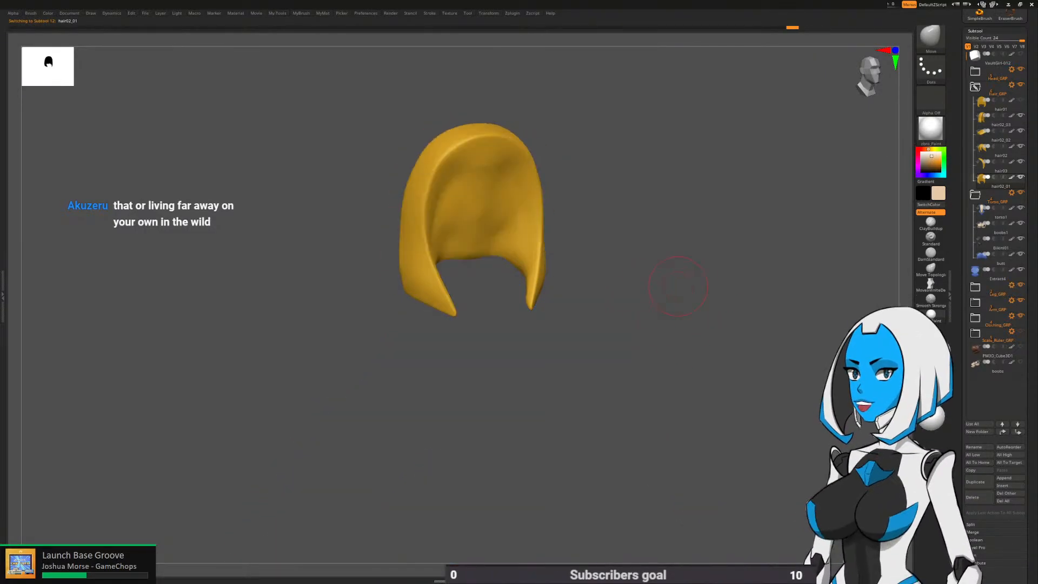
# Trim the inside of the side lock's pointed tip with a smaller TrimDynamic brush and smooth it
pyautogui.keyDown('ctrl'); pyautogui.moveTo(675, 286); pyautogui.dragTo(583, 302, button='right'); pyautogui.keyUp('ctrl')
pyautogui.press('b')
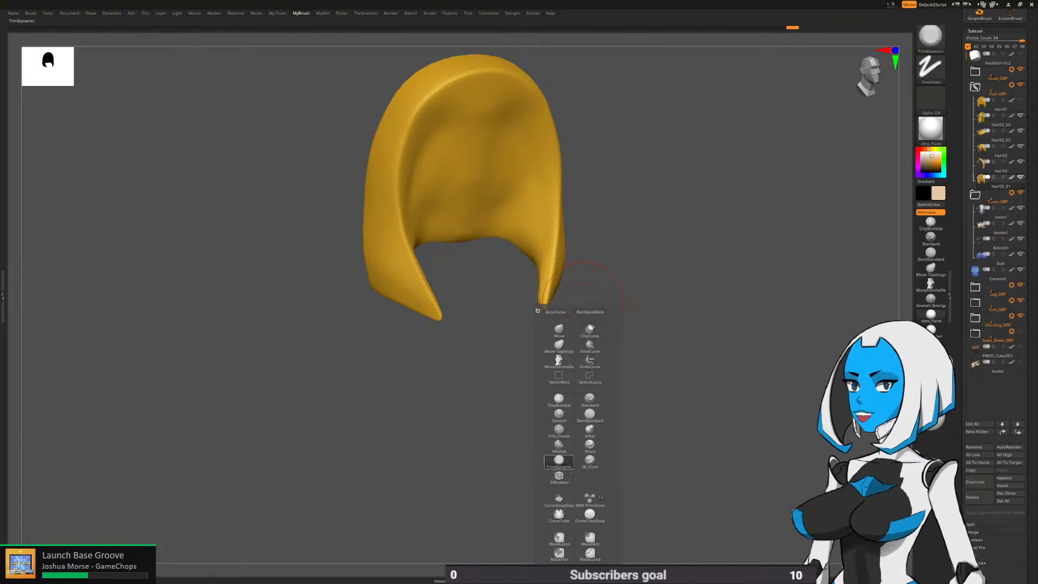
pyautogui.click(559, 460)
pyautogui.moveTo(503, 324)
pyautogui.mouseDown(button='right')
pyautogui.moveTo(478, 336)
pyautogui.moveTo(475, 309)
pyautogui.moveTo(445, 274)
pyautogui.mouseUp(button='right')
pyautogui.press('space')
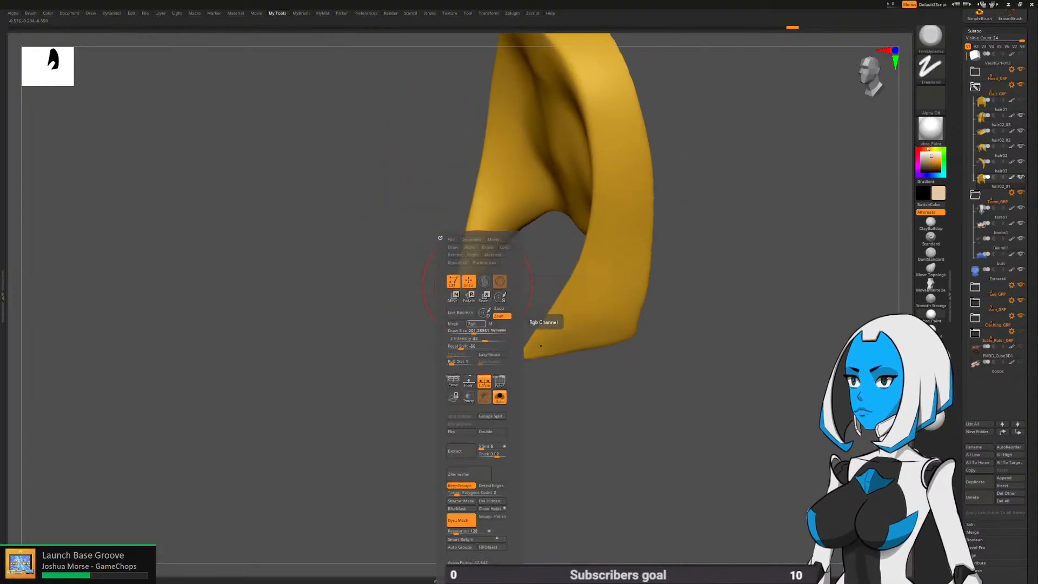
pyautogui.moveTo(476, 330); pyautogui.dragTo(470, 331)
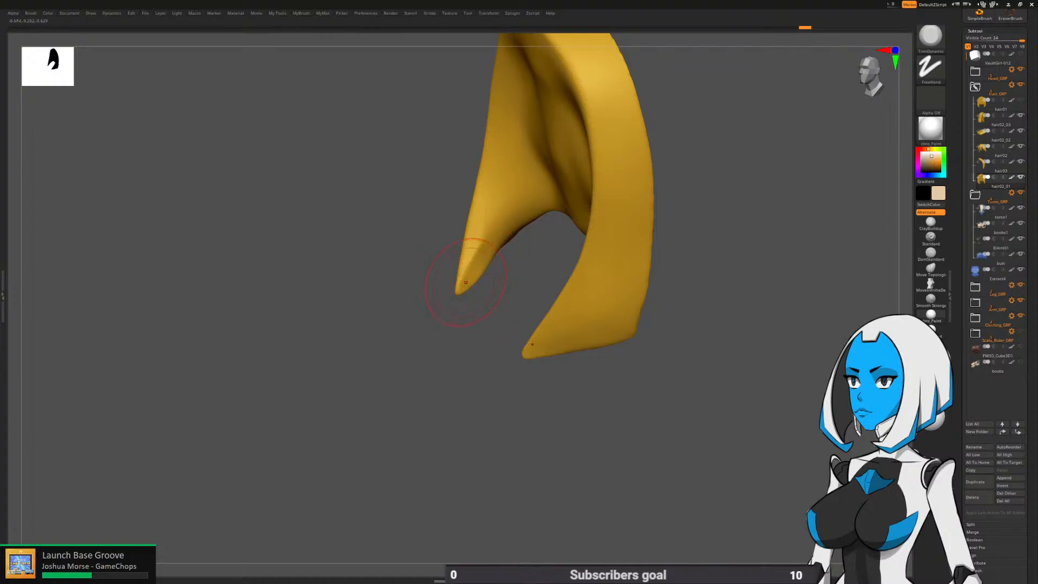
pyautogui.moveTo(469, 281); pyautogui.dragTo(474, 184)
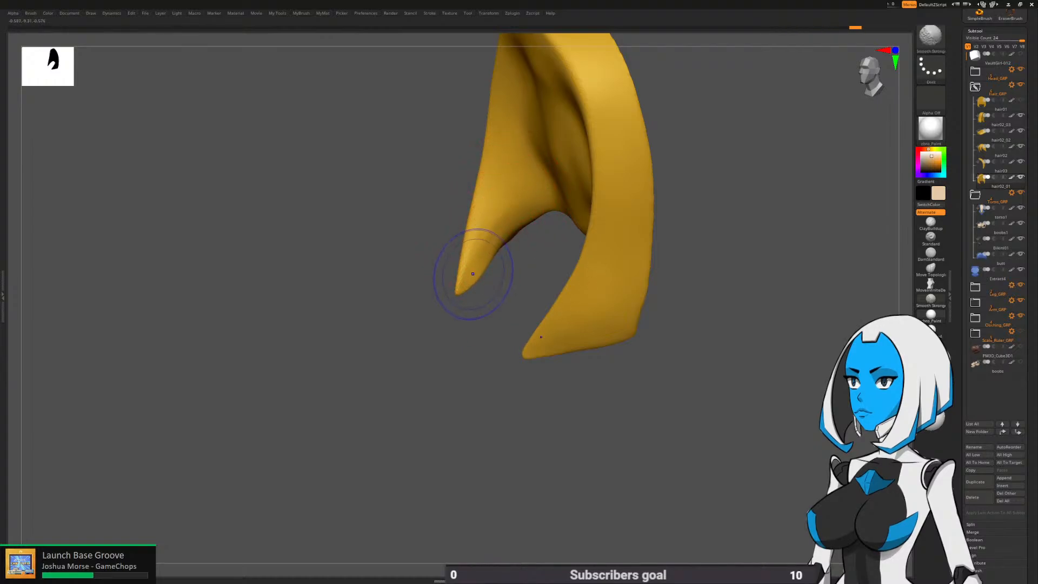
pyautogui.keyDown('shift'); pyautogui.moveTo(473, 276); pyautogui.dragTo(482, 241); pyautogui.keyUp('shift')
pyautogui.moveTo(435, 330)
pyautogui.keyDown('shift'); pyautogui.mouseDown()
pyautogui.moveTo(546, 346)
pyautogui.moveTo(470, 354)
pyautogui.moveTo(352, 333)
pyautogui.mouseUp(); pyautogui.keyUp('shift')
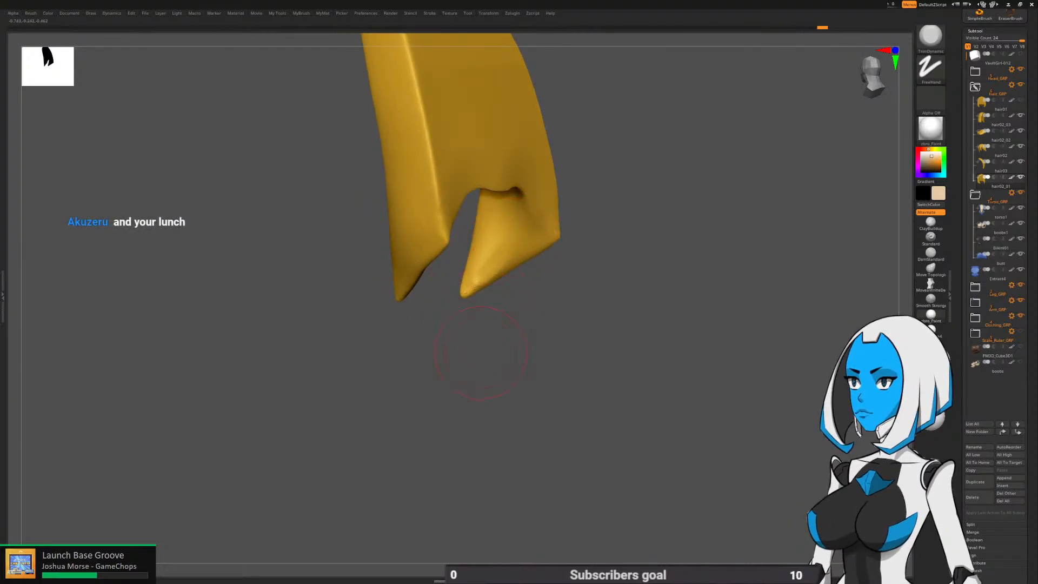
# Turn on backface masking for the TrimDynamic brush to work on the side lock's thin tip
pyautogui.press('ctrl')
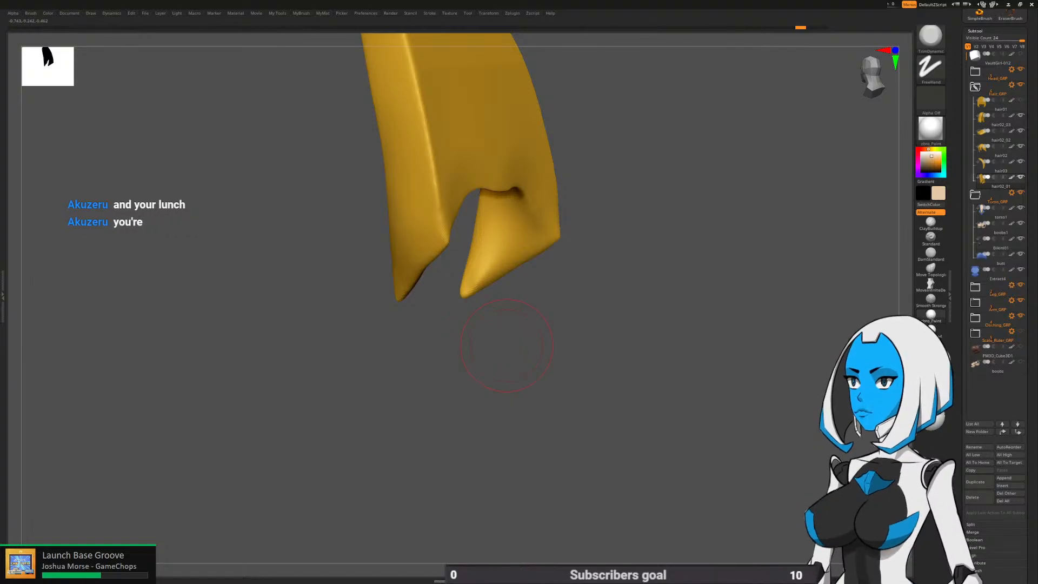
pyautogui.moveTo(507, 345)
pyautogui.mouseDown()
pyautogui.moveTo(520, 290)
pyautogui.moveTo(537, 301)
pyautogui.moveTo(533, 271)
pyautogui.moveTo(490, 286)
pyautogui.moveTo(505, 272)
pyautogui.moveTo(515, 296)
pyautogui.moveTo(518, 259)
pyautogui.moveTo(490, 265)
pyautogui.moveTo(523, 282)
pyautogui.mouseUp()
pyautogui.press('b')
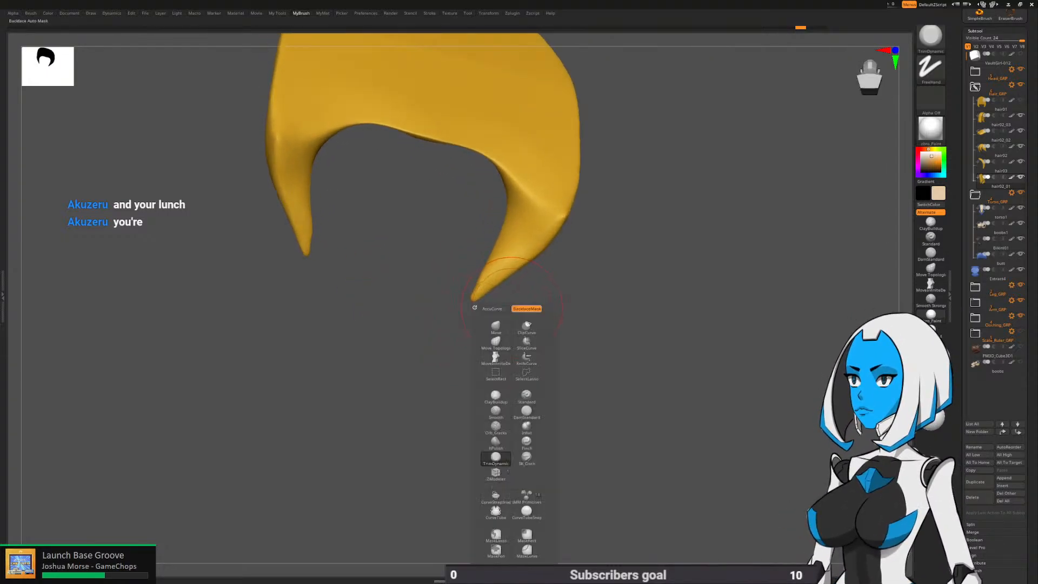
pyautogui.moveTo(637, 260)
pyautogui.mouseDown()
pyautogui.moveTo(578, 201)
pyautogui.moveTo(463, 303)
pyautogui.moveTo(526, 275)
pyautogui.mouseUp()
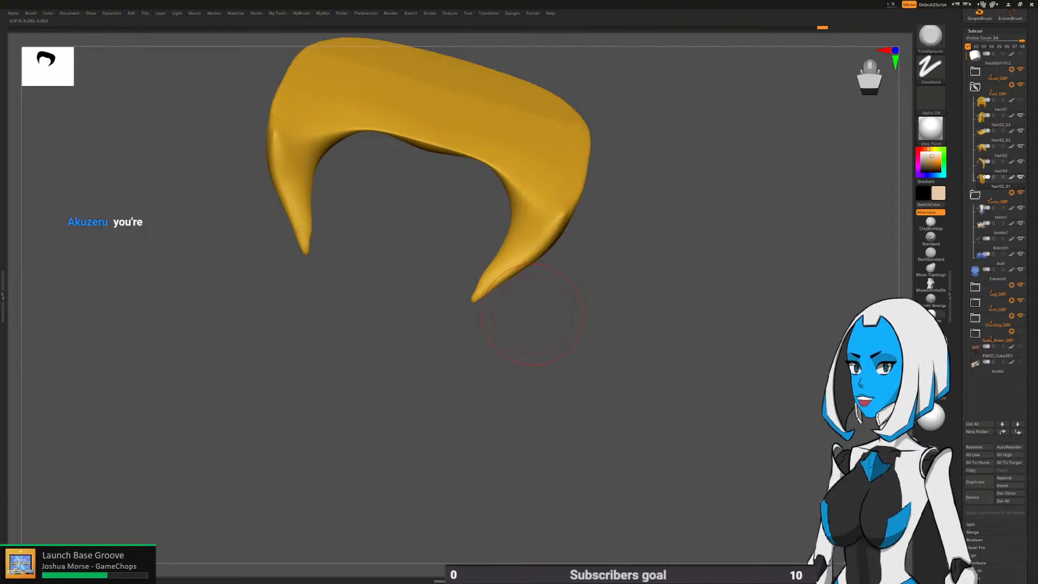
pyautogui.press('b')
pyautogui.click(518, 551)
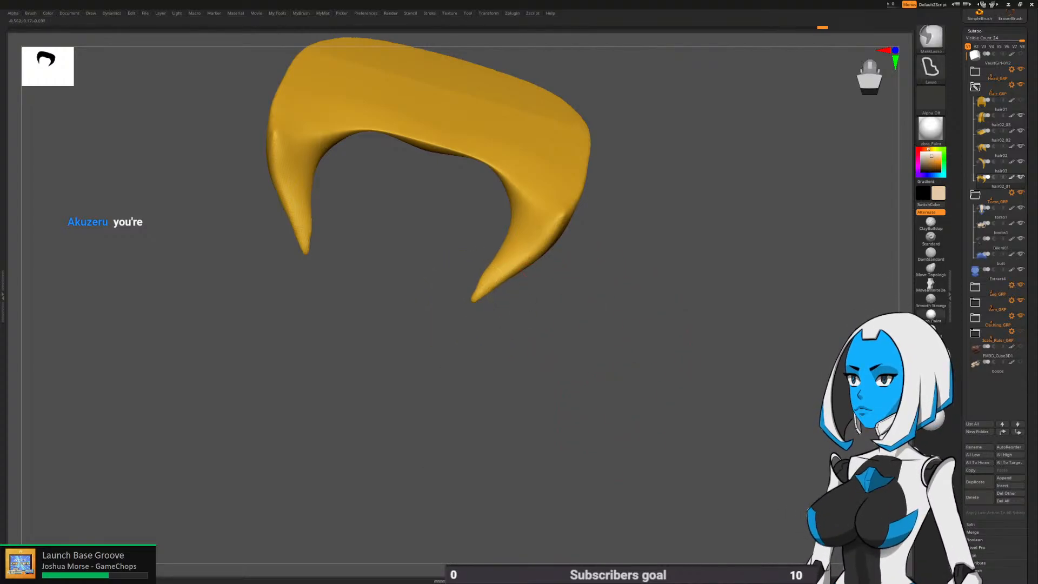
pyautogui.moveTo(541, 238)
pyautogui.keyDown('ctrl'); pyautogui.mouseDown()
pyautogui.moveTo(659, 88)
pyautogui.moveTo(496, 320)
pyautogui.mouseUp(); pyautogui.keyUp('ctrl')
pyautogui.moveTo(406, 437)
pyautogui.mouseDown()
pyautogui.moveTo(352, 368)
pyautogui.moveTo(303, 335)
pyautogui.moveTo(287, 352)
pyautogui.moveTo(373, 427)
pyautogui.moveTo(379, 400)
pyautogui.moveTo(400, 378)
pyautogui.mouseUp()
pyautogui.press('ctrl')
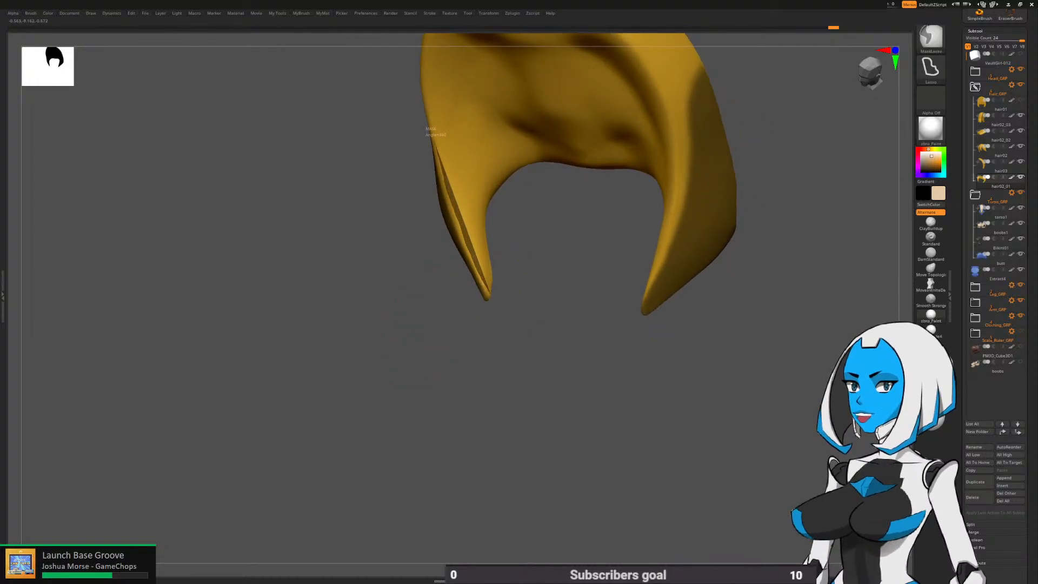
pyautogui.moveTo(433, 139)
pyautogui.keyDown('ctrl'); pyautogui.mouseDown()
pyautogui.moveTo(389, 290)
pyautogui.moveTo(400, 302)
pyautogui.mouseUp(); pyautogui.keyUp('ctrl')
pyautogui.moveTo(403, 335)
pyautogui.mouseDown()
pyautogui.moveTo(551, 379)
pyautogui.moveTo(649, 389)
pyautogui.moveTo(607, 357)
pyautogui.mouseUp()
pyautogui.keyDown('ctrl'); pyautogui.click(607, 356); pyautogui.keyUp('ctrl')
pyautogui.keyDown('ctrl'); pyautogui.click(498, 255); pyautogui.keyUp('ctrl')
pyautogui.hotkey('ctrl', 'z')
pyautogui.hotkey('ctrl', 'z')
pyautogui.hotkey('ctrl', 'z')
pyautogui.hotkey('ctrl', 'z')
pyautogui.hotkey('ctrl', 'z')
pyautogui.hotkey('ctrl', 'z')
pyautogui.hotkey('ctrl', 'z')
pyautogui.hotkey('ctrl', 'z')
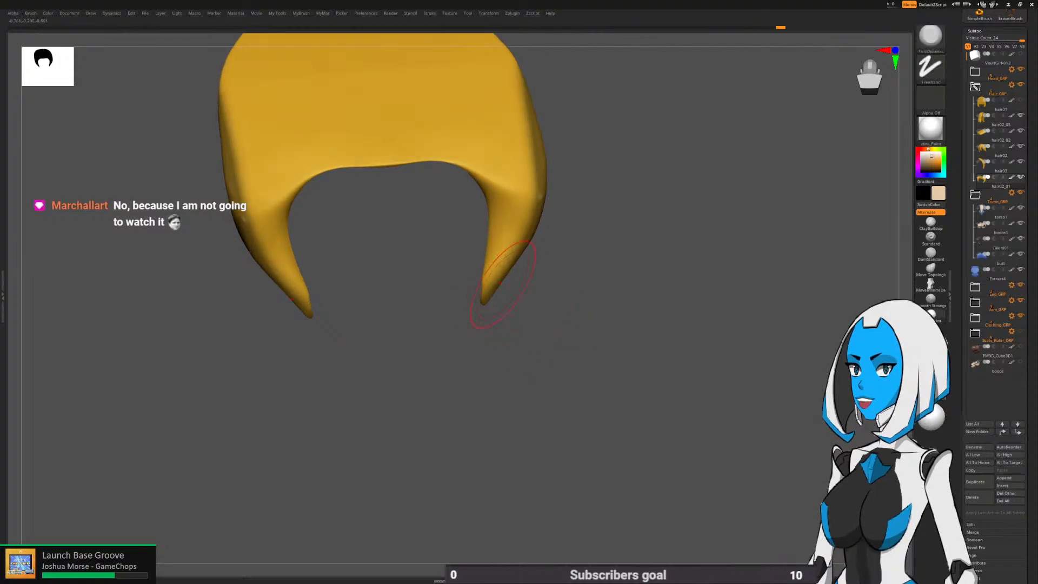
# Smooth the outer surface of the side lock down to its pointed tip
pyautogui.press('shift')
pyautogui.keyDown('shift'); pyautogui.moveTo(497, 240); pyautogui.dragTo(487, 289); pyautogui.keyUp('shift')
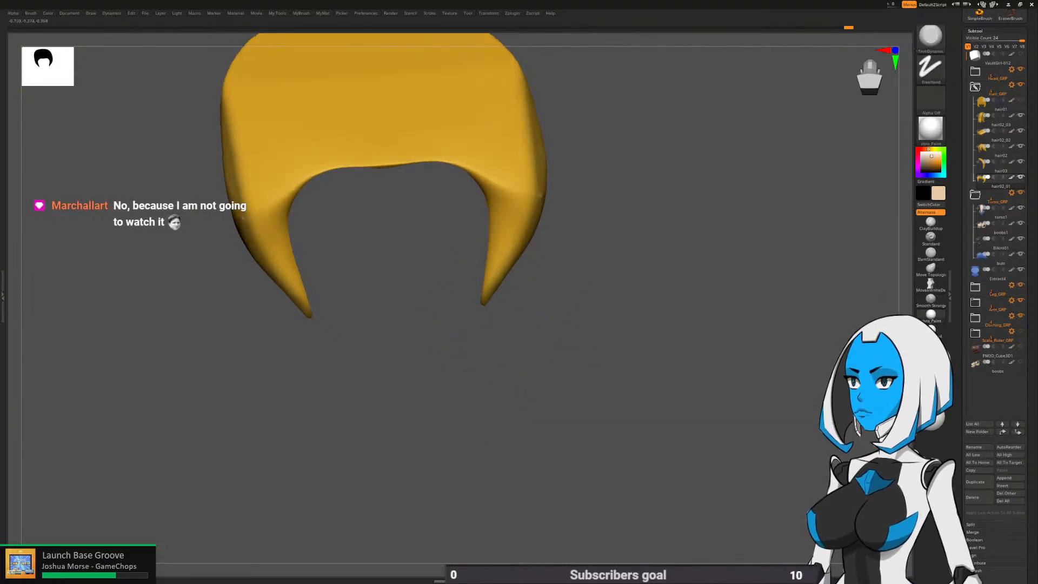
pyautogui.moveTo(527, 389)
pyautogui.mouseDown()
pyautogui.moveTo(526, 329)
pyautogui.moveTo(542, 304)
pyautogui.mouseUp()
# Reshape the side lock's inner edge and tip with the Move brush, smoothing the edge between strokes
pyautogui.press('space')
pyautogui.click(509, 342)
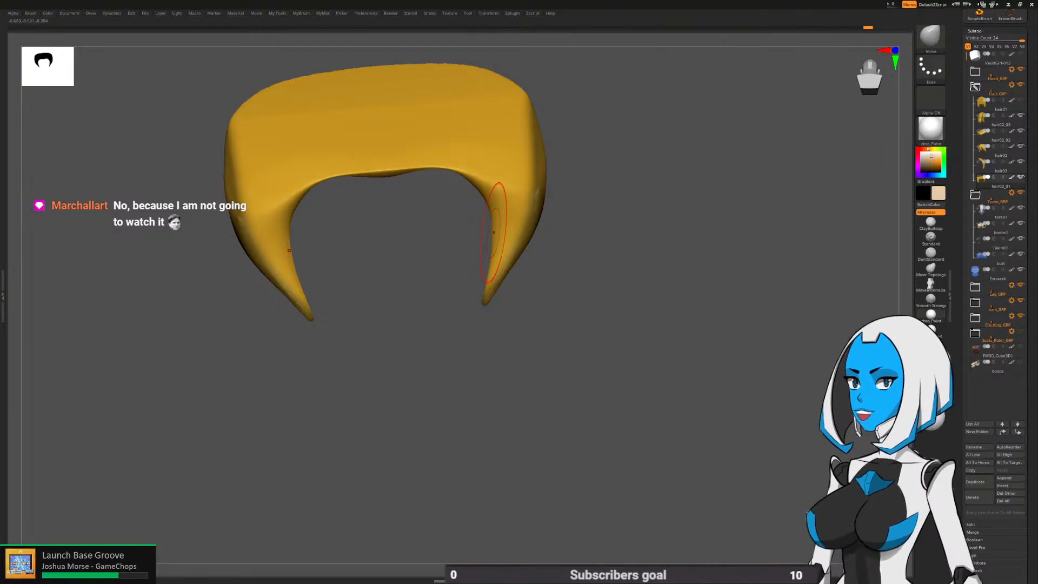
pyautogui.moveTo(500, 361)
pyautogui.mouseDown()
pyautogui.moveTo(553, 335)
pyautogui.moveTo(587, 339)
pyautogui.moveTo(505, 244)
pyautogui.moveTo(498, 211)
pyautogui.mouseUp()
pyautogui.moveTo(556, 243); pyautogui.dragTo(540, 244)
pyautogui.keyDown('shift'); pyautogui.moveTo(484, 219); pyautogui.dragTo(482, 234); pyautogui.keyUp('shift')
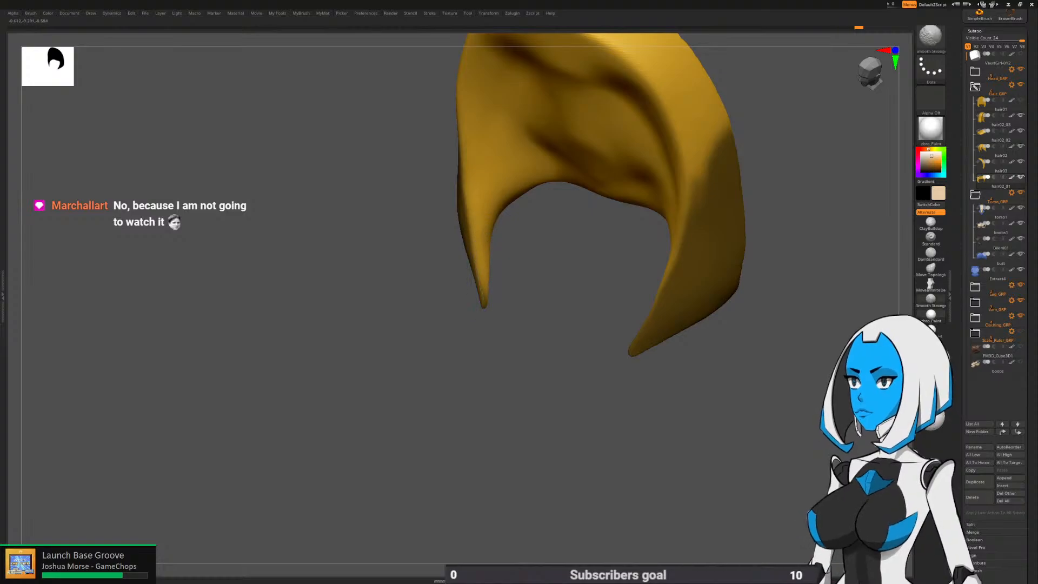
pyautogui.keyDown('shift'); pyautogui.moveTo(476, 368); pyautogui.dragTo(493, 381); pyautogui.keyUp('shift')
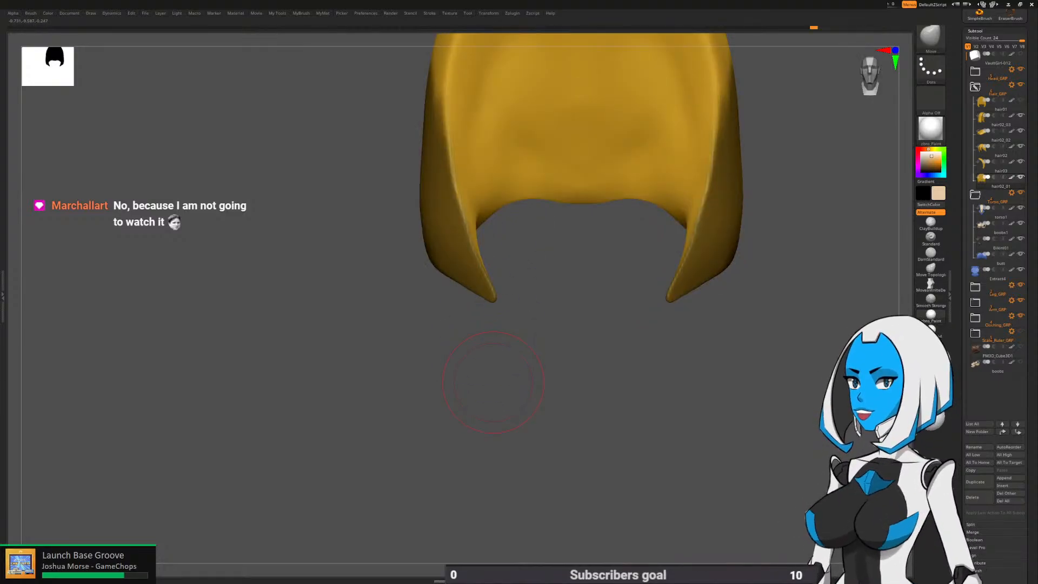
pyautogui.moveTo(493, 381)
pyautogui.mouseDown()
pyautogui.moveTo(467, 319)
pyautogui.moveTo(489, 287)
pyautogui.moveTo(493, 236)
pyautogui.mouseUp()
pyautogui.keyDown('shift'); pyautogui.moveTo(504, 292); pyautogui.dragTo(529, 335); pyautogui.keyUp('shift')
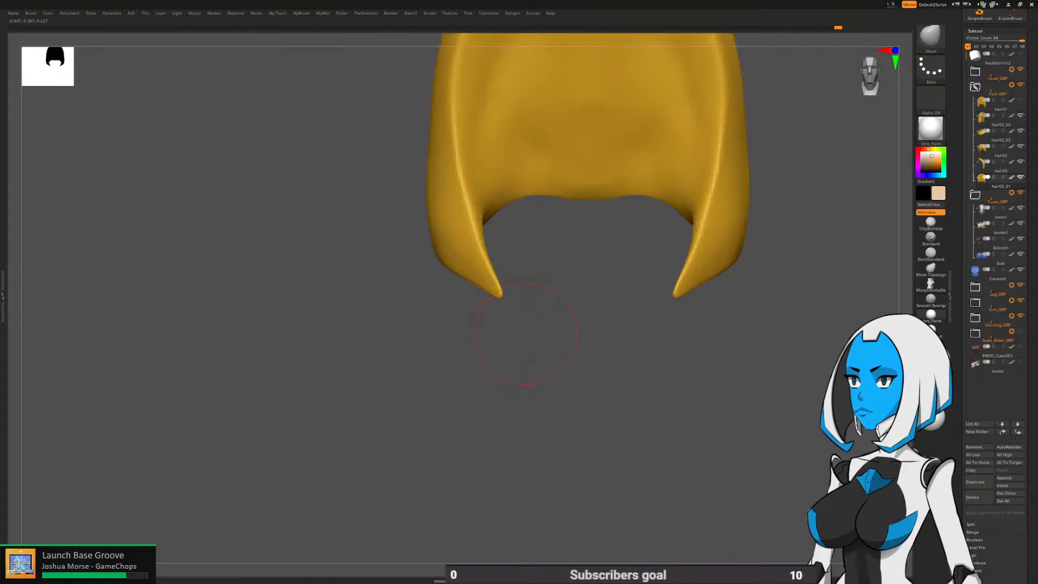
# Turn off Solo to check the side locks against the face and collar, and isolate hair02_01 again
pyautogui.press('space')
pyautogui.click(611, 396)
pyautogui.keyDown('alt'); pyautogui.moveTo(681, 368); pyautogui.dragTo(535, 414, button='right'); pyautogui.keyUp('alt')
pyautogui.keyDown('ctrl'); pyautogui.moveTo(382, 324); pyautogui.dragTo(417, 382, button='right'); pyautogui.keyUp('ctrl')
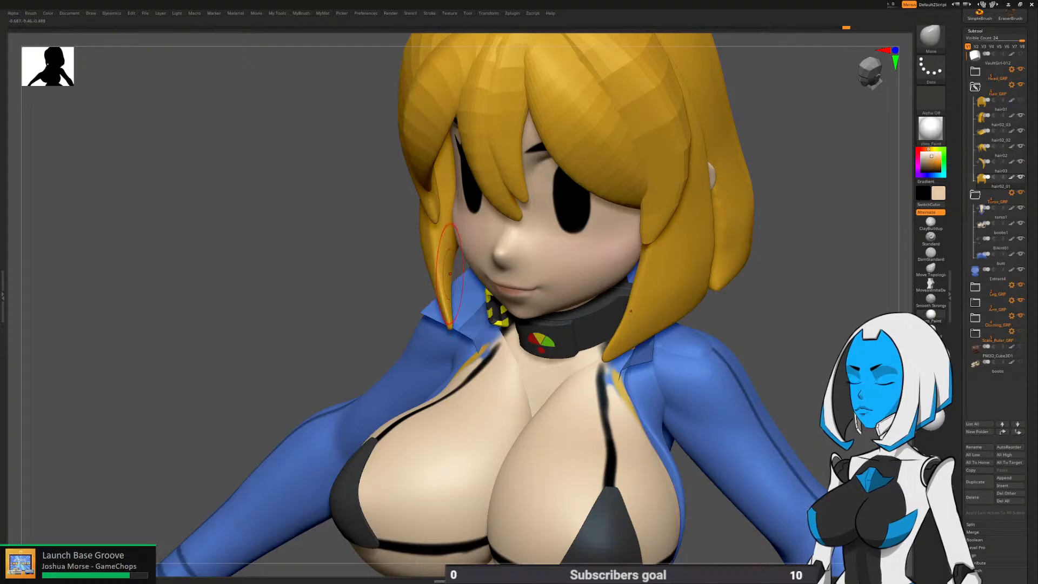
pyautogui.moveTo(441, 310); pyautogui.dragTo(505, 327, button='right')
pyautogui.press('space')
pyautogui.click(527, 397)
# Flatten the inner surface of the side lock with the TrimDynamic brush and smooth it toward the tip
pyautogui.press('b')
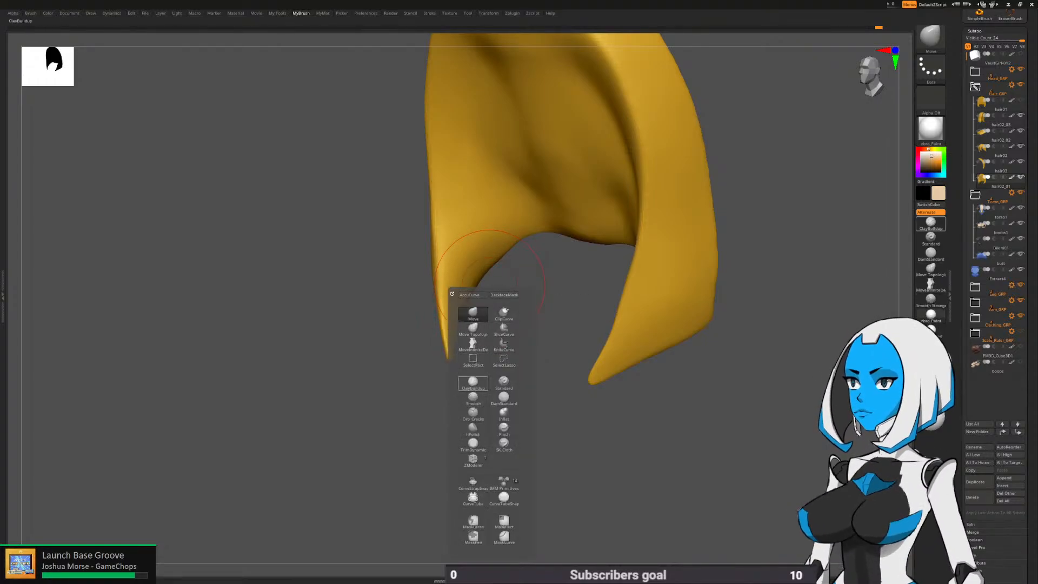
pyautogui.click(473, 444)
pyautogui.moveTo(473, 443); pyautogui.dragTo(472, 303, button='right')
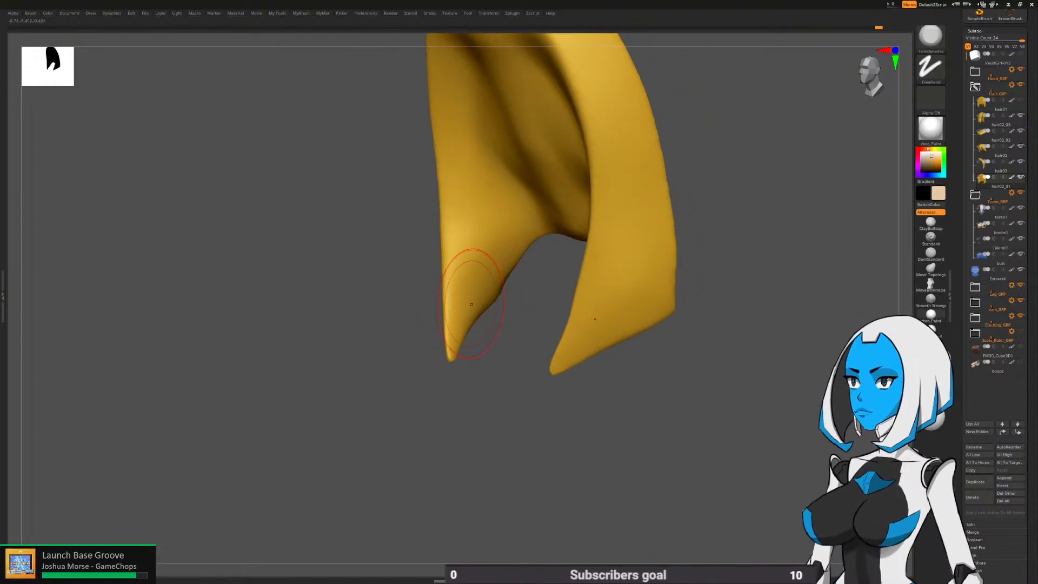
pyautogui.moveTo(468, 314)
pyautogui.mouseDown()
pyautogui.moveTo(459, 251)
pyautogui.moveTo(469, 257)
pyautogui.mouseUp()
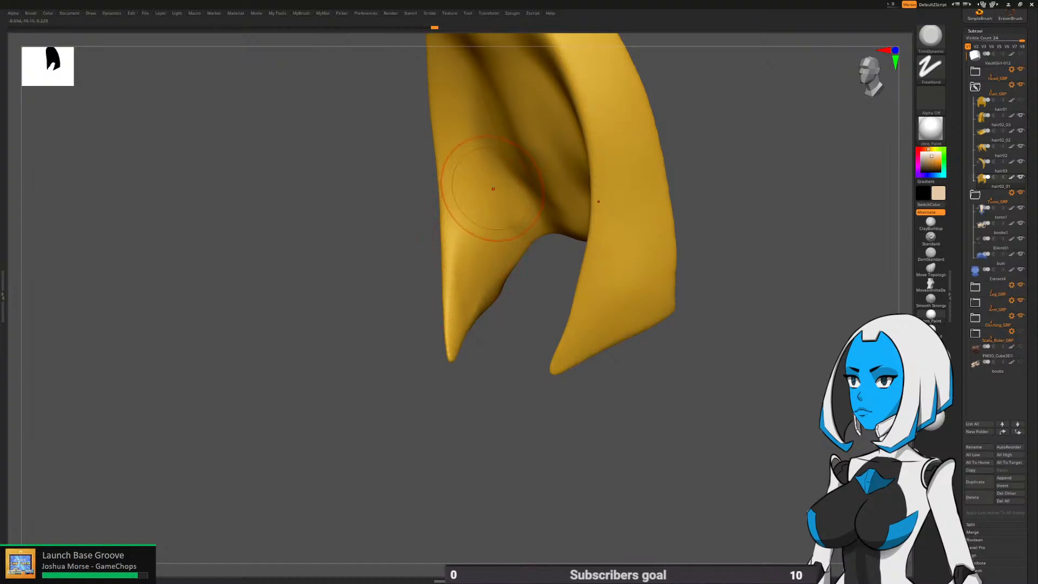
pyautogui.moveTo(516, 216)
pyautogui.mouseDown()
pyautogui.moveTo(527, 207)
pyautogui.moveTo(486, 183)
pyautogui.mouseUp()
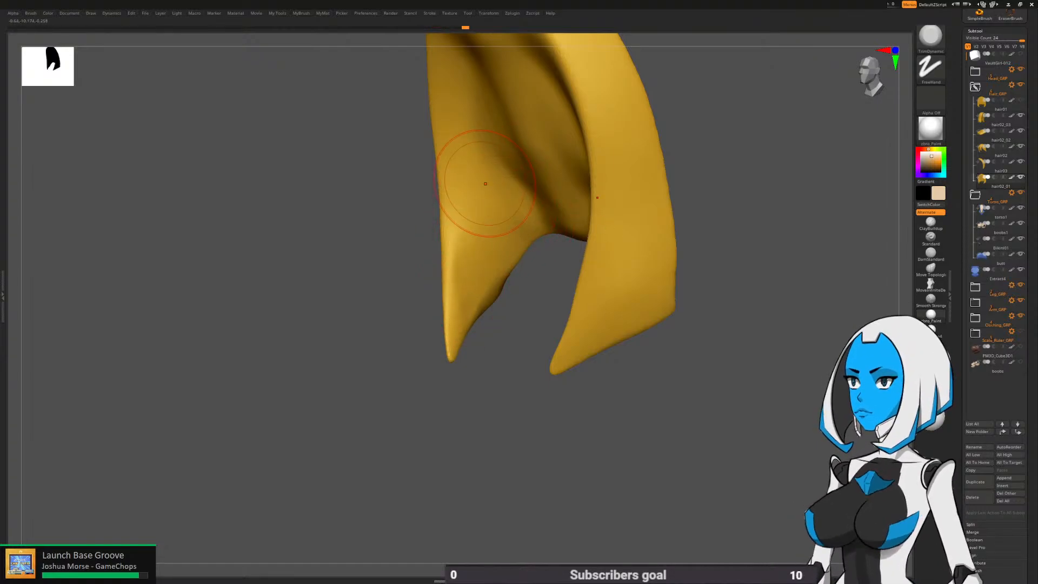
pyautogui.moveTo(500, 254); pyautogui.dragTo(479, 276)
pyautogui.keyDown('shift'); pyautogui.moveTo(480, 236); pyautogui.dragTo(468, 313); pyautogui.keyUp('shift')
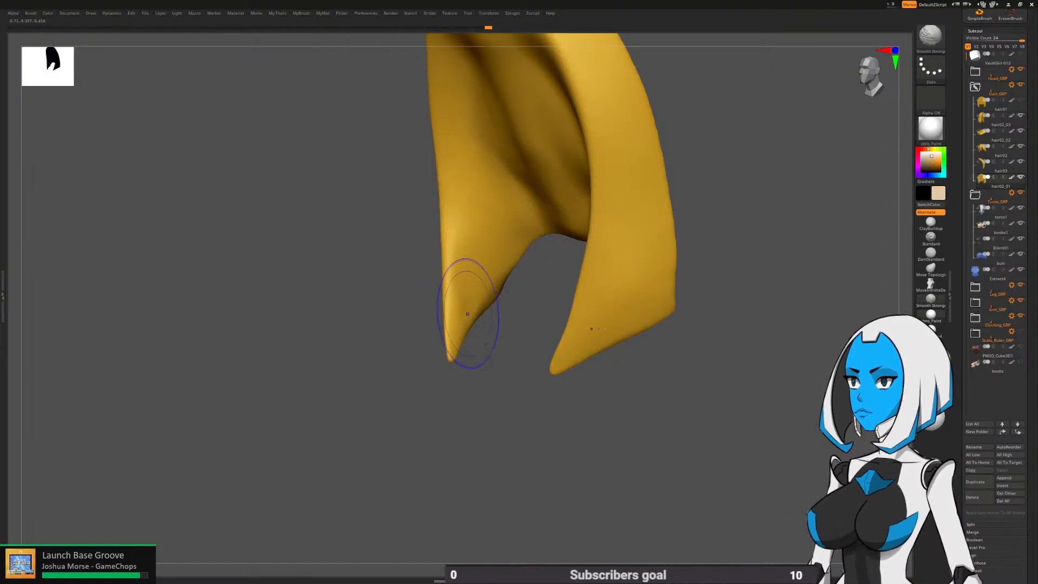
pyautogui.moveTo(455, 413)
pyautogui.mouseDown(button='right')
pyautogui.moveTo(487, 414)
pyautogui.moveTo(495, 403)
pyautogui.mouseUp(button='right')
pyautogui.rightClick(504, 391)
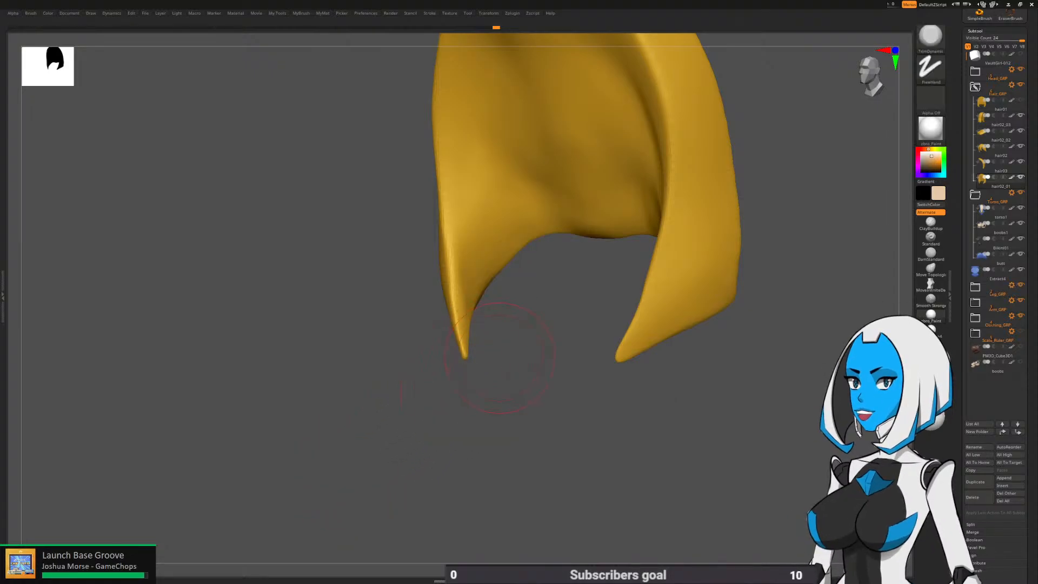
# Show the whole character again and push a small notch into the side lock's lower edge with the Move brush
pyautogui.rightClick(510, 354)
pyautogui.click(532, 397)
pyautogui.moveTo(531, 397); pyautogui.dragTo(658, 304, button='right')
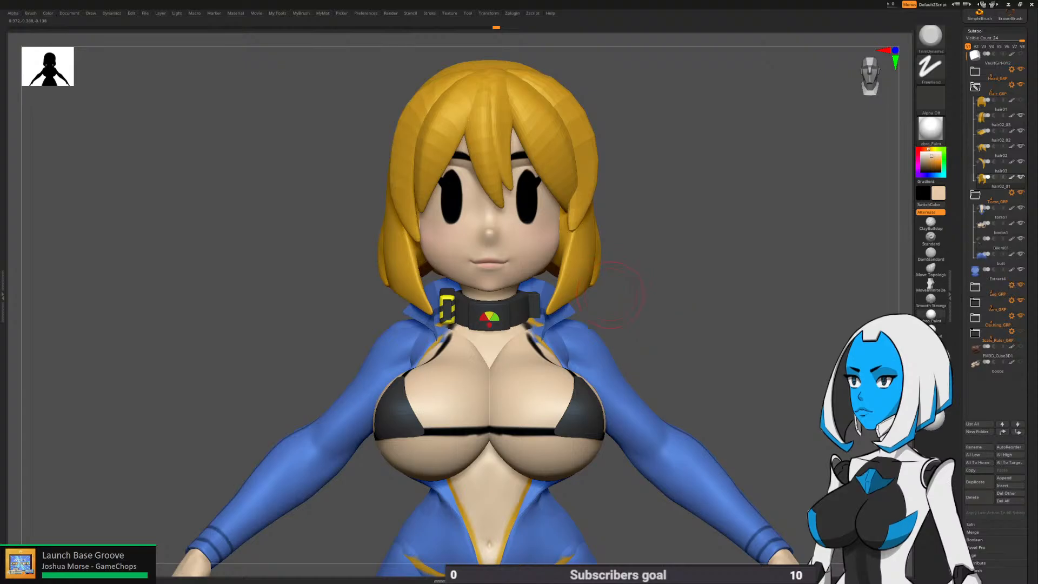
pyautogui.moveTo(614, 264); pyautogui.dragTo(590, 301, button='right')
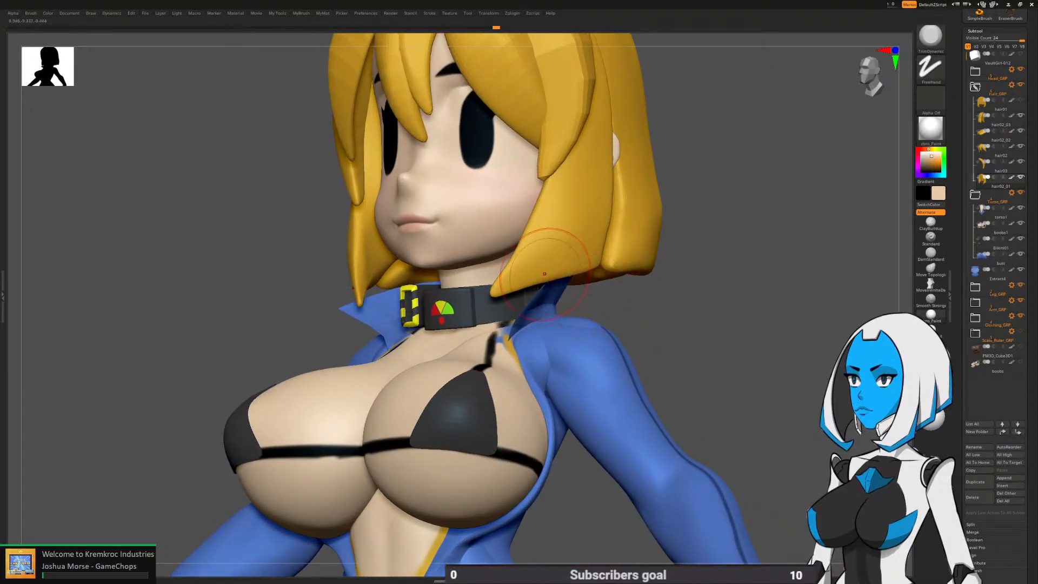
pyautogui.press('b')
pyautogui.click(530, 293)
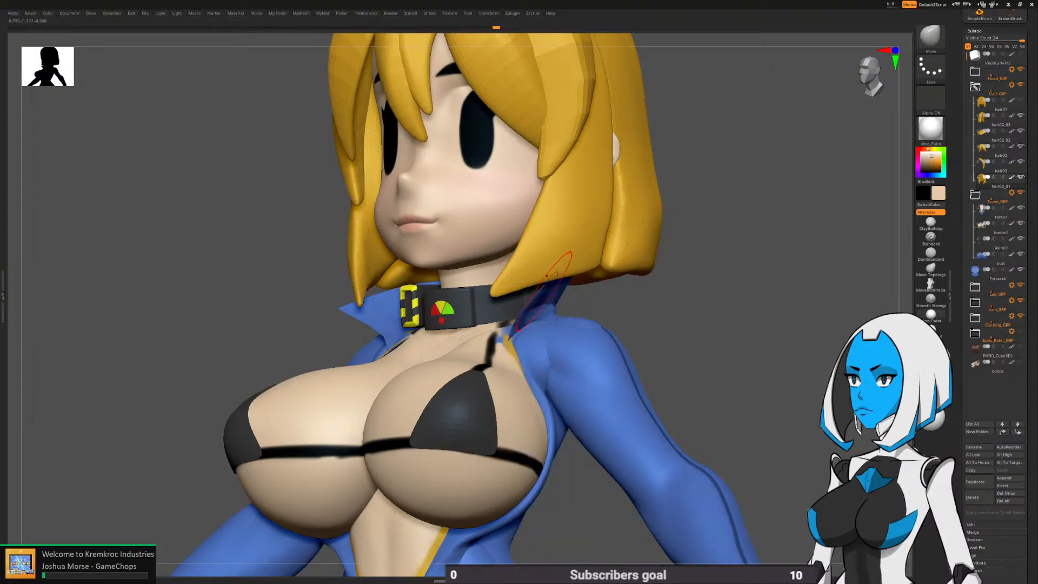
pyautogui.press('space')
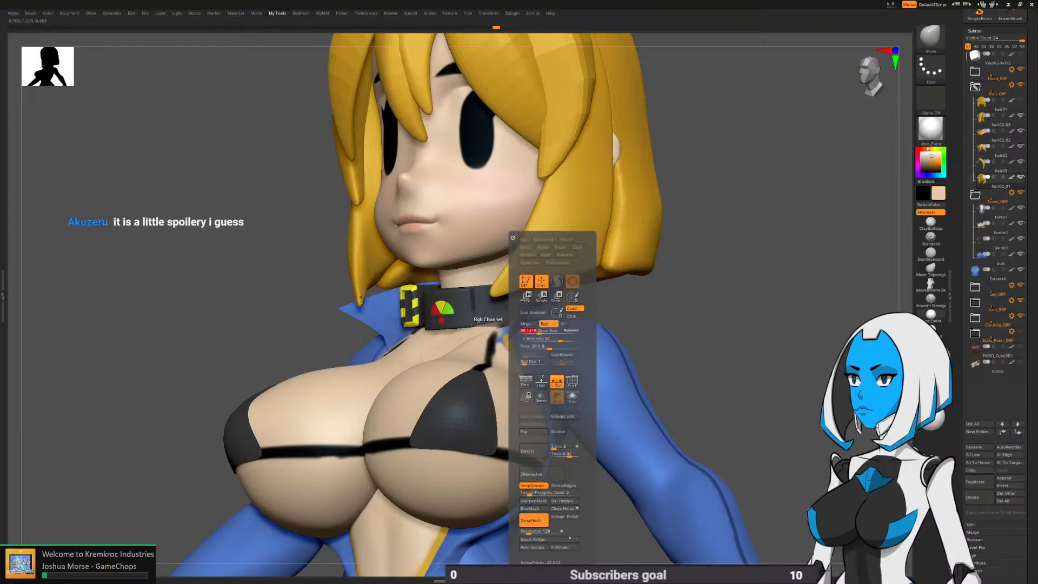
pyautogui.keyDown('ctrl'); pyautogui.moveTo(648, 275); pyautogui.dragTo(623, 295, button='right'); pyautogui.keyUp('ctrl')
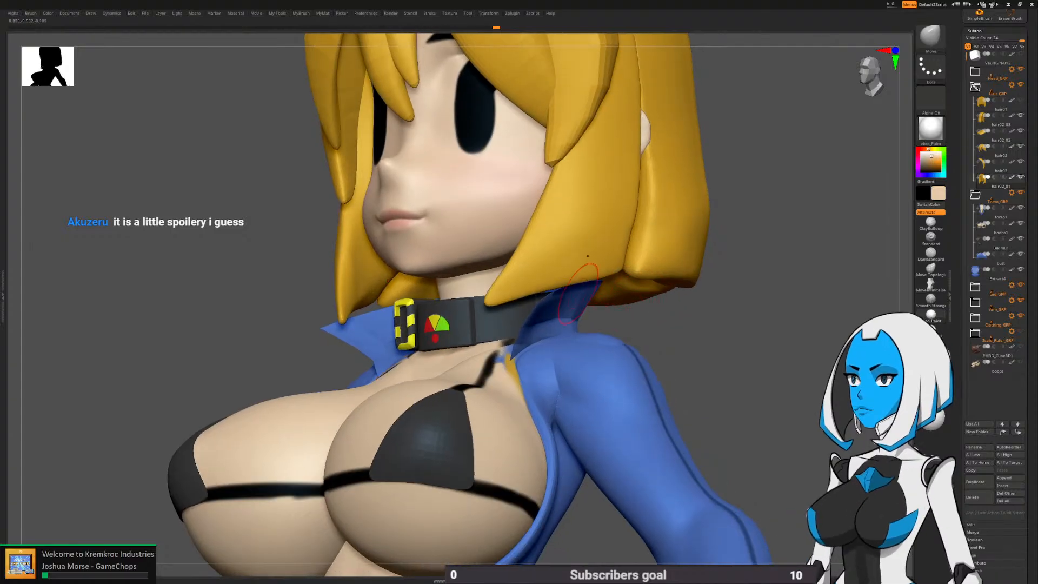
pyautogui.moveTo(551, 290); pyautogui.dragTo(555, 272)
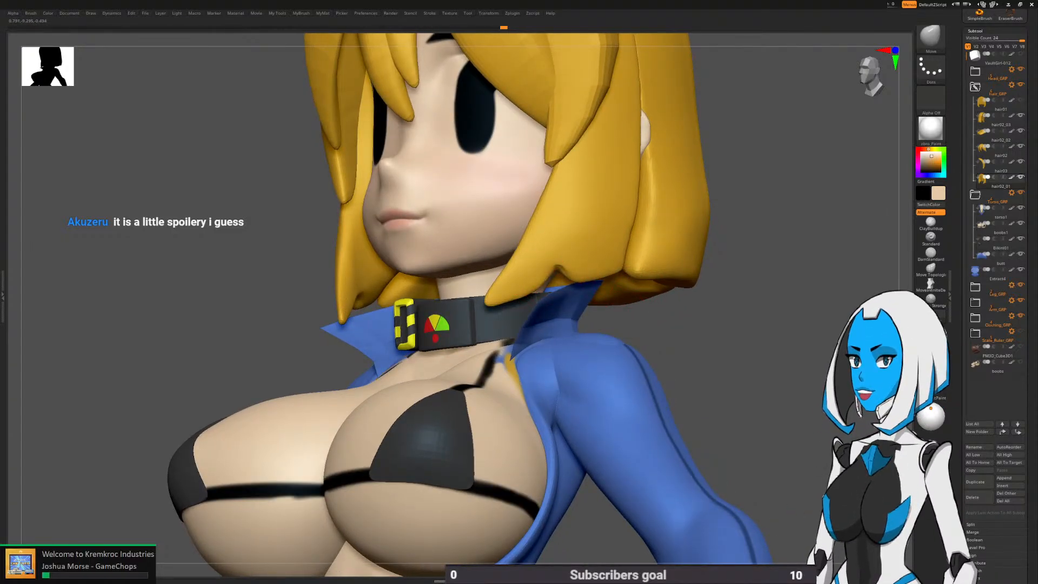
# Smooth around the notch in the side lock's lower edge and adjust its shape with the Move brush
pyautogui.moveTo(594, 262); pyautogui.dragTo(570, 256, button='right')
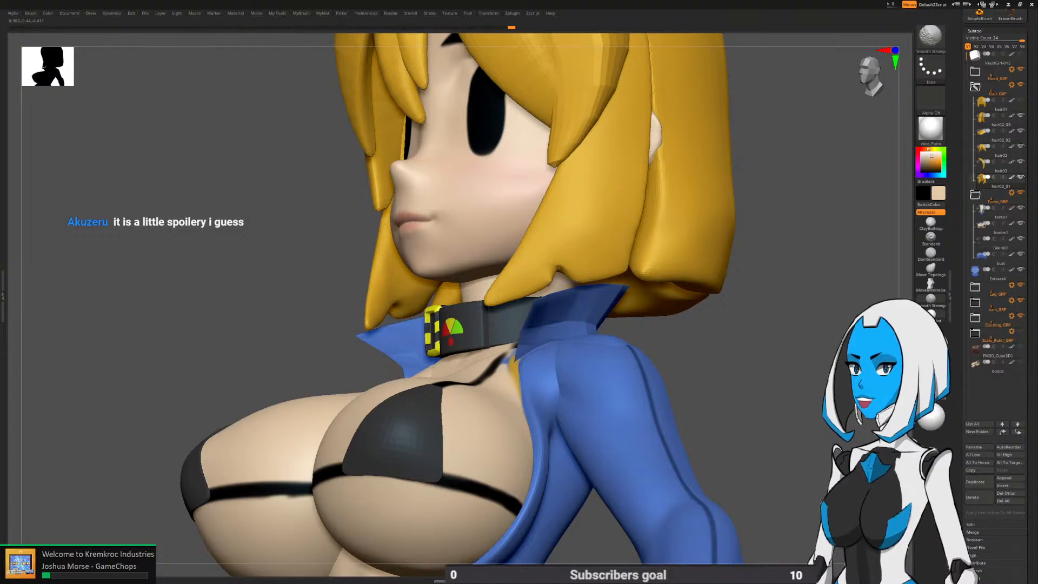
pyautogui.moveTo(564, 258)
pyautogui.keyDown('shift'); pyautogui.mouseDown()
pyautogui.moveTo(586, 243)
pyautogui.moveTo(575, 257)
pyautogui.mouseUp(); pyautogui.keyUp('shift')
pyautogui.moveTo(557, 292)
pyautogui.mouseDown(button='right')
pyautogui.moveTo(528, 236)
pyautogui.moveTo(563, 221)
pyautogui.mouseUp(button='right')
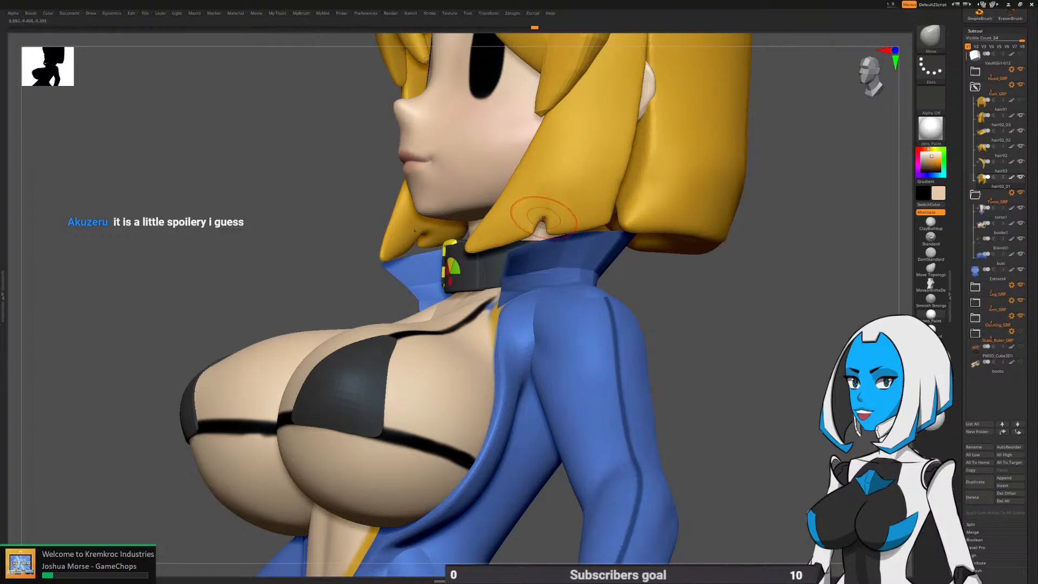
pyautogui.keyDown('ctrl'); pyautogui.moveTo(544, 218); pyautogui.dragTo(562, 243, button='right'); pyautogui.keyUp('ctrl')
pyautogui.moveTo(555, 240); pyautogui.dragTo(548, 236)
# Isolate hair02_01 and reshape the notch in the side lock's lower edge from both sides with the Move brush
pyautogui.press('space')
pyautogui.click(613, 396)
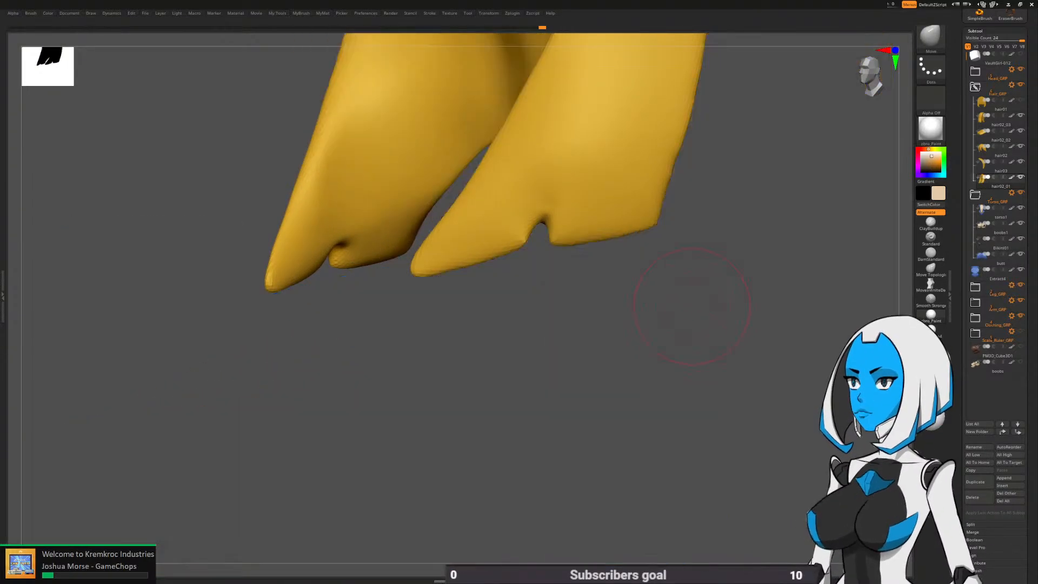
pyautogui.keyDown('ctrl'); pyautogui.moveTo(692, 305); pyautogui.dragTo(535, 286, button='right'); pyautogui.keyUp('ctrl')
pyautogui.press('space')
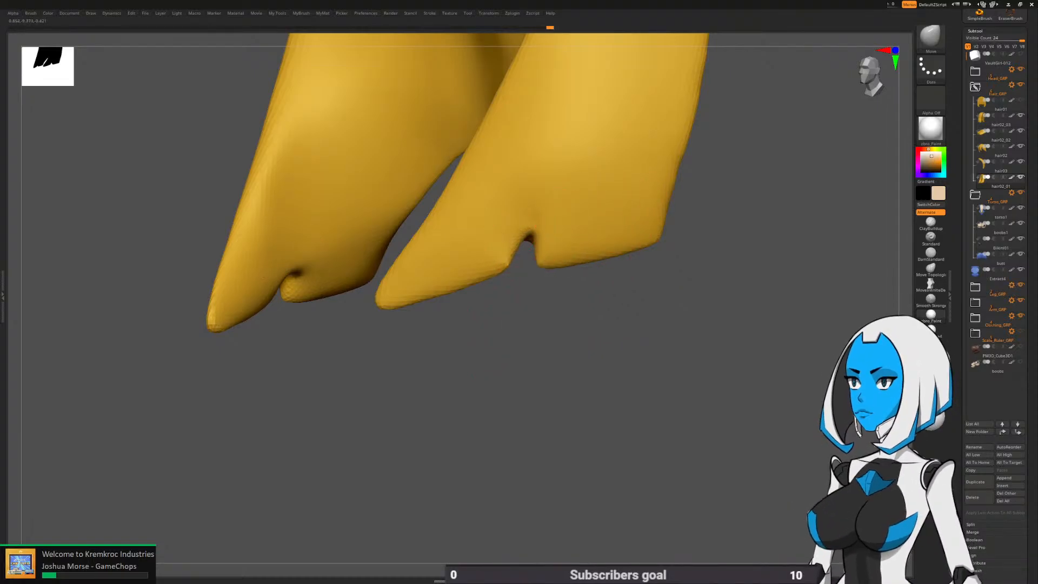
pyautogui.moveTo(505, 262); pyautogui.dragTo(511, 268)
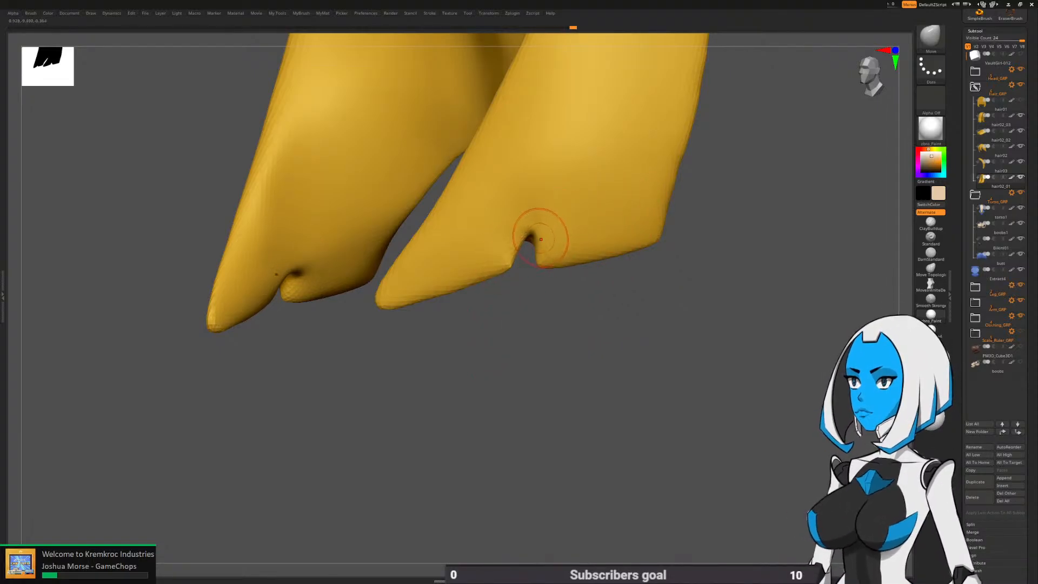
pyautogui.moveTo(546, 325)
pyautogui.mouseDown()
pyautogui.moveTo(346, 330)
pyautogui.moveTo(551, 346)
pyautogui.moveTo(527, 319)
pyautogui.moveTo(503, 317)
pyautogui.moveTo(541, 303)
pyautogui.mouseUp()
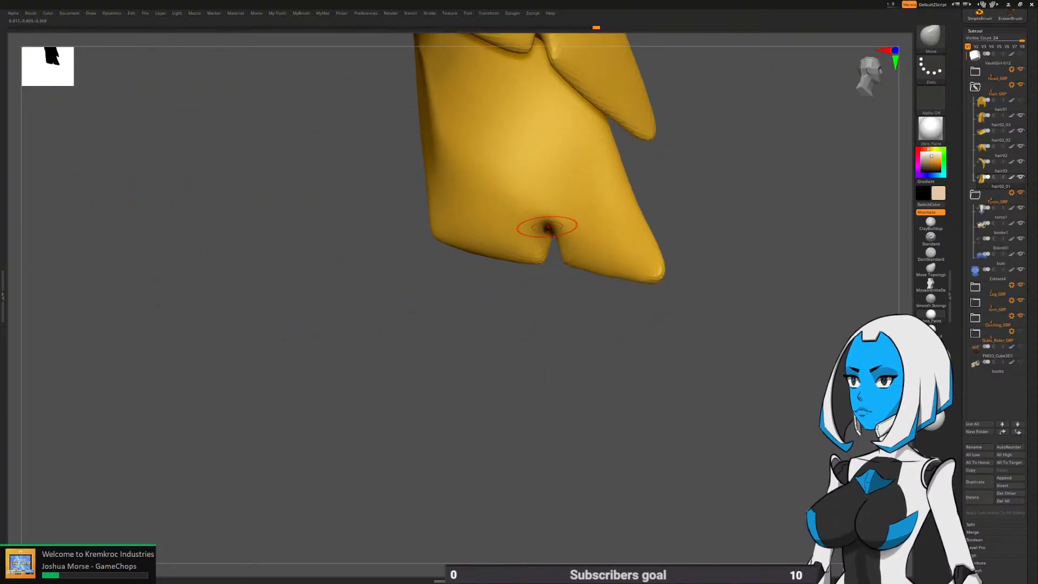
pyautogui.moveTo(546, 215); pyautogui.dragTo(546, 244)
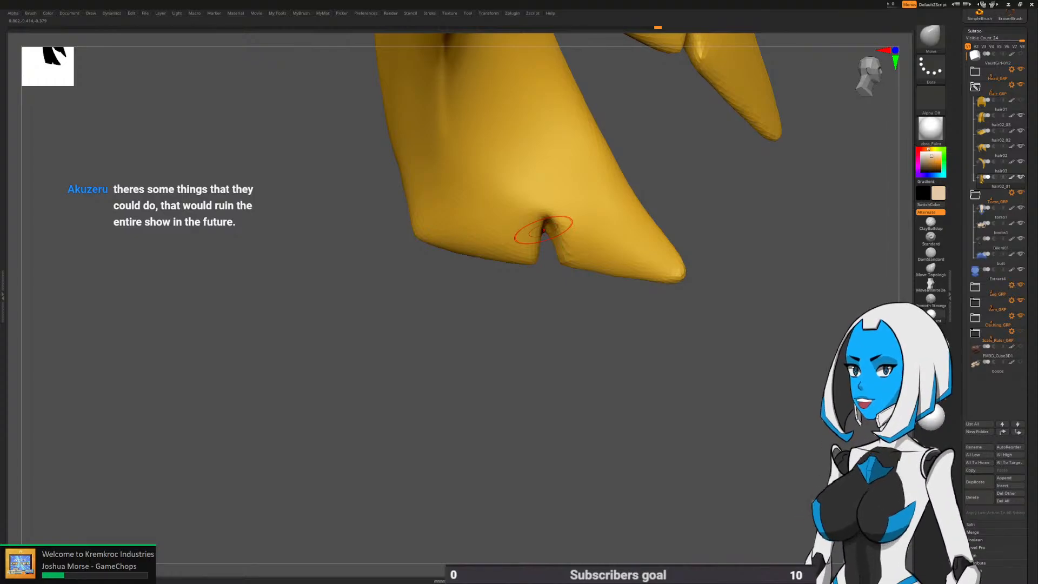
pyautogui.moveTo(538, 375); pyautogui.dragTo(422, 375)
pyautogui.moveTo(605, 352)
pyautogui.mouseDown()
pyautogui.moveTo(514, 340)
pyautogui.moveTo(466, 349)
pyautogui.mouseUp()
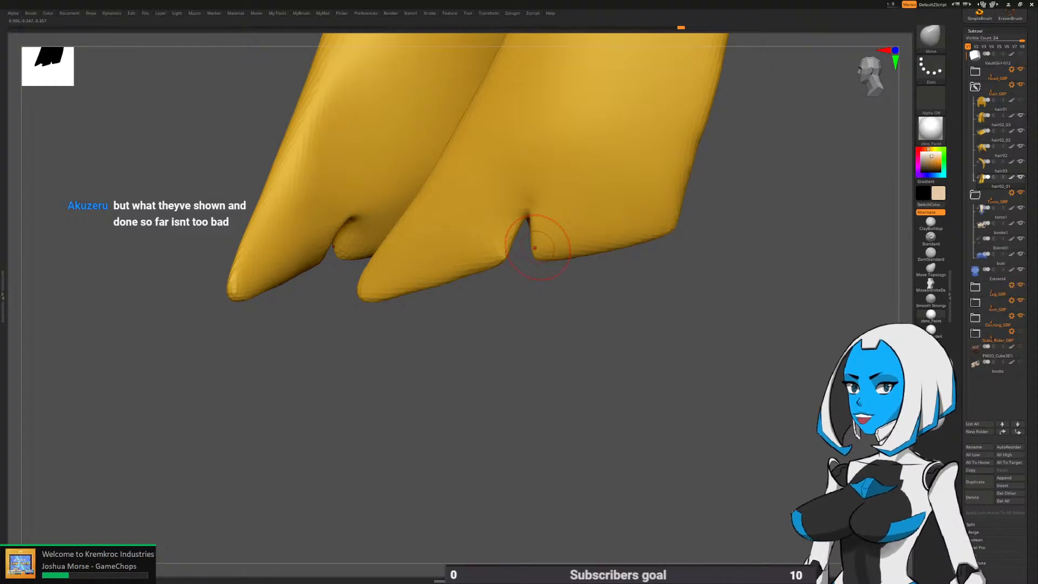
# Mask the rear part of the side lock beside the notch, adjust the notch's front edge, and clear the mask
pyautogui.moveTo(519, 265)
pyautogui.keyDown('ctrl'); pyautogui.mouseDown()
pyautogui.moveTo(663, 126)
pyautogui.moveTo(533, 398)
pyautogui.mouseUp(); pyautogui.keyUp('ctrl')
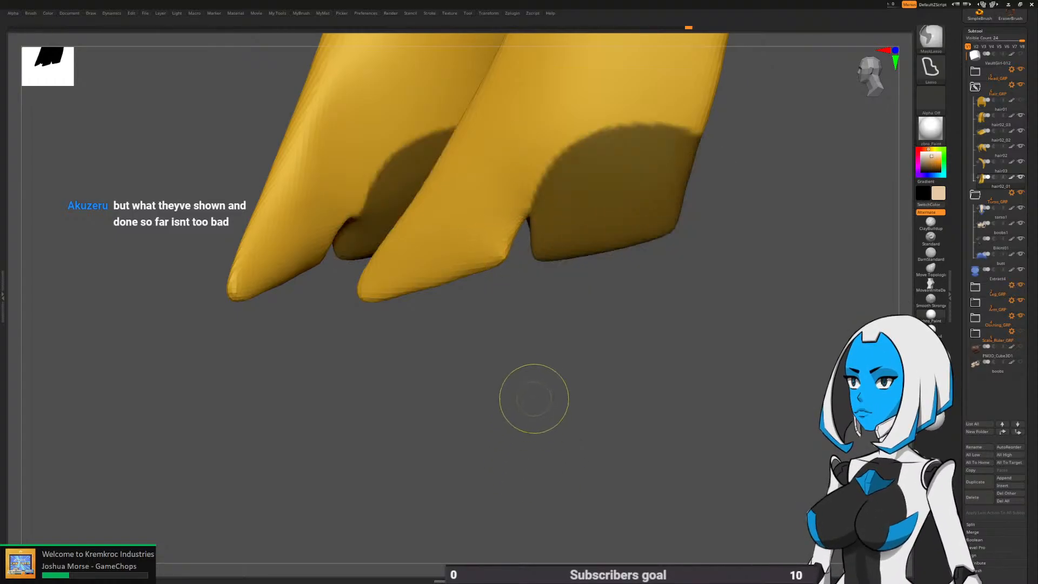
pyautogui.keyDown('ctrl'); pyautogui.click(533, 399); pyautogui.keyUp('ctrl')
pyautogui.keyDown('ctrl'); pyautogui.click(526, 262); pyautogui.keyUp('ctrl')
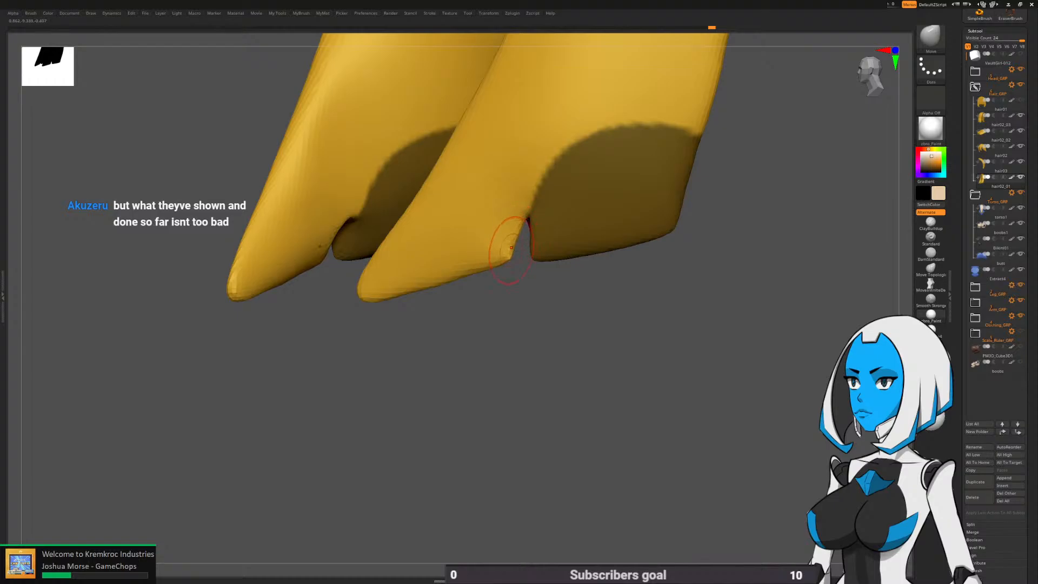
pyautogui.keyDown('alt'); pyautogui.moveTo(513, 282); pyautogui.dragTo(514, 282); pyautogui.keyUp('alt')
pyautogui.keyDown('ctrl'); pyautogui.moveTo(521, 403); pyautogui.dragTo(533, 414); pyautogui.keyUp('ctrl')
pyautogui.moveTo(527, 411)
pyautogui.mouseDown()
pyautogui.moveTo(452, 394)
pyautogui.moveTo(500, 317)
pyautogui.mouseUp()
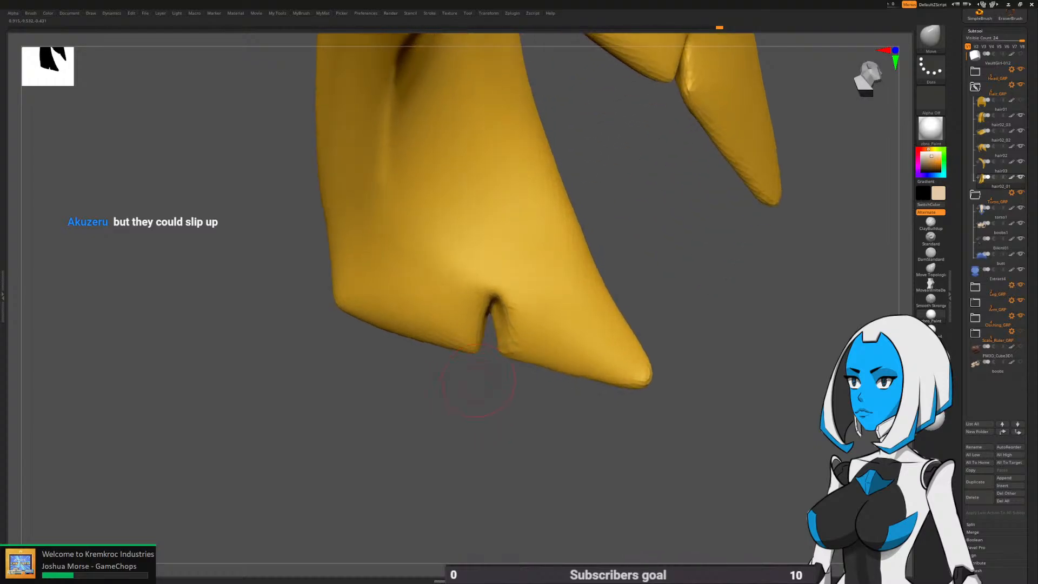
# Straighten and tidy the notch's front wall and corner on the side lock with small Move brush strokes
pyautogui.moveTo(487, 379); pyautogui.dragTo(459, 393)
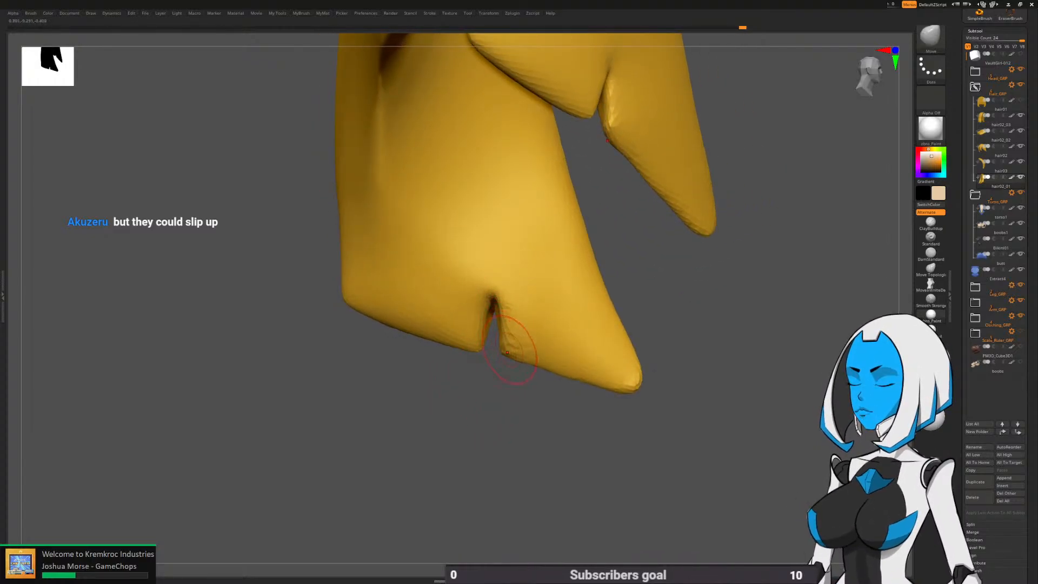
pyautogui.moveTo(451, 386); pyautogui.dragTo(480, 373)
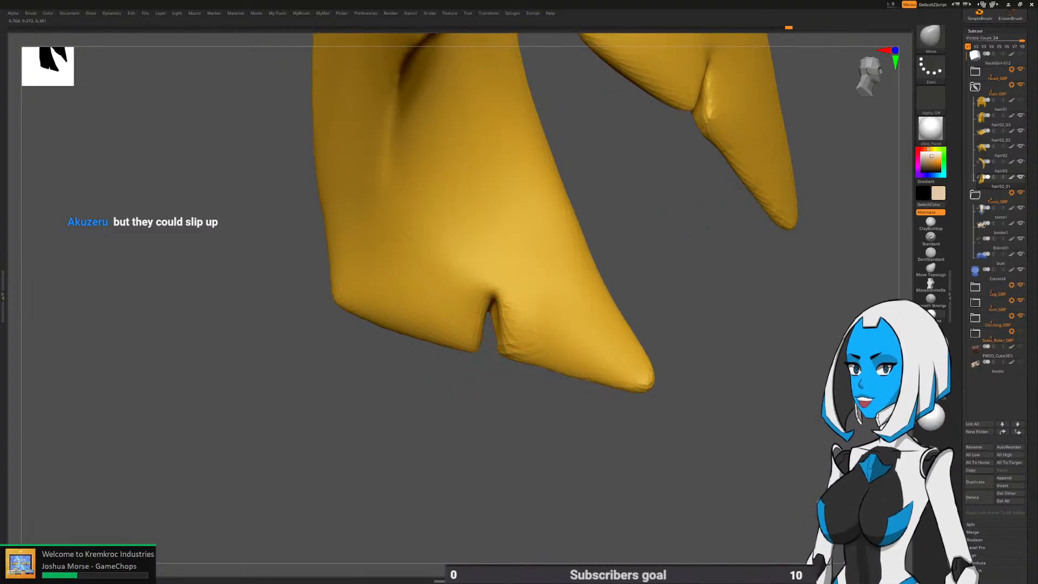
pyautogui.moveTo(511, 416); pyautogui.dragTo(500, 416)
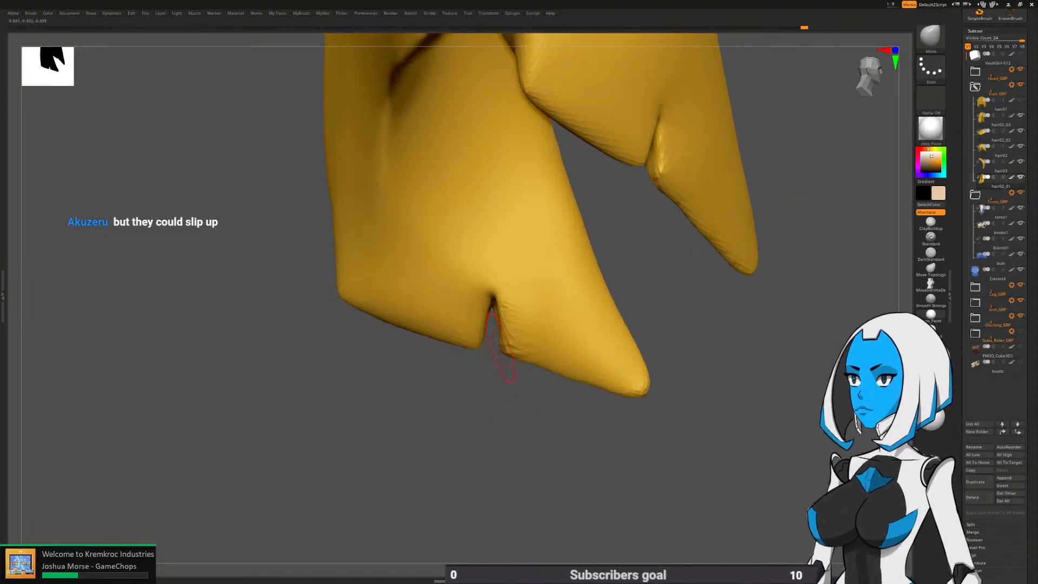
pyautogui.moveTo(505, 358); pyautogui.dragTo(514, 351)
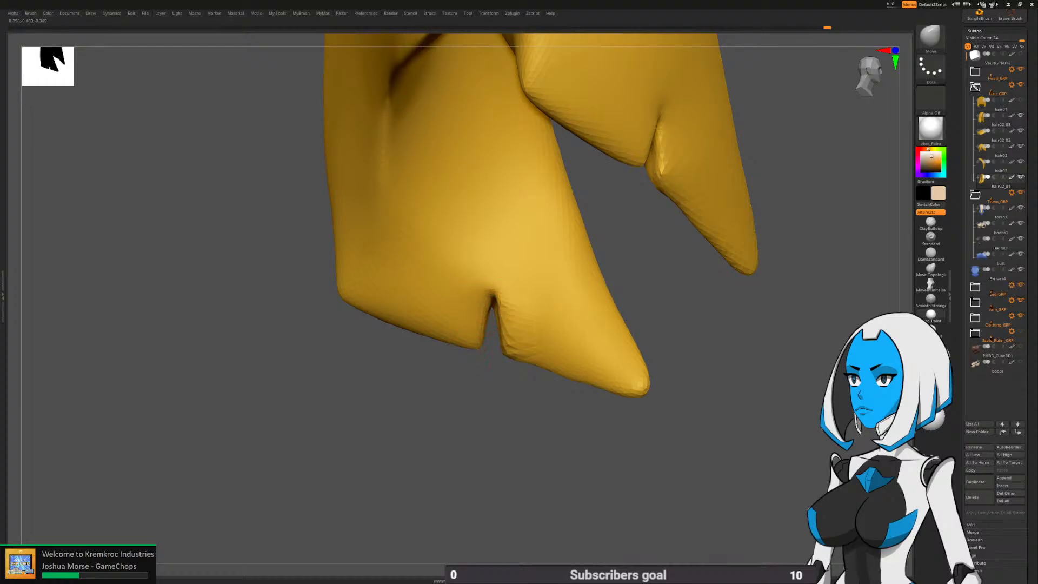
pyautogui.moveTo(505, 300); pyautogui.dragTo(514, 328)
pyautogui.moveTo(498, 400)
pyautogui.mouseDown()
pyautogui.moveTo(483, 428)
pyautogui.moveTo(479, 419)
pyautogui.moveTo(448, 424)
pyautogui.moveTo(535, 381)
pyautogui.moveTo(581, 392)
pyautogui.moveTo(559, 383)
pyautogui.mouseUp()
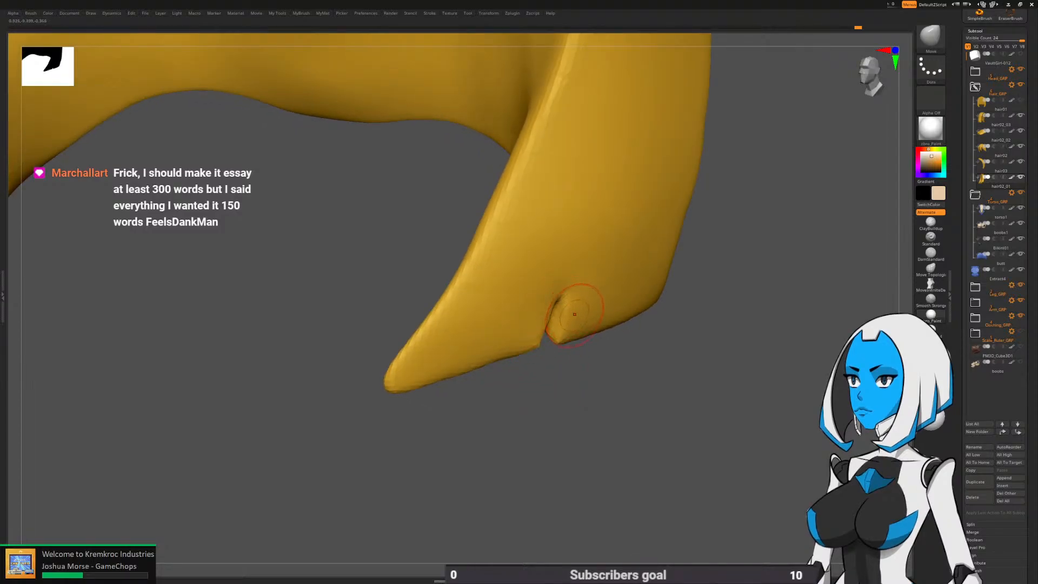
# Pull the side lock's front tip to a sharper point and show the whole character to check the hair
pyautogui.moveTo(539, 427)
pyautogui.mouseDown()
pyautogui.moveTo(493, 357)
pyautogui.moveTo(470, 392)
pyautogui.moveTo(505, 355)
pyautogui.moveTo(487, 340)
pyautogui.mouseUp()
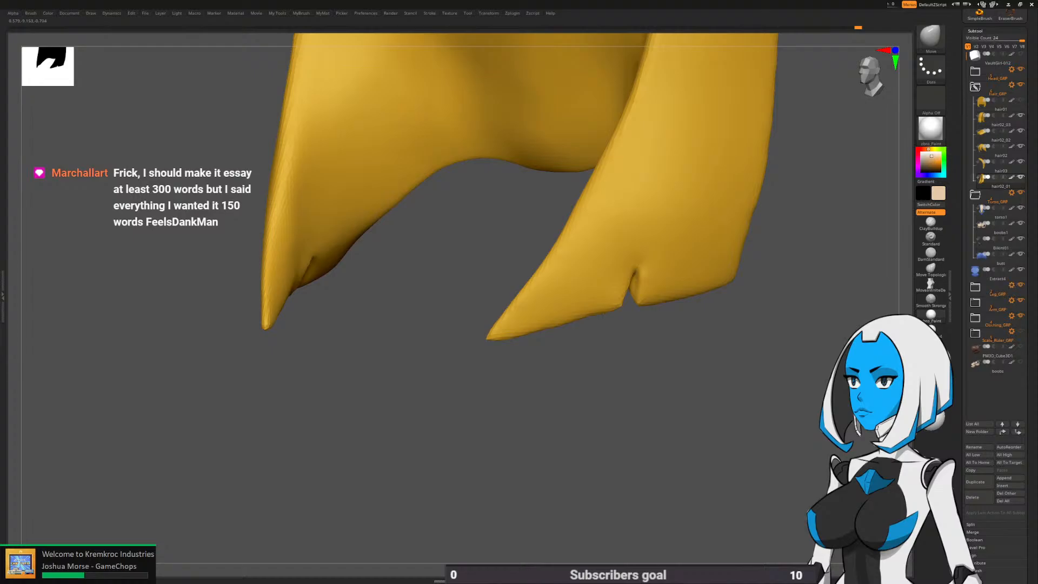
pyautogui.keyDown('alt'); pyautogui.moveTo(604, 411); pyautogui.dragTo(598, 322); pyautogui.keyUp('alt')
pyautogui.press('space')
pyautogui.click(654, 397)
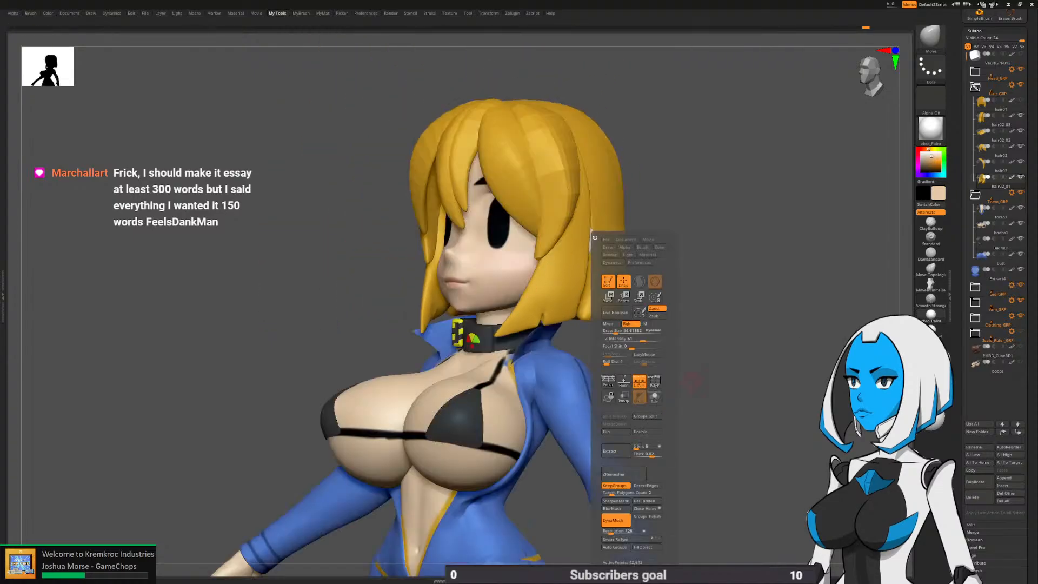
pyautogui.keyDown('alt'); pyautogui.moveTo(795, 373); pyautogui.dragTo(795, 391); pyautogui.keyUp('alt')
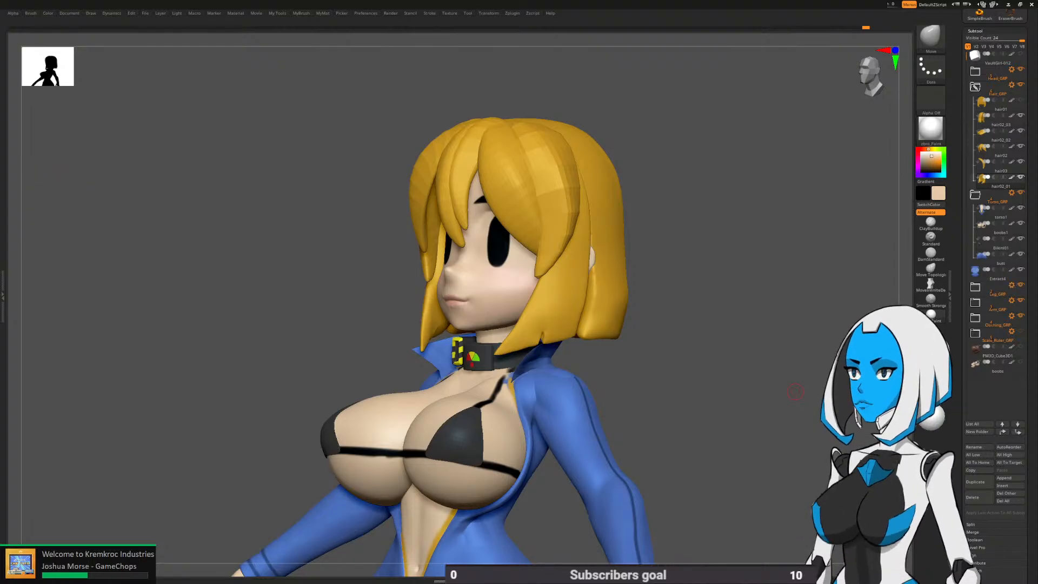
pyautogui.moveTo(795, 391); pyautogui.dragTo(854, 386)
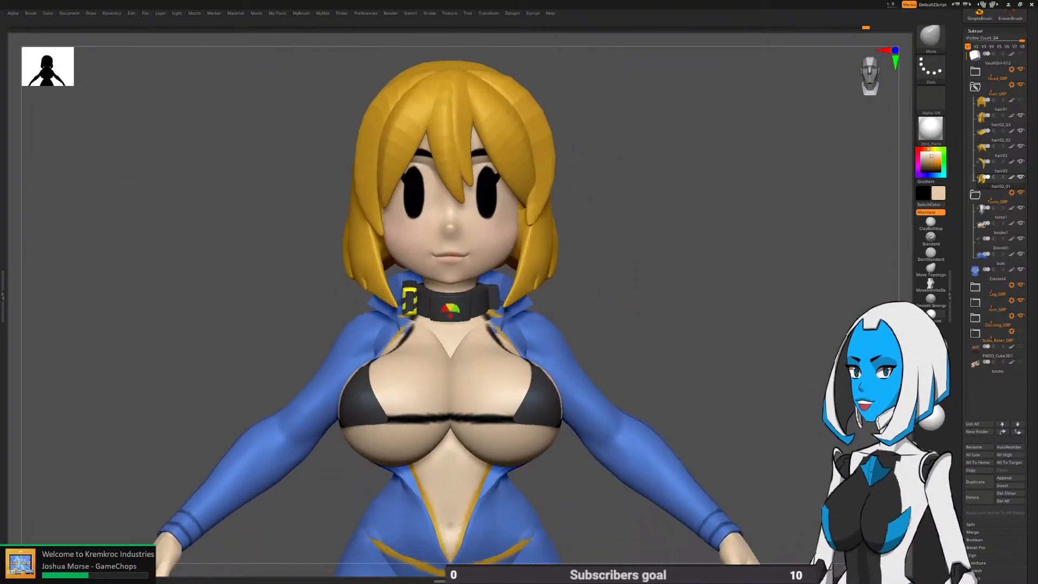
# Enlarge the Move brush and make a slight shape adjustment to the side lock against the face and collar
pyautogui.press('space')
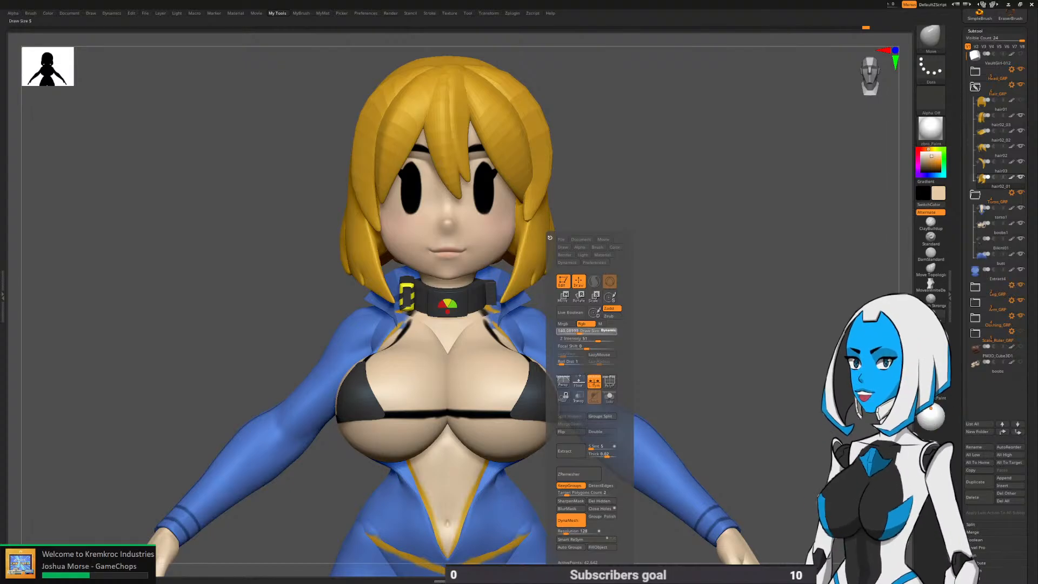
pyautogui.moveTo(796, 281)
pyautogui.mouseDown()
pyautogui.moveTo(628, 328)
pyautogui.moveTo(633, 357)
pyautogui.mouseUp()
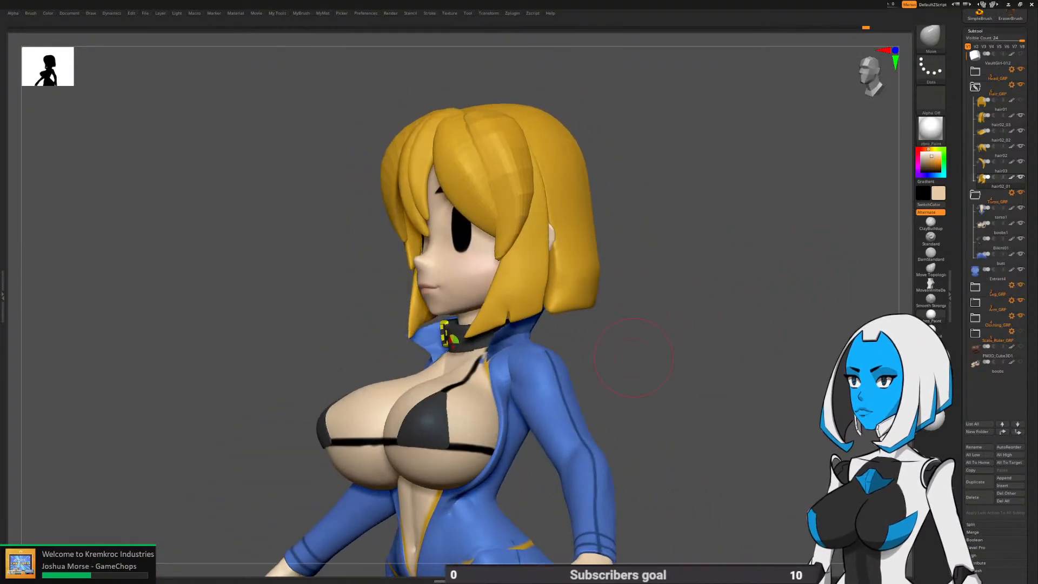
pyautogui.press('space')
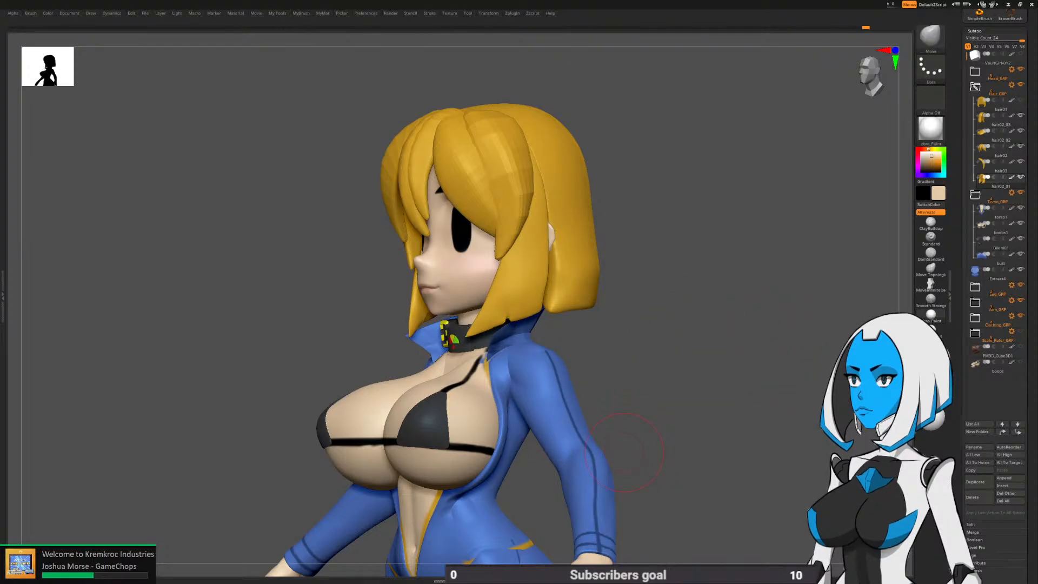
pyautogui.keyDown('ctrl'); pyautogui.moveTo(625, 452); pyautogui.dragTo(625, 453, button='right'); pyautogui.keyUp('ctrl')
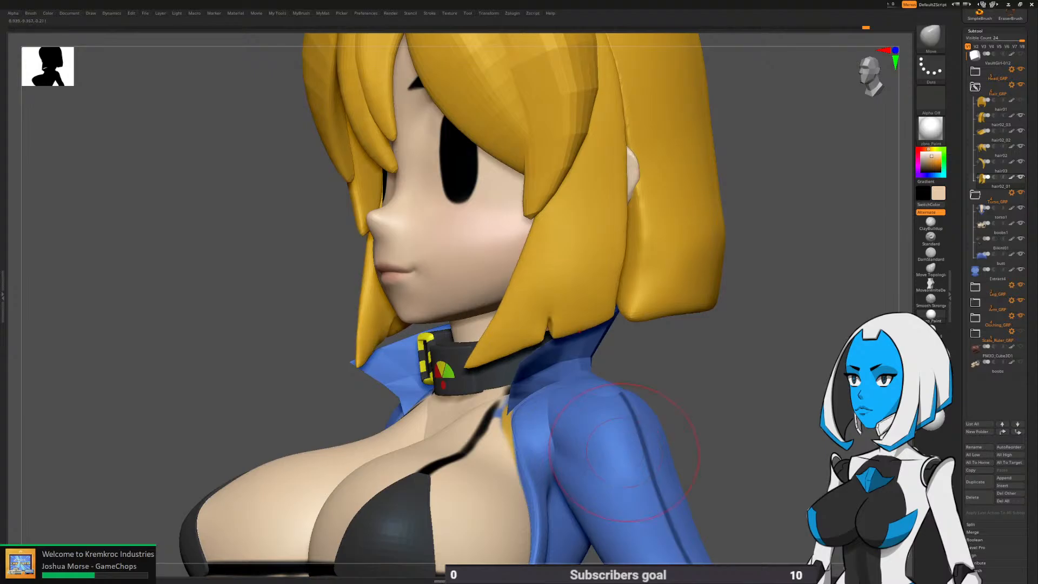
pyautogui.press('space')
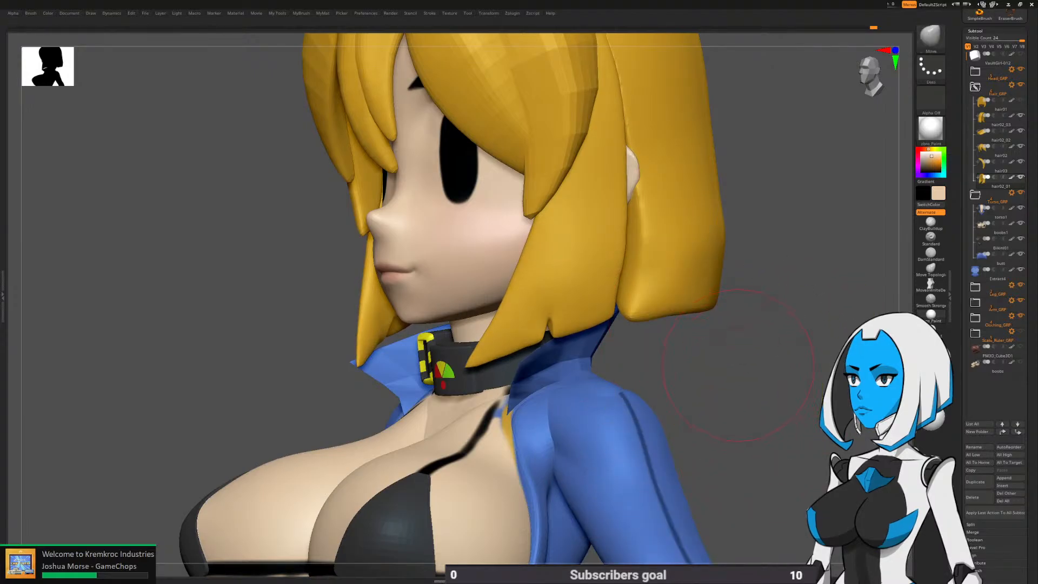
pyautogui.moveTo(742, 376); pyautogui.dragTo(627, 324, button='right')
pyautogui.moveTo(730, 354); pyautogui.dragTo(630, 321, button='right')
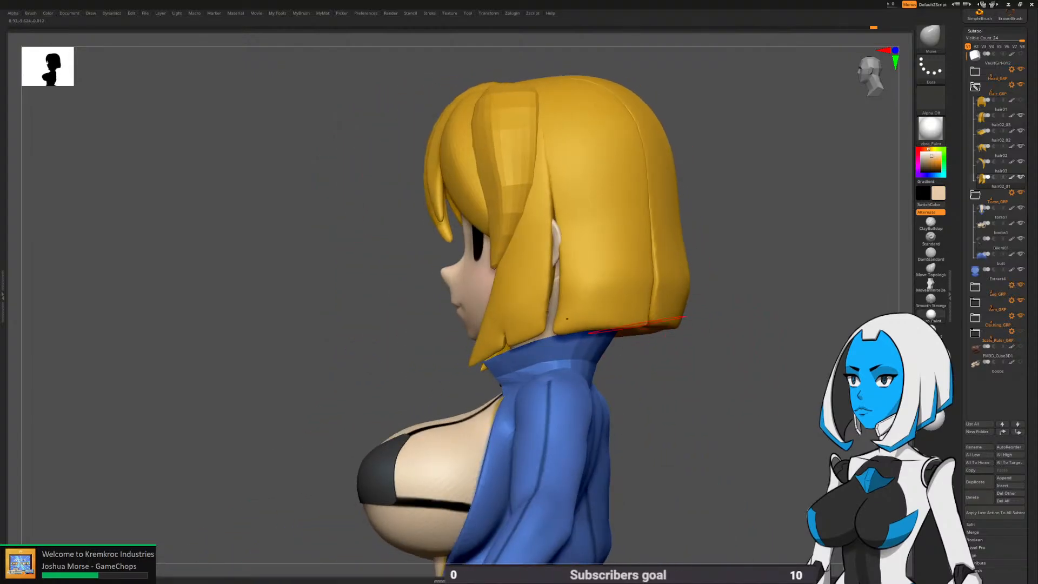
# Increase the brush size further and adjust the hair02_01 side lock in front of the ear with the Move brush
pyautogui.keyDown('alt'); pyautogui.click(627, 319); pyautogui.keyUp('alt')
pyautogui.keyDown('ctrl'); pyautogui.moveTo(646, 372); pyautogui.dragTo(593, 327, button='right'); pyautogui.keyUp('ctrl')
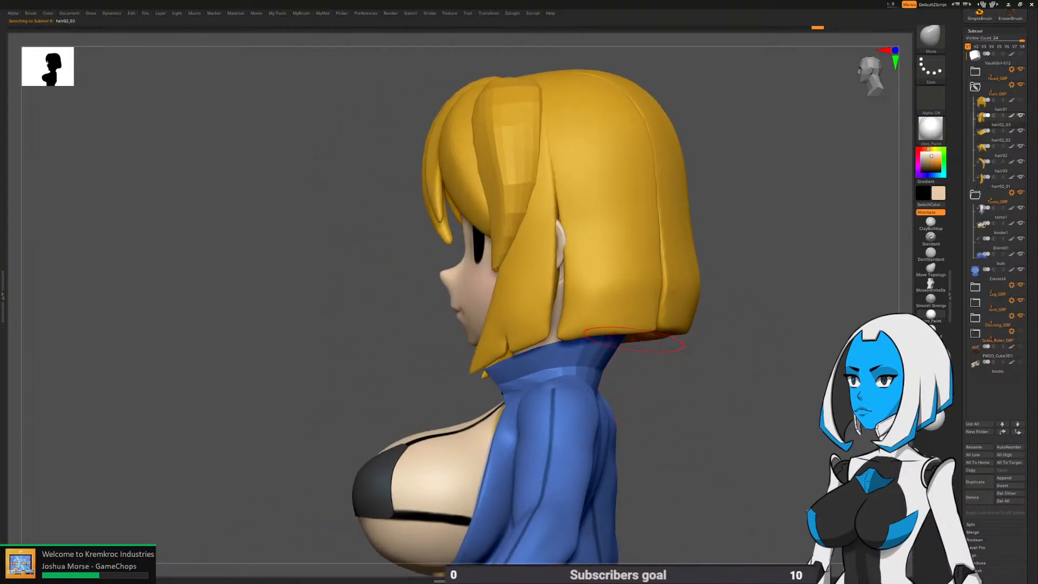
pyautogui.press('b')
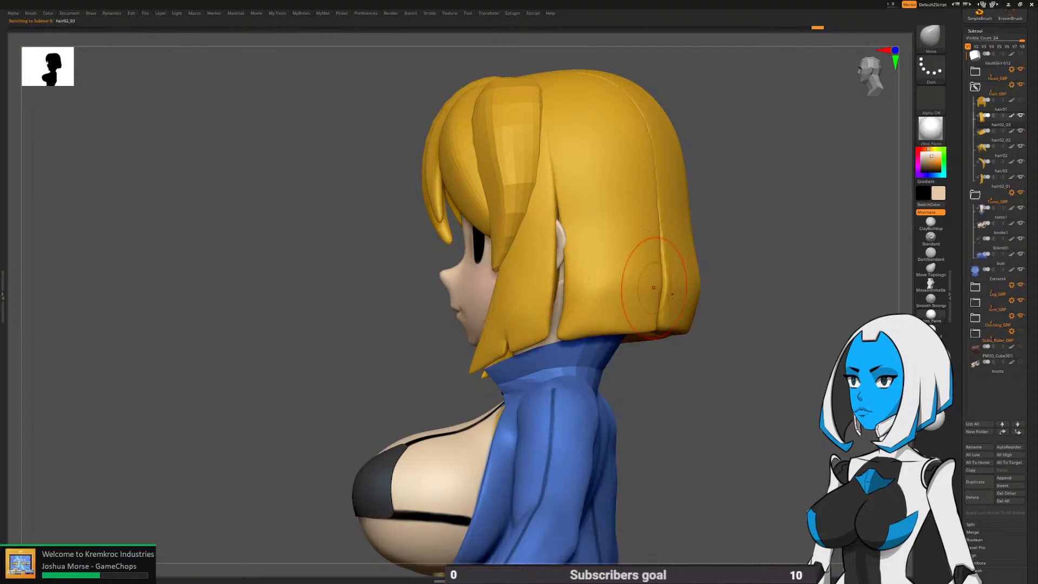
pyautogui.press('space')
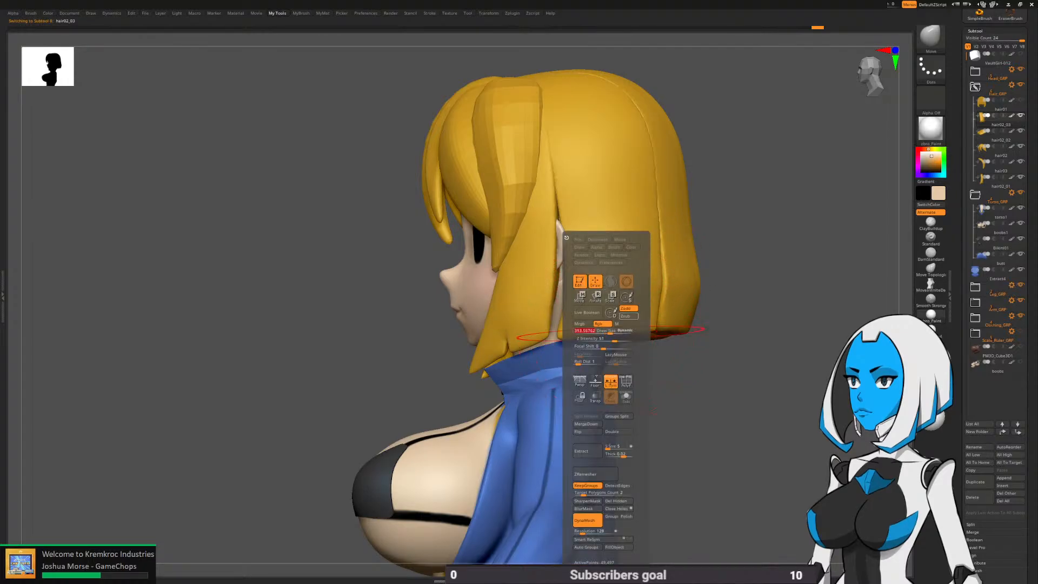
pyautogui.moveTo(587, 265)
pyautogui.mouseDown(button='right')
pyautogui.moveTo(616, 269)
pyautogui.moveTo(589, 273)
pyautogui.mouseUp(button='right')
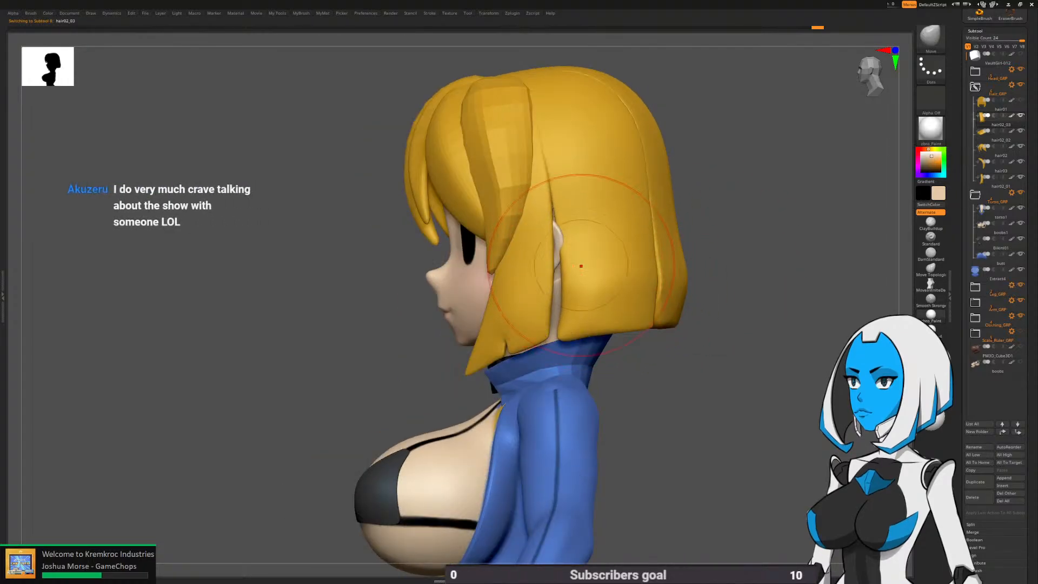
pyautogui.moveTo(532, 333); pyautogui.dragTo(557, 327, button='right')
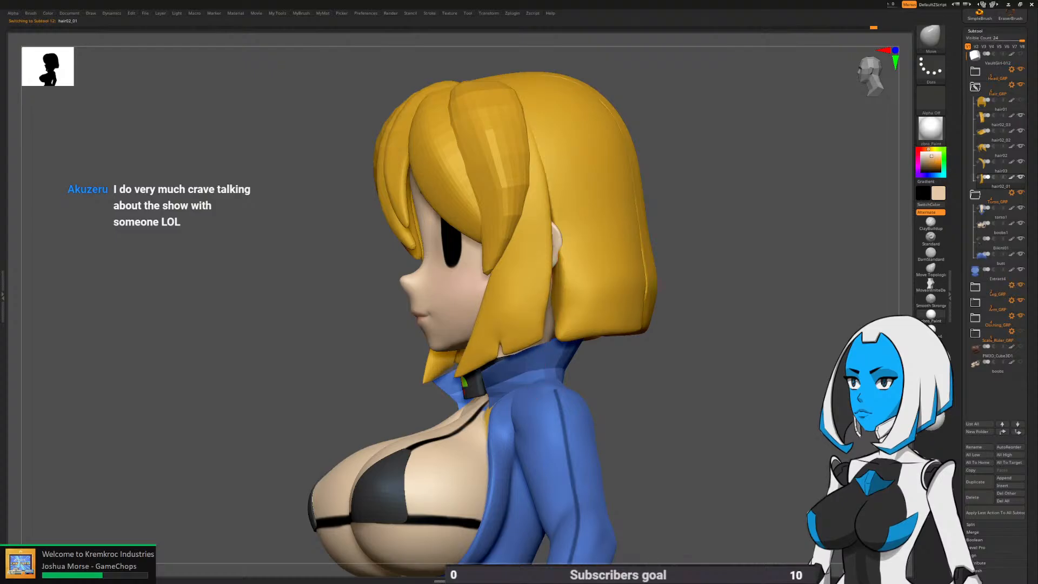
pyautogui.moveTo(584, 287); pyautogui.dragTo(611, 251, button='right')
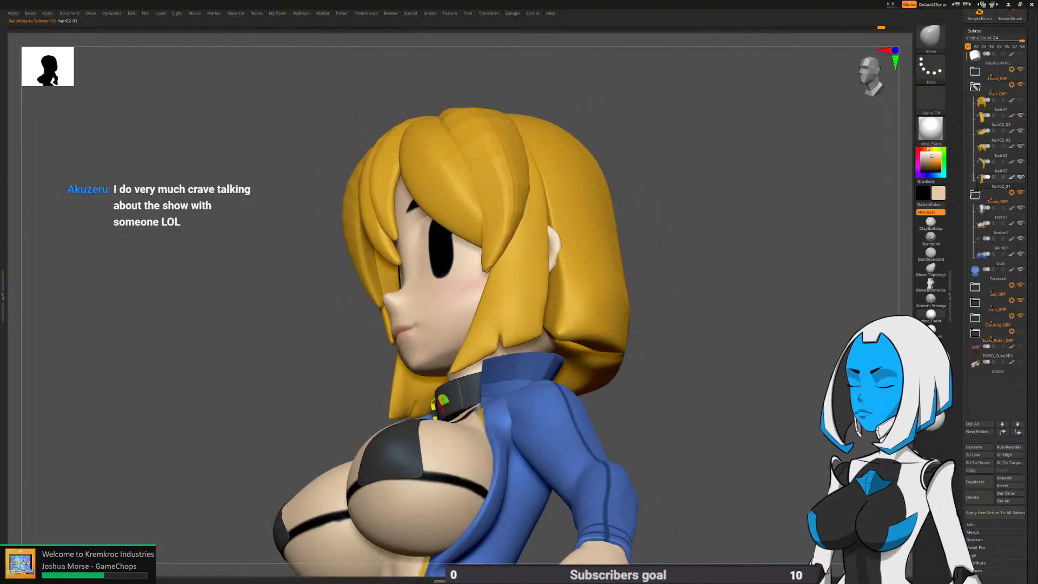
pyautogui.moveTo(573, 292)
pyautogui.mouseDown(button='right')
pyautogui.moveTo(511, 307)
pyautogui.moveTo(488, 300)
pyautogui.mouseUp(button='right')
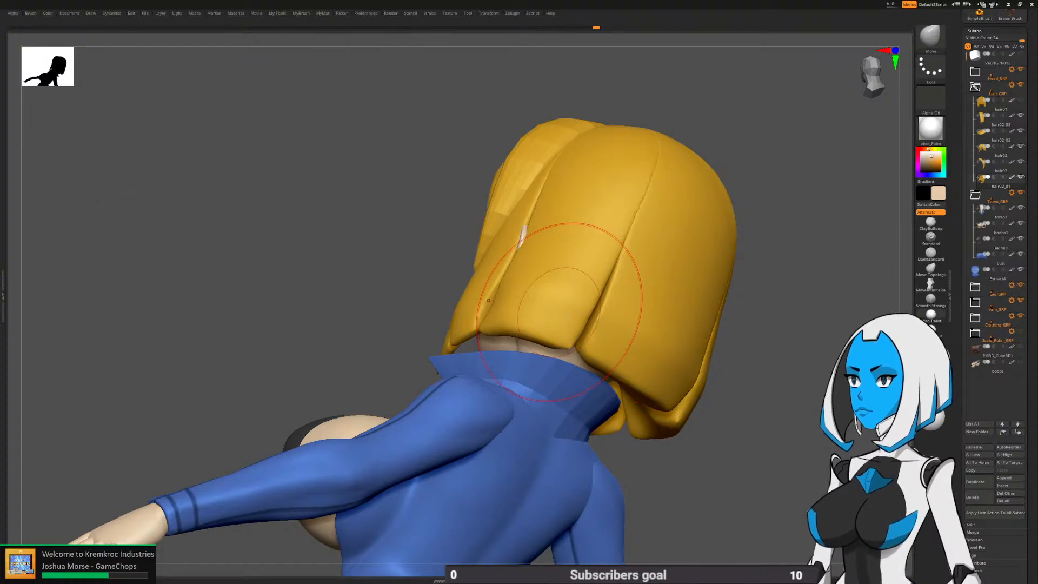
pyautogui.moveTo(492, 291); pyautogui.dragTo(616, 232, button='right')
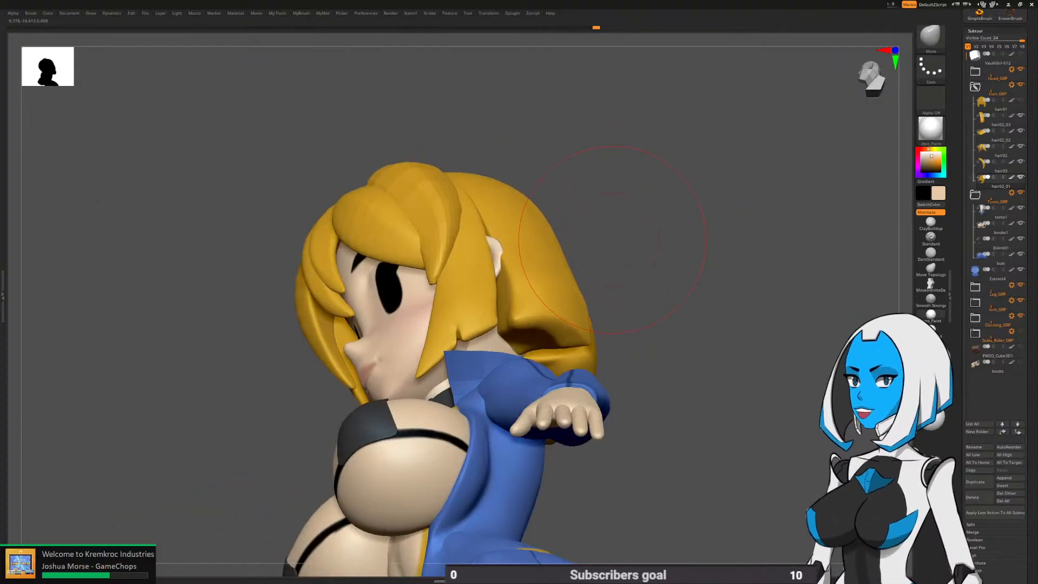
# Isolate hair02_01 to examine its underside, and show the whole character again to check the locks from below
pyautogui.press('space')
pyautogui.click(635, 397)
pyautogui.moveTo(708, 329); pyautogui.dragTo(567, 349, button='right')
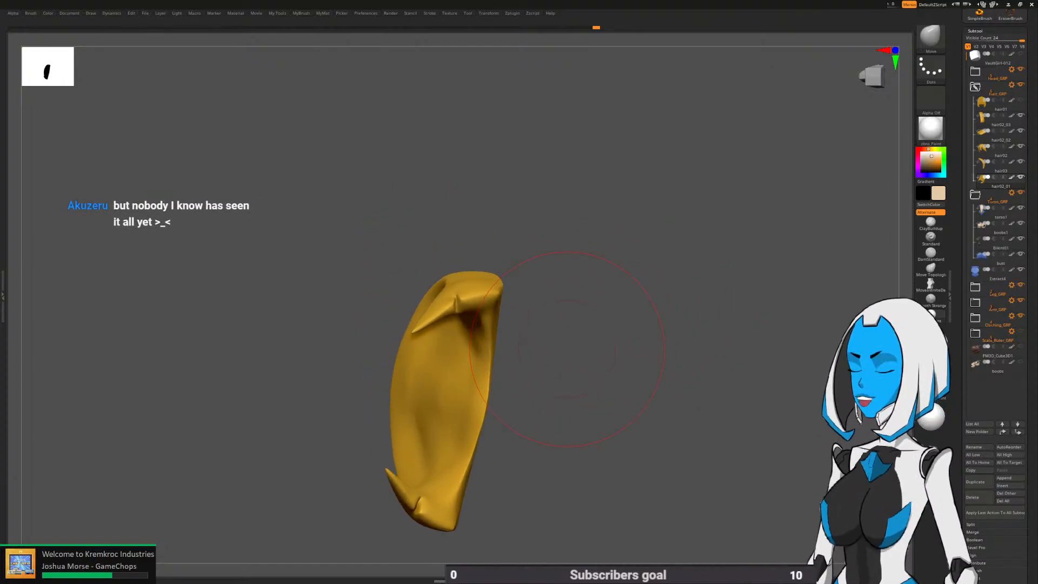
pyautogui.rightClick(566, 348)
pyautogui.click(613, 397)
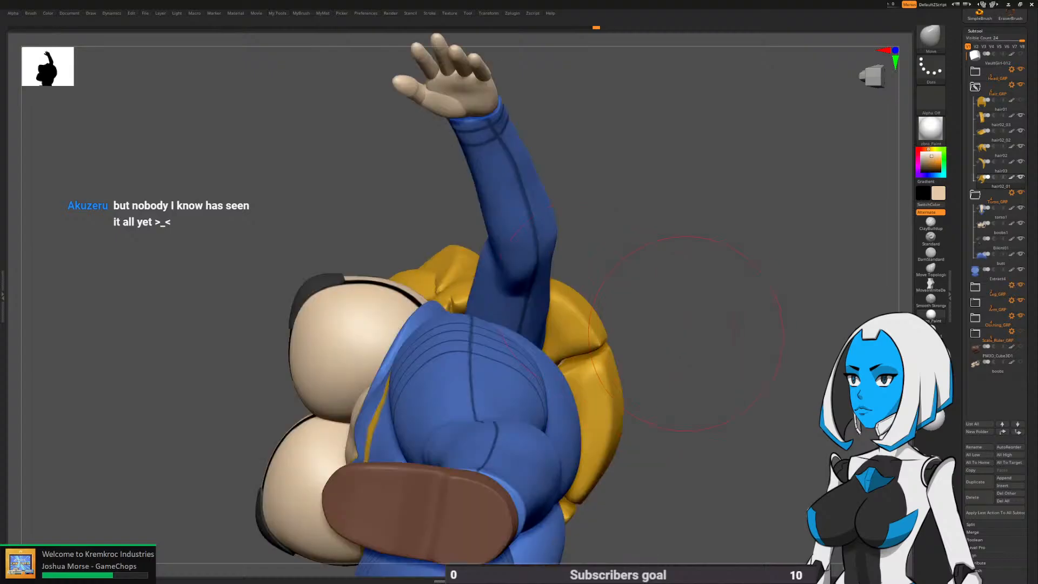
pyautogui.moveTo(609, 305); pyautogui.dragTo(699, 292, button='right')
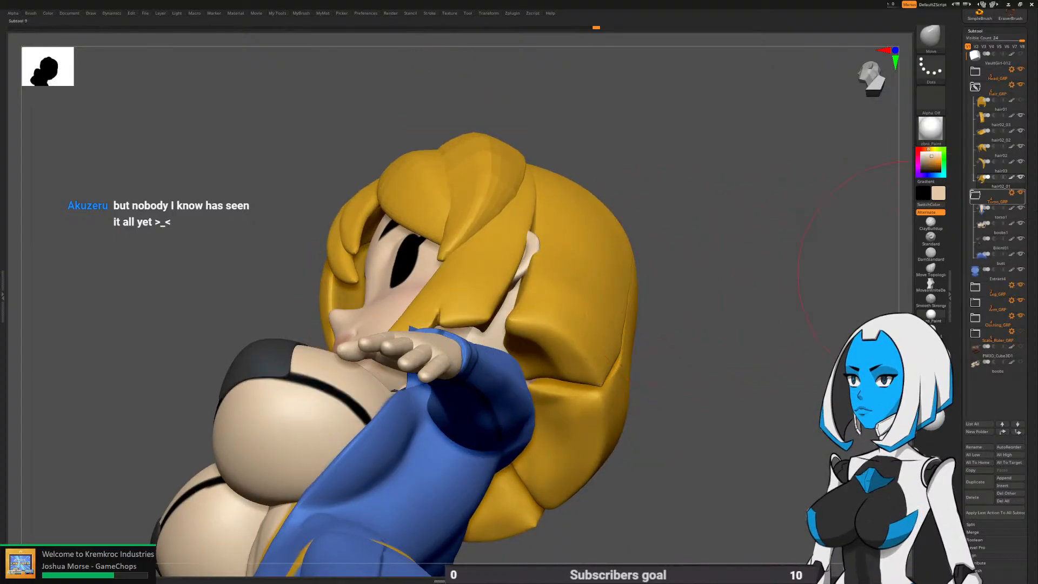
# Hide the arm group and check the hair from below and from the side
pyautogui.click(1021, 300)
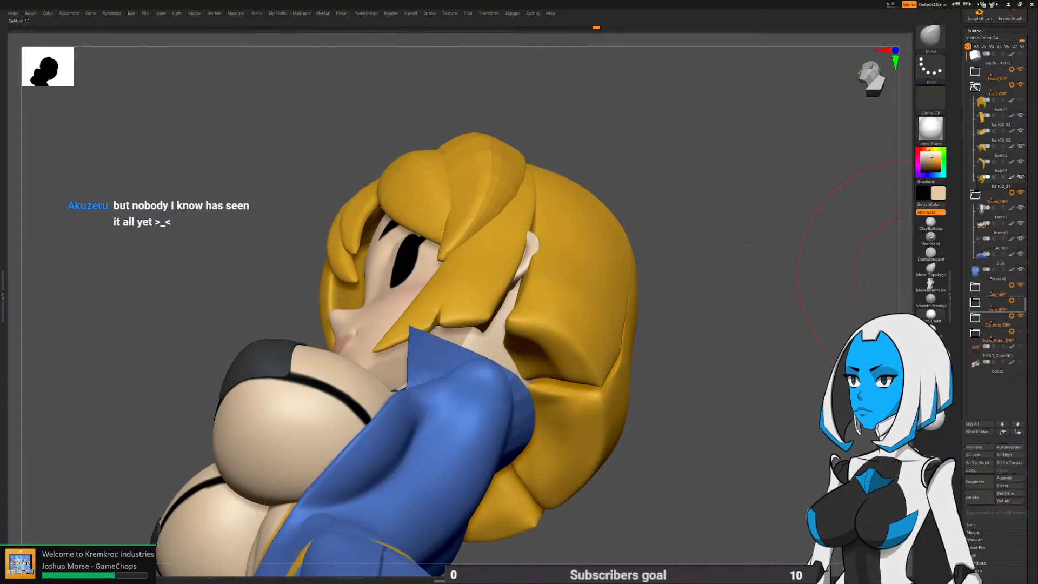
pyautogui.moveTo(510, 336)
pyautogui.mouseDown(button='right')
pyautogui.moveTo(514, 265)
pyautogui.moveTo(530, 296)
pyautogui.mouseUp(button='right')
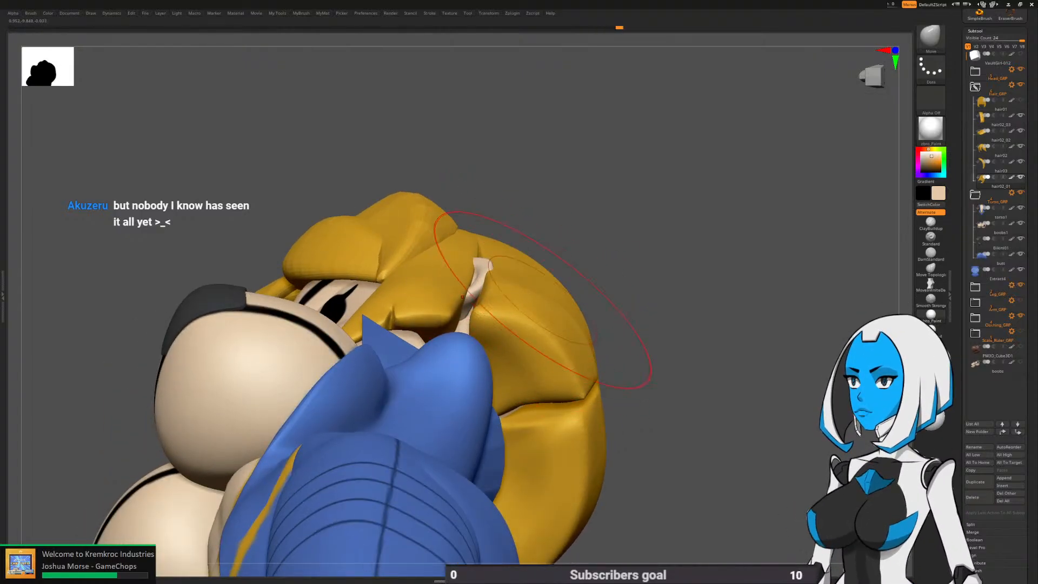
pyautogui.moveTo(542, 300); pyautogui.dragTo(546, 314, button='right')
pyautogui.moveTo(560, 254); pyautogui.dragTo(526, 236, button='right')
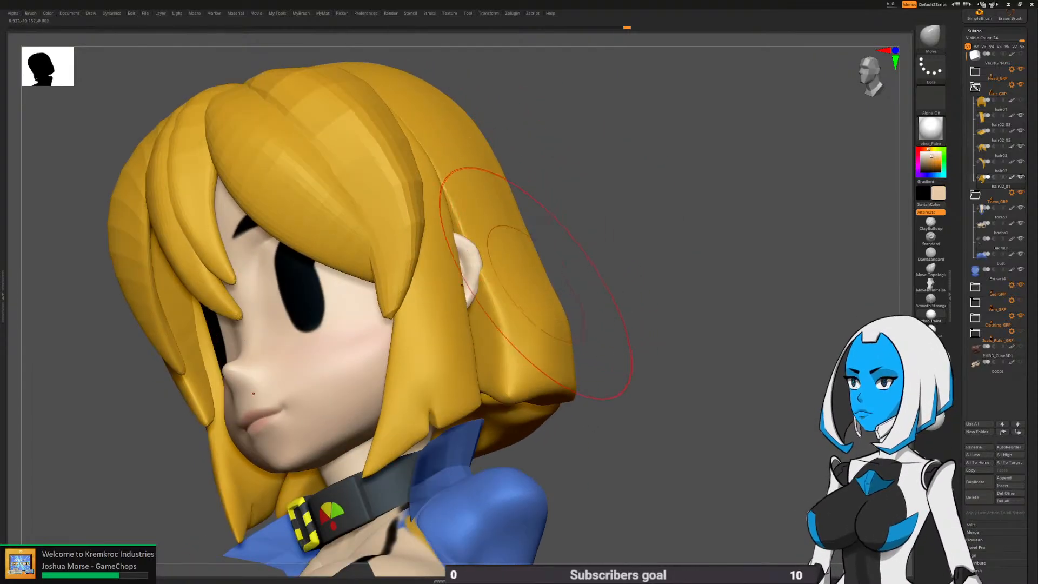
pyautogui.moveTo(561, 362); pyautogui.dragTo(560, 370, button='right')
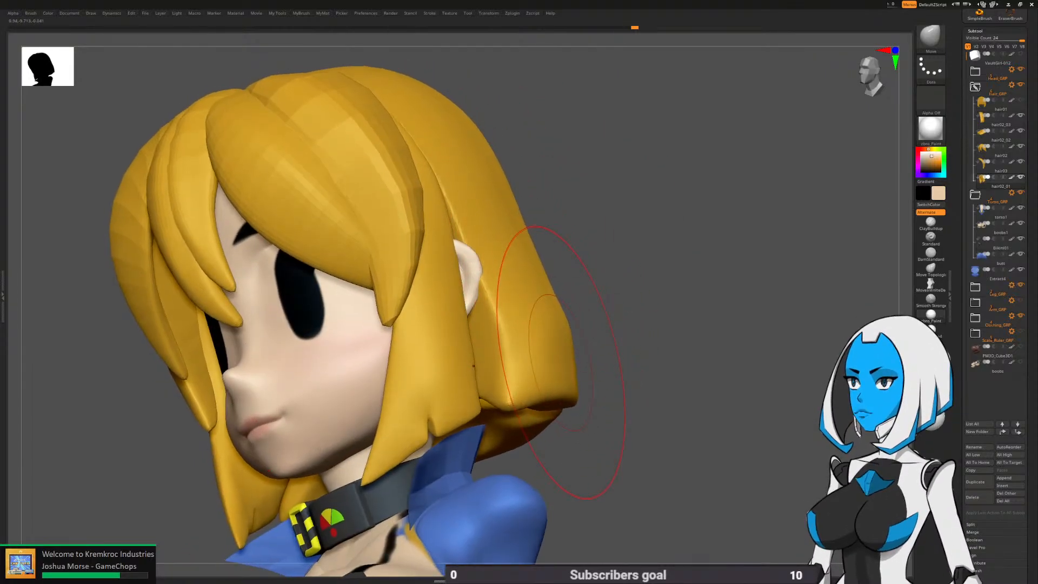
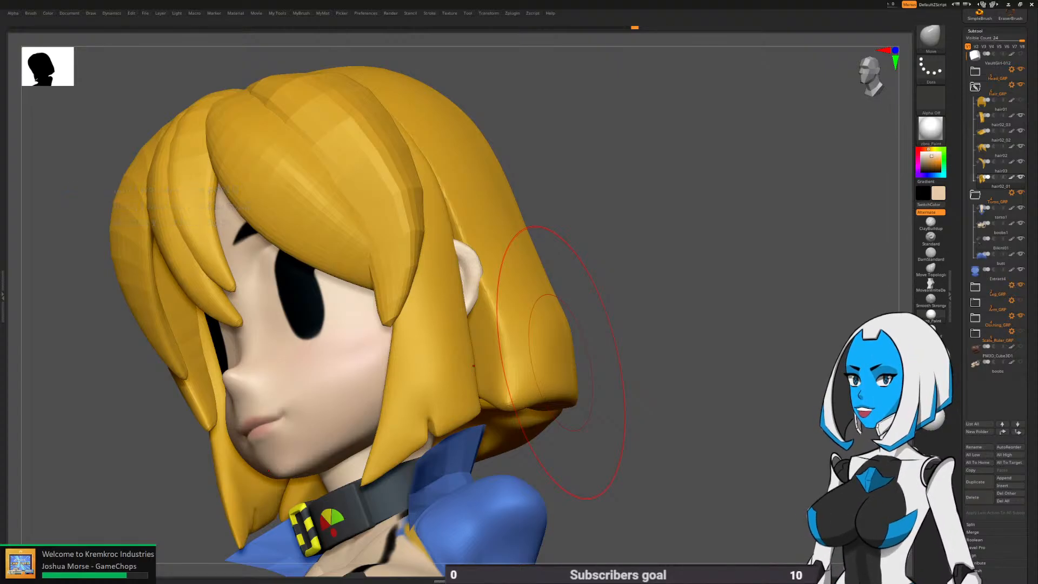
pyautogui.moveTo(561, 362)
pyautogui.mouseDown(button='right')
pyautogui.moveTo(644, 314)
pyautogui.moveTo(673, 324)
pyautogui.moveTo(686, 302)
pyautogui.moveTo(635, 351)
pyautogui.mouseUp(button='right')
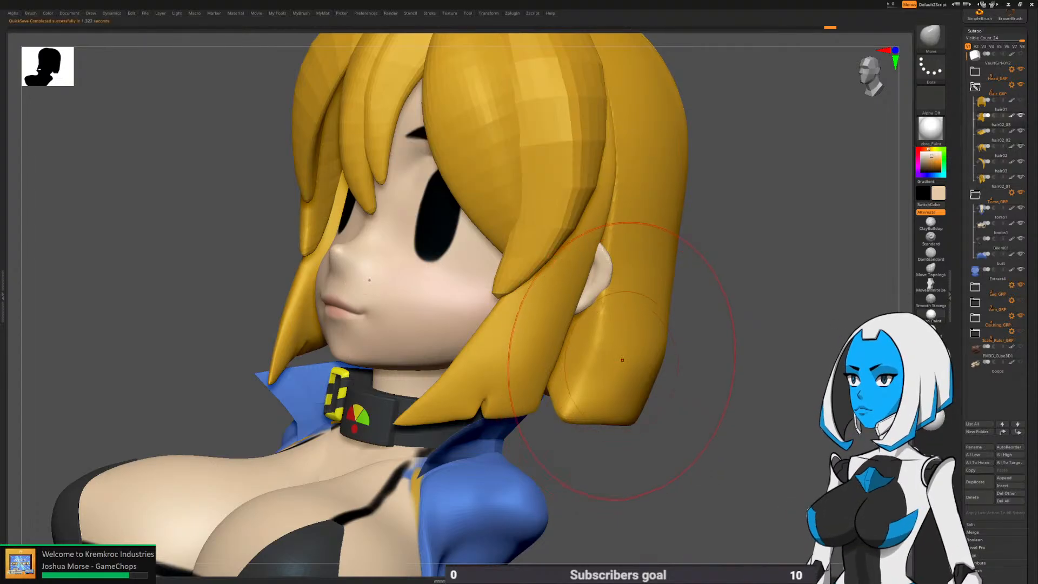
# Isolate the back hair piece, flatten its front side edge down to the lower tip with a smaller TrimDynamic brush, and smooth it
pyautogui.press('space')
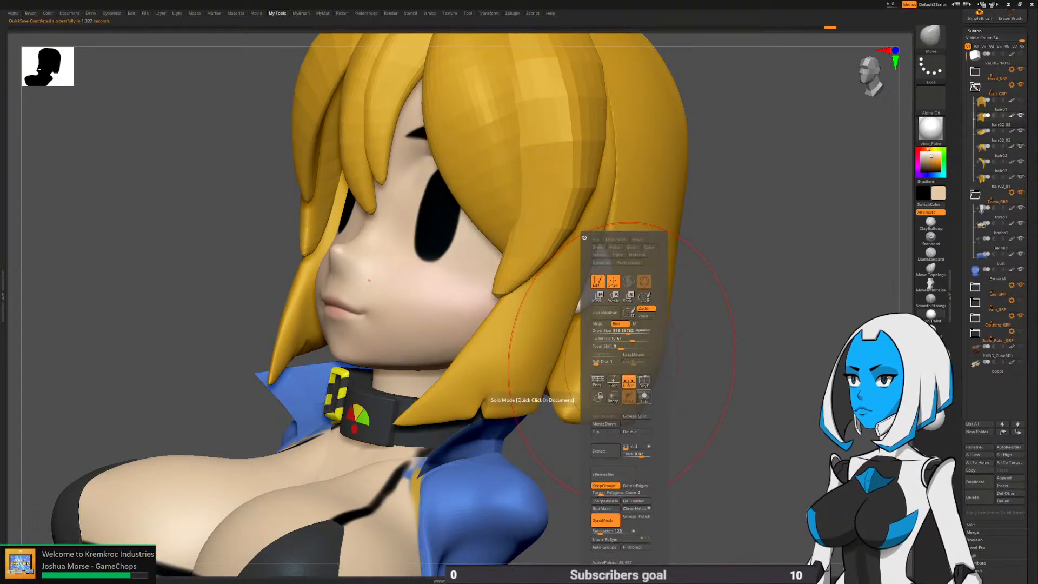
pyautogui.click(644, 397)
pyautogui.keyDown('alt'); pyautogui.moveTo(631, 357); pyautogui.dragTo(625, 363, button='right'); pyautogui.keyUp('alt')
pyautogui.press('b')
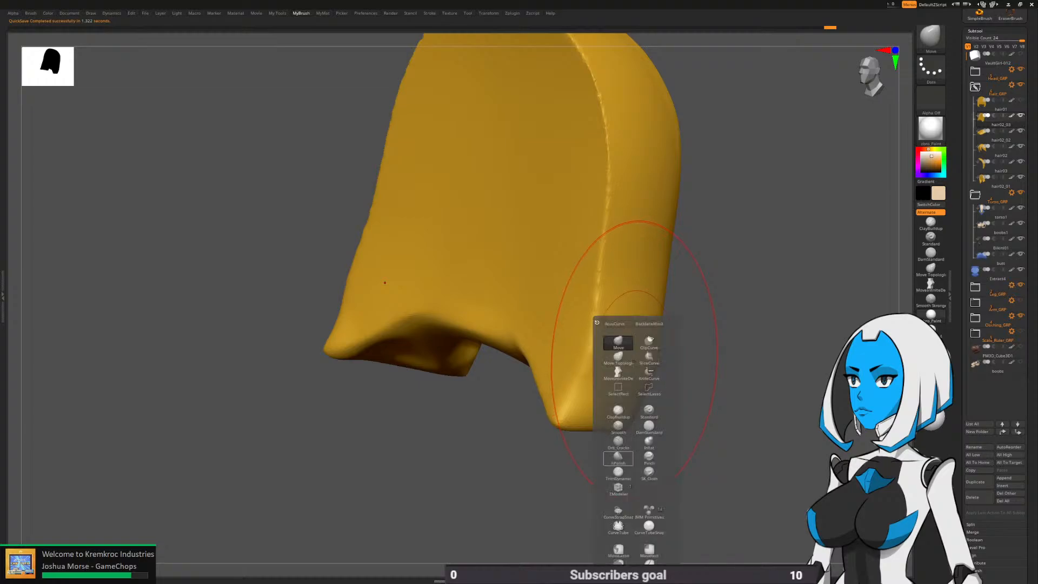
pyautogui.click(618, 472)
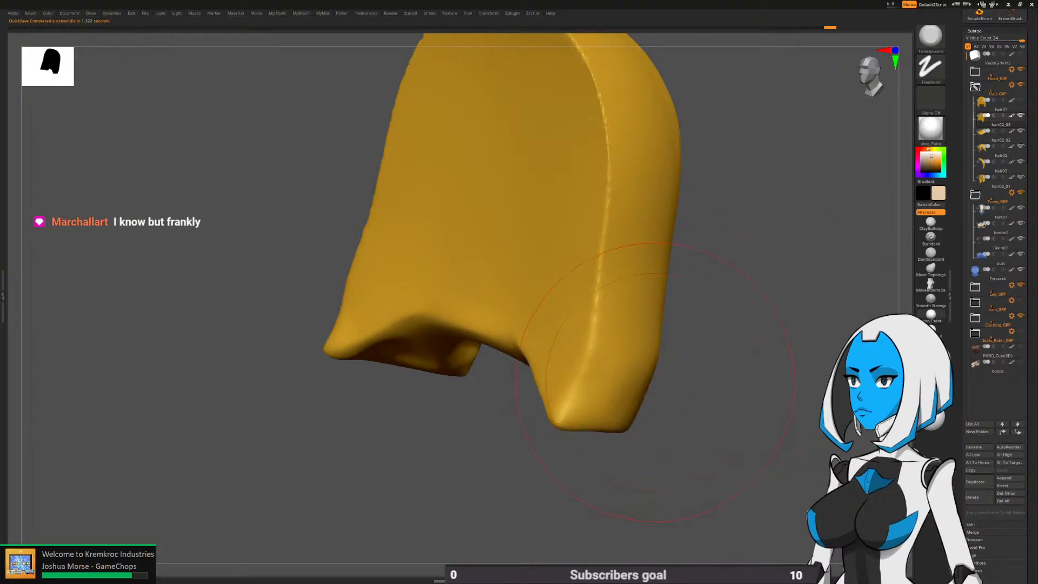
pyautogui.keyDown('alt'); pyautogui.moveTo(590, 419); pyautogui.dragTo(561, 455, button='right'); pyautogui.keyUp('alt')
pyautogui.press('space')
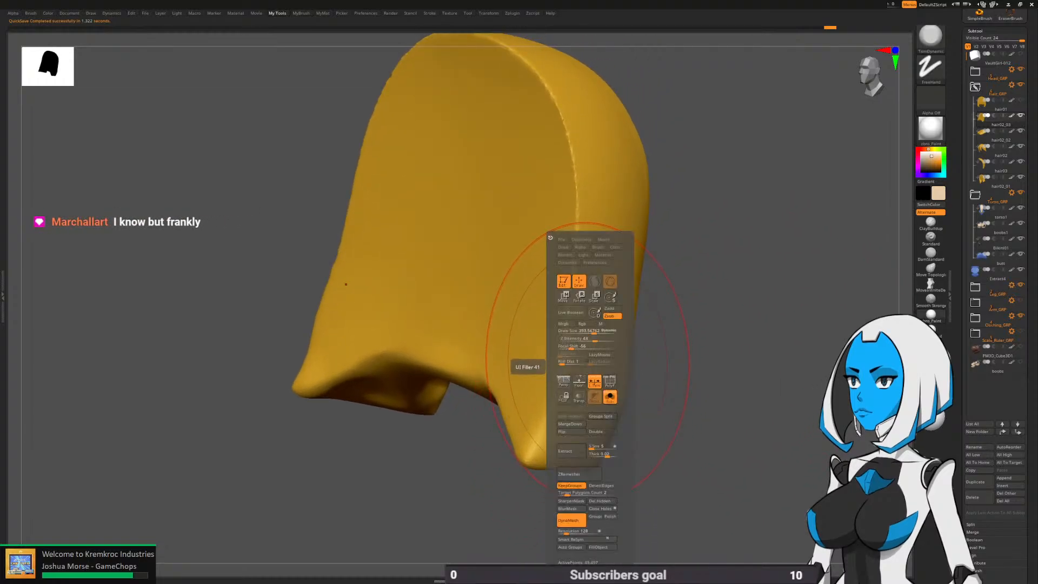
pyautogui.moveTo(593, 331); pyautogui.dragTo(585, 331)
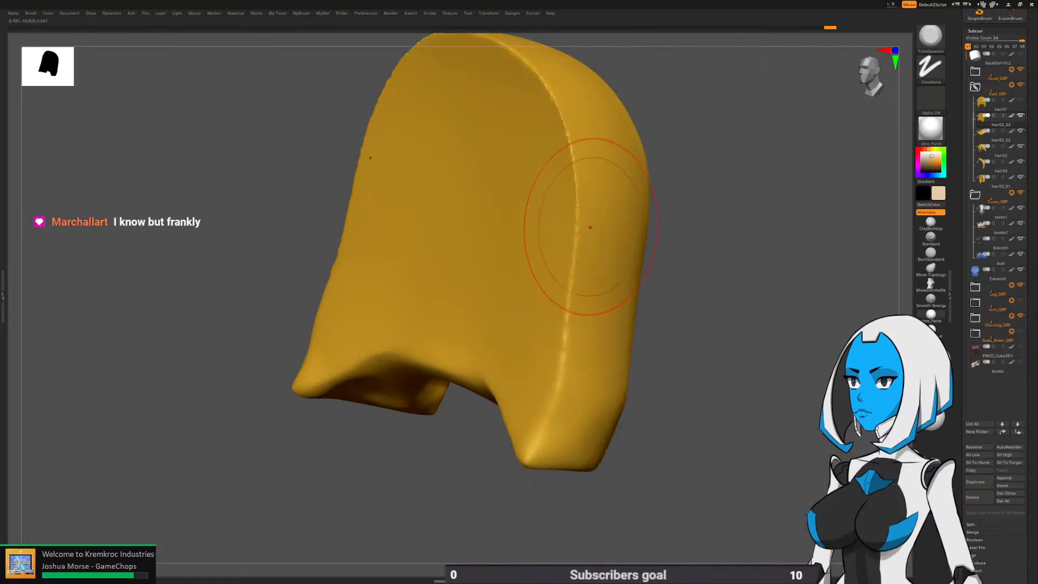
pyautogui.moveTo(589, 230)
pyautogui.mouseDown()
pyautogui.moveTo(582, 310)
pyautogui.moveTo(543, 441)
pyautogui.mouseUp()
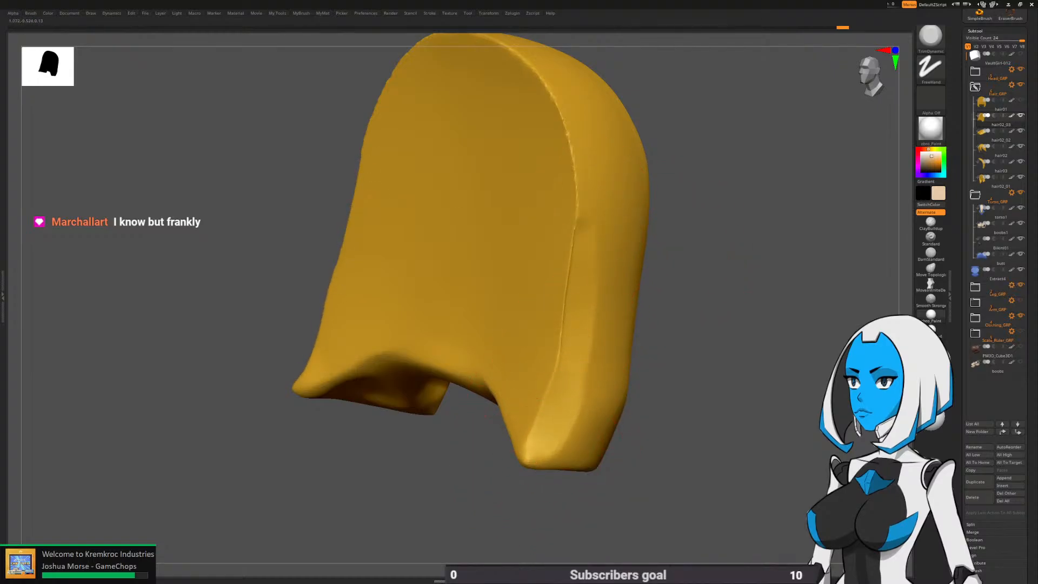
pyautogui.keyDown('shift'); pyautogui.moveTo(584, 222); pyautogui.dragTo(580, 265); pyautogui.keyUp('shift')
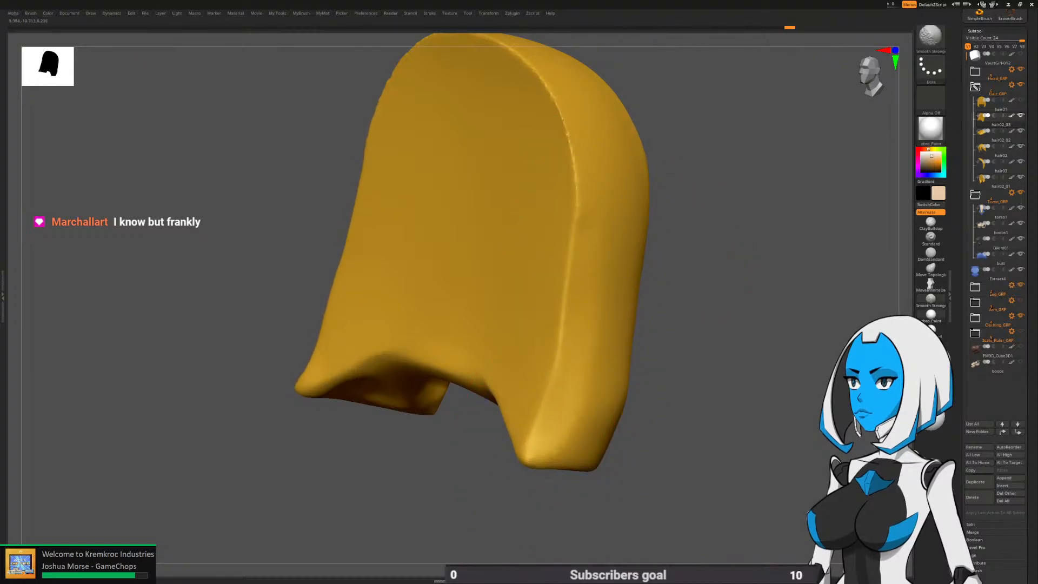
pyautogui.moveTo(673, 384); pyautogui.dragTo(679, 387)
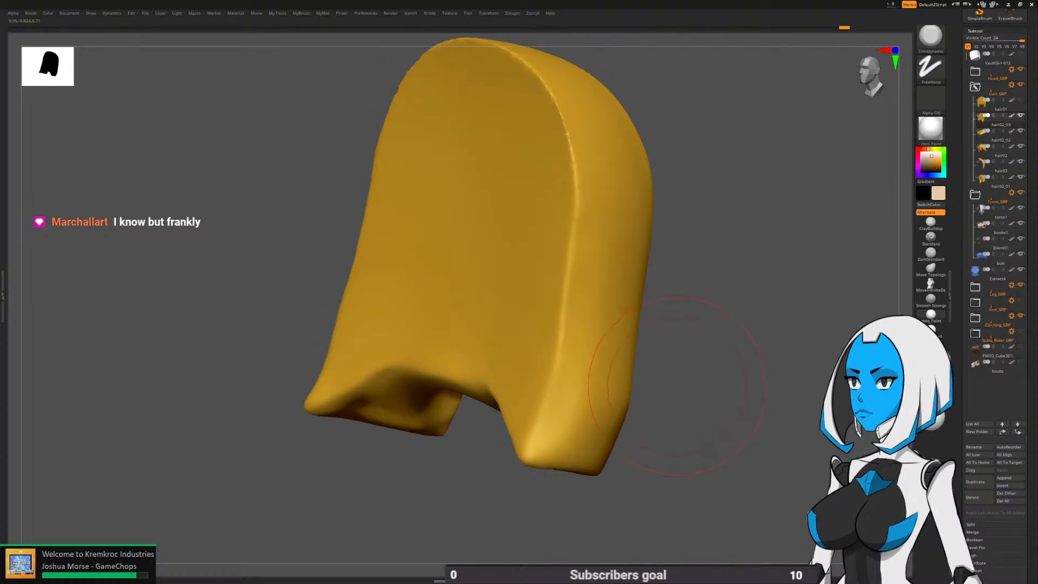
# Show the whole character to check the trimmed back hair edge behind the ear
pyautogui.press('space')
pyautogui.click(707, 390)
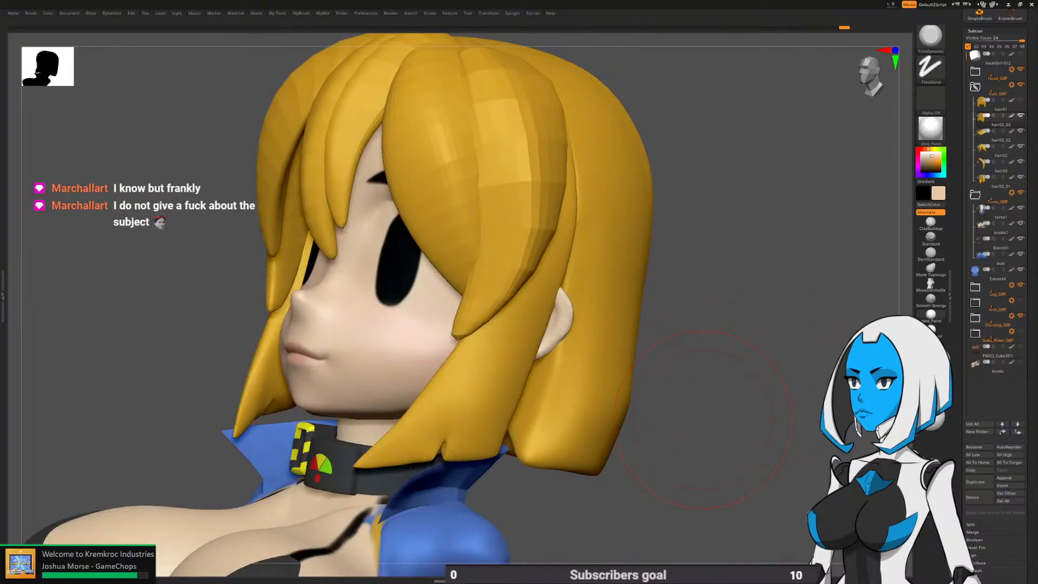
pyautogui.moveTo(704, 420); pyautogui.dragTo(632, 357)
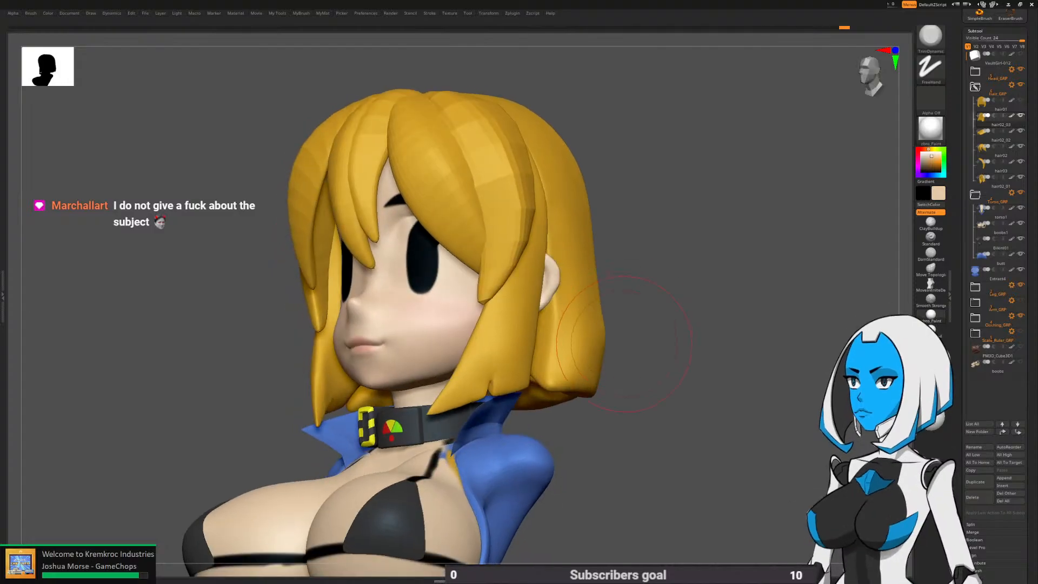
# Isolate the back hair piece again, then polish its front side edge with hPolish and smooth it down to the tip
pyautogui.press('space')
pyautogui.click(653, 397)
pyautogui.moveTo(698, 361); pyautogui.dragTo(630, 394)
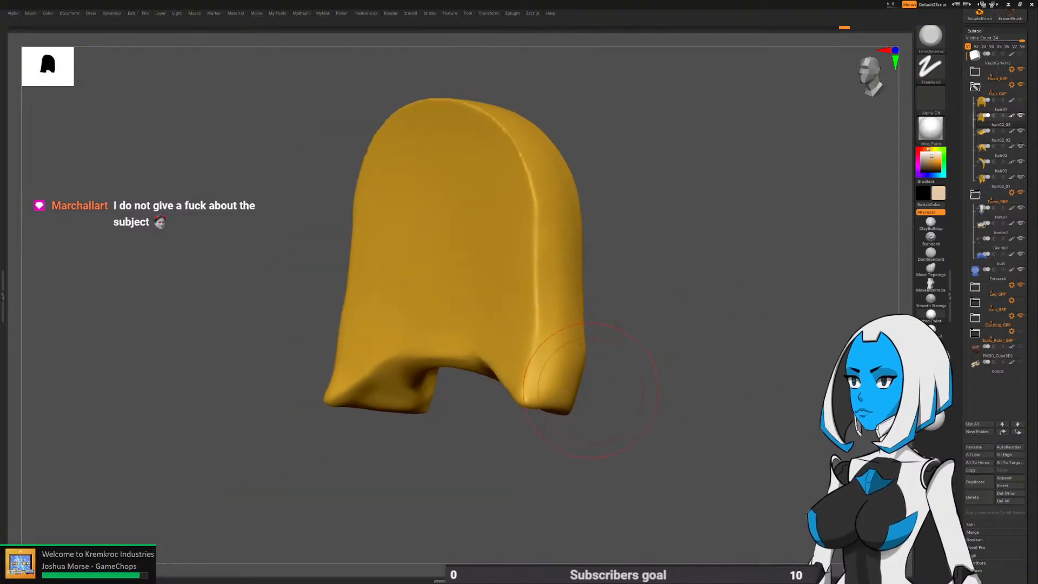
pyautogui.press('b')
pyautogui.click(576, 458)
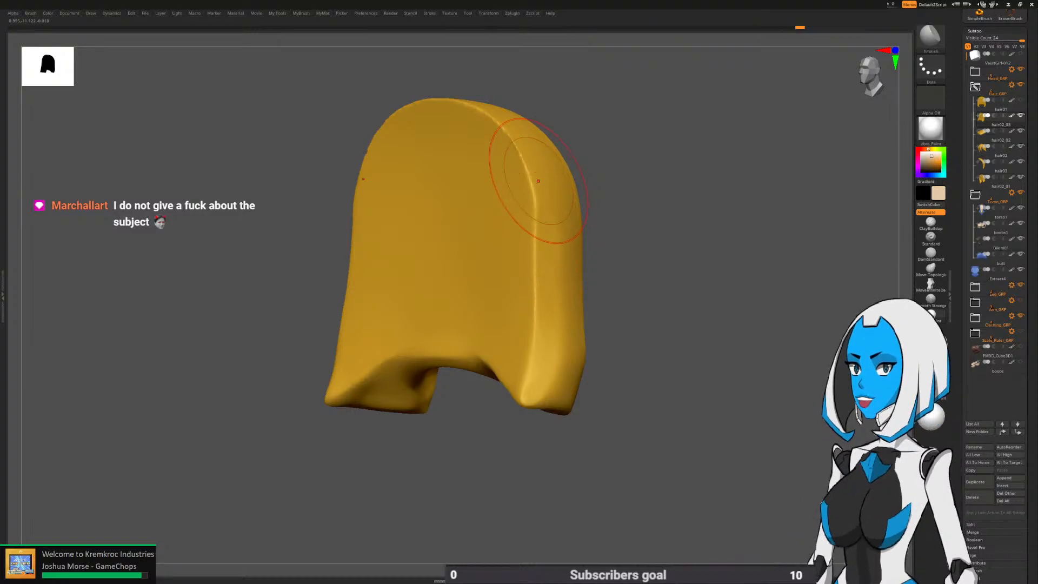
pyautogui.keyDown('shift'); pyautogui.moveTo(569, 346); pyautogui.dragTo(565, 308); pyautogui.keyUp('shift')
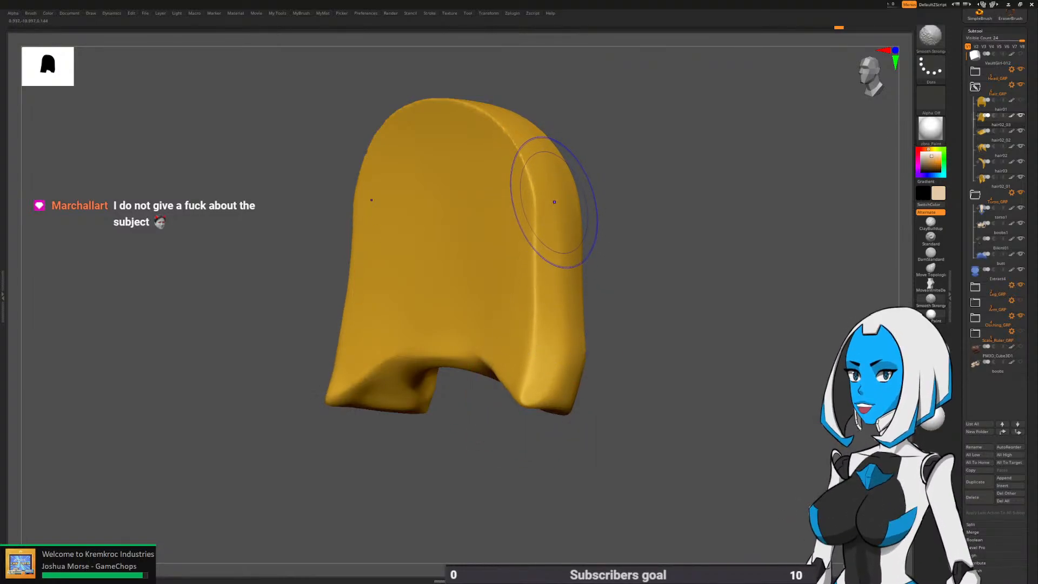
pyautogui.keyDown('shift'); pyautogui.moveTo(555, 202); pyautogui.dragTo(571, 370); pyautogui.keyUp('shift')
pyautogui.moveTo(594, 415)
pyautogui.keyDown('shift'); pyautogui.mouseDown()
pyautogui.moveTo(616, 400)
pyautogui.moveTo(623, 442)
pyautogui.moveTo(588, 395)
pyautogui.moveTo(500, 390)
pyautogui.moveTo(559, 383)
pyautogui.mouseUp(); pyautogui.keyUp('shift')
# Flatten the back hair piece's lower front tip with a smaller TrimDynamic brush
pyautogui.press('b')
pyautogui.press('t')
pyautogui.press('d')
pyautogui.press('space')
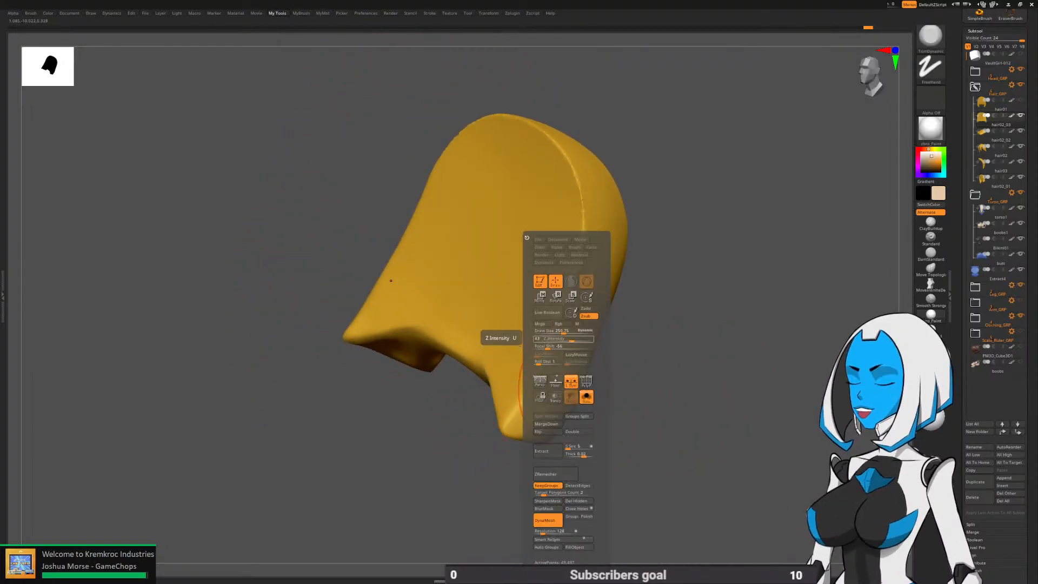
pyautogui.keyDown('alt'); pyautogui.moveTo(660, 315); pyautogui.dragTo(644, 336); pyautogui.keyUp('alt')
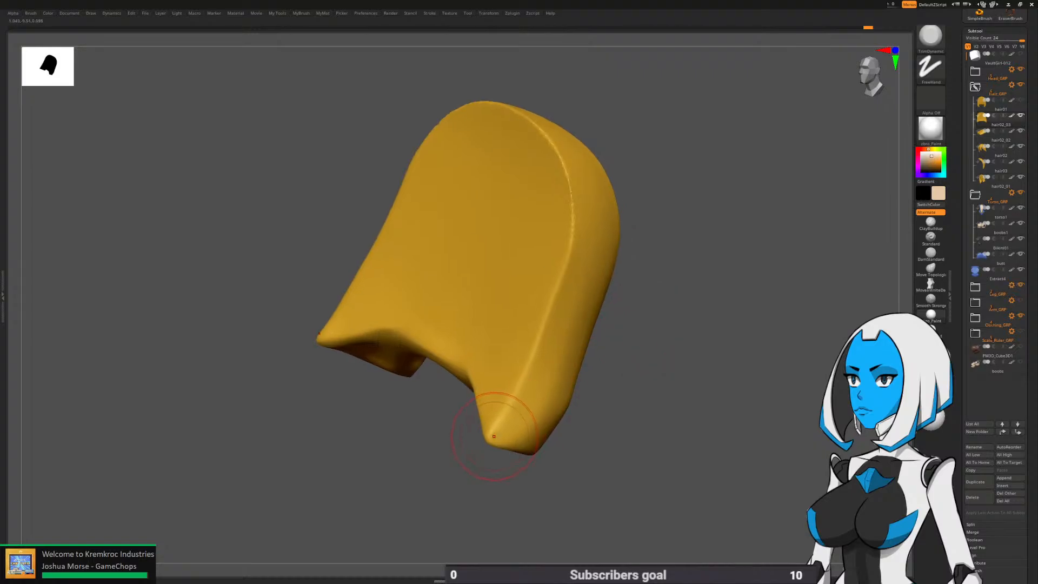
pyautogui.moveTo(519, 406)
pyautogui.mouseDown()
pyautogui.moveTo(577, 244)
pyautogui.moveTo(514, 416)
pyautogui.moveTo(488, 439)
pyautogui.mouseUp()
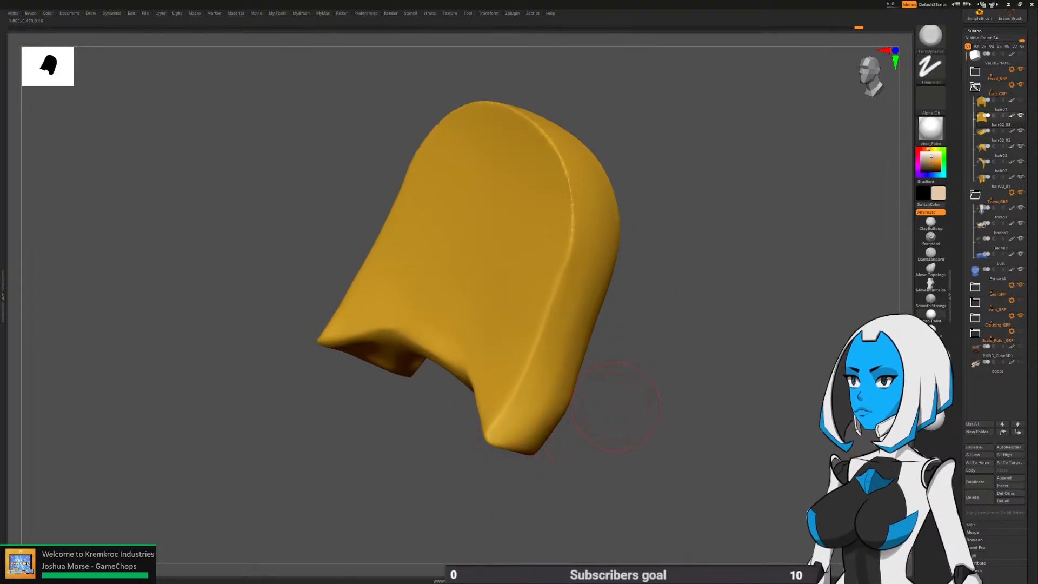
# Show the whole character and check the back hair's silhouette in side view
pyautogui.press('space')
pyautogui.click(644, 397)
pyautogui.moveTo(651, 401); pyautogui.dragTo(707, 357, button='right')
pyautogui.keyDown('alt'); pyautogui.moveTo(600, 410); pyautogui.dragTo(606, 354, button='right'); pyautogui.keyUp('alt')
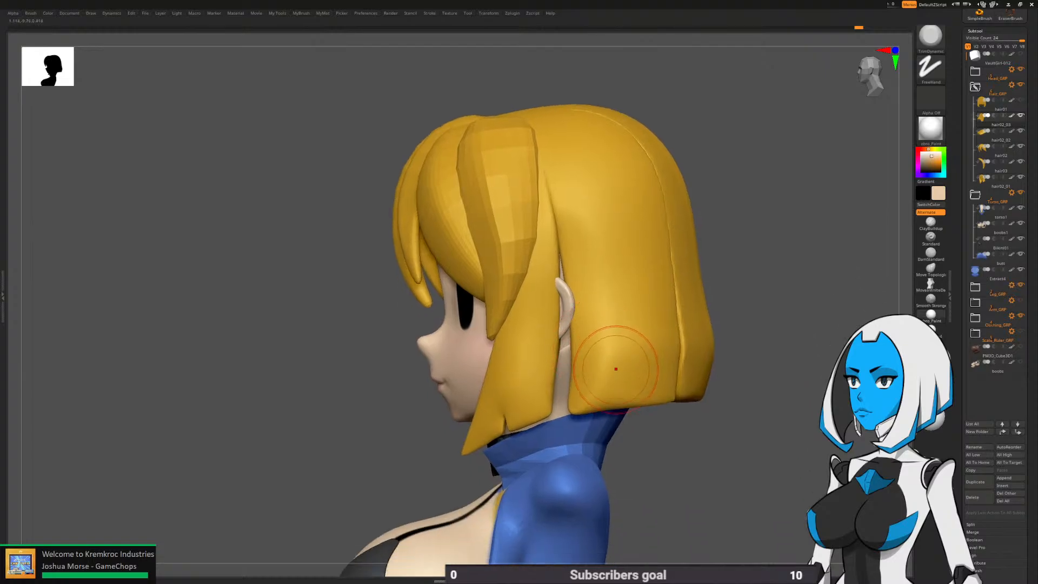
pyautogui.moveTo(591, 401); pyautogui.dragTo(625, 361, button='right')
# Adjust the back hair piece's shape behind the ear with an enlarged Move brush
pyautogui.press('space')
pyautogui.click(594, 353)
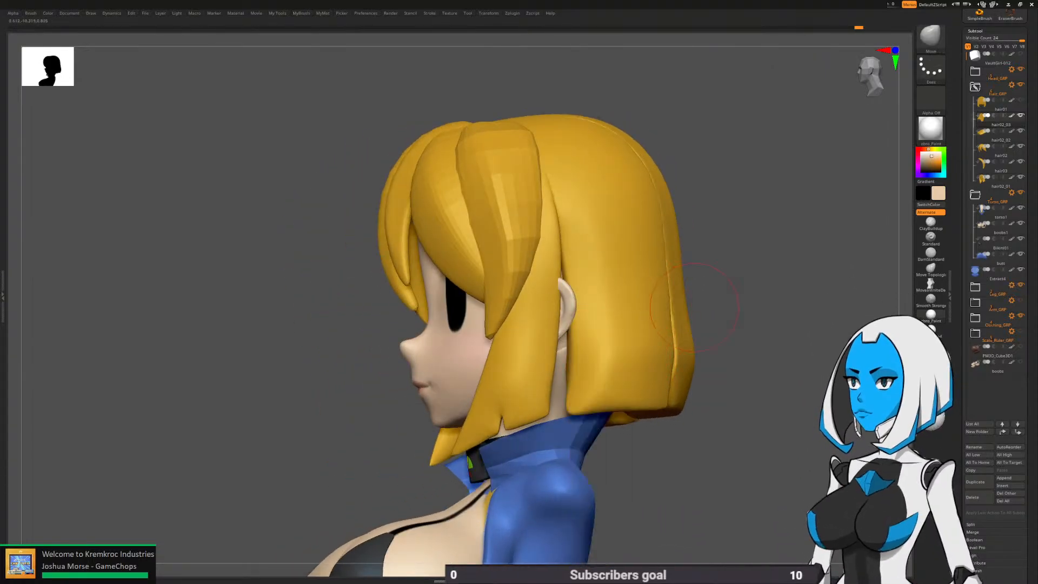
pyautogui.press('space')
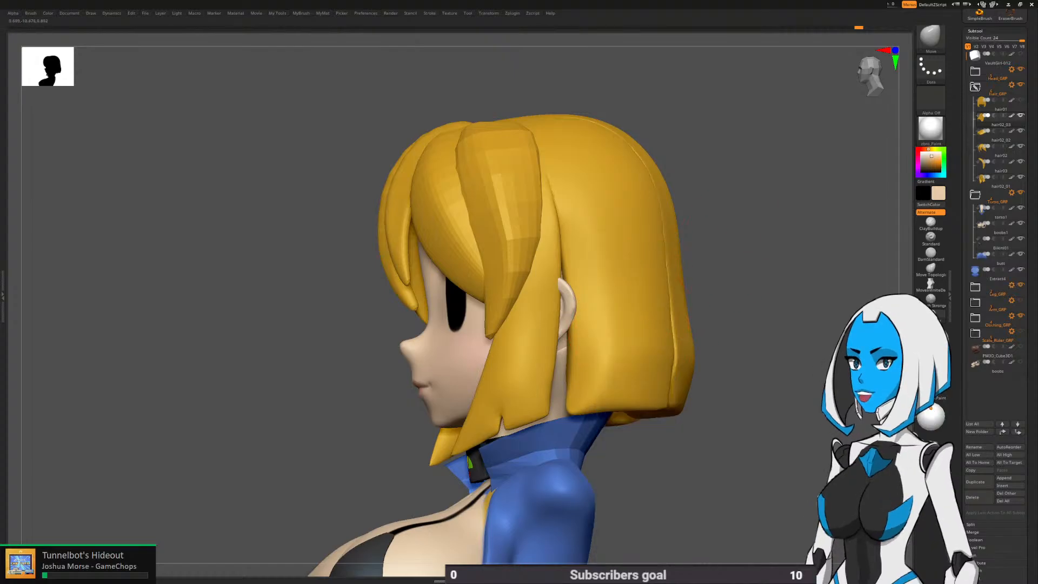
pyautogui.moveTo(616, 261)
pyautogui.mouseDown(button='right')
pyautogui.moveTo(577, 274)
pyautogui.moveTo(589, 258)
pyautogui.mouseUp(button='right')
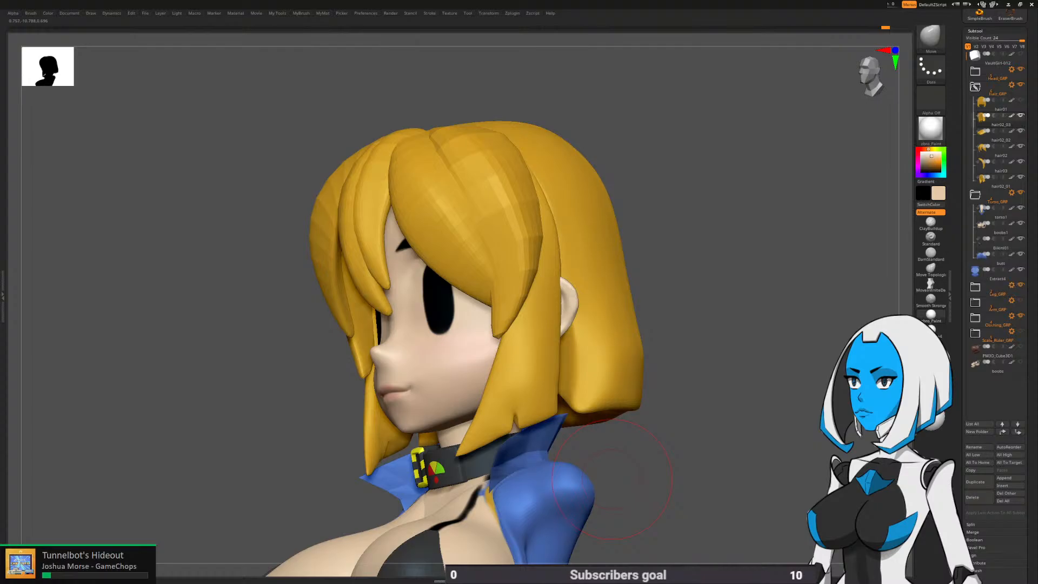
# Hide the hair group to expose the head and make the ears the active subtool
pyautogui.click(975, 87)
pyautogui.click(1021, 85)
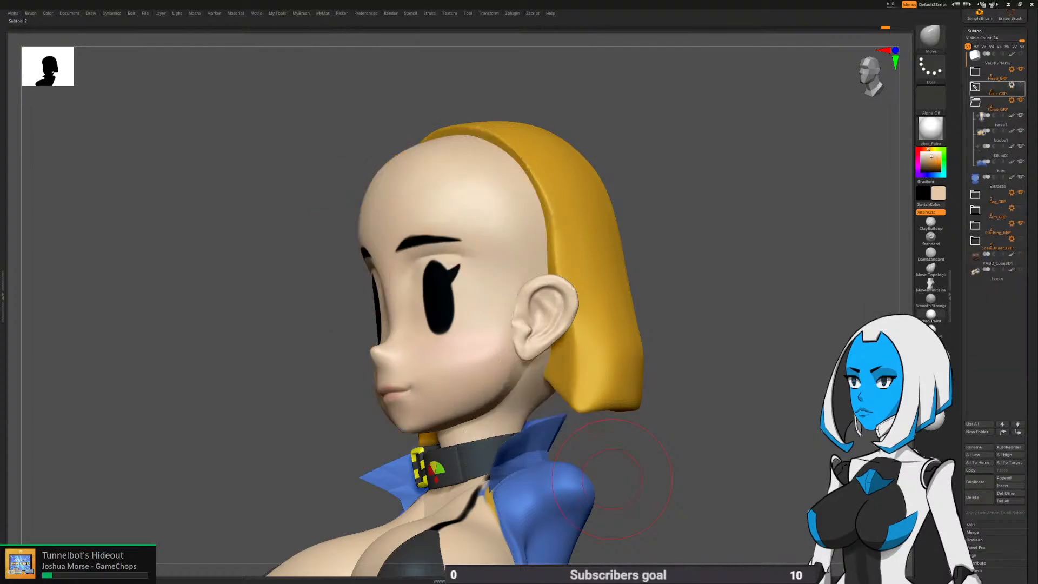
pyautogui.keyDown('alt'); pyautogui.click(533, 334); pyautogui.keyUp('alt')
pyautogui.moveTo(621, 335); pyautogui.dragTo(548, 320)
# Sculpt the front of the ear above the lobe with a small ClayBuildup brush and smooth it into shape
pyautogui.press('space')
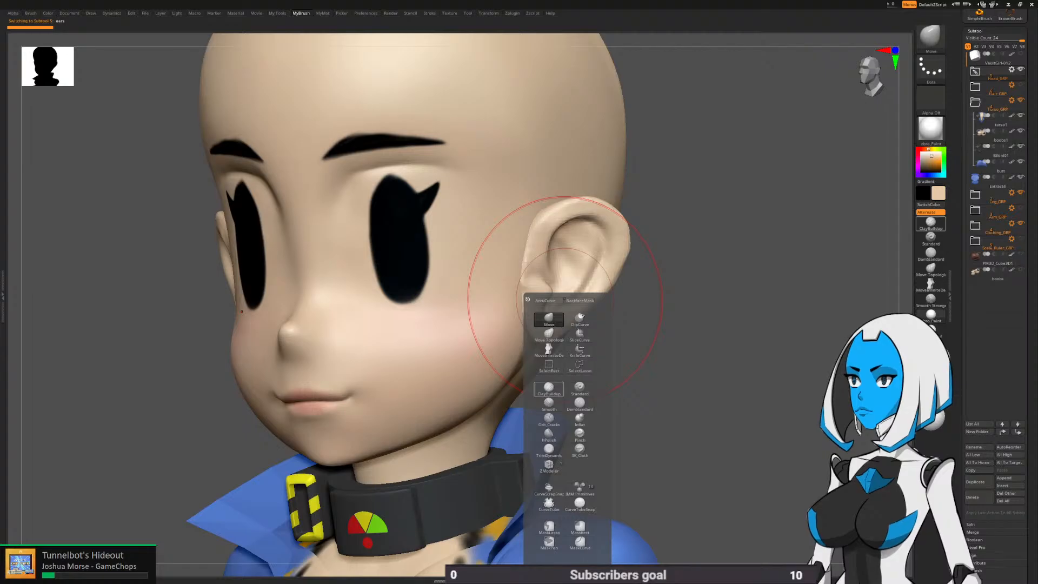
pyautogui.click(548, 388)
pyautogui.press('space')
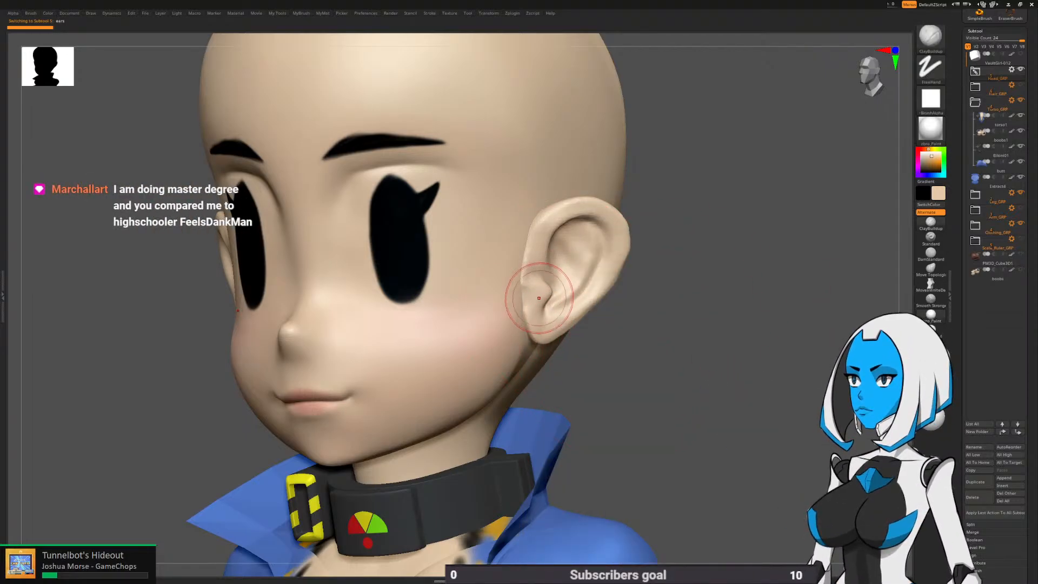
pyautogui.press('space')
pyautogui.moveTo(539, 298)
pyautogui.mouseDown()
pyautogui.moveTo(530, 280)
pyautogui.moveTo(530, 319)
pyautogui.mouseUp()
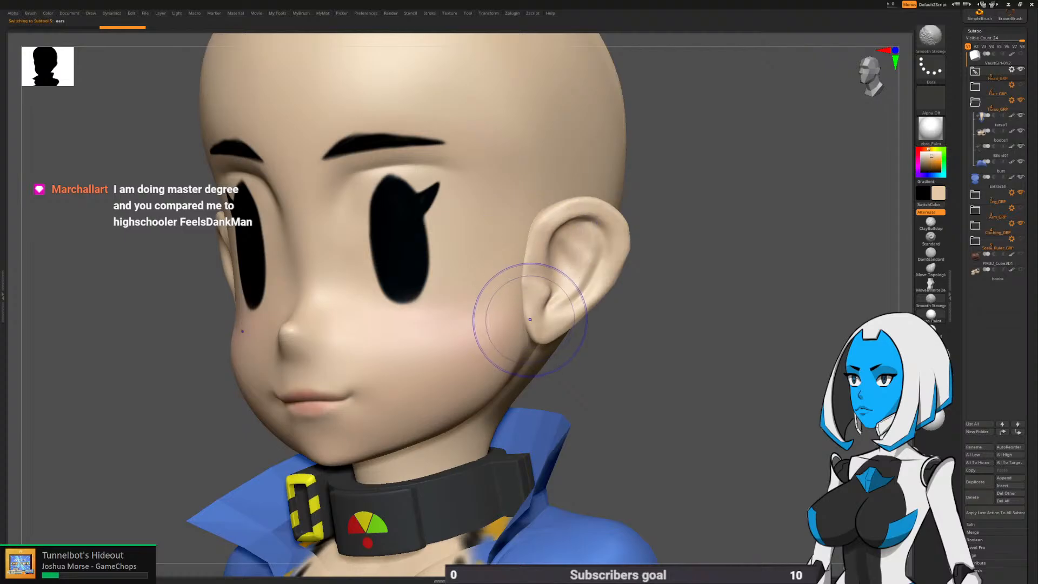
pyautogui.moveTo(575, 385)
pyautogui.mouseDown()
pyautogui.moveTo(633, 373)
pyautogui.moveTo(637, 346)
pyautogui.mouseUp()
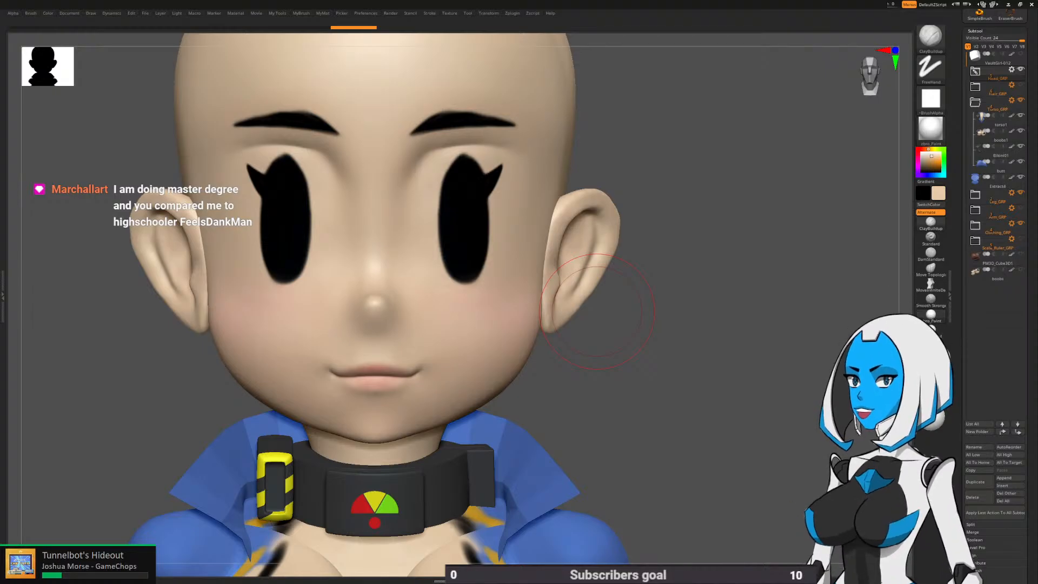
# Adjust the ear's lobe and front edge with the Move brush, smoothing where it meets the cheek
pyautogui.press('b')
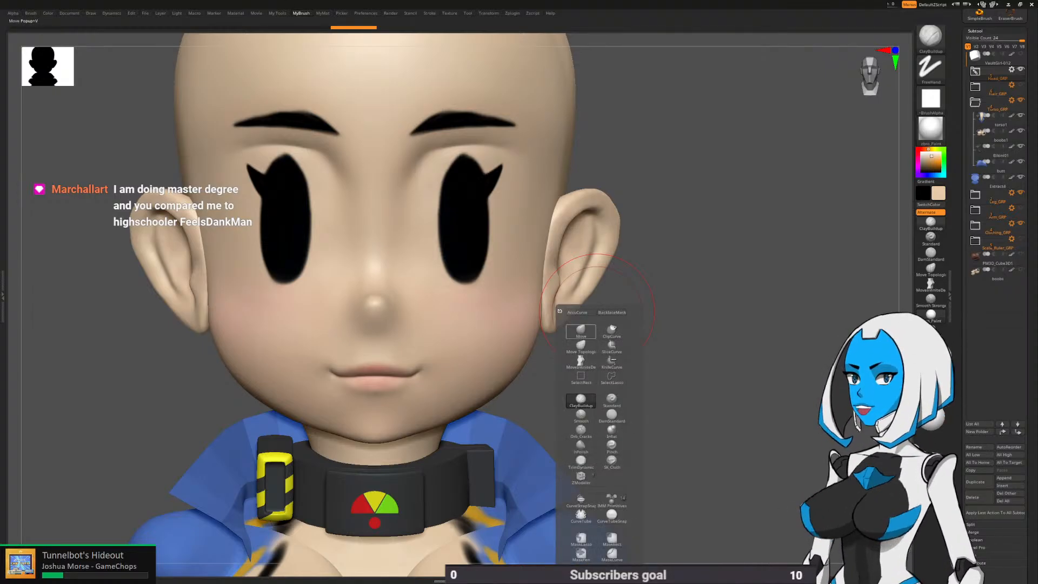
pyautogui.click(581, 331)
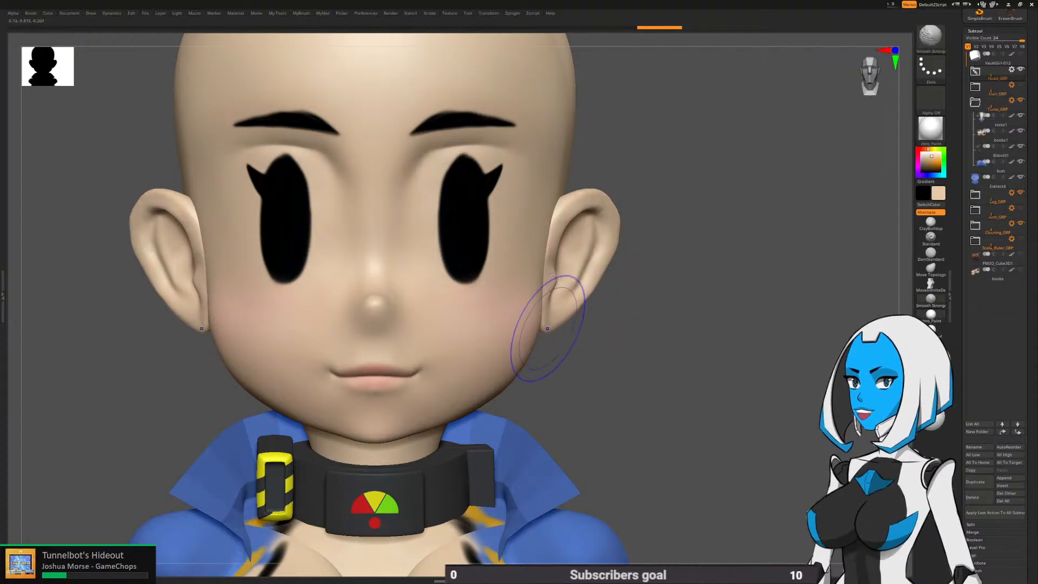
pyautogui.moveTo(548, 331); pyautogui.dragTo(416, 325, button='right')
pyautogui.moveTo(573, 270)
pyautogui.keyDown('ctrl'); pyautogui.mouseDown(button='right')
pyautogui.moveTo(579, 348)
pyautogui.moveTo(605, 313)
pyautogui.mouseUp(button='right'); pyautogui.keyUp('ctrl')
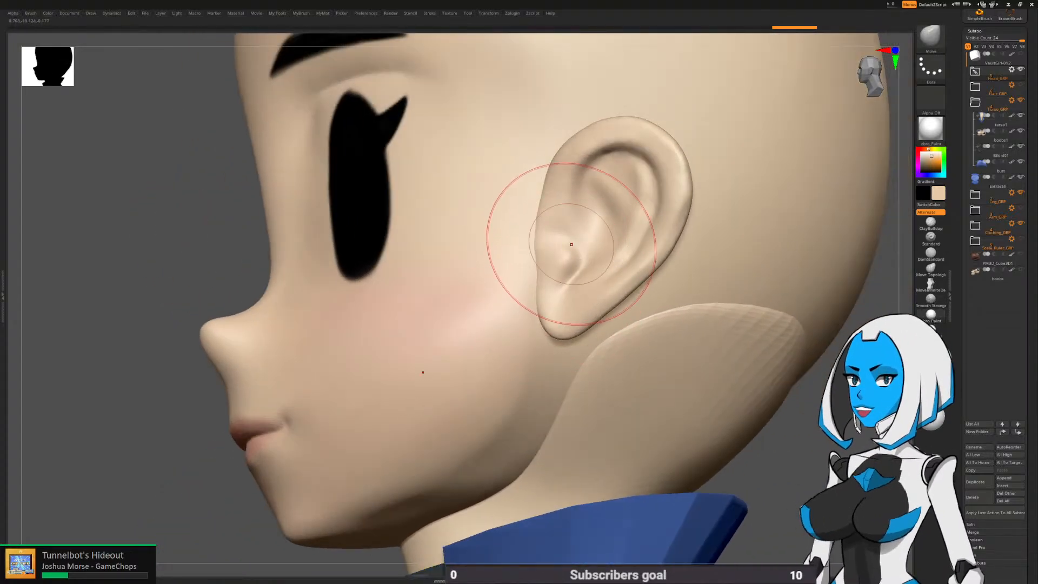
pyautogui.moveTo(572, 225)
pyautogui.mouseDown(button='right')
pyautogui.moveTo(465, 281)
pyautogui.moveTo(546, 266)
pyautogui.mouseUp(button='right')
# Carve the notch between the ear's front rim and the tragus with the DamStandard brush
pyautogui.press('b')
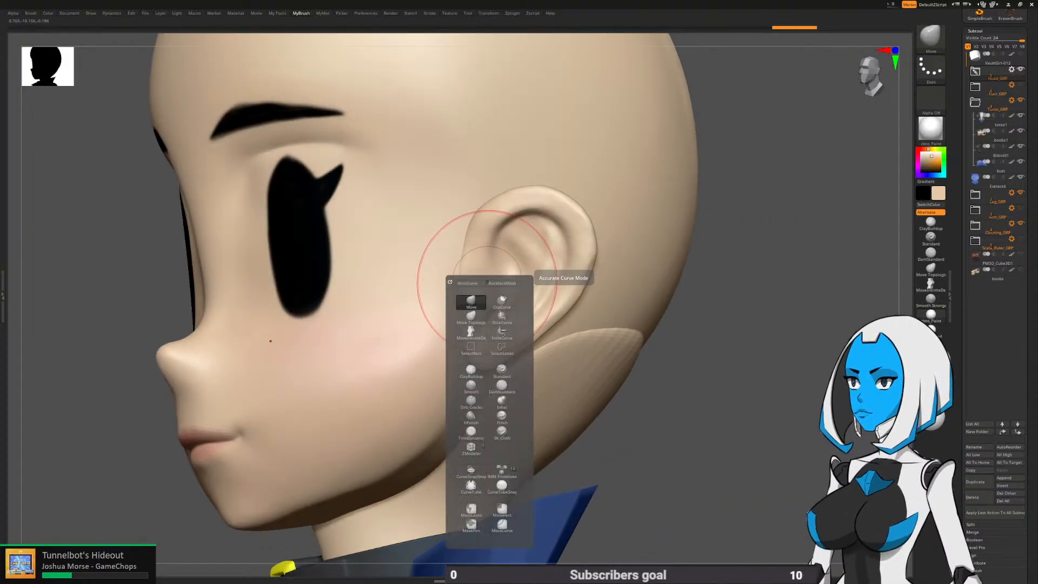
pyautogui.click(502, 386)
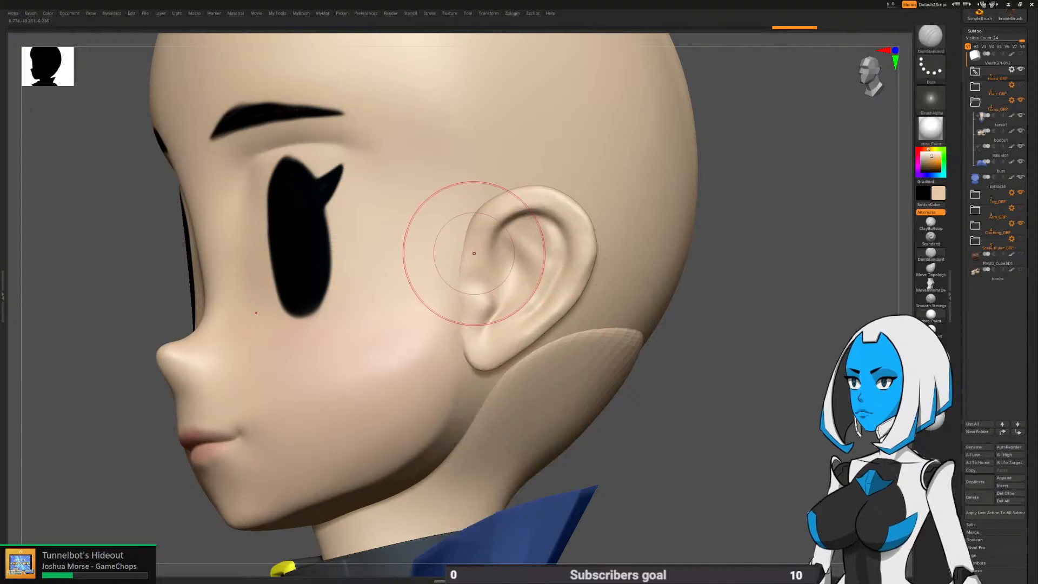
pyautogui.press('space')
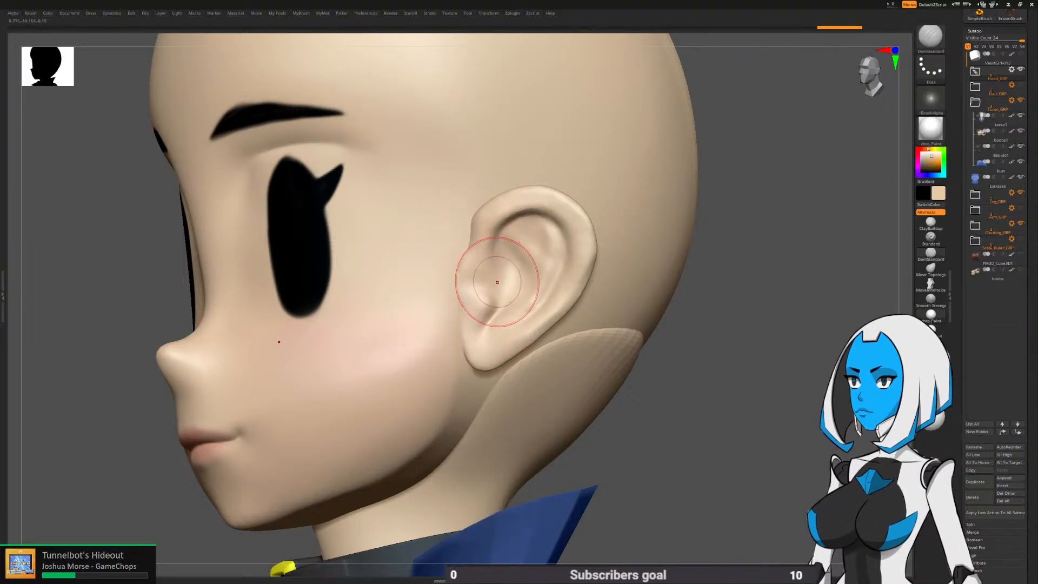
pyautogui.press('space')
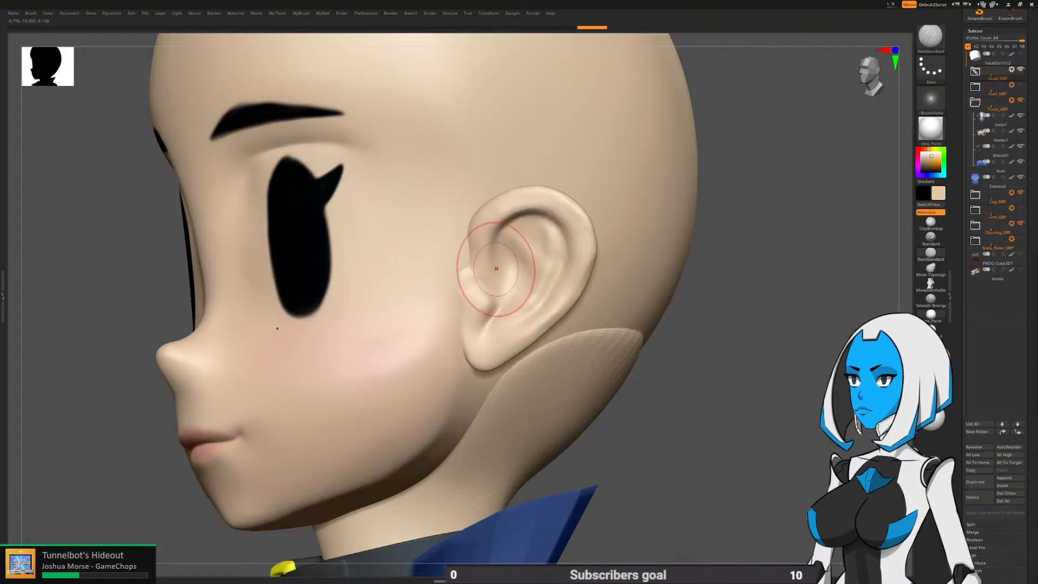
pyautogui.press('space')
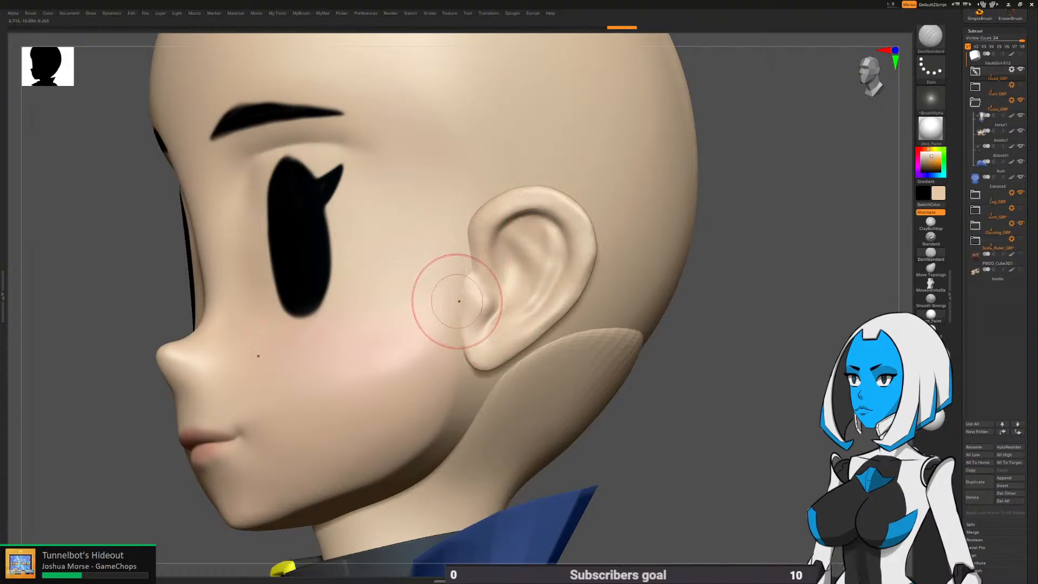
pyautogui.moveTo(471, 217)
pyautogui.mouseDown()
pyautogui.moveTo(500, 191)
pyautogui.moveTo(476, 230)
pyautogui.mouseUp()
# Reshape the ear's front rim above the tragus with the Move brush and smooth the inner and outer rim
pyautogui.press('space')
pyautogui.click(483, 275)
pyautogui.moveTo(629, 255); pyautogui.dragTo(608, 253, button='right')
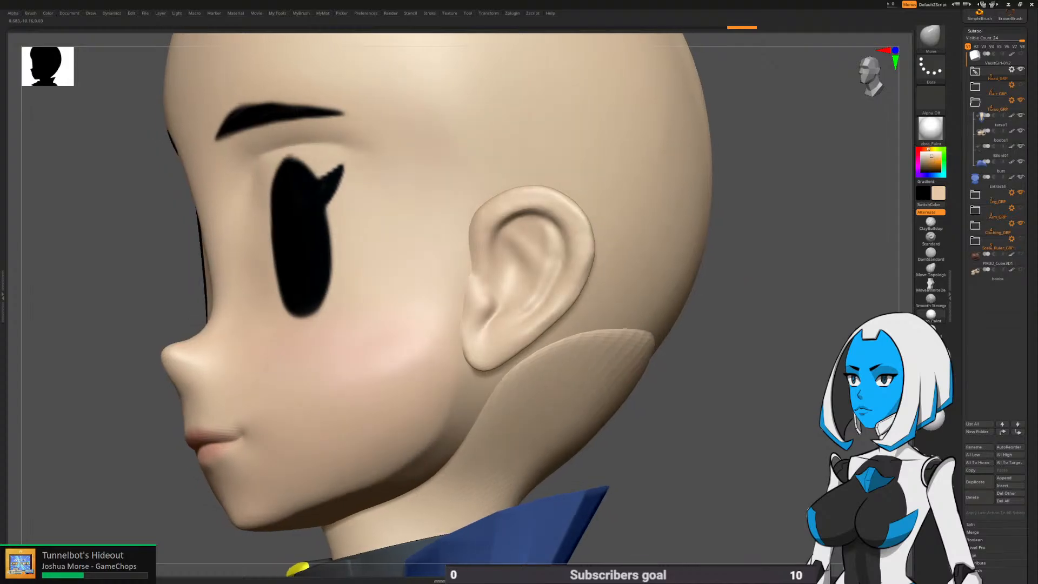
pyautogui.moveTo(475, 225); pyautogui.dragTo(473, 233)
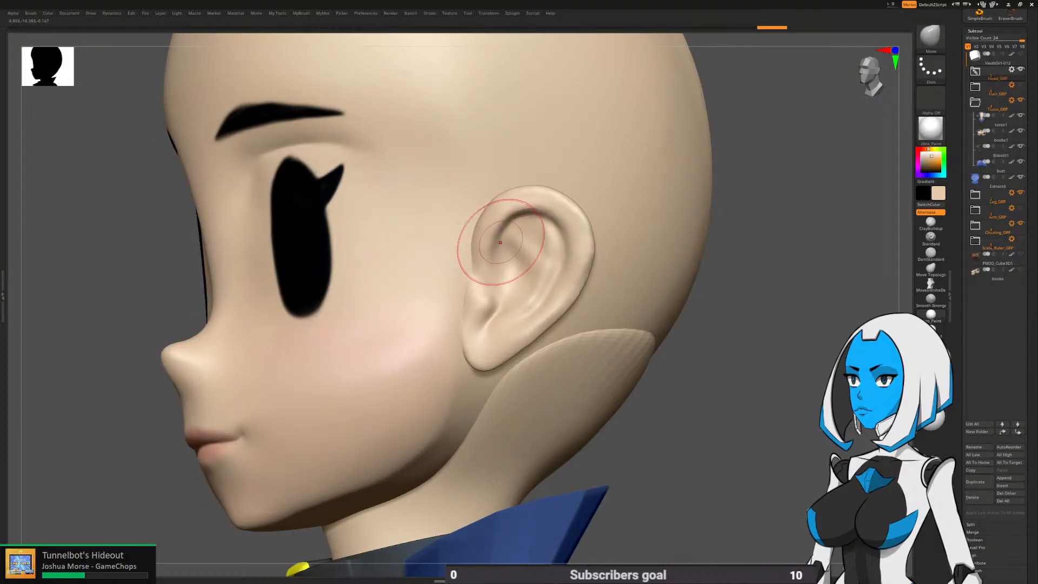
pyautogui.moveTo(487, 301); pyautogui.dragTo(510, 337, button='right')
pyautogui.moveTo(531, 298)
pyautogui.keyDown('shift'); pyautogui.mouseDown()
pyautogui.moveTo(550, 230)
pyautogui.moveTo(497, 233)
pyautogui.mouseUp(); pyautogui.keyUp('shift')
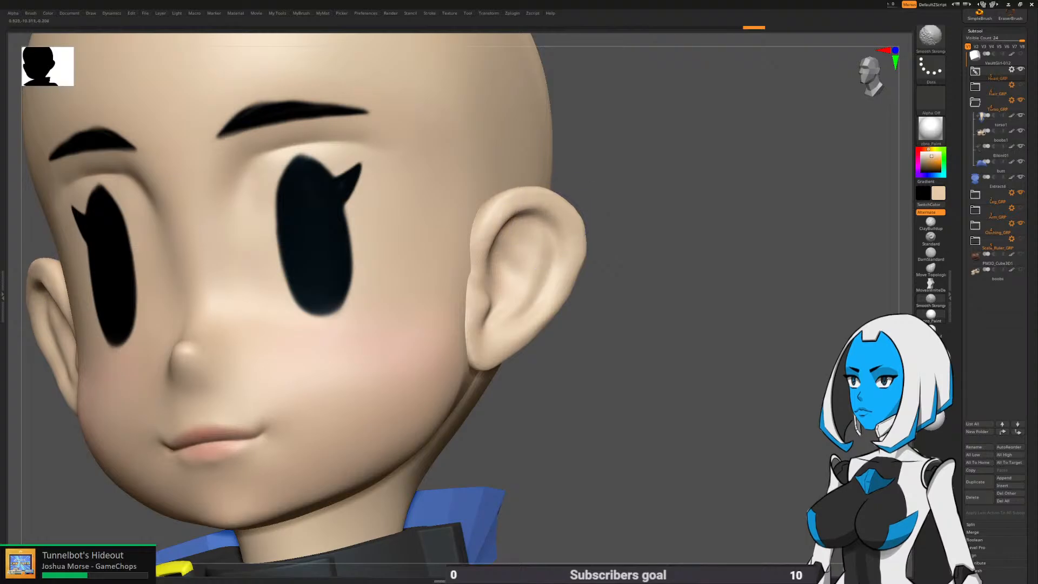
pyautogui.moveTo(564, 287)
pyautogui.keyDown('shift'); pyautogui.mouseDown()
pyautogui.moveTo(585, 220)
pyautogui.moveTo(568, 254)
pyautogui.mouseUp(); pyautogui.keyUp('shift')
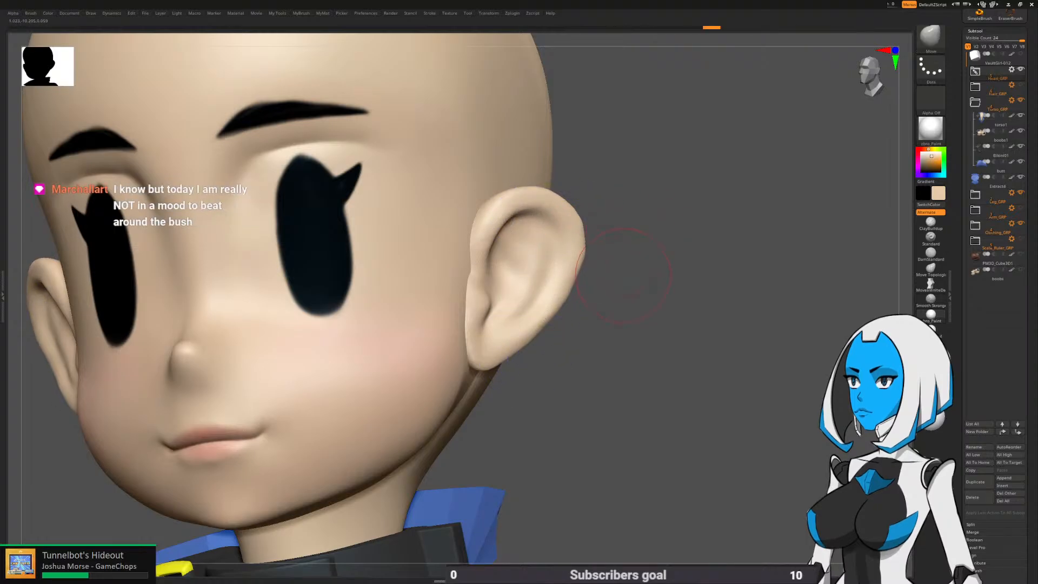
# Remesh the ears with DynaMesh and smooth the surface inside the ear
pyautogui.press('space')
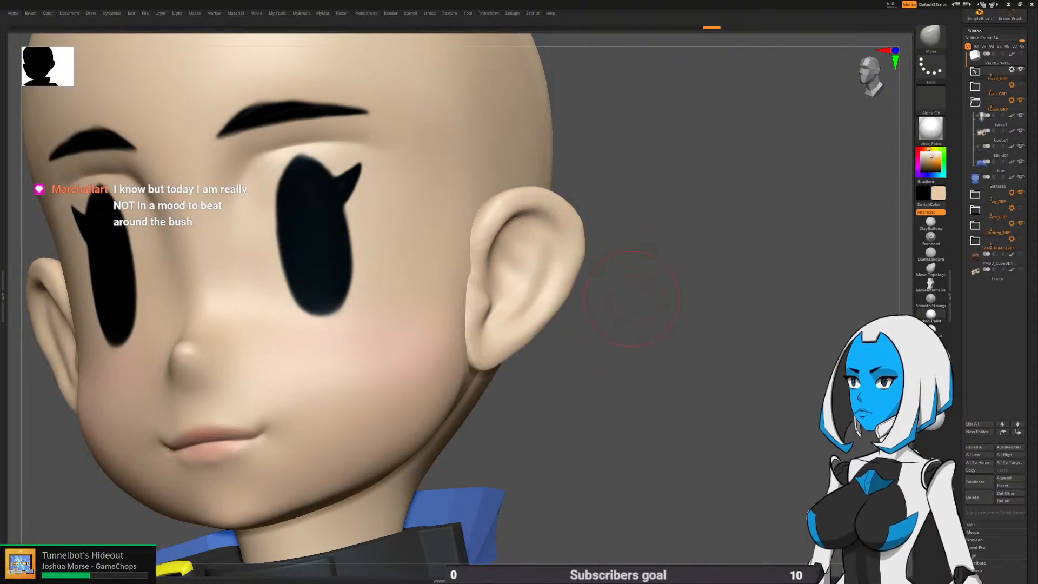
pyautogui.hotkey('ctrl', 'space')
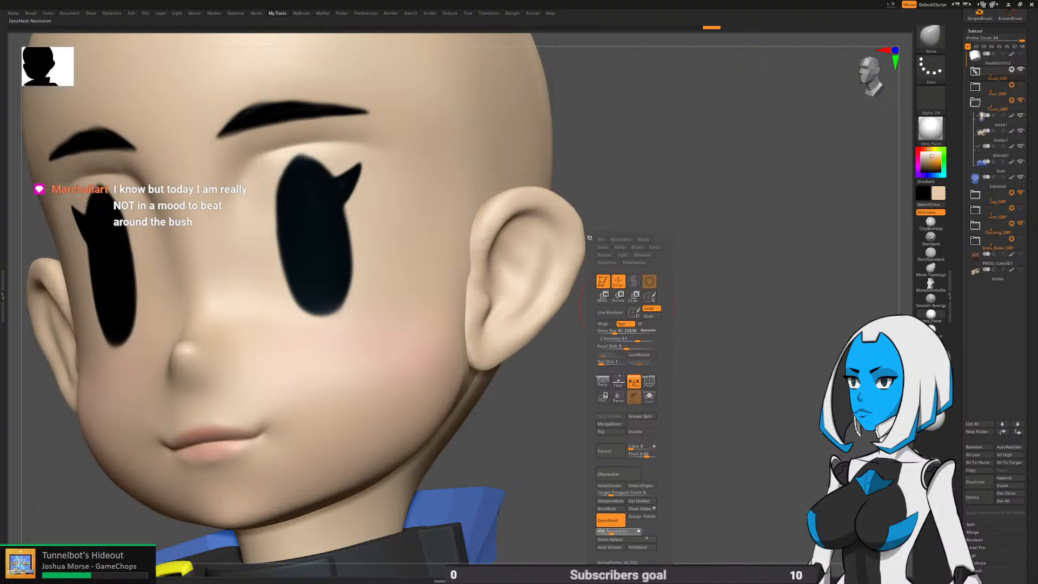
pyautogui.keyDown('ctrl'); pyautogui.moveTo(727, 454); pyautogui.dragTo(657, 367); pyautogui.keyUp('ctrl')
pyautogui.keyDown('shift'); pyautogui.moveTo(532, 324); pyautogui.dragTo(486, 269); pyautogui.keyUp('shift')
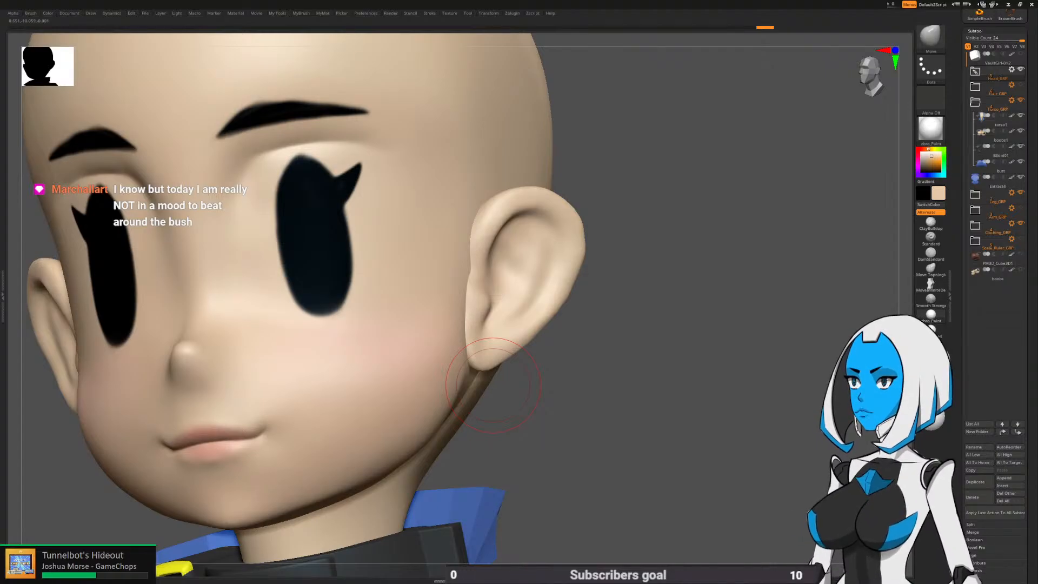
# Build up the front rim where it runs into the ear bowl with a small ClayBuildup brush and smooth it
pyautogui.moveTo(493, 384); pyautogui.dragTo(386, 385)
pyautogui.moveTo(541, 274)
pyautogui.mouseDown(button='right')
pyautogui.moveTo(570, 274)
pyautogui.moveTo(517, 276)
pyautogui.mouseUp(button='right')
pyautogui.press('space')
pyautogui.click(502, 350)
pyautogui.press('space')
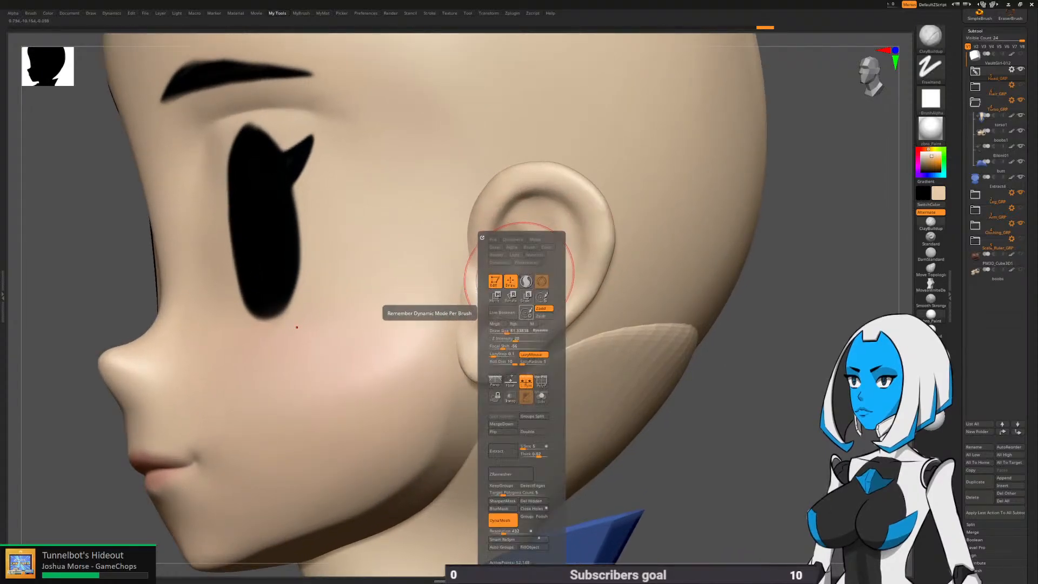
pyautogui.moveTo(500, 263)
pyautogui.mouseDown()
pyautogui.moveTo(497, 274)
pyautogui.moveTo(498, 262)
pyautogui.mouseUp()
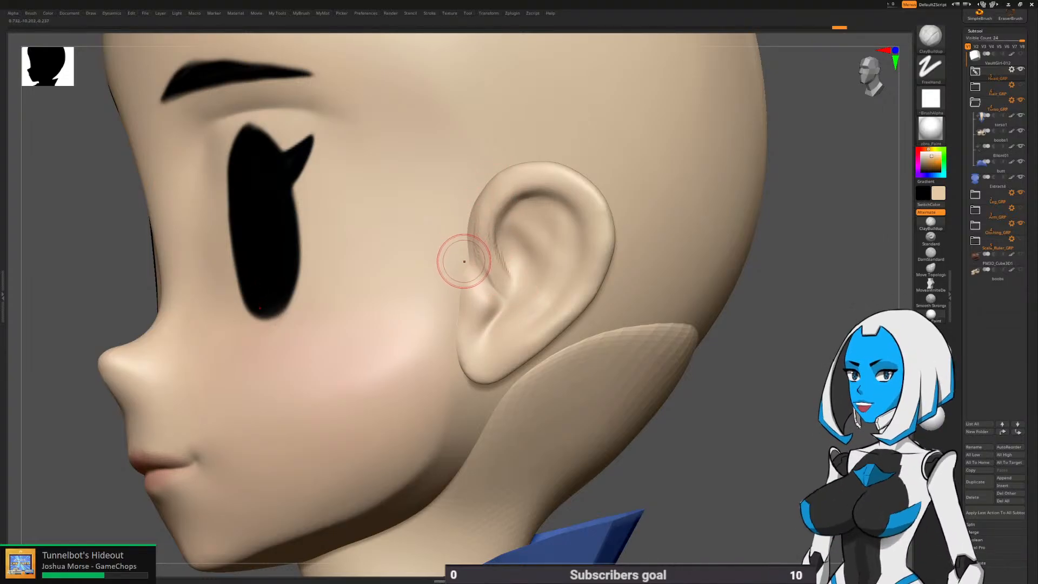
pyautogui.press('shift')
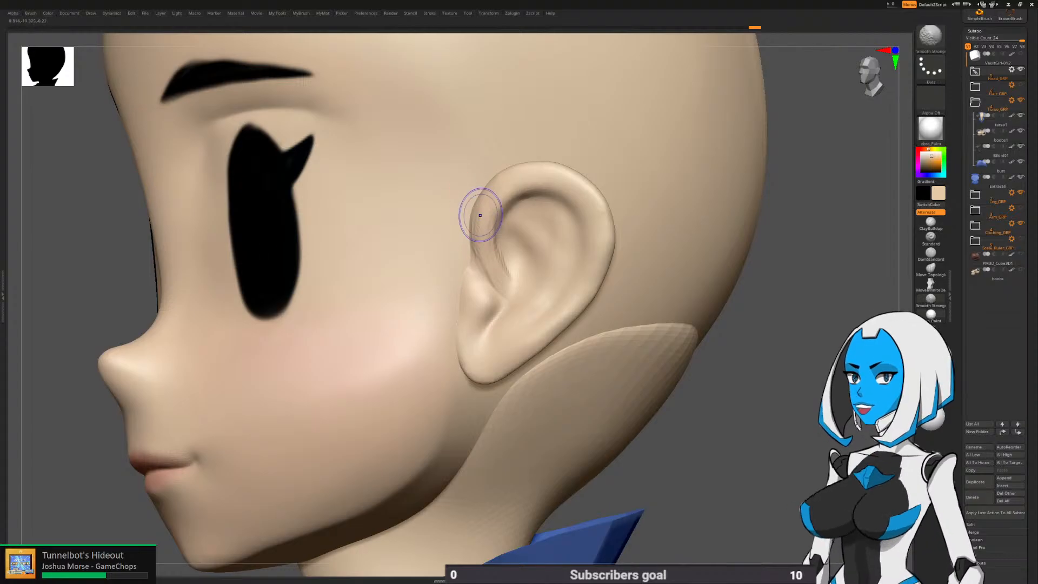
pyautogui.moveTo(480, 216)
pyautogui.keyDown('shift'); pyautogui.mouseDown()
pyautogui.moveTo(489, 189)
pyautogui.moveTo(501, 285)
pyautogui.mouseUp(); pyautogui.keyUp('shift')
# Add volume to the earlobe with ClayBuildup strokes and smooth them into the lower ear
pyautogui.moveTo(503, 221); pyautogui.dragTo(605, 224, button='right')
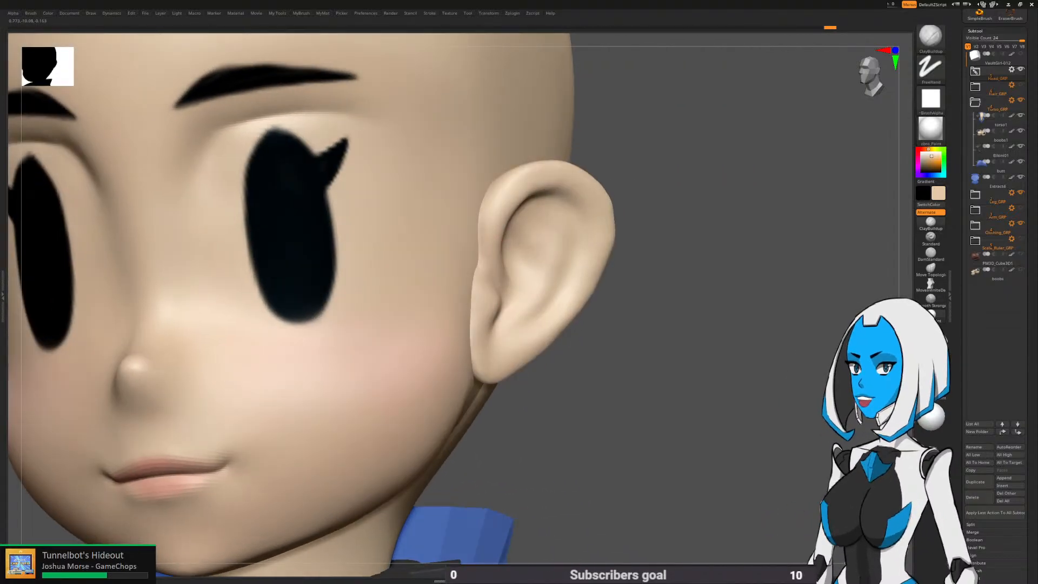
pyautogui.moveTo(522, 310); pyautogui.dragTo(535, 315, button='right')
pyautogui.moveTo(584, 366); pyautogui.dragTo(515, 362, button='right')
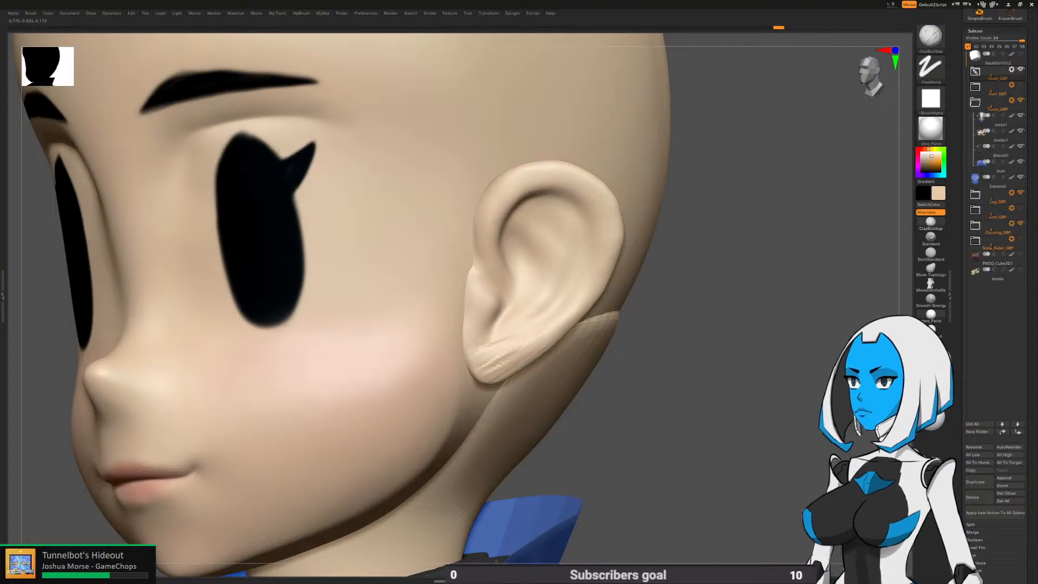
pyautogui.moveTo(484, 354)
pyautogui.keyDown('shift'); pyautogui.mouseDown()
pyautogui.moveTo(508, 361)
pyautogui.moveTo(530, 324)
pyautogui.mouseUp(); pyautogui.keyUp('shift')
pyautogui.moveTo(600, 354)
pyautogui.mouseDown(button='right')
pyautogui.moveTo(663, 356)
pyautogui.moveTo(645, 356)
pyautogui.mouseUp(button='right')
# Adjust the tragus and the lower ear contour with the Move brush, working from front and three-quarter views
pyautogui.press('space')
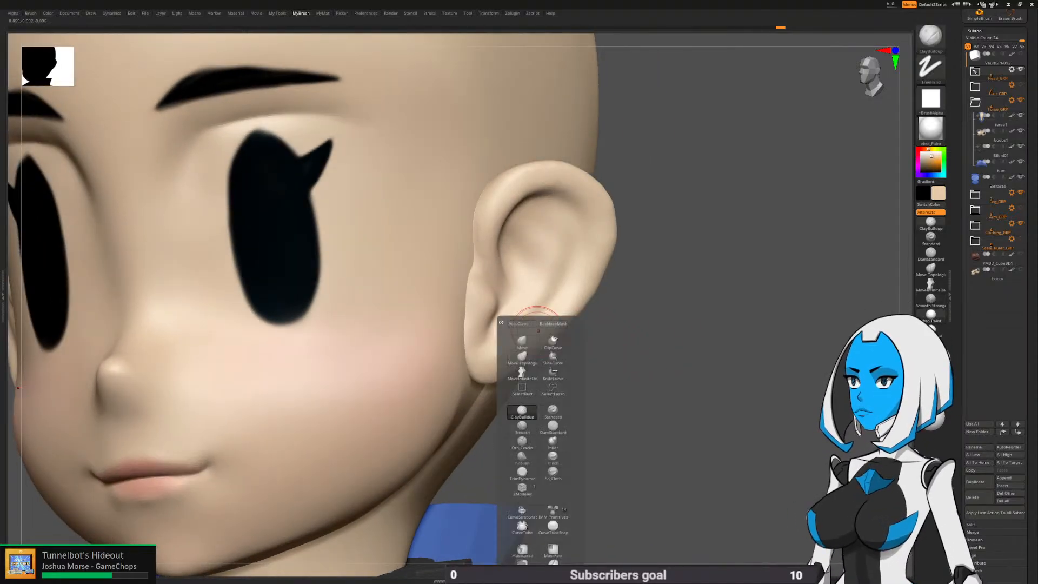
pyautogui.click(522, 342)
pyautogui.moveTo(522, 343)
pyautogui.mouseDown(button='right')
pyautogui.moveTo(493, 301)
pyautogui.moveTo(486, 310)
pyautogui.mouseUp(button='right')
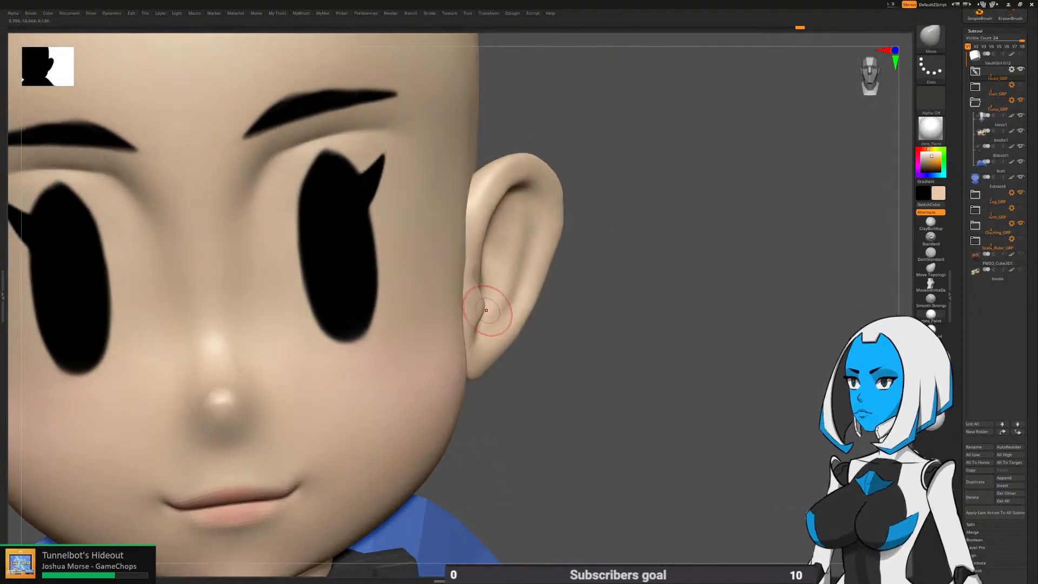
pyautogui.moveTo(486, 309)
pyautogui.mouseDown()
pyautogui.moveTo(480, 323)
pyautogui.moveTo(508, 327)
pyautogui.mouseUp()
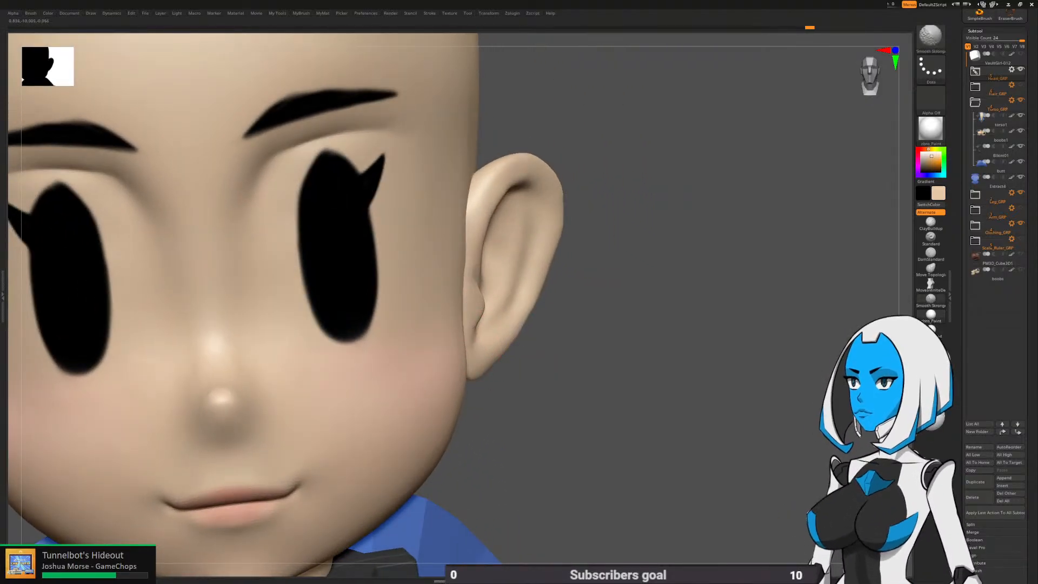
pyautogui.moveTo(511, 336); pyautogui.dragTo(530, 308, button='right')
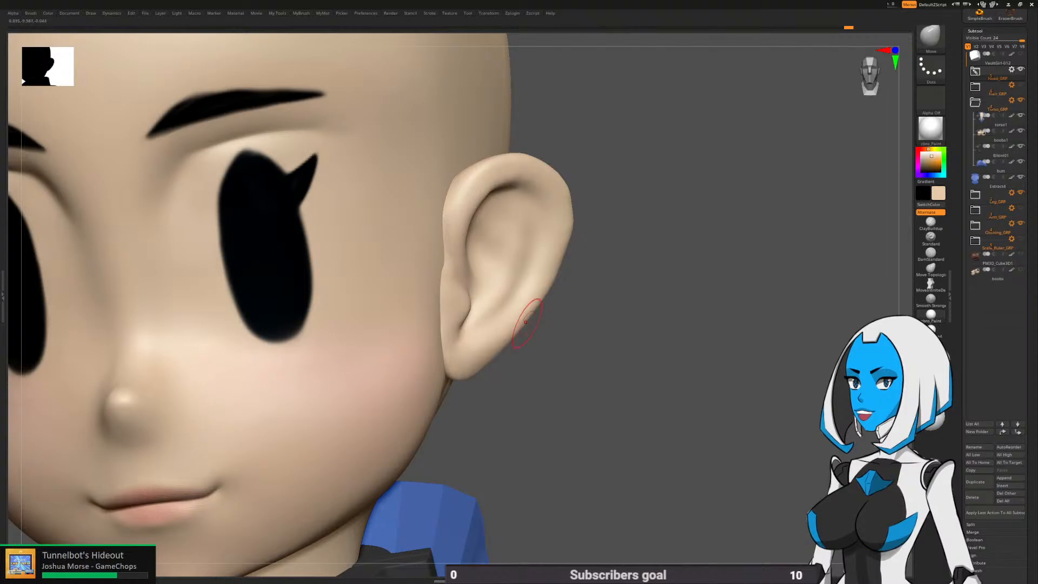
pyautogui.moveTo(547, 358); pyautogui.dragTo(503, 317, button='right')
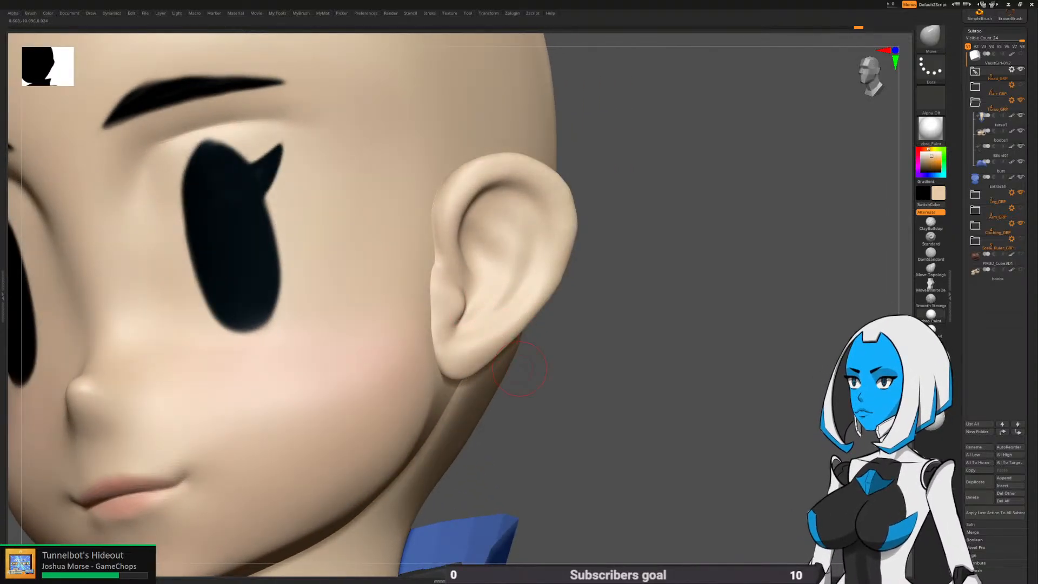
# Thicken the ear's outer rim from the top down to the lobe with ClayBuildup and smooth the strokes
pyautogui.press('b')
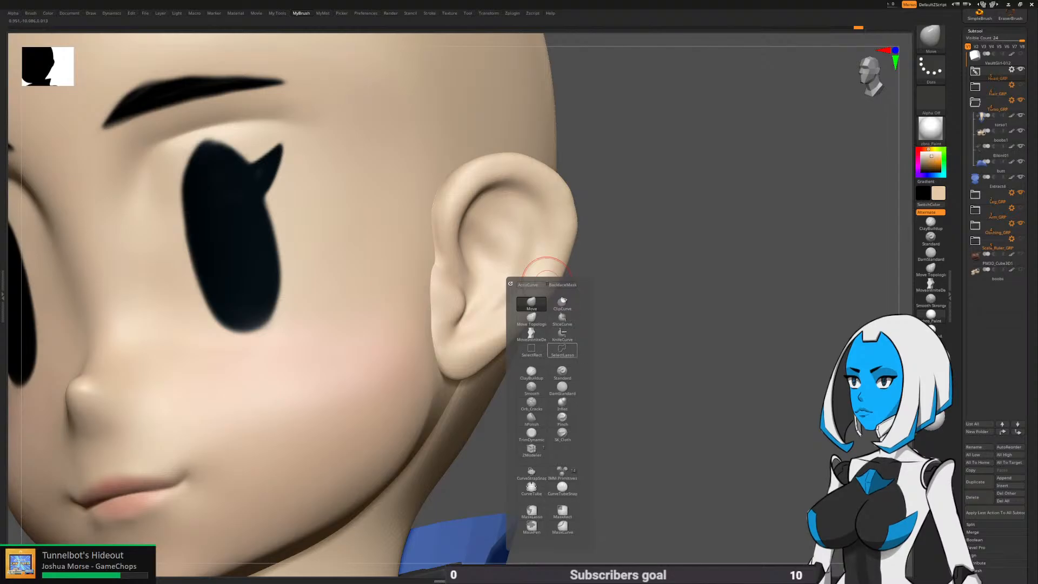
pyautogui.click(532, 372)
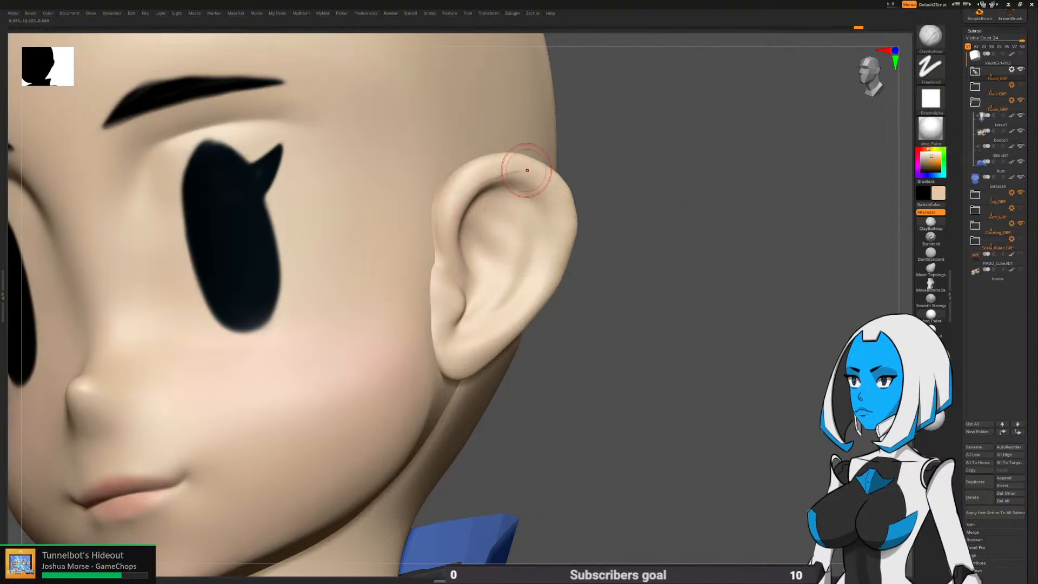
pyautogui.moveTo(532, 184)
pyautogui.mouseDown()
pyautogui.moveTo(554, 210)
pyautogui.moveTo(542, 278)
pyautogui.mouseUp()
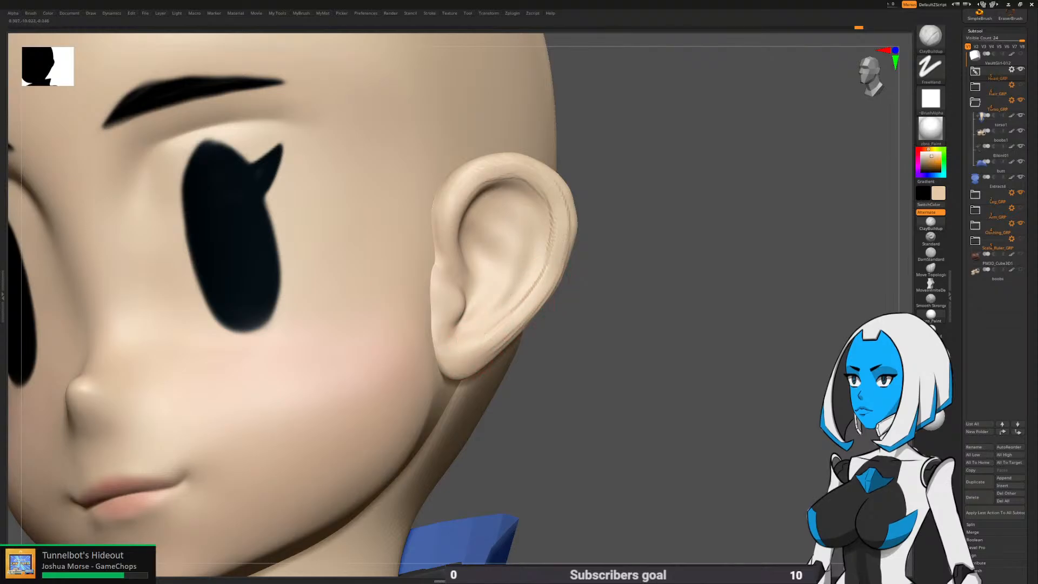
pyautogui.moveTo(535, 353); pyautogui.dragTo(513, 333)
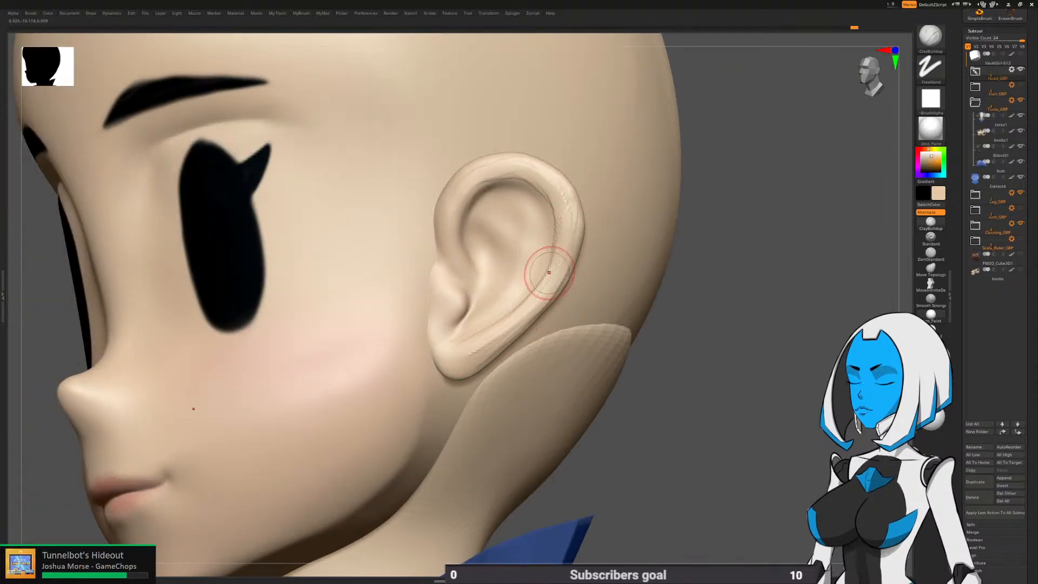
pyautogui.press('shift')
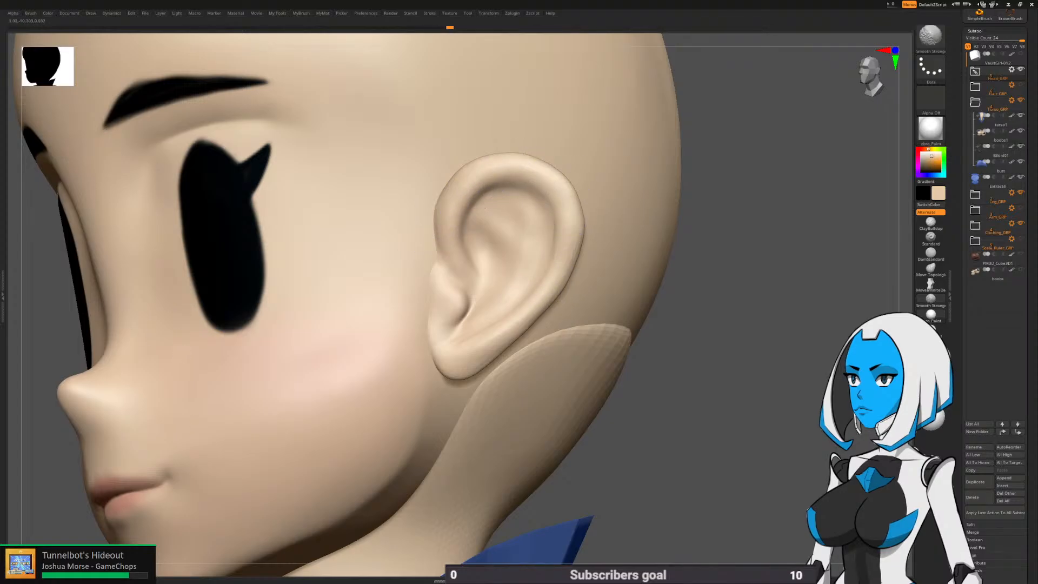
# Carve a sharper crease along the inner edge of the ear's upper and back rim with the DamStandard brush
pyautogui.press('b')
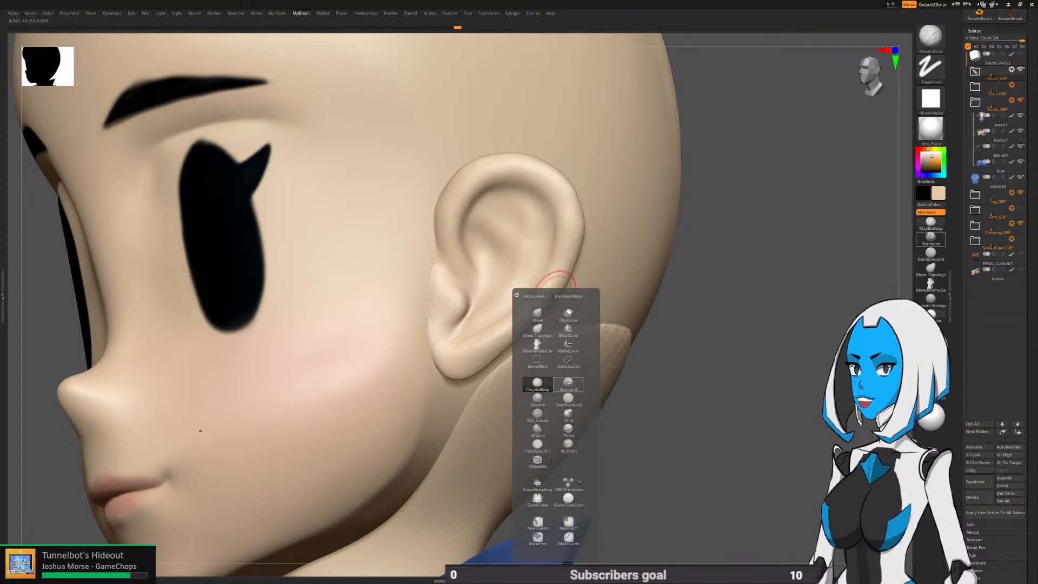
pyautogui.click(569, 383)
pyautogui.press('b')
pyautogui.click(562, 427)
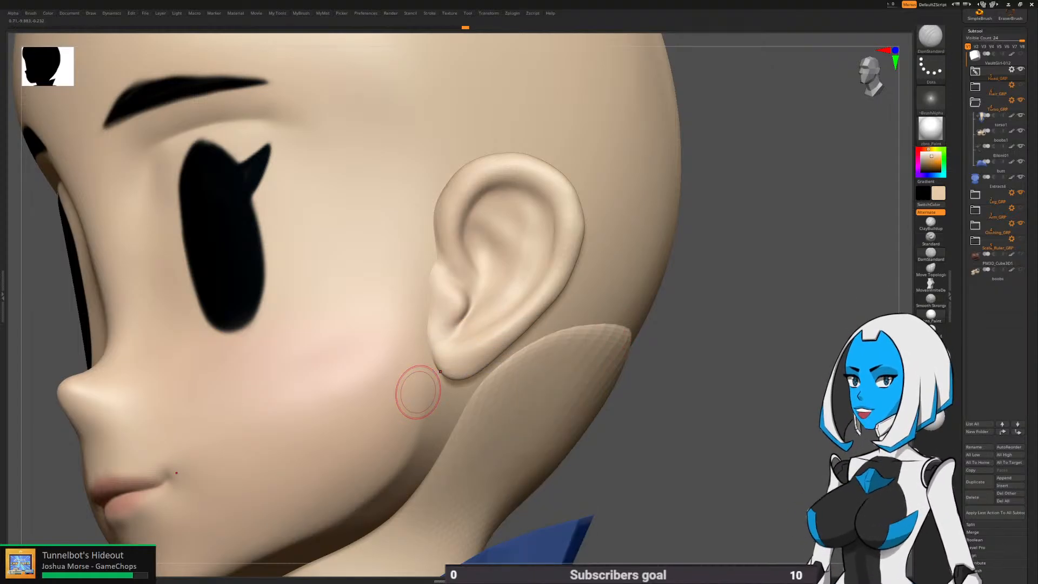
pyautogui.moveTo(695, 281)
pyautogui.keyDown('alt'); pyautogui.mouseDown()
pyautogui.moveTo(701, 335)
pyautogui.moveTo(657, 320)
pyautogui.mouseUp(); pyautogui.keyUp('alt')
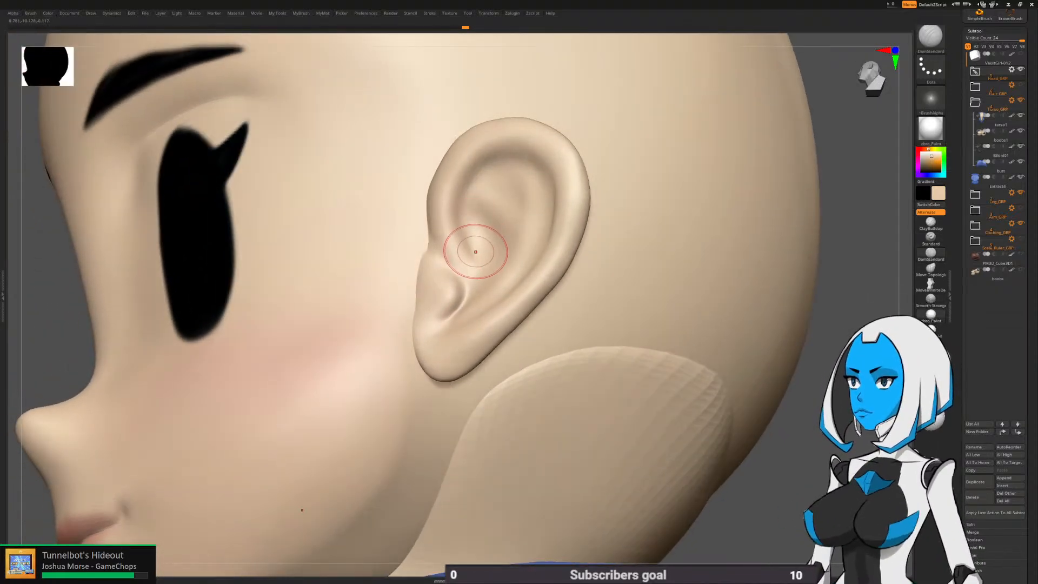
pyautogui.moveTo(470, 181)
pyautogui.mouseDown()
pyautogui.moveTo(489, 157)
pyautogui.moveTo(516, 151)
pyautogui.mouseUp()
pyautogui.moveTo(838, 243); pyautogui.dragTo(889, 225)
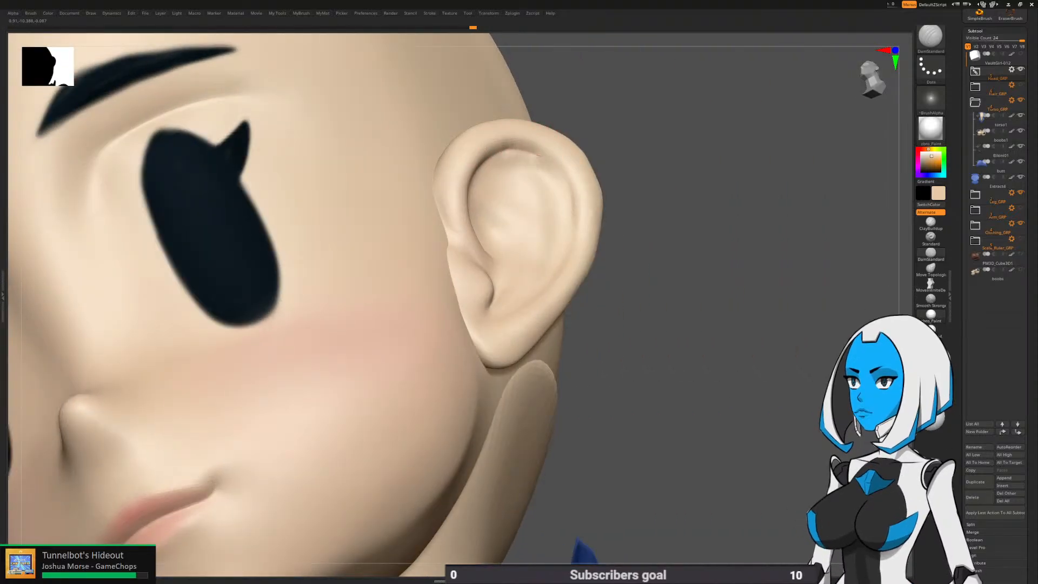
pyautogui.moveTo(665, 190); pyautogui.dragTo(738, 225)
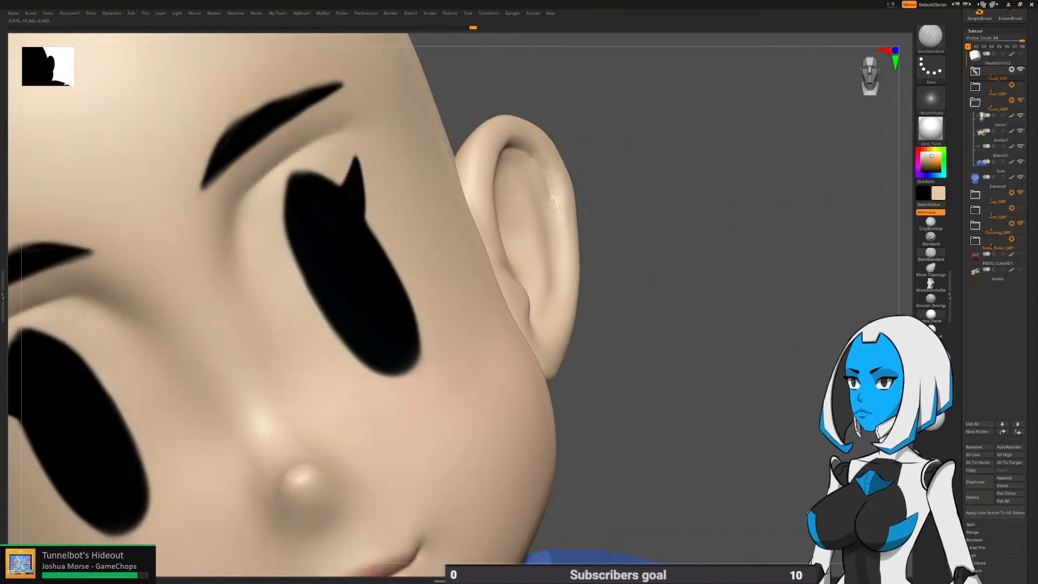
pyautogui.moveTo(555, 200); pyautogui.dragTo(557, 244)
pyautogui.moveTo(687, 232); pyautogui.dragTo(635, 252)
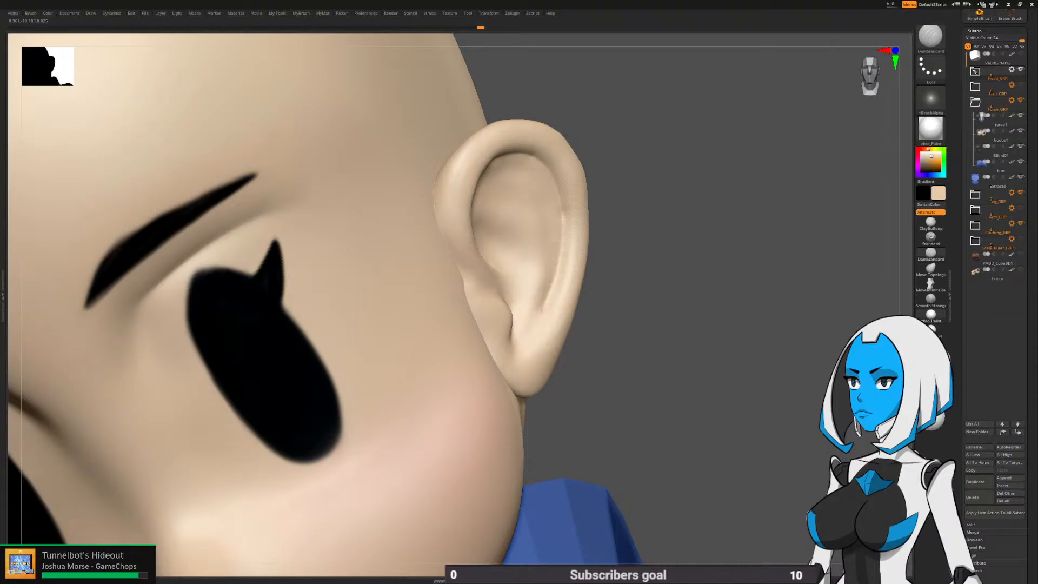
pyautogui.moveTo(589, 329); pyautogui.dragTo(529, 315)
# Define the crease between the lower rim and the ear bowl above the lobe with repeated DamStandard strokes
pyautogui.keyDown('ctrl'); pyautogui.moveTo(489, 285); pyautogui.dragTo(532, 299, button='right'); pyautogui.keyUp('ctrl')
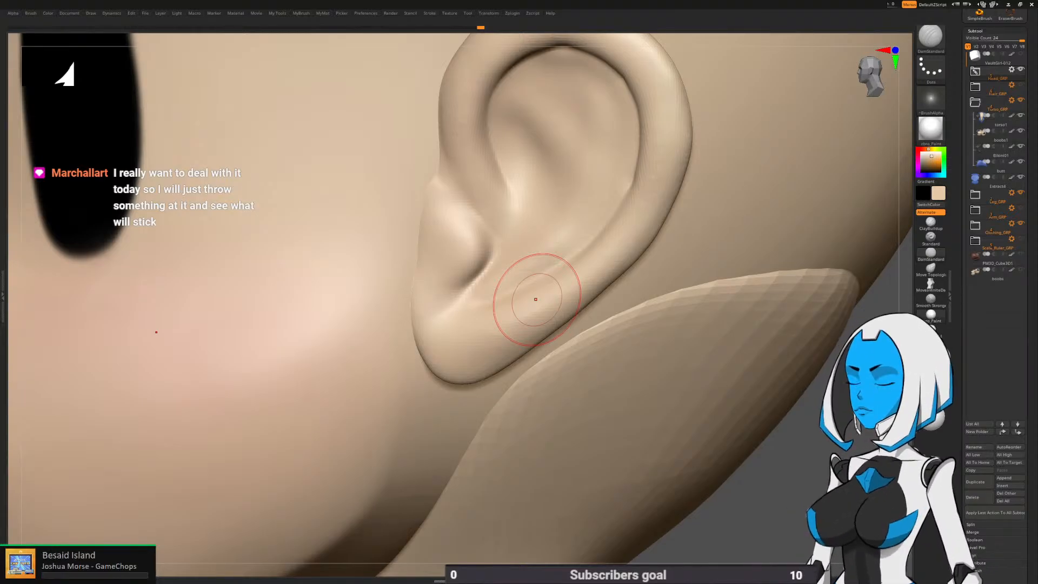
pyautogui.press('1')
pyautogui.press('2')
pyautogui.click(535, 282)
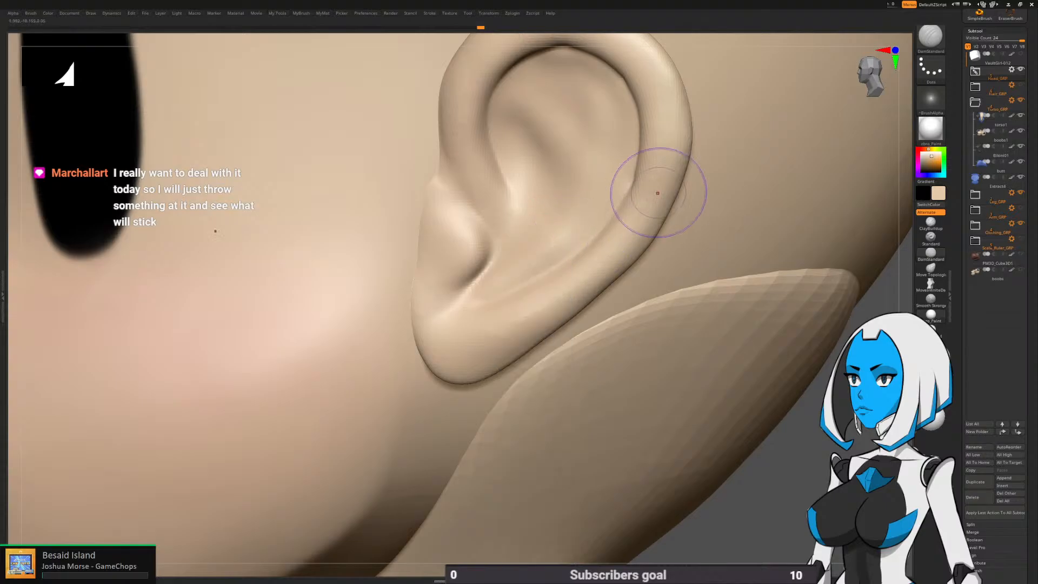
# Carve the ear canal opening just behind the tragus with a small ClayBuildup brush, undoing a misplaced stroke
pyautogui.press('2')
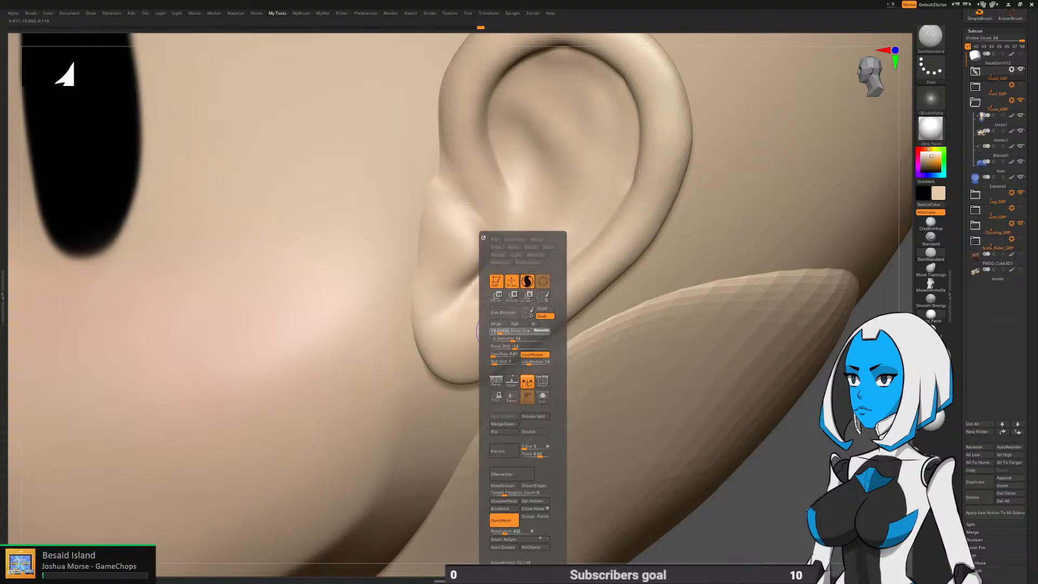
pyautogui.moveTo(543, 257); pyautogui.dragTo(508, 262, button='right')
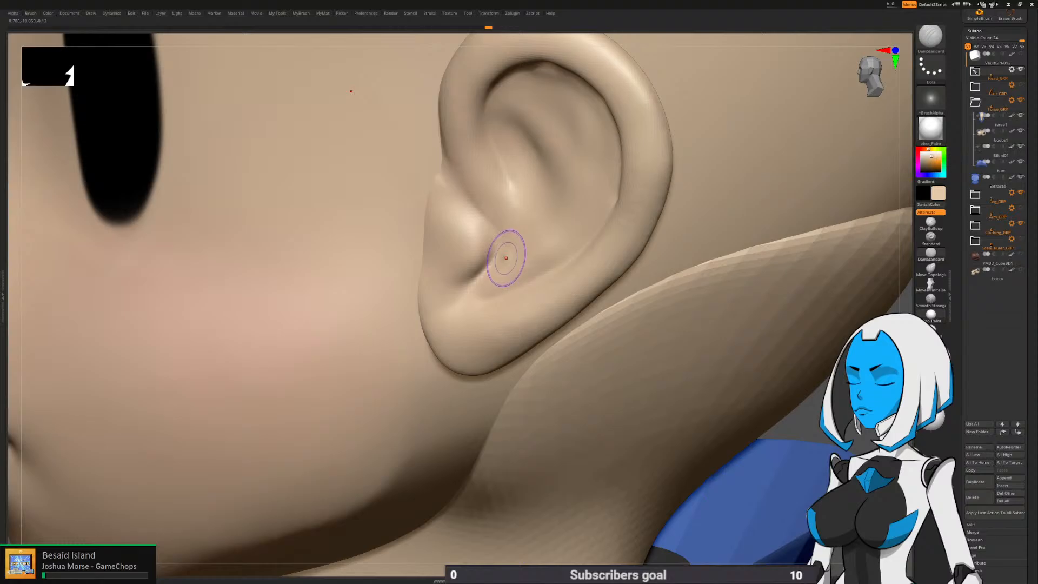
pyautogui.press('2')
pyautogui.click(490, 345)
pyautogui.moveTo(509, 277); pyautogui.dragTo(504, 257)
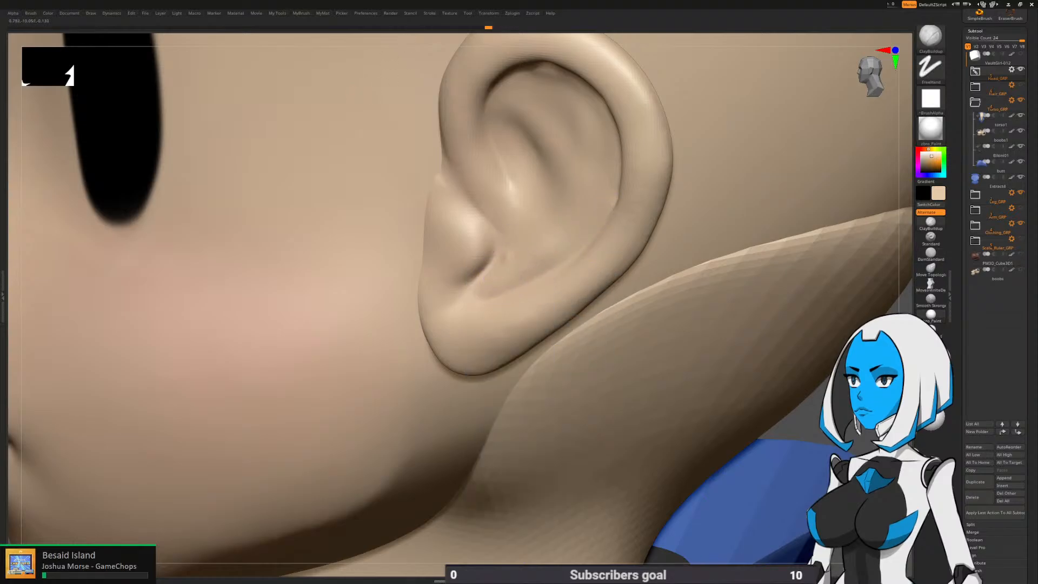
pyautogui.hotkey('ctrl', 'z')
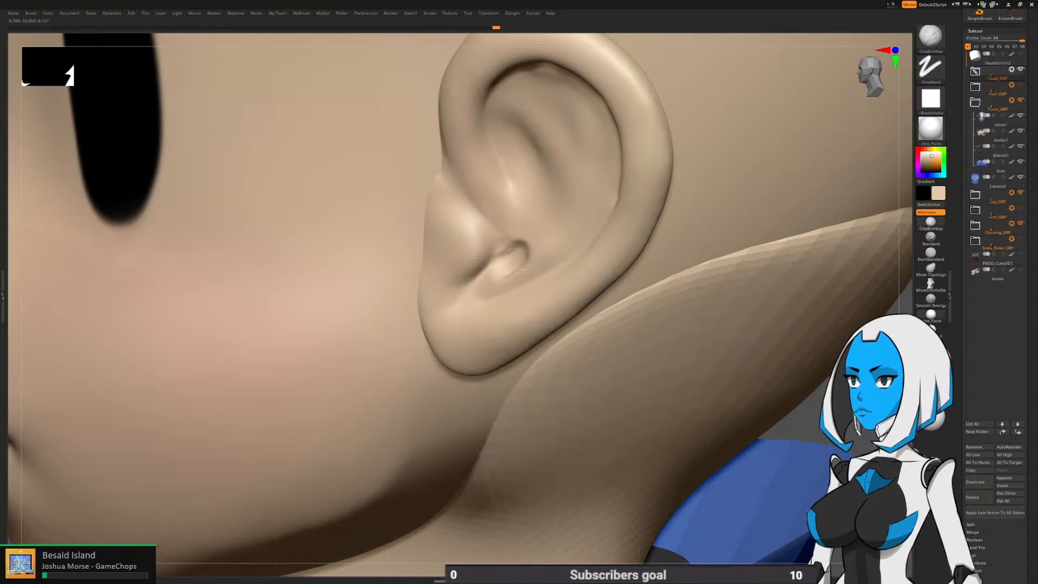
pyautogui.moveTo(537, 250); pyautogui.dragTo(581, 250, button='right')
pyautogui.moveTo(498, 270)
pyautogui.mouseDown()
pyautogui.moveTo(547, 246)
pyautogui.moveTo(489, 281)
pyautogui.mouseUp()
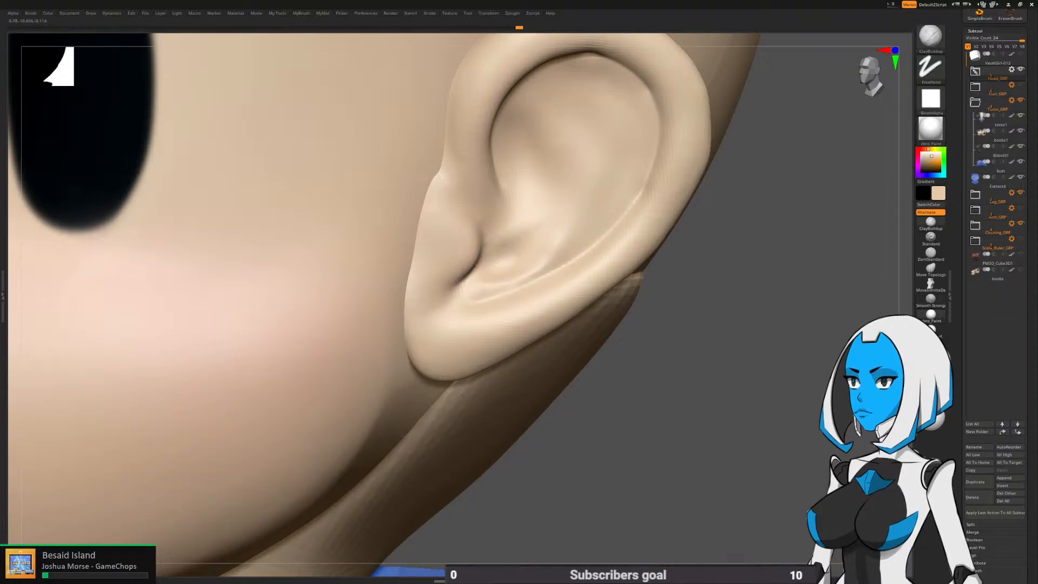
# Deepen the hollow under the tragus with ClayBuildup and smooth its edges into the ear bowl
pyautogui.moveTo(543, 243); pyautogui.dragTo(502, 241, button='right')
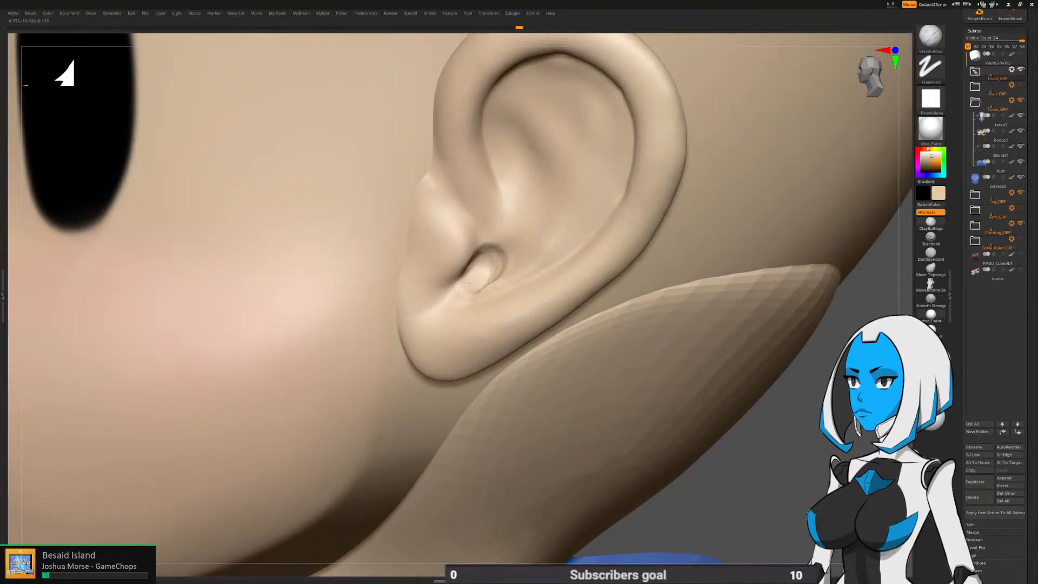
pyautogui.keyDown('alt'); pyautogui.moveTo(498, 262); pyautogui.dragTo(480, 246); pyautogui.keyUp('alt')
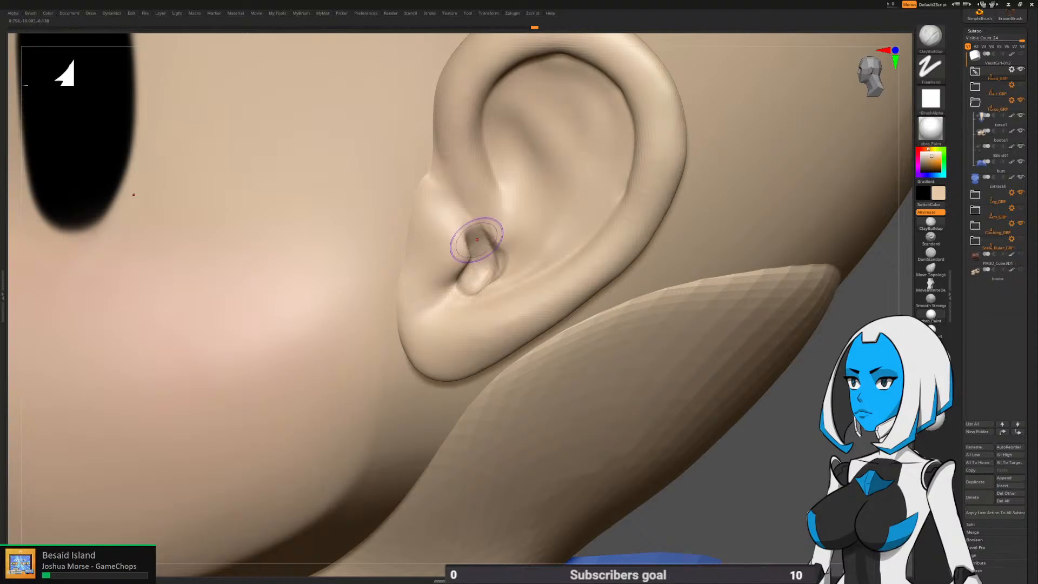
pyautogui.moveTo(476, 229); pyautogui.dragTo(514, 220, button='right')
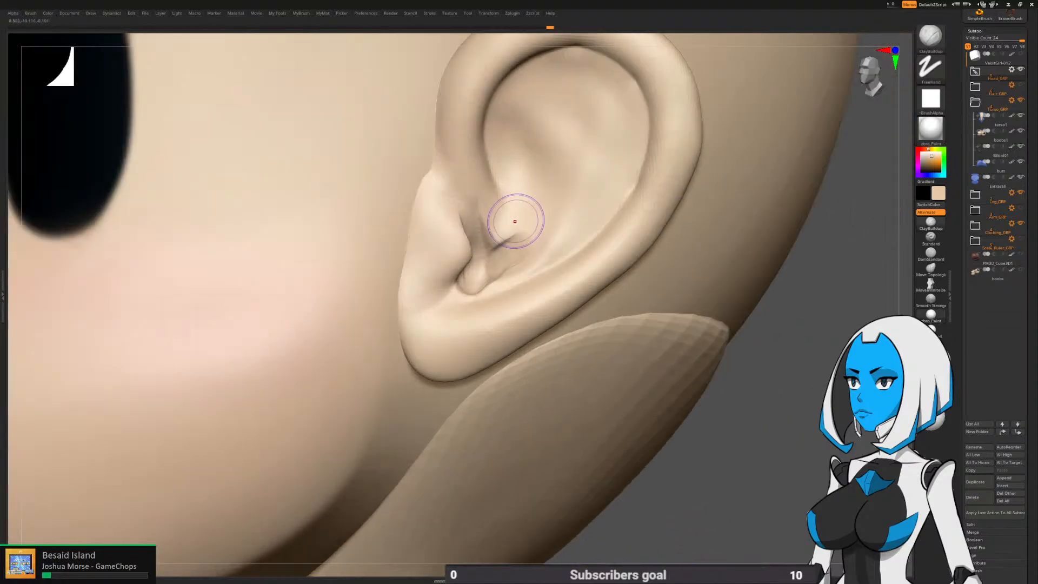
pyautogui.moveTo(483, 235)
pyautogui.mouseDown()
pyautogui.moveTo(519, 216)
pyautogui.moveTo(494, 281)
pyautogui.mouseUp()
pyautogui.moveTo(494, 281)
pyautogui.mouseDown(button='right')
pyautogui.moveTo(525, 265)
pyautogui.moveTo(498, 222)
pyautogui.moveTo(504, 200)
pyautogui.moveTo(467, 268)
pyautogui.mouseUp(button='right')
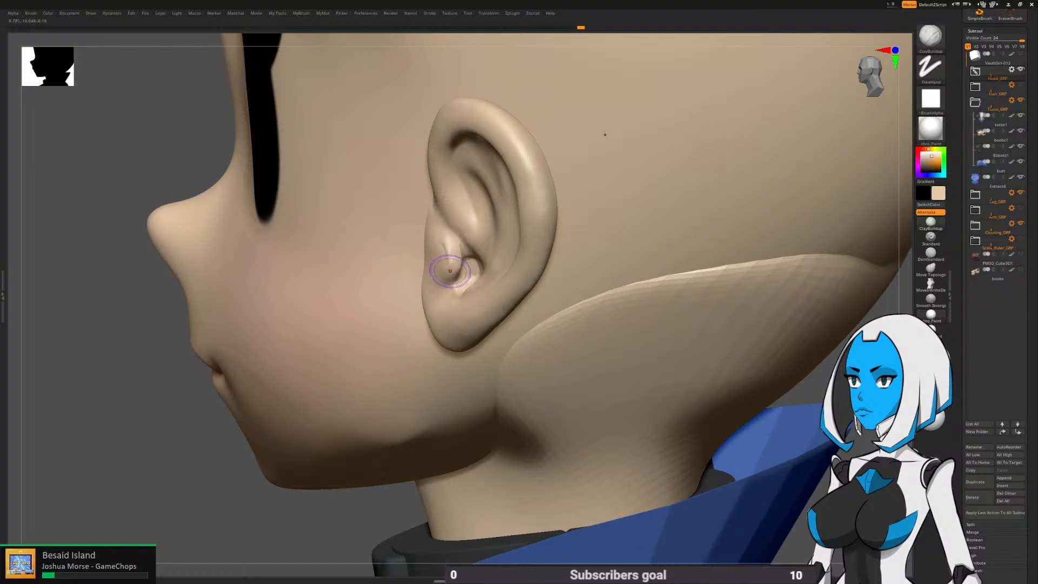
pyautogui.keyDown('shift'); pyautogui.moveTo(450, 270); pyautogui.dragTo(458, 260); pyautogui.keyUp('shift')
pyautogui.moveTo(469, 275)
pyautogui.mouseDown(button='right')
pyautogui.moveTo(592, 258)
pyautogui.moveTo(582, 272)
pyautogui.moveTo(533, 282)
pyautogui.mouseUp(button='right')
# Mask the ear's outer rim from its front root over the top and down to the earlobe
pyautogui.press('space')
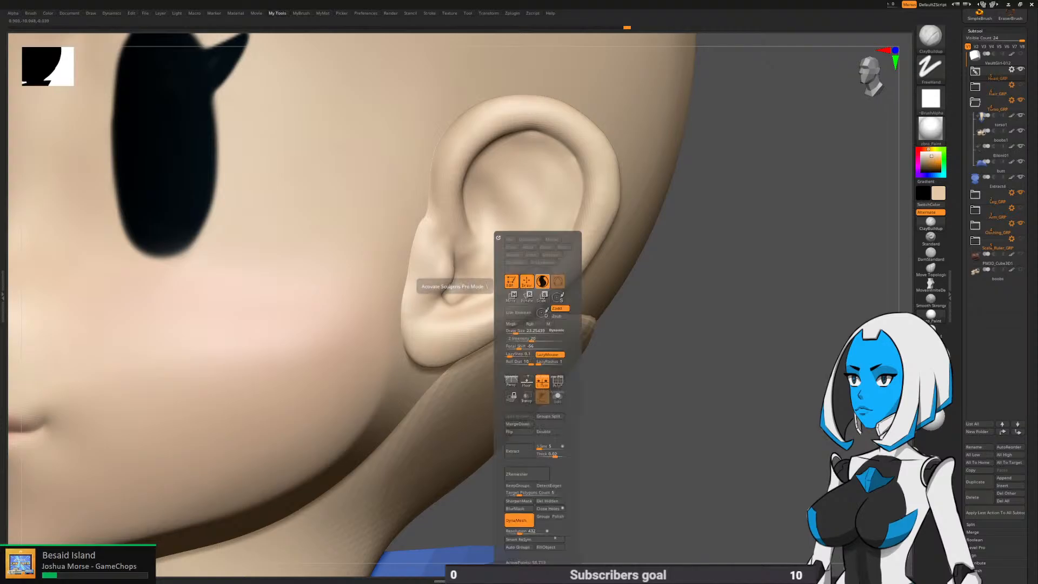
pyautogui.click(533, 282)
pyautogui.moveTo(519, 232)
pyautogui.mouseDown(button='right')
pyautogui.moveTo(499, 197)
pyautogui.moveTo(466, 239)
pyautogui.mouseUp(button='right')
pyautogui.press('space')
pyautogui.click(484, 442)
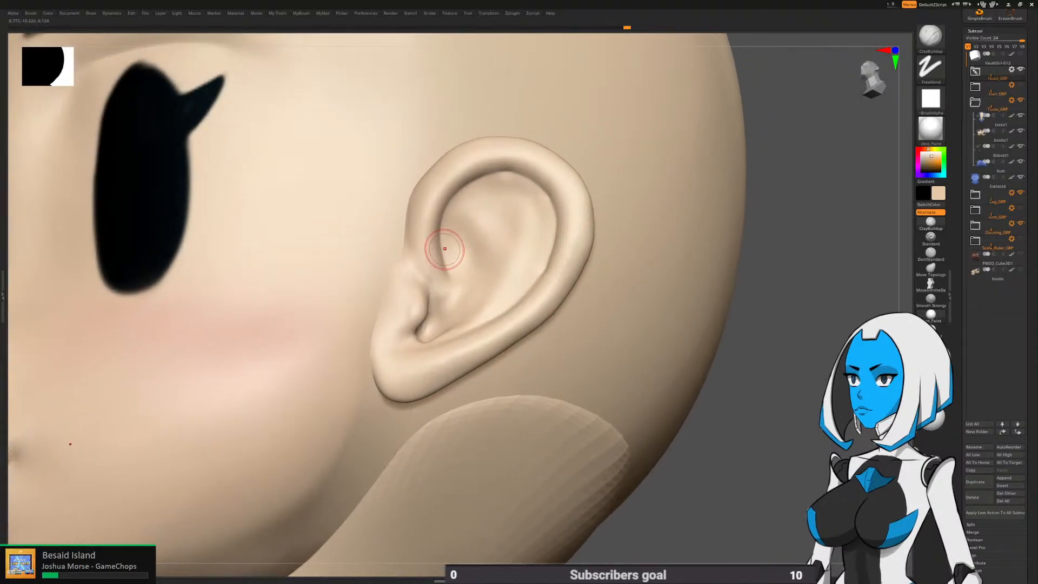
pyautogui.moveTo(439, 281)
pyautogui.mouseDown()
pyautogui.moveTo(425, 205)
pyautogui.moveTo(474, 163)
pyautogui.moveTo(525, 161)
pyautogui.moveTo(560, 189)
pyautogui.mouseUp()
pyautogui.moveTo(551, 199); pyautogui.dragTo(609, 217, button='right')
pyautogui.keyDown('ctrl'); pyautogui.moveTo(555, 188); pyautogui.dragTo(563, 214); pyautogui.keyUp('ctrl')
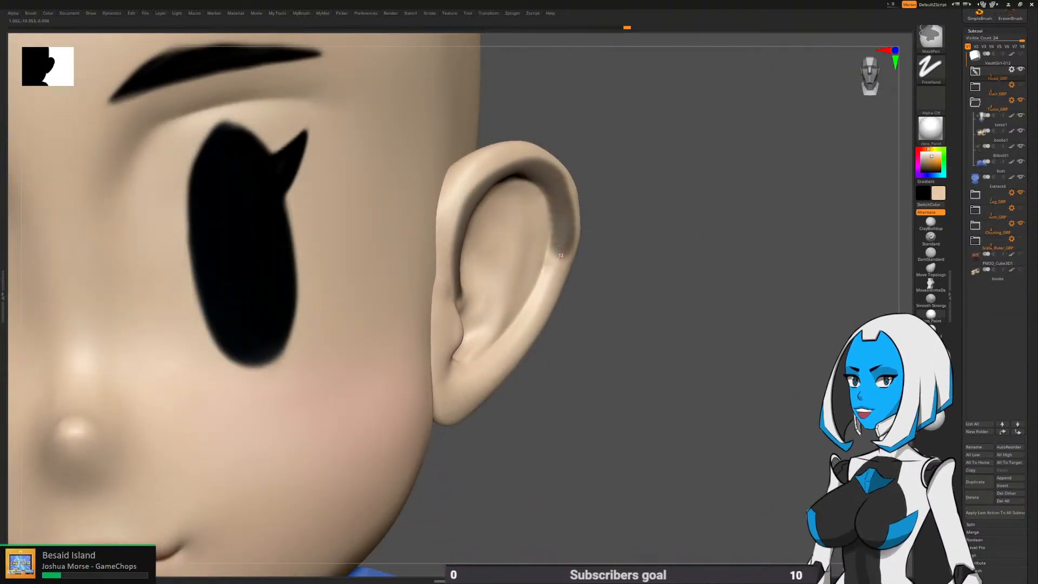
pyautogui.keyDown('ctrl'); pyautogui.moveTo(560, 255); pyautogui.dragTo(438, 437); pyautogui.keyUp('ctrl')
# Extend the mask over the front of the ear and the tragus, leaving only the inner bowl unmasked
pyautogui.moveTo(670, 237)
pyautogui.mouseDown()
pyautogui.moveTo(595, 225)
pyautogui.moveTo(534, 151)
pyautogui.moveTo(416, 238)
pyautogui.moveTo(421, 273)
pyautogui.mouseUp()
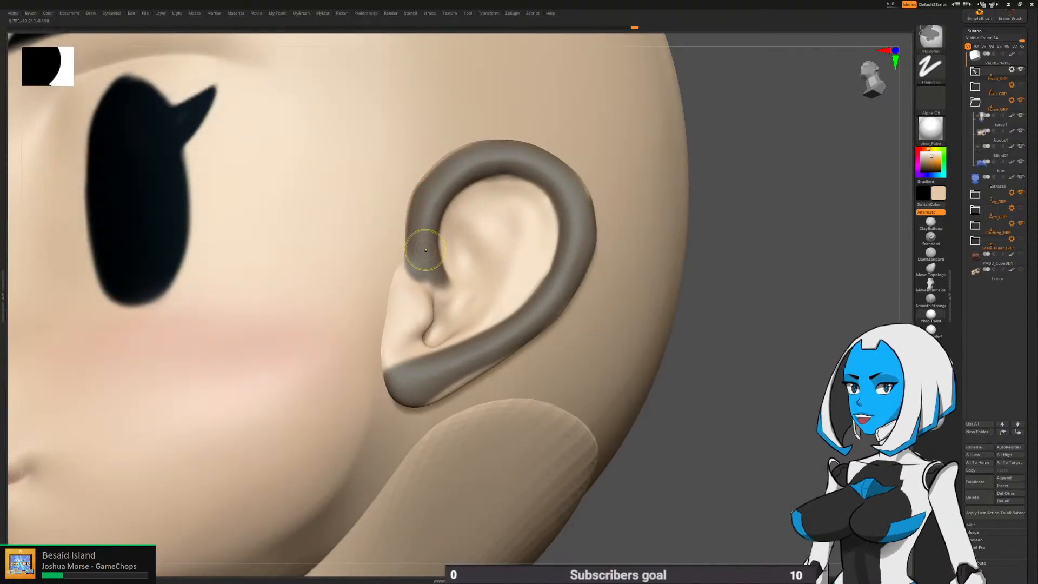
pyautogui.moveTo(424, 244); pyautogui.dragTo(367, 252, button='right')
pyautogui.moveTo(417, 287)
pyautogui.keyDown('ctrl'); pyautogui.mouseDown()
pyautogui.moveTo(423, 301)
pyautogui.moveTo(385, 348)
pyautogui.moveTo(402, 259)
pyautogui.moveTo(400, 325)
pyautogui.mouseUp(); pyautogui.keyUp('ctrl')
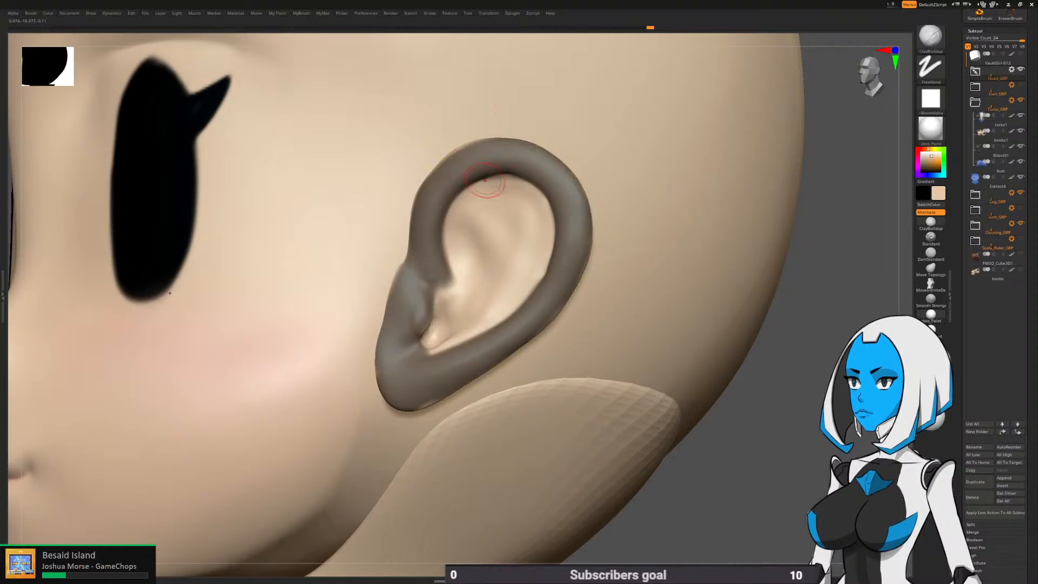
# Build up the inner folds within the unmasked ear bowl with ClayBuildup strokes and smooth them into a soft ridge
pyautogui.press('space')
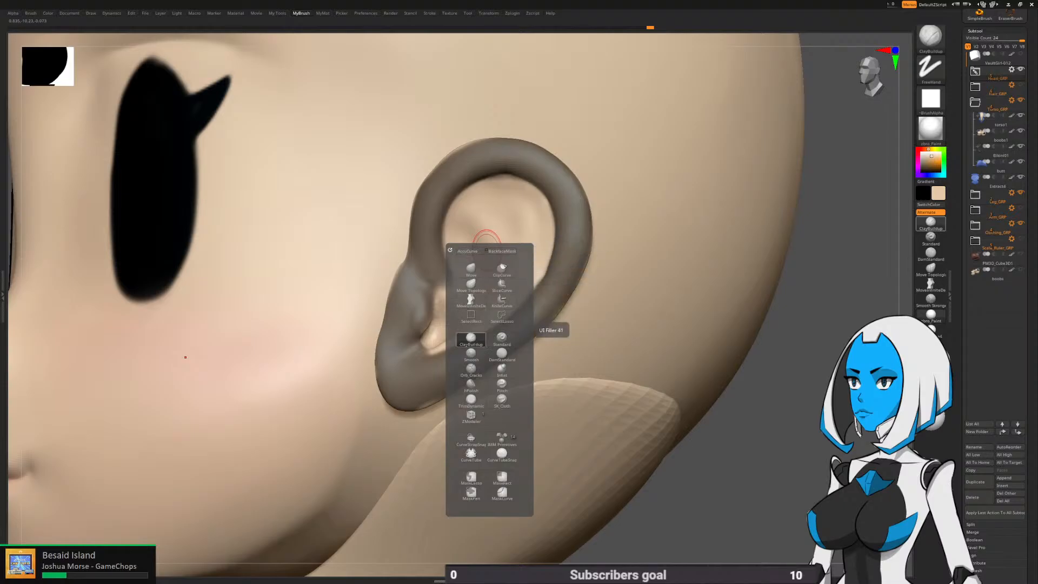
pyautogui.press('space')
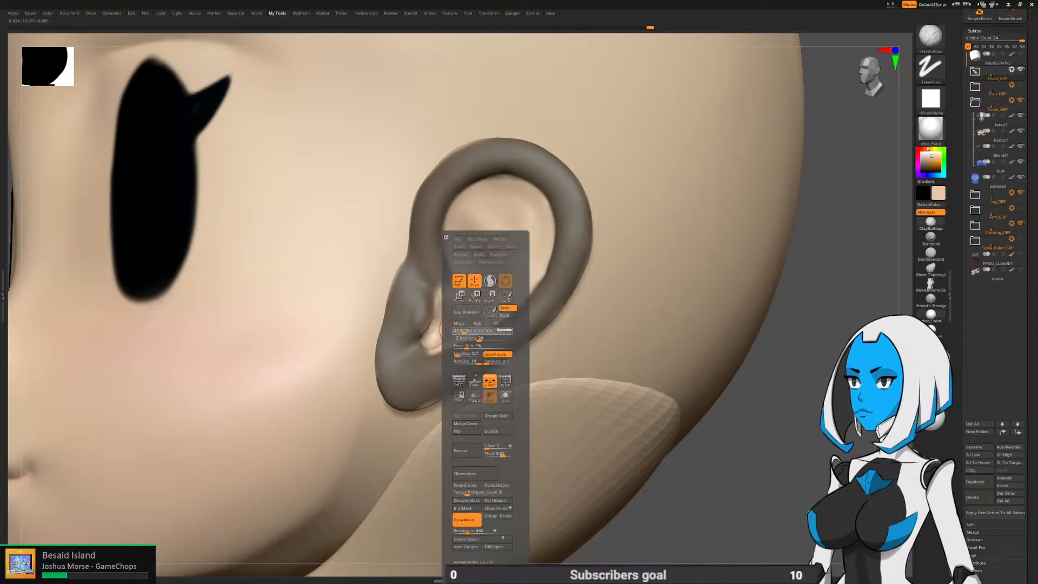
pyautogui.moveTo(475, 212); pyautogui.dragTo(494, 264)
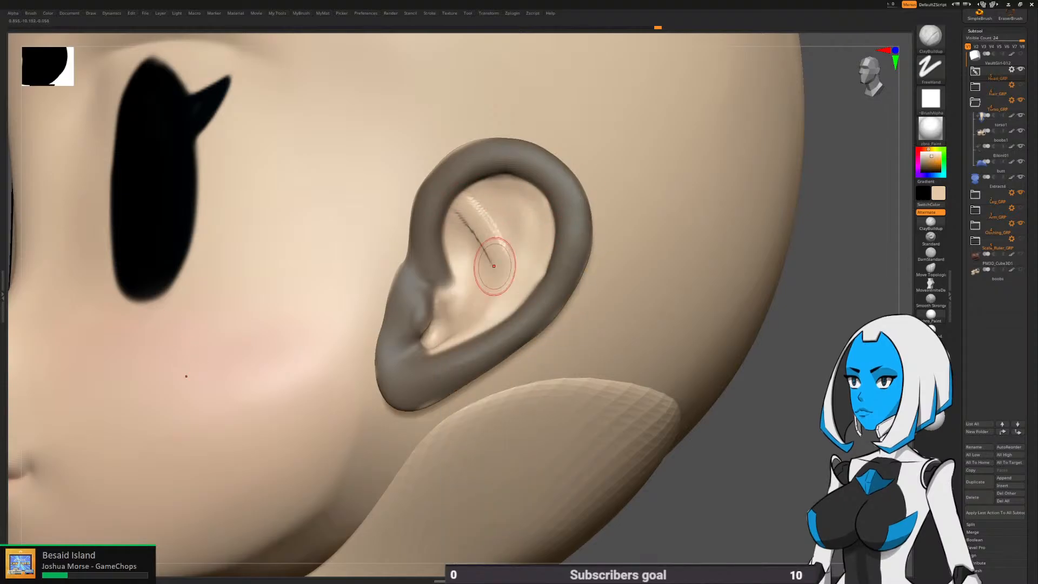
pyautogui.moveTo(494, 264); pyautogui.dragTo(546, 243, button='right')
pyautogui.moveTo(493, 237)
pyautogui.mouseDown()
pyautogui.moveTo(517, 275)
pyautogui.moveTo(502, 308)
pyautogui.moveTo(457, 330)
pyautogui.moveTo(534, 237)
pyautogui.moveTo(528, 205)
pyautogui.mouseUp()
pyautogui.moveTo(463, 334); pyautogui.dragTo(524, 289)
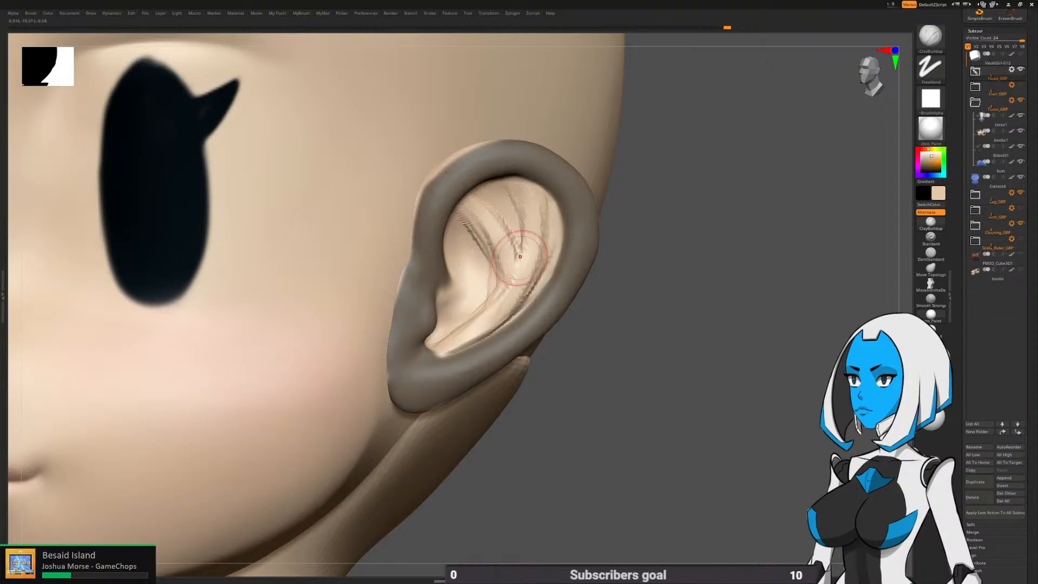
pyautogui.keyDown('shift'); pyautogui.moveTo(500, 204); pyautogui.dragTo(520, 254); pyautogui.keyUp('shift')
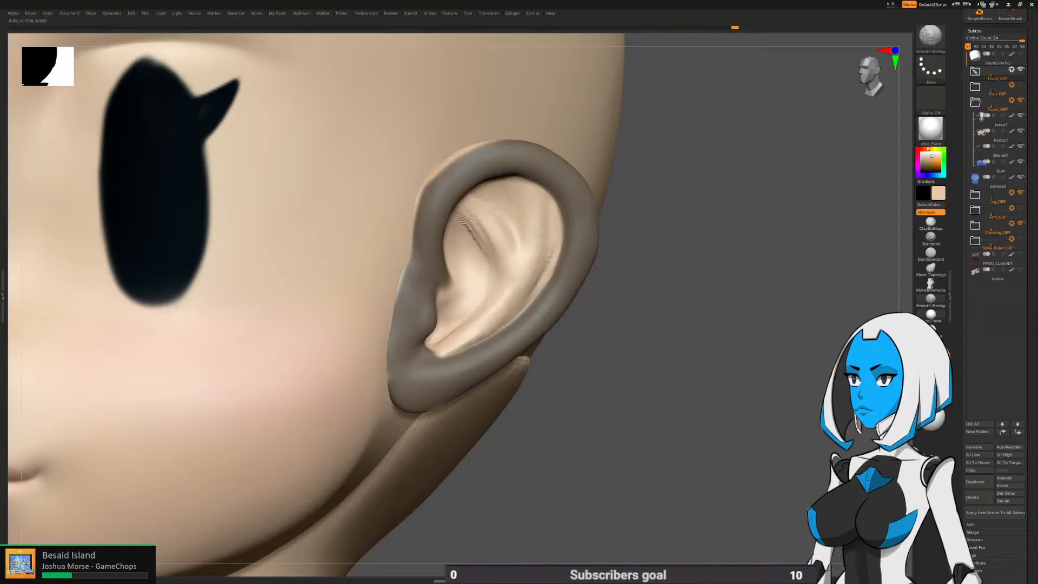
# Reshape the unmasked inner ear fold with a resized Move brush from the front view and smooth its lower part
pyautogui.keyDown('shift'); pyautogui.moveTo(601, 311); pyautogui.dragTo(625, 315); pyautogui.keyUp('shift')
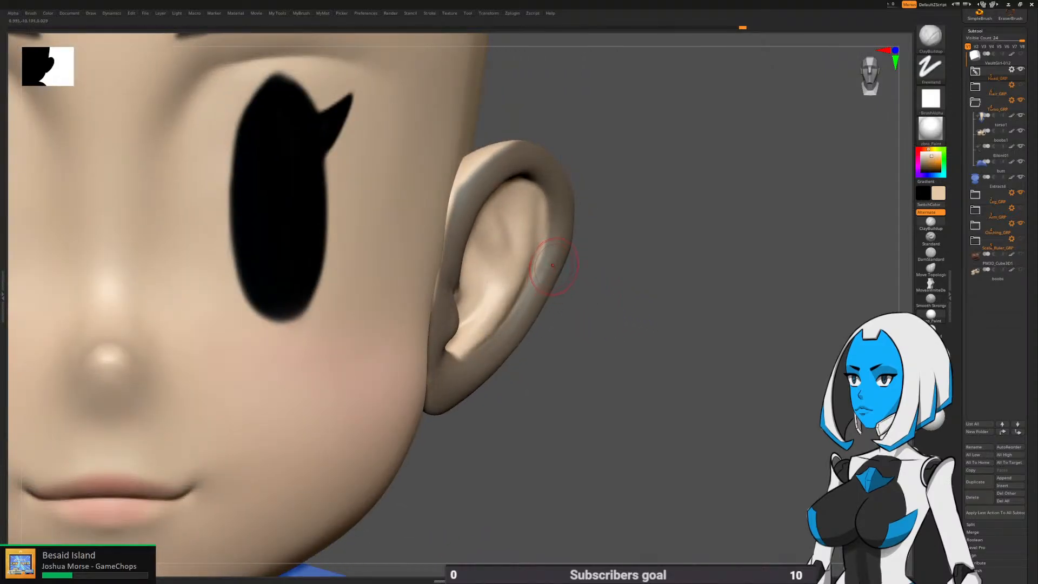
pyautogui.press('b')
pyautogui.click(547, 293)
pyautogui.press('space')
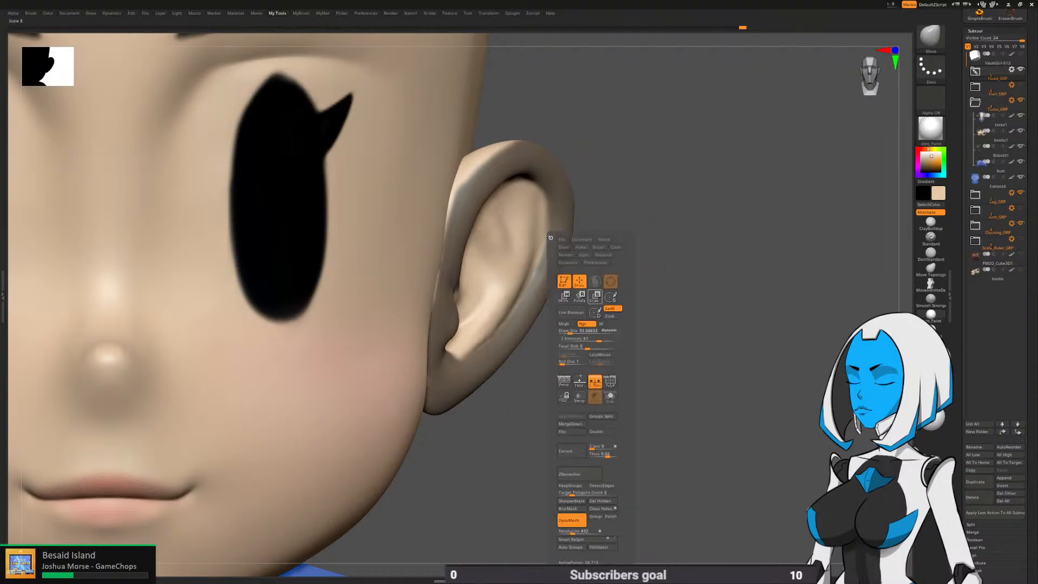
pyautogui.moveTo(575, 329); pyautogui.dragTo(584, 300)
pyautogui.moveTo(510, 253)
pyautogui.mouseDown()
pyautogui.moveTo(520, 246)
pyautogui.moveTo(520, 256)
pyautogui.mouseUp()
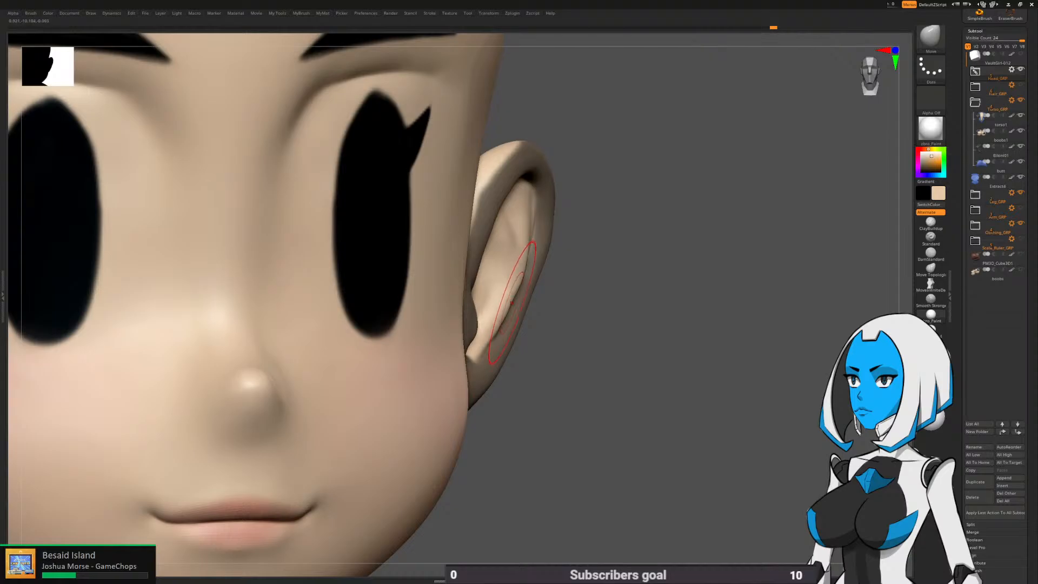
pyautogui.keyDown('shift'); pyautogui.moveTo(512, 303); pyautogui.dragTo(506, 327); pyautogui.keyUp('shift')
pyautogui.moveTo(638, 319); pyautogui.dragTo(541, 324)
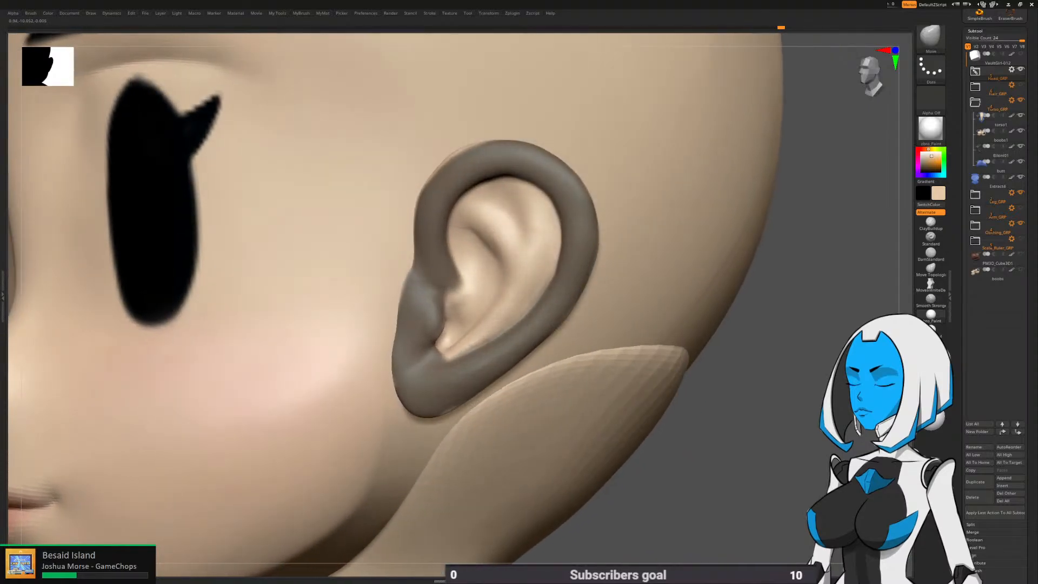
# Touch up the mask at the lower edge of the ear bowl and reshape the lower inner fold with a resized Move brush
pyautogui.press('space')
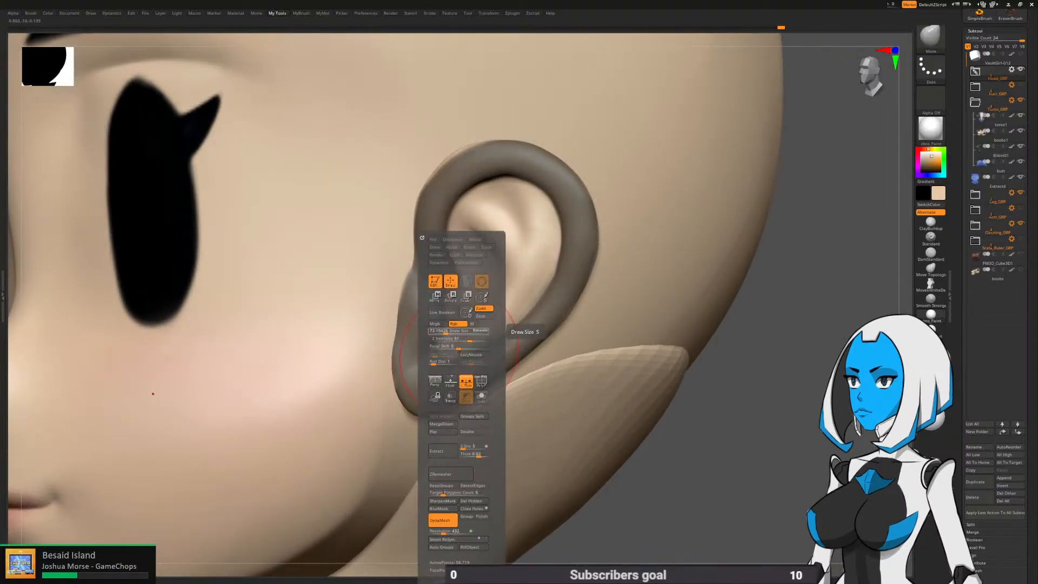
pyautogui.press('ctrl')
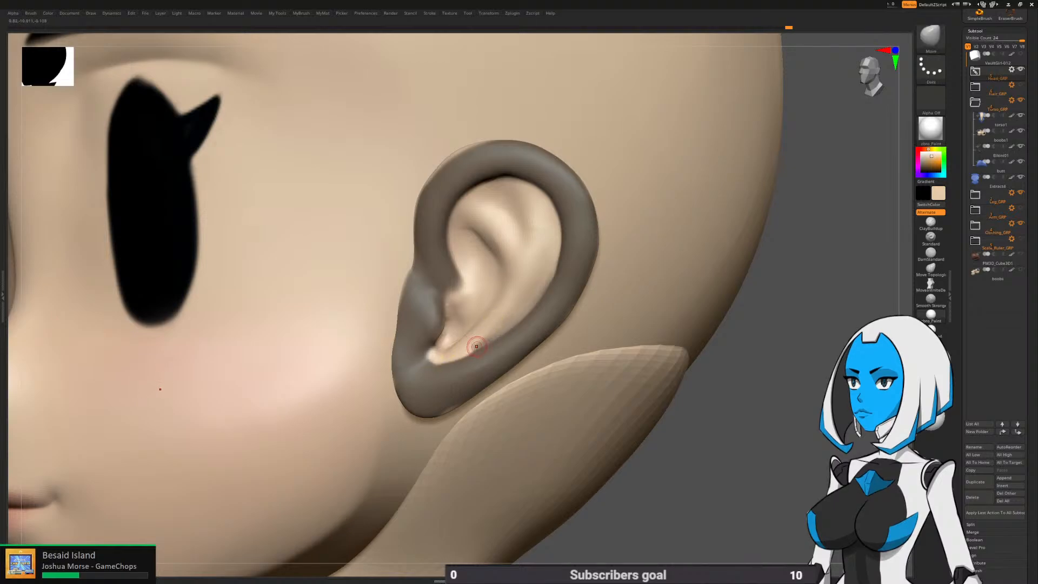
pyautogui.keyDown('ctrl'); pyautogui.moveTo(487, 335); pyautogui.dragTo(498, 343); pyautogui.keyUp('ctrl')
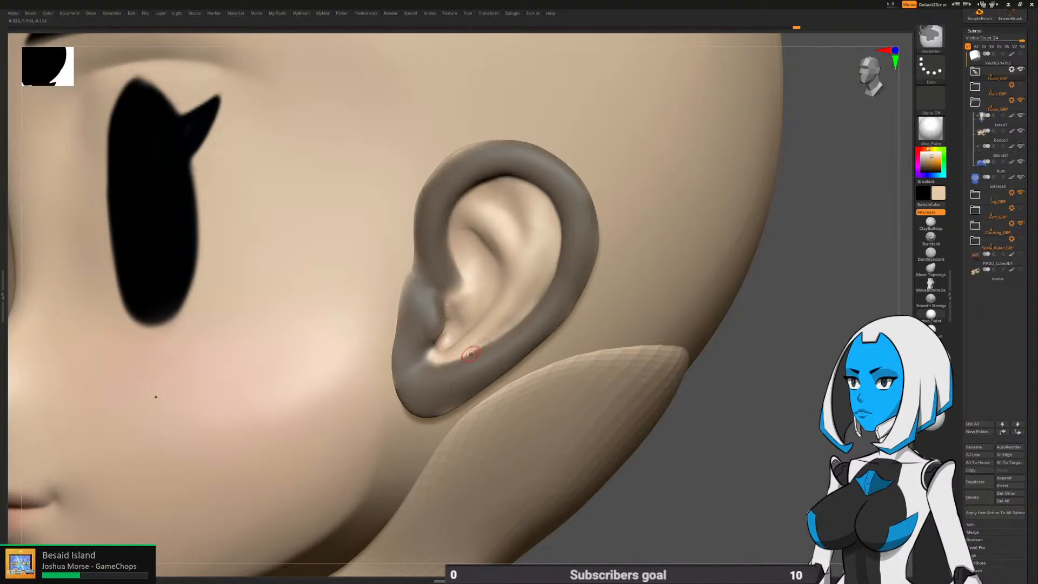
pyautogui.press('space')
pyautogui.press('space')
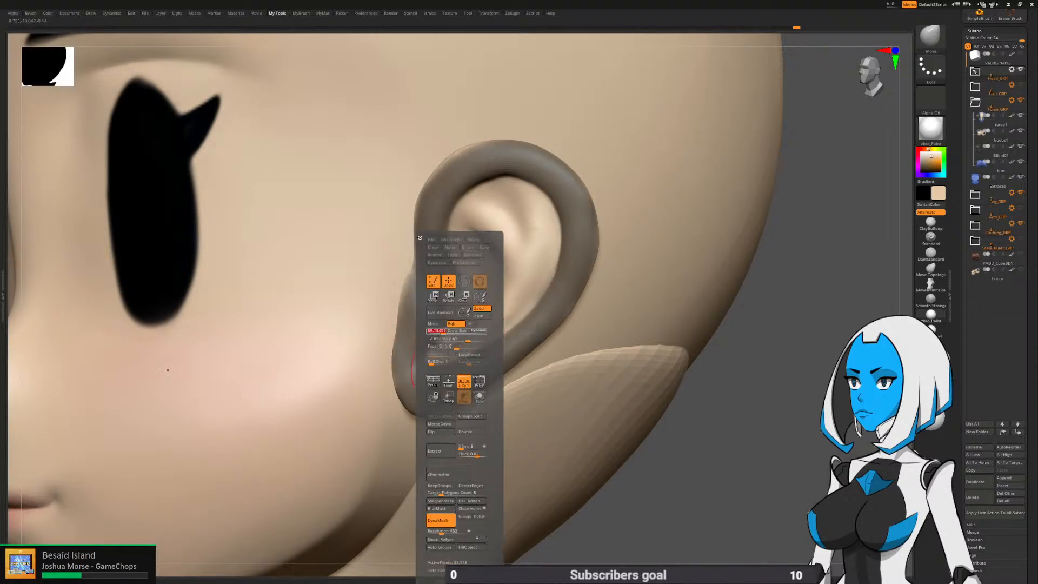
pyautogui.moveTo(523, 288)
pyautogui.mouseDown(button='right')
pyautogui.moveTo(532, 290)
pyautogui.moveTo(501, 307)
pyautogui.mouseUp(button='right')
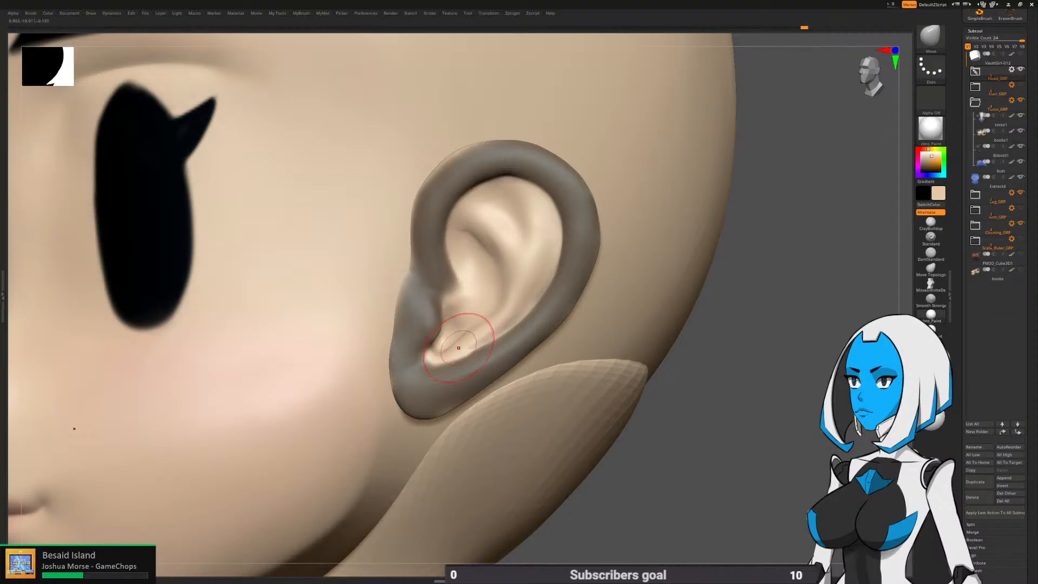
pyautogui.press('space')
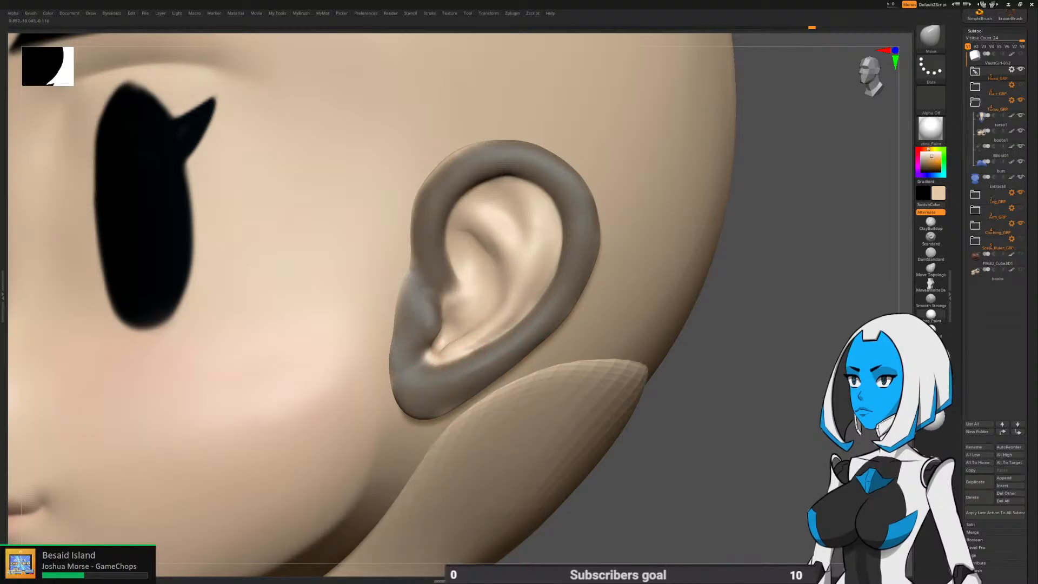
# Build up the upper branches of the inner ear fold with ClayBuildup strokes and smooth them into the bowl
pyautogui.moveTo(503, 243); pyautogui.dragTo(491, 208, button='right')
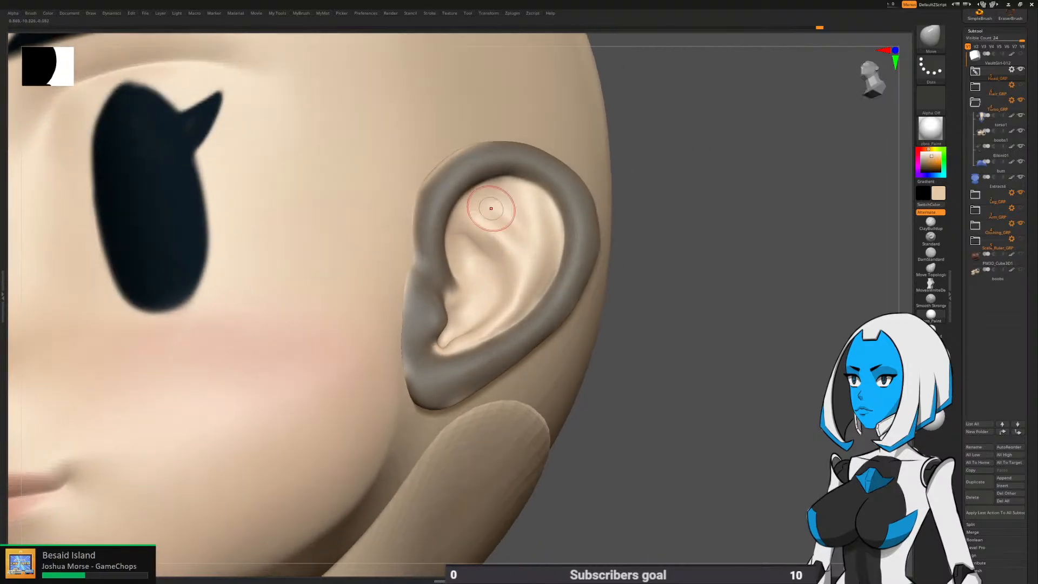
pyautogui.press('b')
pyautogui.click(482, 319)
pyautogui.press('space')
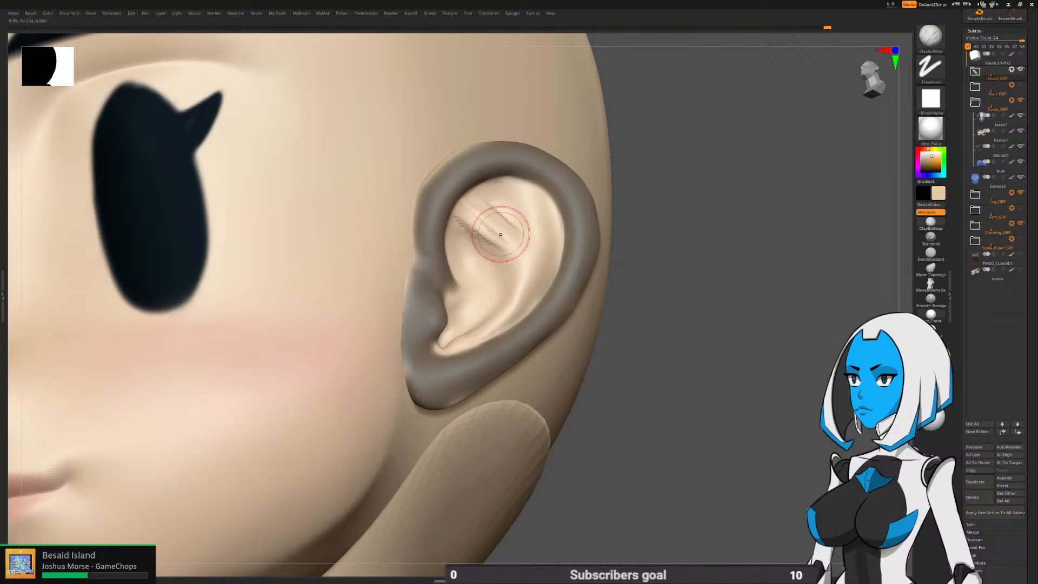
pyautogui.moveTo(466, 221); pyautogui.dragTo(506, 265)
pyautogui.moveTo(492, 206); pyautogui.dragTo(522, 229)
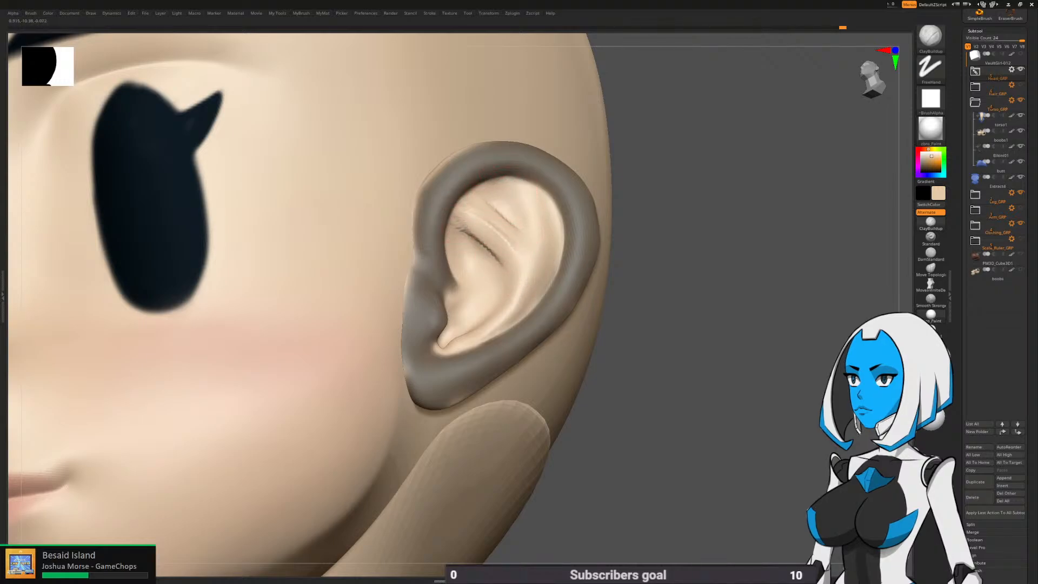
pyautogui.moveTo(516, 192); pyautogui.dragTo(527, 243)
pyautogui.moveTo(530, 193); pyautogui.dragTo(550, 242)
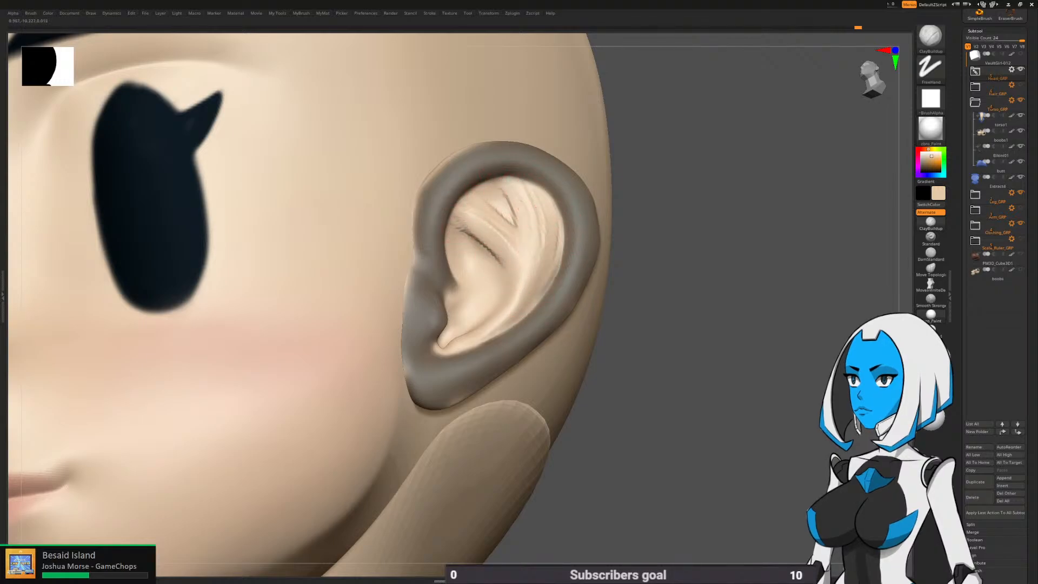
pyautogui.press('shift')
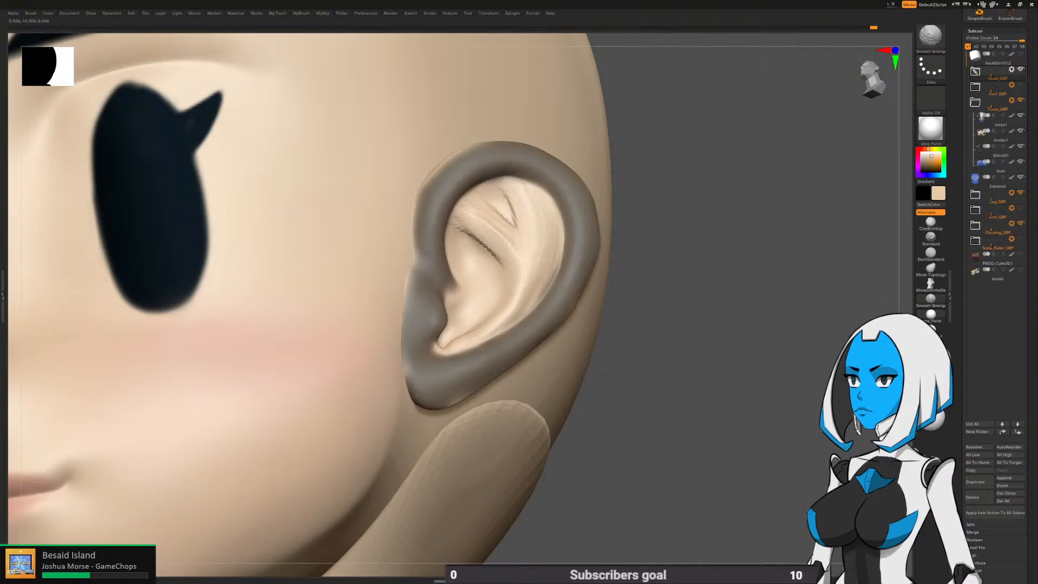
pyautogui.keyDown('shift'); pyautogui.moveTo(494, 279); pyautogui.dragTo(453, 214); pyautogui.keyUp('shift')
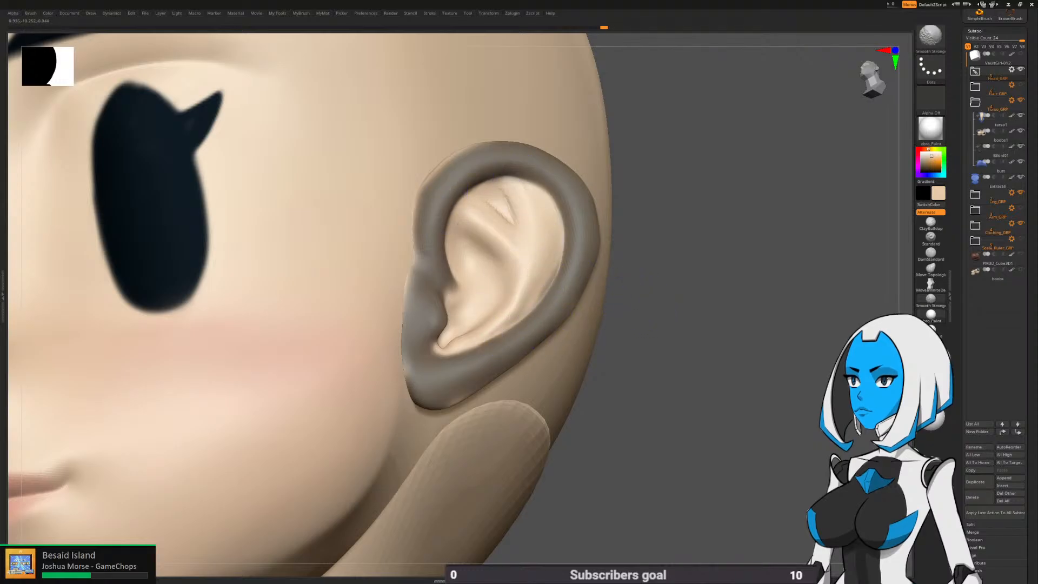
pyautogui.keyDown('shift'); pyautogui.moveTo(514, 220); pyautogui.dragTo(491, 194); pyautogui.keyUp('shift')
# Reshape the lower inner ear bowl with a resized Move brush, smooth it and clear the mask
pyautogui.moveTo(670, 306); pyautogui.dragTo(604, 331)
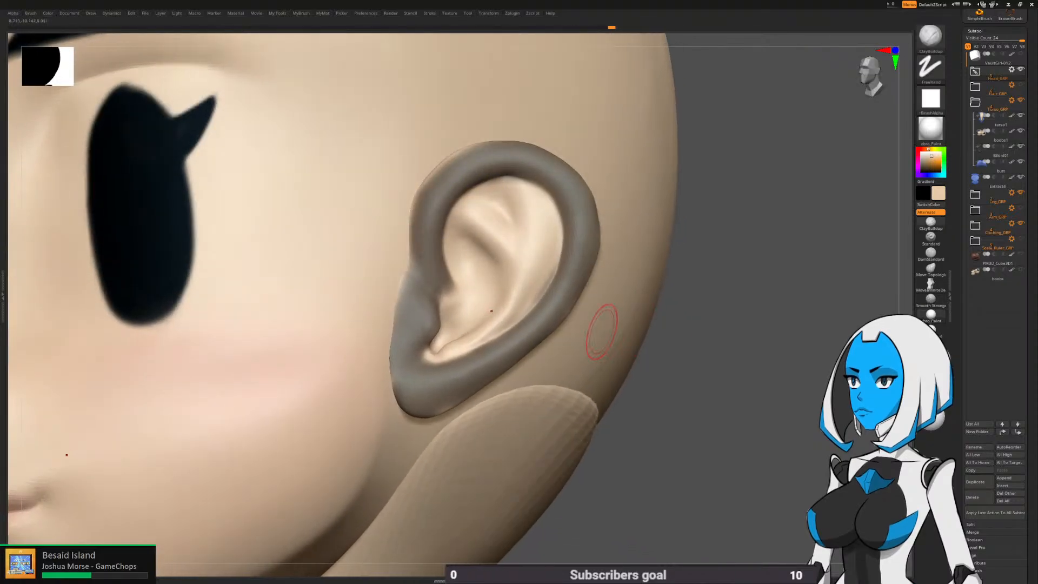
pyautogui.press('b')
pyautogui.click(519, 343)
pyautogui.press('space')
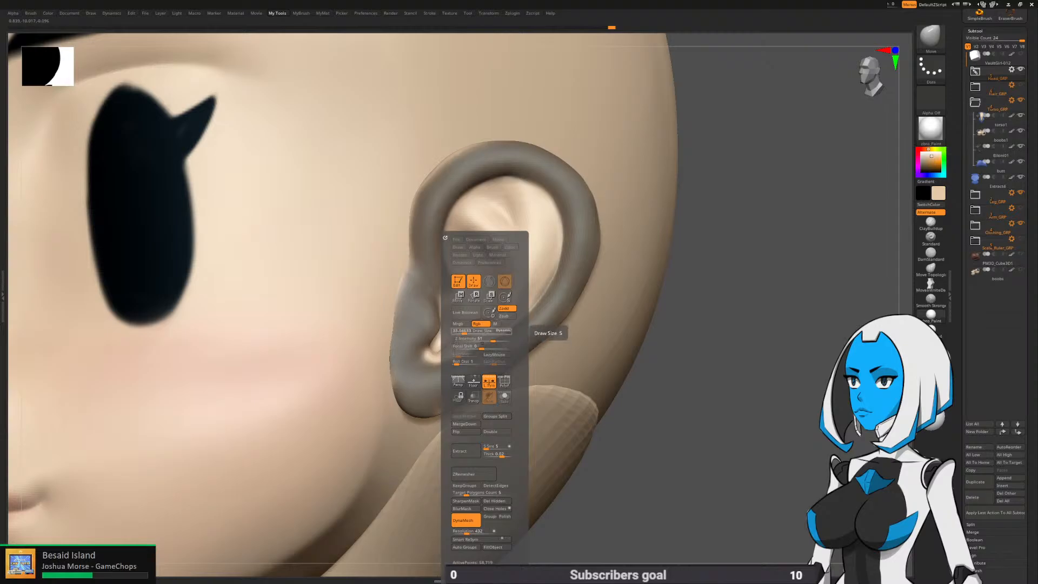
pyautogui.moveTo(478, 337); pyautogui.dragTo(466, 325)
pyautogui.moveTo(751, 294)
pyautogui.mouseDown()
pyautogui.moveTo(721, 289)
pyautogui.moveTo(632, 346)
pyautogui.moveTo(716, 324)
pyautogui.mouseUp()
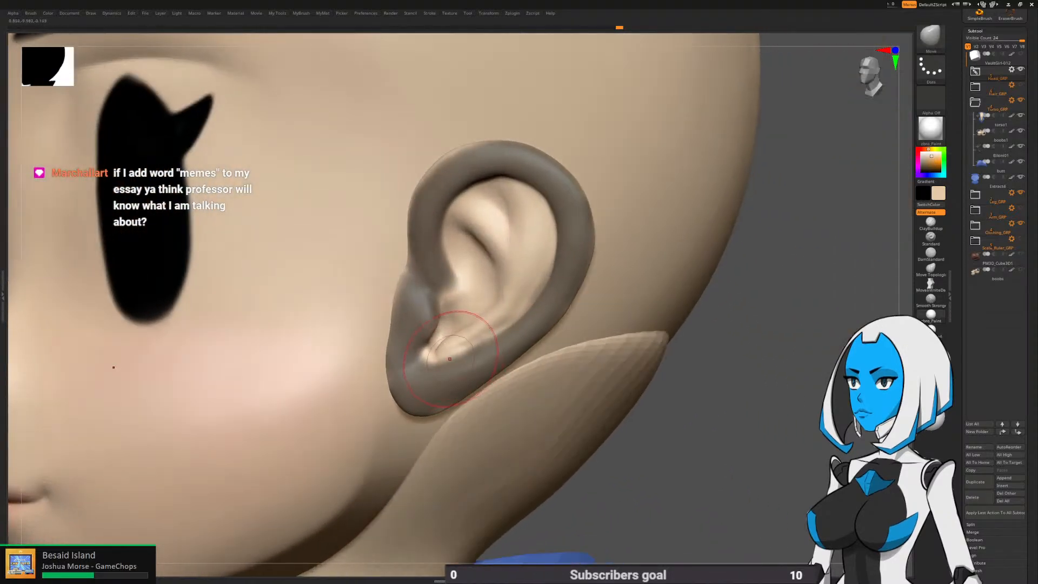
pyautogui.keyDown('shift'); pyautogui.moveTo(472, 335); pyautogui.dragTo(500, 307); pyautogui.keyUp('shift')
pyautogui.keyDown('ctrl'); pyautogui.moveTo(714, 346); pyautogui.dragTo(727, 360); pyautogui.keyUp('ctrl')
# Examine the unmasked ear's shape and folds from the front, side and three-quarter views
pyautogui.moveTo(703, 346)
pyautogui.mouseDown()
pyautogui.moveTo(795, 351)
pyautogui.moveTo(781, 347)
pyautogui.mouseUp()
pyautogui.moveTo(550, 354)
pyautogui.mouseDown()
pyautogui.moveTo(600, 412)
pyautogui.moveTo(643, 402)
pyautogui.mouseUp()
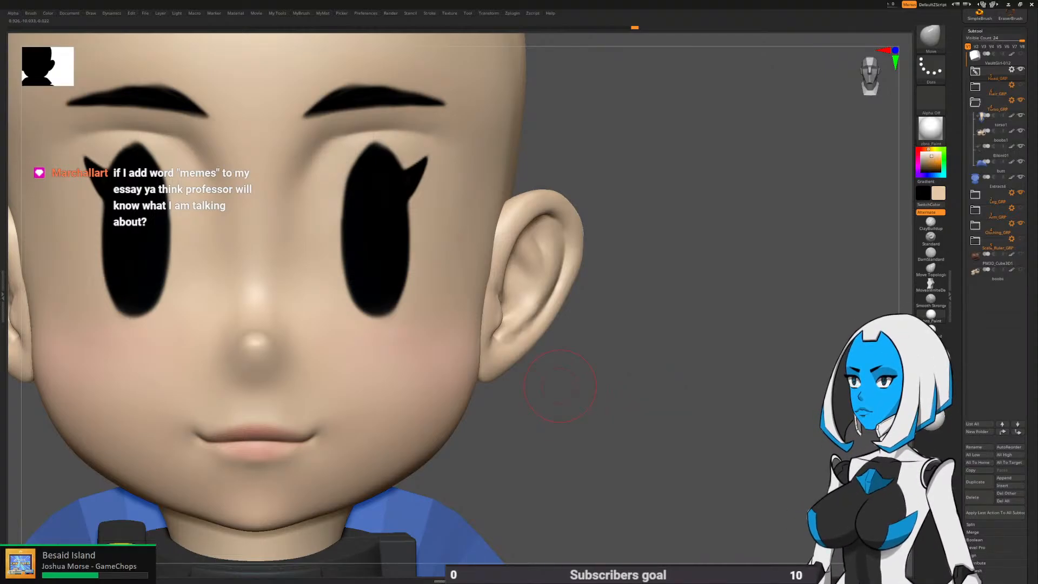
pyautogui.moveTo(560, 386)
pyautogui.mouseDown()
pyautogui.moveTo(513, 381)
pyautogui.moveTo(546, 378)
pyautogui.mouseUp()
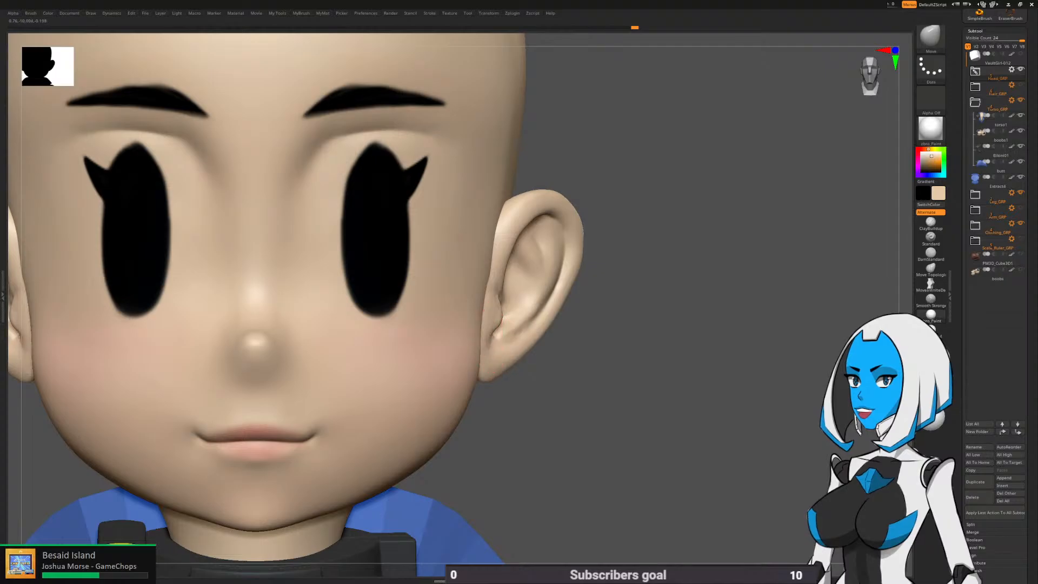
pyautogui.moveTo(589, 355)
pyautogui.mouseDown()
pyautogui.moveTo(506, 324)
pyautogui.moveTo(530, 289)
pyautogui.mouseUp()
pyautogui.moveTo(521, 218); pyautogui.dragTo(524, 200)
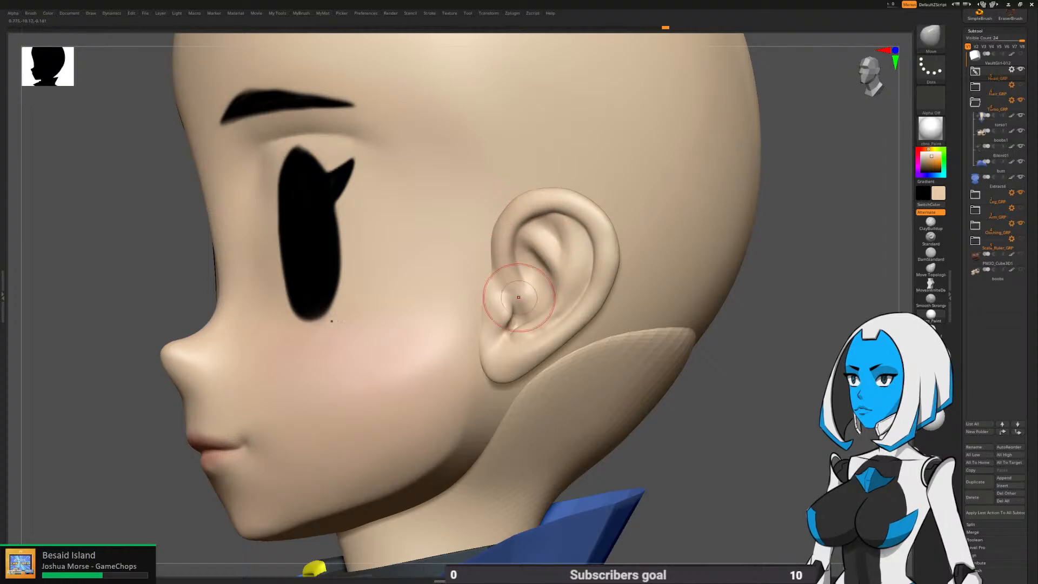
pyautogui.moveTo(516, 303)
pyautogui.mouseDown(button='right')
pyautogui.moveTo(541, 340)
pyautogui.moveTo(608, 354)
pyautogui.moveTo(533, 346)
pyautogui.moveTo(592, 331)
pyautogui.mouseUp(button='right')
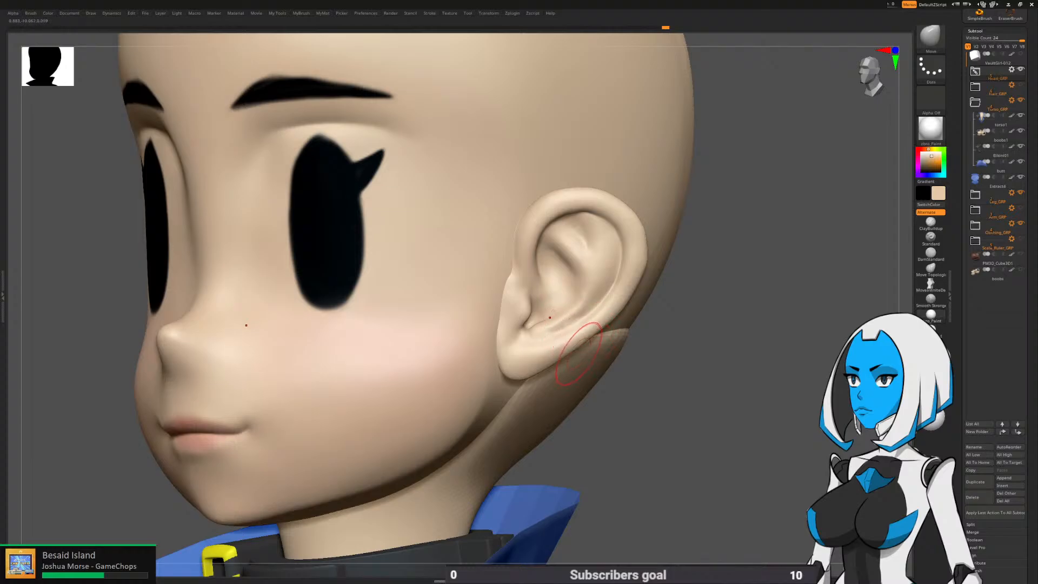
pyautogui.press('b')
pyautogui.keyDown('alt'); pyautogui.moveTo(661, 364); pyautogui.dragTo(610, 364, button='right'); pyautogui.keyUp('alt')
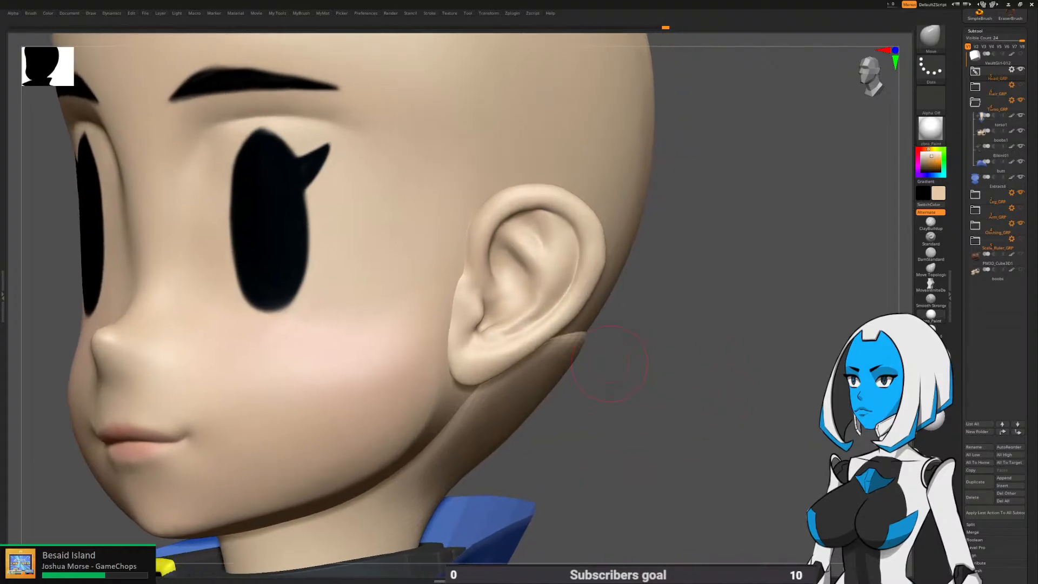
# Mask the ear's outer rim from its front root over the top to the earlobe, including its back, and blur the mask
pyautogui.moveTo(477, 344)
pyautogui.keyDown('ctrl'); pyautogui.mouseDown()
pyautogui.moveTo(555, 304)
pyautogui.moveTo(594, 191)
pyautogui.moveTo(591, 439)
pyautogui.moveTo(379, 387)
pyautogui.mouseUp(); pyautogui.keyUp('ctrl')
pyautogui.moveTo(676, 244); pyautogui.dragTo(562, 189, button='right')
pyautogui.keyDown('ctrl'); pyautogui.moveTo(564, 218); pyautogui.dragTo(510, 219); pyautogui.keyUp('ctrl')
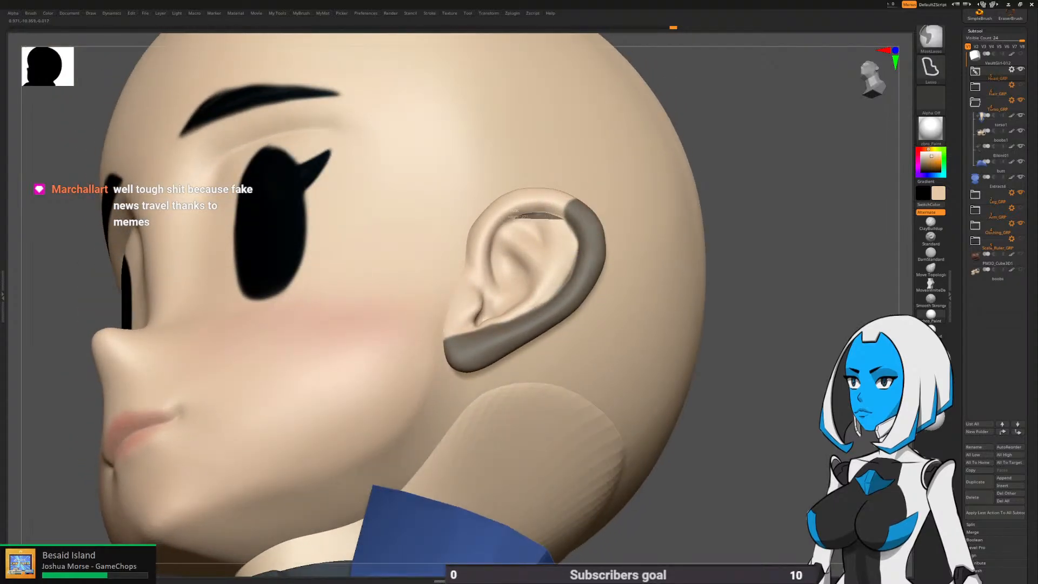
pyautogui.moveTo(493, 283)
pyautogui.keyDown('ctrl'); pyautogui.mouseDown()
pyautogui.moveTo(595, 133)
pyautogui.moveTo(669, 212)
pyautogui.mouseUp(); pyautogui.keyUp('ctrl')
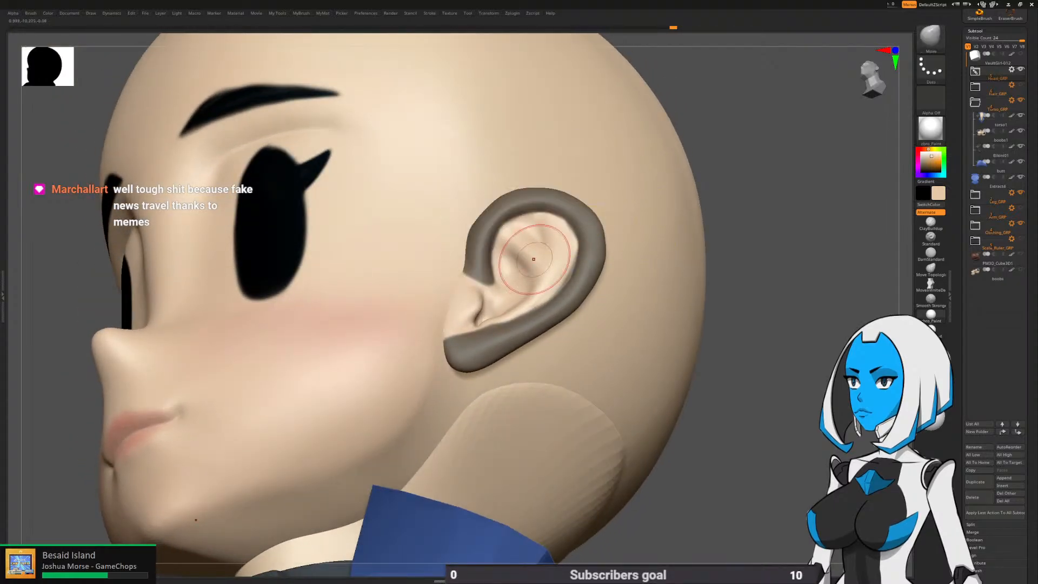
pyautogui.moveTo(698, 222)
pyautogui.mouseDown(button='right')
pyautogui.moveTo(649, 260)
pyautogui.moveTo(811, 260)
pyautogui.moveTo(784, 373)
pyautogui.moveTo(541, 265)
pyautogui.moveTo(476, 276)
pyautogui.moveTo(516, 265)
pyautogui.mouseUp(button='right')
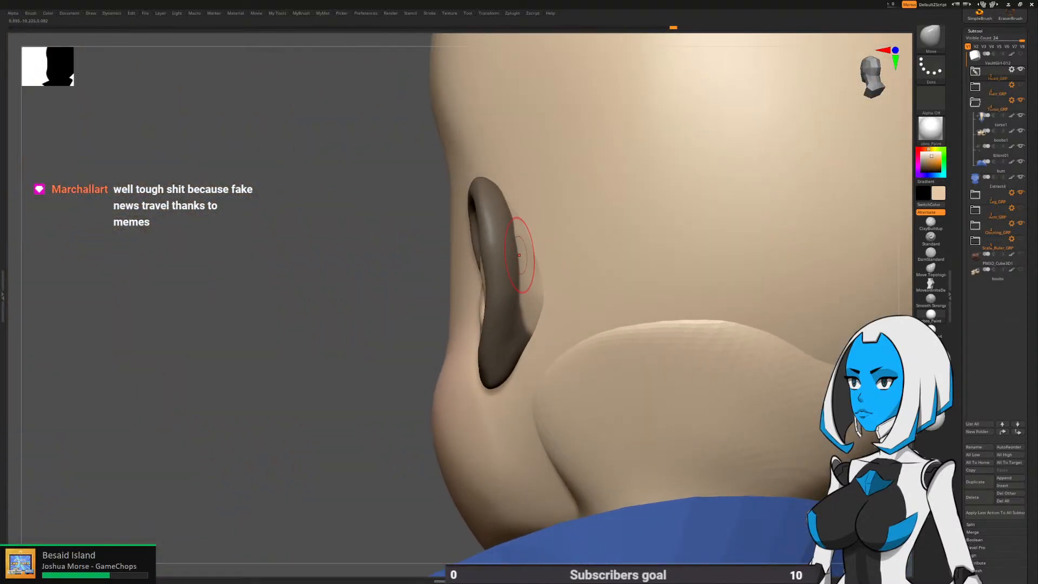
pyautogui.moveTo(501, 173)
pyautogui.keyDown('ctrl'); pyautogui.mouseDown()
pyautogui.moveTo(572, 320)
pyautogui.moveTo(587, 98)
pyautogui.mouseUp(); pyautogui.keyUp('ctrl')
pyautogui.moveTo(461, 294); pyautogui.dragTo(671, 329, button='right')
pyautogui.press('space')
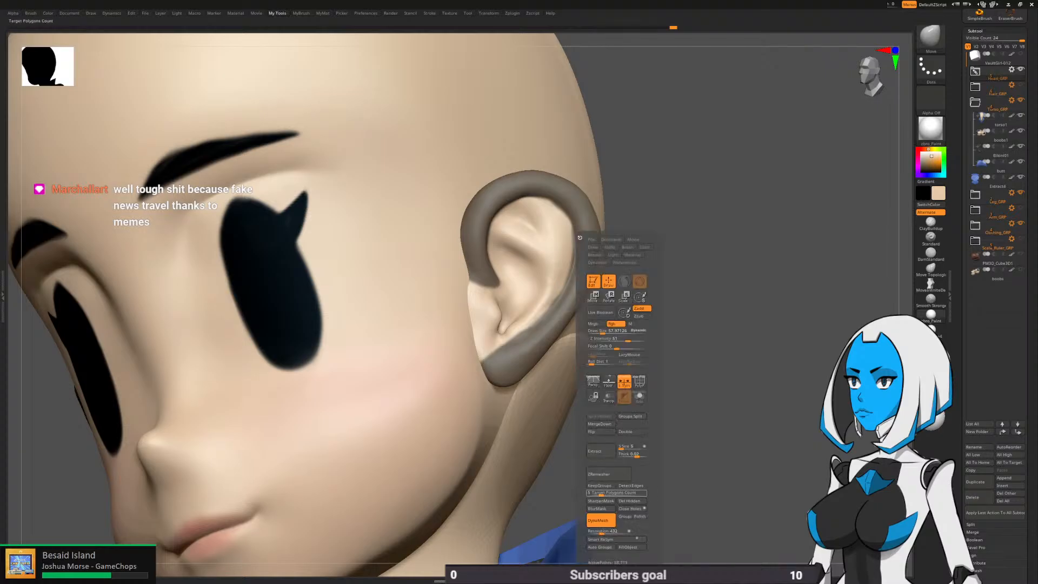
pyautogui.click(602, 508)
# Invert the mask to free the outer rim and adjust the rim's outline with an enlarged Move brush from the front view
pyautogui.moveTo(668, 411); pyautogui.dragTo(610, 341, button='right')
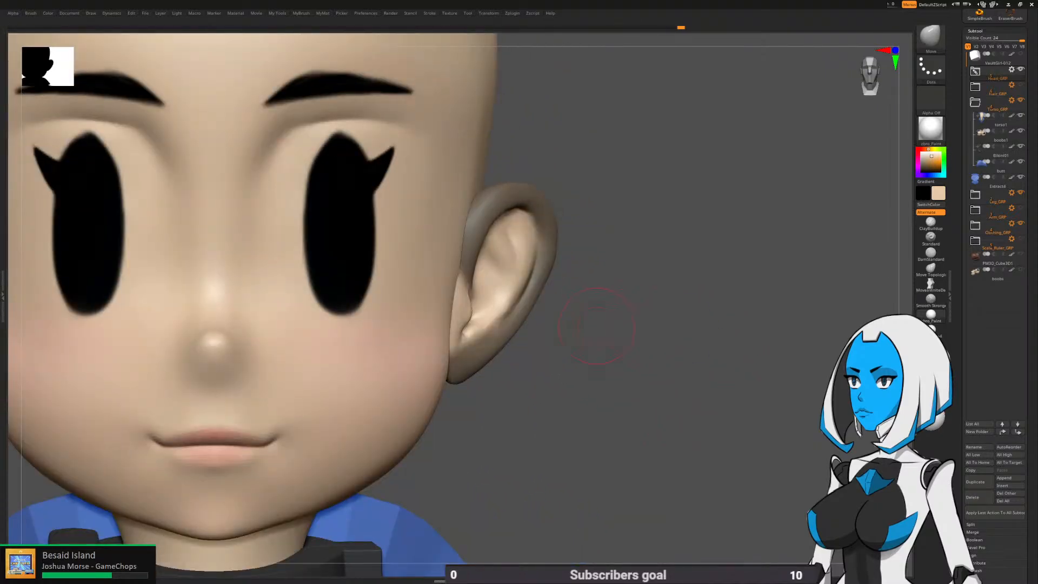
pyautogui.press('space')
pyautogui.click(580, 342)
pyautogui.press('space')
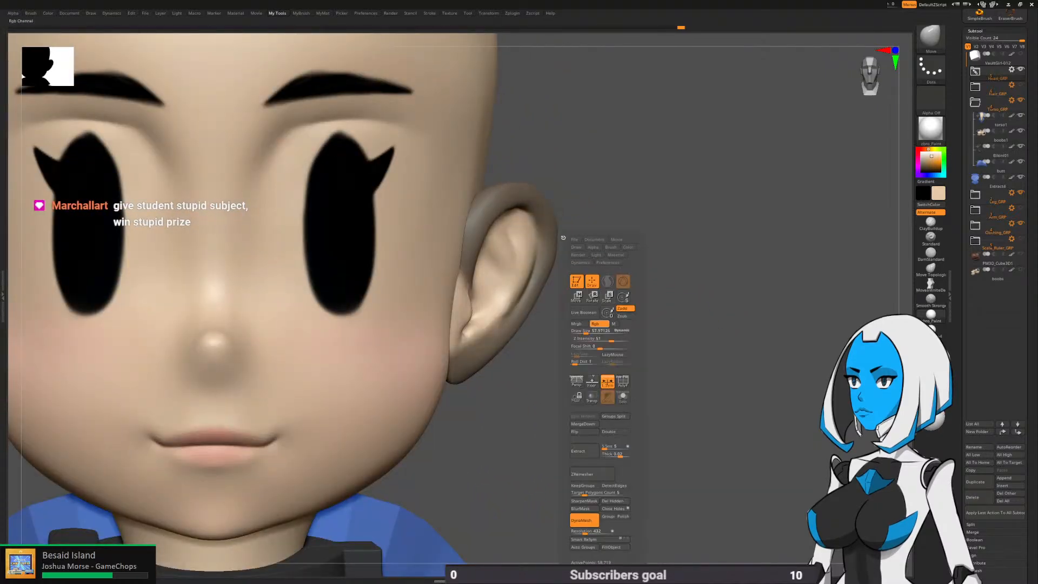
pyautogui.moveTo(586, 330); pyautogui.dragTo(590, 330)
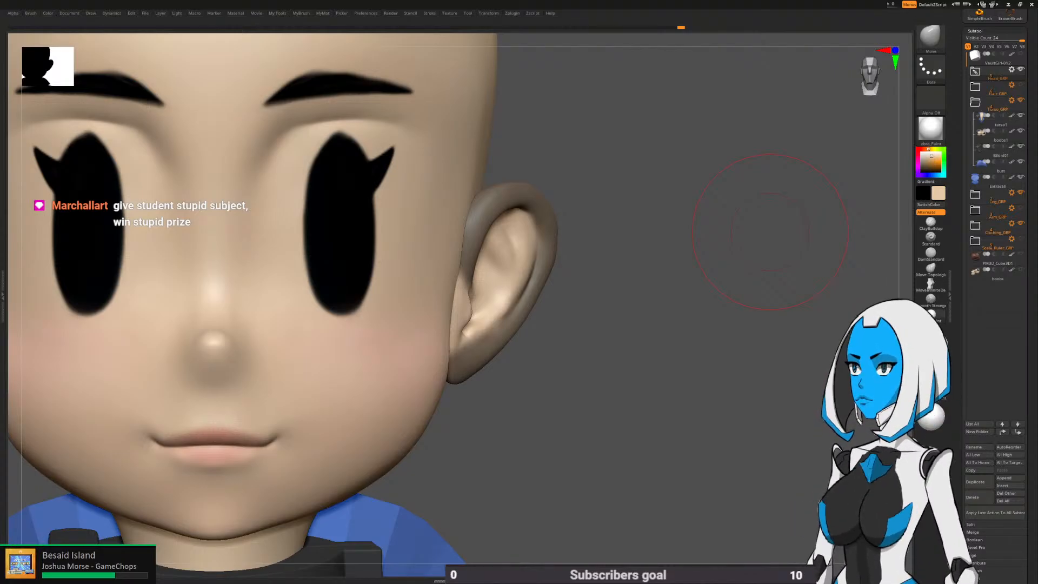
pyautogui.keyDown('ctrl'); pyautogui.click(545, 353); pyautogui.keyUp('ctrl')
pyautogui.moveTo(547, 353); pyautogui.dragTo(589, 358)
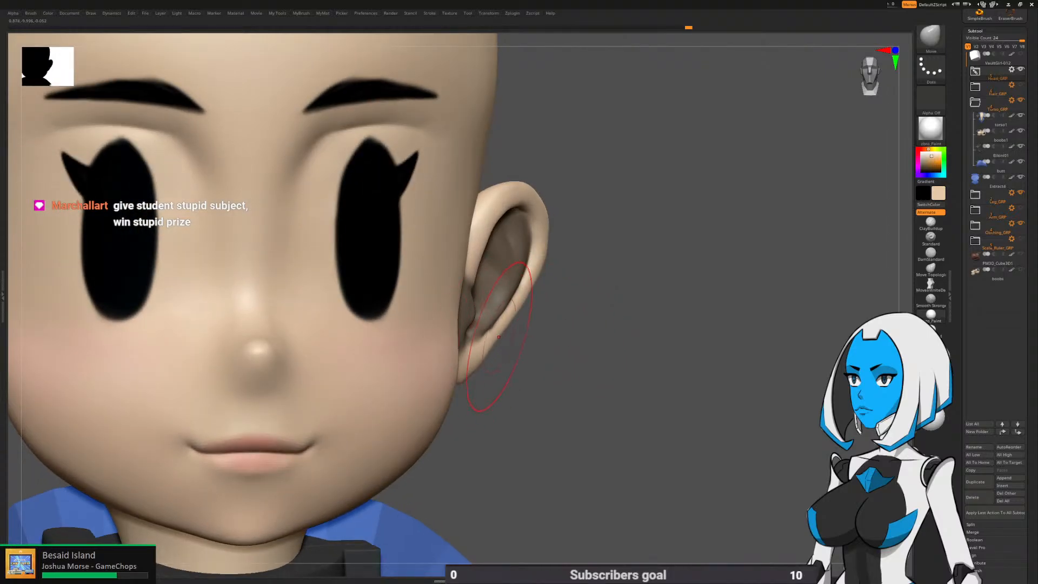
pyautogui.moveTo(535, 314); pyautogui.dragTo(573, 317)
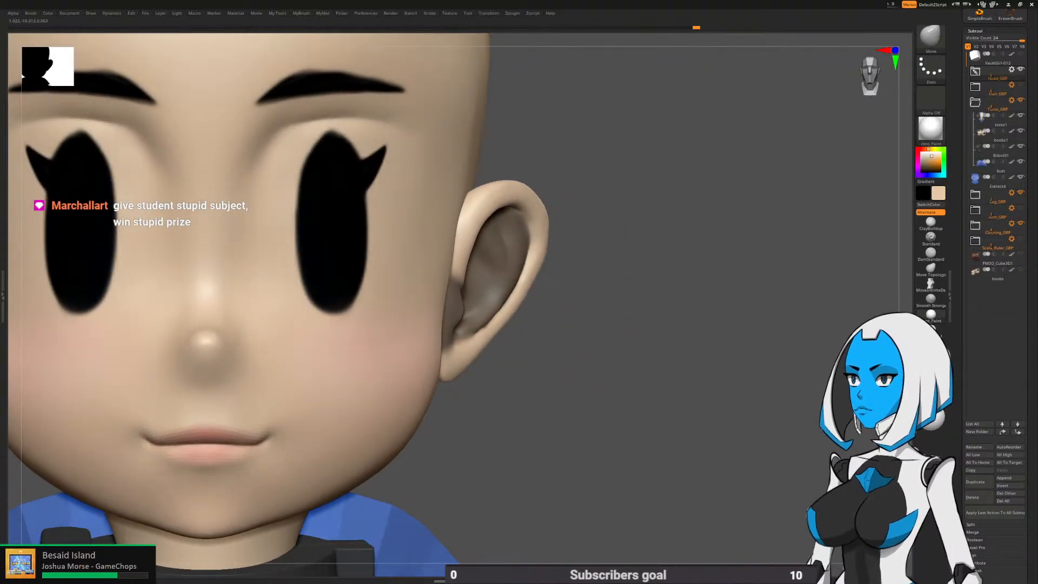
pyautogui.moveTo(611, 259); pyautogui.dragTo(556, 265)
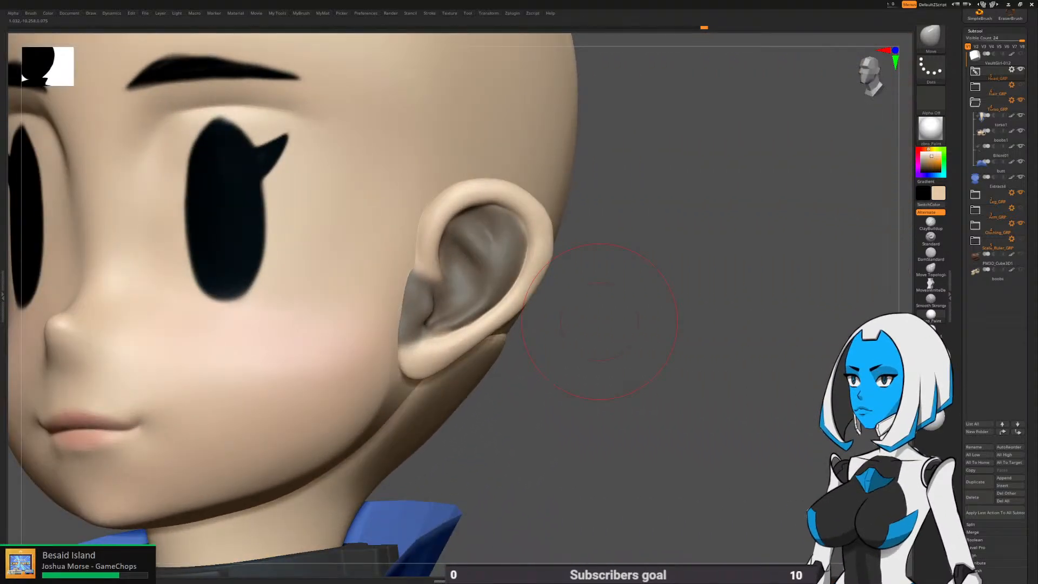
pyautogui.keyDown('alt'); pyautogui.moveTo(600, 321); pyautogui.dragTo(678, 313); pyautogui.keyUp('alt')
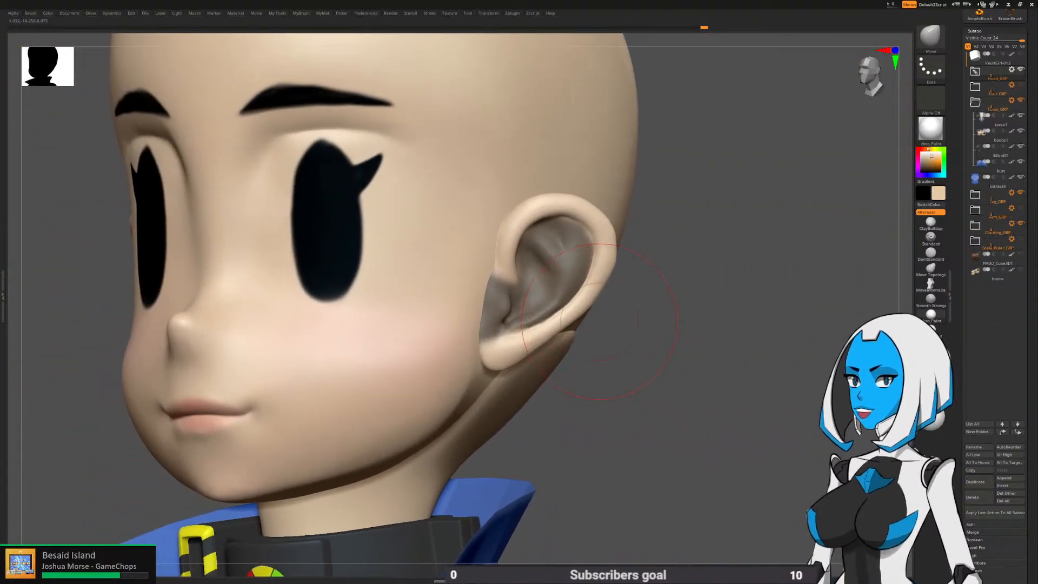
# Invert the ear mask to free the inner ear and refine its folds with a resized Move brush from several angles
pyautogui.moveTo(600, 321)
pyautogui.keyDown('shift'); pyautogui.mouseDown()
pyautogui.moveTo(654, 320)
pyautogui.moveTo(605, 300)
pyautogui.moveTo(607, 289)
pyautogui.moveTo(609, 323)
pyautogui.mouseUp(); pyautogui.keyUp('shift')
pyautogui.press('space')
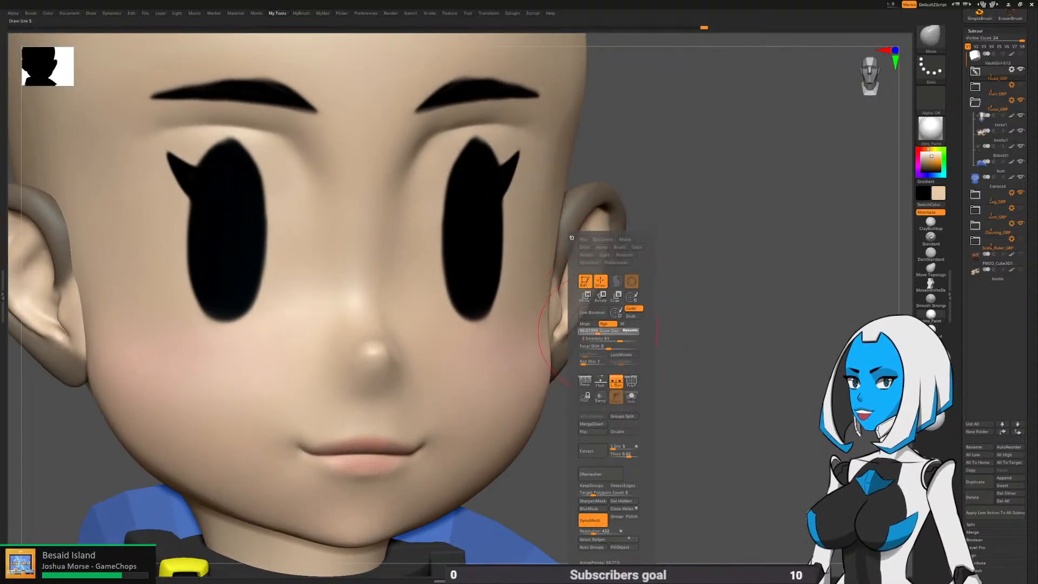
pyautogui.keyDown('alt'); pyautogui.moveTo(600, 292); pyautogui.dragTo(535, 319); pyautogui.keyUp('alt')
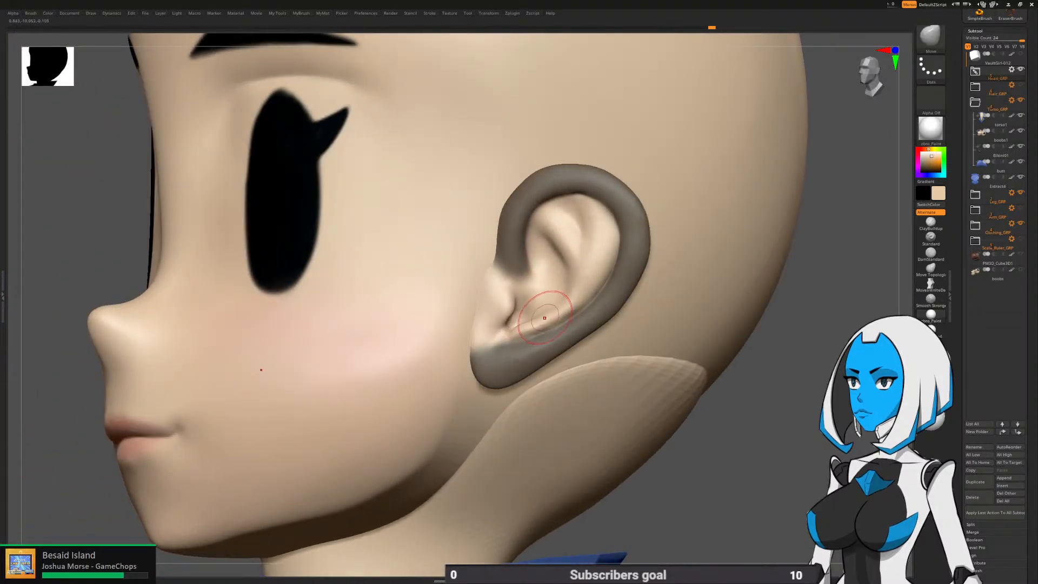
pyautogui.moveTo(561, 305); pyautogui.dragTo(593, 269, button='right')
pyautogui.rightClick(592, 269)
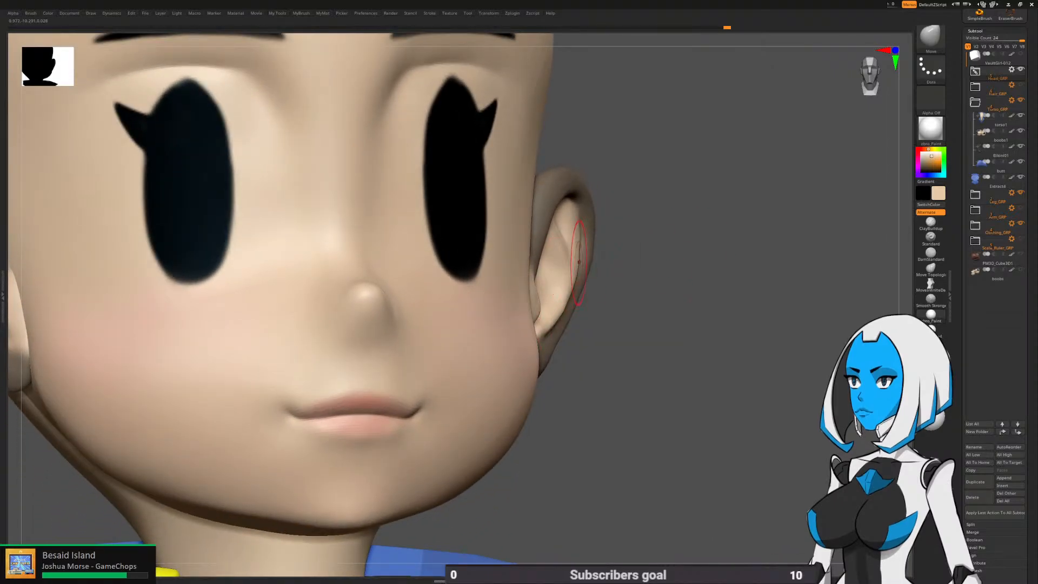
pyautogui.moveTo(578, 263); pyautogui.dragTo(548, 300, button='right')
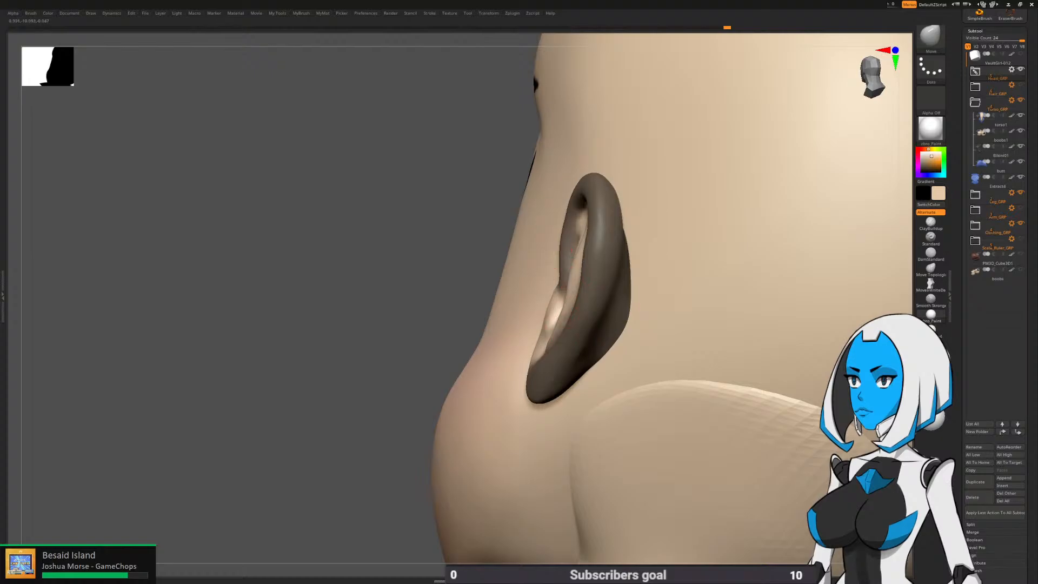
pyautogui.moveTo(572, 251)
pyautogui.keyDown('shift'); pyautogui.mouseDown()
pyautogui.moveTo(571, 289)
pyautogui.moveTo(543, 330)
pyautogui.mouseUp(); pyautogui.keyUp('shift')
pyautogui.moveTo(532, 329); pyautogui.dragTo(598, 331, button='right')
# Clear the ear mask and remesh the ears with DynaMesh
pyautogui.keyDown('ctrl'); pyautogui.moveTo(632, 349); pyautogui.dragTo(645, 361); pyautogui.keyUp('ctrl')
pyautogui.keyDown('ctrl'); pyautogui.moveTo(646, 360); pyautogui.dragTo(600, 282, button='right'); pyautogui.keyUp('ctrl')
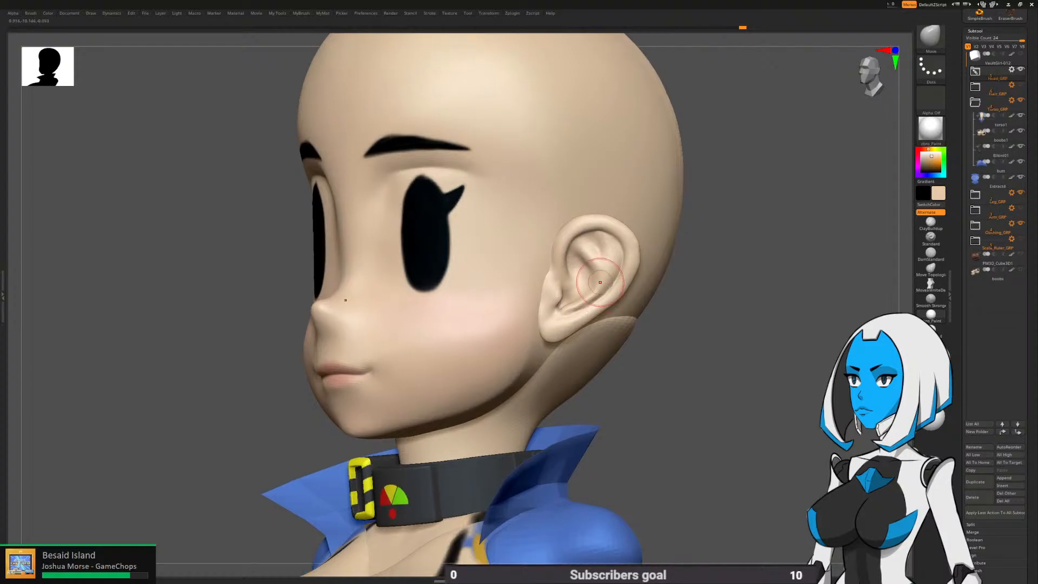
pyautogui.press('space')
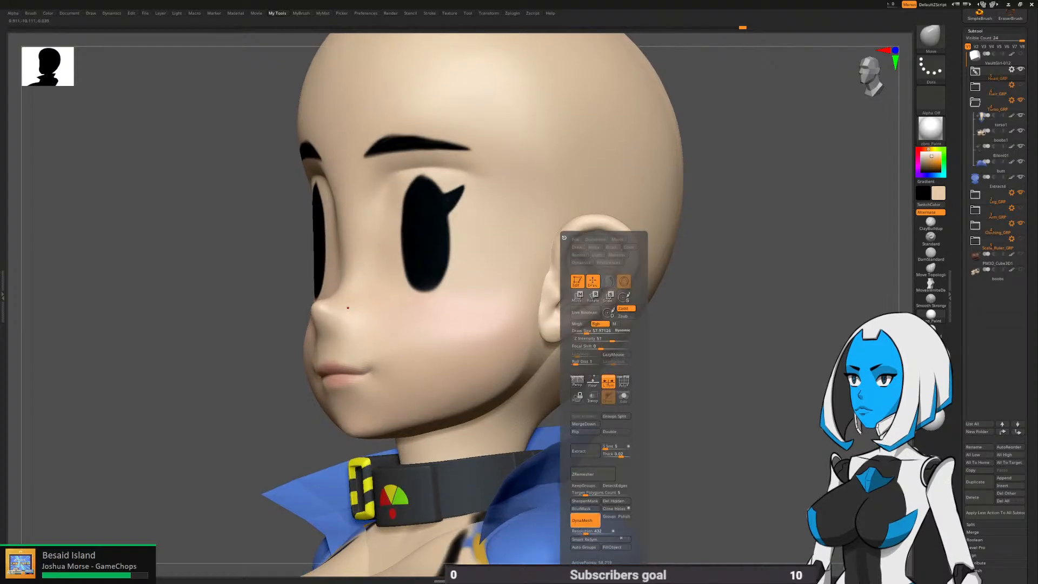
pyautogui.click(585, 520)
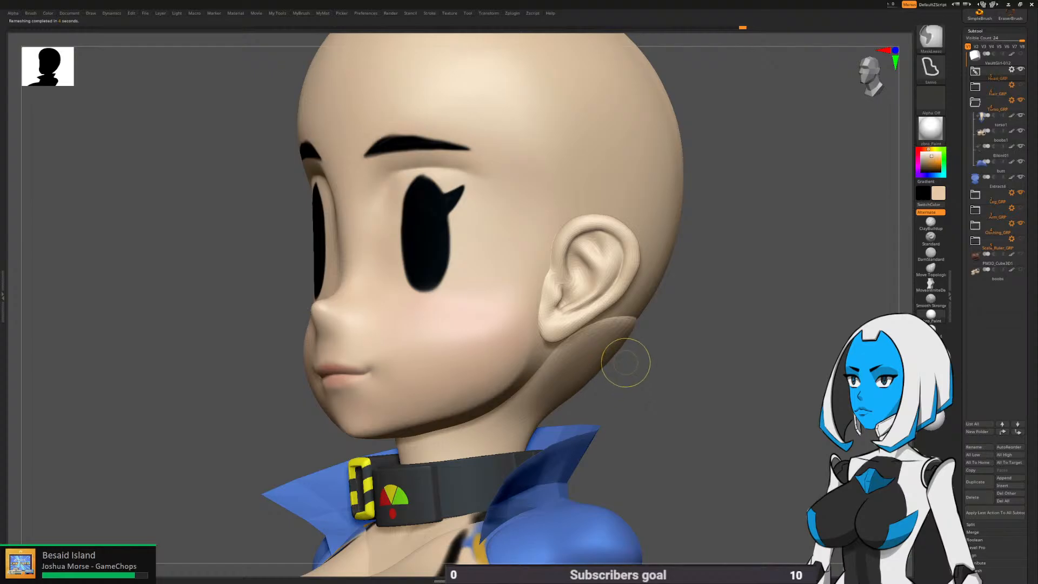
# Smooth the remeshed ears with a resized brush and fill them with the current skin colour
pyautogui.scroll(5, 592, 335)
pyautogui.press('space')
pyautogui.moveTo(587, 332); pyautogui.dragTo(561, 327)
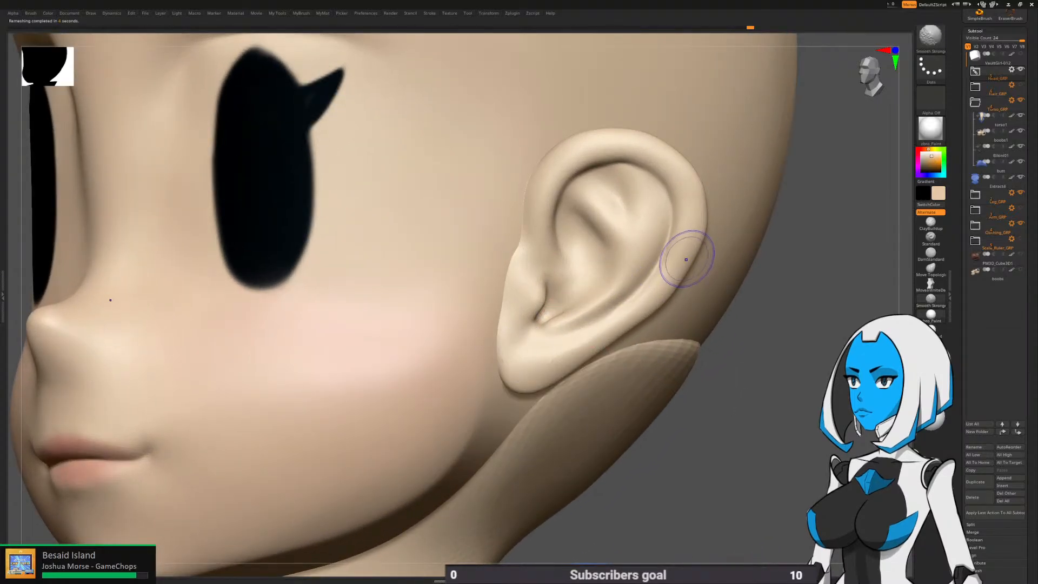
pyautogui.press('f')
pyautogui.keyDown('shift'); pyautogui.moveTo(638, 370); pyautogui.dragTo(704, 365); pyautogui.keyUp('shift')
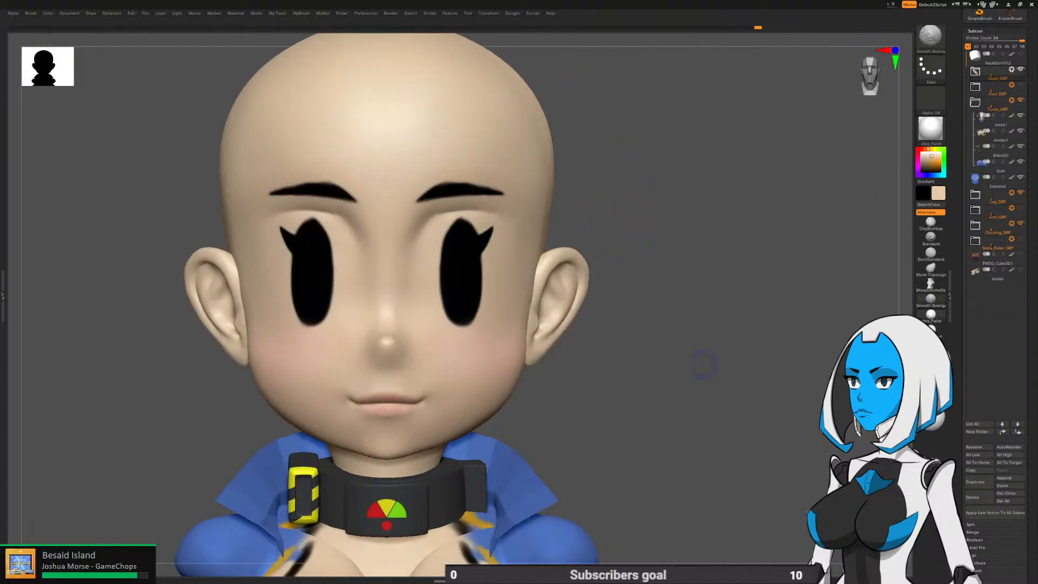
pyautogui.press('space')
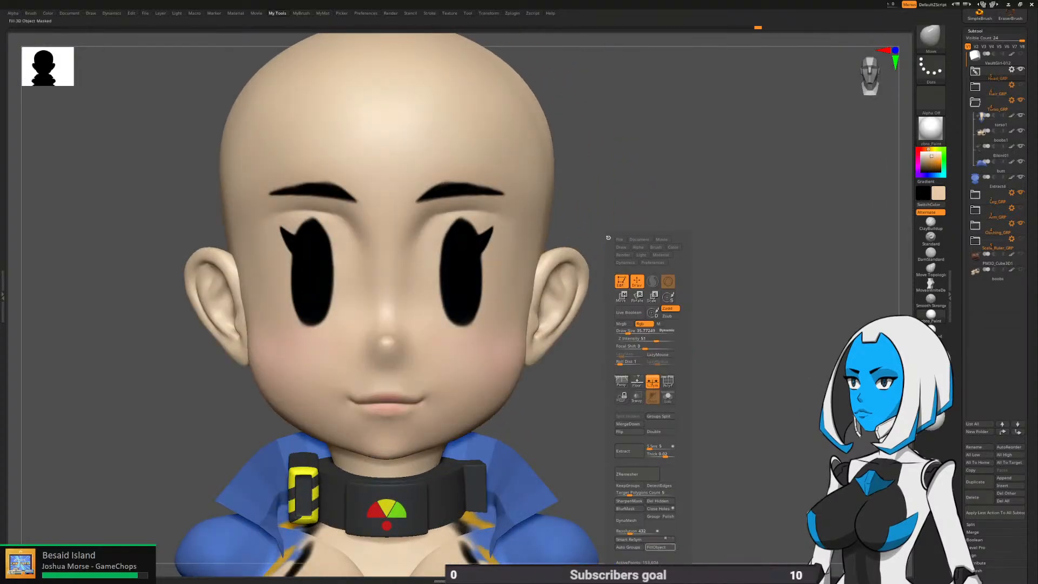
pyautogui.click(660, 547)
# Show the hair, arm and leg groups again and frame the full character from the front
pyautogui.keyDown('alt'); pyautogui.moveTo(611, 368); pyautogui.dragTo(652, 373); pyautogui.keyUp('alt')
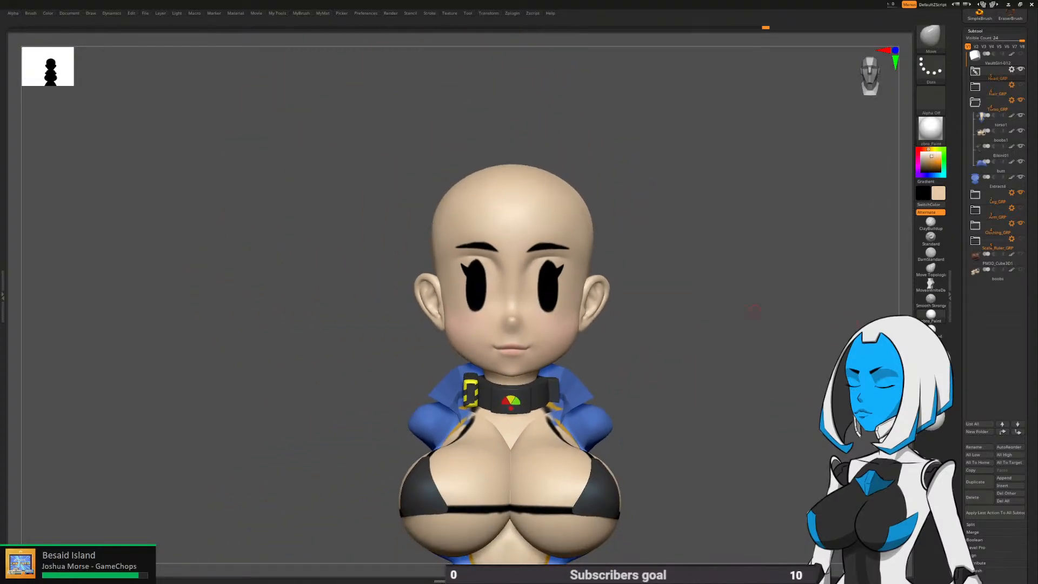
pyautogui.keyDown('shift'); pyautogui.moveTo(754, 311); pyautogui.dragTo(789, 302); pyautogui.keyUp('shift')
pyautogui.click(1021, 208)
pyautogui.click(1020, 85)
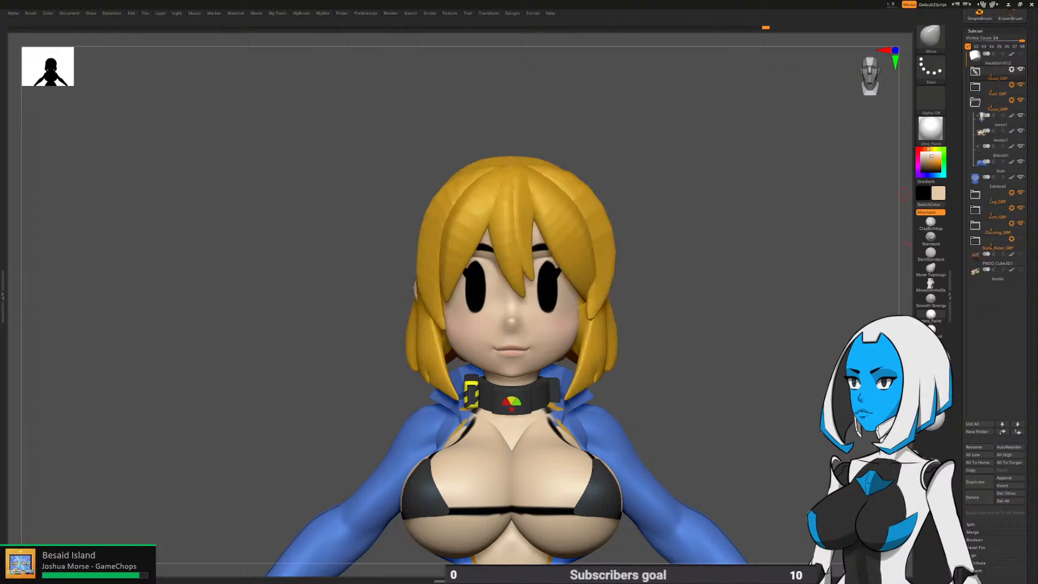
pyautogui.keyDown('alt'); pyautogui.moveTo(737, 427); pyautogui.dragTo(659, 238); pyautogui.keyUp('alt')
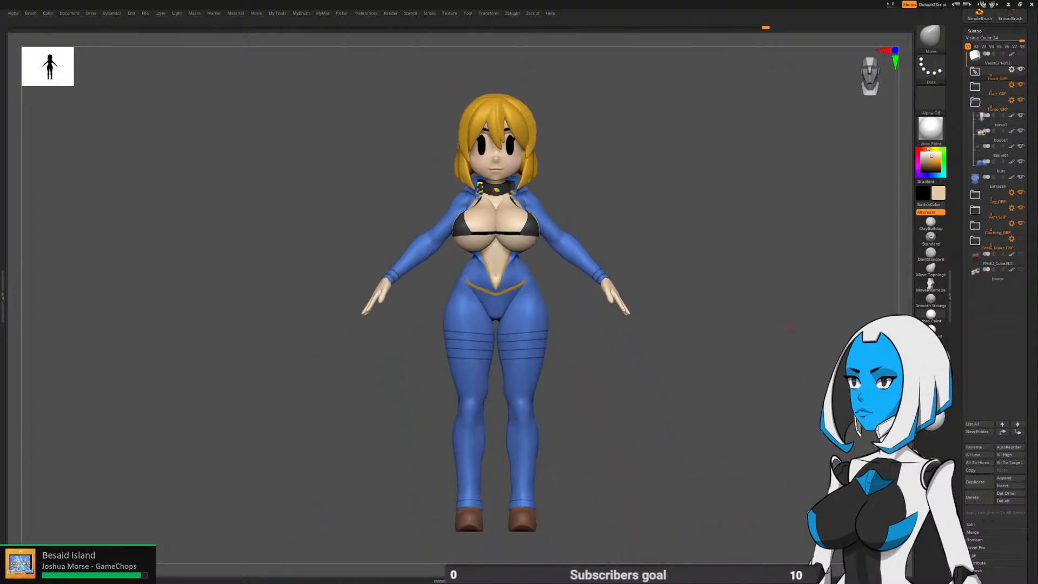
pyautogui.keyDown('alt'); pyautogui.moveTo(790, 327); pyautogui.dragTo(736, 342); pyautogui.keyUp('alt')
# Save the tool as a new version numbered 013 and save the project file as well
pyautogui.moveTo(1031, 216); pyautogui.dragTo(1031, 332)
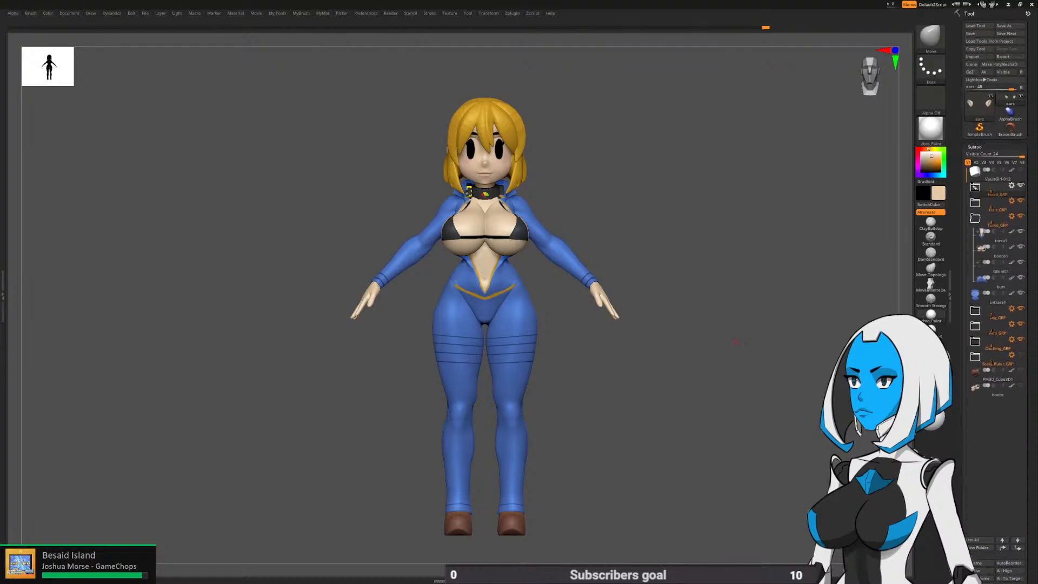
pyautogui.keyDown('alt'); pyautogui.moveTo(742, 324); pyautogui.dragTo(740, 340); pyautogui.keyUp('alt')
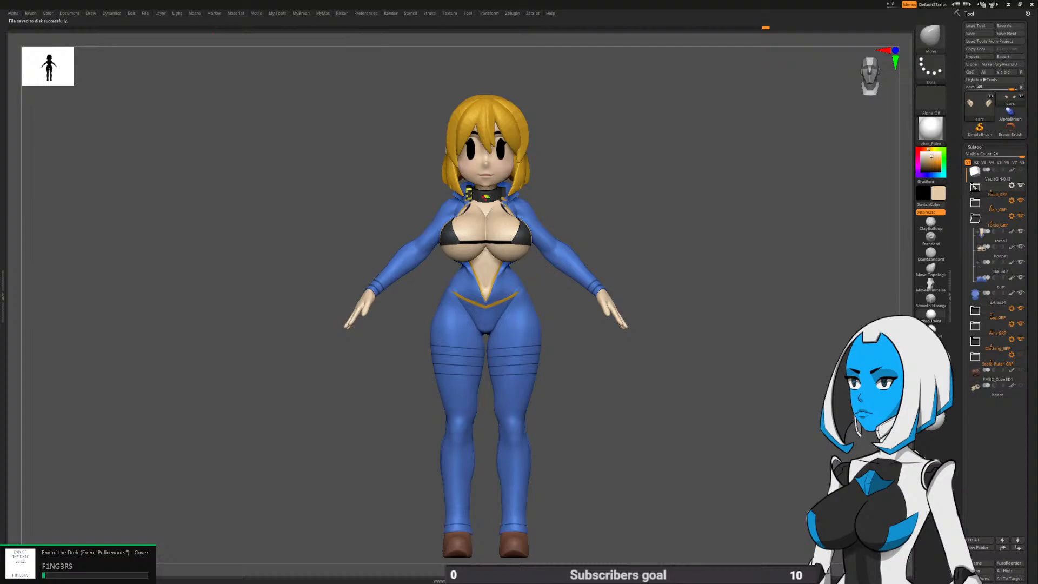
pyautogui.click(145, 13)
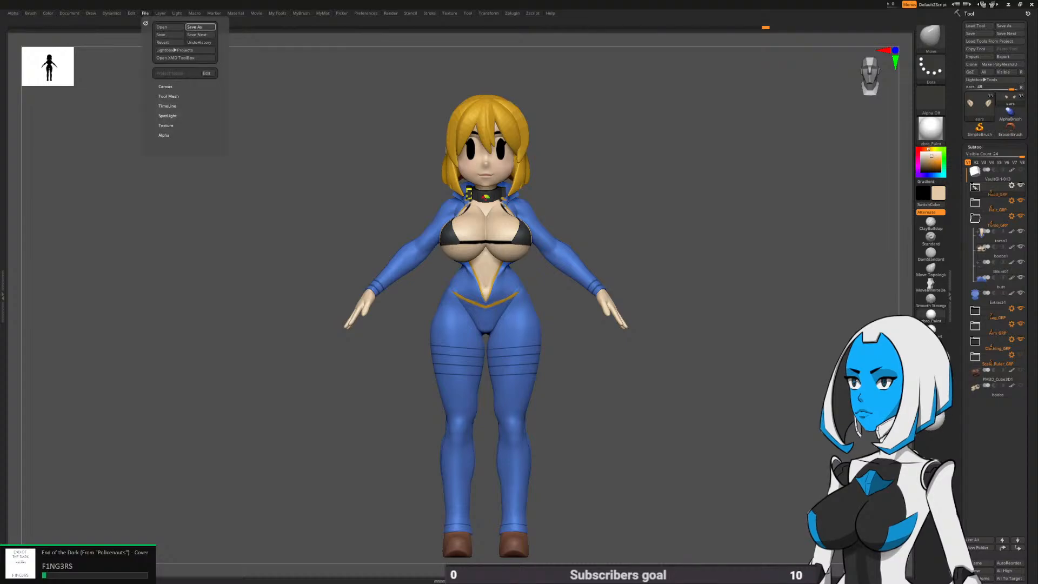
pyautogui.click(200, 27)
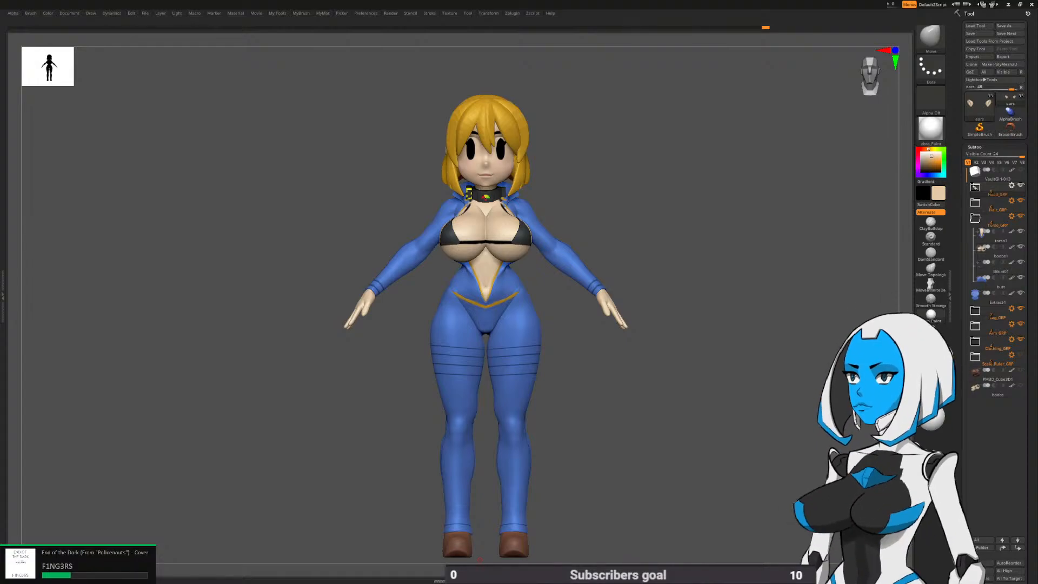
# Choose the Paint brush, select the sleeve subtool and fill it with its sampled base blue to cover the old painted lines
pyautogui.press('shift')
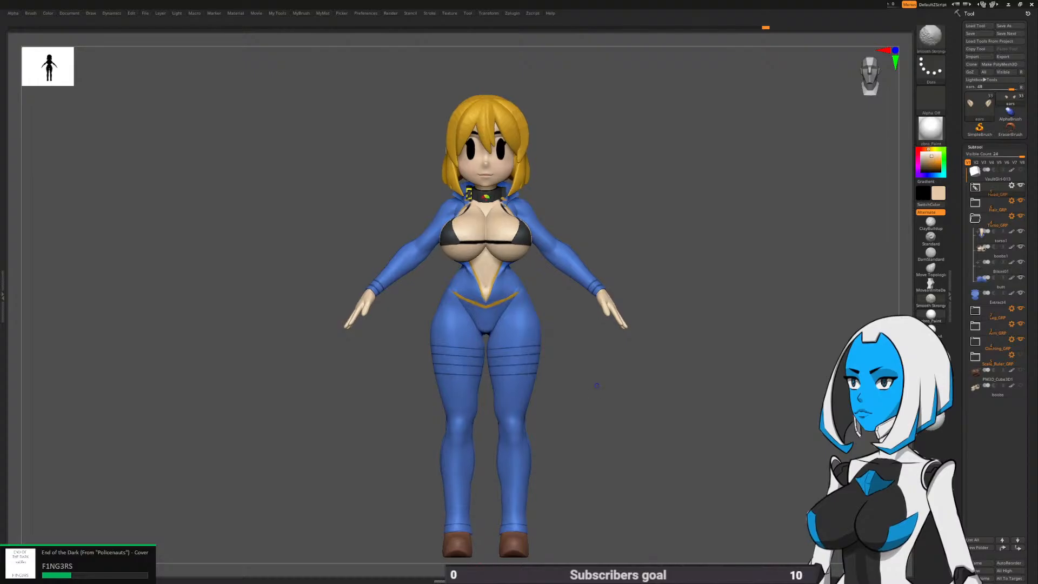
pyautogui.press('b')
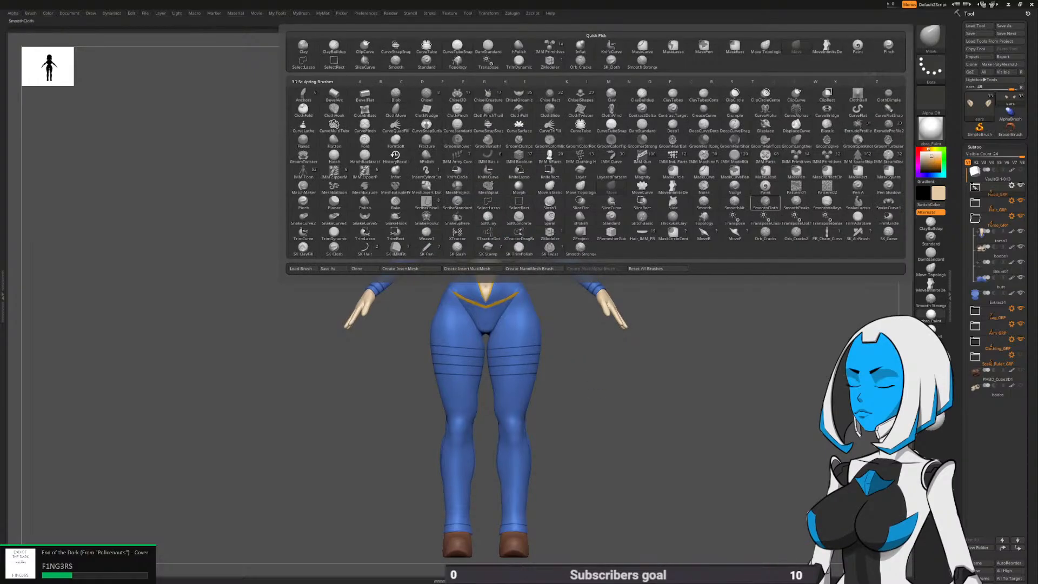
pyautogui.click(766, 190)
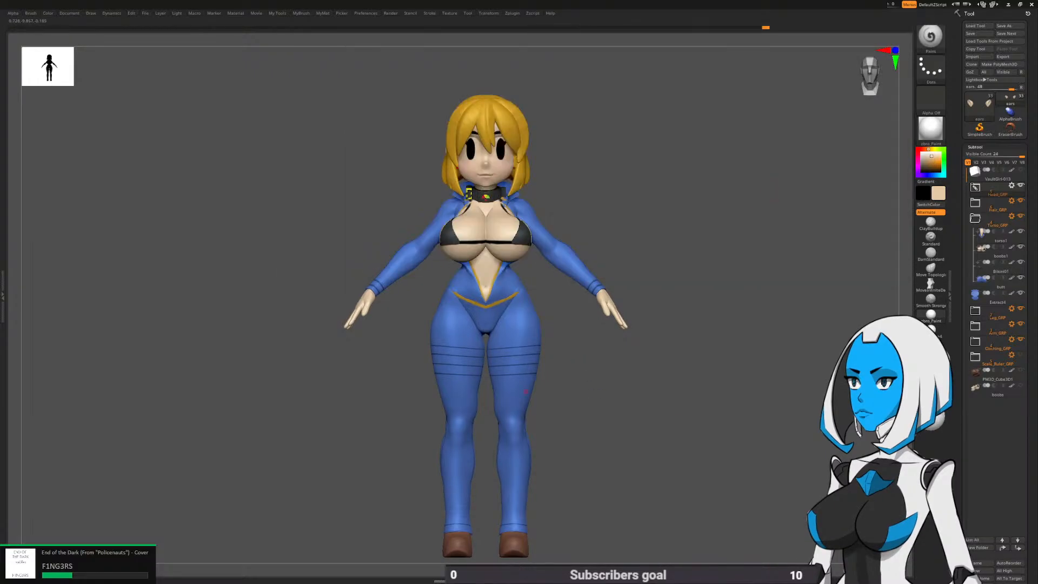
pyautogui.moveTo(525, 391); pyautogui.dragTo(390, 373, button='right')
pyautogui.keyDown('ctrl'); pyautogui.moveTo(433, 294); pyautogui.dragTo(546, 327, button='right'); pyautogui.keyUp('ctrl')
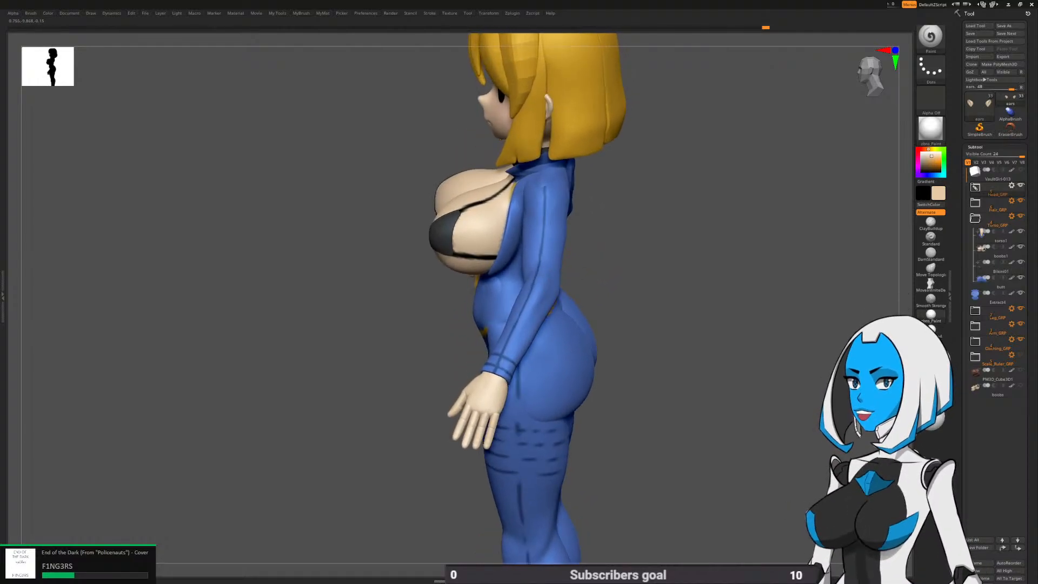
pyautogui.keyDown('alt'); pyautogui.click(547, 295); pyautogui.keyUp('alt')
pyautogui.press('c')
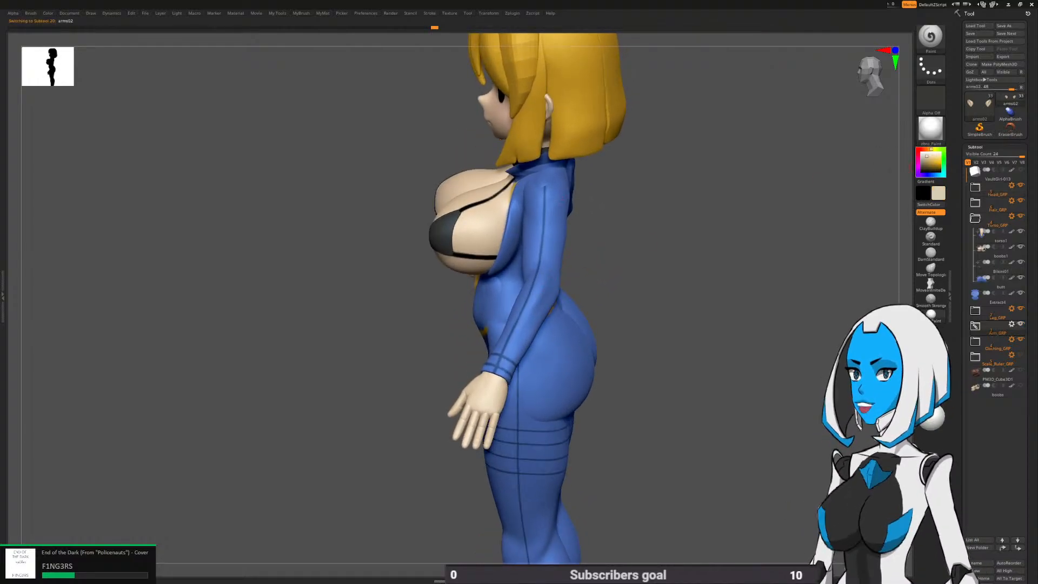
pyautogui.press('space')
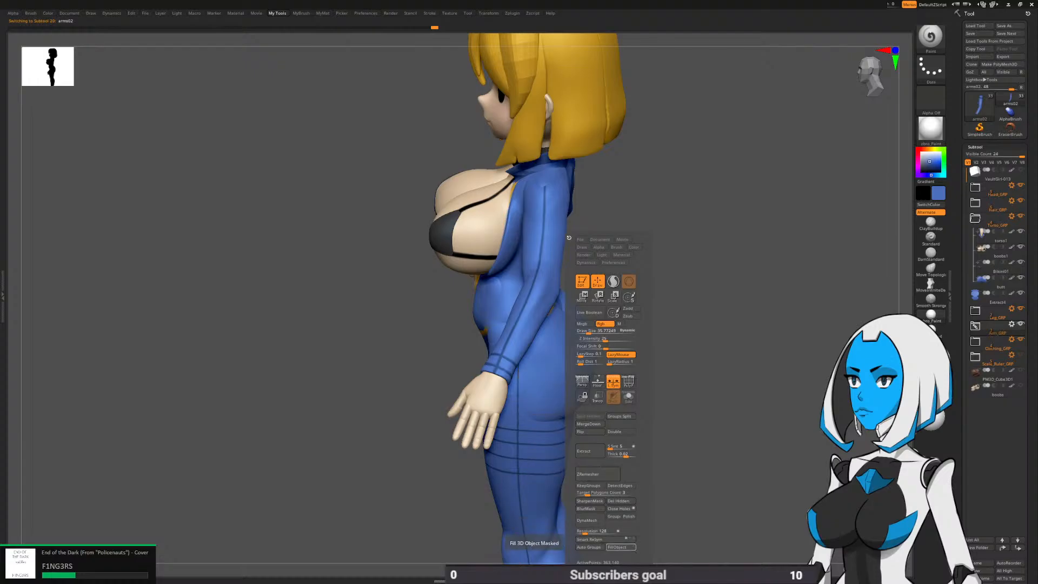
pyautogui.click(621, 547)
# Paint a thin dark blue seam line down the back of the sleeve from shoulder to wrist, using a smaller brush with an increased LazyRadius
pyautogui.keyDown('ctrl'); pyautogui.moveTo(544, 294); pyautogui.dragTo(556, 275, button='right'); pyautogui.keyUp('ctrl')
pyautogui.rightClick(556, 276)
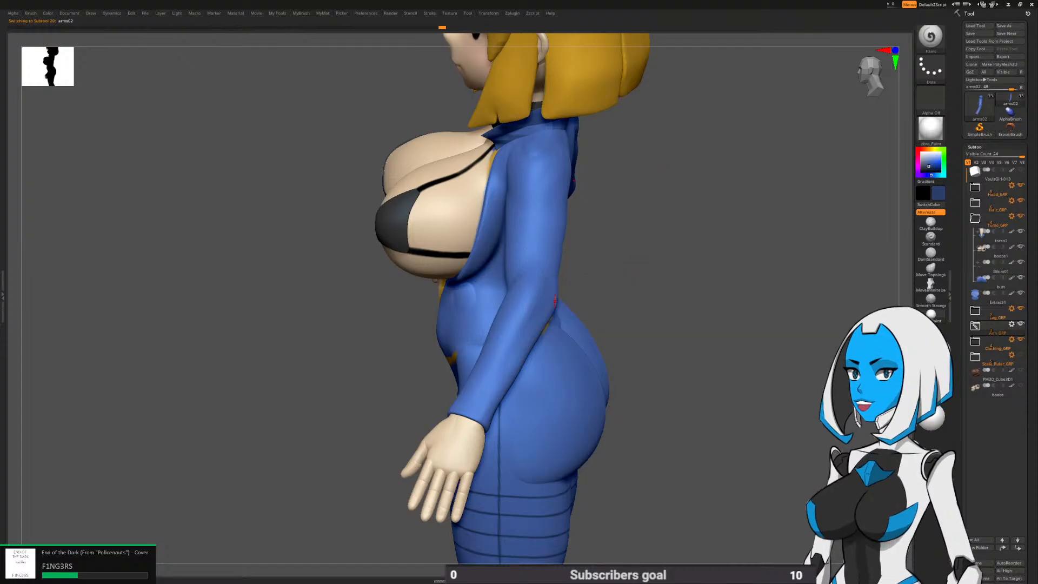
pyautogui.press('space')
pyautogui.moveTo(559, 362); pyautogui.dragTo(563, 362)
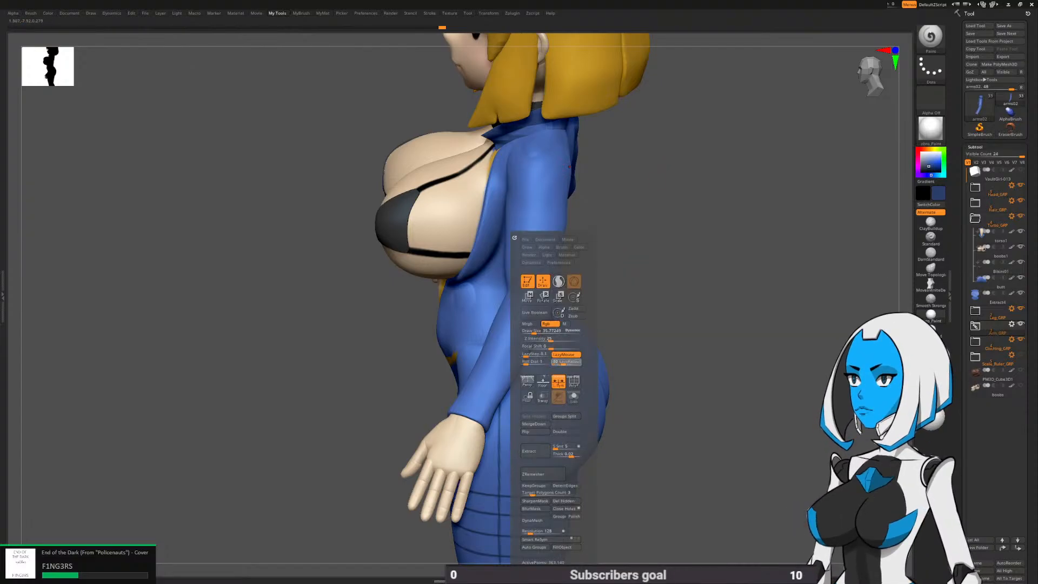
pyautogui.moveTo(533, 331); pyautogui.dragTo(529, 331)
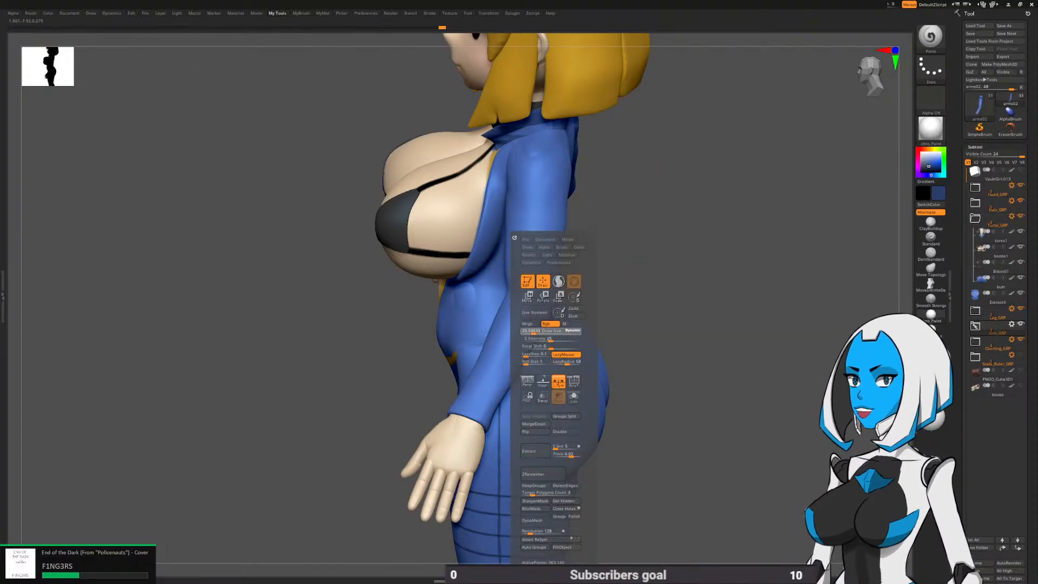
pyautogui.keyDown('alt'); pyautogui.moveTo(612, 191); pyautogui.dragTo(594, 214); pyautogui.keyUp('alt')
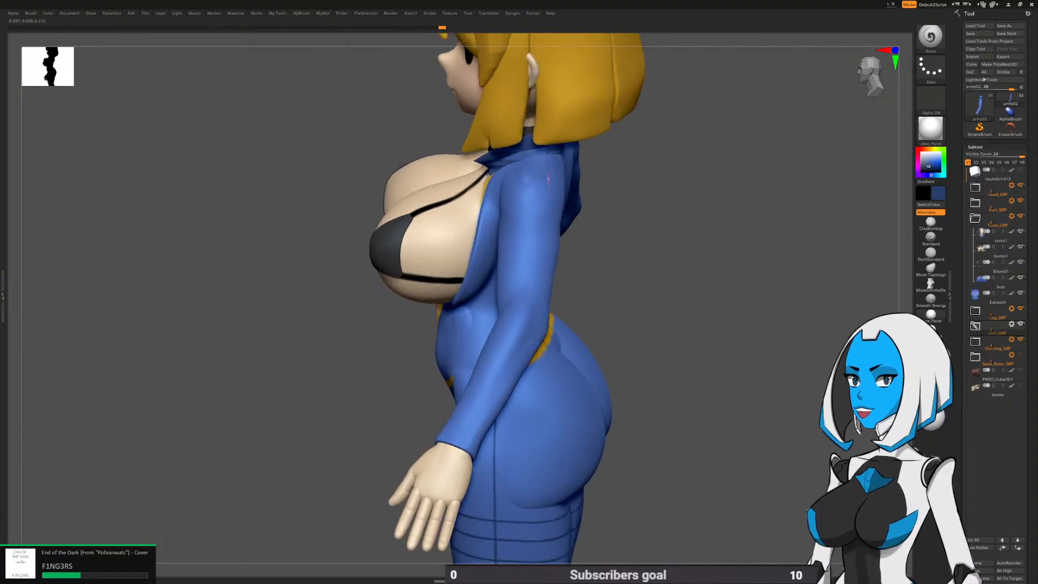
pyautogui.moveTo(548, 172); pyautogui.dragTo(549, 200)
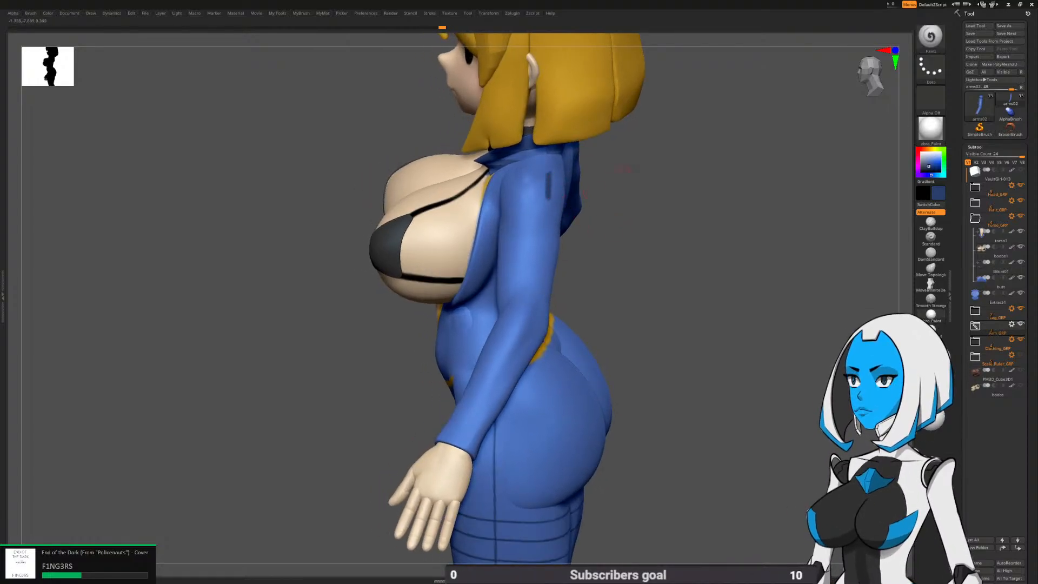
pyautogui.hotkey('ctrl', 'z')
pyautogui.press('space')
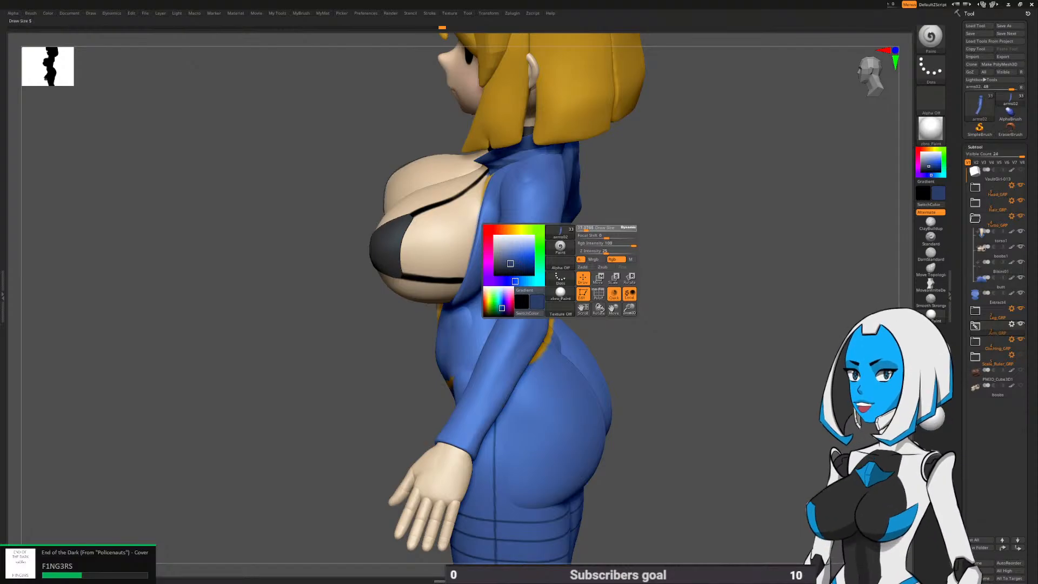
pyautogui.moveTo(551, 182); pyautogui.dragTo(544, 273)
pyautogui.moveTo(533, 326)
pyautogui.mouseDown()
pyautogui.moveTo(471, 432)
pyautogui.moveTo(520, 434)
pyautogui.mouseUp()
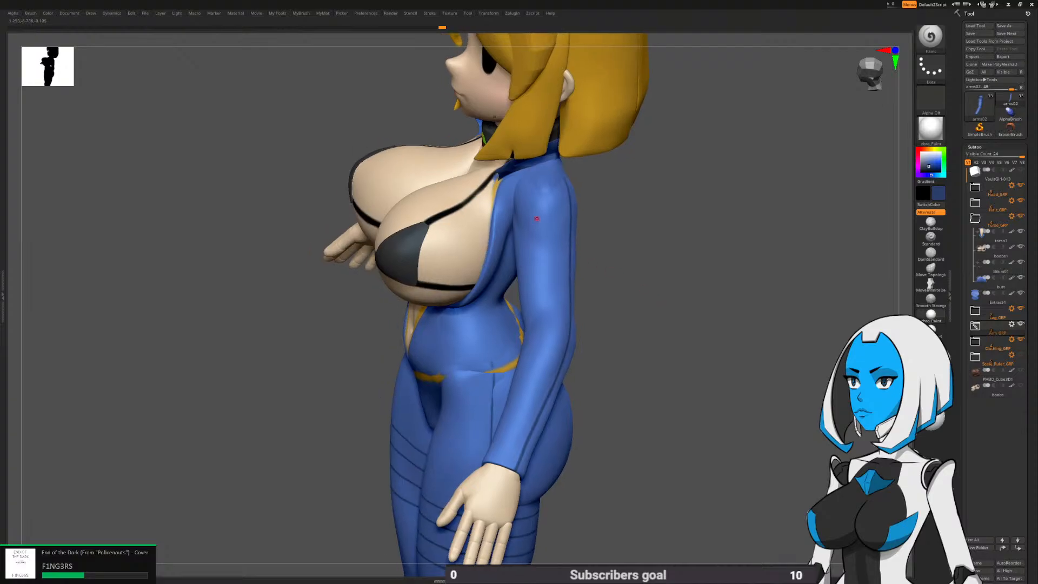
# Paint a matching dark blue seam line down the front of the sleeve from shoulder to wrist
pyautogui.moveTo(526, 176); pyautogui.dragTo(527, 199)
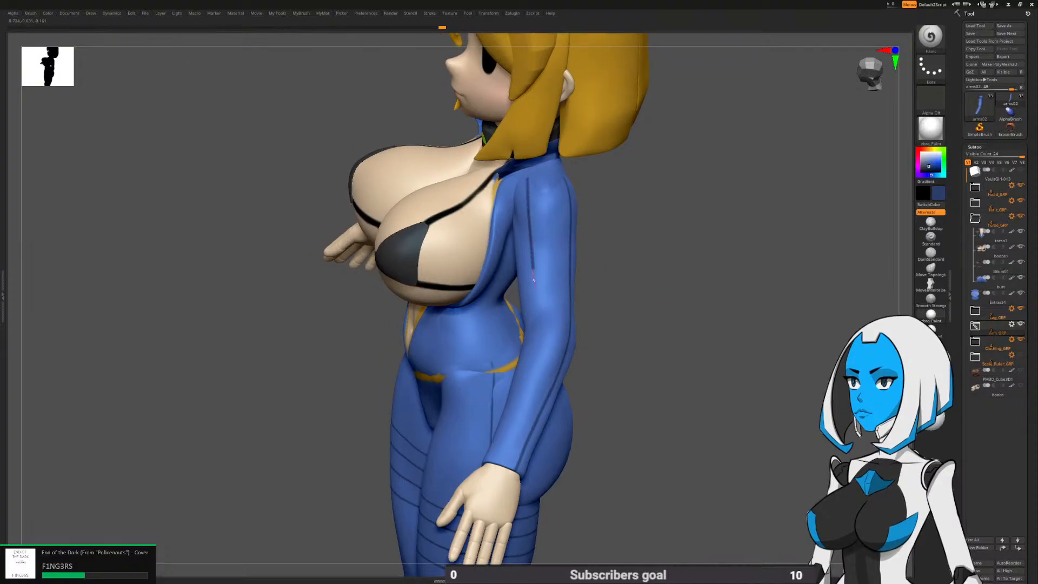
pyautogui.moveTo(535, 314); pyautogui.dragTo(517, 392)
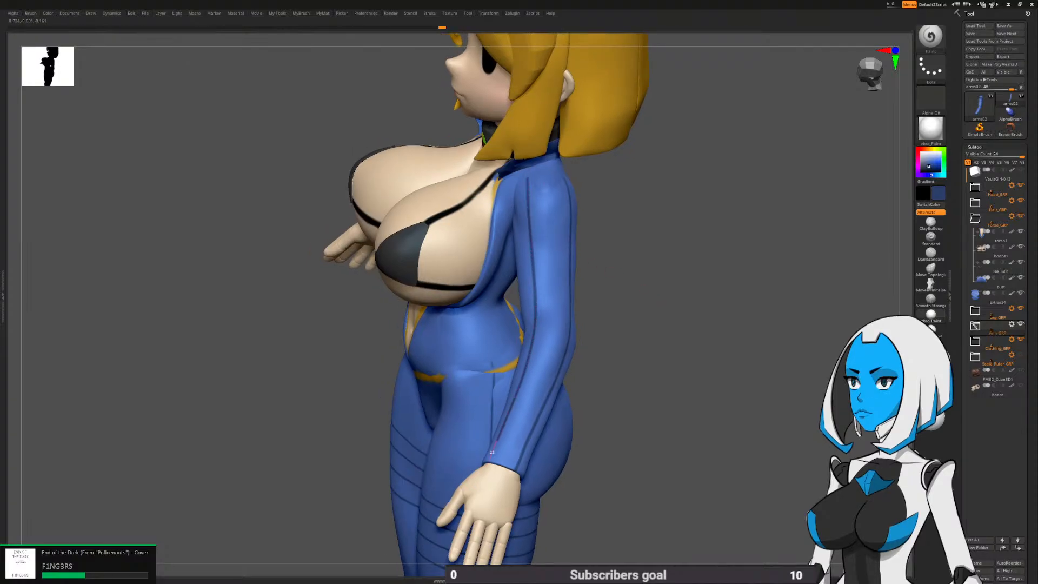
pyautogui.moveTo(491, 457); pyautogui.dragTo(488, 463)
# Paint evenly spaced dark blue cross bands between the two sleeve seam lines, from the shoulder down to the wrist
pyautogui.moveTo(630, 325); pyautogui.dragTo(565, 320)
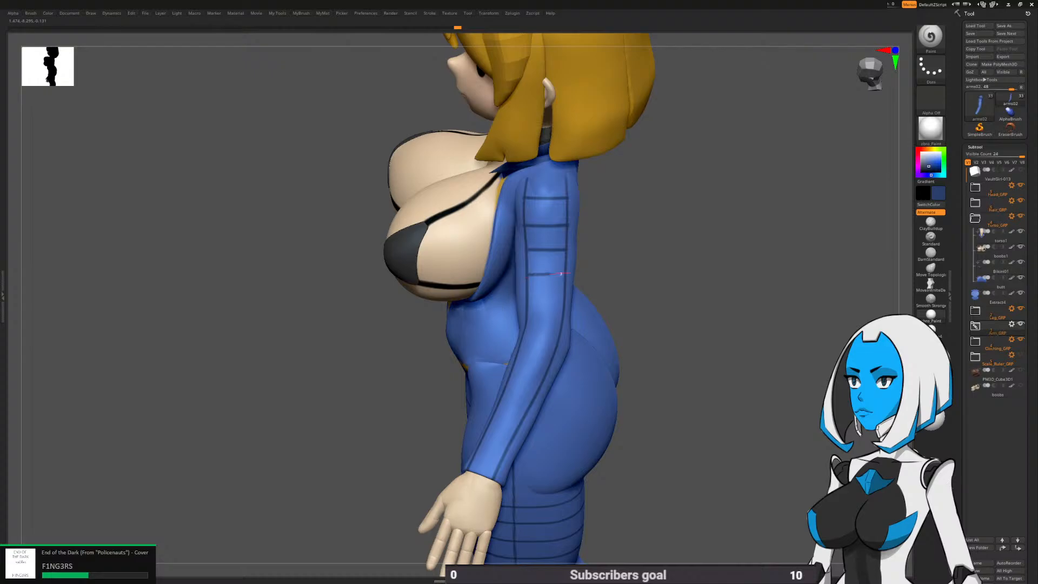
pyautogui.moveTo(561, 274); pyautogui.dragTo(565, 274)
pyautogui.moveTo(628, 307)
pyautogui.mouseDown()
pyautogui.moveTo(541, 297)
pyautogui.moveTo(597, 281)
pyautogui.moveTo(601, 314)
pyautogui.mouseUp()
pyautogui.moveTo(670, 281)
pyautogui.mouseDown()
pyautogui.moveTo(633, 302)
pyautogui.moveTo(676, 324)
pyautogui.mouseUp()
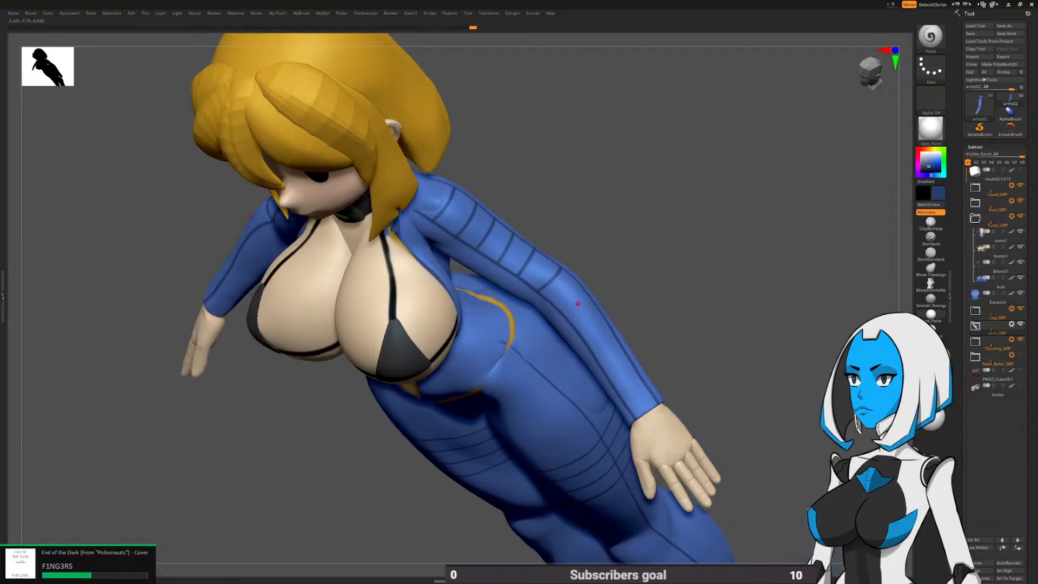
pyautogui.moveTo(433, 211)
pyautogui.mouseDown()
pyautogui.moveTo(580, 285)
pyautogui.moveTo(597, 306)
pyautogui.moveTo(596, 353)
pyautogui.mouseUp()
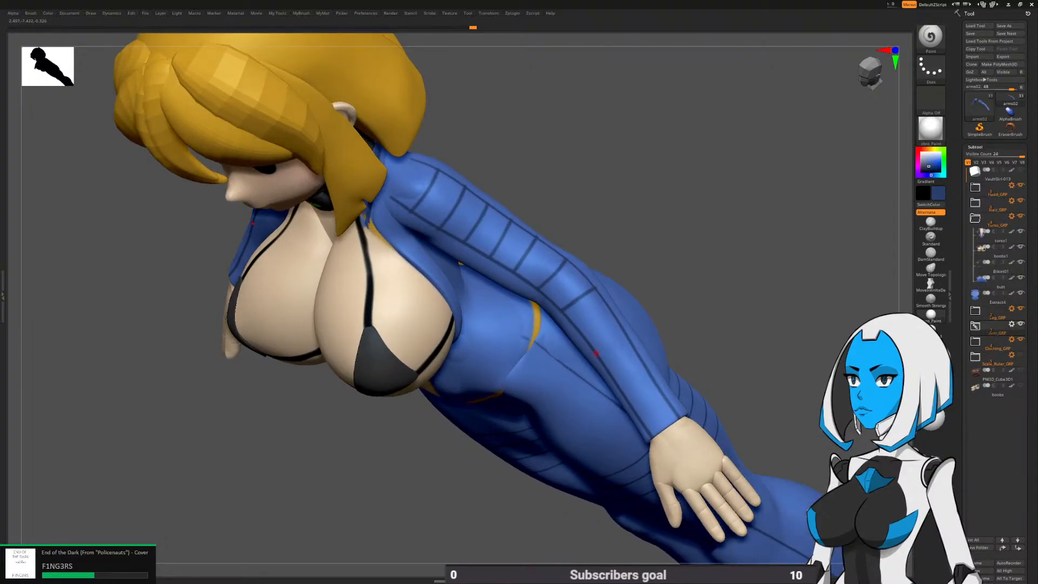
pyautogui.keyDown('alt'); pyautogui.moveTo(596, 353); pyautogui.dragTo(565, 291, button='right'); pyautogui.keyUp('alt')
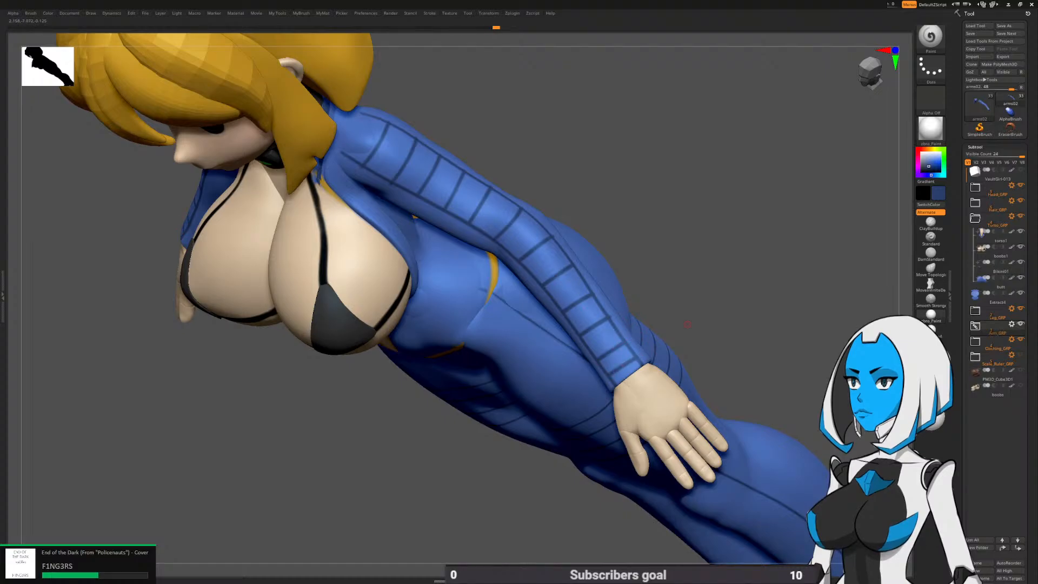
pyautogui.moveTo(687, 324); pyautogui.dragTo(697, 373)
# Select the suit's torso subtool and continue the sleeve's dark blue seam line onto the shoulder
pyautogui.moveTo(665, 314); pyautogui.dragTo(716, 338)
pyautogui.keyDown('alt'); pyautogui.click(556, 198); pyautogui.keyUp('alt')
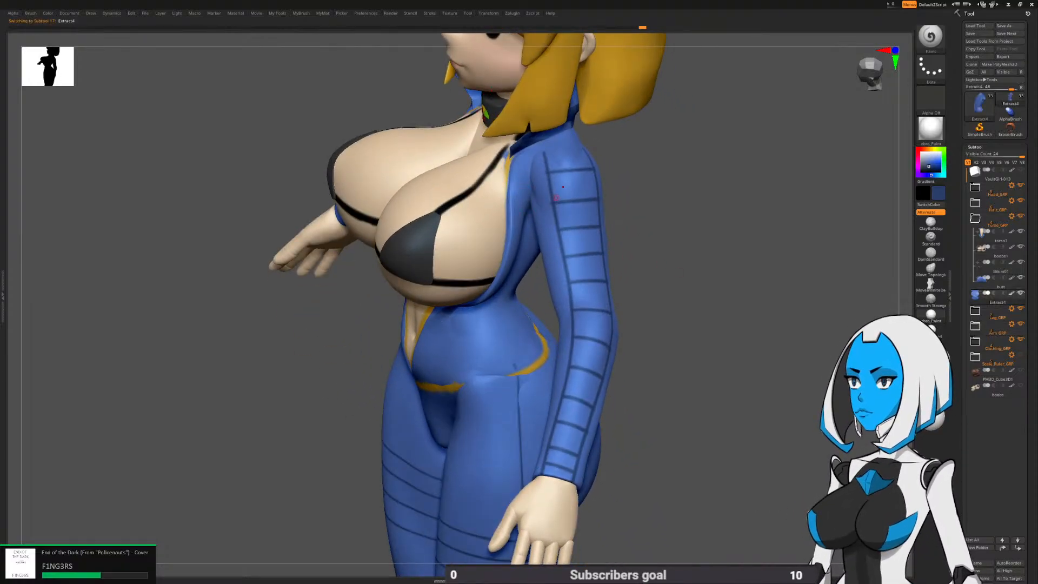
pyautogui.press('ctrl')
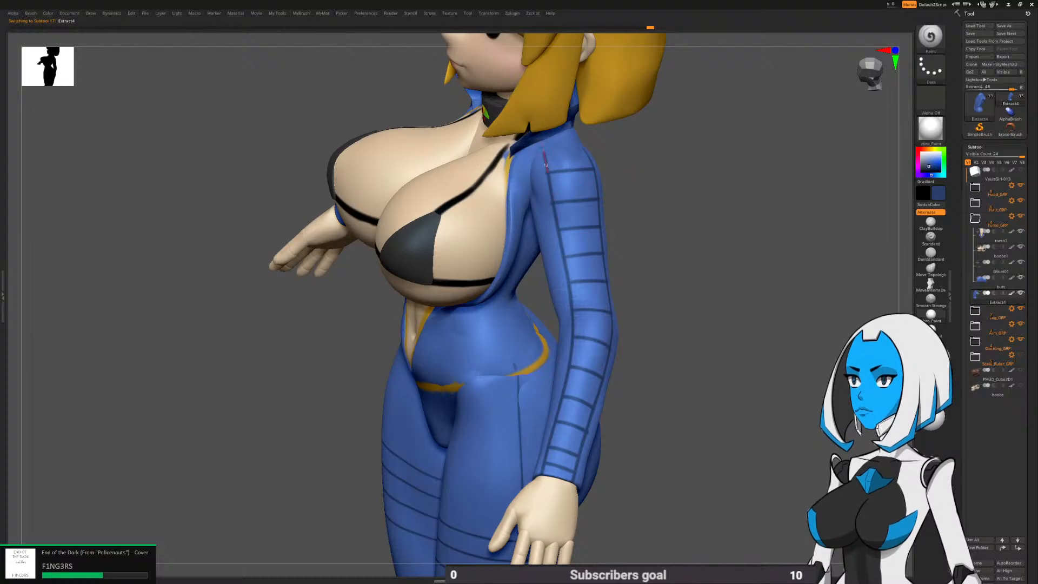
pyautogui.moveTo(757, 189); pyautogui.dragTo(600, 160)
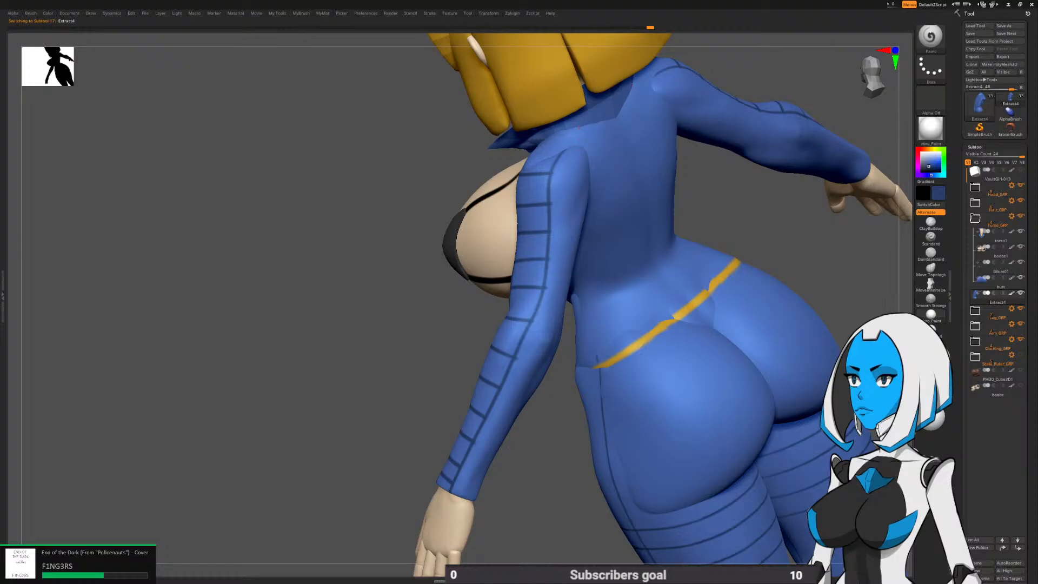
pyautogui.moveTo(561, 155); pyautogui.dragTo(670, 162, button='right')
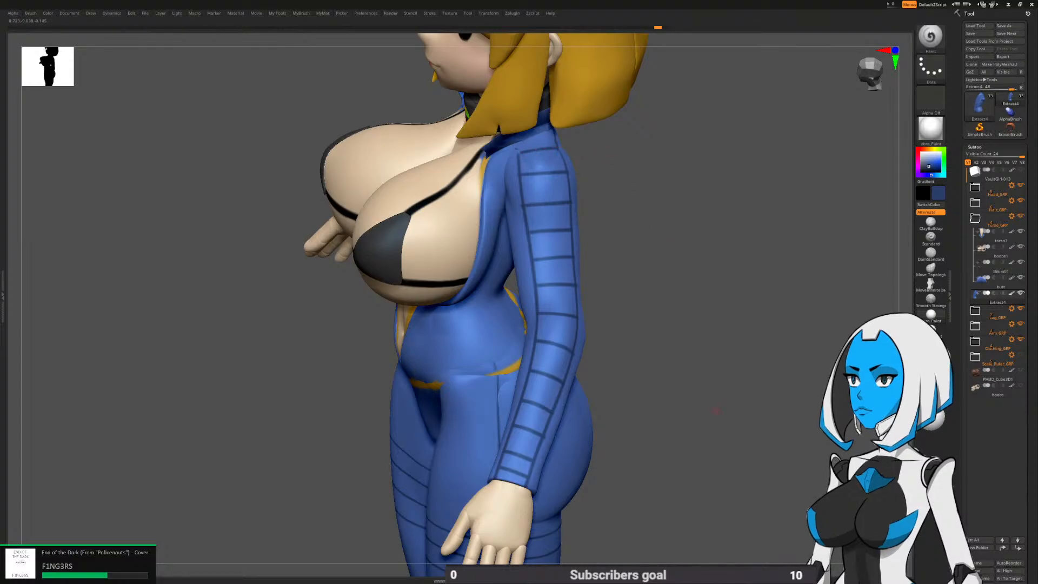
pyautogui.moveTo(570, 147); pyautogui.dragTo(506, 331, button='right')
# Isolate the torso subtool, extend its dark blue side seam from the waist up to the armpit, and show the whole figure again
pyautogui.moveTo(520, 273); pyautogui.dragTo(604, 274, button='right')
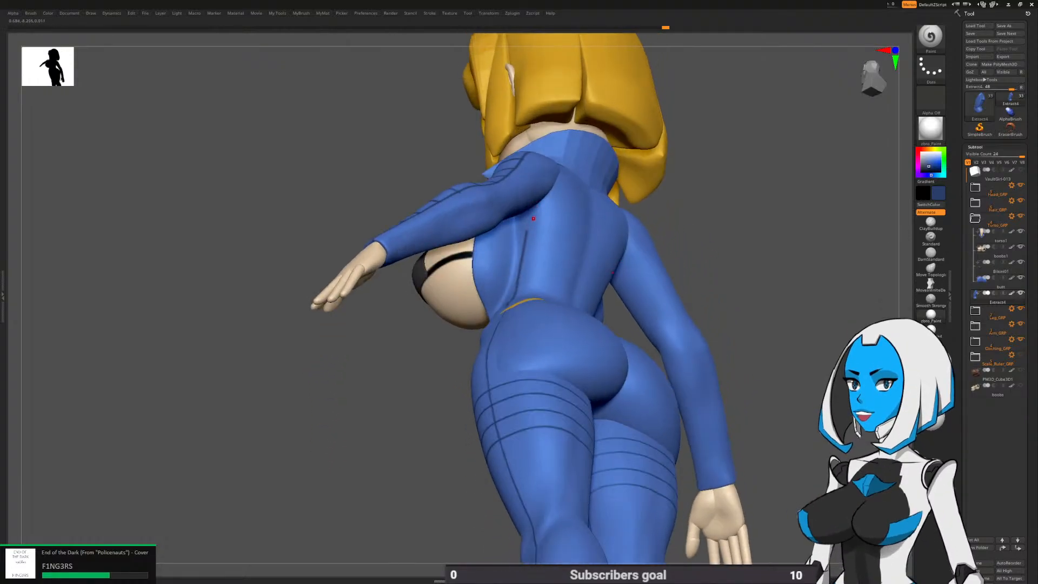
pyautogui.click(629, 397)
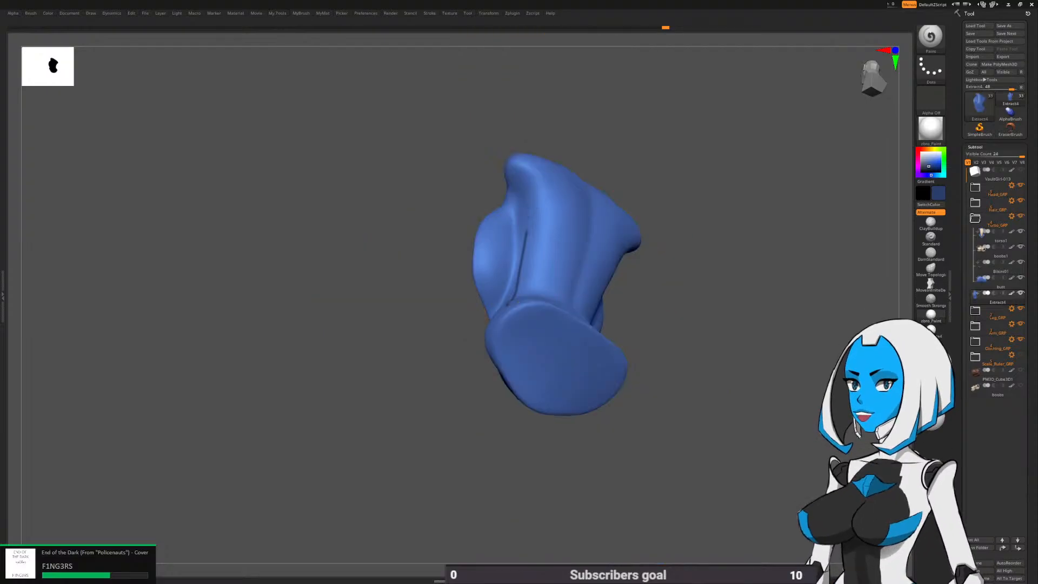
pyautogui.moveTo(665, 346); pyautogui.dragTo(668, 392)
pyautogui.moveTo(525, 234); pyautogui.dragTo(521, 164)
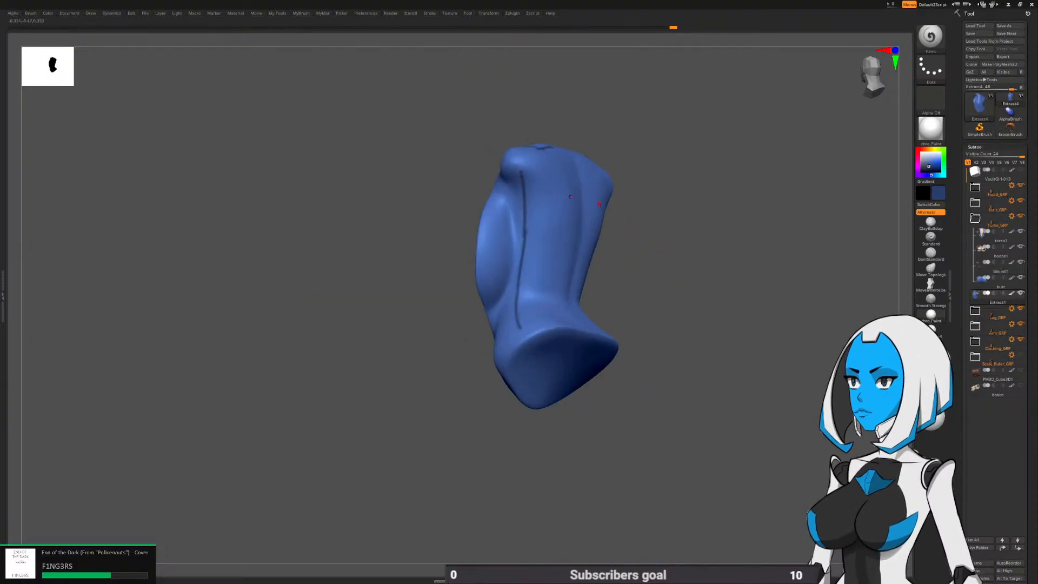
pyautogui.press('space')
pyautogui.click(696, 397)
pyautogui.moveTo(695, 349); pyautogui.dragTo(750, 345)
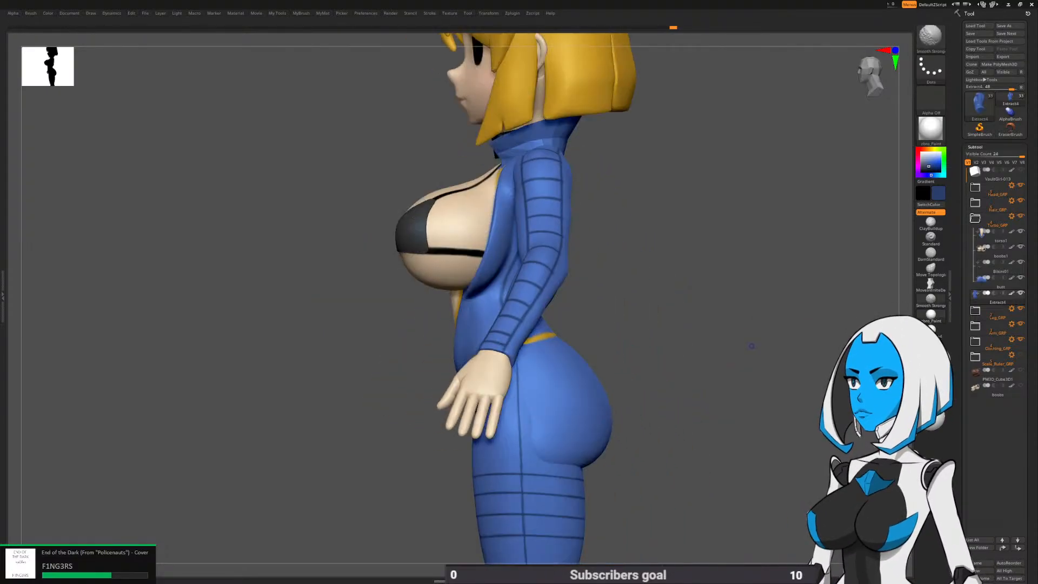
# Hide the arms folder to expose the suit's hips and legs from the side
pyautogui.keyDown('alt'); pyautogui.moveTo(810, 400); pyautogui.dragTo(815, 354); pyautogui.keyUp('alt')
pyautogui.click(1020, 324)
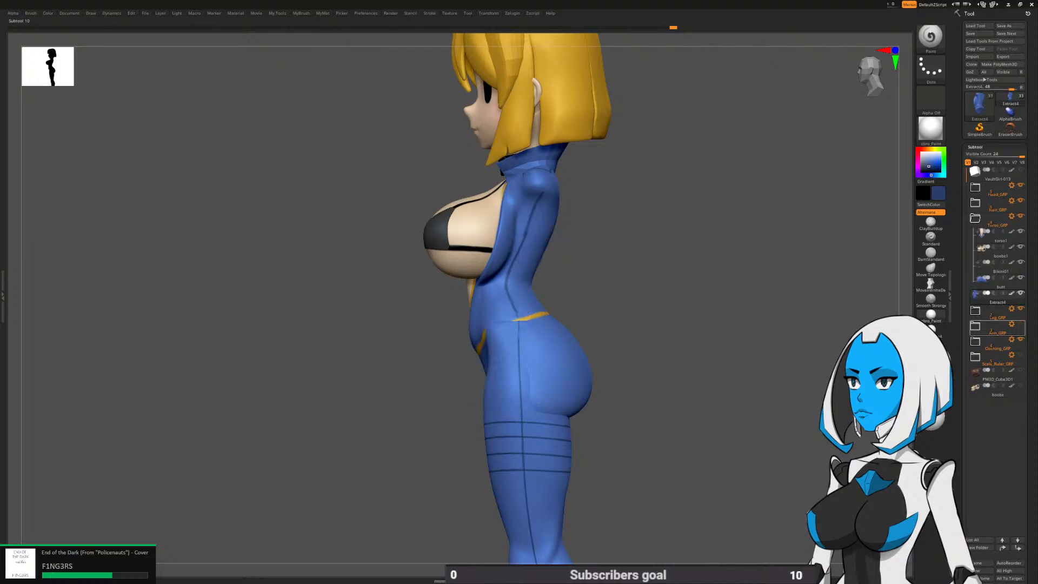
pyautogui.keyDown('alt'); pyautogui.moveTo(658, 450); pyautogui.dragTo(656, 288); pyautogui.keyUp('alt')
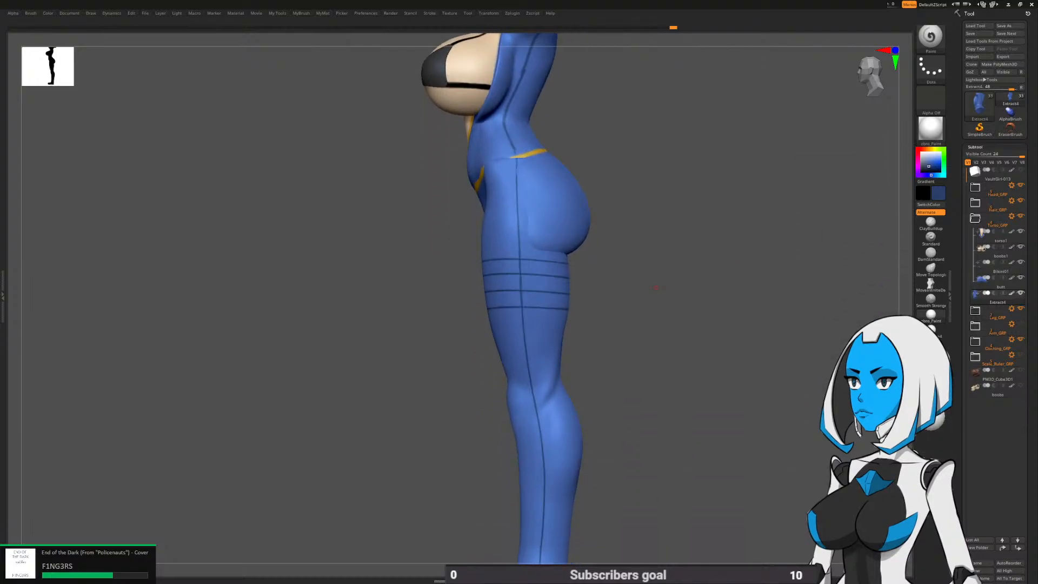
pyautogui.keyDown('alt'); pyautogui.moveTo(646, 400); pyautogui.dragTo(647, 329); pyautogui.keyUp('alt')
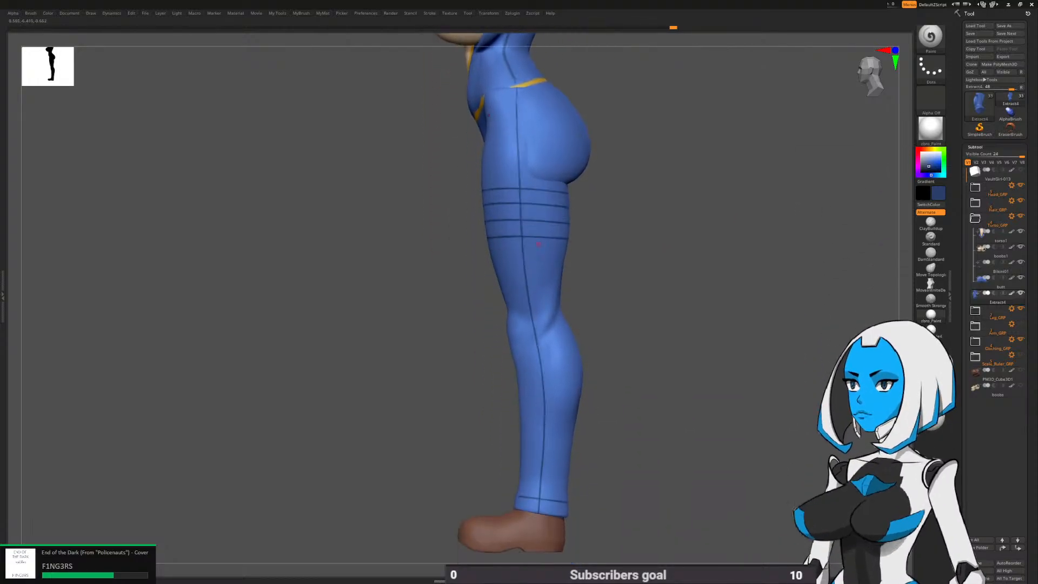
# Select the legs subtool and fill it with the sampled base blue to cover the old painted lines
pyautogui.moveTo(586, 269); pyautogui.dragTo(581, 282)
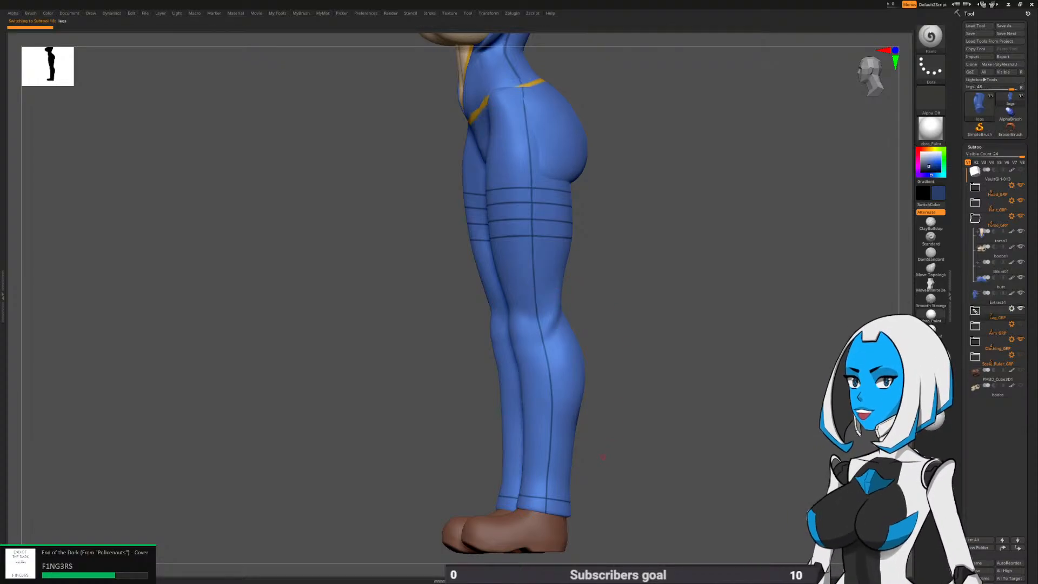
pyautogui.press('space')
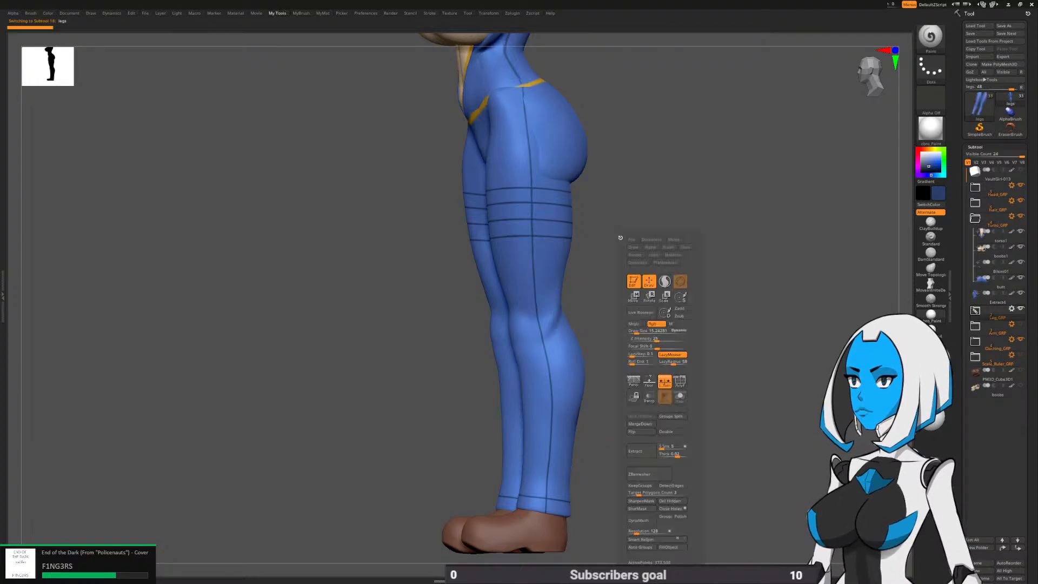
pyautogui.click(672, 547)
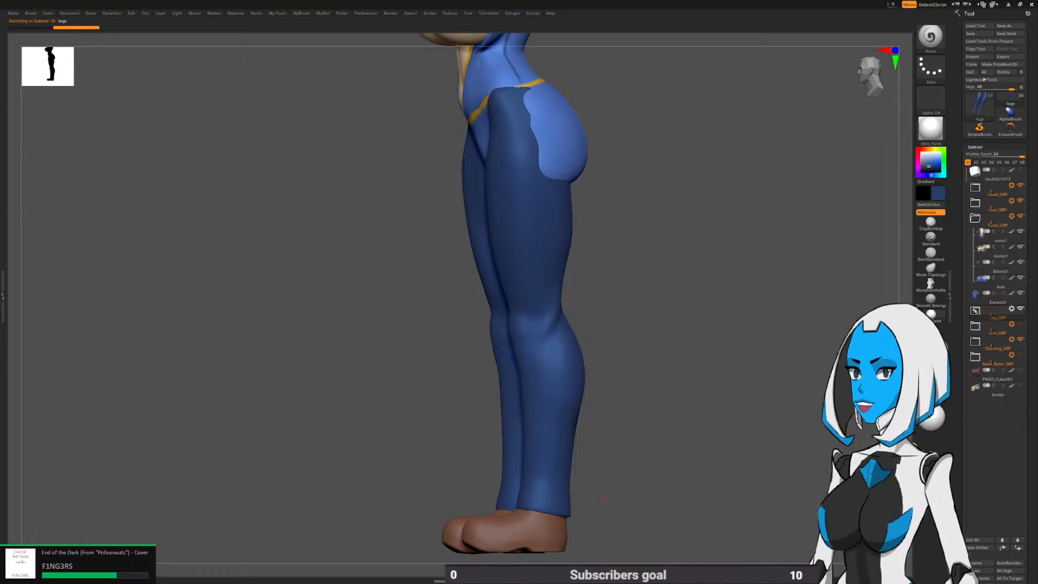
pyautogui.press('c')
pyautogui.press('space')
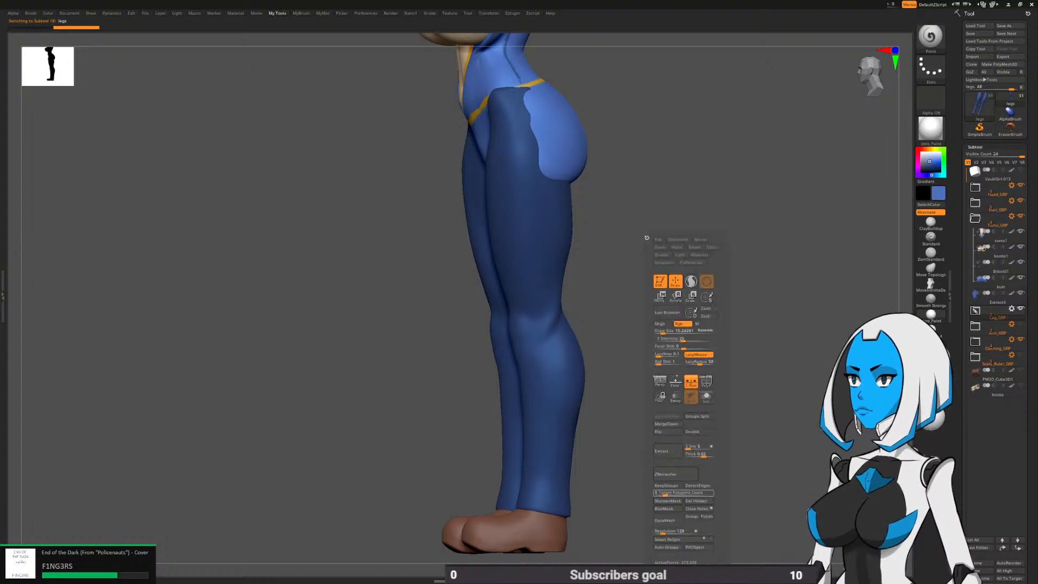
pyautogui.click(672, 546)
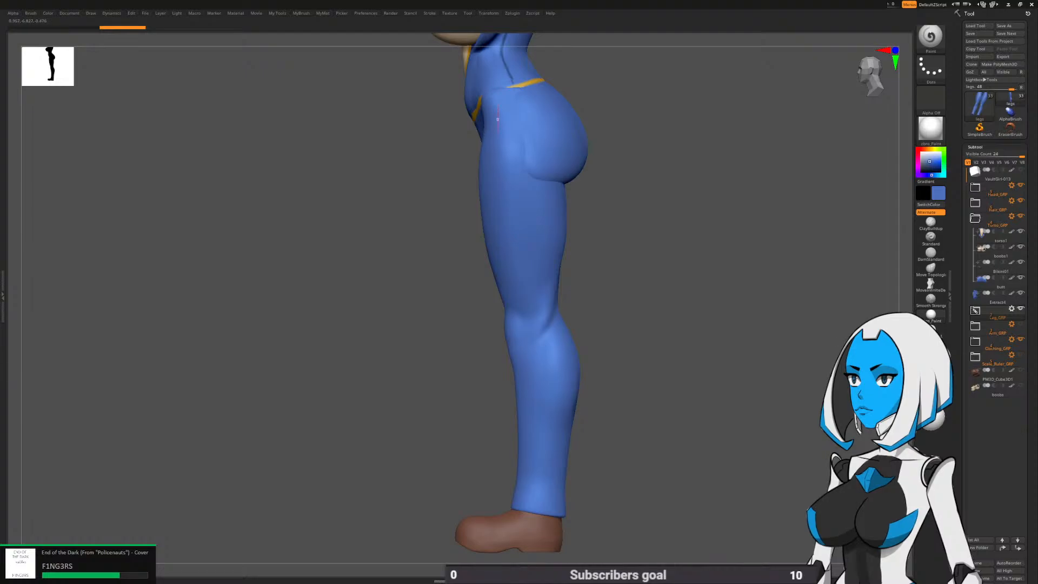
# Paint a dark blue panel outline on the outer thigh with a front line from the hip, an edge above the knee and a back line
pyautogui.press('space')
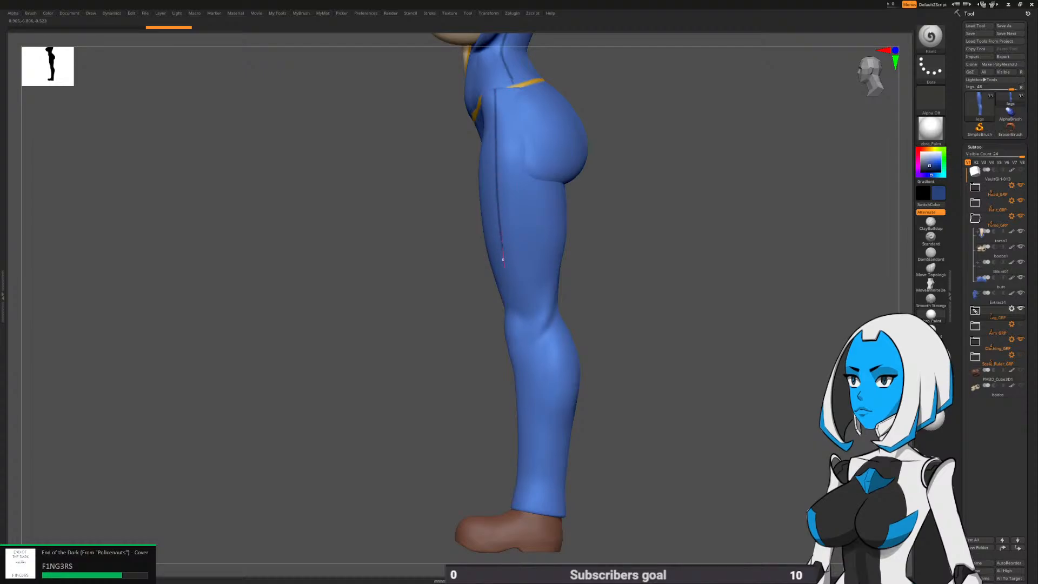
pyautogui.moveTo(508, 288); pyautogui.dragTo(510, 299)
pyautogui.moveTo(600, 244)
pyautogui.mouseDown()
pyautogui.moveTo(513, 244)
pyautogui.moveTo(589, 242)
pyautogui.mouseUp()
pyautogui.moveTo(524, 279)
pyautogui.mouseDown()
pyautogui.moveTo(559, 280)
pyautogui.moveTo(539, 254)
pyautogui.moveTo(535, 177)
pyautogui.mouseUp()
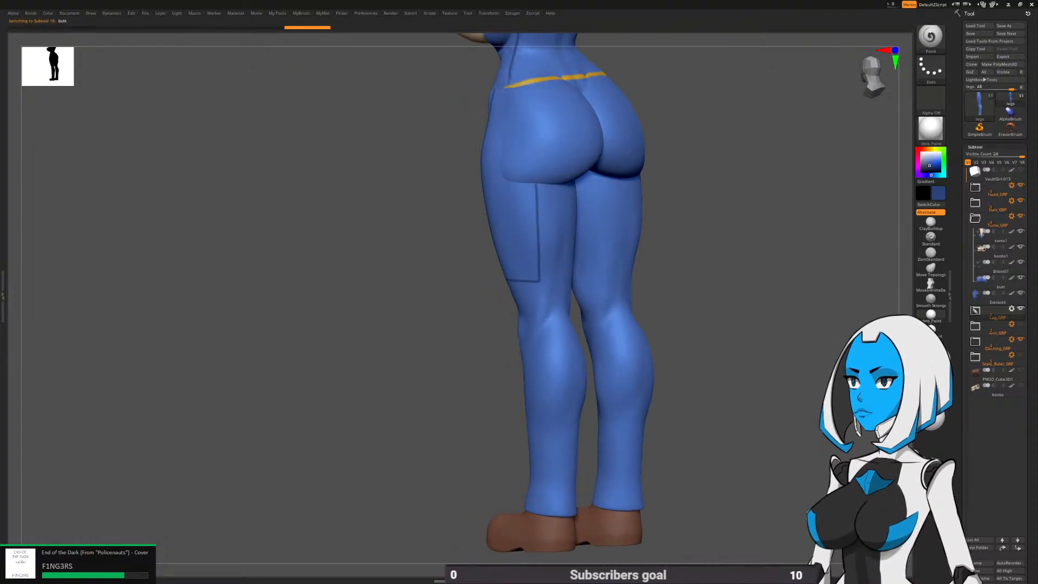
# Select the buttocks subtool and continue the panel's back line up over it to the yellow waistband
pyautogui.keyDown('alt'); pyautogui.moveTo(556, 172); pyautogui.dragTo(567, 238, button='right'); pyautogui.keyUp('alt')
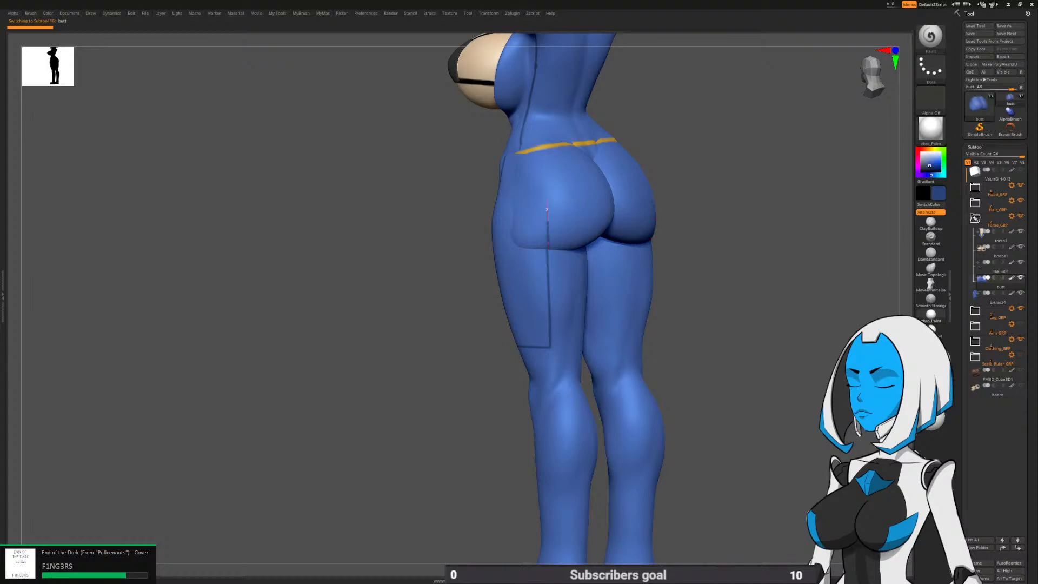
pyautogui.moveTo(549, 248); pyautogui.dragTo(541, 145)
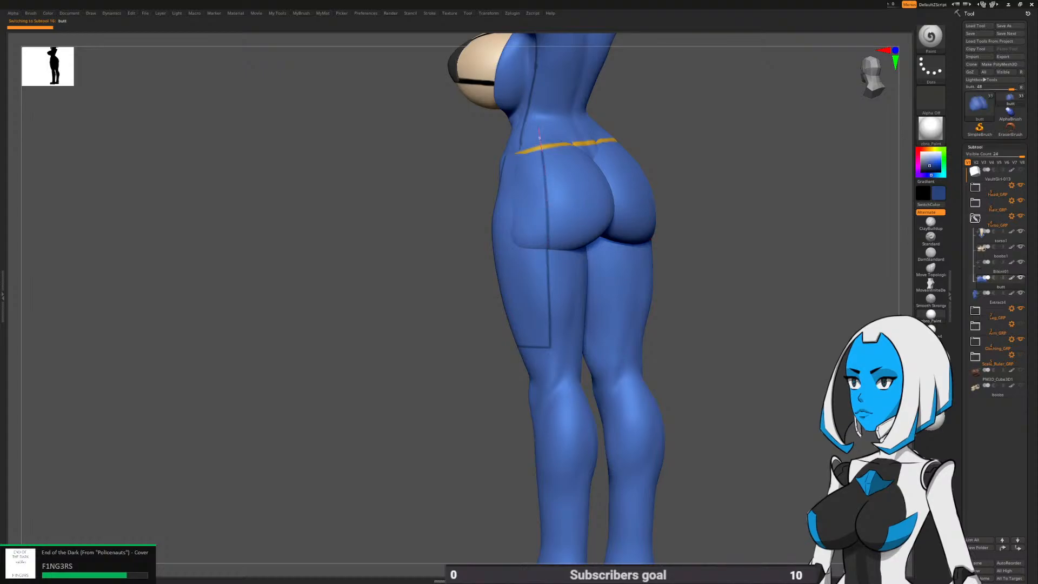
pyautogui.moveTo(700, 215); pyautogui.dragTo(774, 234, button='right')
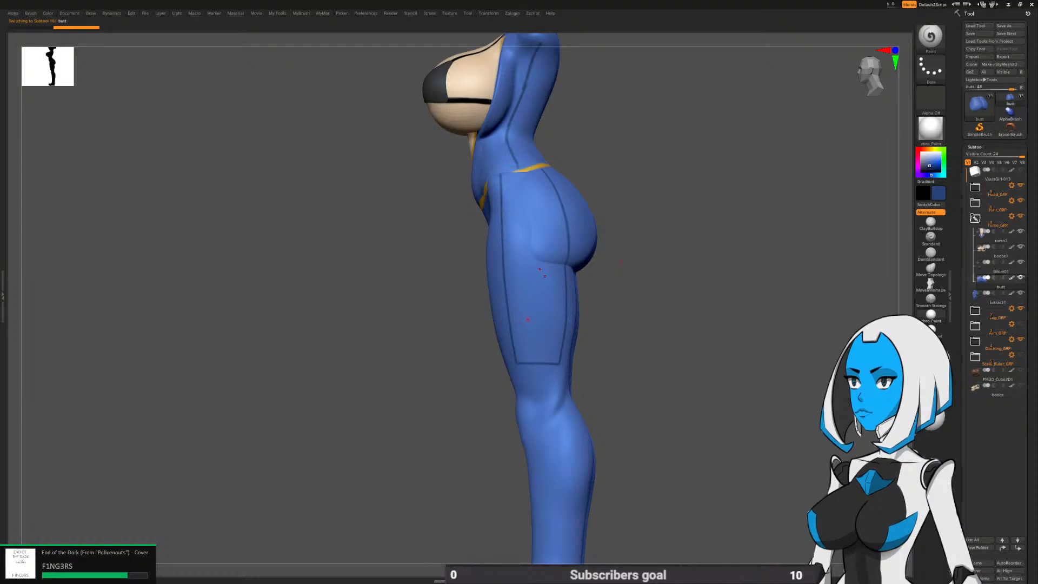
# Paint evenly spaced dark blue cross bands inside the side panel, from above the knee up to the hip on both subtools
pyautogui.keyDown('alt'); pyautogui.click(557, 313); pyautogui.keyUp('alt')
pyautogui.moveTo(613, 309); pyautogui.dragTo(620, 307, button='right')
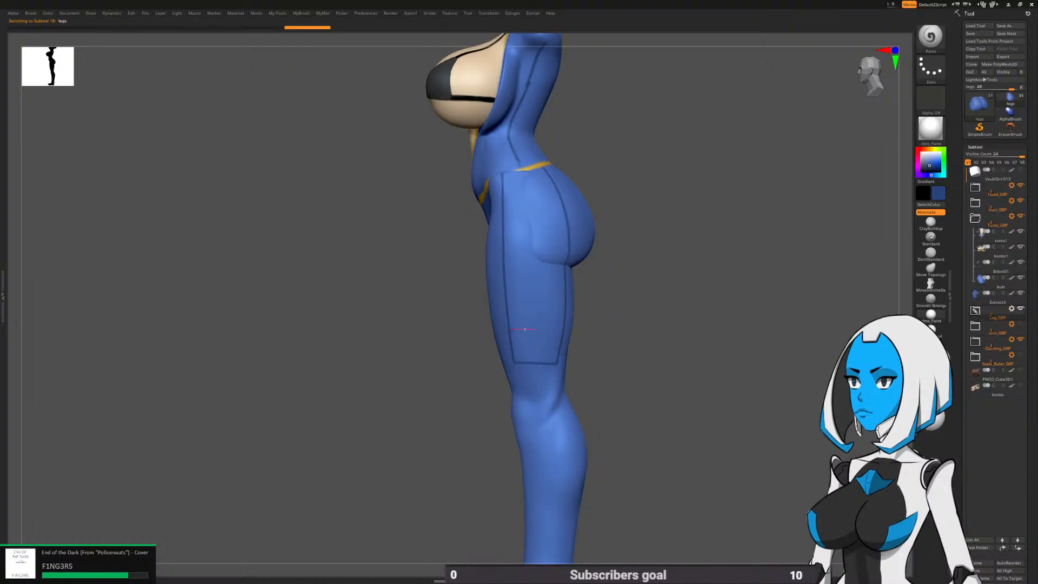
pyautogui.moveTo(524, 329); pyautogui.dragTo(574, 329)
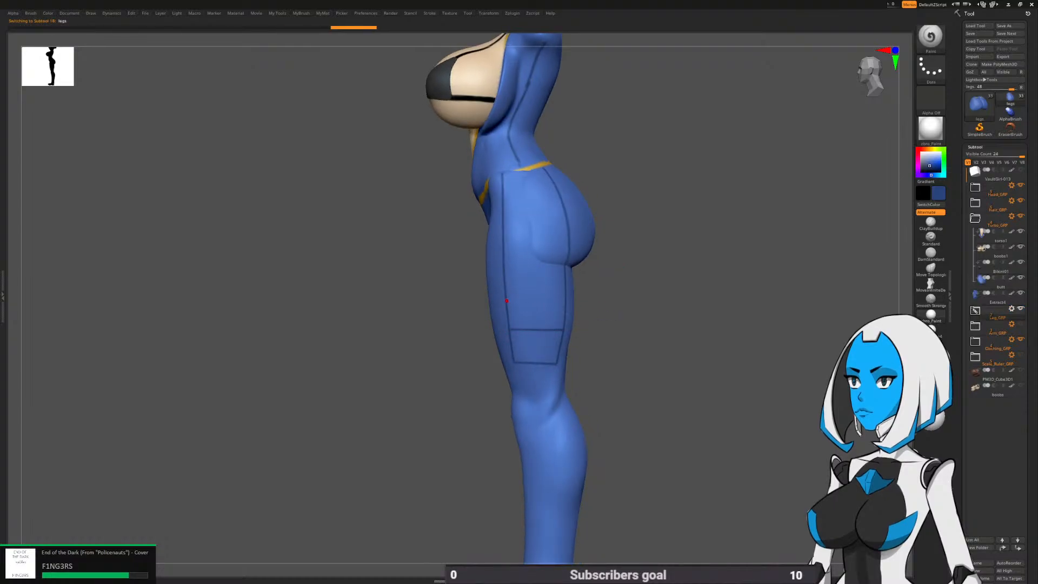
pyautogui.moveTo(534, 301); pyautogui.dragTo(574, 301)
pyautogui.moveTo(594, 294); pyautogui.dragTo(555, 277, button='right')
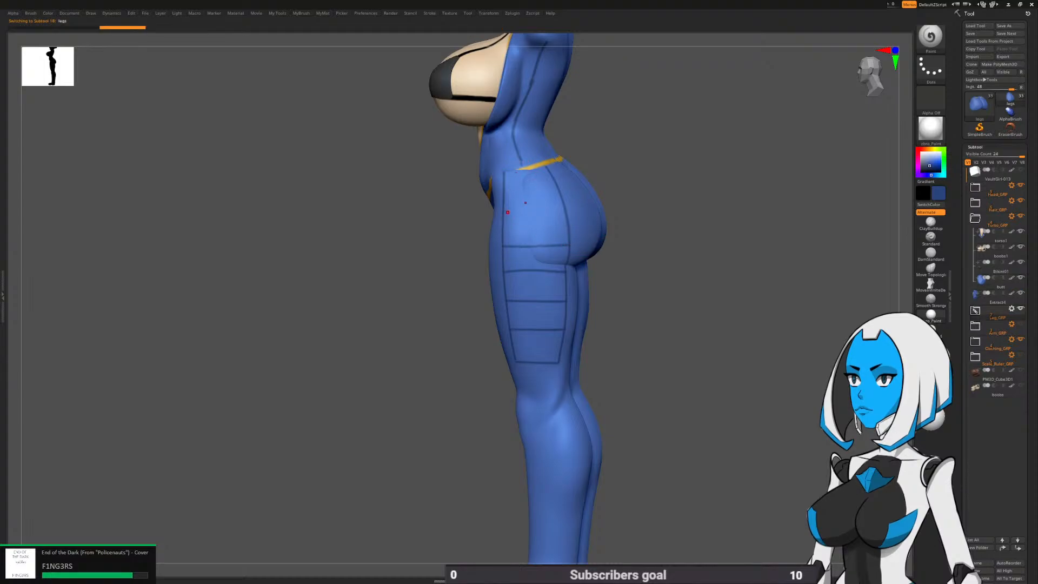
pyautogui.moveTo(504, 218); pyautogui.dragTo(528, 218)
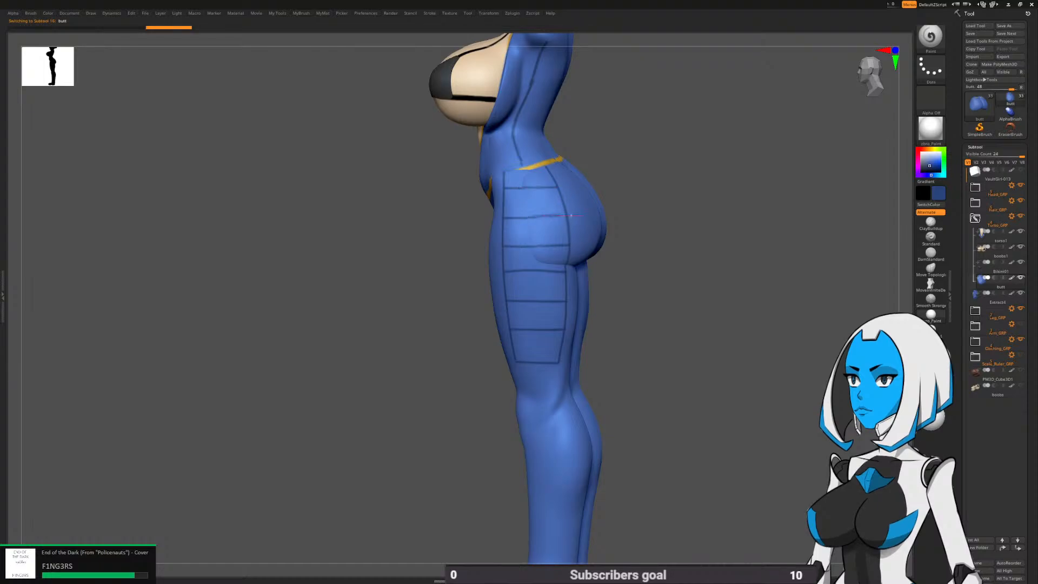
pyautogui.keyDown('ctrl'); pyautogui.moveTo(681, 433); pyautogui.dragTo(681, 378, button='right'); pyautogui.keyUp('ctrl')
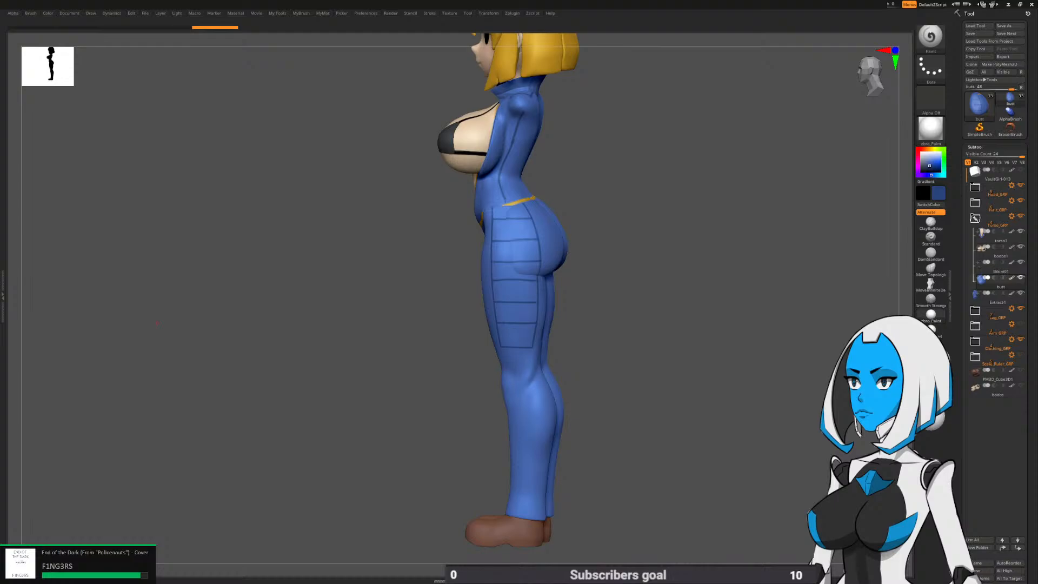
# On the legs subtool, paint a dark blue seam from the thigh panel down the outer lower leg and a hem line around the cuff
pyautogui.keyDown('shift'); pyautogui.moveTo(157, 323); pyautogui.dragTo(169, 324); pyautogui.keyUp('shift')
pyautogui.keyDown('alt'); pyautogui.moveTo(624, 374); pyautogui.dragTo(653, 290); pyautogui.keyUp('alt')
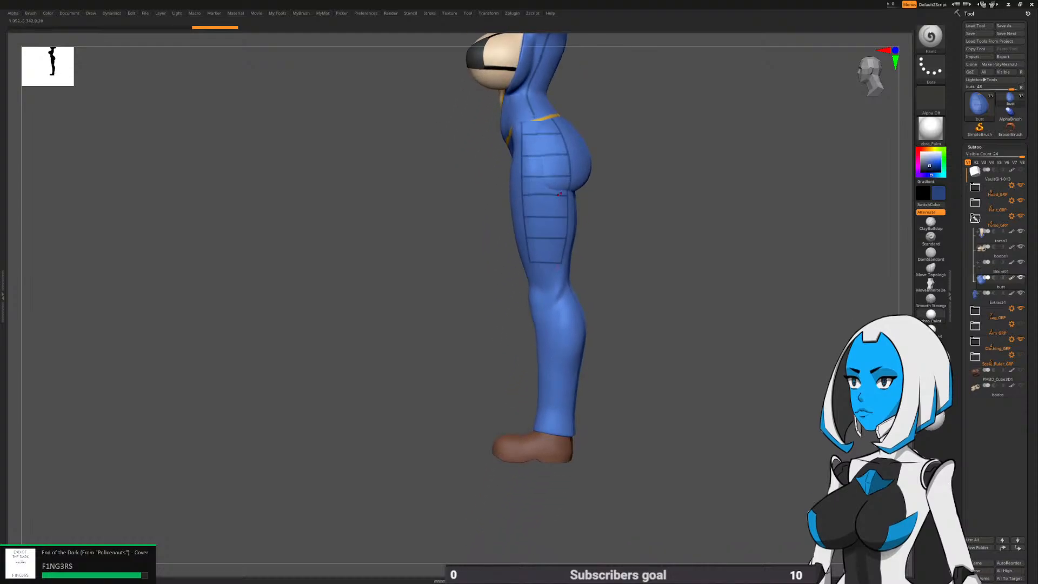
pyautogui.keyDown('alt'); pyautogui.click(547, 271); pyautogui.keyUp('alt')
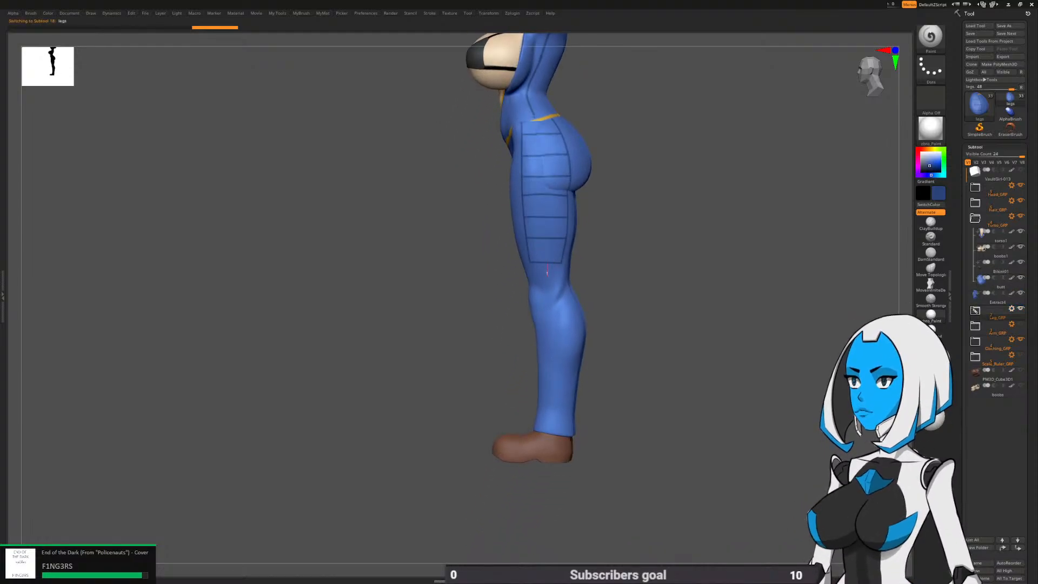
pyautogui.moveTo(547, 273); pyautogui.dragTo(550, 304)
pyautogui.moveTo(558, 341)
pyautogui.mouseDown()
pyautogui.moveTo(556, 439)
pyautogui.moveTo(586, 383)
pyautogui.mouseUp()
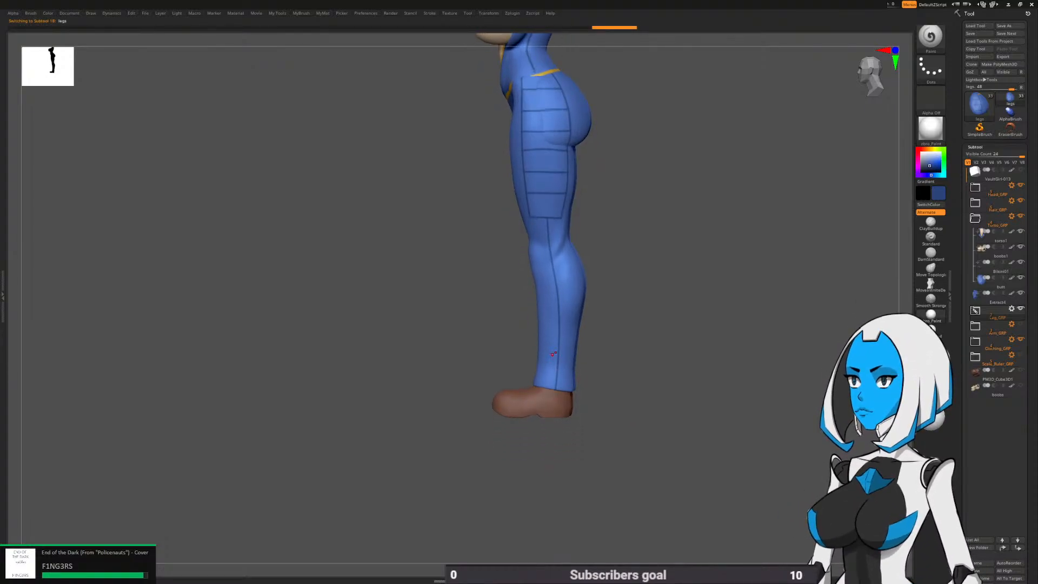
pyautogui.keyDown('alt'); pyautogui.moveTo(621, 335); pyautogui.dragTo(632, 363); pyautogui.keyUp('alt')
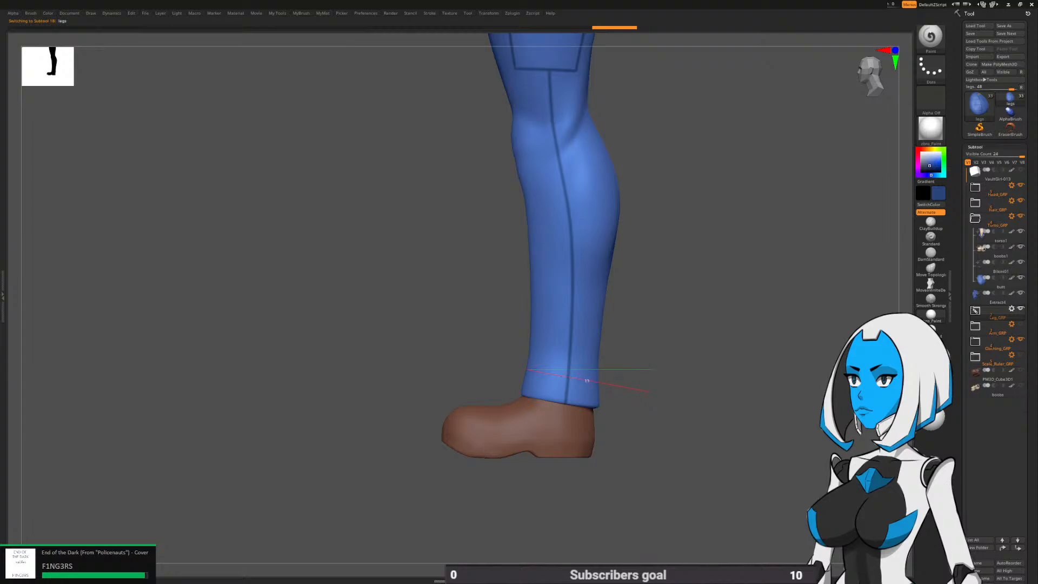
pyautogui.keyDown('shift'); pyautogui.moveTo(661, 390); pyautogui.dragTo(490, 390); pyautogui.keyUp('shift')
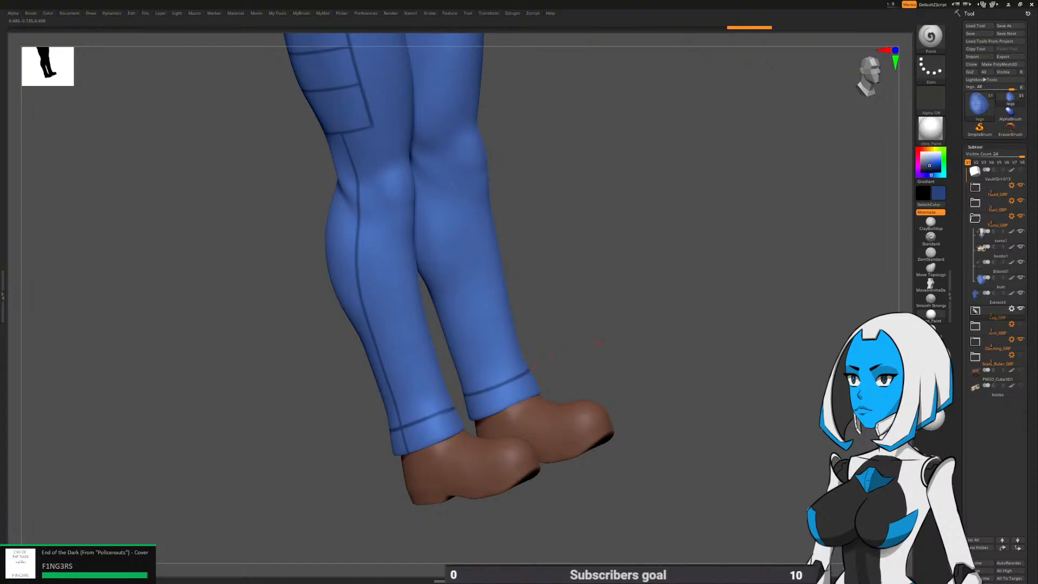
# Paint a dark blue seam up the inner leg from the cuff past the knee to the crotch
pyautogui.moveTo(603, 344)
pyautogui.keyDown('alt'); pyautogui.mouseDown()
pyautogui.moveTo(598, 303)
pyautogui.moveTo(546, 352)
pyautogui.moveTo(589, 424)
pyautogui.moveTo(562, 397)
pyautogui.moveTo(519, 427)
pyautogui.moveTo(479, 362)
pyautogui.mouseUp(); pyautogui.keyUp('alt')
pyautogui.moveTo(565, 373); pyautogui.dragTo(670, 357)
pyautogui.keyDown('alt'); pyautogui.moveTo(600, 346); pyautogui.dragTo(608, 406); pyautogui.keyUp('alt')
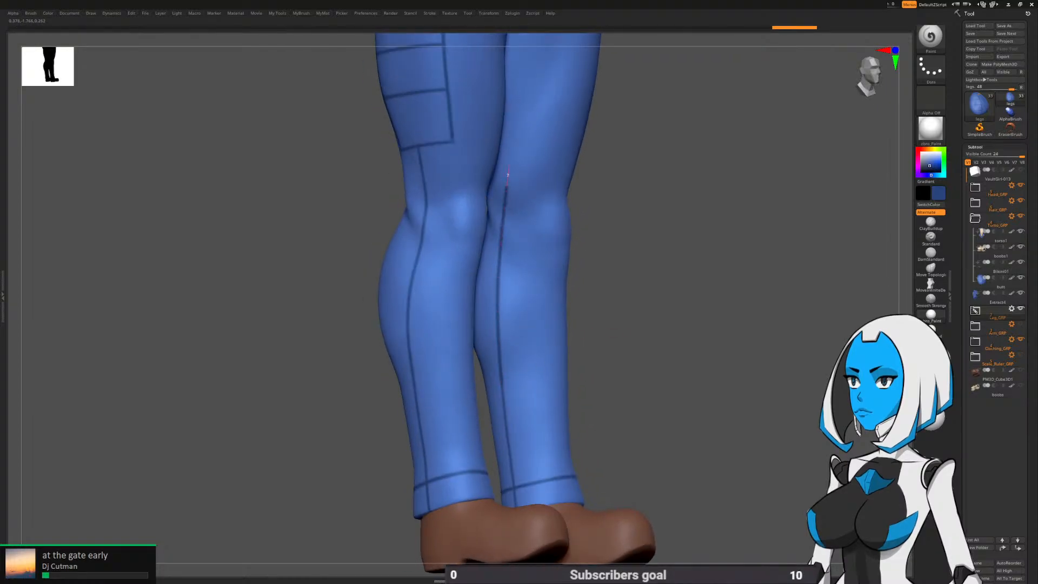
pyautogui.moveTo(508, 175); pyautogui.dragTo(508, 166)
pyautogui.moveTo(509, 168)
pyautogui.keyDown('alt'); pyautogui.mouseDown(button='right')
pyautogui.moveTo(512, 256)
pyautogui.moveTo(480, 265)
pyautogui.mouseUp(button='right'); pyautogui.keyUp('alt')
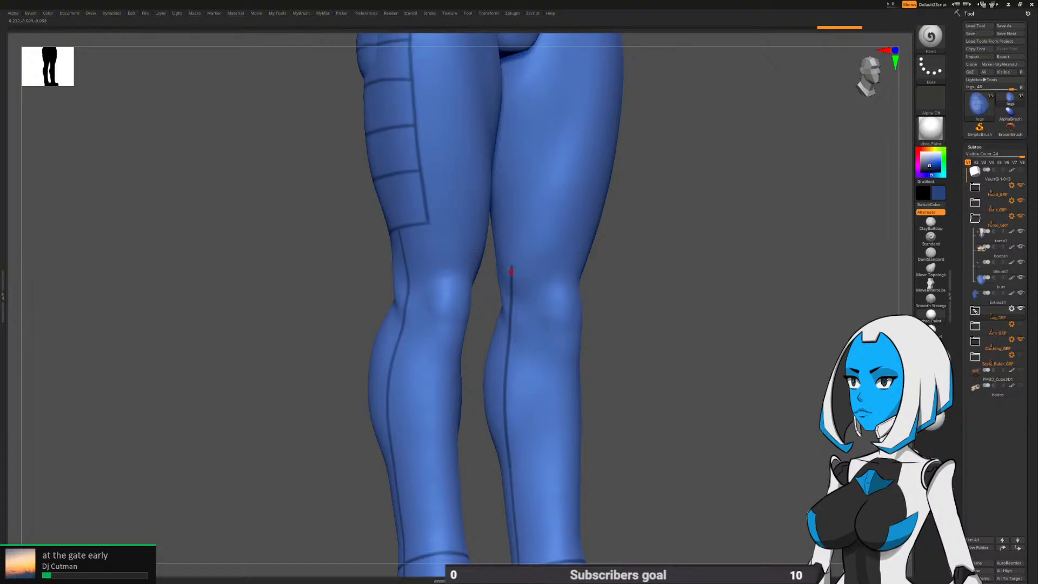
pyautogui.moveTo(509, 246); pyautogui.dragTo(503, 155)
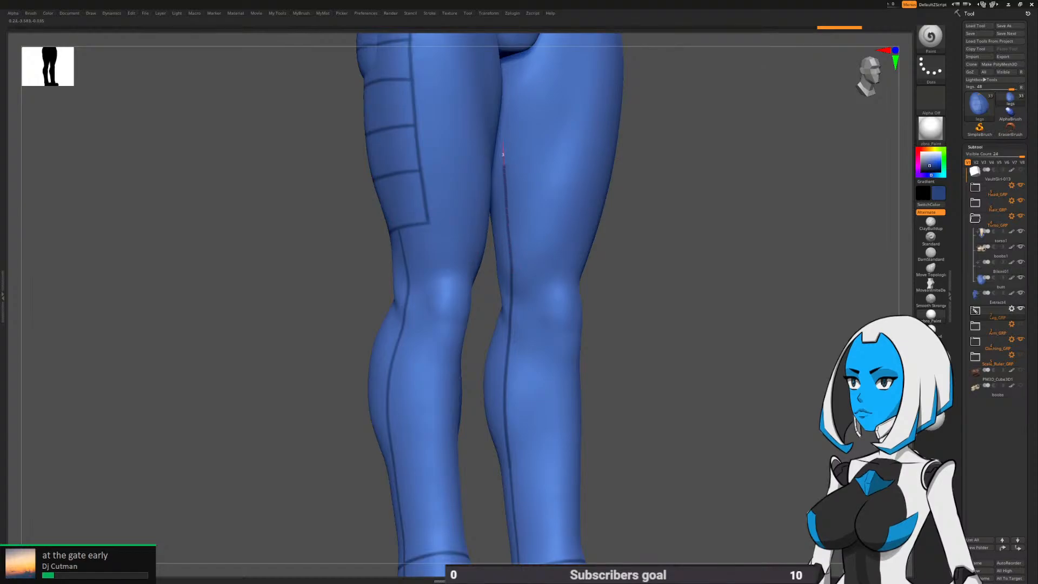
pyautogui.moveTo(500, 109); pyautogui.dragTo(501, 104)
pyautogui.keyDown('alt'); pyautogui.moveTo(514, 84); pyautogui.dragTo(468, 270, button='right'); pyautogui.keyUp('alt')
pyautogui.moveTo(467, 255); pyautogui.dragTo(462, 184)
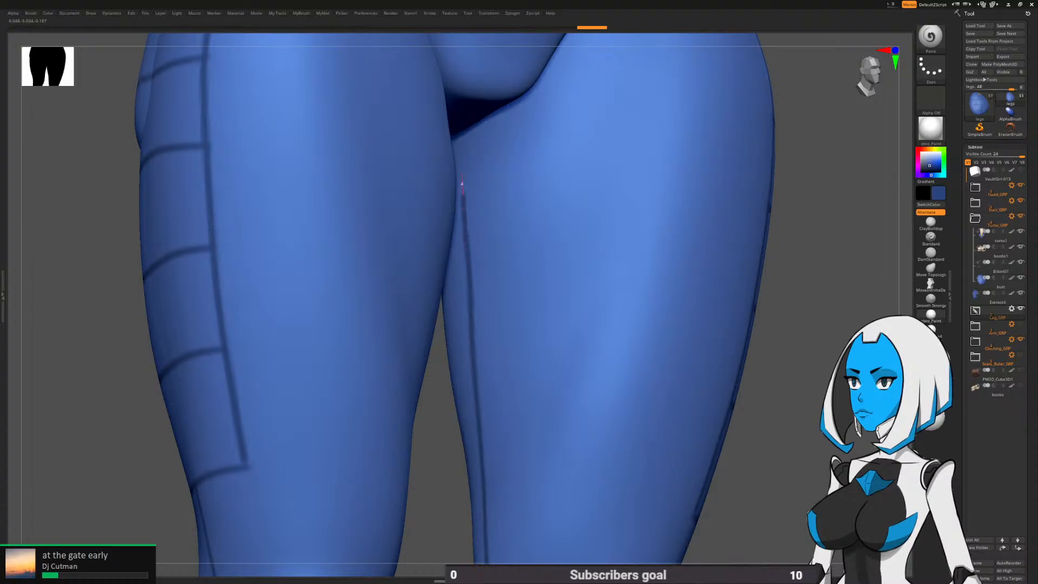
pyautogui.keyDown('ctrl'); pyautogui.moveTo(475, 84); pyautogui.dragTo(454, 46, button='right'); pyautogui.keyUp('ctrl')
pyautogui.keyDown('ctrl'); pyautogui.moveTo(475, 216); pyautogui.dragTo(476, 135, button='right'); pyautogui.keyUp('ctrl')
pyautogui.keyDown('alt'); pyautogui.moveTo(476, 135); pyautogui.dragTo(476, 168, button='right'); pyautogui.keyUp('alt')
# Show the arms folder again, select the sleeves subtool and isolate it
pyautogui.click(1021, 324)
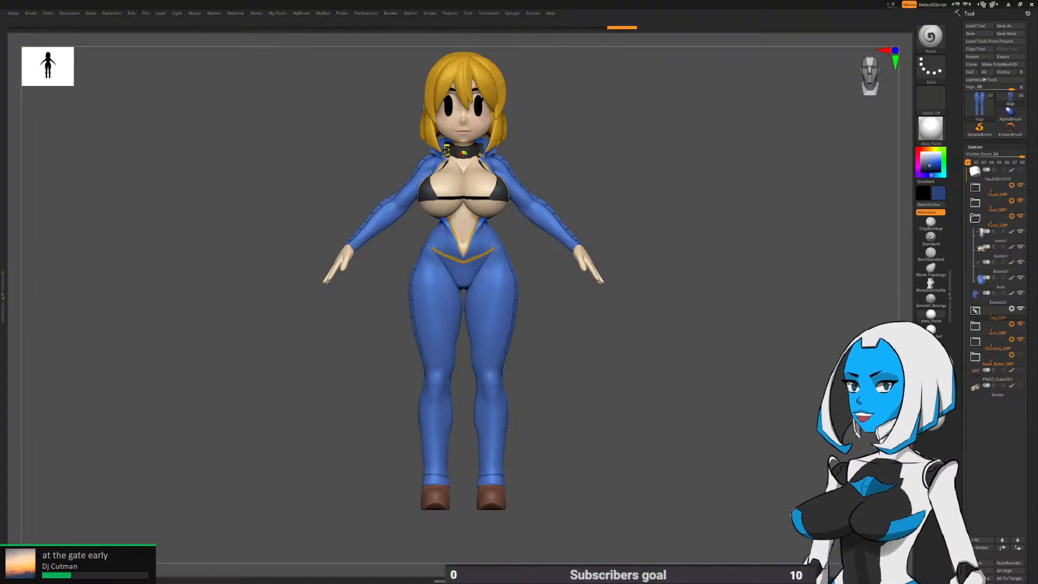
pyautogui.moveTo(565, 294)
pyautogui.mouseDown()
pyautogui.moveTo(500, 222)
pyautogui.moveTo(475, 262)
pyautogui.moveTo(542, 234)
pyautogui.moveTo(546, 302)
pyautogui.mouseUp()
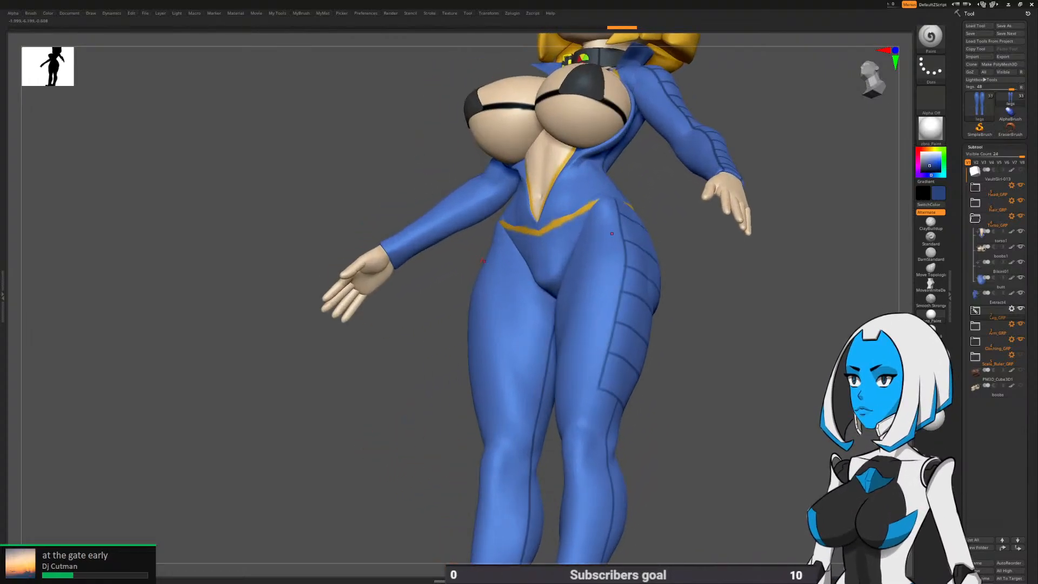
pyautogui.keyDown('alt'); pyautogui.click(676, 116); pyautogui.keyUp('alt')
pyautogui.press('space')
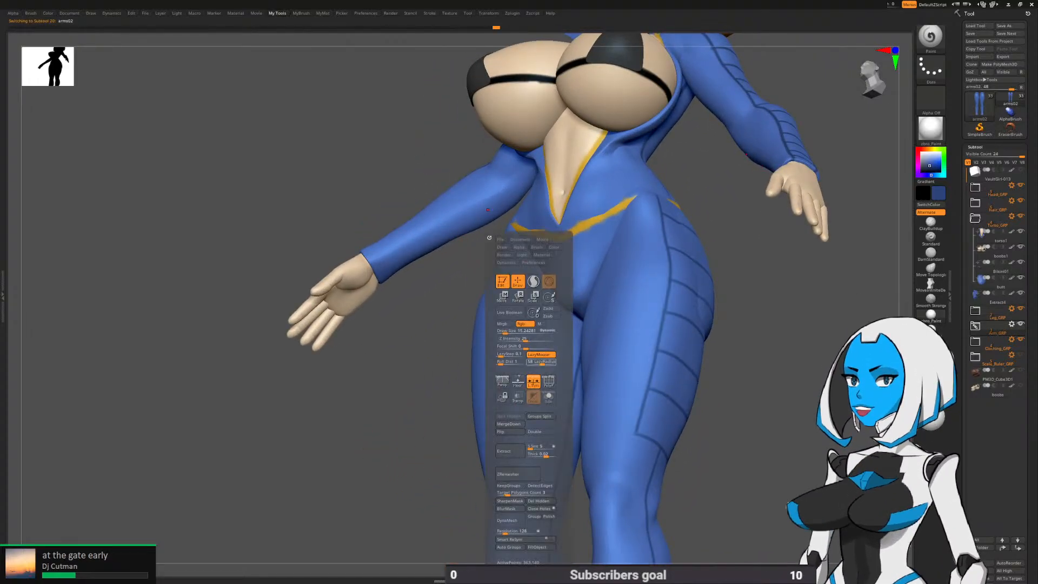
pyautogui.click(540, 362)
pyautogui.moveTo(540, 362)
pyautogui.keyDown('alt'); pyautogui.mouseDown()
pyautogui.moveTo(536, 383)
pyautogui.moveTo(519, 371)
pyautogui.mouseUp(); pyautogui.keyUp('alt')
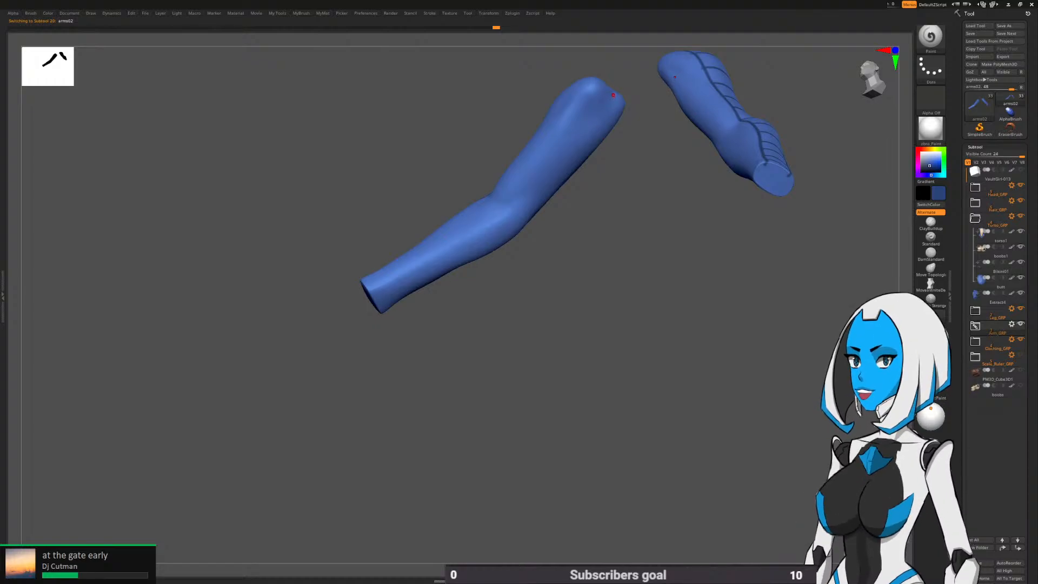
# Paint a dark blue seam along the underside of the sleeve from shoulder to wrist, and bring back the whole character
pyautogui.moveTo(614, 95); pyautogui.dragTo(539, 188)
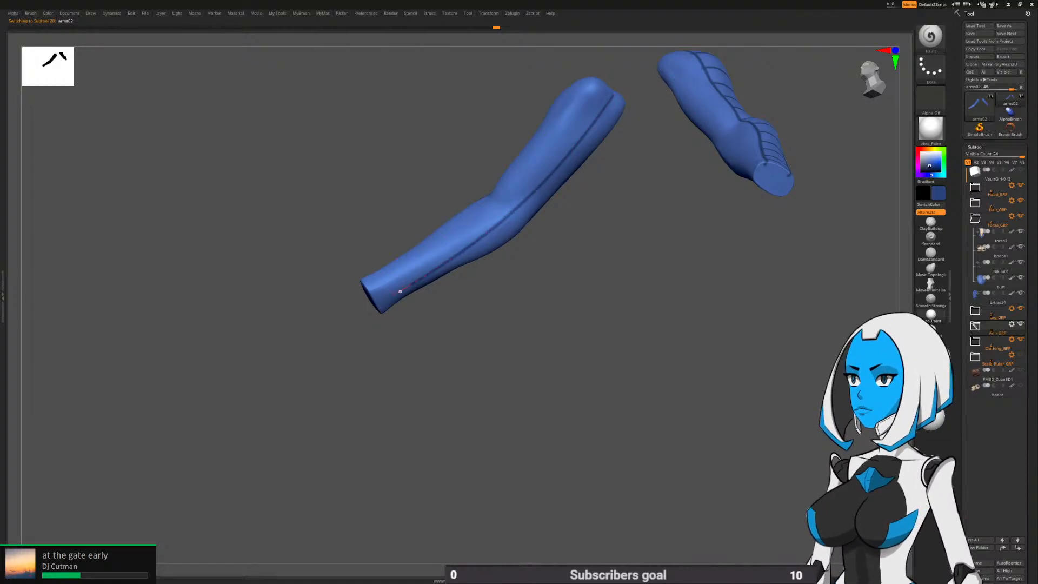
pyautogui.moveTo(343, 317)
pyautogui.keyDown('alt'); pyautogui.mouseDown()
pyautogui.moveTo(393, 289)
pyautogui.moveTo(375, 352)
pyautogui.moveTo(438, 318)
pyautogui.moveTo(546, 303)
pyautogui.mouseUp(); pyautogui.keyUp('alt')
pyautogui.keyDown('alt'); pyautogui.moveTo(546, 303); pyautogui.dragTo(547, 330); pyautogui.keyUp('alt')
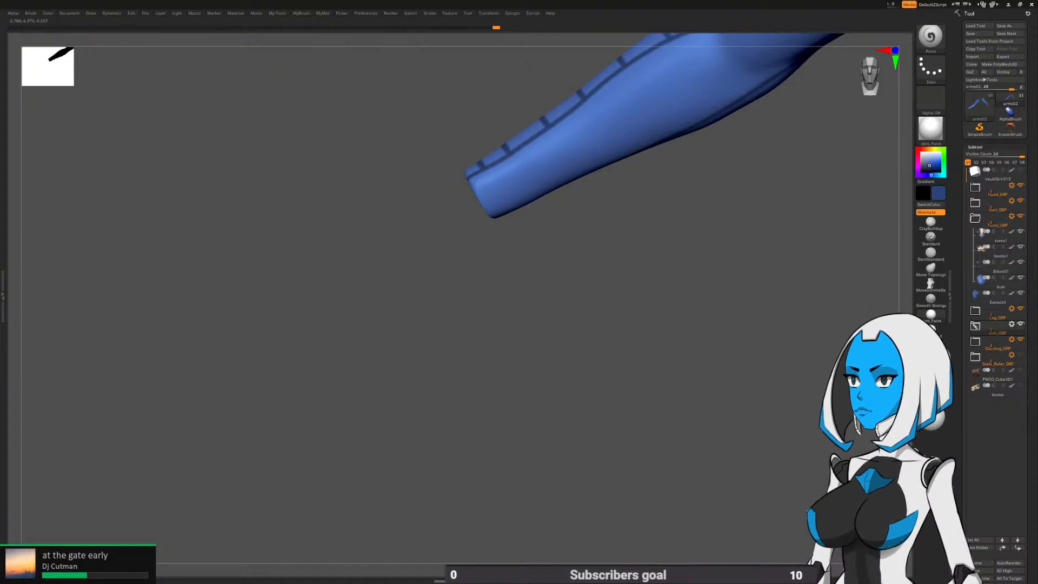
pyautogui.moveTo(527, 242); pyautogui.dragTo(478, 165)
pyautogui.moveTo(543, 219)
pyautogui.mouseDown()
pyautogui.moveTo(505, 184)
pyautogui.moveTo(537, 157)
pyautogui.moveTo(540, 189)
pyautogui.moveTo(573, 200)
pyautogui.moveTo(592, 186)
pyautogui.moveTo(548, 244)
pyautogui.mouseUp()
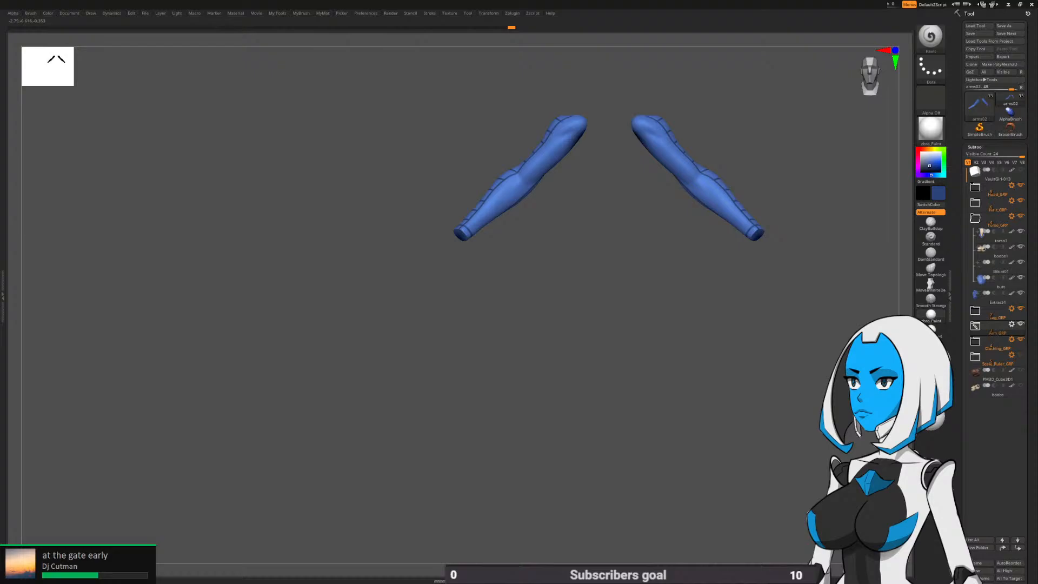
pyautogui.press('space')
pyautogui.click(631, 396)
pyautogui.keyDown('alt'); pyautogui.moveTo(783, 389); pyautogui.dragTo(784, 339); pyautogui.keyUp('alt')
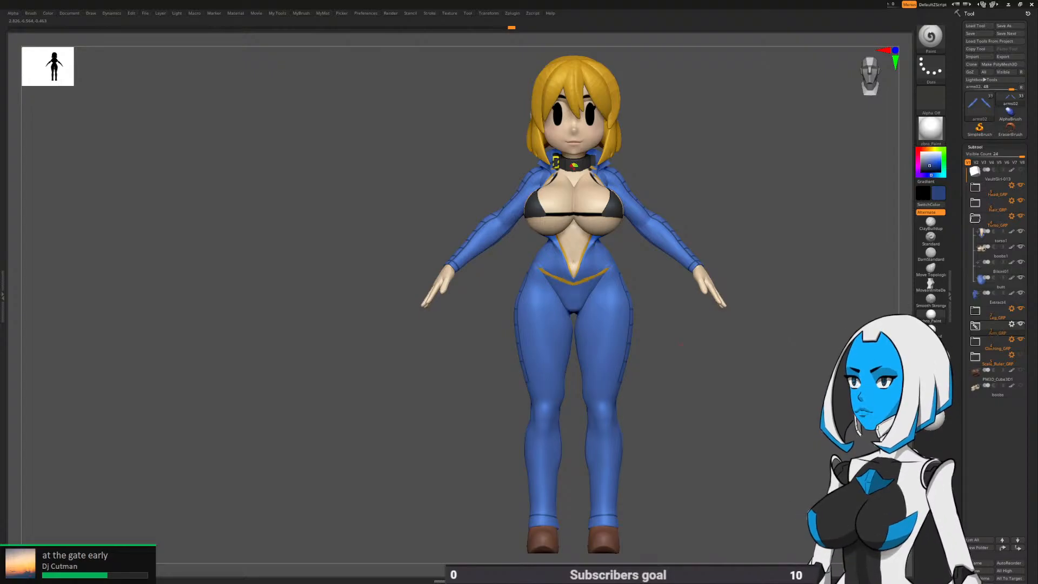
# On the legs subtool, with the arms hidden, sample the waistband's yellow and extend the band across the side of the hip
pyautogui.moveTo(681, 344); pyautogui.dragTo(716, 167)
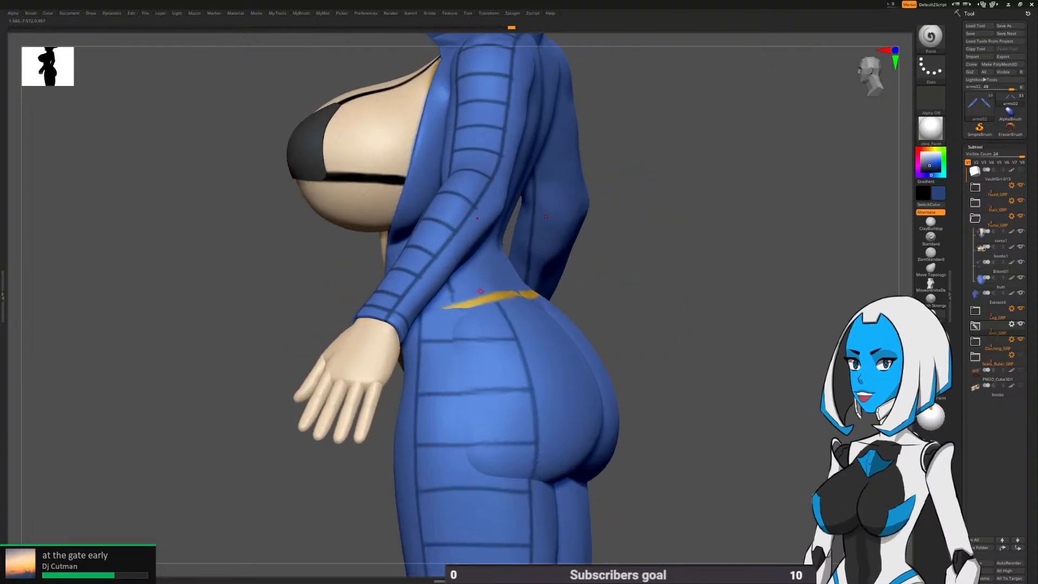
pyautogui.keyDown('alt'); pyautogui.click(455, 313); pyautogui.keyUp('alt')
pyautogui.keyDown('alt'); pyautogui.moveTo(671, 324); pyautogui.dragTo(718, 306); pyautogui.keyUp('alt')
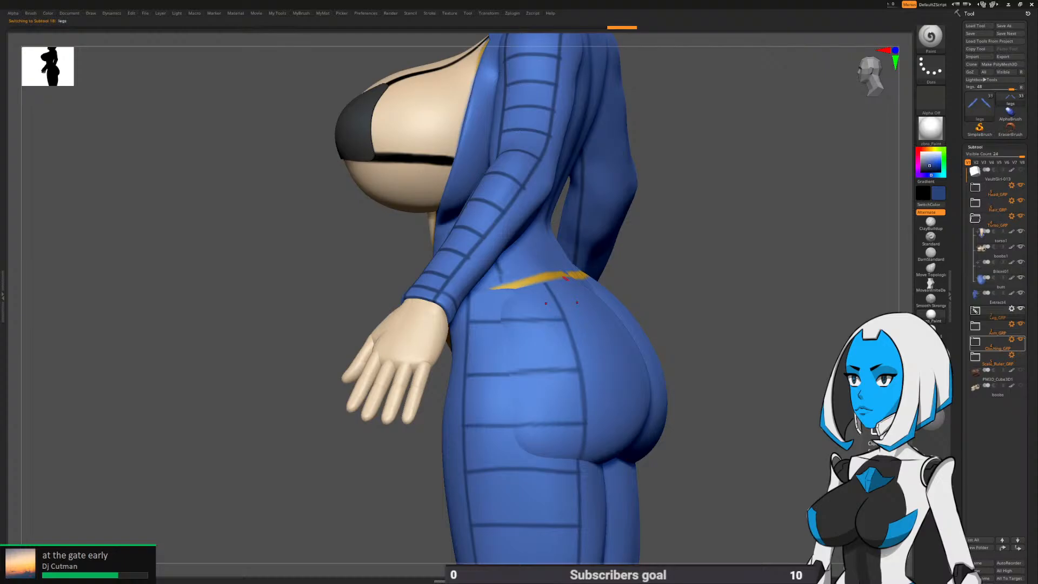
pyautogui.click(1020, 324)
pyautogui.moveTo(746, 339); pyautogui.dragTo(784, 339)
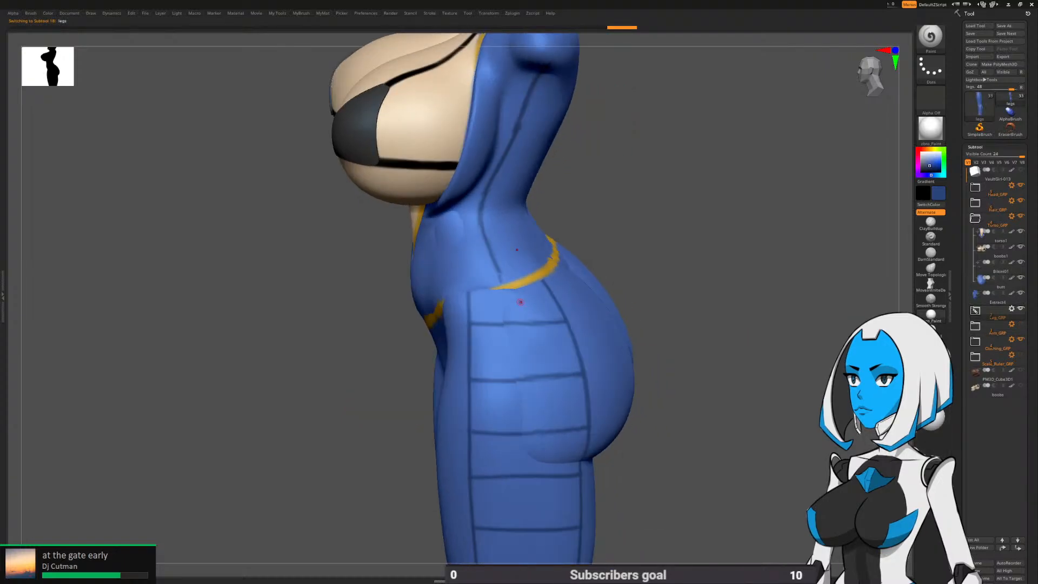
pyautogui.press('c')
pyautogui.press('c')
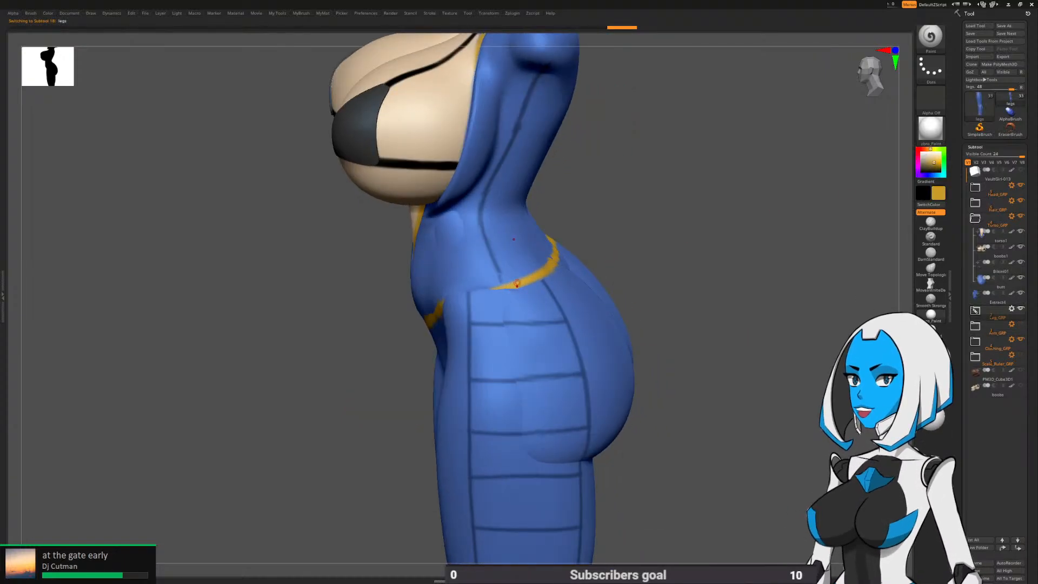
pyautogui.moveTo(517, 282); pyautogui.dragTo(456, 304)
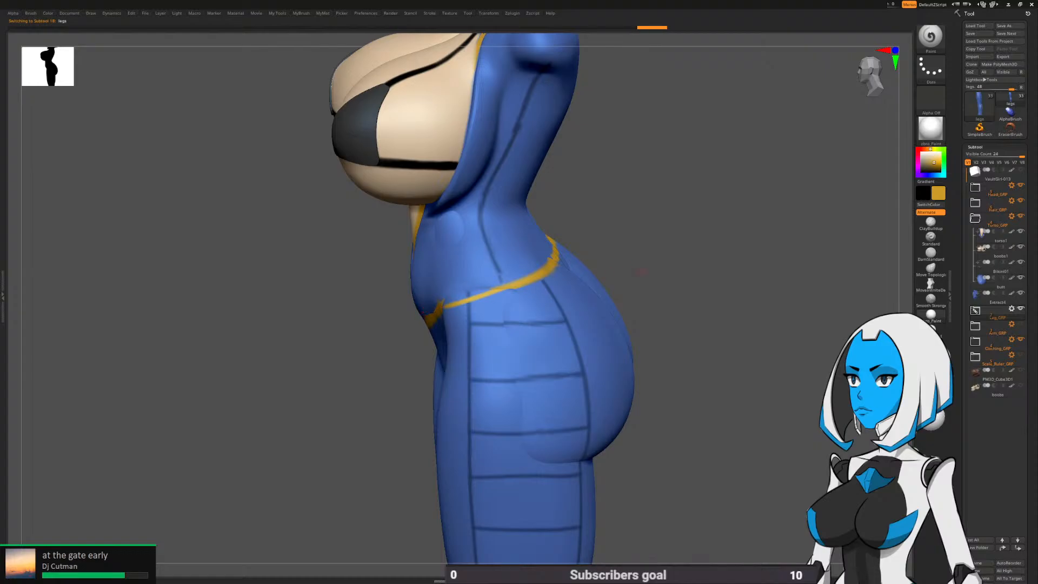
# Adjust the brush size, even out the yellow waistband over the front of the hip, and show the arms folder again
pyautogui.moveTo(641, 272); pyautogui.dragTo(727, 275)
pyautogui.press('space')
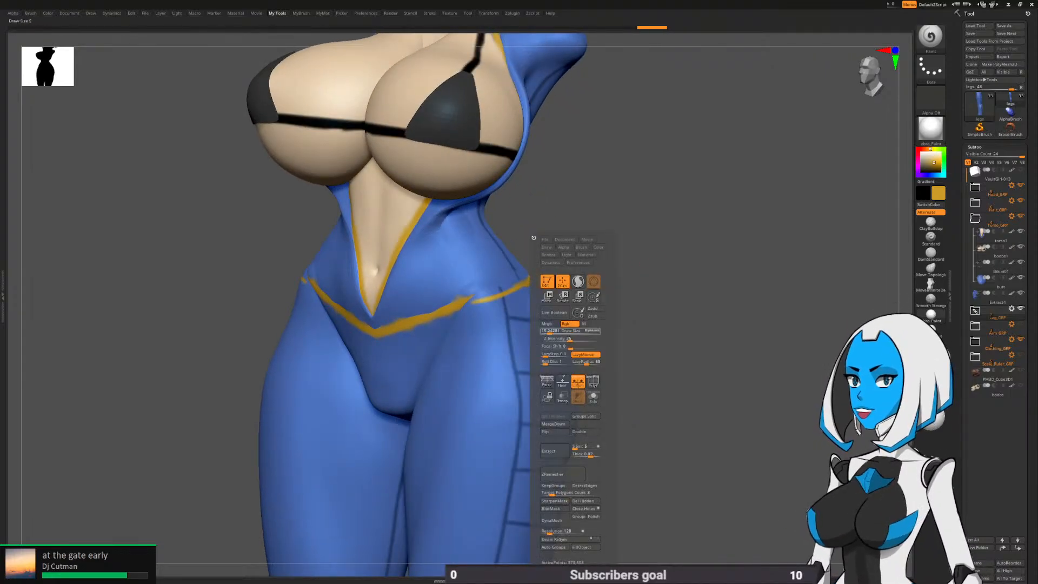
pyautogui.moveTo(560, 331); pyautogui.dragTo(552, 331)
pyautogui.moveTo(649, 303); pyautogui.dragTo(611, 301)
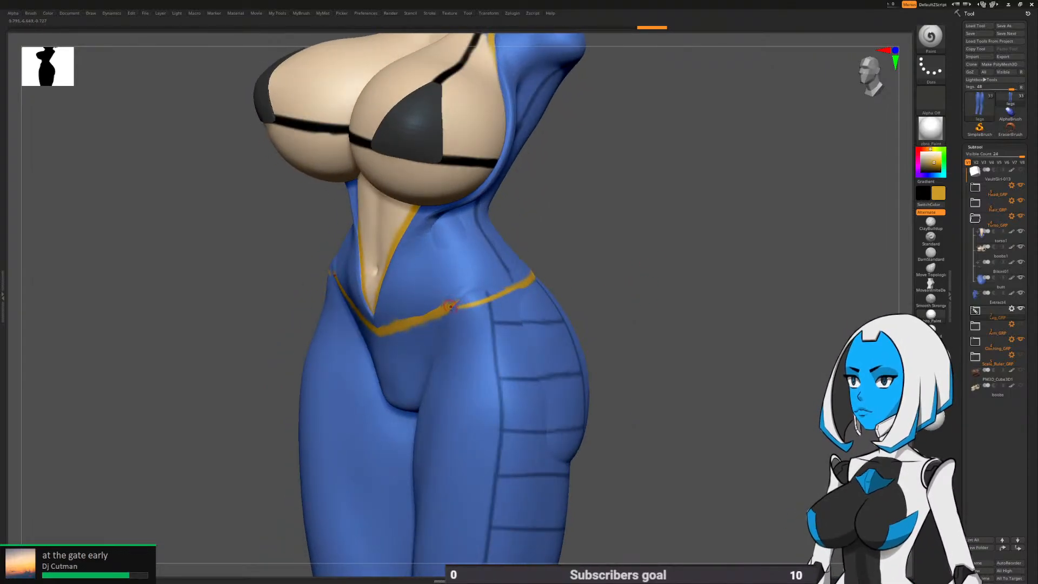
pyautogui.moveTo(539, 274); pyautogui.dragTo(473, 300)
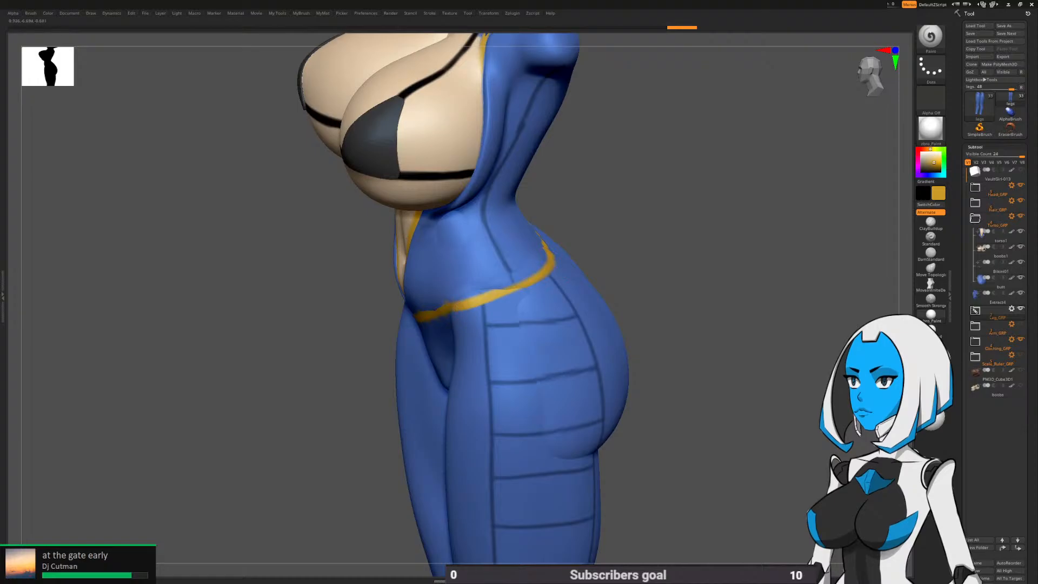
pyautogui.keyDown('alt'); pyautogui.moveTo(646, 335); pyautogui.dragTo(622, 281); pyautogui.keyUp('alt')
pyautogui.moveTo(551, 309); pyautogui.dragTo(686, 289)
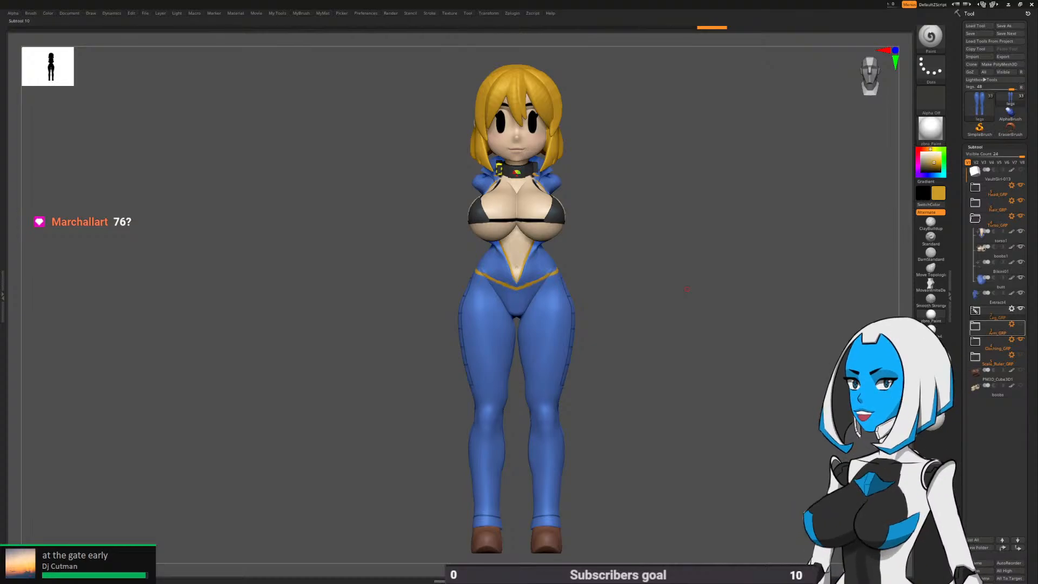
pyautogui.click(1021, 324)
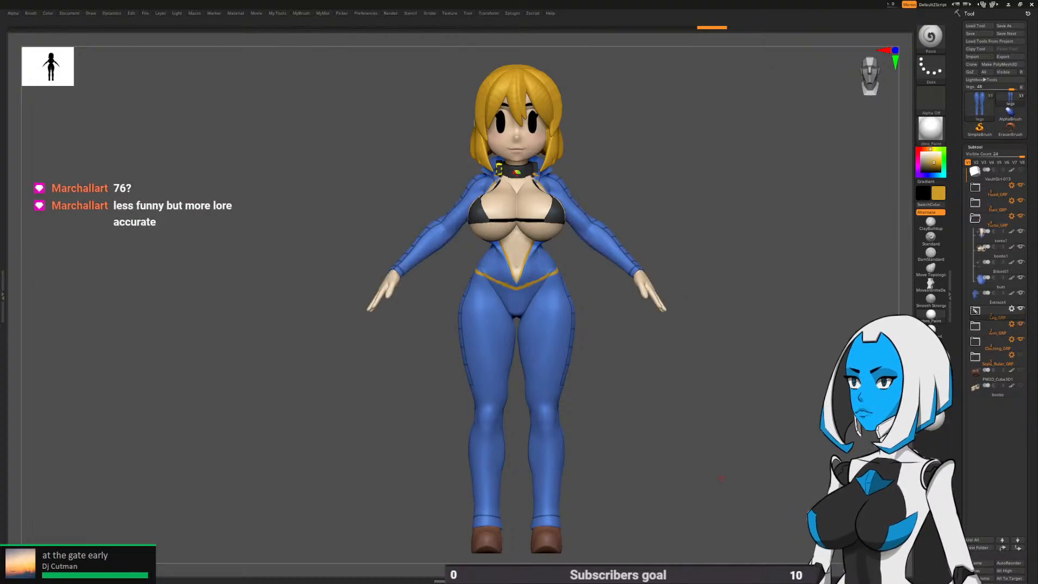
pyautogui.keyDown('alt'); pyautogui.moveTo(721, 478); pyautogui.dragTo(721, 475); pyautogui.keyUp('alt')
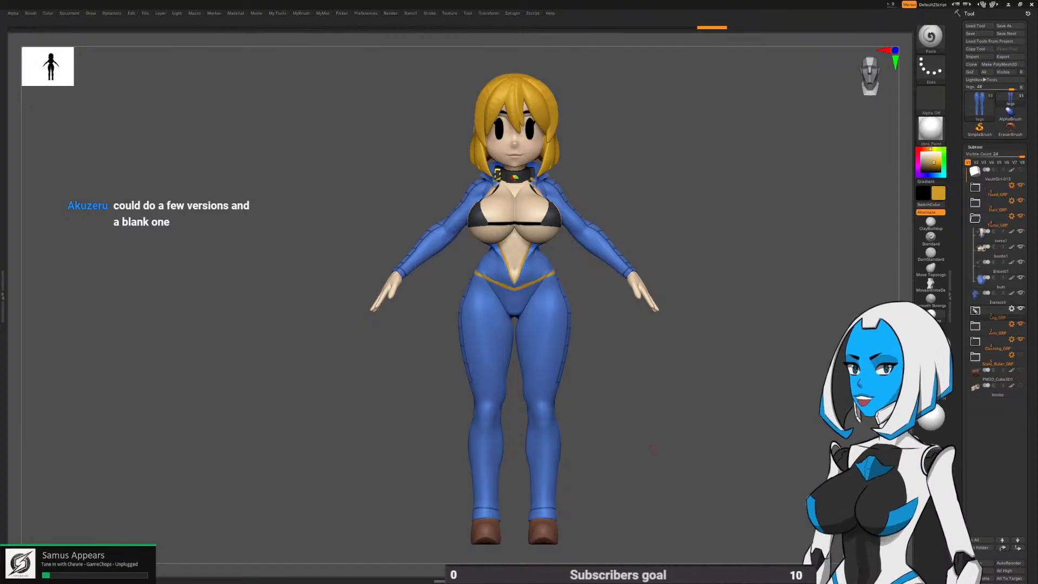
pyautogui.moveTo(720, 479); pyautogui.dragTo(778, 479)
pyautogui.moveTo(584, 446); pyautogui.dragTo(670, 439)
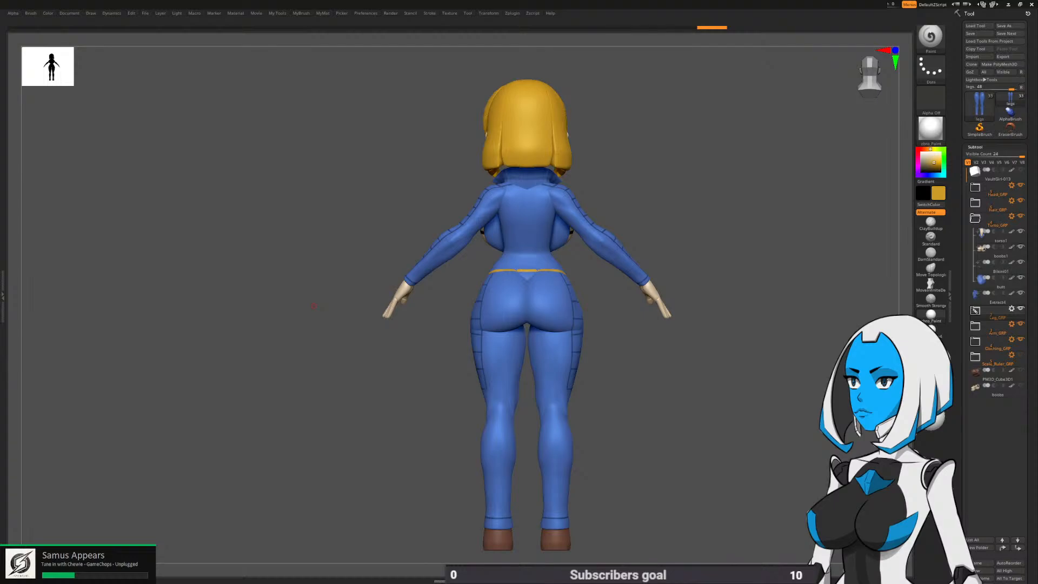
pyautogui.moveTo(314, 306); pyautogui.dragTo(568, 305)
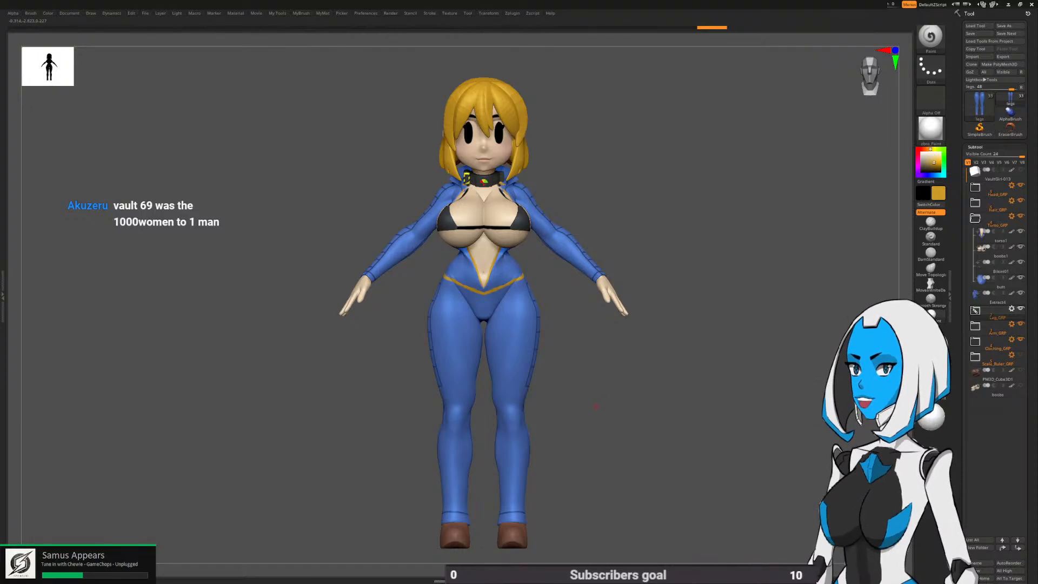
pyautogui.keyDown('alt'); pyautogui.moveTo(601, 407); pyautogui.dragTo(605, 402); pyautogui.keyUp('alt')
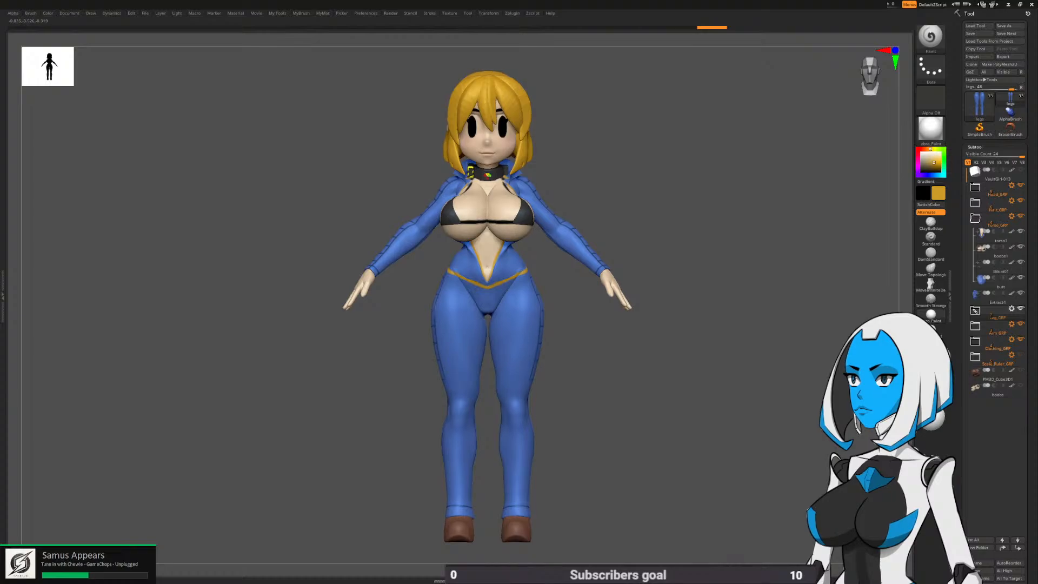
pyautogui.moveTo(605, 409); pyautogui.dragTo(619, 408)
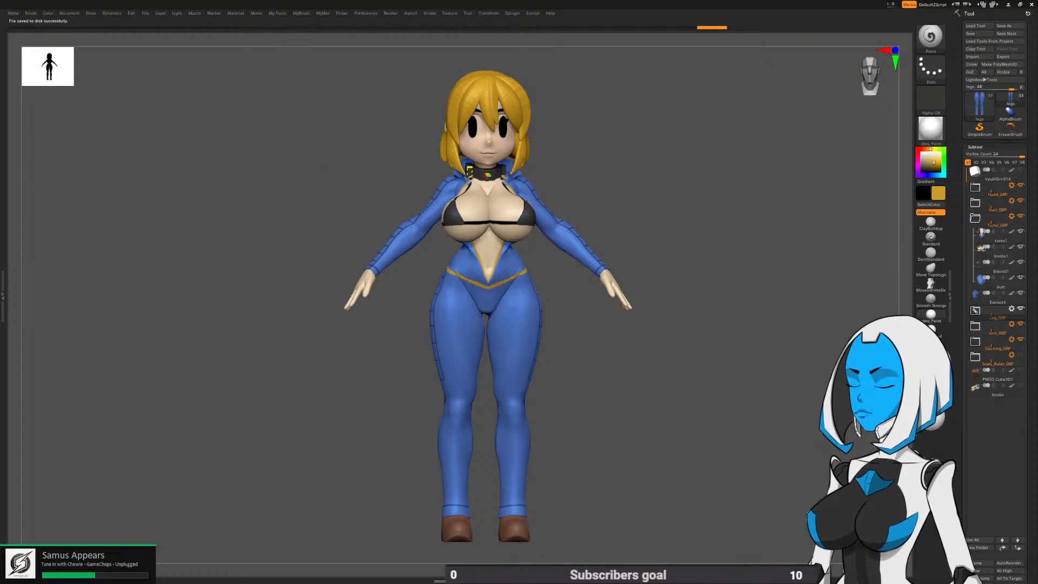
# Save the project with Save As
pyautogui.click(145, 13)
pyautogui.click(199, 27)
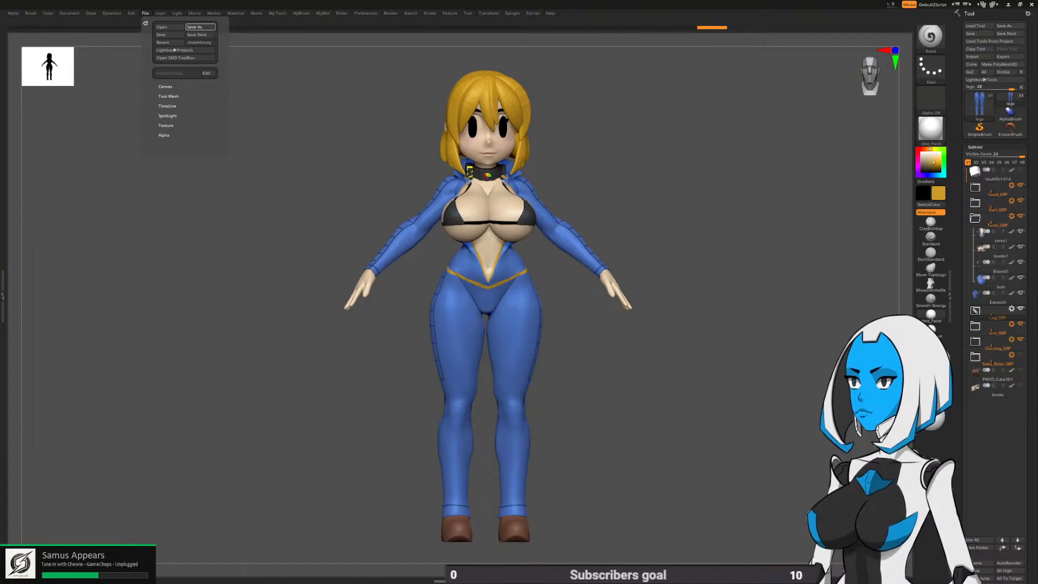
pyautogui.press('Return')
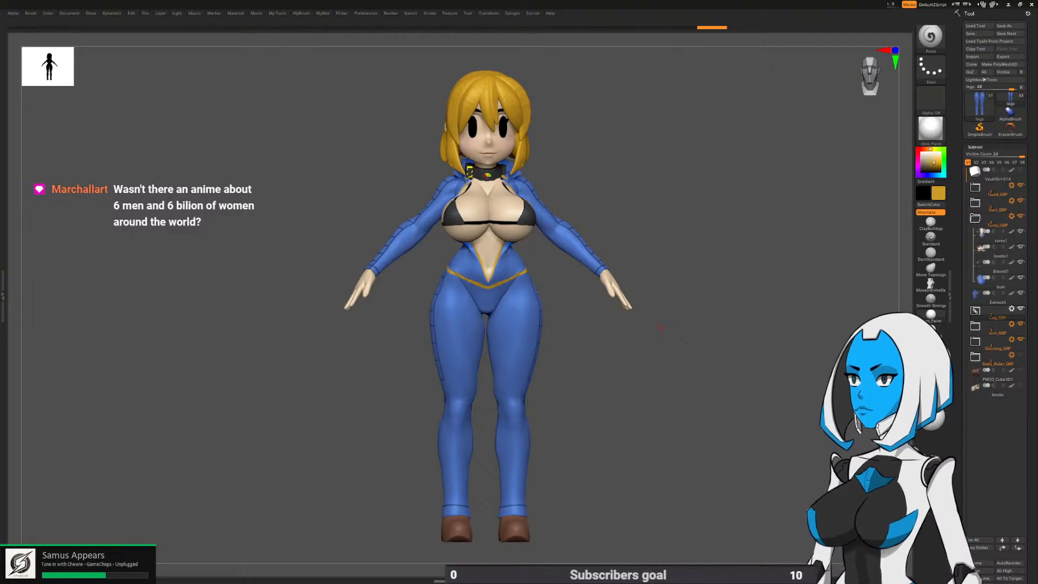
pyautogui.moveTo(661, 327); pyautogui.dragTo(617, 432)
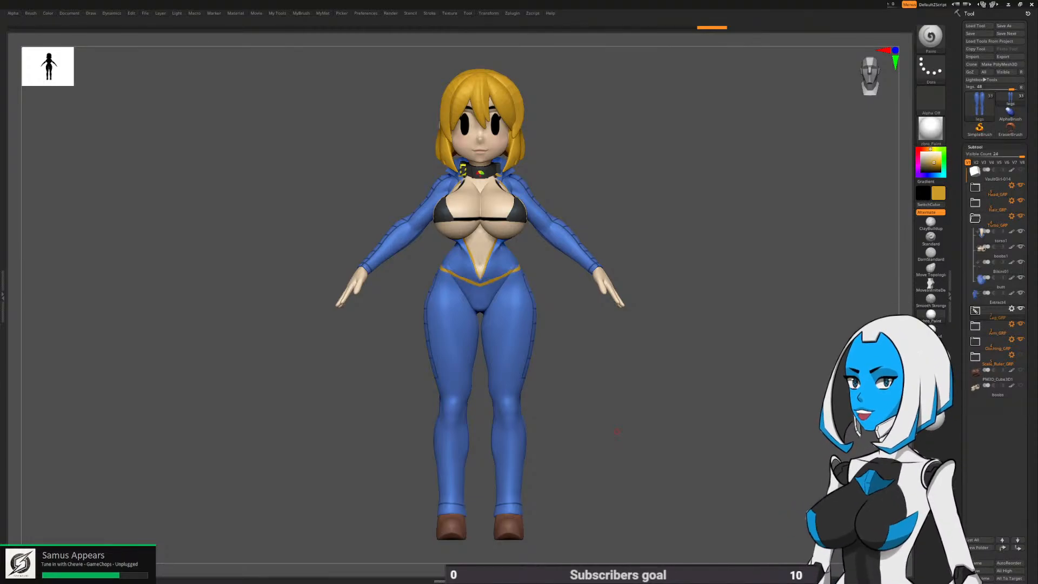
pyautogui.click(145, 13)
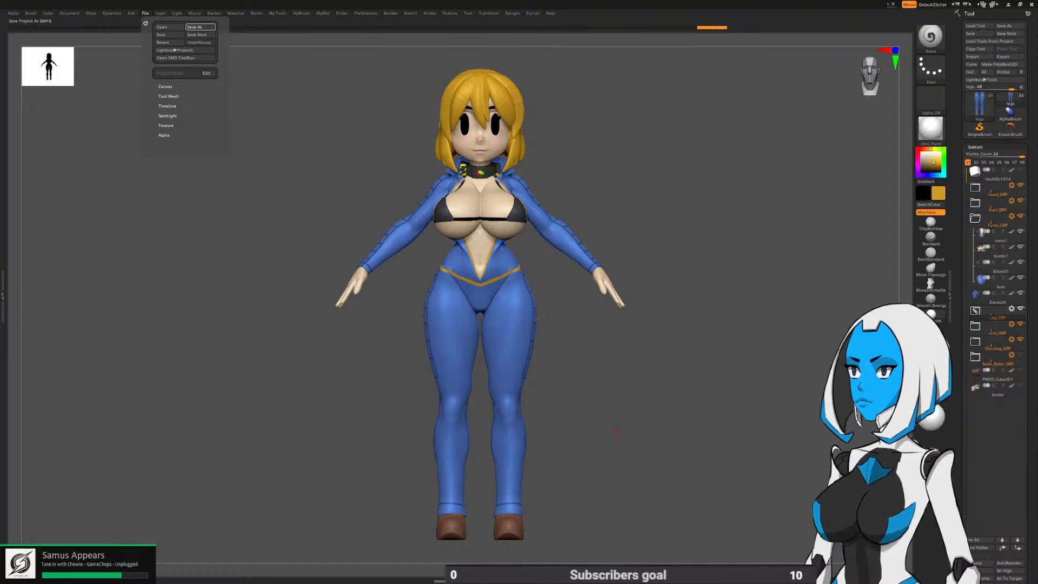
pyautogui.click(200, 26)
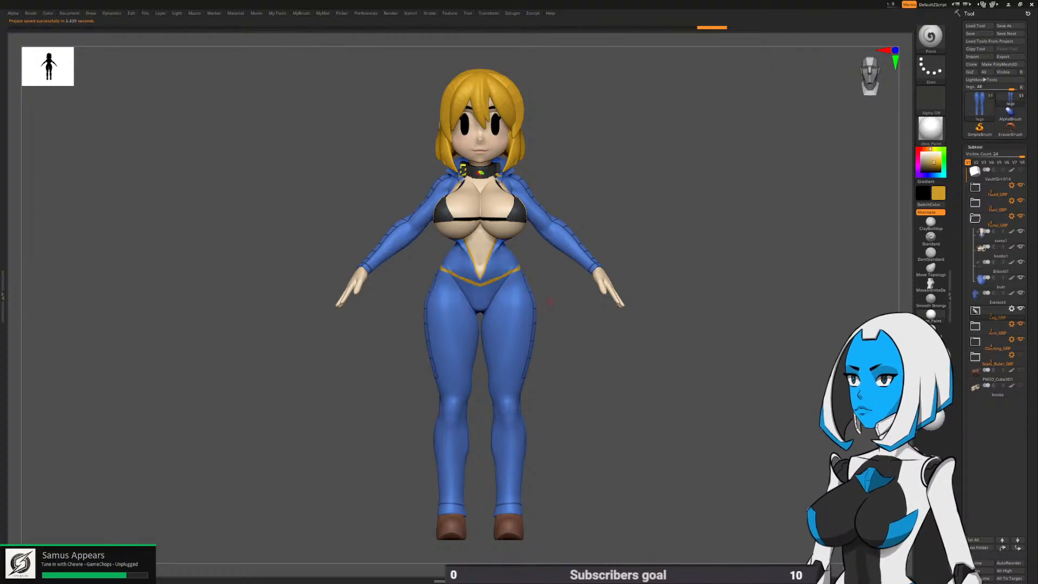
pyautogui.press('space')
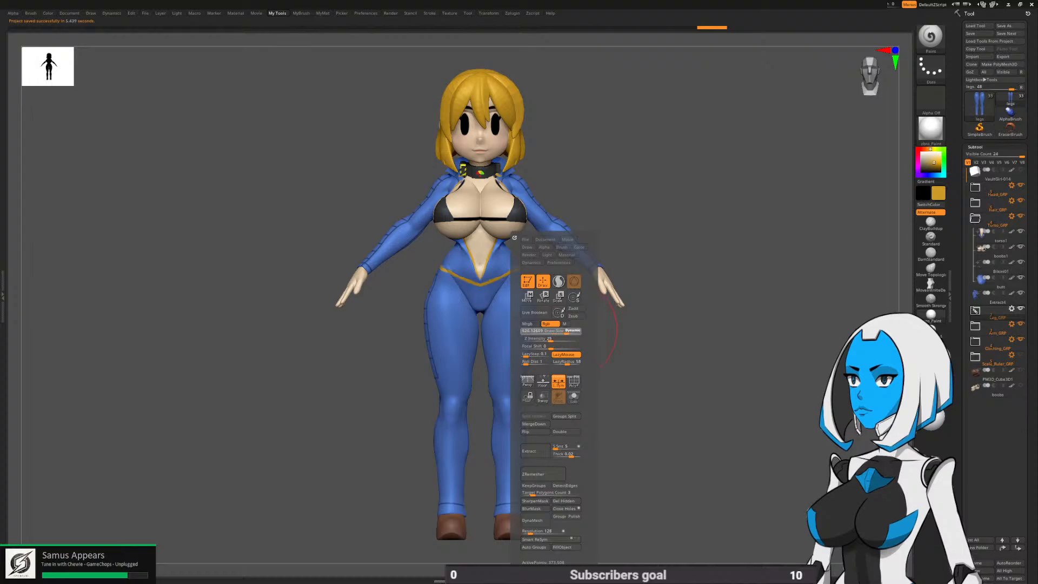
pyautogui.moveTo(564, 327); pyautogui.dragTo(644, 288)
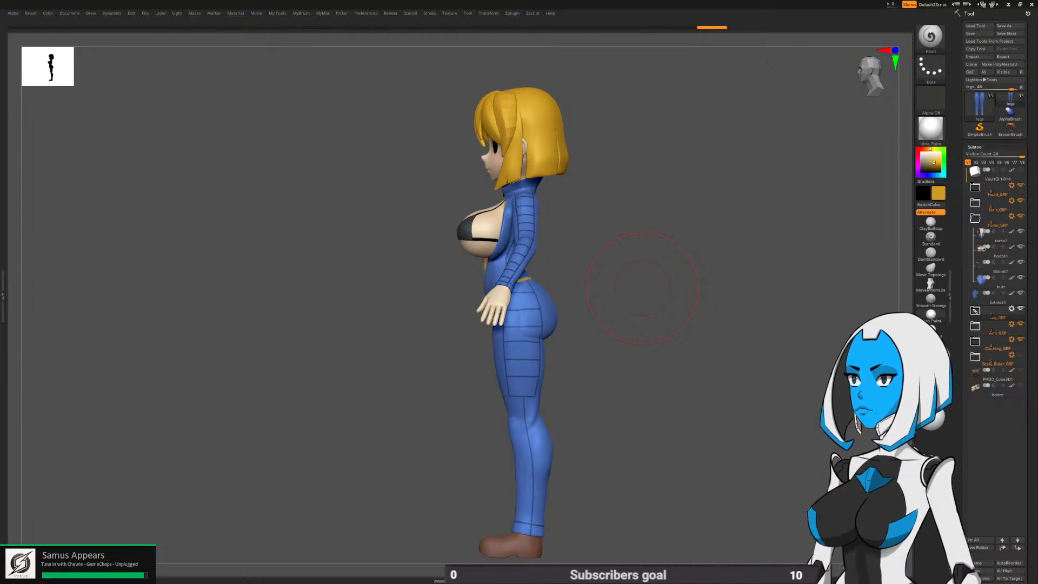
pyautogui.moveTo(642, 288); pyautogui.dragTo(671, 290)
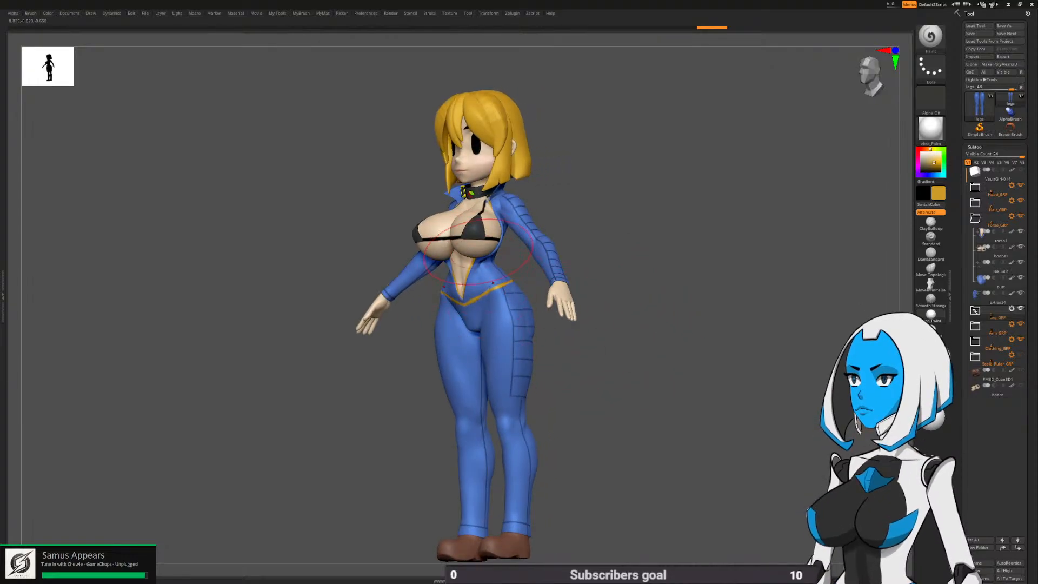
# Duplicate the bust subtool, show the copy instead of the original, and check its wireframe at a lower subdivision level
pyautogui.keyDown('ctrl'); pyautogui.moveTo(500, 254); pyautogui.dragTo(505, 329, button='right'); pyautogui.keyUp('ctrl')
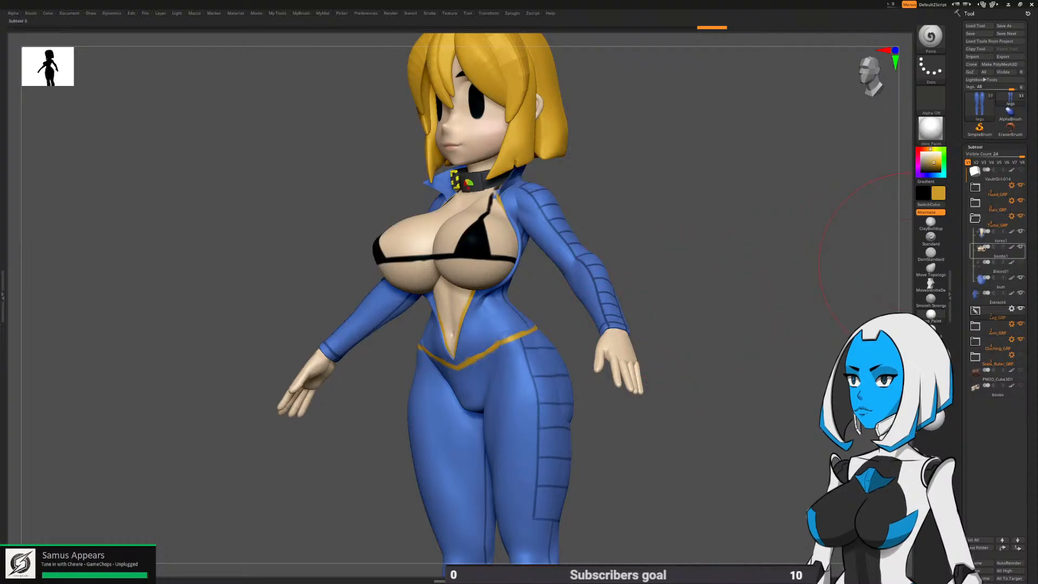
pyautogui.click(999, 253)
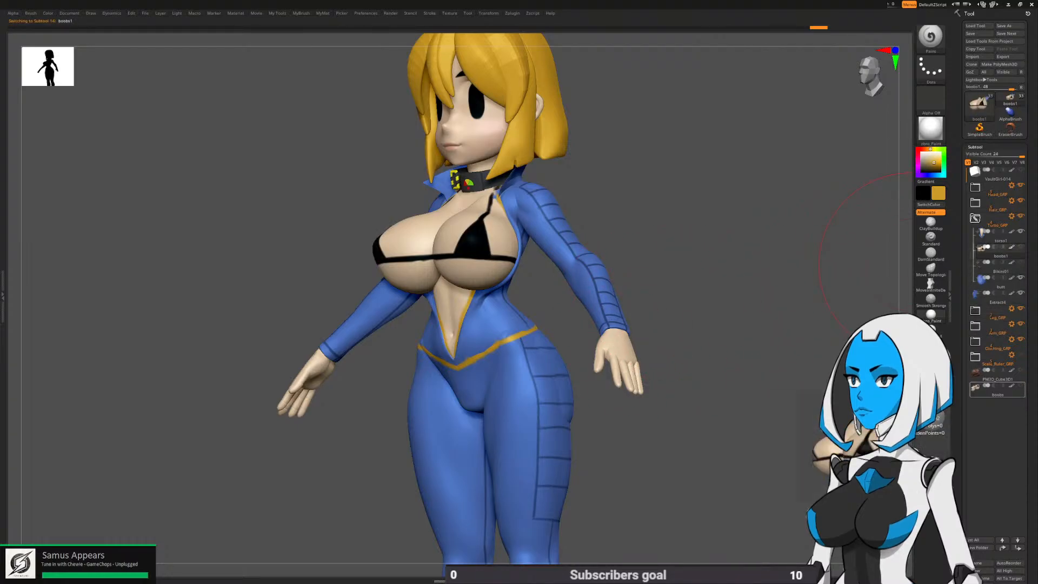
pyautogui.moveTo(967, 272); pyautogui.dragTo(966, 173)
pyautogui.click(976, 499)
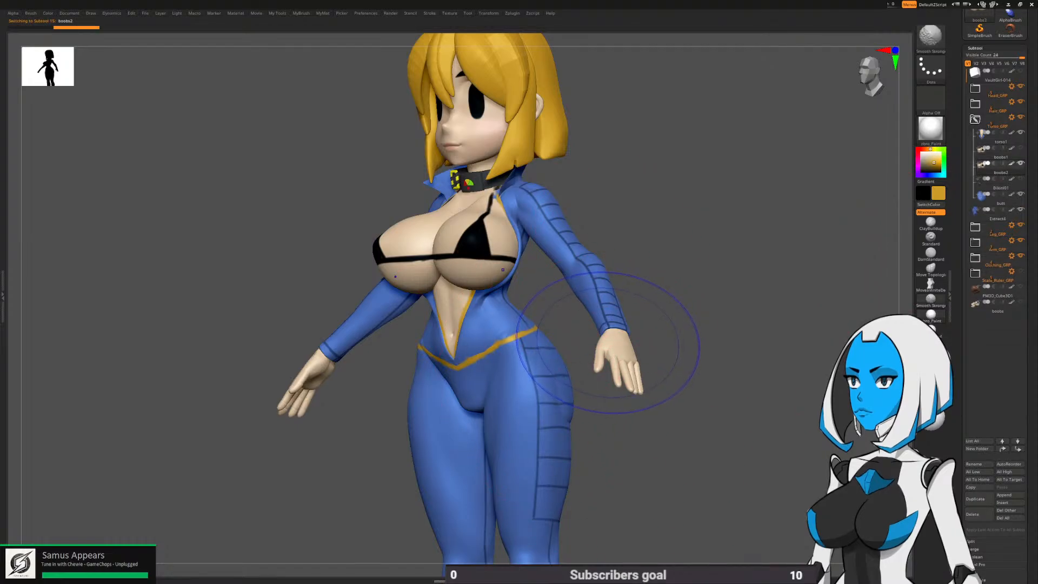
pyautogui.hotkey('shift', 'f')
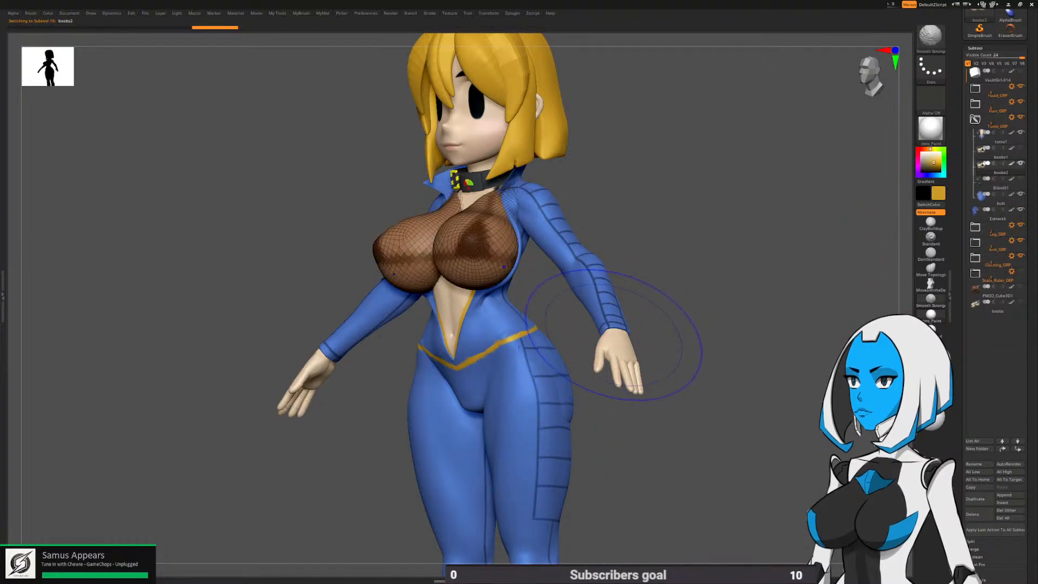
pyautogui.moveTo(703, 328); pyautogui.dragTo(640, 313)
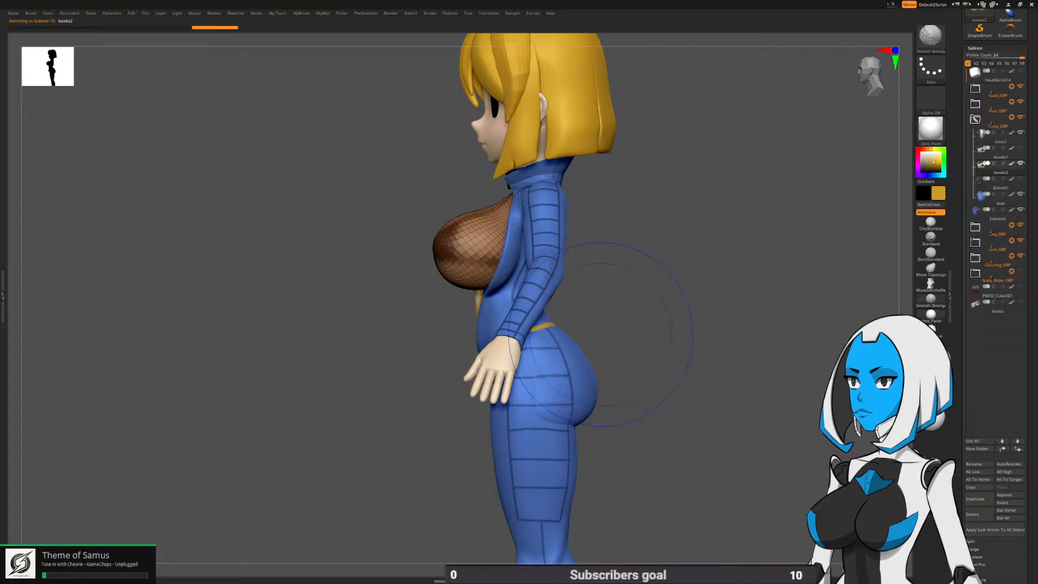
pyautogui.hotkey('shift', 'f')
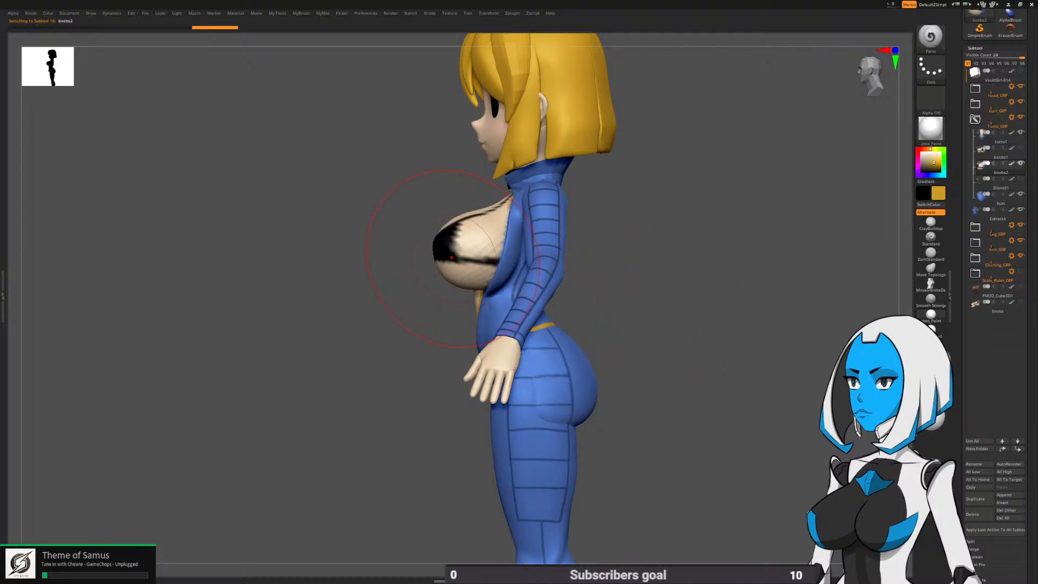
pyautogui.keyDown('alt'); pyautogui.moveTo(452, 257); pyautogui.dragTo(460, 256, button='right'); pyautogui.keyUp('alt')
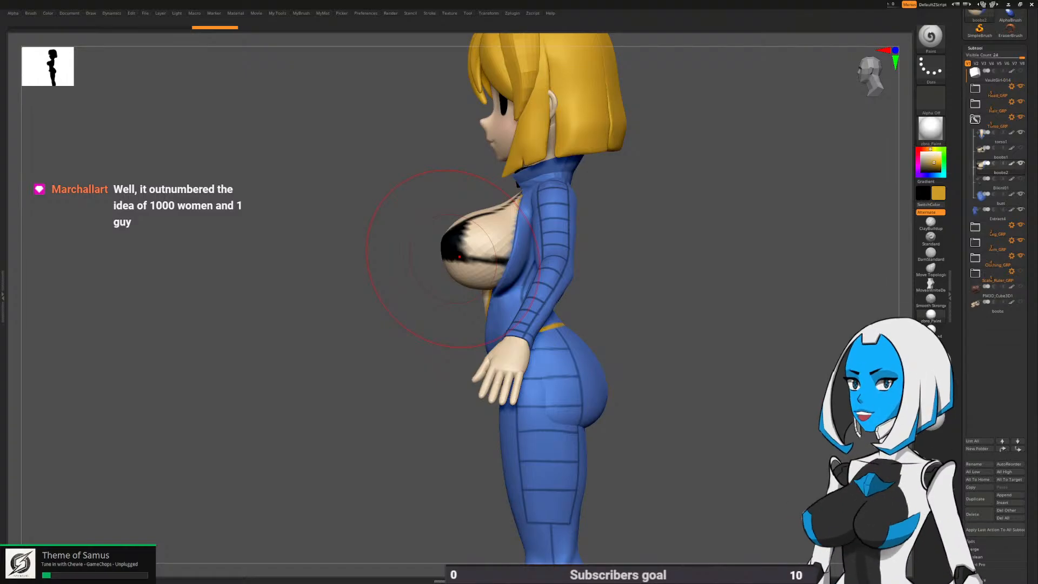
pyautogui.moveTo(484, 274); pyautogui.dragTo(483, 265, button='right')
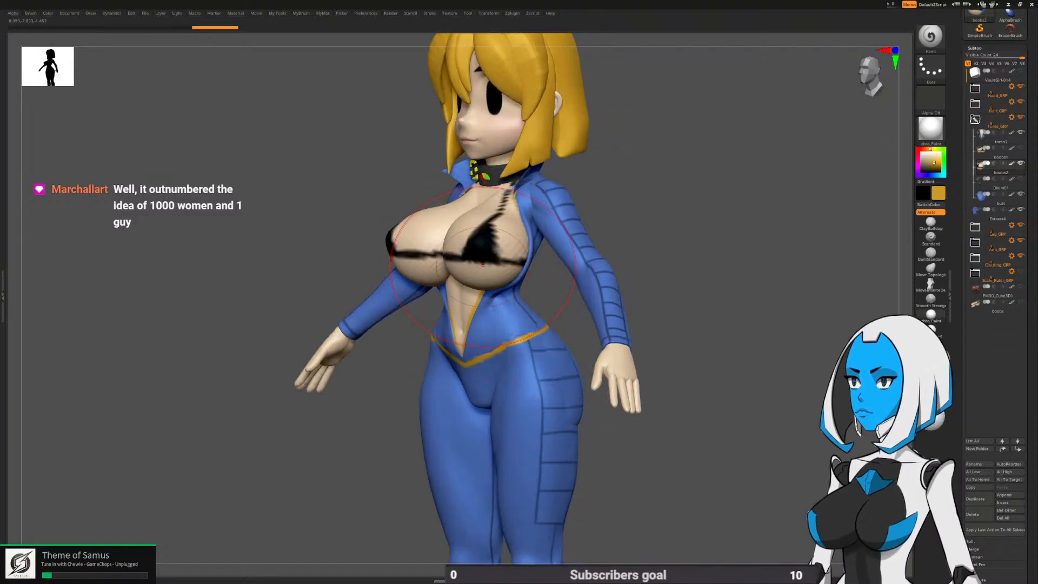
# Choose the Move brush and nudge the lower curve of the bust slightly downward
pyautogui.press('b')
pyautogui.press('m')
pyautogui.press('v')
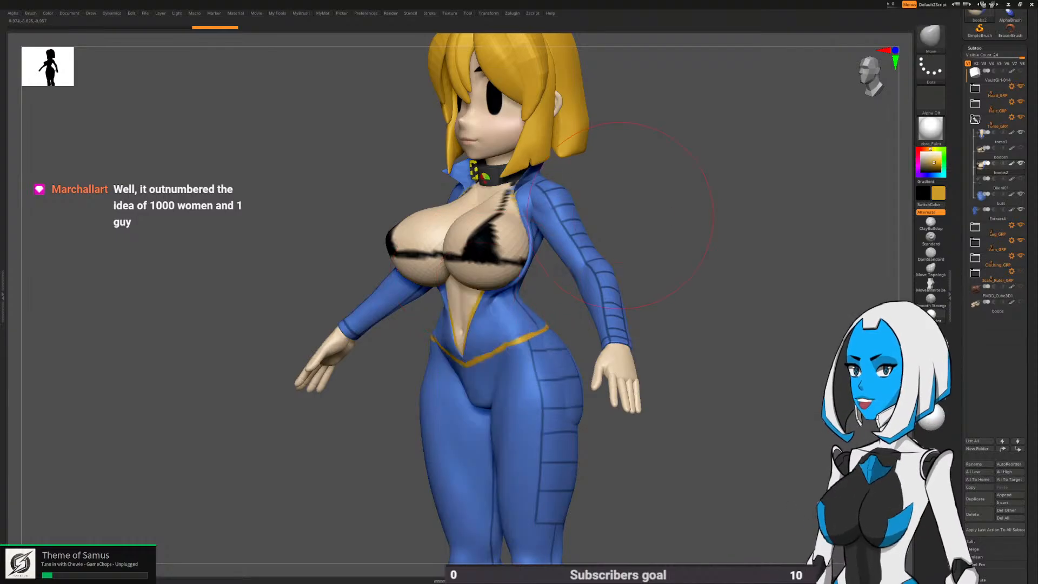
pyautogui.moveTo(477, 285); pyautogui.dragTo(475, 290)
pyautogui.moveTo(452, 318)
pyautogui.mouseDown(button='right')
pyautogui.moveTo(360, 427)
pyautogui.moveTo(395, 420)
pyautogui.mouseUp(button='right')
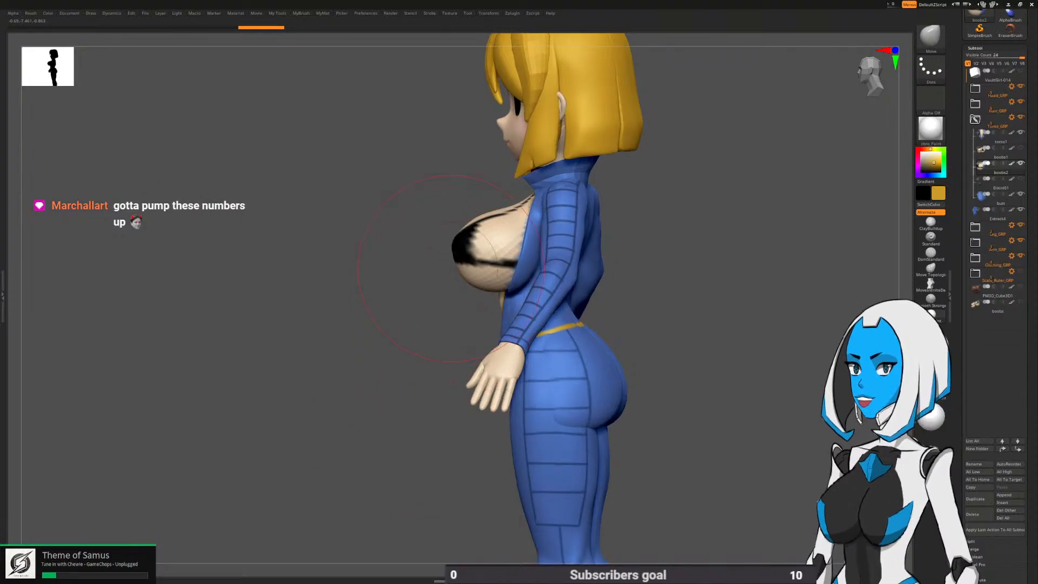
pyautogui.moveTo(464, 234)
pyautogui.mouseDown(button='right')
pyautogui.moveTo(512, 273)
pyautogui.moveTo(503, 252)
pyautogui.mouseUp(button='right')
# Mask the front of the bust and isolate its subtool in Solo mode
pyautogui.moveTo(513, 197)
pyautogui.keyDown('ctrl'); pyautogui.mouseDown()
pyautogui.moveTo(402, 237)
pyautogui.moveTo(582, 346)
pyautogui.mouseUp(); pyautogui.keyUp('ctrl')
pyautogui.press('space')
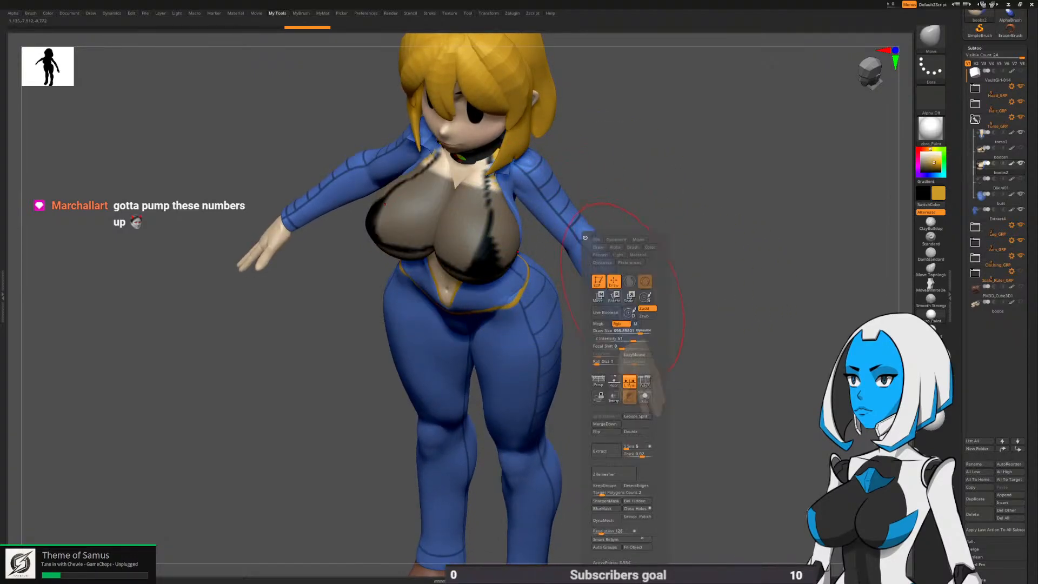
pyautogui.press('space')
pyautogui.click(723, 397)
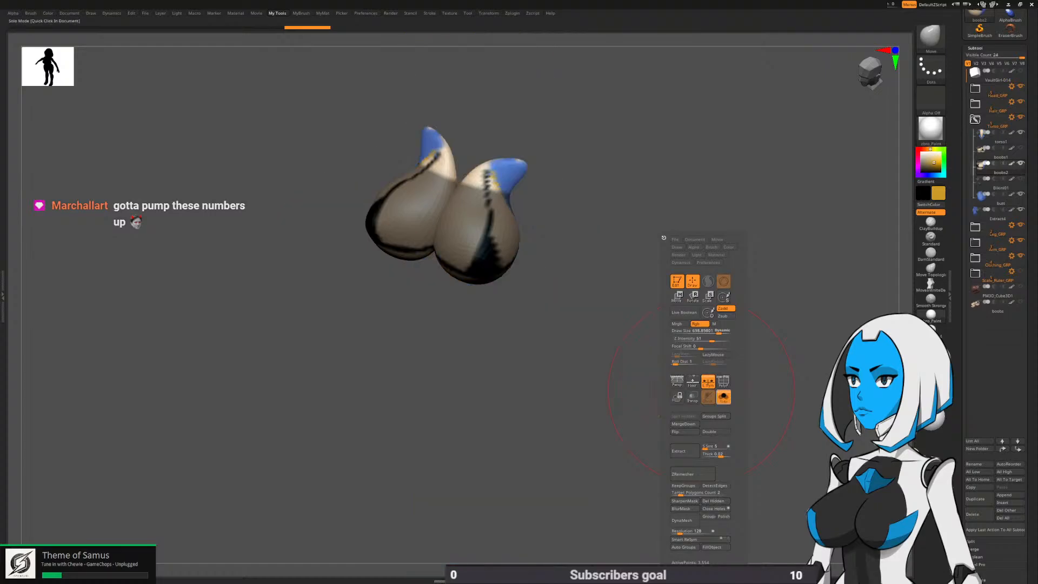
pyautogui.moveTo(665, 303); pyautogui.dragTo(614, 354, button='right')
# Soften the mask's edge and invert the mask so that the front of the bust is editable
pyautogui.moveTo(565, 296)
pyautogui.keyDown('ctrl'); pyautogui.mouseDown()
pyautogui.moveTo(459, 265)
pyautogui.moveTo(544, 194)
pyautogui.moveTo(627, 200)
pyautogui.mouseUp(); pyautogui.keyUp('ctrl')
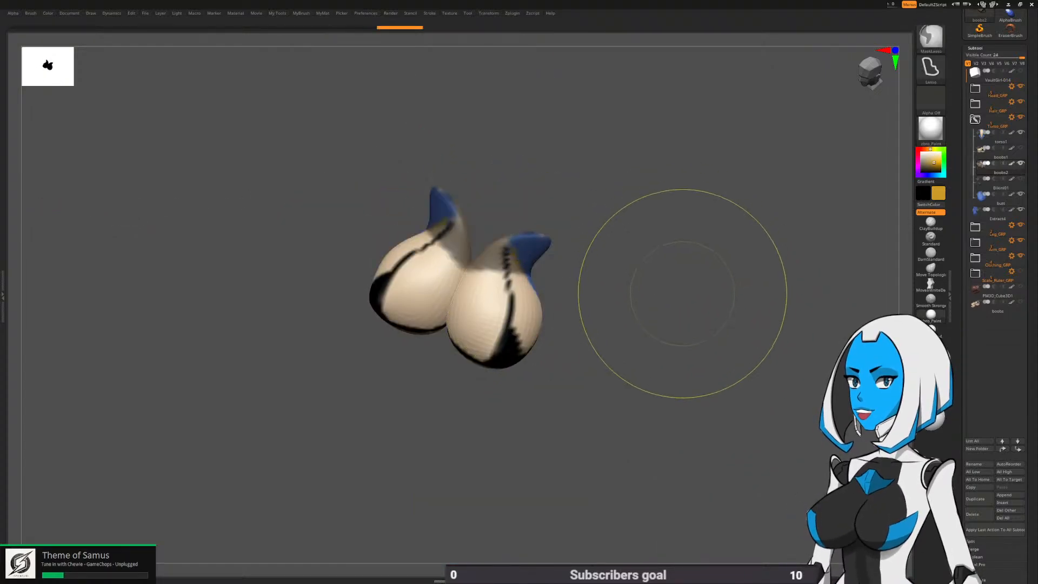
pyautogui.keyDown('ctrl'); pyautogui.click(573, 350); pyautogui.keyUp('ctrl')
pyautogui.press('space')
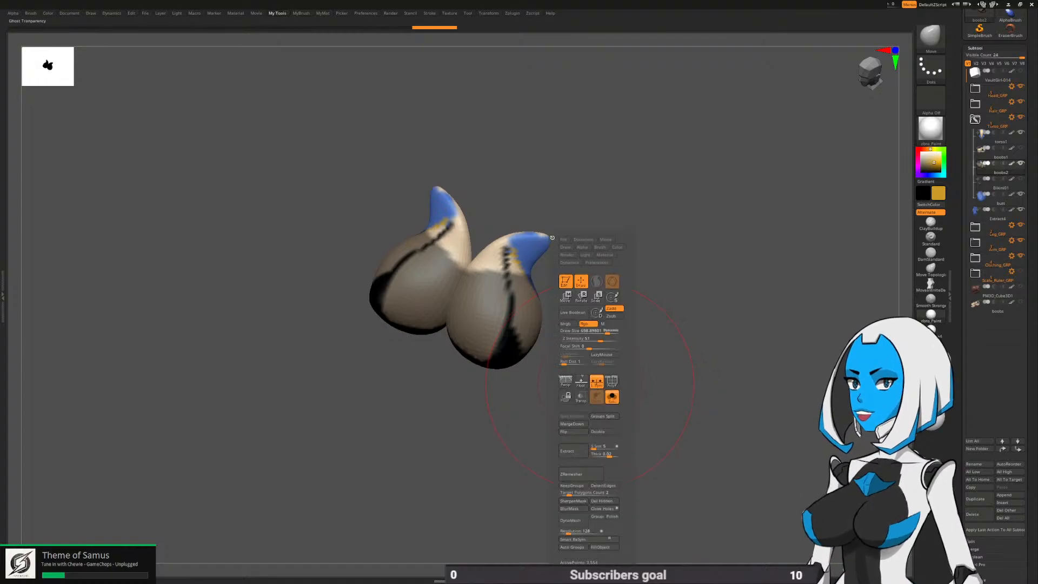
pyautogui.click(575, 499)
pyautogui.keyDown('ctrl'); pyautogui.click(620, 425); pyautogui.keyUp('ctrl')
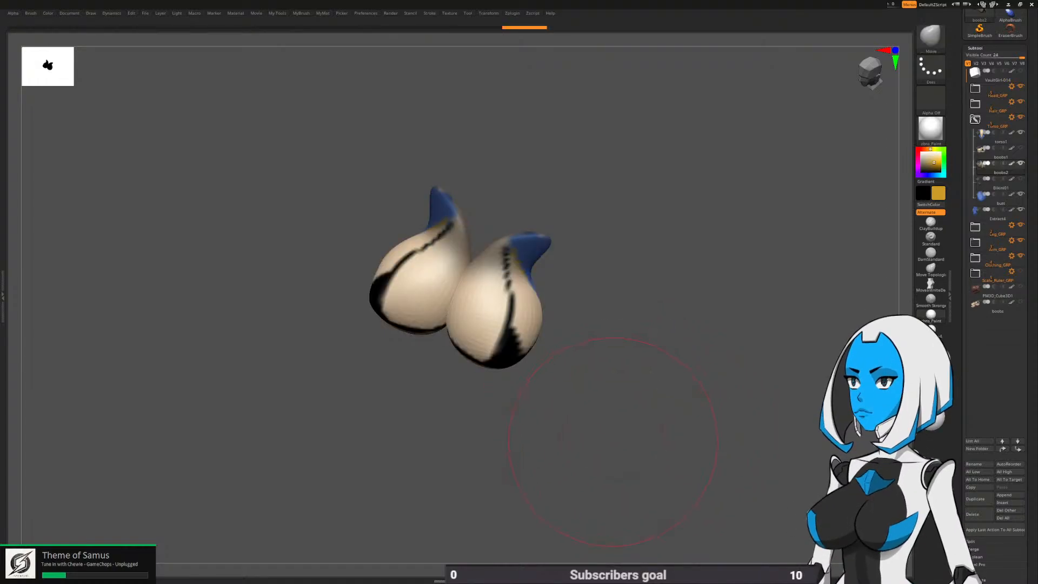
# Place the transform gizmo at the front of the bust and turn off Solo mode to show the whole character
pyautogui.press('w')
pyautogui.moveTo(613, 441)
pyautogui.mouseDown()
pyautogui.moveTo(616, 397)
pyautogui.moveTo(546, 397)
pyautogui.mouseUp()
pyautogui.moveTo(498, 310); pyautogui.dragTo(494, 317)
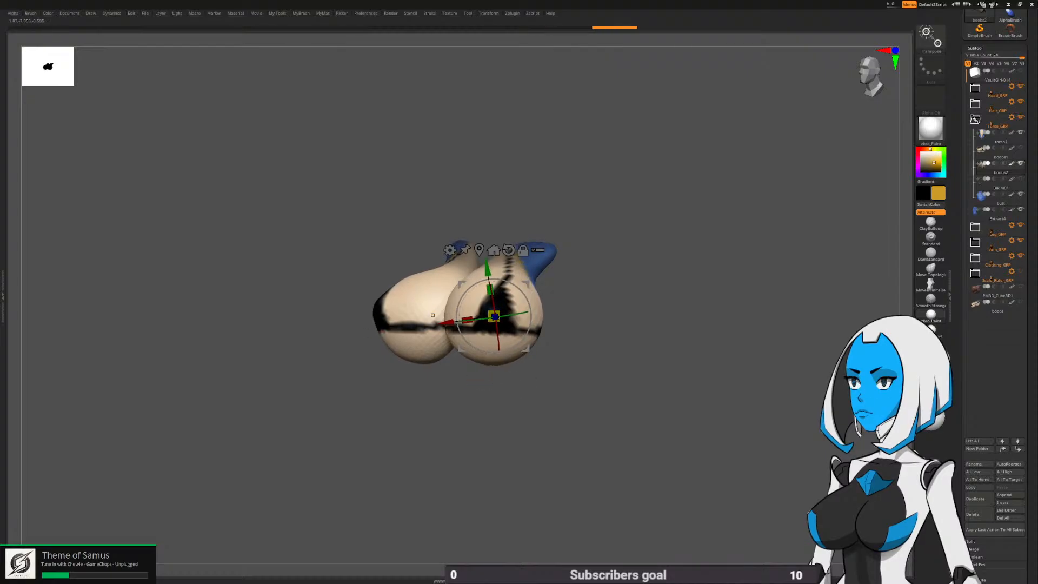
pyautogui.moveTo(646, 381); pyautogui.dragTo(611, 380)
pyautogui.press('space')
pyautogui.click(630, 396)
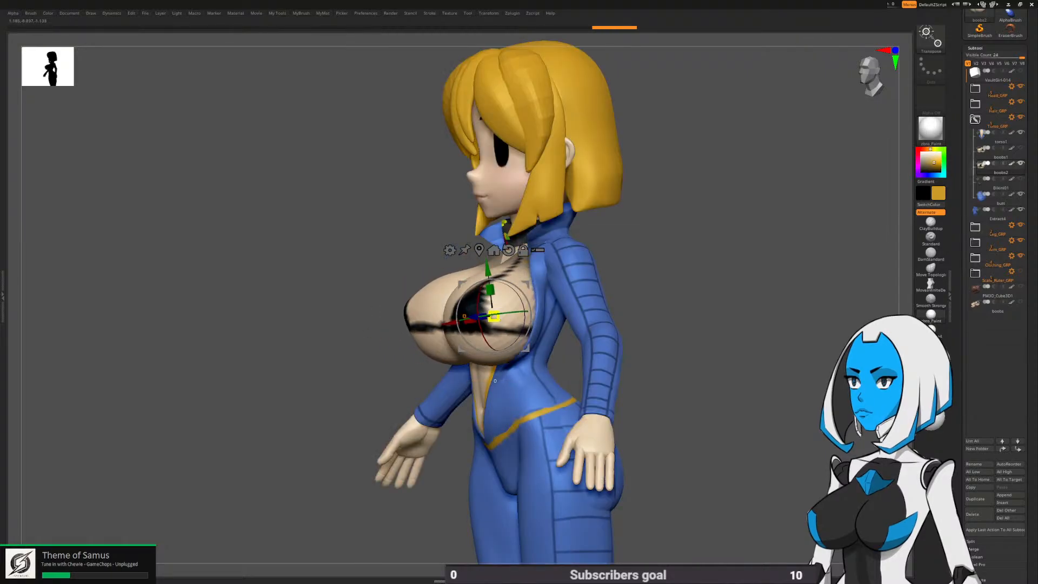
# Adjust the unmasked front of the bust with the gizmo in side and front view, and undo the last transform
pyautogui.moveTo(670, 389); pyautogui.dragTo(611, 386)
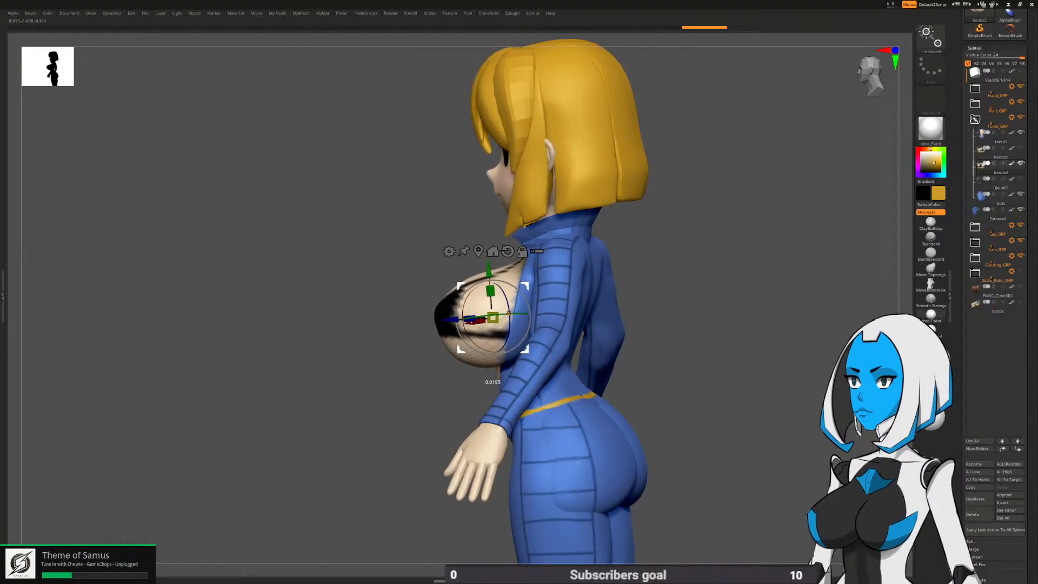
pyautogui.moveTo(551, 278); pyautogui.dragTo(418, 303)
pyautogui.moveTo(507, 318); pyautogui.dragTo(509, 334, button='right')
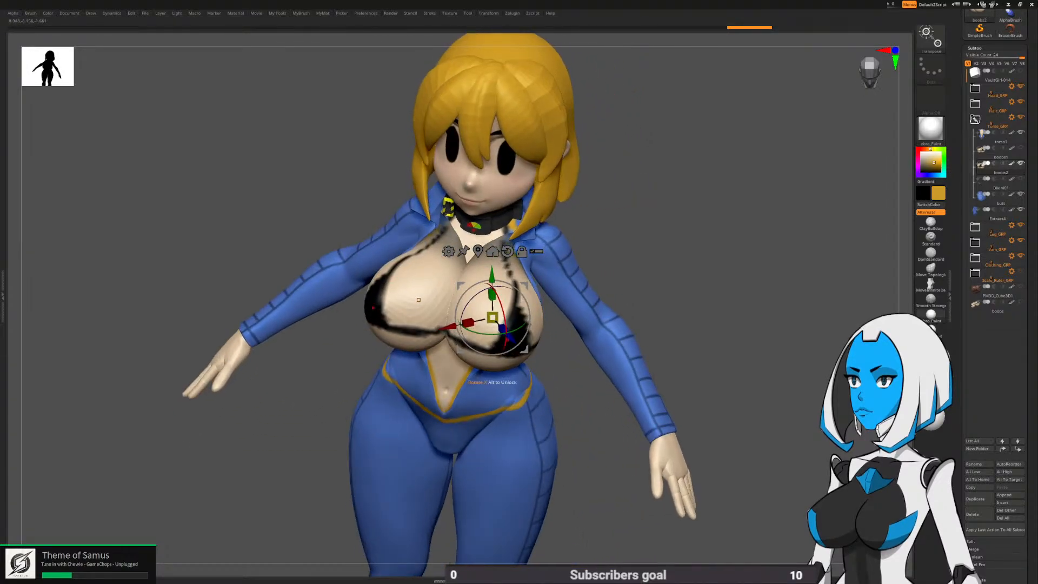
pyautogui.moveTo(509, 336); pyautogui.dragTo(512, 339)
pyautogui.hotkey('ctrl', 'z')
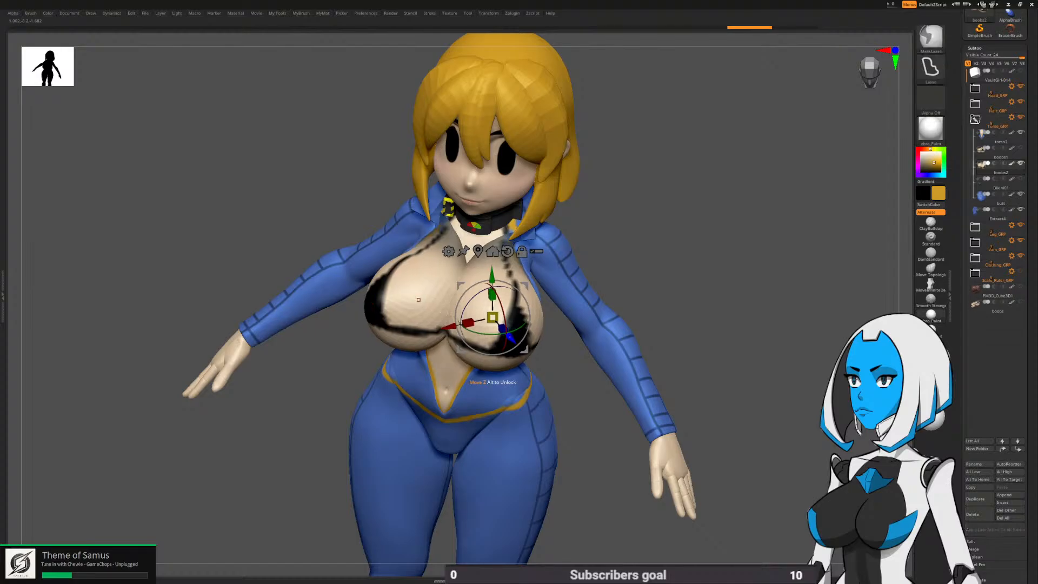
# Fine-tune the front of the bust with the gizmo in side view, return to the Move brush, and undo the last change
pyautogui.moveTo(592, 340); pyautogui.dragTo(514, 322, button='right')
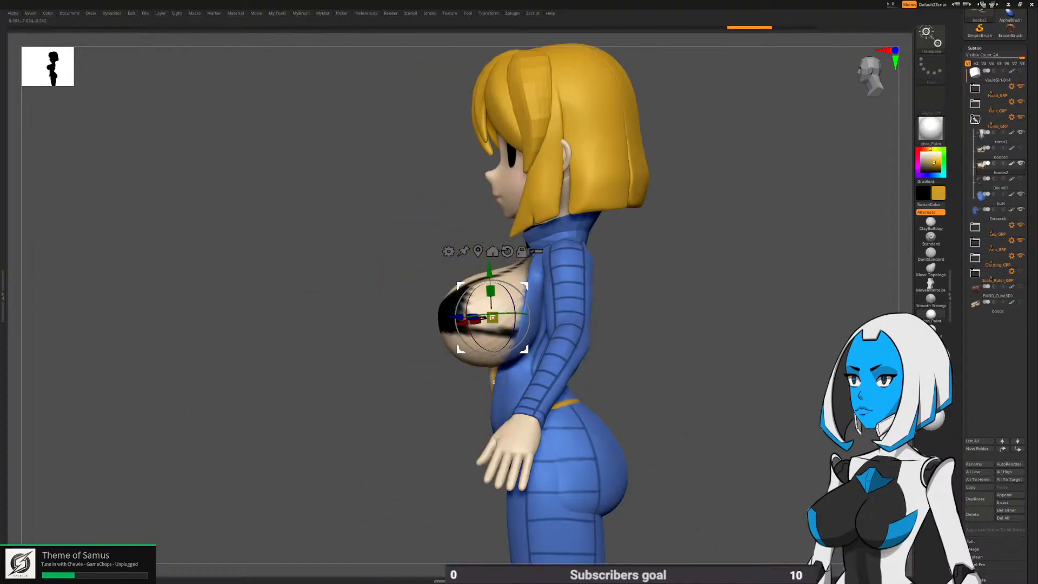
pyautogui.moveTo(525, 350); pyautogui.dragTo(524, 349)
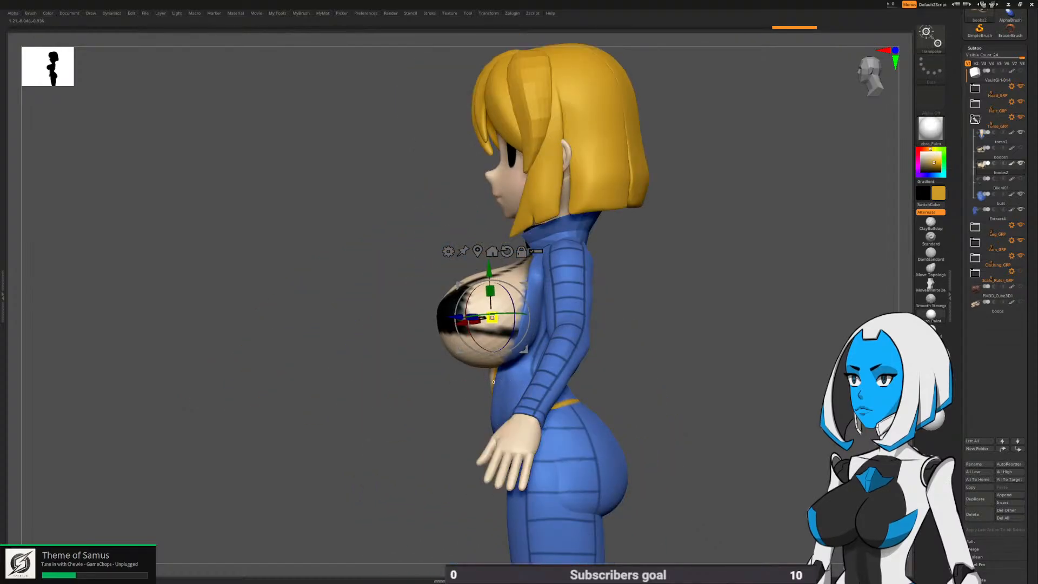
pyautogui.press('q')
pyautogui.moveTo(432, 346)
pyautogui.mouseDown(button='right')
pyautogui.moveTo(491, 384)
pyautogui.moveTo(542, 308)
pyautogui.moveTo(522, 331)
pyautogui.moveTo(638, 298)
pyautogui.moveTo(503, 222)
pyautogui.mouseUp(button='right')
pyautogui.hotkey('ctrl', 'z')
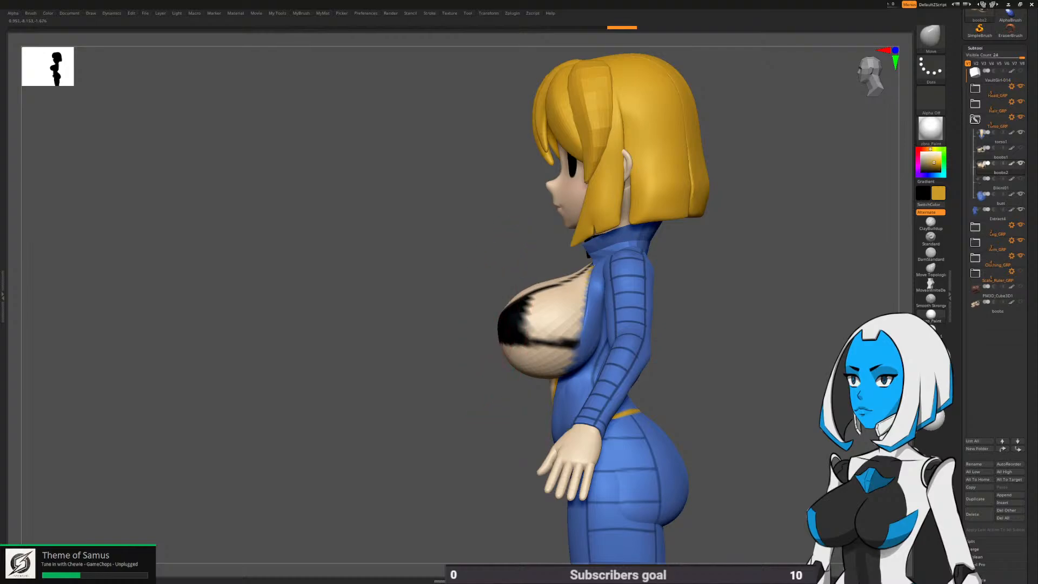
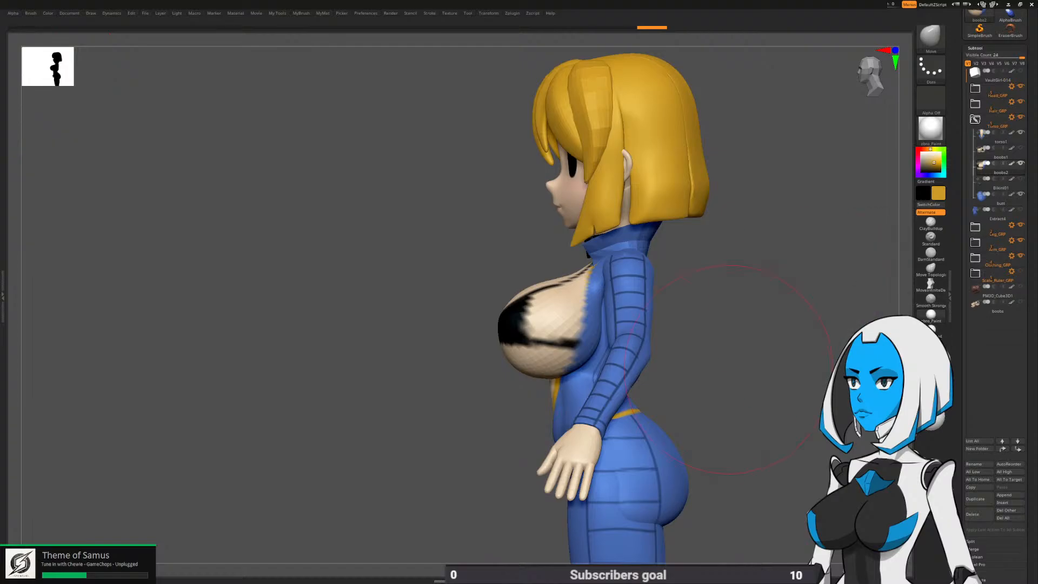
# Reshape the underside of the bust with the Move brush, working from below the character
pyautogui.moveTo(743, 265)
pyautogui.mouseDown()
pyautogui.moveTo(811, 243)
pyautogui.moveTo(805, 235)
pyautogui.mouseUp()
pyautogui.moveTo(560, 377)
pyautogui.mouseDown()
pyautogui.moveTo(594, 275)
pyautogui.moveTo(526, 261)
pyautogui.mouseUp()
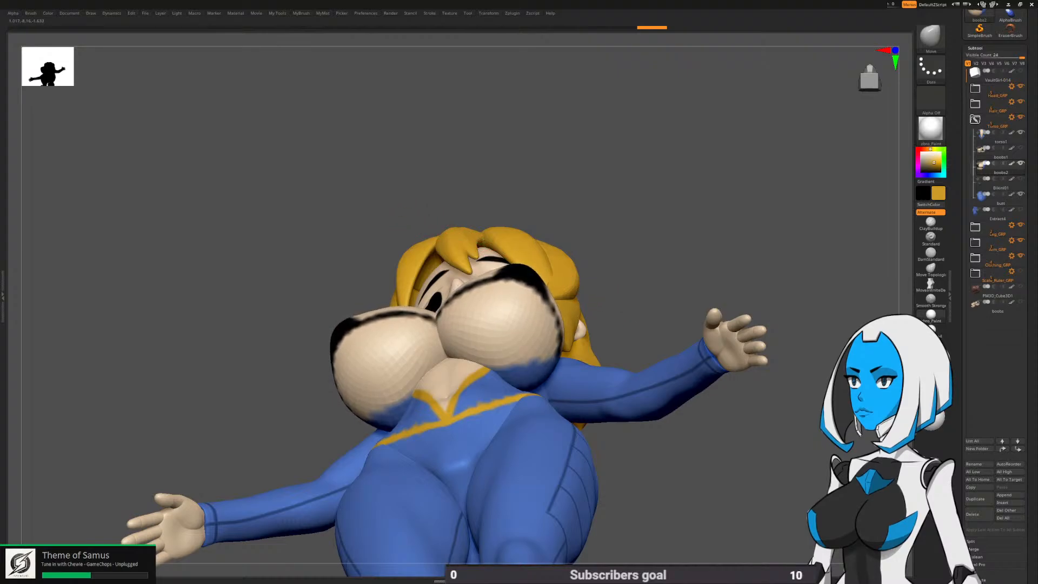
pyautogui.press('space')
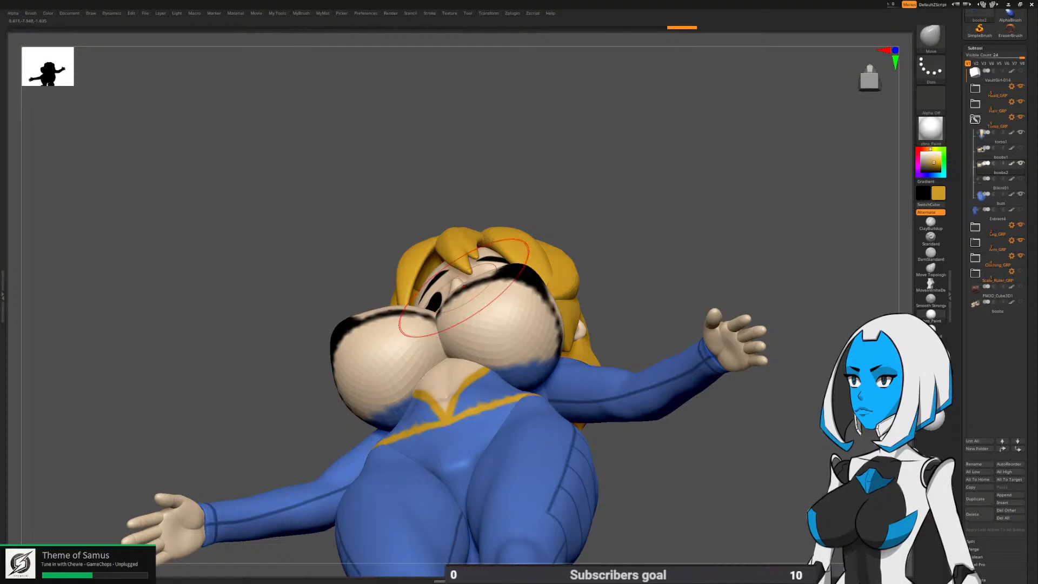
pyautogui.moveTo(625, 283); pyautogui.dragTo(622, 246)
pyautogui.moveTo(551, 346); pyautogui.dragTo(544, 332)
pyautogui.moveTo(627, 270); pyautogui.dragTo(626, 330)
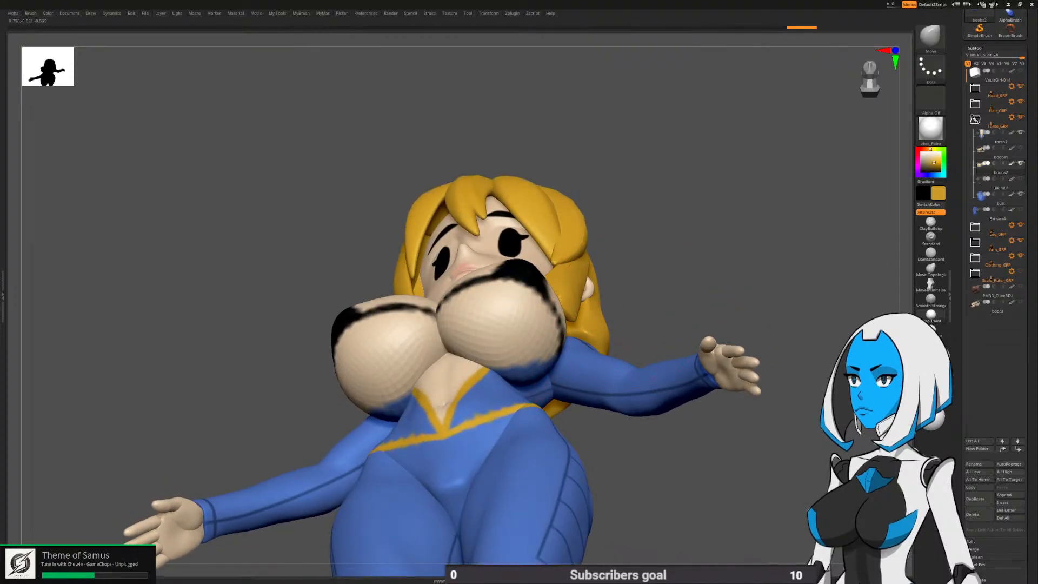
# Adjust the lower outer contour of the bust with the Move brush and raise the subtool's subdivision level
pyautogui.moveTo(644, 254); pyautogui.dragTo(590, 346)
pyautogui.moveTo(619, 393); pyautogui.dragTo(603, 395)
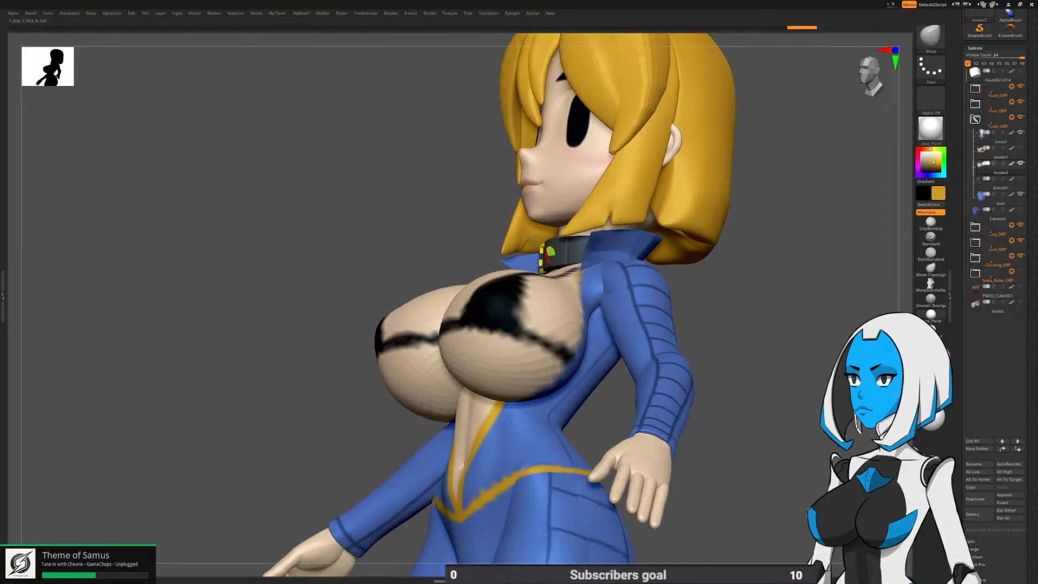
pyautogui.moveTo(560, 363); pyautogui.dragTo(571, 298)
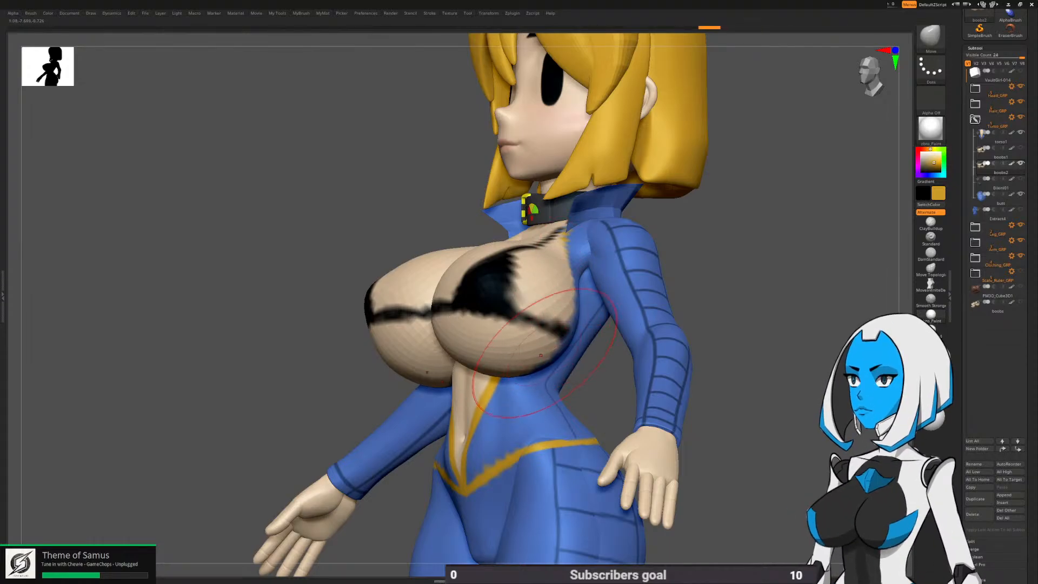
pyautogui.moveTo(540, 355); pyautogui.dragTo(527, 392, button='right')
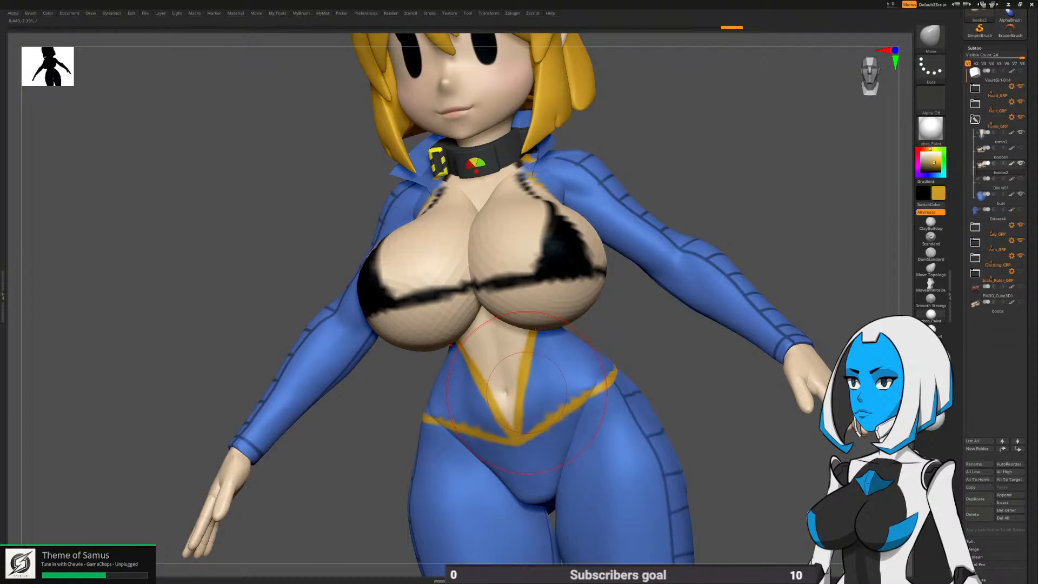
pyautogui.moveTo(527, 393)
pyautogui.mouseDown(button='right')
pyautogui.moveTo(565, 379)
pyautogui.moveTo(556, 378)
pyautogui.mouseUp(button='right')
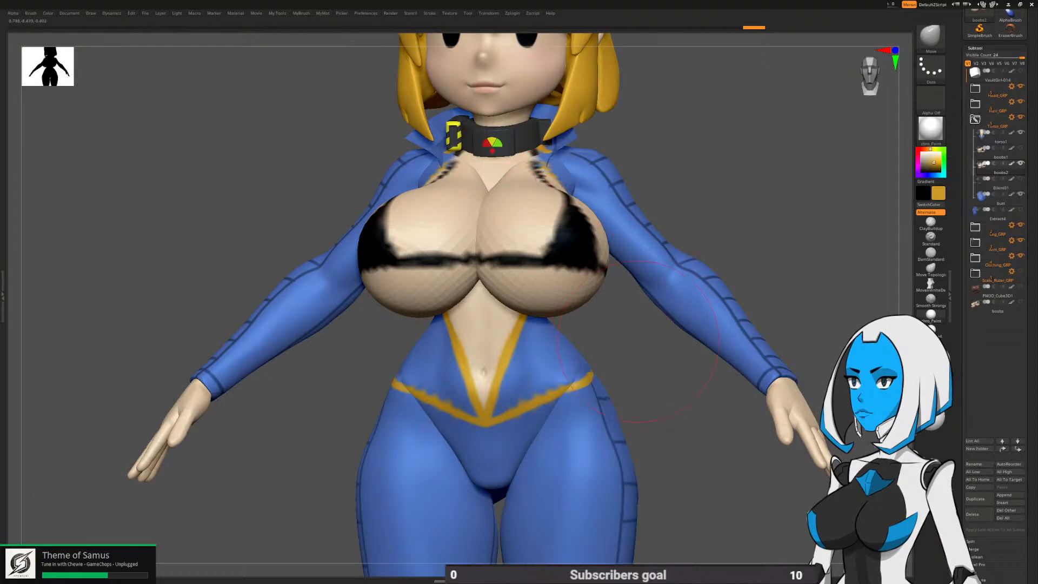
pyautogui.press('d')
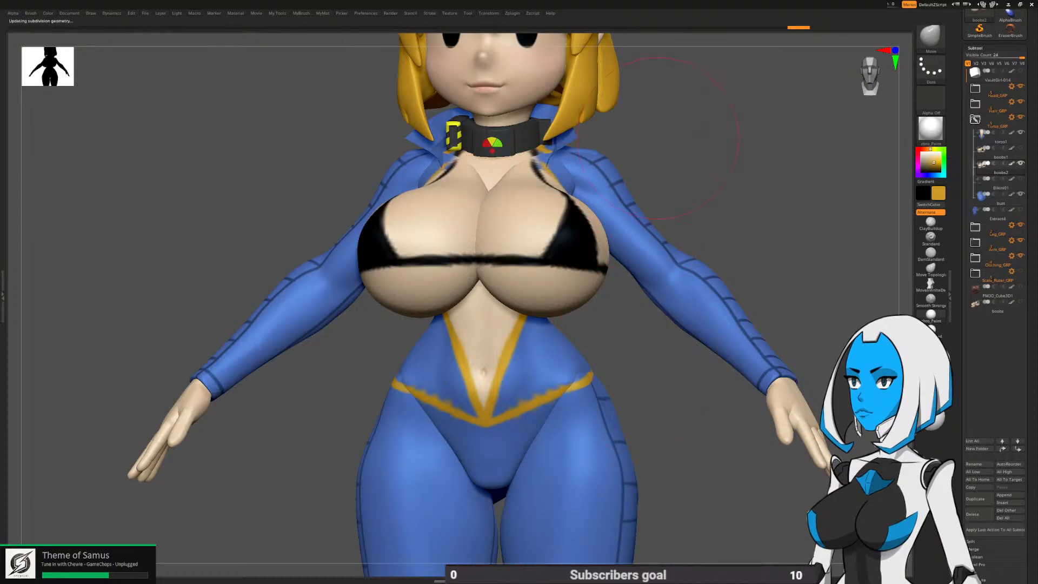
# Make the blue jumpsuit's torso piece the active subtool and display its polyframe
pyautogui.moveTo(658, 139); pyautogui.dragTo(526, 170, button='right')
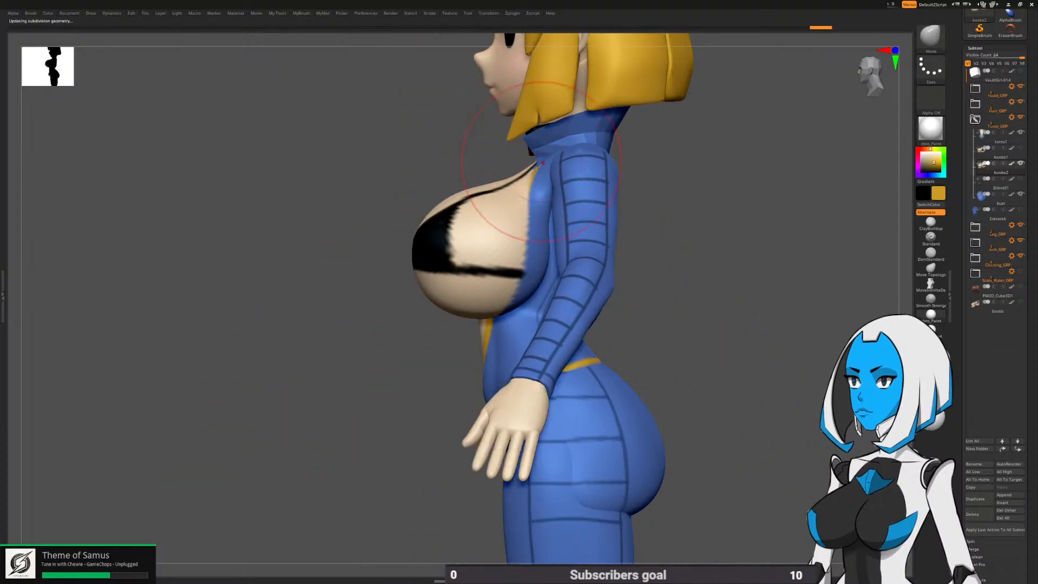
pyautogui.moveTo(519, 281)
pyautogui.mouseDown(button='right')
pyautogui.moveTo(590, 287)
pyautogui.moveTo(536, 293)
pyautogui.moveTo(449, 346)
pyautogui.mouseUp(button='right')
pyautogui.moveTo(579, 312); pyautogui.dragTo(708, 345, button='right')
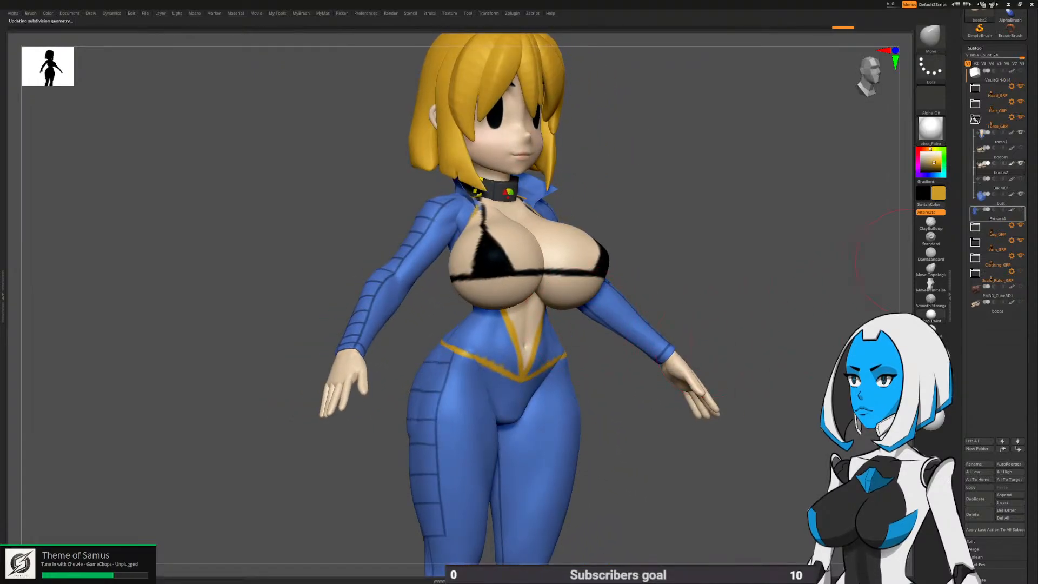
pyautogui.moveTo(438, 295); pyautogui.dragTo(565, 310, button='right')
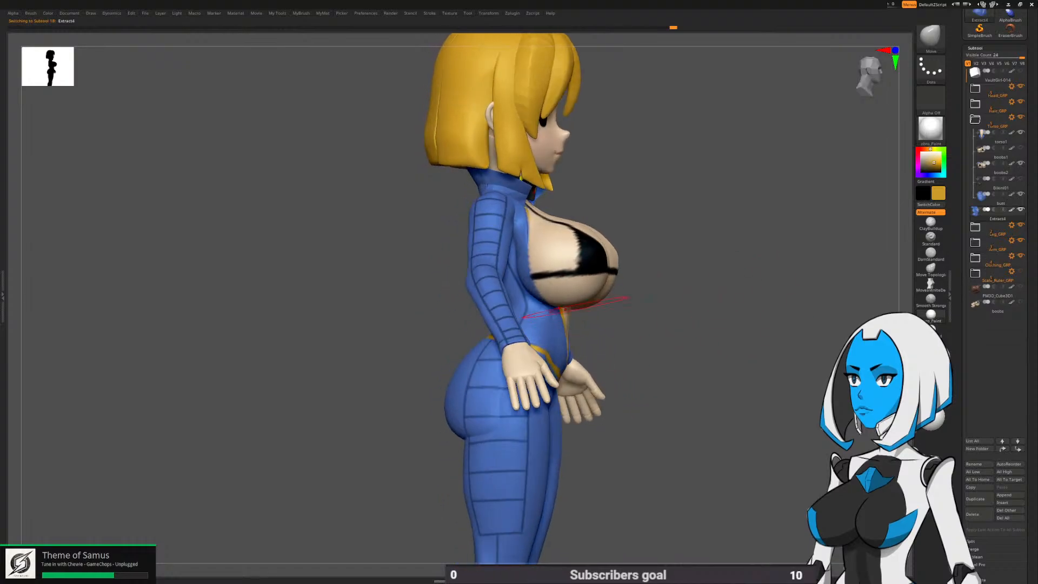
pyautogui.press('shift')
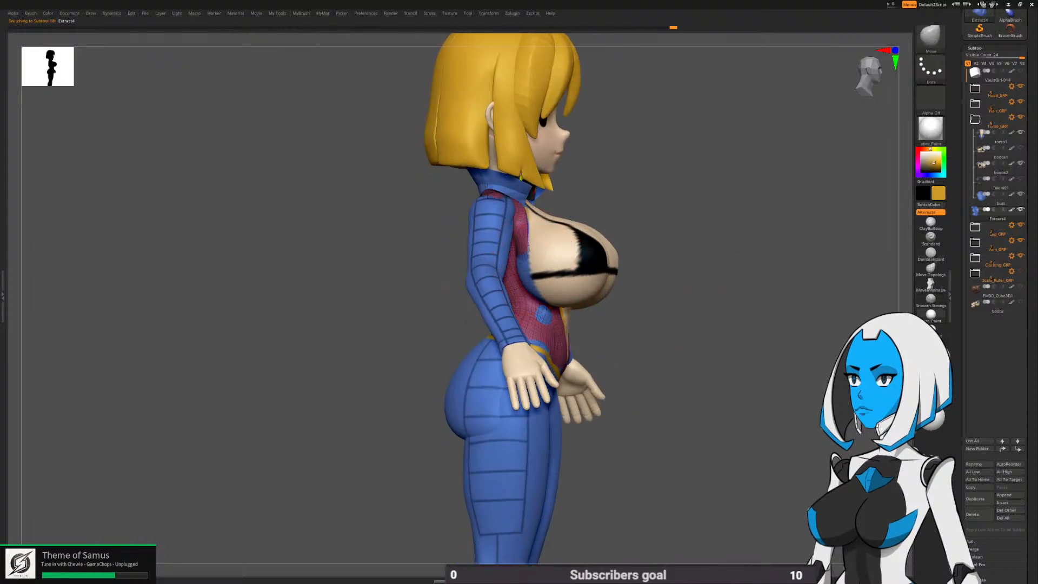
# Adjust the jumpsuit's torso around the waist and under the chest with the Move brush, checking from several angles
pyautogui.keyDown('ctrl'); pyautogui.moveTo(532, 230); pyautogui.dragTo(534, 270, button='right'); pyautogui.keyUp('ctrl')
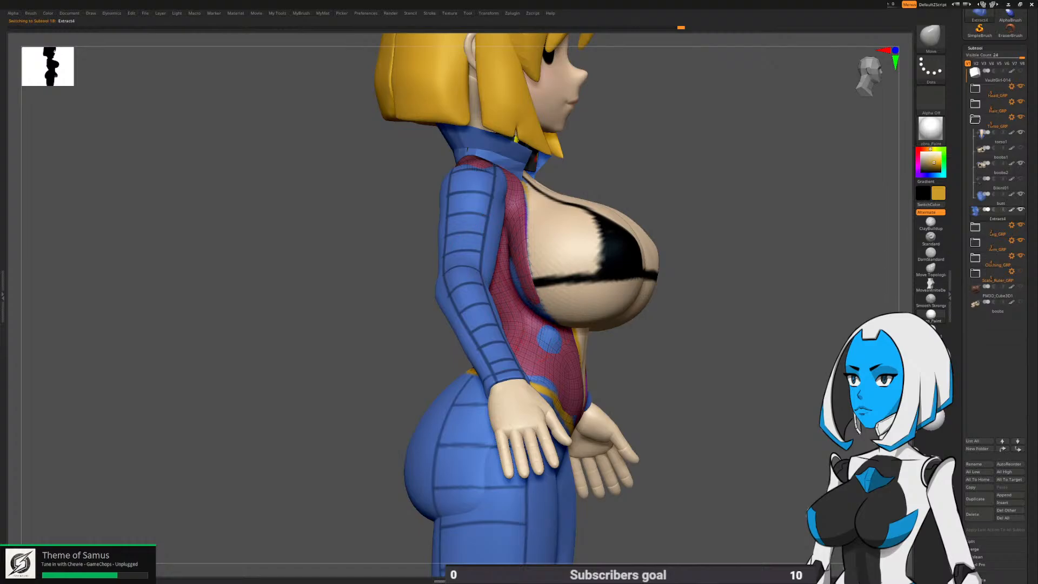
pyautogui.moveTo(546, 338); pyautogui.dragTo(573, 313, button='right')
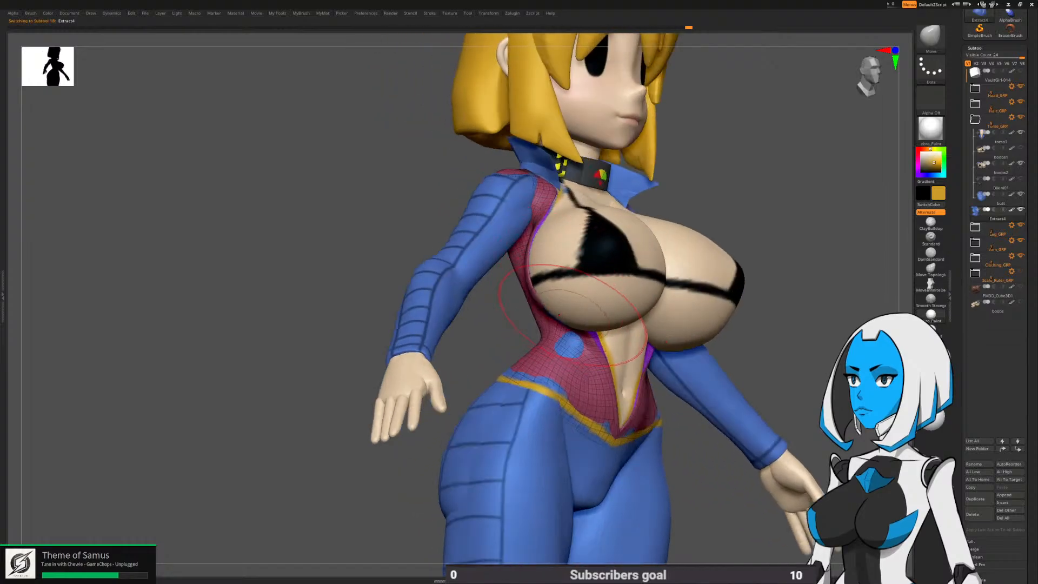
pyautogui.moveTo(647, 322); pyautogui.dragTo(497, 311, button='right')
pyautogui.press('s')
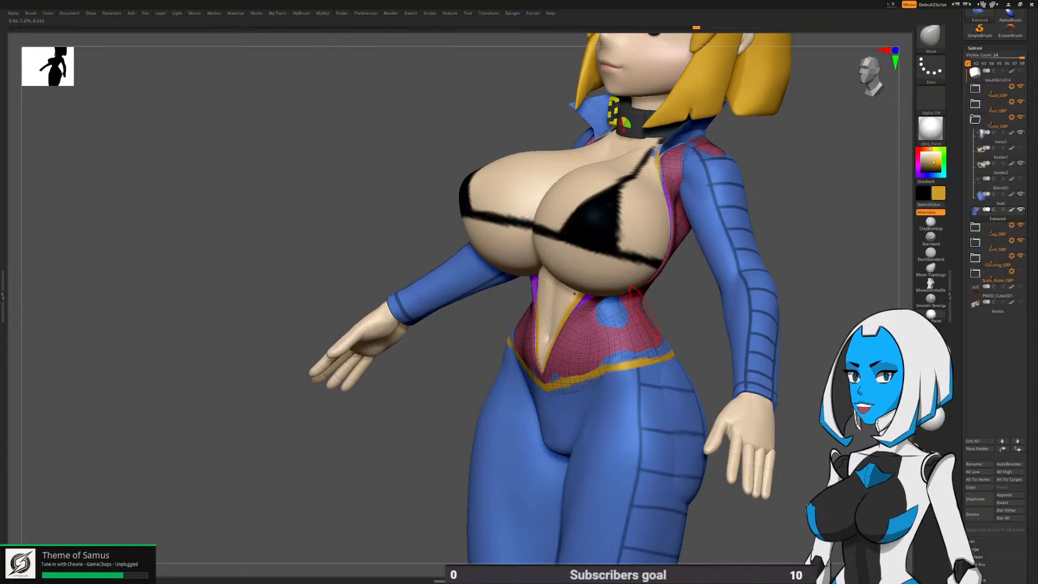
pyautogui.moveTo(644, 311)
pyautogui.mouseDown(button='right')
pyautogui.moveTo(679, 279)
pyautogui.moveTo(627, 240)
pyautogui.moveTo(578, 270)
pyautogui.moveTo(597, 252)
pyautogui.moveTo(587, 252)
pyautogui.mouseUp(button='right')
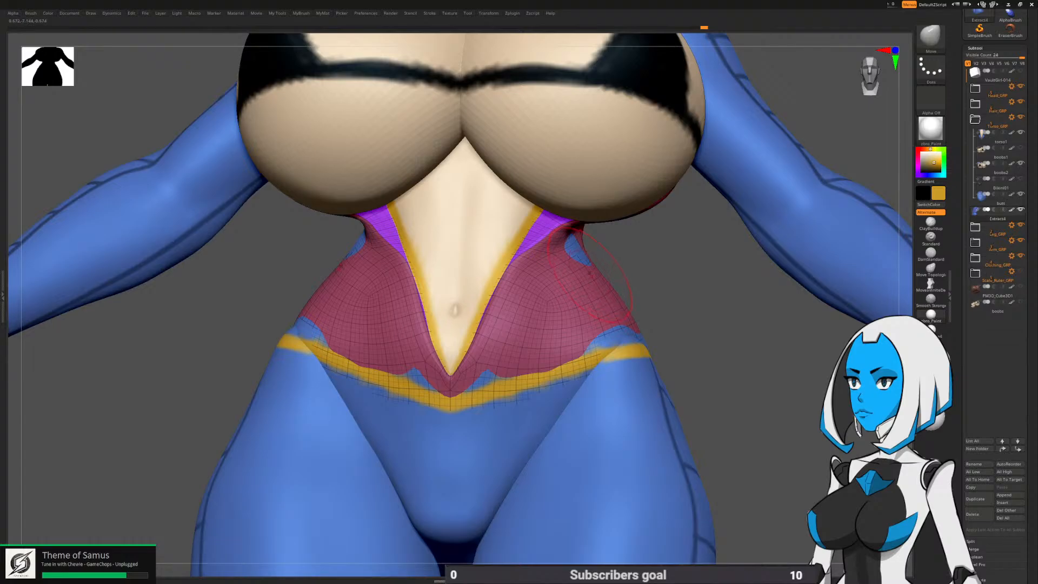
# Drop the torso piece to a lower subdivision level and reshape the fabric beneath the chest symmetrically
pyautogui.press('space')
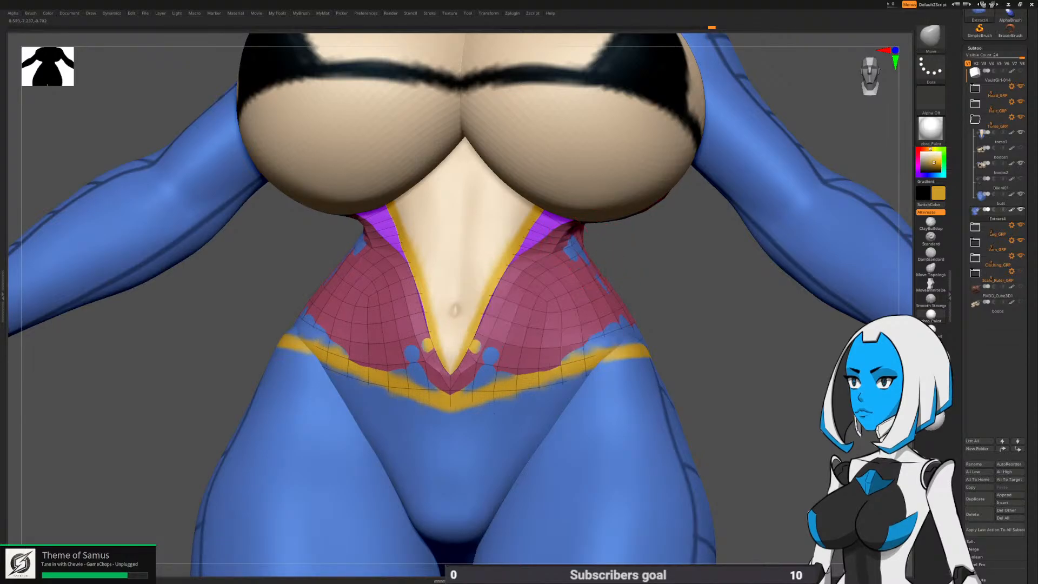
pyautogui.moveTo(623, 314); pyautogui.dragTo(616, 215, button='right')
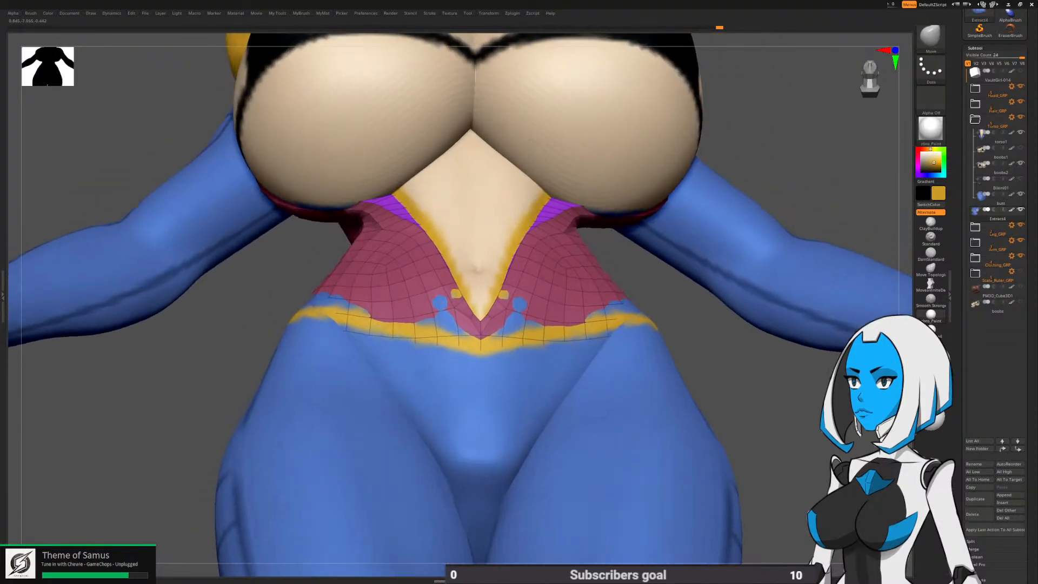
pyautogui.press('space')
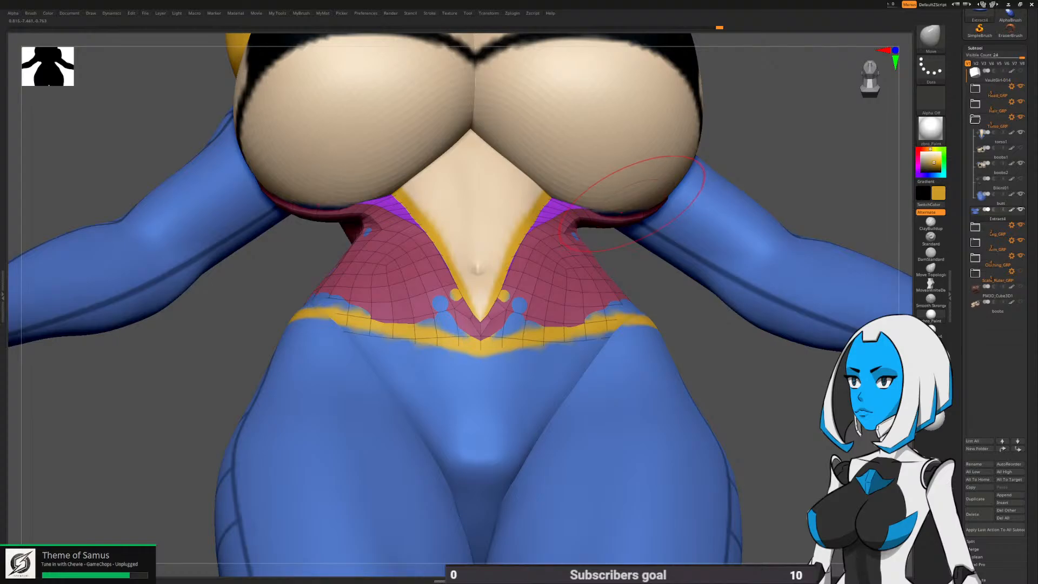
pyautogui.press('f')
pyautogui.keyDown('ctrl'); pyautogui.moveTo(504, 227); pyautogui.dragTo(568, 320, button='right'); pyautogui.keyUp('ctrl')
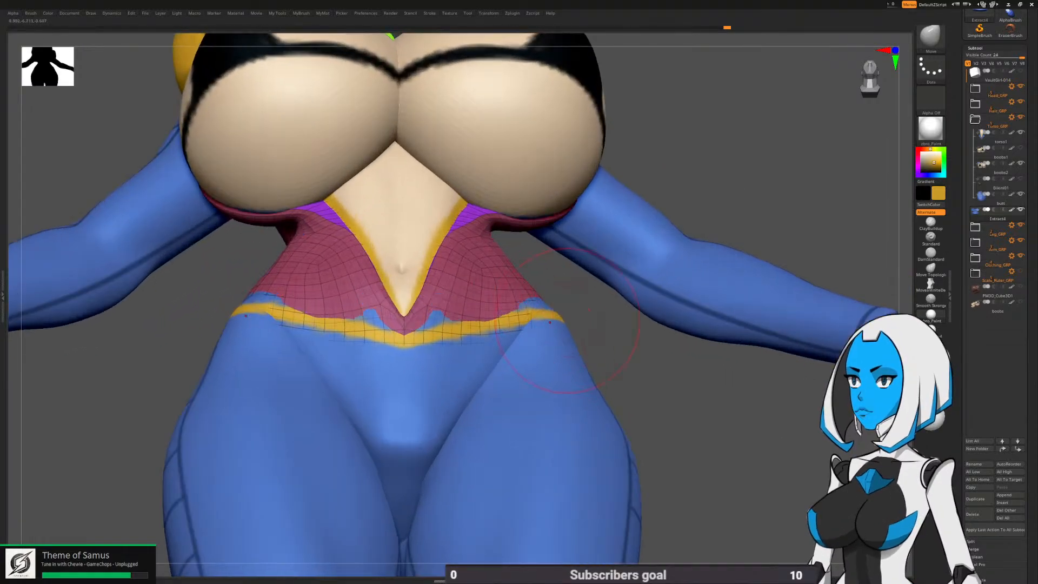
# Return the torso piece to a higher subdivision level, refine the waist contour, and hide the polyframe
pyautogui.moveTo(532, 229)
pyautogui.mouseDown(button='right')
pyautogui.moveTo(540, 284)
pyautogui.moveTo(495, 275)
pyautogui.mouseUp(button='right')
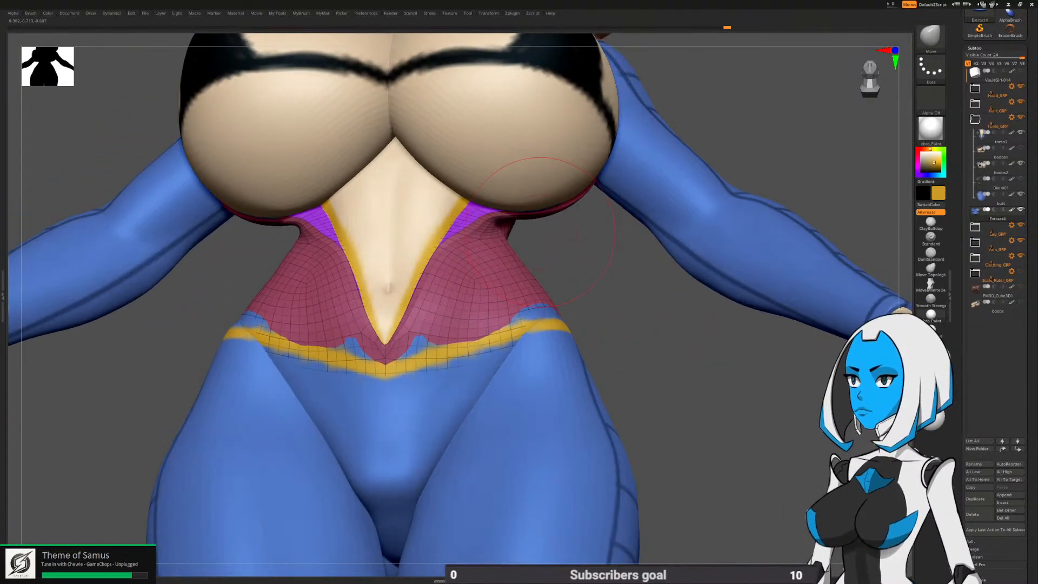
pyautogui.press('space')
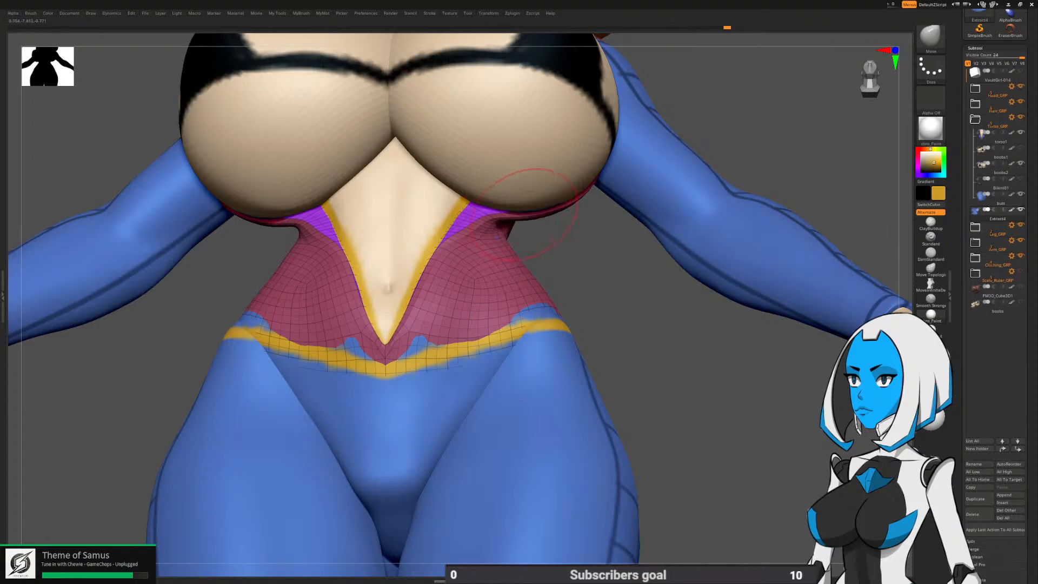
pyautogui.moveTo(503, 233); pyautogui.dragTo(548, 281, button='right')
pyautogui.press('g')
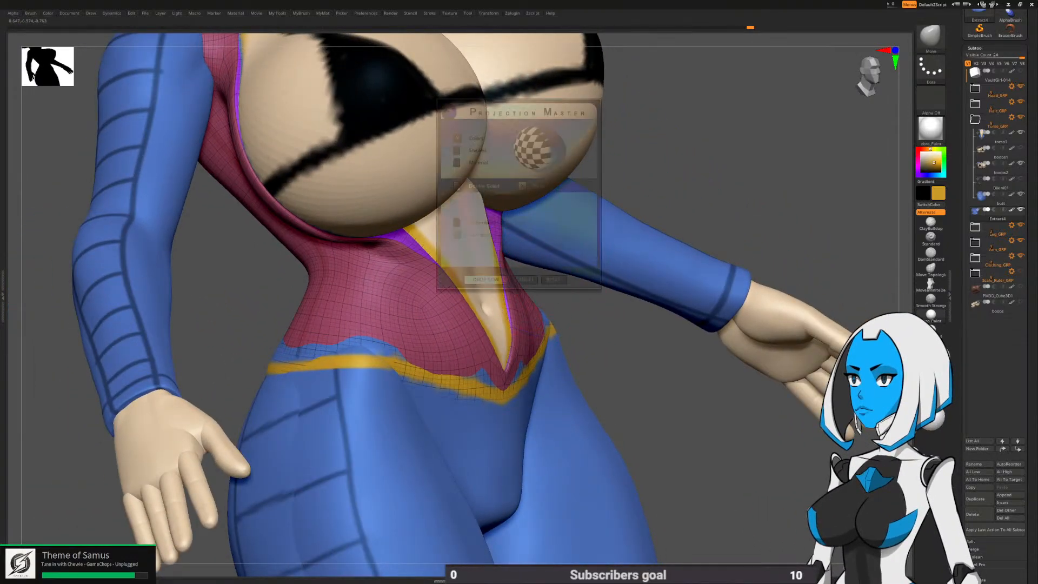
pyautogui.click(525, 280)
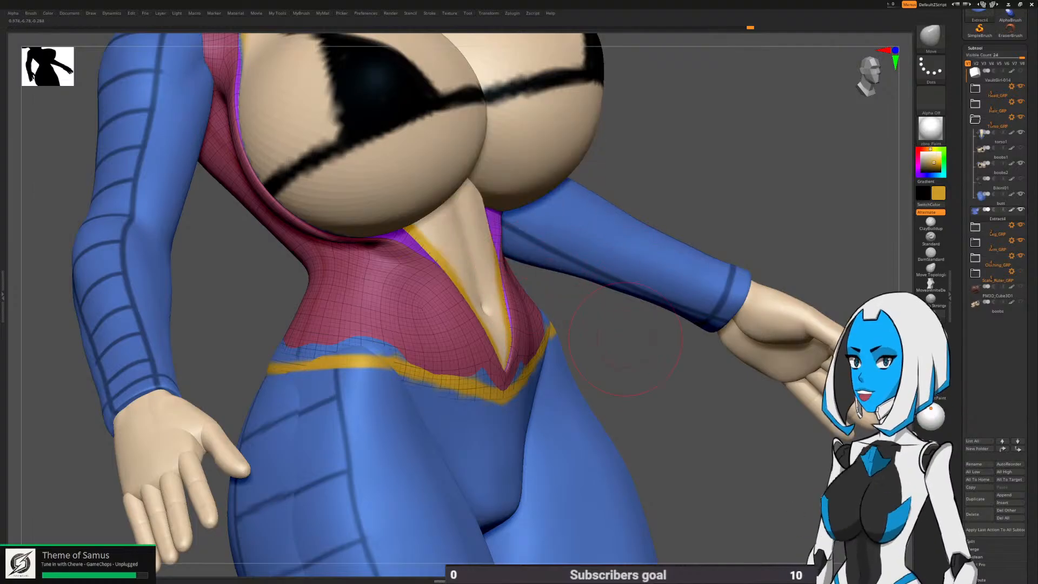
pyautogui.hotkey('shift', 'f')
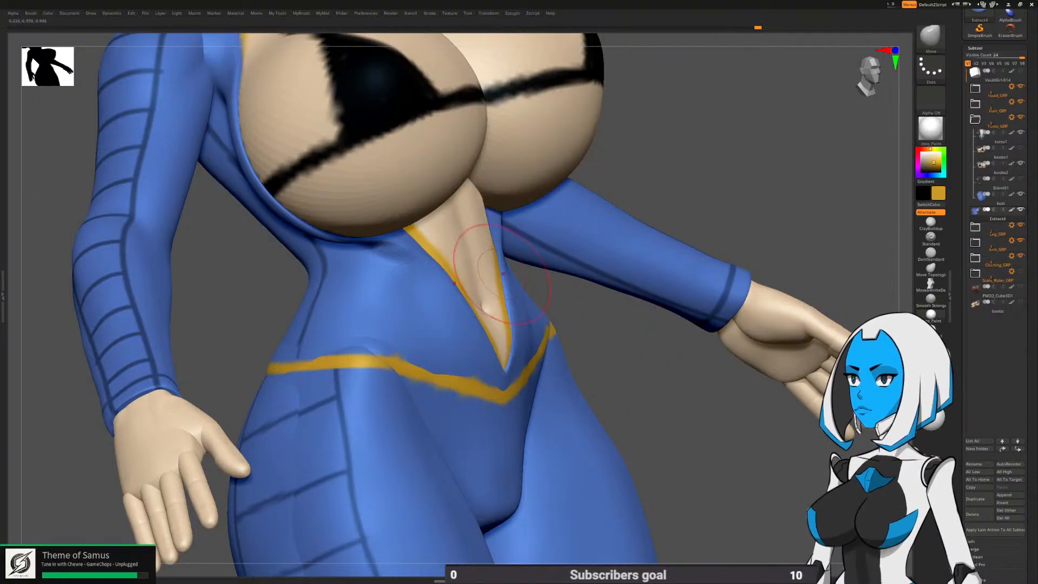
# Shape the upper edges of the jumpsuit's front V opening with the Move brush, adjusting the draw size
pyautogui.moveTo(500, 267); pyautogui.dragTo(504, 266)
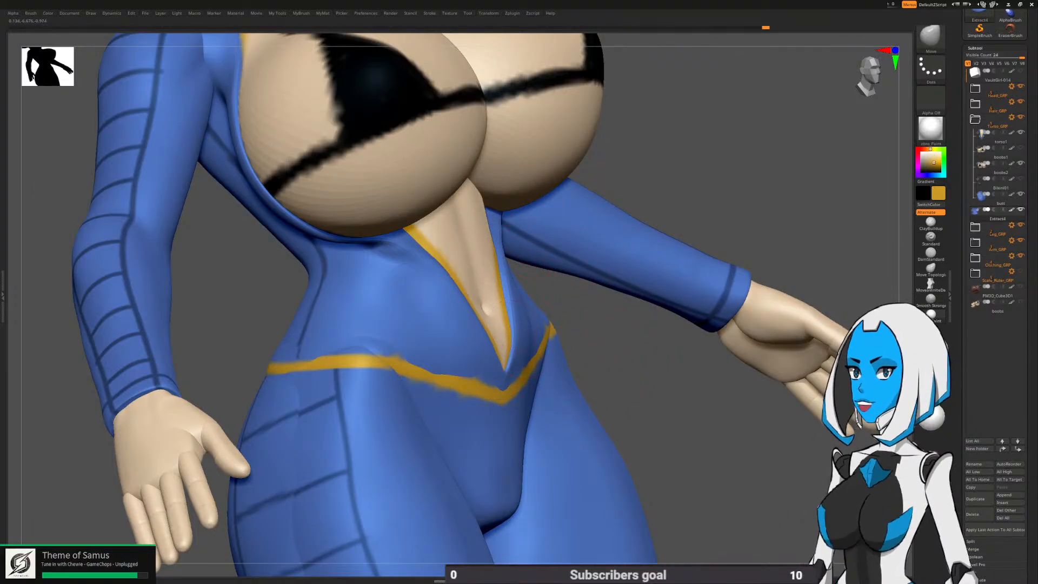
pyautogui.moveTo(573, 295)
pyautogui.mouseDown(button='right')
pyautogui.moveTo(541, 287)
pyautogui.moveTo(512, 229)
pyautogui.moveTo(546, 238)
pyautogui.moveTo(522, 227)
pyautogui.mouseUp(button='right')
pyautogui.press('space')
pyautogui.rightClick(530, 233)
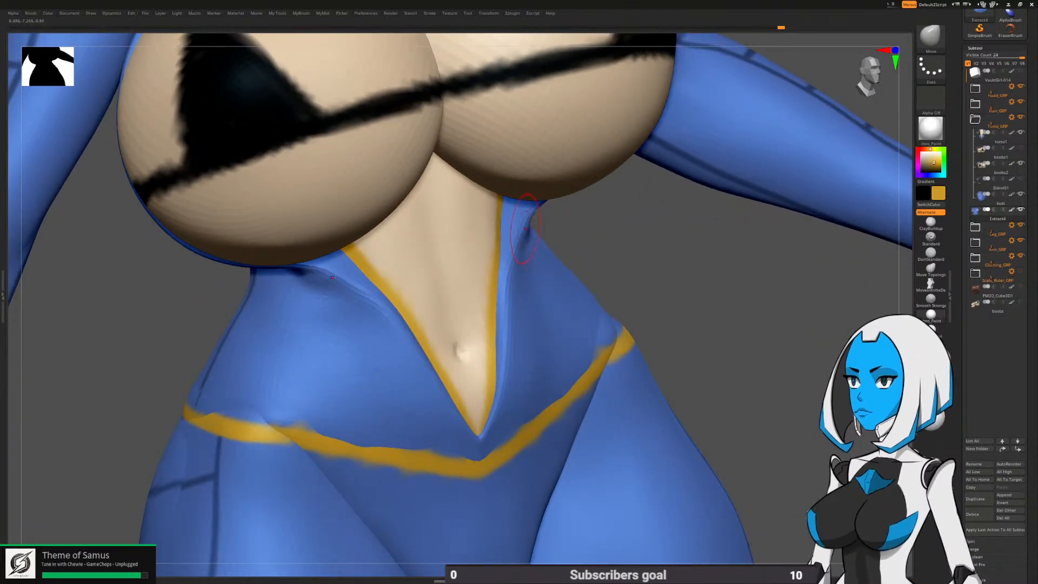
pyautogui.press('space')
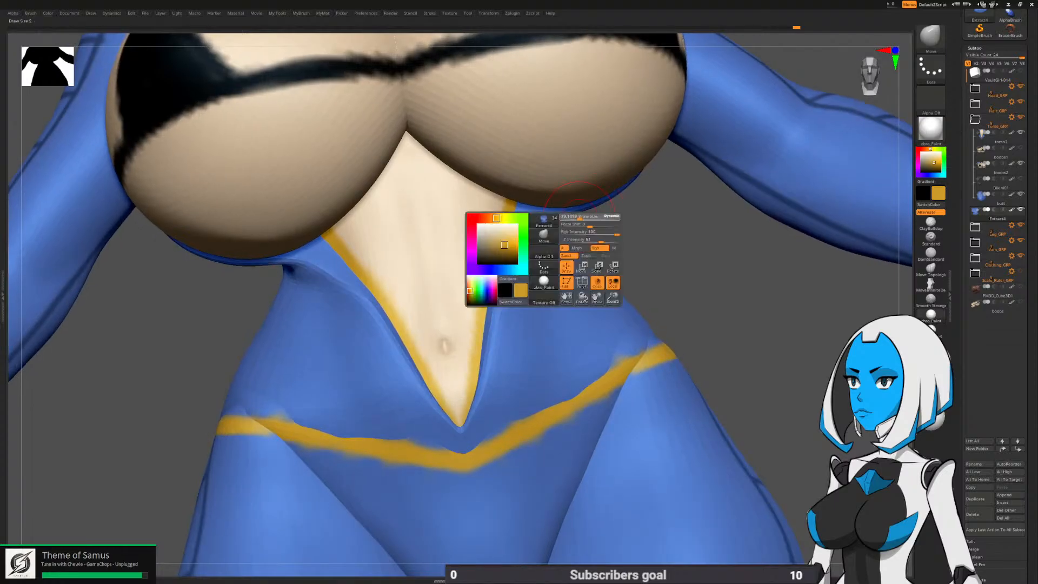
# Refine the sides of the waist above the yellow belt line with symmetrical Move strokes
pyautogui.keyDown('shift'); pyautogui.moveTo(618, 231); pyautogui.dragTo(620, 274); pyautogui.keyUp('shift')
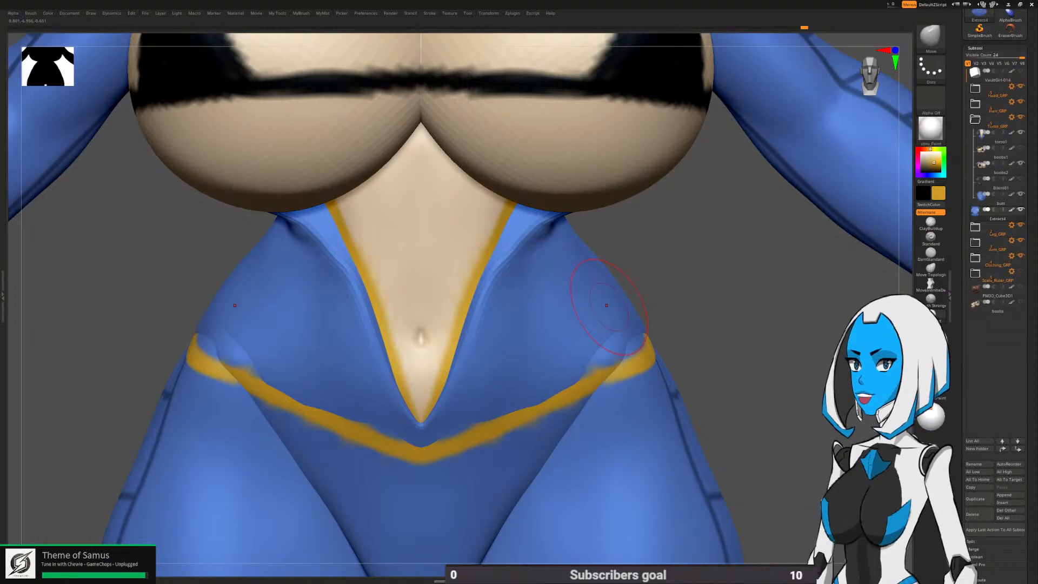
pyautogui.moveTo(621, 270); pyautogui.dragTo(649, 270)
pyautogui.press('space')
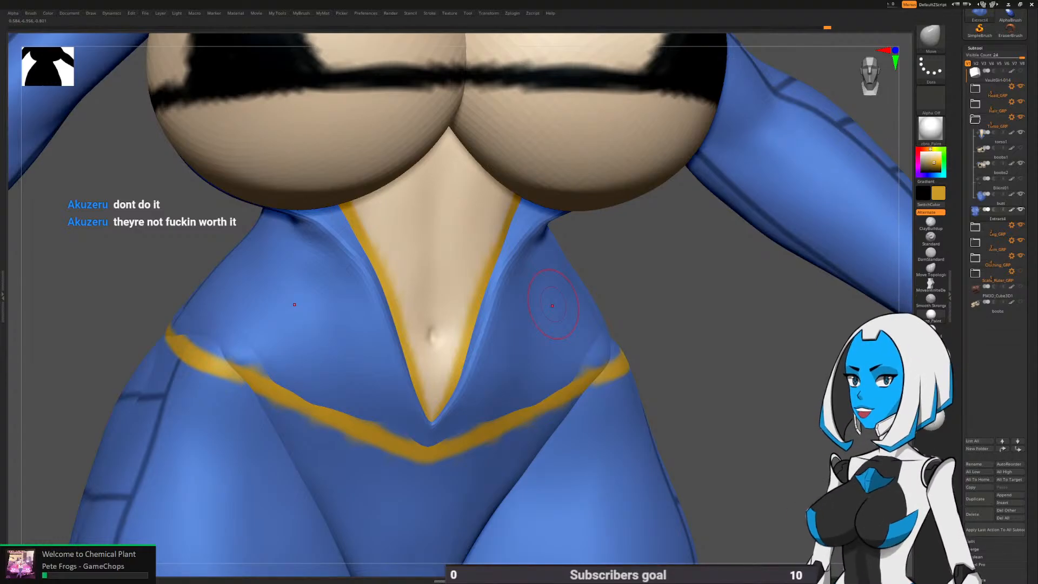
# Reshape the folds beside the top of the V opening, just beneath the chest, using the Move brush
pyautogui.moveTo(552, 305); pyautogui.dragTo(521, 297, button='right')
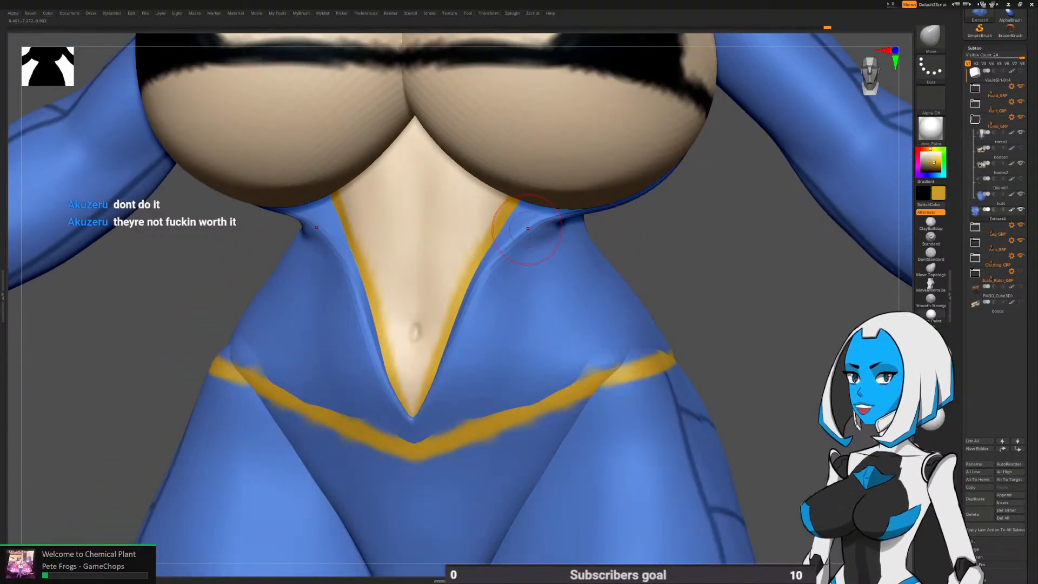
pyautogui.moveTo(545, 259)
pyautogui.mouseDown(button='right')
pyautogui.moveTo(581, 217)
pyautogui.moveTo(597, 222)
pyautogui.moveTo(529, 227)
pyautogui.mouseUp(button='right')
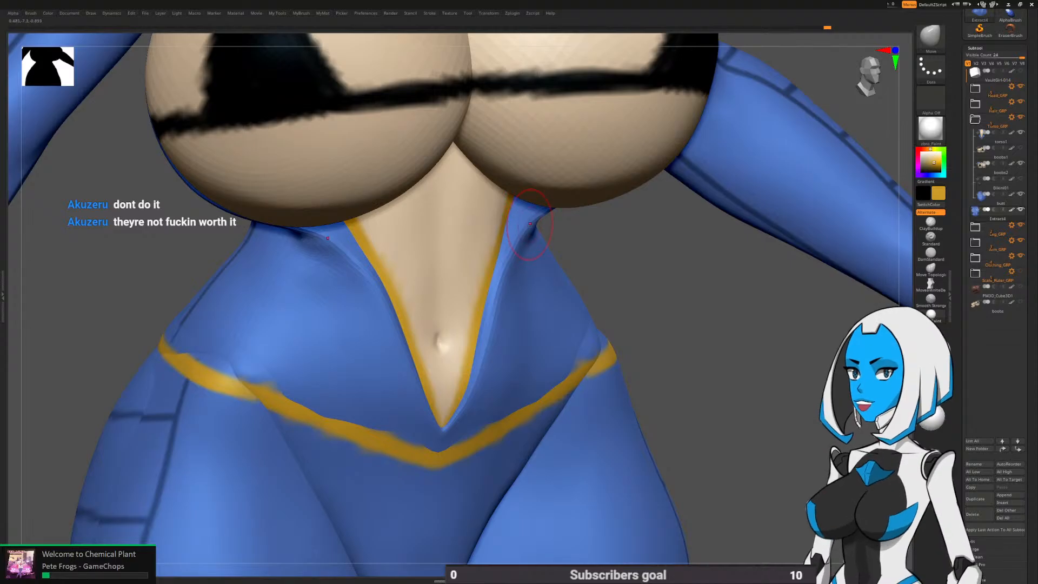
pyautogui.moveTo(522, 241); pyautogui.dragTo(521, 241)
pyautogui.moveTo(551, 238); pyautogui.dragTo(598, 230, button='right')
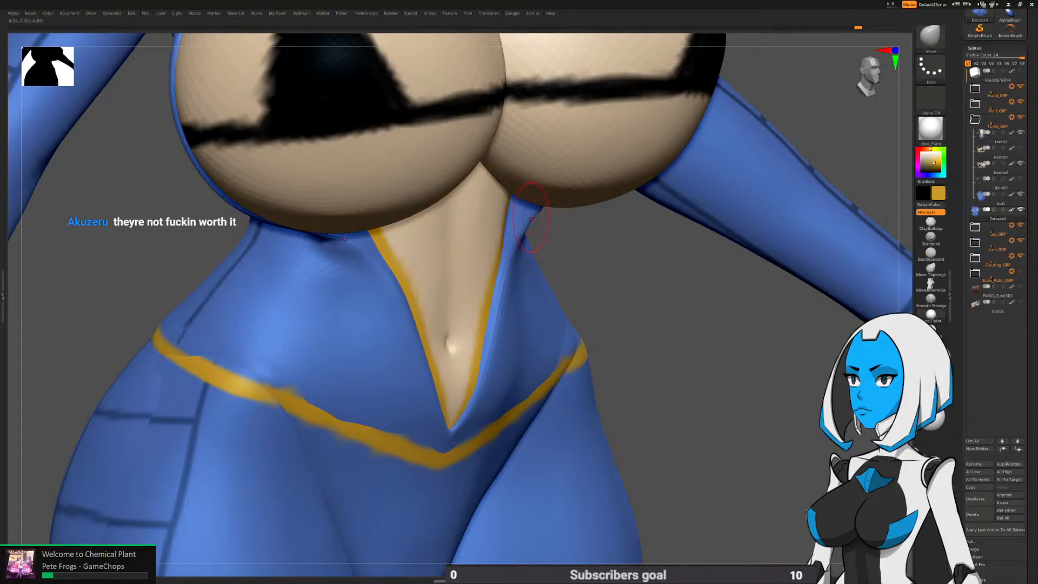
pyautogui.moveTo(546, 264); pyautogui.dragTo(616, 318, button='right')
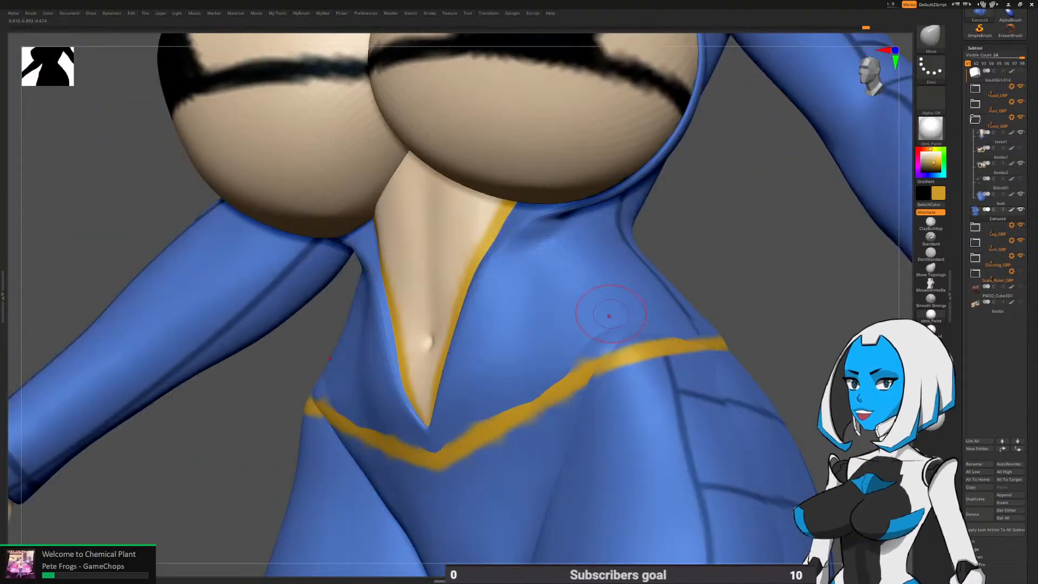
# Carve creases into the fabric fold beneath the chest with the DamStandard brush, adjusting its draw size
pyautogui.press('1')
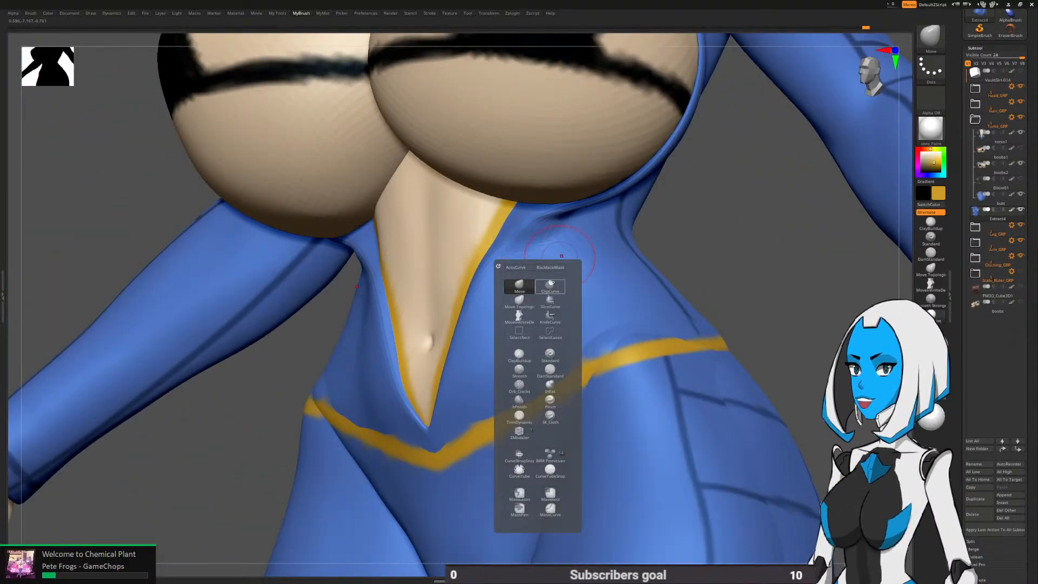
pyautogui.click(550, 370)
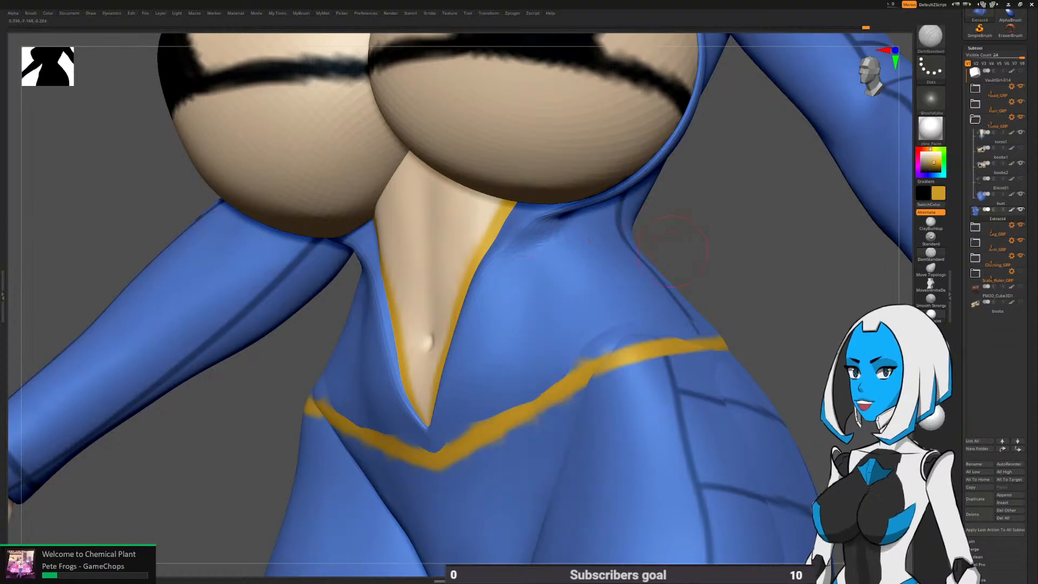
pyautogui.press('2')
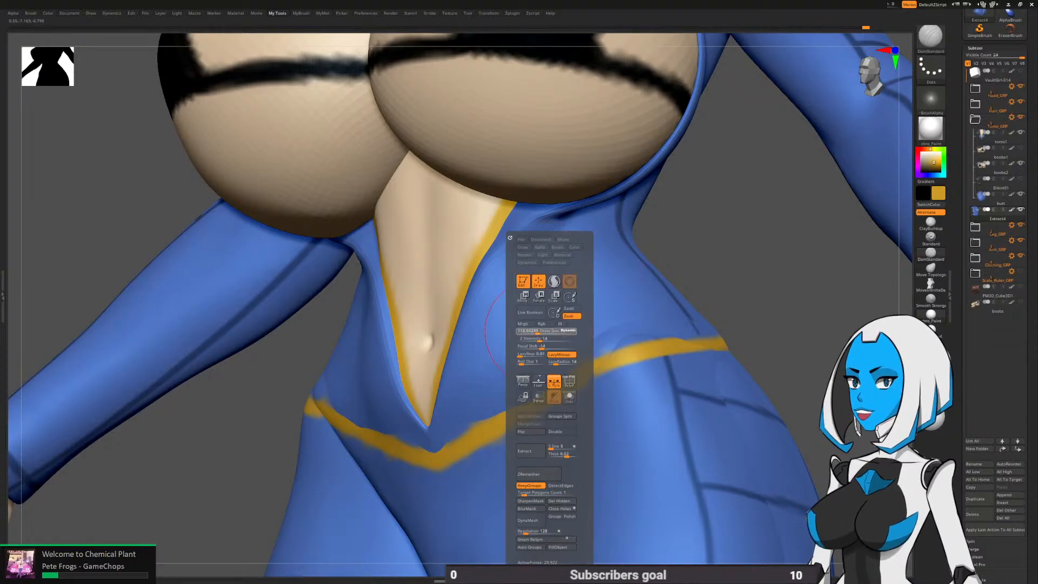
pyautogui.click(537, 331)
pyautogui.moveTo(560, 248); pyautogui.dragTo(535, 289, button='right')
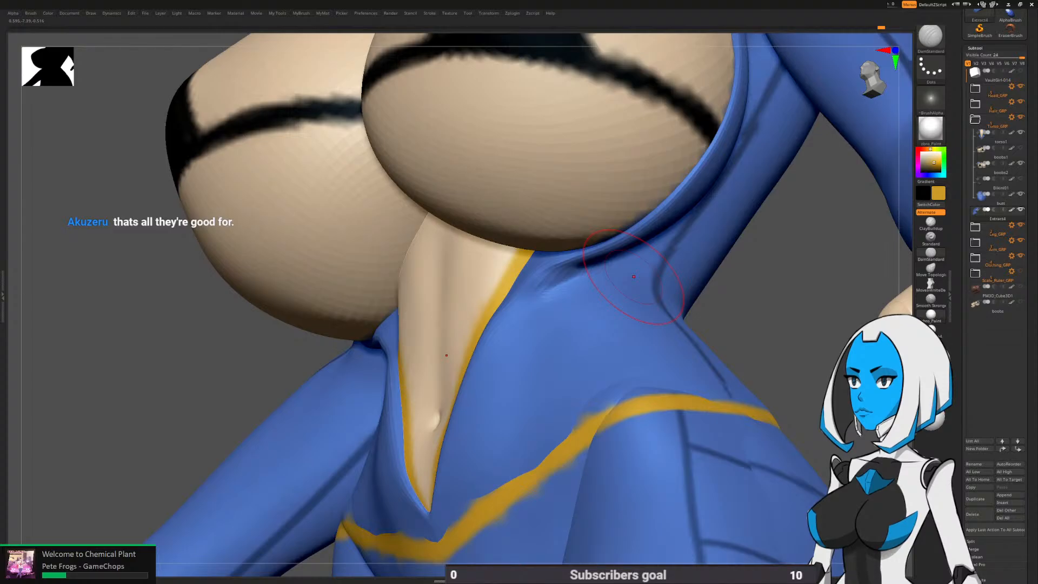
pyautogui.moveTo(584, 275); pyautogui.dragTo(591, 277, button='right')
# Switch back to the Move brush and fit the jumpsuit's edge along the side and underside of the chest
pyautogui.press('b')
pyautogui.click(573, 297)
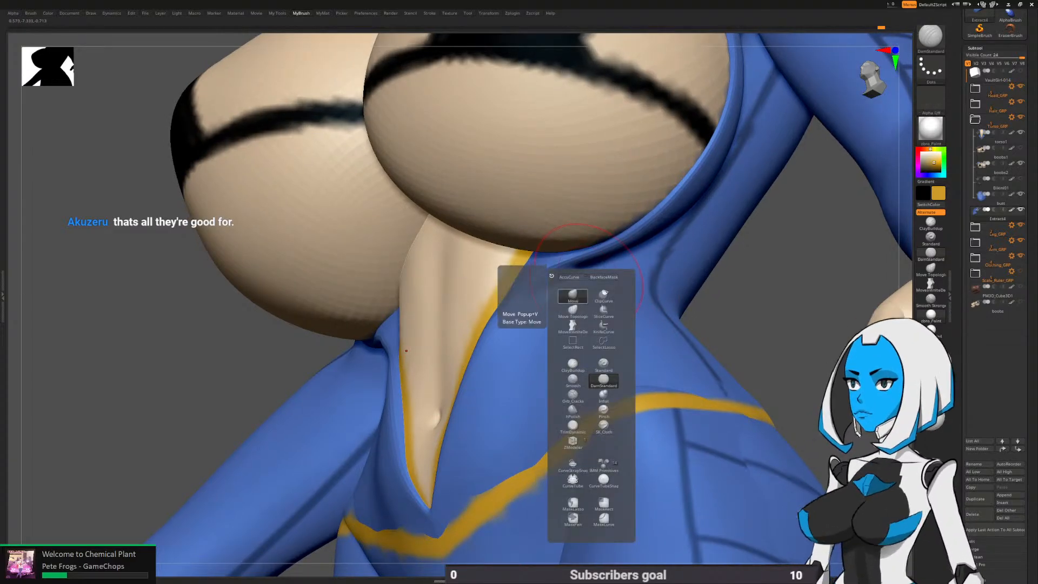
pyautogui.moveTo(657, 254)
pyautogui.keyDown('ctrl'); pyautogui.mouseDown(button='right')
pyautogui.moveTo(637, 208)
pyautogui.moveTo(592, 216)
pyautogui.moveTo(580, 242)
pyautogui.mouseUp(button='right'); pyautogui.keyUp('ctrl')
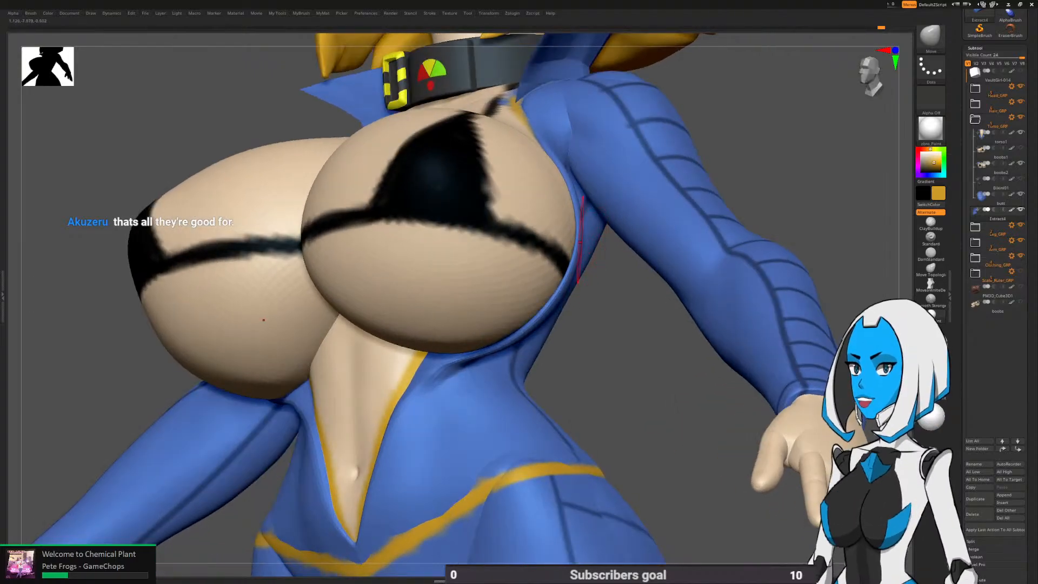
pyautogui.press('space')
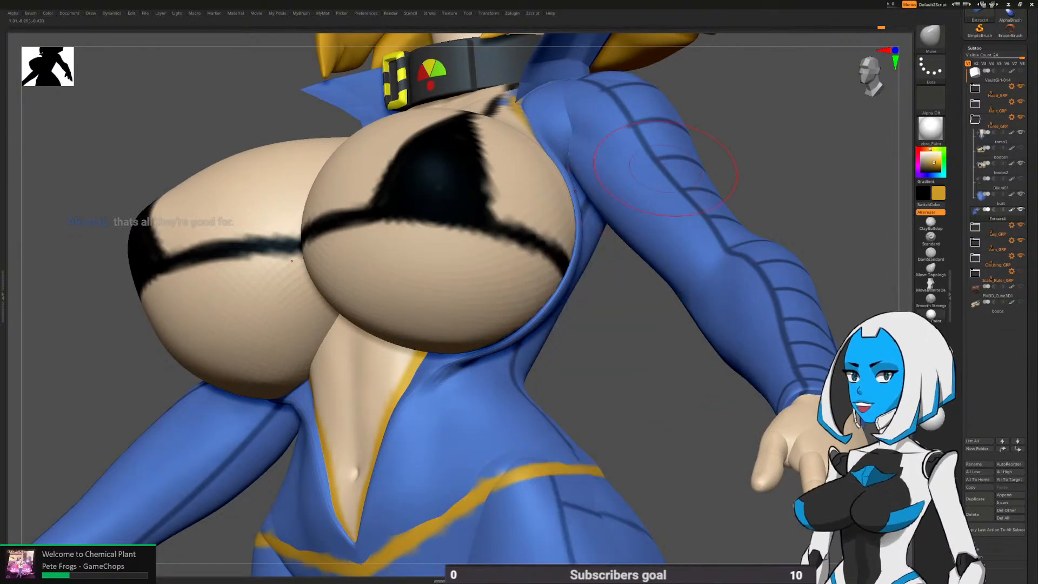
pyautogui.moveTo(665, 168); pyautogui.dragTo(546, 200, button='right')
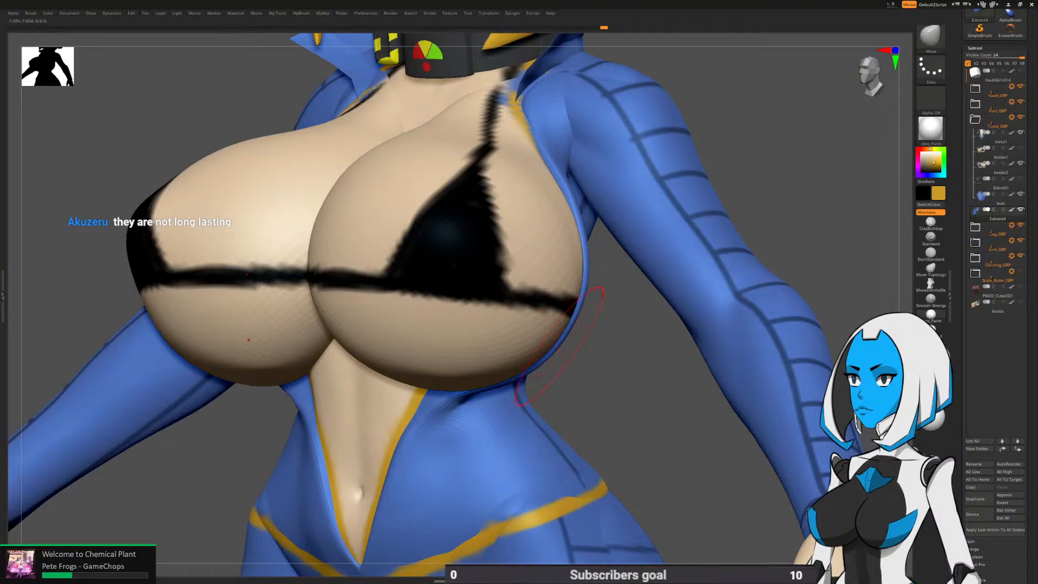
pyautogui.moveTo(569, 416)
pyautogui.keyDown('ctrl'); pyautogui.mouseDown(button='right')
pyautogui.moveTo(570, 428)
pyautogui.moveTo(606, 419)
pyautogui.mouseUp(button='right'); pyautogui.keyUp('ctrl')
pyautogui.keyDown('alt'); pyautogui.moveTo(458, 441); pyautogui.dragTo(504, 370, button='right'); pyautogui.keyUp('alt')
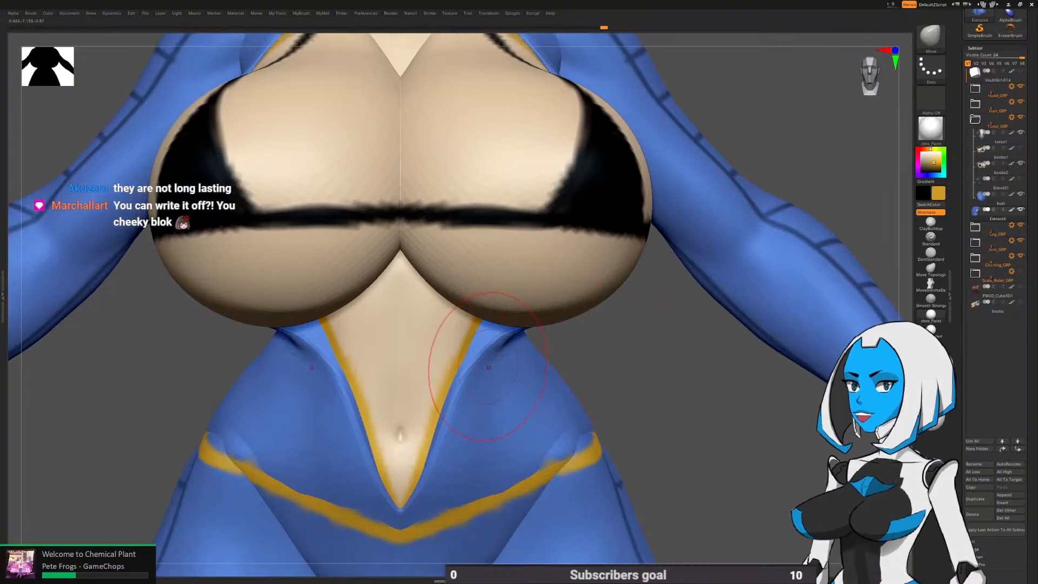
# Sharpen the fabric crease beside the top of the V opening, just beneath the chest, with the Pinch brush
pyautogui.press('b')
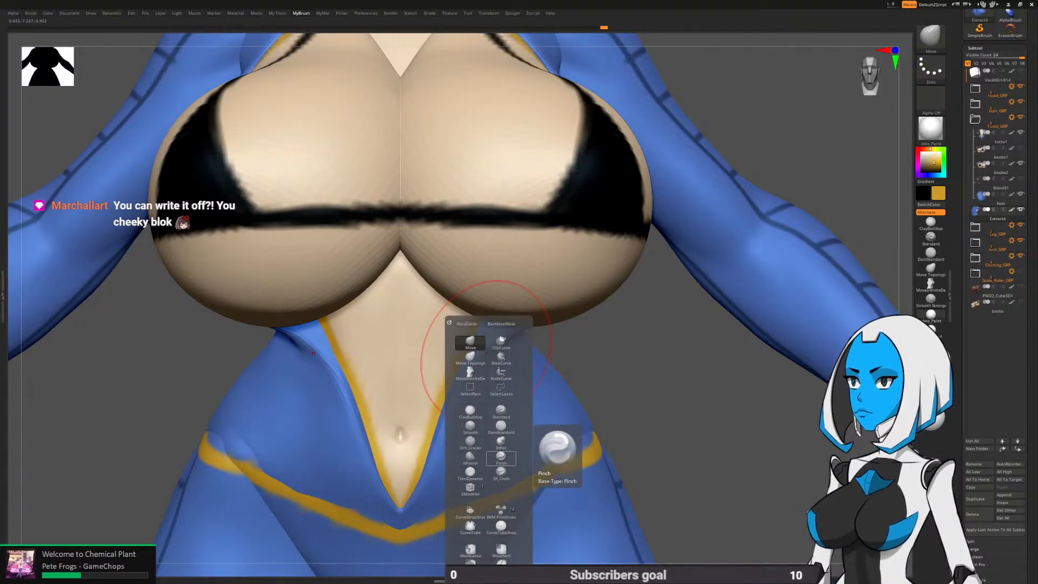
pyautogui.click(501, 457)
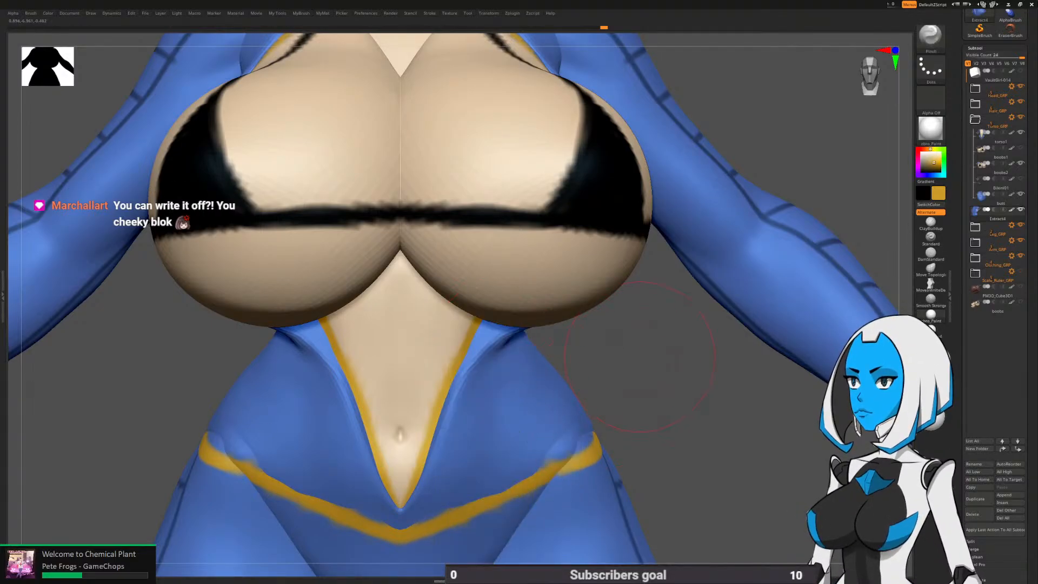
pyautogui.keyDown('alt'); pyautogui.moveTo(639, 357); pyautogui.dragTo(622, 270); pyautogui.keyUp('alt')
pyautogui.press('space')
pyautogui.moveTo(517, 332); pyautogui.dragTo(509, 332)
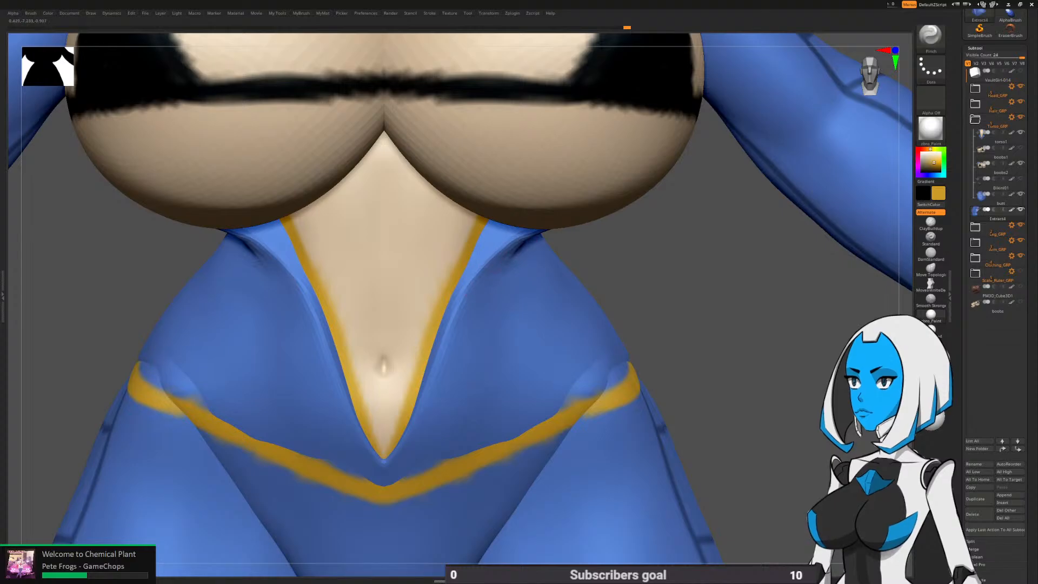
pyautogui.moveTo(497, 272); pyautogui.dragTo(505, 264)
pyautogui.moveTo(648, 284); pyautogui.dragTo(554, 237)
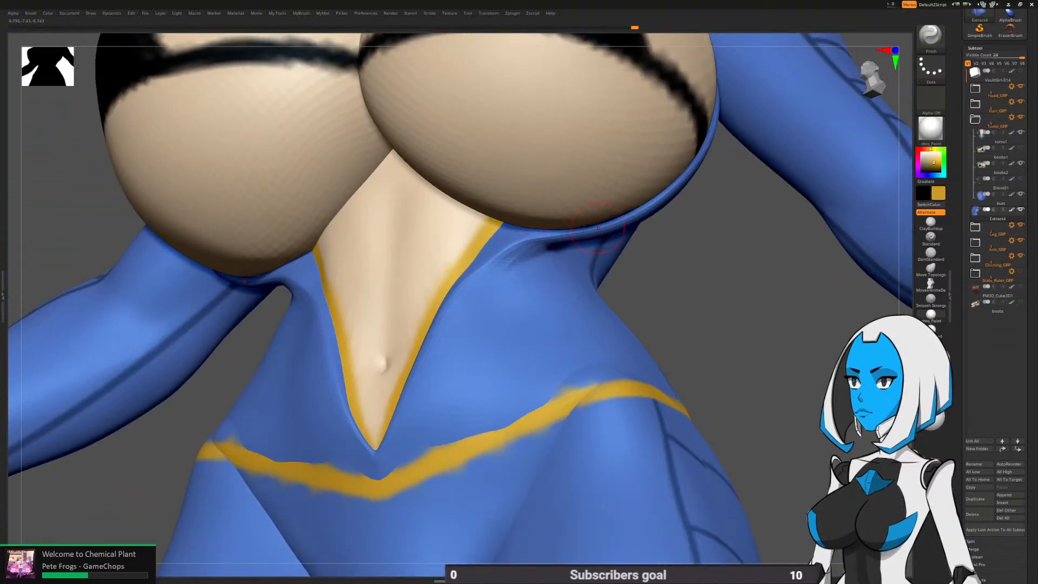
pyautogui.moveTo(554, 236); pyautogui.dragTo(471, 427, button='right')
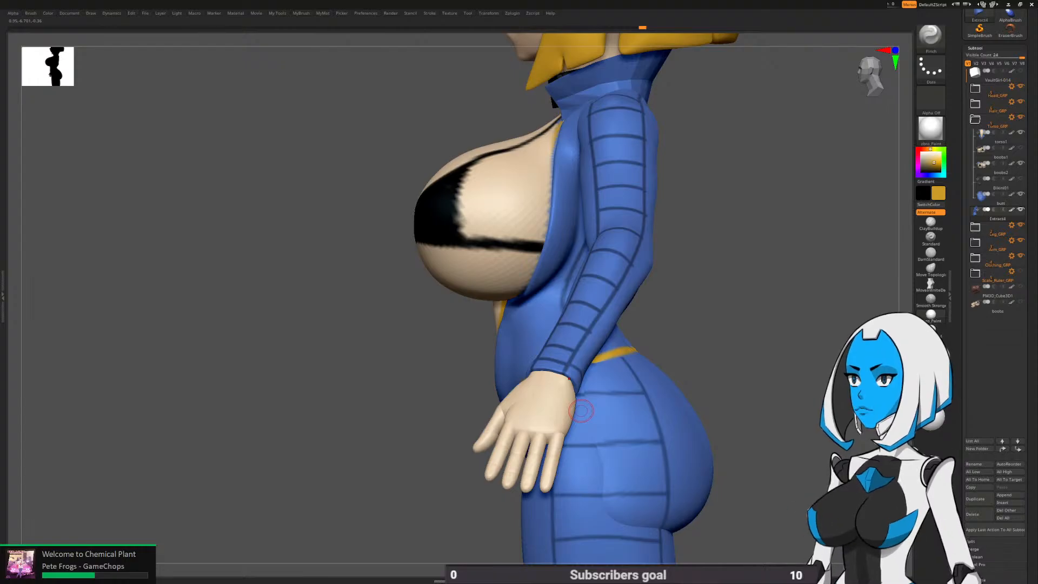
# Switch to the Move brush and adjust the jumpsuit's edge between the shoulder and the outer side of the chest
pyautogui.moveTo(582, 411); pyautogui.dragTo(711, 241, button='right')
pyautogui.keyDown('alt'); pyautogui.moveTo(683, 135); pyautogui.dragTo(679, 189, button='right'); pyautogui.keyUp('alt')
pyautogui.press('space')
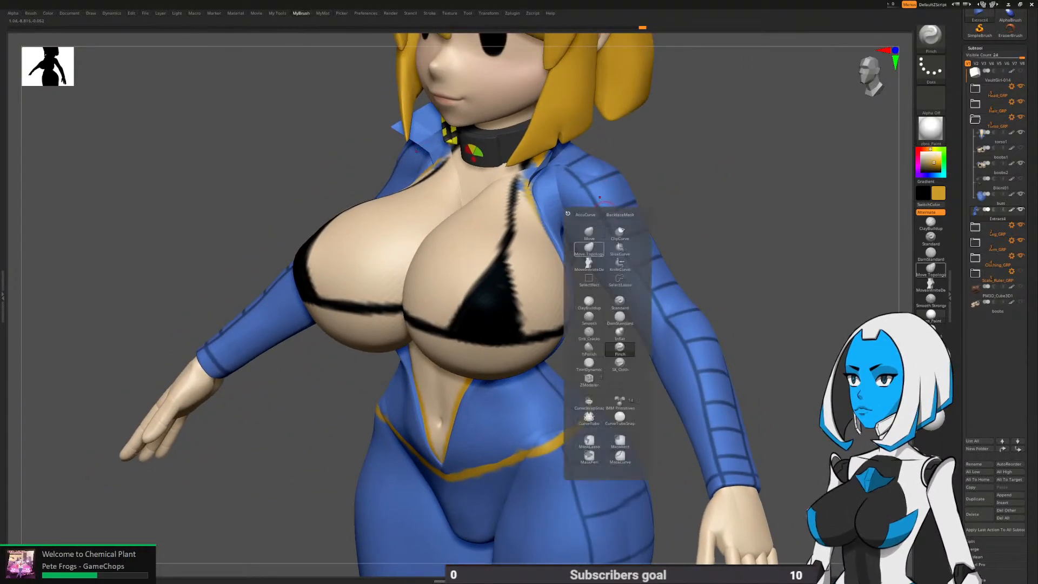
pyautogui.click(589, 232)
pyautogui.press('space')
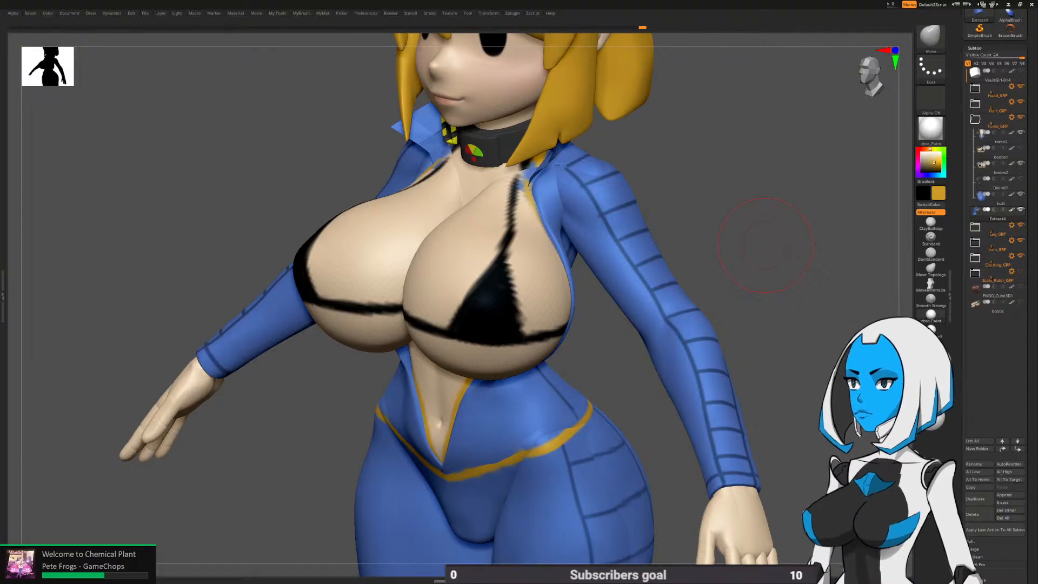
pyautogui.moveTo(685, 157); pyautogui.dragTo(645, 160)
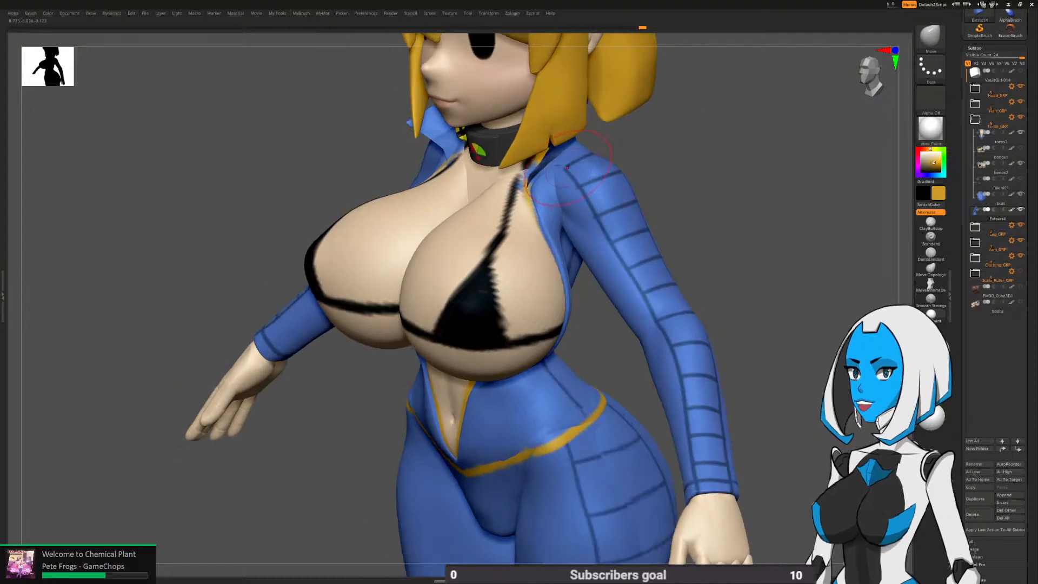
pyautogui.scroll(3, 567, 167)
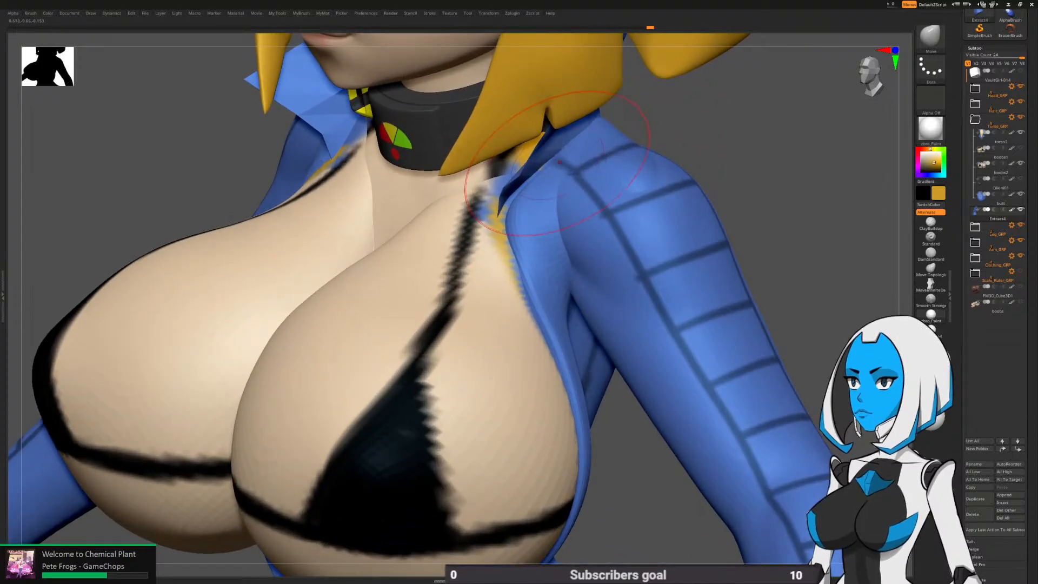
pyautogui.moveTo(560, 162)
pyautogui.mouseDown(button='right')
pyautogui.moveTo(586, 171)
pyautogui.moveTo(544, 175)
pyautogui.mouseUp(button='right')
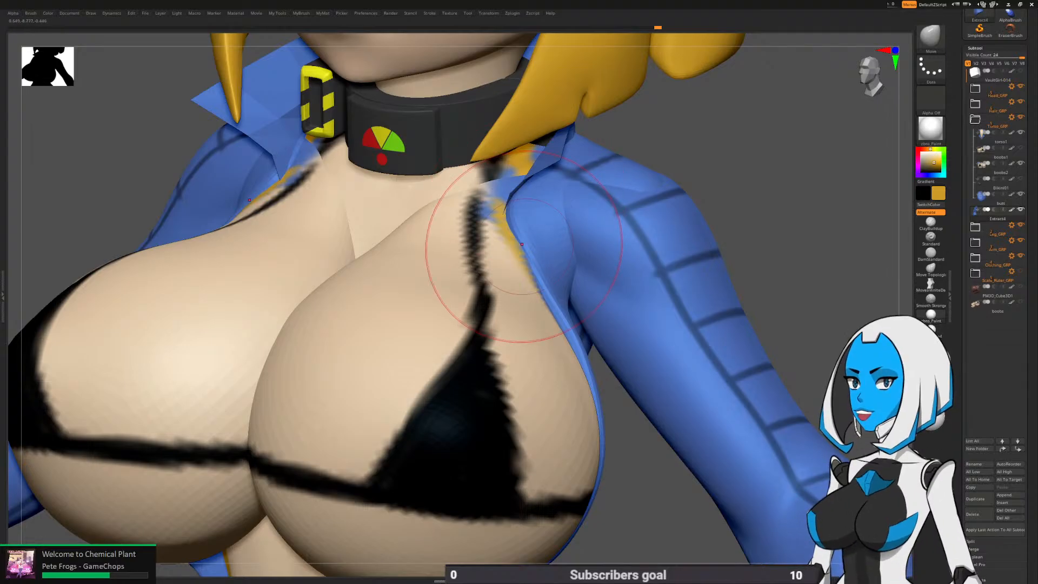
pyautogui.moveTo(519, 286); pyautogui.dragTo(526, 253, button='right')
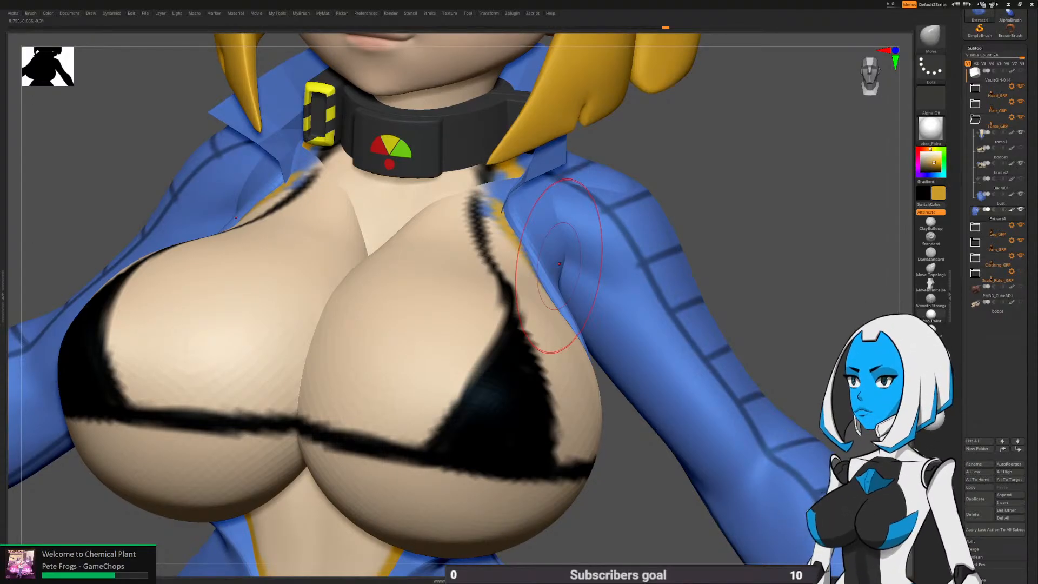
pyautogui.moveTo(559, 265)
pyautogui.keyDown('ctrl'); pyautogui.mouseDown(button='right')
pyautogui.moveTo(559, 184)
pyautogui.moveTo(559, 243)
pyautogui.mouseUp(button='right'); pyautogui.keyUp('ctrl')
pyautogui.keyDown('alt'); pyautogui.moveTo(559, 243); pyautogui.dragTo(600, 157, button='right'); pyautogui.keyUp('alt')
pyautogui.moveTo(567, 268); pyautogui.dragTo(627, 257, button='right')
# Examine the full figure's proportions and jumpsuit silhouette from the front and the side
pyautogui.press('space')
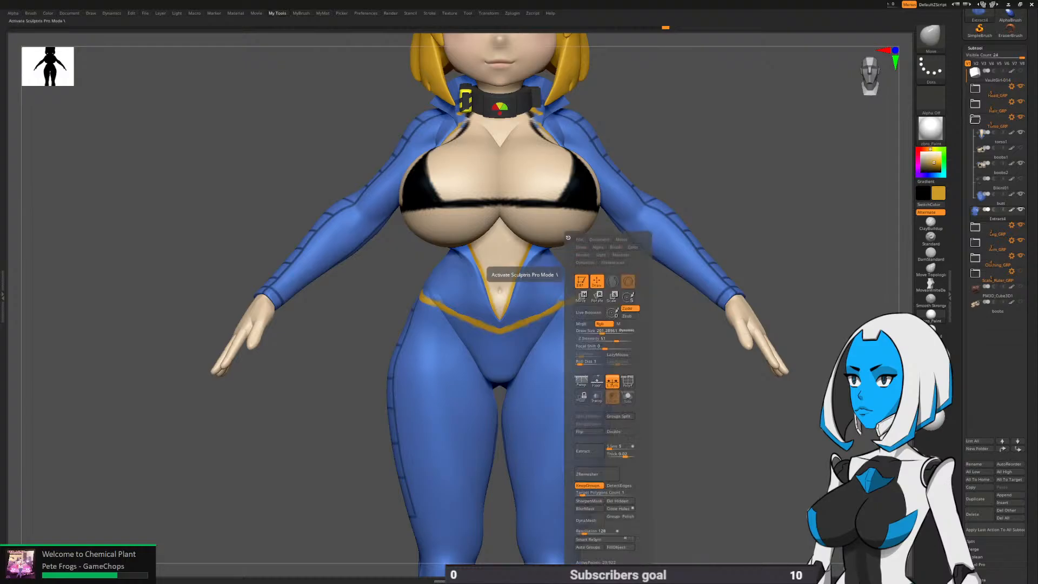
pyautogui.moveTo(604, 330); pyautogui.dragTo(612, 331)
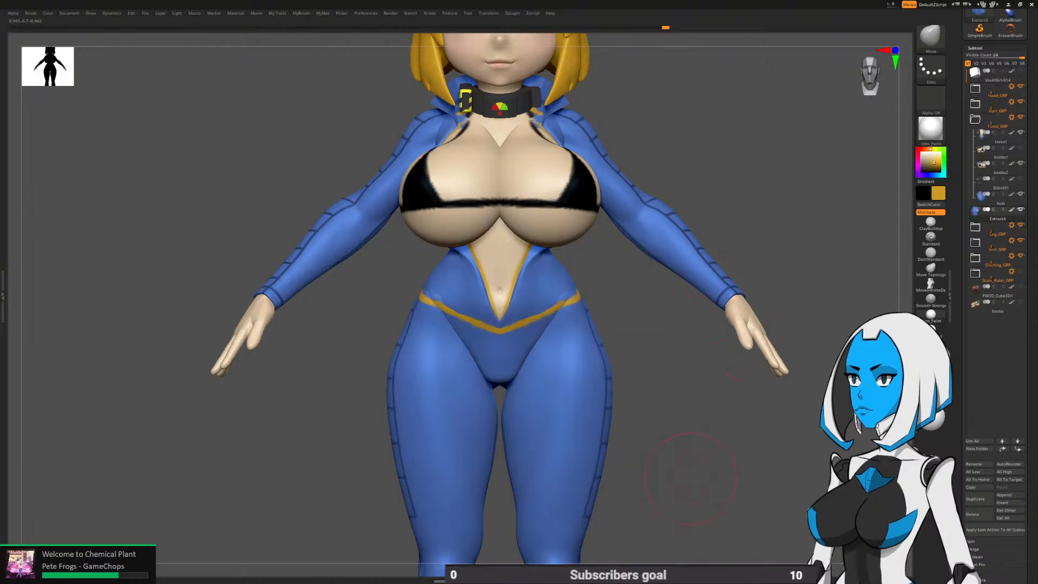
pyautogui.keyDown('ctrl'); pyautogui.moveTo(711, 492); pyautogui.dragTo(702, 433, button='right'); pyautogui.keyUp('ctrl')
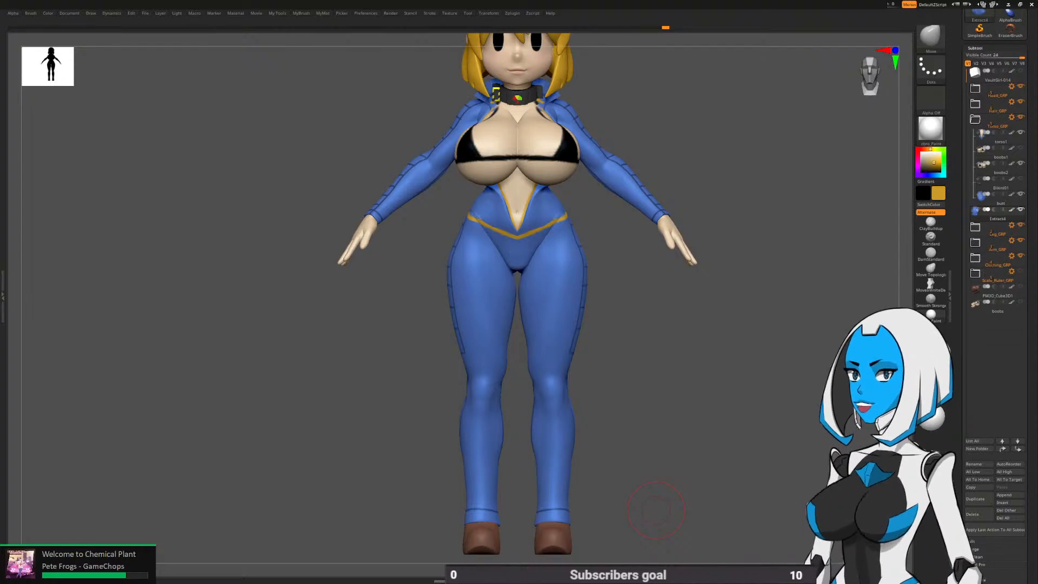
pyautogui.moveTo(656, 509); pyautogui.dragTo(621, 437)
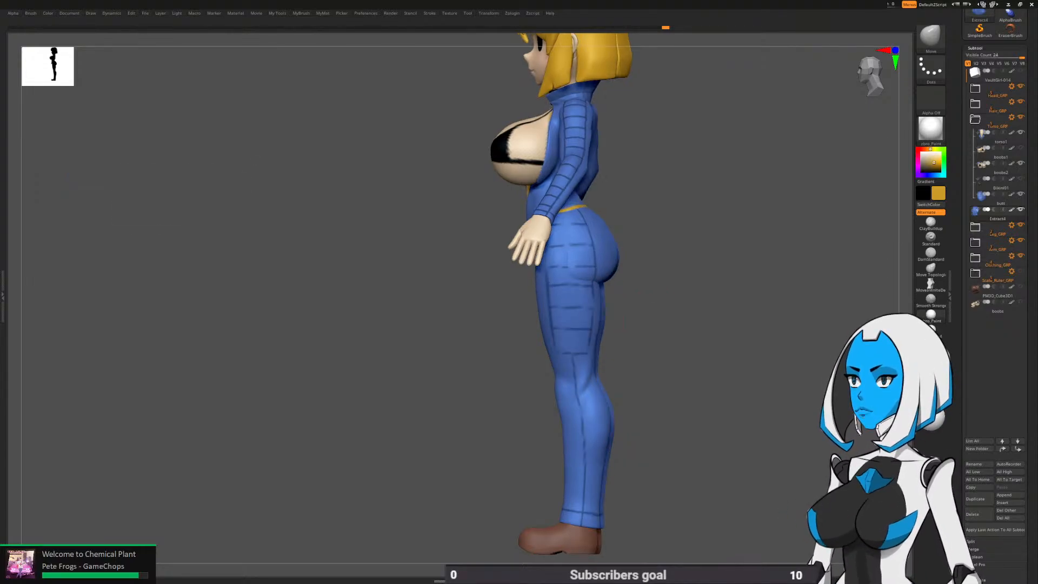
pyautogui.press('space')
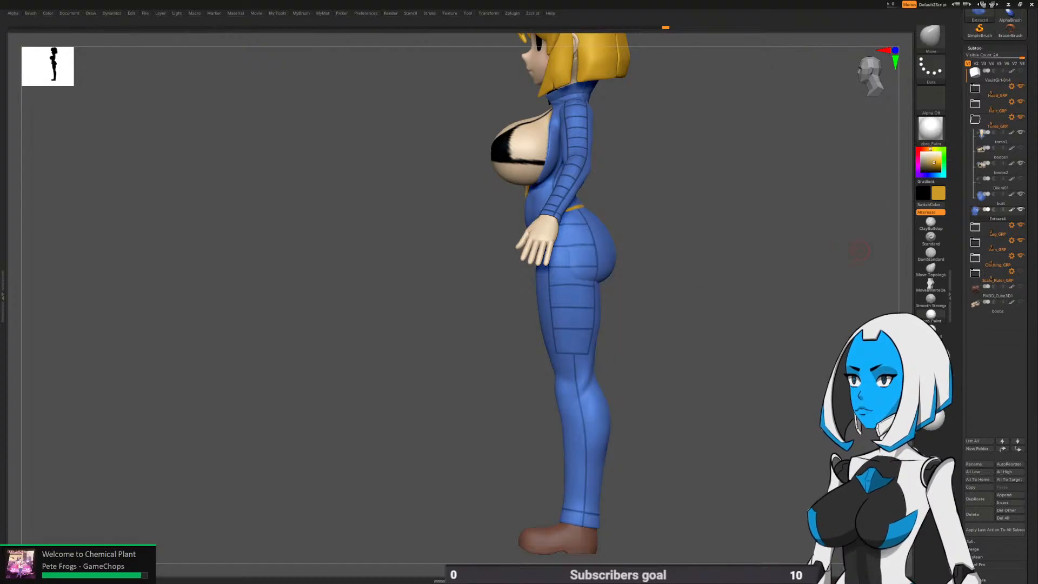
pyautogui.moveTo(860, 251)
pyautogui.mouseDown()
pyautogui.moveTo(856, 275)
pyautogui.moveTo(789, 265)
pyautogui.moveTo(849, 251)
pyautogui.mouseUp()
pyautogui.moveTo(849, 251)
pyautogui.keyDown('alt'); pyautogui.mouseDown()
pyautogui.moveTo(841, 283)
pyautogui.moveTo(819, 292)
pyautogui.moveTo(860, 235)
pyautogui.moveTo(866, 256)
pyautogui.moveTo(911, 254)
pyautogui.moveTo(846, 251)
pyautogui.moveTo(853, 266)
pyautogui.moveTo(856, 251)
pyautogui.mouseUp(); pyautogui.keyUp('alt')
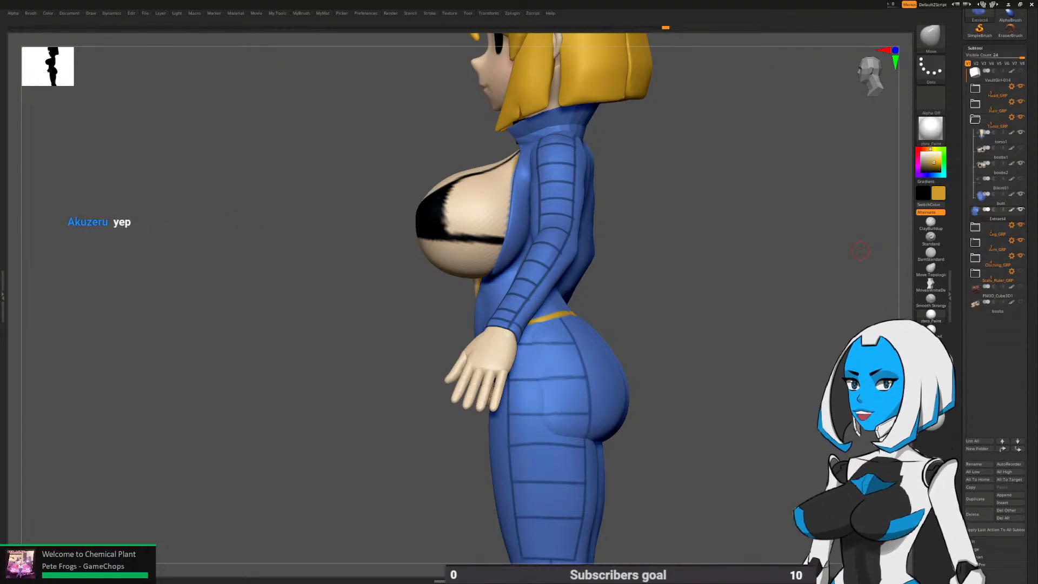
pyautogui.moveTo(676, 265); pyautogui.dragTo(773, 270)
pyautogui.keyDown('alt'); pyautogui.moveTo(565, 254); pyautogui.dragTo(568, 298); pyautogui.keyUp('alt')
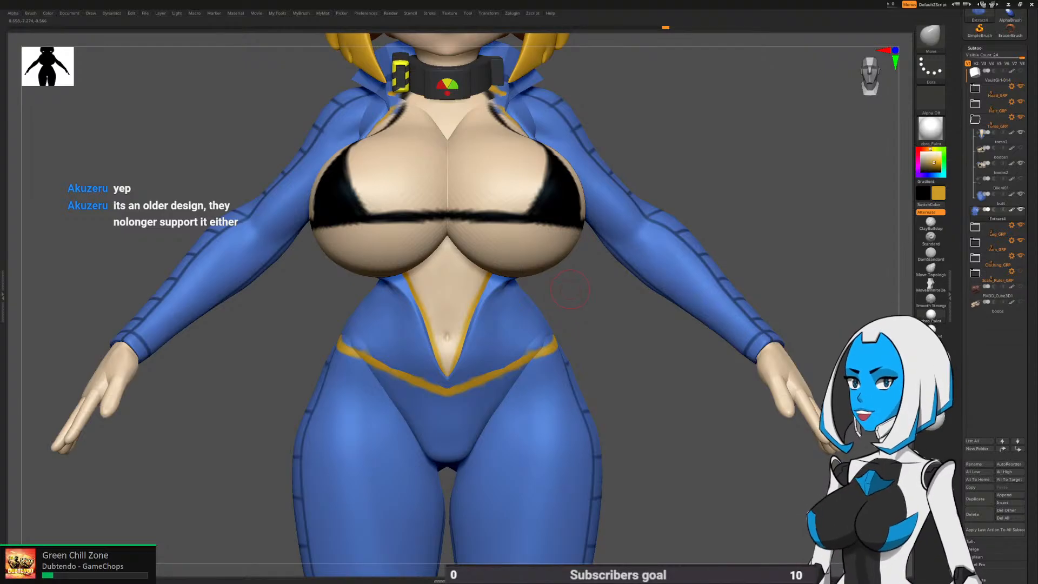
# Select the torso subtool and paint over the yellow trim beside the V opening with the sampled skin colour, using the Paint brush
pyautogui.press('space')
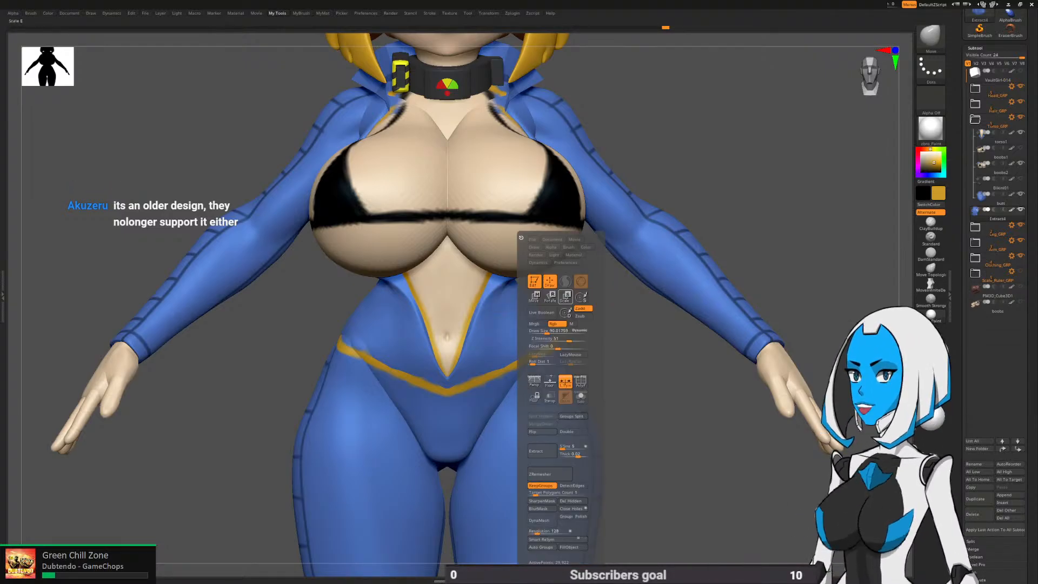
pyautogui.keyDown('ctrl'); pyautogui.moveTo(502, 291); pyautogui.dragTo(502, 346, button='right'); pyautogui.keyUp('ctrl')
pyautogui.keyDown('alt'); pyautogui.moveTo(503, 346); pyautogui.dragTo(646, 337, button='right'); pyautogui.keyUp('alt')
pyautogui.moveTo(520, 318); pyautogui.dragTo(535, 329, button='right')
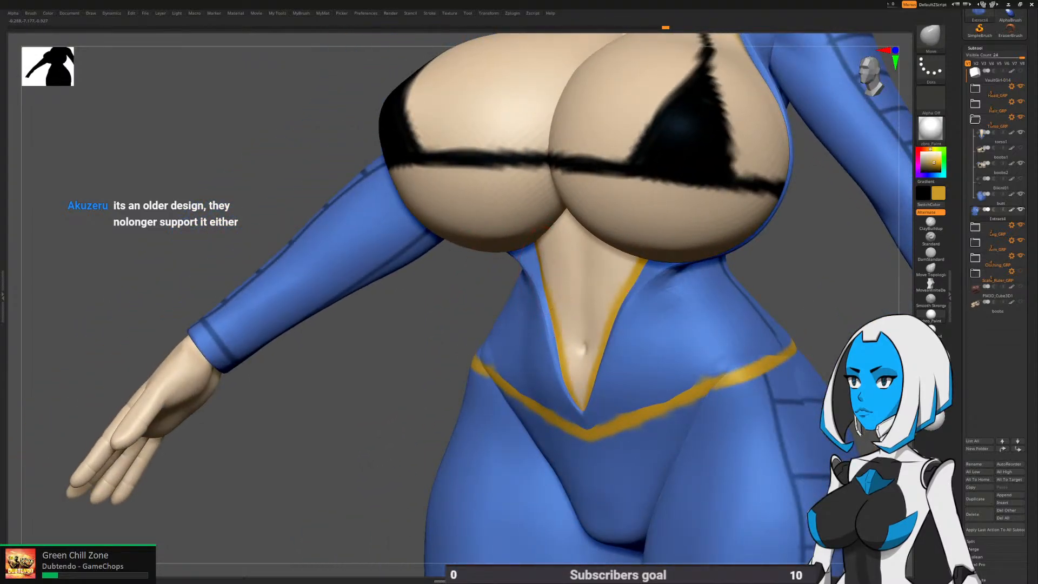
pyautogui.moveTo(535, 281); pyautogui.dragTo(548, 310, button='right')
pyautogui.keyDown('alt'); pyautogui.click(551, 311); pyautogui.keyUp('alt')
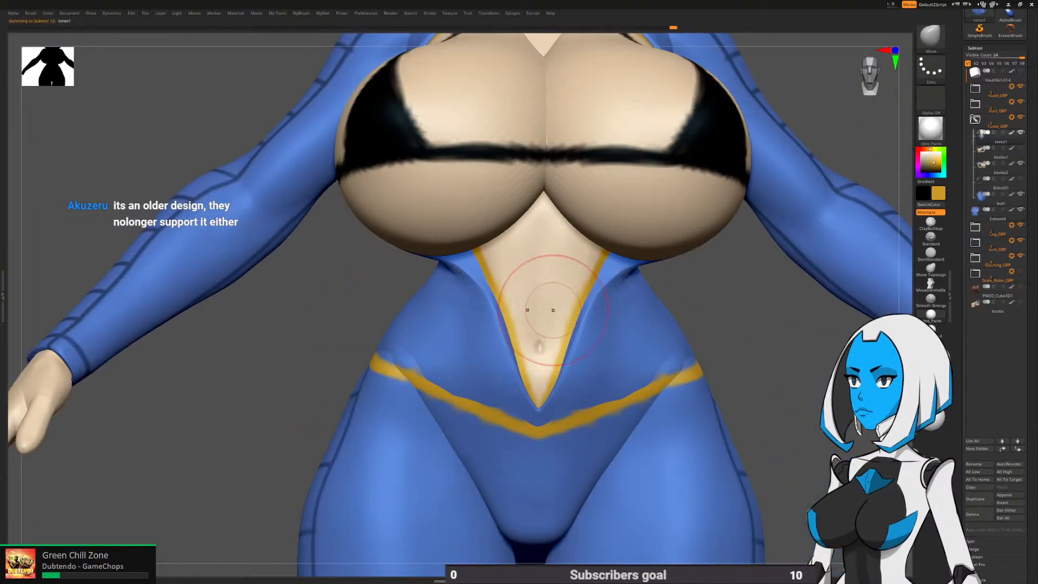
pyautogui.press('b')
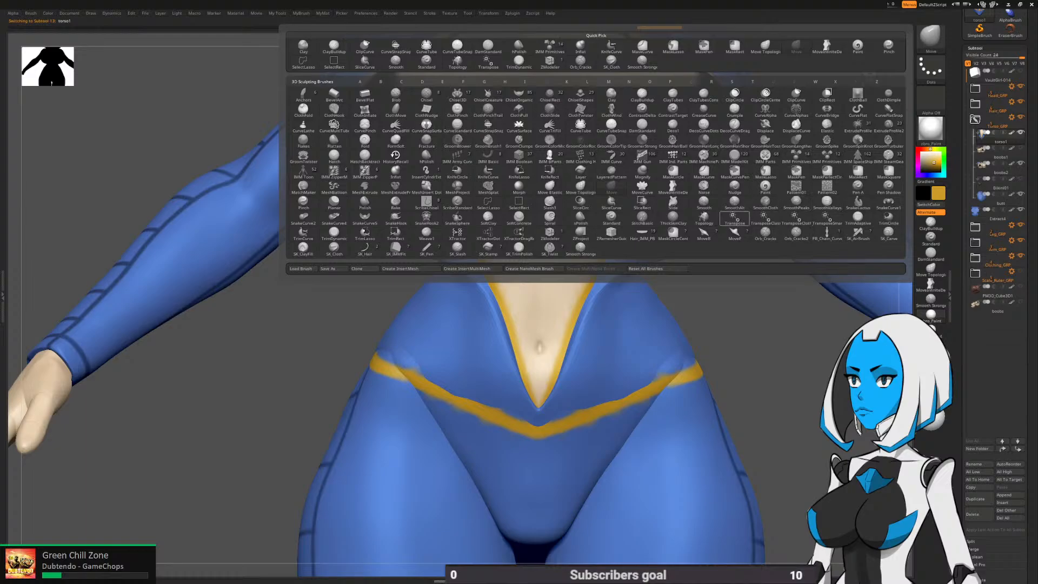
pyautogui.click(766, 187)
pyautogui.press('space')
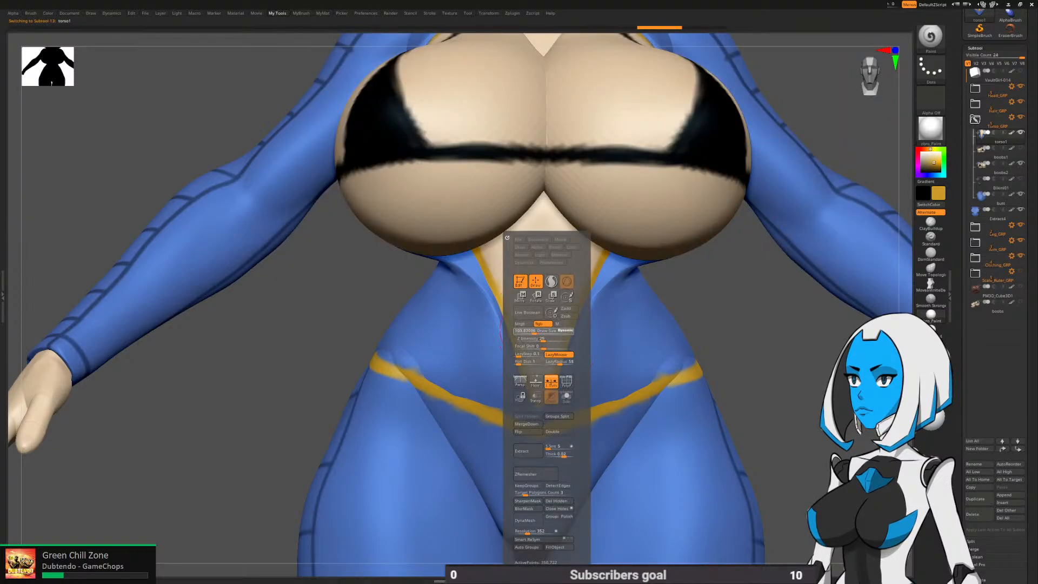
pyautogui.press('c')
pyautogui.moveTo(546, 364)
pyautogui.mouseDown()
pyautogui.moveTo(546, 377)
pyautogui.moveTo(598, 258)
pyautogui.mouseUp()
pyautogui.moveTo(544, 383); pyautogui.dragTo(614, 219)
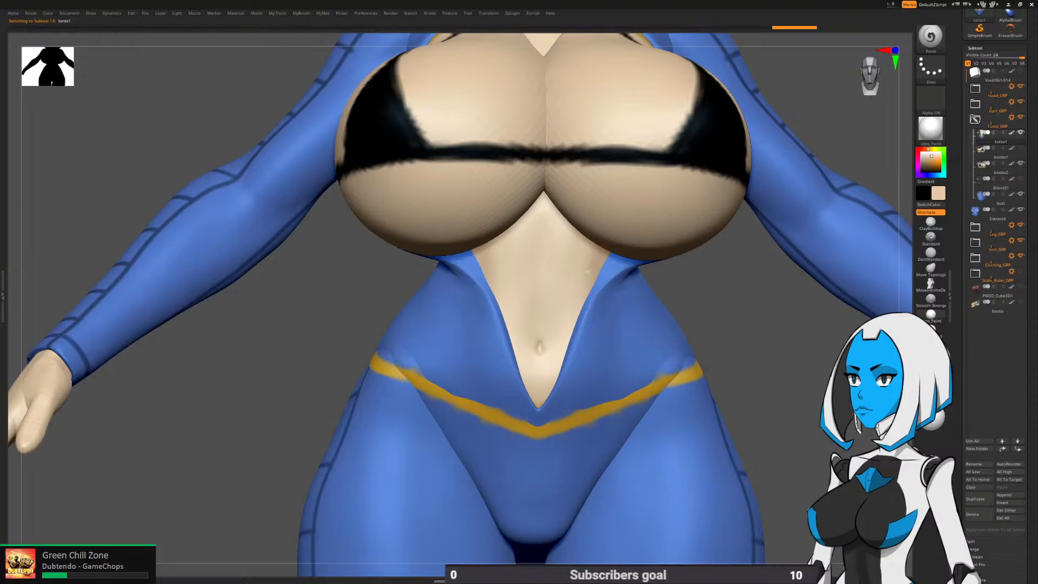
# Duplicate the Bikini01 subtool and move the copy forward so its cups sit in front of the chest surface
pyautogui.keyDown('alt'); pyautogui.moveTo(705, 324); pyautogui.dragTo(647, 406); pyautogui.keyUp('alt')
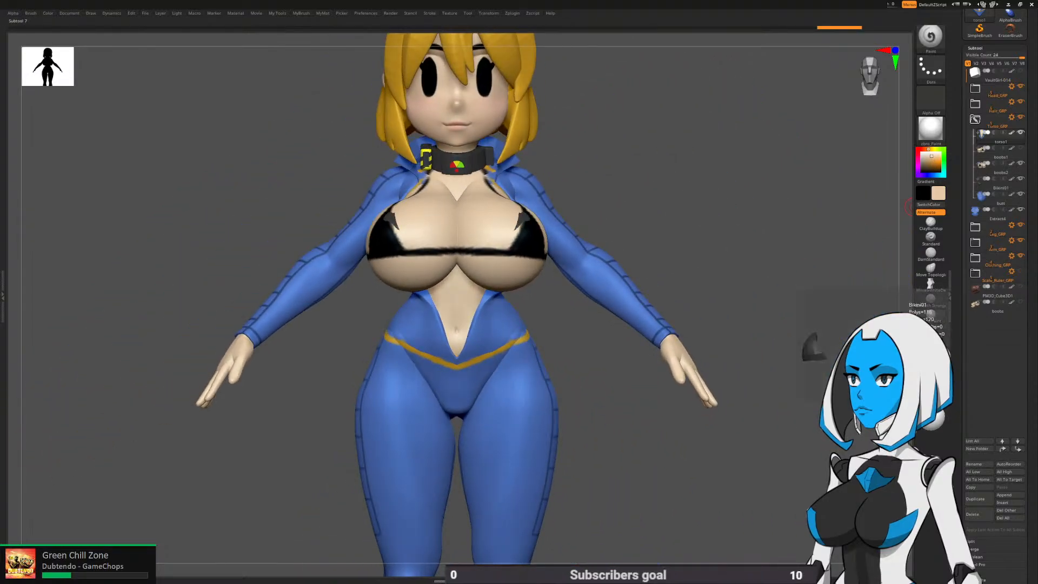
pyautogui.click(995, 195)
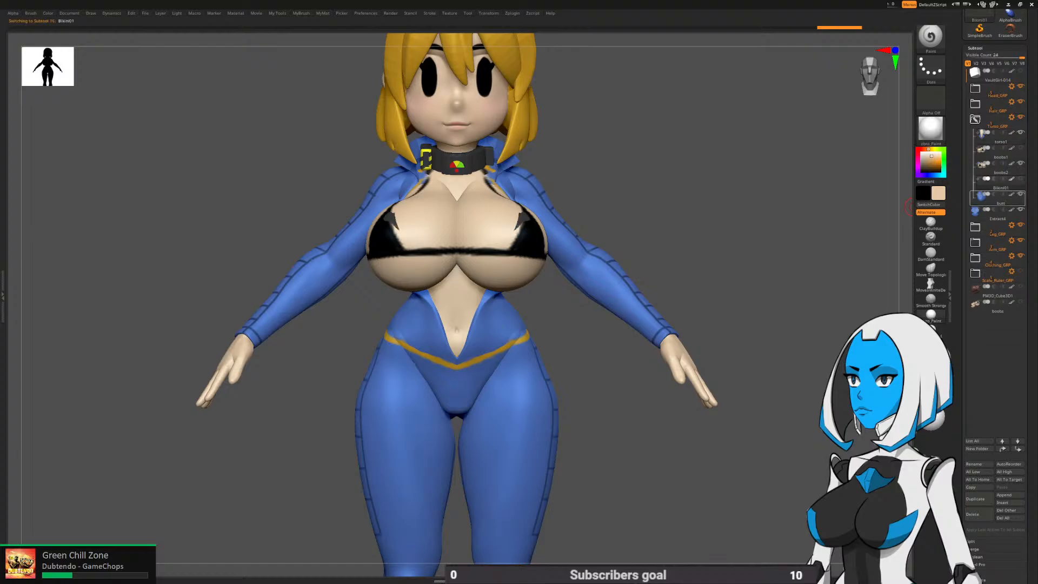
pyautogui.click(978, 498)
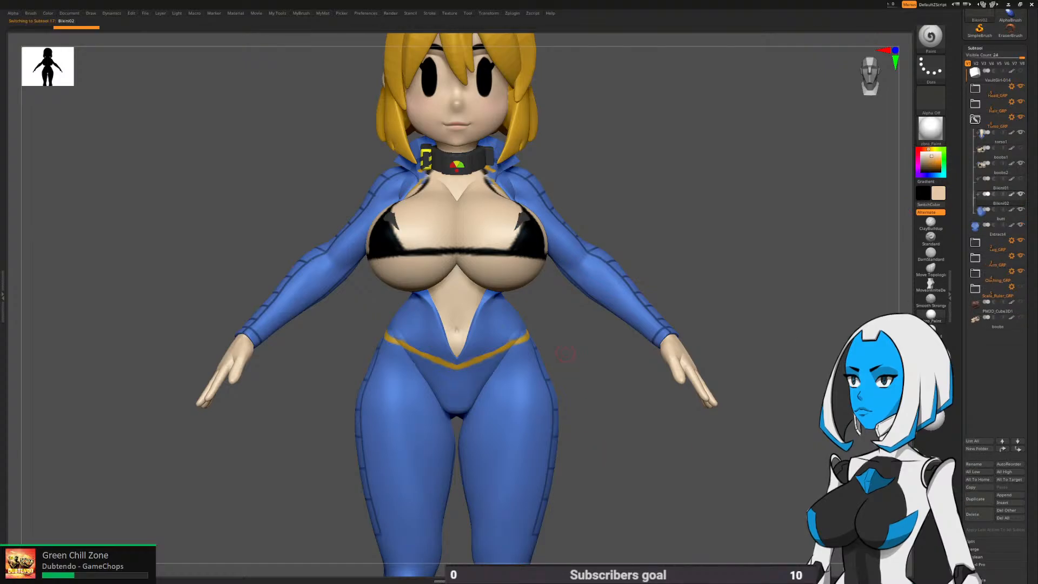
pyautogui.press('w')
pyautogui.moveTo(610, 206); pyautogui.dragTo(609, 270)
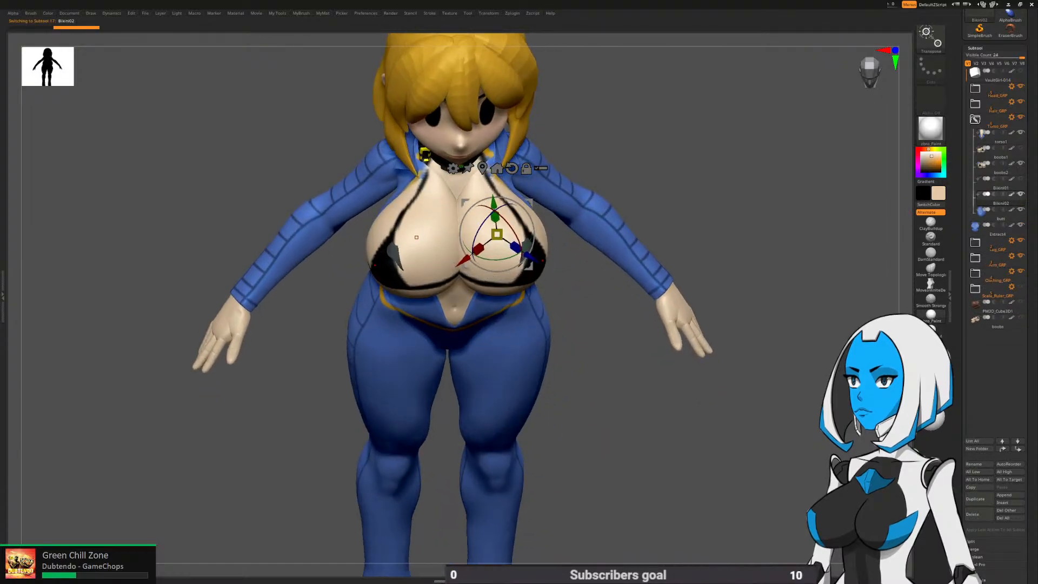
pyautogui.moveTo(531, 259); pyautogui.dragTo(536, 263)
pyautogui.press('q')
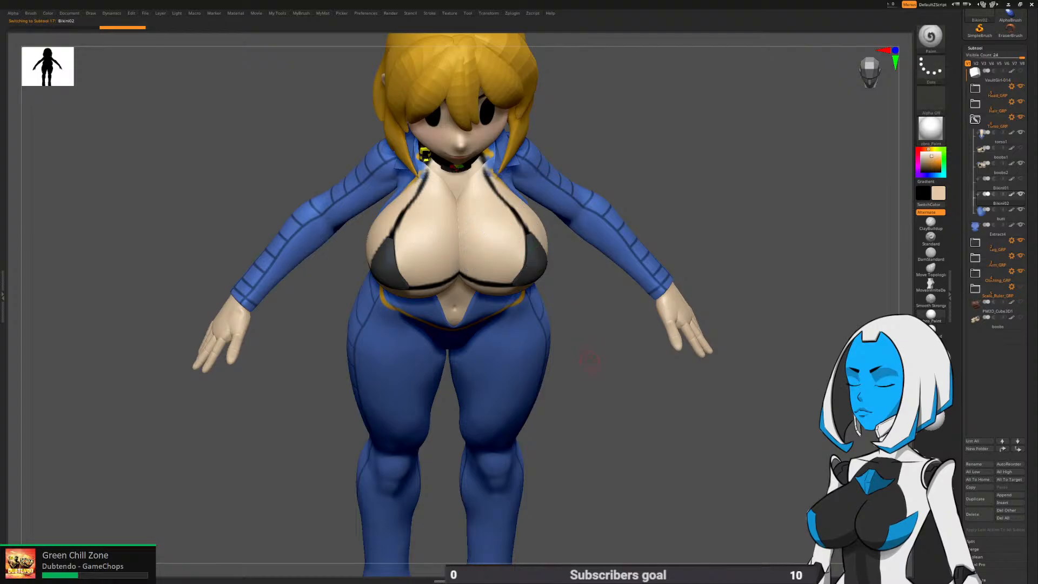
# Place the transform gizmo on the Bikini02 cup and rotate its axes to line up with the cup's orientation on the chest
pyautogui.moveTo(586, 443); pyautogui.dragTo(596, 399)
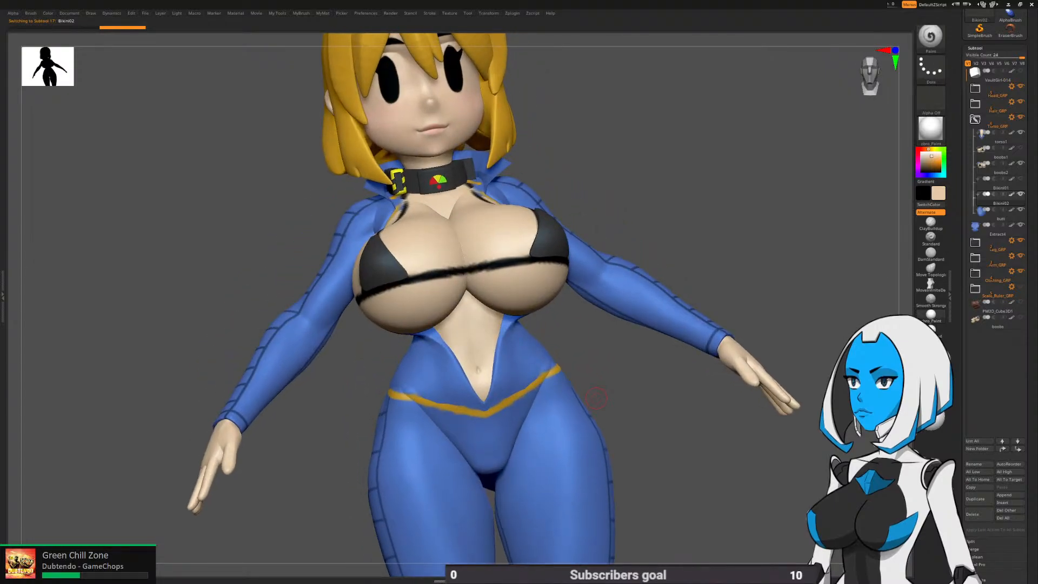
pyautogui.scroll(-5, 596, 398)
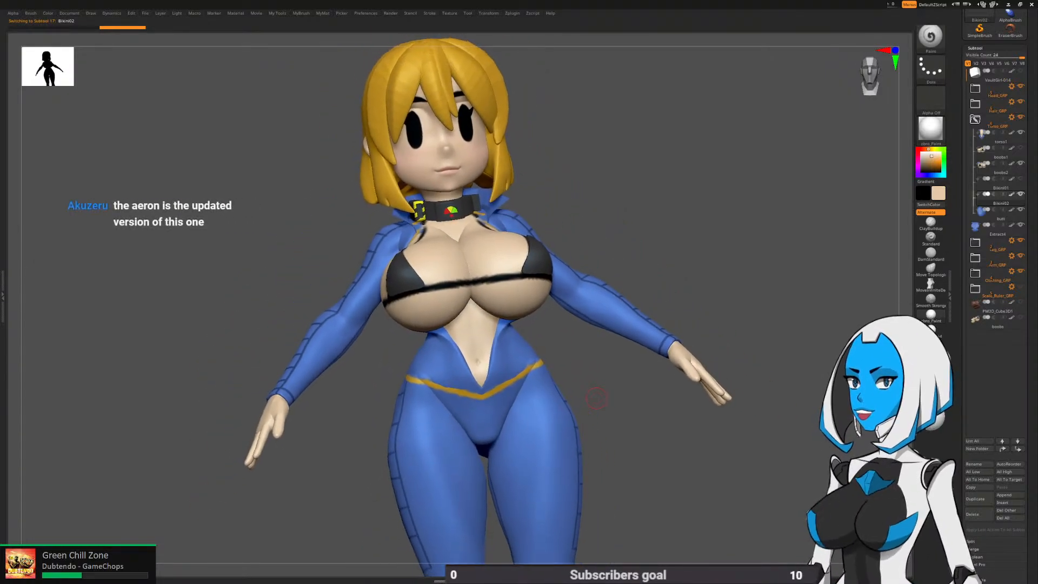
pyautogui.moveTo(596, 398); pyautogui.dragTo(597, 398)
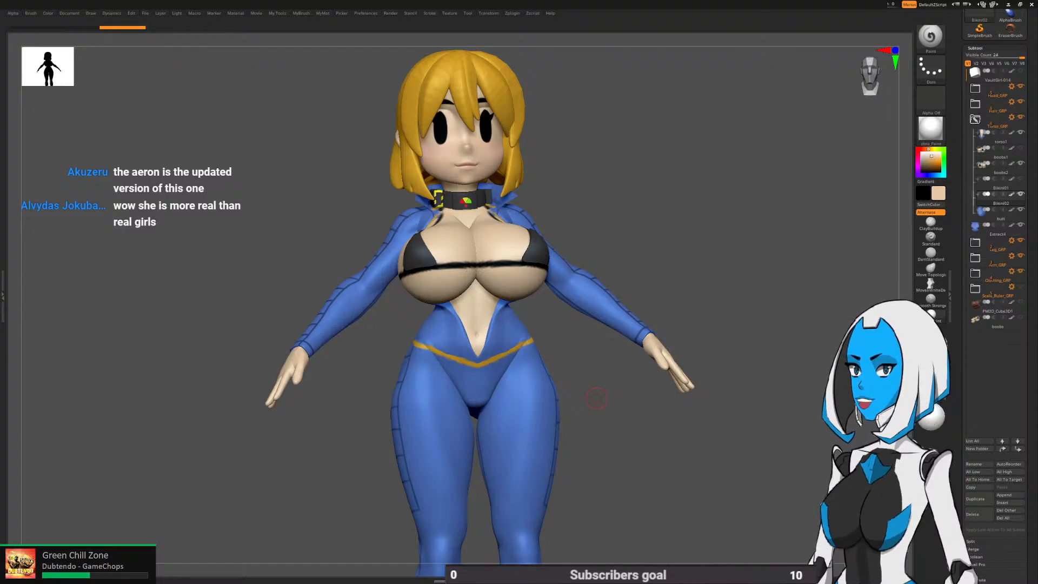
pyautogui.keyDown('alt'); pyautogui.moveTo(597, 398); pyautogui.dragTo(643, 400); pyautogui.keyUp('alt')
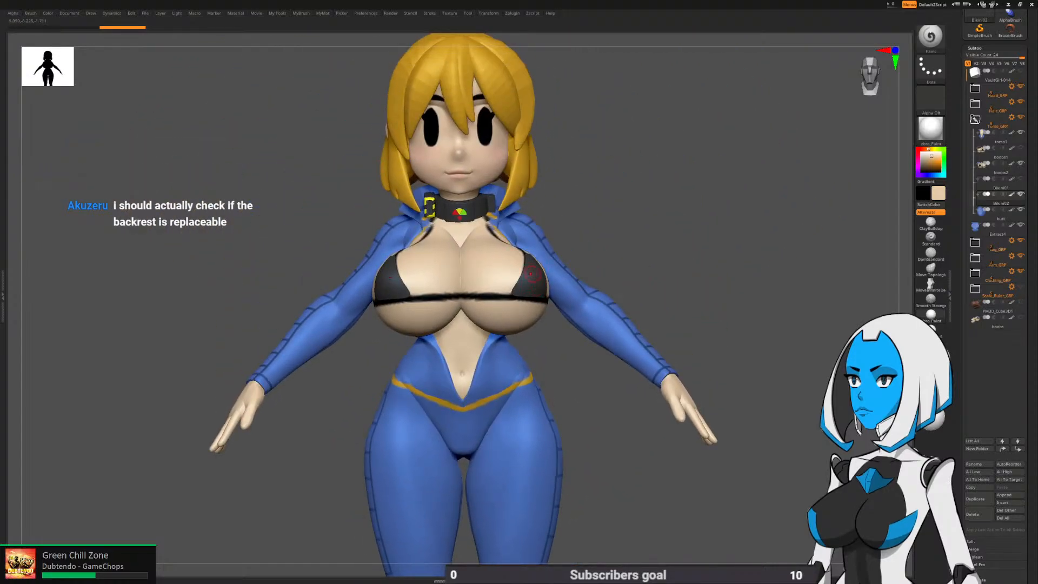
pyautogui.press('w')
pyautogui.moveTo(535, 265); pyautogui.dragTo(517, 310, button='right')
pyautogui.moveTo(538, 265); pyautogui.dragTo(554, 292)
pyautogui.moveTo(554, 292); pyautogui.dragTo(525, 317, button='right')
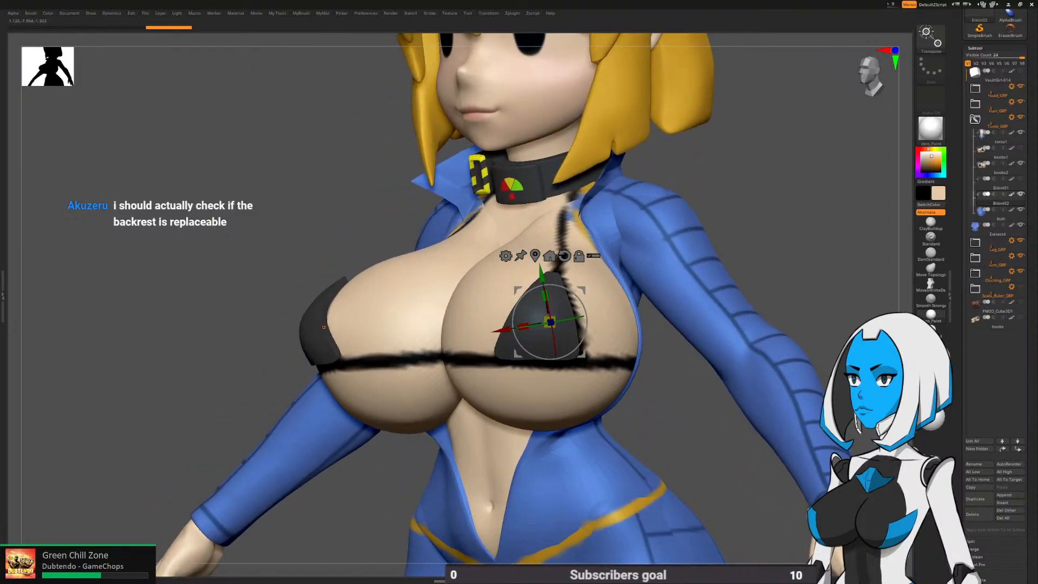
pyautogui.keyDown('alt'); pyautogui.moveTo(586, 312); pyautogui.dragTo(587, 321); pyautogui.keyUp('alt')
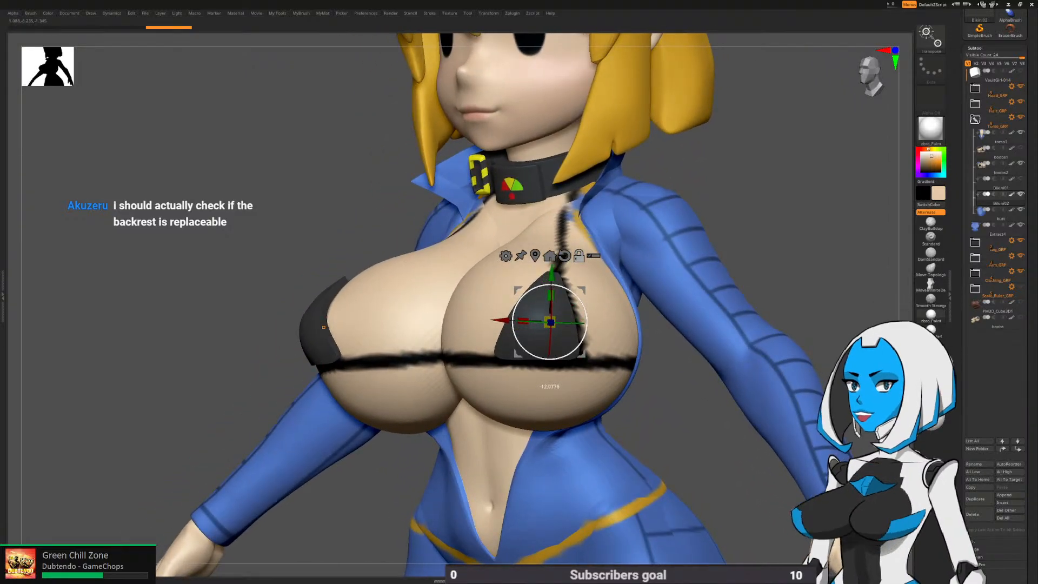
# Reselect the Bikini02 subtool and shift its cups slightly sideways across the chest with the gizmo
pyautogui.keyDown('alt'); pyautogui.click(583, 358); pyautogui.keyUp('alt')
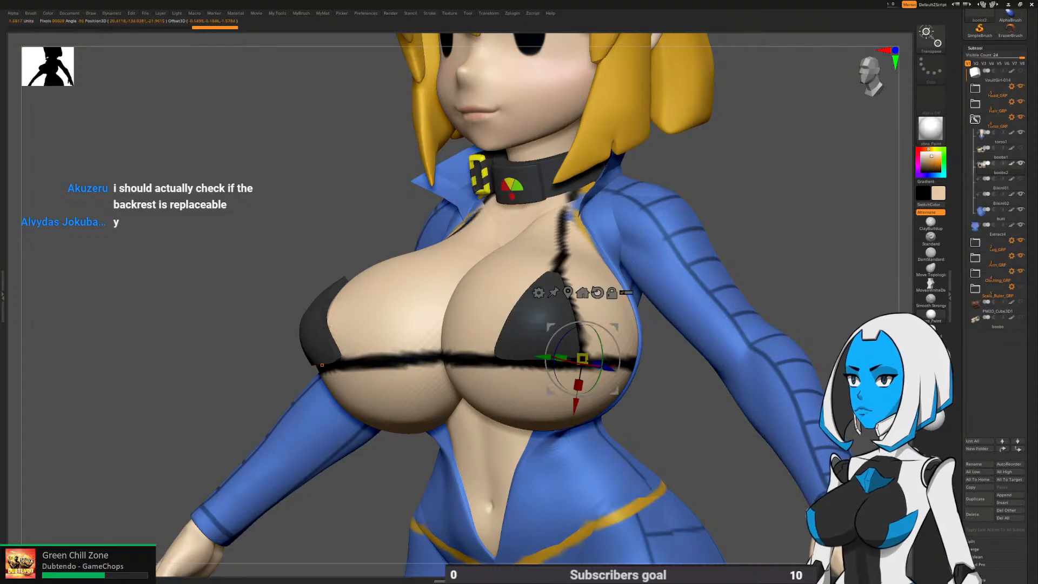
pyautogui.keyDown('alt'); pyautogui.click(503, 449); pyautogui.keyUp('alt')
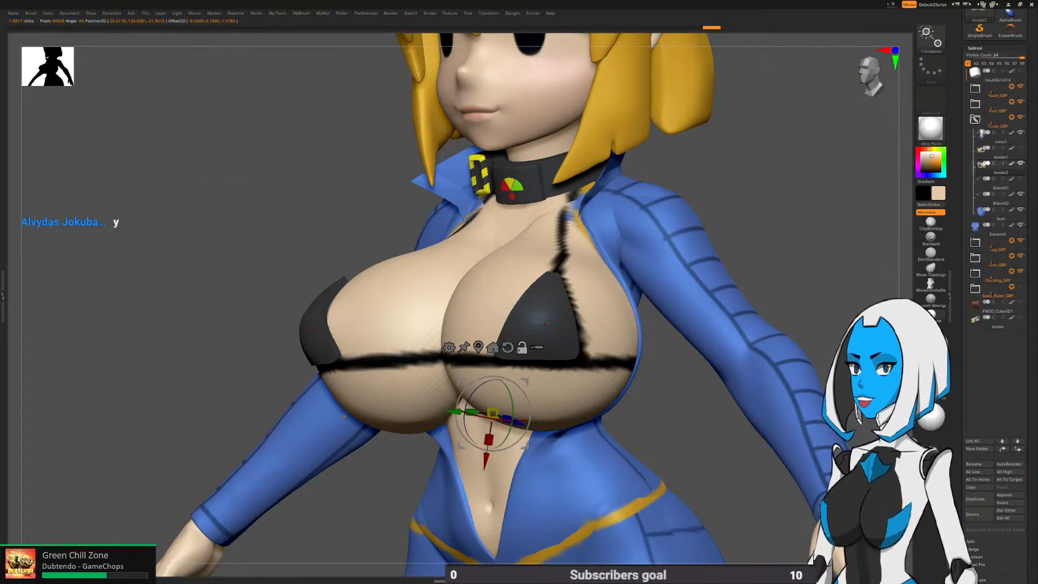
pyautogui.keyDown('alt'); pyautogui.click(520, 323); pyautogui.keyUp('alt')
pyautogui.moveTo(81, 103); pyautogui.dragTo(70, 146)
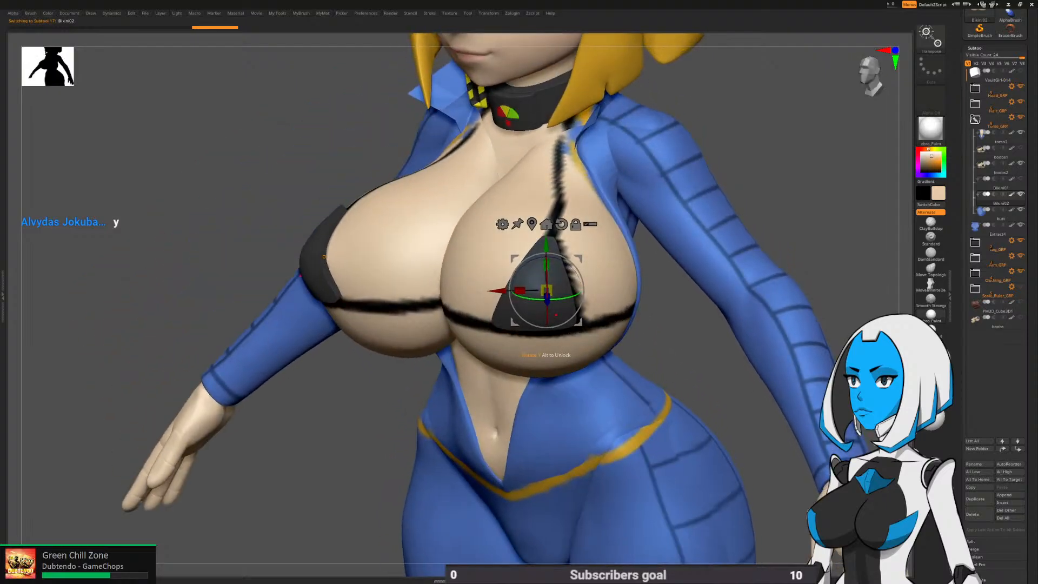
pyautogui.moveTo(495, 291); pyautogui.dragTo(500, 291)
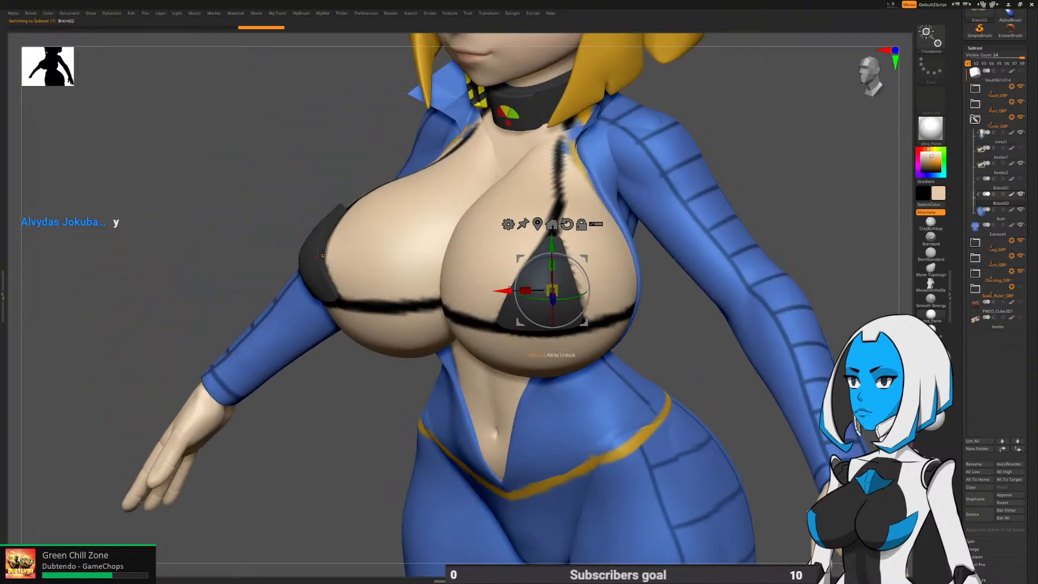
pyautogui.press('q')
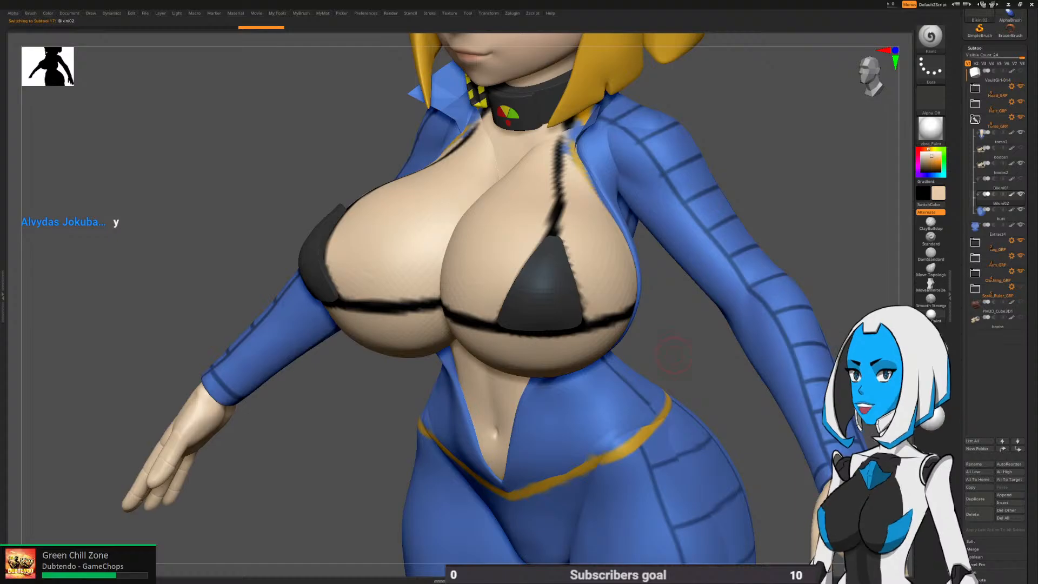
# Switch to the Move brush and pull the Bikini02 cup edges against the curve of the chest from the side
pyautogui.moveTo(672, 359)
pyautogui.mouseDown()
pyautogui.moveTo(684, 302)
pyautogui.moveTo(697, 319)
pyautogui.mouseUp()
pyautogui.press('w')
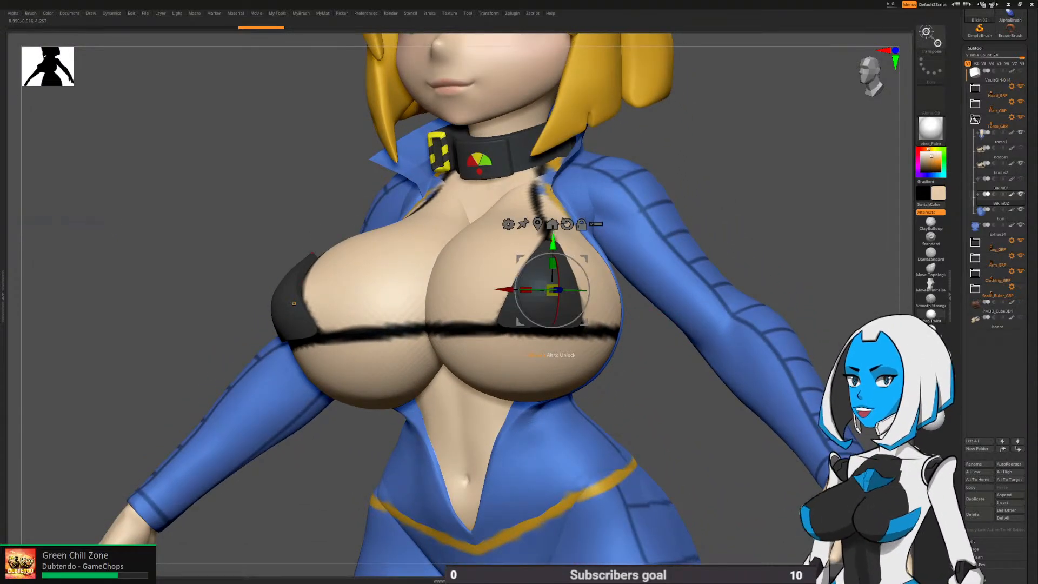
pyautogui.press('q')
pyautogui.press('b')
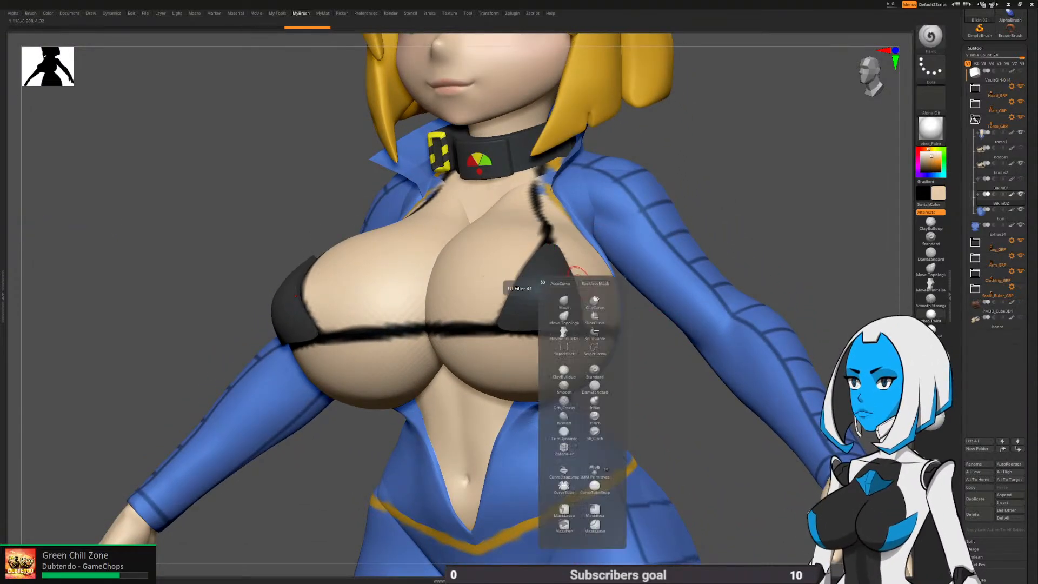
pyautogui.click(565, 304)
pyautogui.press('space')
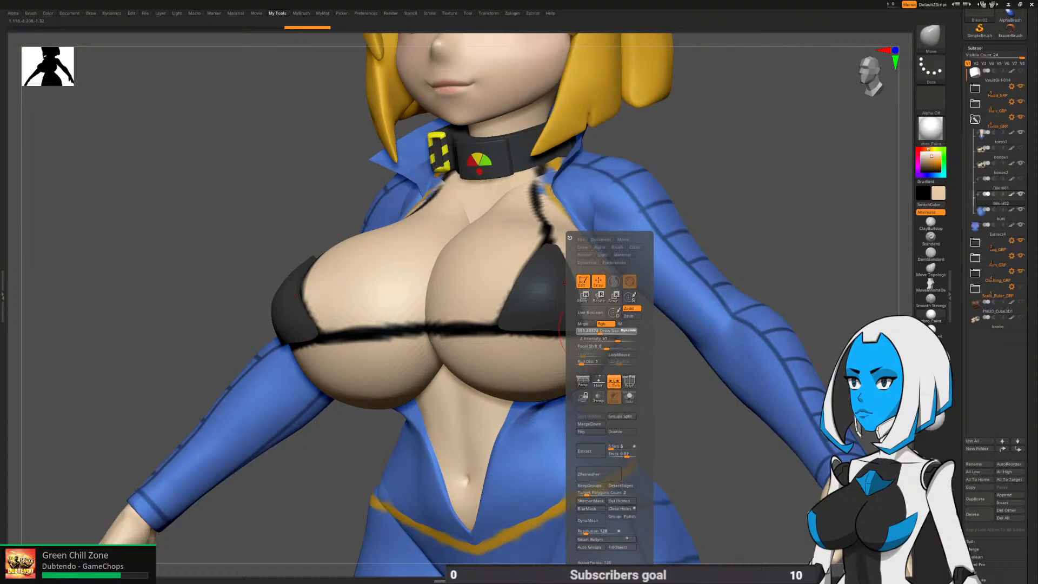
pyautogui.moveTo(741, 174)
pyautogui.mouseDown()
pyautogui.moveTo(588, 260)
pyautogui.moveTo(519, 238)
pyautogui.moveTo(440, 232)
pyautogui.moveTo(476, 302)
pyautogui.moveTo(363, 451)
pyautogui.moveTo(347, 429)
pyautogui.mouseUp()
pyautogui.press('w')
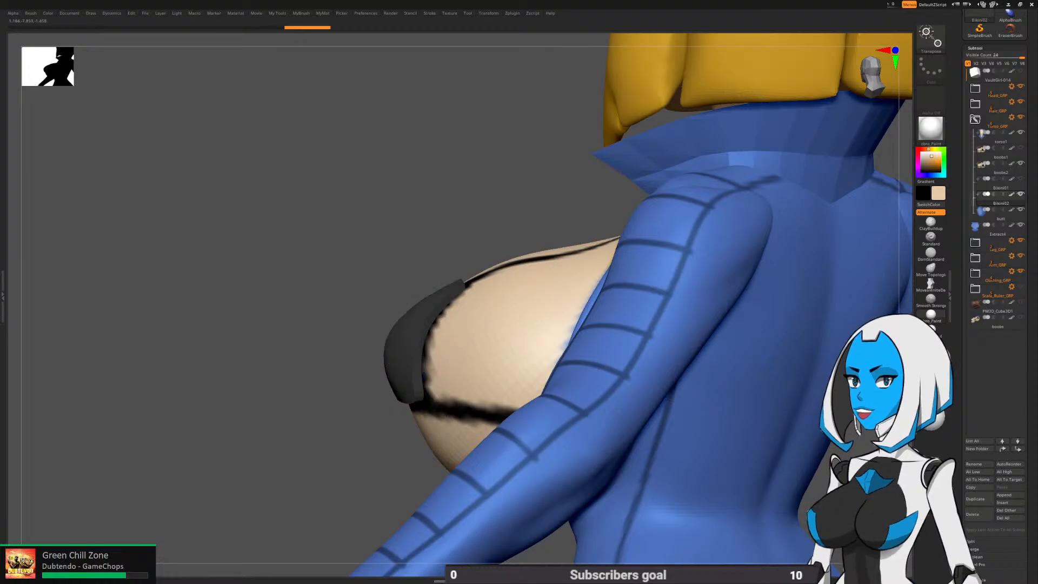
pyautogui.moveTo(336, 368)
pyautogui.mouseDown()
pyautogui.moveTo(325, 357)
pyautogui.moveTo(379, 349)
pyautogui.mouseUp()
pyautogui.press('q')
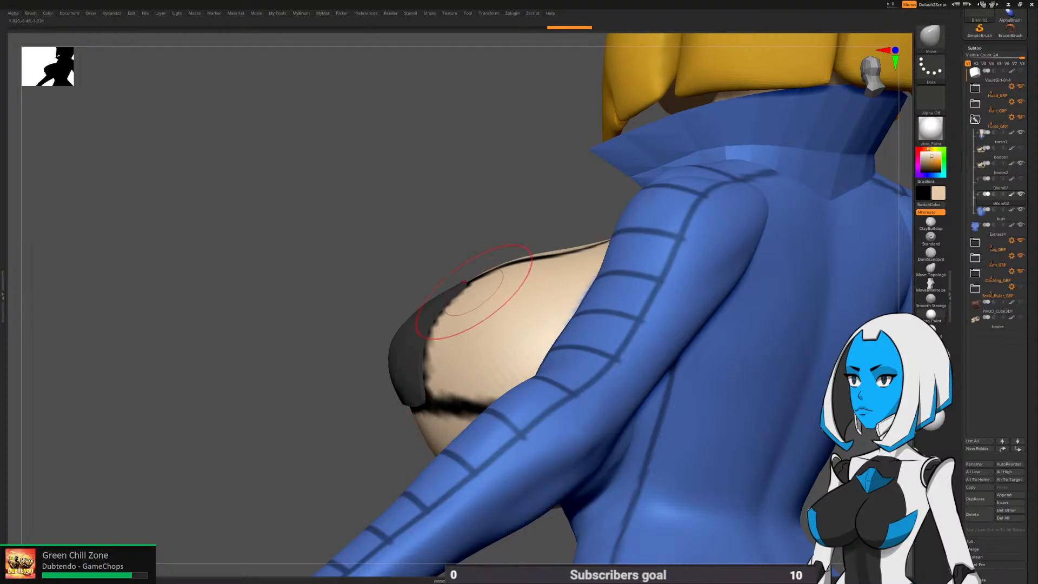
pyautogui.moveTo(465, 282); pyautogui.dragTo(639, 362)
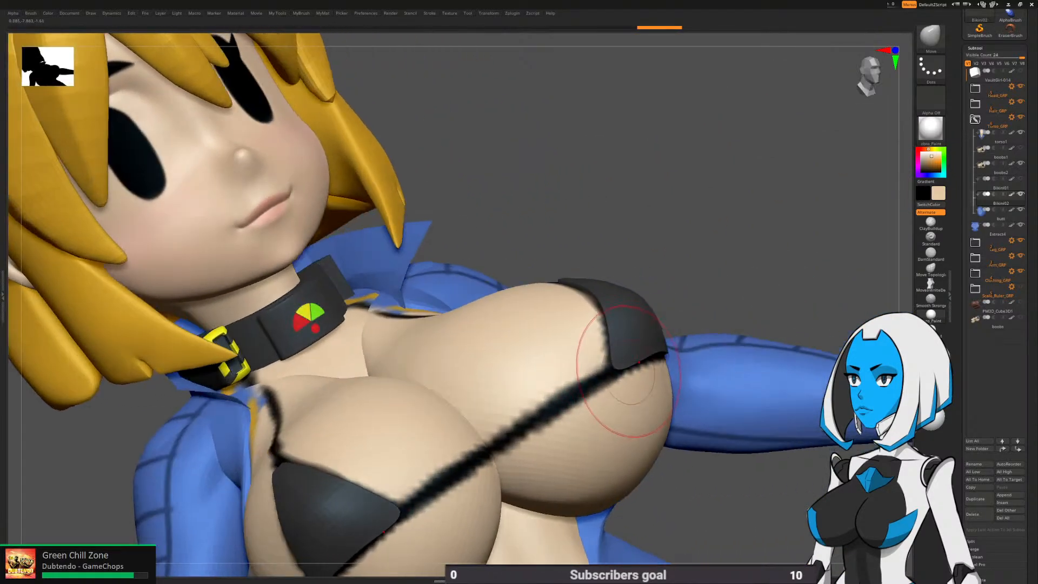
# Change the active colour to near black and fill the whole Bikini02 object with it
pyautogui.rightClick(705, 279)
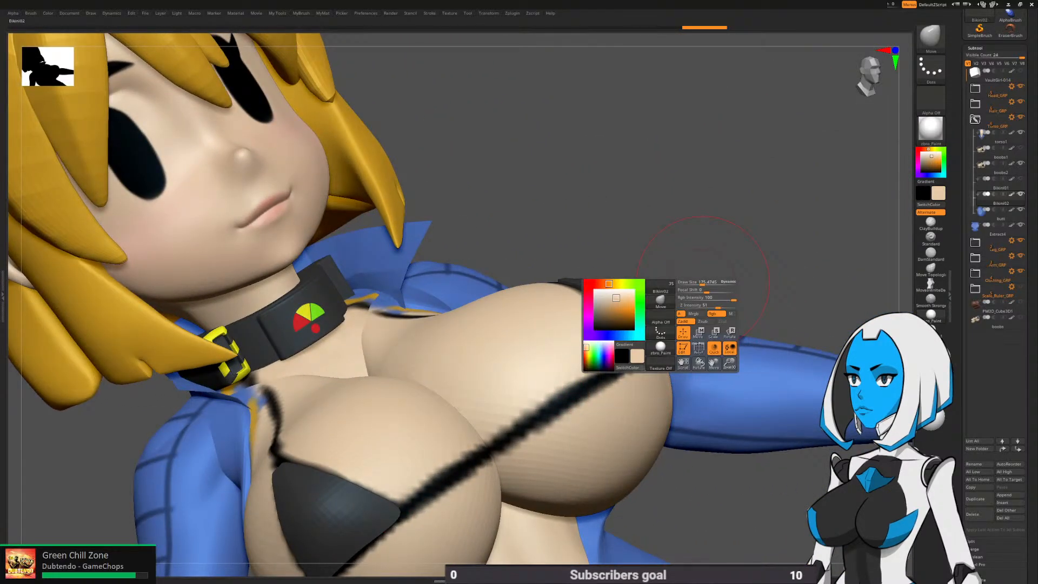
pyautogui.moveTo(938, 193); pyautogui.dragTo(639, 325)
pyautogui.rightClick(747, 210)
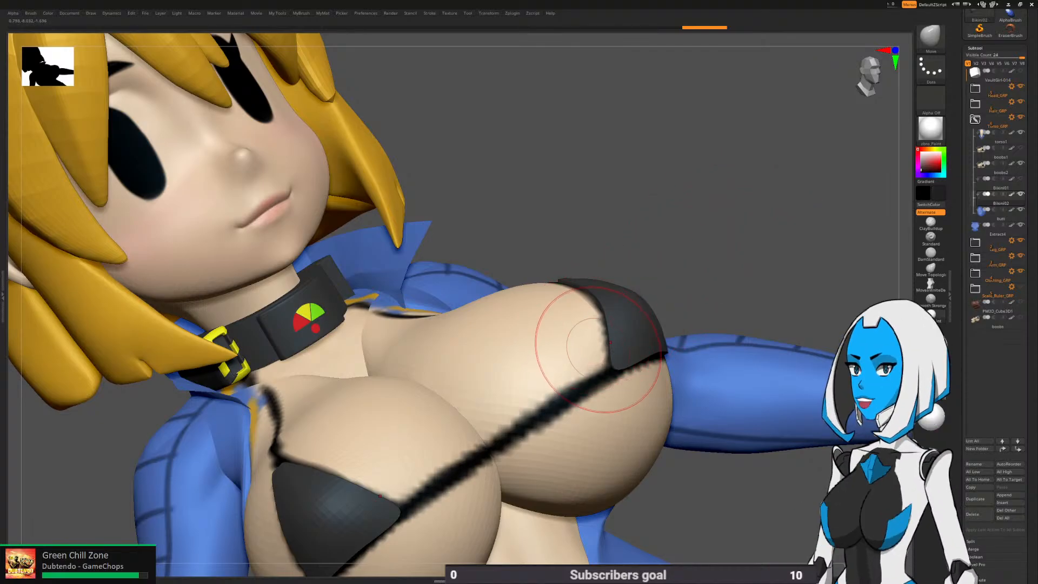
pyautogui.press('space')
pyautogui.click(611, 547)
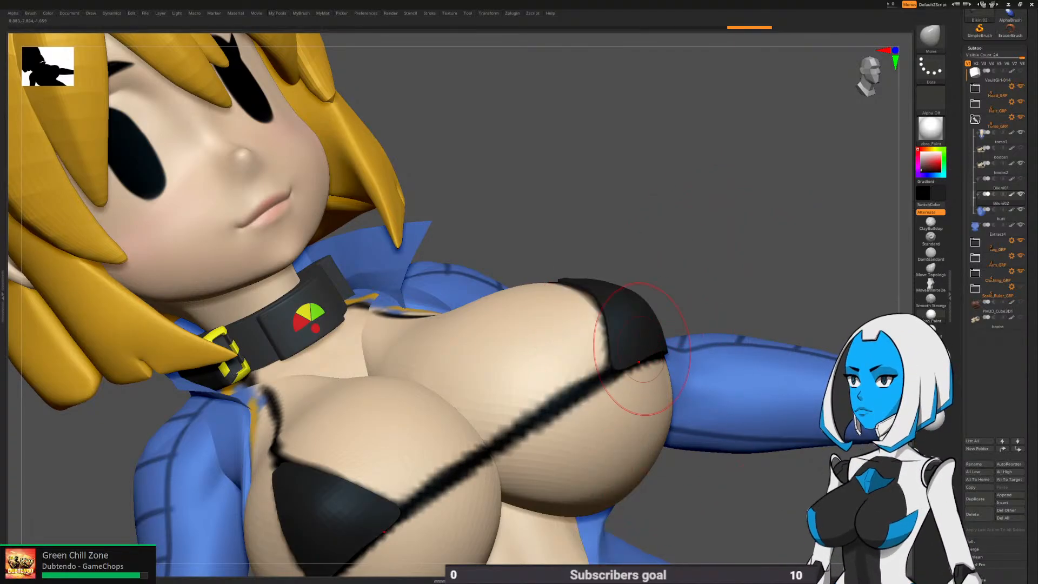
# Pull the cup corners outward with the Move brush to meet the painted straps on the chest
pyautogui.moveTo(644, 349); pyautogui.dragTo(620, 371, button='right')
pyautogui.moveTo(669, 347)
pyautogui.mouseDown(button='right')
pyautogui.moveTo(689, 363)
pyautogui.moveTo(626, 364)
pyautogui.moveTo(552, 309)
pyautogui.mouseUp(button='right')
pyautogui.moveTo(616, 286)
pyautogui.mouseDown(button='right')
pyautogui.moveTo(617, 273)
pyautogui.moveTo(673, 270)
pyautogui.moveTo(670, 238)
pyautogui.mouseUp(button='right')
pyautogui.moveTo(616, 201); pyautogui.dragTo(610, 204)
pyautogui.moveTo(610, 204)
pyautogui.mouseDown(button='right')
pyautogui.moveTo(625, 197)
pyautogui.moveTo(622, 273)
pyautogui.mouseUp(button='right')
# Select the boobs2 subtool, raise its subdivision level and check the chest from front and side with its wireframe
pyautogui.keyDown('alt'); pyautogui.click(625, 276); pyautogui.keyUp('alt')
pyautogui.press('d')
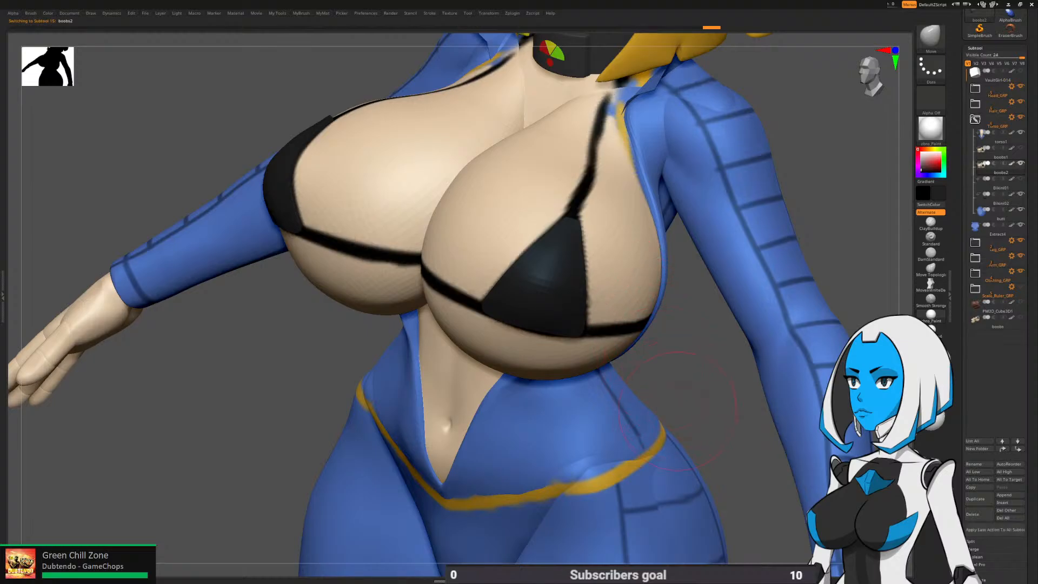
pyautogui.keyDown('ctrl'); pyautogui.moveTo(692, 383); pyautogui.dragTo(687, 221, button='right'); pyautogui.keyUp('ctrl')
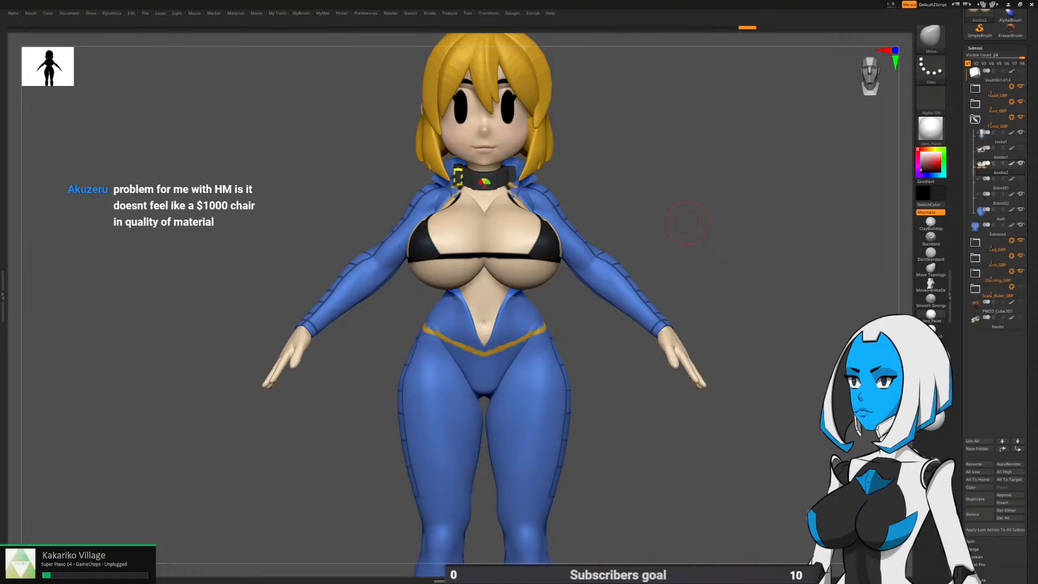
pyautogui.moveTo(687, 222); pyautogui.dragTo(770, 231)
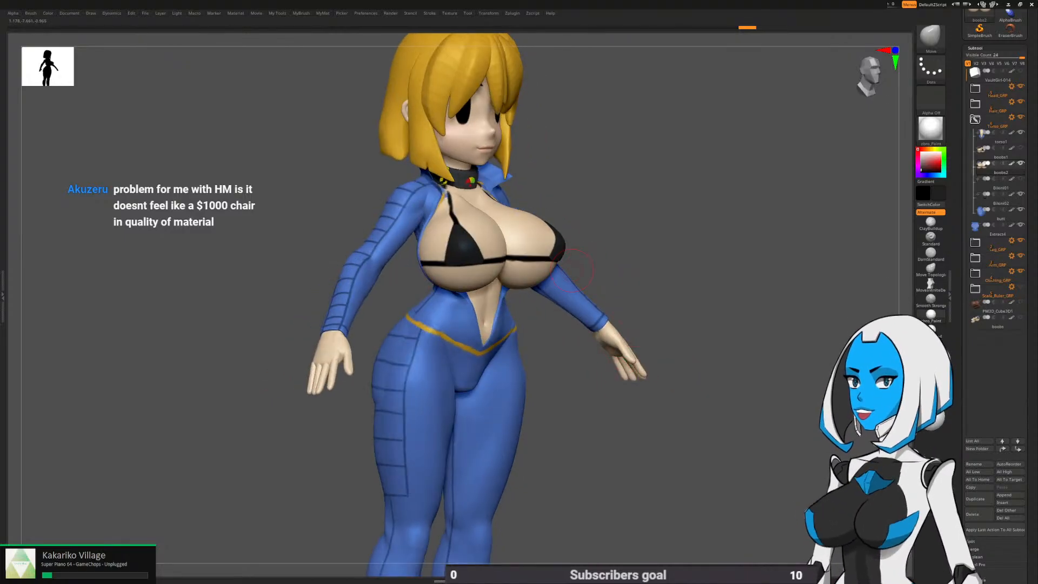
pyautogui.keyDown('alt'); pyautogui.moveTo(629, 216); pyautogui.dragTo(639, 266); pyautogui.keyUp('alt')
pyautogui.hotkey('shift', 'f')
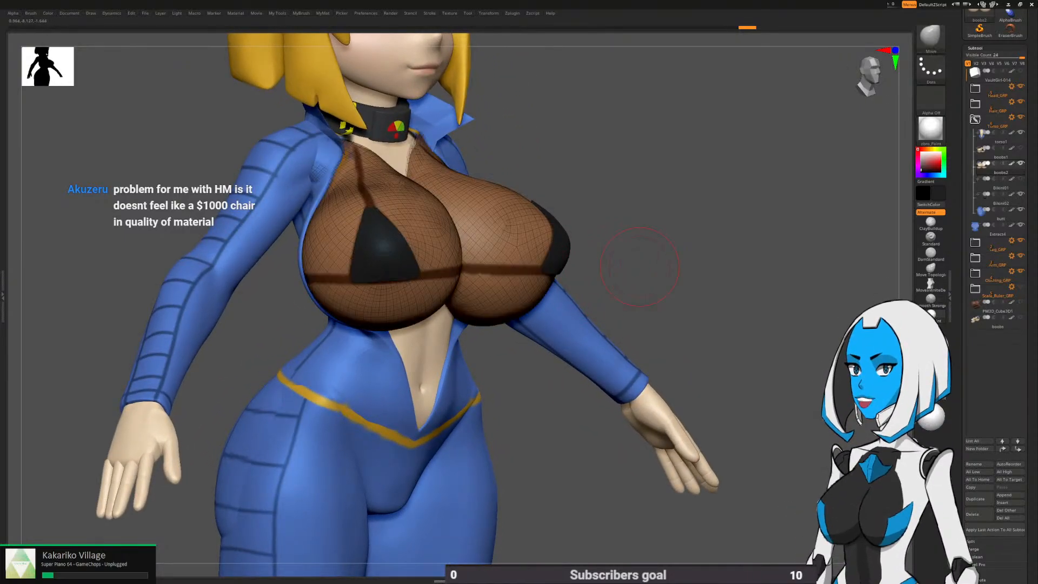
pyautogui.hotkey('shift', 'f')
# Select the Bikini02 subtool and shape the cups' upper and outer edges onto the chest with the Move brush
pyautogui.keyDown('alt'); pyautogui.click(562, 257); pyautogui.keyUp('alt')
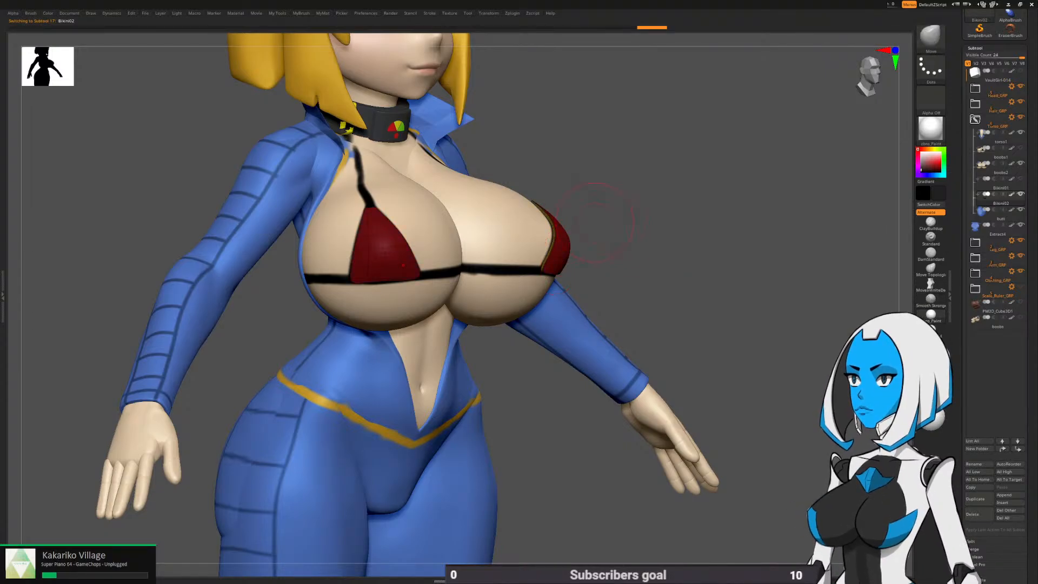
pyautogui.press('space')
pyautogui.press('space')
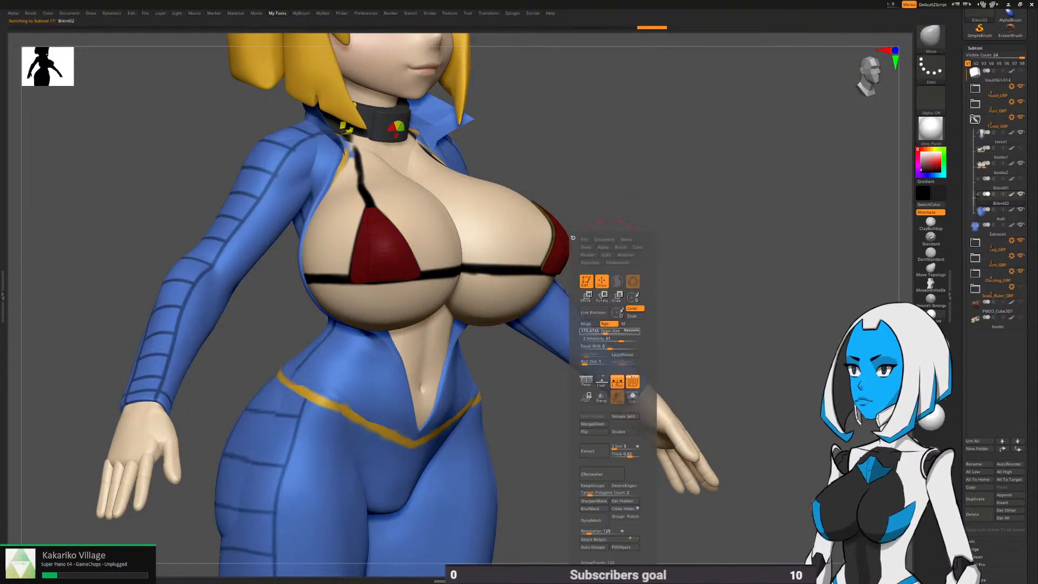
pyautogui.moveTo(767, 257)
pyautogui.mouseDown()
pyautogui.moveTo(730, 319)
pyautogui.moveTo(622, 335)
pyautogui.moveTo(566, 293)
pyautogui.moveTo(540, 251)
pyautogui.moveTo(481, 270)
pyautogui.mouseUp()
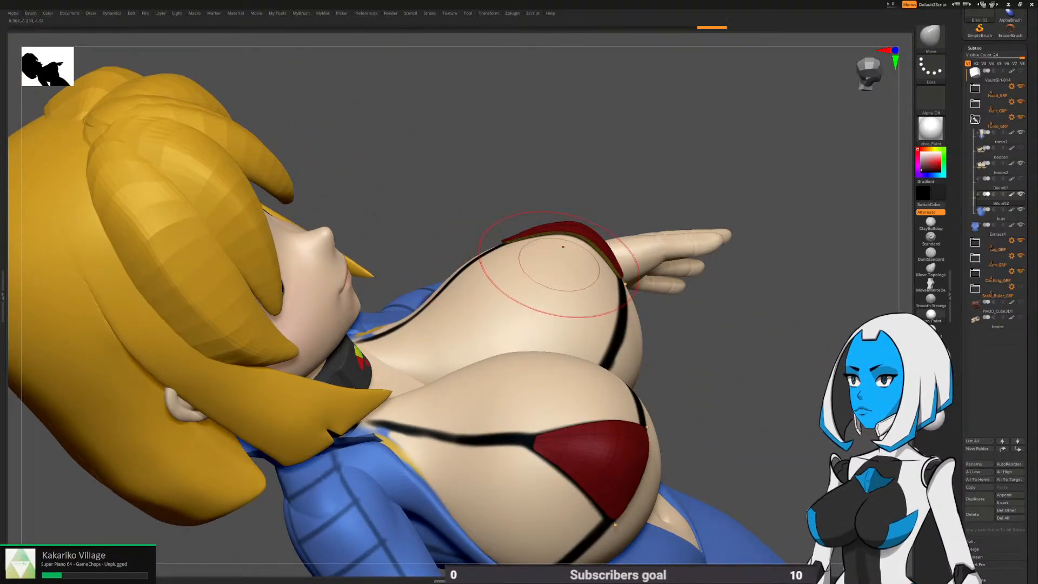
pyautogui.moveTo(596, 269)
pyautogui.mouseDown()
pyautogui.moveTo(621, 325)
pyautogui.moveTo(620, 277)
pyautogui.moveTo(578, 278)
pyautogui.moveTo(585, 266)
pyautogui.moveTo(640, 279)
pyautogui.moveTo(636, 291)
pyautogui.moveTo(627, 254)
pyautogui.moveTo(636, 276)
pyautogui.moveTo(670, 263)
pyautogui.mouseUp()
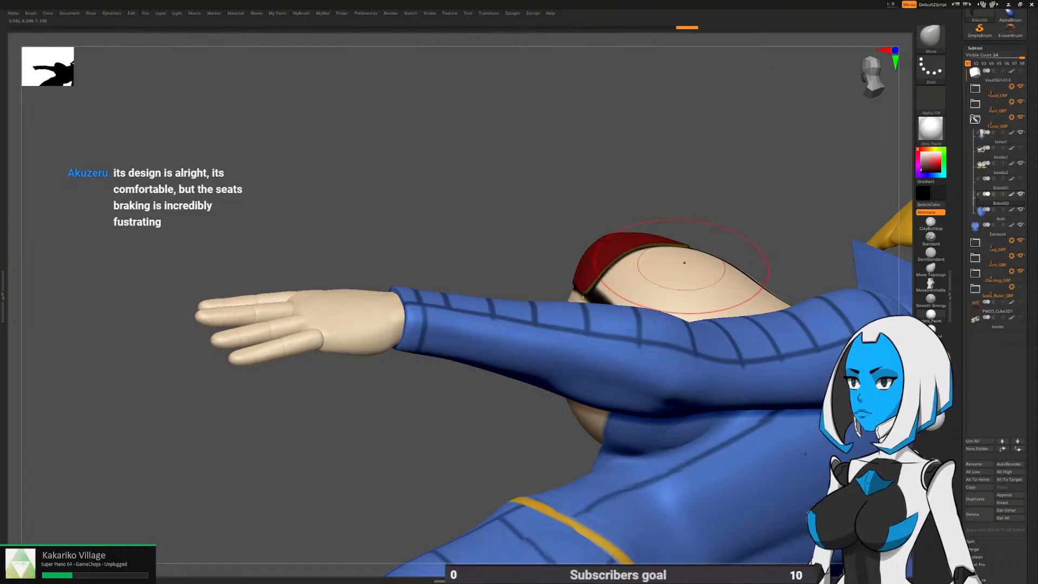
pyautogui.moveTo(639, 327)
pyautogui.mouseDown(button='right')
pyautogui.moveTo(633, 307)
pyautogui.moveTo(565, 305)
pyautogui.moveTo(660, 301)
pyautogui.moveTo(664, 349)
pyautogui.moveTo(677, 358)
pyautogui.moveTo(640, 331)
pyautogui.mouseUp(button='right')
pyautogui.moveTo(559, 334); pyautogui.dragTo(586, 352, button='right')
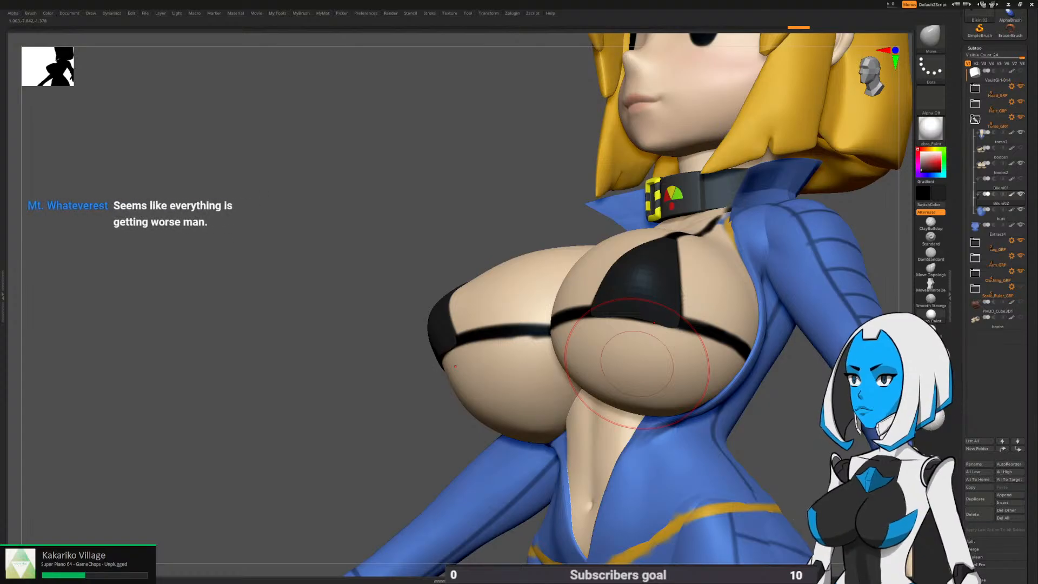
# Refine the cups' inner edges and strap corners with the Move brush, working from several angles around the chest
pyautogui.moveTo(637, 364)
pyautogui.keyDown('ctrl'); pyautogui.mouseDown(button='right')
pyautogui.moveTo(637, 346)
pyautogui.moveTo(625, 373)
pyautogui.moveTo(625, 340)
pyautogui.moveTo(619, 357)
pyautogui.moveTo(632, 354)
pyautogui.moveTo(633, 381)
pyautogui.moveTo(600, 378)
pyautogui.moveTo(574, 326)
pyautogui.moveTo(539, 150)
pyautogui.moveTo(498, 96)
pyautogui.mouseUp(button='right'); pyautogui.keyUp('ctrl')
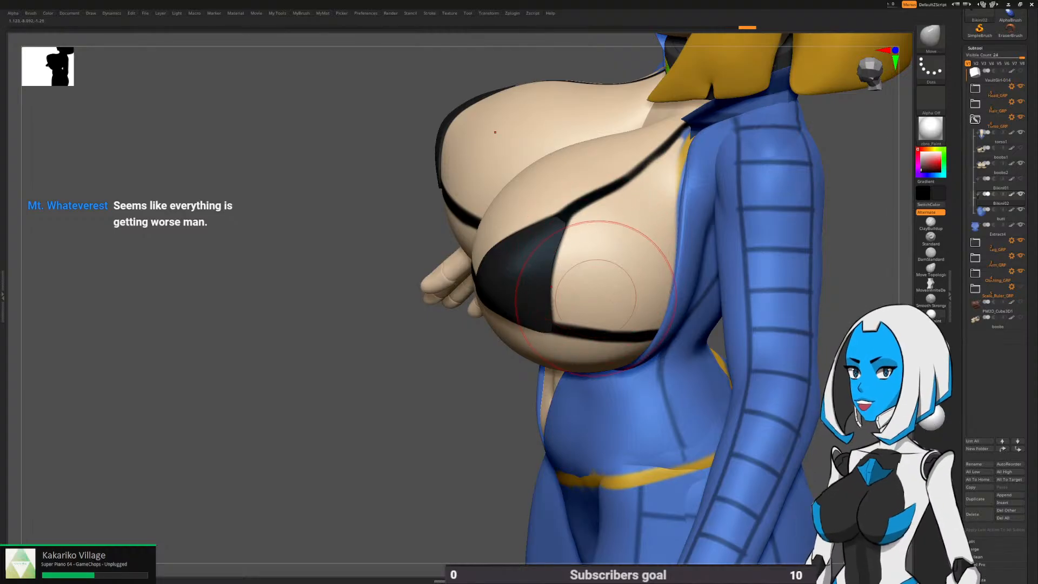
pyautogui.moveTo(596, 298)
pyautogui.mouseDown(button='right')
pyautogui.moveTo(779, 276)
pyautogui.moveTo(533, 301)
pyautogui.moveTo(591, 313)
pyautogui.moveTo(611, 311)
pyautogui.moveTo(606, 281)
pyautogui.moveTo(609, 295)
pyautogui.mouseUp(button='right')
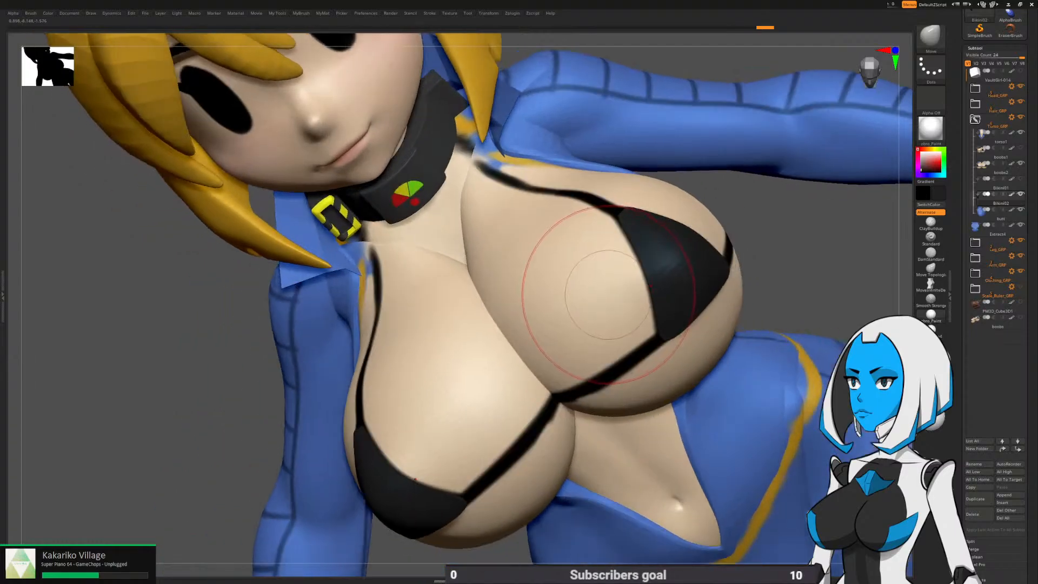
pyautogui.moveTo(640, 261)
pyautogui.mouseDown(button='right')
pyautogui.moveTo(627, 340)
pyautogui.moveTo(562, 240)
pyautogui.moveTo(576, 286)
pyautogui.moveTo(589, 254)
pyautogui.moveTo(568, 275)
pyautogui.moveTo(576, 282)
pyautogui.moveTo(614, 261)
pyautogui.mouseUp(button='right')
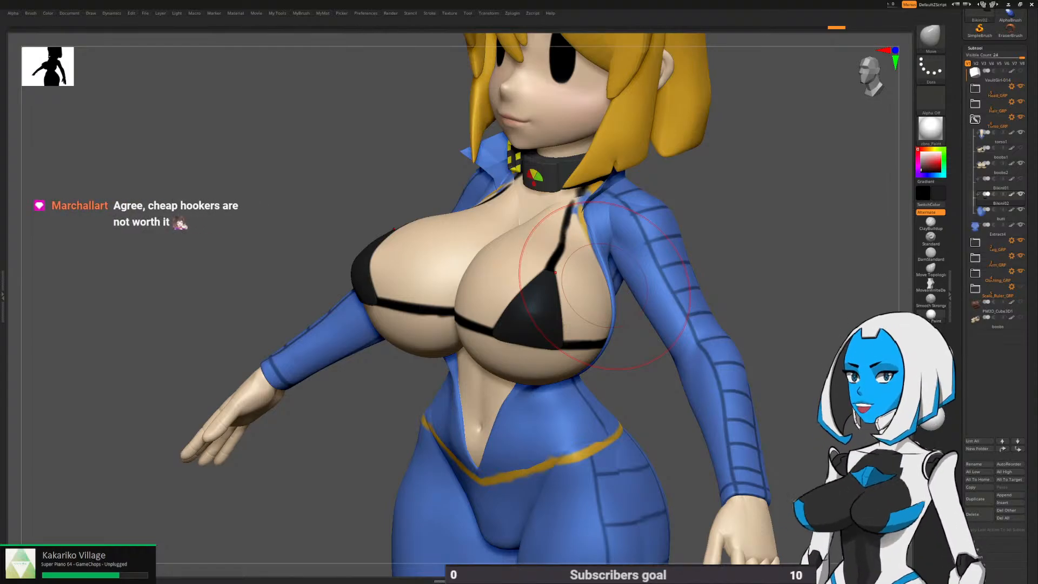
pyautogui.moveTo(605, 285); pyautogui.dragTo(605, 237, button='right')
pyautogui.moveTo(605, 286); pyautogui.dragTo(573, 313, button='right')
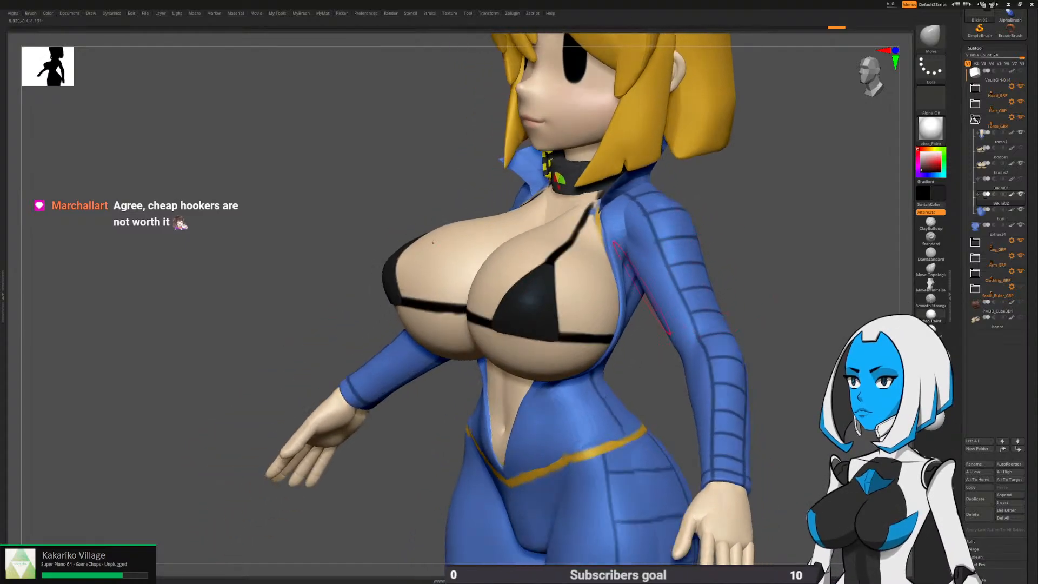
# Select the boobs2 subtool and paint skin tone over the yellow patch beside the upper bikini strap with a small Paint brush
pyautogui.press('space')
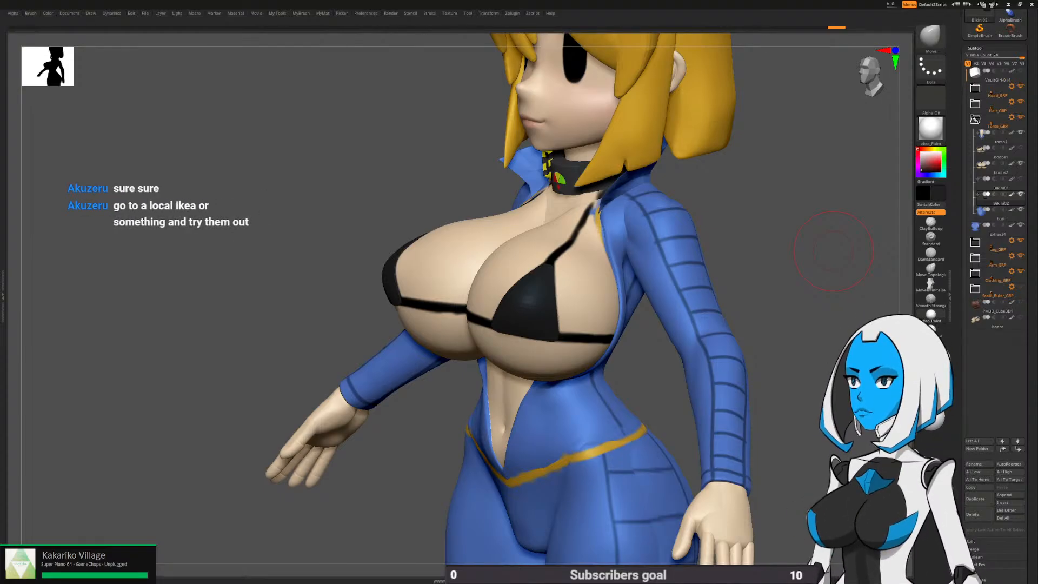
pyautogui.moveTo(833, 251); pyautogui.dragTo(606, 244)
pyautogui.keyDown('alt'); pyautogui.click(605, 244); pyautogui.keyUp('alt')
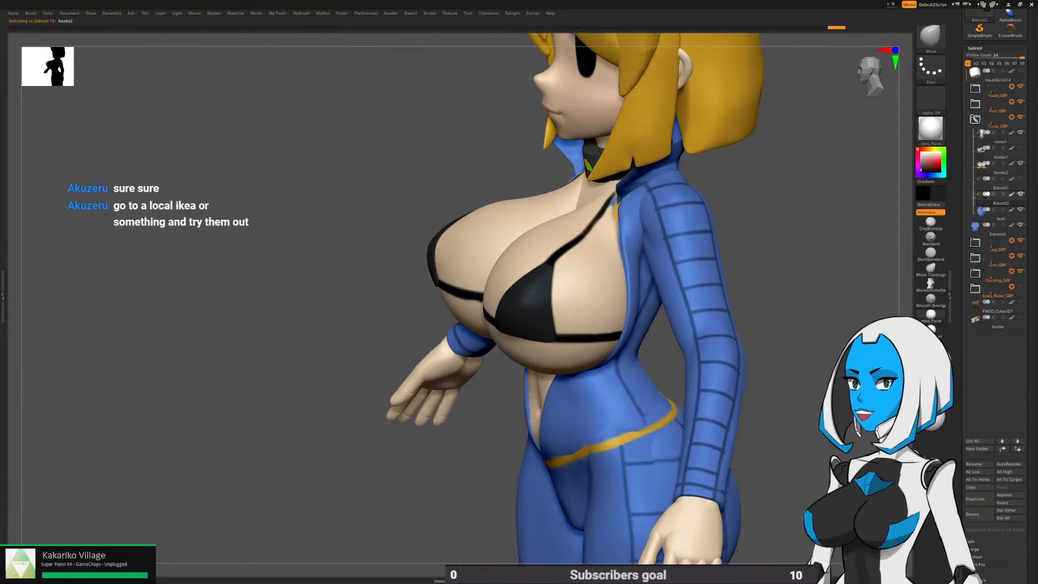
pyautogui.moveTo(931, 164); pyautogui.dragTo(599, 242)
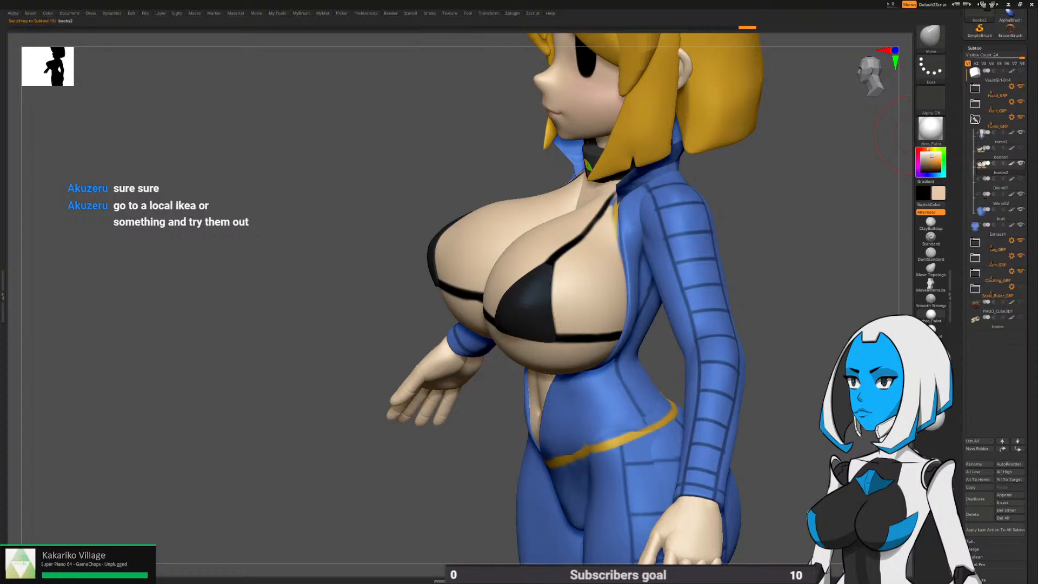
pyautogui.moveTo(601, 241)
pyautogui.mouseDown(button='right')
pyautogui.moveTo(571, 268)
pyautogui.moveTo(570, 289)
pyautogui.mouseUp(button='right')
pyautogui.press('space')
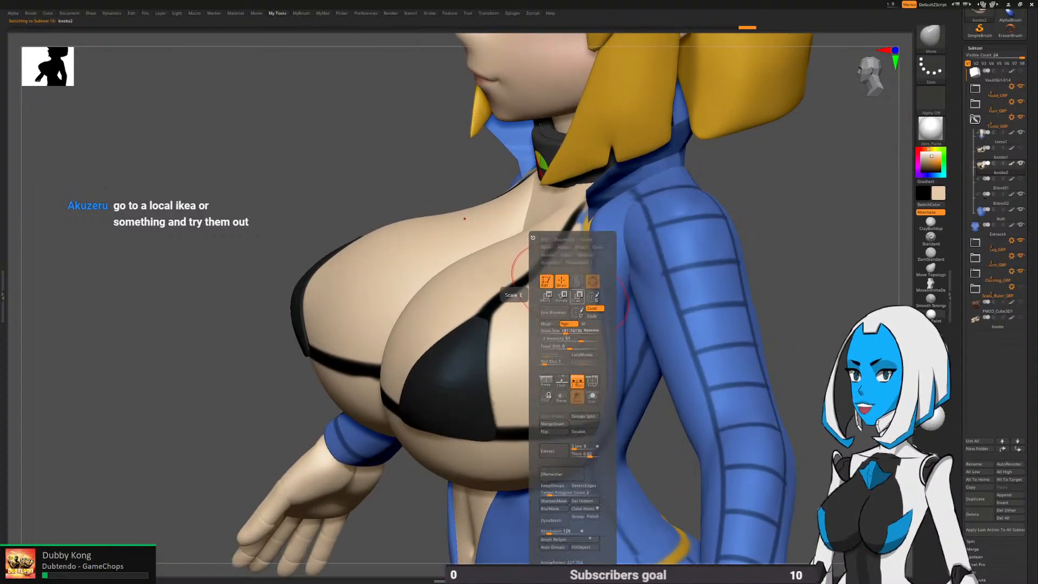
pyautogui.moveTo(569, 331); pyautogui.dragTo(551, 332)
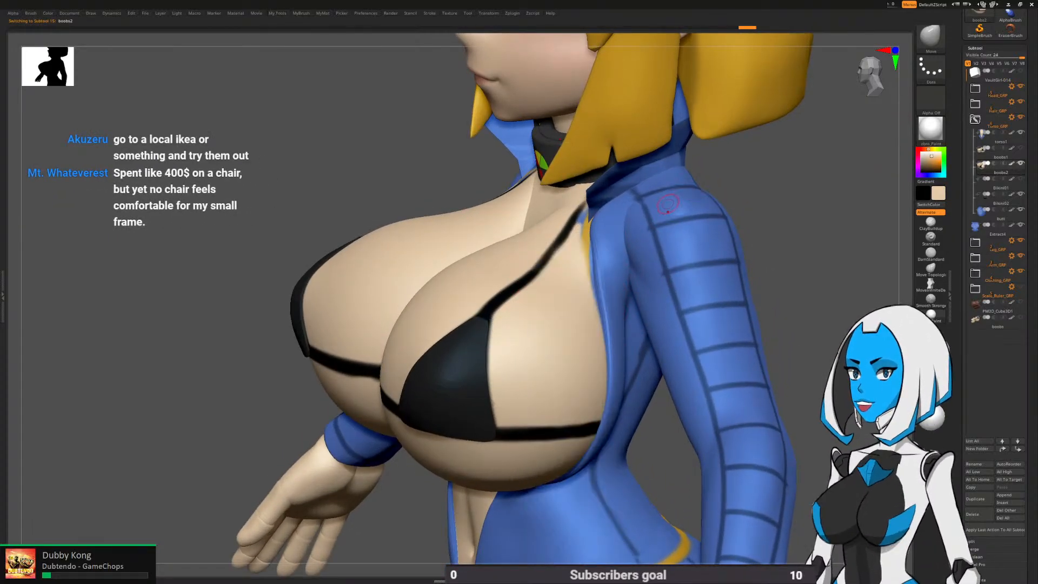
pyautogui.keyDown('ctrl'); pyautogui.moveTo(610, 225); pyautogui.dragTo(593, 258, button='right'); pyautogui.keyUp('ctrl')
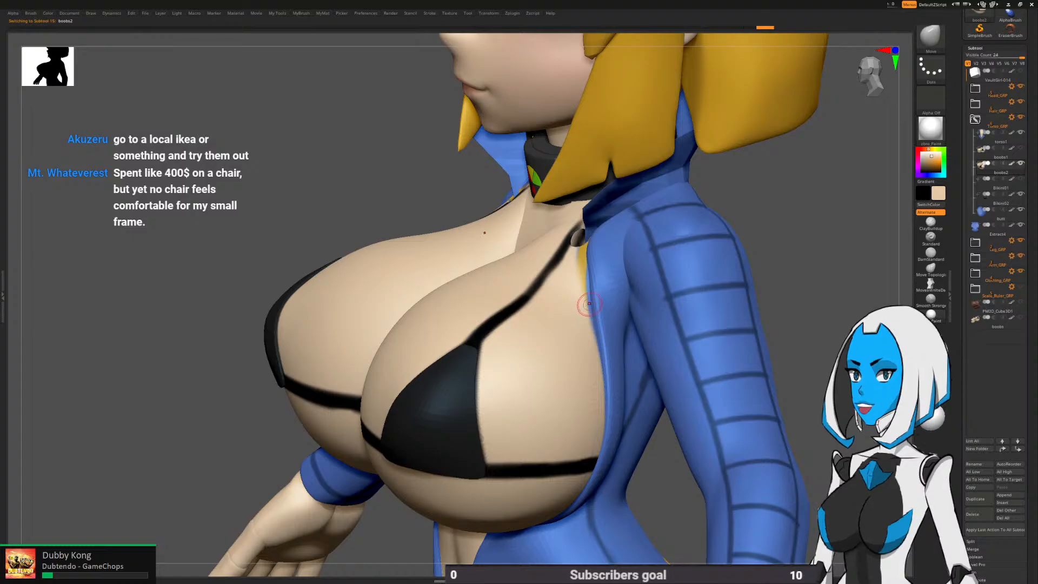
pyautogui.press('ctrl')
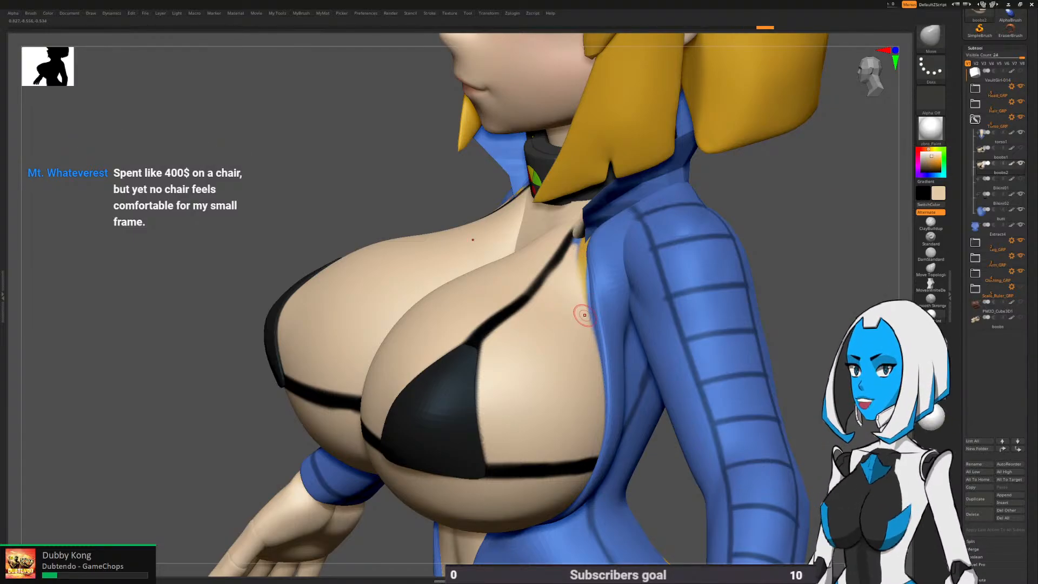
pyautogui.click(930, 37)
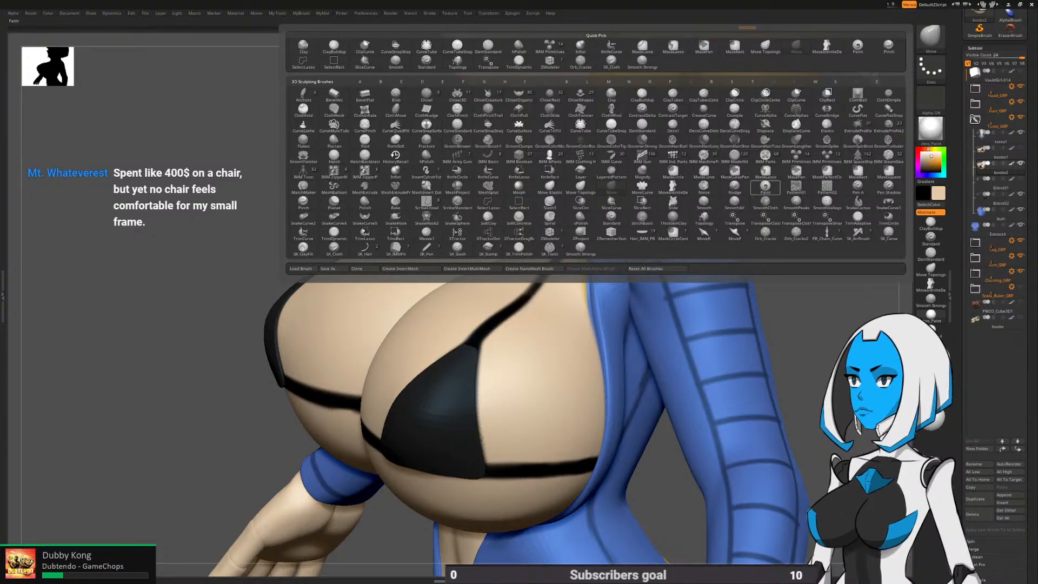
pyautogui.click(766, 186)
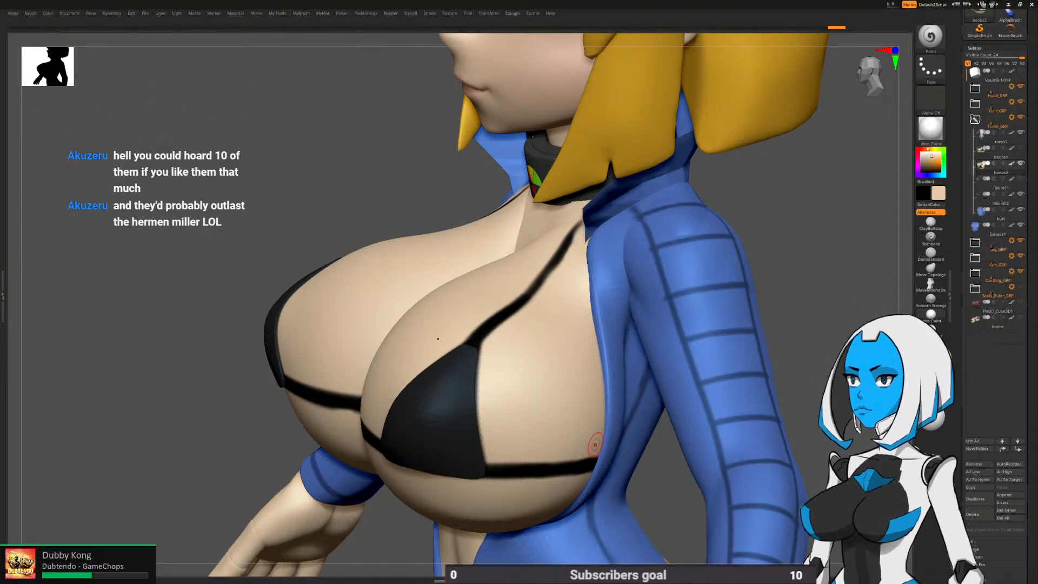
# Examine the full figure's proportions from the front and both sides, selecting the torso1 subtool
pyautogui.moveTo(799, 302); pyautogui.dragTo(777, 287)
pyautogui.press('f')
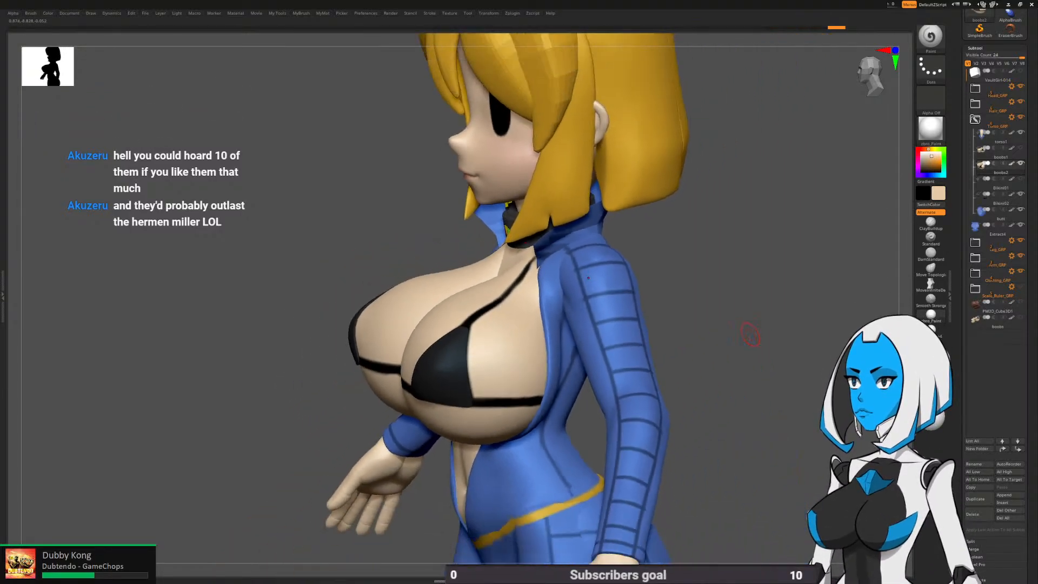
pyautogui.keyDown('shift'); pyautogui.moveTo(697, 346); pyautogui.dragTo(752, 341); pyautogui.keyUp('shift')
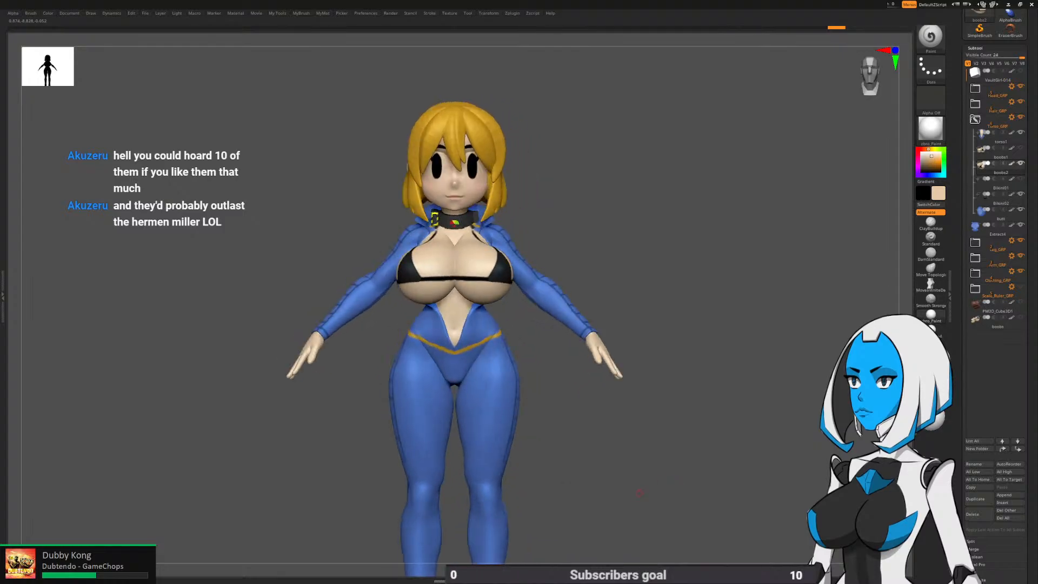
pyautogui.keyDown('alt'); pyautogui.moveTo(687, 378); pyautogui.dragTo(736, 299); pyautogui.keyUp('alt')
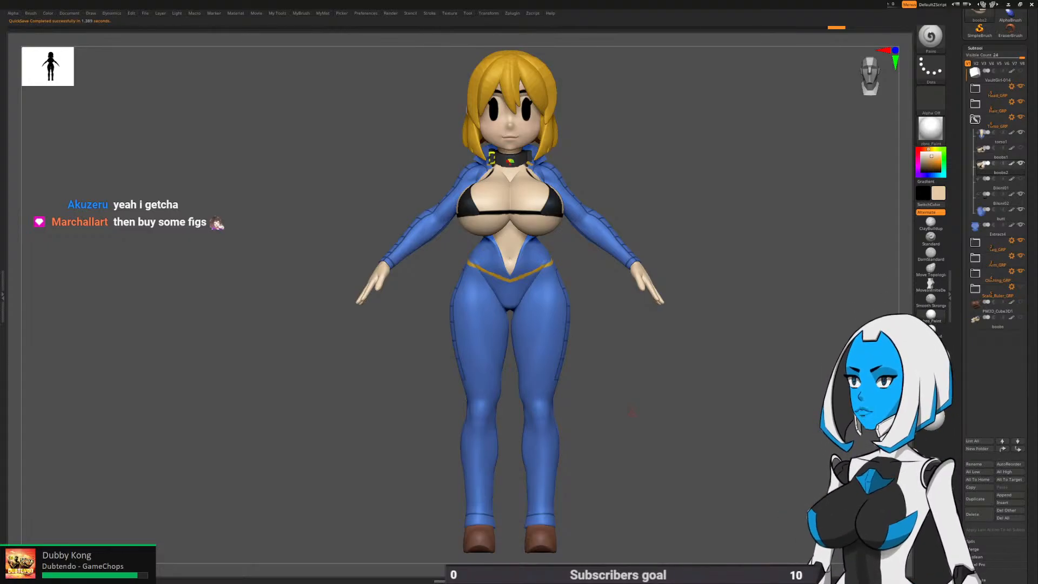
pyautogui.keyDown('shift'); pyautogui.moveTo(634, 427); pyautogui.dragTo(557, 443); pyautogui.keyUp('shift')
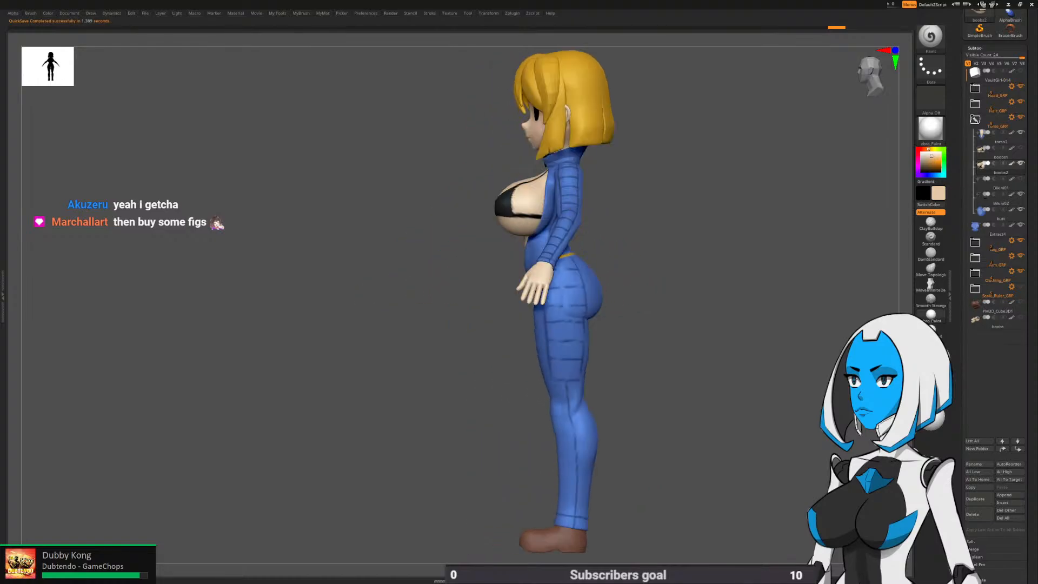
pyautogui.keyDown('shift'); pyautogui.moveTo(629, 476); pyautogui.dragTo(654, 496); pyautogui.keyUp('shift')
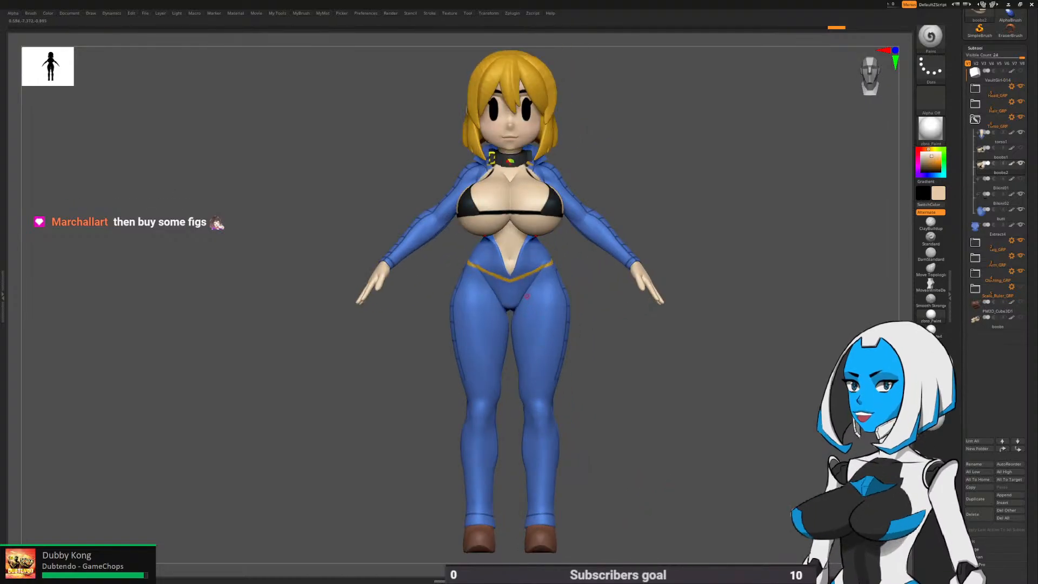
pyautogui.keyDown('alt'); pyautogui.click(516, 252); pyautogui.keyUp('alt')
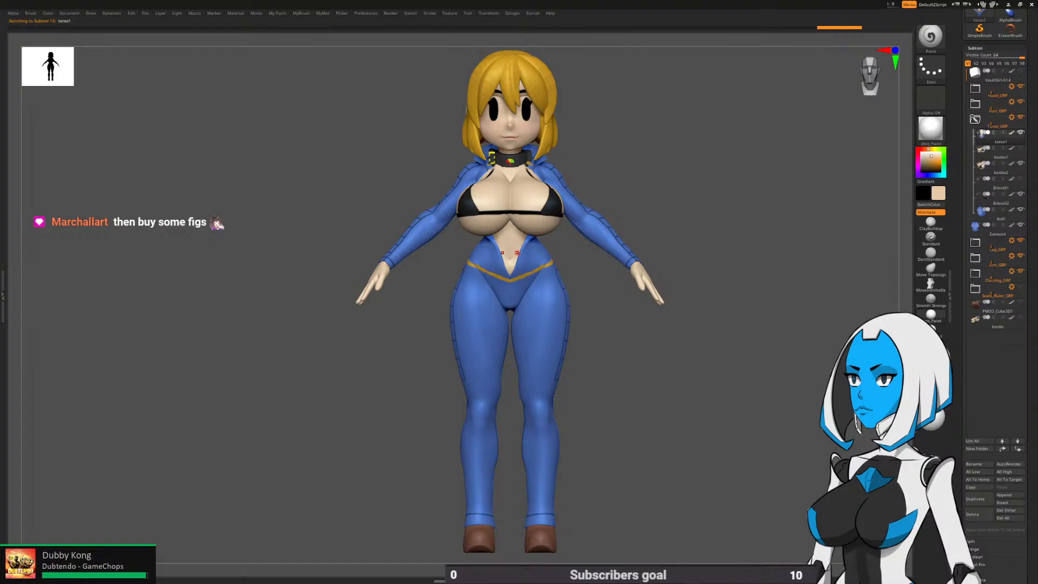
pyautogui.keyDown('ctrl'); pyautogui.moveTo(517, 253); pyautogui.dragTo(527, 304, button='right'); pyautogui.keyUp('ctrl')
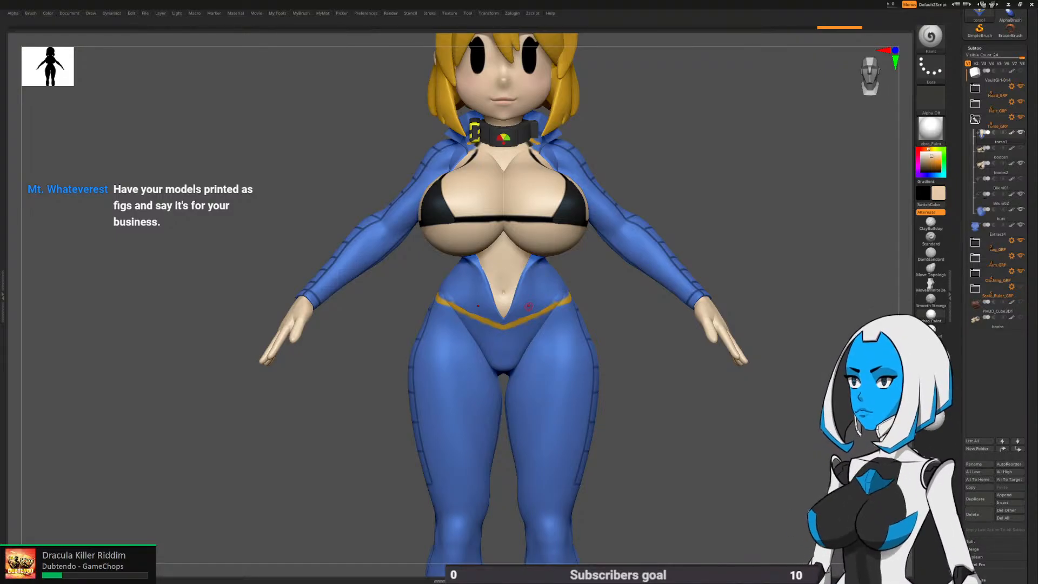
pyautogui.moveTo(529, 306)
pyautogui.keyDown('ctrl'); pyautogui.mouseDown(button='right')
pyautogui.moveTo(518, 244)
pyautogui.moveTo(528, 300)
pyautogui.mouseUp(button='right'); pyautogui.keyUp('ctrl')
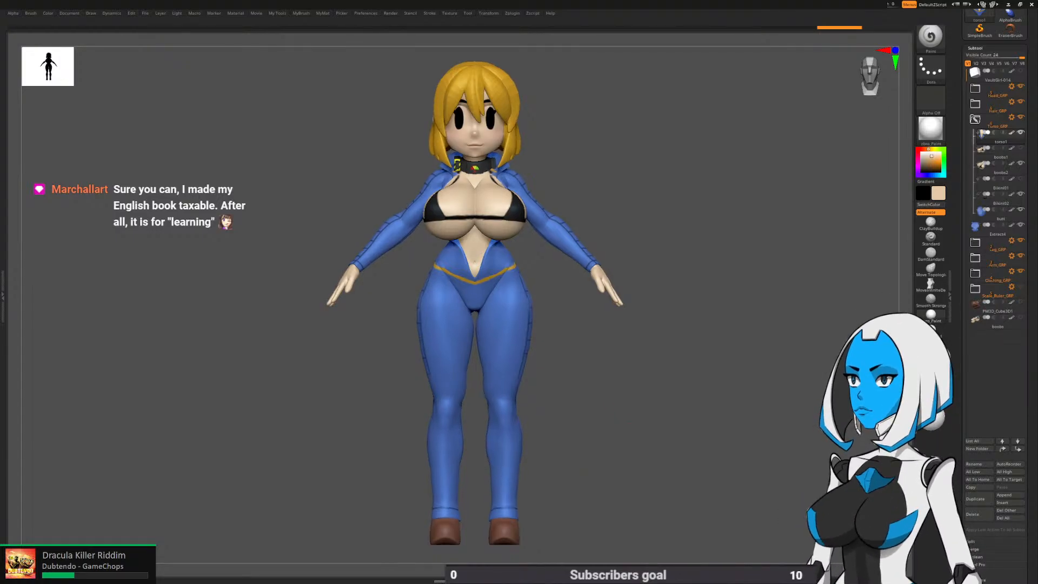
pyautogui.moveTo(583, 455); pyautogui.dragTo(659, 446)
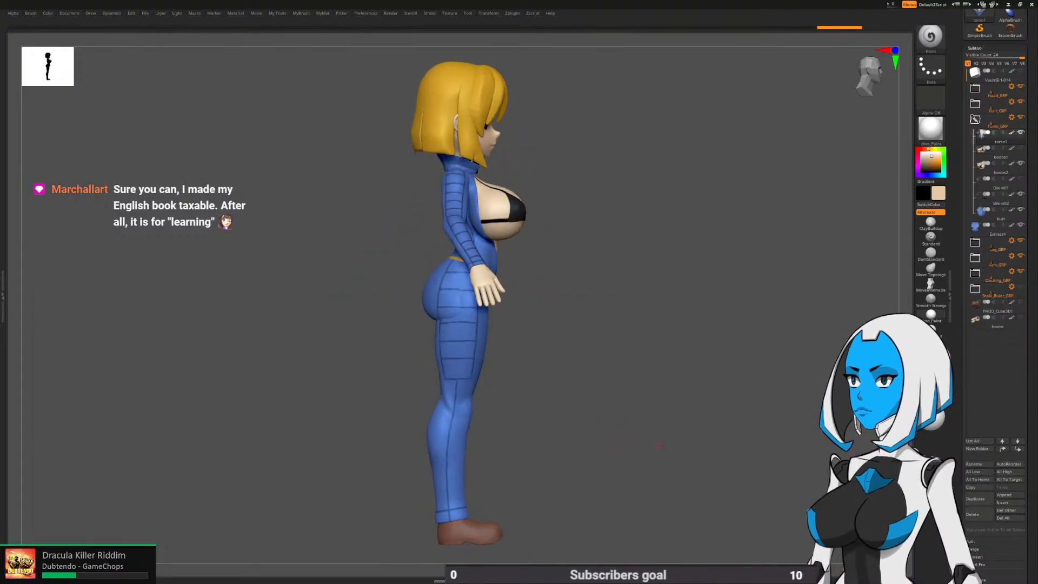
pyautogui.moveTo(668, 513); pyautogui.dragTo(619, 516)
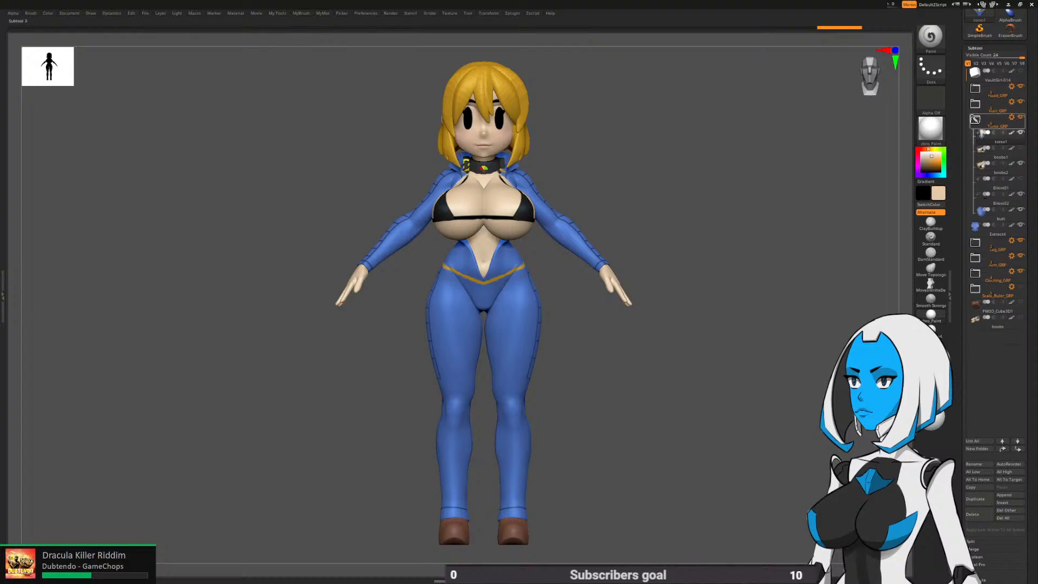
# Collapse the torso folder, expand the head folder and duplicate the head2 subtool
pyautogui.click(975, 119)
pyautogui.click(975, 89)
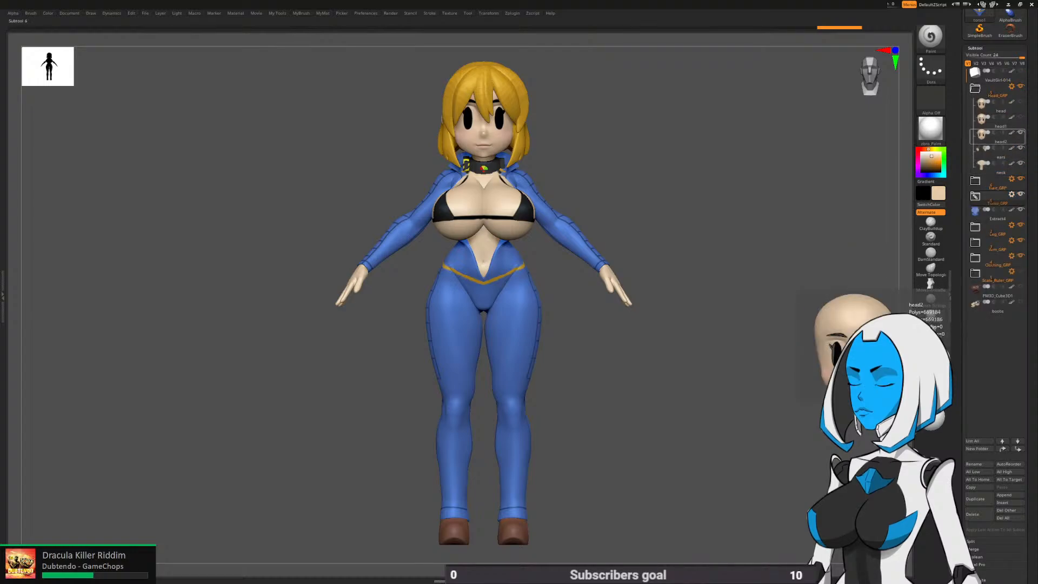
pyautogui.click(995, 135)
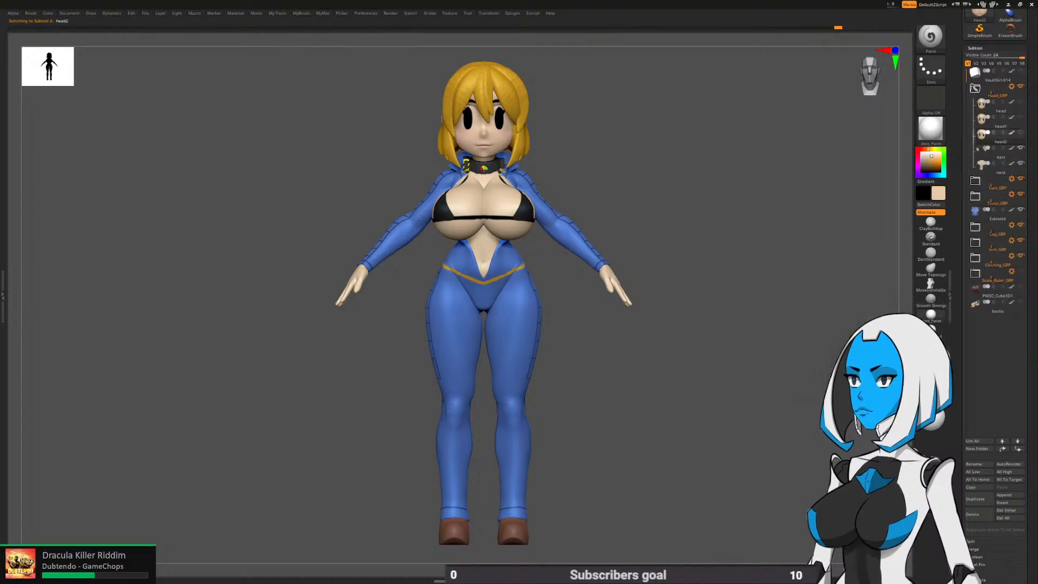
pyautogui.click(979, 499)
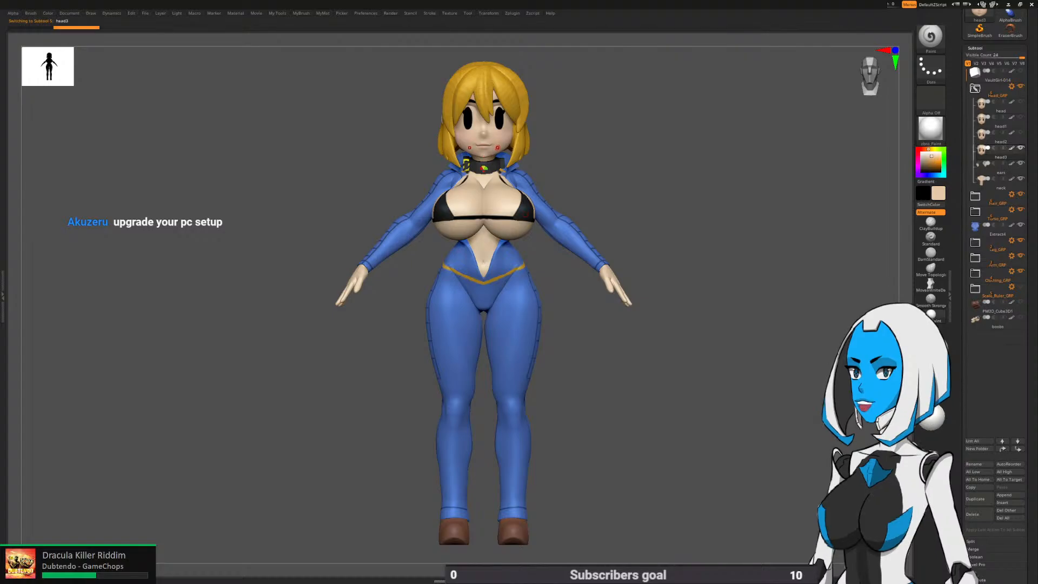
# Reshape the jaw and cheeks of the duplicated head from the front with a large Move brush
pyautogui.press('b')
pyautogui.press('m')
pyautogui.press('v')
pyautogui.keyDown('alt'); pyautogui.moveTo(584, 157); pyautogui.dragTo(632, 273); pyautogui.keyUp('alt')
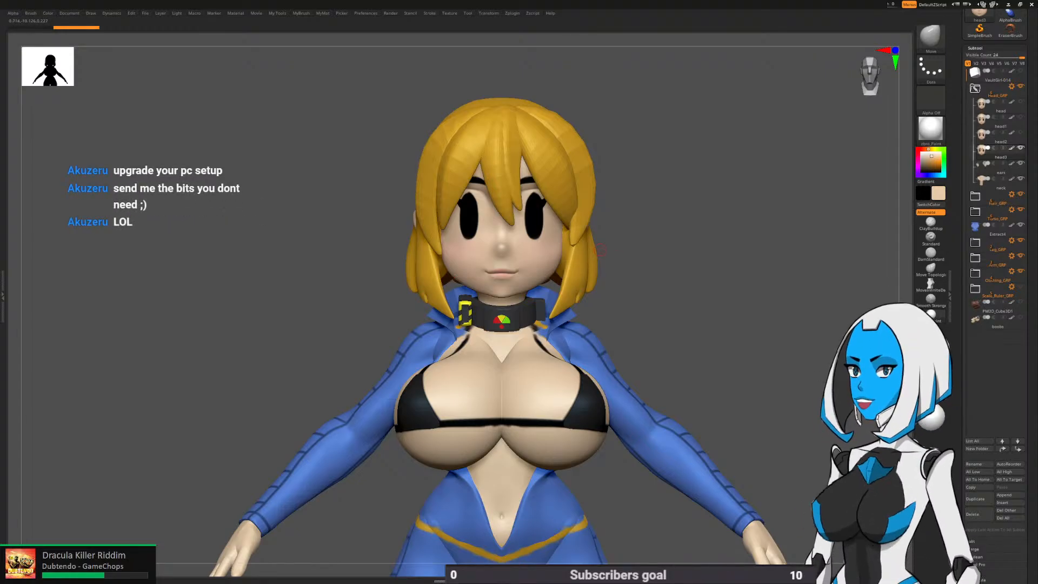
pyautogui.press('space')
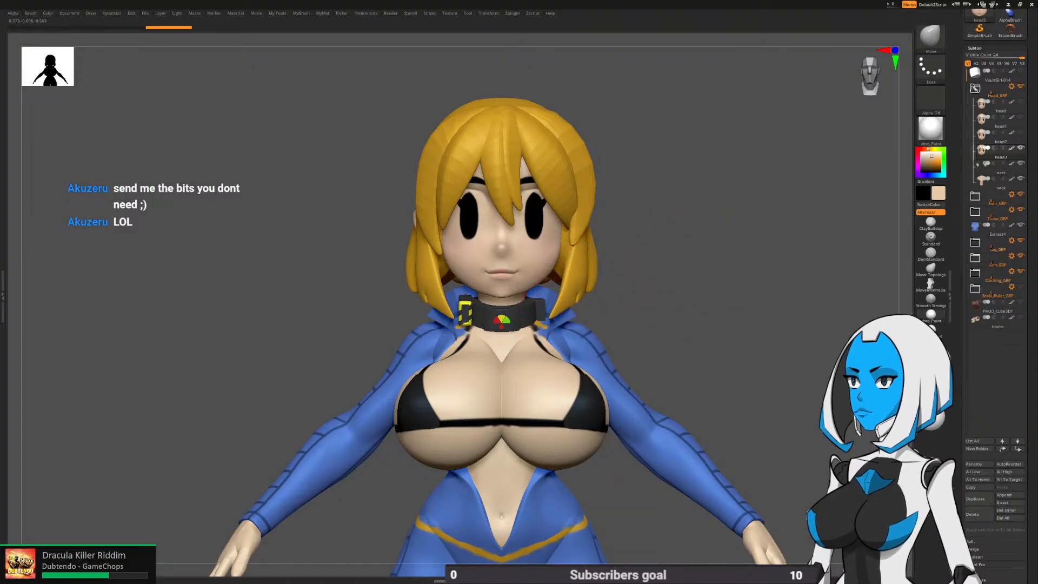
pyautogui.moveTo(643, 281)
pyautogui.mouseDown()
pyautogui.moveTo(730, 283)
pyautogui.moveTo(648, 281)
pyautogui.mouseUp()
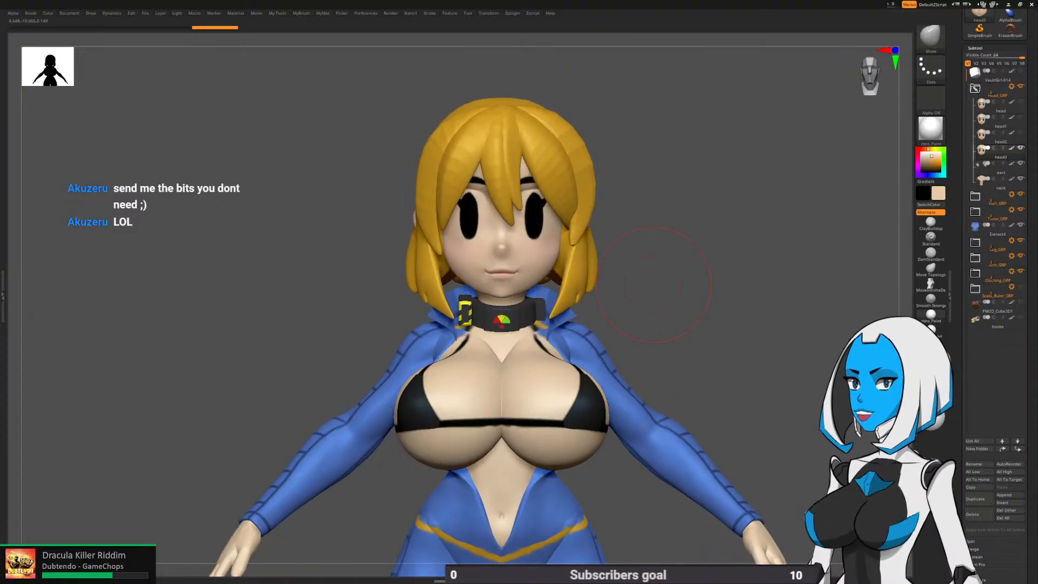
pyautogui.press('space')
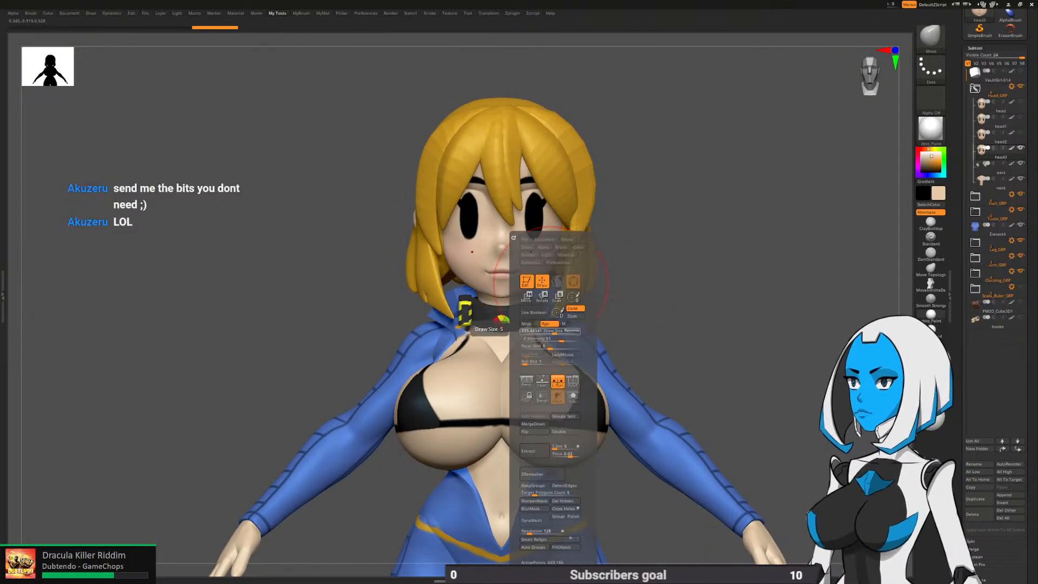
pyautogui.keyDown('alt'); pyautogui.moveTo(637, 281); pyautogui.dragTo(651, 324); pyautogui.keyUp('alt')
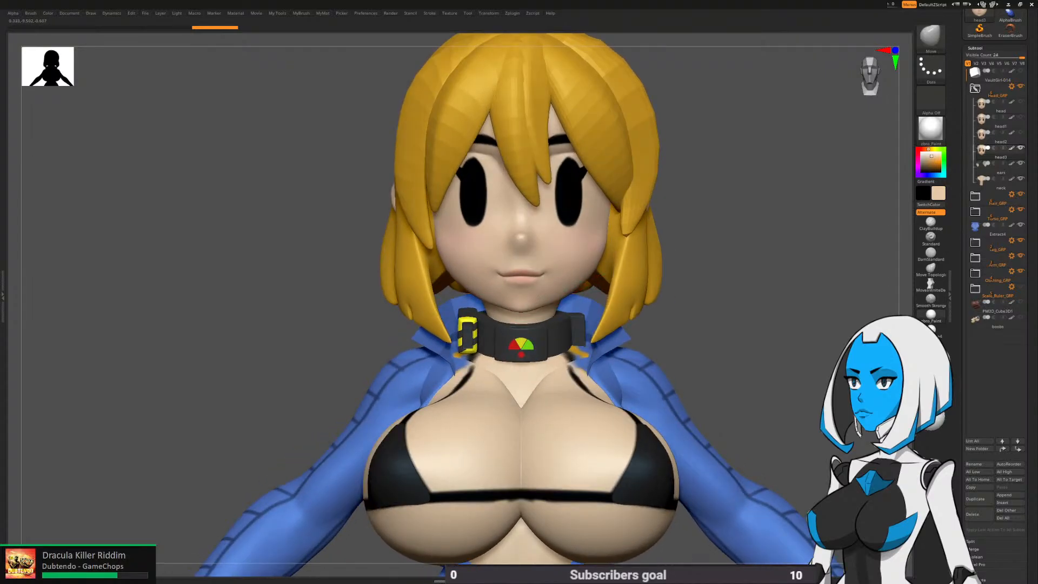
# Refine the face contour from three-quarter and front views with a resized Move brush, smoothing the cheek surface
pyautogui.moveTo(585, 280); pyautogui.dragTo(630, 282, button='right')
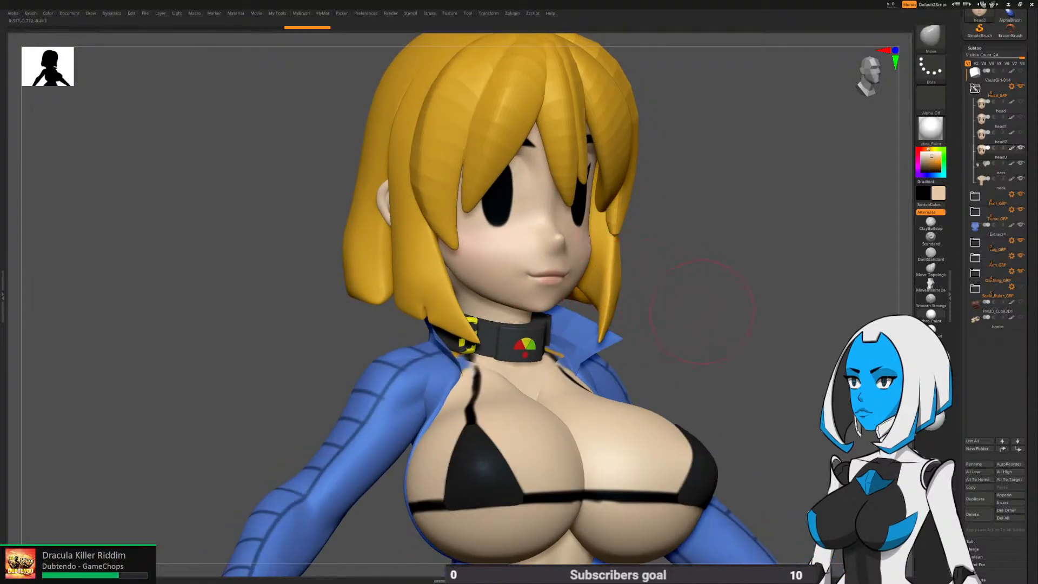
pyautogui.keyDown('shift'); pyautogui.moveTo(702, 312); pyautogui.dragTo(691, 304, button='right'); pyautogui.keyUp('shift')
pyautogui.press('space')
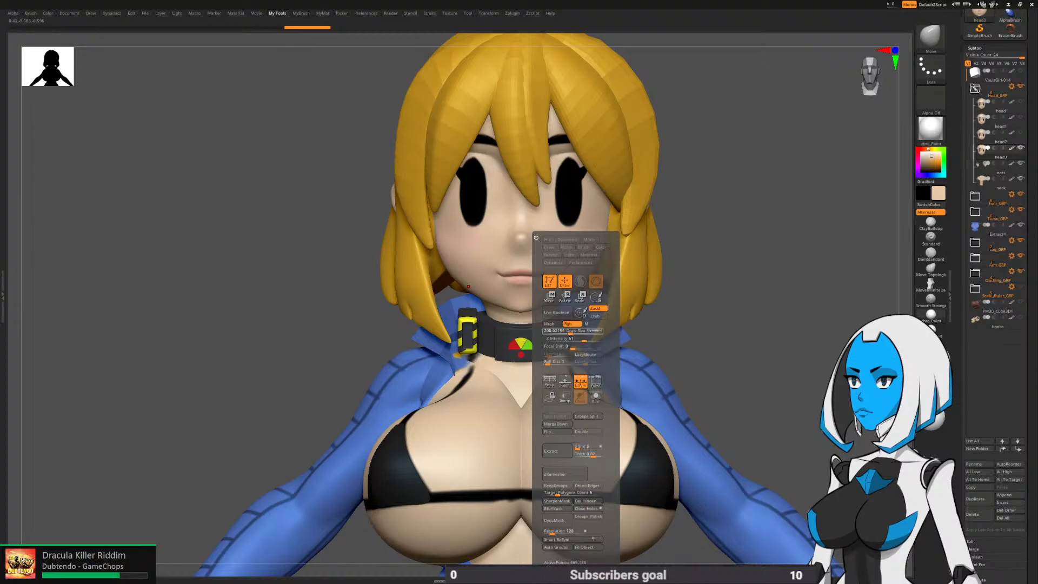
pyautogui.keyDown('ctrl'); pyautogui.moveTo(693, 222); pyautogui.dragTo(686, 243, button='right'); pyautogui.keyUp('ctrl')
pyautogui.moveTo(686, 243); pyautogui.dragTo(600, 240, button='right')
pyautogui.press('space')
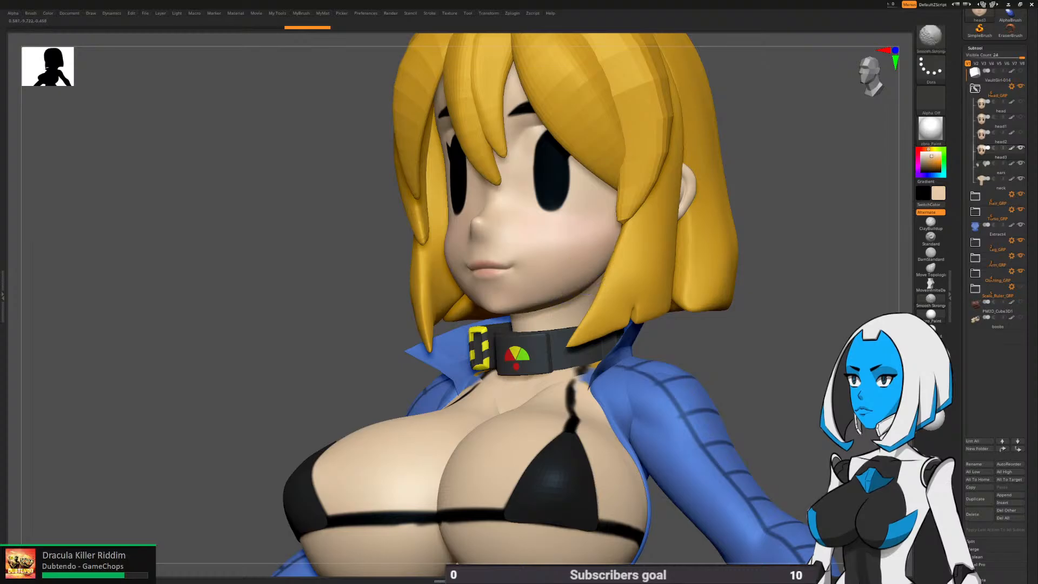
pyautogui.keyDown('shift'); pyautogui.moveTo(576, 271); pyautogui.dragTo(568, 267); pyautogui.keyUp('shift')
pyautogui.moveTo(568, 266)
pyautogui.keyDown('shift'); pyautogui.mouseDown(button='right')
pyautogui.moveTo(657, 262)
pyautogui.moveTo(590, 279)
pyautogui.mouseUp(button='right'); pyautogui.keyUp('shift')
pyautogui.keyDown('ctrl'); pyautogui.moveTo(671, 329); pyautogui.dragTo(676, 280, button='right'); pyautogui.keyUp('ctrl')
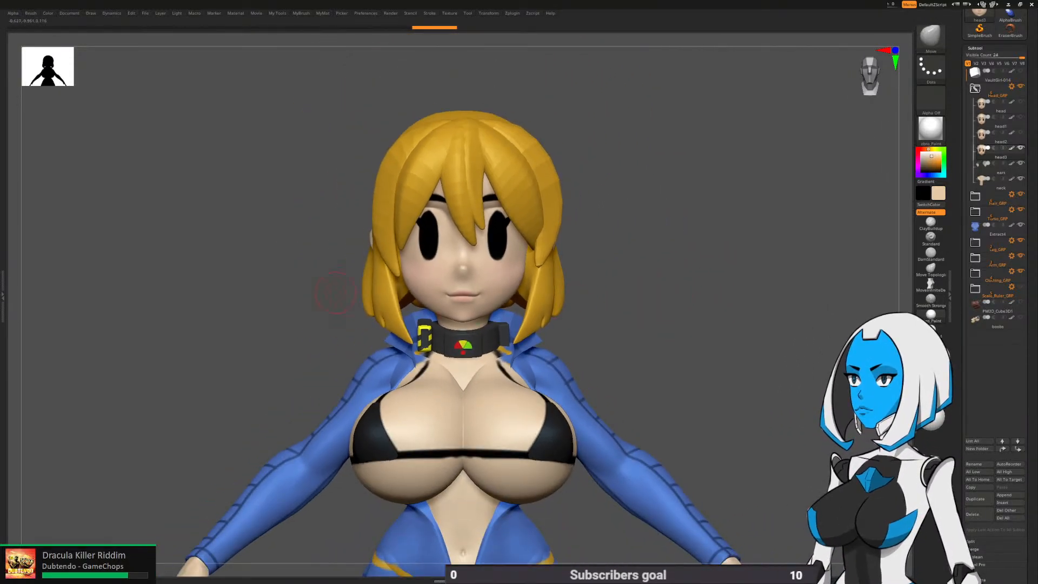
# Compare the original head2 with the edited head3 using a side-by-side canvas snapshot, and clear the snapshot
pyautogui.press('shift')
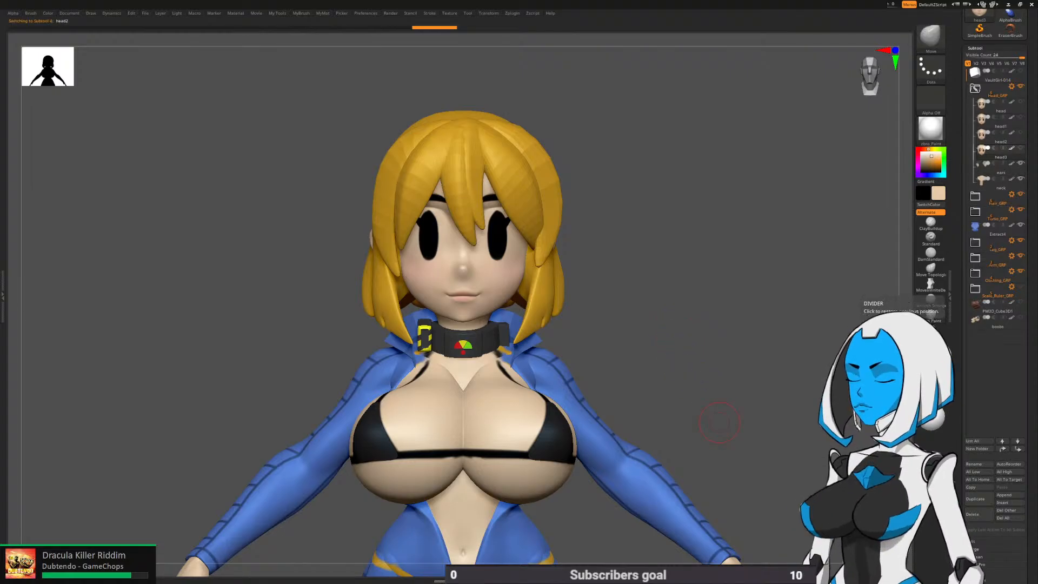
pyautogui.click(979, 499)
pyautogui.keyDown('alt'); pyautogui.moveTo(603, 271); pyautogui.dragTo(704, 273); pyautogui.keyUp('alt')
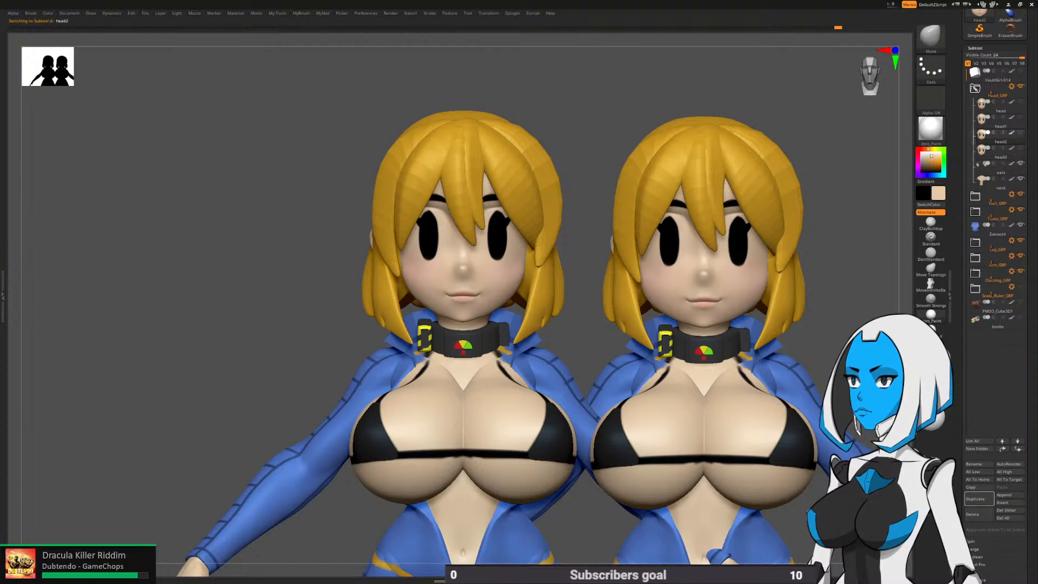
pyautogui.press('Down')
pyautogui.hotkey('ctrl', 'n')
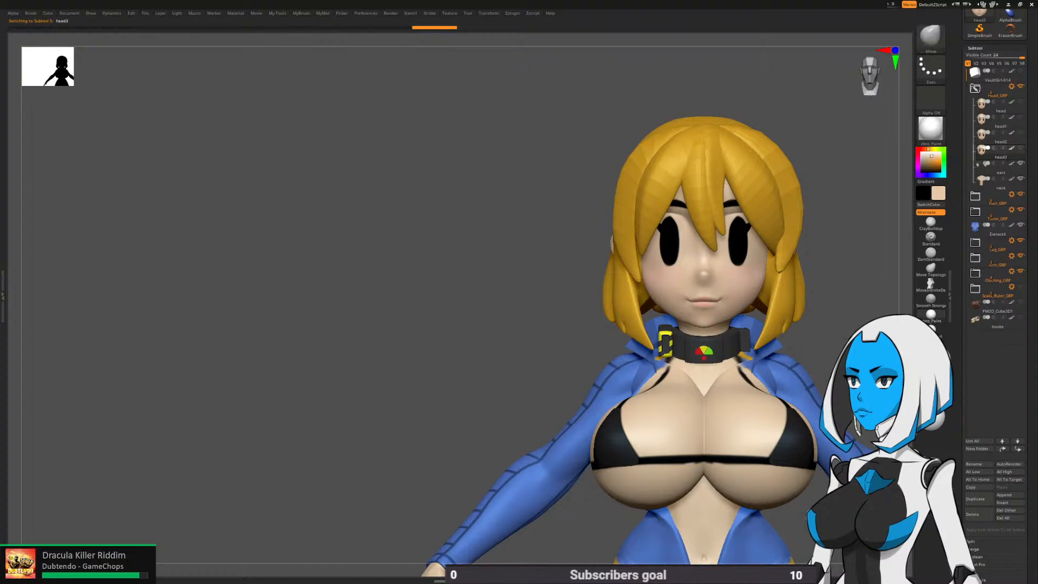
# Adjust the jawline of head3 from a close front view with a resized Move brush
pyautogui.keyDown('alt'); pyautogui.moveTo(379, 270); pyautogui.dragTo(151, 242); pyautogui.keyUp('alt')
pyautogui.keyDown('alt'); pyautogui.moveTo(216, 243); pyautogui.dragTo(216, 346); pyautogui.keyUp('alt')
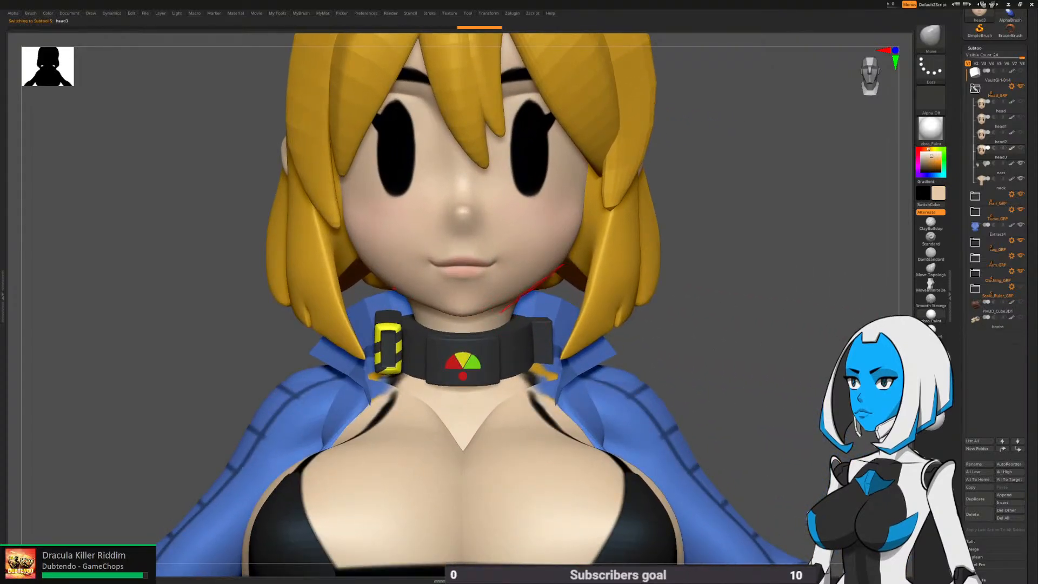
pyautogui.press('space')
pyautogui.moveTo(523, 292); pyautogui.dragTo(531, 292)
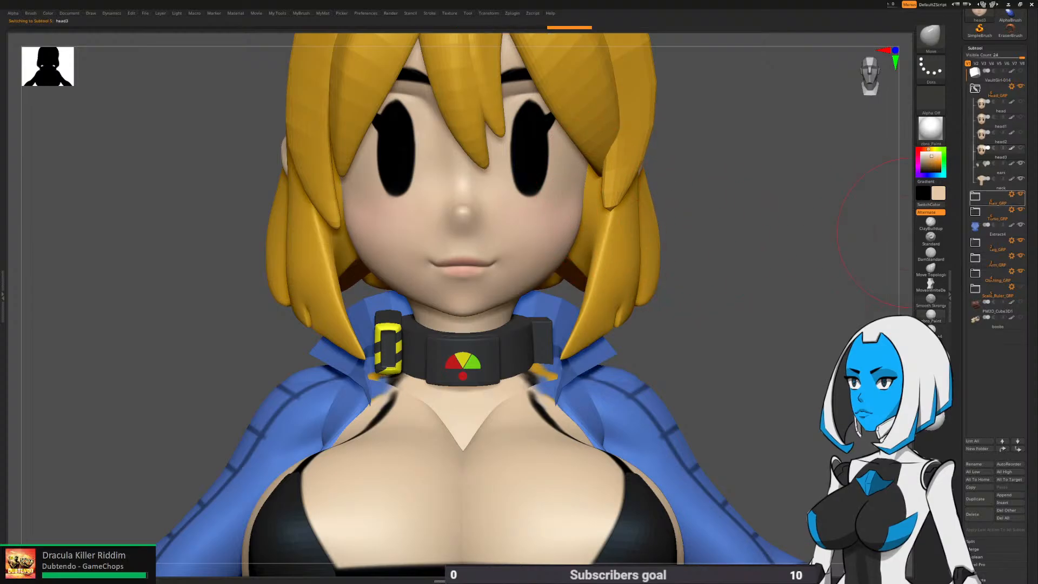
# Hide the hair folder and reshape the lower cheeks of head3 with the Move brush
pyautogui.click(1020, 195)
pyautogui.keyDown('alt'); pyautogui.moveTo(603, 253); pyautogui.dragTo(621, 269); pyautogui.keyUp('alt')
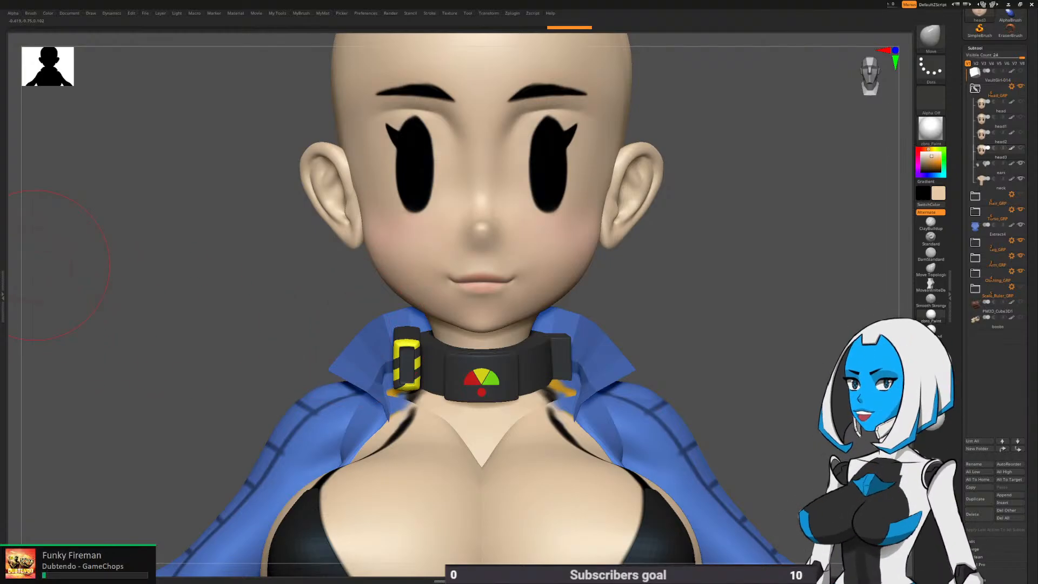
pyautogui.press('space')
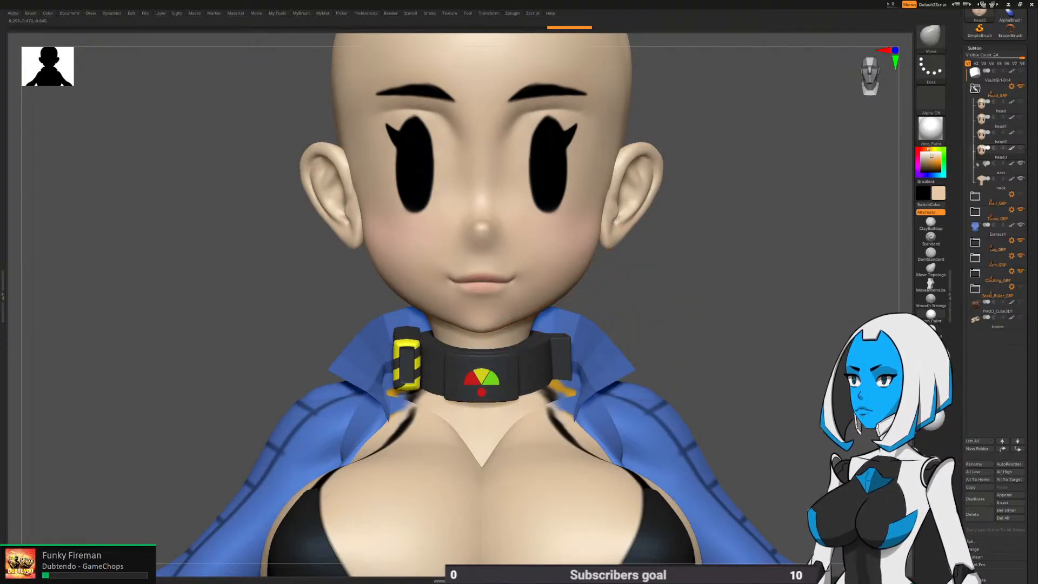
pyautogui.press('space')
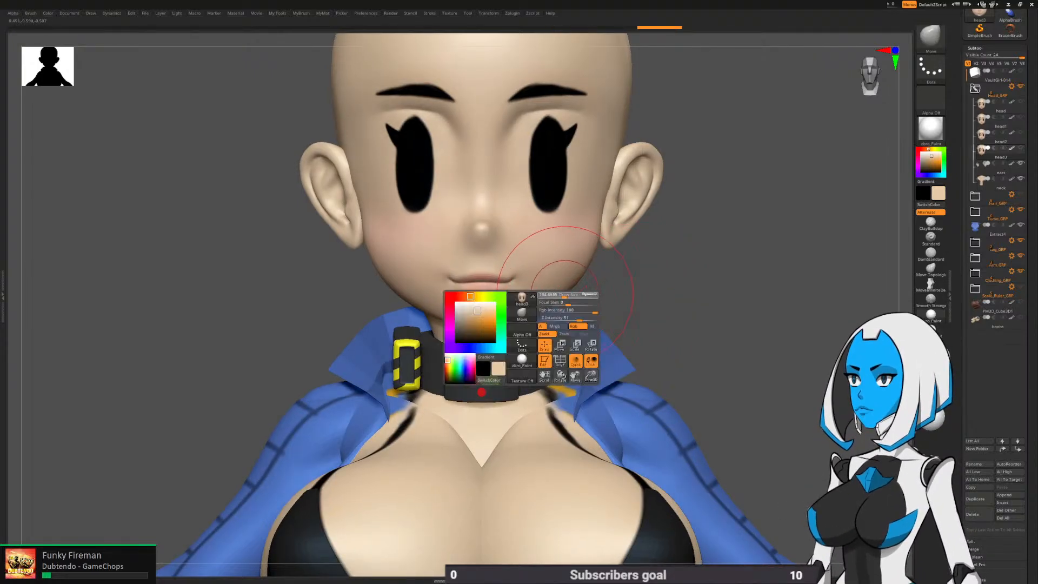
pyautogui.moveTo(602, 211); pyautogui.dragTo(614, 162)
pyautogui.moveTo(703, 189); pyautogui.dragTo(783, 192)
pyautogui.moveTo(703, 165)
pyautogui.mouseDown()
pyautogui.moveTo(685, 162)
pyautogui.moveTo(651, 208)
pyautogui.mouseUp()
# Select the ears subtool and move both ears slightly inward toward the head with the gizmo
pyautogui.keyDown('alt'); pyautogui.click(628, 225); pyautogui.keyUp('alt')
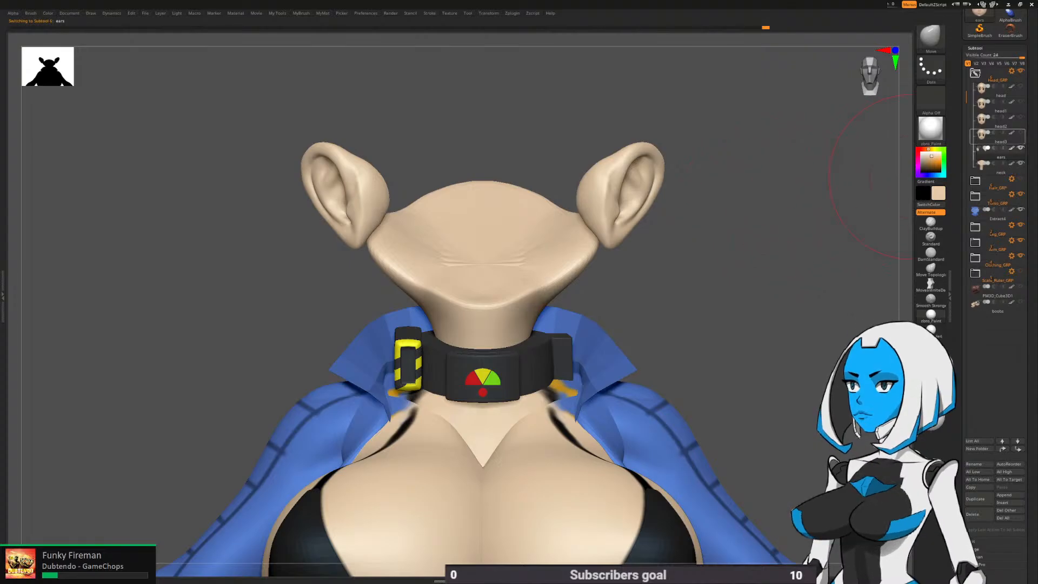
pyautogui.press('w')
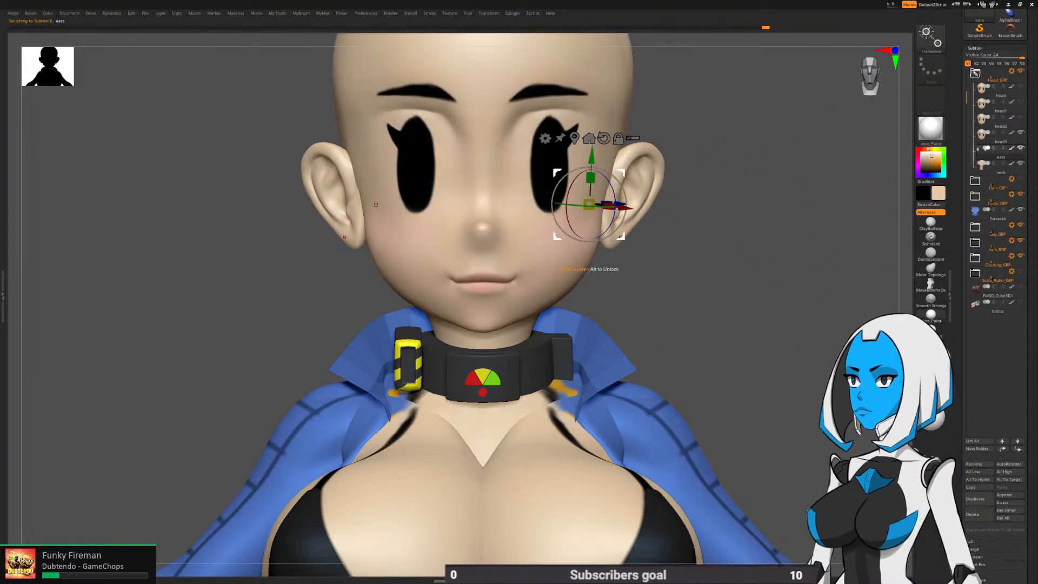
pyautogui.moveTo(621, 236); pyautogui.dragTo(616, 237)
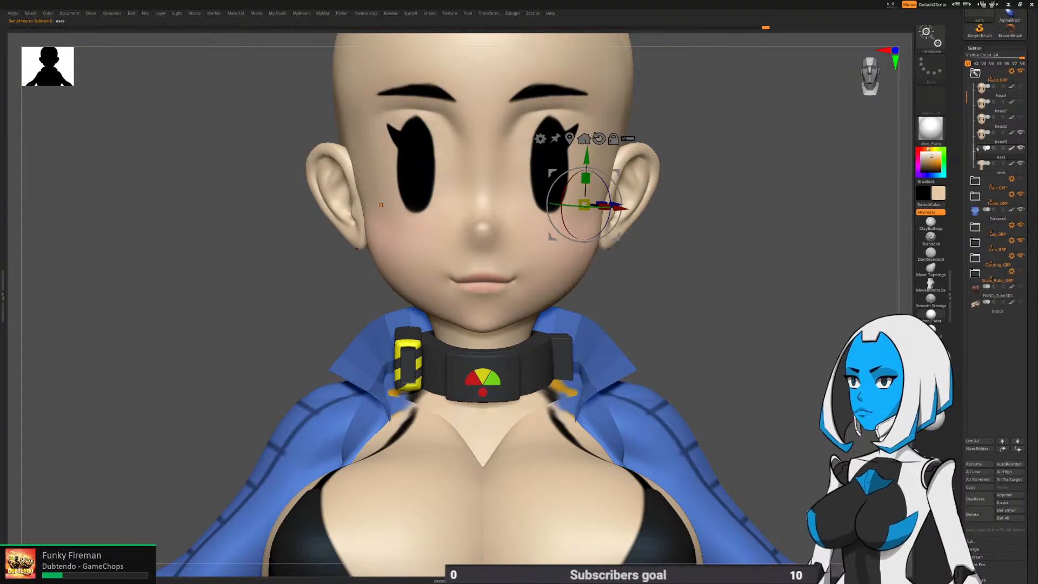
pyautogui.press('q')
# Try a light red tint on the ears with the Paint brush
pyautogui.press('space')
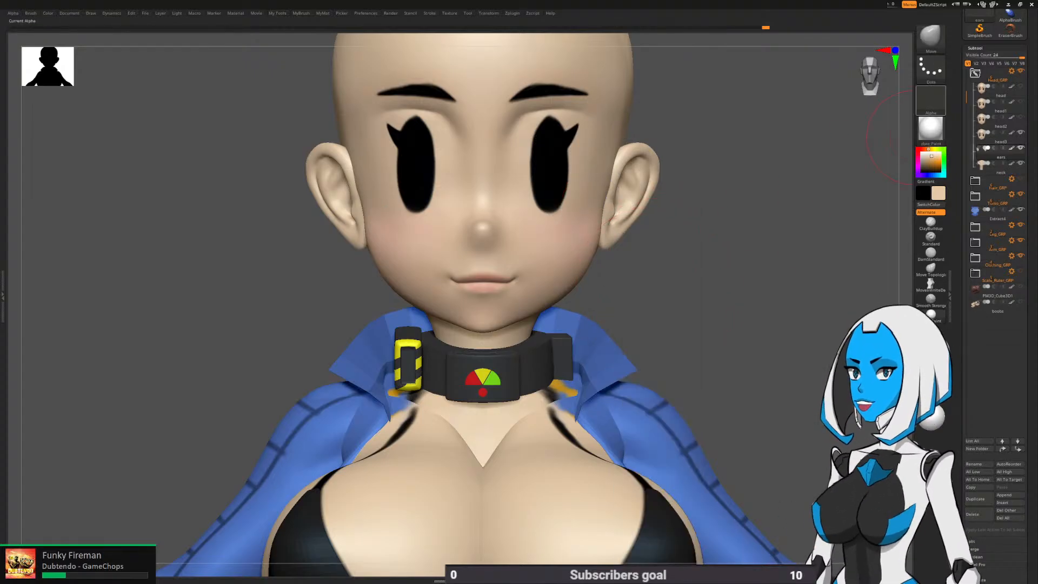
pyautogui.press('b')
pyautogui.press('b')
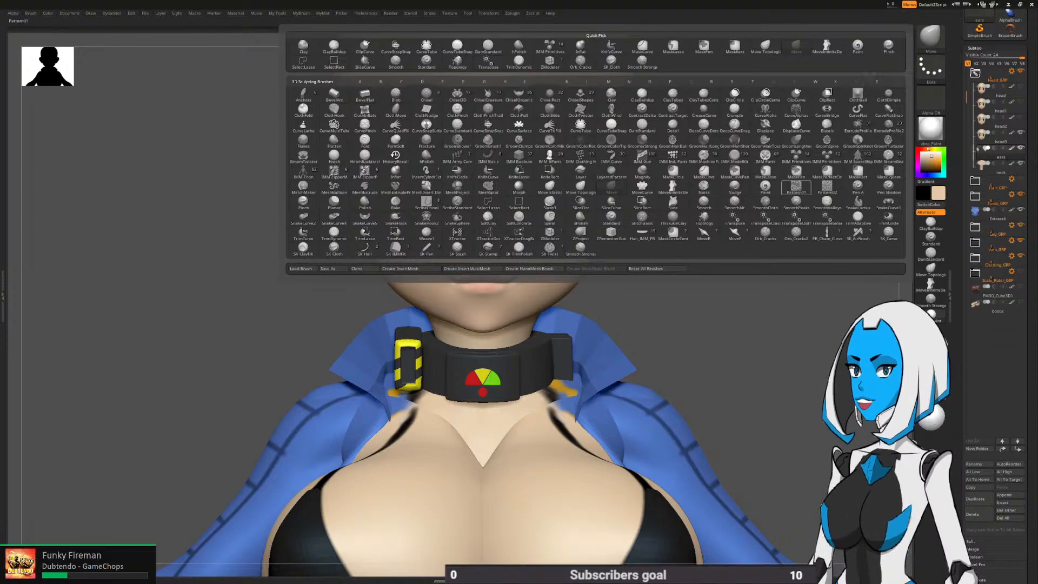
pyautogui.click(858, 47)
pyautogui.press('space')
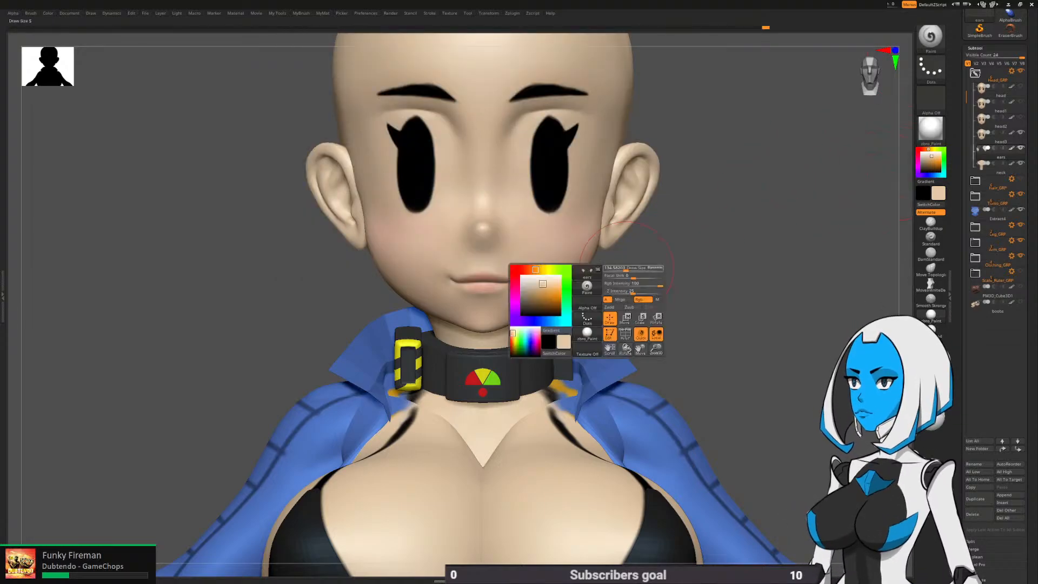
pyautogui.click(523, 269)
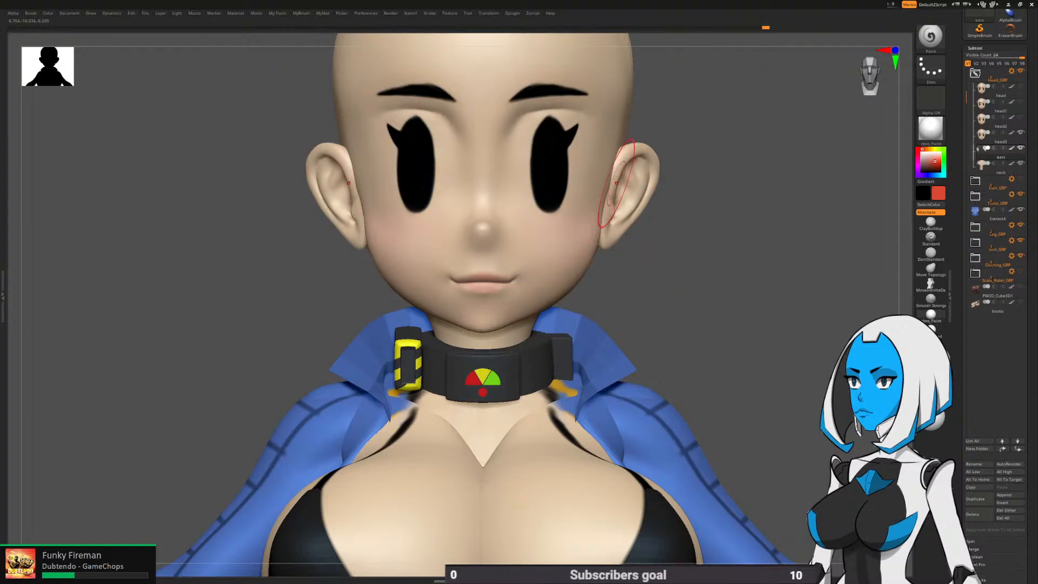
pyautogui.moveTo(682, 238)
pyautogui.mouseDown()
pyautogui.moveTo(608, 246)
pyautogui.moveTo(657, 208)
pyautogui.mouseUp()
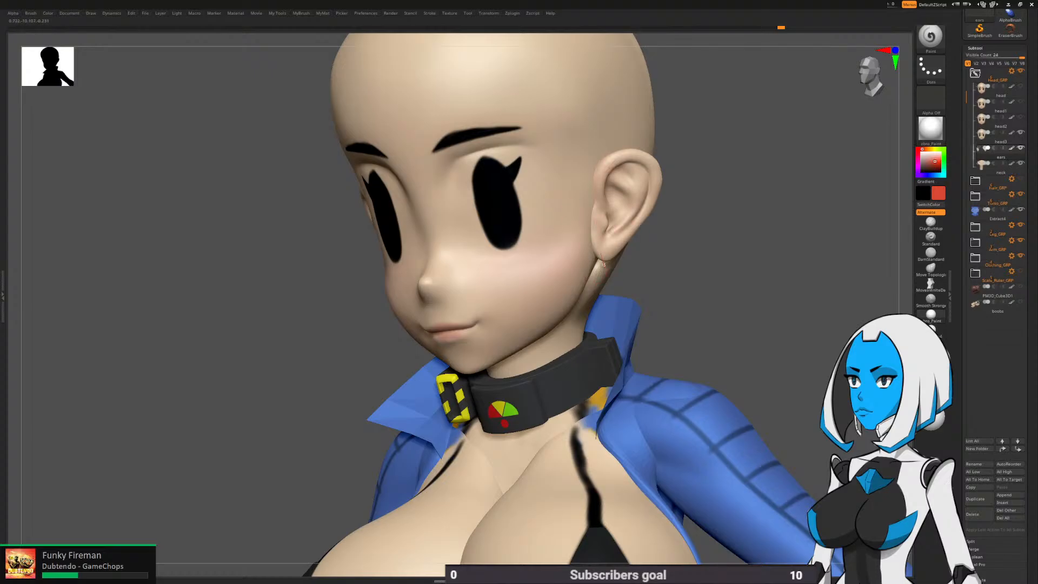
pyautogui.moveTo(603, 261); pyautogui.dragTo(688, 236)
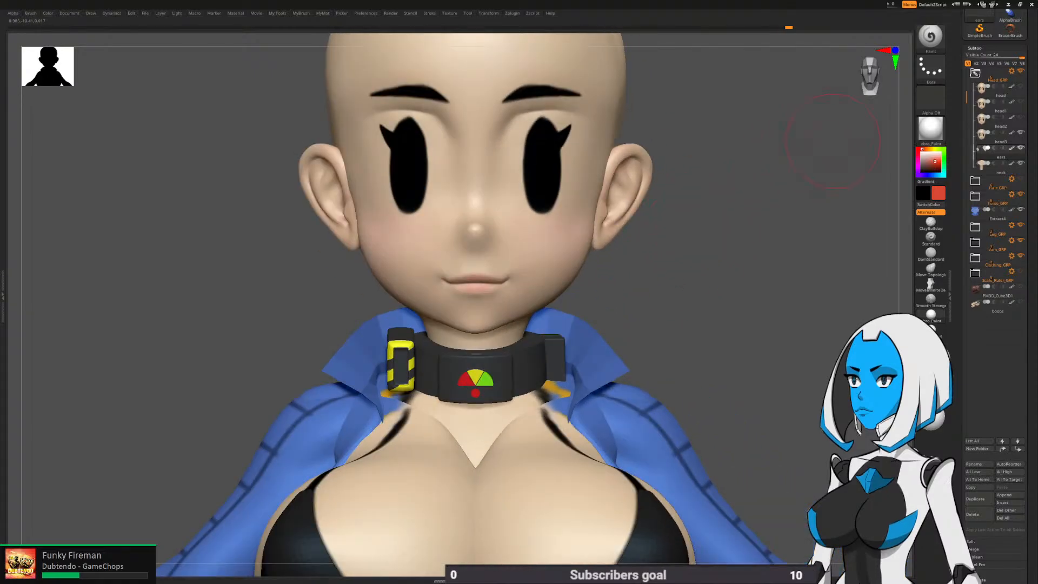
# Restore the skin tone as the paint colour and touch up the ears
pyautogui.click(931, 155)
pyautogui.press('space')
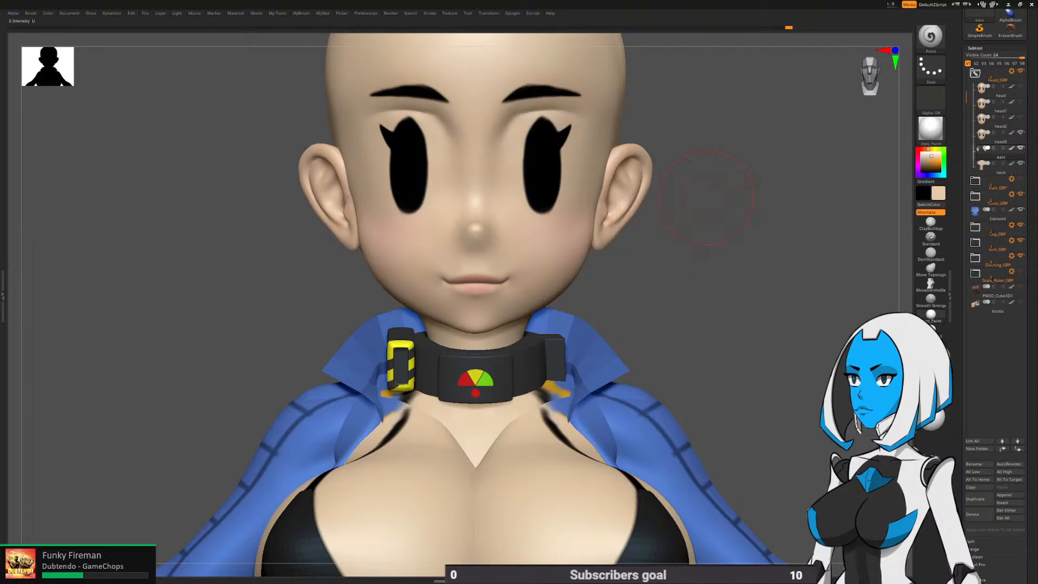
pyautogui.press('space')
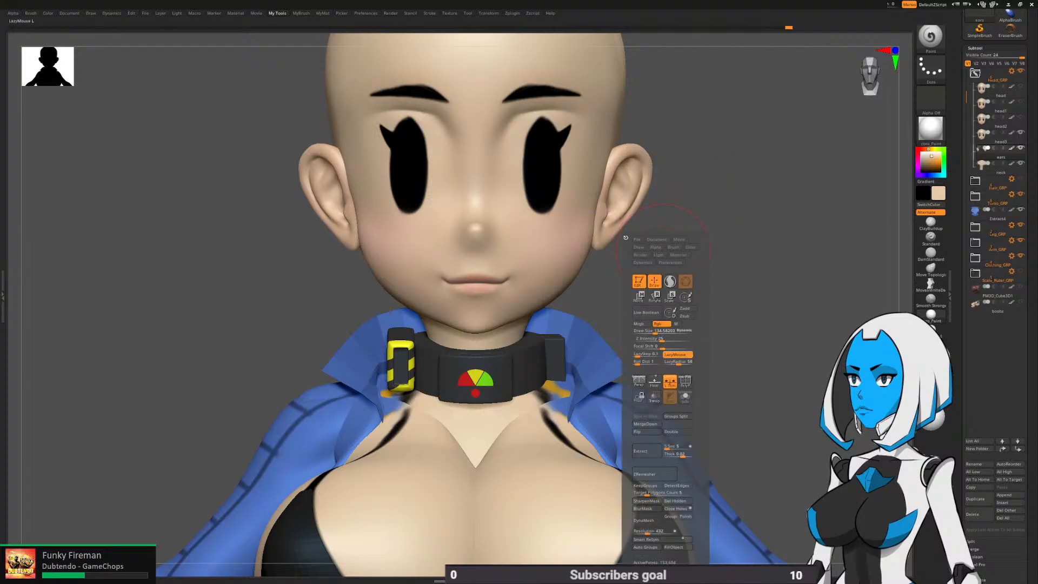
pyautogui.moveTo(744, 227); pyautogui.dragTo(657, 219)
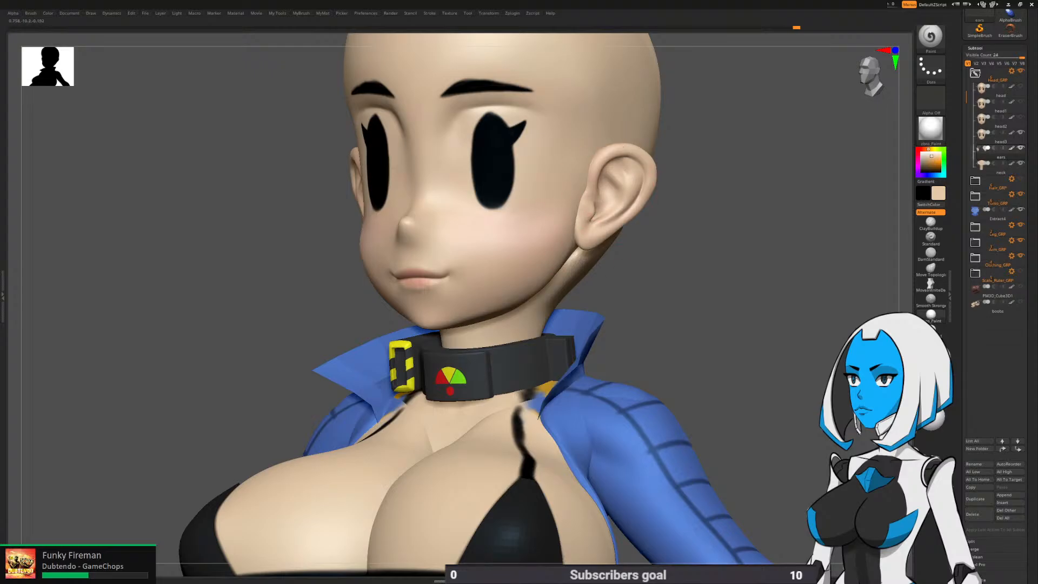
pyautogui.moveTo(638, 270); pyautogui.dragTo(836, 203)
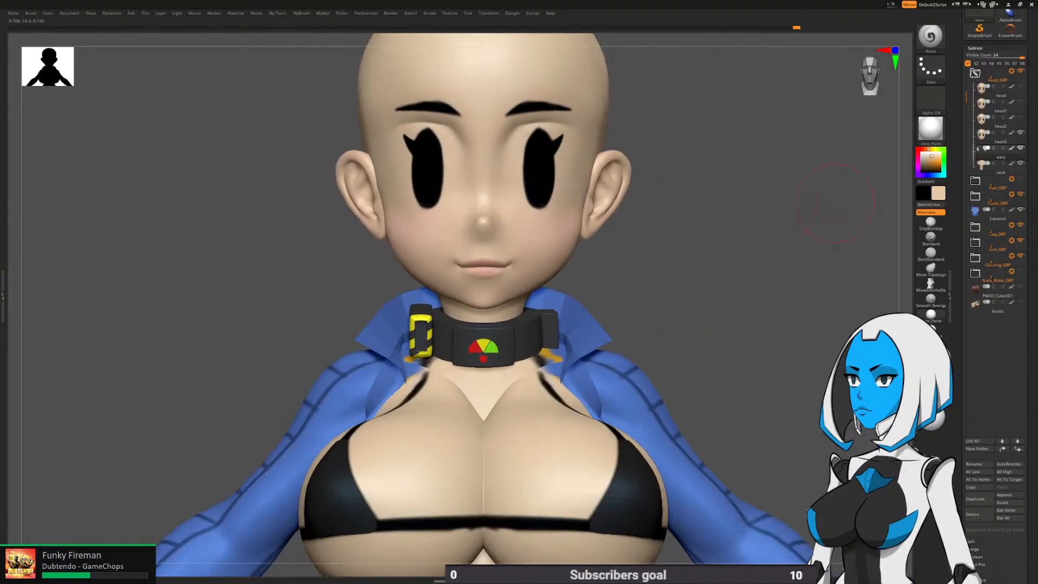
# Show the hair folder again and make head3 the active subtool, framing the whole upper body
pyautogui.click(1021, 178)
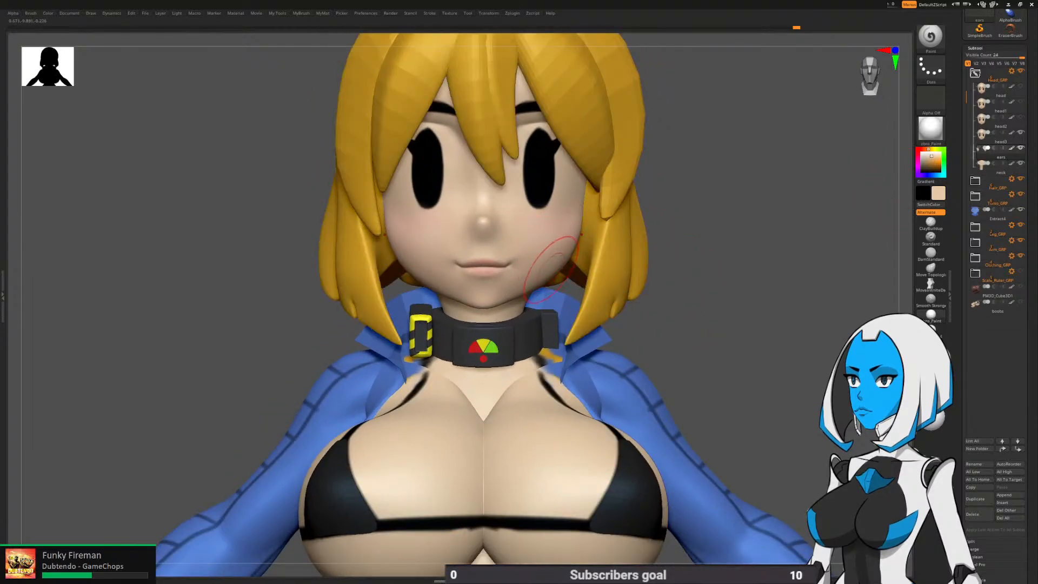
pyautogui.keyDown('alt'); pyautogui.click(550, 272); pyautogui.keyUp('alt')
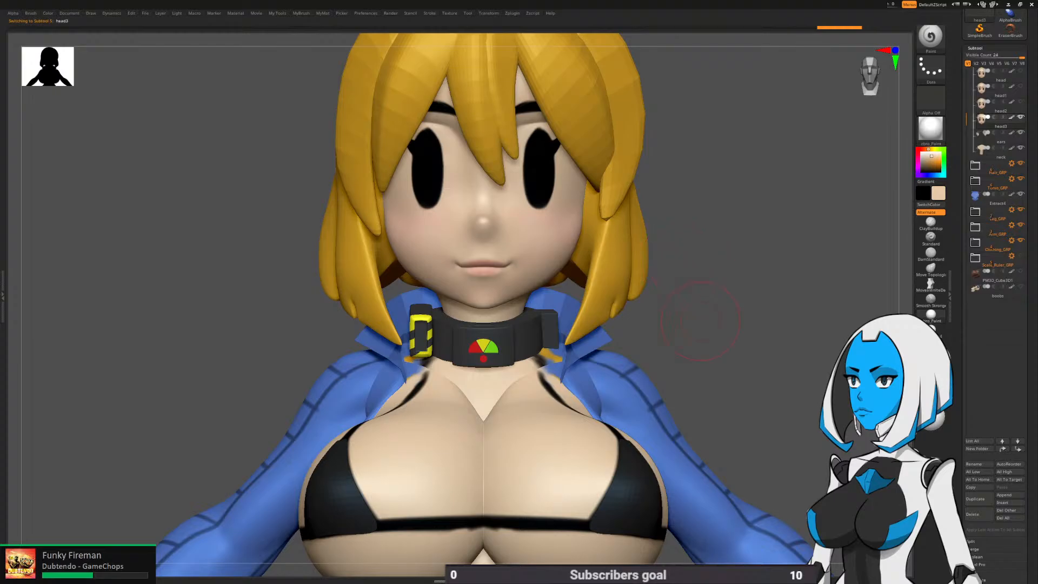
pyautogui.keyDown('alt'); pyautogui.moveTo(700, 321); pyautogui.dragTo(701, 301); pyautogui.keyUp('alt')
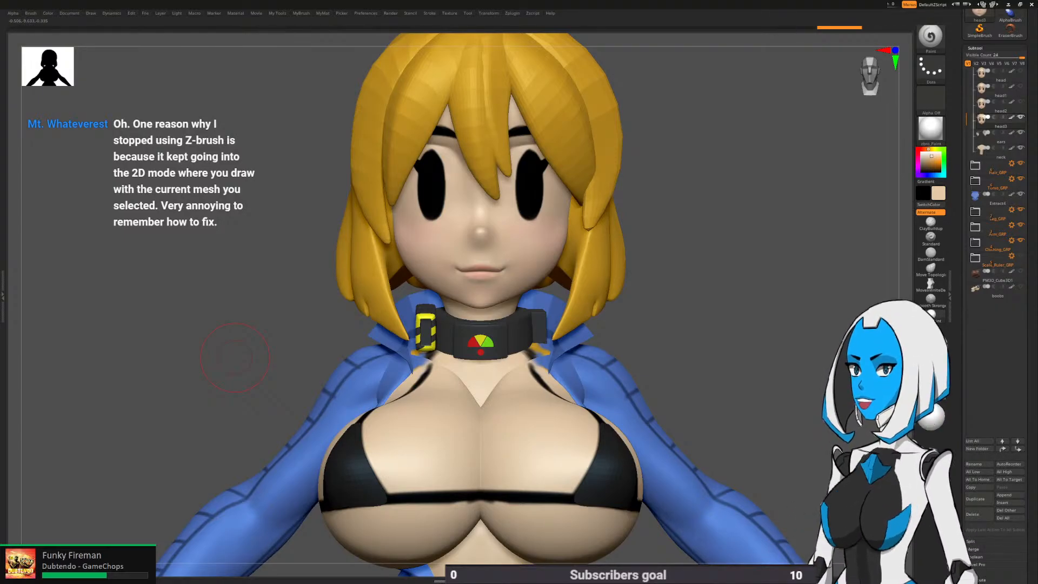
pyautogui.keyDown('alt'); pyautogui.moveTo(668, 297); pyautogui.dragTo(636, 301); pyautogui.keyUp('alt')
pyautogui.press('space')
pyautogui.keyDown('alt'); pyautogui.moveTo(670, 368); pyautogui.dragTo(648, 335); pyautogui.keyUp('alt')
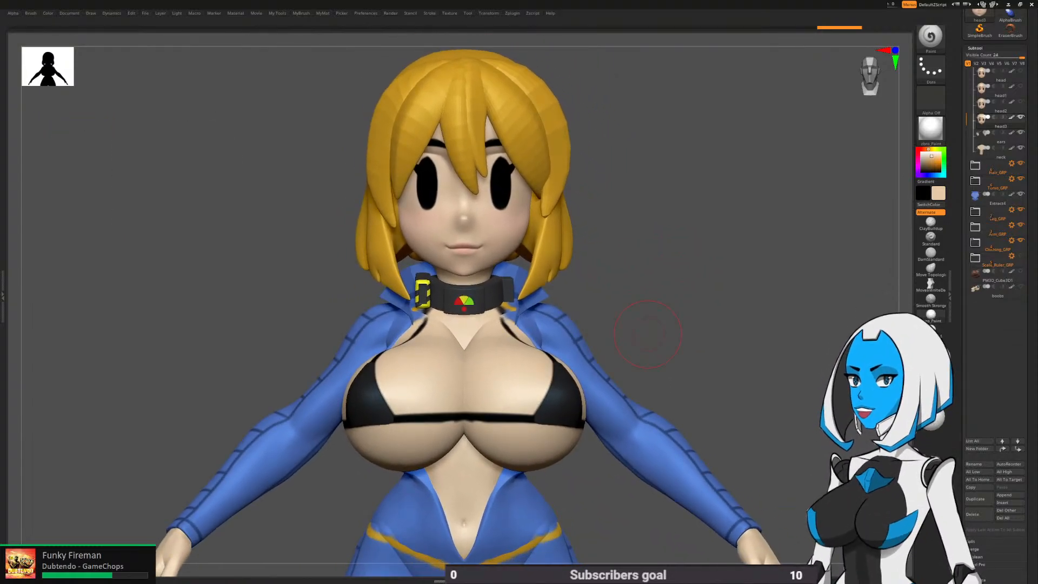
pyautogui.press('g')
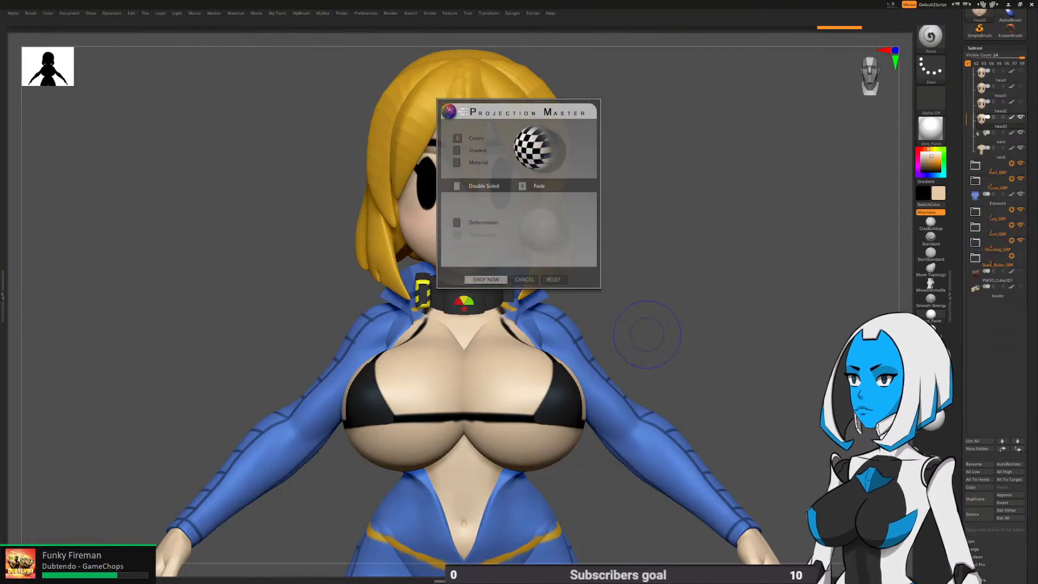
pyautogui.click(524, 279)
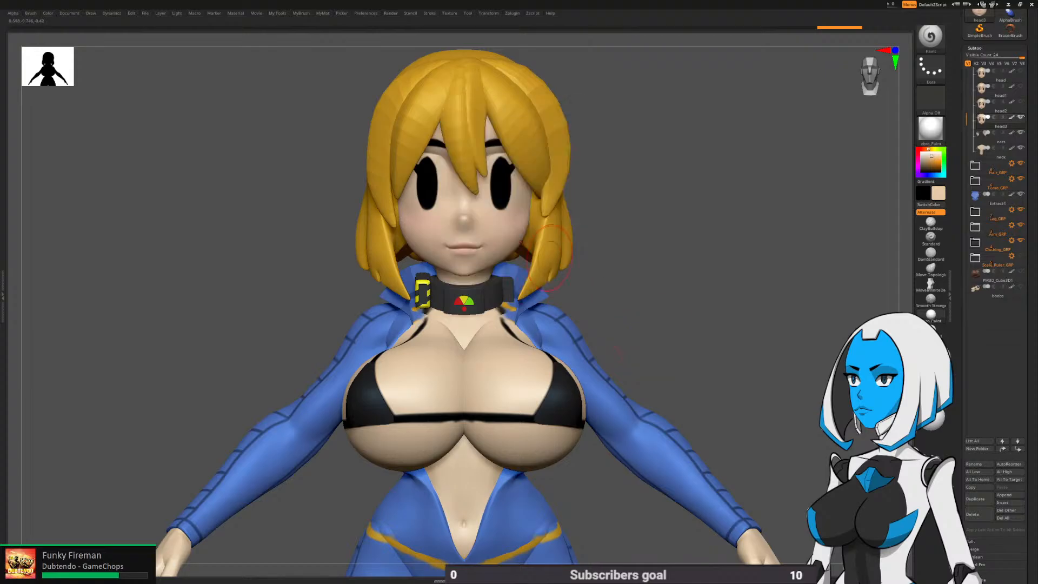
pyautogui.click(700, 340)
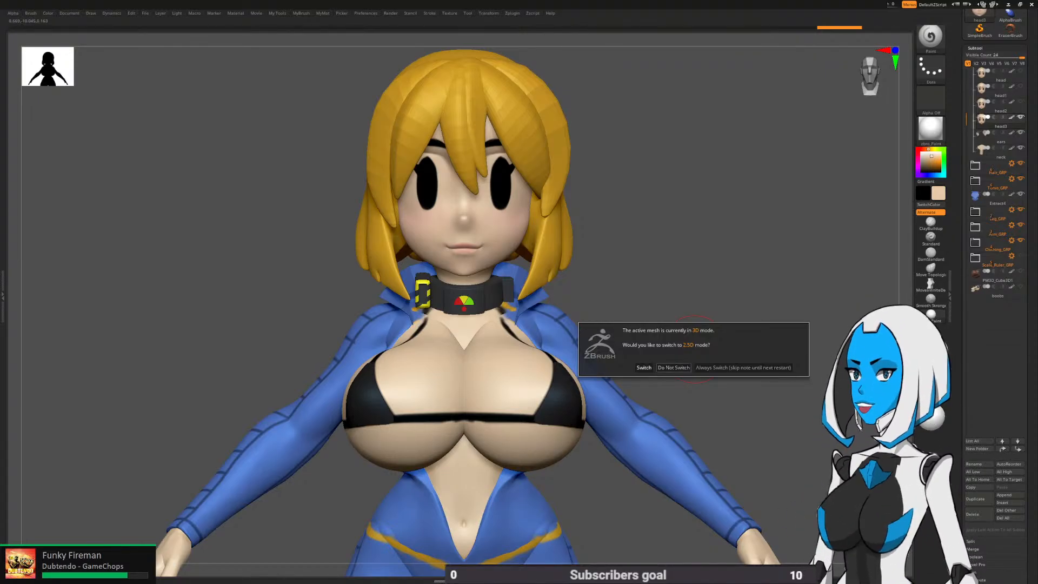
pyautogui.click(674, 367)
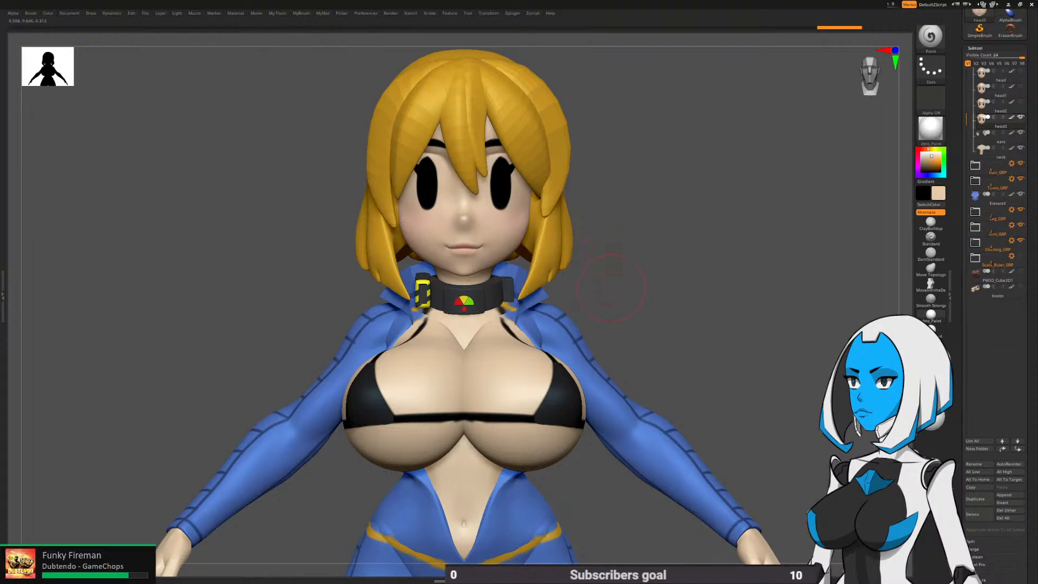
# Switch to the Move brush, resize it and adjust the jaw of head3 from the front
pyautogui.press('b')
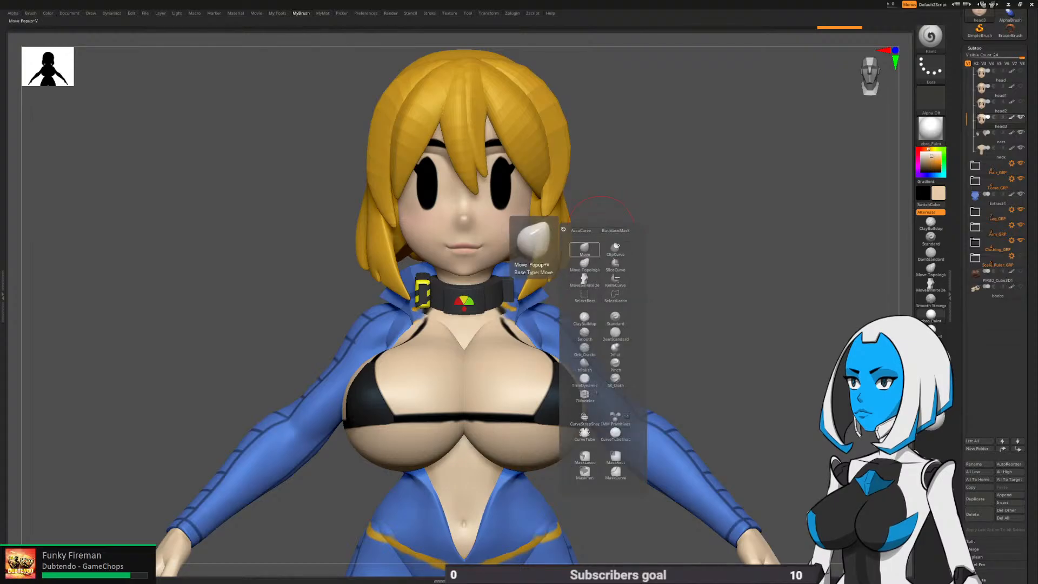
pyautogui.click(583, 250)
pyautogui.press('space')
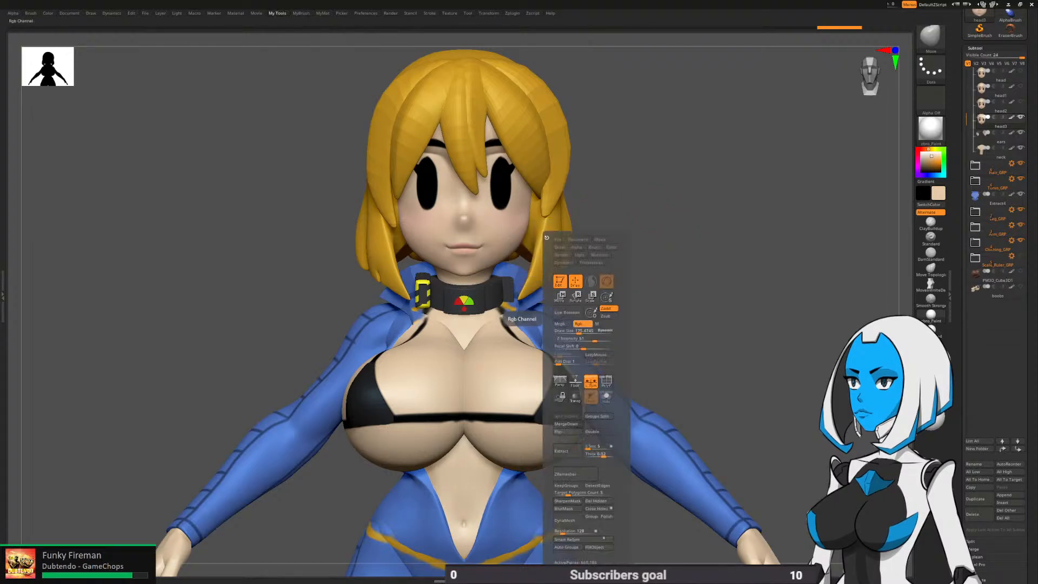
pyautogui.keyDown('alt'); pyautogui.moveTo(657, 303); pyautogui.dragTo(702, 379); pyautogui.keyUp('alt')
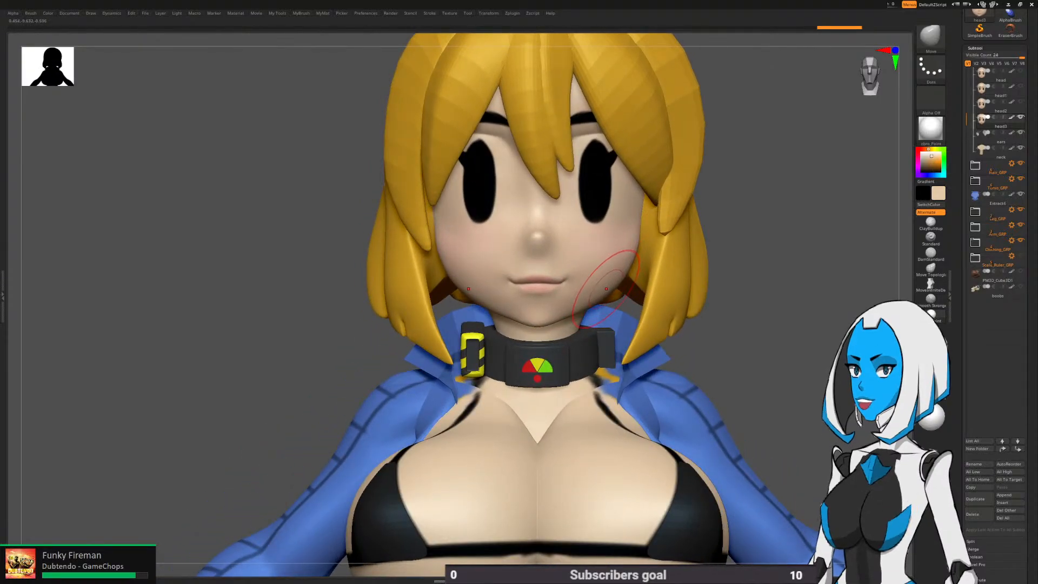
pyautogui.press('space')
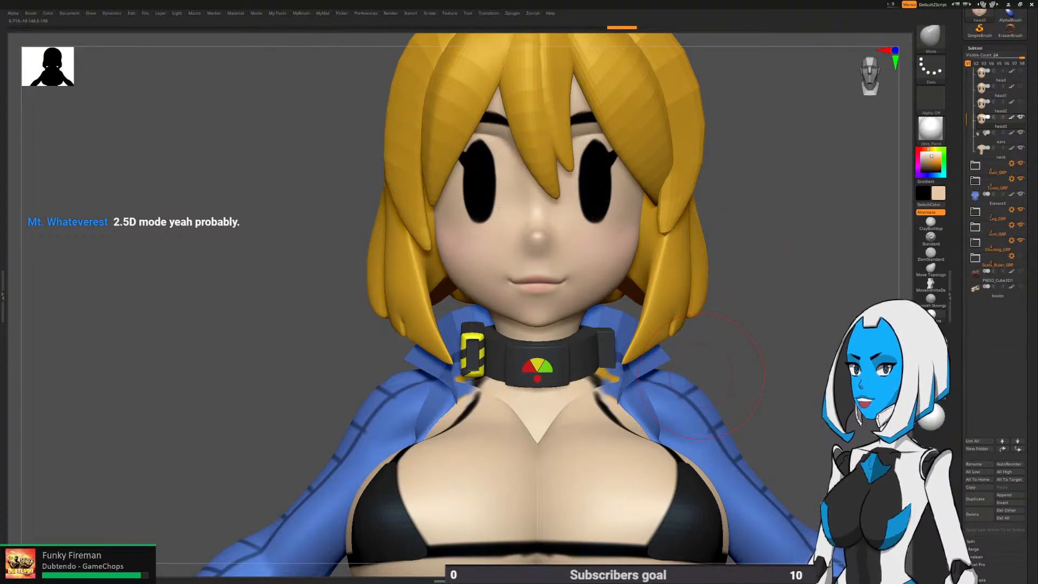
pyautogui.press('f')
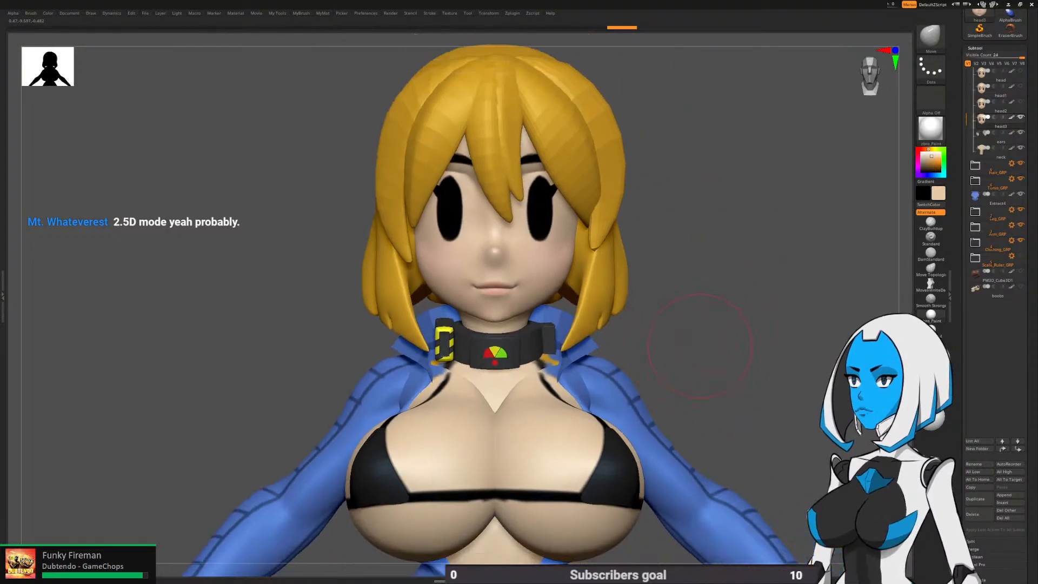
pyautogui.keyDown('ctrl'); pyautogui.moveTo(687, 369); pyautogui.dragTo(688, 360, button='right'); pyautogui.keyUp('ctrl')
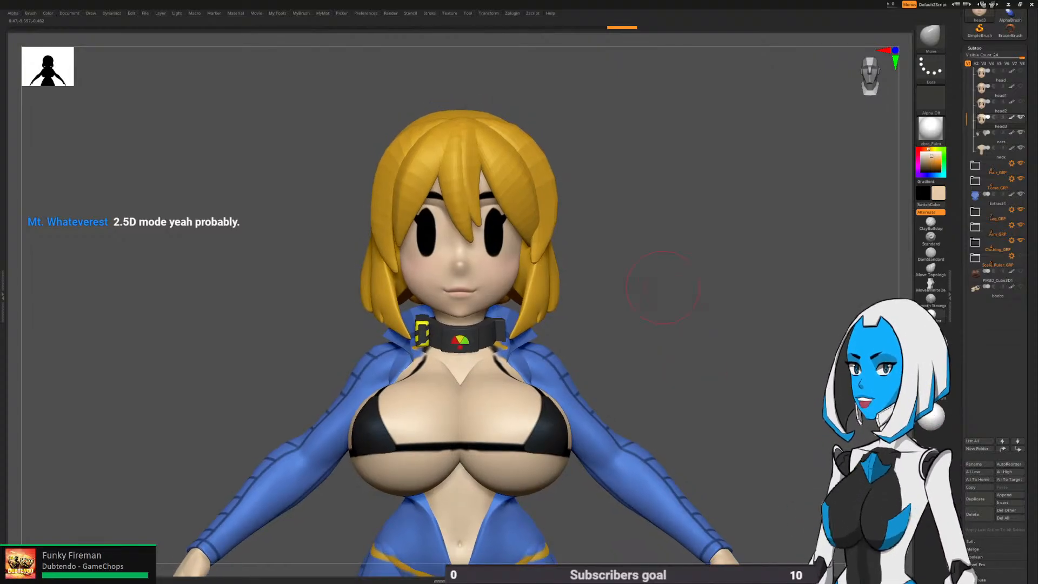
# Refine the cheek contour of head3 from three-quarter views with a smaller Move brush, smoothing the cheek surface
pyautogui.keyDown('alt'); pyautogui.moveTo(489, 288); pyautogui.dragTo(530, 294, button='right'); pyautogui.keyUp('alt')
pyautogui.moveTo(530, 294); pyautogui.dragTo(561, 260, button='right')
pyautogui.press('space')
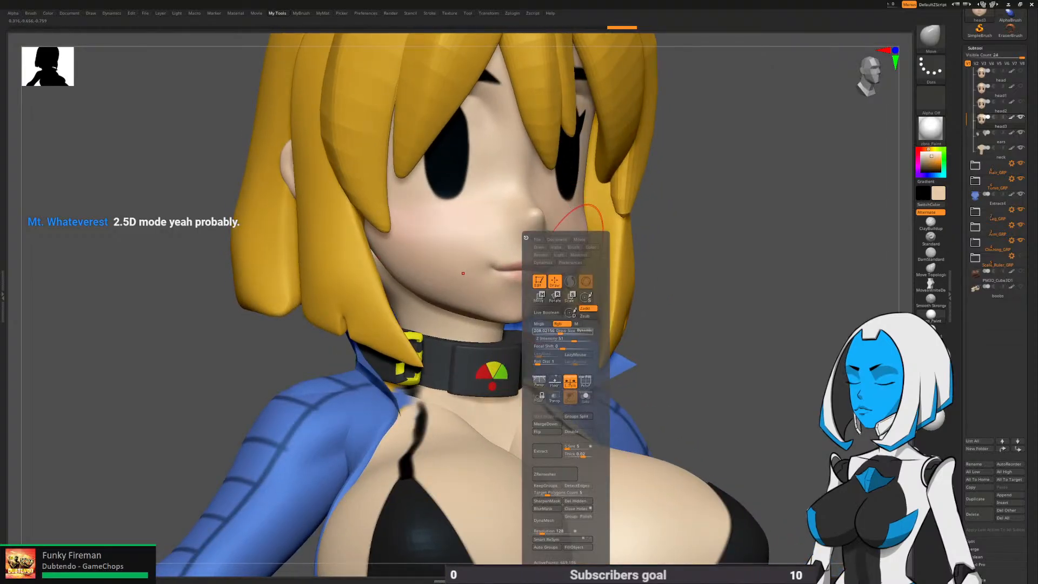
pyautogui.moveTo(561, 331); pyautogui.dragTo(552, 331)
pyautogui.moveTo(699, 273); pyautogui.dragTo(674, 273, button='right')
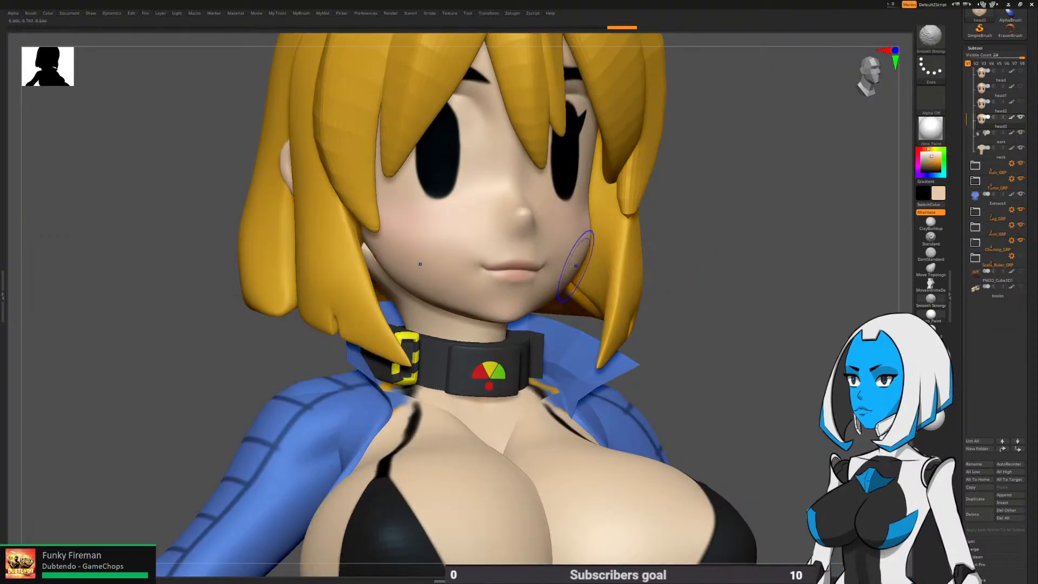
pyautogui.moveTo(592, 253); pyautogui.dragTo(633, 255, button='right')
pyautogui.moveTo(600, 251); pyautogui.dragTo(594, 251)
pyautogui.moveTo(716, 287)
pyautogui.mouseDown(button='right')
pyautogui.moveTo(725, 295)
pyautogui.moveTo(649, 292)
pyautogui.mouseUp(button='right')
pyautogui.moveTo(757, 281); pyautogui.dragTo(697, 292, button='right')
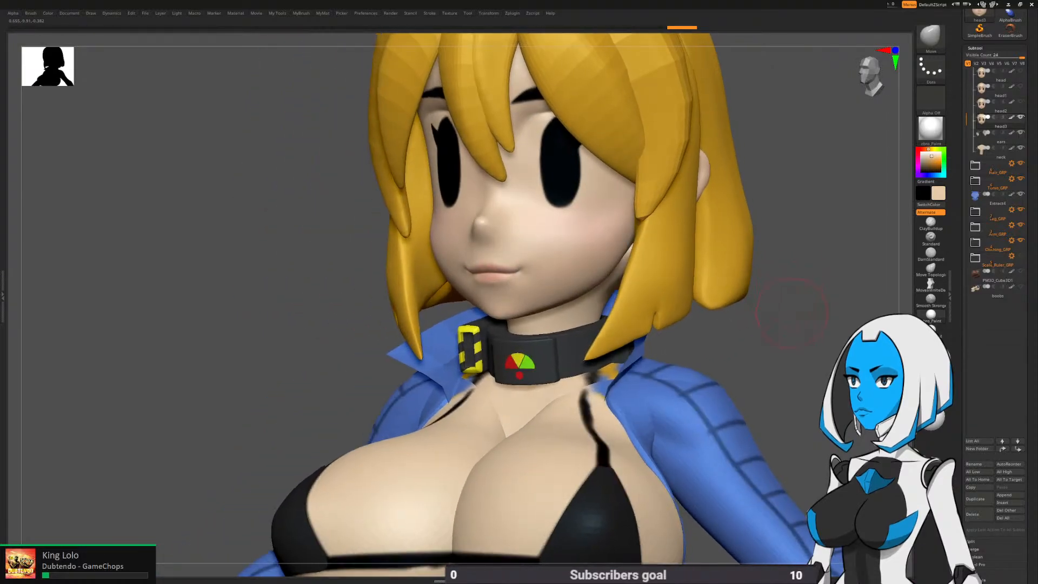
# Expand the hair folder and hide the fringe pieces so the forehead of head3 is exposed from the front
pyautogui.keyDown('ctrl'); pyautogui.moveTo(773, 303); pyautogui.dragTo(734, 325, button='right'); pyautogui.keyUp('ctrl')
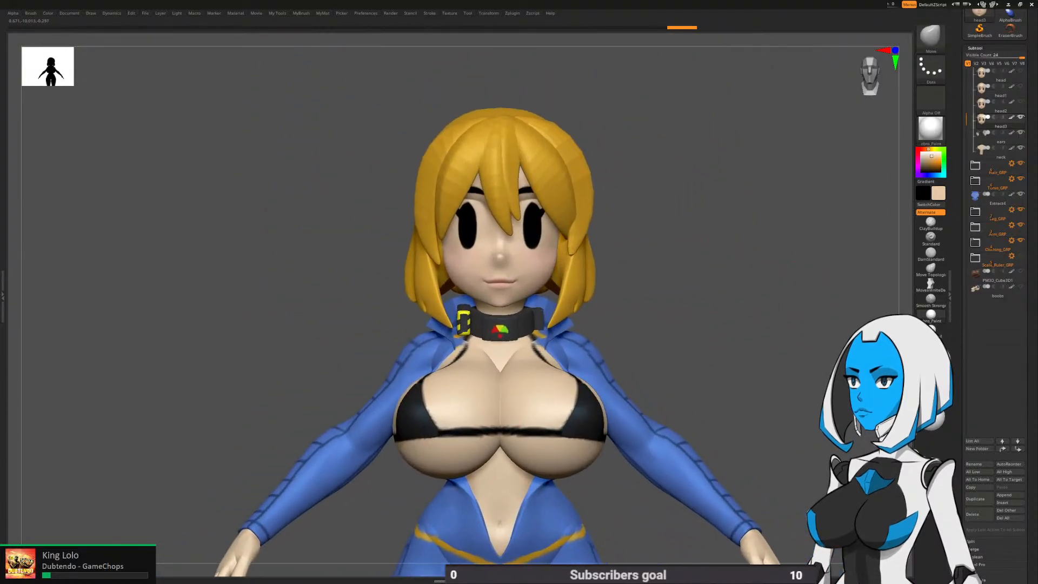
pyautogui.click(975, 166)
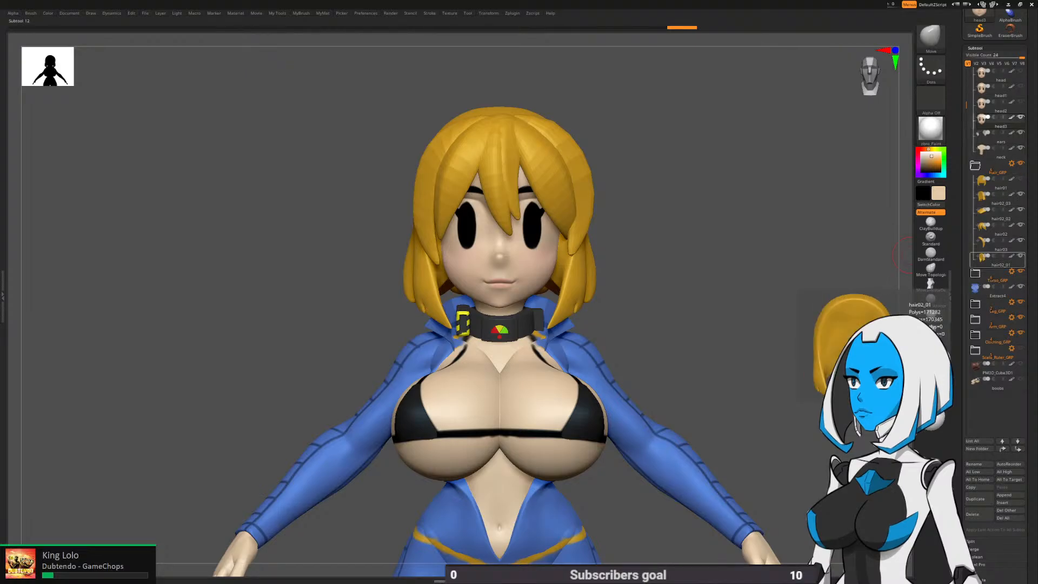
pyautogui.click(1020, 225)
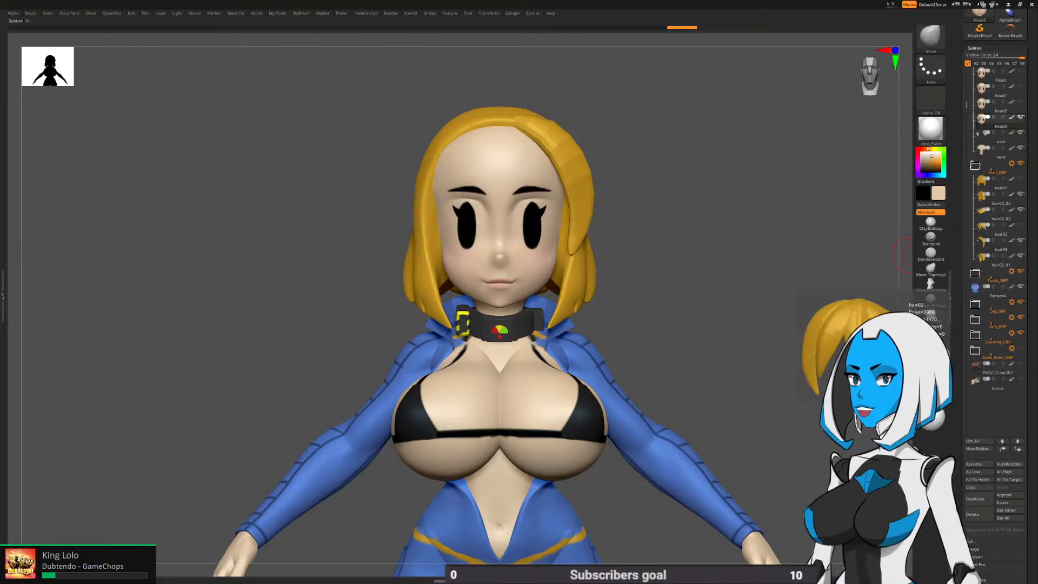
pyautogui.click(1020, 240)
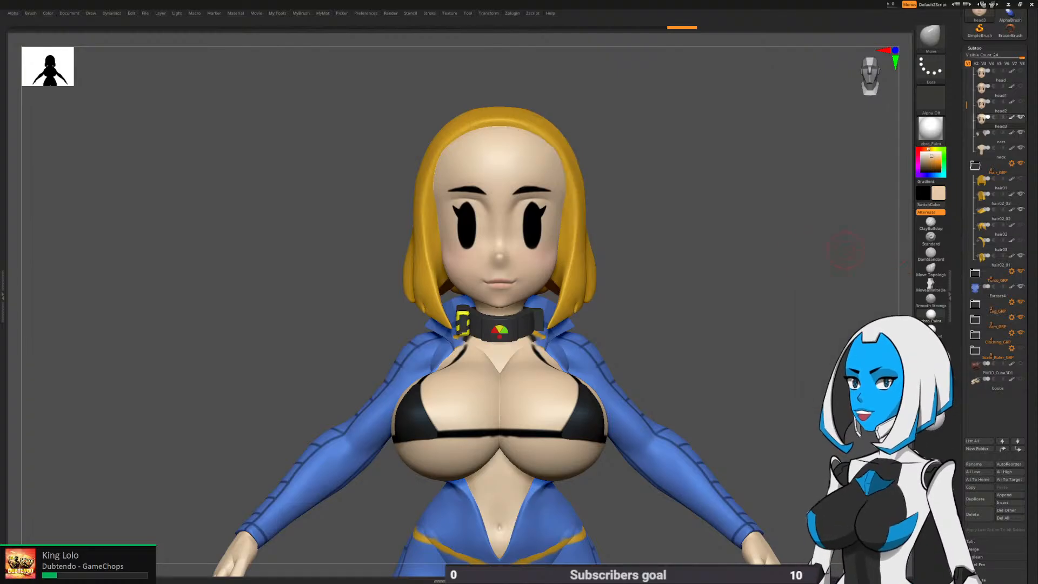
# Resize the Move brush, make hair02_01 the active subtool and adjust the hair framing the face
pyautogui.moveTo(633, 243)
pyautogui.keyDown('ctrl'); pyautogui.mouseDown(button='right')
pyautogui.moveTo(633, 251)
pyautogui.moveTo(604, 244)
pyautogui.mouseUp(button='right'); pyautogui.keyUp('ctrl')
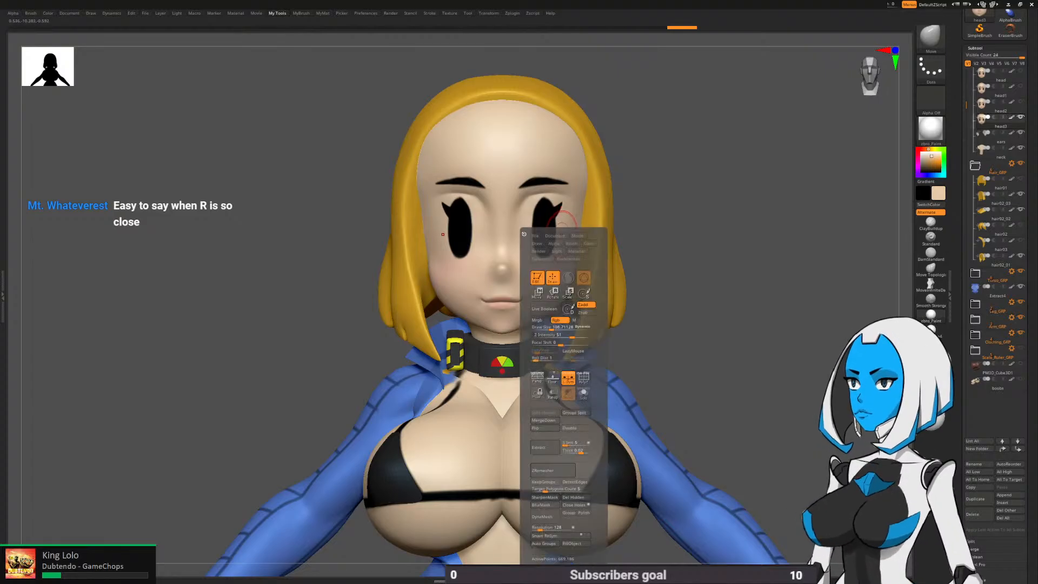
pyautogui.press('space')
pyautogui.moveTo(551, 327); pyautogui.dragTo(557, 327)
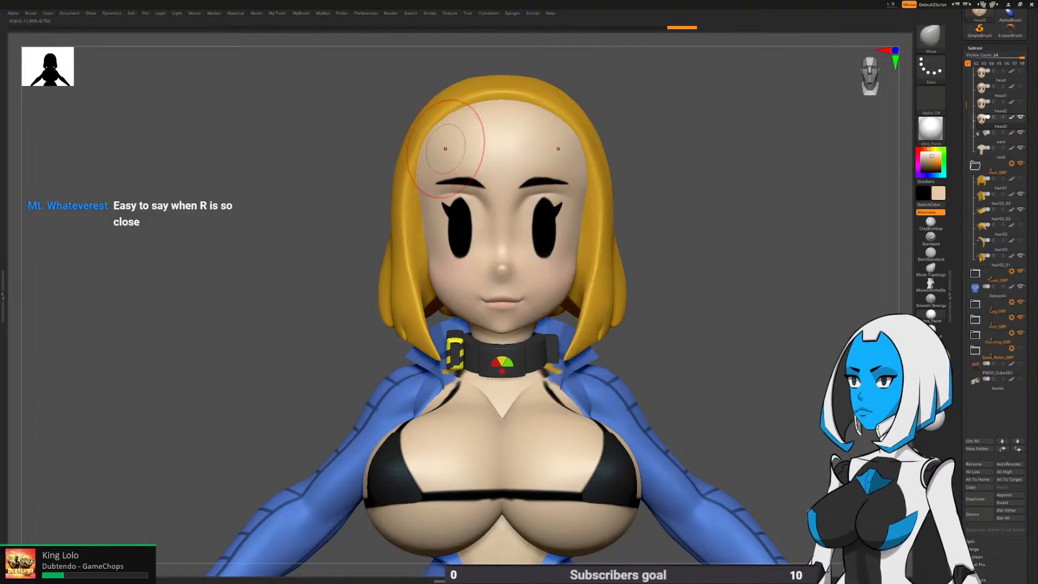
pyautogui.press('space')
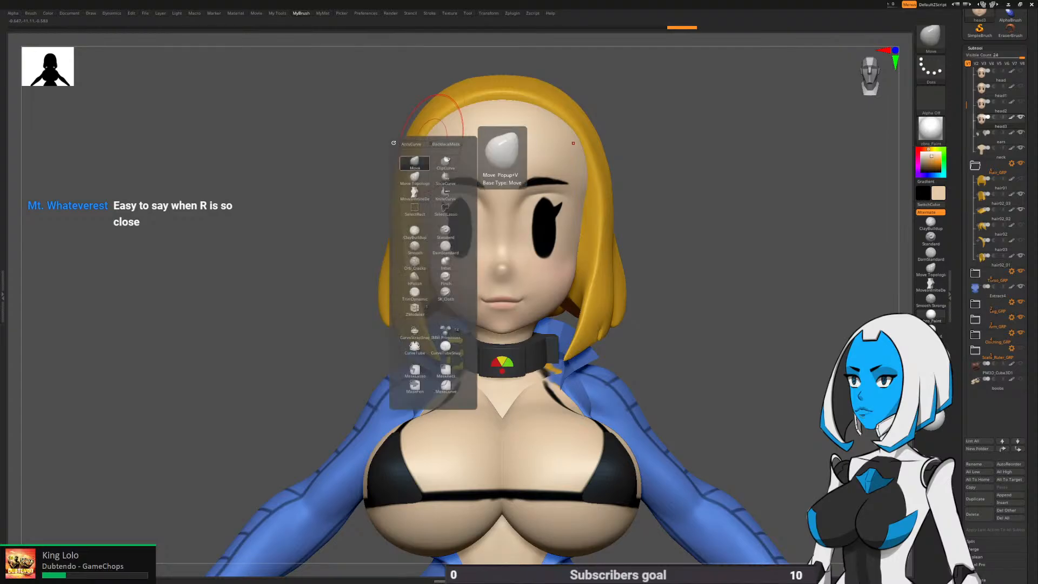
pyautogui.press('space')
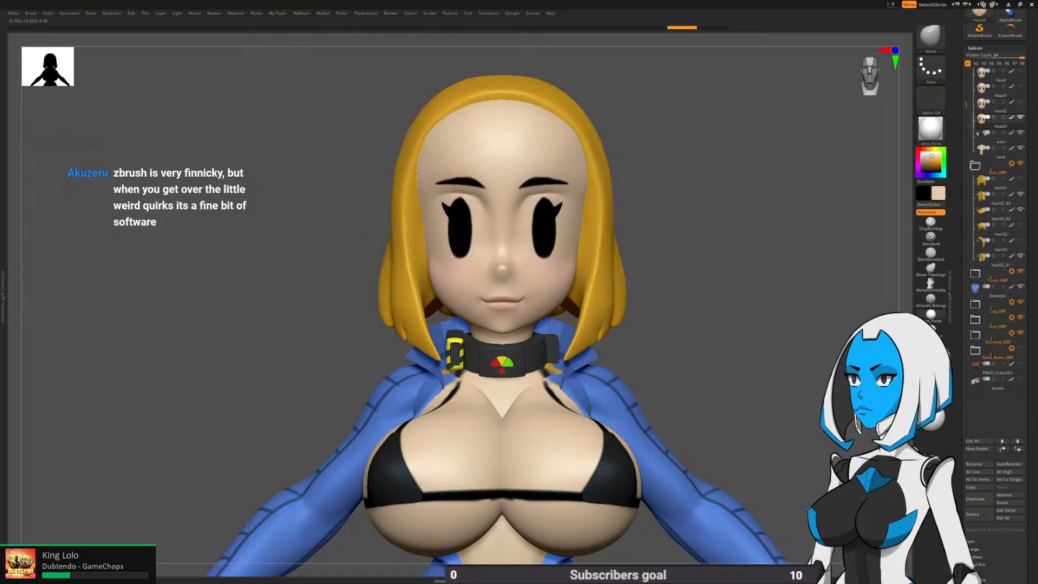
pyautogui.keyDown('alt'); pyautogui.click(403, 204); pyautogui.keyUp('alt')
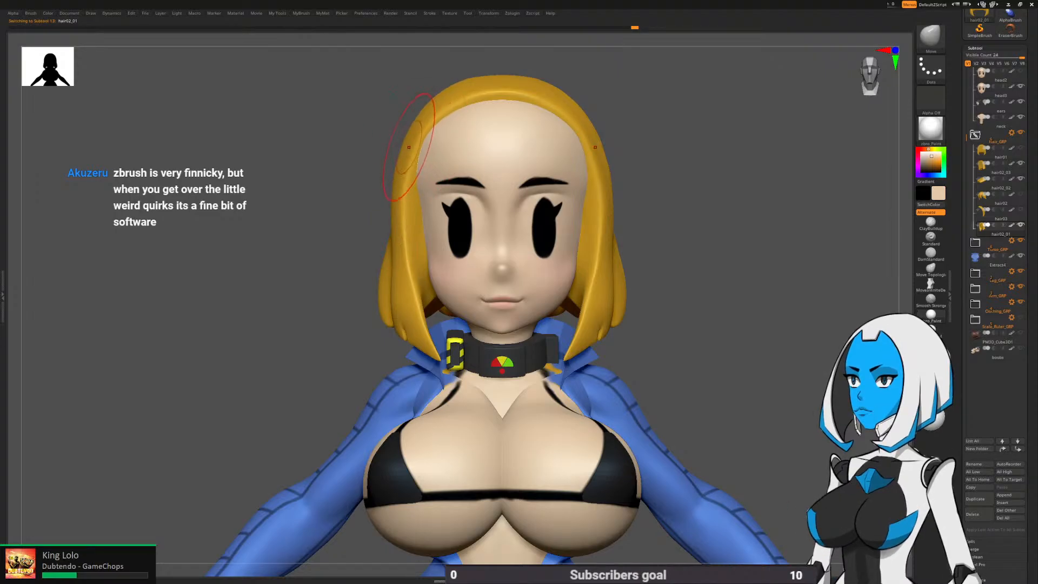
pyautogui.moveTo(461, 119)
pyautogui.mouseDown()
pyautogui.moveTo(698, 150)
pyautogui.moveTo(751, 133)
pyautogui.moveTo(740, 103)
pyautogui.moveTo(800, 97)
pyautogui.mouseUp()
pyautogui.moveTo(650, 151)
pyautogui.mouseDown()
pyautogui.moveTo(519, 173)
pyautogui.moveTo(454, 168)
pyautogui.moveTo(438, 190)
pyautogui.moveTo(655, 160)
pyautogui.mouseUp()
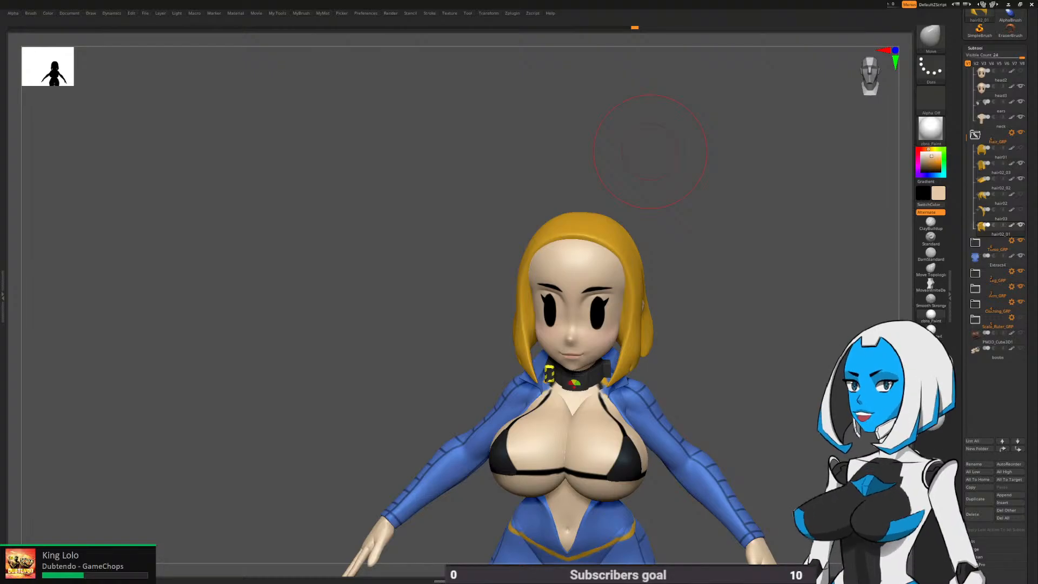
# Show the hidden fringe pieces again, frame the figure from the front and readjust the Move brush size
pyautogui.moveTo(650, 152); pyautogui.dragTo(613, 146)
pyautogui.moveTo(638, 356)
pyautogui.mouseDown()
pyautogui.moveTo(617, 359)
pyautogui.moveTo(611, 346)
pyautogui.moveTo(601, 287)
pyautogui.moveTo(611, 288)
pyautogui.mouseUp()
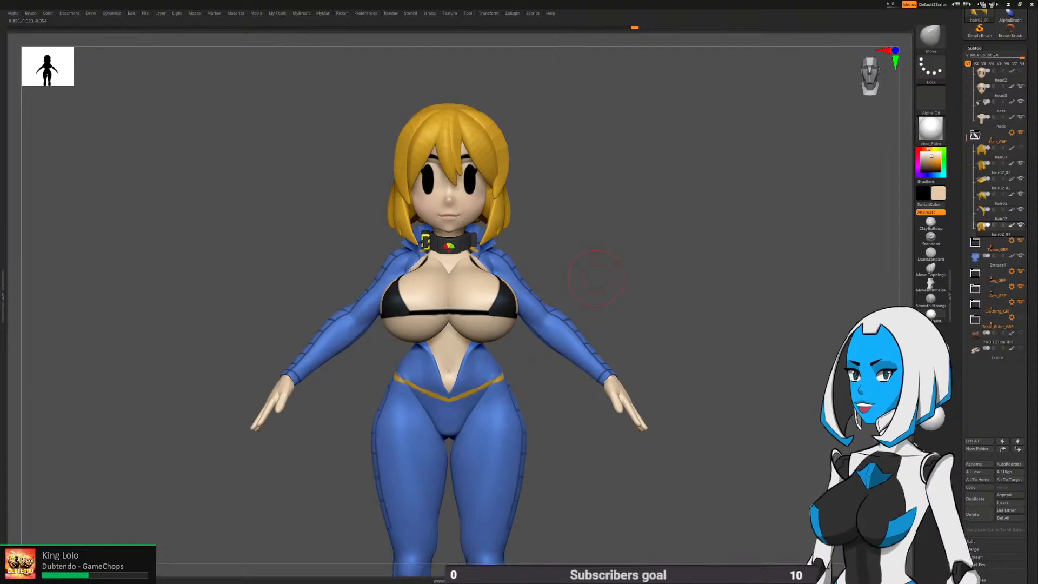
pyautogui.press('space')
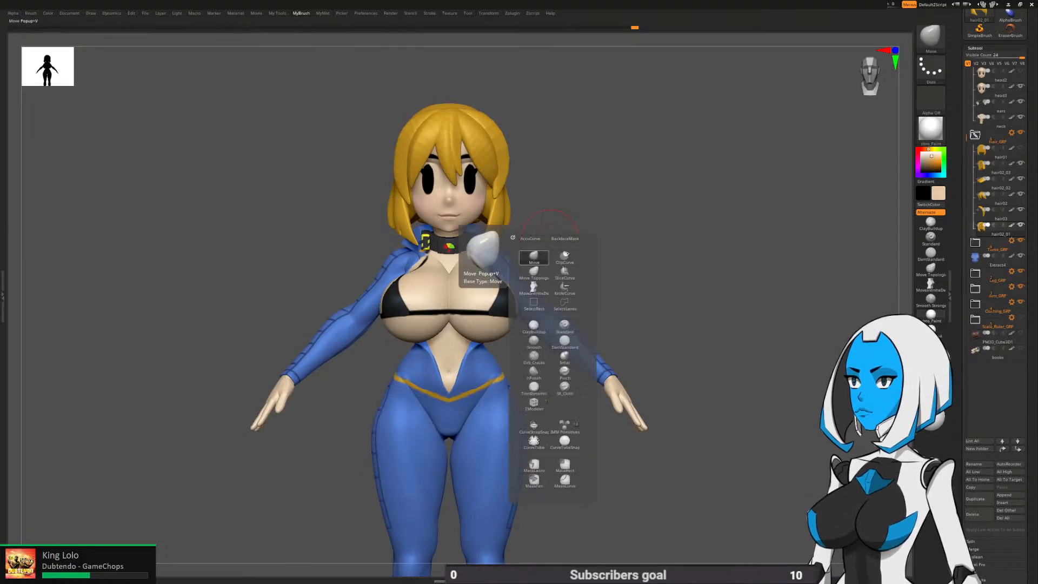
pyautogui.press('space')
pyautogui.moveTo(597, 331); pyautogui.dragTo(599, 331)
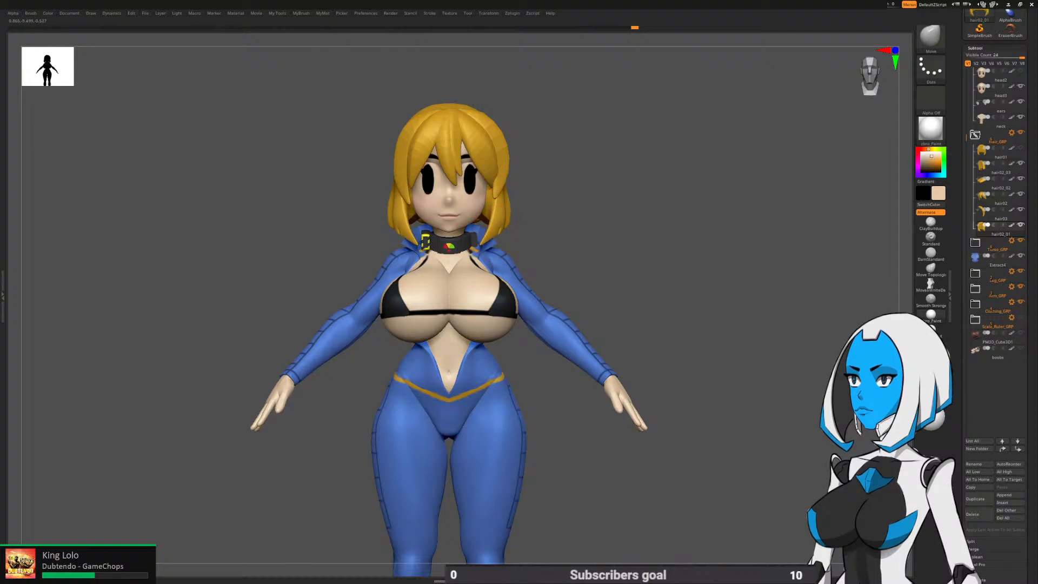
# Review the whole figure's silhouette and proportions from the side and from the front
pyautogui.moveTo(591, 231); pyautogui.dragTo(582, 300)
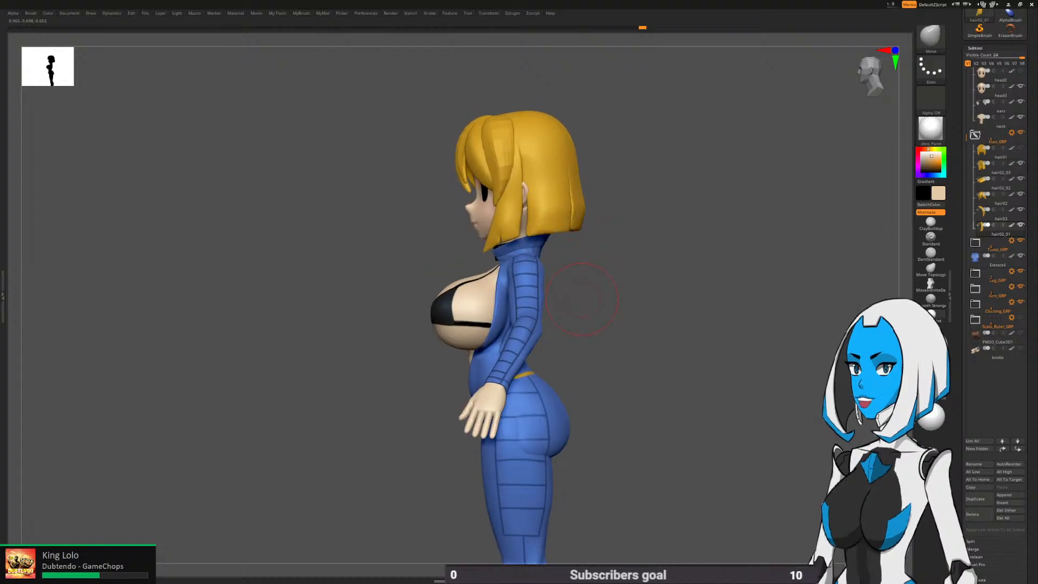
pyautogui.moveTo(622, 298); pyautogui.dragTo(663, 395)
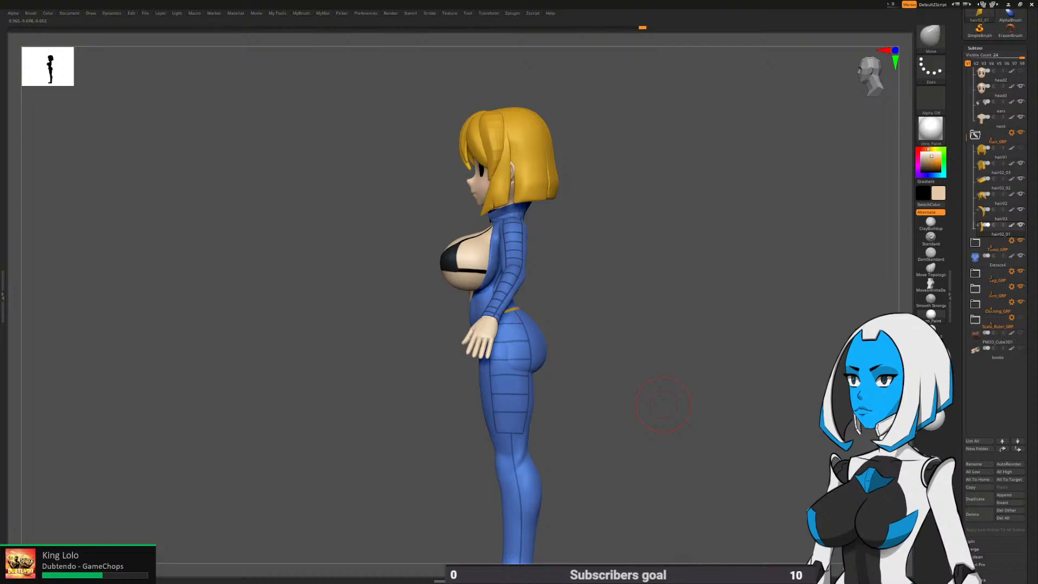
pyautogui.click(975, 242)
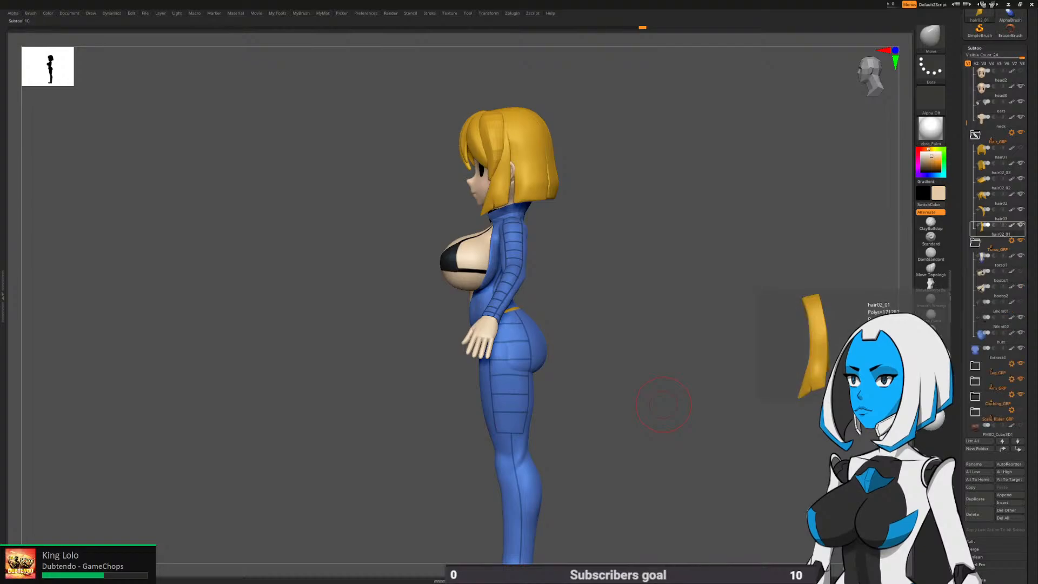
pyautogui.click(975, 242)
pyautogui.keyDown('shift'); pyautogui.moveTo(626, 348); pyautogui.dragTo(673, 300); pyautogui.keyUp('shift')
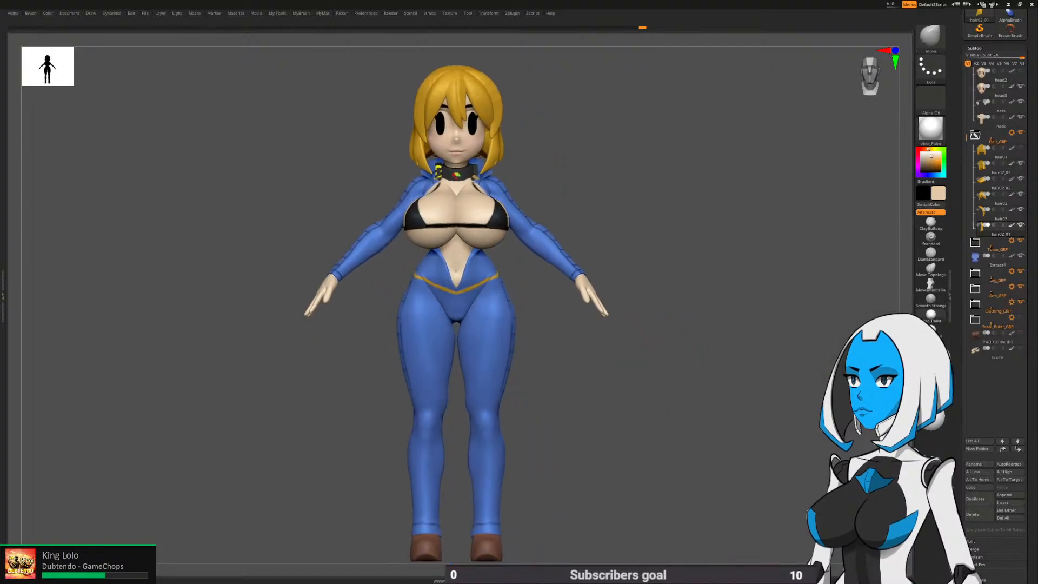
pyautogui.keyDown('alt'); pyautogui.moveTo(671, 339); pyautogui.dragTo(679, 336); pyautogui.keyUp('alt')
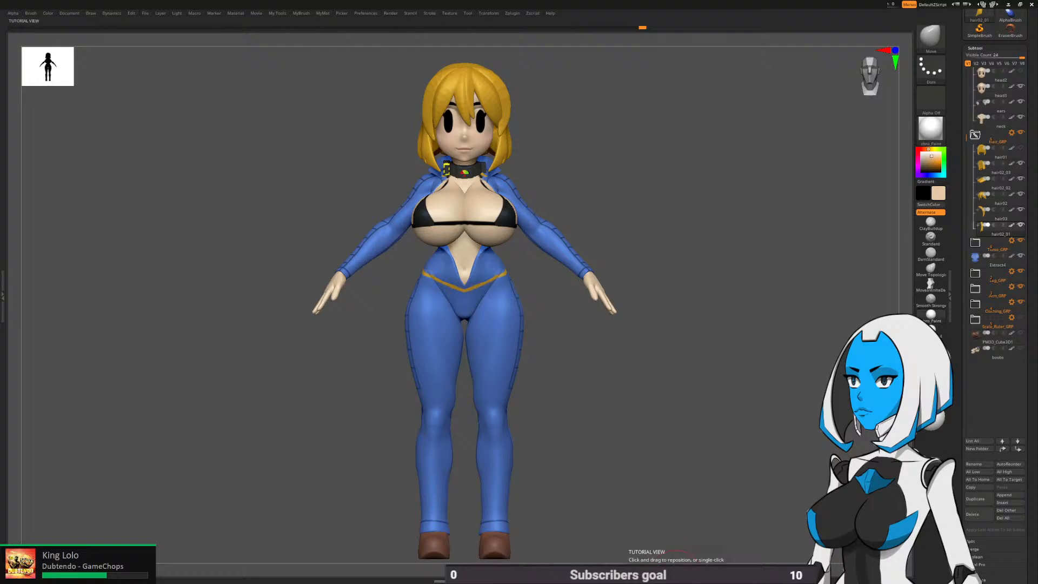
pyautogui.moveTo(641, 407)
pyautogui.mouseDown()
pyautogui.moveTo(643, 387)
pyautogui.moveTo(642, 417)
pyautogui.moveTo(705, 418)
pyautogui.moveTo(635, 423)
pyautogui.mouseUp()
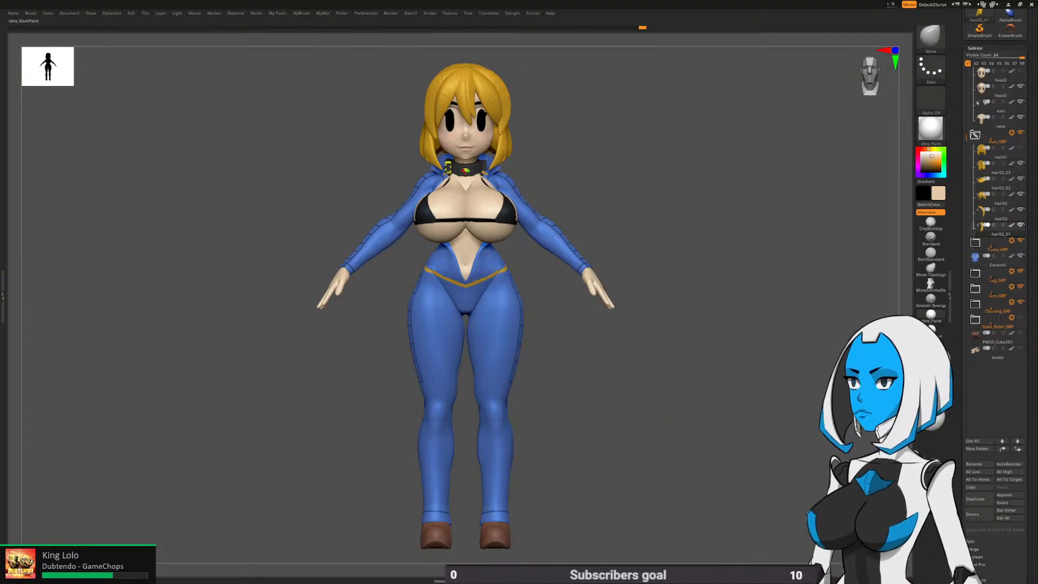
# Tidy the subtool list by collapsing the hair and head folders and expanding the torso folder
pyautogui.click(975, 135)
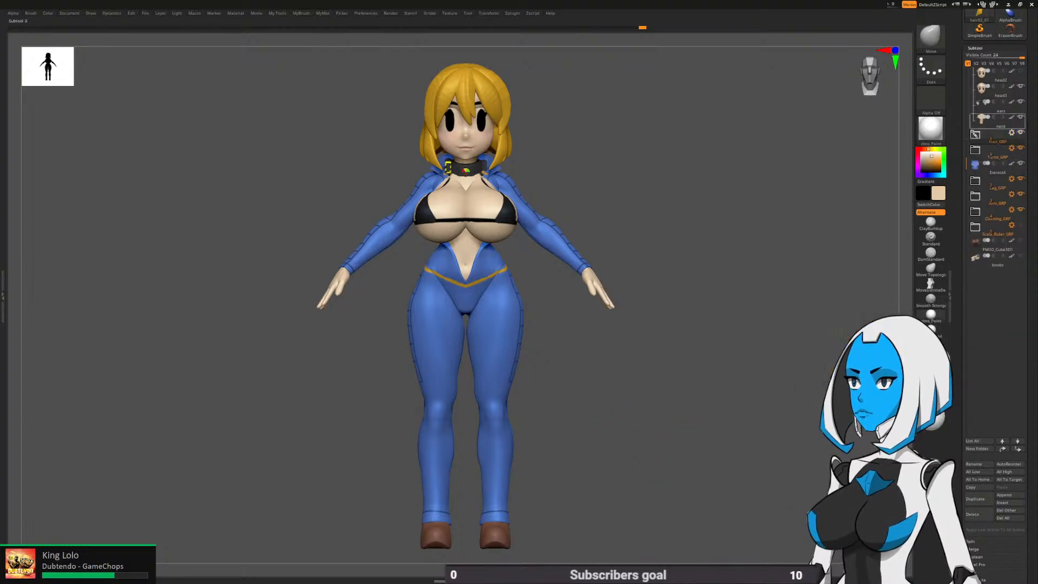
pyautogui.click(975, 151)
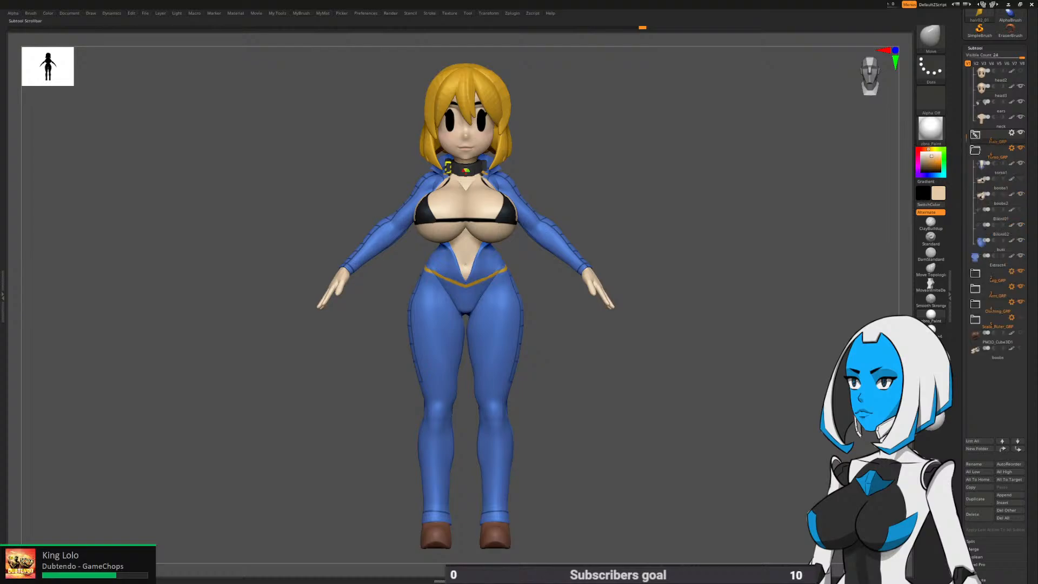
pyautogui.scroll(3, 976, 149)
pyautogui.click(975, 88)
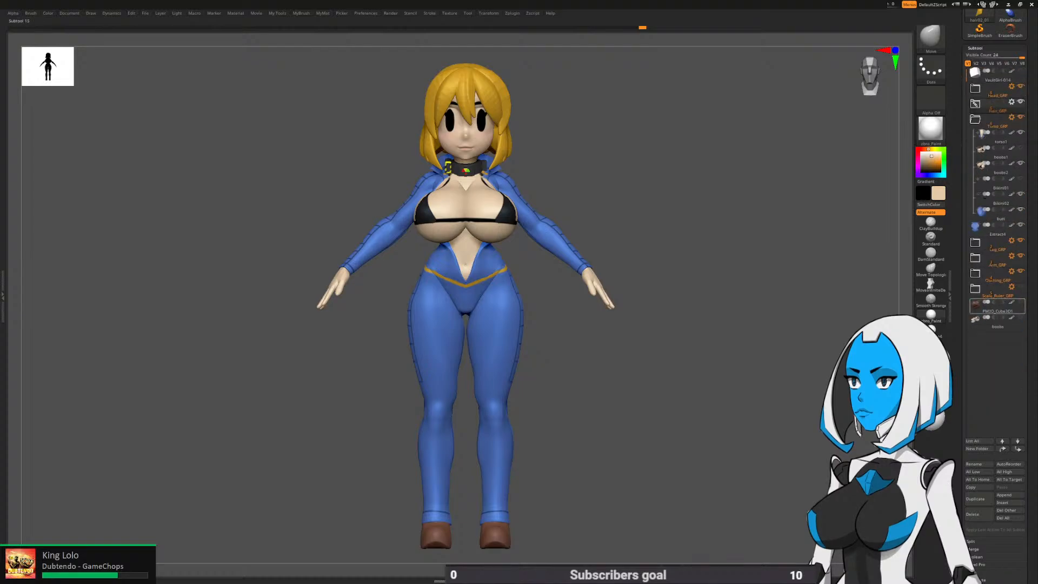
# Insert a cube as a new subtool, make it active and give it a neutral grey colour
pyautogui.click(1010, 494)
pyautogui.click(756, 456)
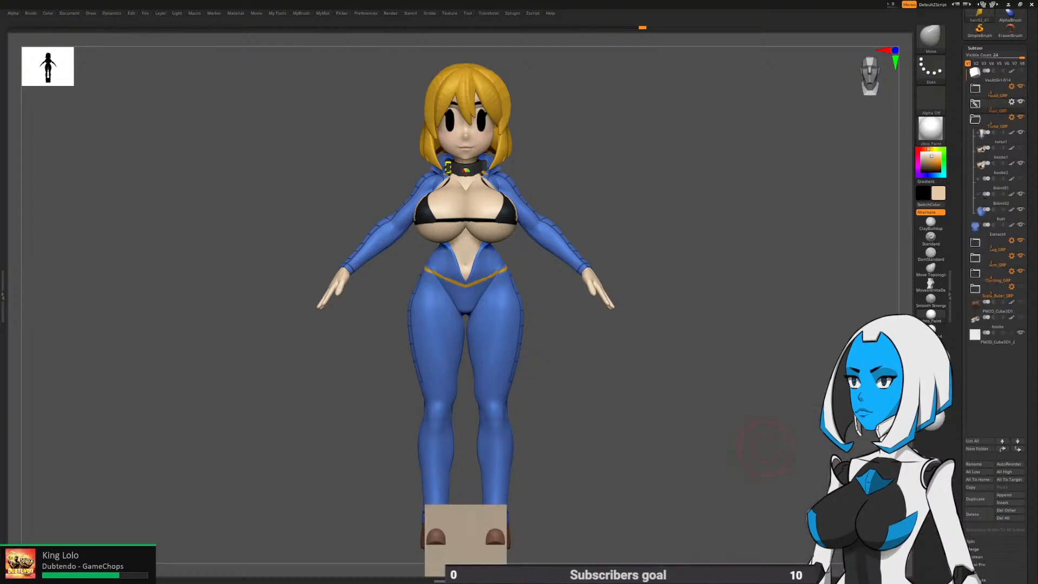
pyautogui.click(981, 336)
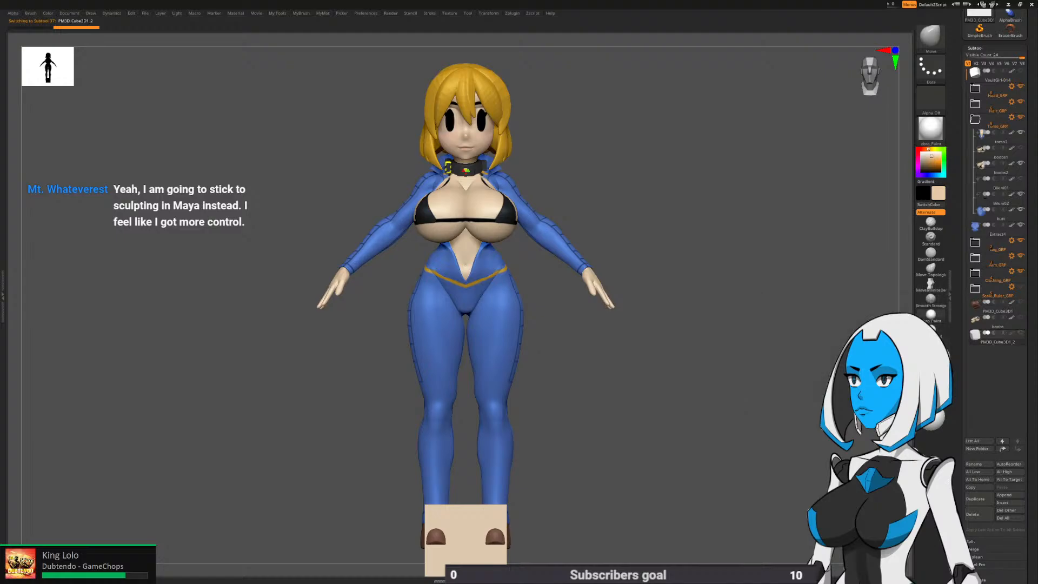
pyautogui.keyDown('alt'); pyautogui.click(516, 427); pyautogui.keyUp('alt')
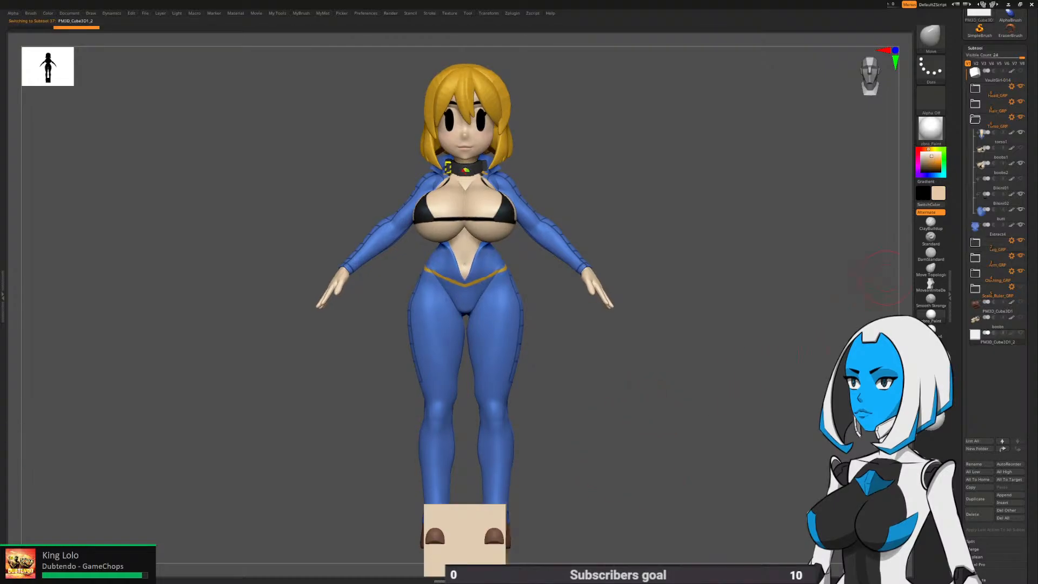
pyautogui.click(931, 164)
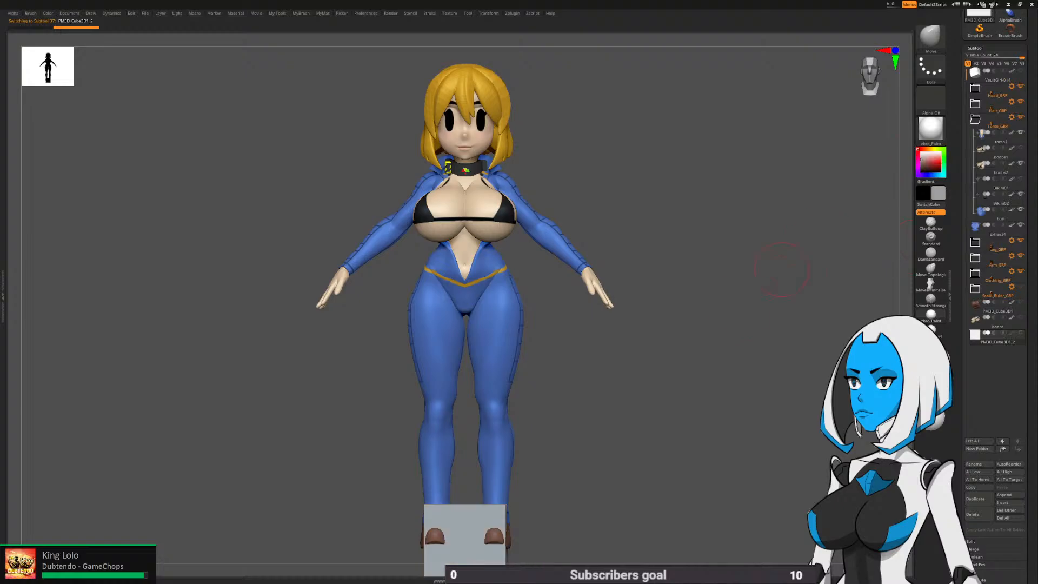
# Raise the grey cube to chest height, place it in front of the bikini and apply a gizmo customise option
pyautogui.press('w')
pyautogui.moveTo(466, 519); pyautogui.dragTo(466, 193)
pyautogui.moveTo(552, 178); pyautogui.dragTo(673, 187)
pyautogui.moveTo(498, 251); pyautogui.dragTo(575, 248)
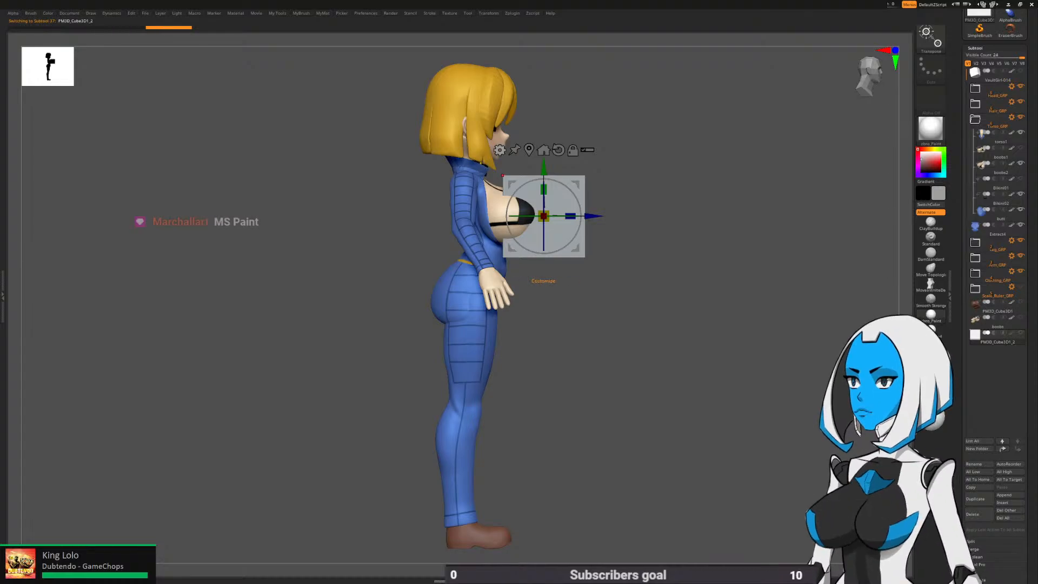
pyautogui.click(499, 150)
pyautogui.click(568, 151)
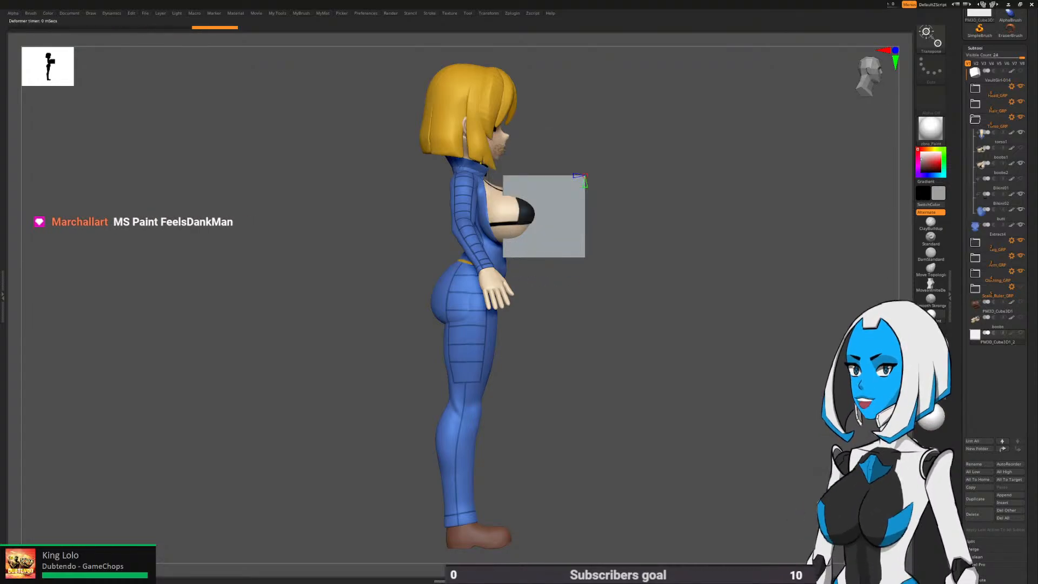
pyautogui.moveTo(544, 216); pyautogui.dragTo(591, 256)
# Shrink and flatten the cube into a small block and lower it onto the centre of the bikini's band
pyautogui.keyDown('alt'); pyautogui.moveTo(627, 270); pyautogui.dragTo(475, 273); pyautogui.keyUp('alt')
pyautogui.moveTo(562, 314); pyautogui.dragTo(465, 315)
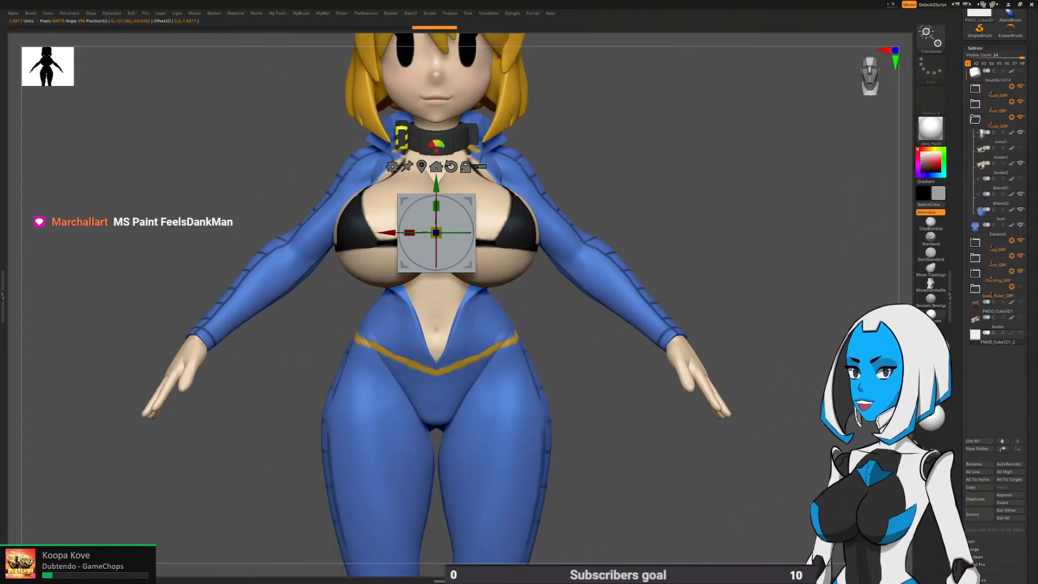
pyautogui.keyDown('alt'); pyautogui.moveTo(610, 324); pyautogui.dragTo(647, 402); pyautogui.keyUp('alt')
pyautogui.moveTo(473, 271); pyautogui.dragTo(475, 312)
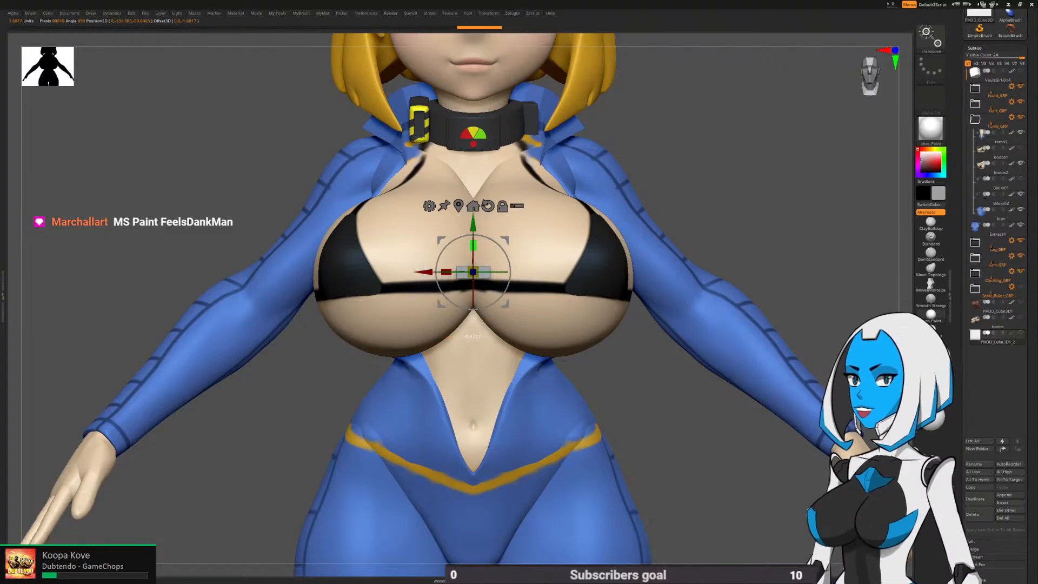
pyautogui.moveTo(473, 224); pyautogui.dragTo(473, 234)
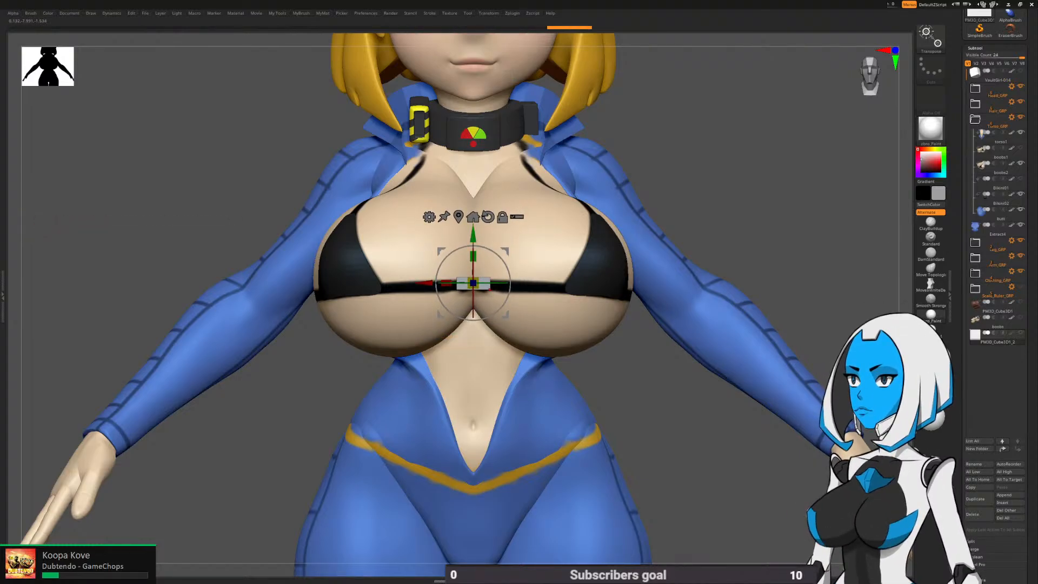
# Stretch the block sideways by a factor of about 5.6 so it spans the bikini band between the cups
pyautogui.moveTo(698, 324); pyautogui.dragTo(702, 400)
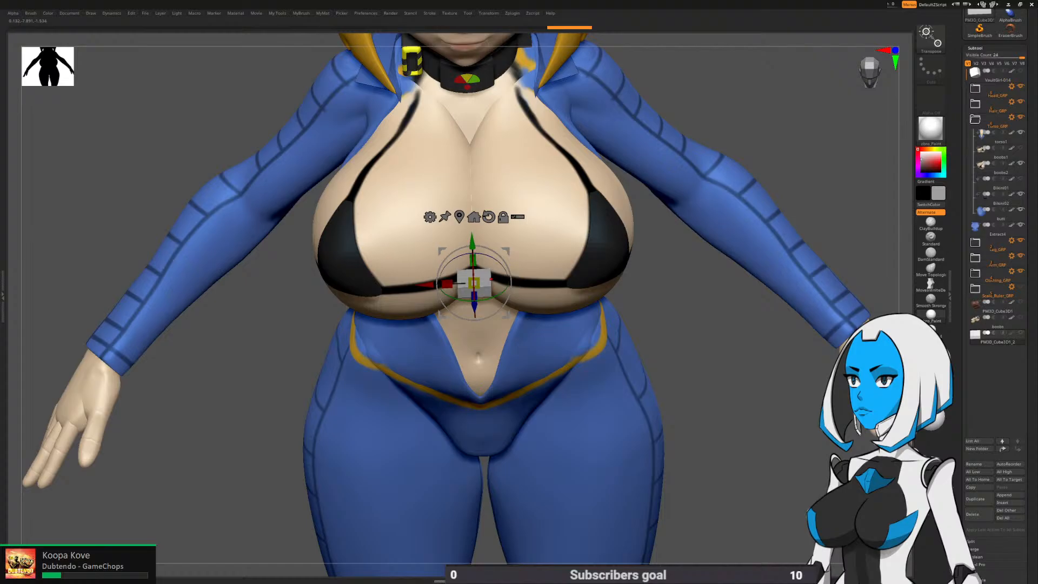
pyautogui.moveTo(702, 346); pyautogui.dragTo(702, 395)
pyautogui.keyDown('alt'); pyautogui.moveTo(702, 395); pyautogui.dragTo(702, 419); pyautogui.keyUp('alt')
pyautogui.moveTo(481, 299); pyautogui.dragTo(427, 279)
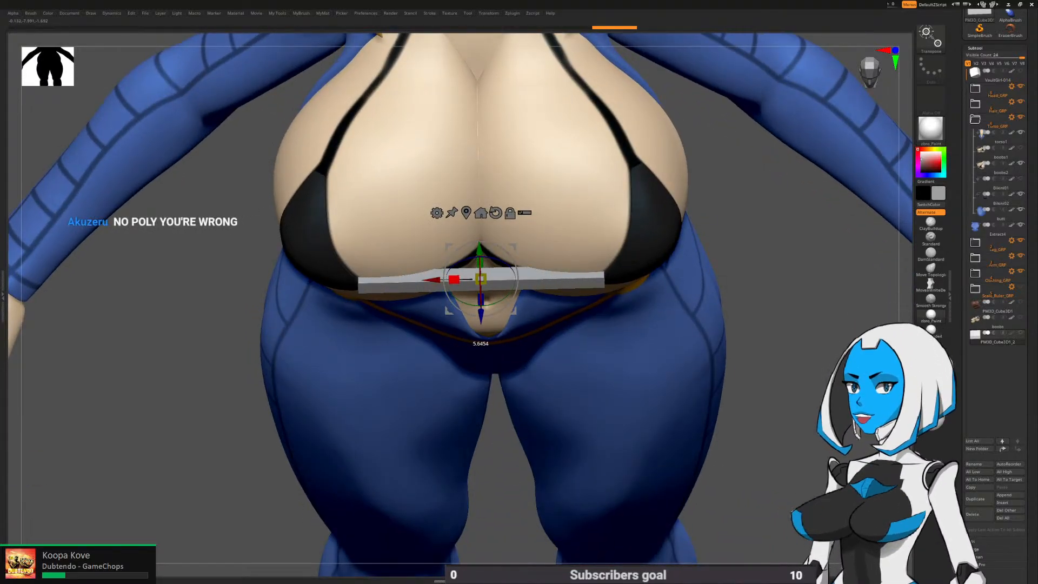
pyautogui.moveTo(757, 378); pyautogui.dragTo(756, 303)
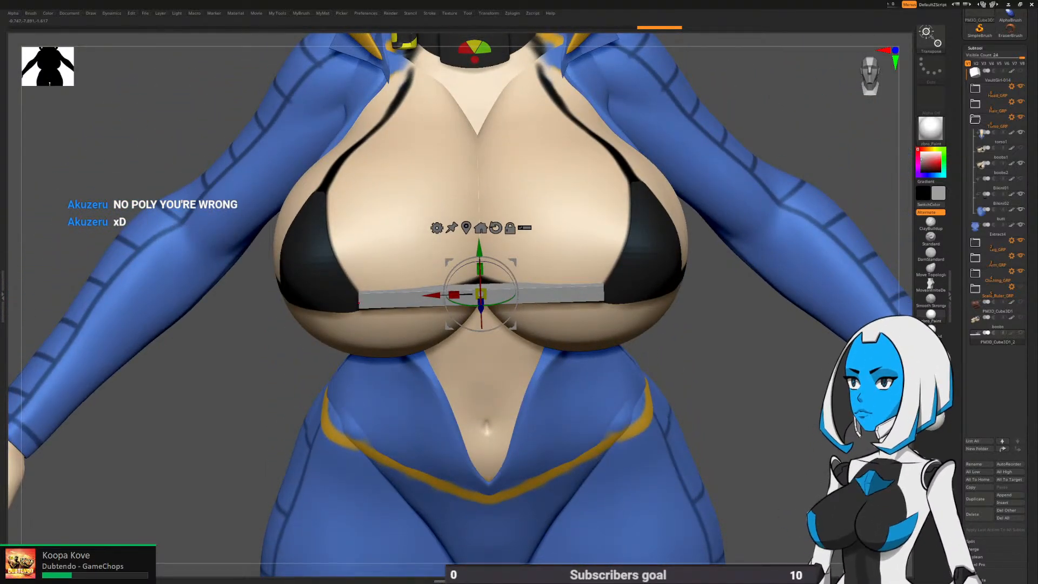
pyautogui.moveTo(757, 324); pyautogui.dragTo(756, 297)
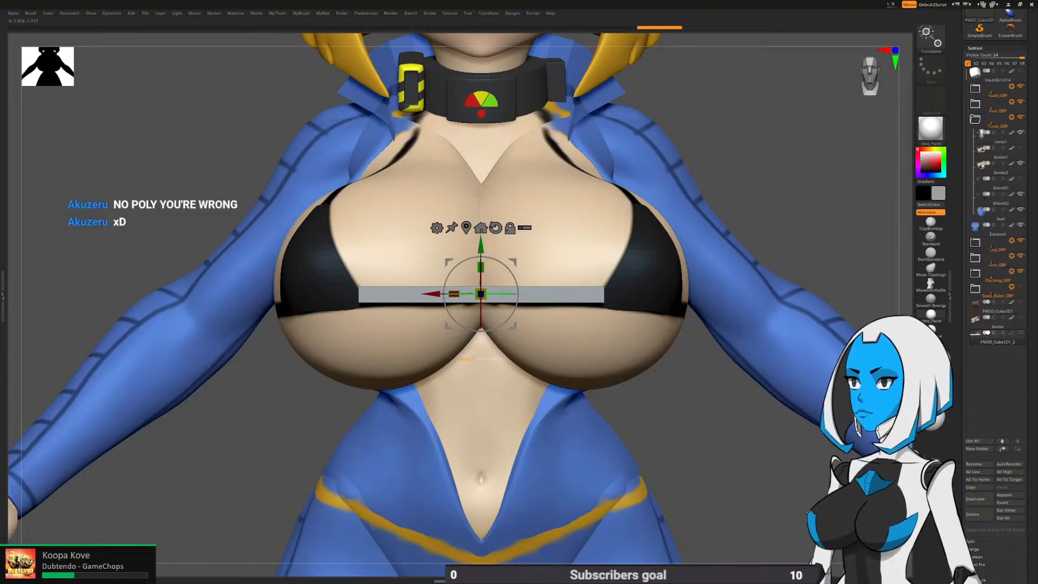
# Push the grey block back against the chest and lower it onto the painted bikini band
pyautogui.moveTo(702, 378); pyautogui.dragTo(821, 454)
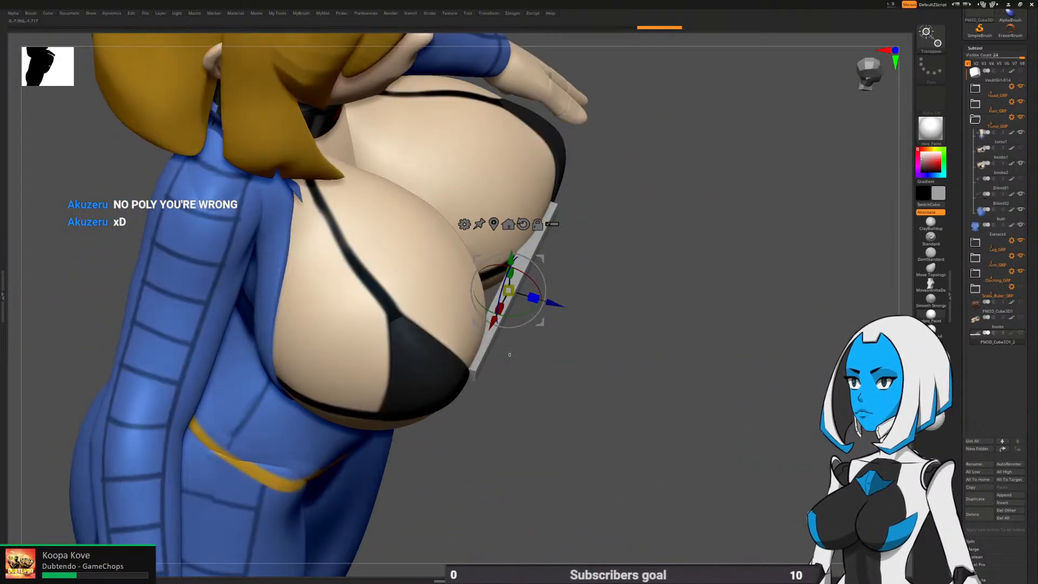
pyautogui.moveTo(555, 304); pyautogui.dragTo(549, 302)
pyautogui.moveTo(676, 352); pyautogui.dragTo(564, 297)
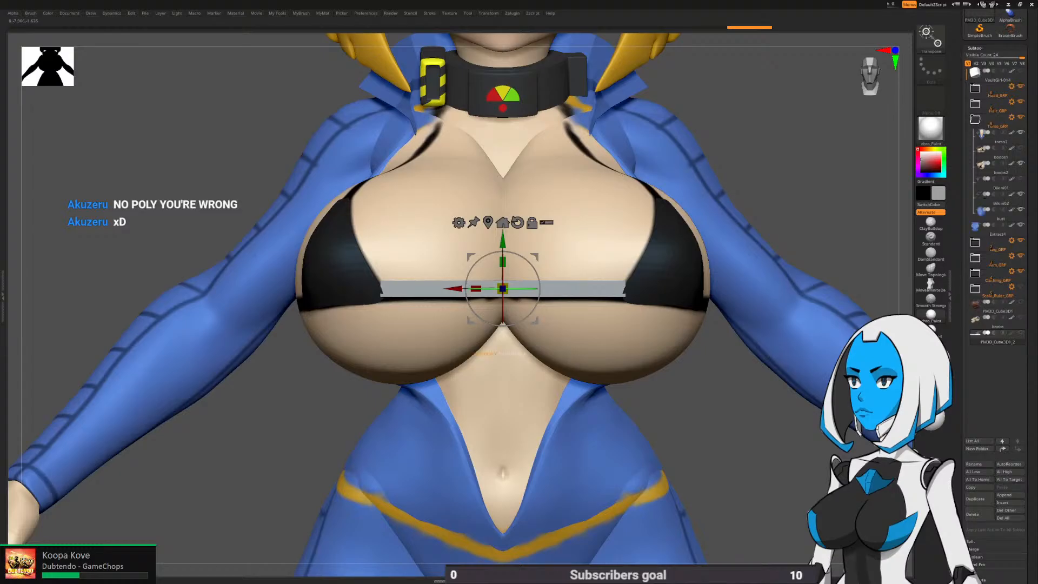
pyautogui.moveTo(502, 240); pyautogui.dragTo(503, 244)
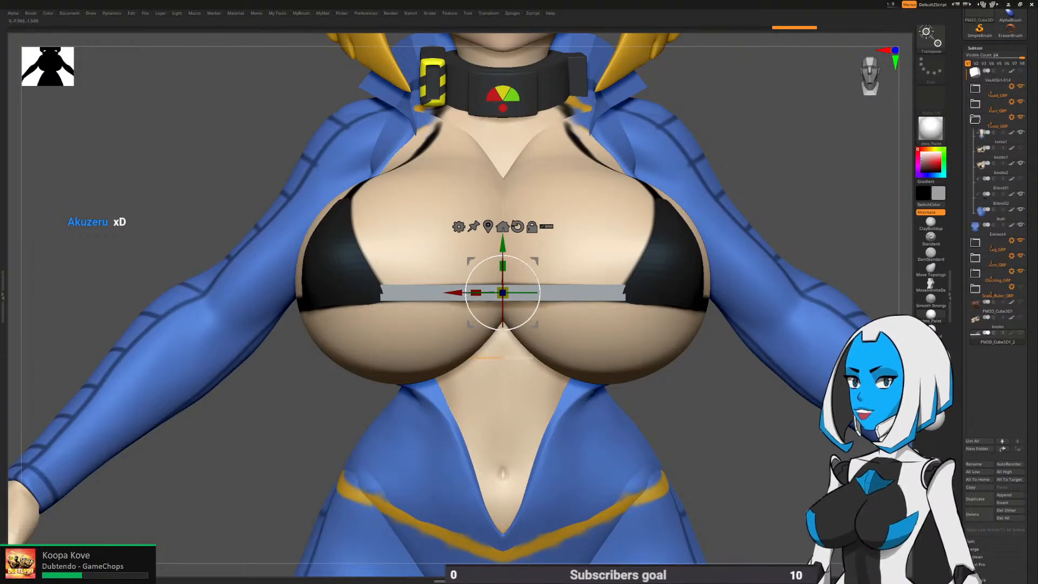
# Bend the block around the chest with the Bend Curve deformer and accept the deformation
pyautogui.click(459, 227)
pyautogui.click(535, 245)
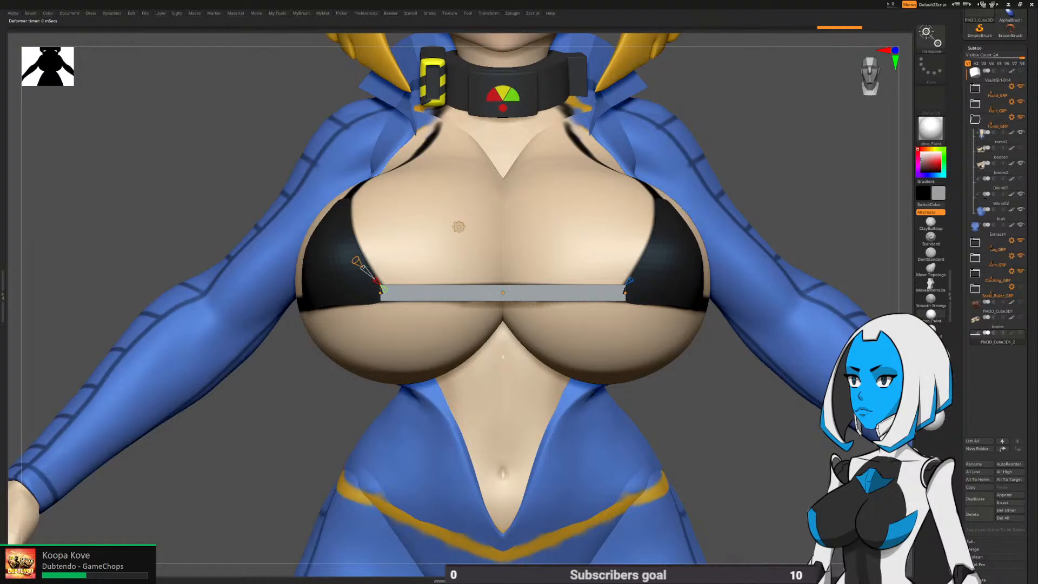
pyautogui.moveTo(356, 261); pyautogui.dragTo(353, 259)
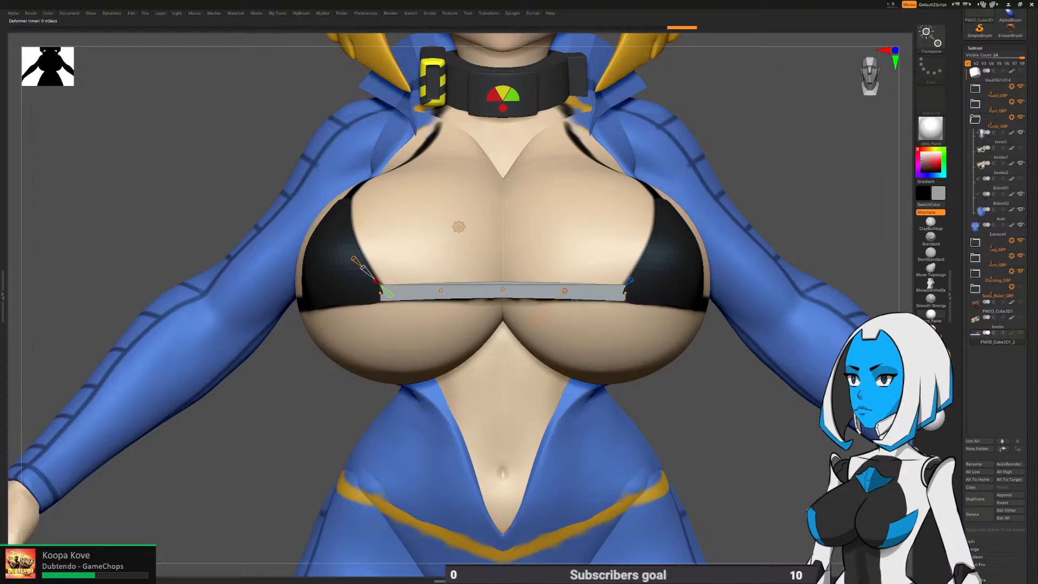
pyautogui.moveTo(564, 292); pyautogui.dragTo(581, 216, button='right')
pyautogui.moveTo(638, 433); pyautogui.dragTo(613, 422, button='right')
pyautogui.click(458, 233)
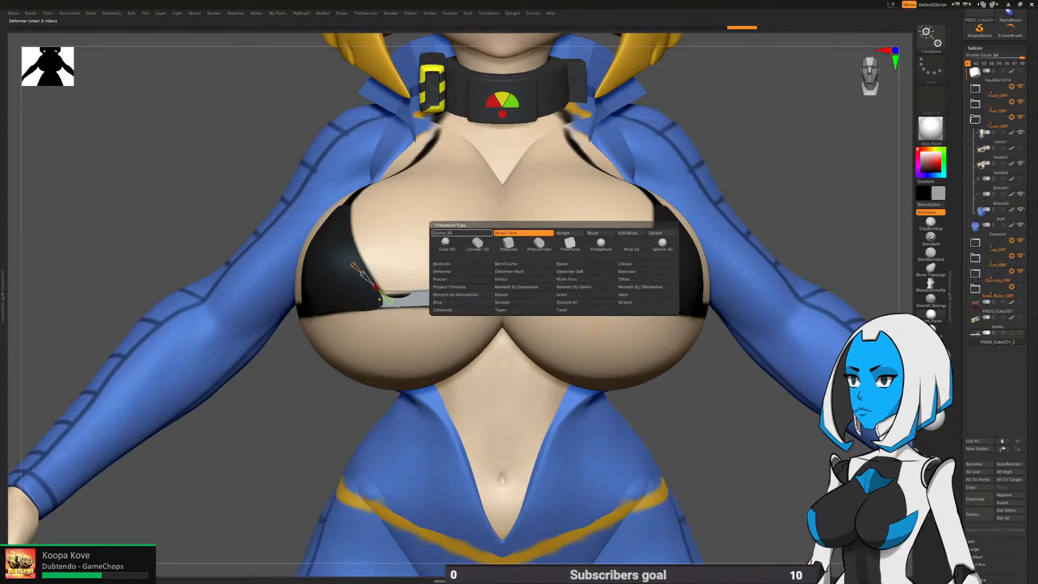
pyautogui.click(569, 233)
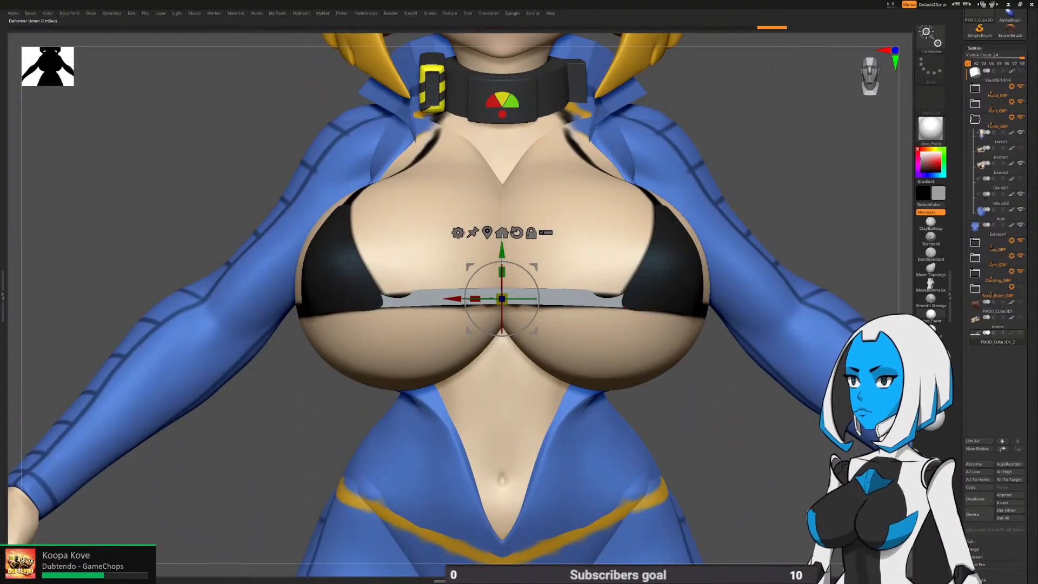
# Colour the bent band black to match the bikini and reduce the Move brush's draw size
pyautogui.press('q')
pyautogui.press('space')
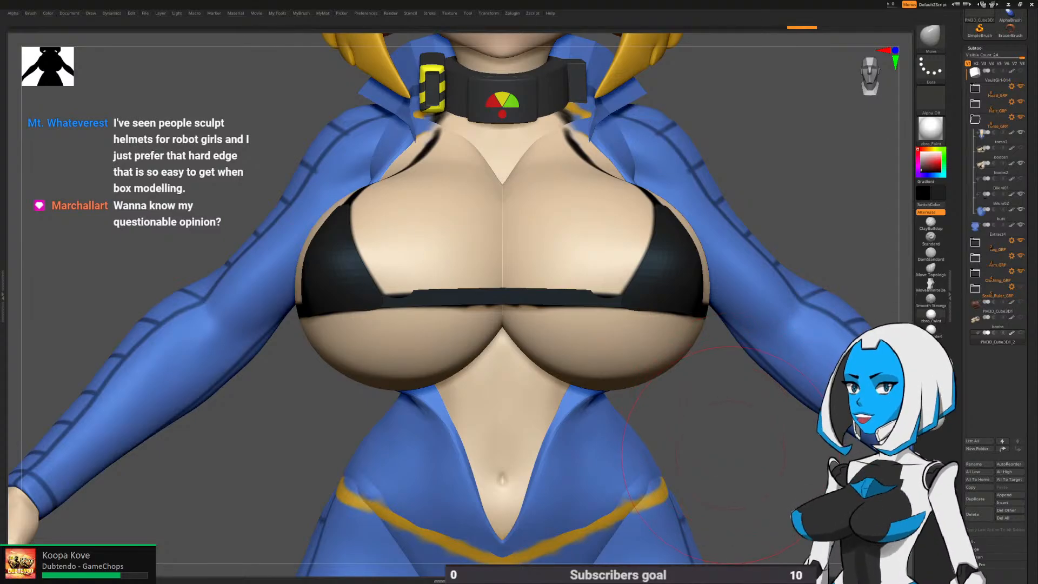
pyautogui.moveTo(730, 454); pyautogui.dragTo(668, 440, button='right')
pyautogui.moveTo(650, 303)
pyautogui.keyDown('alt'); pyautogui.mouseDown(button='right')
pyautogui.moveTo(630, 331)
pyautogui.moveTo(628, 321)
pyautogui.moveTo(565, 324)
pyautogui.mouseUp(button='right'); pyautogui.keyUp('alt')
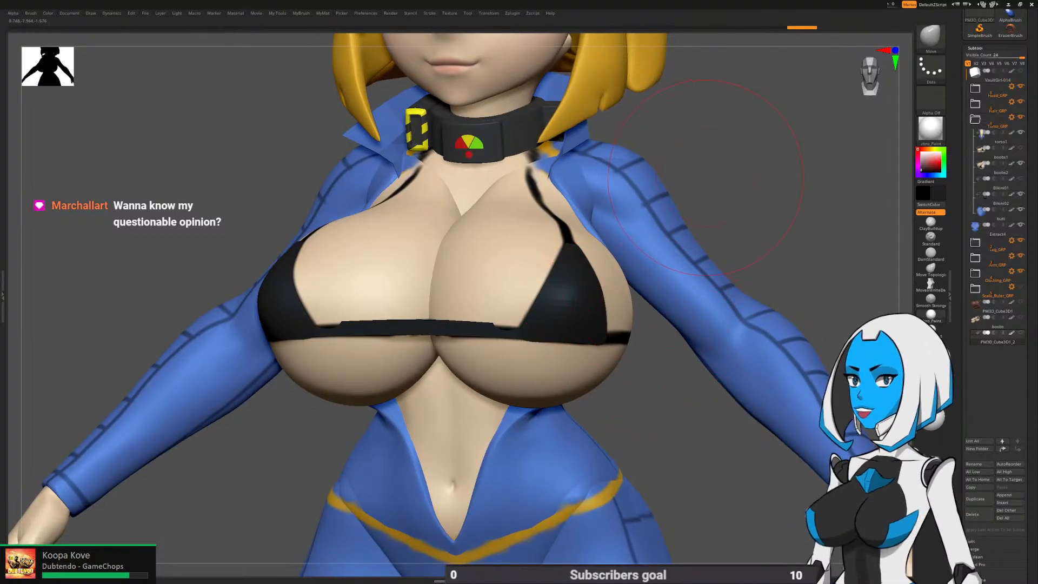
pyautogui.press('space')
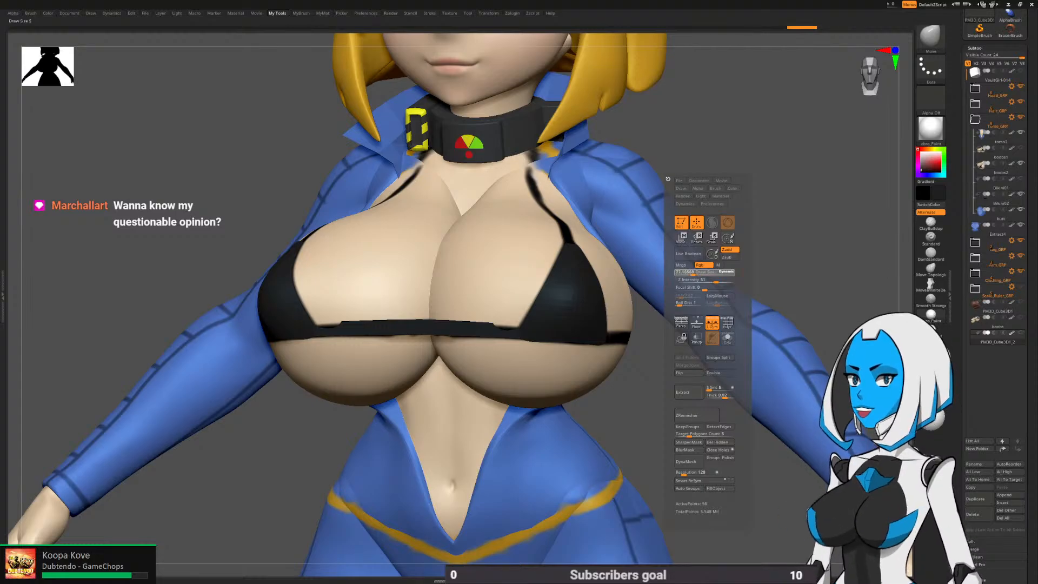
pyautogui.keyDown('alt'); pyautogui.moveTo(485, 533); pyautogui.dragTo(460, 533, button='right'); pyautogui.keyUp('alt')
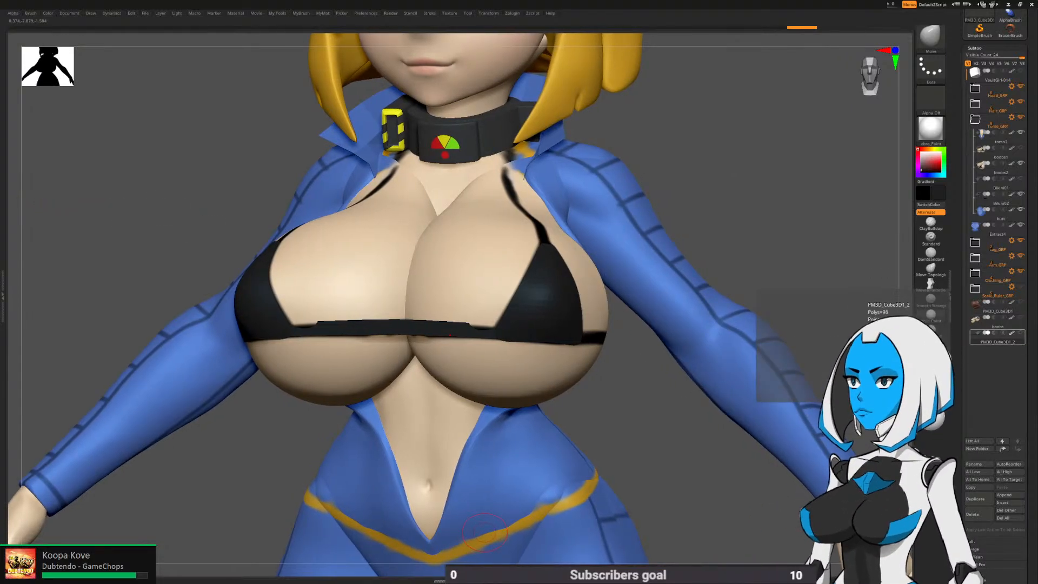
# Move the band's subtool into the torso folder below the bikini parts and append another cube as a new subtool
pyautogui.moveTo(997, 336); pyautogui.dragTo(997, 216)
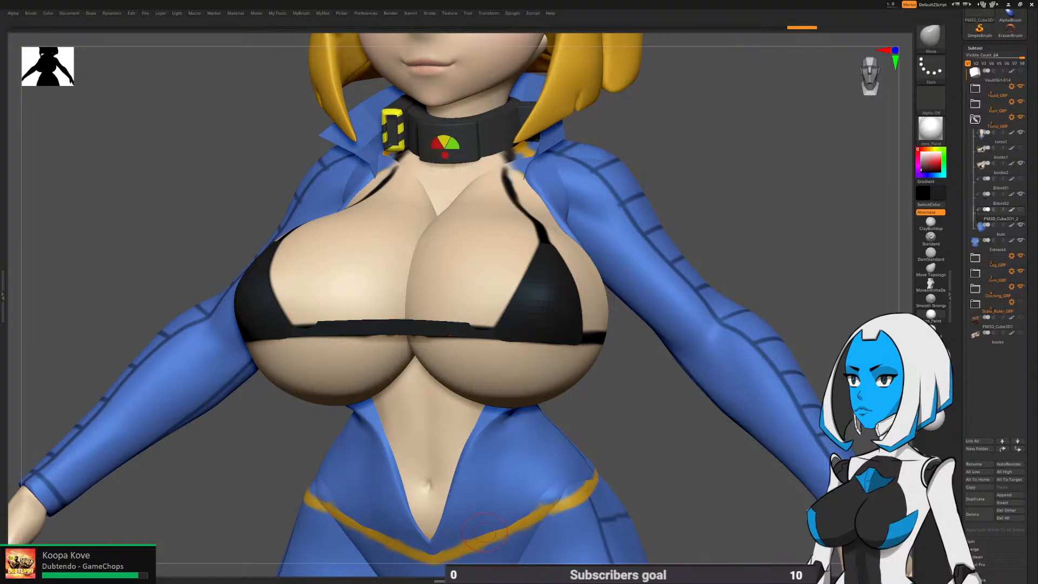
pyautogui.click(1010, 495)
pyautogui.click(756, 457)
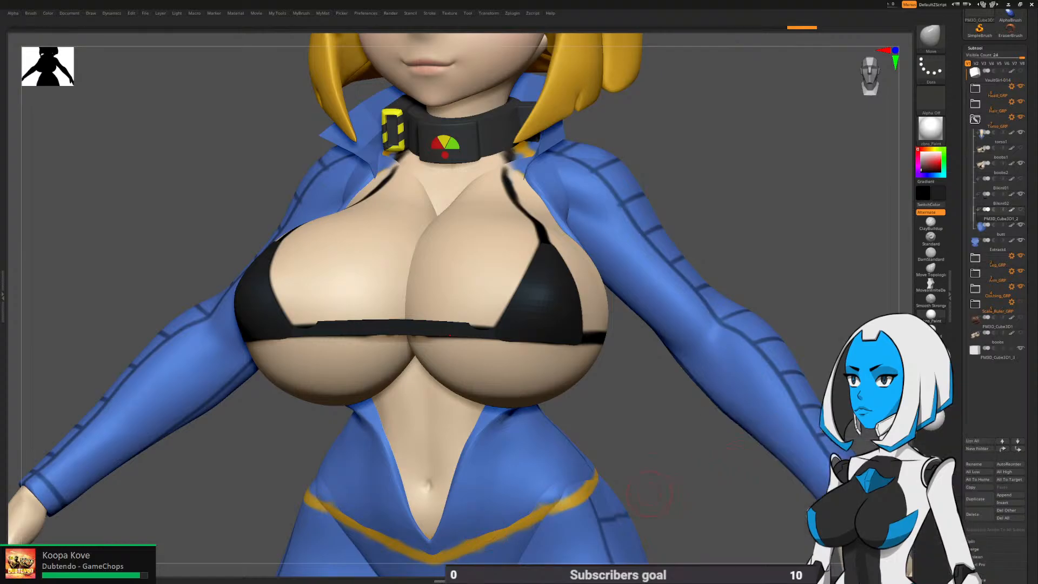
# Make the new cube at the character's feet active and convert it with the gizmo's PolyCube option
pyautogui.keyDown('ctrl'); pyautogui.moveTo(662, 489); pyautogui.dragTo(620, 557, button='right'); pyautogui.keyUp('ctrl')
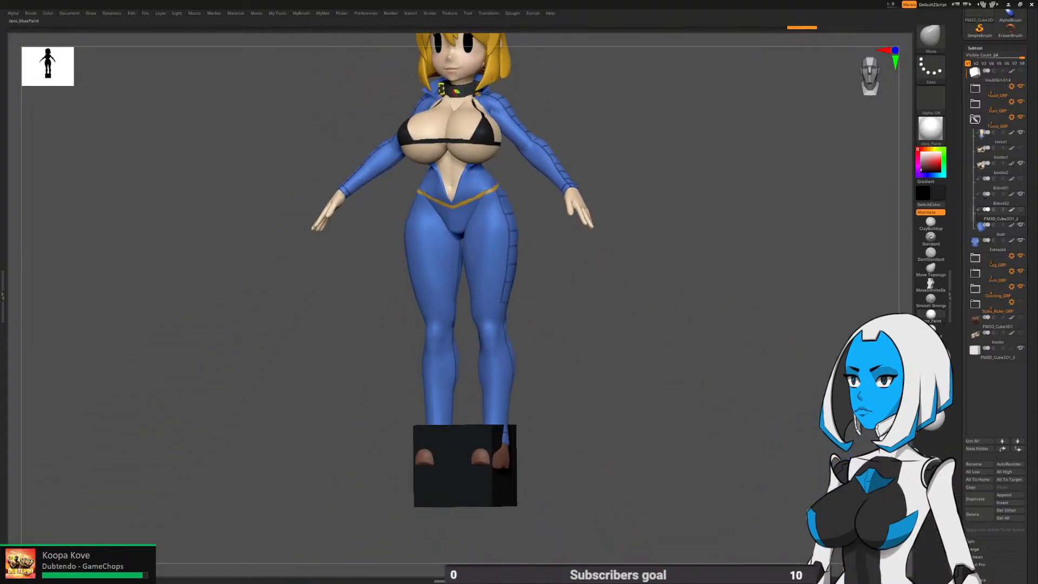
pyautogui.keyDown('alt'); pyautogui.click(473, 484); pyautogui.keyUp('alt')
pyautogui.press('w')
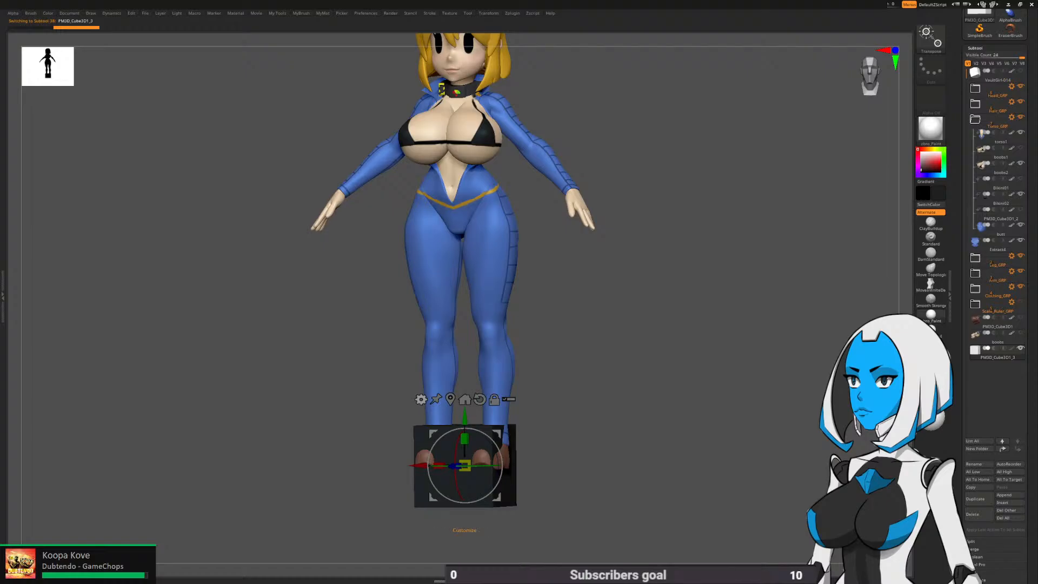
pyautogui.click(421, 399)
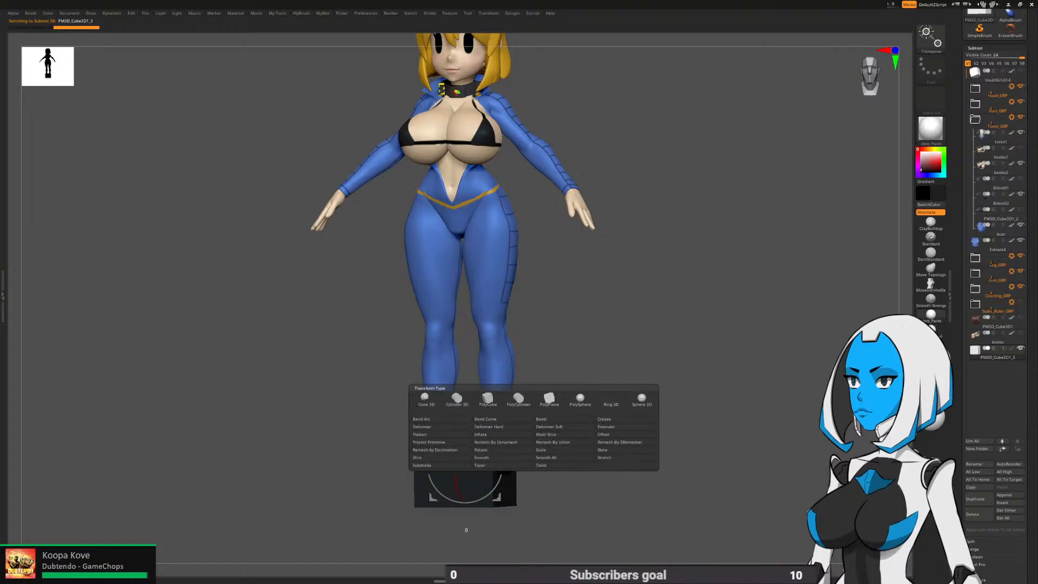
pyautogui.click(487, 399)
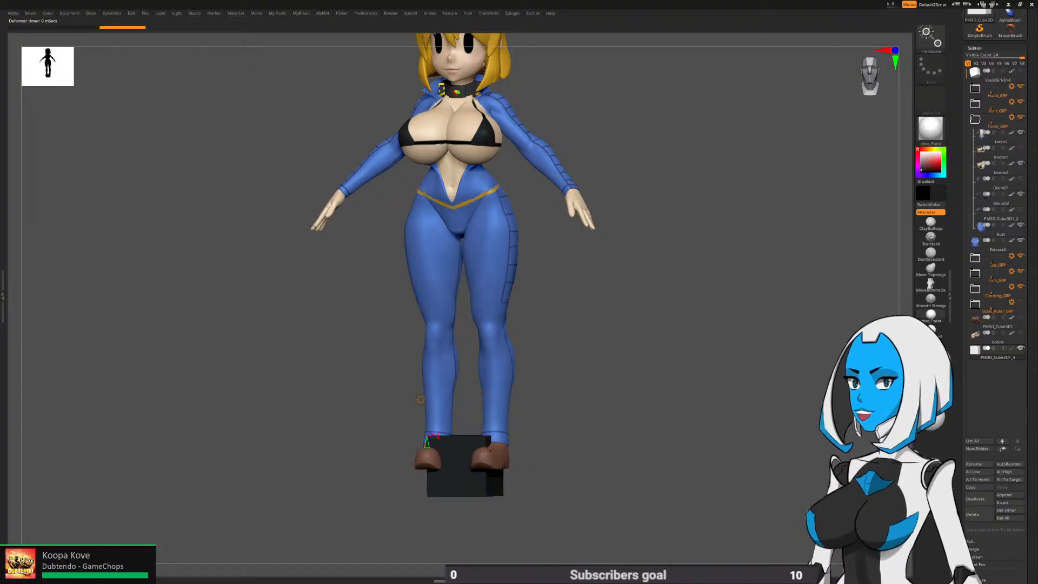
pyautogui.press('w')
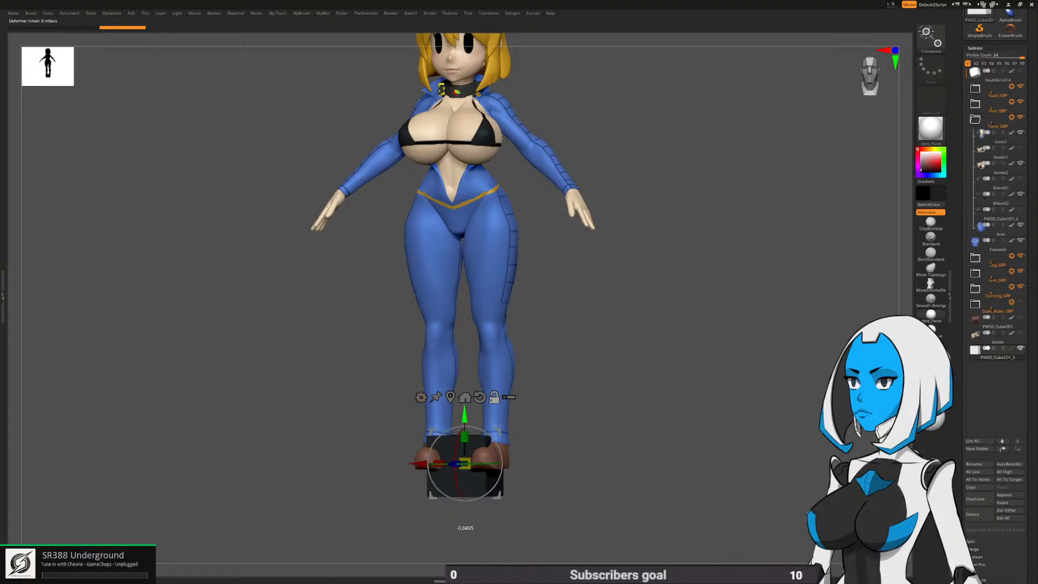
# Raise the new cube from the feet to chest height in front of the character
pyautogui.moveTo(464, 463); pyautogui.dragTo(464, 366)
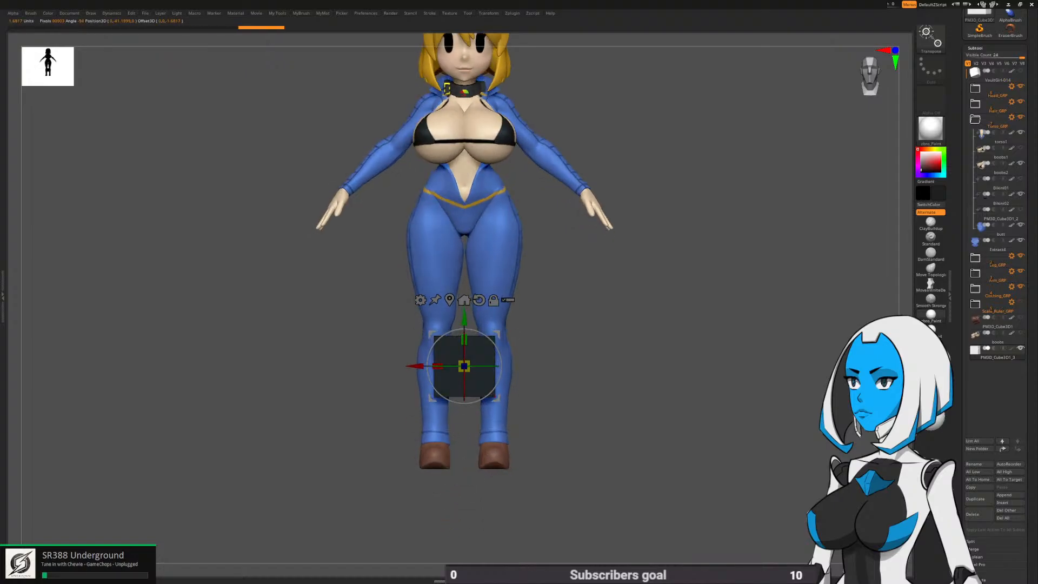
pyautogui.moveTo(497, 335); pyautogui.dragTo(530, 90)
pyautogui.keyDown('alt'); pyautogui.moveTo(530, 90); pyautogui.dragTo(552, 346, button='right'); pyautogui.keyUp('alt')
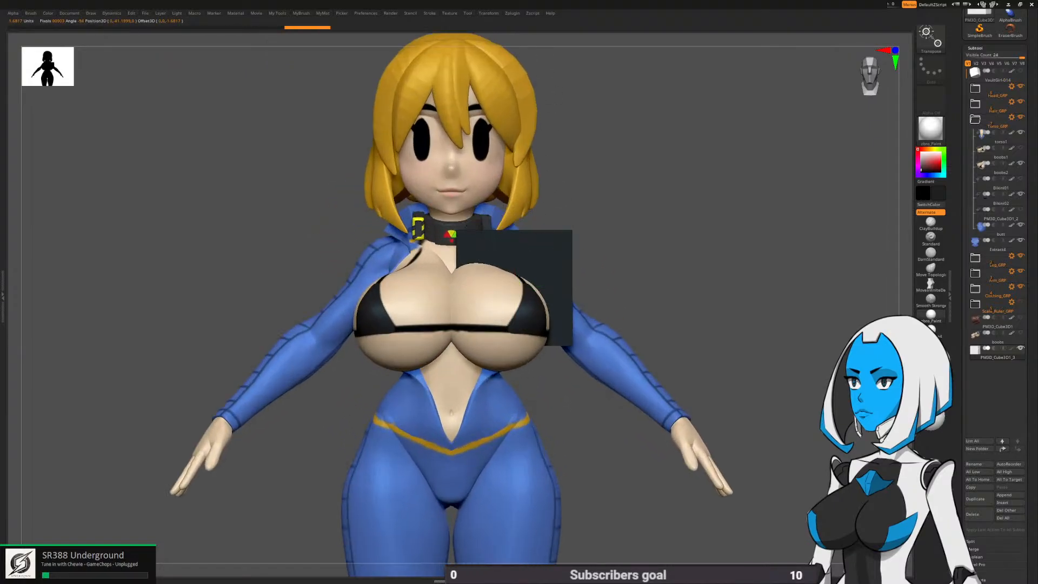
pyautogui.keyDown('shift'); pyautogui.moveTo(605, 324); pyautogui.dragTo(497, 323, button='right'); pyautogui.keyUp('shift')
# Shrink the cube into a narrow block and tilt it over the painted strap above one bikini cup
pyautogui.moveTo(482, 319); pyautogui.dragTo(401, 308)
pyautogui.moveTo(433, 275); pyautogui.dragTo(433, 332)
pyautogui.moveTo(433, 275); pyautogui.dragTo(433, 275)
pyautogui.moveTo(433, 279); pyautogui.dragTo(541, 400, button='right')
pyautogui.moveTo(425, 308); pyautogui.dragTo(451, 304)
pyautogui.moveTo(540, 378); pyautogui.dragTo(541, 292, button='right')
pyautogui.keyDown('alt'); pyautogui.moveTo(541, 292); pyautogui.dragTo(611, 313, button='right'); pyautogui.keyUp('alt')
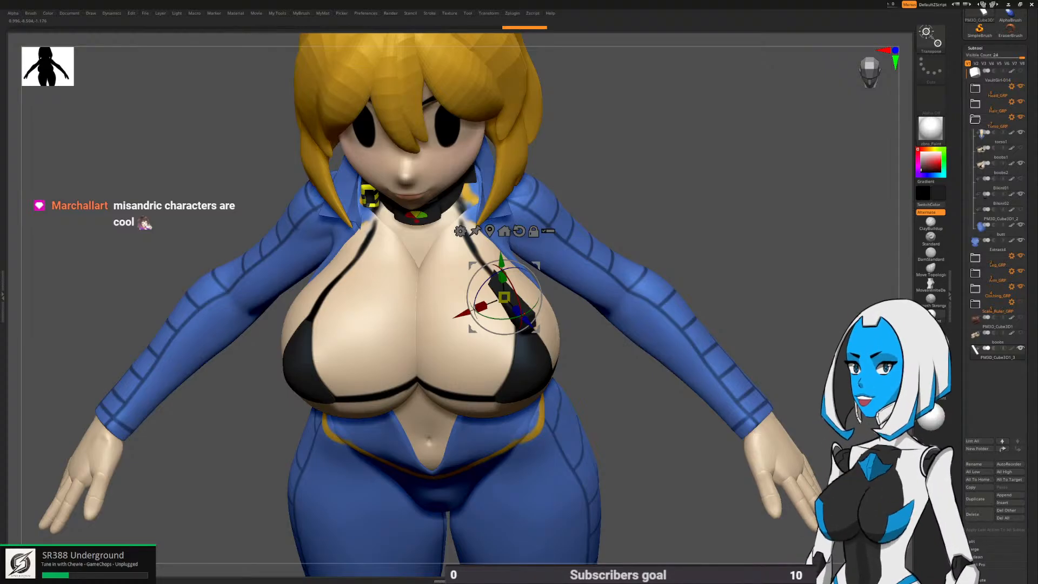
# Rotate and stretch the block into a thin strap running from near the collar to the top of the bikini cup
pyautogui.keyDown('ctrl'); pyautogui.moveTo(600, 311); pyautogui.dragTo(606, 363, button='right'); pyautogui.keyUp('ctrl')
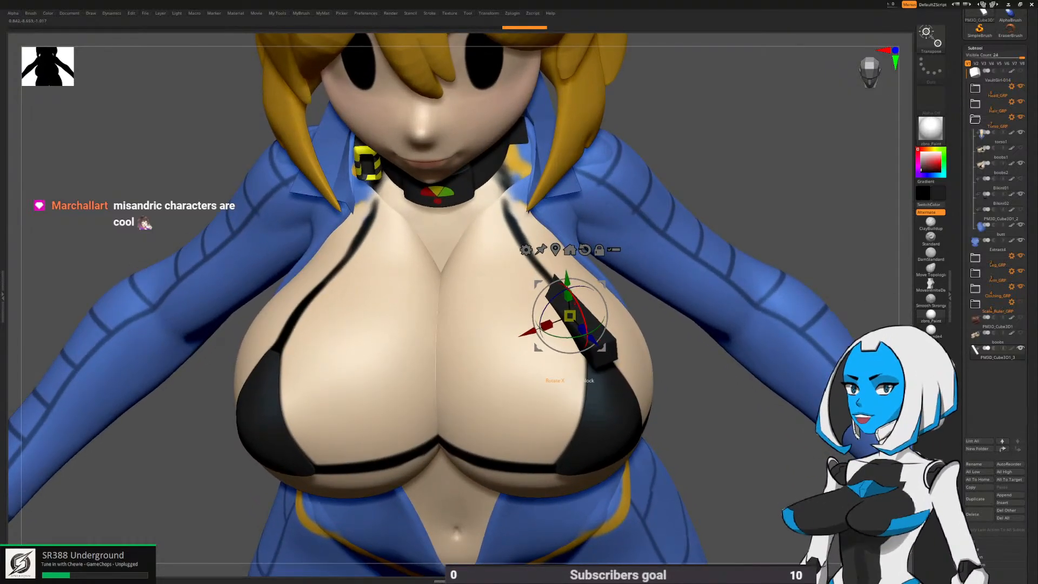
pyautogui.moveTo(583, 318); pyautogui.dragTo(577, 301)
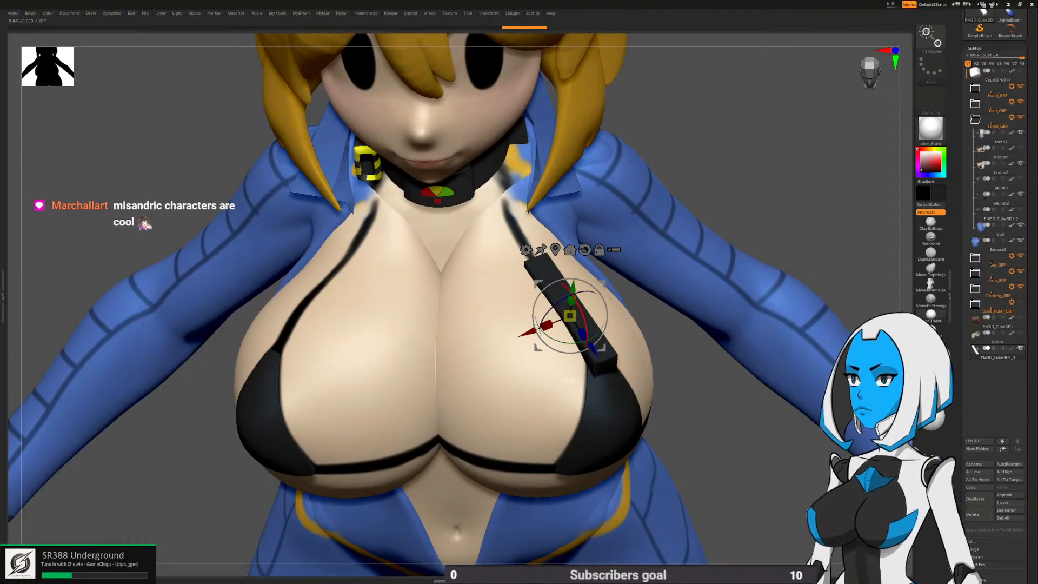
pyautogui.moveTo(584, 335); pyautogui.dragTo(581, 314, button='right')
pyautogui.moveTo(579, 316)
pyautogui.mouseDown()
pyautogui.moveTo(568, 325)
pyautogui.moveTo(594, 322)
pyautogui.mouseUp()
pyautogui.moveTo(582, 284); pyautogui.dragTo(582, 276)
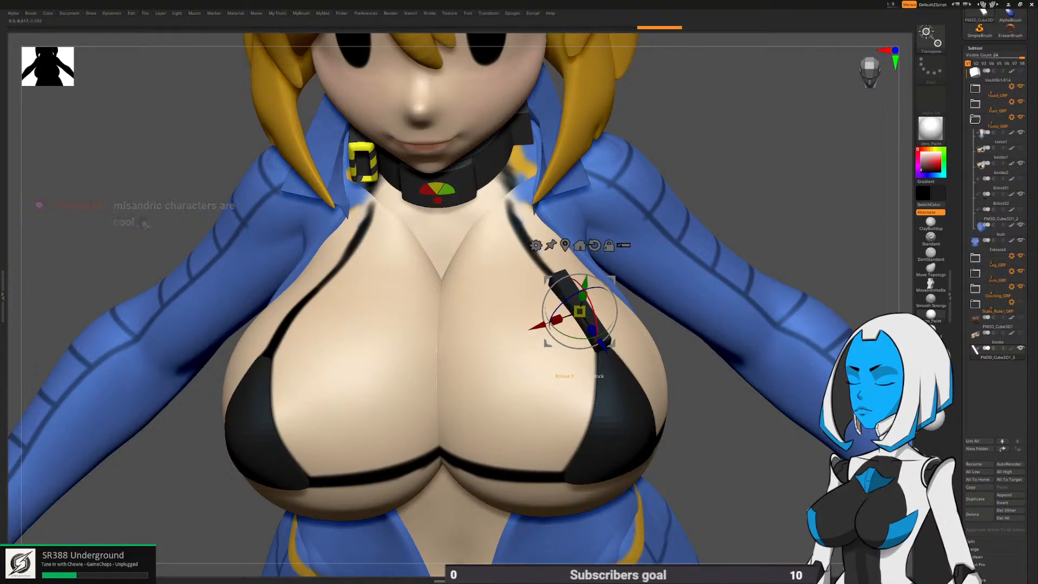
pyautogui.moveTo(601, 343); pyautogui.dragTo(585, 320)
pyautogui.moveTo(621, 337); pyautogui.dragTo(582, 351, button='right')
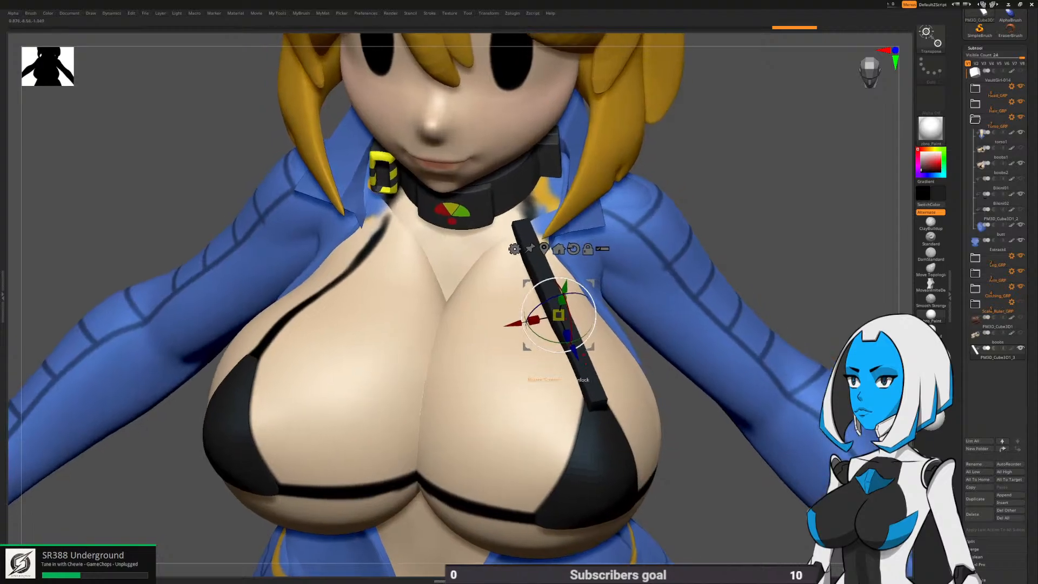
# Set the gizmo pivot at the strap's lower end and tilt the strap to lie along the upper breast
pyautogui.keyDown('alt'); pyautogui.moveTo(575, 352); pyautogui.dragTo(613, 442); pyautogui.keyUp('alt')
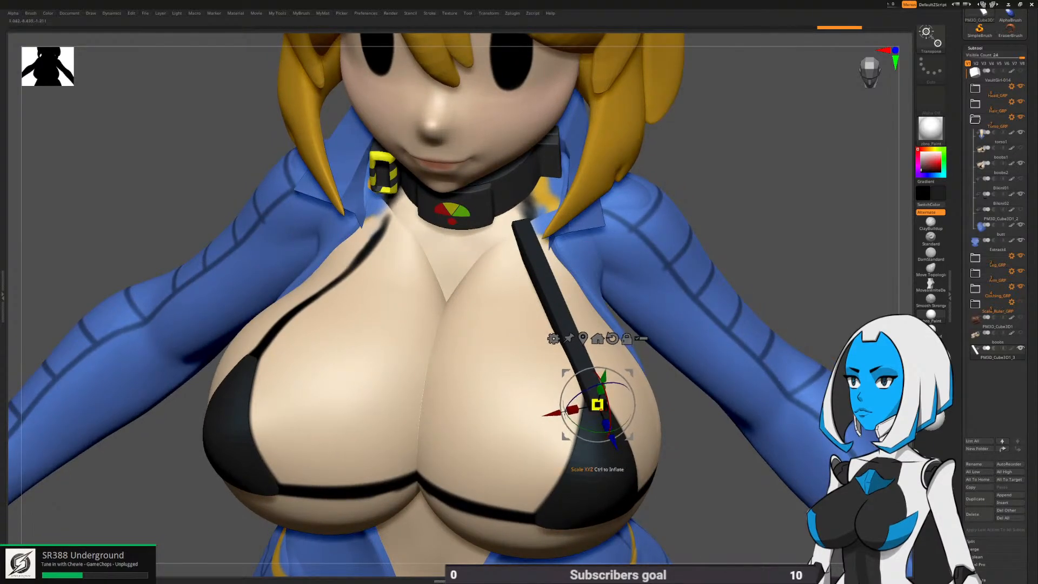
pyautogui.moveTo(597, 404)
pyautogui.mouseDown()
pyautogui.moveTo(590, 409)
pyautogui.moveTo(624, 379)
pyautogui.mouseUp()
pyautogui.moveTo(626, 380); pyautogui.dragTo(757, 381, button='right')
pyautogui.moveTo(671, 428); pyautogui.dragTo(647, 421)
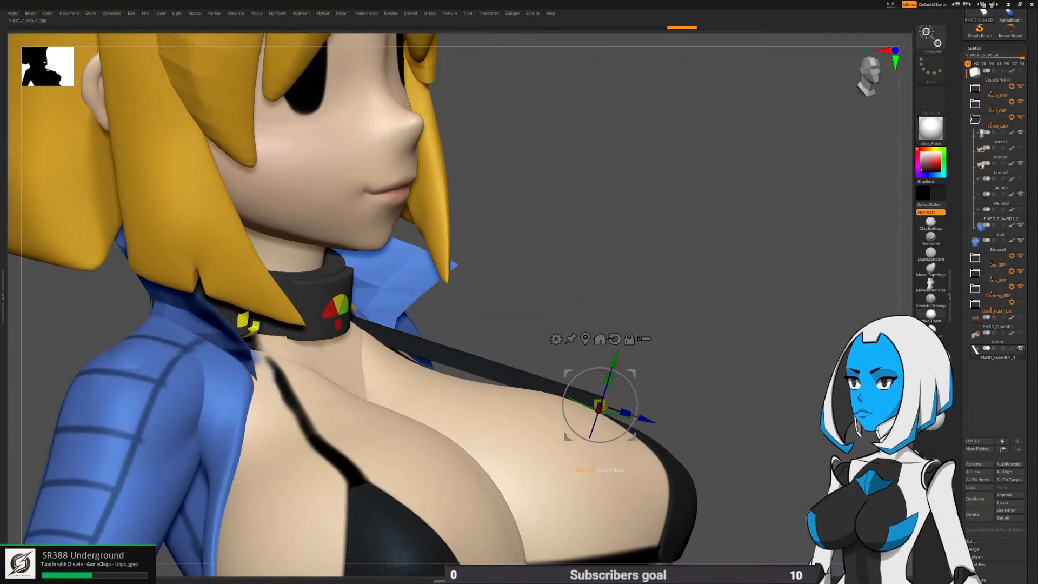
pyautogui.moveTo(615, 360); pyautogui.dragTo(611, 370)
pyautogui.moveTo(637, 373); pyautogui.dragTo(541, 387, button='right')
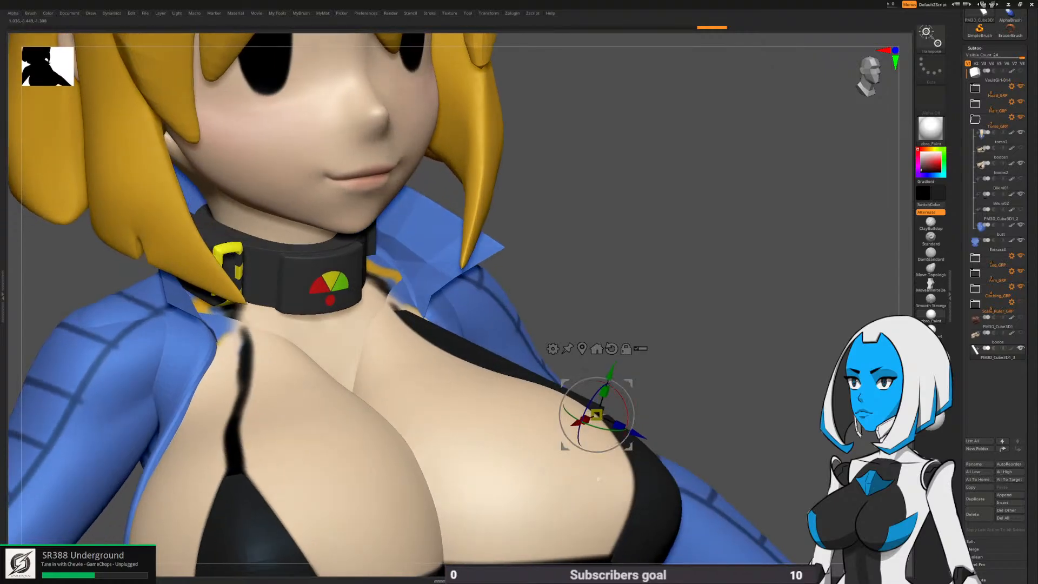
pyautogui.moveTo(622, 395); pyautogui.dragTo(625, 403)
# Turn the strap about its lower end and shift it sideways over the painted strap
pyautogui.moveTo(638, 384)
pyautogui.mouseDown(button='right')
pyautogui.moveTo(563, 406)
pyautogui.moveTo(516, 391)
pyautogui.mouseUp(button='right')
pyautogui.keyDown('alt'); pyautogui.moveTo(517, 392); pyautogui.dragTo(509, 238, button='right'); pyautogui.keyUp('alt')
pyautogui.moveTo(510, 238); pyautogui.dragTo(433, 219, button='right')
pyautogui.moveTo(553, 275); pyautogui.dragTo(562, 276)
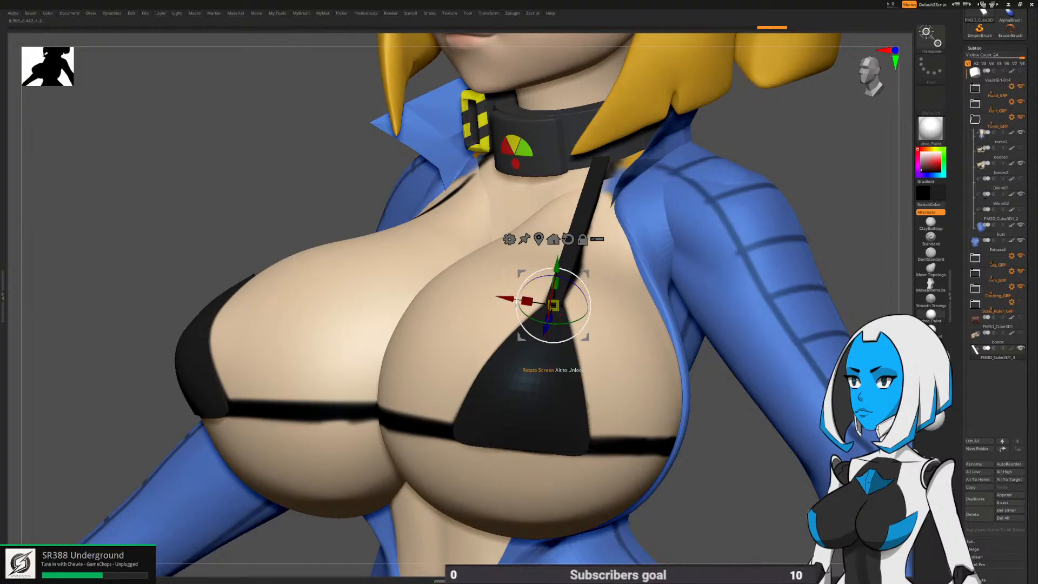
pyautogui.hotkey('shift', 'f')
pyautogui.moveTo(505, 298); pyautogui.dragTo(508, 299)
# Assign the strap a single polygroup and lower it closer to the breast surface at the cup's tip
pyautogui.hotkey('ctrl', 'w')
pyautogui.moveTo(575, 319); pyautogui.dragTo(501, 319, button='right')
pyautogui.moveTo(558, 370); pyautogui.dragTo(524, 373, button='right')
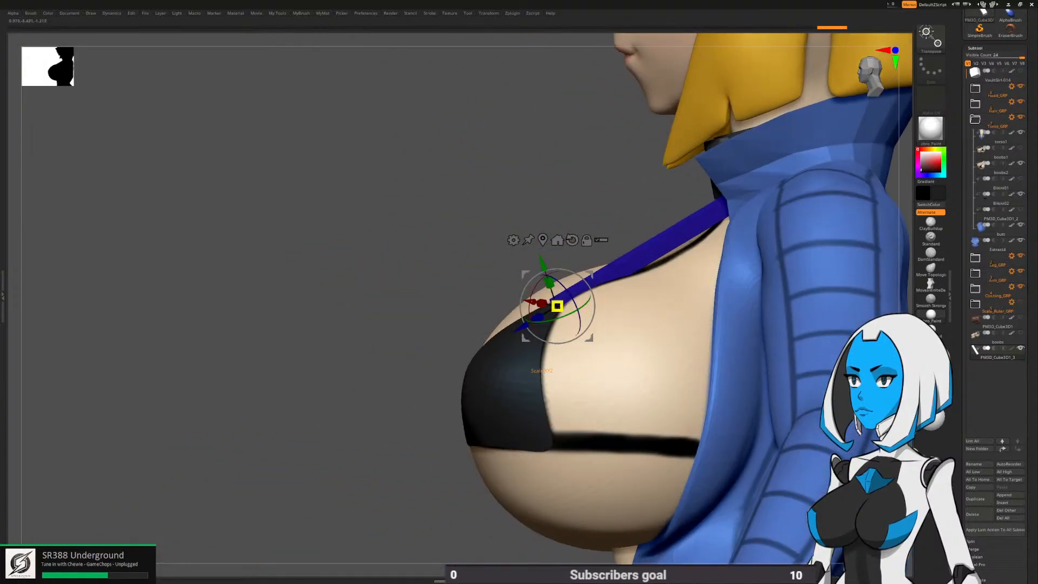
pyautogui.moveTo(542, 262); pyautogui.dragTo(544, 266)
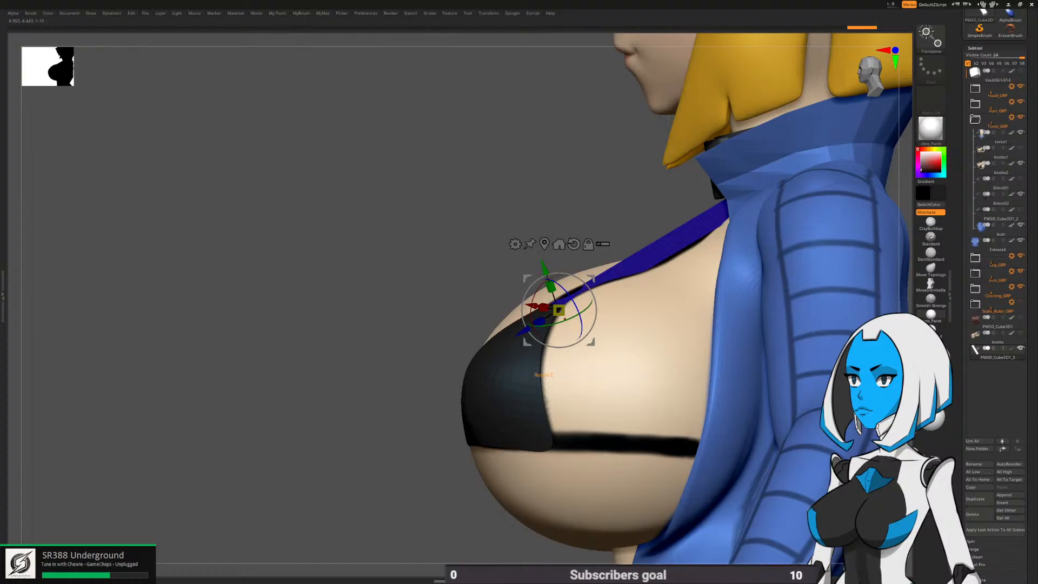
pyautogui.moveTo(519, 357); pyautogui.dragTo(582, 361, button='right')
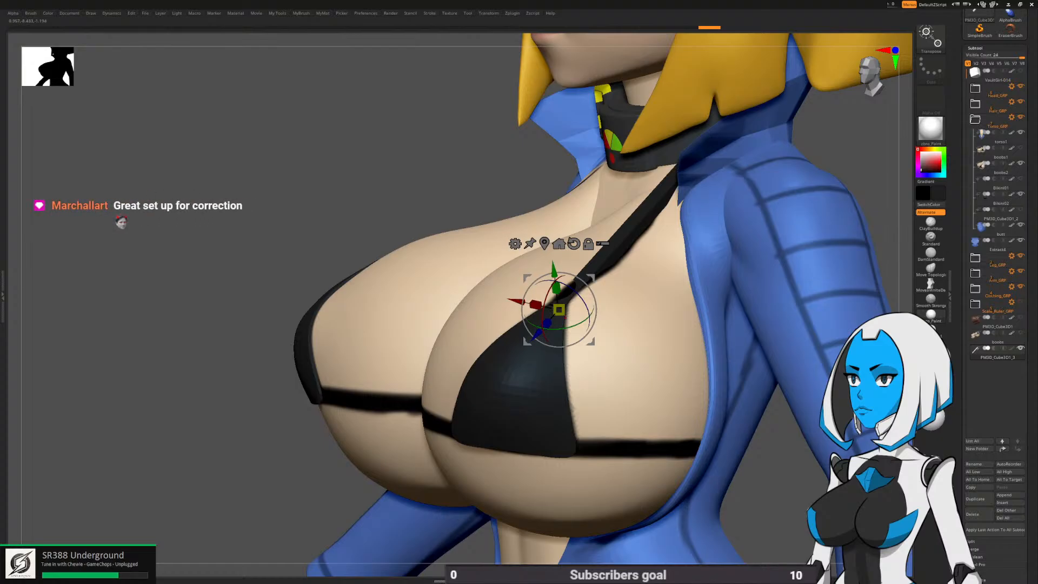
# Adjust the strap's lower end with the Move brush so it meets the tip of the bikini cup
pyautogui.press('q')
pyautogui.press('b')
pyautogui.press('space')
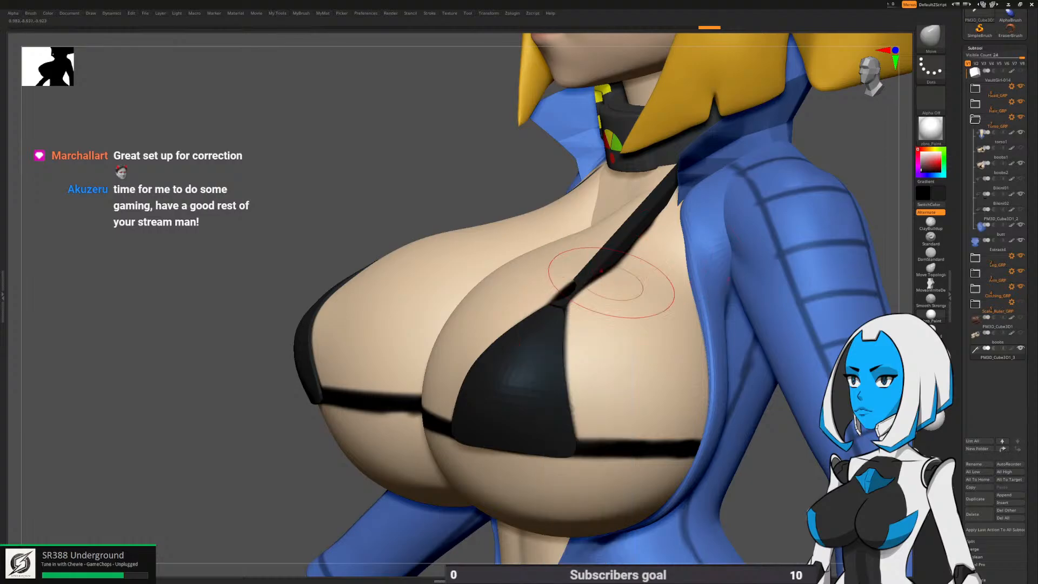
pyautogui.moveTo(567, 287); pyautogui.dragTo(575, 280)
# Mirror the shoulder strap to the other side of the chest with SubTool Master
pyautogui.moveTo(575, 280)
pyautogui.mouseDown(button='right')
pyautogui.moveTo(742, 287)
pyautogui.moveTo(732, 228)
pyautogui.mouseUp(button='right')
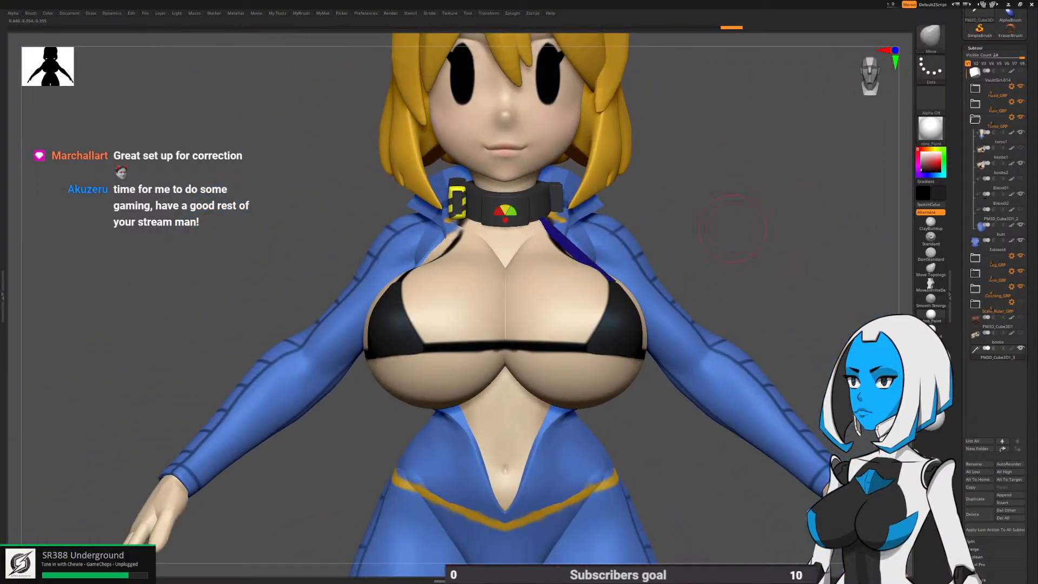
pyautogui.click(512, 13)
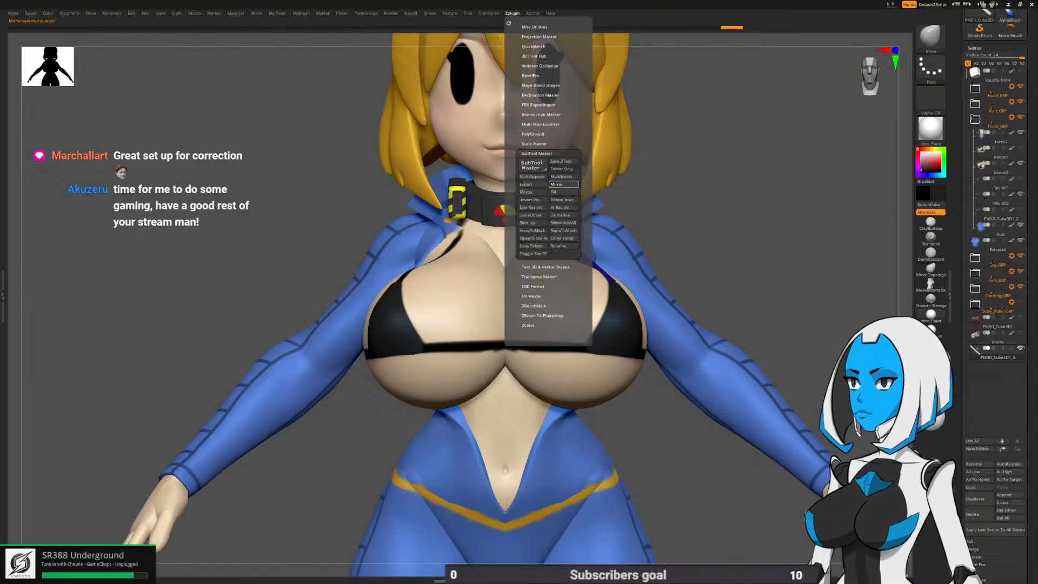
pyautogui.click(556, 185)
pyautogui.click(474, 243)
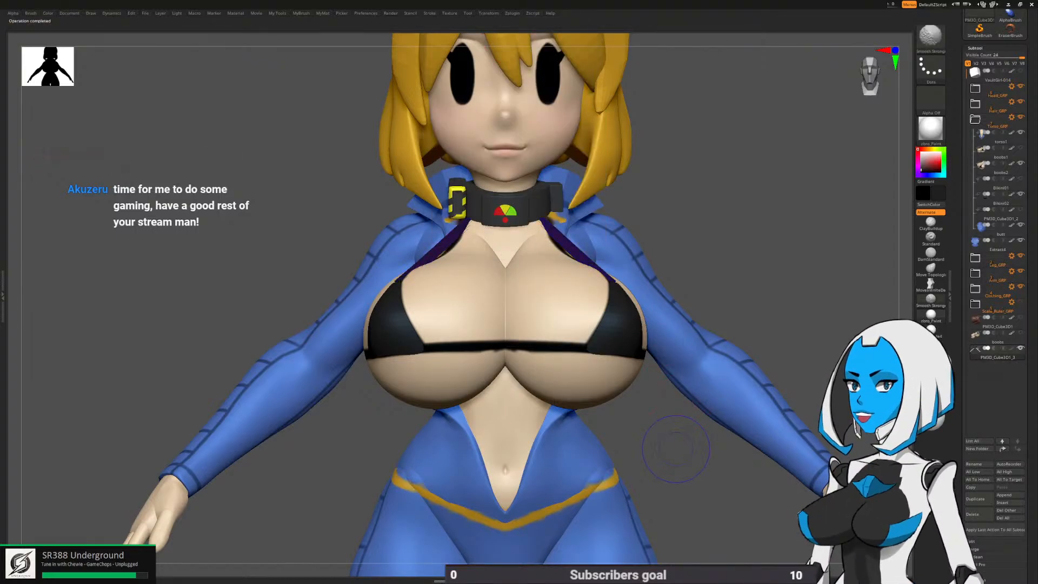
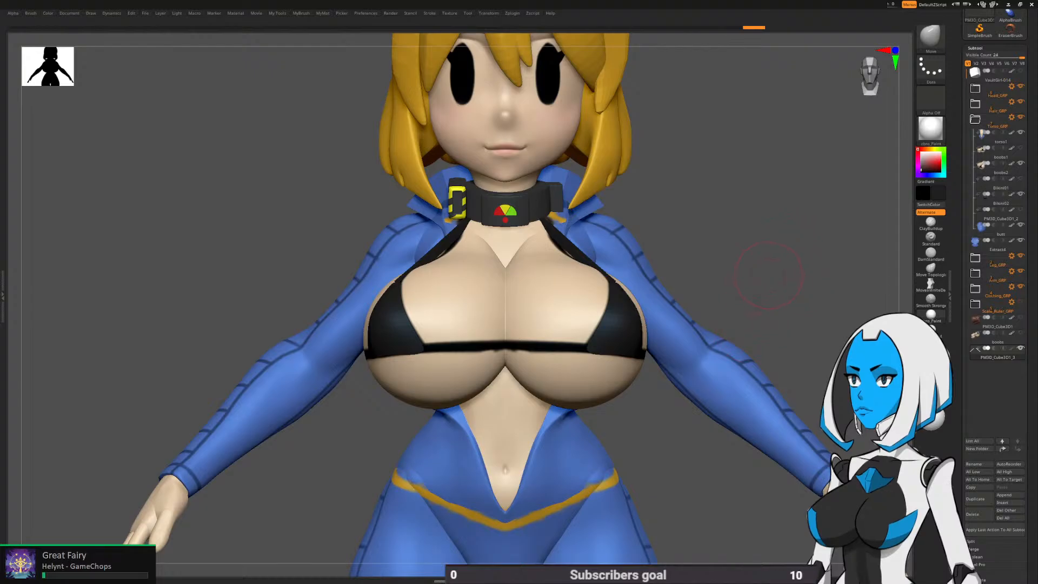
pyautogui.keyDown('alt'); pyautogui.moveTo(761, 314); pyautogui.dragTo(743, 312); pyautogui.keyUp('alt')
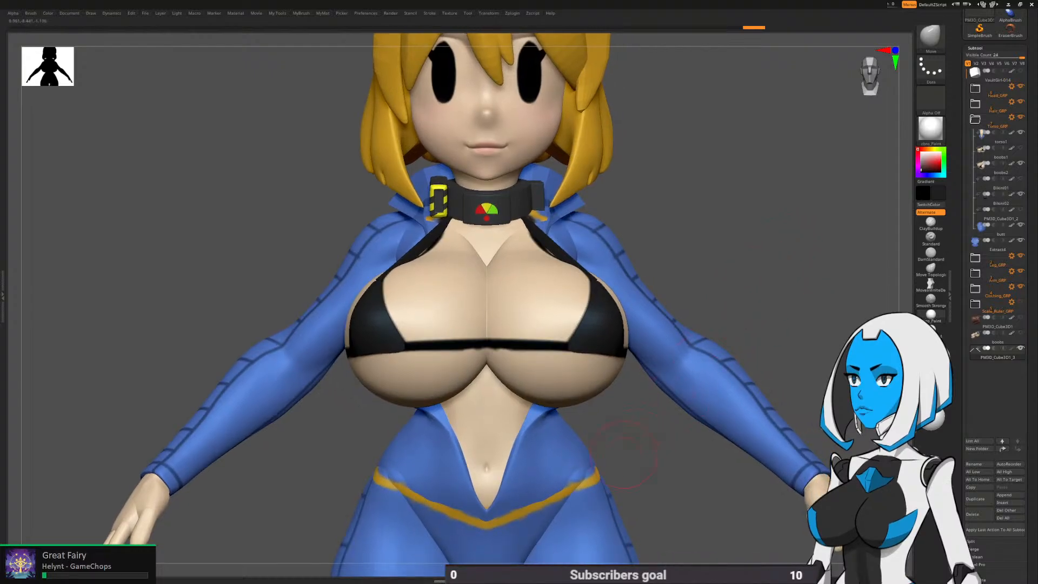
pyautogui.keyDown('alt'); pyautogui.moveTo(624, 454); pyautogui.dragTo(622, 422); pyautogui.keyUp('alt')
pyautogui.moveTo(622, 421)
pyautogui.mouseDown()
pyautogui.moveTo(422, 426)
pyautogui.moveTo(568, 427)
pyautogui.mouseUp()
# Move the shoulder strap subtool into the torso folder below the band subtool and make the band visible
pyautogui.press('w')
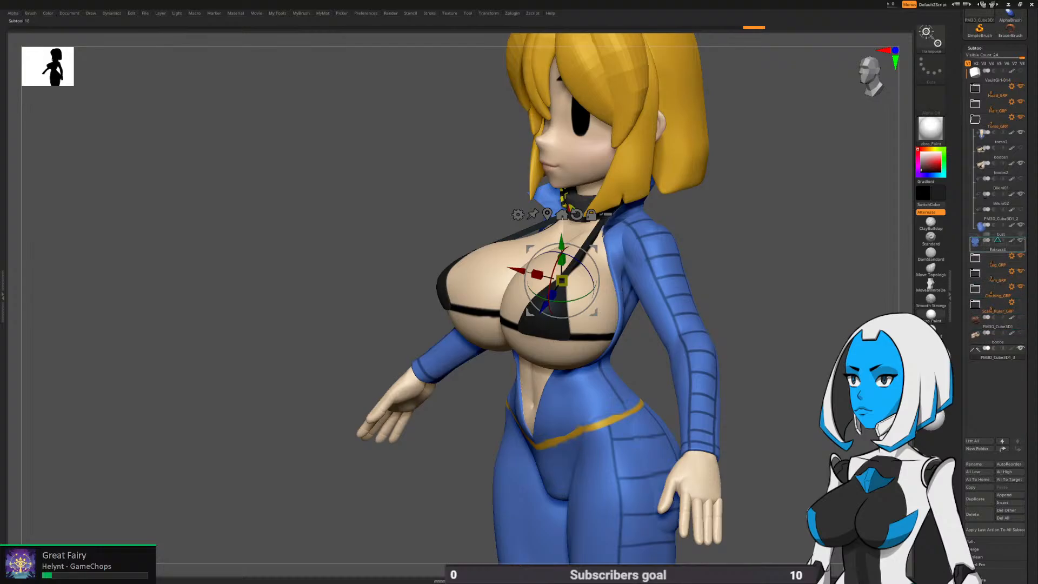
pyautogui.click(997, 226)
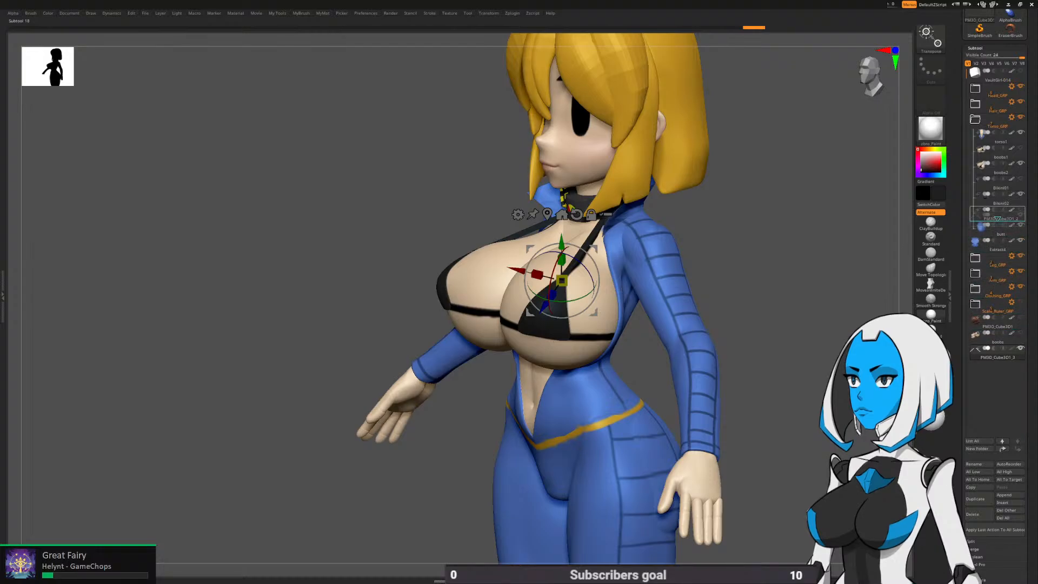
pyautogui.moveTo(997, 218); pyautogui.dragTo(997, 222)
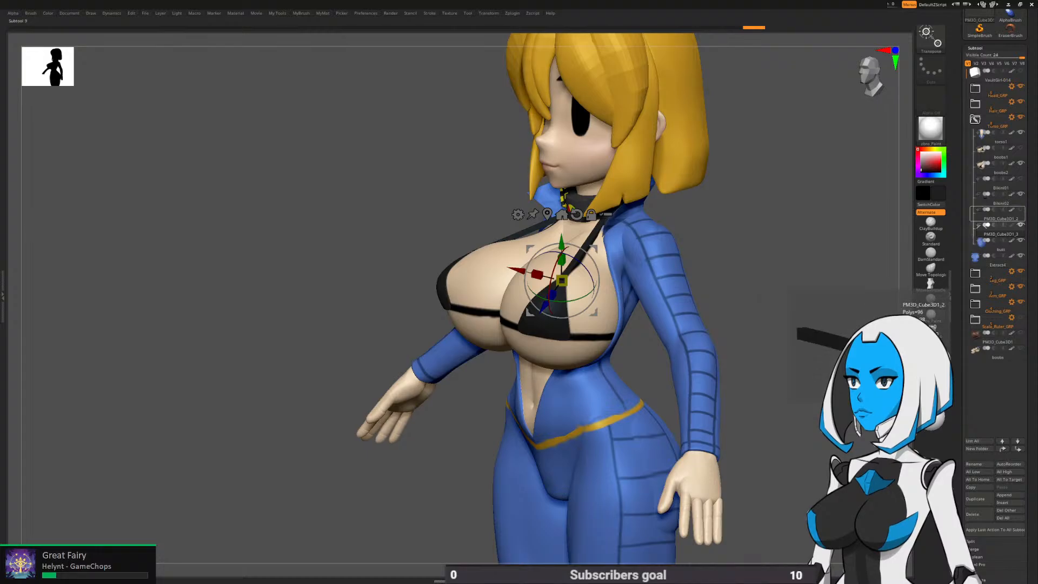
pyautogui.click(1020, 209)
pyautogui.moveTo(768, 233); pyautogui.dragTo(865, 233)
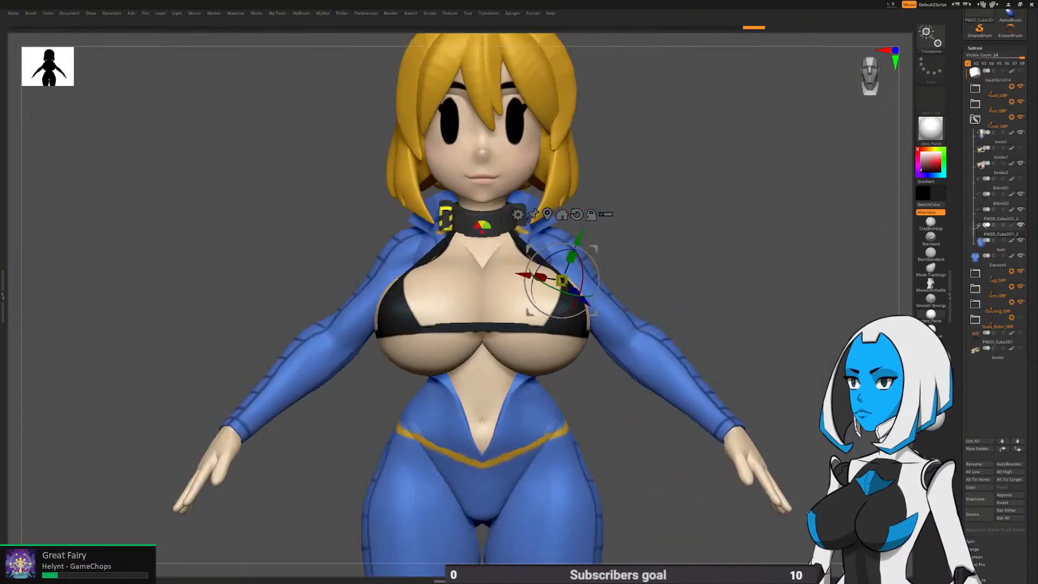
# Duplicate the shoulder strap and turn the copy to run backwards from the bikini cup's lower outer corner
pyautogui.click(979, 499)
pyautogui.moveTo(757, 303); pyautogui.dragTo(537, 309)
pyautogui.hotkey('ctrl', 'z')
pyautogui.moveTo(336, 292); pyautogui.dragTo(403, 292)
pyautogui.keyDown('alt'); pyautogui.moveTo(402, 292); pyautogui.dragTo(405, 319); pyautogui.keyUp('alt')
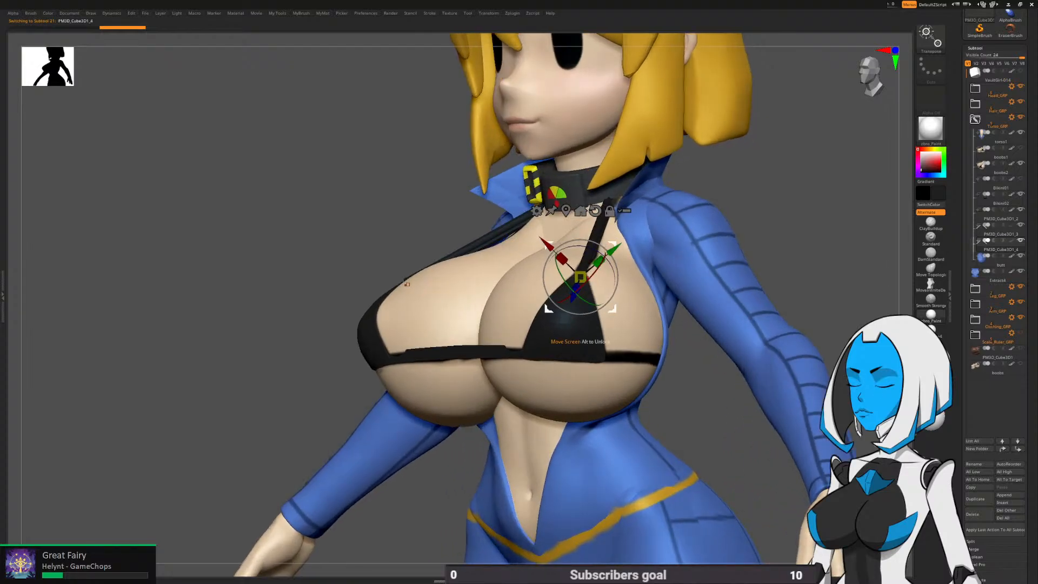
pyautogui.moveTo(548, 311); pyautogui.dragTo(595, 344)
pyautogui.moveTo(410, 321); pyautogui.dragTo(417, 349)
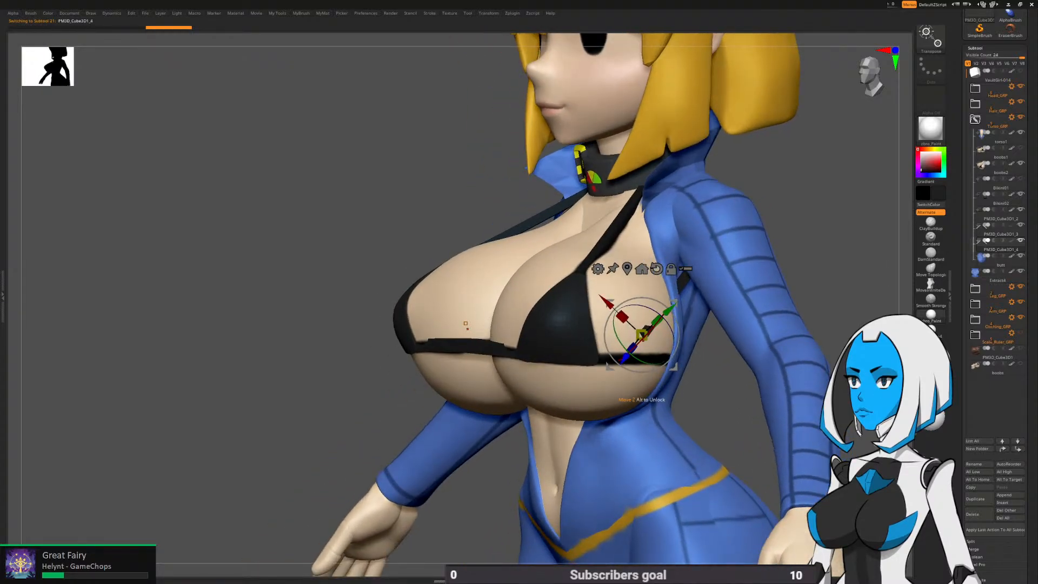
pyautogui.moveTo(617, 386); pyautogui.dragTo(595, 360)
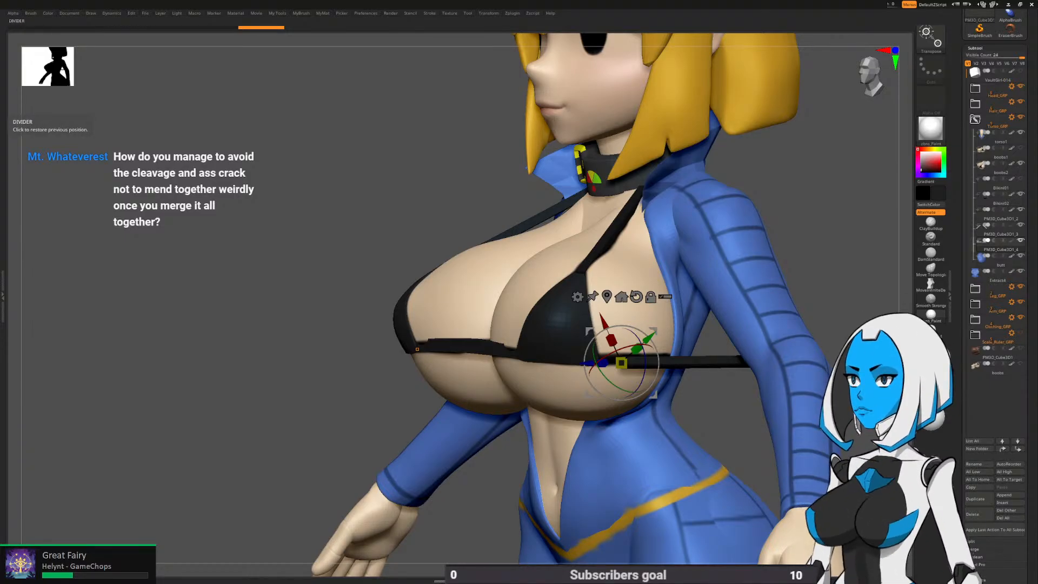
# Rotate and shift the side strap so it runs beneath the arm along the outer side of the breast
pyautogui.moveTo(65, 303); pyautogui.dragTo(214, 270)
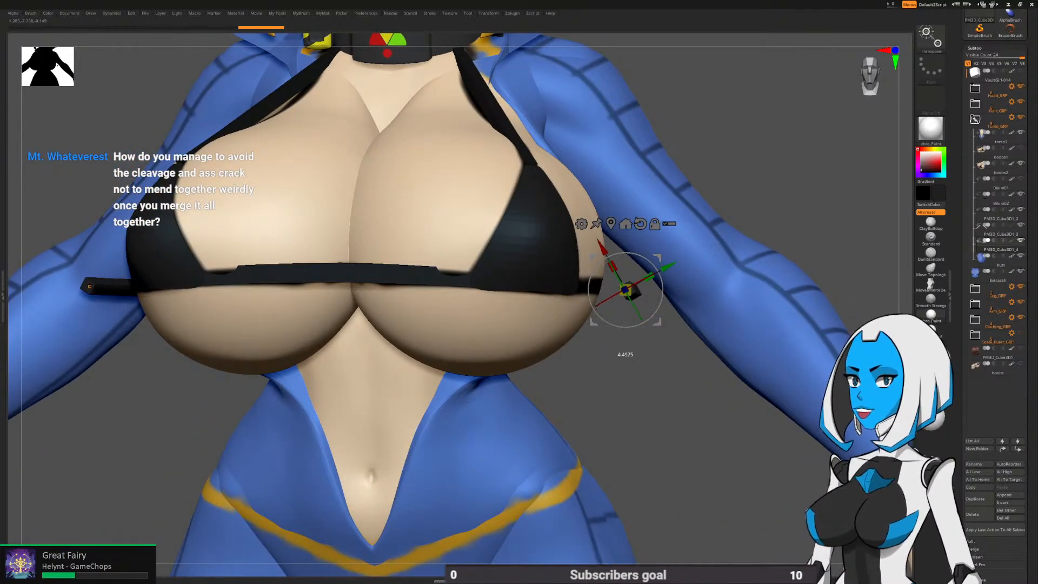
pyautogui.moveTo(658, 272); pyautogui.dragTo(628, 316)
pyautogui.moveTo(687, 378); pyautogui.dragTo(573, 367)
pyautogui.moveTo(622, 260); pyautogui.dragTo(658, 335)
pyautogui.moveTo(631, 281); pyautogui.dragTo(630, 294)
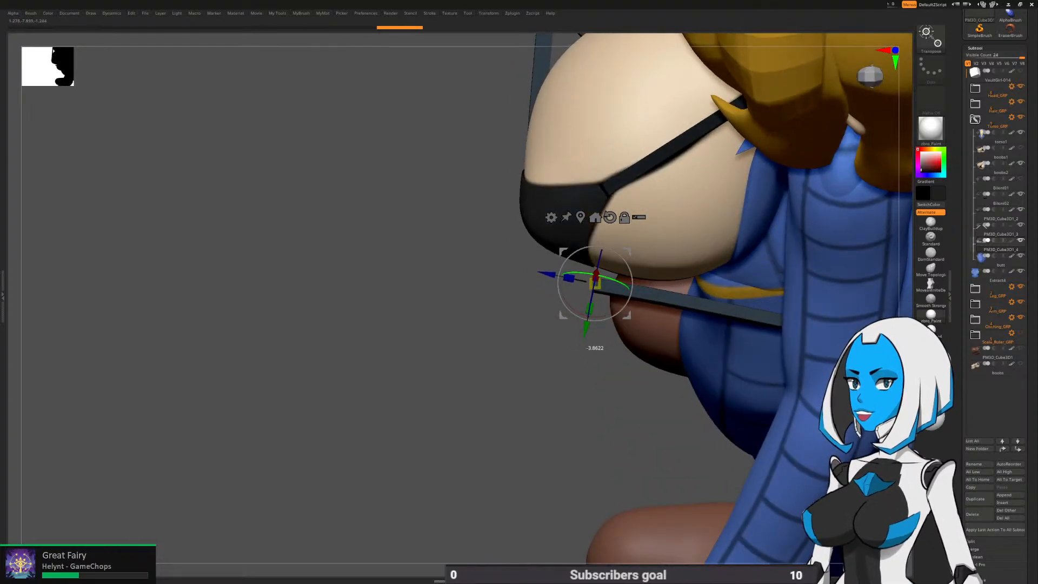
# Raise the side strap and fine-tune its tilt so its front end meets the cup's lower outer corner
pyautogui.moveTo(587, 327); pyautogui.dragTo(590, 311)
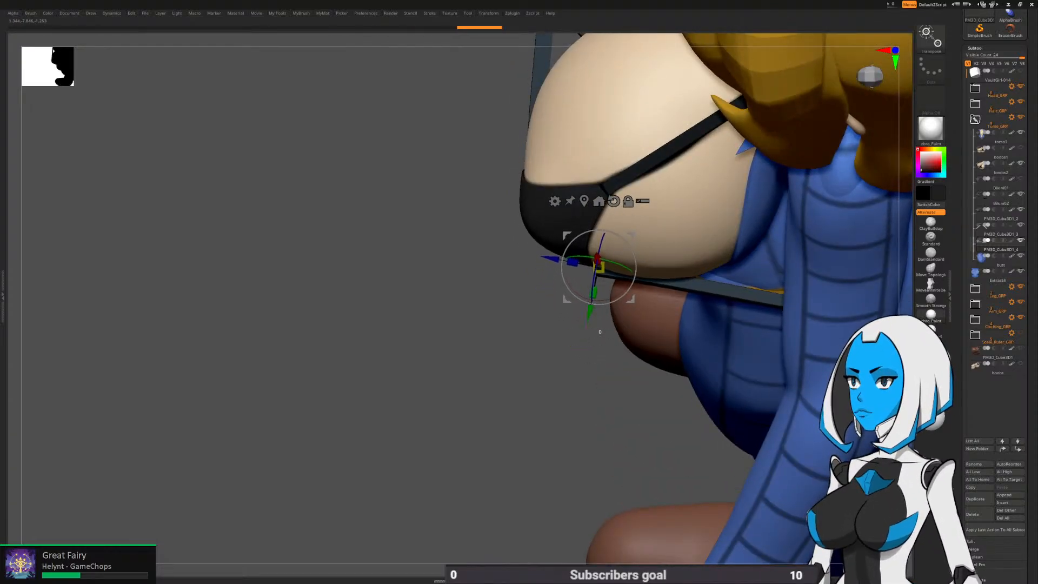
pyautogui.moveTo(635, 272); pyautogui.dragTo(633, 280)
pyautogui.moveTo(581, 310); pyautogui.dragTo(583, 306)
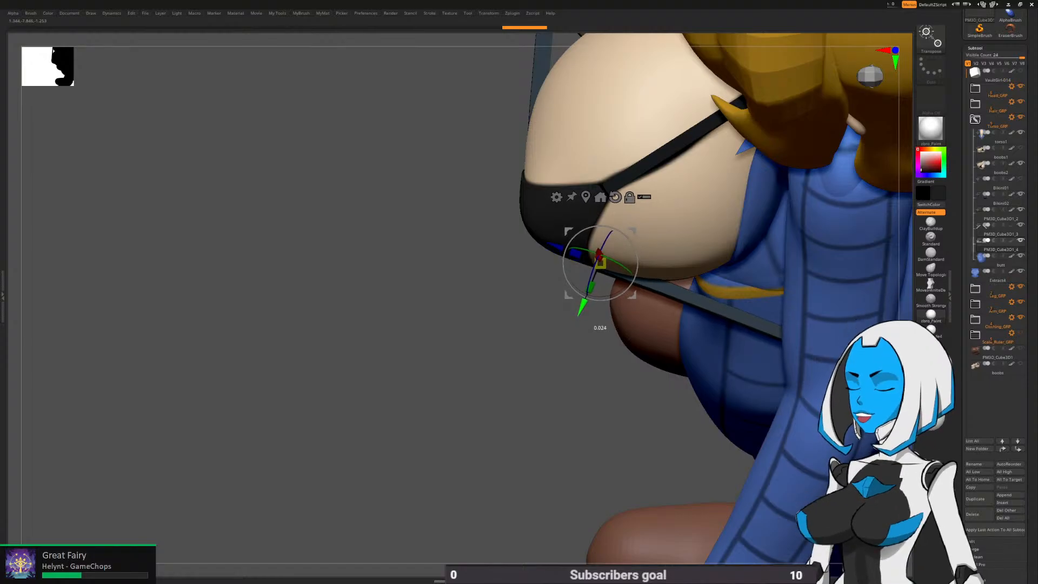
pyautogui.moveTo(555, 247); pyautogui.dragTo(553, 246)
pyautogui.moveTo(634, 253); pyautogui.dragTo(630, 241)
pyautogui.moveTo(631, 209); pyautogui.dragTo(608, 280, button='right')
pyautogui.moveTo(604, 274); pyautogui.dragTo(602, 279)
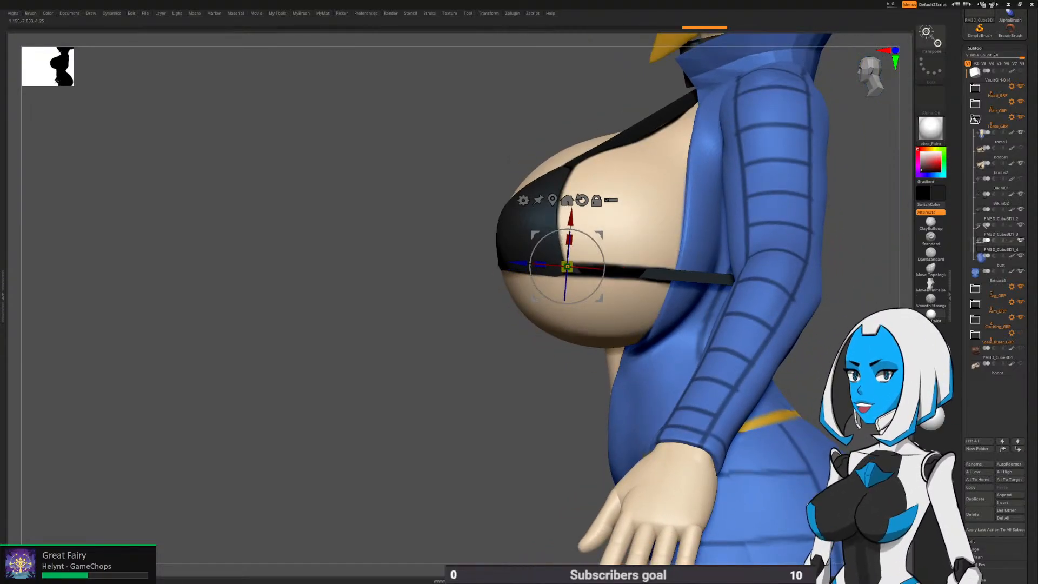
# Nudge the side strap's angle and slide it slightly forward towards the cup, following the painted side strap
pyautogui.moveTo(394, 64); pyautogui.dragTo(459, 110, button='right')
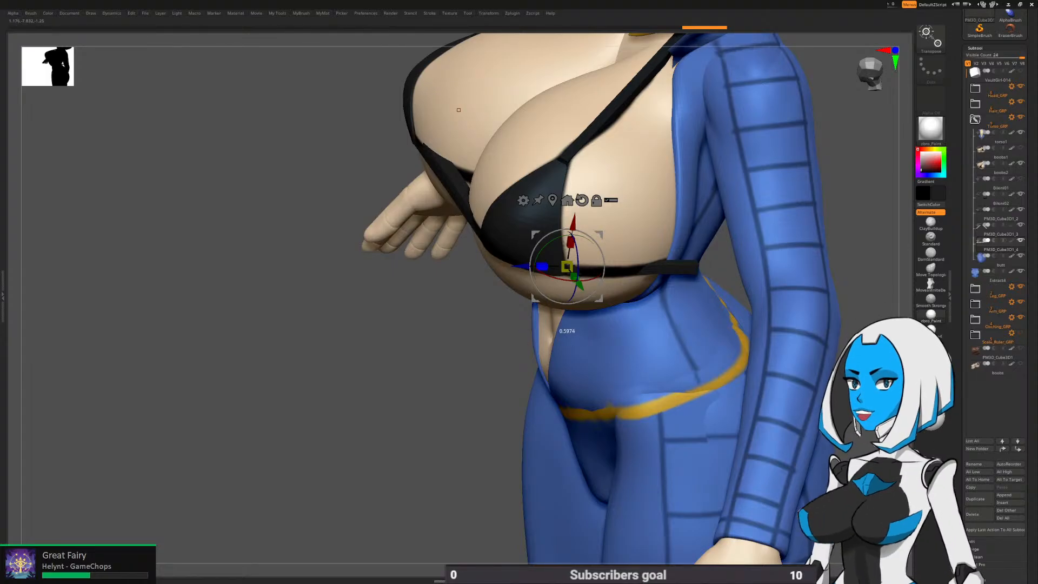
pyautogui.keyDown('alt'); pyautogui.moveTo(459, 111); pyautogui.dragTo(459, 144, button='right'); pyautogui.keyUp('alt')
pyautogui.press('q')
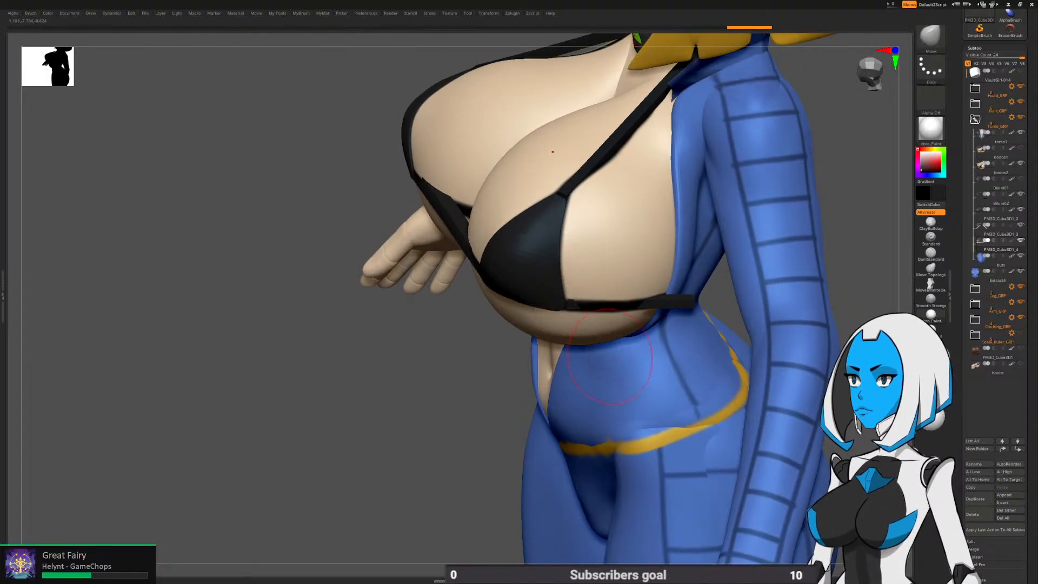
pyautogui.keyDown('ctrl'); pyautogui.moveTo(493, 110); pyautogui.dragTo(435, 90, button='right'); pyautogui.keyUp('ctrl')
pyautogui.moveTo(652, 324); pyautogui.dragTo(618, 274, button='right')
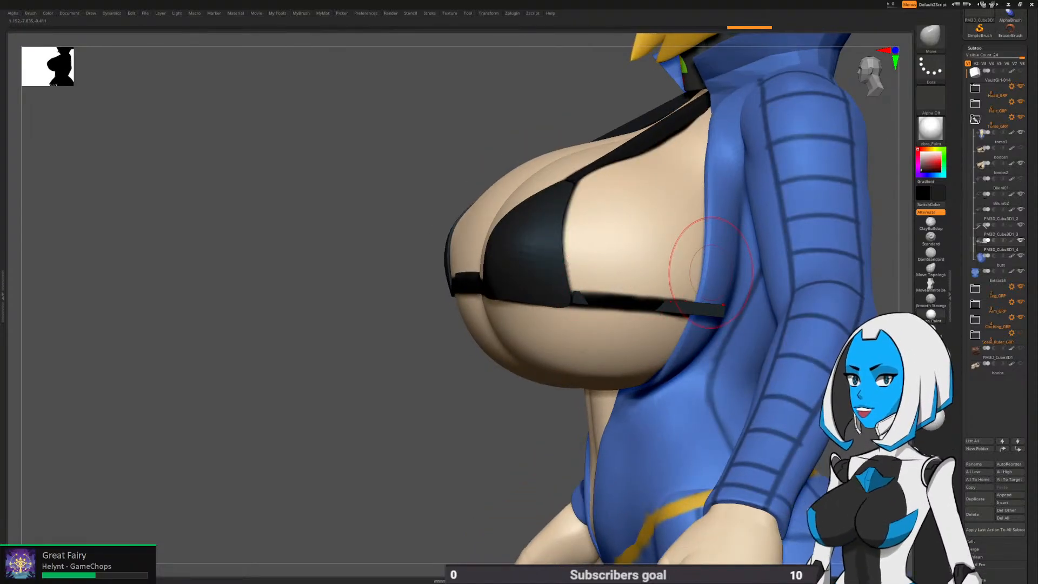
pyautogui.press('w')
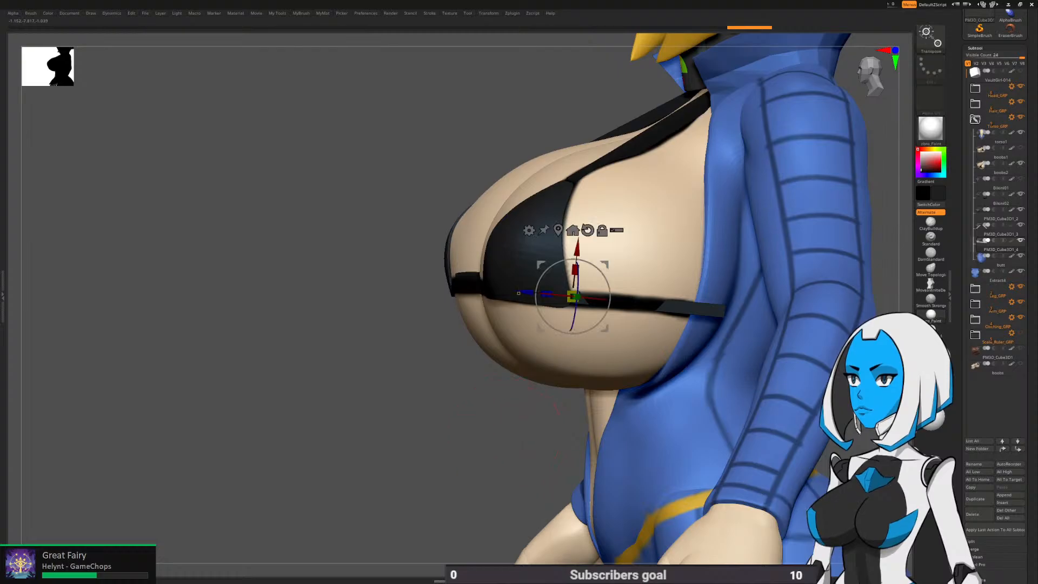
pyautogui.moveTo(506, 421)
pyautogui.mouseDown(button='right')
pyautogui.moveTo(562, 433)
pyautogui.moveTo(567, 460)
pyautogui.mouseUp(button='right')
pyautogui.moveTo(592, 320); pyautogui.dragTo(590, 318)
pyautogui.moveTo(527, 299); pyautogui.dragTo(522, 299)
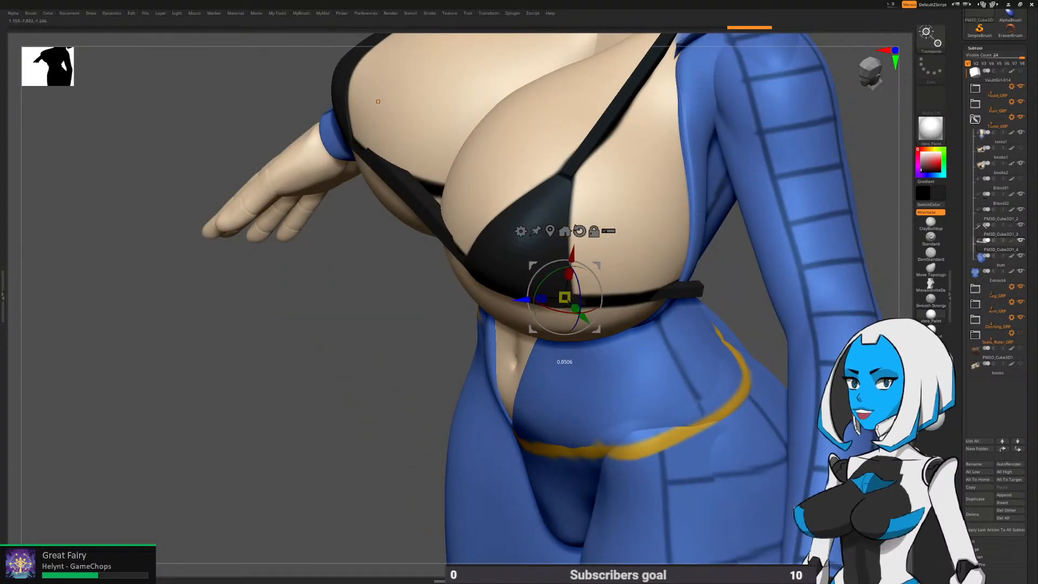
# Apply the Bend Curve deformer to the side strap and curve its rear end inward around the breast
pyautogui.moveTo(573, 433); pyautogui.dragTo(584, 302, button='right')
pyautogui.moveTo(322, 414); pyautogui.dragTo(308, 561, button='right')
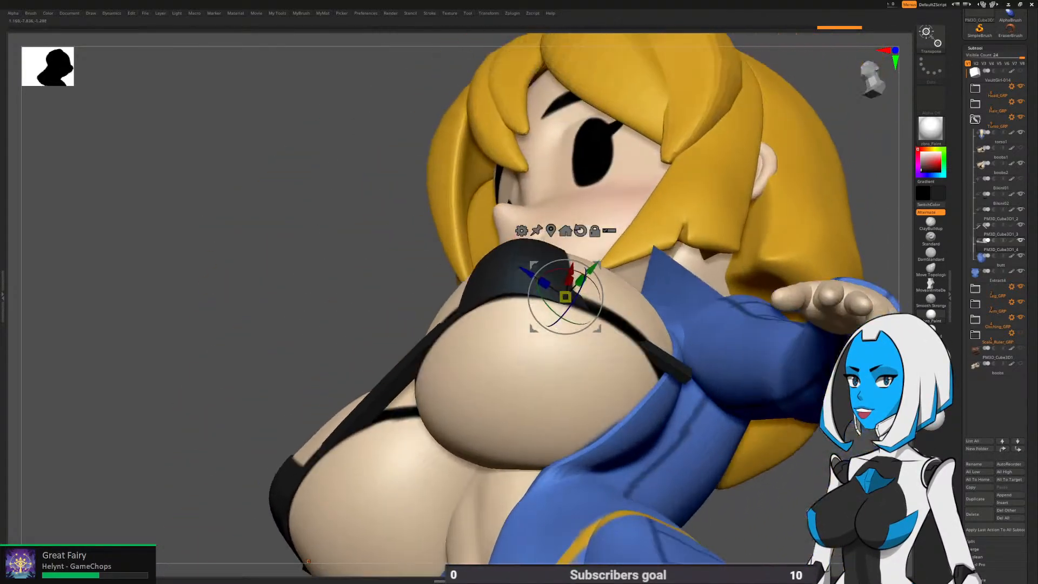
pyautogui.press('q')
pyautogui.press('w')
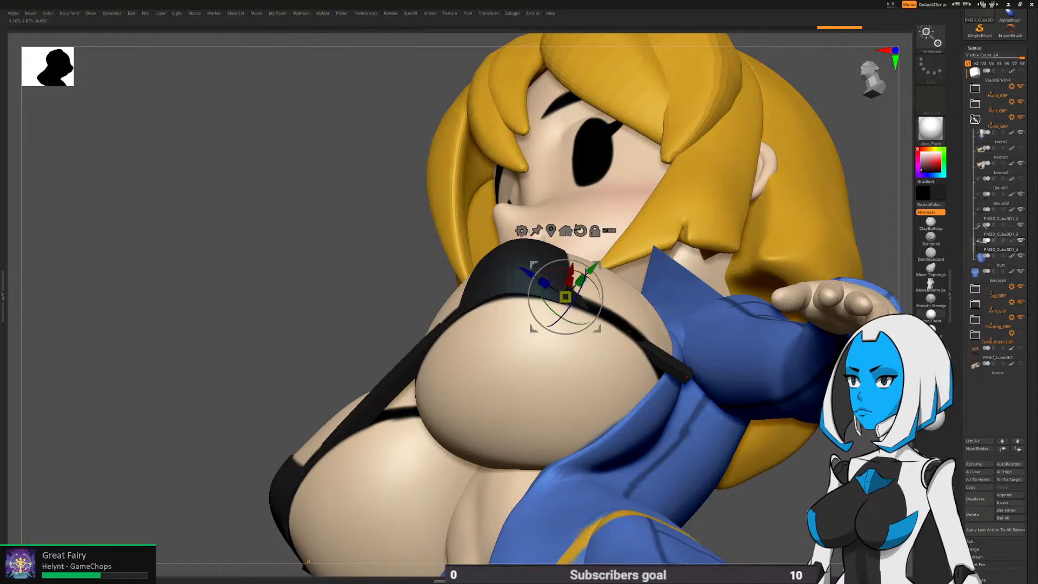
pyautogui.click(522, 230)
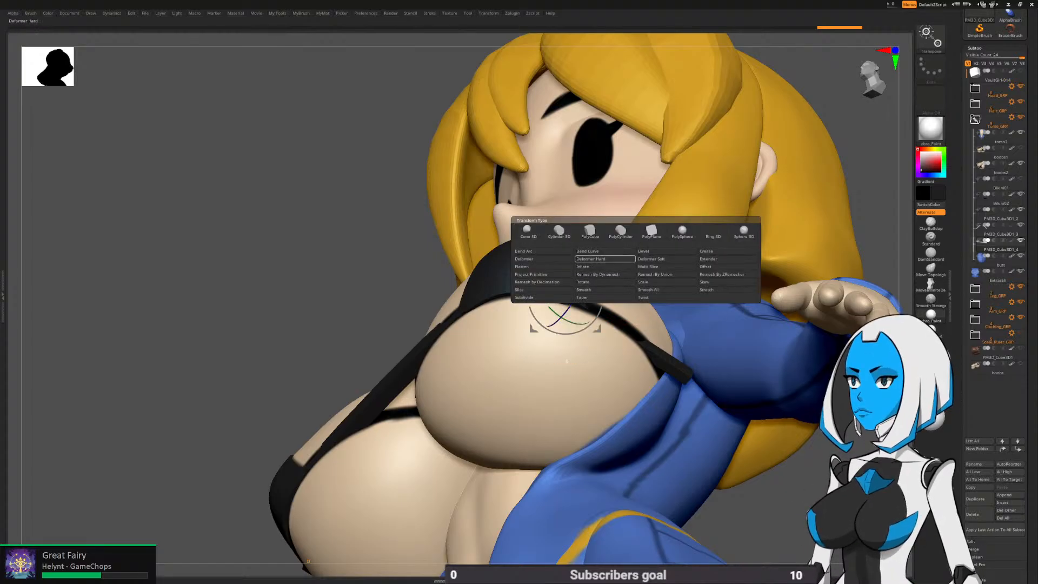
pyautogui.click(601, 251)
pyautogui.moveTo(601, 251); pyautogui.dragTo(596, 151, button='right')
pyautogui.moveTo(656, 348); pyautogui.dragTo(642, 361)
pyautogui.hotkey('ctrl', 'z')
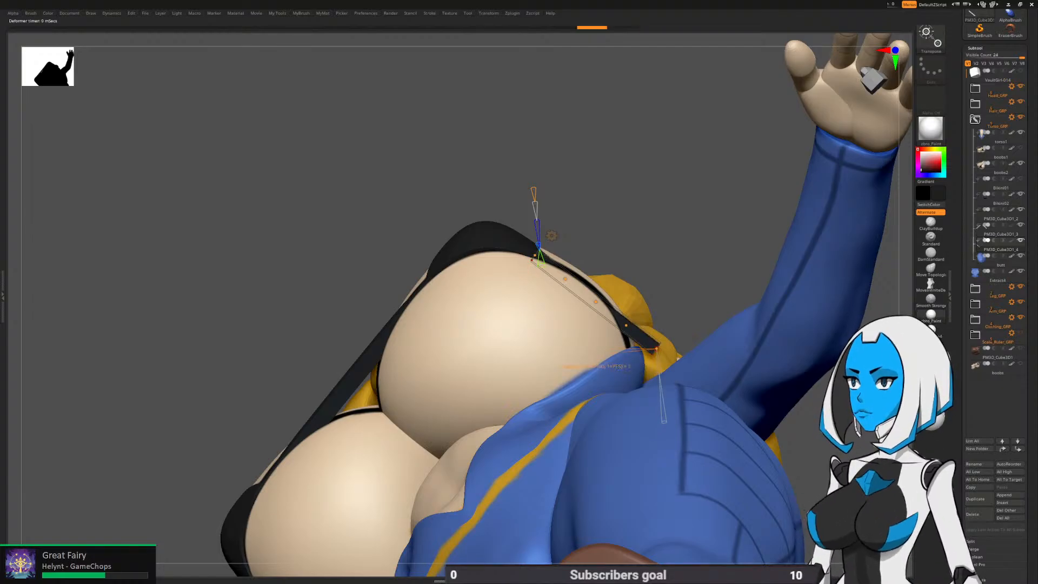
pyautogui.moveTo(656, 348); pyautogui.dragTo(641, 366)
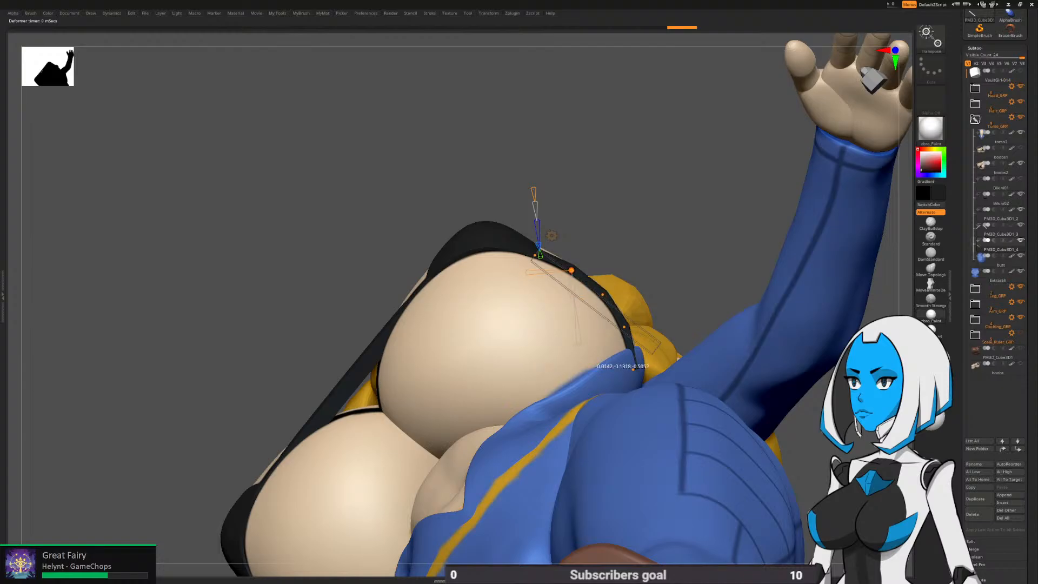
pyautogui.moveTo(633, 368); pyautogui.dragTo(632, 370)
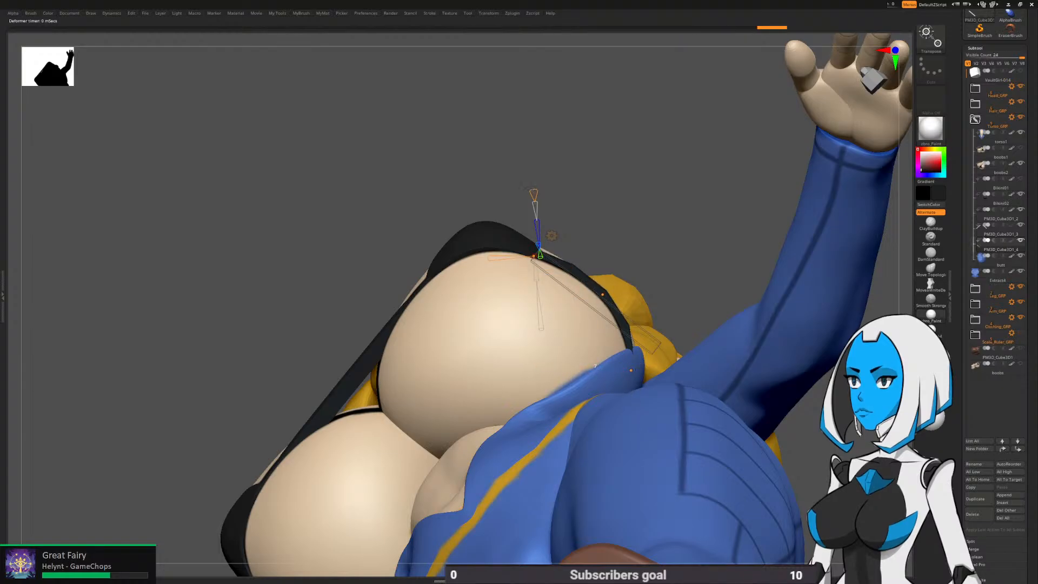
# With the arm group hidden, raise the bend curve's rear end slightly against the body and accept the deformation
pyautogui.moveTo(451, 144); pyautogui.dragTo(440, 306)
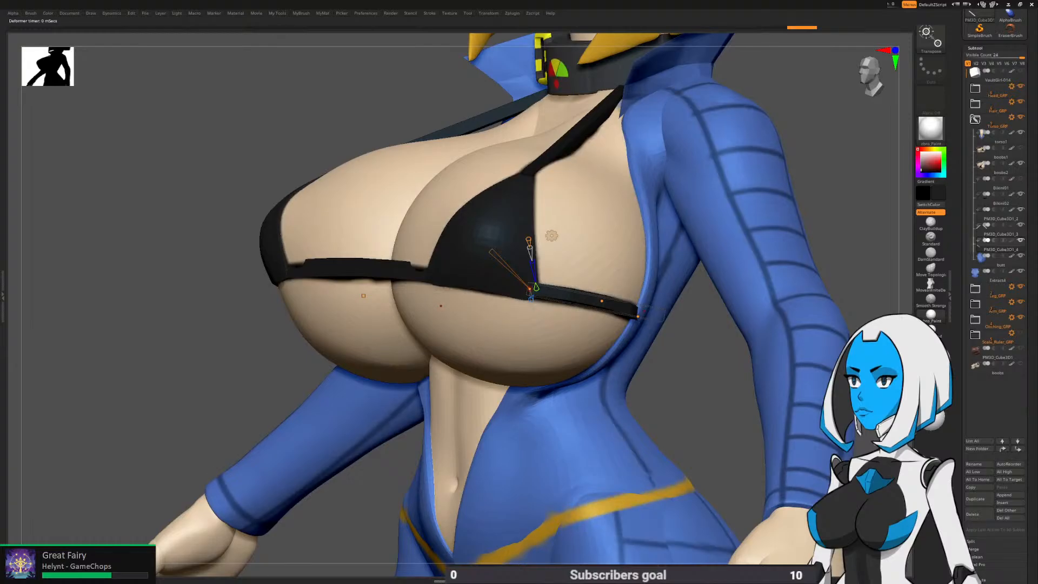
pyautogui.moveTo(246, 298); pyautogui.dragTo(116, 300)
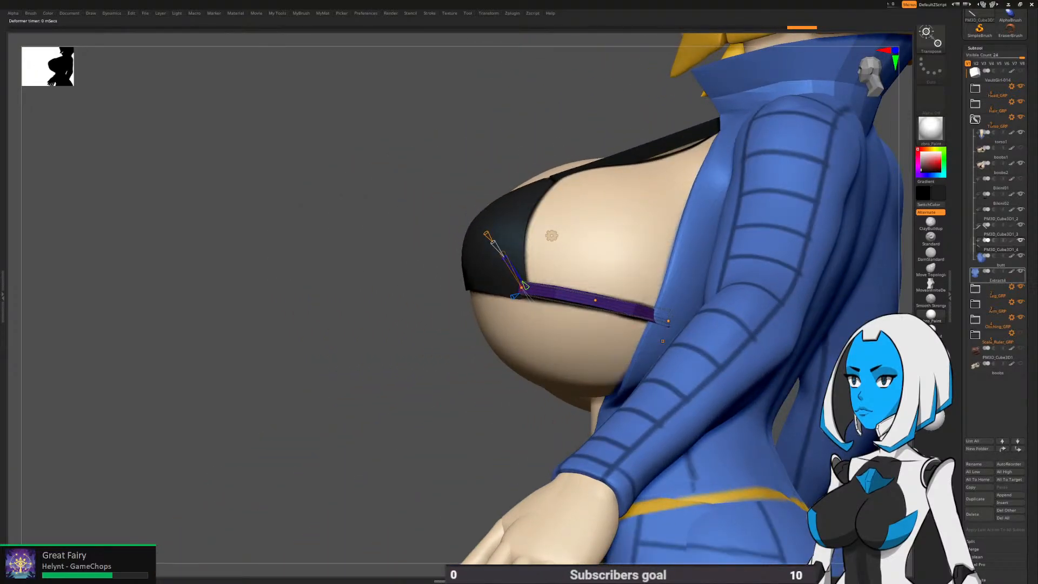
pyautogui.click(1021, 302)
pyautogui.moveTo(605, 363); pyautogui.dragTo(621, 353, button='right')
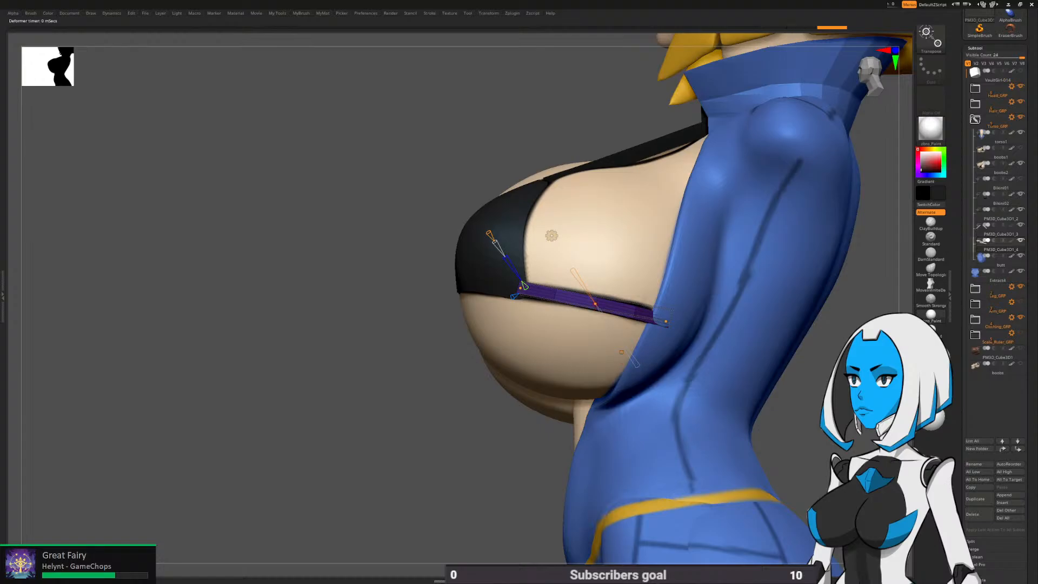
pyautogui.moveTo(666, 321); pyautogui.dragTo(666, 317)
pyautogui.moveTo(622, 352); pyautogui.dragTo(533, 138, button='right')
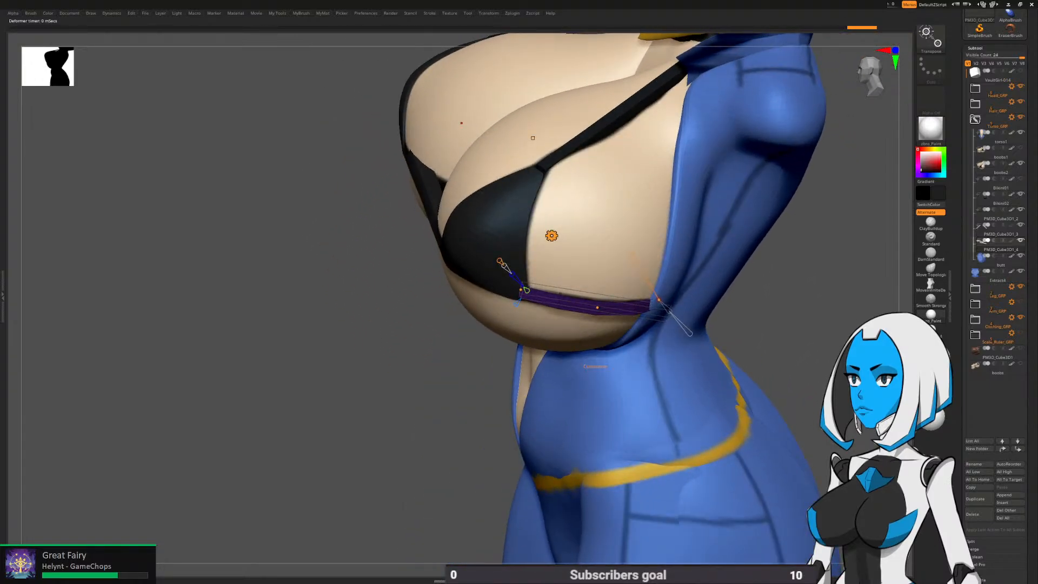
pyautogui.click(551, 235)
pyautogui.click(664, 237)
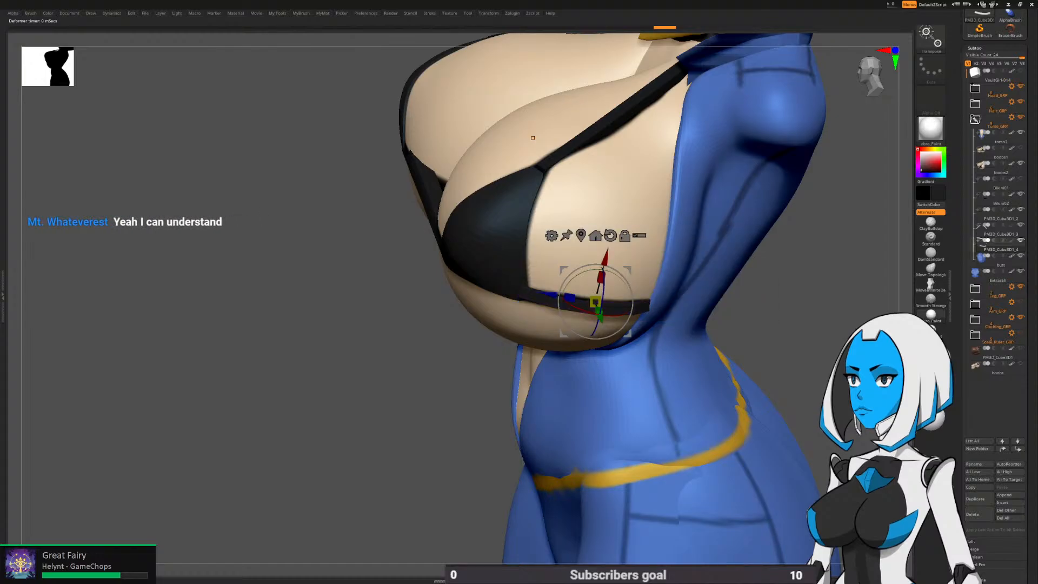
# Select the buttocks subtool and display its polyframe from behind
pyautogui.press('q')
pyautogui.moveTo(811, 411)
pyautogui.keyDown('alt'); pyautogui.mouseDown()
pyautogui.moveTo(800, 379)
pyautogui.moveTo(627, 373)
pyautogui.mouseUp(); pyautogui.keyUp('alt')
pyautogui.rightClick(694, 354)
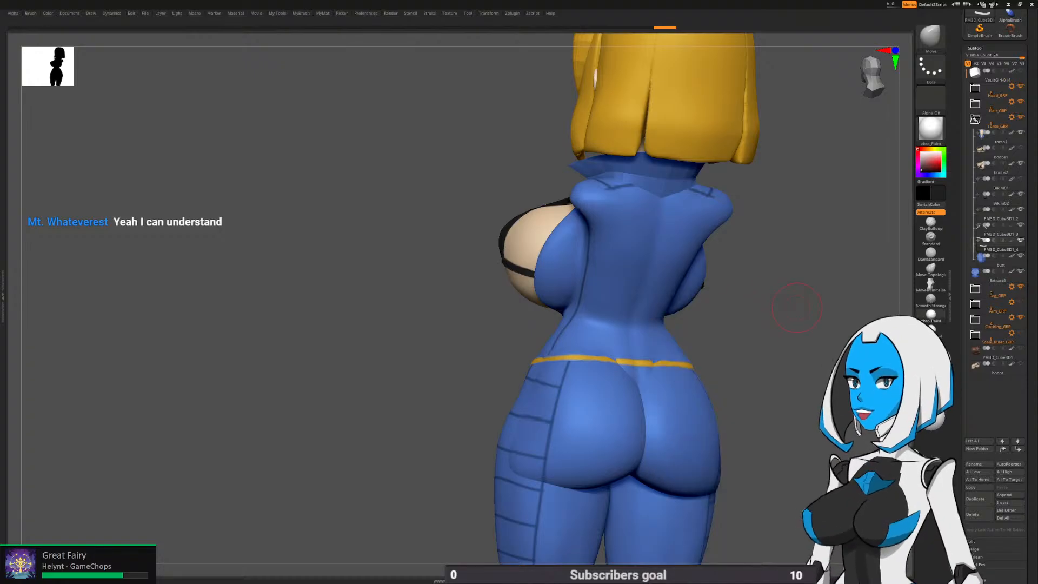
pyautogui.keyDown('alt'); pyautogui.click(699, 289); pyautogui.keyUp('alt')
pyautogui.hotkey('shift', 'f')
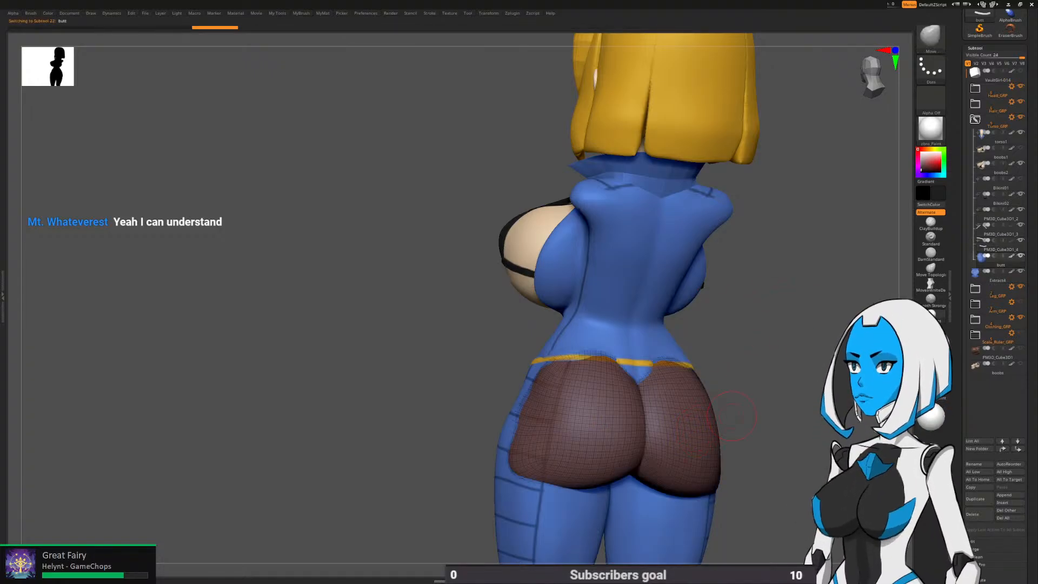
# Split the buttocks mesh into one polygroup per side with Auto Groups, and turn the polyframe off
pyautogui.moveTo(760, 403)
pyautogui.mouseDown()
pyautogui.moveTo(709, 403)
pyautogui.moveTo(745, 410)
pyautogui.mouseUp()
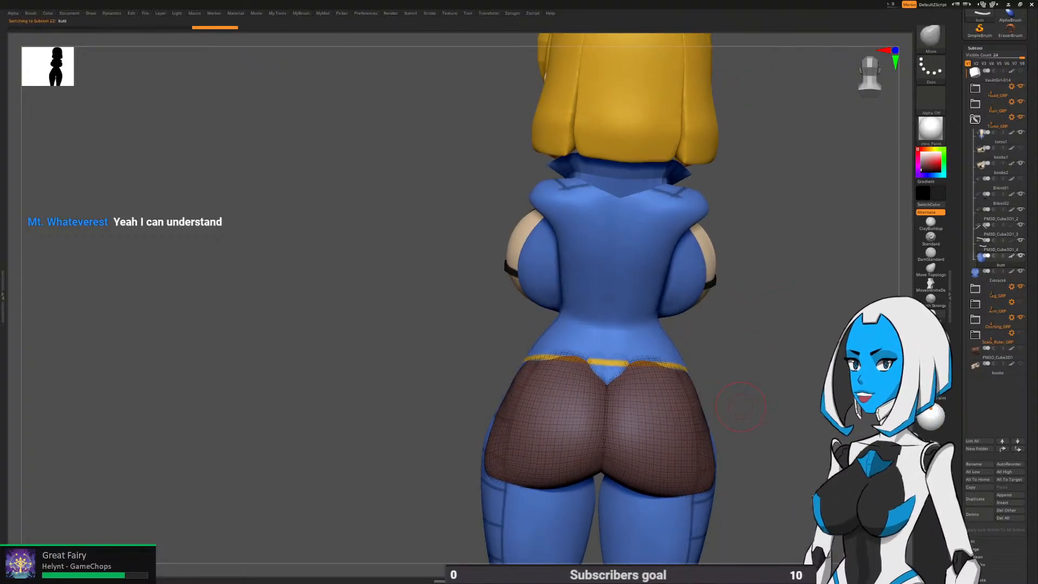
pyautogui.press('space')
pyautogui.click(724, 548)
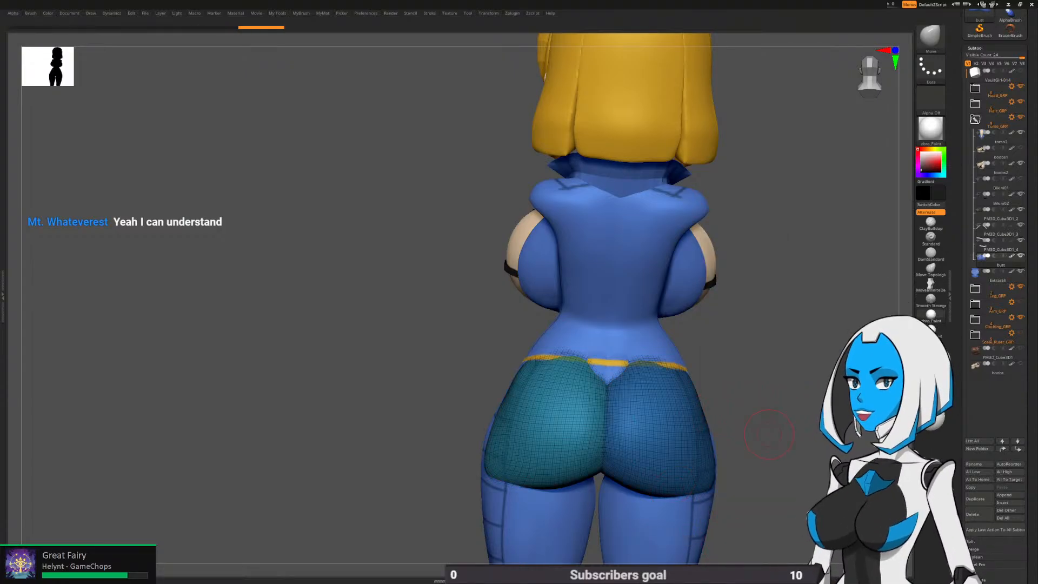
pyautogui.hotkey('ctrl', 'w')
pyautogui.moveTo(764, 428); pyautogui.dragTo(675, 411)
pyautogui.hotkey('shift', 'f')
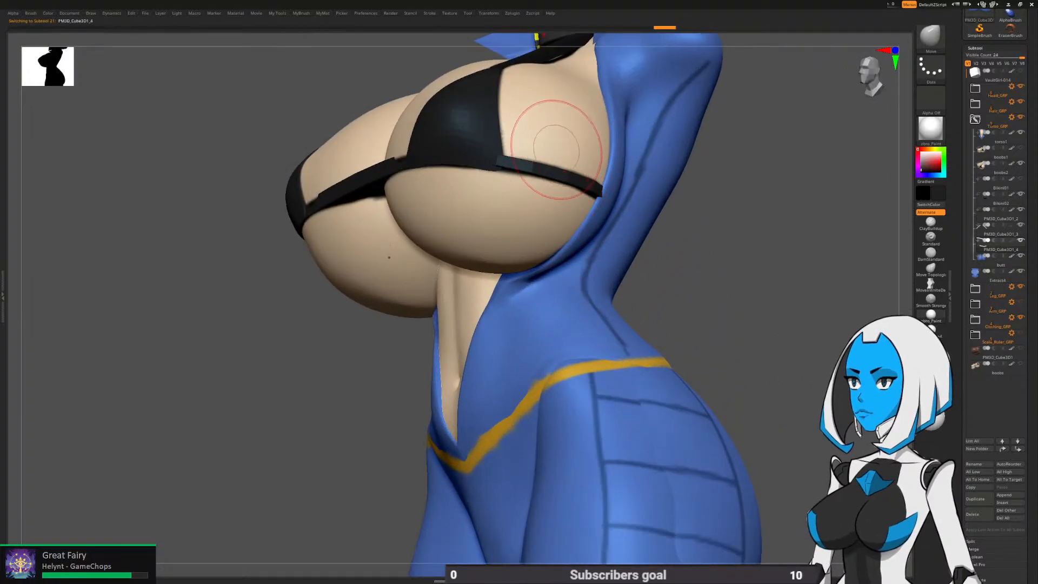
# Examine the side strap's fit around the breast from the front, below and side, with its polyframe displayed
pyautogui.moveTo(553, 145)
pyautogui.mouseDown(button='right')
pyautogui.moveTo(567, 180)
pyautogui.moveTo(631, 189)
pyautogui.moveTo(664, 228)
pyautogui.mouseUp(button='right')
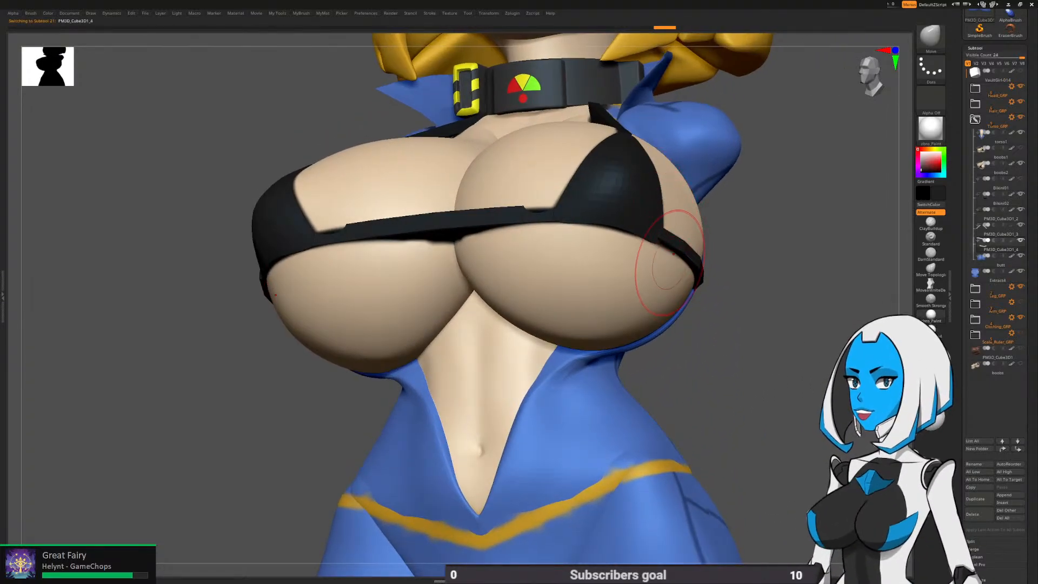
pyautogui.hotkey('shift', 'f')
pyautogui.moveTo(673, 281)
pyautogui.mouseDown(button='right')
pyautogui.moveTo(651, 216)
pyautogui.moveTo(722, 368)
pyautogui.moveTo(724, 276)
pyautogui.mouseUp(button='right')
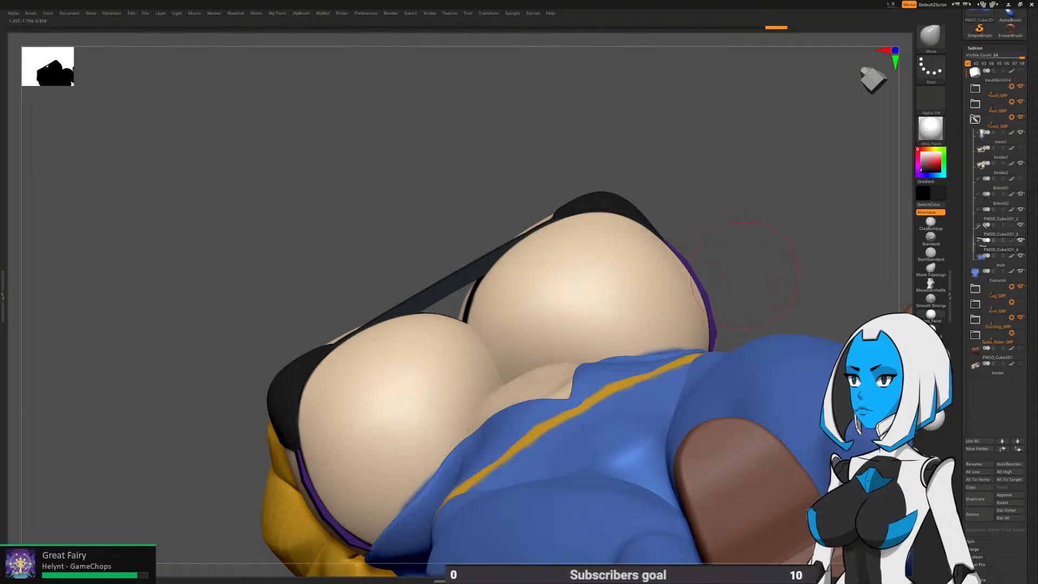
pyautogui.moveTo(727, 437); pyautogui.dragTo(713, 367, button='right')
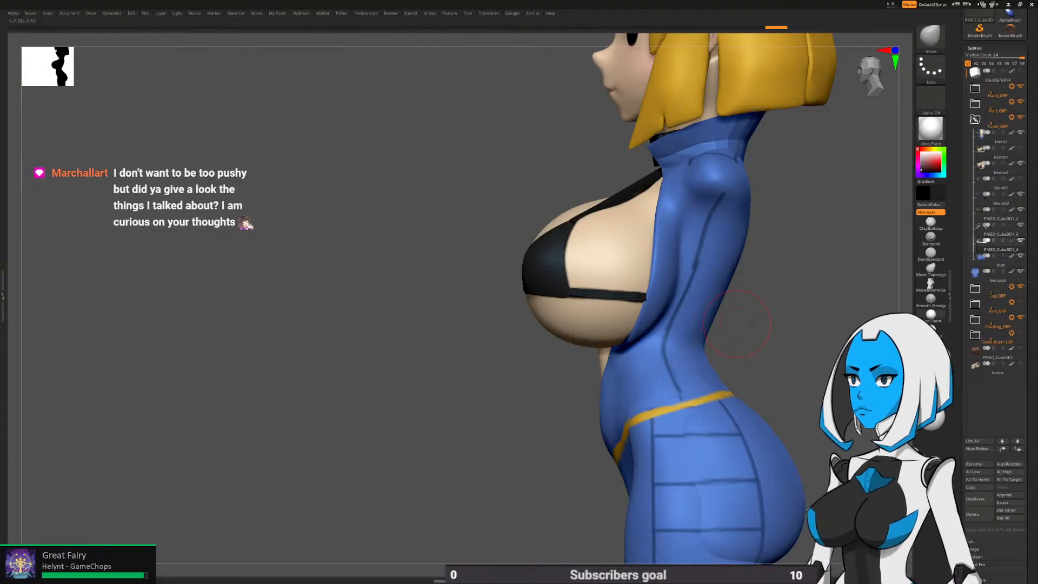
pyautogui.moveTo(611, 287)
pyautogui.mouseDown(button='right')
pyautogui.moveTo(608, 309)
pyautogui.moveTo(547, 323)
pyautogui.moveTo(546, 313)
pyautogui.mouseUp(button='right')
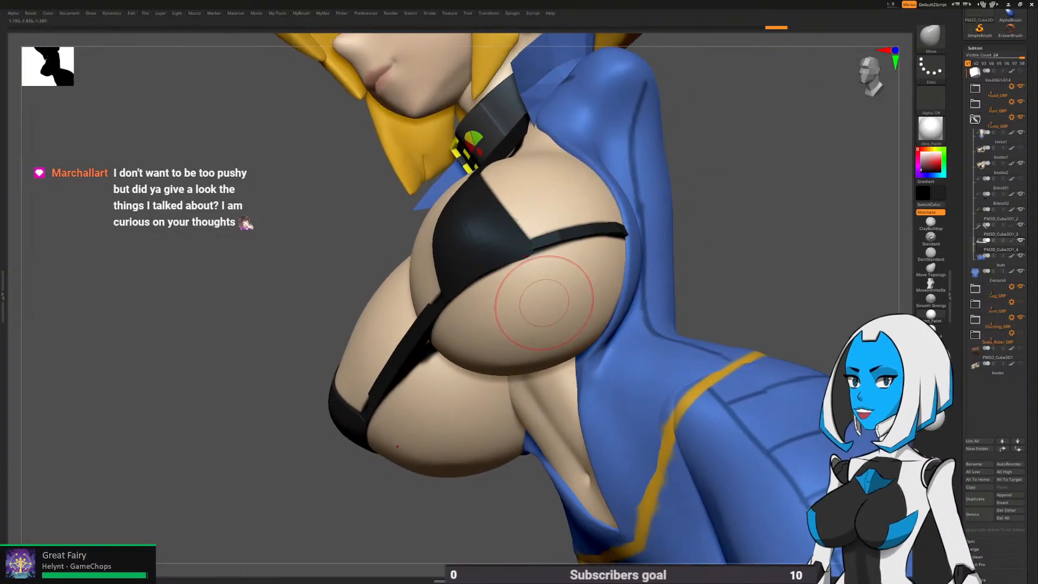
# Select the boobs2 subtool, switch to the Paint brush and sample the skin colour from the breast
pyautogui.rightClick(547, 301)
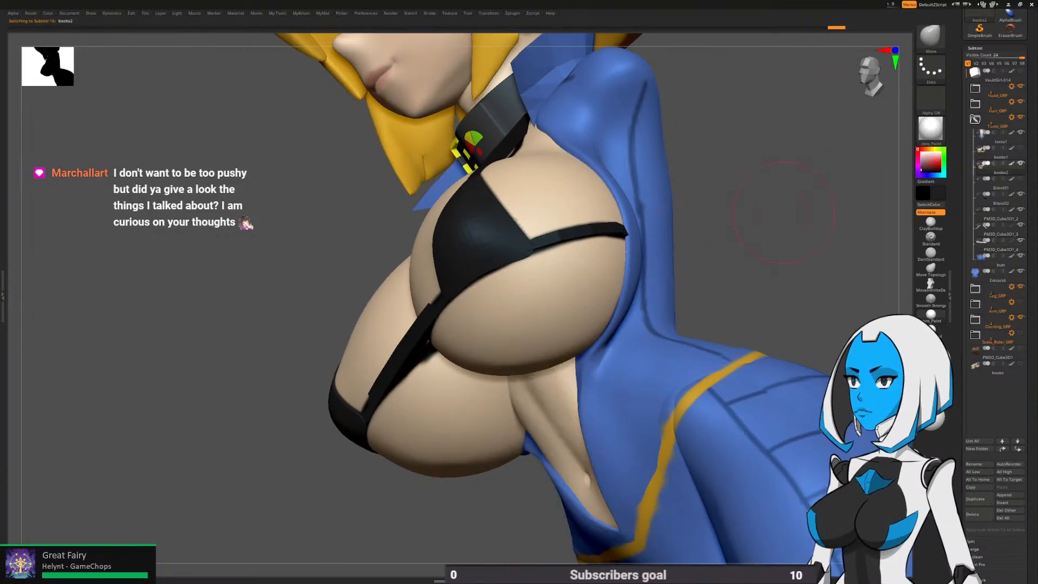
pyautogui.click(1000, 169)
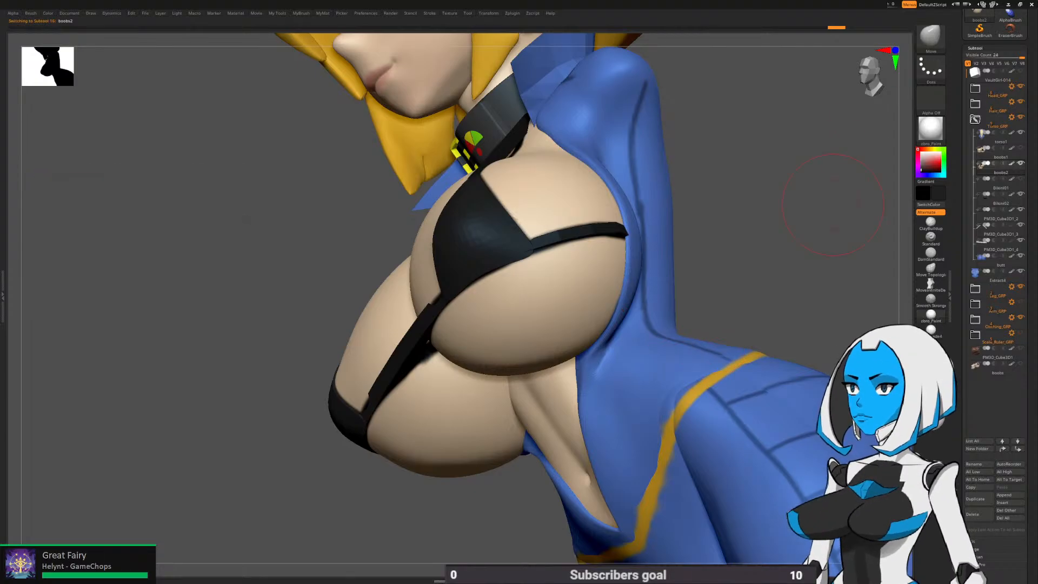
pyautogui.click(930, 37)
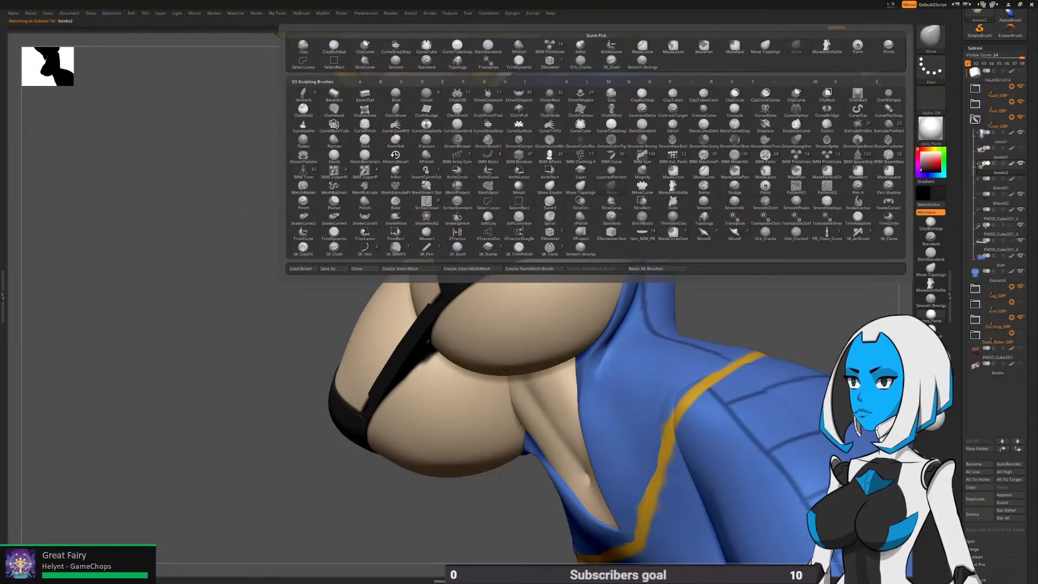
pyautogui.click(766, 186)
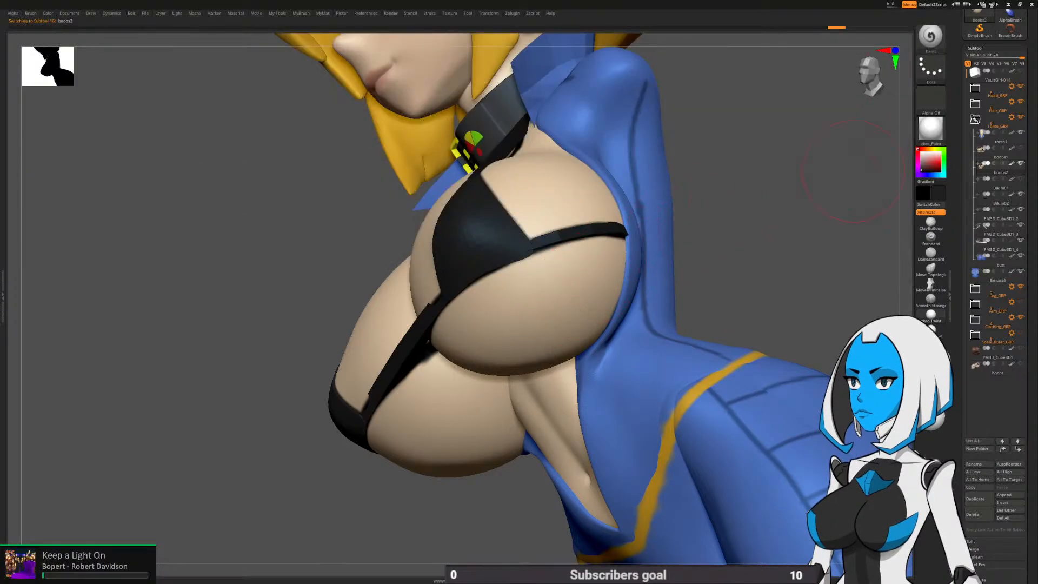
pyautogui.moveTo(930, 163)
pyautogui.mouseDown()
pyautogui.moveTo(565, 271)
pyautogui.moveTo(558, 263)
pyautogui.mouseUp()
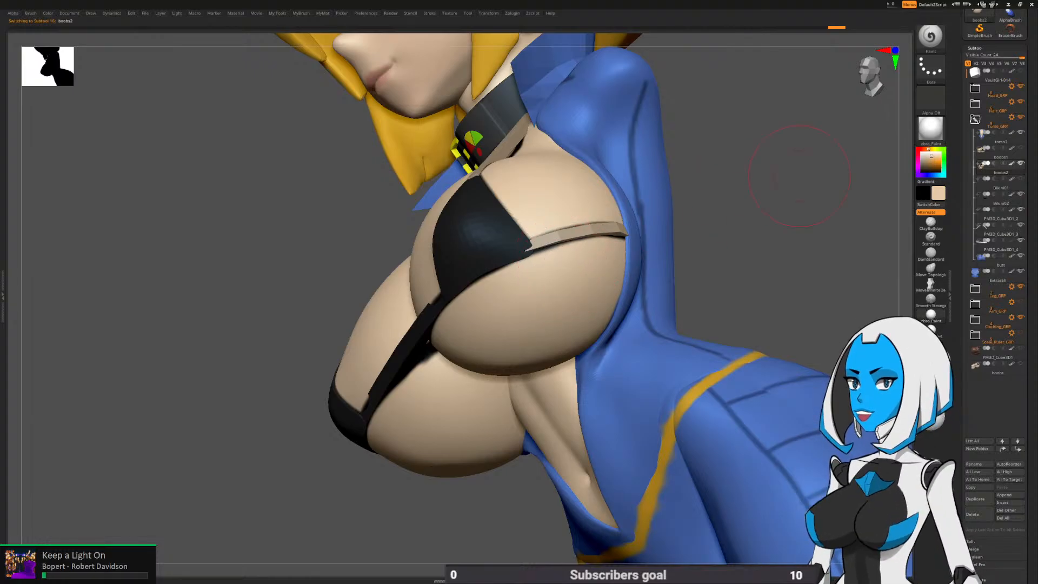
# Adjust the brush intensity and paint skin colour over the black remnants beneath the centre band and along the side strap
pyautogui.press('space')
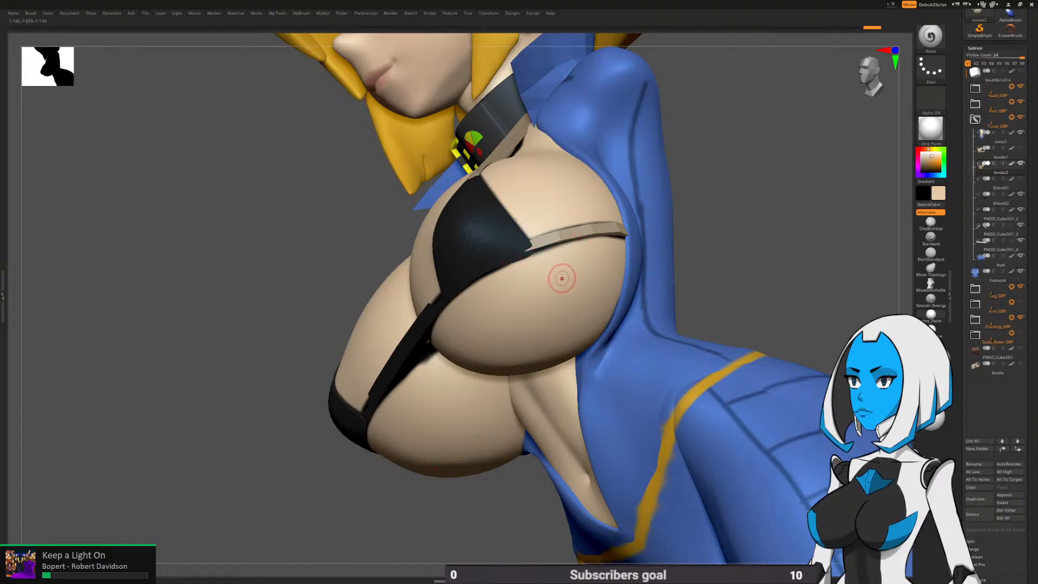
pyautogui.rightClick(561, 277)
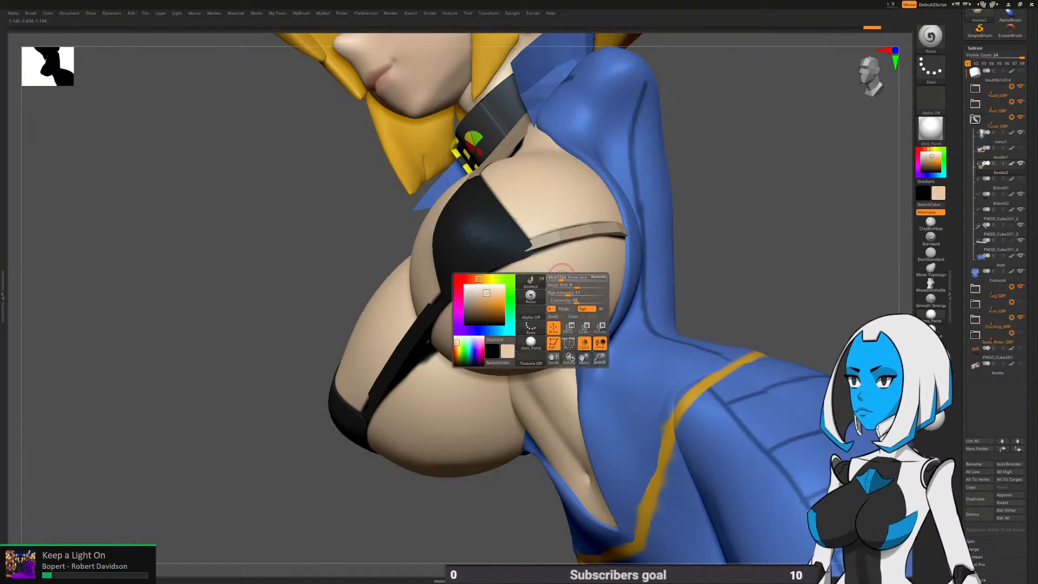
pyautogui.moveTo(577, 301); pyautogui.dragTo(604, 301)
pyautogui.click(577, 293)
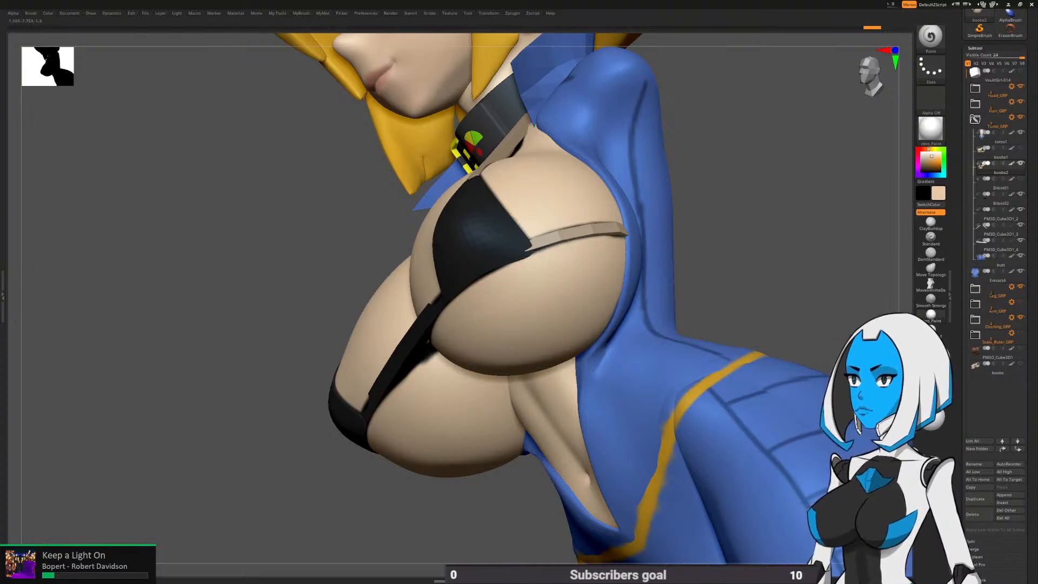
pyautogui.moveTo(442, 326); pyautogui.dragTo(440, 331)
pyautogui.moveTo(638, 243); pyautogui.dragTo(562, 227, button='right')
pyautogui.moveTo(560, 226); pyautogui.dragTo(555, 229)
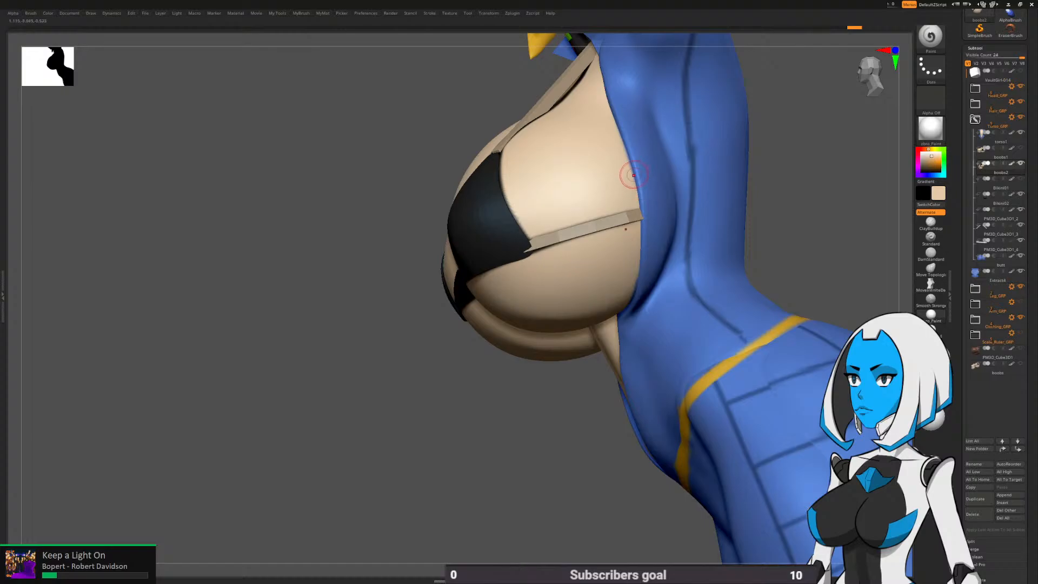
# Paint skin colour over the leftover black strap marks beside the shoulder straps on the upper chest
pyautogui.keyDown('alt'); pyautogui.moveTo(633, 175); pyautogui.dragTo(610, 248, button='right'); pyautogui.keyUp('alt')
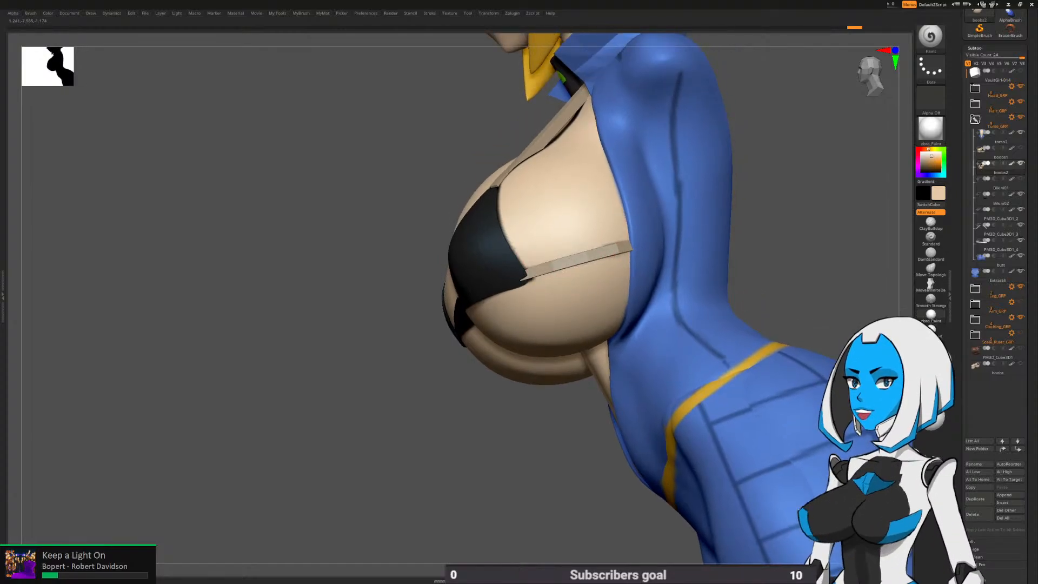
pyautogui.moveTo(532, 154); pyautogui.dragTo(514, 169)
pyautogui.moveTo(527, 119)
pyautogui.mouseDown(button='right')
pyautogui.moveTo(548, 176)
pyautogui.moveTo(558, 279)
pyautogui.moveTo(560, 124)
pyautogui.mouseUp(button='right')
pyautogui.moveTo(559, 124); pyautogui.dragTo(552, 133)
pyautogui.moveTo(552, 133); pyautogui.dragTo(638, 242, button='right')
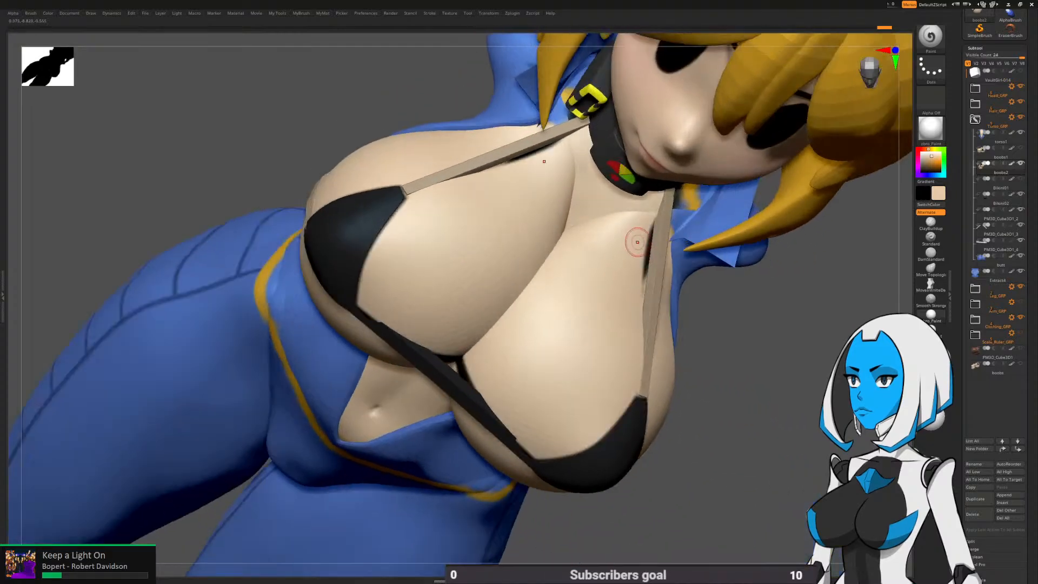
pyautogui.moveTo(626, 292)
pyautogui.mouseDown(button='right')
pyautogui.moveTo(593, 308)
pyautogui.moveTo(607, 297)
pyautogui.moveTo(614, 246)
pyautogui.mouseUp(button='right')
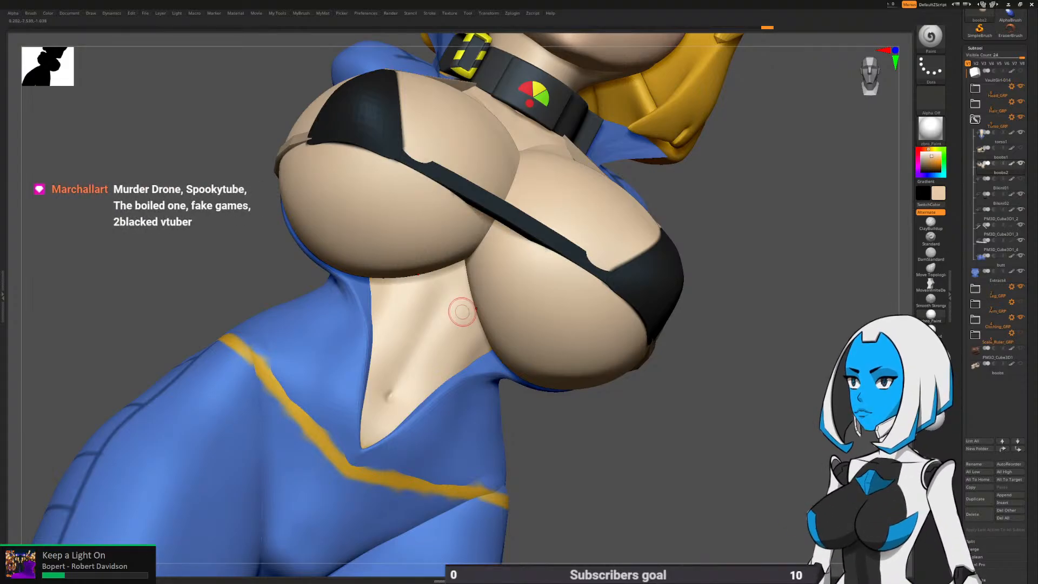
# Select the side strap subtool and fill the object with black
pyautogui.moveTo(463, 312)
pyautogui.mouseDown(button='right')
pyautogui.moveTo(430, 373)
pyautogui.moveTo(386, 402)
pyautogui.moveTo(513, 313)
pyautogui.moveTo(630, 308)
pyautogui.mouseUp(button='right')
pyautogui.keyDown('alt'); pyautogui.click(640, 318); pyautogui.keyUp('alt')
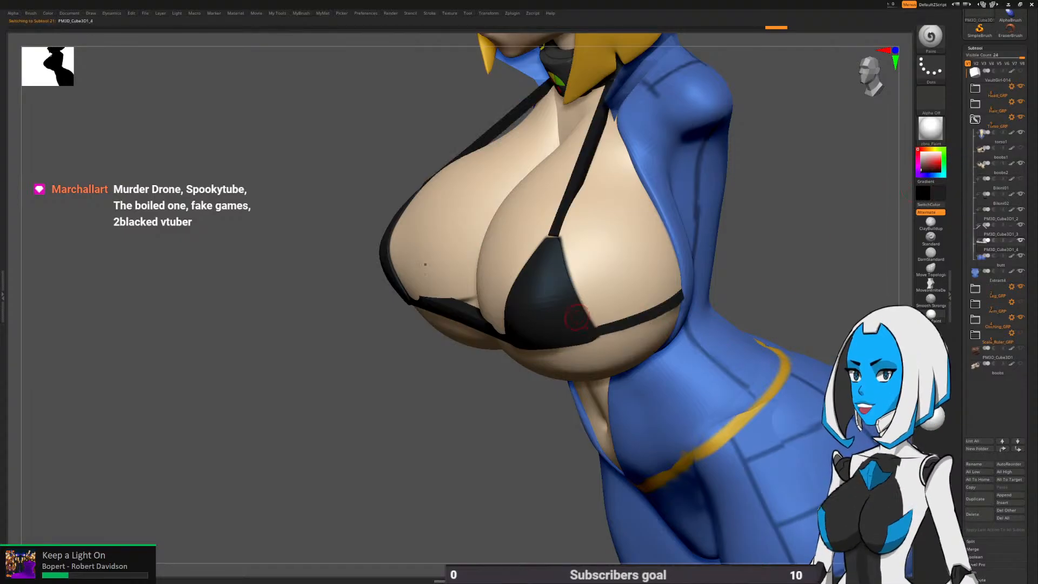
pyautogui.press('space')
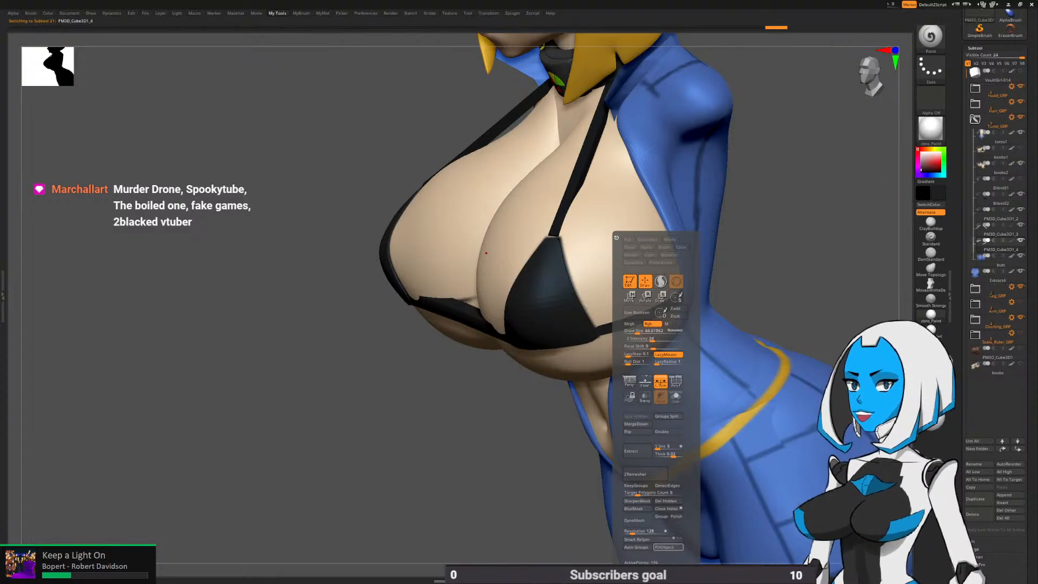
pyautogui.keyDown('alt'); pyautogui.moveTo(465, 502); pyautogui.dragTo(329, 507, button='right'); pyautogui.keyUp('alt')
pyautogui.moveTo(465, 502)
pyautogui.mouseDown(button='right')
pyautogui.moveTo(500, 422)
pyautogui.moveTo(481, 398)
pyautogui.moveTo(477, 491)
pyautogui.moveTo(495, 459)
pyautogui.moveTo(540, 532)
pyautogui.mouseUp(button='right')
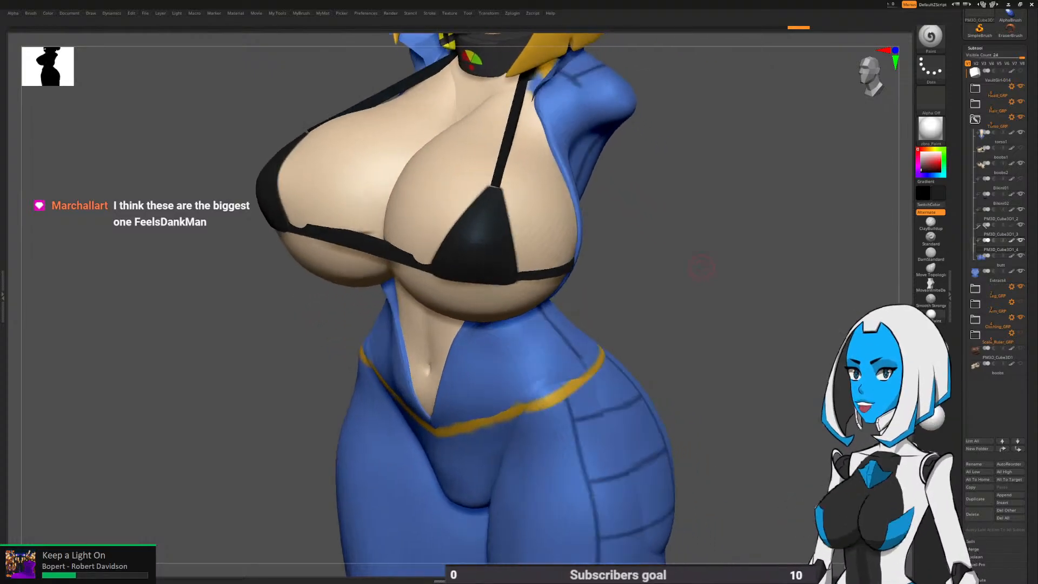
pyautogui.keyDown('alt'); pyautogui.moveTo(614, 227); pyautogui.dragTo(643, 284, button='right'); pyautogui.keyUp('alt')
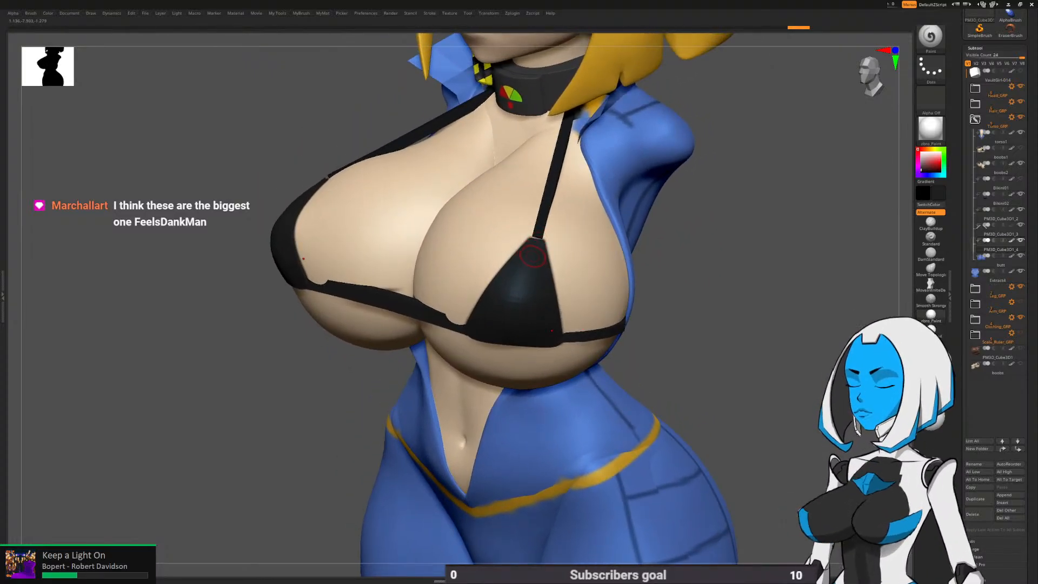
# With the Move brush, adjust the Bikini02 cups towards the shoulder straps and close the notches at the centre band's ends
pyautogui.press('b')
pyautogui.click(516, 265)
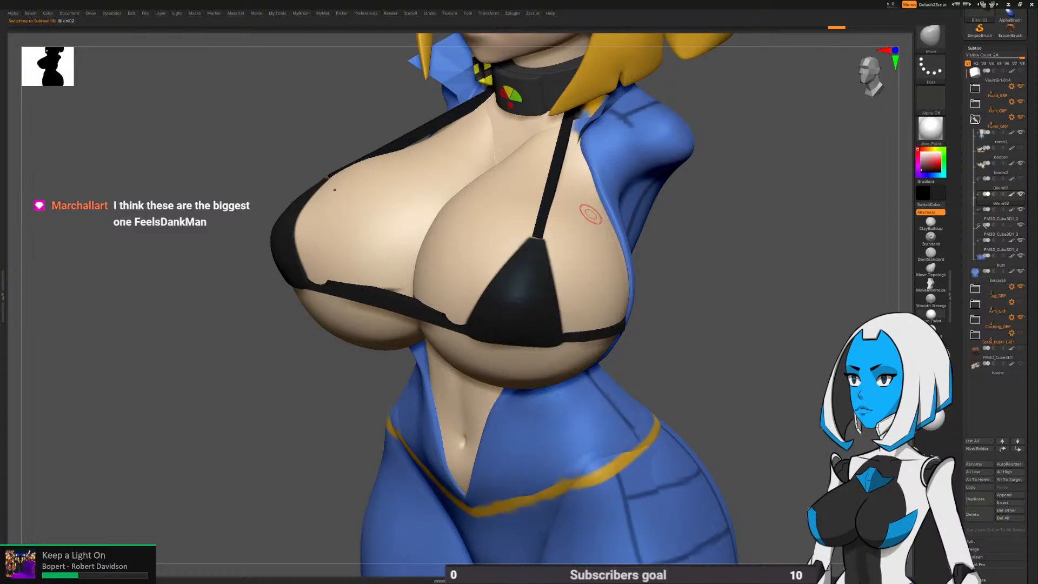
pyautogui.press('space')
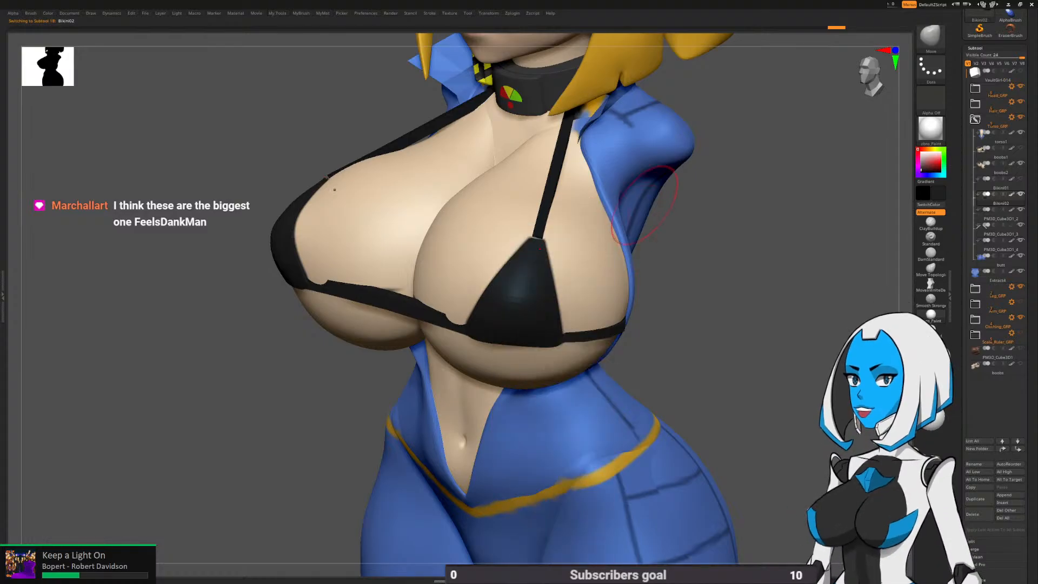
pyautogui.moveTo(542, 232); pyautogui.dragTo(549, 289, button='right')
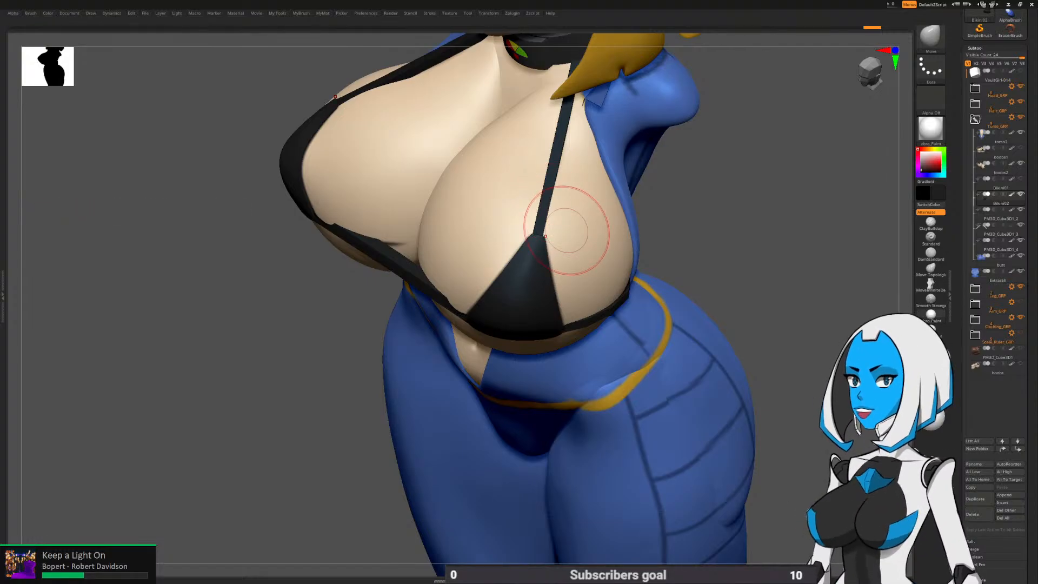
pyautogui.moveTo(566, 231)
pyautogui.mouseDown(button='right')
pyautogui.moveTo(564, 201)
pyautogui.moveTo(606, 170)
pyautogui.moveTo(636, 298)
pyautogui.mouseUp(button='right')
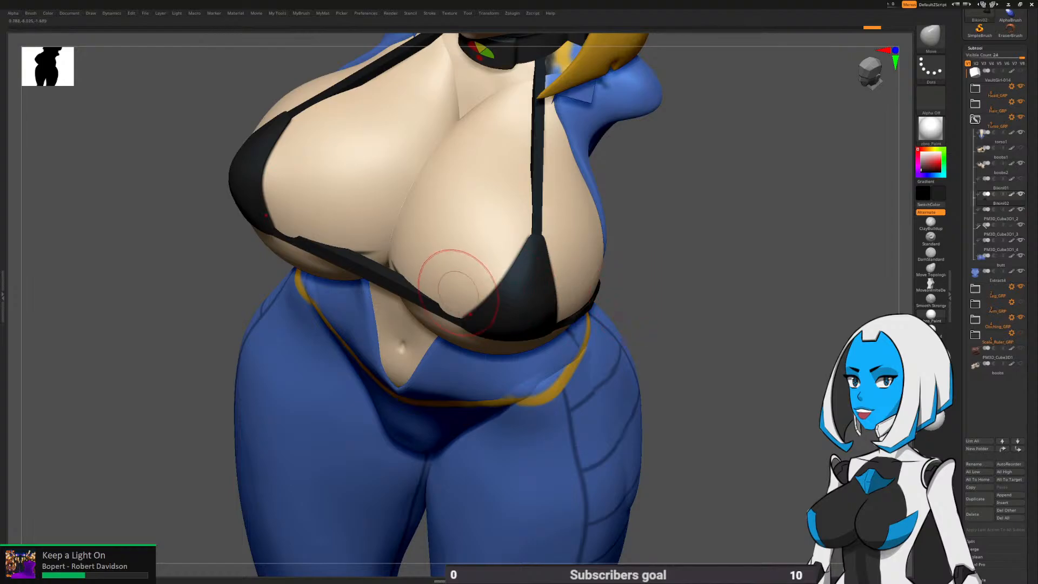
pyautogui.moveTo(457, 292); pyautogui.dragTo(564, 231, button='right')
pyautogui.moveTo(624, 341); pyautogui.dragTo(533, 278, button='right')
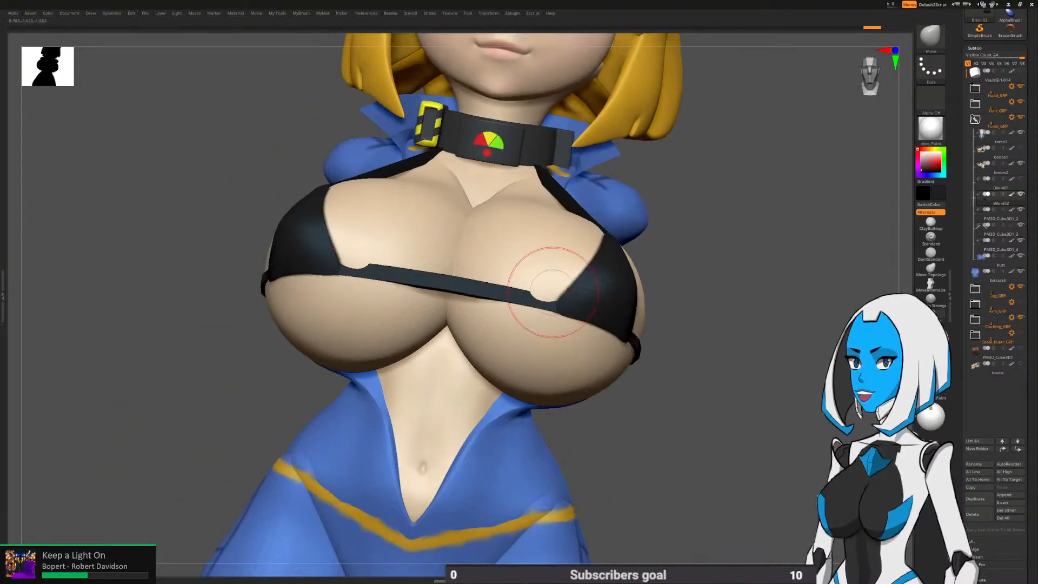
pyautogui.keyDown('alt'); pyautogui.click(506, 285); pyautogui.keyUp('alt')
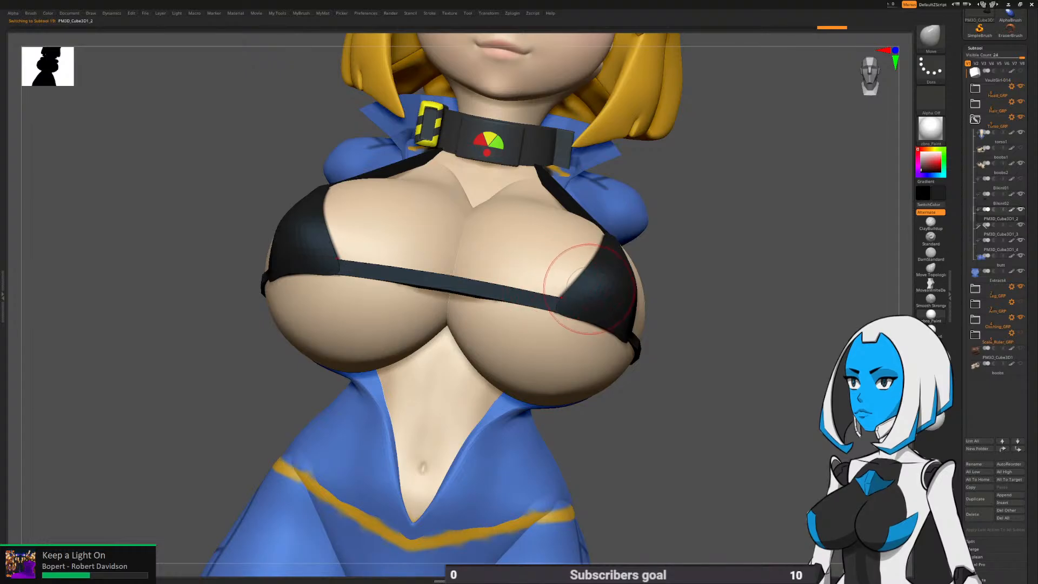
pyautogui.moveTo(589, 289)
pyautogui.mouseDown(button='right')
pyautogui.moveTo(455, 319)
pyautogui.moveTo(445, 179)
pyautogui.mouseUp(button='right')
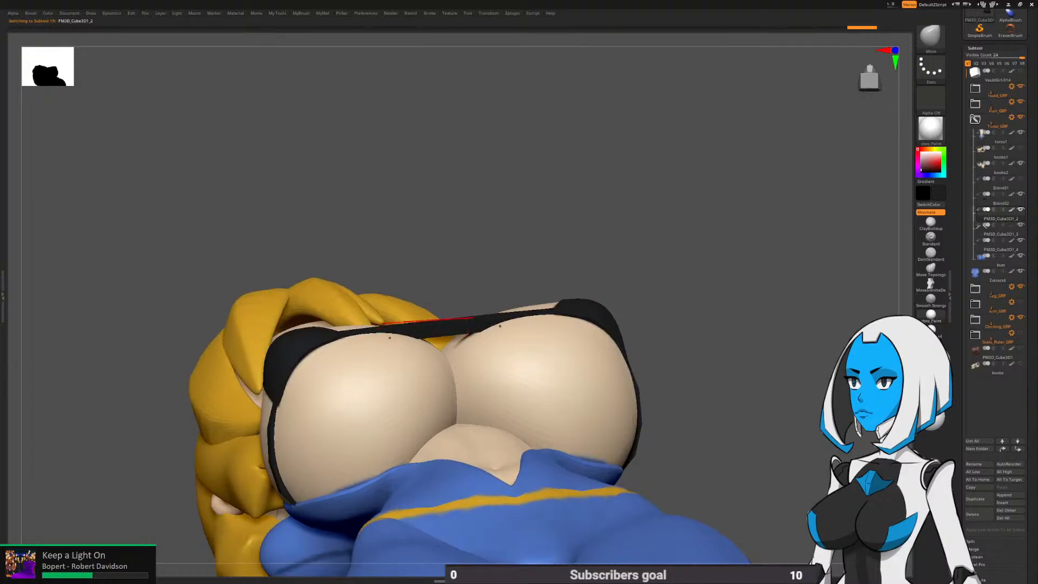
# Show the arm group again and frame the whole character from the front
pyautogui.moveTo(643, 273)
pyautogui.mouseDown(button='right')
pyautogui.moveTo(679, 278)
pyautogui.moveTo(657, 332)
pyautogui.moveTo(683, 277)
pyautogui.mouseUp(button='right')
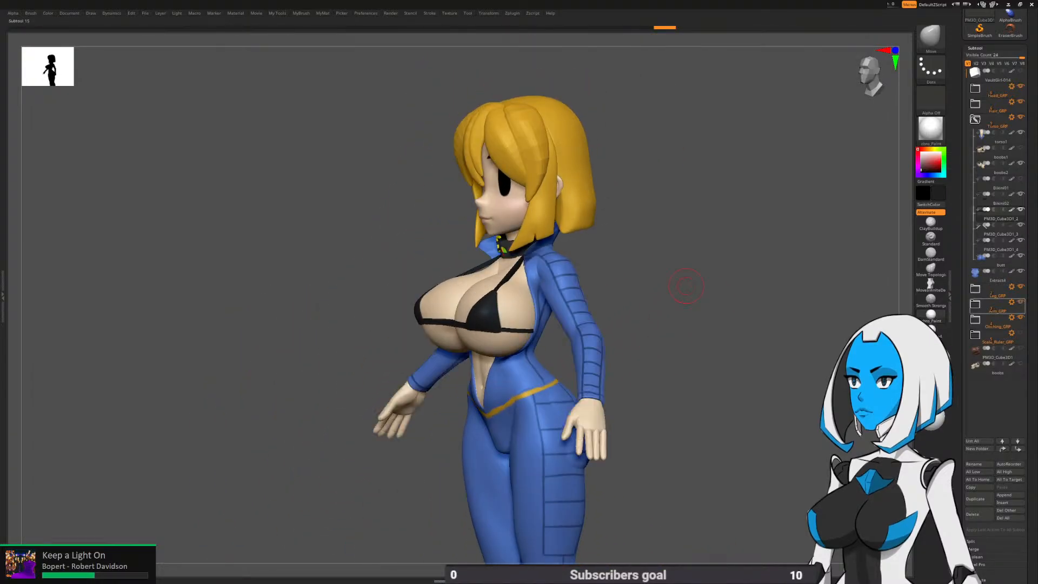
pyautogui.keyDown('ctrl'); pyautogui.moveTo(727, 407); pyautogui.dragTo(773, 270, button='right'); pyautogui.keyUp('ctrl')
pyautogui.keyDown('alt'); pyautogui.moveTo(678, 370); pyautogui.dragTo(684, 386, button='right'); pyautogui.keyUp('alt')
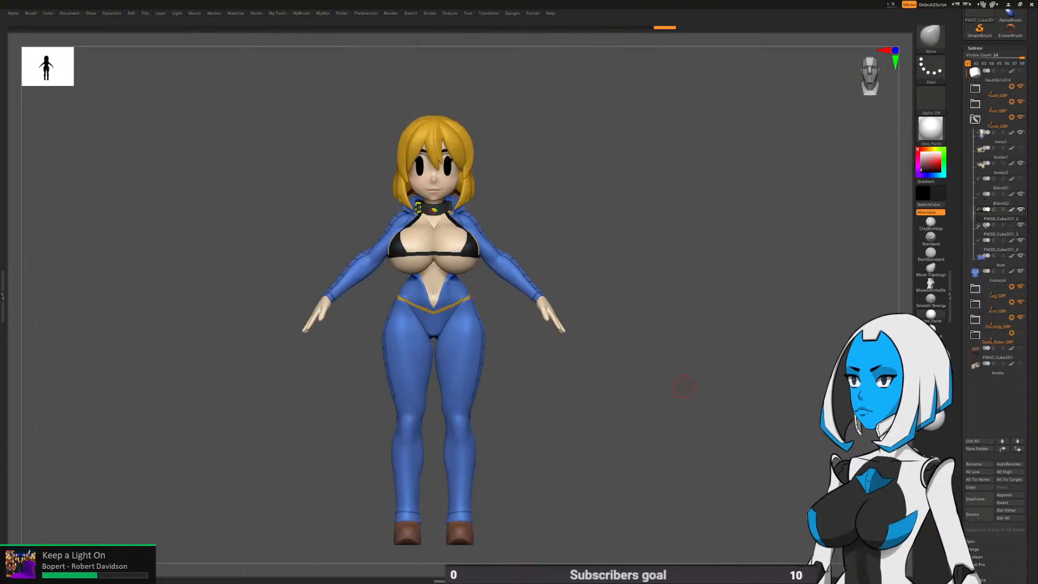
pyautogui.keyDown('alt'); pyautogui.moveTo(646, 355); pyautogui.dragTo(699, 333); pyautogui.keyUp('alt')
pyautogui.keyDown('alt'); pyautogui.moveTo(661, 375); pyautogui.dragTo(644, 397); pyautogui.keyUp('alt')
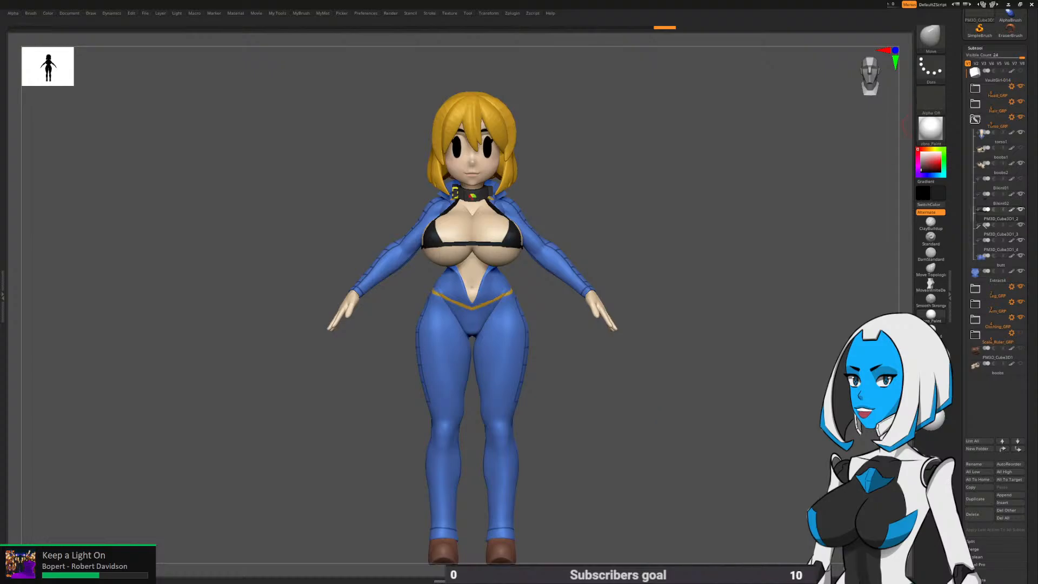
# Save the character project to disk with Save As
pyautogui.scroll(4, 995, 216)
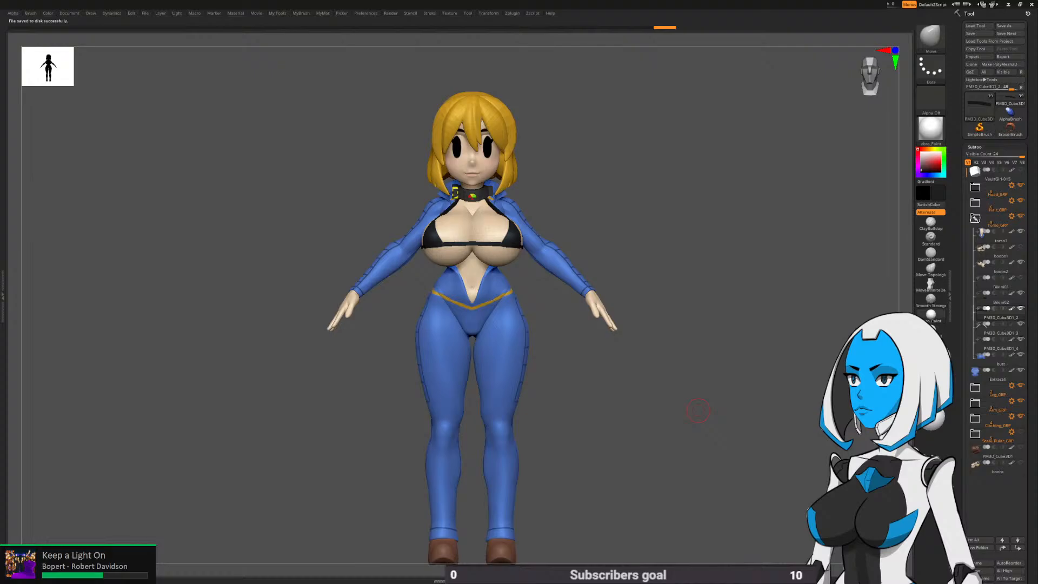
pyautogui.click(145, 13)
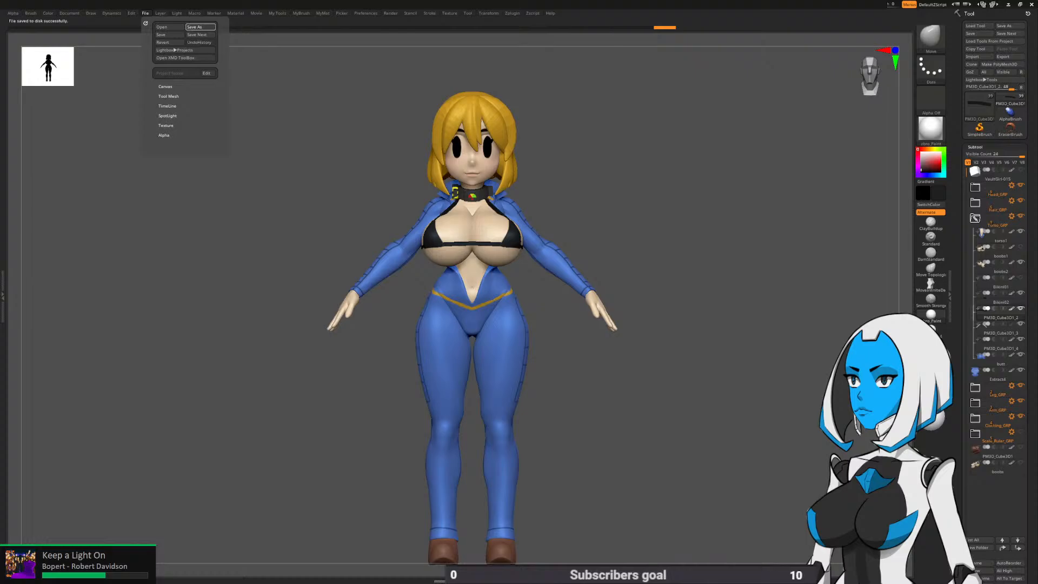
pyautogui.press('Return')
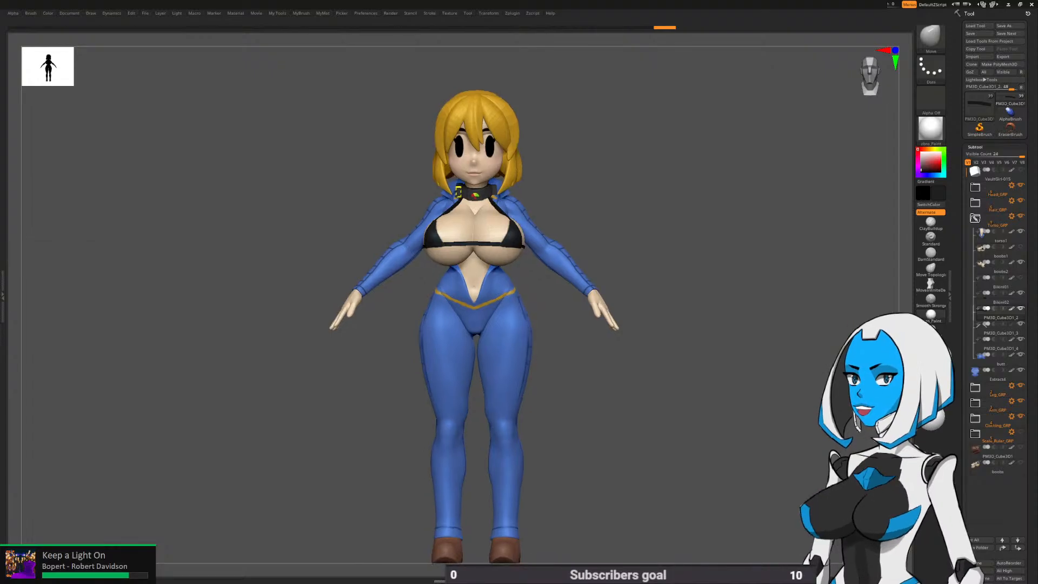
# Shrink the canvas display and line up canvas snapshots of the character in three-quarter, front and back views
pyautogui.keyDown('alt'); pyautogui.moveTo(618, 479); pyautogui.dragTo(620, 463); pyautogui.keyUp('alt')
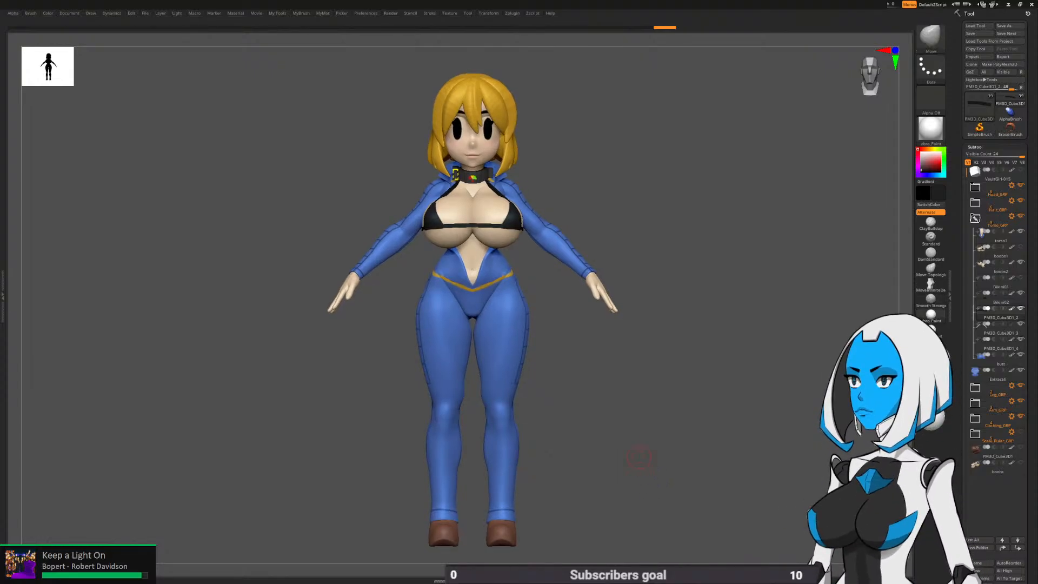
pyautogui.click(69, 13)
pyautogui.moveTo(95, 115); pyautogui.dragTo(95, 97)
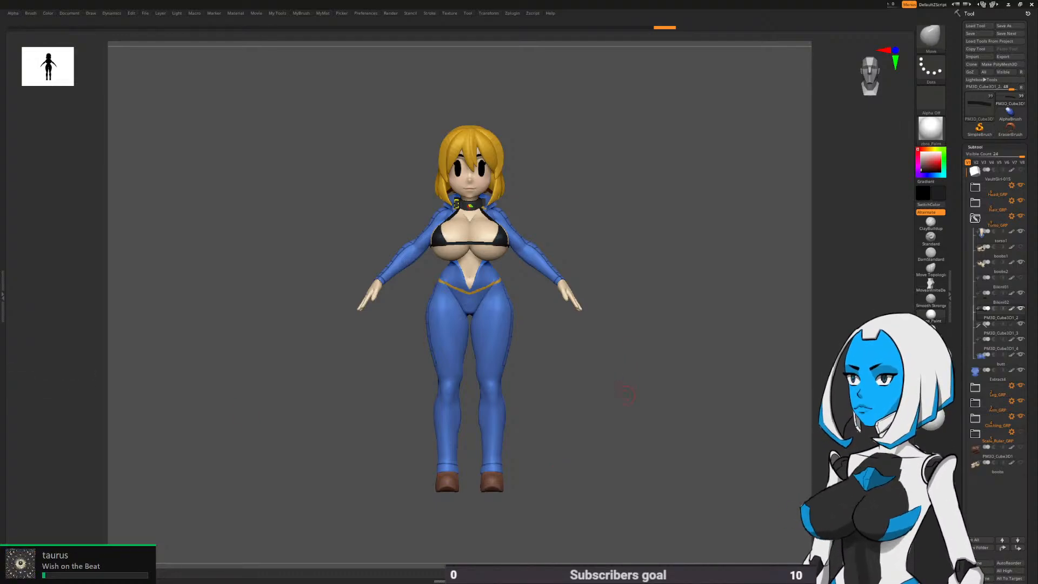
pyautogui.moveTo(625, 389)
pyautogui.keyDown('alt'); pyautogui.mouseDown()
pyautogui.moveTo(616, 378)
pyautogui.moveTo(628, 394)
pyautogui.mouseUp(); pyautogui.keyUp('alt')
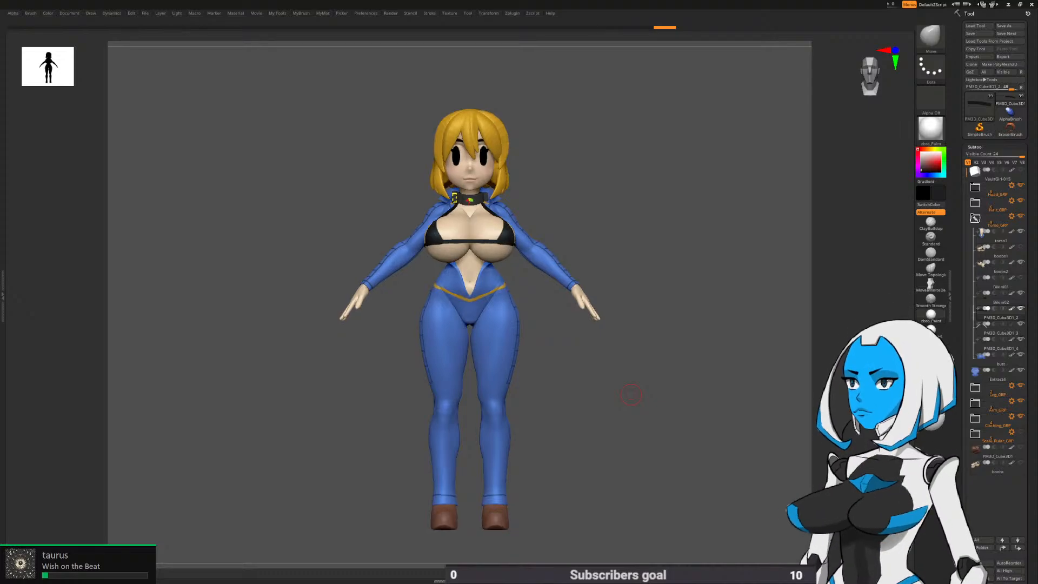
pyautogui.keyDown('alt'); pyautogui.moveTo(634, 458); pyautogui.dragTo(633, 453); pyautogui.keyUp('alt')
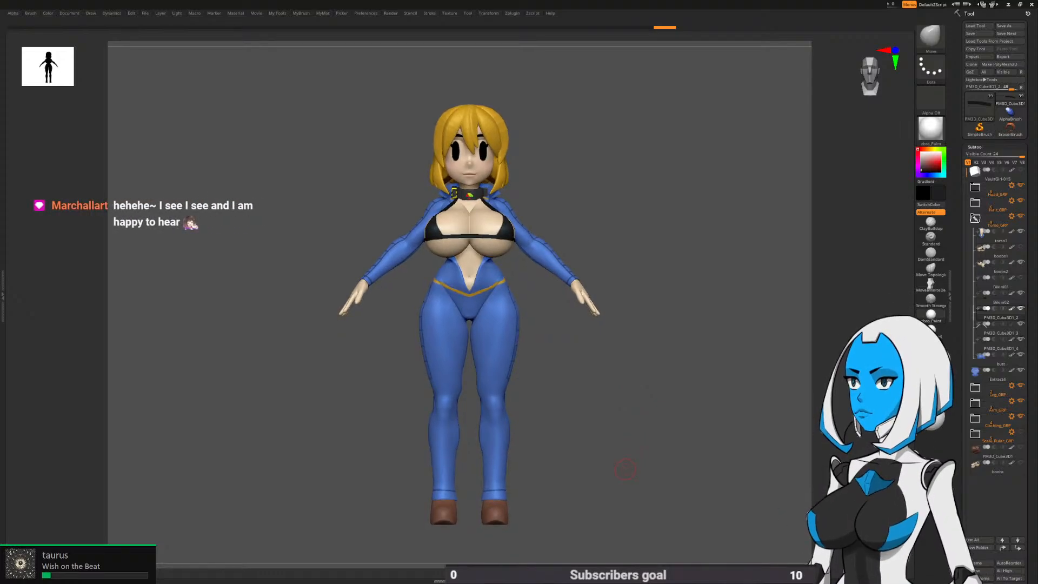
pyautogui.press('shift')
pyautogui.moveTo(656, 459)
pyautogui.mouseDown()
pyautogui.moveTo(453, 477)
pyautogui.moveTo(353, 469)
pyautogui.mouseUp()
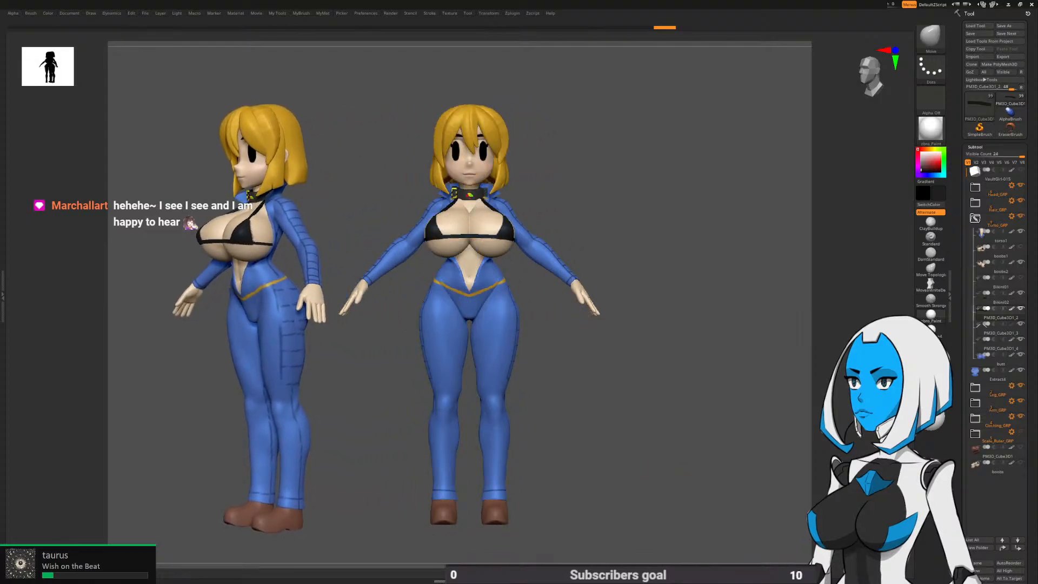
pyautogui.press('shift')
pyautogui.hotkey('shift', 's')
pyautogui.keyDown('shift'); pyautogui.moveTo(570, 516); pyautogui.dragTo(533, 515); pyautogui.keyUp('shift')
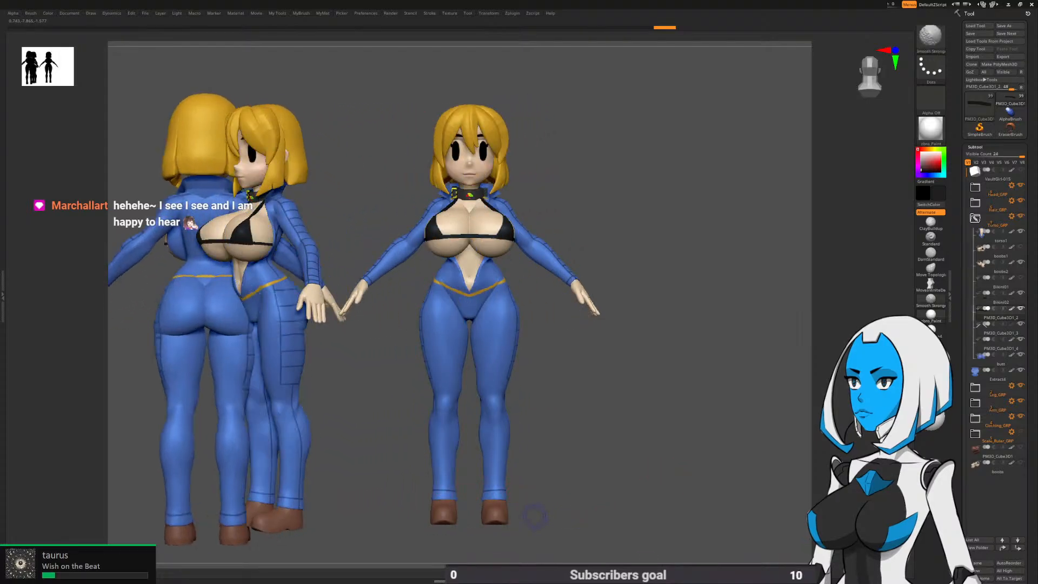
pyautogui.keyDown('alt'); pyautogui.moveTo(378, 485); pyautogui.dragTo(864, 479); pyautogui.keyUp('alt')
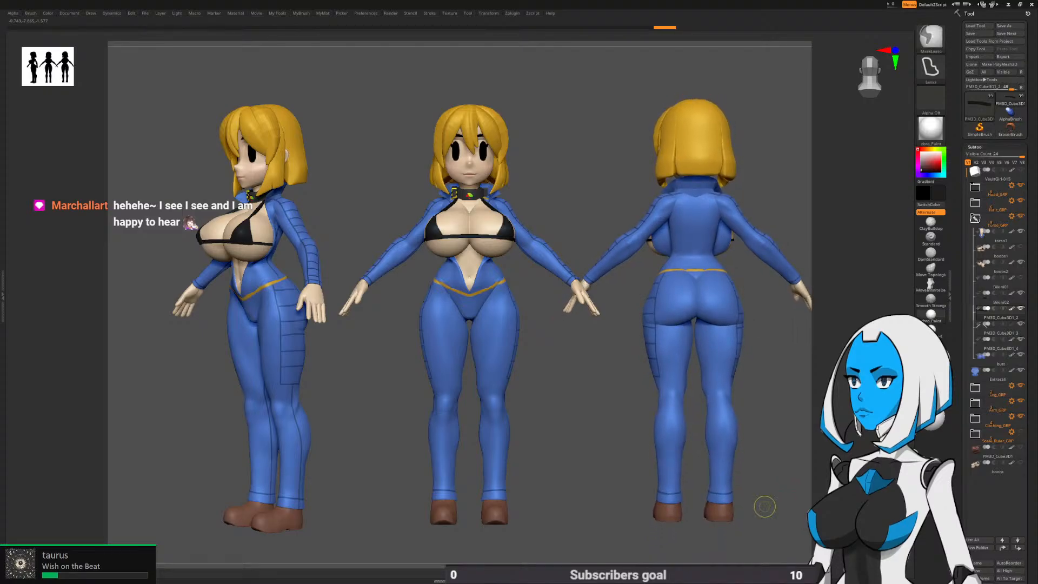
# Try a line-up of front, three-quarter, side and back snapshots on a cleared canvas, and clear it again
pyautogui.hotkey('ctrl', 'n')
pyautogui.moveTo(764, 506); pyautogui.dragTo(734, 511)
pyautogui.moveTo(756, 457)
pyautogui.mouseDown()
pyautogui.moveTo(770, 453)
pyautogui.moveTo(599, 463)
pyautogui.moveTo(778, 460)
pyautogui.moveTo(711, 457)
pyautogui.moveTo(709, 449)
pyautogui.mouseUp()
pyautogui.hotkey('shift', 's')
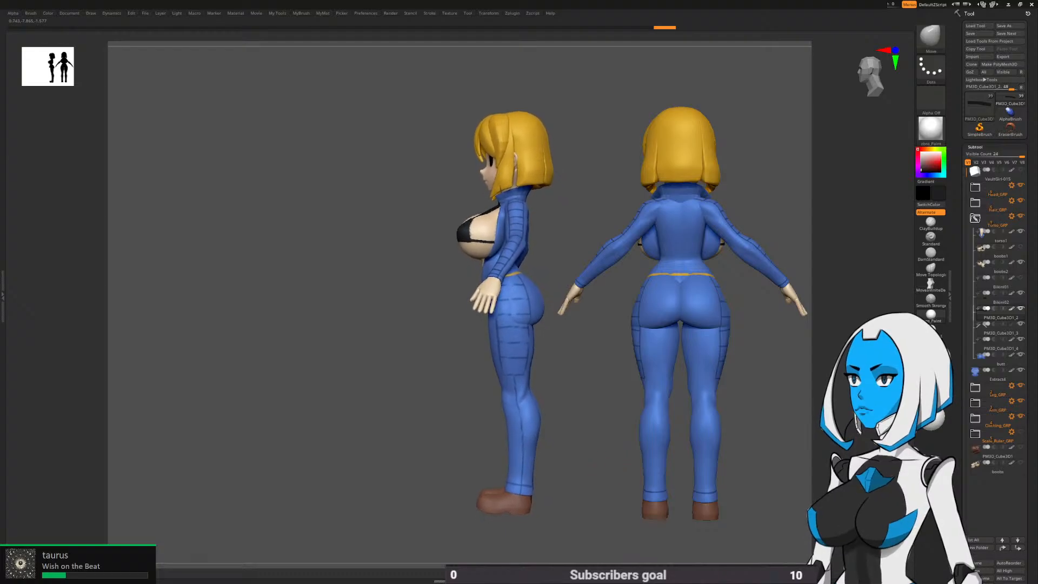
pyautogui.moveTo(601, 455)
pyautogui.keyDown('alt'); pyautogui.mouseDown()
pyautogui.moveTo(607, 474)
pyautogui.moveTo(499, 449)
pyautogui.mouseUp(); pyautogui.keyUp('alt')
pyautogui.hotkey('shift', 's')
pyautogui.hotkey('shift', 's')
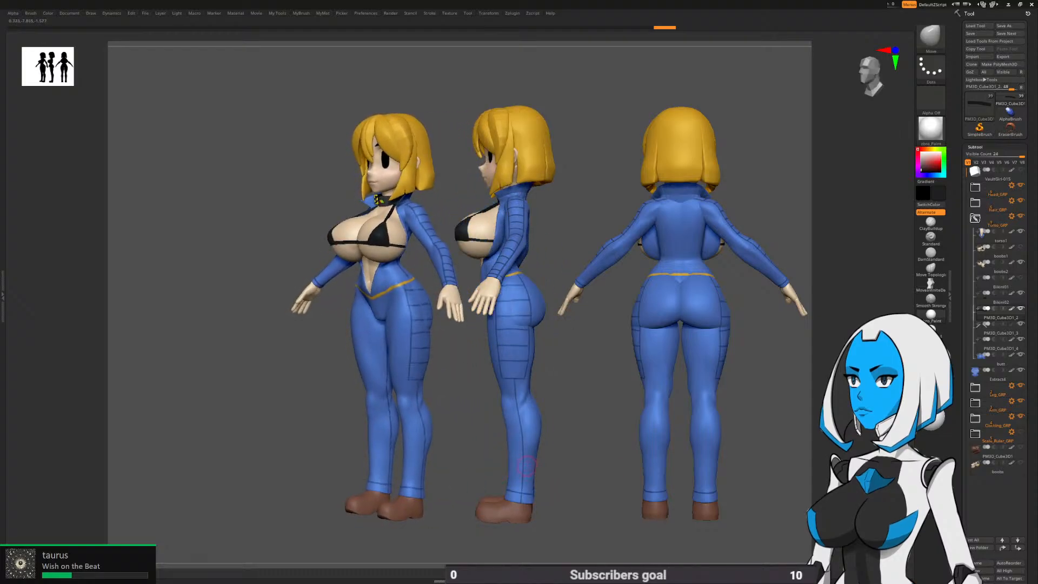
pyautogui.press('shift')
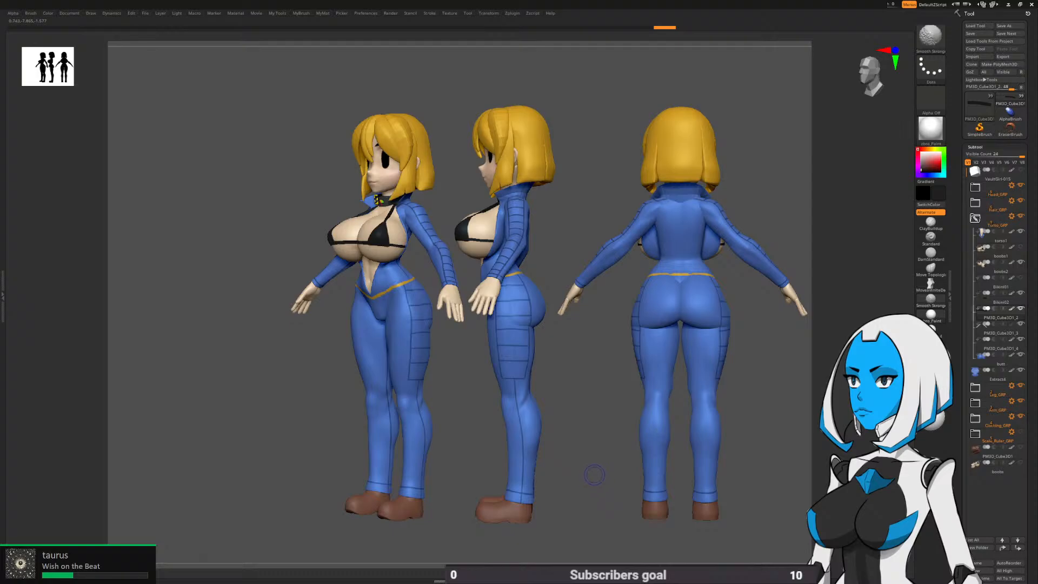
pyautogui.keyDown('shift'); pyautogui.moveTo(595, 475); pyautogui.dragTo(488, 484); pyautogui.keyUp('shift')
pyautogui.hotkey('shift', 's')
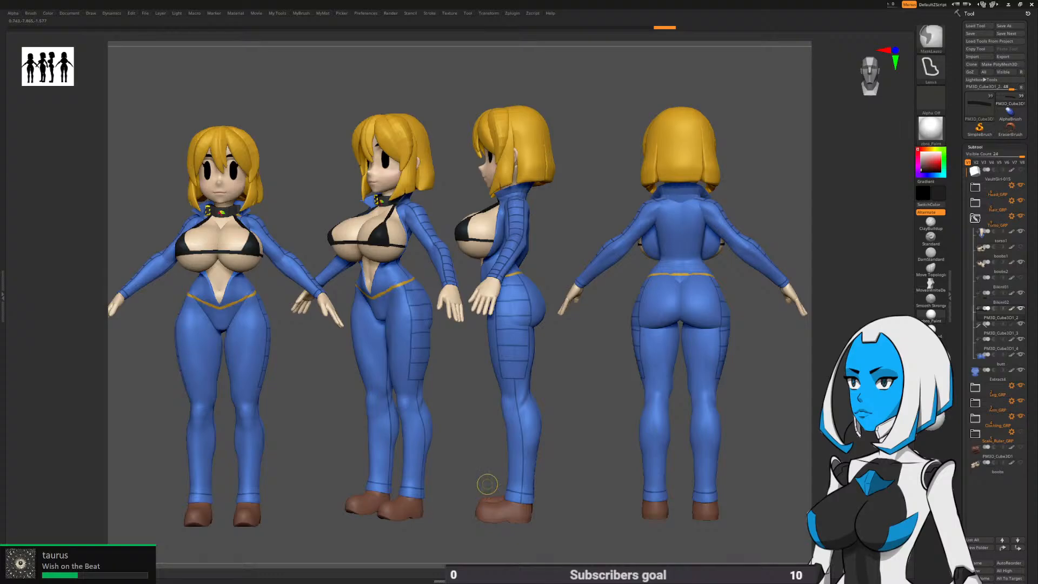
pyautogui.hotkey('ctrl', 'n')
pyautogui.keyDown('alt'); pyautogui.moveTo(488, 485); pyautogui.dragTo(729, 481); pyautogui.keyUp('alt')
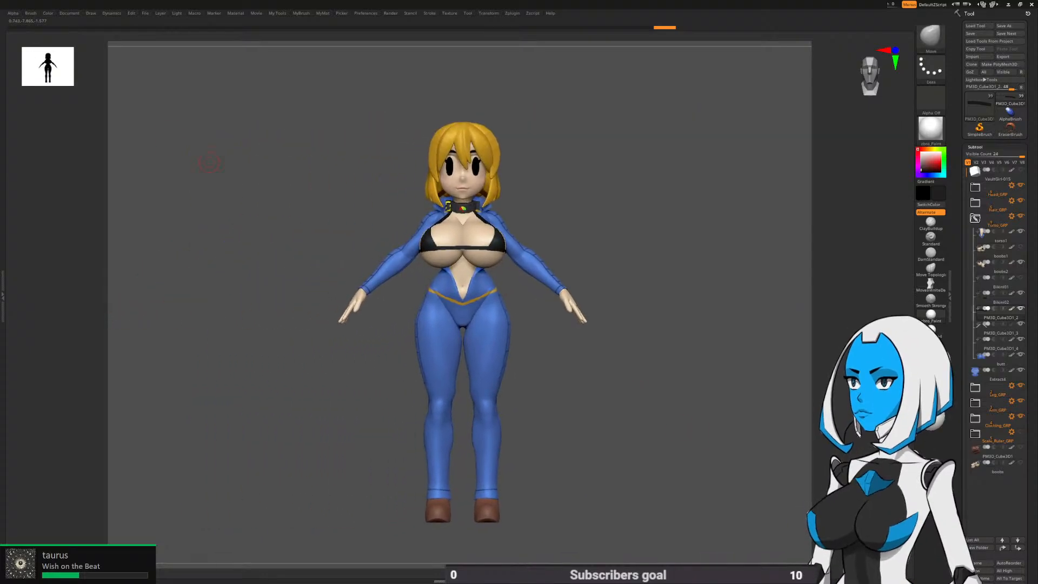
# Turn off proportional document sizing and enter a document width of 1920 and height of 1080
pyautogui.click(70, 13)
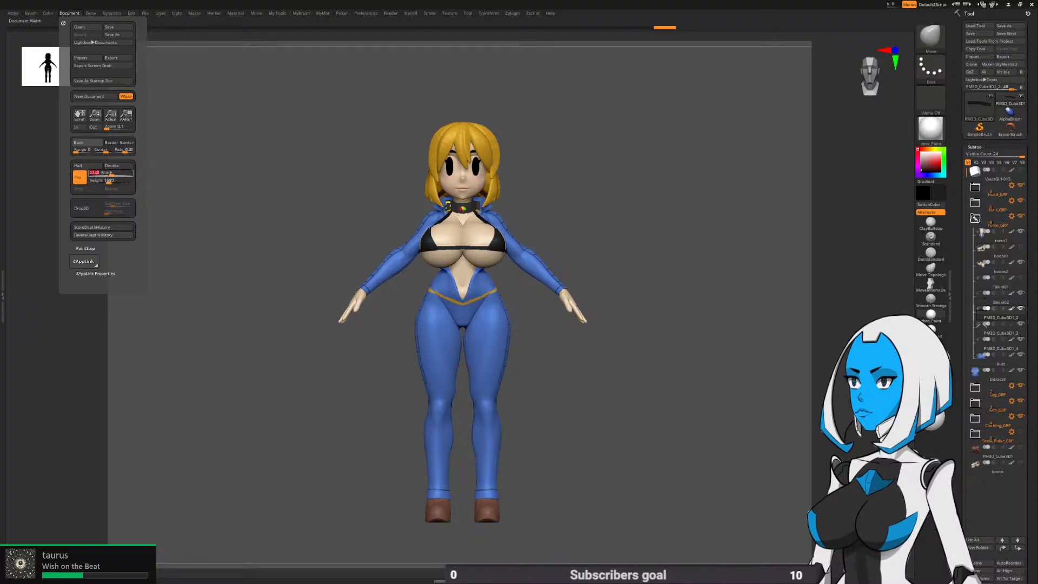
pyautogui.press('Escape')
pyautogui.click(69, 13)
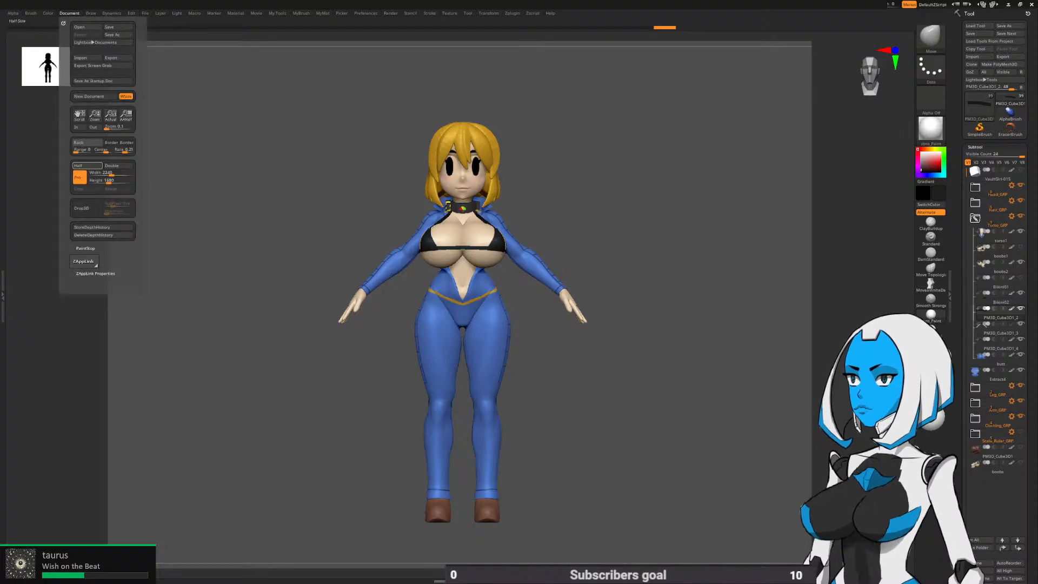
pyautogui.click(79, 177)
pyautogui.click(102, 173)
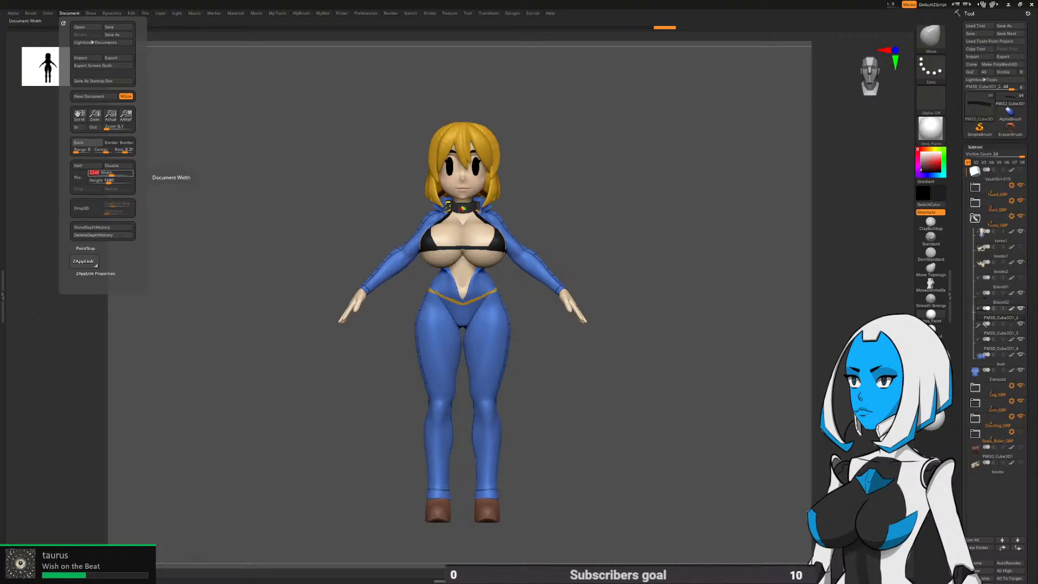
pyautogui.write('1920')
pyautogui.press('Tab')
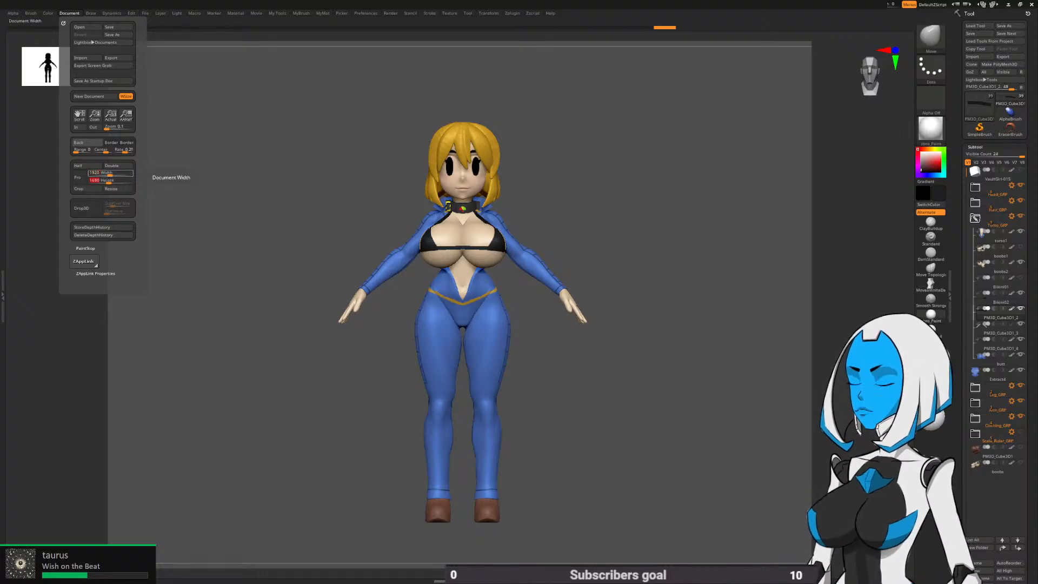
pyautogui.write('1080')
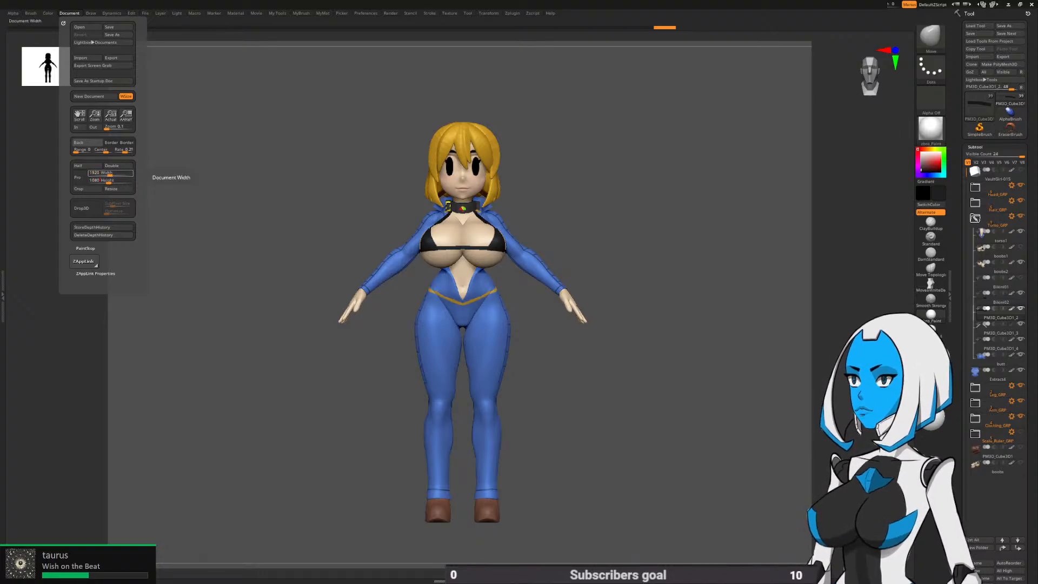
pyautogui.press('Return')
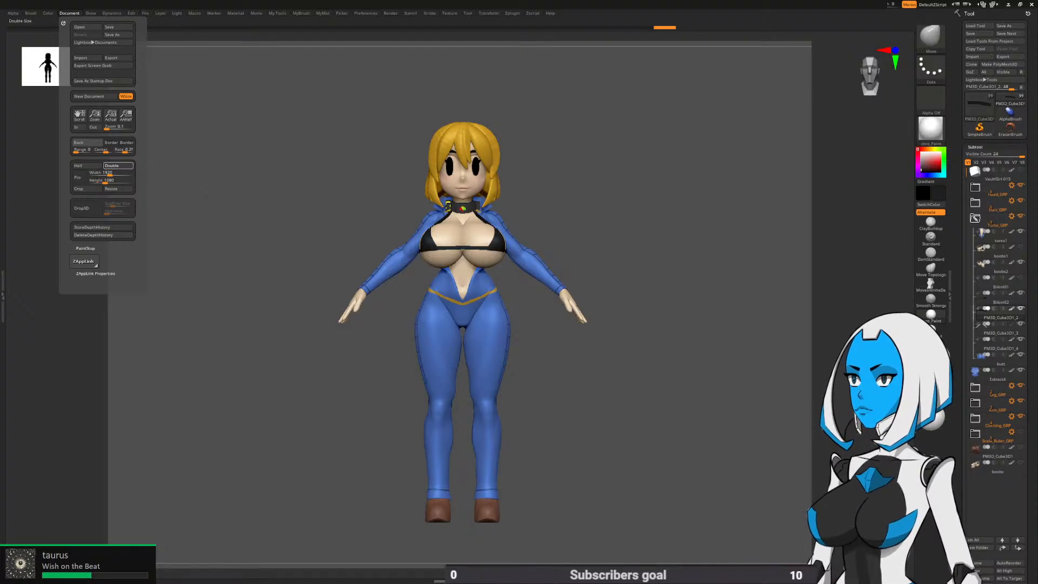
# Double the document size and redraw the character in Edit mode on a cleared canvas, showing the whole document
pyautogui.click(116, 165)
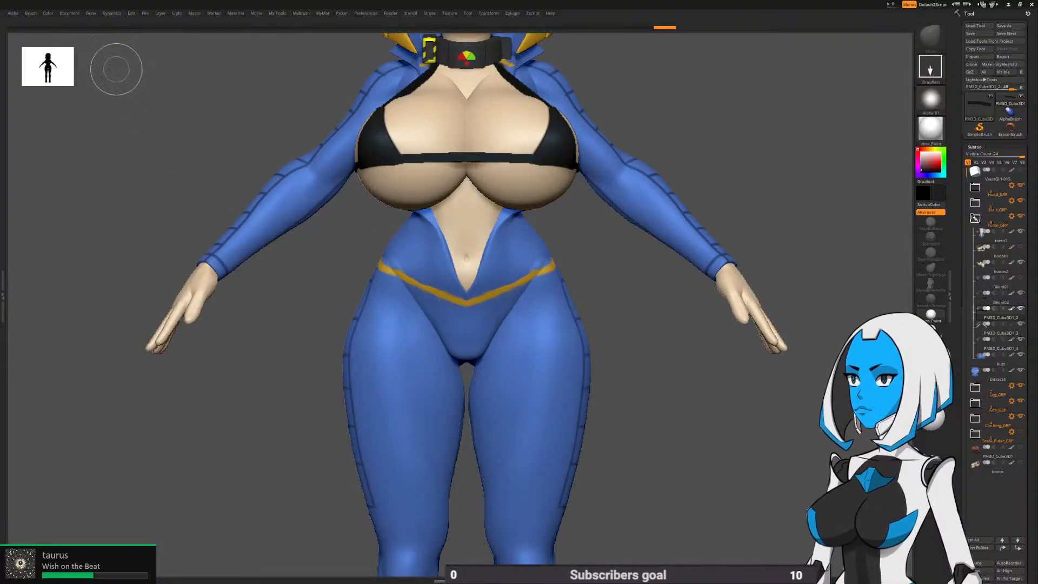
pyautogui.hotkey('ctrl', 'n')
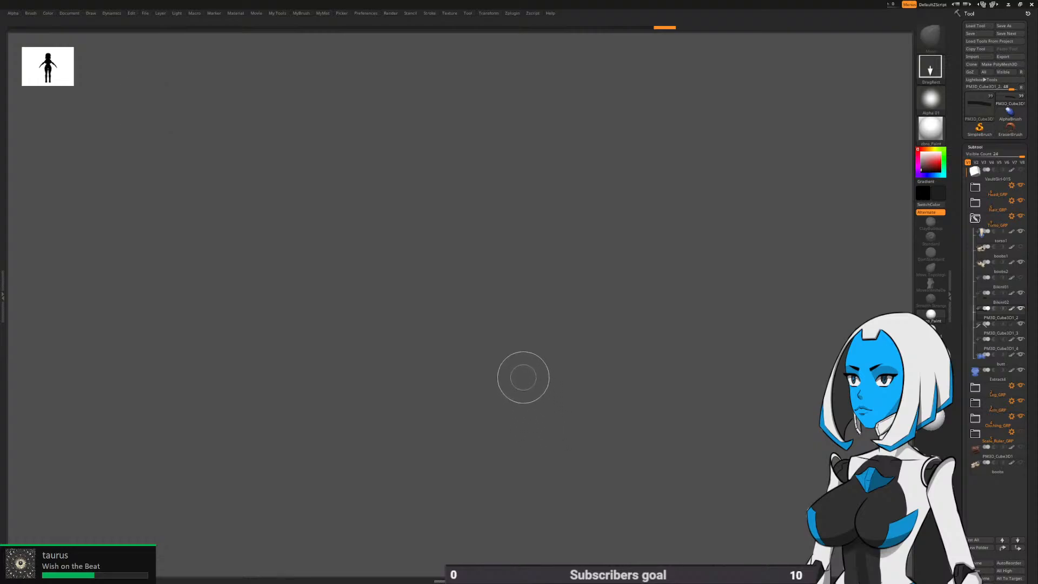
pyautogui.moveTo(523, 130); pyautogui.dragTo(518, 421)
pyautogui.press('t')
pyautogui.press('f')
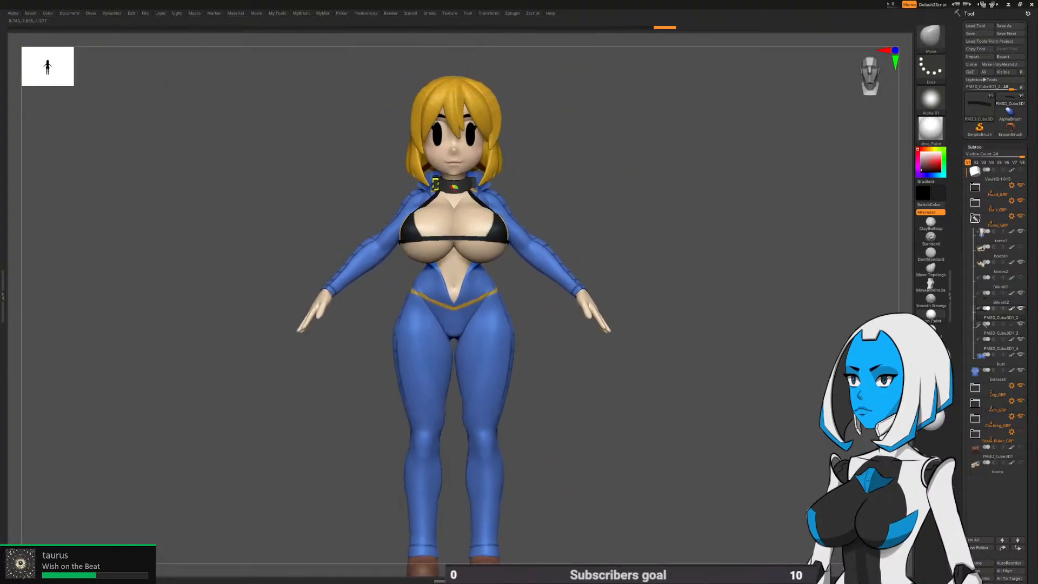
pyautogui.click(69, 13)
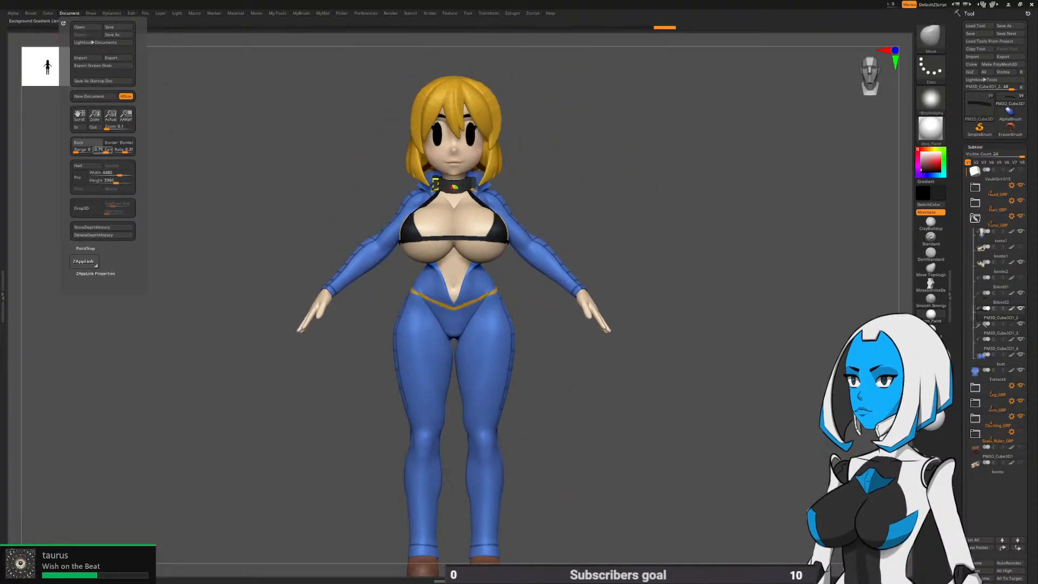
pyautogui.moveTo(95, 115); pyautogui.dragTo(341, 222)
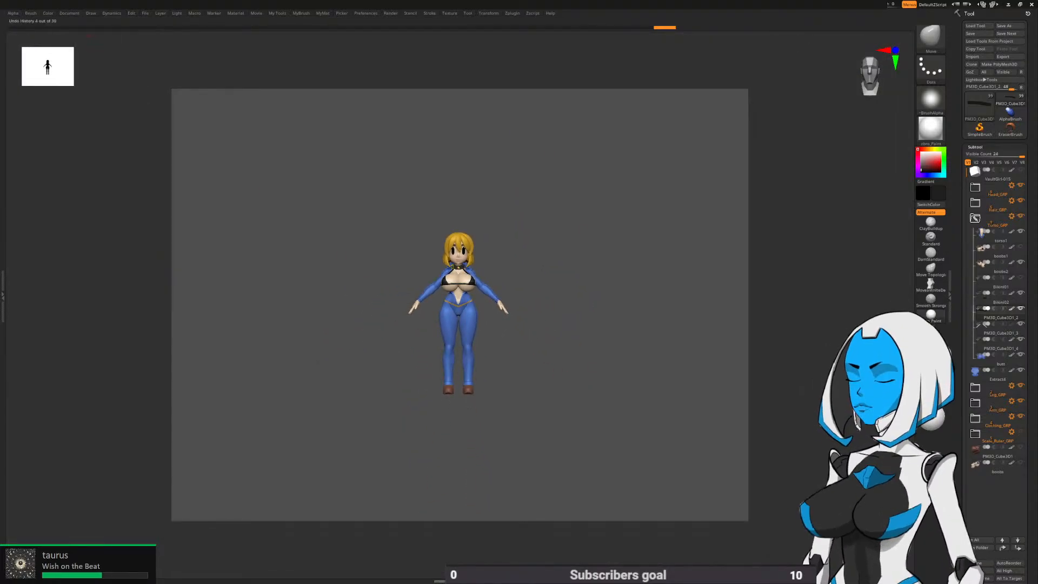
# Set the document width to 1920 and height to 1080, and resize the document
pyautogui.click(69, 13)
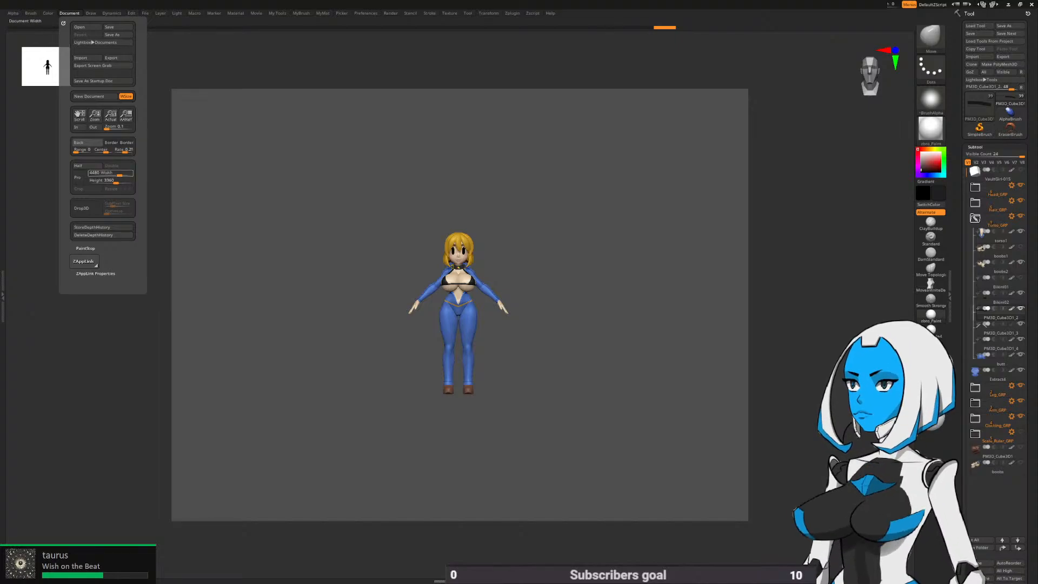
pyautogui.click(106, 173)
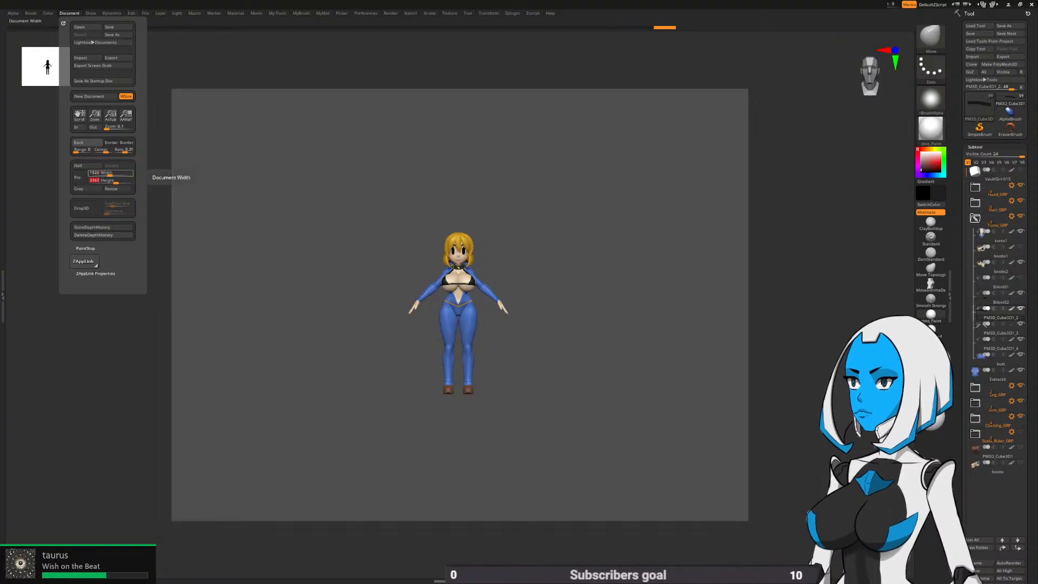
pyautogui.write('1080')
pyautogui.press('Return')
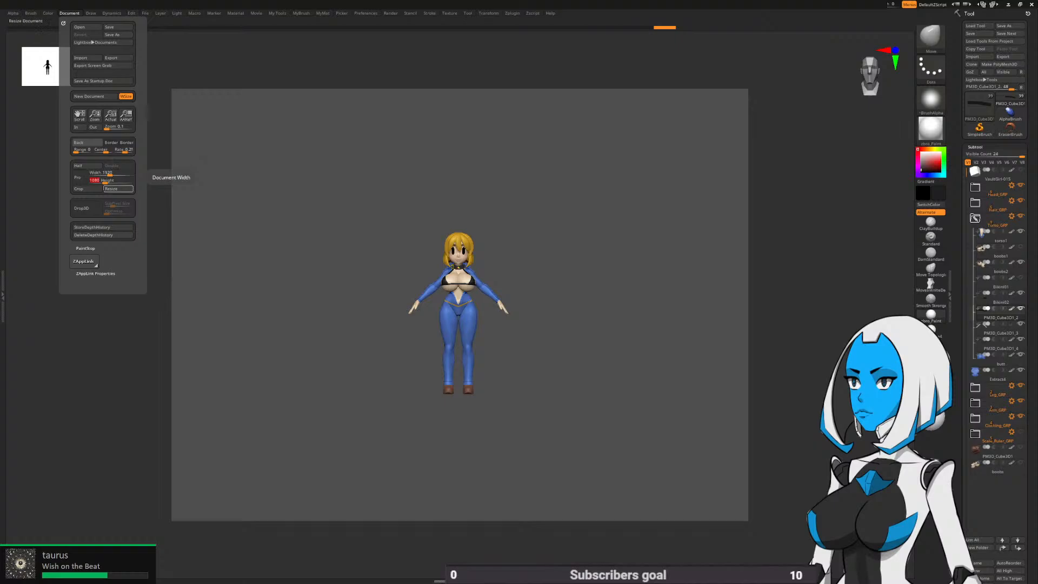
pyautogui.click(117, 189)
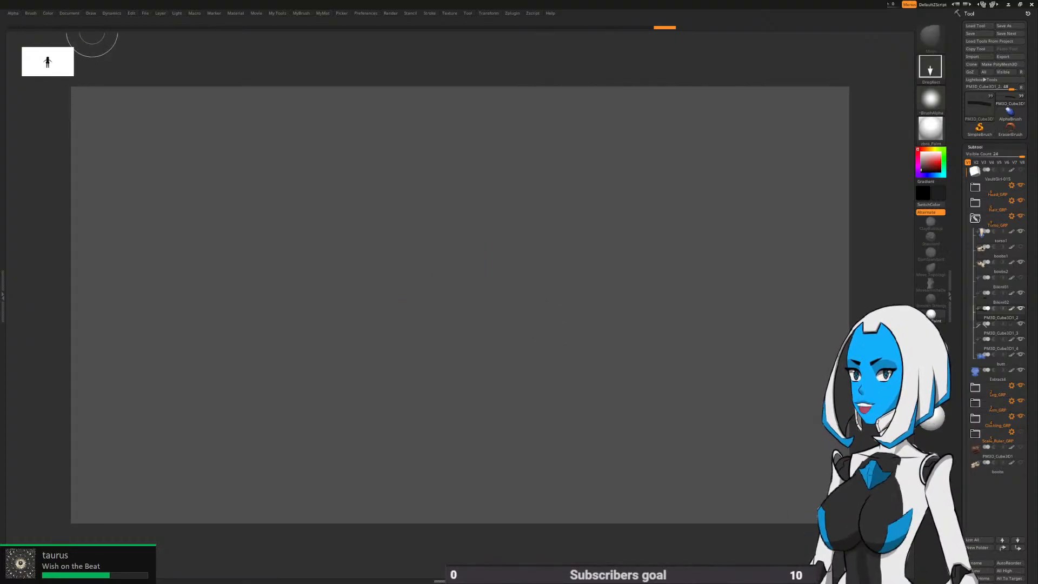
pyautogui.click(70, 13)
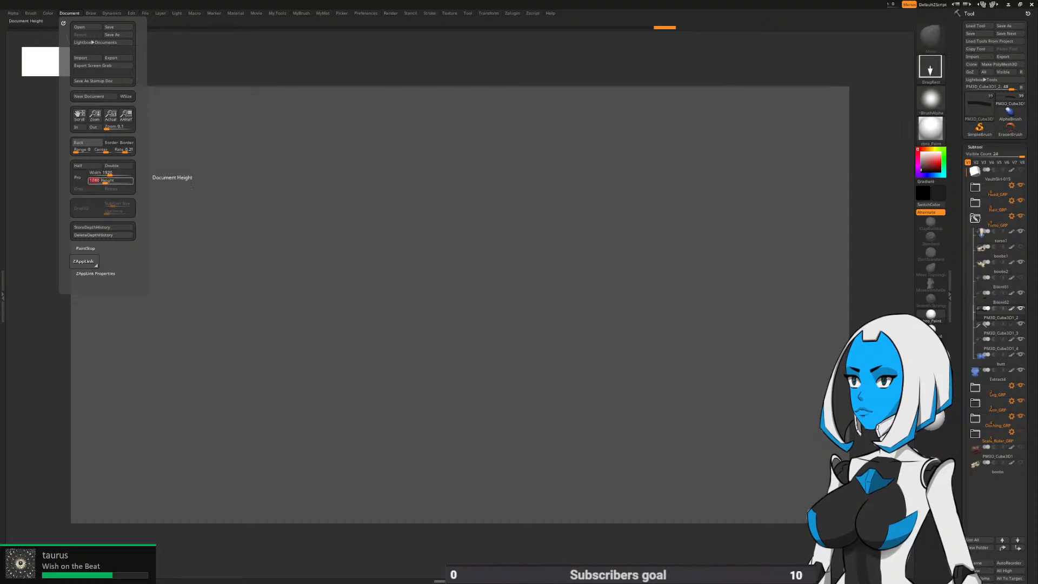
pyautogui.write('144')
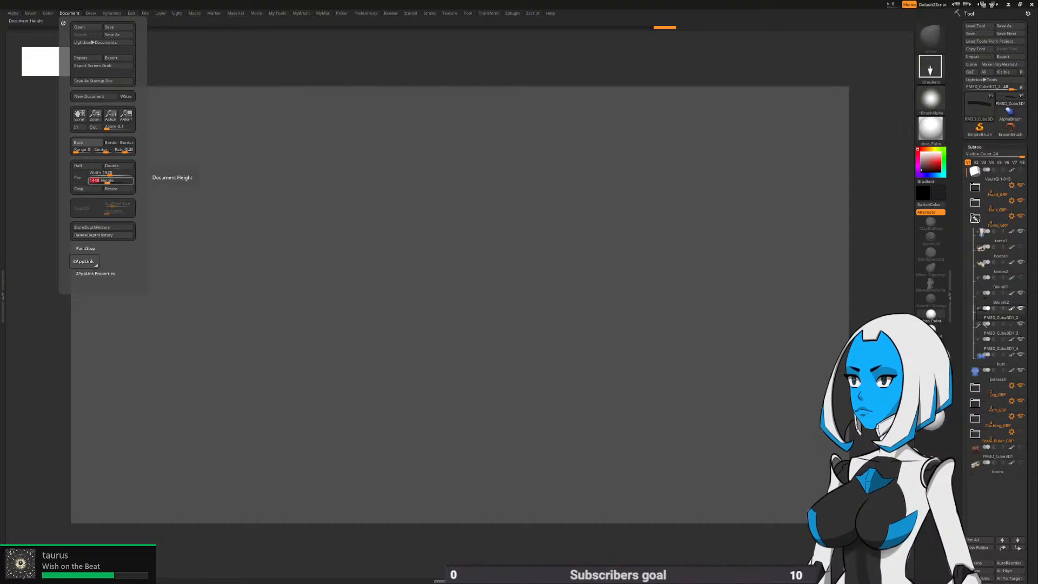
pyautogui.press('Return')
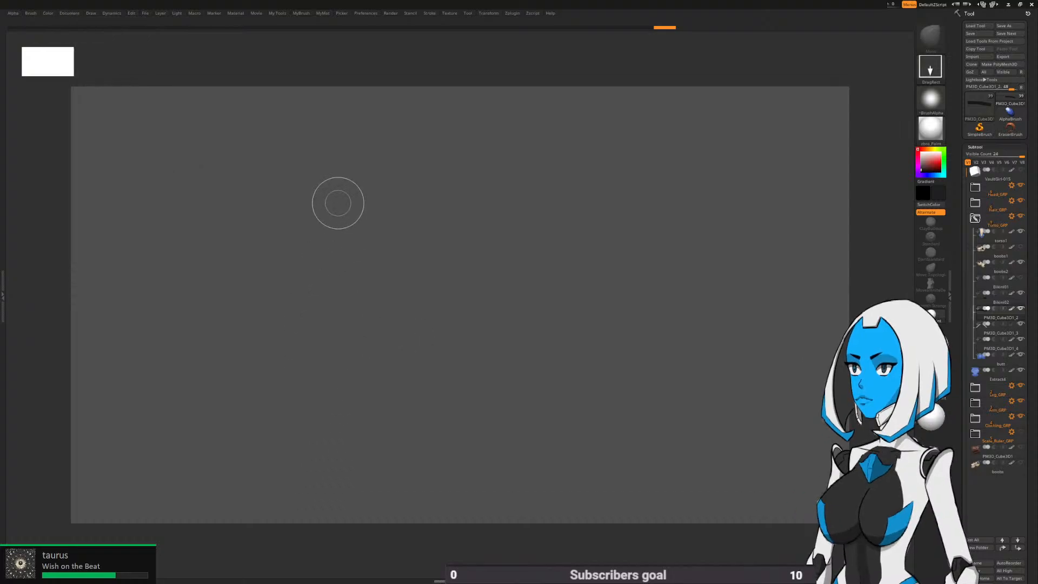
# Turn on proportional document sizing, set the document height to 1440 and resize the document to 2560 by 1440
pyautogui.click(70, 13)
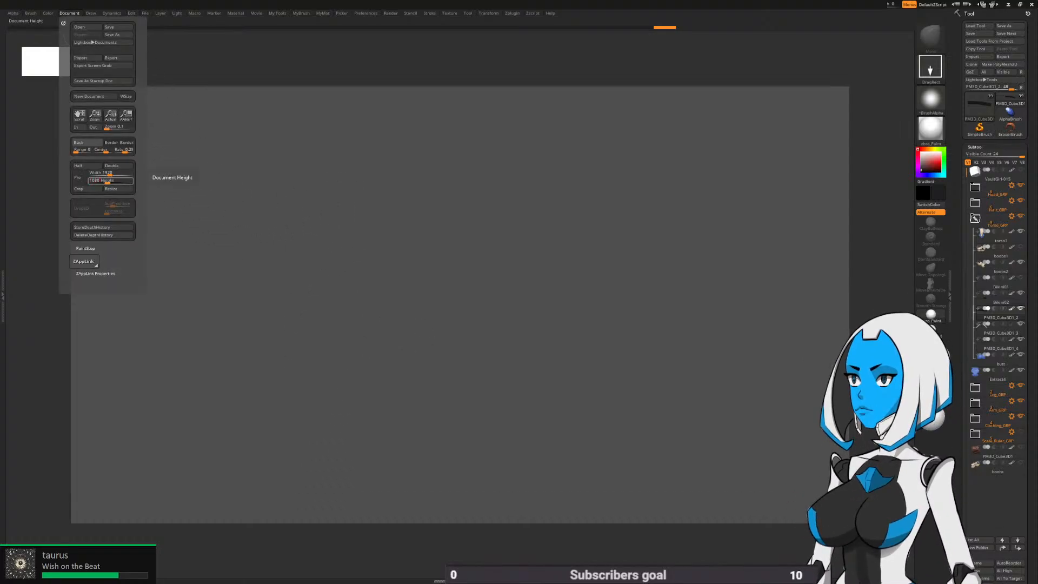
pyautogui.click(80, 177)
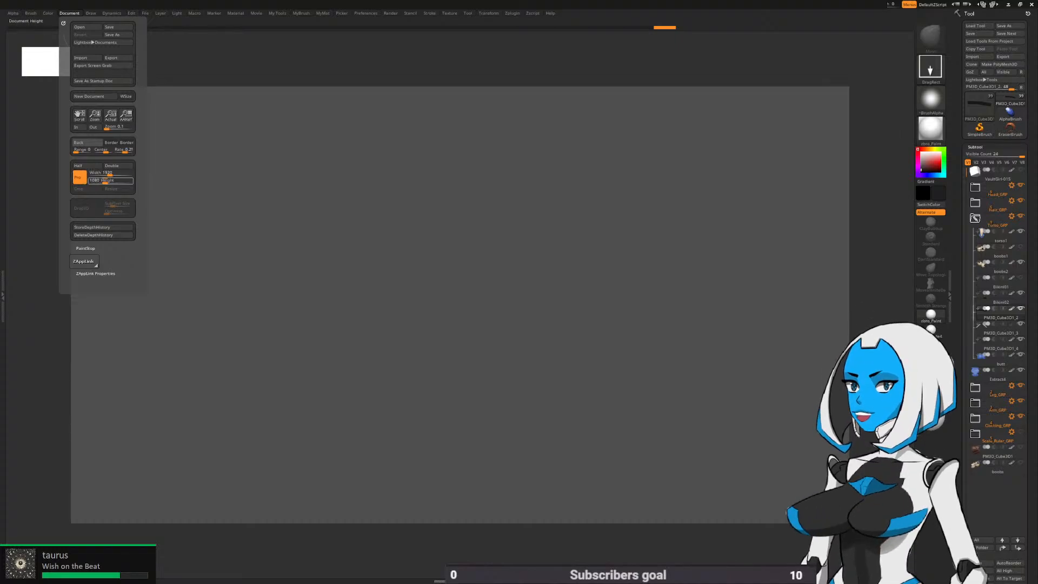
pyautogui.write('1440')
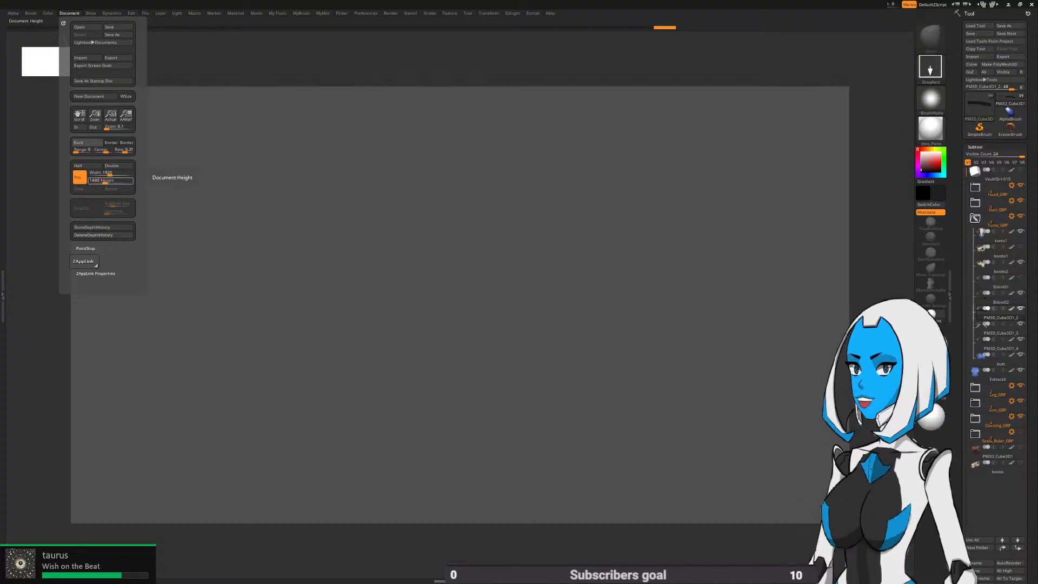
pyautogui.press('Return')
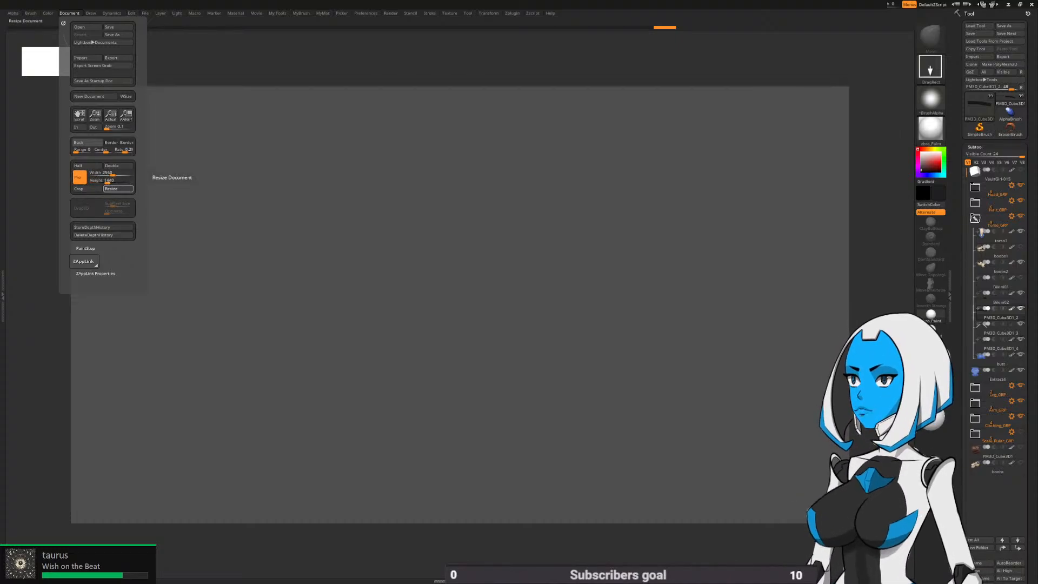
pyautogui.click(116, 189)
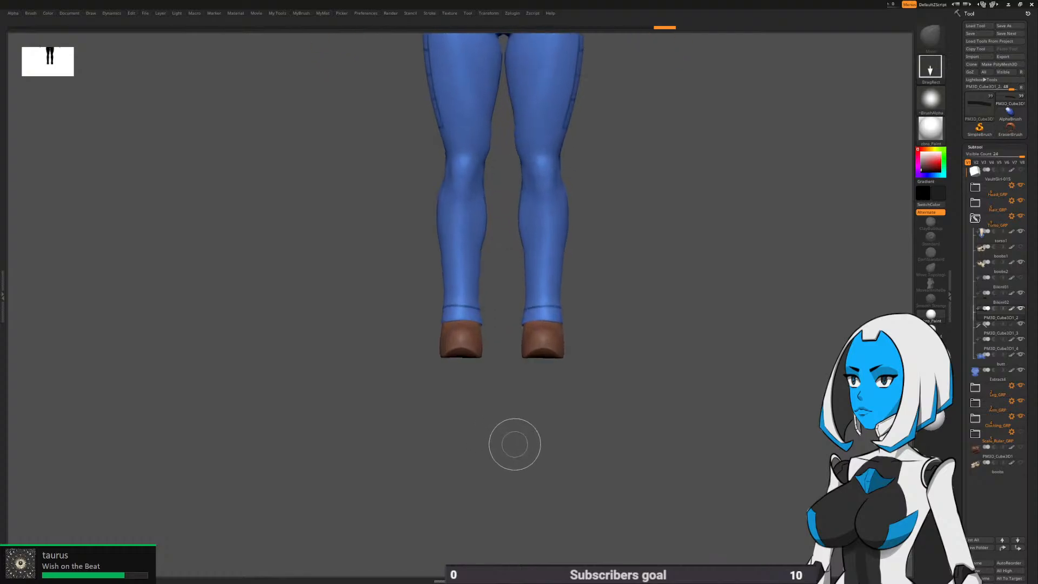
# Fit the character within the new canvas and snapshot its front view in the middle and a three-quarter view beside it
pyautogui.press('f')
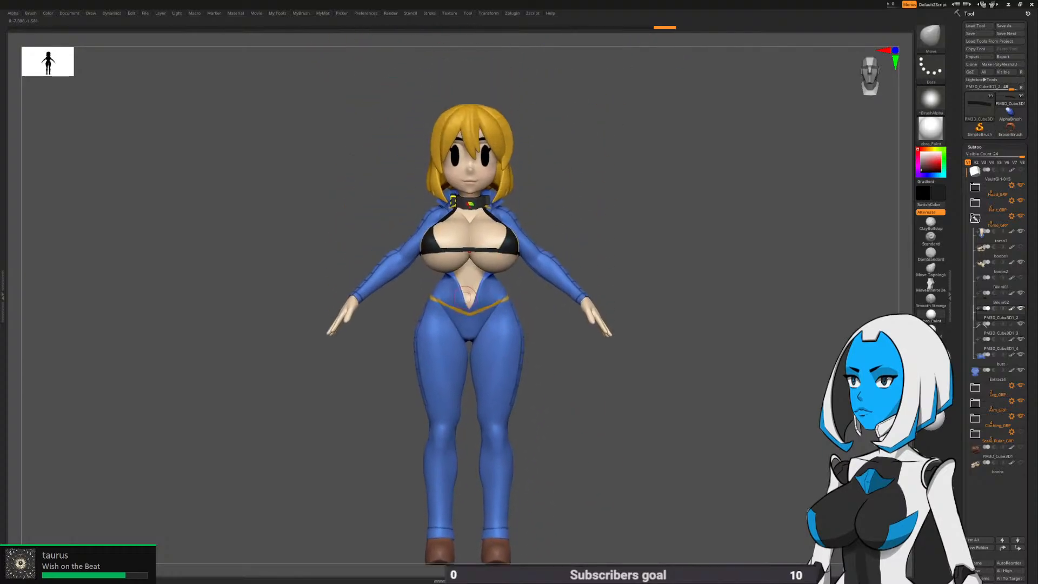
pyautogui.click(69, 13)
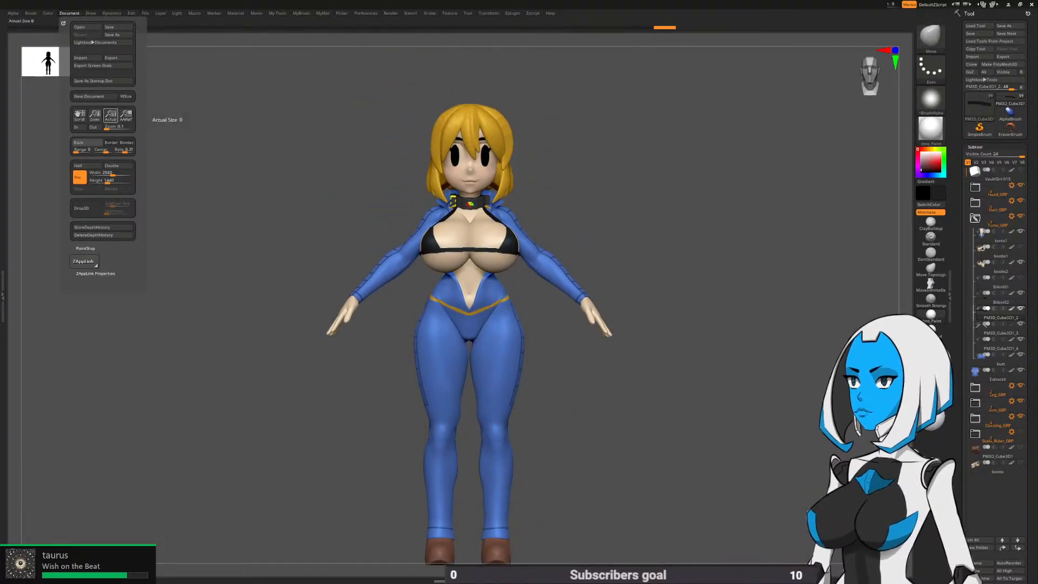
pyautogui.moveTo(96, 115); pyautogui.dragTo(97, 107)
pyautogui.press('f')
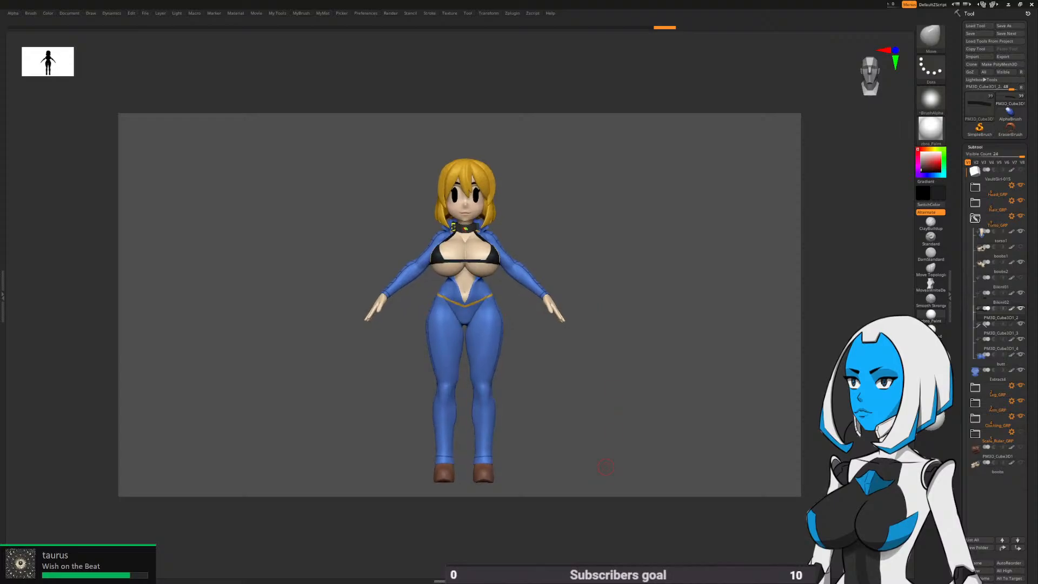
pyautogui.keyDown('alt'); pyautogui.moveTo(600, 455); pyautogui.dragTo(384, 459); pyautogui.keyUp('alt')
pyautogui.hotkey('shift', 's')
pyautogui.keyDown('alt'); pyautogui.moveTo(553, 448); pyautogui.dragTo(539, 445); pyautogui.keyUp('alt')
pyautogui.hotkey('shift', 's')
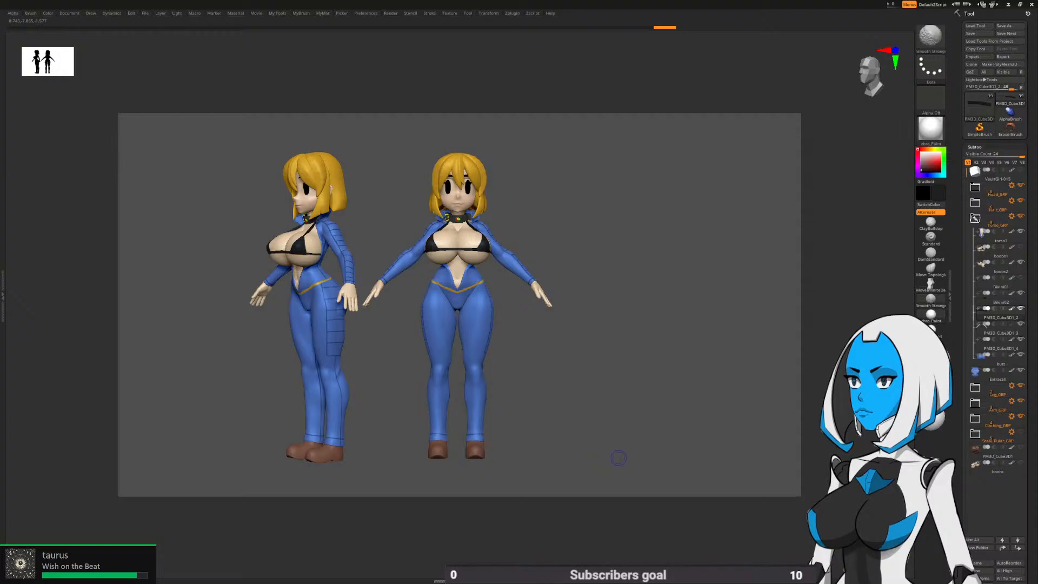
# Snapshot the character's side view beyond the three-quarter view, and place the back view on the other side of the front view
pyautogui.moveTo(619, 456); pyautogui.dragTo(584, 456)
pyautogui.keyDown('alt'); pyautogui.moveTo(584, 456); pyautogui.dragTo(470, 457); pyautogui.keyUp('alt')
pyautogui.moveTo(584, 456)
pyautogui.mouseDown()
pyautogui.moveTo(600, 456)
pyautogui.moveTo(438, 457)
pyautogui.mouseUp()
pyautogui.hotkey('shift', 's')
pyautogui.keyDown('alt'); pyautogui.moveTo(438, 457); pyautogui.dragTo(943, 444); pyautogui.keyUp('alt')
pyautogui.moveTo(768, 446); pyautogui.dragTo(764, 442)
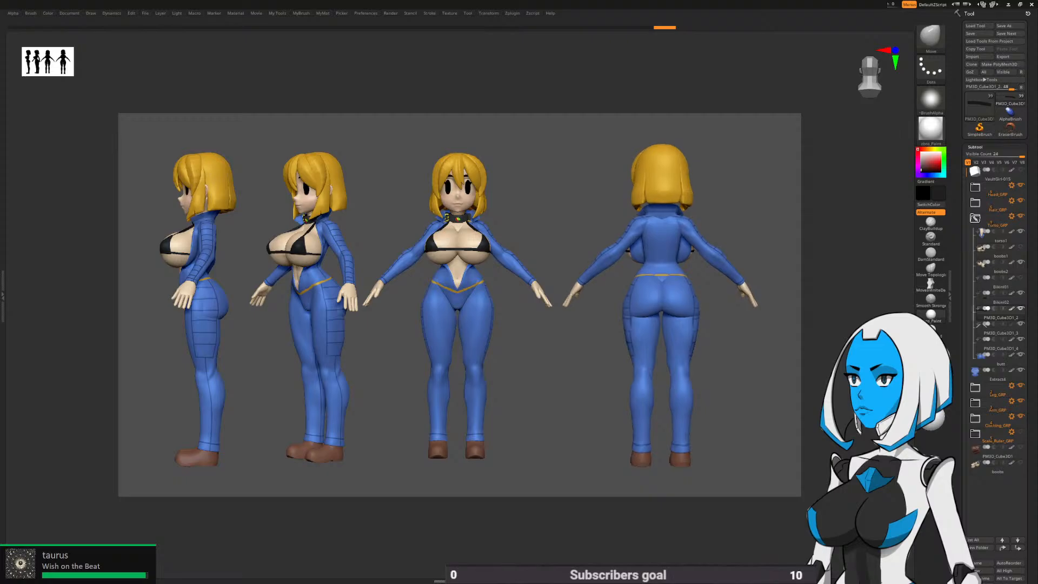
# Export the four-view line-up as an image, cropping the empty space along its top, bottom and right edges
pyautogui.click(70, 13)
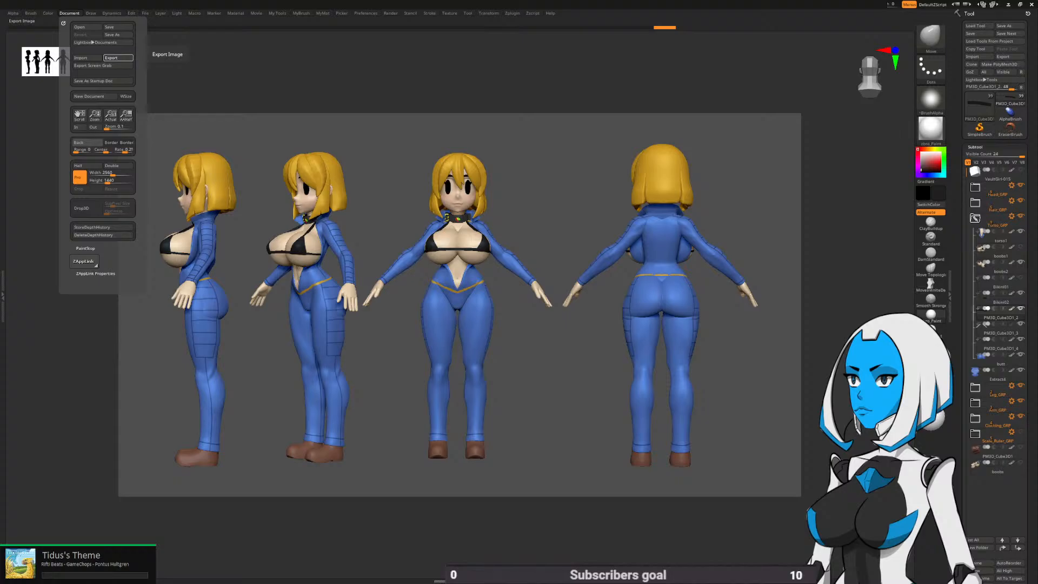
pyautogui.click(118, 57)
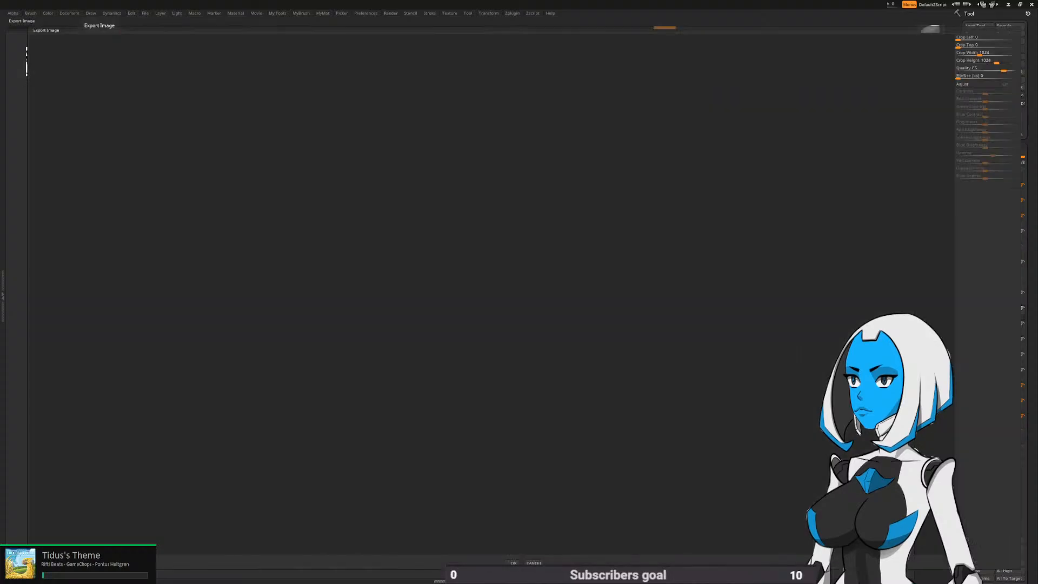
pyautogui.moveTo(508, 379); pyautogui.dragTo(669, 278)
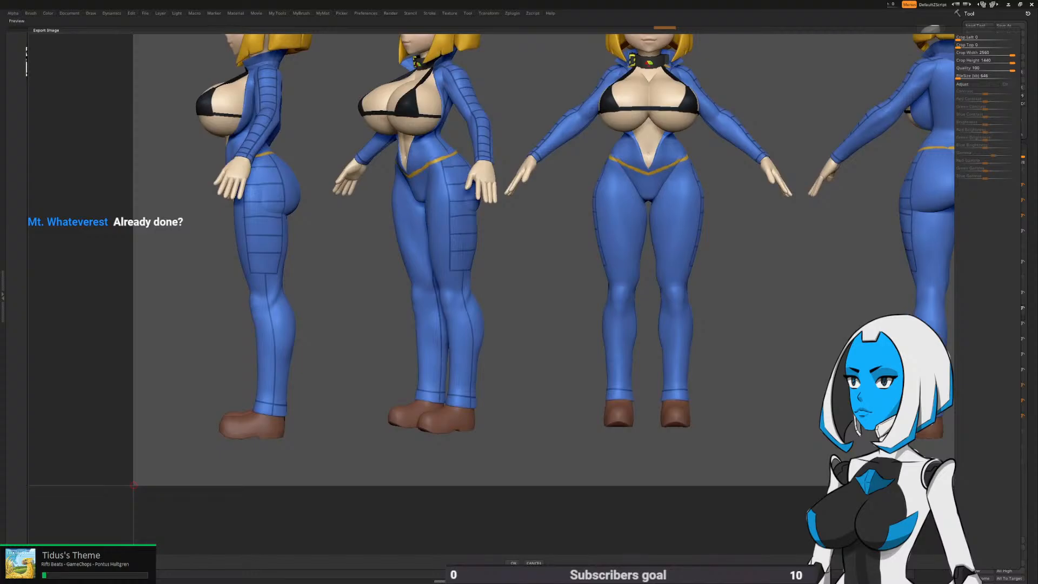
pyautogui.moveTo(133, 485); pyautogui.dragTo(134, 458)
pyautogui.moveTo(324, 216); pyautogui.dragTo(333, 405)
pyautogui.moveTo(141, 91); pyautogui.dragTo(141, 118)
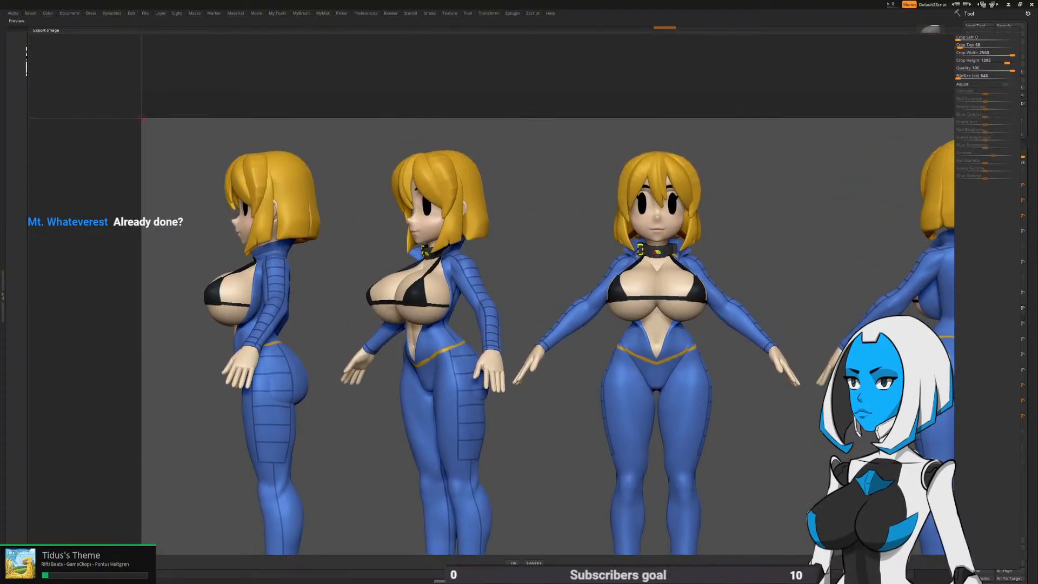
pyautogui.moveTo(595, 298); pyautogui.dragTo(305, 257)
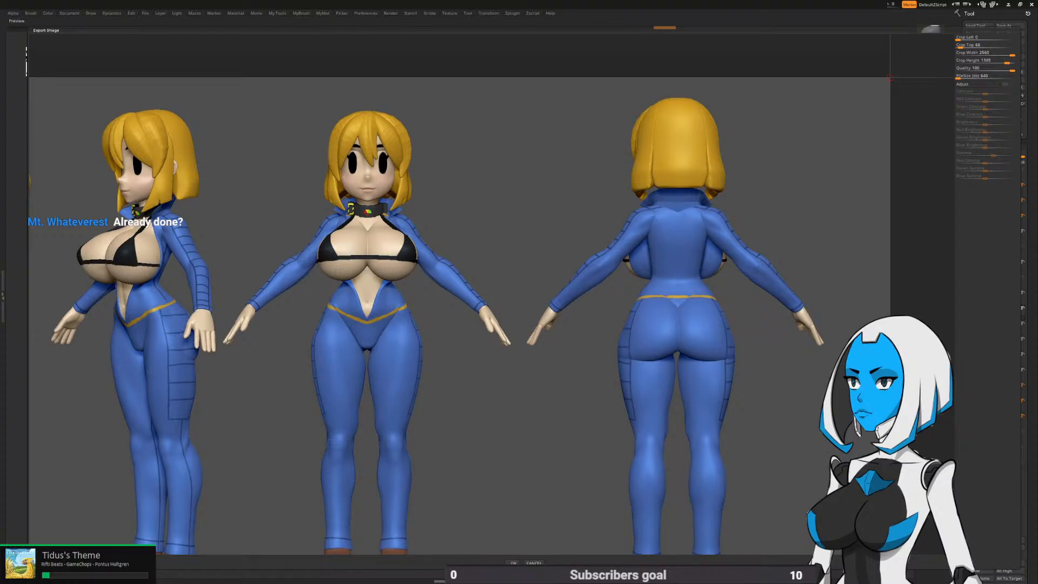
pyautogui.moveTo(891, 79); pyautogui.dragTo(838, 84)
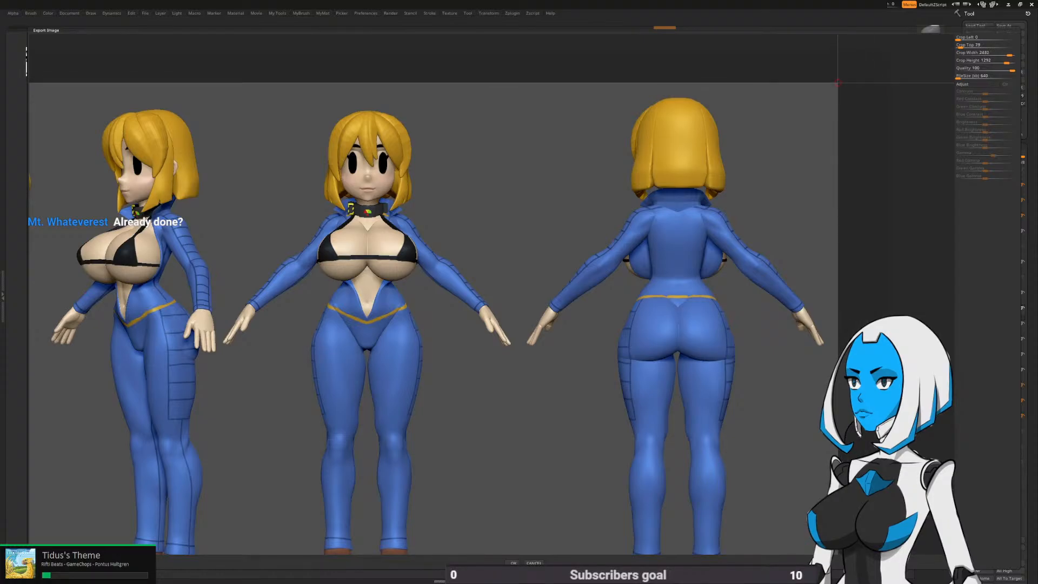
pyautogui.moveTo(595, 303); pyautogui.dragTo(747, 258)
pyautogui.click(513, 563)
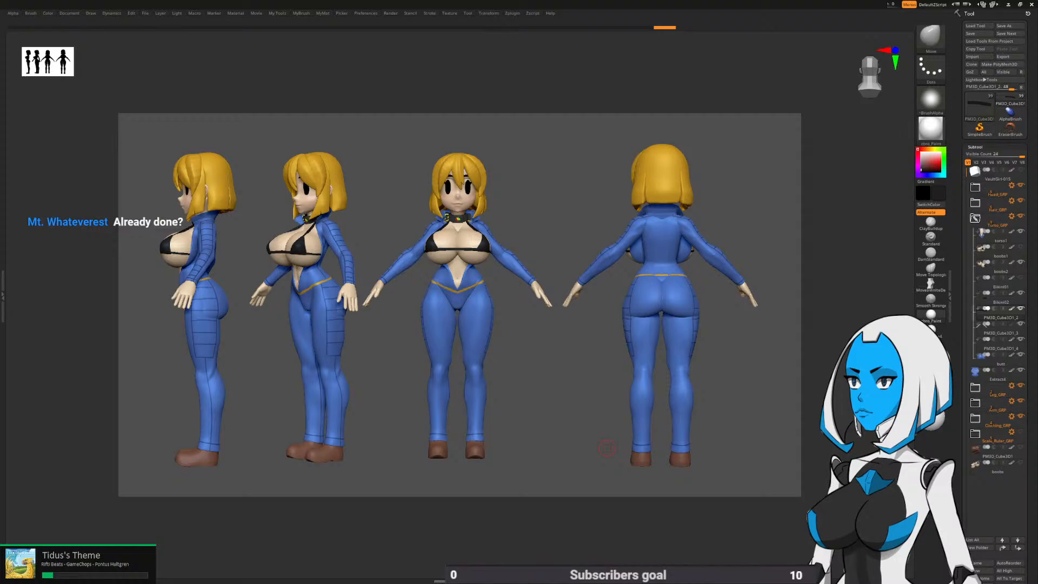
pyautogui.click(69, 13)
pyautogui.moveTo(95, 116); pyautogui.dragTo(95, 134)
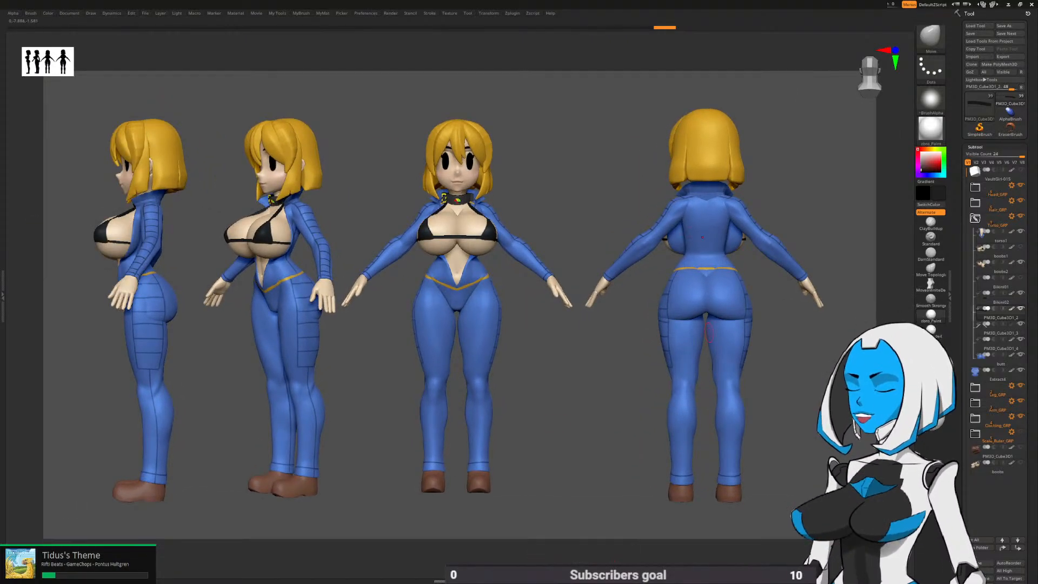